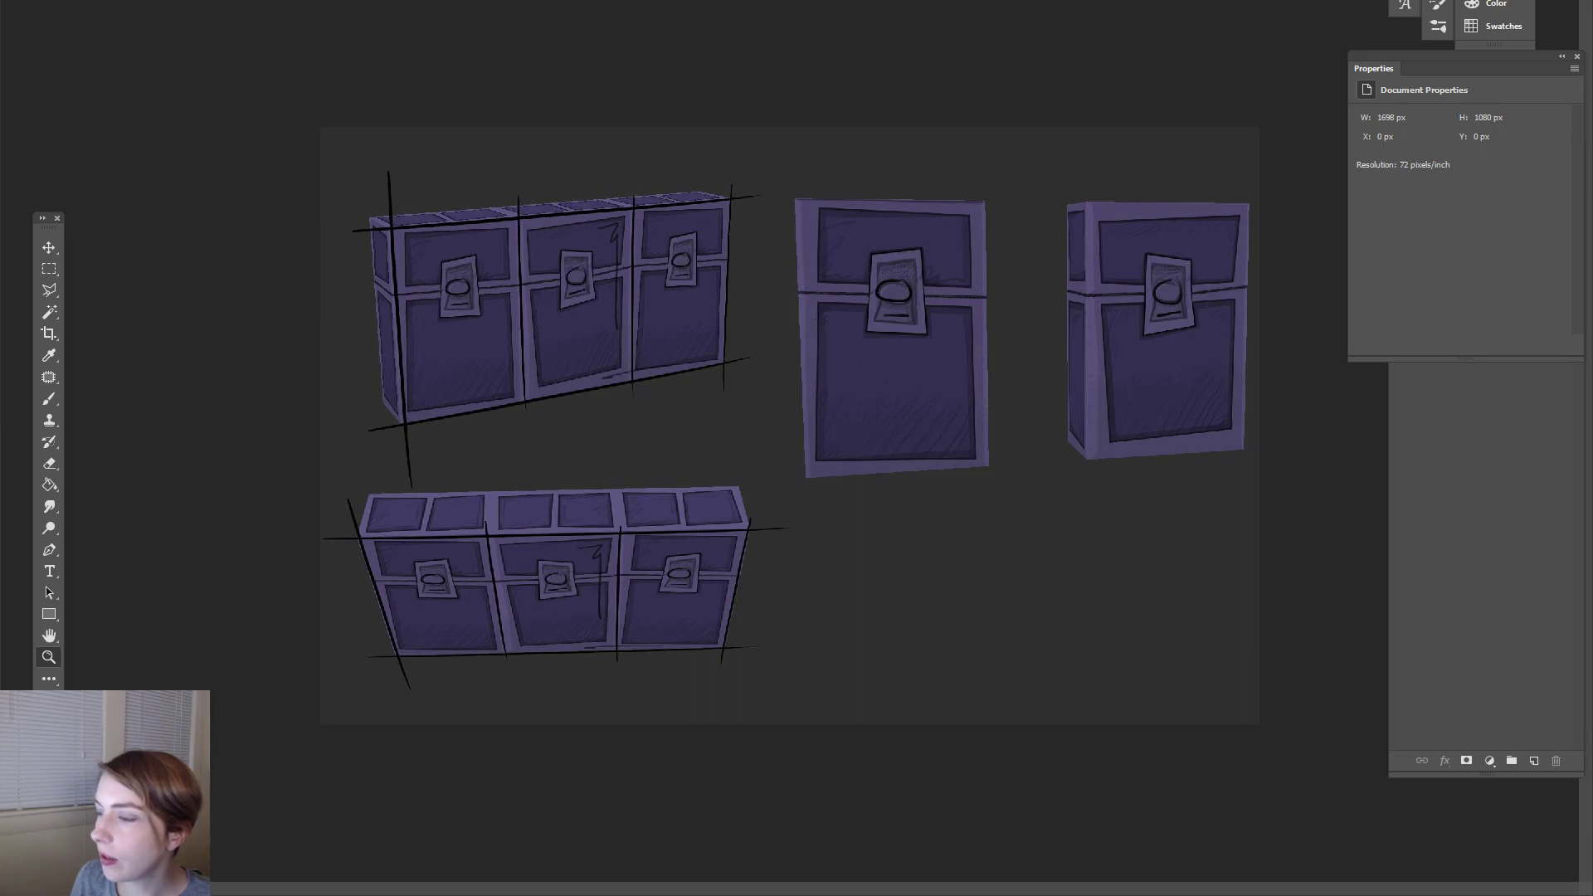
# - Switch to the Kine document in the browser and examine both dark-background crate concepts under Object Development at full size
pyautogui.hotkey('alt', 'Tab')
pyautogui.scroll(-8, 938, 430)
pyautogui.scroll(-3, 933, 445)
pyautogui.click(659, 196)
pyautogui.click(633, 214)
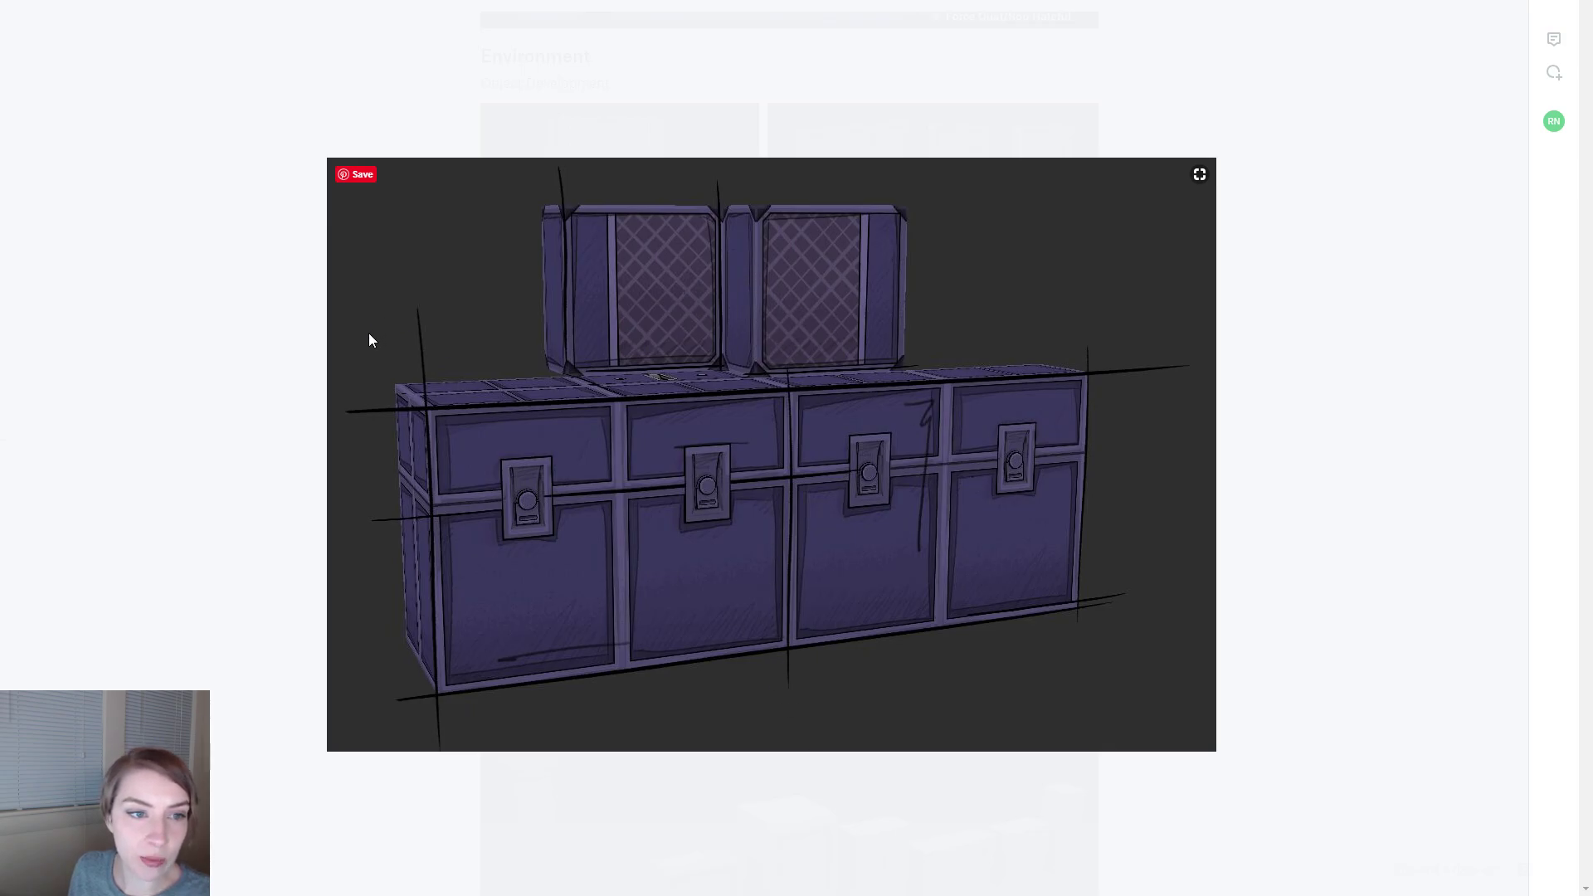
pyautogui.click(1330, 500)
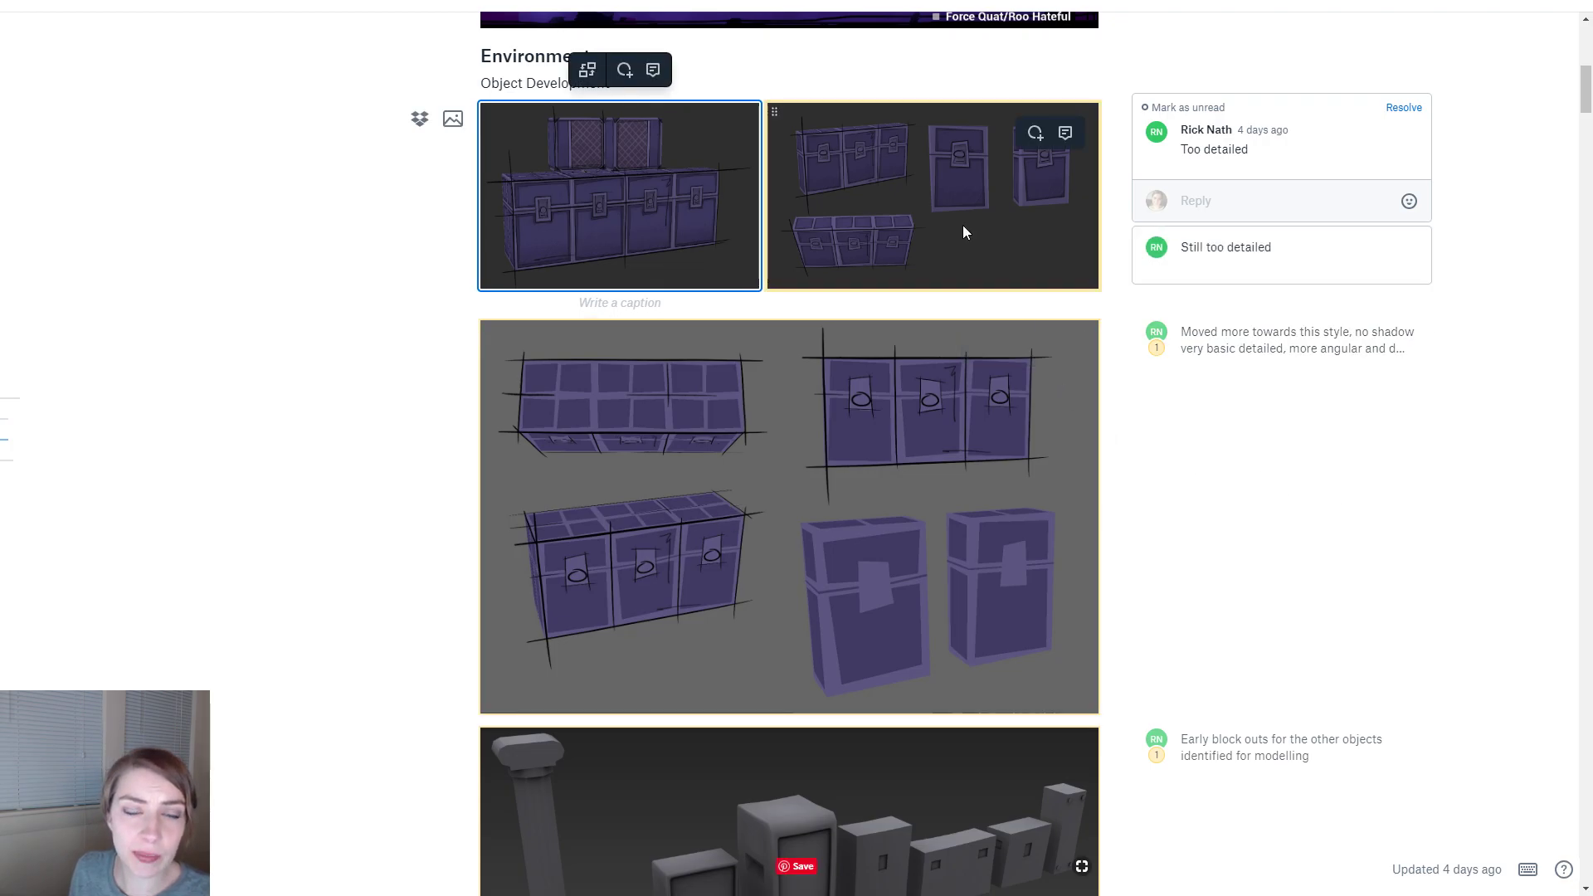
pyautogui.click(885, 216)
pyautogui.click(885, 218)
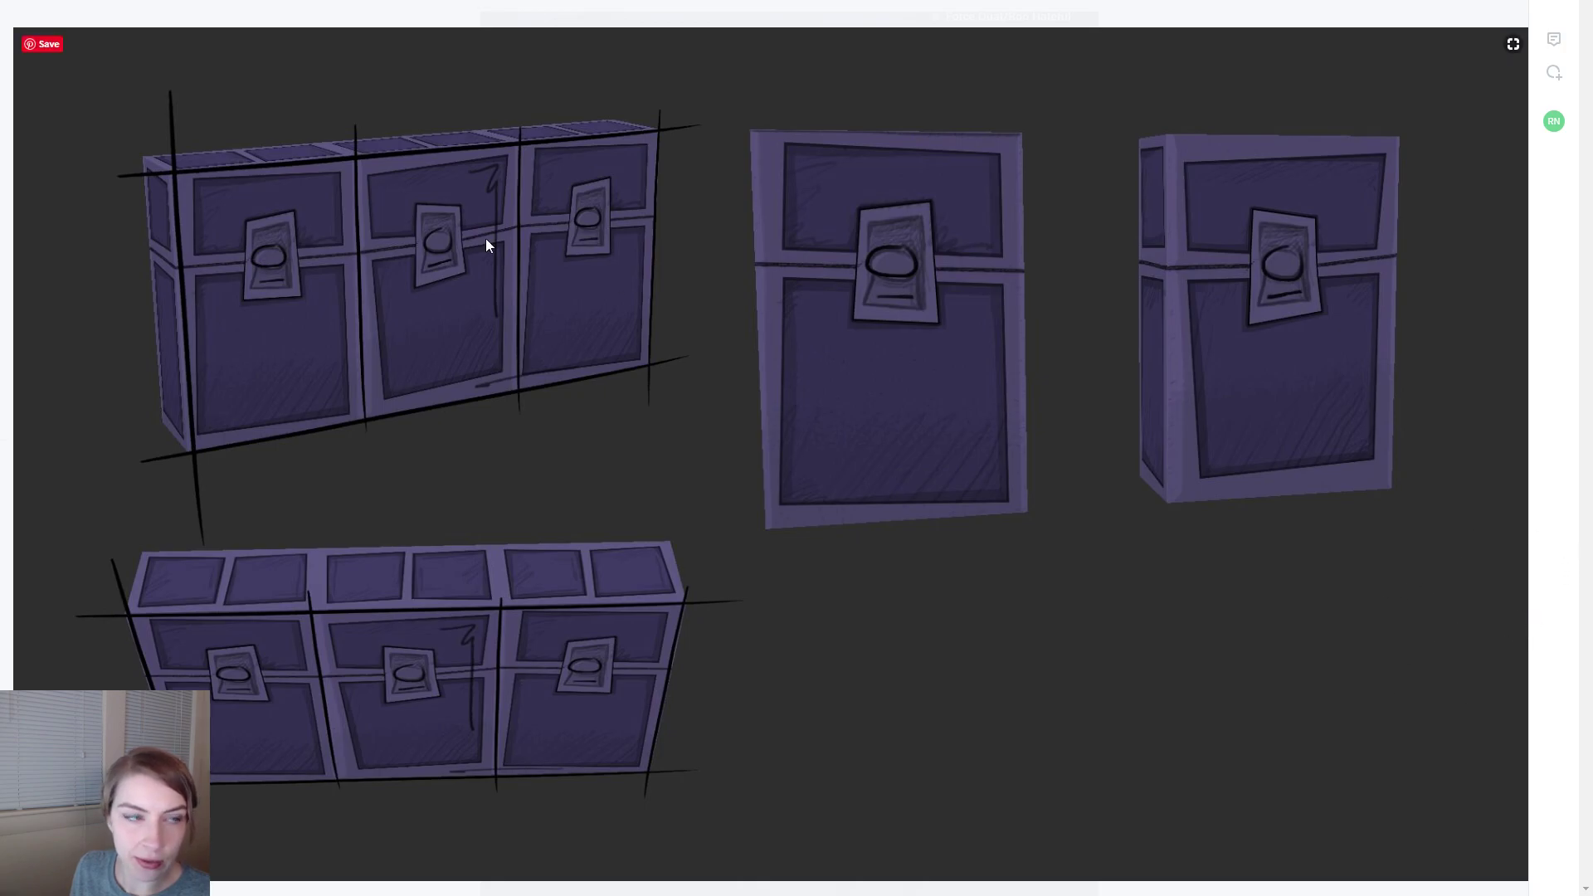
pyautogui.click(98, 29)
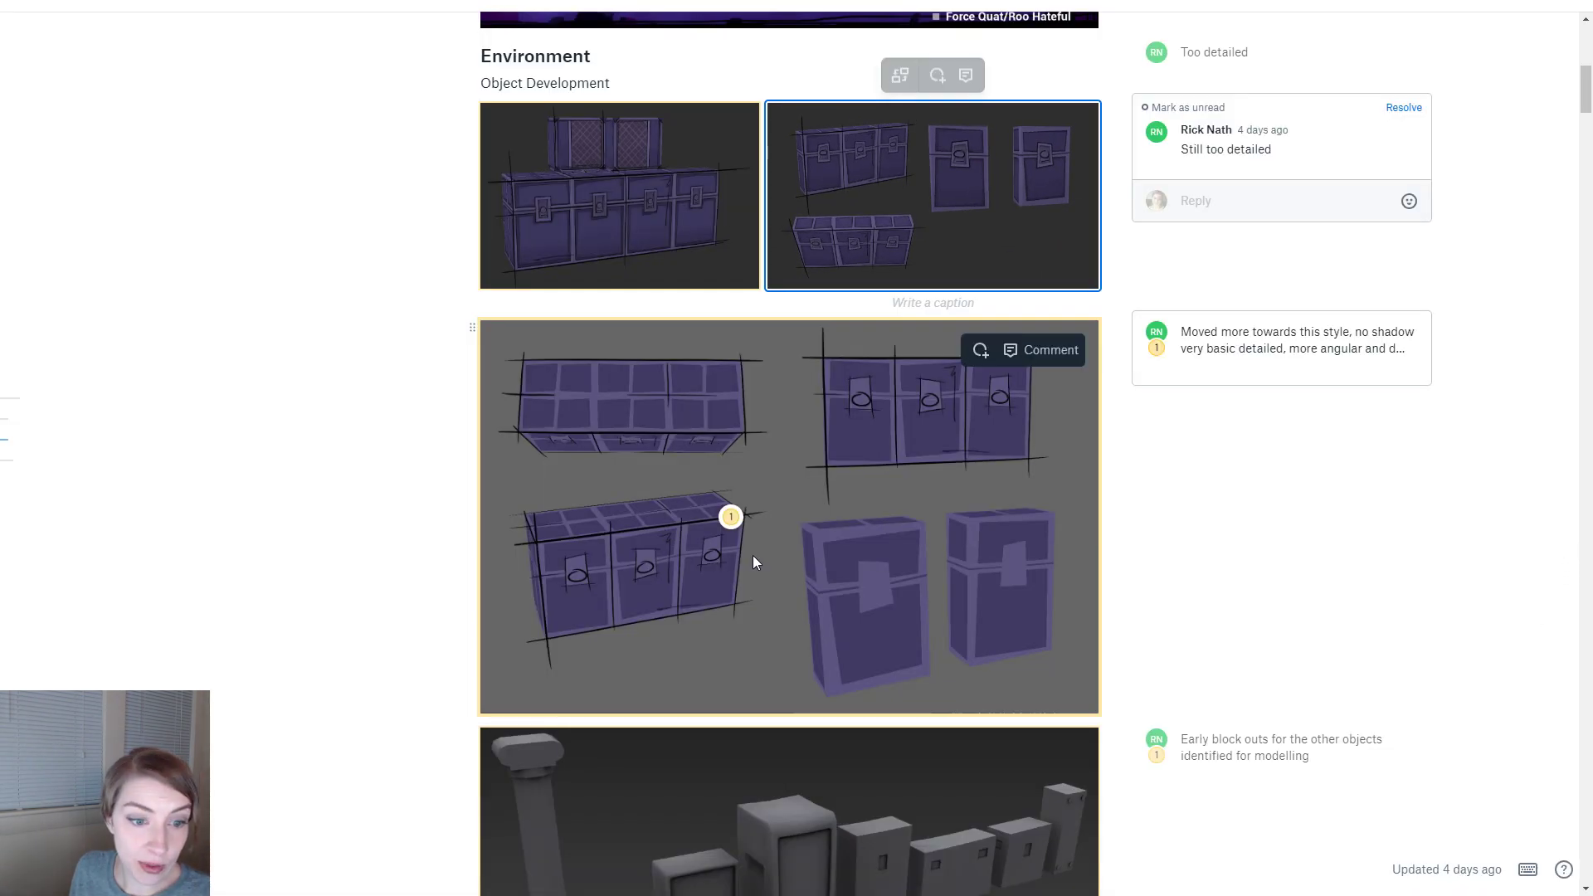
# - Compare the grey-background crate concept sheet with the more detailed dark four-view sheet at full size
pyautogui.click(755, 556)
pyautogui.click(784, 575)
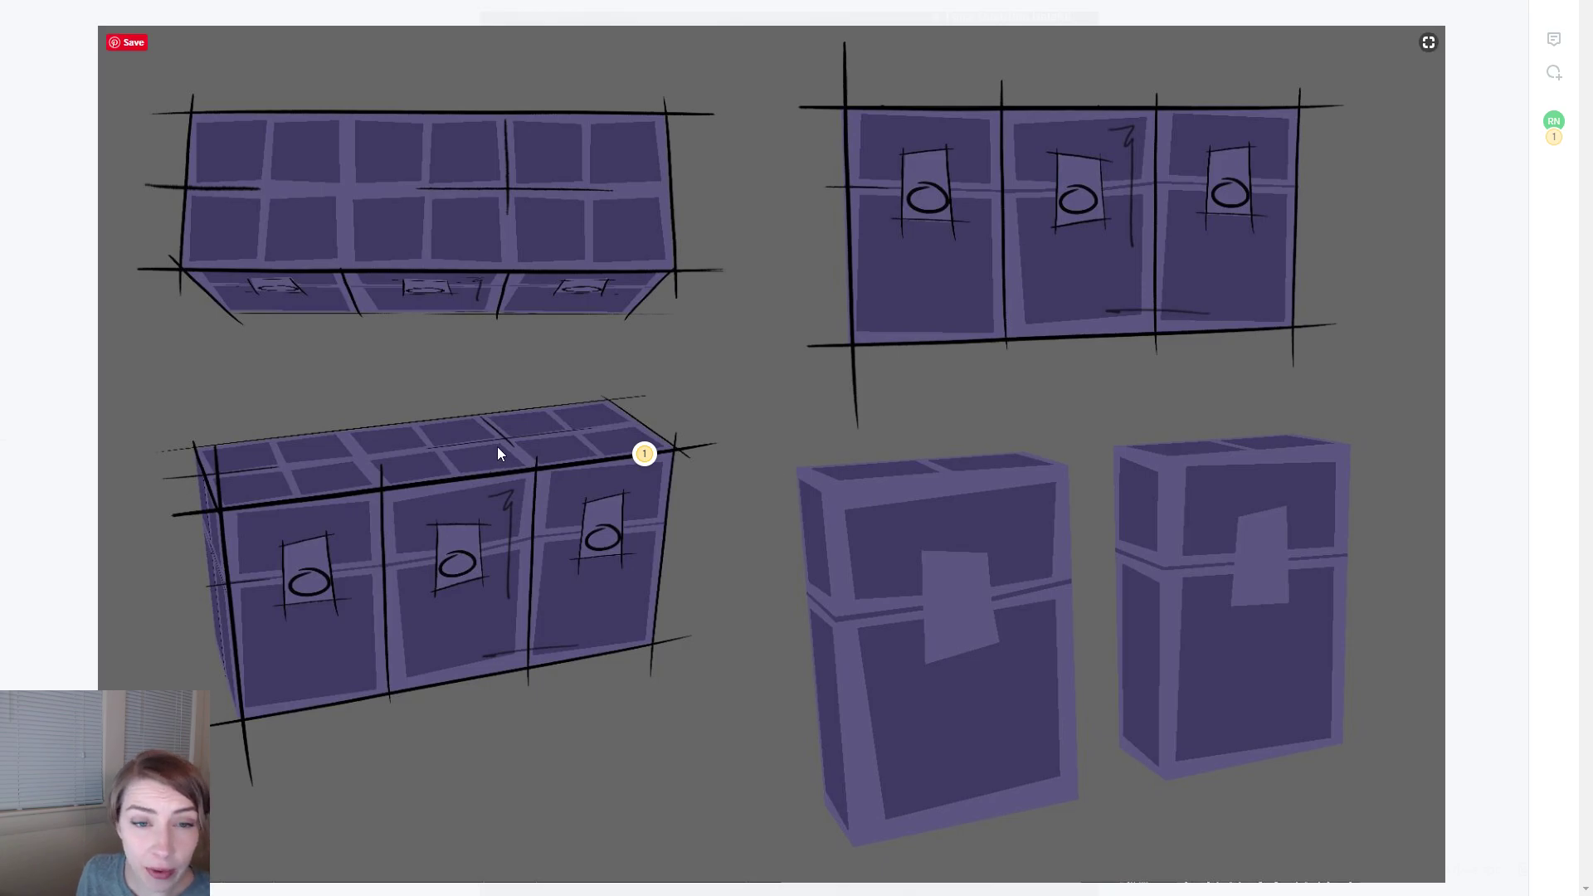
pyautogui.click(1375, 397)
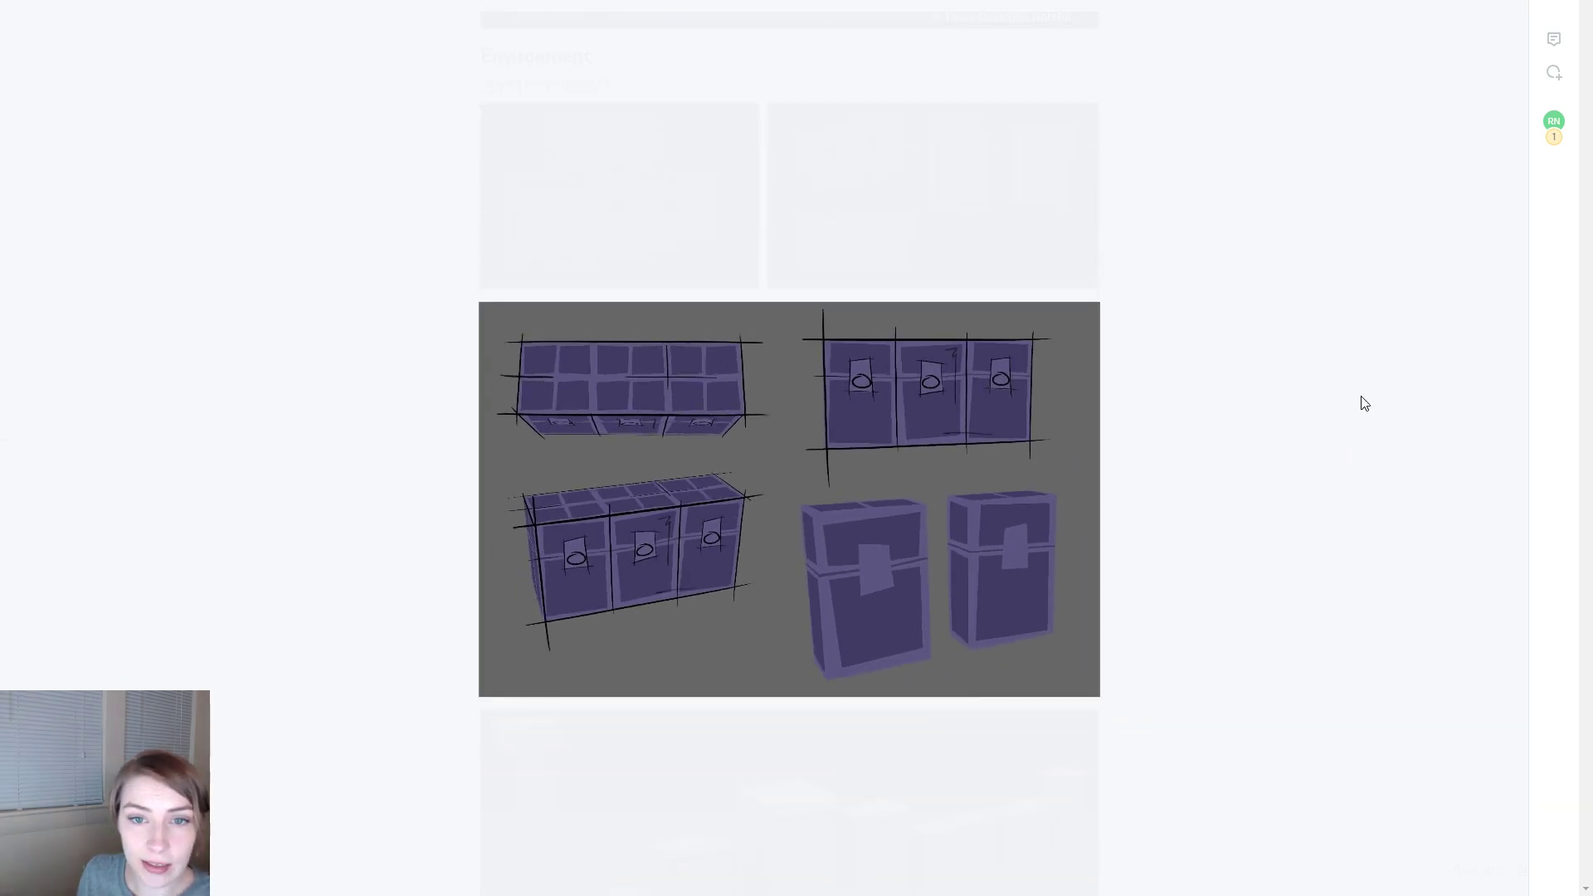
pyautogui.click(1039, 179)
pyautogui.click(1039, 179)
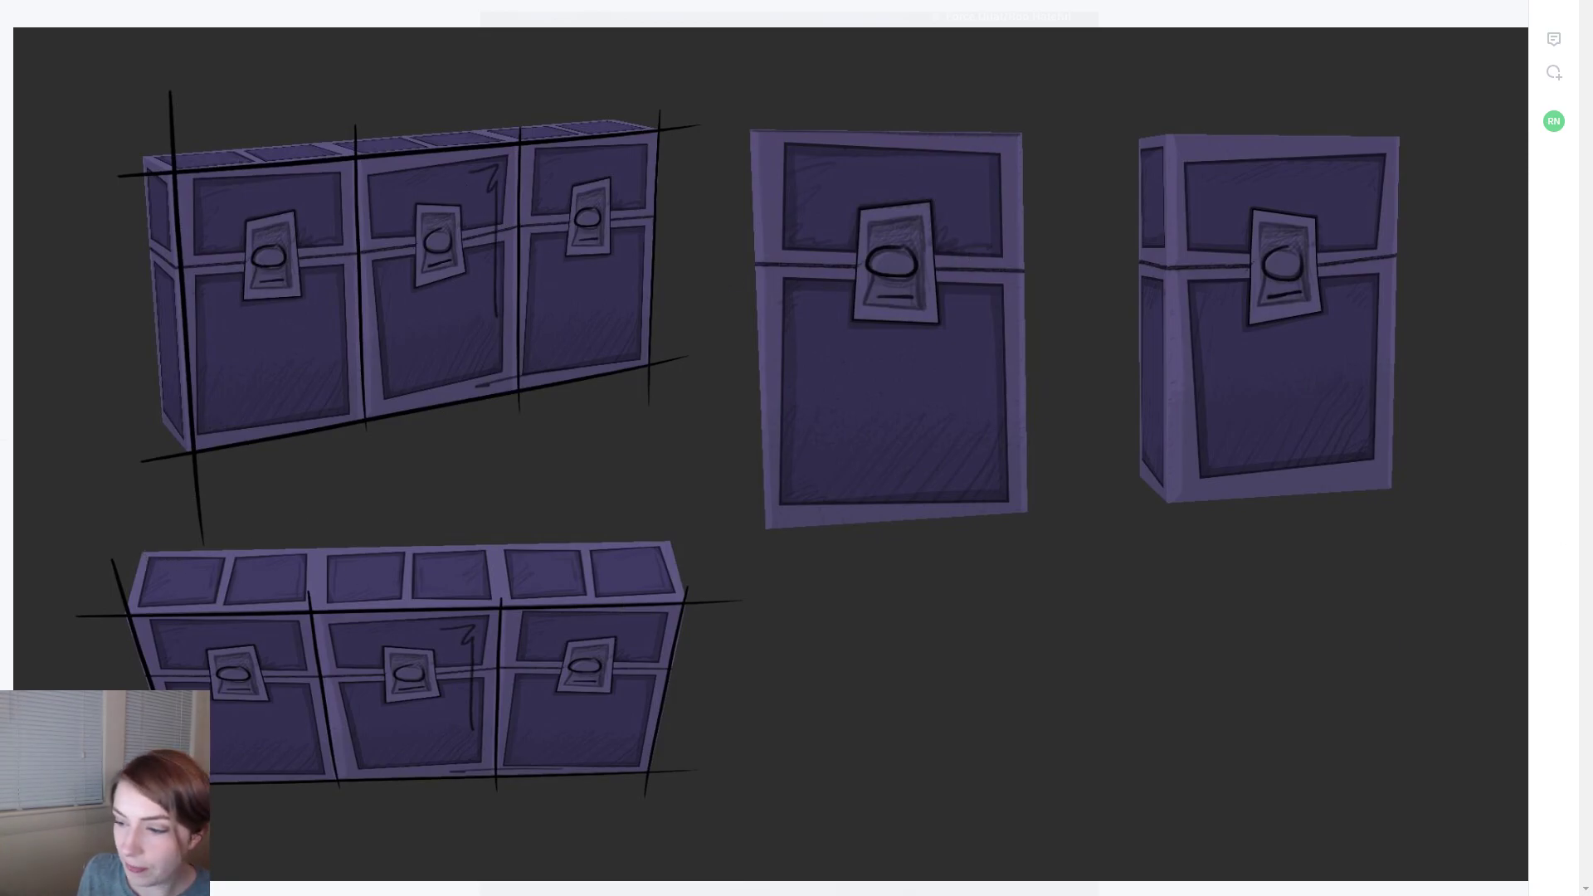
# - Switch to Photoshop and look through the open crate sketches and the level-select mockup
pyautogui.hotkey('alt', 'Tab')
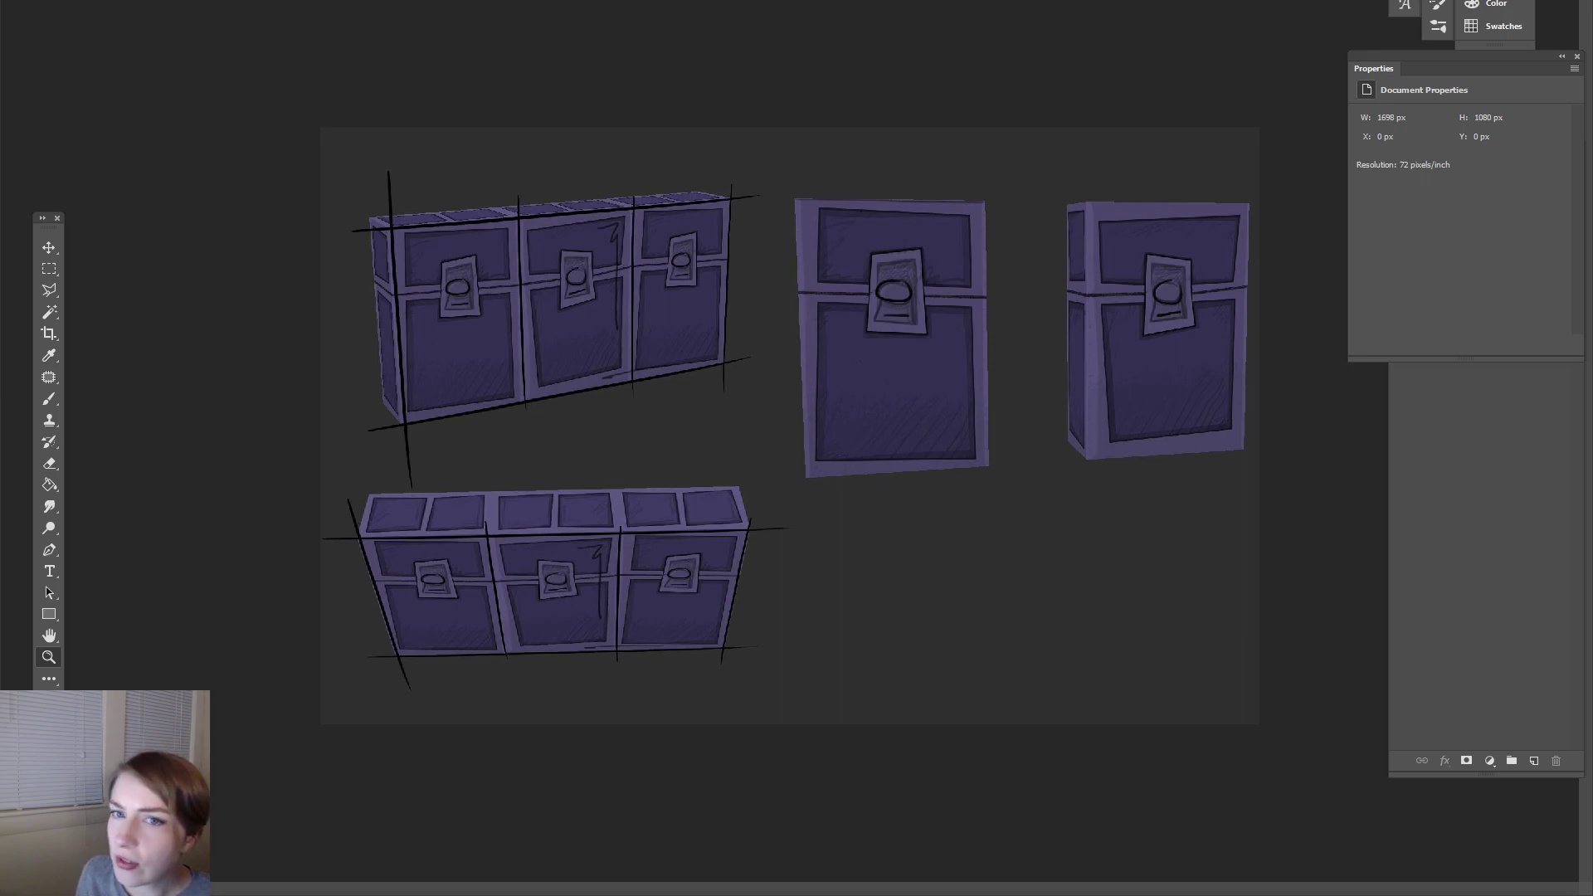
pyautogui.hotkey('ctrl', 'Tab')
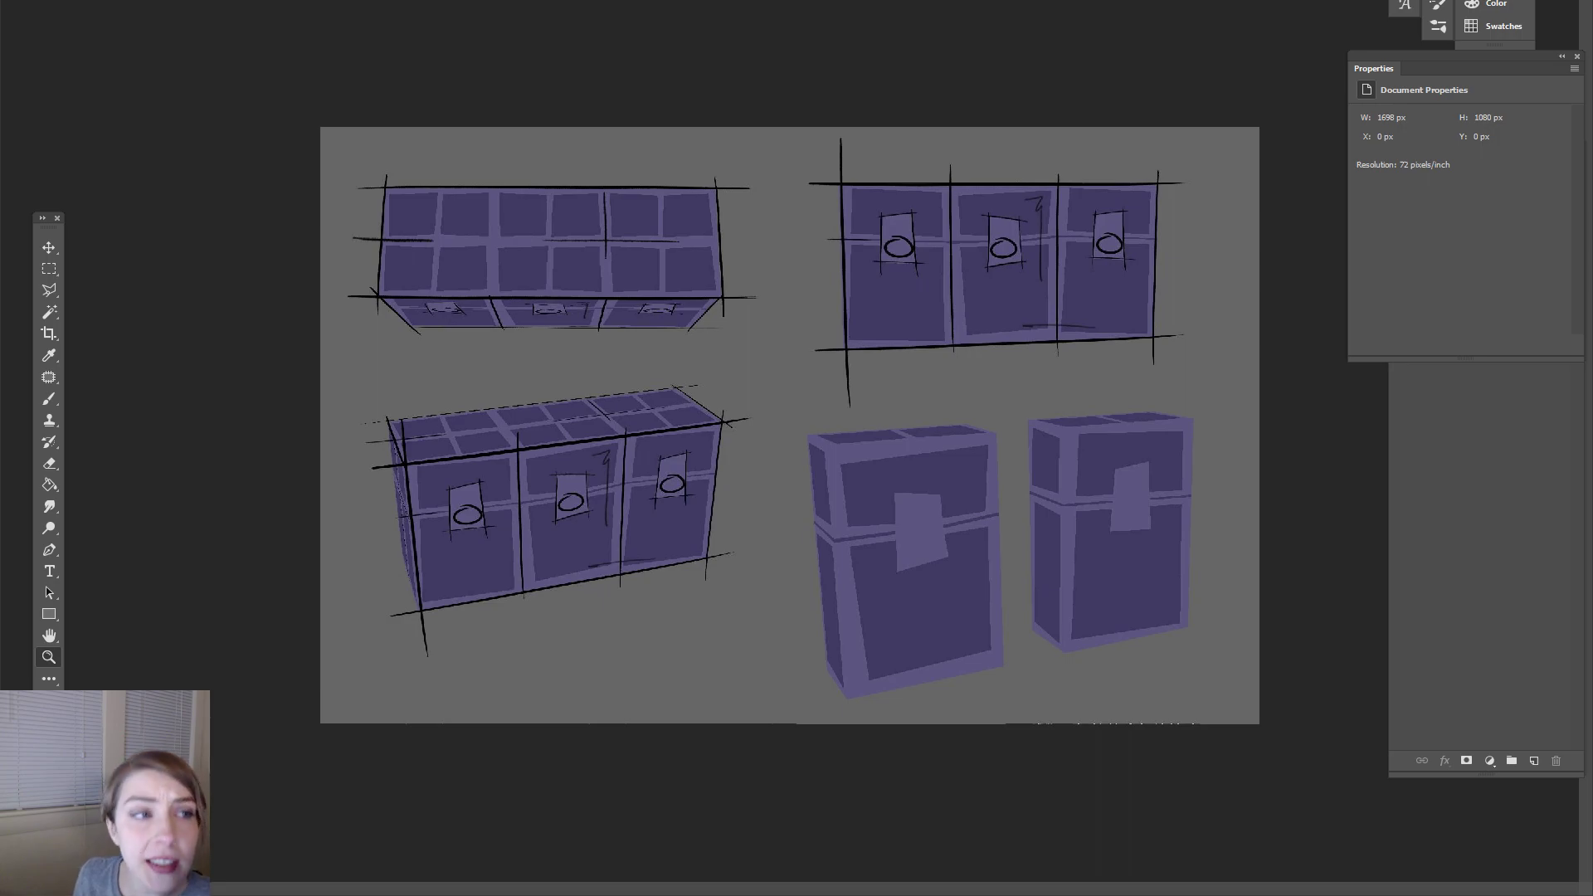
pyautogui.hotkey('ctrl', 'Tab')
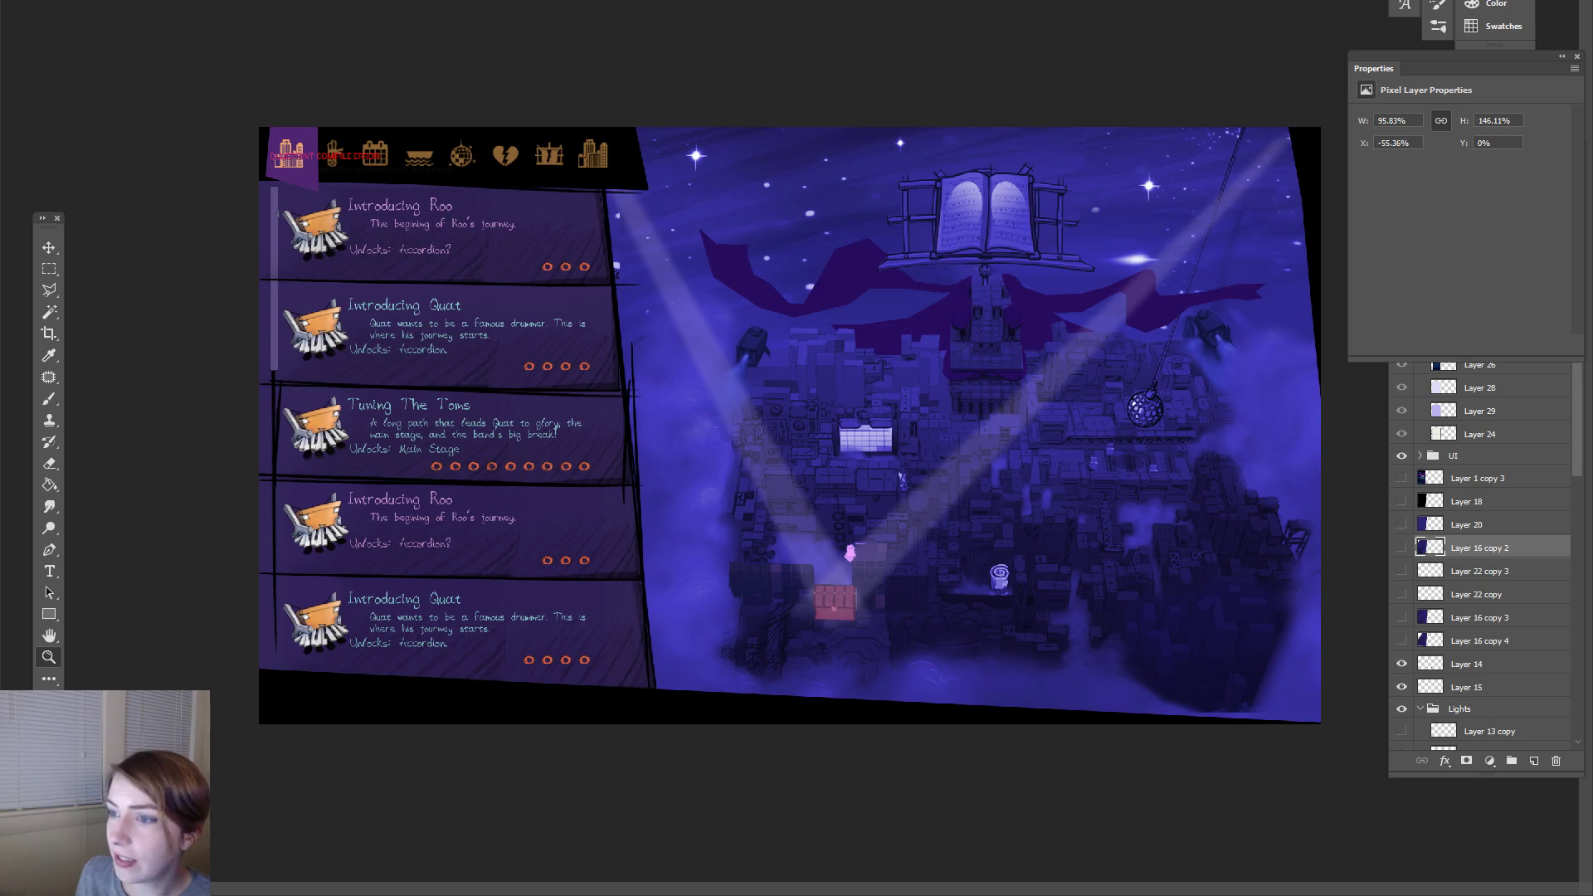
# - Return to the Kine document in the browser and examine the Level Overview city image at full size
pyautogui.hotkey('alt', 'Tab')
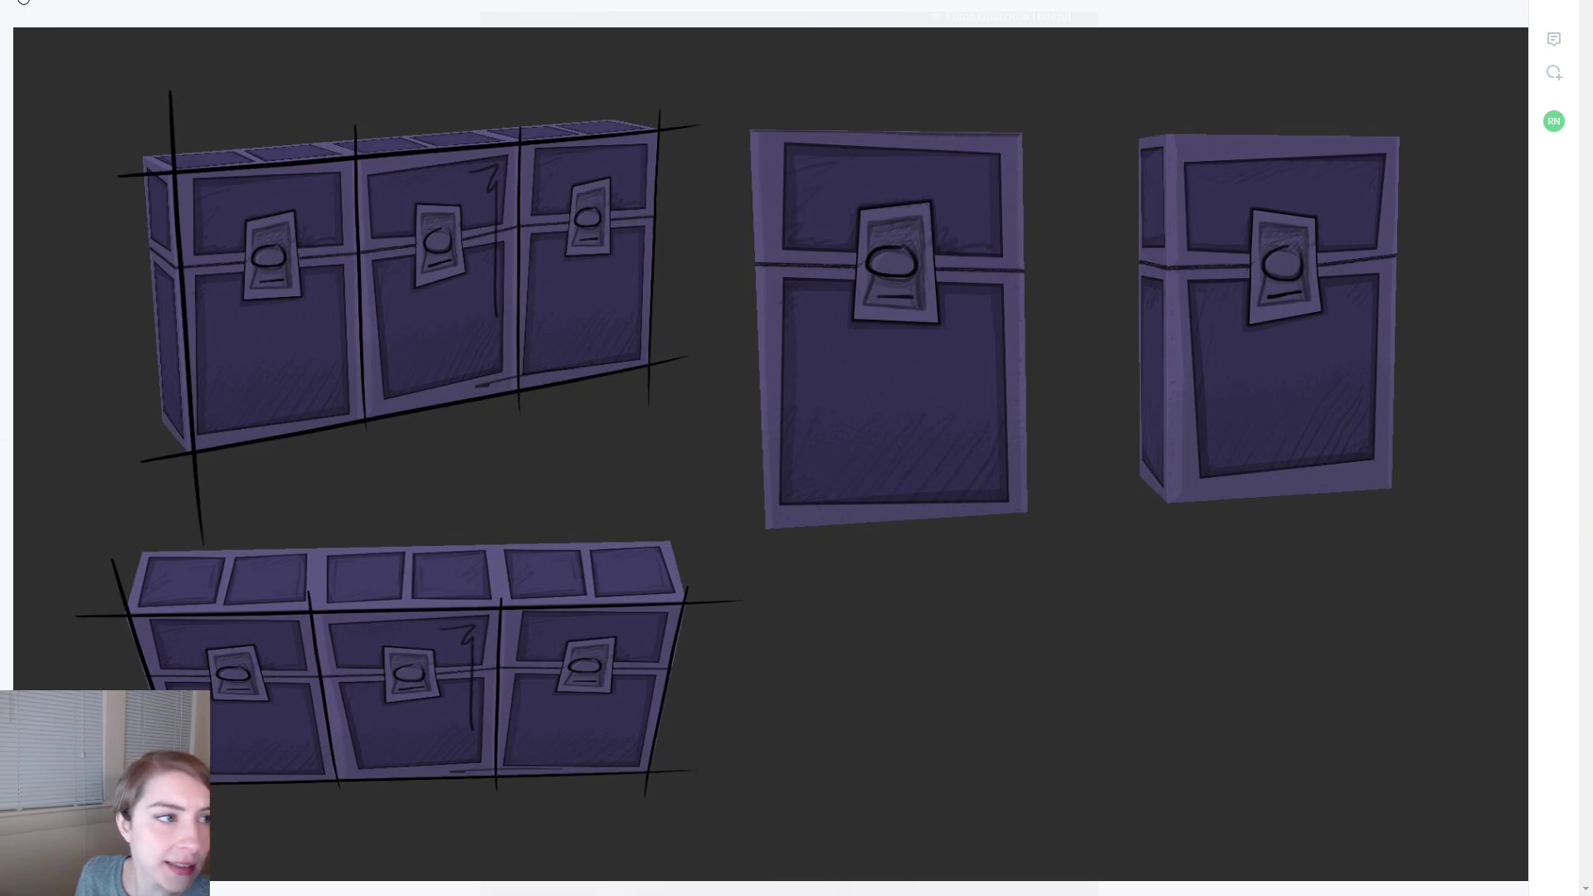
pyautogui.click(398, 16)
pyautogui.scroll(10, 879, 397)
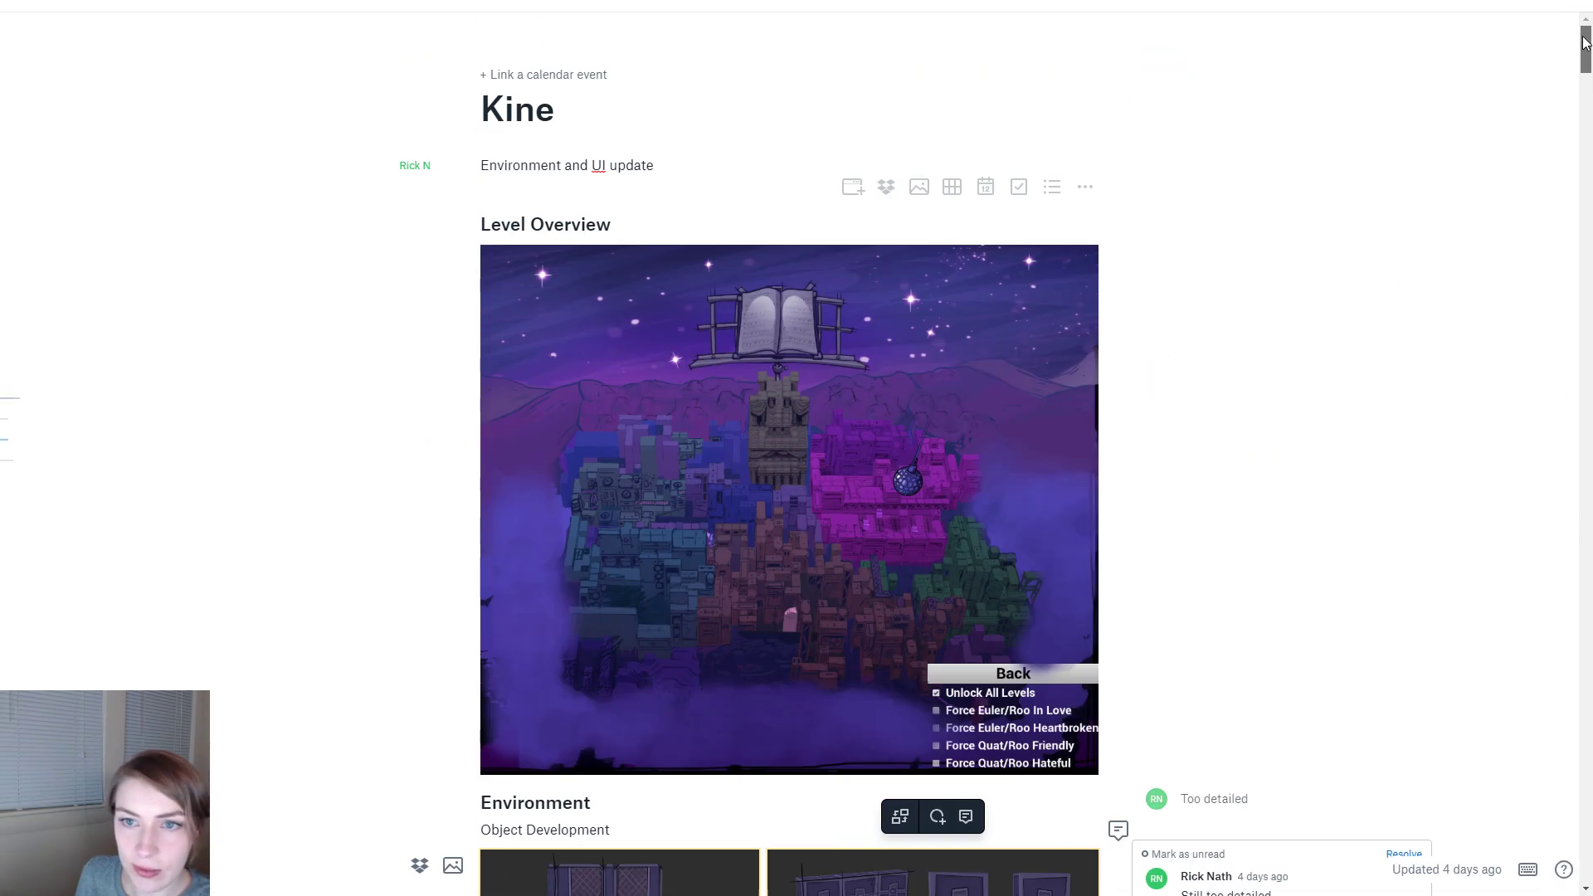
pyautogui.click(881, 396)
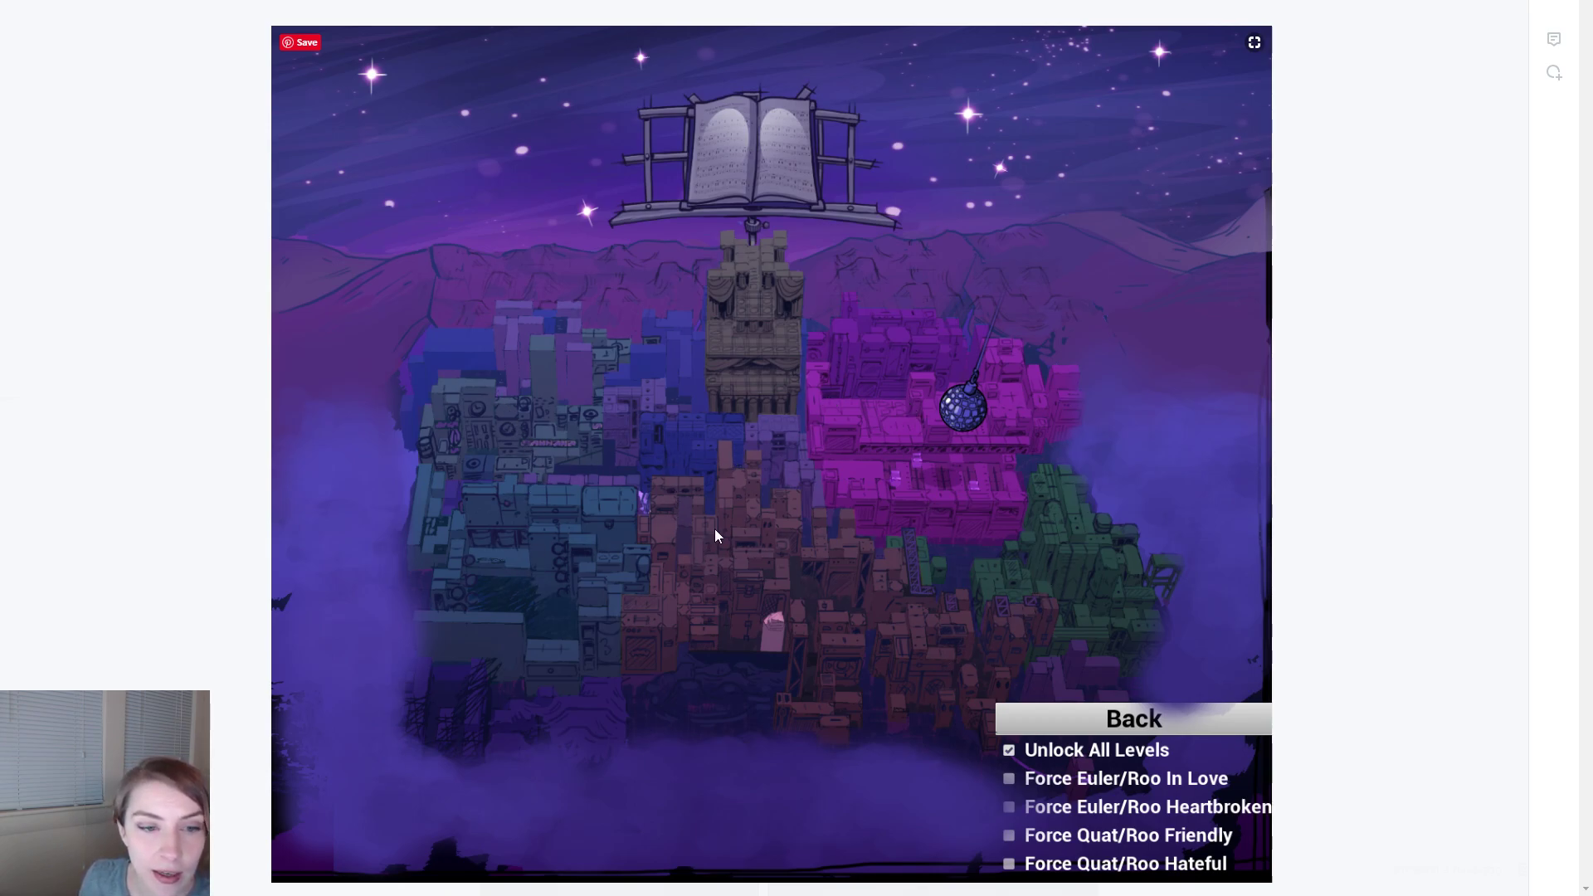
pyautogui.click(1361, 336)
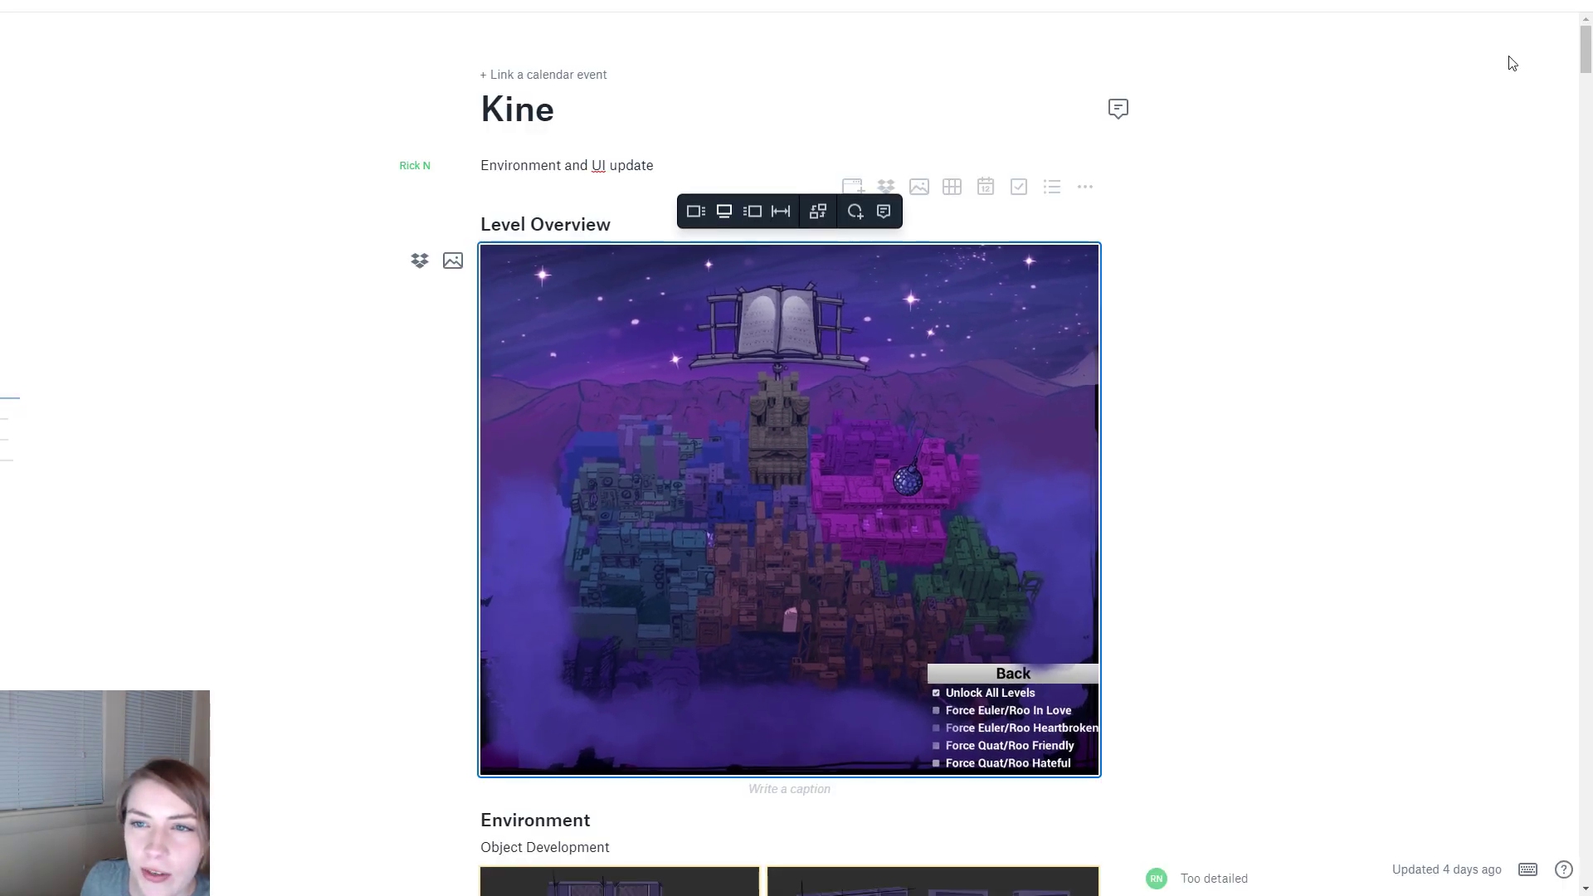
# - Go to the UI section of the document and examine the first level-select mockup at full size
pyautogui.click(1587, 63)
pyautogui.moveTo(1586, 64); pyautogui.dragTo(1557, 660)
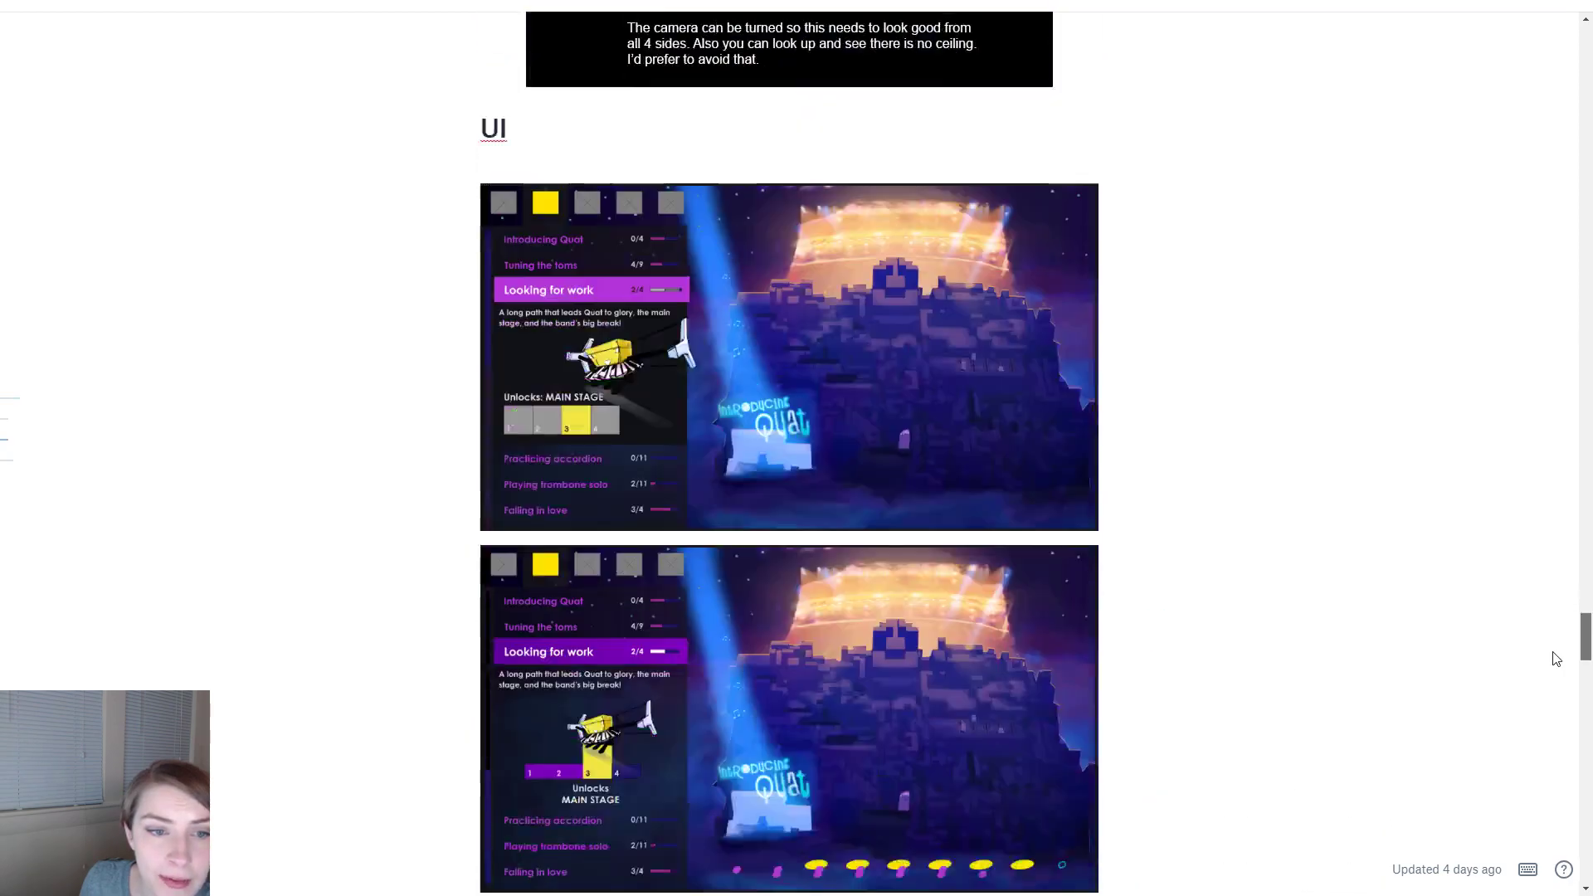
pyautogui.scroll(-3, 1560, 658)
pyautogui.click(887, 262)
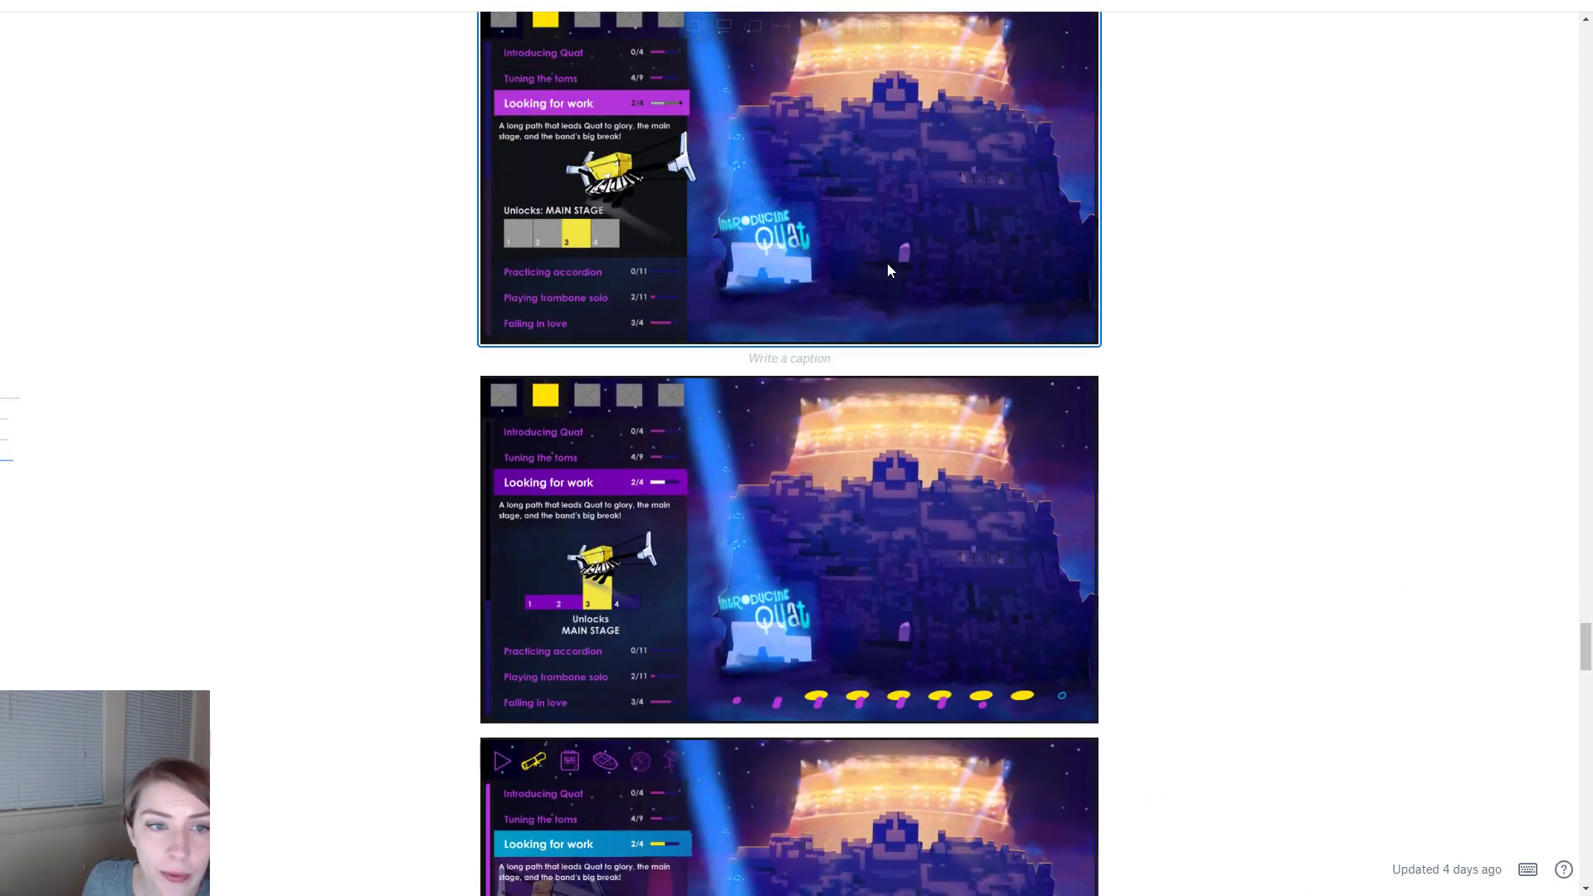
pyautogui.click(887, 263)
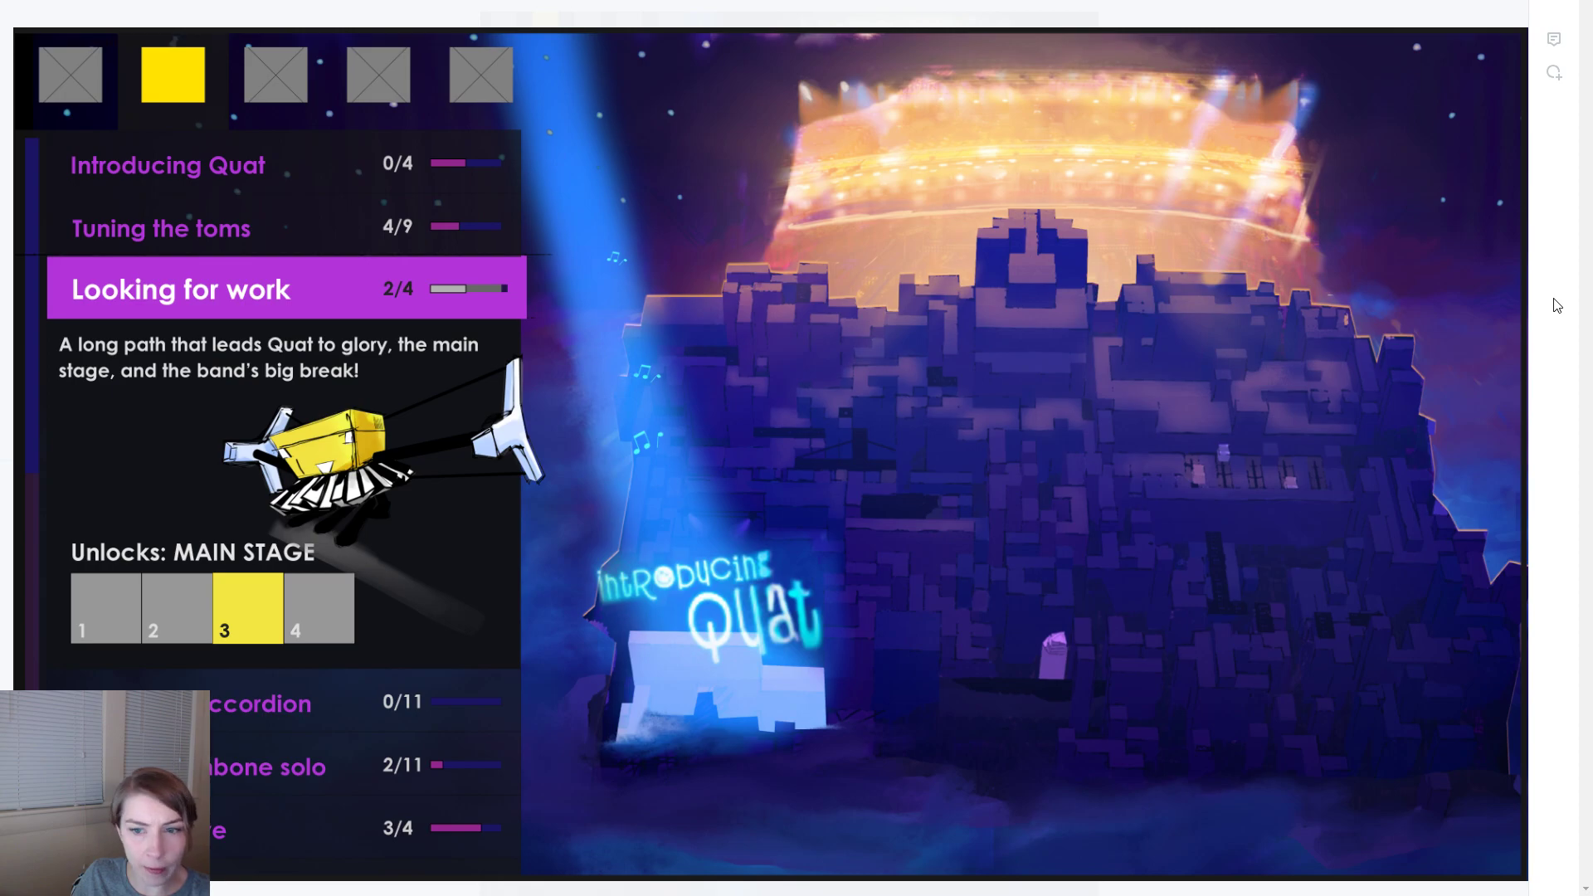
pyautogui.hotkey('alt', 'Tab')
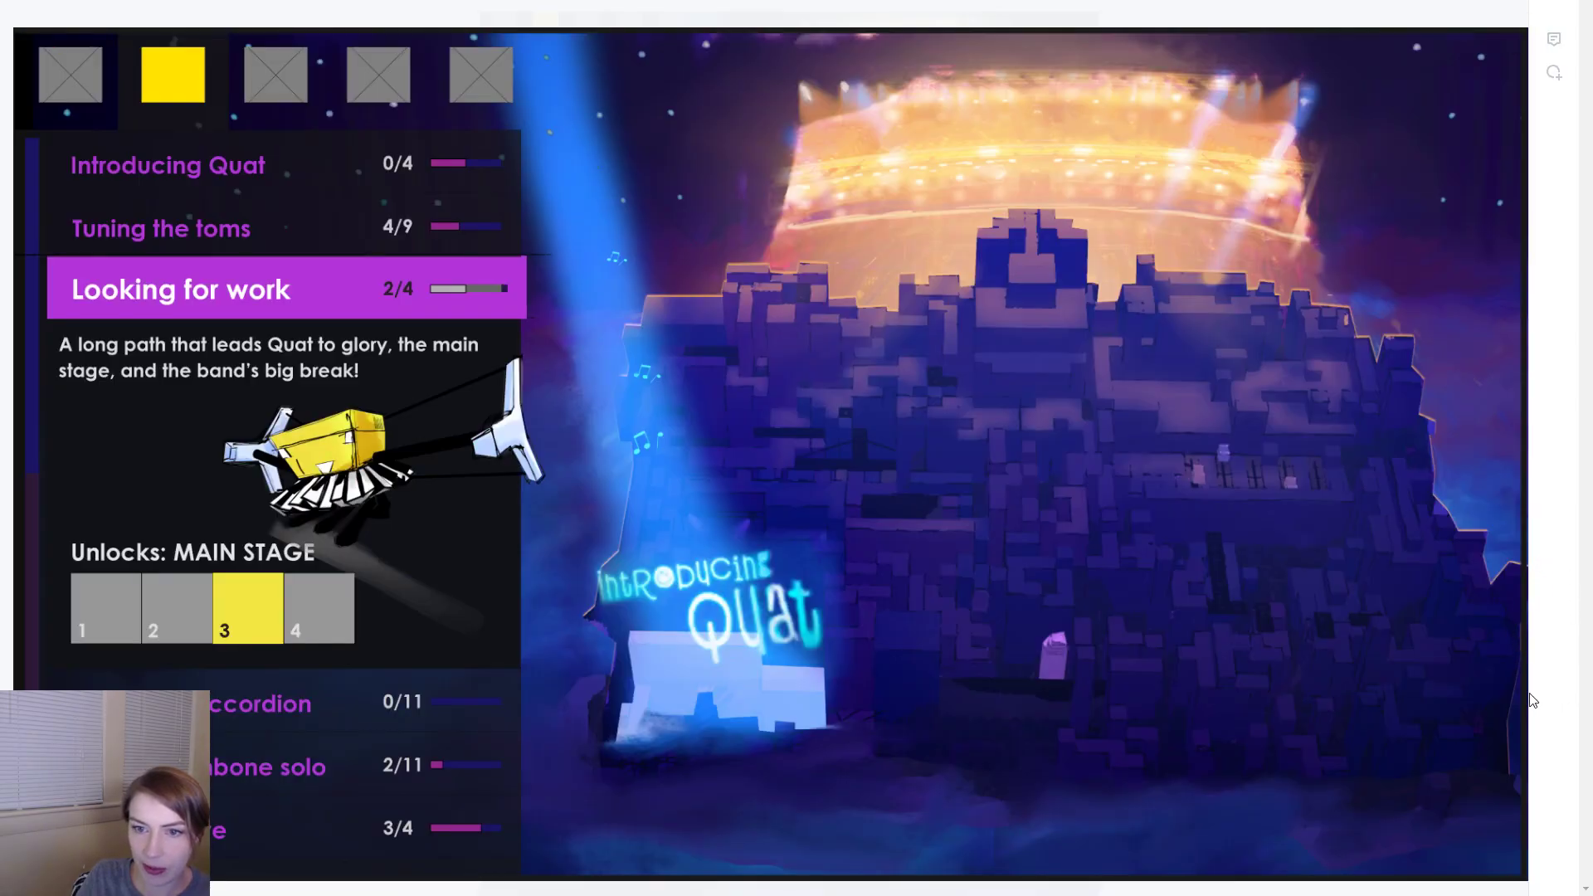
# - Close the enlarged UI mockup and bring up the Level Overview city image at full size again
pyautogui.click(619, 534)
pyautogui.moveTo(1588, 664); pyautogui.dragTo(1565, 60)
pyautogui.click(906, 429)
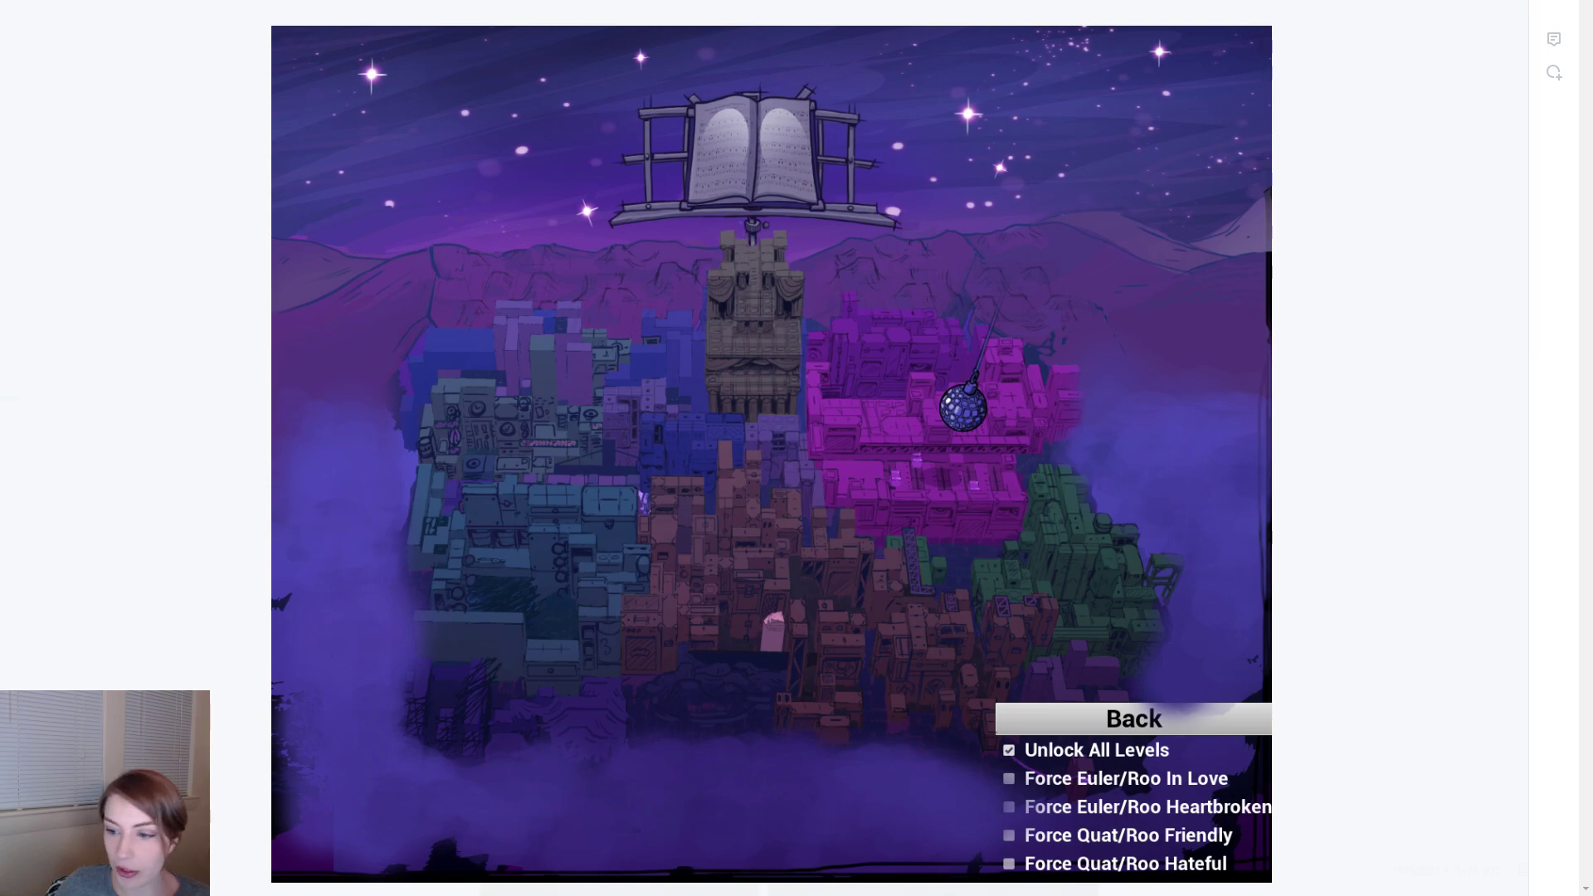
# - Compare the city in the Photoshop level-select mockup, the Maya block-out scene and the Unreal Editor level
pyautogui.hotkey('alt', 'Tab')
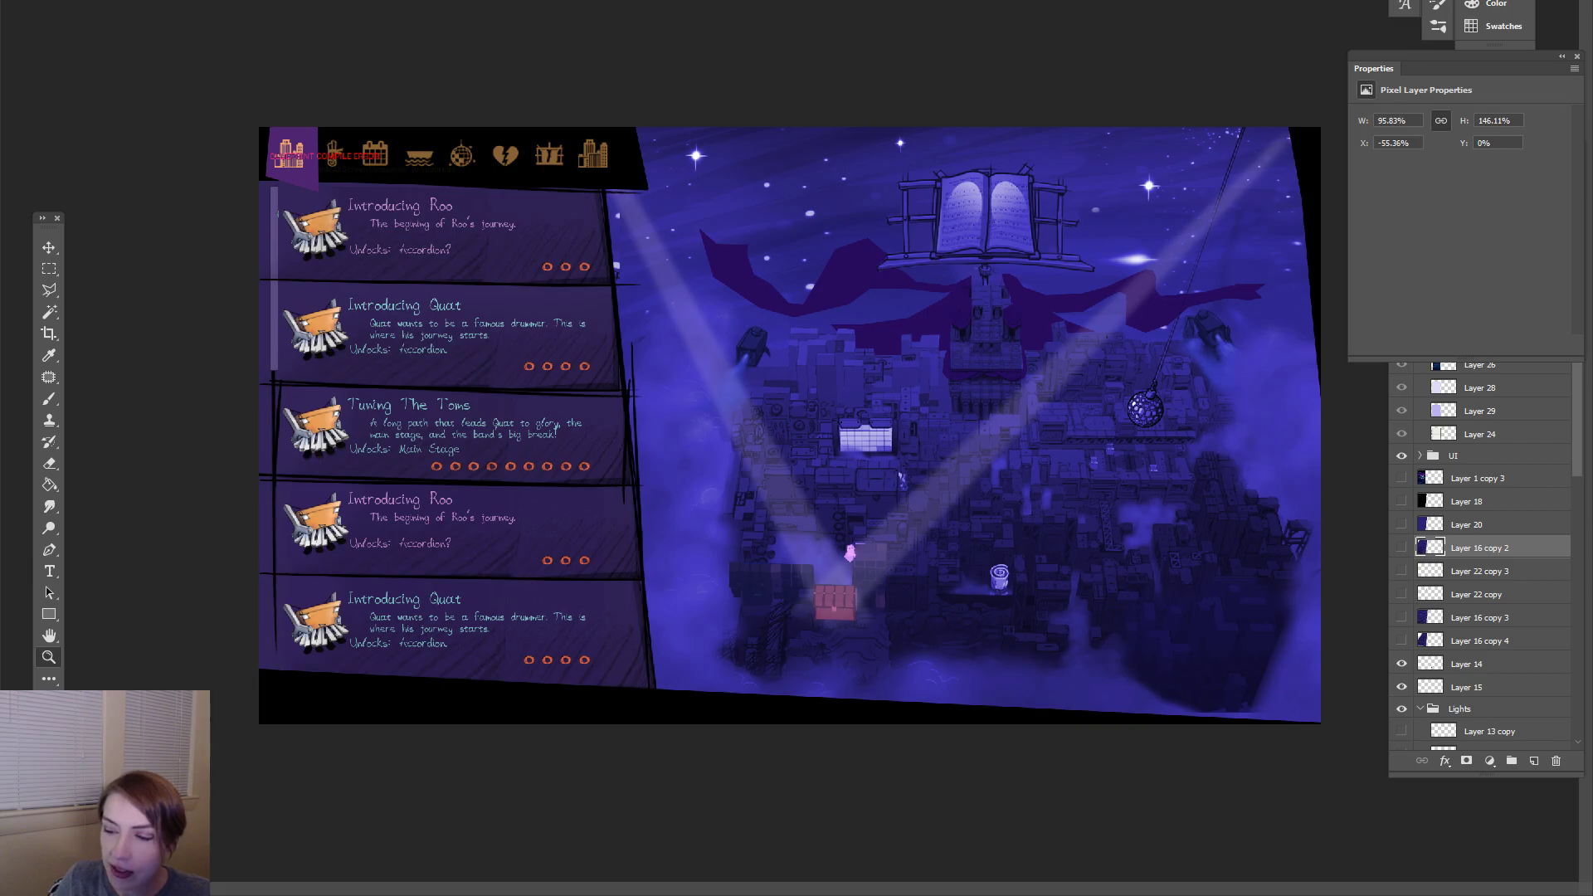
pyautogui.hotkey('alt', 'Tab')
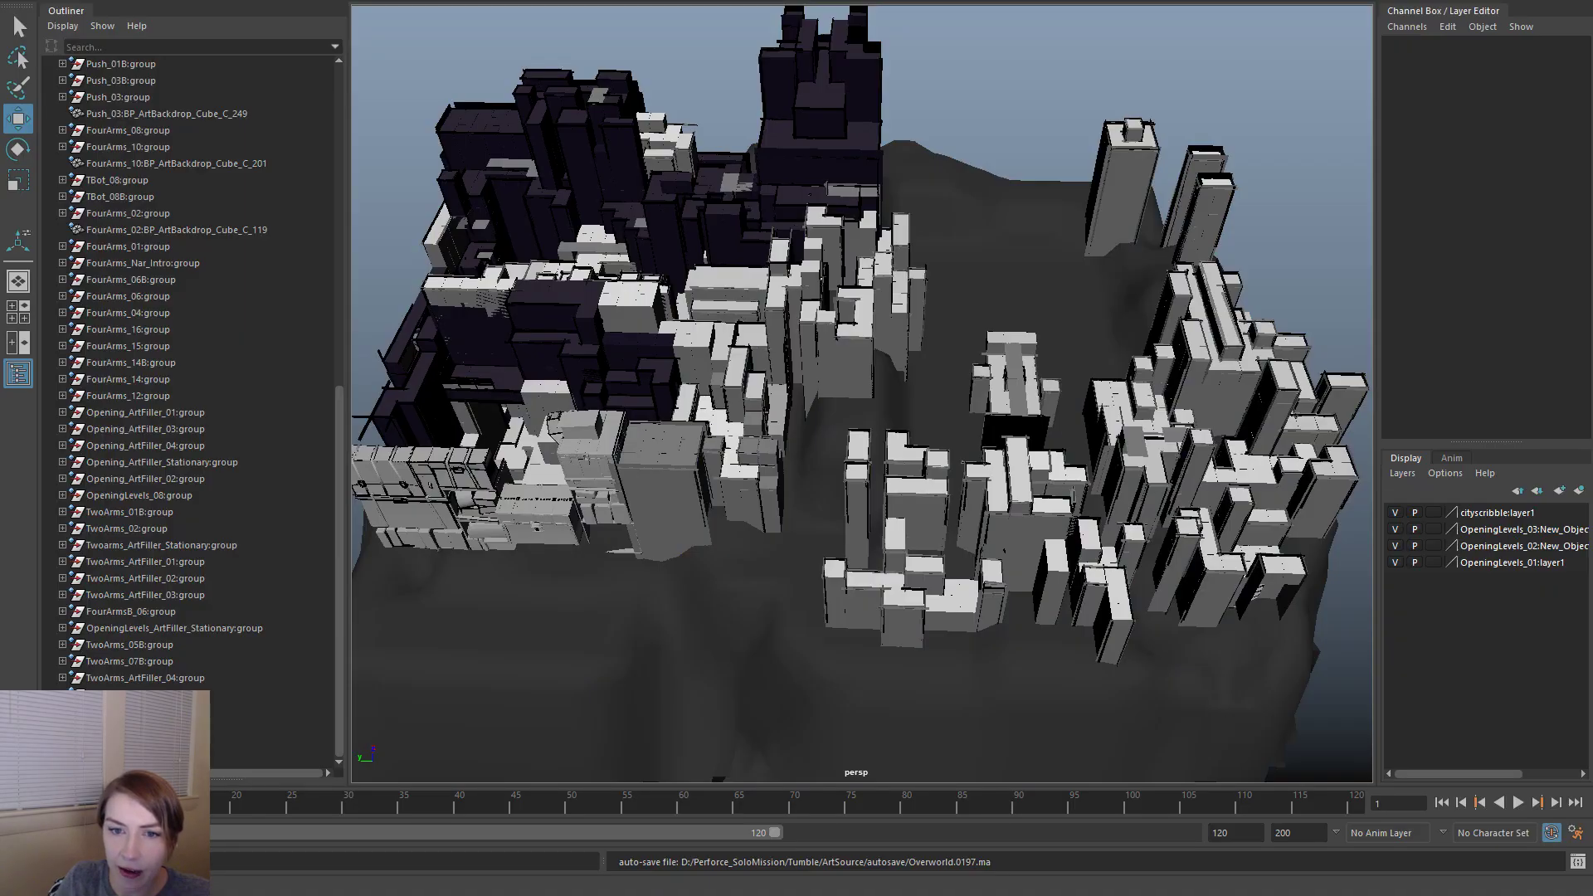
pyautogui.hotkey('alt', 'Tab')
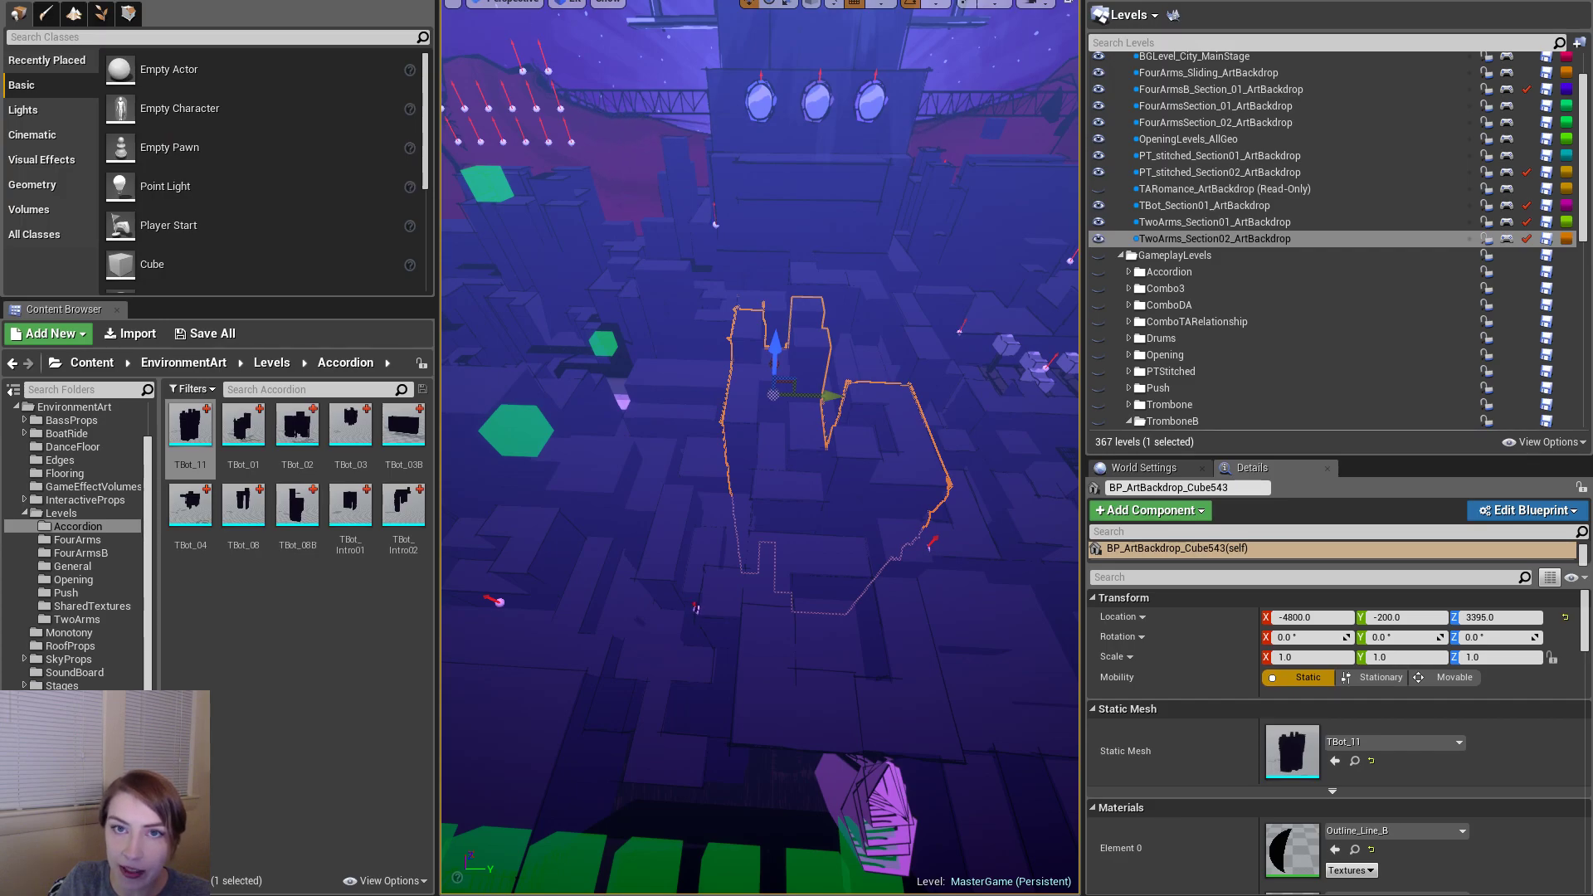
pyautogui.hotkey('alt', 'Tab')
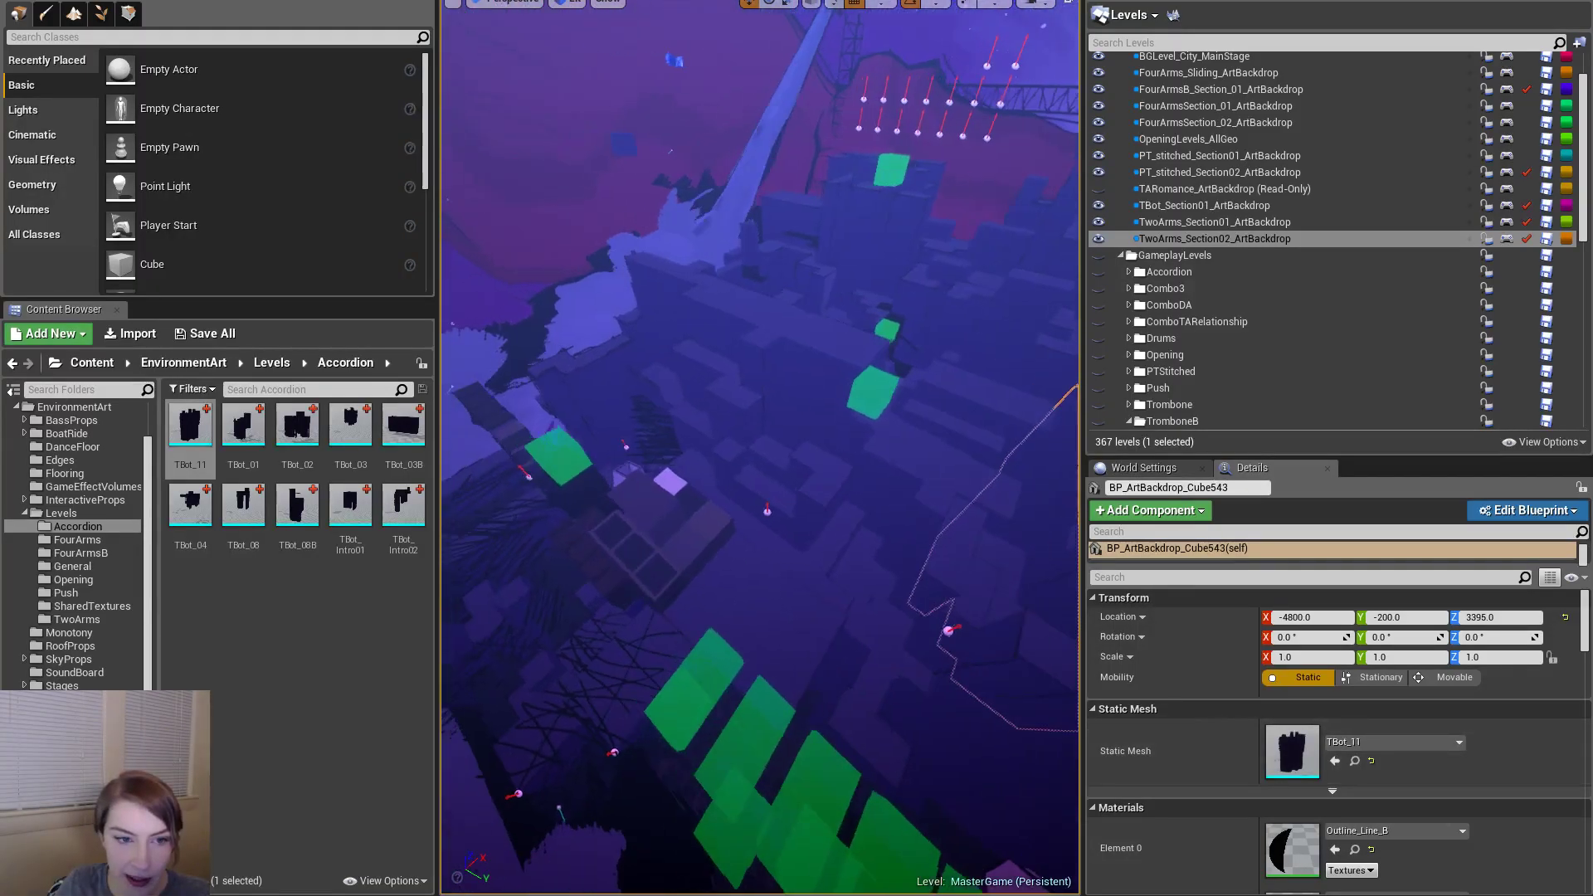
# - Select the suitcase backdrop mesh at the city's edge and inspect it up close in a full-screen viewport
pyautogui.moveTo(760, 448); pyautogui.dragTo(743, 407, button='right')
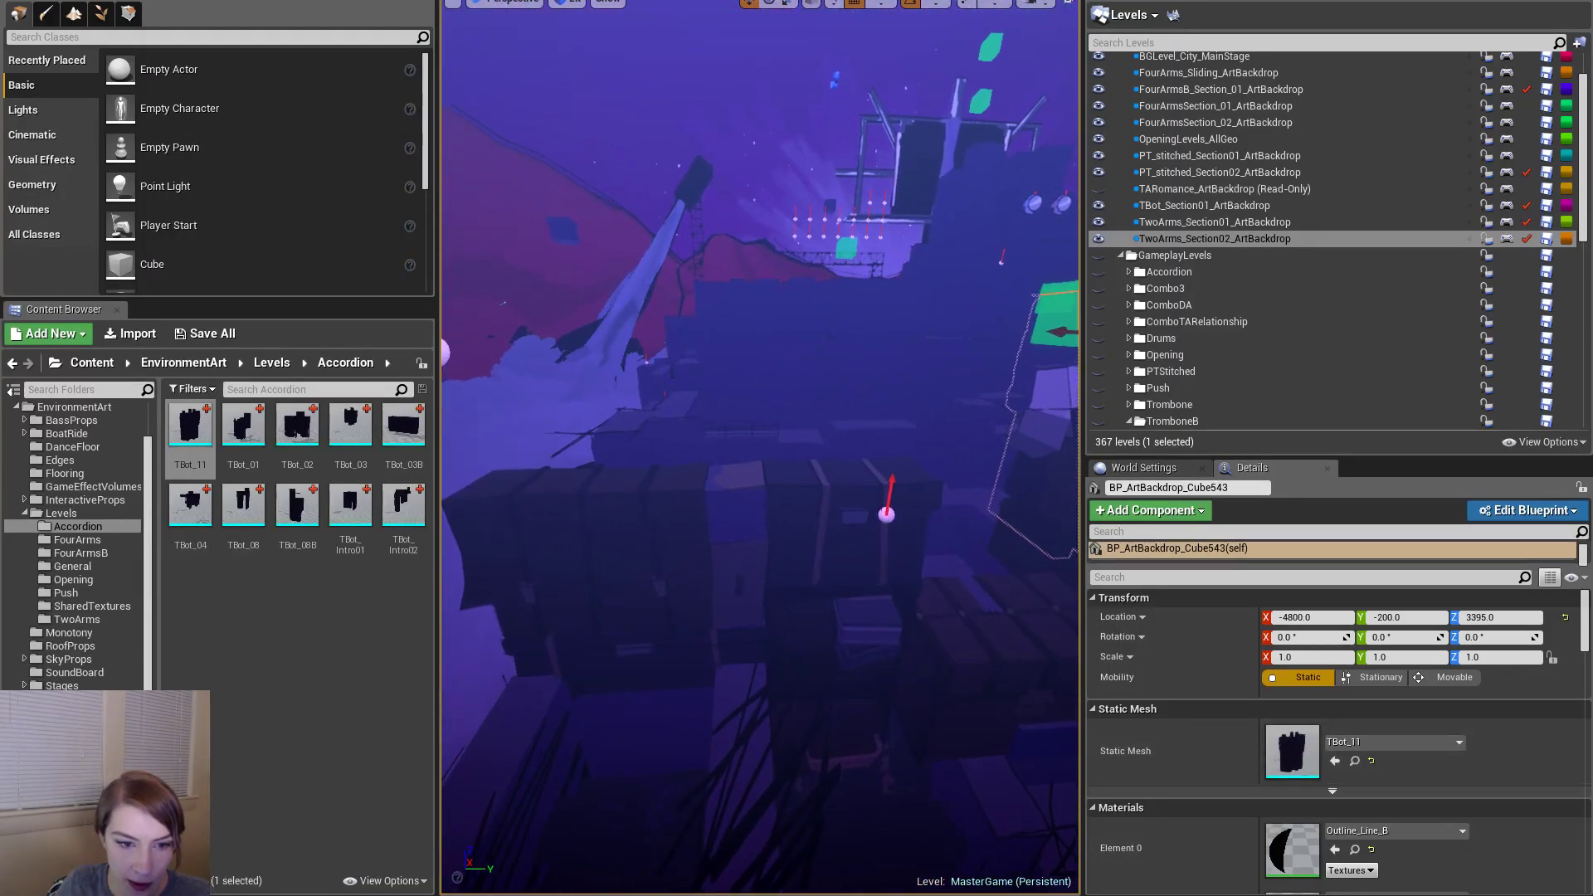
pyautogui.click(769, 639)
pyautogui.moveTo(769, 640); pyautogui.dragTo(780, 631, button='right')
pyautogui.press('F11')
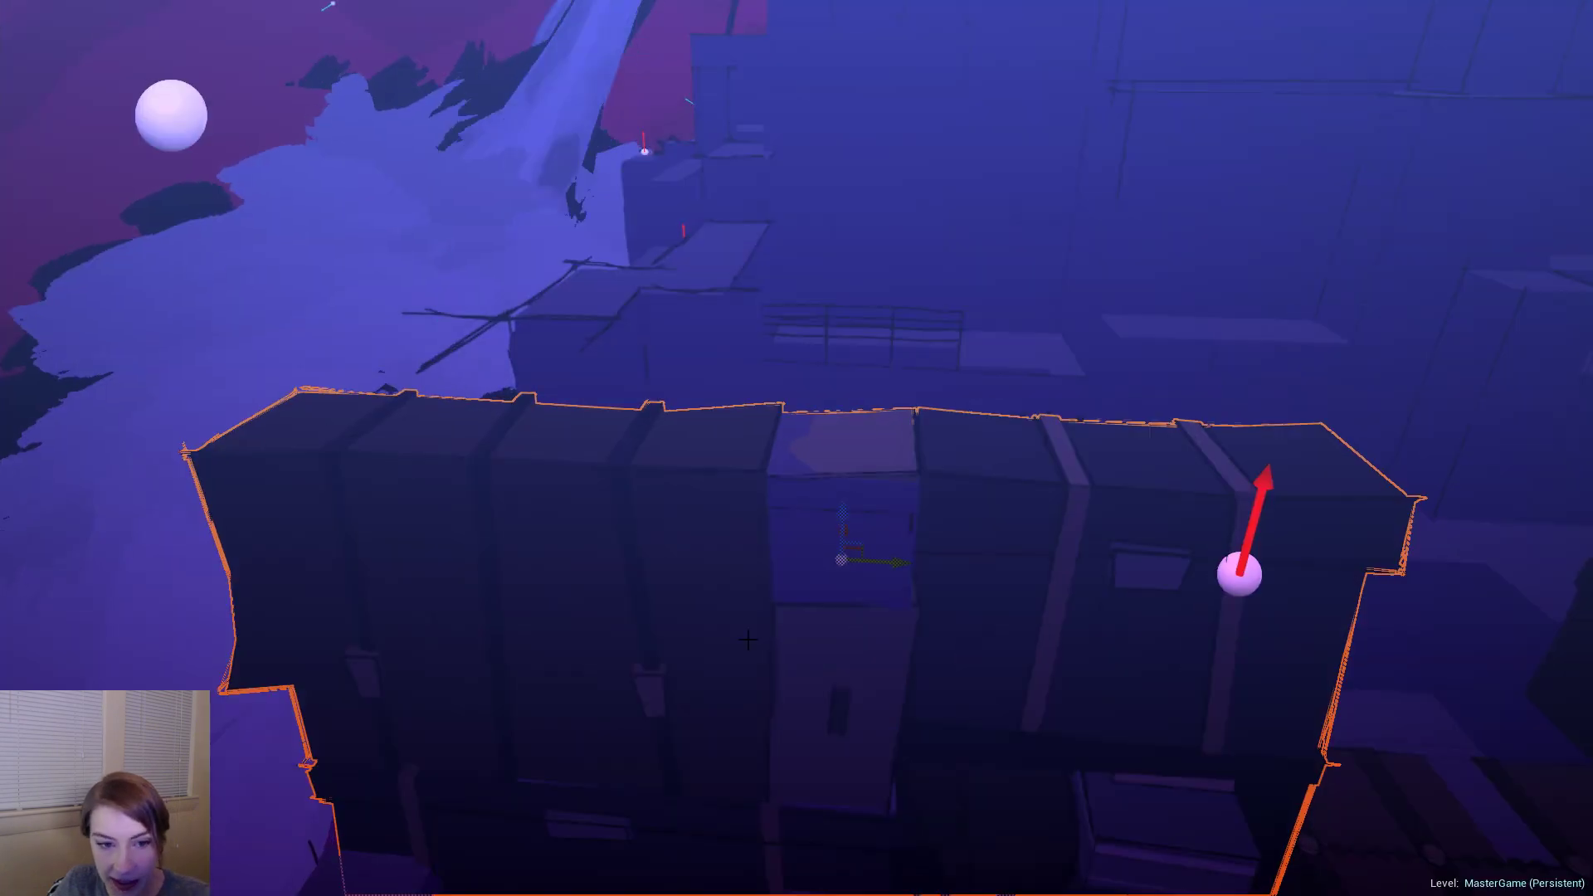
# - Play the game in the editor, enable Unlock All Levels and start the first Introducing Quat level
pyautogui.moveTo(699, 684); pyautogui.dragTo(710, 669, button='right')
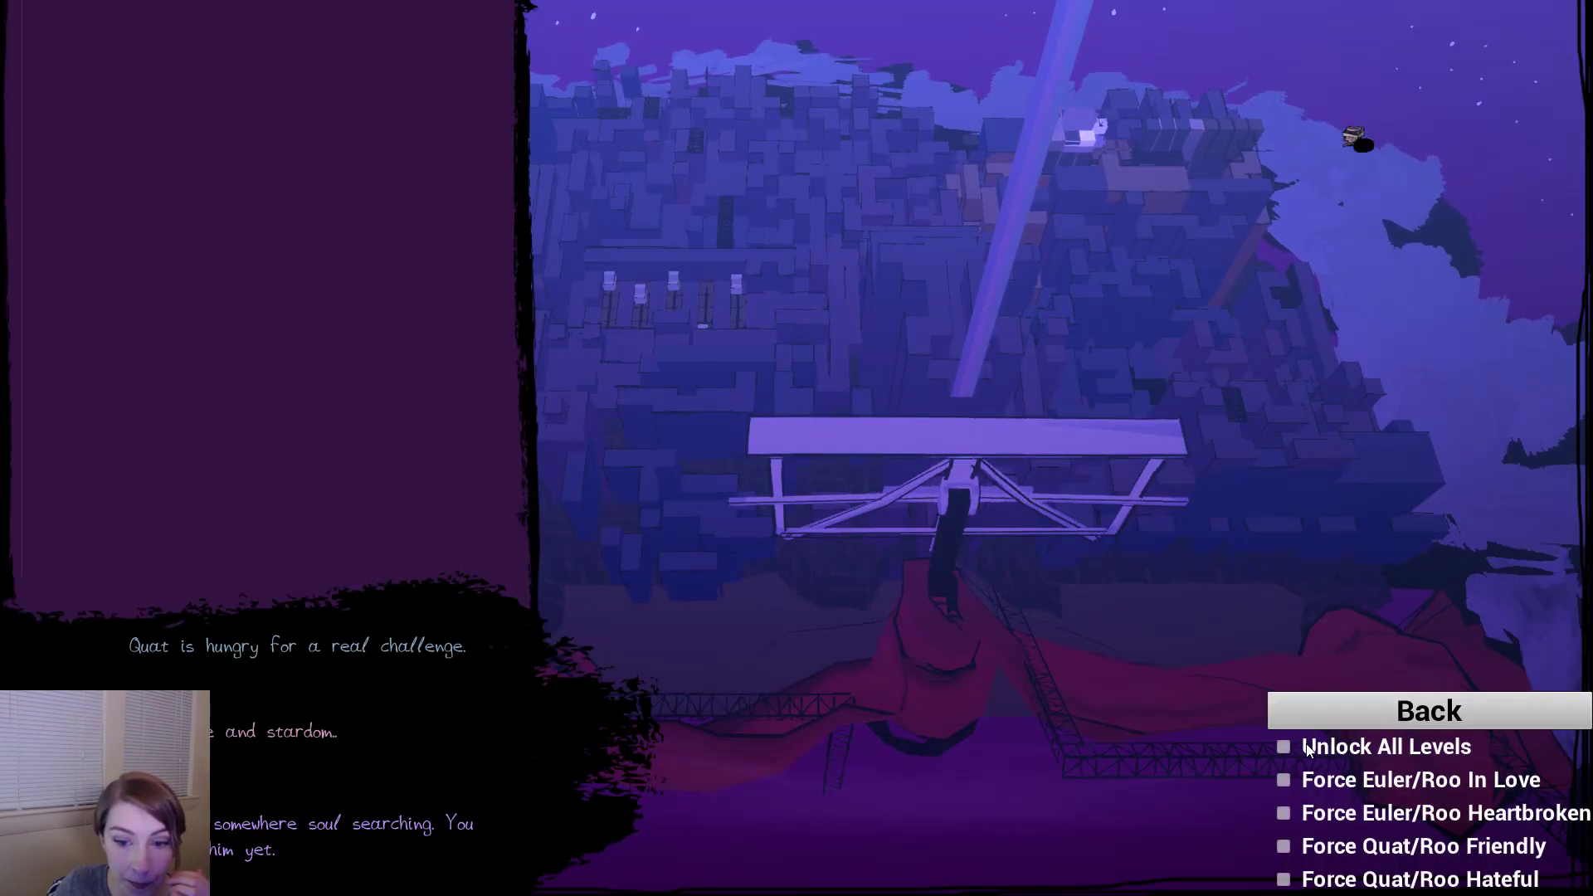
pyautogui.click(1280, 743)
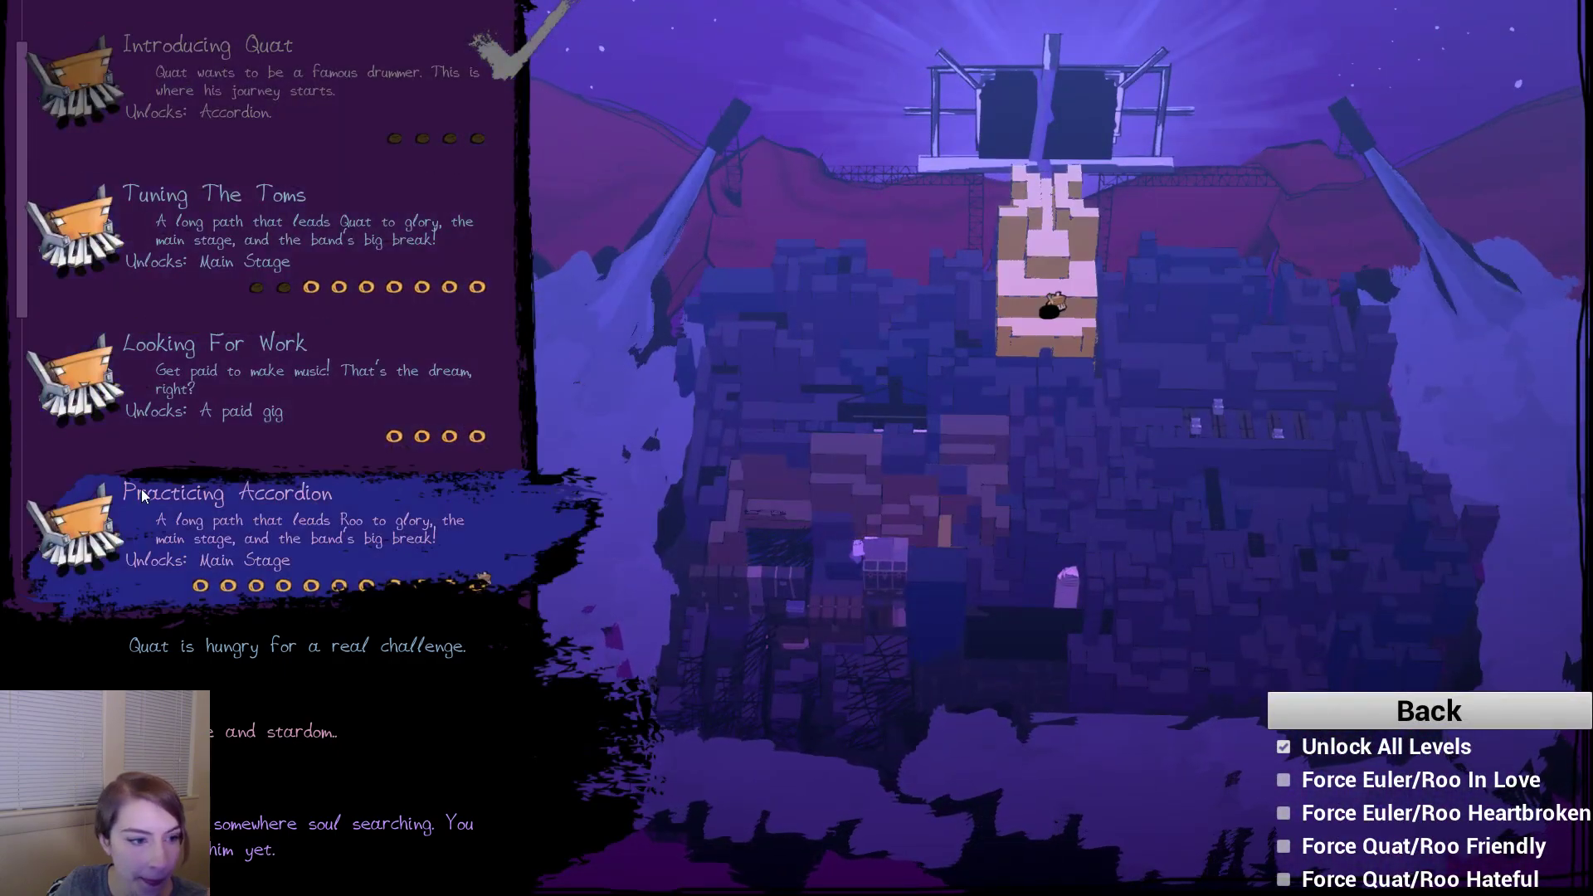
pyautogui.click(393, 140)
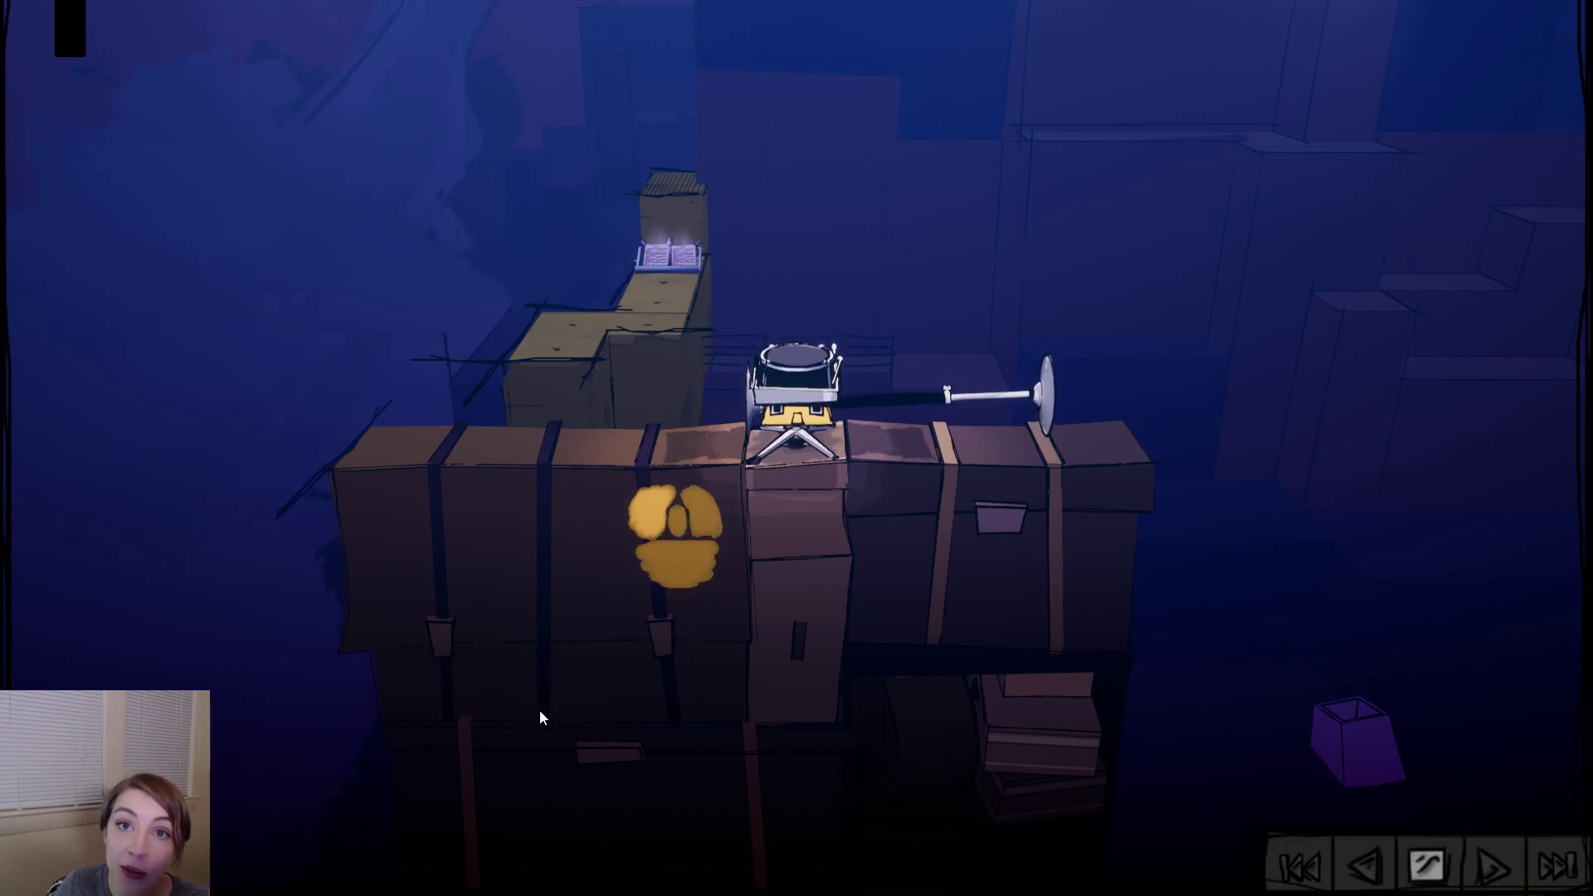
# - Inspect the suitcase stack from several camera angles in the running level and end the play session
pyautogui.moveTo(864, 724); pyautogui.dragTo(873, 863)
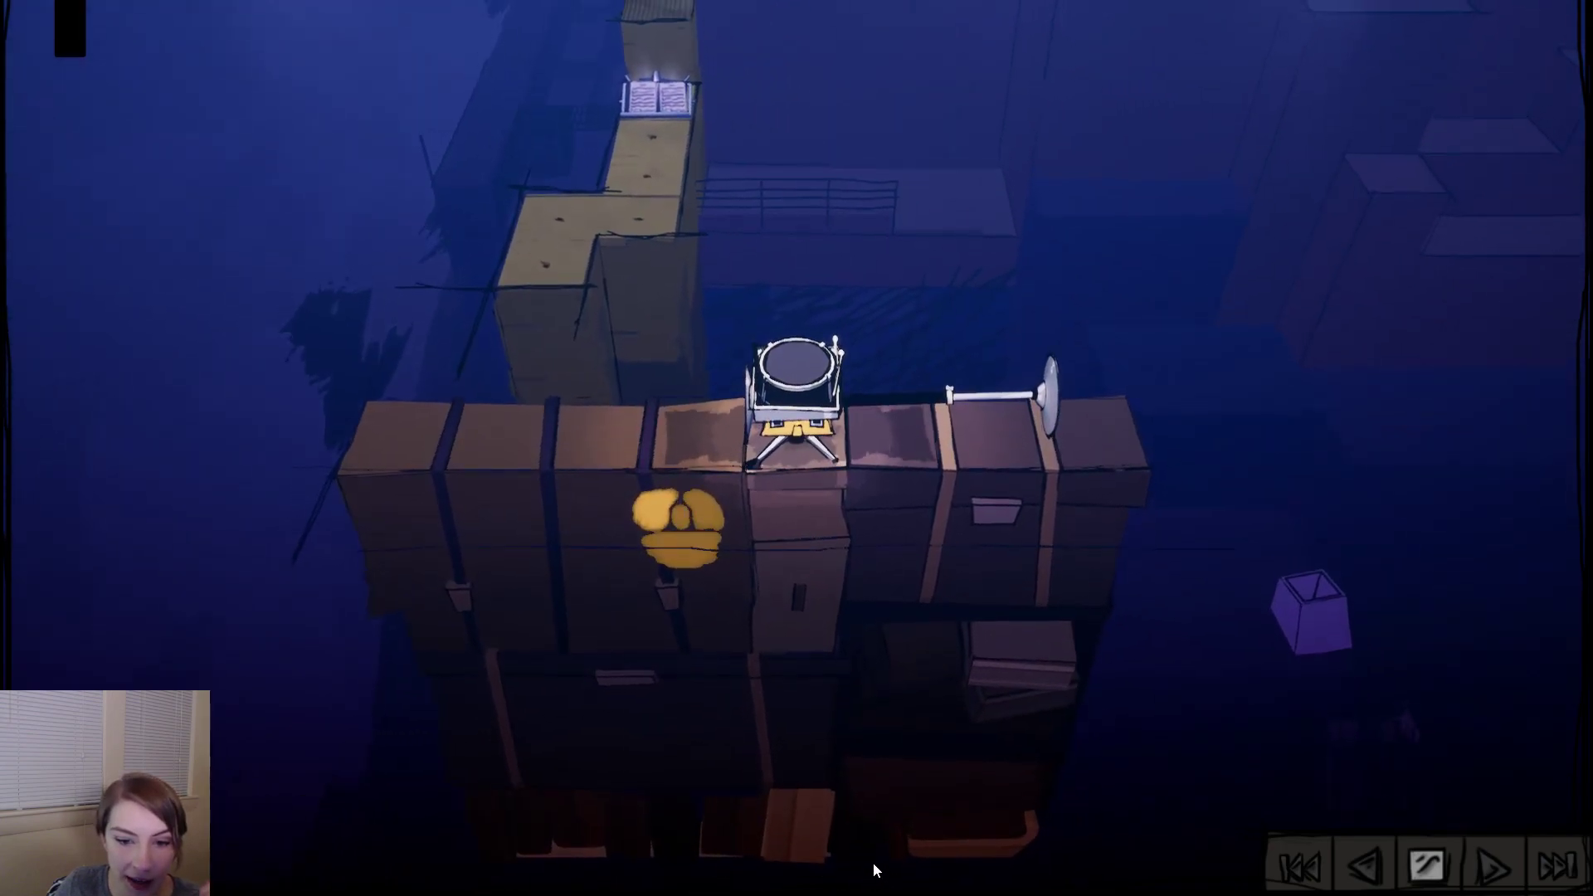
pyautogui.moveTo(1046, 682); pyautogui.dragTo(1174, 536)
pyautogui.moveTo(828, 410); pyautogui.dragTo(915, 618)
pyautogui.press('Escape')
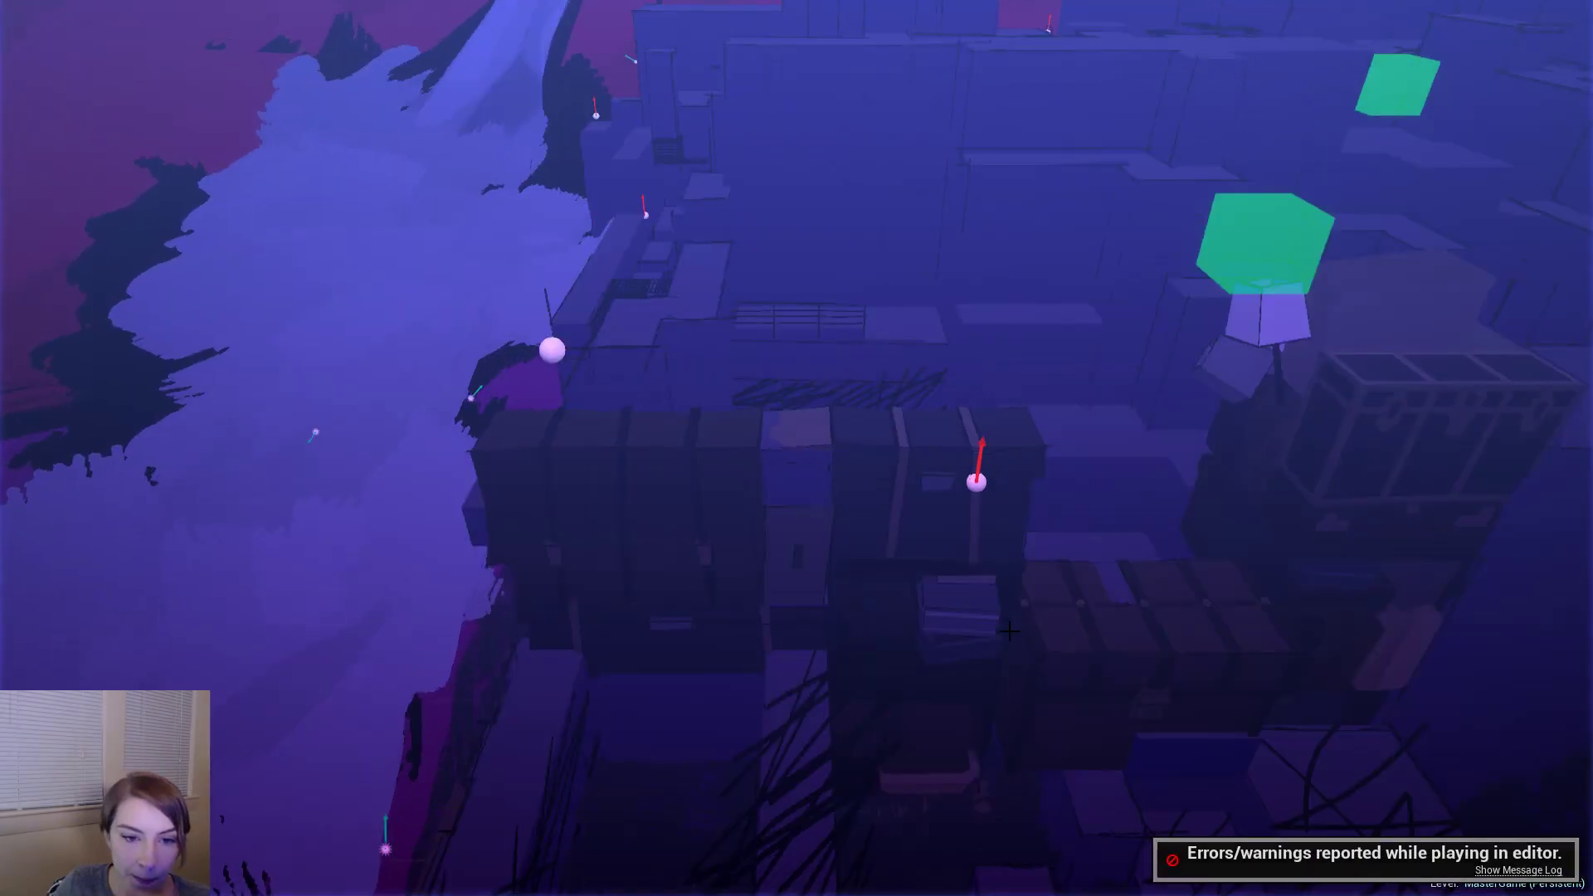
# - Survey the suitcases and the surrounding city blocks from above and select a backdrop cube in the middle of the city
pyautogui.press('s')
pyautogui.moveTo(966, 682); pyautogui.dragTo(1053, 651, button='right')
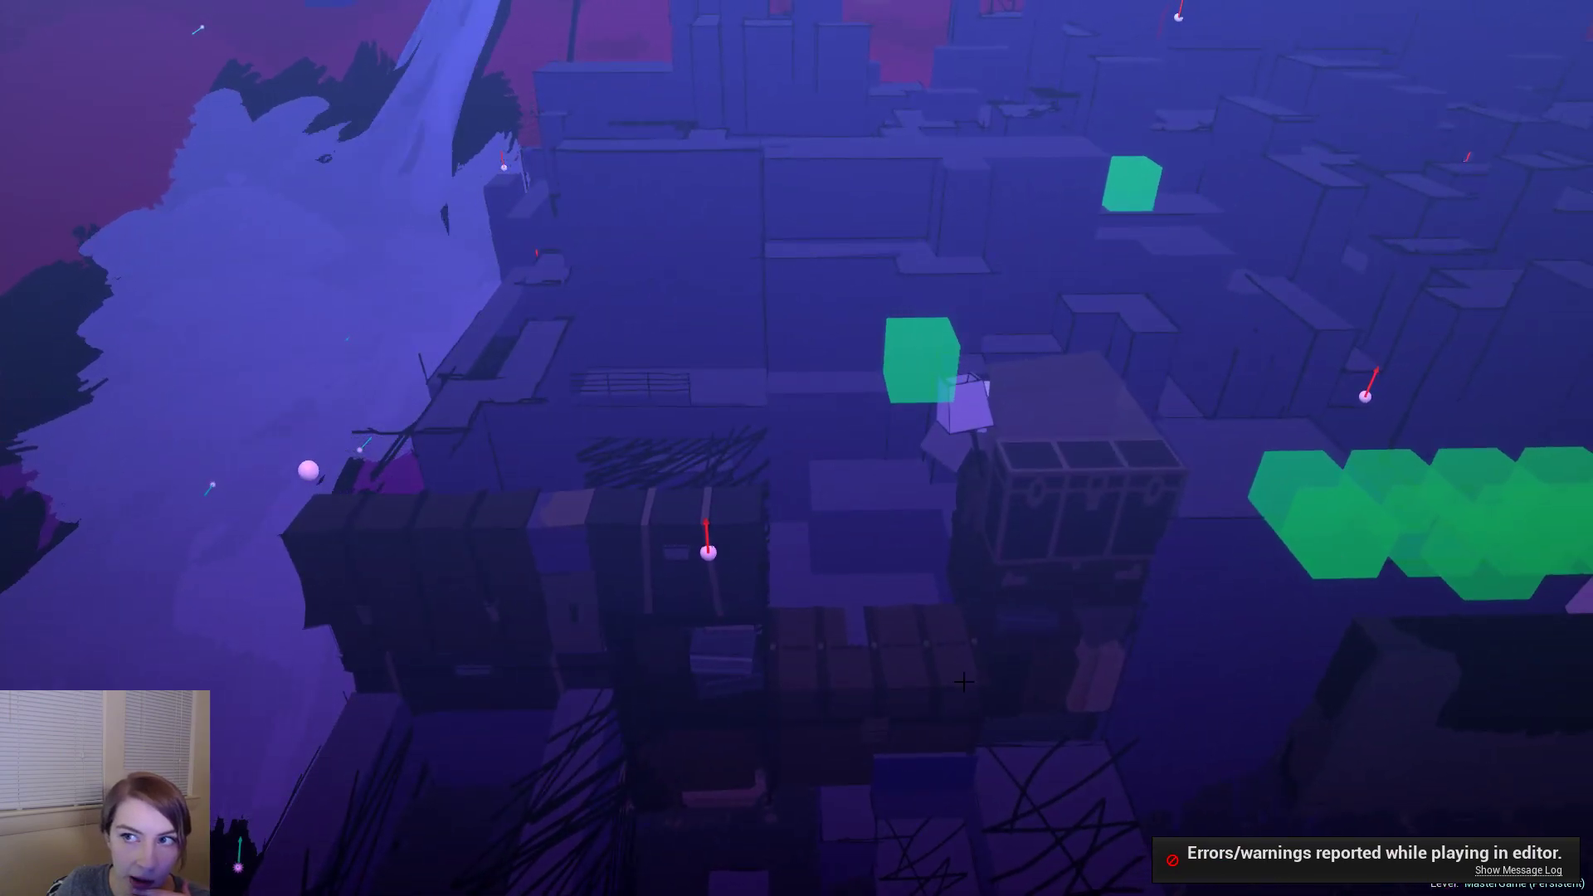
pyautogui.moveTo(964, 682); pyautogui.dragTo(1029, 651, button='right')
pyautogui.press('w')
pyautogui.press('s')
pyautogui.press('w')
pyautogui.click(949, 519)
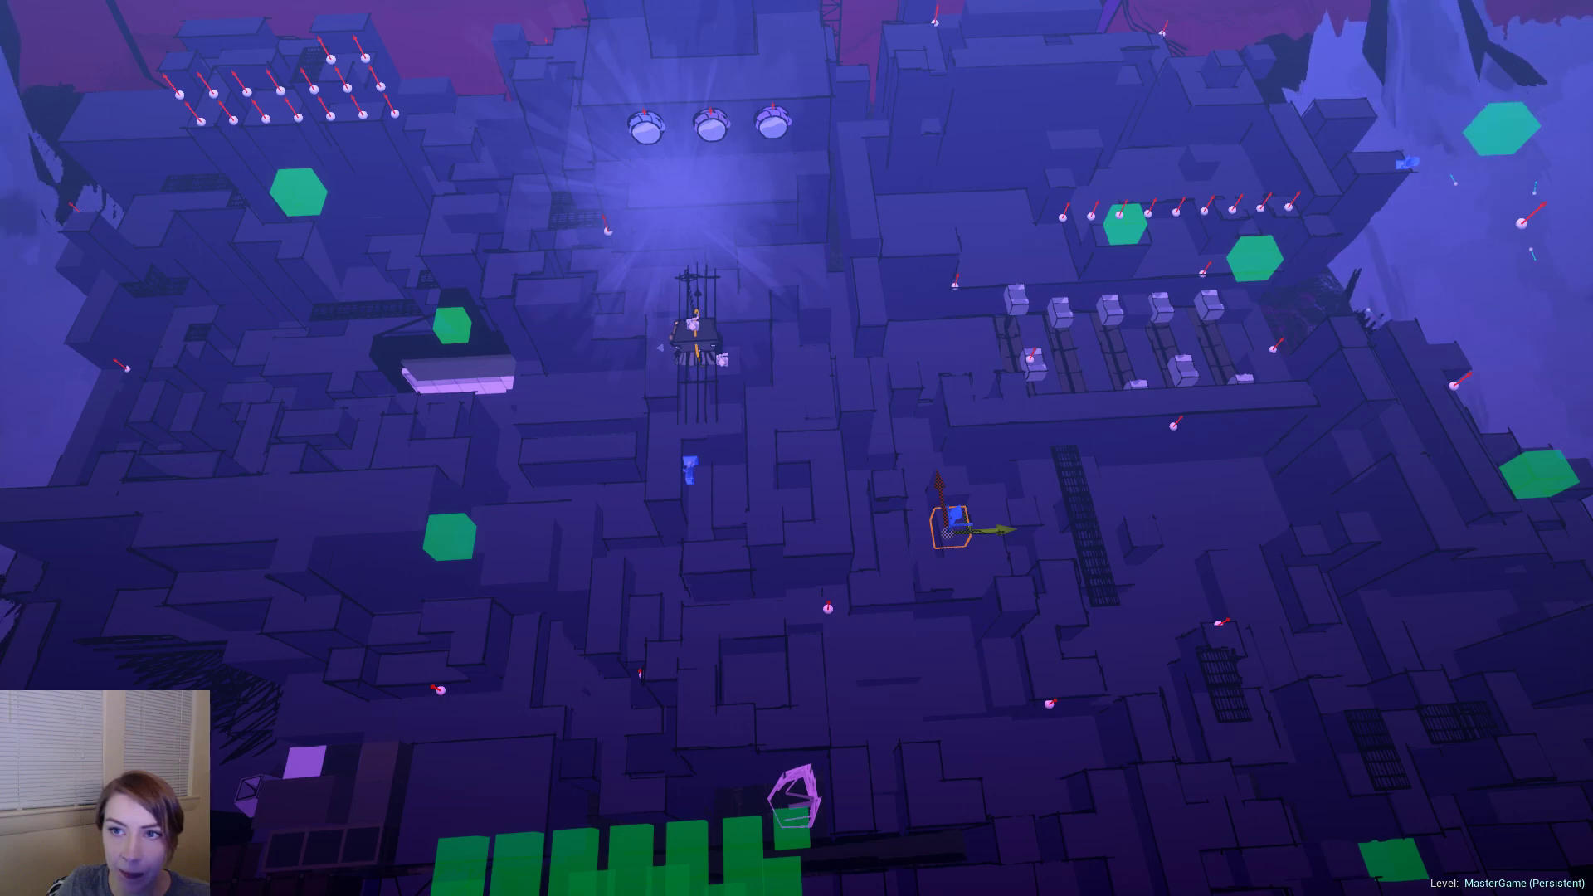
# - Give the Details panel more height and show the central city blocks in a full-screen viewport
pyautogui.press('F11')
pyautogui.moveTo(1369, 455); pyautogui.dragTo(1345, 207)
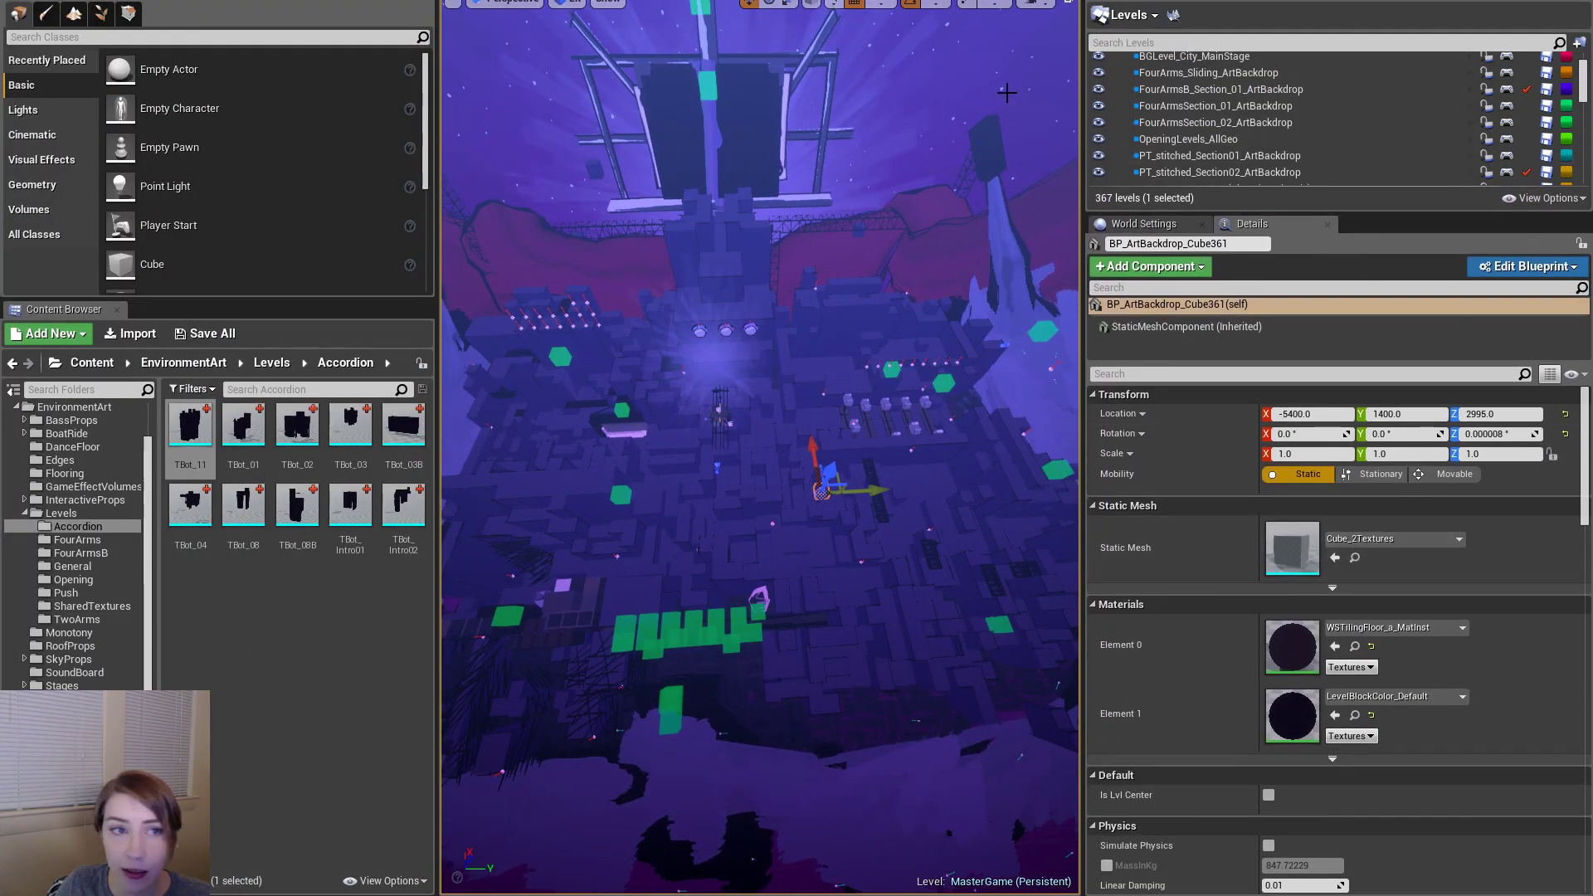
pyautogui.scroll(10, 924, 413)
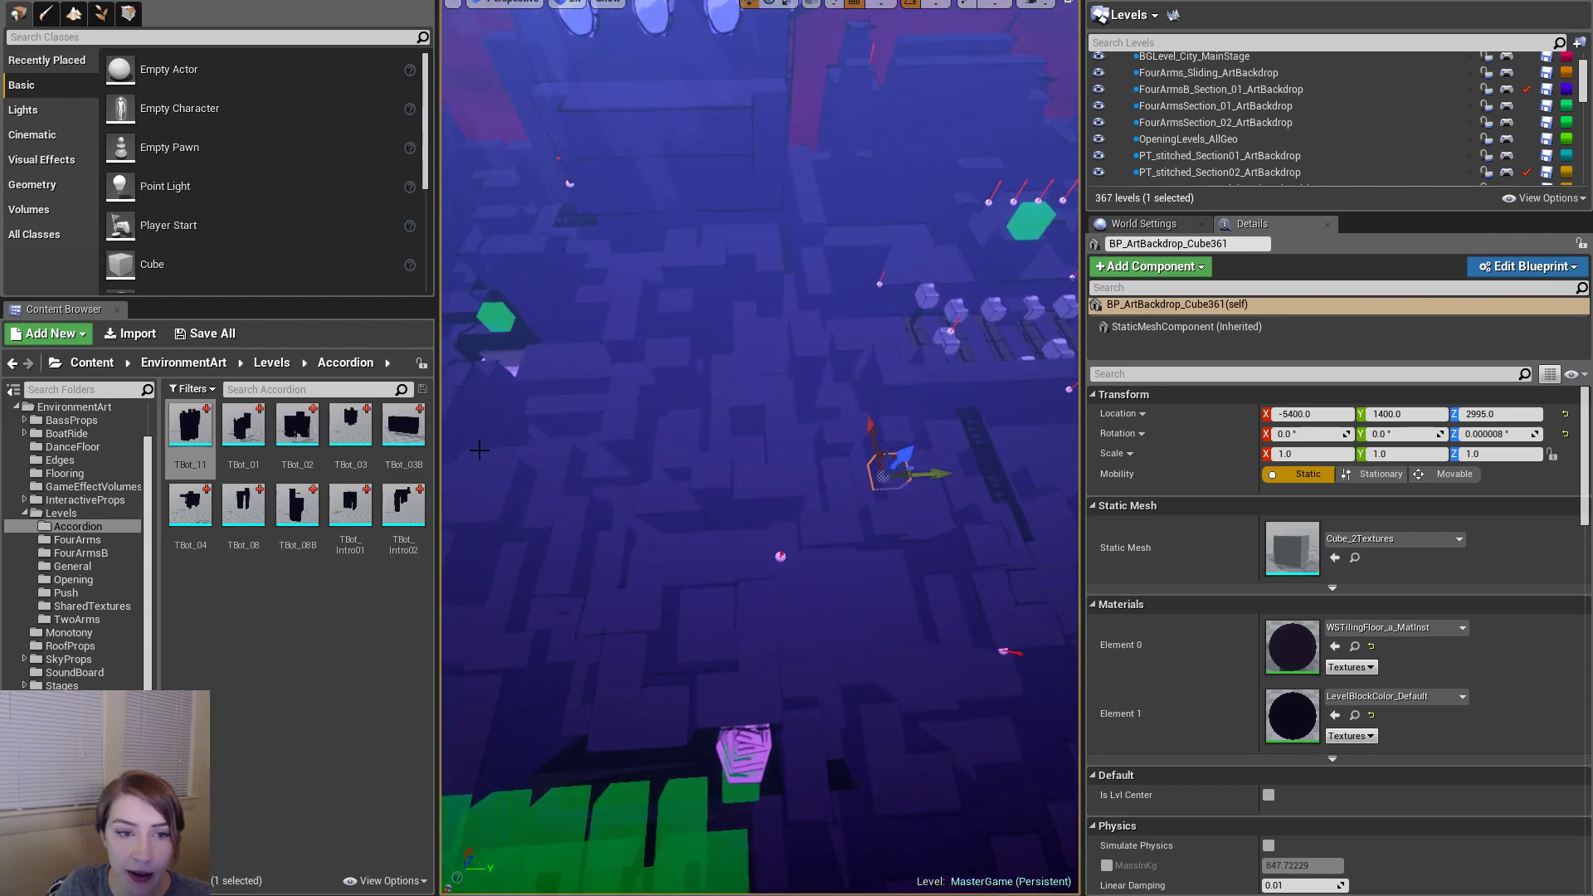
pyautogui.scroll(-6, 727, 390)
pyautogui.press('F11')
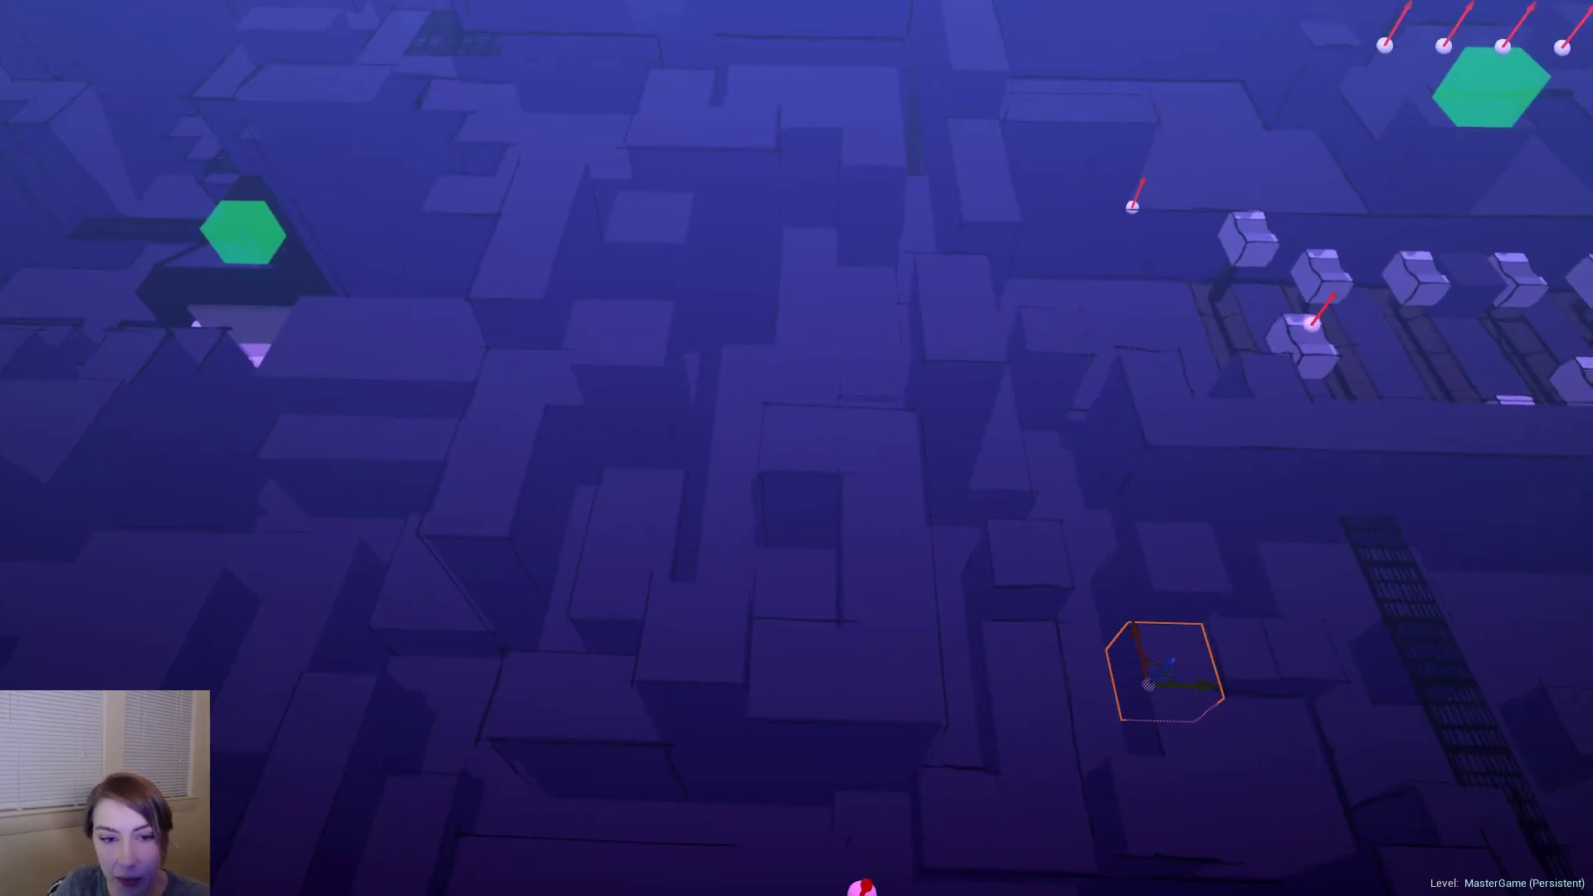
# - Leave the full-screen viewport and select the TBot_11 building piece near the middle of the city
pyautogui.press('f')
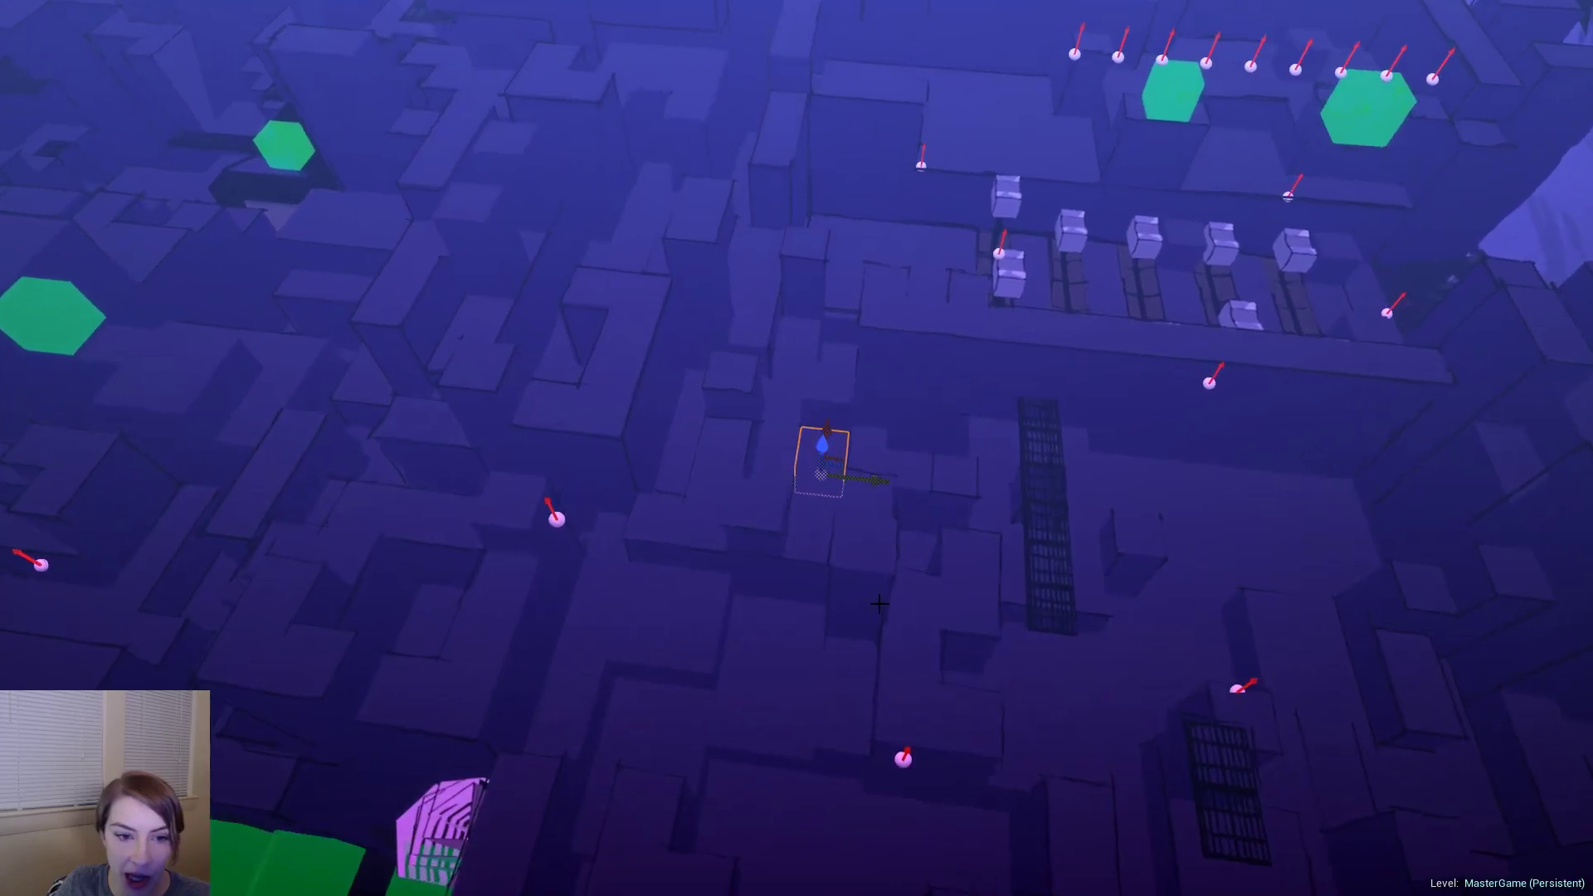
pyautogui.press('F11')
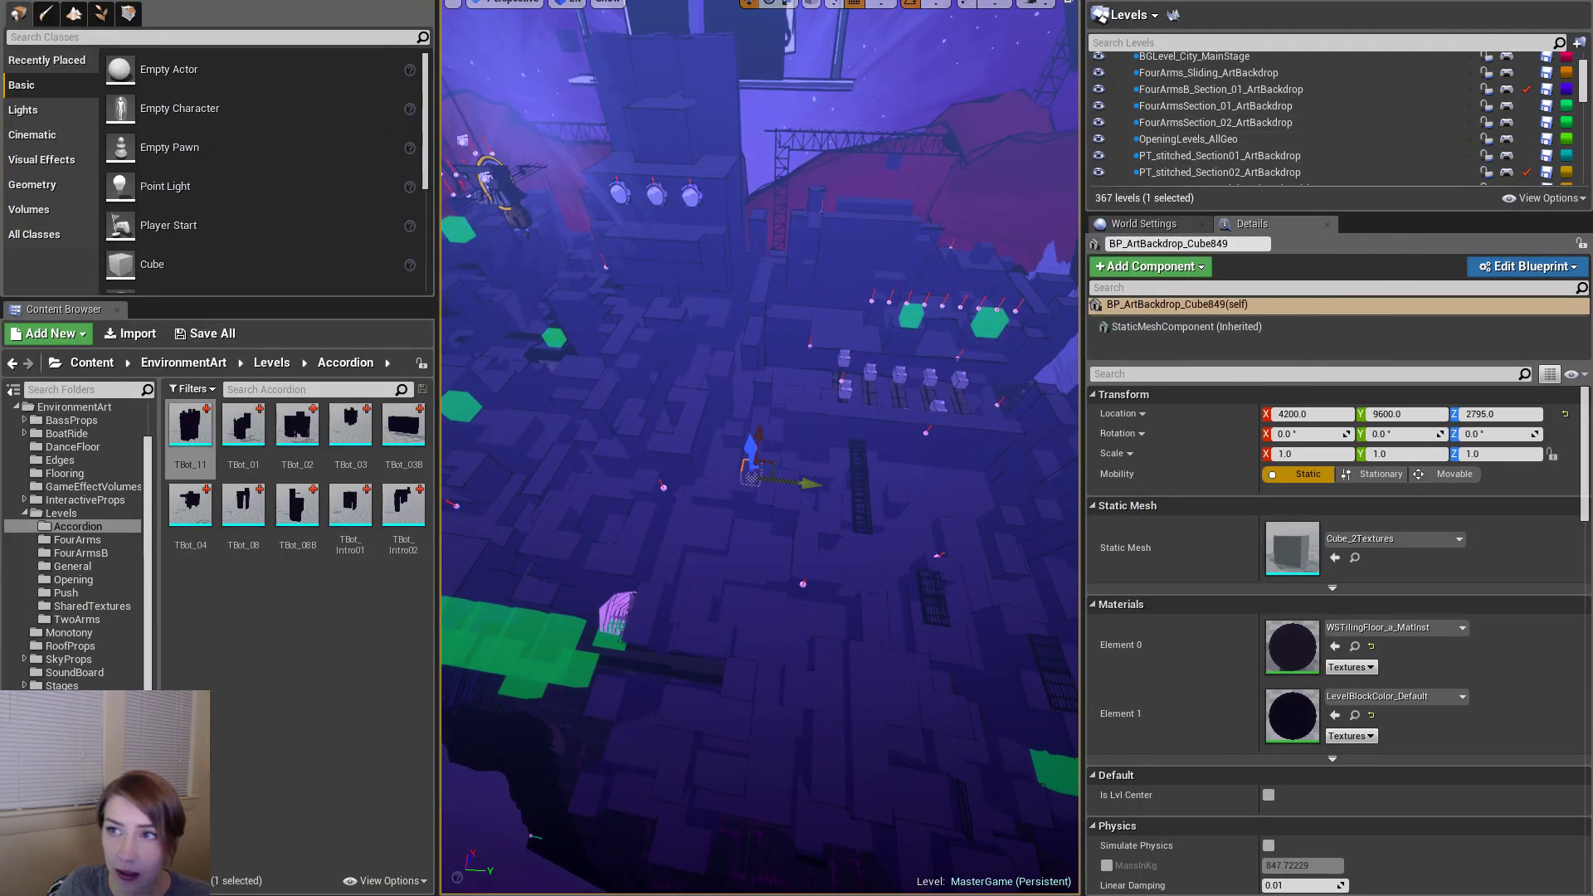
pyautogui.hotkey('ctrl', 'z')
pyautogui.moveTo(760, 448); pyautogui.dragTo(802, 518, button='right')
pyautogui.click(802, 517)
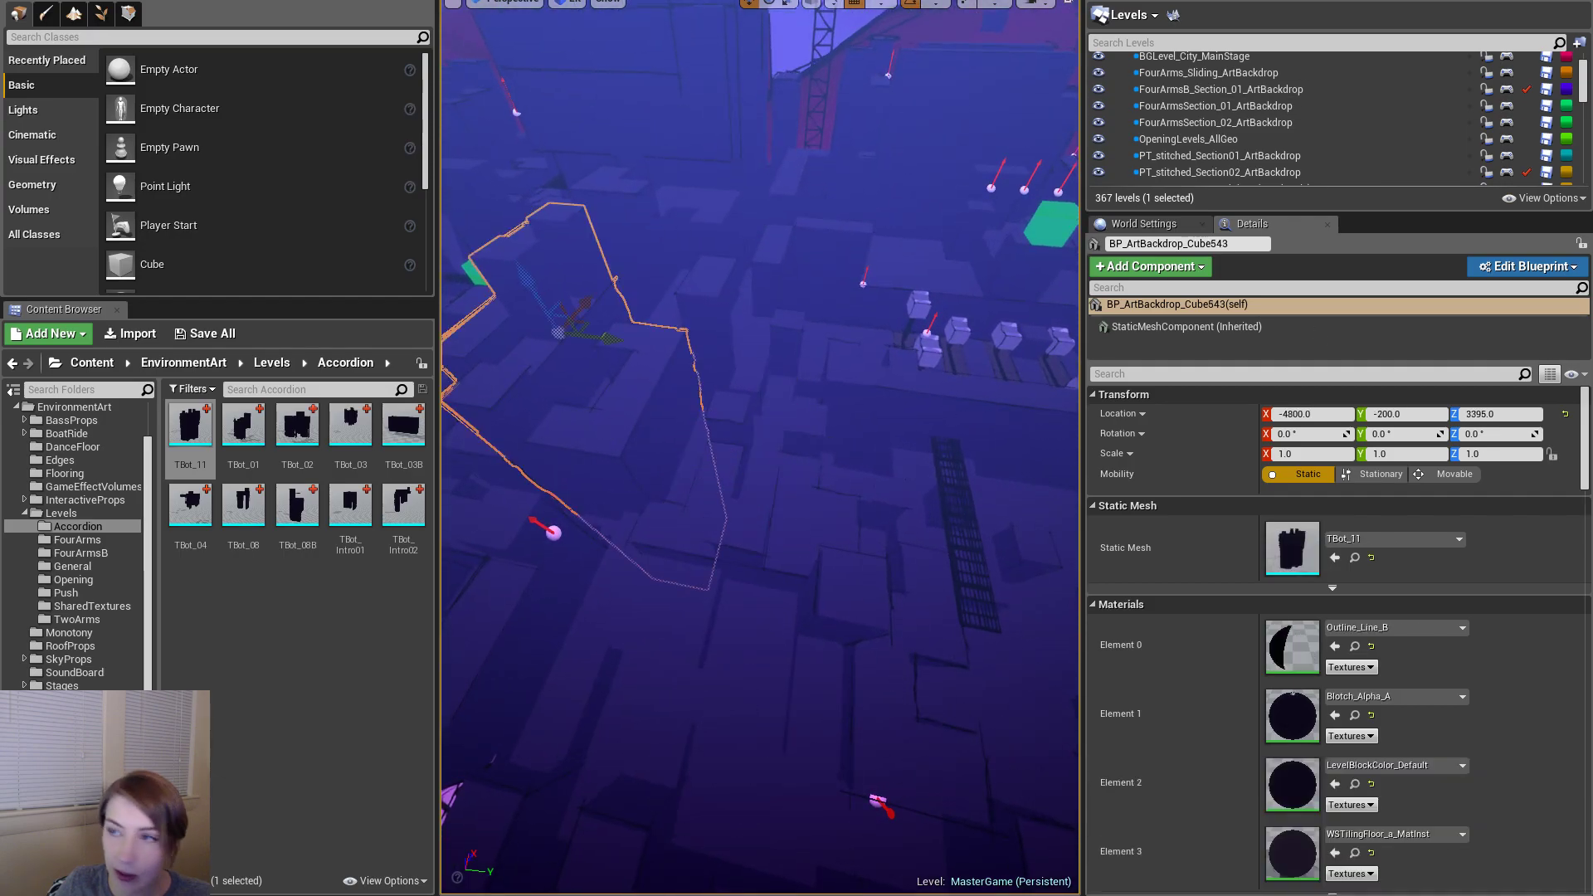
# - Select the cluster of backdrop cubes beside the TBot_11 building and view it from above
pyautogui.click(802, 517)
pyautogui.moveTo(793, 510); pyautogui.dragTo(841, 596)
pyautogui.click(830, 531)
pyautogui.moveTo(830, 531); pyautogui.dragTo(1013, 527, button='right')
pyautogui.moveTo(754, 530); pyautogui.dragTo(797, 527, button='right')
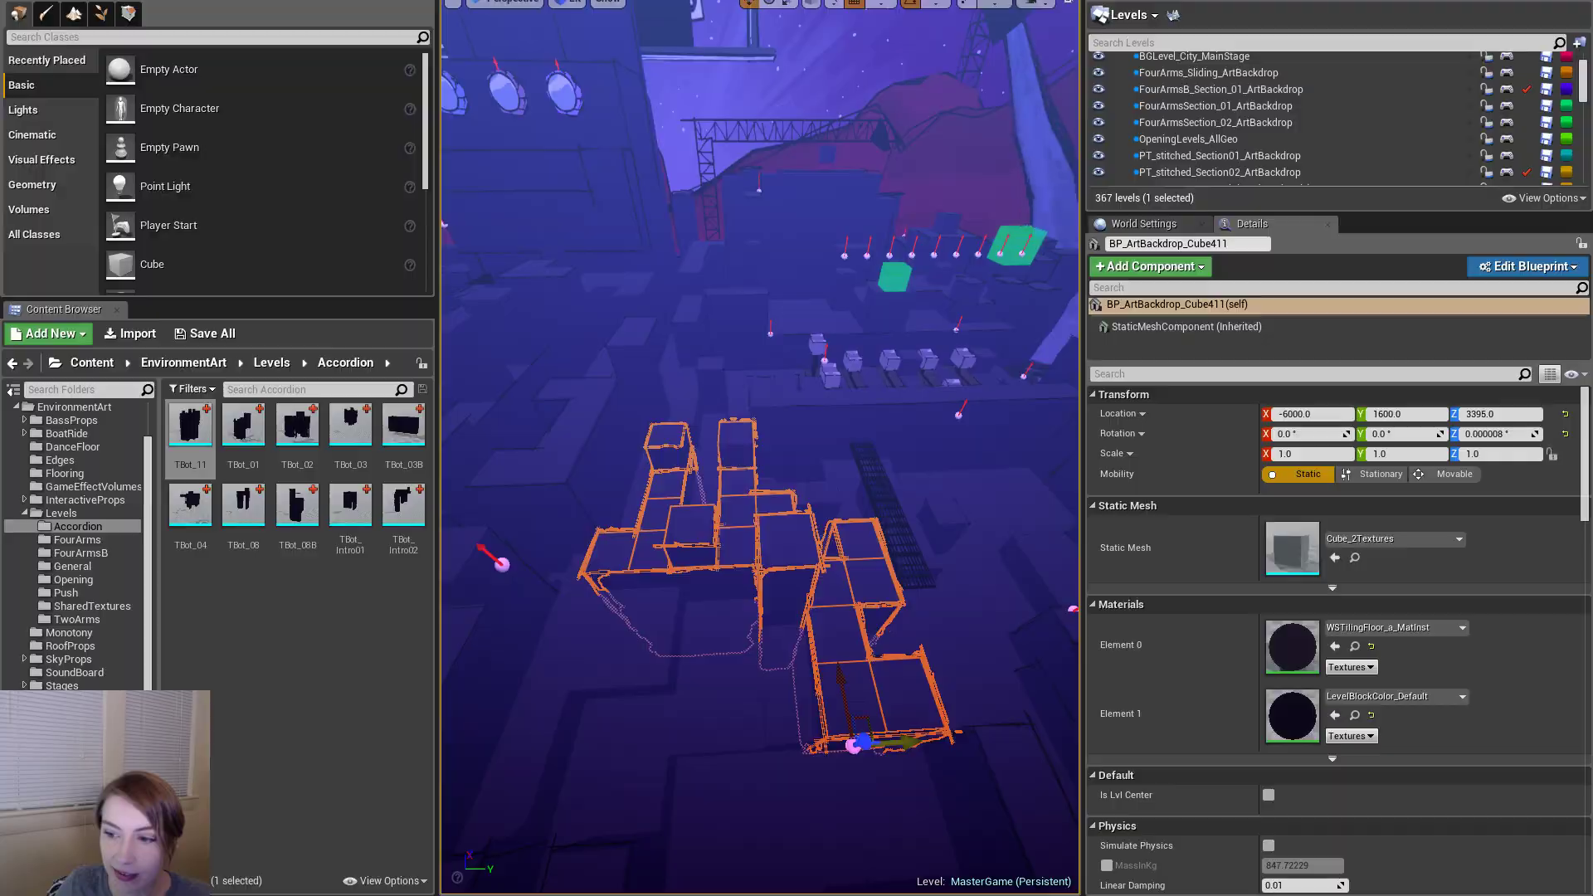
# - Switch to Maya to look at the overworld city model, and return to the Unreal level
pyautogui.hotkey('alt', 'Tab')
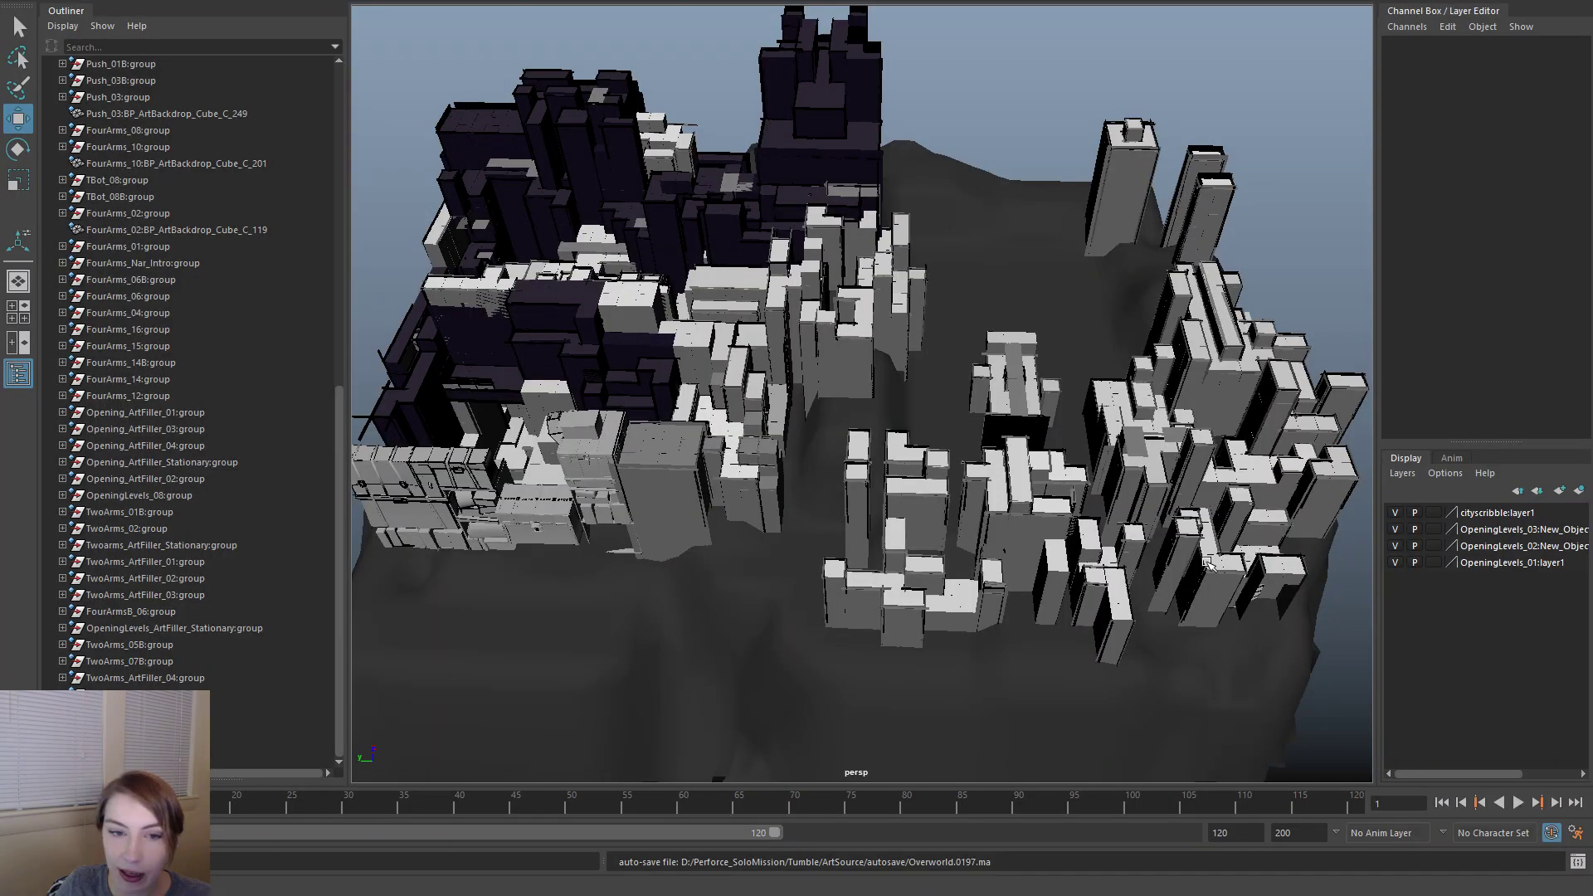
pyautogui.click(848, 337)
pyautogui.click(998, 116)
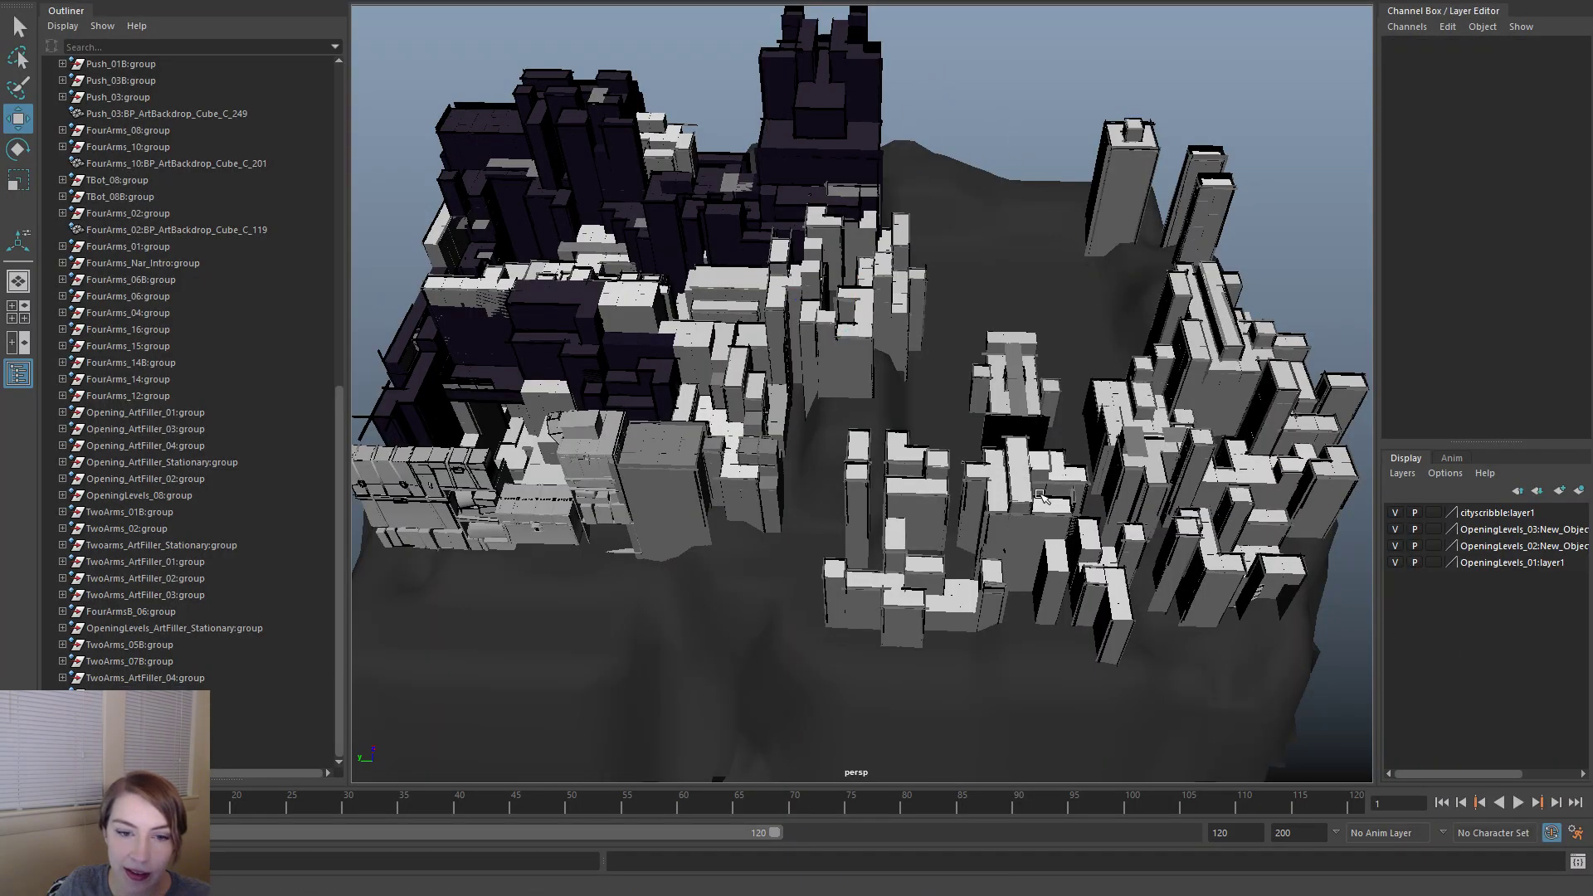
pyautogui.hotkey('alt', 'Tab')
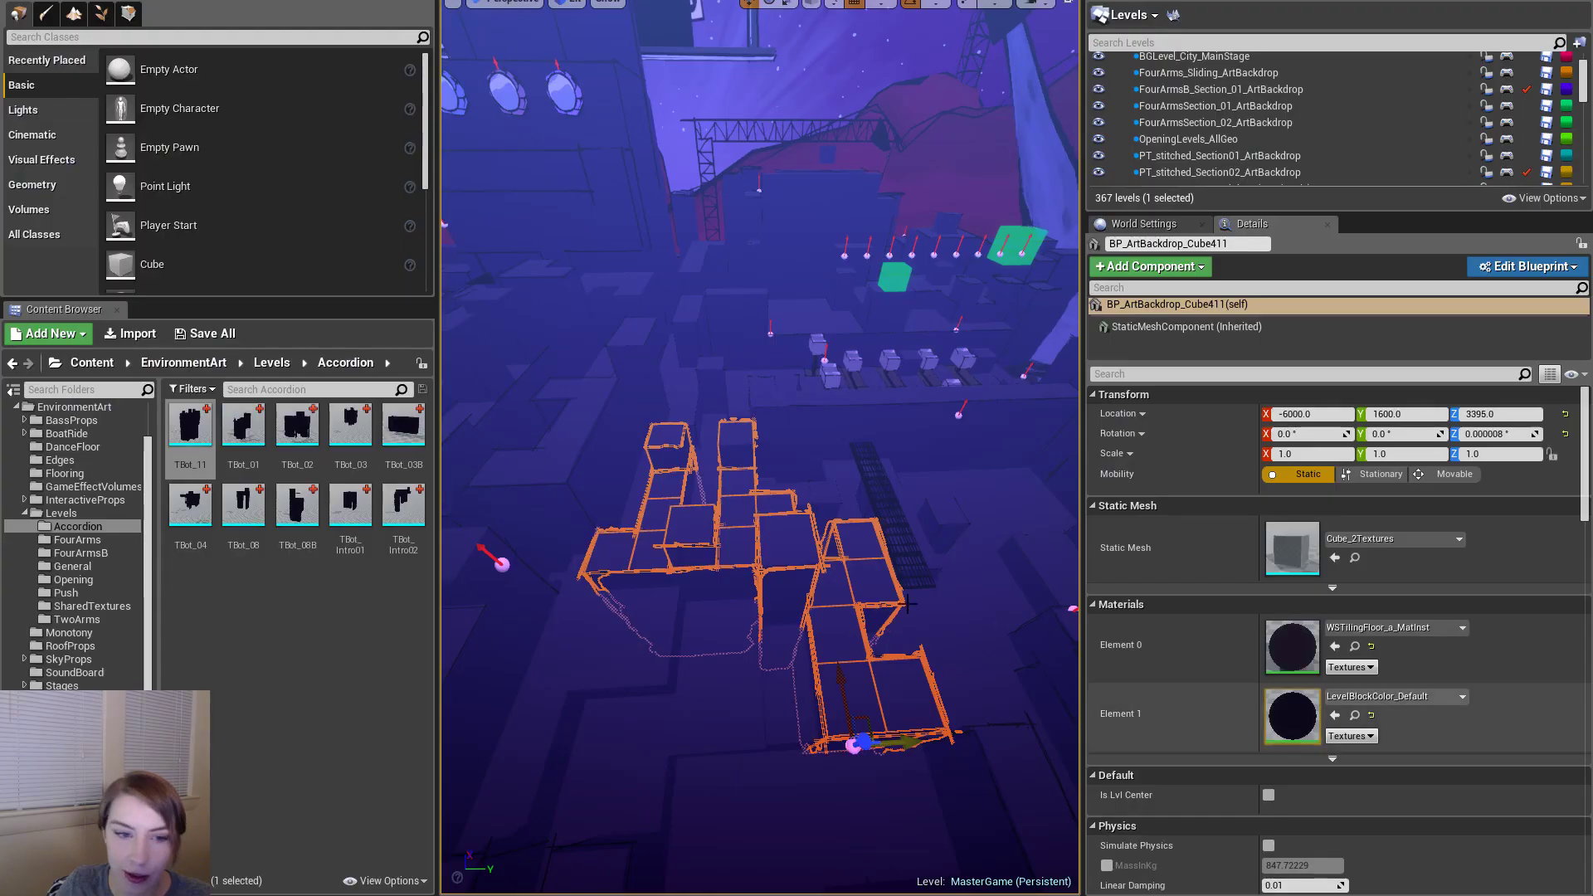
# - Inspect individual building pieces across the city, selecting the TBot_11 mesh and the OpeningLevels_07 mesh
pyautogui.click(830, 387)
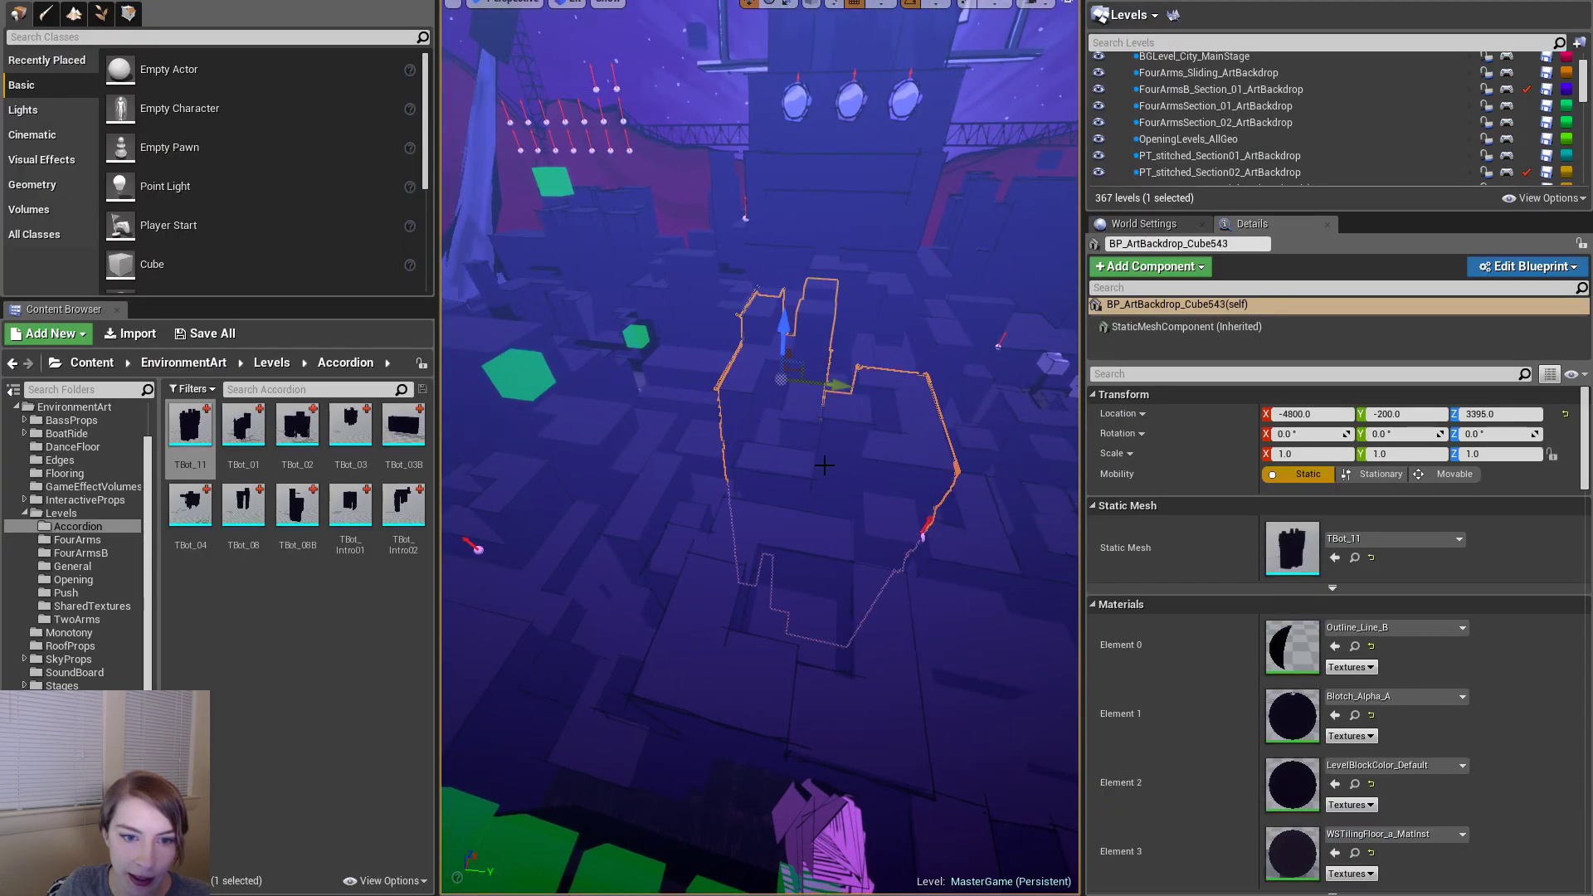
pyautogui.click(604, 446)
pyautogui.press('a')
pyautogui.moveTo(604, 446); pyautogui.dragTo(604, 444, button='right')
pyautogui.click(665, 523)
pyautogui.press('a')
pyautogui.moveTo(688, 535); pyautogui.dragTo(689, 535, button='right')
pyautogui.press('w')
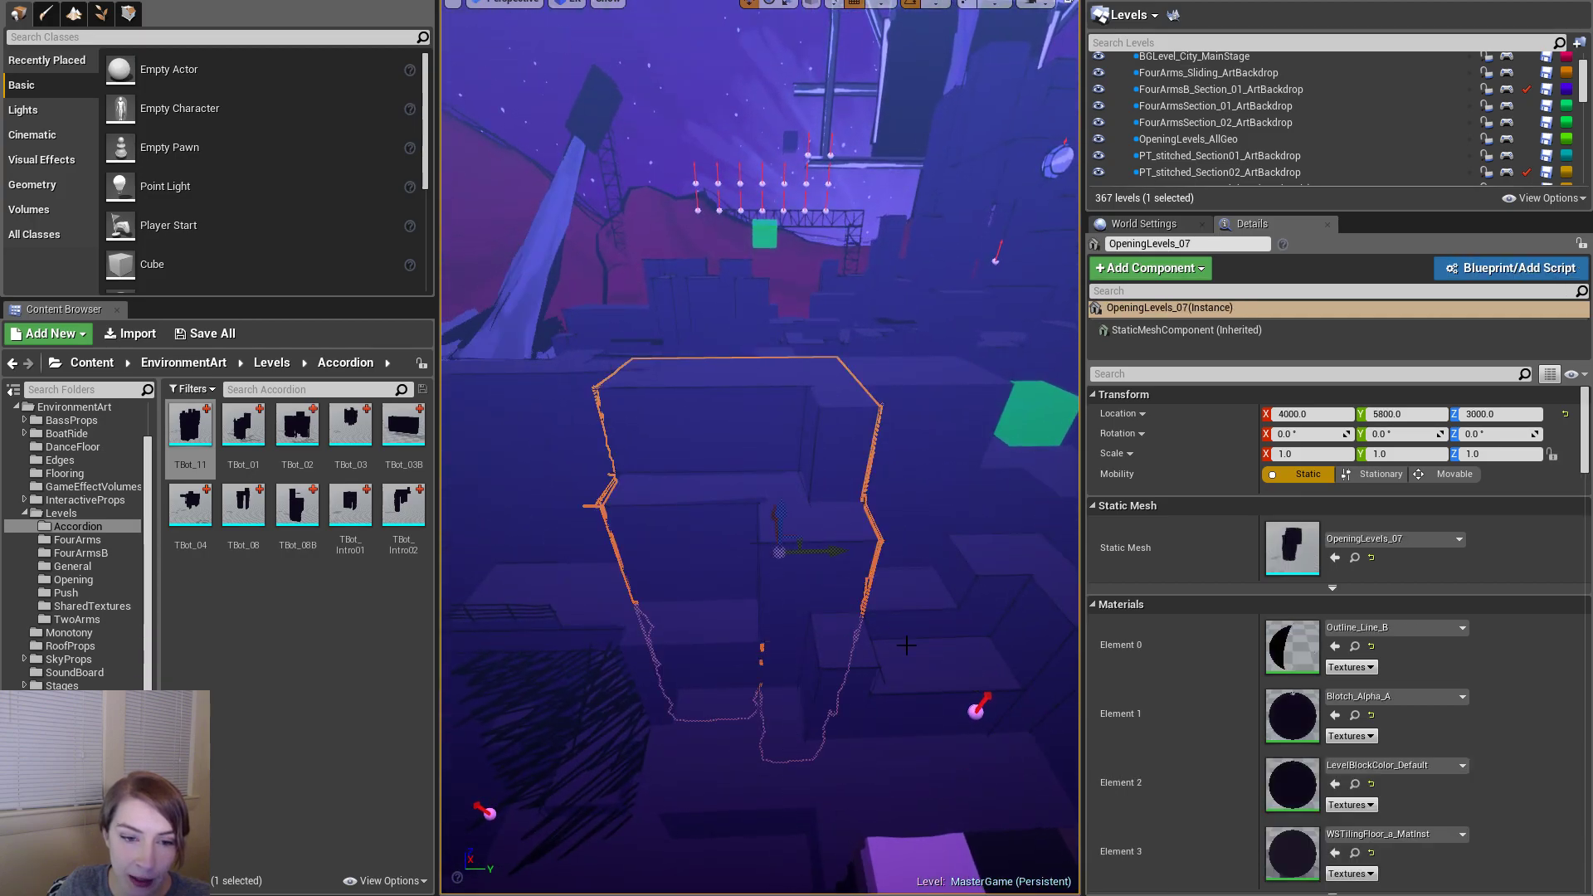
pyautogui.click(912, 448)
pyautogui.click(771, 564)
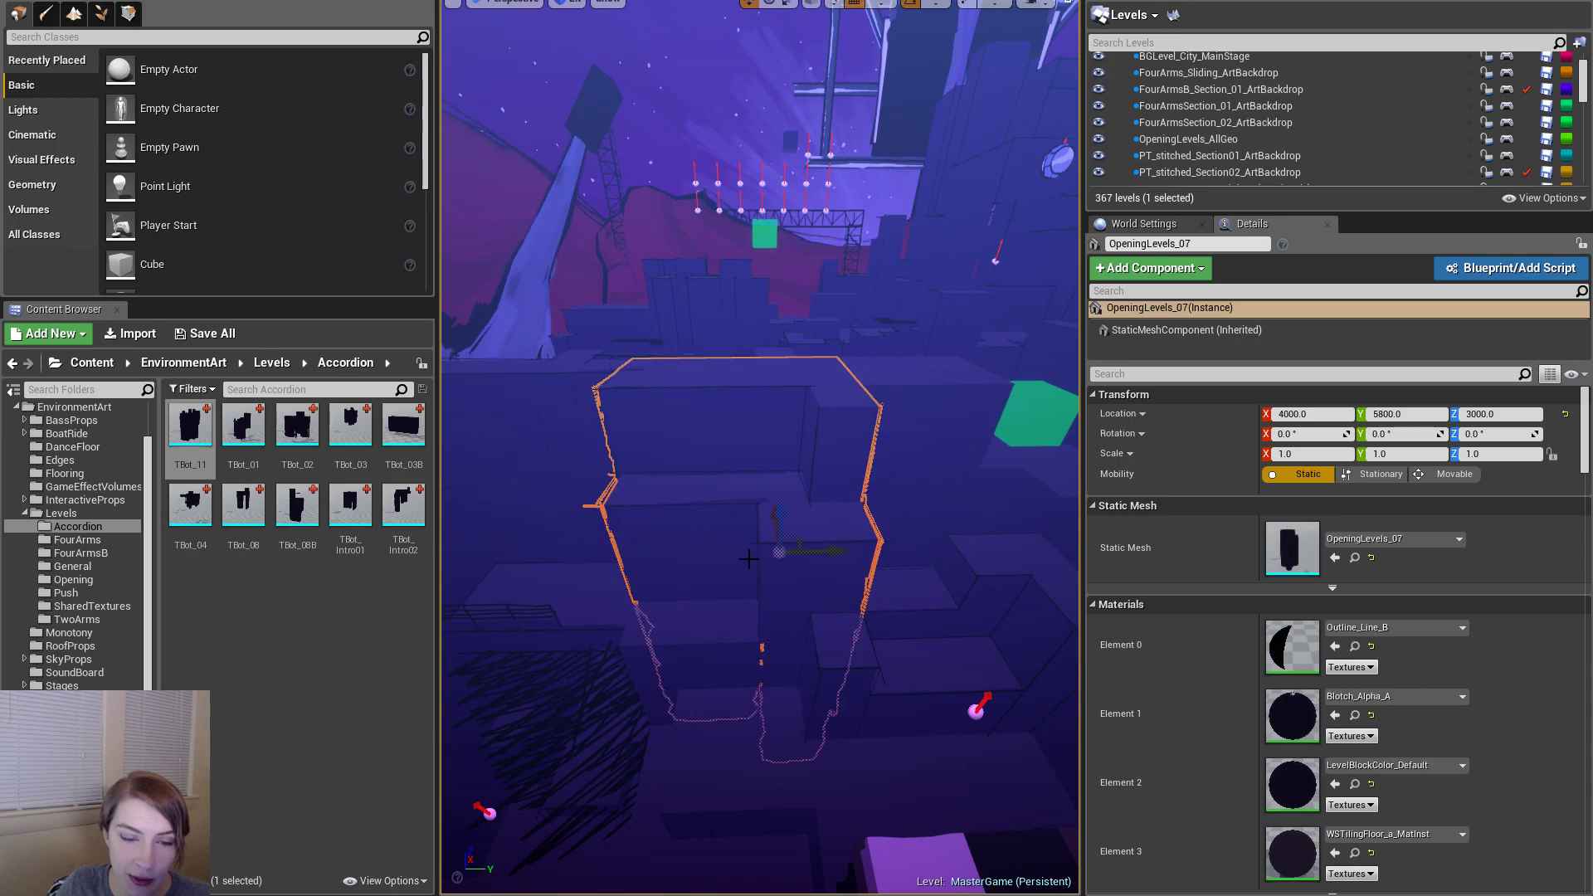
pyautogui.click(597, 640)
pyautogui.moveTo(598, 639); pyautogui.dragTo(463, 657, button='right')
# - Select a backdrop cube together with its matching cubes, and compare the cluster with the city model in Maya
pyautogui.click(849, 687)
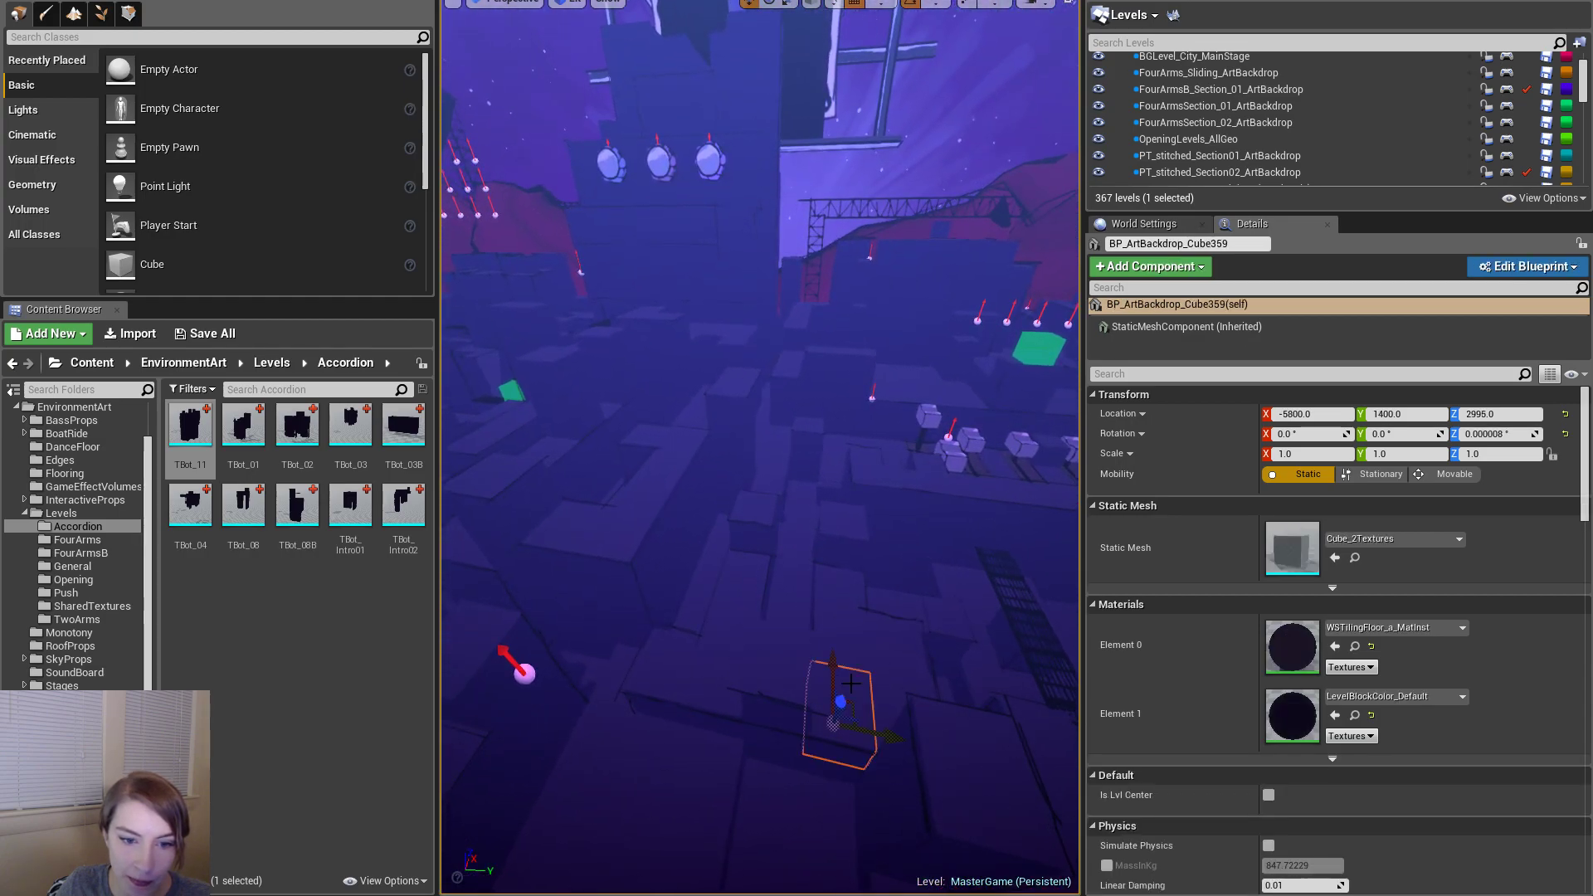
pyautogui.hotkey('shift', 'e')
pyautogui.moveTo(1023, 447); pyautogui.dragTo(715, 470, button='right')
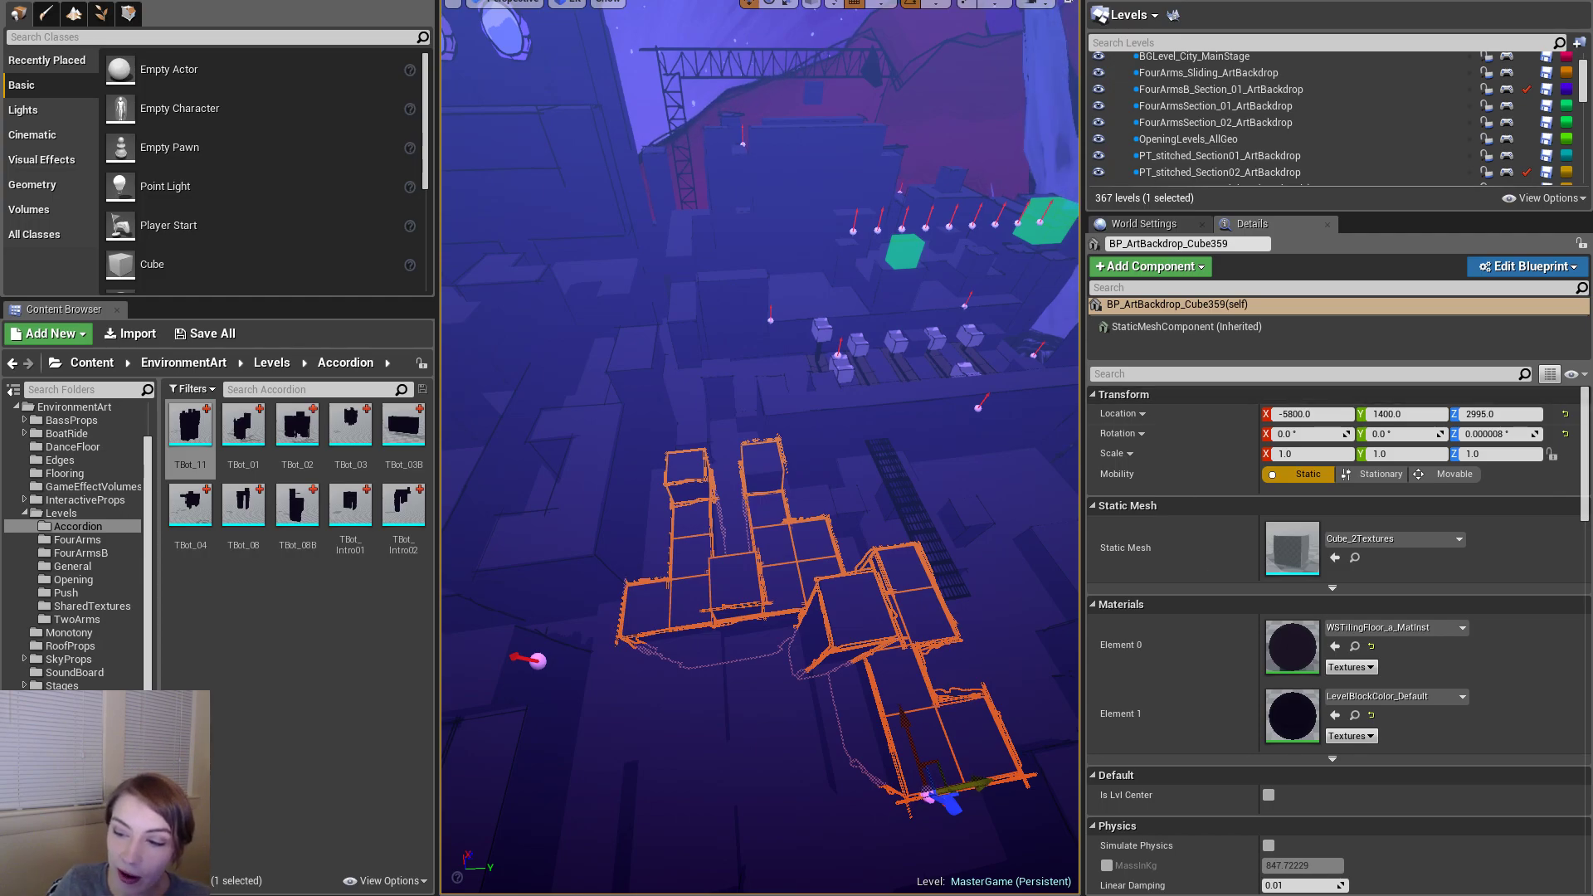
pyautogui.hotkey('alt', 'Tab')
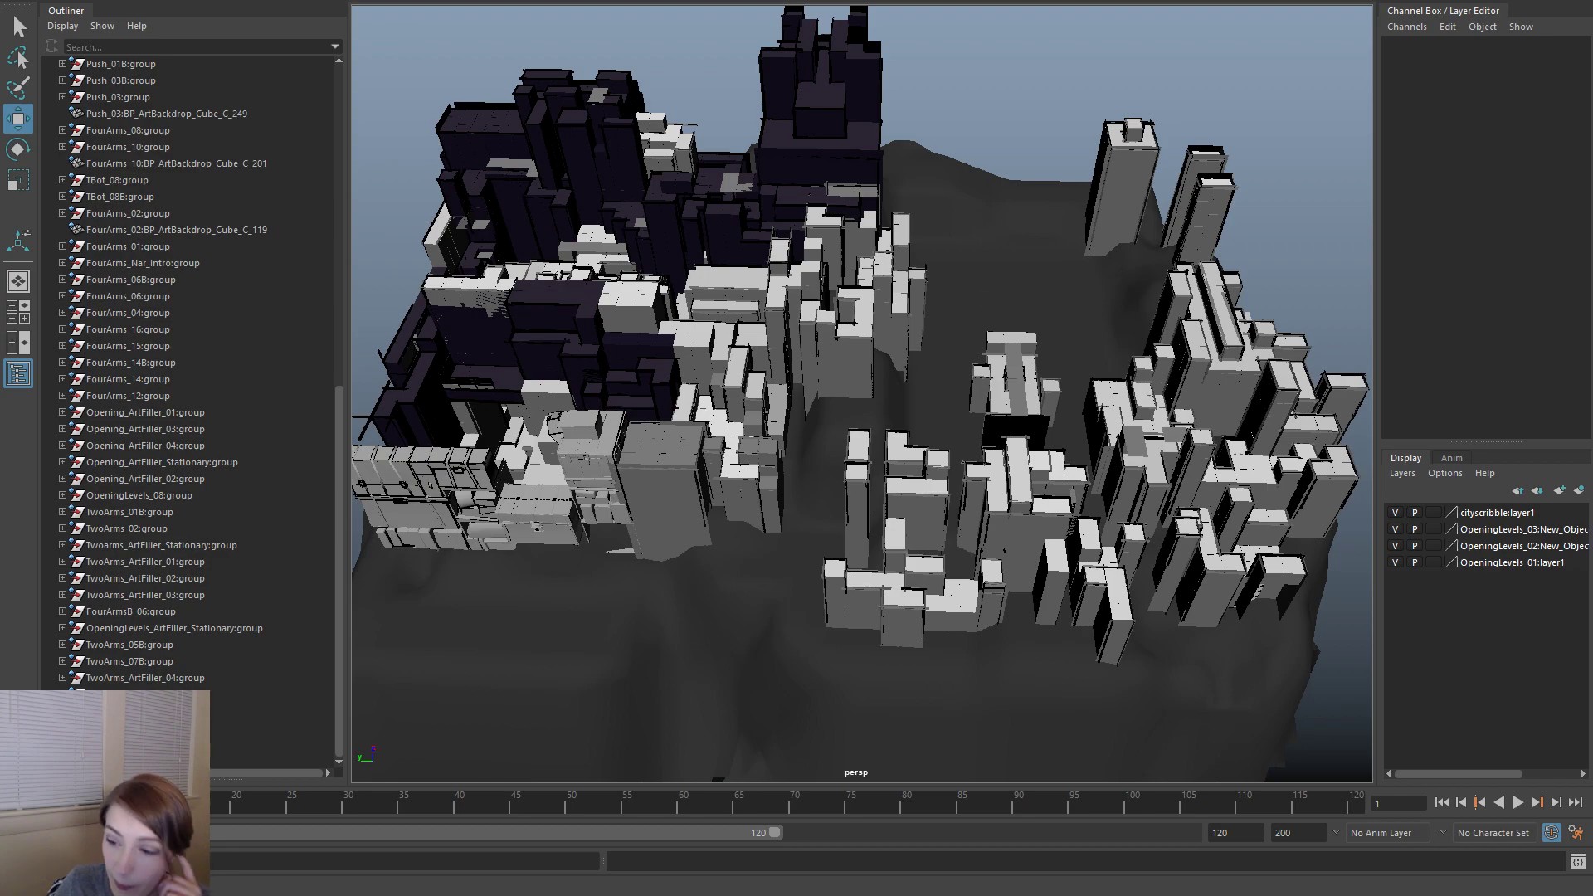
pyautogui.hotkey('alt', 'Tab')
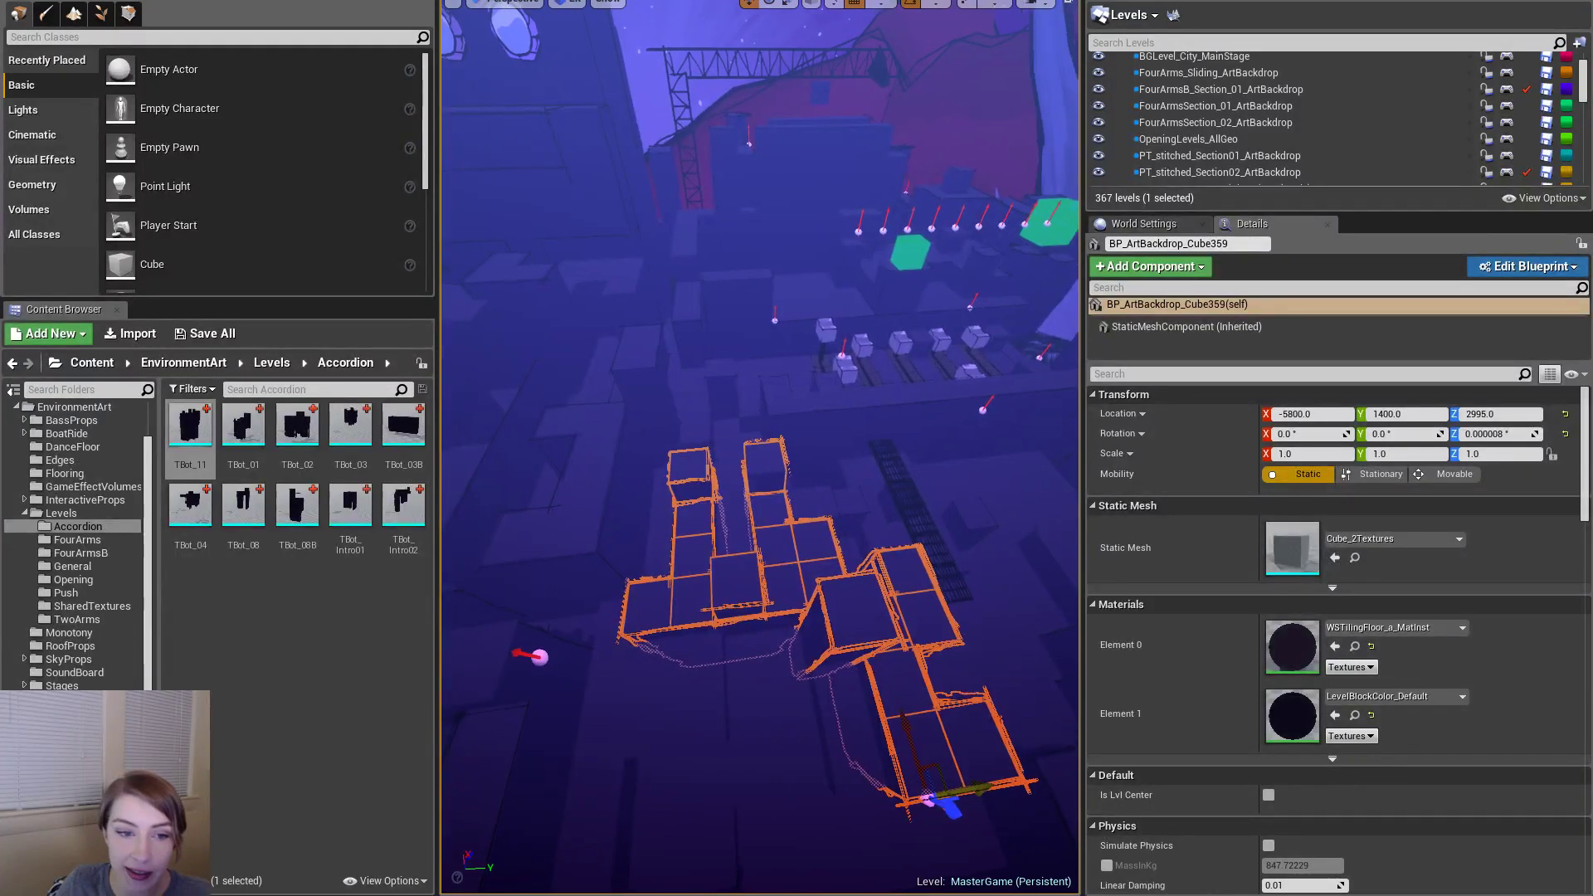
# - Inspect the scribble-covered blocks near the front of the city and select the OpeningLevels_Stationary piece
pyautogui.press('a')
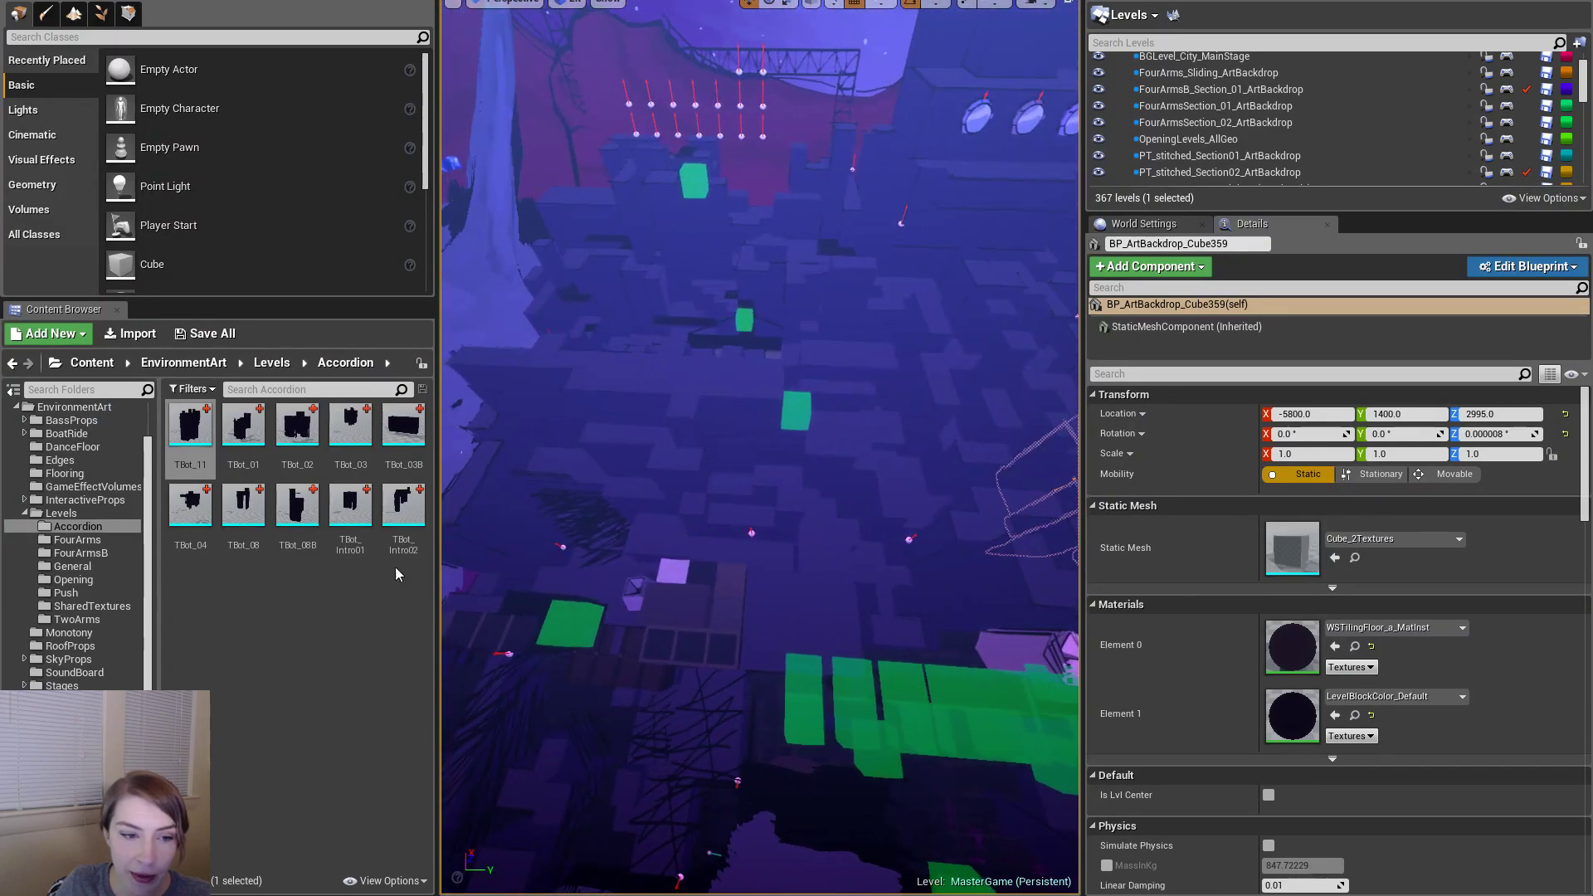
pyautogui.moveTo(776, 454); pyautogui.dragTo(1074, 527, button='right')
pyautogui.press('w')
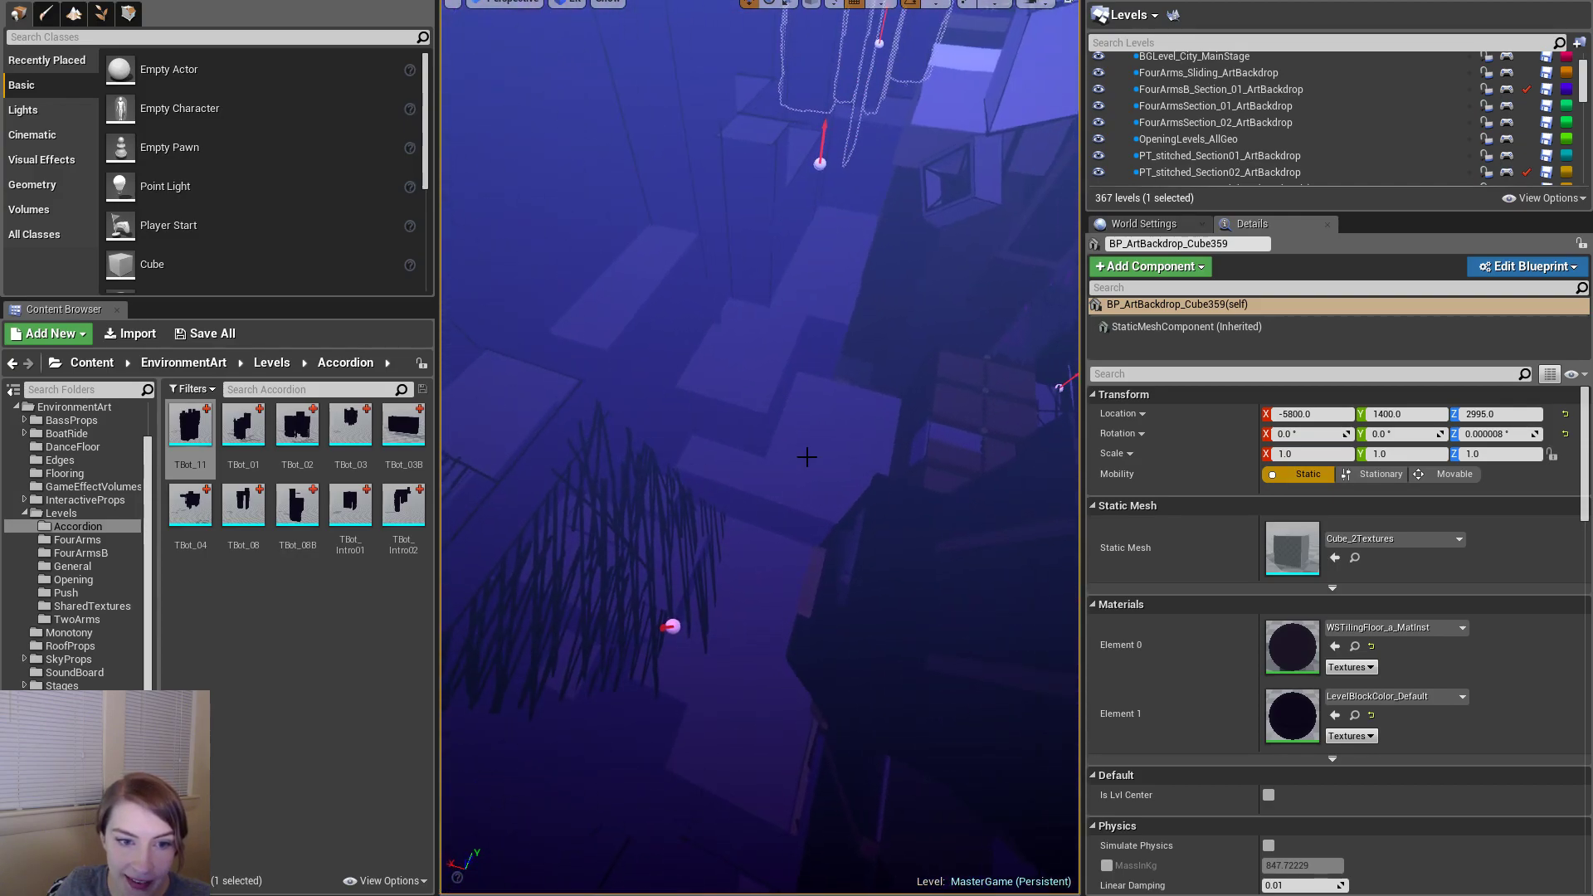
pyautogui.click(789, 437)
pyautogui.click(714, 581)
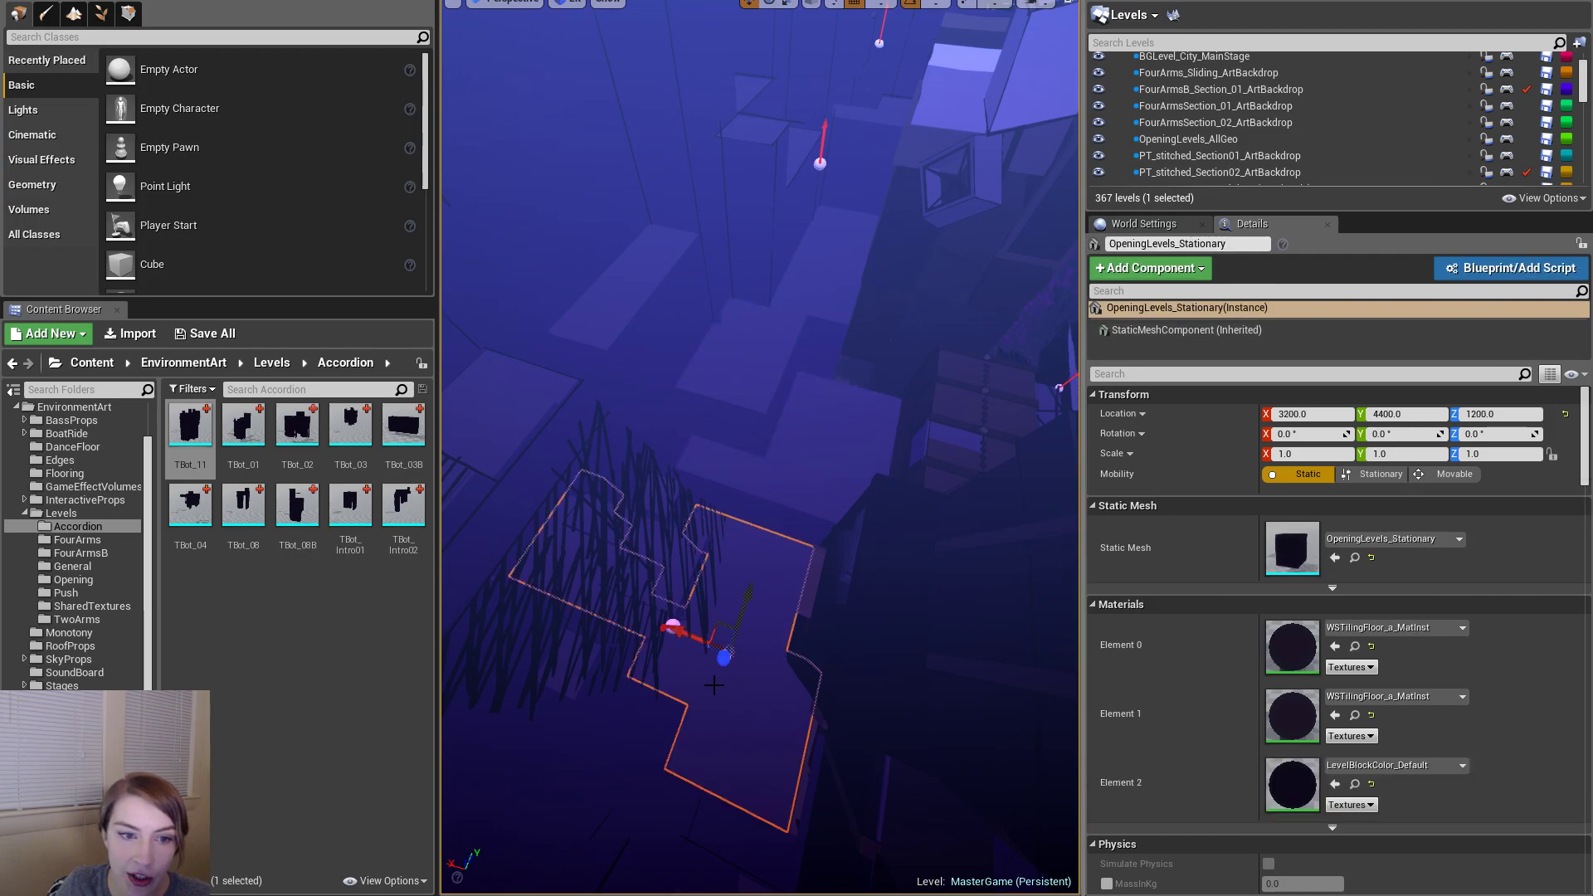
# - Return to the central city blocks and select the FourArms_15 building piece for inspection
pyautogui.moveTo(874, 447); pyautogui.dragTo(689, 311, button='right')
pyautogui.press('w')
pyautogui.moveTo(794, 357); pyautogui.dragTo(785, 350, button='right')
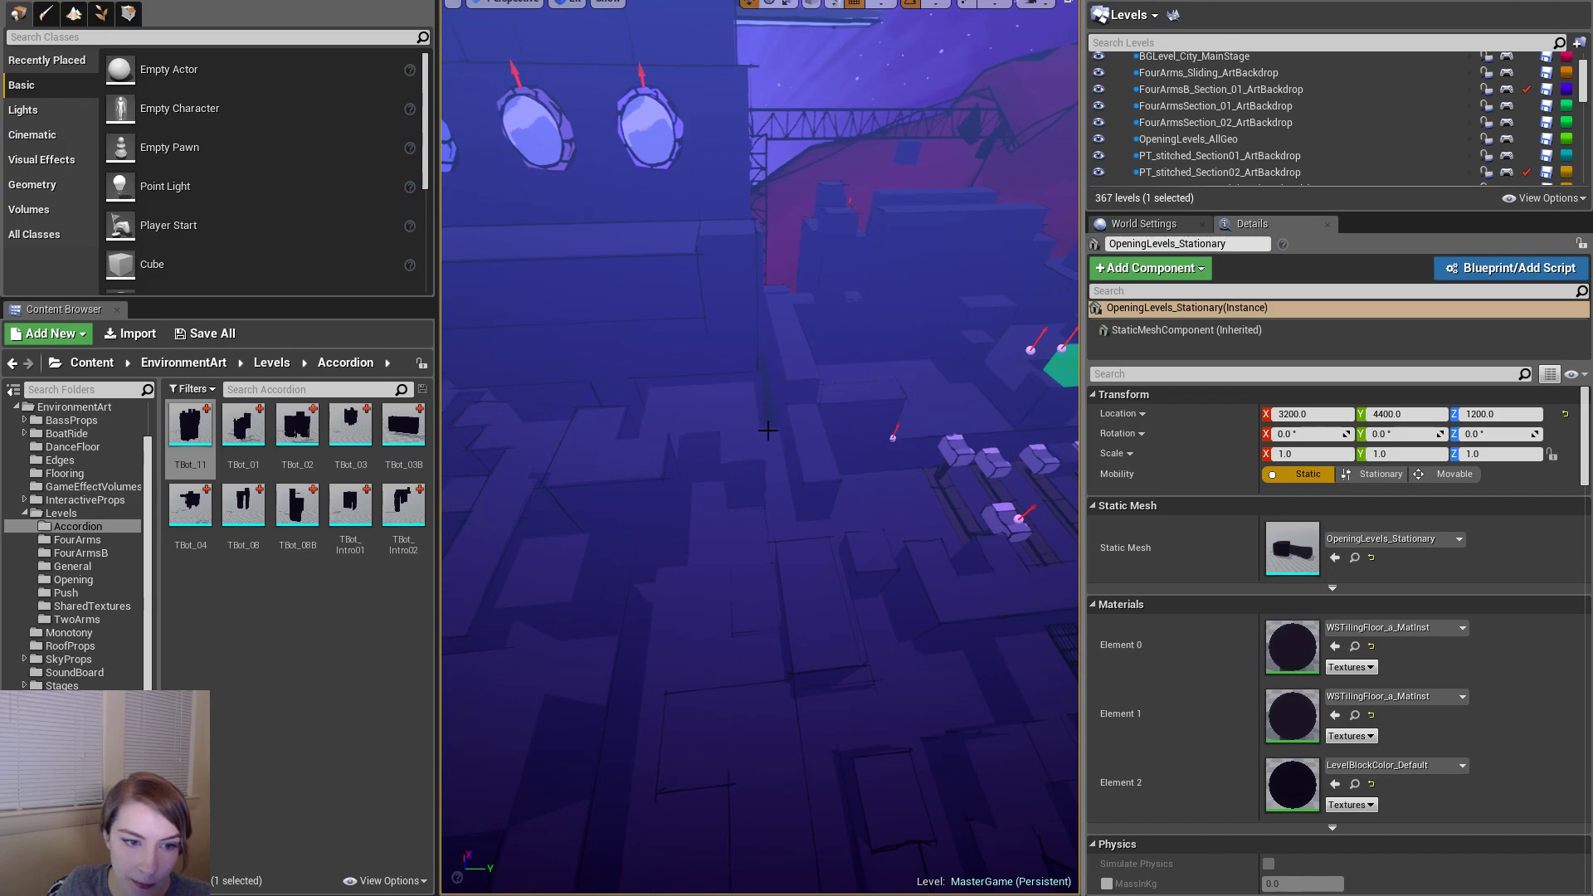
pyautogui.click(819, 505)
pyautogui.moveTo(819, 504); pyautogui.dragTo(746, 606, button='right')
pyautogui.click(847, 473)
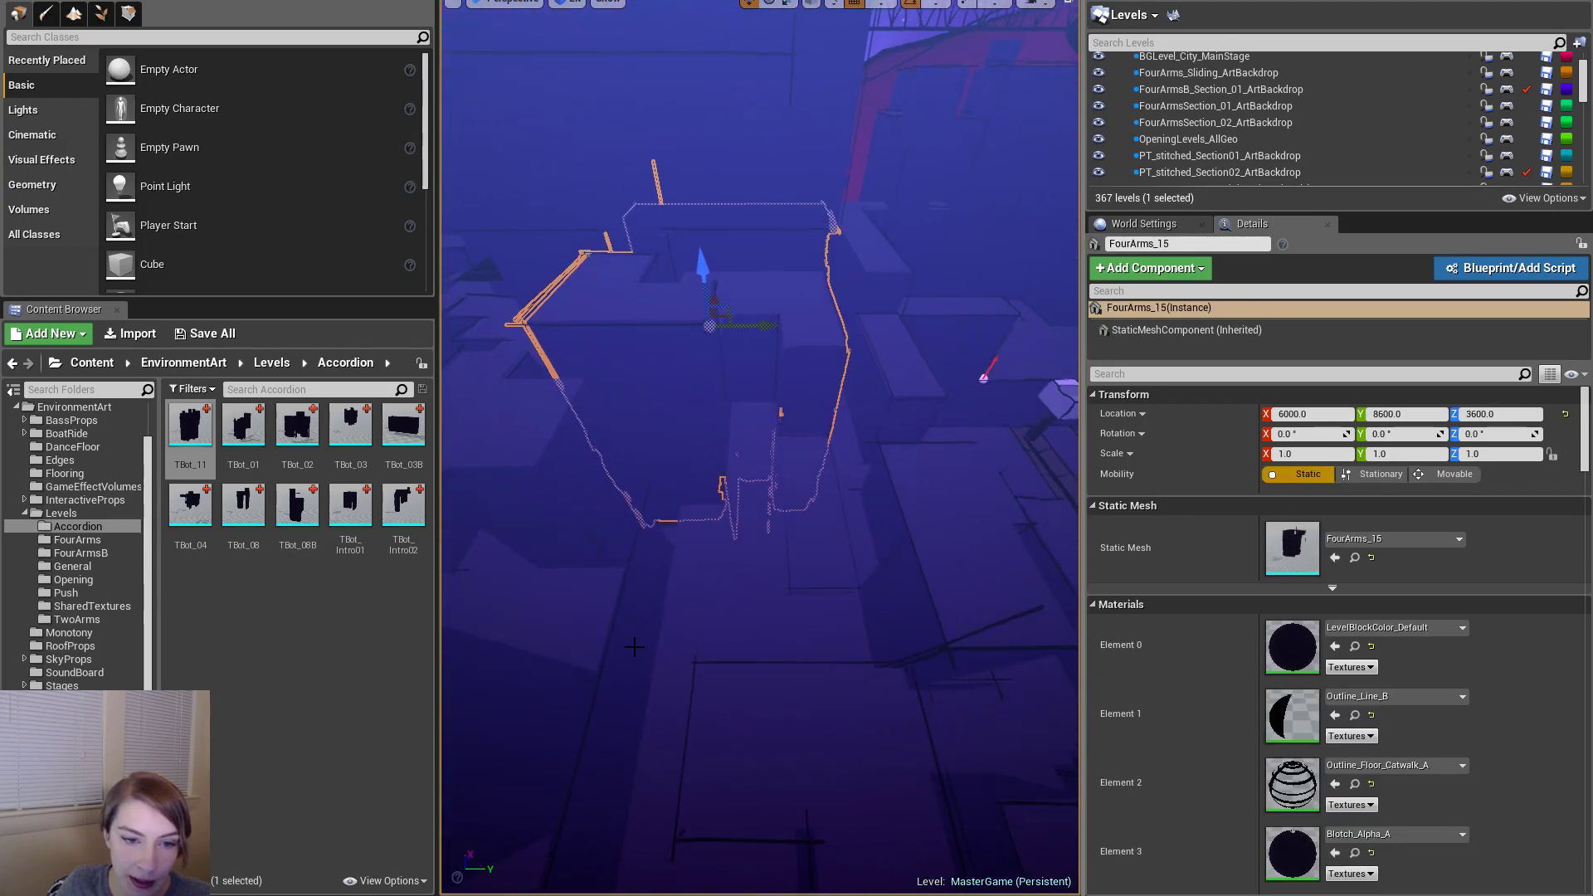
# - Examine the building pieces around FourArms_15 from close up and from farther away
pyautogui.click(744, 613)
pyautogui.scroll(-5, 745, 612)
pyautogui.moveTo(744, 612); pyautogui.dragTo(850, 567, button='right')
pyautogui.press('s')
pyautogui.press('w')
pyautogui.press('s')
pyautogui.moveTo(526, 558); pyautogui.dragTo(526, 558, button='right')
pyautogui.moveTo(740, 570); pyautogui.dragTo(726, 642, button='right')
# - Try lifting two building pieces out of the city, undoing each move
pyautogui.click(740, 570)
pyautogui.moveTo(770, 571); pyautogui.dragTo(798, 245)
pyautogui.moveTo(799, 246); pyautogui.dragTo(798, 246, button='right')
pyautogui.hotkey('ctrl', 'z')
pyautogui.click(718, 452)
pyautogui.moveTo(660, 398); pyautogui.dragTo(648, 23)
pyautogui.moveTo(851, 507); pyautogui.dragTo(918, 518, button='right')
pyautogui.hotkey('ctrl', 'z')
pyautogui.click(851, 507)
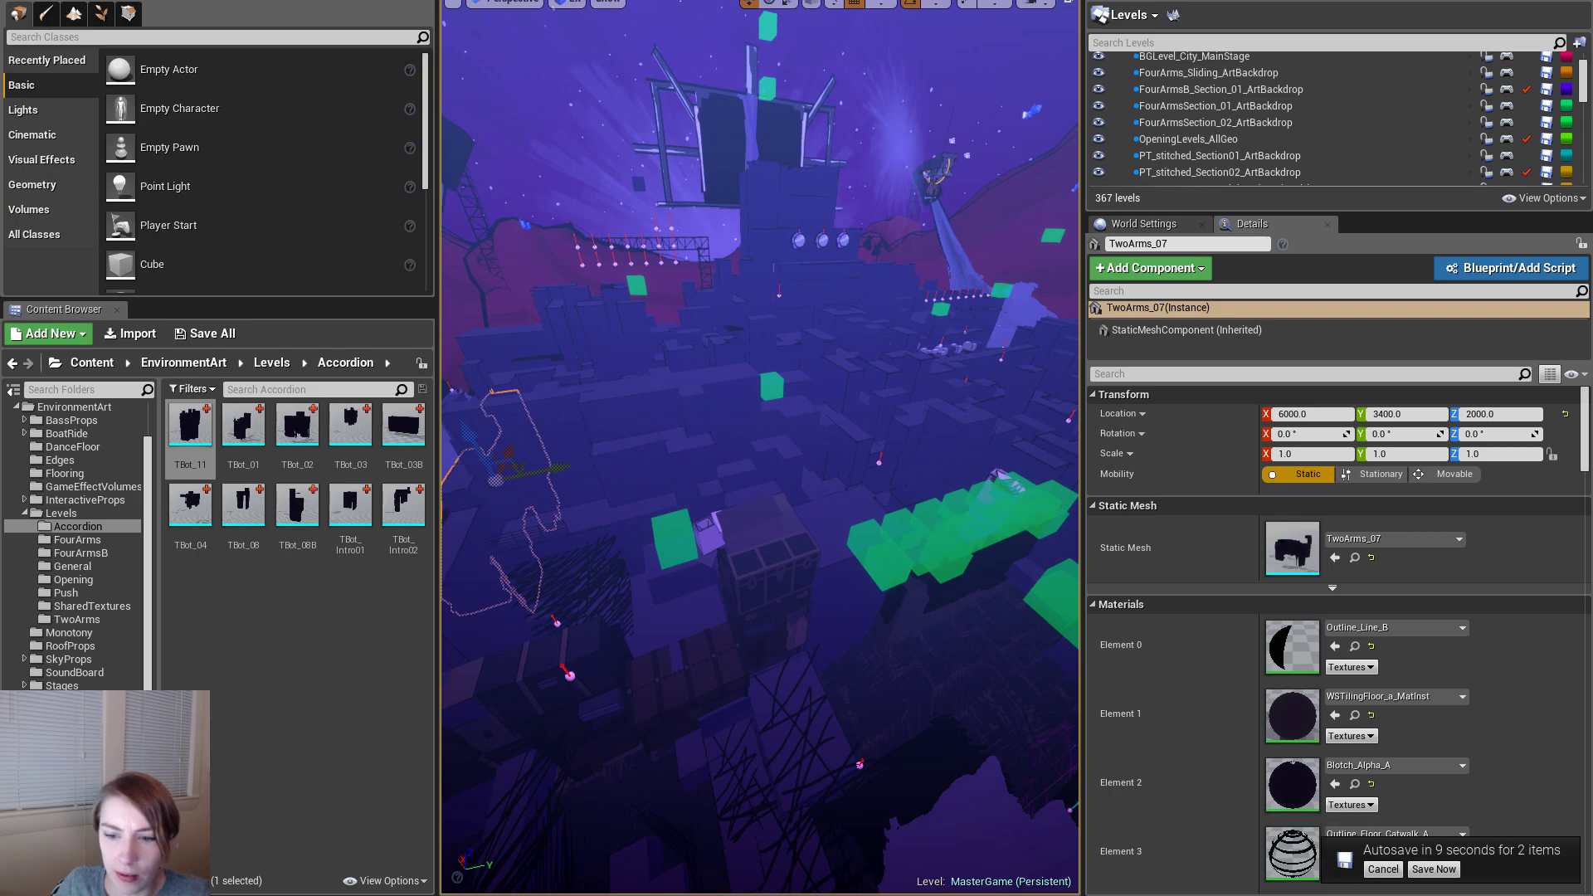
# - Postpone the autosave and compare the level with the color-coded city mockup and the level-select concept in Photoshop
pyautogui.click(1384, 870)
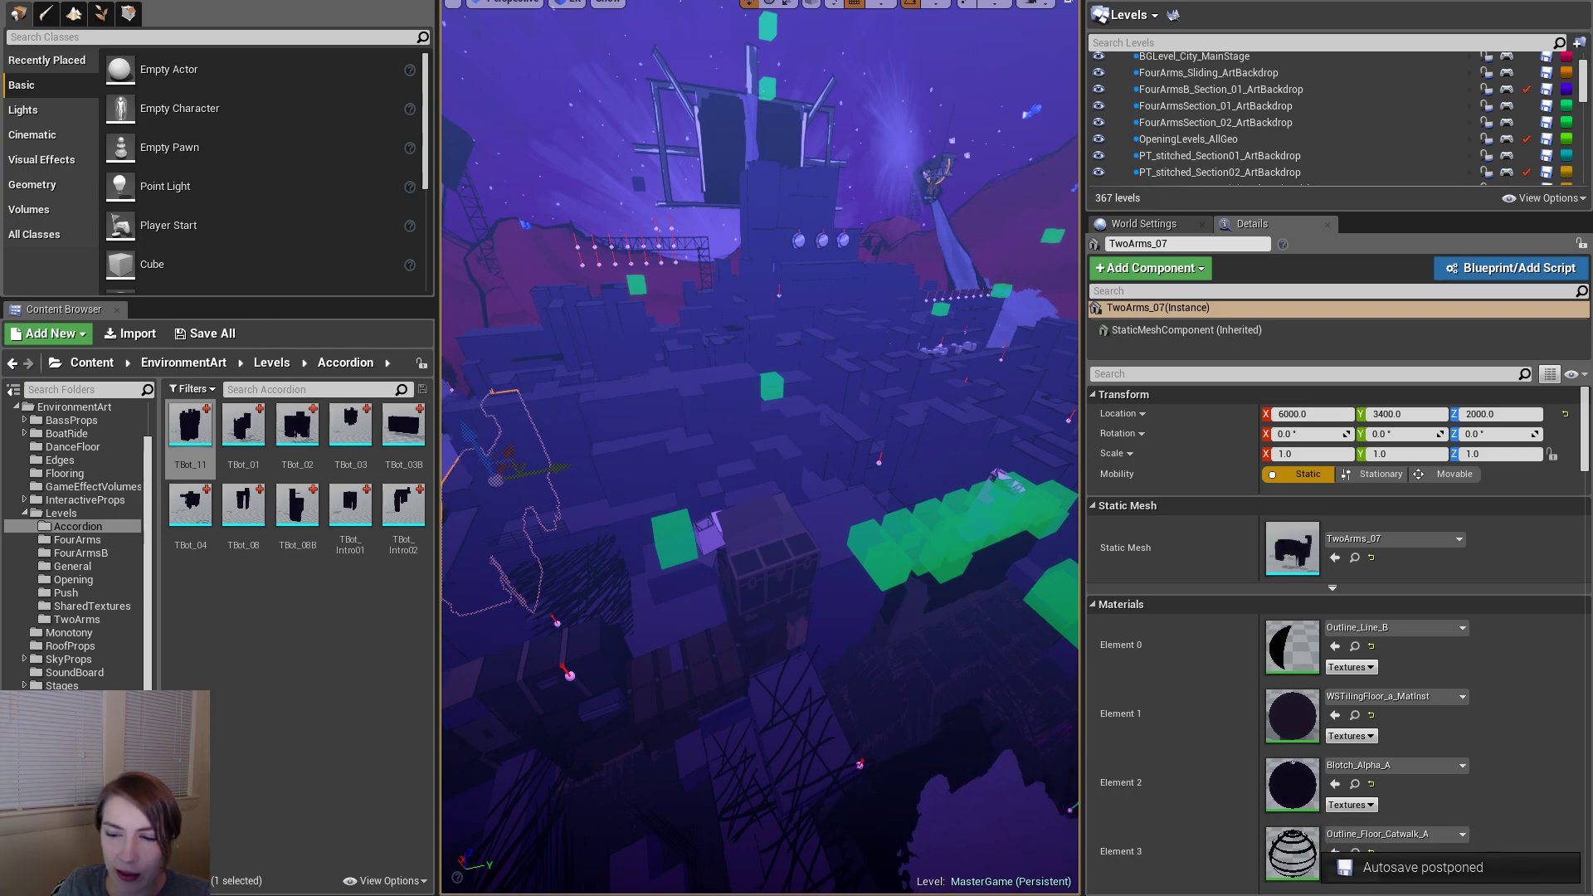
pyautogui.hotkey('alt', 'Tab')
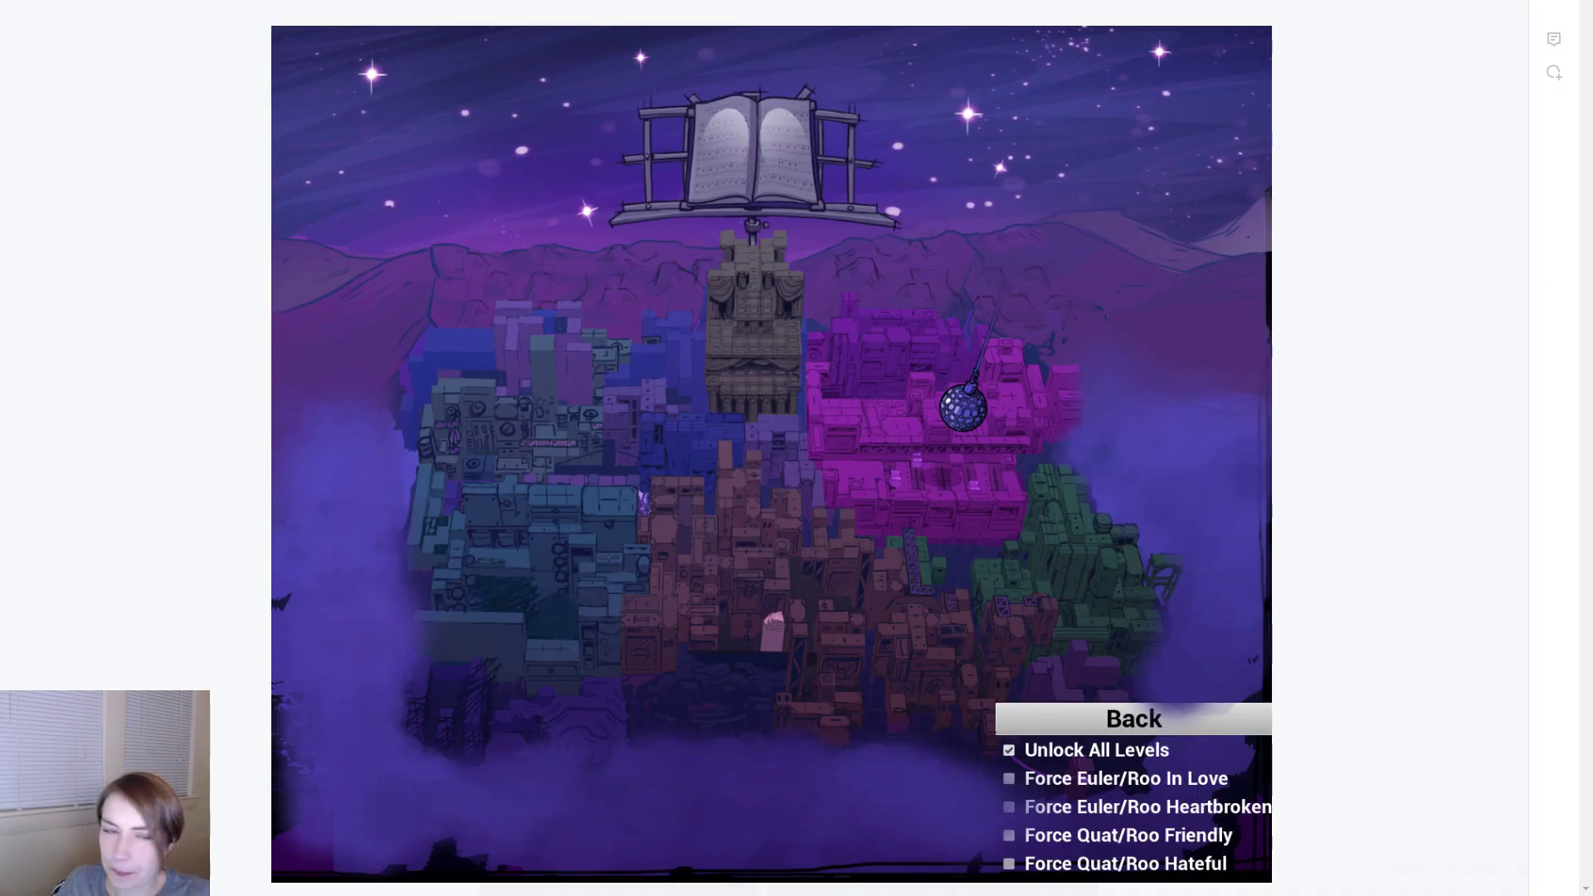
pyautogui.hotkey('alt', 'Tab')
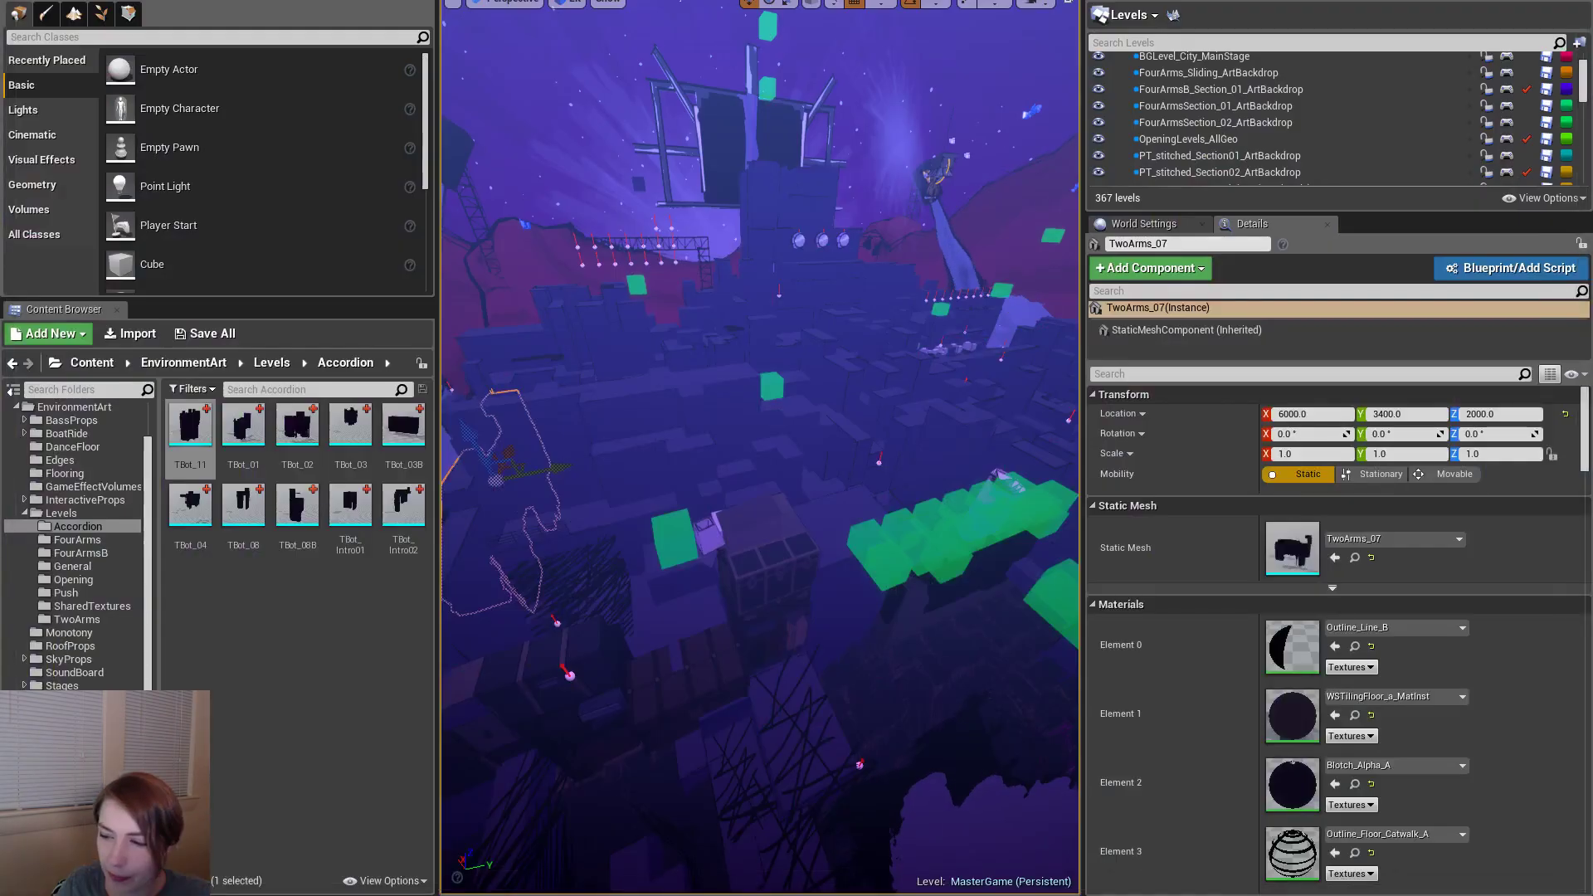
pyautogui.hotkey('alt', 'Tab')
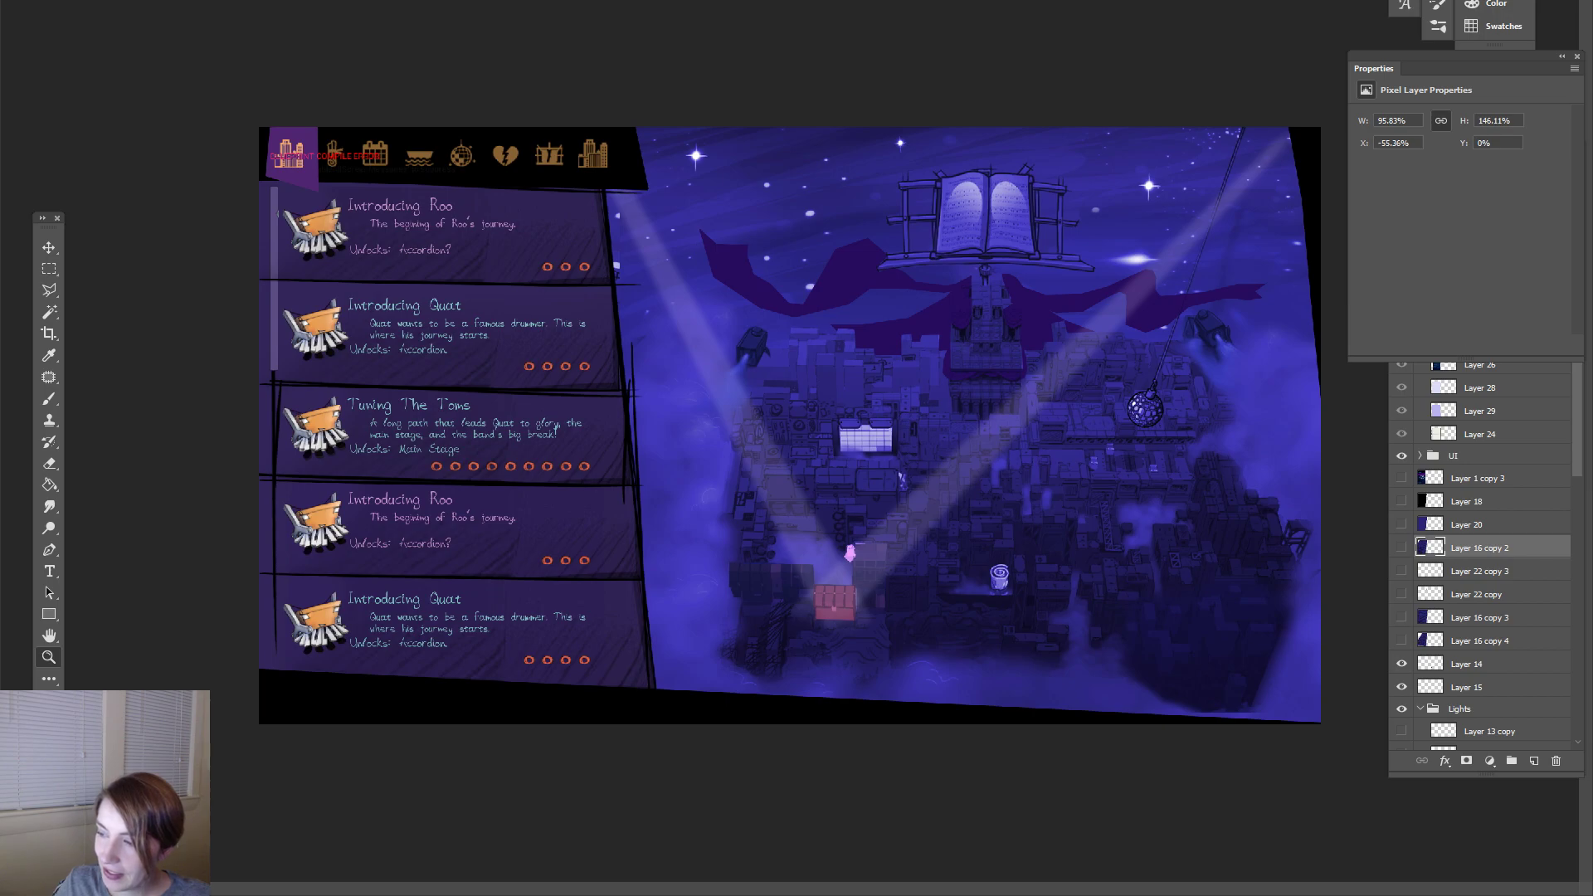
pyautogui.hotkey('alt', 'Tab')
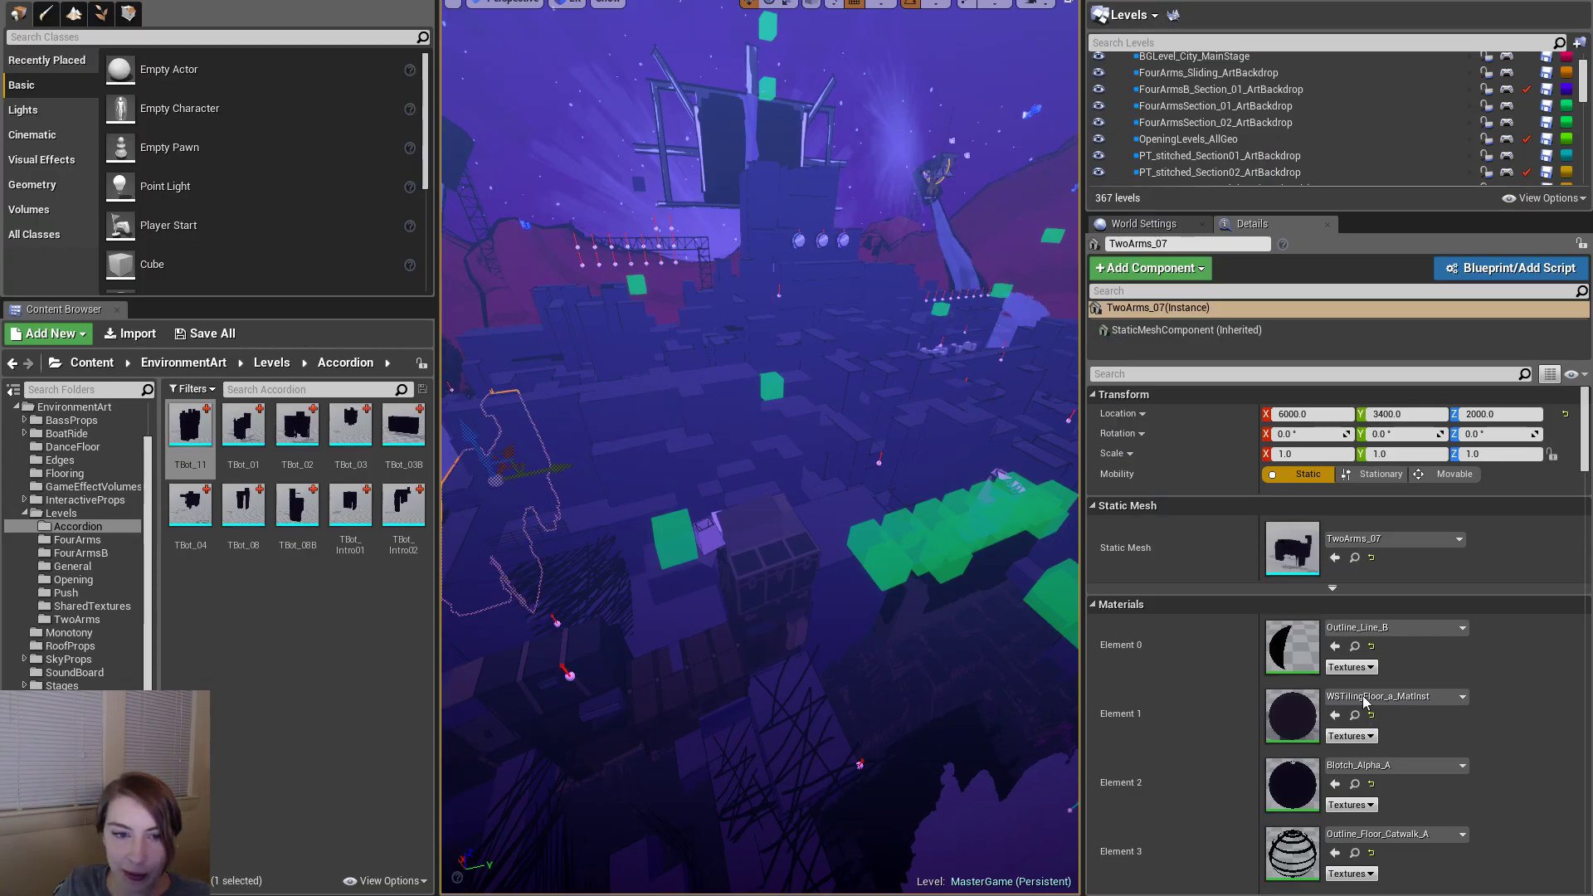
# - Show the city in a full-screen viewport and select the central cluster of backdrop cubes
pyautogui.press('F11')
pyautogui.moveTo(925, 645)
pyautogui.mouseDown(button='right')
pyautogui.moveTo(896, 573)
pyautogui.moveTo(896, 631)
pyautogui.mouseUp(button='right')
pyautogui.click(870, 483)
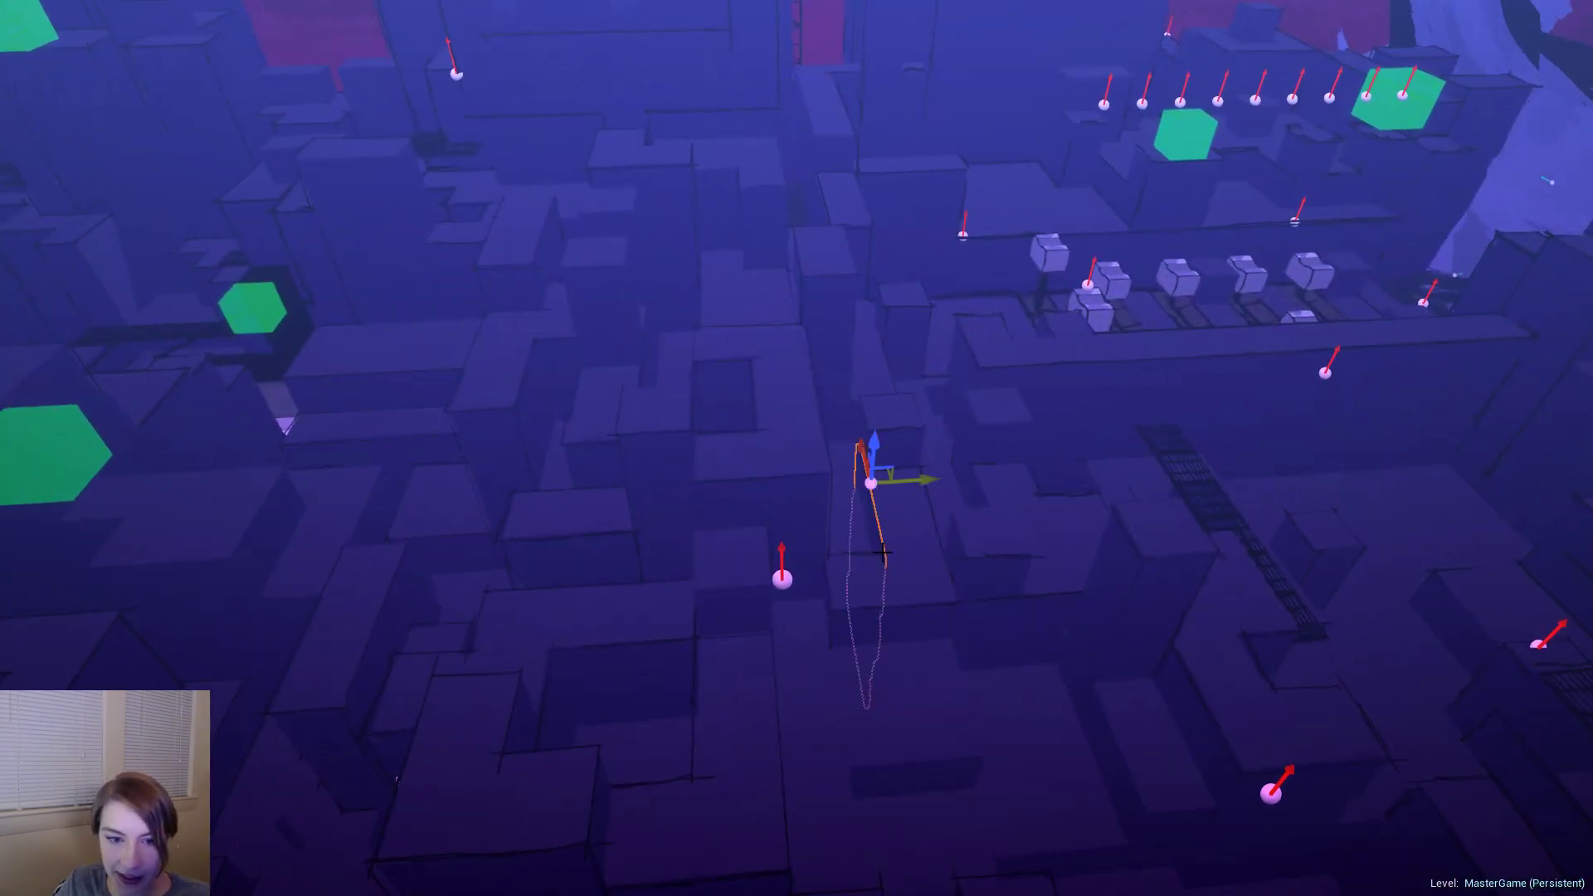
pyautogui.click(1270, 792)
pyautogui.moveTo(1271, 792); pyautogui.dragTo(1193, 751, button='right')
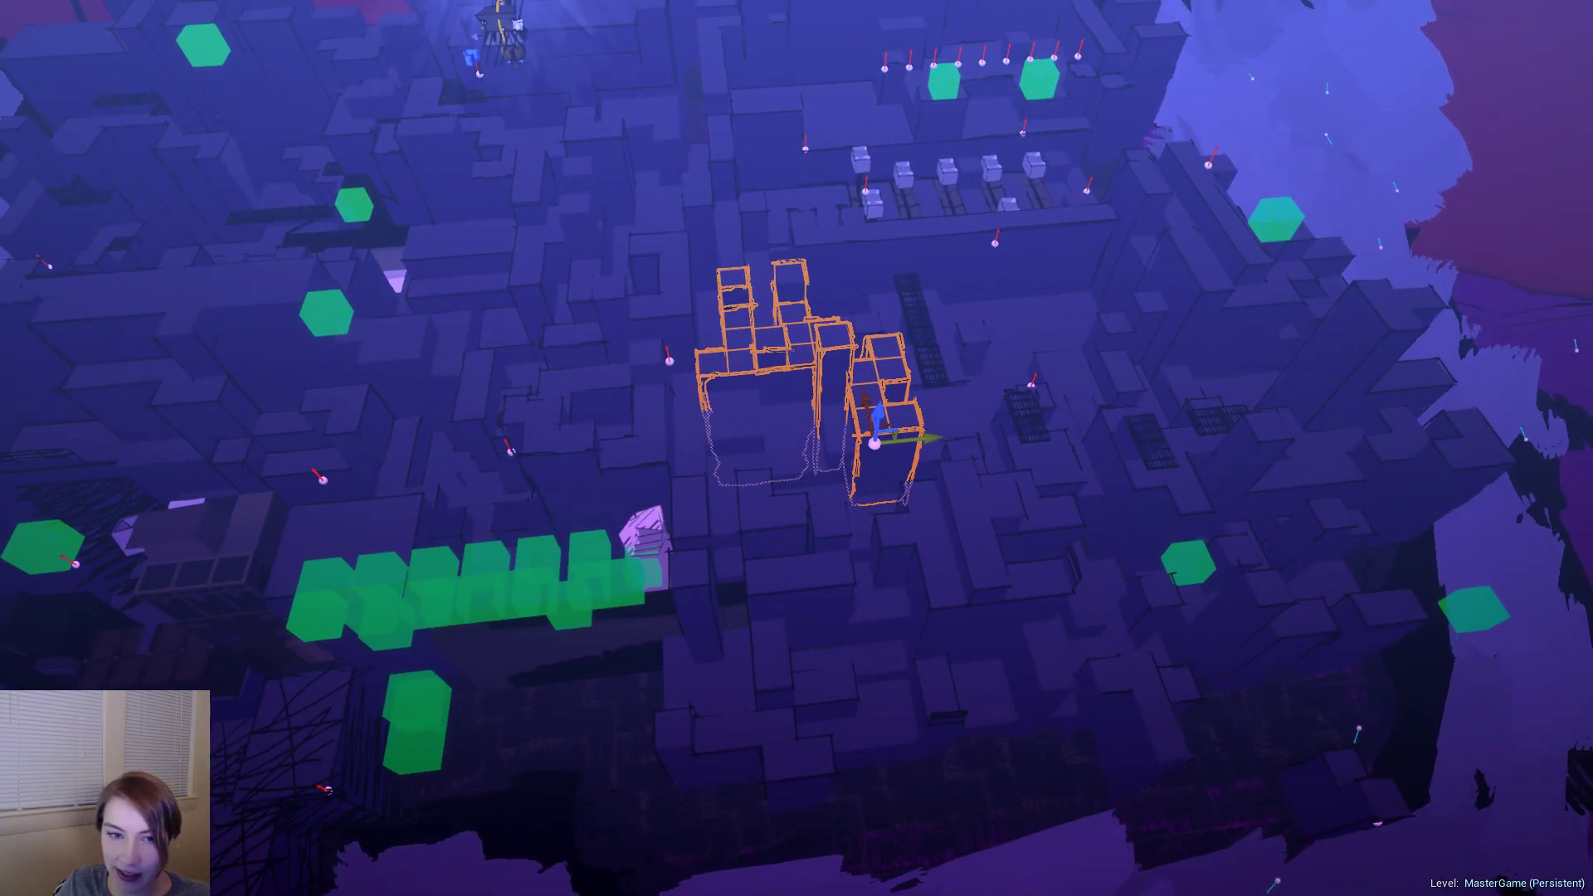
# - Select the large building pieces behind the scribbled blocks one after another to see their individual outlines
pyautogui.press('a')
pyautogui.press('a')
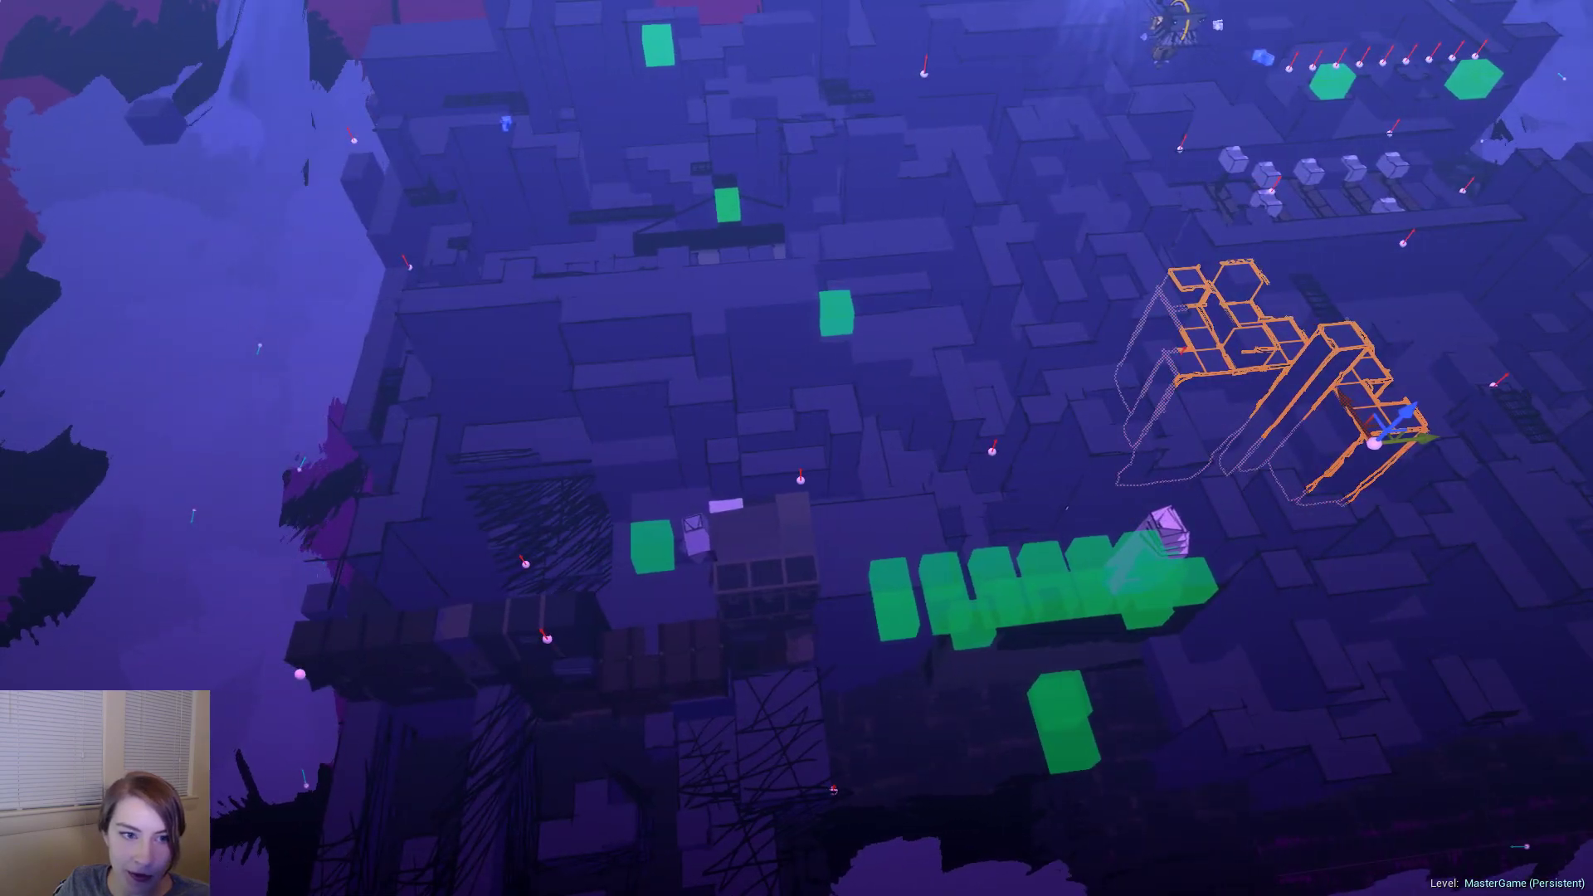
pyautogui.click(734, 490)
pyautogui.click(490, 382)
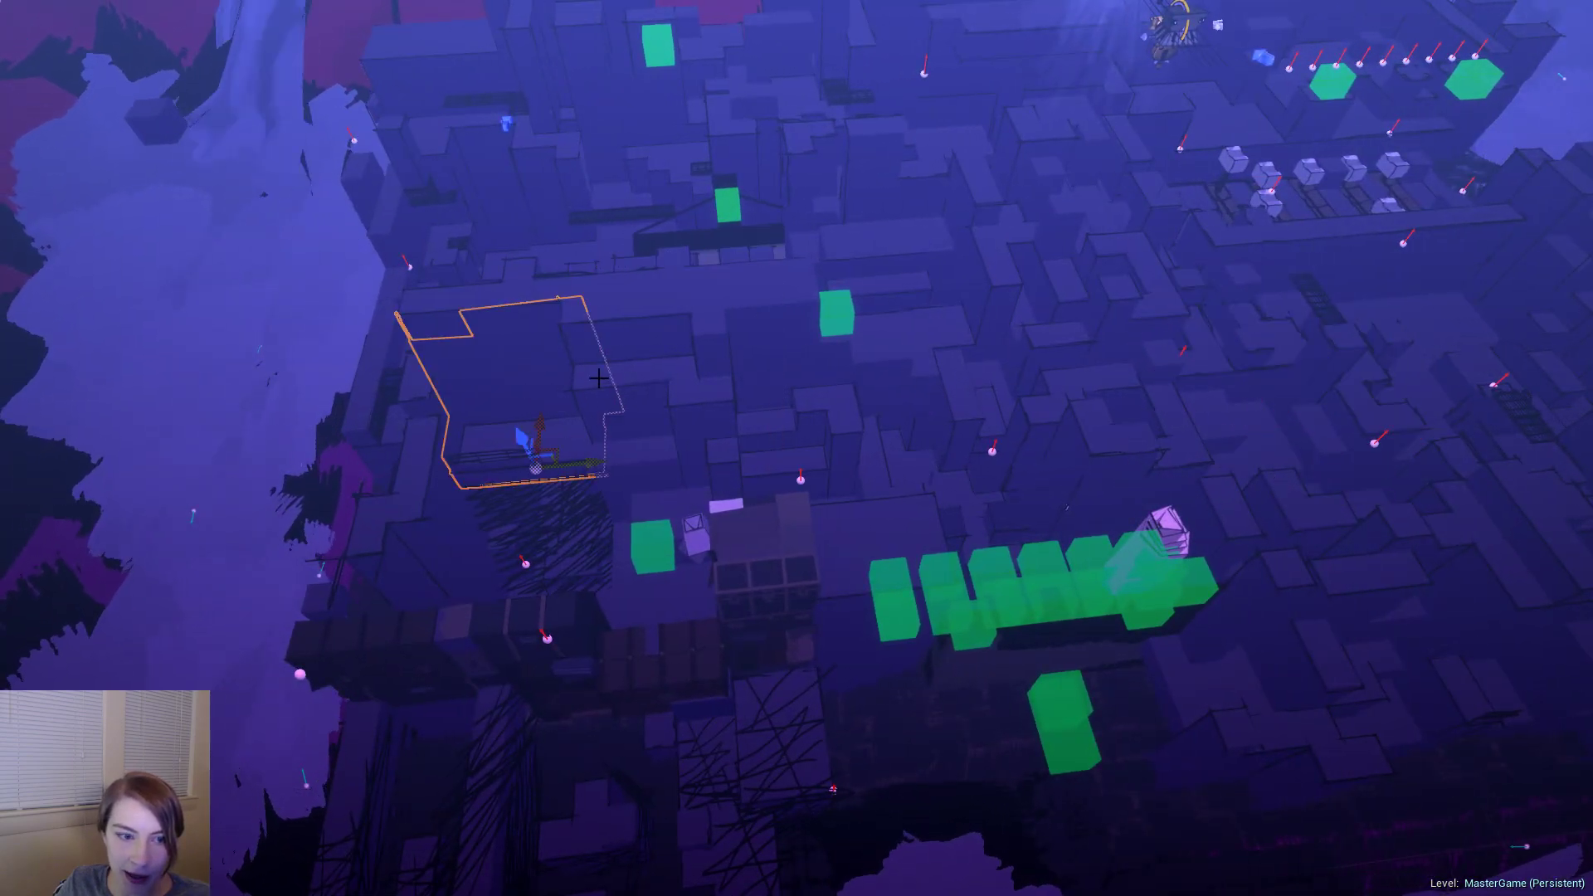
pyautogui.click(633, 327)
pyautogui.click(770, 309)
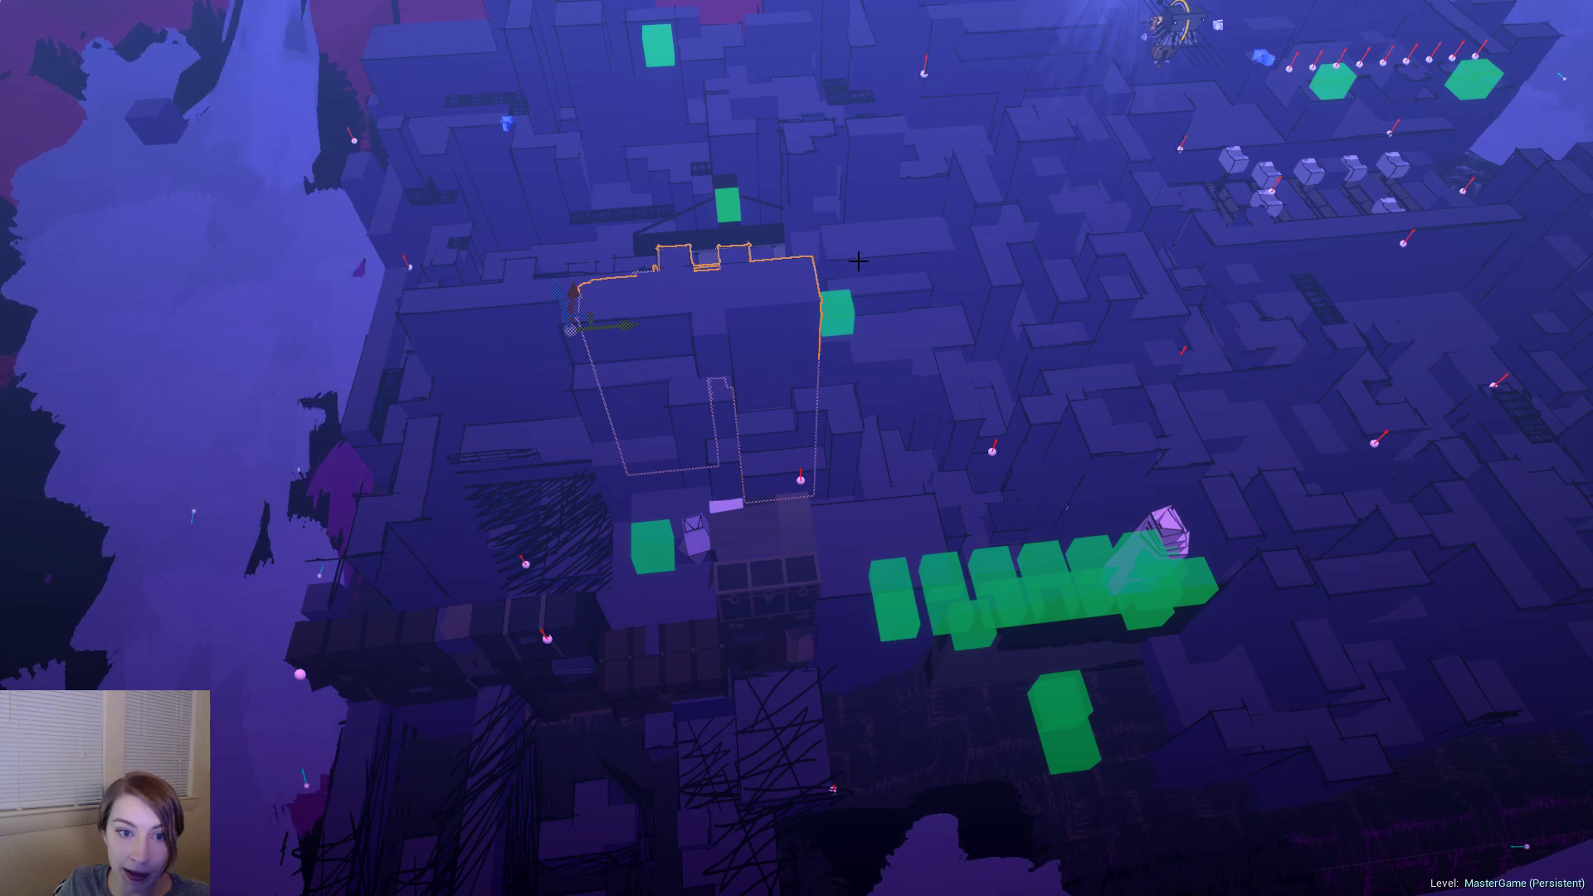
pyautogui.click(881, 259)
# - Inspect the suitcase stack at the front edge of the city by selecting its suitcase and trunk pieces individually
pyautogui.moveTo(881, 259); pyautogui.dragTo(714, 324, button='right')
pyautogui.press('w')
pyautogui.press('s')
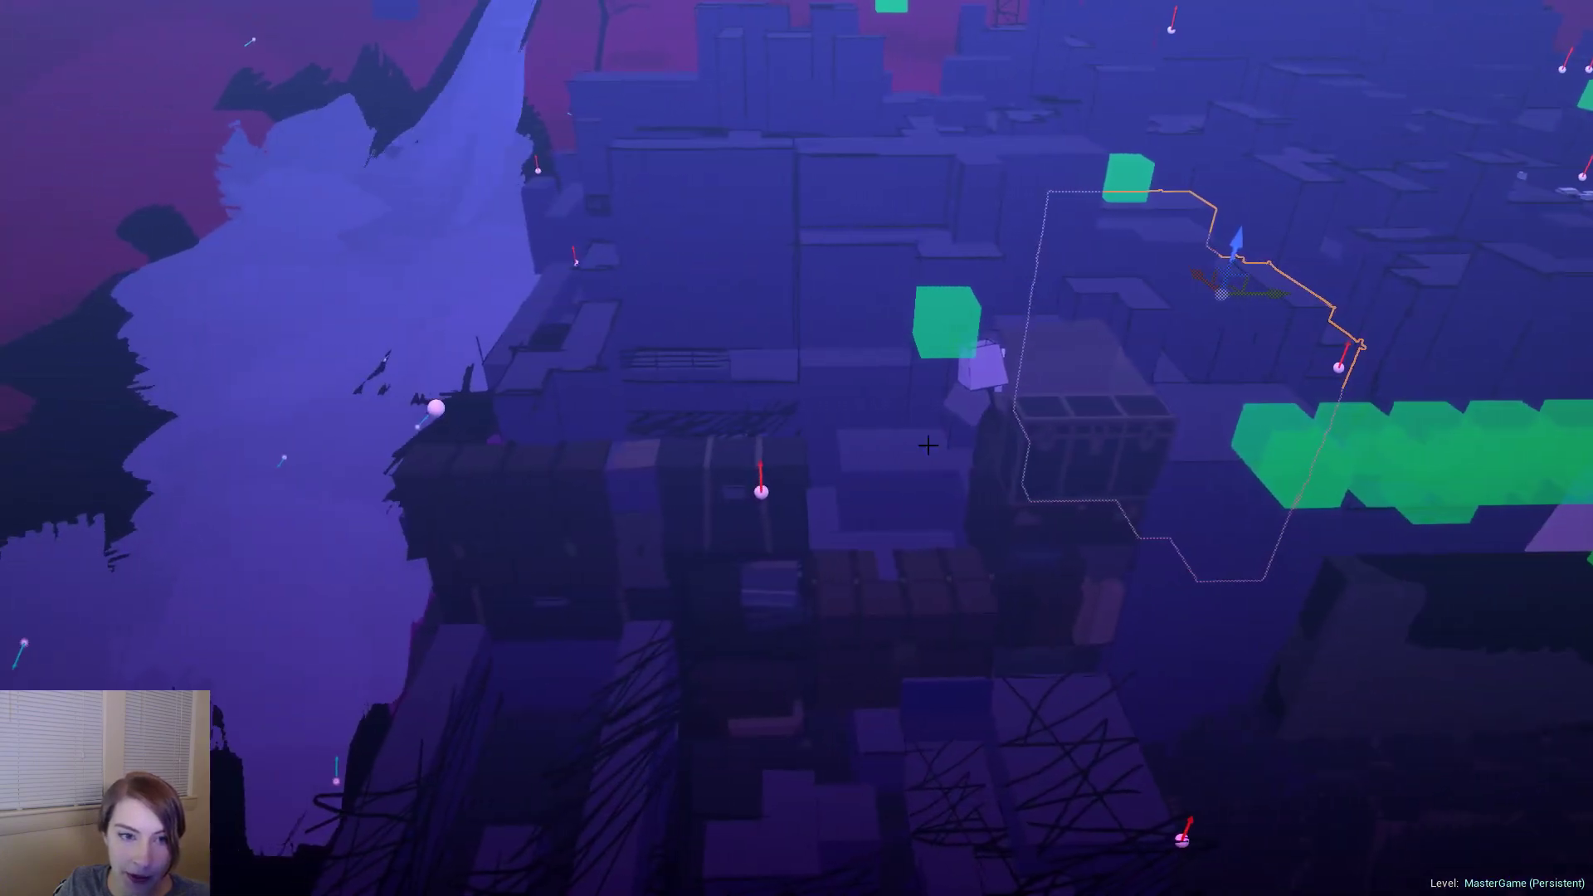
pyautogui.moveTo(1156, 199); pyautogui.dragTo(888, 498, button='right')
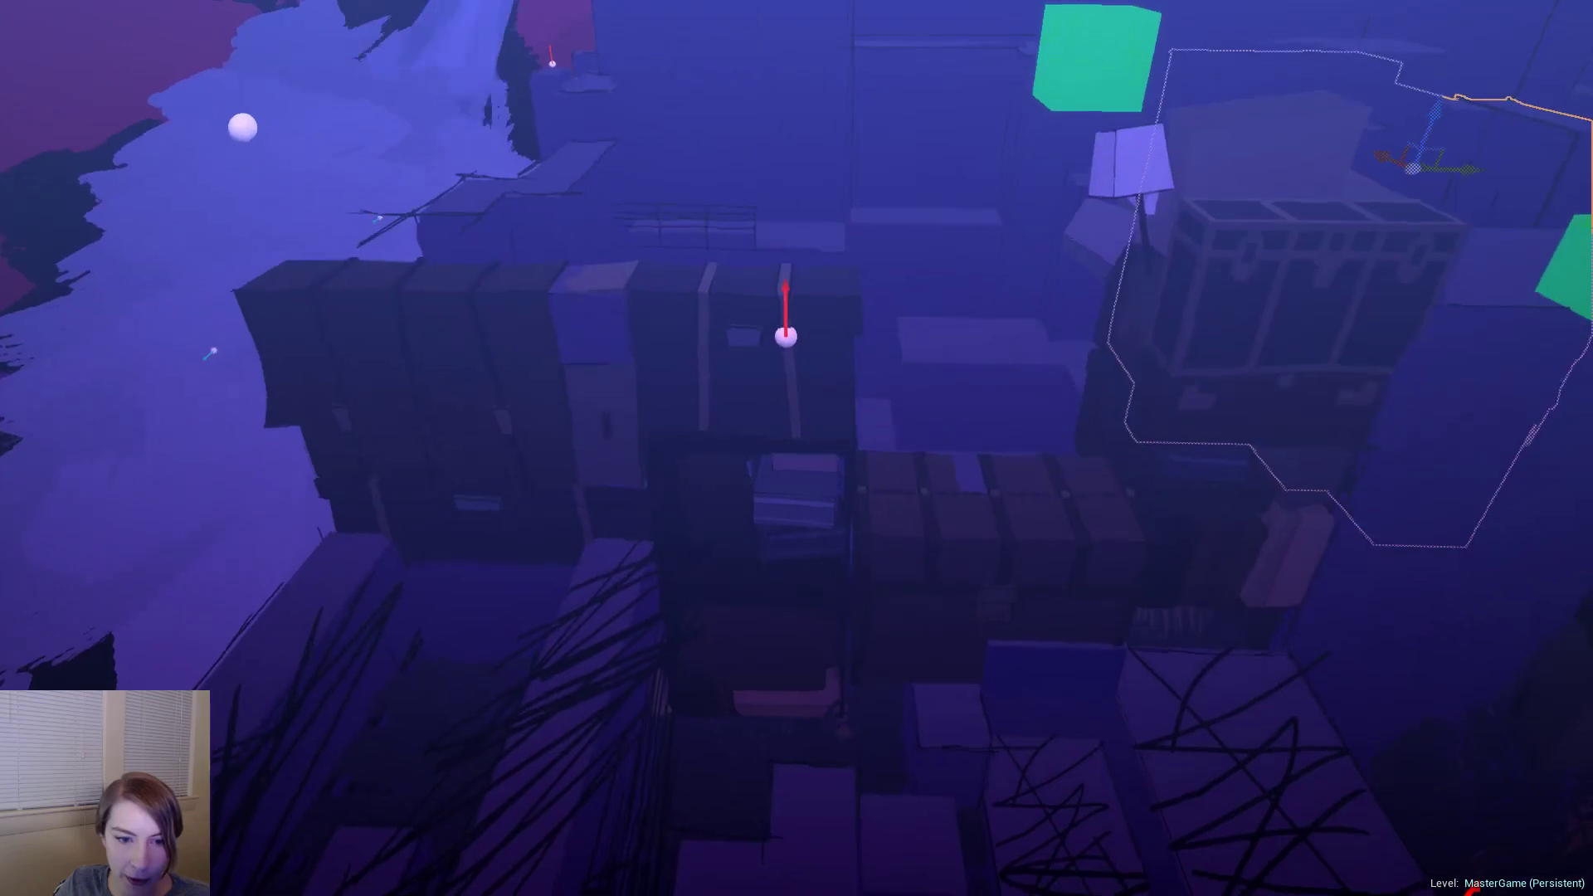
pyautogui.click(1116, 465)
pyautogui.click(1136, 419)
pyautogui.moveTo(1135, 419); pyautogui.dragTo(687, 606, button='right')
pyautogui.click(687, 606)
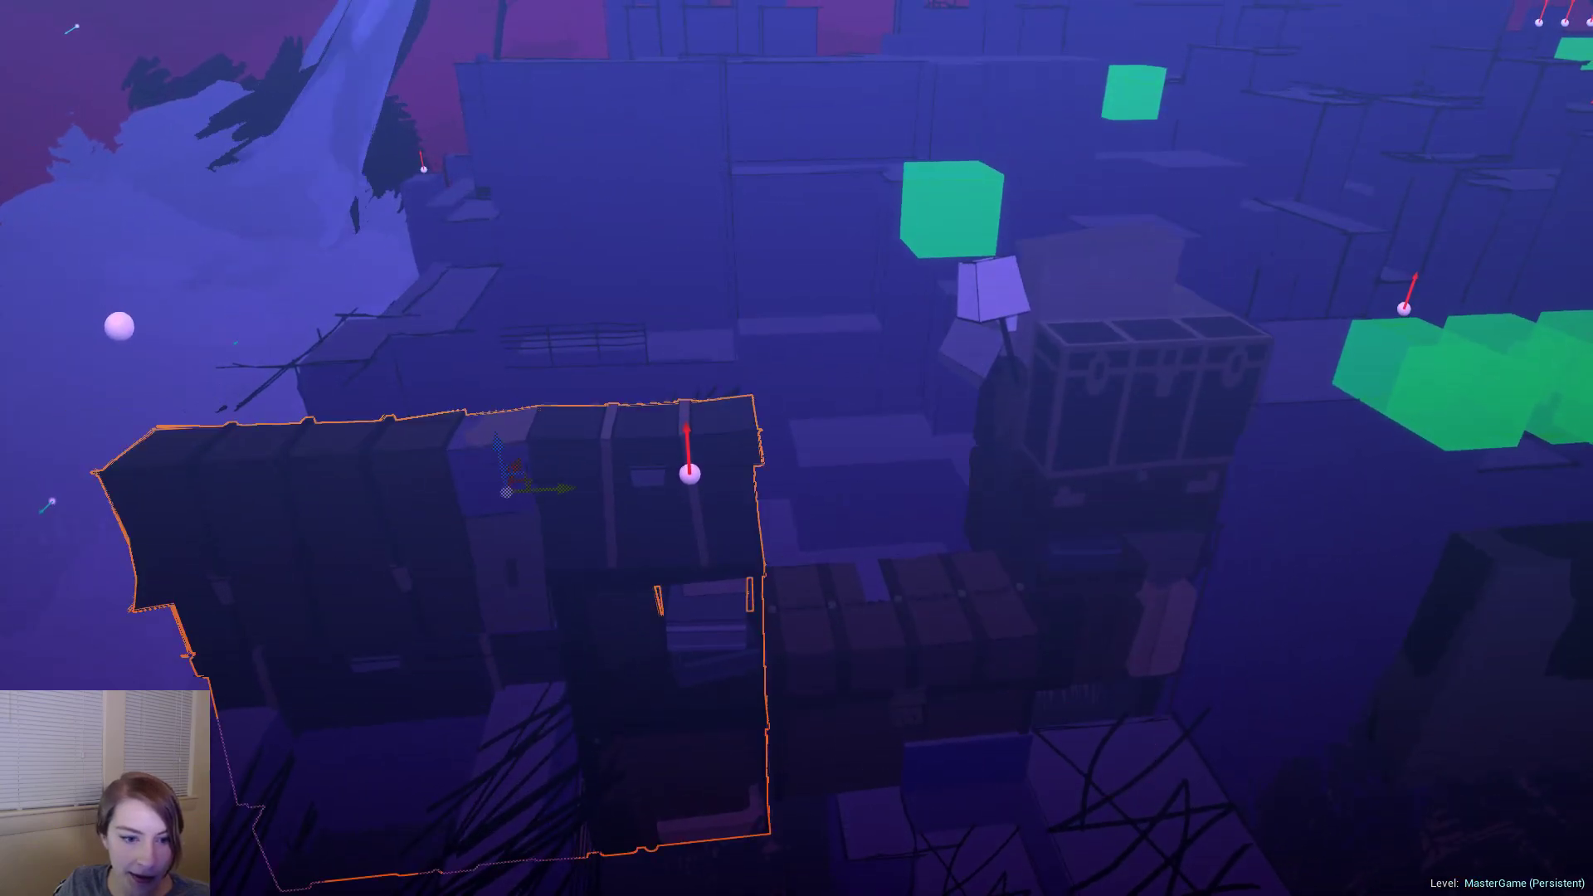
pyautogui.click(954, 606)
pyautogui.click(1079, 598)
pyautogui.moveTo(1080, 597); pyautogui.dragTo(1158, 574, button='right')
# - Survey the whole city backdrop from several distances and angles, from the suitcase stack at the front edge to the rear buildings
pyautogui.moveTo(813, 597); pyautogui.dragTo(812, 614, button='right')
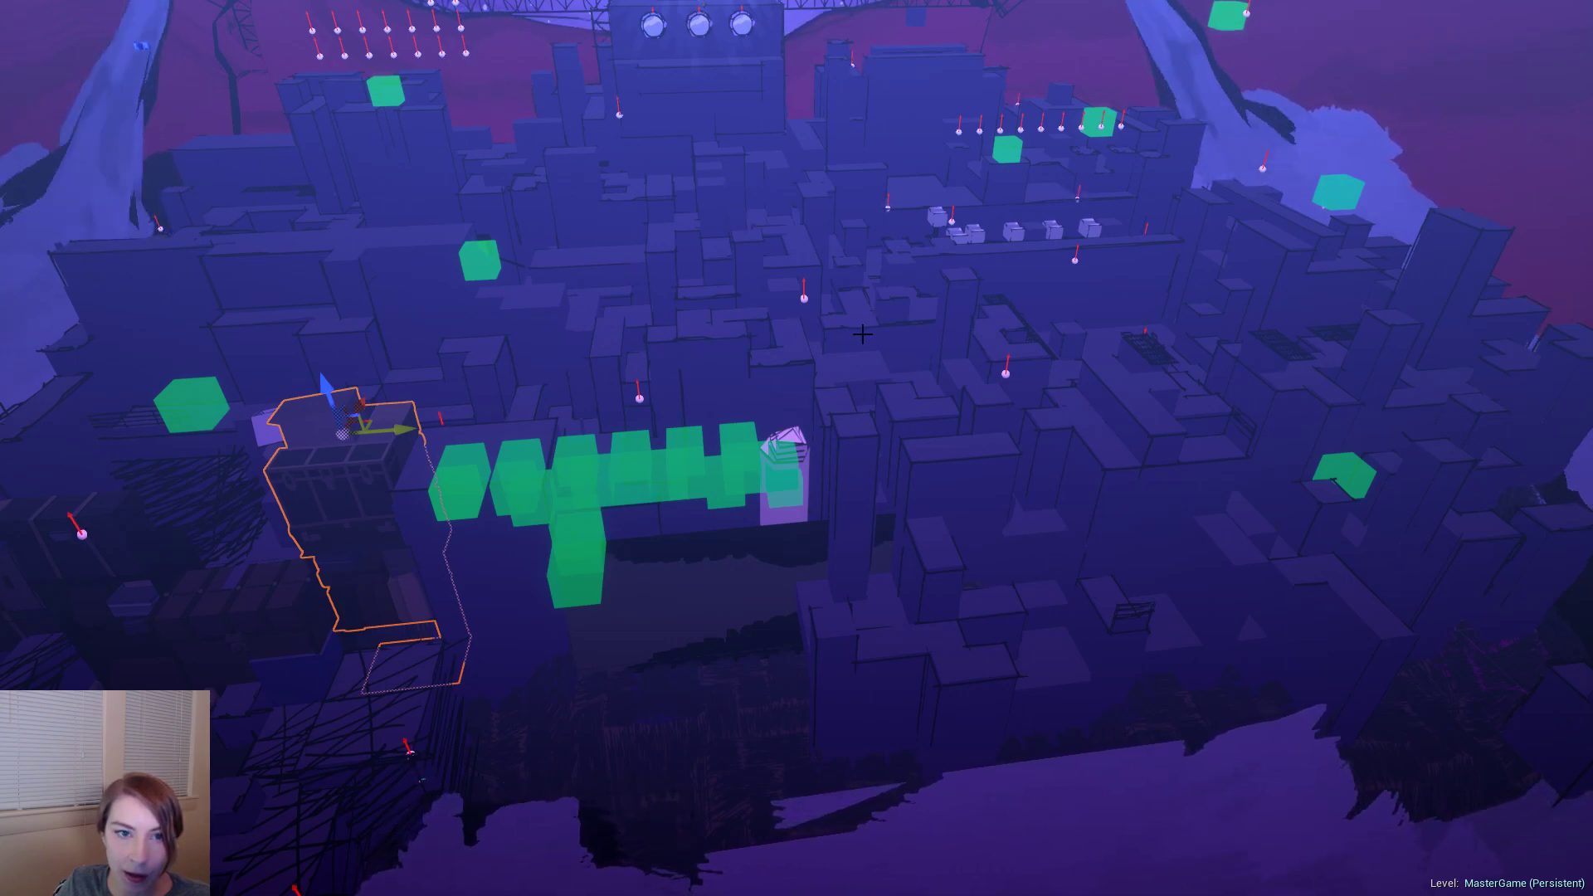
pyautogui.moveTo(1128, 295); pyautogui.dragTo(1014, 307, button='right')
pyautogui.press('w')
pyautogui.press('w')
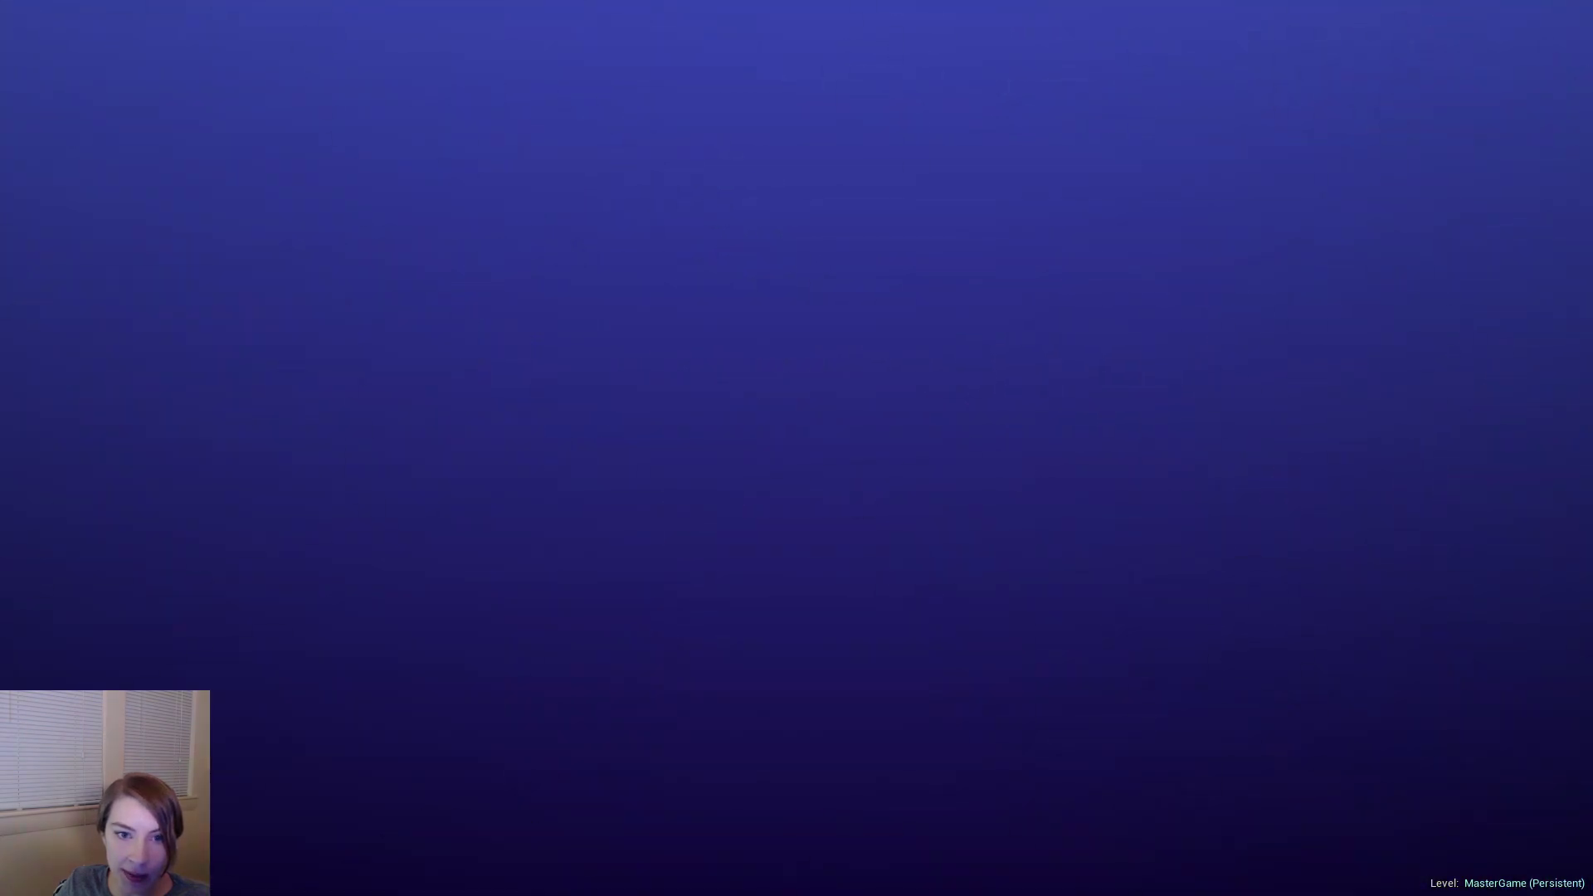
pyautogui.press('f')
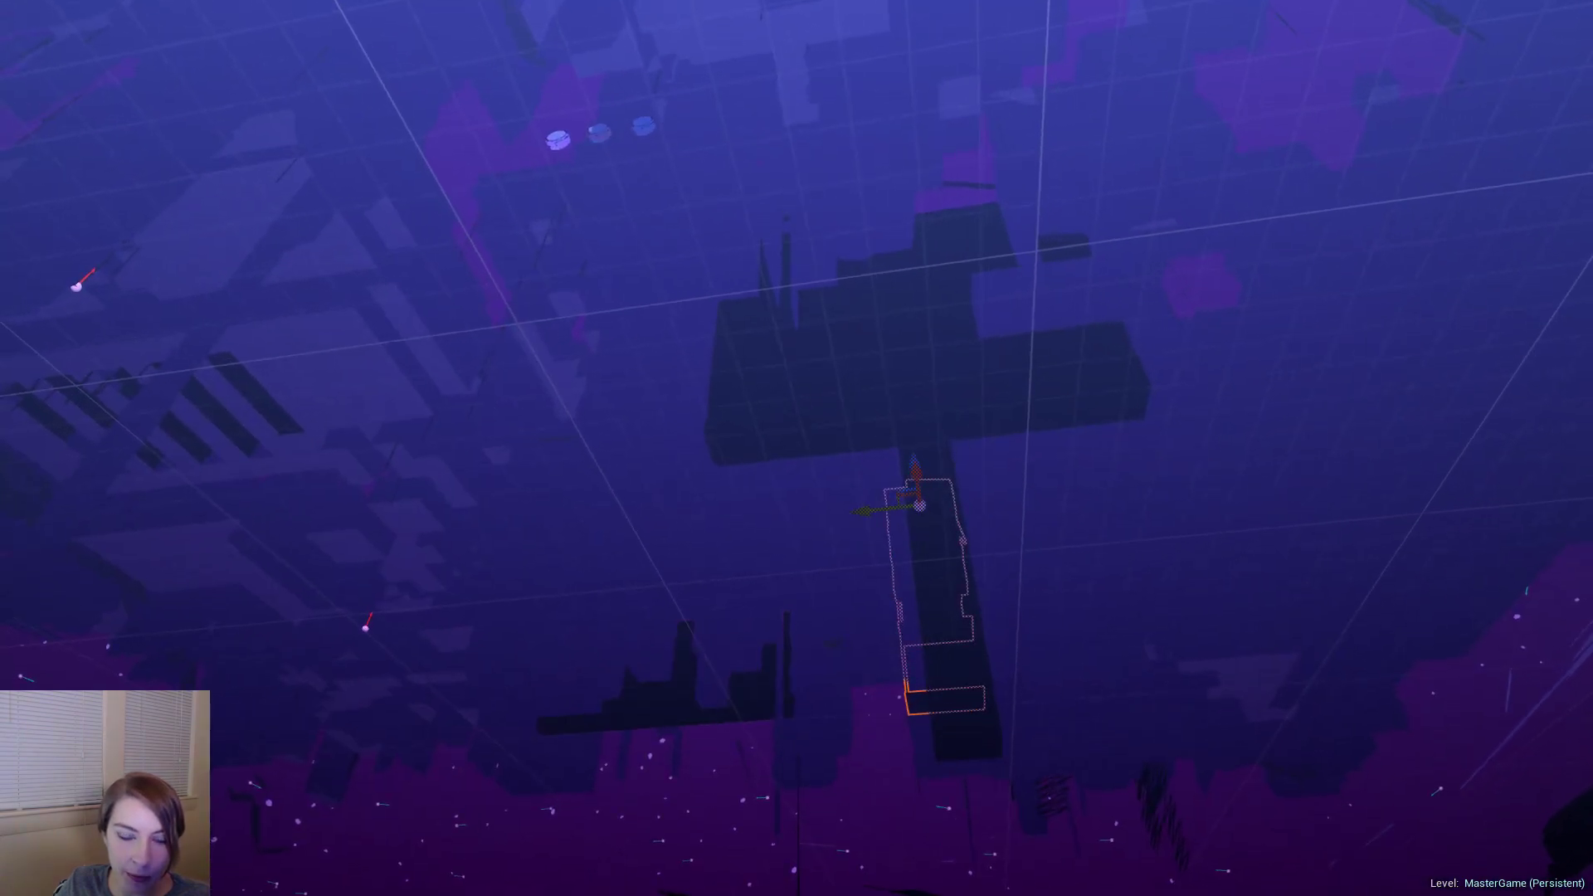
pyautogui.press('w')
pyautogui.press('w')
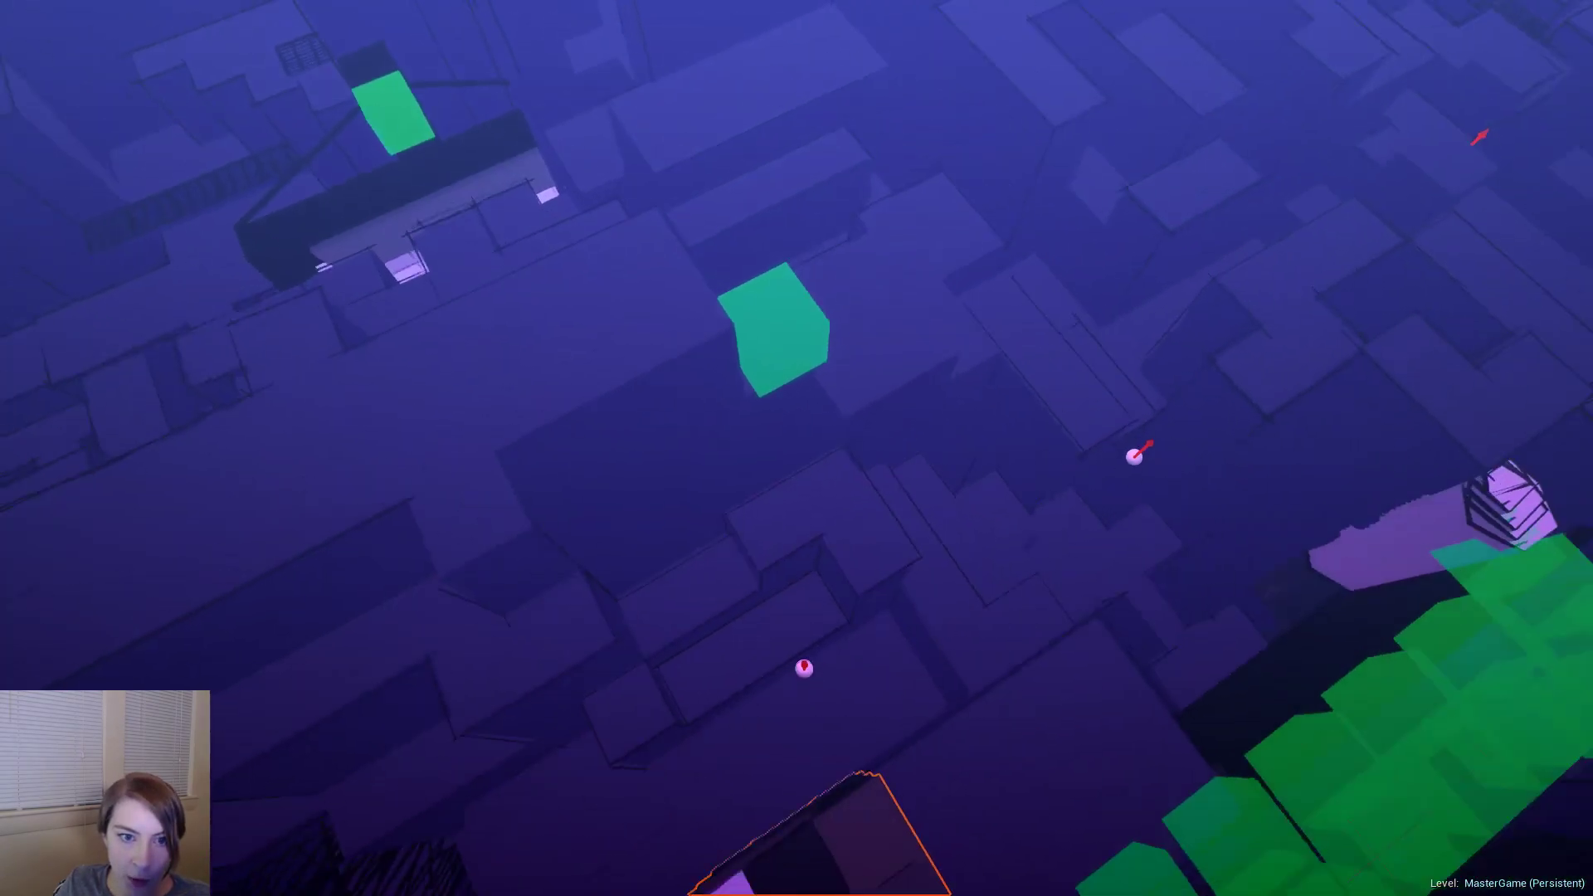
pyautogui.press('s')
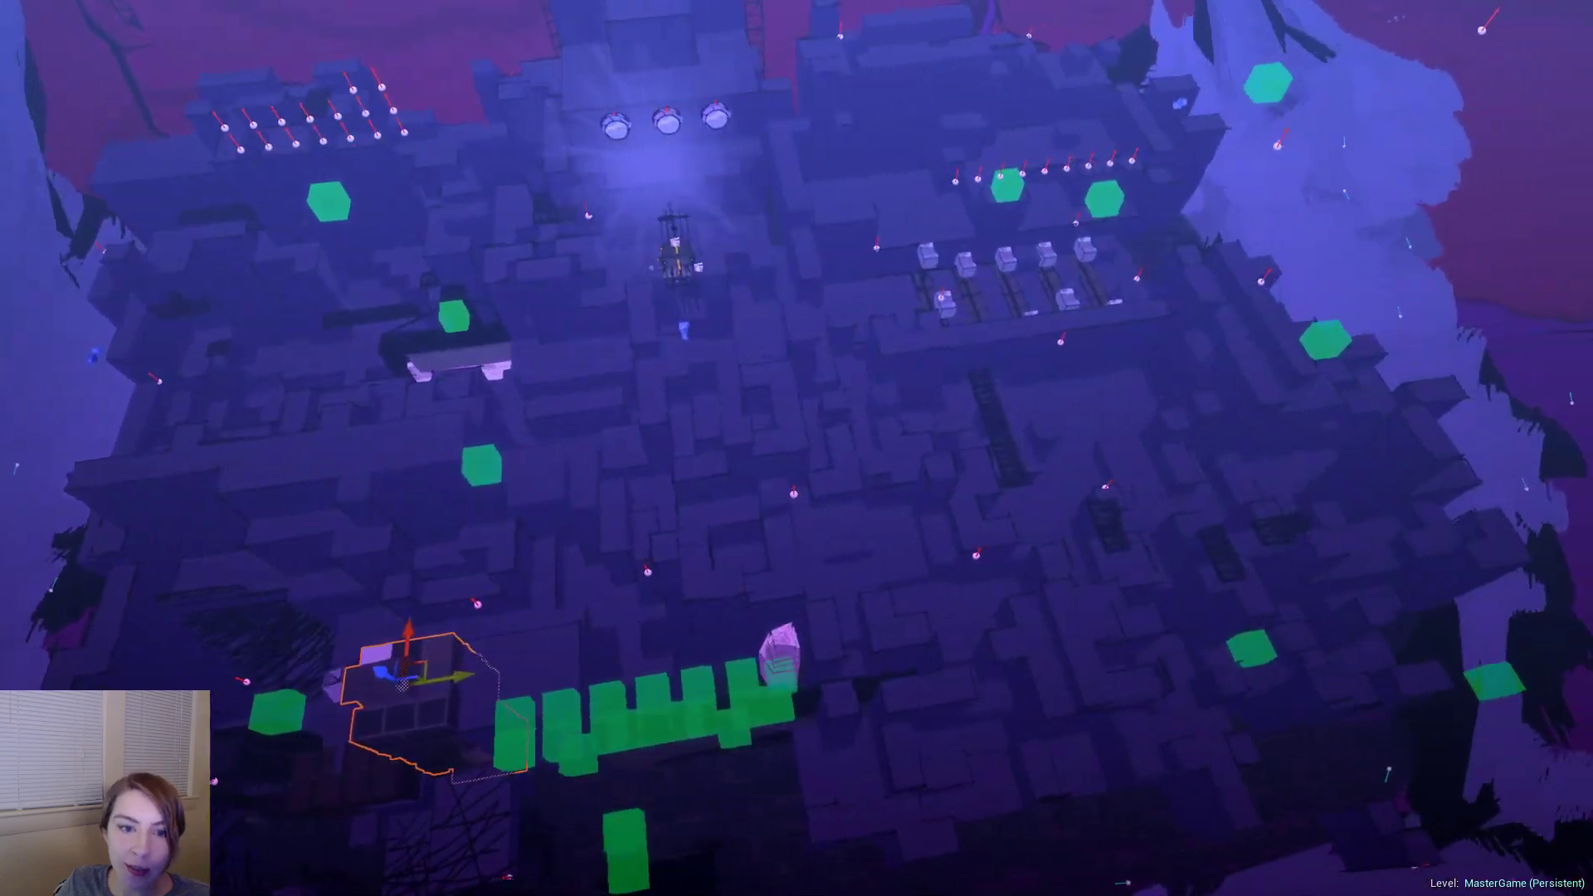
pyautogui.press('a')
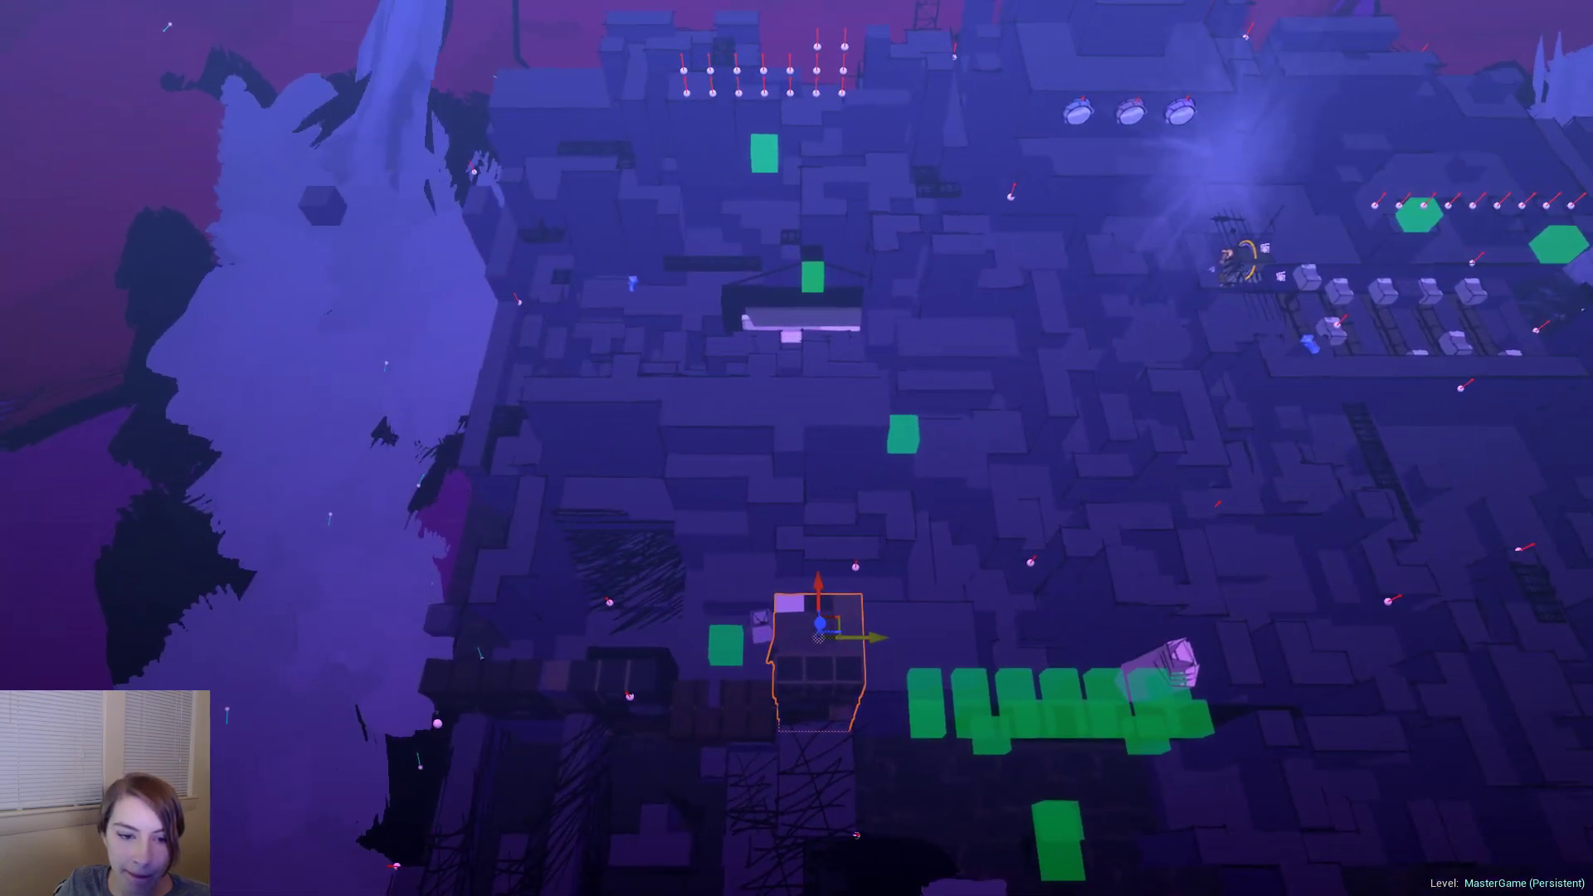
pyautogui.press('w')
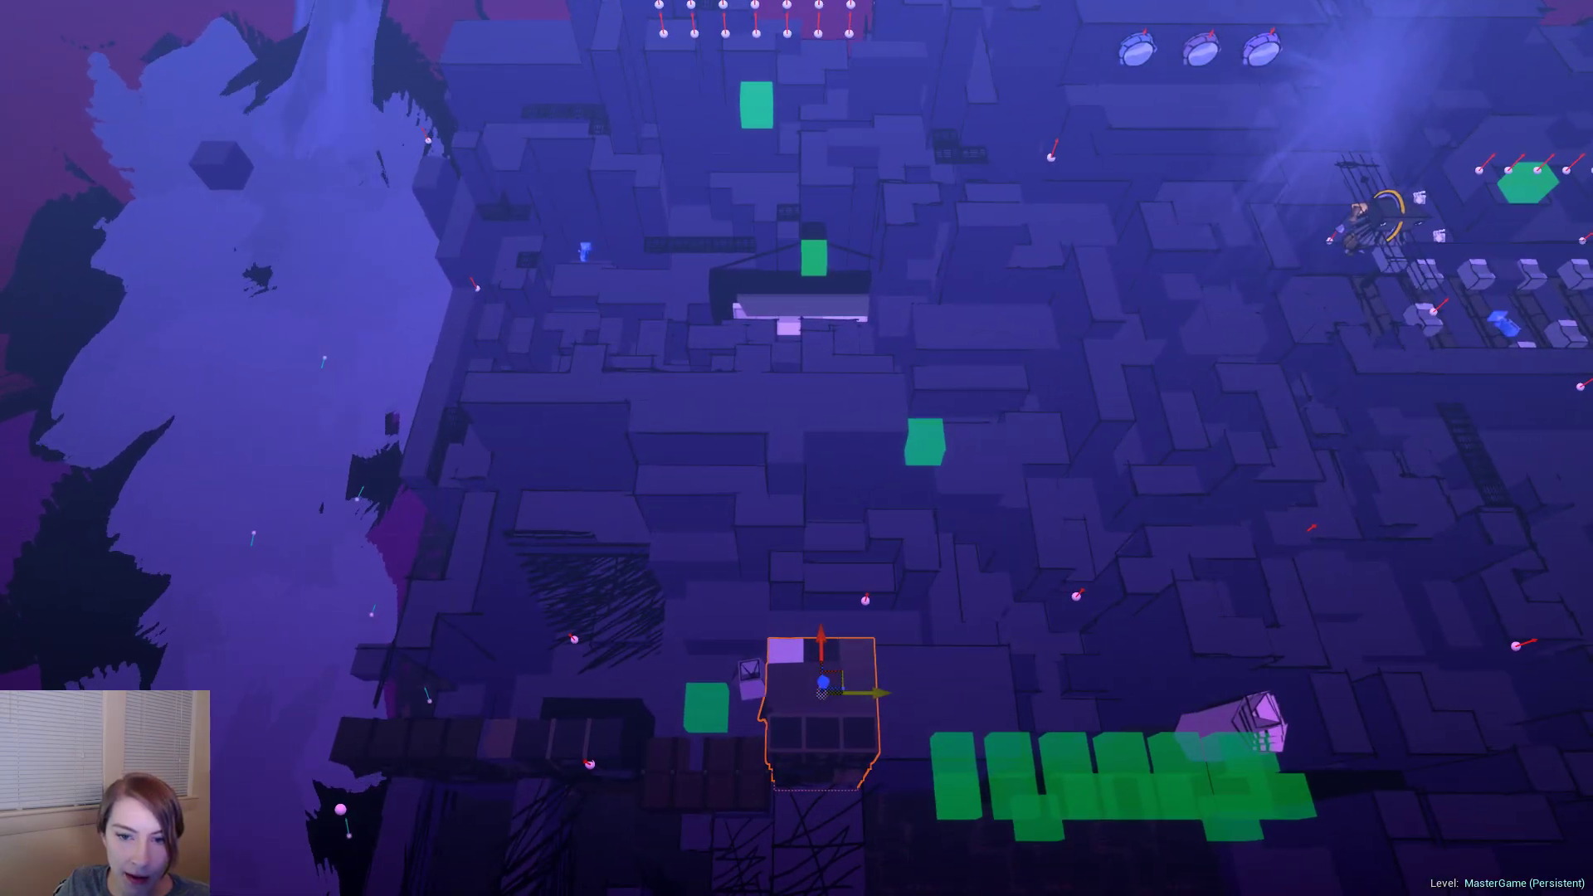
pyautogui.press('d')
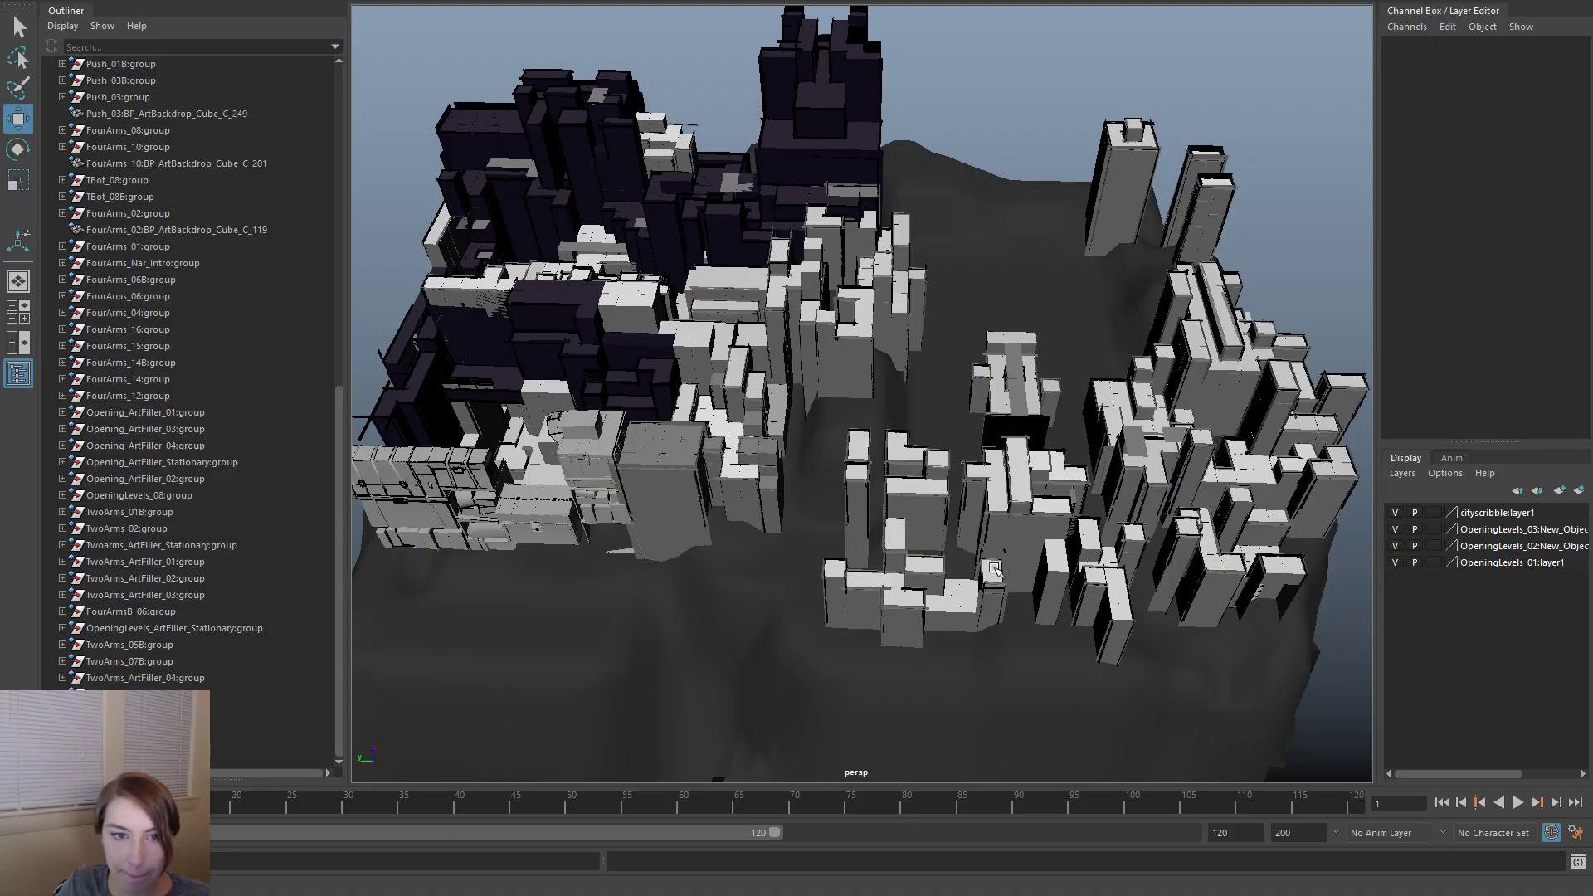
# - Switch to Maya and examine the gaps in the city model, selecting the PT_stitched_10 backdrop building beside the central dark tower
pyautogui.keyDown('alt'); pyautogui.moveTo(994, 570); pyautogui.dragTo(960, 569); pyautogui.keyUp('alt')
pyautogui.keyDown('alt'); pyautogui.moveTo(926, 503); pyautogui.dragTo(981, 545, button='right'); pyautogui.keyUp('alt')
pyautogui.keyDown('alt'); pyautogui.moveTo(980, 545); pyautogui.dragTo(1087, 543); pyautogui.keyUp('alt')
pyautogui.keyDown('alt'); pyautogui.moveTo(893, 437); pyautogui.dragTo(1081, 661); pyautogui.keyUp('alt')
pyautogui.click(716, 362)
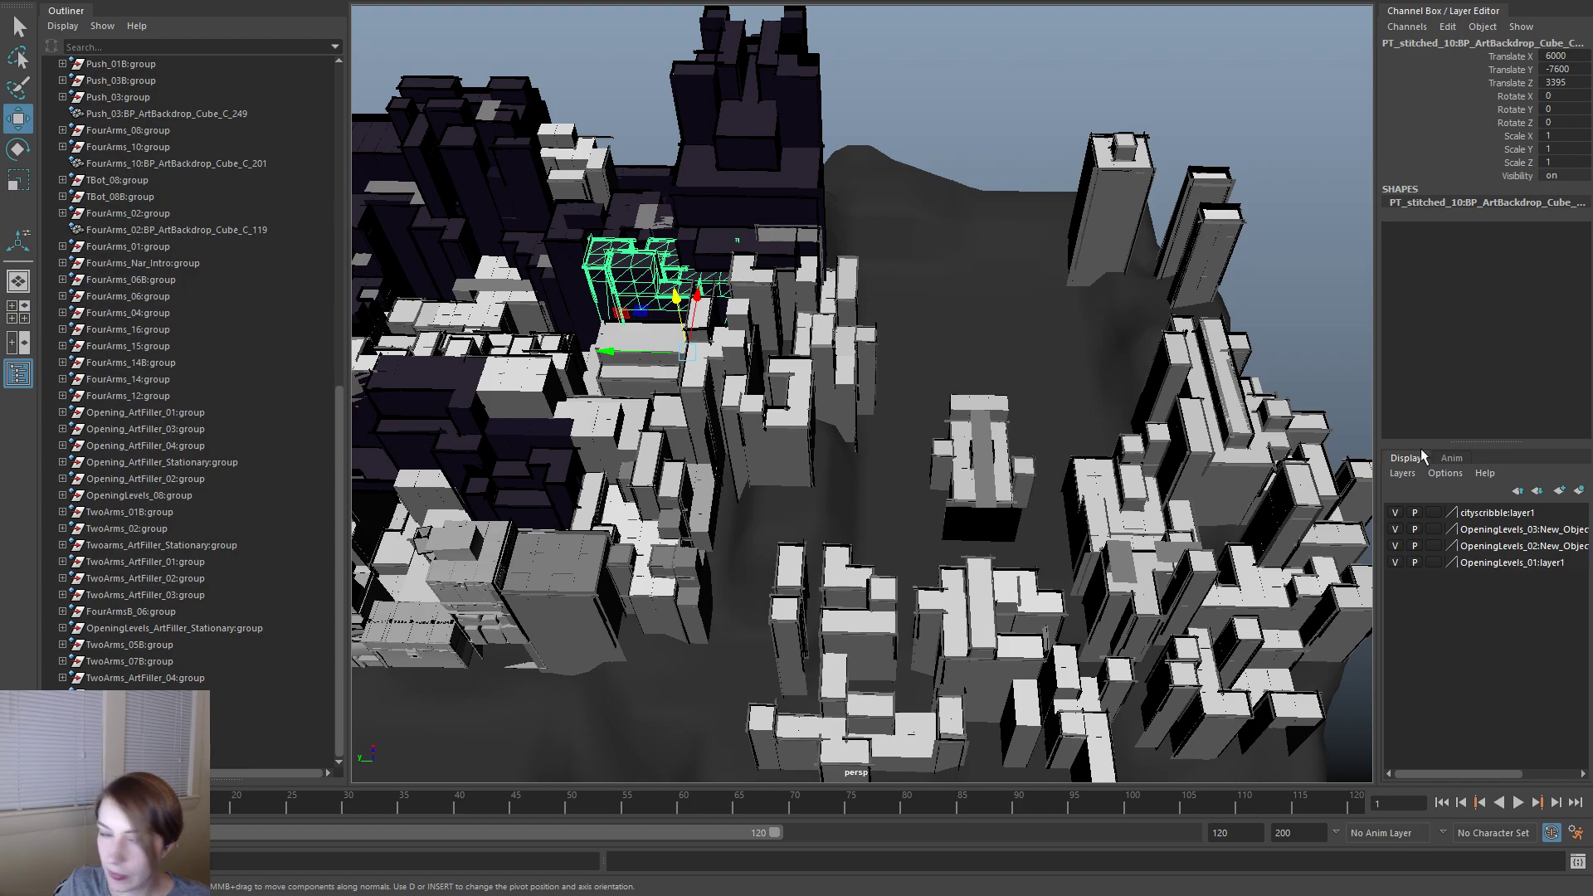
pyautogui.scroll(2, 850, 421)
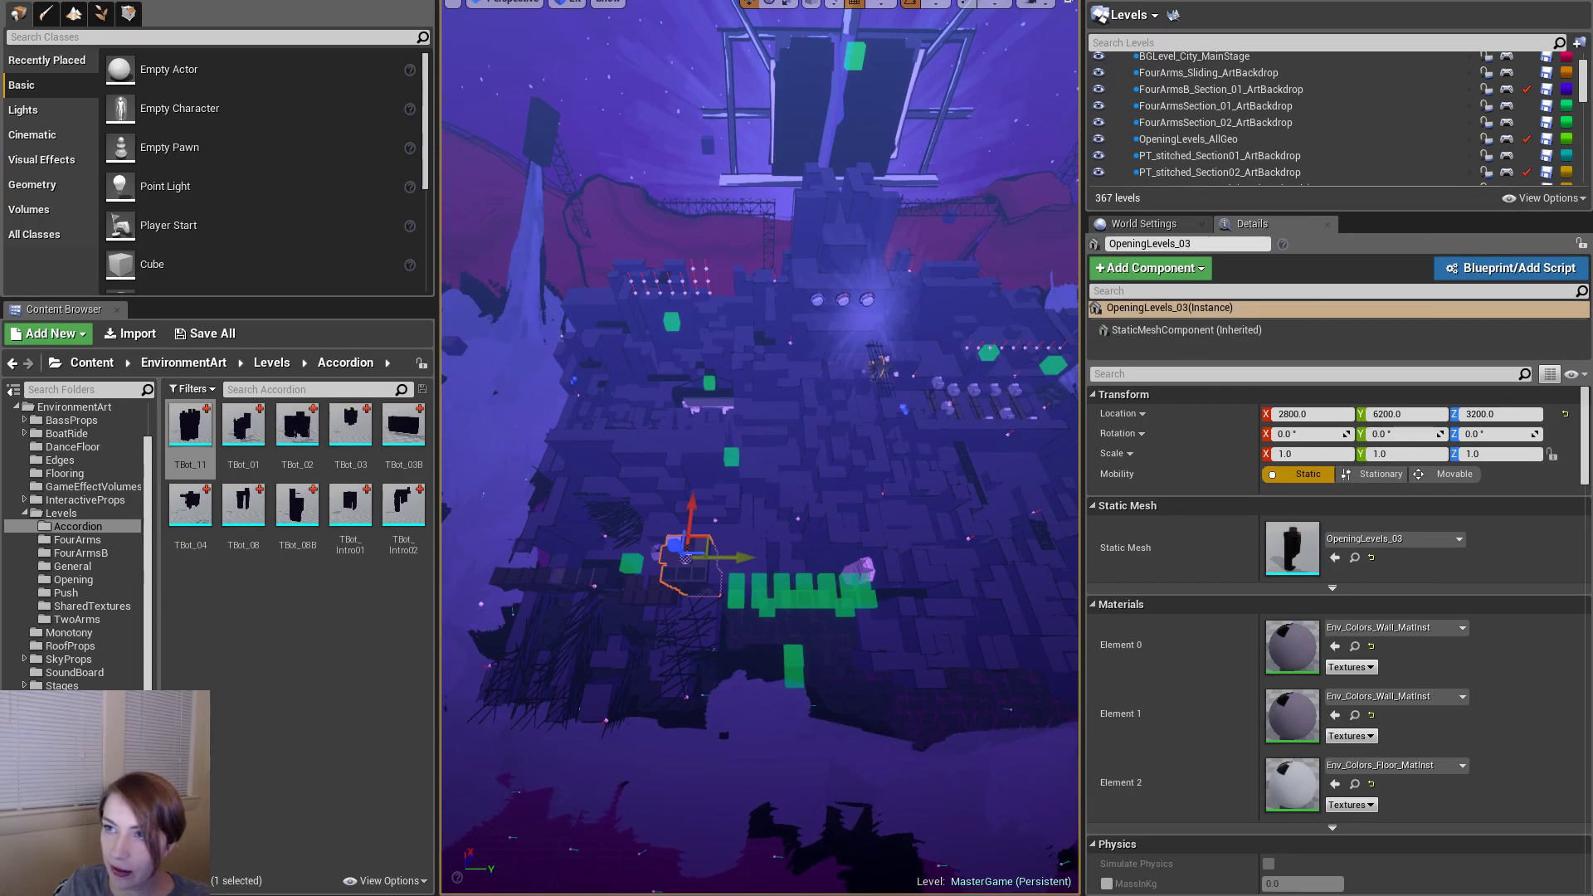
# - Switch to Unreal and select the group of backdrop cubes forming two parallel rows beside the ladder-like track in the city center
pyautogui.moveTo(761, 448)
pyautogui.mouseDown(button='right')
pyautogui.moveTo(809, 477)
pyautogui.moveTo(760, 456)
pyautogui.mouseUp(button='right')
pyautogui.press('w')
pyautogui.click(780, 619)
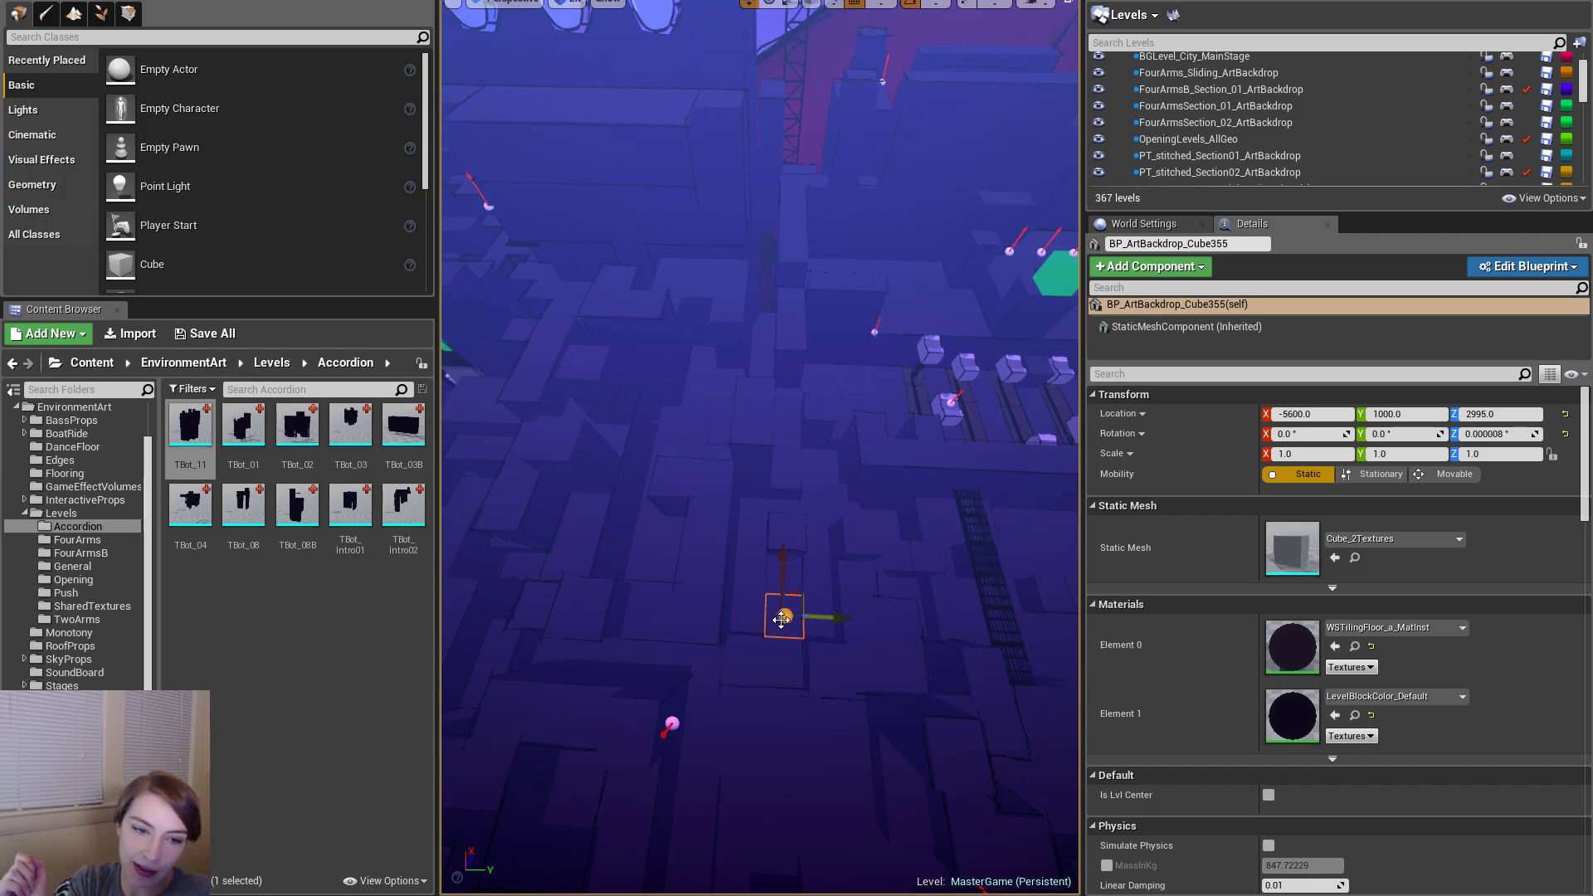
pyautogui.keyDown('alt'); pyautogui.moveTo(879, 448); pyautogui.dragTo(1062, 390); pyautogui.keyUp('alt')
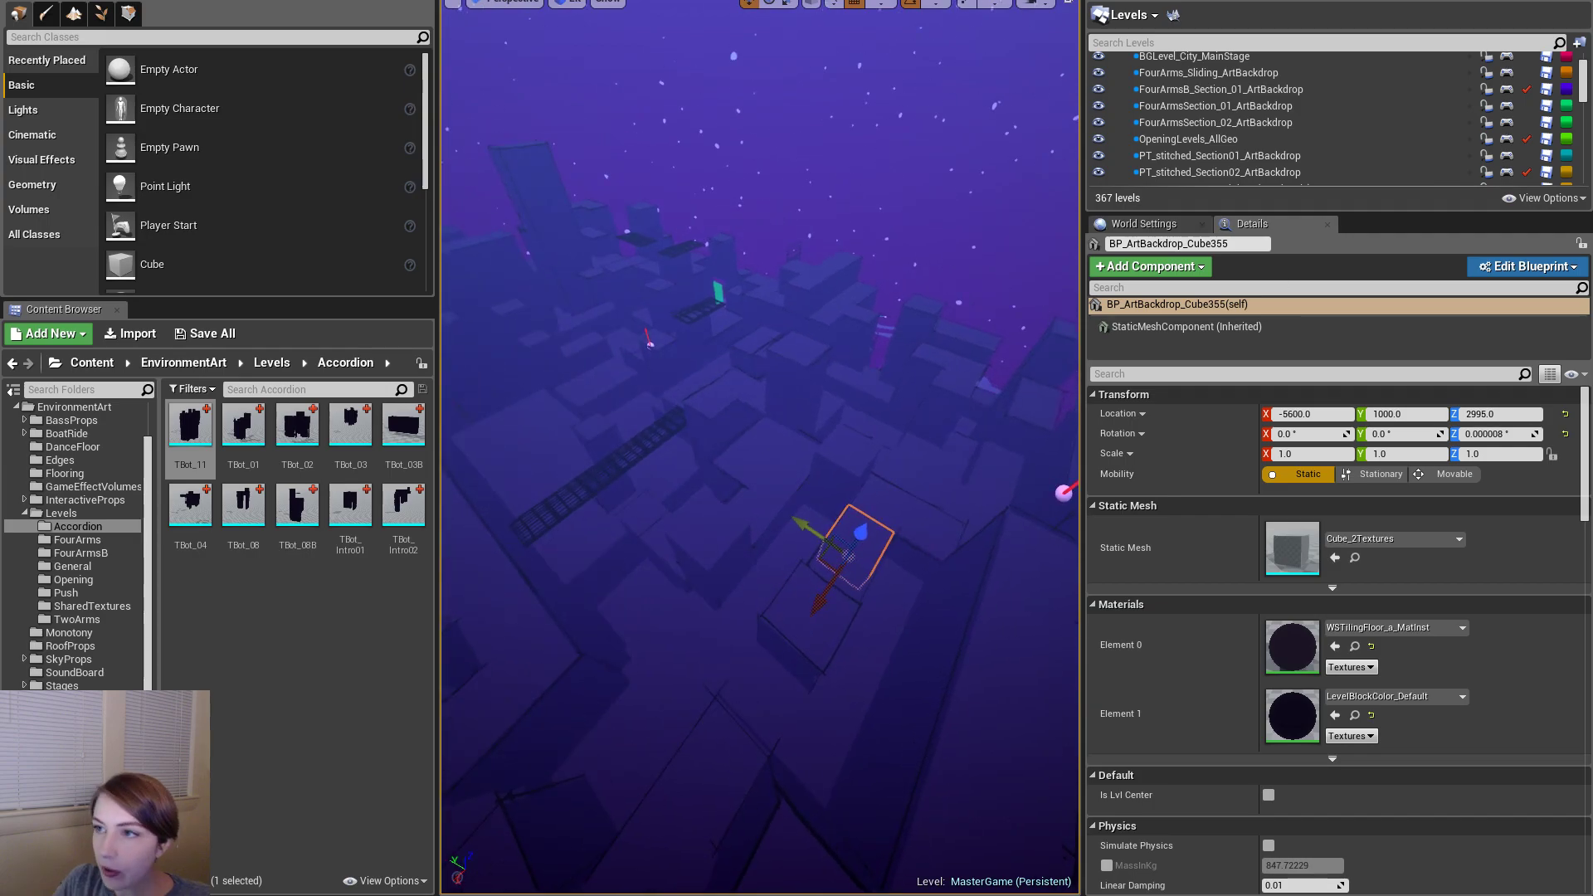
pyautogui.hotkey('ctrl', 'z')
pyautogui.click(845, 711)
pyautogui.keyDown('alt'); pyautogui.moveTo(845, 711); pyautogui.dragTo(1009, 727); pyautogui.keyUp('alt')
pyautogui.hotkey('ctrl', 'z')
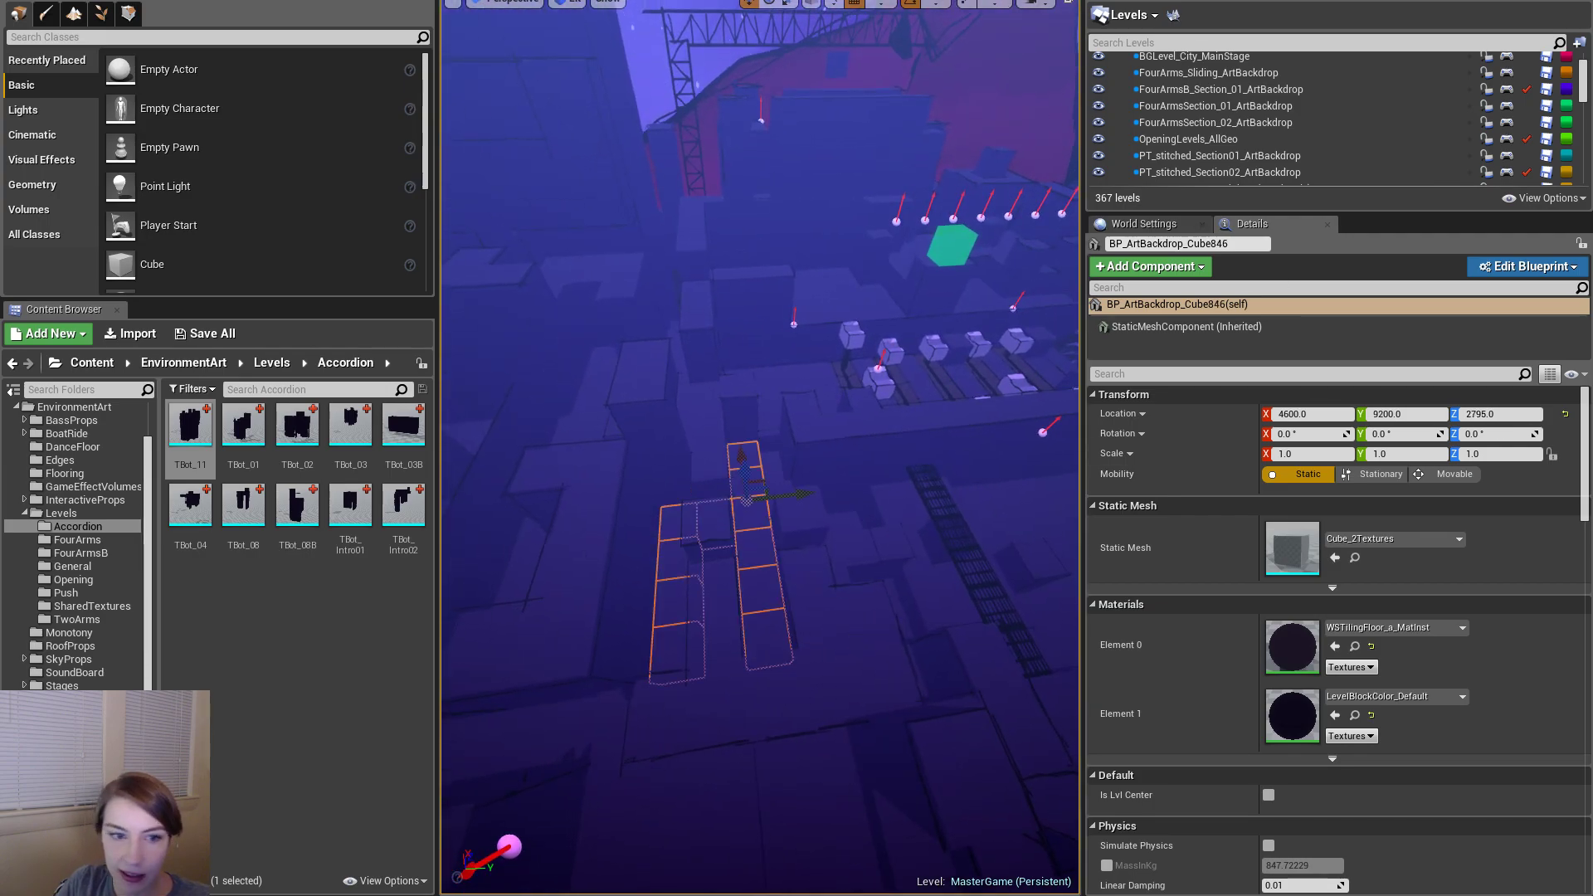
# - Filter the selected cubes' details by "tags" to check their actor tag, and examine the group's surroundings
pyautogui.moveTo(751, 464); pyautogui.dragTo(494, 463, button='right')
pyautogui.click(1148, 375)
pyautogui.write('tags')
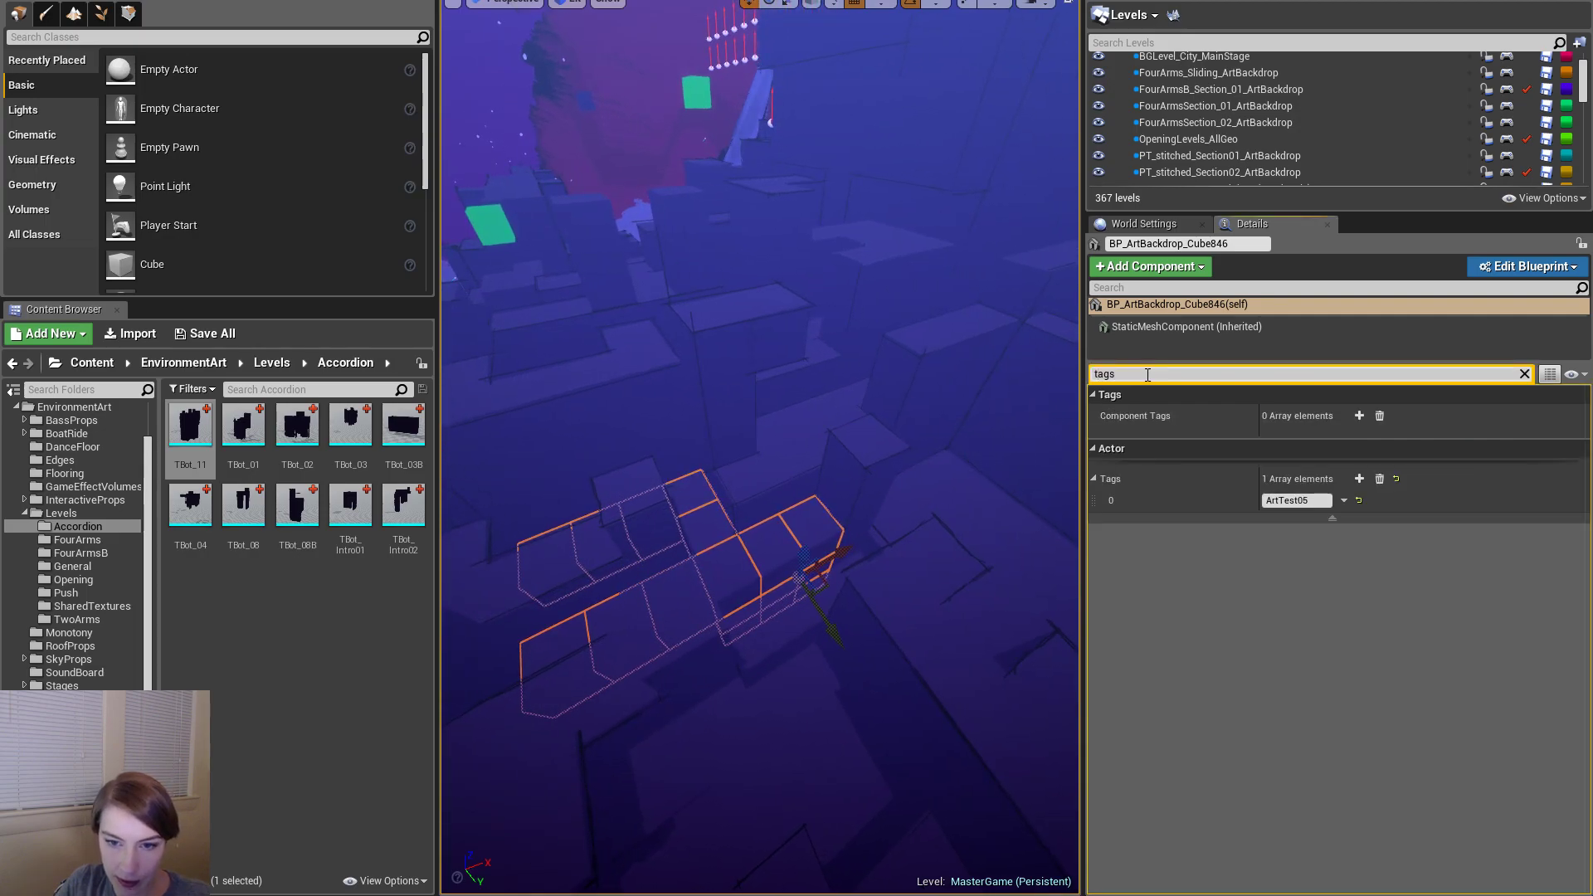
pyautogui.moveTo(755, 347); pyautogui.dragTo(755, 390, button='right')
pyautogui.press('d')
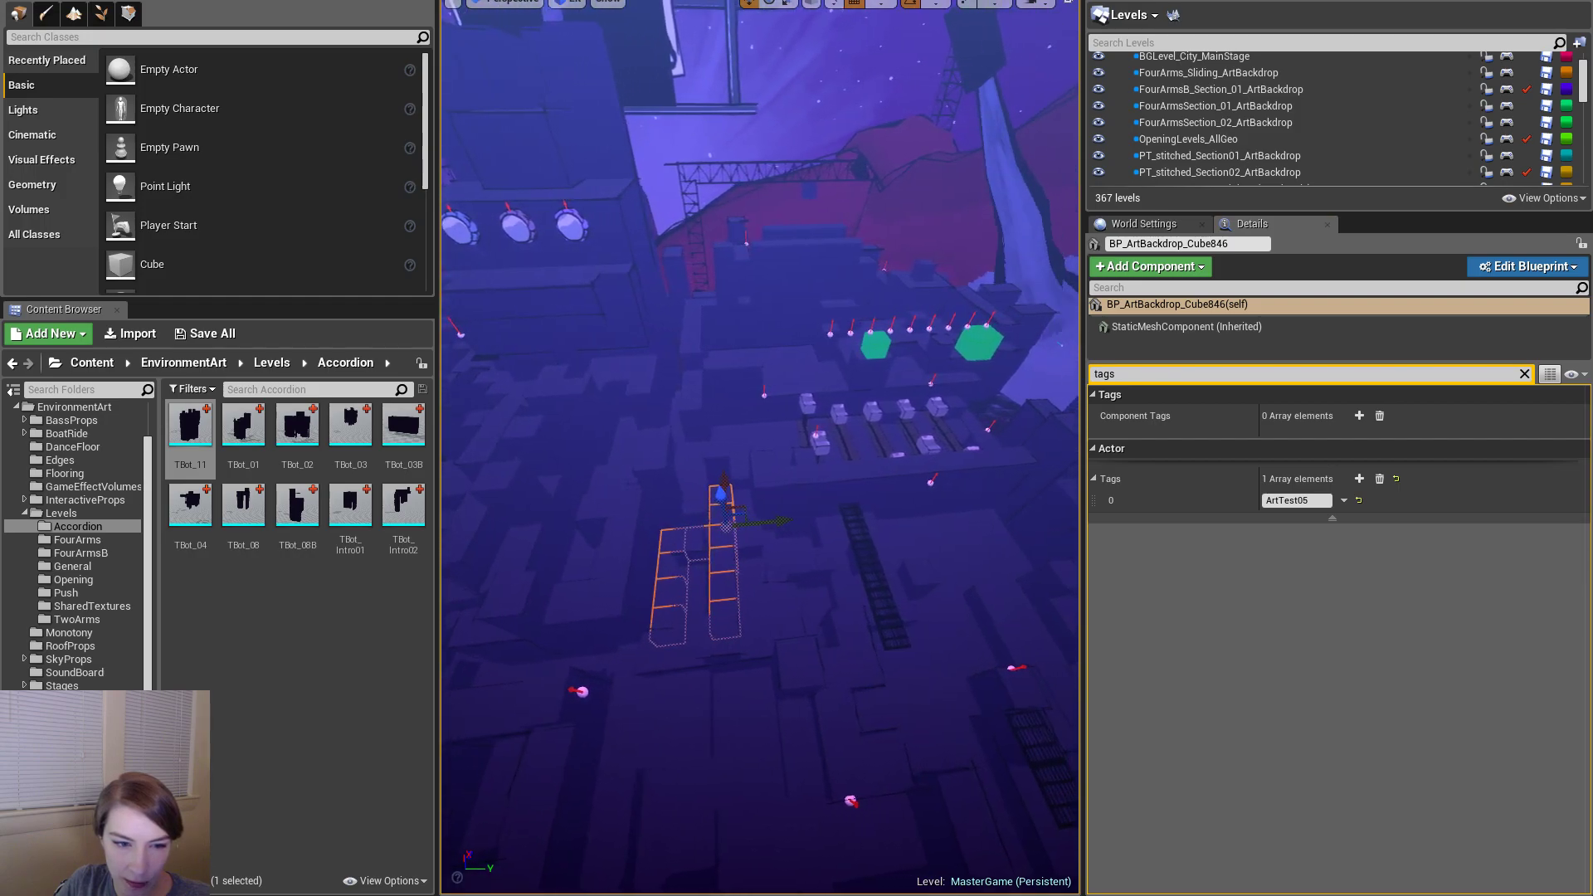
pyautogui.press('a')
pyautogui.press('d')
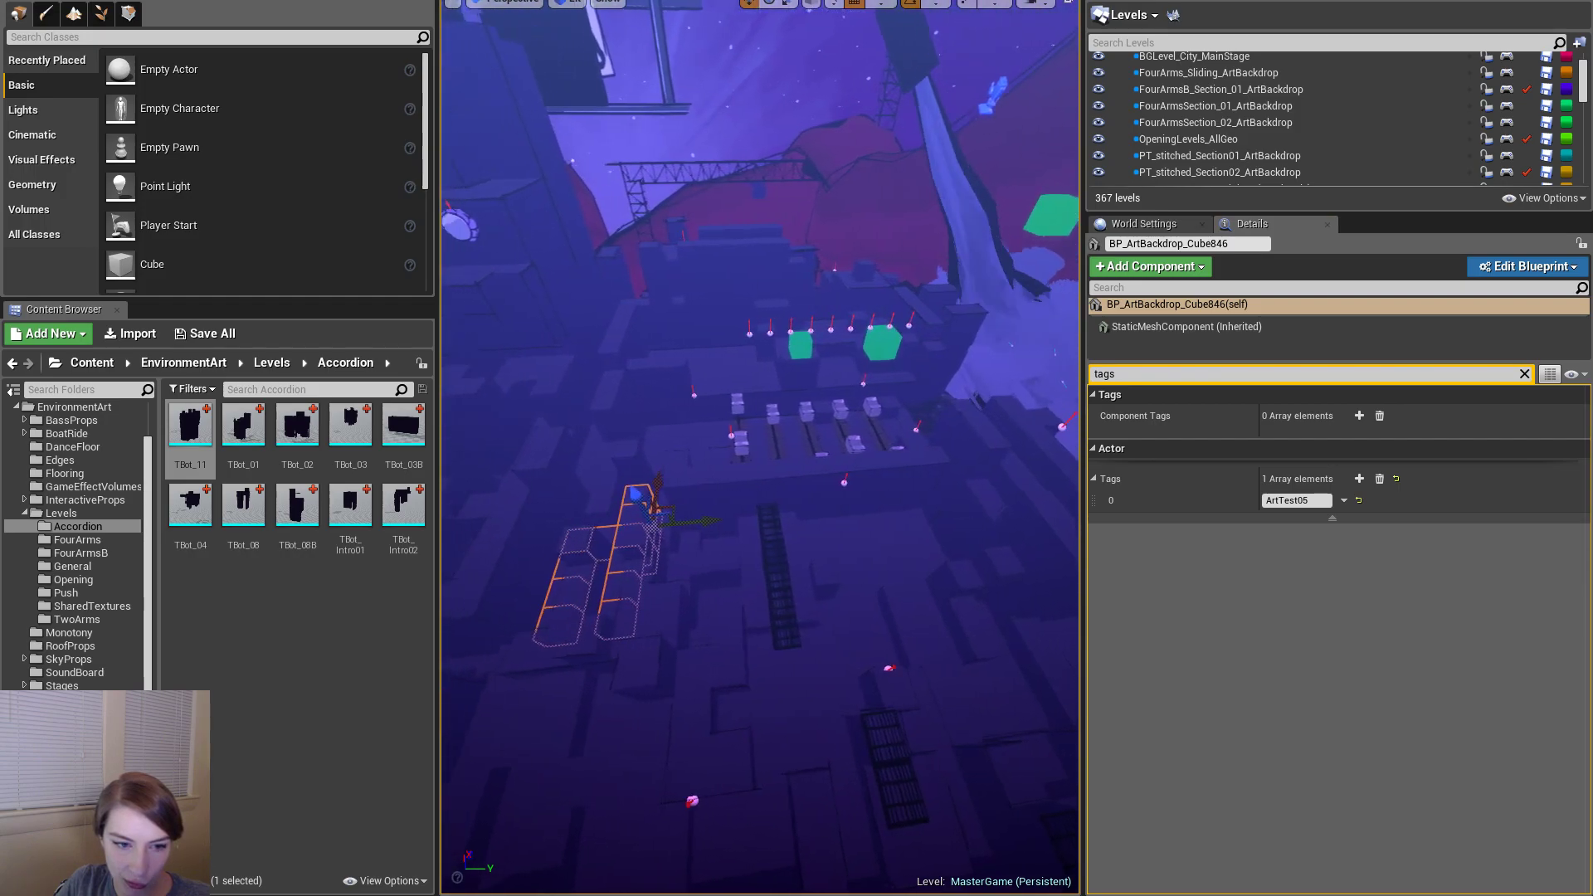
pyautogui.press('a')
pyautogui.press('w')
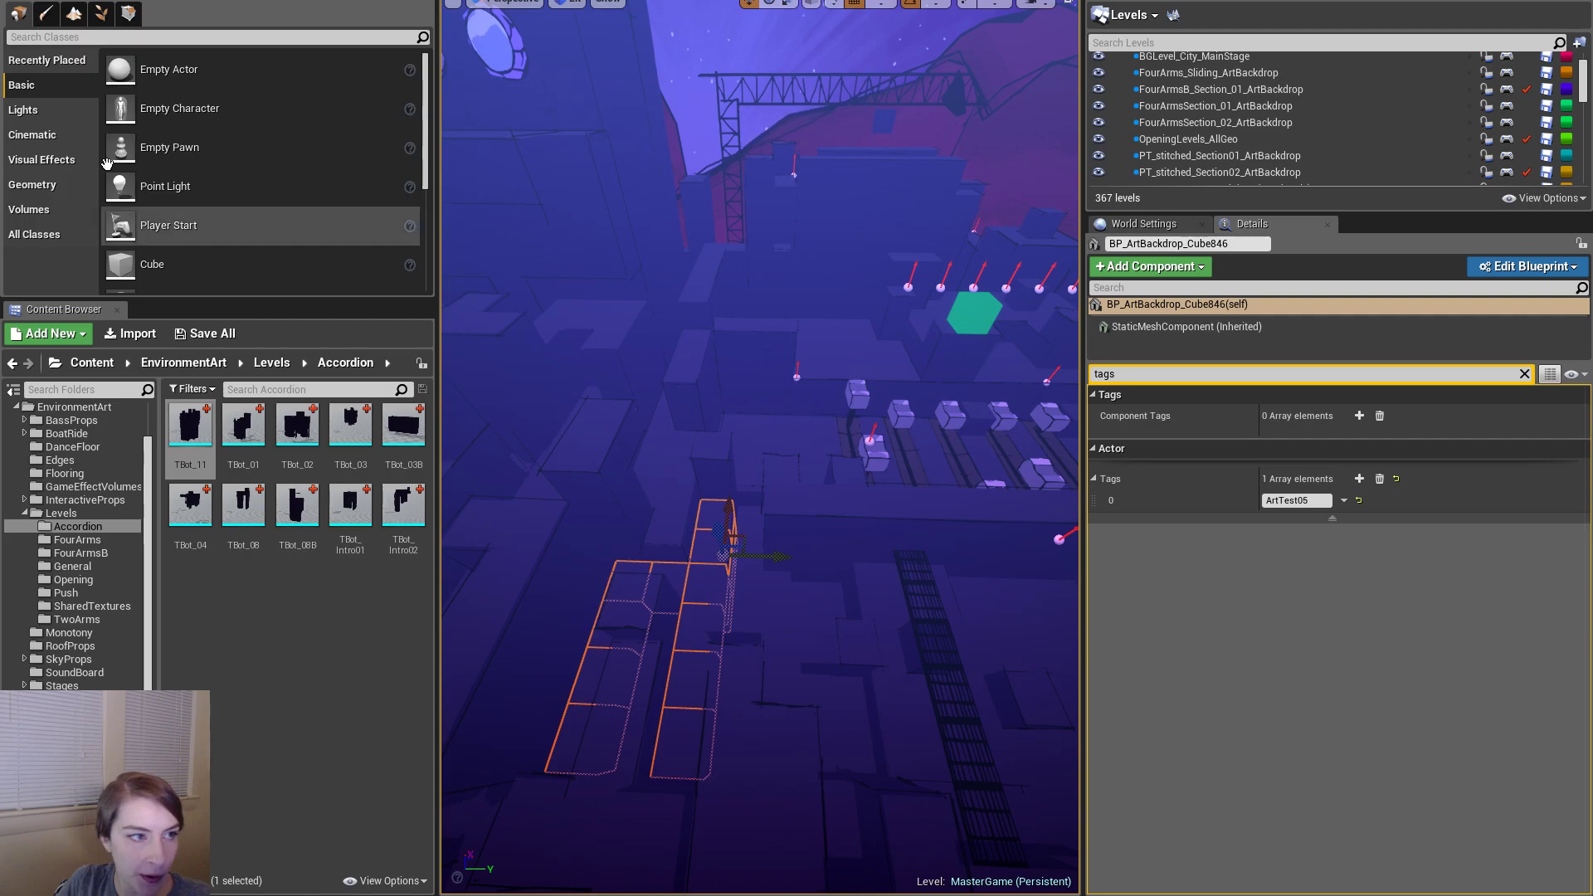
# - Browse the project content to the GameLogic/LevelLogic folder and select the LevelList asset
pyautogui.click(95, 510)
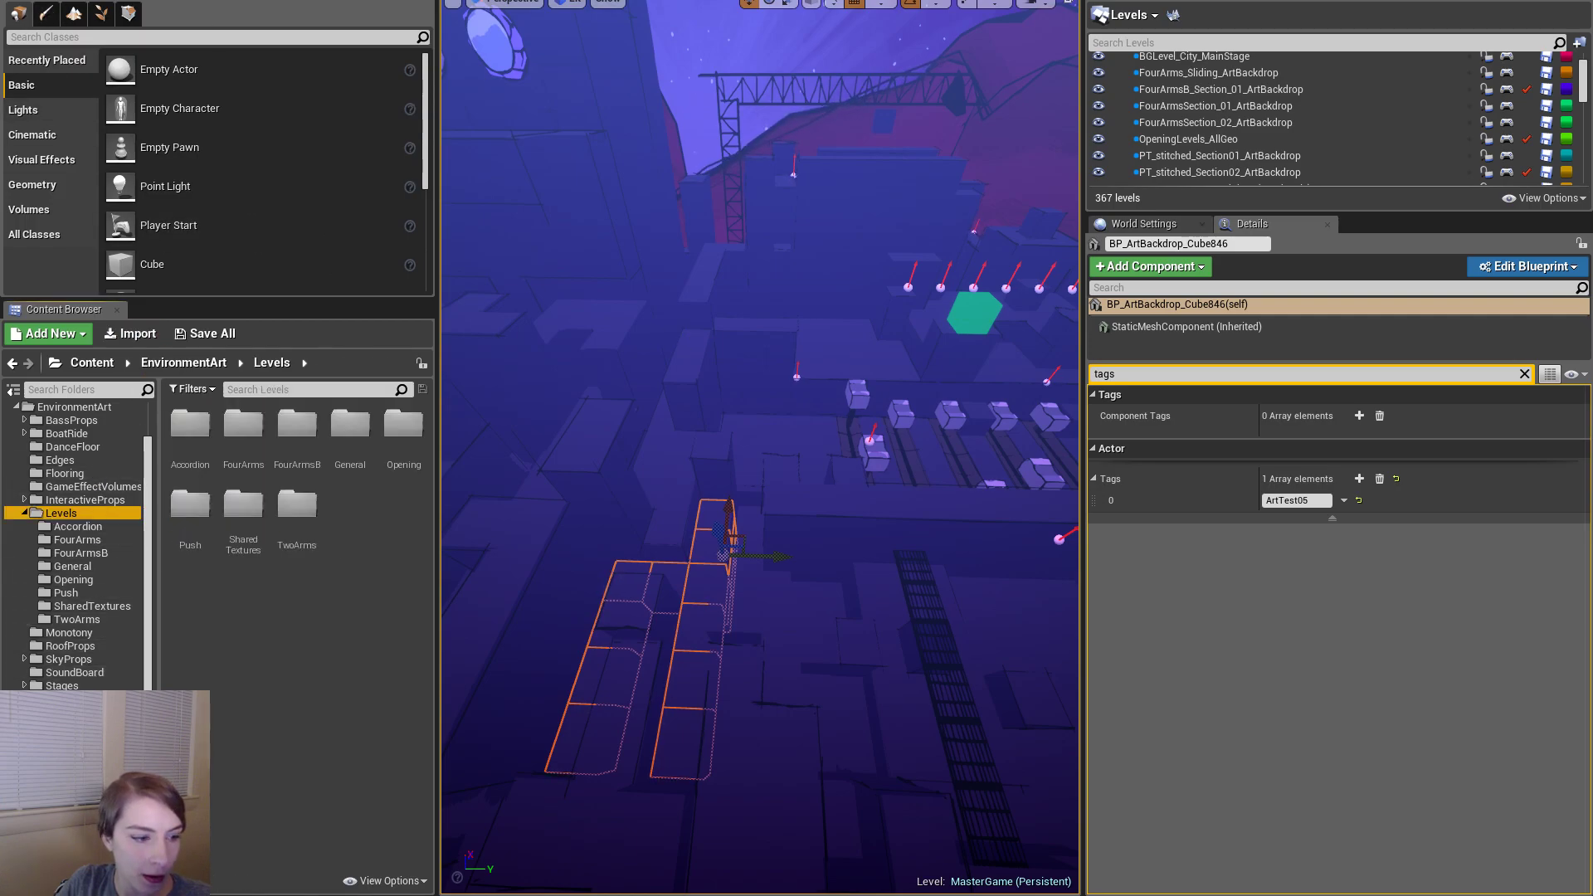
pyautogui.click(74, 778)
pyautogui.doubleClick(243, 508)
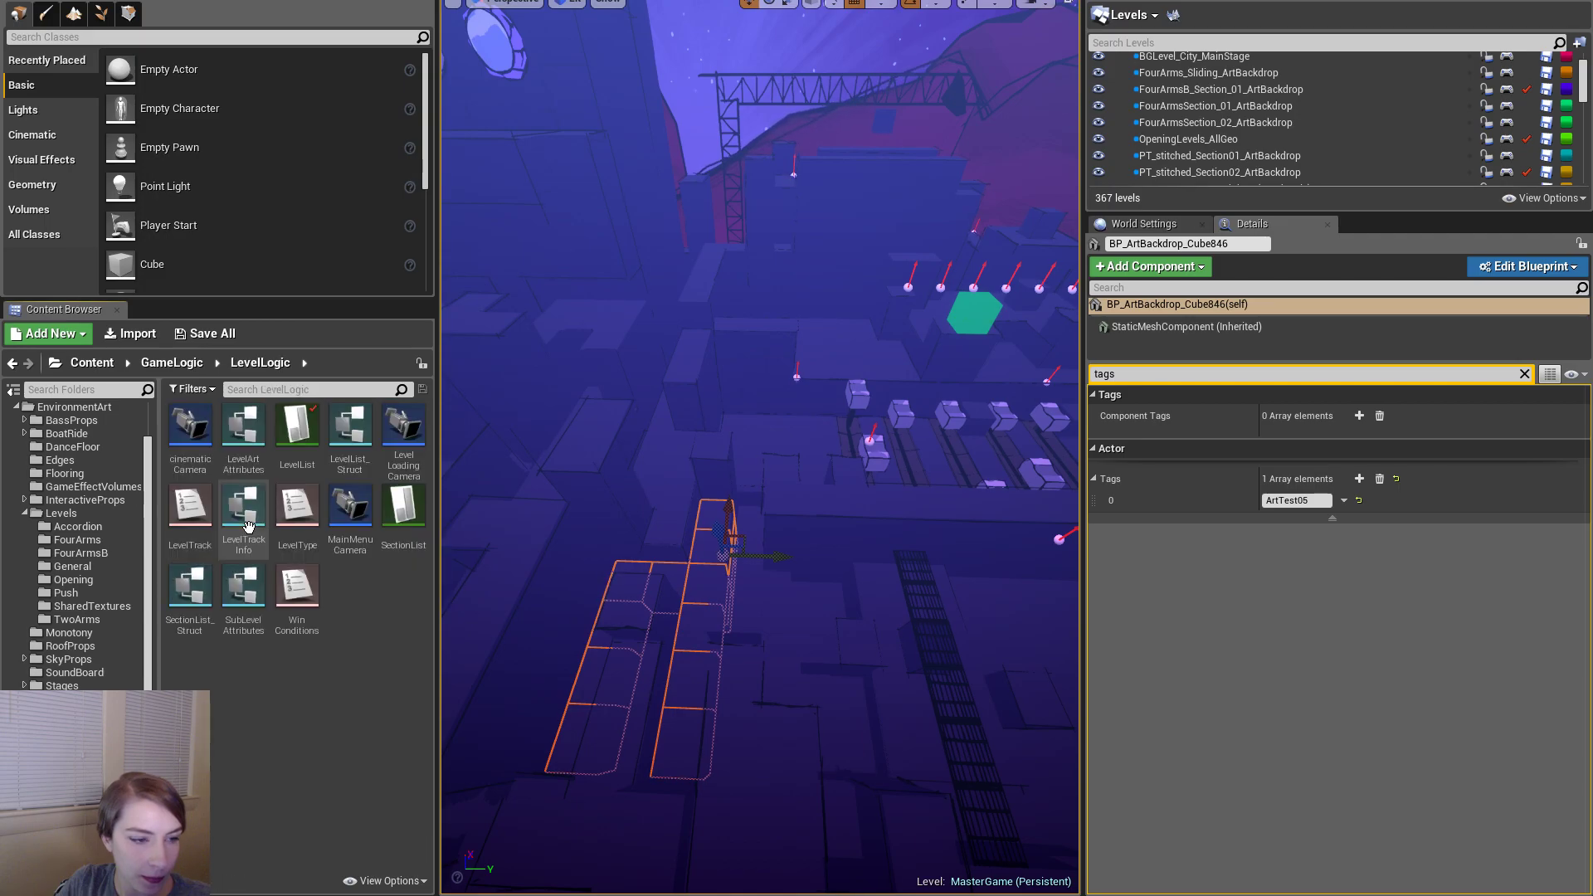
pyautogui.click(300, 440)
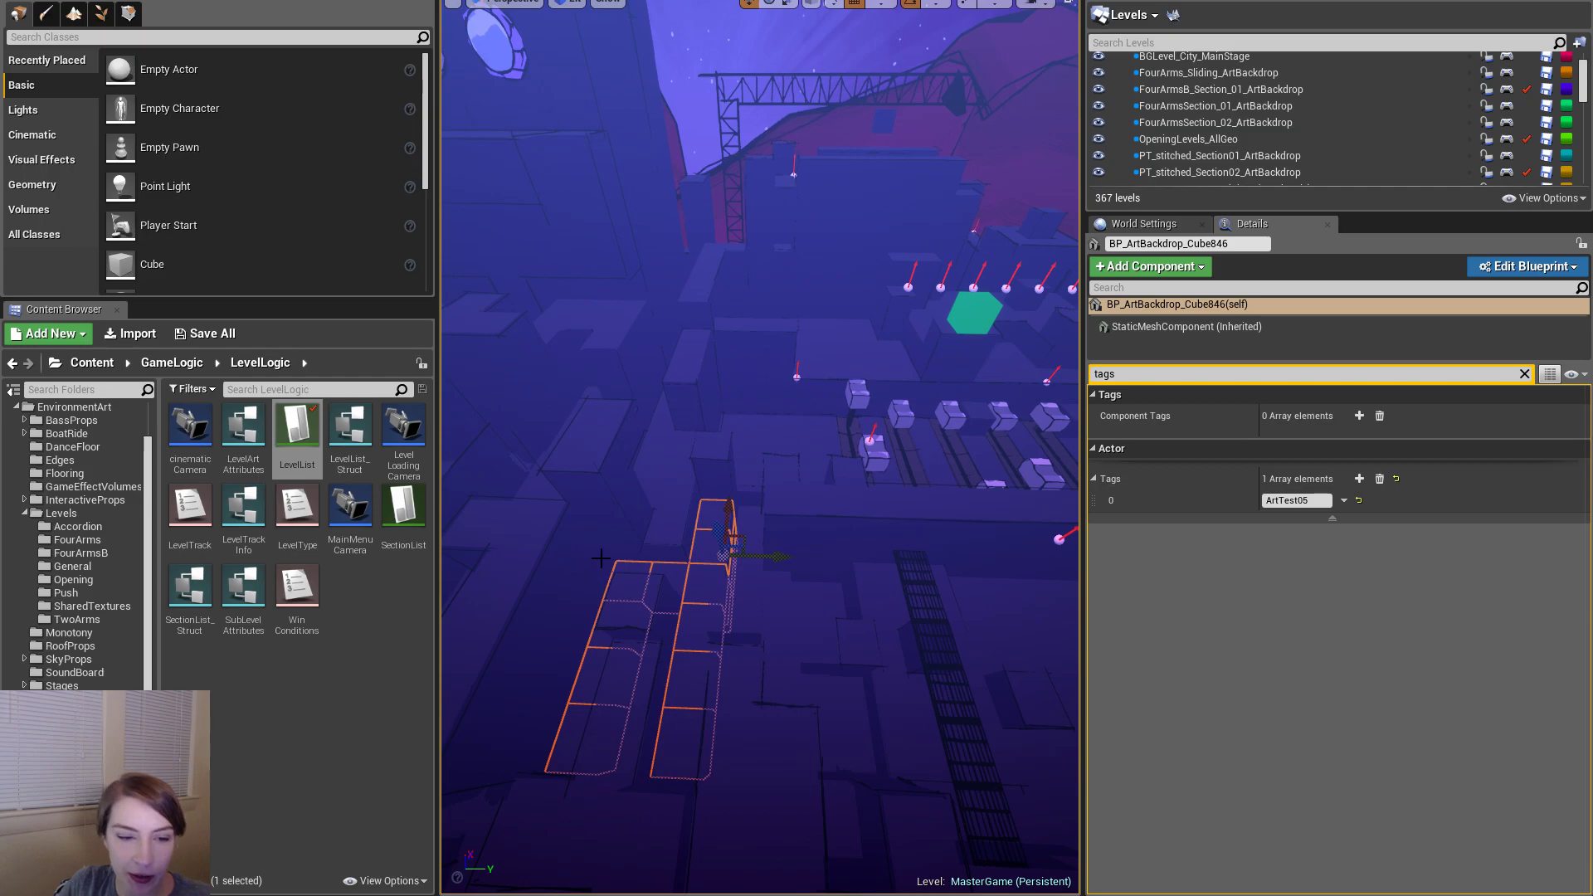
pyautogui.moveTo(760, 465)
pyautogui.mouseDown(button='right')
pyautogui.moveTo(647, 457)
pyautogui.moveTo(573, 473)
pyautogui.moveTo(589, 390)
pyautogui.moveTo(572, 423)
pyautogui.moveTo(581, 440)
pyautogui.moveTo(589, 407)
pyautogui.moveTo(731, 460)
pyautogui.mouseUp(button='right')
pyautogui.press('w')
pyautogui.press('s')
pyautogui.press('w')
pyautogui.press('s')
pyautogui.press('w')
pyautogui.press('s')
# - Start exporting the selected cubes, take TwoArms_ArtFiller_01.fbx as the base file name, and choose the Levels/FourArms folder as destination
pyautogui.click(14, 1)
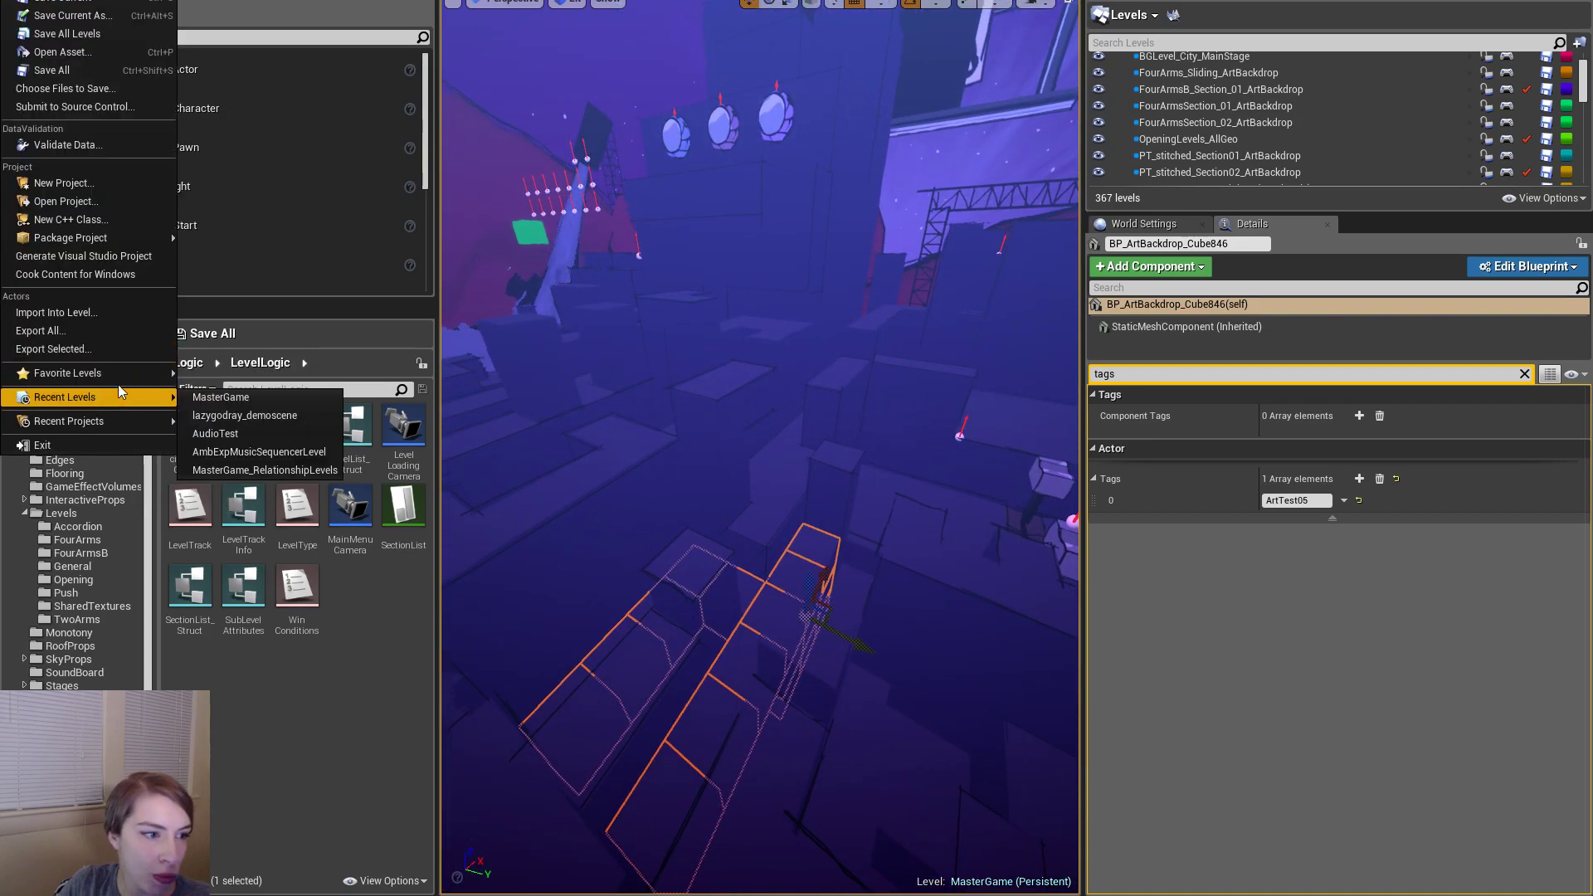
pyautogui.press('Escape')
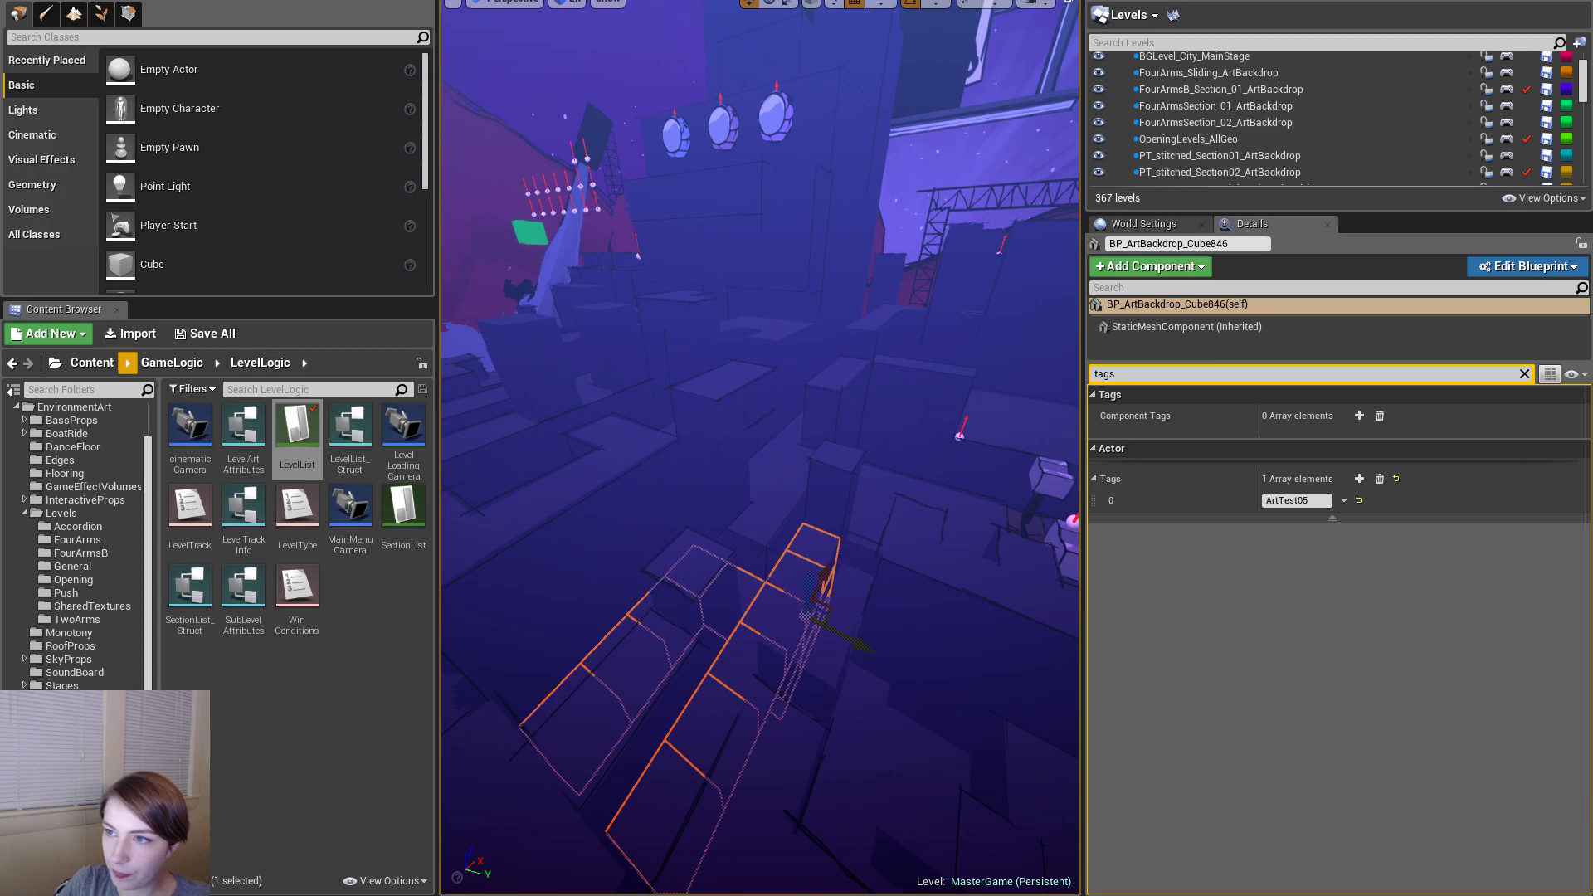
pyautogui.moveTo(1567, 101); pyautogui.dragTo(833, 100)
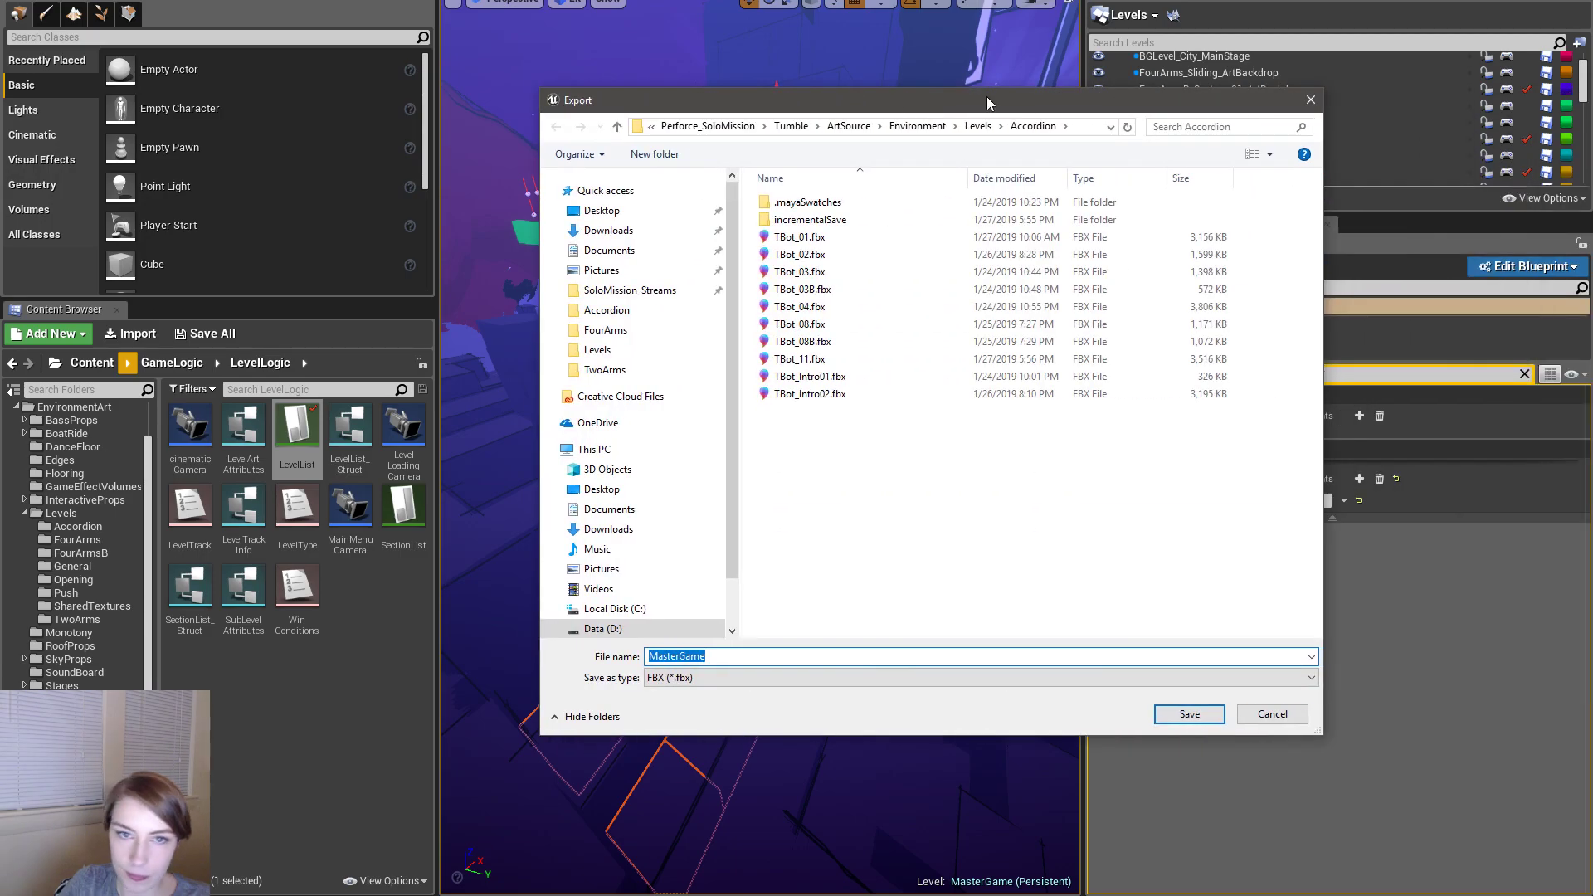
pyautogui.click(976, 130)
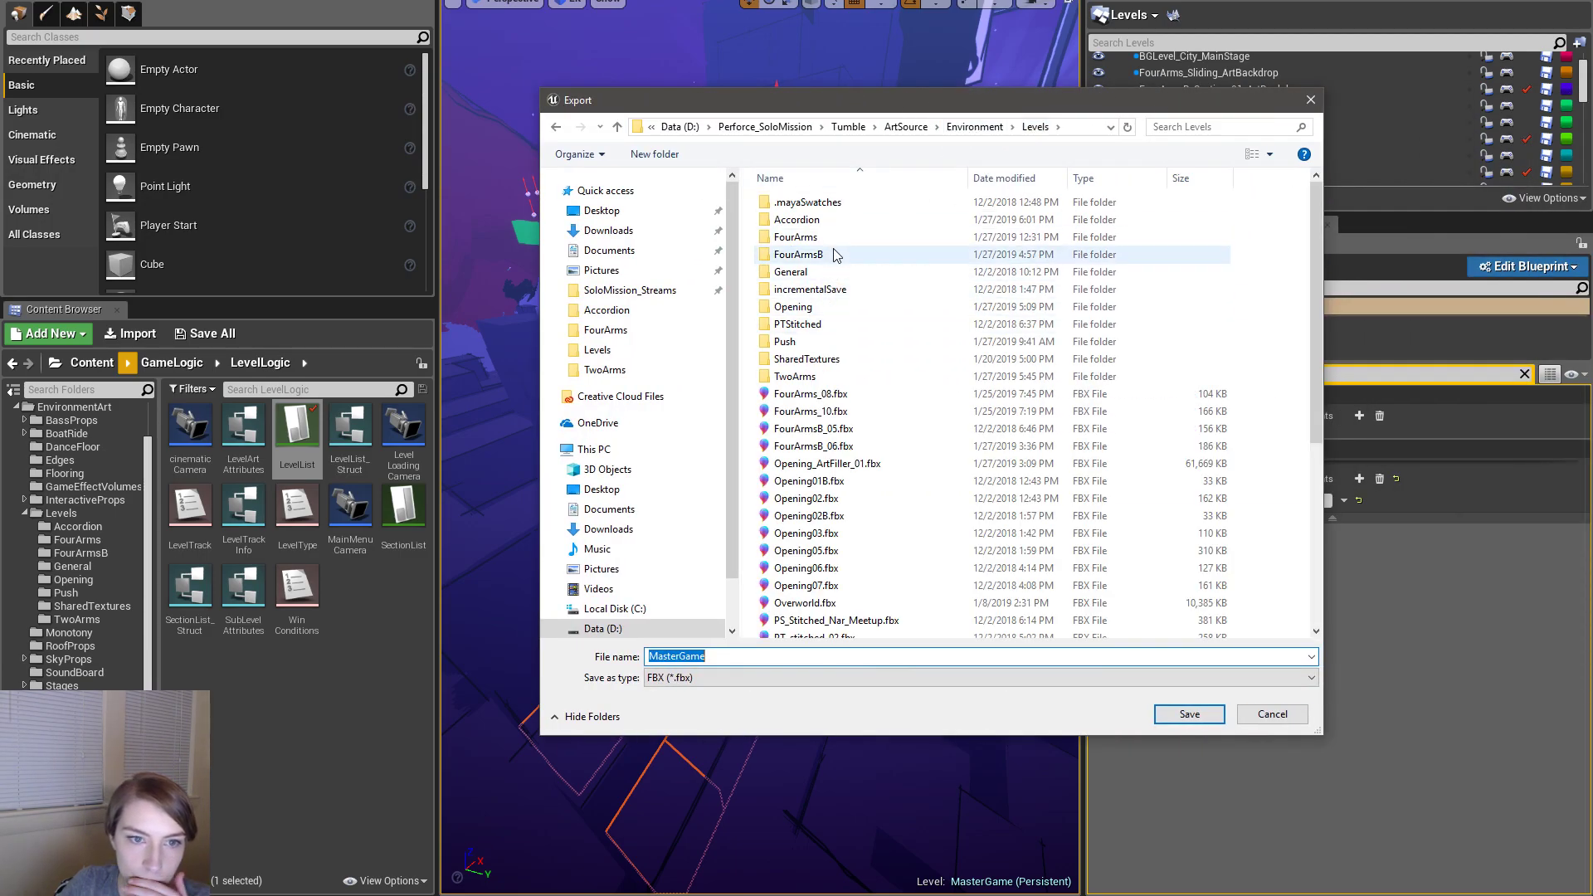
pyautogui.doubleClick(868, 254)
pyautogui.click(867, 127)
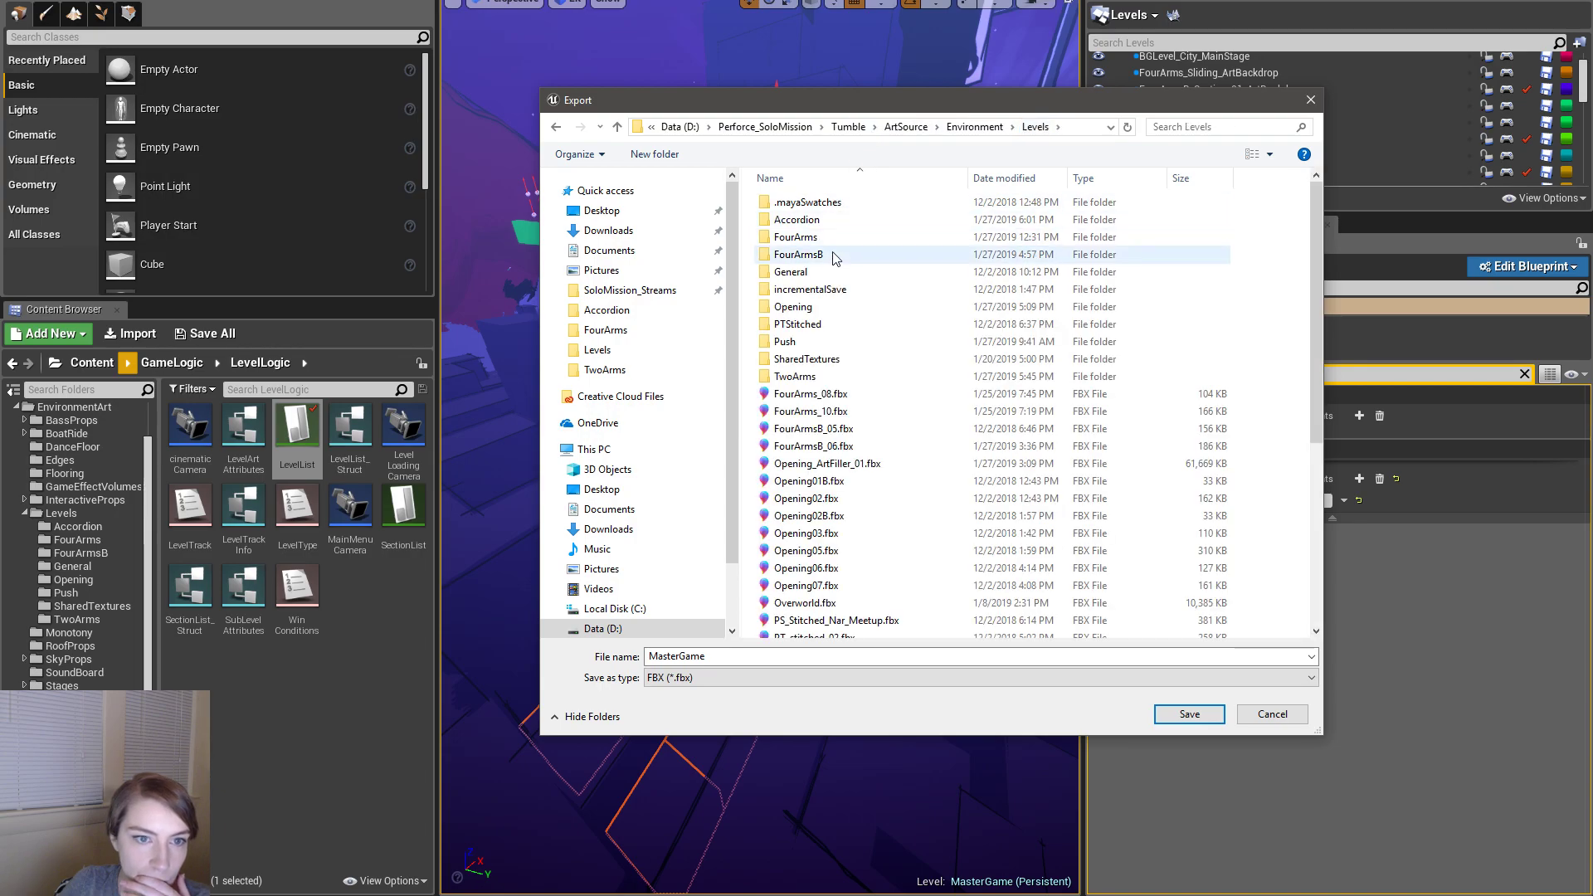
pyautogui.doubleClick(809, 261)
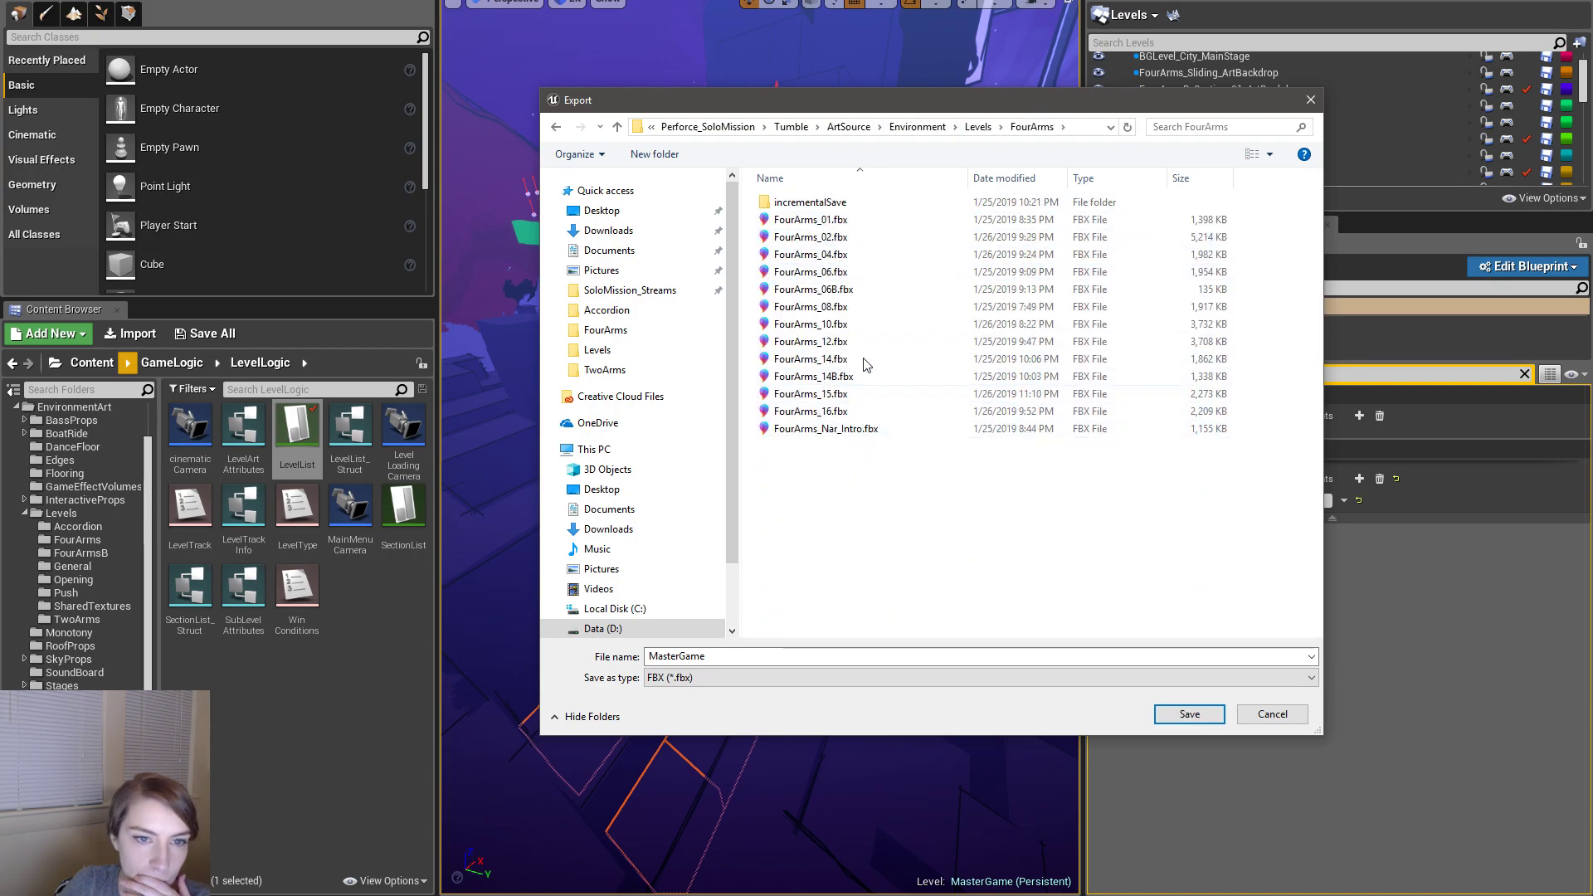
pyautogui.click(979, 127)
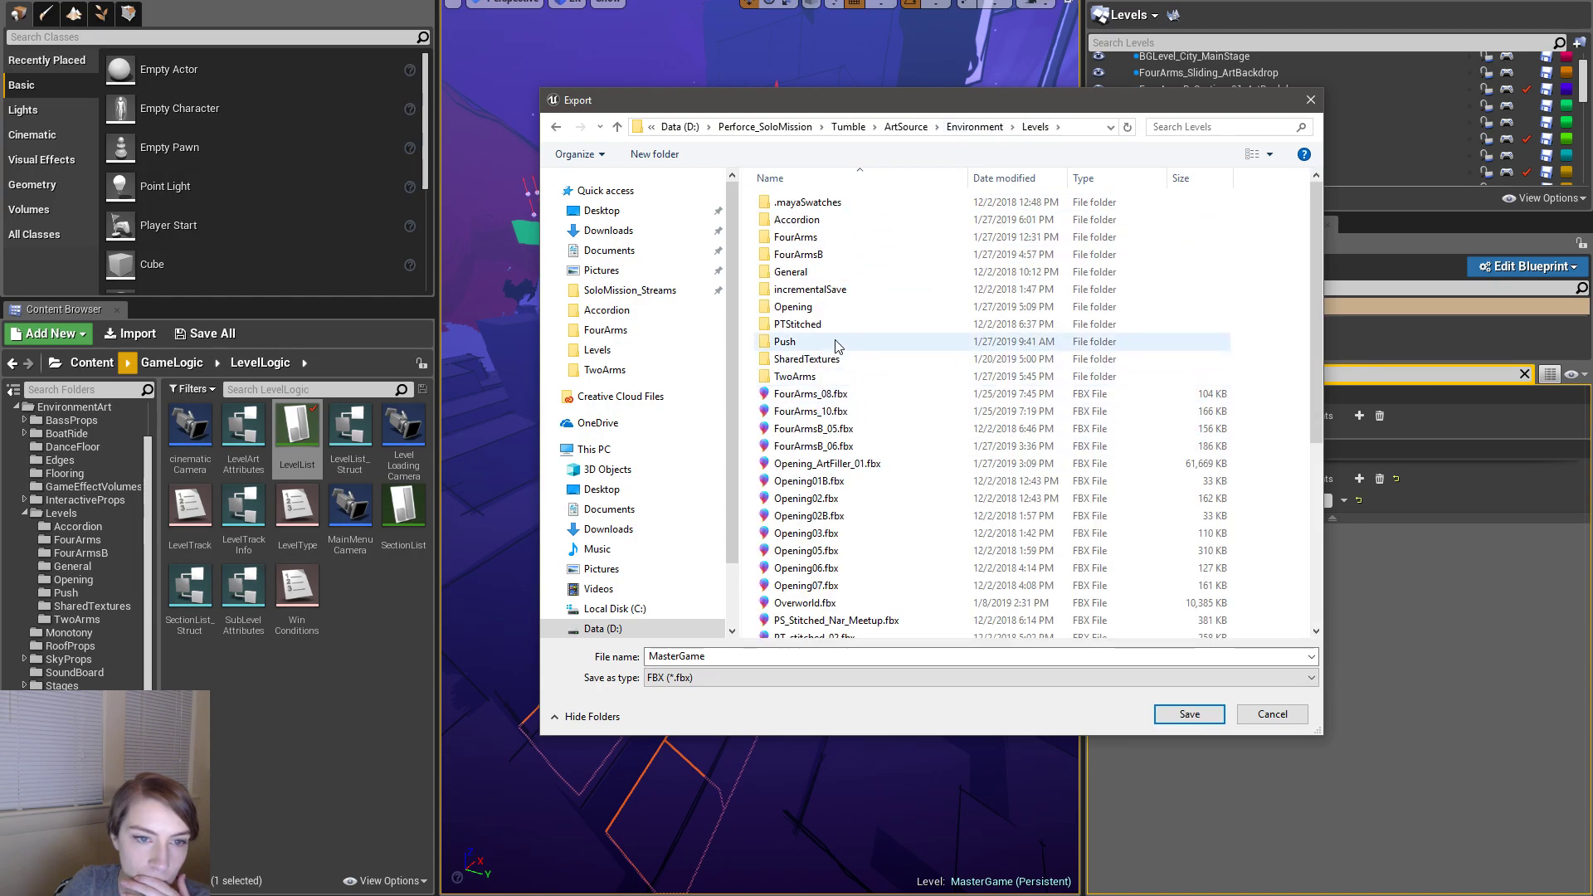
pyautogui.doubleClick(834, 377)
pyautogui.click(830, 412)
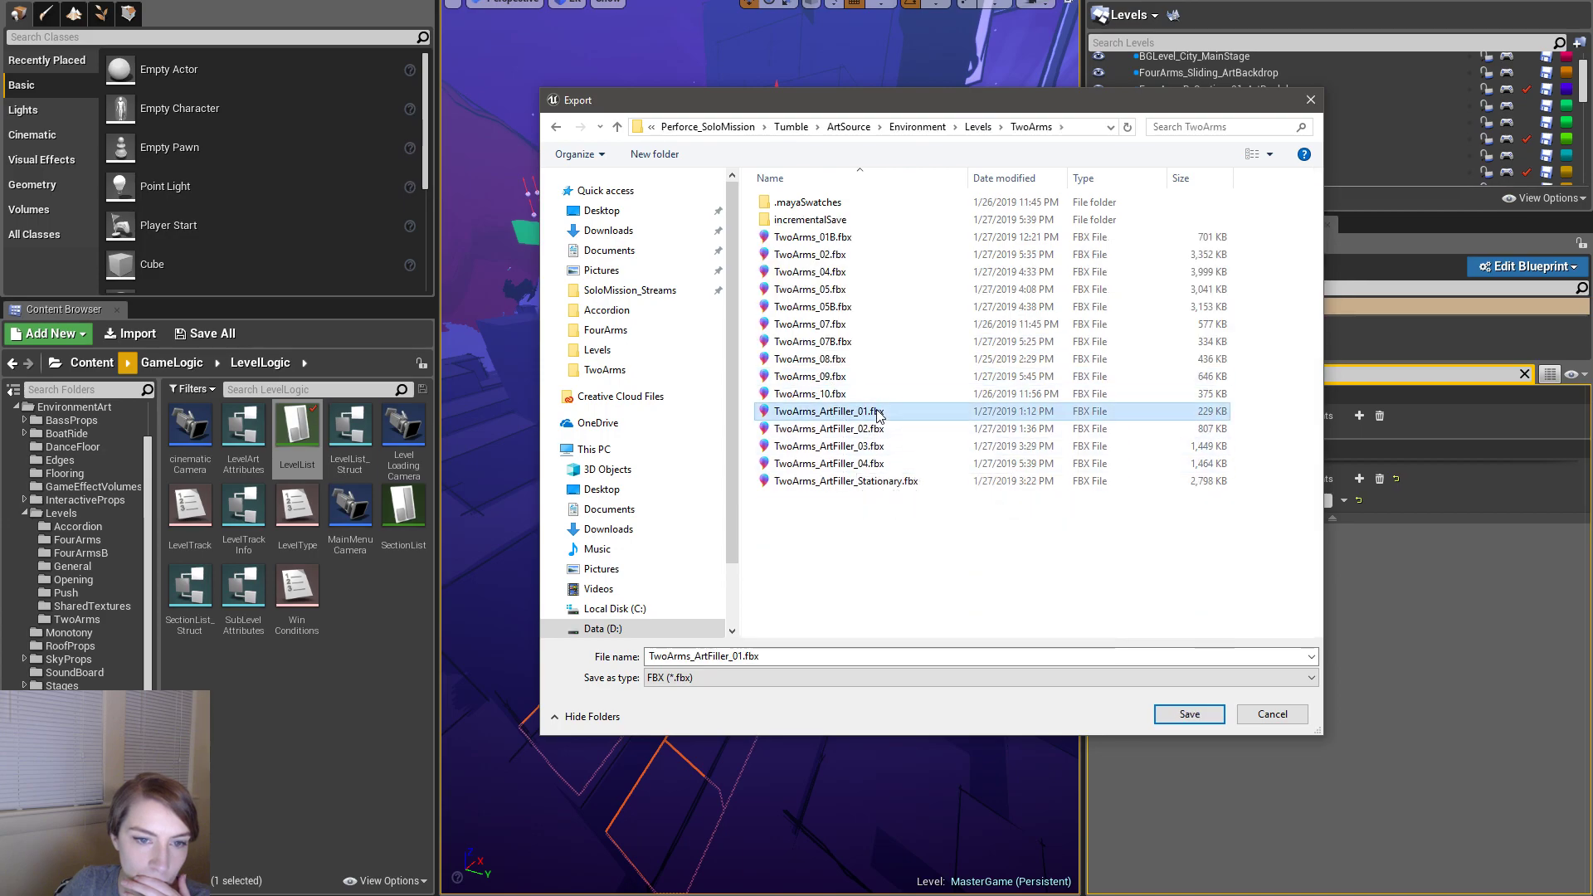
pyautogui.click(979, 127)
pyautogui.doubleClick(796, 237)
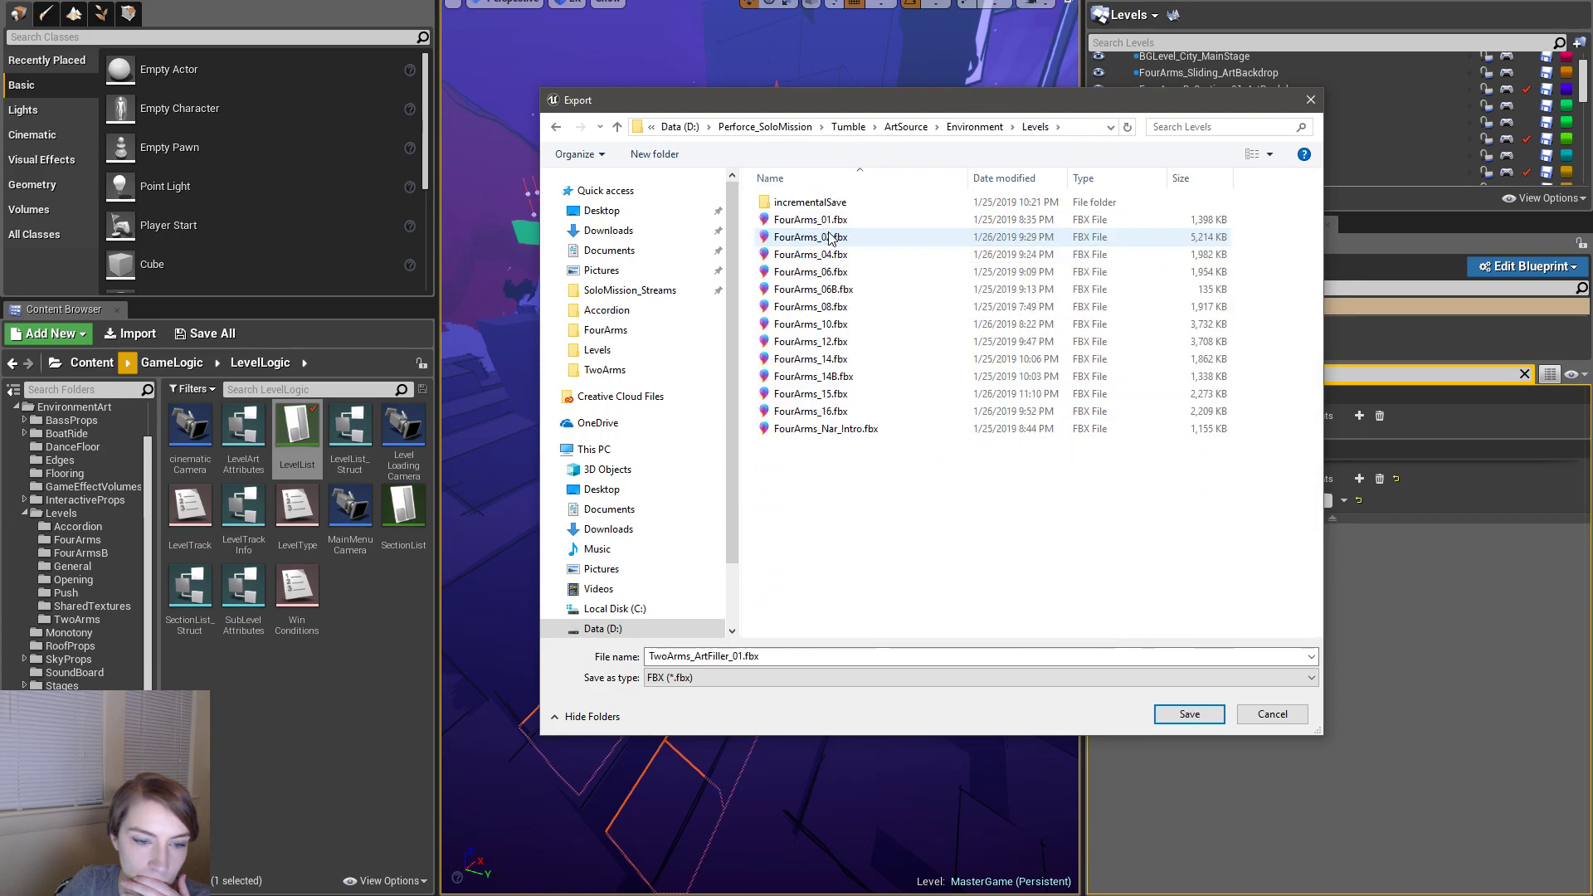
# - Name the file FourArms_ArtFiller_01.fbx and export it with the default FBX 2013 options
pyautogui.click(668, 657)
pyautogui.press('BackSpace')
pyautogui.press('BackSpace')
pyautogui.press('BackSpace')
pyautogui.write('Four')
pyautogui.press('Return')
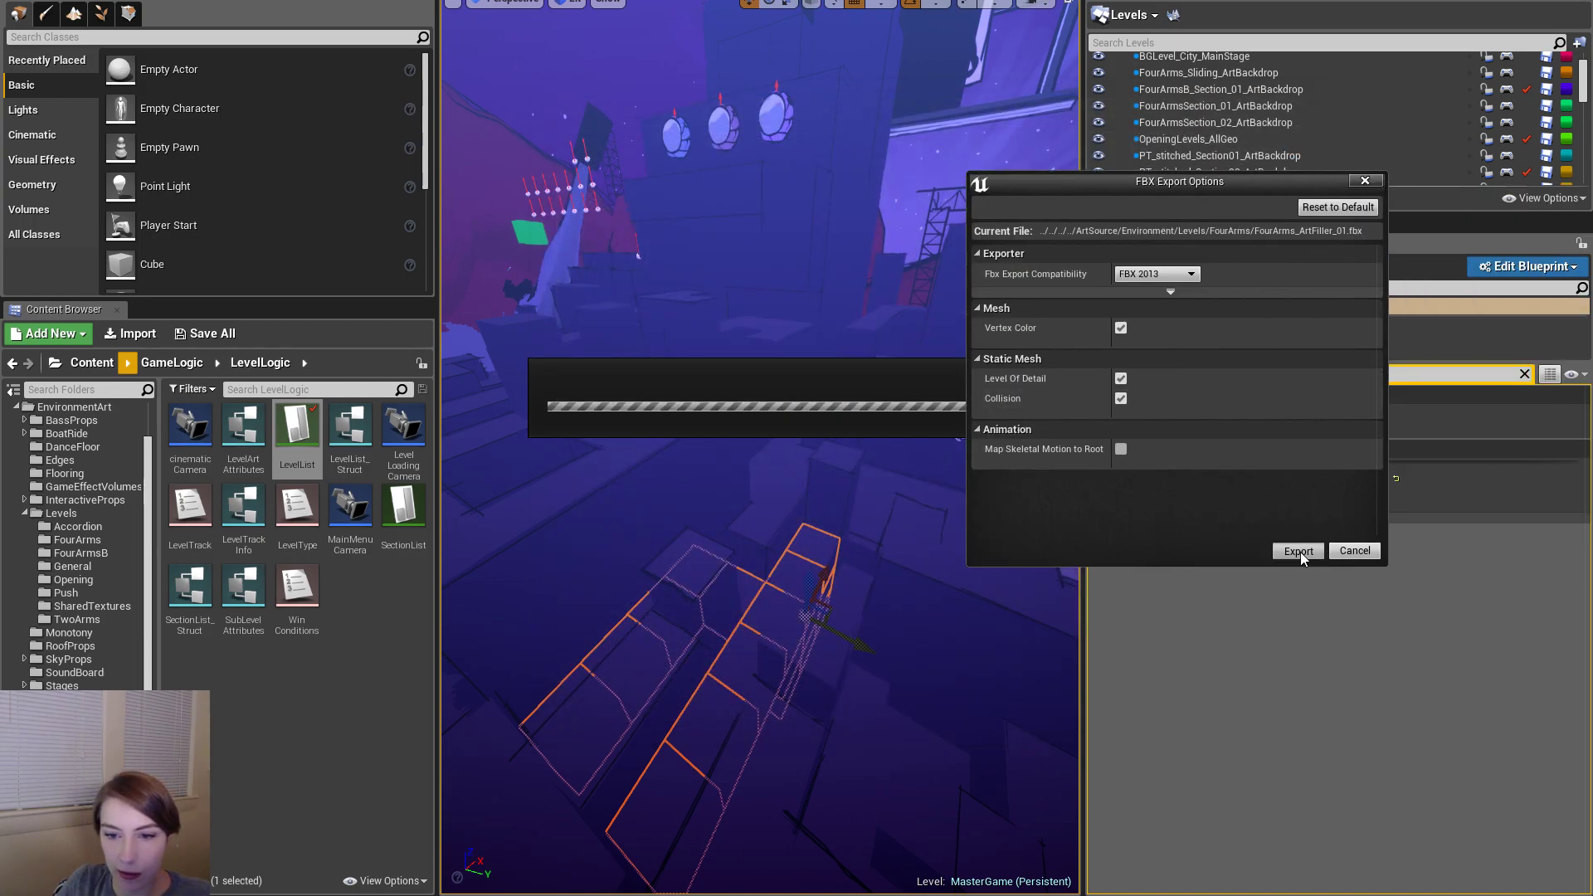
pyautogui.click(1299, 551)
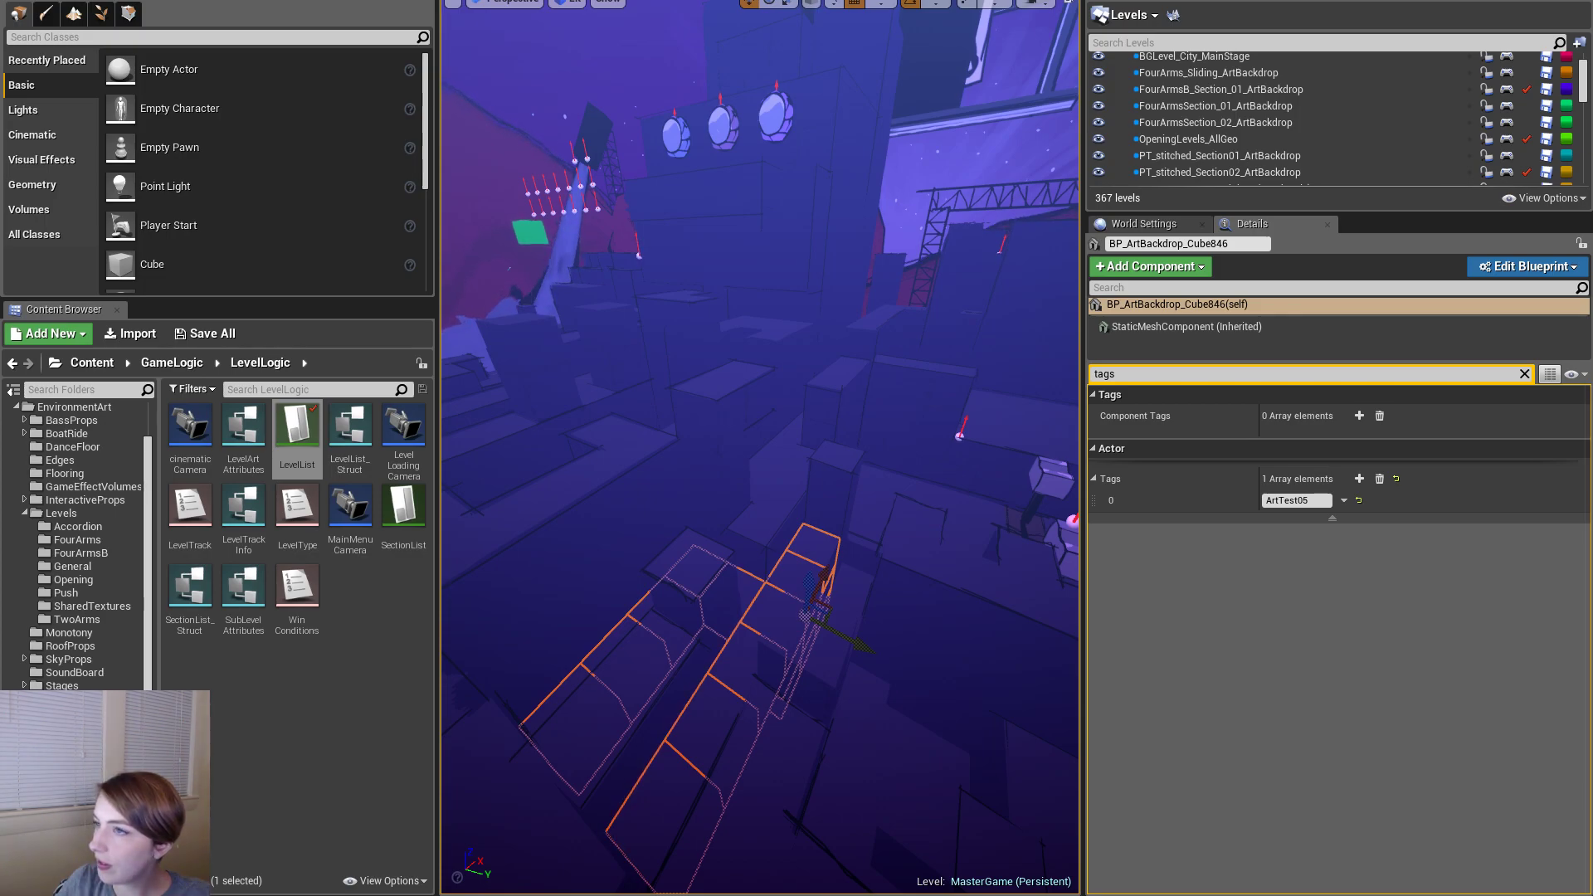
# - Compare the empty area in Maya's city model with the selected cube rows in Unreal, and clear the building selection in Maya
pyautogui.hotkey('alt', 'Tab')
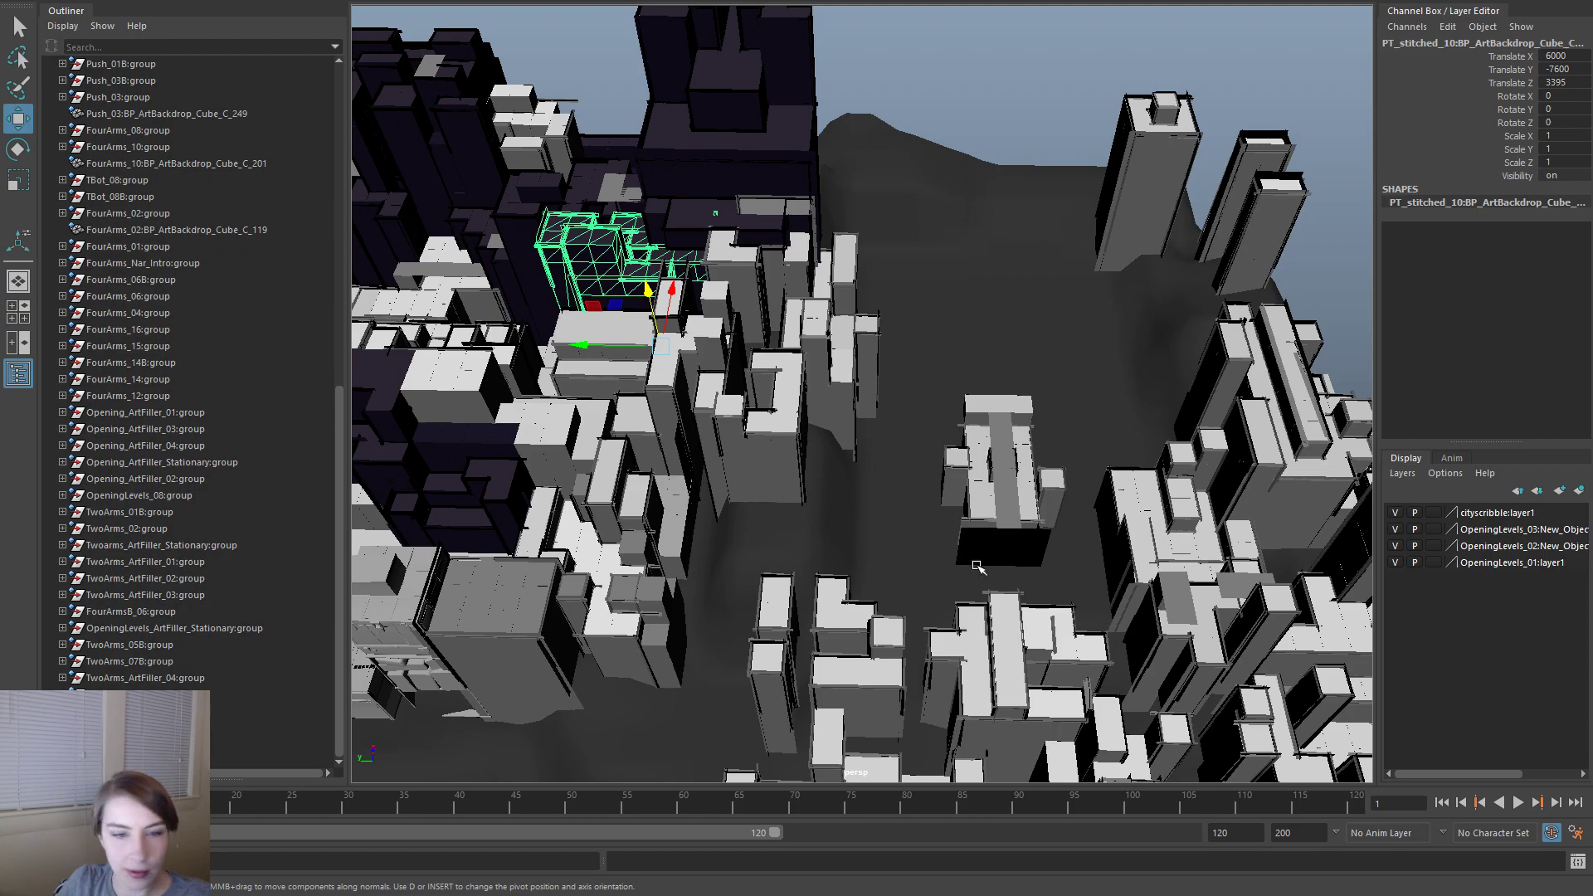
pyautogui.keyDown('alt'); pyautogui.moveTo(946, 622); pyautogui.dragTo(961, 655); pyautogui.keyUp('alt')
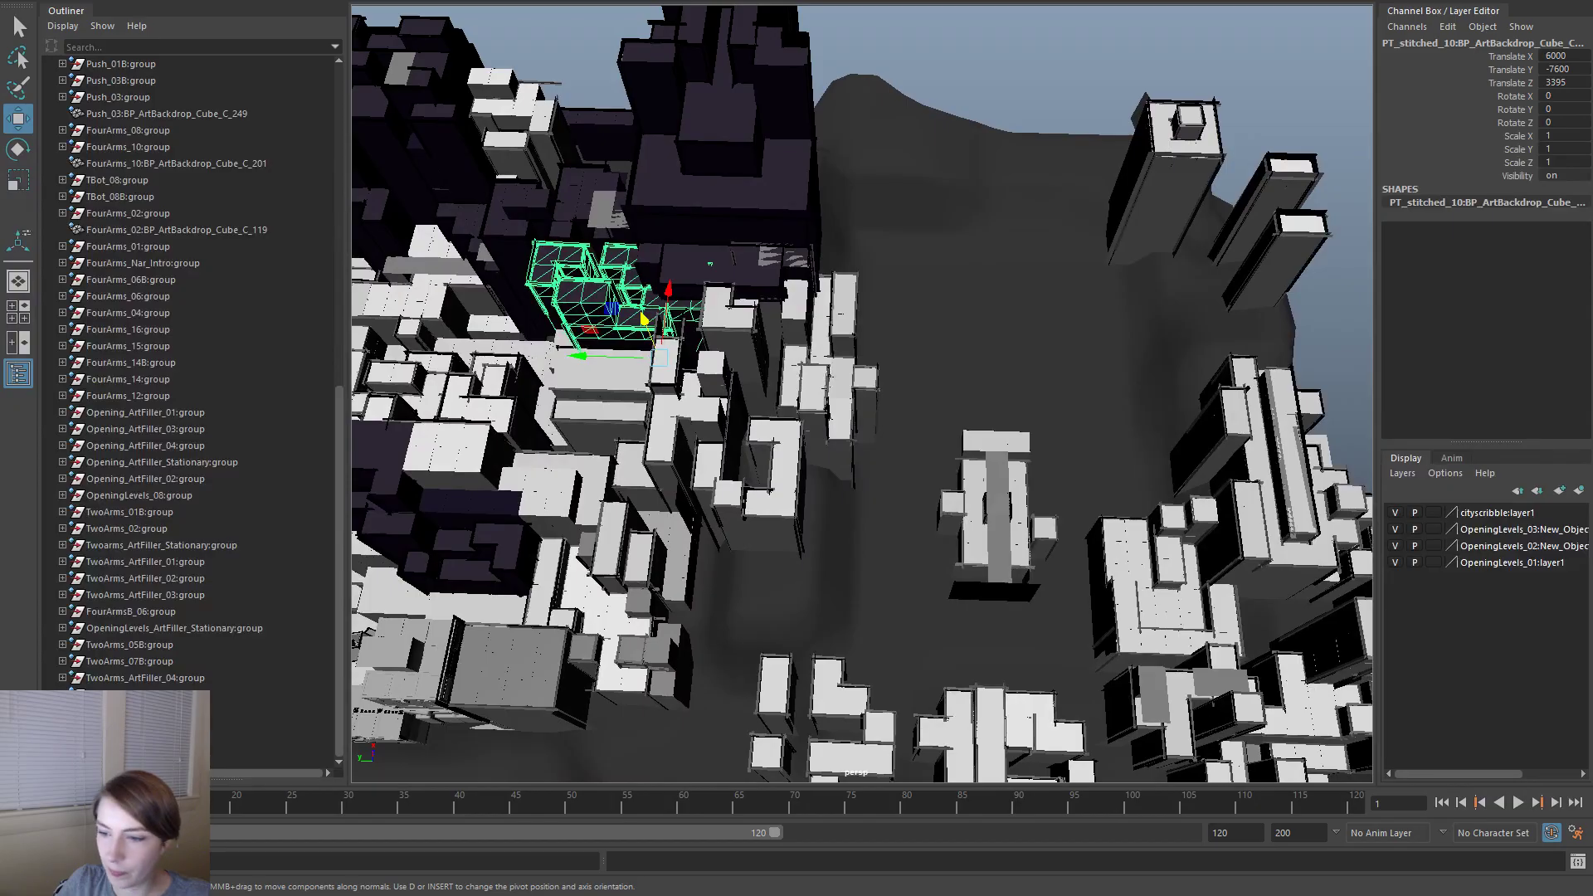
pyautogui.hotkey('alt', 'Tab')
pyautogui.press('f')
pyautogui.moveTo(948, 597); pyautogui.dragTo(946, 552)
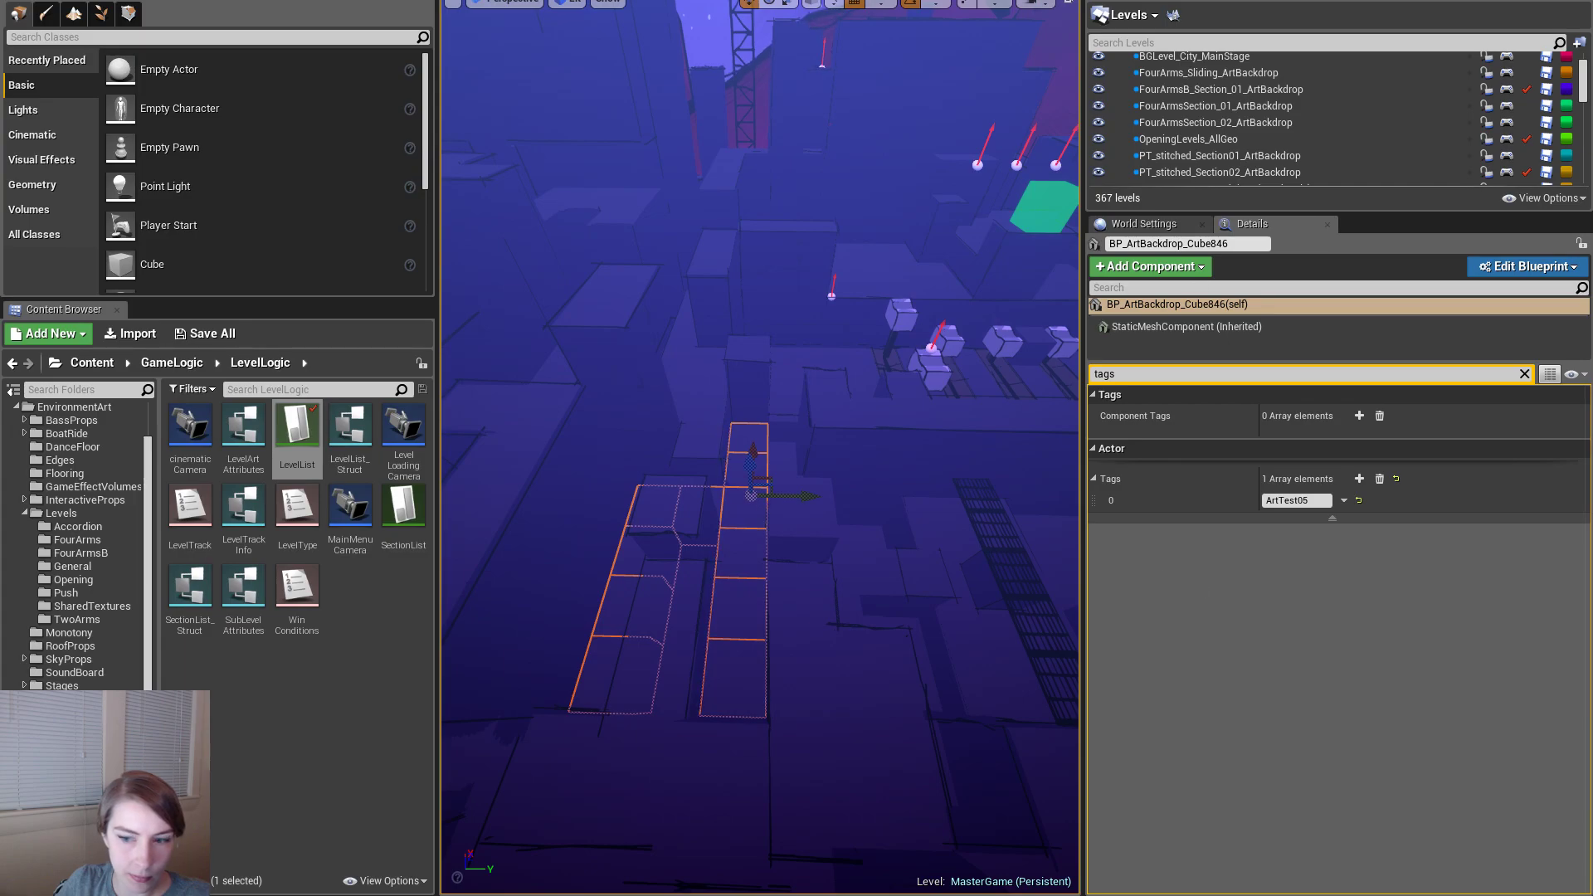
pyautogui.hotkey('alt', 'Tab')
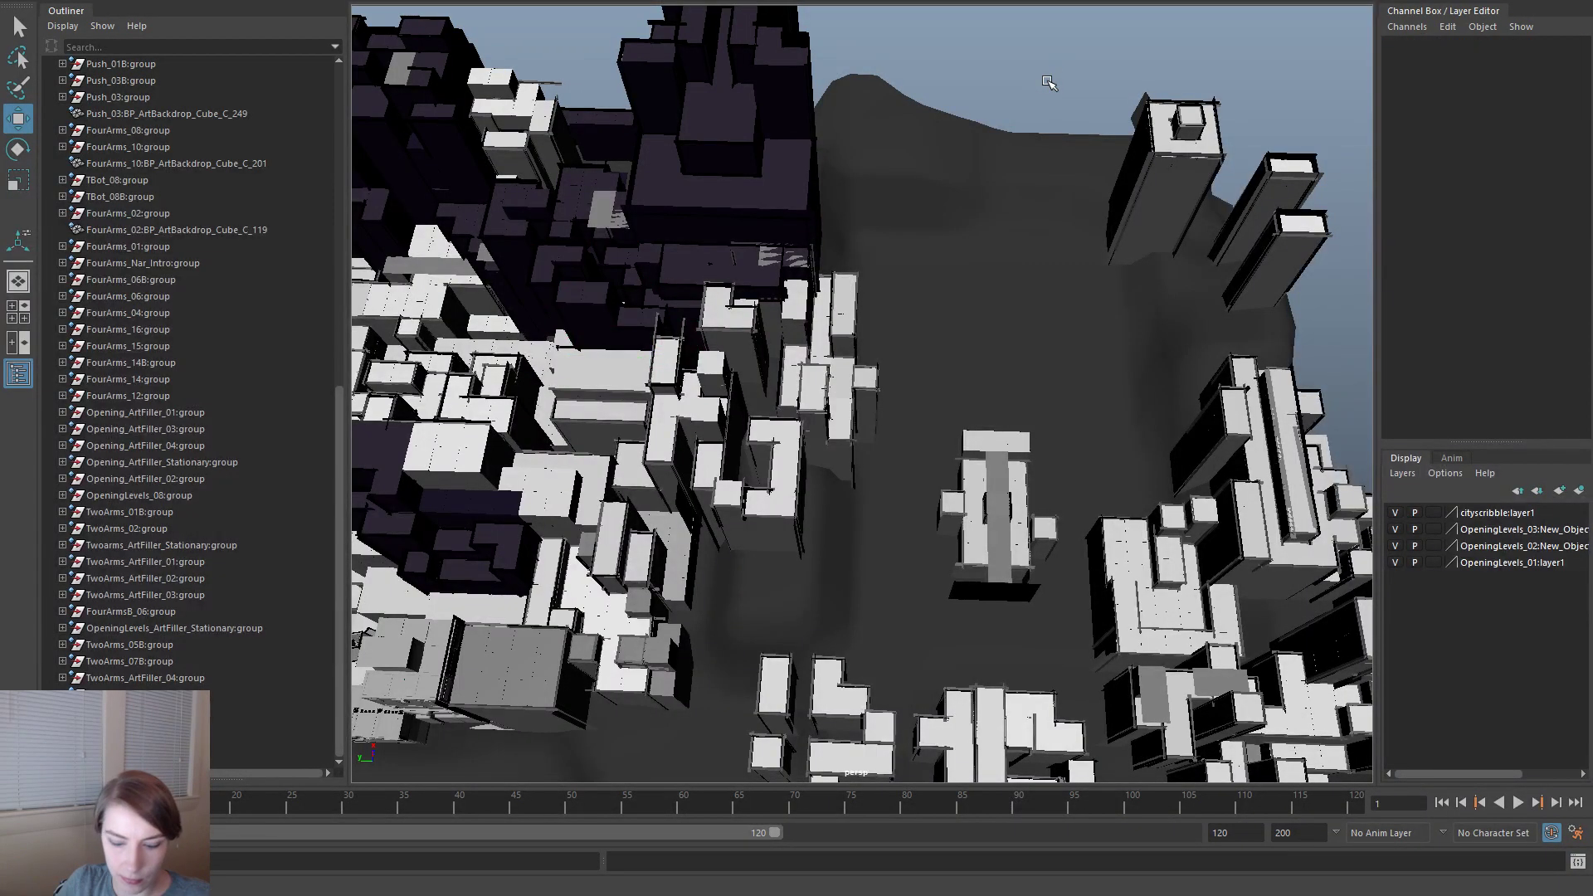
# - Start a new empty scene in Maya and import FourArms_ArtFiller_01.fbx from the Levels/FourArms folder
pyautogui.click(795, 419)
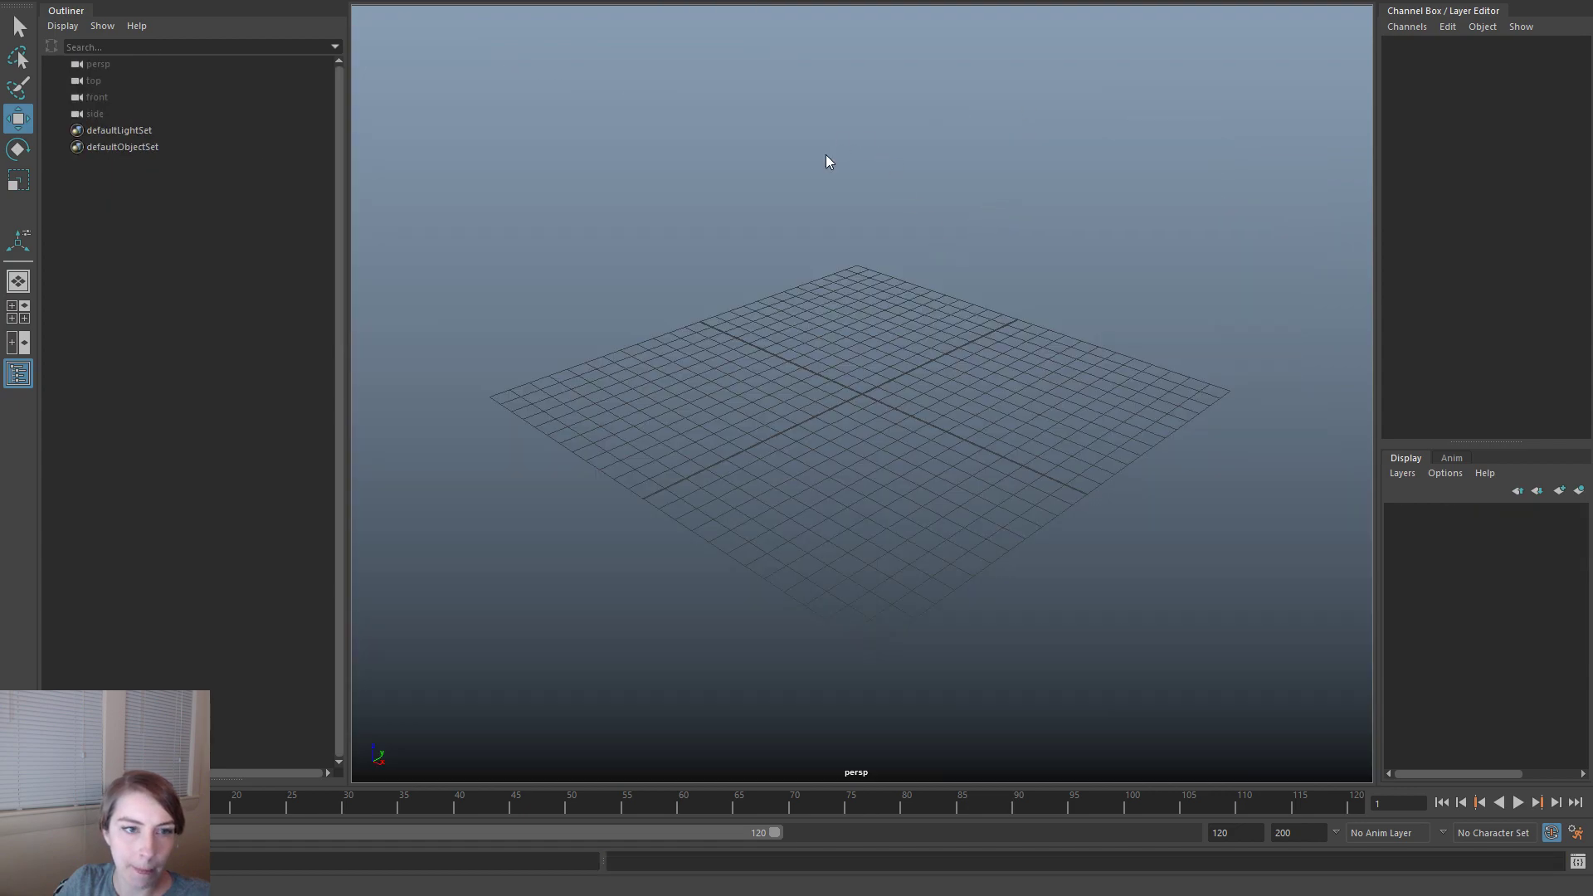
pyautogui.press('space')
pyautogui.moveTo(680, 72); pyautogui.dragTo(746, 258)
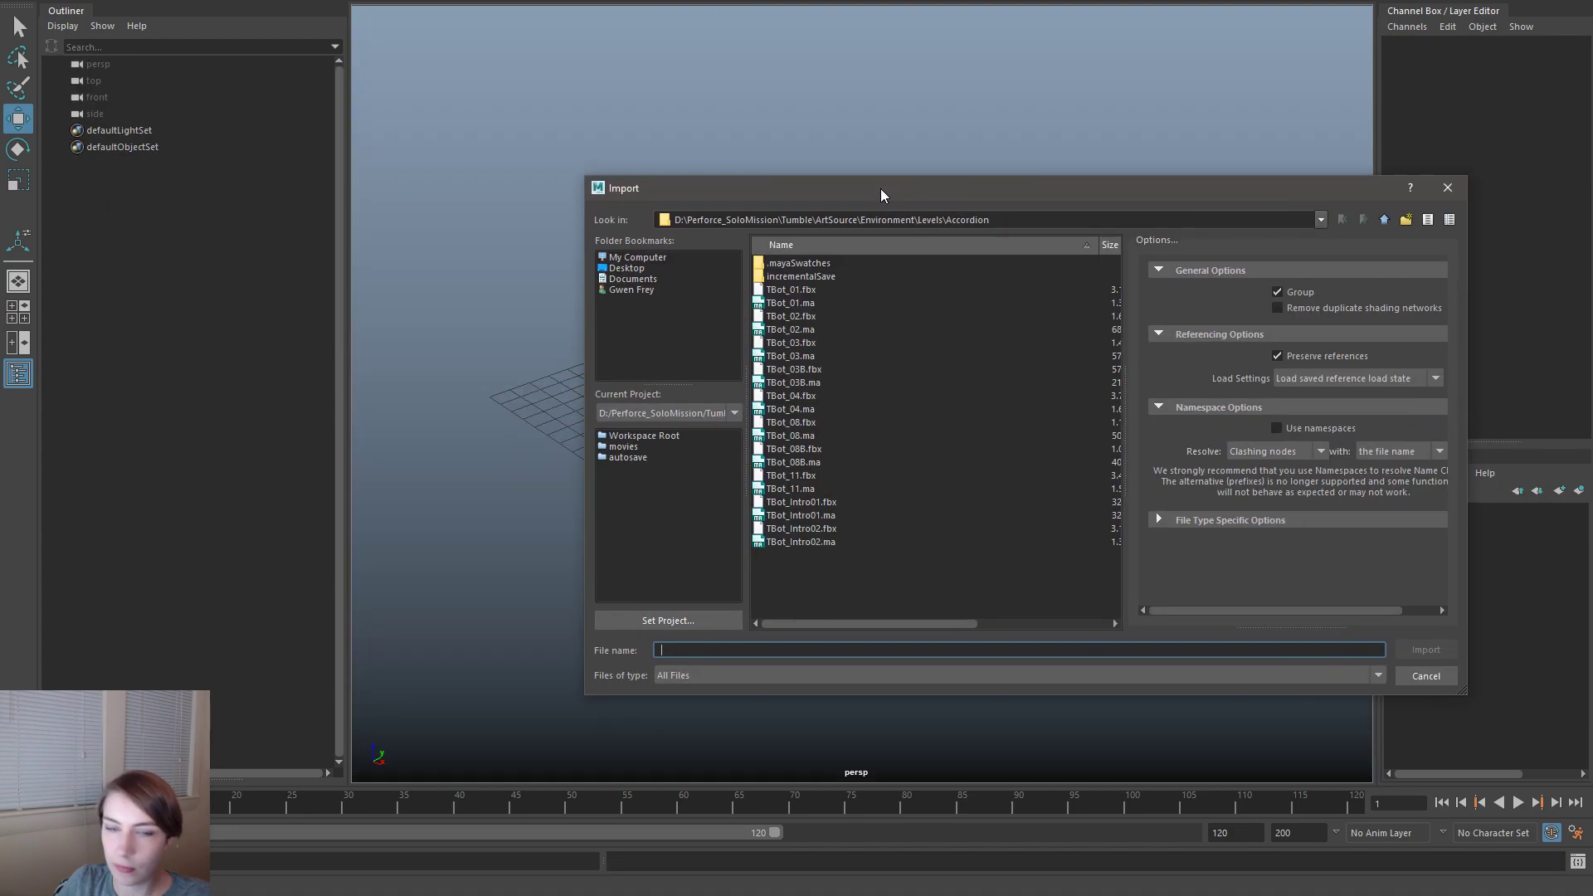
pyautogui.click(1384, 219)
pyautogui.doubleClick(798, 289)
pyautogui.click(854, 555)
pyautogui.scroll(-1, 863, 581)
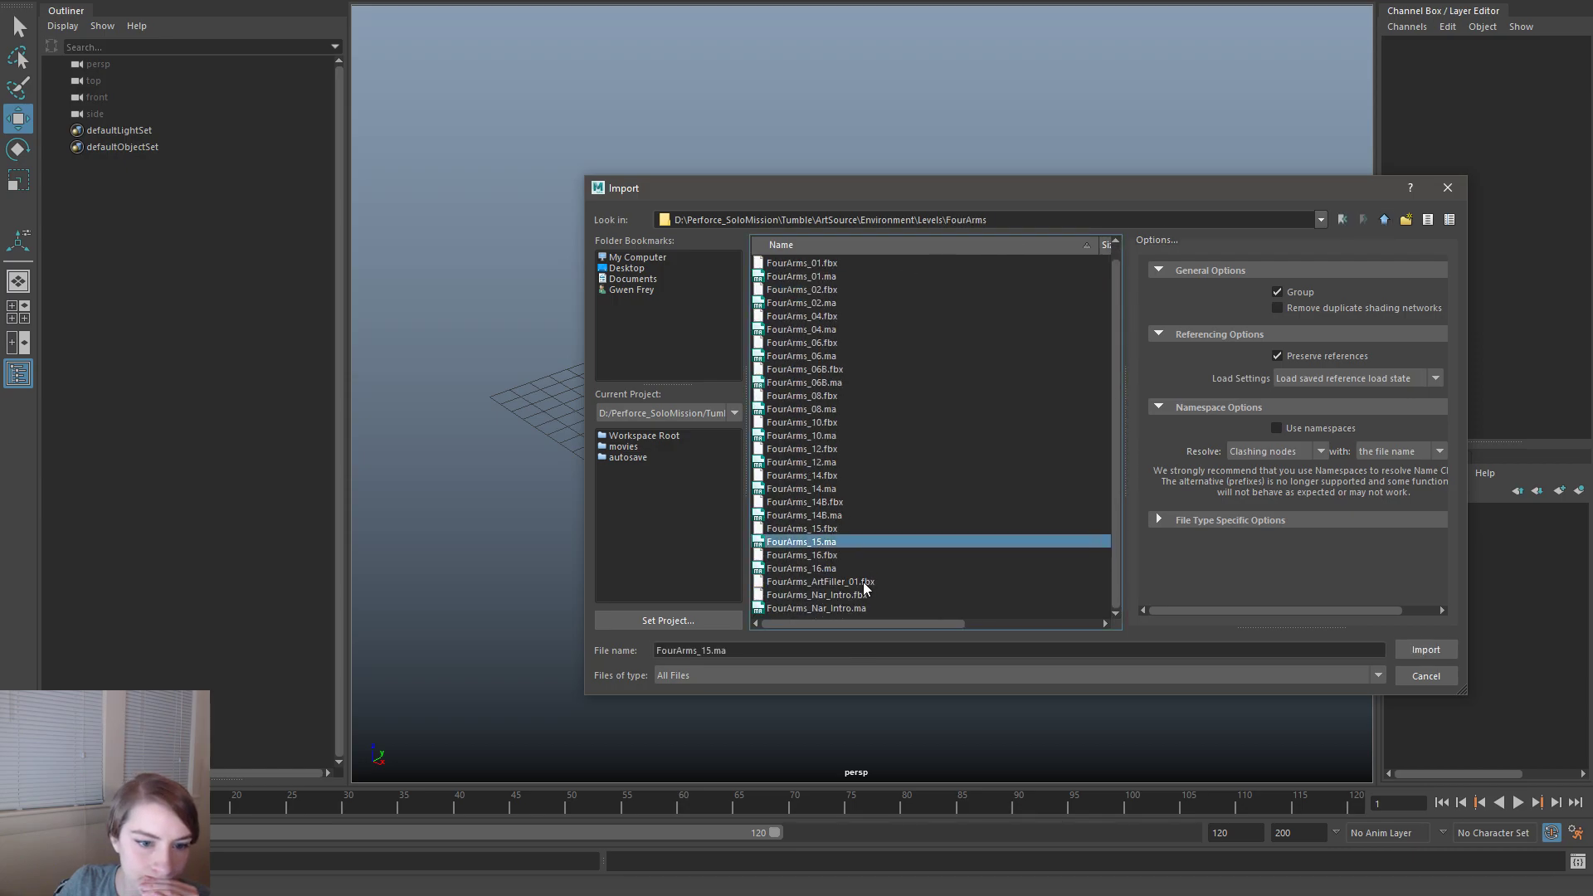
pyautogui.doubleClick(863, 584)
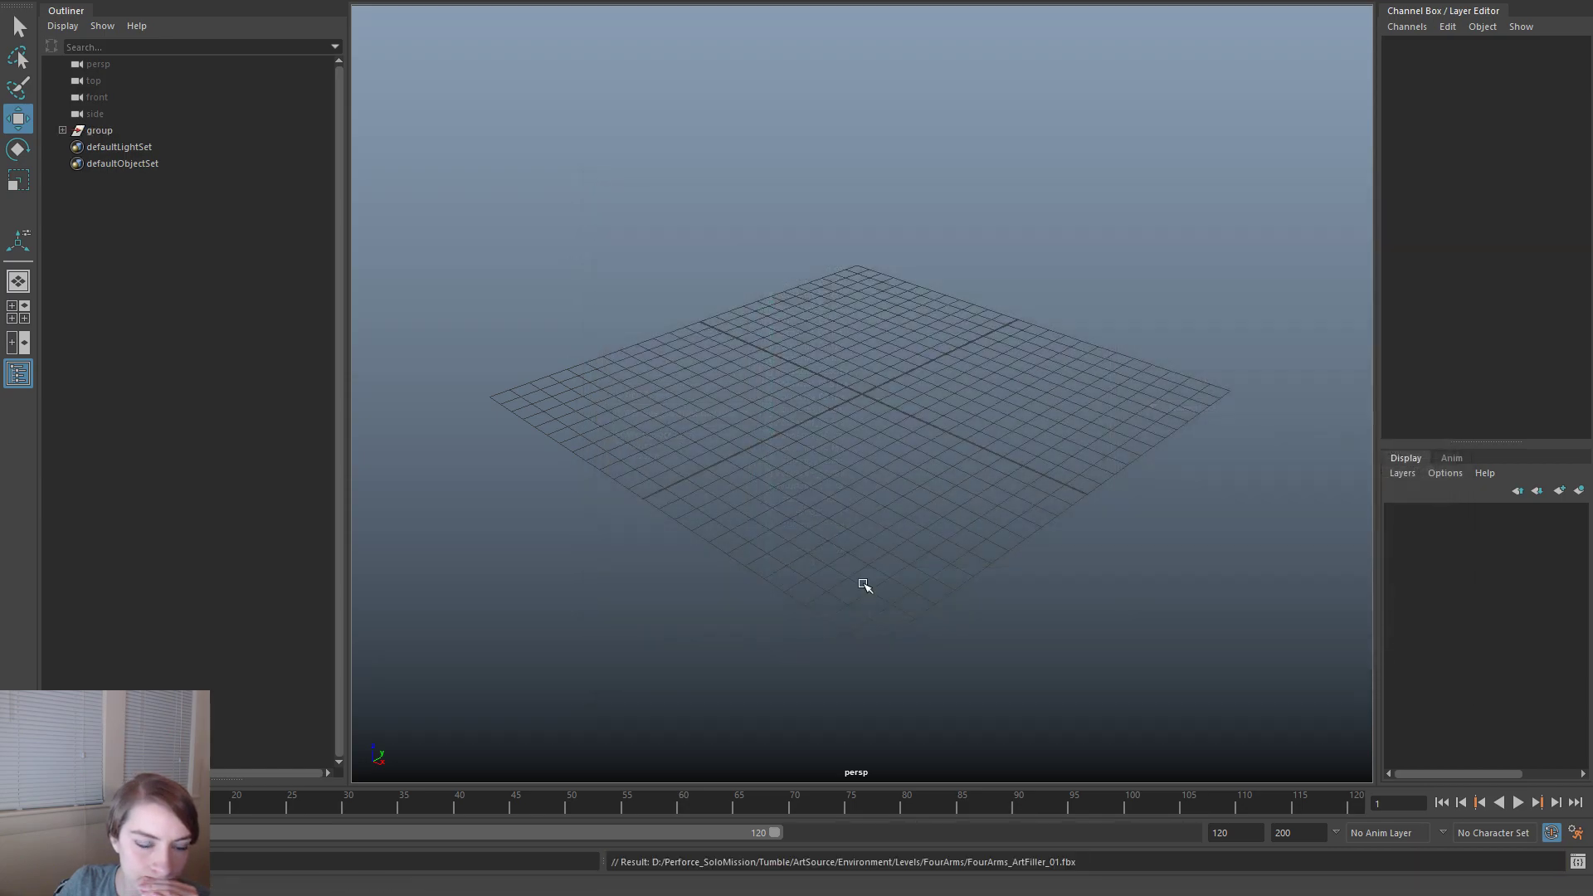
# - Frame the imported cube group in the view and expand it in the outliner to inspect its objects
pyautogui.click(190, 116)
pyautogui.click(245, 132)
pyautogui.press('f')
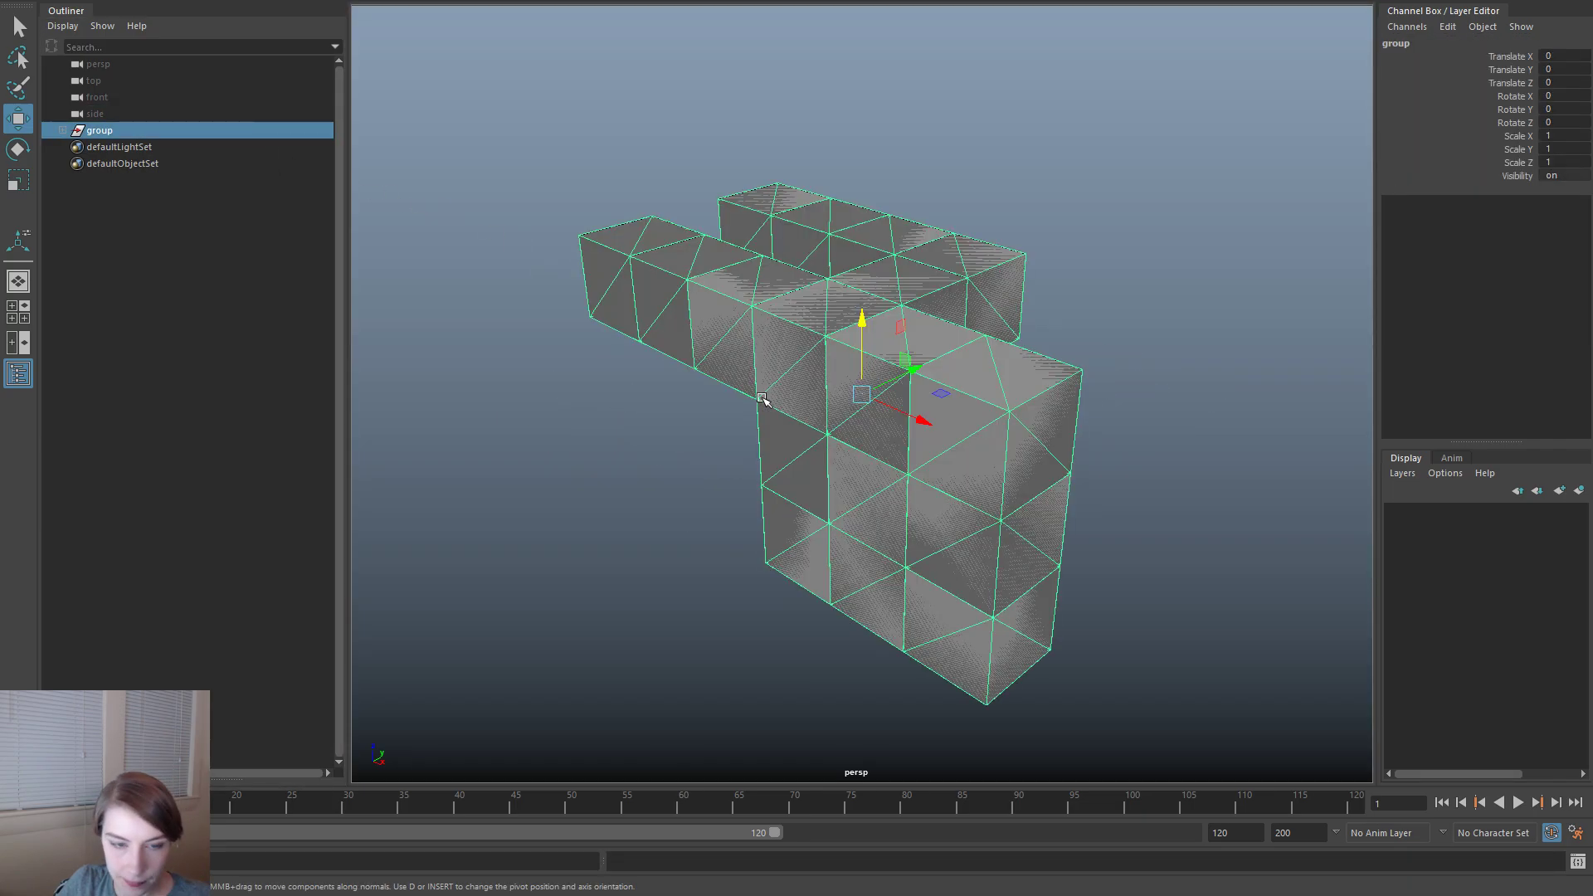
pyautogui.keyDown('alt'); pyautogui.moveTo(988, 448); pyautogui.dragTo(384, 350); pyautogui.keyUp('alt')
pyautogui.click(63, 131)
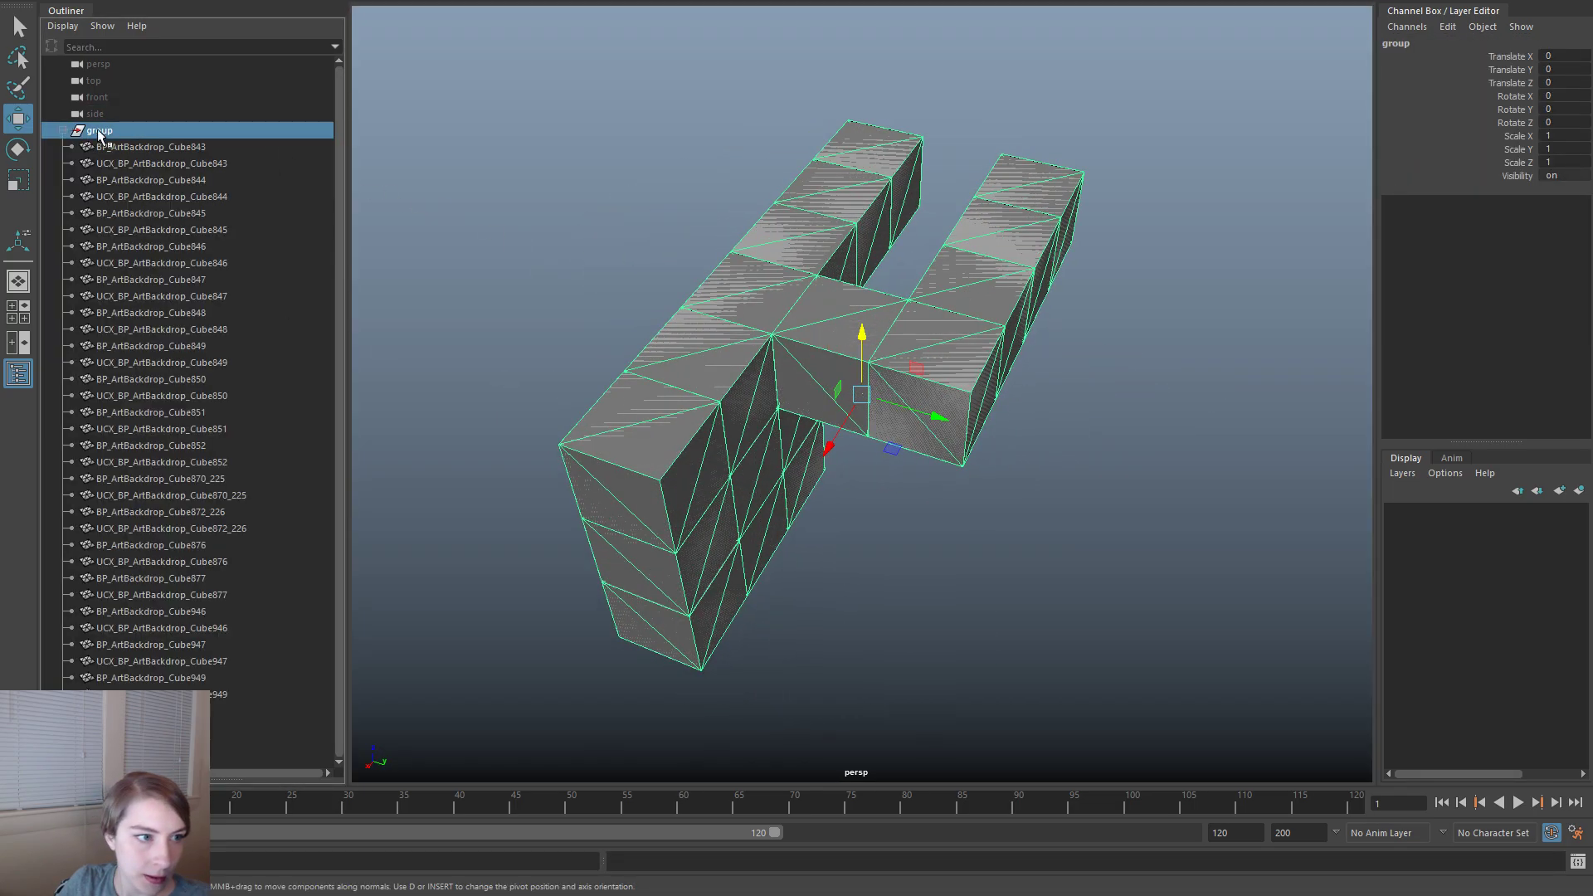
# - Filter the outliner by *UCX*, delete all the UCX cubes inside the group, and clear the filter
pyautogui.click(204, 49)
pyautogui.write('*uCX*')
pyautogui.click(62, 64)
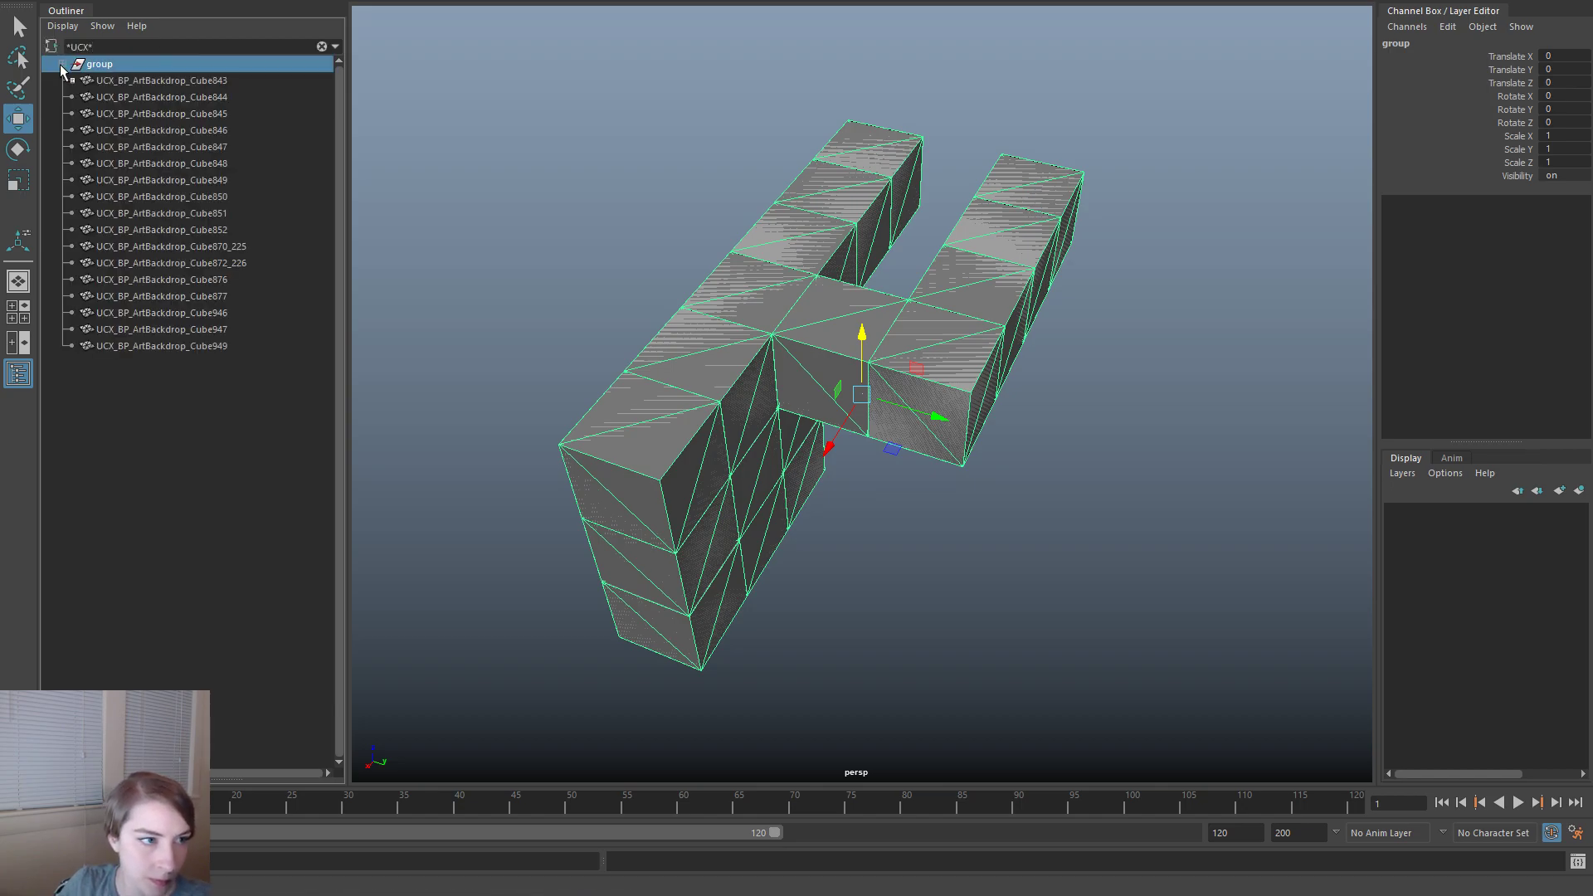
pyautogui.click(146, 97)
pyautogui.click(145, 81)
pyautogui.keyDown('shift'); pyautogui.click(197, 346); pyautogui.keyUp('shift')
pyautogui.press('f')
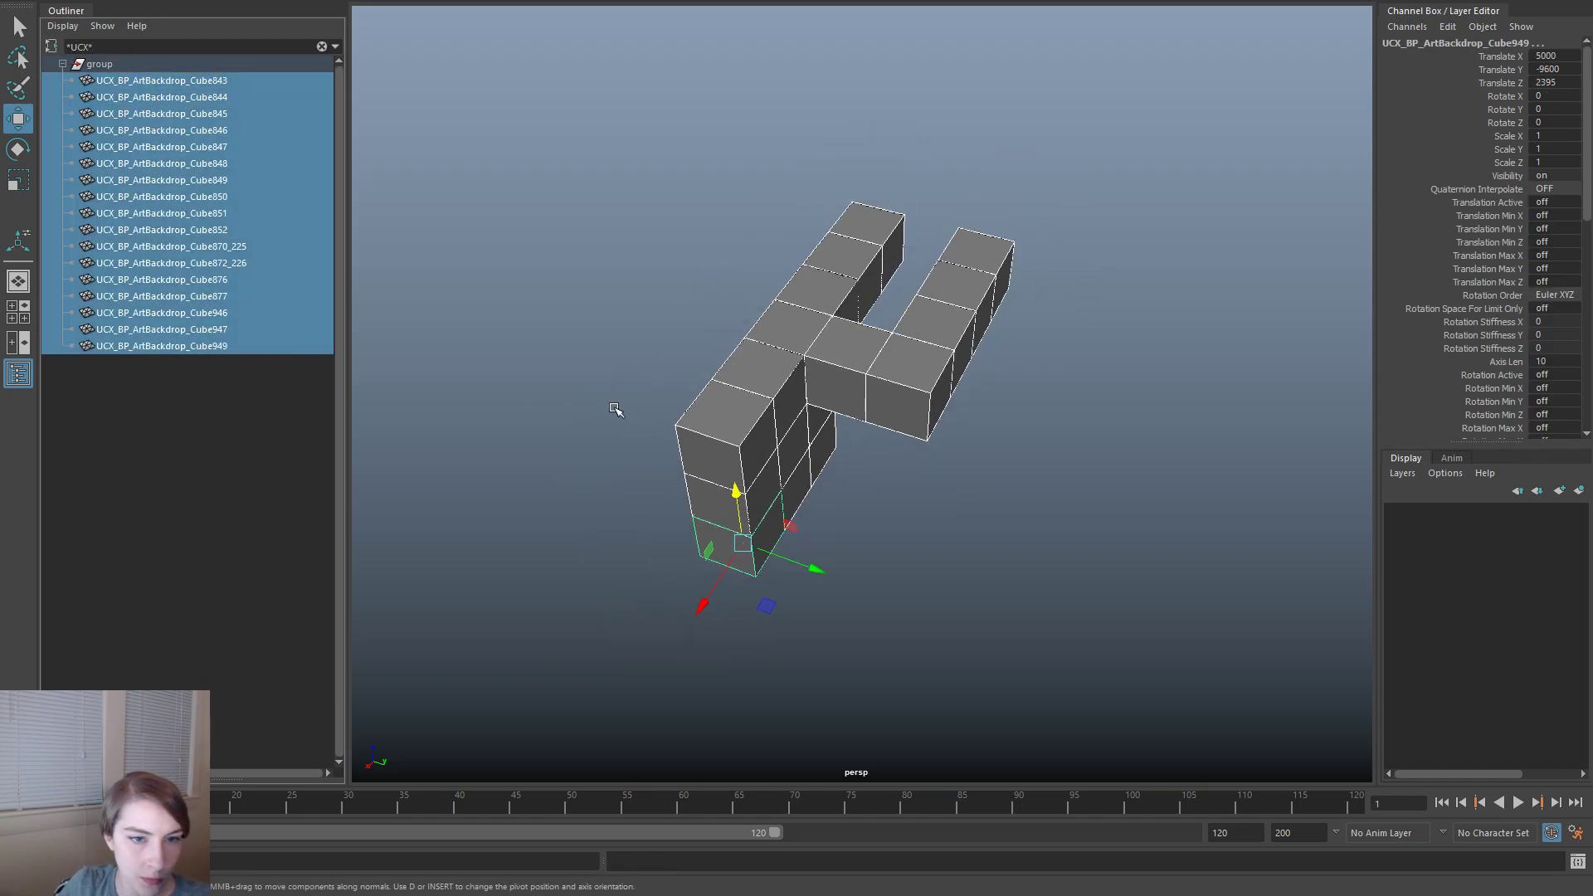
pyautogui.press('Delete')
pyautogui.click(321, 46)
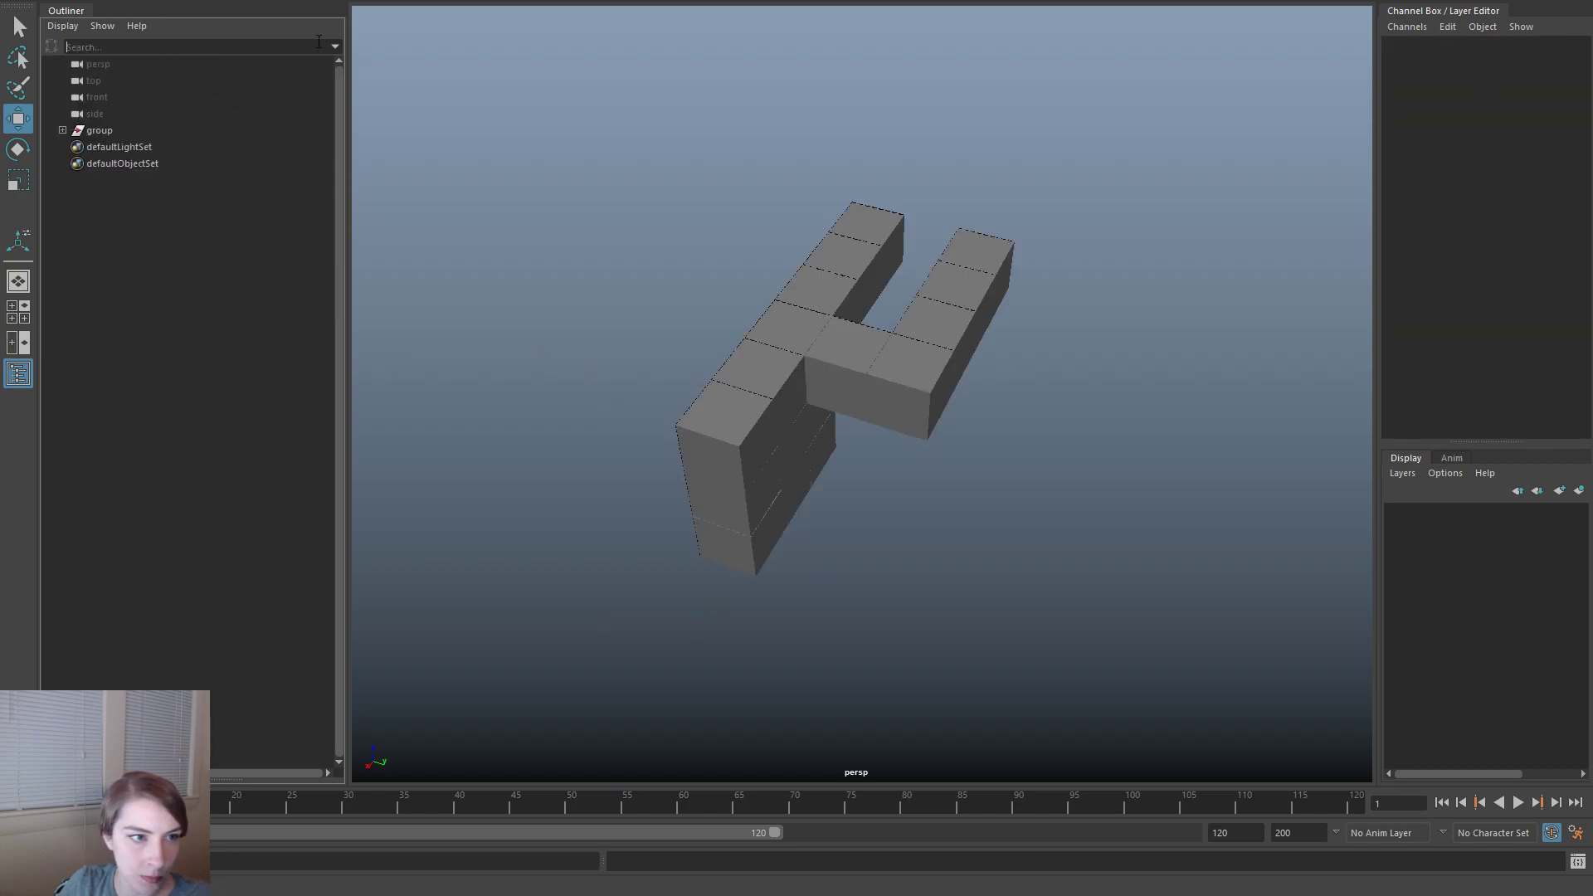
# - Enlarge the Script Editor, look through the saved Python scripts for reusable code, and close the editor
pyautogui.click(464, 218)
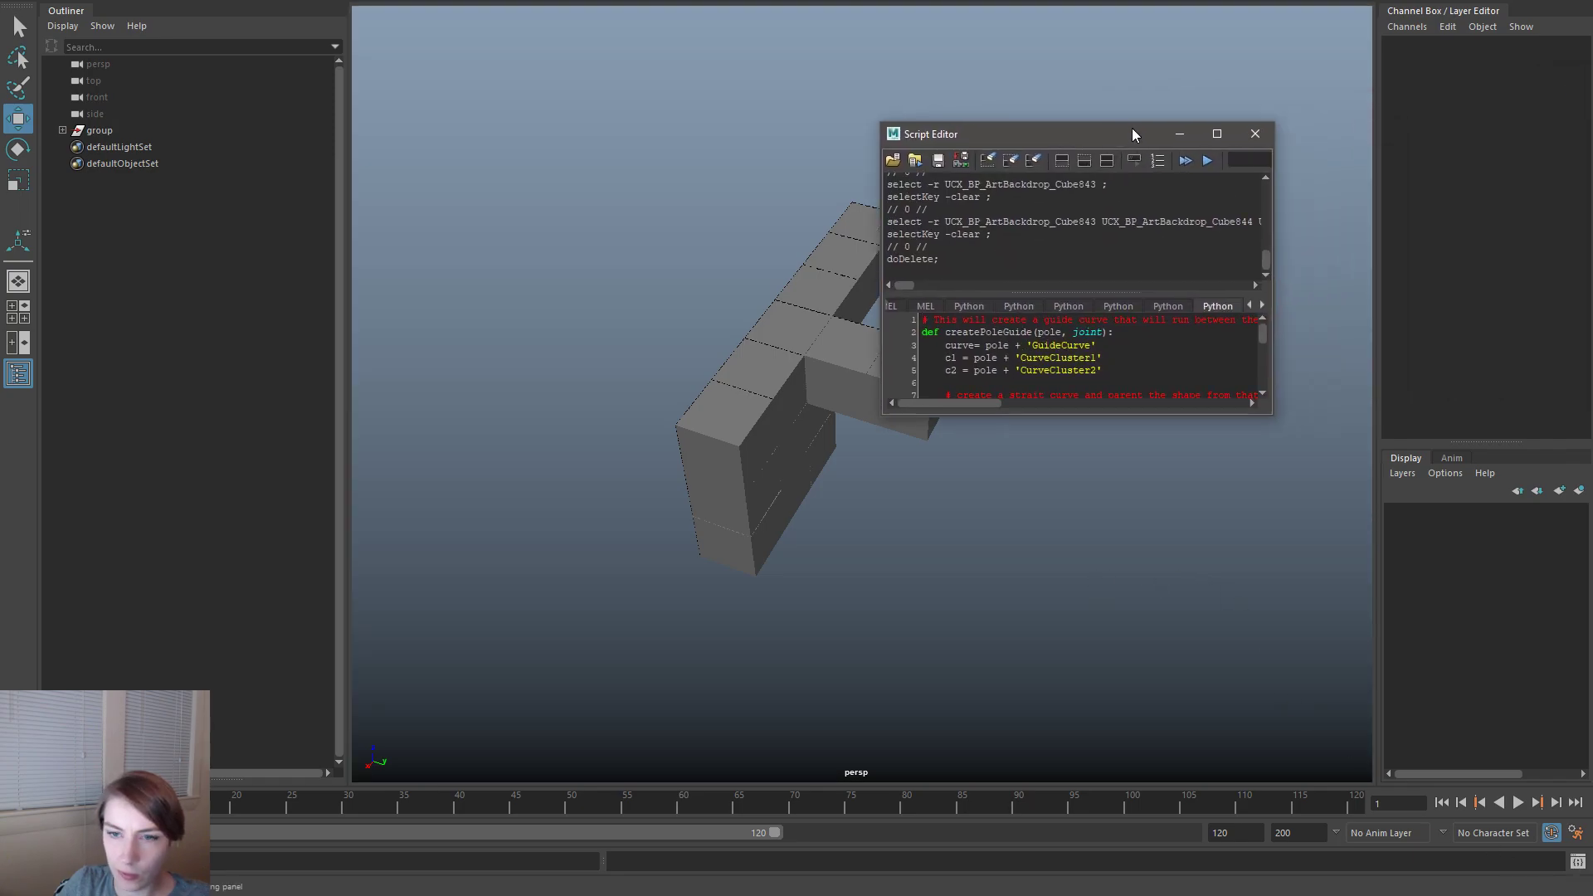
pyautogui.moveTo(1284, 425); pyautogui.dragTo(1524, 702)
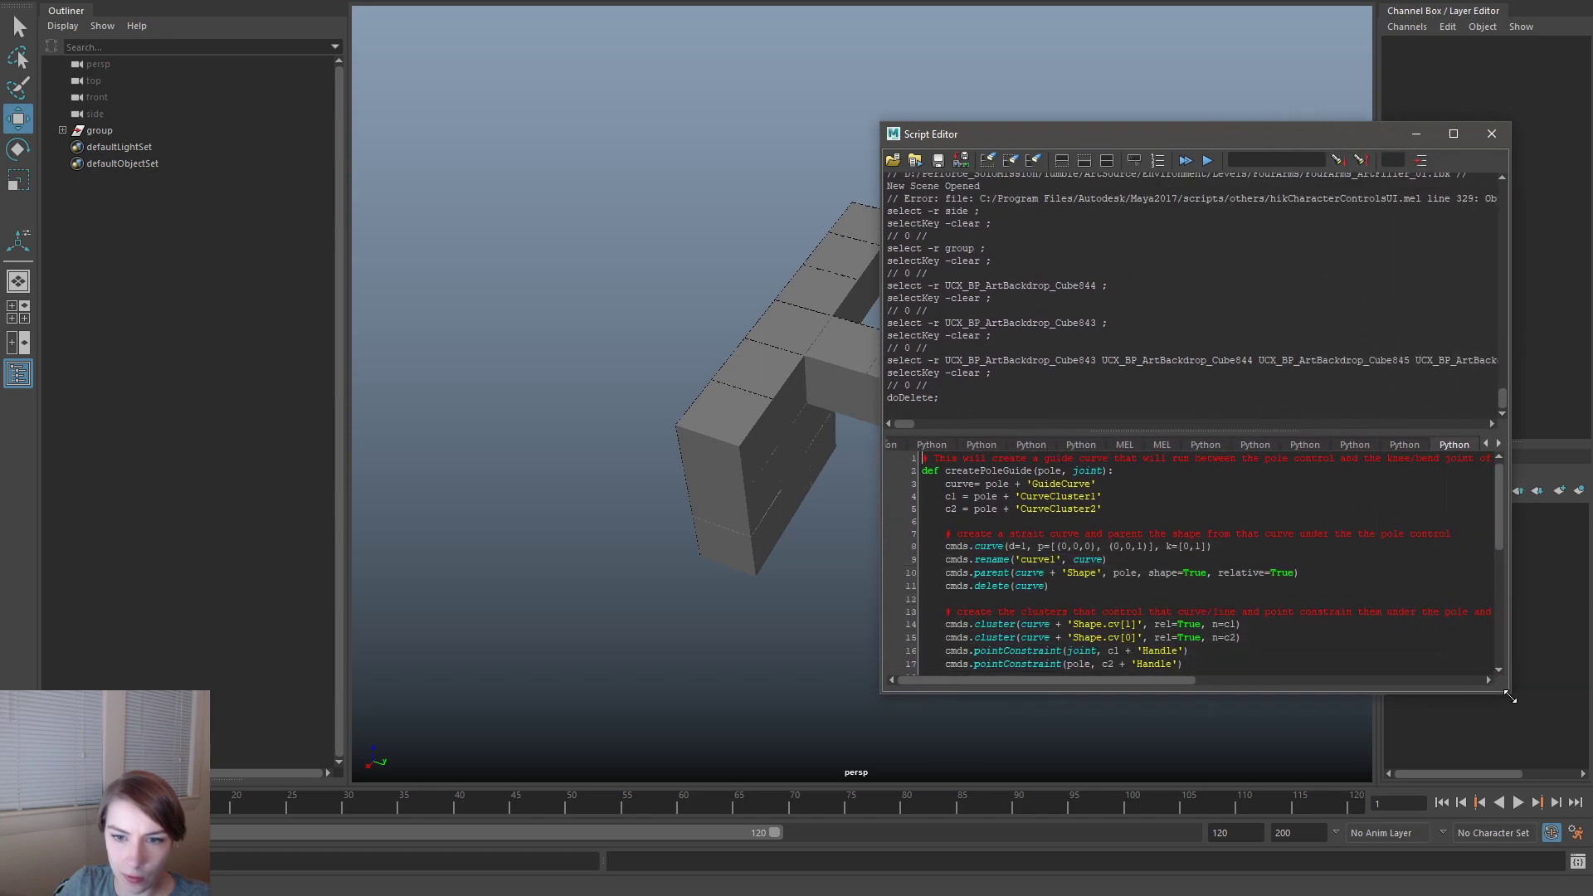
pyautogui.click(1514, 445)
pyautogui.click(1514, 445)
pyautogui.click(1466, 129)
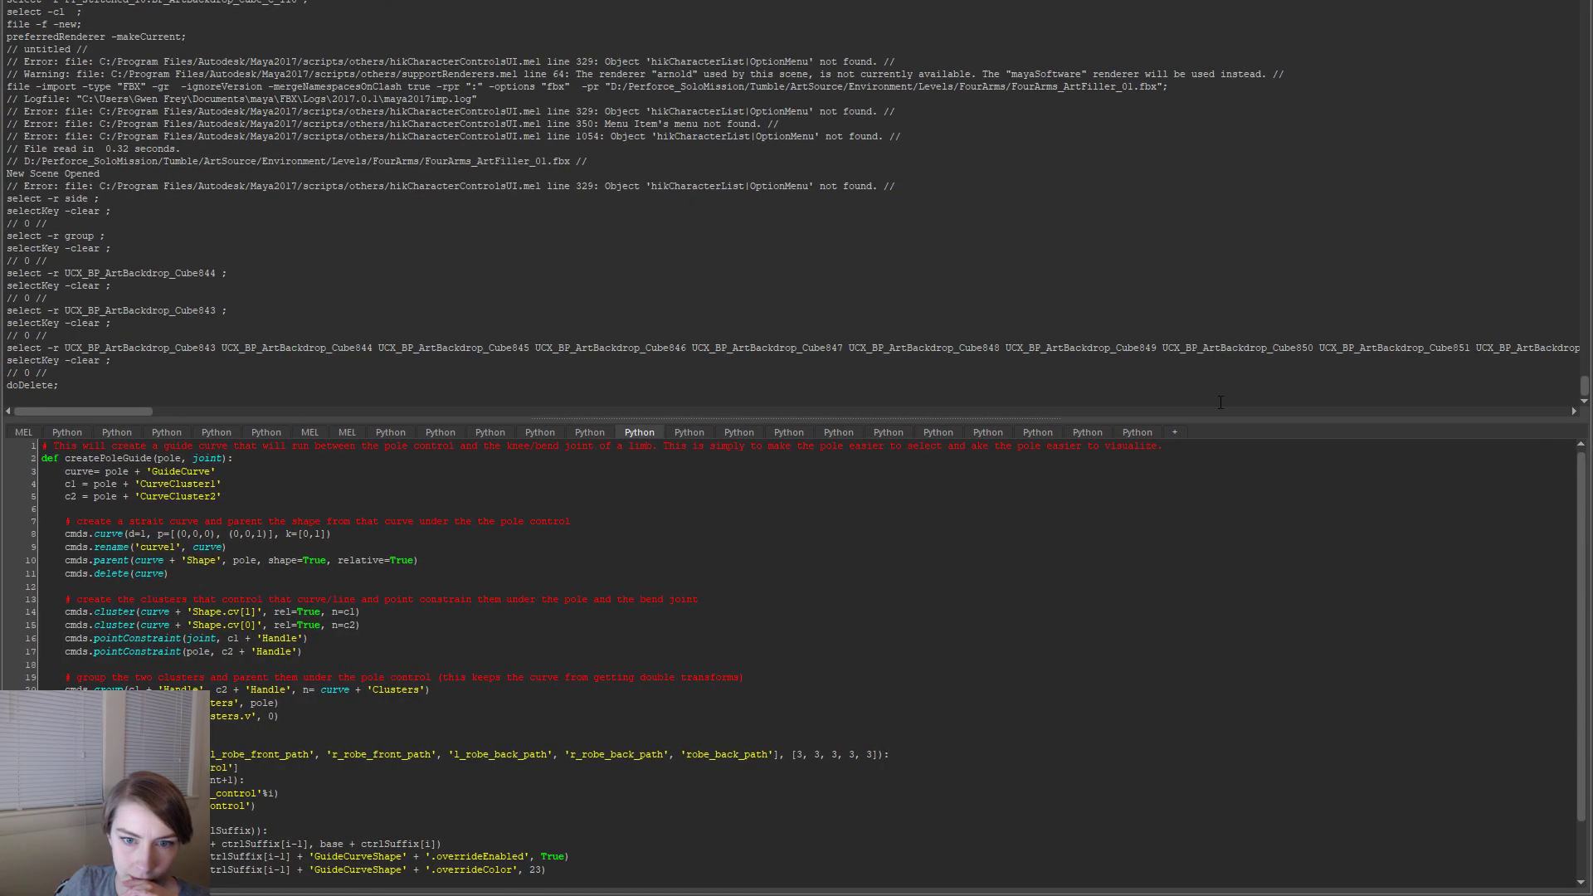
pyautogui.click(1137, 432)
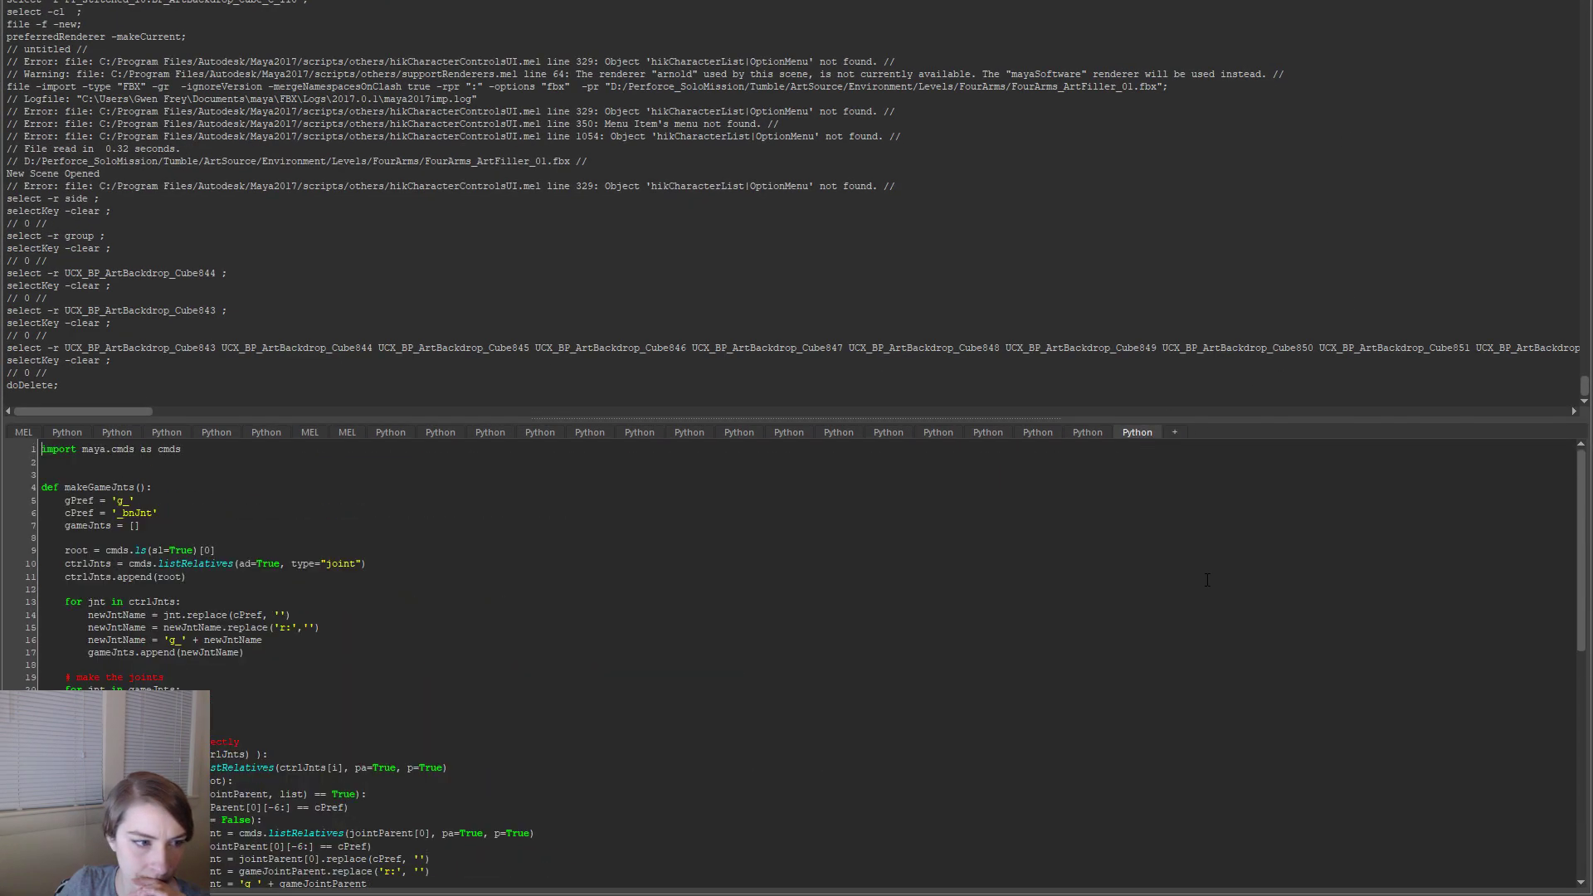
pyautogui.scroll(-10, 1208, 579)
pyautogui.scroll(10, 1207, 580)
pyautogui.click(1087, 433)
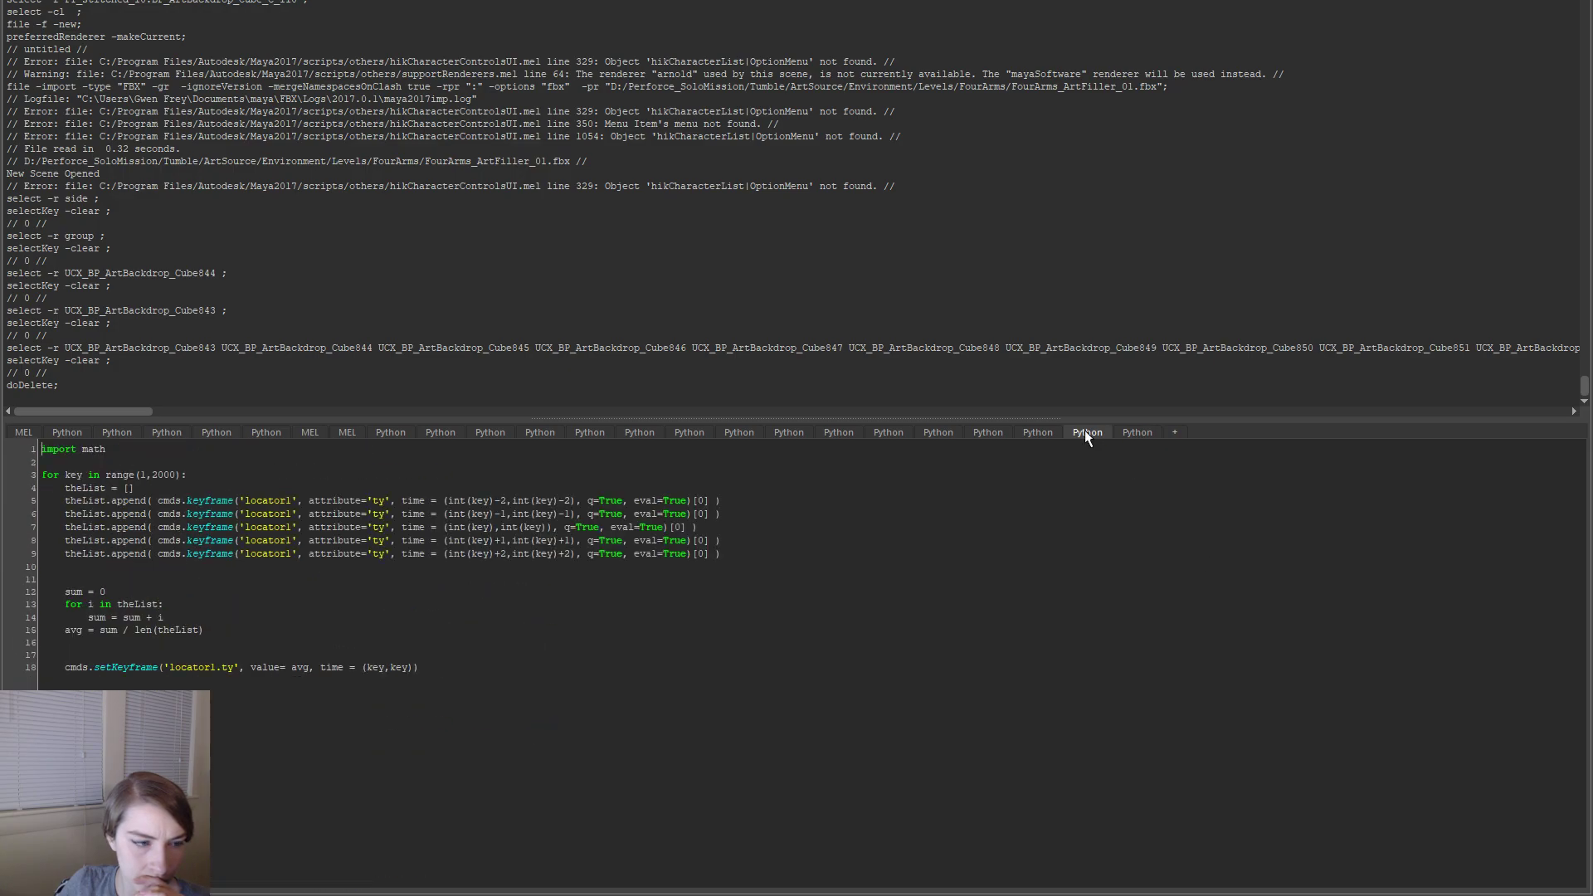
pyautogui.click(1042, 432)
pyautogui.click(995, 433)
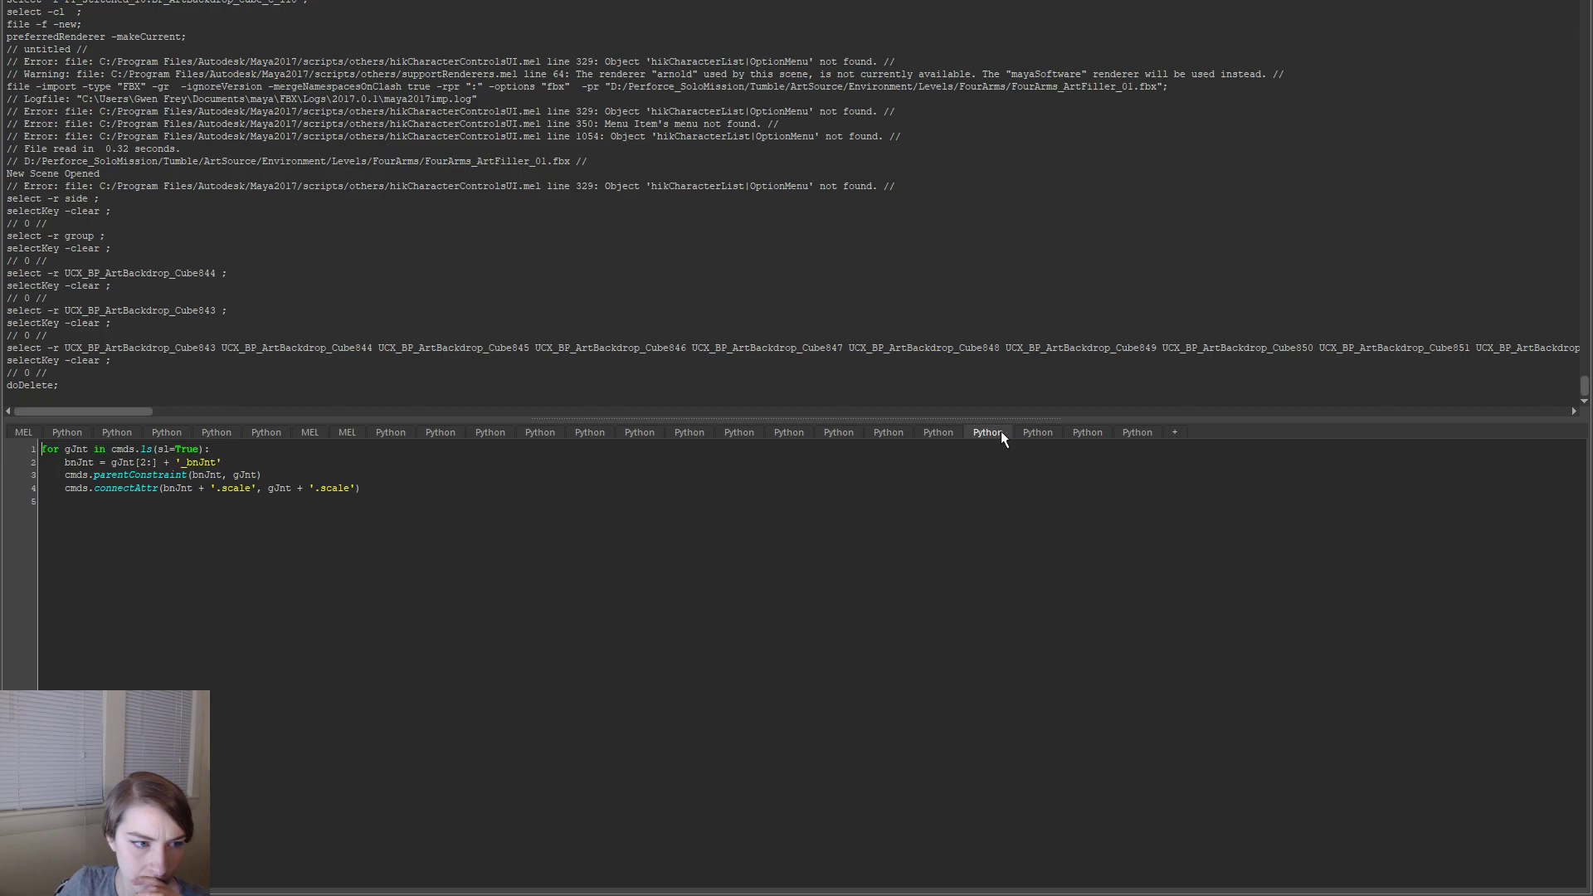
pyautogui.click(1138, 433)
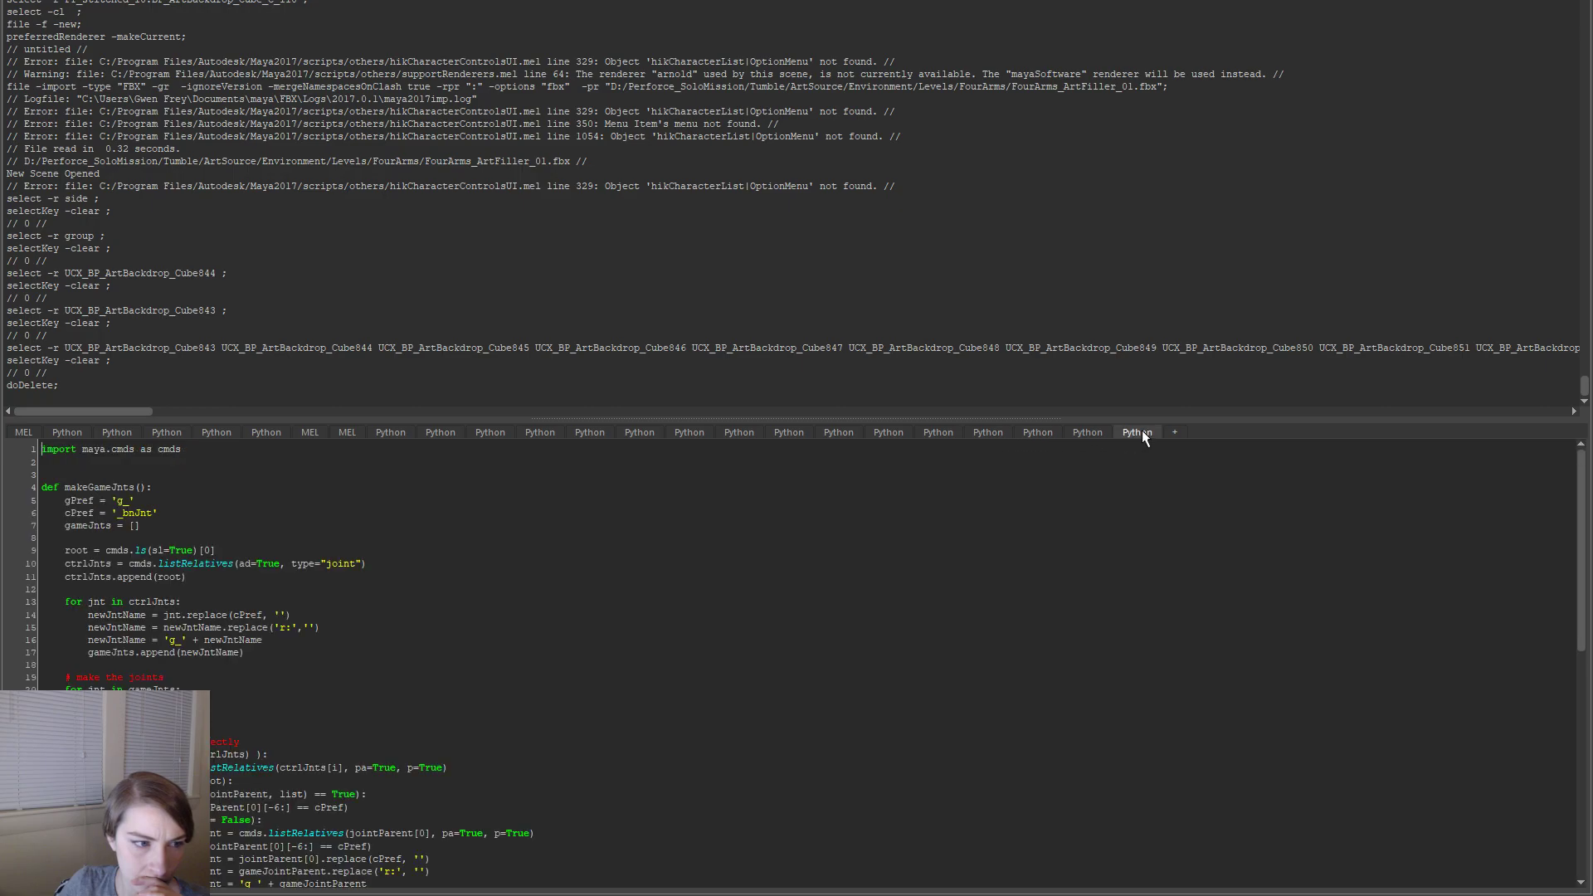
pyautogui.scroll(-5, 1154, 478)
pyautogui.scroll(-7, 1154, 479)
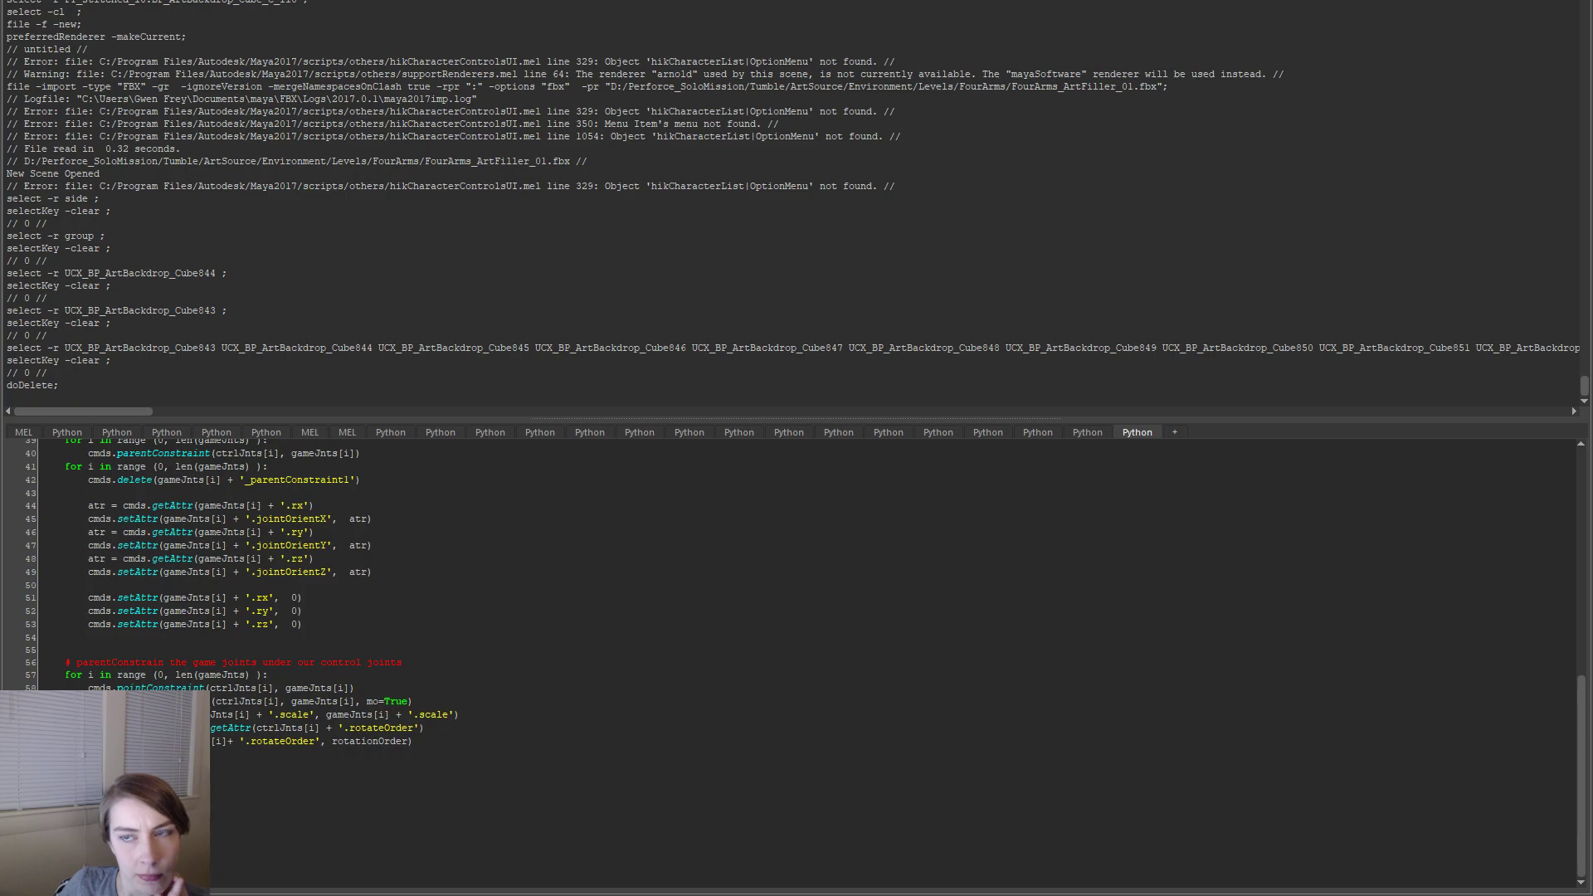
pyautogui.click(939, 433)
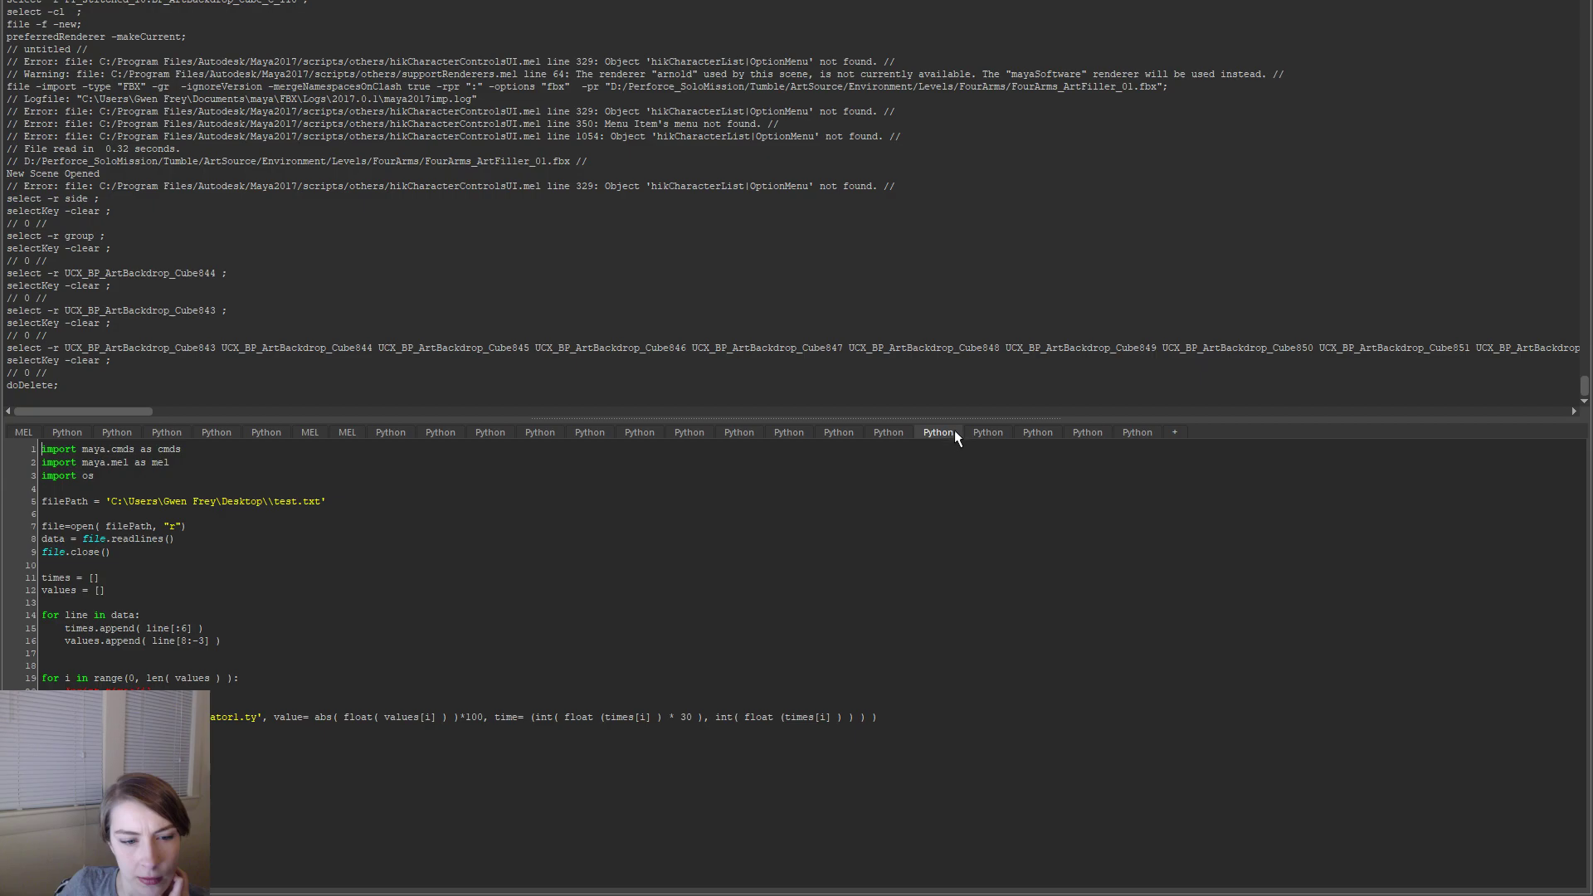
pyautogui.click(988, 432)
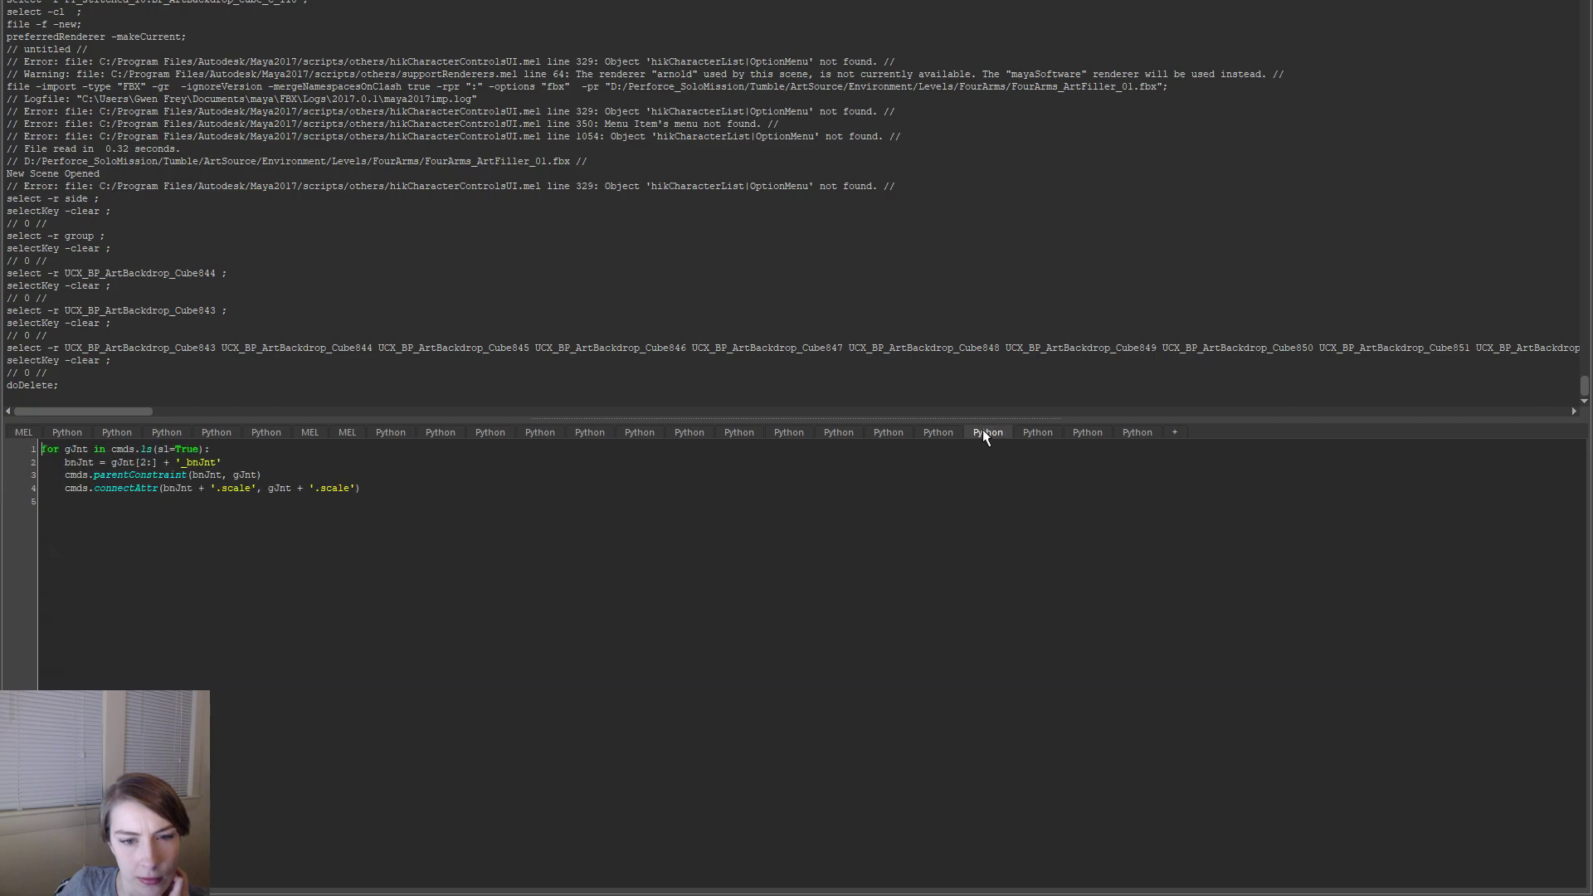
pyautogui.click(1037, 433)
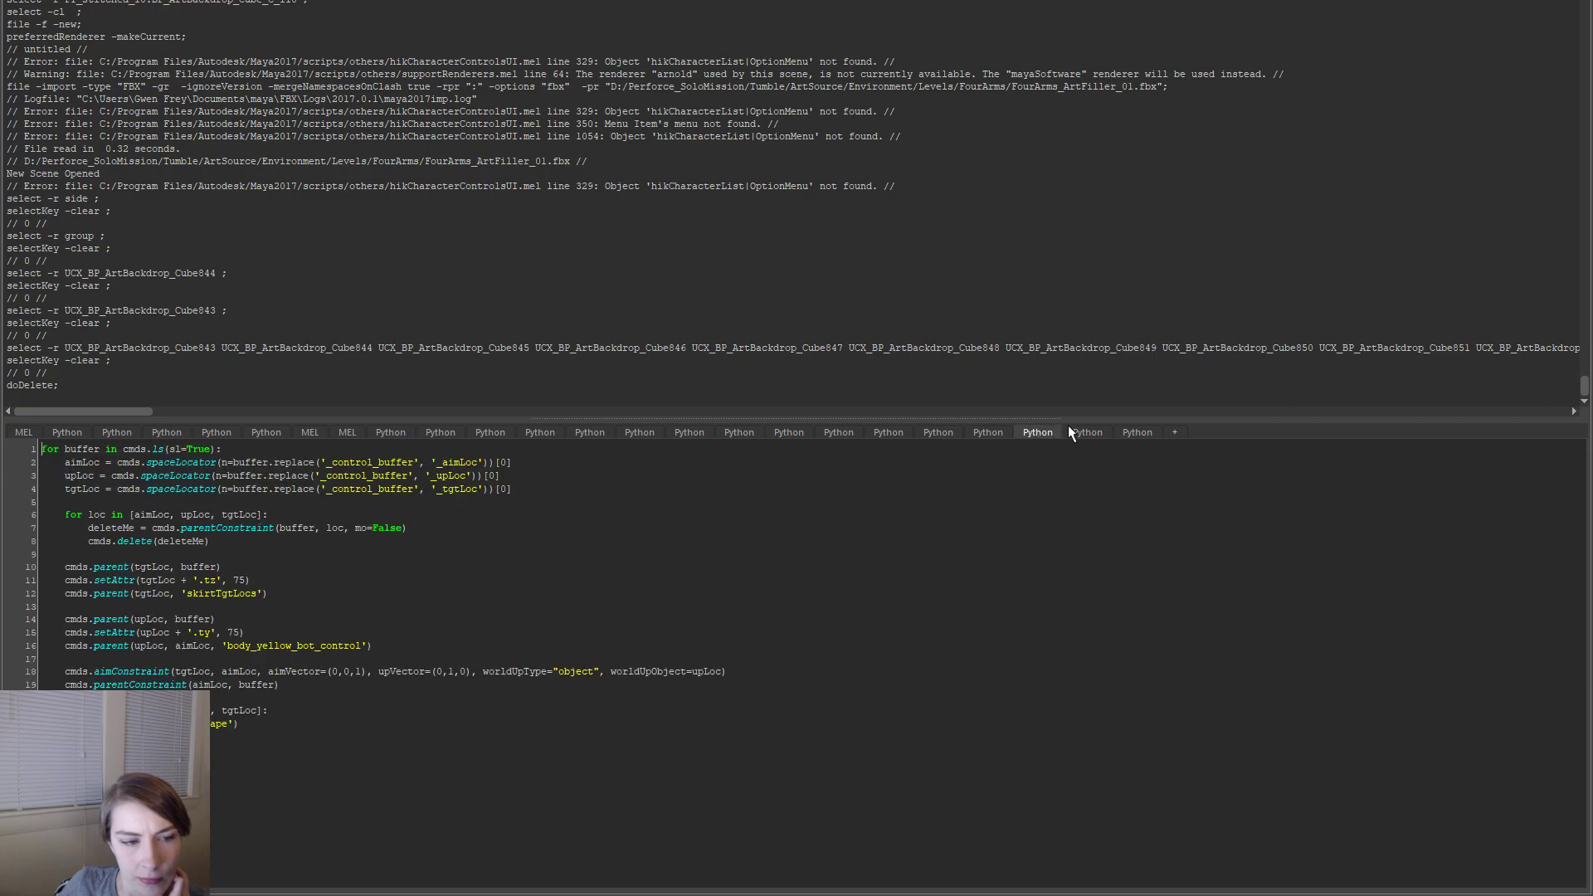
pyautogui.click(1127, 430)
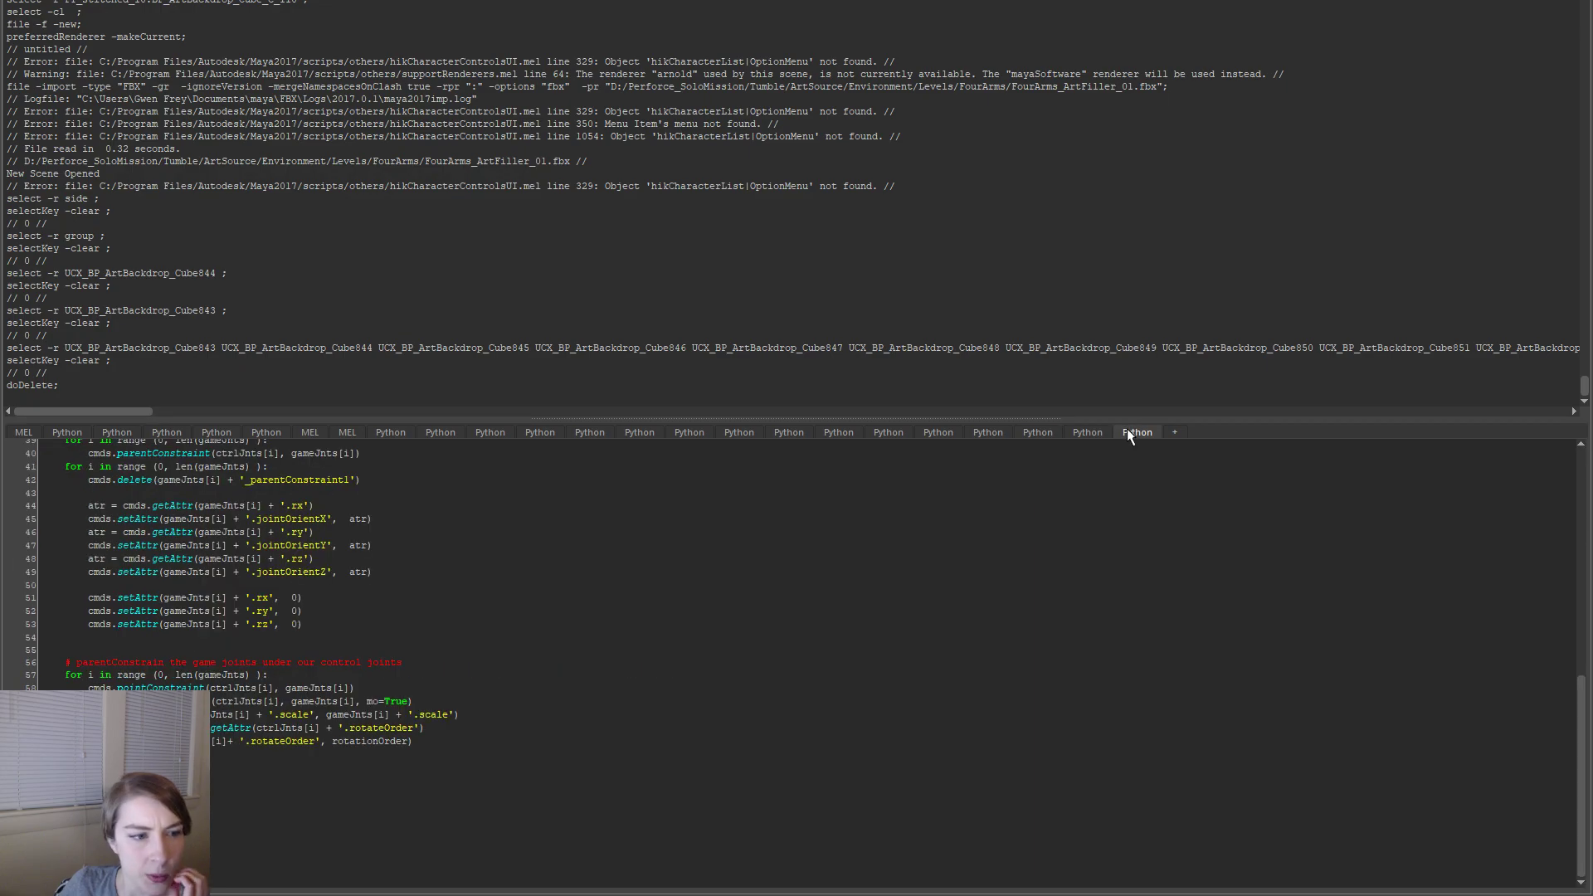
pyautogui.click(1578, 2)
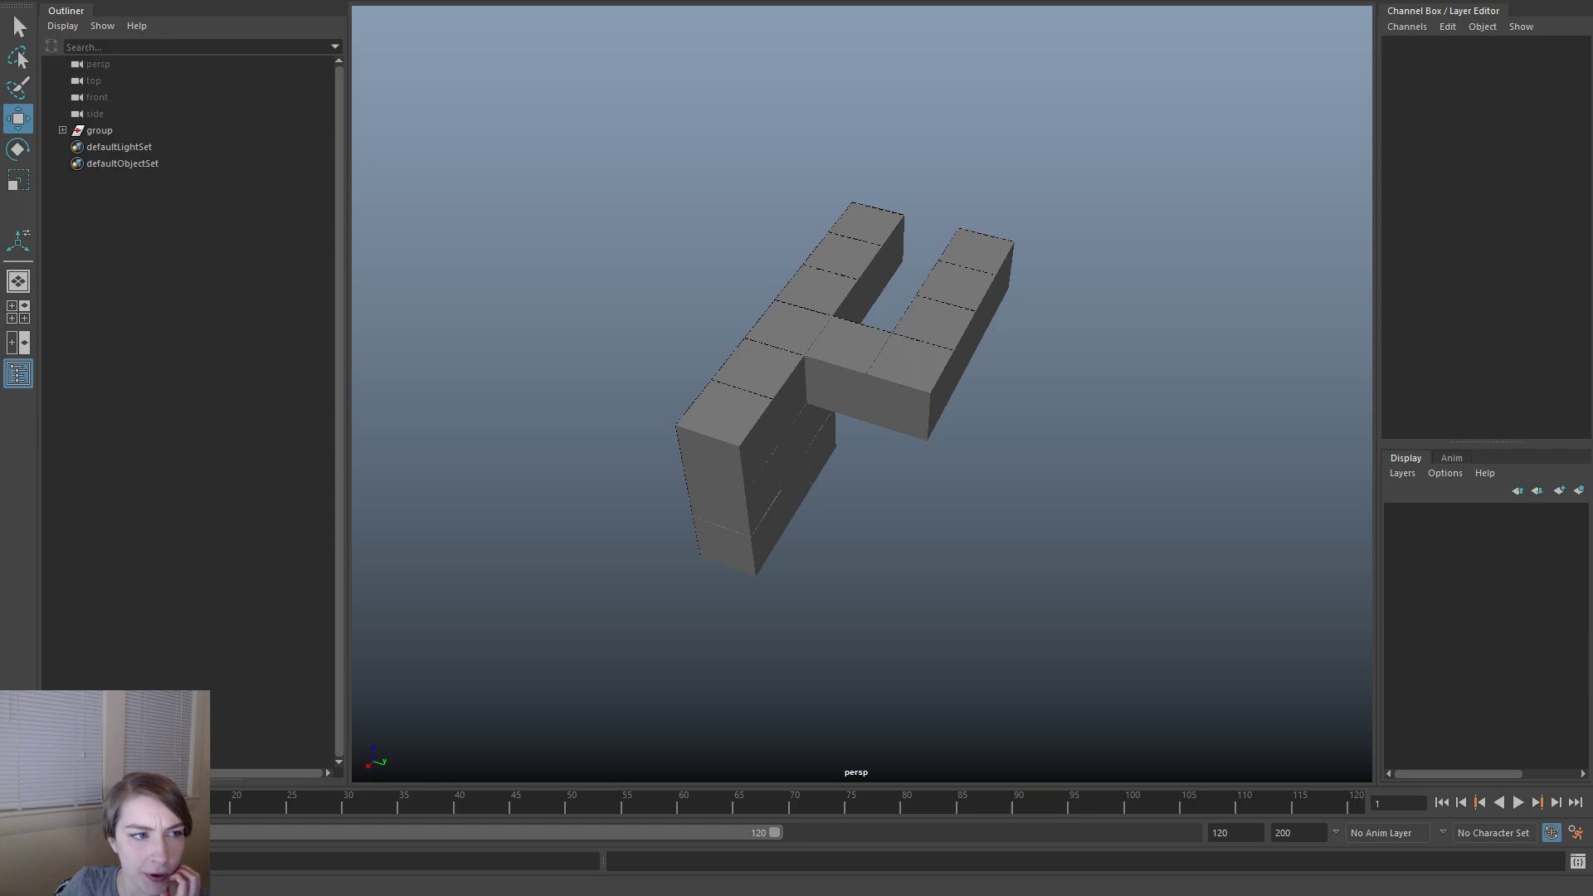
# - Select the cube bridging the two rows, highlight its Translate X value, and reopen the Script Editor
pyautogui.click(855, 339)
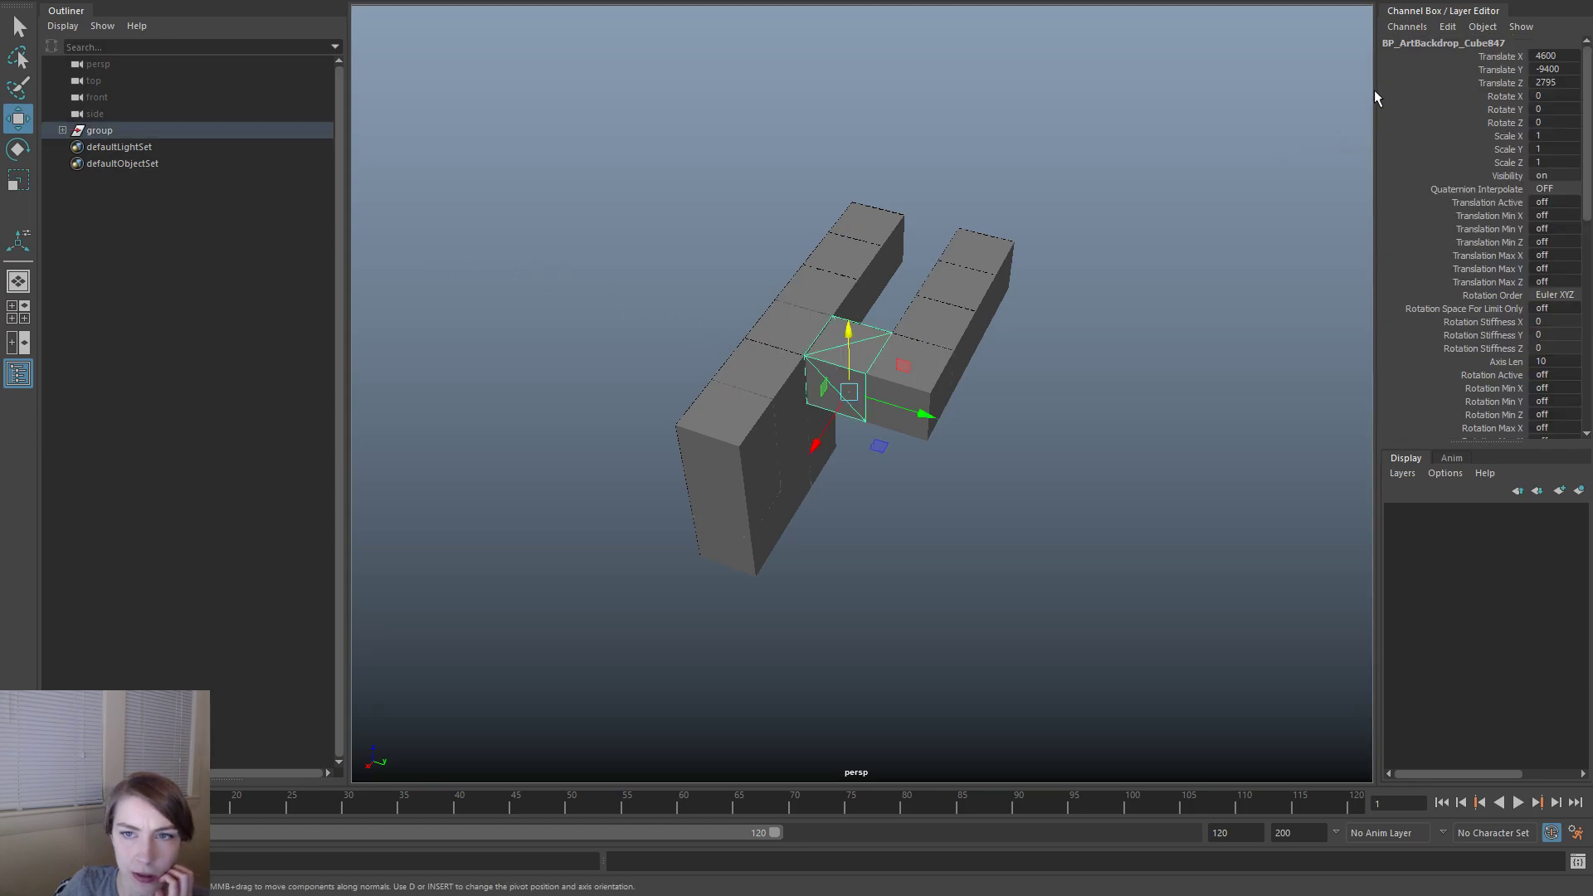
pyautogui.click(1561, 47)
pyautogui.click(1563, 52)
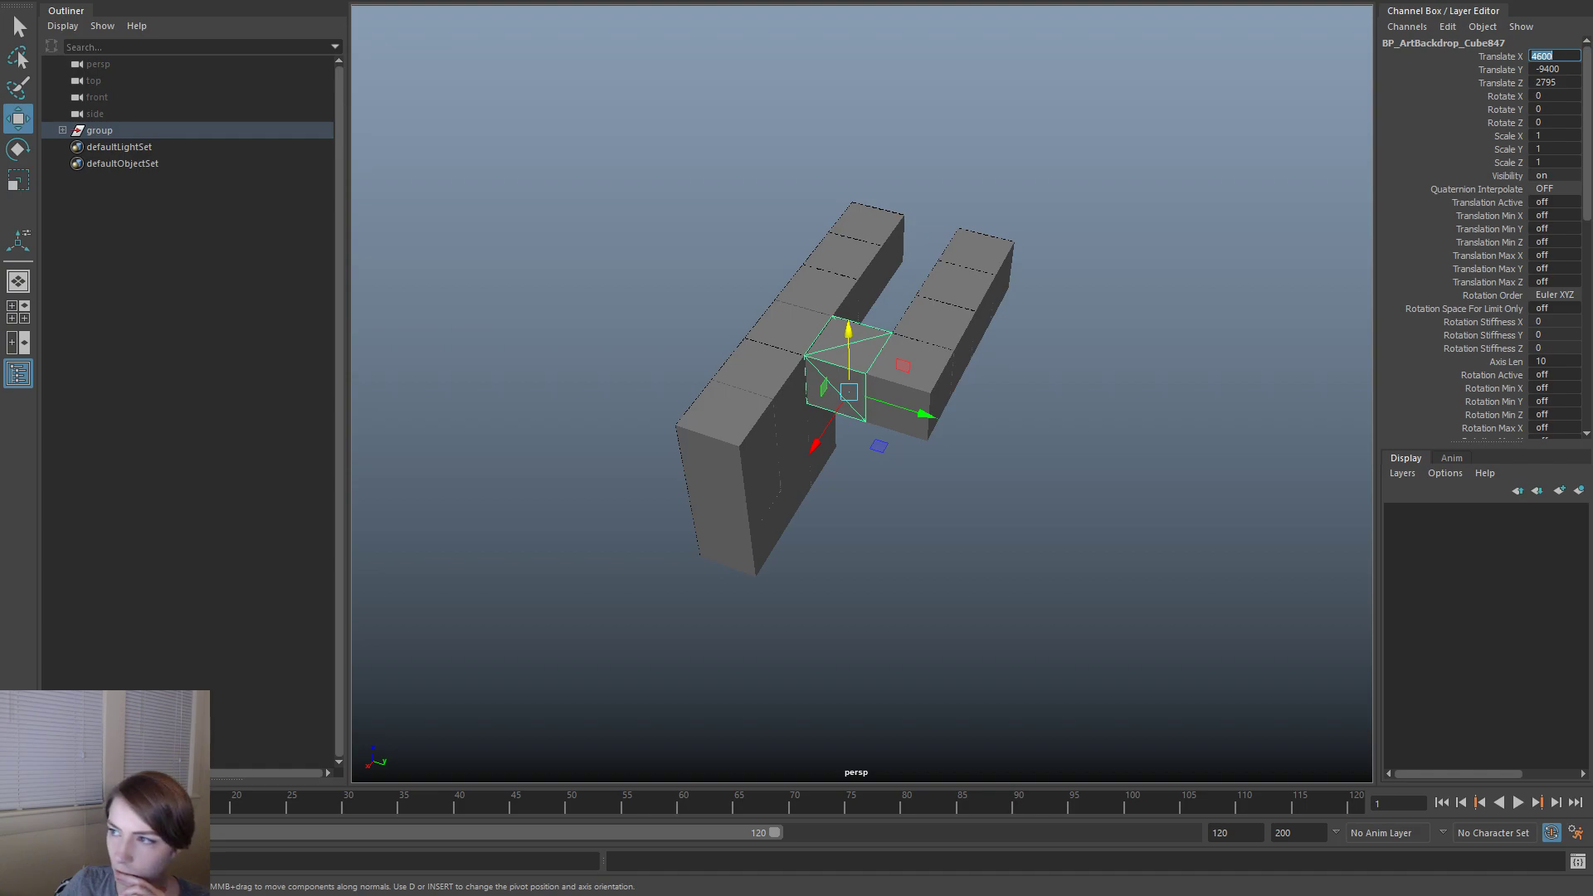
pyautogui.click(1577, 861)
pyautogui.moveTo(999, 182); pyautogui.dragTo(1090, 152)
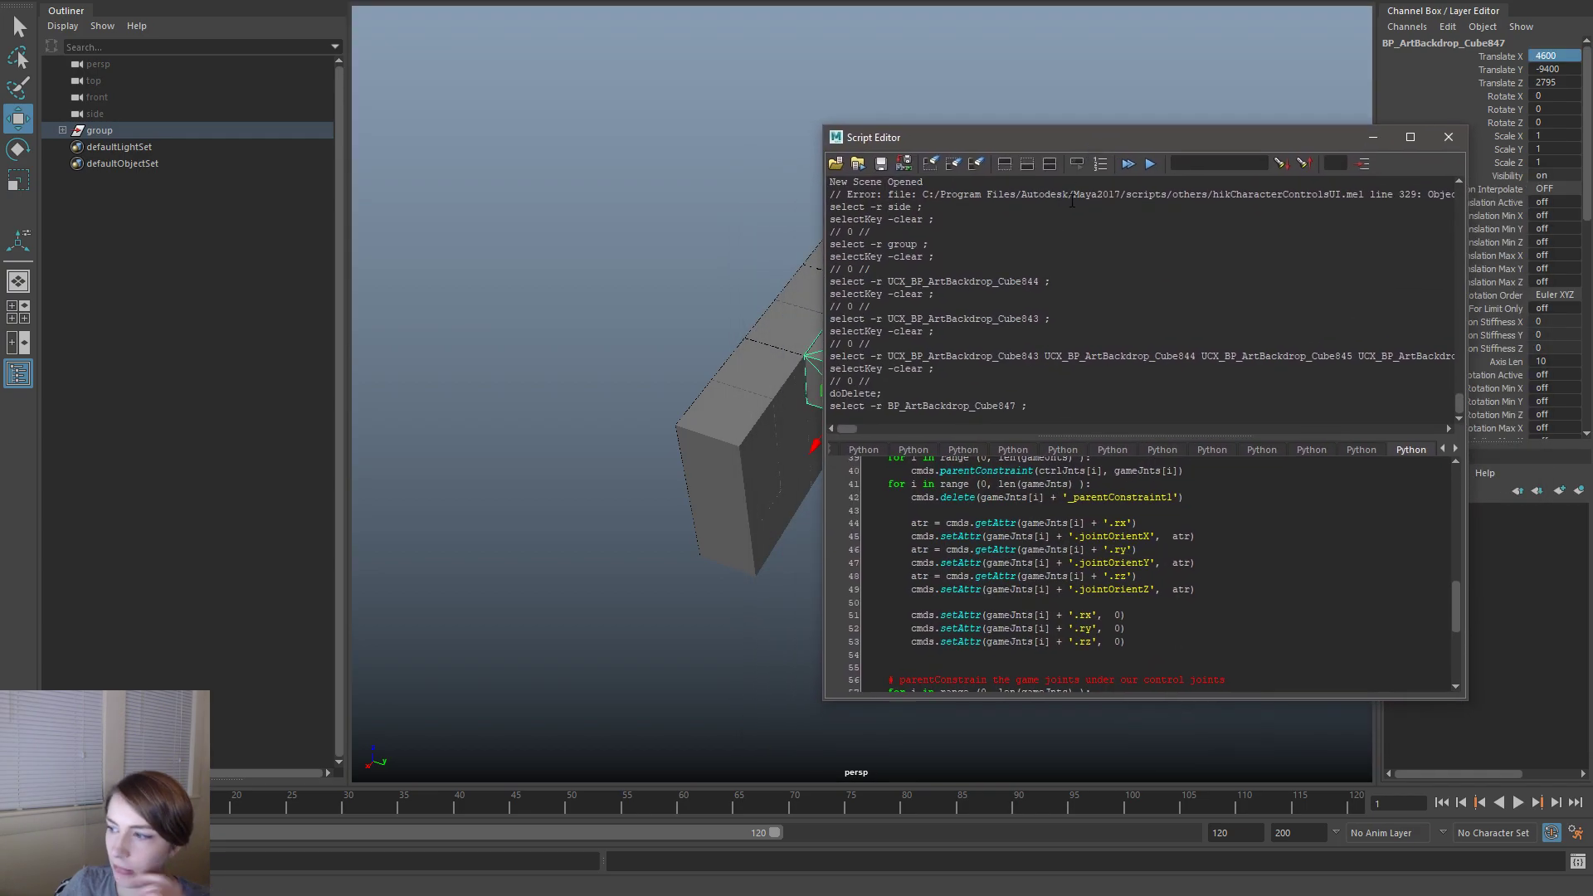
# - Undo the deletion of the UCX cubes, with the group expanded in the outliner
pyautogui.keyDown('alt'); pyautogui.moveTo(689, 299); pyautogui.dragTo(665, 292); pyautogui.keyUp('alt')
pyautogui.click(658, 272)
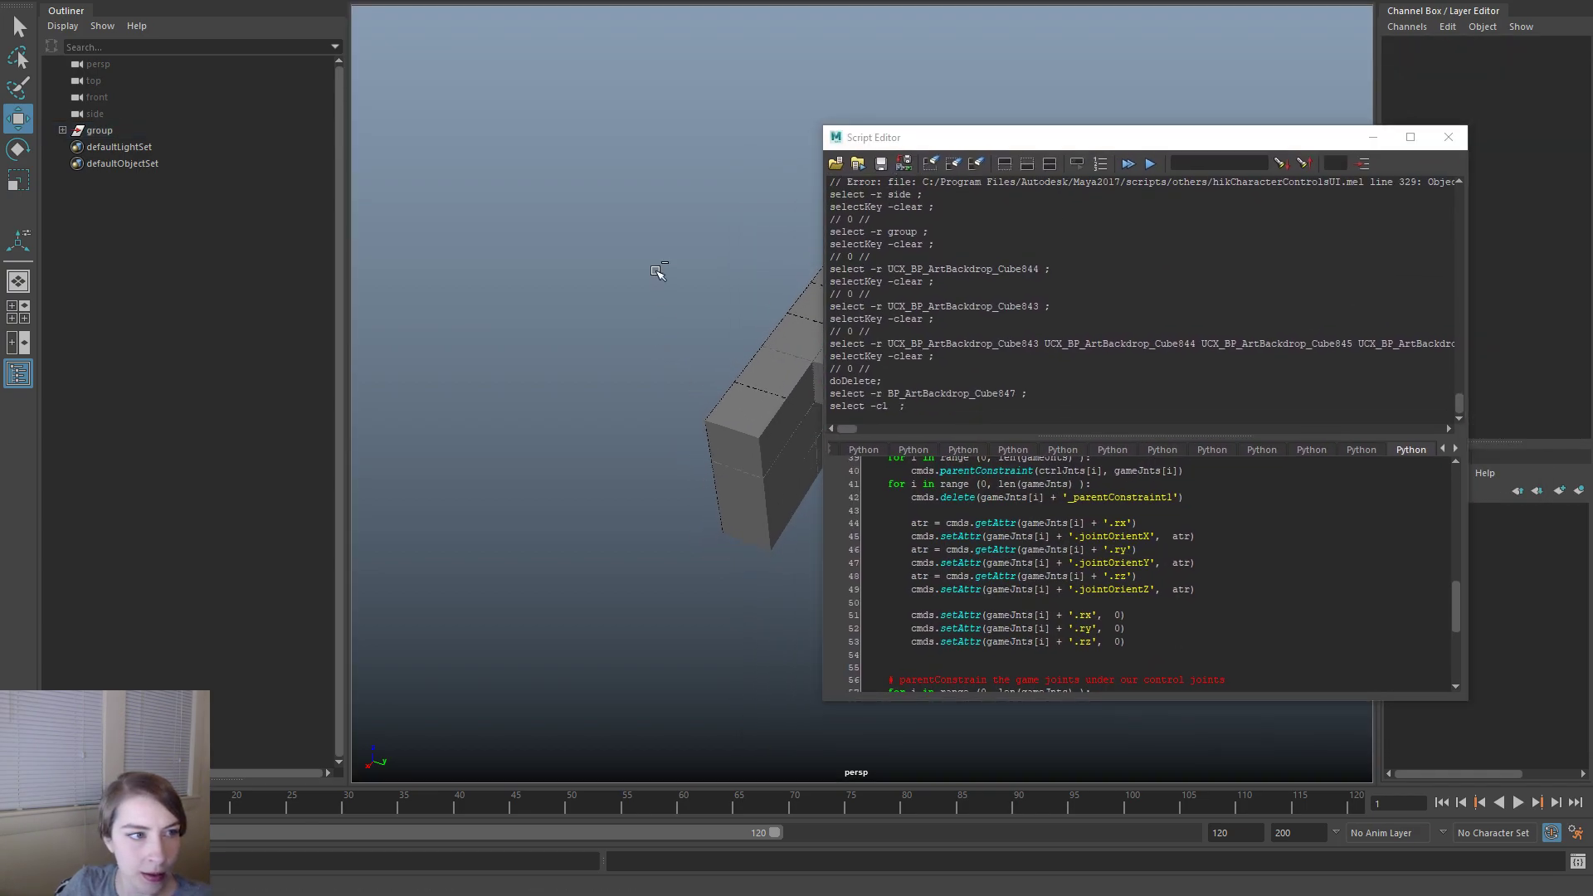
pyautogui.hotkey('ctrl', 'z')
pyautogui.hotkey('ctrl', 'z')
pyautogui.moveTo(927, 141); pyautogui.dragTo(914, 93)
pyautogui.click(62, 130)
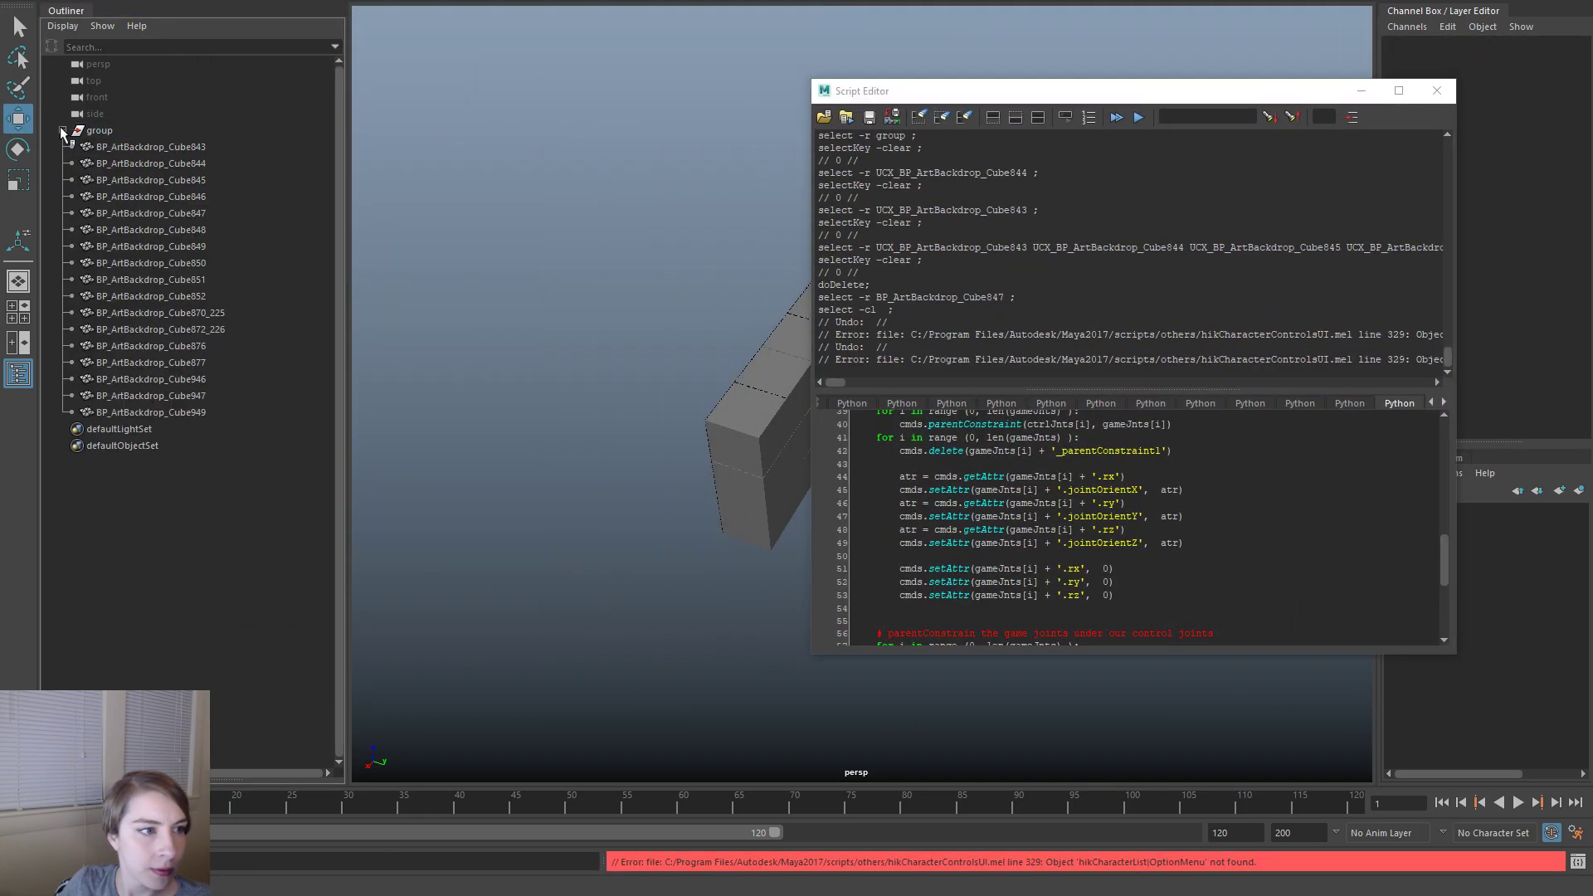
pyautogui.hotkey('ctrl', 'z')
pyautogui.hotkey('ctrl', 'z')
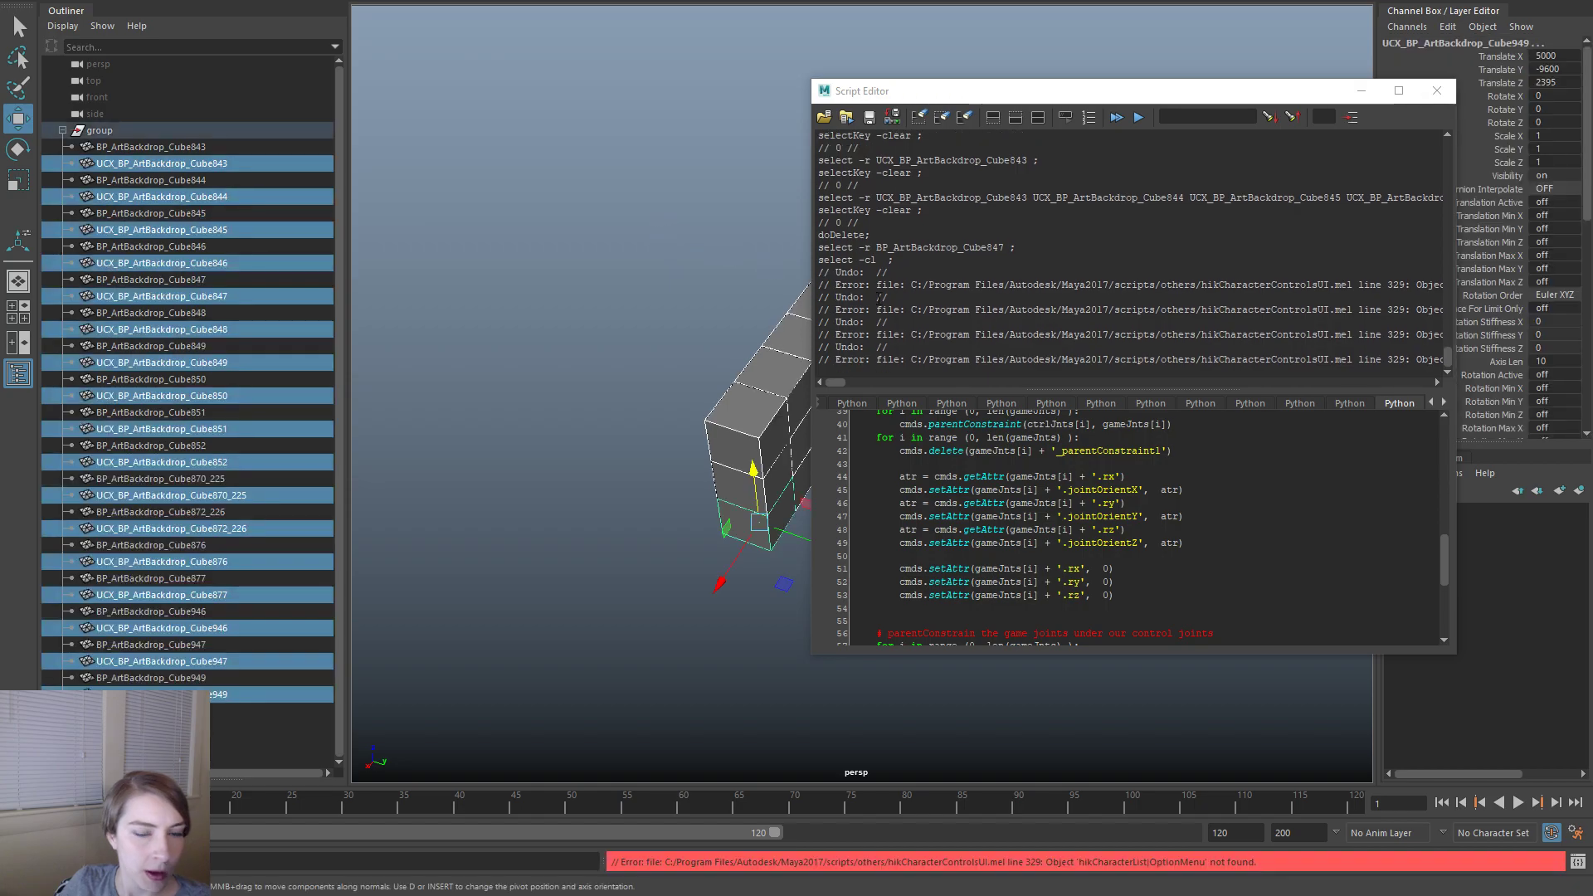
# - Maximize the Script Editor, create a new Python script, and write cmds.ls('*UCX*') in it
pyautogui.click(1394, 94)
pyautogui.click(1394, 95)
pyautogui.click(1177, 433)
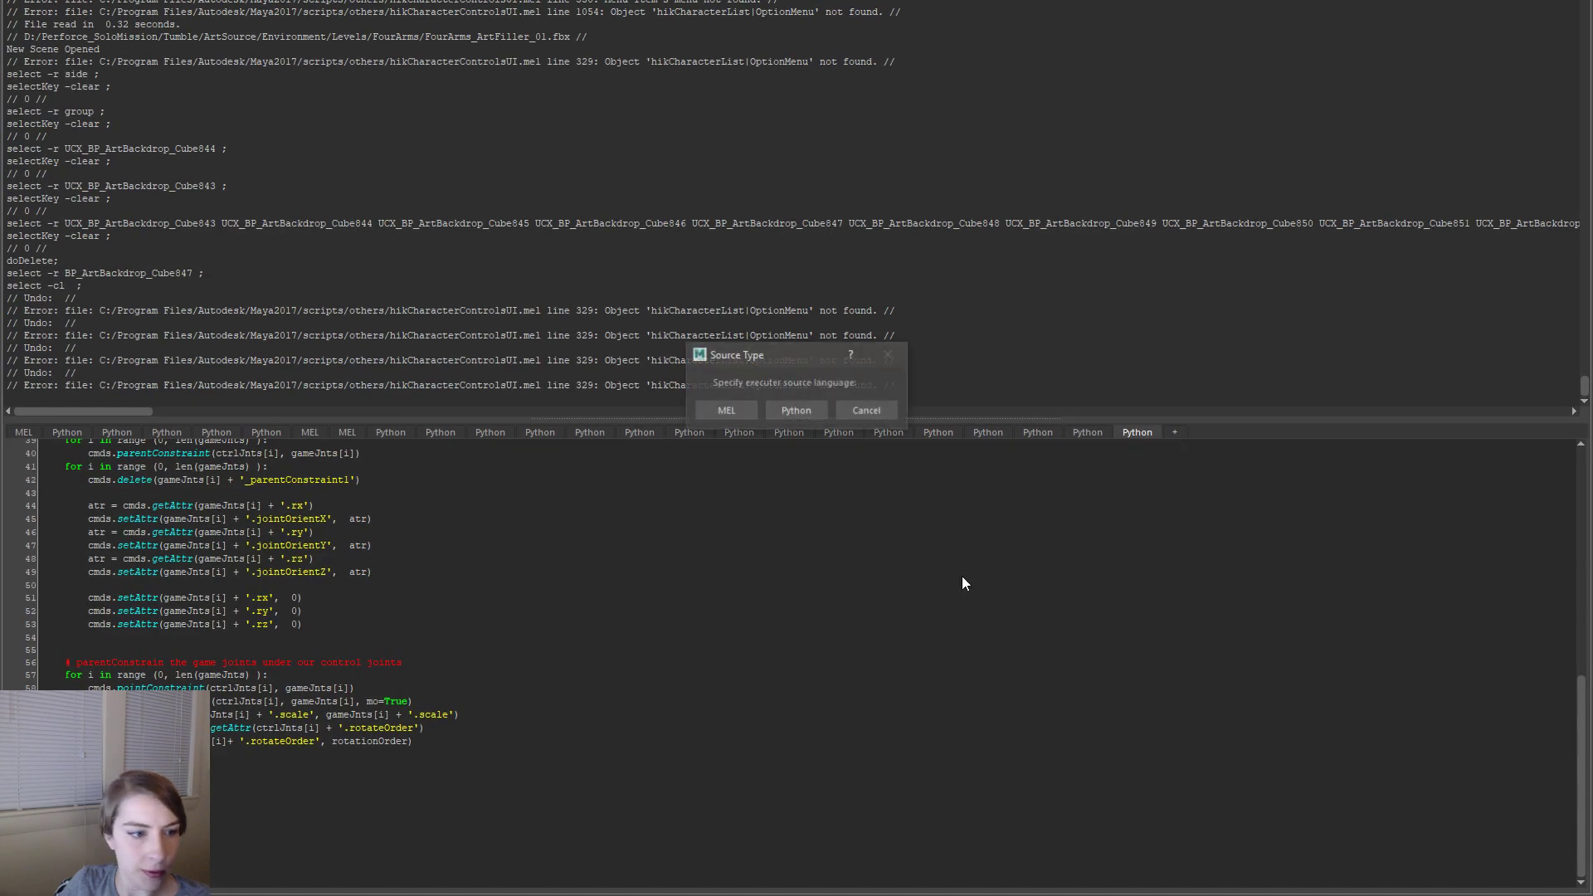
pyautogui.click(809, 408)
pyautogui.write('cnmds')
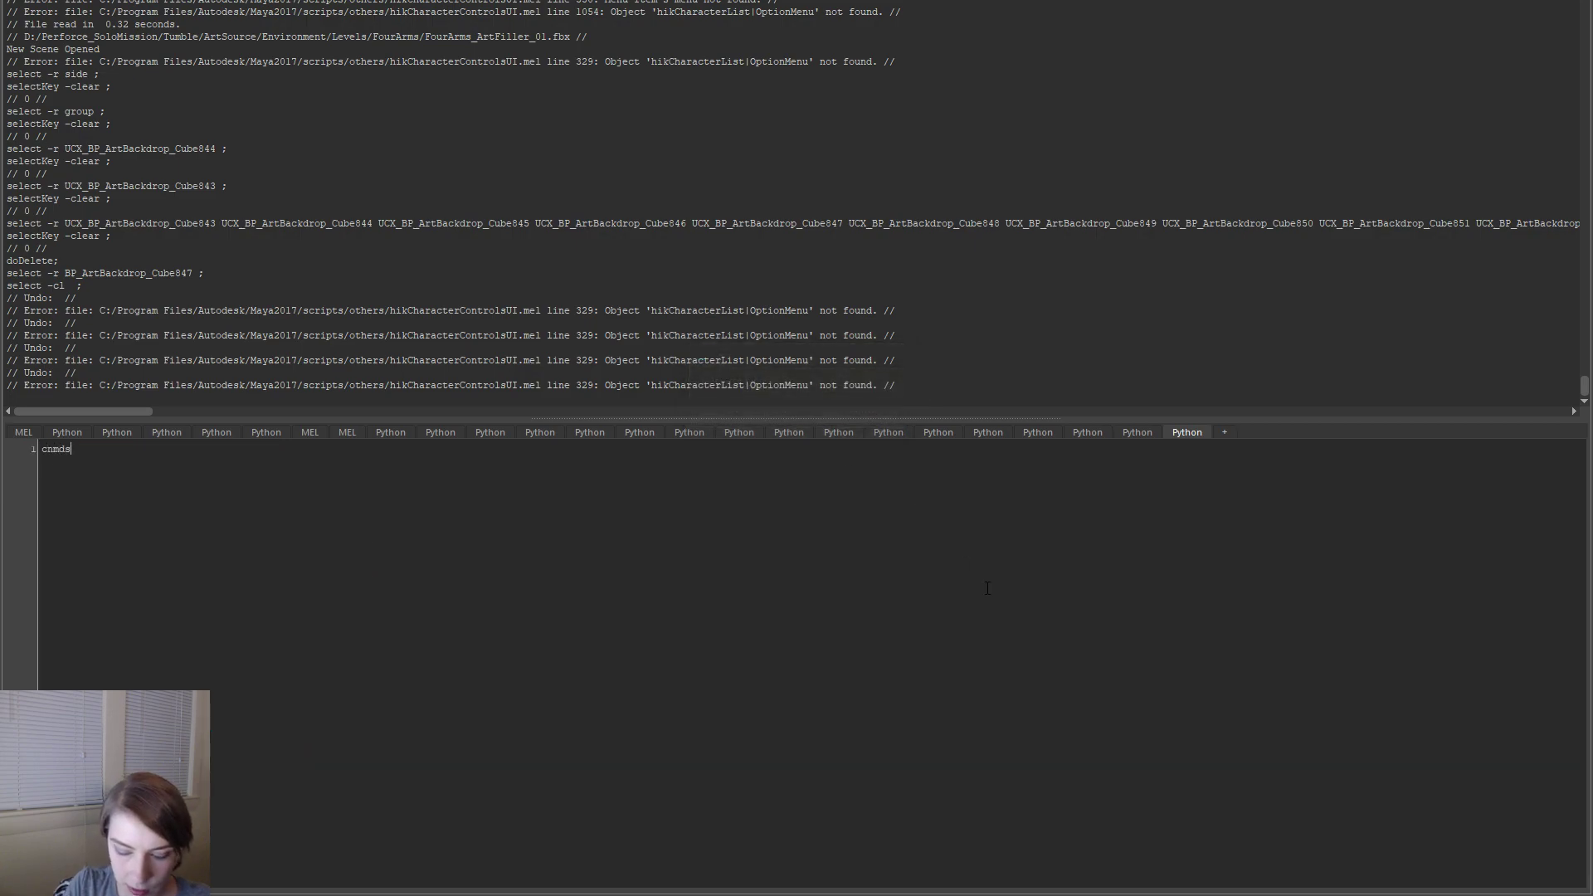
pyautogui.write("mds.ls('UCX*")
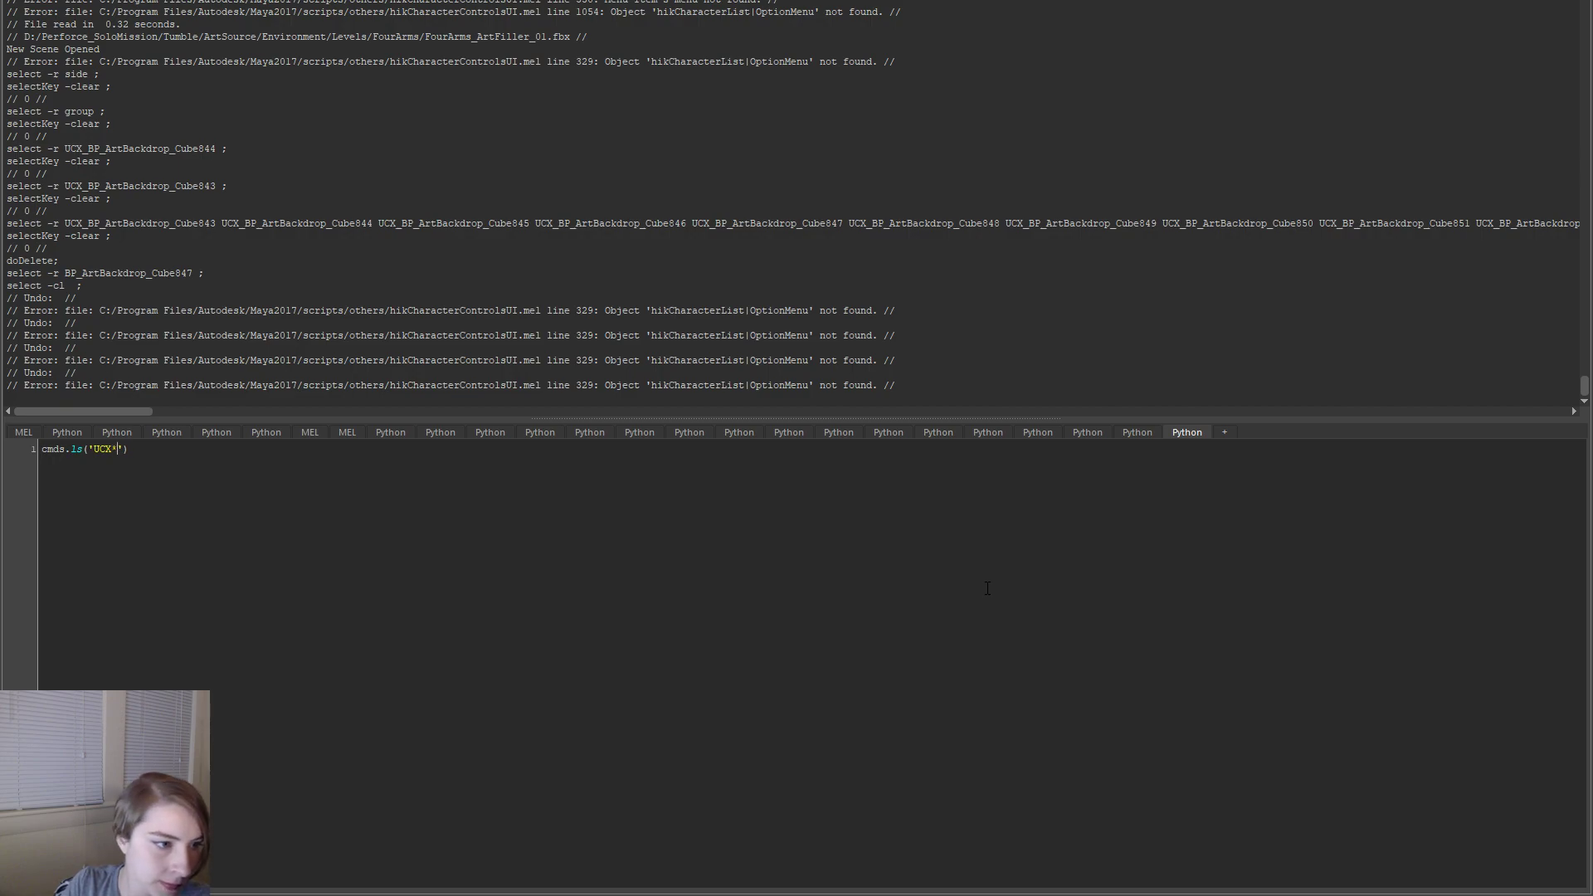
pyautogui.write('*')
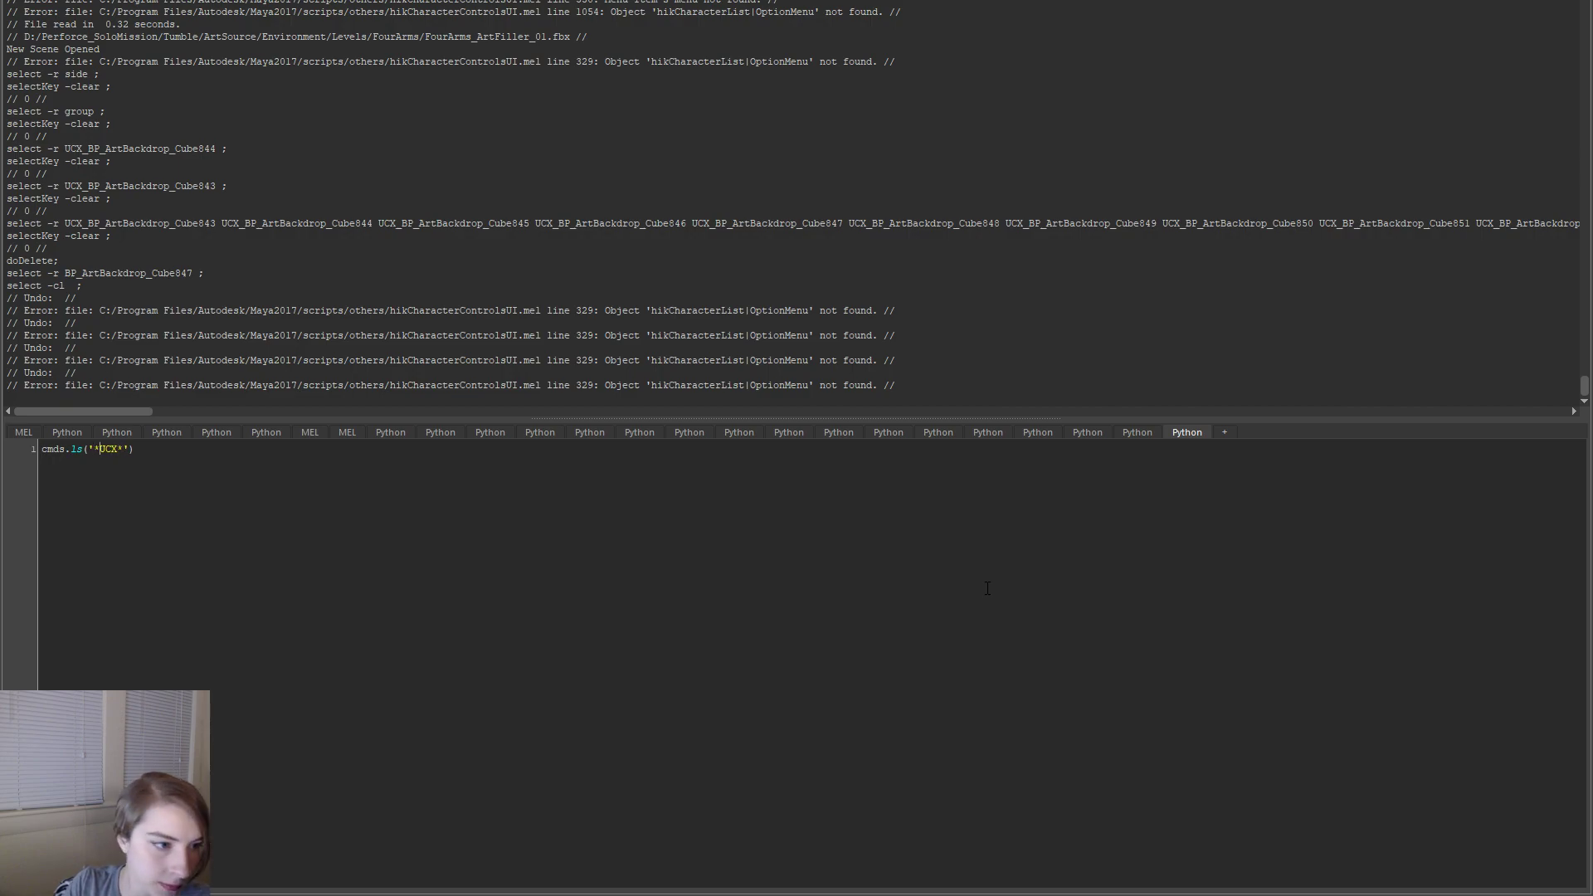
# - Prefix the line to read print cmds.ls('*UCX*') and execute it to list the UCX objects
pyautogui.press('Home')
pyautogui.write('print')
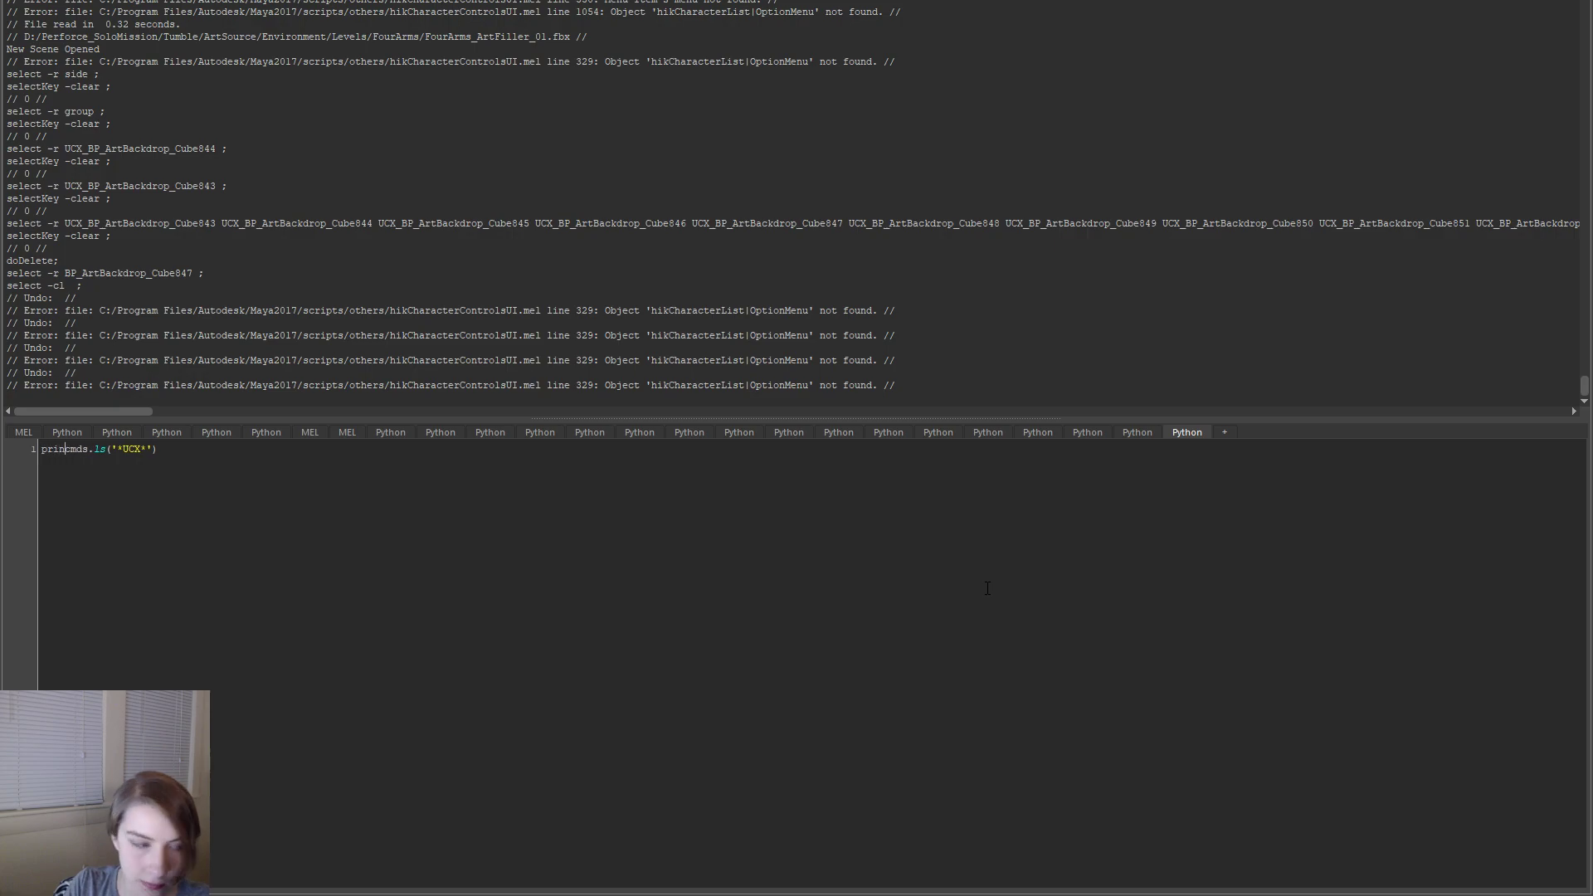
pyautogui.hotkey('ctrl', 'a')
pyautogui.hotkey('ctrl', 'Return')
pyautogui.click(832, 541)
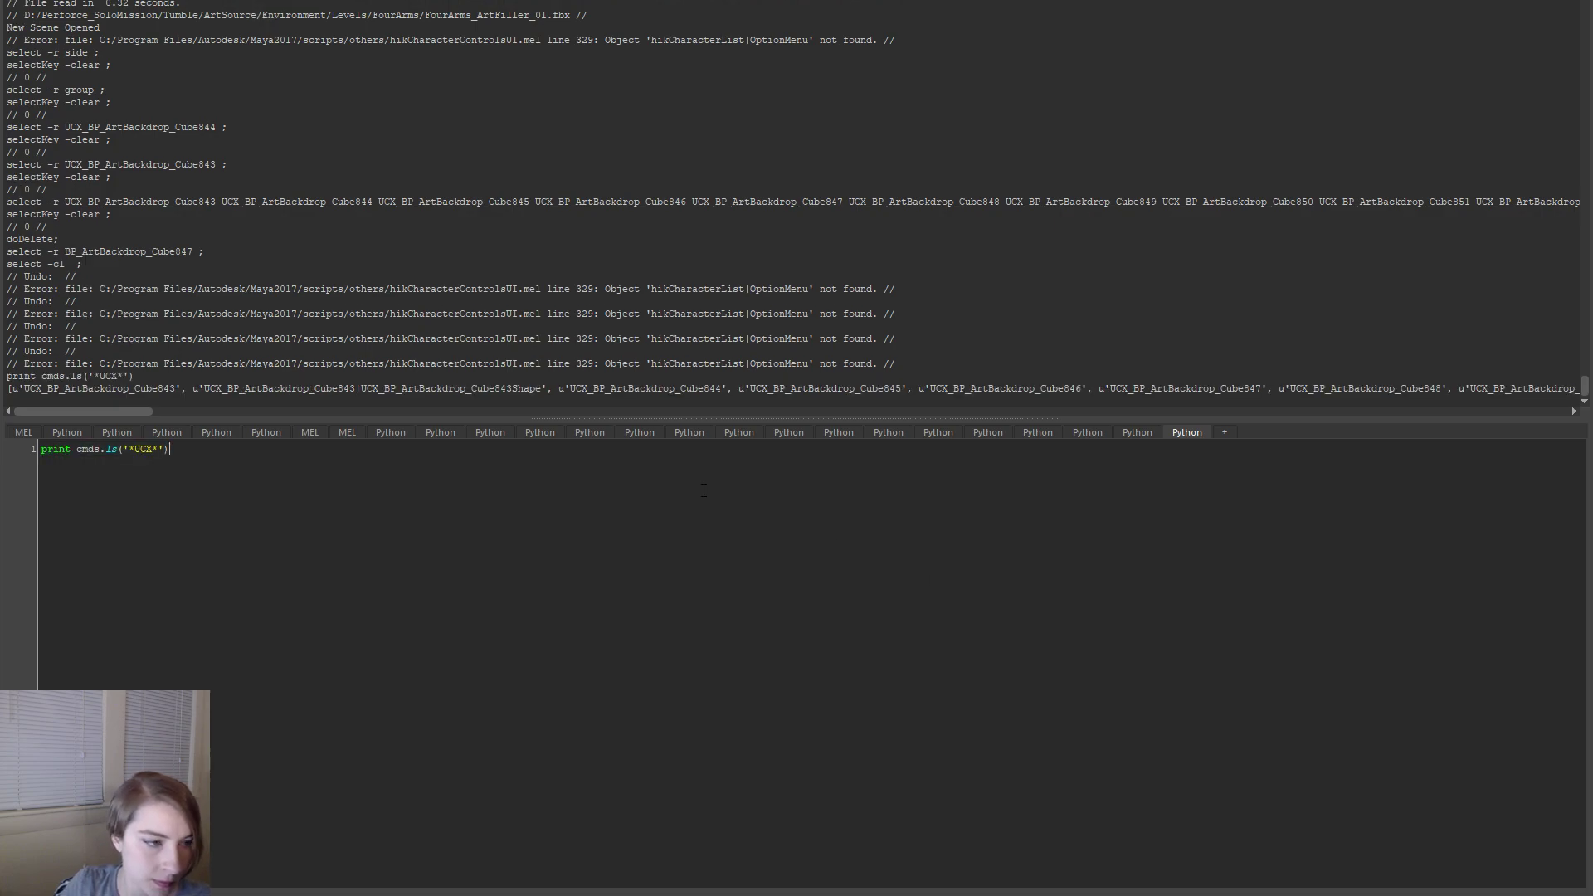
# - Rewrite the script line as cmds.delete( cmds.ls('*UCX*') ) and execute it to delete all UCX meshes
pyautogui.doubleClick(64, 455)
pyautogui.write('cmds.de')
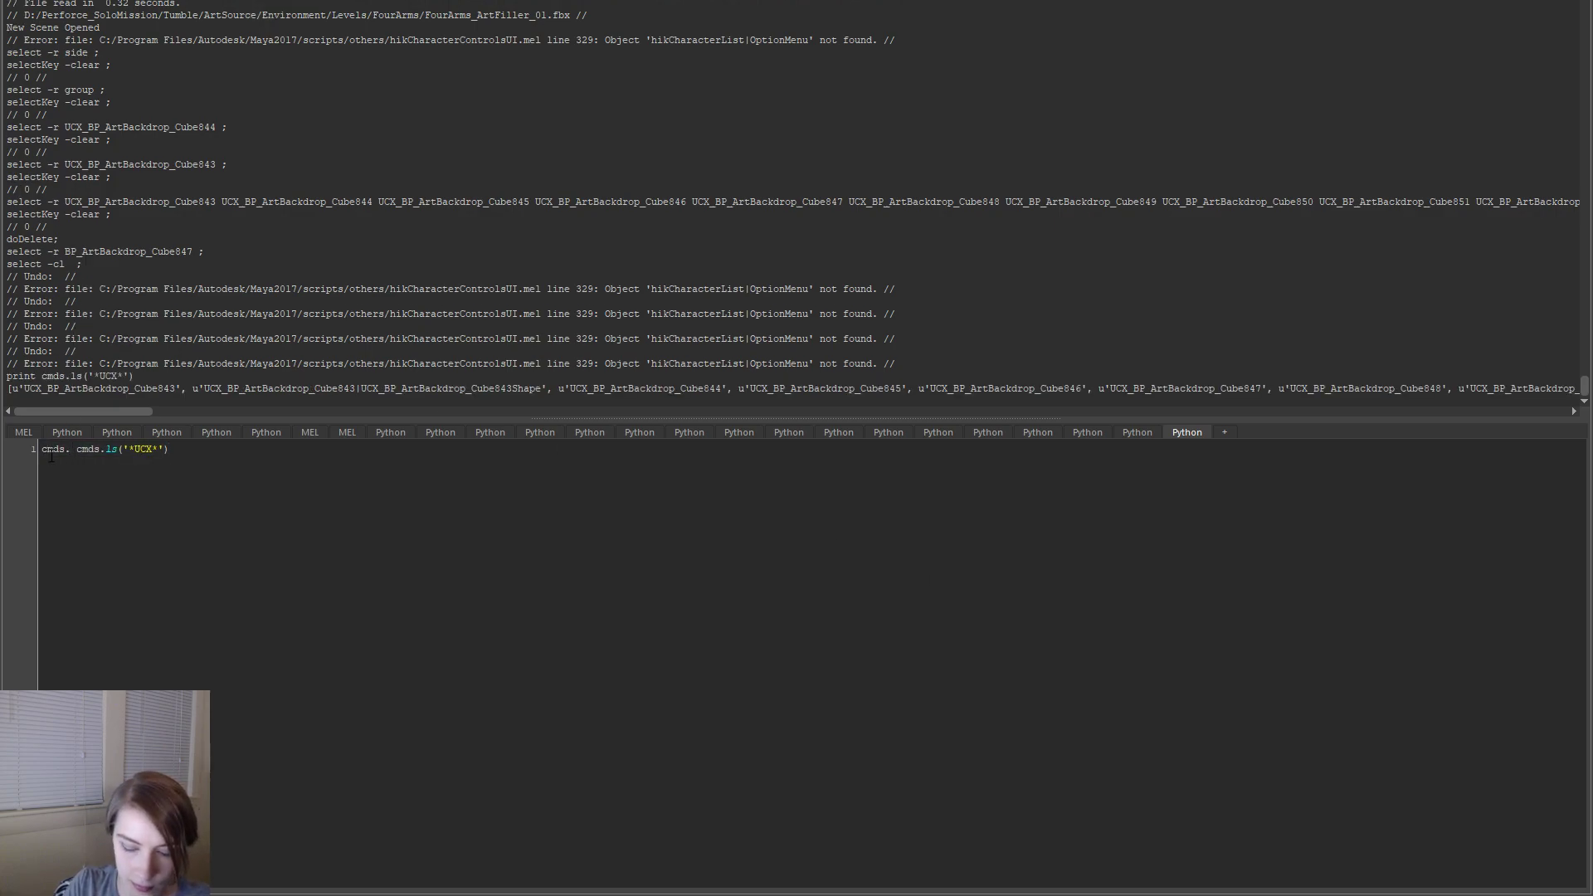
pyautogui.write('lete(')
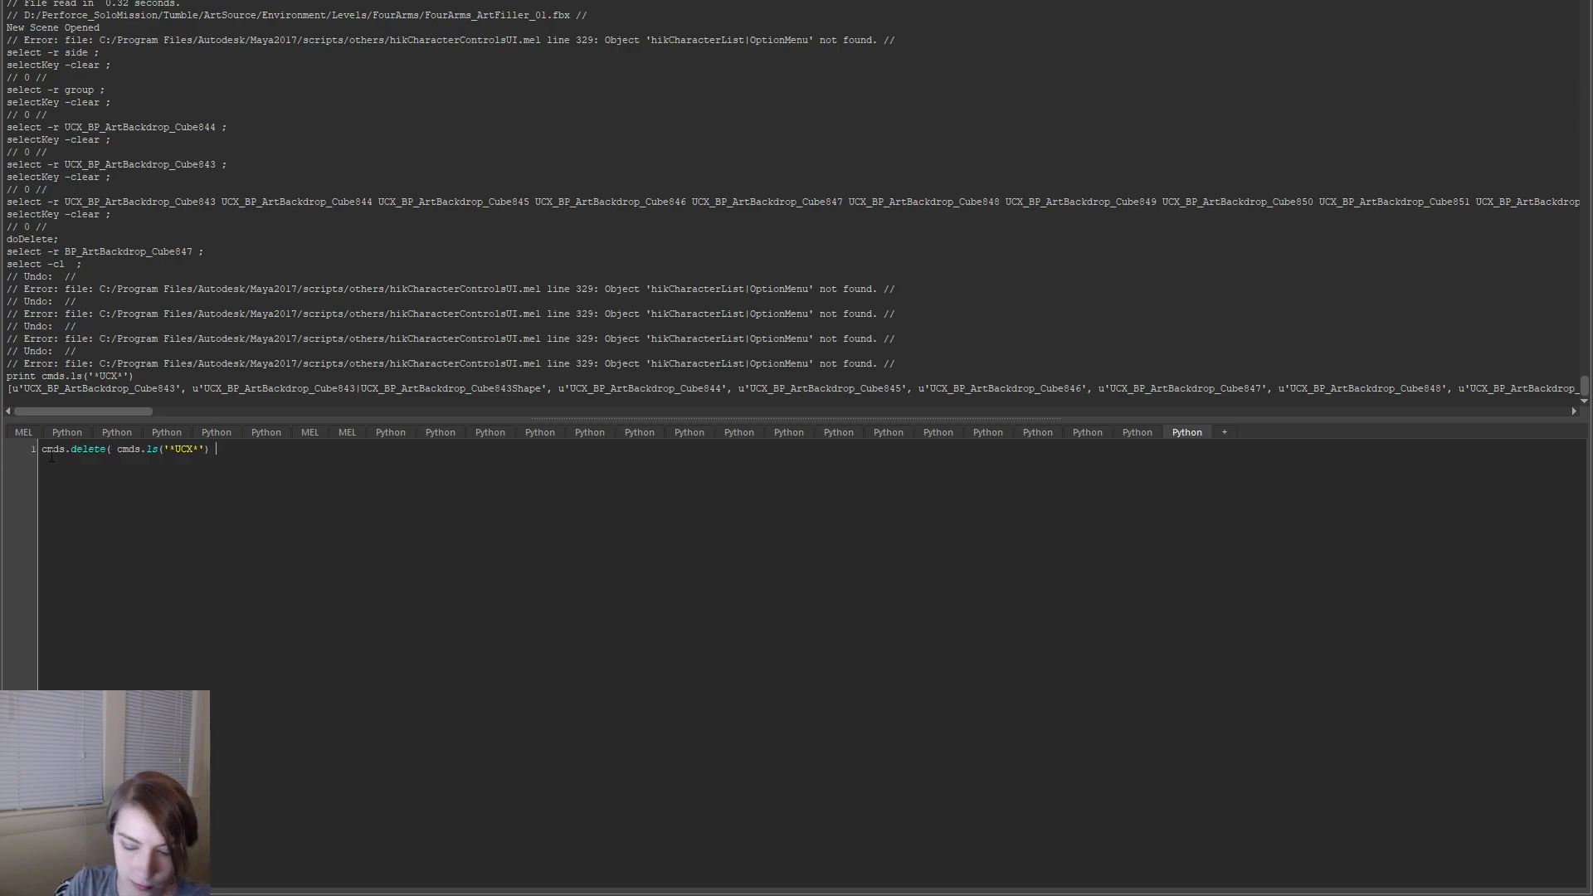
pyautogui.moveTo(830, 2); pyautogui.dragTo(1592, 117)
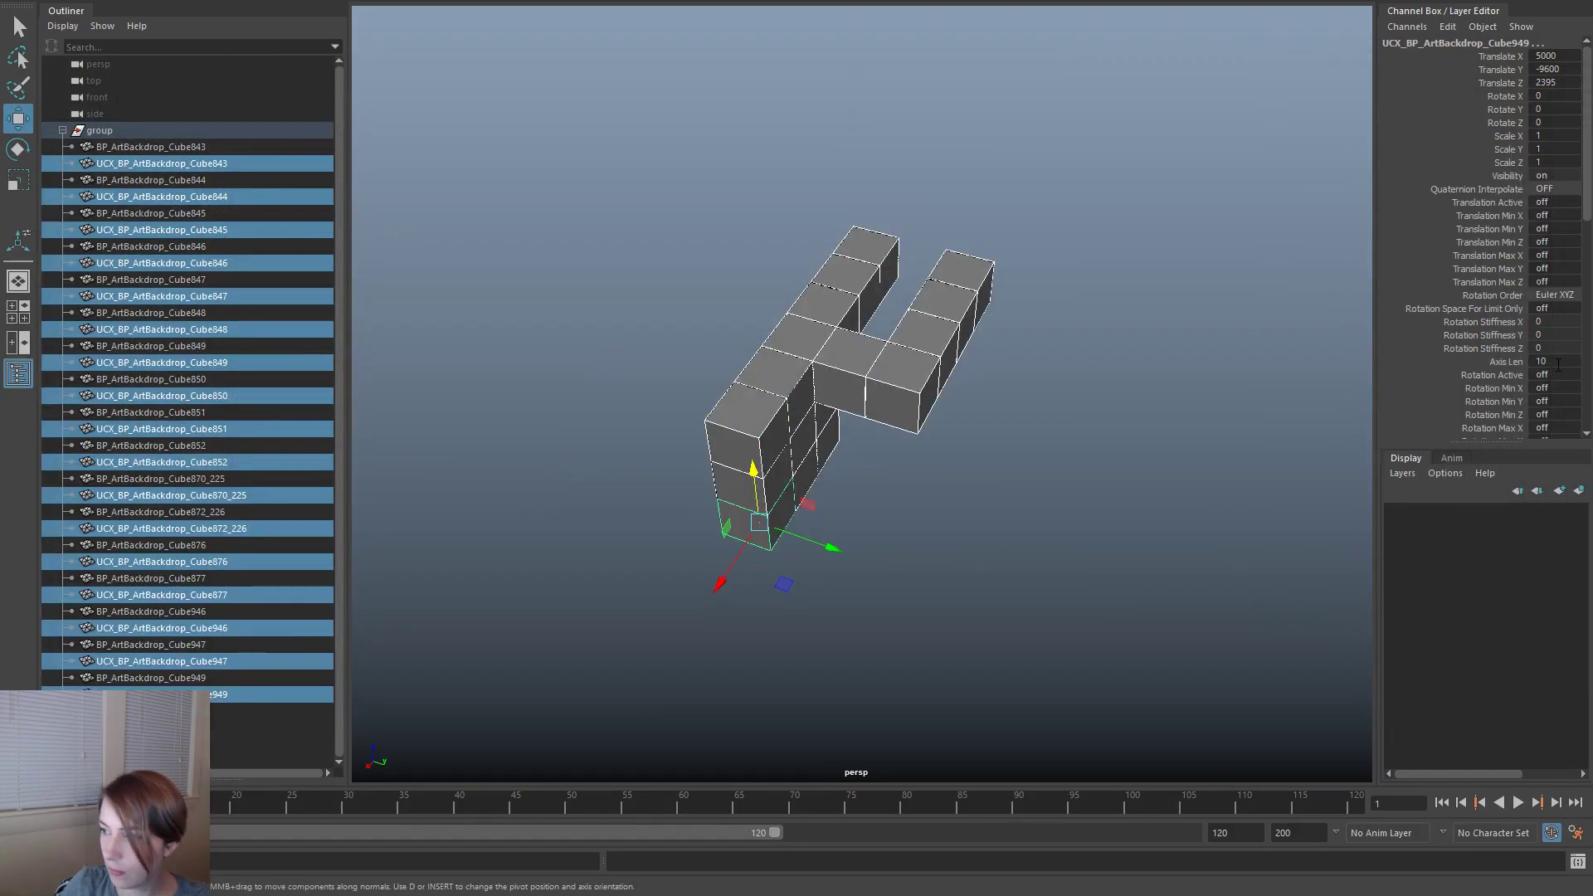
pyautogui.press('Delete')
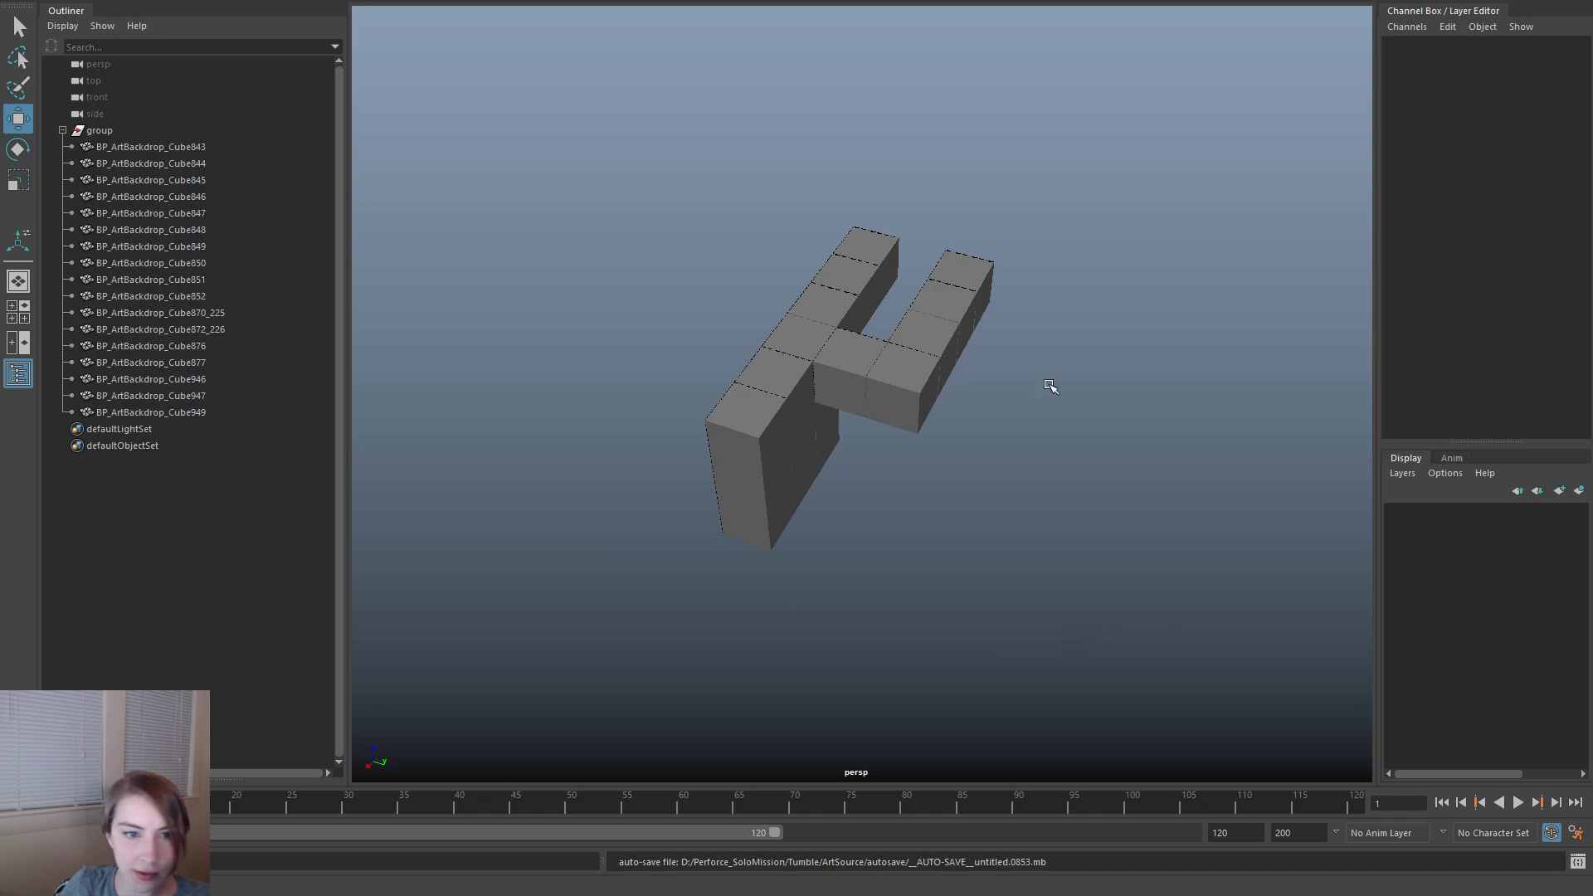
# - Select the cube bridging the two rows and add the script line mainObj = cmds.ls(sl=True)
pyautogui.click(858, 370)
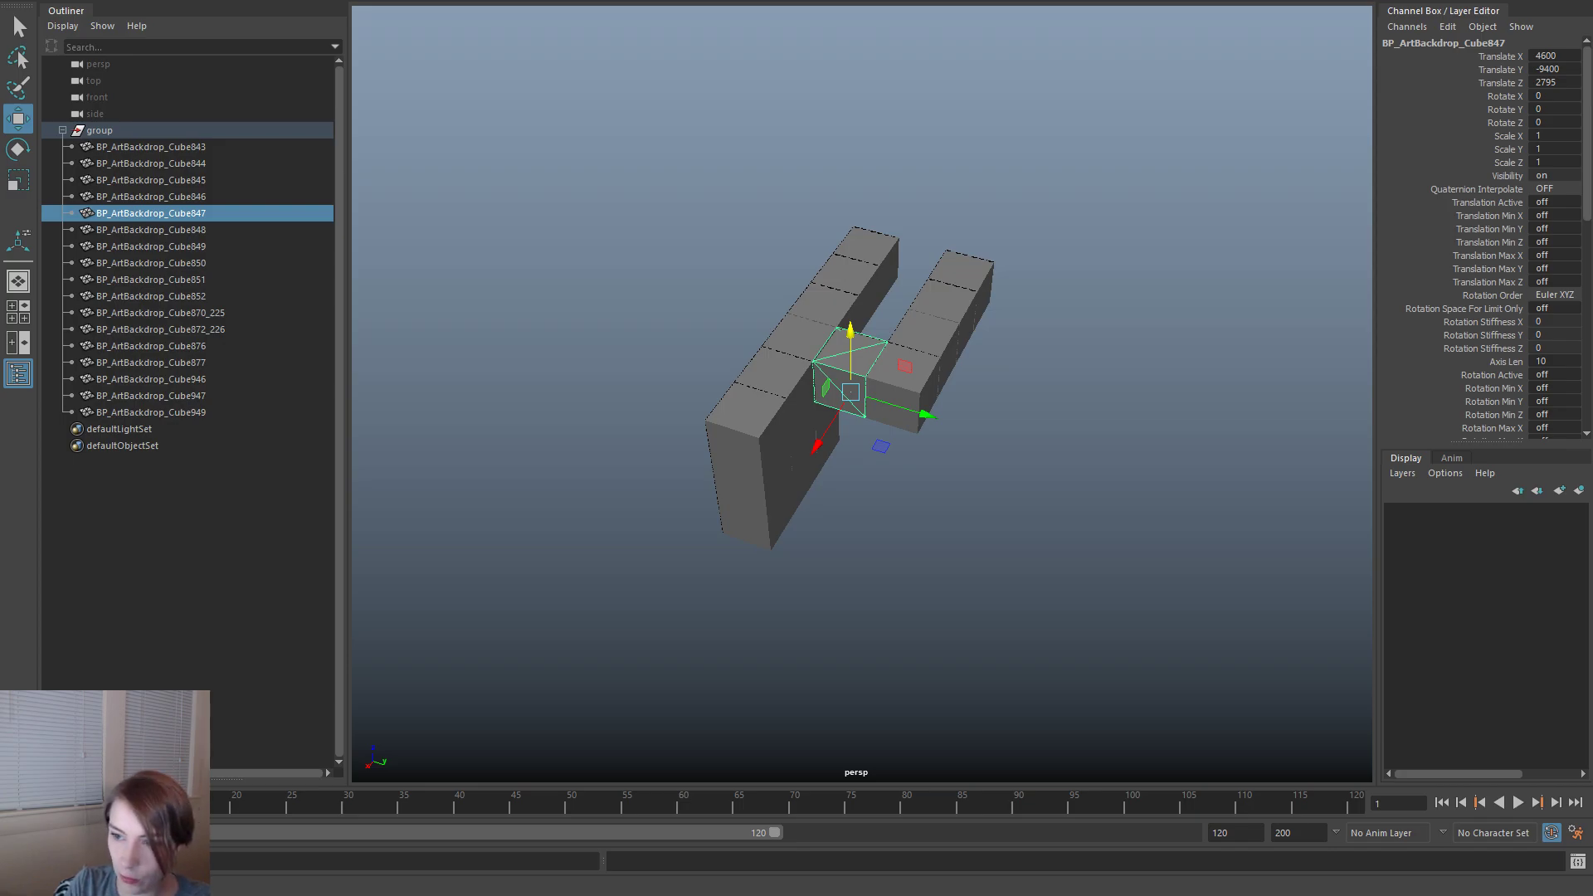
pyautogui.moveTo(1592, 131); pyautogui.dragTo(1176, 90)
pyautogui.press('BackSpace')
pyautogui.press('BackSpace')
pyautogui.write('mainOB')
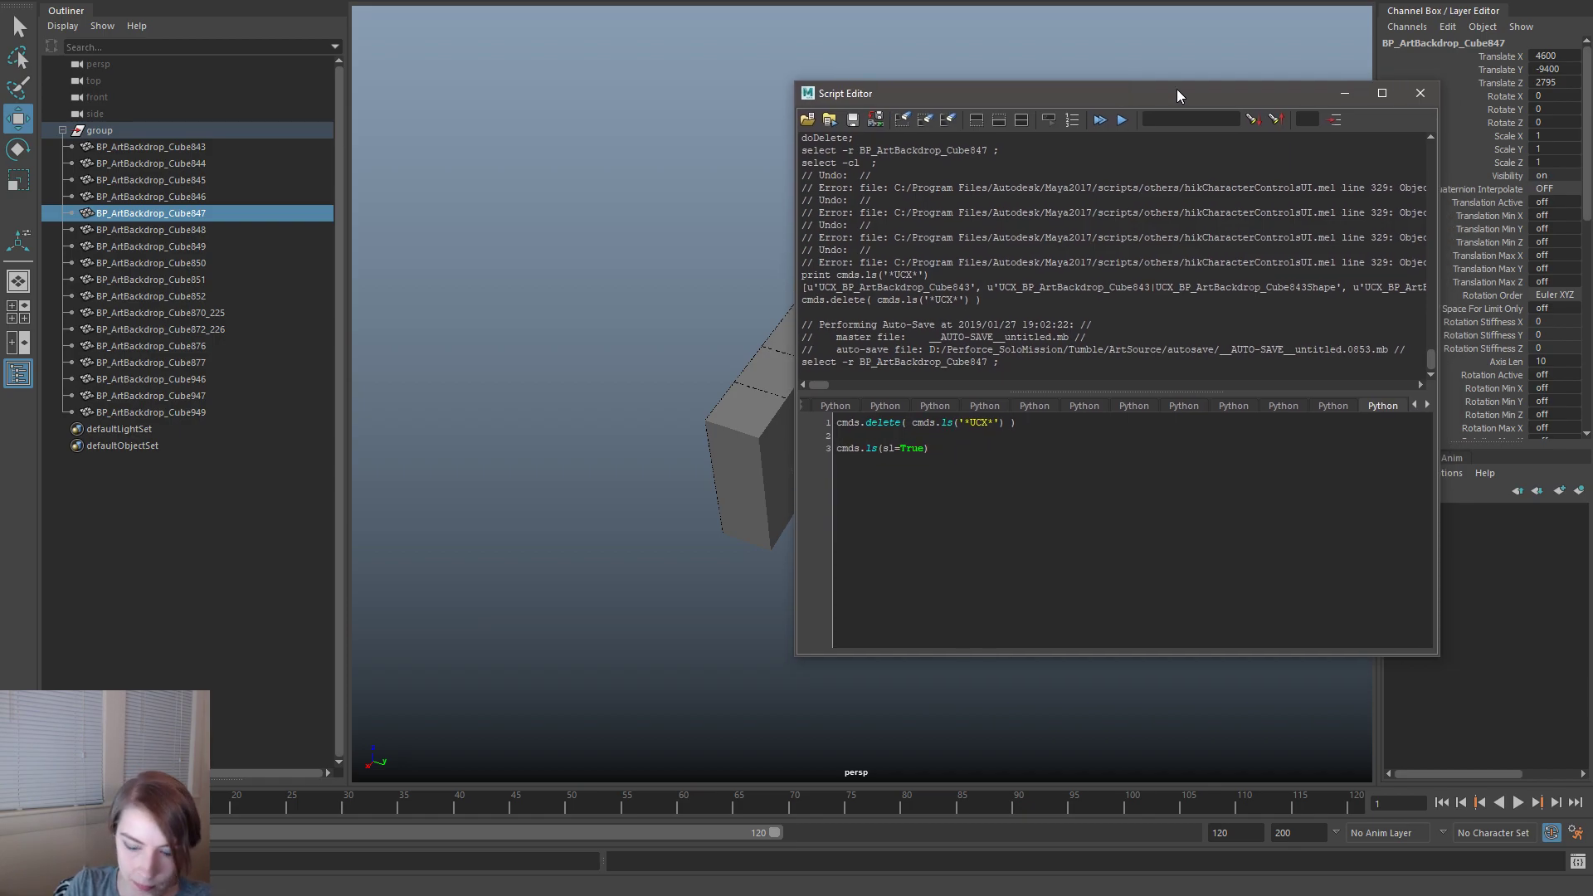
pyautogui.write('j =')
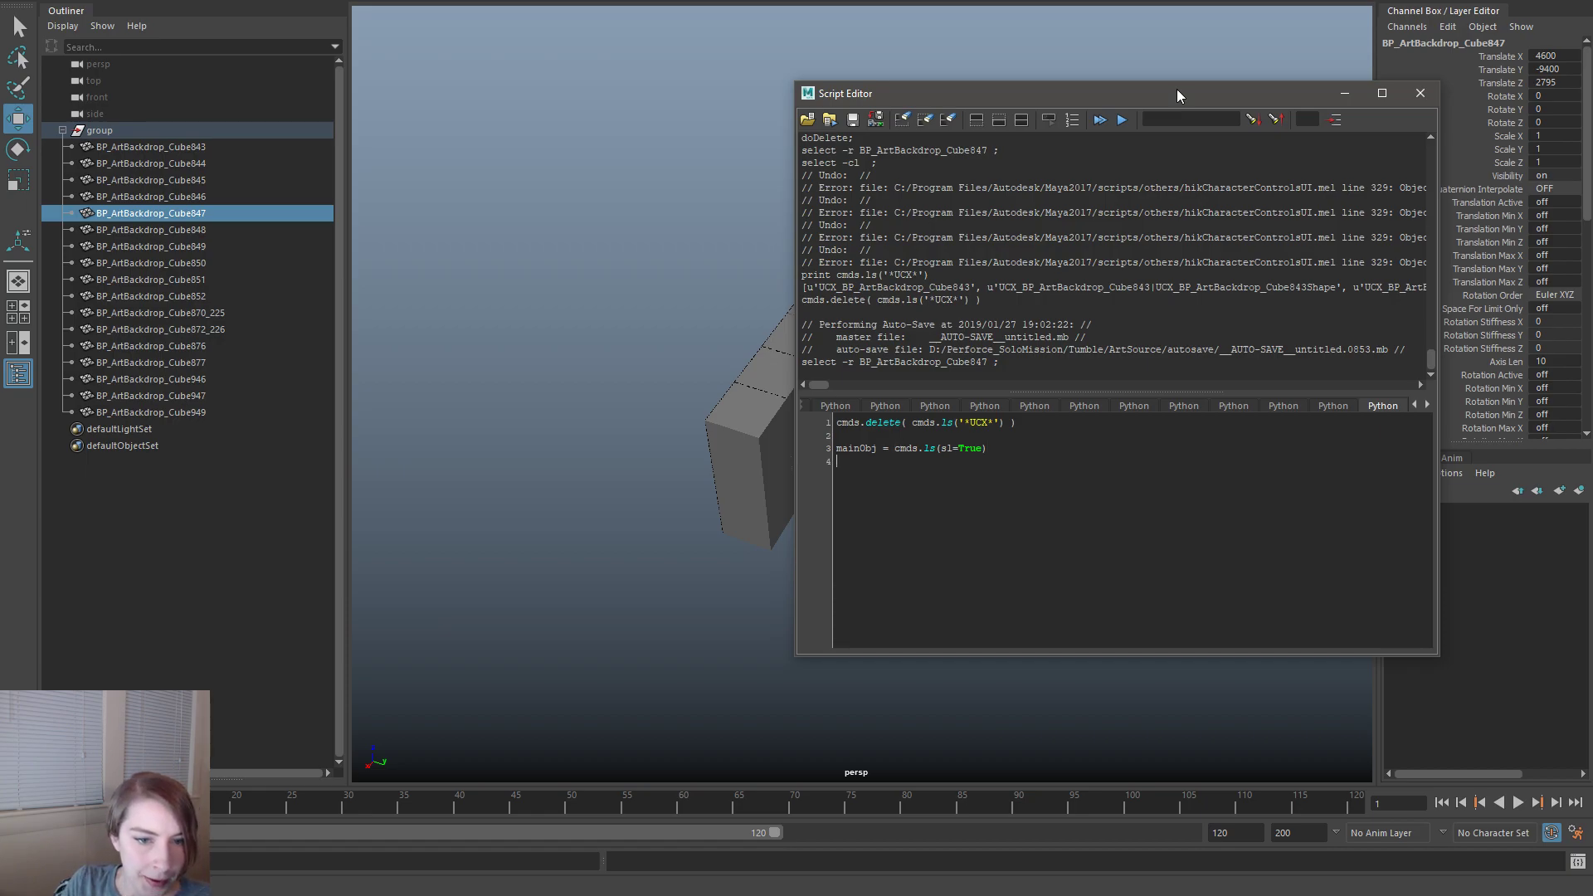
# - Add the line loc = cmds.getAttr(mainObj + '.translate') below the mainObj assignment
pyautogui.write('cmds.getAttr(')
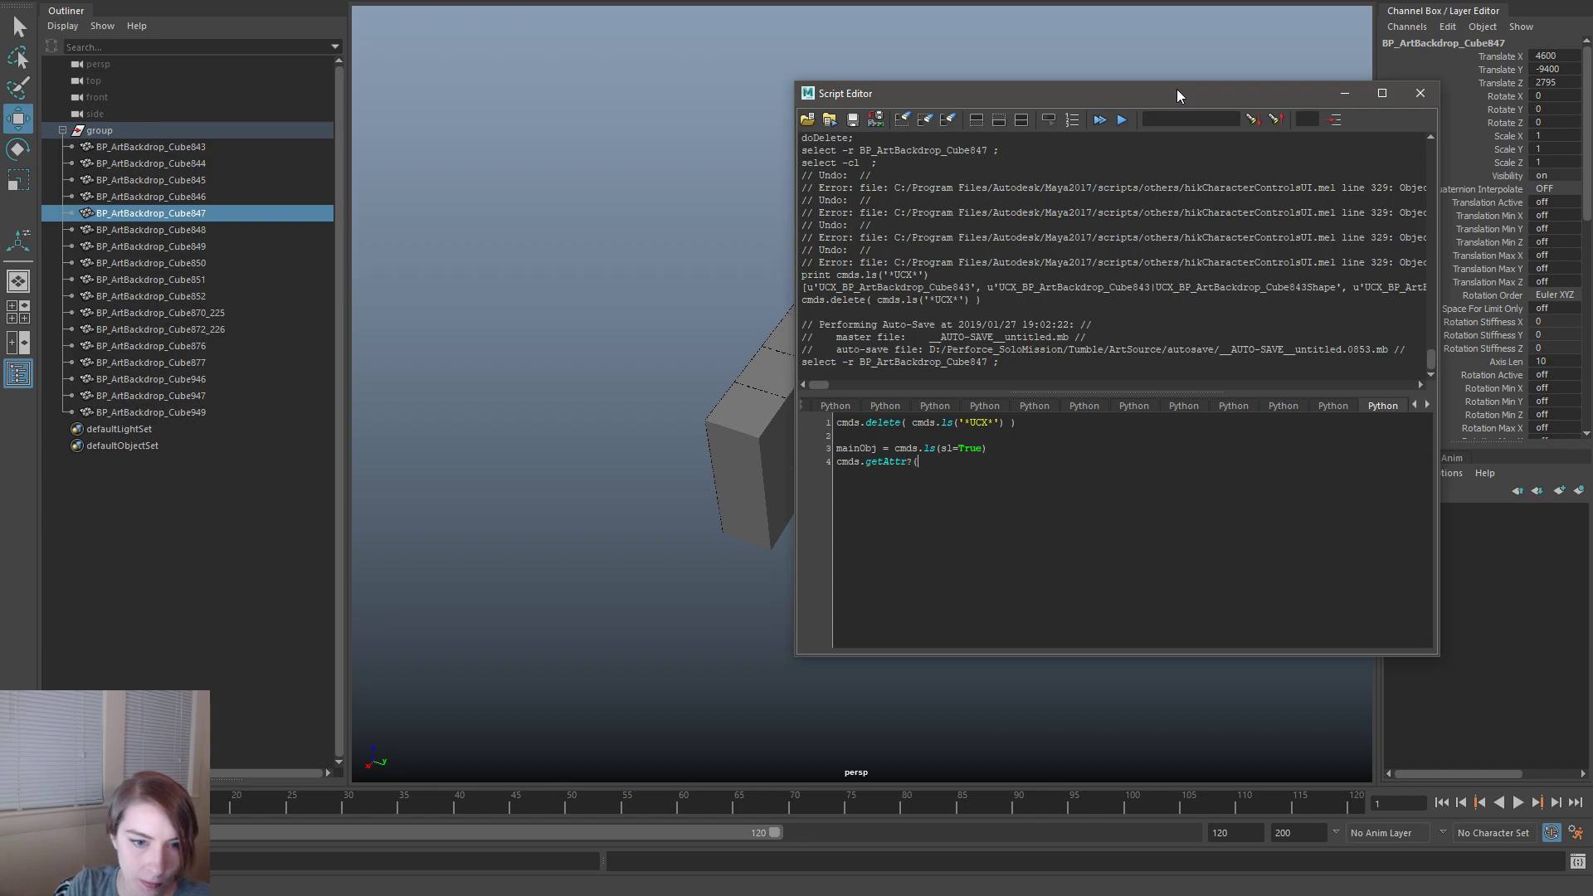
pyautogui.write("mainObj + '.translate'")
pyautogui.press('Delete')
pyautogui.write('.')
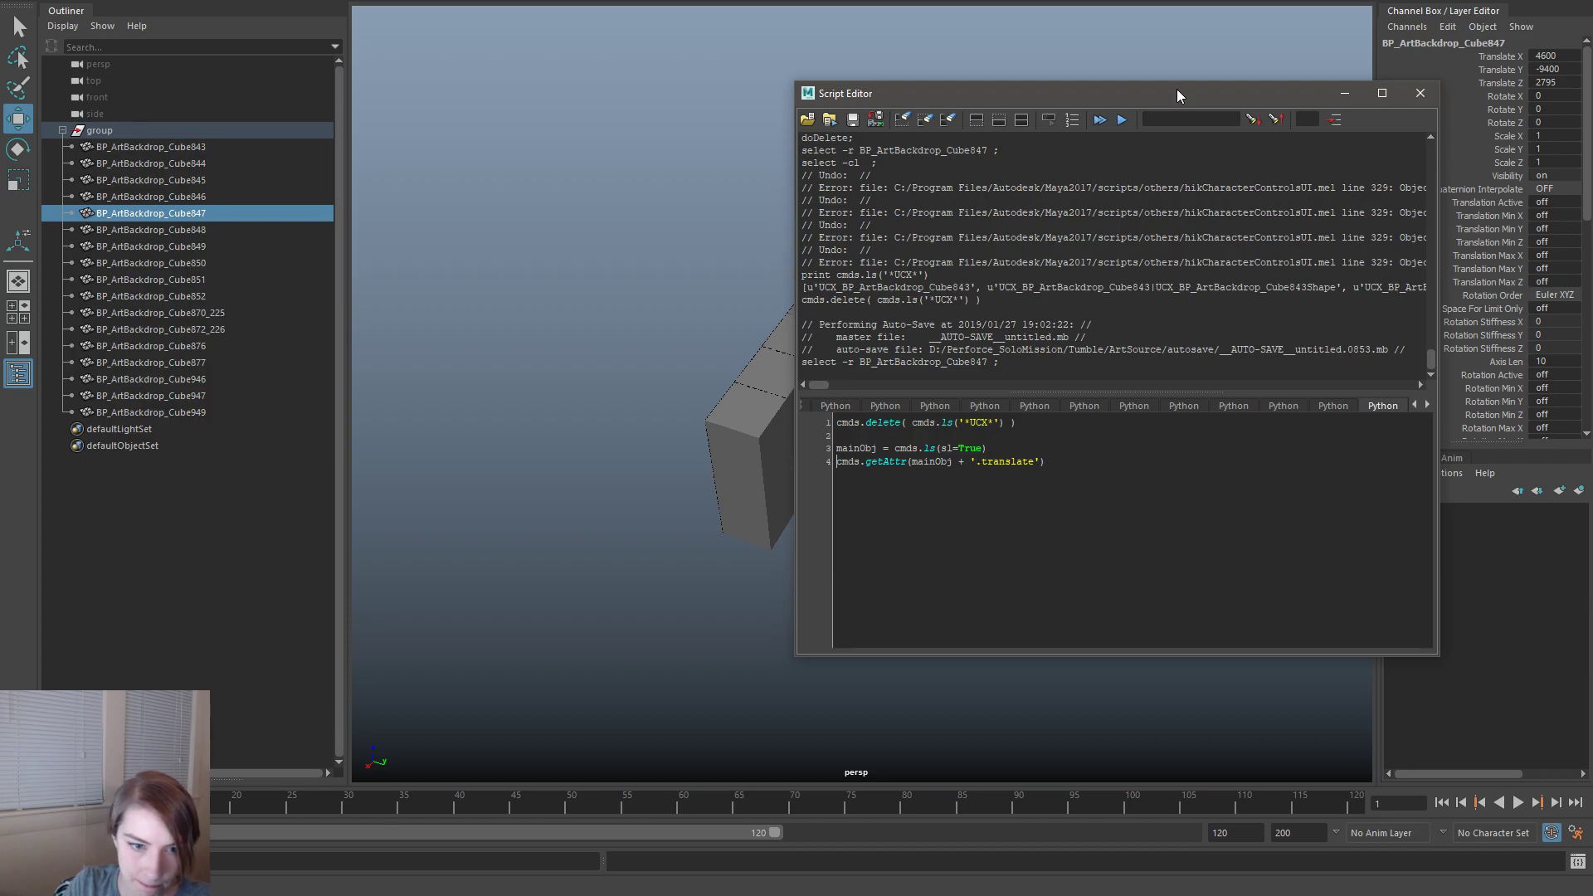
pyautogui.press('Home')
pyautogui.write('loc =')
# - Append print loc as the last line and execute the whole script
pyautogui.hotkey('ctrl', 'a')
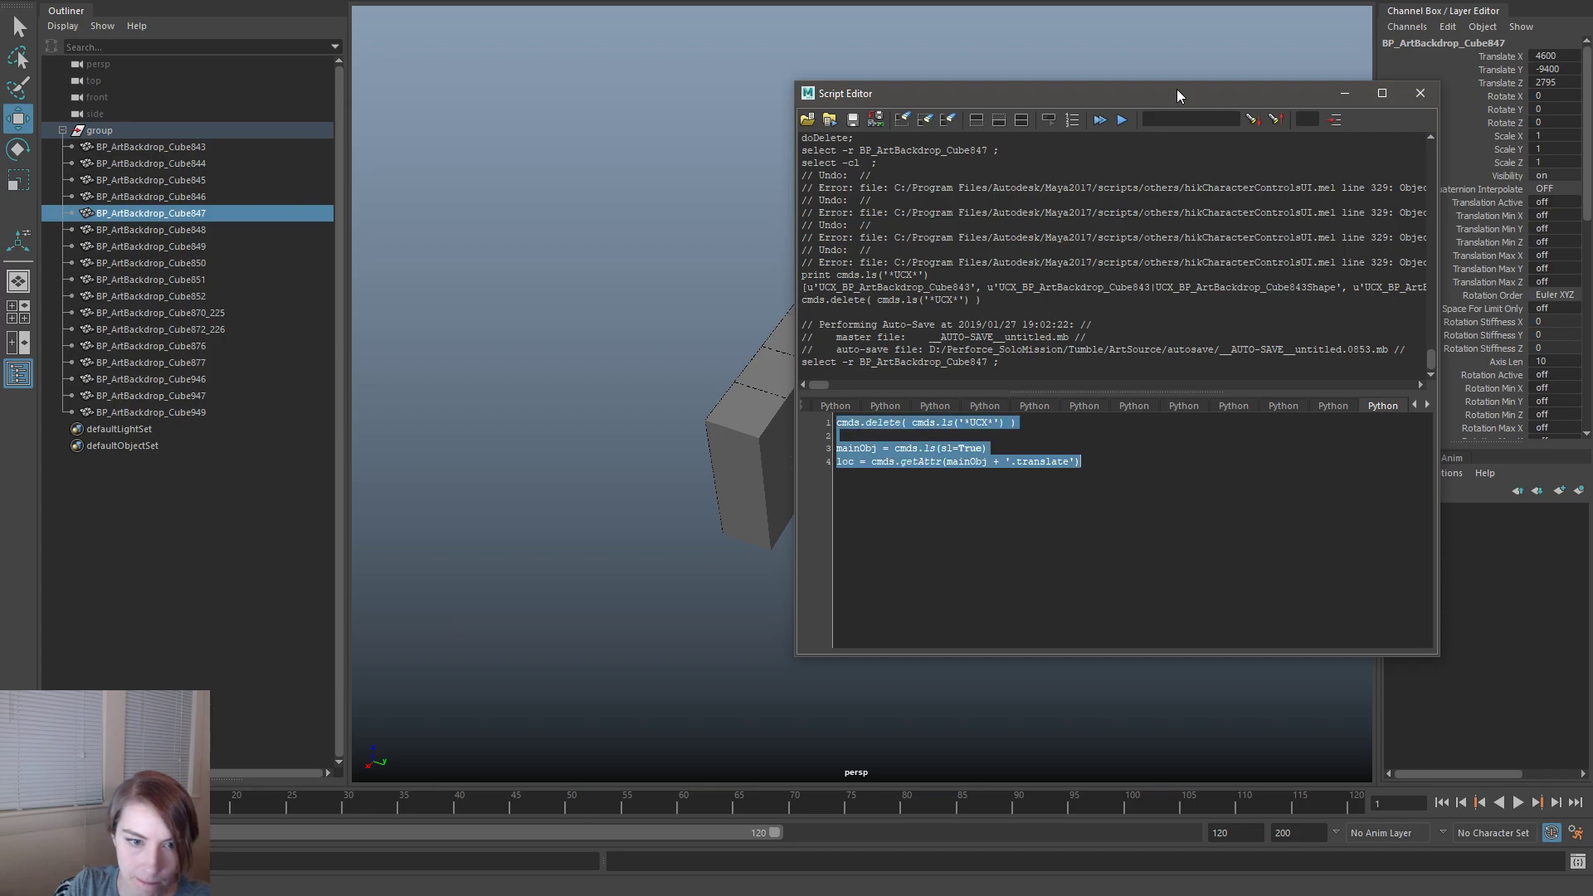
pyautogui.click(857, 472)
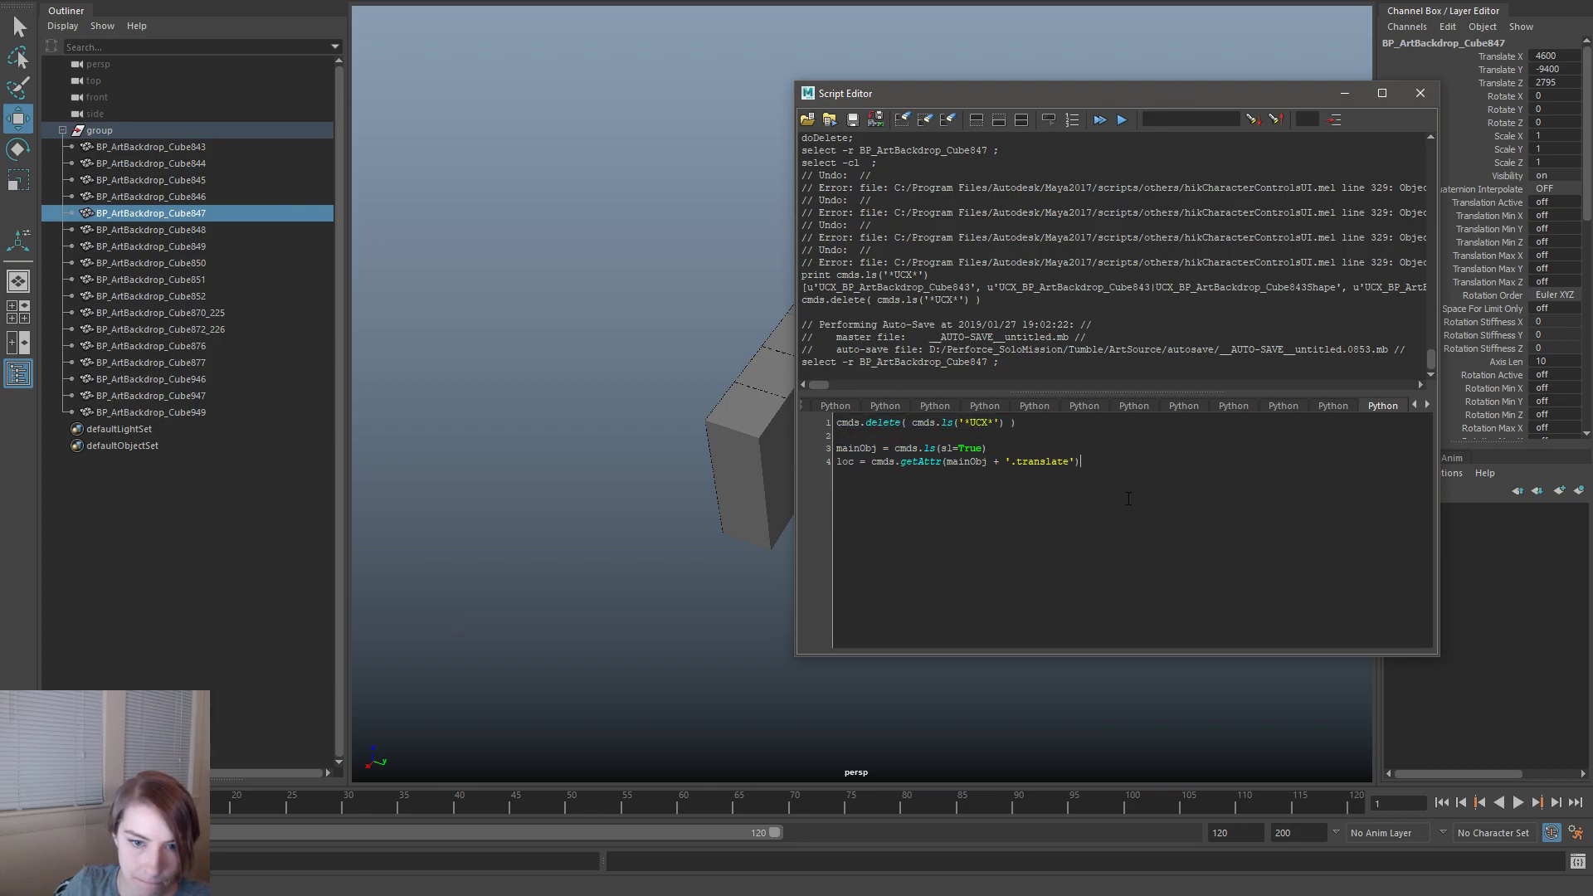
pyautogui.write('print loc')
pyautogui.moveTo(1129, 498); pyautogui.dragTo(697, 391)
pyautogui.hotkey('ctrl', 'Return')
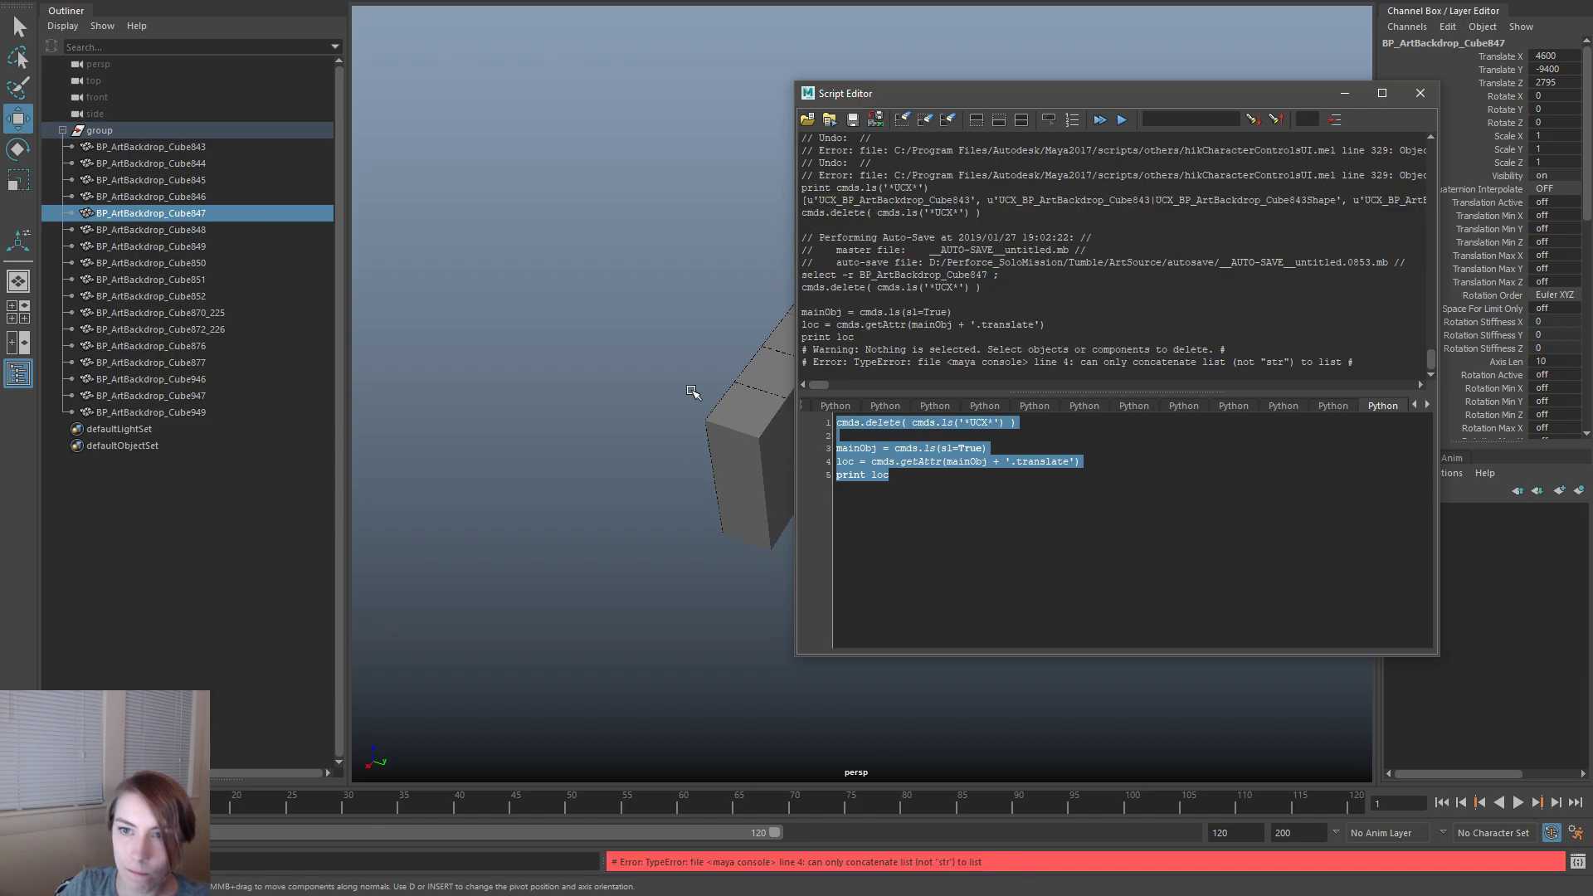
# - Change mainObj to mainObj[0] inside the getAttr call and execute the script again
pyautogui.click(961, 518)
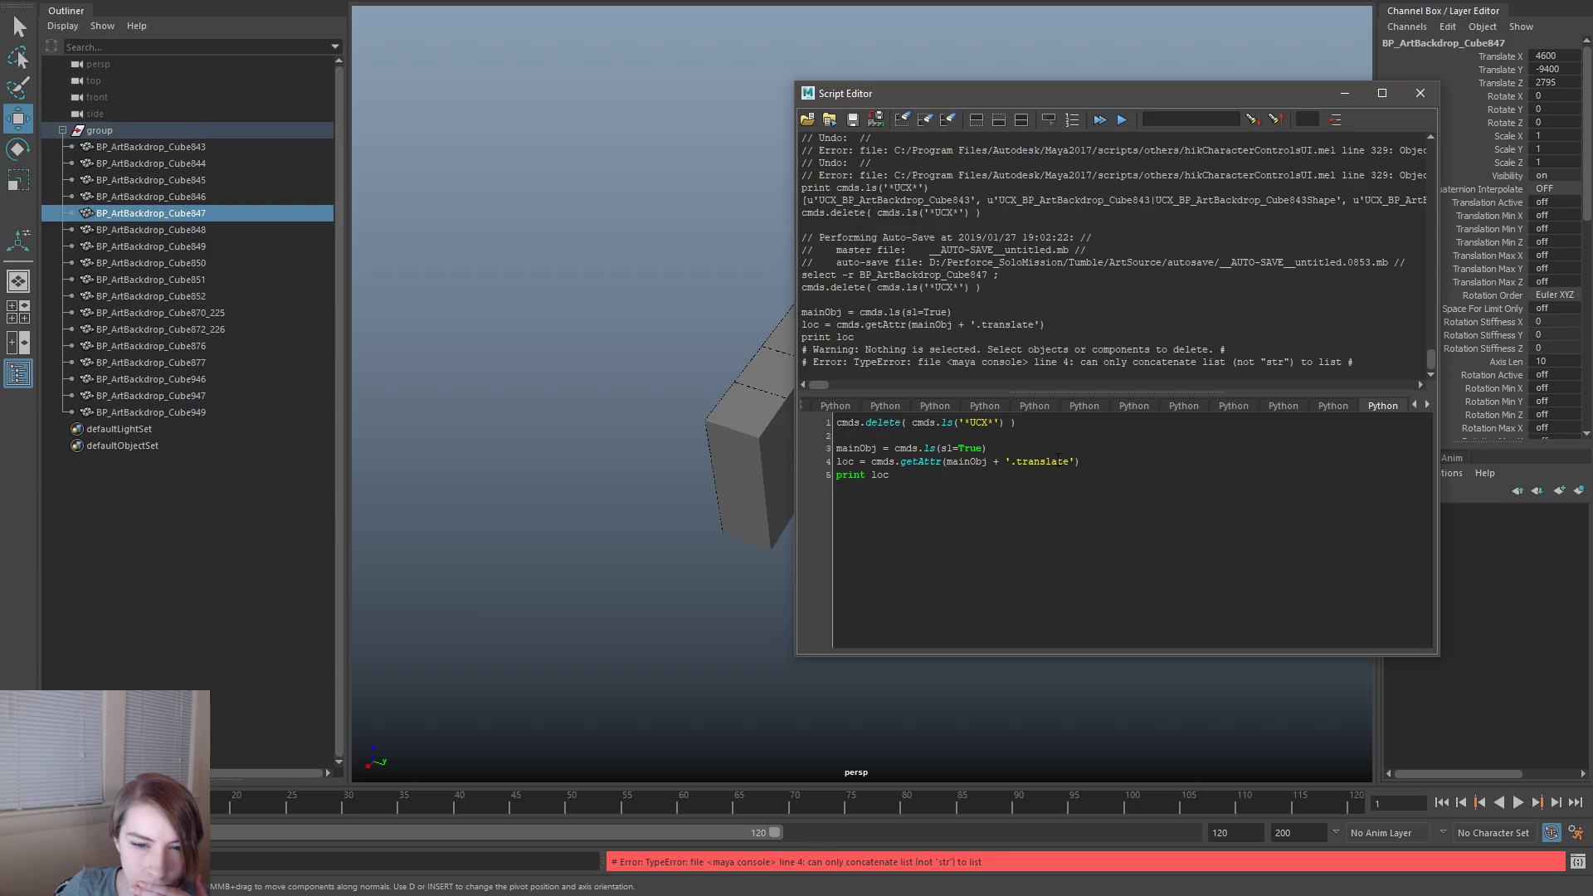
pyautogui.doubleClick(1043, 461)
pyautogui.click(987, 462)
pyautogui.write('[0]')
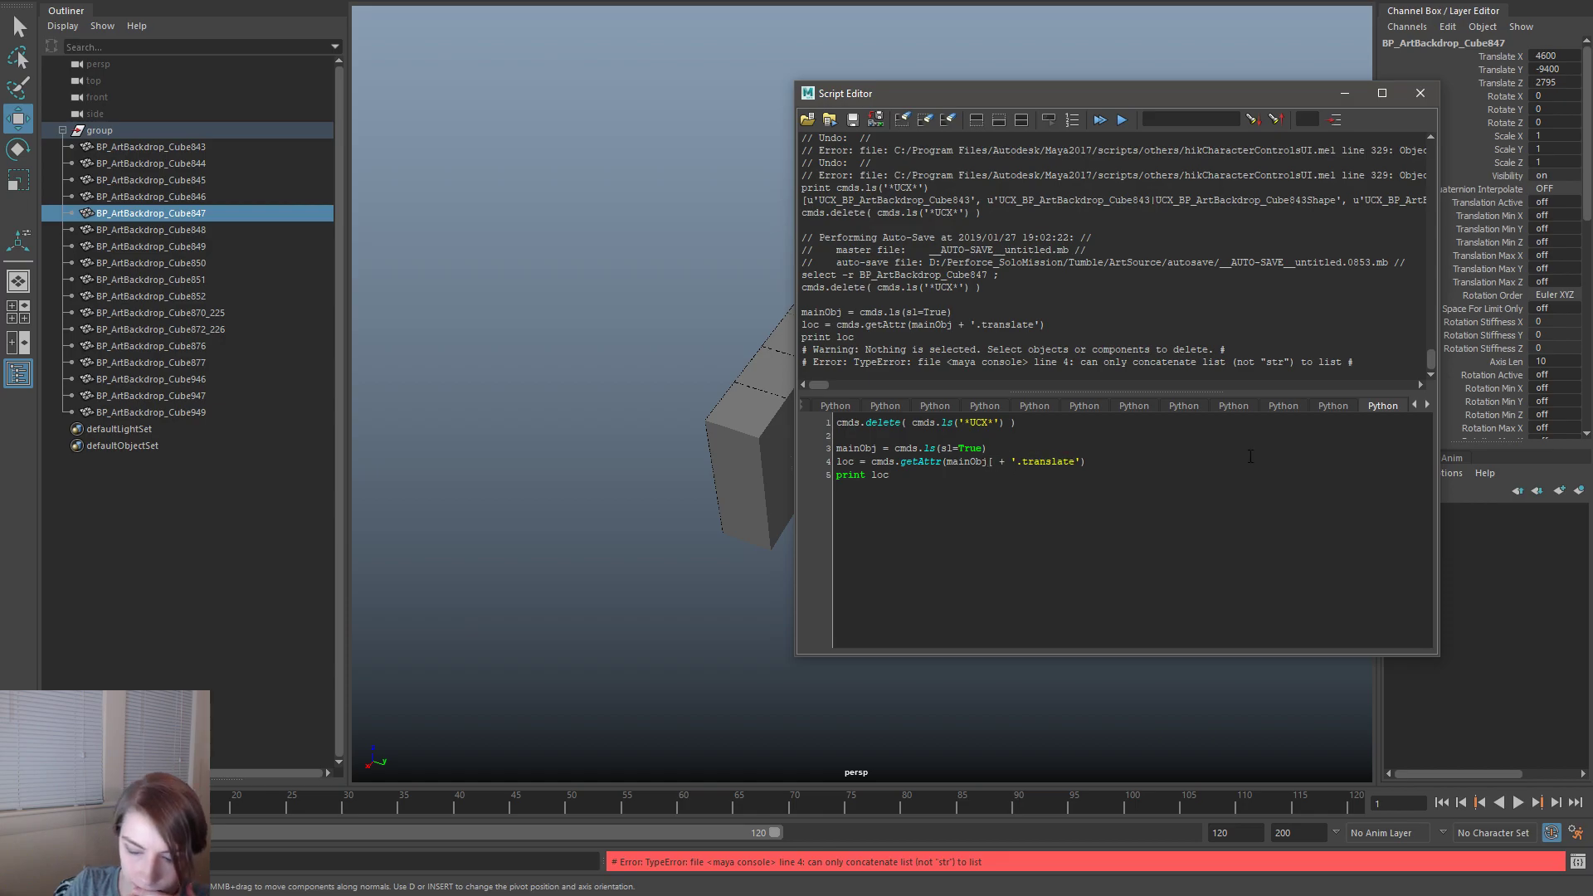
pyautogui.hotkey('ctrl', 'a')
pyautogui.hotkey('ctrl', 'Return')
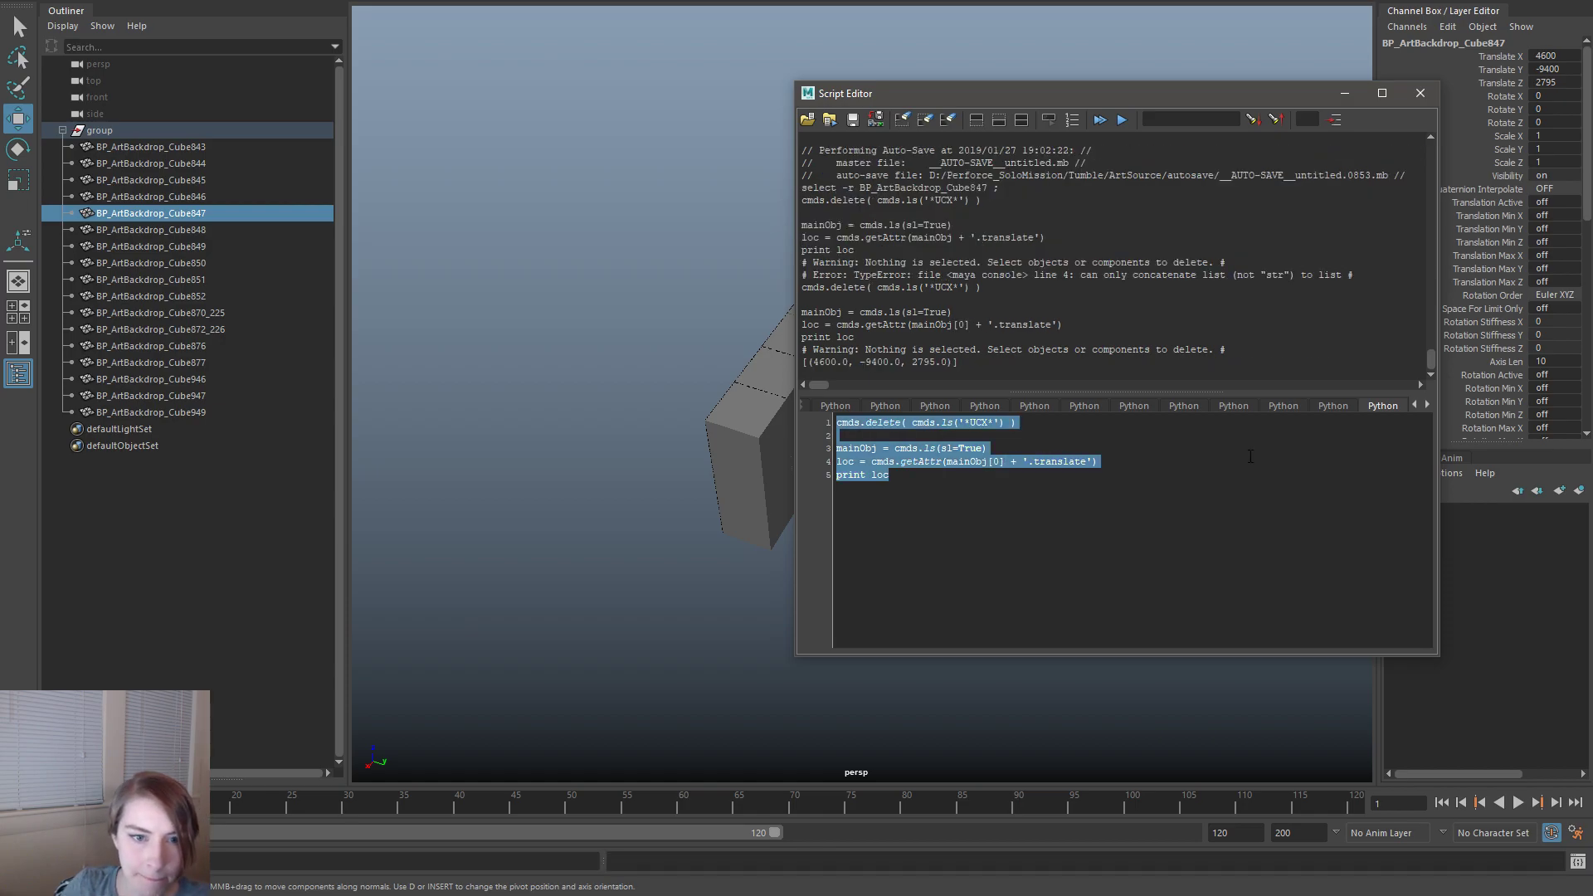
# - Insert the line cmds.setAttr('group.' + translate, []) between the getAttr line and print loc
pyautogui.click(902, 492)
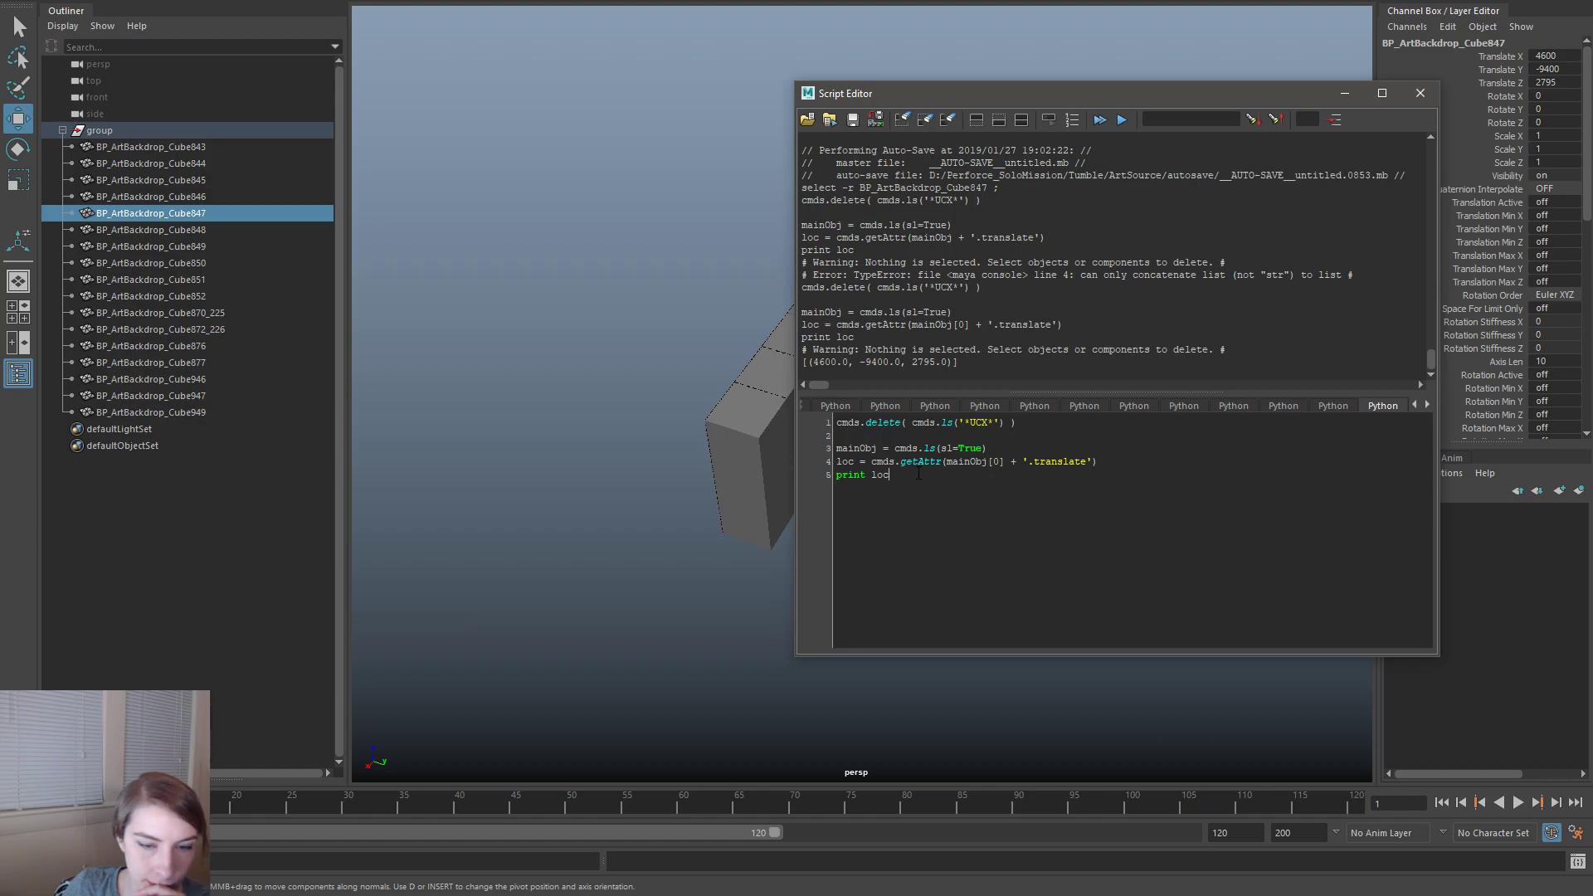
pyautogui.press('Return')
pyautogui.write('cmds')
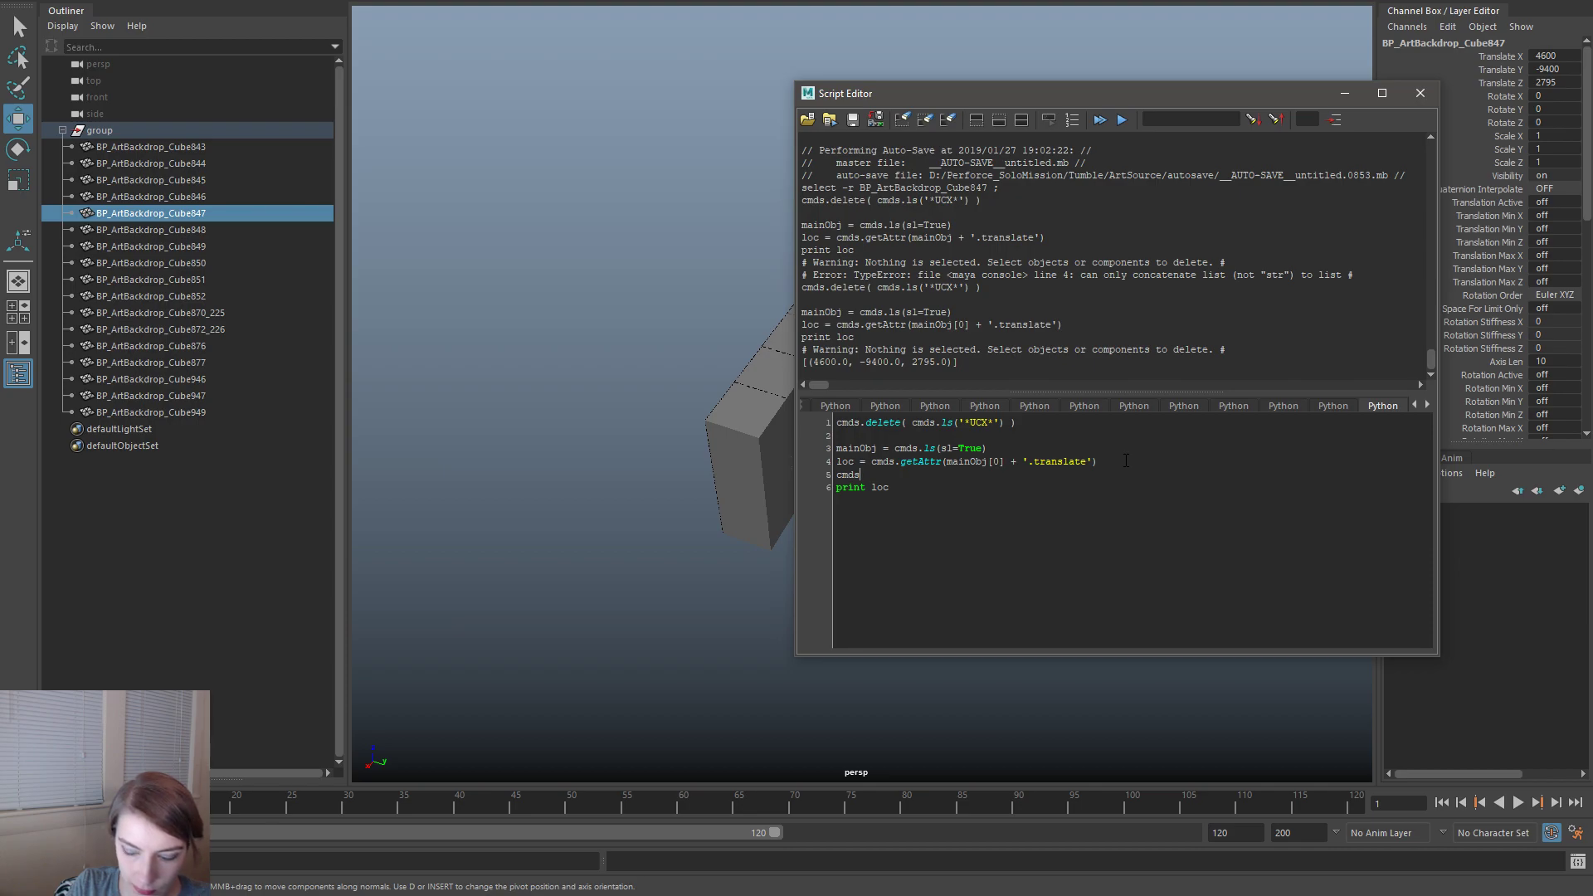
pyautogui.write('.setattr()')
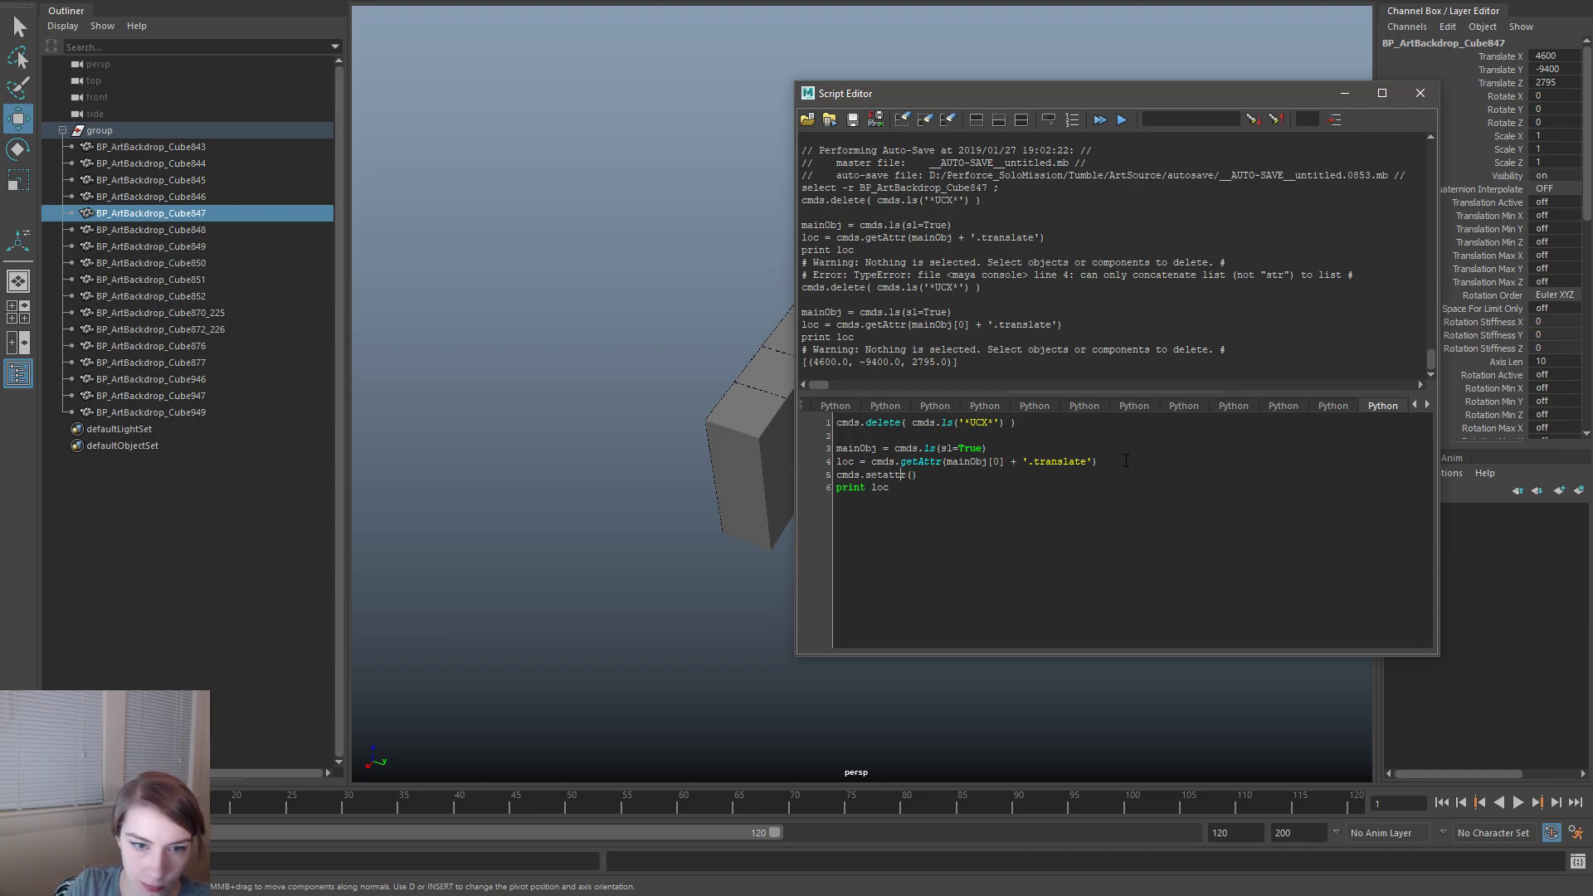
pyautogui.press('BackSpace')
pyautogui.write('A')
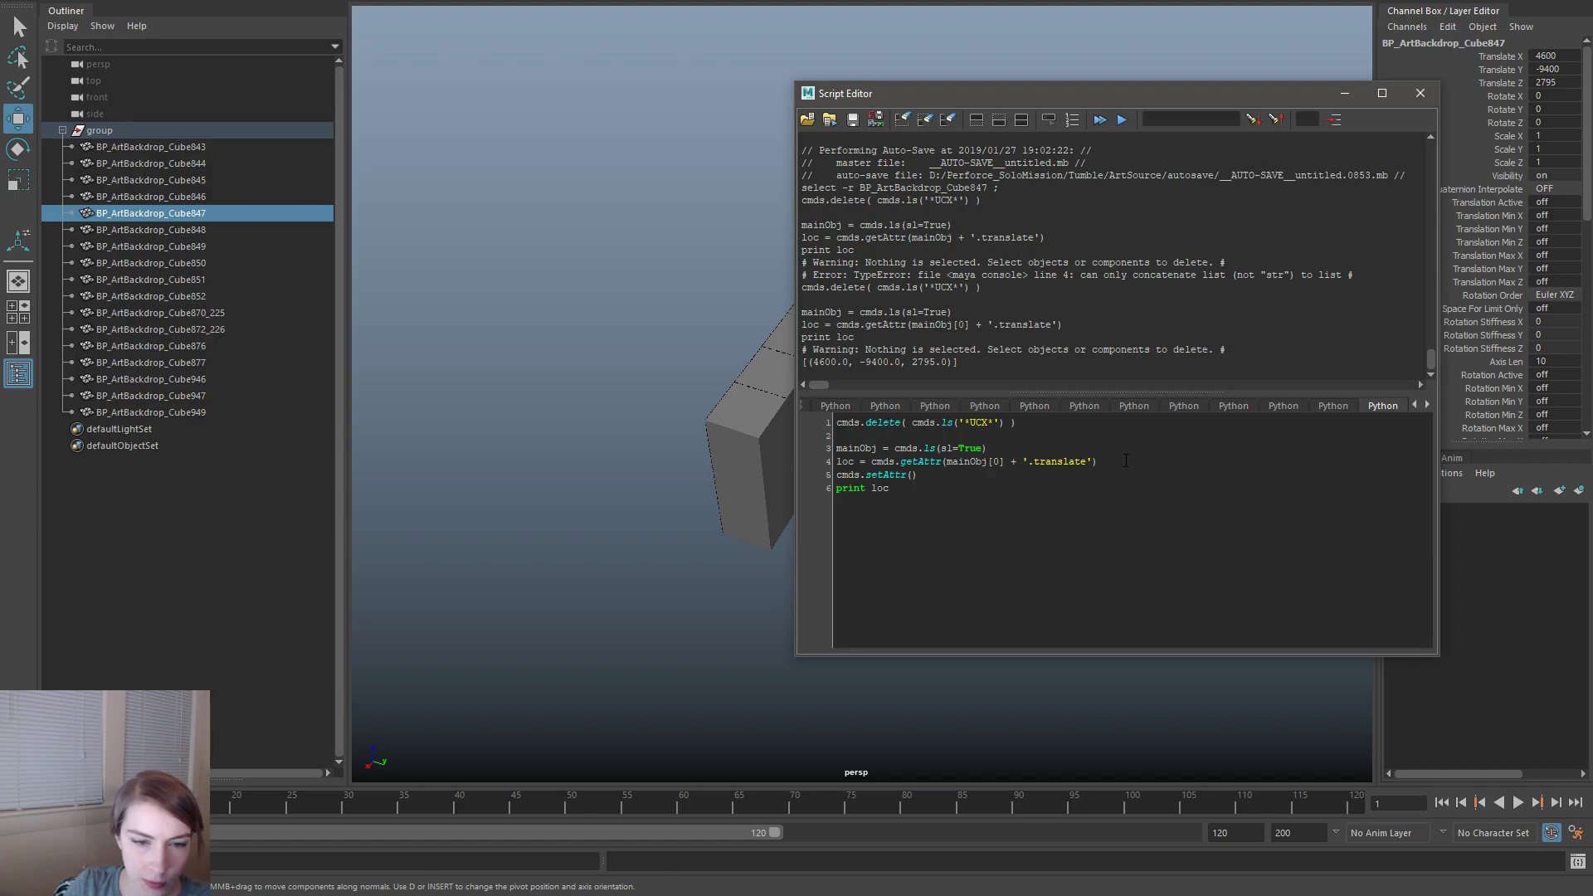
pyautogui.click(912, 475)
pyautogui.write("'group.' + translate,[]")
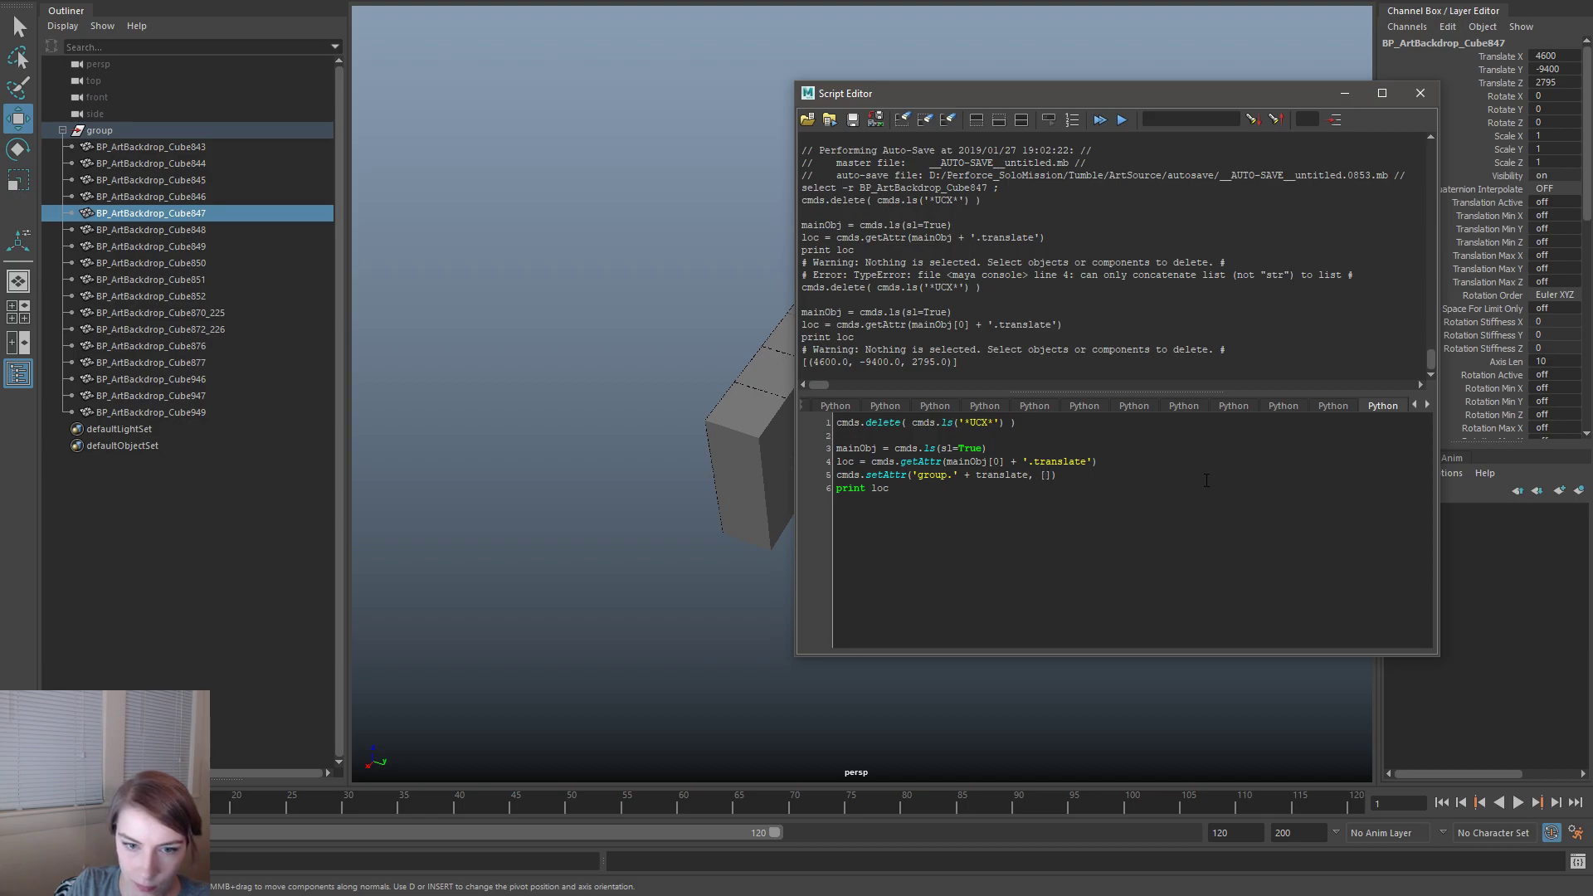
# - Fill the setAttr list with loc[0]*-1, loc[1]*-1, loc[2]*-1 and execute the entire script
pyautogui.write('loc')
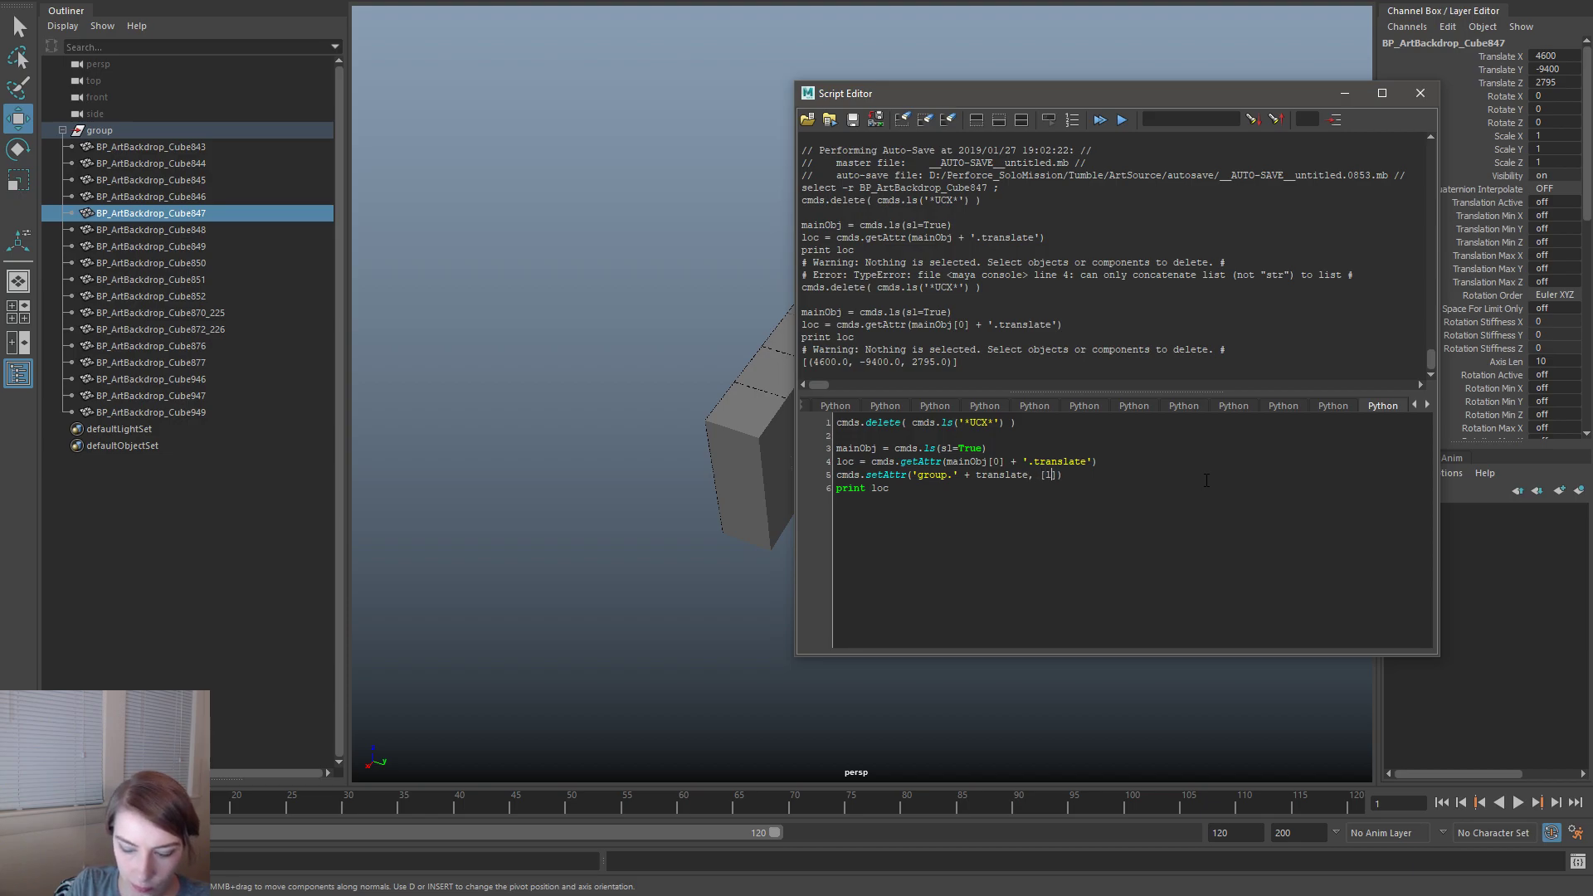
pyautogui.write('[0]')
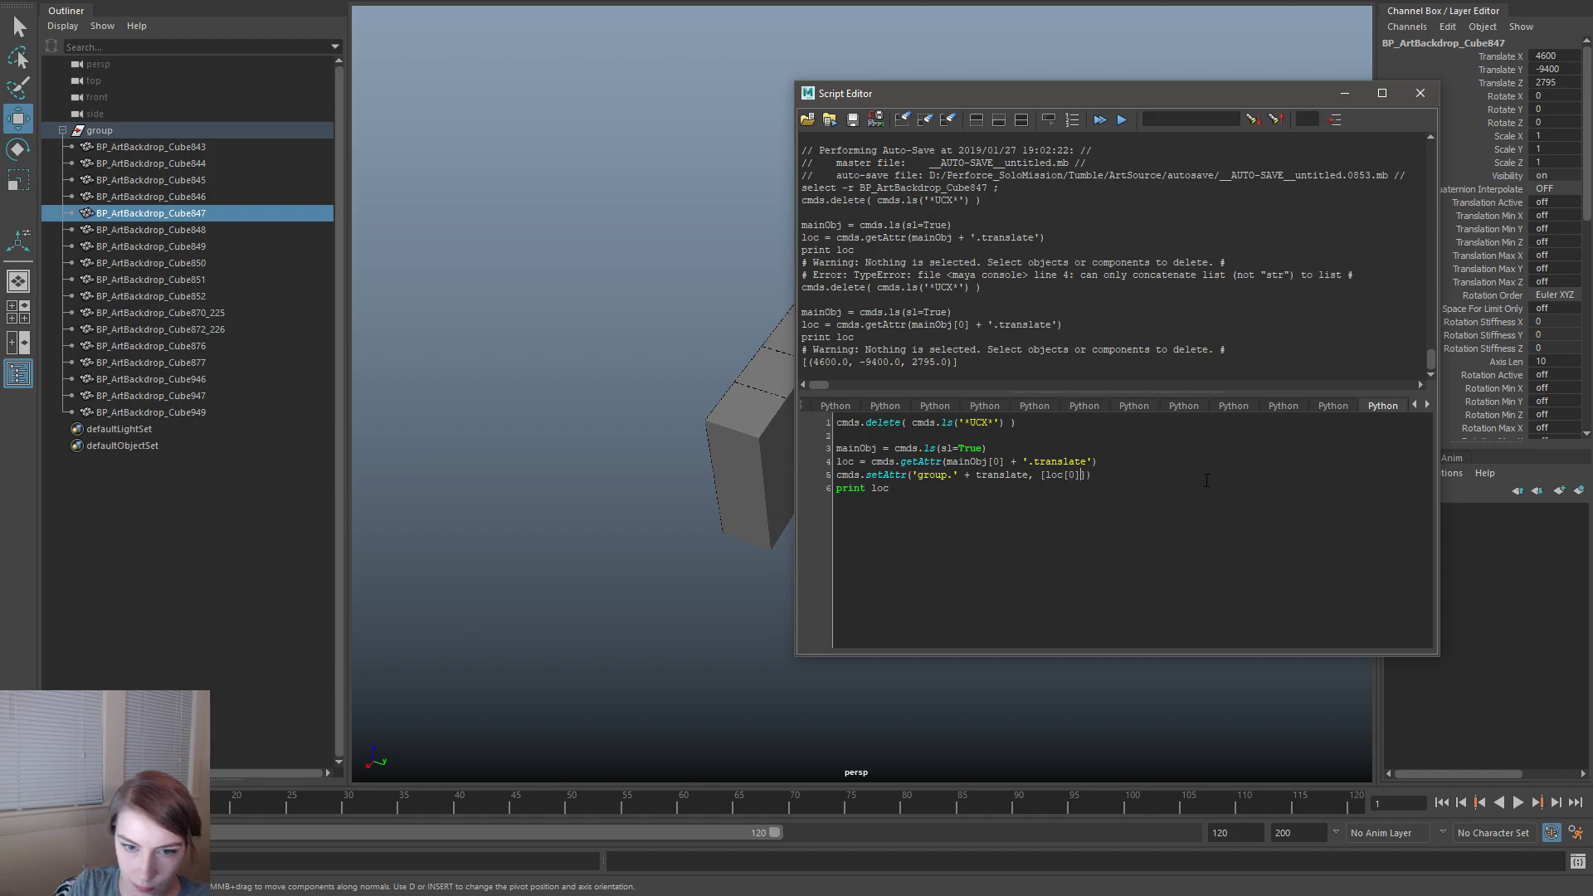
pyautogui.write('*-1,')
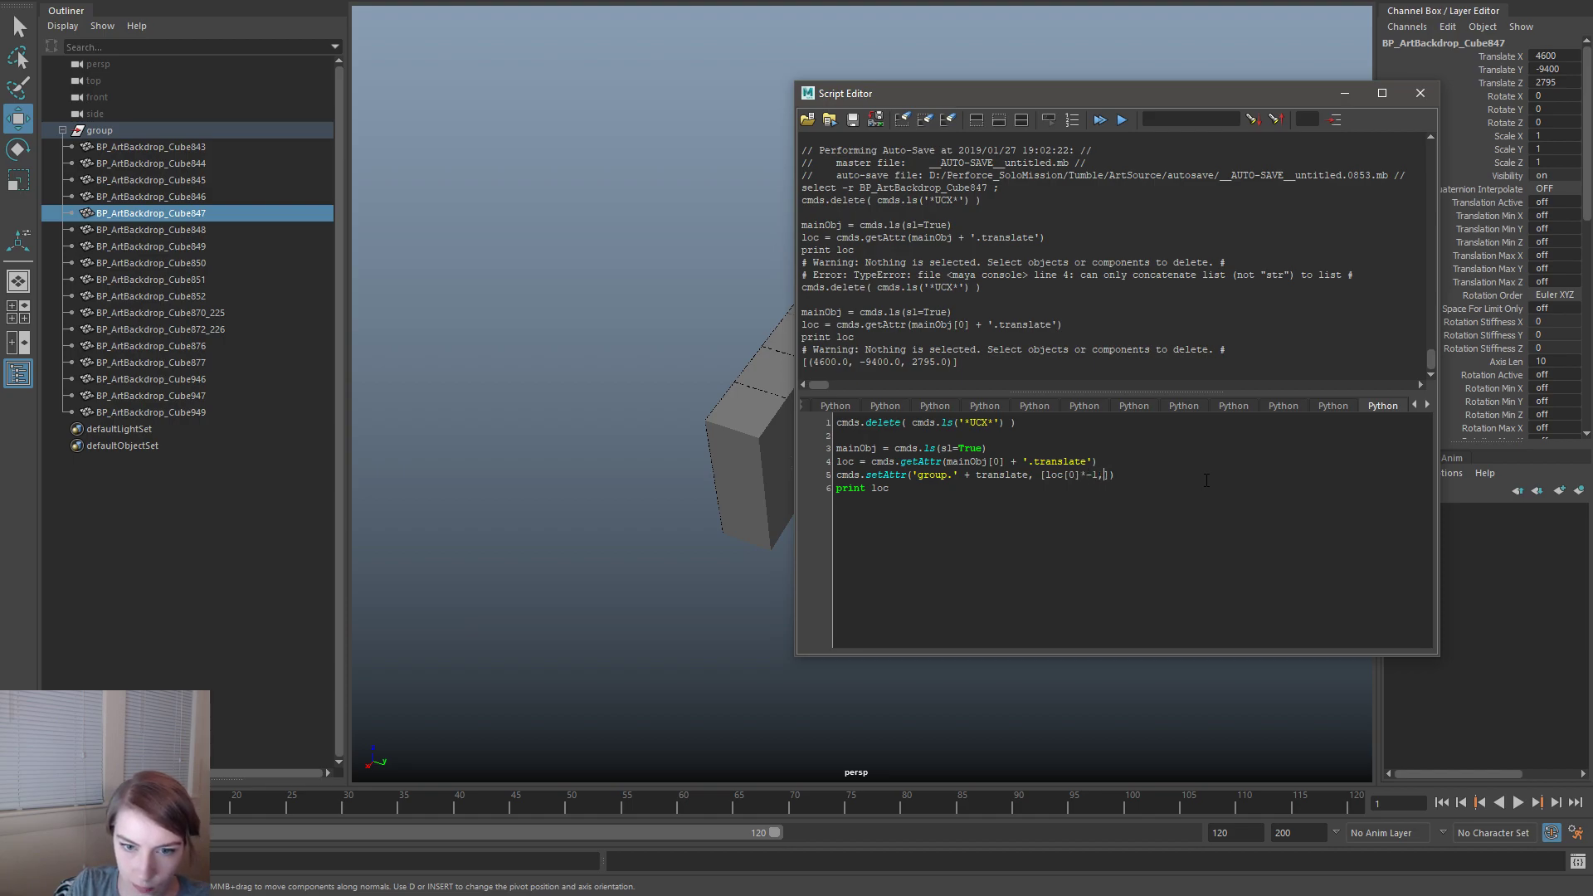
pyautogui.write(' loc')
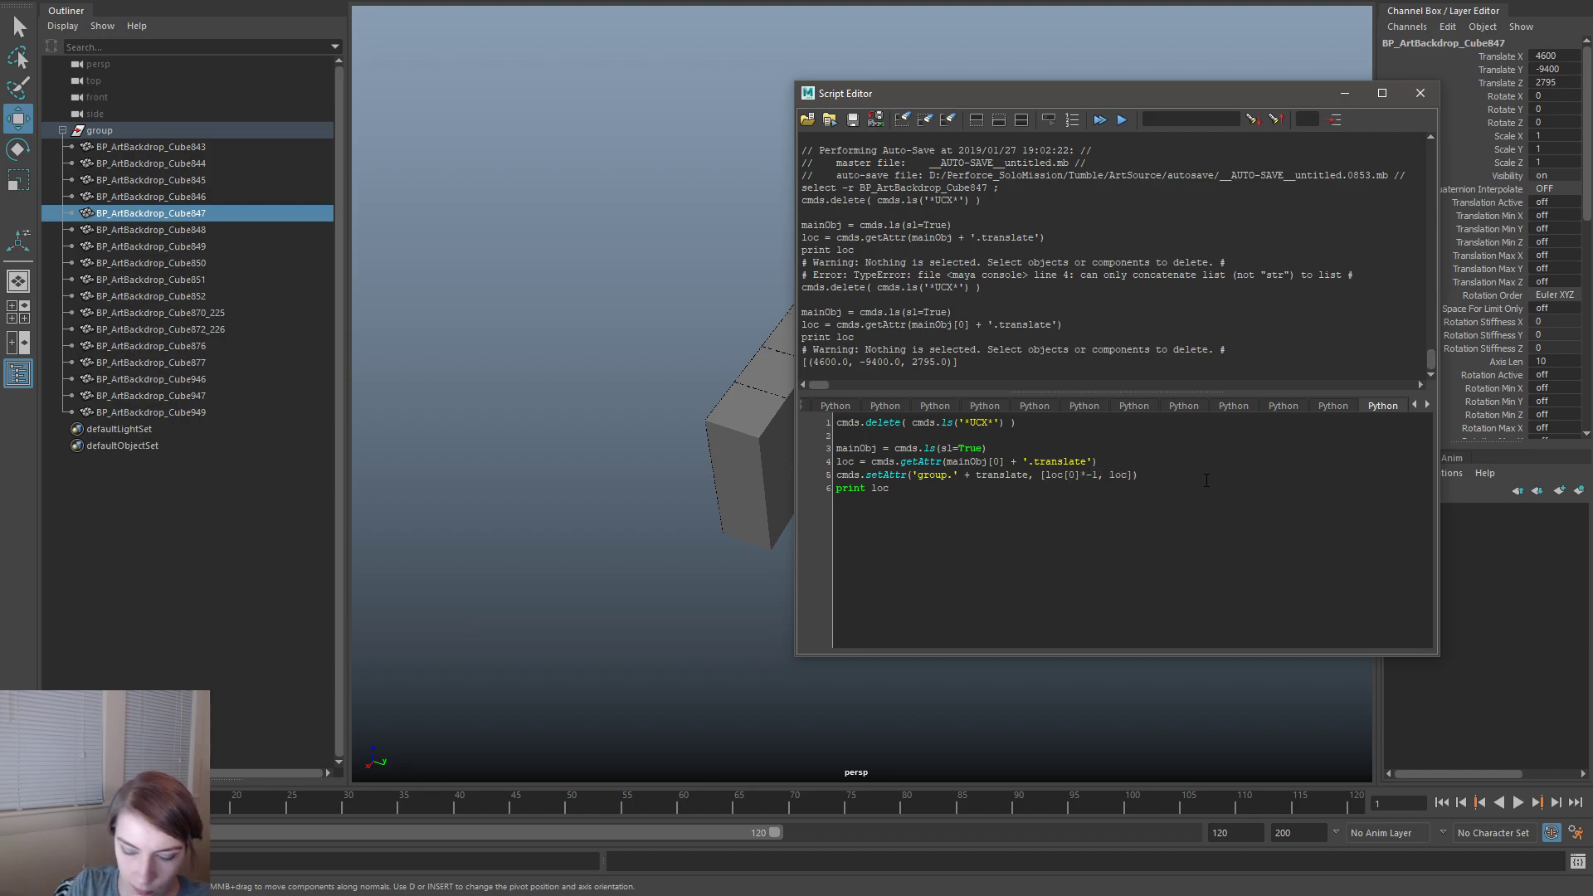
pyautogui.write('[1]')
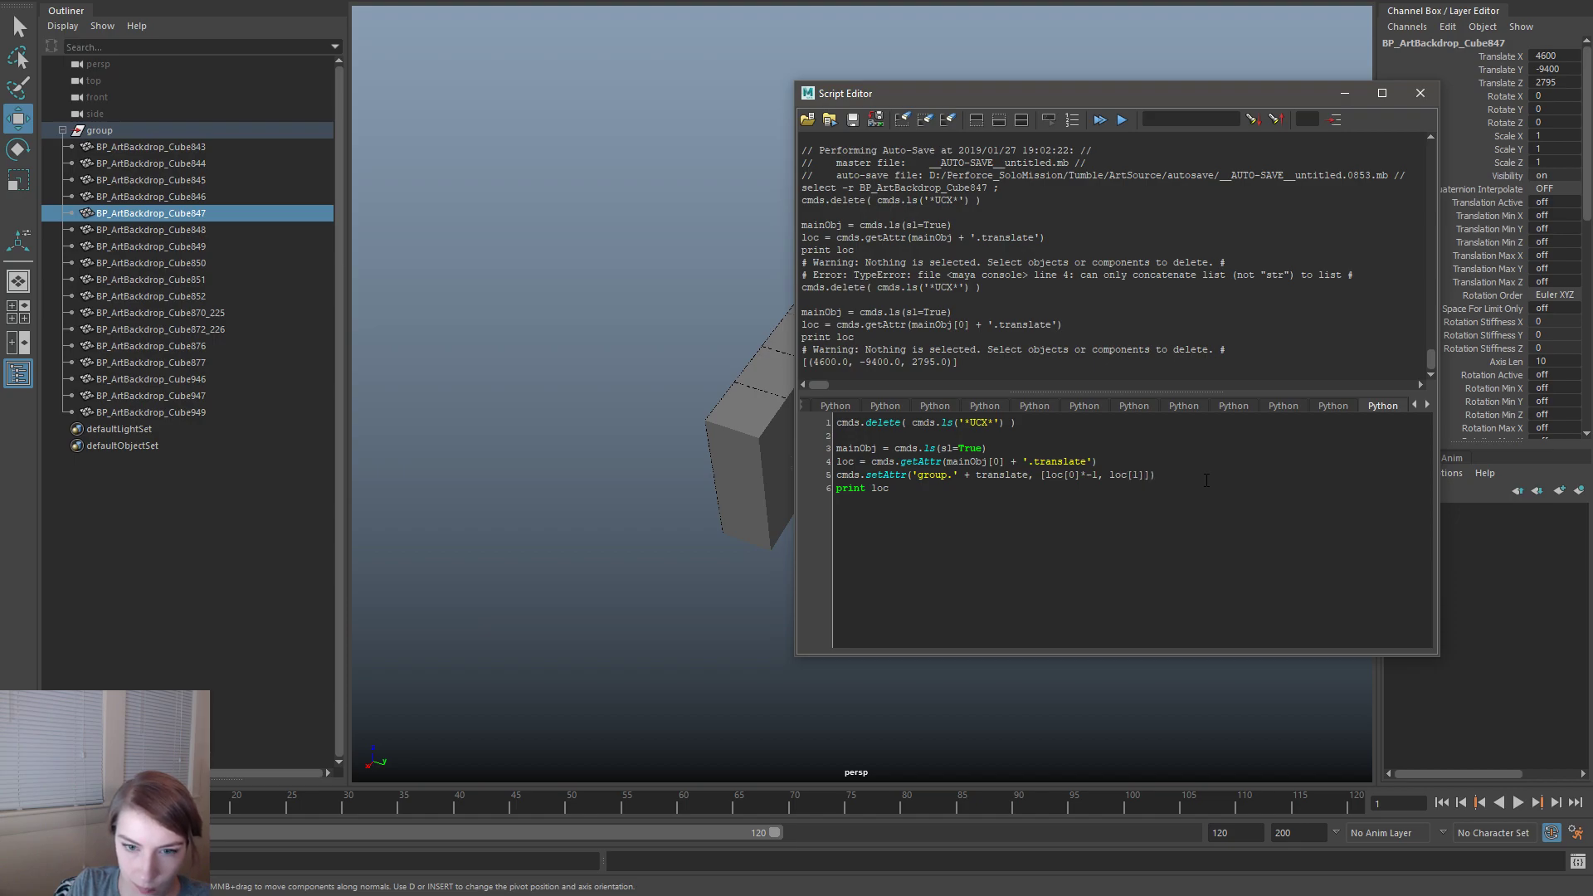
pyautogui.write('*-1, loc[')
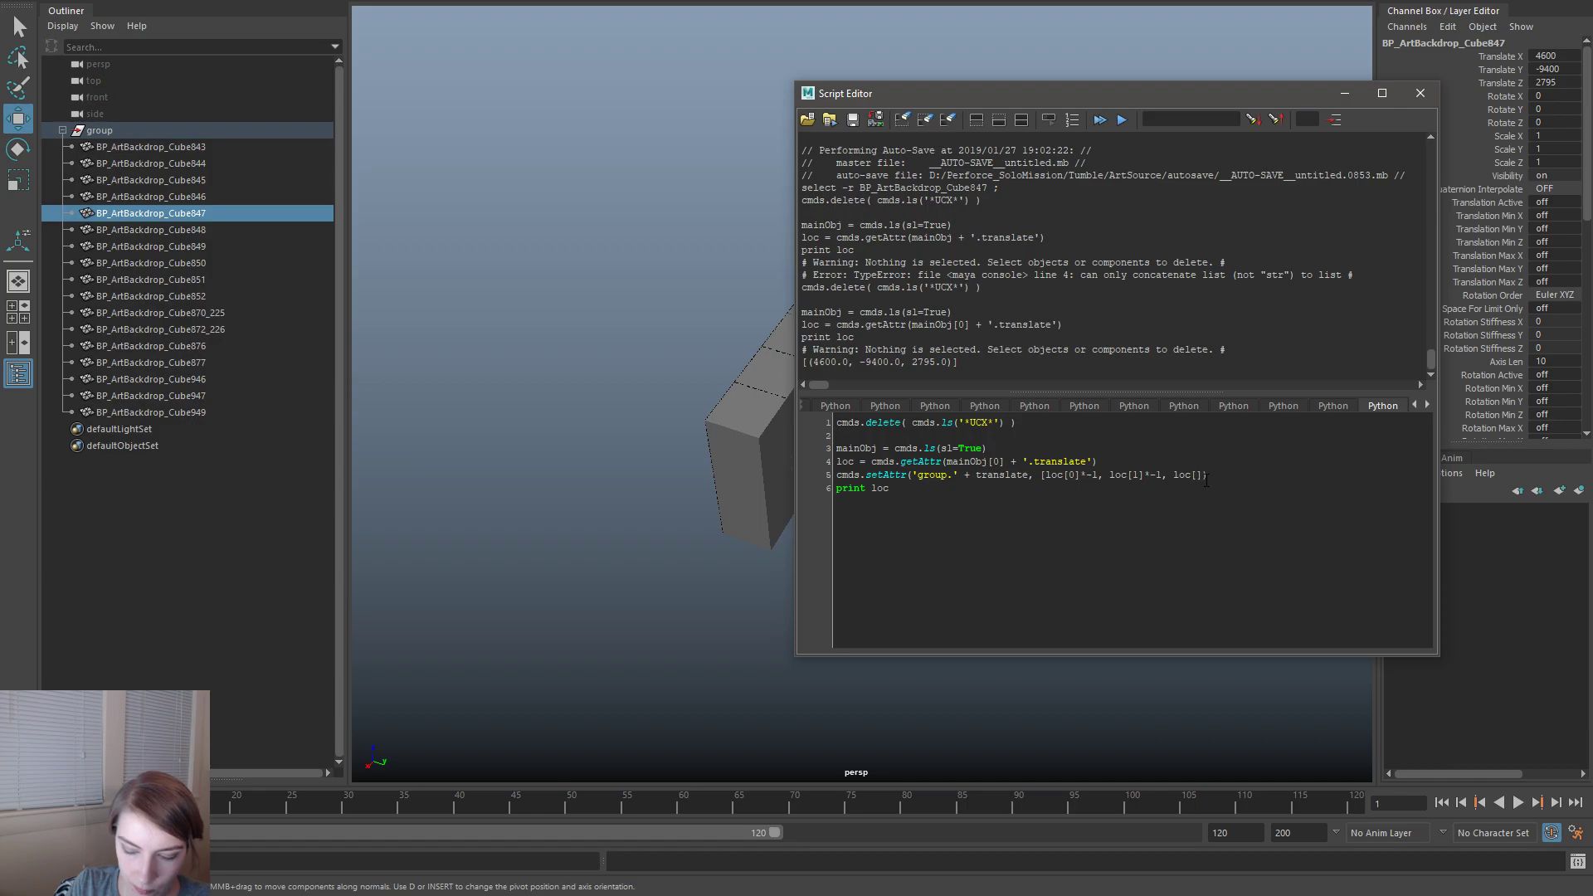
pyautogui.write('2')
pyautogui.write('*-1')
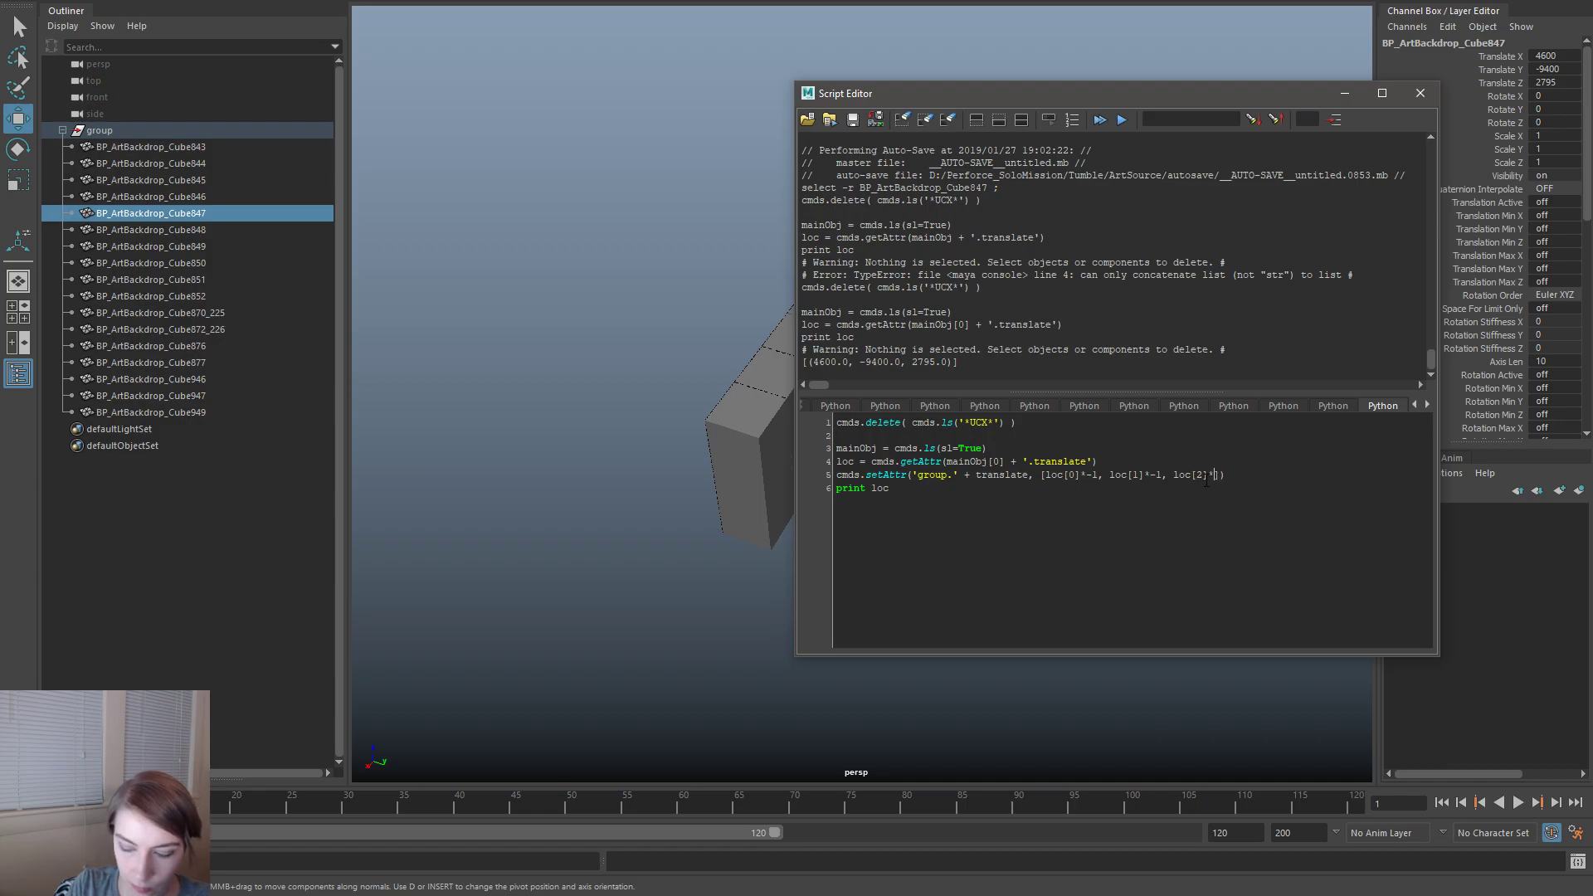
pyautogui.hotkey('ctrl', 'a')
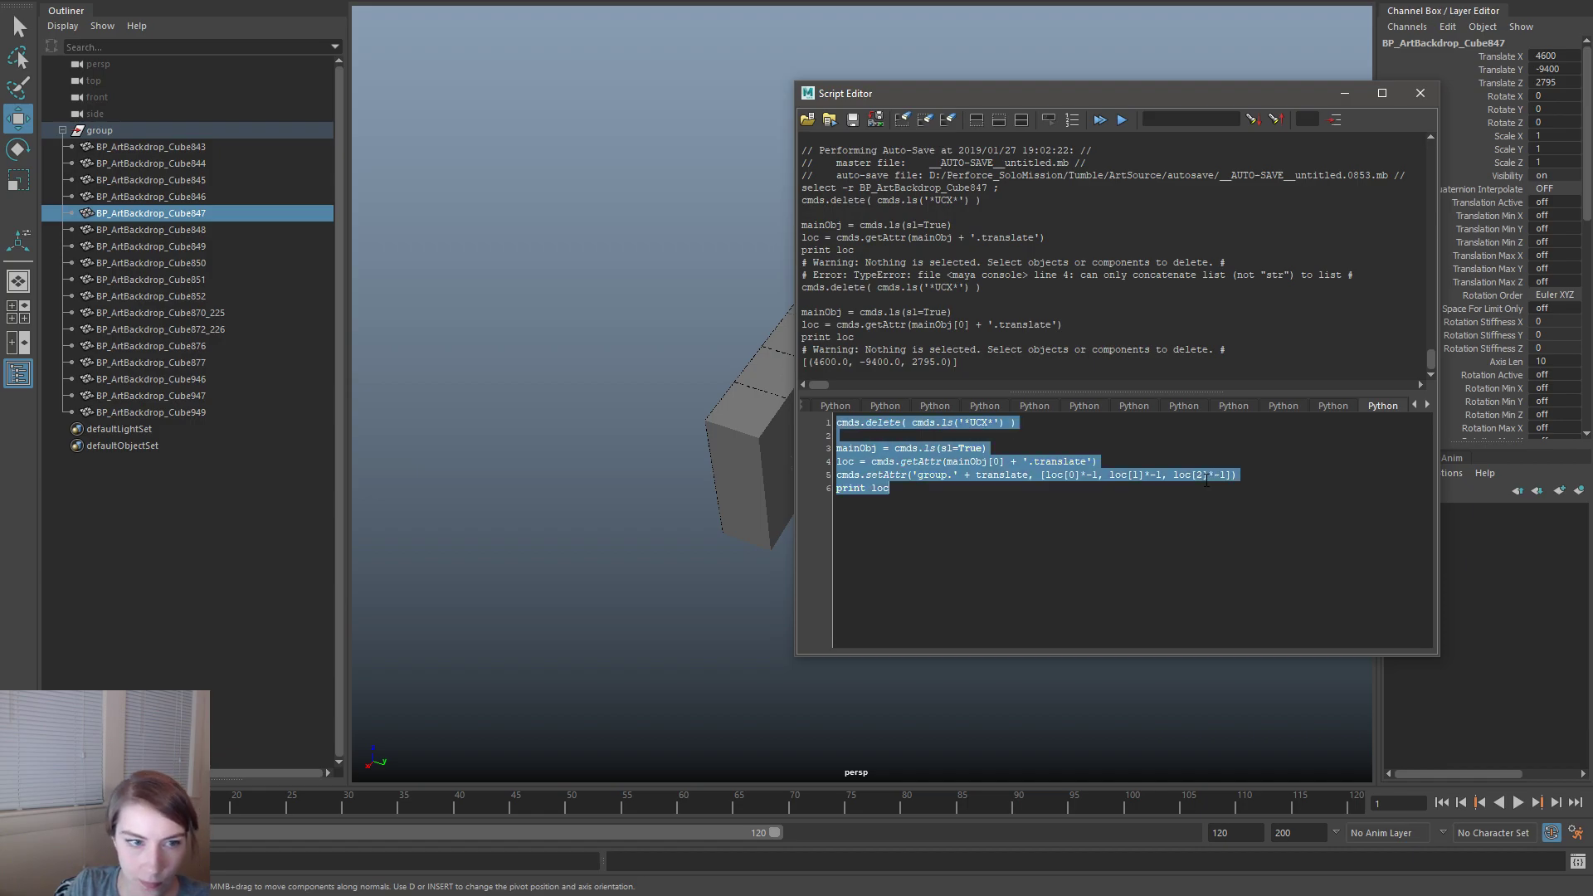
pyautogui.hotkey('ctrl', 'Return')
pyautogui.click(1145, 507)
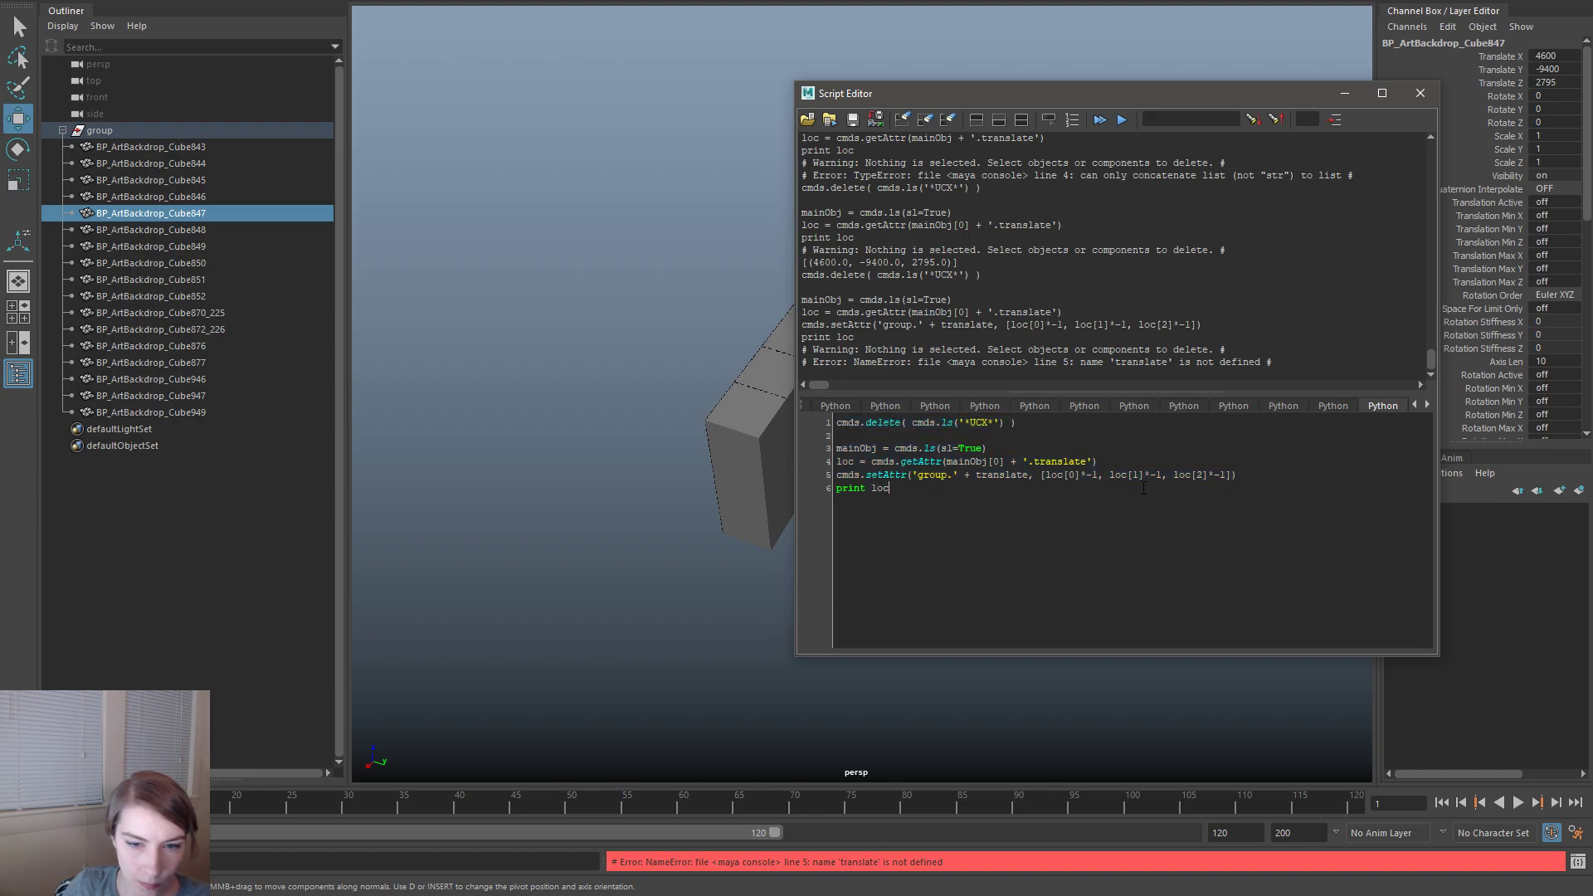
# - Change the setAttr target to the single string 'group.translate' and execute the script again
pyautogui.doubleClick(1058, 461)
pyautogui.hotkey('ctrl', 'c')
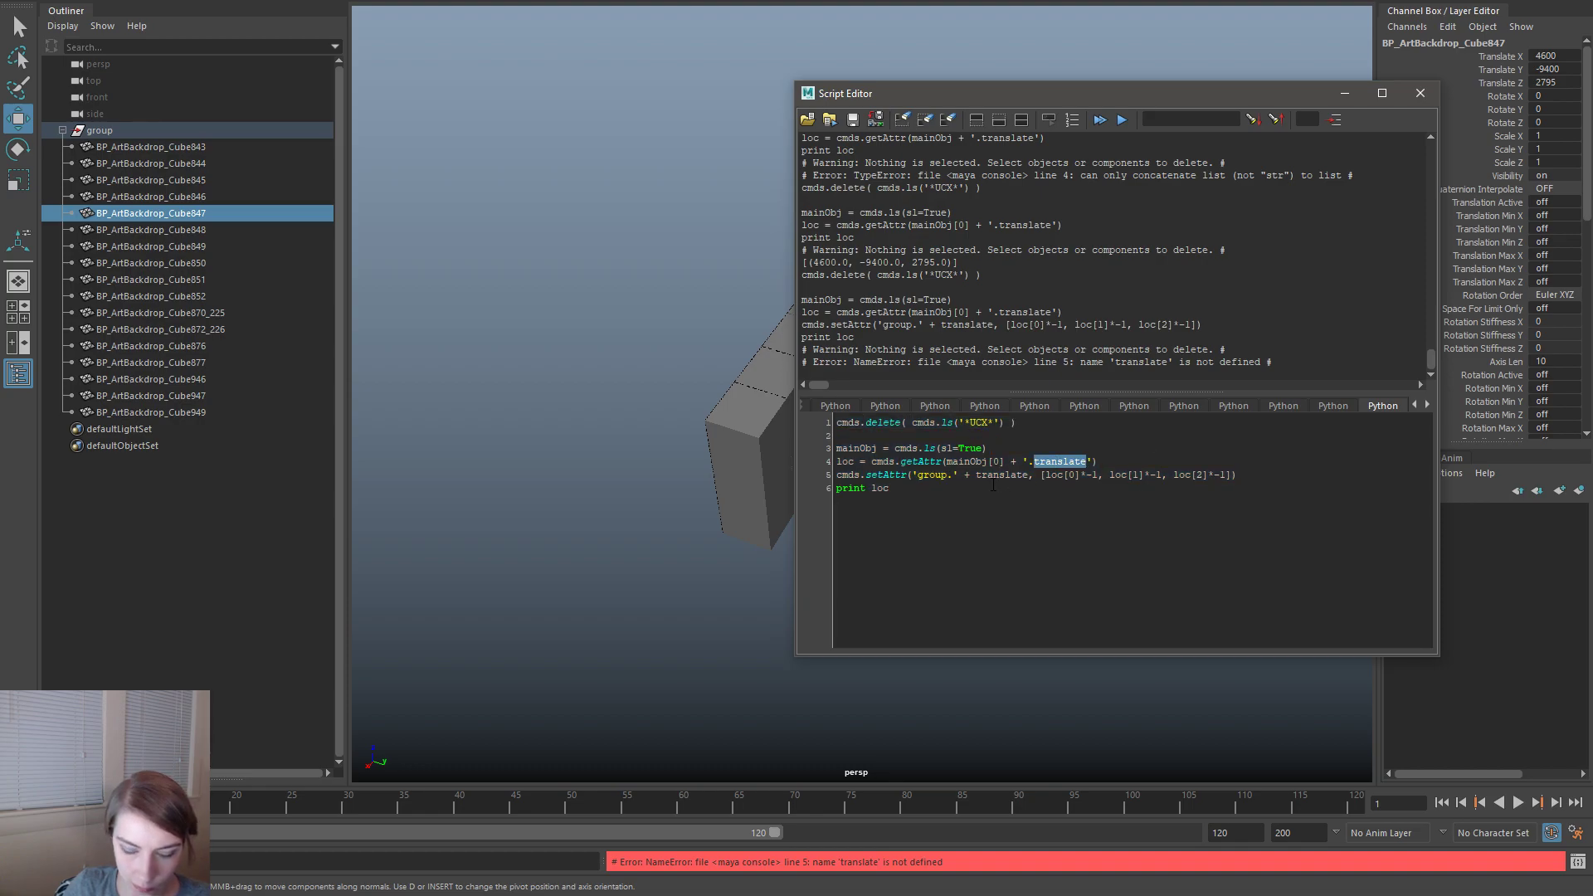
pyautogui.click(957, 476)
pyautogui.hotkey('ctrl', 'v')
pyautogui.doubleClick(1052, 474)
pyautogui.press('BackSpace')
pyautogui.press('BackSpace')
pyautogui.press('BackSpace')
pyautogui.press('BackSpace')
pyautogui.hotkey('ctrl', 'a')
pyautogui.hotkey('ctrl', 'Return')
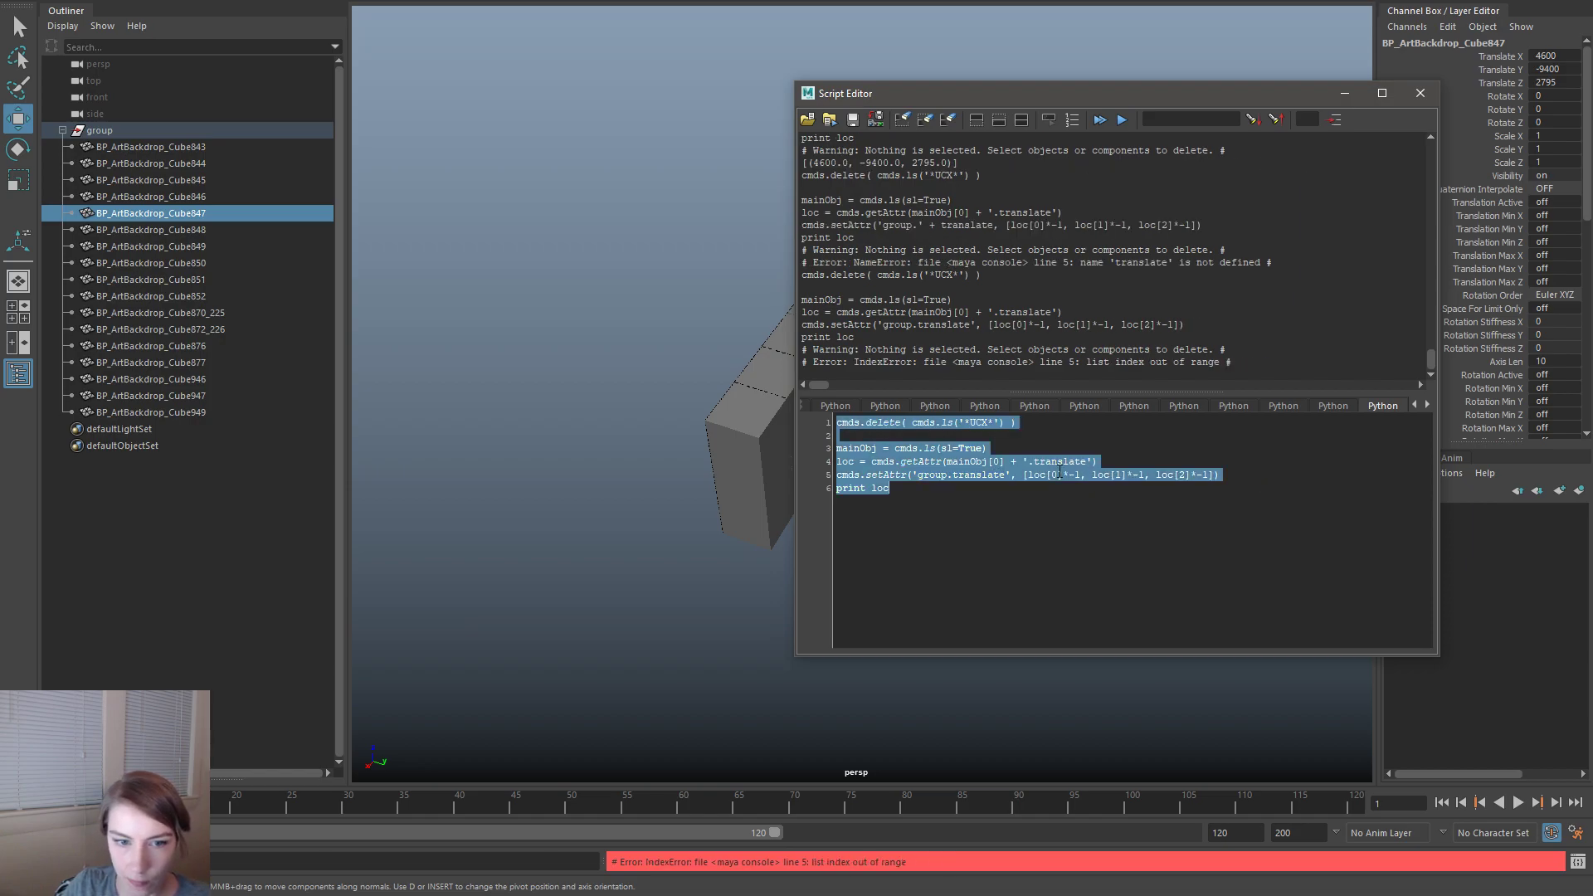
# - Shorten the setAttr target from 'group.translate' to 'group.tx'
pyautogui.click(1014, 504)
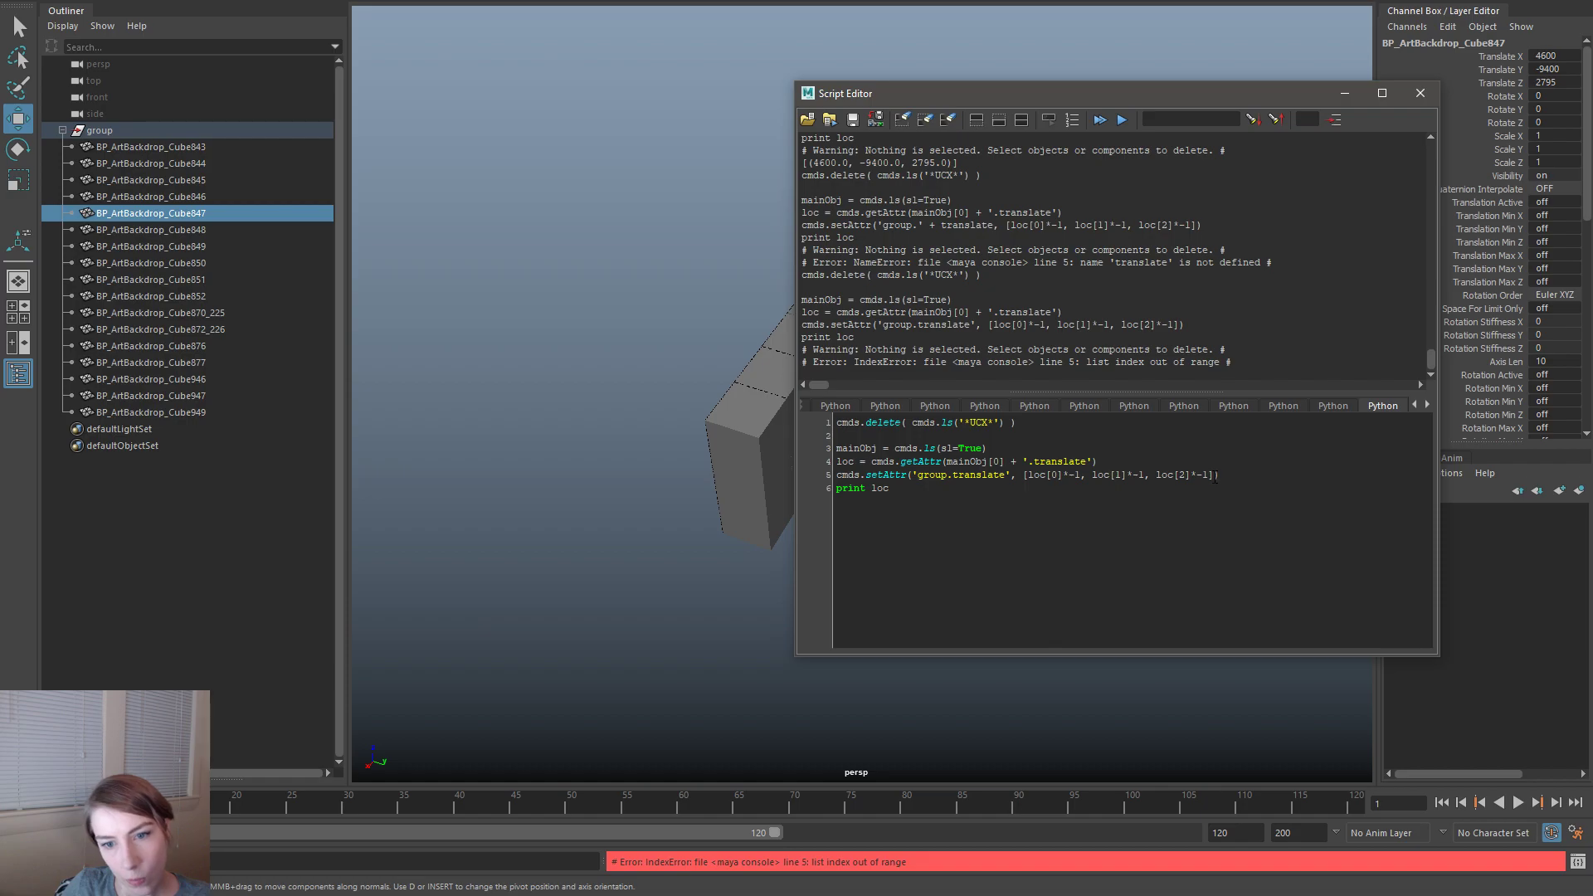
pyautogui.moveTo(960, 476); pyautogui.dragTo(1007, 475)
pyautogui.write('x')
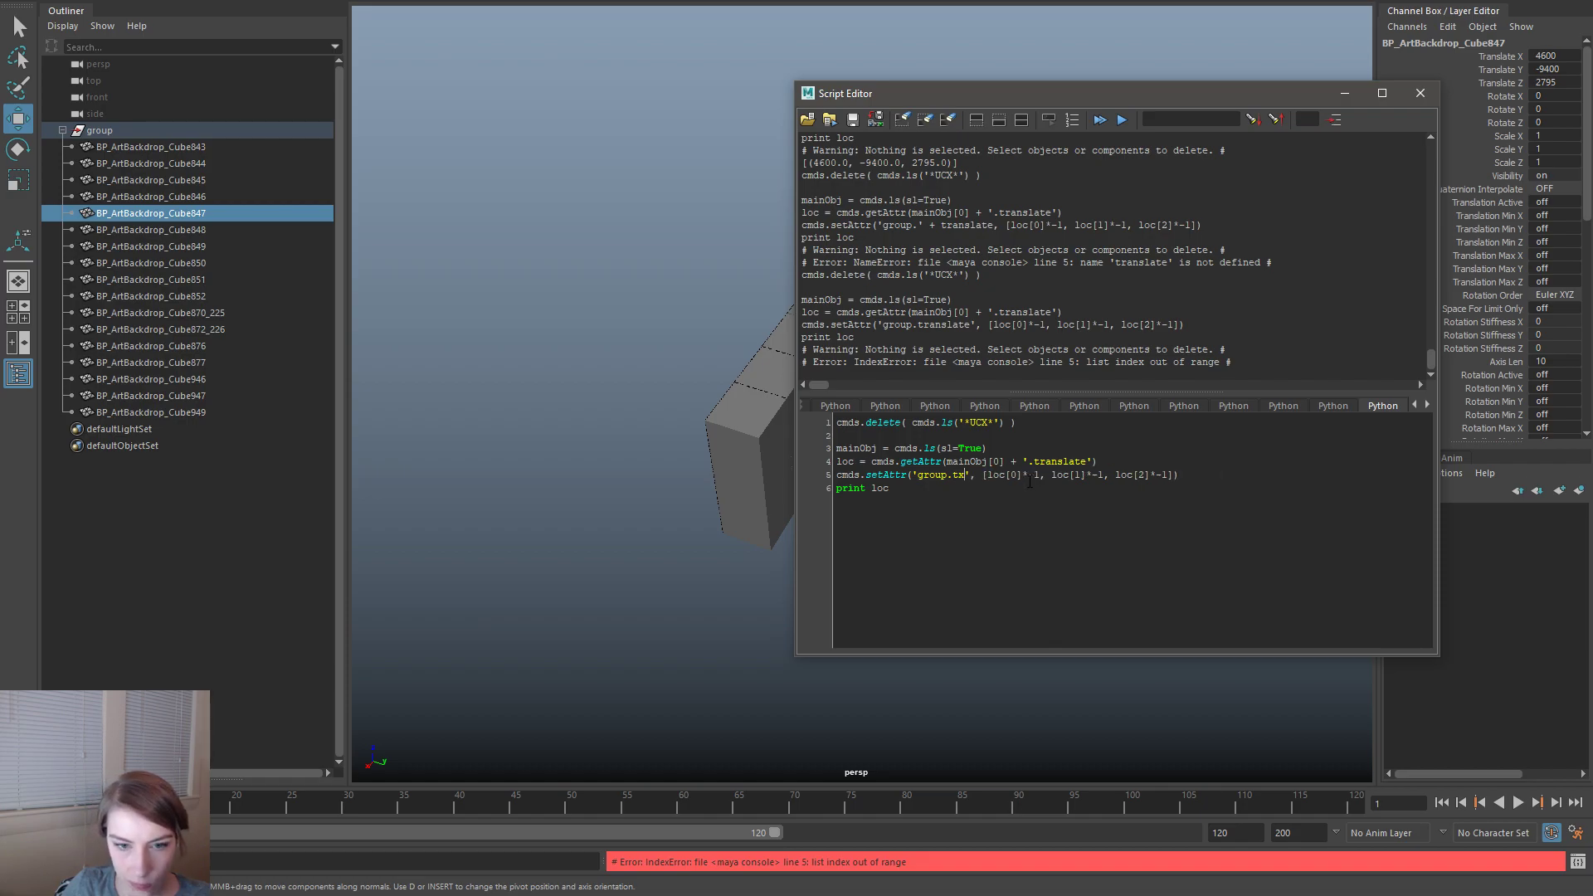
# - Duplicate the 'group.tx' setAttr line twice directly below itself, above print loc
pyautogui.tripleClick(1152, 479)
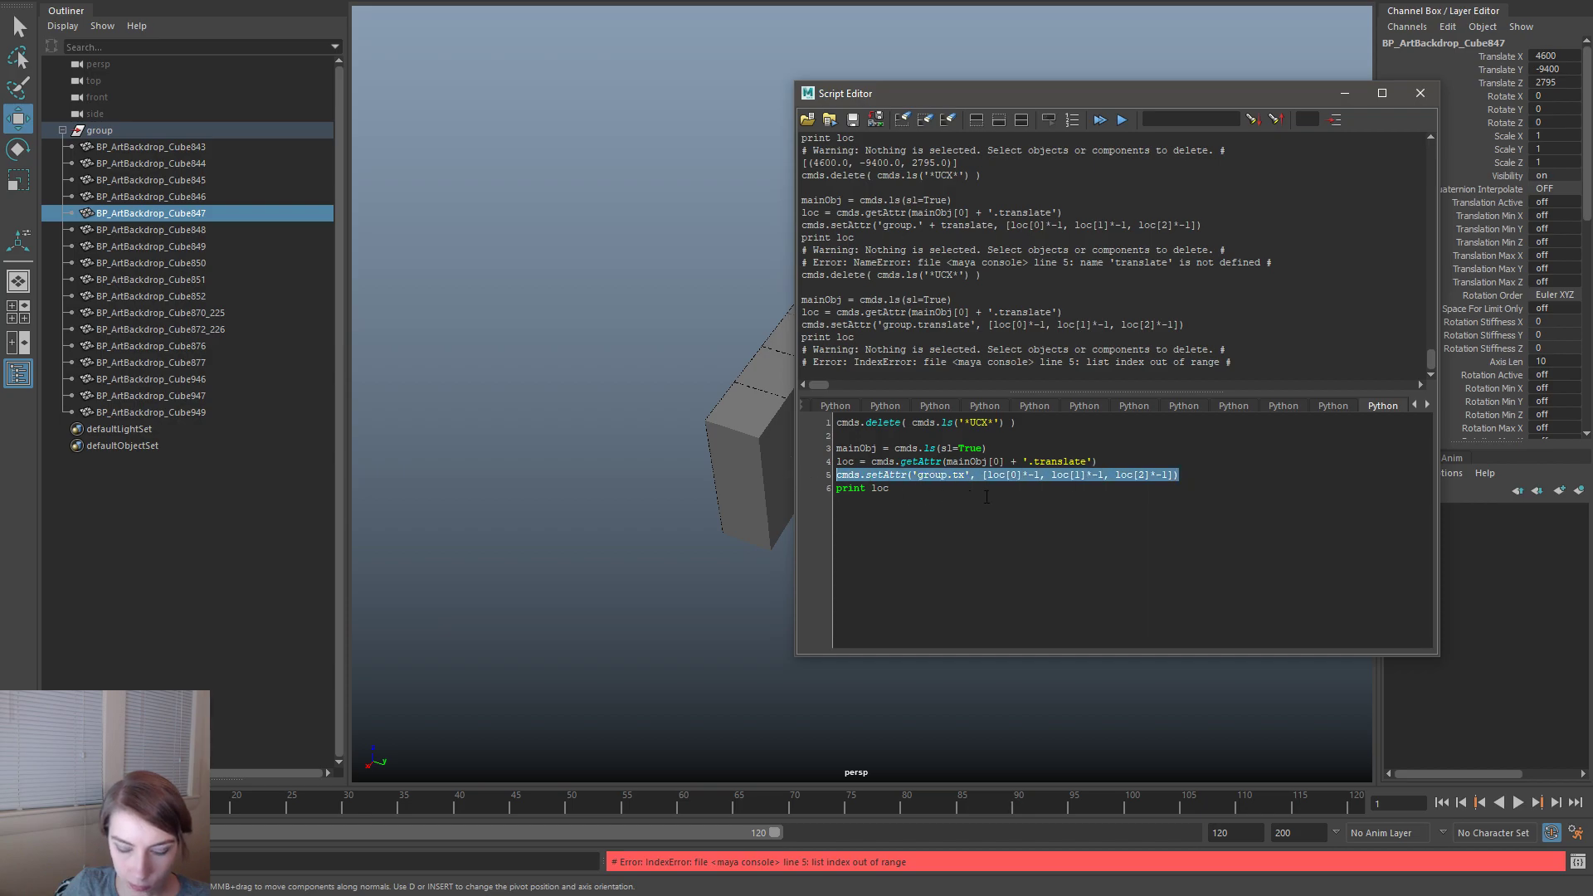
pyautogui.hotkey('ctrl', 'c')
pyautogui.press('End')
pyautogui.press('Return')
pyautogui.hotkey('ctrl', 'v')
pyautogui.press('Return')
pyautogui.hotkey('ctrl', 'v')
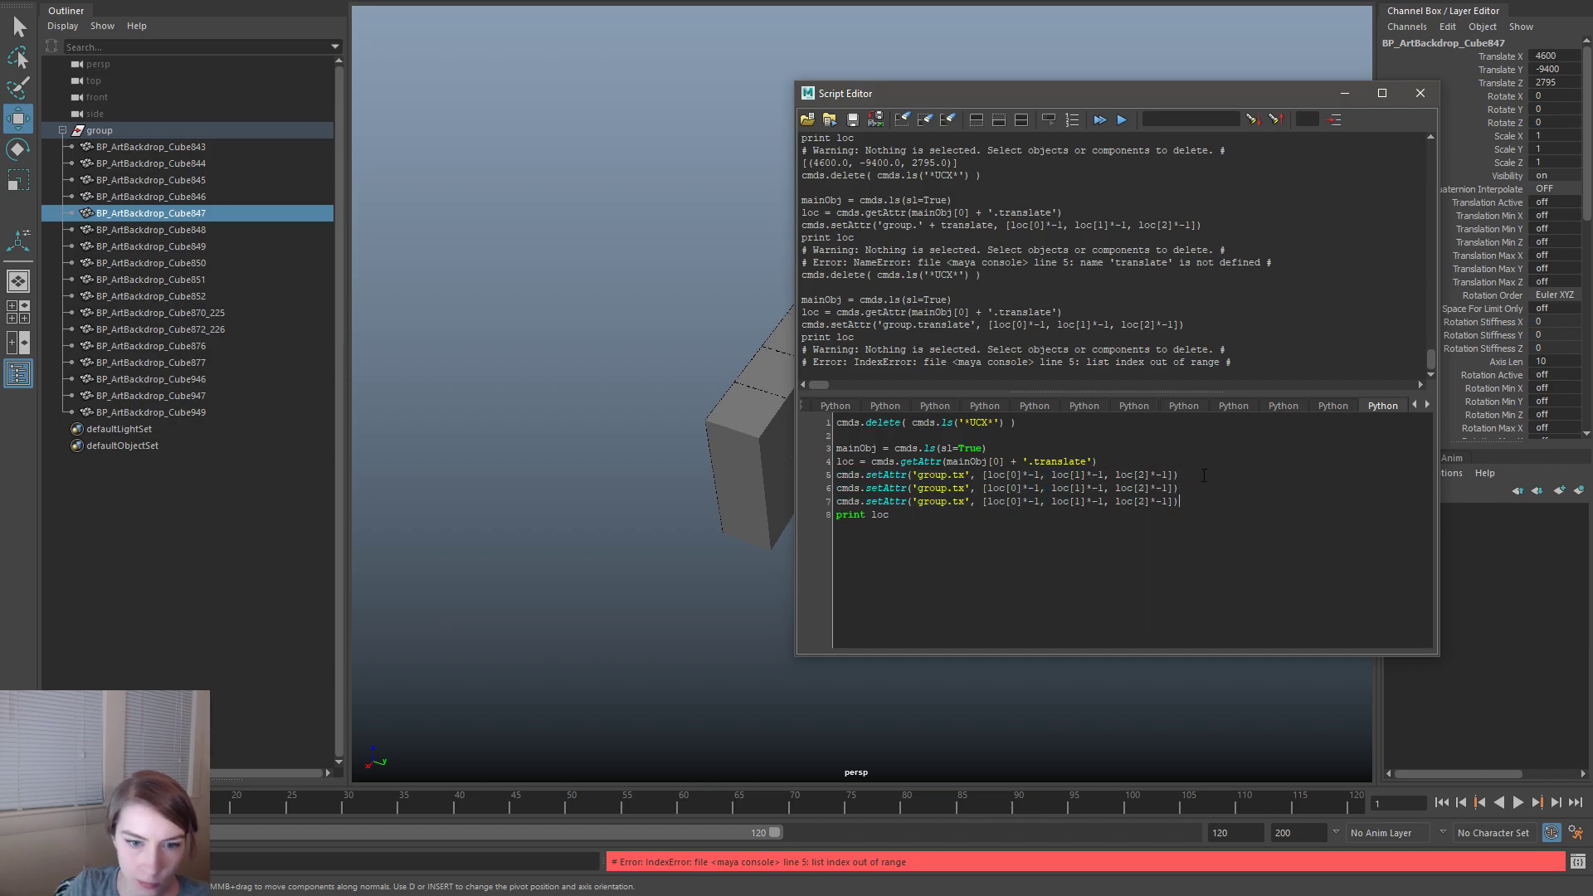
# - Retarget the duplicated setAttr lines to 'group.ty' and 'group.tz', and reduce the group.tz value to loc[2]*-1
pyautogui.press('BackSpace')
pyautogui.write('y')
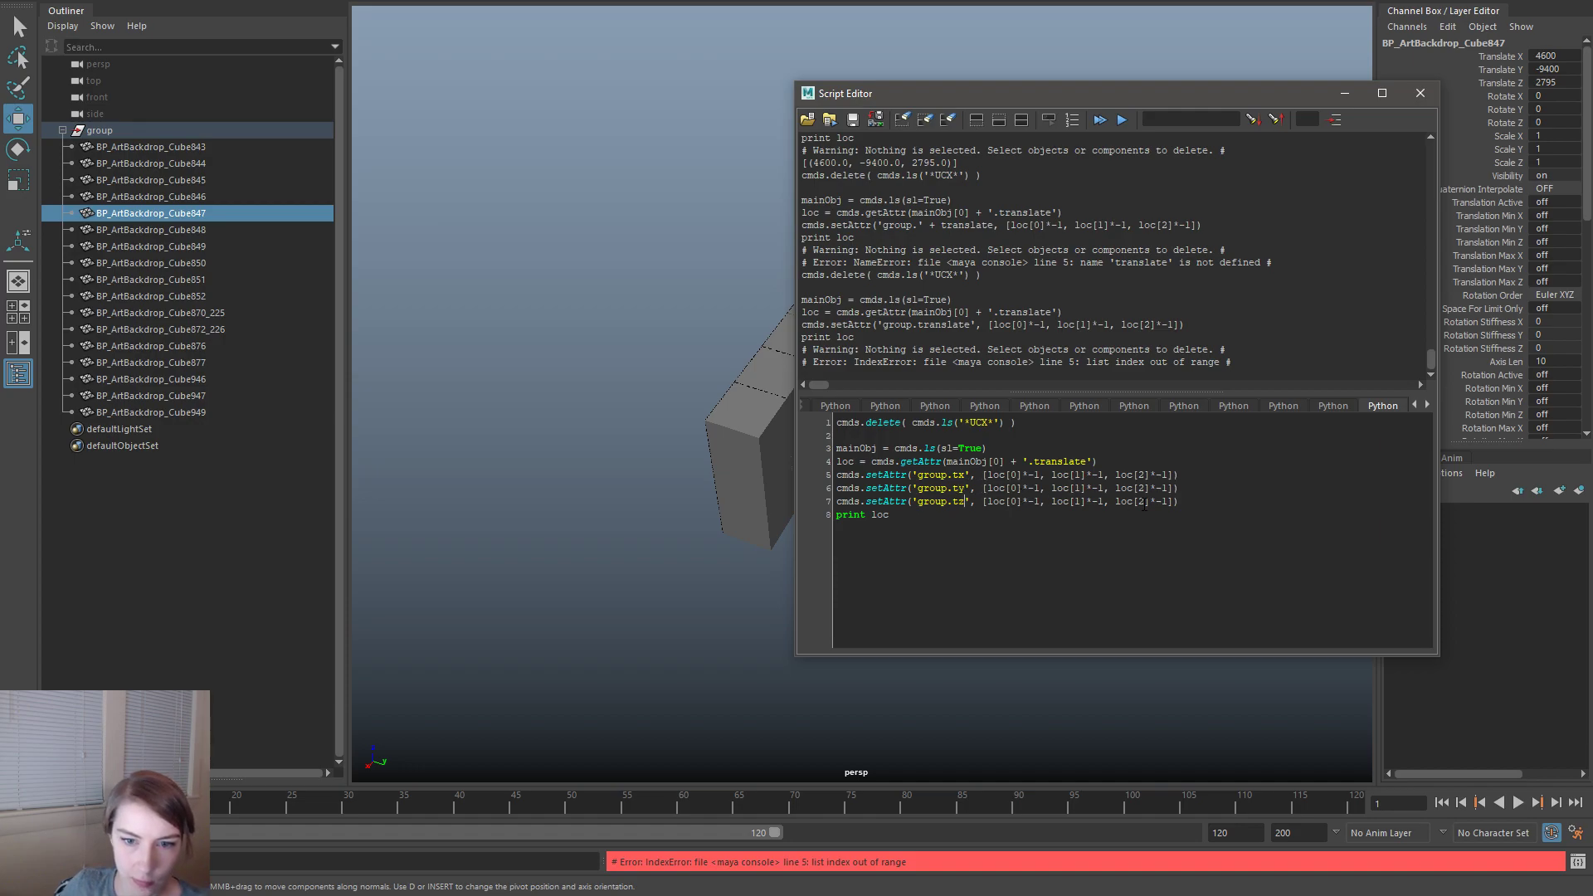
pyautogui.moveTo(1117, 503); pyautogui.dragTo(982, 503)
pyautogui.press('BackSpace')
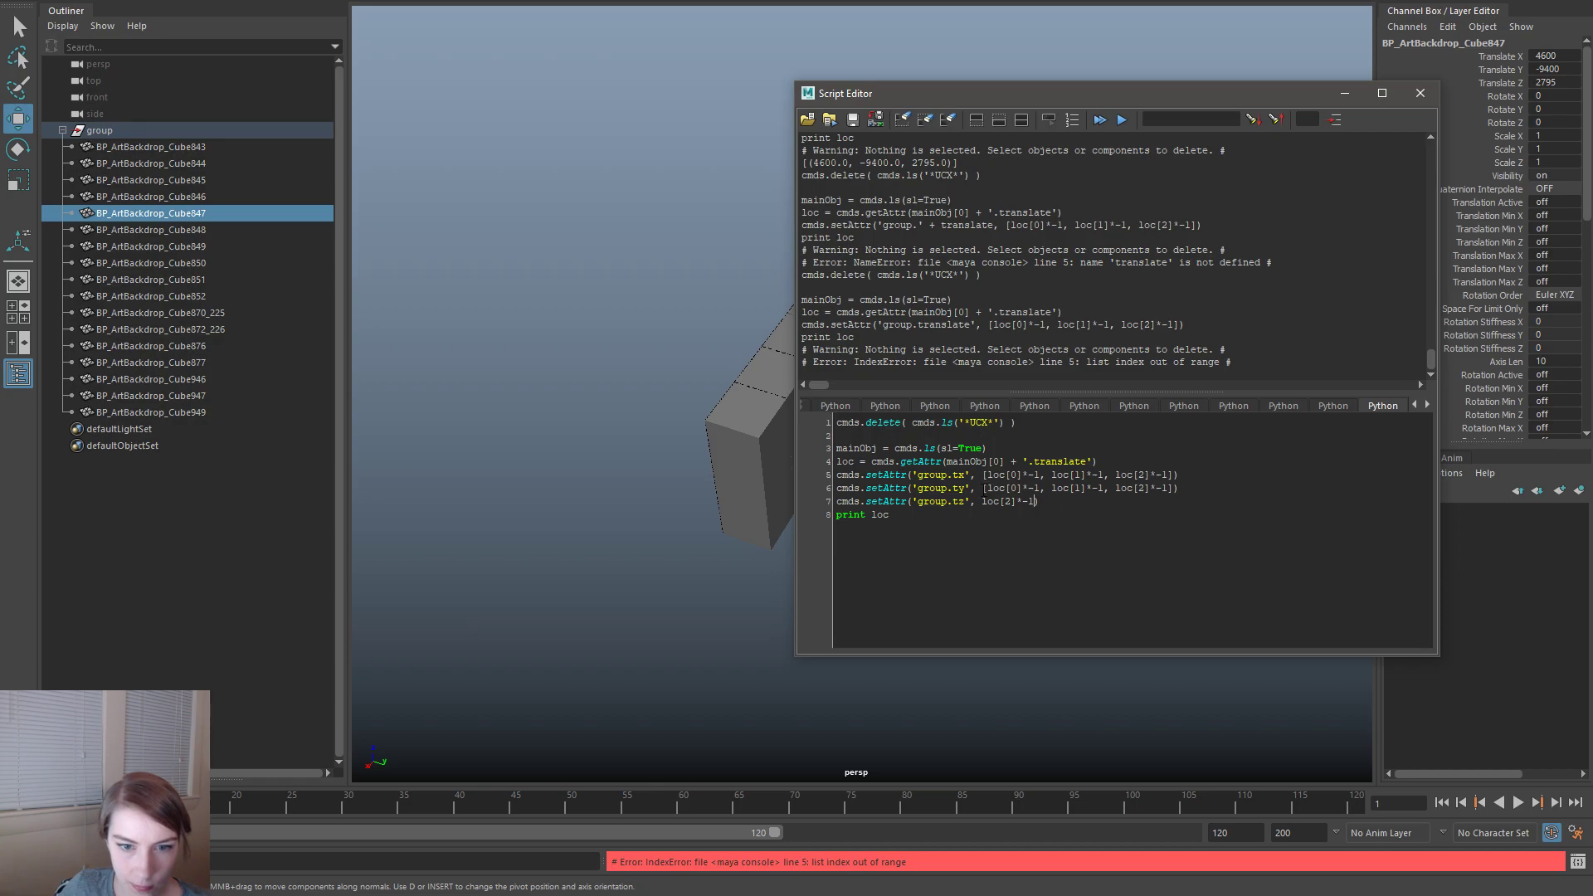
pyautogui.press('Delete')
# - Reduce the value list in the 'group.ty' setAttr line to only loc[1]*-1
pyautogui.moveTo(1051, 488); pyautogui.dragTo(982, 488)
pyautogui.press('BackSpace')
pyautogui.moveTo(1109, 488); pyautogui.dragTo(1039, 488)
pyautogui.press('BackSpace')
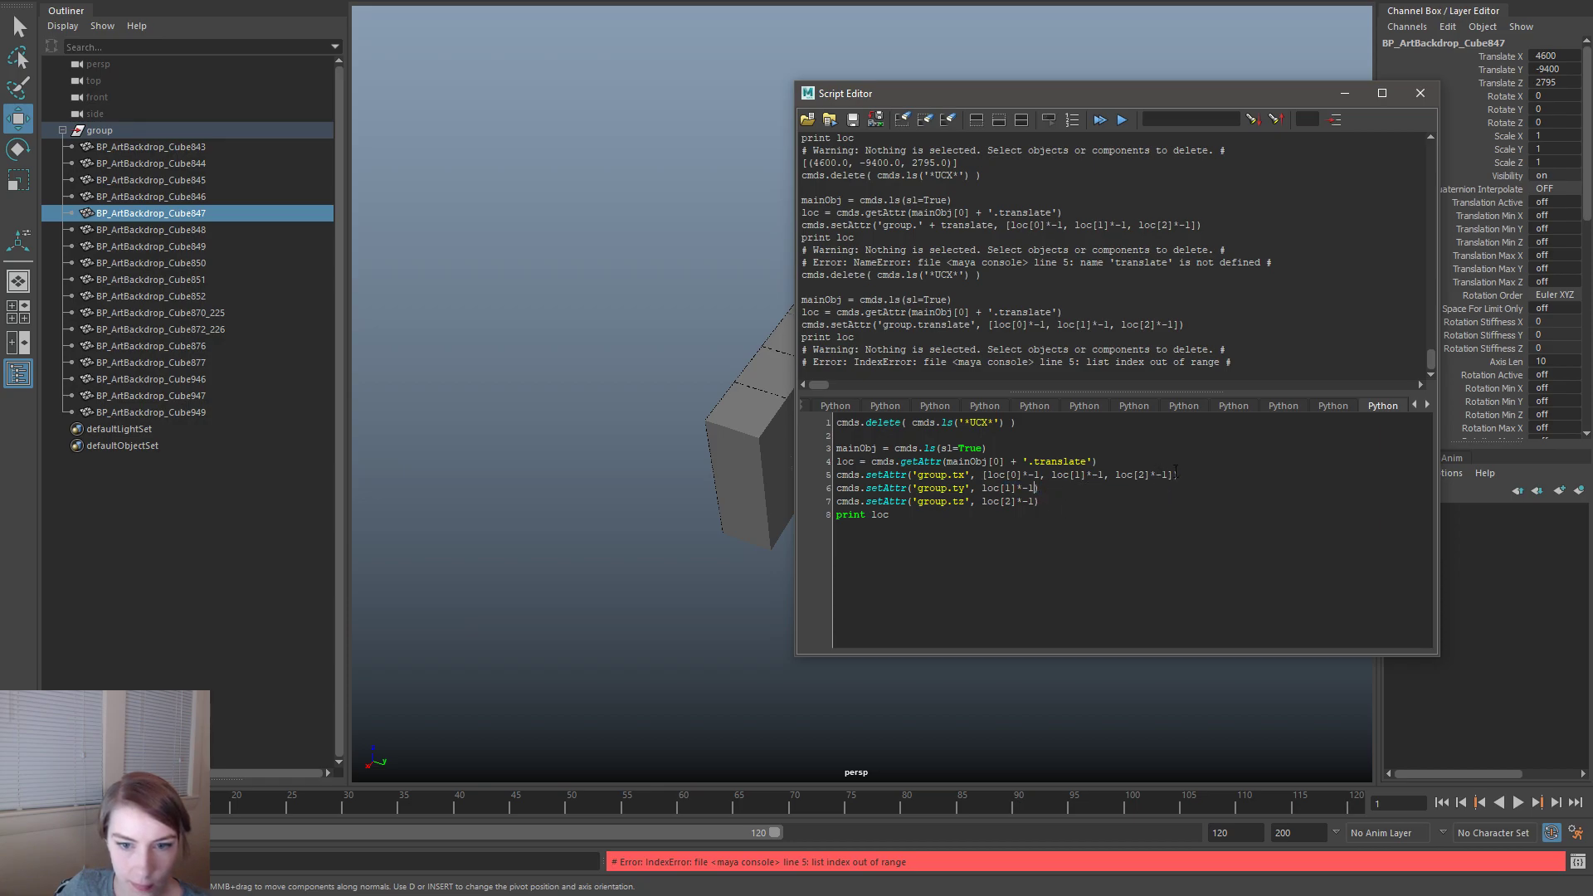
# - Reduce the value list in the 'group.tx' setAttr line to only loc[0]*-1 and execute the entire script
pyautogui.moveTo(1175, 474); pyautogui.dragTo(1040, 474)
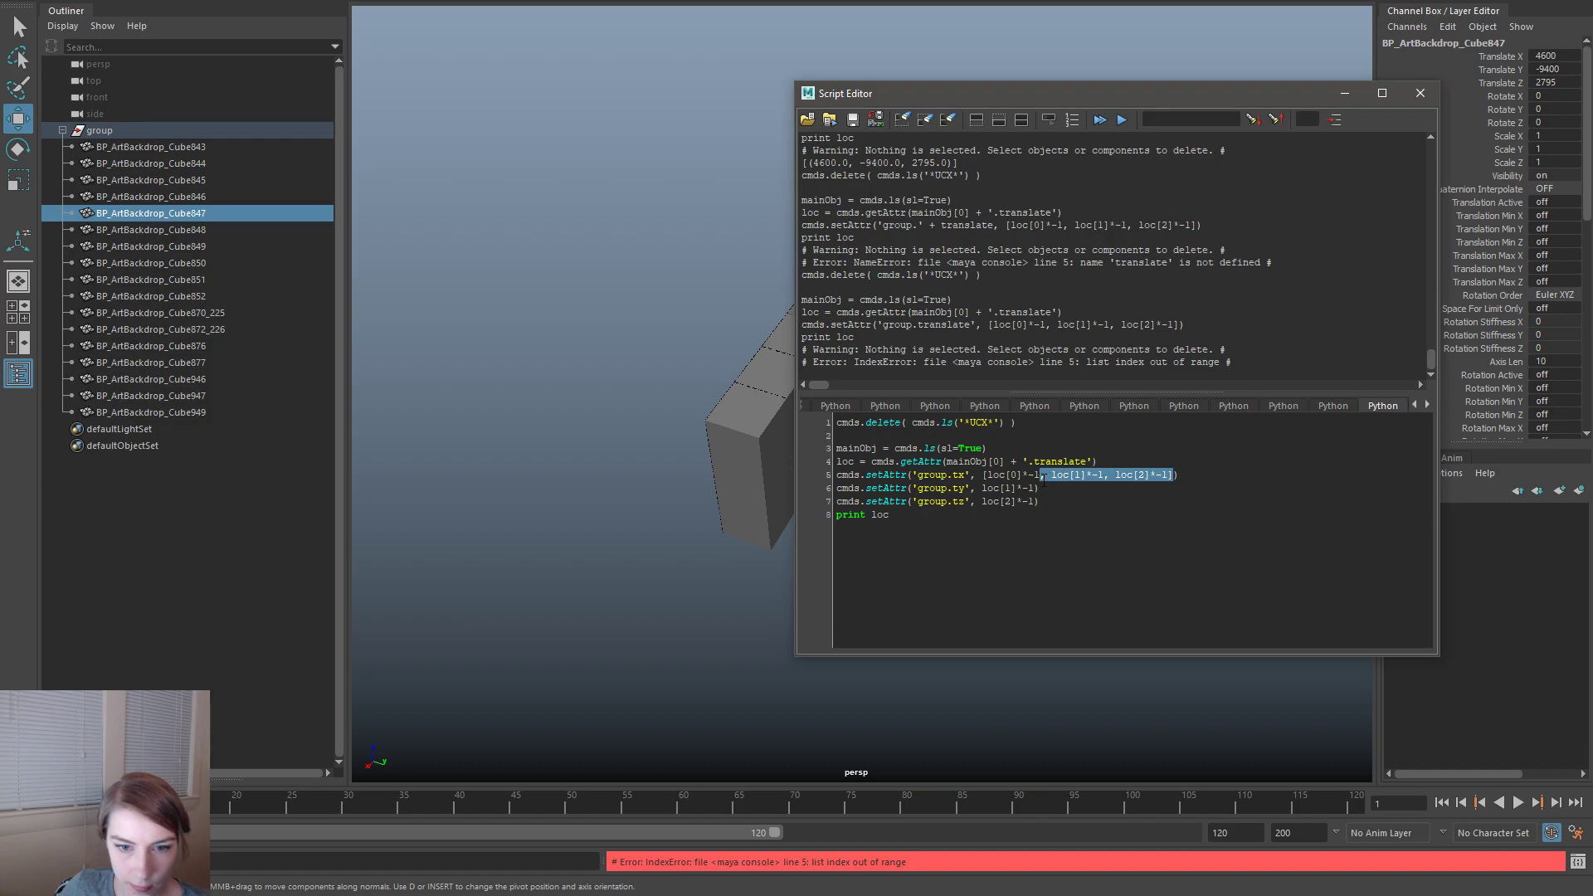
pyautogui.press('BackSpace')
pyautogui.press('Left')
pyautogui.press('Left')
pyautogui.press('Left')
pyautogui.press('Left')
pyautogui.press('Left')
pyautogui.press('Left')
pyautogui.press('Left')
pyautogui.press('Left')
pyautogui.press('Left')
pyautogui.press('BackSpace')
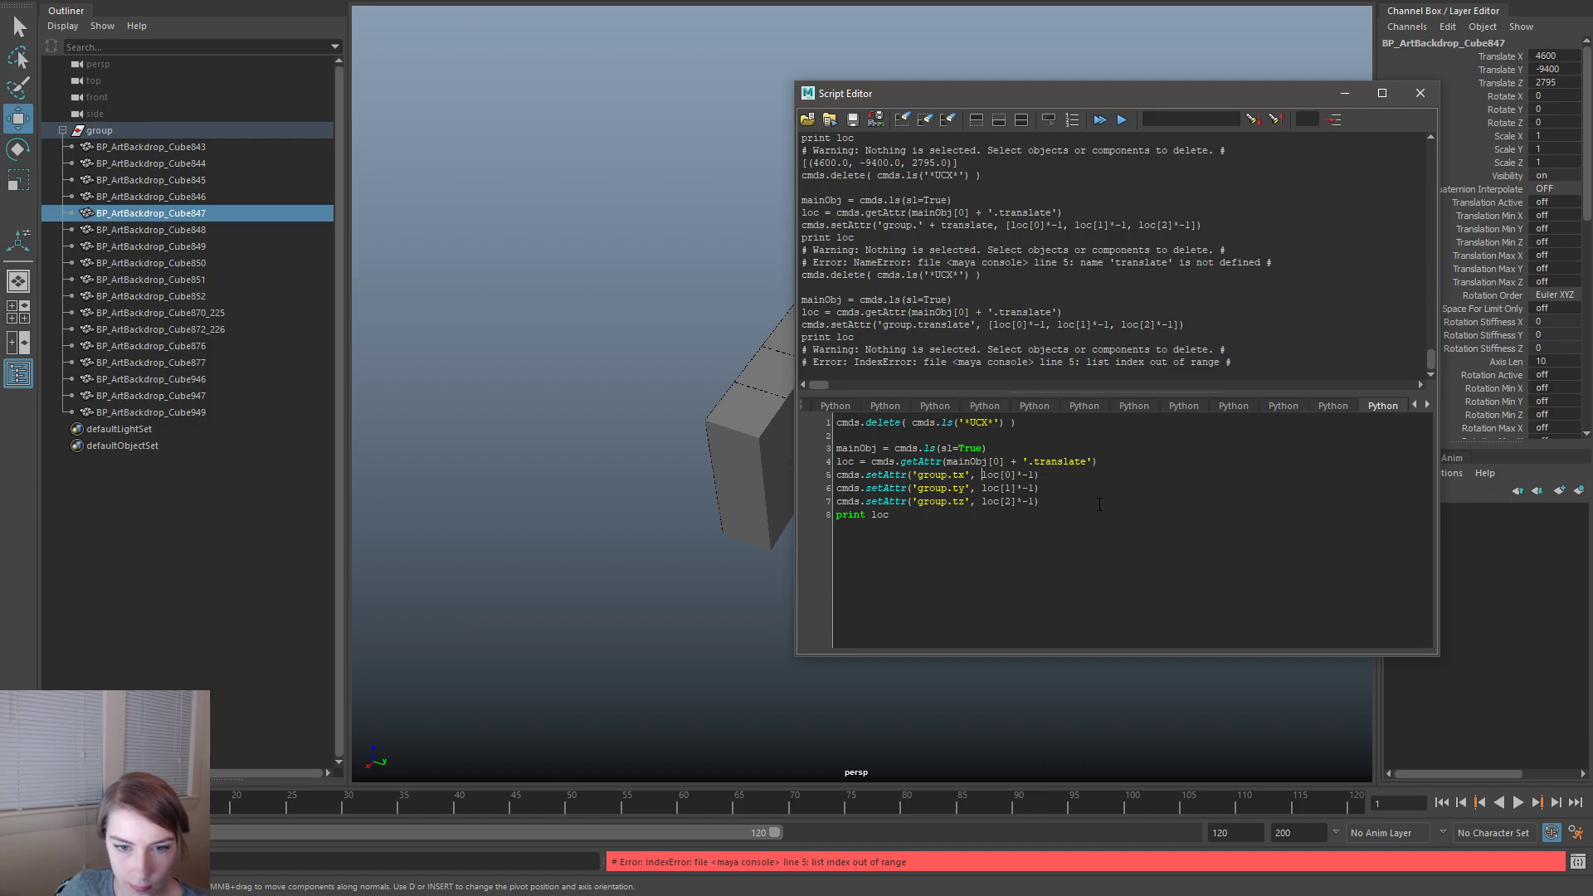
pyautogui.hotkey('ctrl', 'a')
pyautogui.hotkey('ctrl', 'Return')
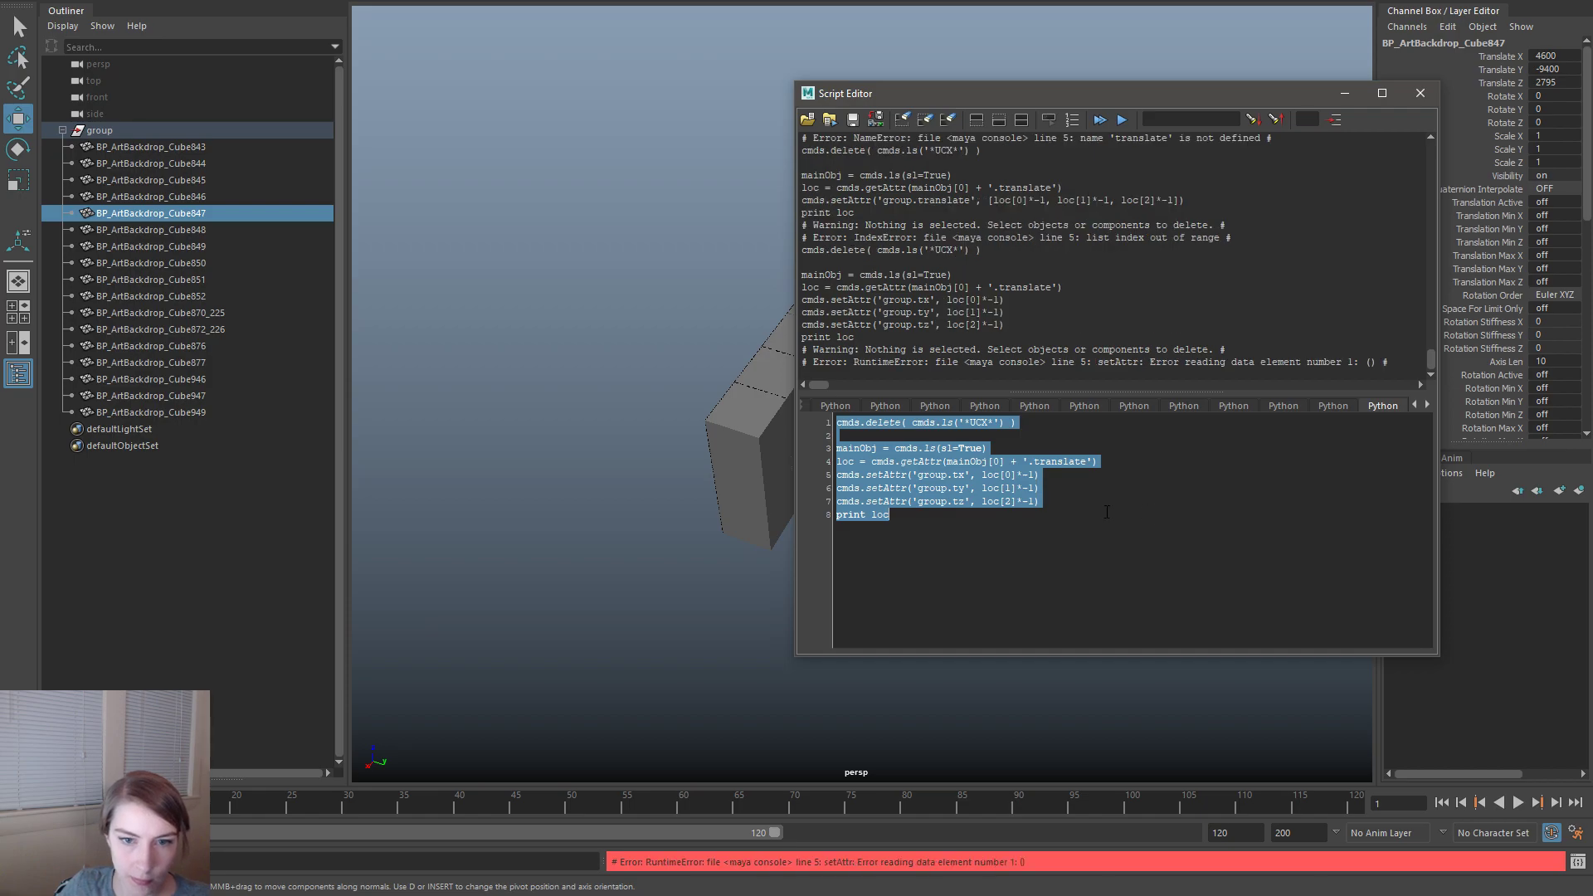
pyautogui.click(1085, 512)
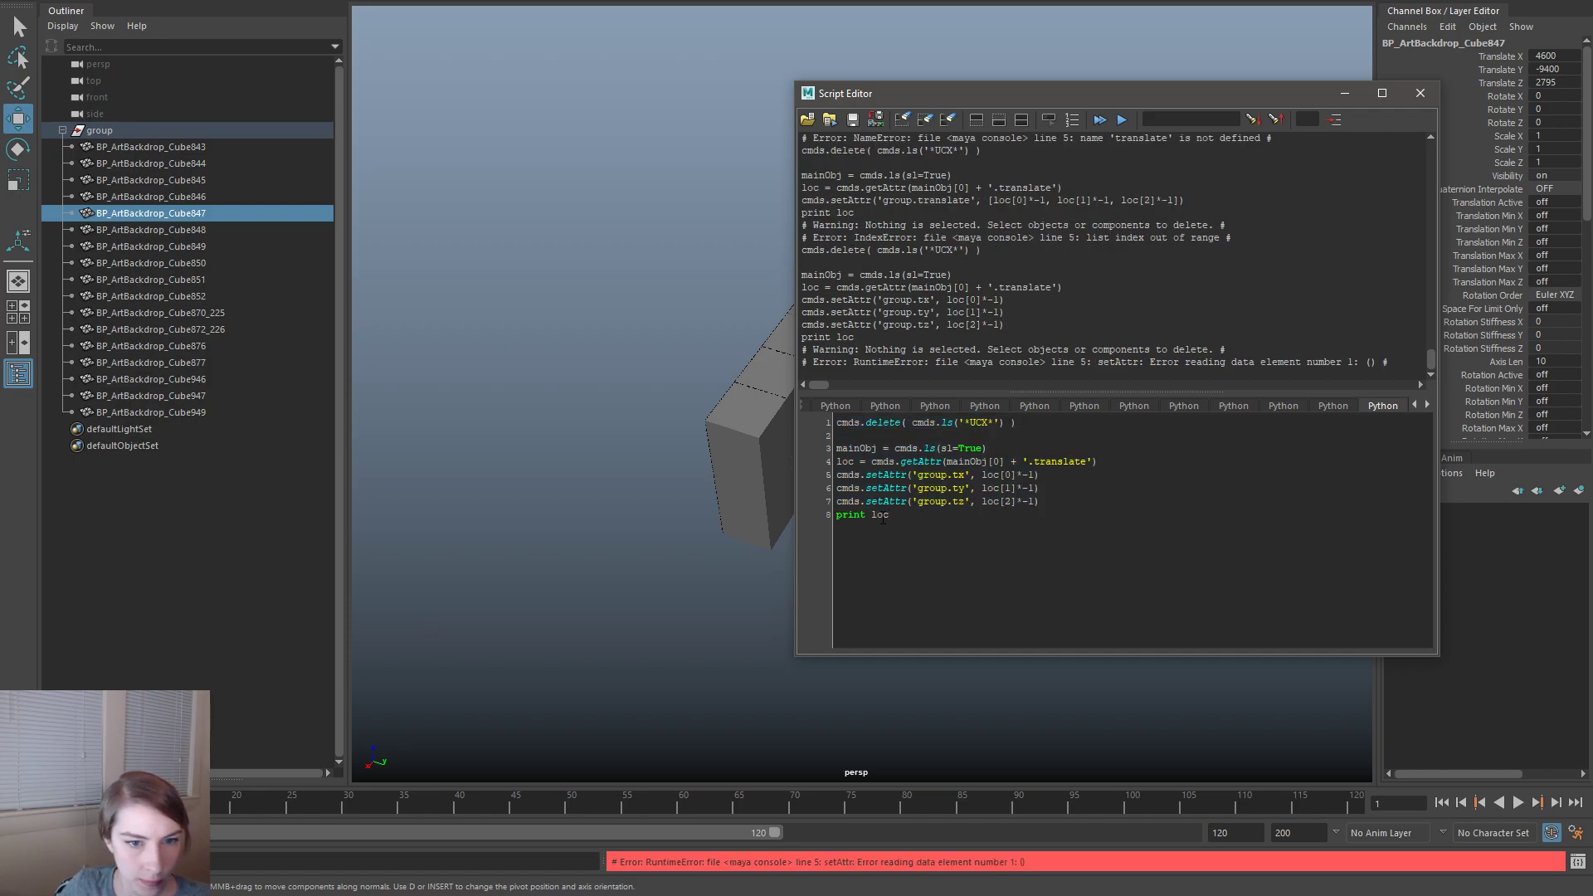
# - Move print loc directly below the getAttr line and execute the script only through that print line
pyautogui.moveTo(895, 514); pyautogui.dragTo(834, 516)
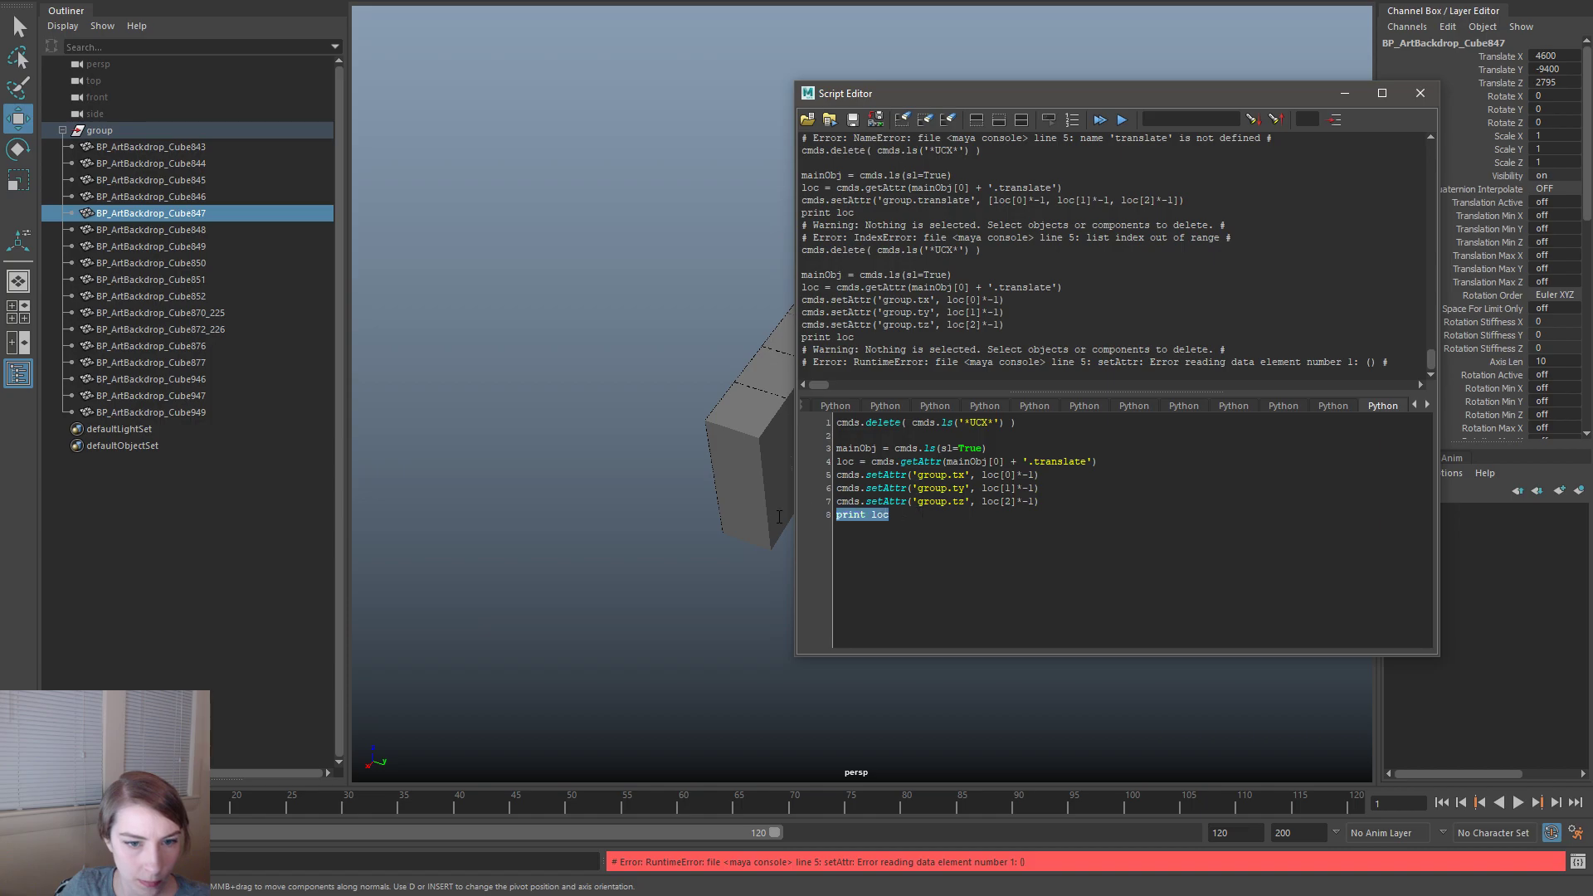
pyautogui.press('BackSpace')
pyautogui.click(1152, 458)
pyautogui.press('Return')
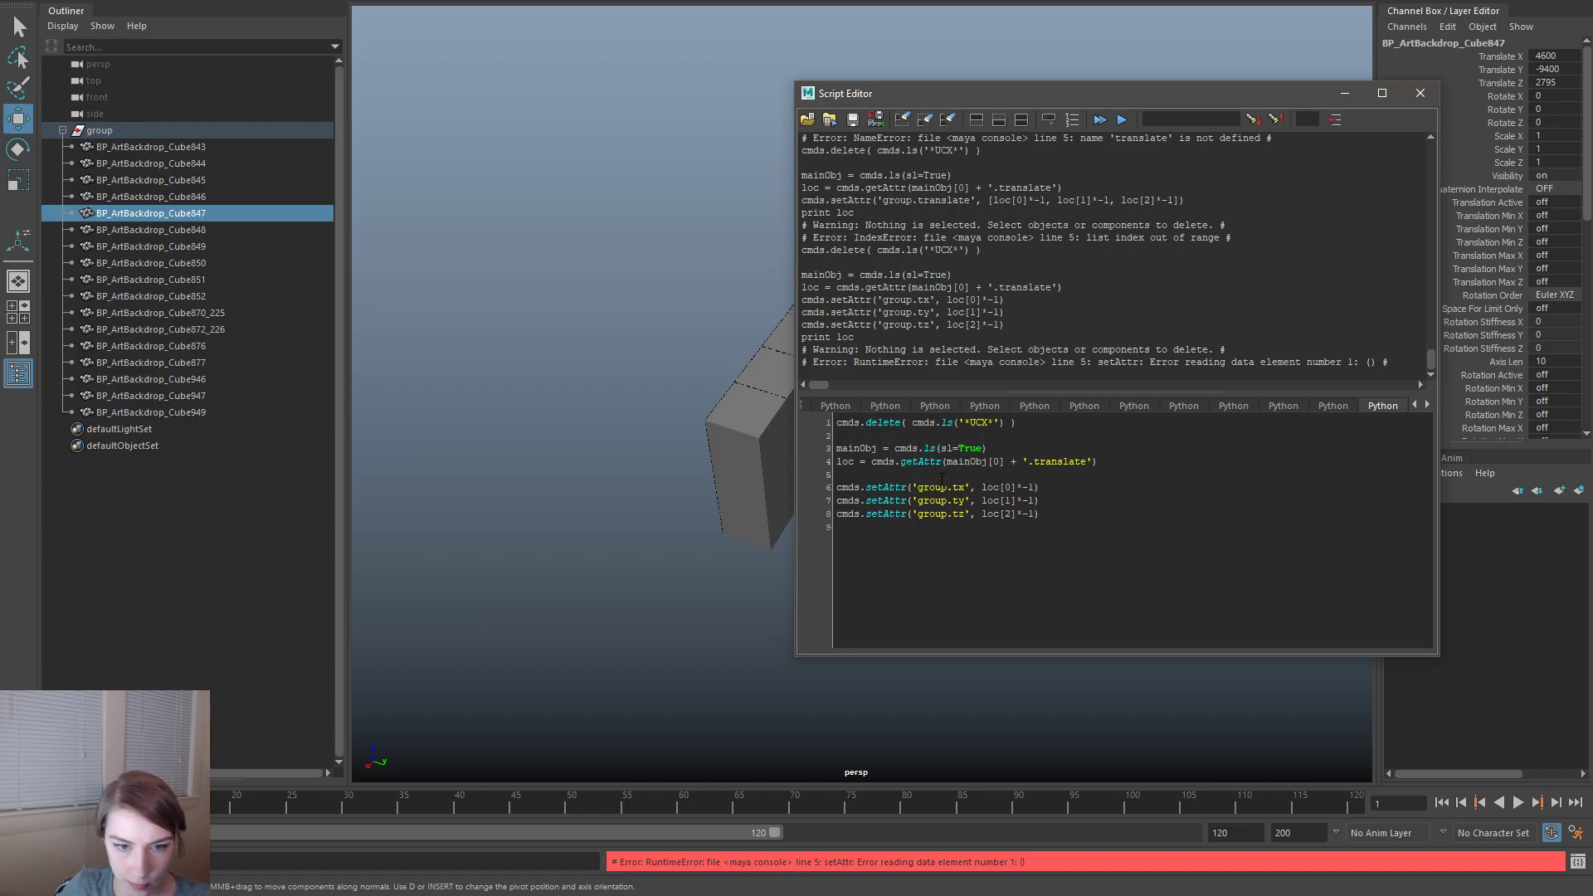
pyautogui.write('print loc')
pyautogui.hotkey('ctrl', 'shift', 'Home')
pyautogui.hotkey('ctrl', 'Return')
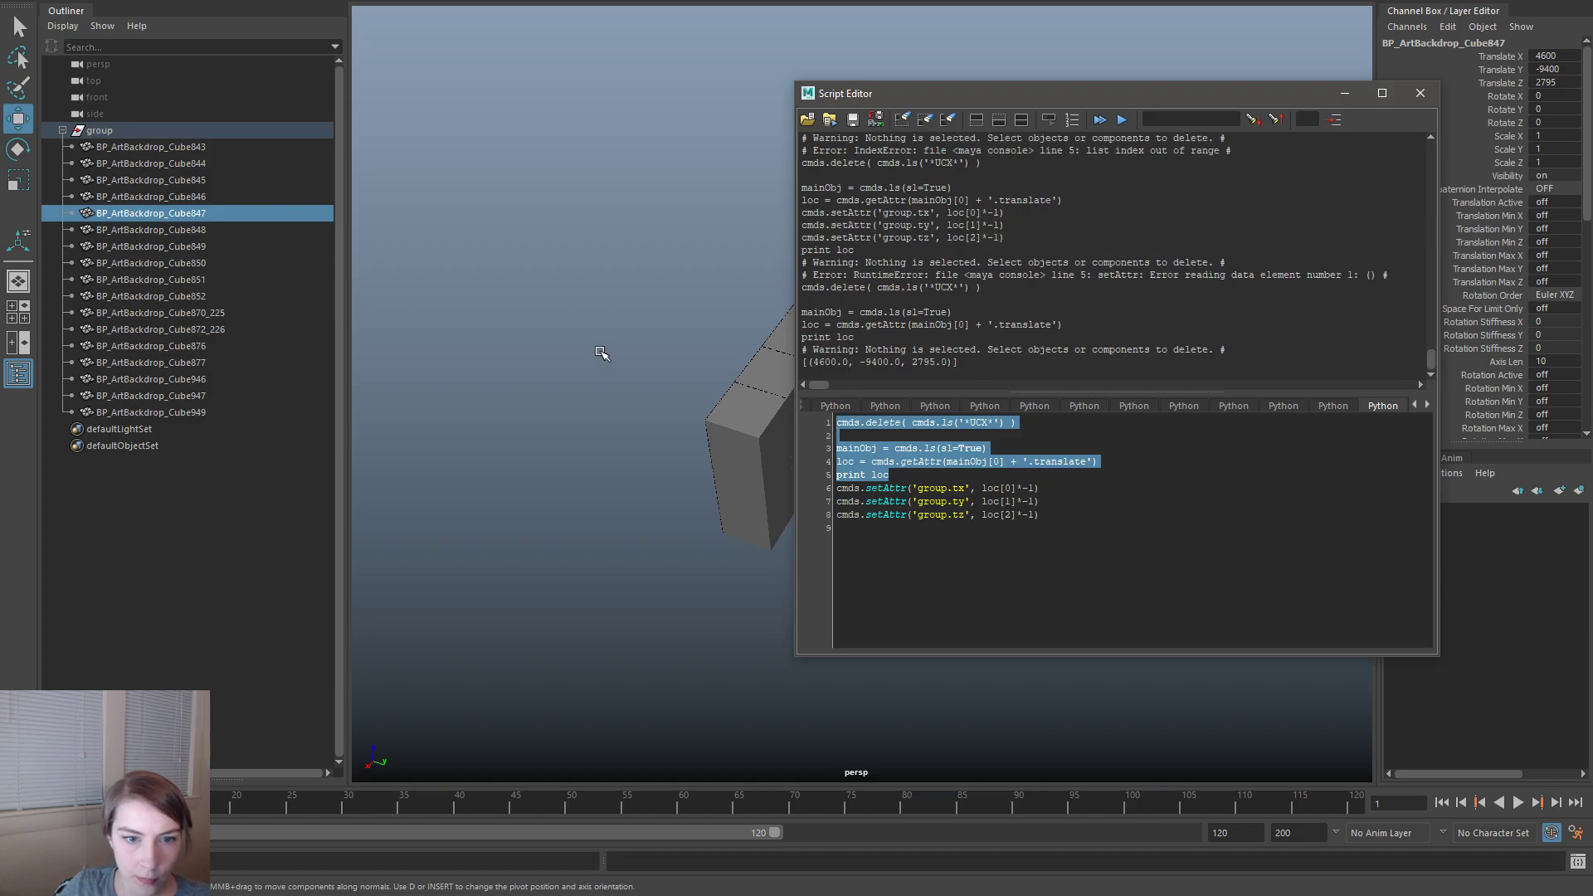
# - Change the print line to print loc[0] and execute the script only through that line
pyautogui.click(893, 475)
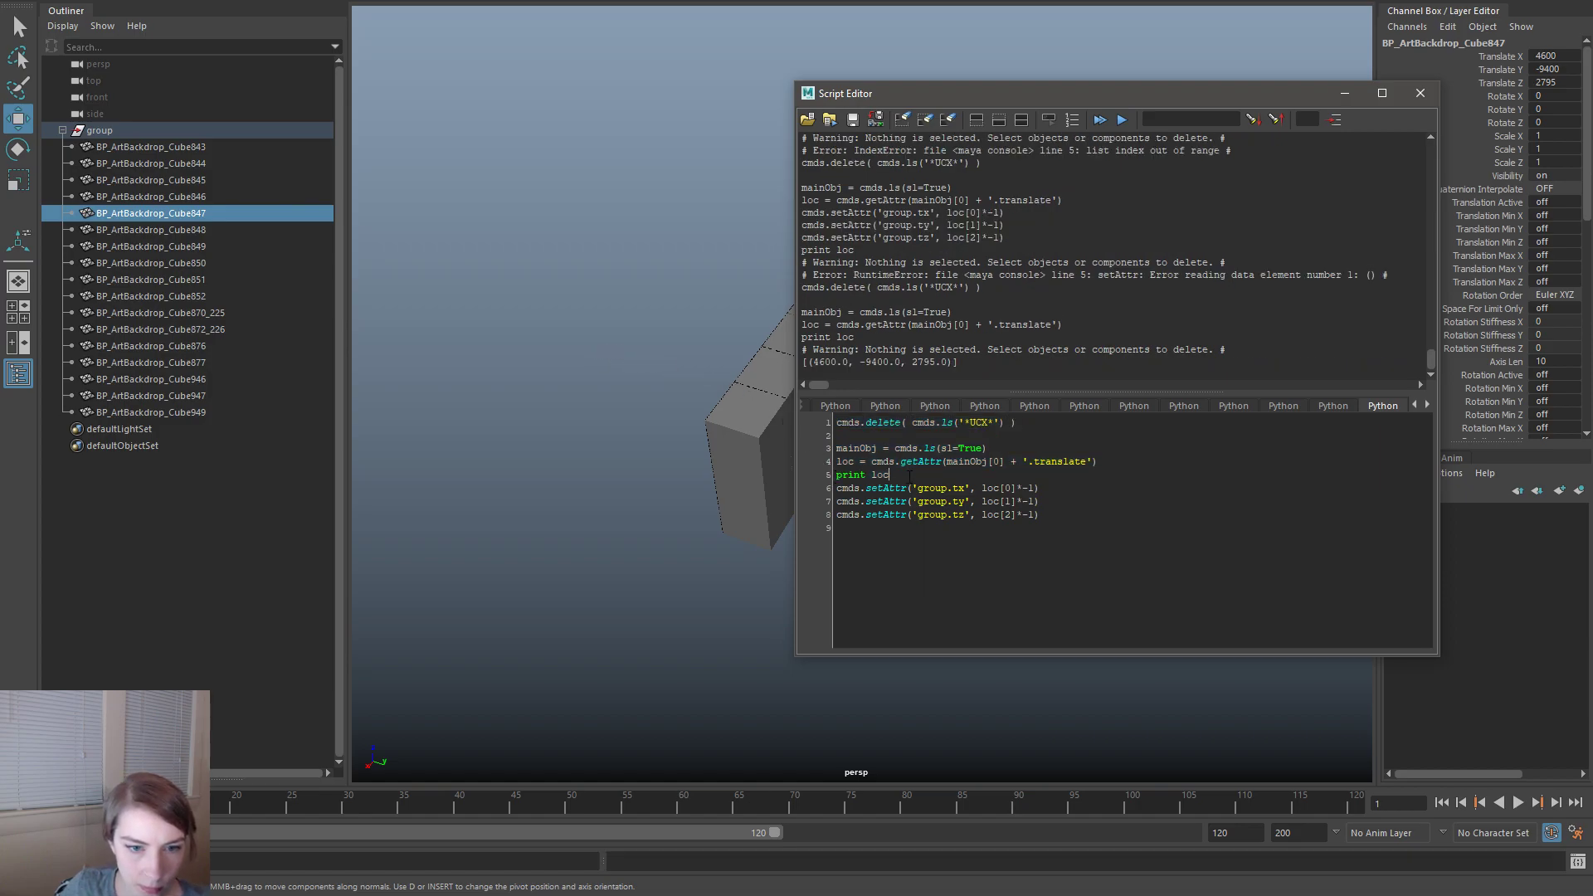
pyautogui.write('[0]')
pyautogui.hotkey('ctrl', 'a')
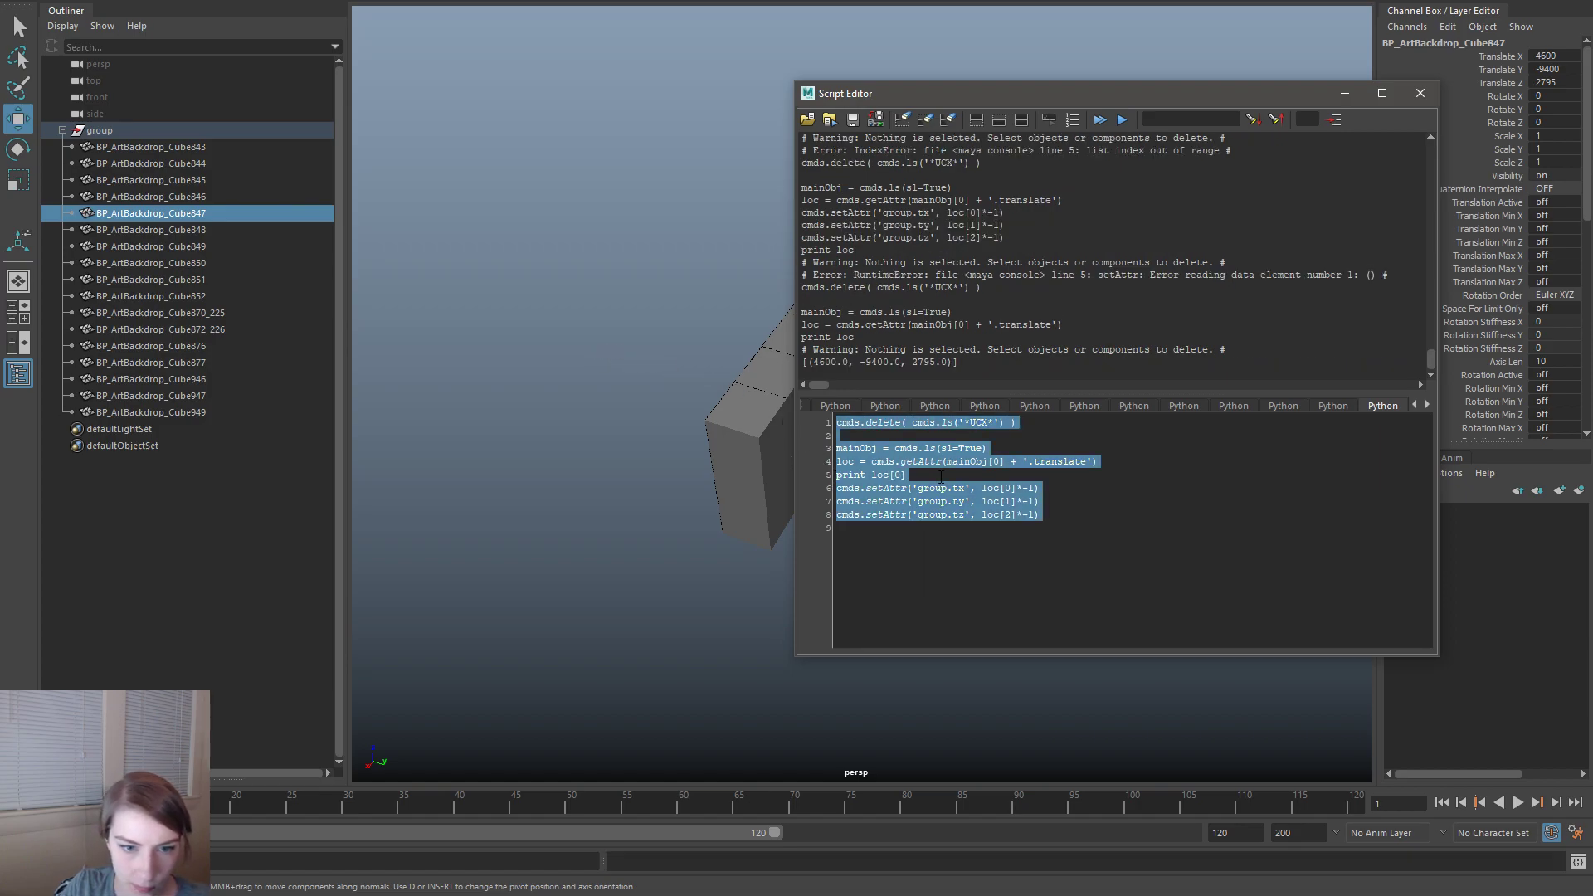
pyautogui.click(941, 477)
pyautogui.hotkey('ctrl', 'shift', 'Home')
pyautogui.hotkey('ctrl', 'Return')
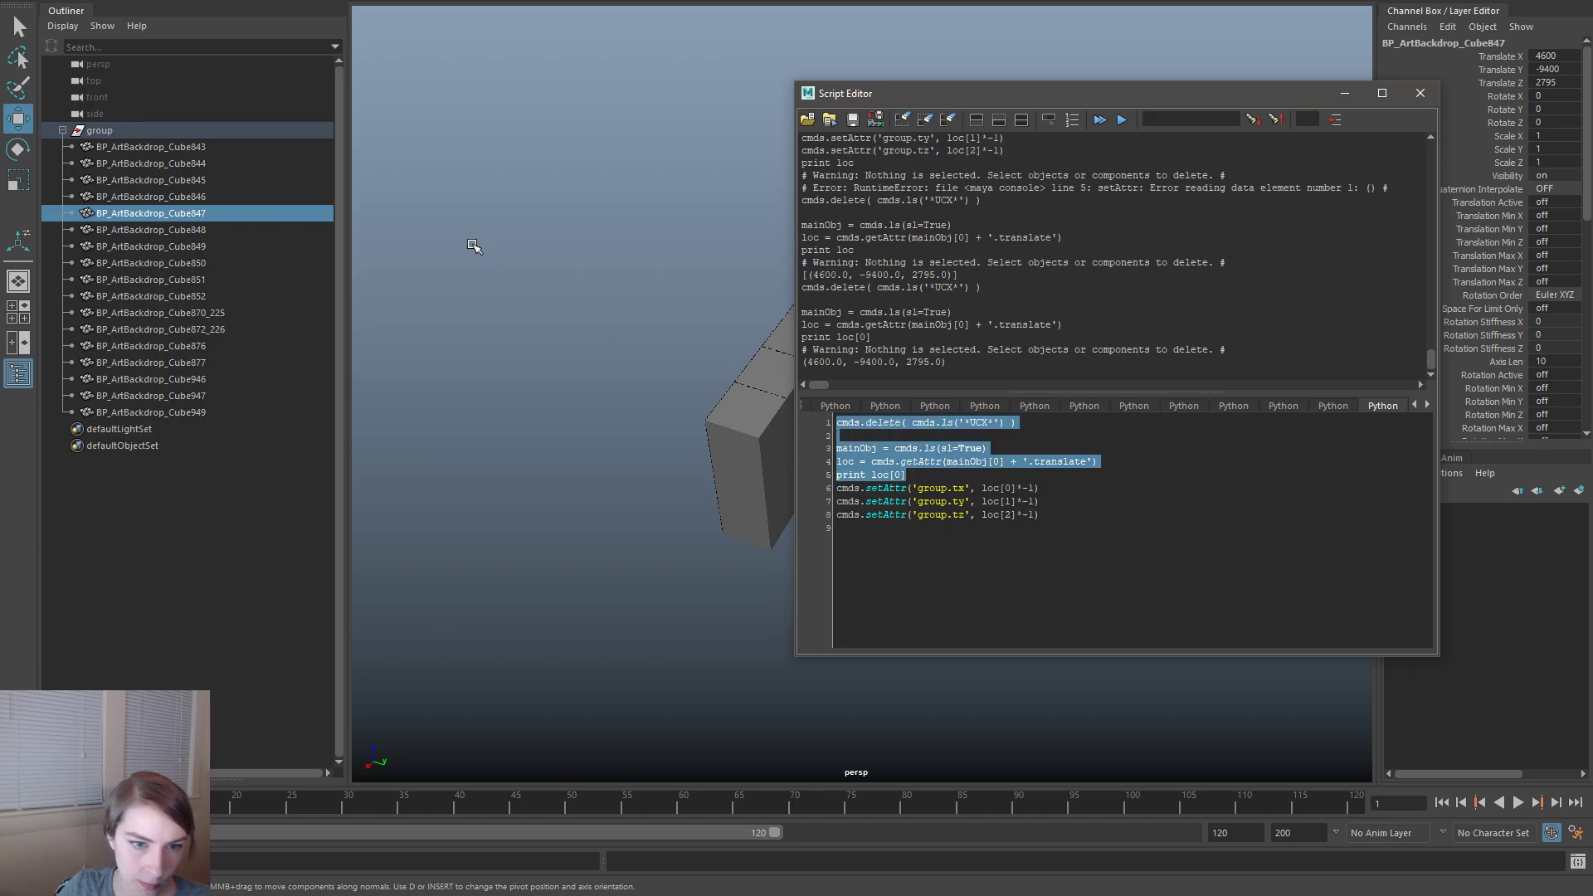
pyautogui.click(917, 475)
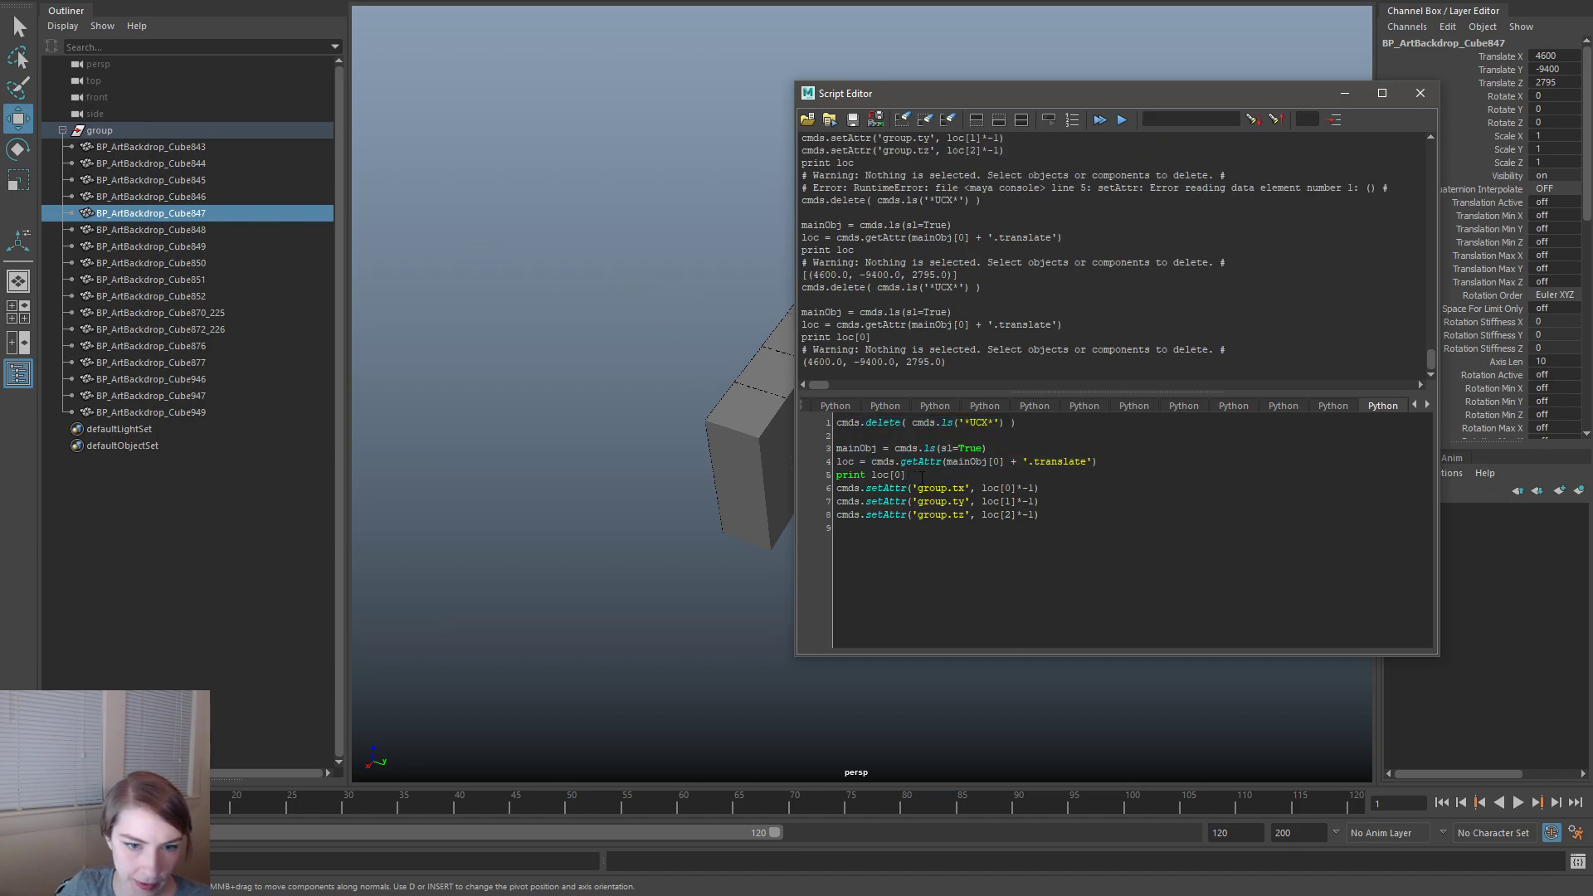
# - Append [0] to the getAttr line that assigns loc and execute the entire script
pyautogui.click(1117, 463)
pyautogui.write('[0]')
pyautogui.hotkey('ctrl', 'a')
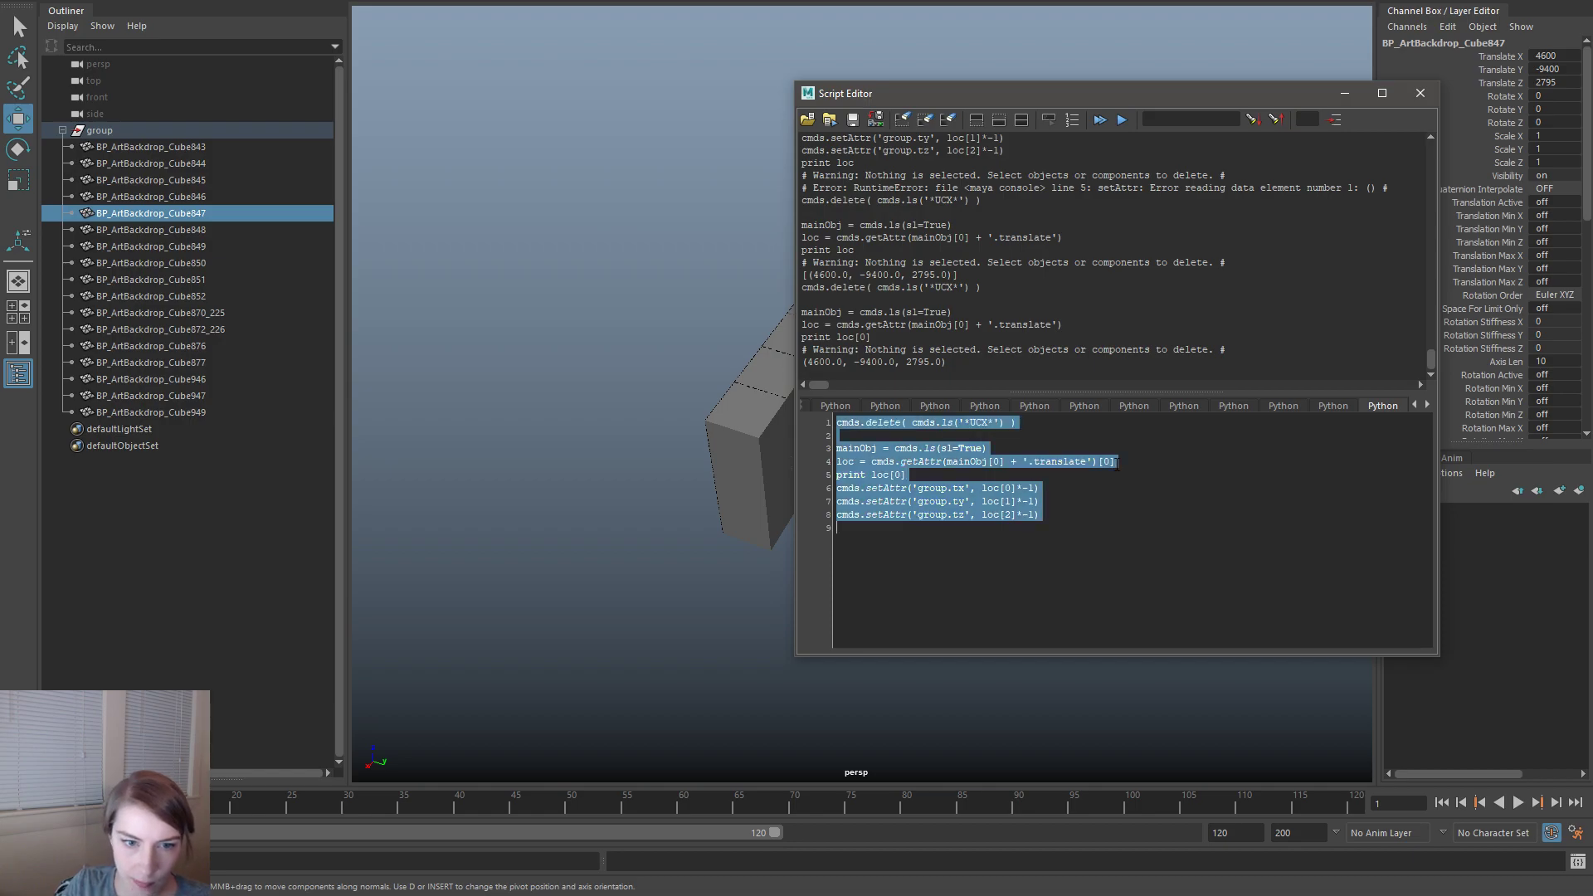
pyautogui.hotkey('ctrl', 'Return')
pyautogui.click(1081, 537)
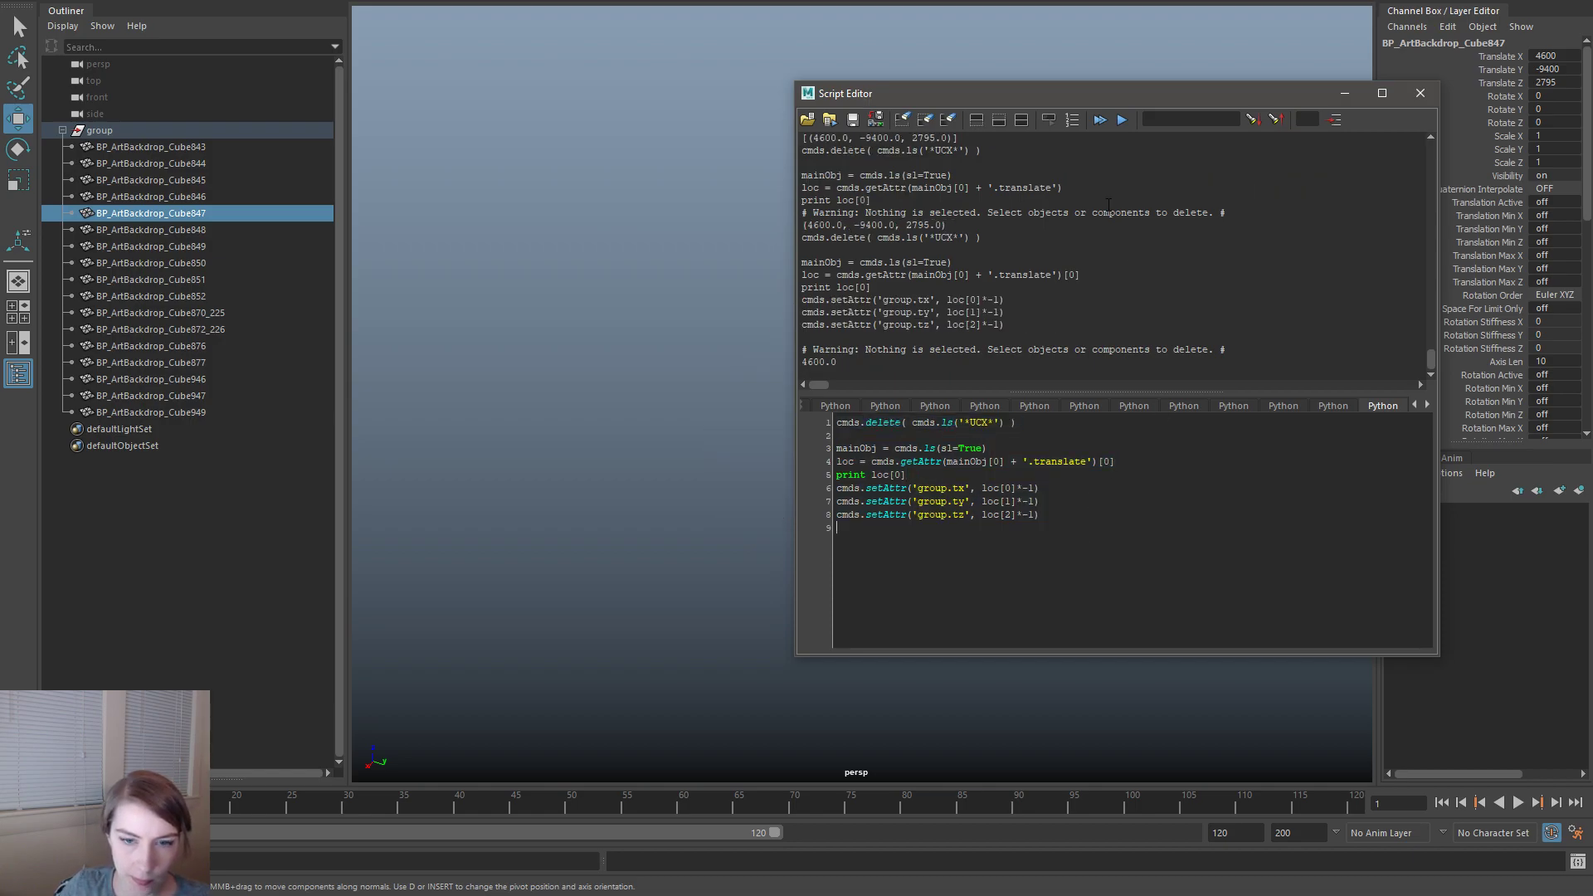
# - Move the Script Editor out of the way, select the group and frame its cubes to inspect the offset result
pyautogui.moveTo(1083, 96); pyautogui.dragTo(1592, 103)
pyautogui.click(147, 134)
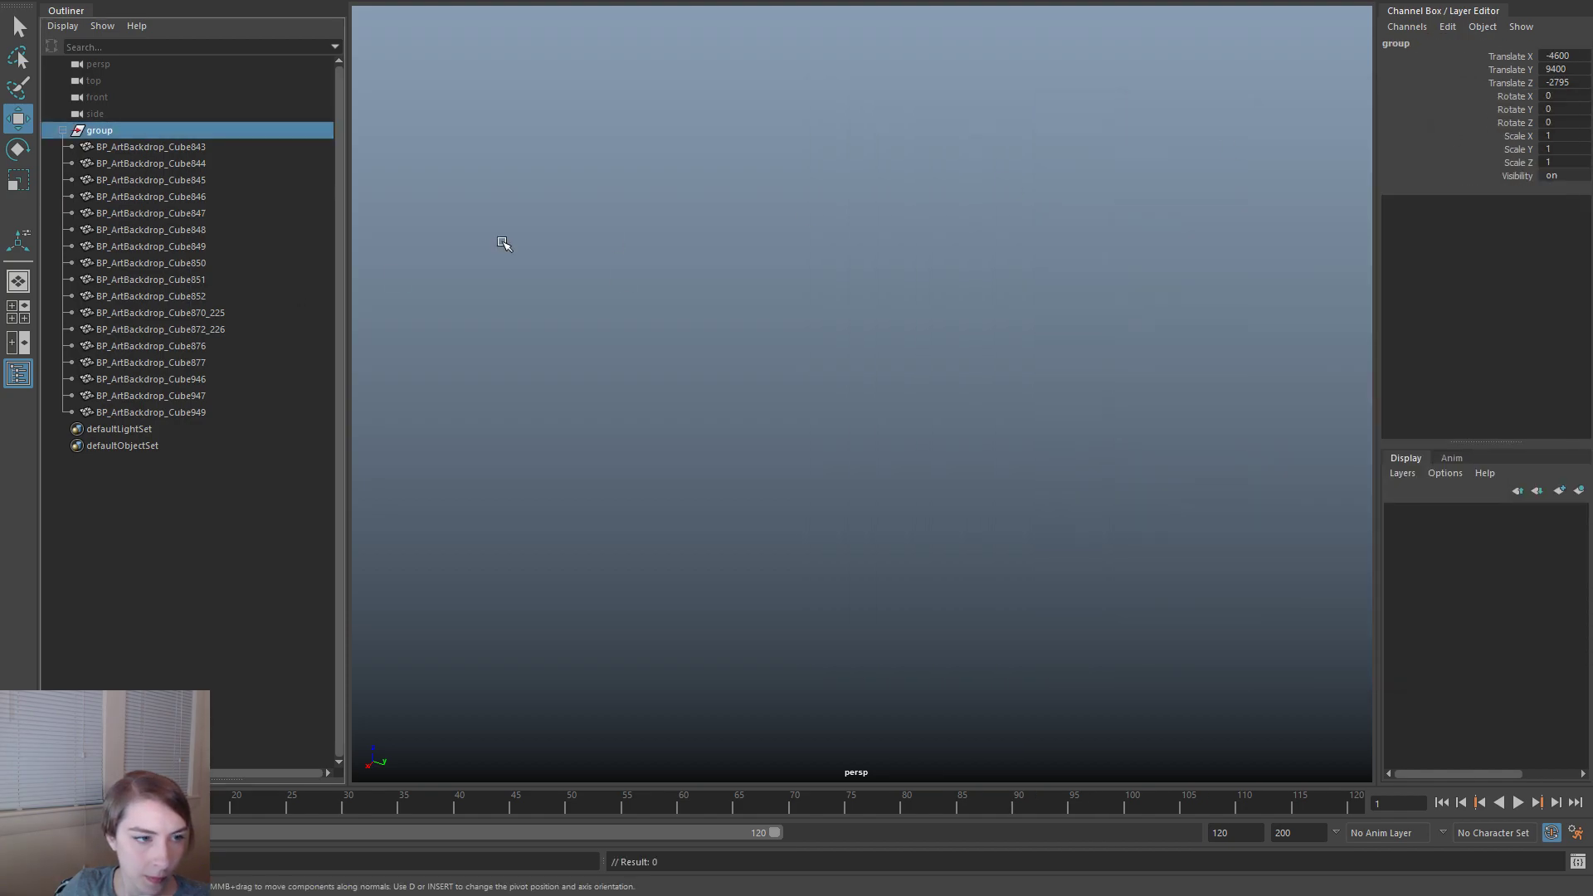
pyautogui.press('f')
pyautogui.click(869, 694)
pyautogui.keyDown('alt'); pyautogui.moveTo(869, 694); pyautogui.dragTo(880, 405); pyautogui.keyUp('alt')
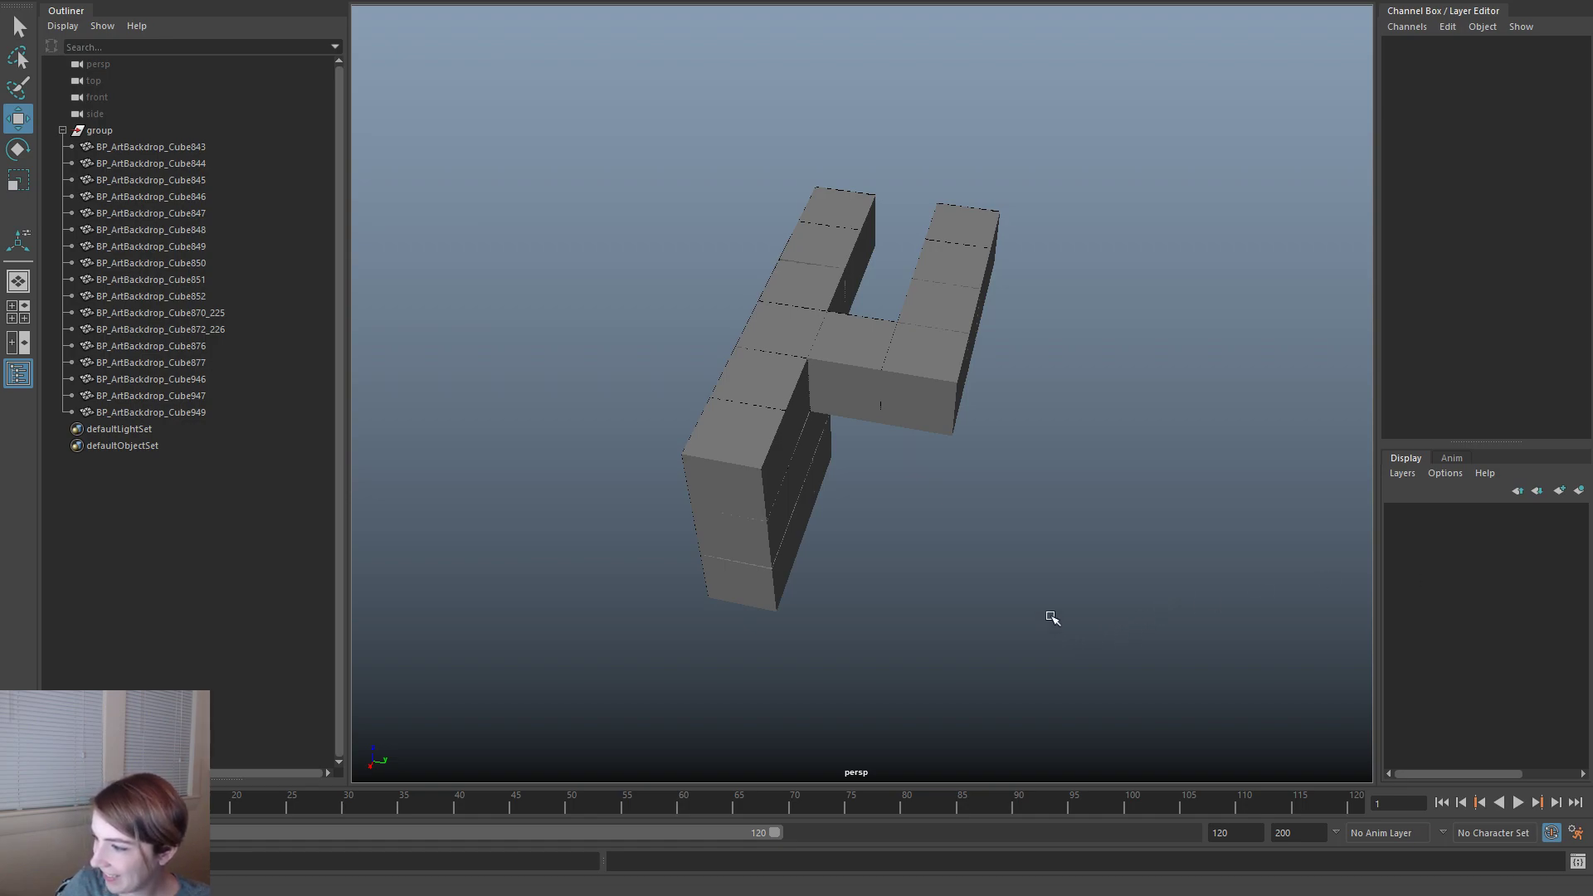
pyautogui.keyDown('alt'); pyautogui.moveTo(855, 507); pyautogui.dragTo(932, 554, button='right'); pyautogui.keyUp('alt')
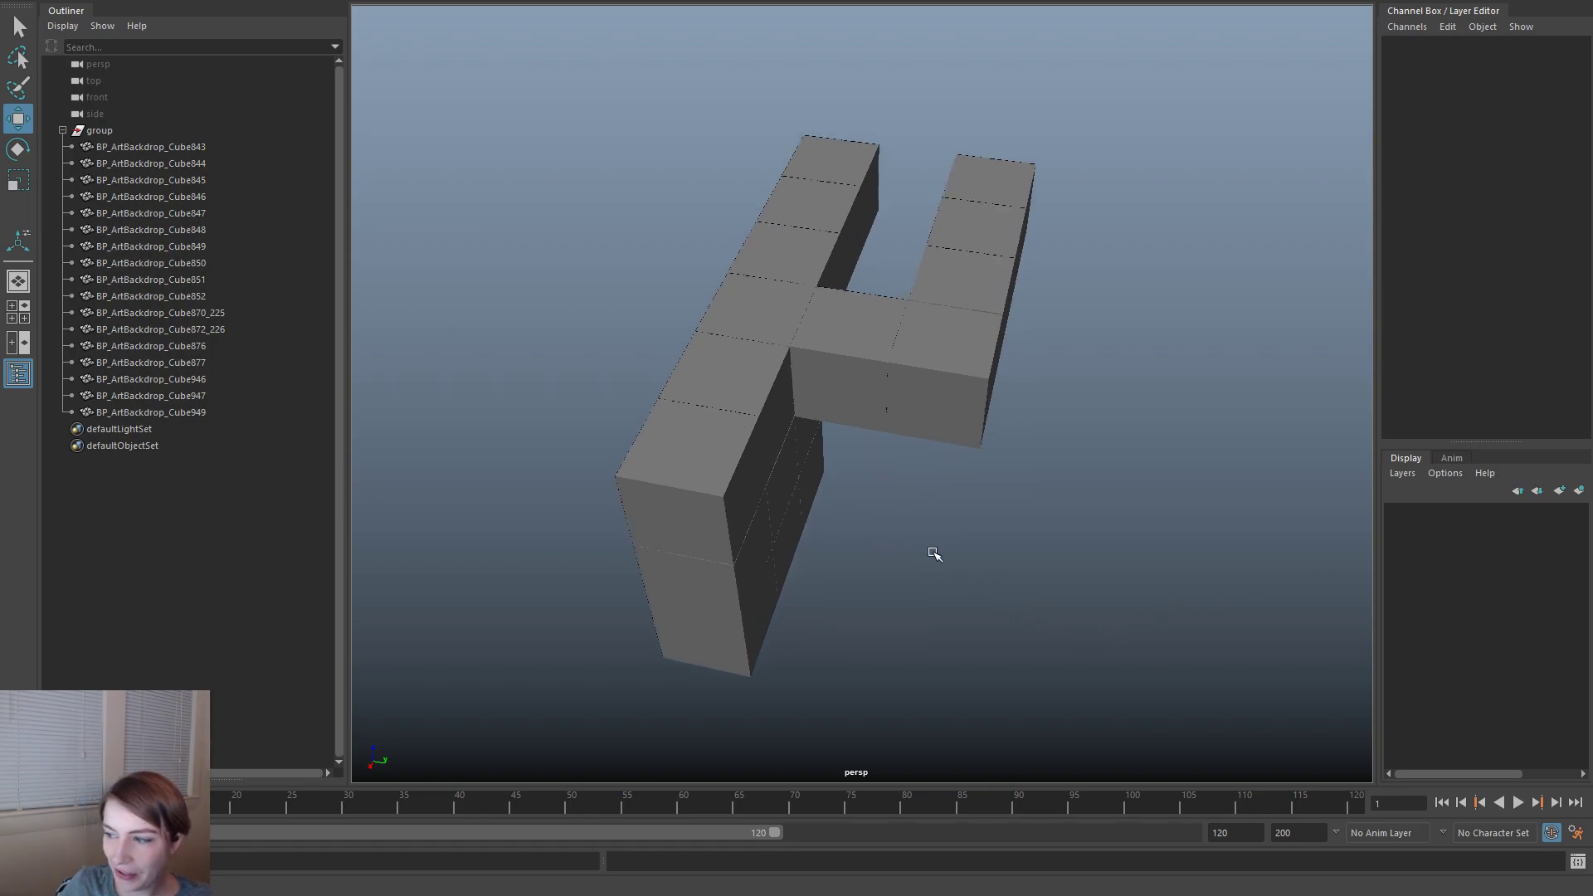
pyautogui.keyDown('alt'); pyautogui.moveTo(935, 555); pyautogui.dragTo(1044, 540, button='middle'); pyautogui.keyUp('alt')
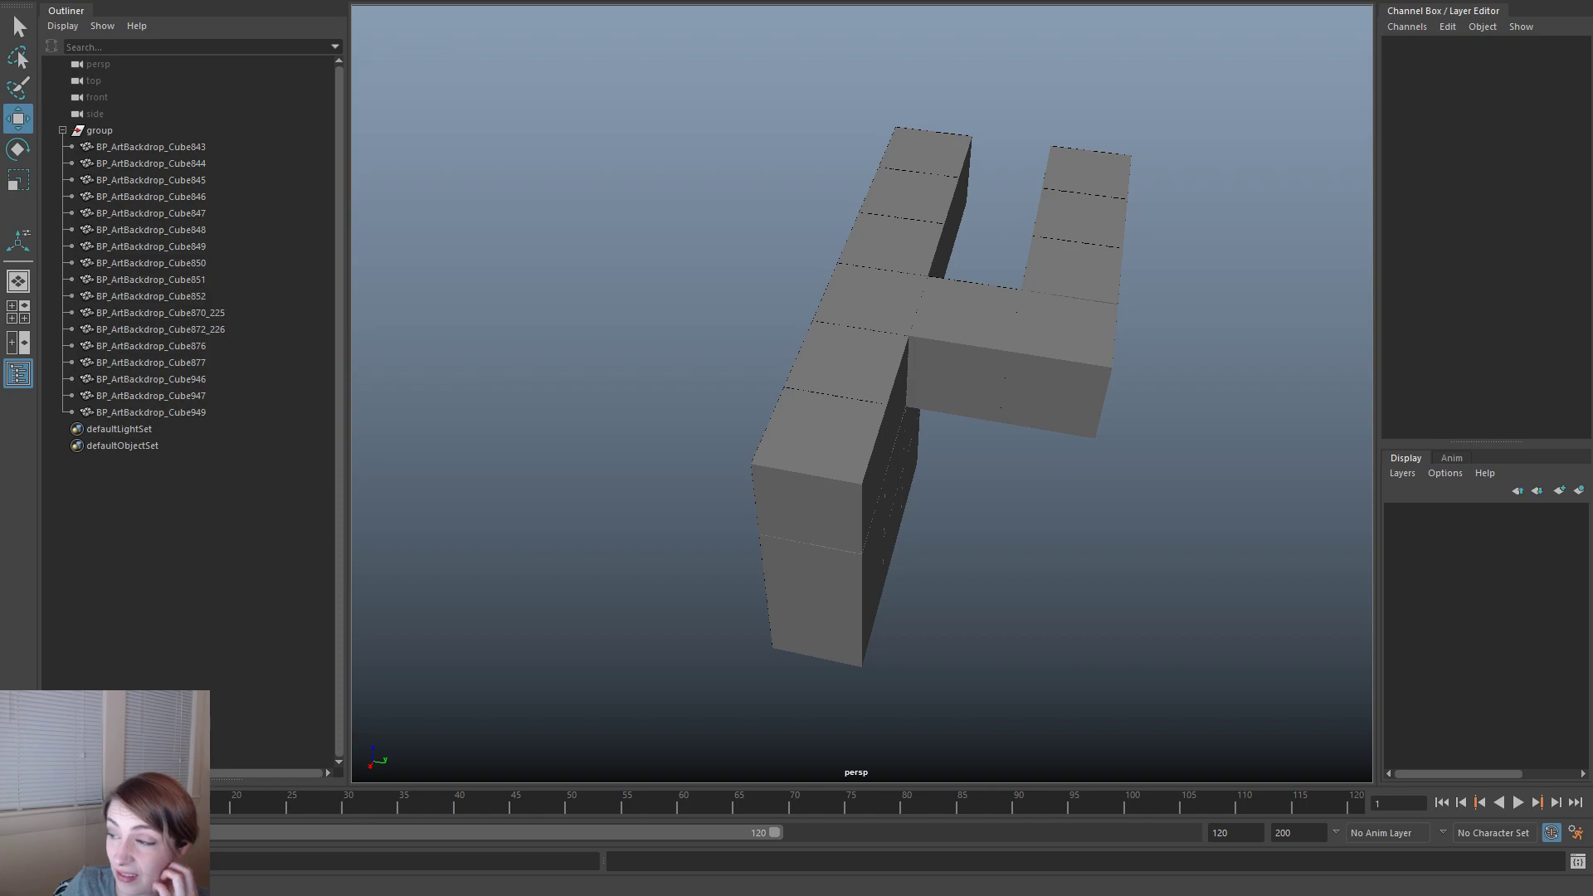
# - Select all the backdrop cubes in the viewport and combine them into a single mesh
pyautogui.keyDown('alt'); pyautogui.moveTo(1014, 644); pyautogui.dragTo(832, 512); pyautogui.keyUp('alt')
pyautogui.moveTo(694, 240); pyautogui.dragTo(1103, 531)
pyautogui.press('space')
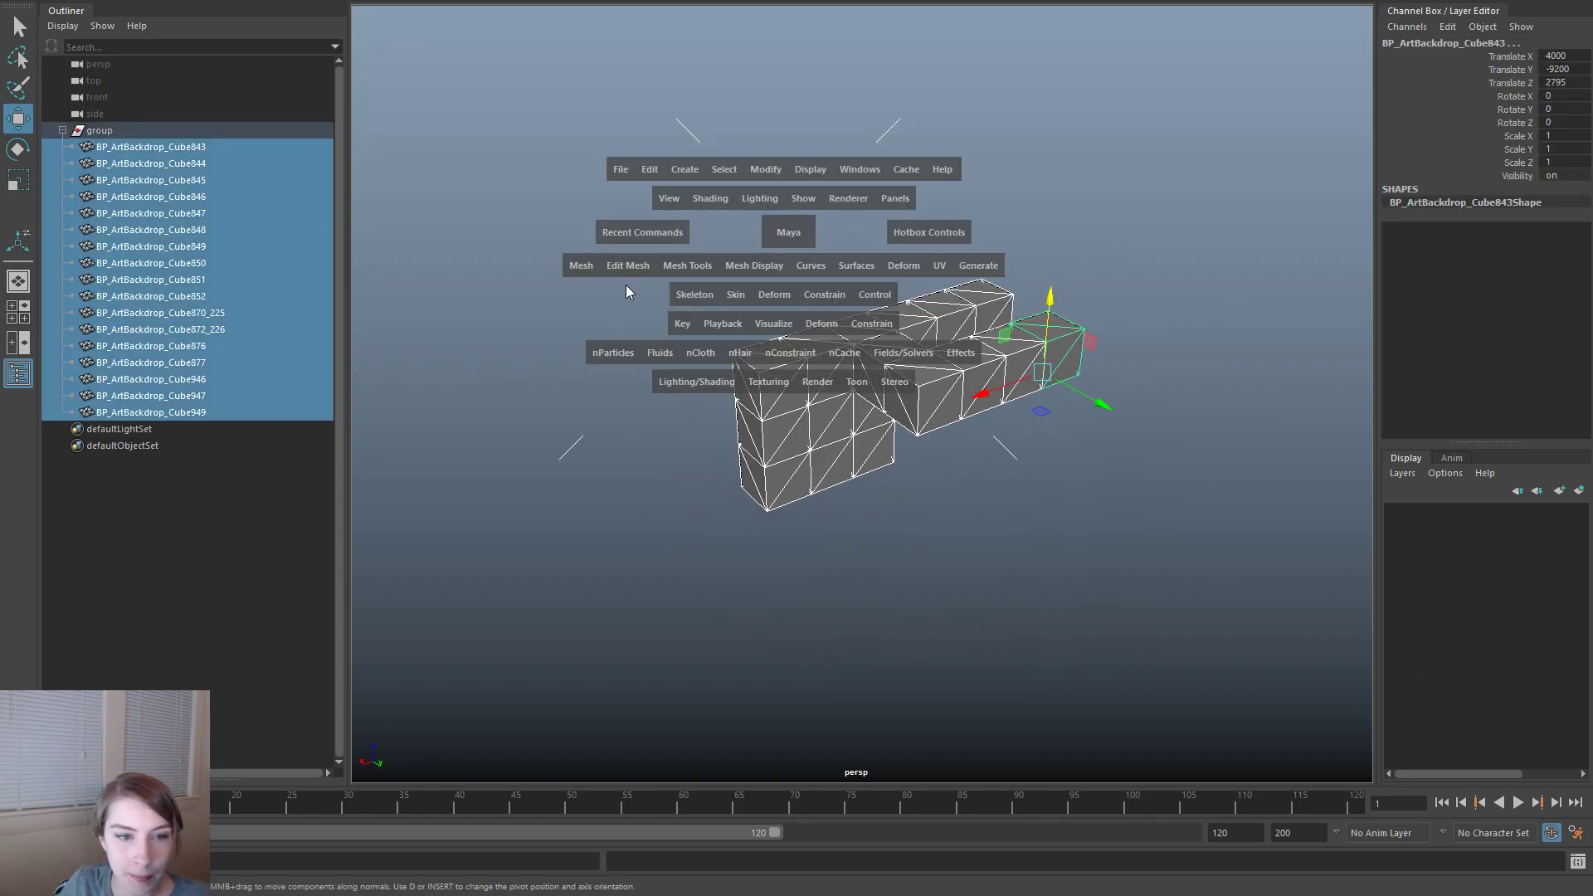
pyautogui.click(581, 265)
pyautogui.click(620, 327)
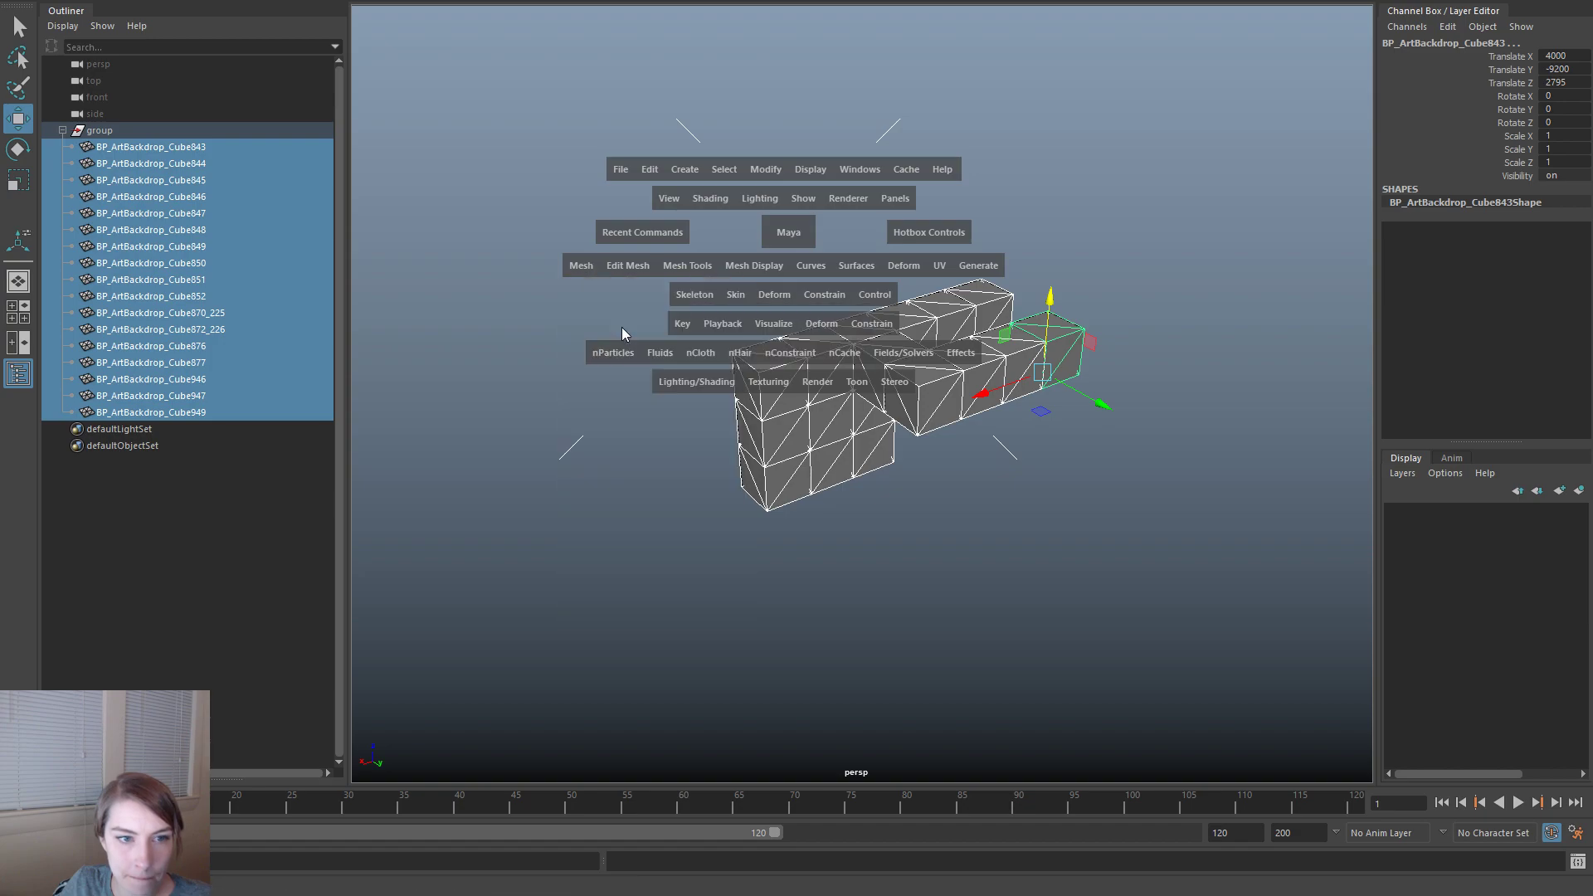
pyautogui.click(325, 768)
pyautogui.hotkey('ctrl', 'z')
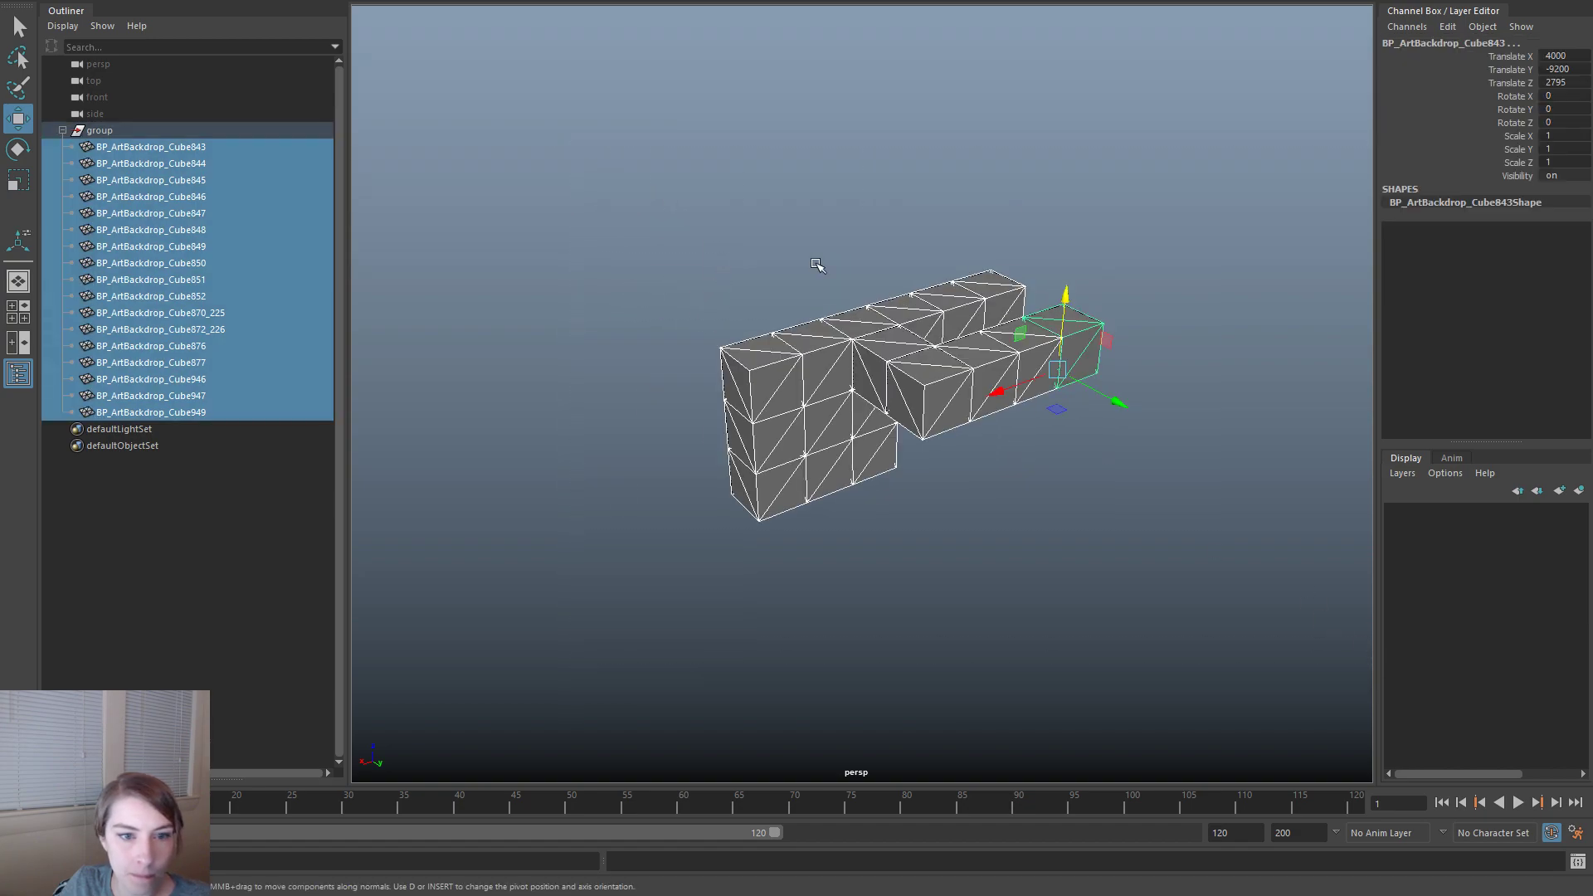
pyautogui.press('space')
pyautogui.click(635, 316)
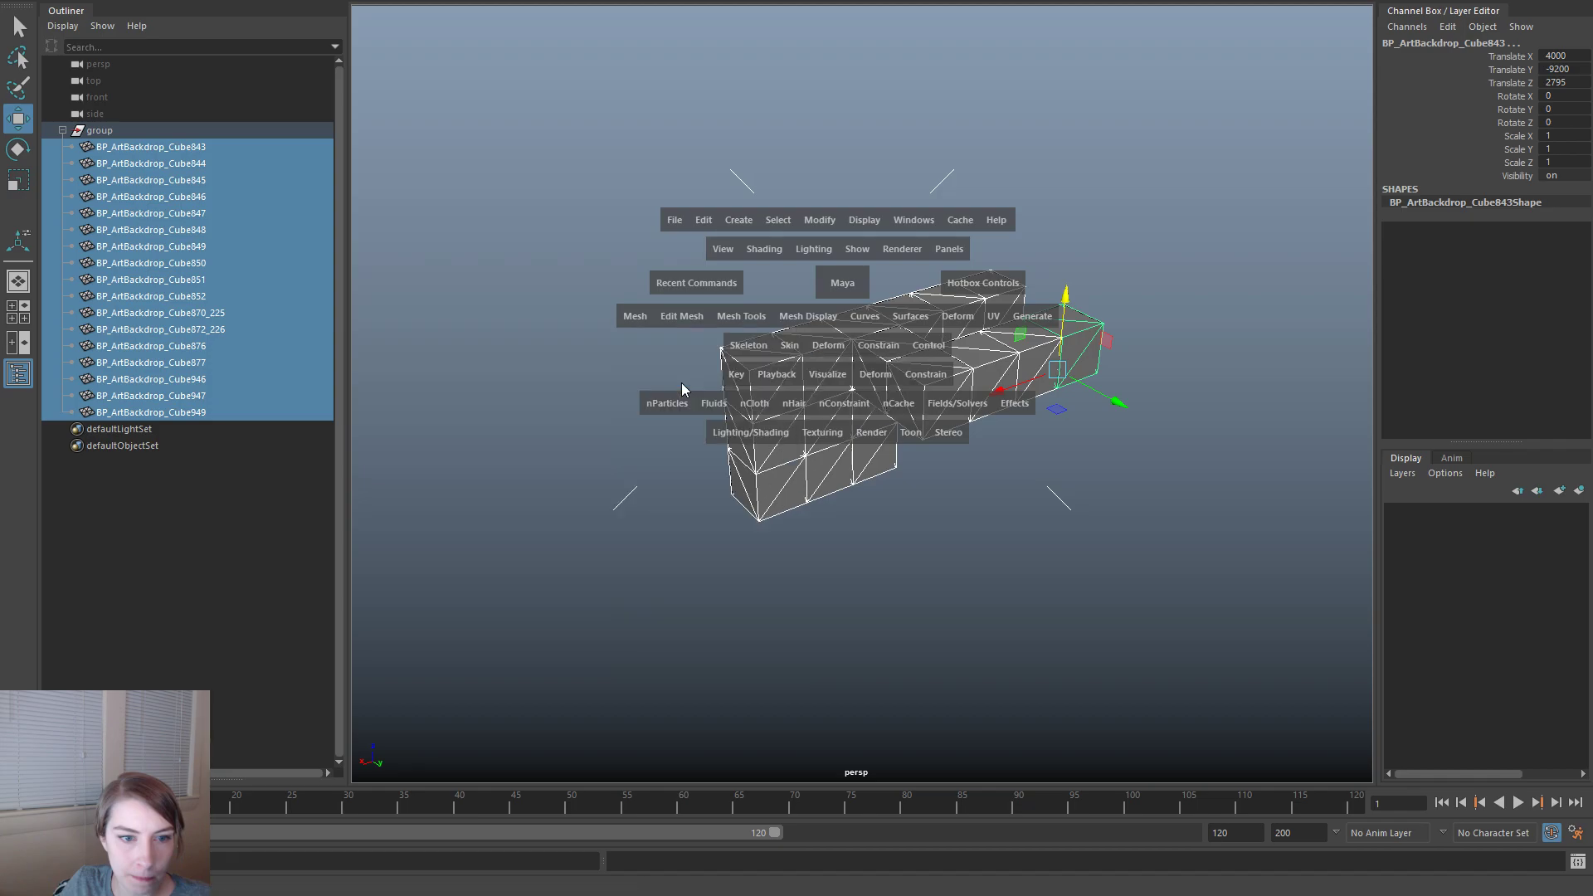
pyautogui.click(635, 316)
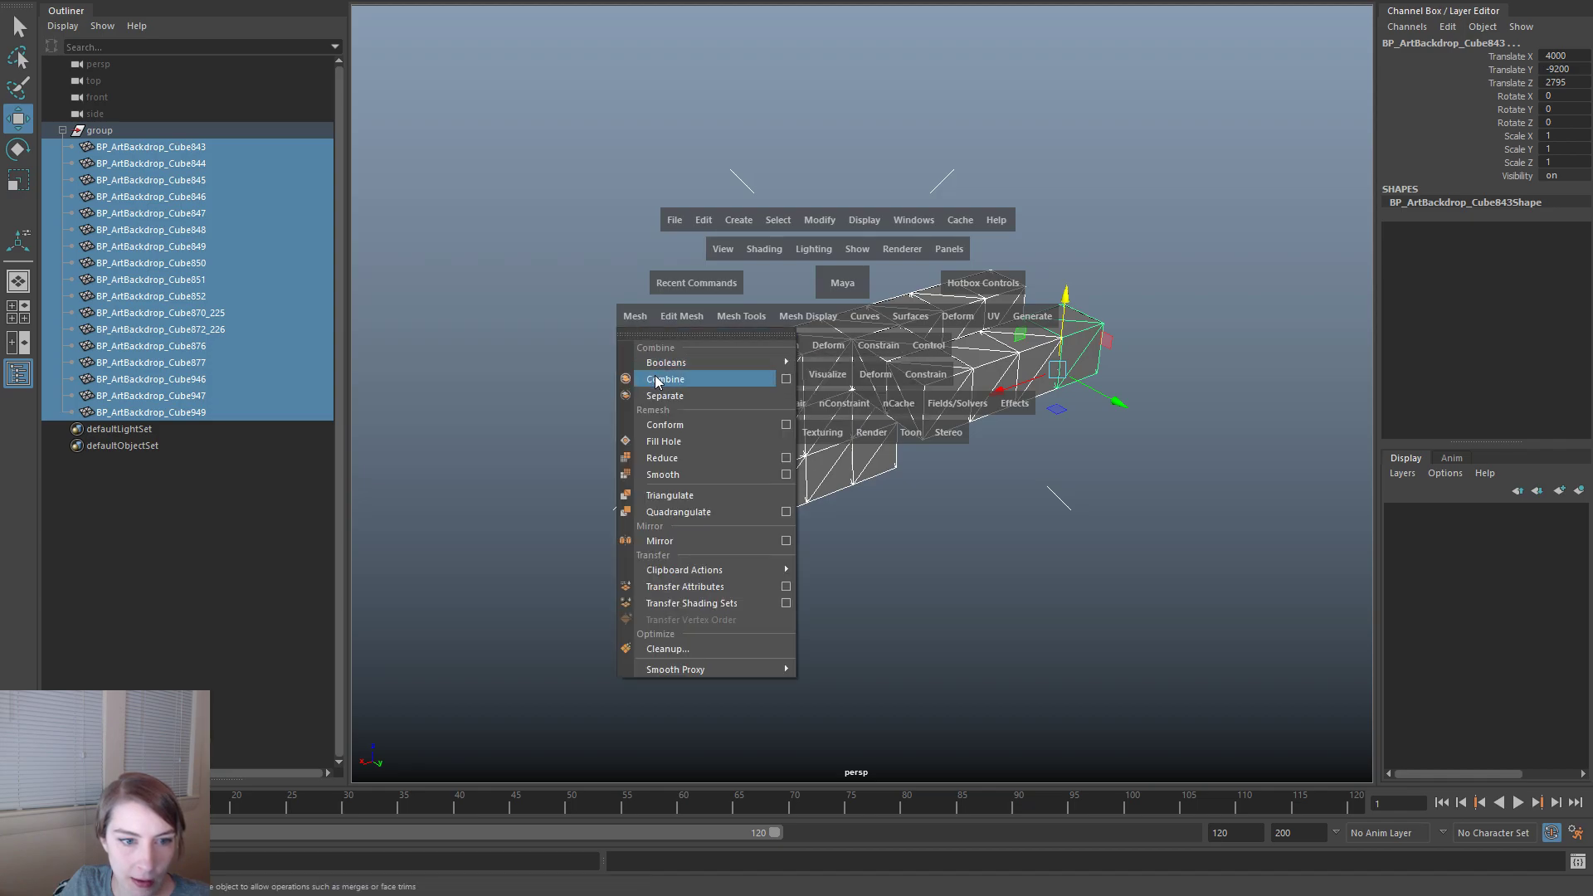
pyautogui.click(656, 380)
# - Delete the construction history left on the combined mesh
pyautogui.press('space')
pyautogui.click(549, 172)
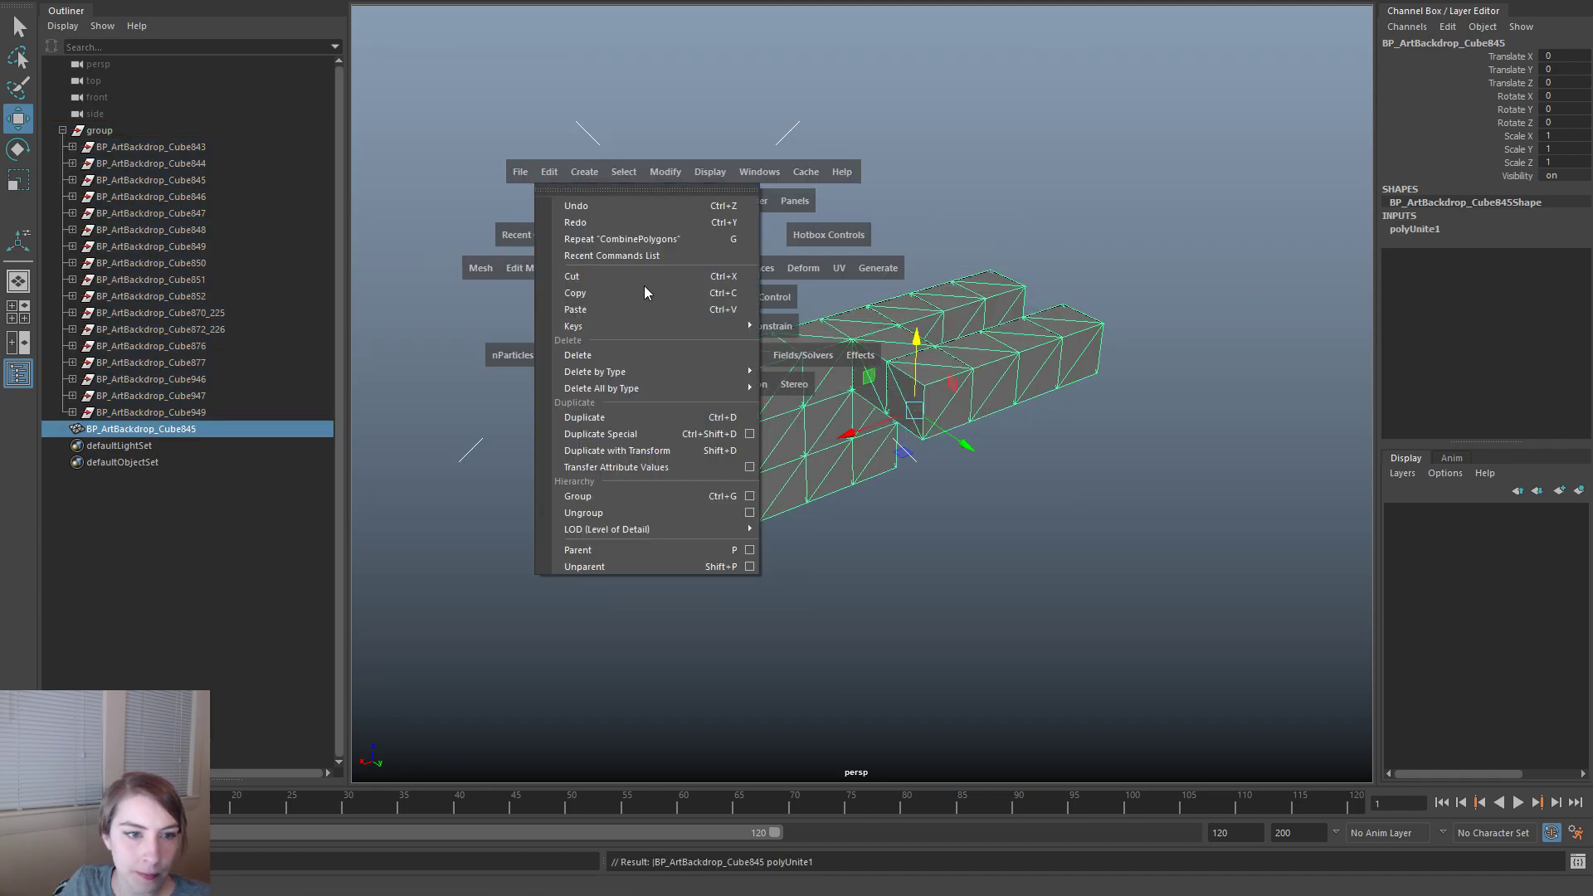
pyautogui.moveTo(705, 394)
pyautogui.click(813, 352)
# - Select the combined mesh's faces and assign them a new Lambert material
pyautogui.keyDown('alt'); pyautogui.moveTo(814, 387); pyautogui.dragTo(929, 356); pyautogui.keyUp('alt')
pyautogui.rightClick(979, 336)
pyautogui.click(1054, 341)
pyautogui.click(988, 341)
pyautogui.moveTo(1153, 508); pyautogui.dragTo(714, 313)
pyautogui.keyDown('alt'); pyautogui.moveTo(747, 349); pyautogui.dragTo(918, 420); pyautogui.keyUp('alt')
pyautogui.rightClick(881, 301)
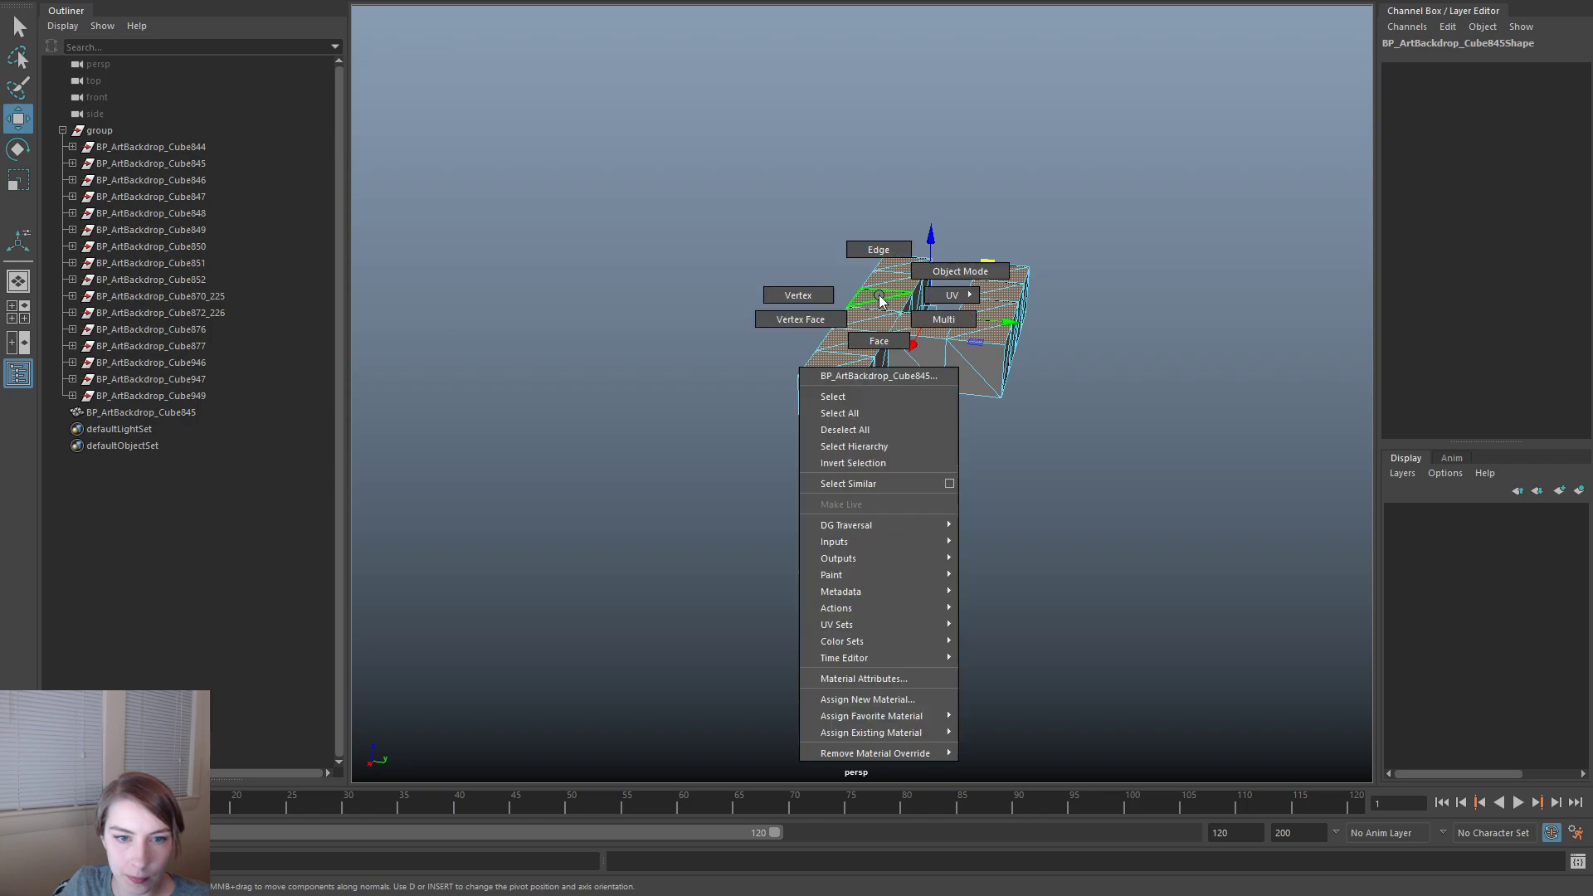
pyautogui.click(864, 700)
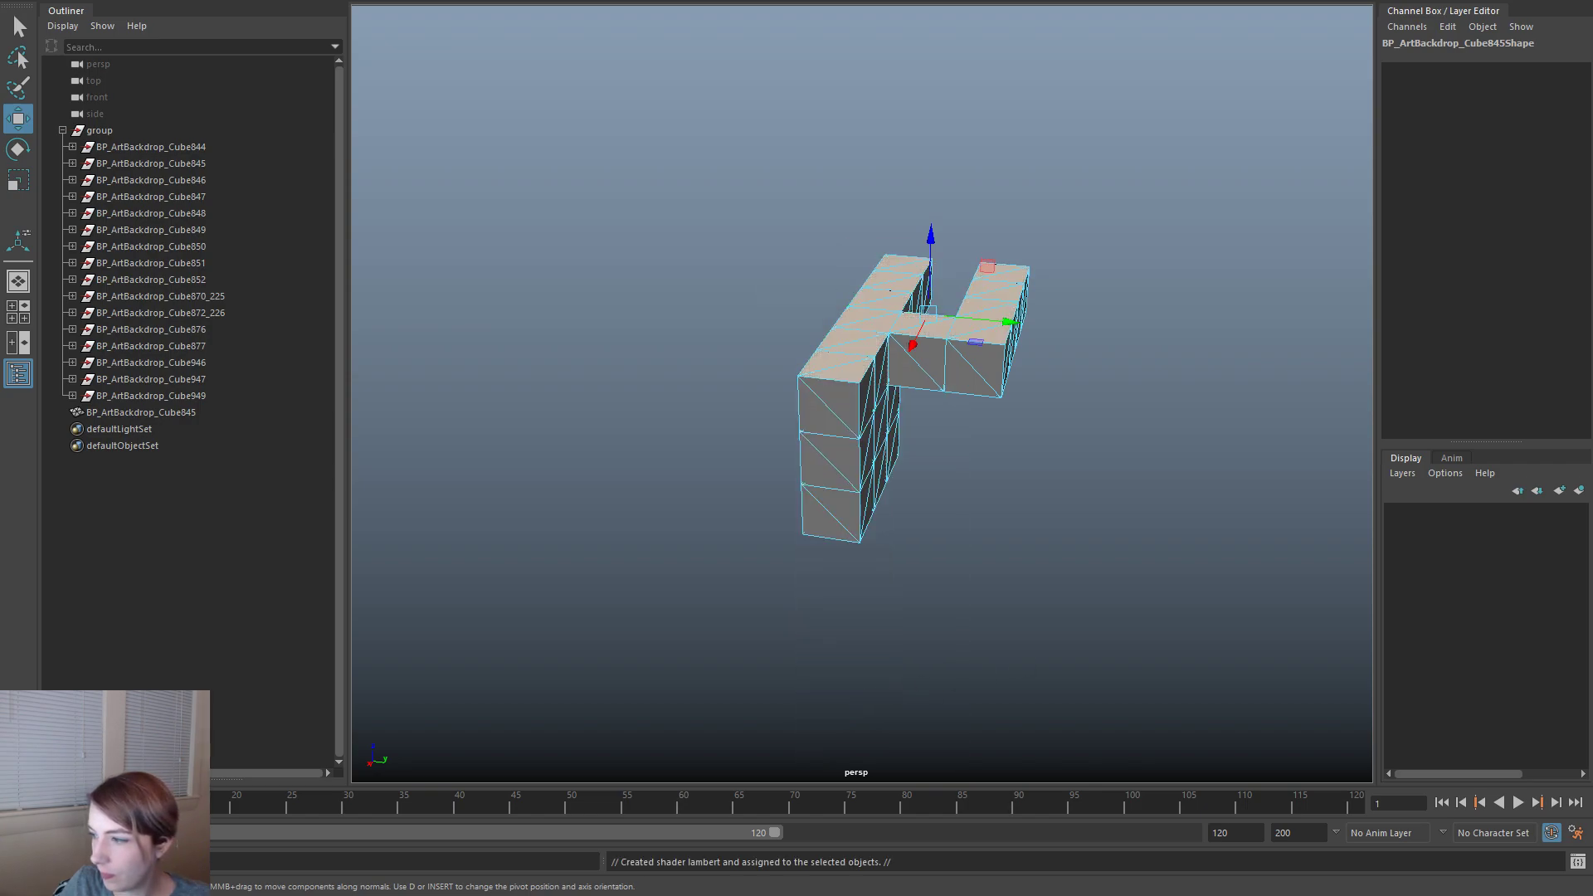
# - Select the faces of the two lower cube rows beneath the top layer and delete them
pyautogui.keyDown('alt'); pyautogui.moveTo(985, 498); pyautogui.dragTo(1008, 471); pyautogui.keyUp('alt')
pyautogui.moveTo(958, 338); pyautogui.dragTo(953, 384, button='right')
pyautogui.moveTo(971, 528); pyautogui.dragTo(758, 411)
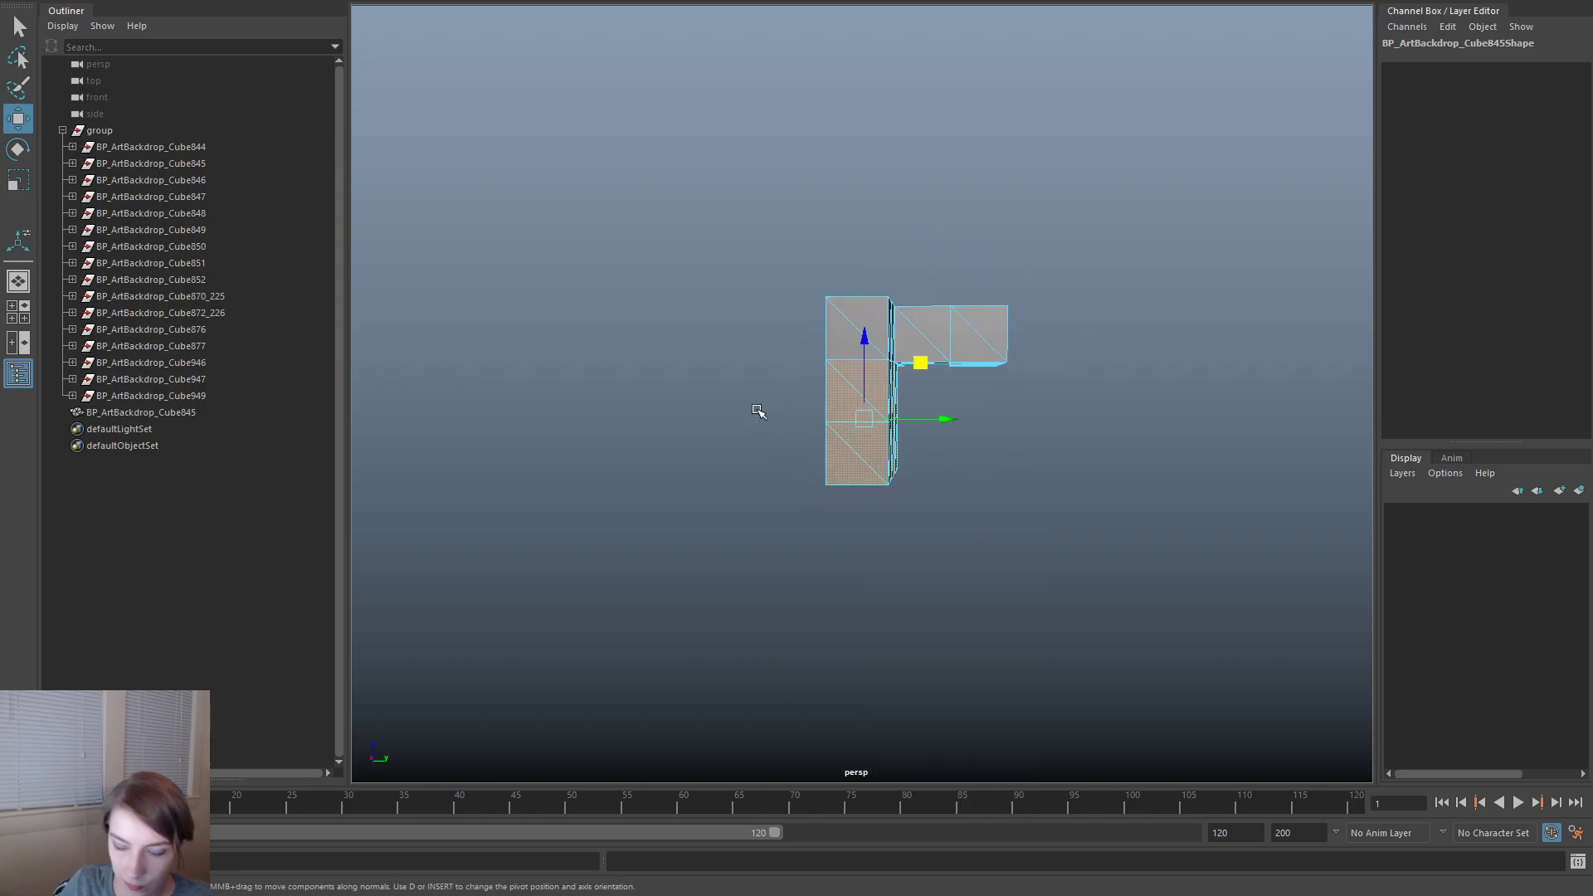
pyautogui.press('Delete')
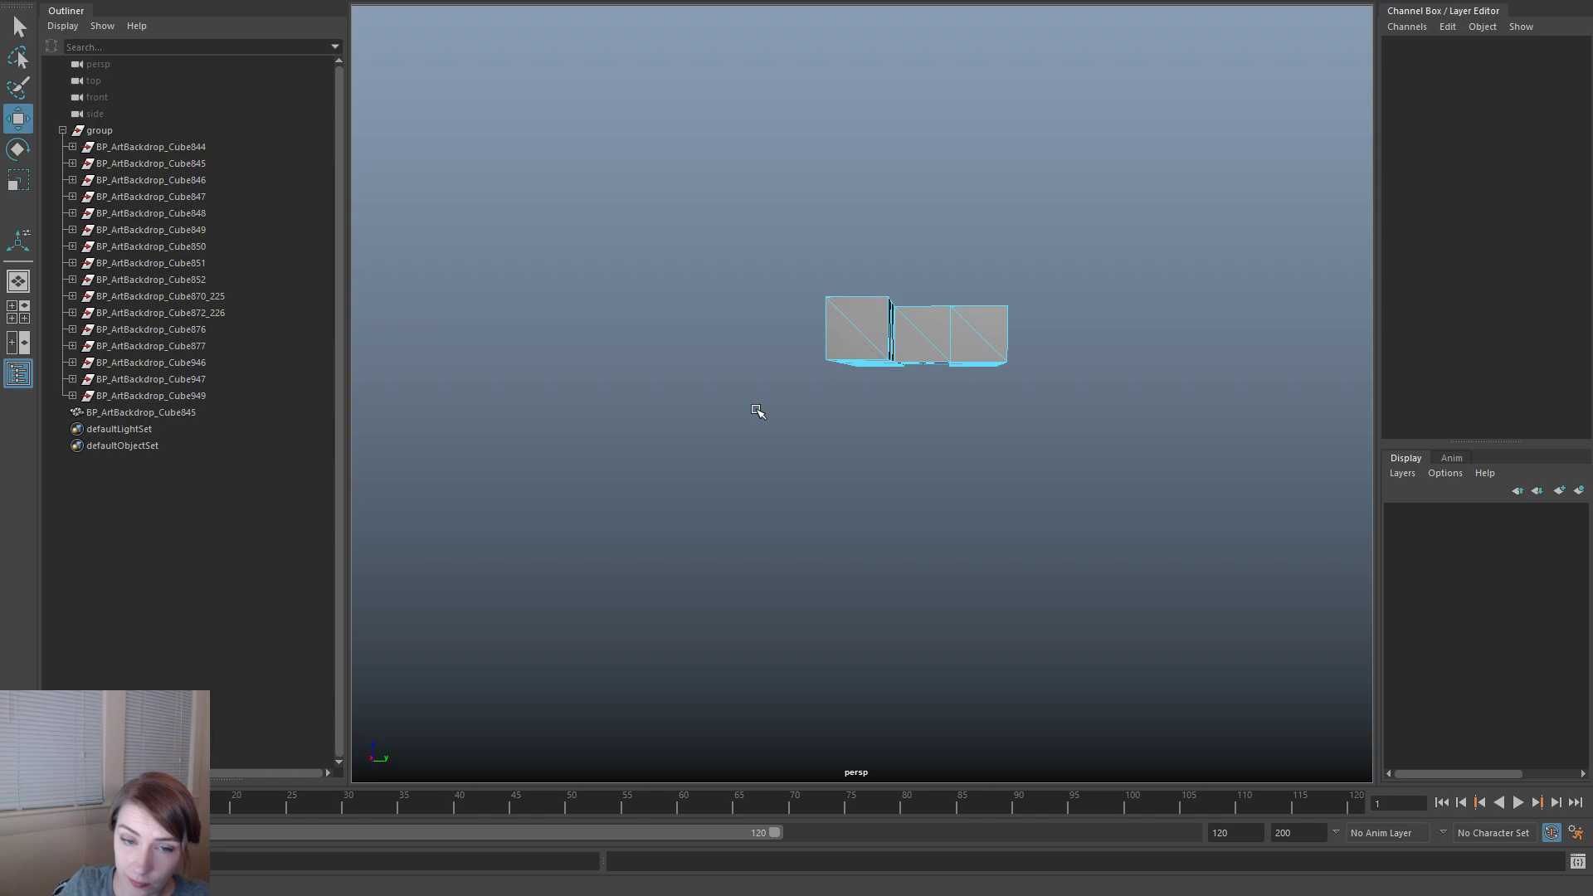
# - Pull the remaining mesh's bottom vertices far straight down to form a tall building block, and return to object mode
pyautogui.moveTo(984, 339); pyautogui.dragTo(921, 342, button='right')
pyautogui.moveTo(1078, 459); pyautogui.dragTo(773, 336)
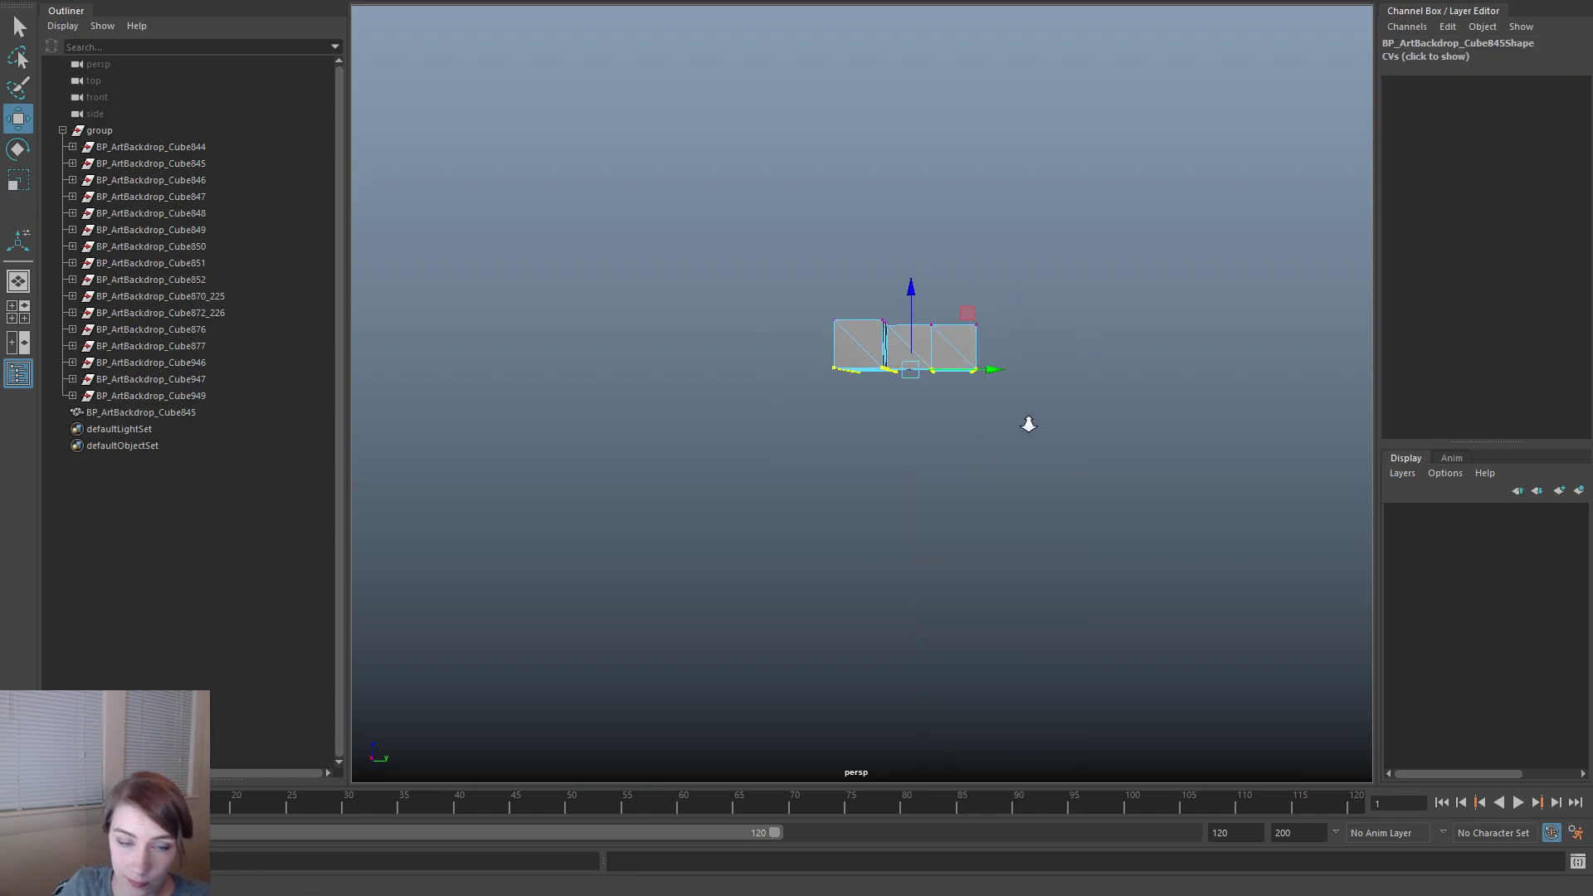
pyautogui.moveTo(910, 323); pyautogui.dragTo(911, 664)
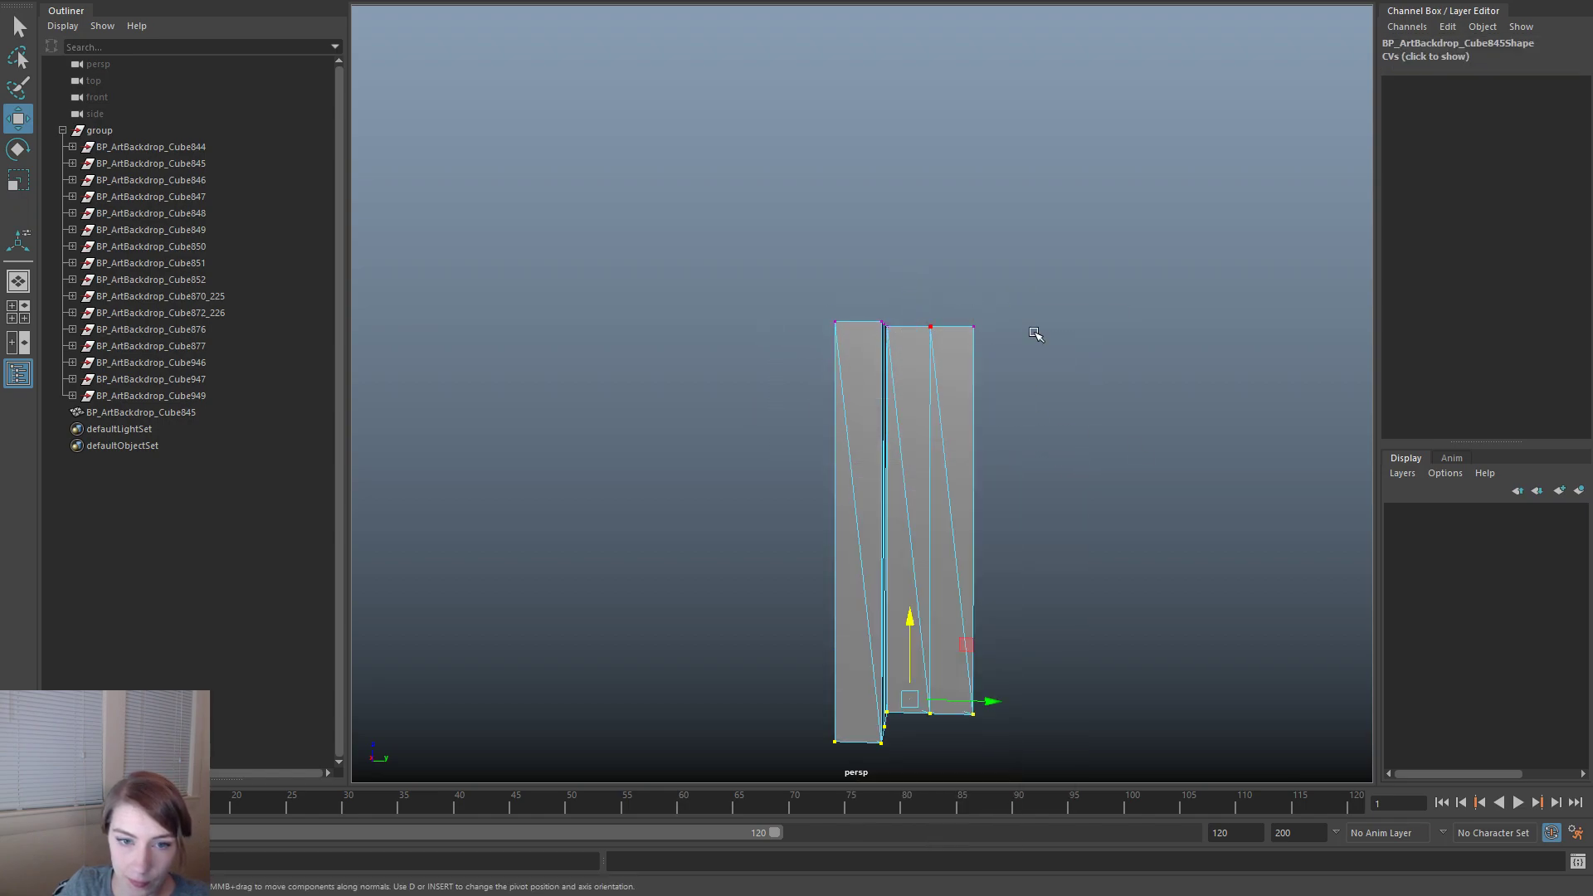
pyautogui.press('F8')
pyautogui.click(1092, 476)
pyautogui.keyDown('alt'); pyautogui.moveTo(1092, 476); pyautogui.dragTo(1010, 495); pyautogui.keyUp('alt')
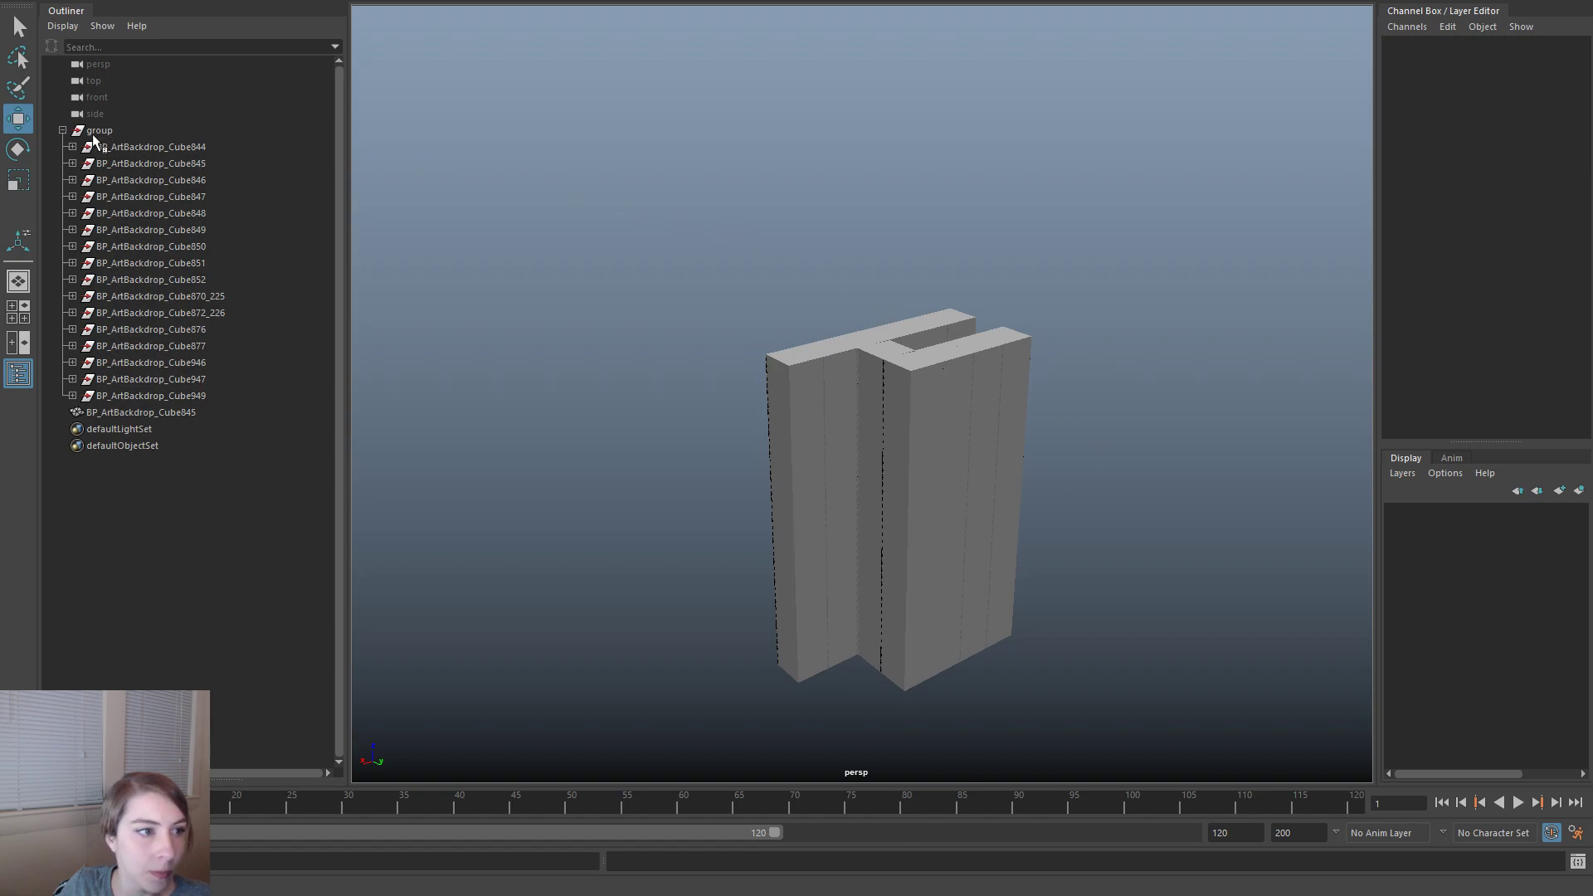
# - Collapse the cube group in the Outliner and open the dialog for saving the scene under a new name
pyautogui.click(63, 130)
pyautogui.press('space')
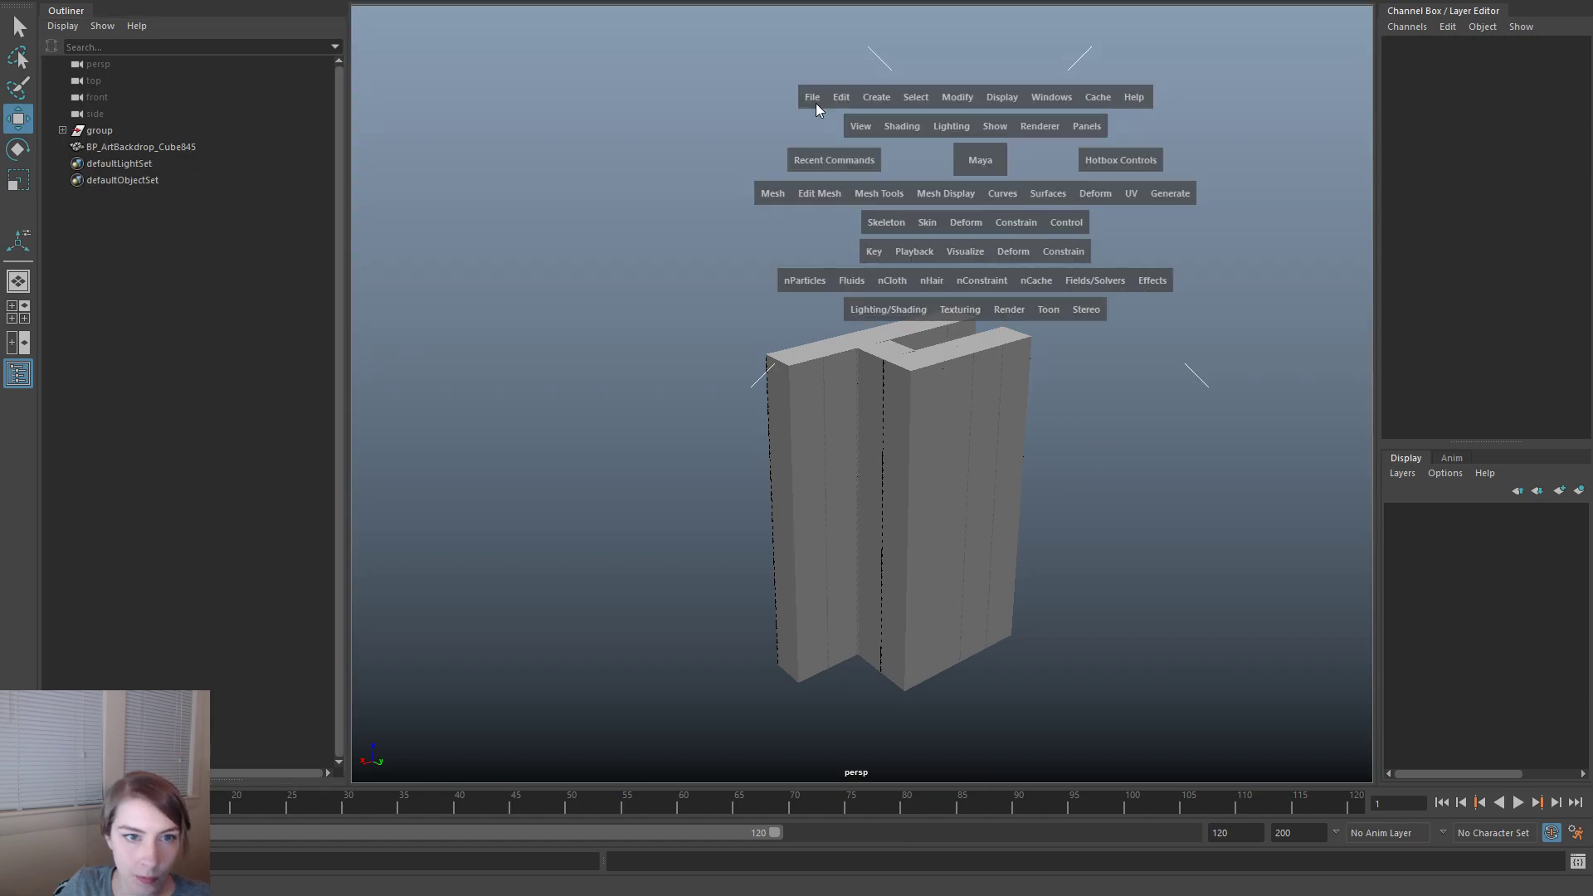
pyautogui.click(813, 99)
pyautogui.click(875, 187)
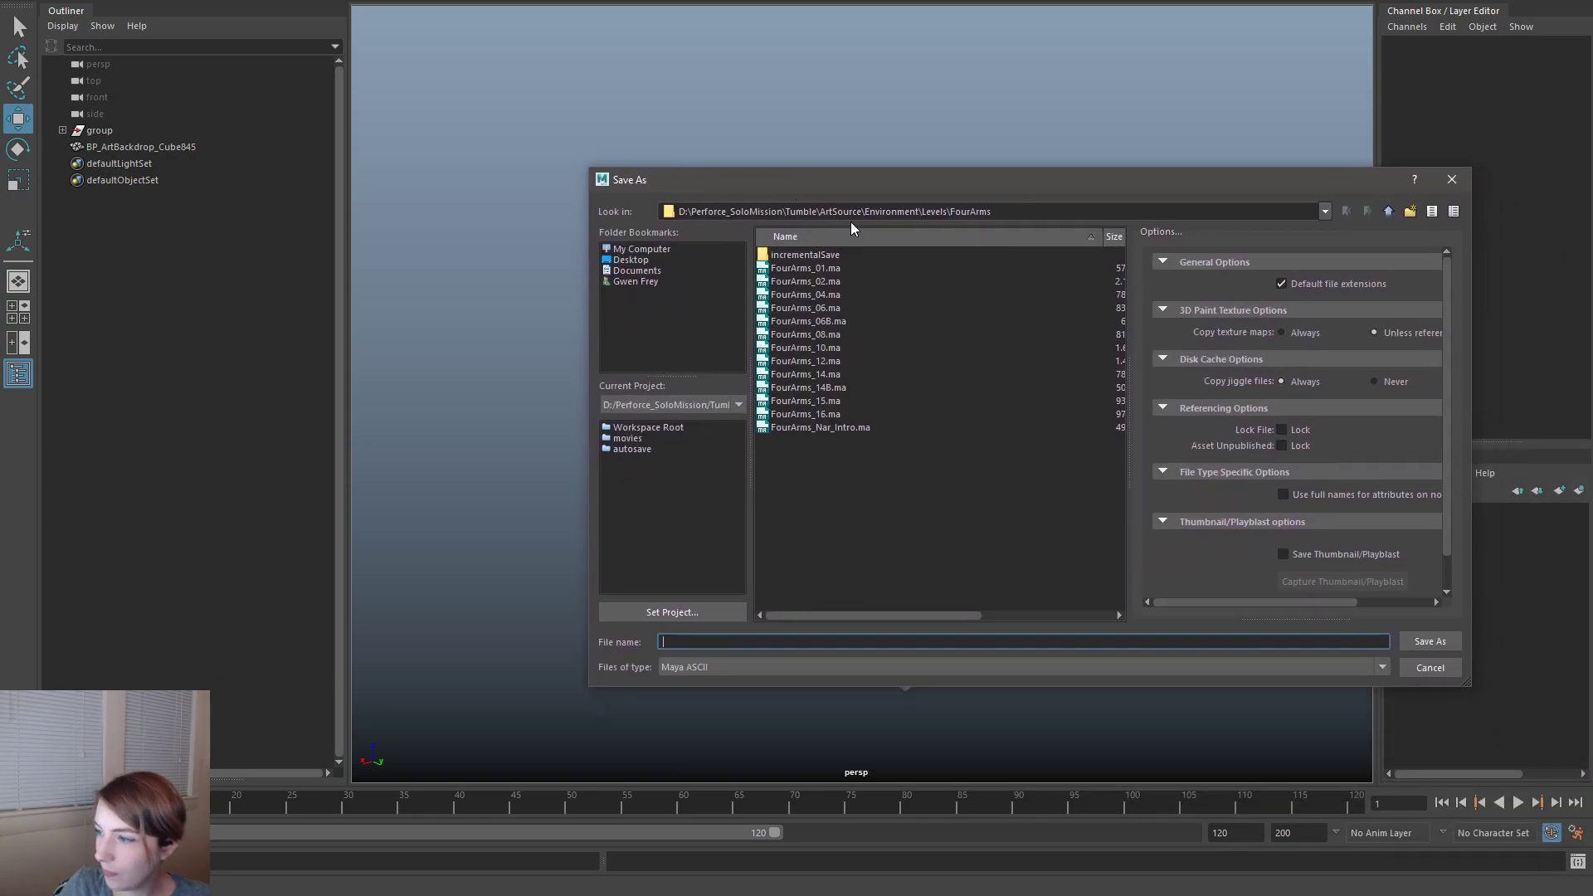
# - Check how existing scene files are named in the FourArms and TwoArms level folders, including the TwoArms ArtFiller files
pyautogui.click(802, 376)
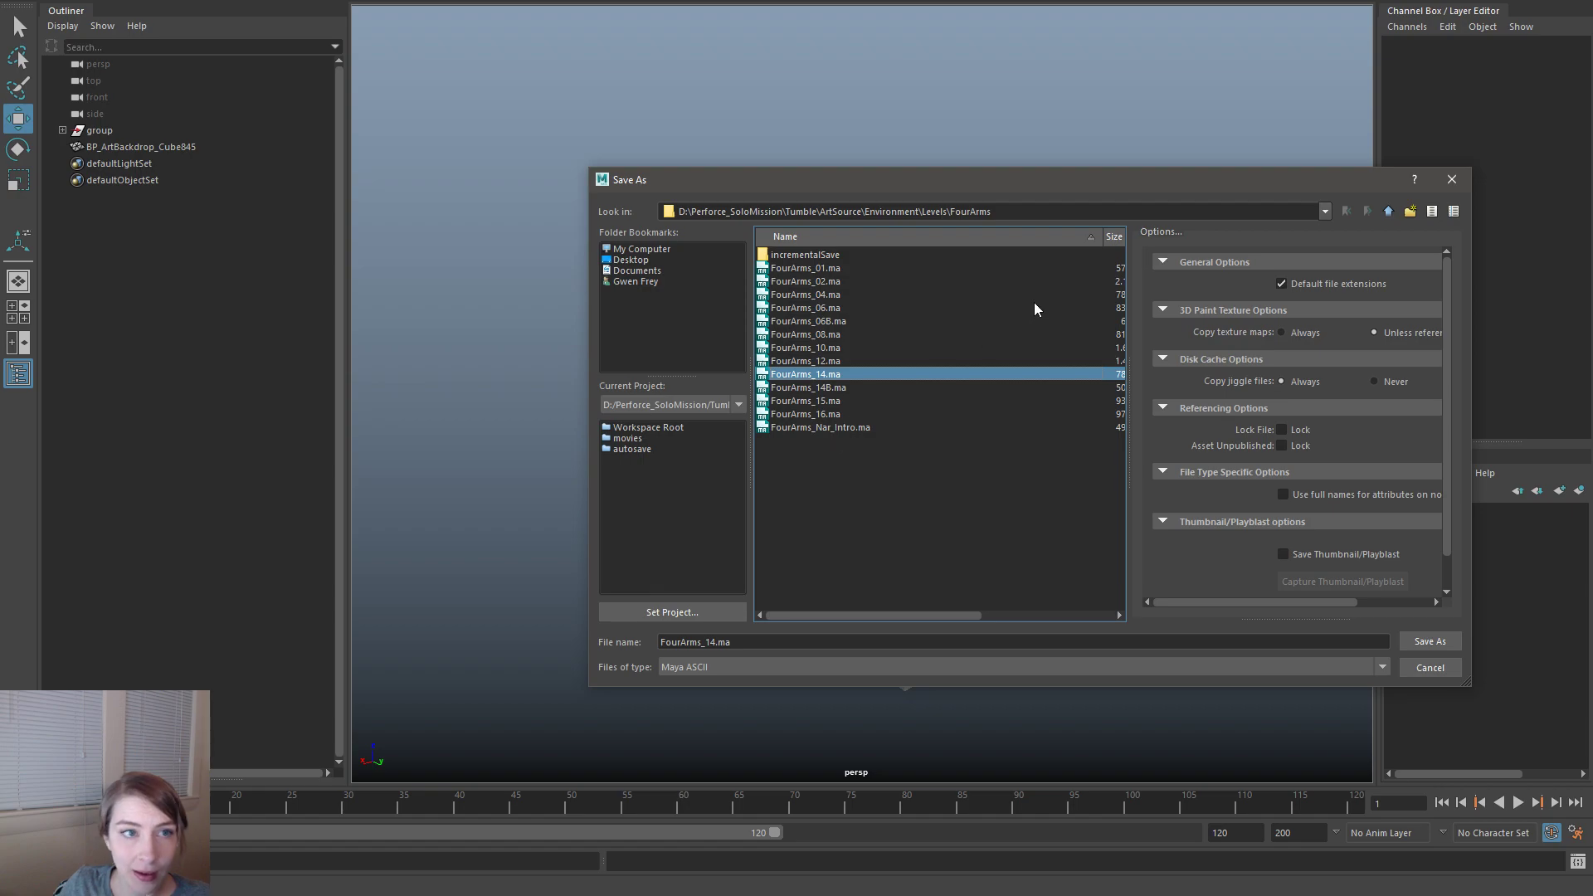
pyautogui.click(1388, 213)
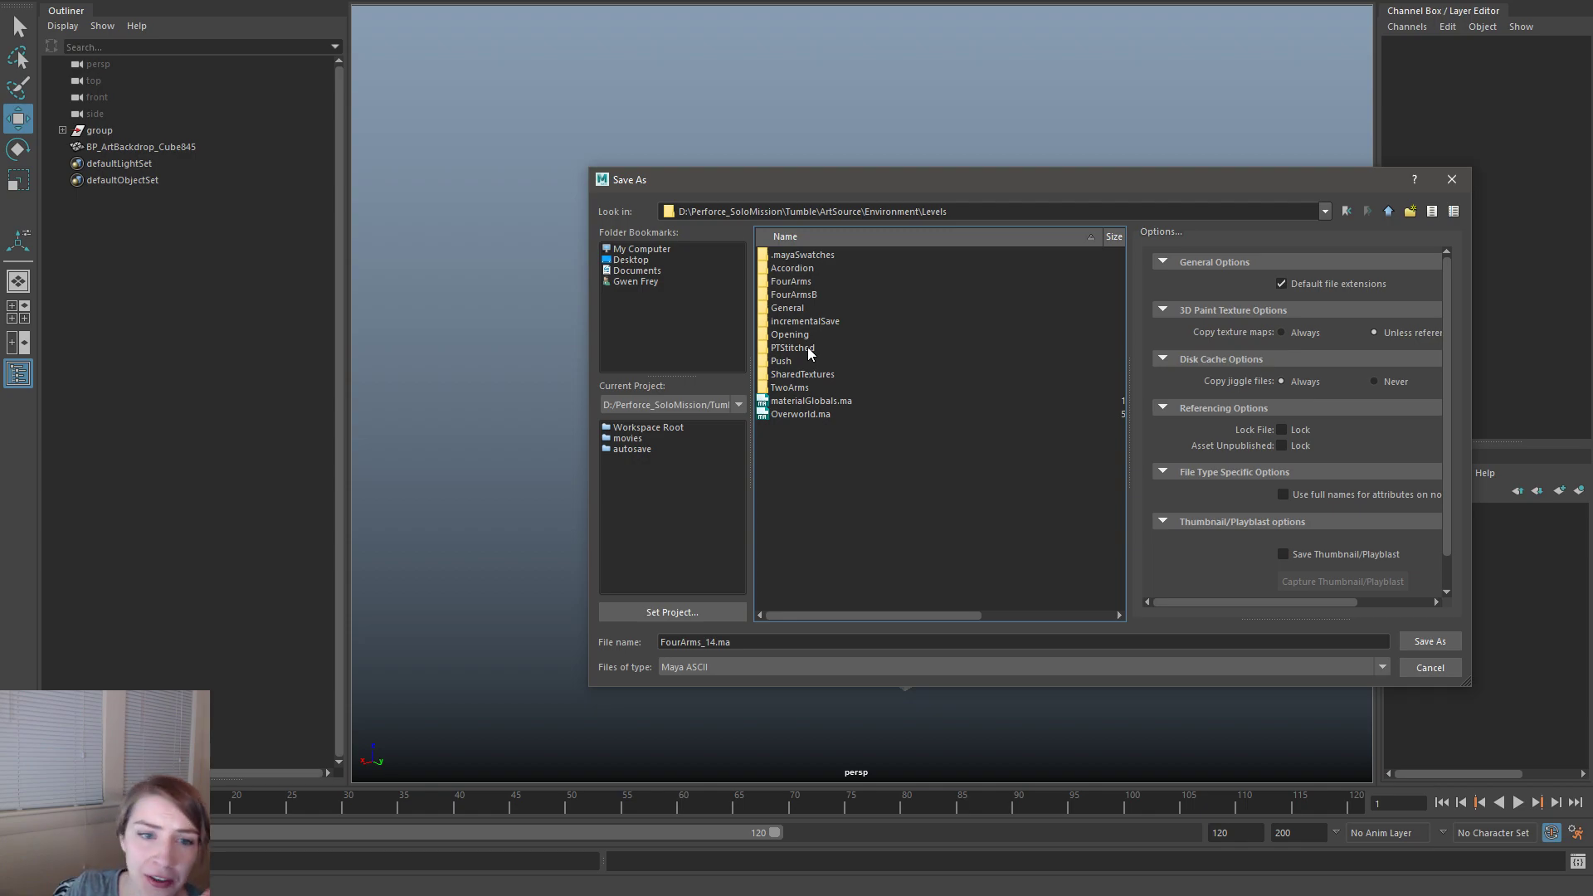
pyautogui.click(818, 282)
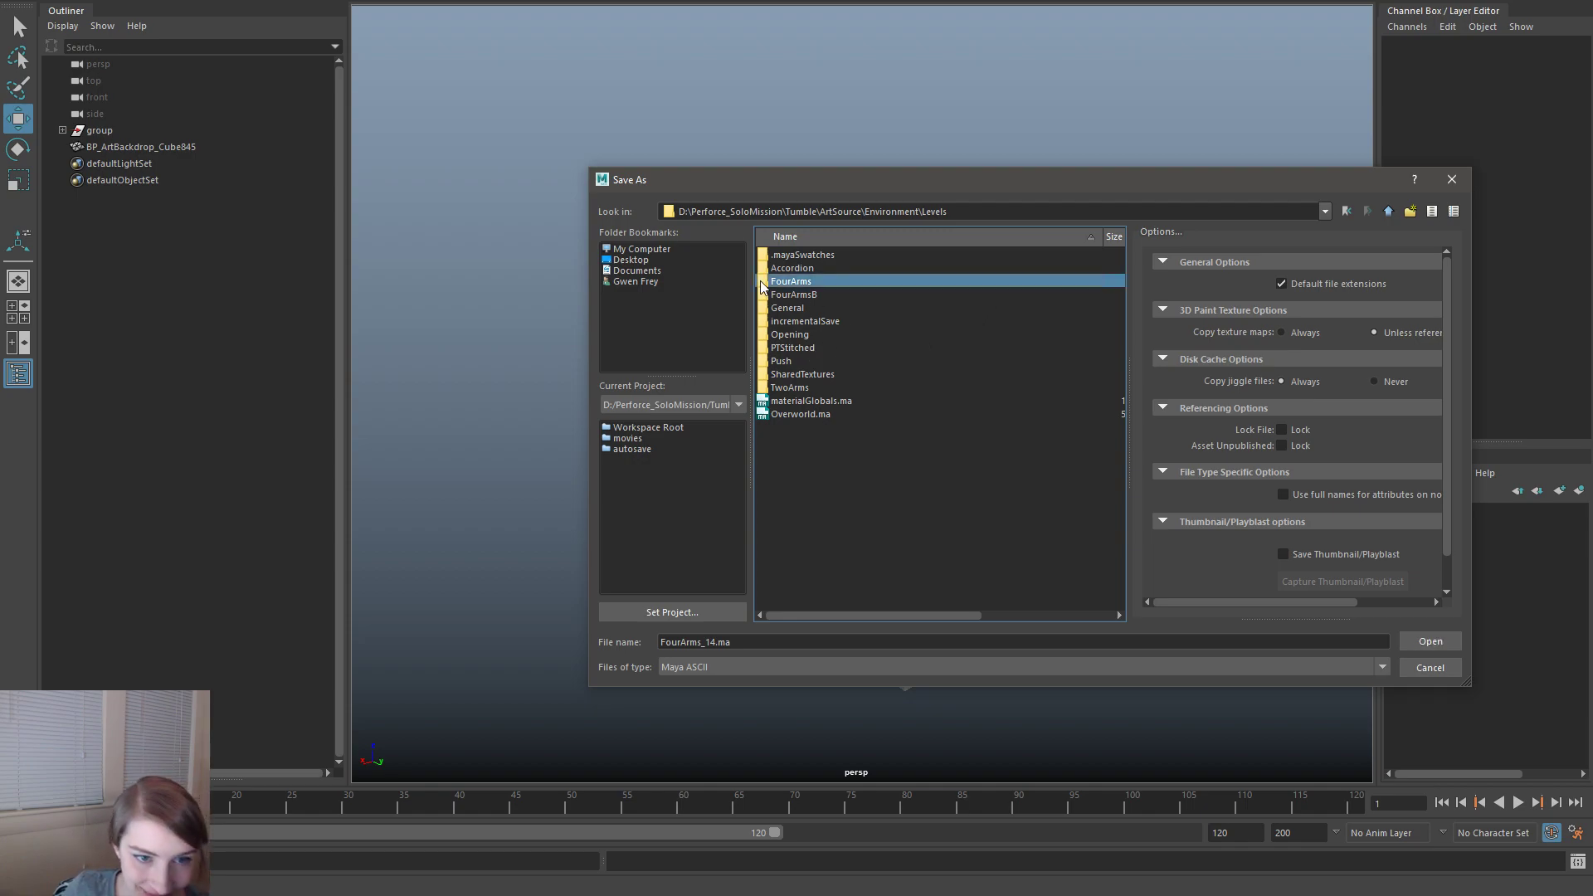
pyautogui.doubleClick(820, 281)
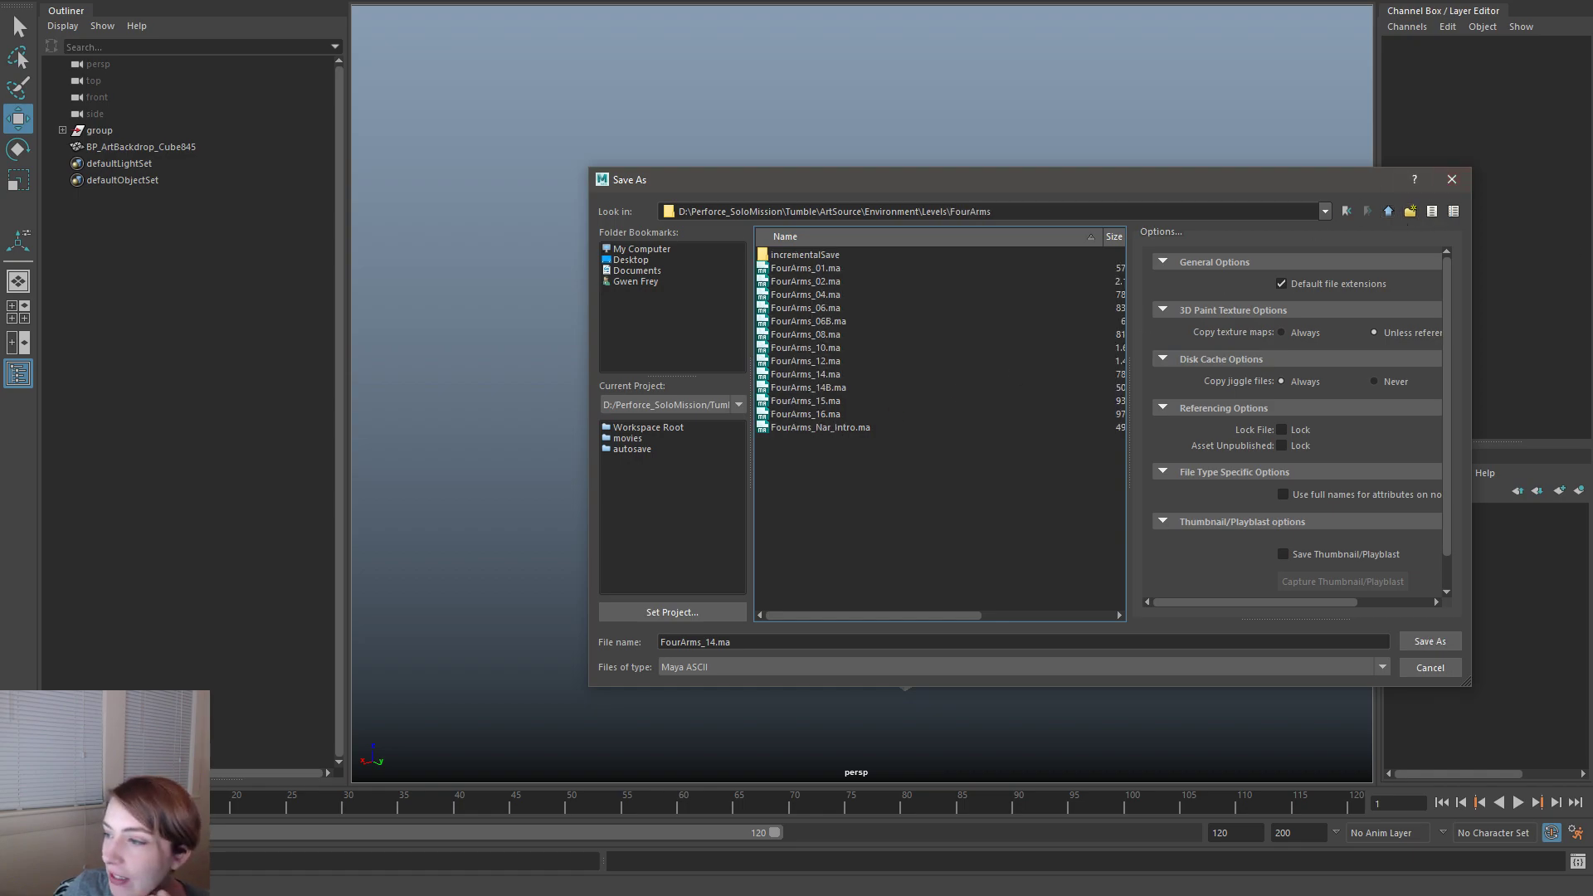
pyautogui.click(863, 388)
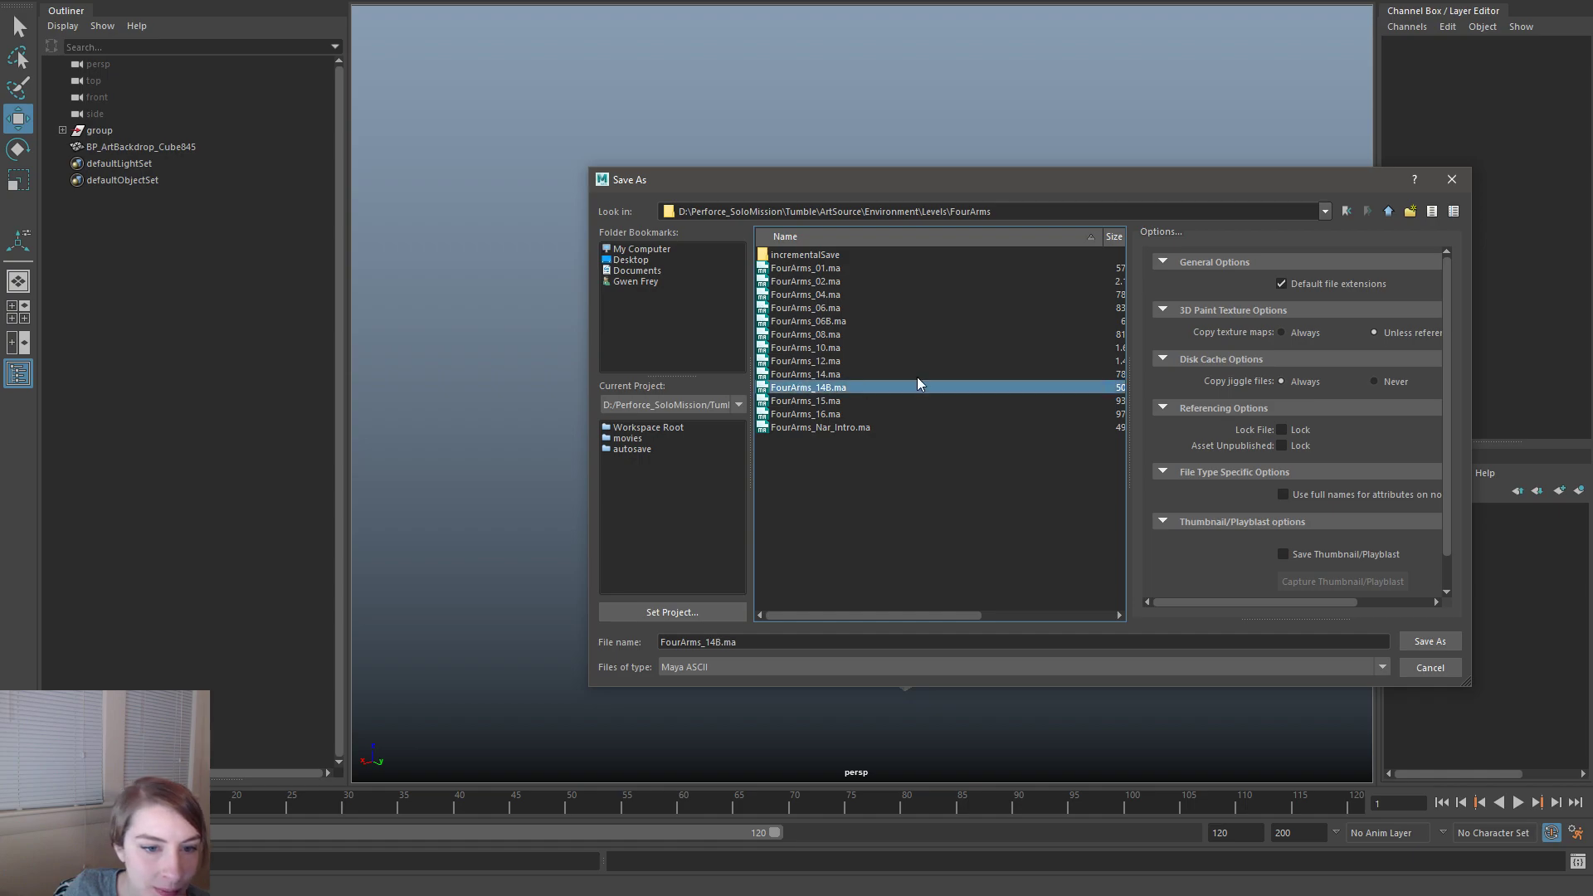
pyautogui.click(1391, 217)
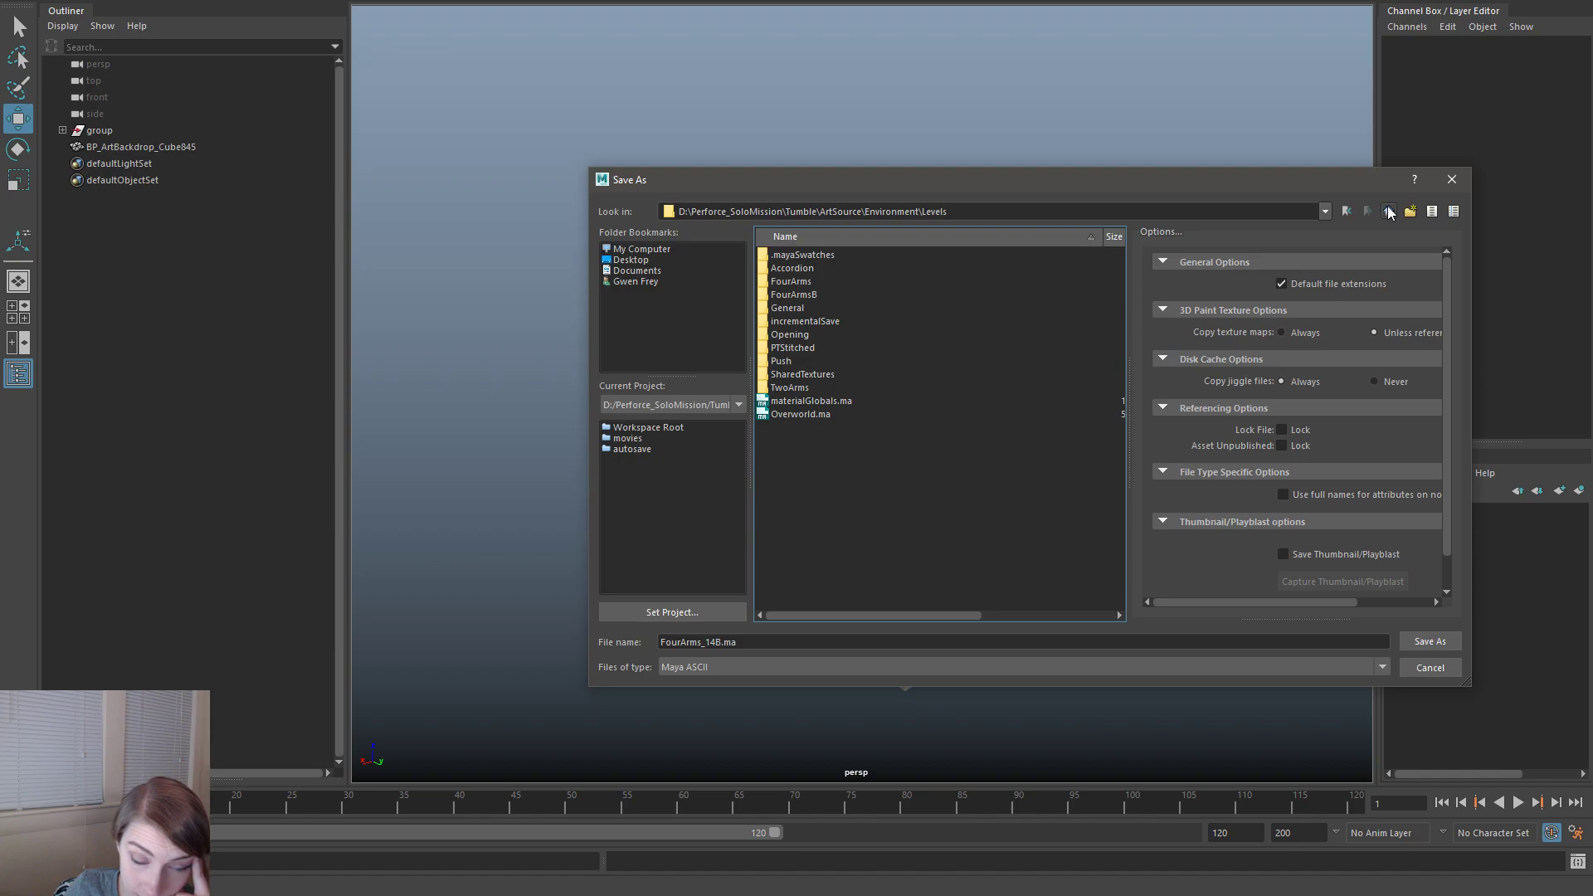
pyautogui.doubleClick(794, 388)
pyautogui.click(814, 390)
pyautogui.click(894, 429)
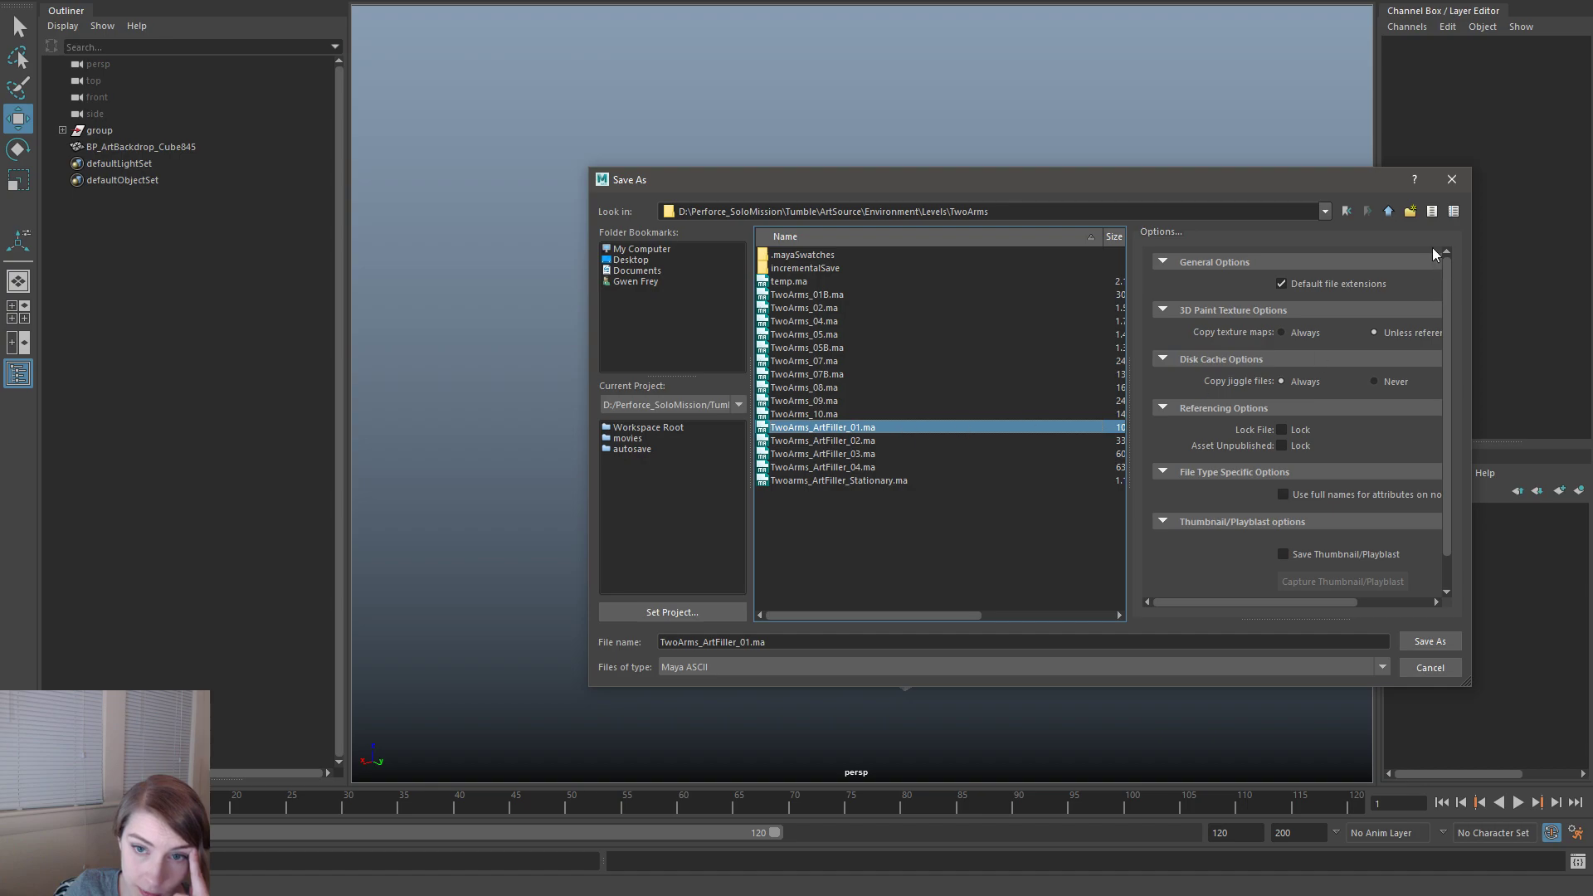
# - Save the scene in the FourArms level folder as FourArms_ArtFiller
pyautogui.click(1388, 212)
pyautogui.doubleClick(824, 285)
pyautogui.click(824, 282)
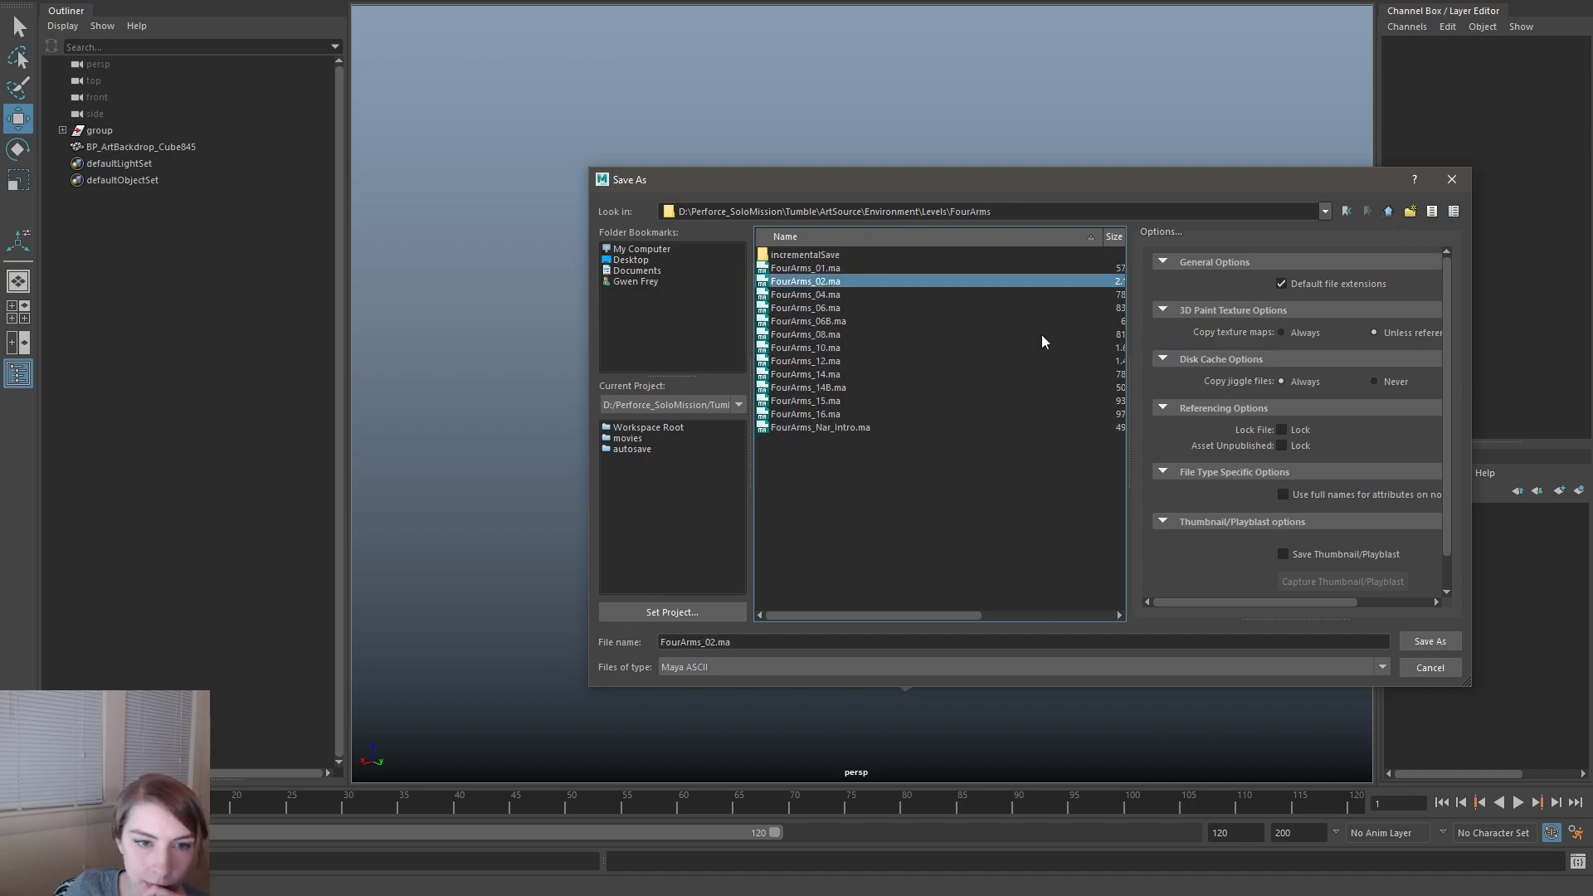
pyautogui.moveTo(707, 642); pyautogui.dragTo(837, 639)
pyautogui.write('ArtFiller')
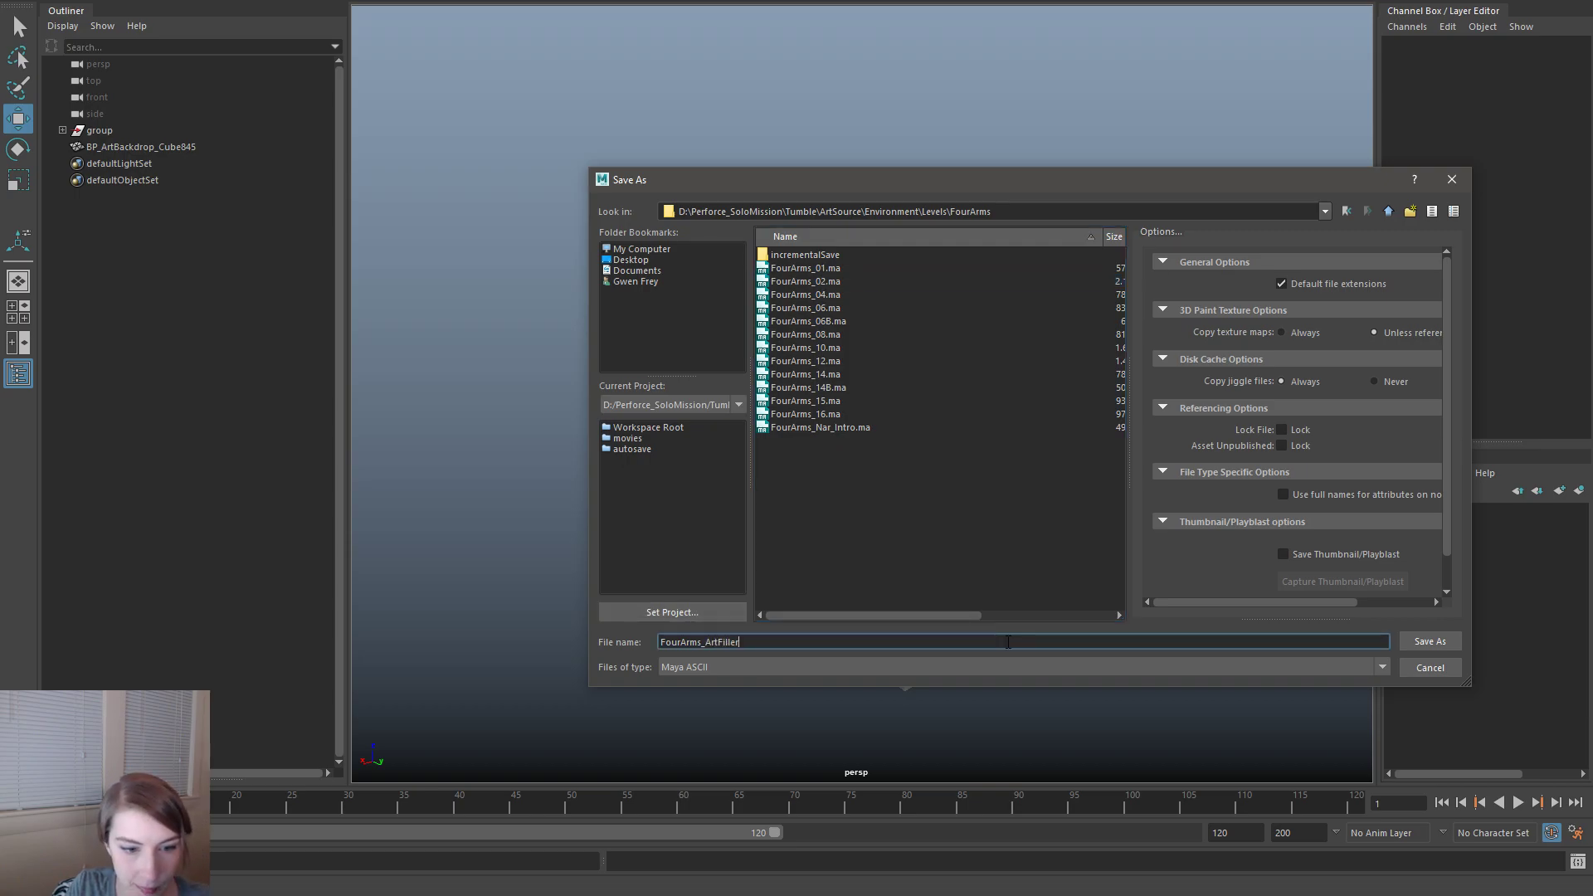
pyautogui.press('Return')
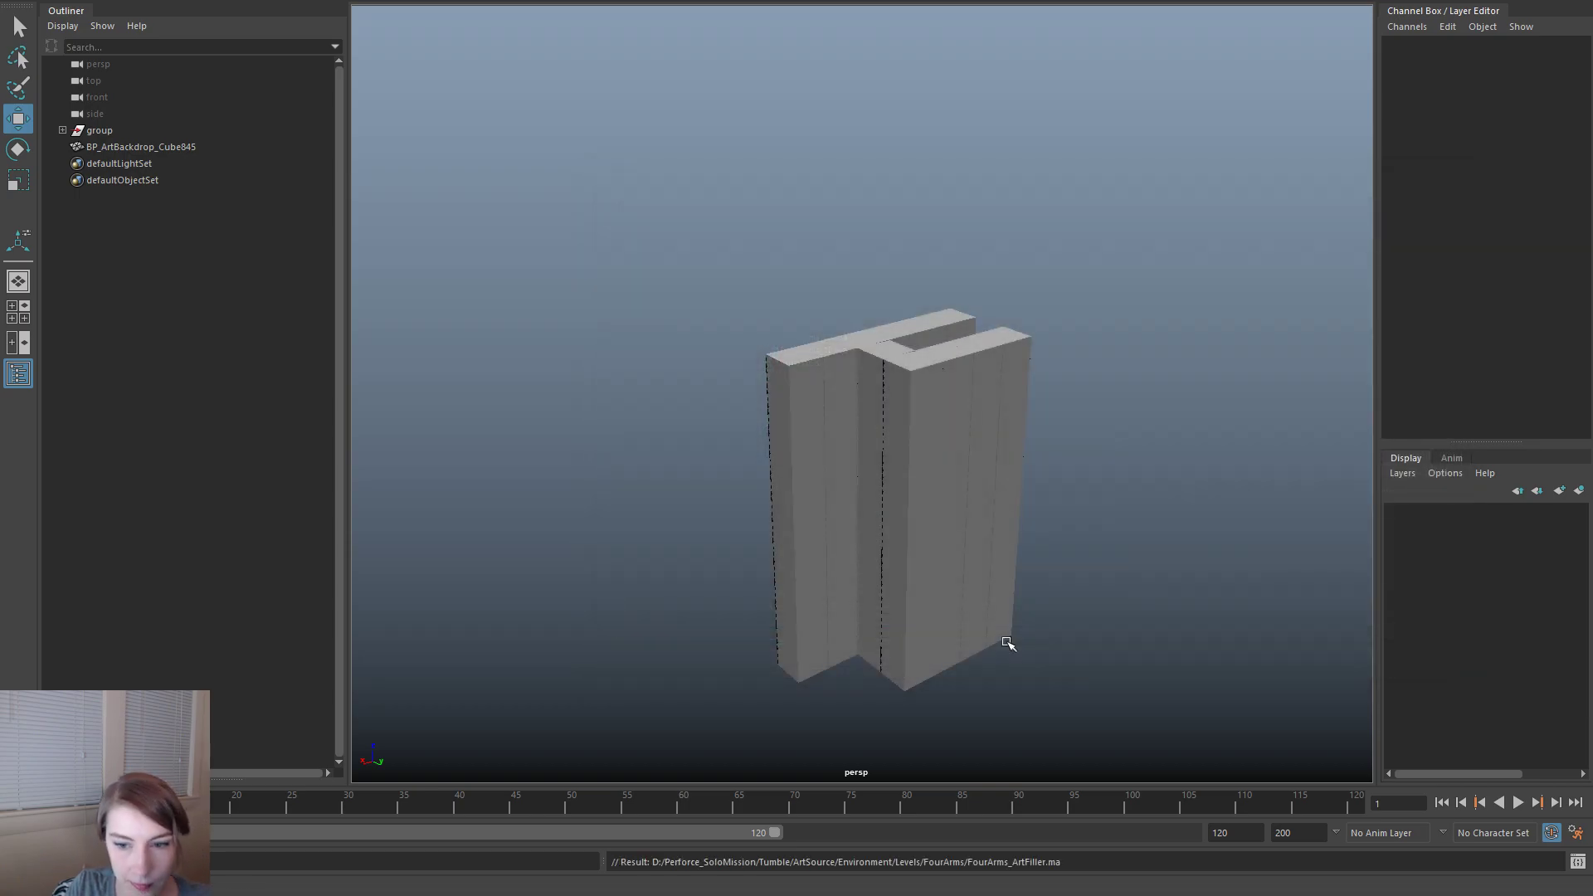
# - Parent the combined building mesh under the group, clear the selection and save the scene
pyautogui.scroll(1, 814, 281)
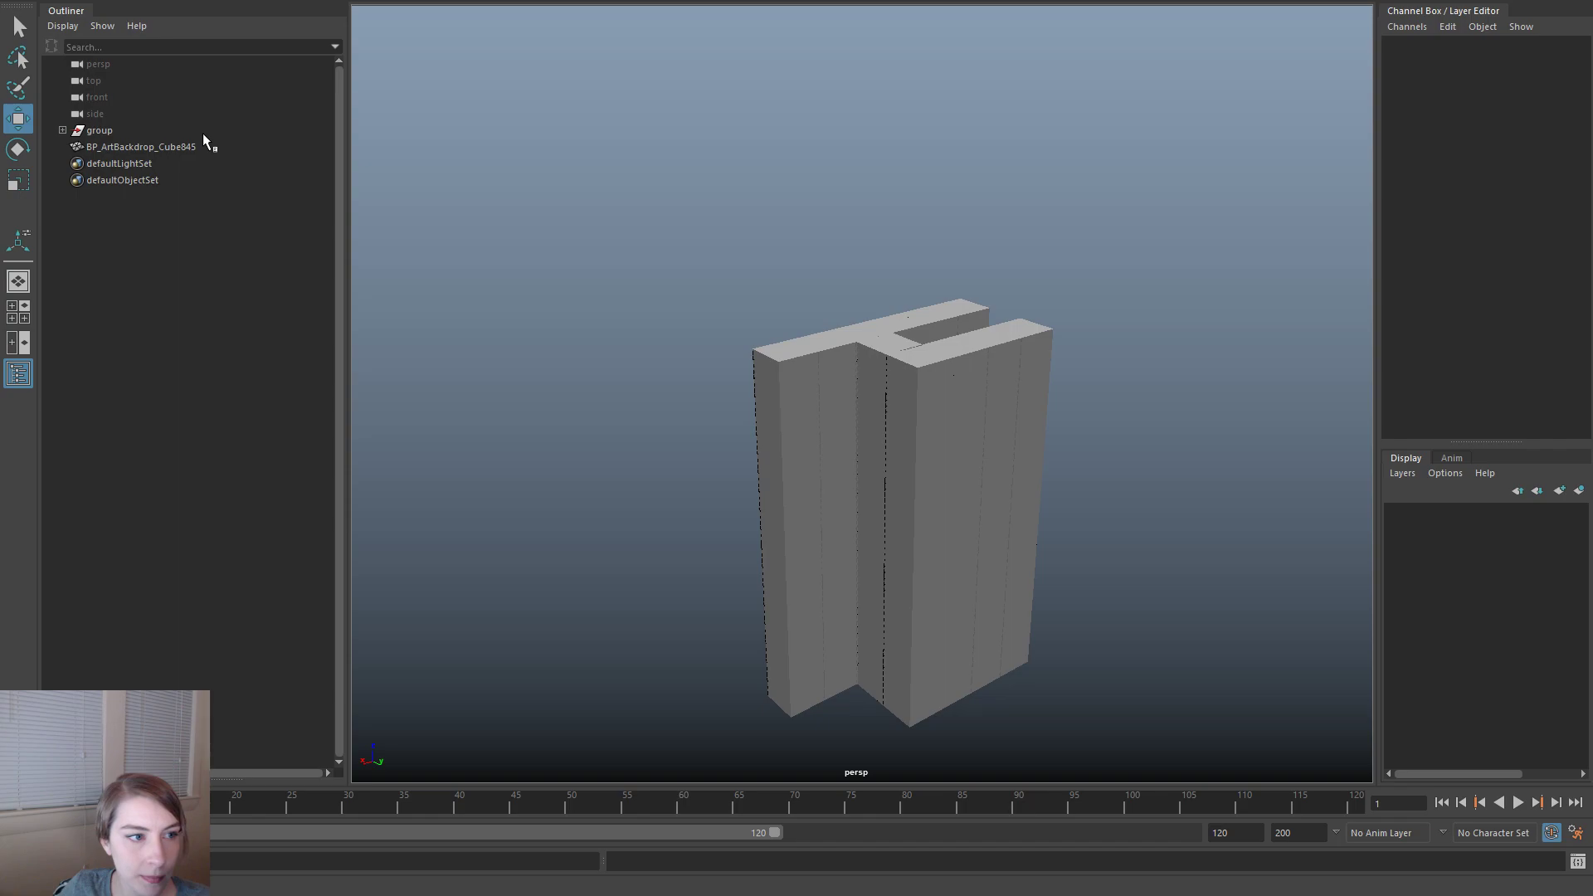
pyautogui.click(201, 132)
pyautogui.click(176, 148)
pyautogui.keyDown('ctrl'); pyautogui.click(161, 133); pyautogui.keyUp('ctrl')
pyautogui.press('p')
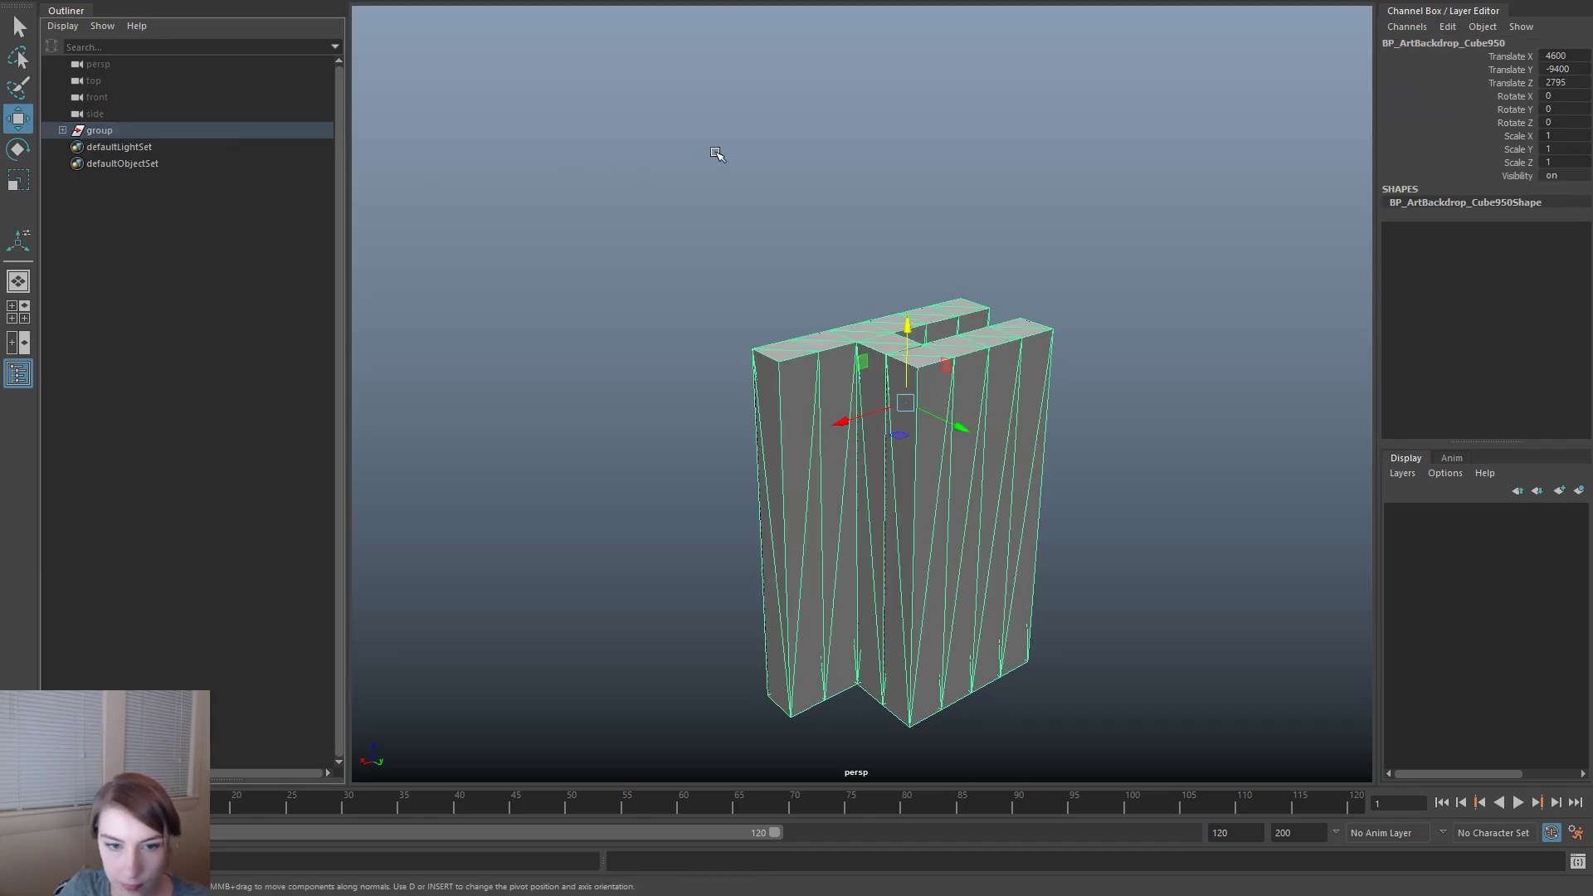
pyautogui.click(719, 156)
pyautogui.hotkey('ctrl', 's')
# - Try to export the selection as FBX, overwriting FourArms_ArtFiller_01.fbx
pyautogui.press('space')
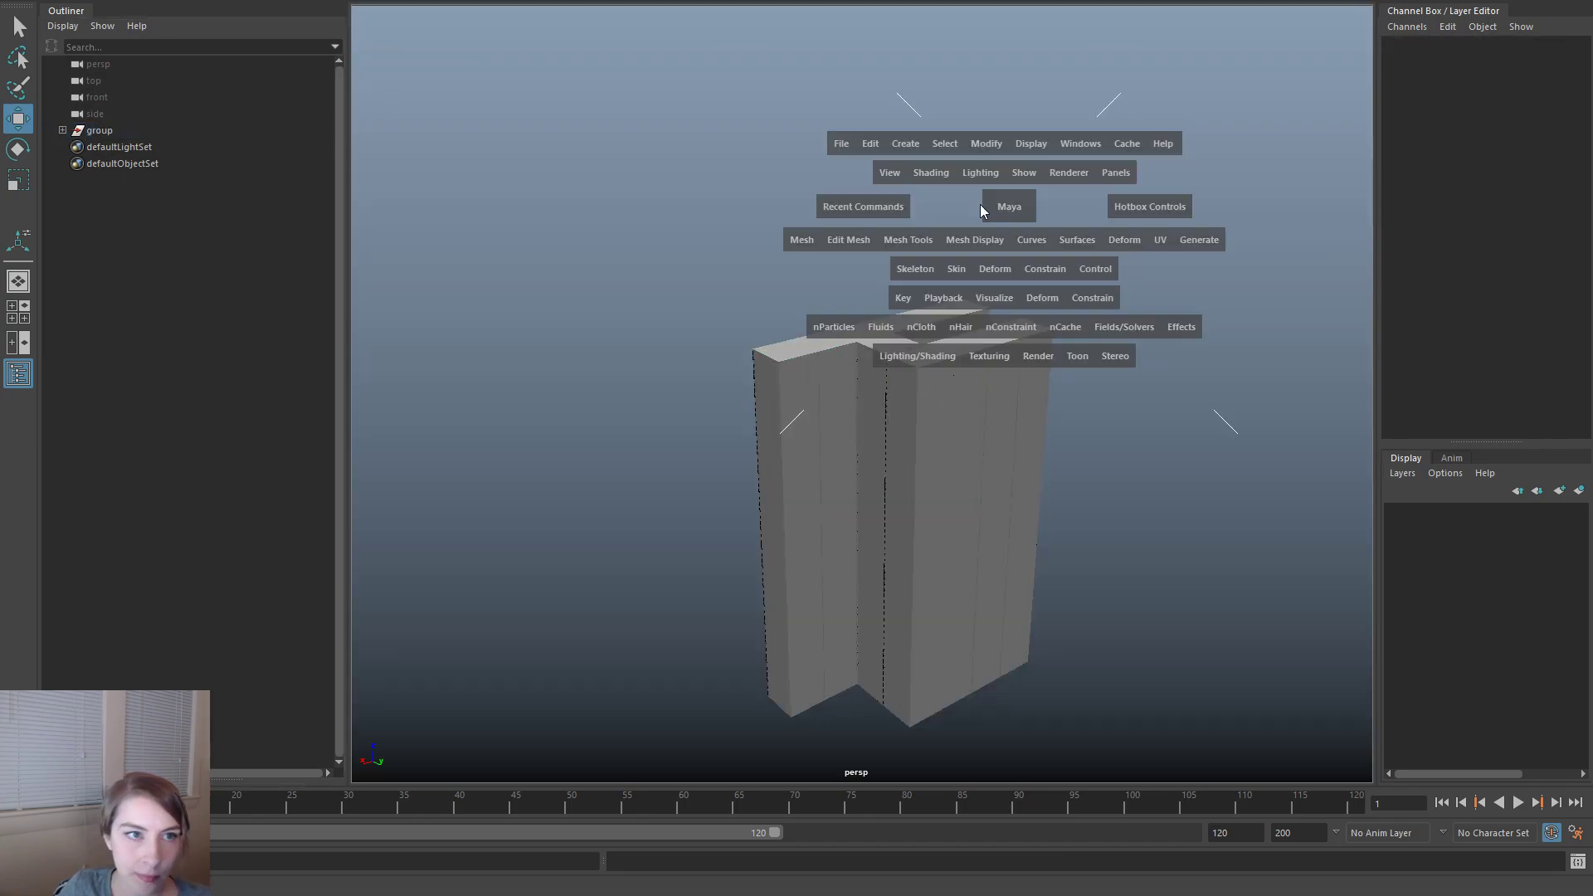
pyautogui.click(833, 144)
pyautogui.click(918, 363)
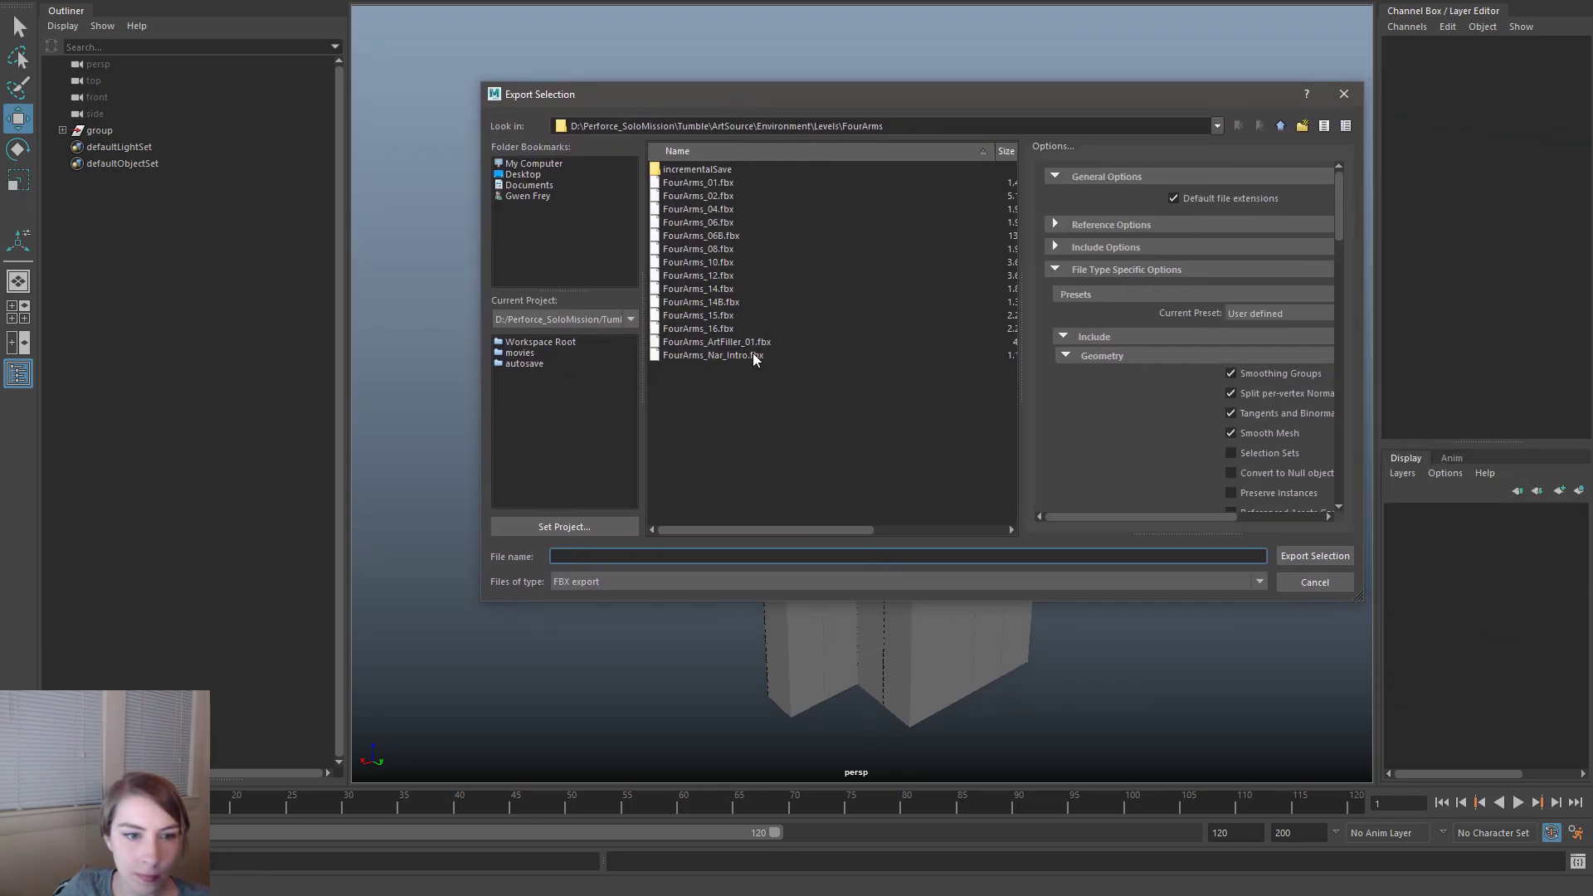
pyautogui.doubleClick(746, 342)
pyautogui.click(909, 369)
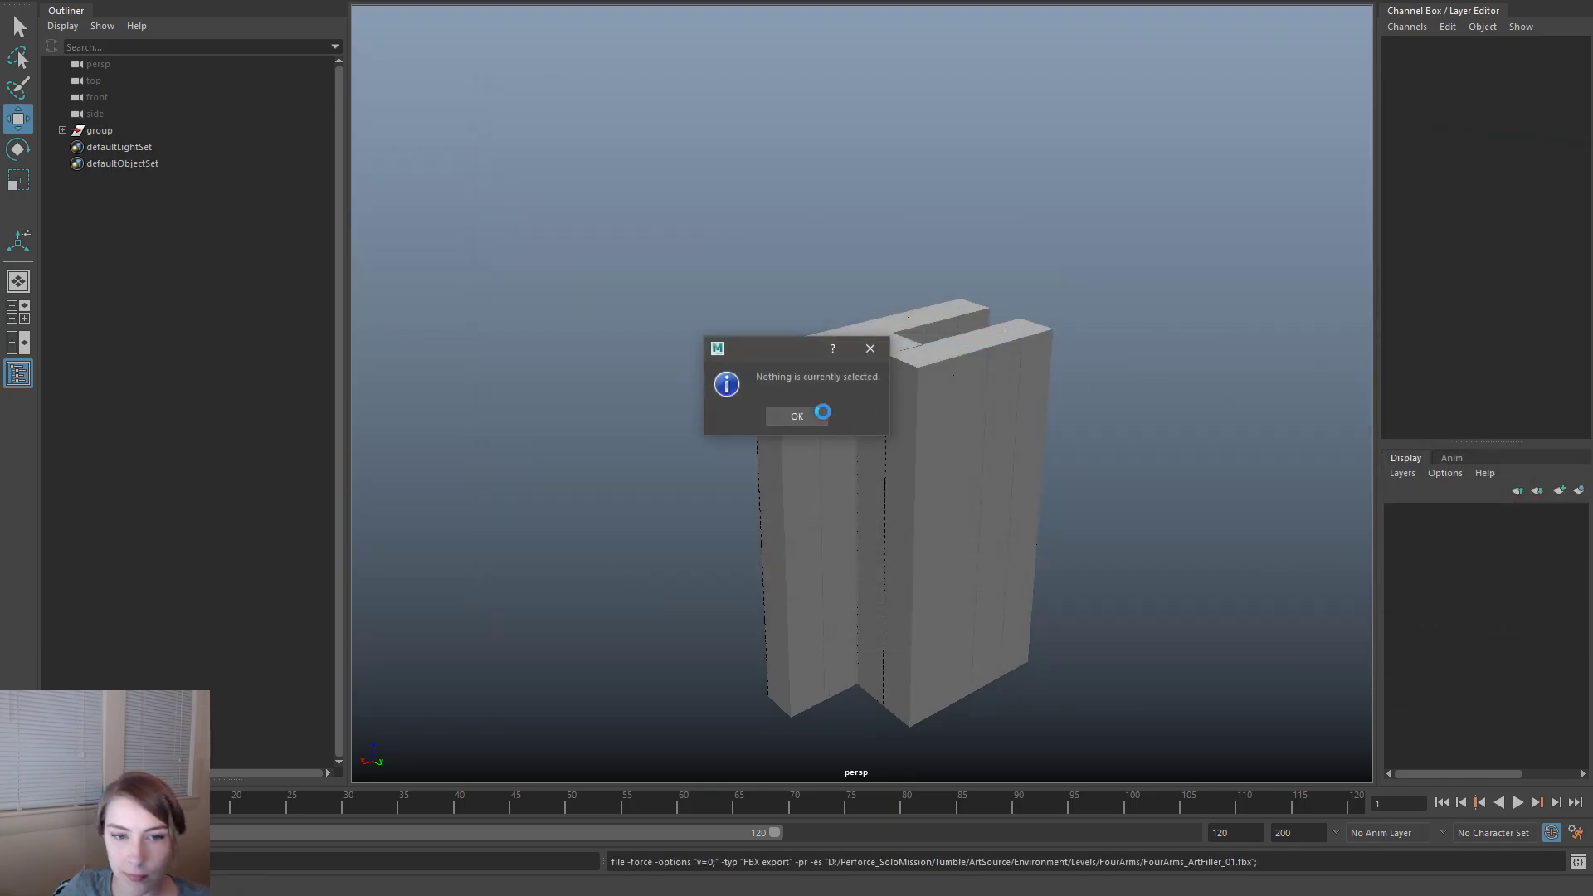
pyautogui.click(824, 415)
# - Export the whole scene as FBX, overwriting FourArms_ArtFiller_01.fbx in the FourArms level folder
pyautogui.press('space')
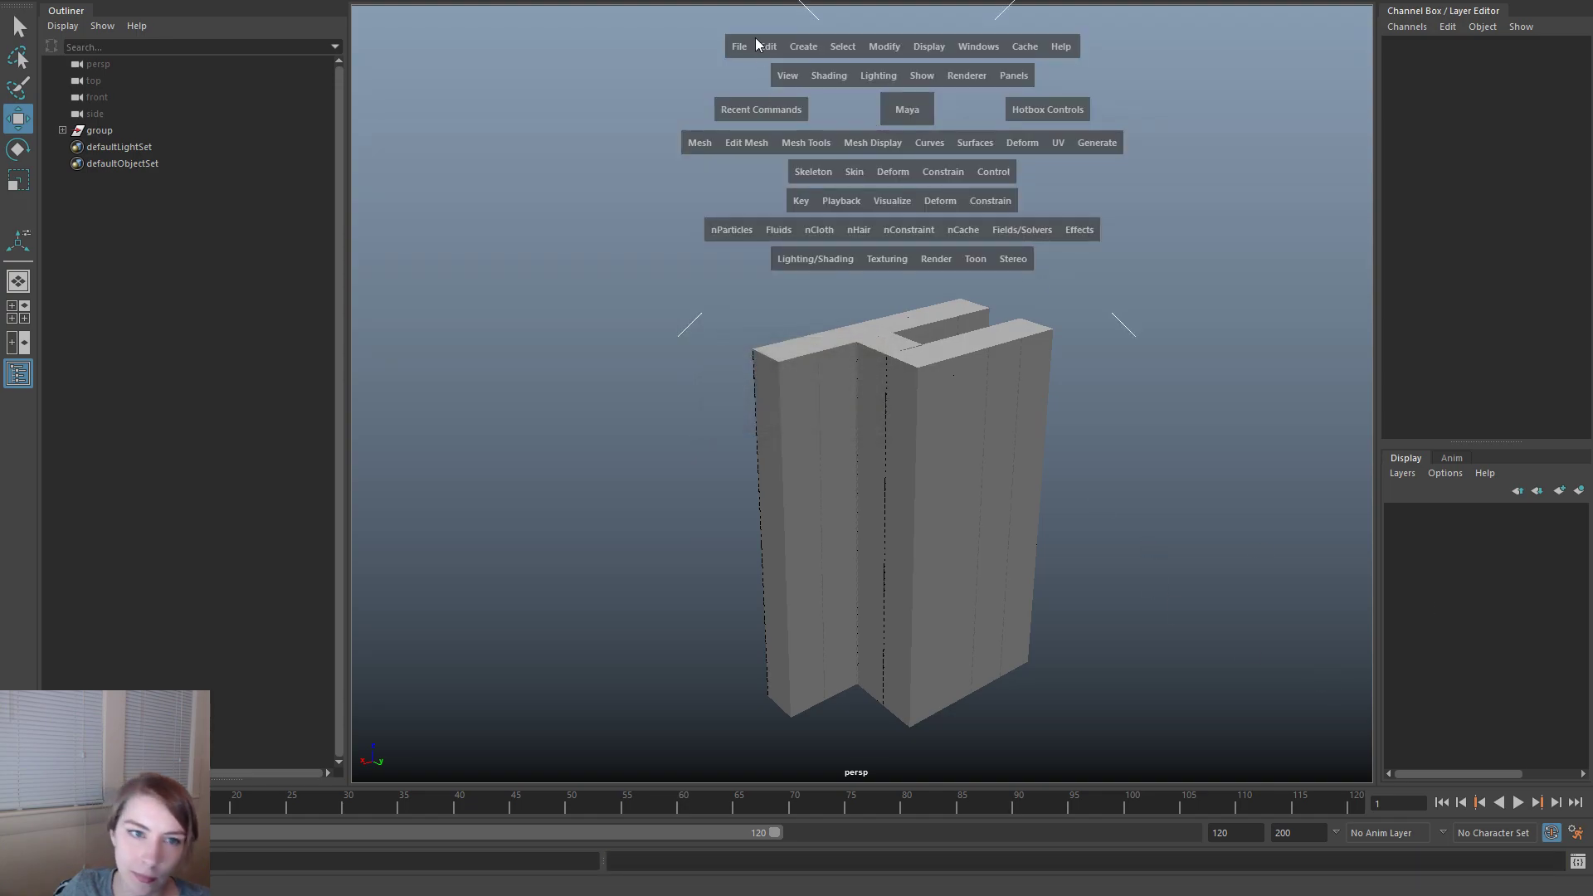
pyautogui.click(743, 46)
pyautogui.click(823, 250)
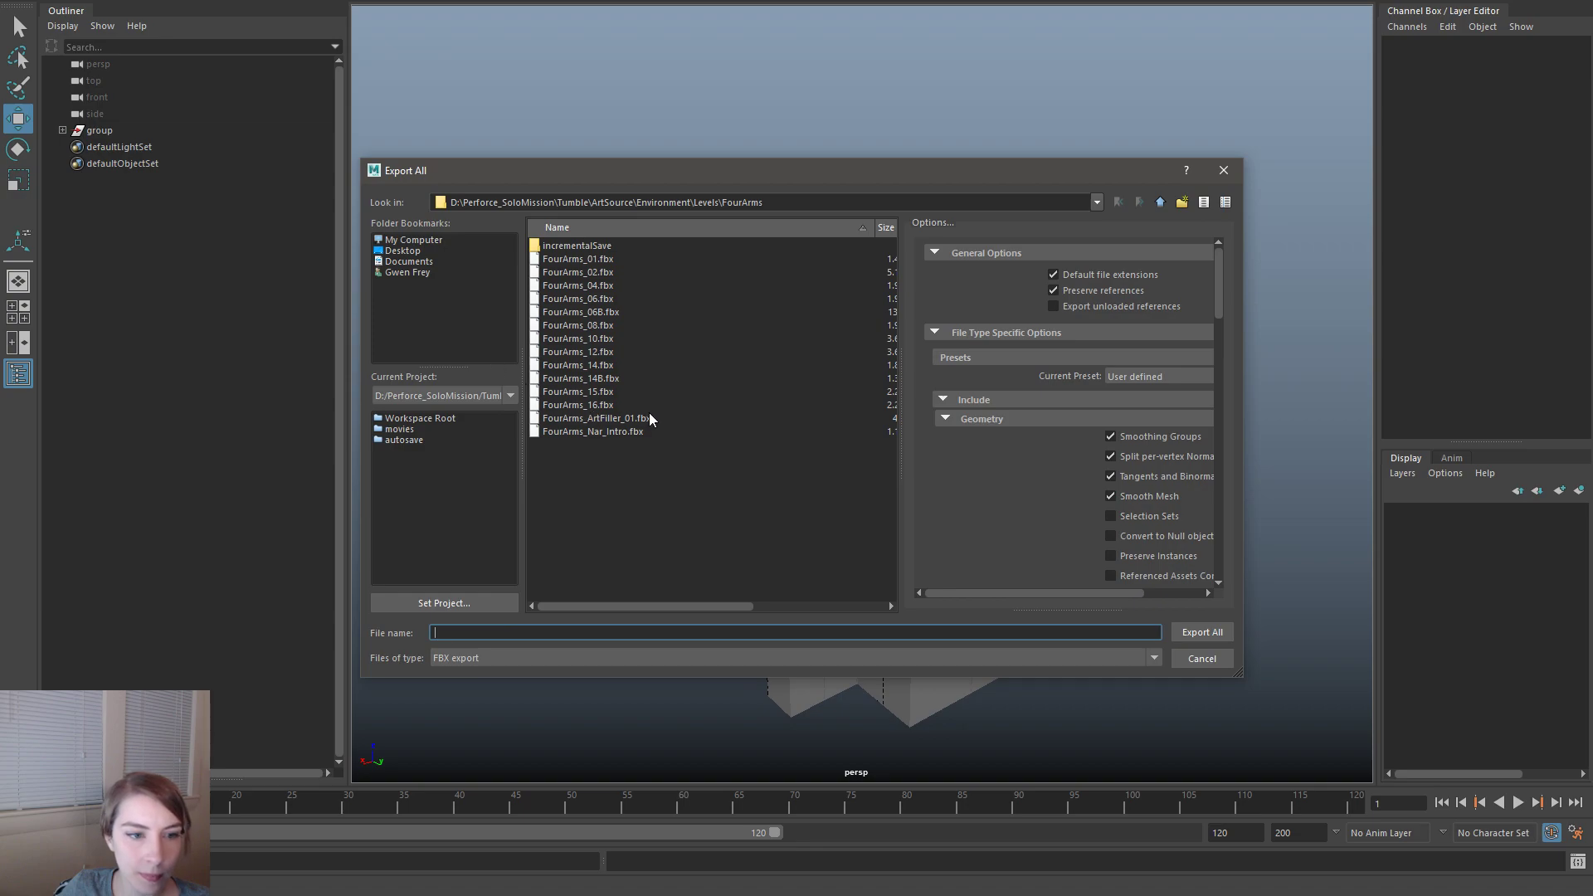
pyautogui.click(645, 420)
pyautogui.doubleClick(646, 421)
pyautogui.click(770, 450)
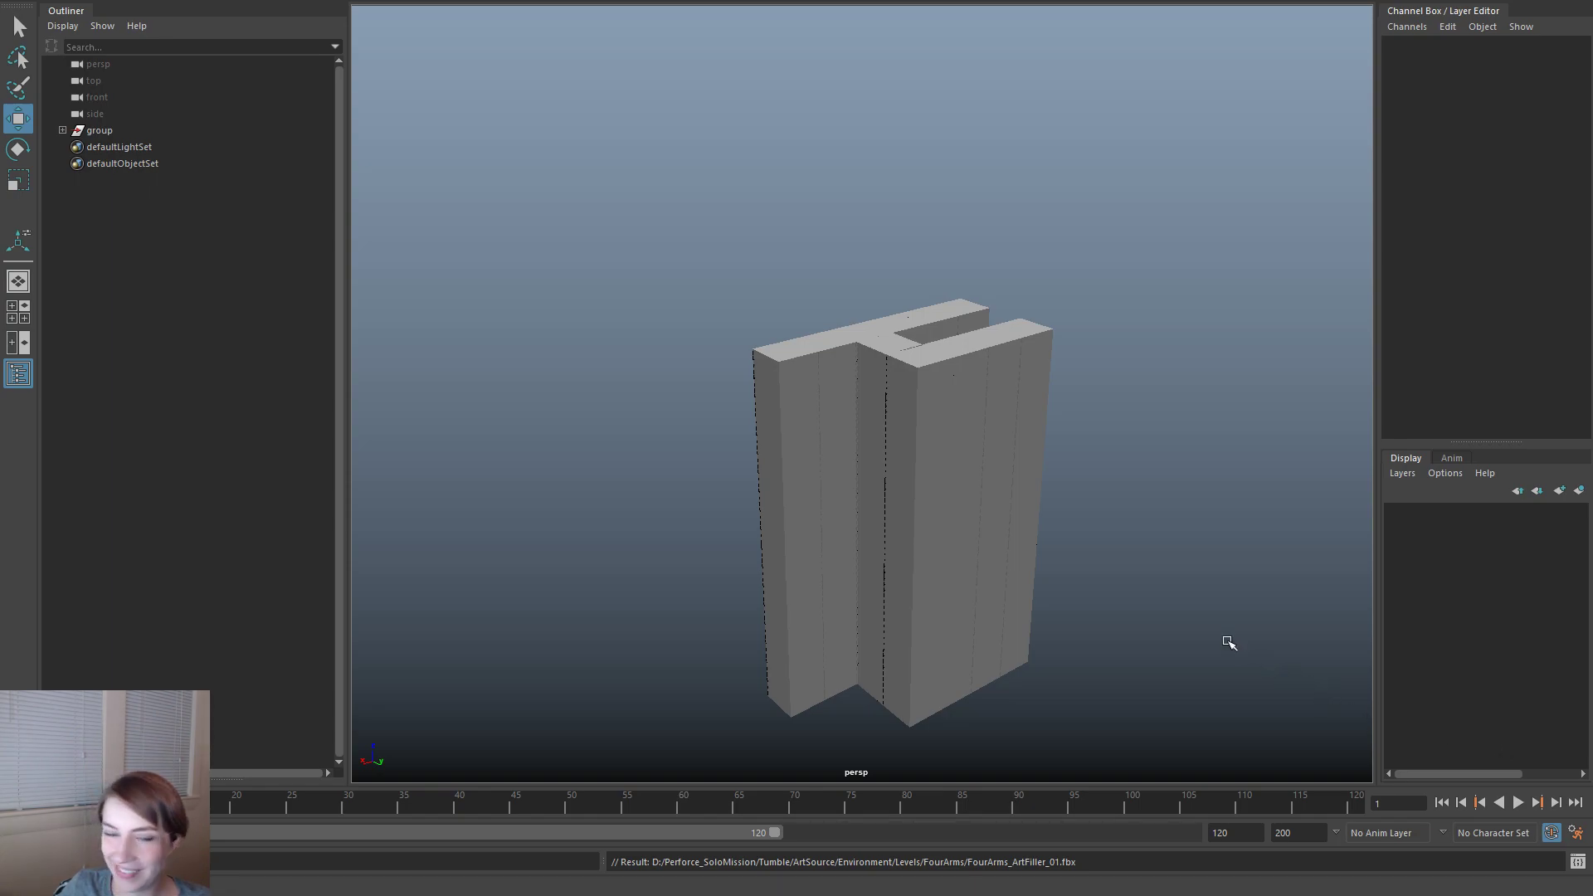
# - Look over the building block, then switch to Unreal Editor and examine the backdrop cubes in the level
pyautogui.scroll(2, 1086, 554)
pyautogui.keyDown('alt'); pyautogui.moveTo(1088, 557); pyautogui.dragTo(1088, 642); pyautogui.keyUp('alt')
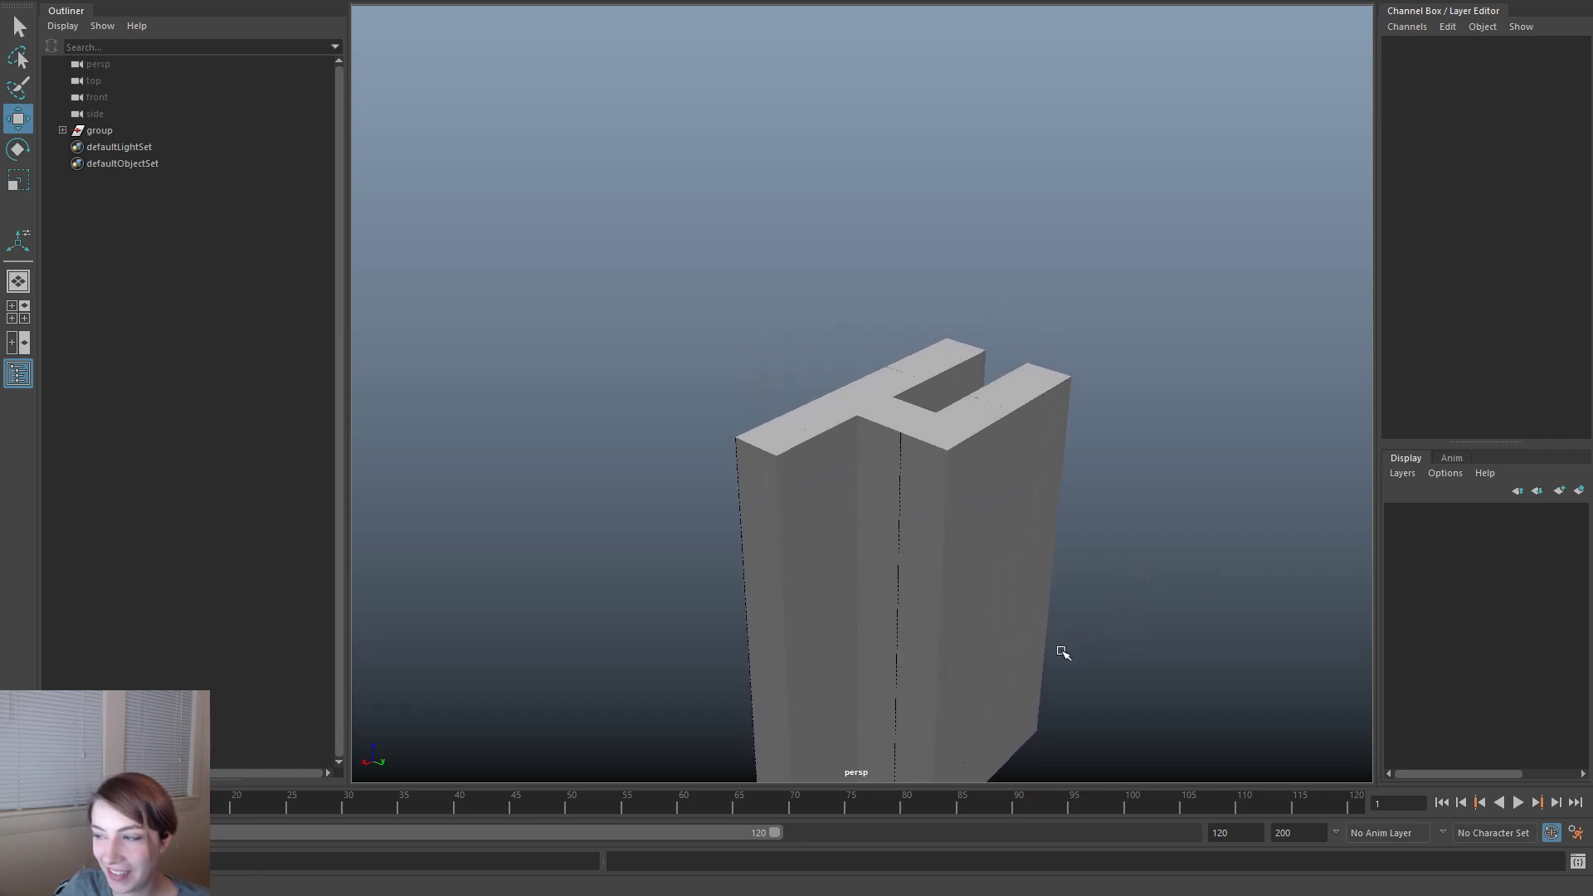
pyautogui.keyDown('alt'); pyautogui.moveTo(1056, 665); pyautogui.dragTo(936, 652); pyautogui.keyUp('alt')
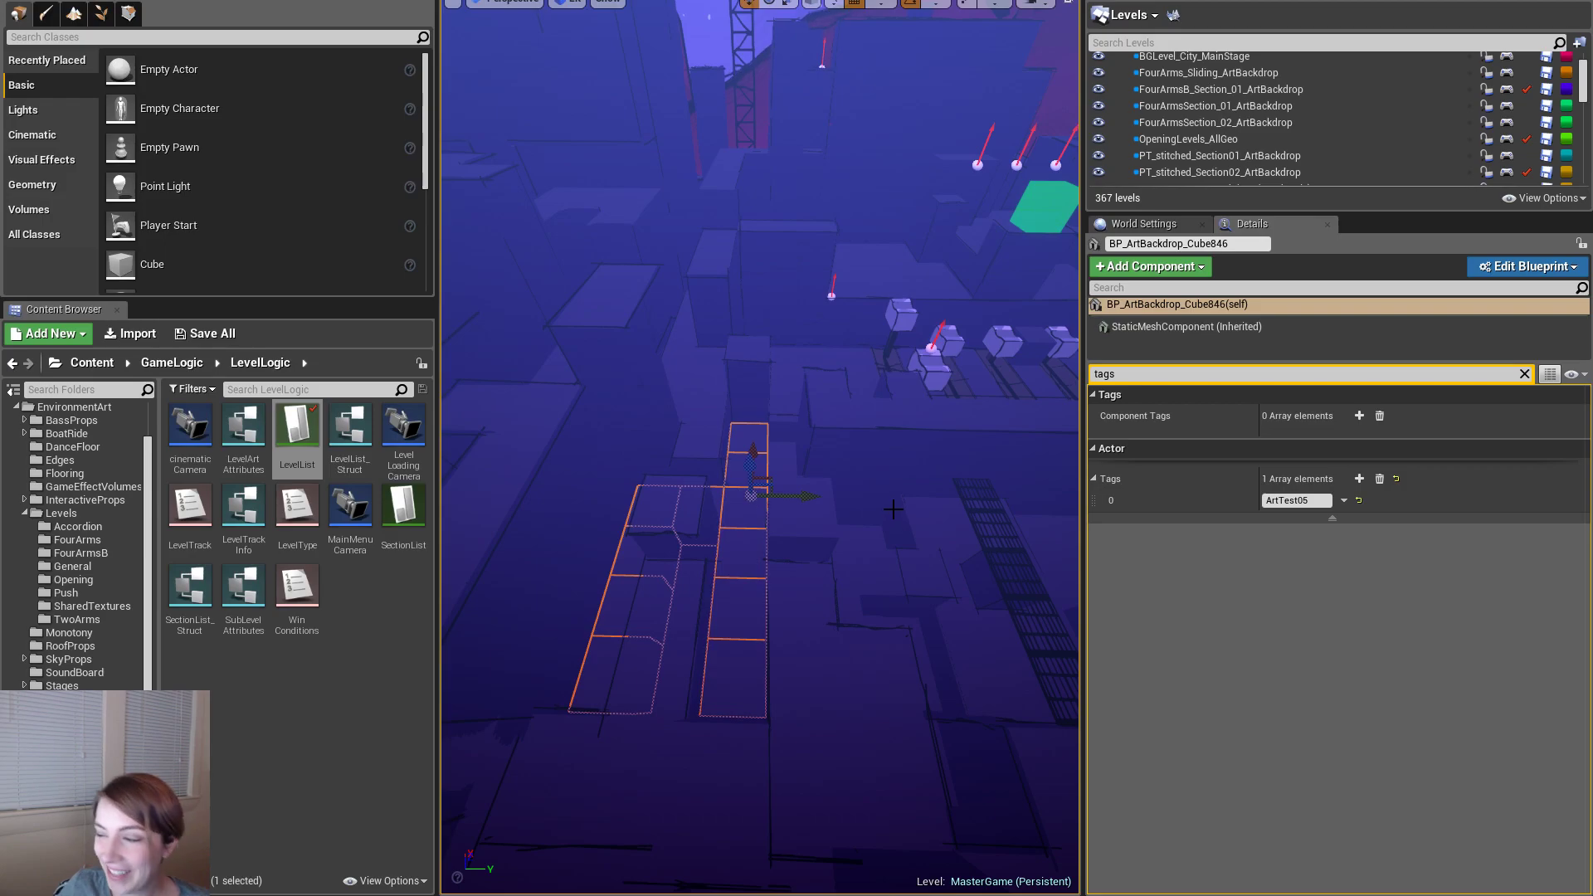
pyautogui.moveTo(911, 529); pyautogui.dragTo(518, 461, button='right')
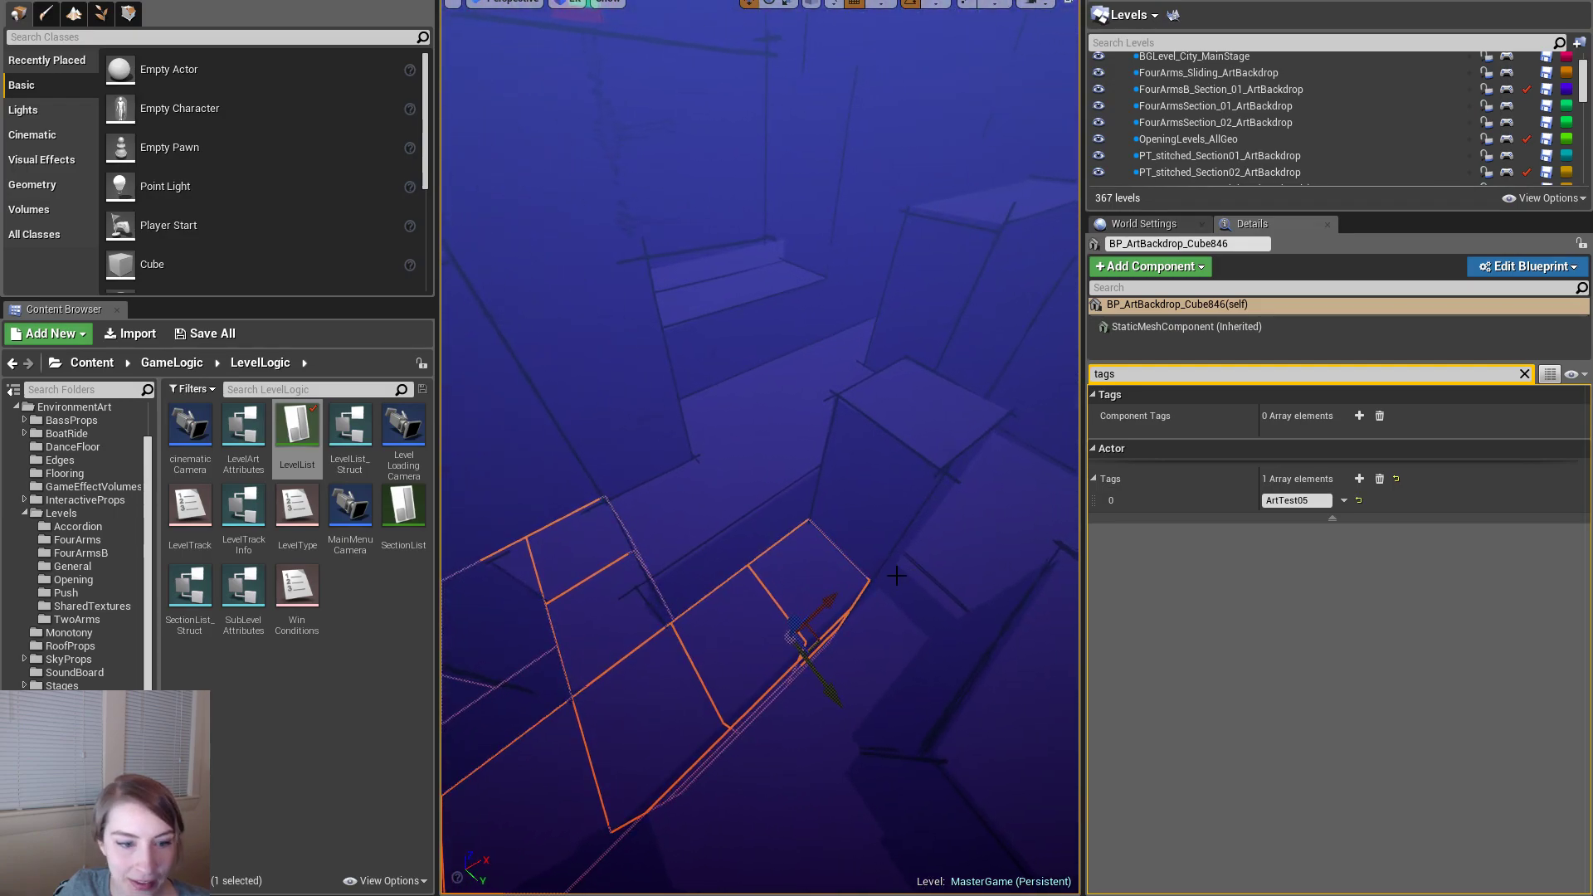
pyautogui.click(594, 629)
pyautogui.moveTo(594, 630); pyautogui.dragTo(556, 606, button='right')
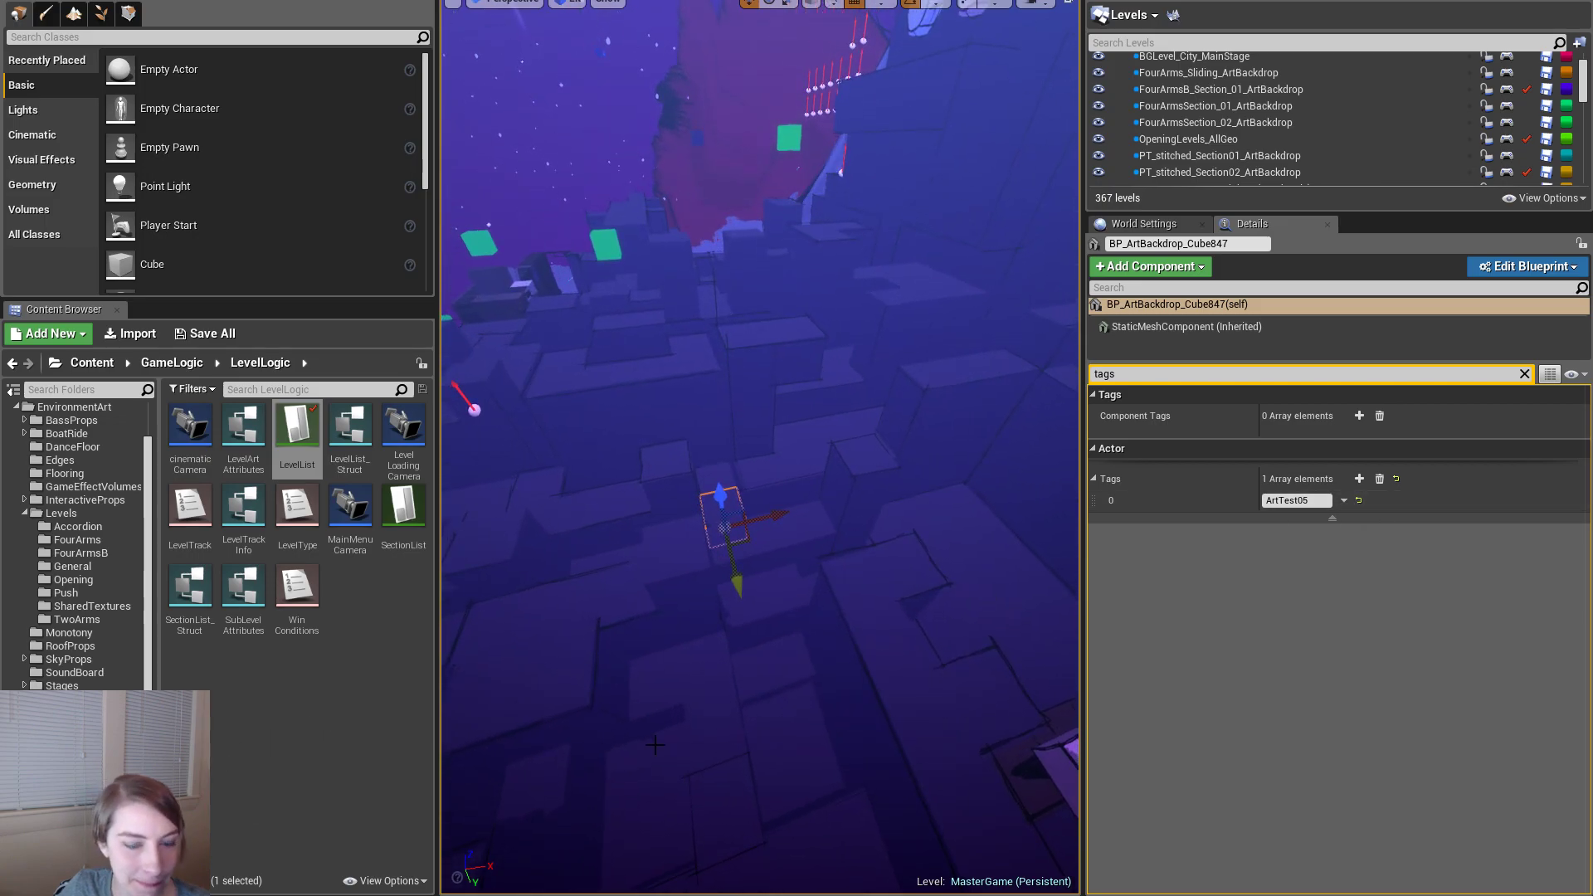
pyautogui.moveTo(778, 734); pyautogui.dragTo(778, 734, button='right')
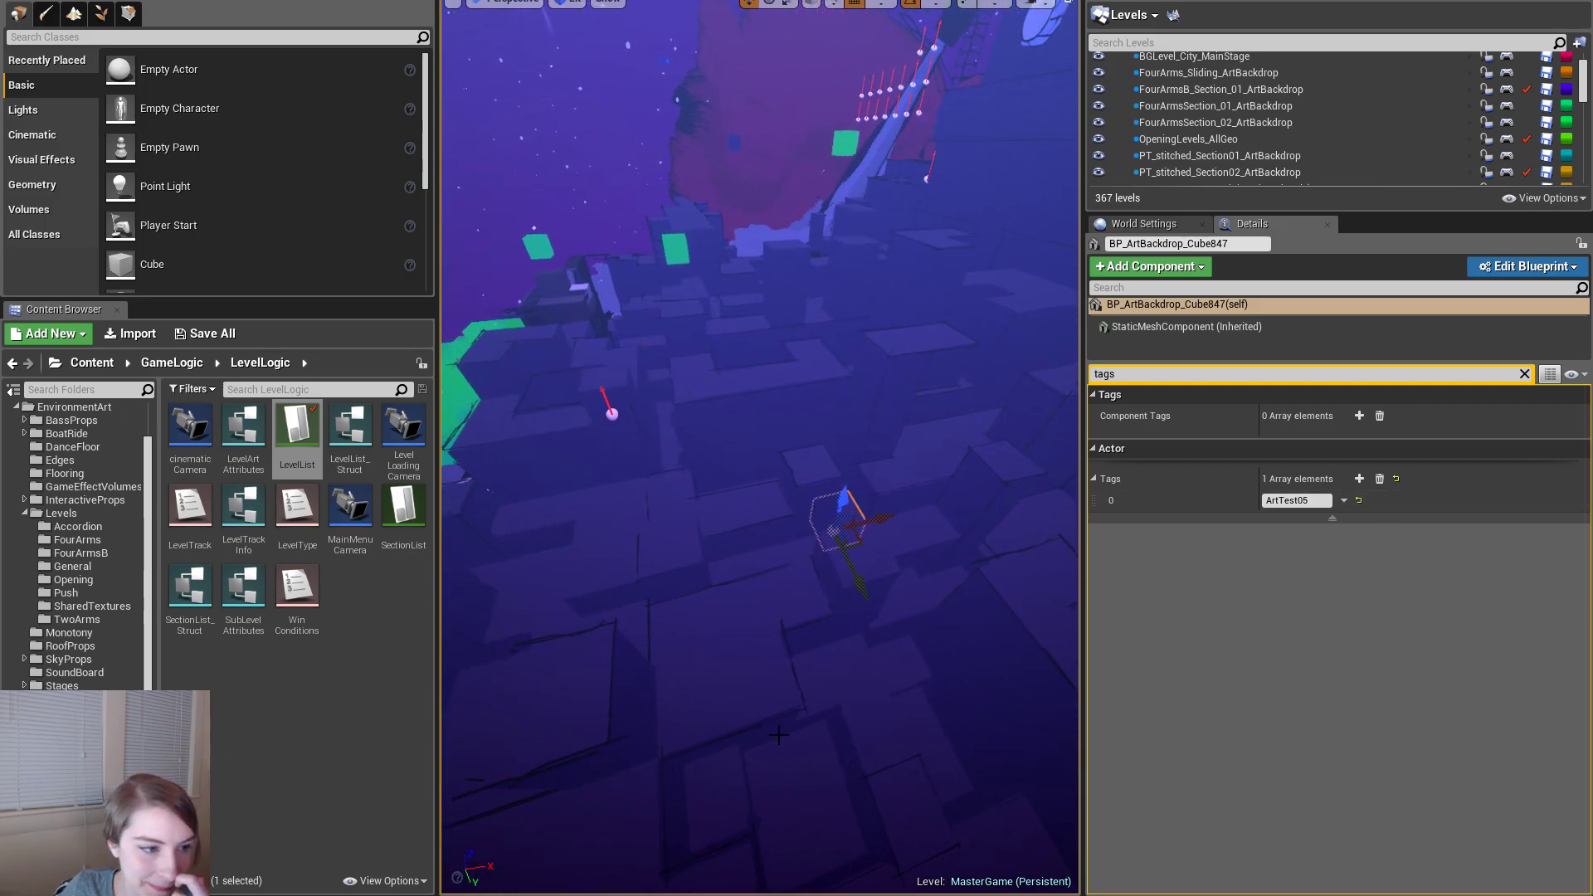
# - Import FourArms_ArtFiller_01.fbx into the EnvironmentArt/Levels/FourArms content folder
pyautogui.click(80, 510)
pyautogui.click(92, 659)
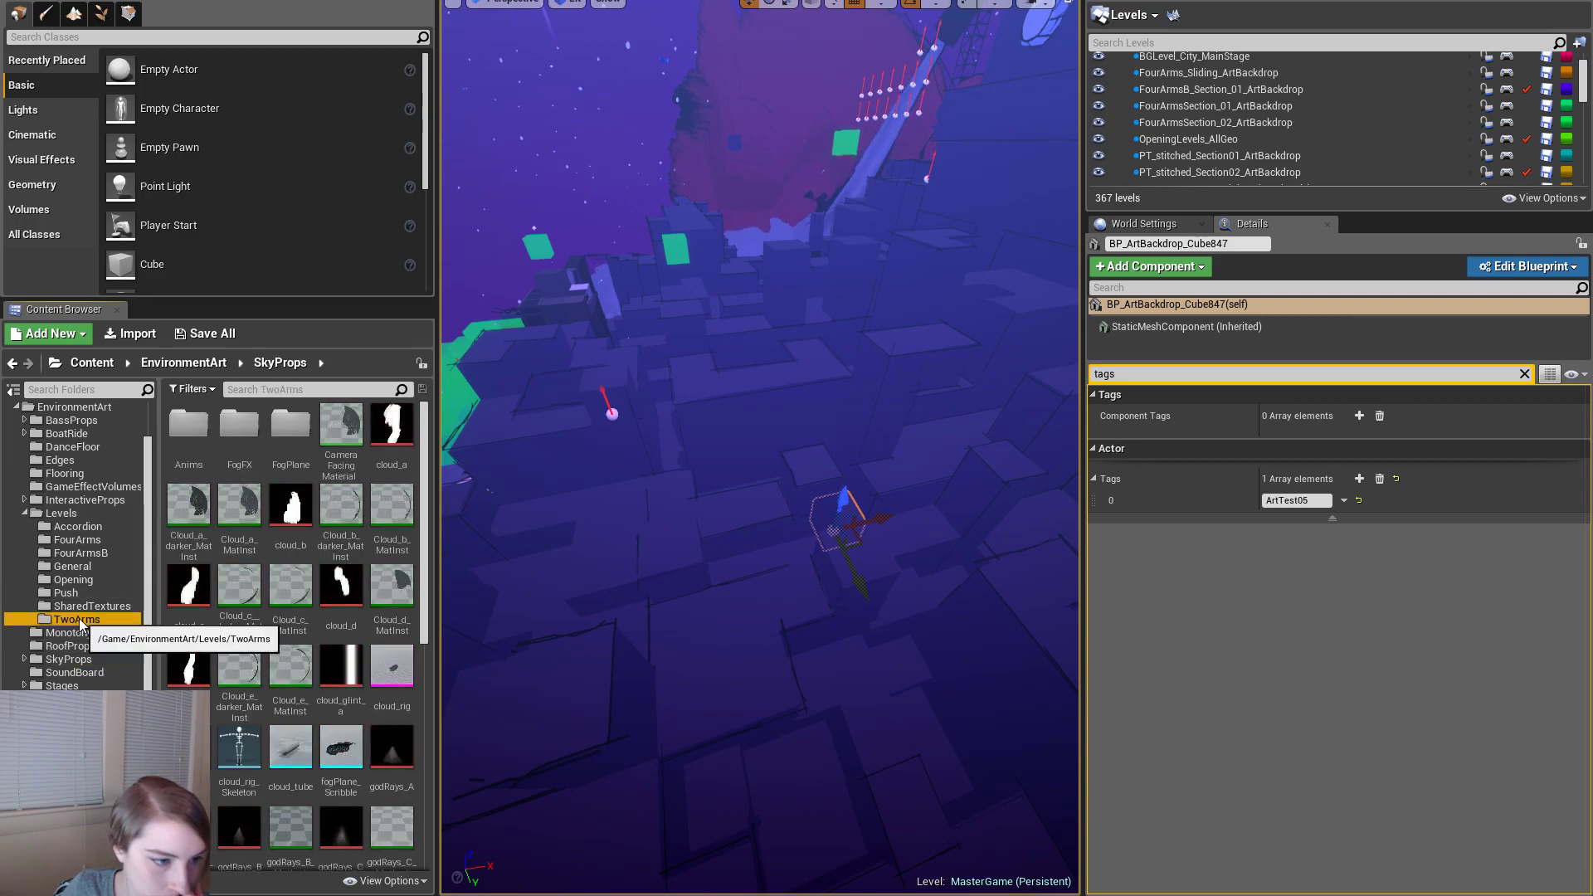
pyautogui.click(76, 619)
pyautogui.click(91, 540)
pyautogui.click(130, 333)
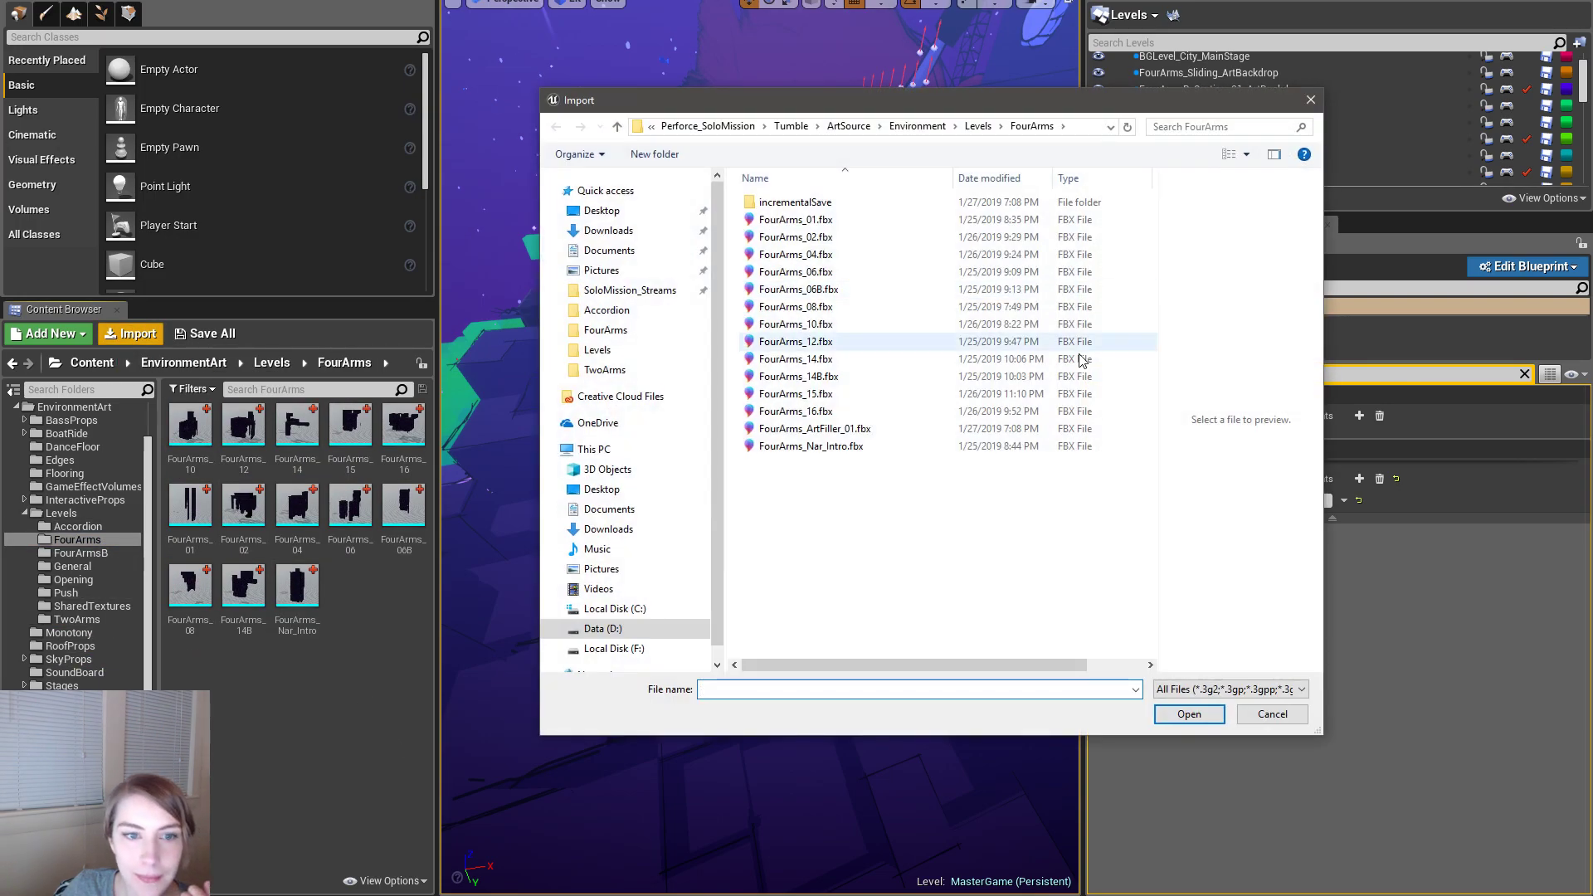
pyautogui.doubleClick(866, 430)
pyautogui.click(892, 708)
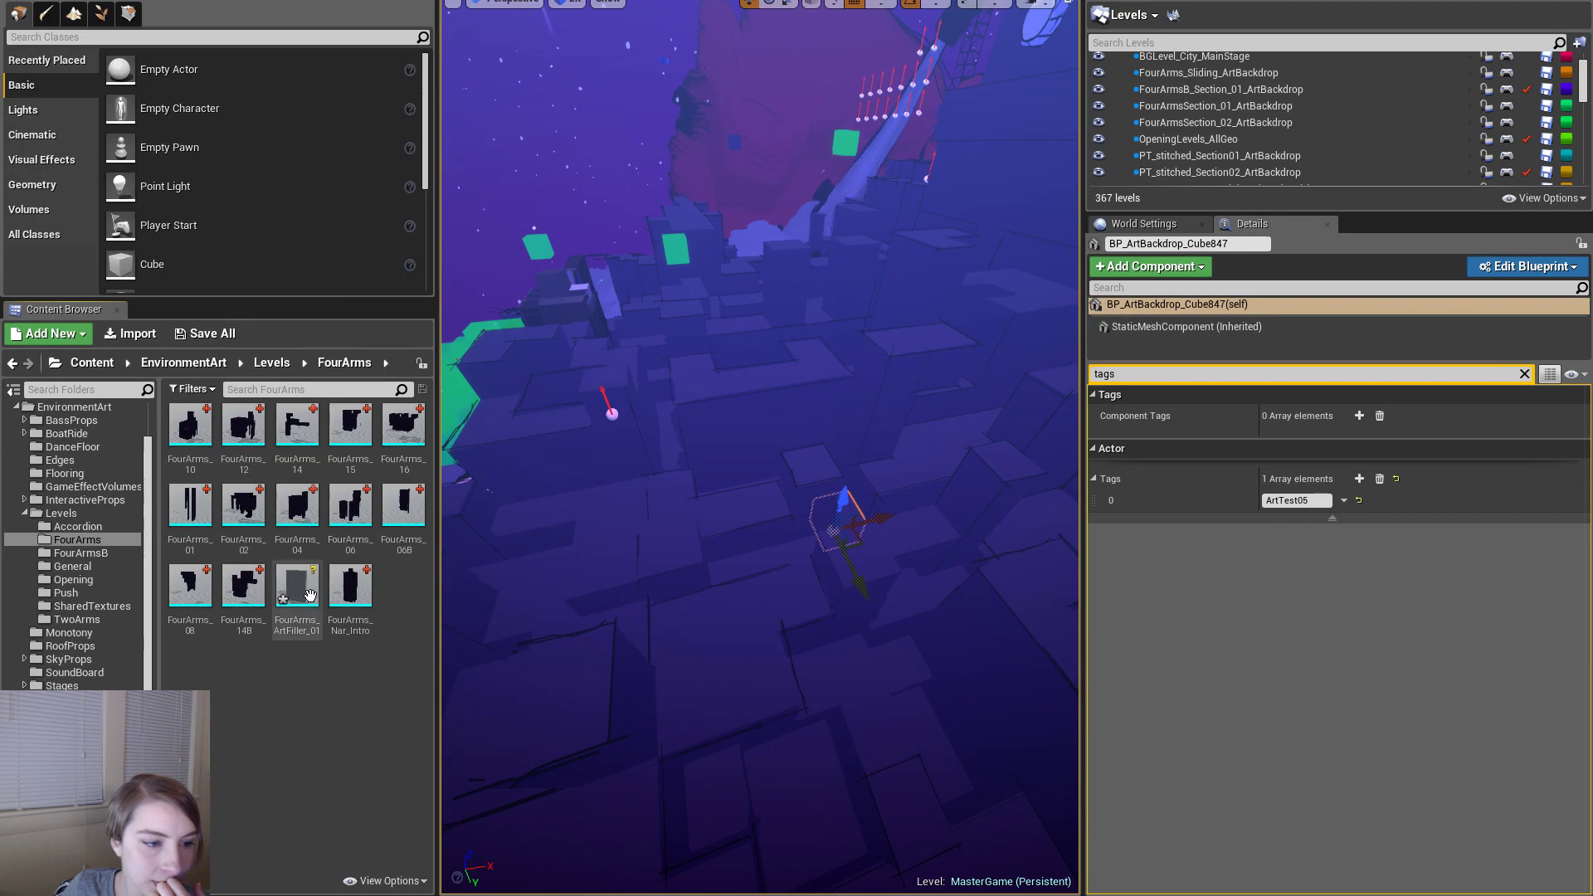
# - Open the imported FourArms_ArtFiller_01 mesh and check which materials a finished level mesh uses in its slots
pyautogui.doubleClick(307, 591)
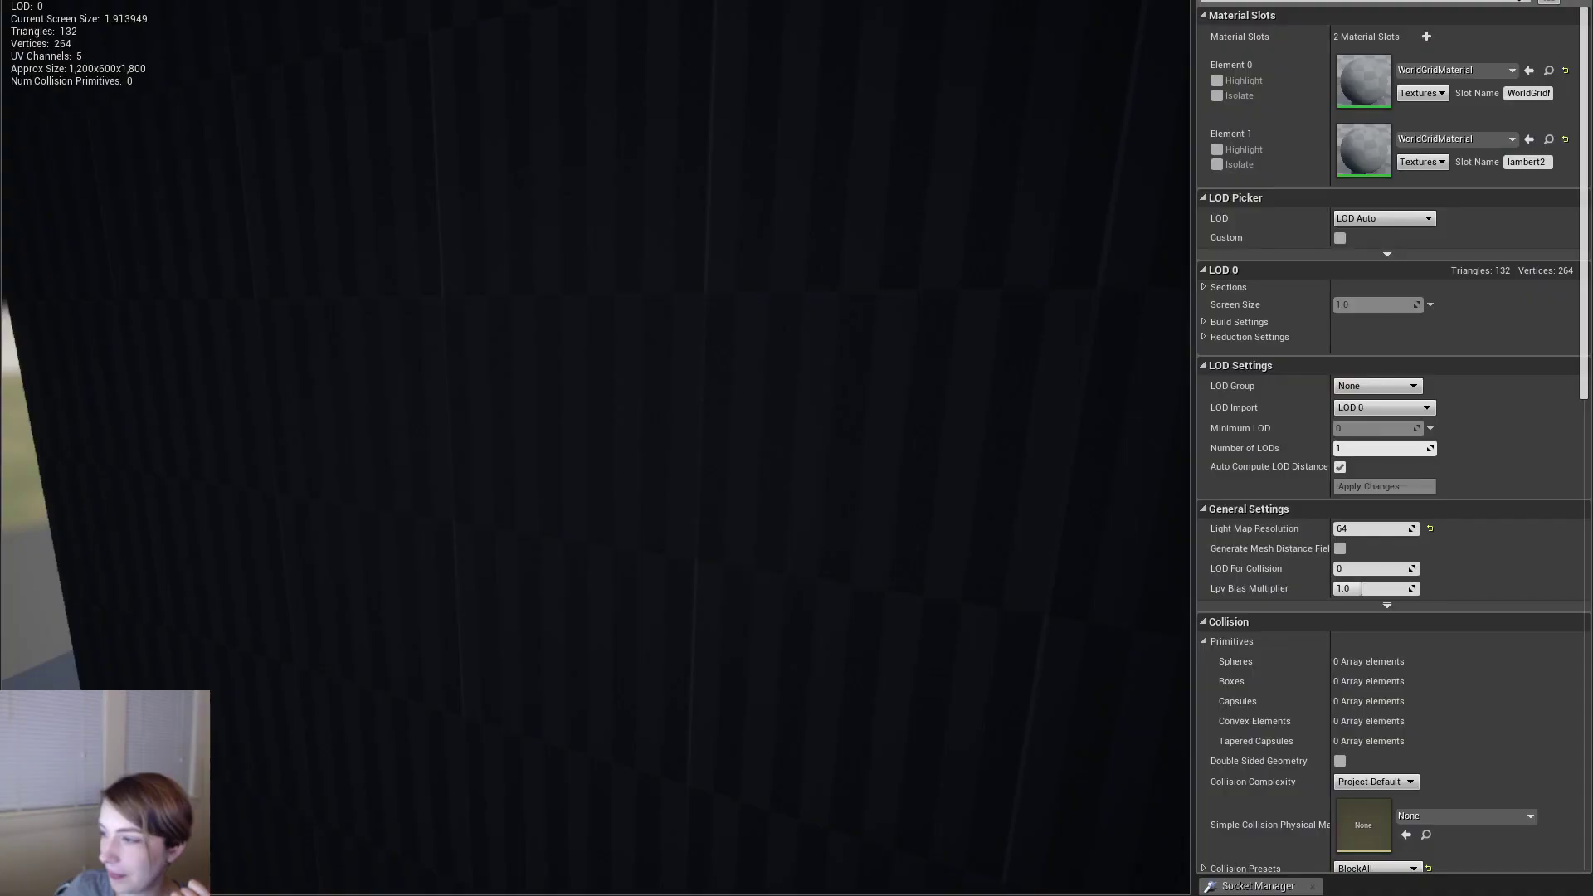
pyautogui.moveTo(596, 448); pyautogui.dragTo(432, 464)
pyautogui.moveTo(596, 448); pyautogui.dragTo(618, 498, button='right')
pyautogui.press('f')
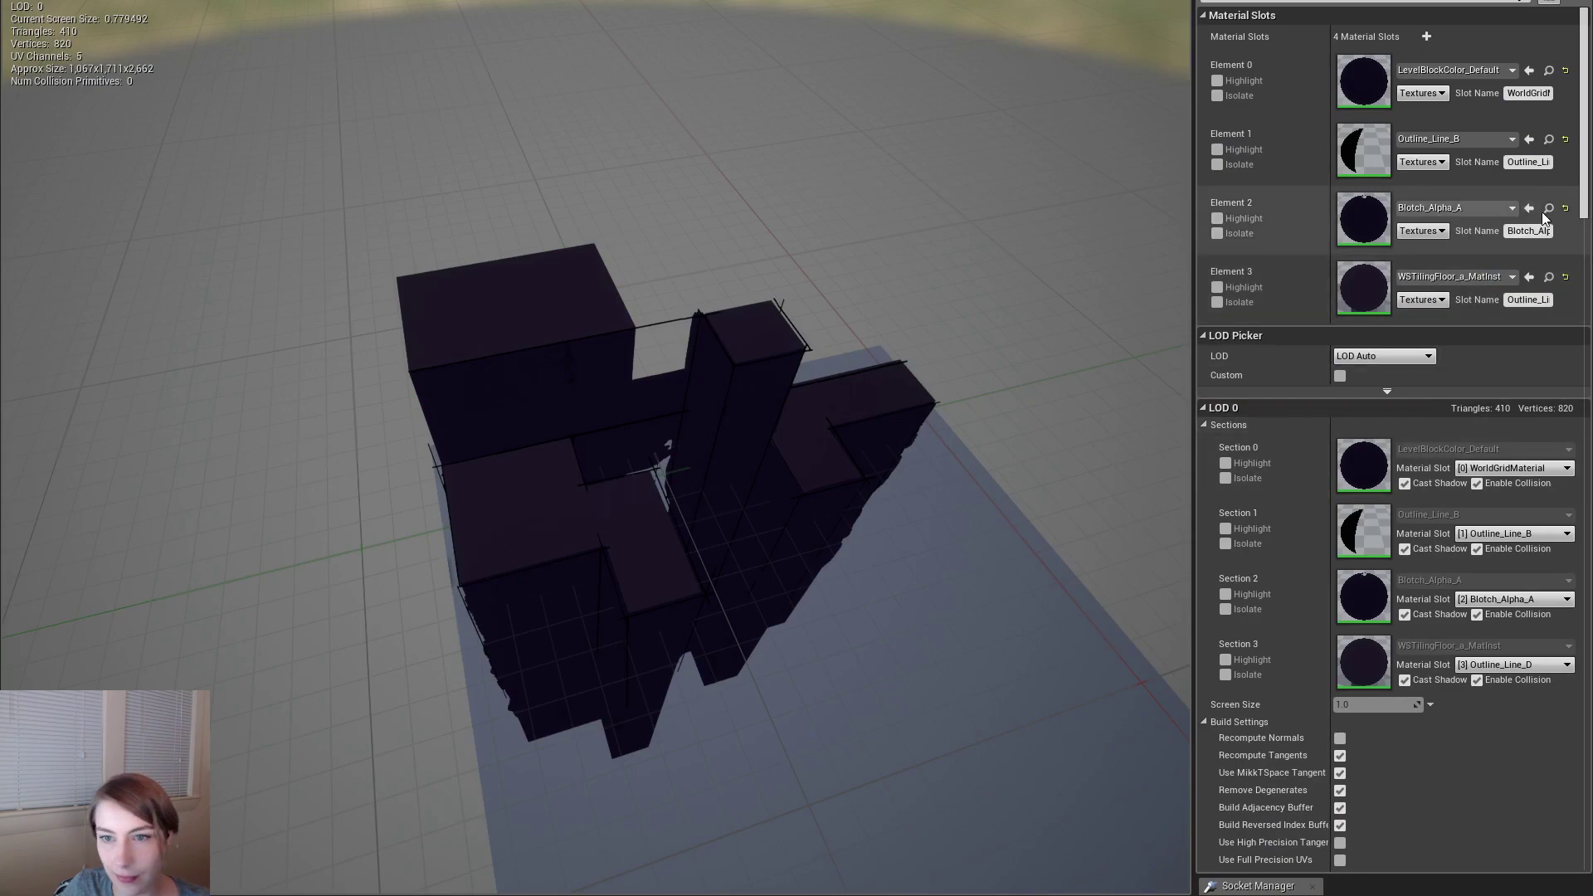
# - Assign LevelBlockColor_Default to the art filler mesh's first material slot and WSTilingFloor_a_MatInst to its second, and close the mesh editor
pyautogui.click(1549, 277)
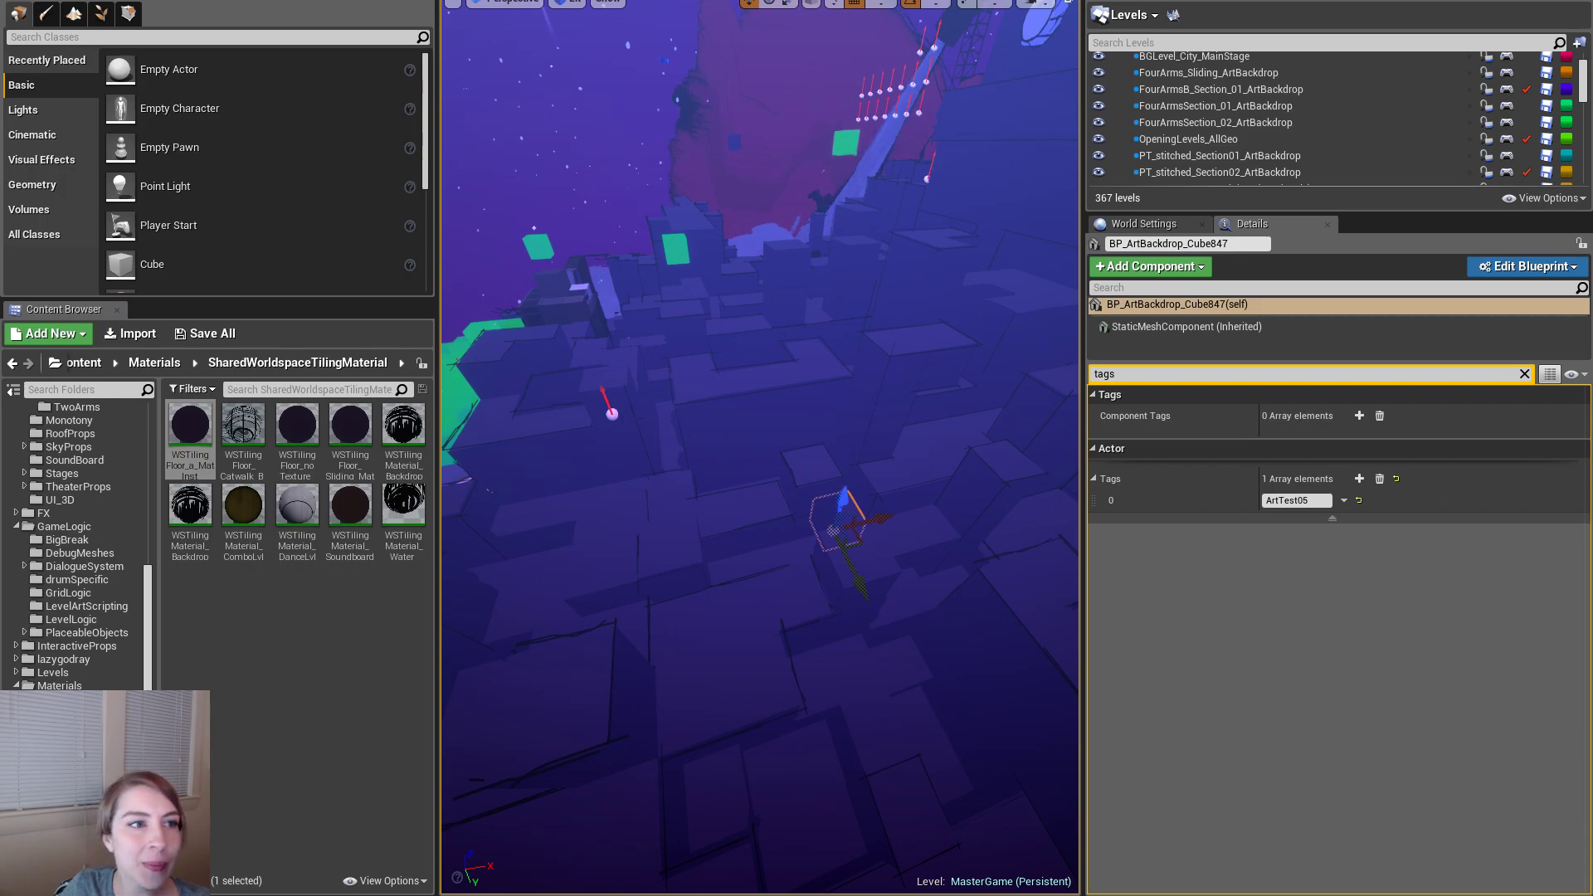
pyautogui.hotkey('alt', 'Tab')
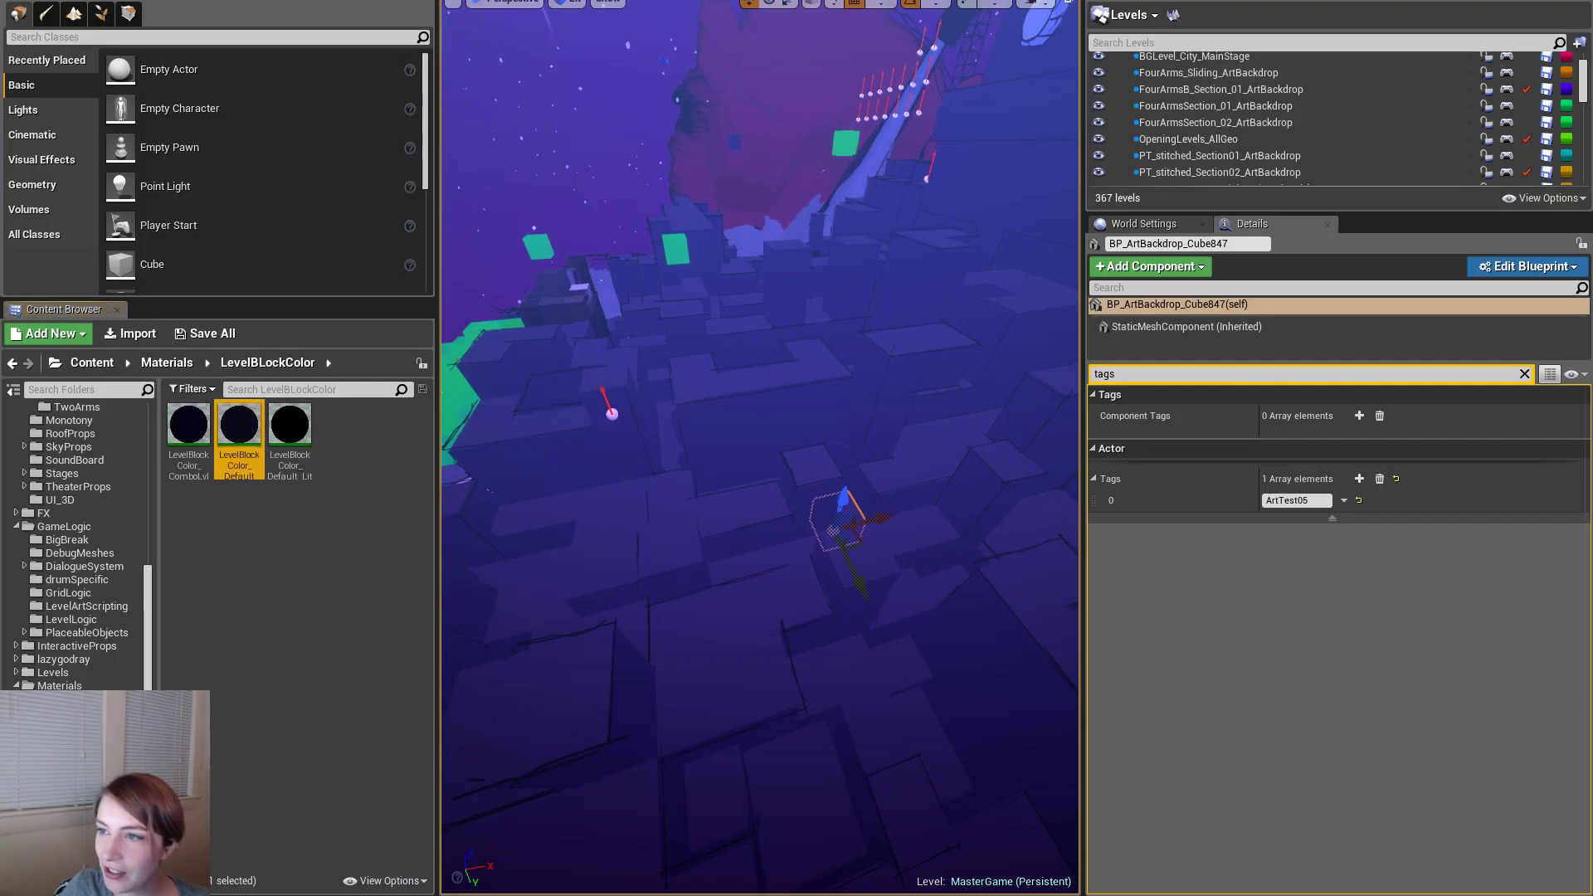
pyautogui.moveTo(1362, 176); pyautogui.dragTo(1023, 140)
pyautogui.click(1181, 307)
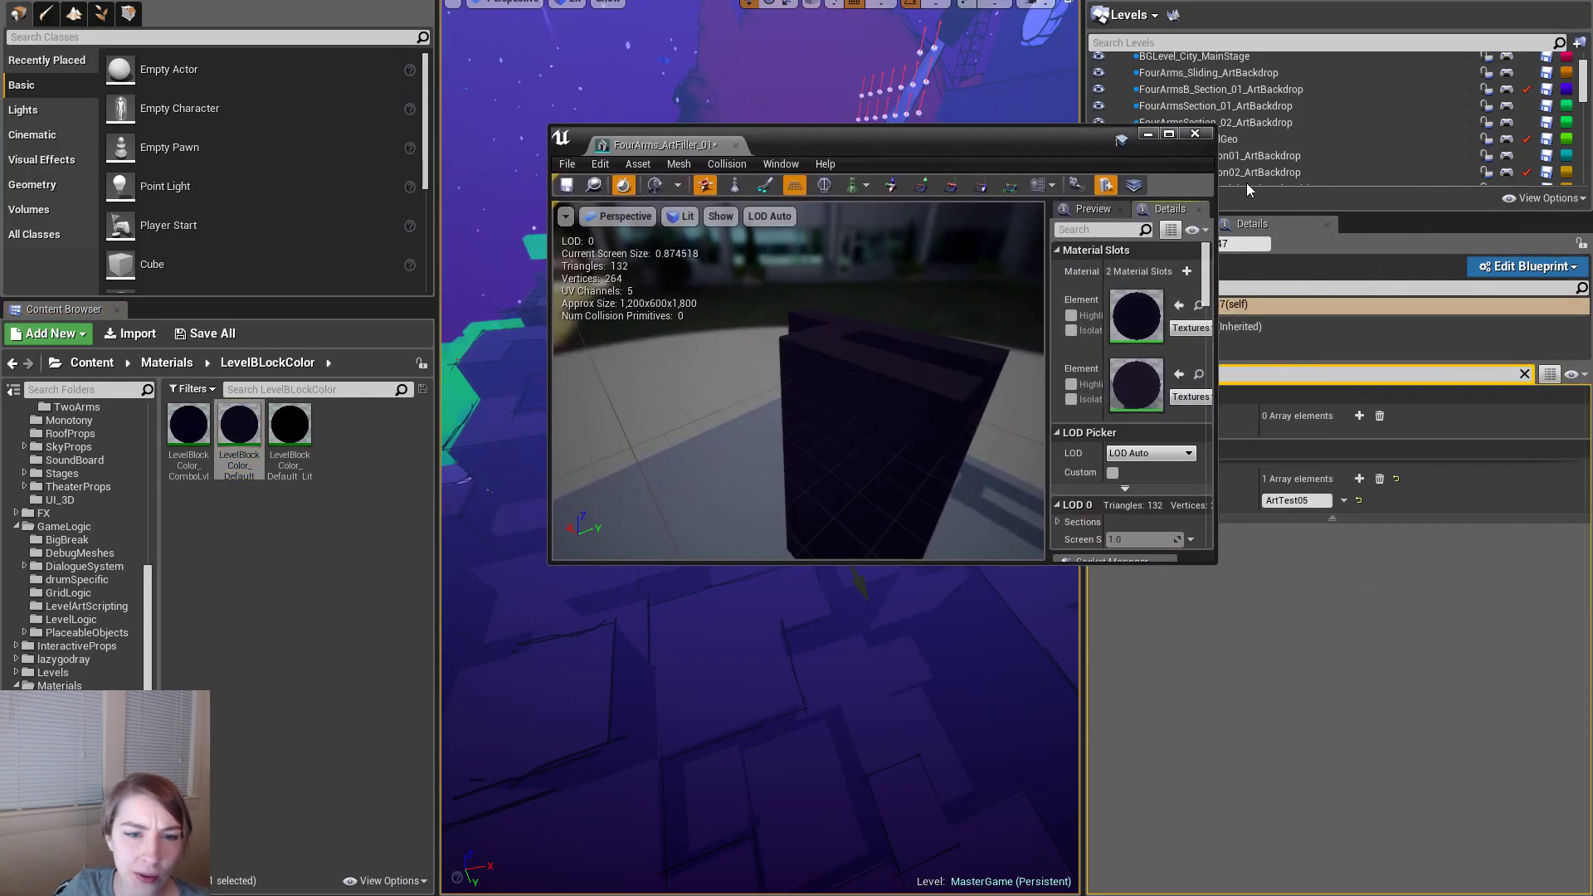
pyautogui.click(1195, 133)
pyautogui.keyDown('alt'); pyautogui.moveTo(938, 365); pyautogui.dragTo(1145, 365); pyautogui.keyUp('alt')
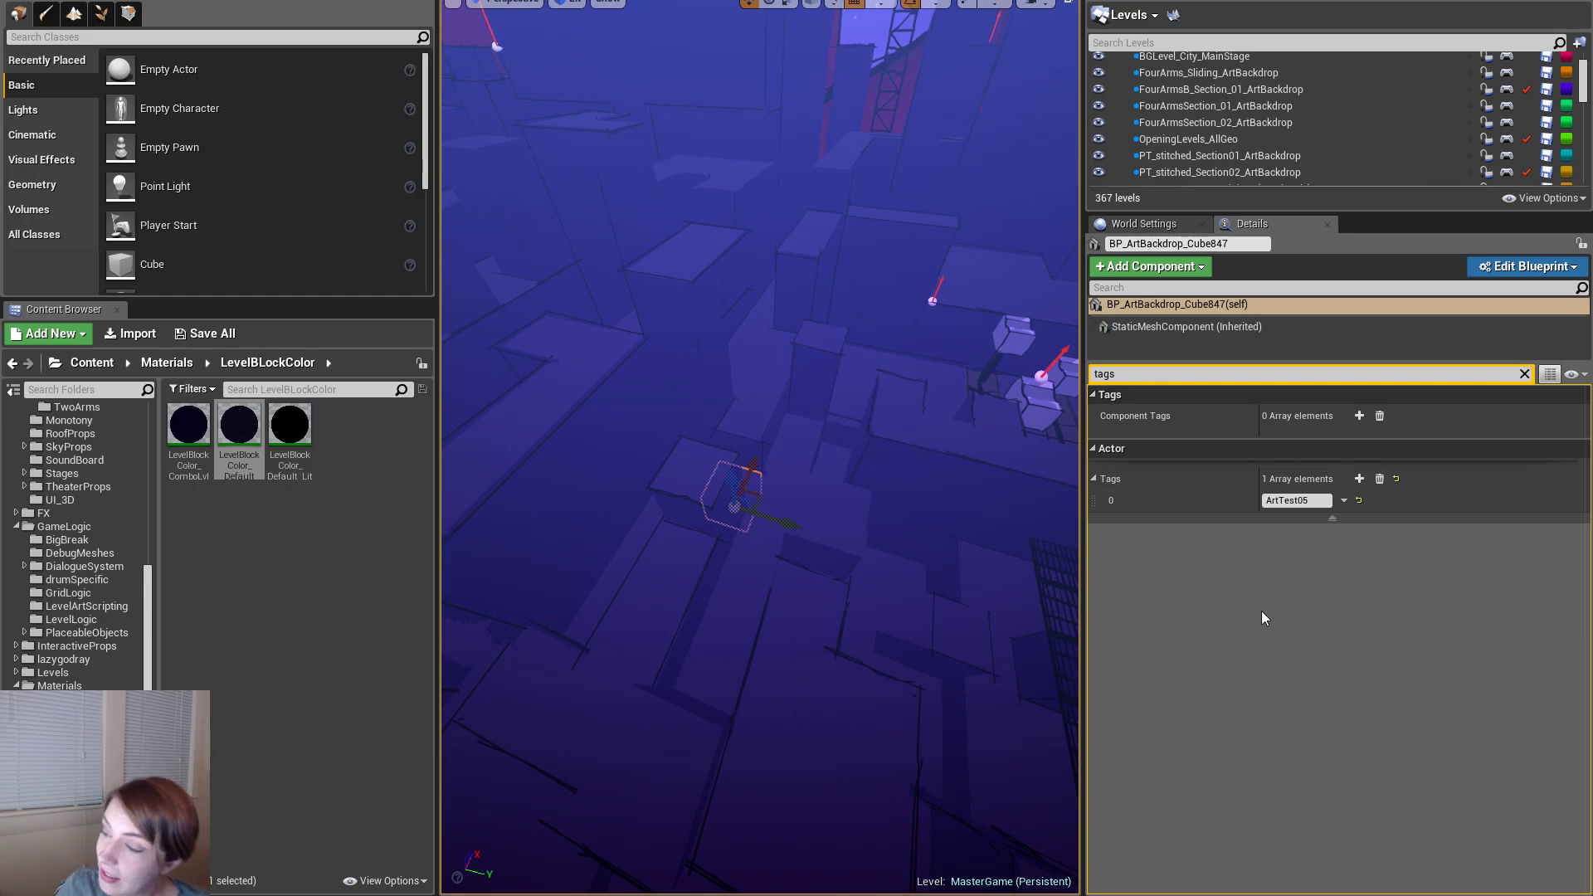
pyautogui.moveTo(743, 639); pyautogui.dragTo(809, 557, button='right')
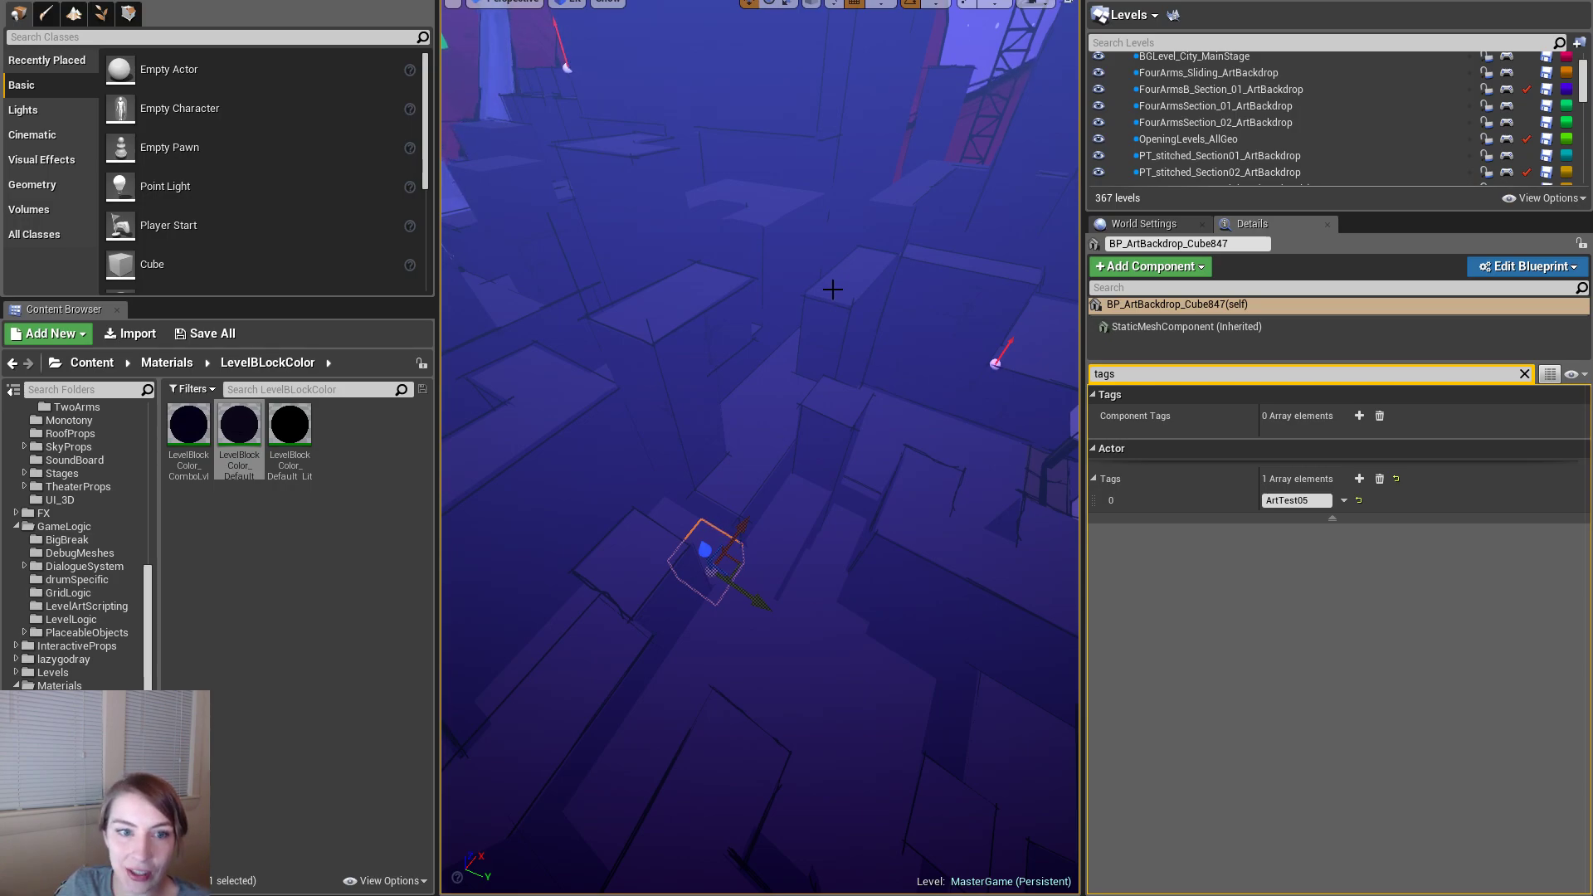
# - Look over the backdrop blocks around BP_ArtBackdrop_Cube847 in the full-screen viewport
pyautogui.moveTo(832, 289); pyautogui.dragTo(806, 444, button='right')
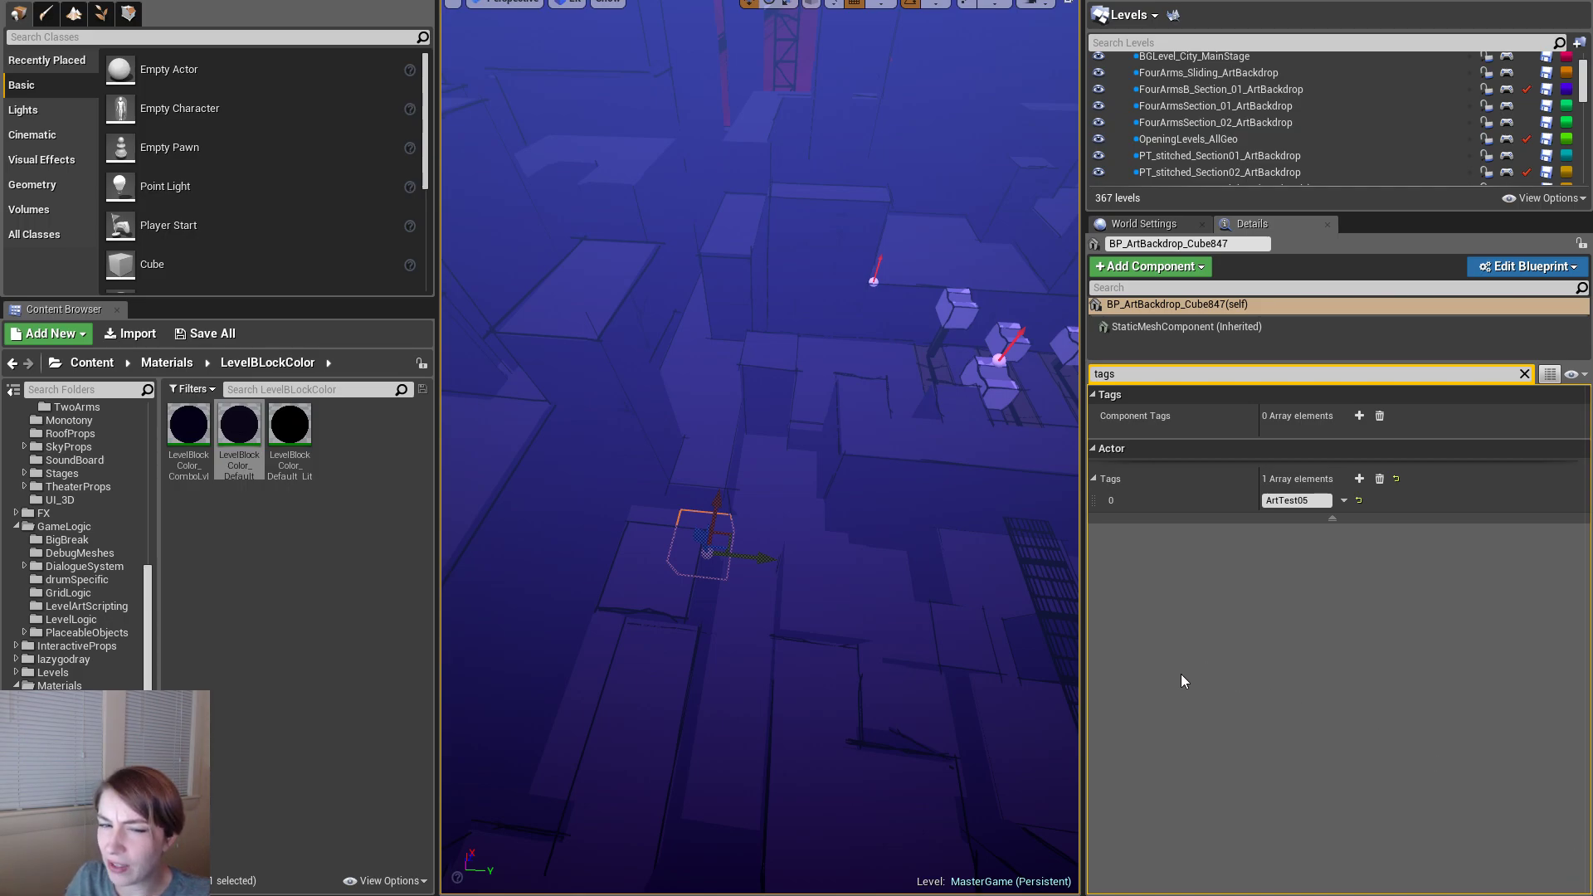
pyautogui.moveTo(846, 704); pyautogui.dragTo(876, 664, button='right')
pyautogui.press('F11')
pyautogui.moveTo(992, 576); pyautogui.dragTo(992, 576, button='right')
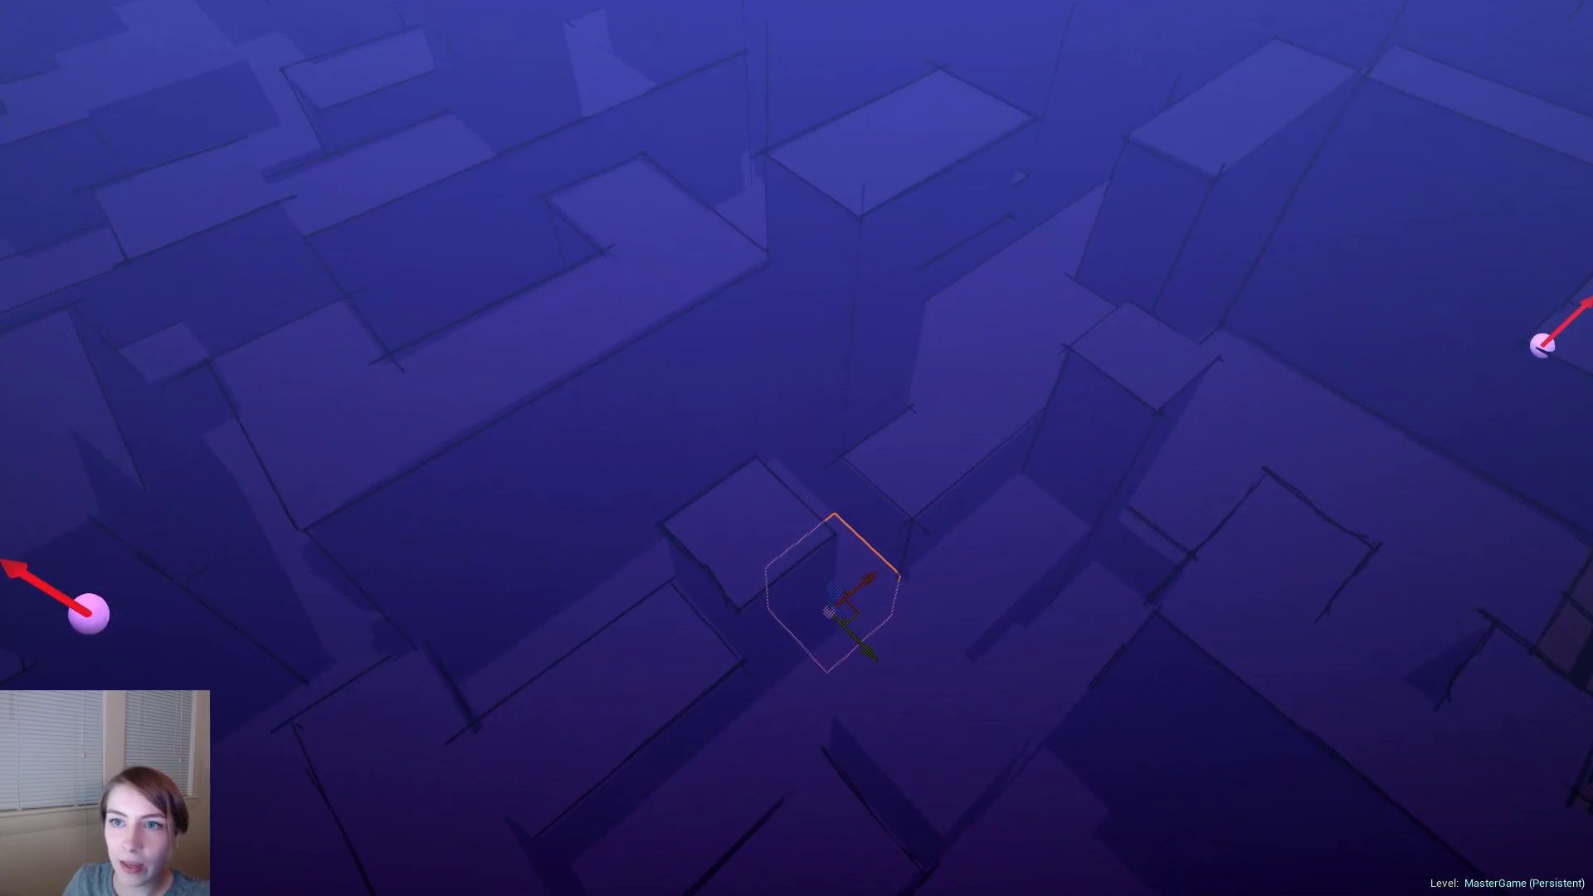
pyautogui.press('F11')
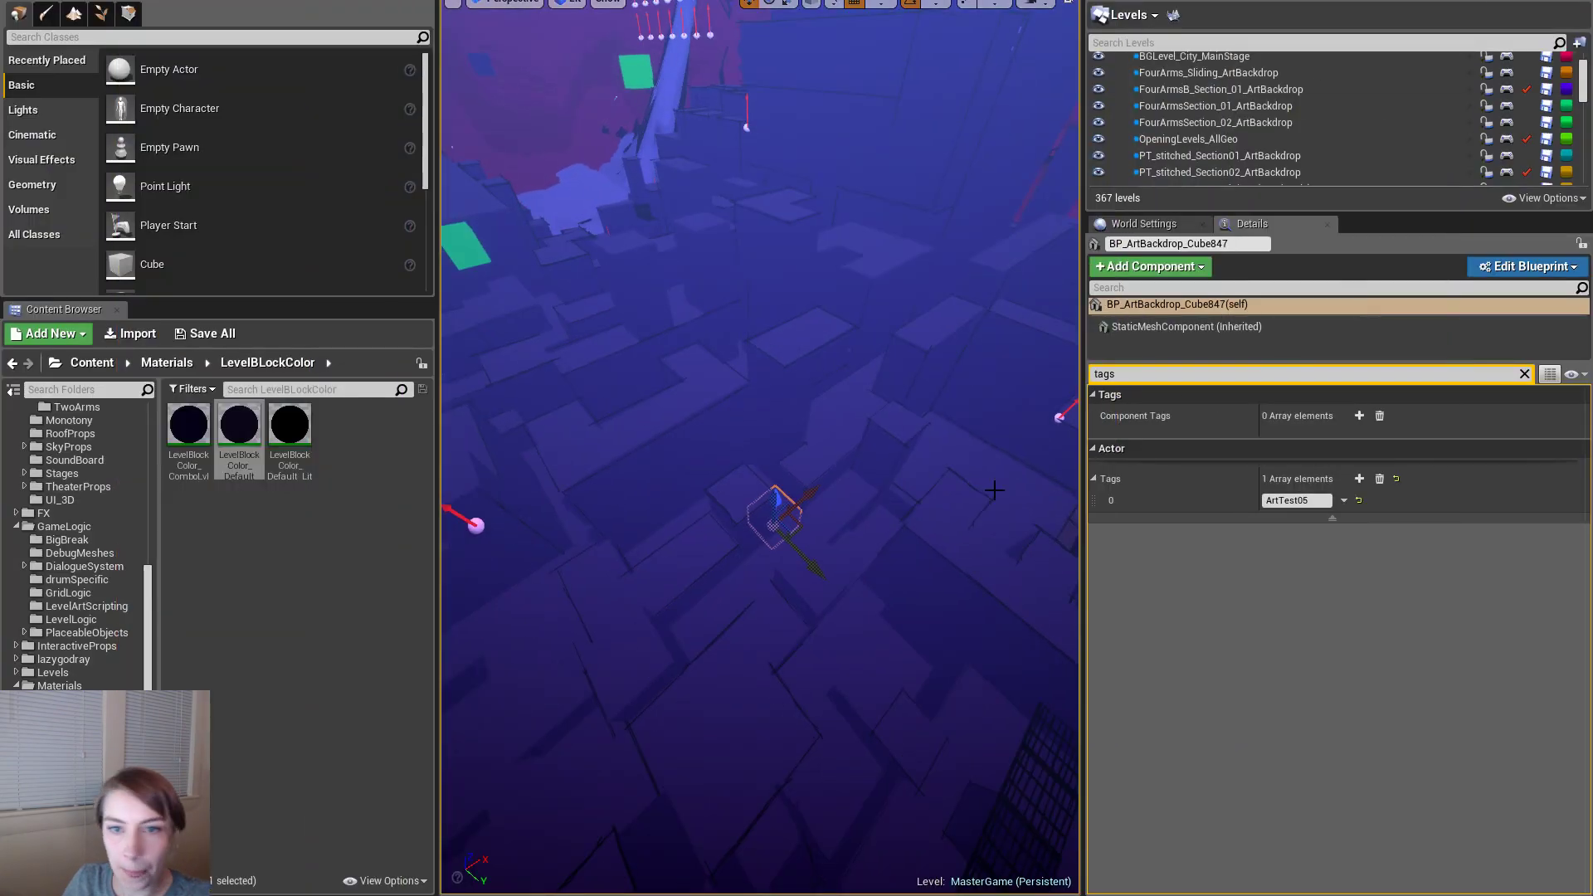
# - Enlarge the levels list, collapse its ArtLevels folder, and cancel the pending autosave
pyautogui.moveTo(1373, 214); pyautogui.dragTo(1373, 462)
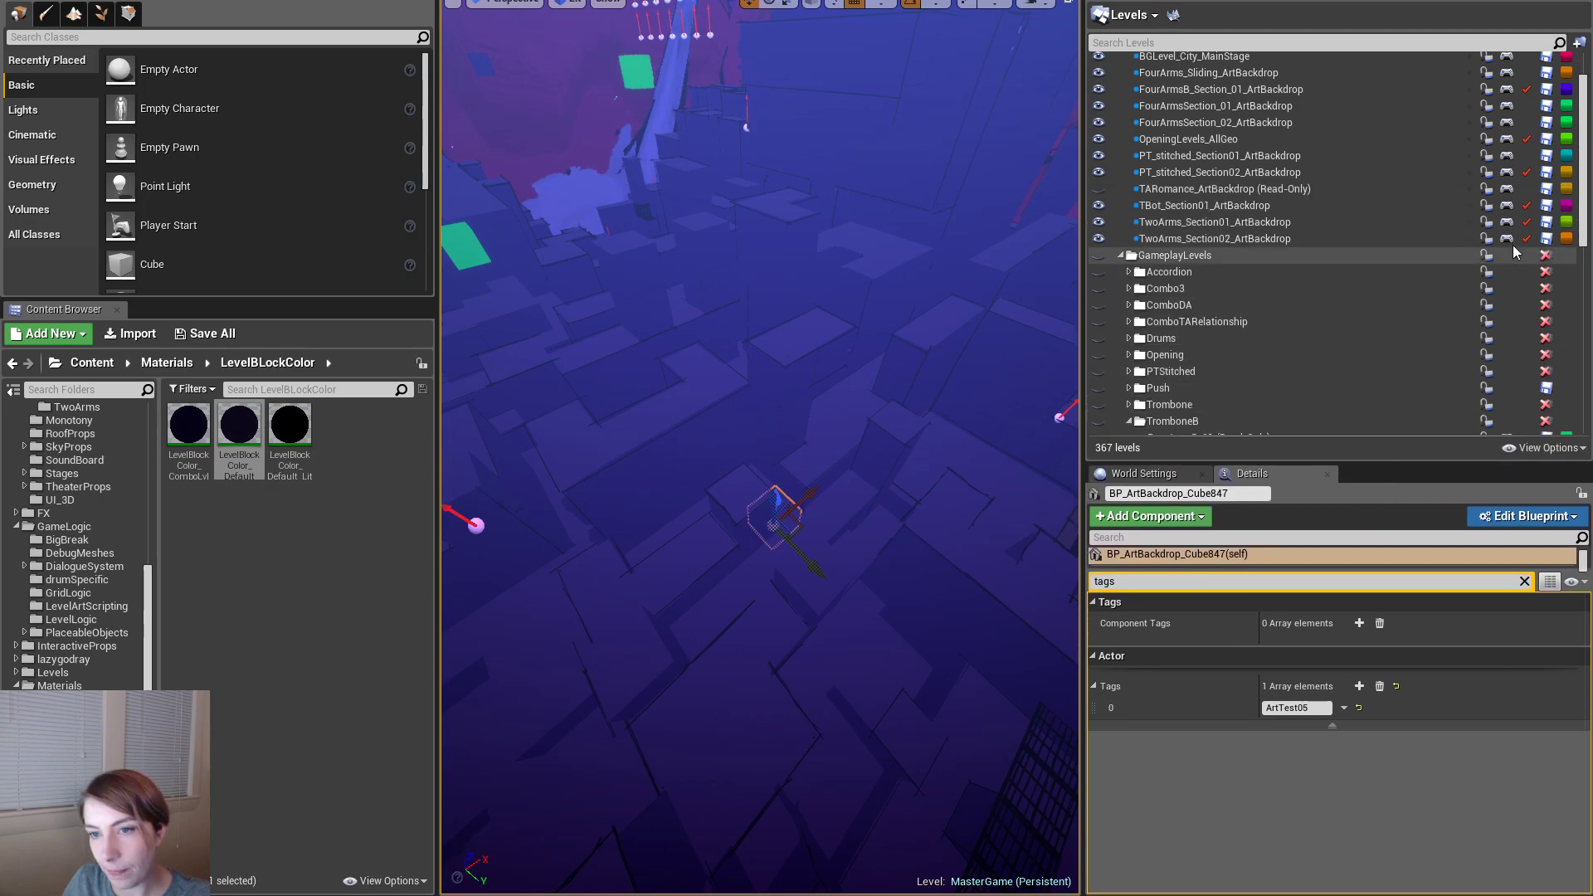
pyautogui.scroll(2, 1585, 102)
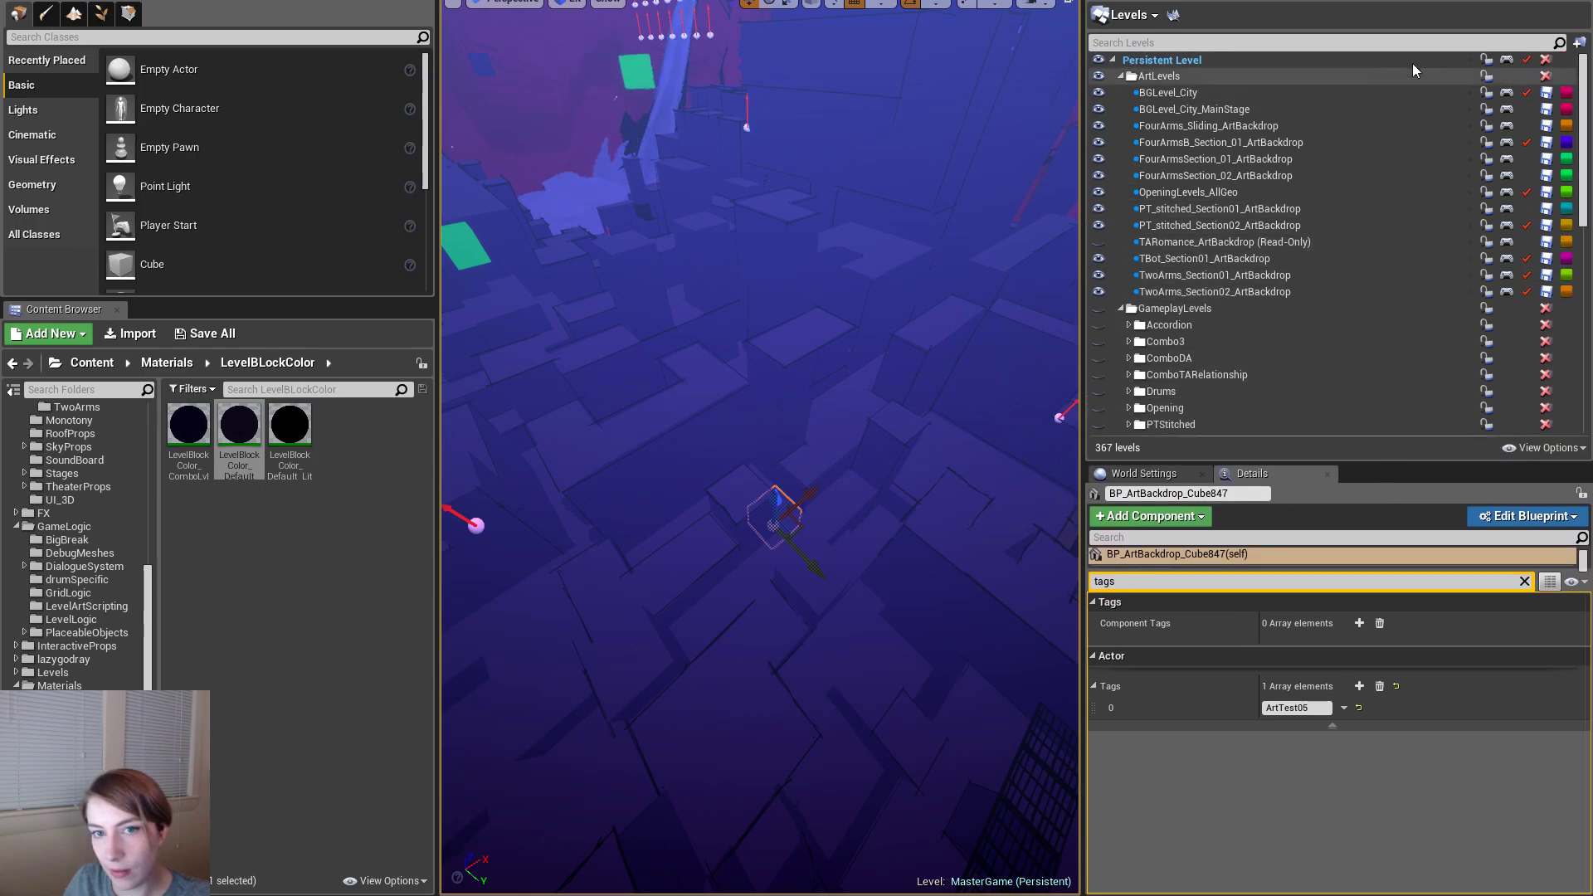
pyautogui.click(1120, 77)
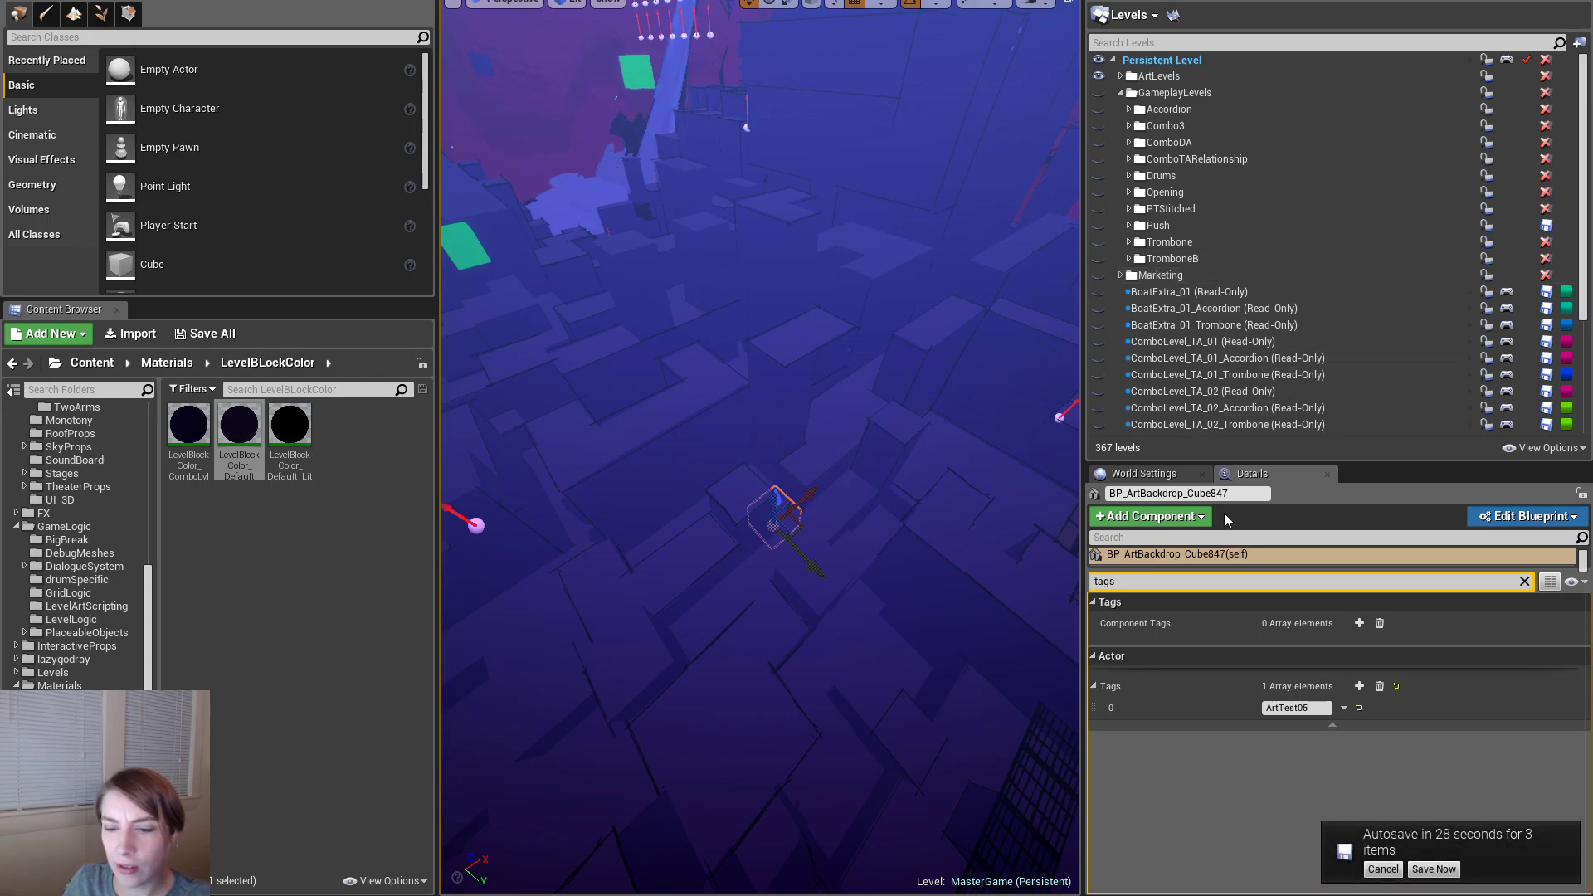
pyautogui.click(1383, 870)
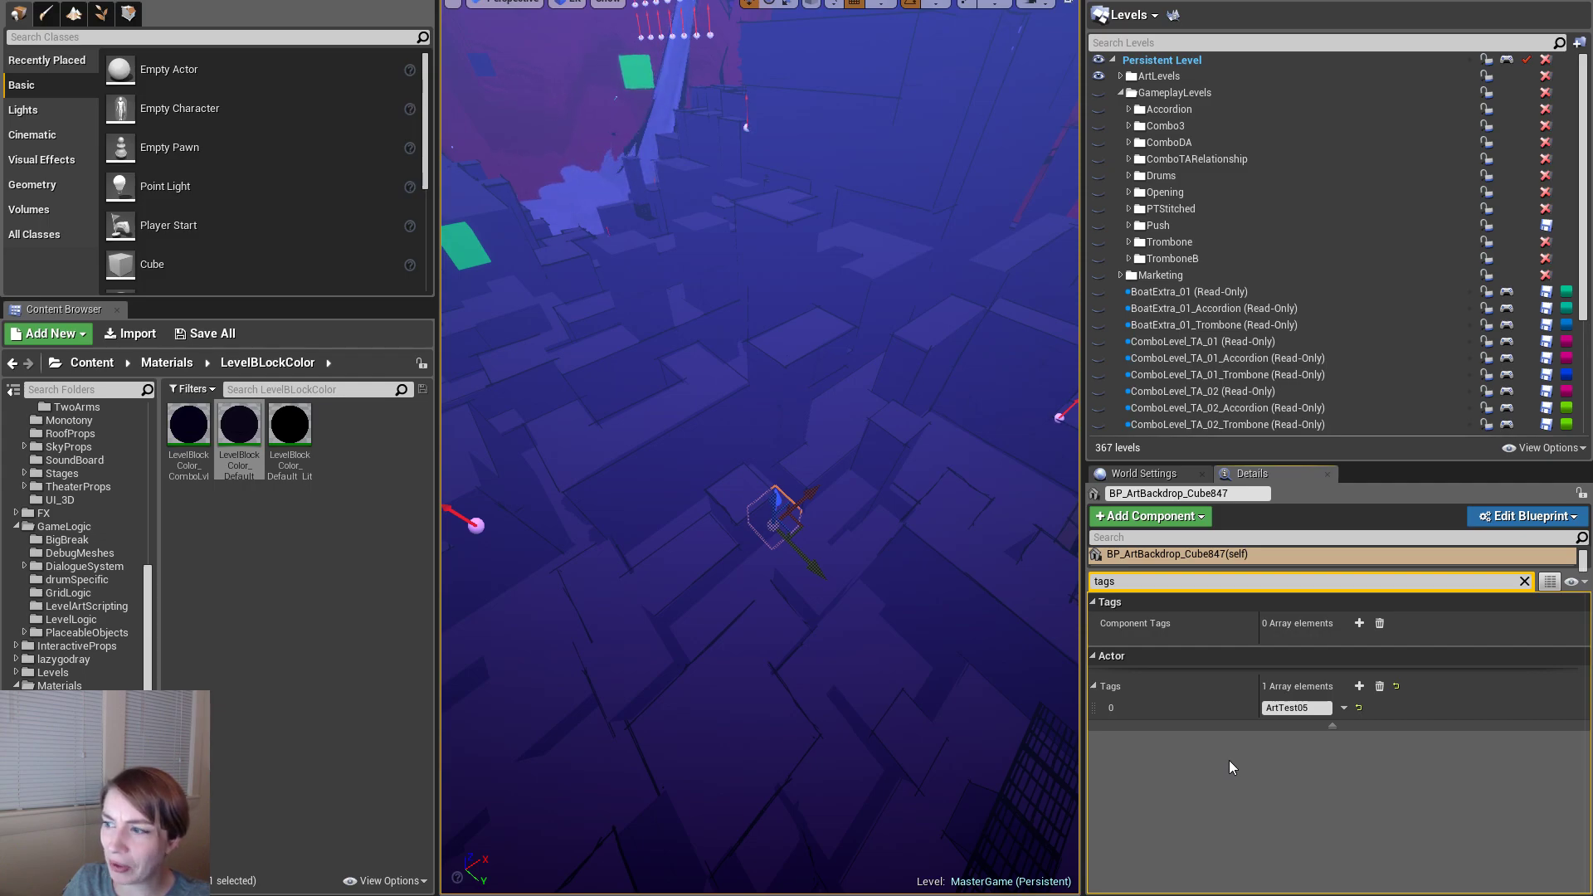
# - Clear the tags filter from the details of BP_ArtBackdrop_Cube847 to show all its properties
pyautogui.keyDown('alt'); pyautogui.moveTo(916, 790); pyautogui.dragTo(792, 714); pyautogui.keyUp('alt')
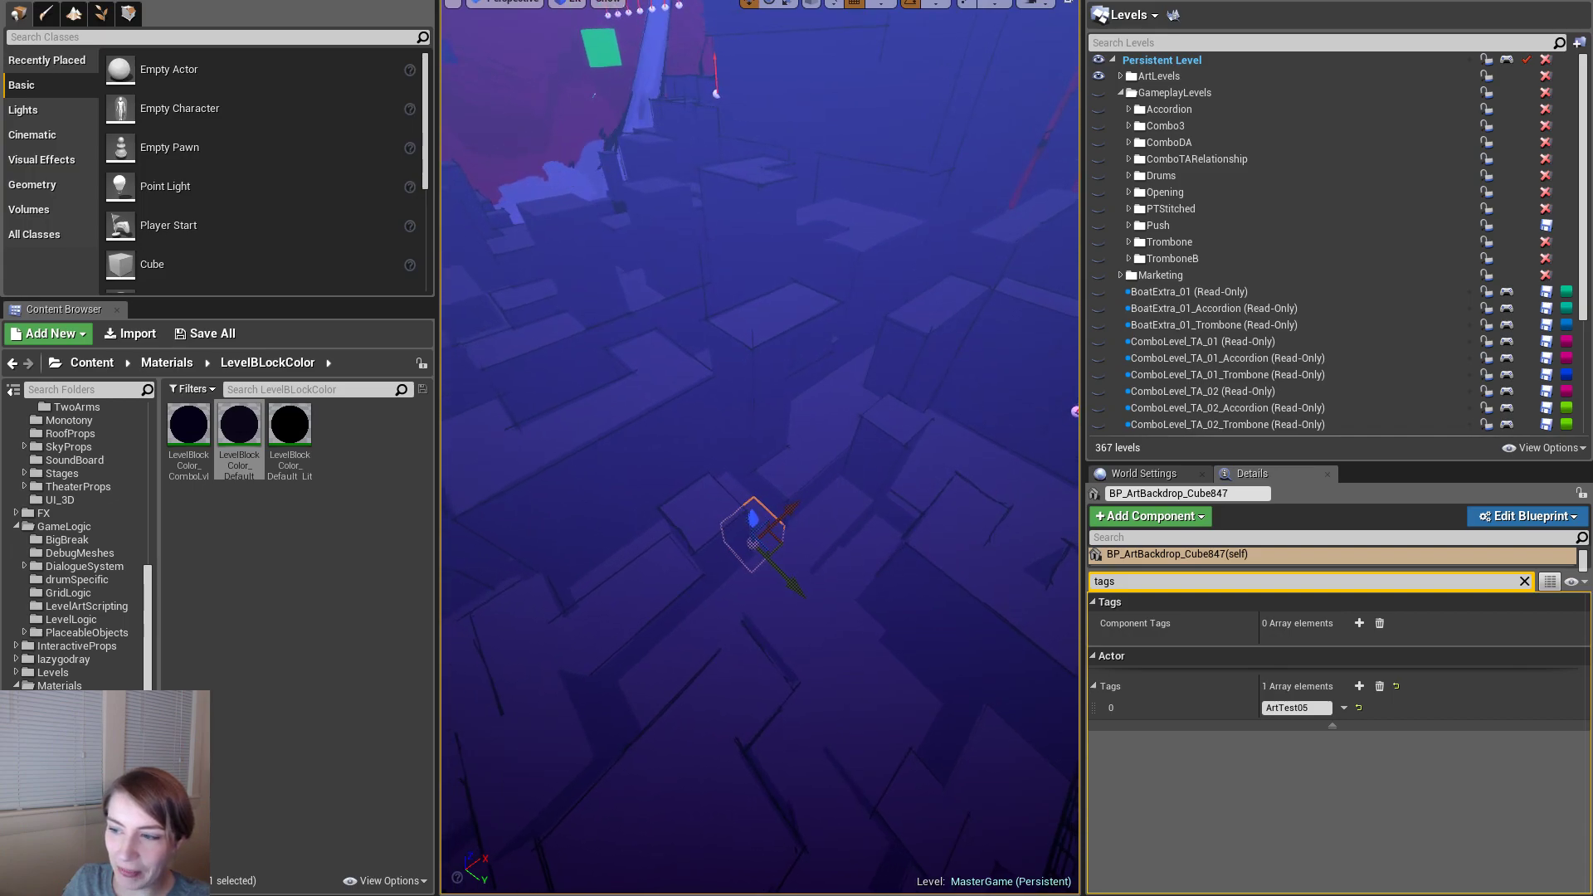
pyautogui.keyDown('alt'); pyautogui.moveTo(792, 713); pyautogui.dragTo(776, 706); pyautogui.keyUp('alt')
pyautogui.moveTo(919, 773)
pyautogui.mouseDown(button='right')
pyautogui.moveTo(936, 775)
pyautogui.moveTo(919, 772)
pyautogui.mouseUp(button='right')
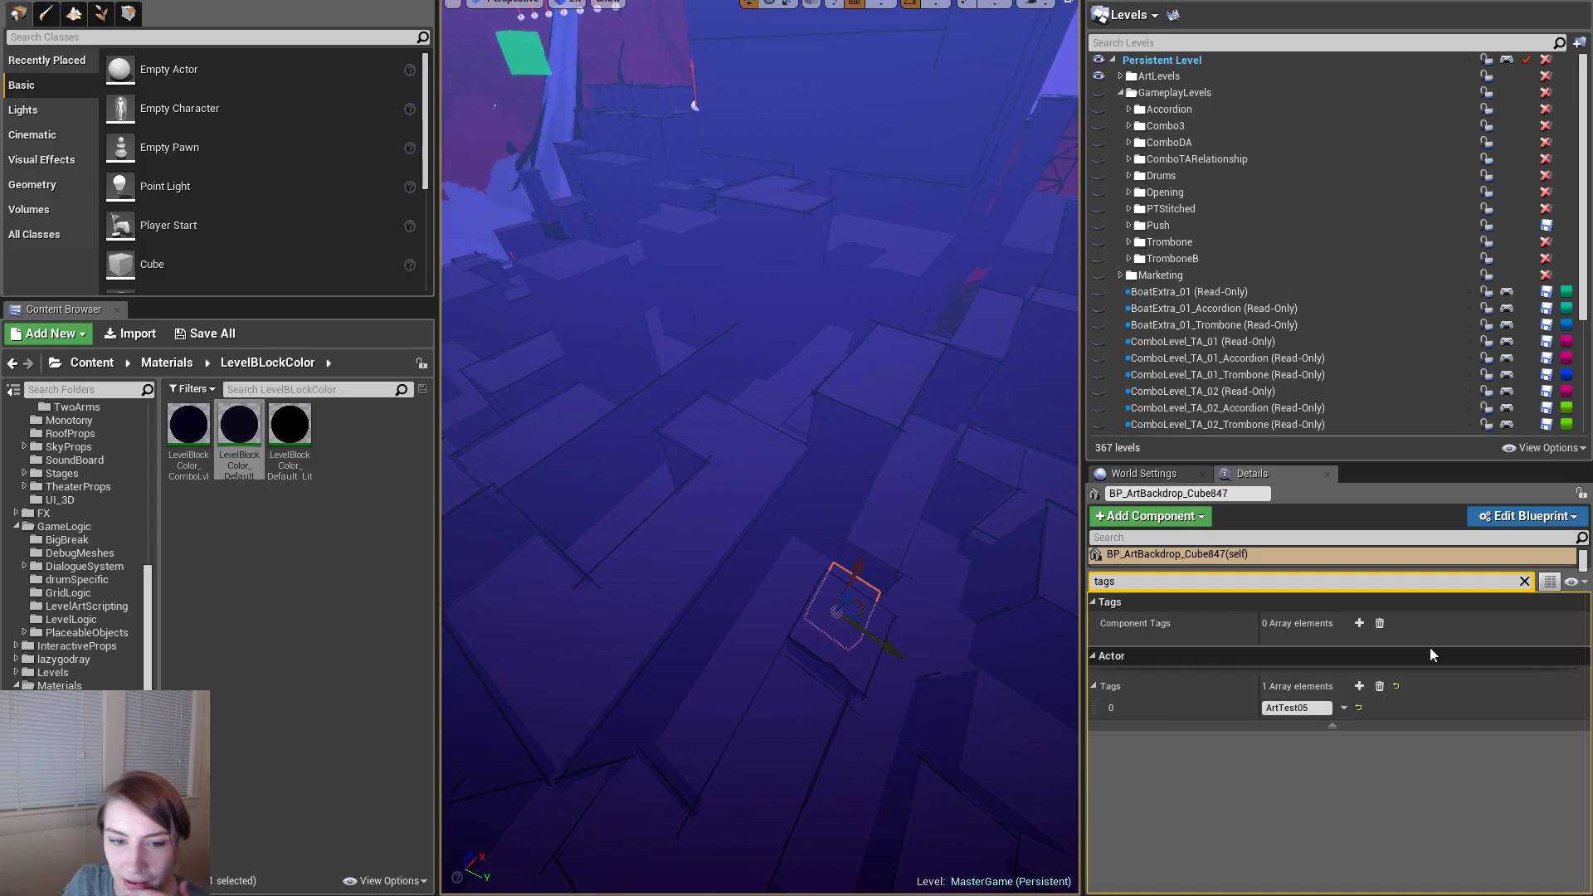
pyautogui.click(1525, 583)
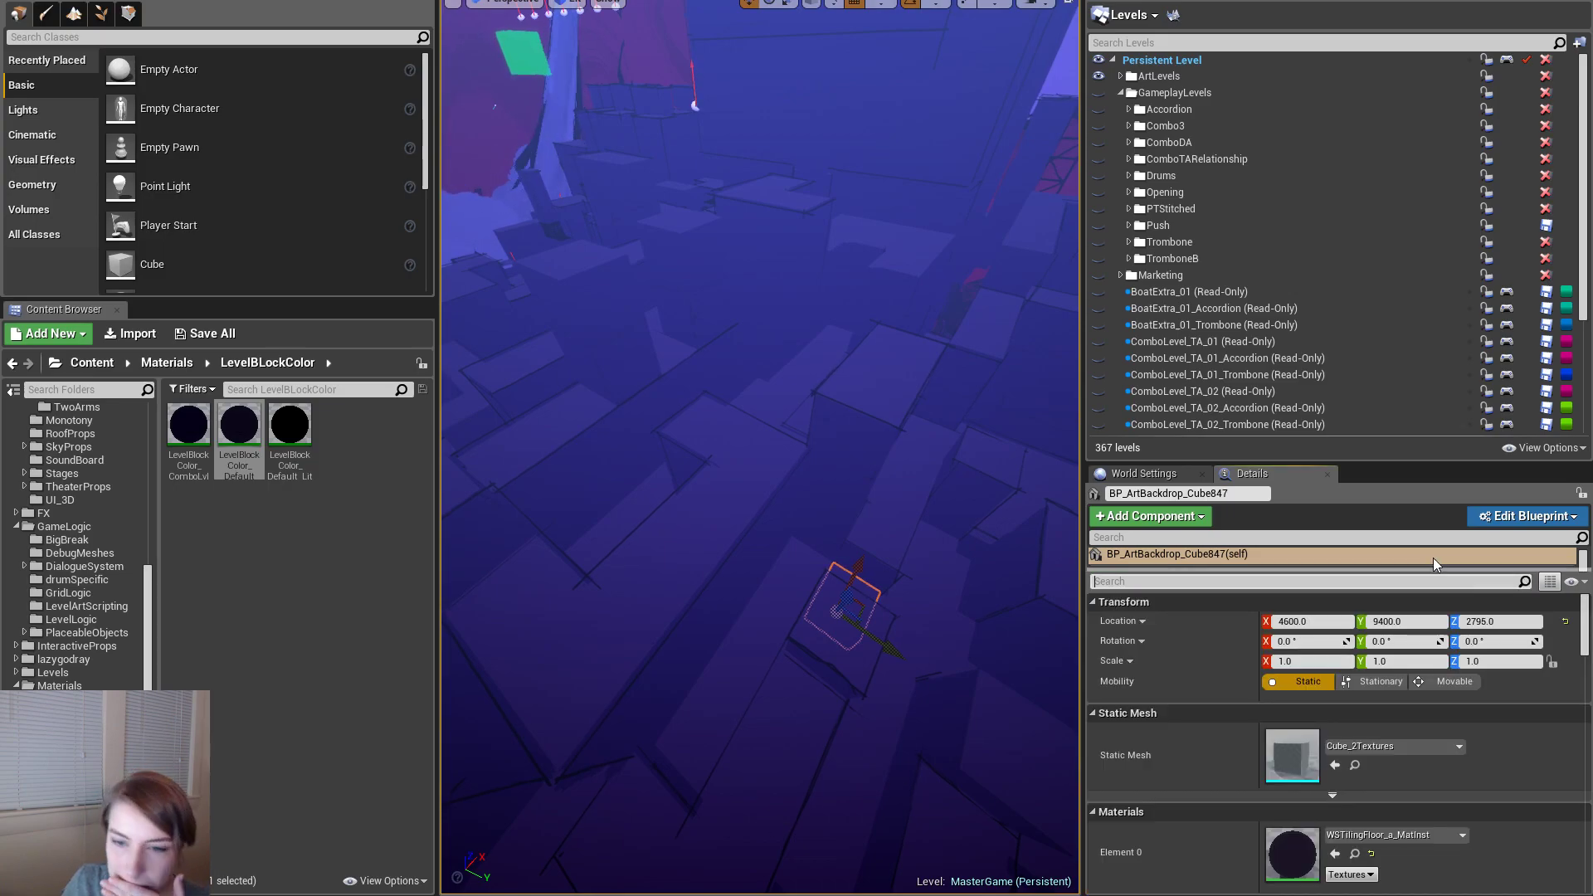
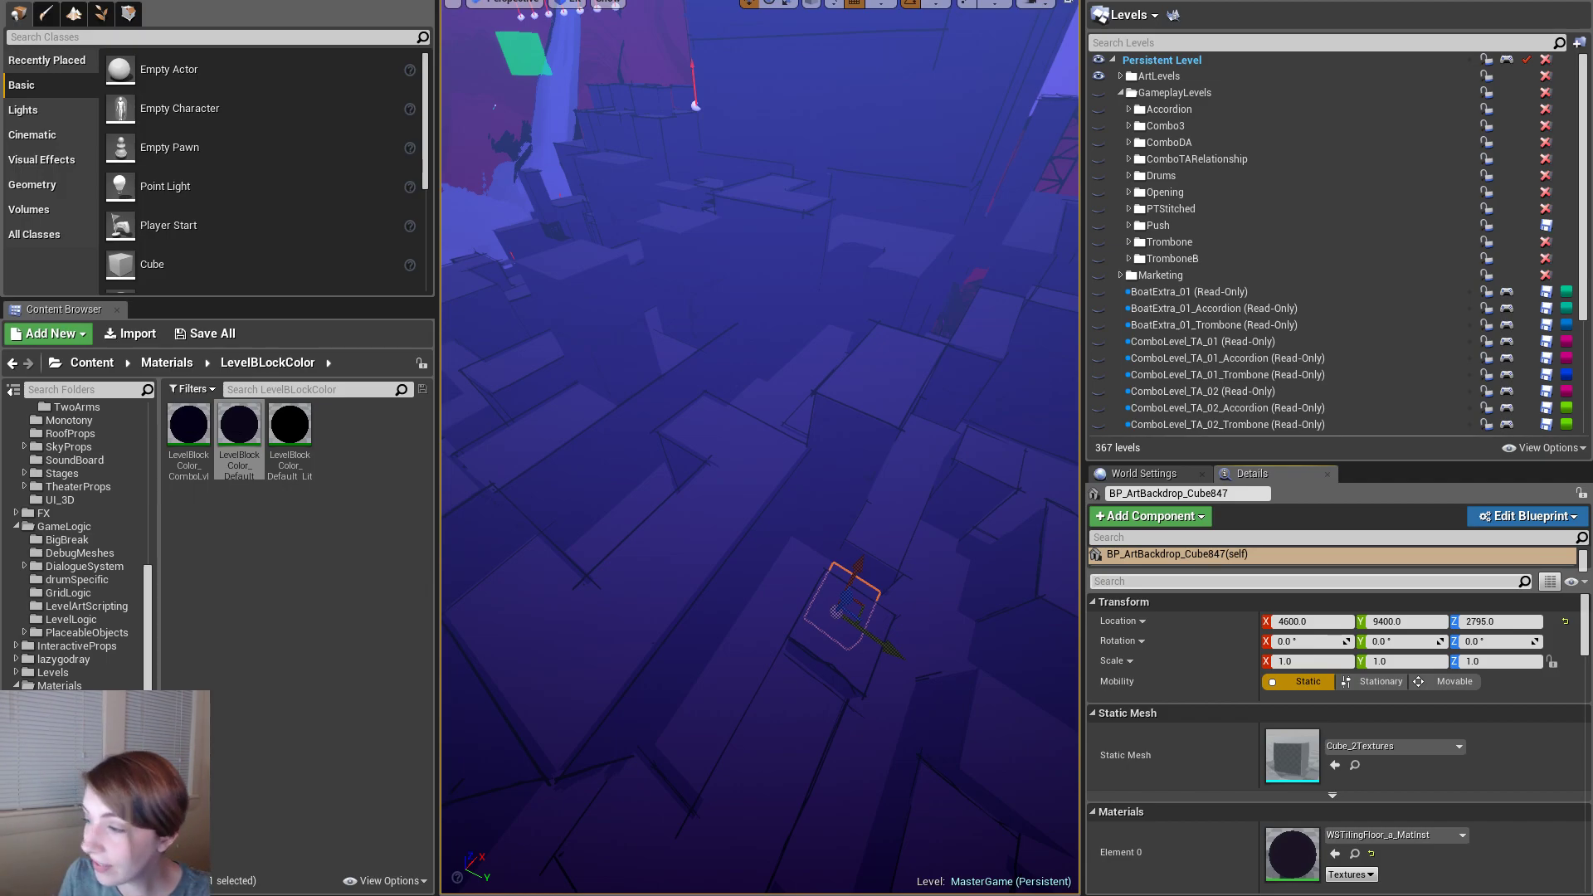
# - Select the neighbouring backdrop cube for comparison, return to BP_ArtBackdrop_Cube847, and examine the surrounding blocks
pyautogui.moveTo(473, 477); pyautogui.dragTo(817, 651, button='right')
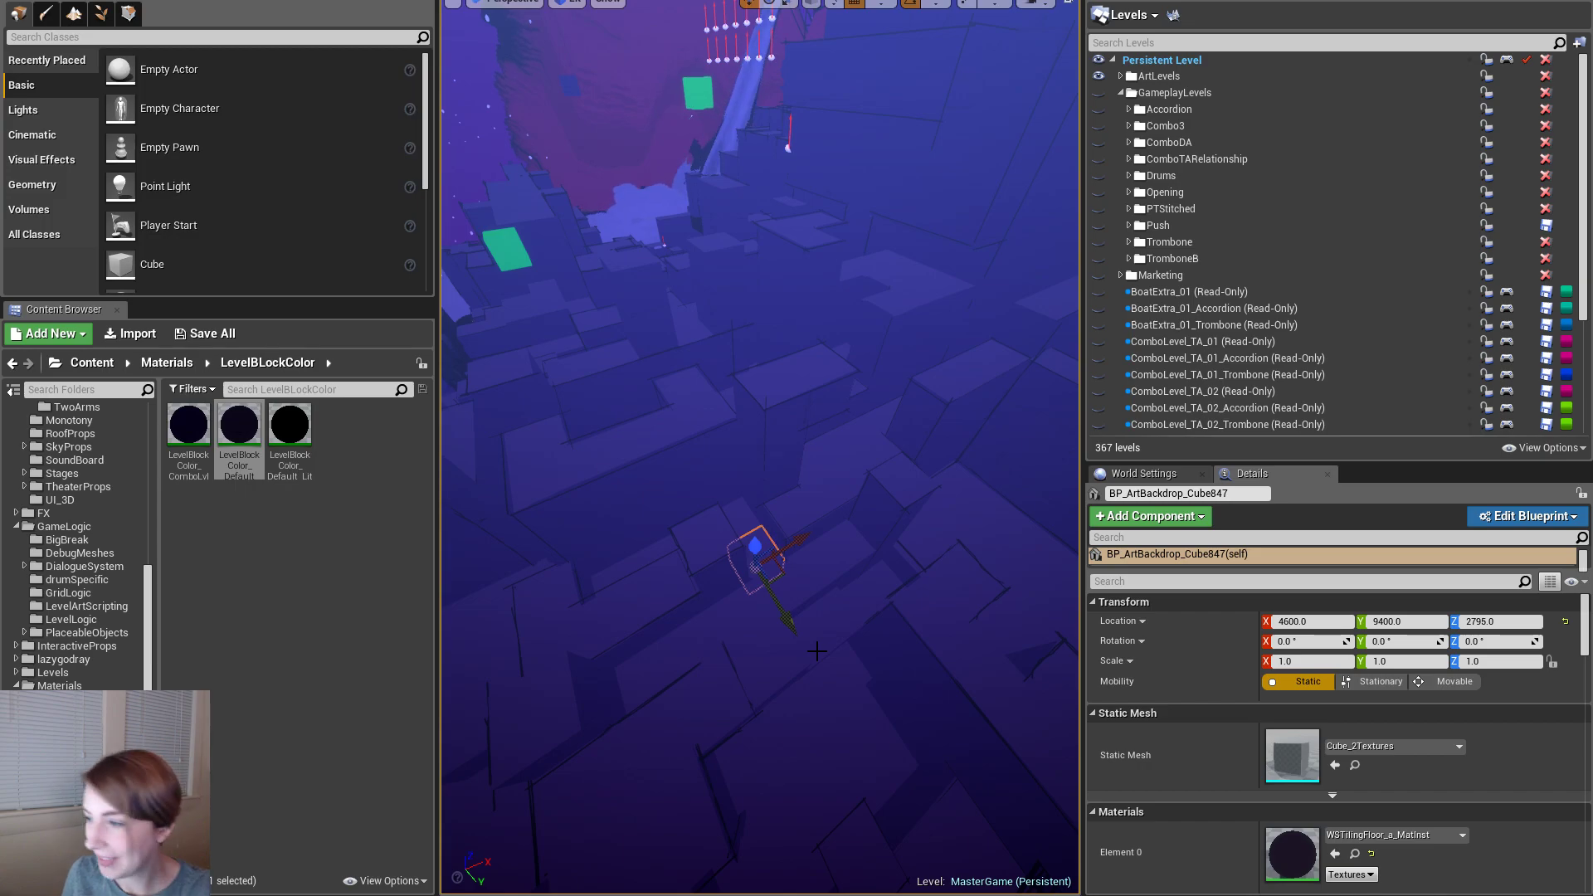
pyautogui.click(813, 654)
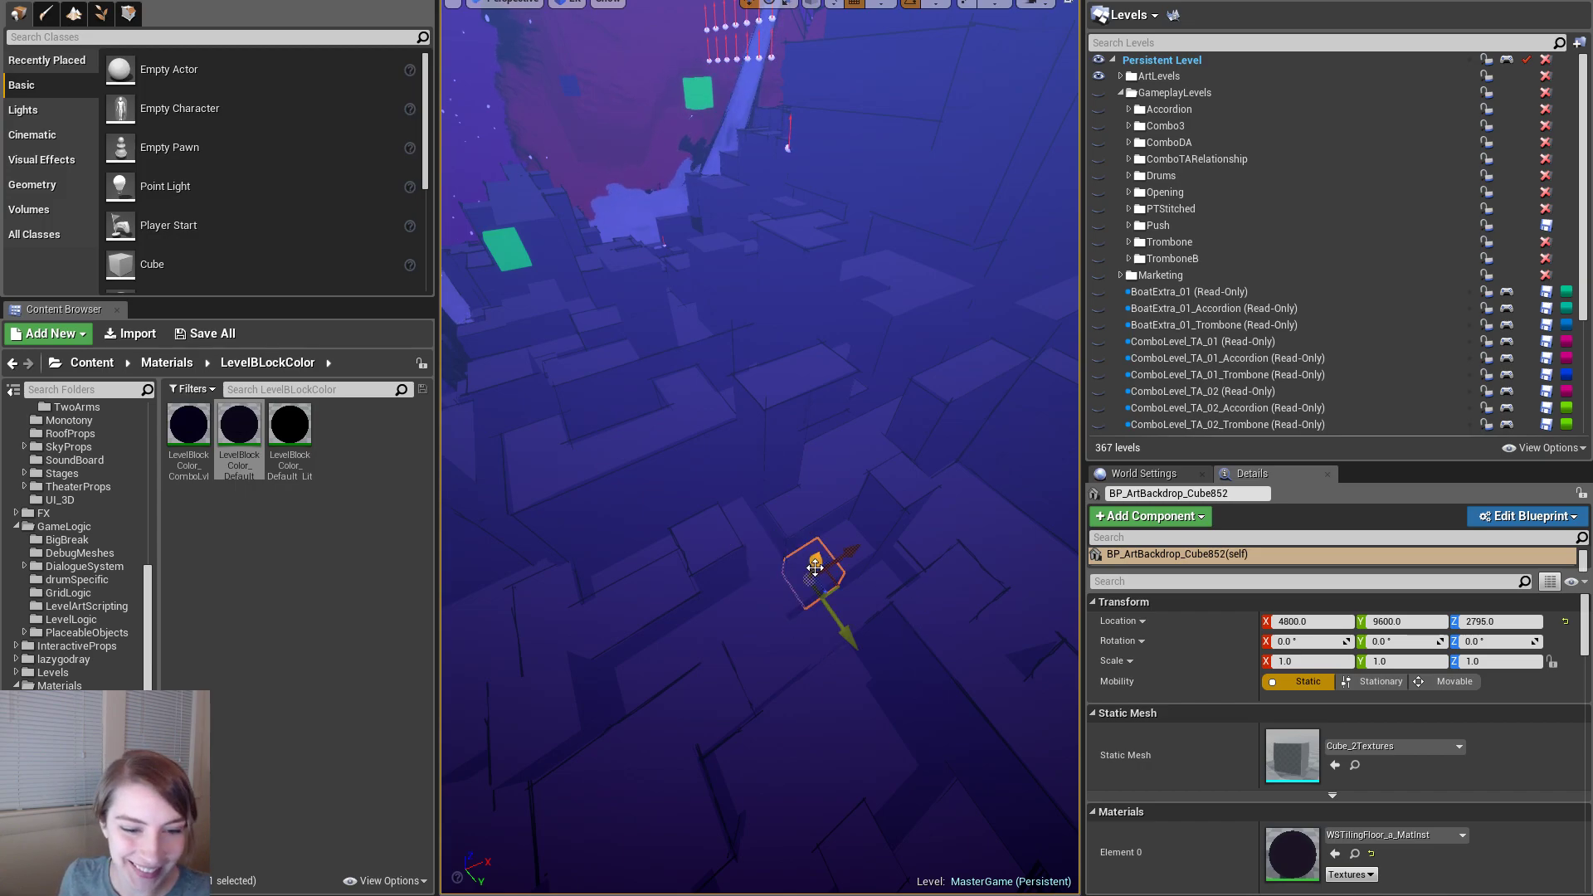
pyautogui.moveTo(814, 654); pyautogui.dragTo(764, 578, button='right')
pyautogui.click(764, 579)
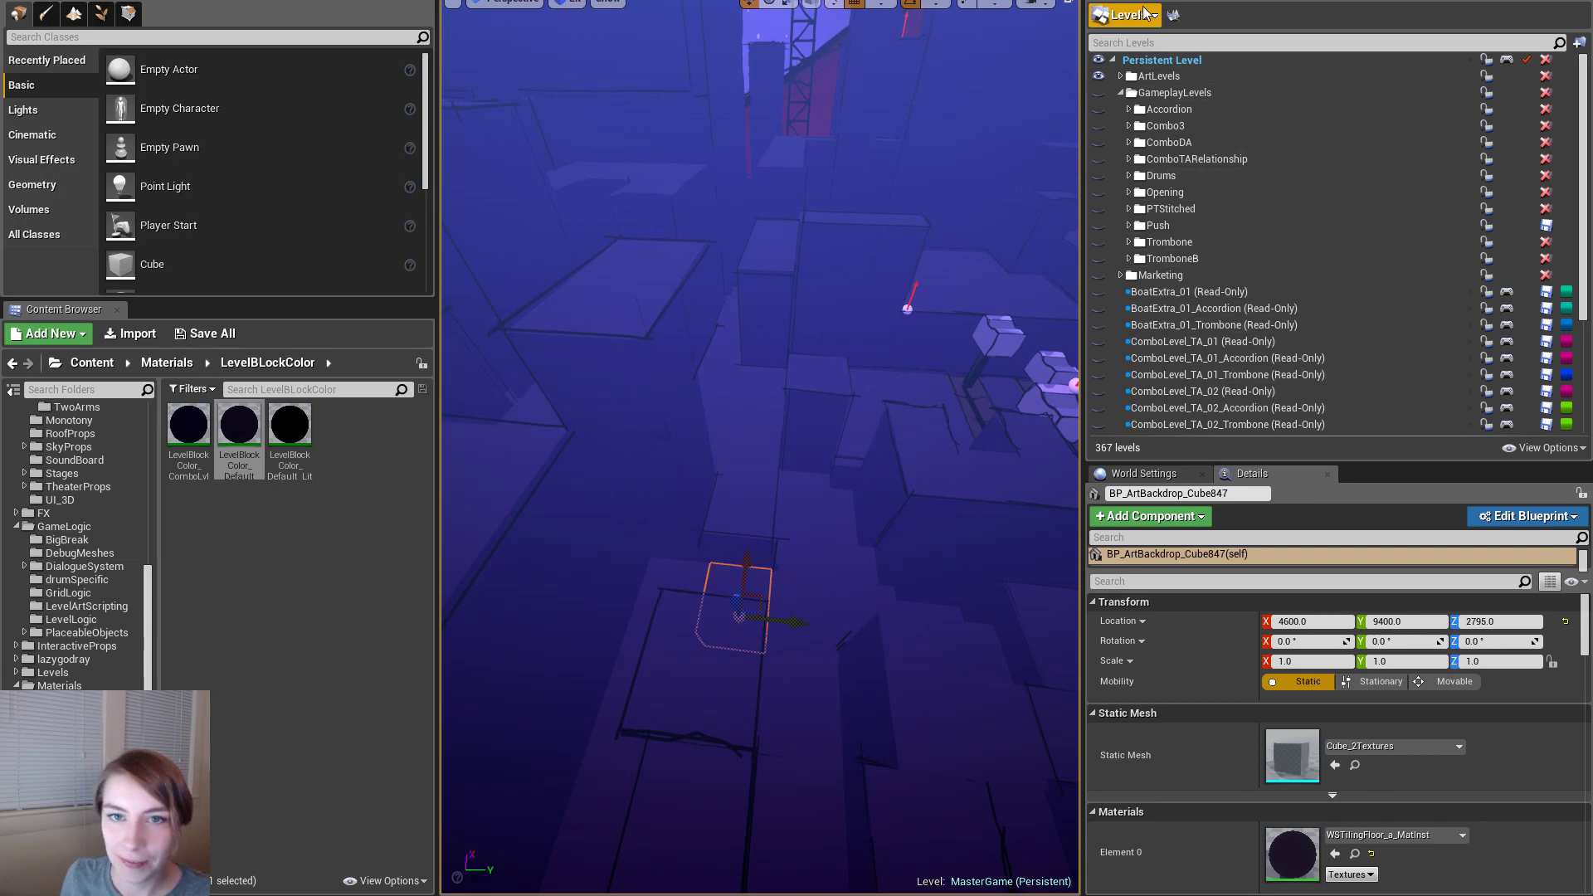
pyautogui.click(1290, 3)
pyautogui.click(1292, 2)
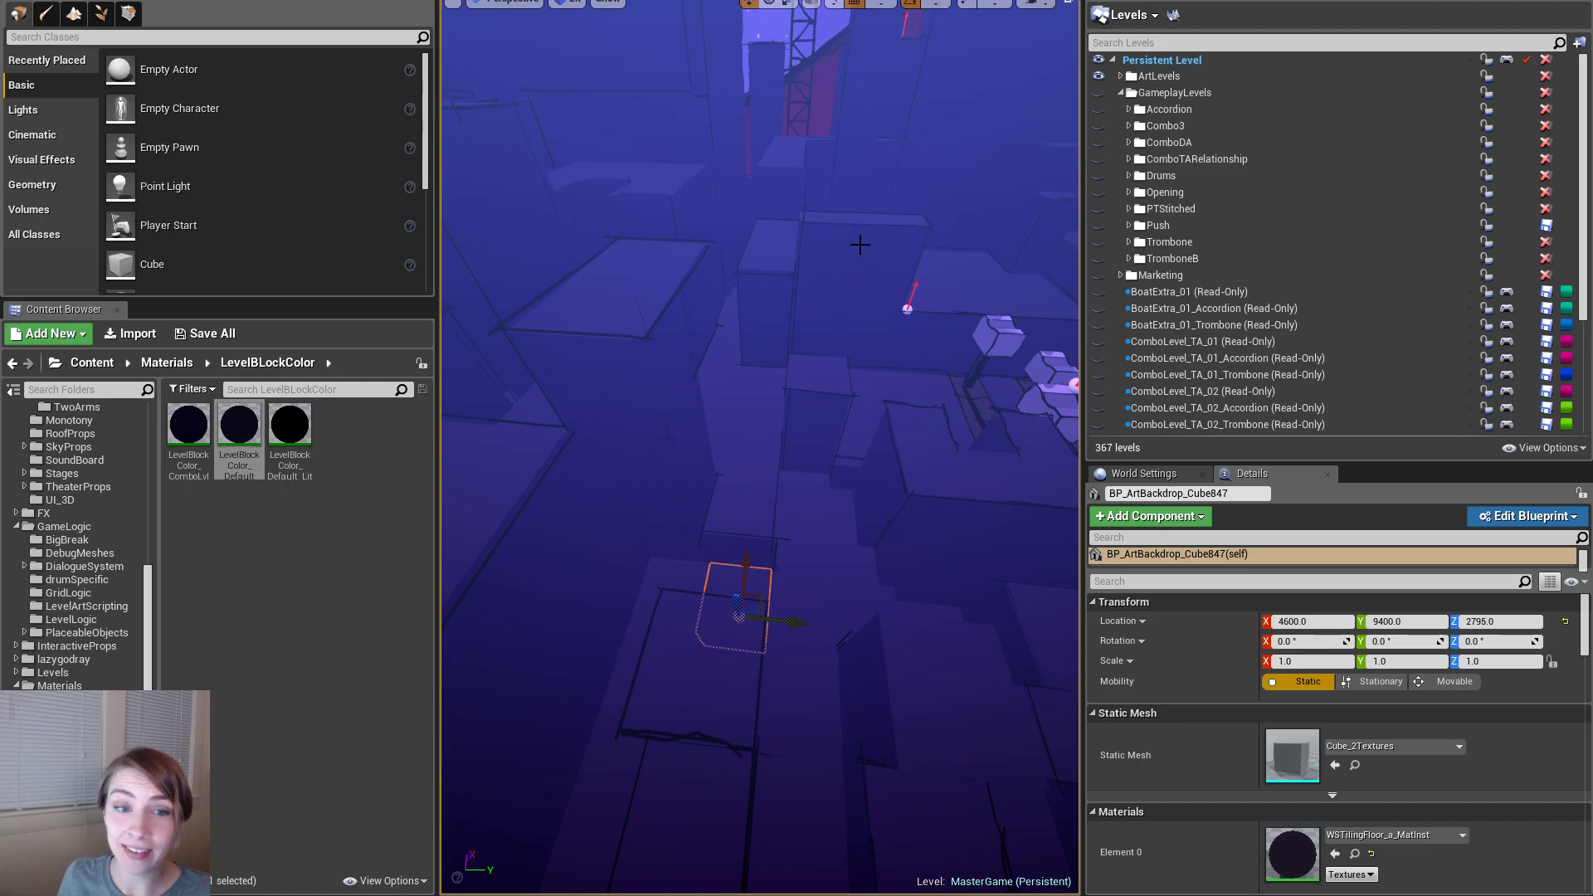
pyautogui.moveTo(854, 246); pyautogui.dragTo(854, 329, button='right')
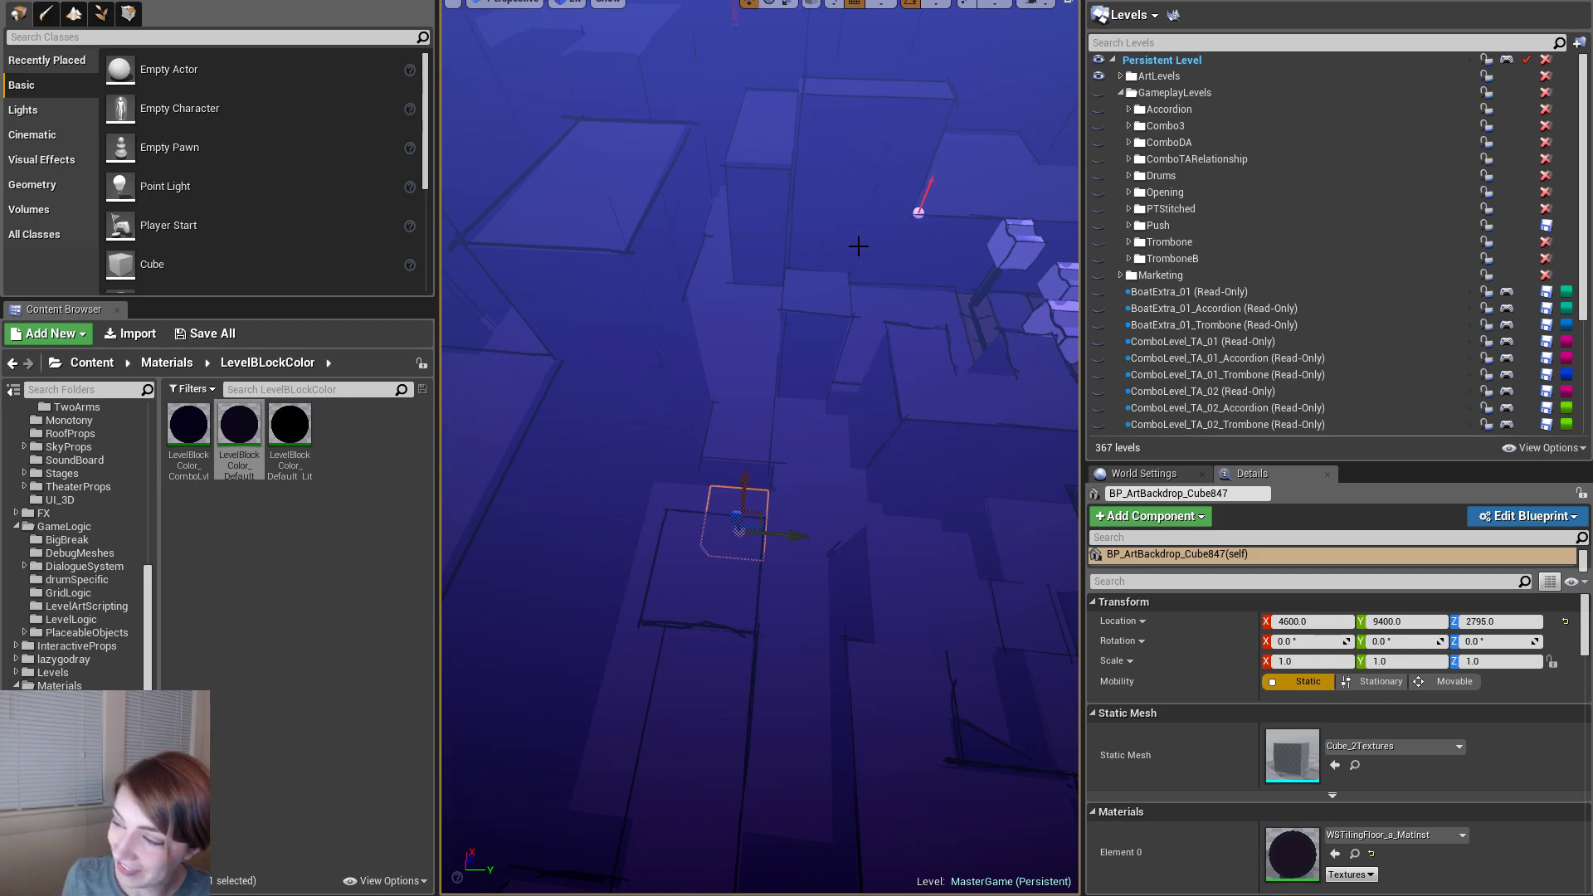
pyautogui.moveTo(740, 397); pyautogui.dragTo(740, 396, button='right')
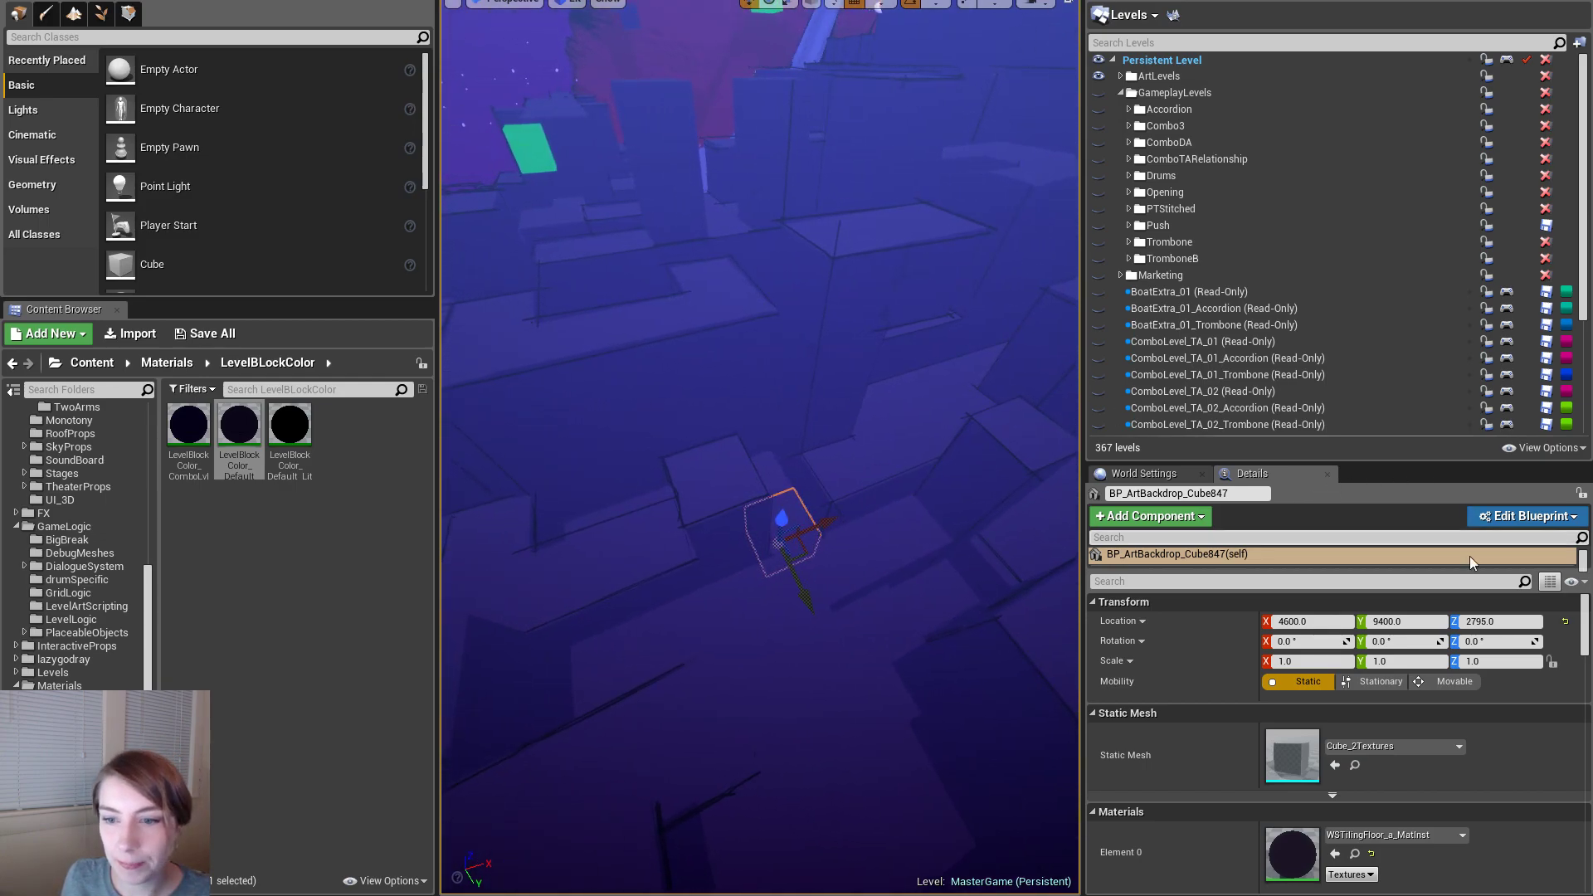
# - Give the cube's details more room beneath the levels list and inspect its surroundings in the full-screen viewport
pyautogui.moveTo(1399, 462); pyautogui.dragTo(1379, 330)
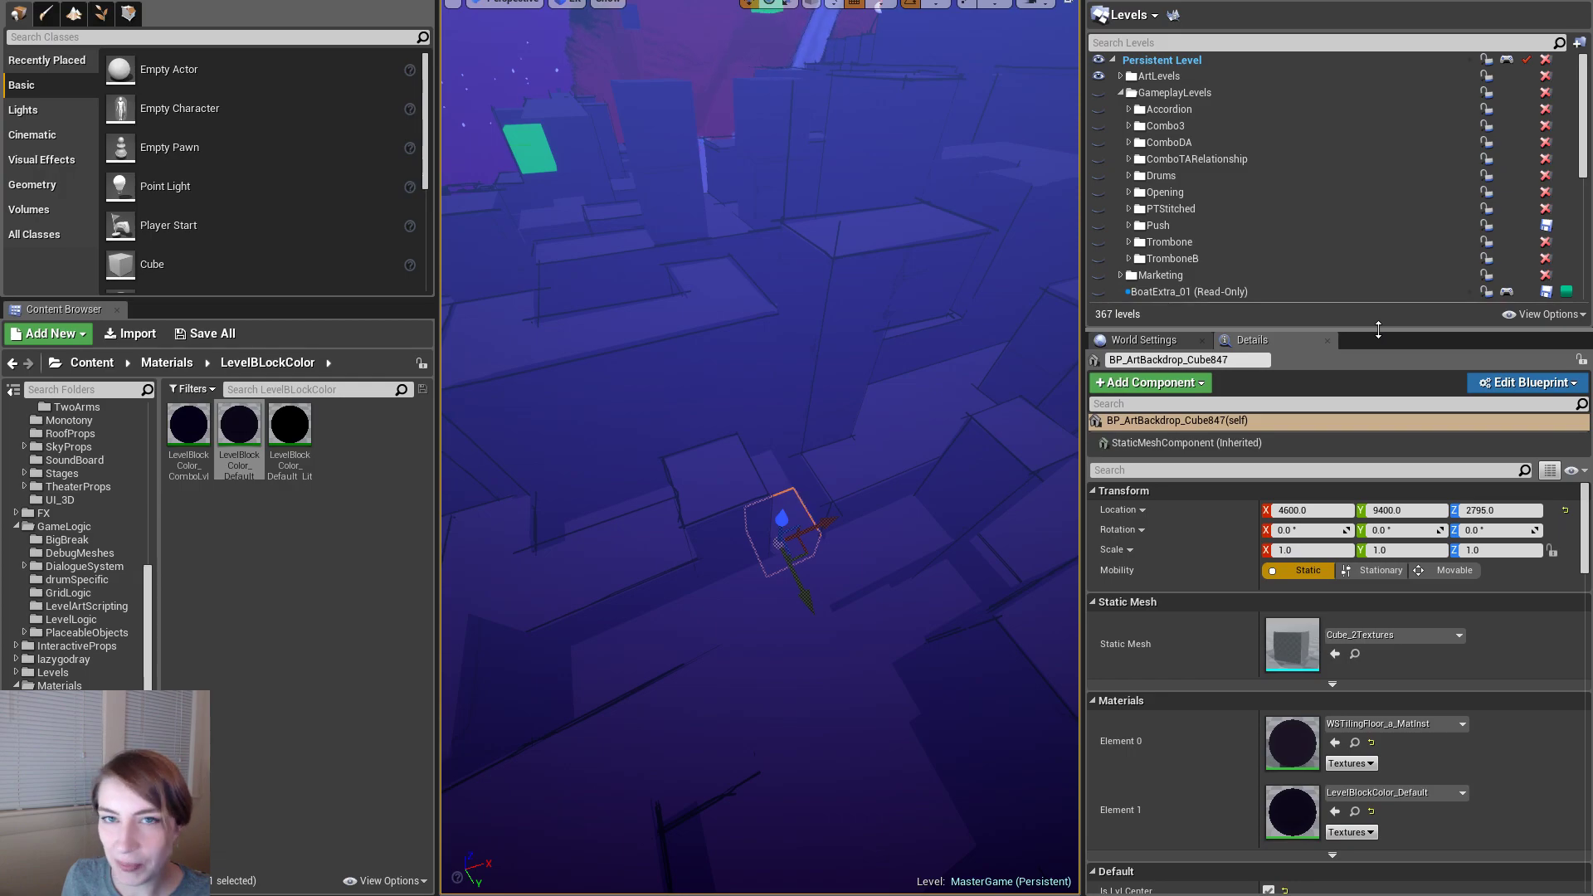
pyautogui.moveTo(1466, 328); pyautogui.dragTo(1465, 403)
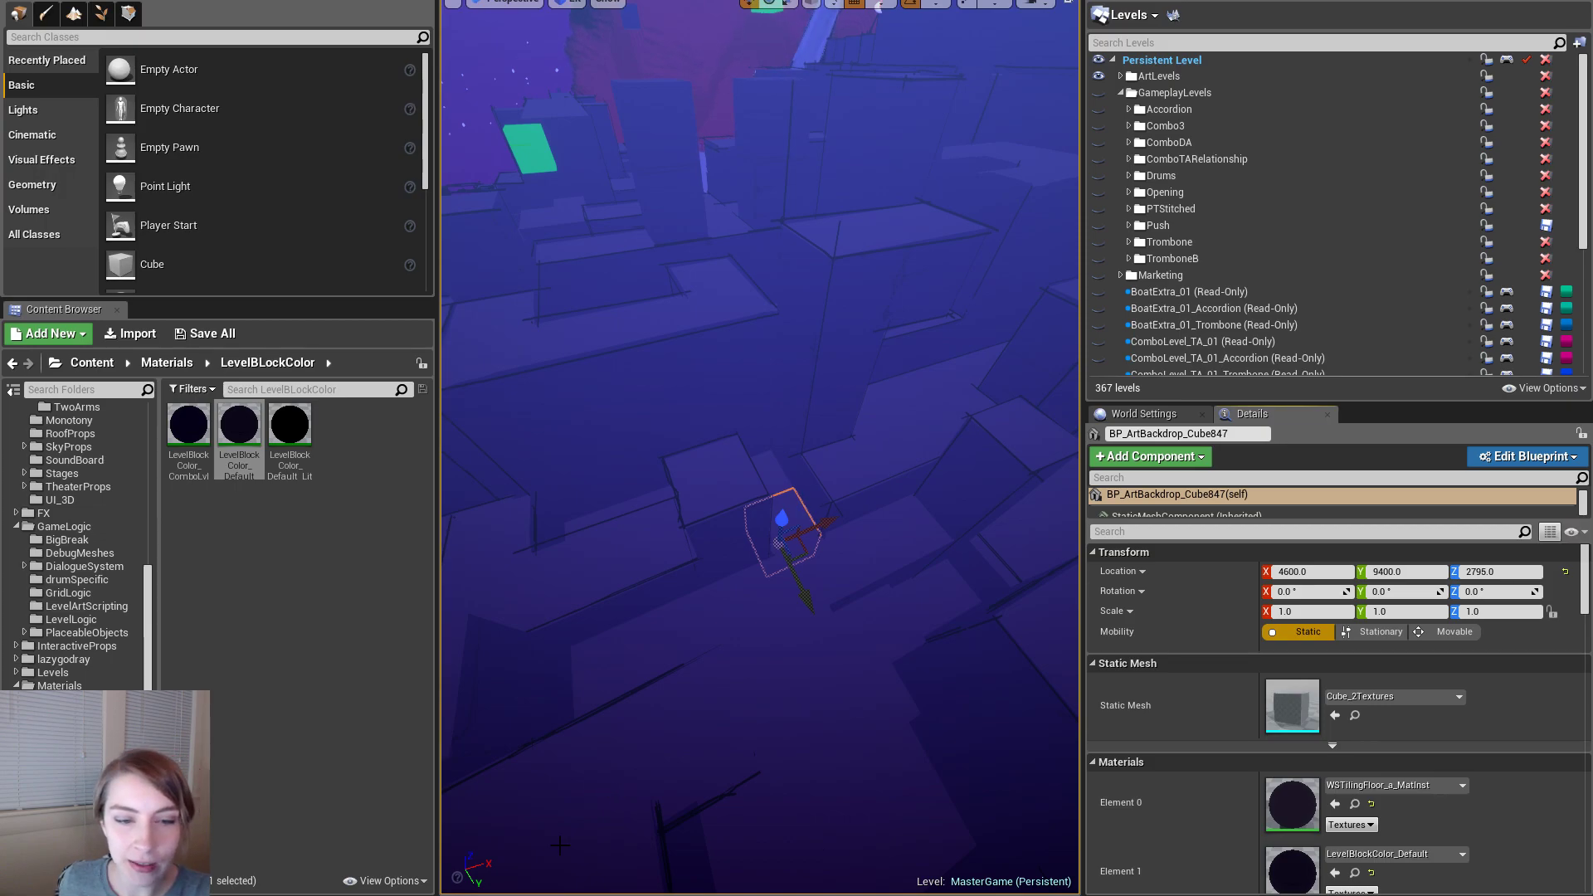
pyautogui.moveTo(630, 803); pyautogui.dragTo(664, 802, button='right')
pyautogui.press('F11')
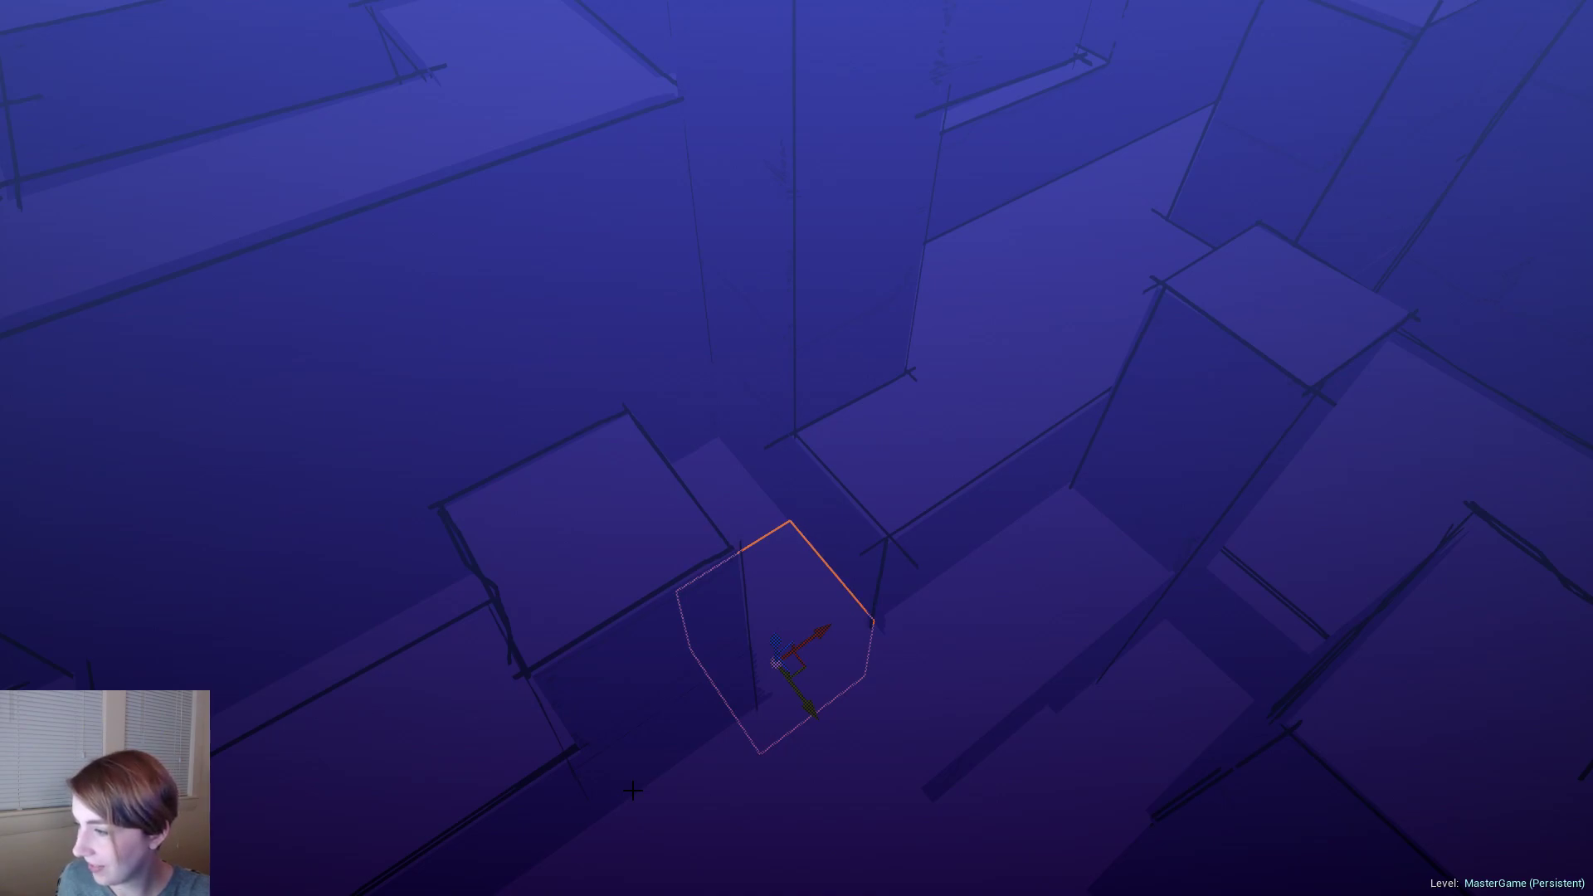
pyautogui.moveTo(665, 783); pyautogui.dragTo(641, 781, button='right')
pyautogui.press('s')
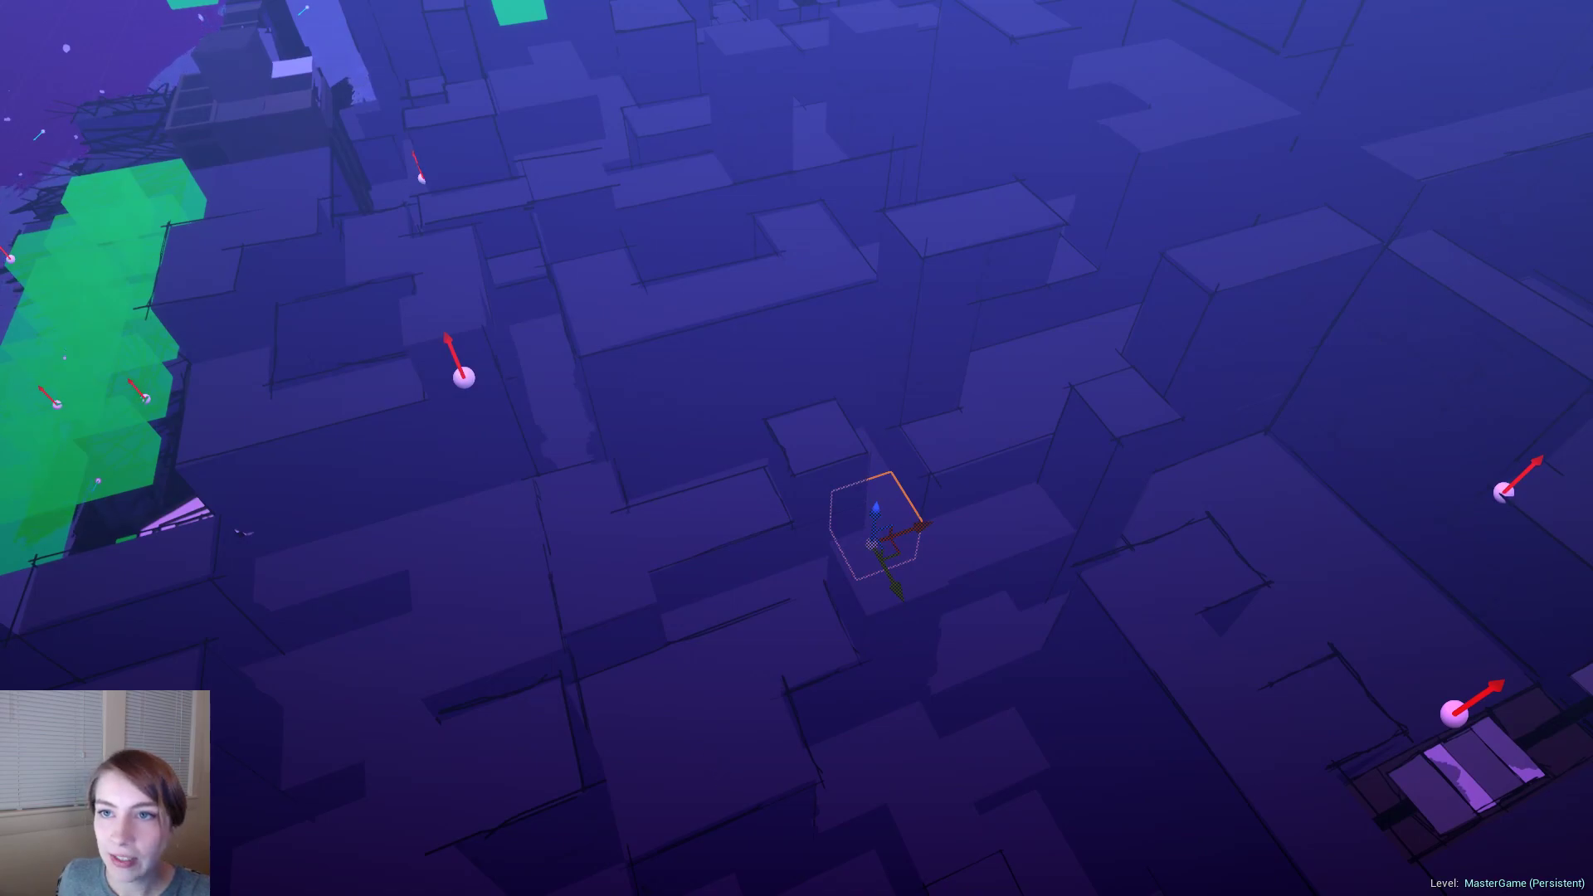
pyautogui.press('F11')
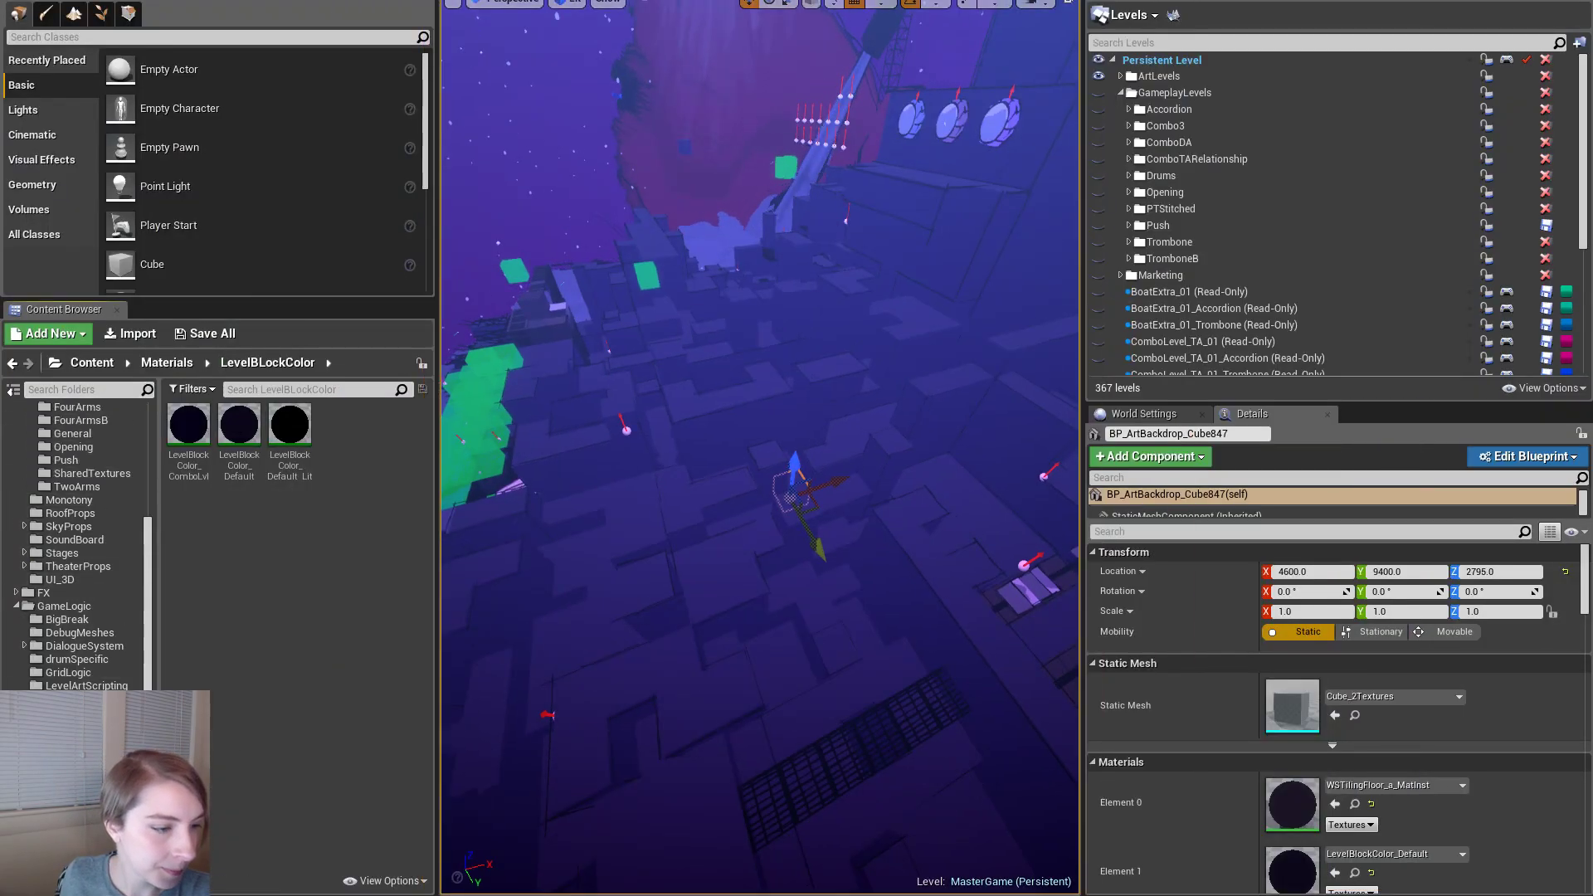
# - Open the EnvironmentArt/Levels/FourArms content folder and select the FourArms_ArtFiller_01 mesh
pyautogui.scroll(3, 74, 514)
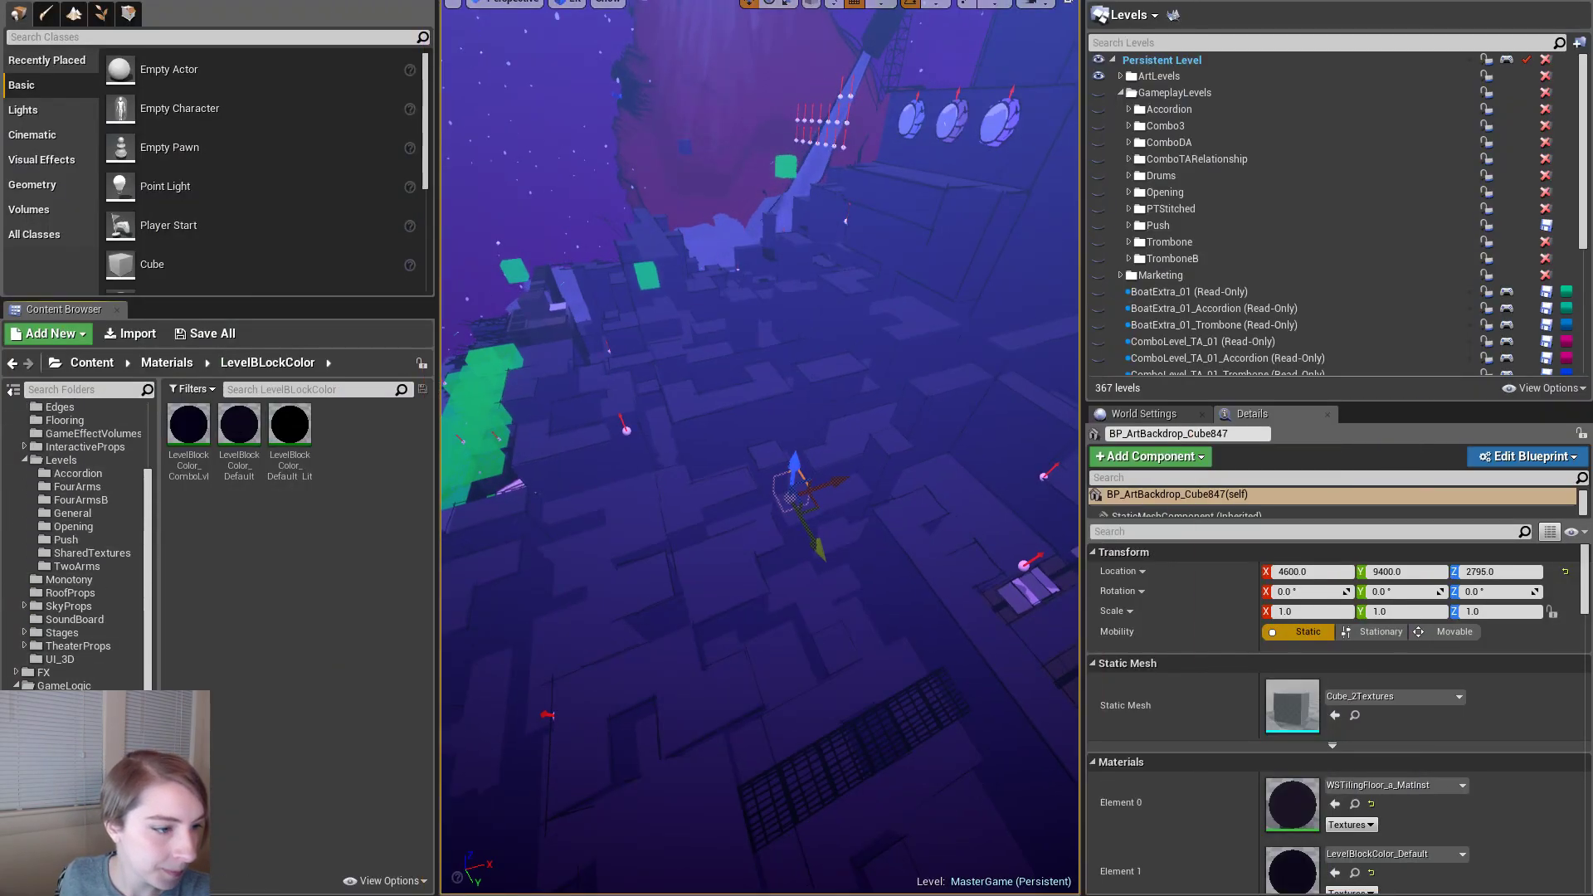
pyautogui.click(93, 460)
pyautogui.scroll(4, 85, 651)
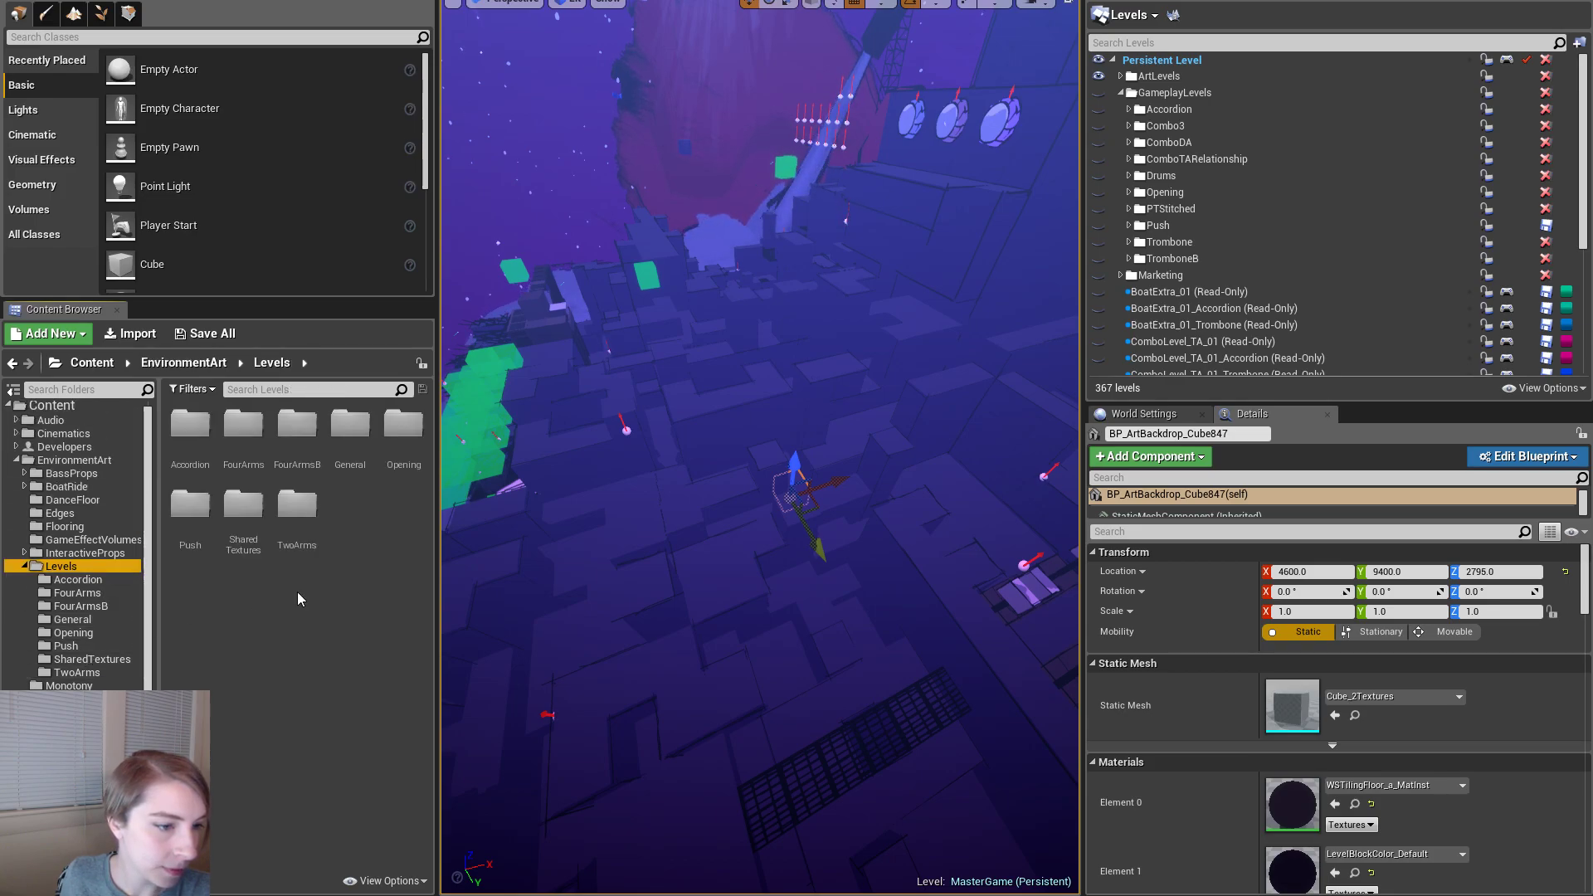
pyautogui.doubleClick(243, 424)
pyautogui.click(130, 333)
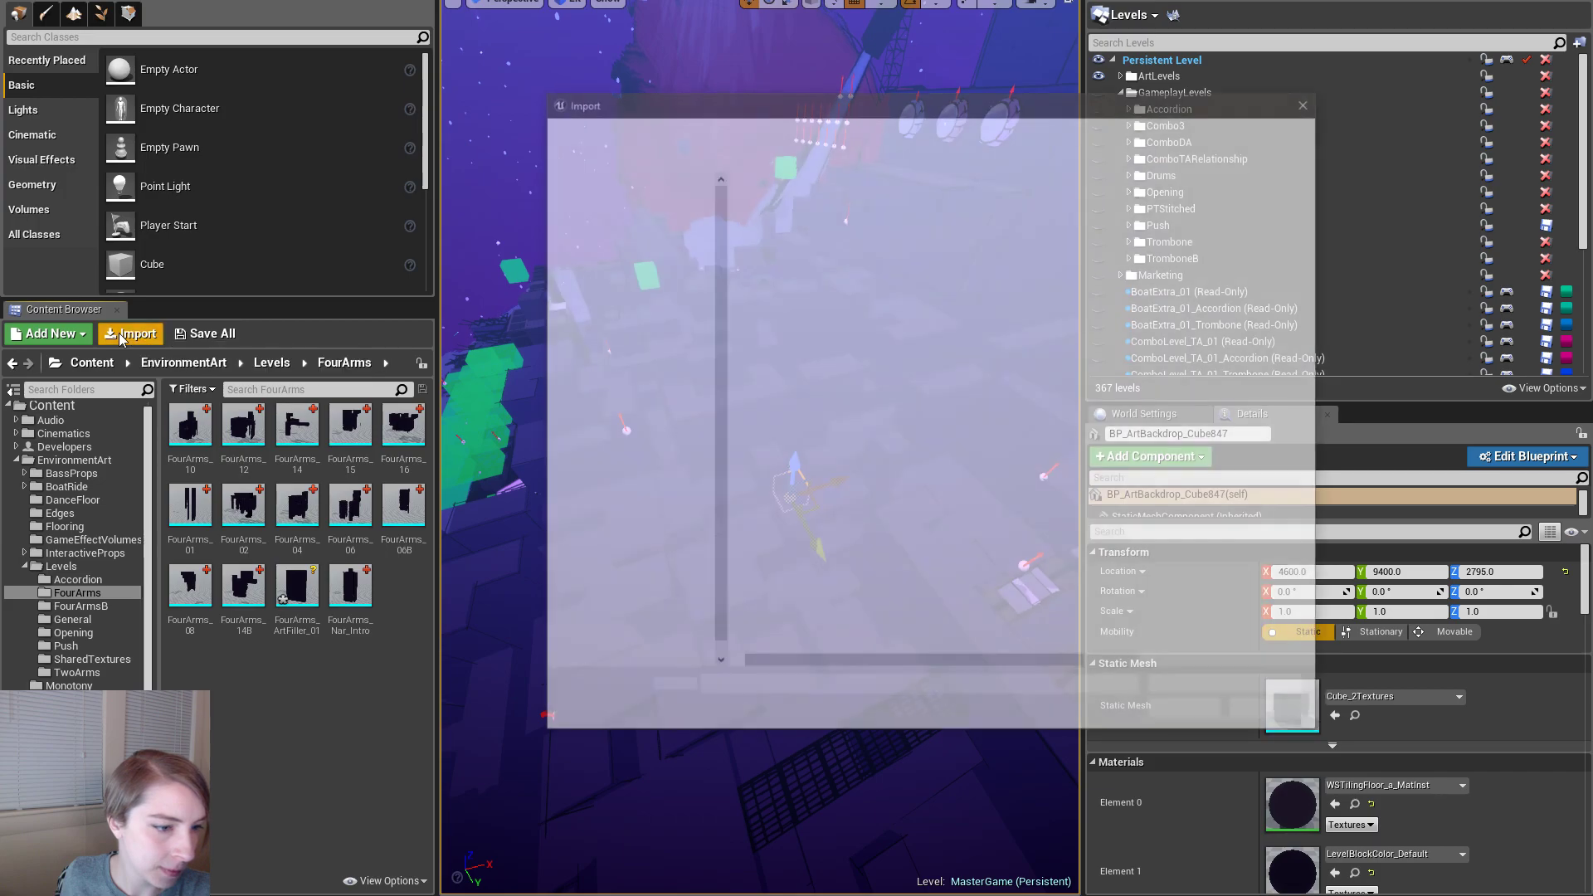
pyautogui.click(1310, 100)
pyautogui.click(289, 592)
pyautogui.press('w')
pyautogui.moveTo(774, 522); pyautogui.dragTo(820, 521, button='right')
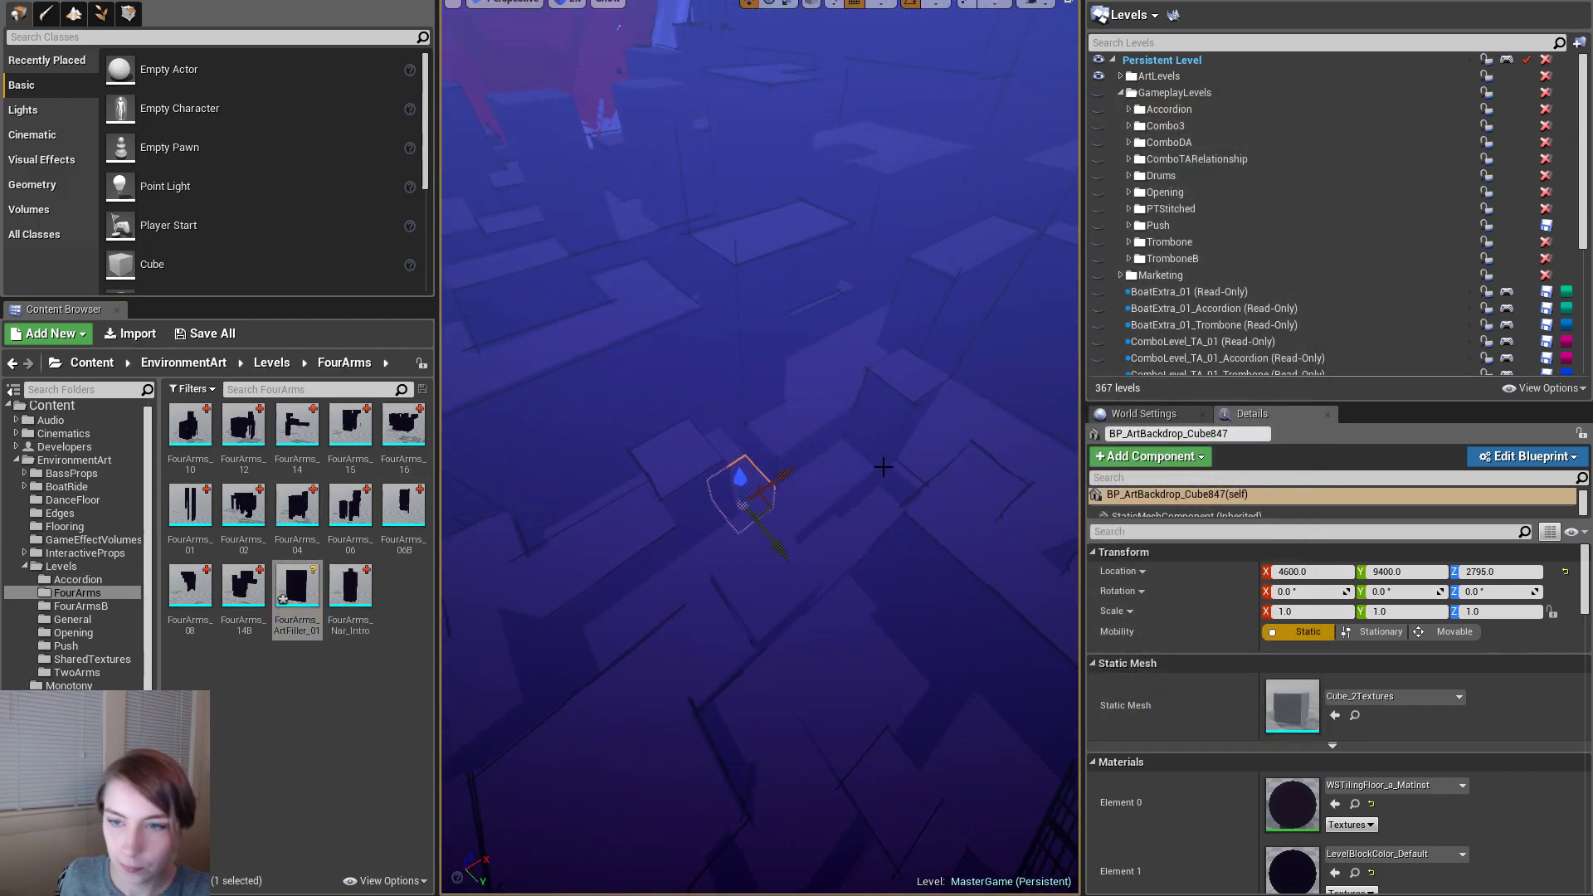
# - Run Select All Actors with Tags from the LevelArtProcGen utility in EnvironmentArt, and reselect BP_ArtBackdrop_Cube847
pyautogui.click(88, 461)
pyautogui.click(239, 747)
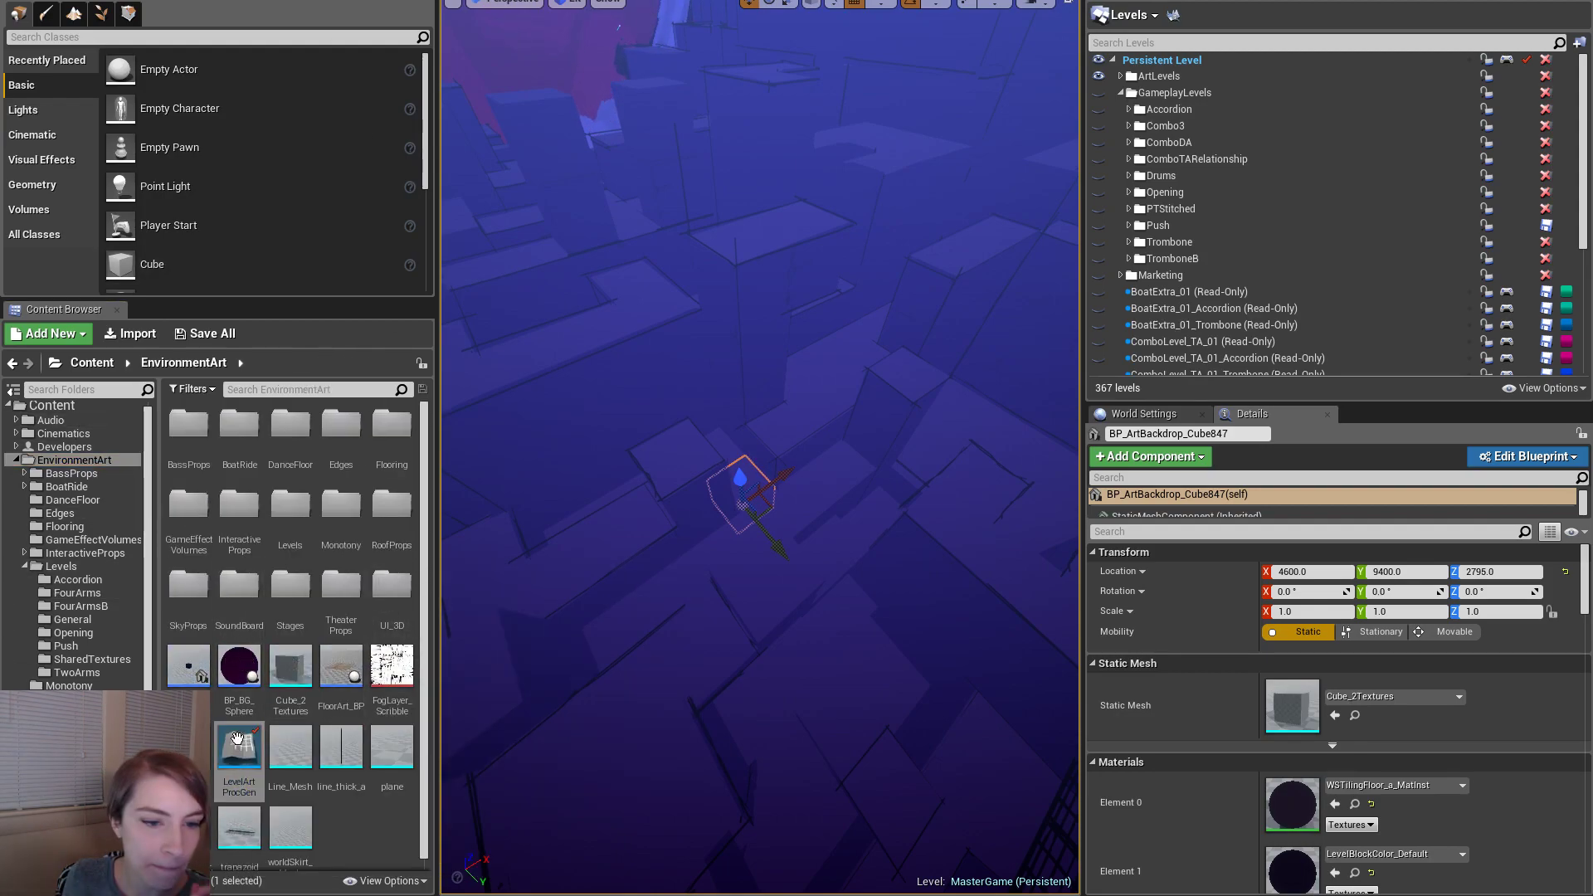
pyautogui.moveTo(1592, 1); pyautogui.dragTo(916, 10)
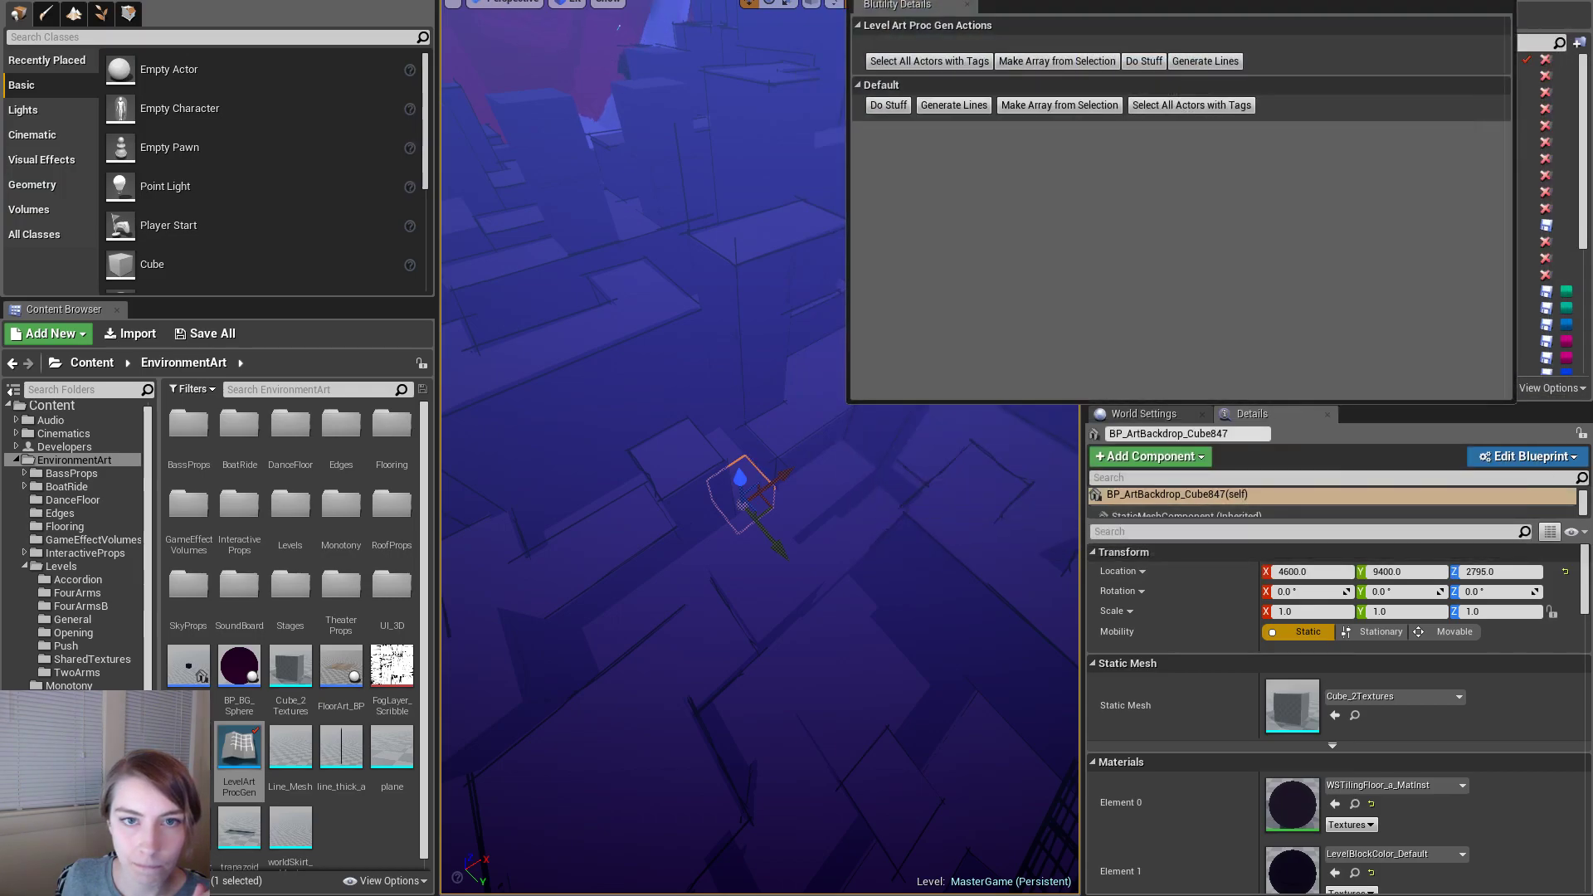
pyautogui.click(1191, 105)
pyautogui.moveTo(755, 508); pyautogui.dragTo(738, 512, button='right')
pyautogui.click(737, 496)
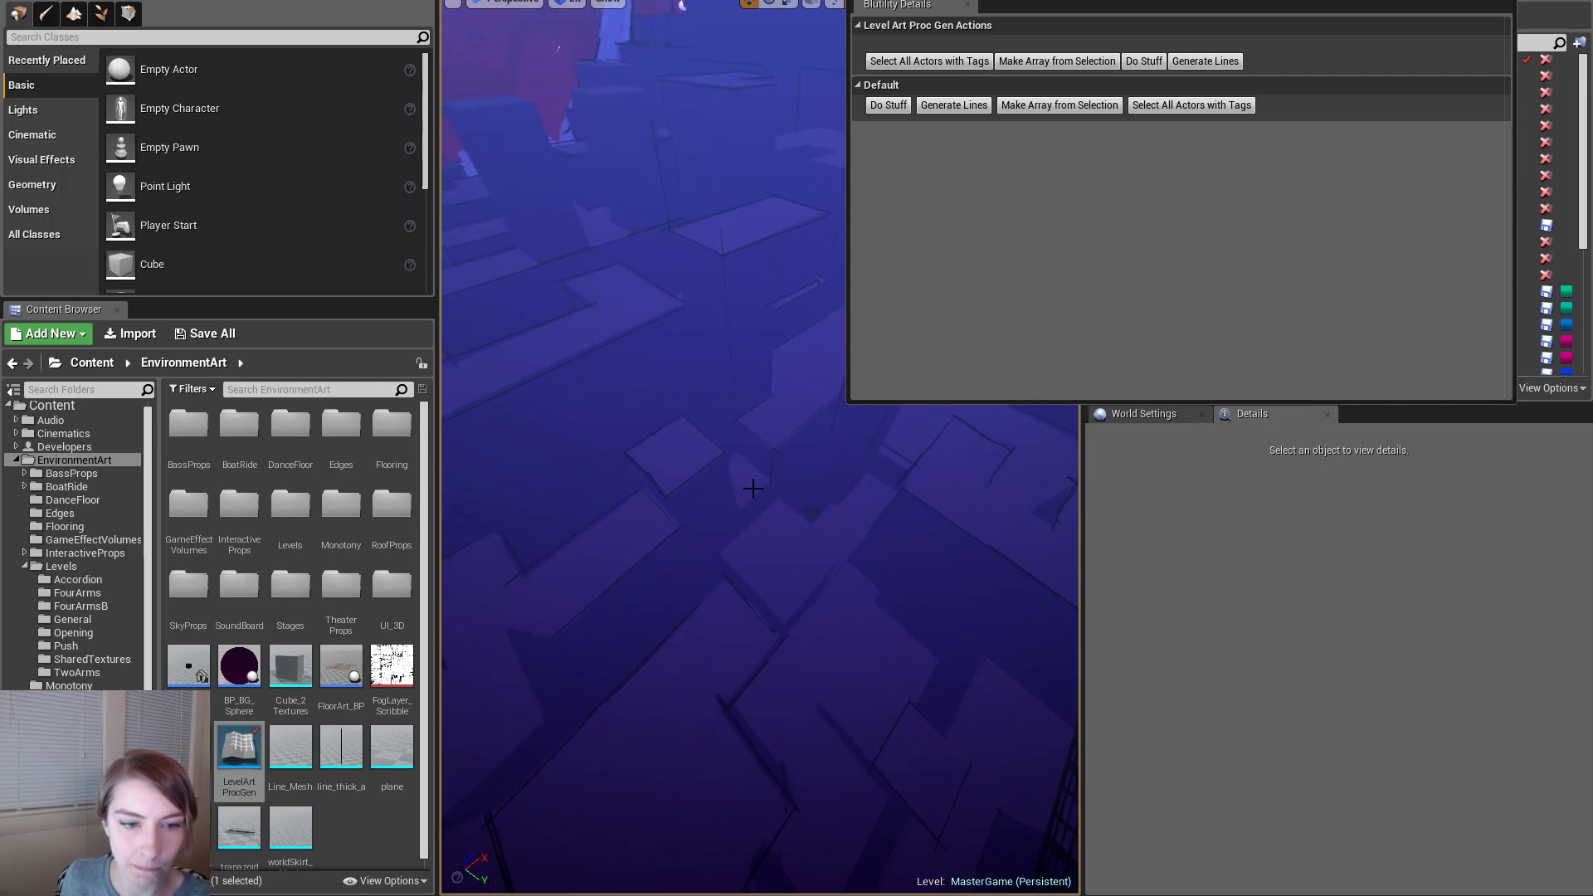
# - Replace the static mesh of BP_ArtBackdrop_Cube847 with FourArms_ArtFiller_01 from the Levels/FourArms content folder
pyautogui.click(105, 579)
pyautogui.click(106, 571)
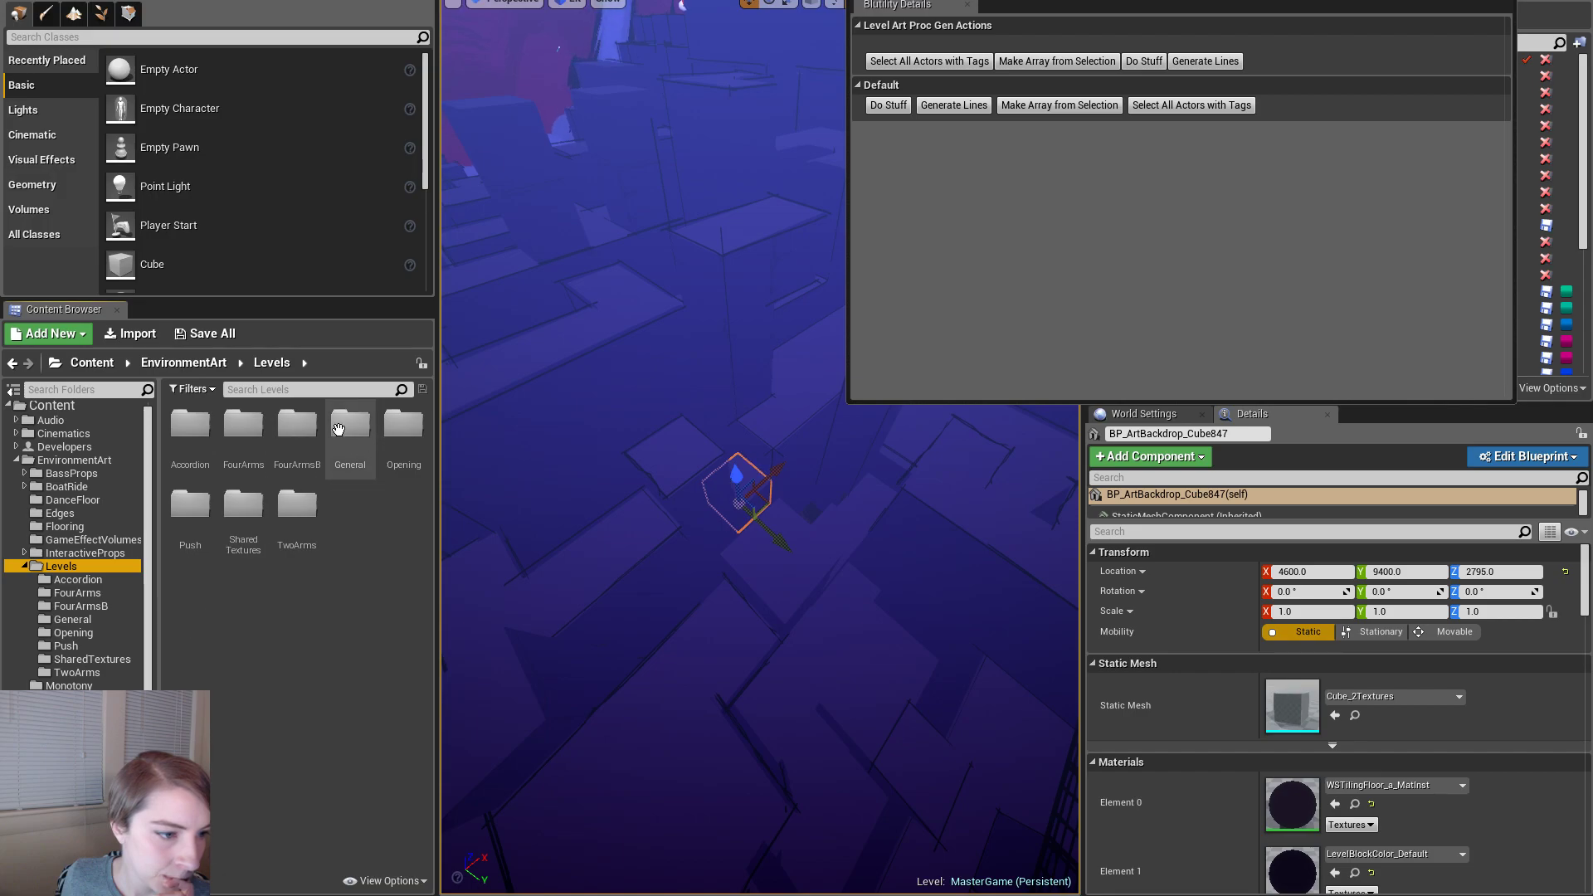
pyautogui.doubleClick(257, 442)
pyautogui.click(291, 591)
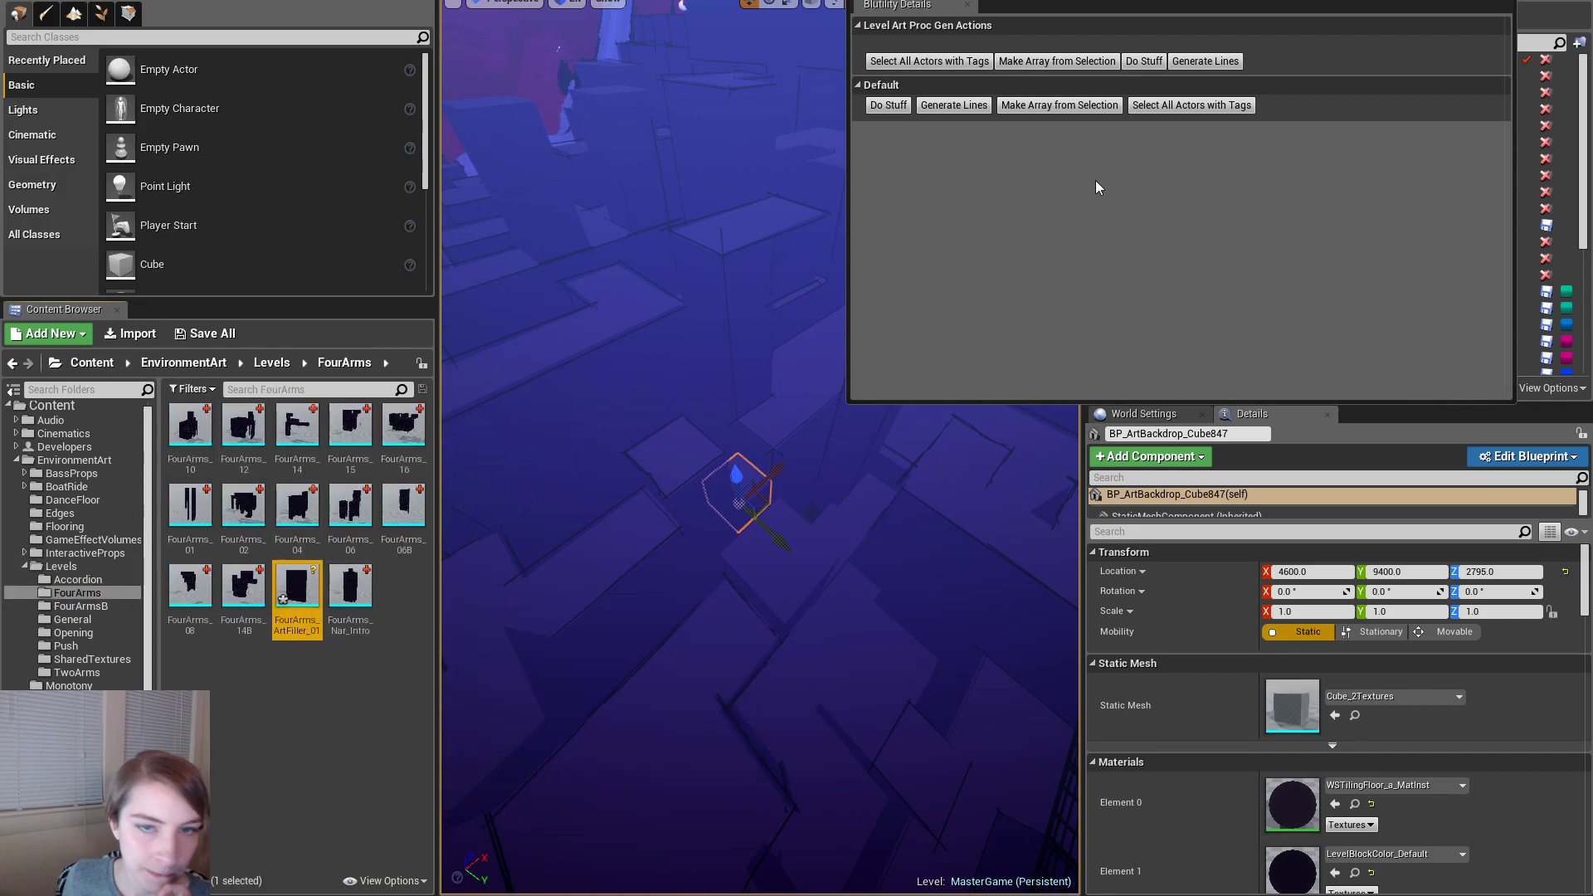
pyautogui.click(1334, 716)
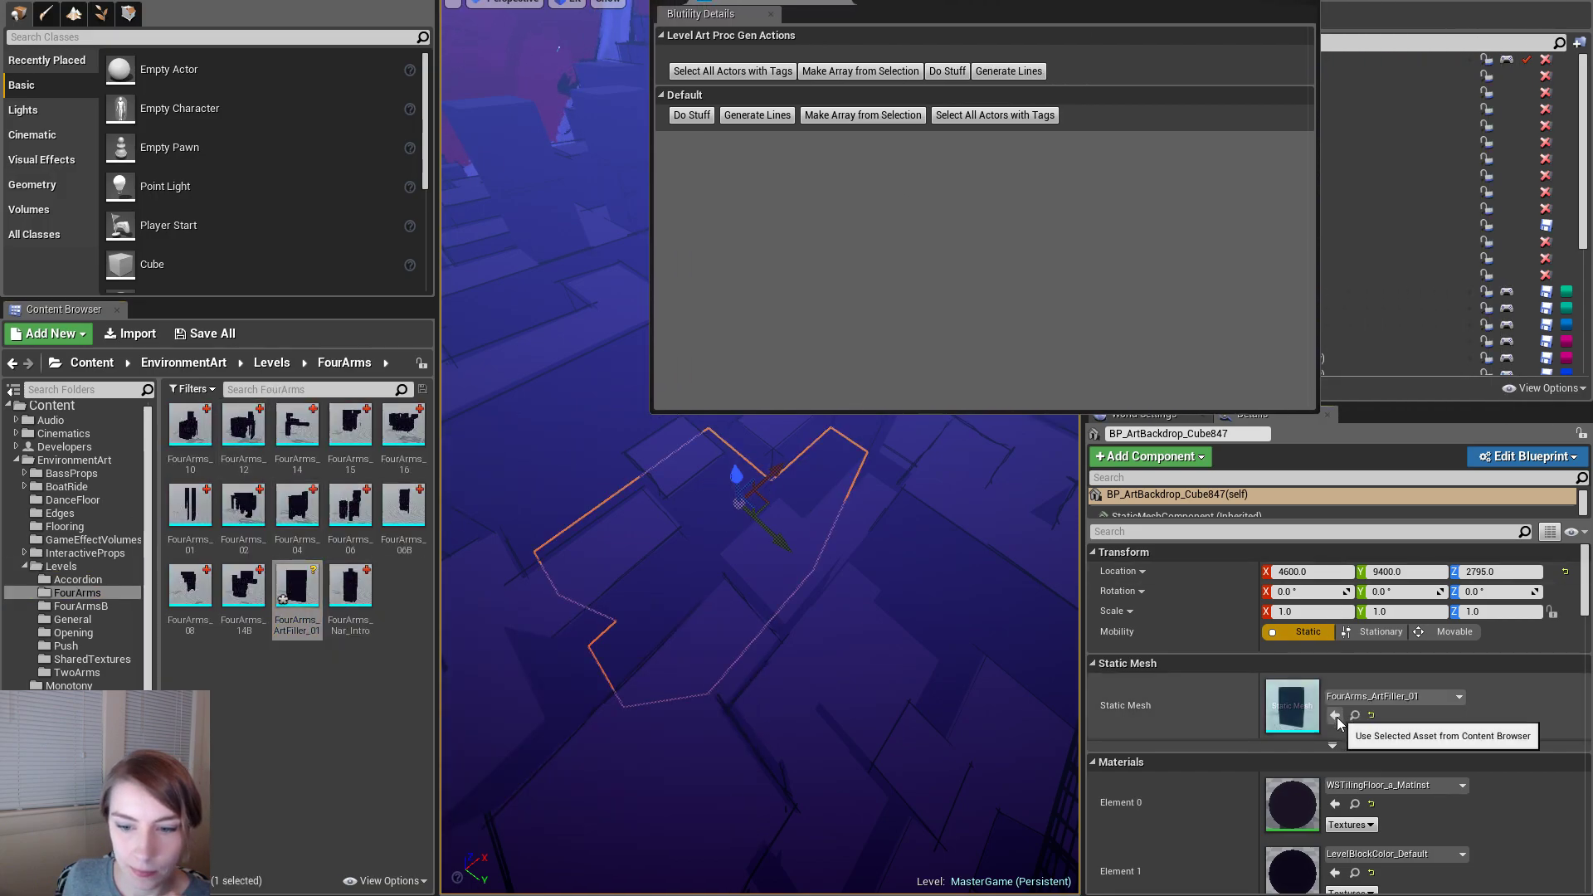
# - Reset both material elements of the swapped cube to the mesh defaults and make its level, TBot_Section01_ArtBackdrop, current
pyautogui.click(1371, 805)
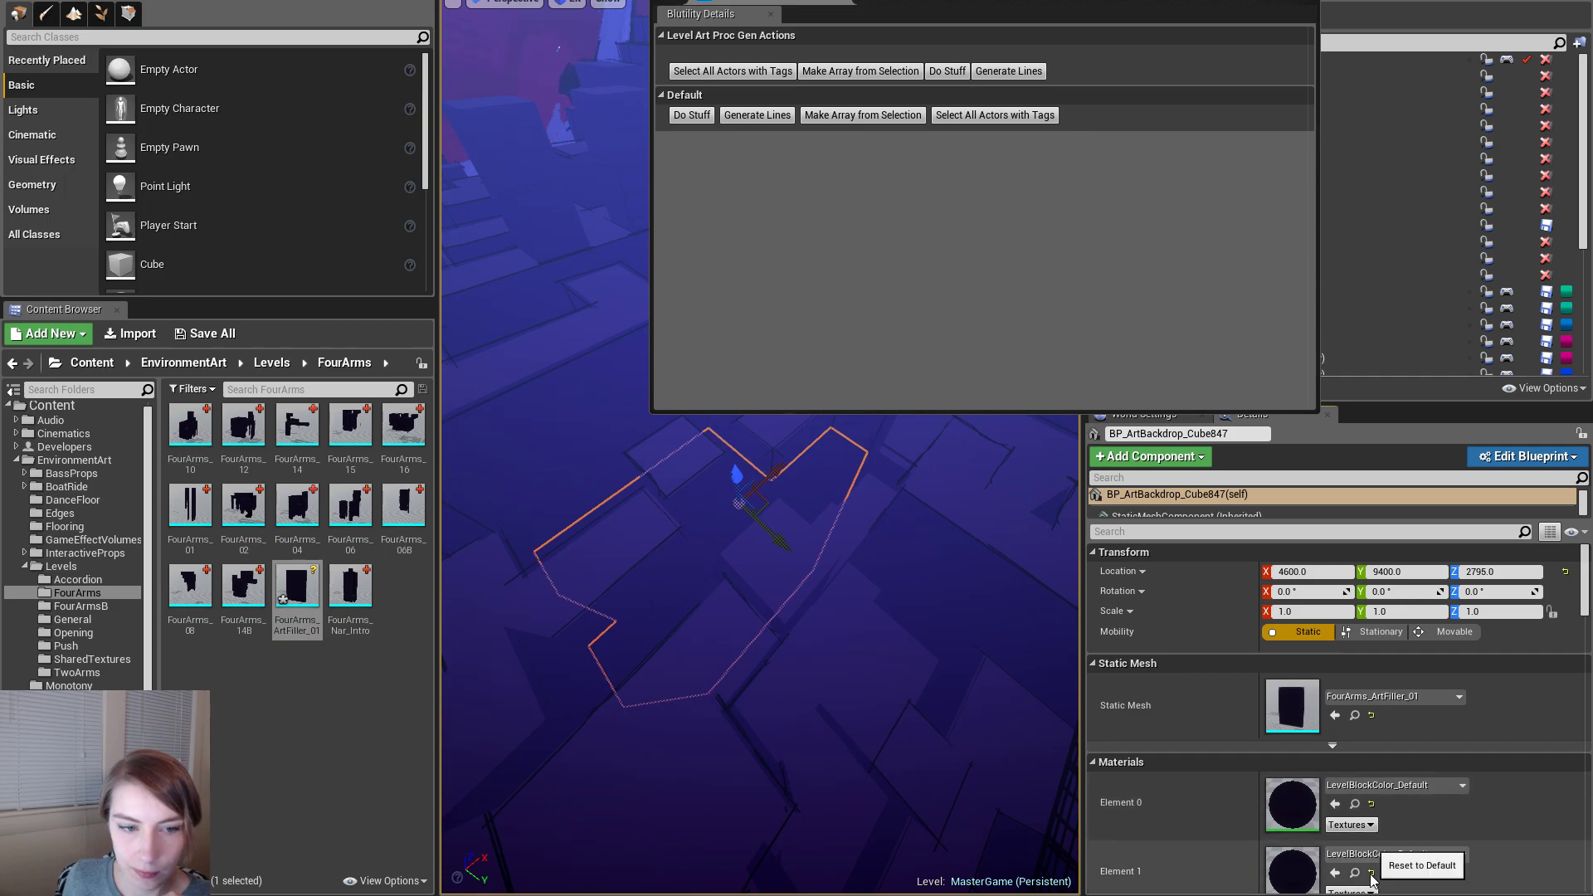
pyautogui.click(1370, 874)
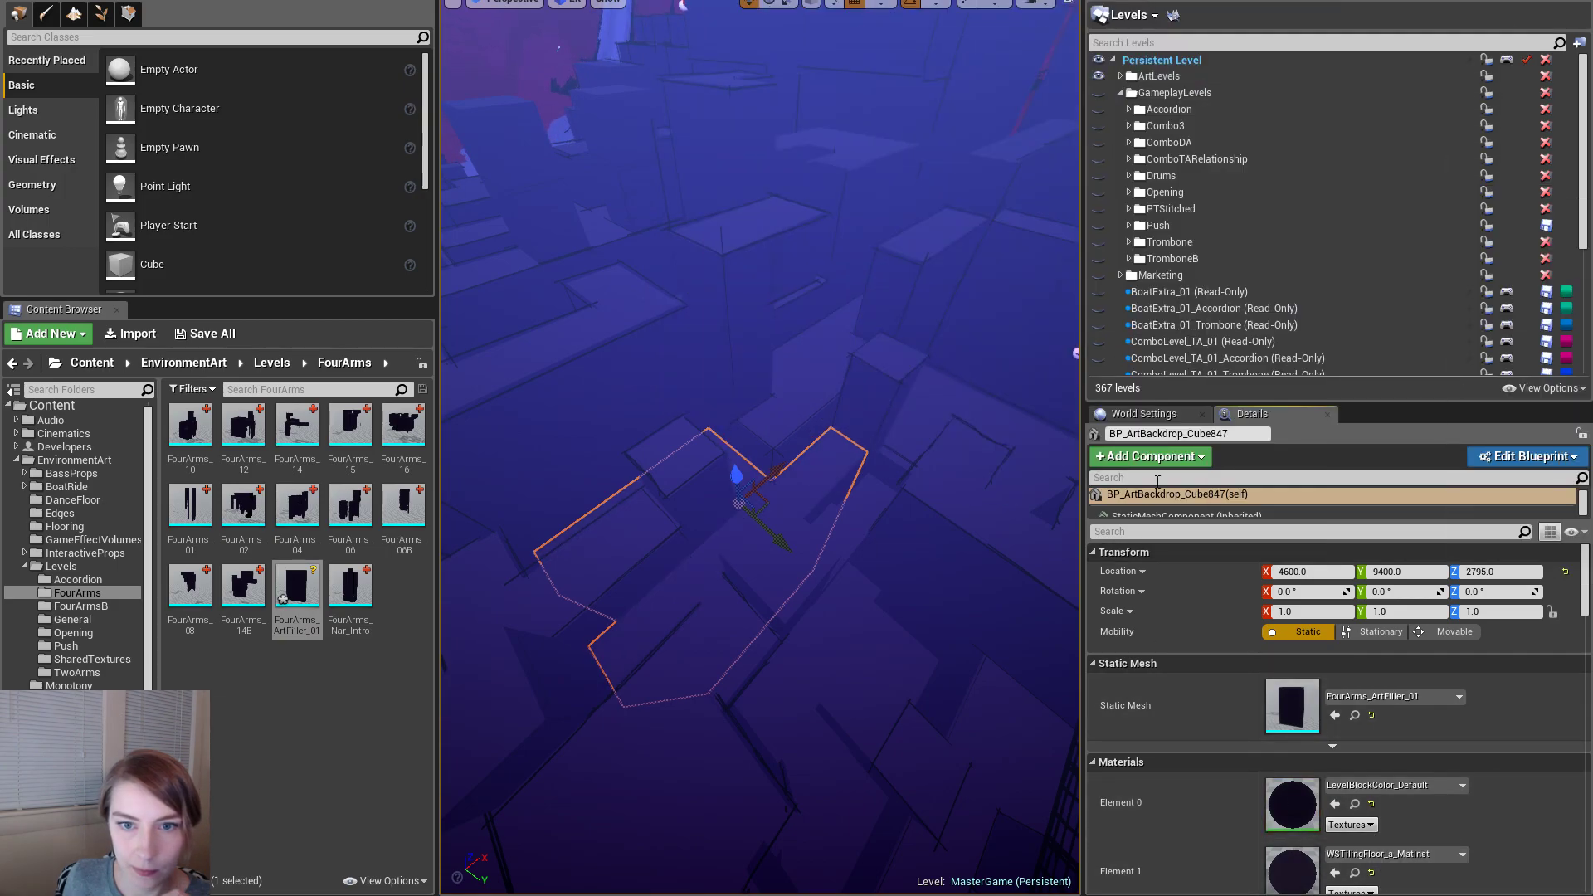
pyautogui.moveTo(960, 428); pyautogui.dragTo(962, 423, button='right')
pyautogui.press('m')
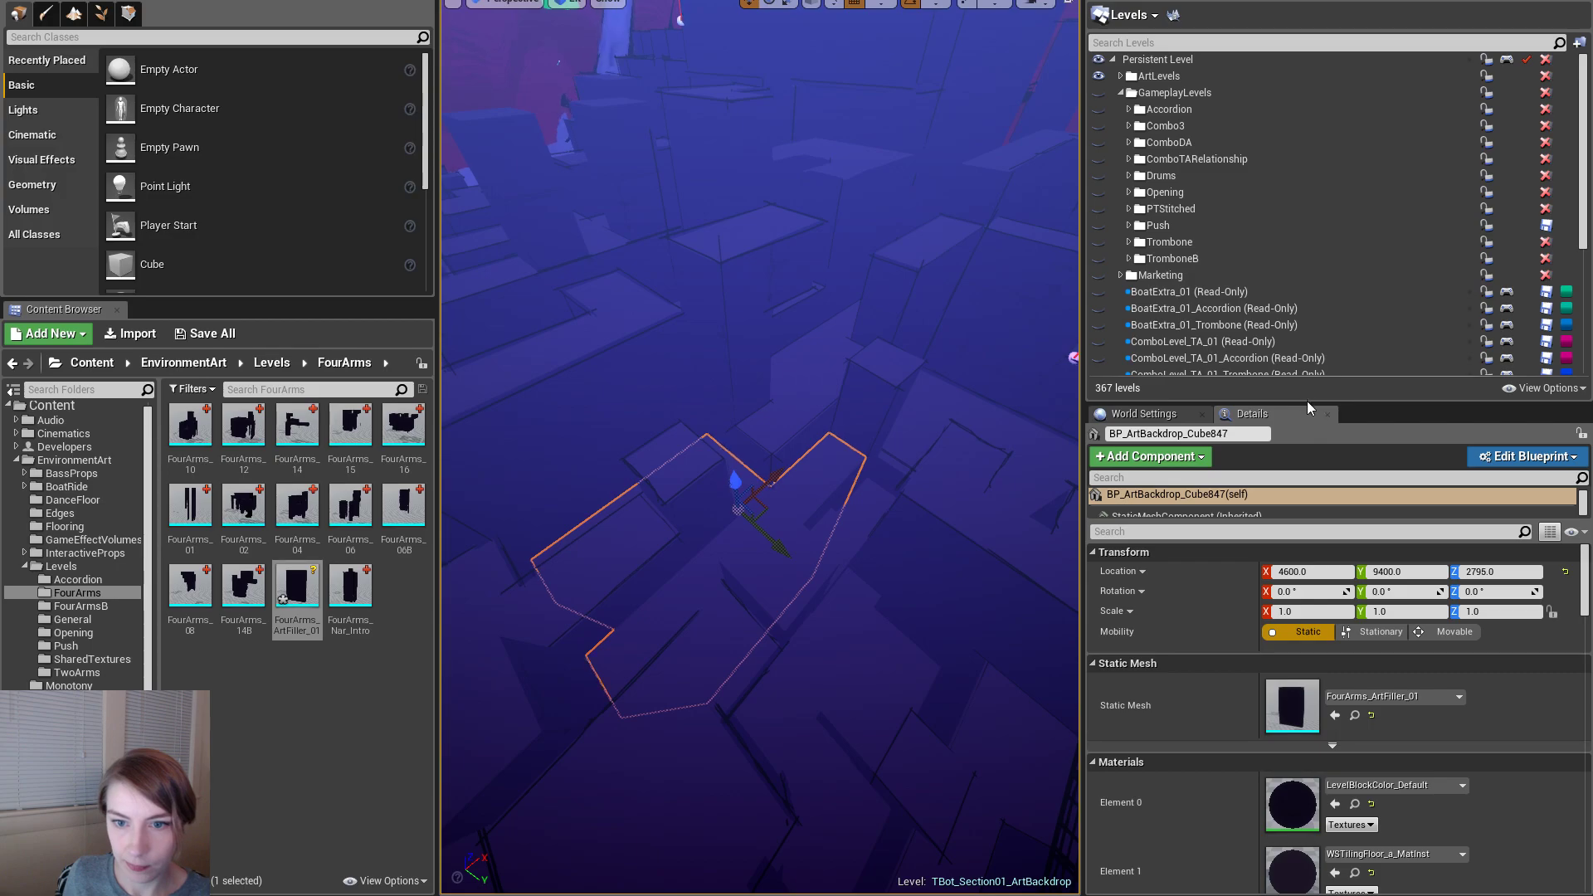
# - Enlarge the Levels list and save all modified levels and assets
pyautogui.moveTo(1315, 402); pyautogui.dragTo(1314, 621)
pyautogui.moveTo(965, 525); pyautogui.dragTo(921, 465, button='right')
pyautogui.click(16, 3)
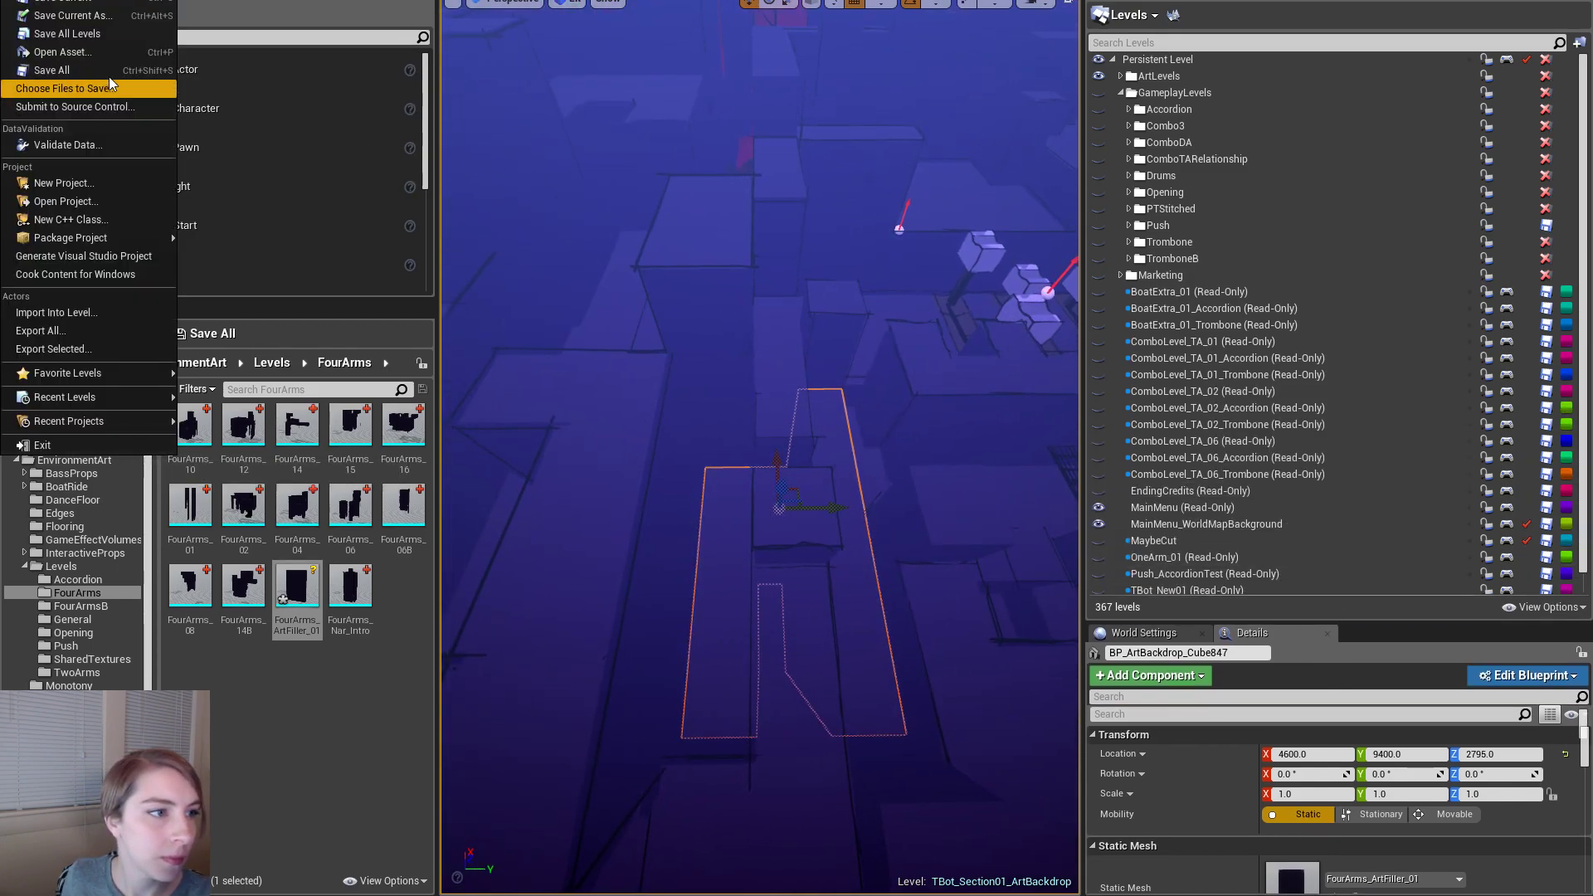
pyautogui.click(51, 69)
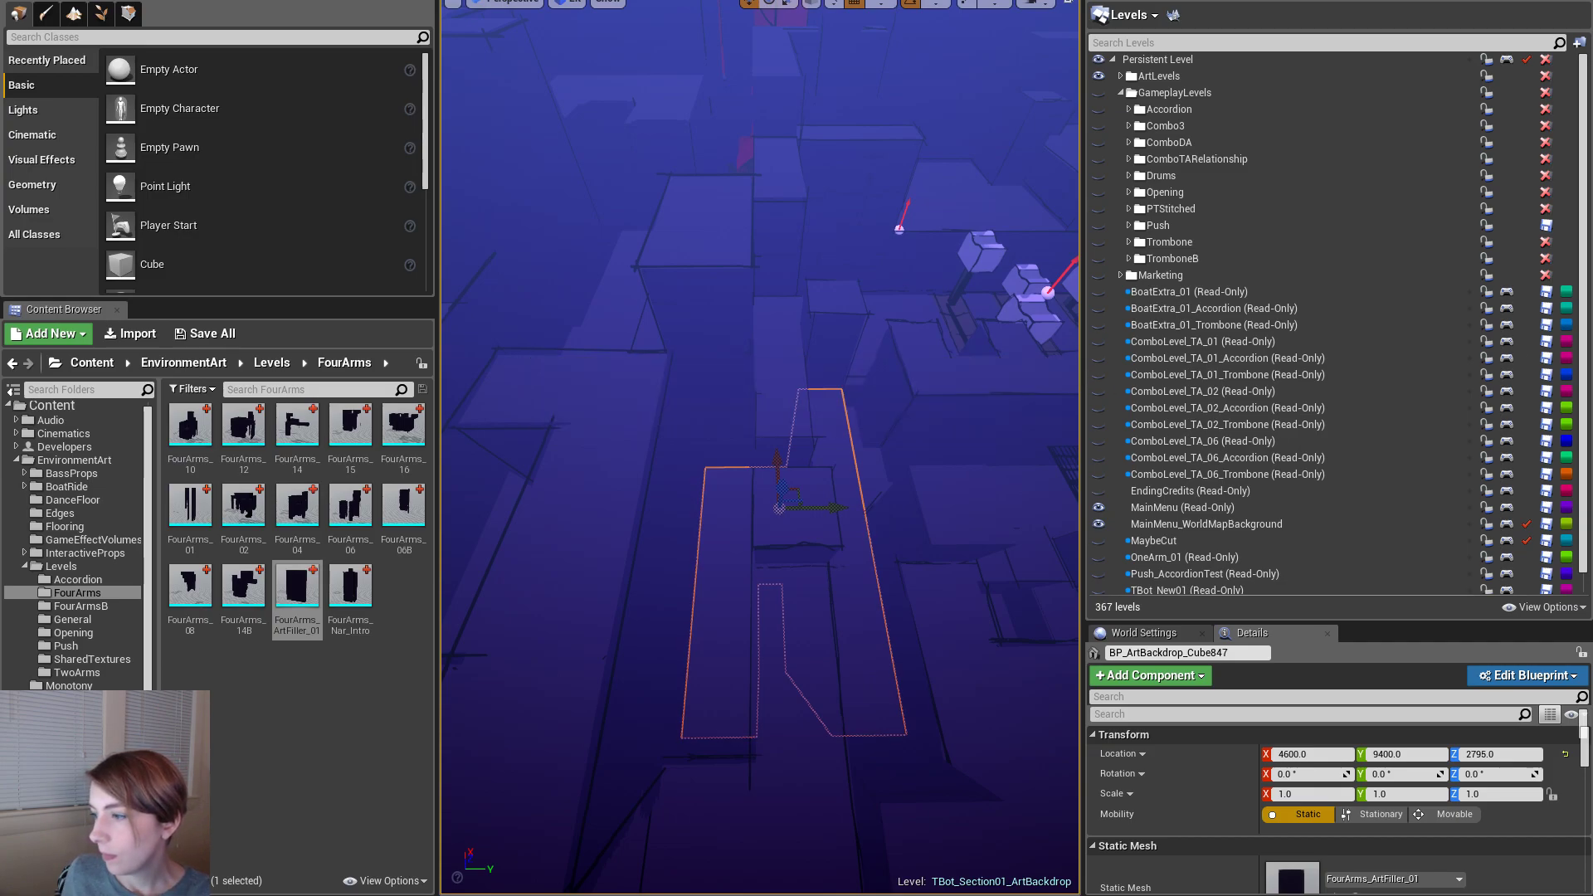
# - Select BP_ArtBackdrop_Cube855 together with the neighbouring backdrop cubes of its cluster beside the grid
pyautogui.keyDown('alt'); pyautogui.moveTo(1013, 426); pyautogui.dragTo(1564, 436); pyautogui.keyUp('alt')
pyautogui.moveTo(1013, 426); pyautogui.dragTo(1236, 424, button='right')
pyautogui.moveTo(482, 651); pyautogui.dragTo(336, 653, button='right')
pyautogui.click(653, 662)
pyautogui.click(760, 618)
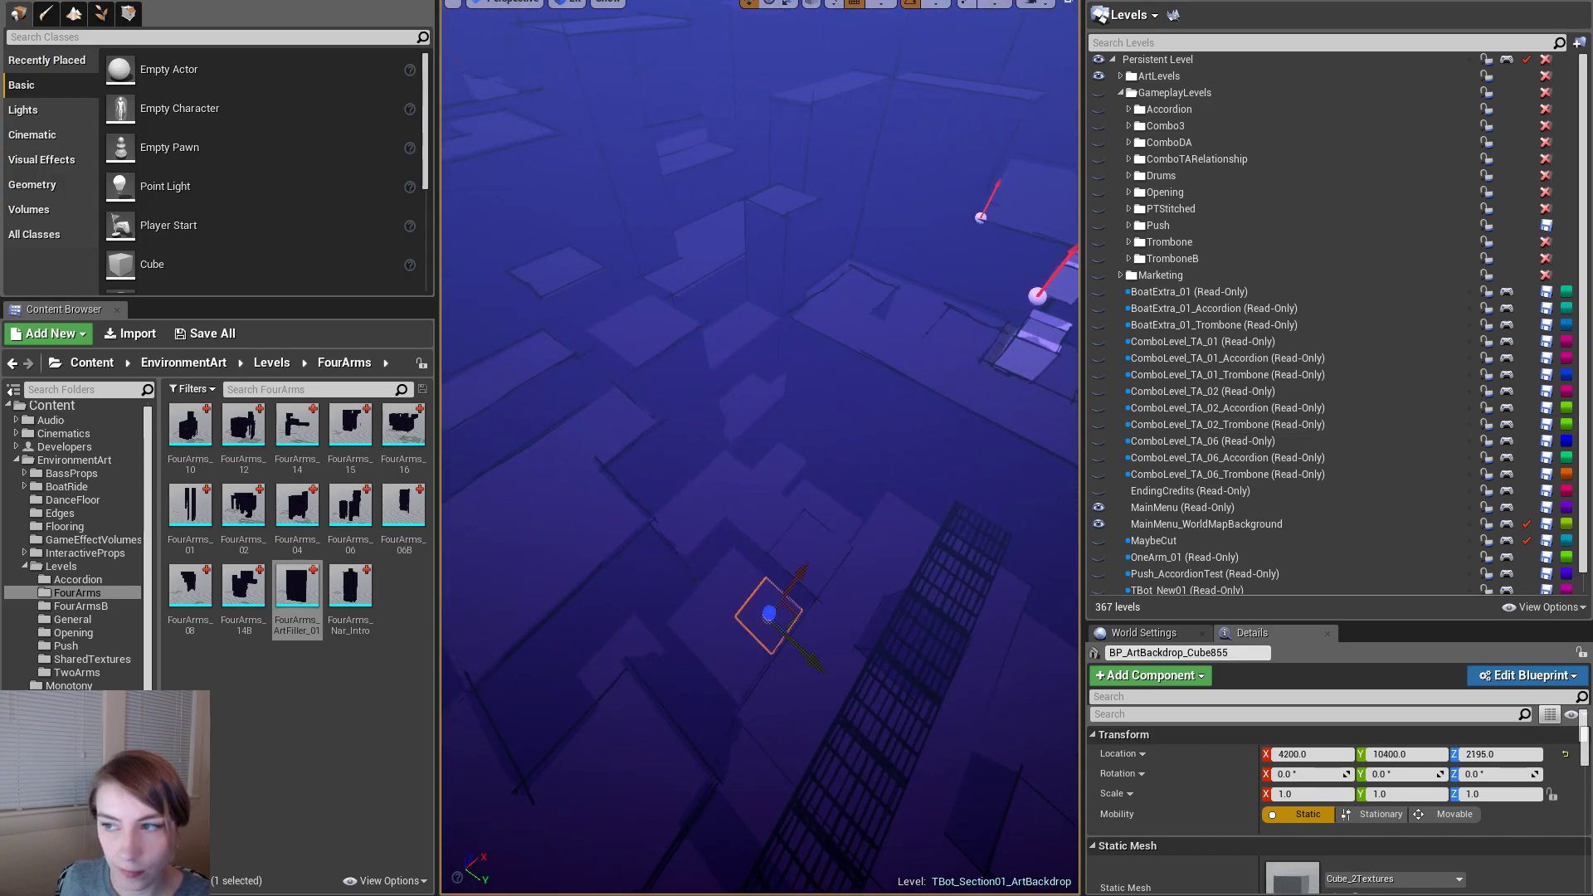
pyautogui.hotkey('ctrl', 'shift', 'g')
pyautogui.moveTo(759, 618); pyautogui.dragTo(635, 502, button='right')
pyautogui.moveTo(760, 464); pyautogui.dragTo(719, 493, button='right')
# - Start exporting the selected cubes as FBX and browse to the Tumble/ArtSource/Environment/Levels/FourArms folder
pyautogui.click(14, 0)
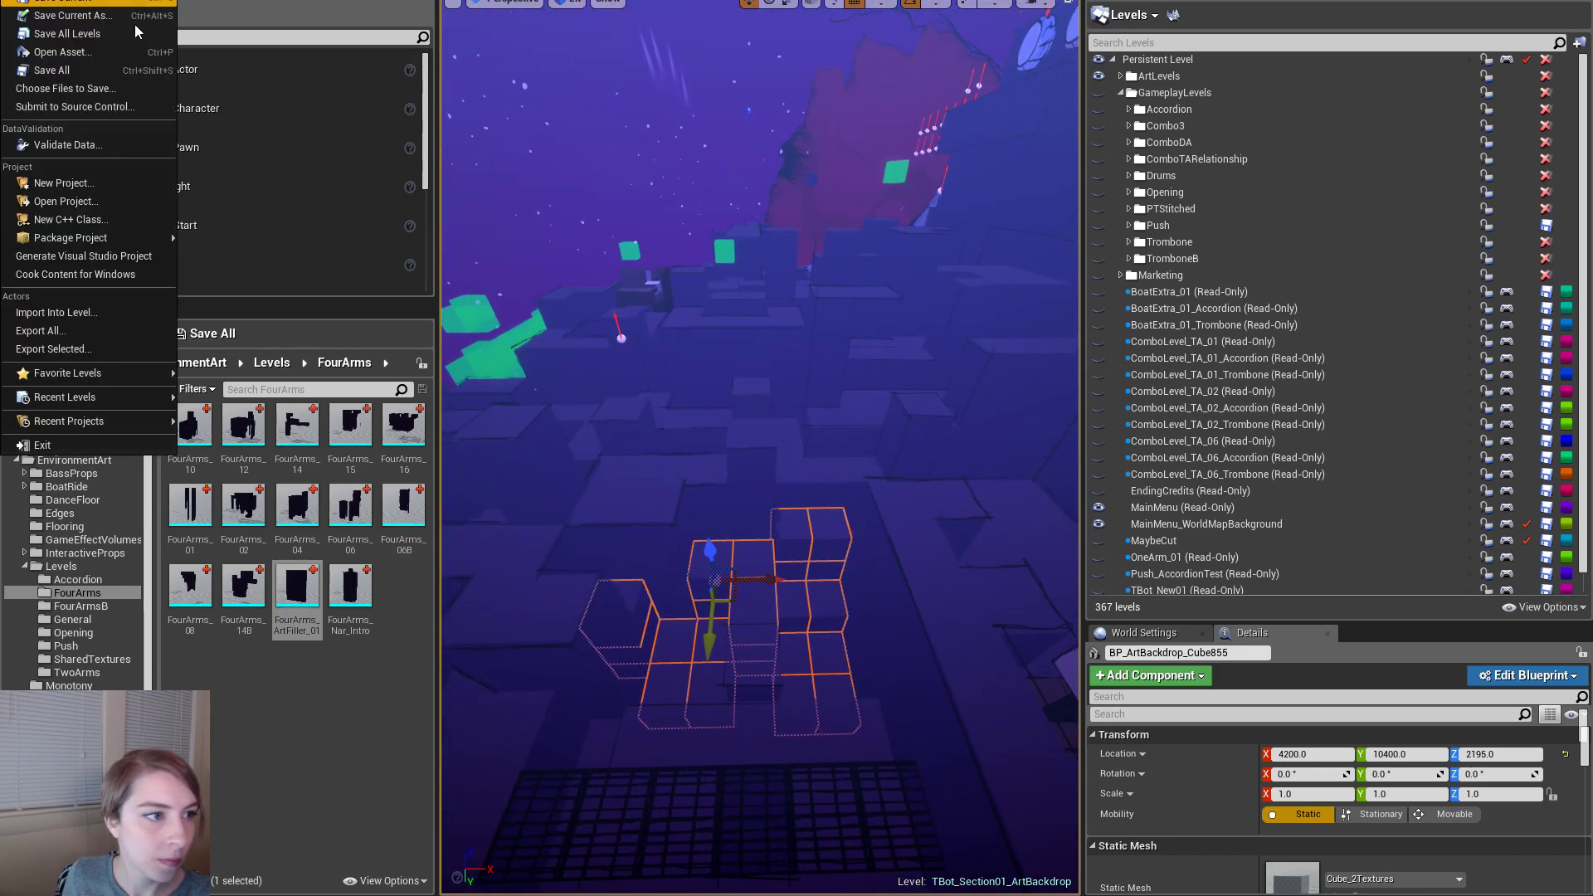
pyautogui.click(111, 349)
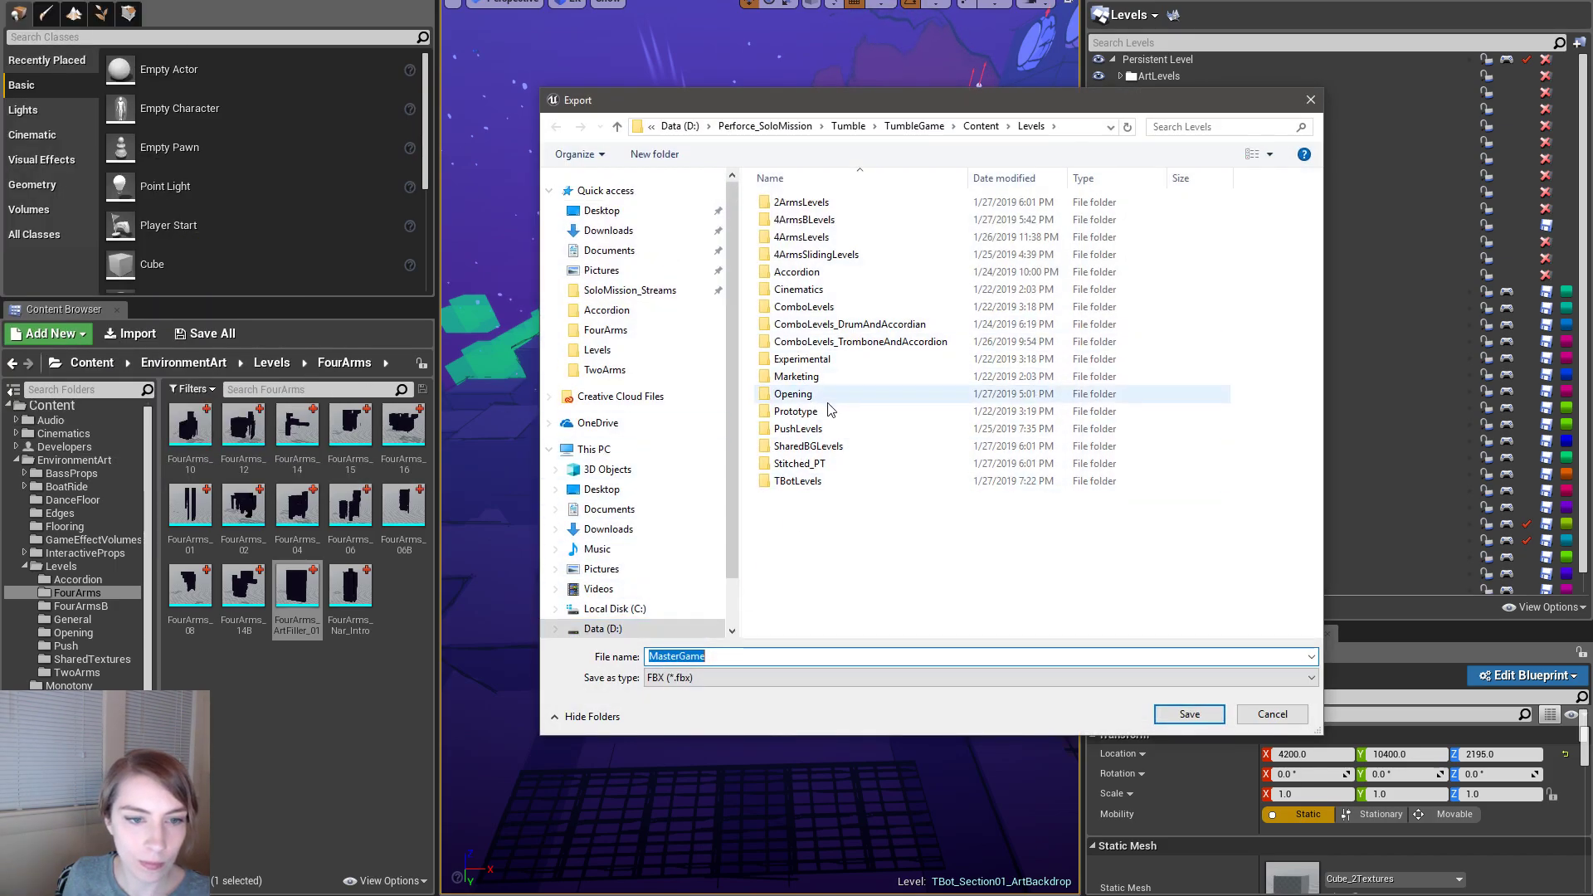
pyautogui.doubleClick(801, 237)
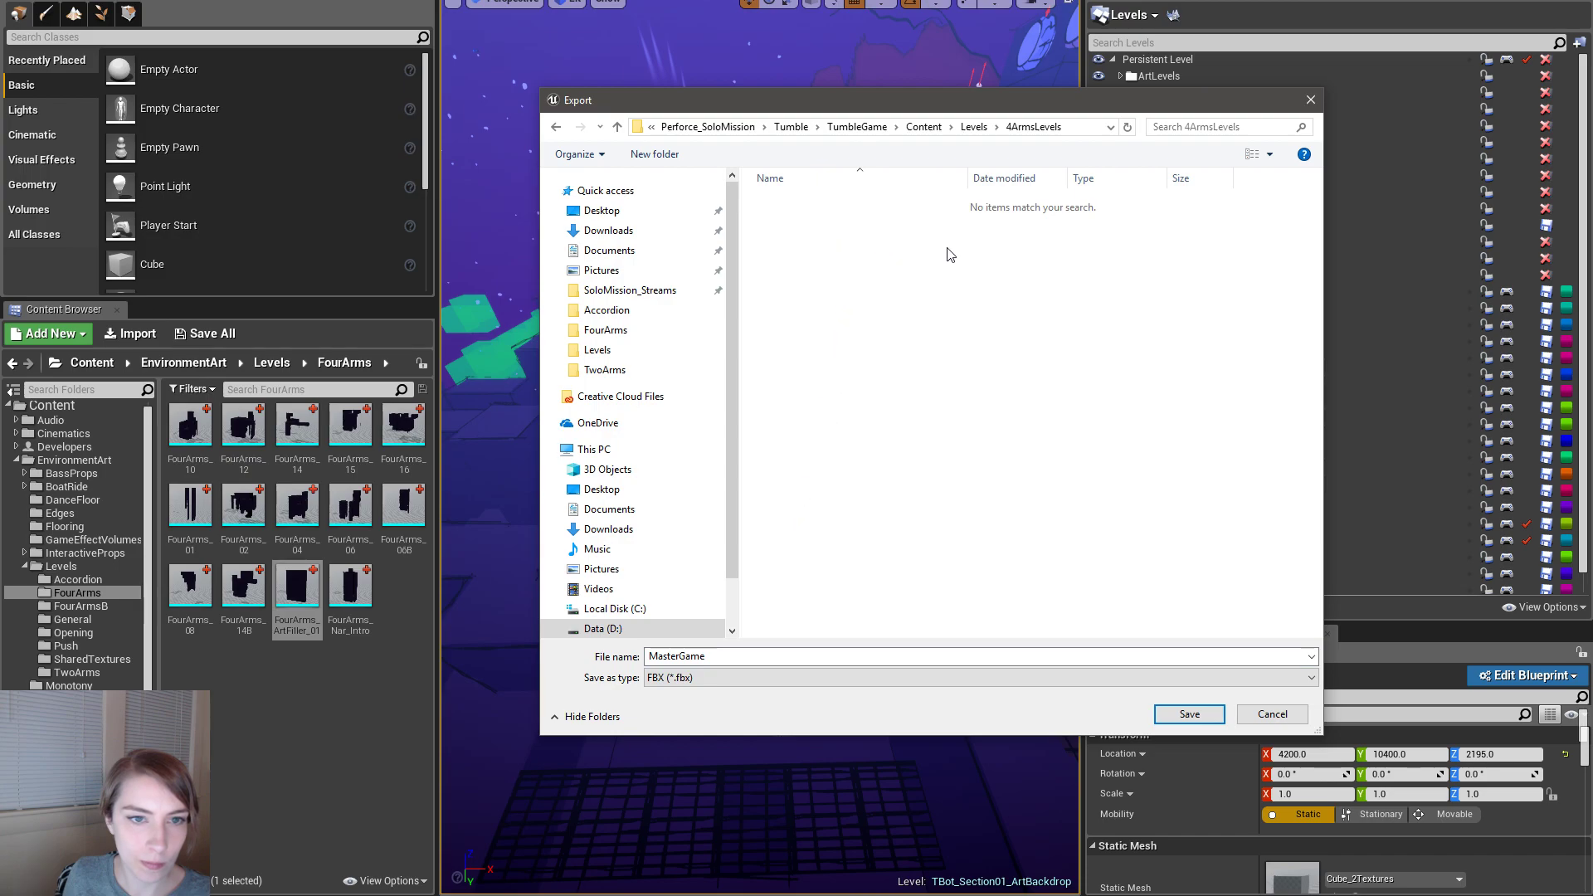
pyautogui.click(859, 129)
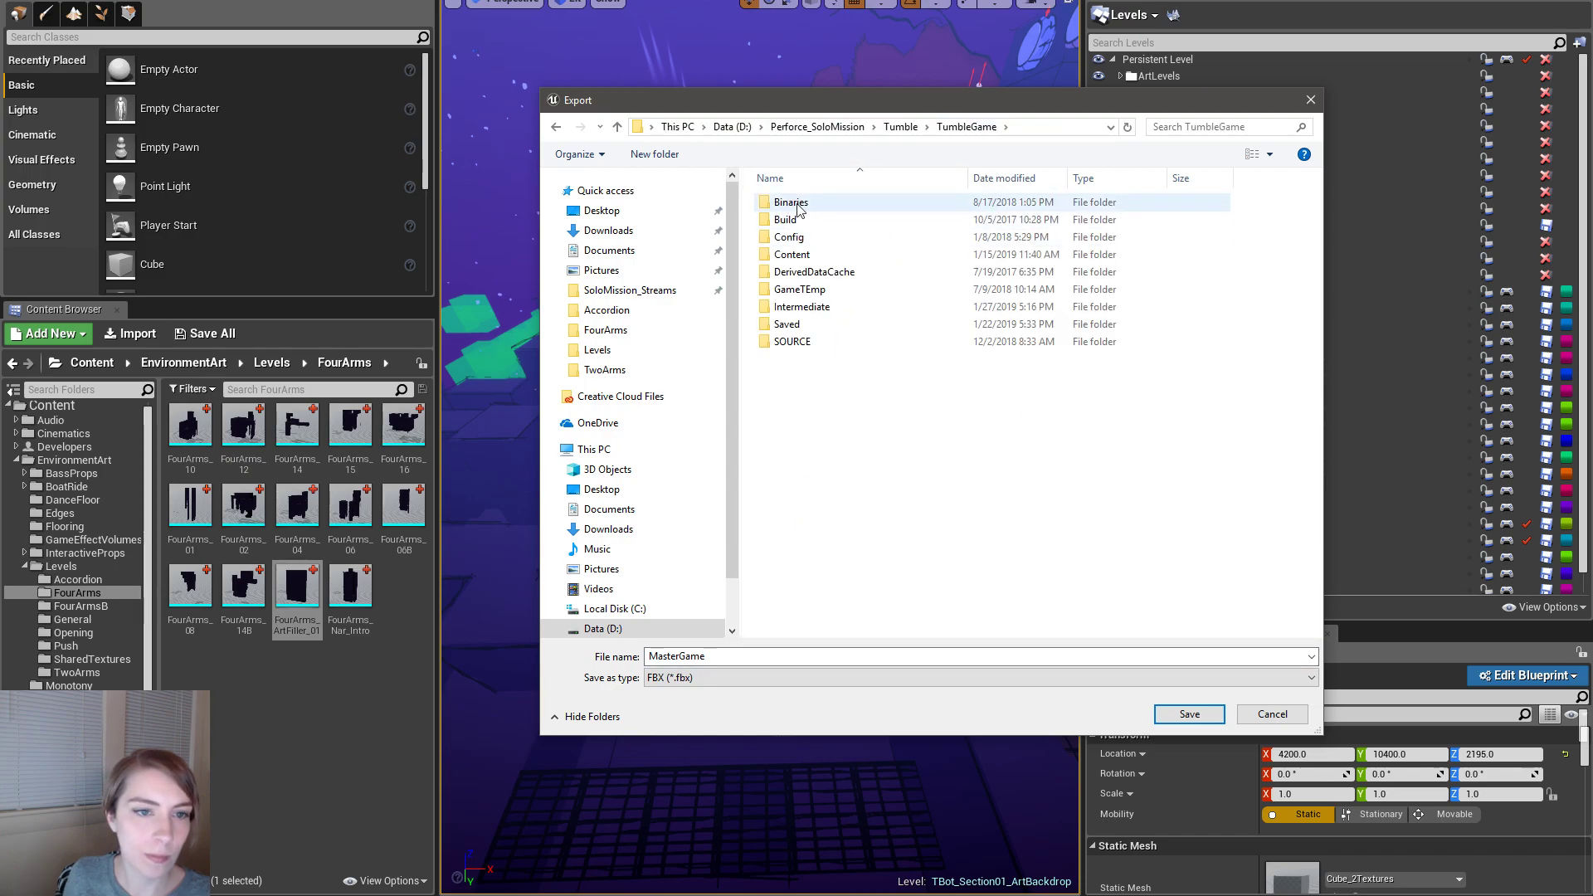
pyautogui.click(900, 127)
pyautogui.click(812, 204)
pyautogui.doubleClick(812, 204)
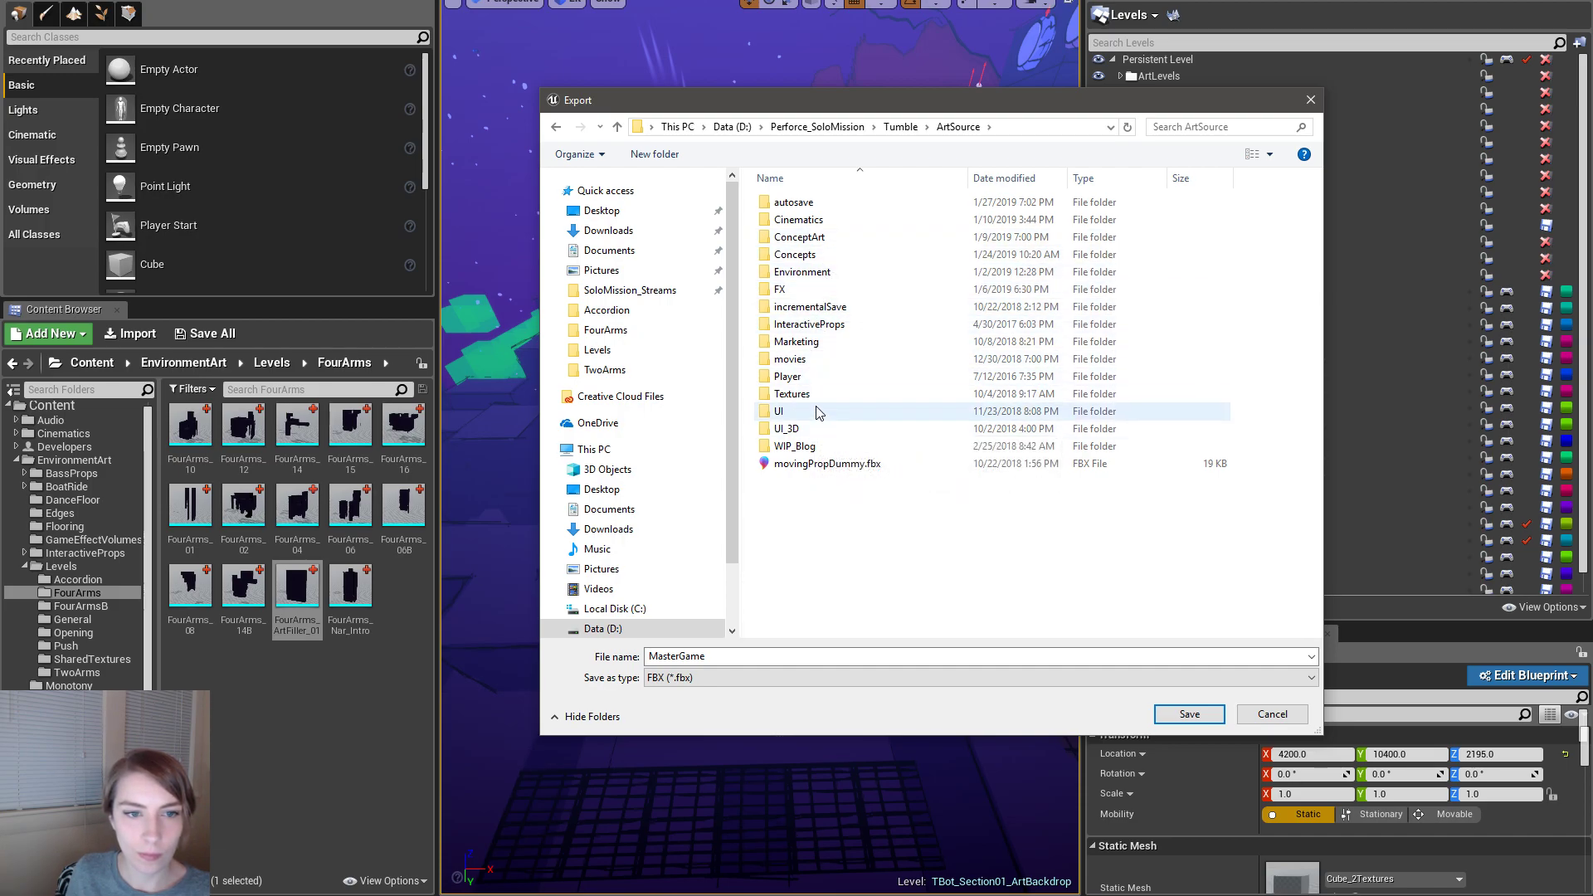
pyautogui.doubleClick(834, 272)
pyautogui.doubleClick(811, 341)
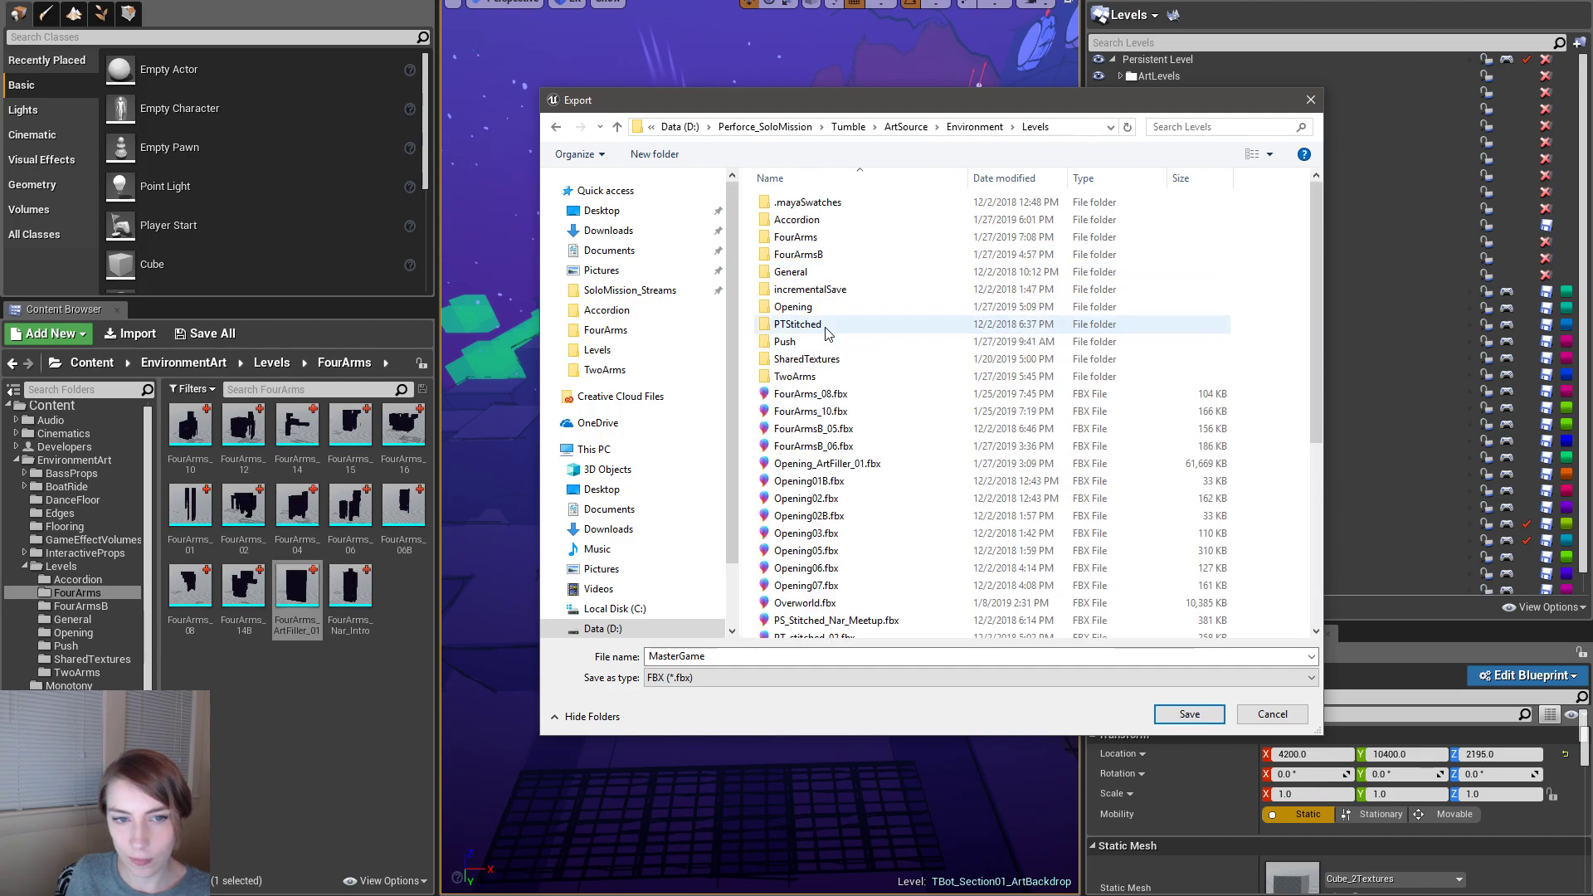
pyautogui.doubleClick(836, 239)
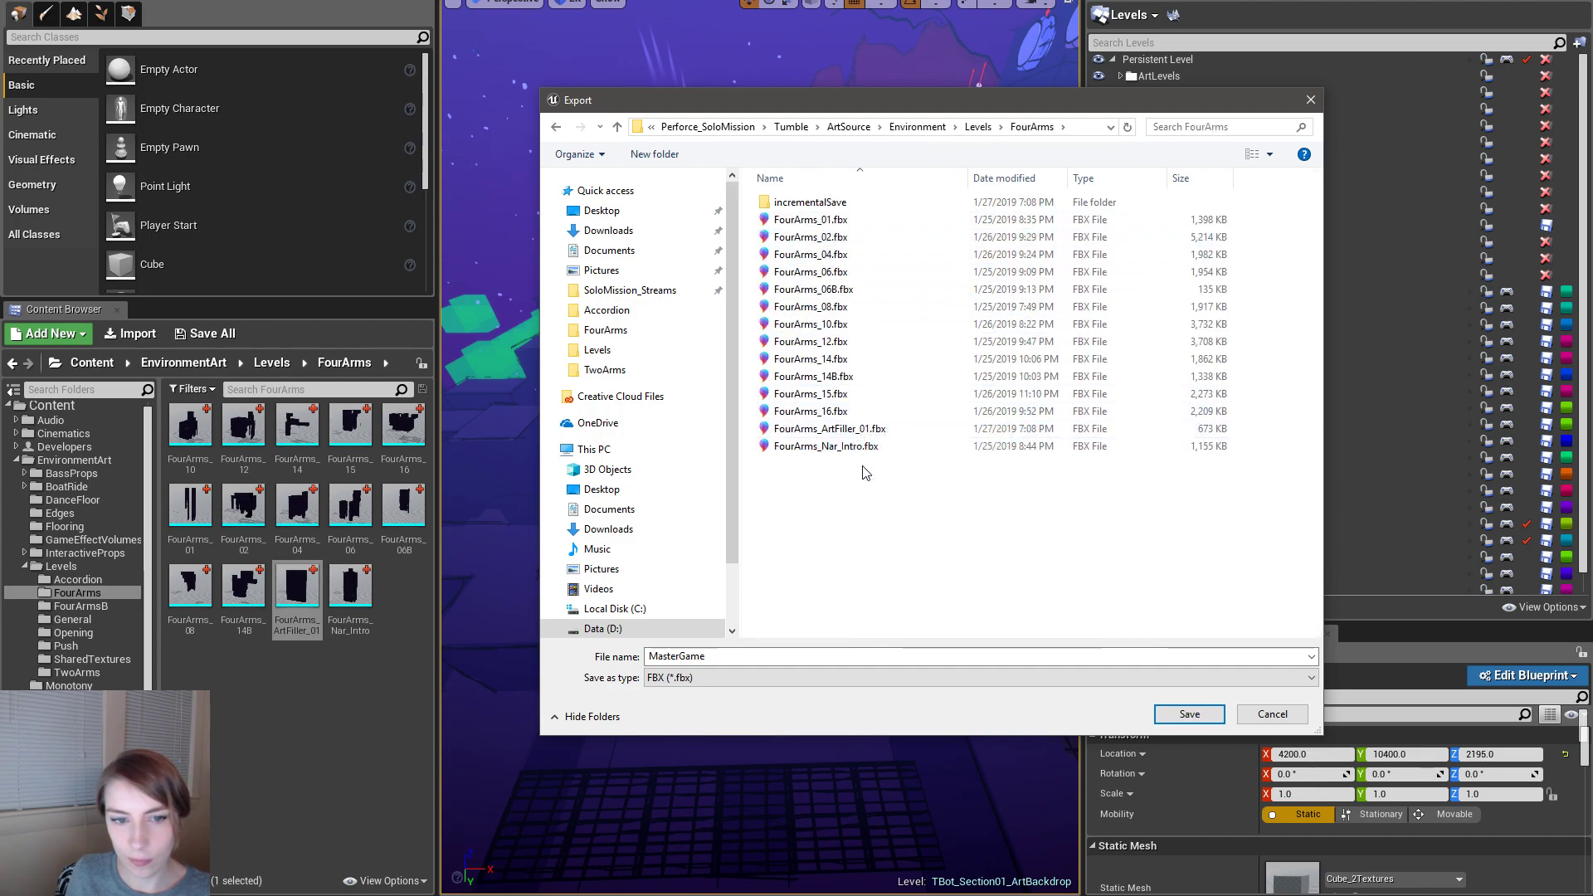
# - Export the selected cubes under the name FourArms_ArtFiller_02.fbx
pyautogui.click(863, 429)
pyautogui.doubleClick(742, 657)
pyautogui.moveTo(741, 657); pyautogui.dragTo(797, 661)
pyautogui.write('2')
pyautogui.press('Return')
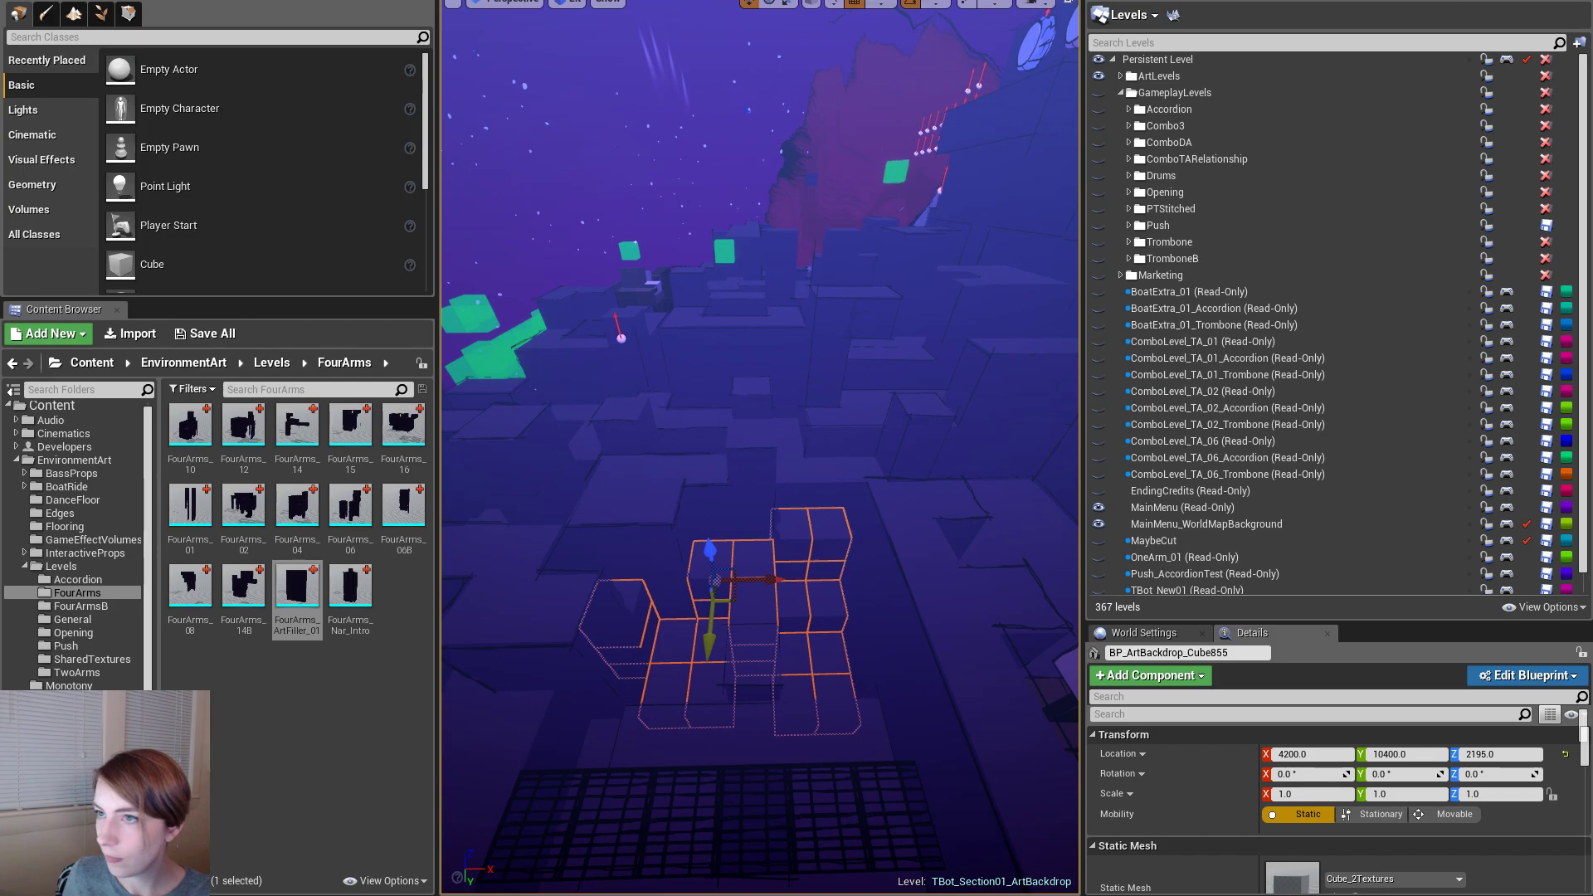
pyautogui.moveTo(747, 498); pyautogui.dragTo(790, 492, button='right')
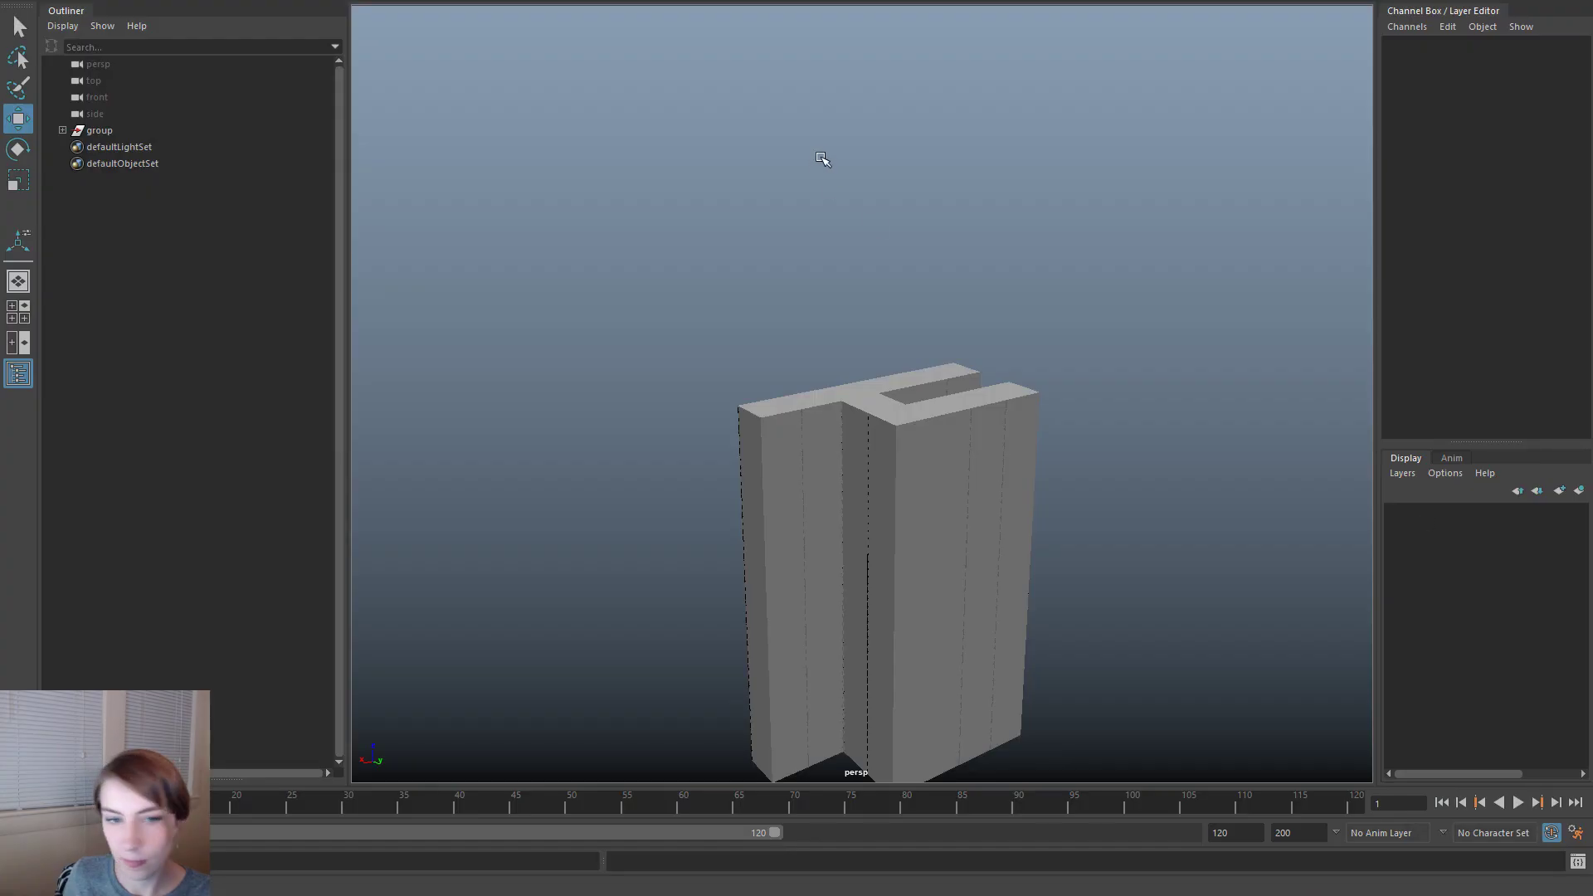
# - Switch to Maya, start a new scene, and reopen FourArms_ArtFiller.ma, discarding the untitled scene
pyautogui.hotkey('ctrl', 'n')
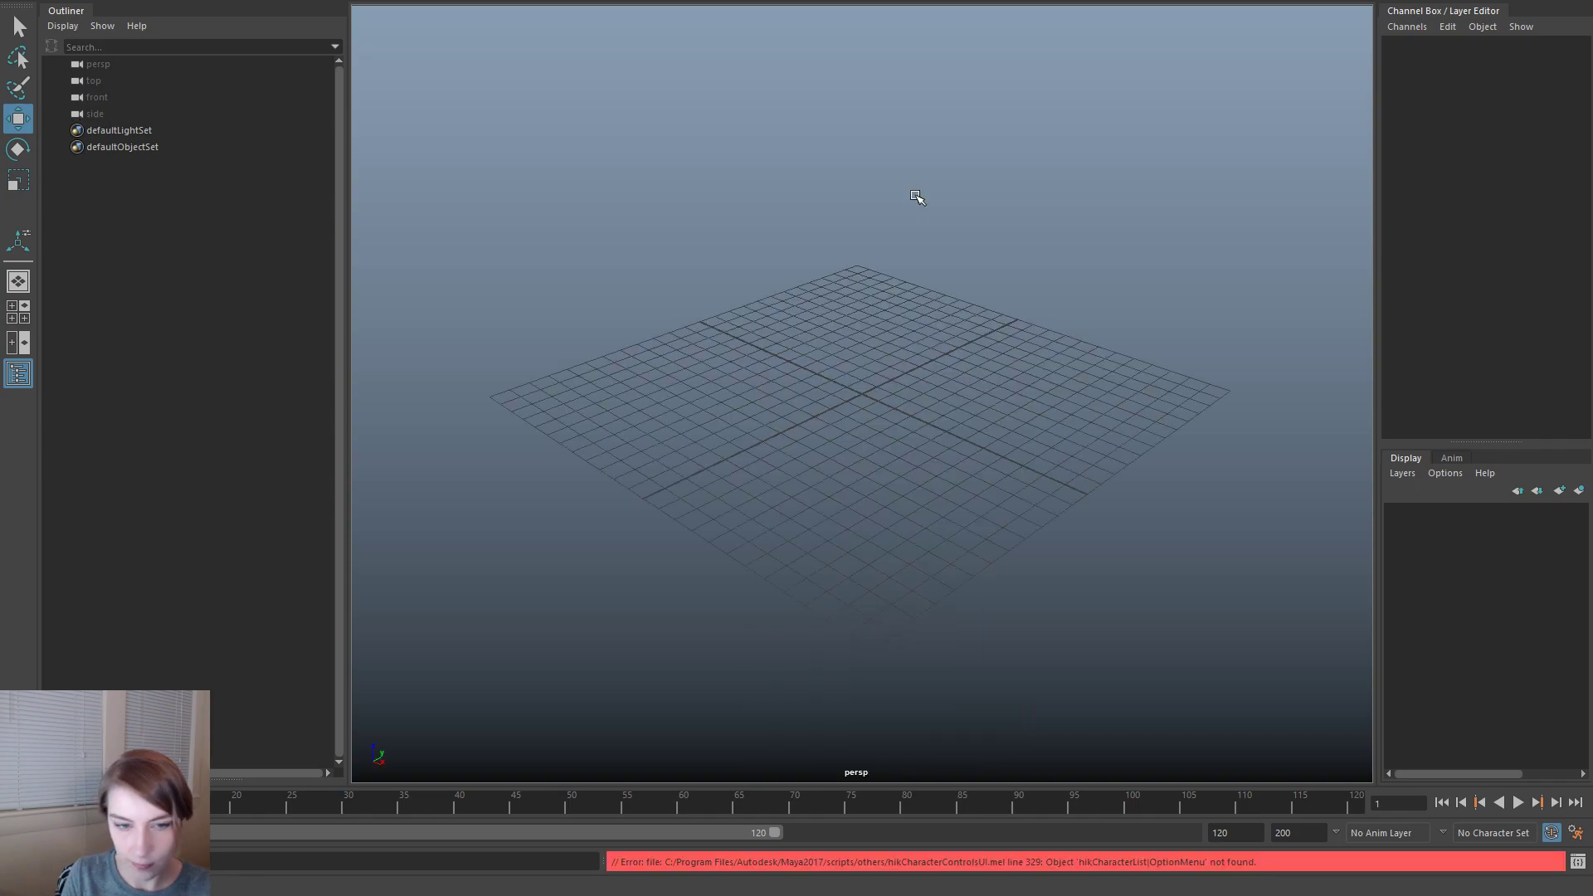
pyautogui.press('space')
pyautogui.click(615, 44)
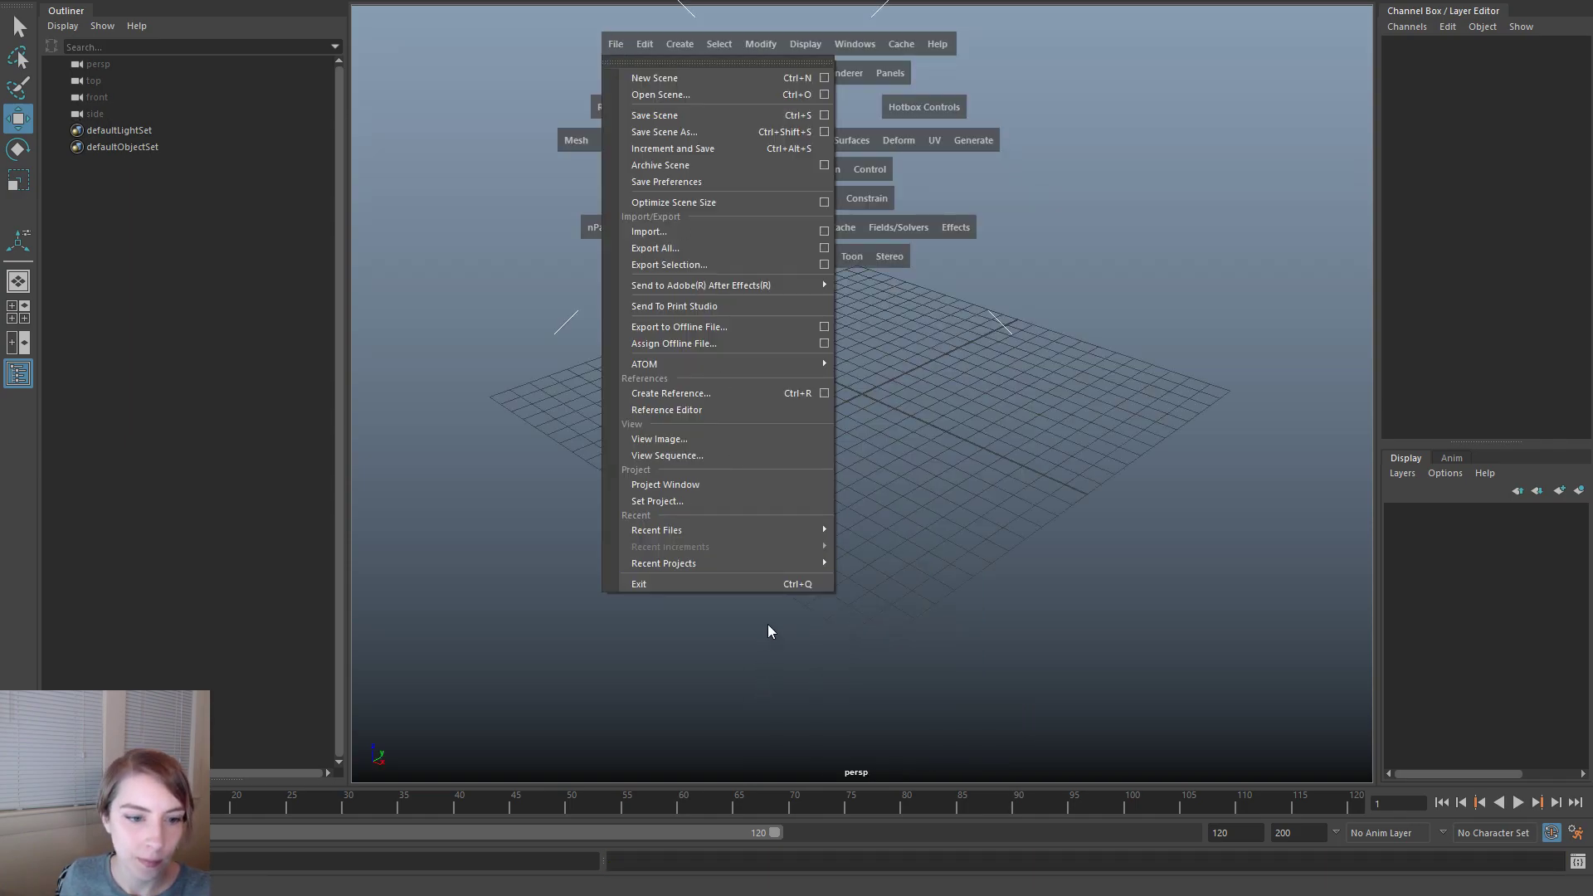
pyautogui.moveTo(805, 530)
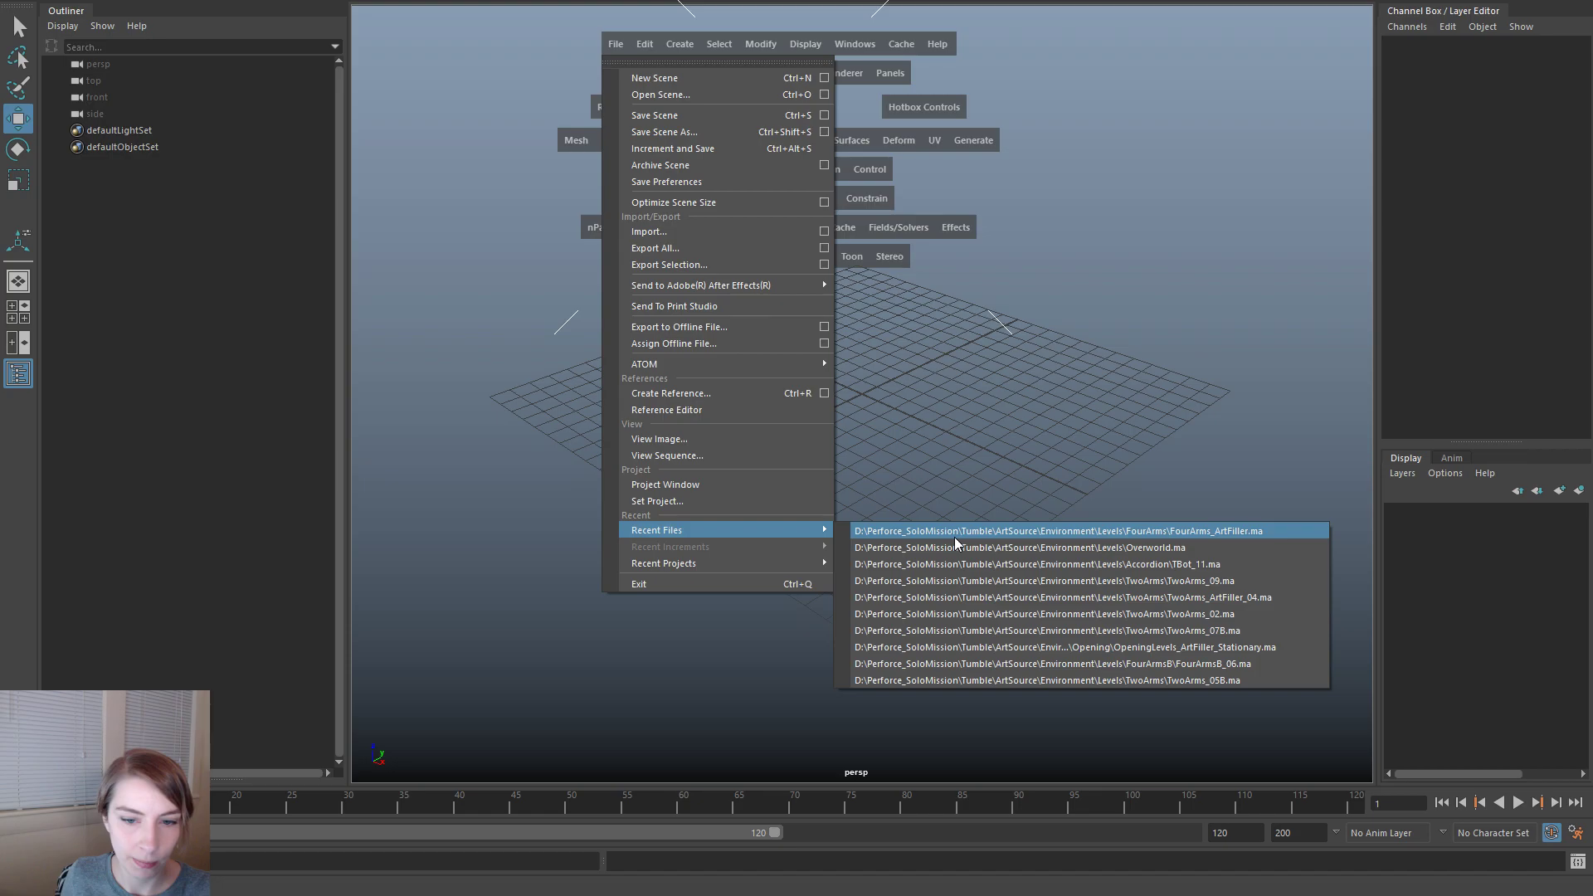
pyautogui.click(764, 96)
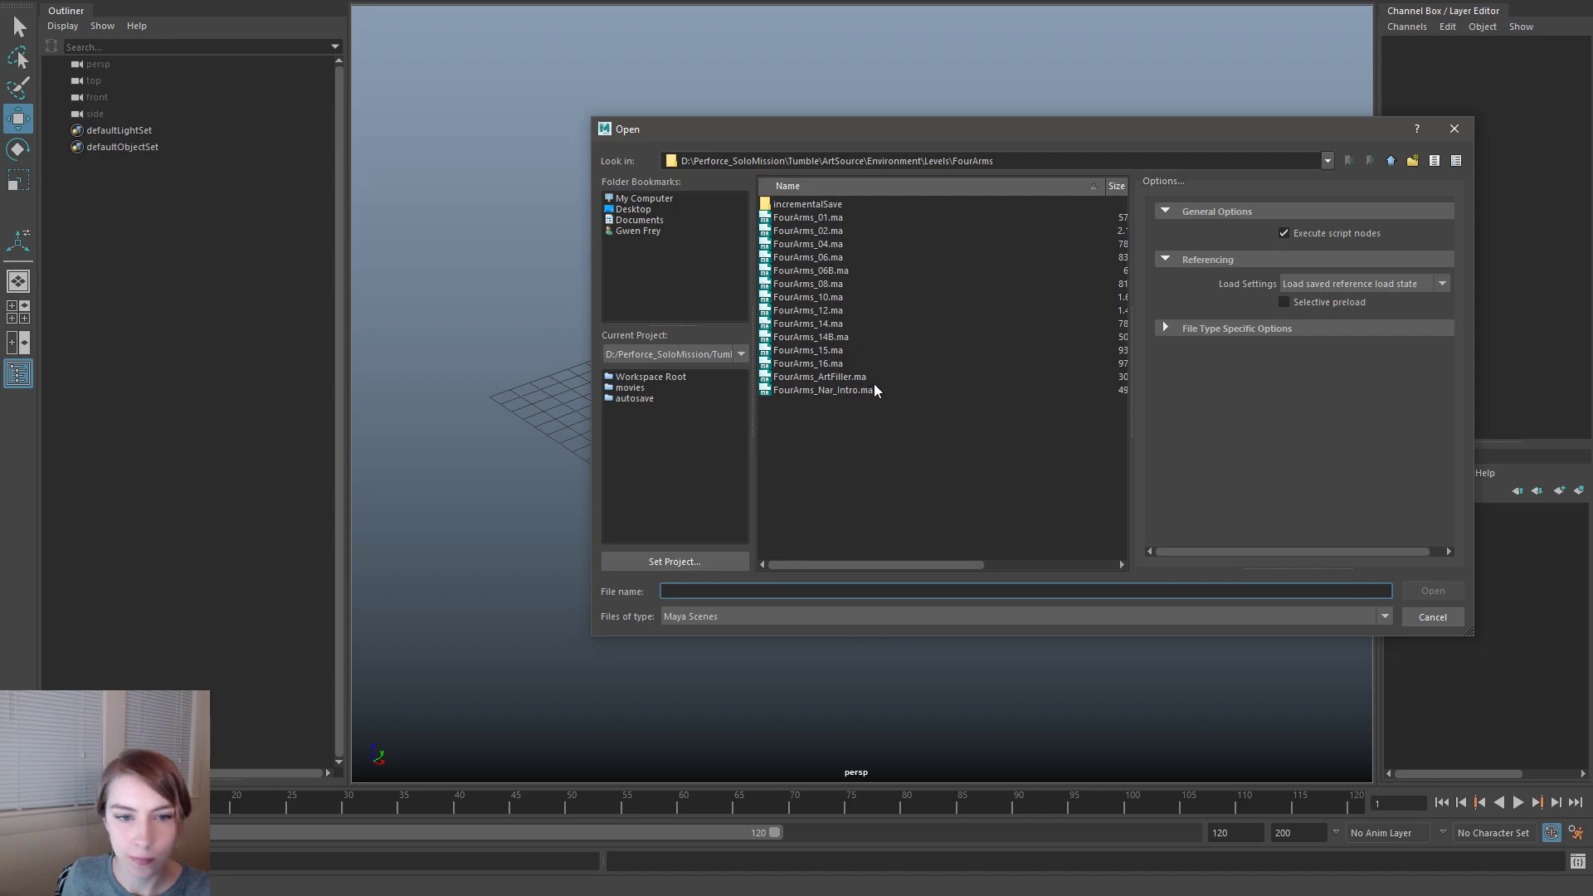
pyautogui.doubleClick(873, 375)
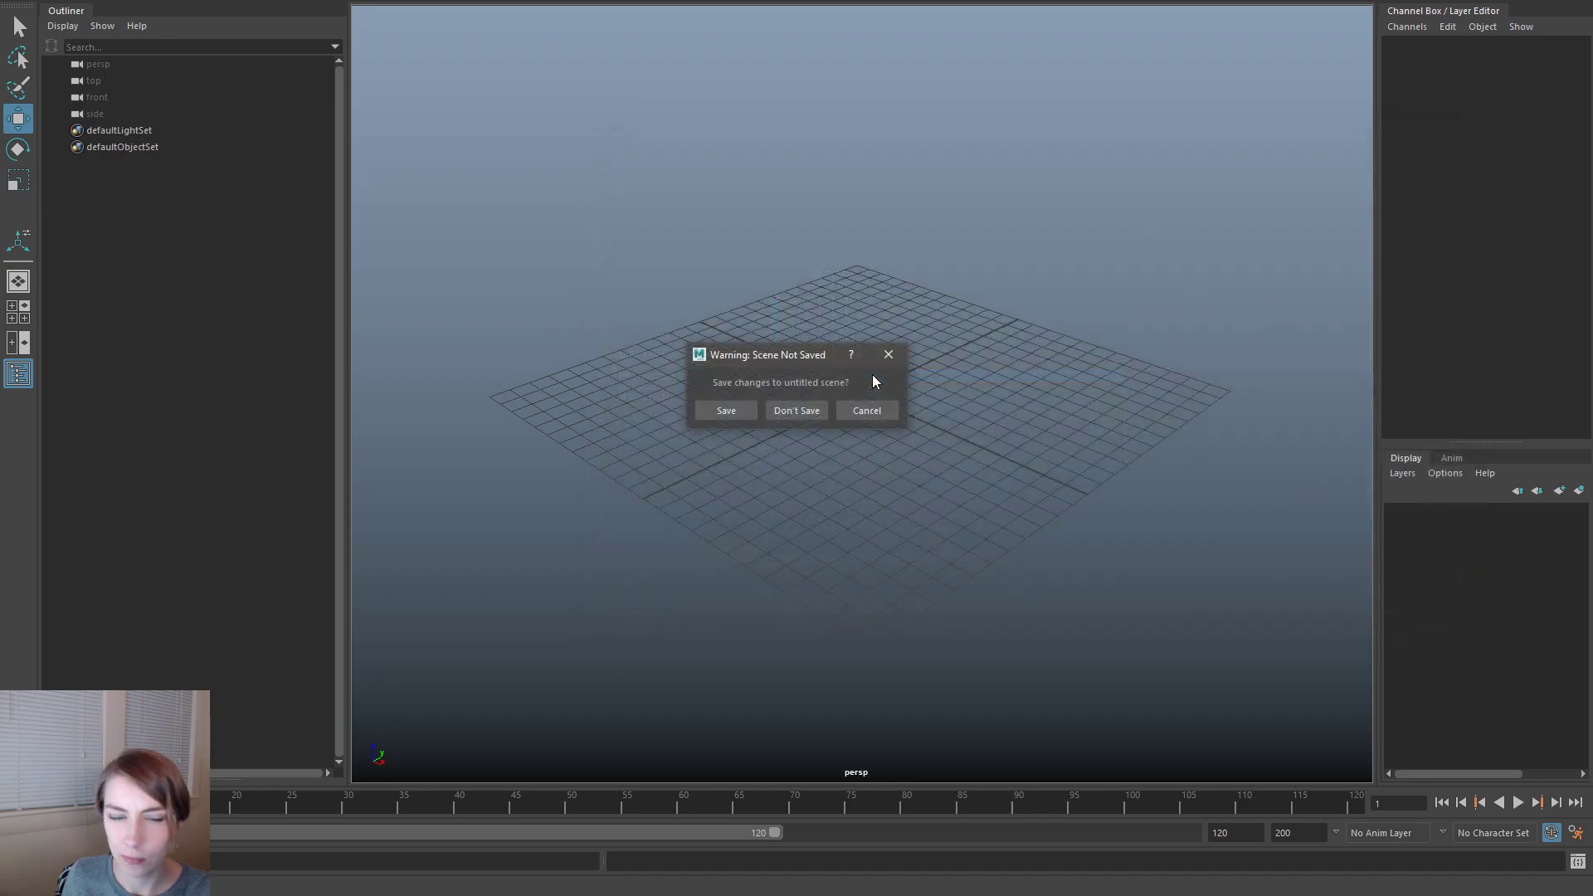
pyautogui.click(795, 410)
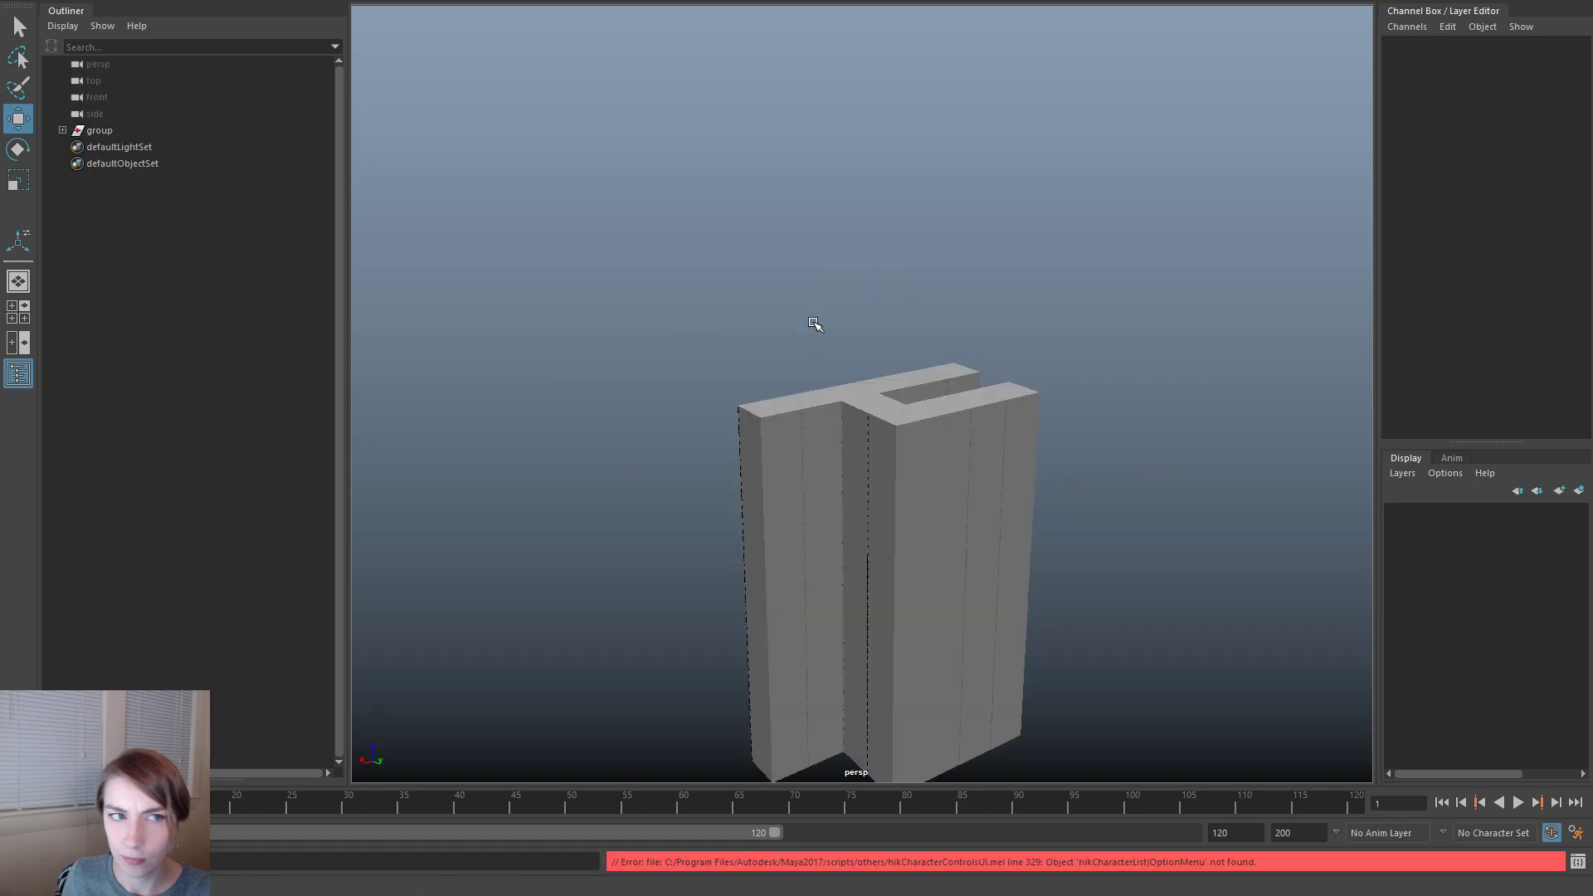
pyautogui.press('space')
pyautogui.click(740, 134)
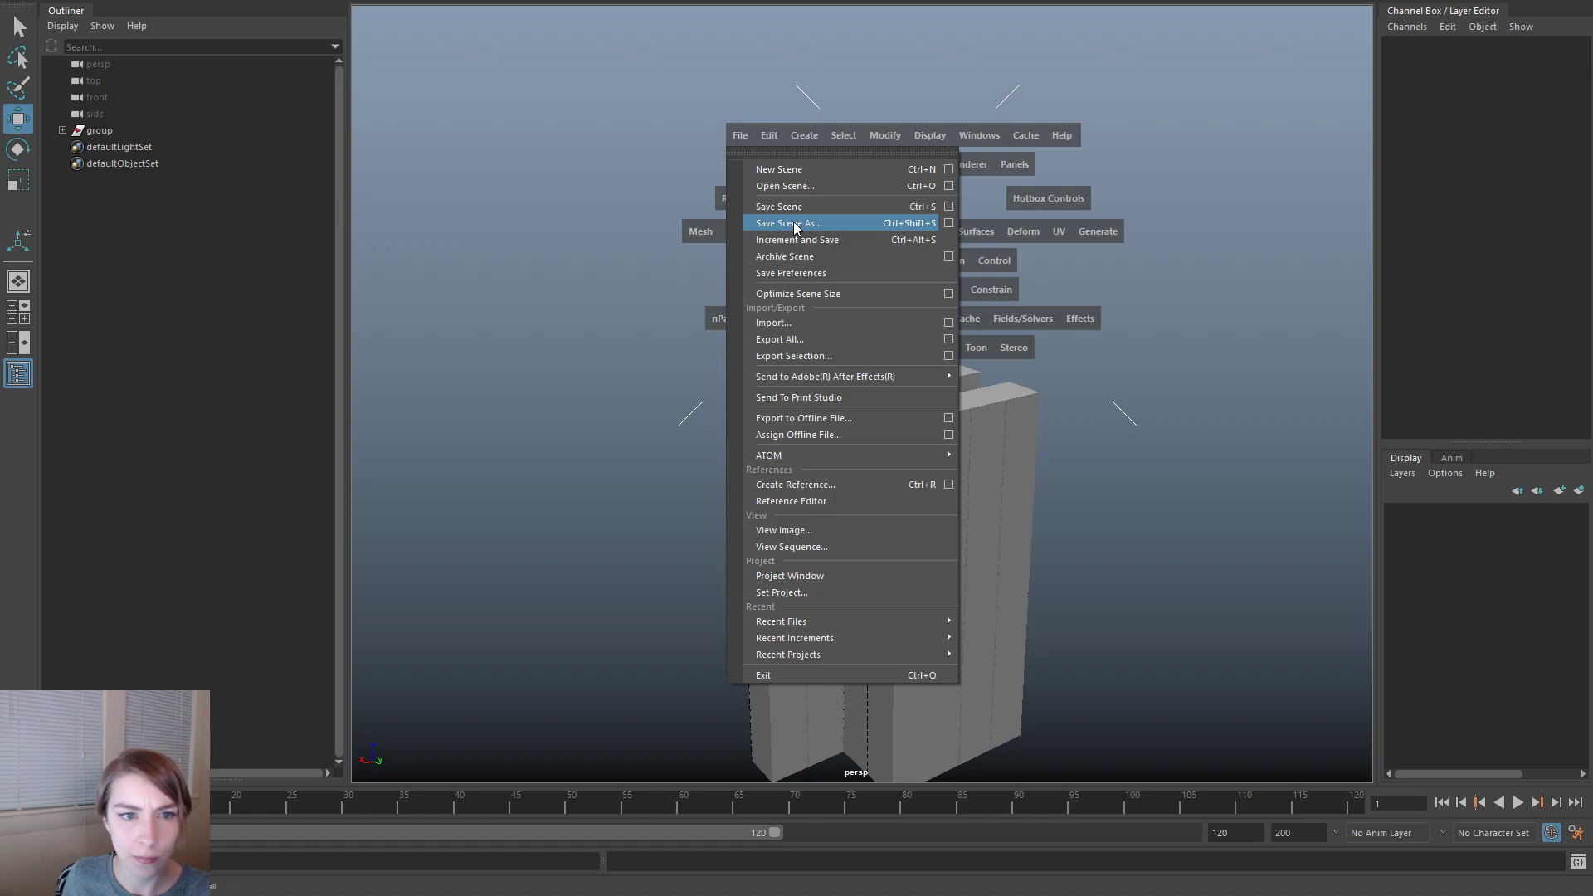
pyautogui.click(795, 186)
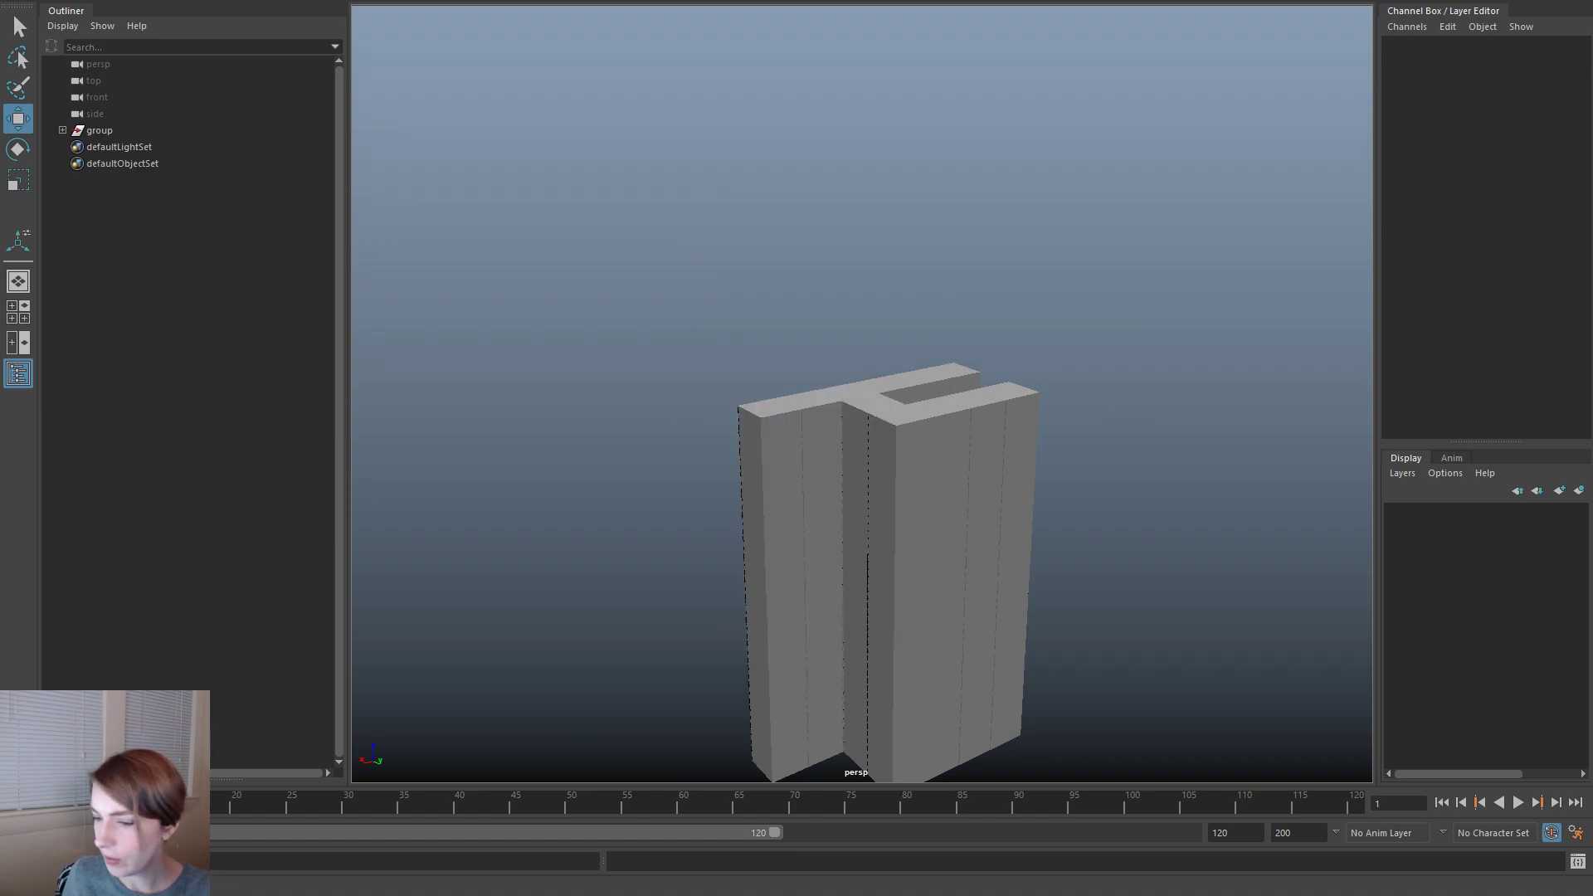
pyautogui.moveTo(1592, 125)
pyautogui.mouseDown()
pyautogui.moveTo(1188, 123)
pyautogui.moveTo(1109, 148)
pyautogui.moveTo(1592, 136)
pyautogui.mouseUp()
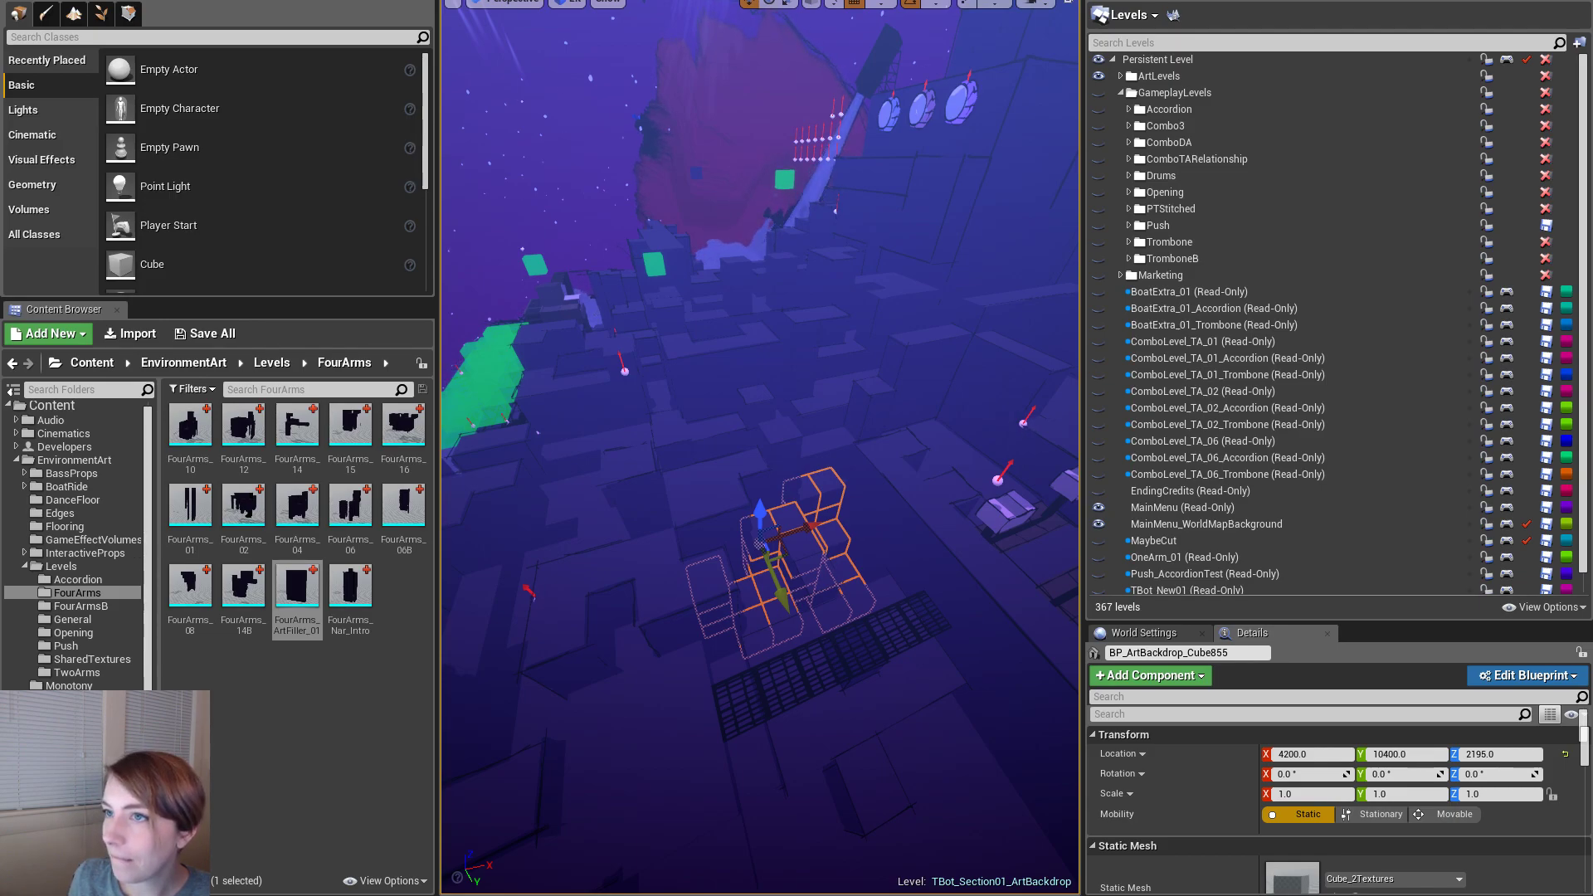
pyautogui.moveTo(760, 448); pyautogui.dragTo(864, 674, button='right')
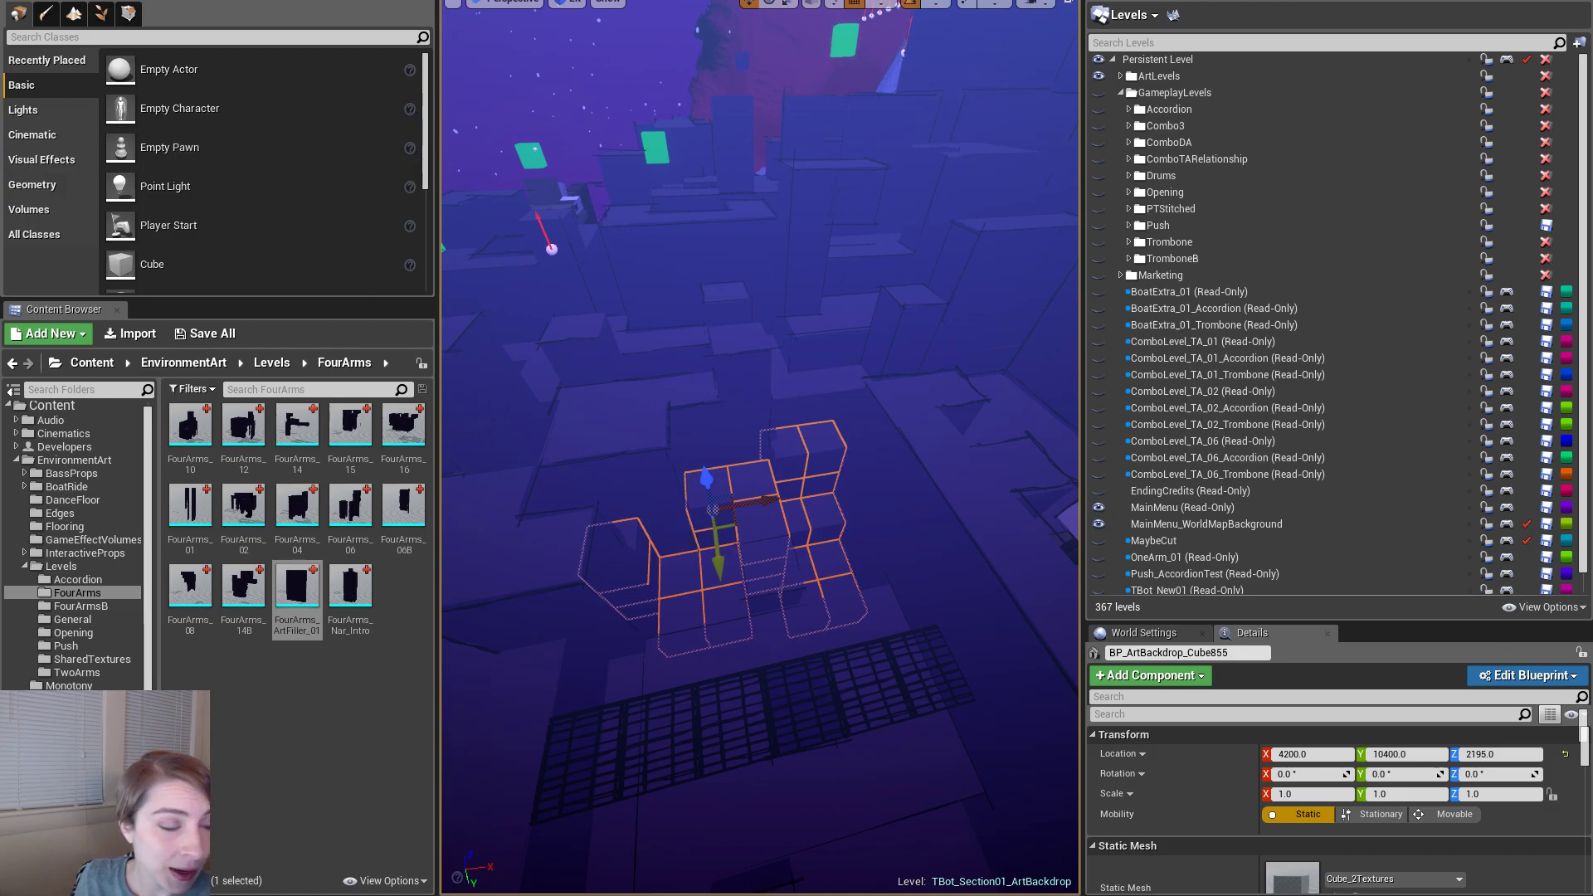
pyautogui.click(17, 1)
pyautogui.click(99, 345)
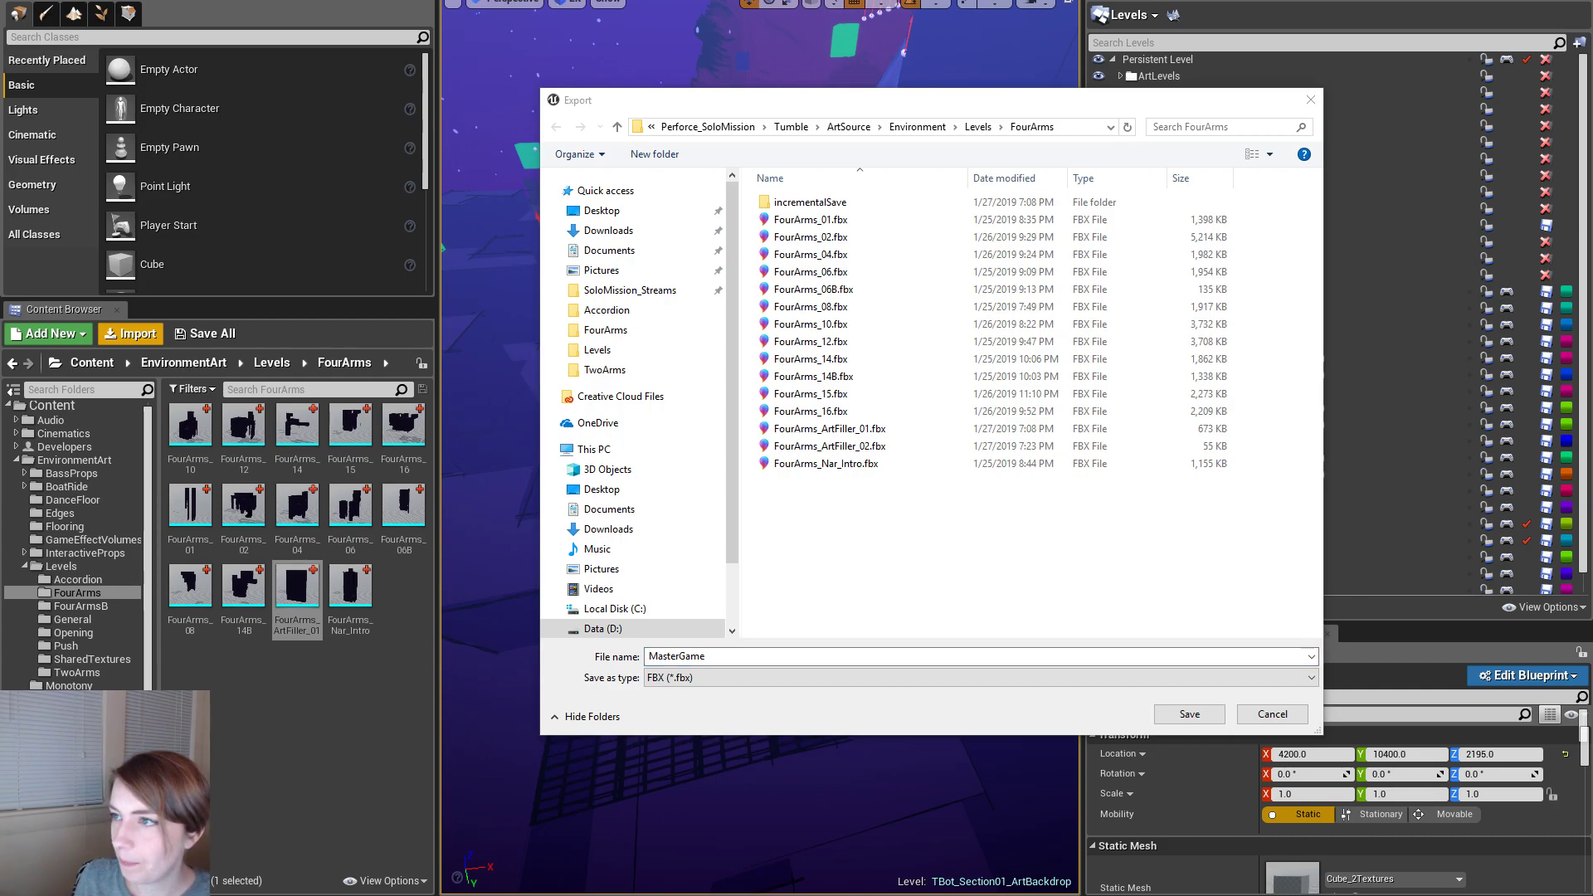
# - In File Explorer, open the Levels/FourArms source folder and rename FourArms_ArtFiller.ma to FourArms_ArtFiller_01.ma
pyautogui.moveTo(1592, 66); pyautogui.dragTo(890, 115)
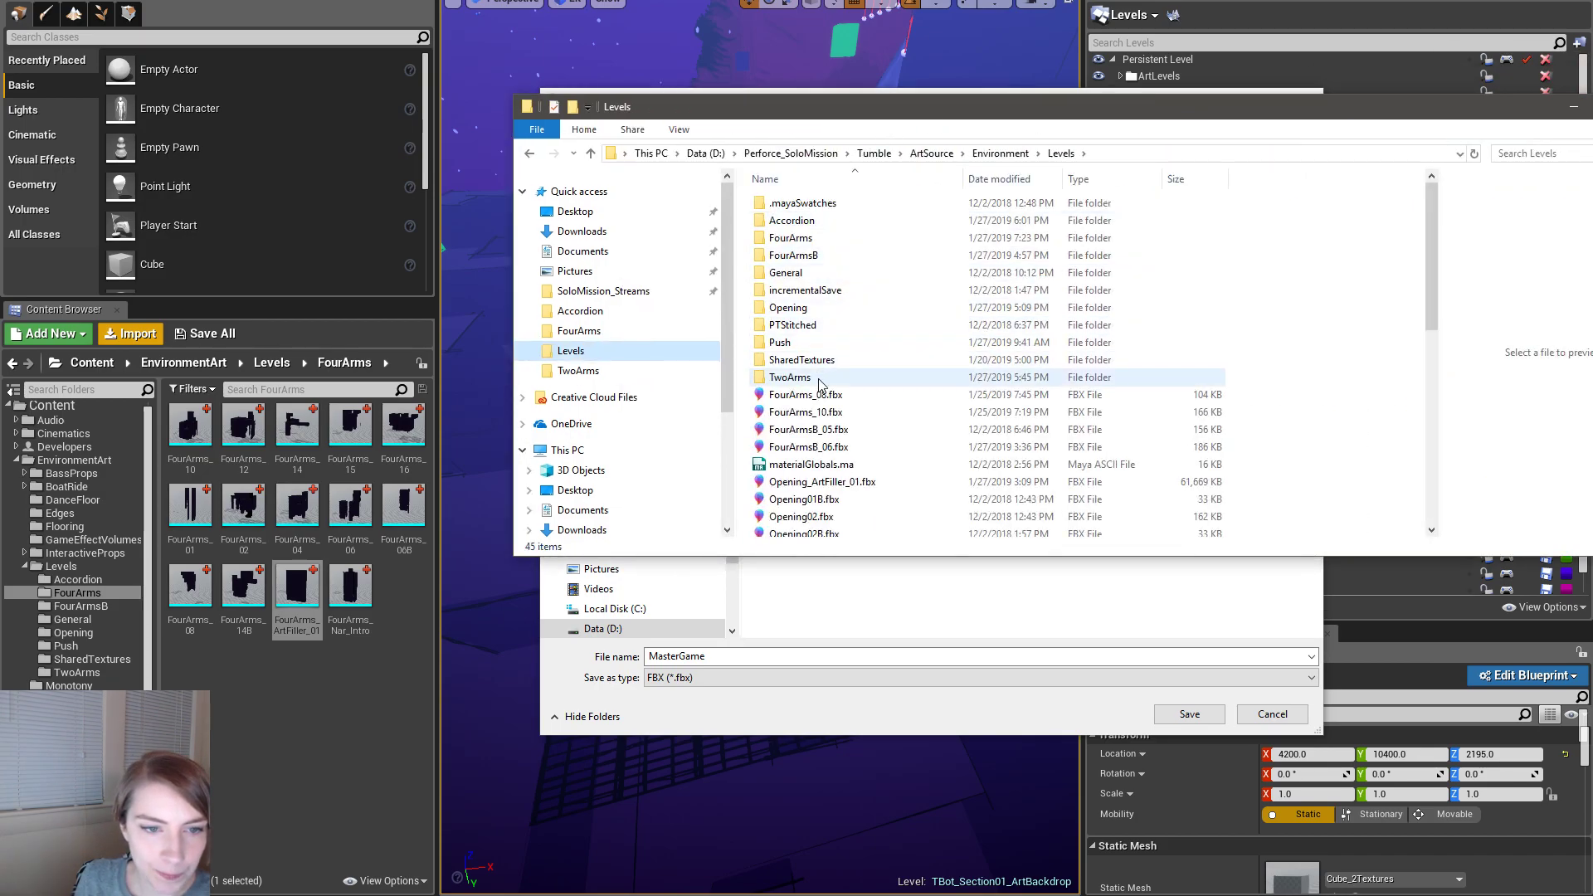
pyautogui.doubleClick(834, 238)
pyautogui.scroll(-4, 867, 373)
pyautogui.click(862, 461)
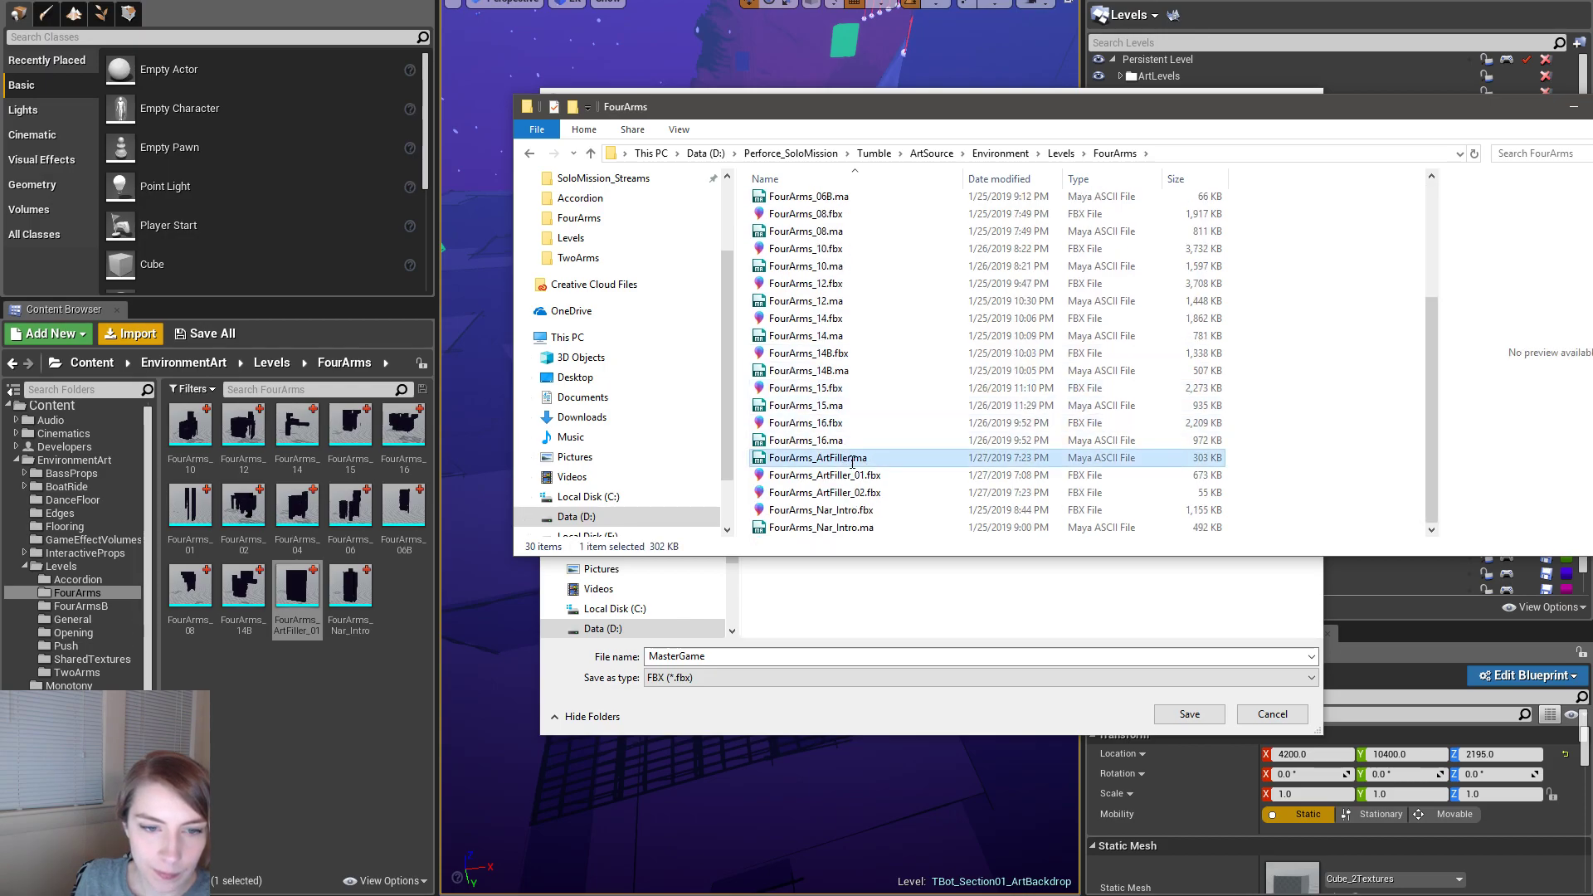
pyautogui.click(852, 461)
pyautogui.press('Right')
pyautogui.write('_01')
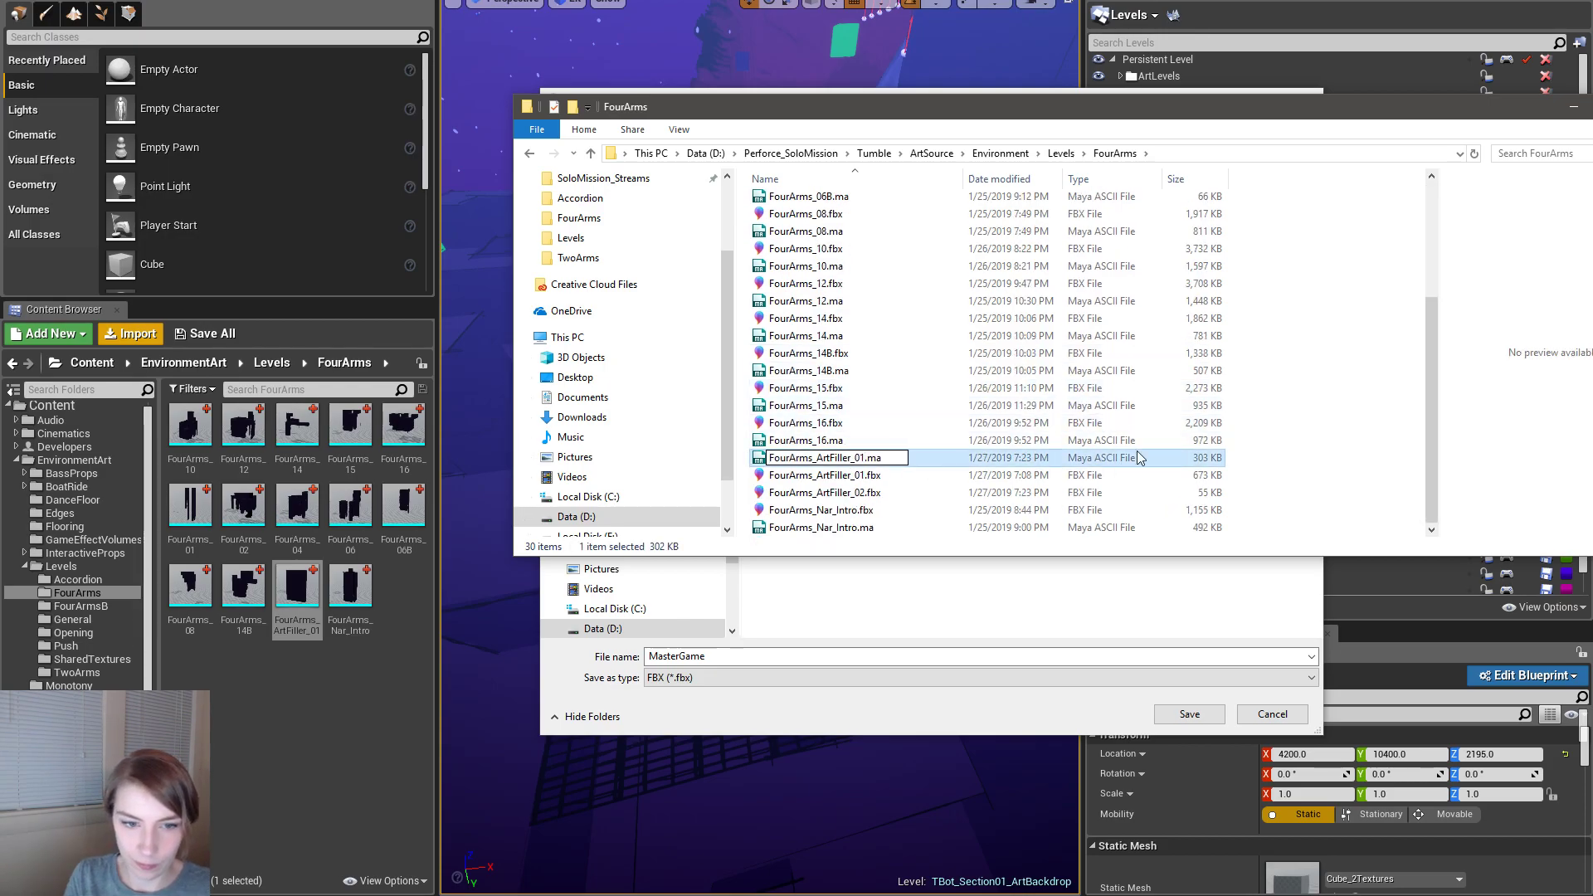
pyautogui.press('Return')
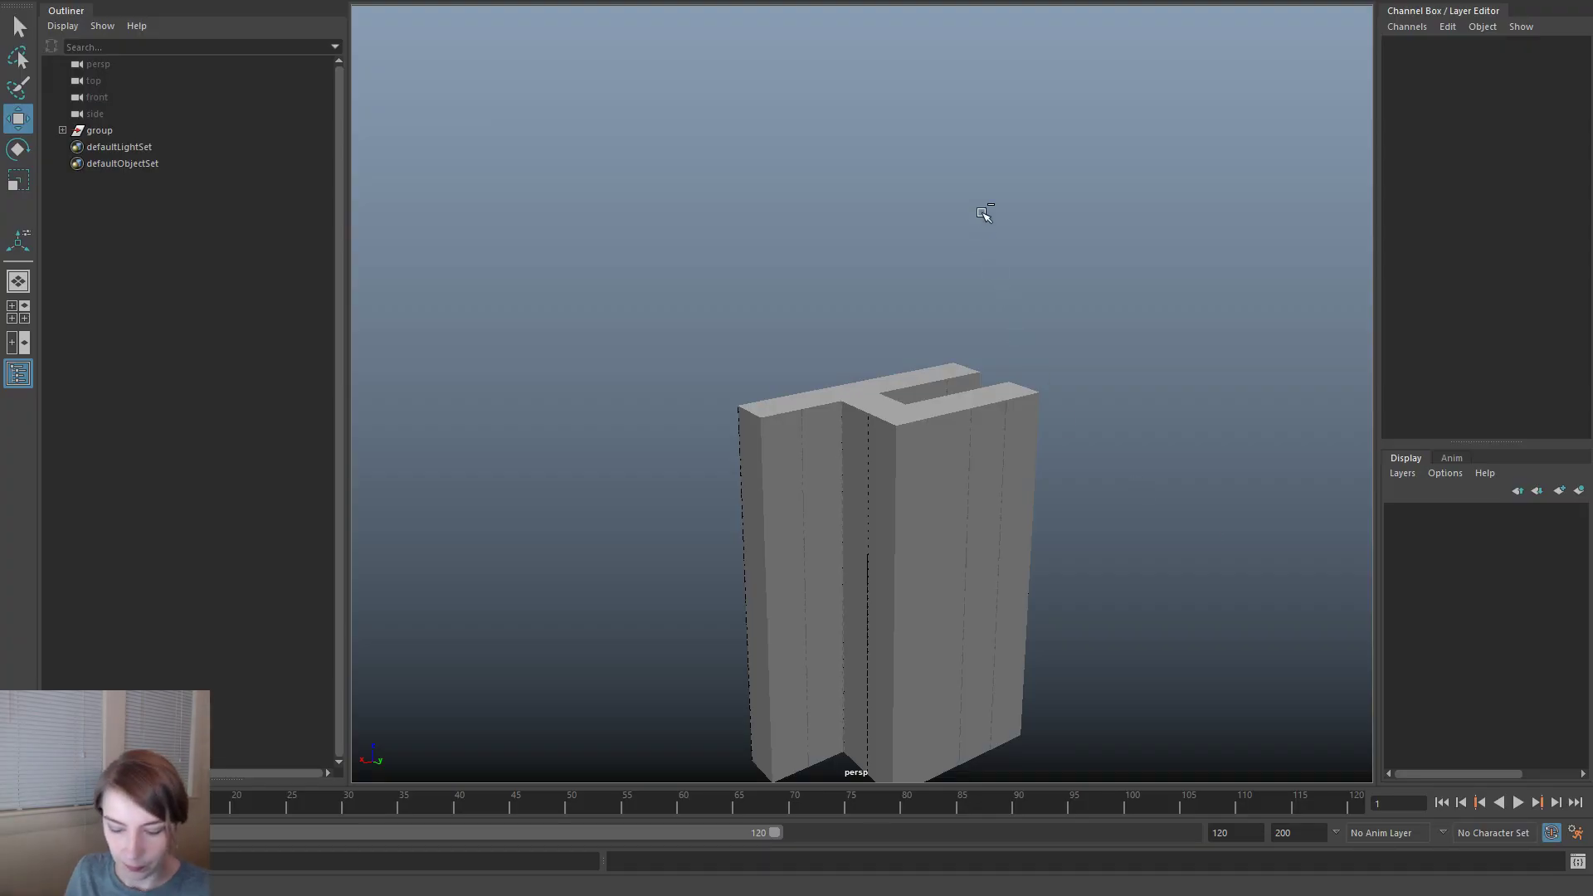
# - Switch to Maya, start a new scene, import FourArms_ArtFiller_02.fbx, and frame the imported group
pyautogui.hotkey('ctrl', 'n')
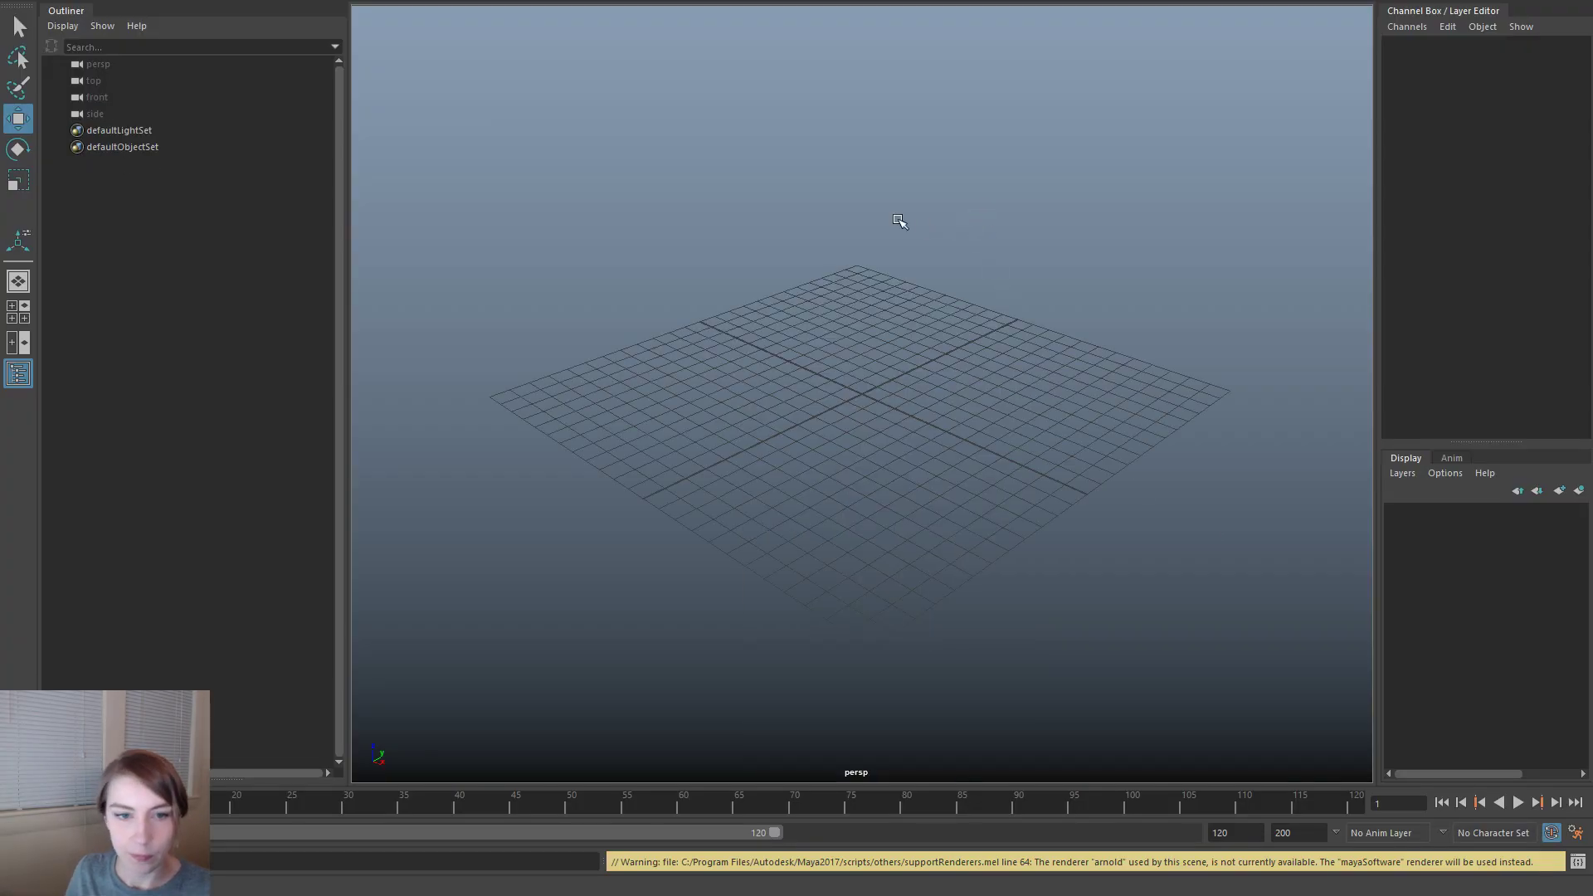
pyautogui.press('space')
pyautogui.click(702, 144)
pyautogui.click(800, 338)
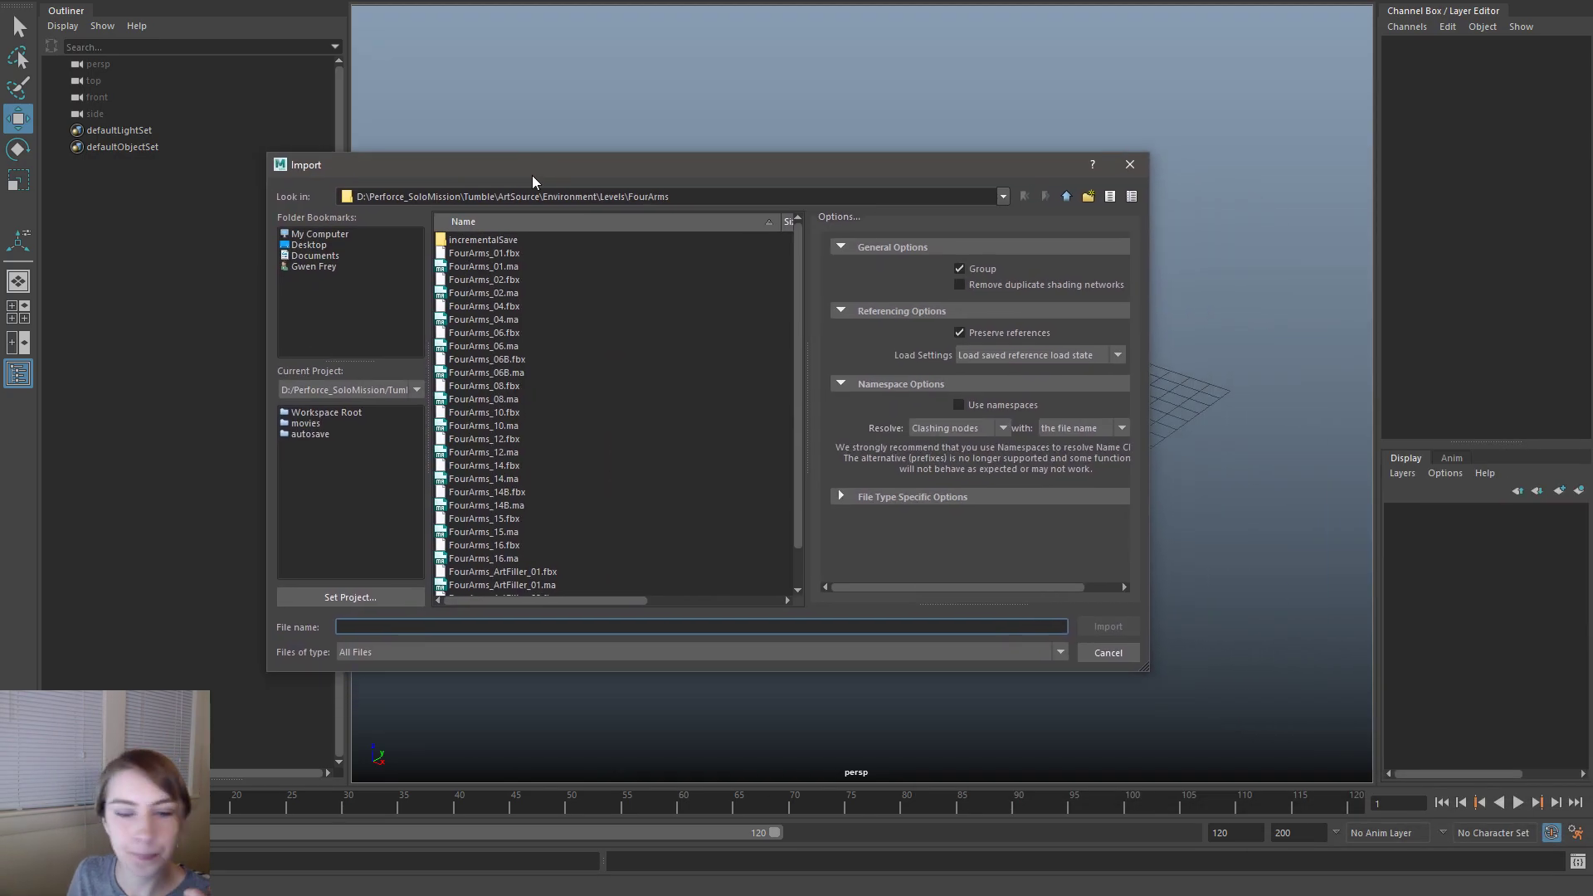
pyautogui.doubleClick(573, 558)
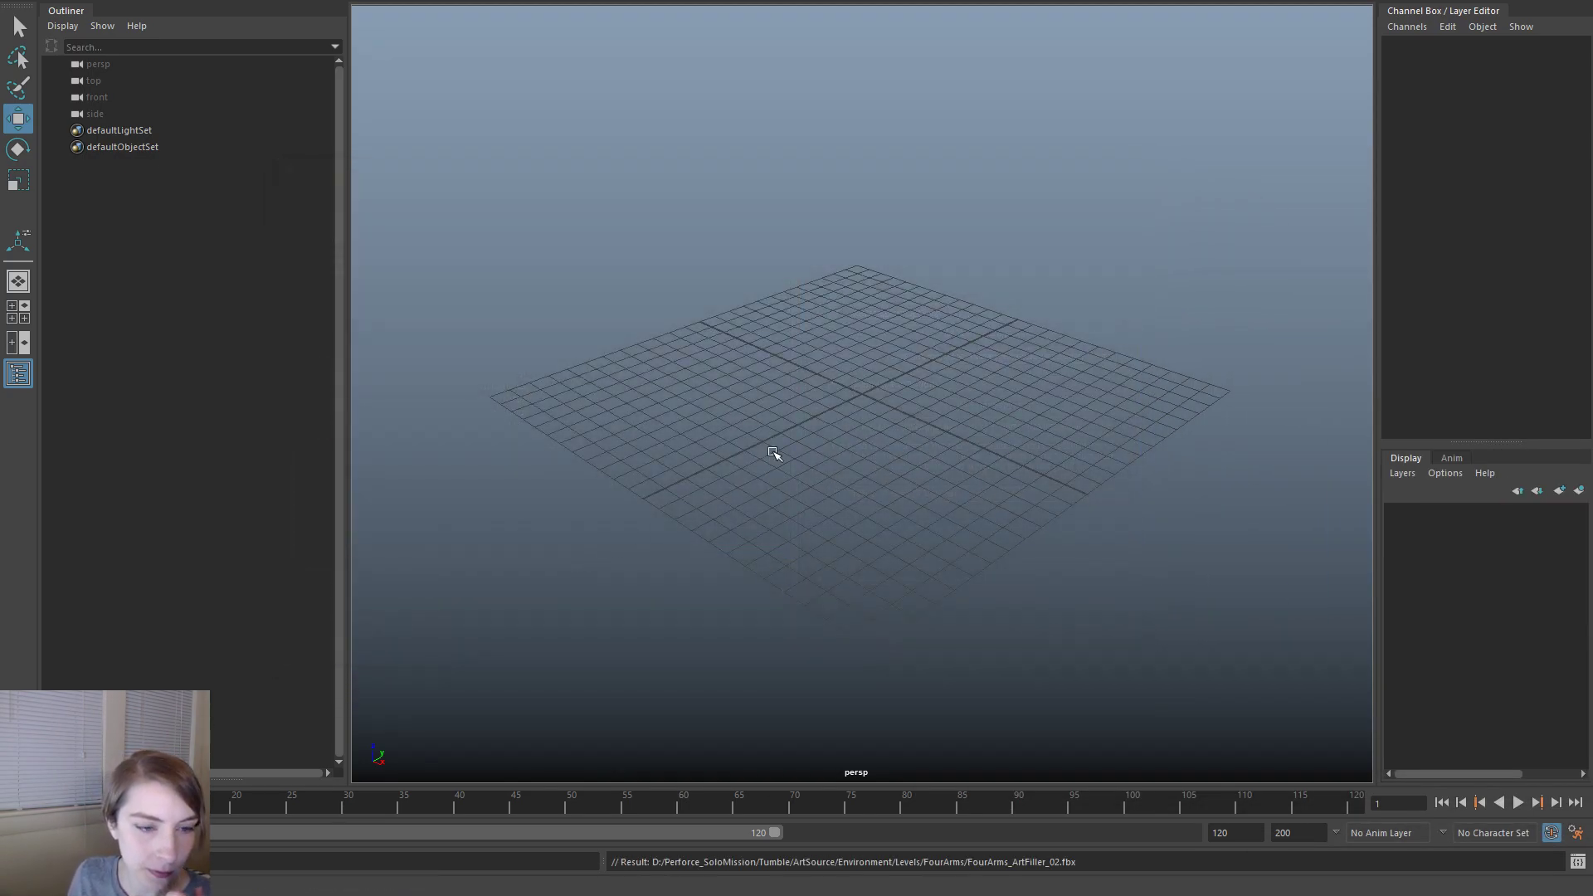
pyautogui.click(96, 130)
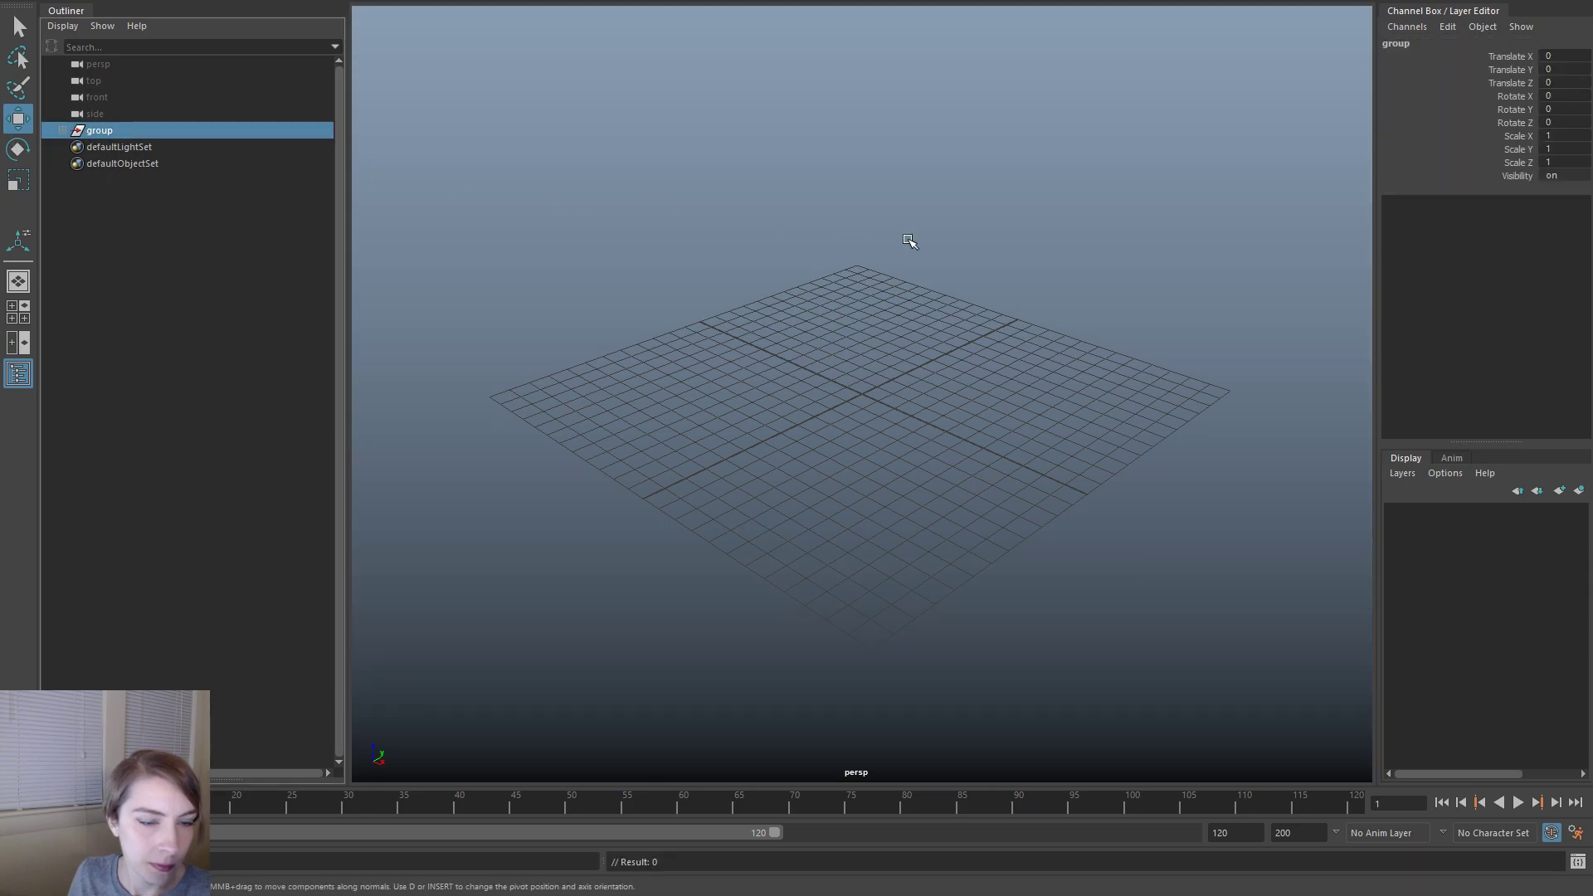
pyautogui.press('f')
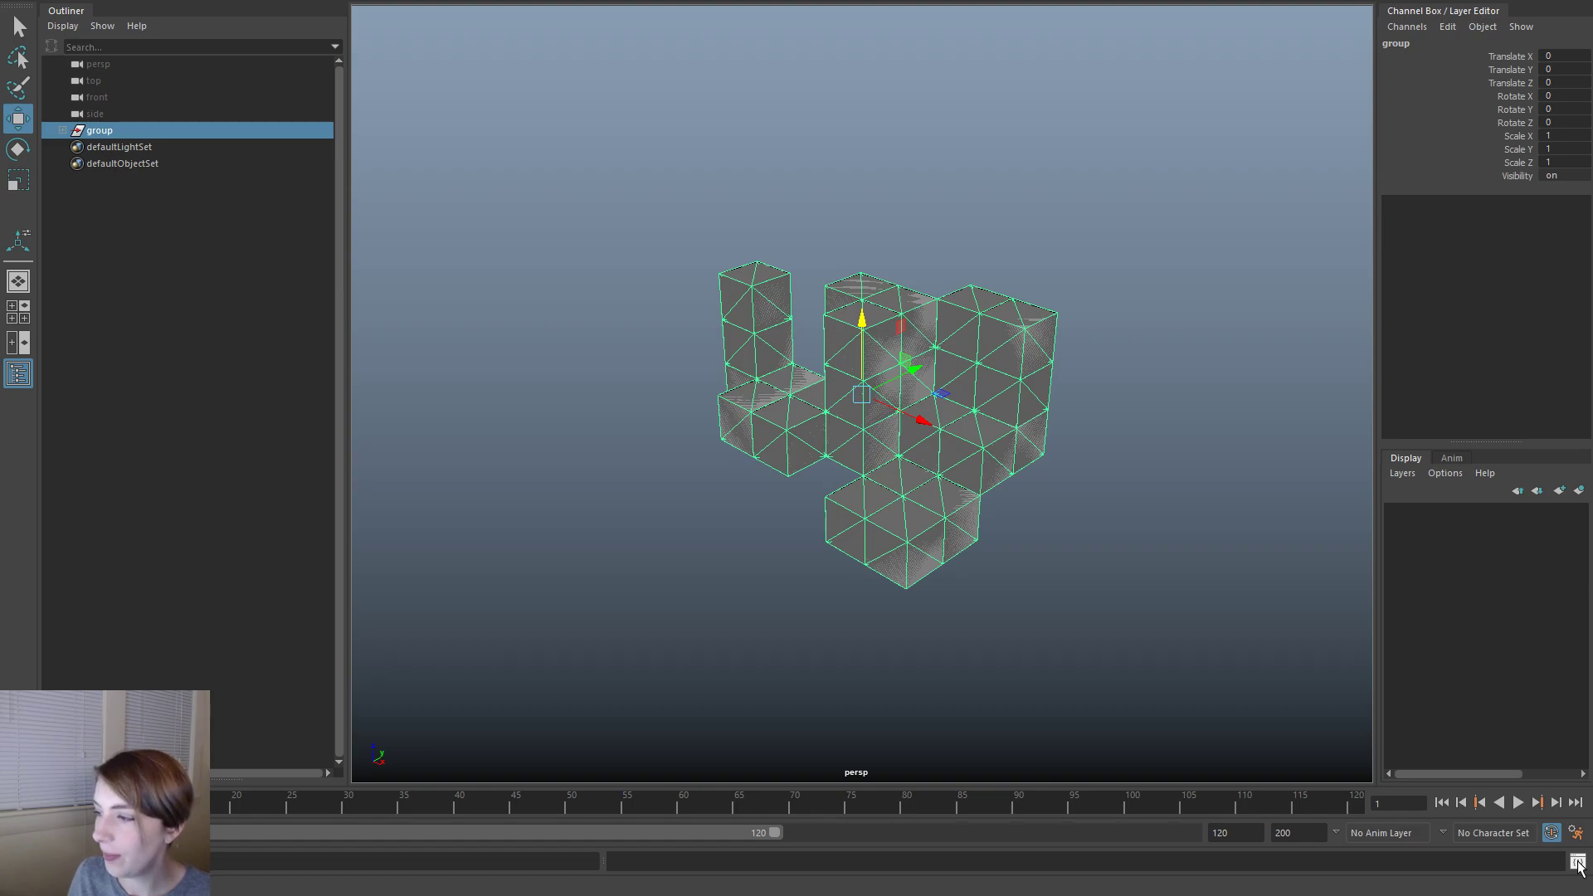
# - Move the imported group to translate -4600, 10000, -2195 so the chosen lower-tier cube in front of the tallest block sits at the origin
pyautogui.click(1137, 481)
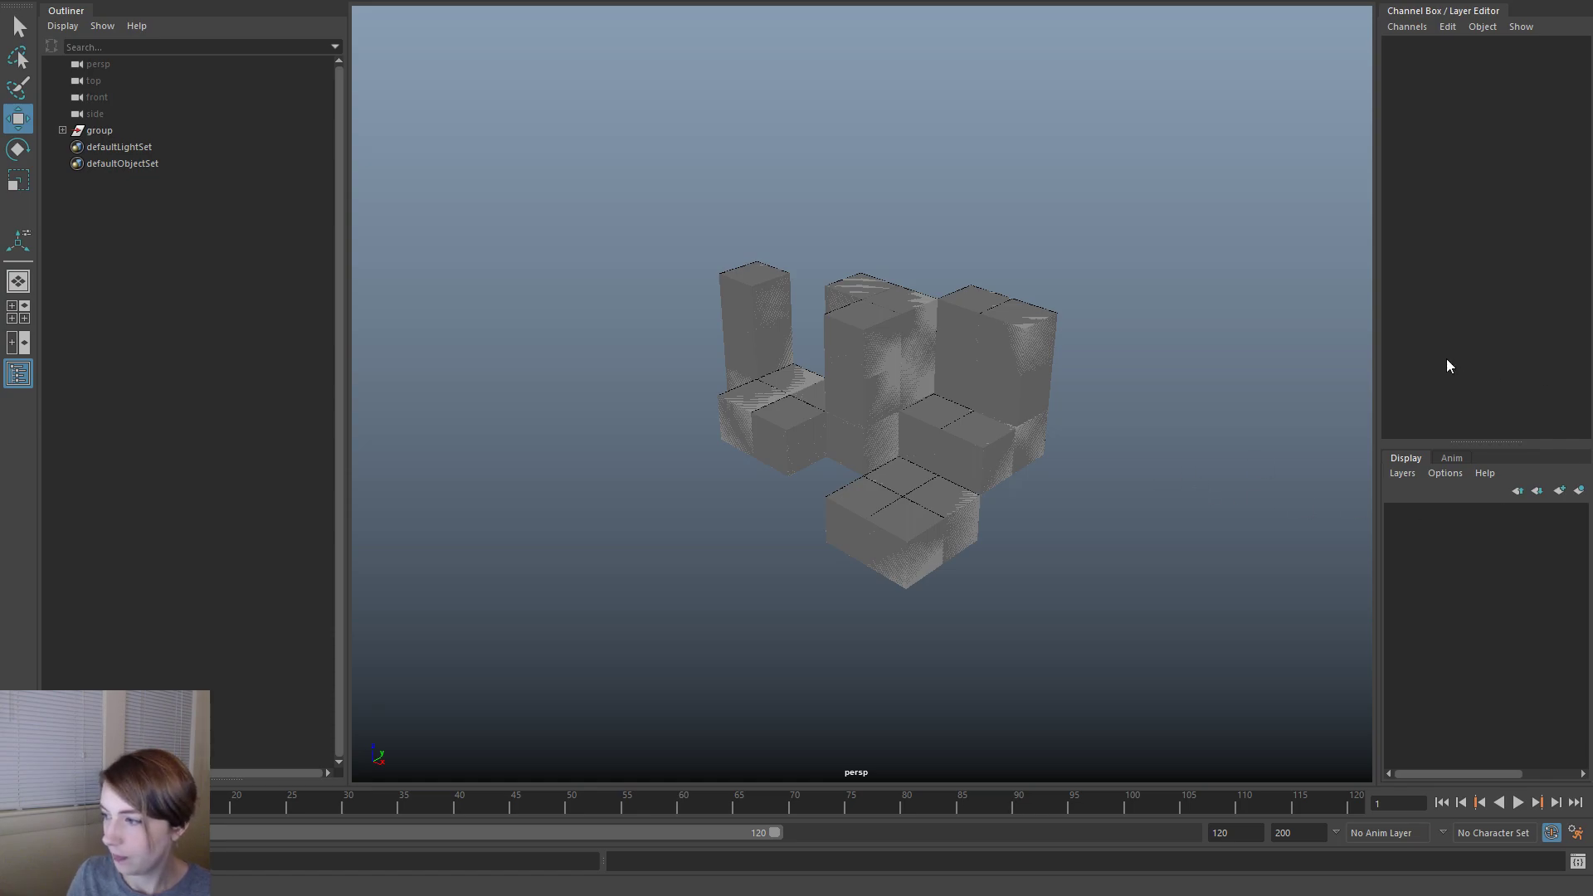
pyautogui.keyDown('alt'); pyautogui.moveTo(811, 355); pyautogui.dragTo(874, 409, button='right'); pyautogui.keyUp('alt')
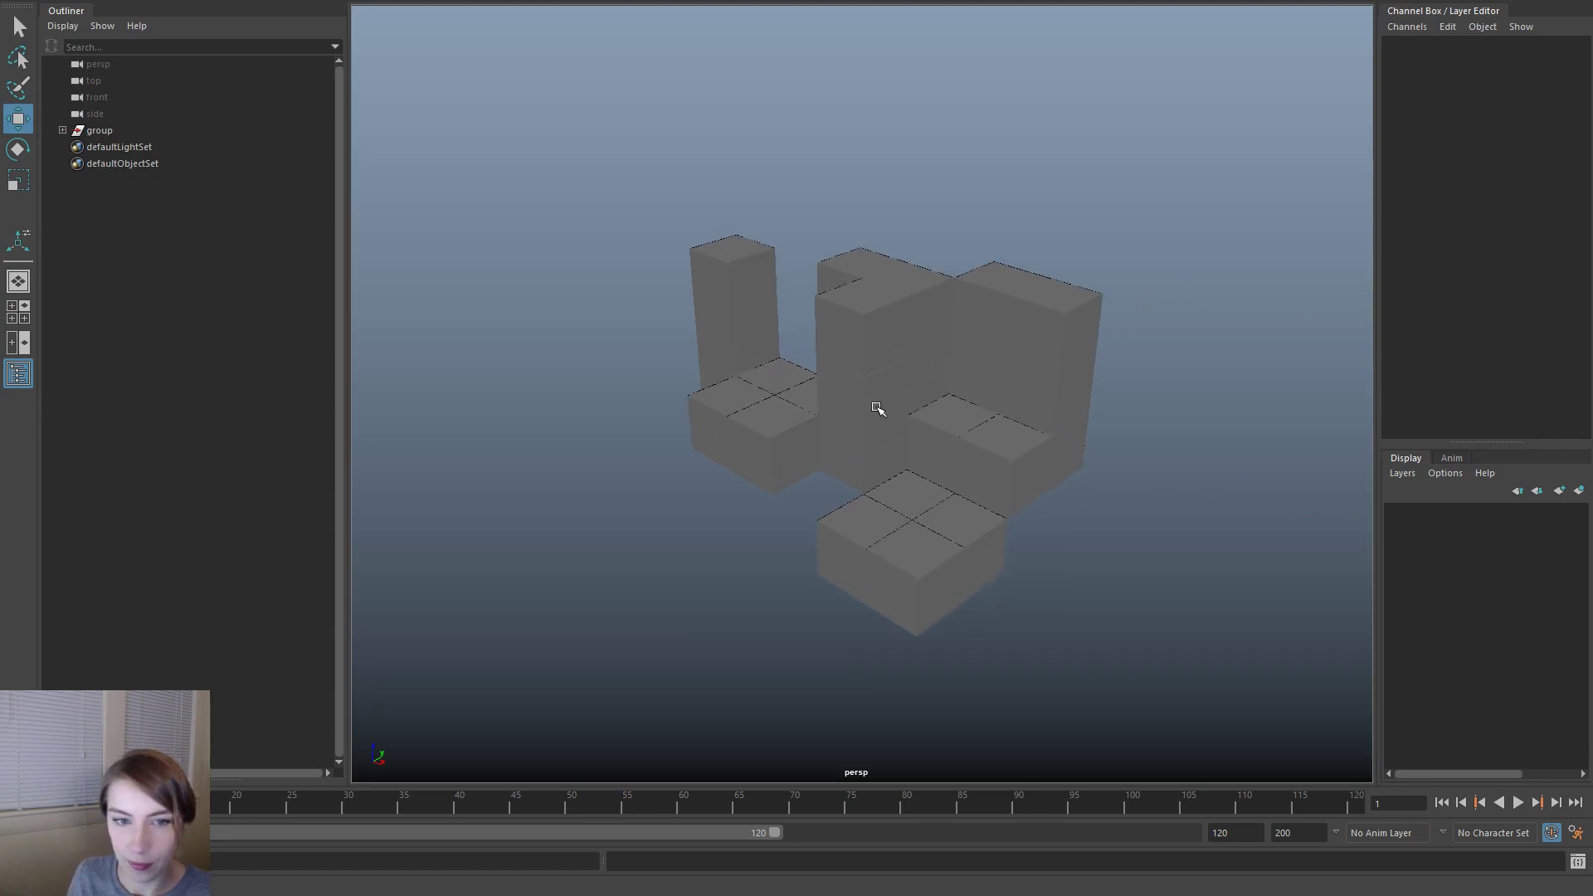
pyautogui.keyDown('alt'); pyautogui.moveTo(960, 466); pyautogui.dragTo(1058, 484); pyautogui.keyUp('alt')
pyautogui.moveTo(960, 409)
pyautogui.keyDown('alt'); pyautogui.mouseDown()
pyautogui.moveTo(1078, 462)
pyautogui.moveTo(996, 430)
pyautogui.moveTo(1084, 440)
pyautogui.moveTo(796, 416)
pyautogui.moveTo(1074, 391)
pyautogui.moveTo(958, 392)
pyautogui.mouseUp(); pyautogui.keyUp('alt')
pyautogui.click(940, 404)
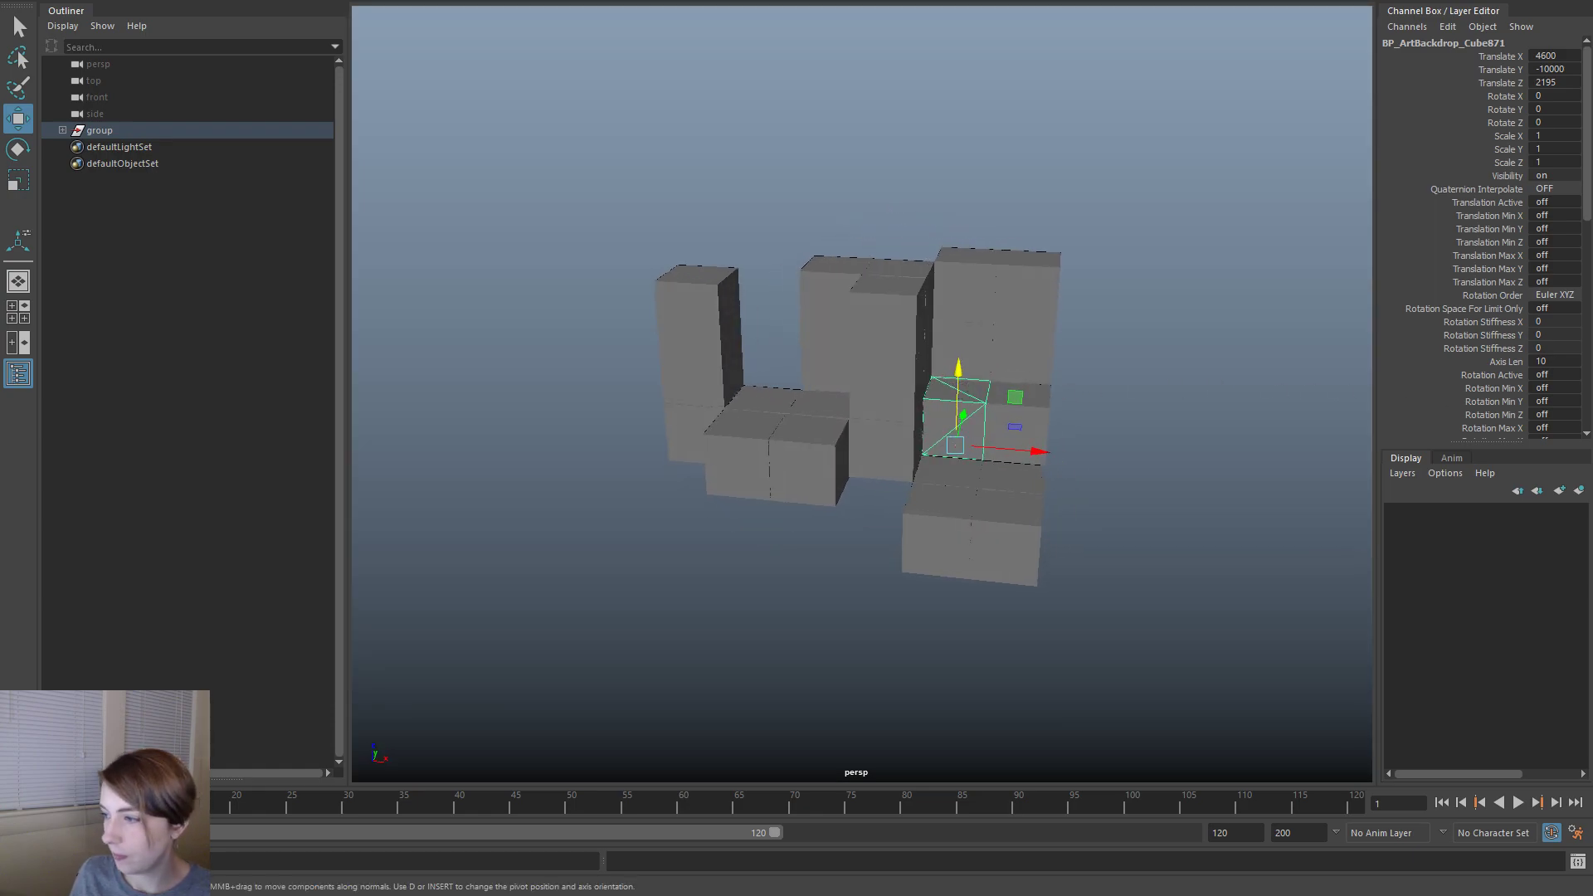
pyautogui.press('a')
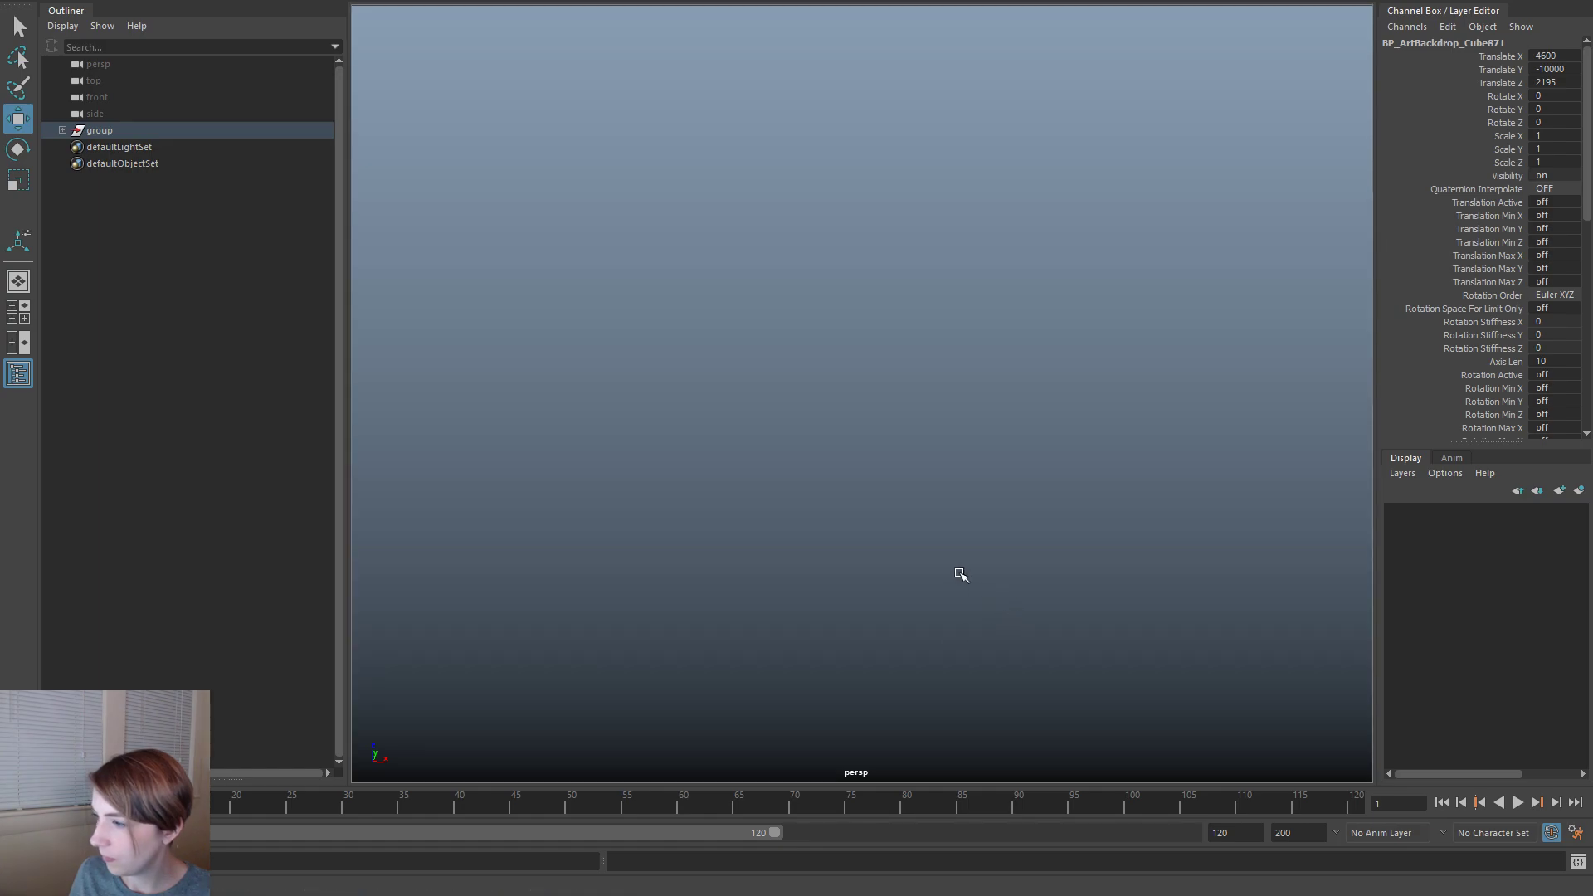
pyautogui.press('f')
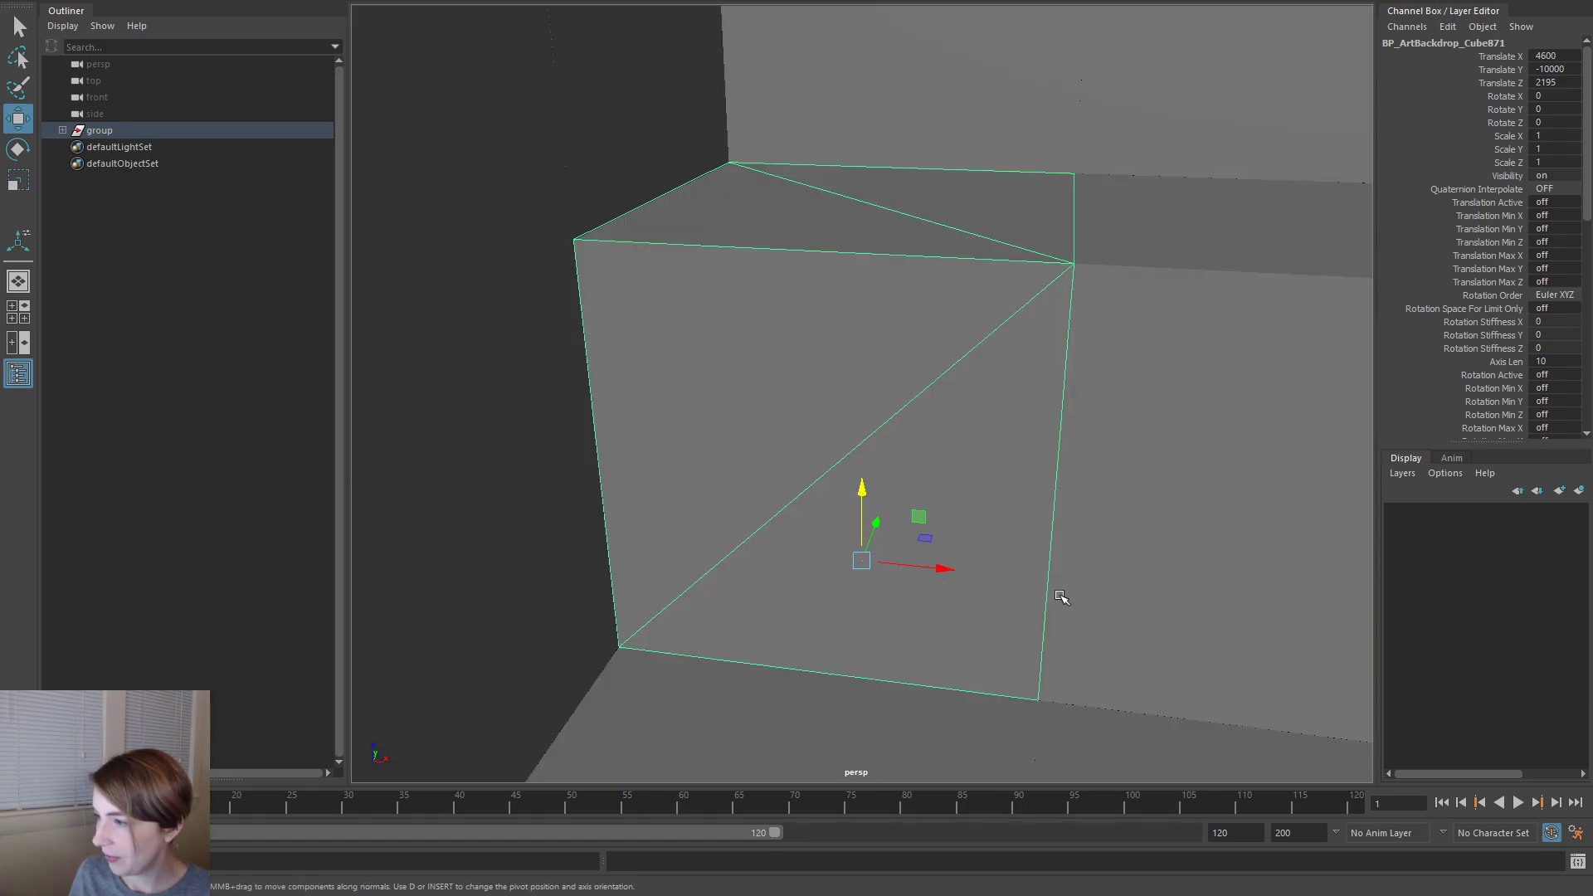
pyautogui.keyDown('alt'); pyautogui.moveTo(1062, 598); pyautogui.dragTo(473, 342, button='right'); pyautogui.keyUp('alt')
pyautogui.keyDown('alt'); pyautogui.moveTo(608, 345); pyautogui.dragTo(928, 494); pyautogui.keyUp('alt')
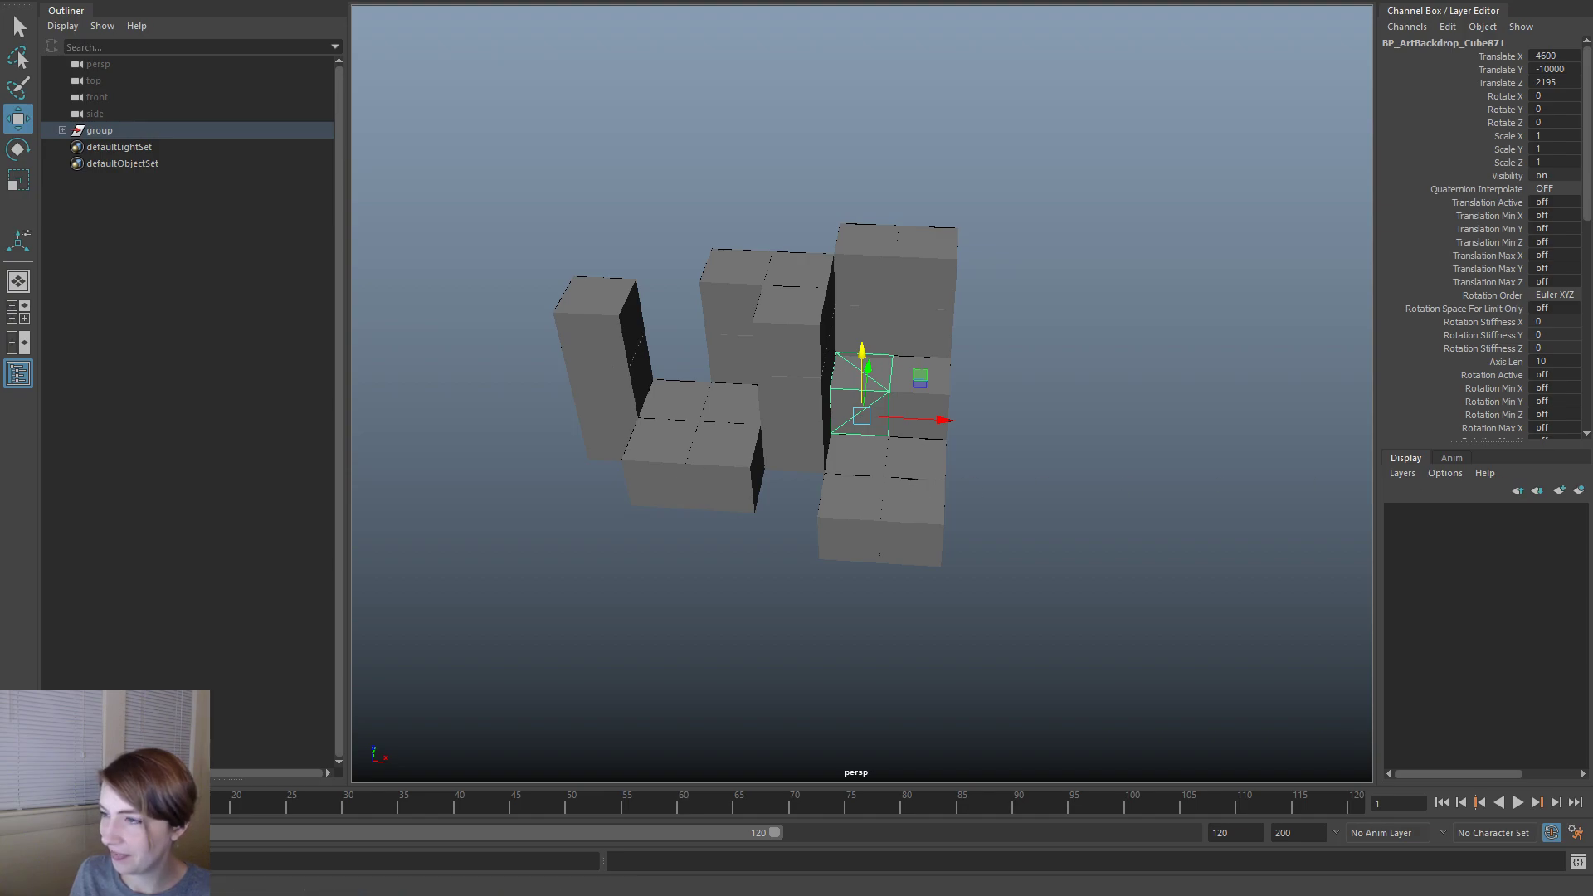
pyautogui.keyDown('alt'); pyautogui.moveTo(1070, 506); pyautogui.dragTo(1029, 568); pyautogui.keyUp('alt')
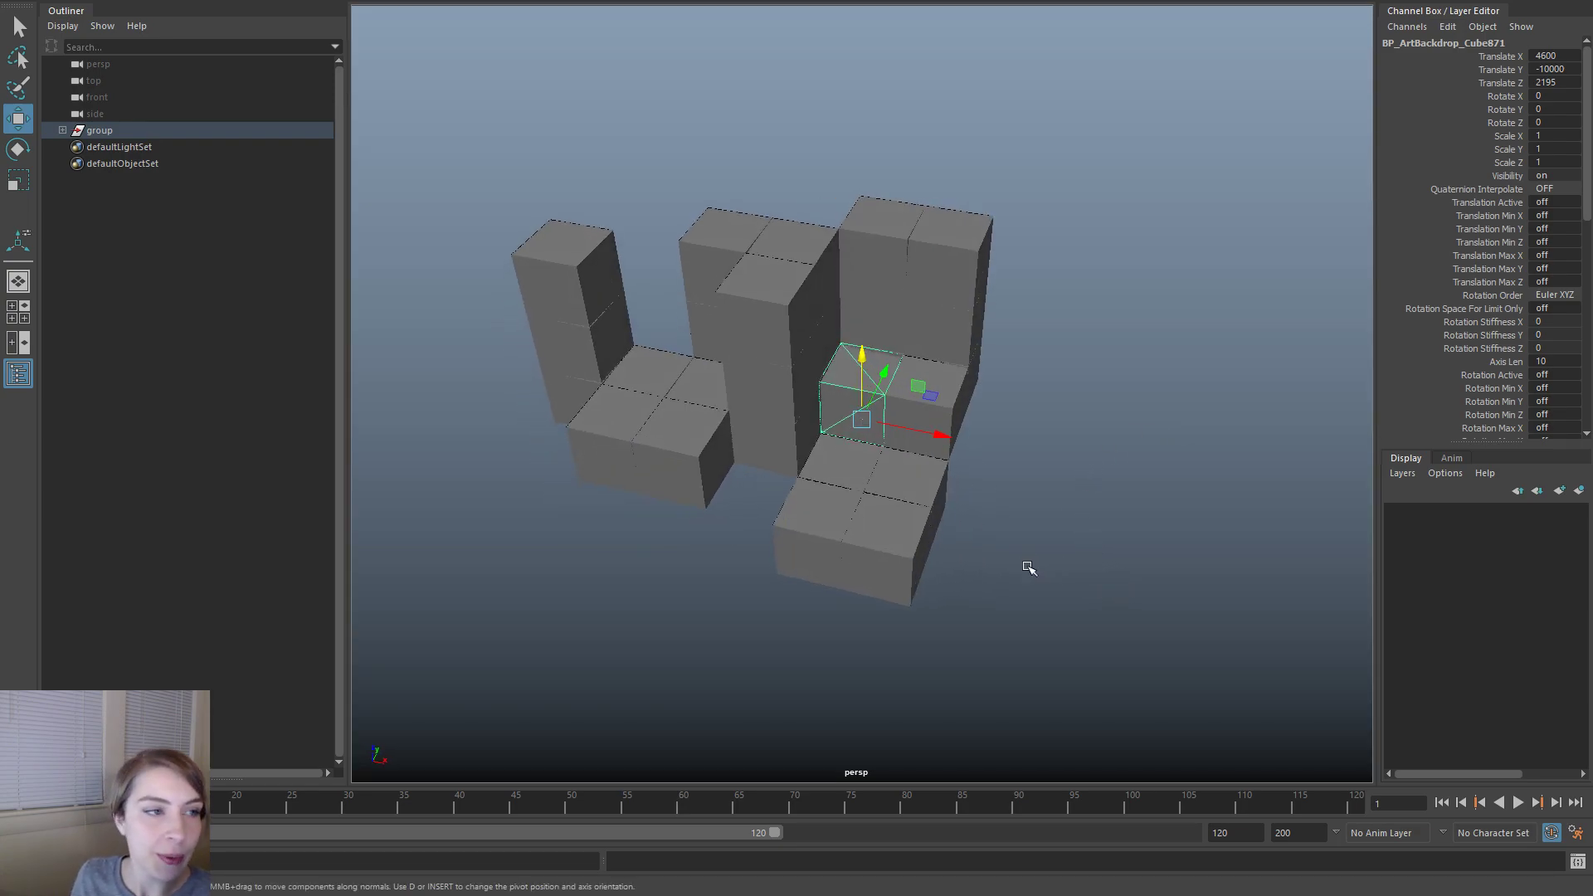
pyautogui.click(150, 131)
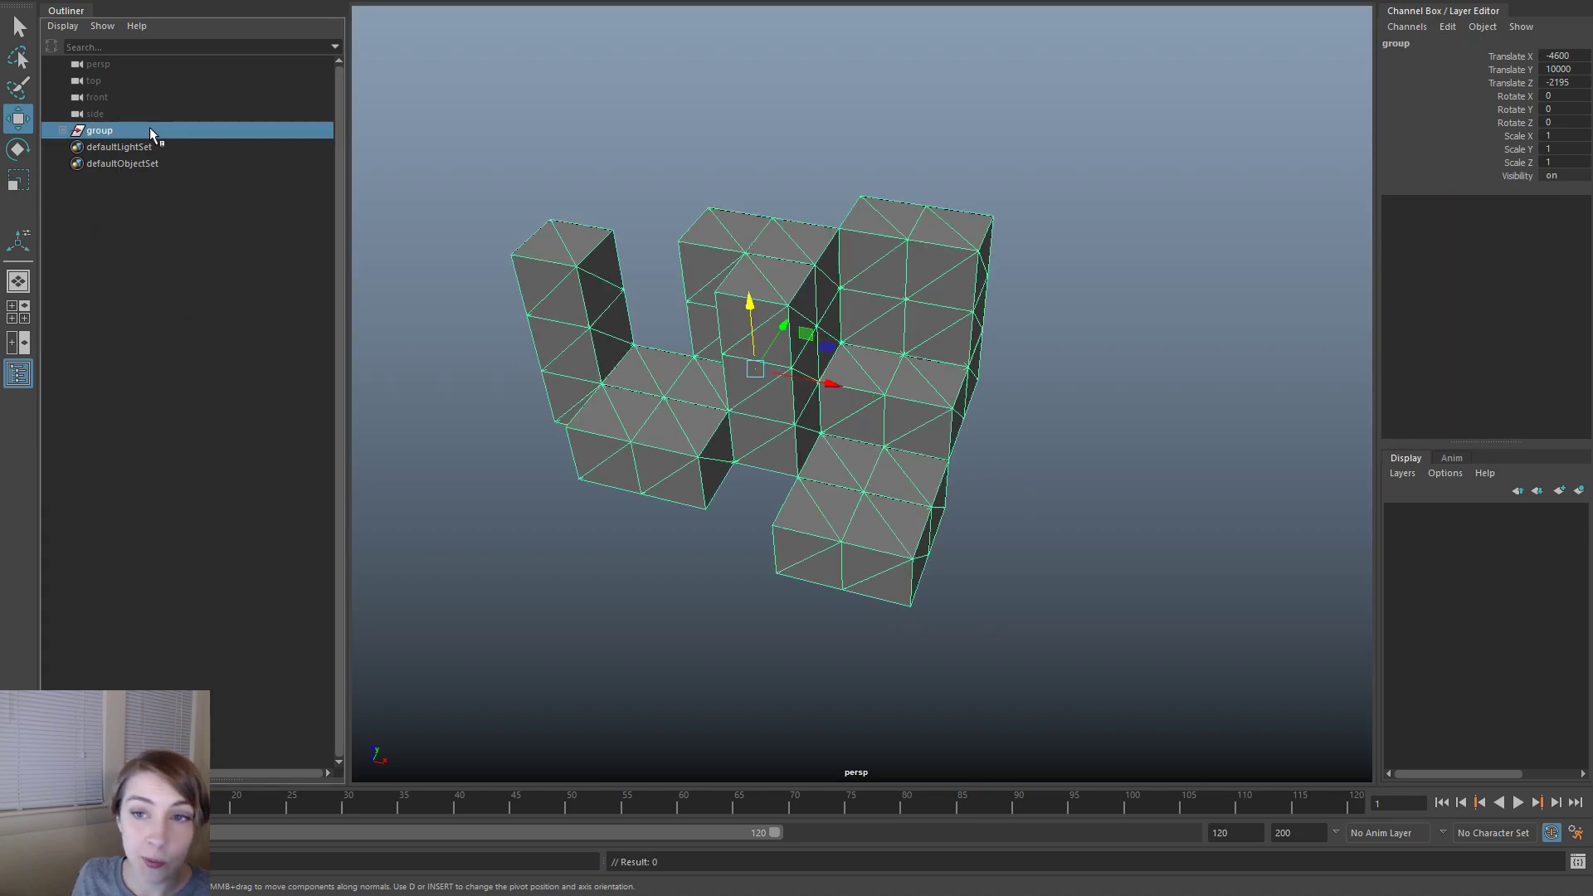
# - Combine all the imported cubes into a single mesh and delete its construction history
pyautogui.click(756, 124)
pyautogui.moveTo(1145, 656); pyautogui.dragTo(413, 155)
pyautogui.keyDown('alt'); pyautogui.moveTo(533, 153); pyautogui.dragTo(776, 278); pyautogui.keyUp('alt')
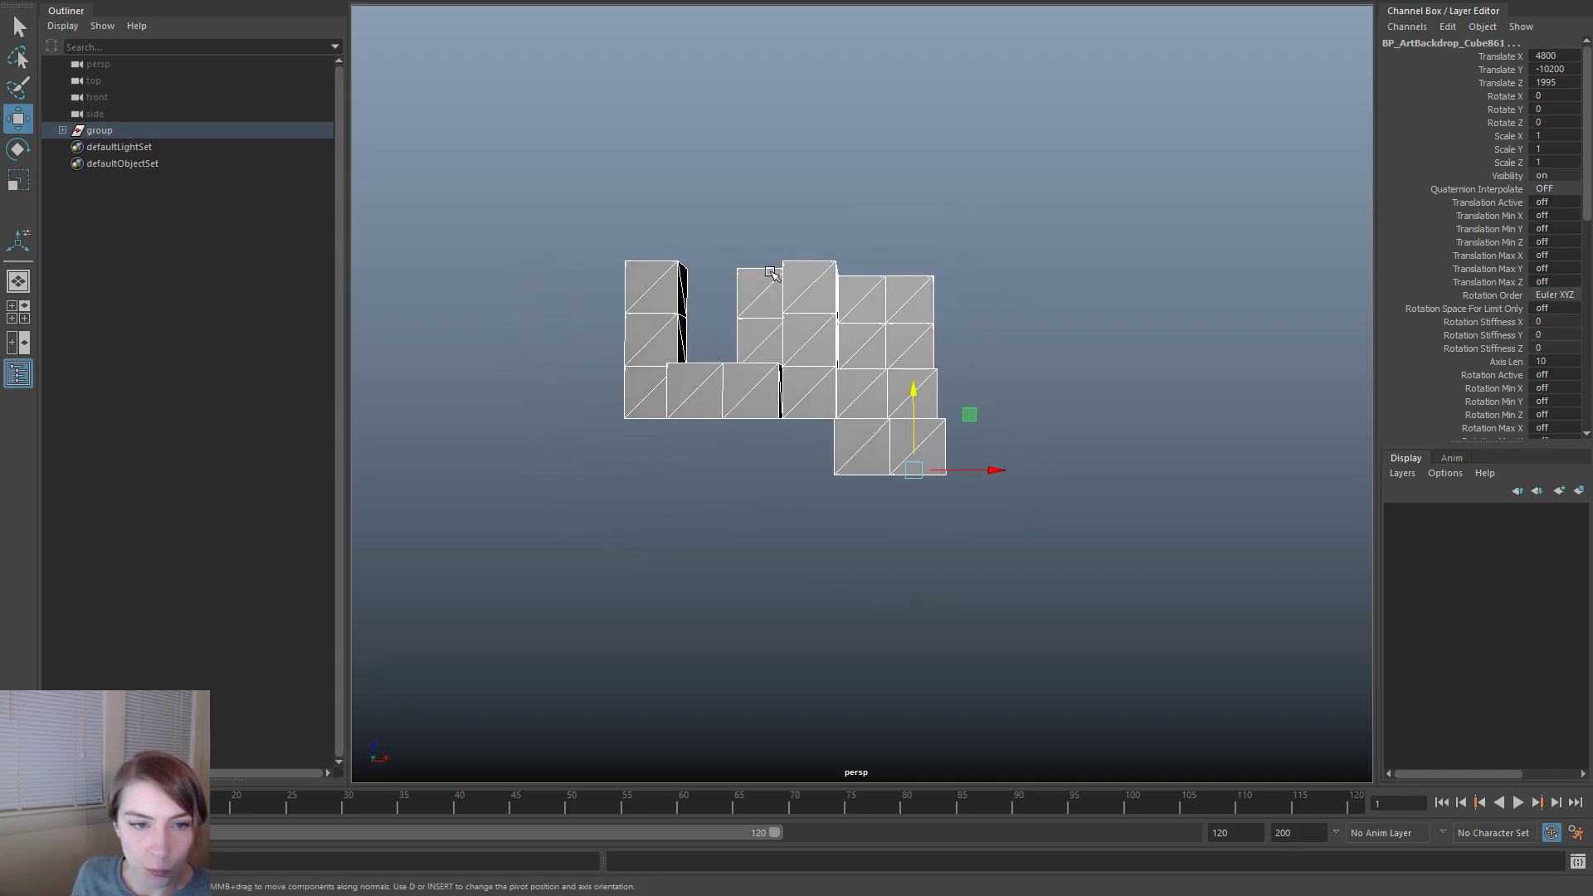
pyautogui.press('space')
pyautogui.click(547, 288)
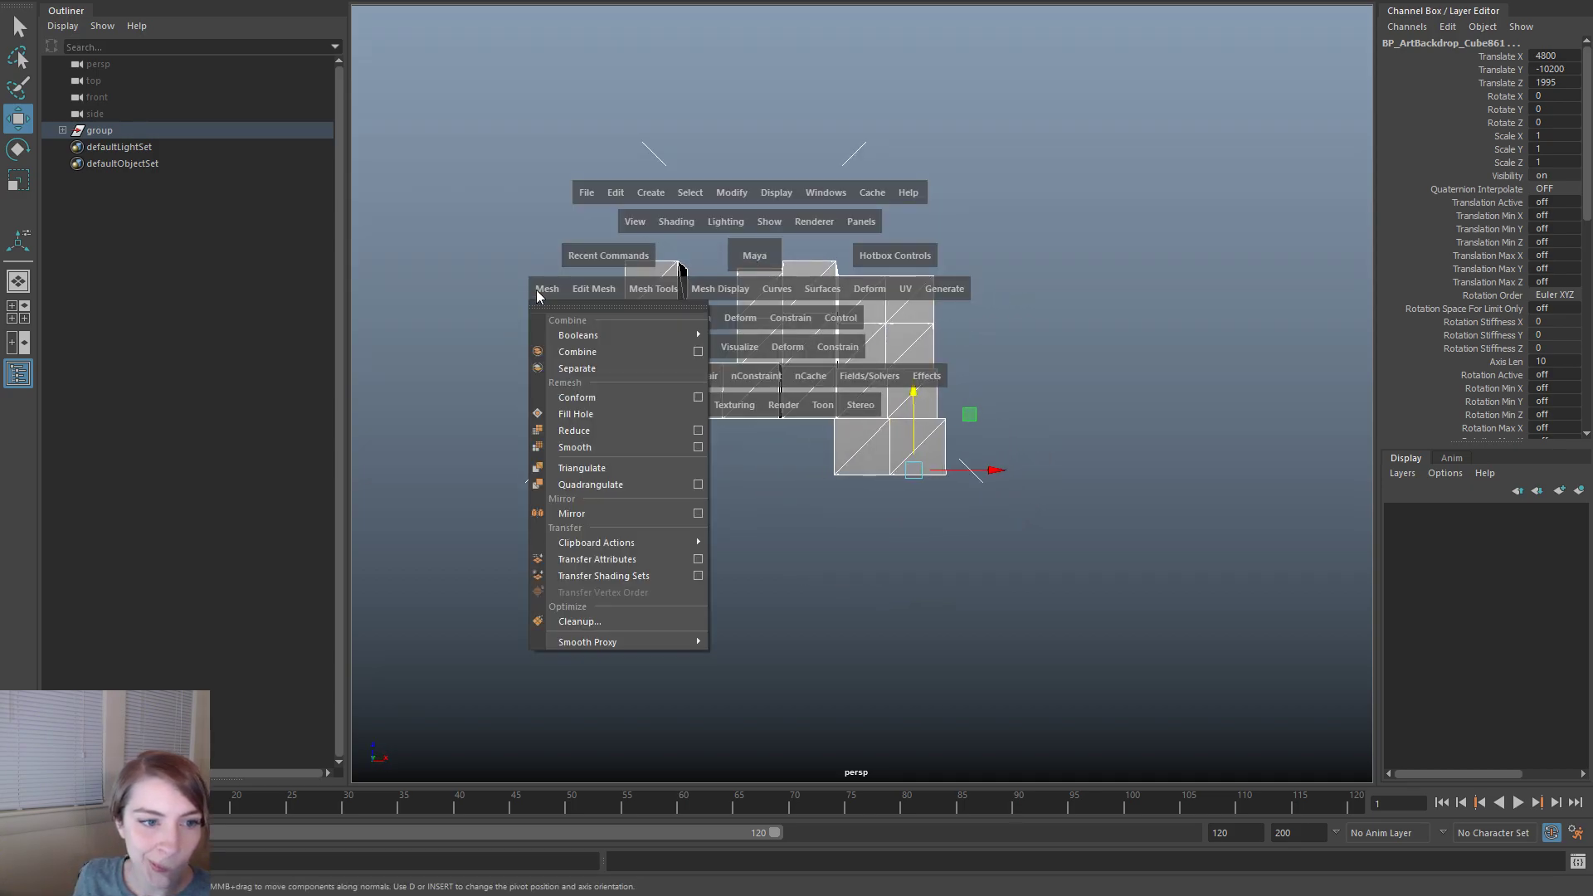
pyautogui.click(575, 351)
pyautogui.click(615, 195)
pyautogui.moveTo(758, 395)
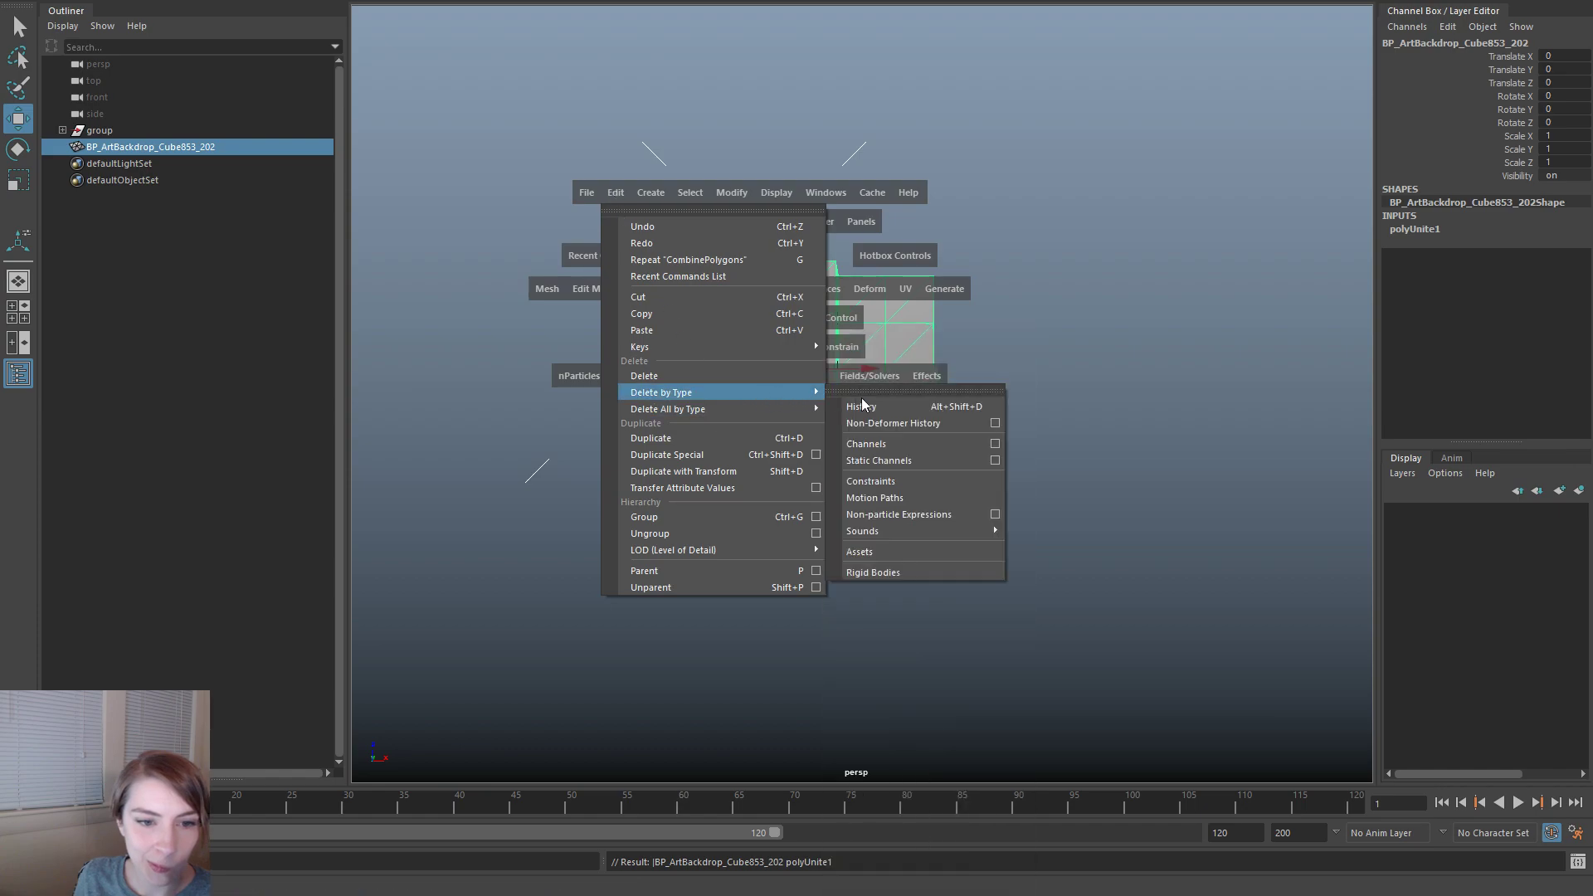
pyautogui.click(862, 406)
# - Stretch the bottom vertices of the lowest front block far downward to form a tall column
pyautogui.moveTo(943, 459)
pyautogui.keyDown('alt'); pyautogui.mouseDown()
pyautogui.moveTo(931, 477)
pyautogui.moveTo(939, 437)
pyautogui.mouseUp(); pyautogui.keyUp('alt')
pyautogui.moveTo(936, 421); pyautogui.dragTo(878, 425, button='right')
pyautogui.moveTo(951, 446)
pyautogui.keyDown('alt'); pyautogui.mouseDown()
pyautogui.moveTo(954, 327)
pyautogui.moveTo(992, 410)
pyautogui.moveTo(963, 434)
pyautogui.moveTo(937, 328)
pyautogui.moveTo(954, 407)
pyautogui.moveTo(943, 448)
pyautogui.mouseUp(); pyautogui.keyUp('alt')
pyautogui.moveTo(1013, 521); pyautogui.dragTo(793, 457)
pyautogui.keyDown('alt'); pyautogui.moveTo(1096, 541); pyautogui.dragTo(688, 407); pyautogui.keyUp('alt')
# - Convert the remaining underside faces to vertices and stretch them down to about the front column's base
pyautogui.rightClick(883, 375)
pyautogui.click(883, 419)
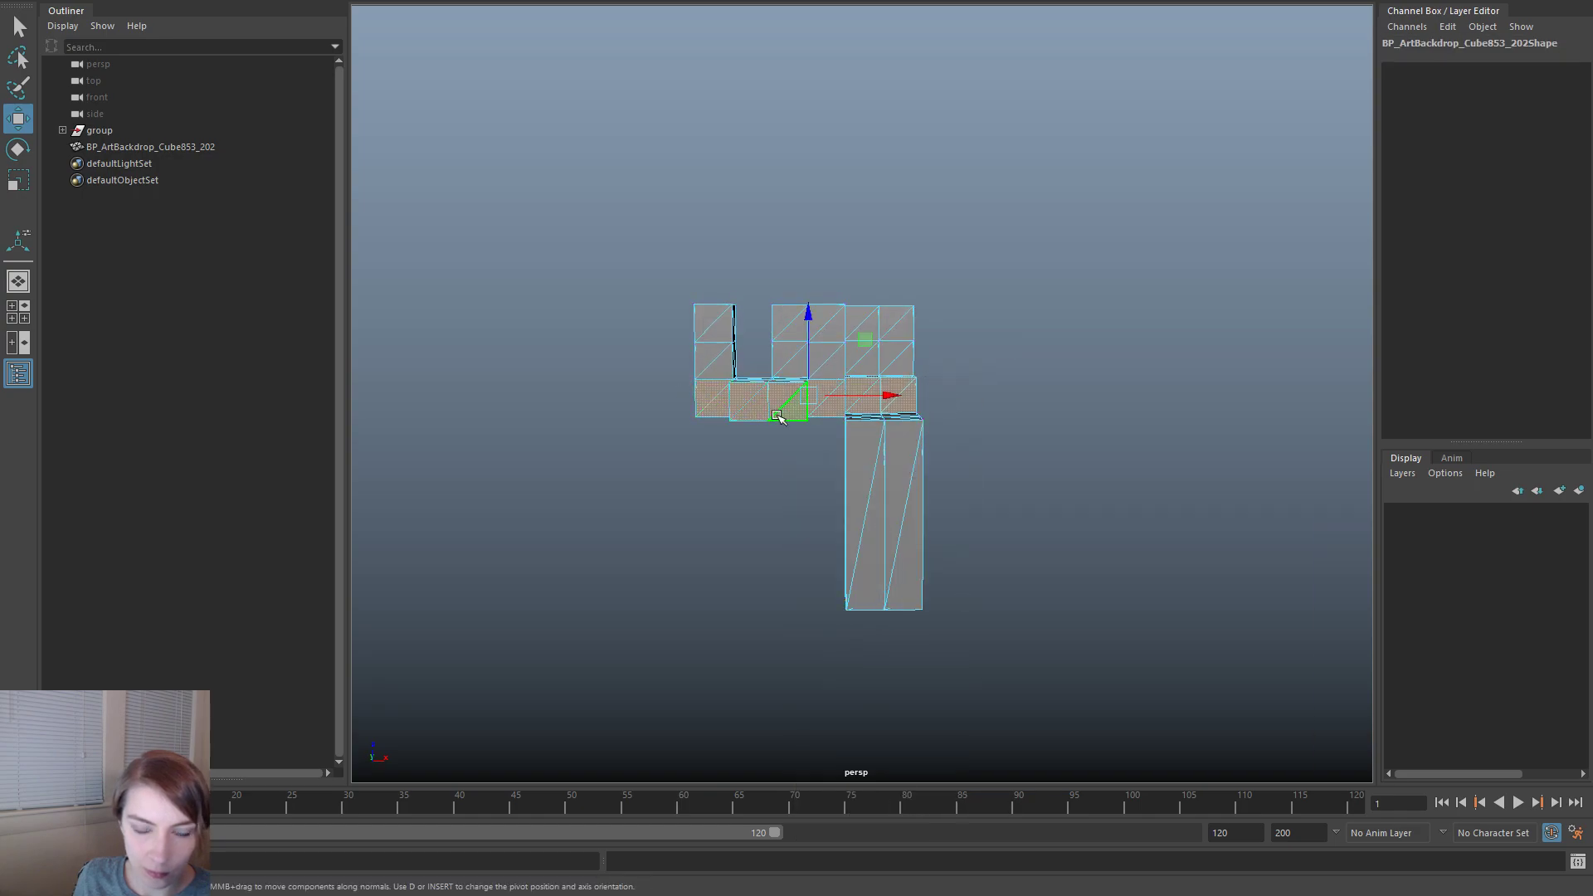
pyautogui.rightClick(718, 488)
pyautogui.click(719, 433)
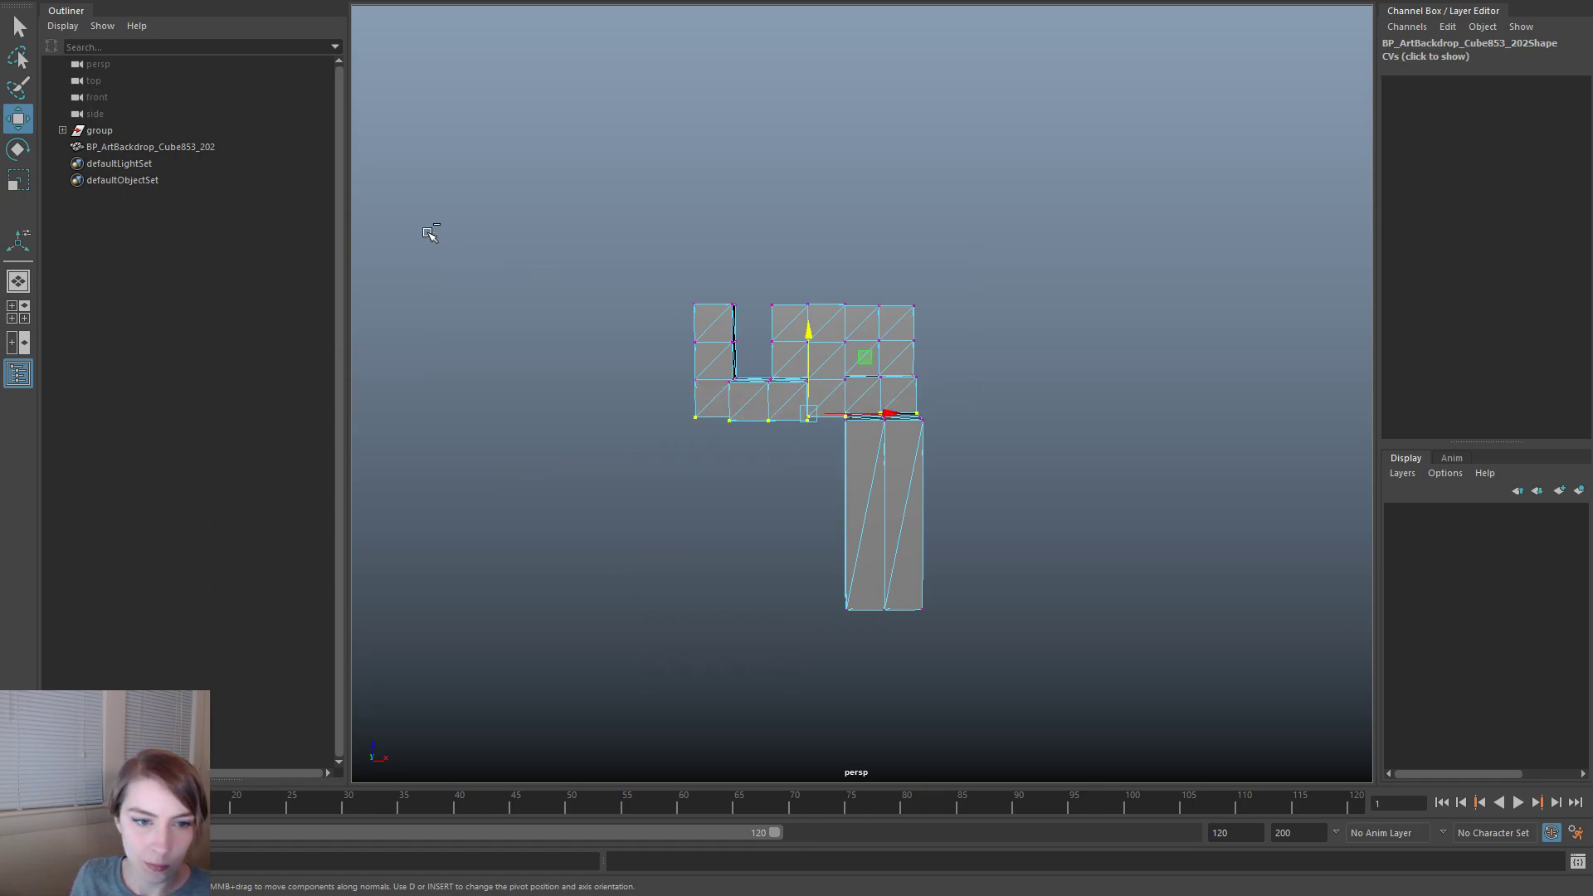
pyautogui.moveTo(810, 332); pyautogui.dragTo(810, 509)
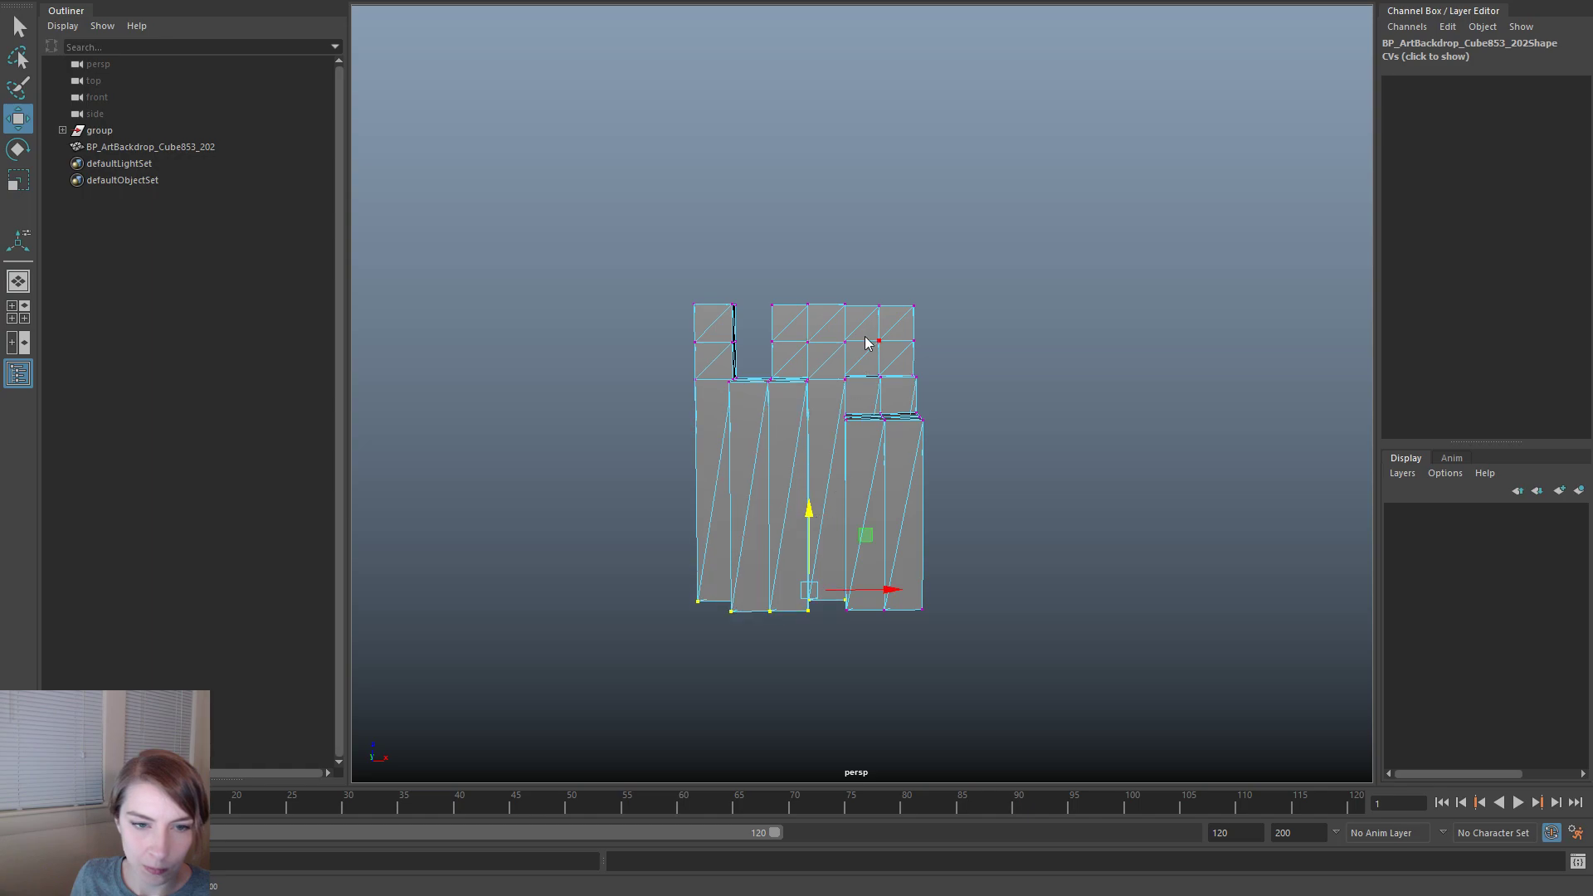
pyautogui.click(1024, 306)
# - Select the stretched mesh as an object and delete all construction history in the scene
pyautogui.keyDown('alt'); pyautogui.moveTo(1024, 306); pyautogui.dragTo(929, 498); pyautogui.keyUp('alt')
pyautogui.moveTo(612, 236); pyautogui.dragTo(1012, 588)
pyautogui.keyDown('alt'); pyautogui.moveTo(888, 380); pyautogui.dragTo(877, 415); pyautogui.keyUp('alt')
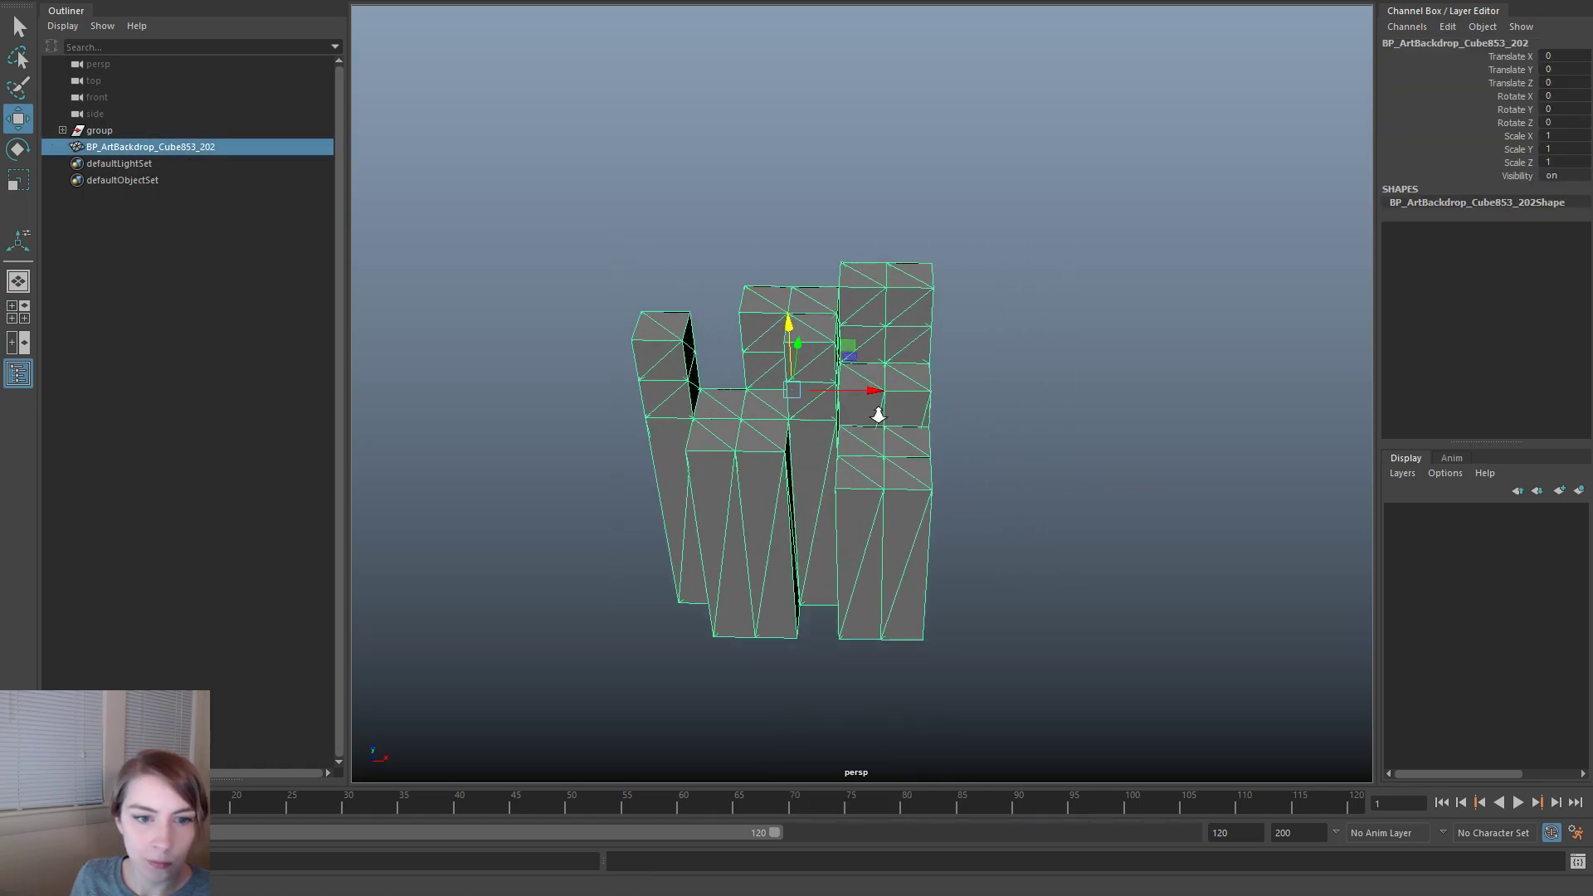
pyautogui.keyDown('alt'); pyautogui.moveTo(878, 415); pyautogui.dragTo(959, 446, button='right'); pyautogui.keyUp('alt')
pyautogui.moveTo(858, 392); pyautogui.dragTo(563, 393)
pyautogui.hotkey('ctrl', 'z')
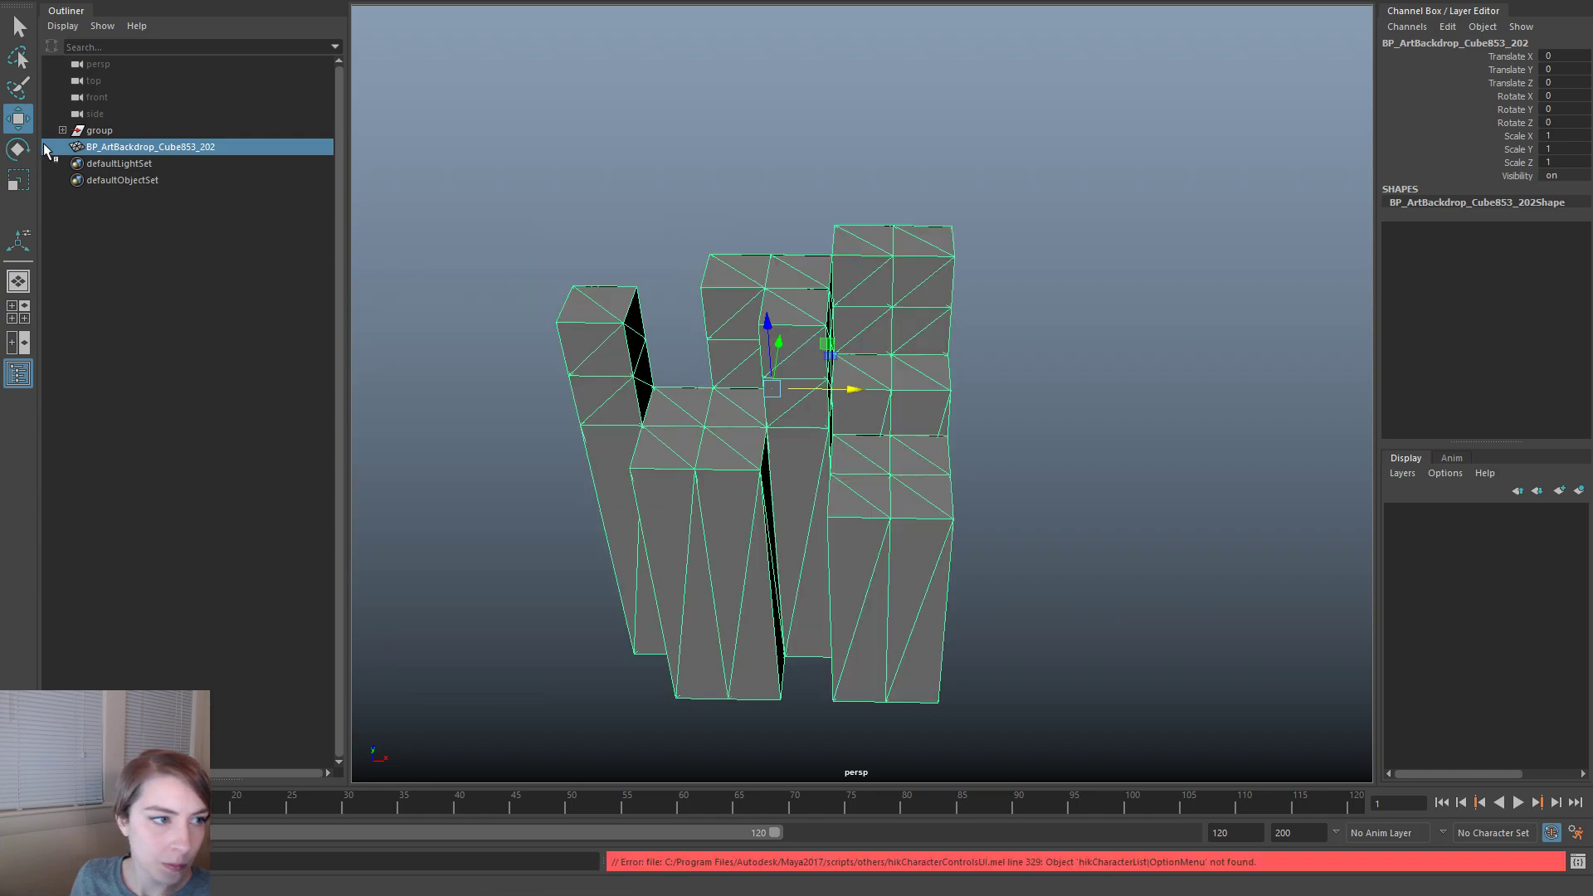
pyautogui.press('space')
pyautogui.click(423, 117)
pyautogui.moveTo(614, 332)
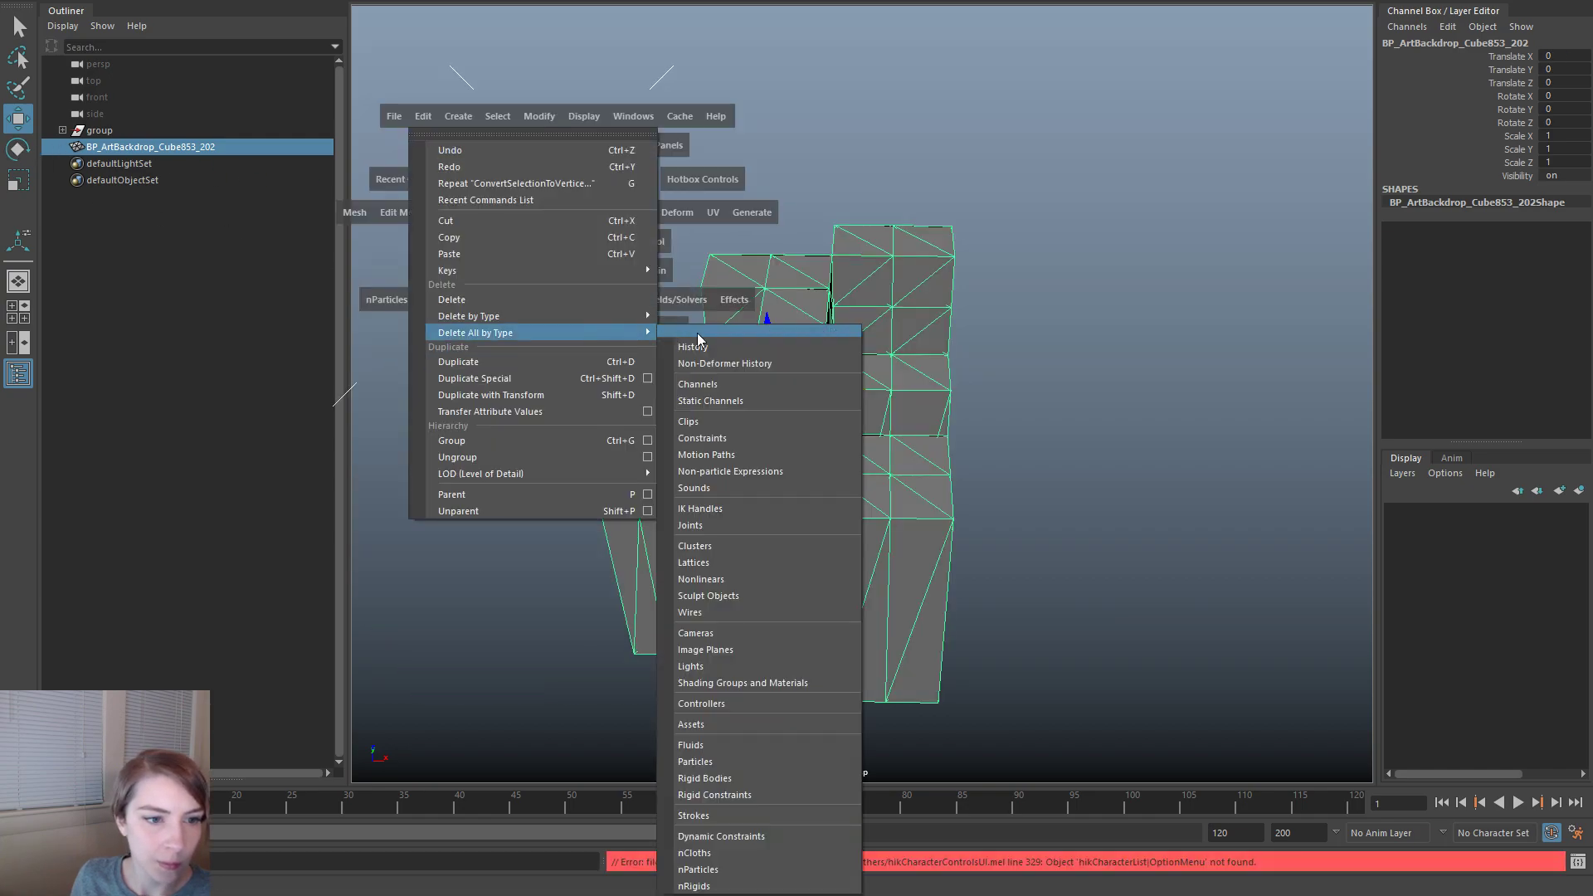
pyautogui.click(697, 346)
# - Parent the combined mesh under the imported group
pyautogui.click(124, 132)
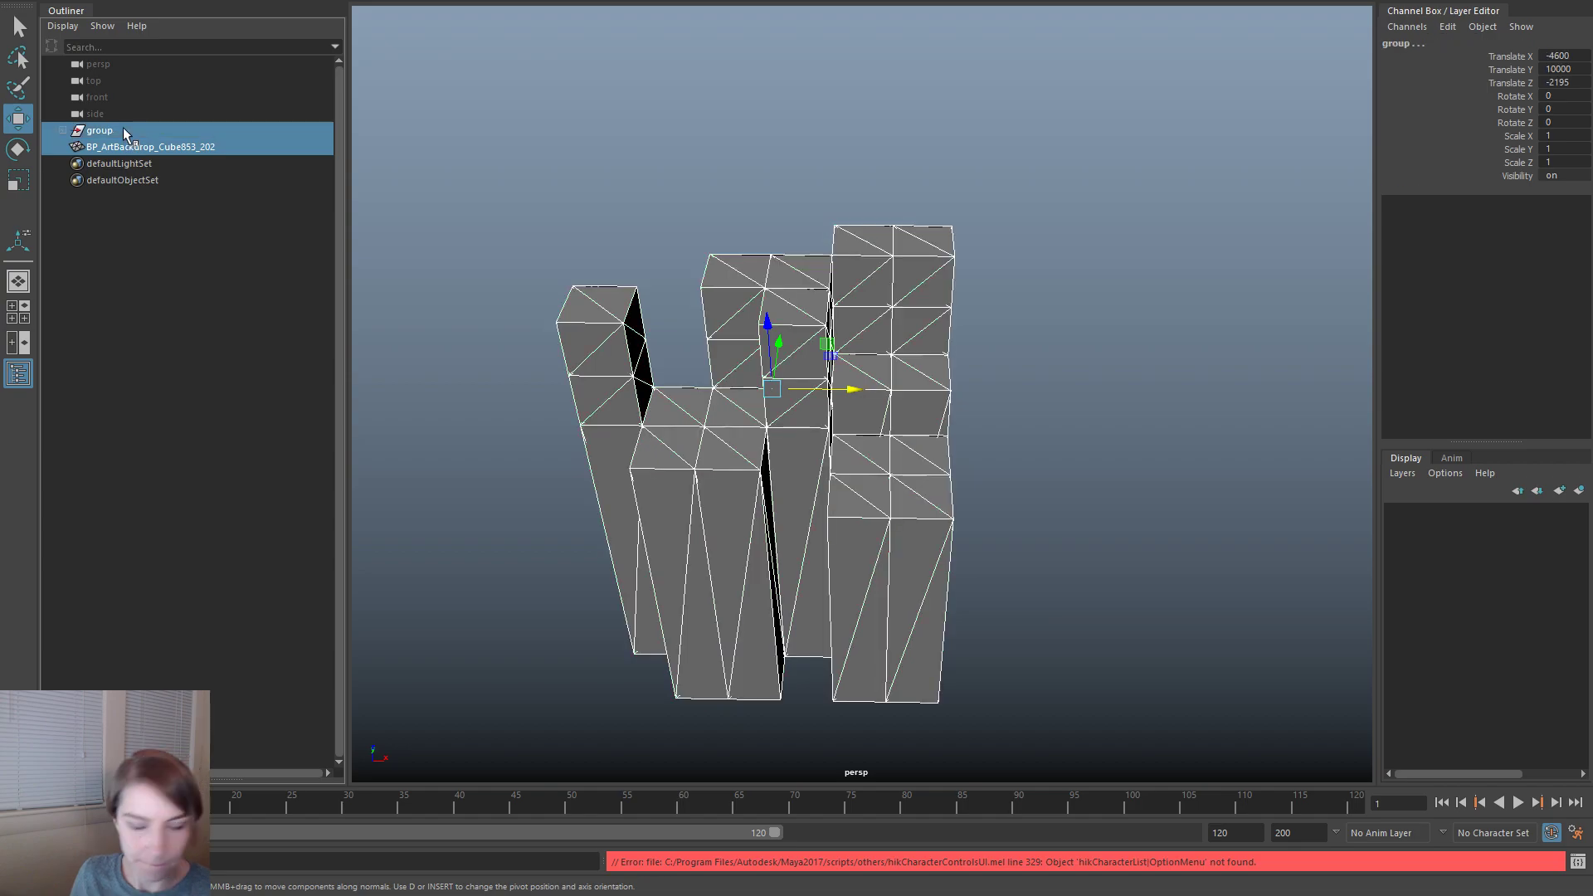
pyautogui.press('p')
pyautogui.click(1027, 485)
# - Assign a new Lambert material to all the upward-facing roof faces of the combined building mesh
pyautogui.click(880, 446)
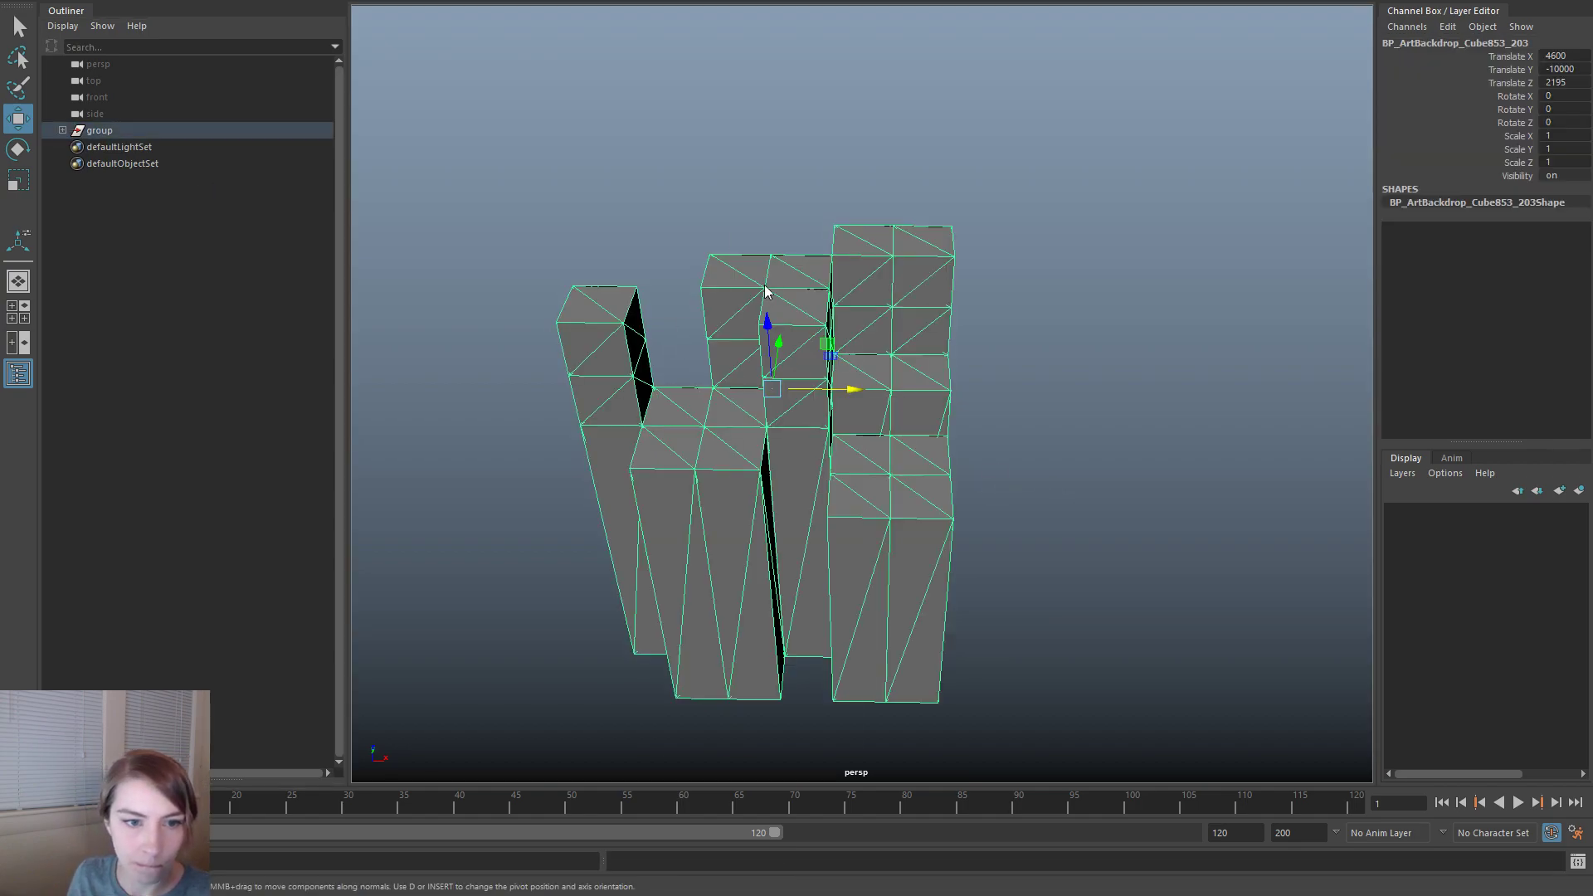
pyautogui.hotkey('ctrl', 'F11')
pyautogui.click(588, 302)
pyautogui.keyDown('shift'); pyautogui.click(691, 401); pyautogui.keyUp('shift')
pyautogui.keyDown('shift'); pyautogui.click(662, 407); pyautogui.keyUp('shift')
pyautogui.keyDown('shift'); pyautogui.click(658, 454); pyautogui.keyUp('shift')
pyautogui.keyDown('shift'); pyautogui.click(694, 447); pyautogui.keyUp('shift')
pyautogui.keyDown('shift'); pyautogui.click(714, 455); pyautogui.keyUp('shift')
pyautogui.keyDown('shift'); pyautogui.click(740, 441); pyautogui.keyUp('shift')
pyautogui.keyDown('shift'); pyautogui.click(732, 409); pyautogui.keyUp('shift')
pyautogui.keyDown('shift'); pyautogui.click(762, 408); pyautogui.keyUp('shift')
pyautogui.keyDown('alt'); pyautogui.moveTo(1039, 500); pyautogui.dragTo(836, 453, button='right'); pyautogui.keyUp('alt')
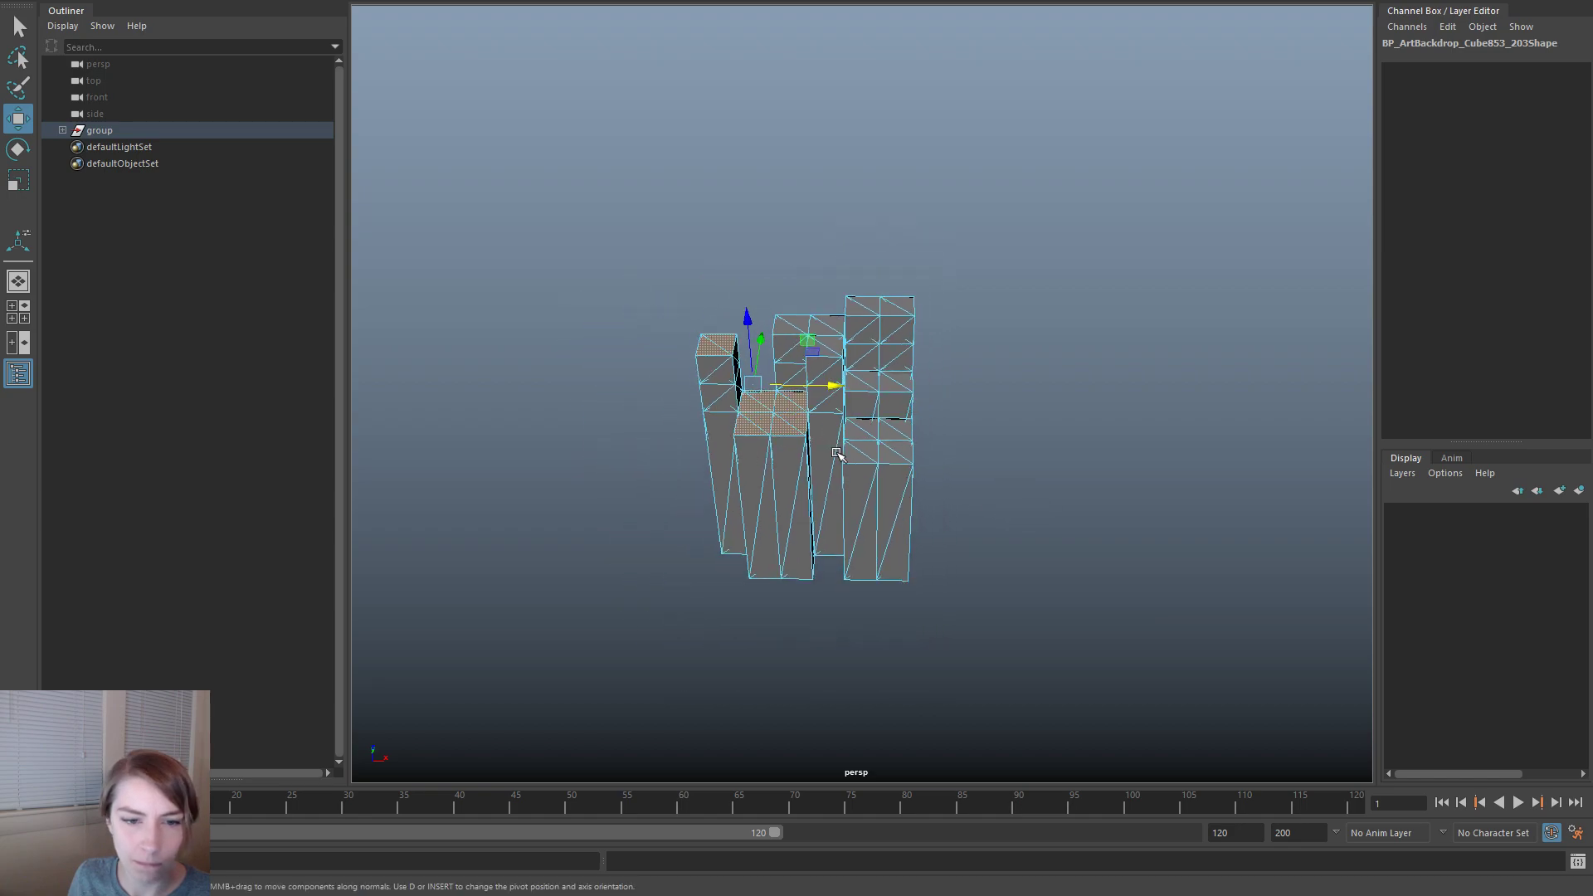
pyautogui.keyDown('alt'); pyautogui.moveTo(836, 453); pyautogui.dragTo(1074, 559); pyautogui.keyUp('alt')
pyautogui.keyDown('ctrl'); pyautogui.moveTo(950, 363); pyautogui.dragTo(631, 351); pyautogui.keyUp('ctrl')
pyautogui.keyDown('ctrl'); pyautogui.moveTo(917, 331); pyautogui.dragTo(644, 327); pyautogui.keyUp('ctrl')
pyautogui.keyDown('alt'); pyautogui.moveTo(962, 423); pyautogui.dragTo(1001, 471); pyautogui.keyUp('alt')
pyautogui.moveTo(887, 305); pyautogui.dragTo(941, 701, button='right')
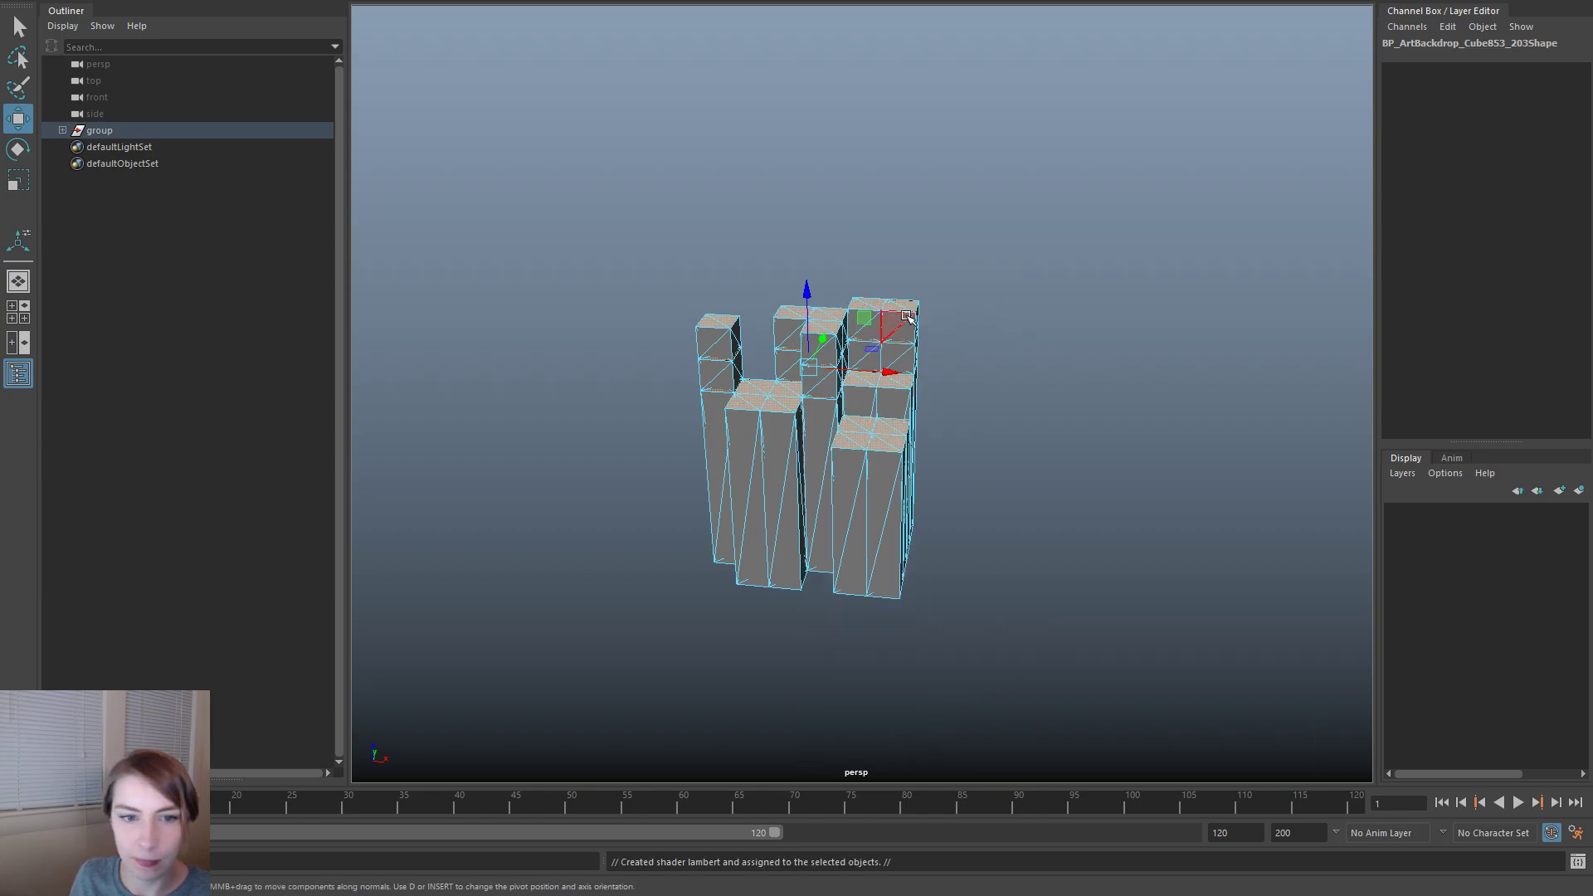
pyautogui.click(953, 294)
pyautogui.keyDown('alt'); pyautogui.moveTo(1007, 384); pyautogui.dragTo(1066, 373); pyautogui.keyUp('alt')
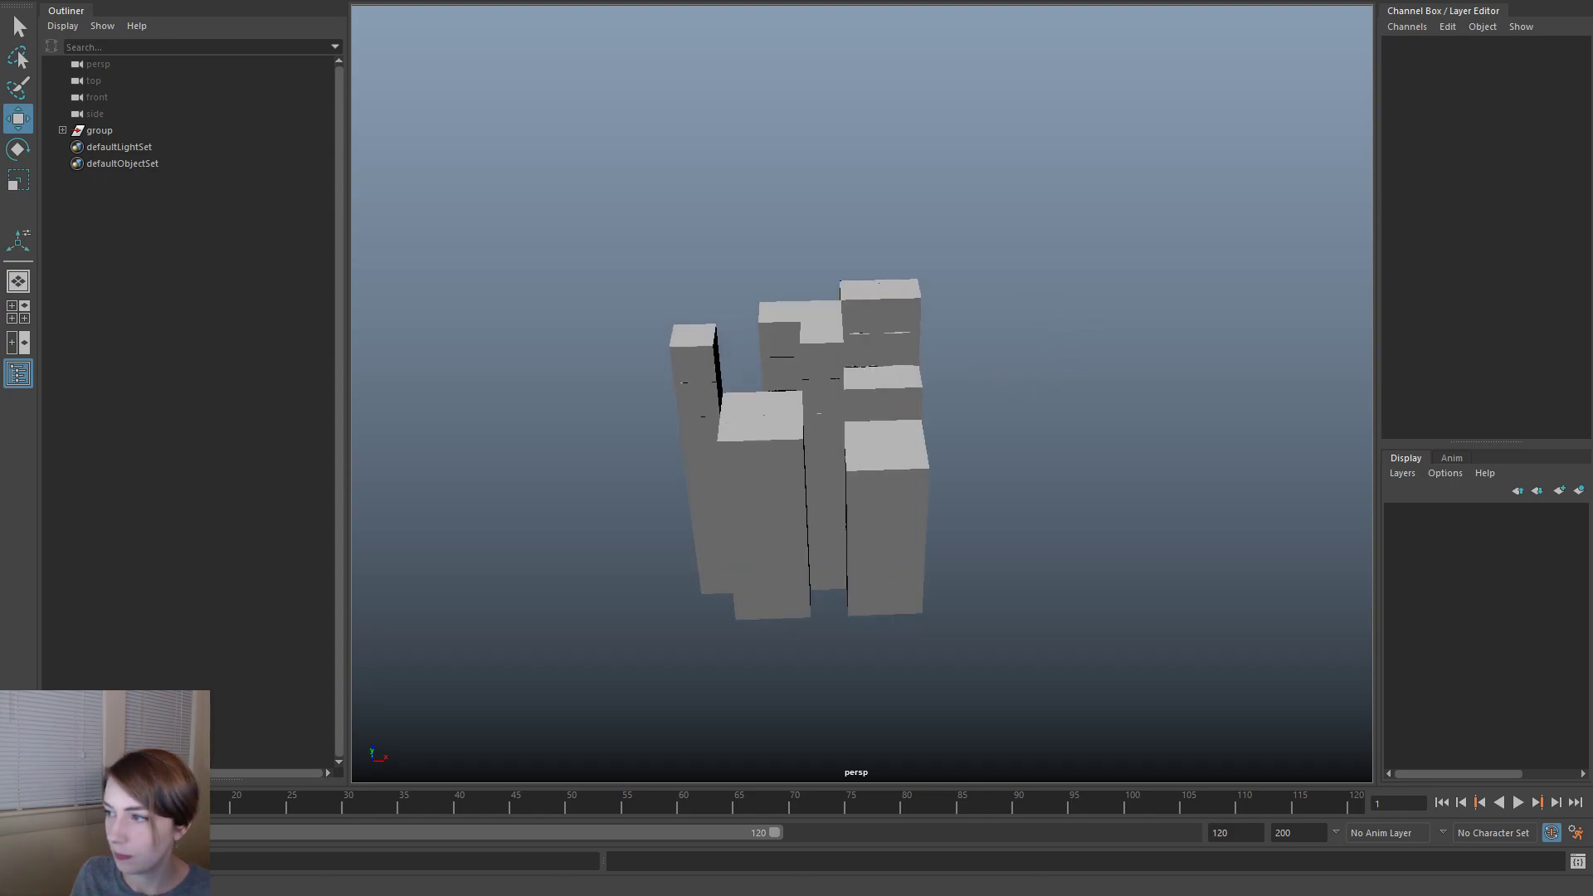
# - Save the scene as FourArms_ArtFiller_02.ma in the Levels/FourArms source folder
pyautogui.hotkey('ctrl', 'shift', 's')
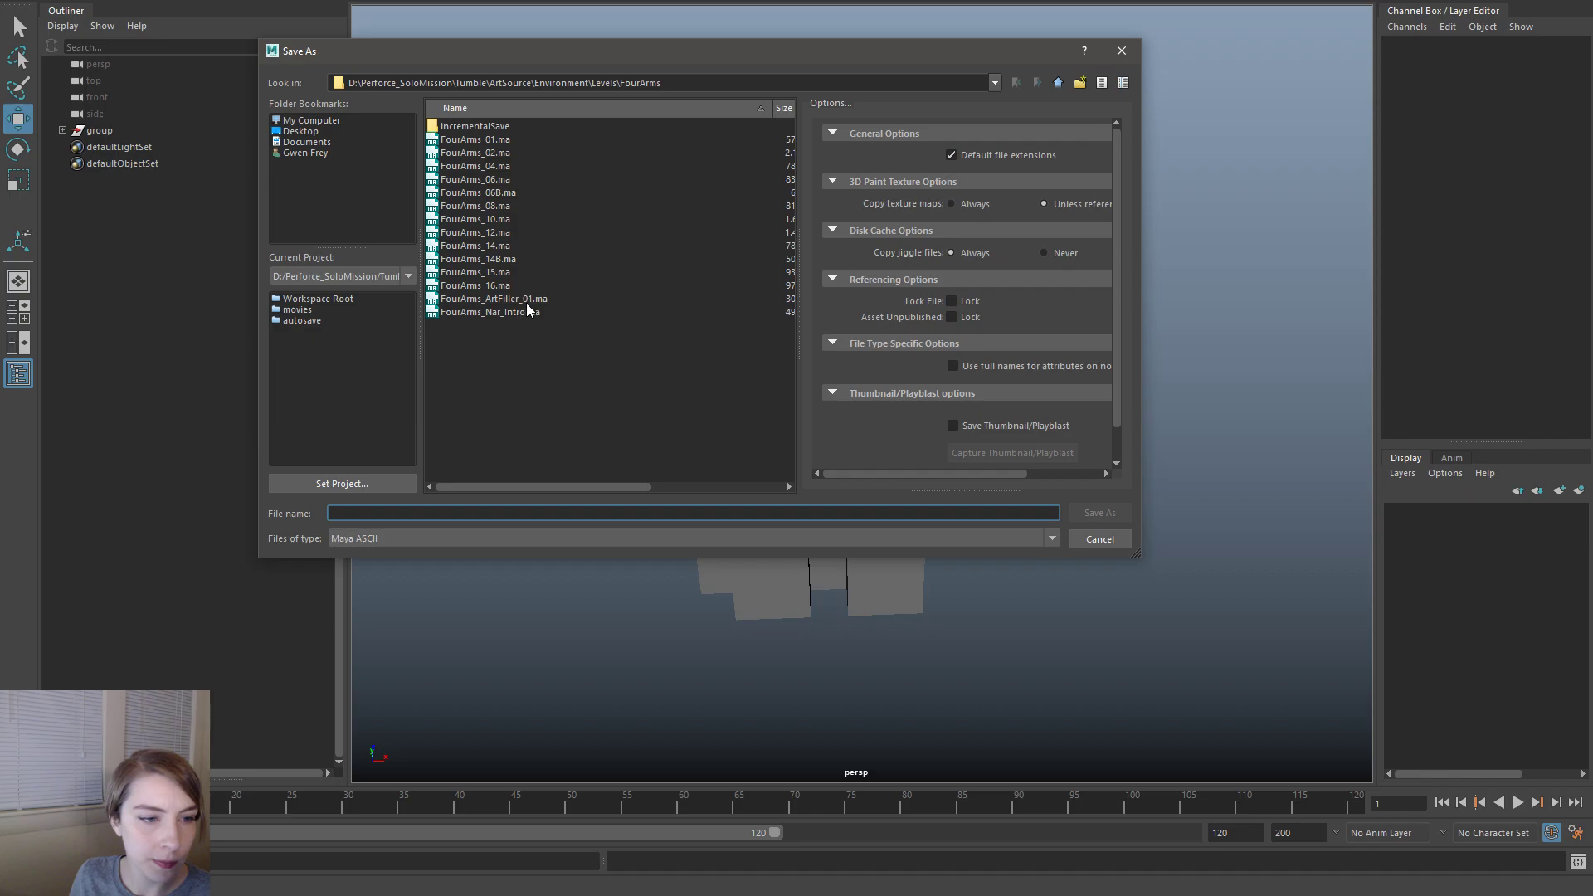
pyautogui.click(498, 298)
pyautogui.click(410, 513)
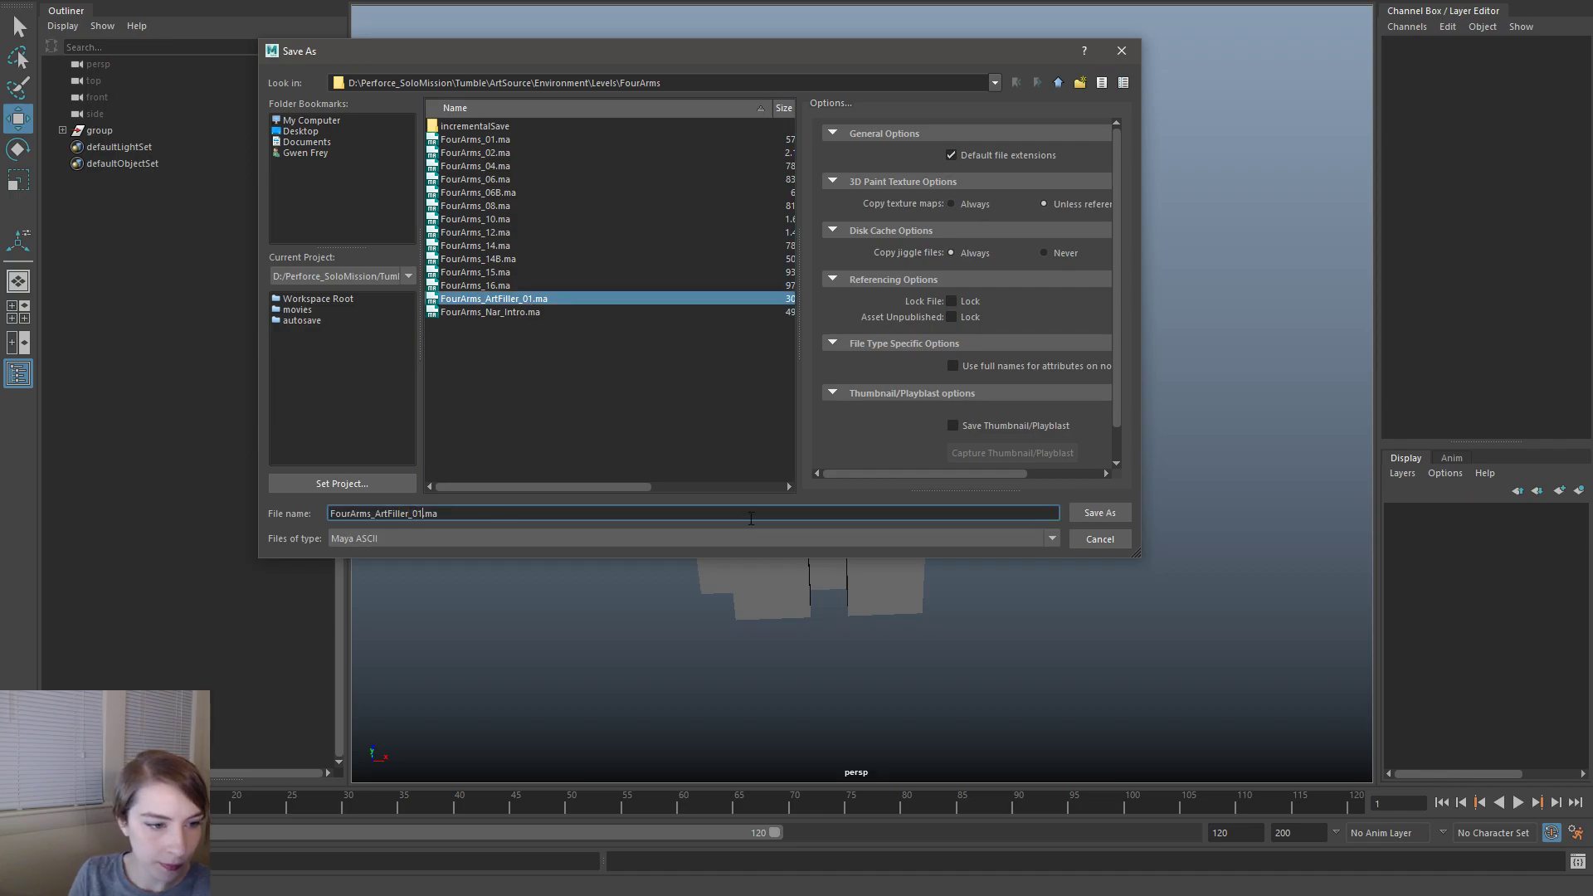
pyautogui.press('BackSpace')
pyautogui.write('2')
pyautogui.press('Return')
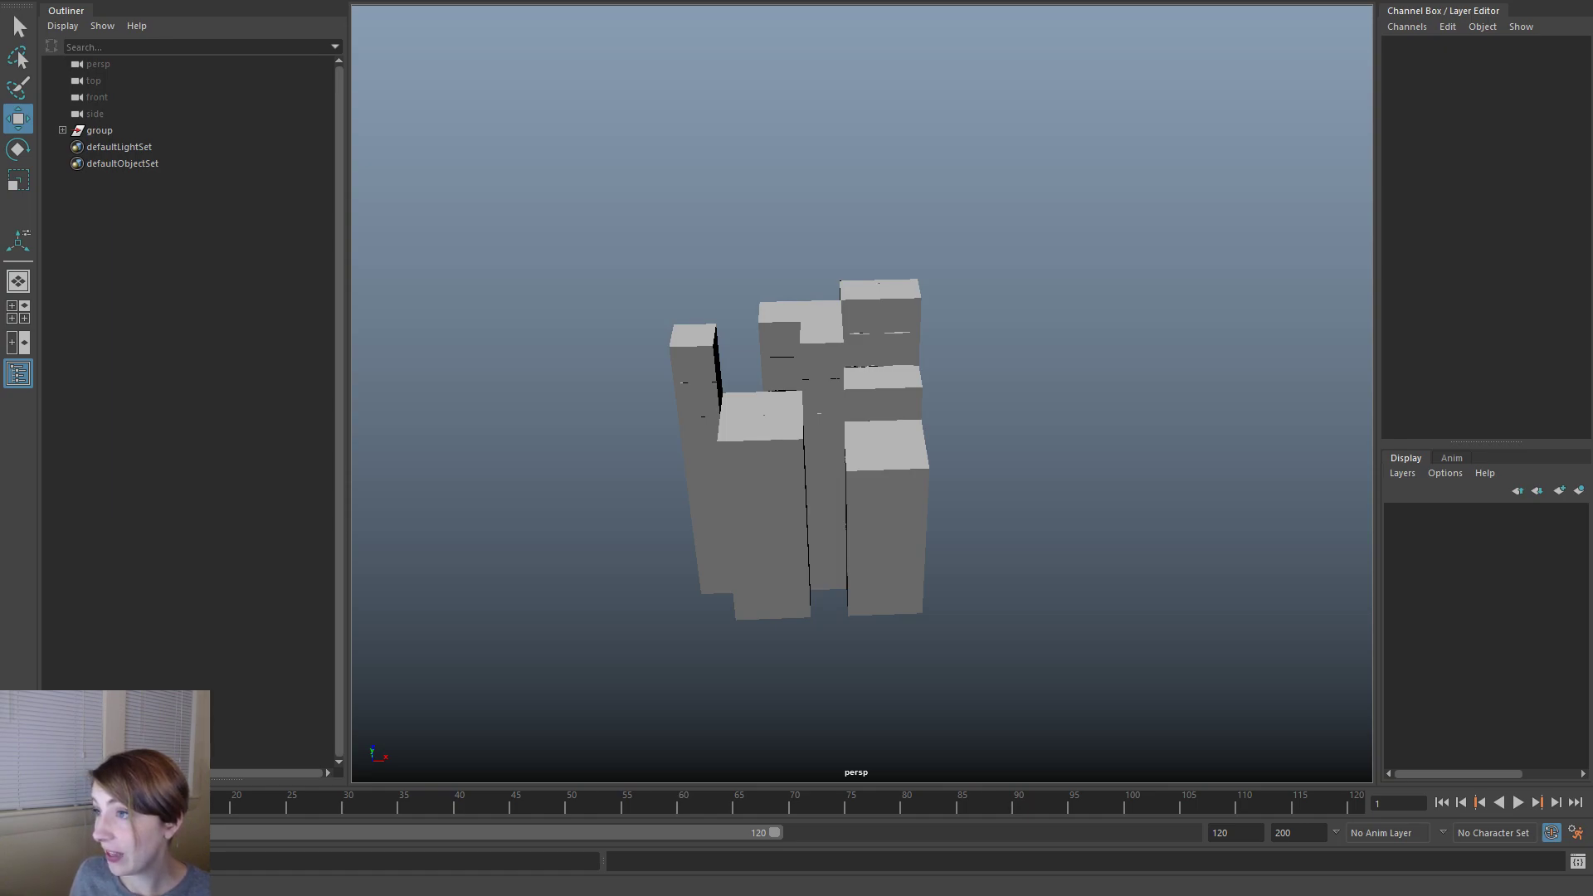
# - Examine the cluster of tower blocks from several angles and check its group's contents in the Outliner
pyautogui.keyDown('alt'); pyautogui.moveTo(736, 491); pyautogui.dragTo(927, 586); pyautogui.keyUp('alt')
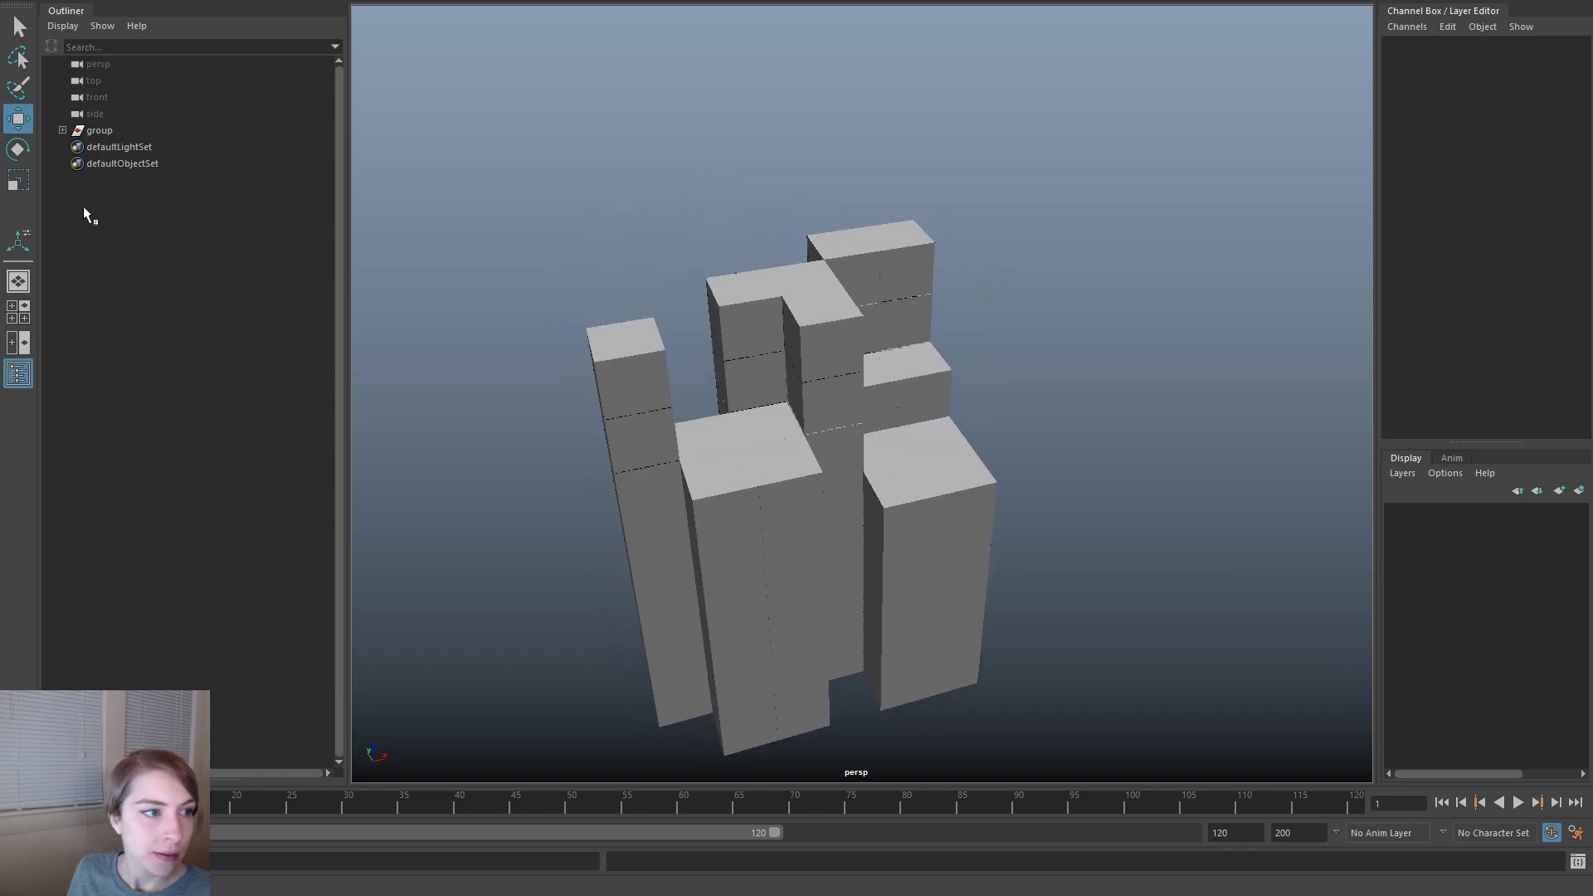
pyautogui.click(62, 130)
pyautogui.click(62, 130)
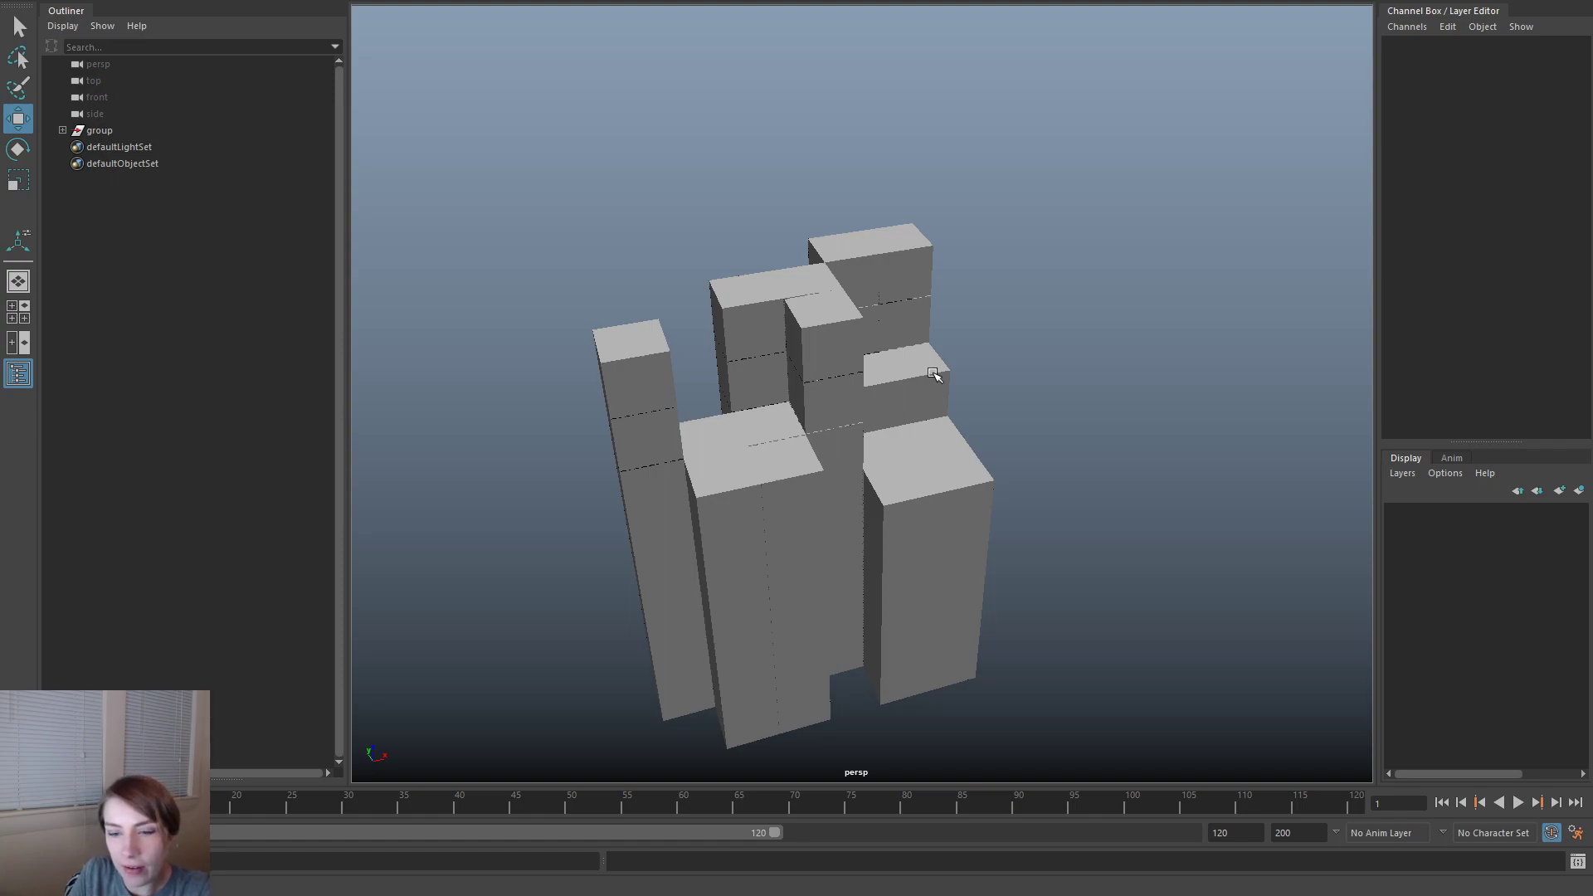
pyautogui.scroll(1, 636, 331)
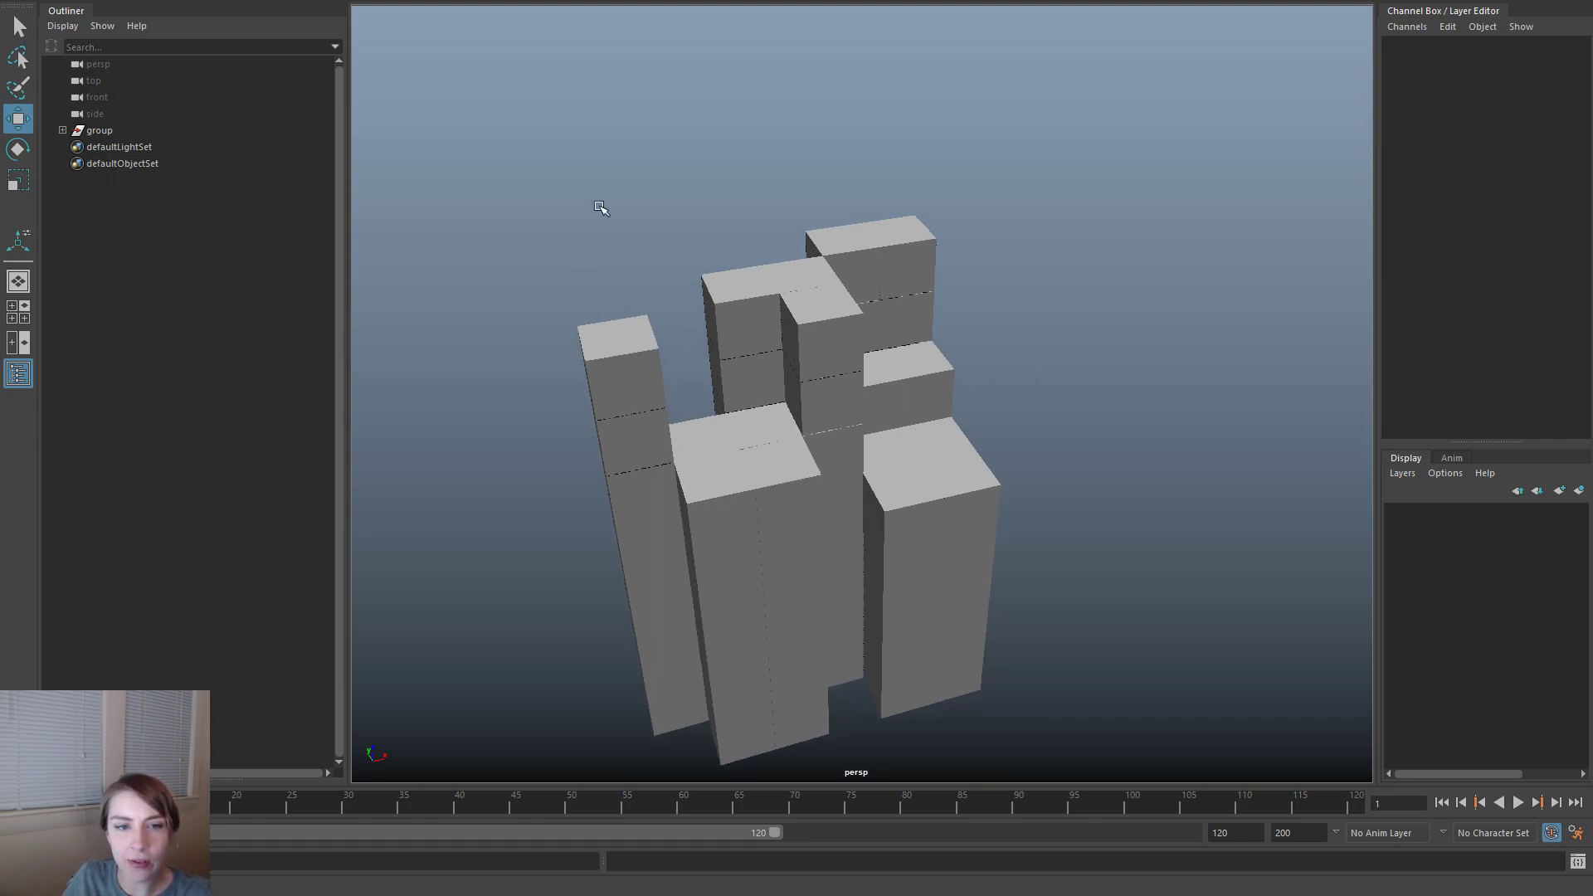
pyautogui.moveTo(597, 210); pyautogui.dragTo(783, 376)
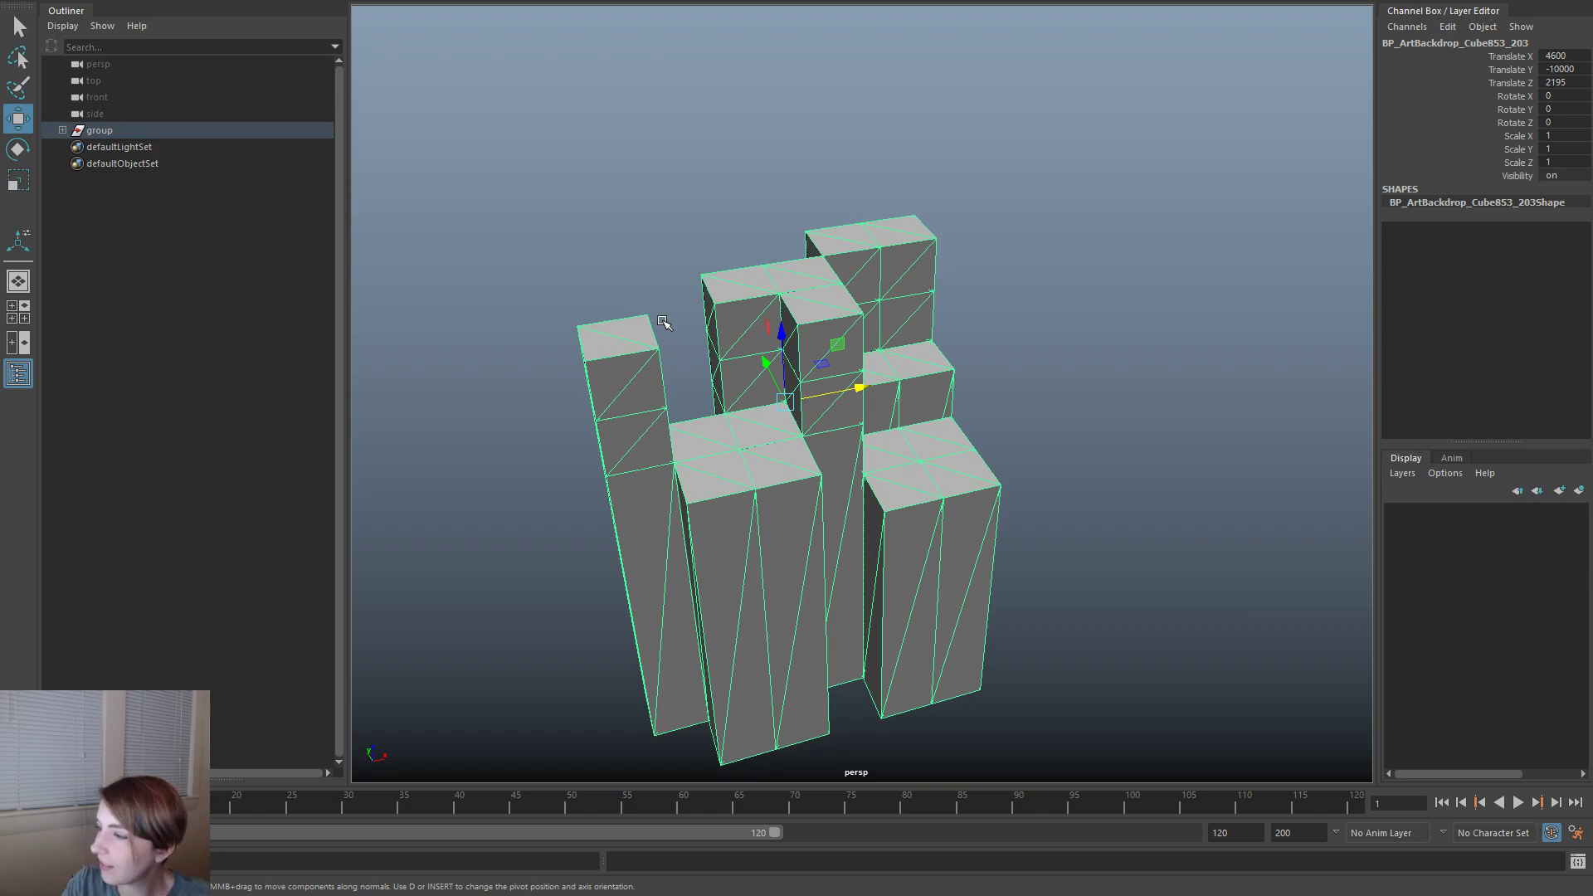
pyautogui.click(264, 230)
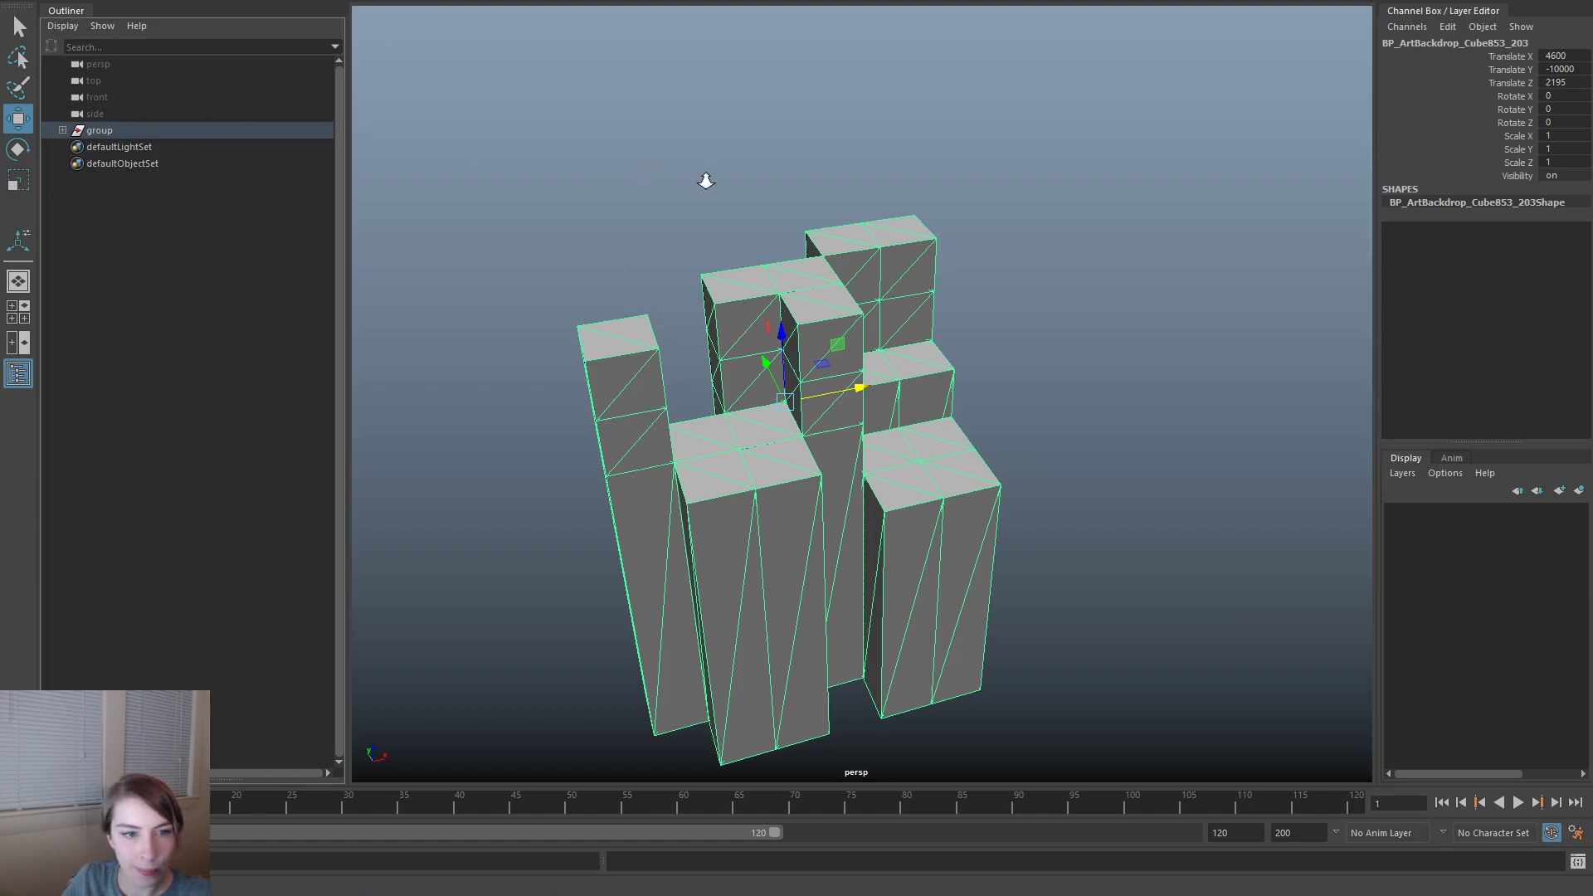
pyautogui.scroll(1, 731, 184)
# - Try to export the selection as FBX over the existing FourArms_ArtFiller_02.fbx
pyautogui.press('space')
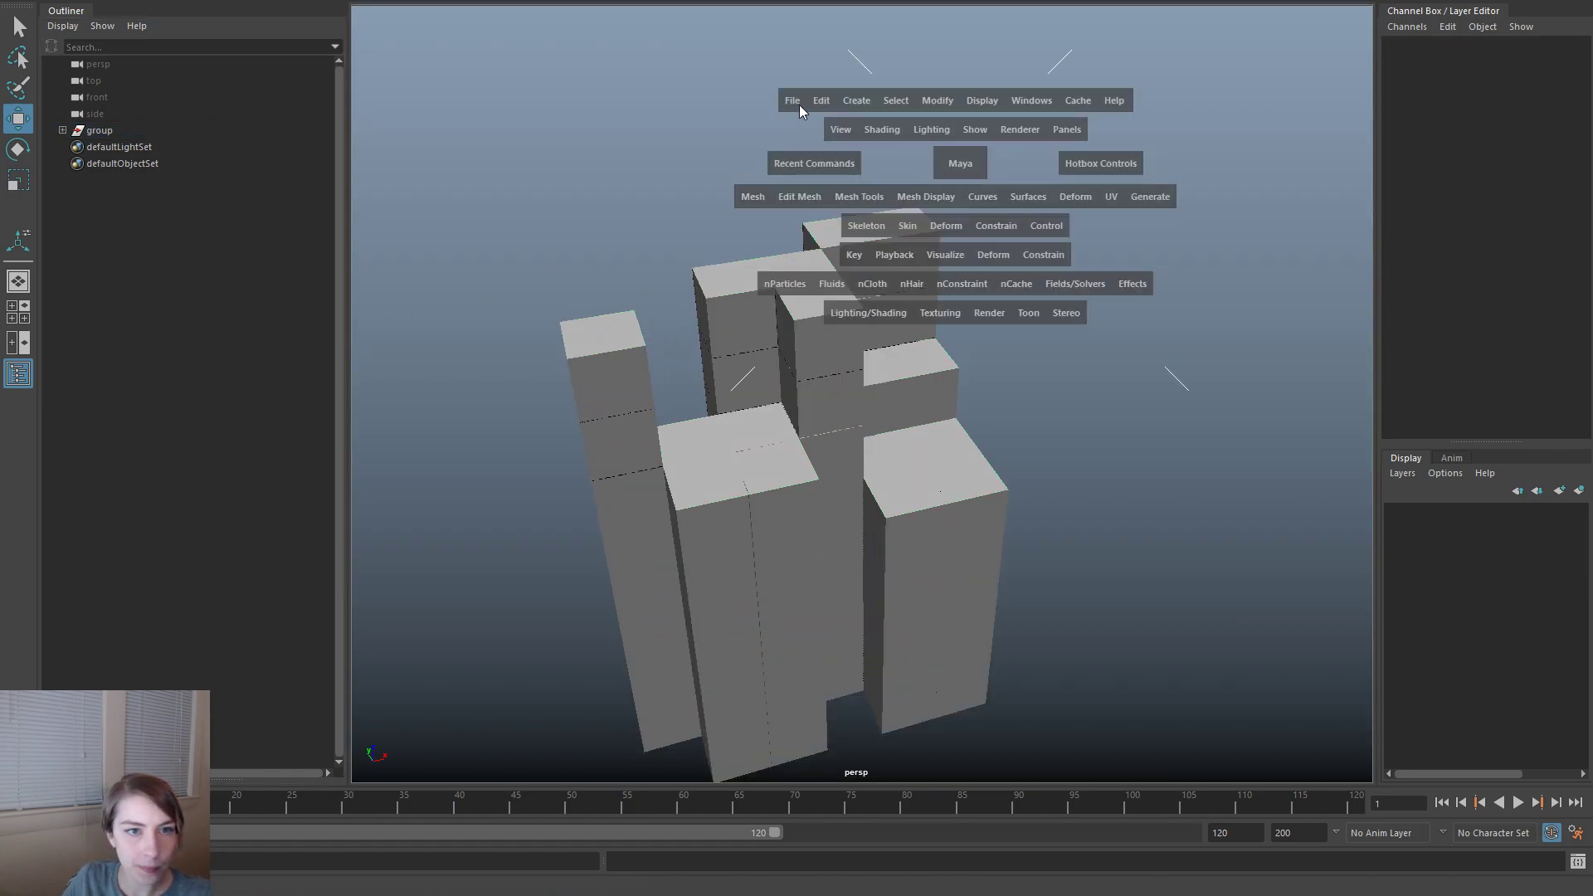
pyautogui.click(794, 100)
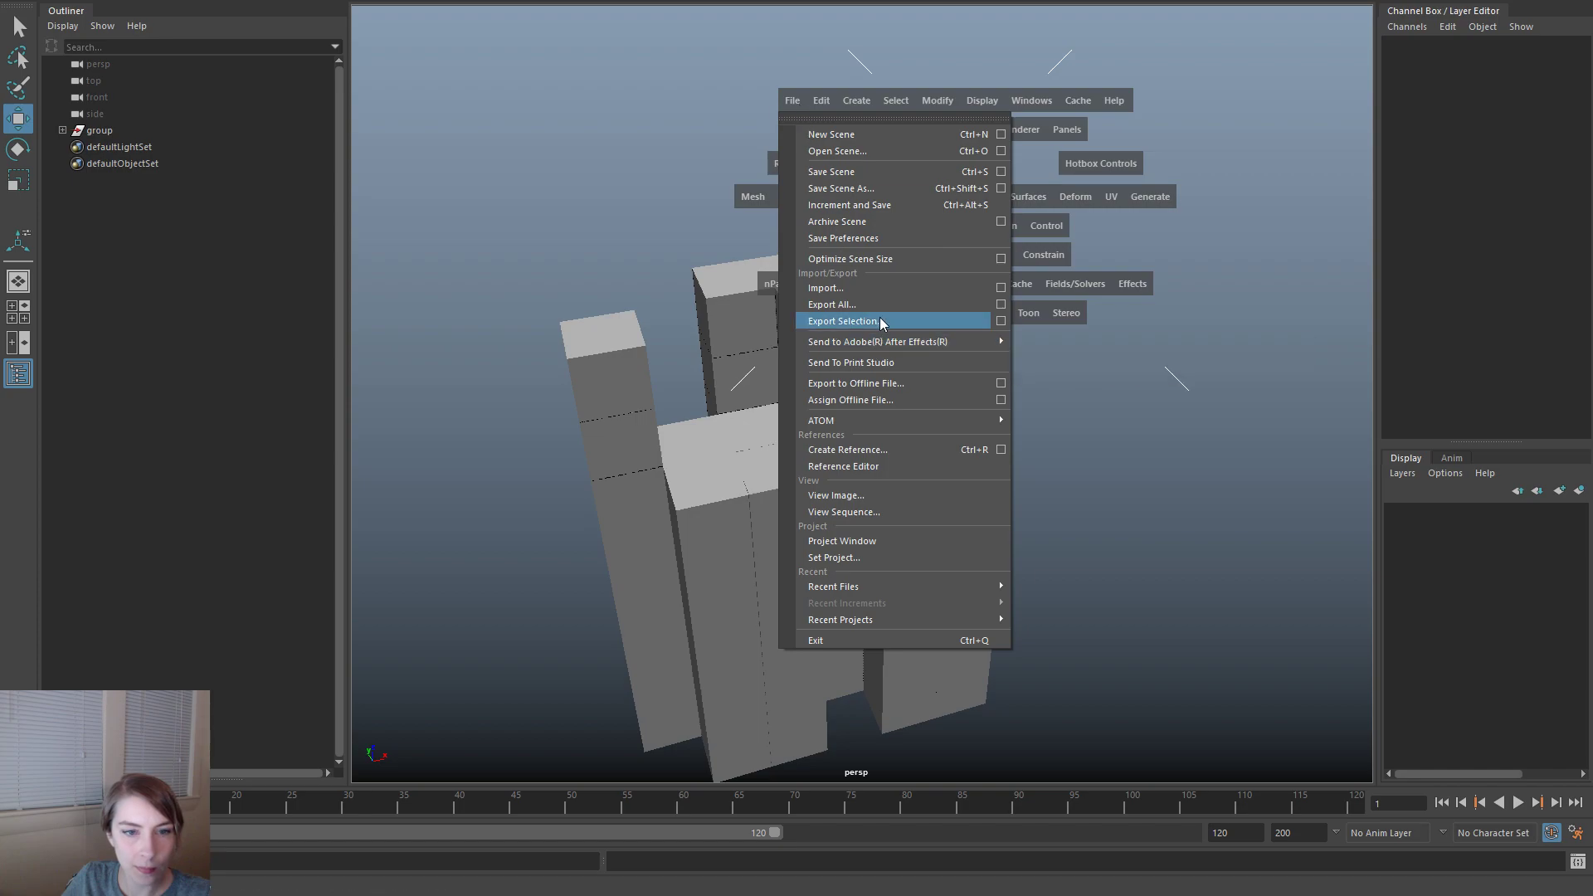
pyautogui.click(880, 319)
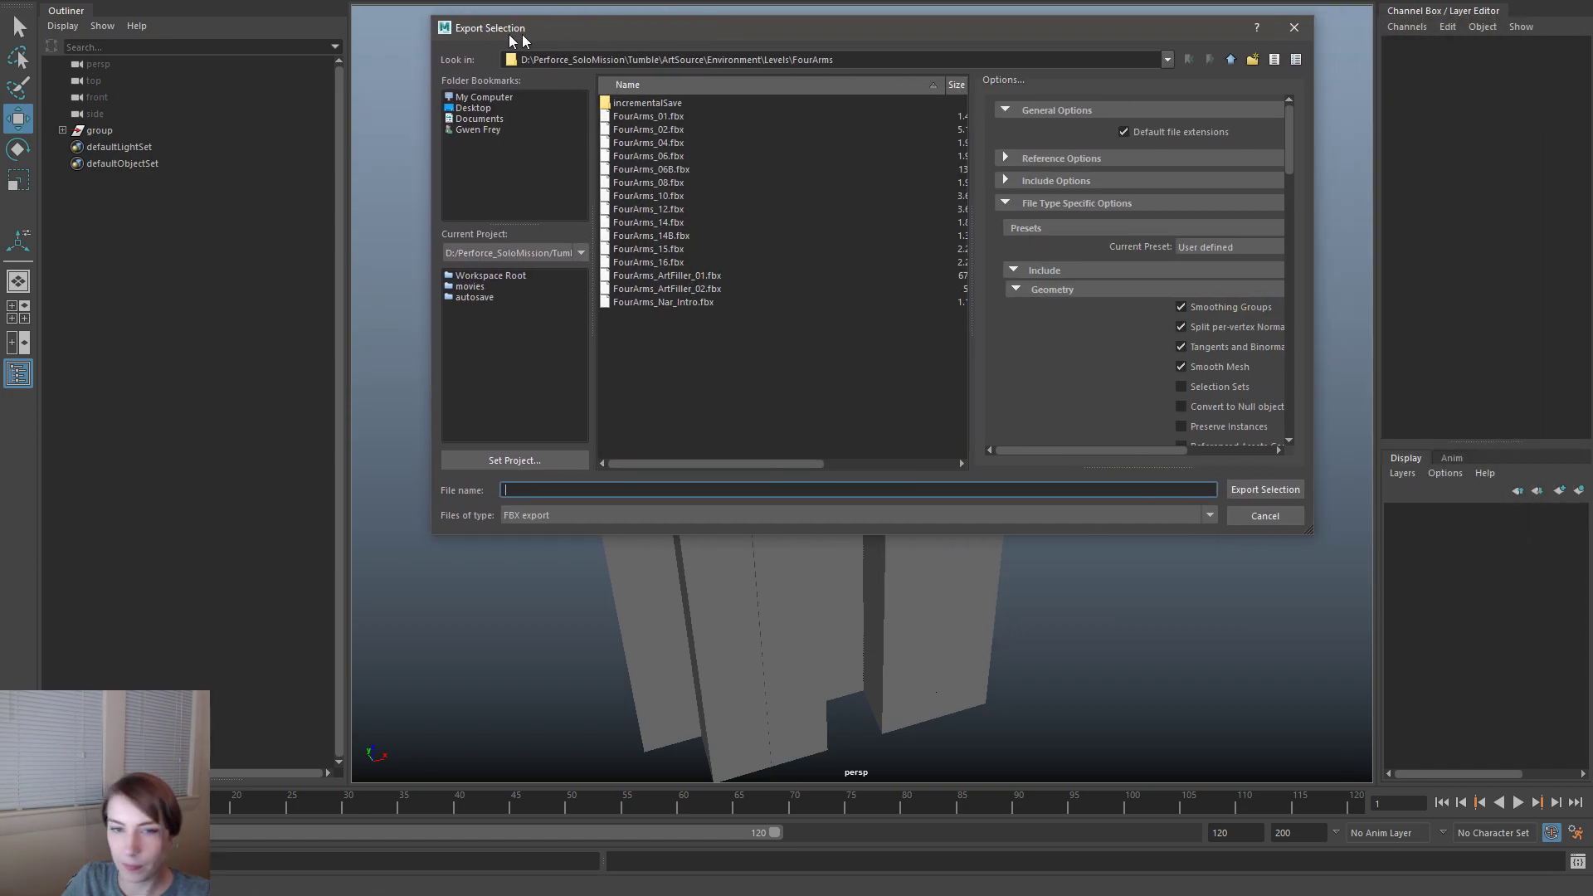
pyautogui.doubleClick(682, 288)
pyautogui.click(812, 306)
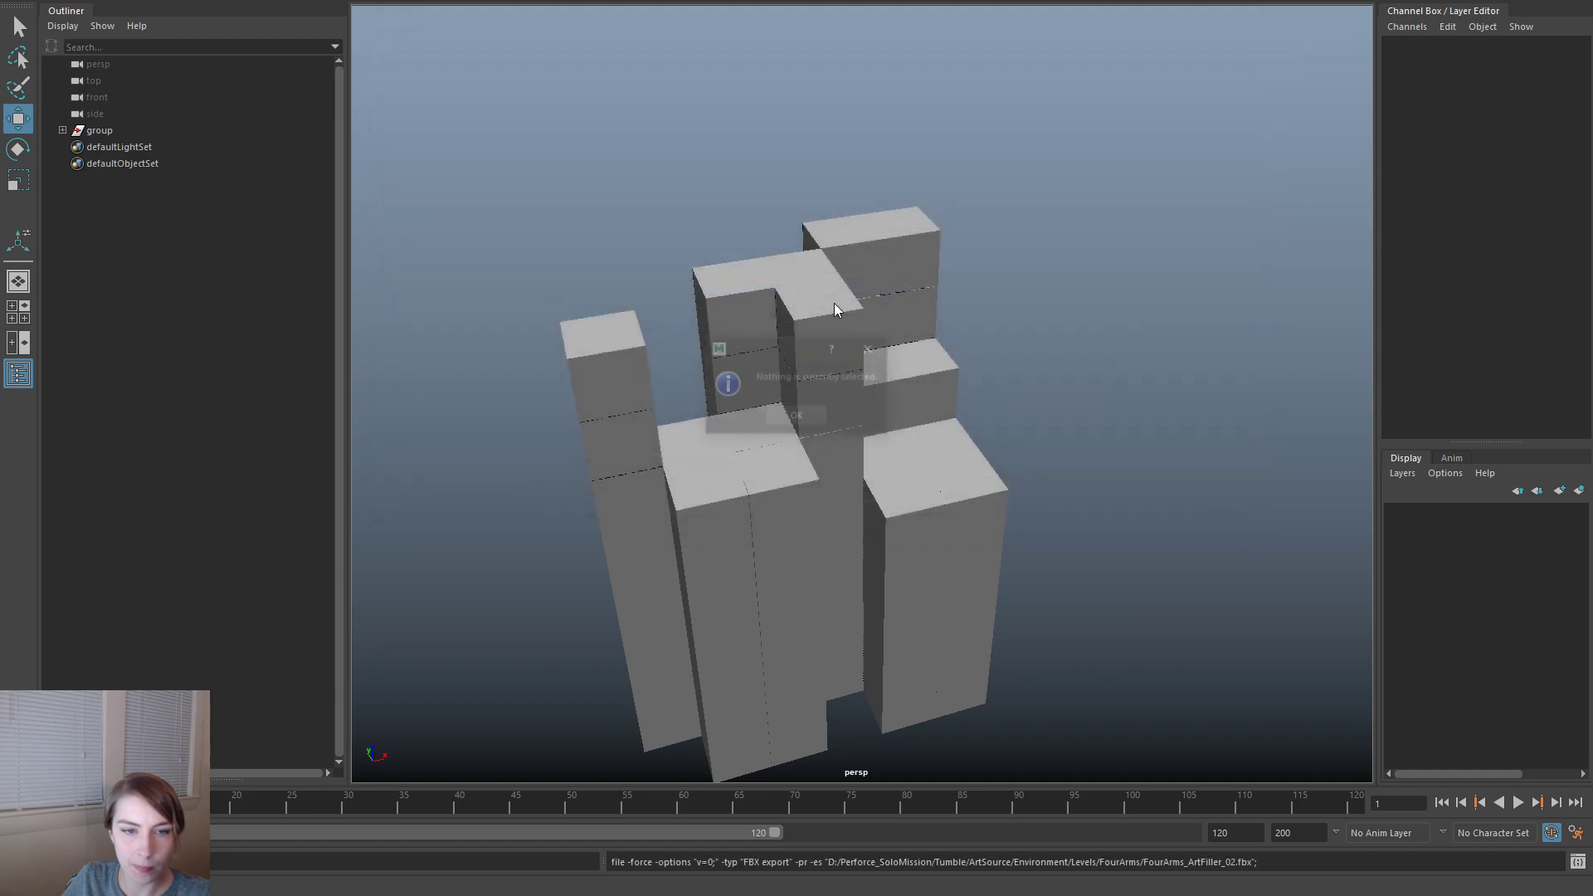
pyautogui.click(822, 416)
# - Export the entire scene as FBX, overwriting FourArms_ArtFiller_02.fbx in the FourArms levels folder, and save the scene
pyautogui.press('space')
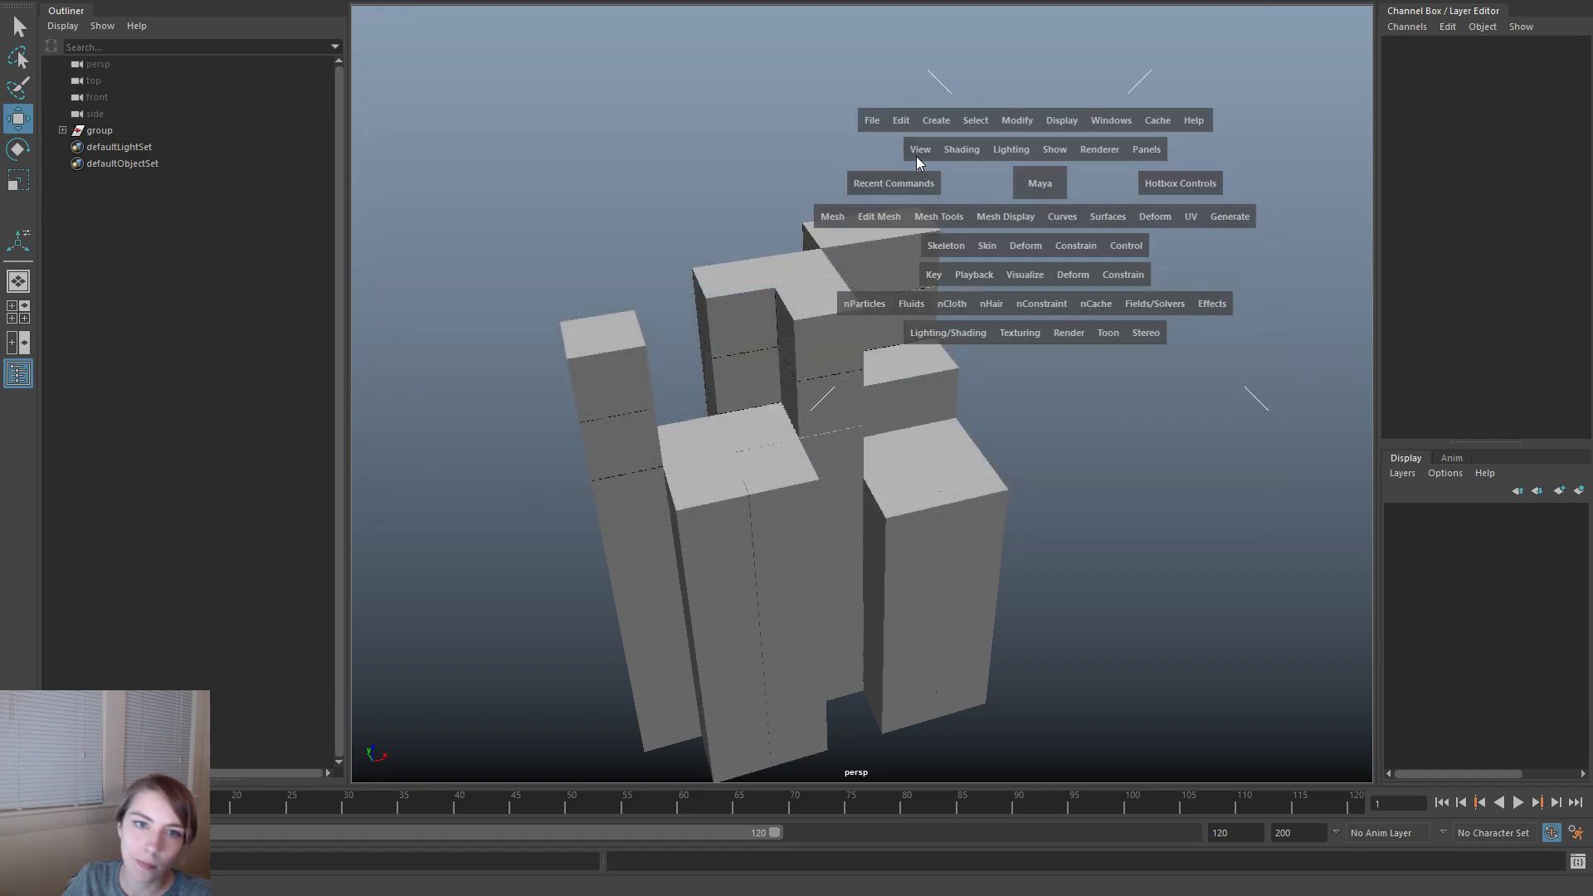
pyautogui.click(874, 122)
pyautogui.click(977, 326)
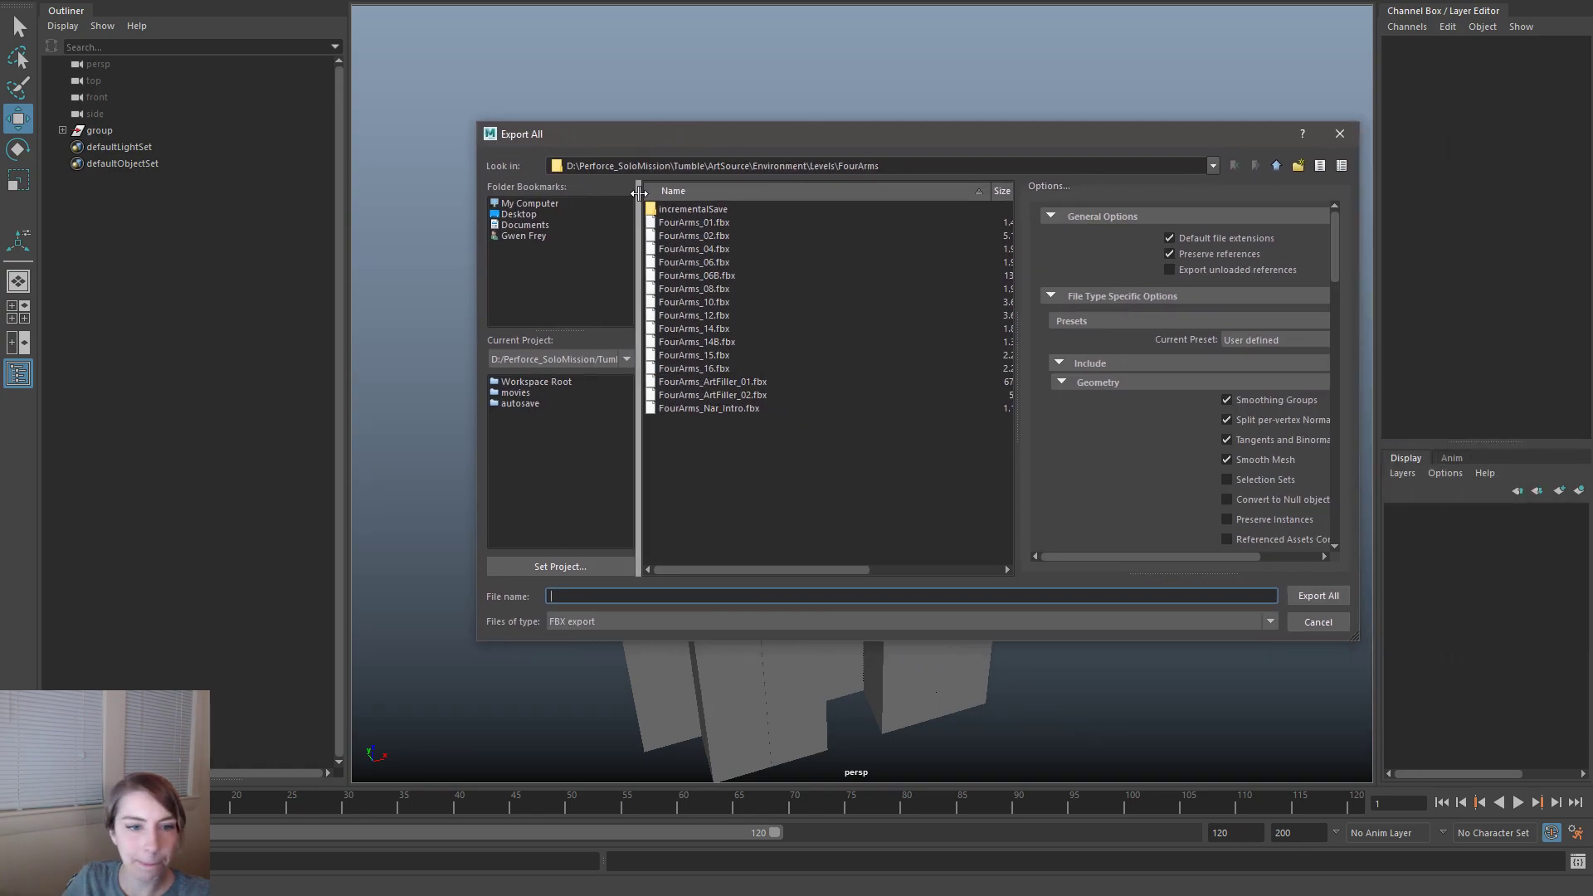
pyautogui.doubleClick(751, 395)
pyautogui.click(911, 411)
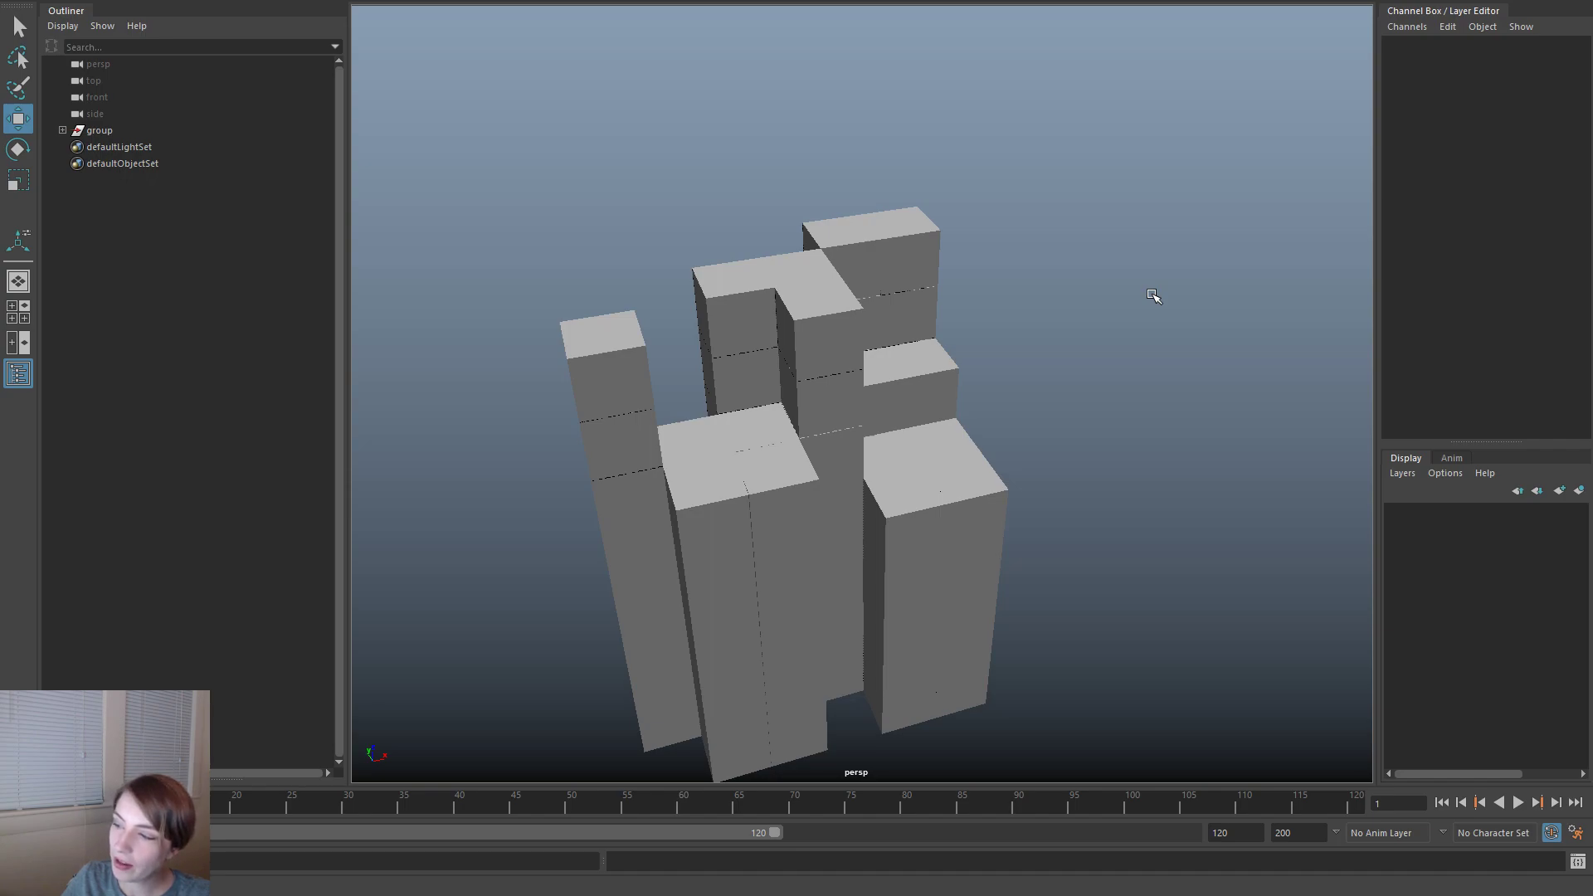
pyautogui.hotkey('ctrl', 's')
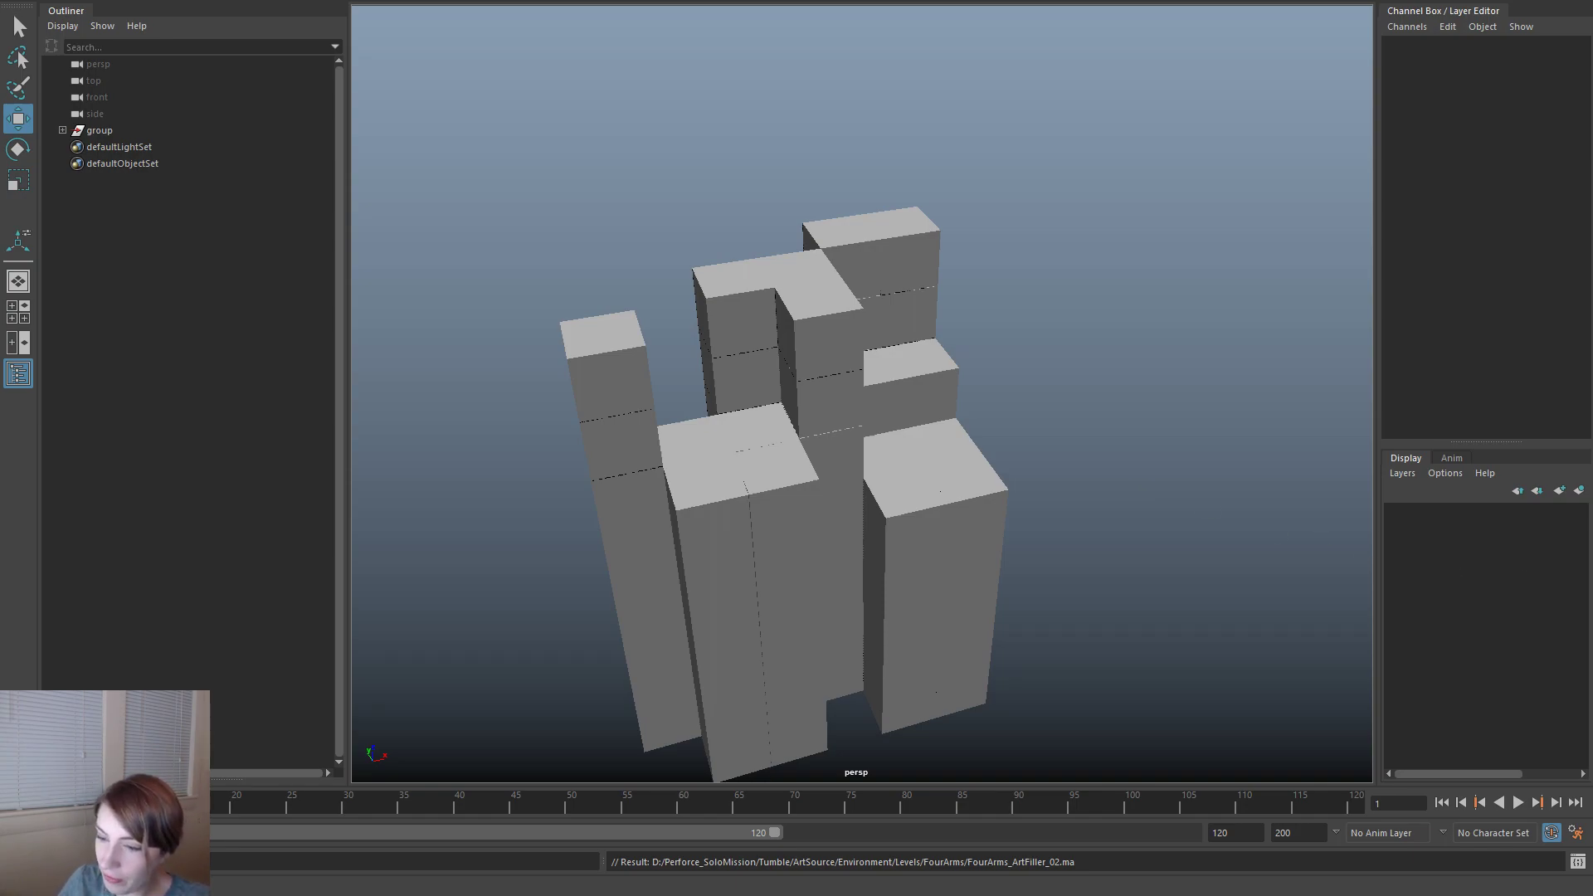
# - Switch to Unreal Editor and cancel the open MasterGame FBX export
pyautogui.hotkey('alt', 'Tab')
pyautogui.click(939, 570)
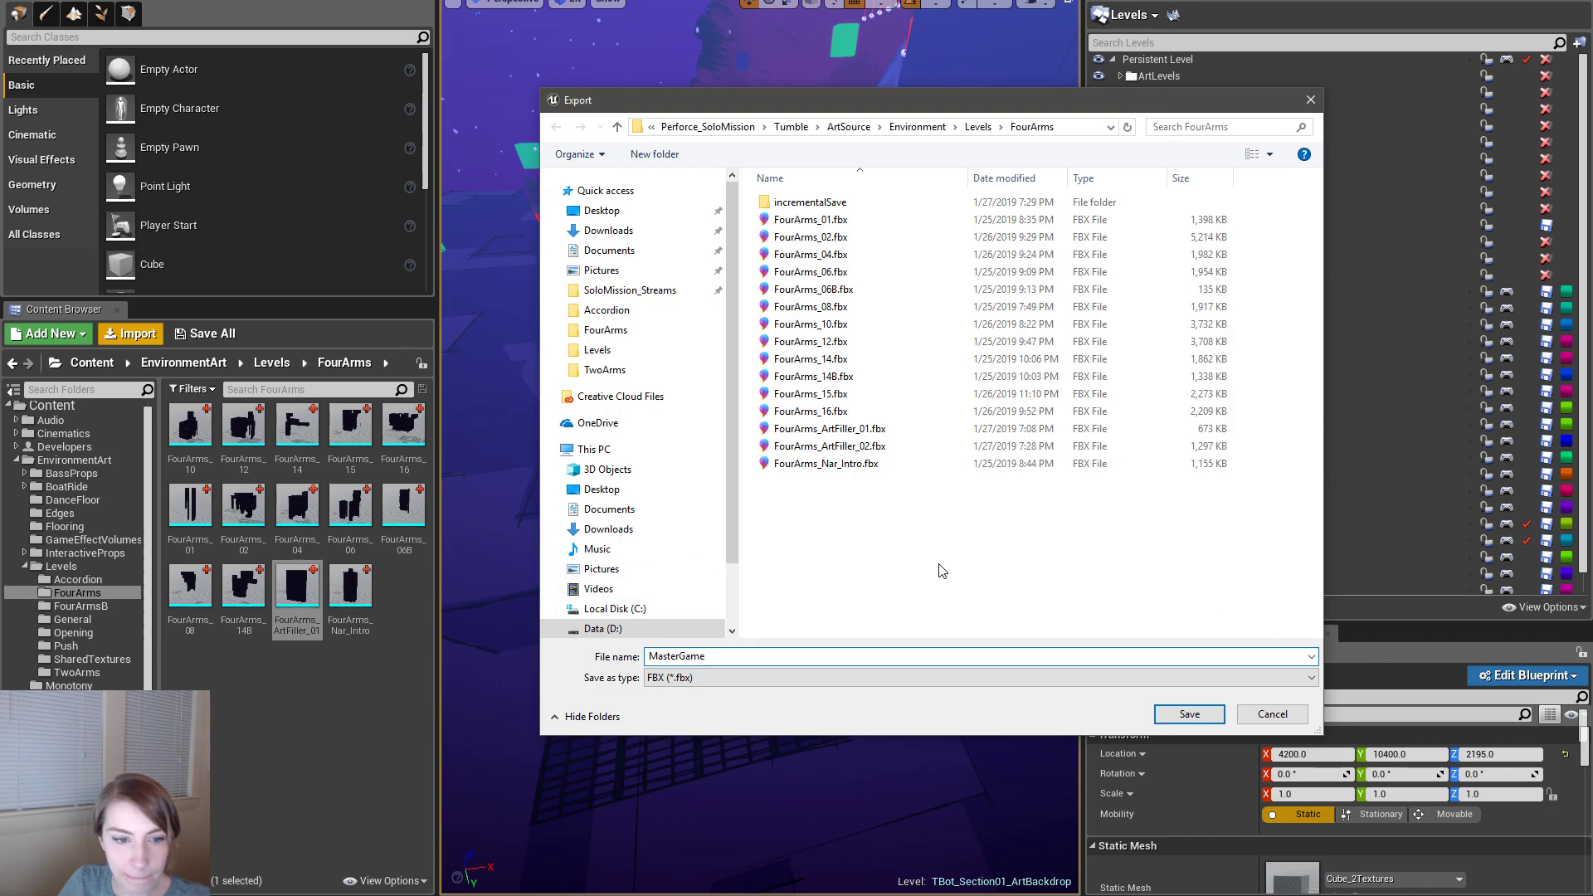
pyautogui.click(1272, 714)
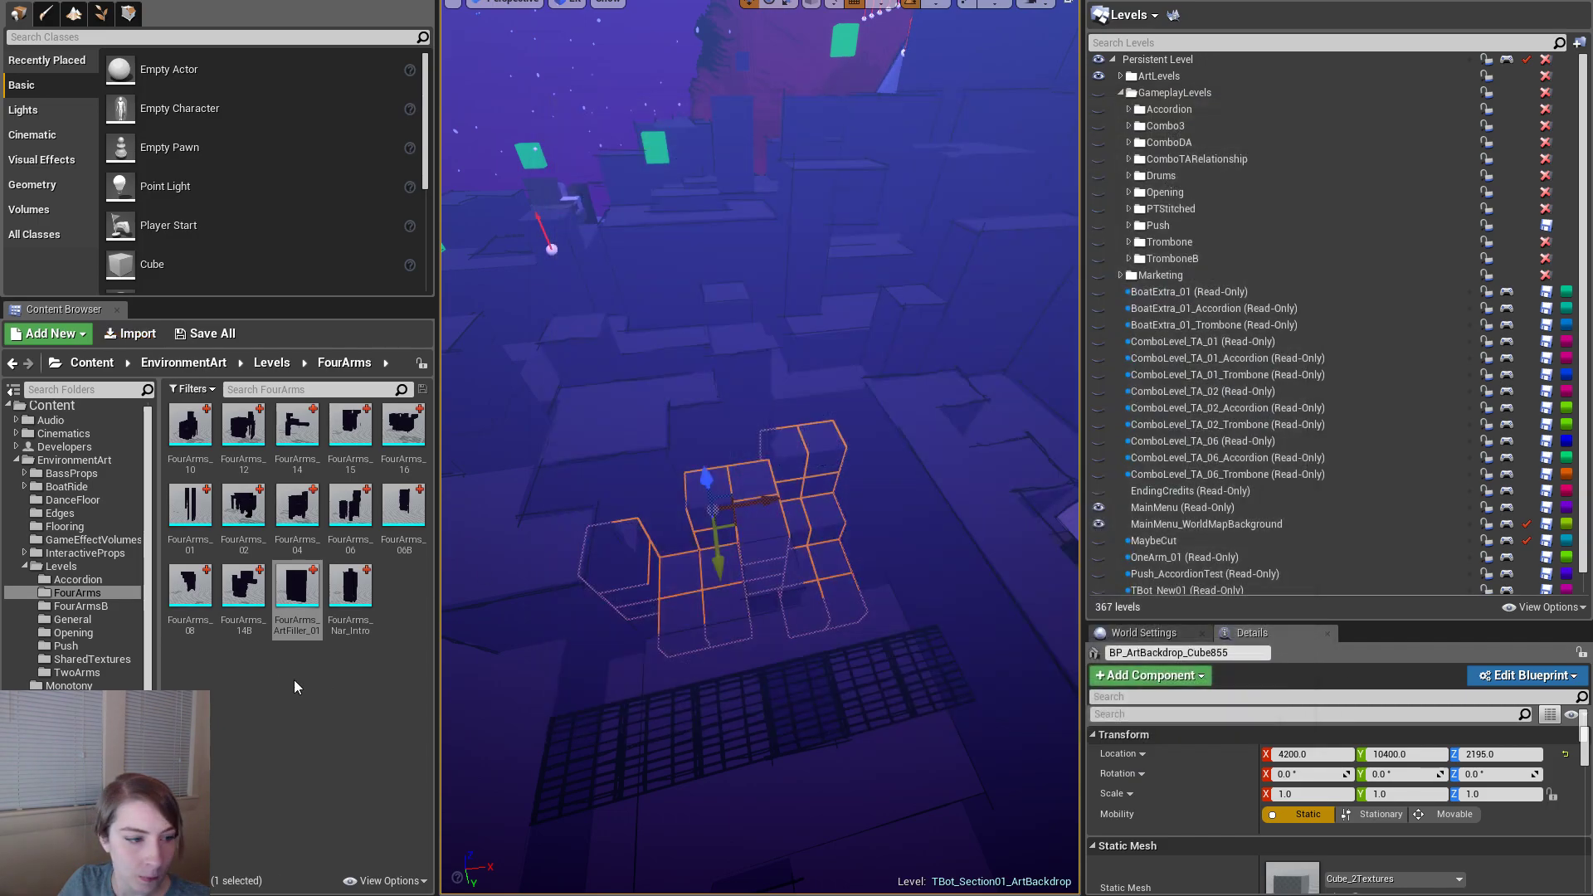
# - Import FourArms_ArtFiller_02.fbx as a static mesh into the EnvironmentArt/Levels/FourArms content folder, keeping the current import options
pyautogui.click(105, 579)
pyautogui.click(103, 593)
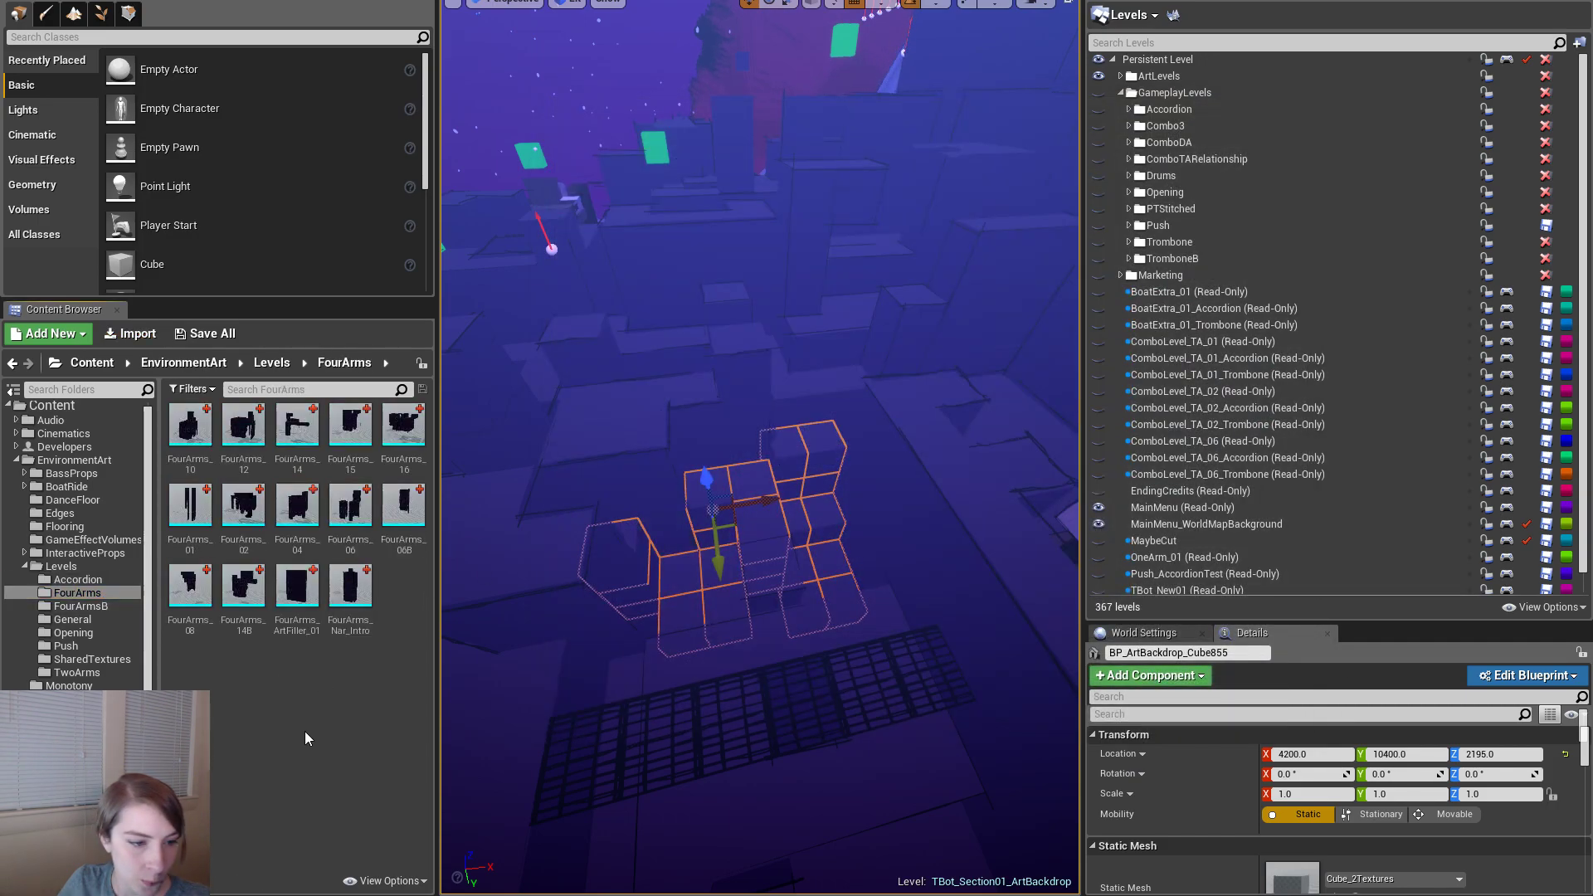
pyautogui.click(130, 333)
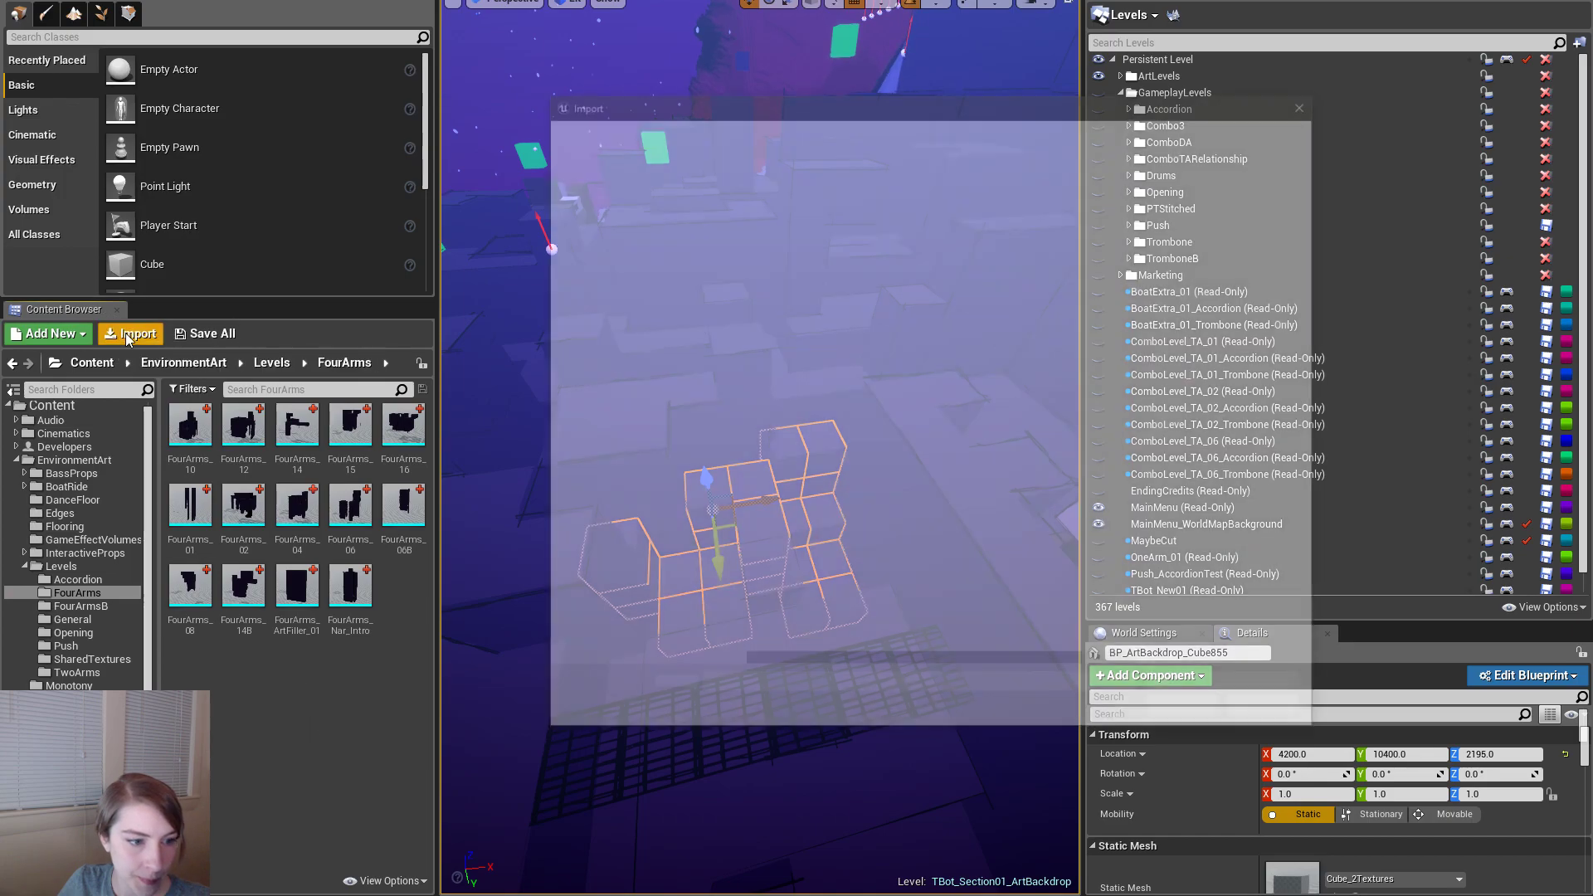
pyautogui.doubleClick(868, 448)
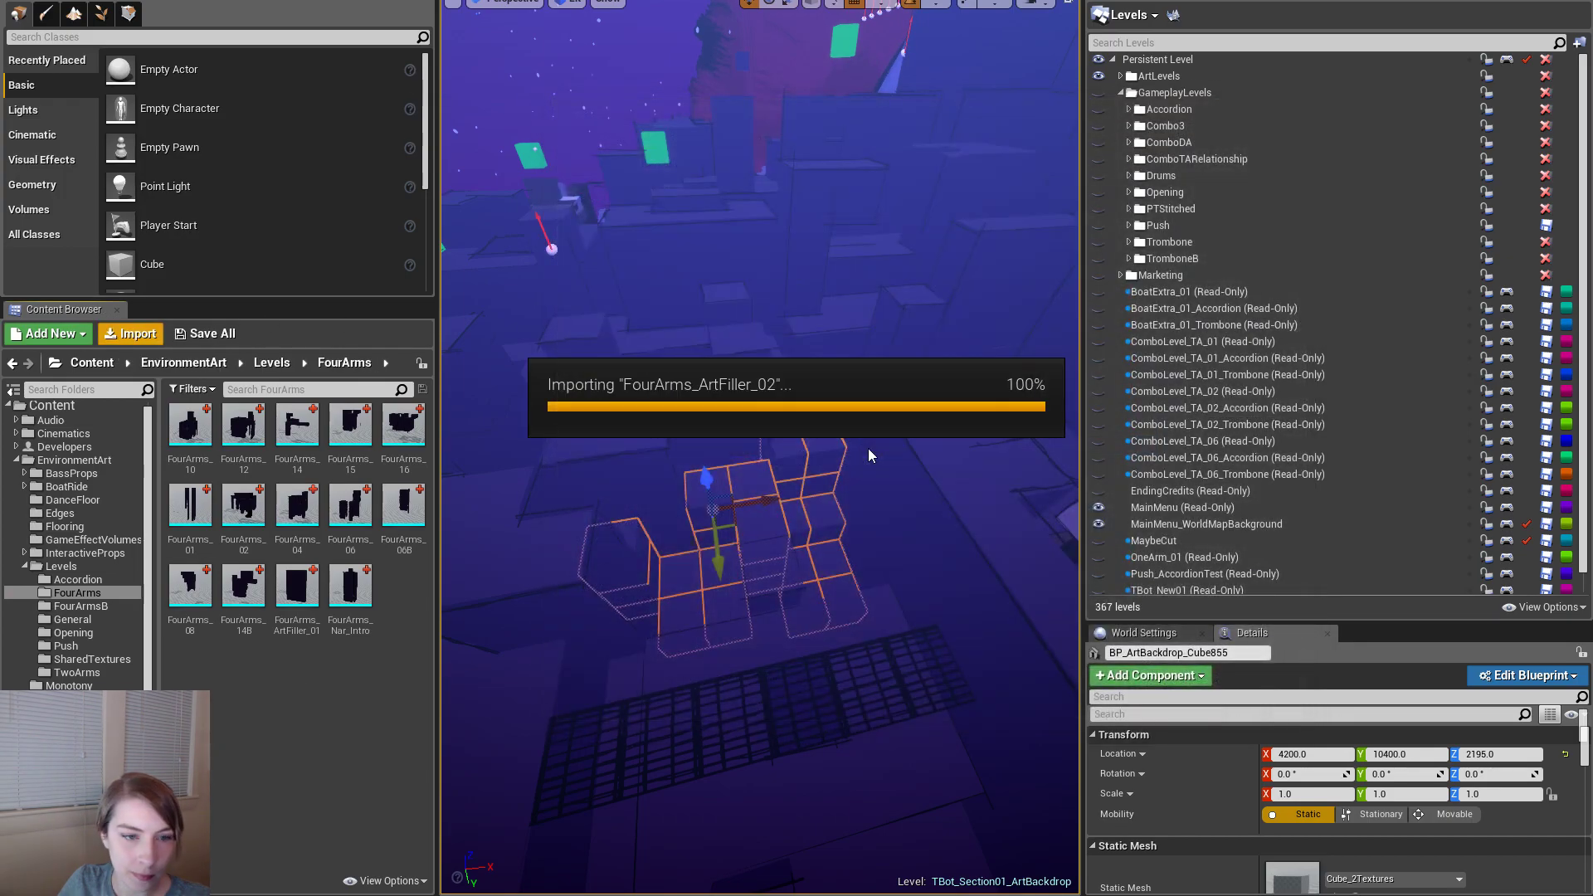
pyautogui.scroll(-3, 868, 450)
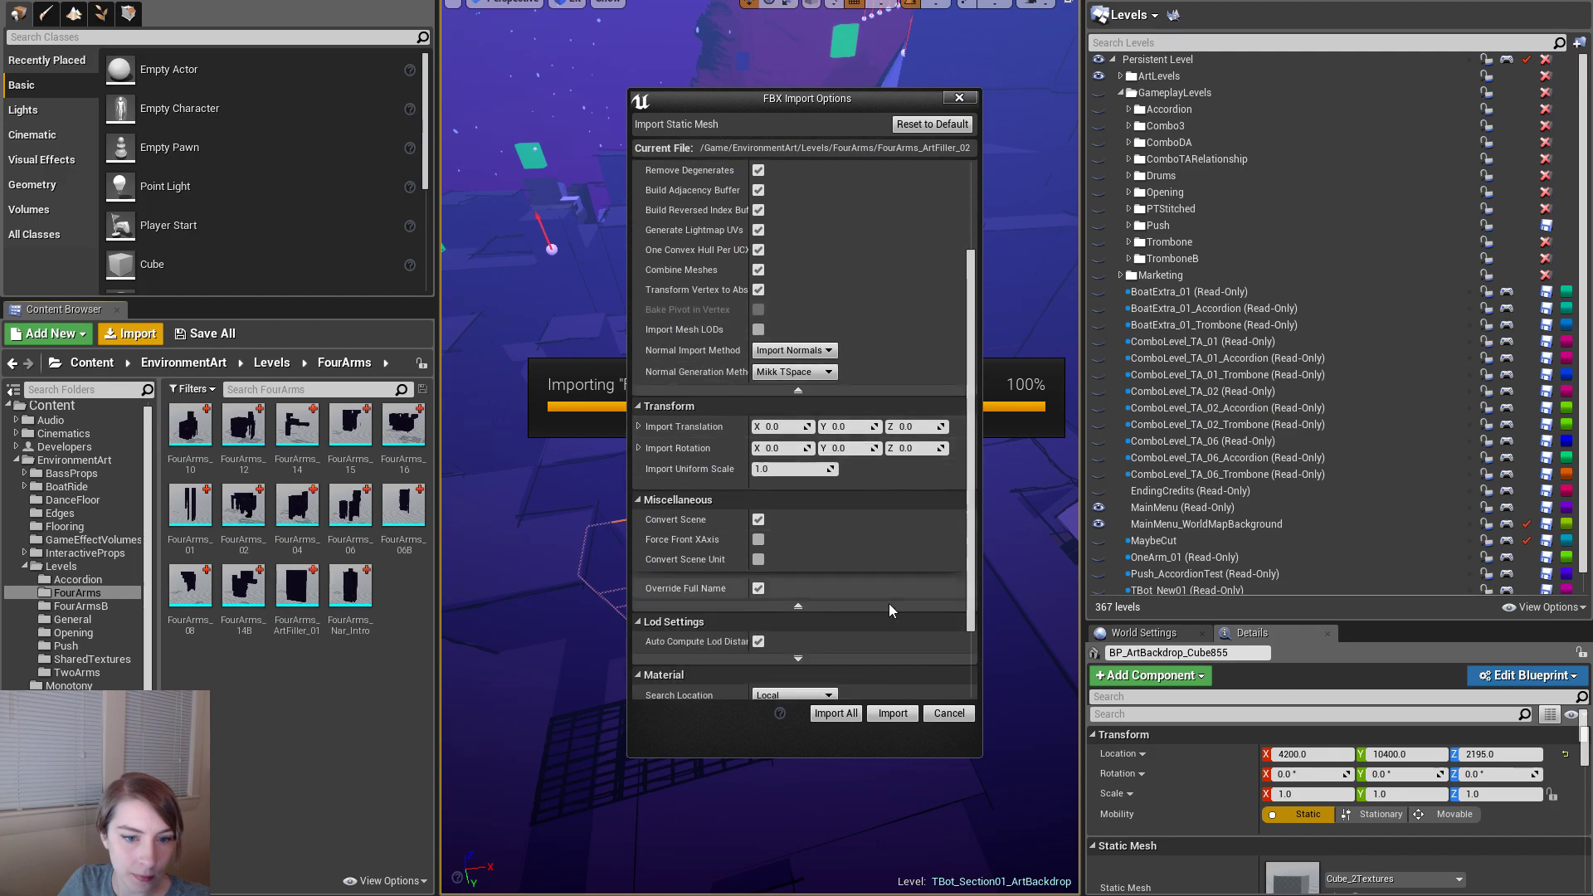
pyautogui.click(893, 712)
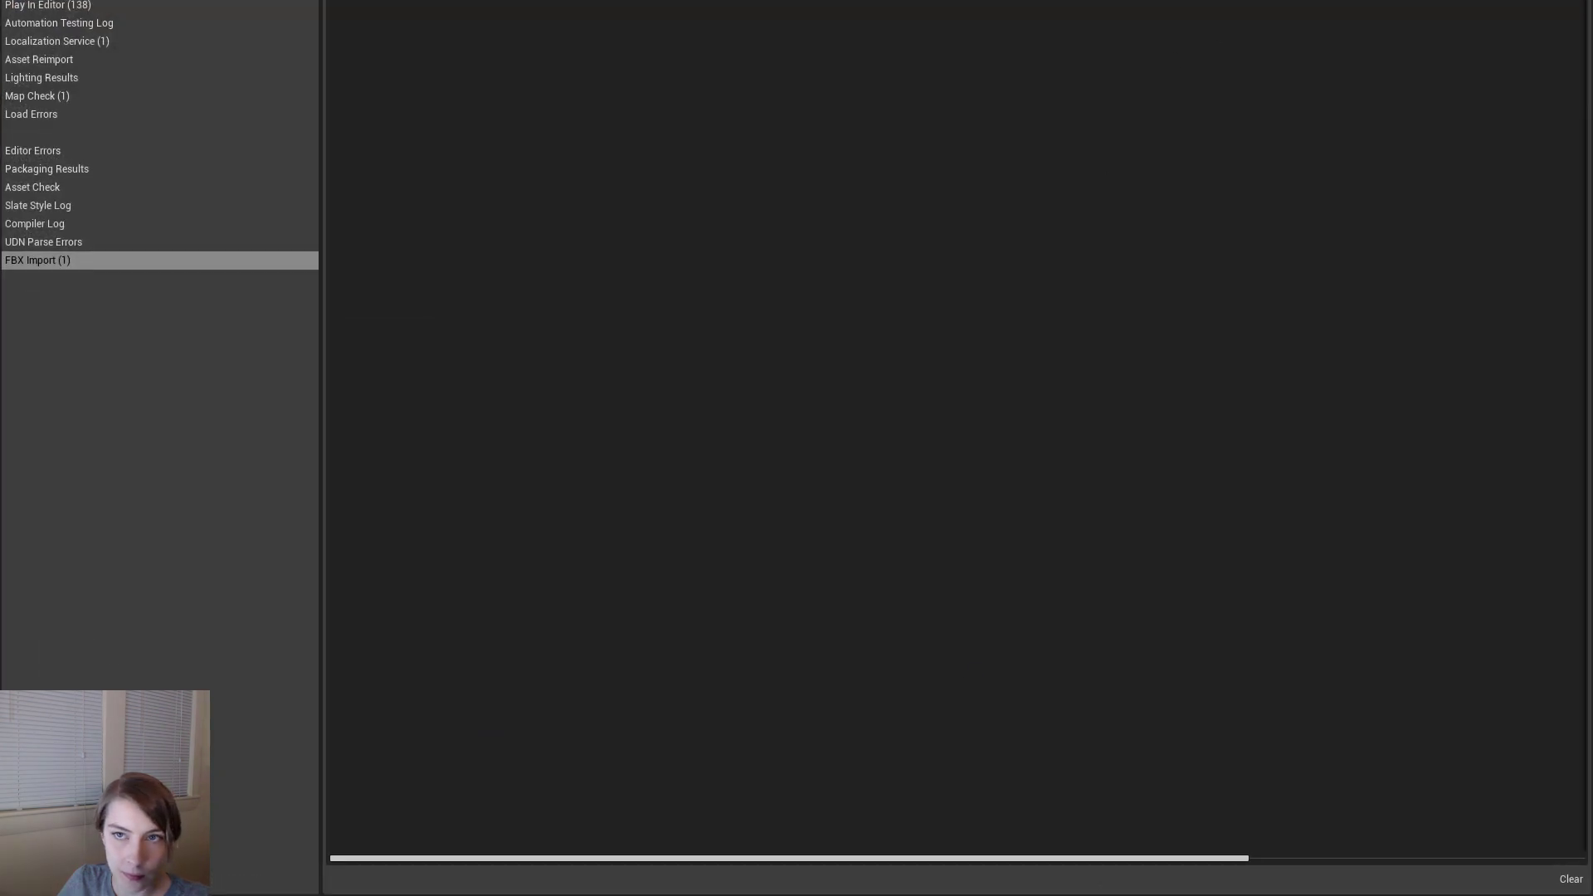
pyautogui.click(1578, 2)
# - Replace the static mesh of backdrop block BP_ArtBackdrop_Cube871 with FourArms_ArtFiller_02 and reset both of its material overrides
pyautogui.moveTo(964, 360)
pyautogui.keyDown('alt'); pyautogui.mouseDown()
pyautogui.moveTo(839, 365)
pyautogui.moveTo(954, 362)
pyautogui.mouseUp(); pyautogui.keyUp('alt')
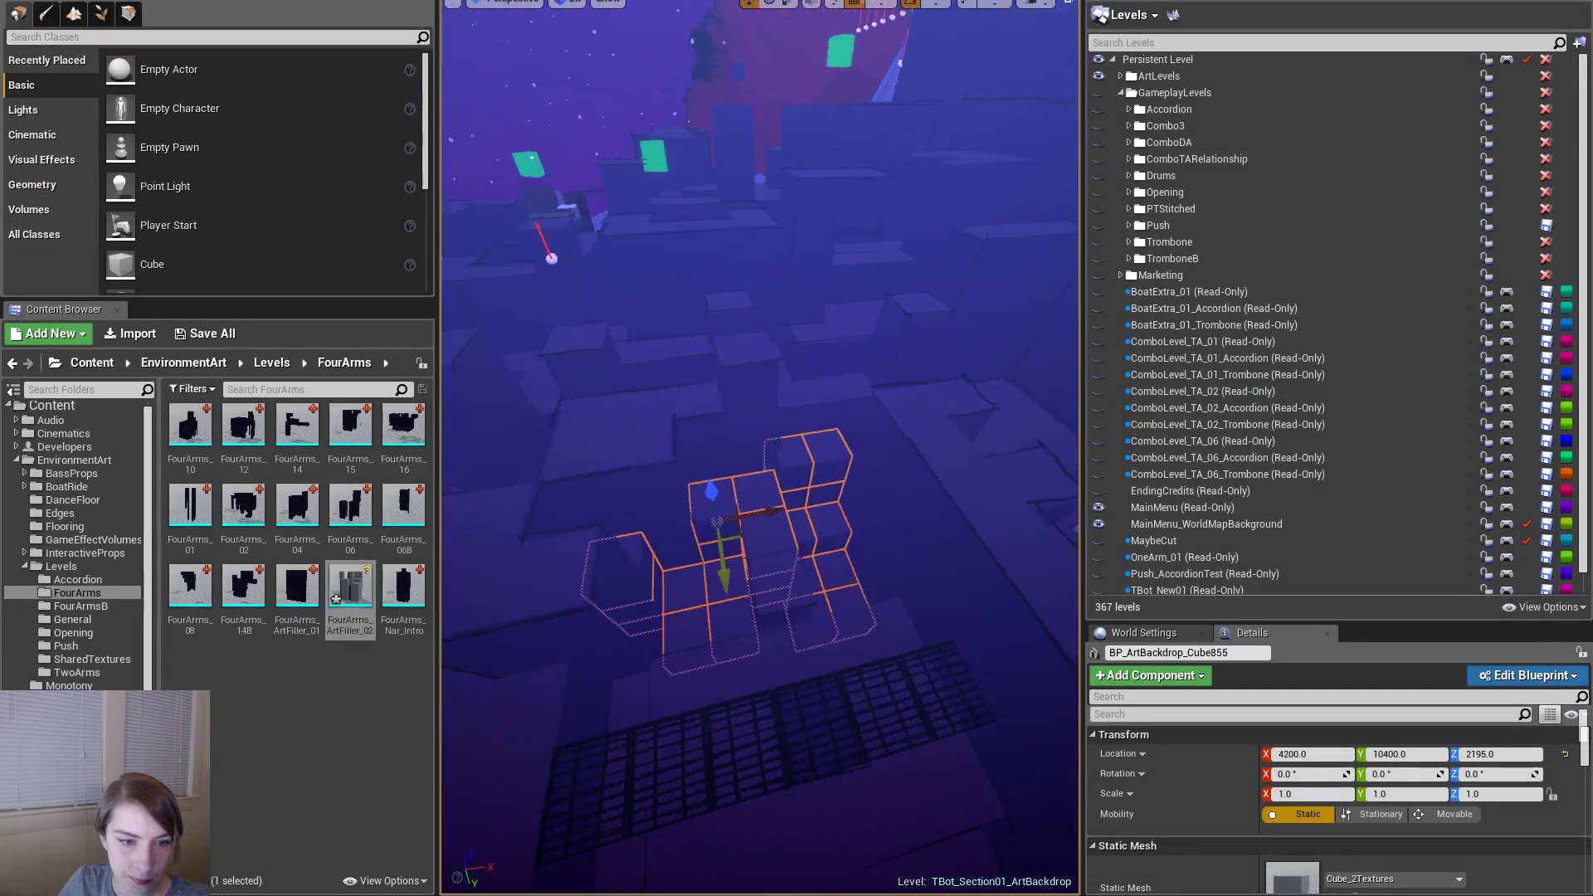
pyautogui.moveTo(808, 546)
pyautogui.keyDown('alt'); pyautogui.mouseDown()
pyautogui.moveTo(863, 542)
pyautogui.moveTo(808, 545)
pyautogui.mouseUp(); pyautogui.keyUp('alt')
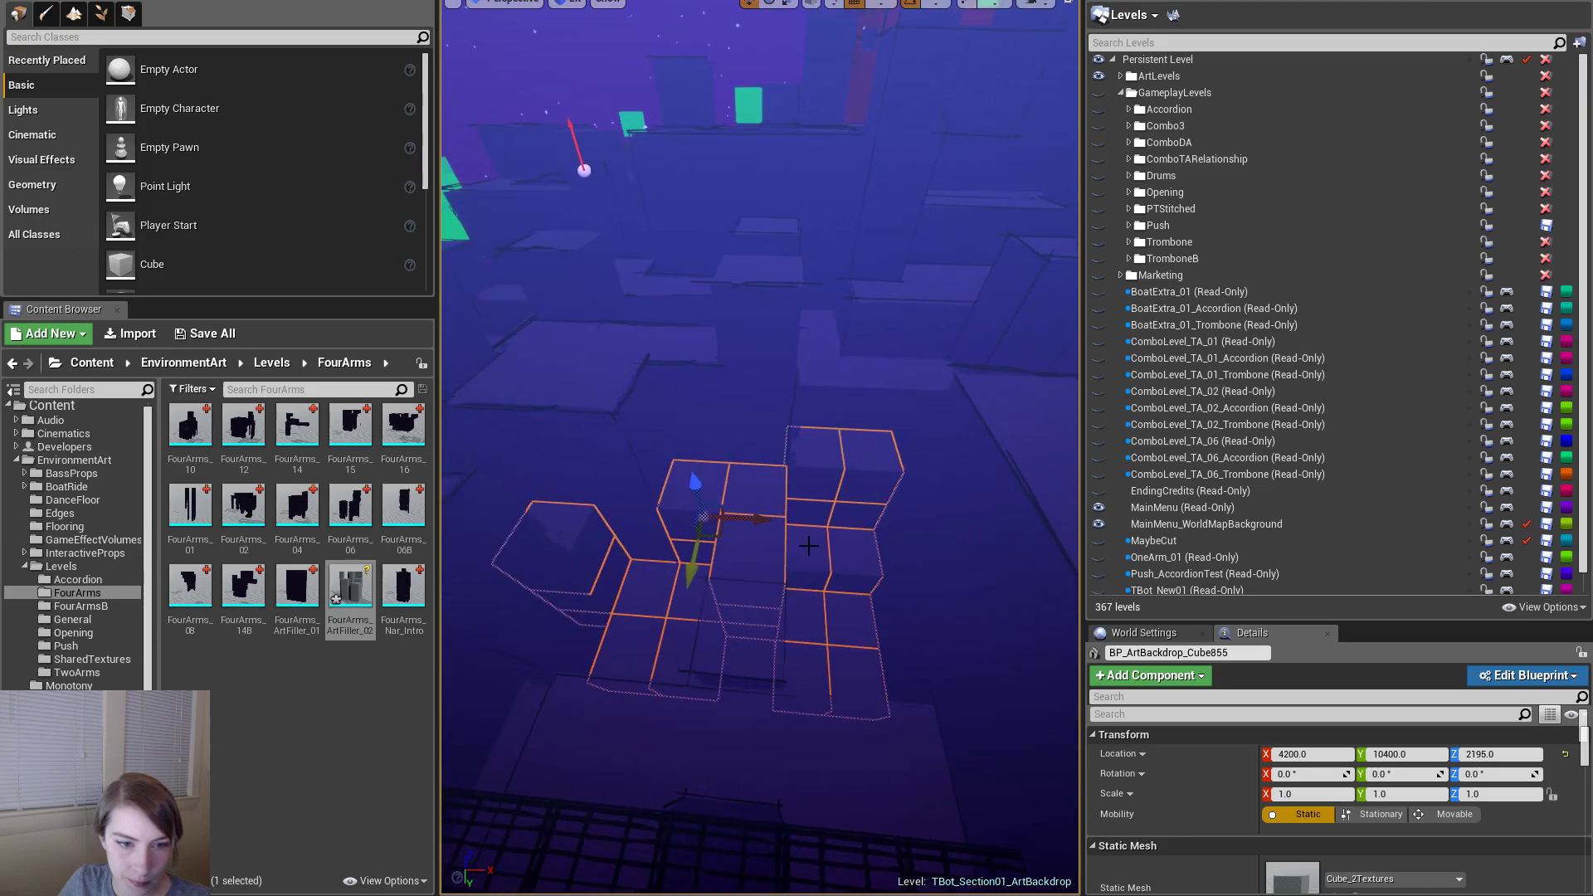
pyautogui.keyDown('alt'); pyautogui.moveTo(869, 463); pyautogui.dragTo(868, 506); pyautogui.keyUp('alt')
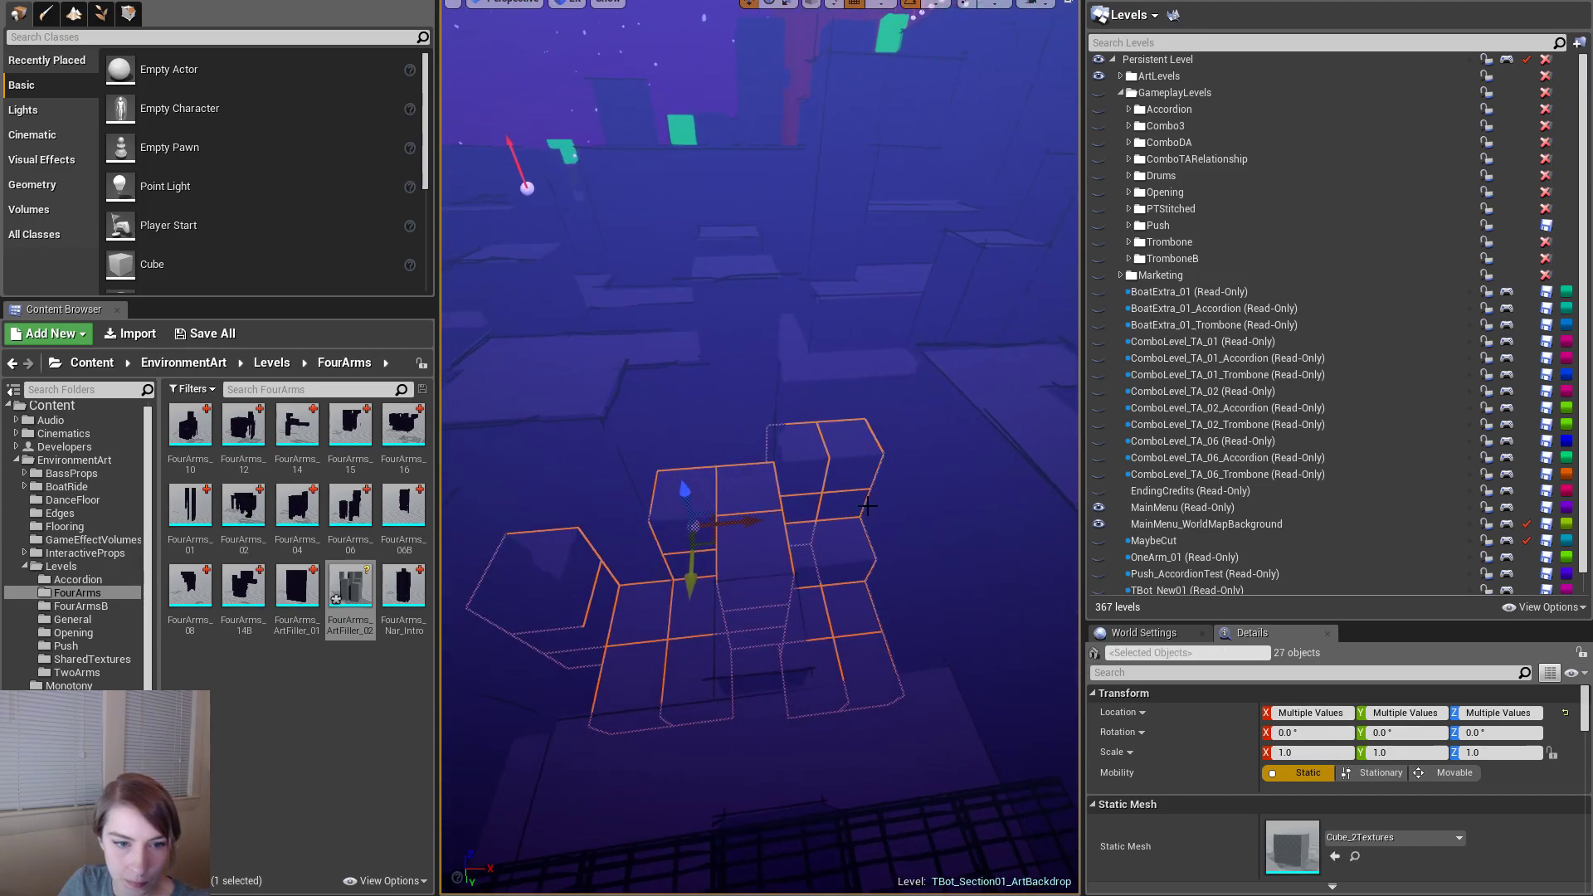
pyautogui.click(867, 506)
pyautogui.click(799, 551)
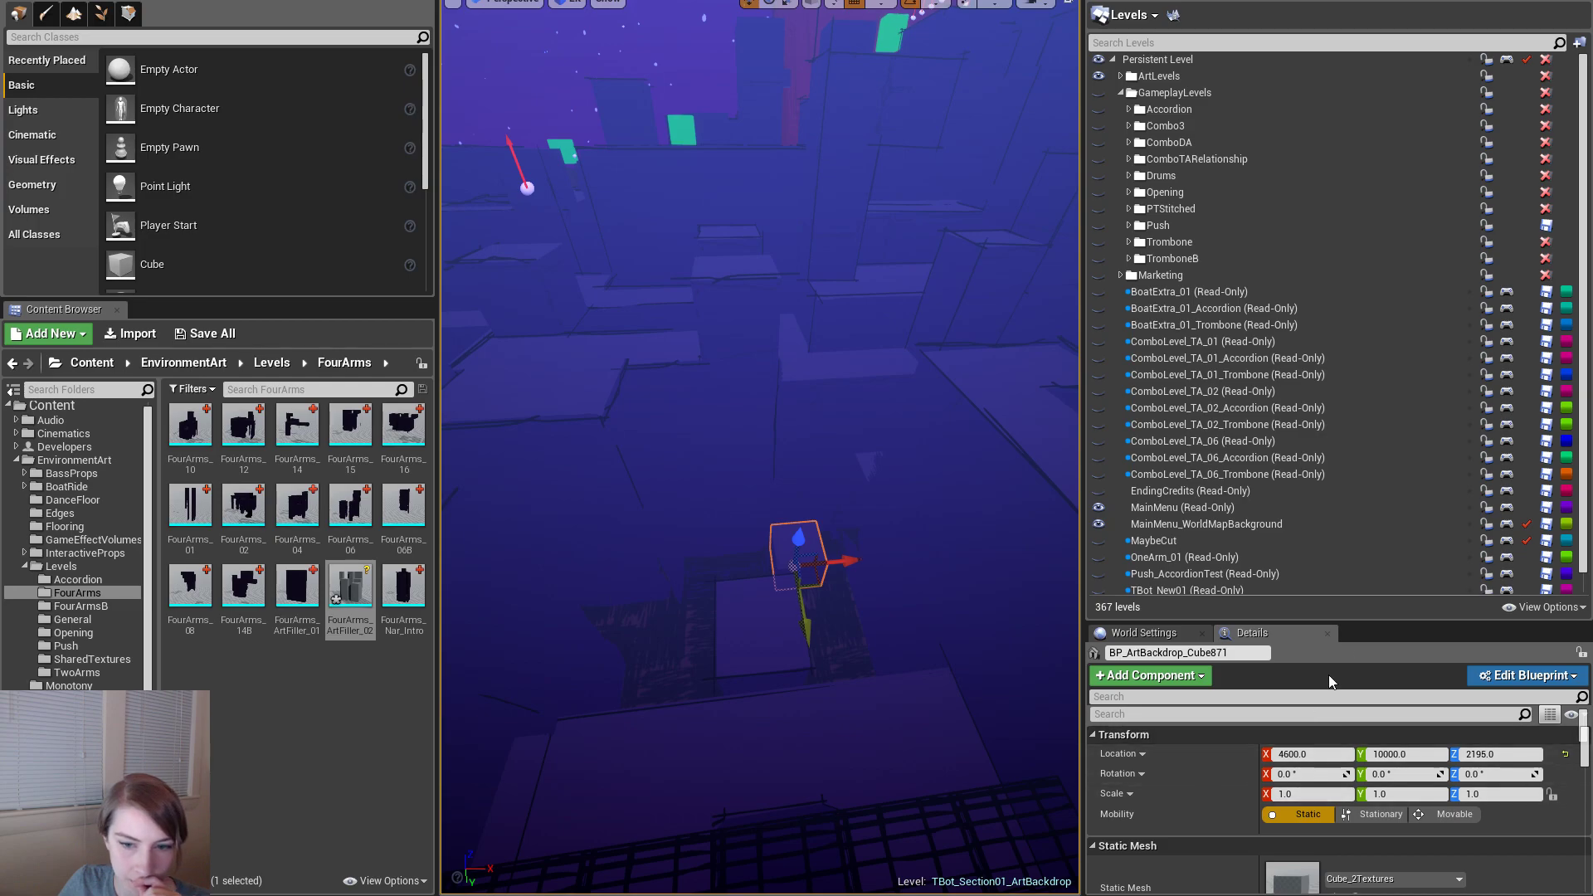
pyautogui.moveTo(1348, 621); pyautogui.dragTo(1348, 242)
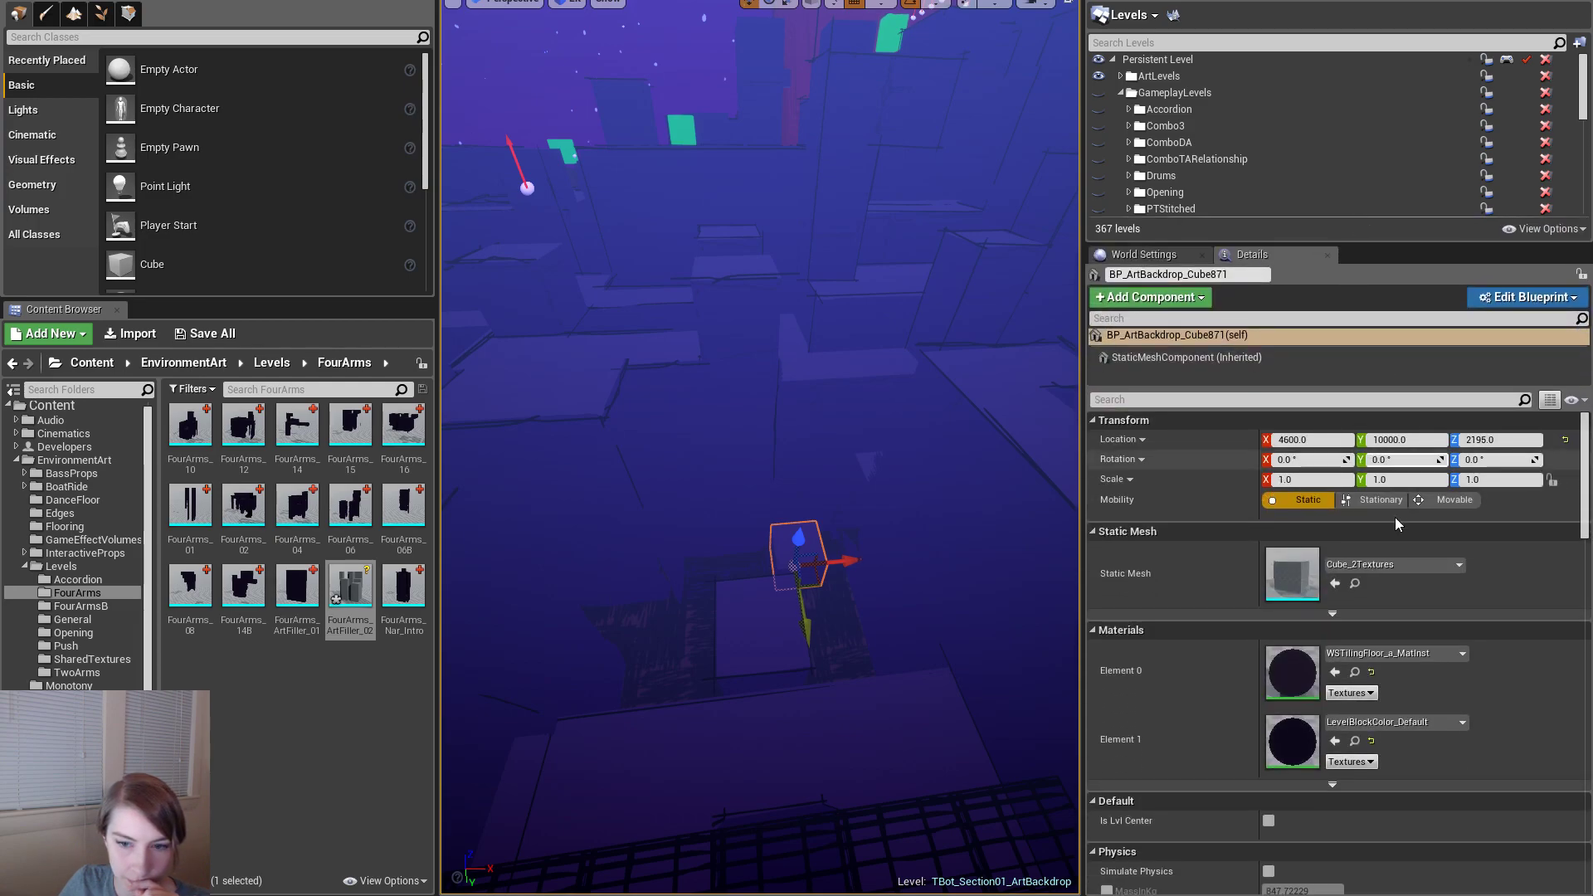
pyautogui.click(1336, 582)
pyautogui.click(1371, 672)
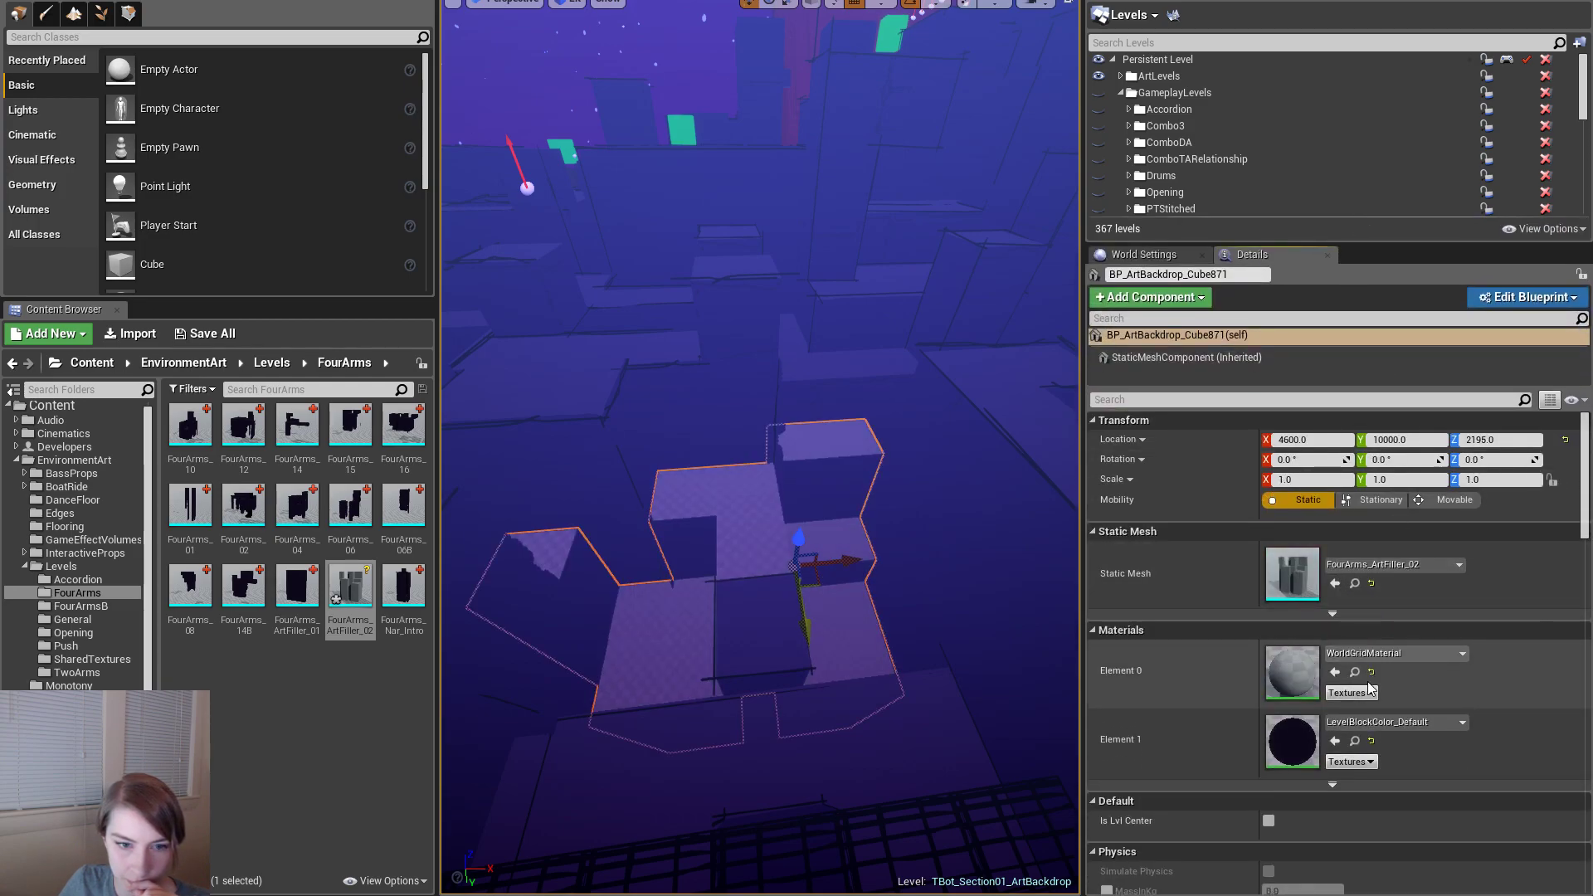
pyautogui.click(1371, 741)
# - Open the FourArms_ArtFiller_02 mesh asset for editing and set its collision preset to NoCollision
pyautogui.keyDown('alt'); pyautogui.moveTo(967, 490); pyautogui.dragTo(967, 489); pyautogui.keyUp('alt')
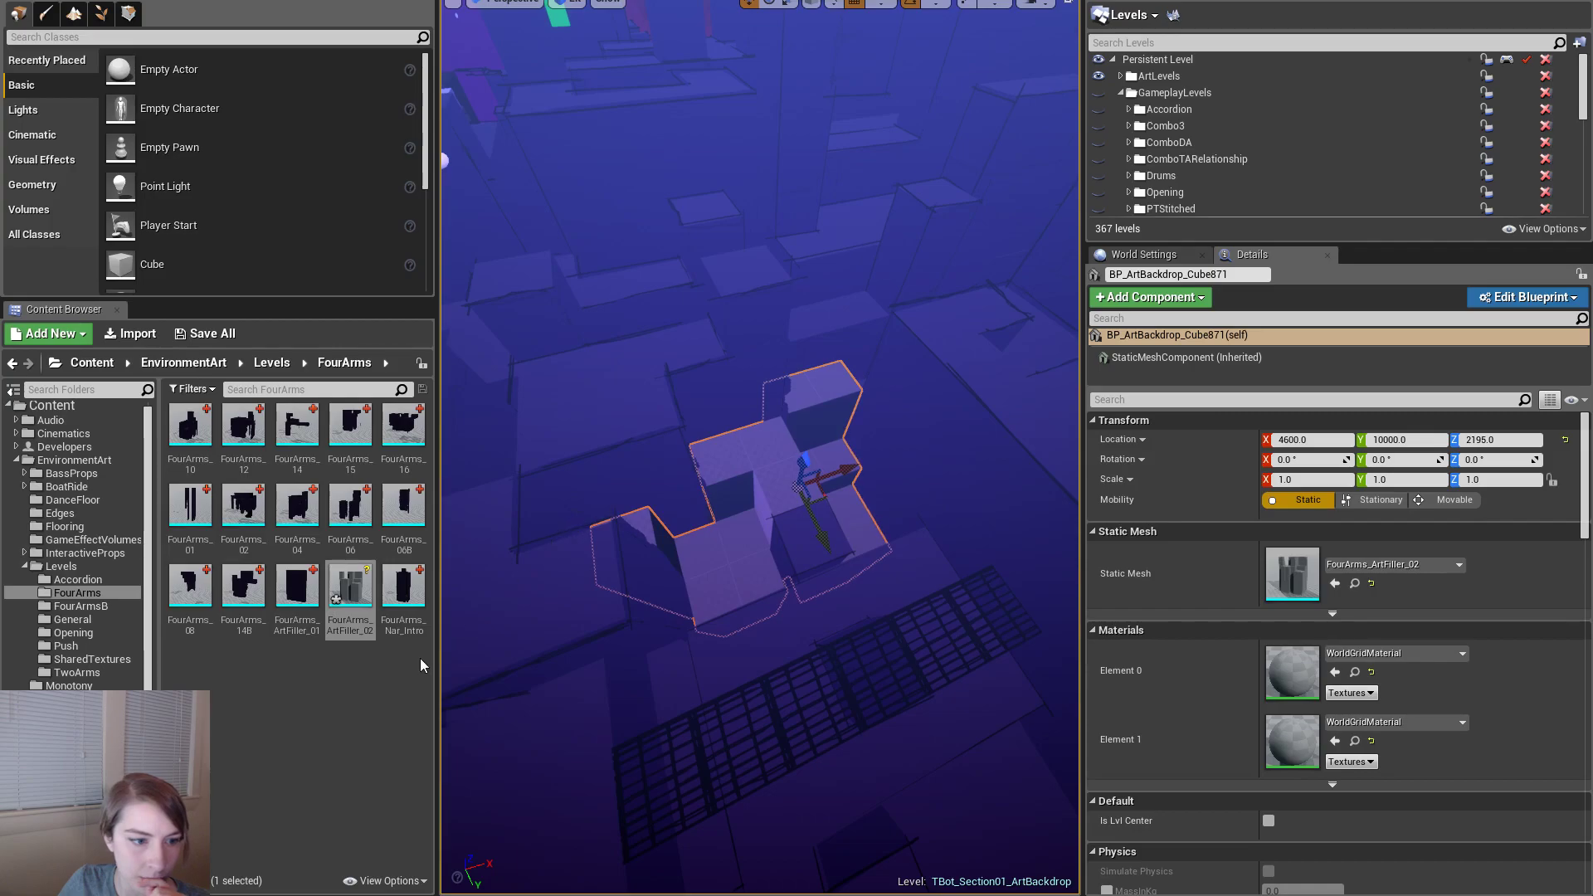
pyautogui.click(356, 615)
pyautogui.doubleClick(355, 616)
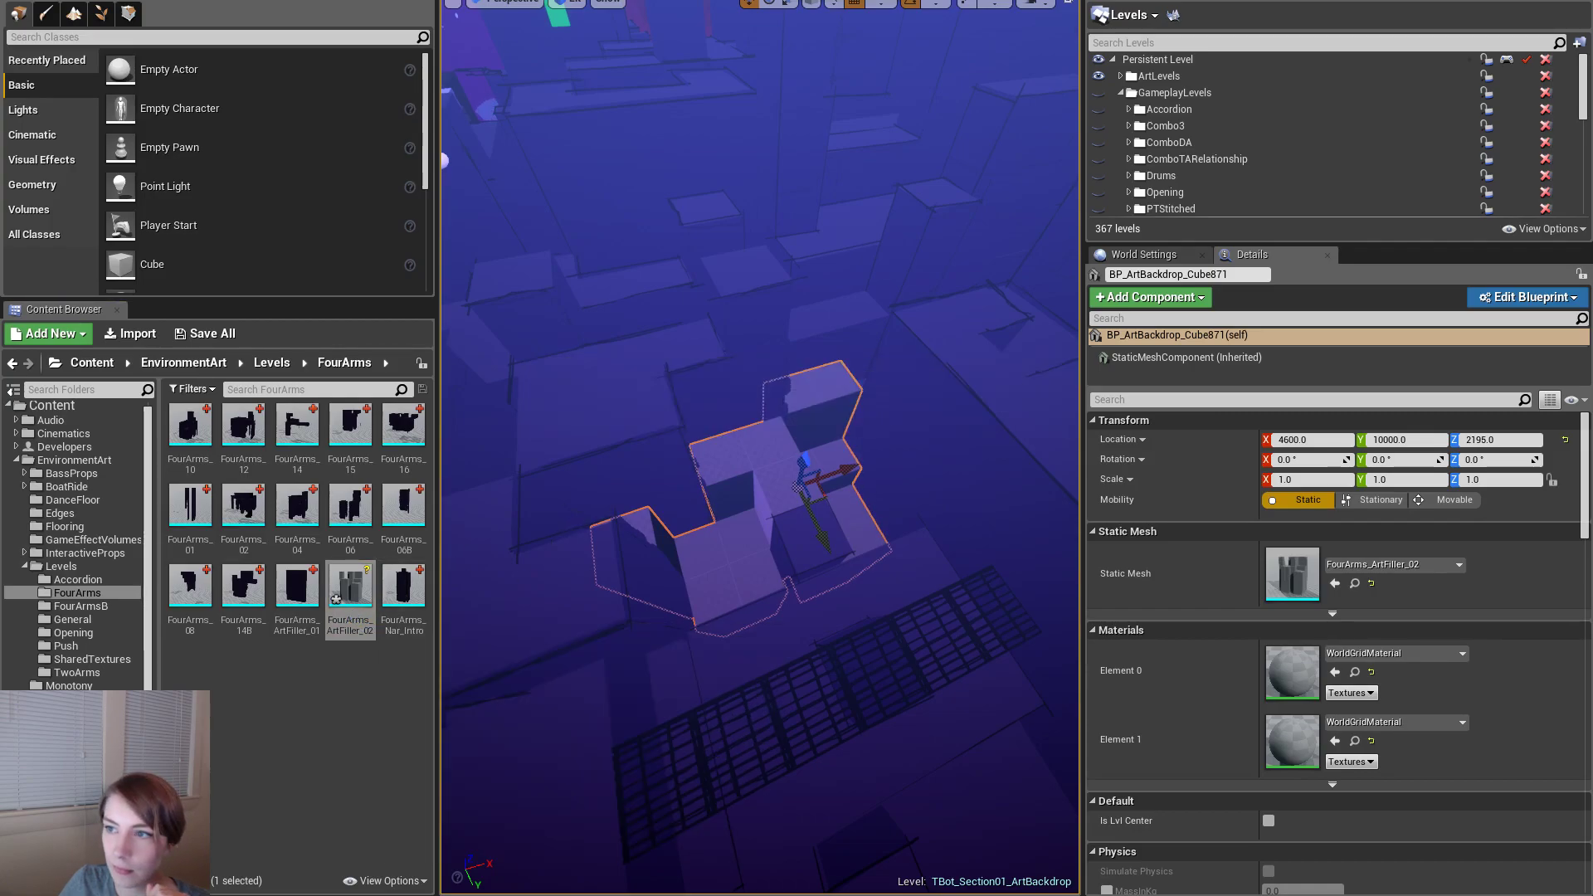
pyautogui.doubleClick(1075, 73)
pyautogui.click(1344, 0)
pyautogui.write('coll')
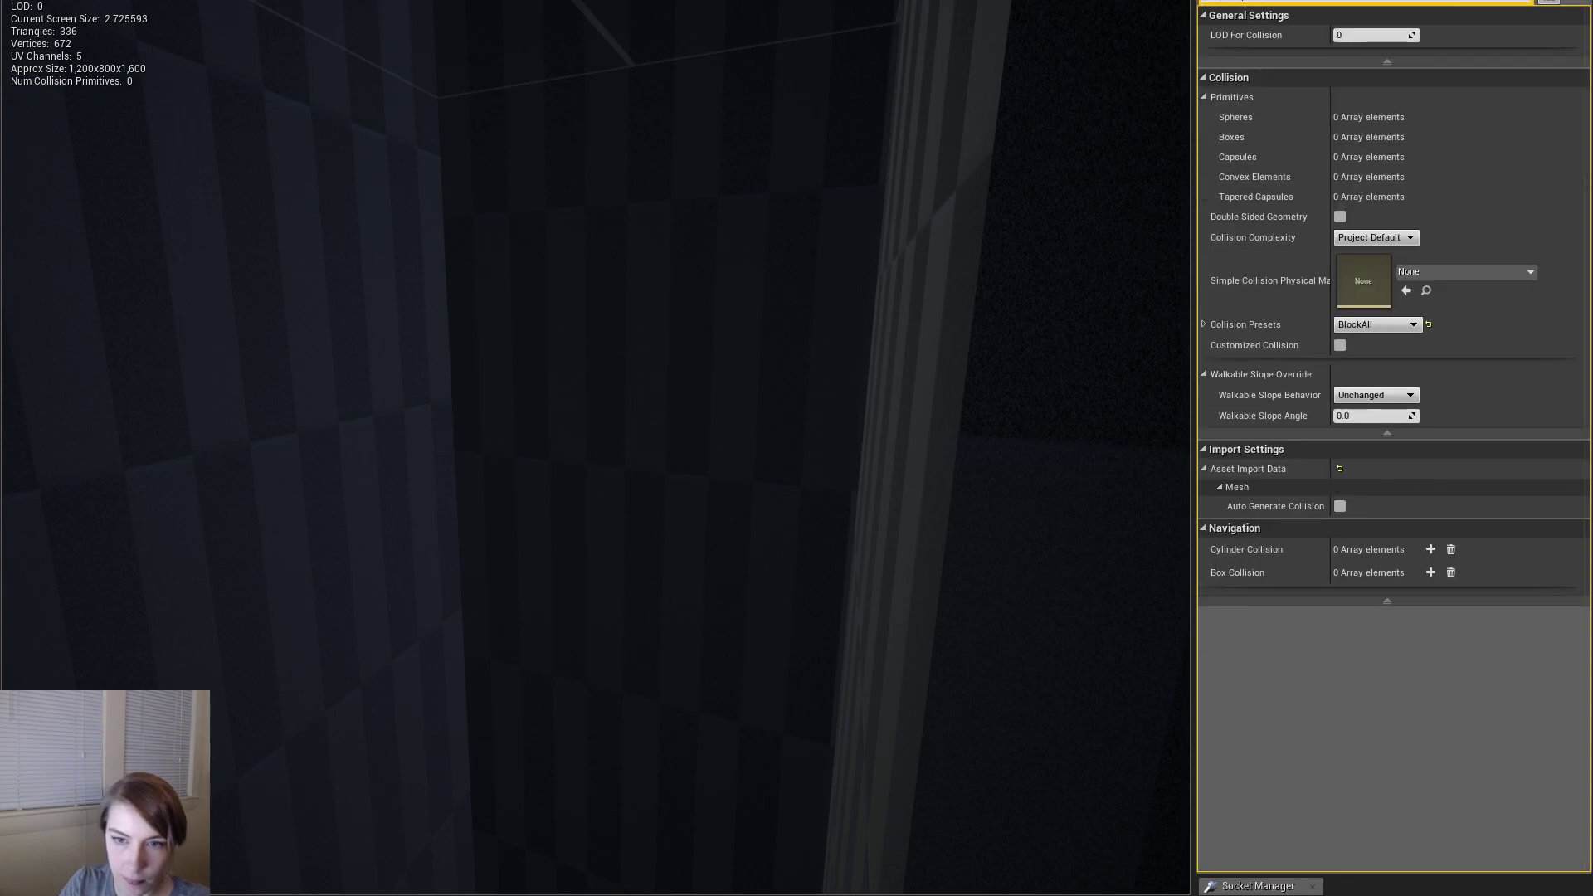
pyautogui.click(1374, 324)
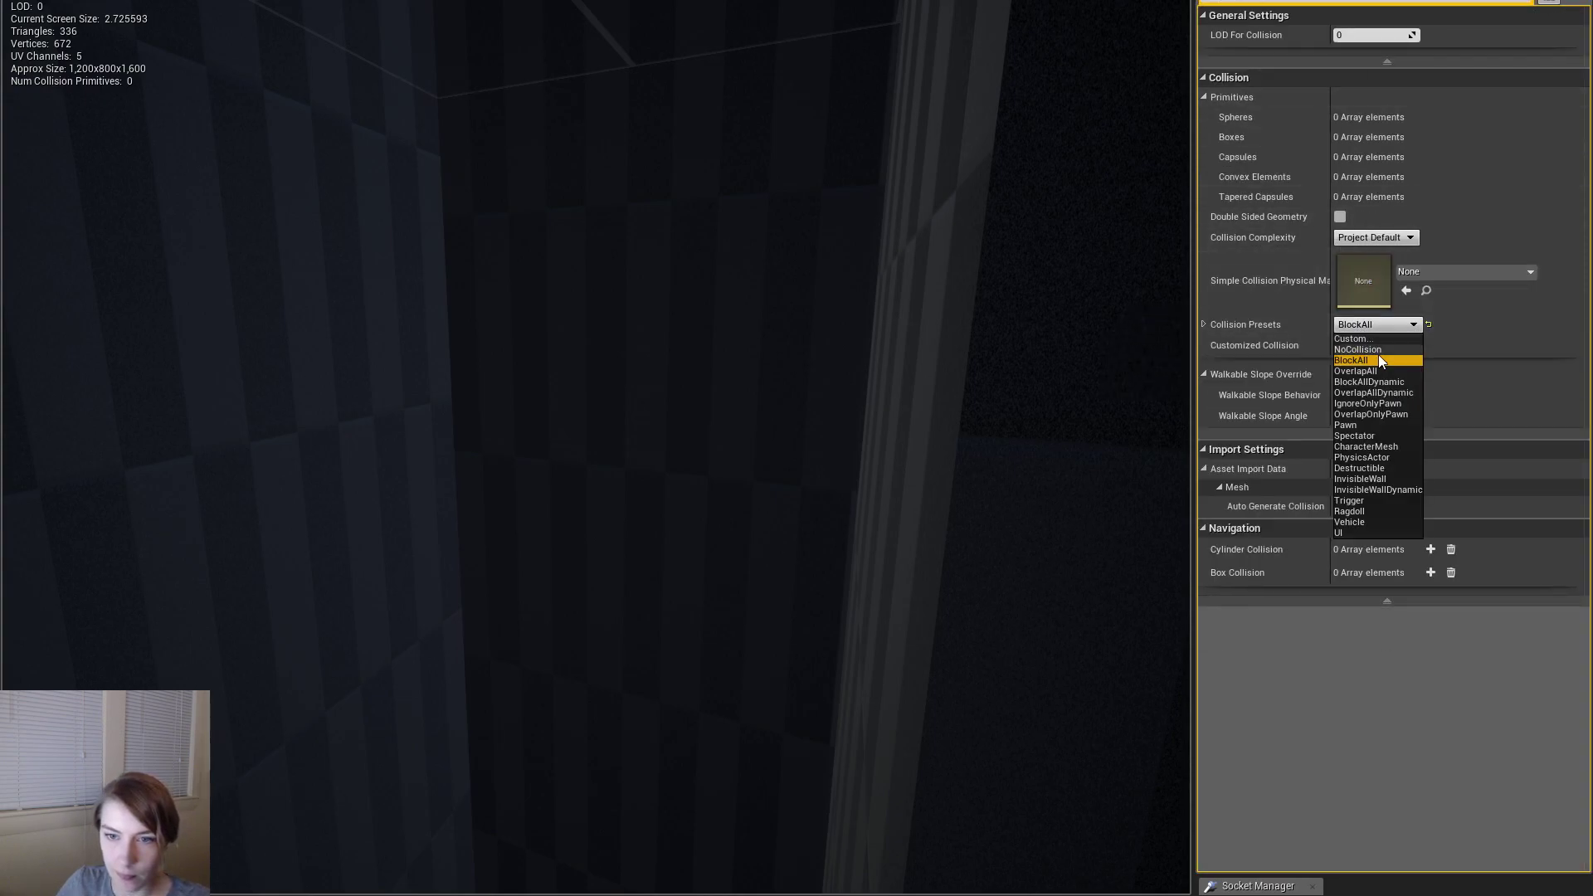
pyautogui.click(1358, 349)
pyautogui.scroll(-10, 1126, 333)
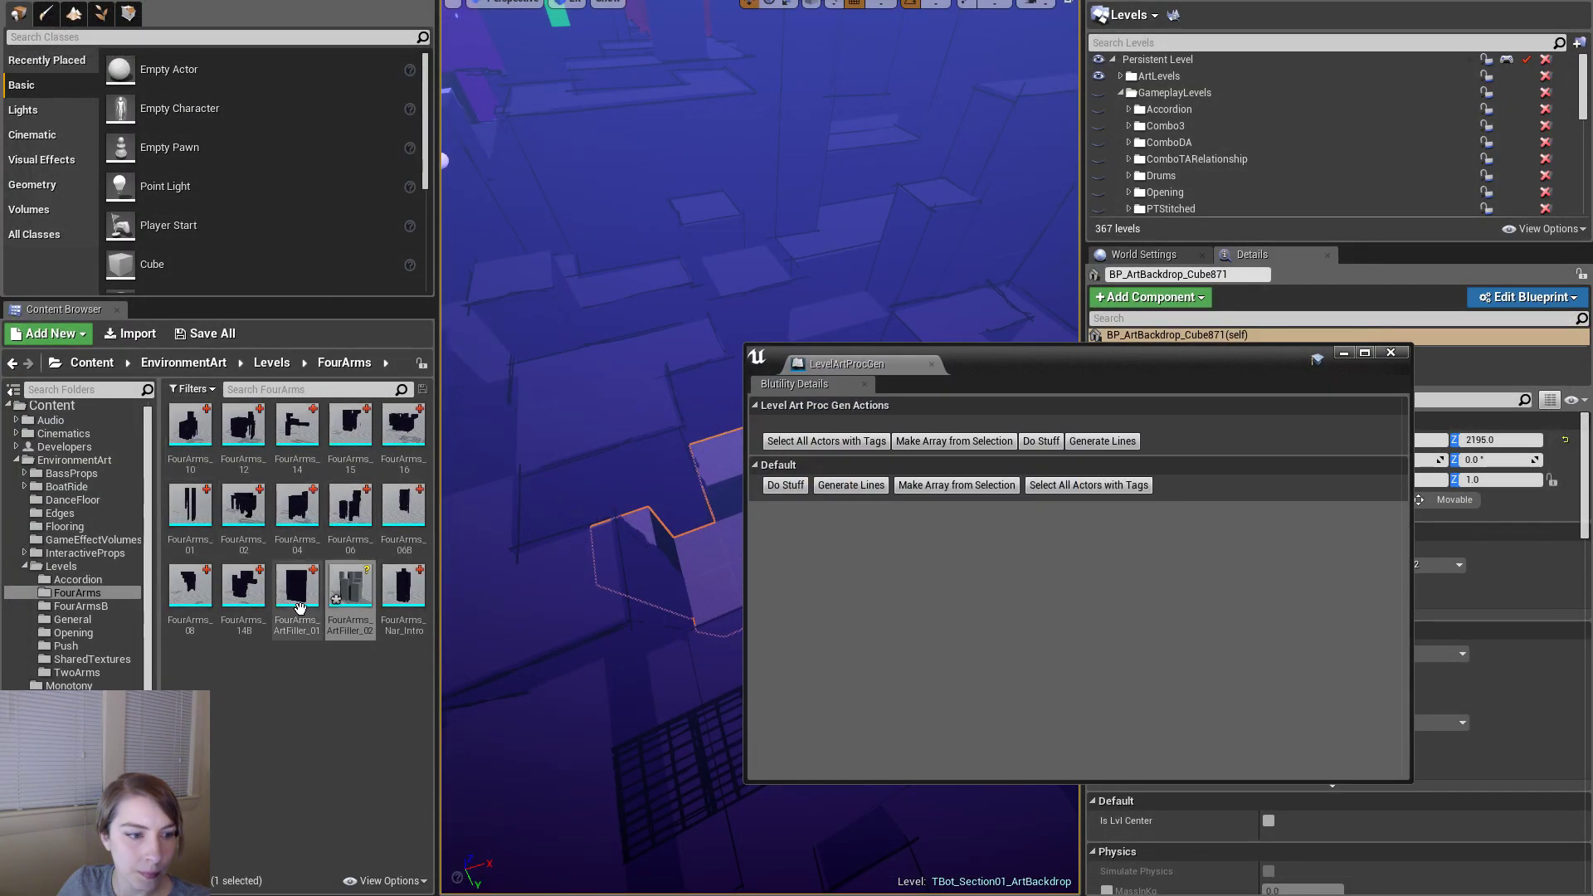
# - Open the FourArms_ArtFiller_01 mesh asset and examine its material slots and settings for reference
pyautogui.doubleClick(300, 608)
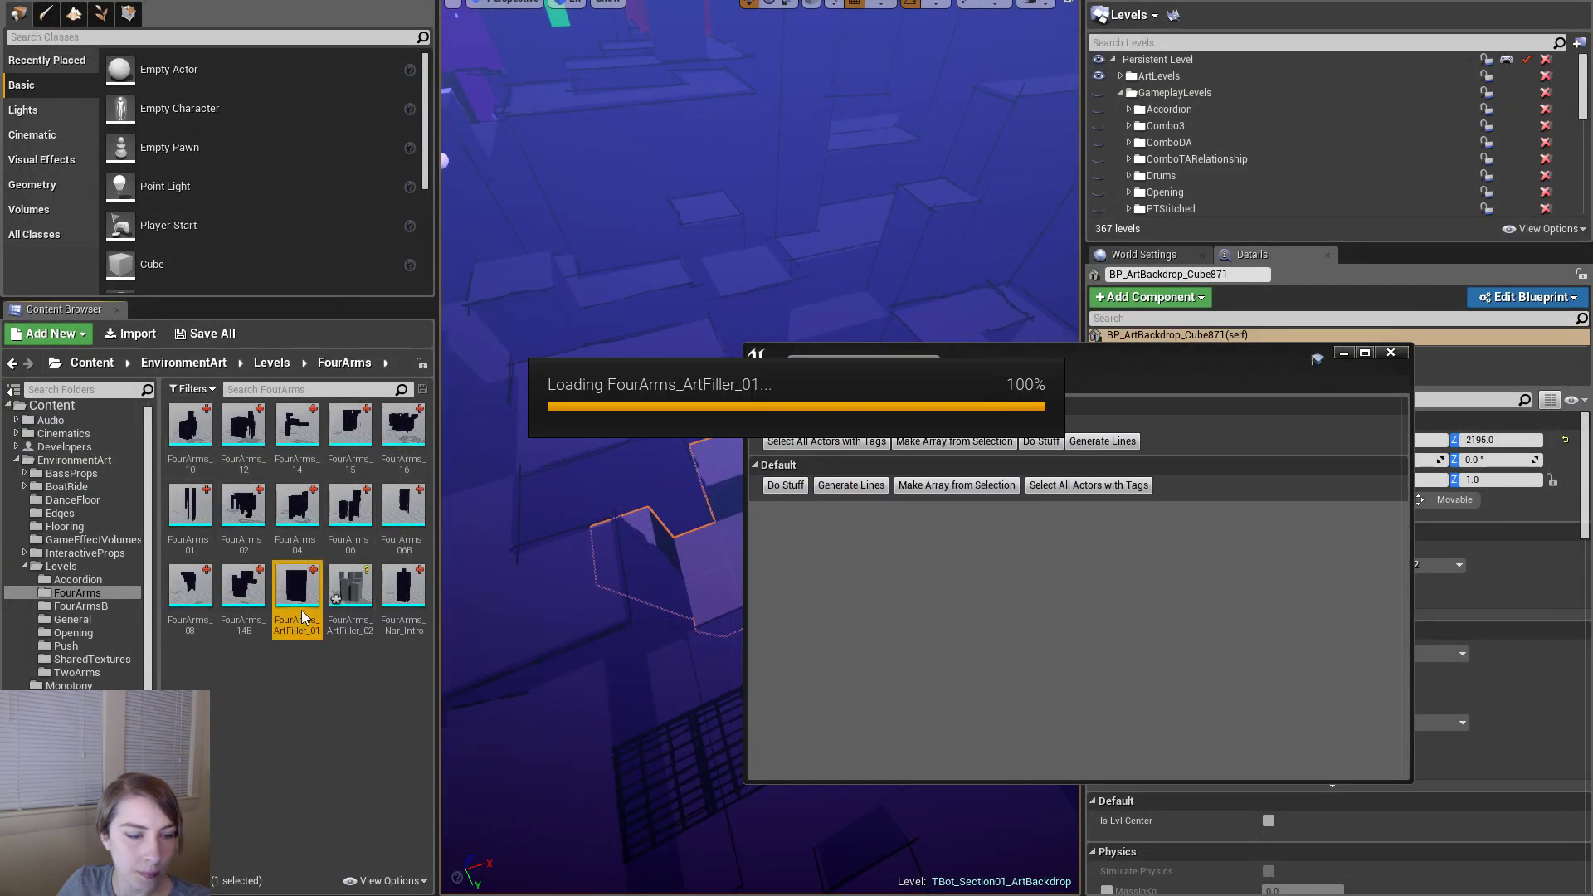
pyautogui.moveTo(1145, 137); pyautogui.dragTo(922, 138)
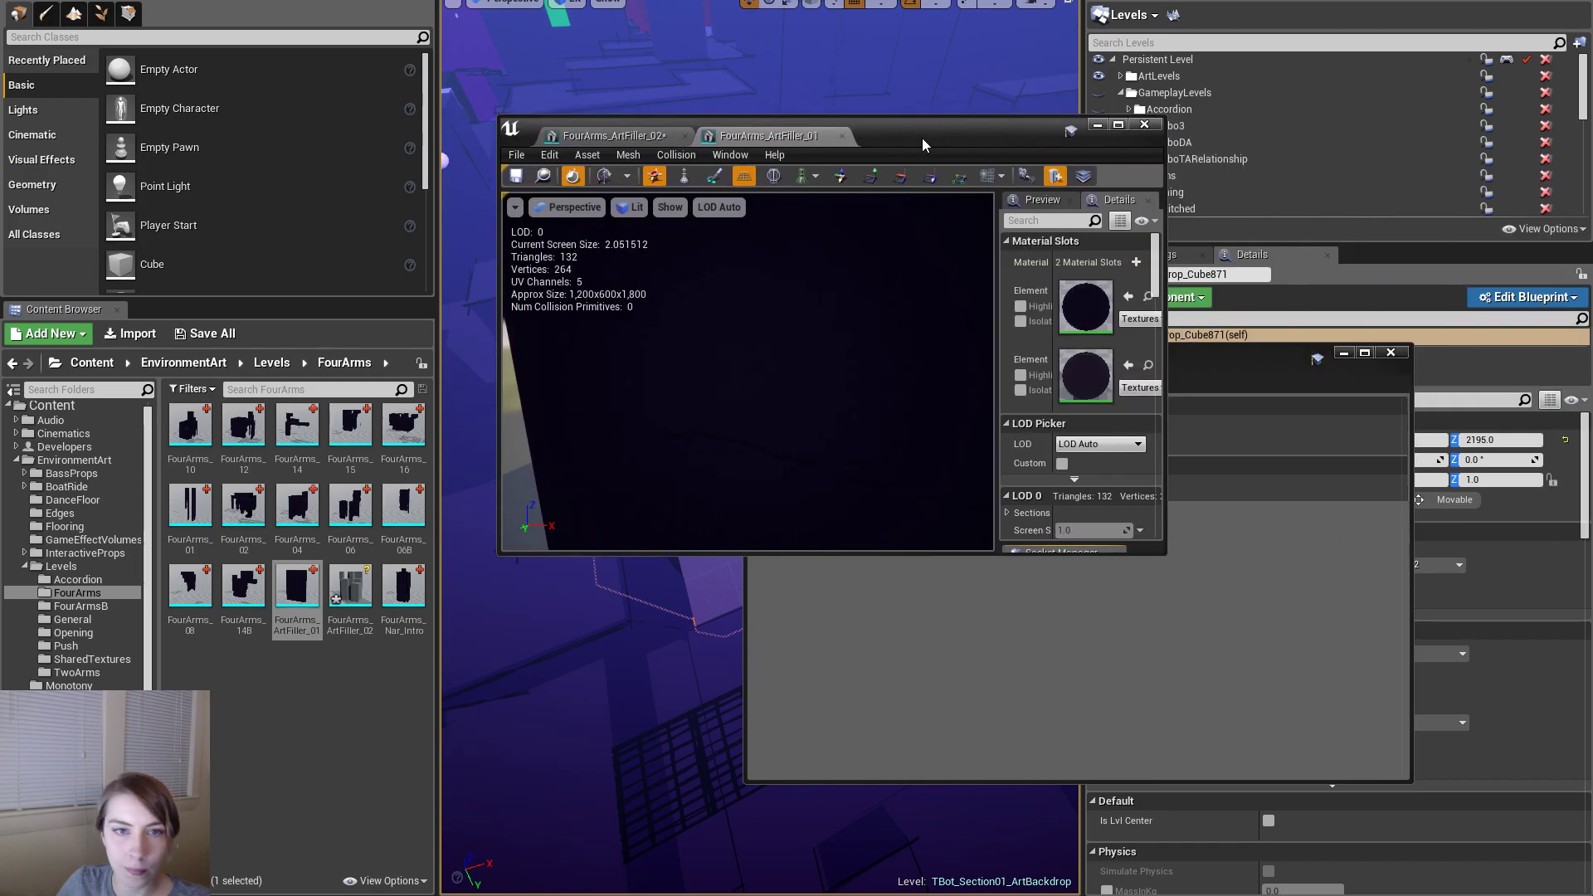
pyautogui.doubleClick(923, 137)
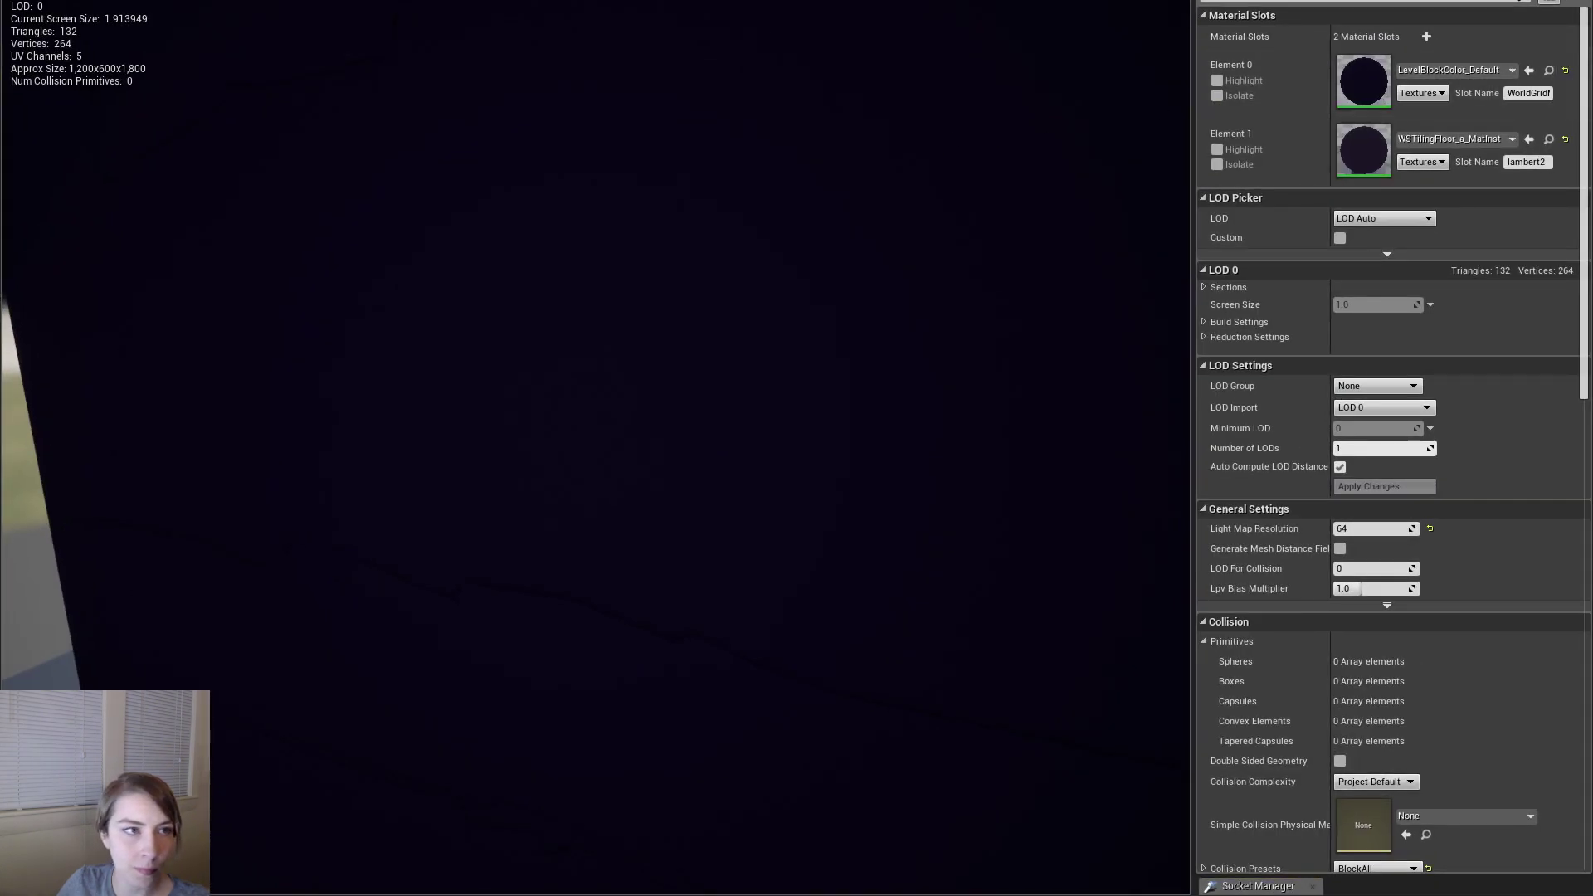
pyautogui.scroll(-5, 1406, 103)
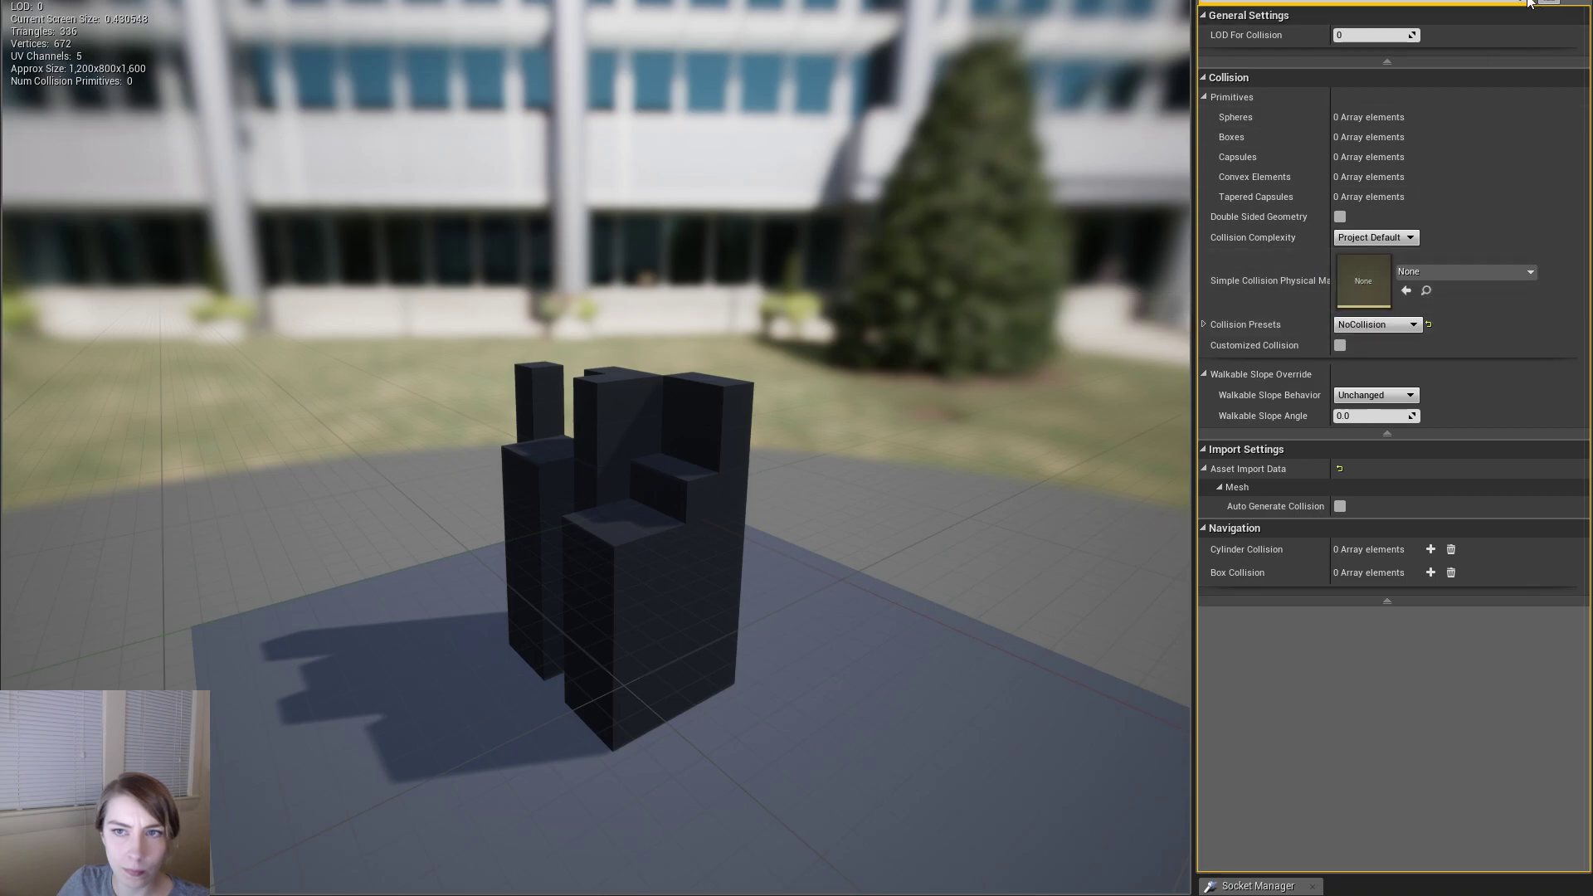
# - Assign WSTilingFloor_a_MatInst to Element 0 and LevelBlockColor_Default to Element 1 of the FourArms_ArtFiller_02 mesh, and cancel the pending autosave
pyautogui.scroll(10, 1506, 42)
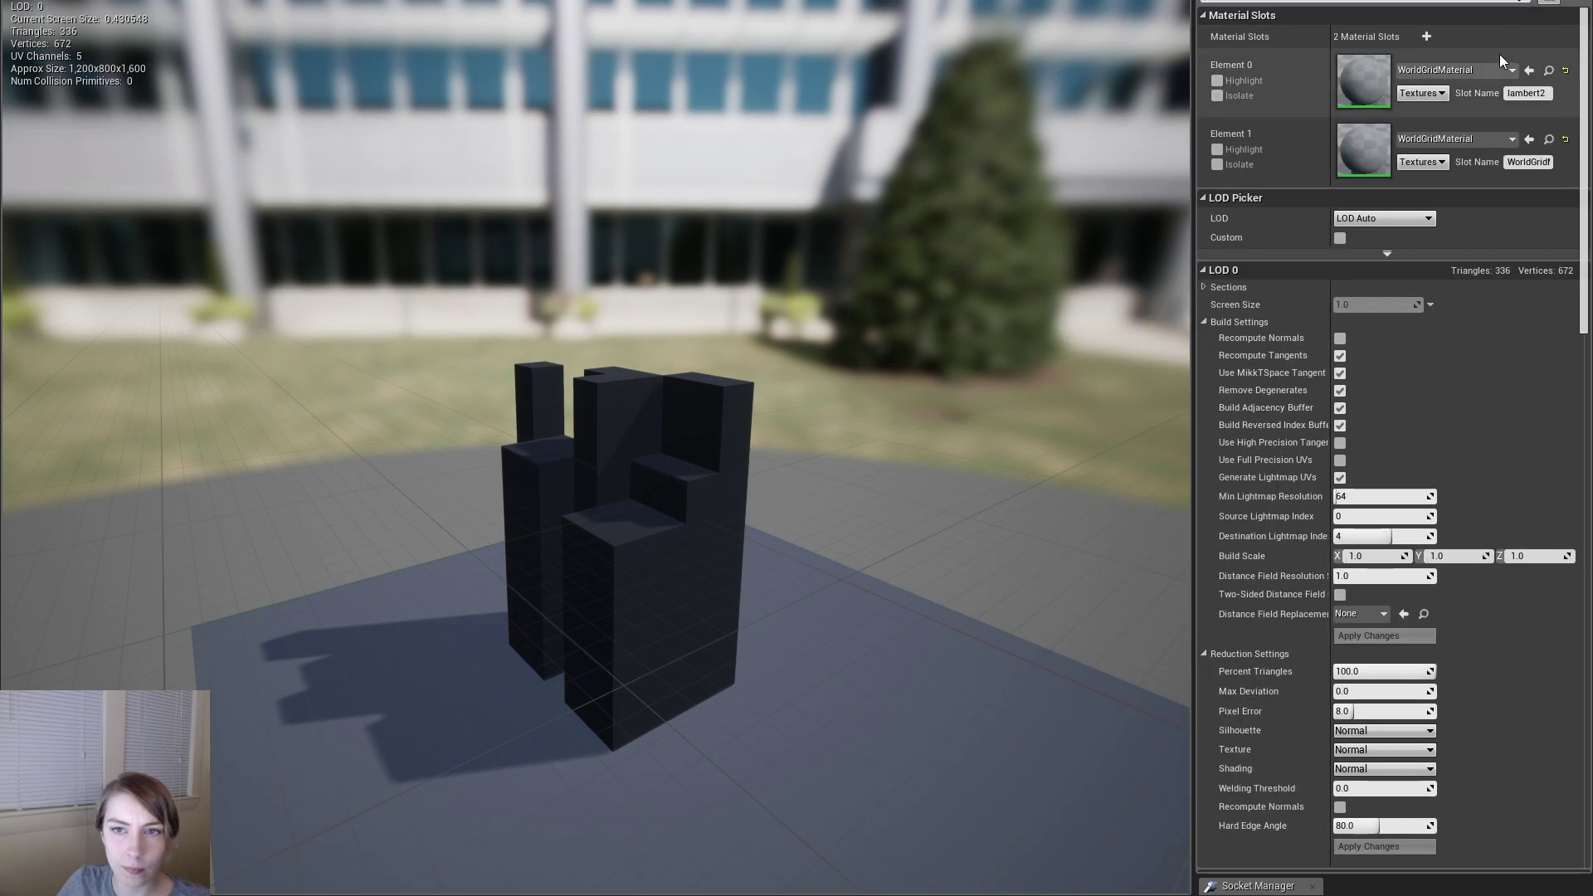
pyautogui.click(1529, 139)
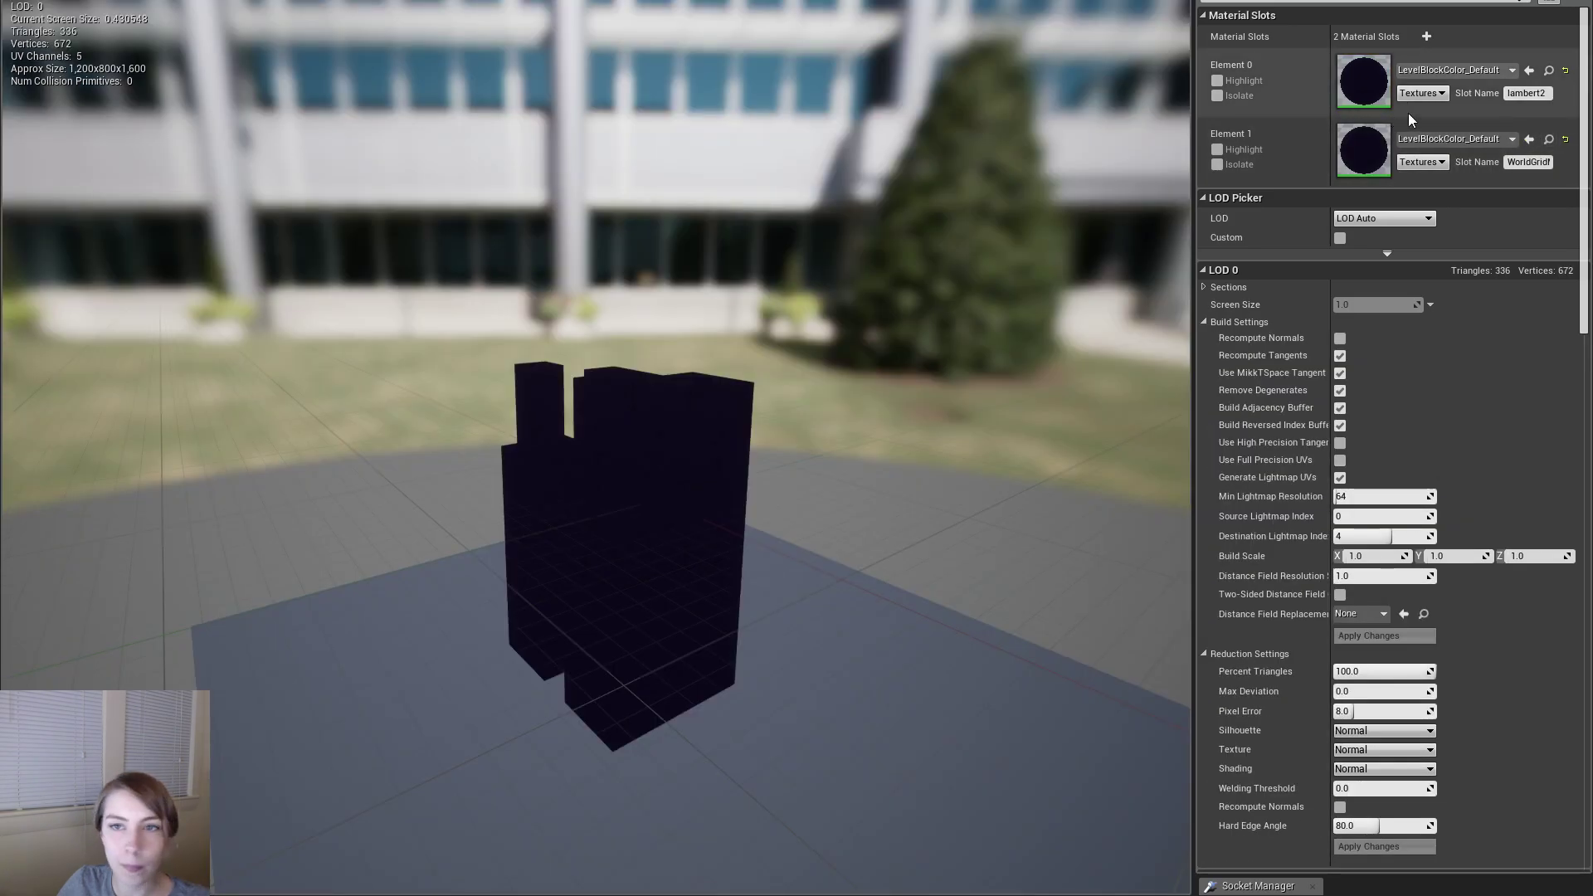
pyautogui.click(1530, 69)
pyautogui.moveTo(953, 444)
pyautogui.mouseDown()
pyautogui.moveTo(1004, 446)
pyautogui.moveTo(945, 438)
pyautogui.mouseUp()
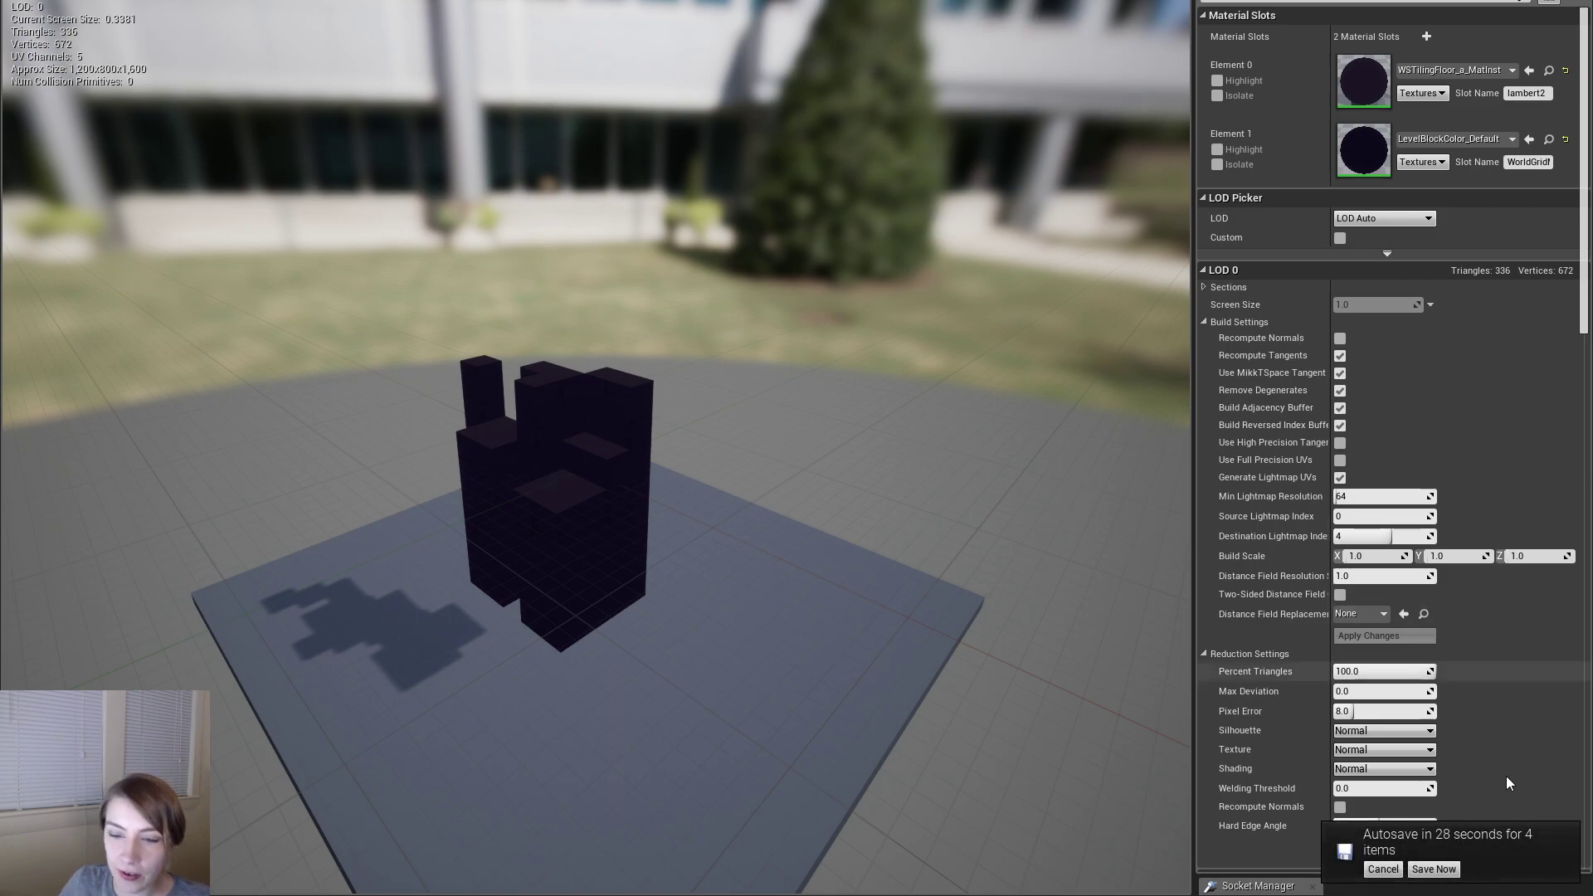
pyautogui.click(1383, 869)
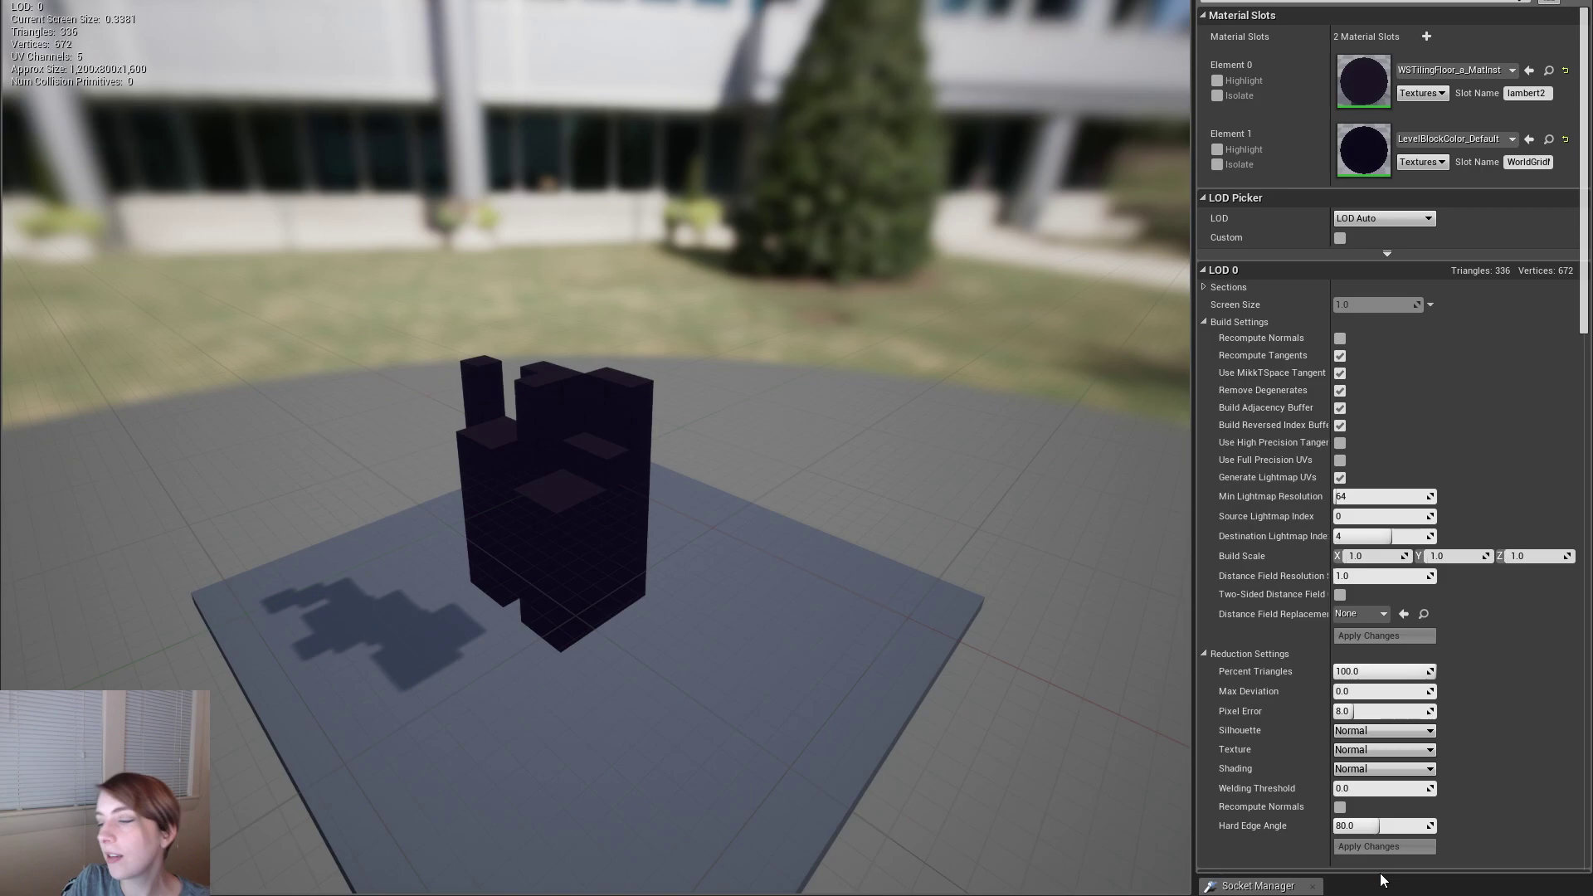
pyautogui.moveTo(463, 527); pyautogui.dragTo(380, 533)
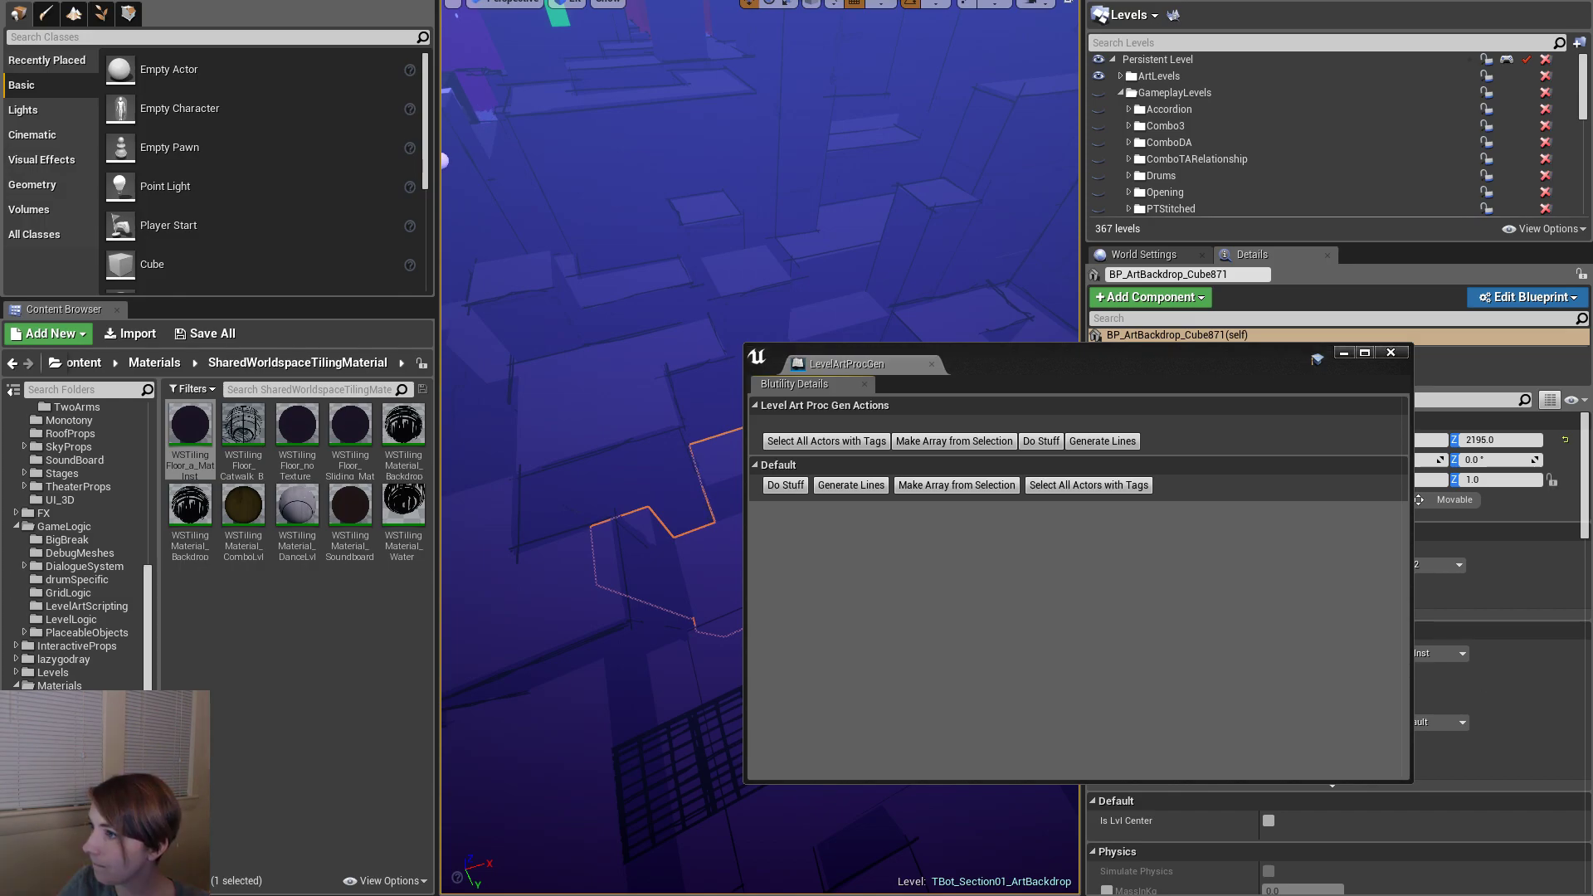
# - Move the floating LevelArtProcGen window clear of the level viewport
pyautogui.moveTo(1592, 10); pyautogui.dragTo(1160, 0)
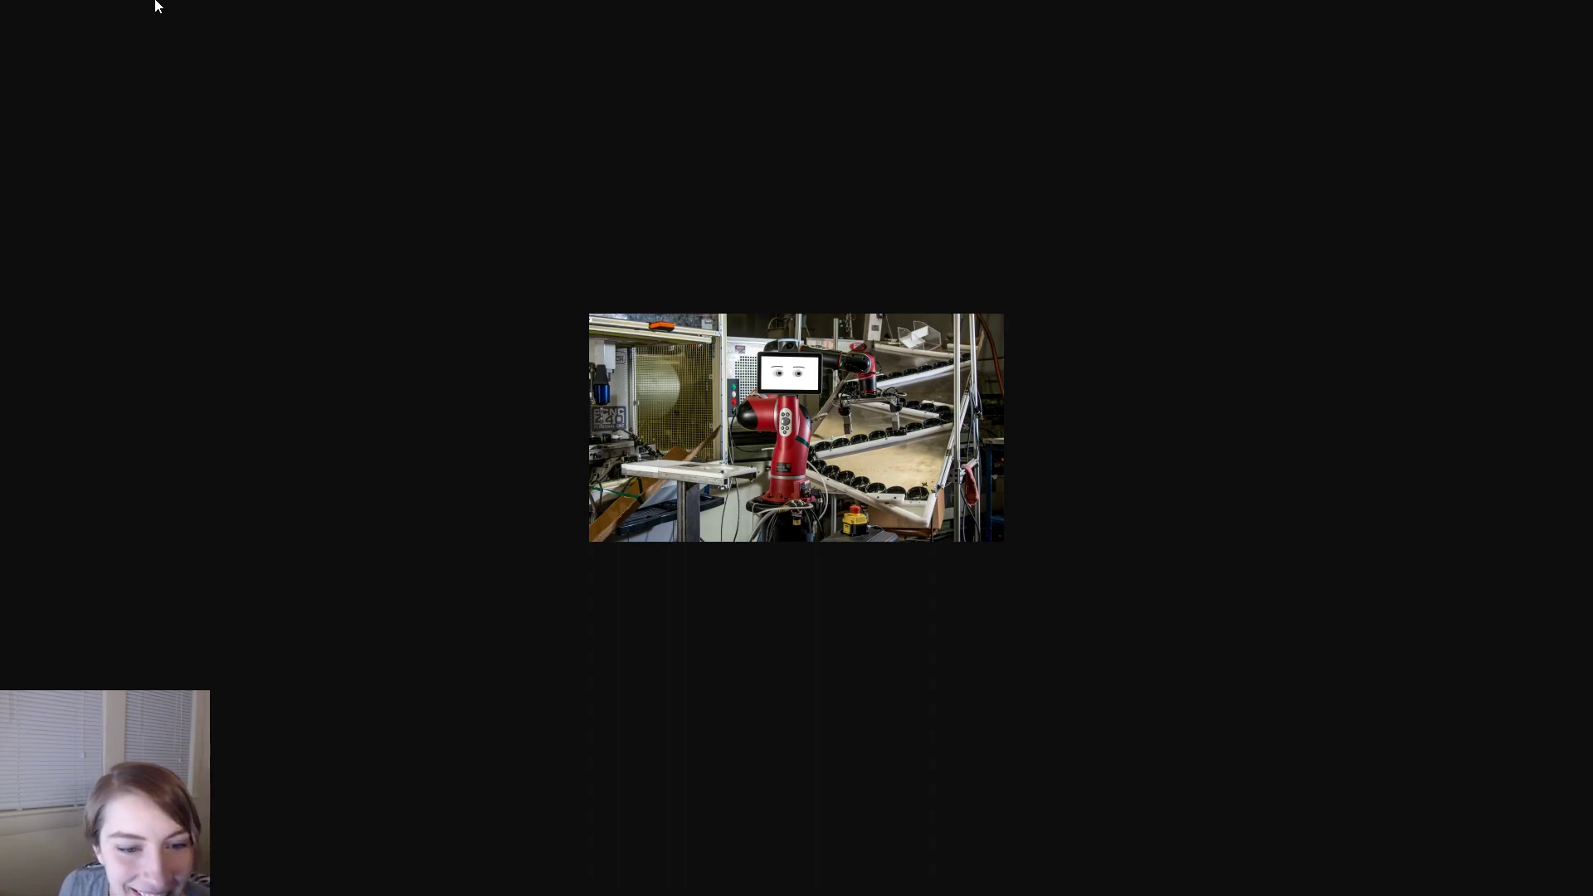
pyautogui.moveTo(199, 2); pyautogui.dragTo(1591, 166)
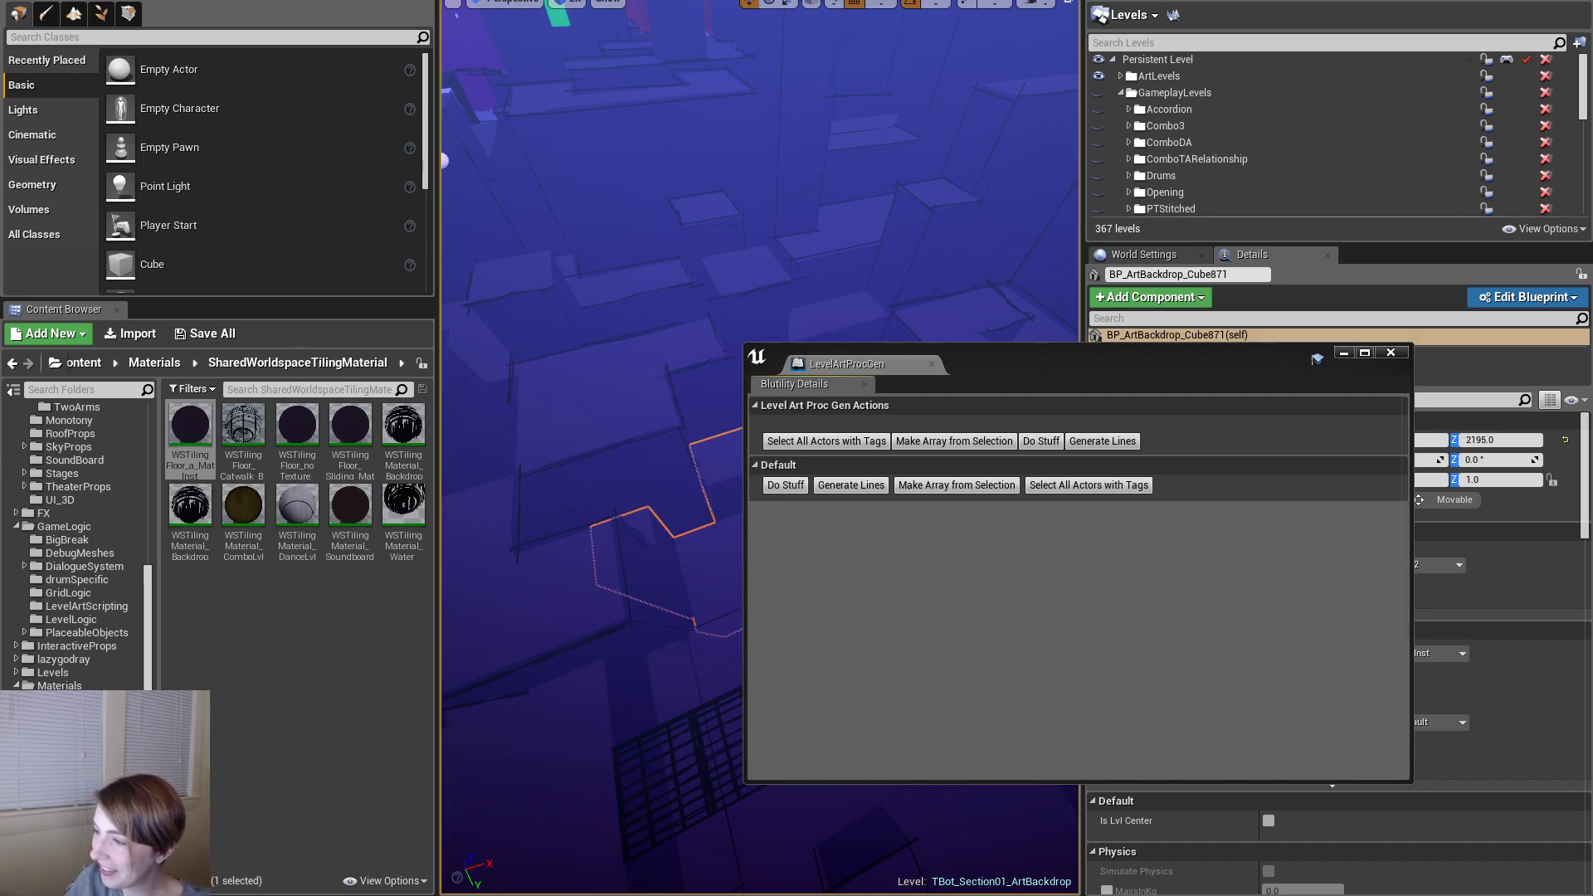
pyautogui.moveTo(1097, 348); pyautogui.dragTo(1592, 348)
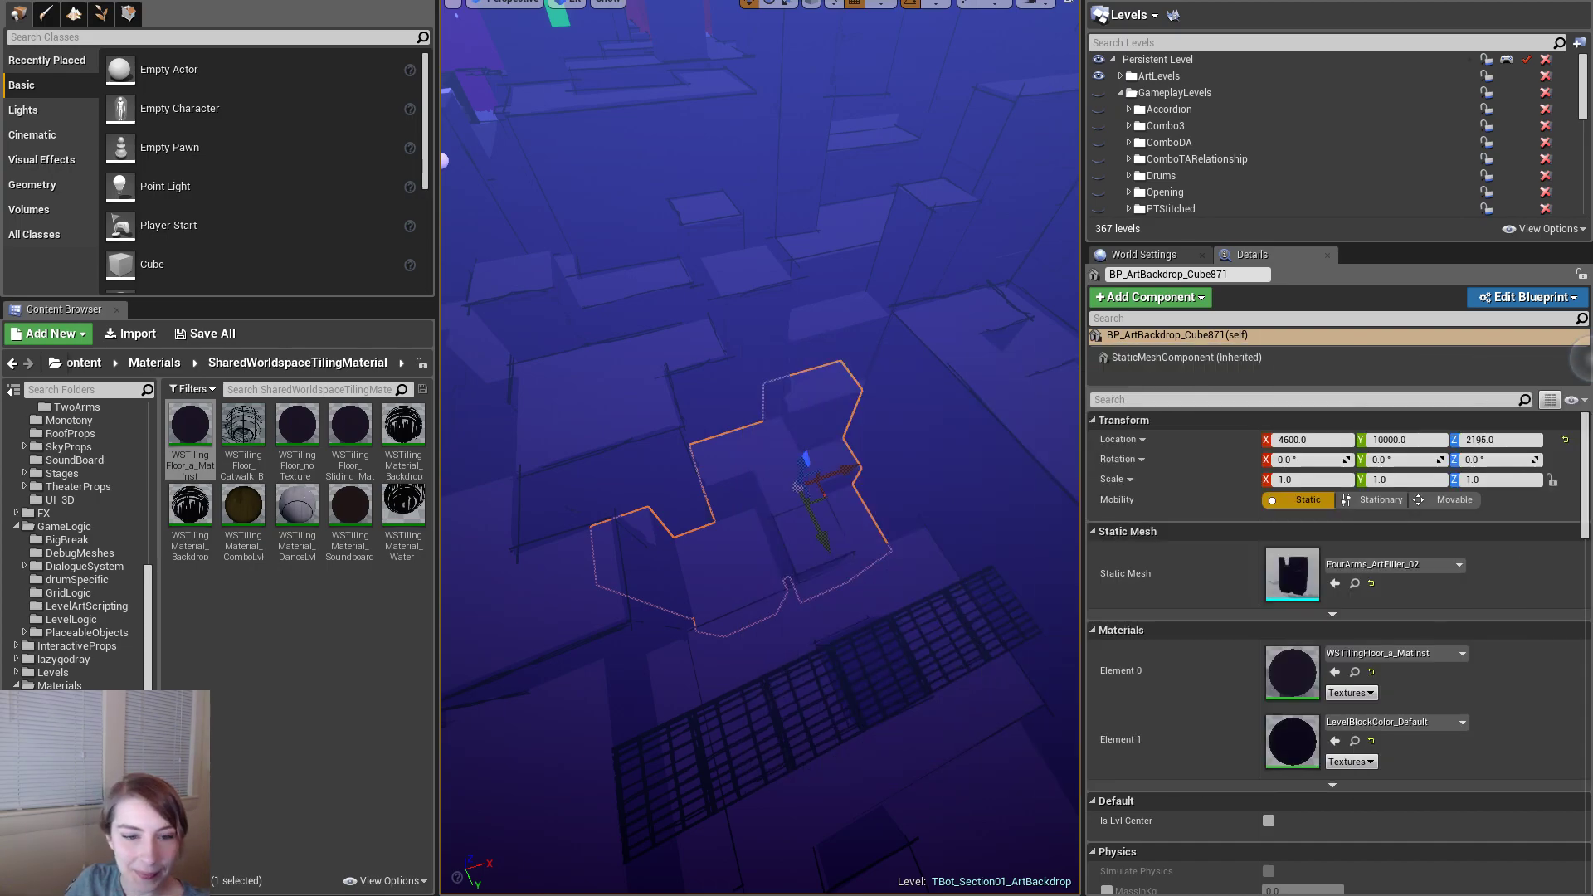
# - Select backdrop block BP_ArtBackdrop_Cube360 with its matching blocks, and try the same group selection from BP_ArtBackdrop_Cube831
pyautogui.moveTo(886, 459); pyautogui.dragTo(817, 322, button='right')
pyautogui.click(756, 421)
pyautogui.moveTo(757, 422); pyautogui.dragTo(996, 481, button='right')
pyautogui.hotkey('shift', 'e')
pyautogui.keyDown('alt'); pyautogui.moveTo(762, 498); pyautogui.dragTo(746, 647); pyautogui.keyUp('alt')
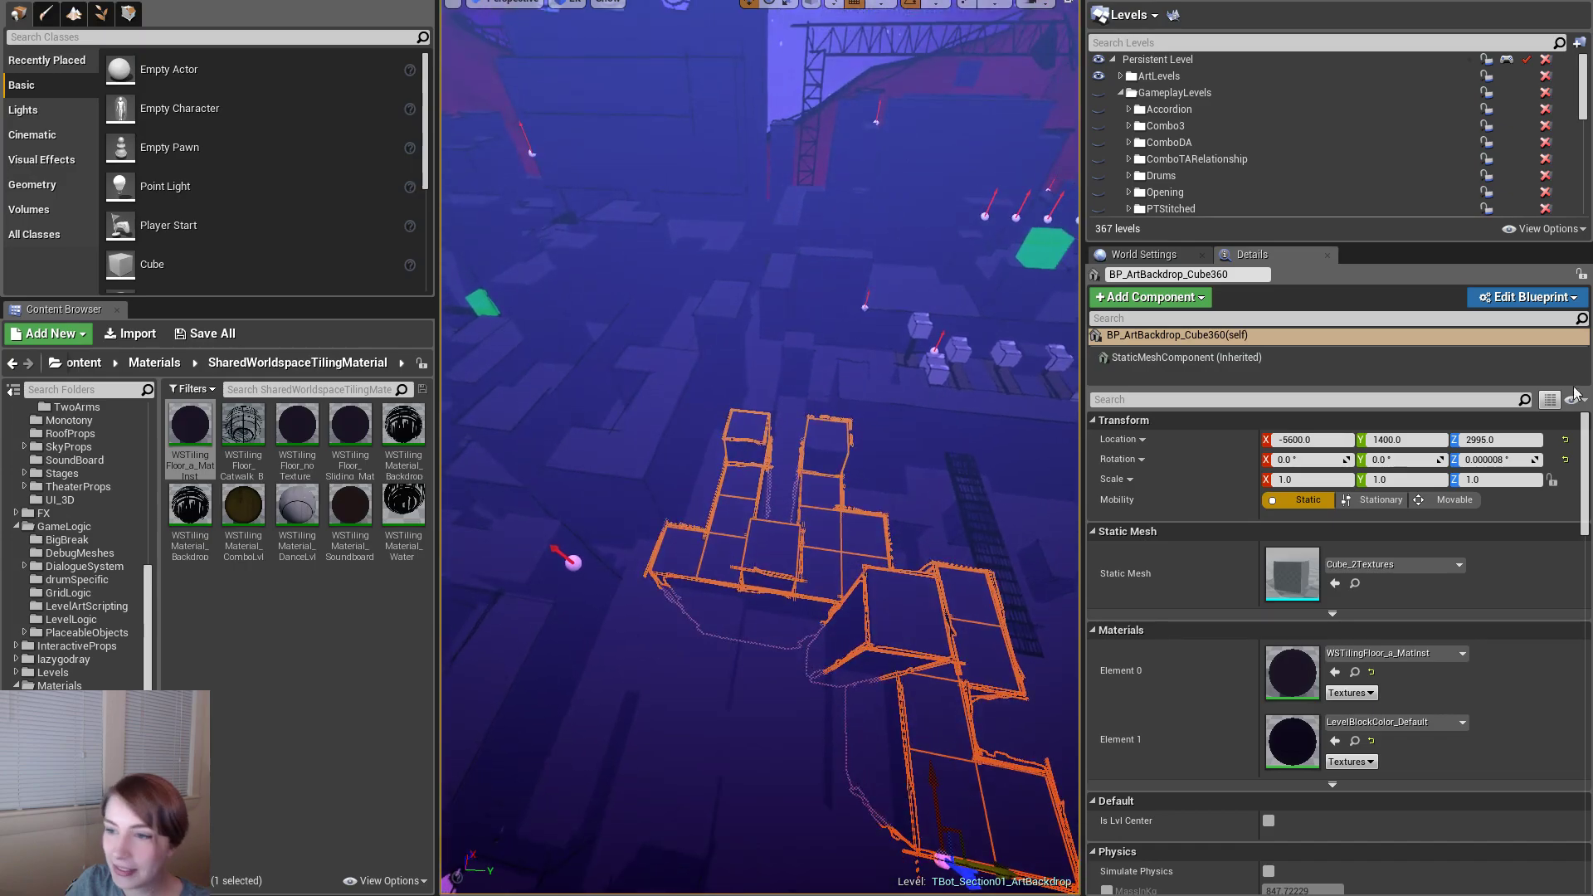
pyautogui.click(751, 660)
pyautogui.hotkey('shift', 'e')
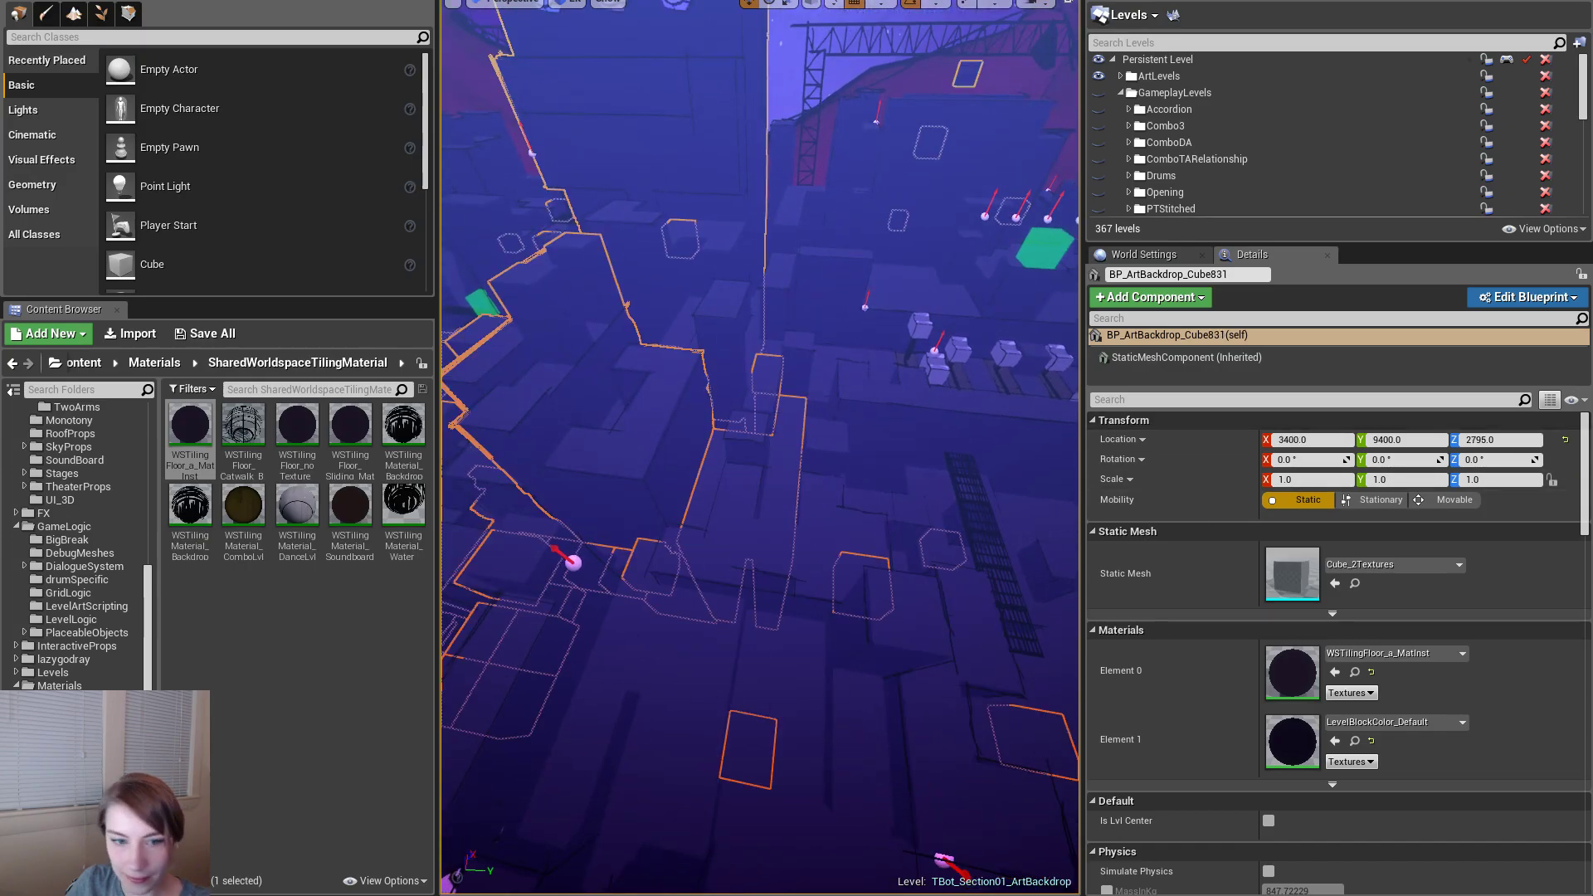
# - Select backdrop block BP_ArtBackdrop_Cube364 together with all the blocks that match it
pyautogui.moveTo(757, 658); pyautogui.dragTo(902, 478, button='right')
pyautogui.press('w')
pyautogui.click(902, 478)
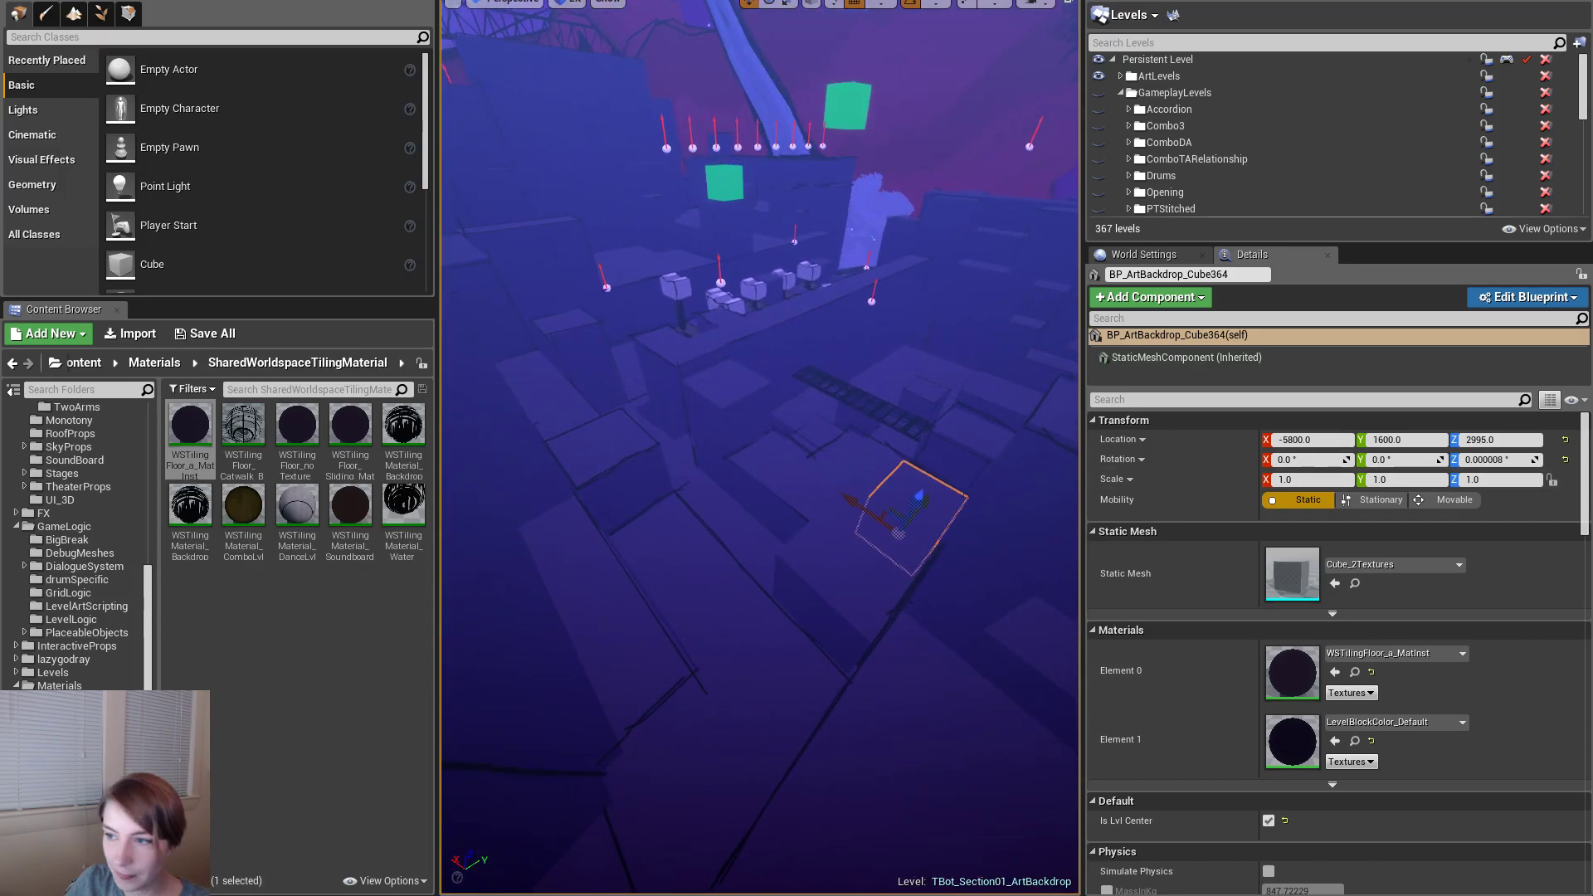
pyautogui.hotkey('shift', 'e')
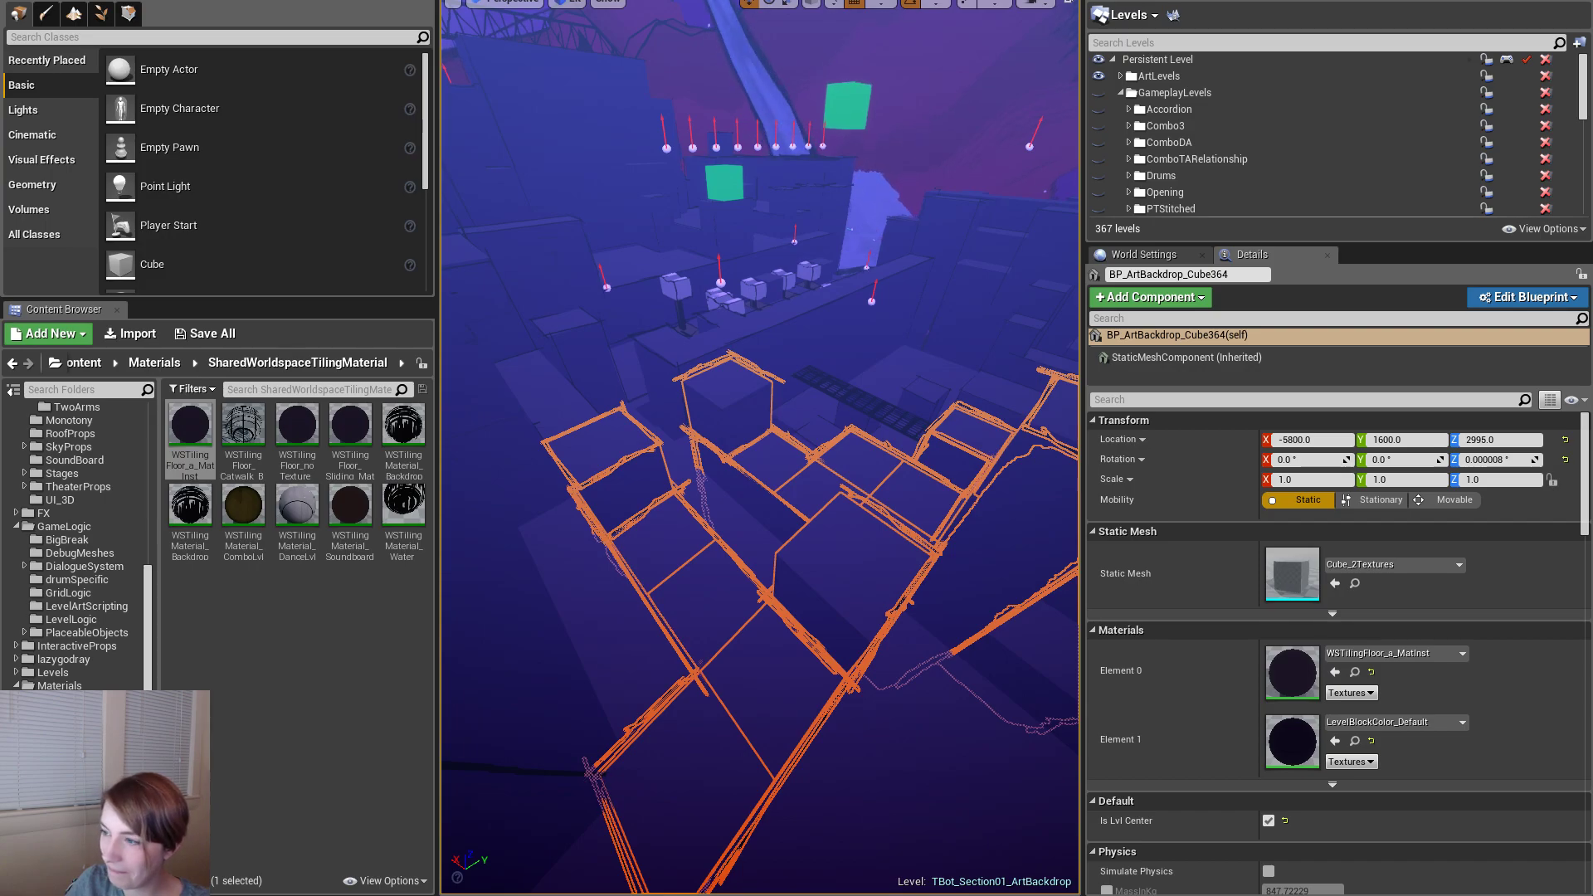
pyautogui.moveTo(759, 498); pyautogui.dragTo(759, 498, button='right')
pyautogui.moveTo(773, 573); pyautogui.dragTo(772, 572, button='right')
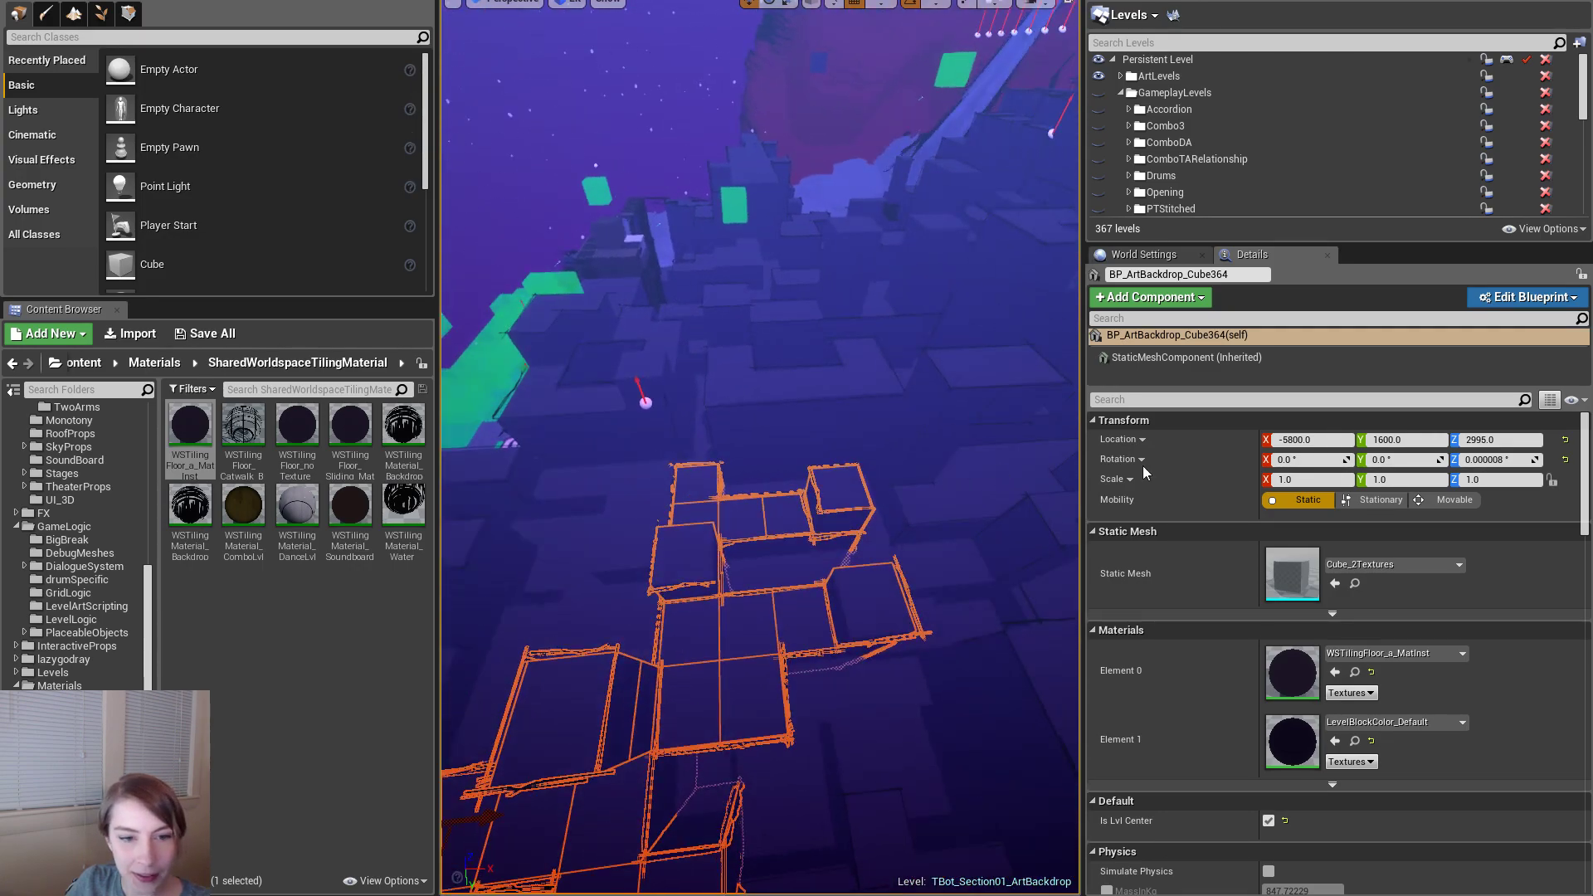
# - Filter the selected block's properties by "tags" to check its actor tag, and clear the filter
pyautogui.click(1288, 401)
pyautogui.write('tags')
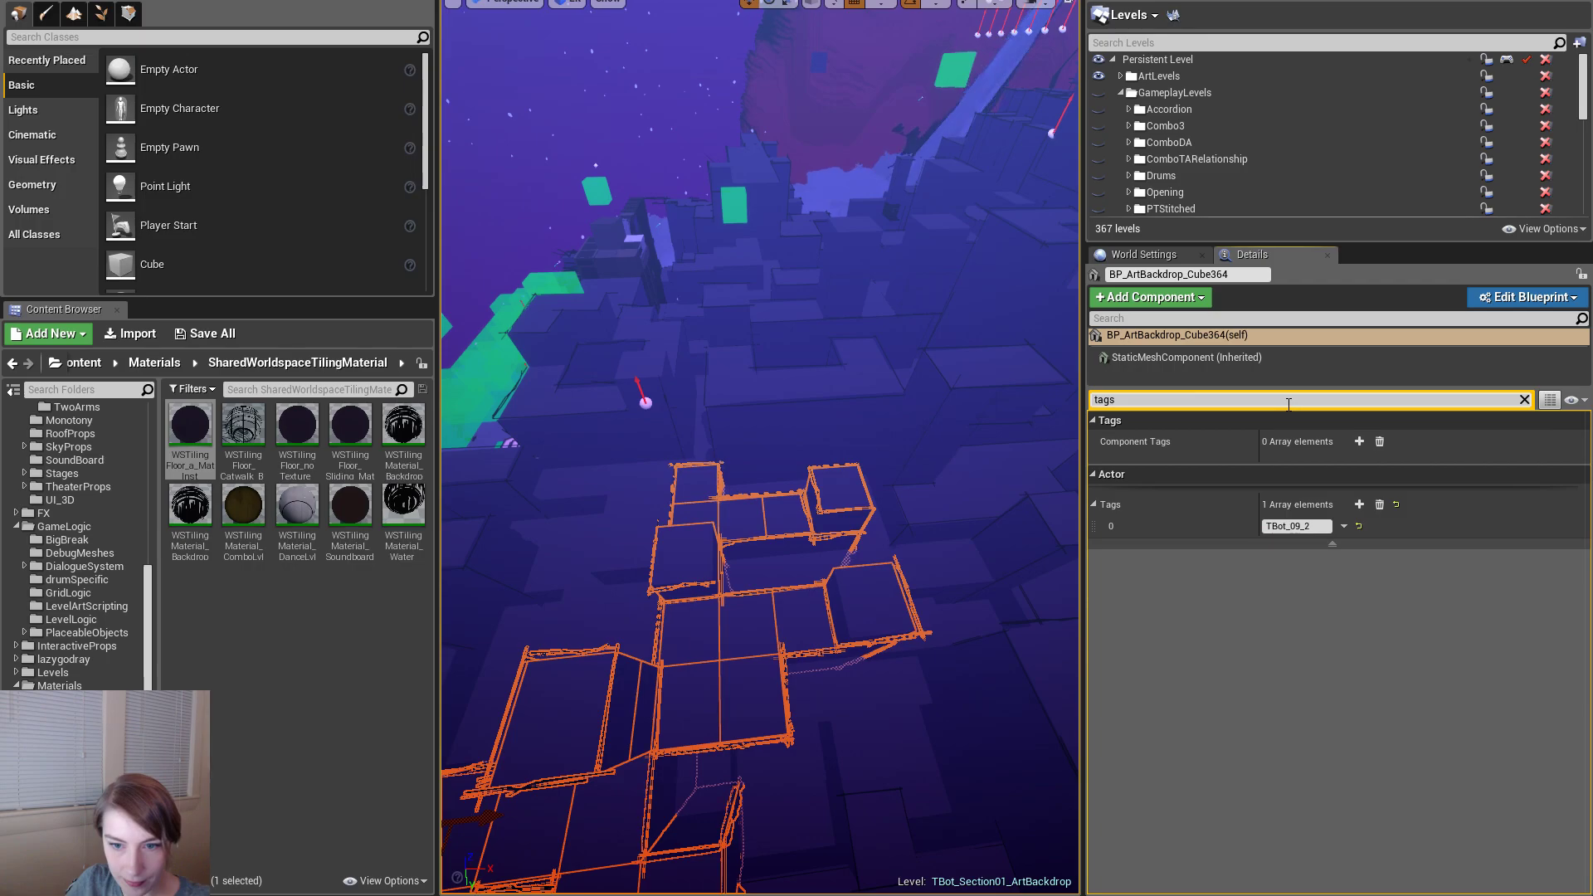
pyautogui.press('BackSpace')
pyautogui.press('BackSpace')
pyautogui.press('BackSpace')
pyautogui.moveTo(772, 573); pyautogui.dragTo(772, 573, button='right')
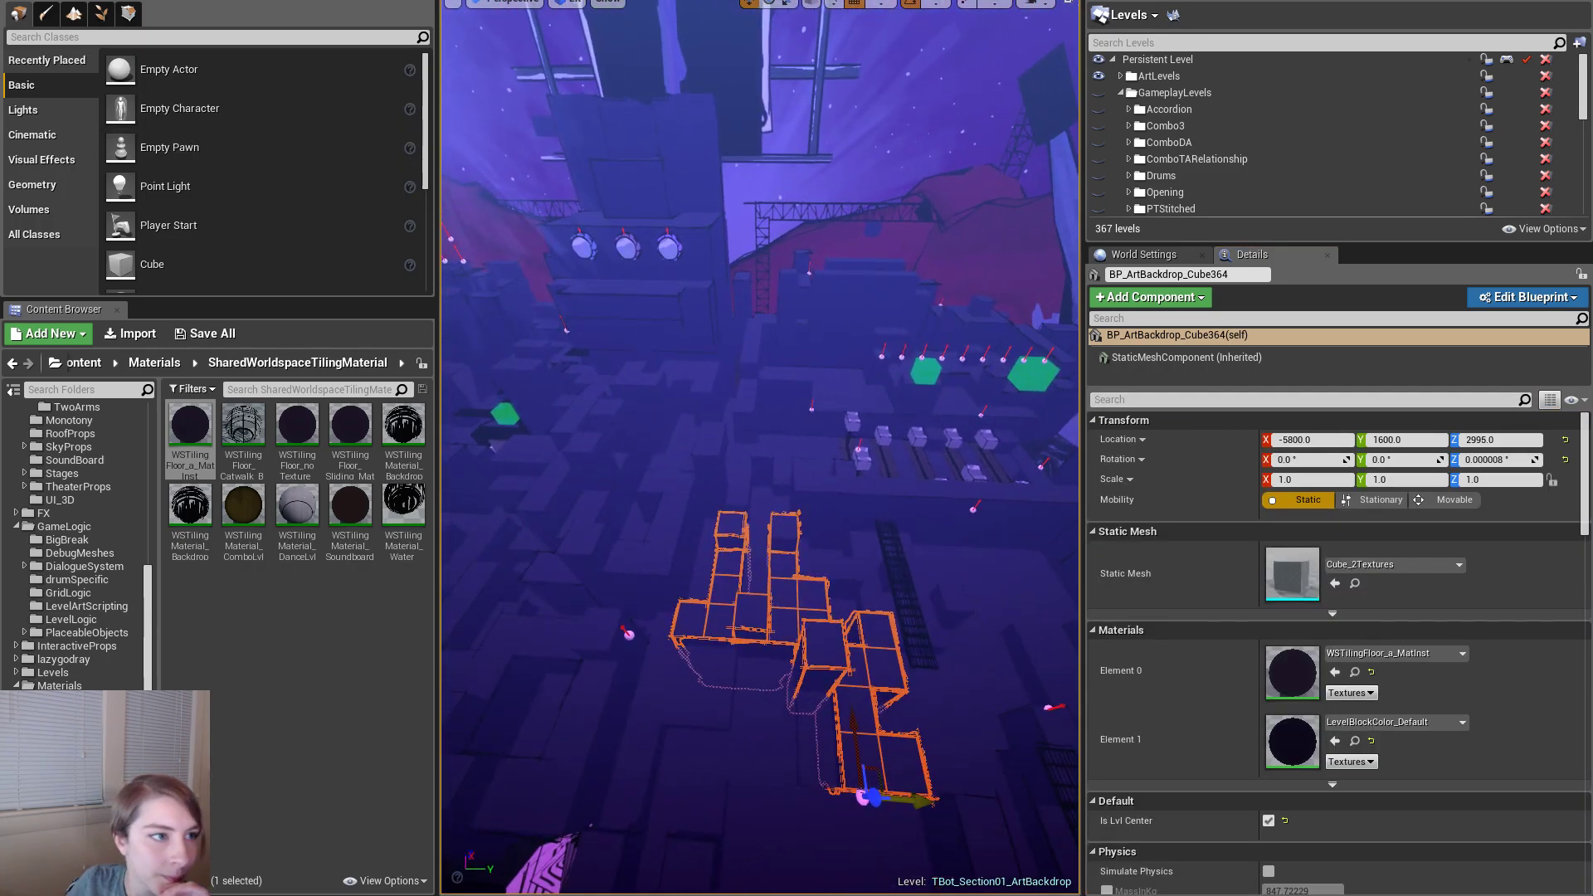
# - Export the selected backdrop blocks as TBot_09_2.fbx into the ArtSource/Environment/Levels/Accordion folder, accepting the export options
pyautogui.click(17, 0)
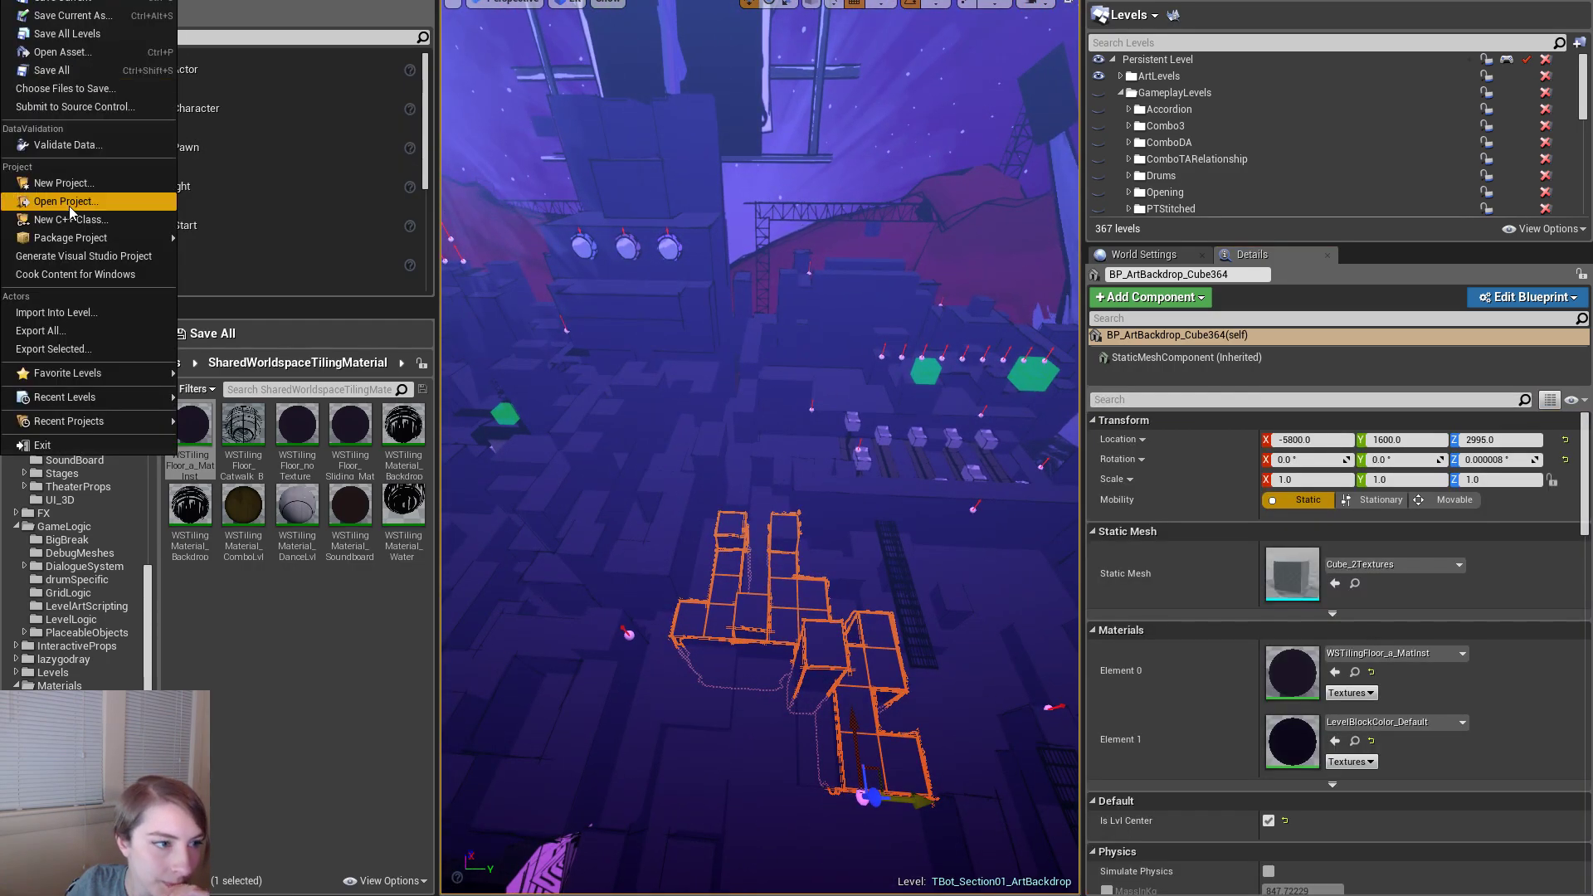
pyautogui.click(133, 349)
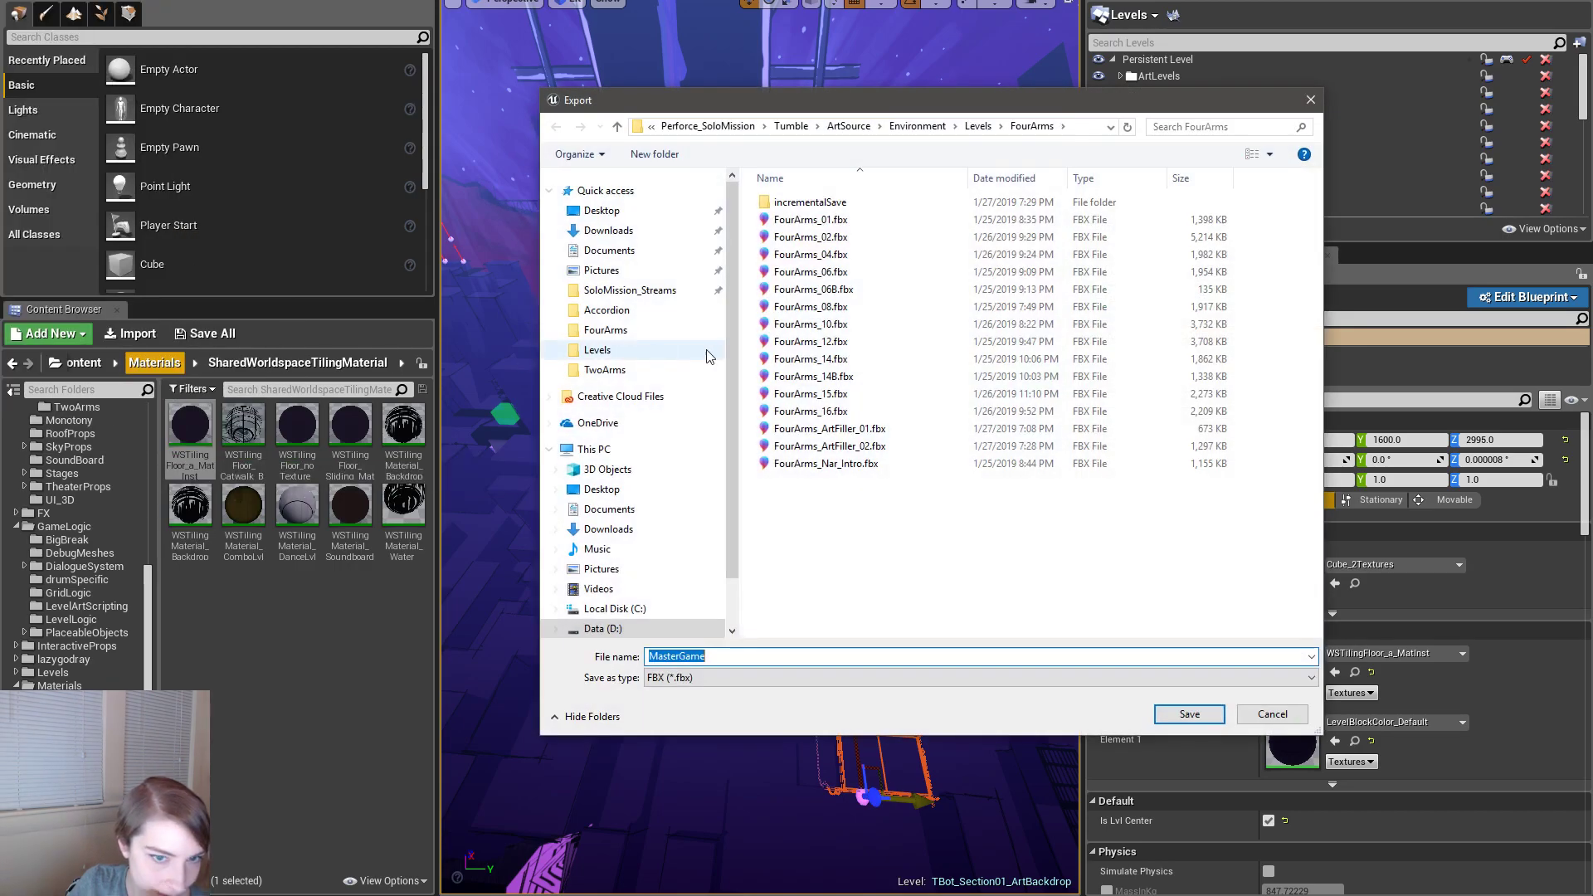
pyautogui.click(978, 125)
pyautogui.moveTo(992, 111); pyautogui.dragTo(888, 78)
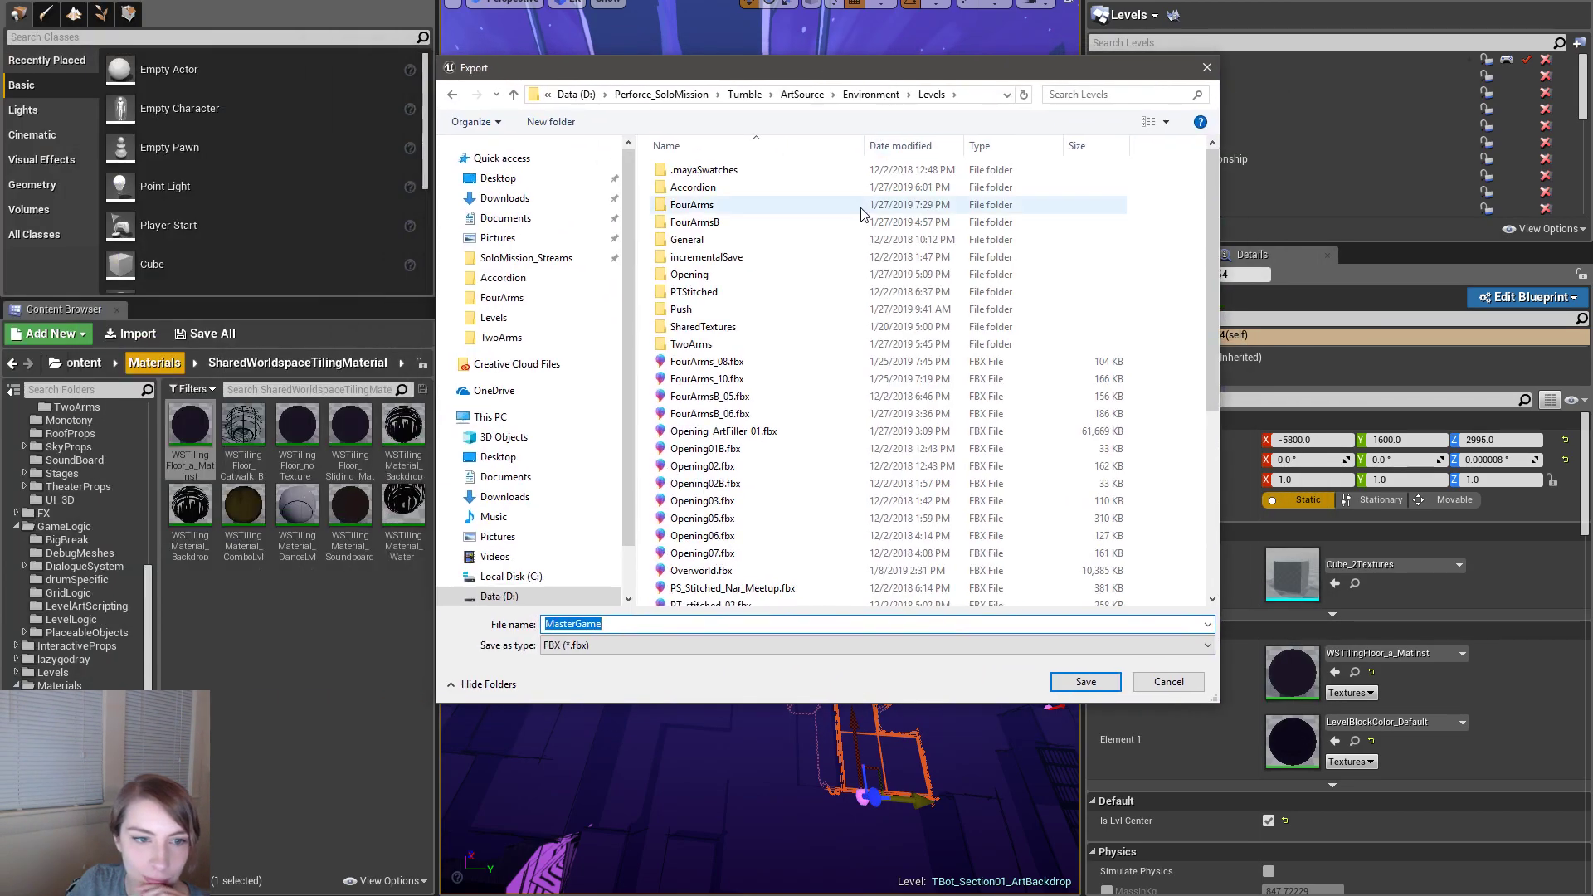
pyautogui.click(722, 190)
pyautogui.doubleClick(722, 190)
pyautogui.click(743, 310)
pyautogui.click(624, 623)
pyautogui.moveTo(573, 623); pyautogui.dragTo(587, 623)
pyautogui.write('8C')
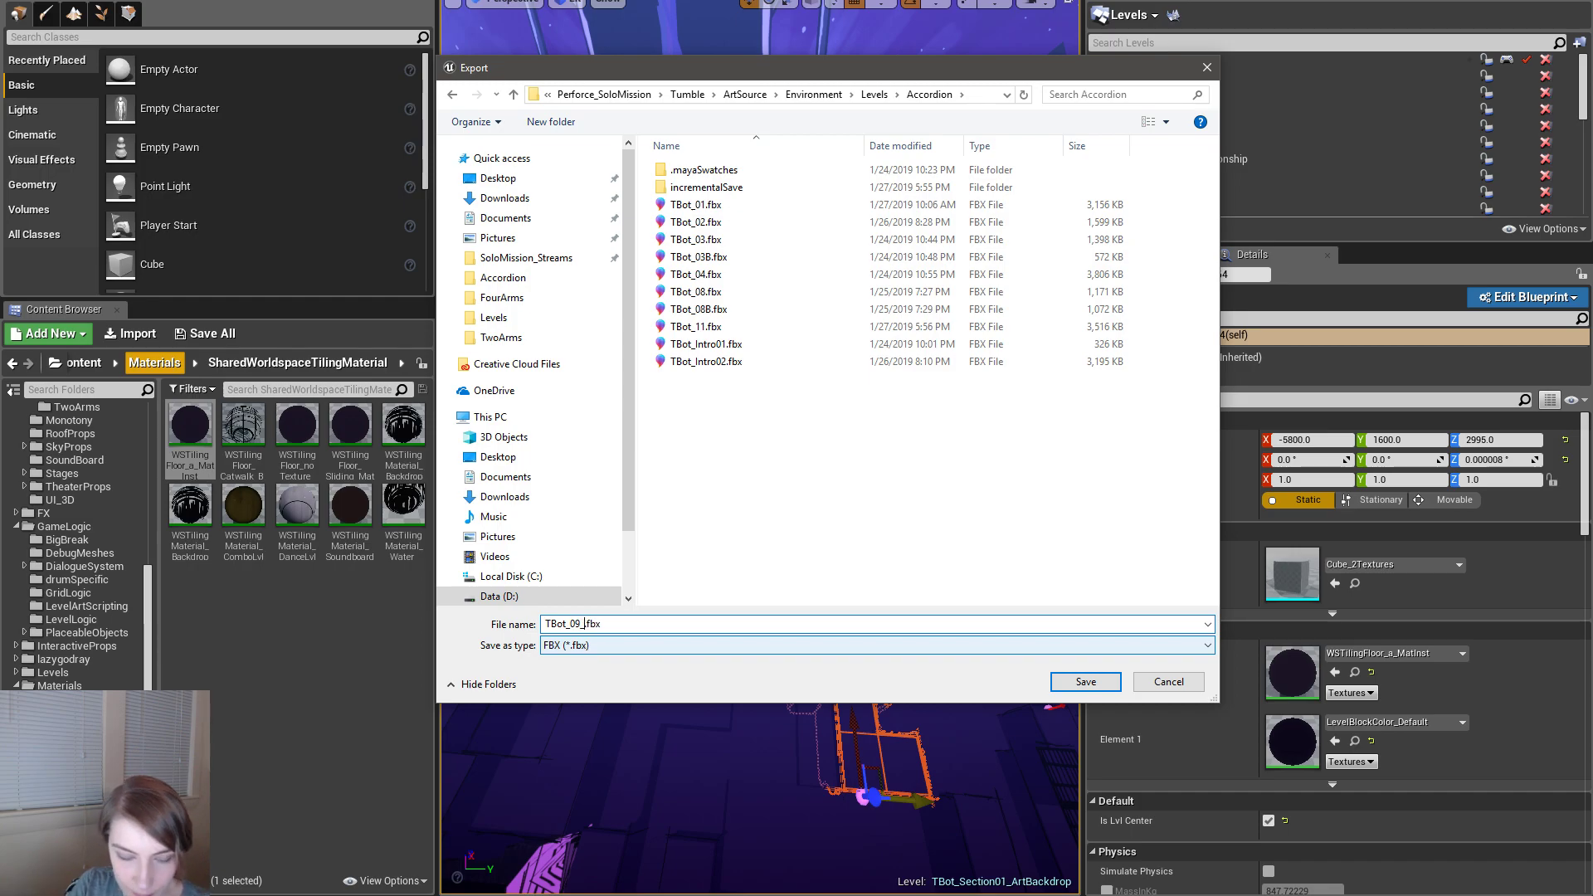
pyautogui.press('Return')
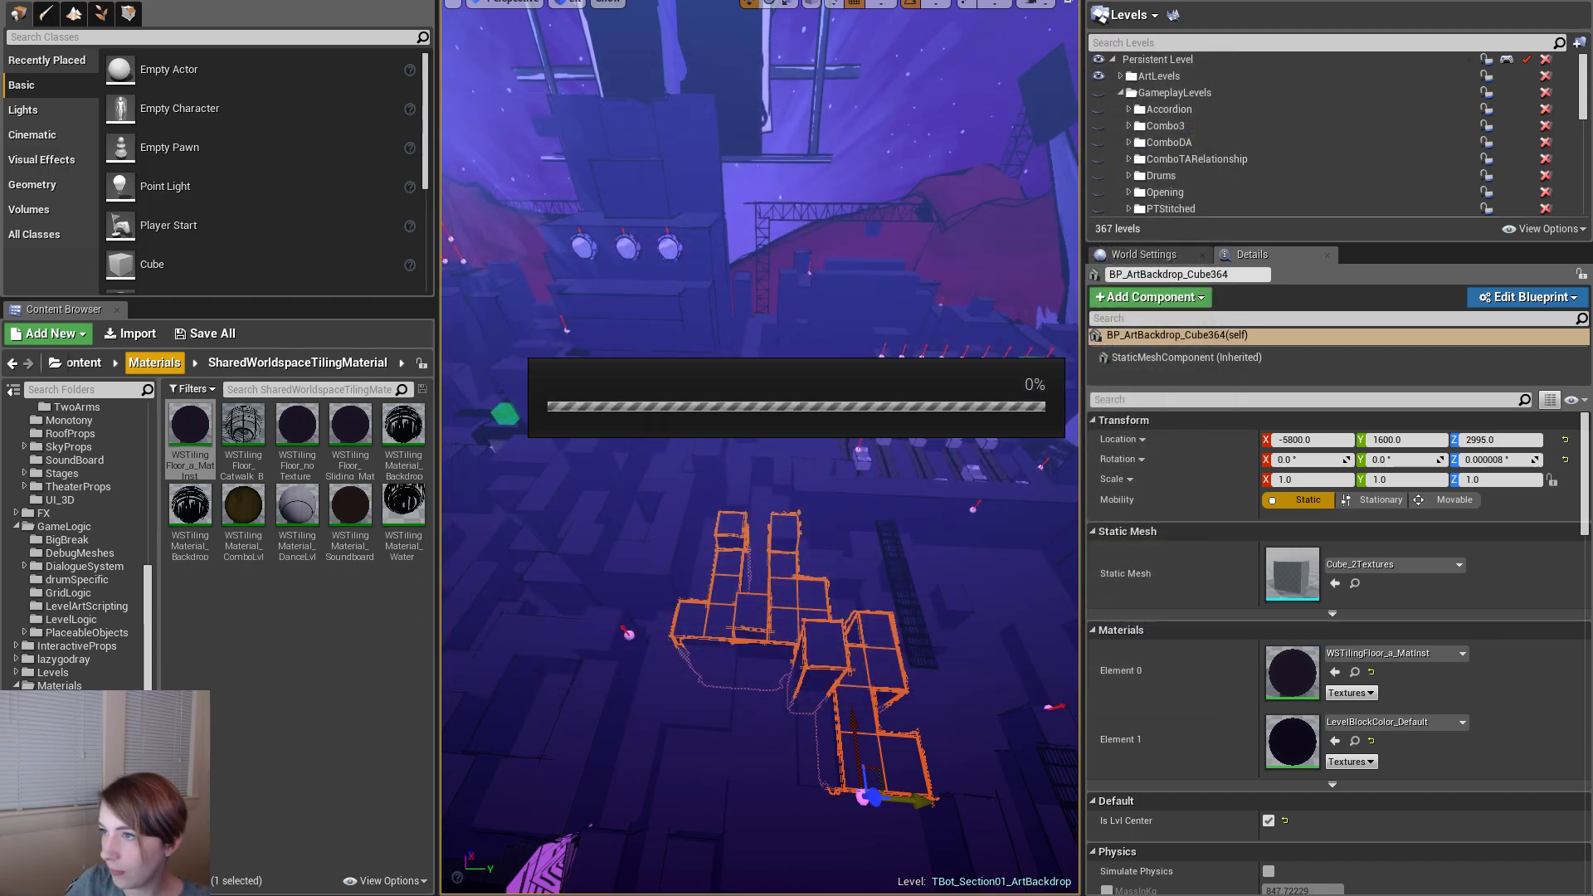
pyautogui.click(1316, 571)
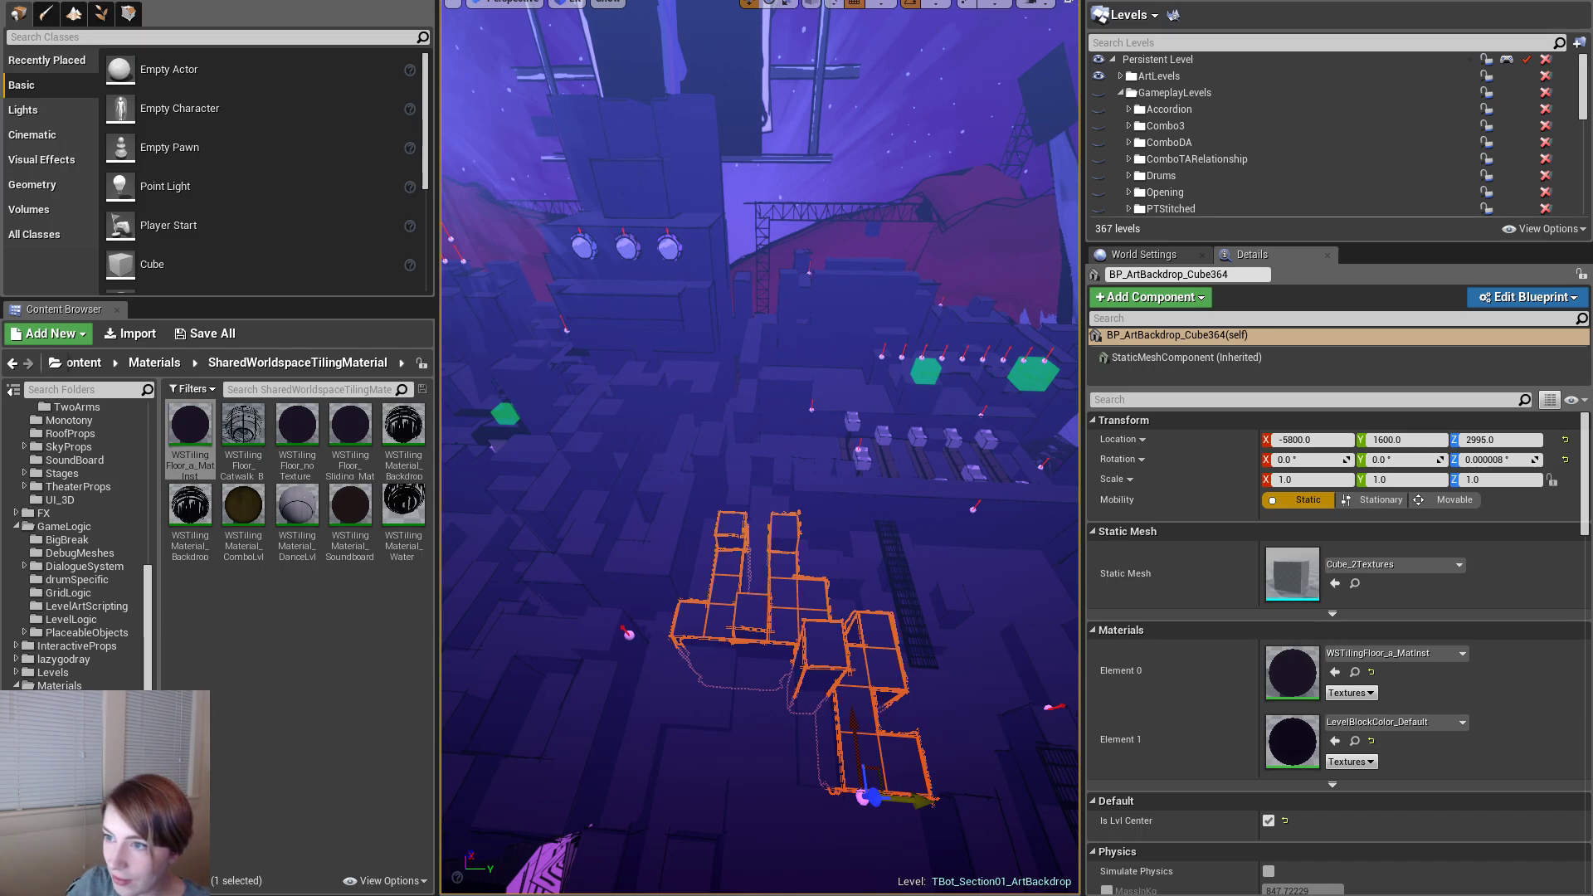
# - Switch to YouTube and skim through the video "New dog-like robot from Boston Dynamics can open doors"
pyautogui.moveTo(1592, 112); pyautogui.dragTo(1386, 1)
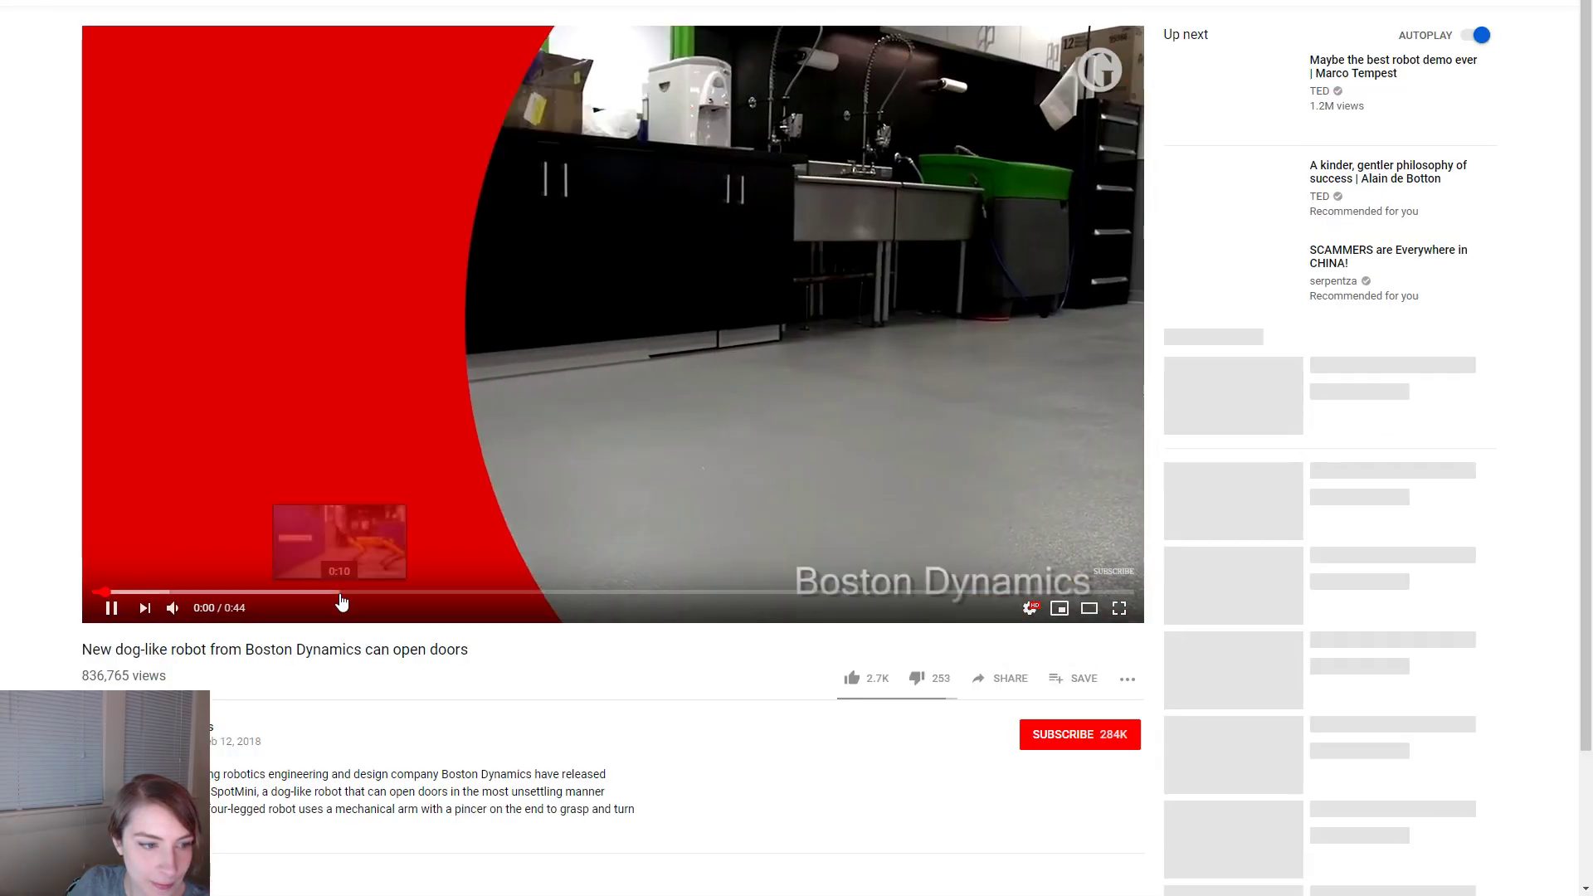
pyautogui.click(345, 592)
pyautogui.moveTo(535, 593); pyautogui.dragTo(838, 595)
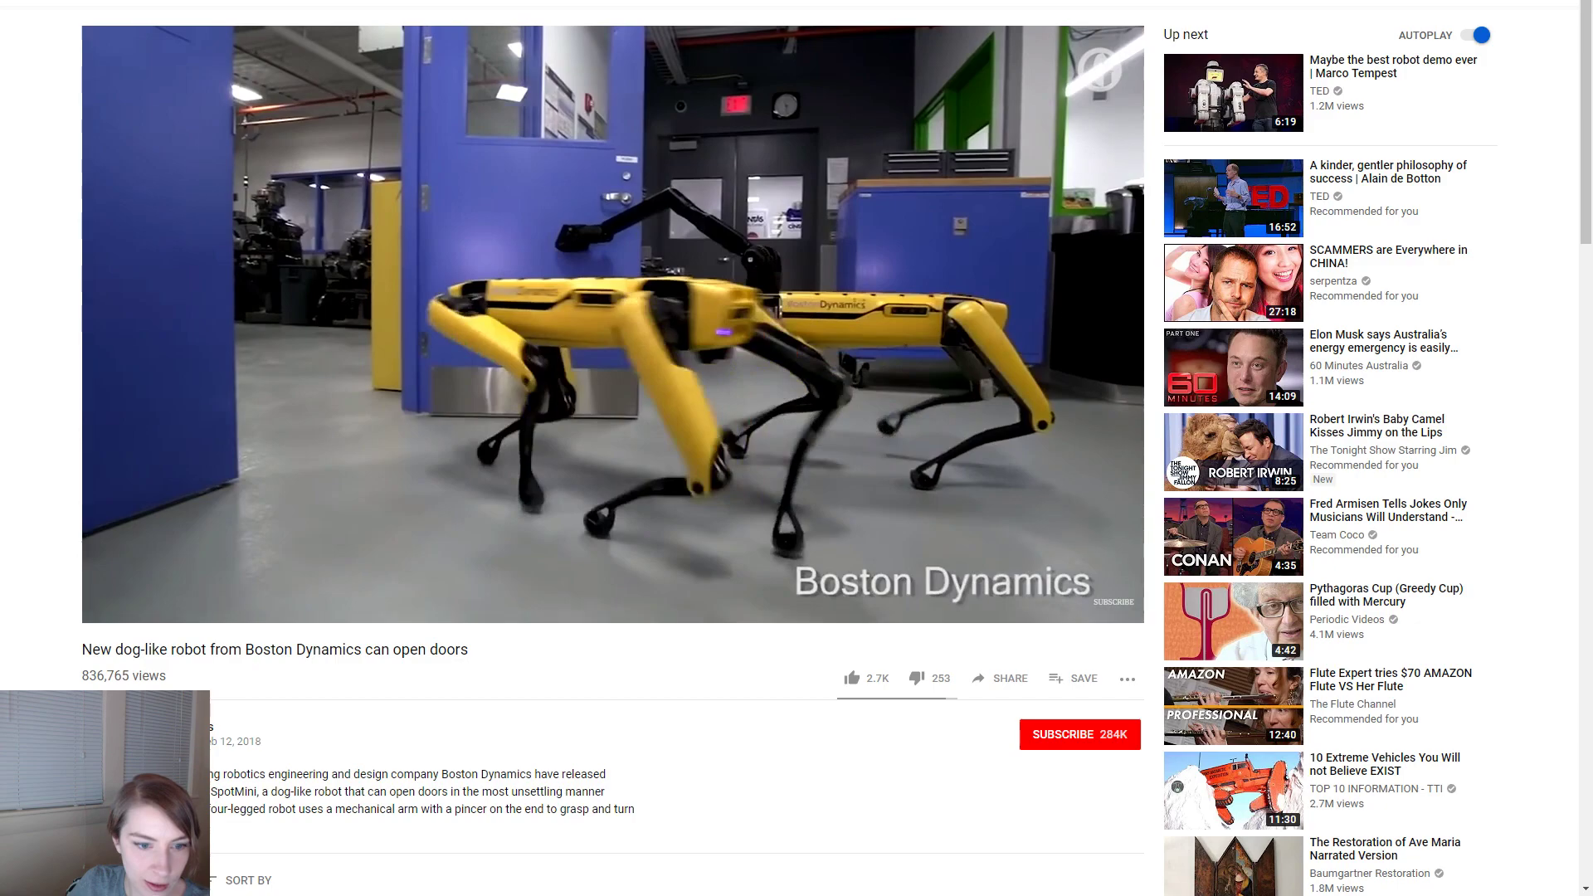
# - Search YouTube for "boston dynamics spot" and skim the video "Human v robot dog: Boston Dynamics takes on its door-opening SpotMini"
pyautogui.write('boston dynamics ')
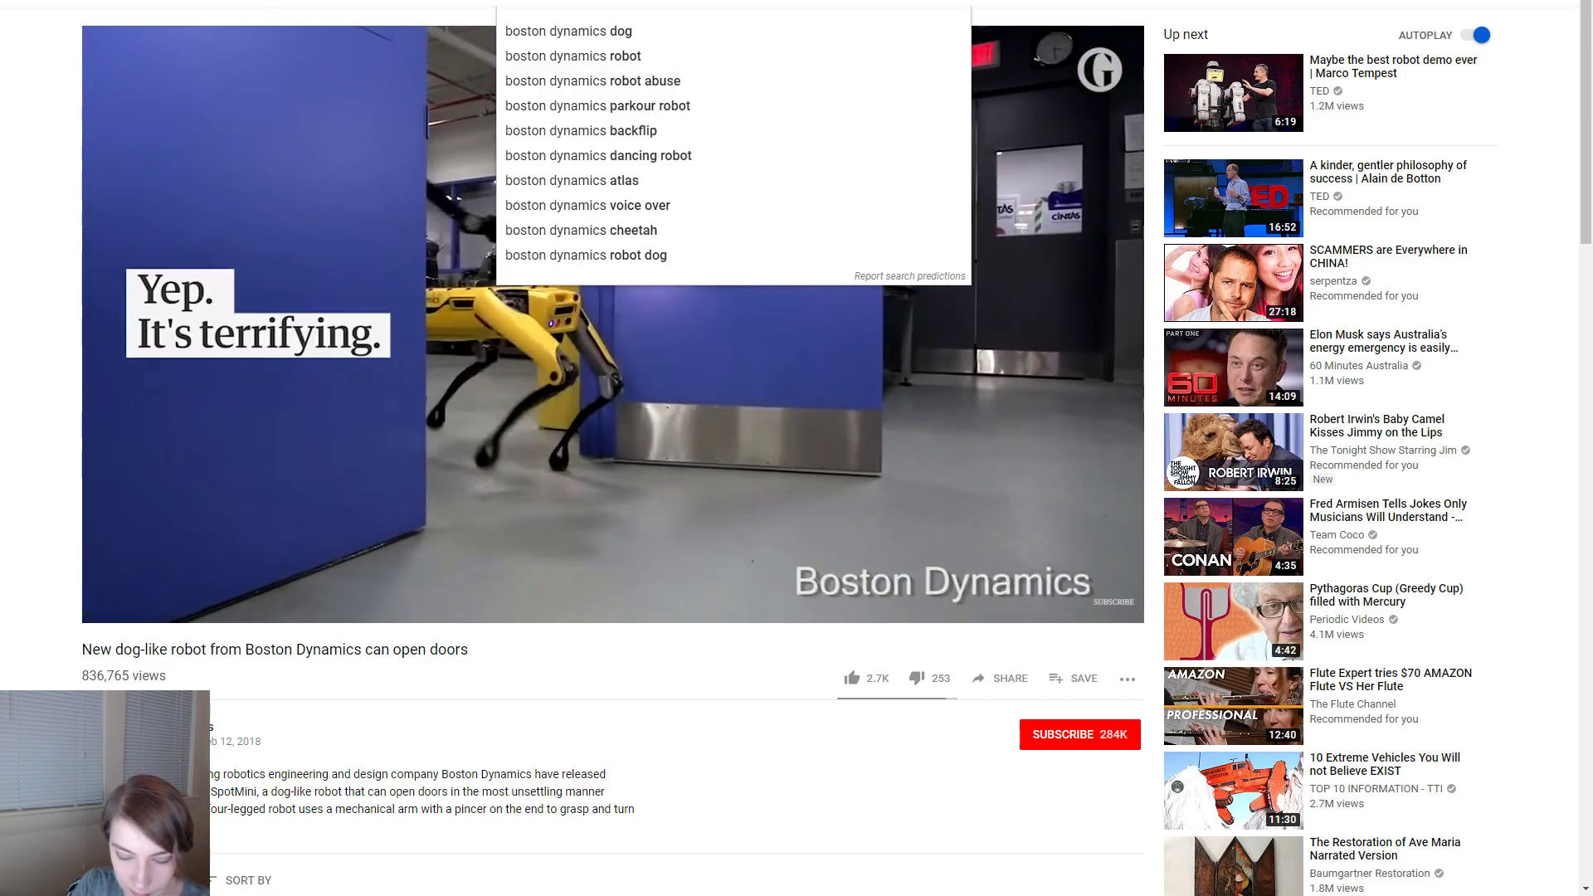
pyautogui.write('spot')
pyautogui.press('Return')
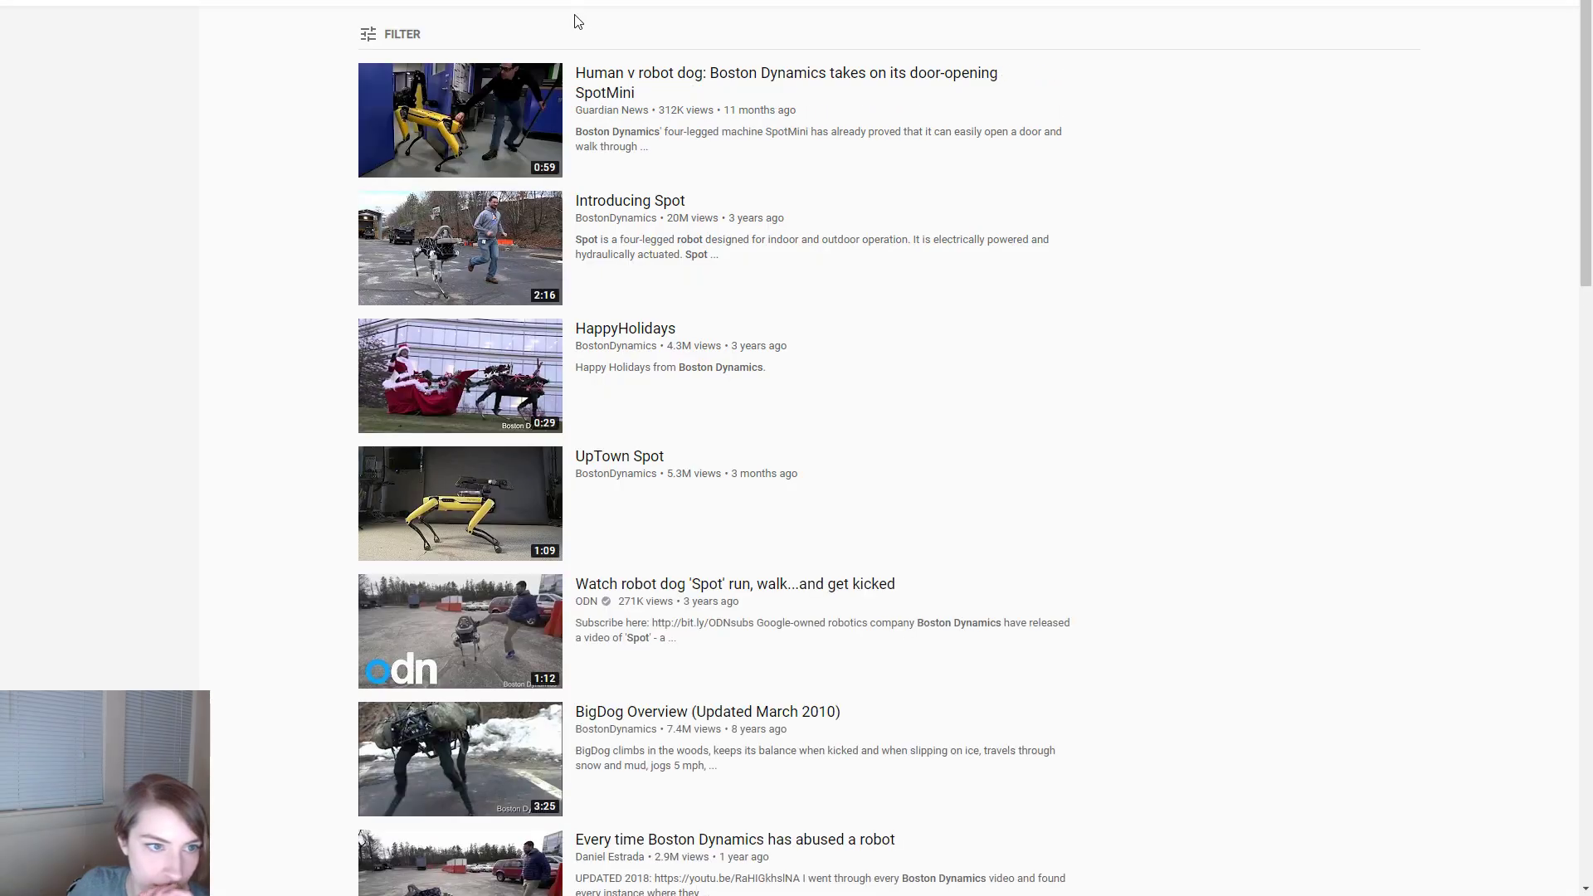
pyautogui.click(684, 88)
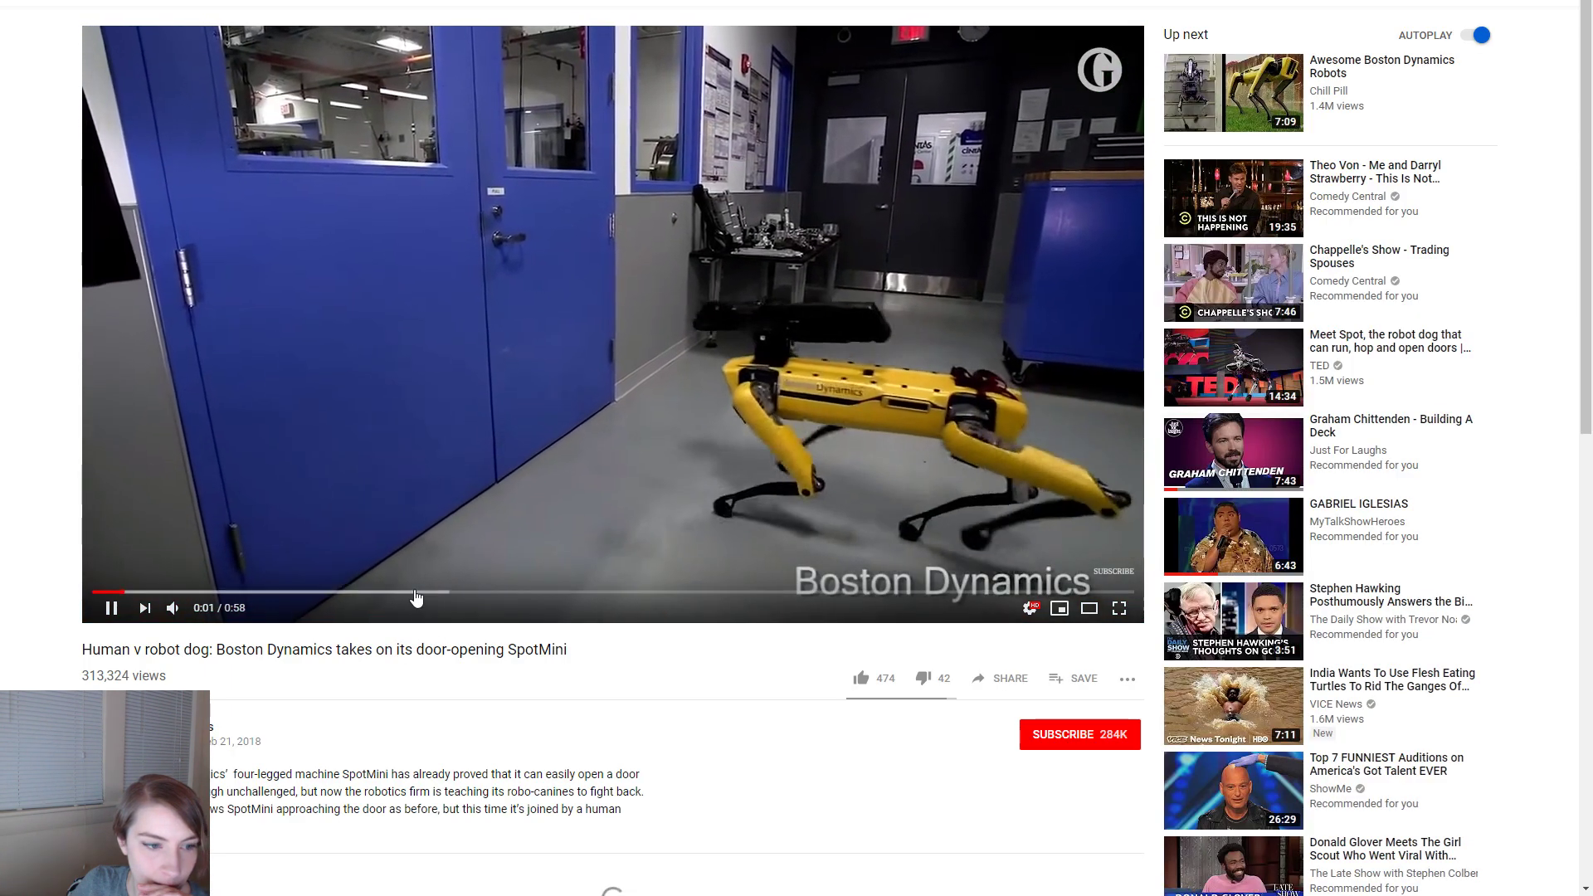
pyautogui.click(415, 592)
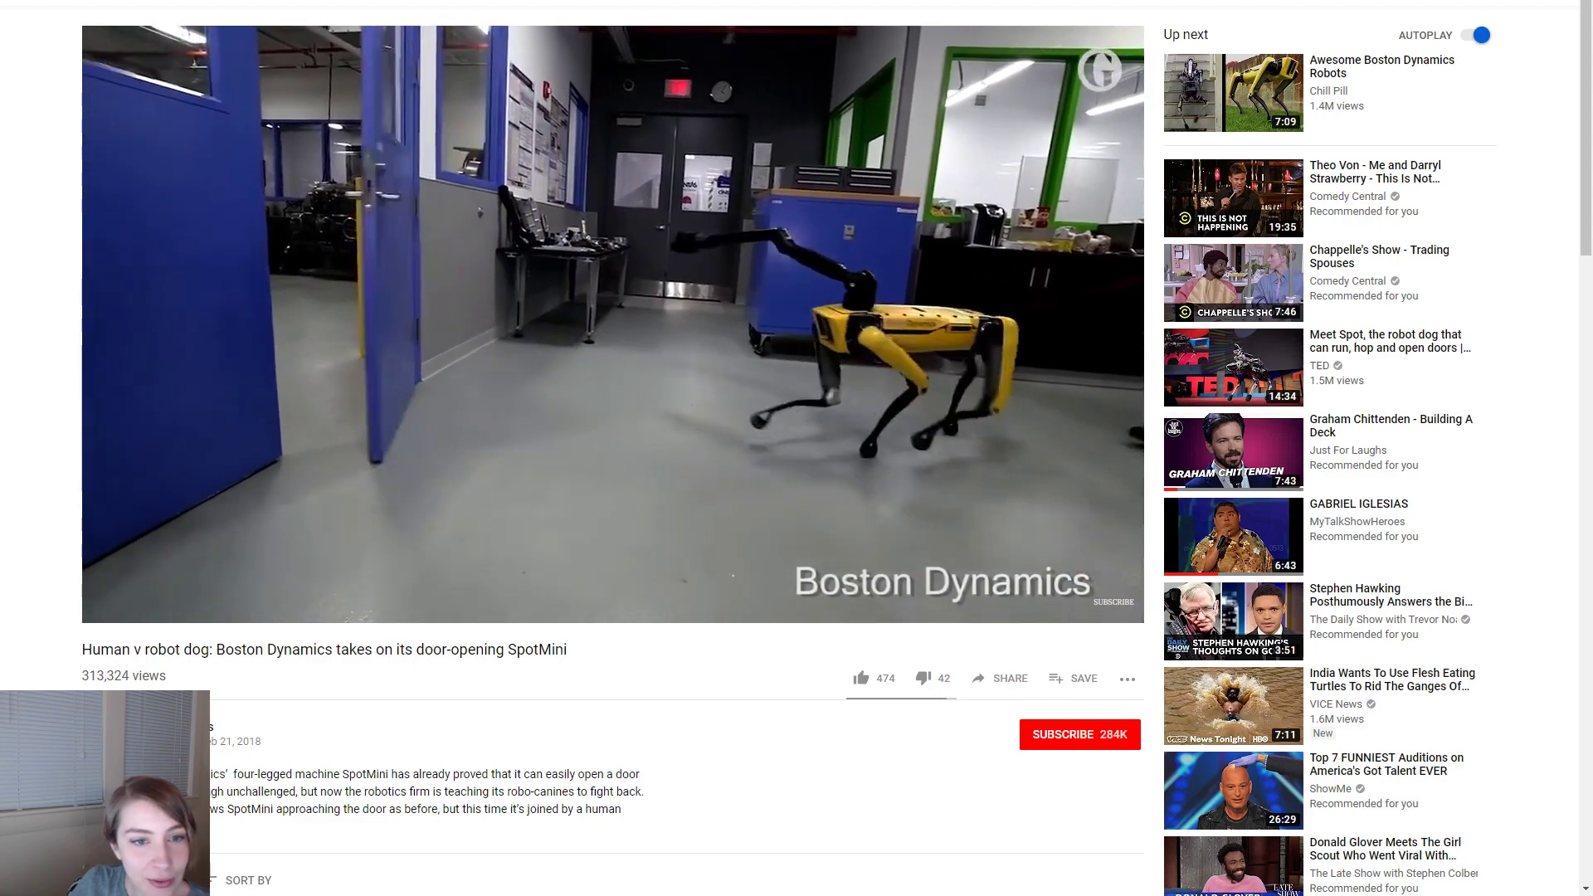
pyautogui.moveTo(170, 533)
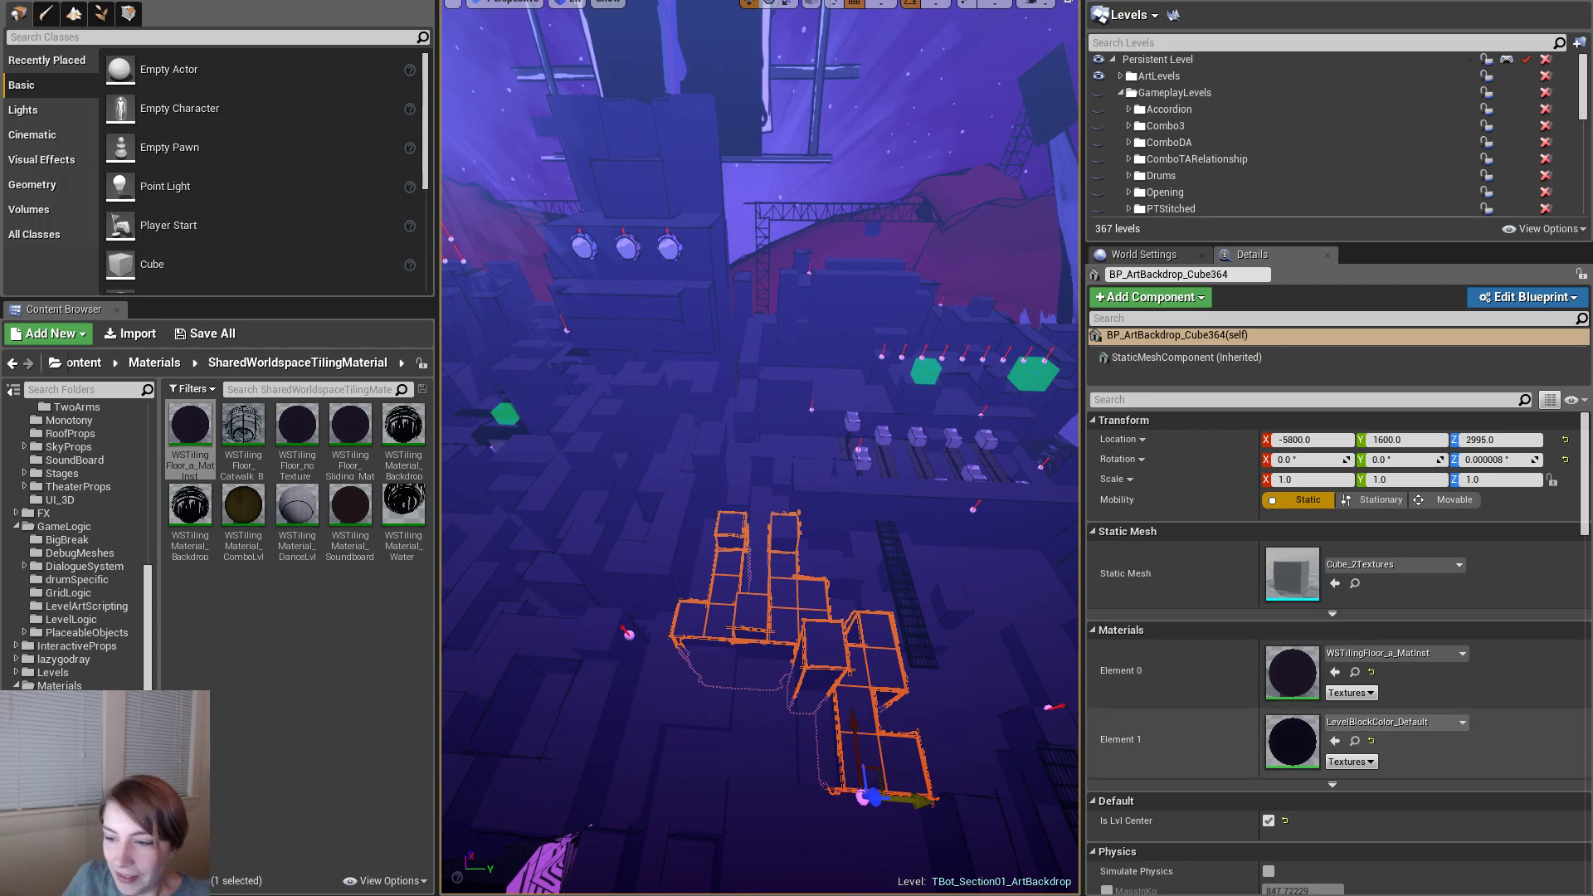
# - Switch to Maya, save the FourArms_ArtFiller_02 scene and start a new empty scene
pyautogui.hotkey('alt', 'Tab')
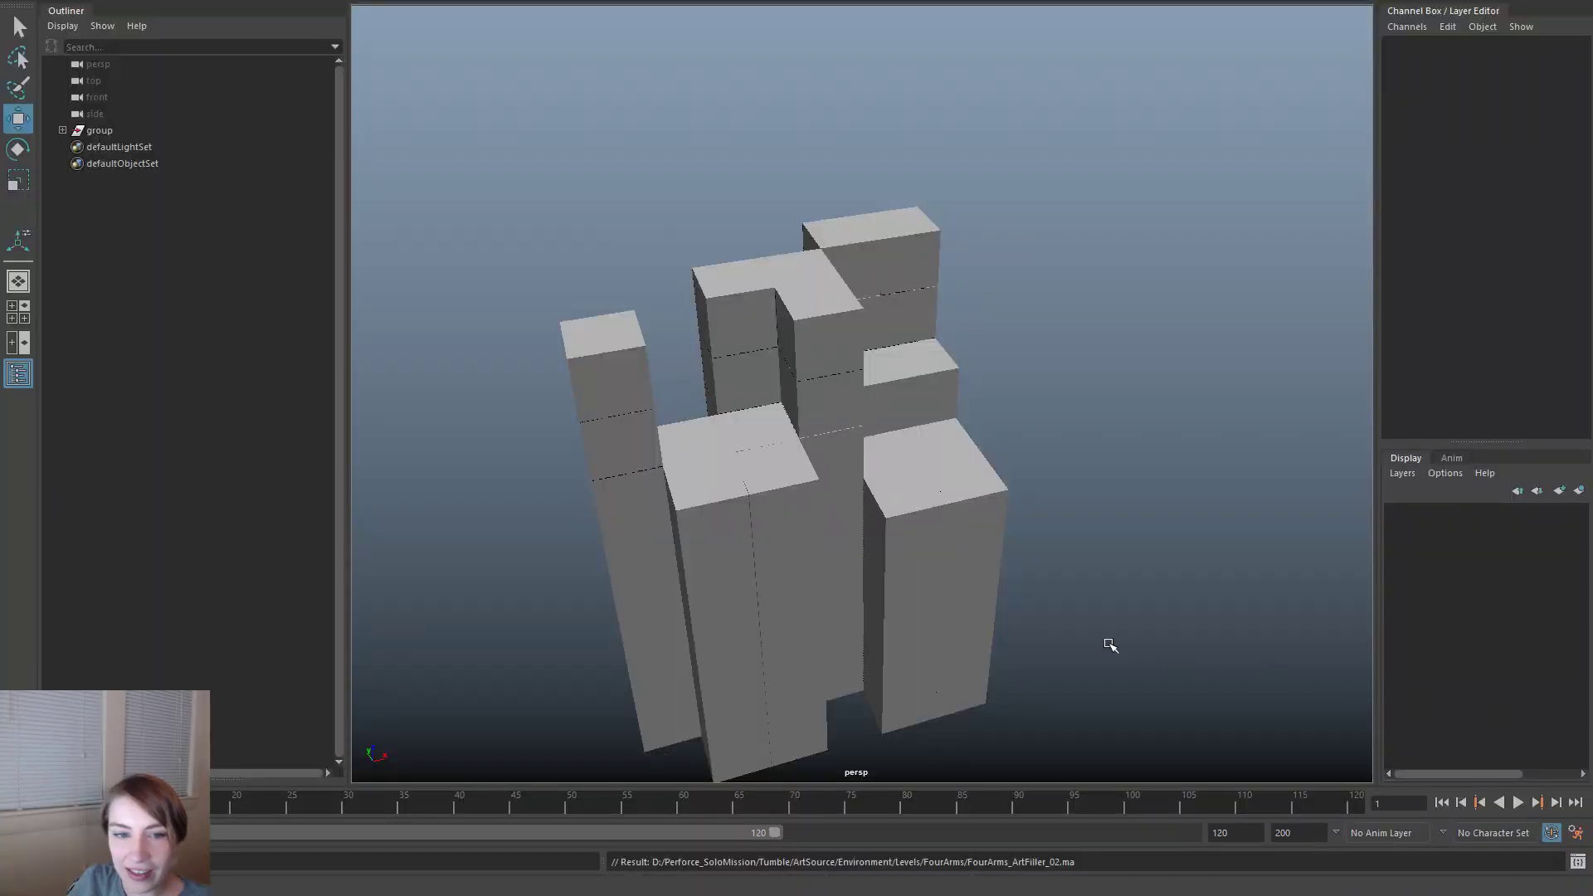
pyautogui.keyDown('alt'); pyautogui.moveTo(931, 669); pyautogui.dragTo(1050, 772); pyautogui.keyUp('alt')
pyautogui.keyDown('alt'); pyautogui.moveTo(1051, 772); pyautogui.dragTo(996, 434, button='middle'); pyautogui.keyUp('alt')
pyautogui.hotkey('ctrl', 's')
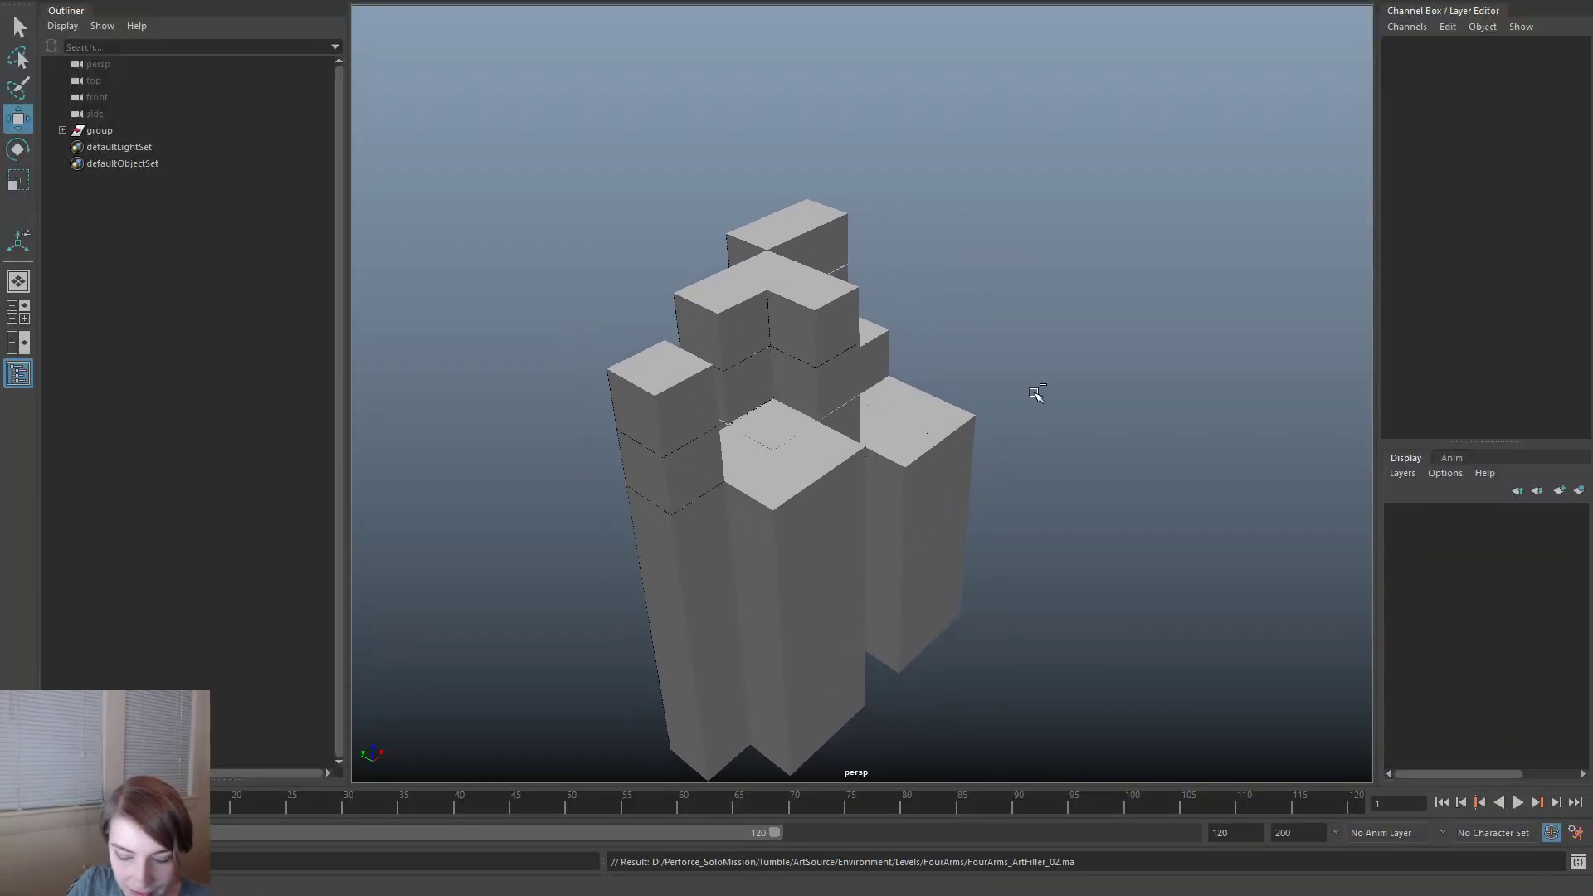
pyautogui.hotkey('ctrl', 'n')
# - Import TBot_09_2.fbx from the Levels/Accordion folder into the empty scene and frame the imported group
pyautogui.press('space')
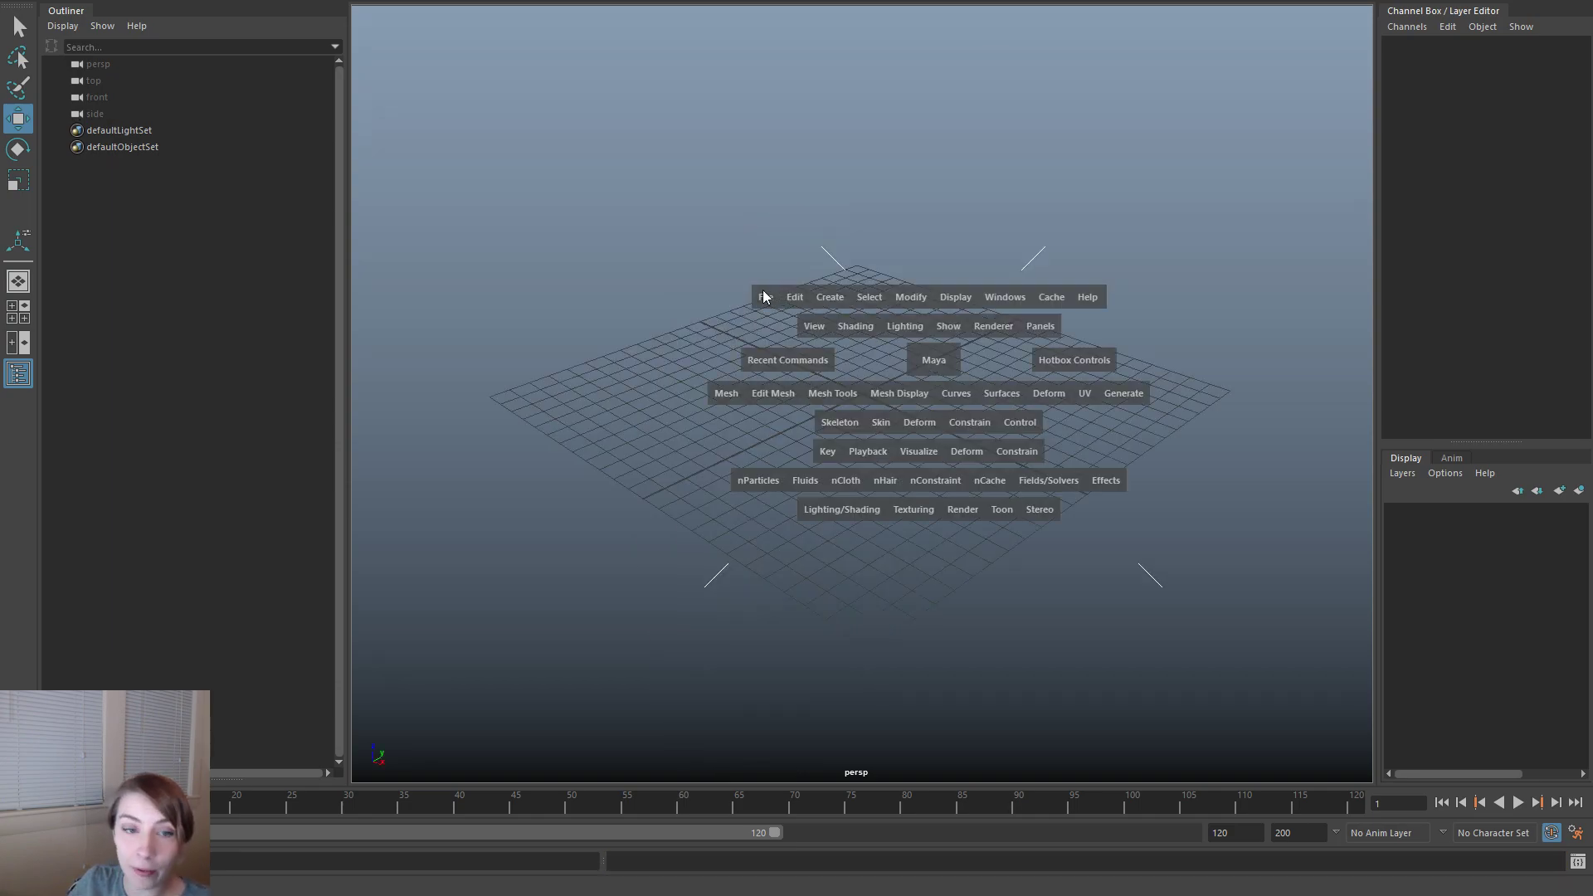
pyautogui.click(763, 297)
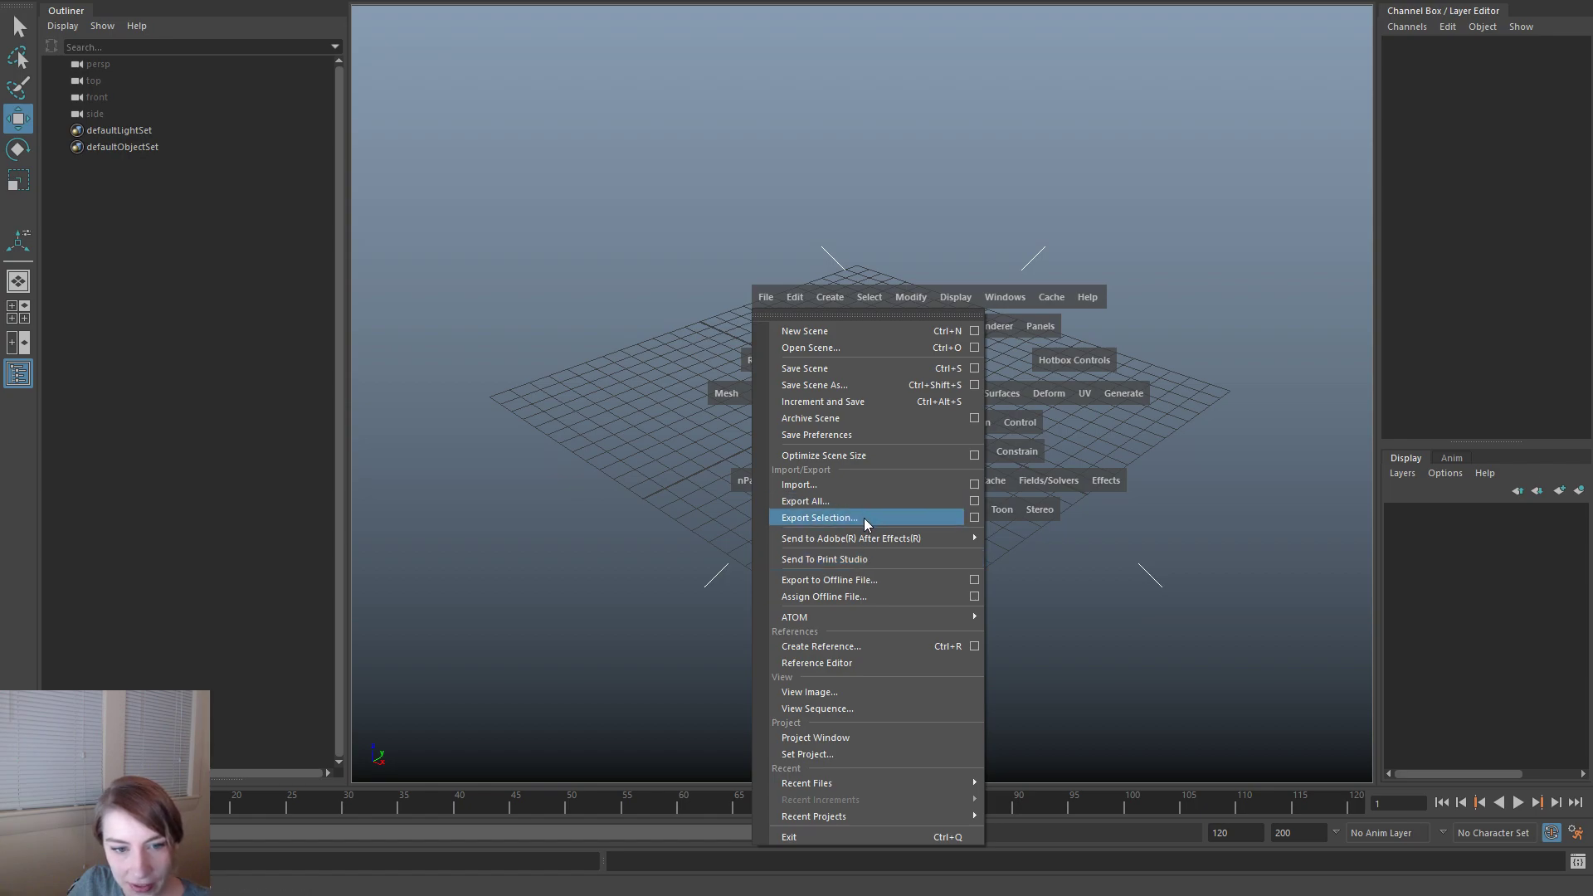
pyautogui.click(850, 481)
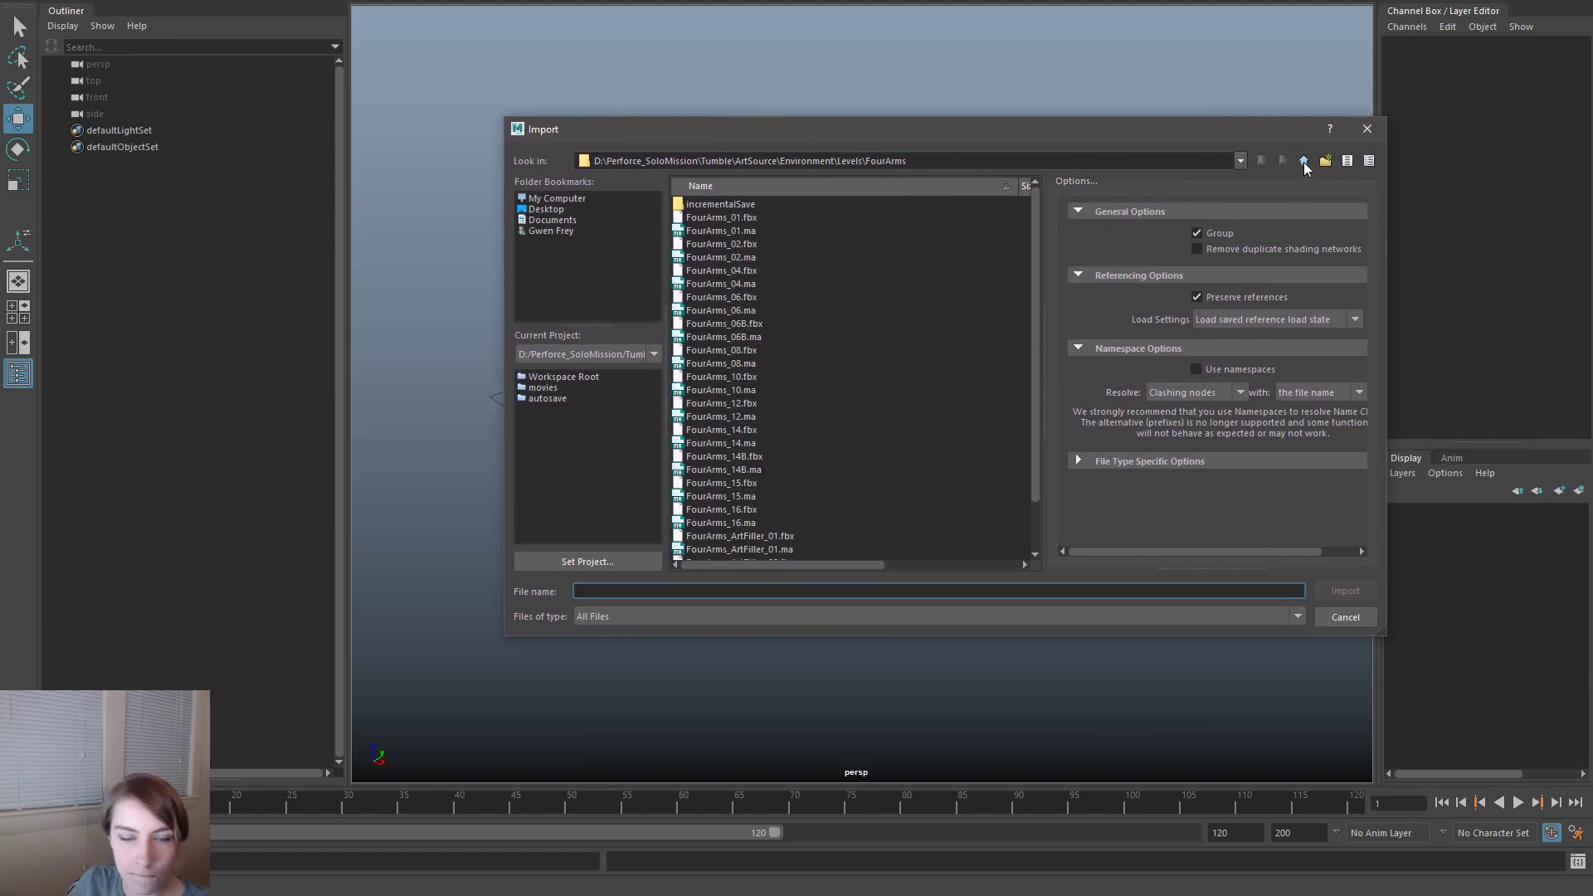
pyautogui.click(1304, 161)
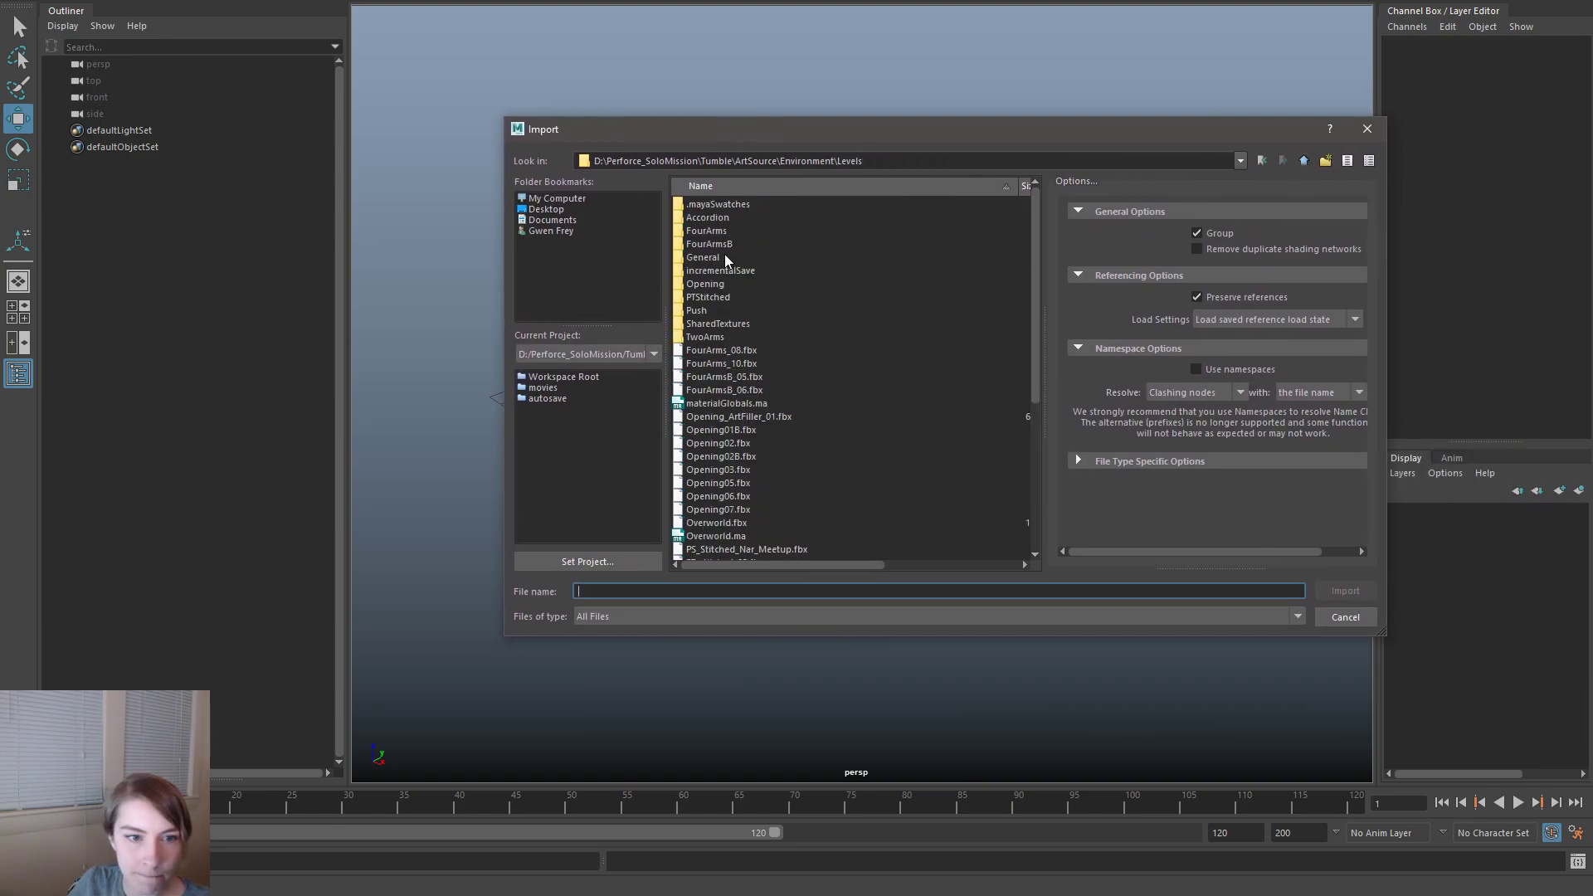
pyautogui.doubleClick(728, 220)
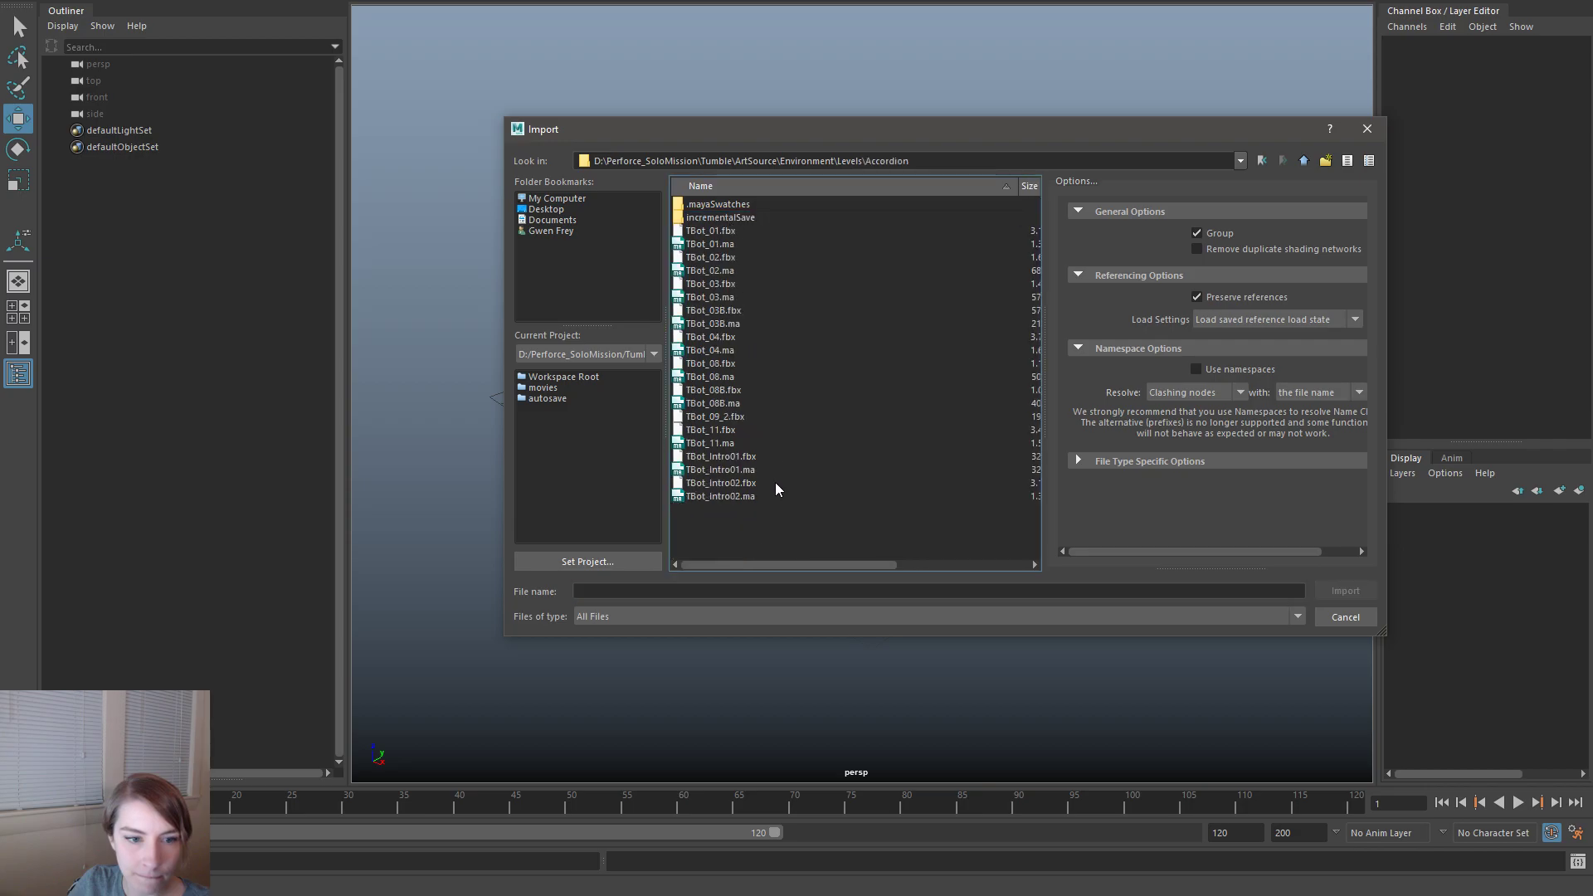
pyautogui.doubleClick(751, 417)
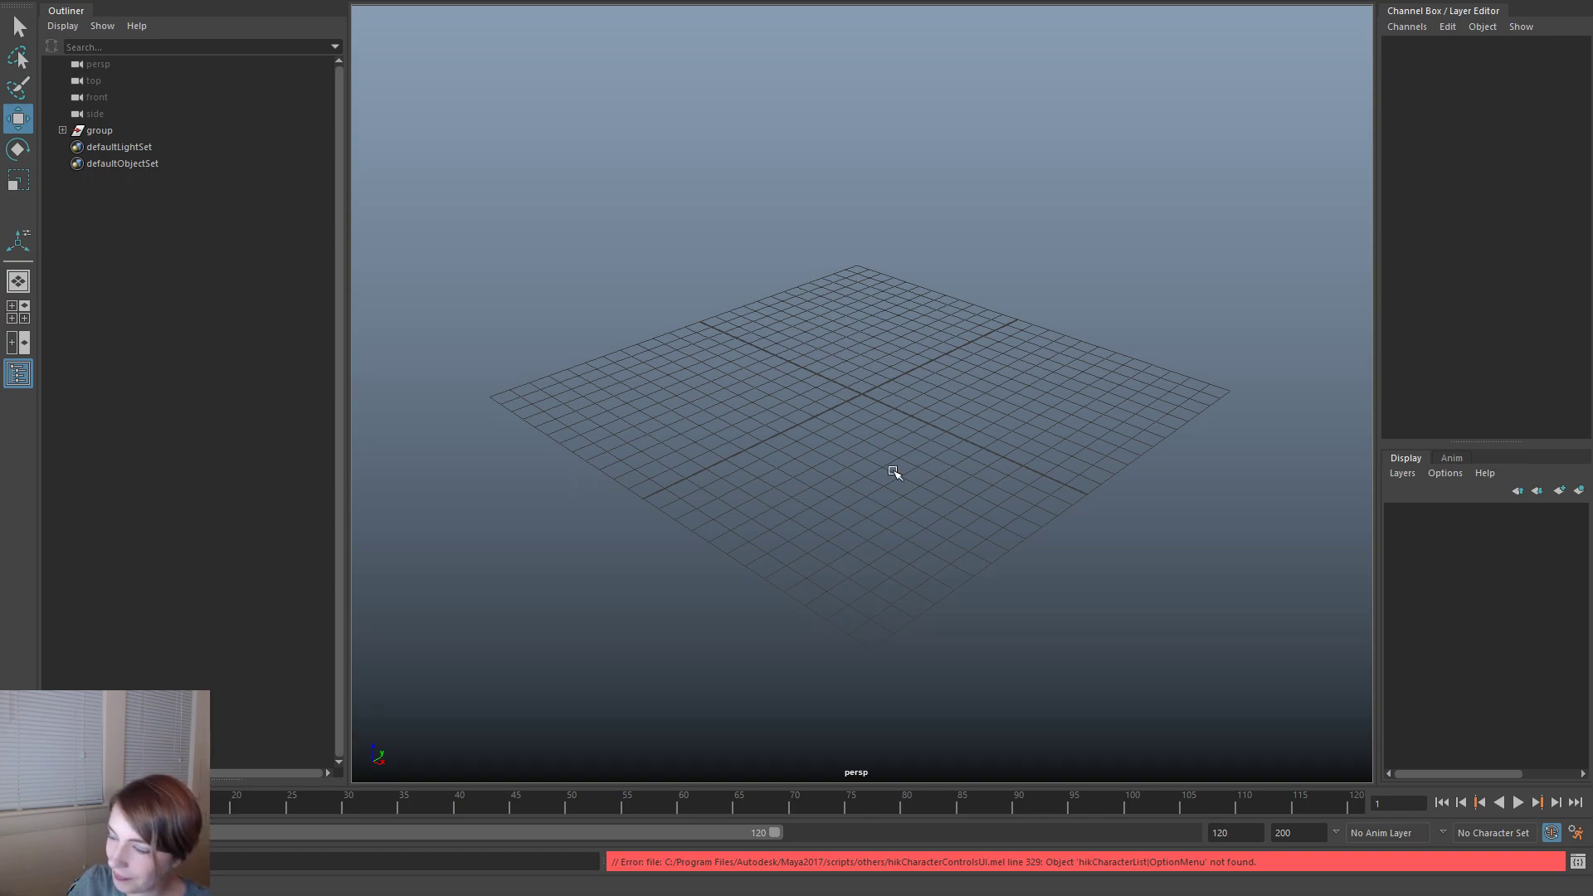
pyautogui.click(107, 130)
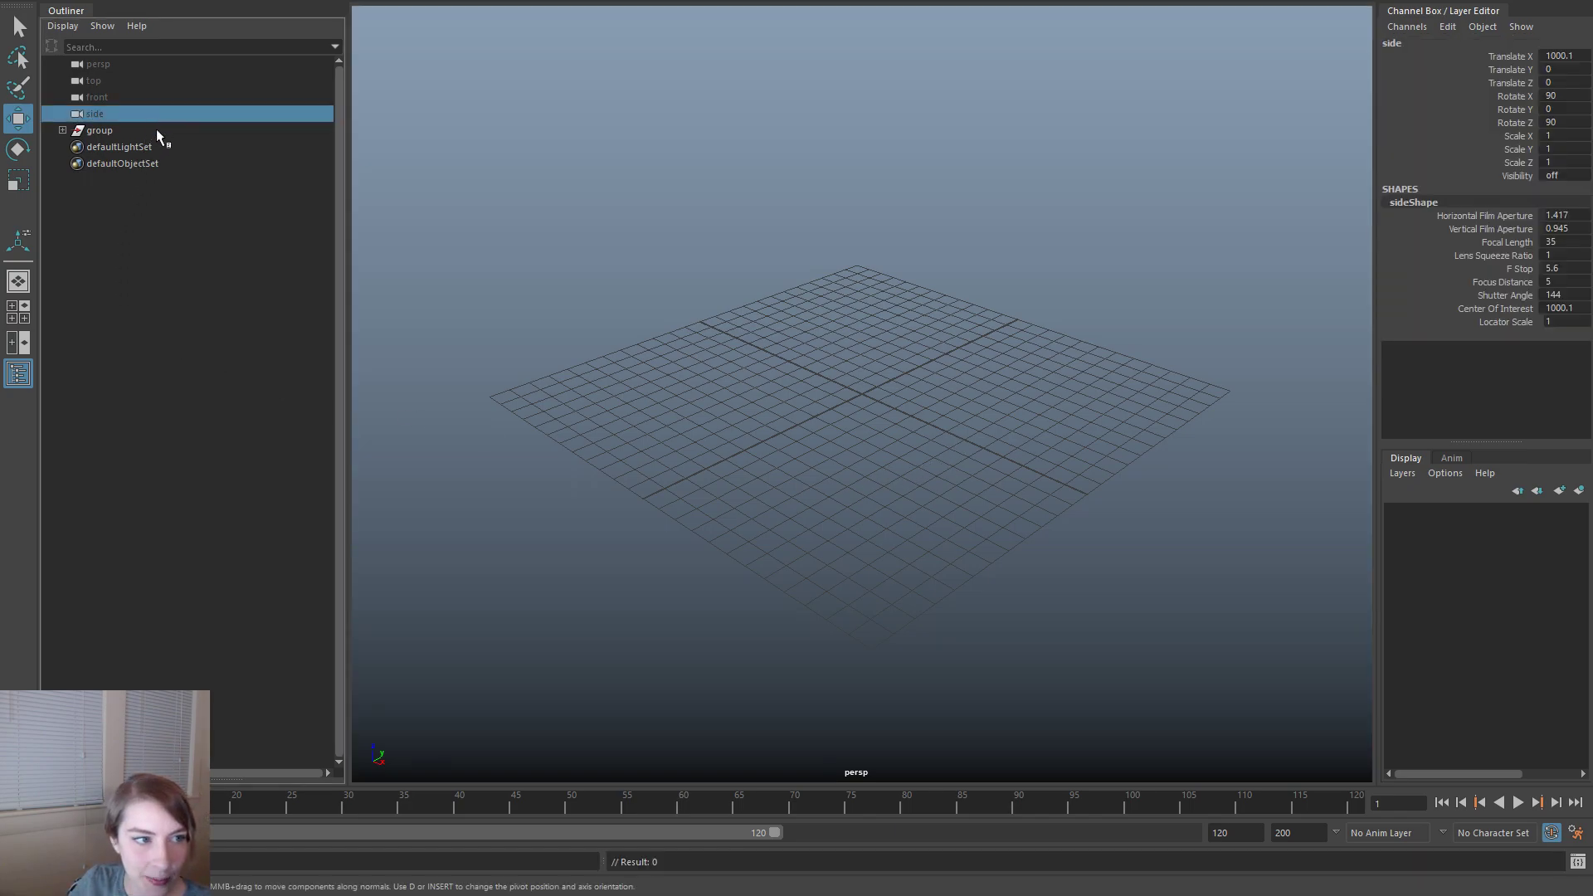
pyautogui.press('f')
pyautogui.click(1174, 559)
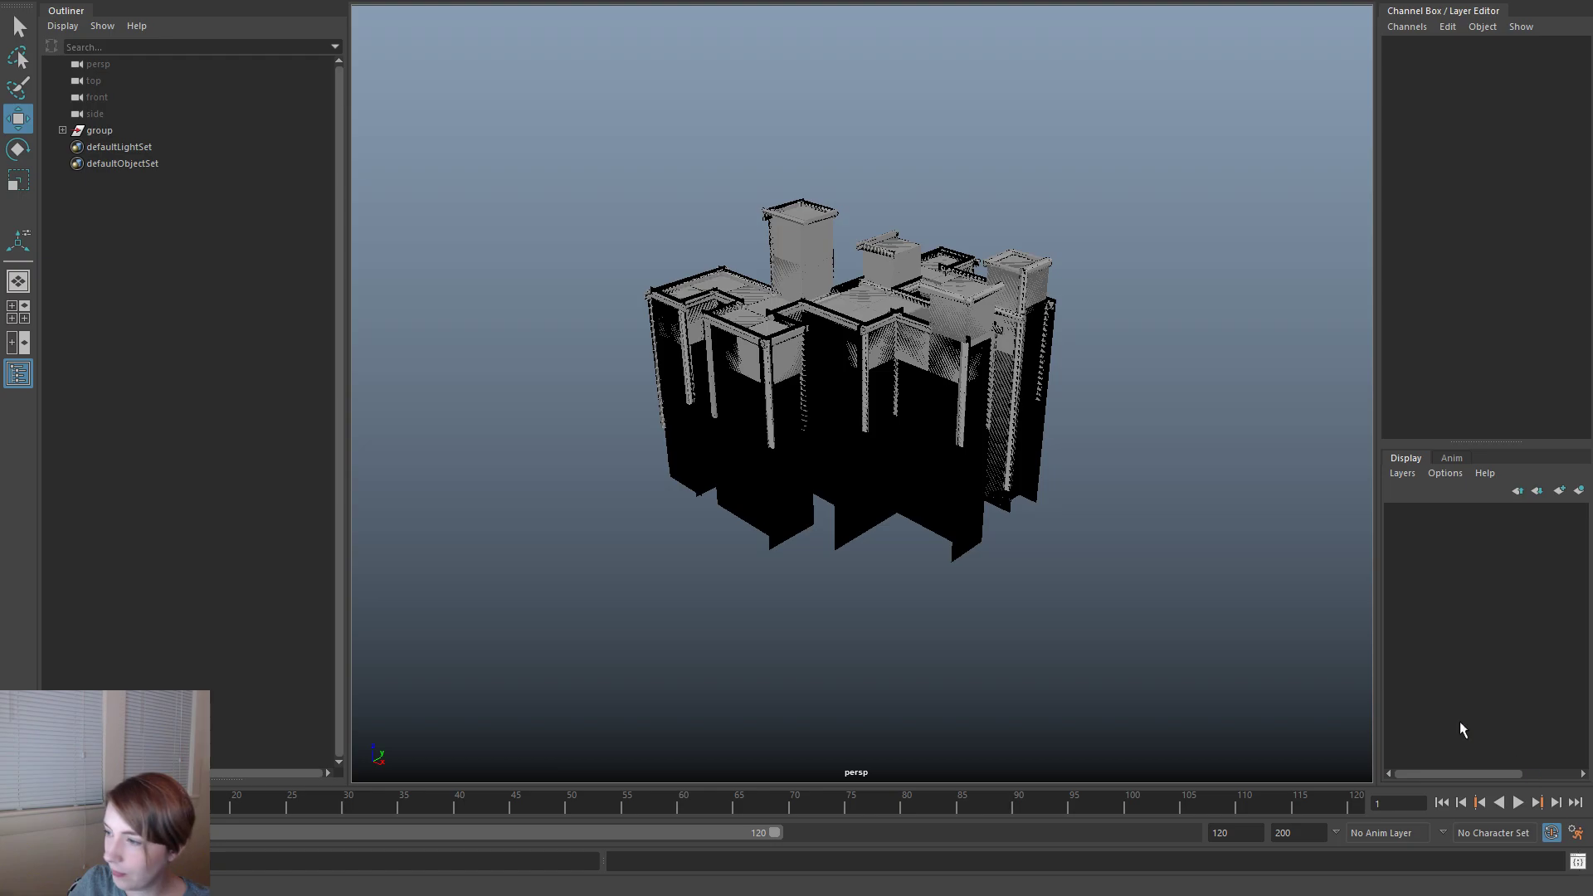
# - Delete all UCX collision meshes by running only the script line cmds.delete( cmds.ls('*UCX*') )
pyautogui.scroll(-2, 1125, 616)
pyautogui.moveTo(1592, 217); pyautogui.dragTo(1181, 138)
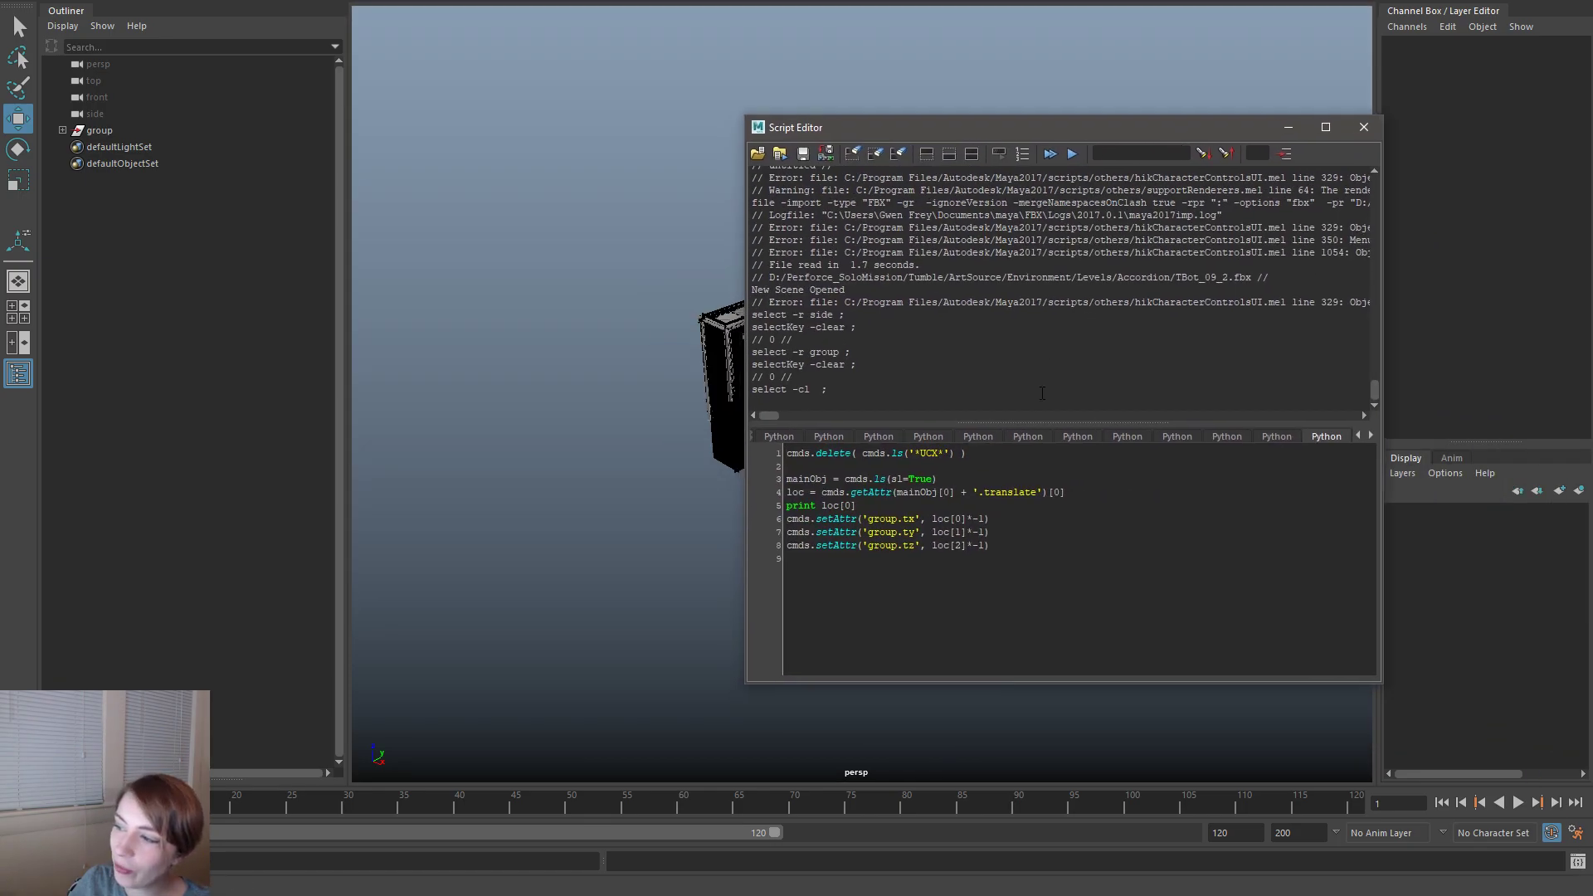
pyautogui.hotkey('shift', 'End')
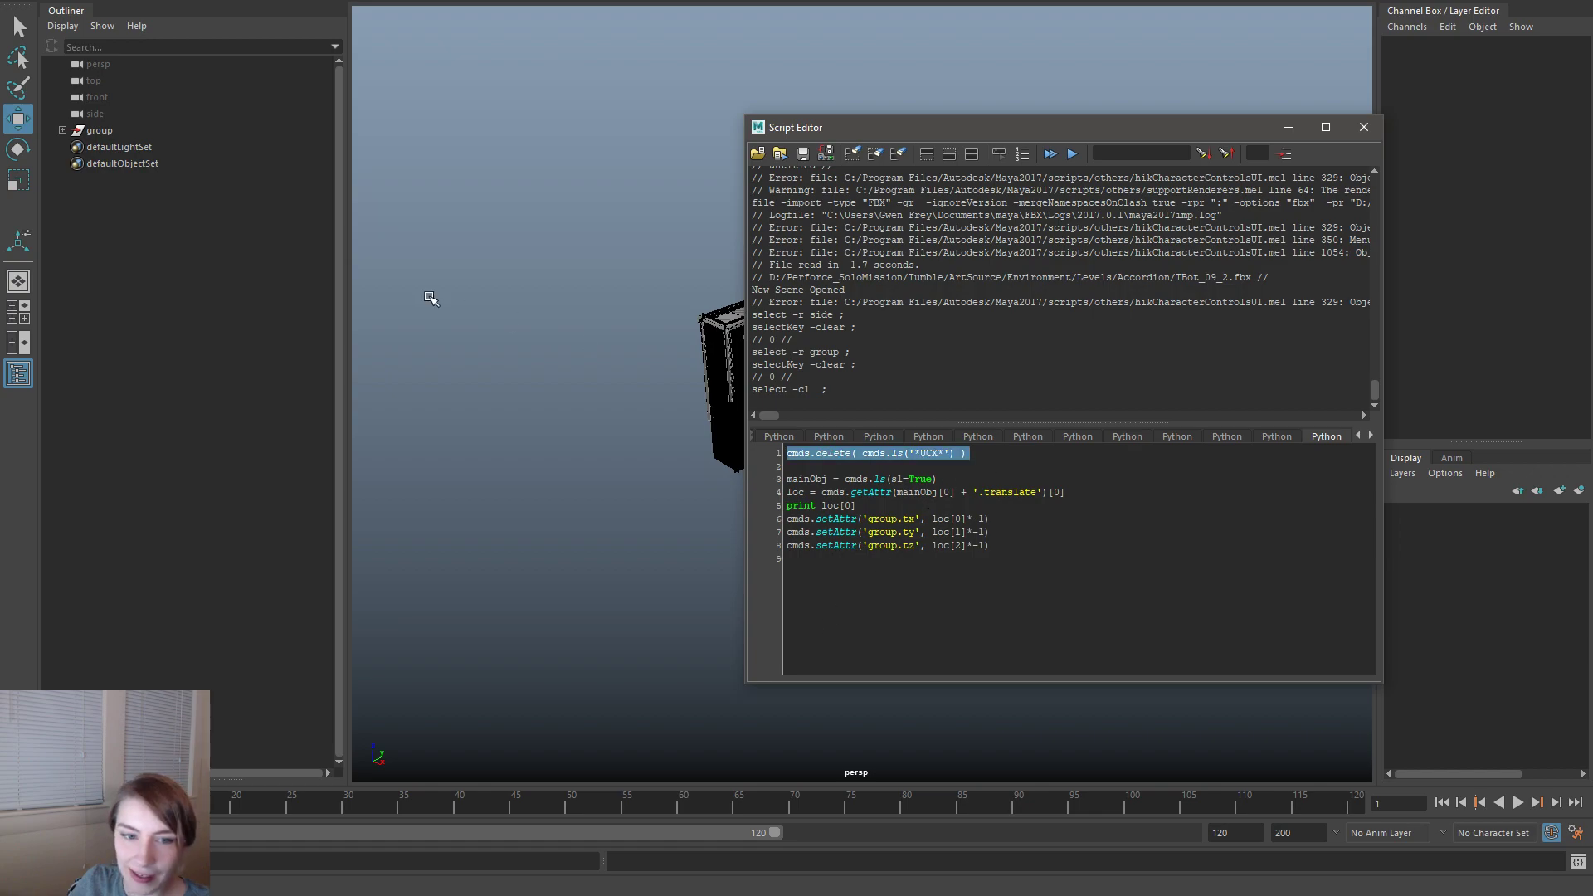
pyautogui.hotkey('ctrl', 'Return')
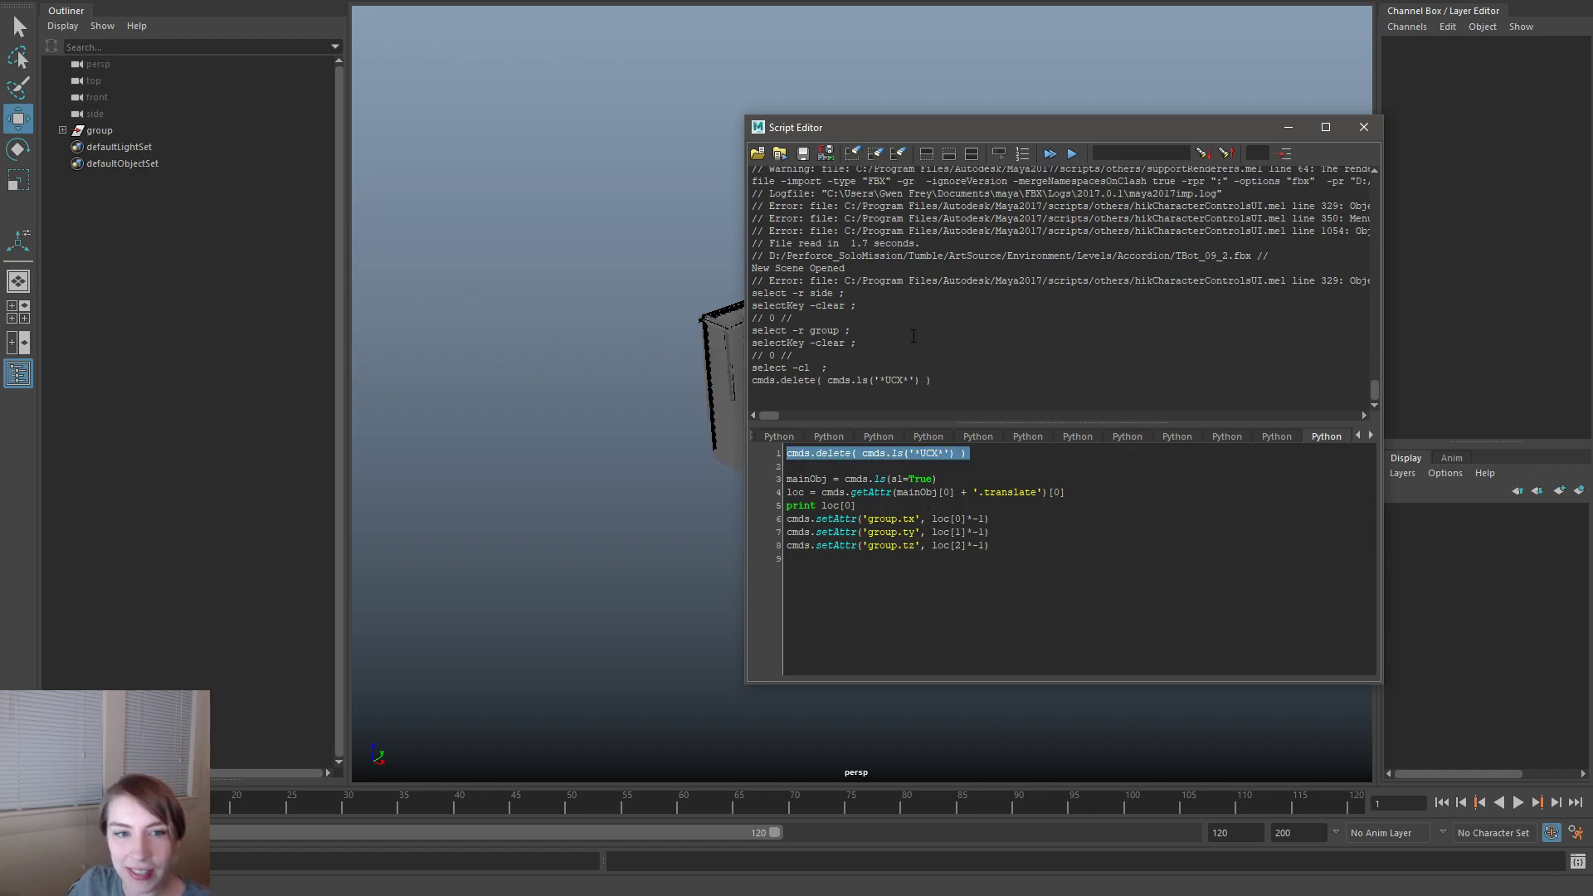
pyautogui.moveTo(959, 128); pyautogui.dragTo(1592, 124)
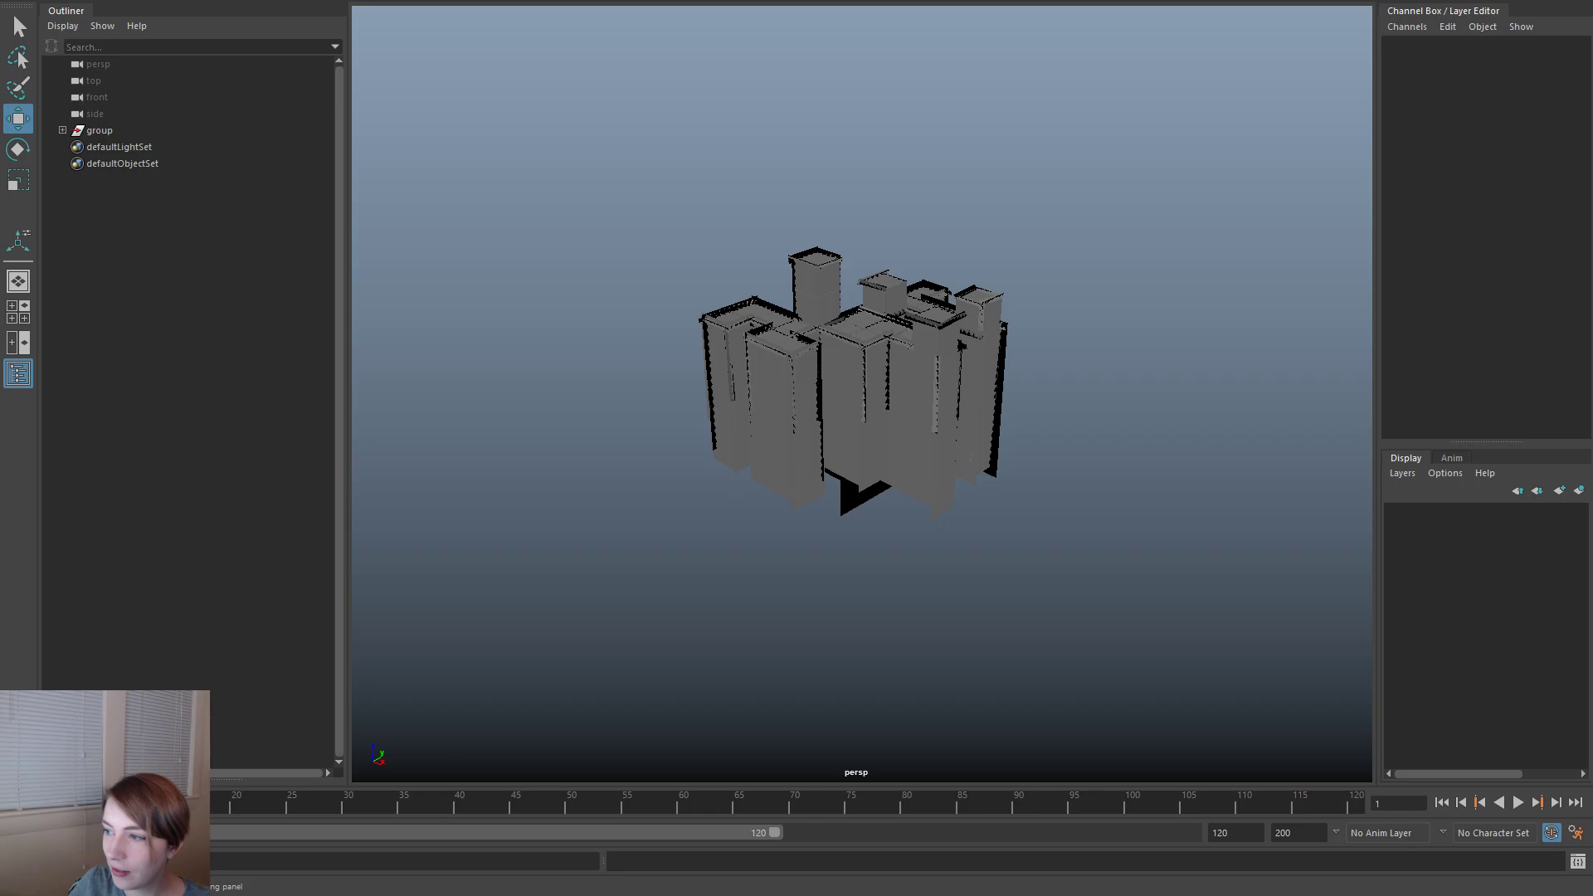
# - Switch to Unreal Editor, select the single backdrop cube near the middle of the exported blocks and filter its details by "center"
pyautogui.scroll(5, 987, 457)
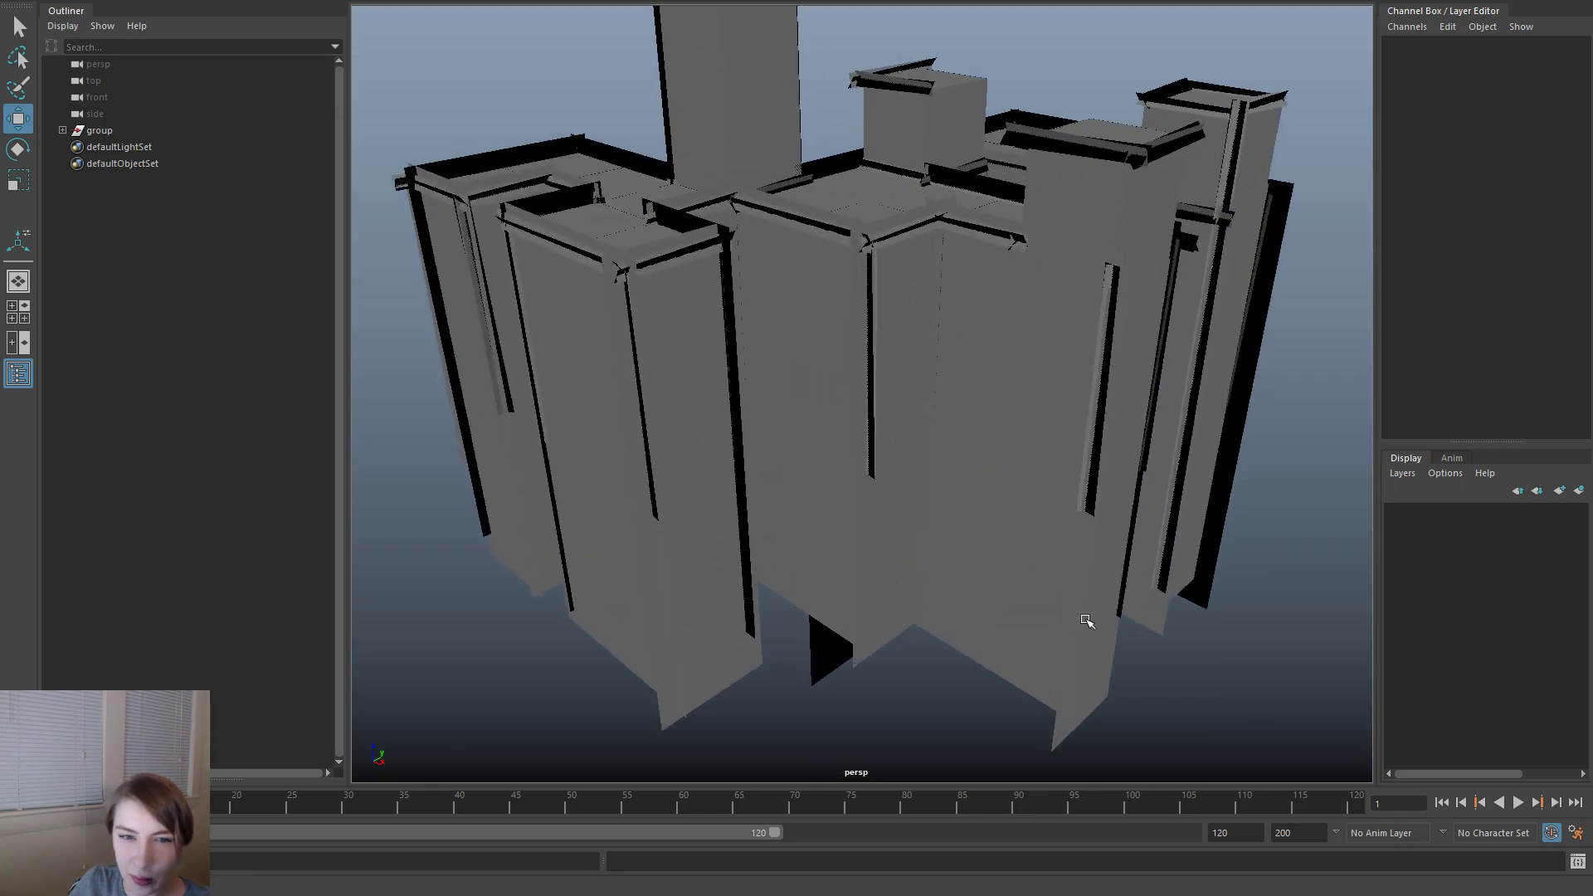
pyautogui.keyDown('alt'); pyautogui.moveTo(1084, 623); pyautogui.dragTo(1068, 682, button='middle'); pyautogui.keyUp('alt')
pyautogui.keyDown('alt'); pyautogui.moveTo(1068, 682); pyautogui.dragTo(787, 554); pyautogui.keyUp('alt')
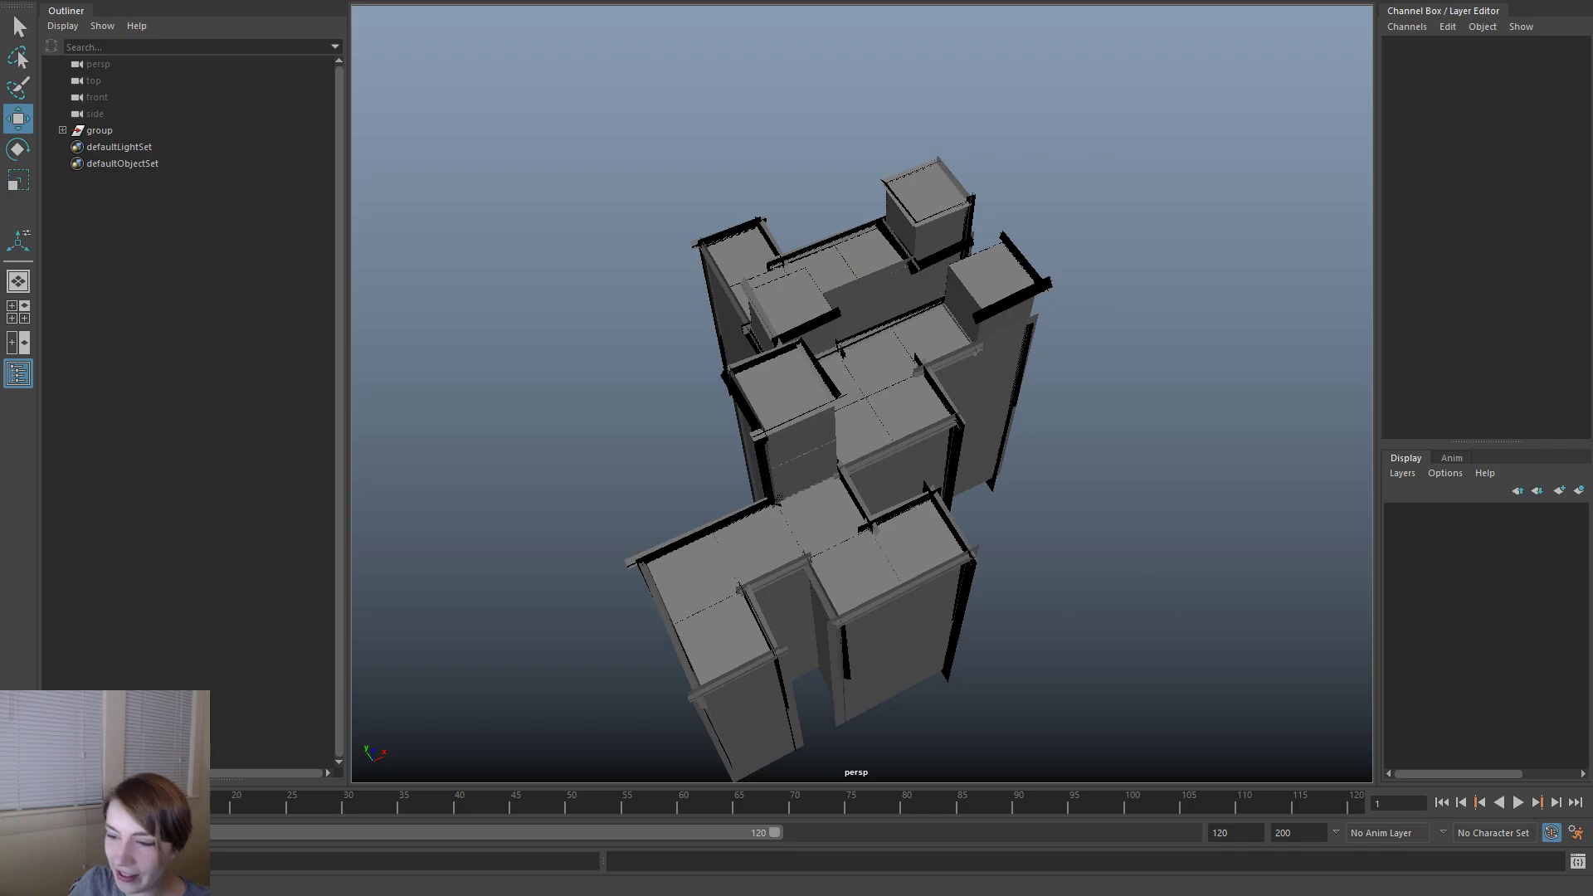
pyautogui.hotkey('alt', 'Tab')
pyautogui.moveTo(927, 516); pyautogui.dragTo(927, 516, button='right')
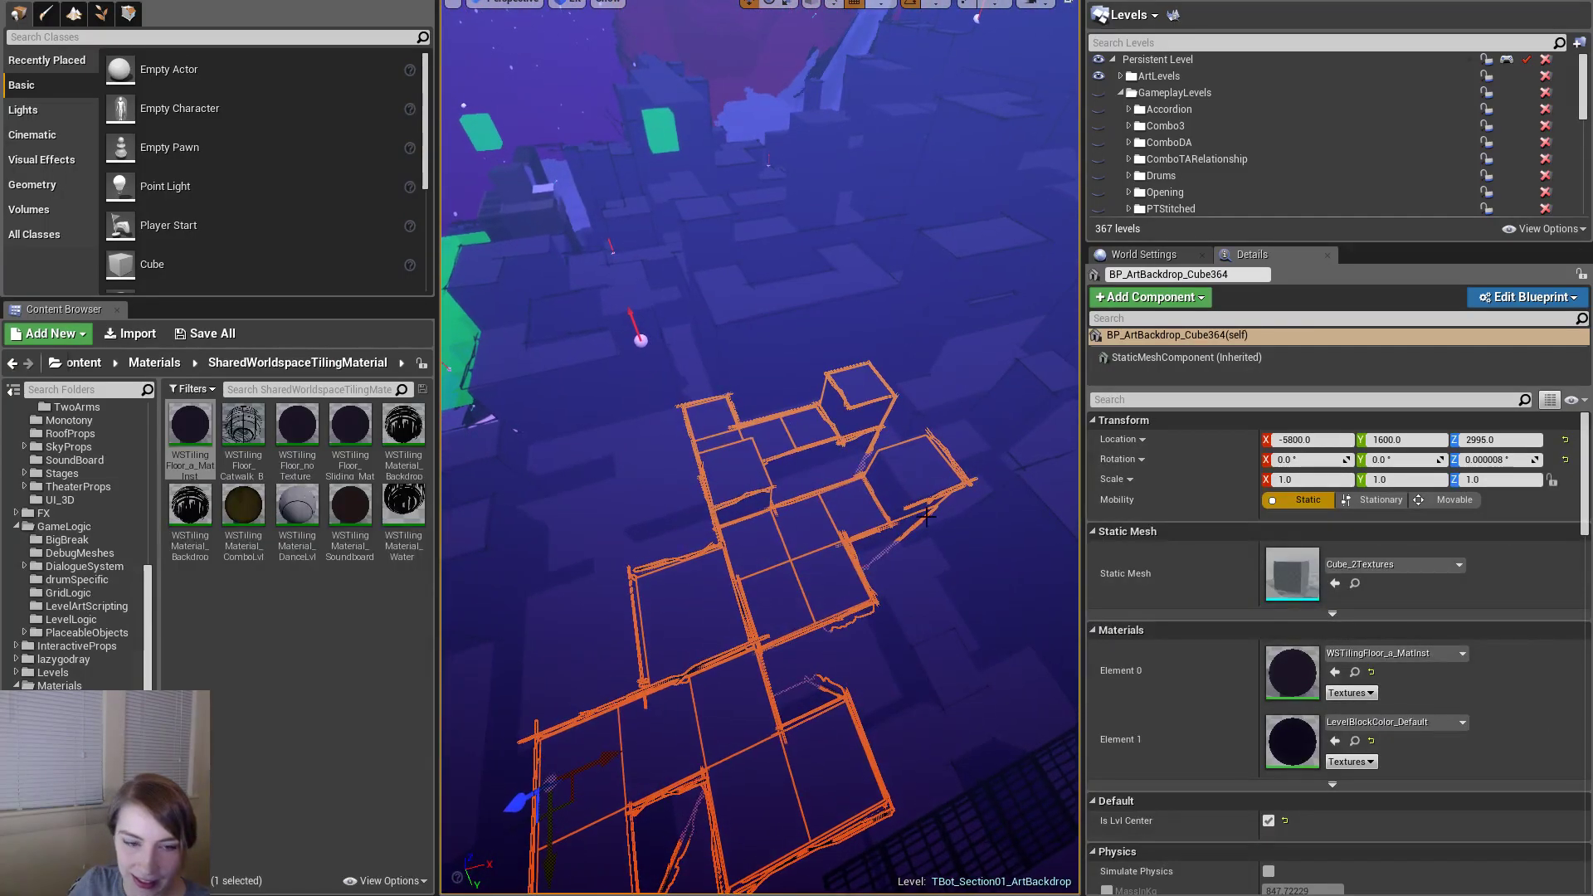
pyautogui.click(770, 598)
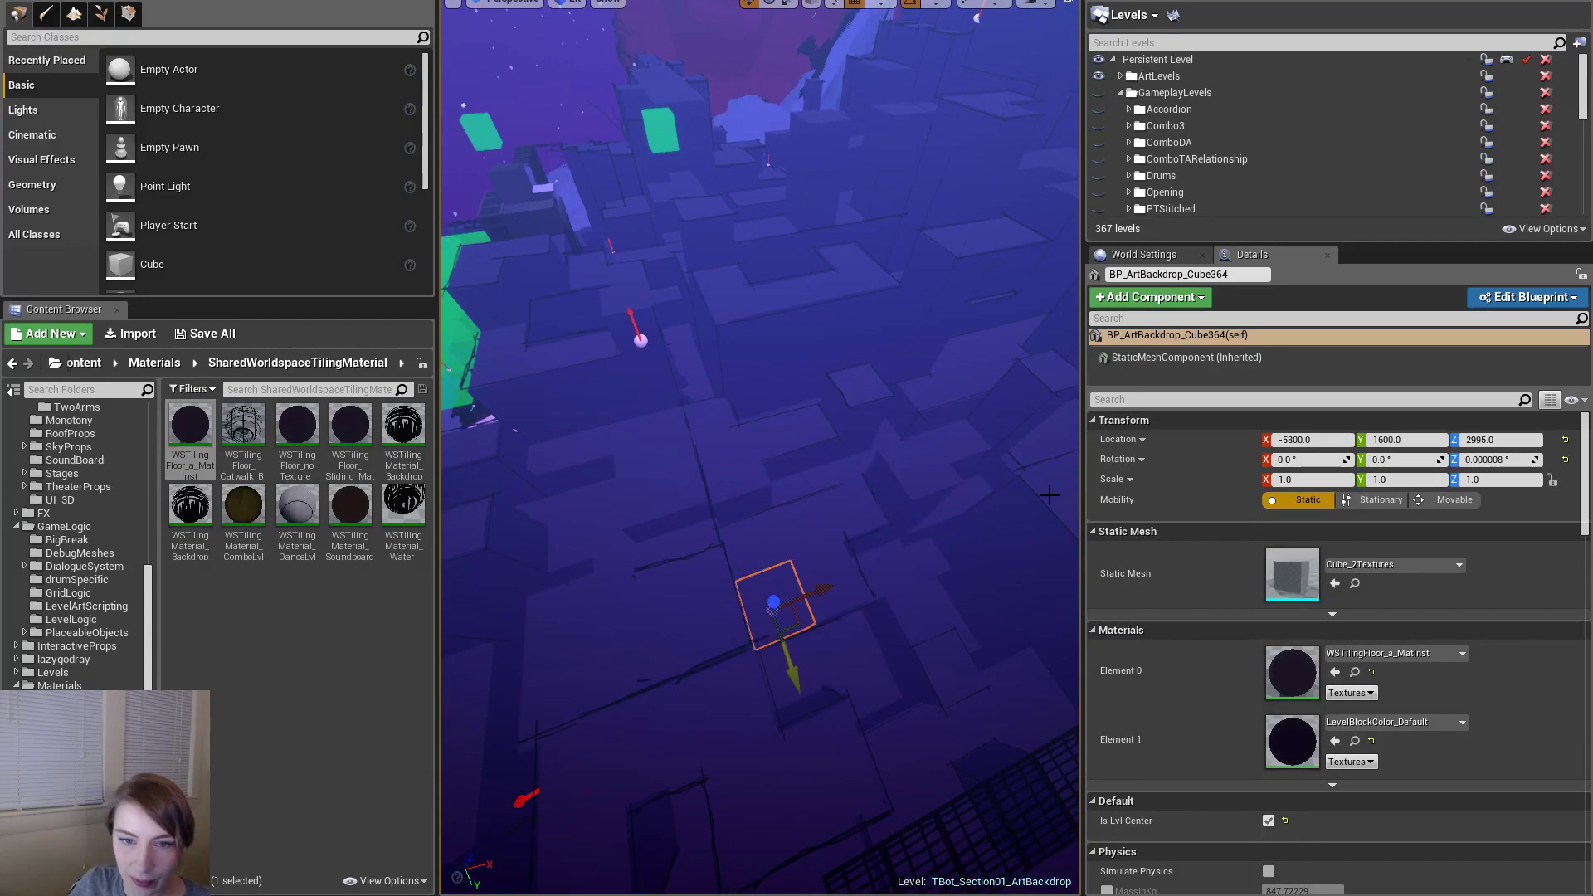
pyautogui.click(1228, 400)
pyautogui.write('centere')
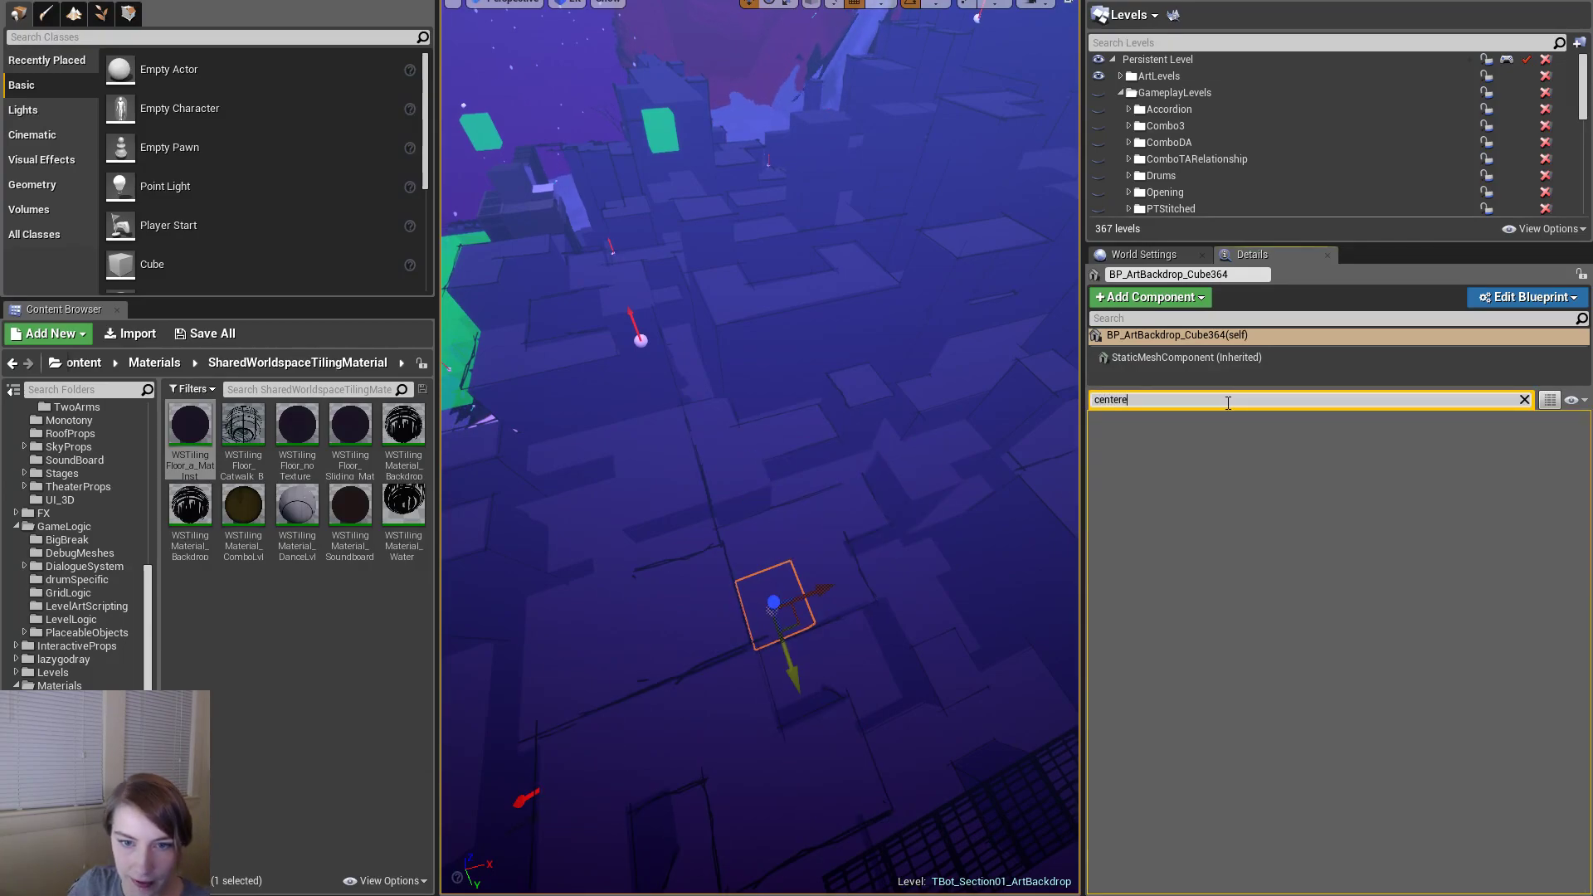
pyautogui.press('BackSpace')
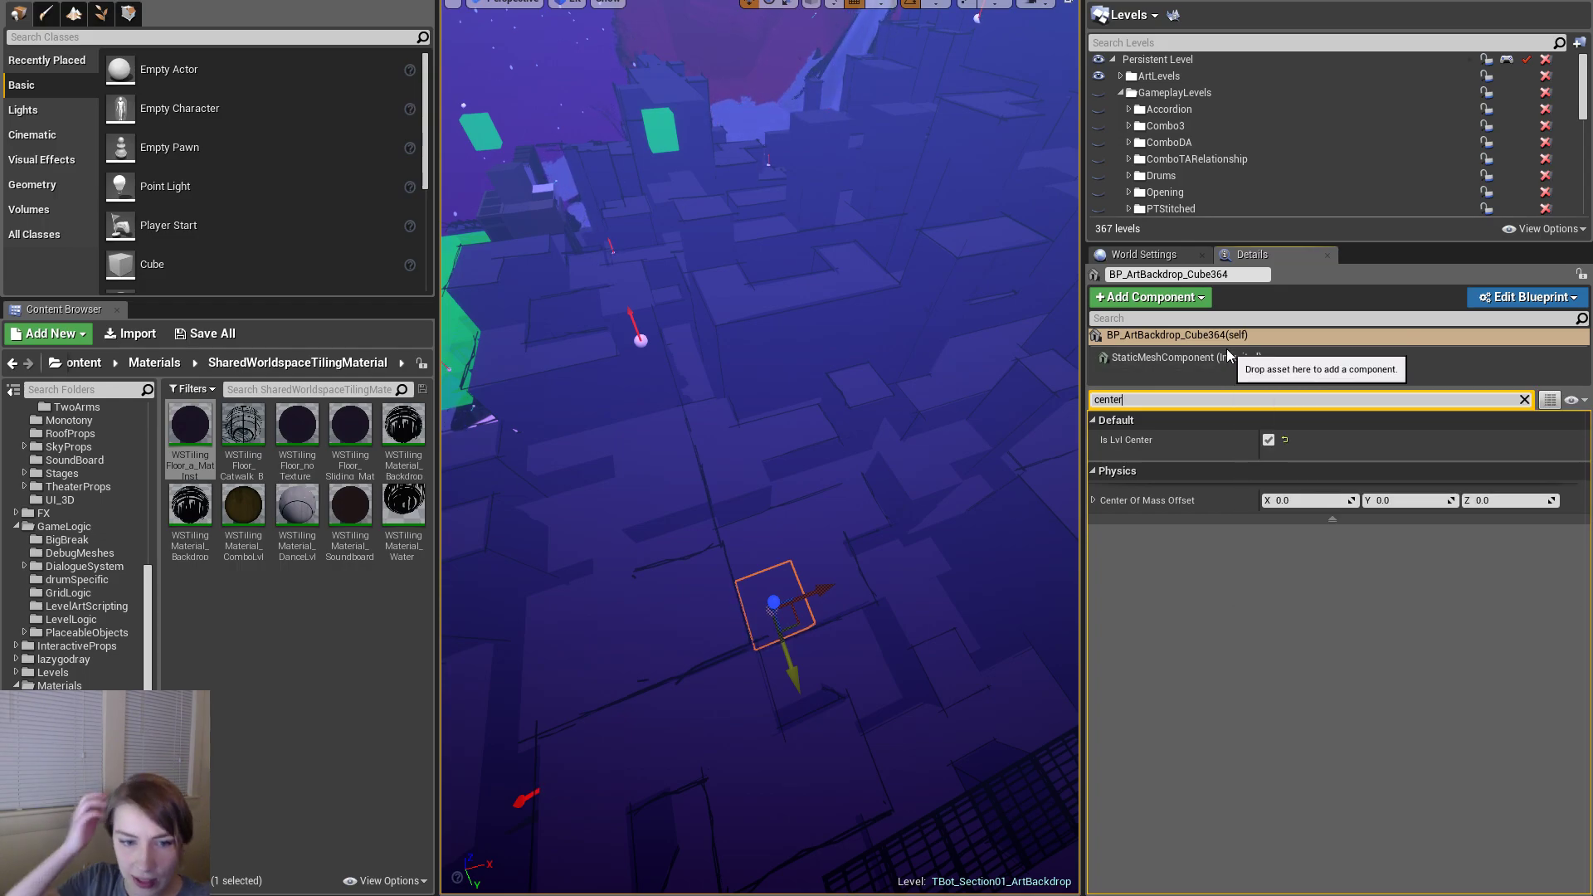
pyautogui.moveTo(912, 431); pyautogui.dragTo(1012, 465, button='right')
pyautogui.moveTo(954, 581); pyautogui.dragTo(981, 600, button='right')
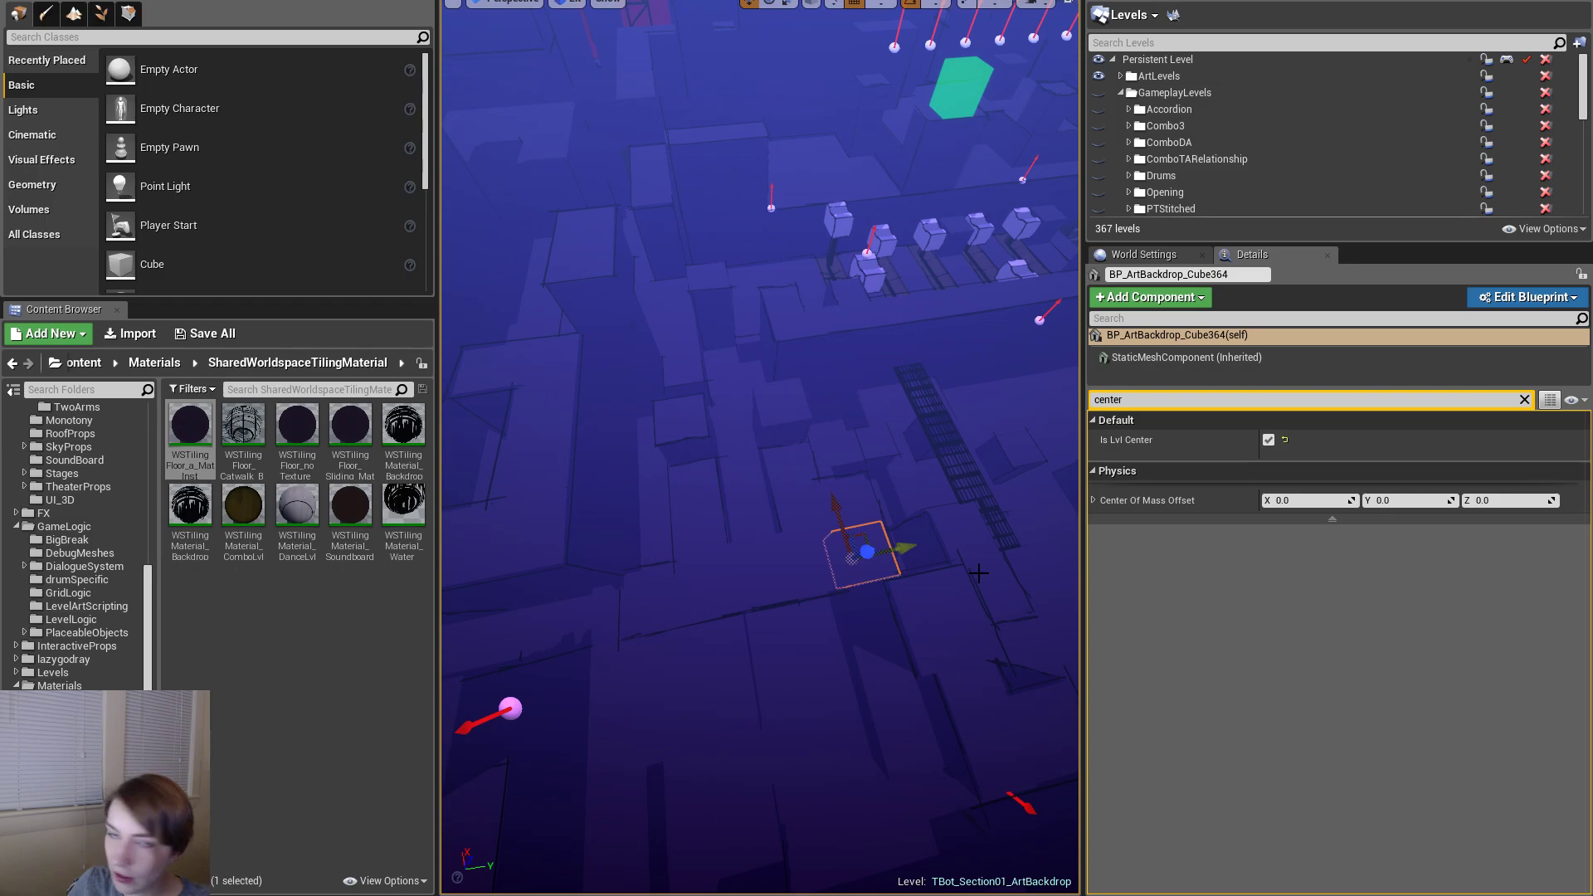
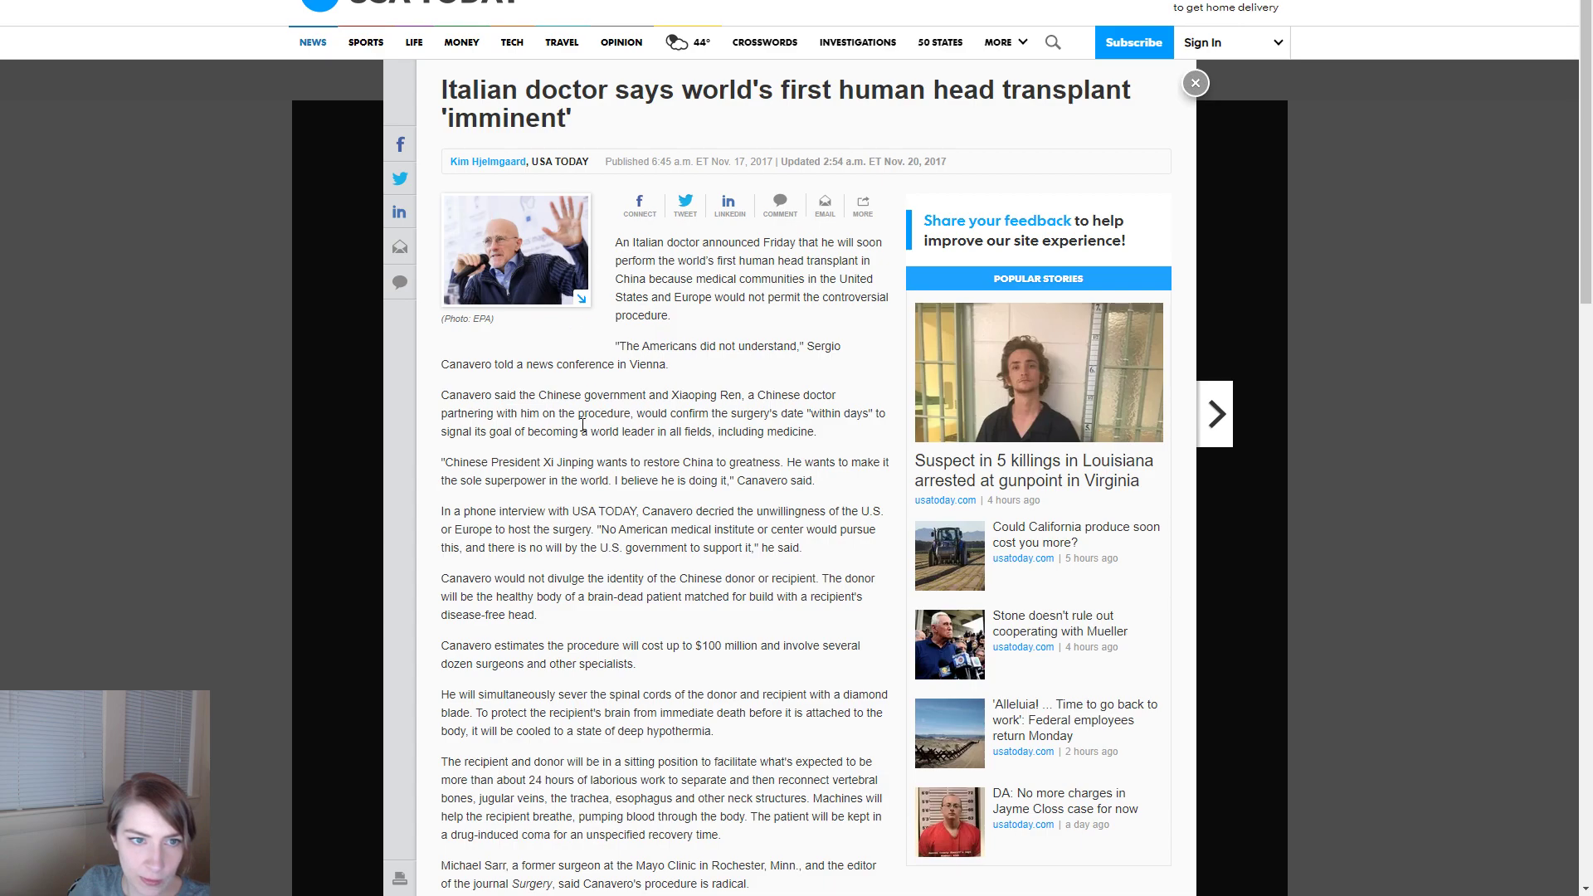
# - Skim the USA Today article about the world's first human head transplant and move it out of the way
pyautogui.scroll(-1, 583, 425)
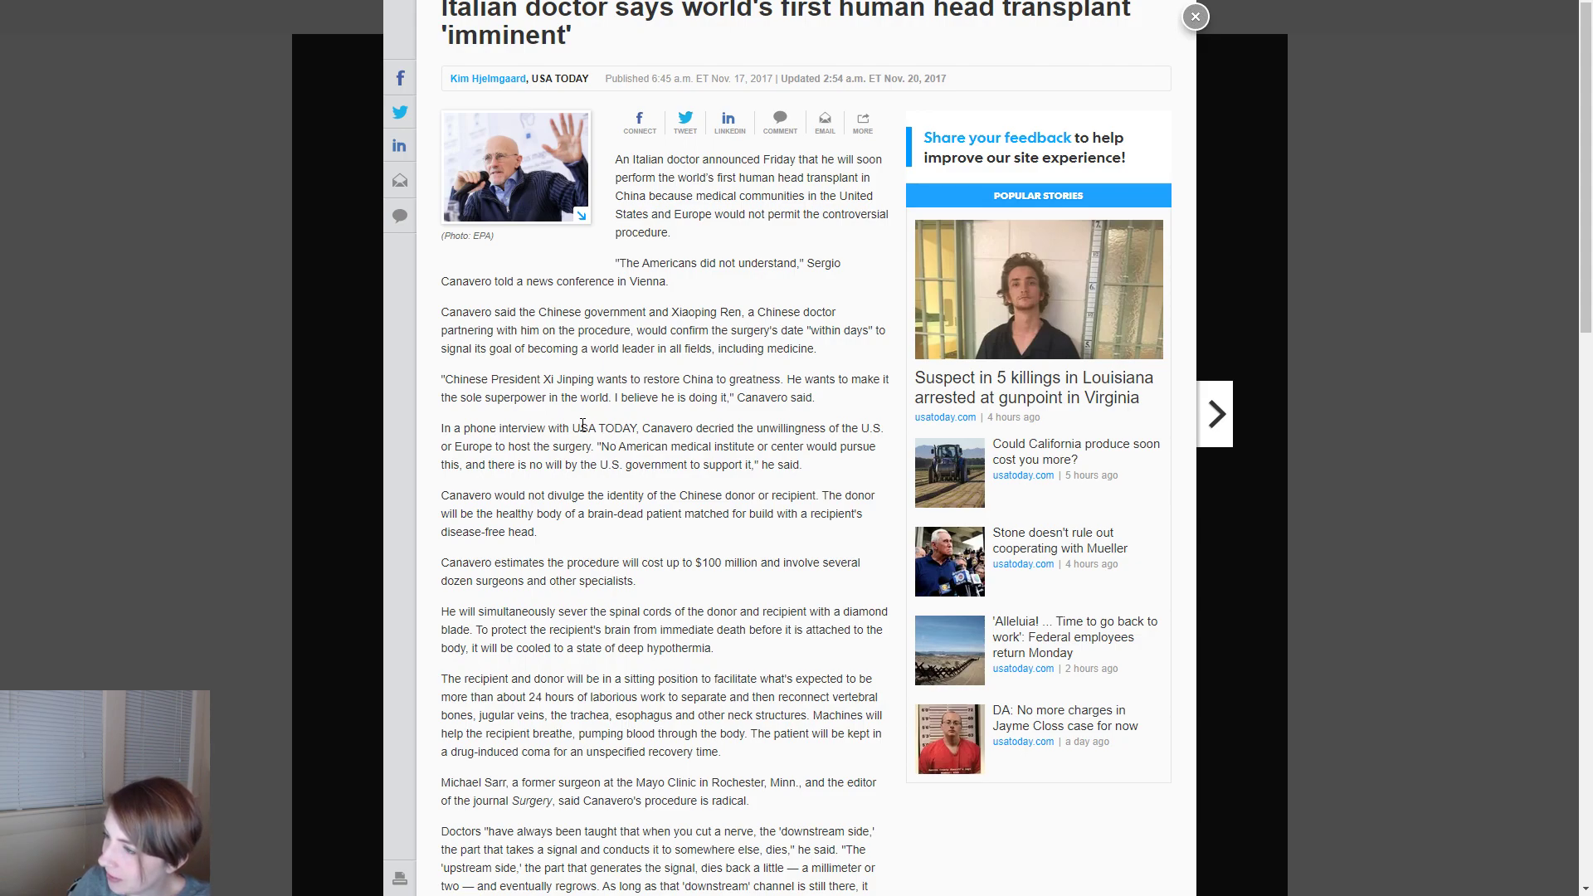
pyautogui.scroll(-2, 583, 425)
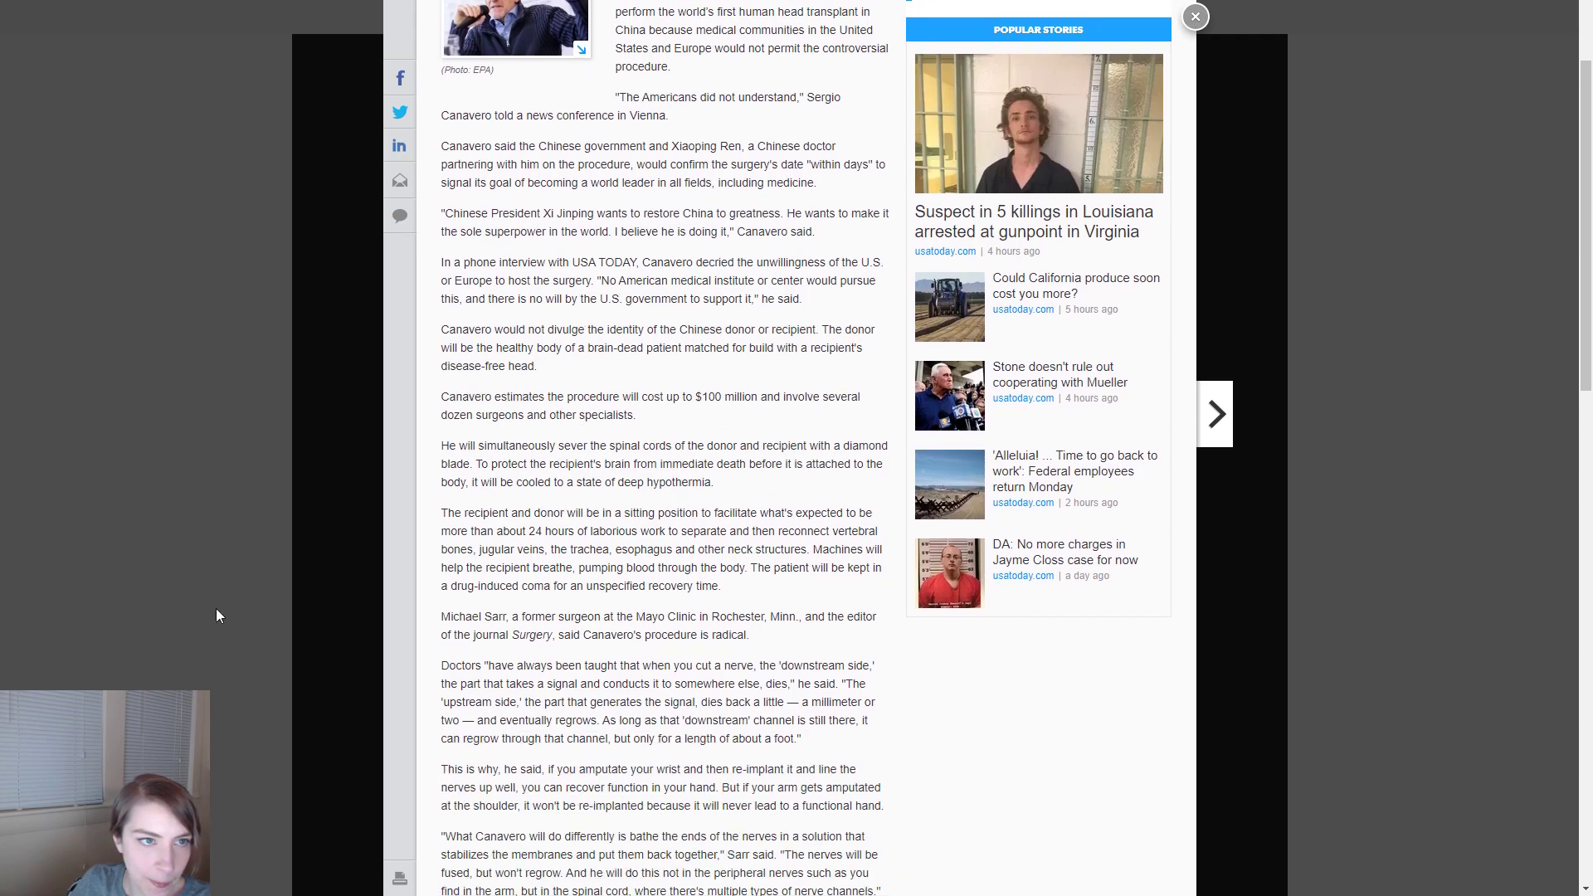
pyautogui.scroll(3, 220, 300)
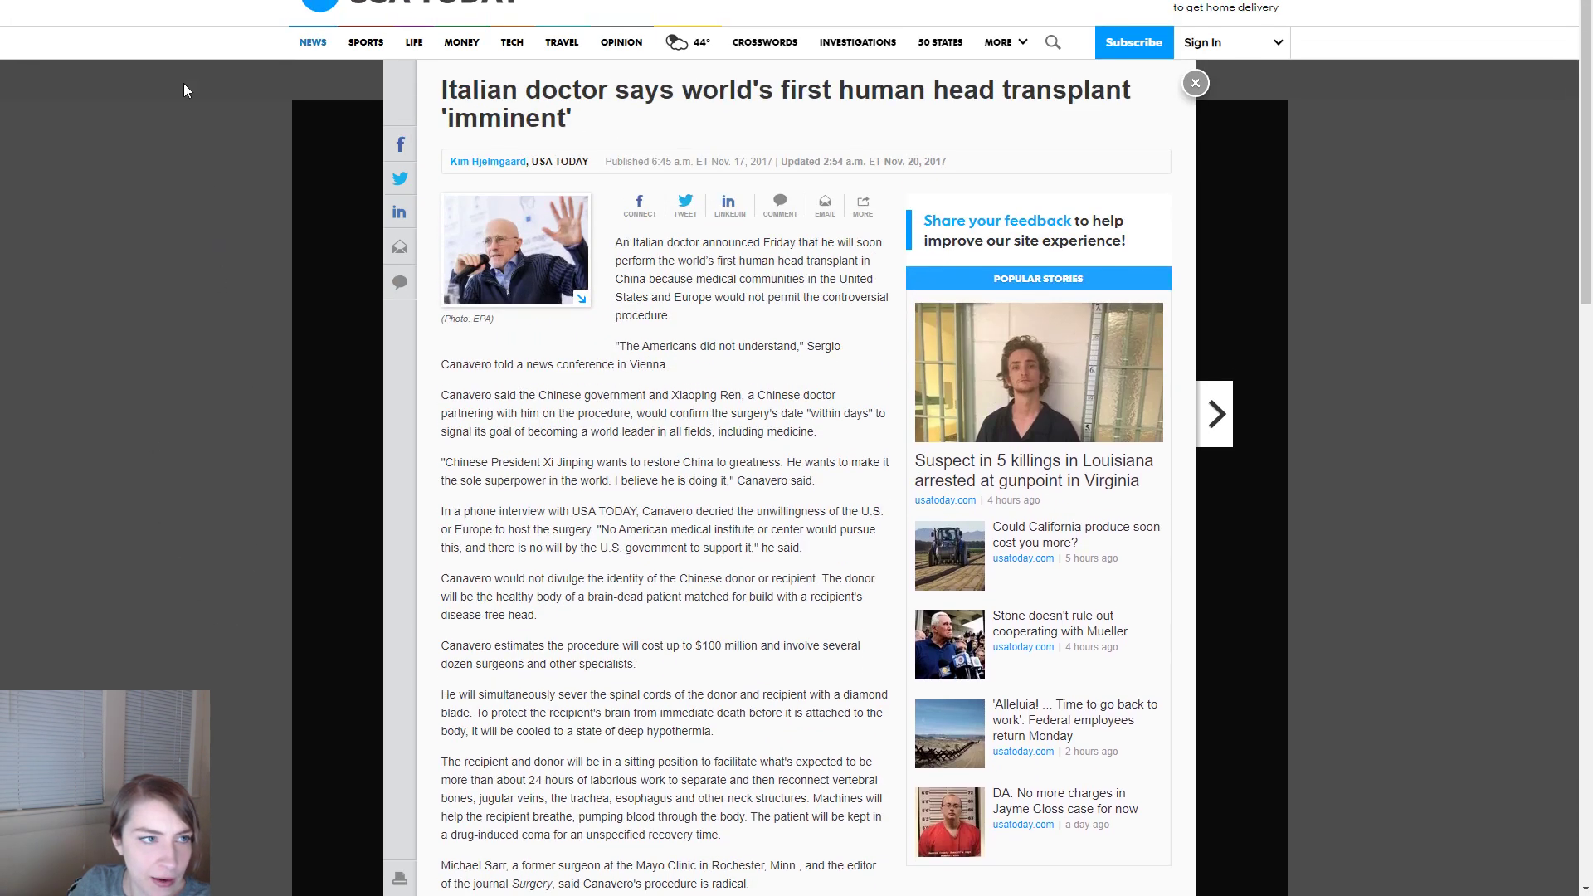
pyautogui.moveTo(747, 2); pyautogui.dragTo(1592, 140)
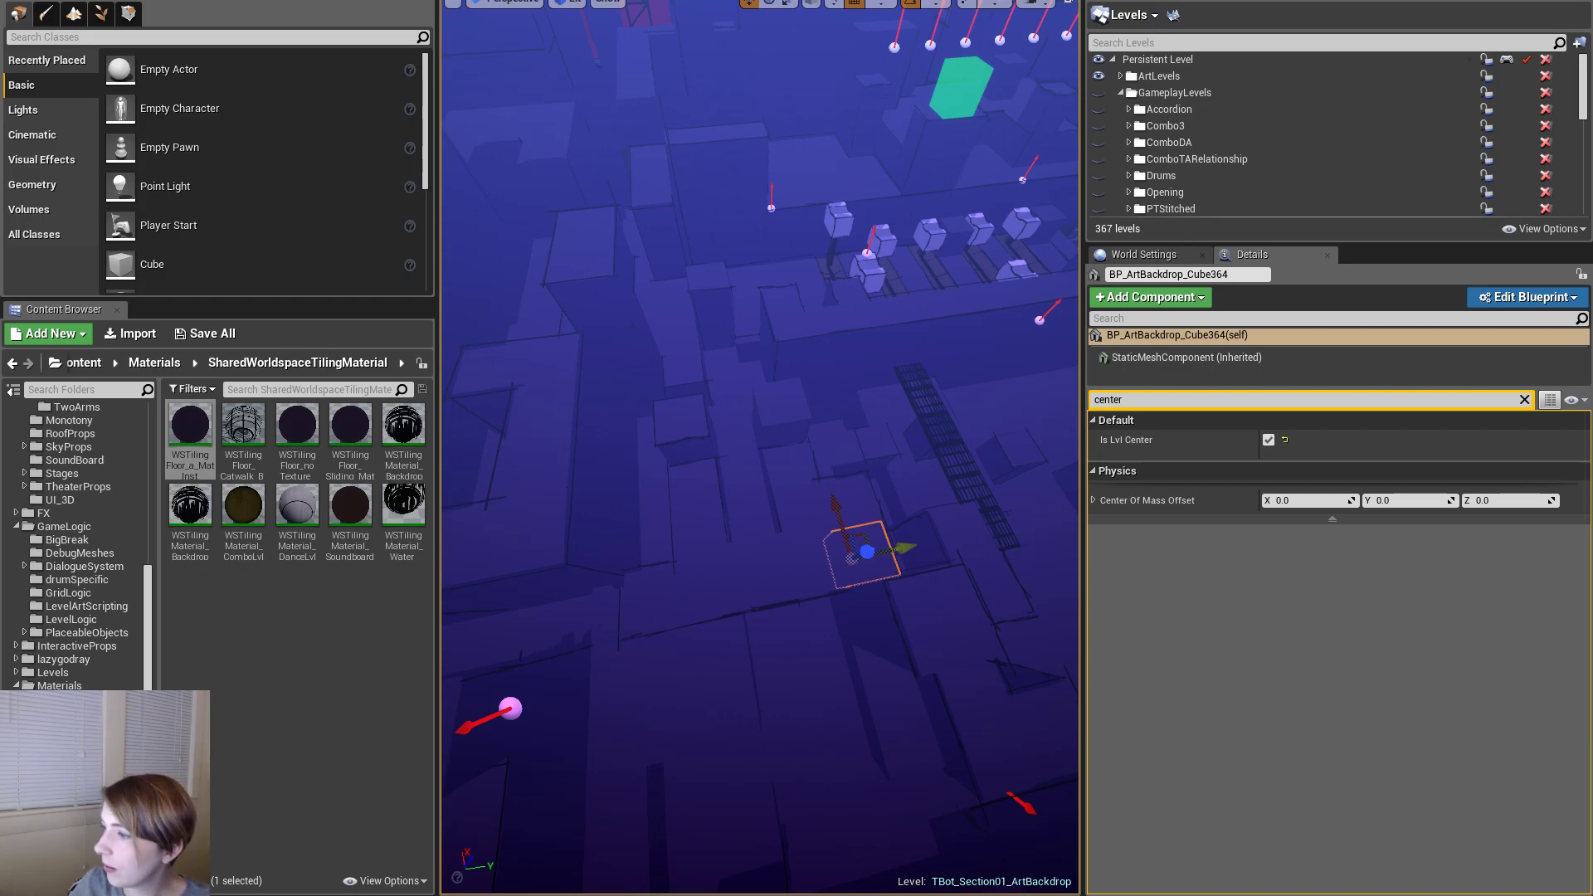
# - Check the Is Lvl Center setting on the adjacent backdrop cube, and reselect the cube that is marked as level center
pyautogui.keyDown('alt'); pyautogui.moveTo(744, 410); pyautogui.dragTo(871, 331); pyautogui.keyUp('alt')
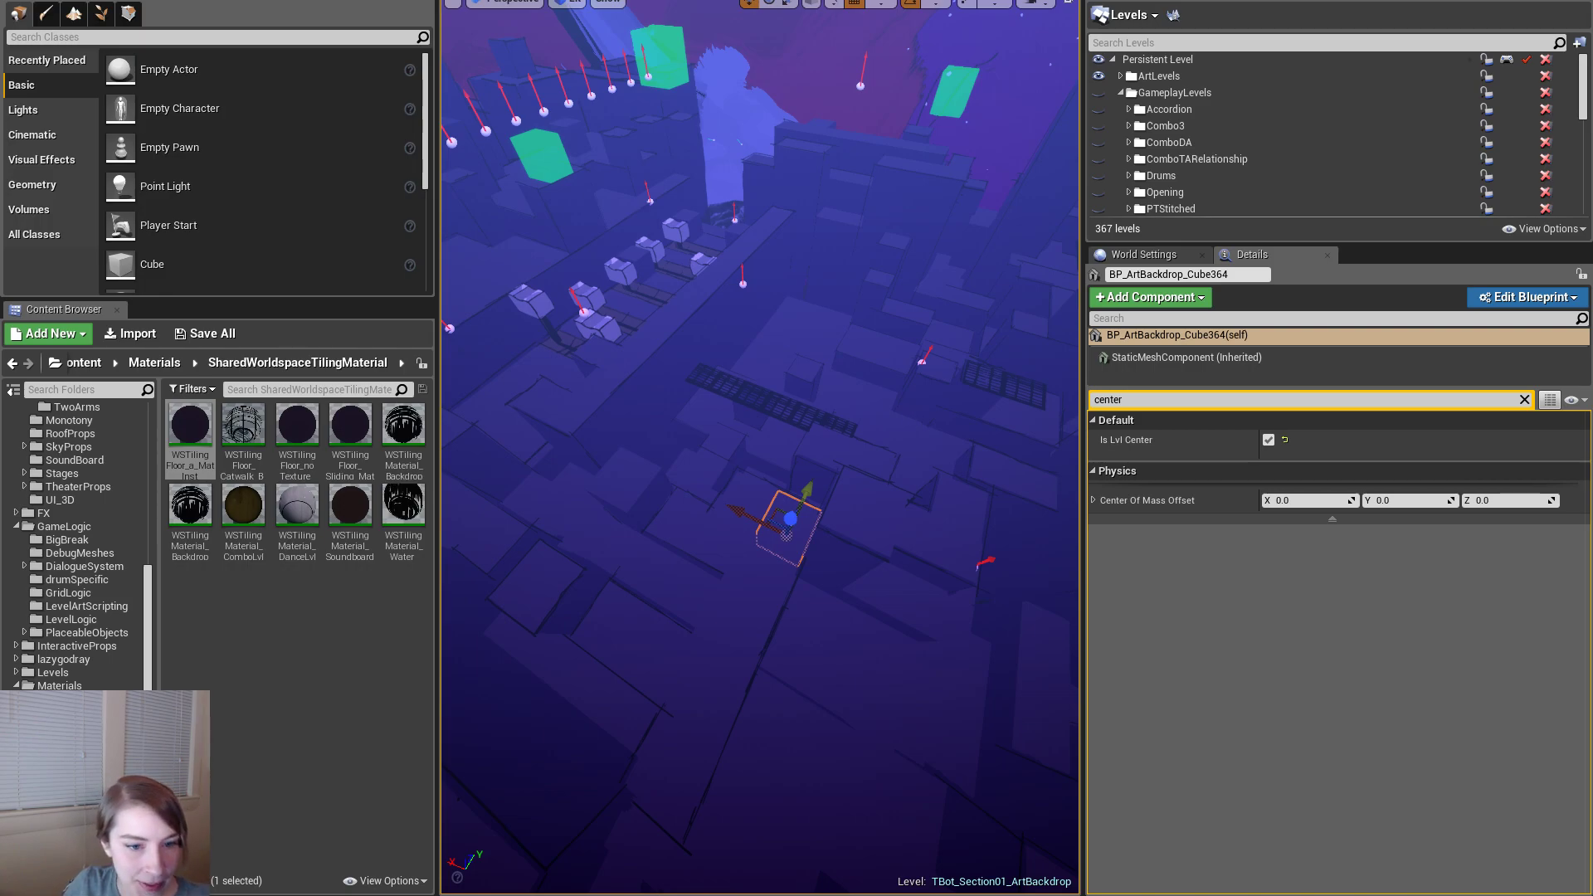
pyautogui.moveTo(570, 708); pyautogui.dragTo(844, 823, button='right')
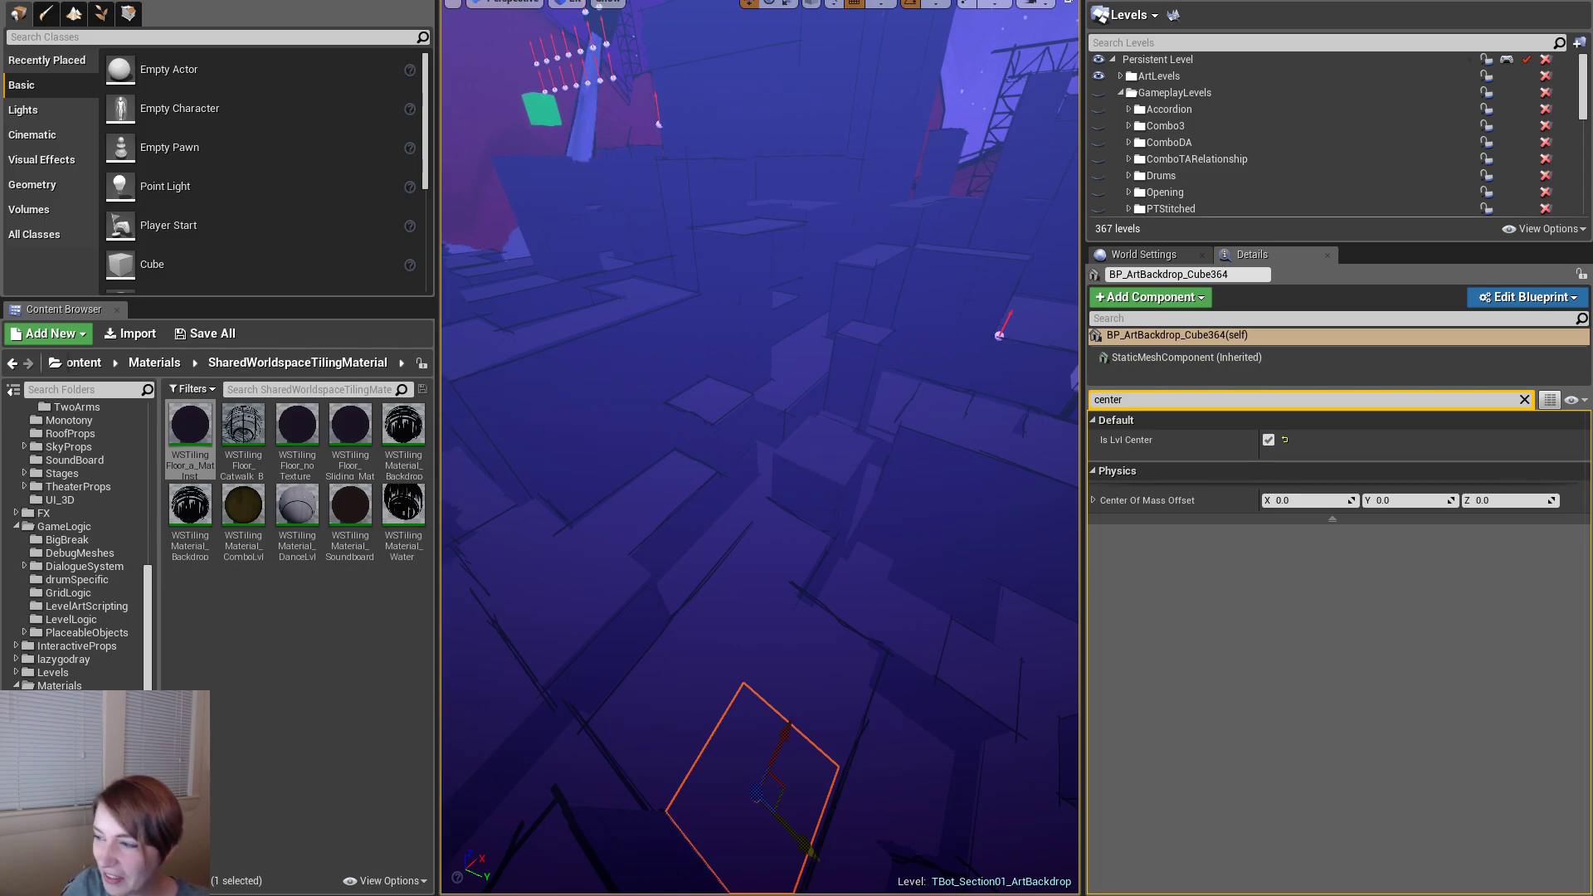
pyautogui.keyDown('alt'); pyautogui.moveTo(675, 622); pyautogui.dragTo(740, 628); pyautogui.keyUp('alt')
pyautogui.scroll(-5, 760, 448)
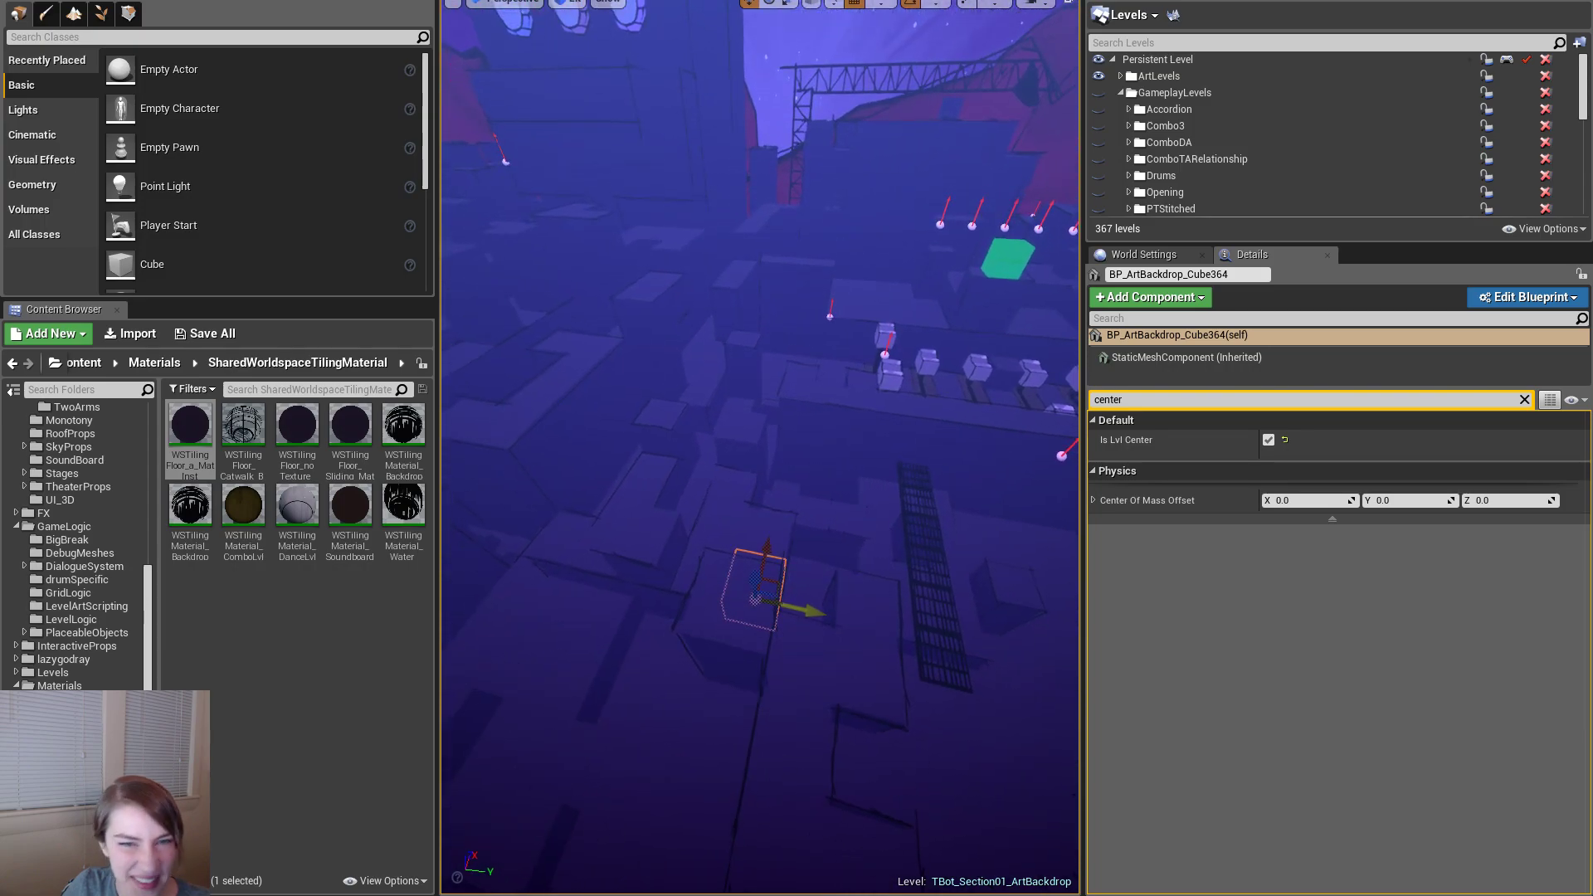
pyautogui.click(740, 628)
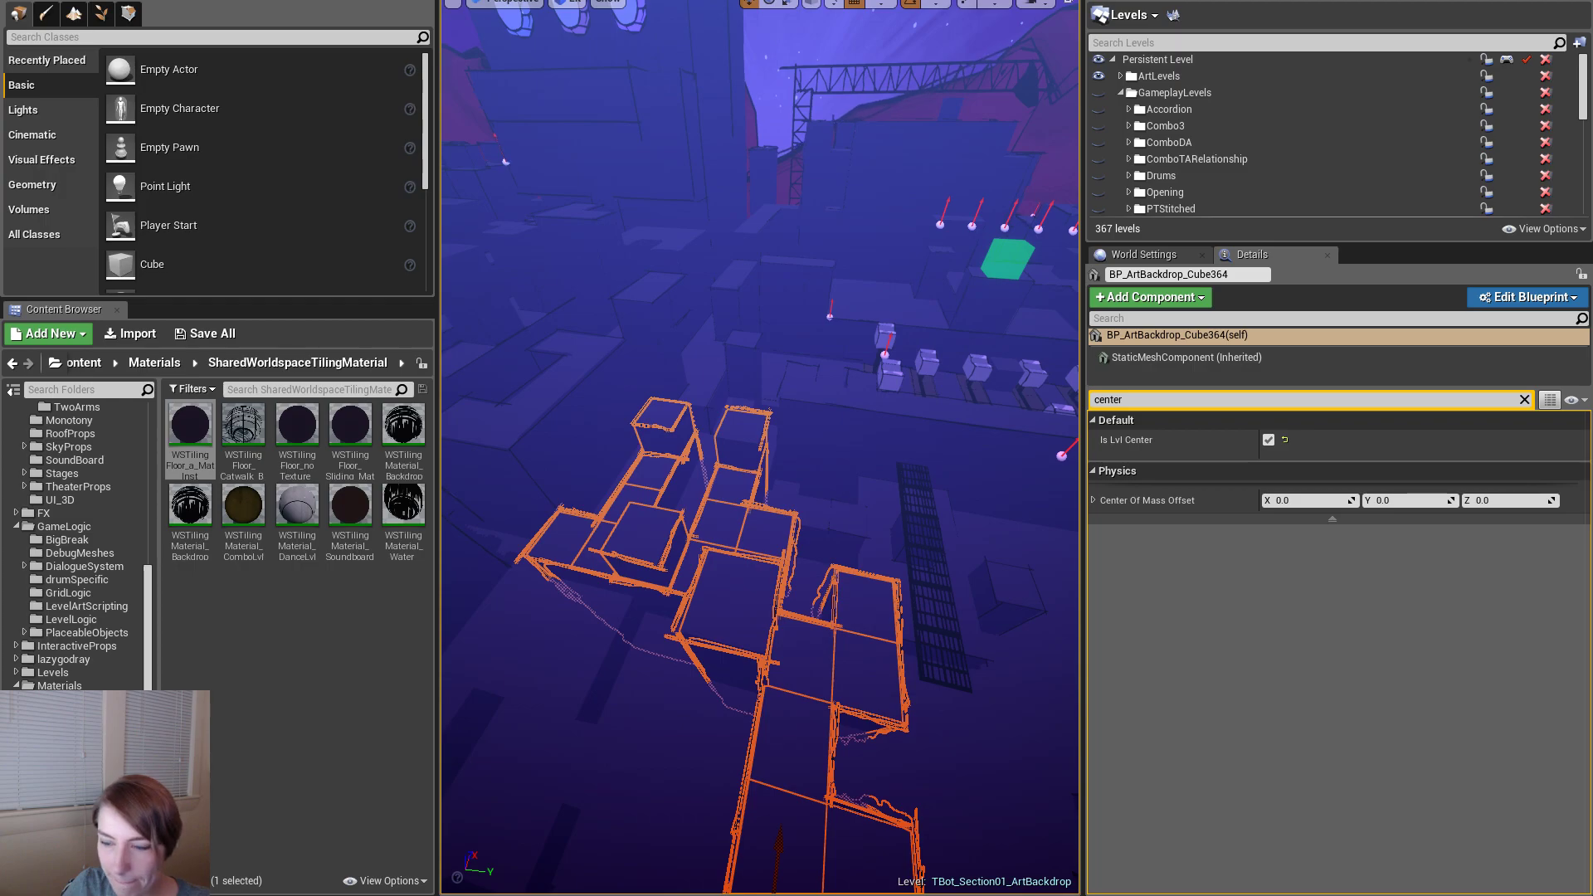
pyautogui.click(765, 536)
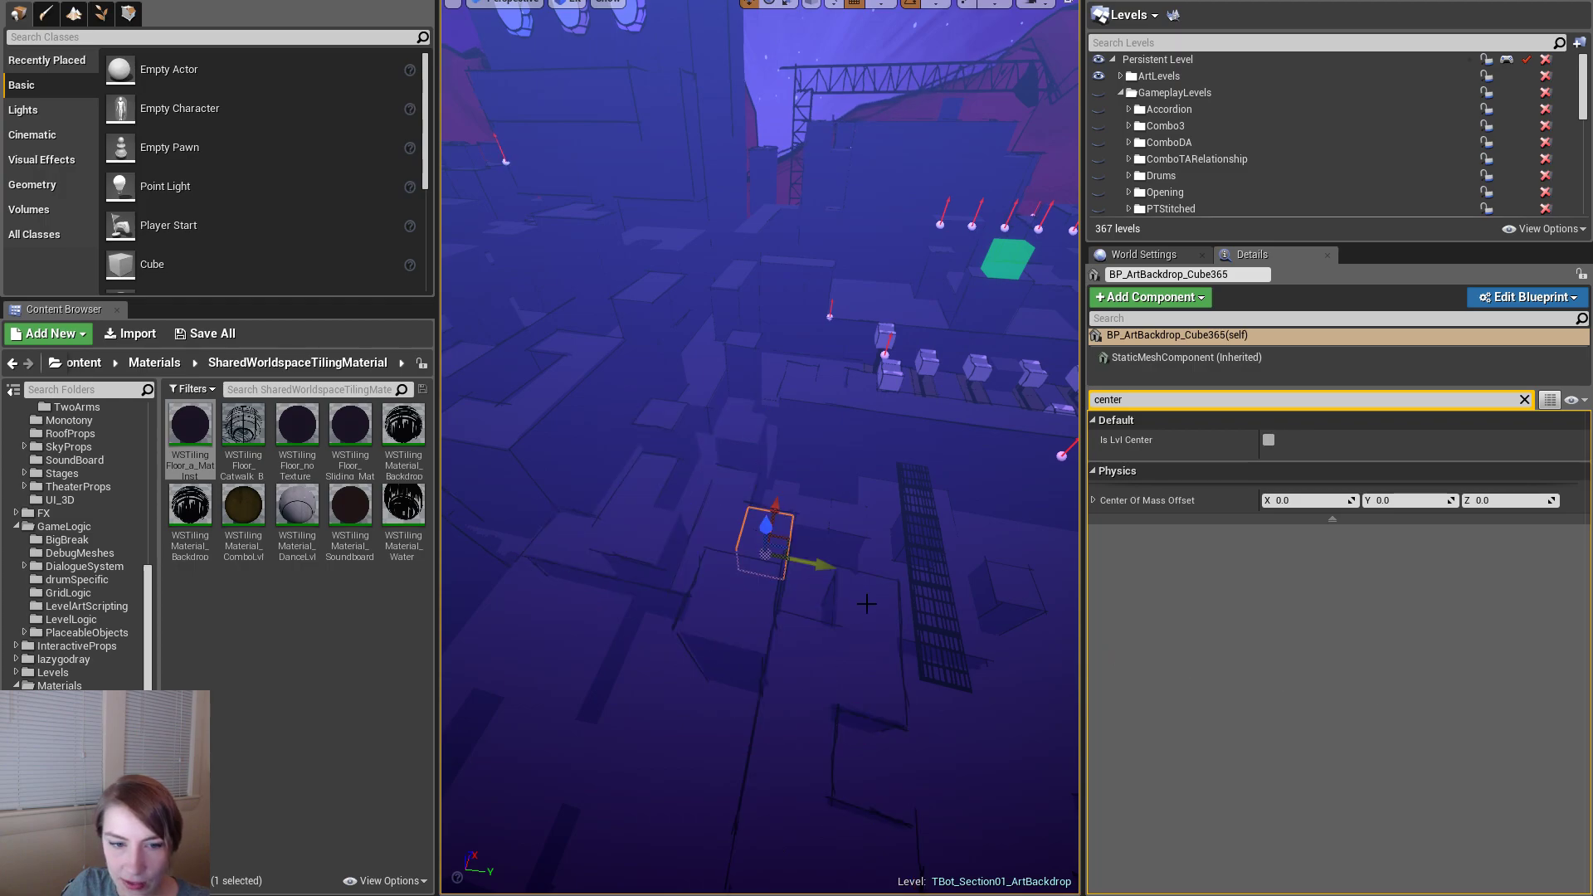
pyautogui.moveTo(821, 582); pyautogui.dragTo(689, 584, button='right')
pyautogui.hotkey('shift', 'e')
pyautogui.moveTo(768, 622); pyautogui.dragTo(937, 627, button='right')
pyautogui.click(714, 633)
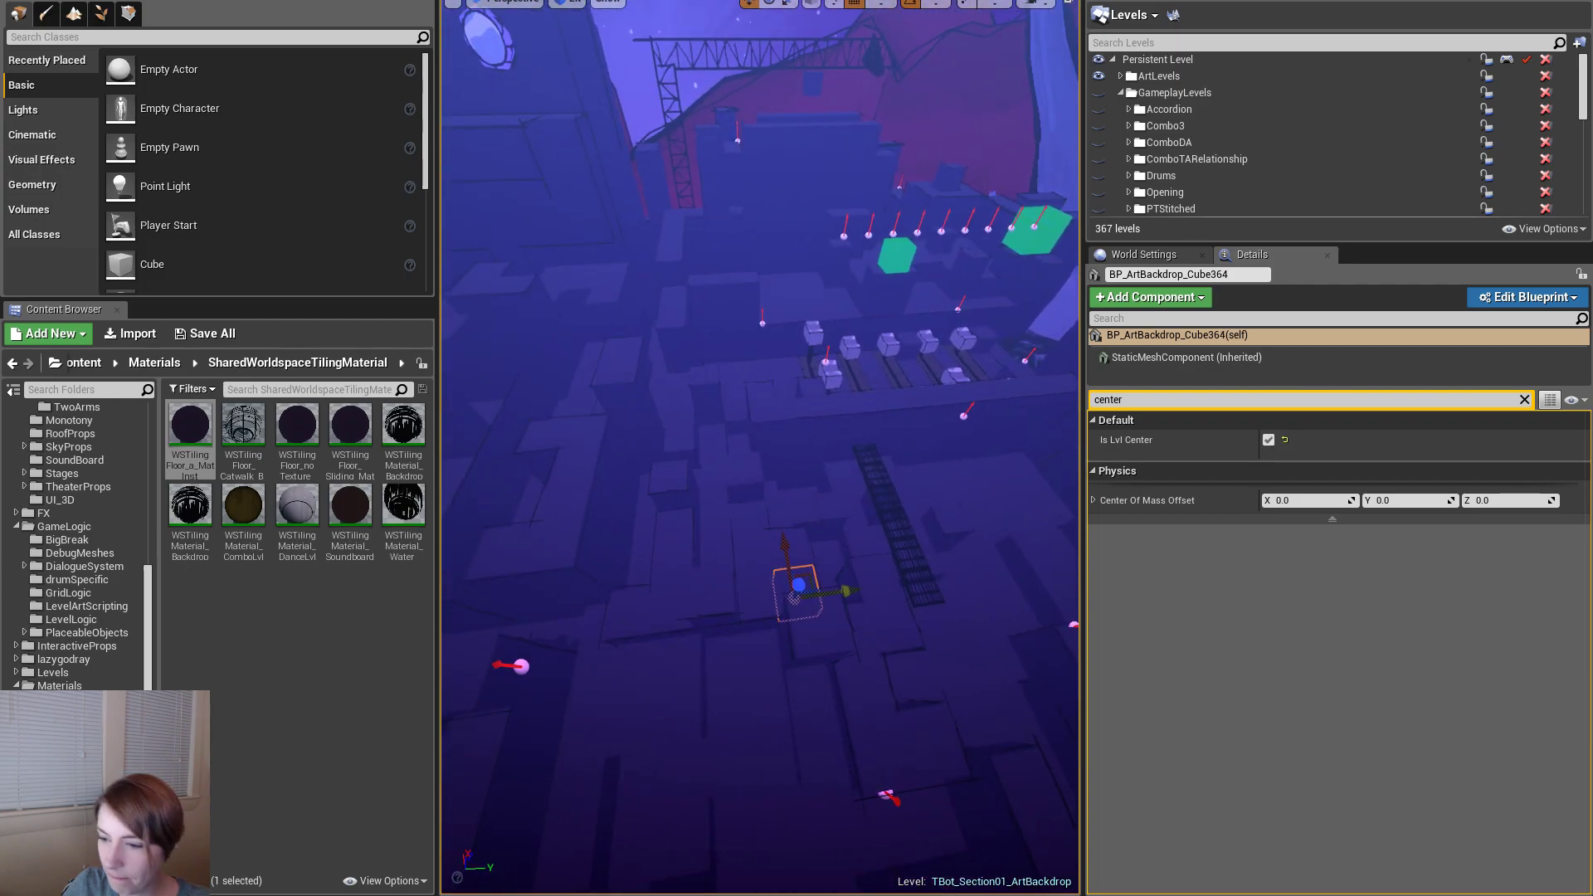
# - Switch to Maya and locate the matching level-center cube, BP_ArtBackdrop_Cube364, among the imported blocks
pyautogui.hotkey('alt', 'Tab')
pyautogui.keyDown('alt'); pyautogui.moveTo(842, 586); pyautogui.dragTo(953, 612); pyautogui.keyUp('alt')
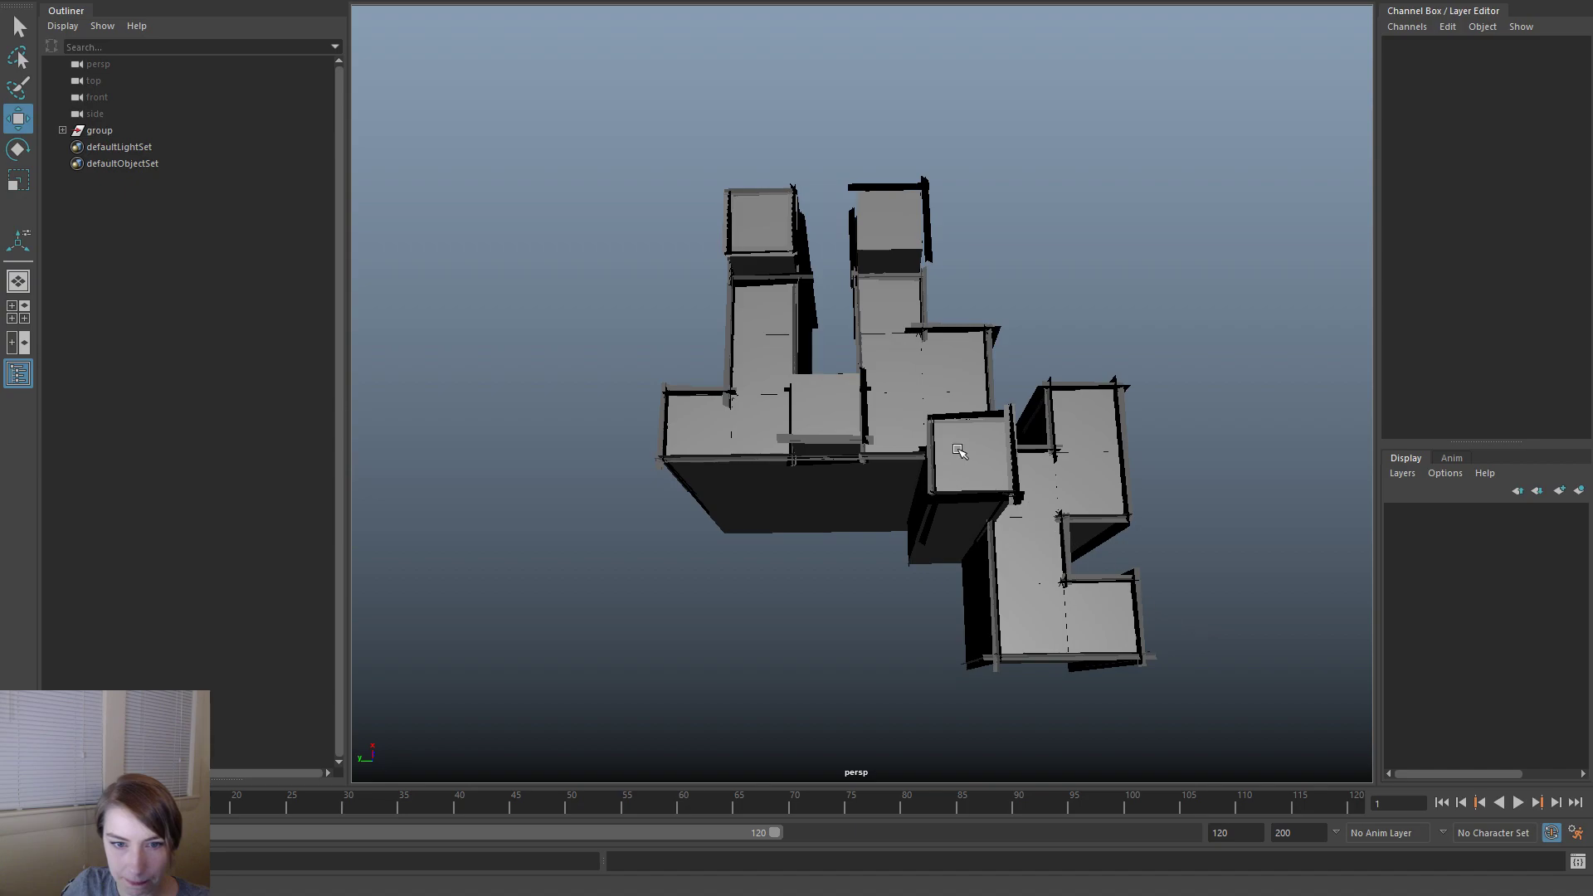
pyautogui.keyDown('alt'); pyautogui.moveTo(950, 448); pyautogui.dragTo(950, 431); pyautogui.keyUp('alt')
pyautogui.click(950, 449)
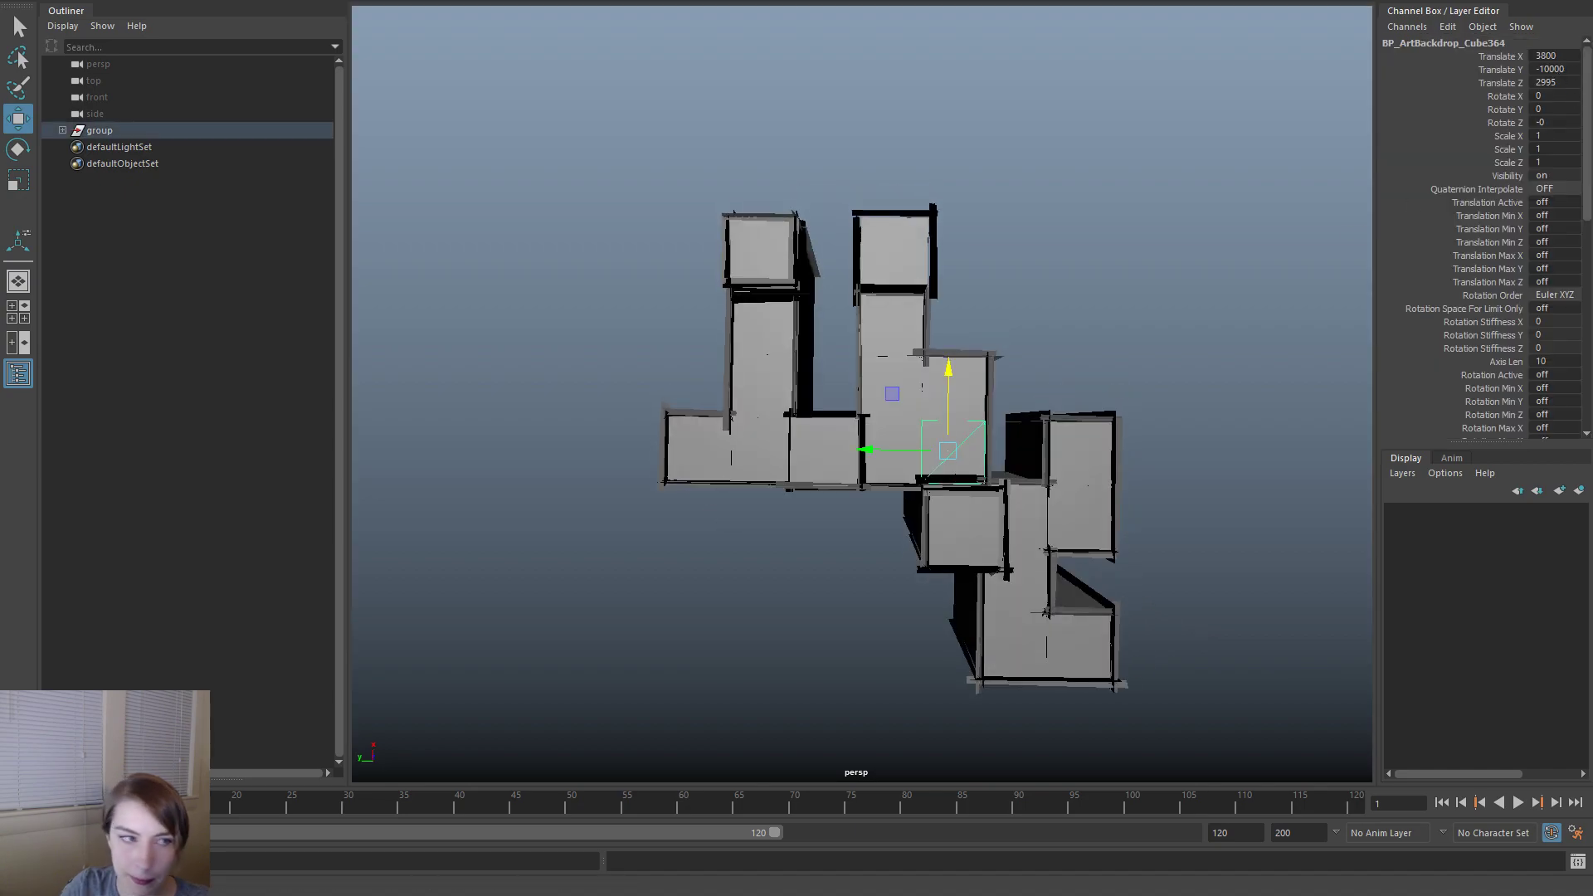
pyautogui.press('f')
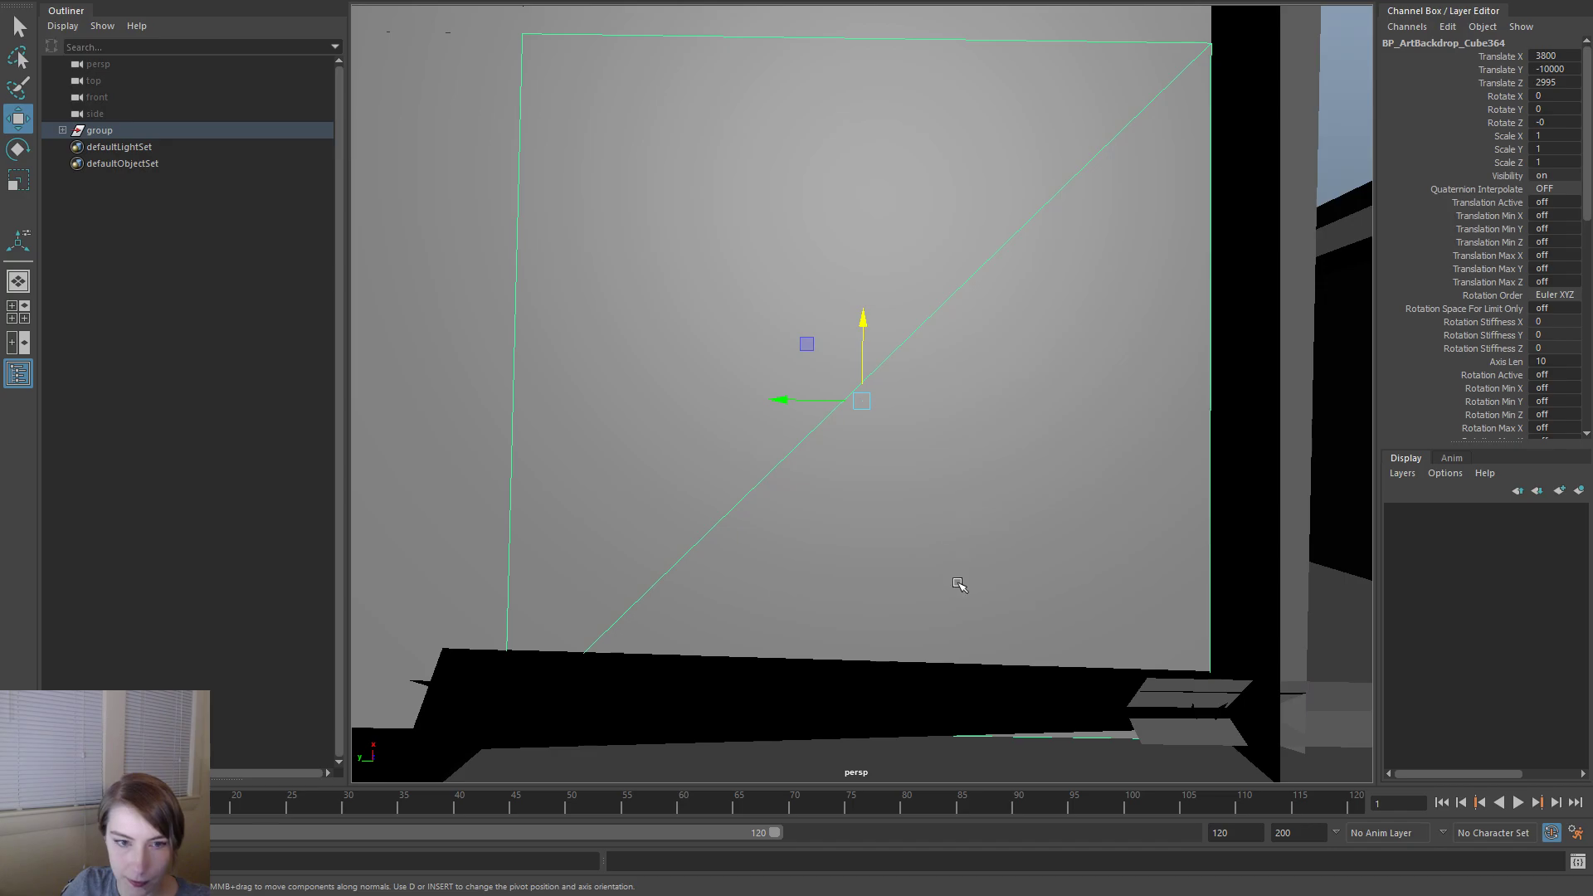
pyautogui.scroll(-10, 946, 572)
pyautogui.click(1037, 264)
pyautogui.keyDown('alt'); pyautogui.moveTo(1037, 264); pyautogui.dragTo(921, 569); pyautogui.keyUp('alt')
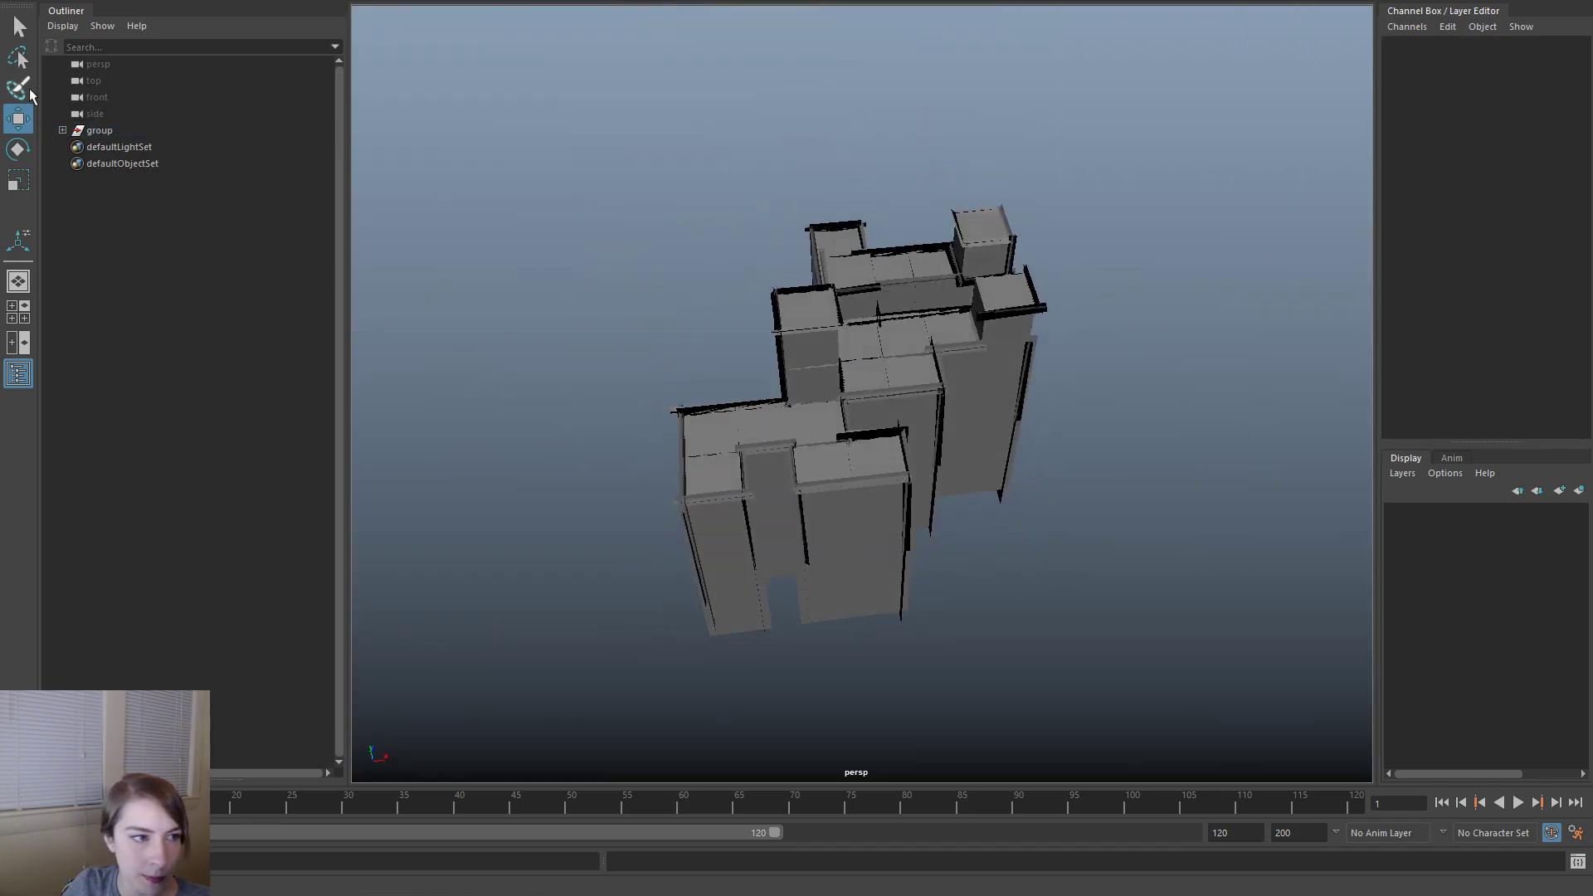
# - Select BP_ArtBackdrop_Cube353 through BP_ArtBackdrop_Cube573 inside the group and isolate them in the viewport
pyautogui.click(62, 130)
pyautogui.click(192, 153)
pyautogui.scroll(-15, 181, 335)
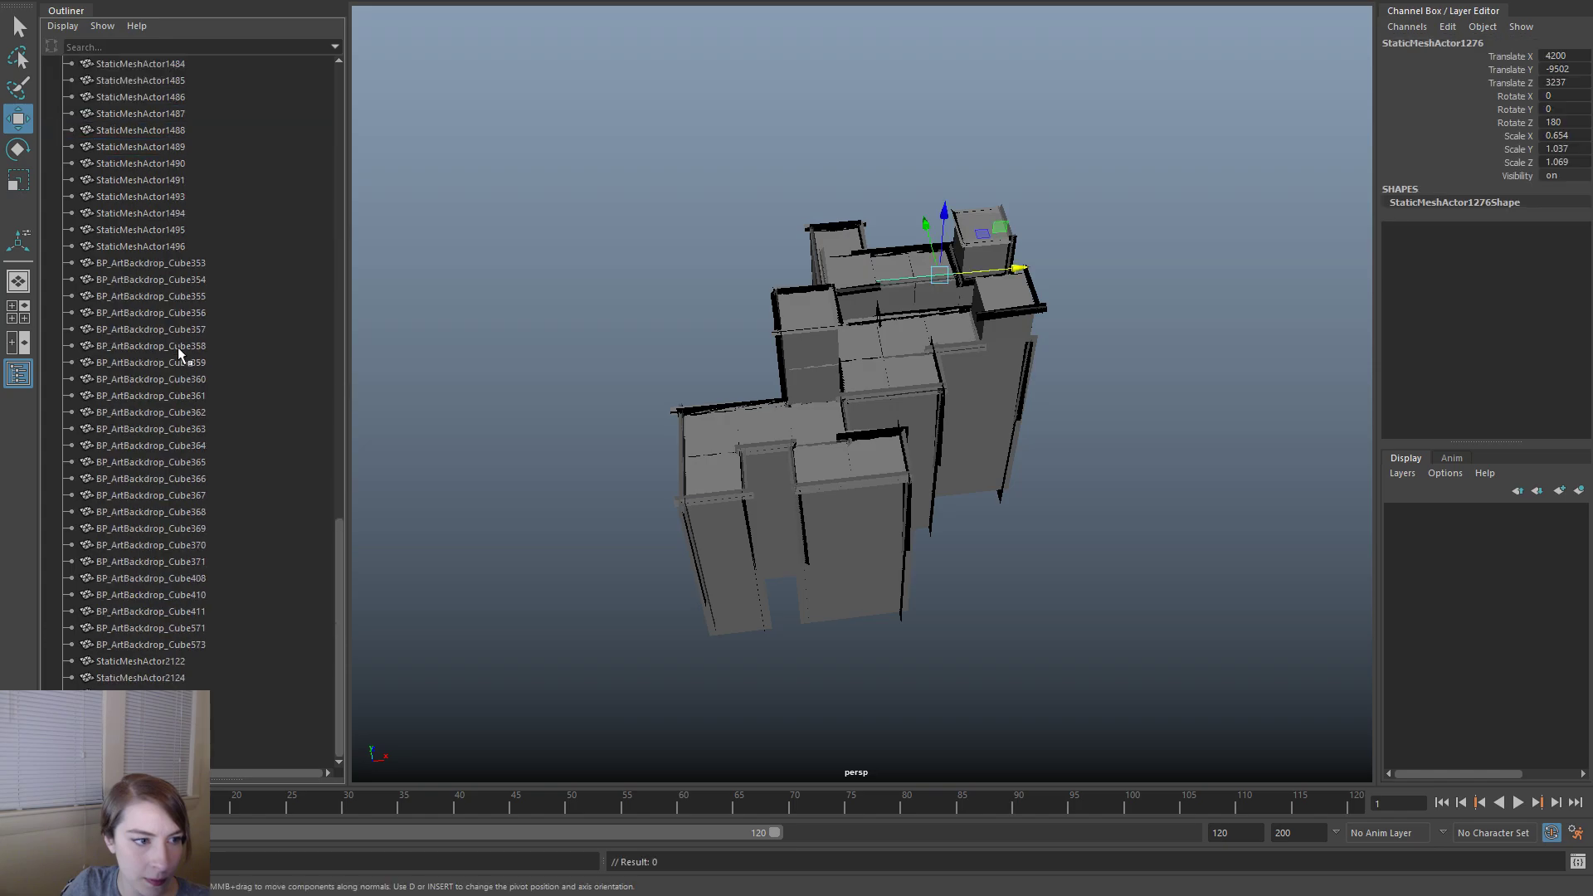
pyautogui.click(201, 263)
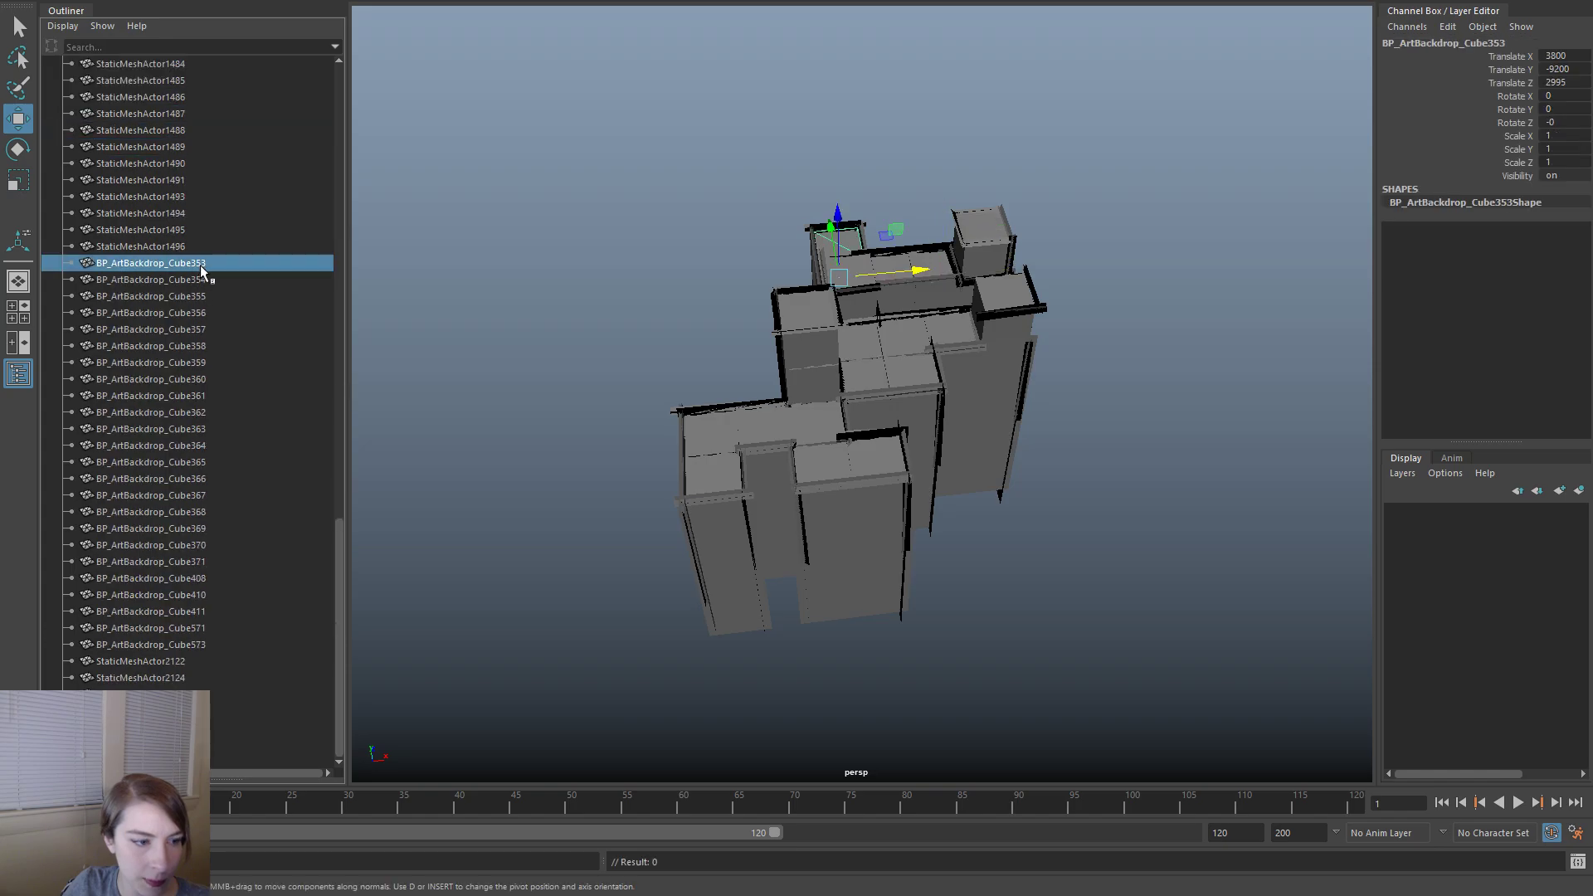
pyautogui.keyDown('shift'); pyautogui.click(203, 641); pyautogui.keyUp('shift')
pyautogui.press('space')
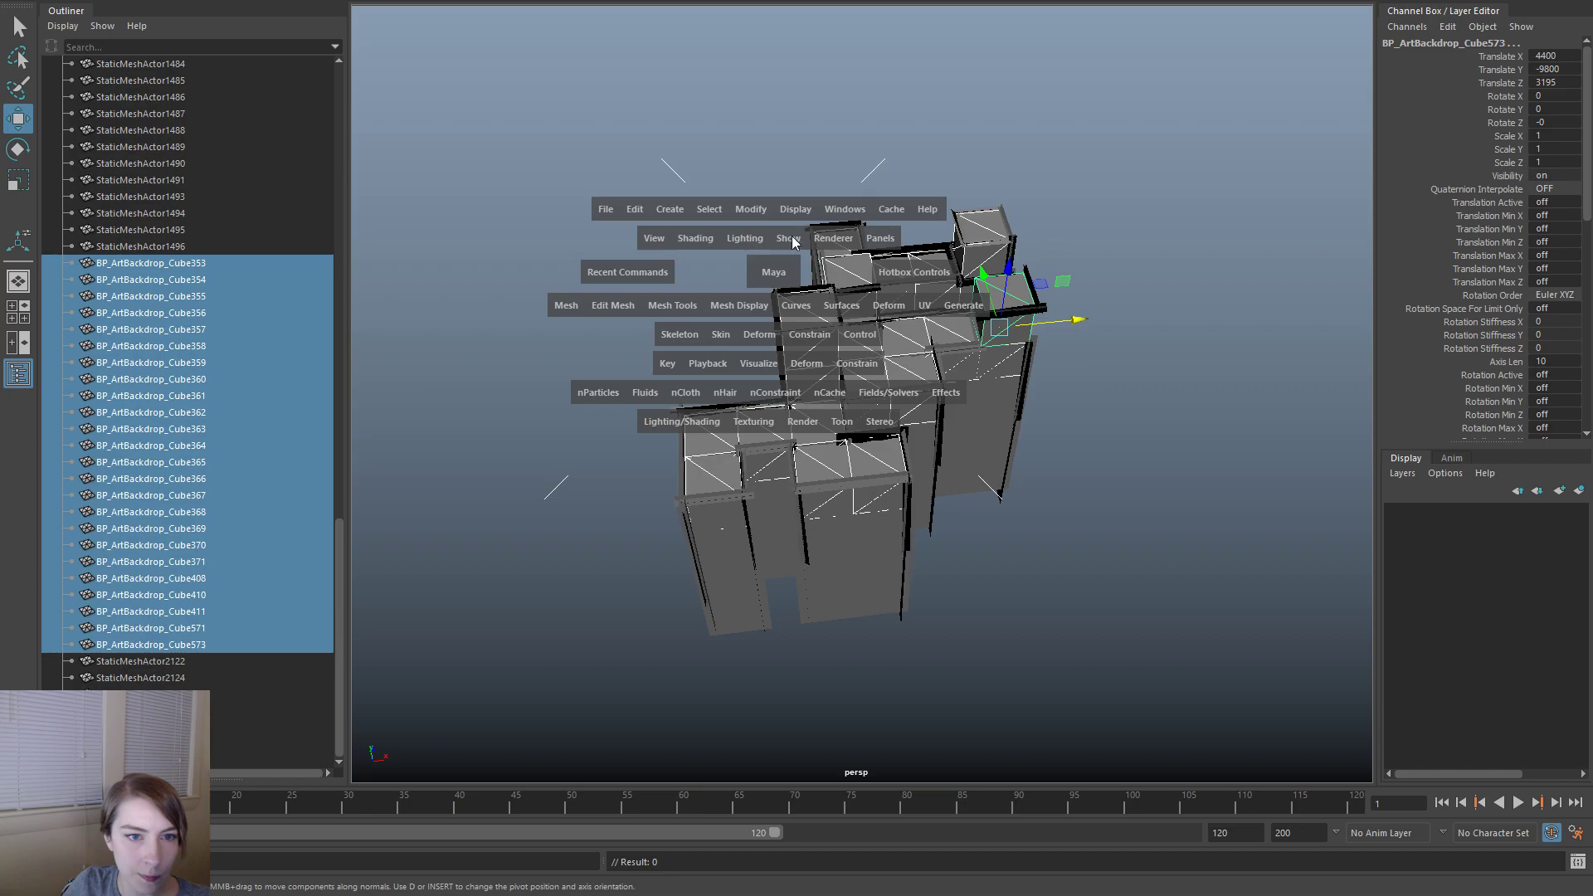
pyautogui.click(790, 239)
pyautogui.moveTo(914, 204)
pyautogui.click(1009, 214)
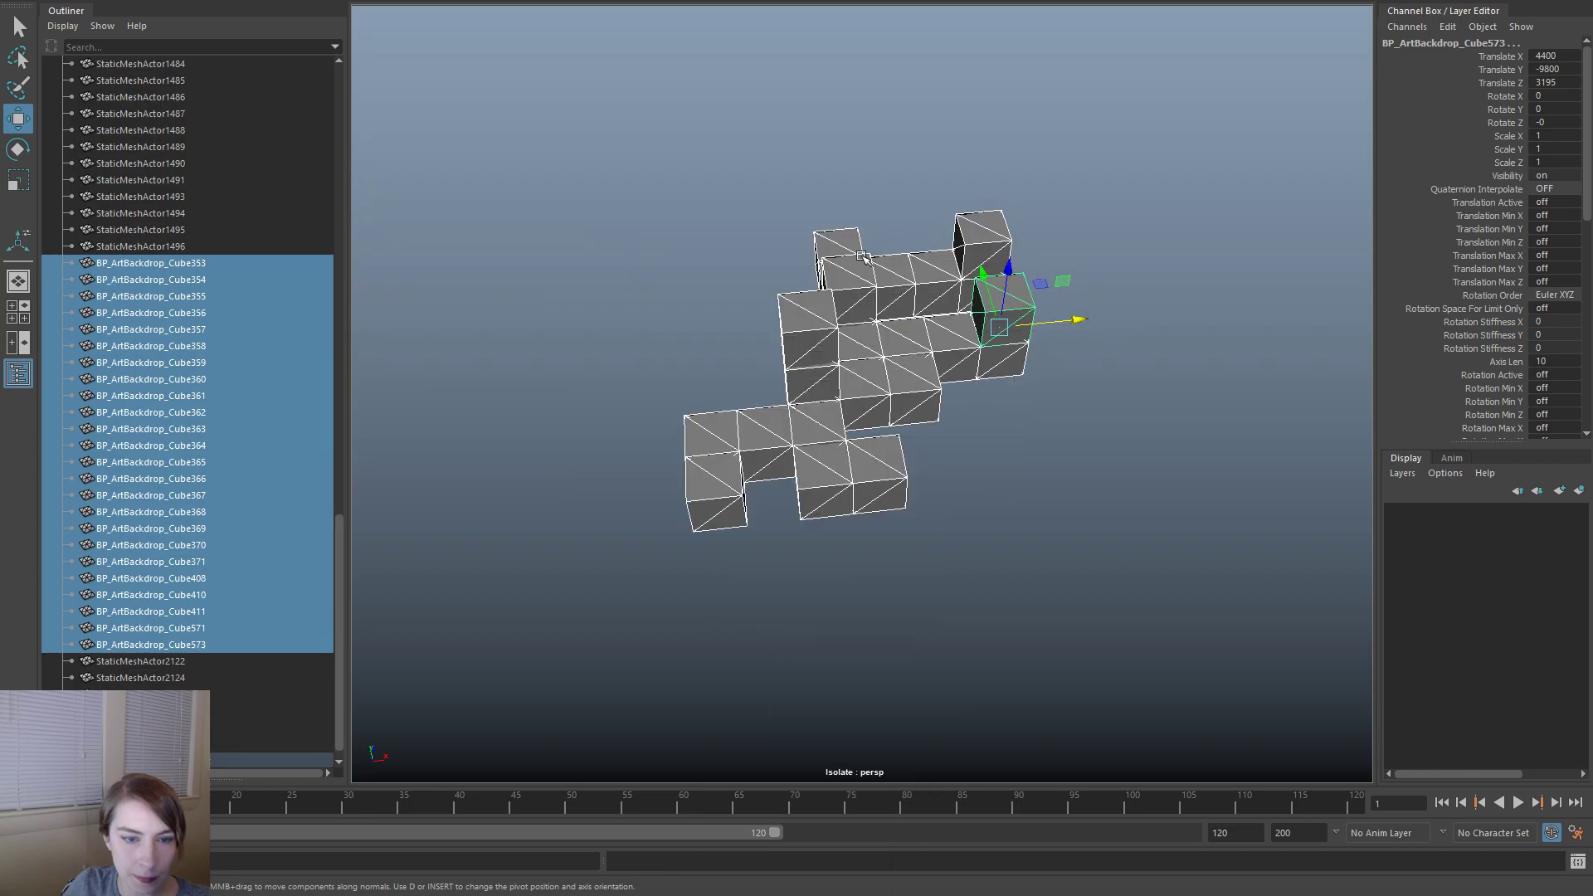
# - Combine the isolated backdrop cubes into a single mesh and delete all construction history in the scene
pyautogui.press('space')
pyautogui.click(594, 270)
pyautogui.click(636, 329)
pyautogui.click(592, 271)
pyautogui.click(622, 329)
pyautogui.press('space')
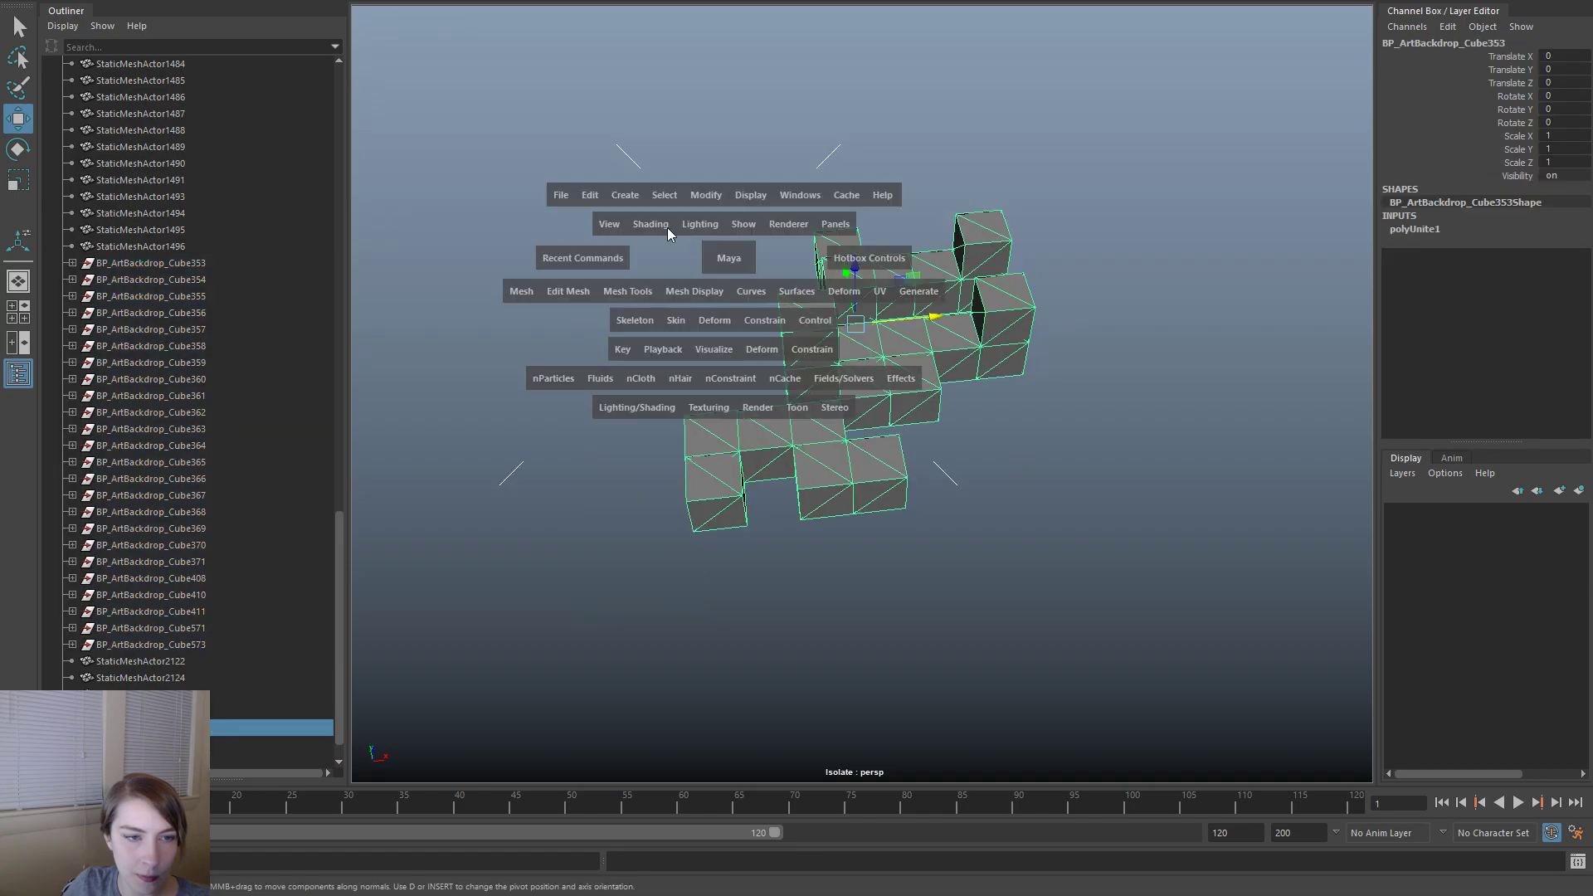
pyautogui.click(587, 197)
pyautogui.moveTo(760, 412)
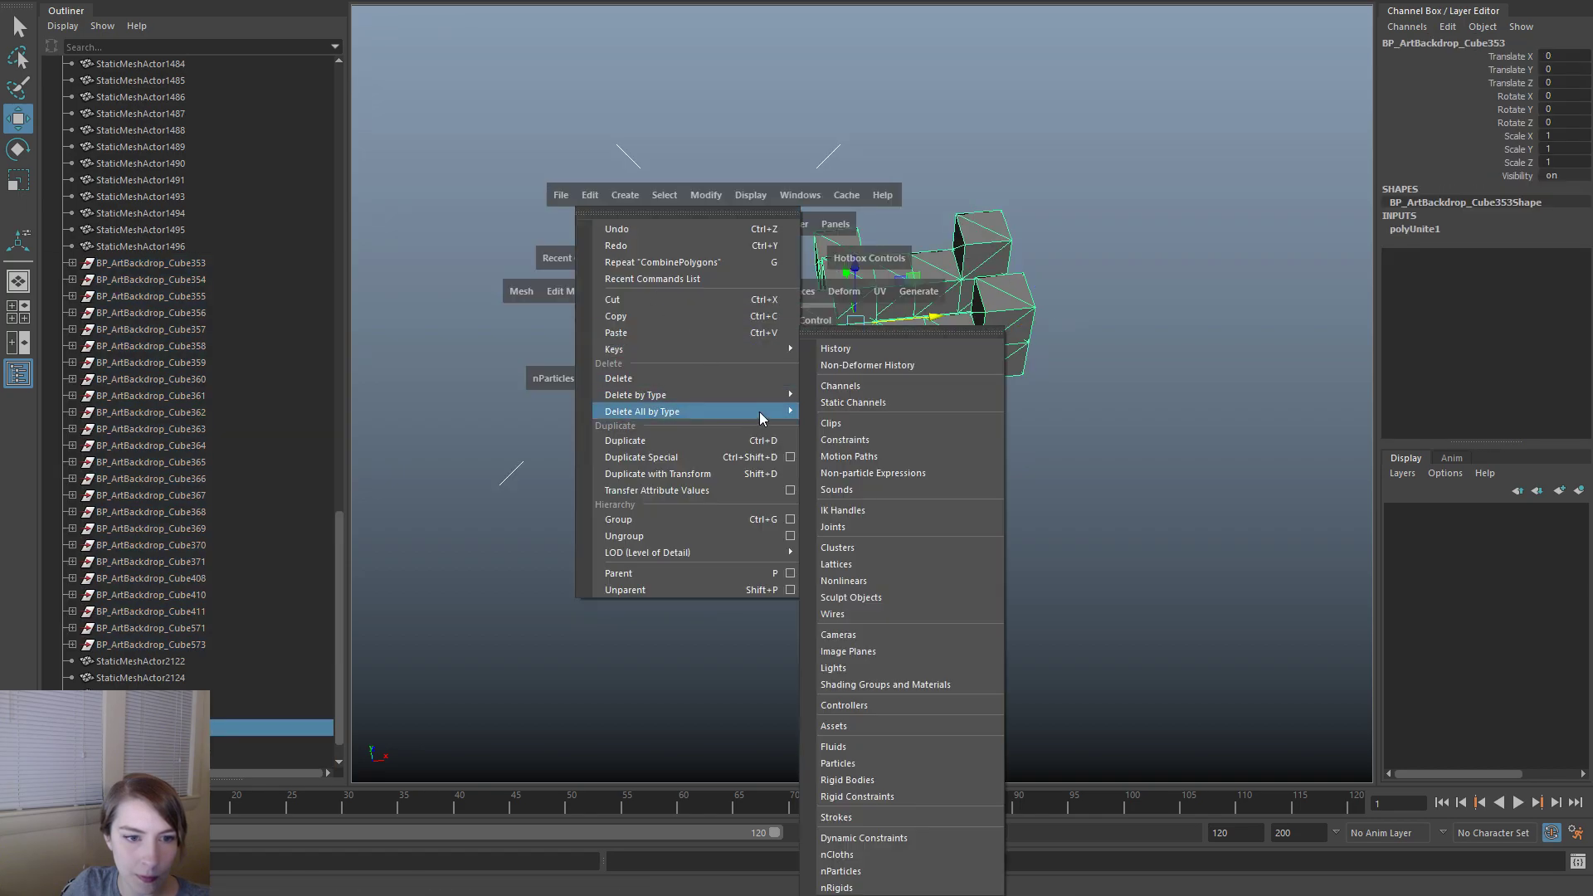
pyautogui.click(869, 348)
# - Move the combined mesh's bottom vertices far down so the blocks stretch into tall columns
pyautogui.keyDown('alt'); pyautogui.moveTo(968, 424); pyautogui.dragTo(960, 345); pyautogui.keyUp('alt')
pyautogui.moveTo(1004, 358); pyautogui.dragTo(921, 358, button='right')
pyautogui.keyDown('alt'); pyautogui.moveTo(783, 434); pyautogui.dragTo(960, 421); pyautogui.keyUp('alt')
pyautogui.moveTo(1092, 485); pyautogui.dragTo(540, 384)
pyautogui.moveTo(936, 409); pyautogui.dragTo(913, 664, button='middle')
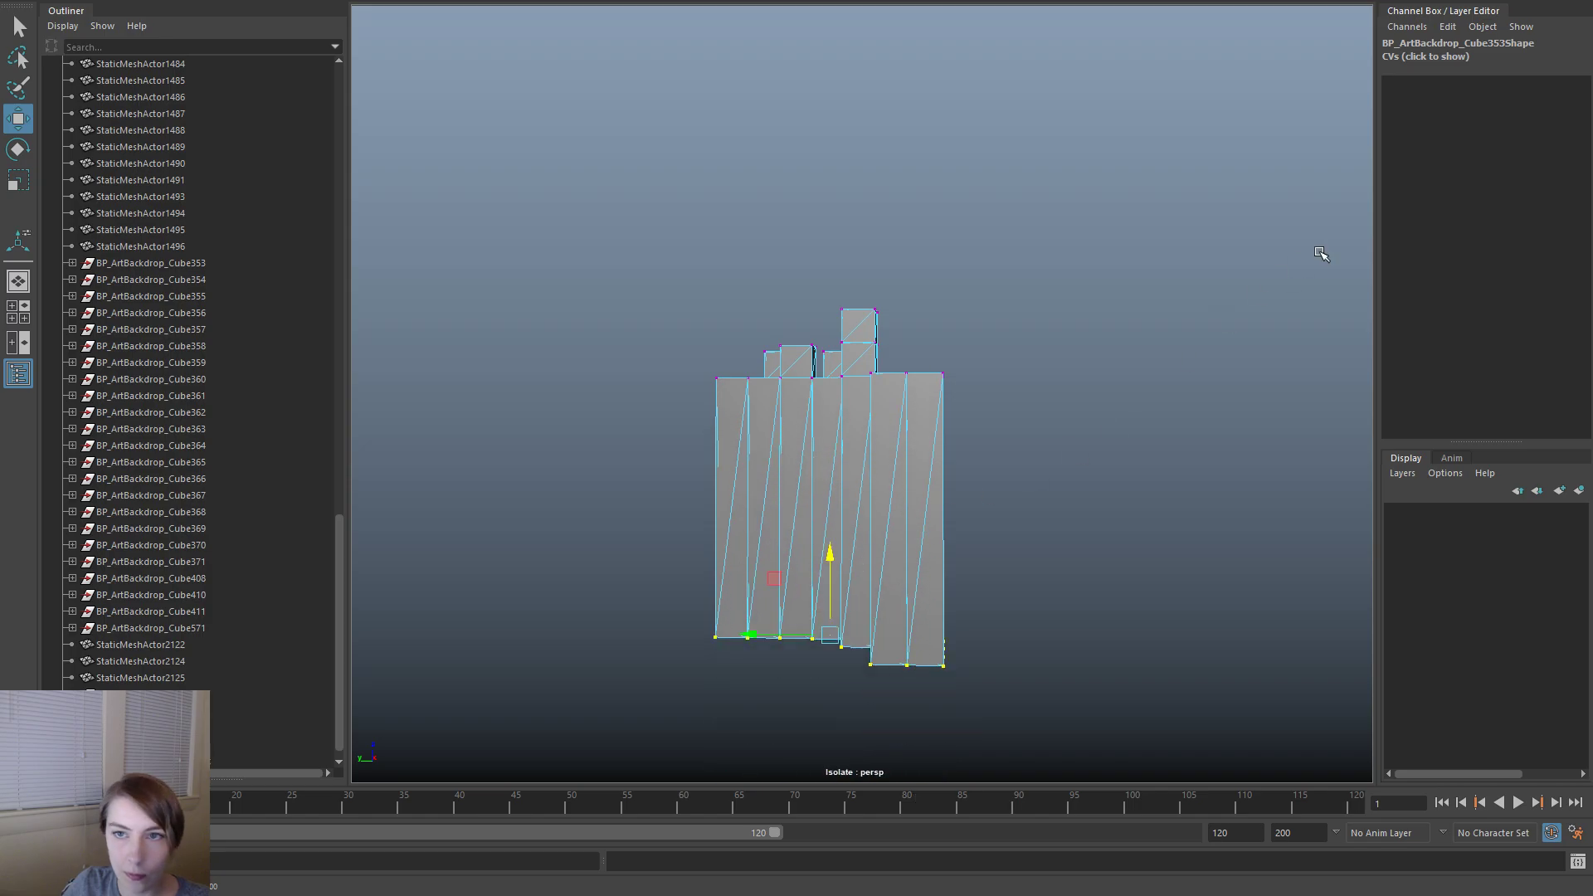
# - Select only the top faces of the stretched columns, leaving out all side and bottom faces
pyautogui.keyDown('alt'); pyautogui.moveTo(982, 473); pyautogui.dragTo(1170, 423); pyautogui.keyUp('alt')
pyautogui.moveTo(968, 364); pyautogui.dragTo(970, 409, button='right')
pyautogui.moveTo(1109, 486); pyautogui.dragTo(535, 161)
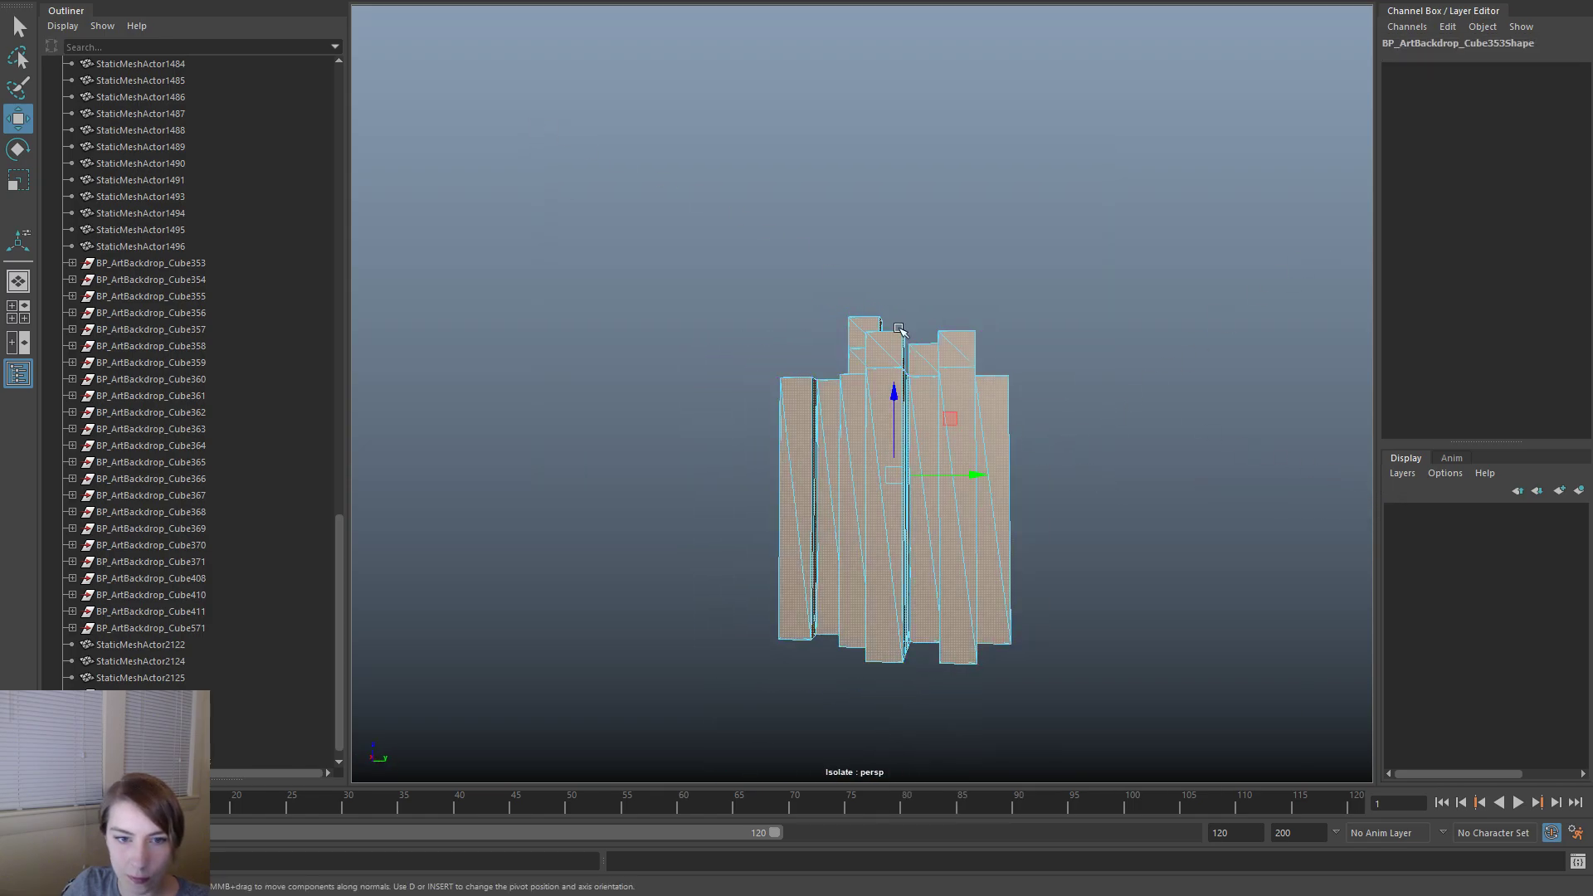
pyautogui.keyDown('ctrl'); pyautogui.moveTo(1096, 700); pyautogui.dragTo(635, 475); pyautogui.keyUp('ctrl')
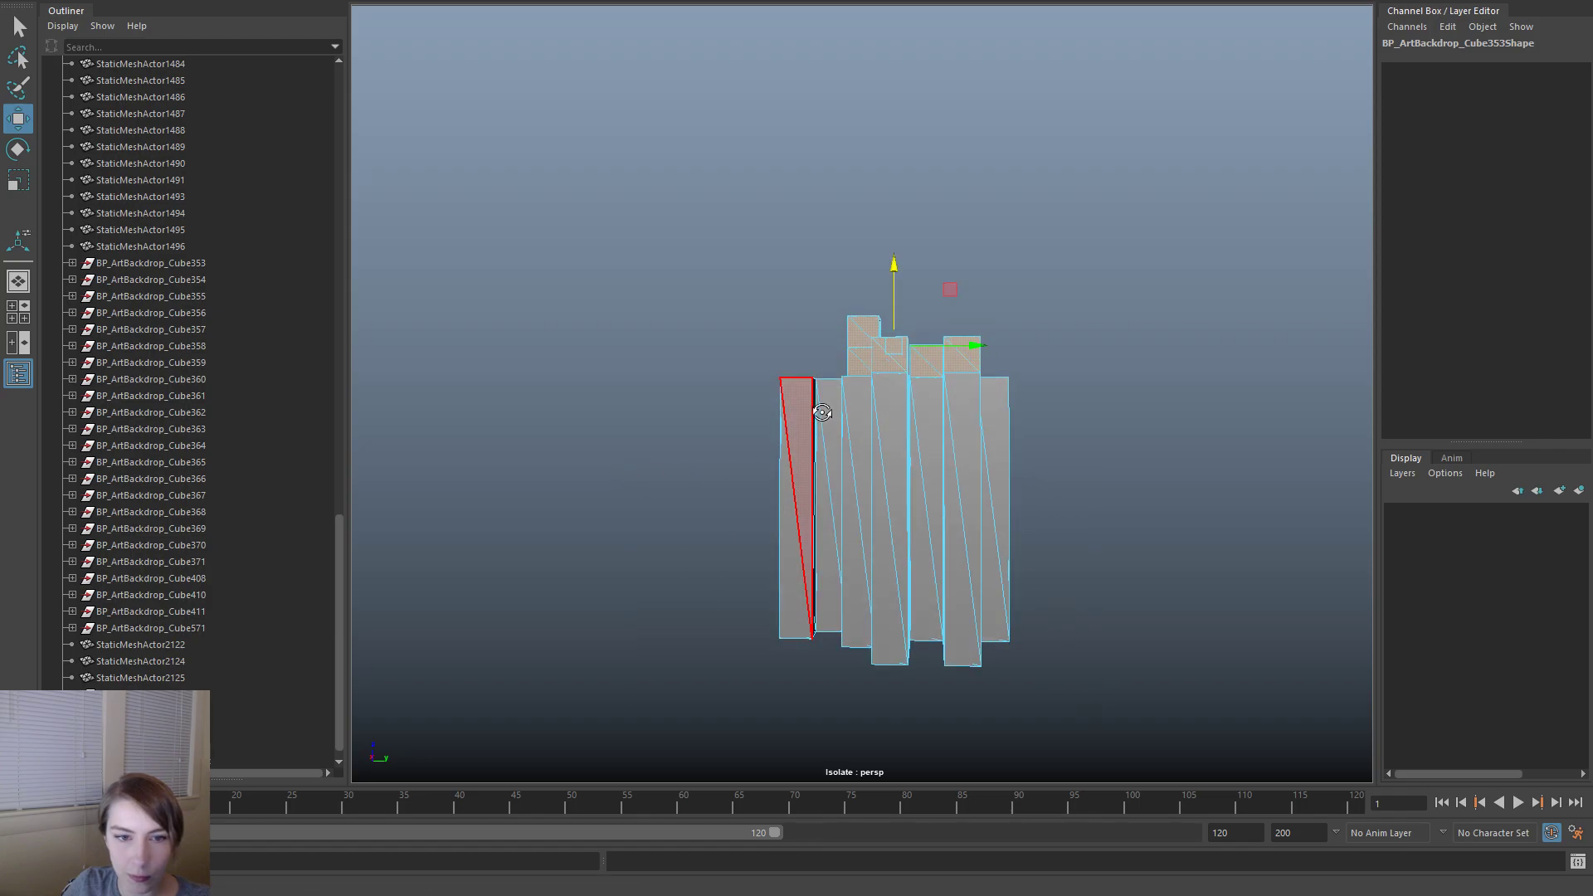
pyautogui.keyDown('ctrl'); pyautogui.moveTo(1028, 372); pyautogui.dragTo(989, 352); pyautogui.keyUp('ctrl')
pyautogui.keyDown('ctrl'); pyautogui.moveTo(794, 322); pyautogui.dragTo(857, 380); pyautogui.keyUp('ctrl')
# - Assign a new Lambert material to the selected top faces and brighten its color
pyautogui.rightClick(858, 382)
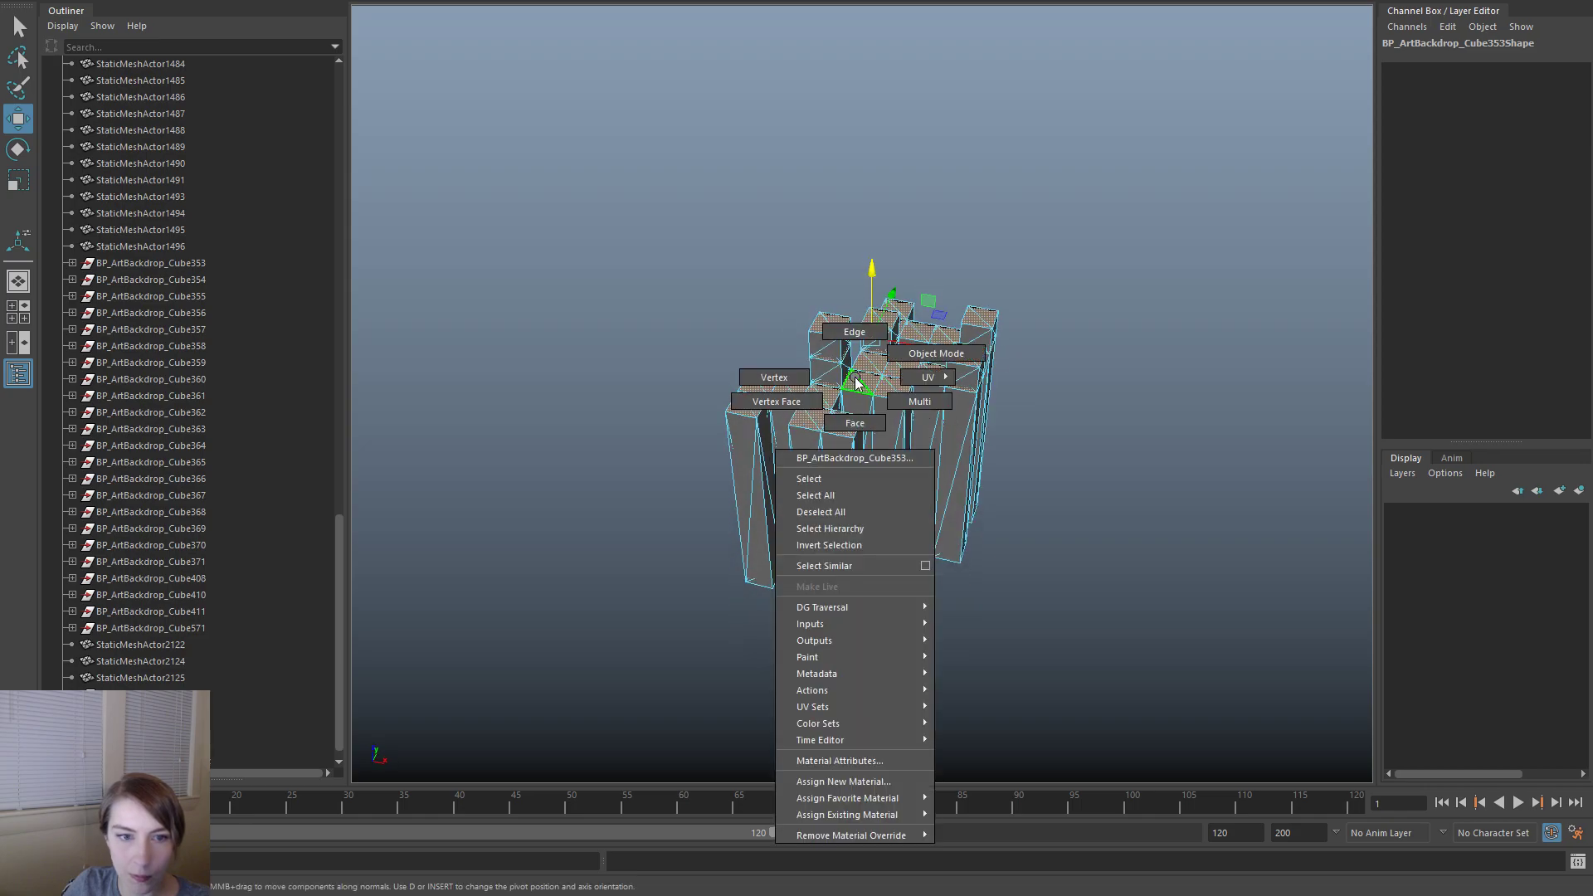
pyautogui.hotkey('ctrl', '1')
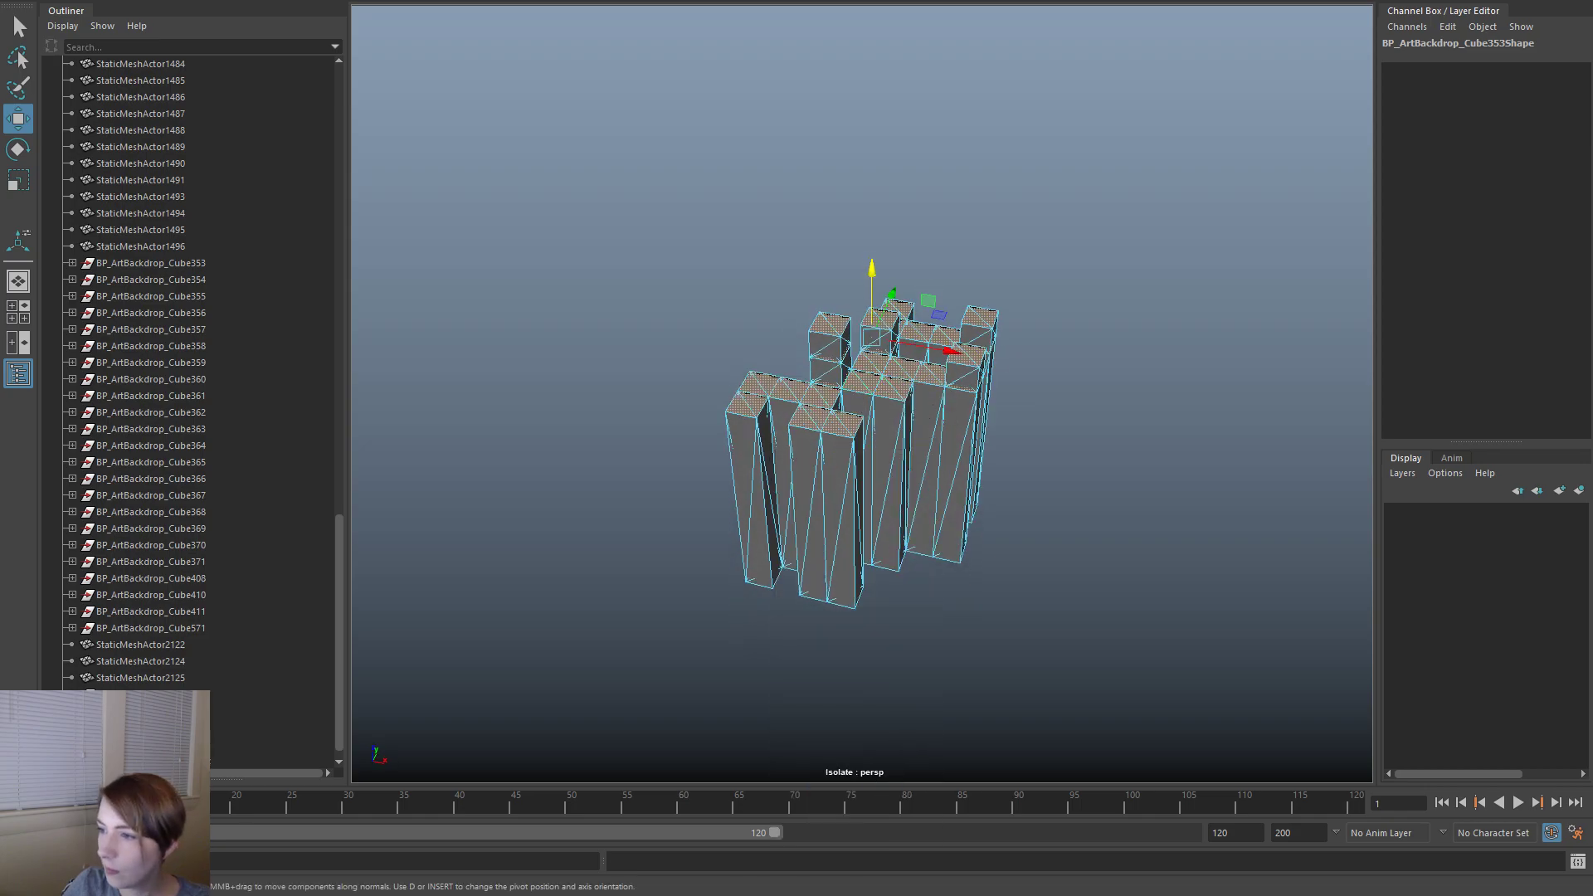
pyautogui.moveTo(1234, 246); pyautogui.dragTo(1161, 223)
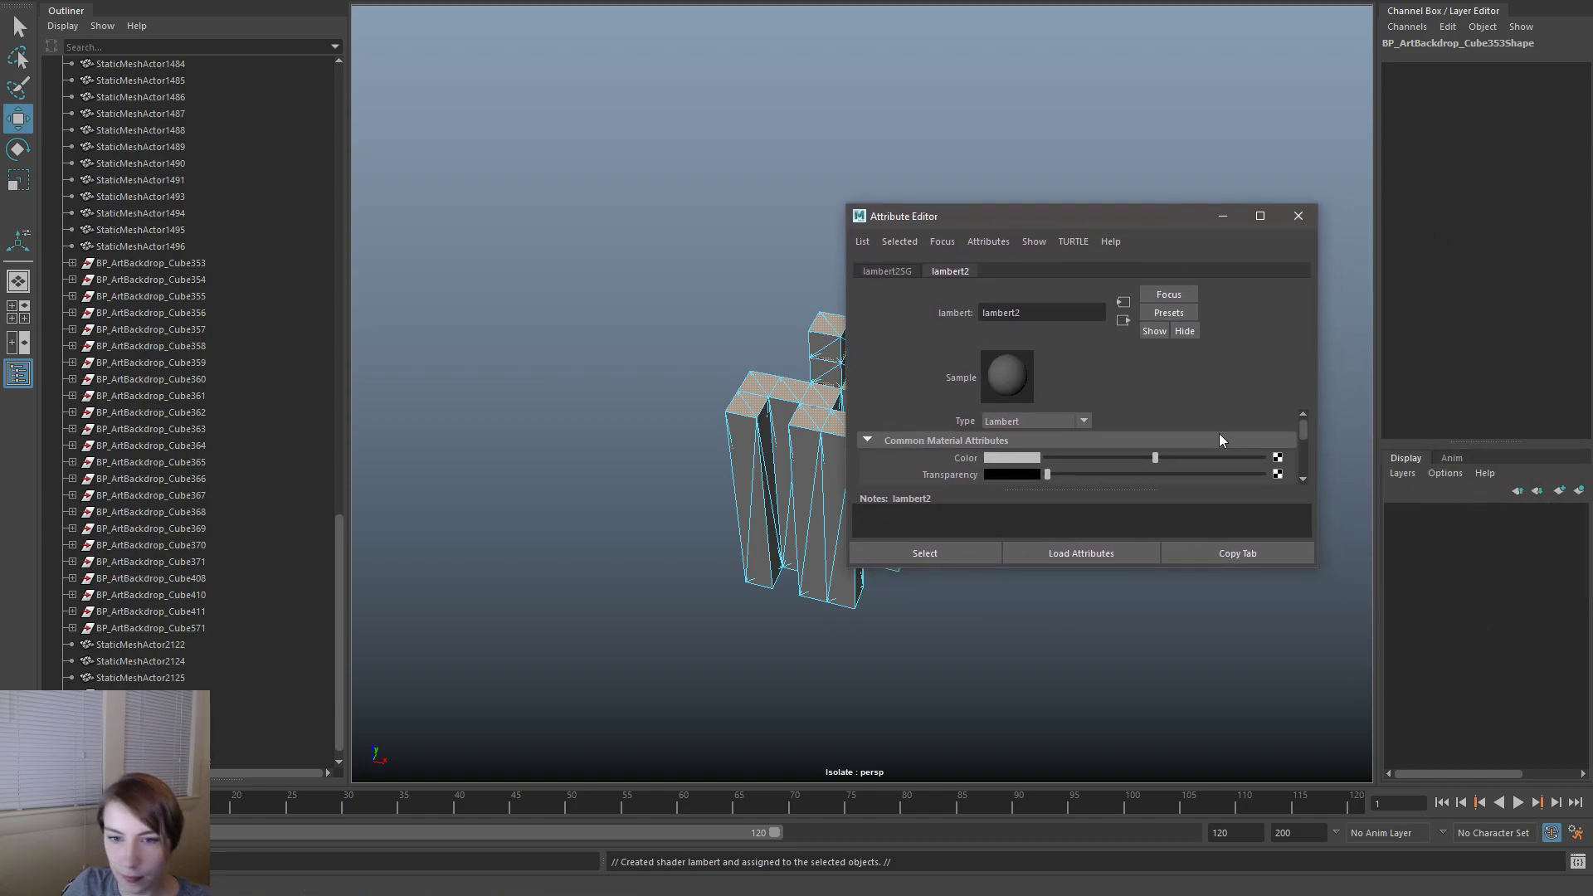
pyautogui.click(1223, 457)
pyautogui.click(1299, 218)
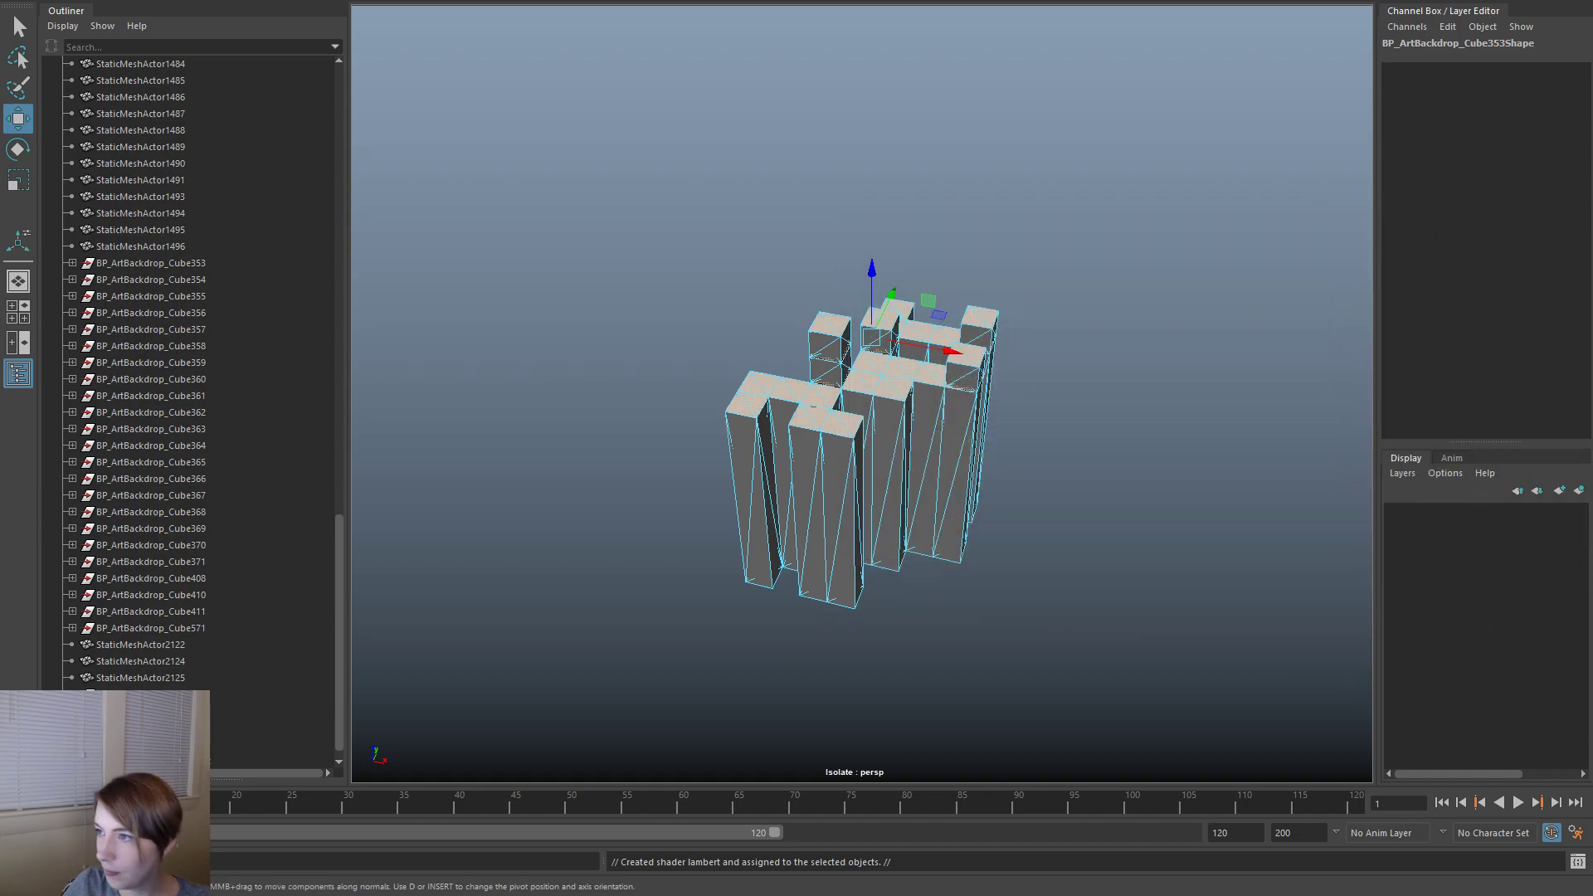
# - Return the combined mesh to object mode and deselect it
pyautogui.hotkey('alt', 'Tab')
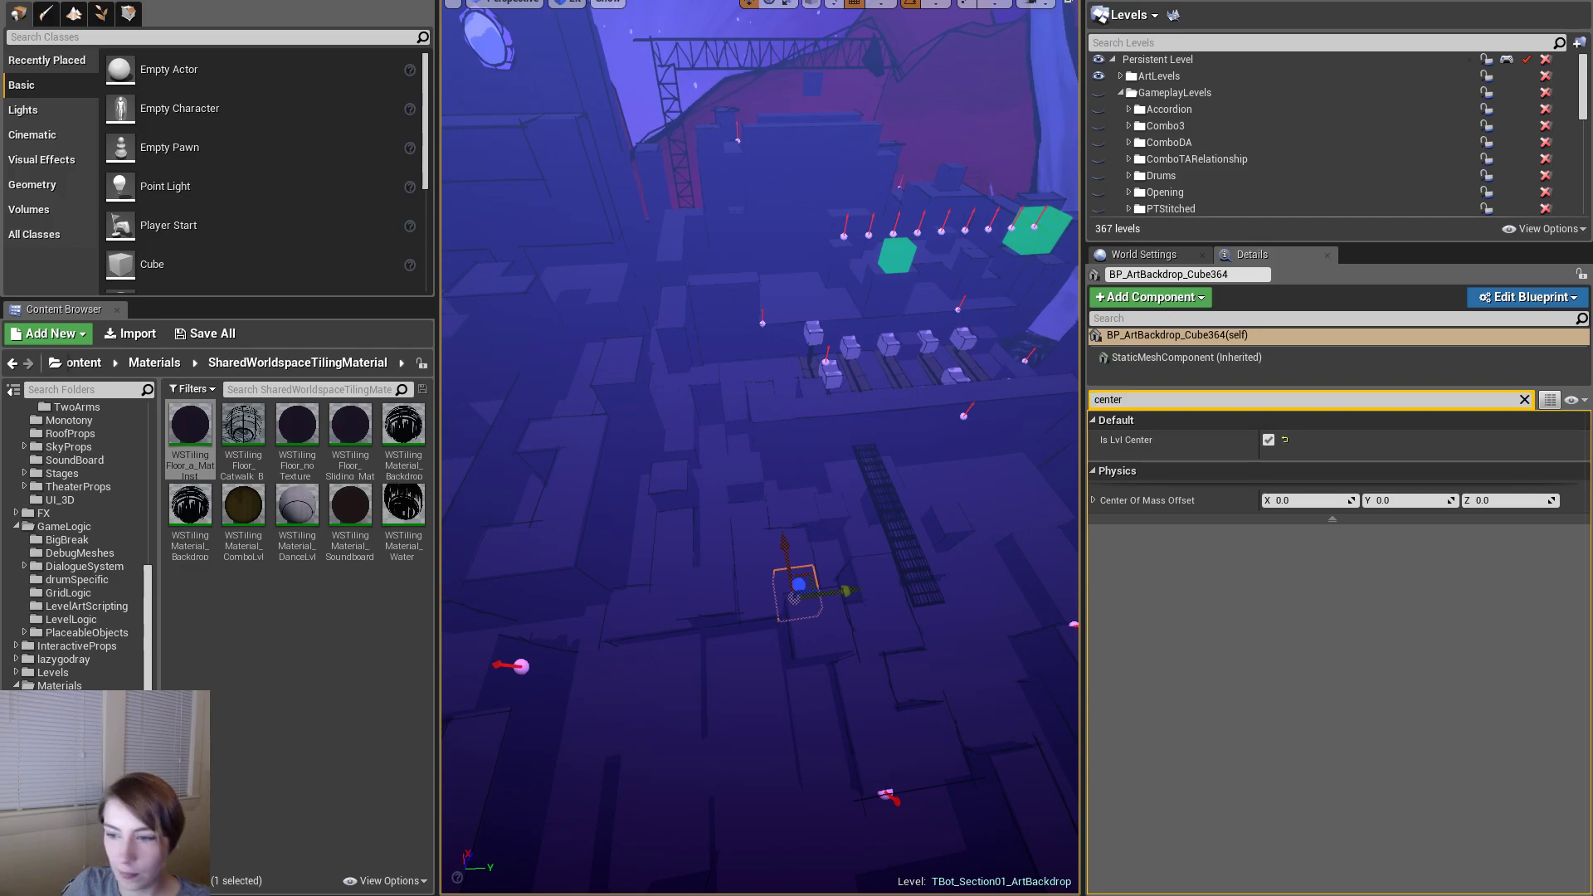
pyautogui.hotkey('alt', 'Tab')
pyautogui.moveTo(870, 363); pyautogui.dragTo(933, 338, button='right')
pyautogui.click(1169, 302)
pyautogui.keyDown('alt'); pyautogui.moveTo(989, 415); pyautogui.dragTo(984, 515, button='middle'); pyautogui.keyUp('alt')
pyautogui.scroll(2, 984, 515)
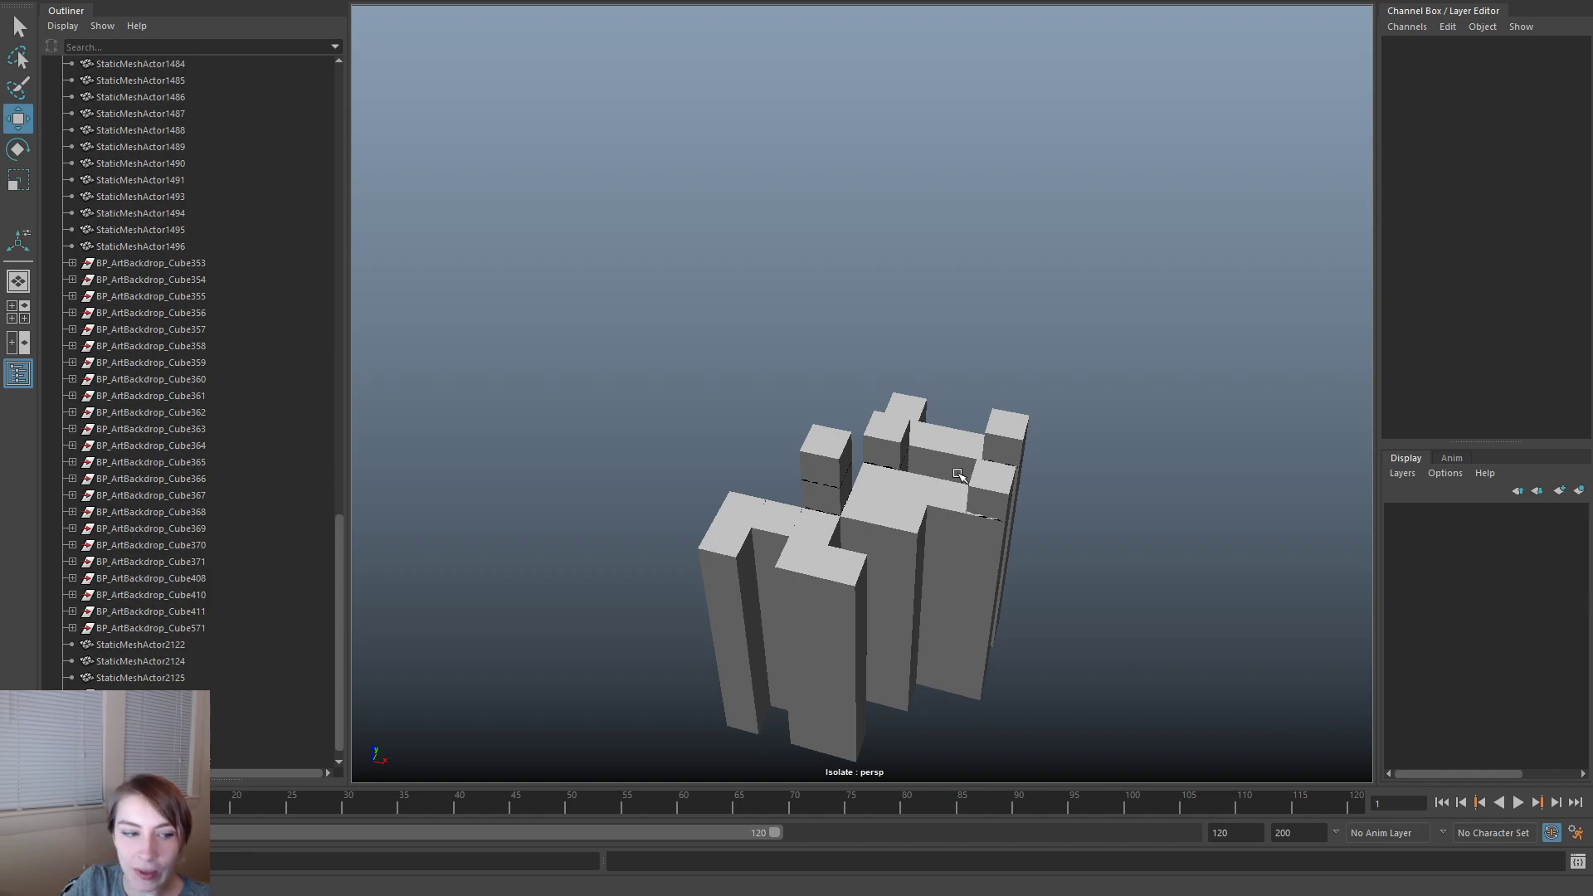
# - Collapse the group and parent the combined mesh BP_ArtBackdrop_Cube353 under it
pyautogui.click(130, 692)
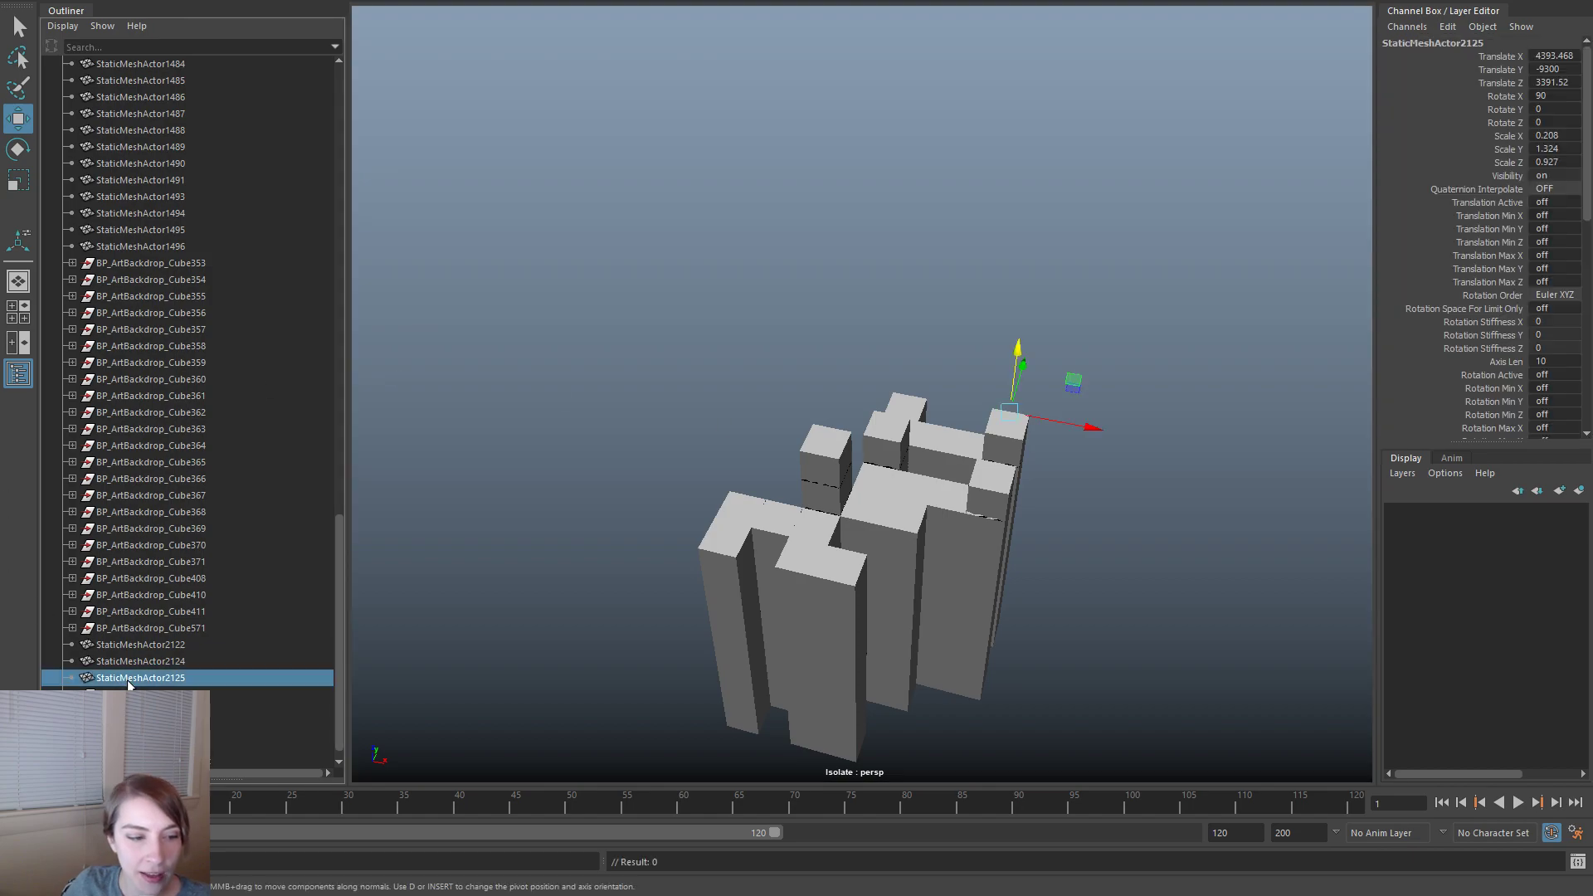
pyautogui.press('Delete')
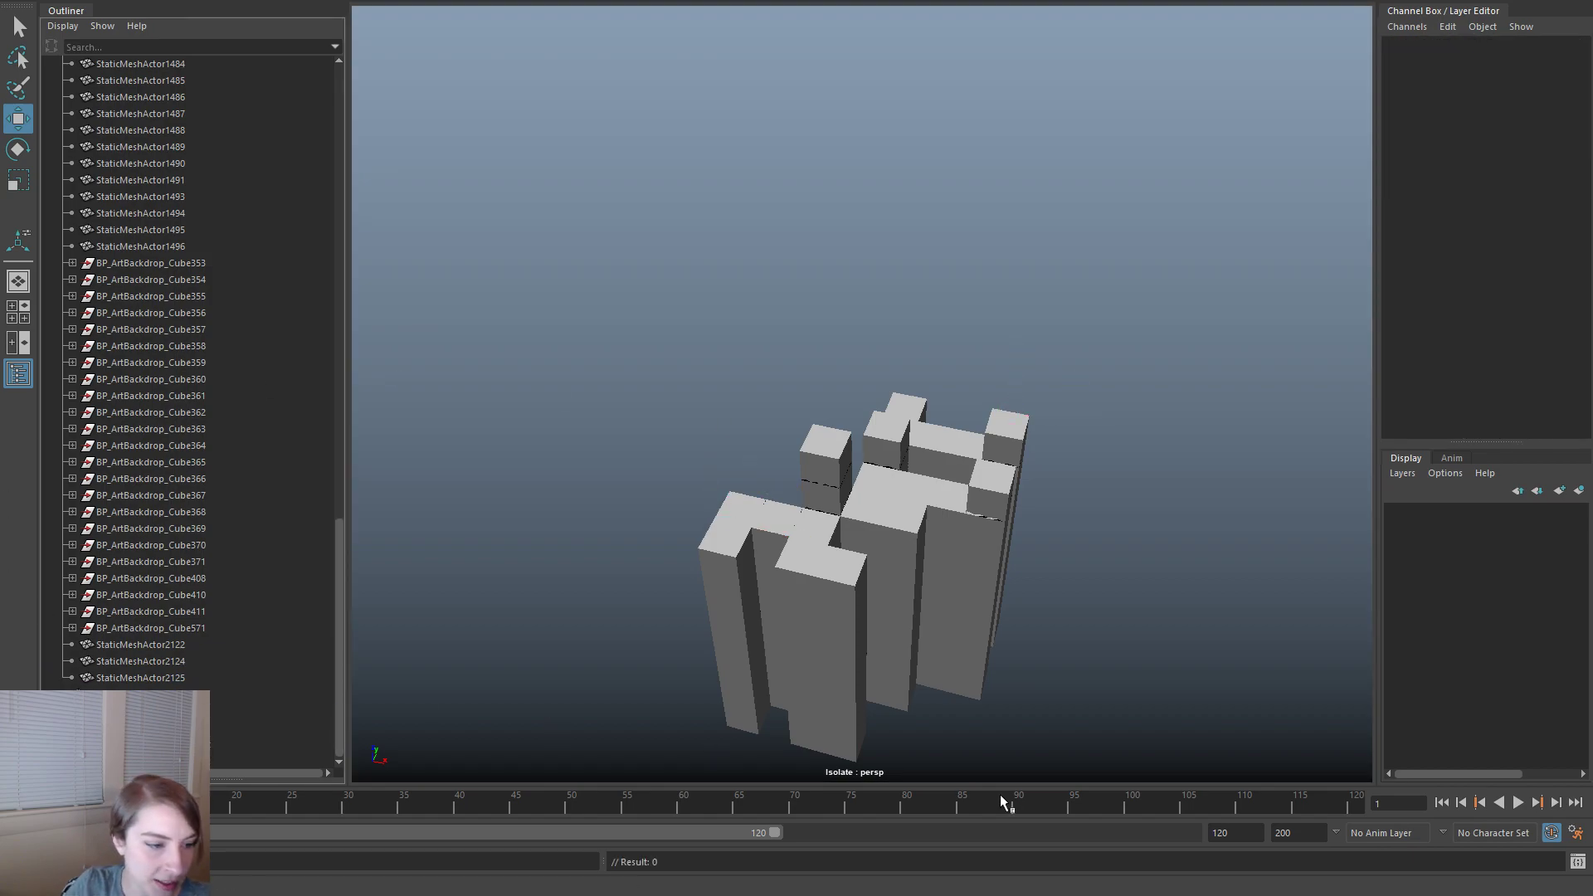
pyautogui.scroll(15, 295, 669)
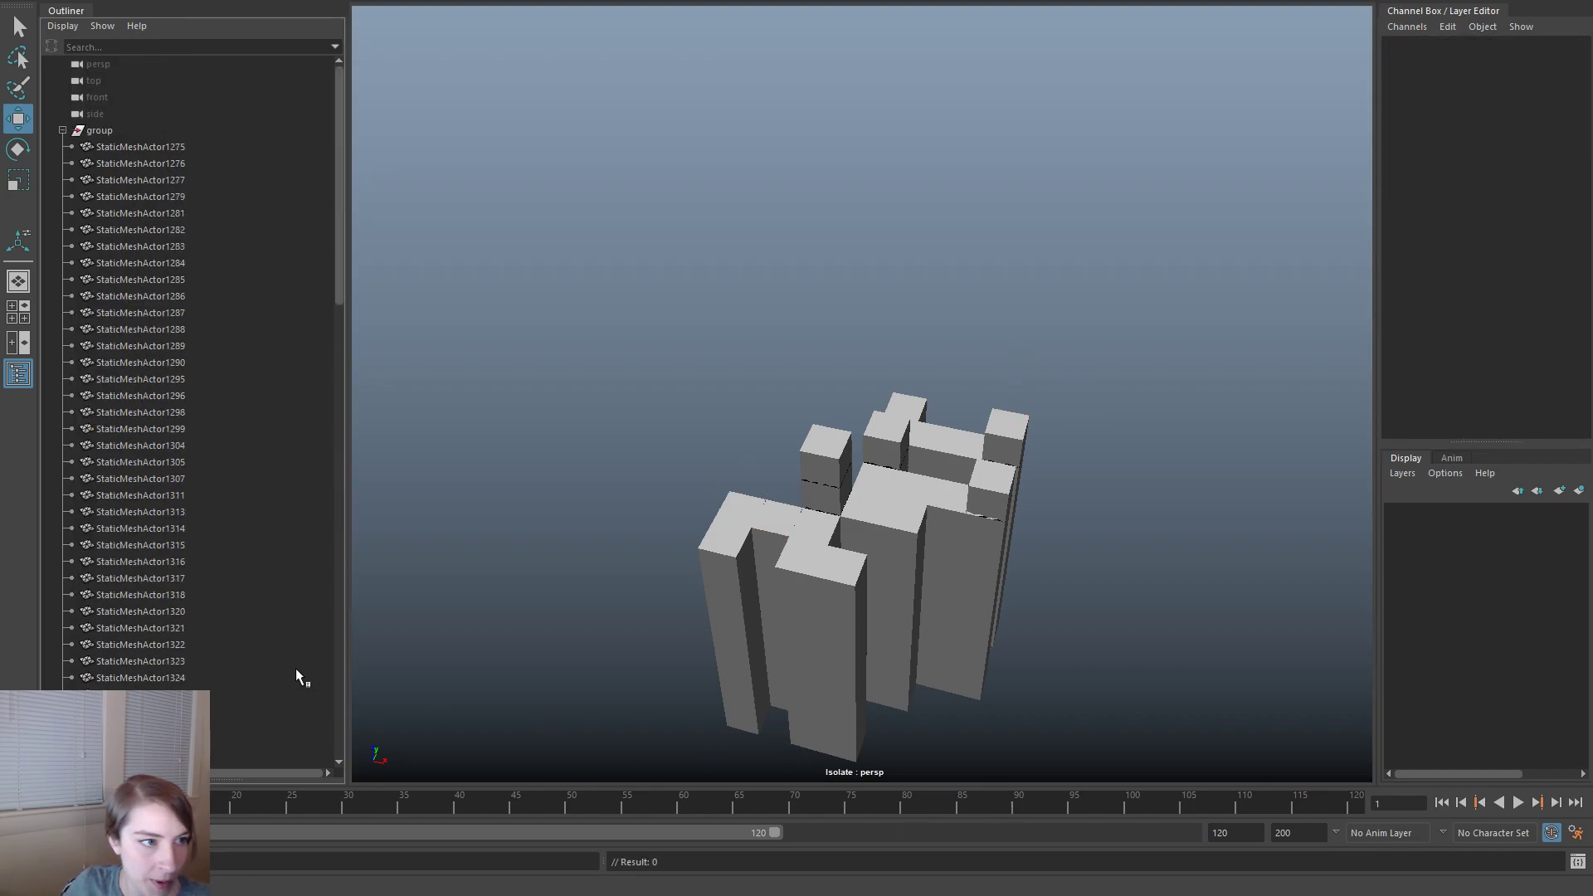
pyautogui.click(61, 130)
pyautogui.click(187, 149)
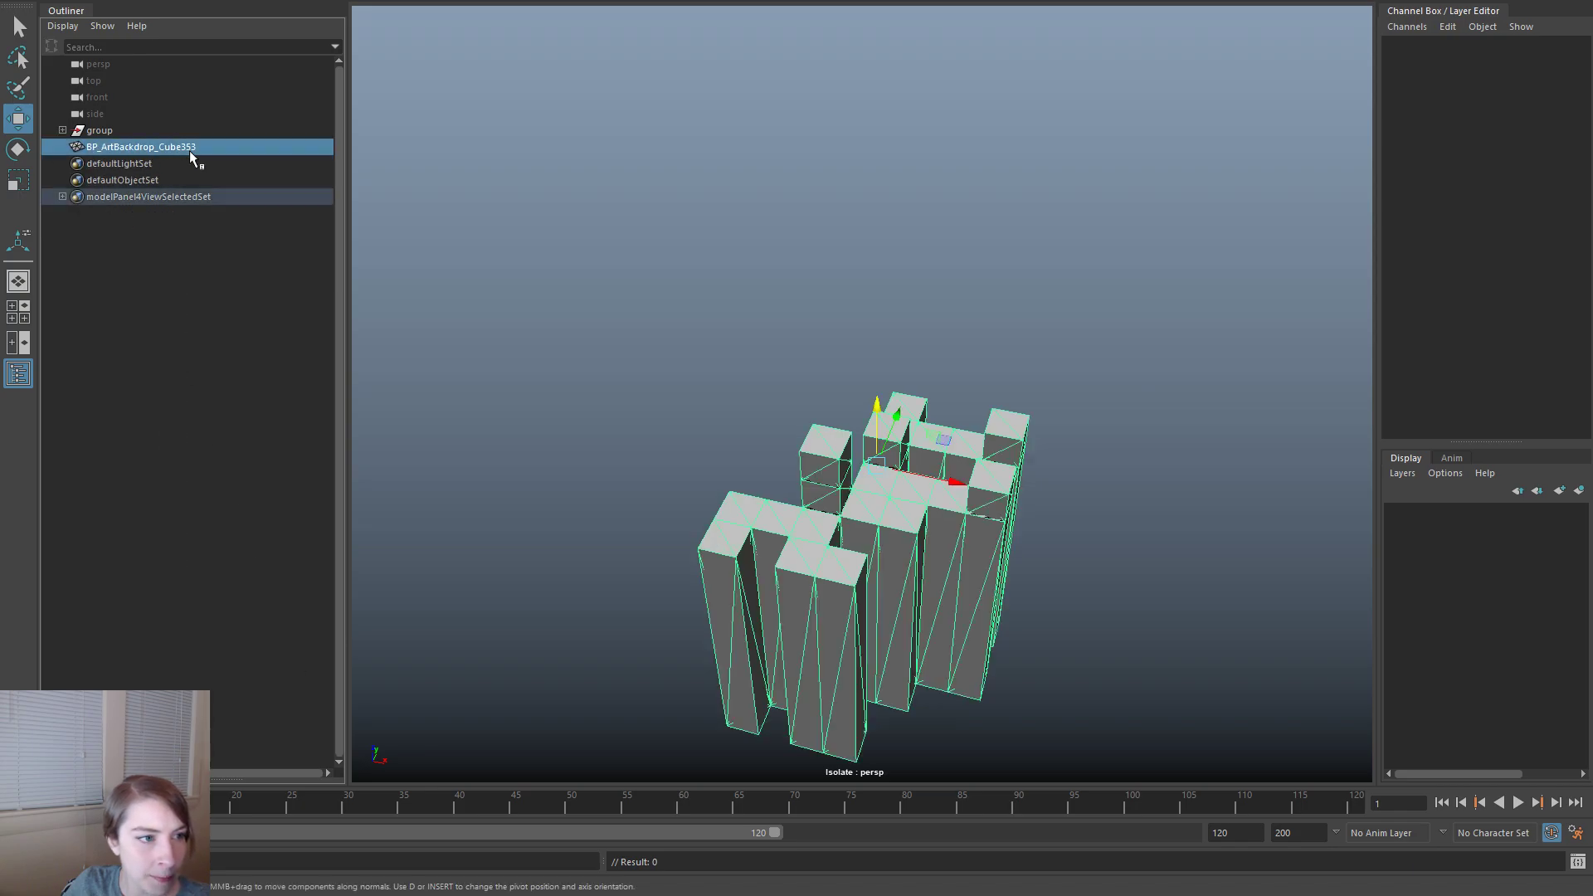
pyautogui.moveTo(195, 140); pyautogui.dragTo(157, 130, button='middle')
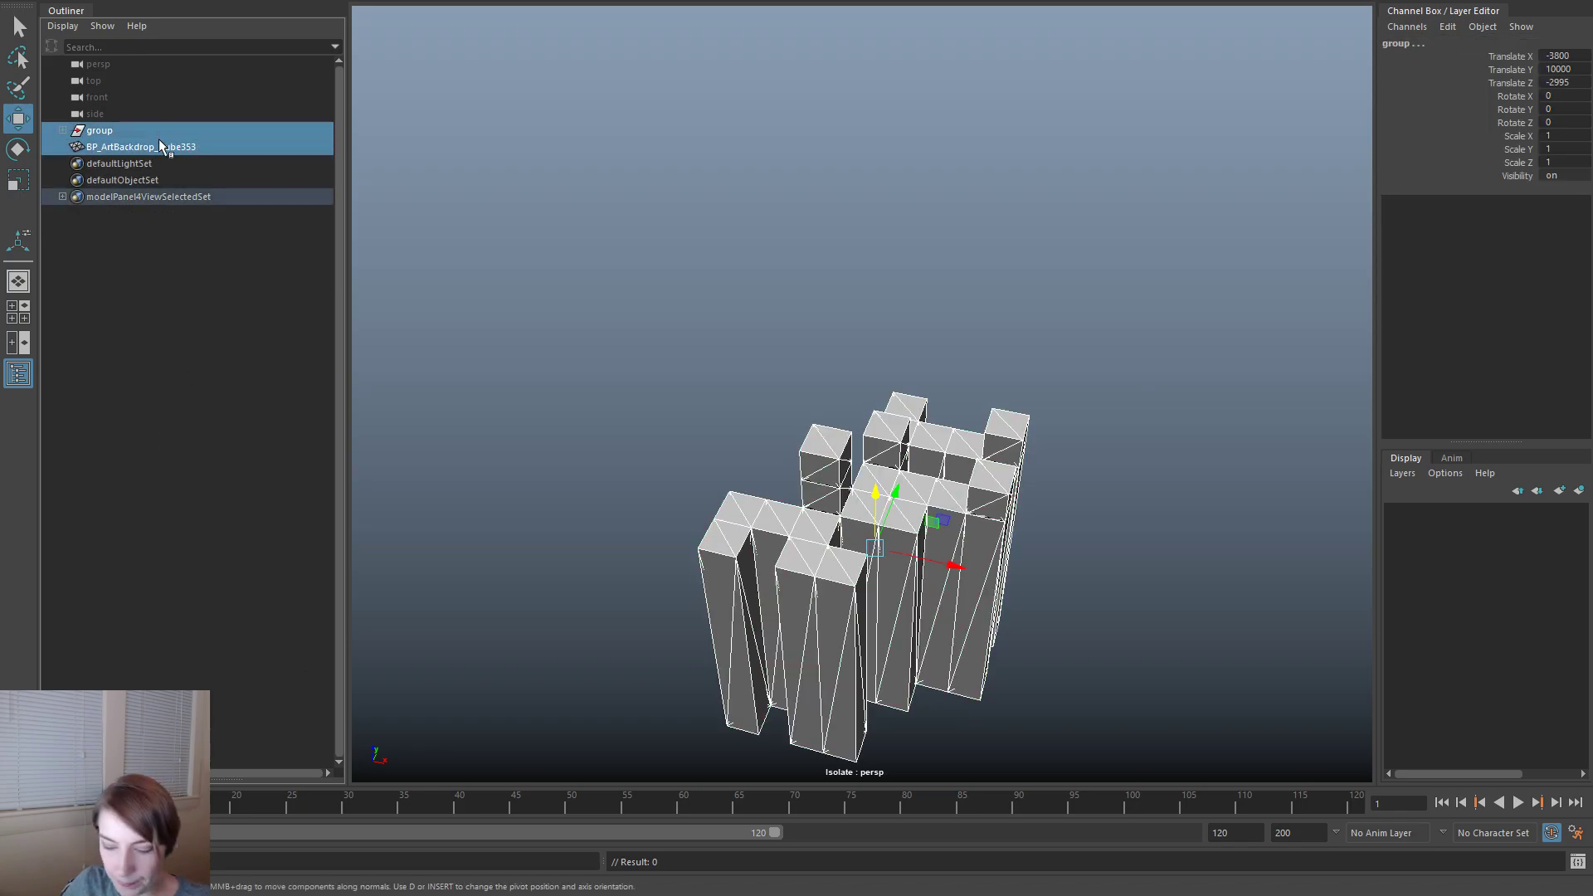
# - Clear the selection and turn off viewport isolation to show the whole set of backdrop meshes
pyautogui.click(821, 192)
pyautogui.keyDown('alt'); pyautogui.moveTo(821, 192); pyautogui.dragTo(950, 213); pyautogui.keyUp('alt')
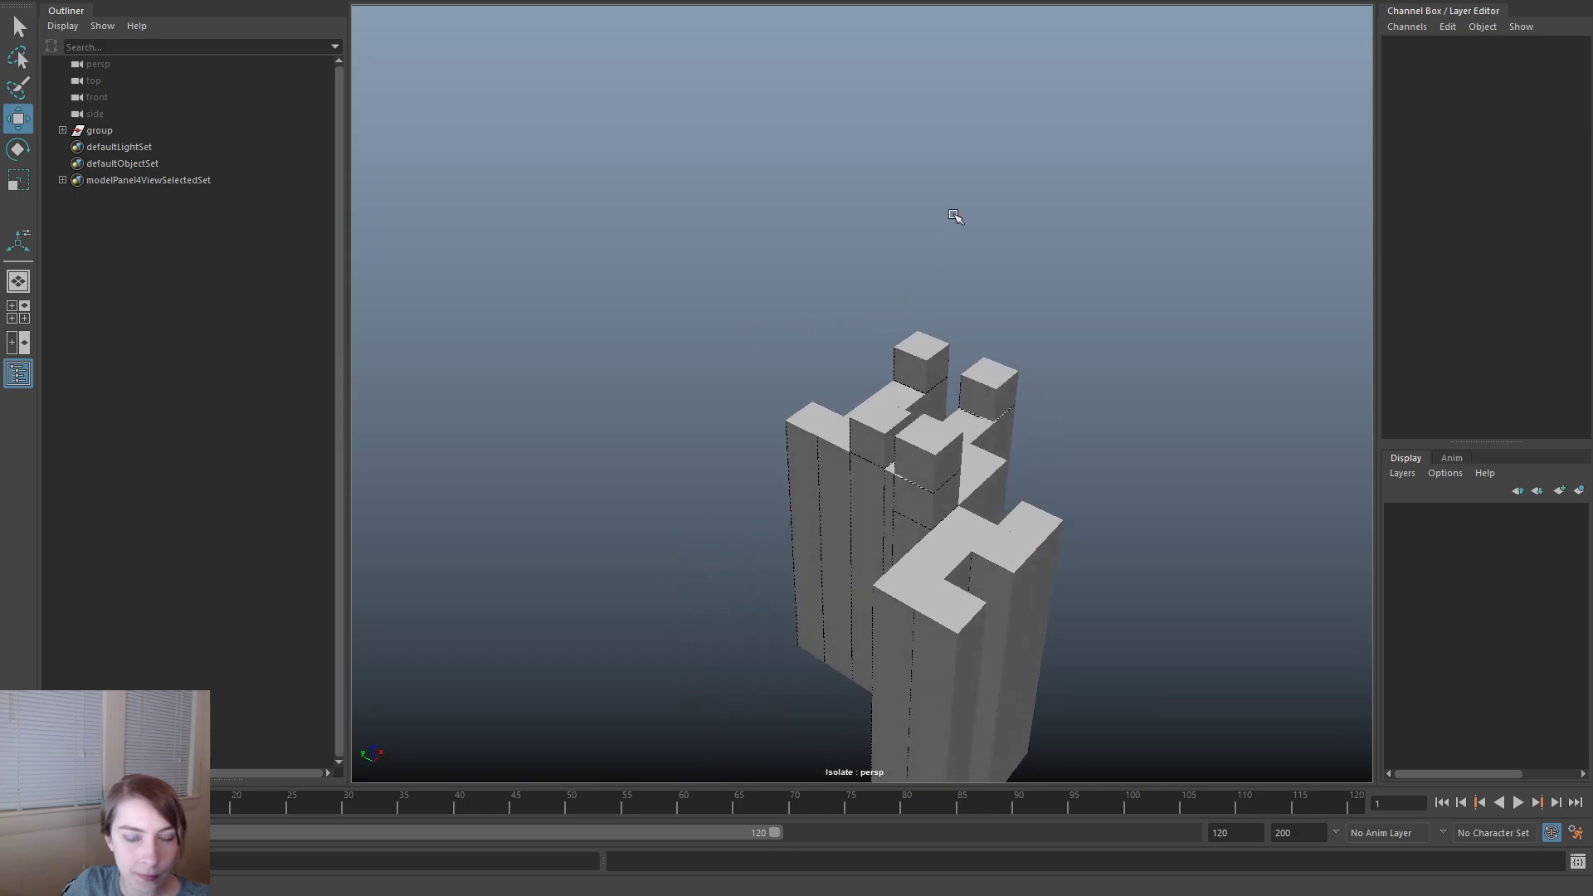
pyautogui.press('space')
pyautogui.keyDown('alt'); pyautogui.moveTo(1085, 534); pyautogui.dragTo(950, 456); pyautogui.keyUp('alt')
pyautogui.press('space')
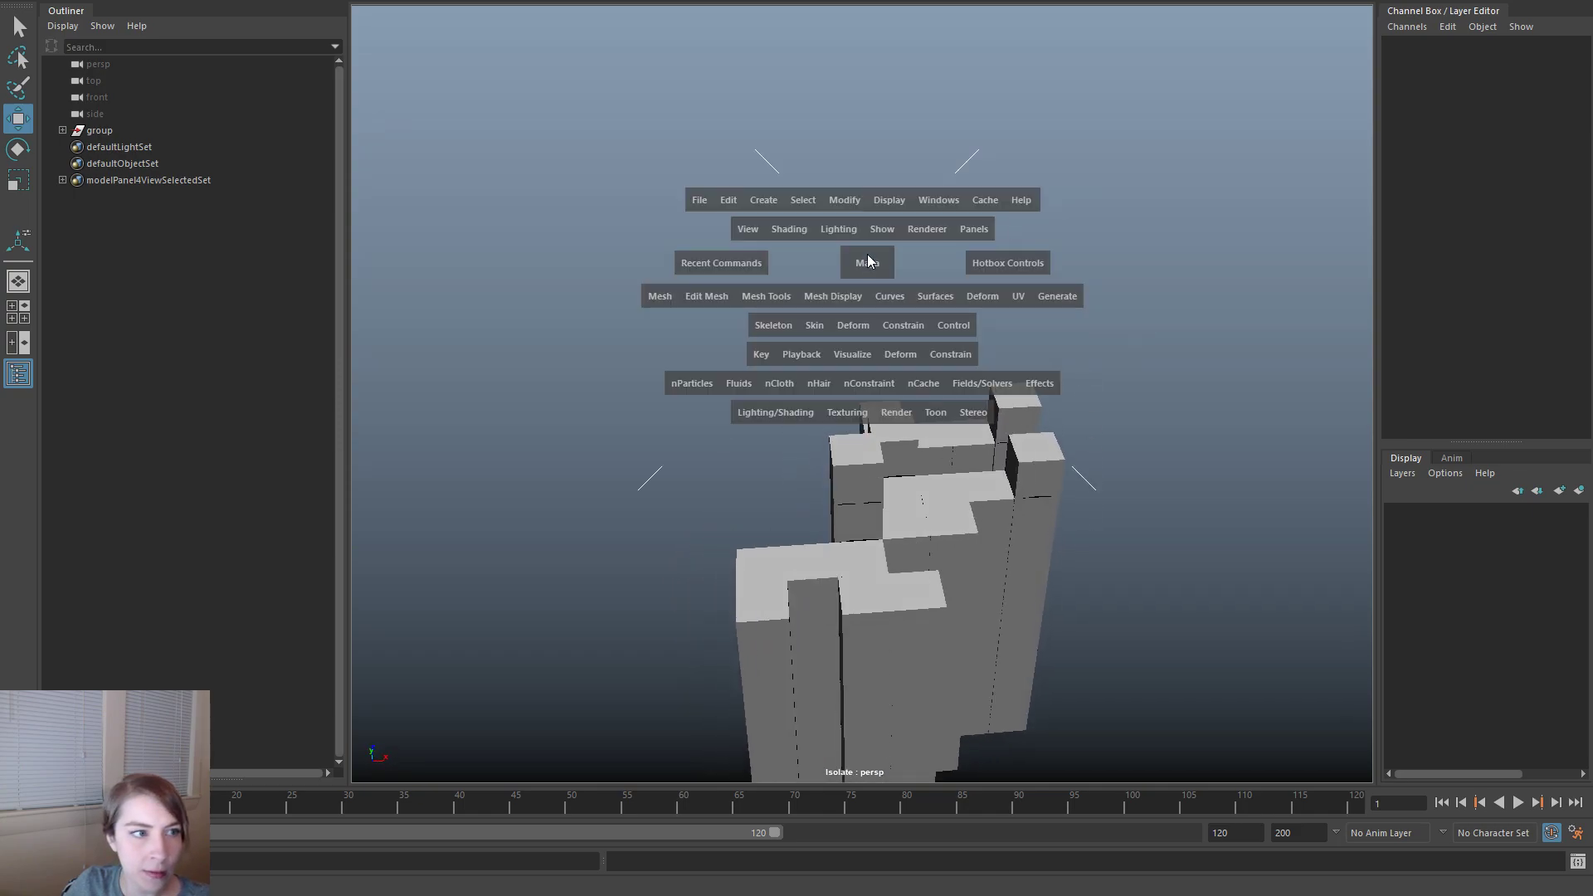
pyautogui.click(700, 200)
pyautogui.click(633, 161)
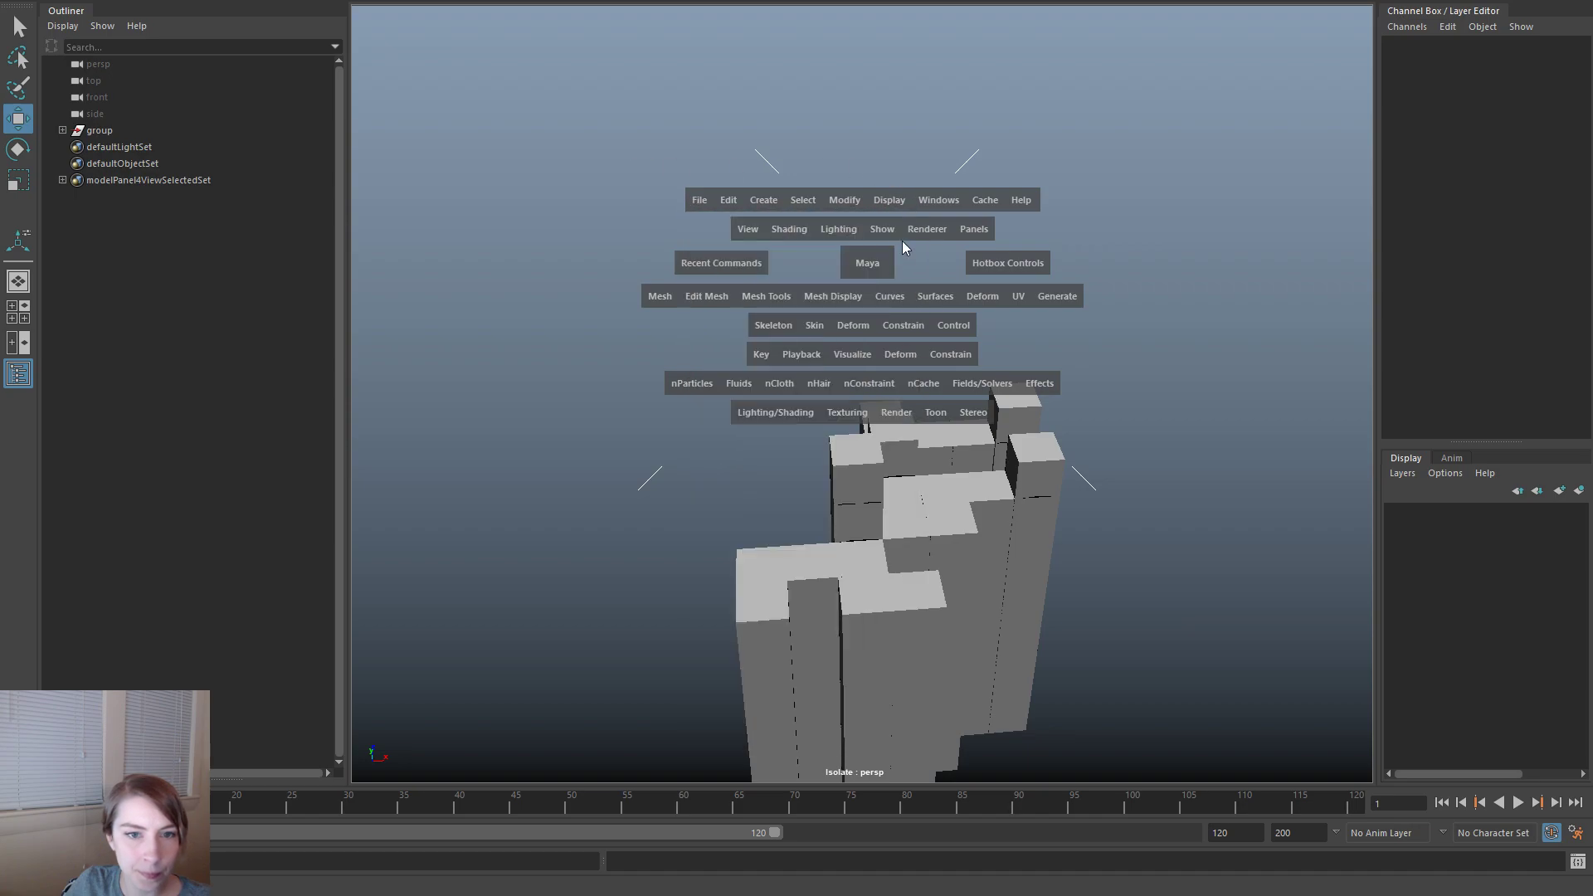
pyautogui.click(892, 231)
pyautogui.moveTo(1021, 207)
pyautogui.click(1116, 217)
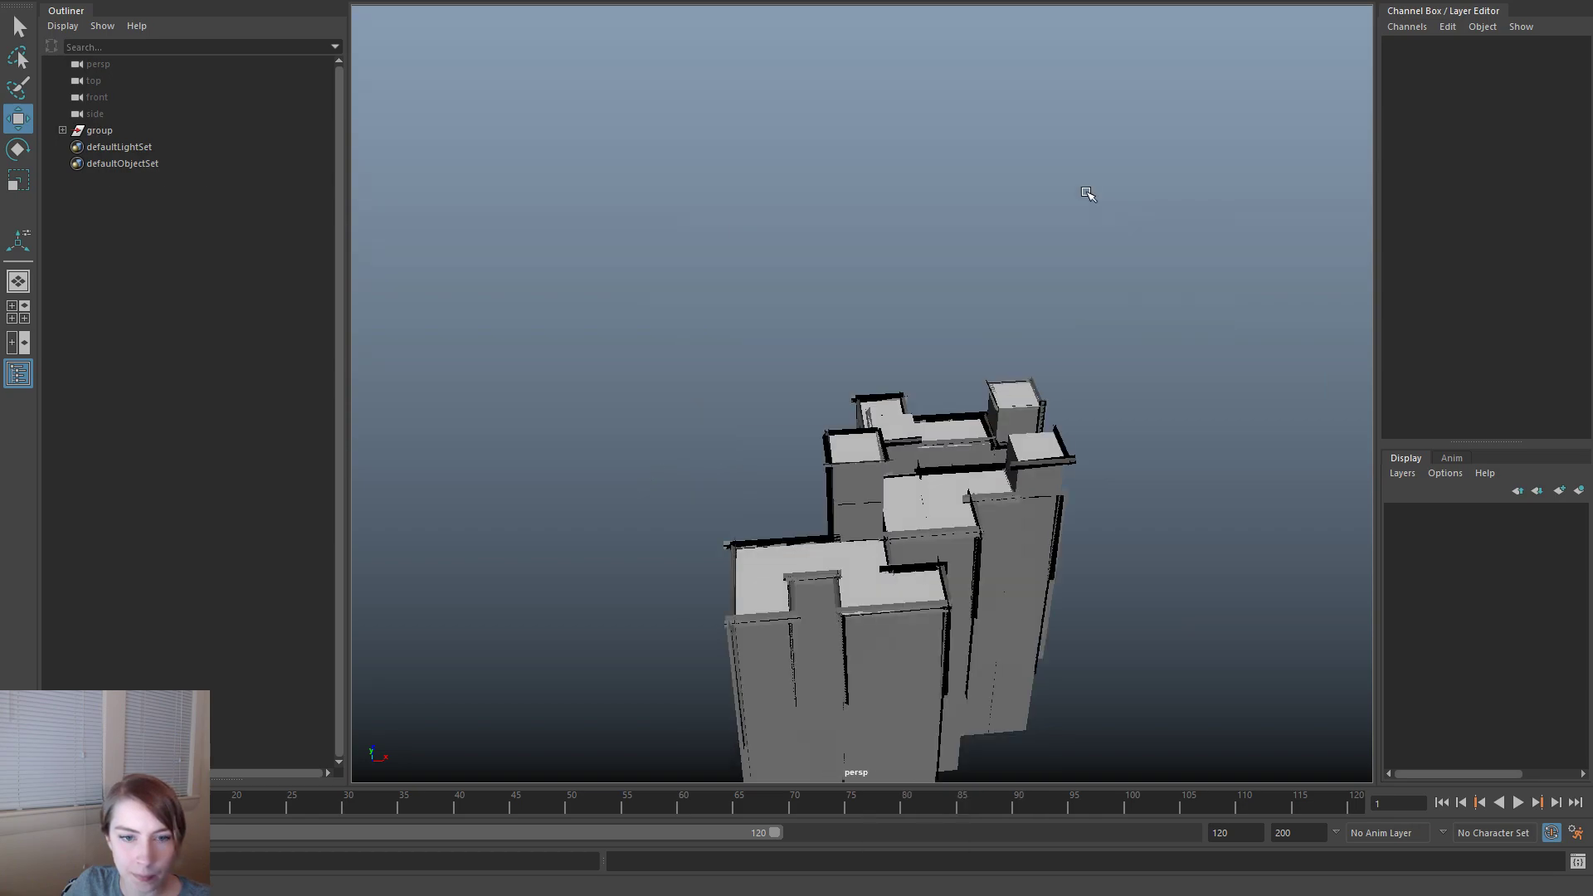
# - Save the scene as TBot_09.ma in the Accordion levels folder
pyautogui.press('space')
pyautogui.click(873, 133)
pyautogui.click(920, 221)
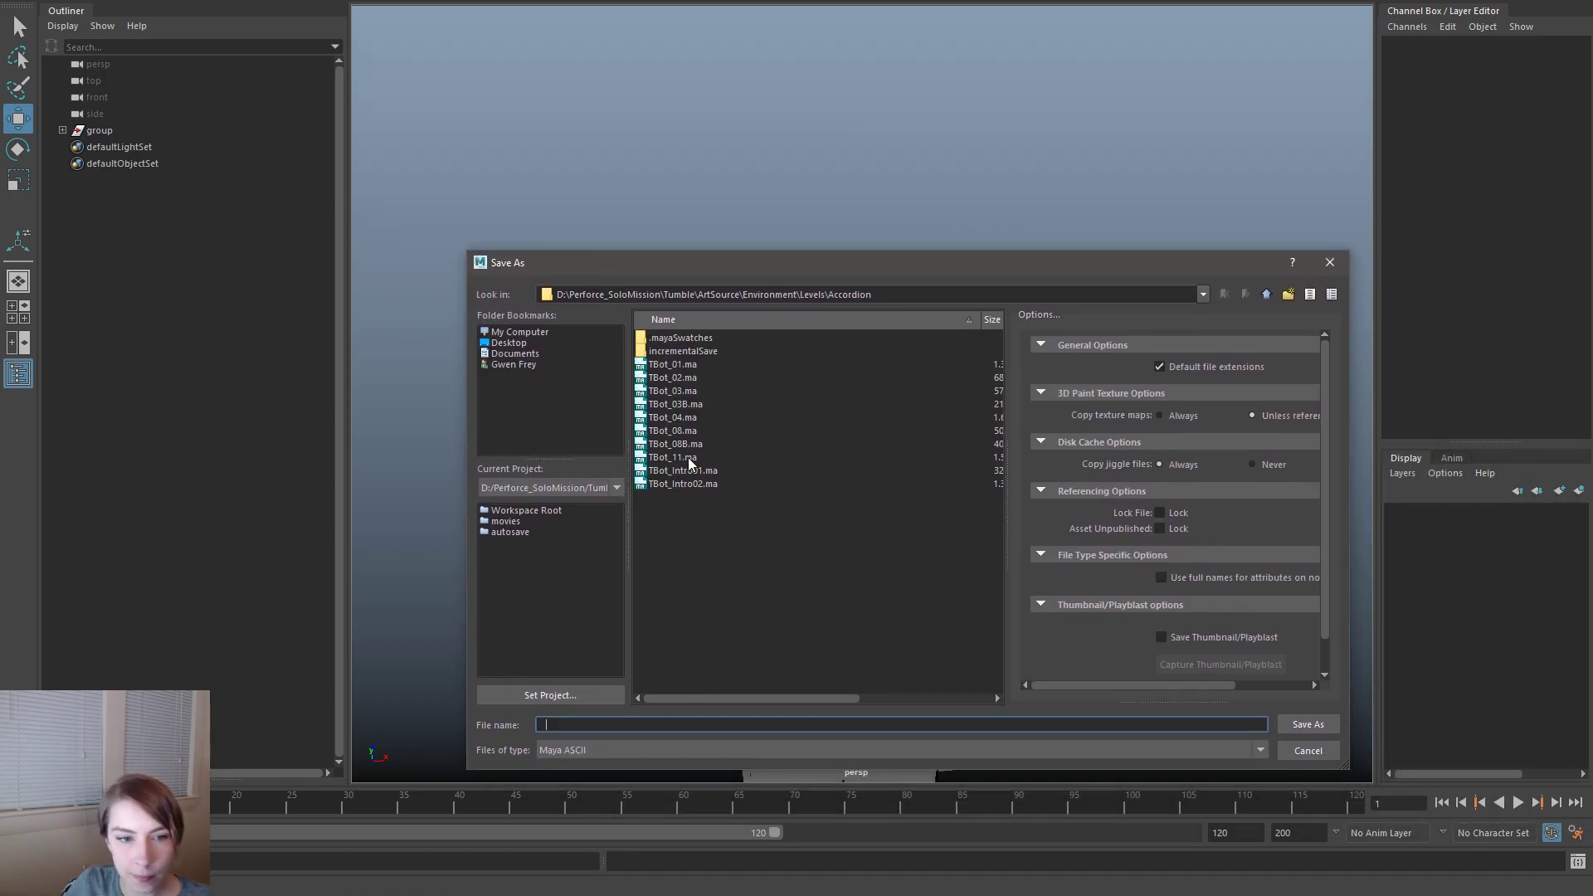
pyautogui.click(688, 432)
pyautogui.click(569, 725)
pyautogui.press('Delete')
pyautogui.write('9')
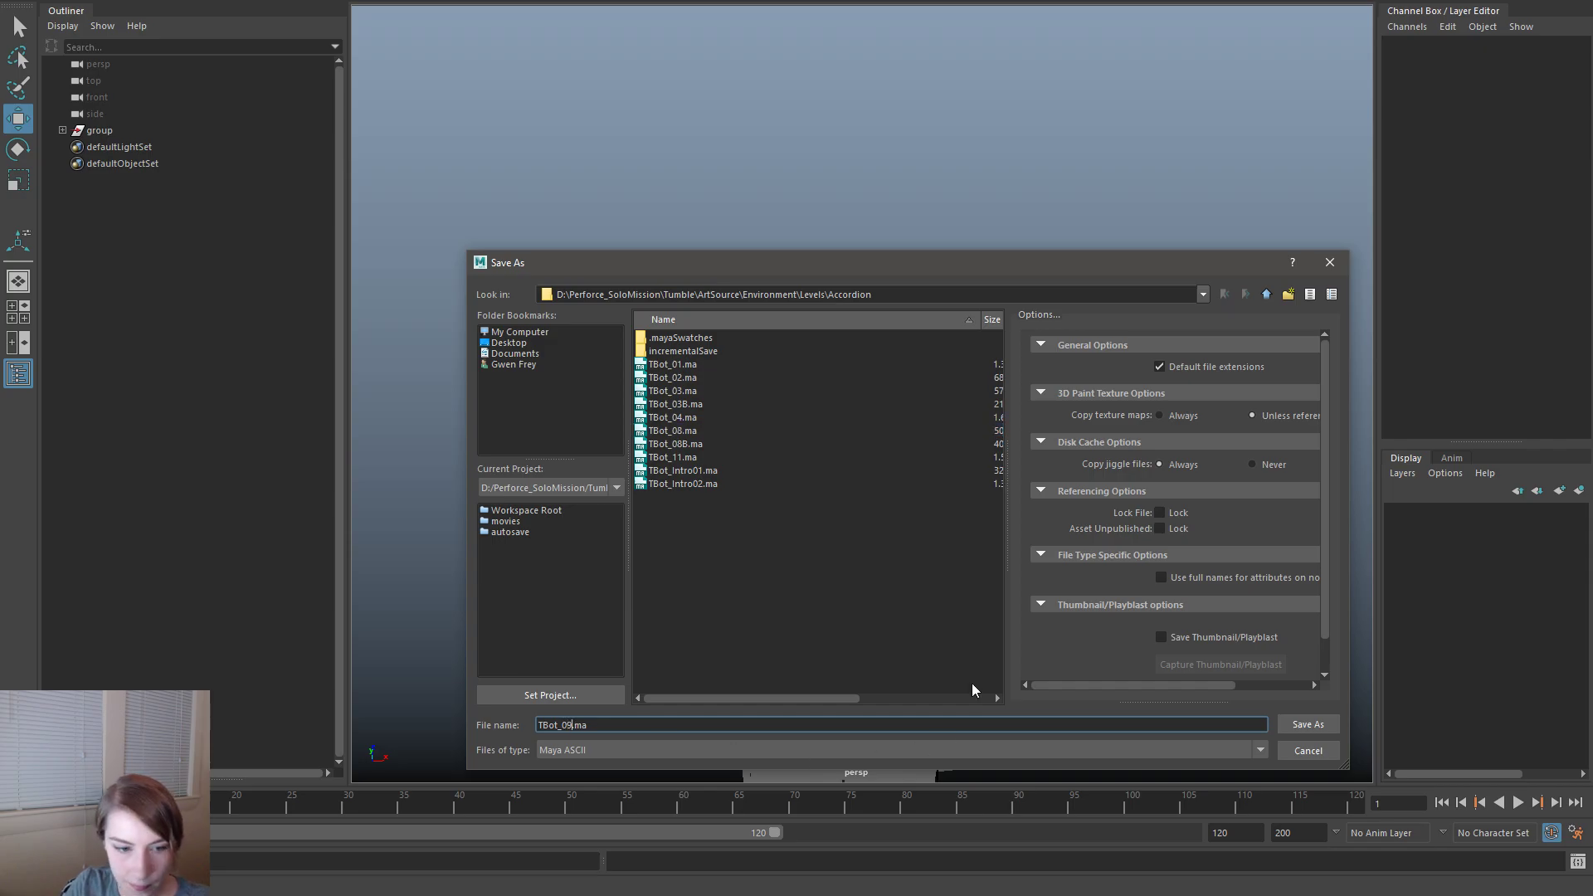
pyautogui.press('Return')
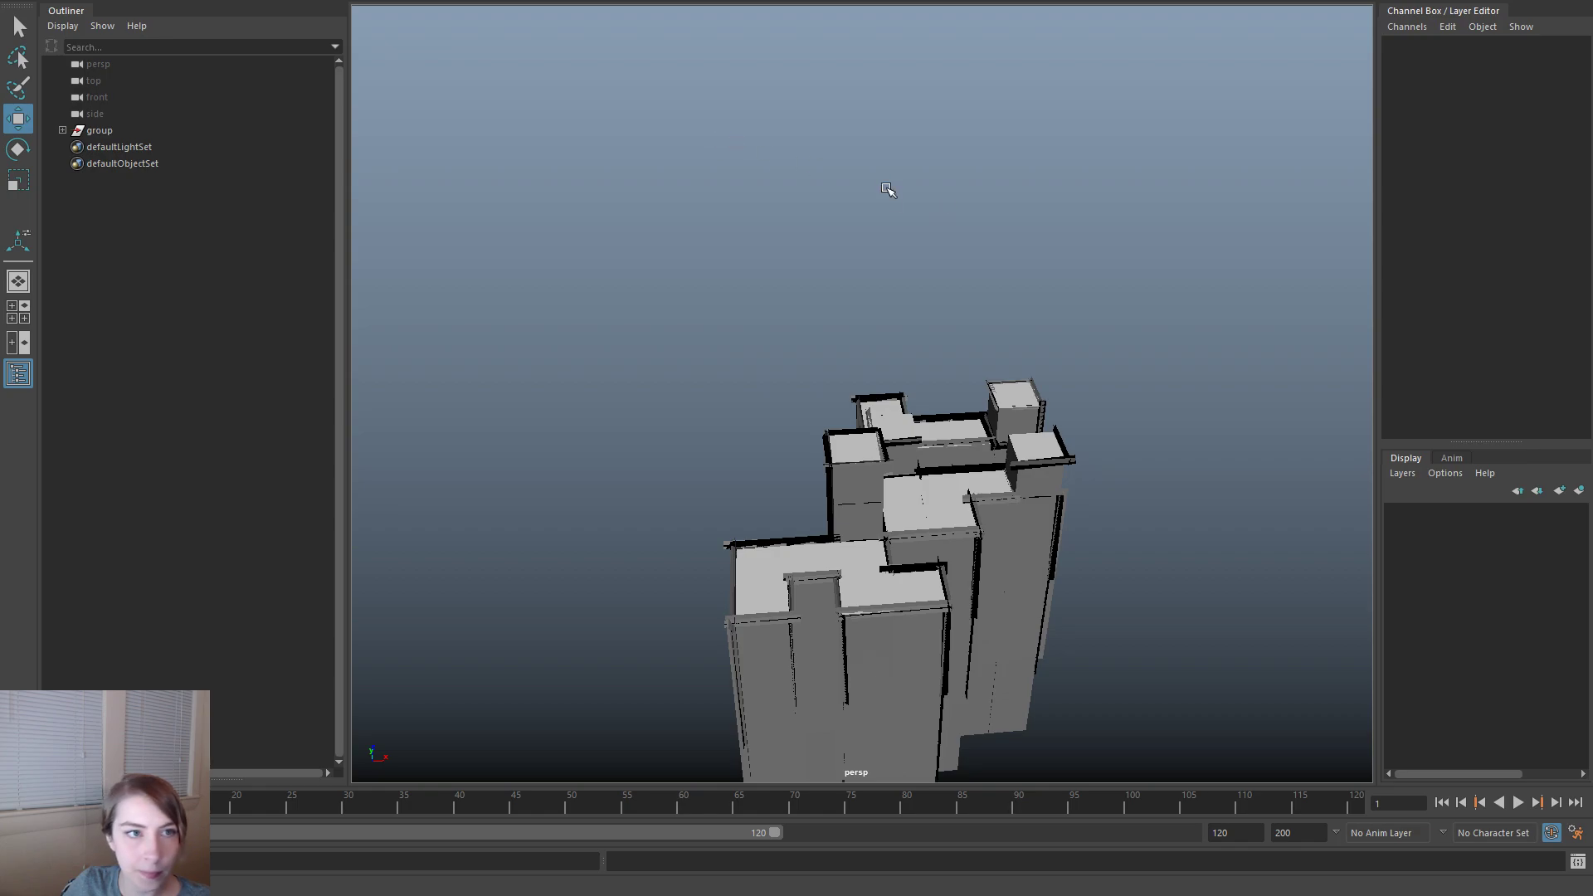
# - Export the entire scene as FBX over the existing TBot_09_2.fbx, accepting its replacement
pyautogui.press('space')
pyautogui.click(720, 124)
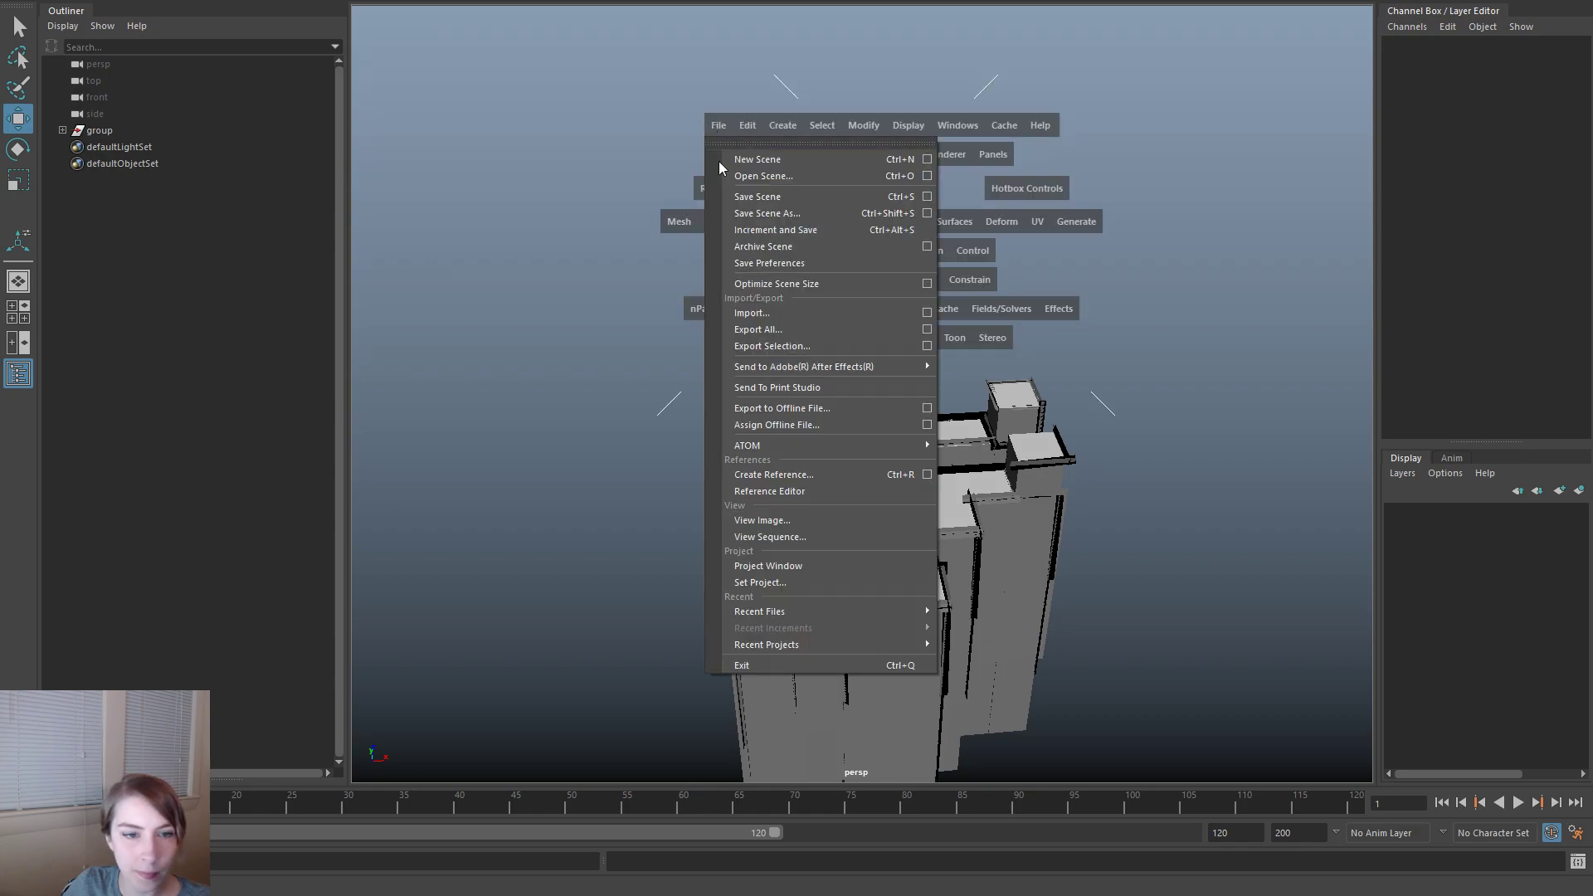
pyautogui.click(805, 332)
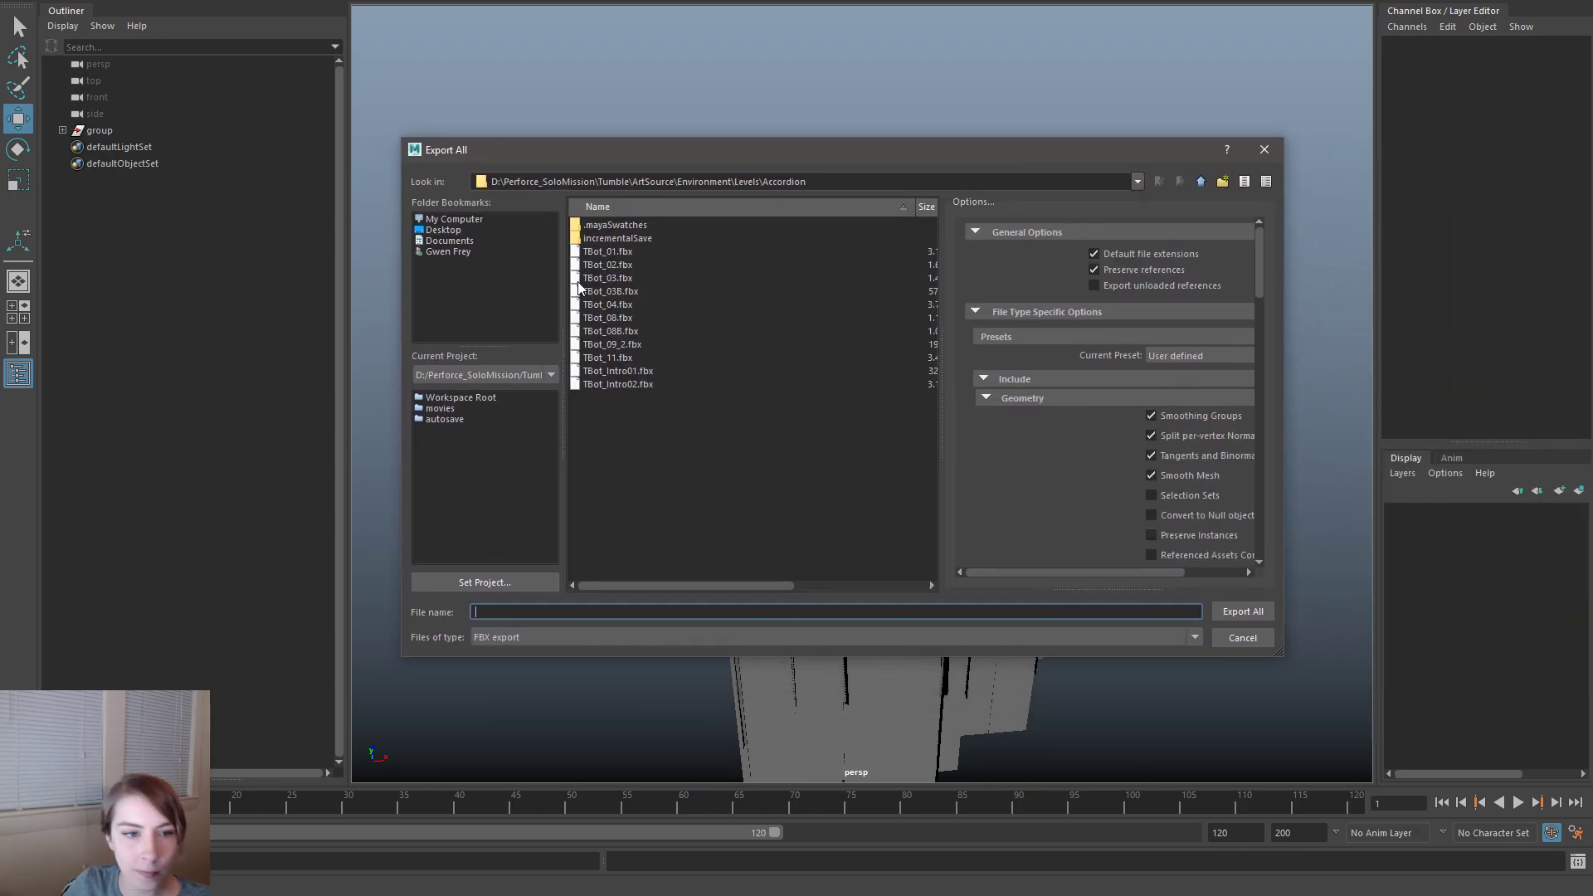
pyautogui.doubleClick(624, 342)
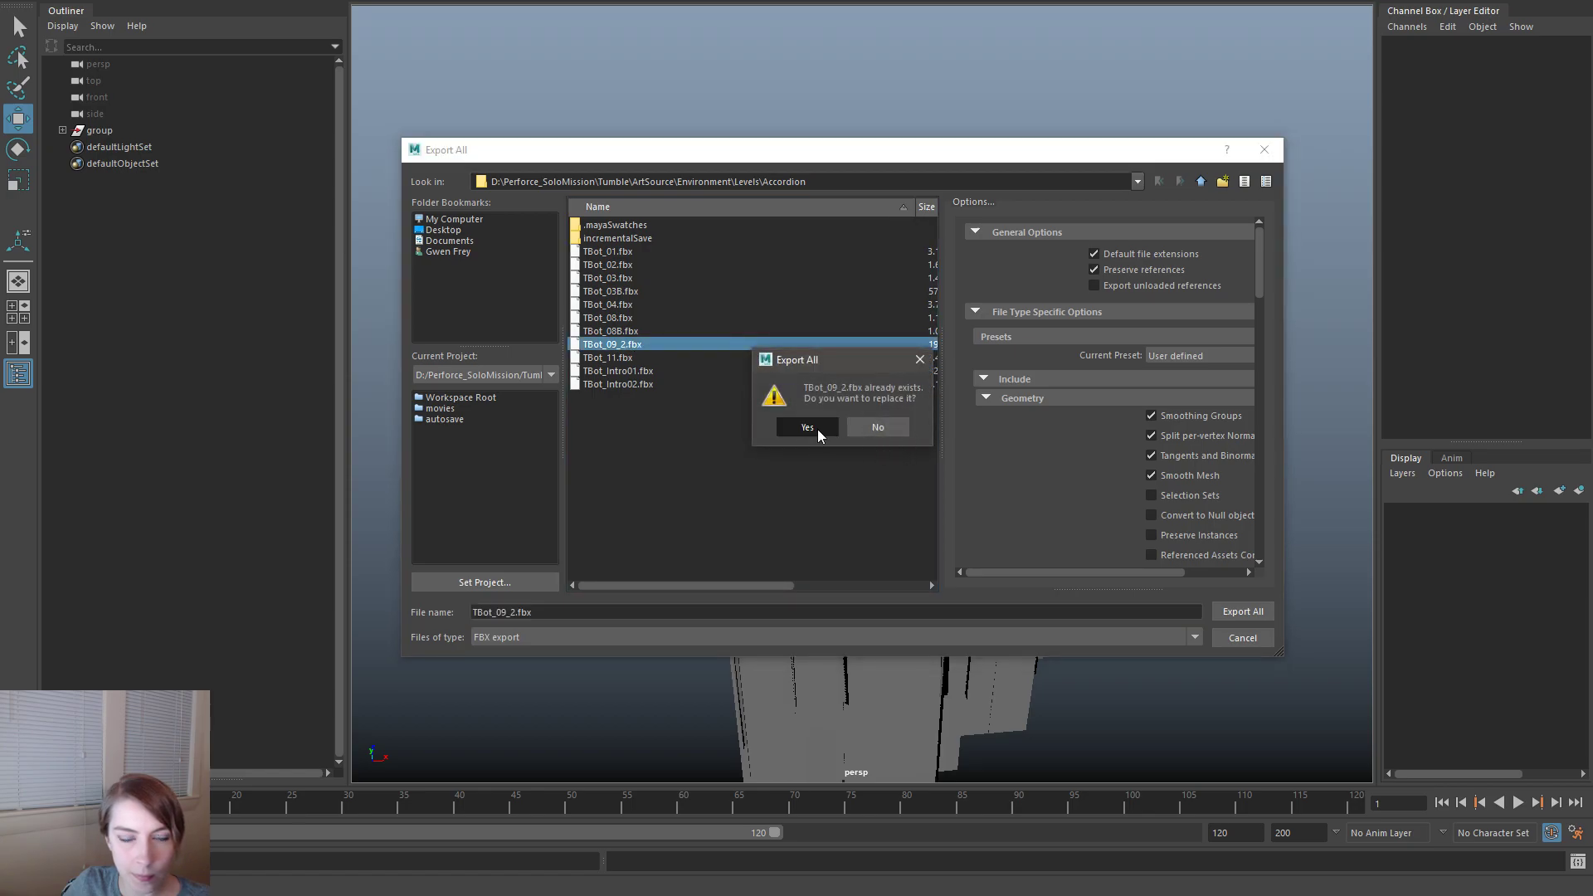
pyautogui.click(818, 430)
# - Switch to Unreal Editor, open the Levels/Accordion content folder, and try to import TBot_09_2.fbx into it
pyautogui.hotkey('alt', 'Tab')
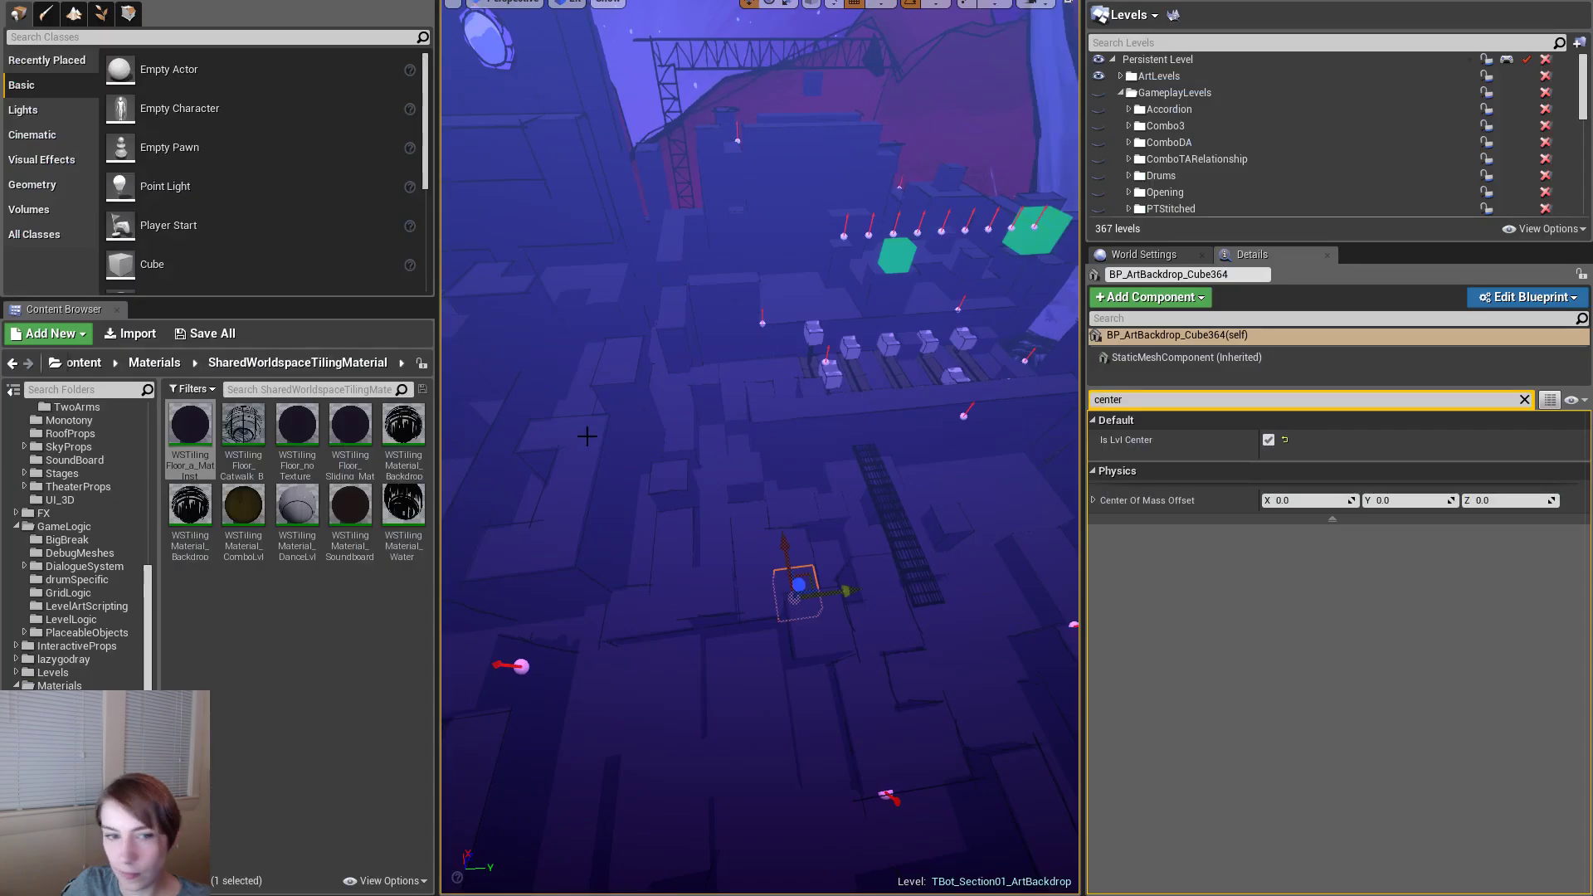
pyautogui.click(60, 500)
pyautogui.scroll(4, 108, 498)
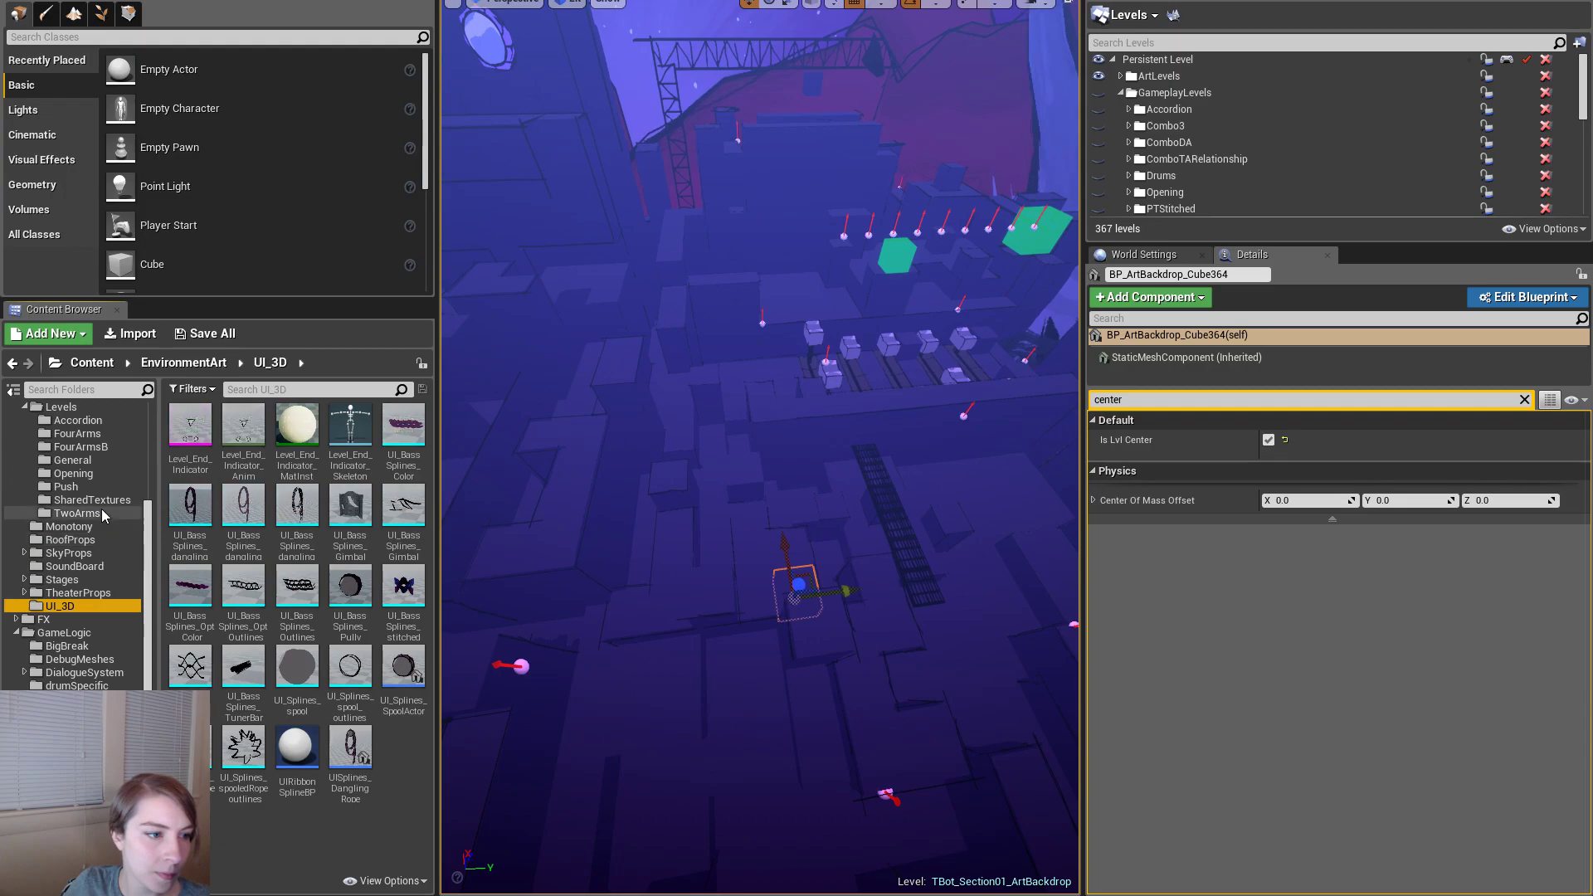
pyautogui.click(106, 473)
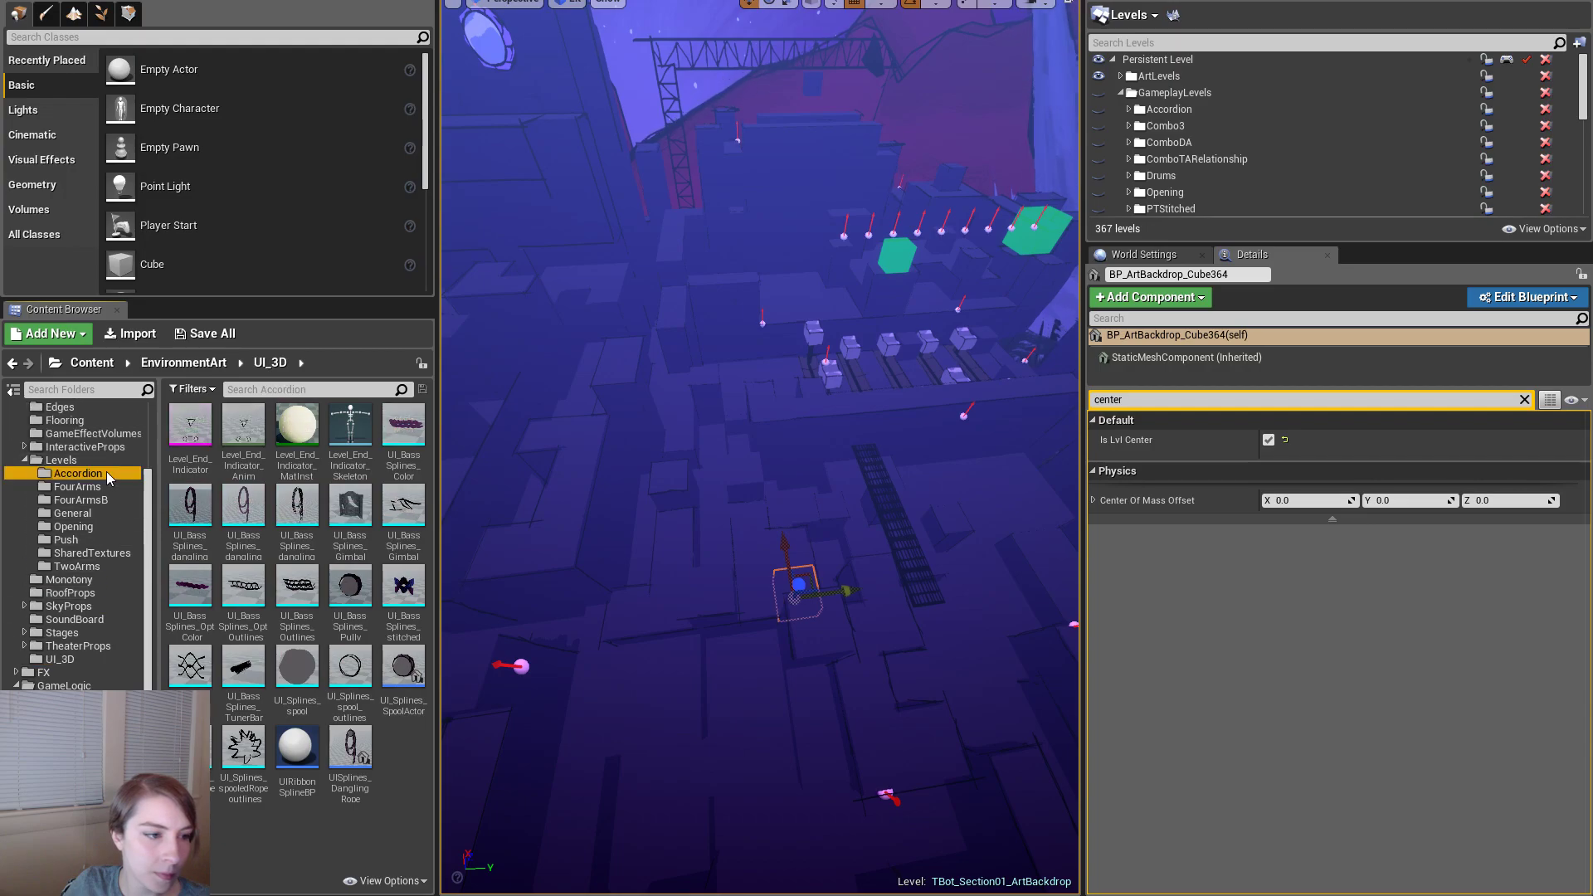
pyautogui.click(133, 334)
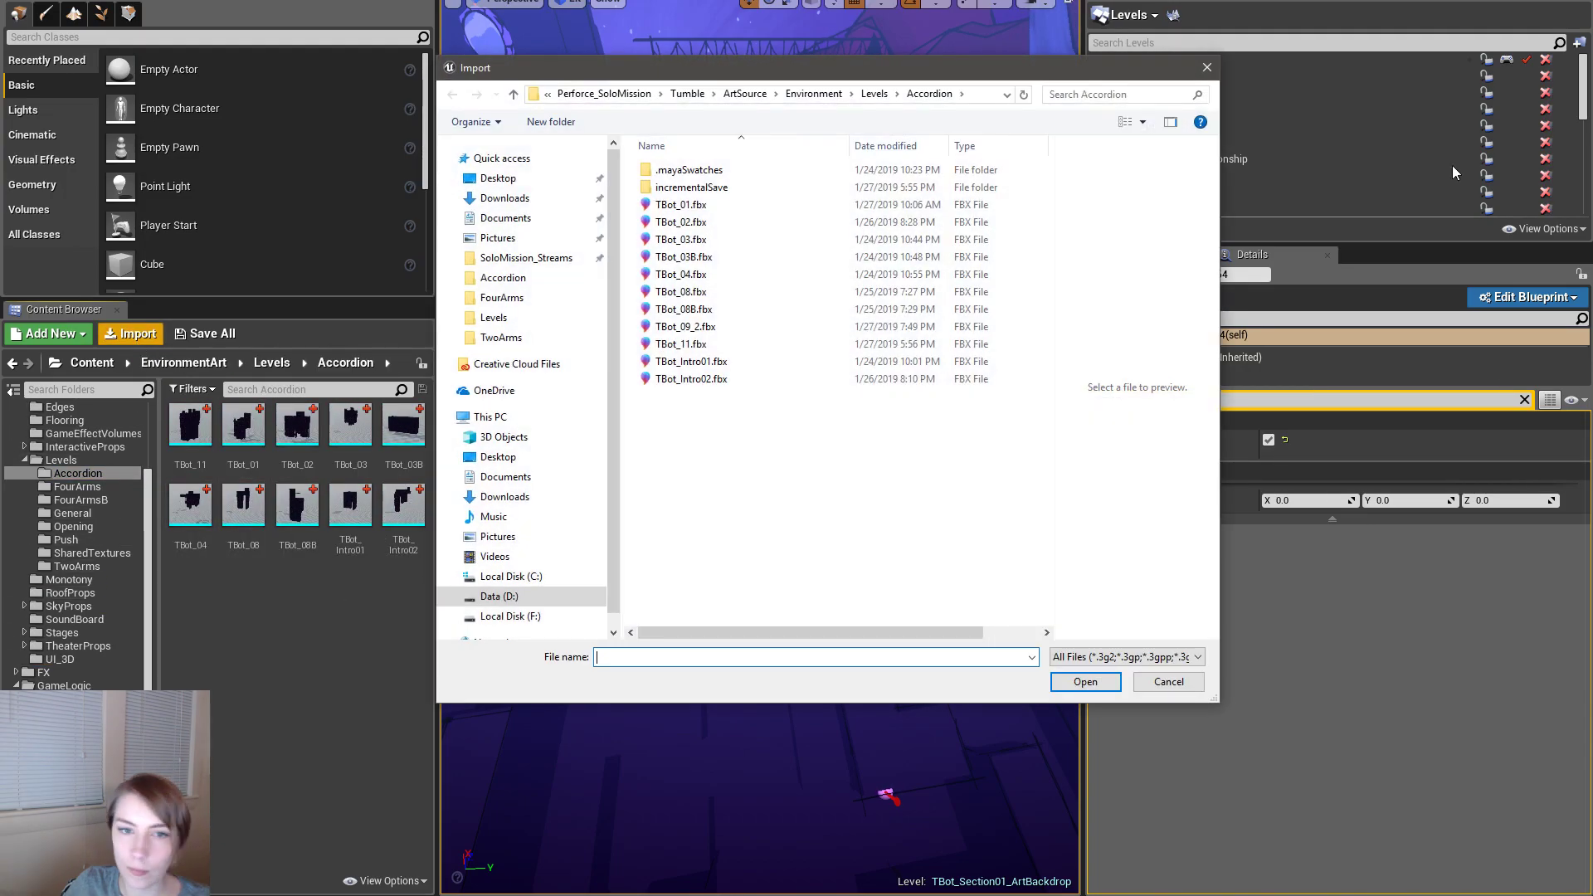
pyautogui.doubleClick(714, 330)
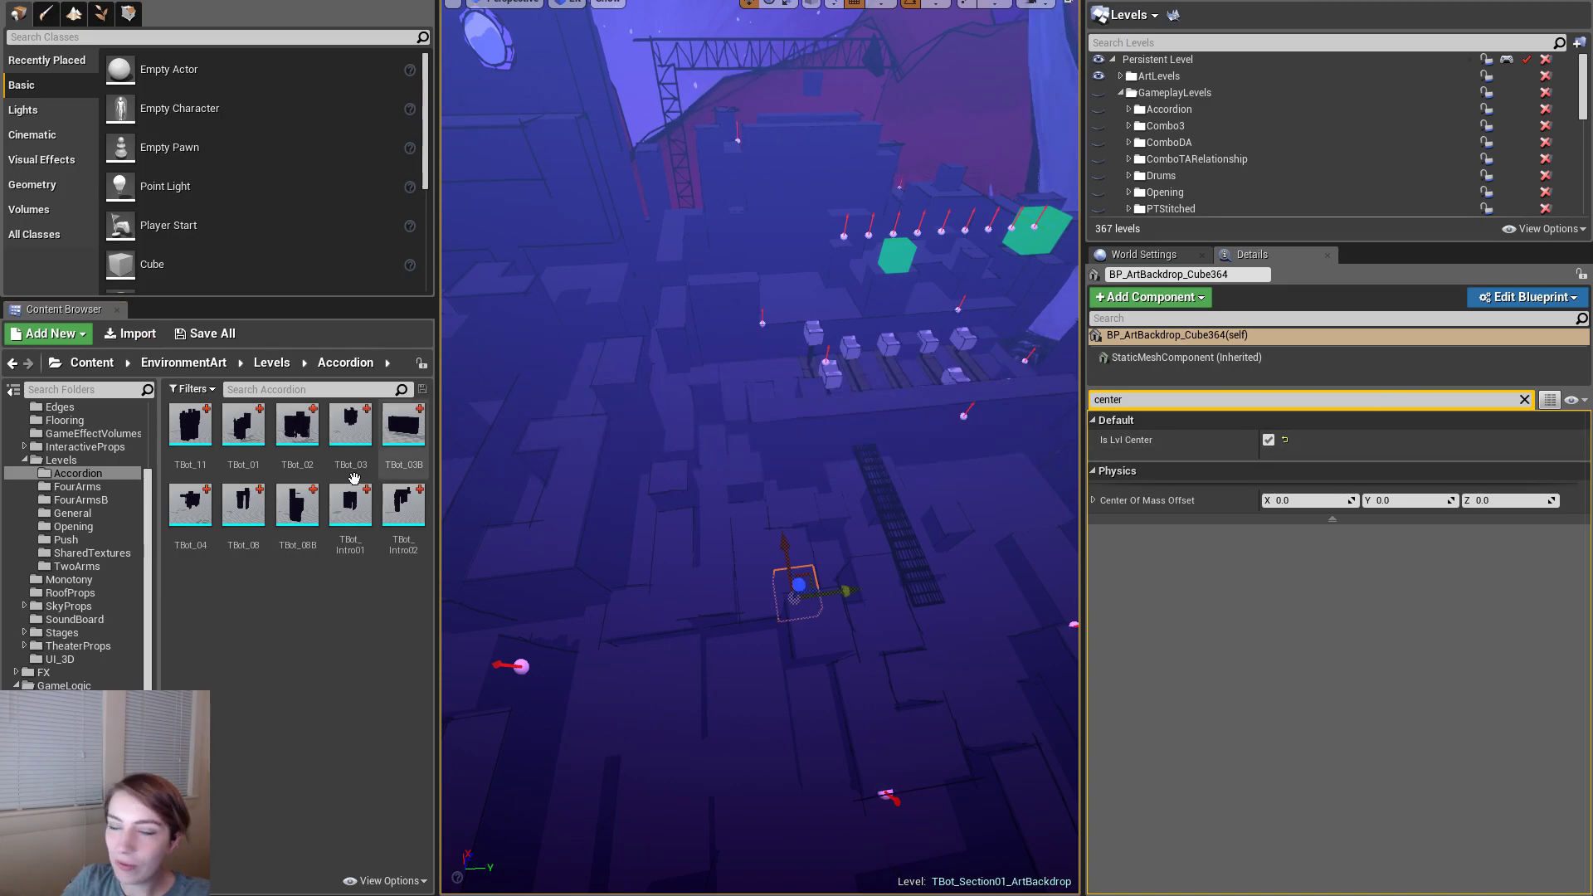
# - Play the game in the editor with Unlock All Levels enabled and load the first Introducing Roo stage
pyautogui.press('F11')
pyautogui.moveTo(968, 402); pyautogui.dragTo(1013, 445, button='right')
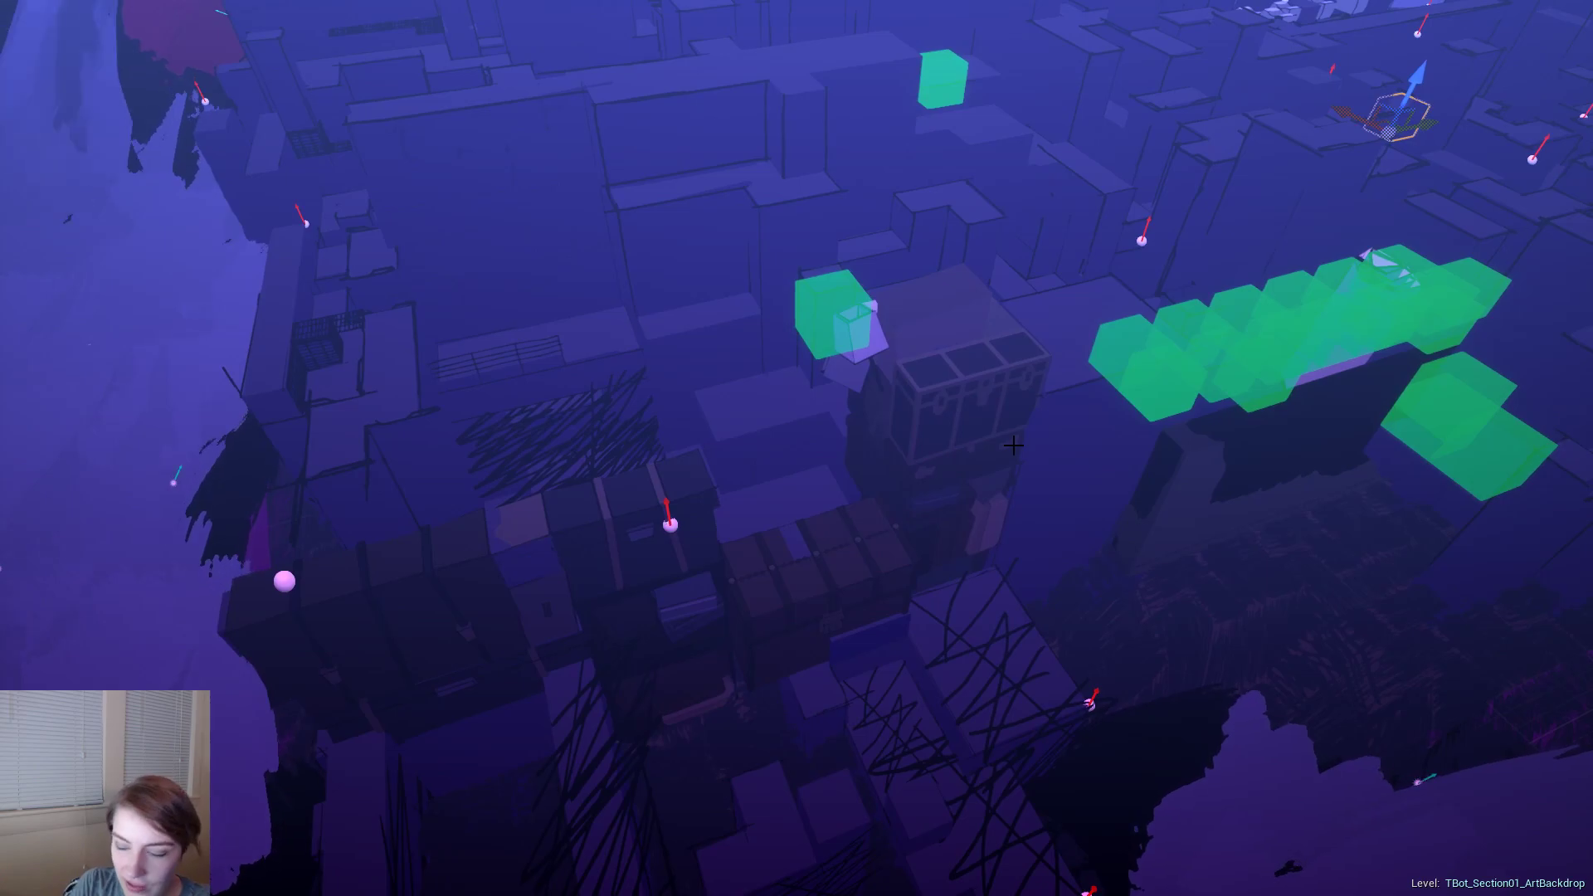
pyautogui.hotkey('alt', 'p')
pyautogui.click(900, 460)
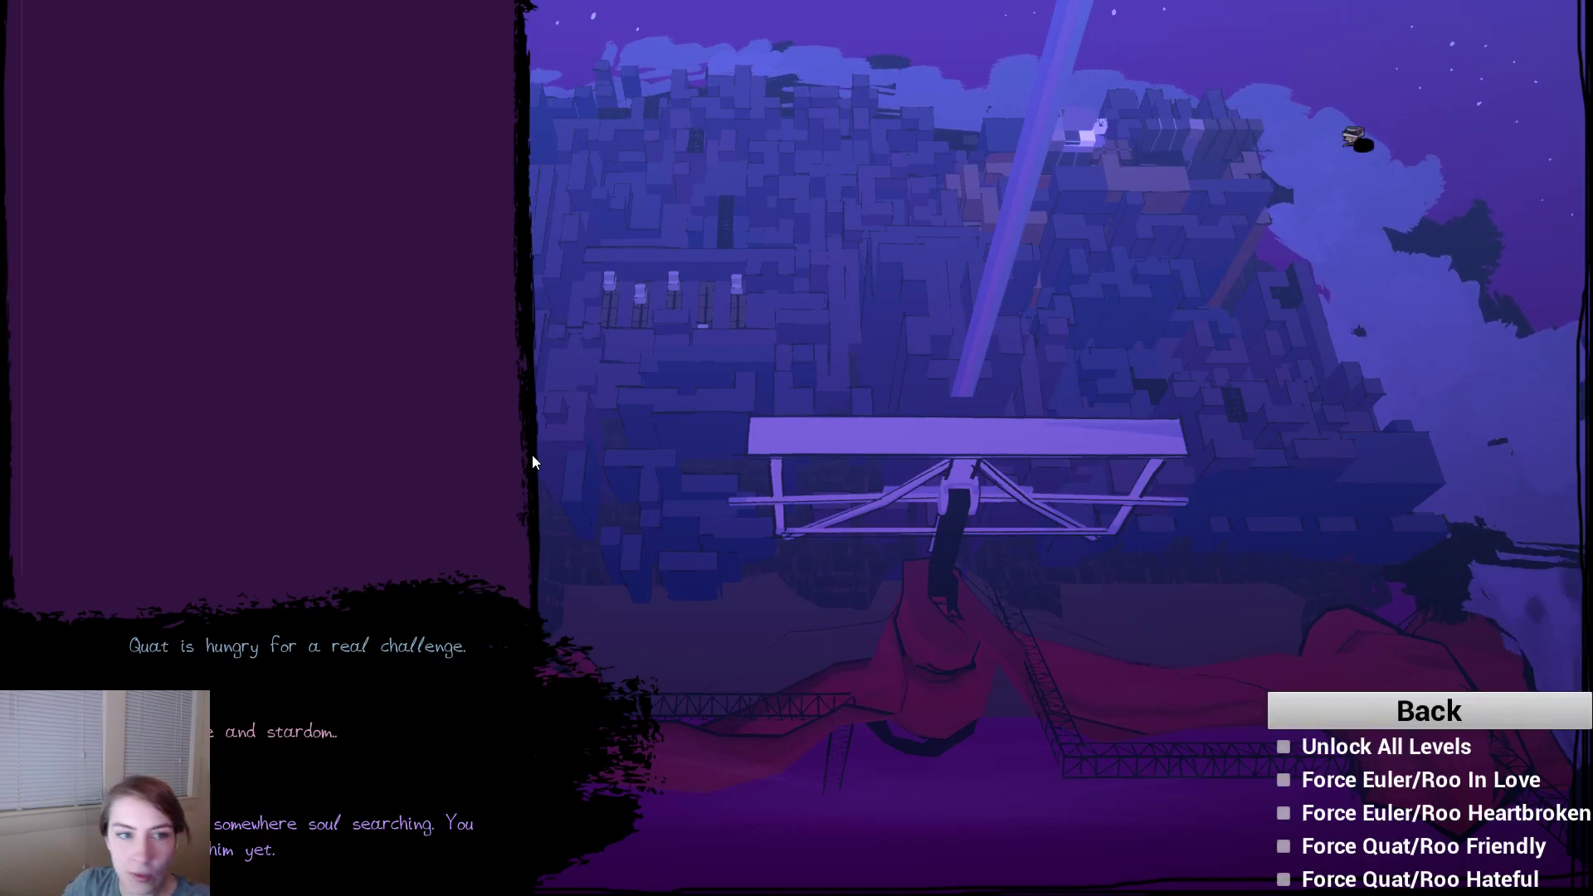
pyautogui.click(1327, 749)
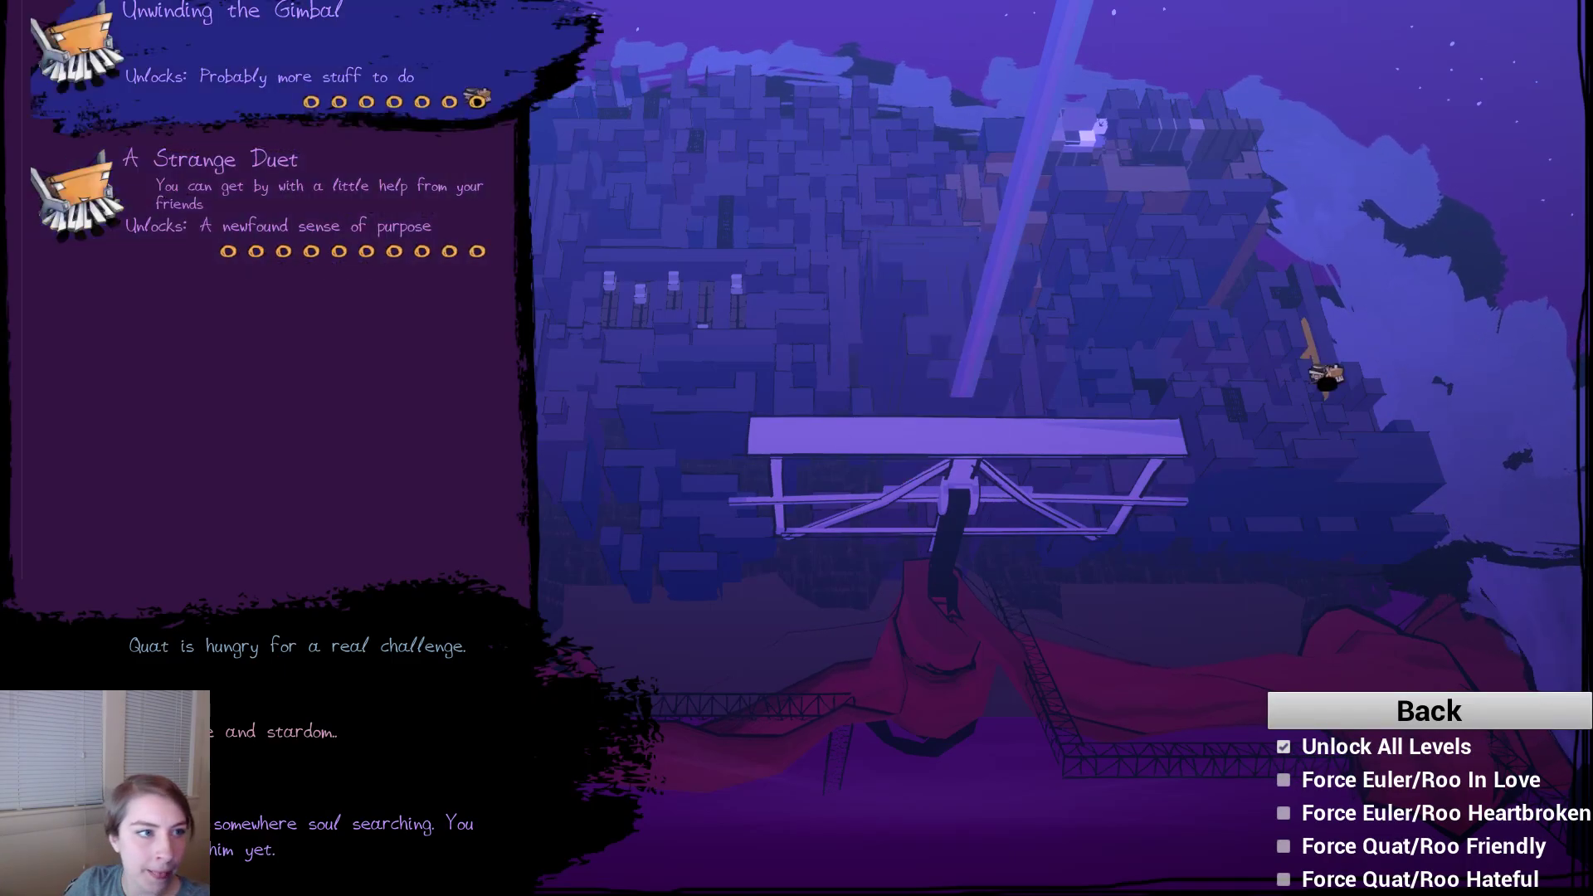
pyautogui.scroll(1, 219, 290)
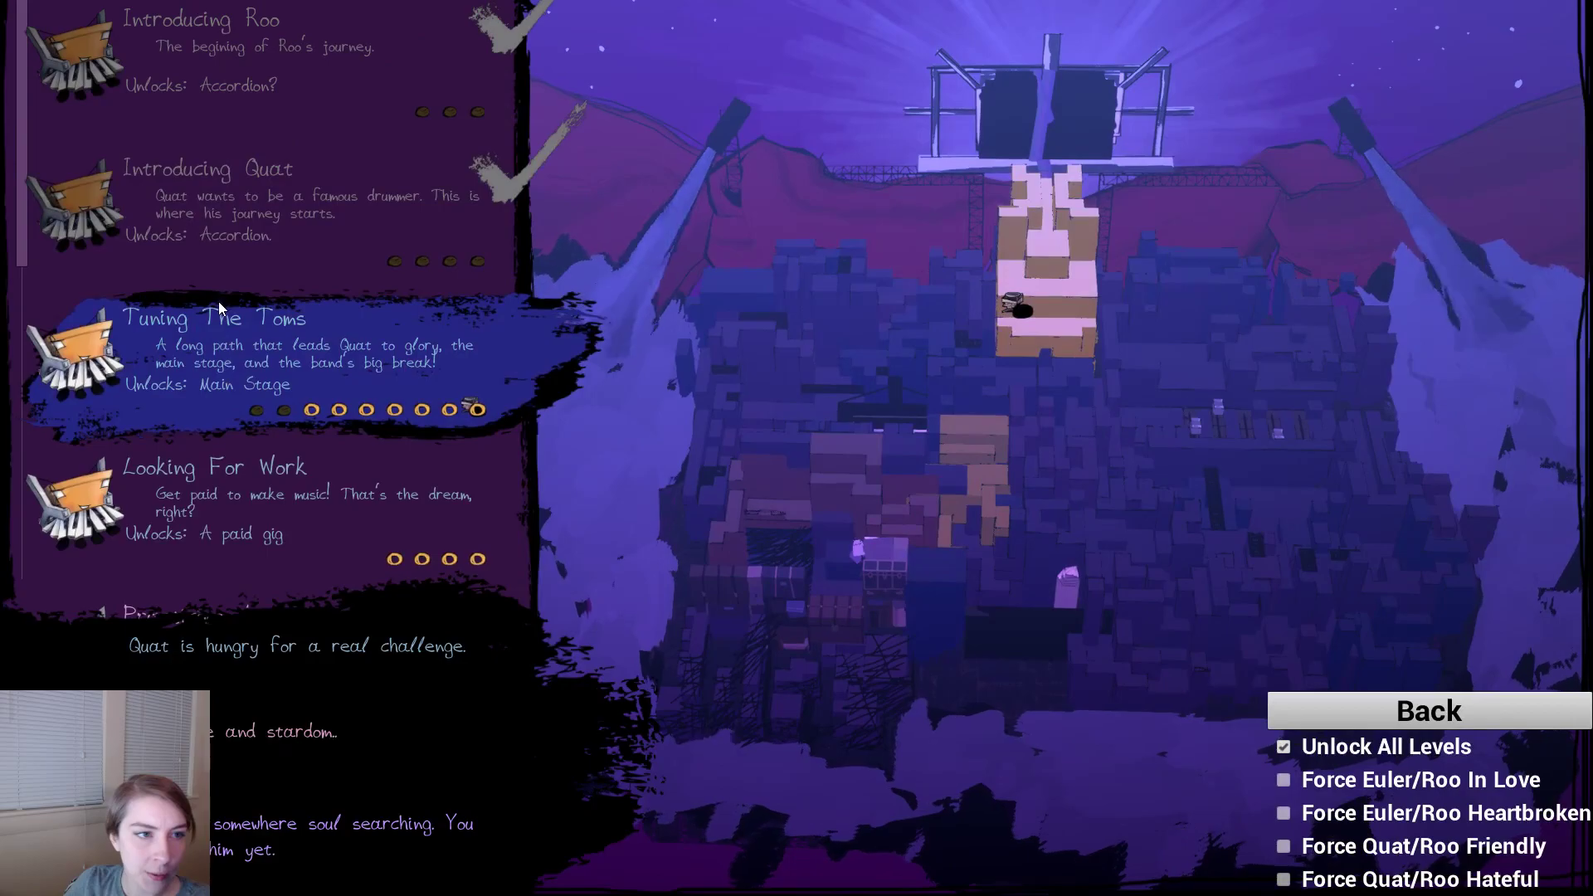
pyautogui.click(427, 105)
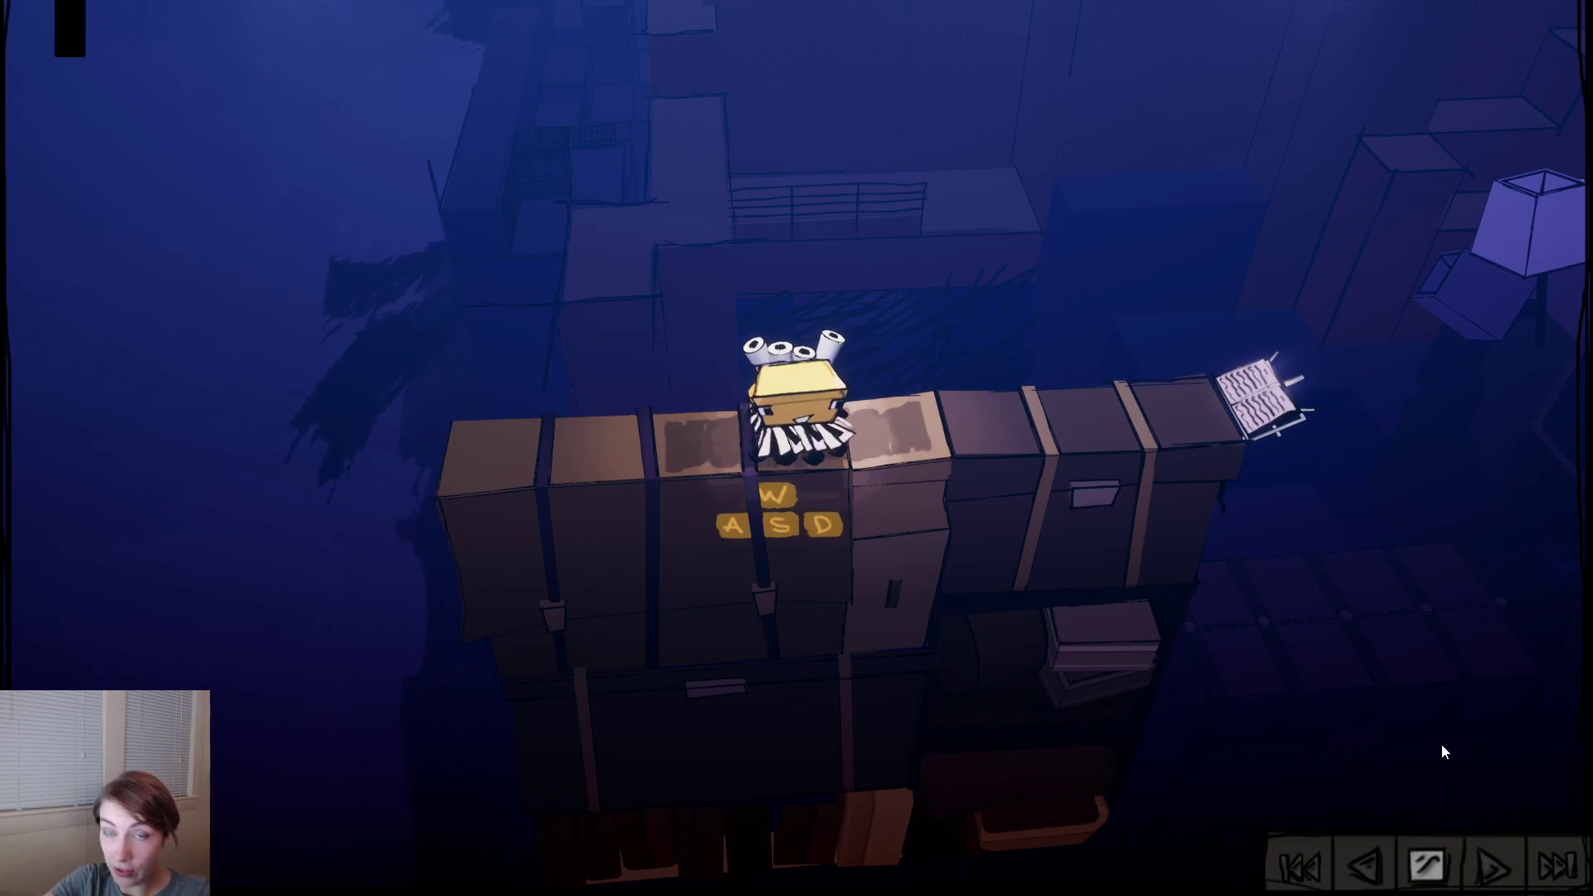
# - Walk the character along the luggage blocks to the music sheet while viewing the backdrop, and end the play session
pyautogui.moveTo(729, 664); pyautogui.dragTo(1167, 650)
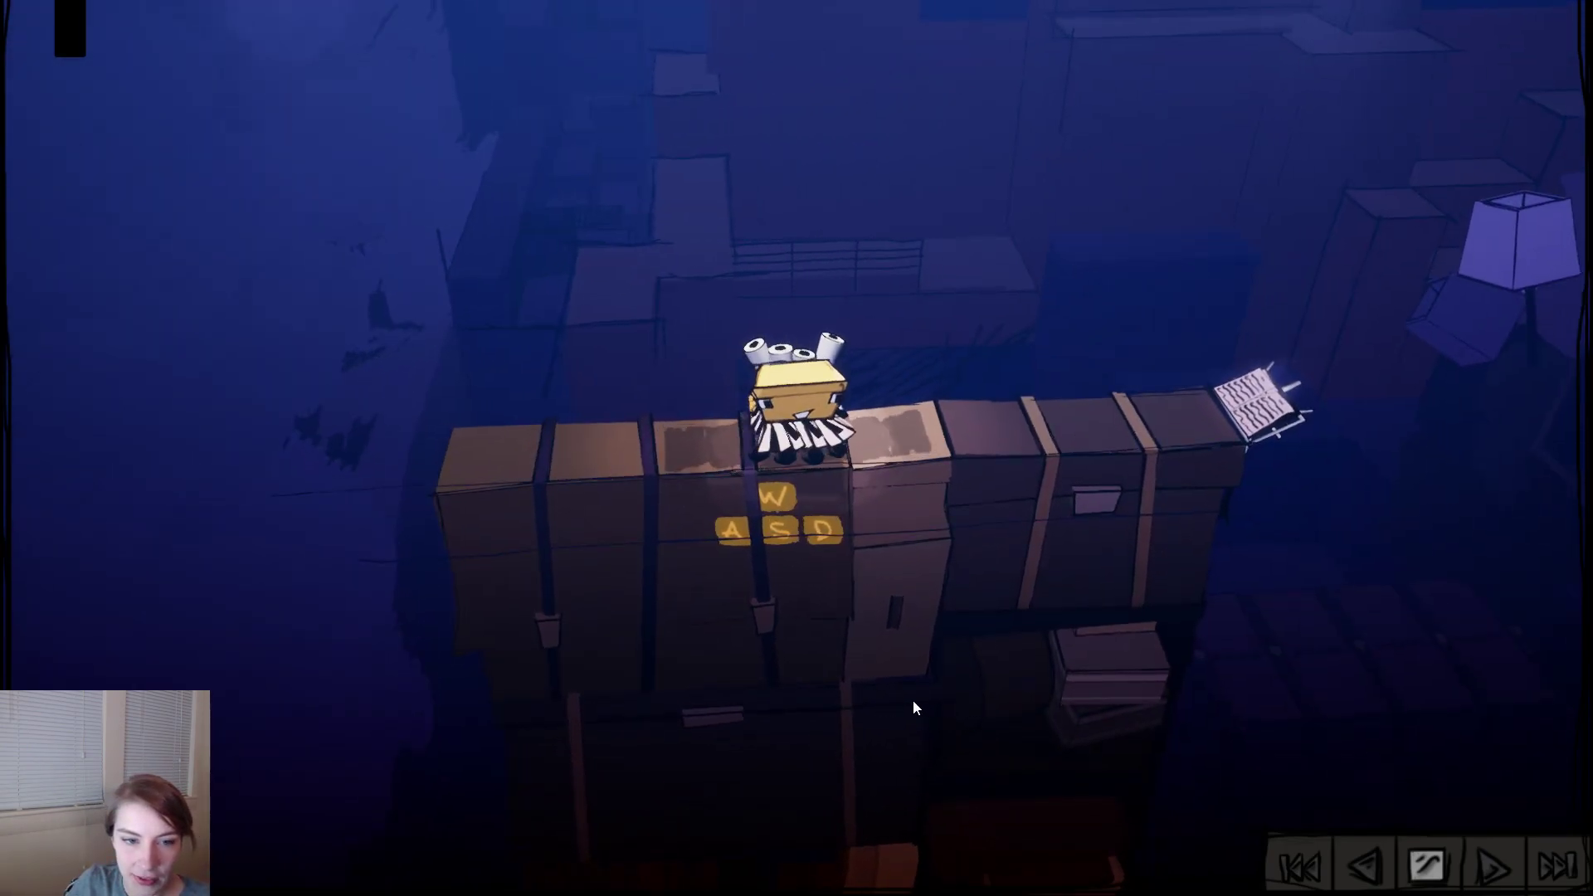
pyautogui.press('d')
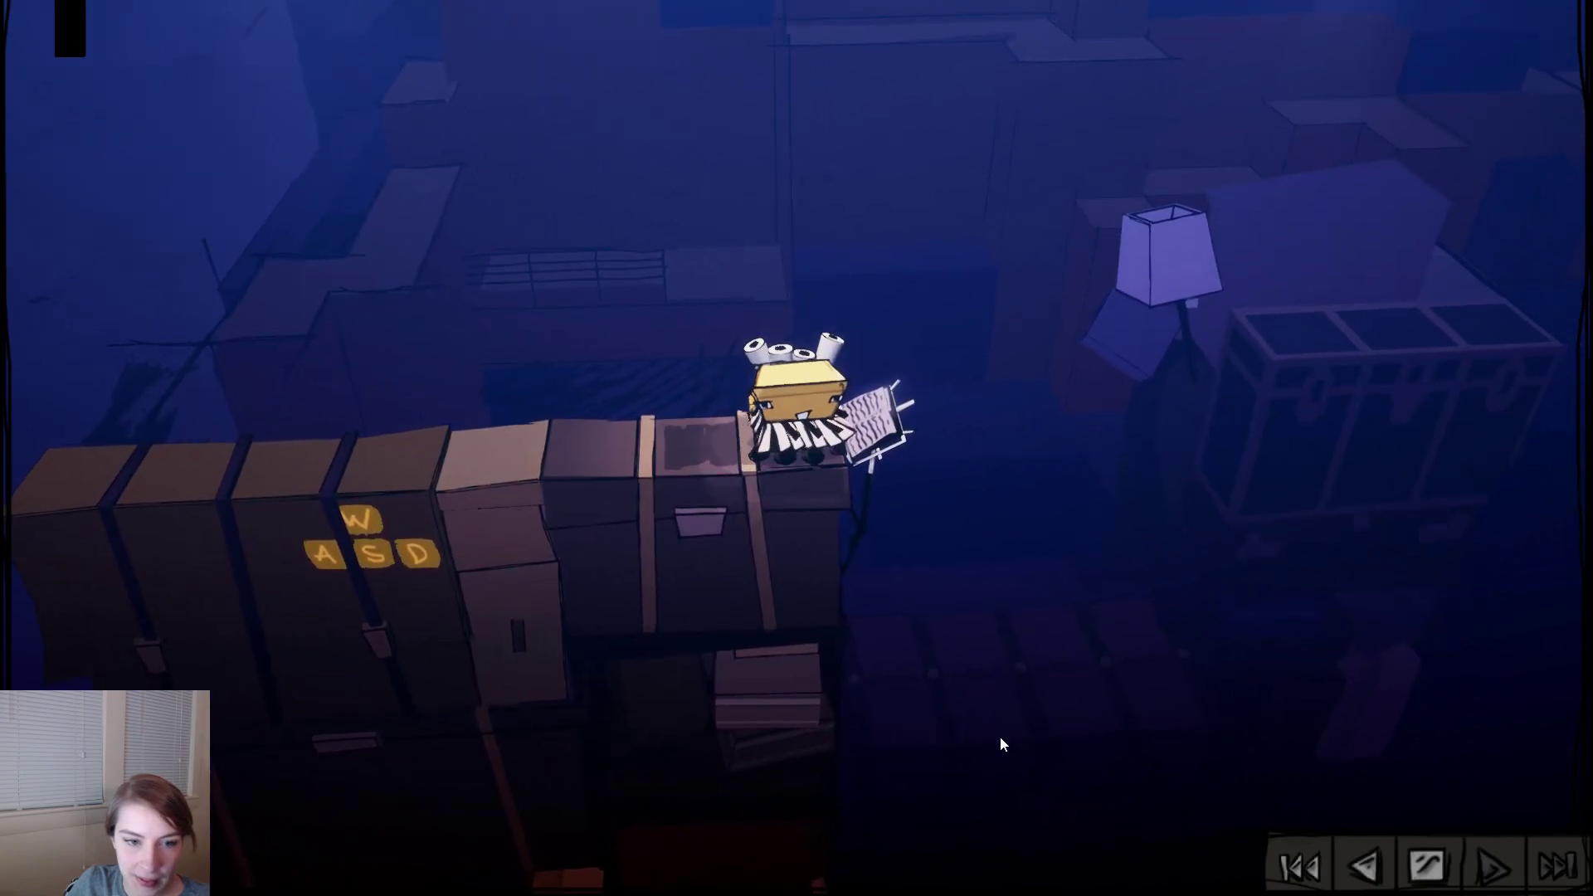
pyautogui.moveTo(370, 516); pyautogui.dragTo(802, 555)
pyautogui.press('Escape')
# - Run the game again with Unlock All Levels enabled and load the second stage of Euler's Set List
pyautogui.moveTo(797, 448); pyautogui.dragTo(1106, 631, button='right')
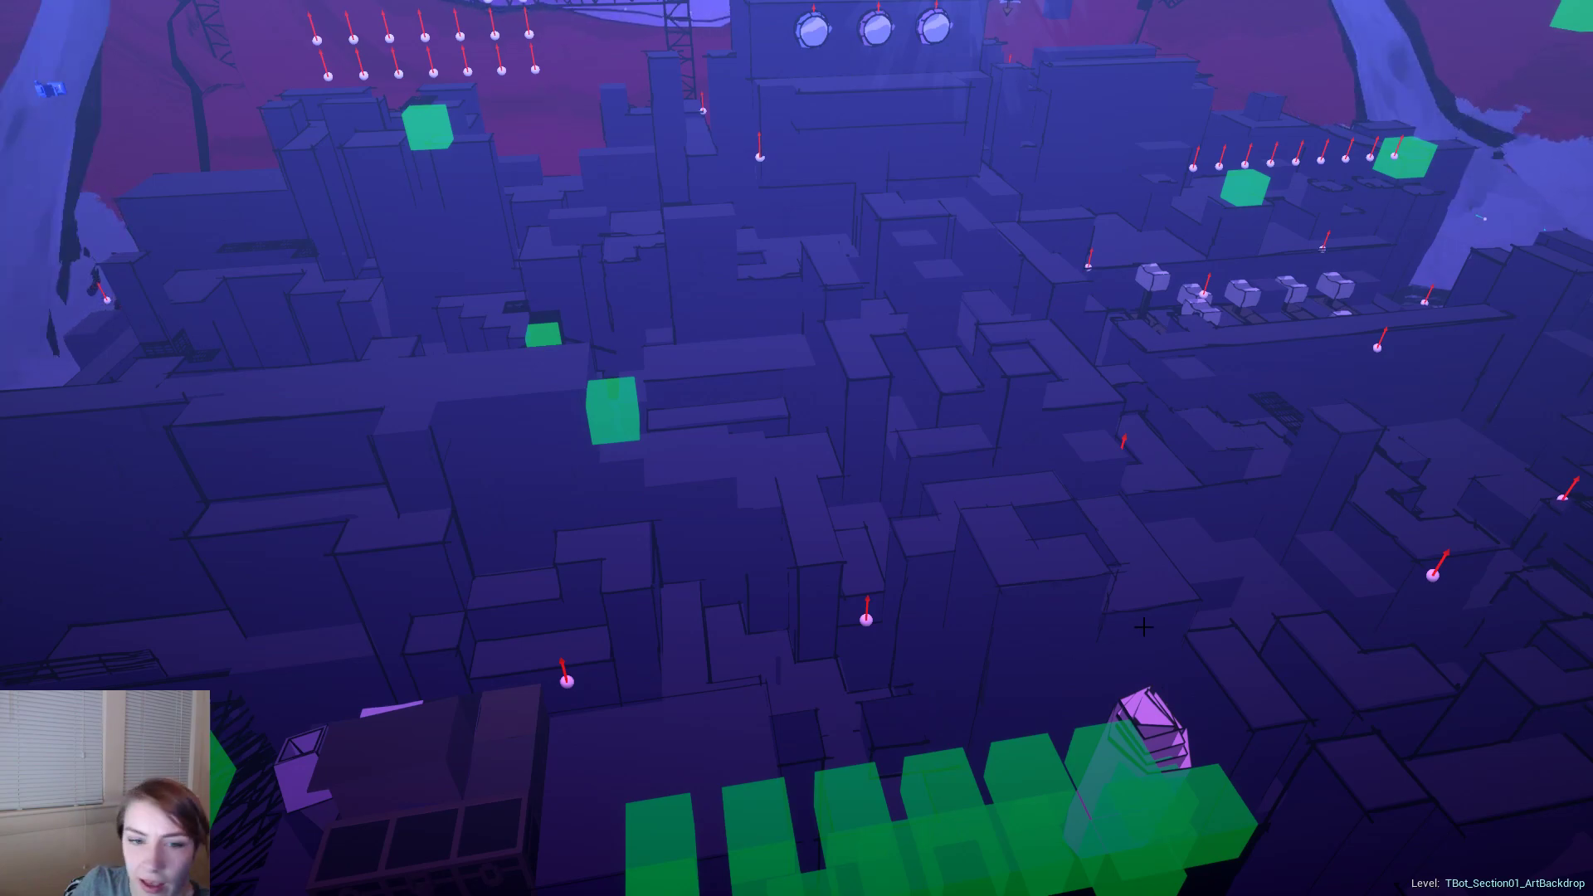
pyautogui.moveTo(1117, 604); pyautogui.dragTo(1097, 621, button='right')
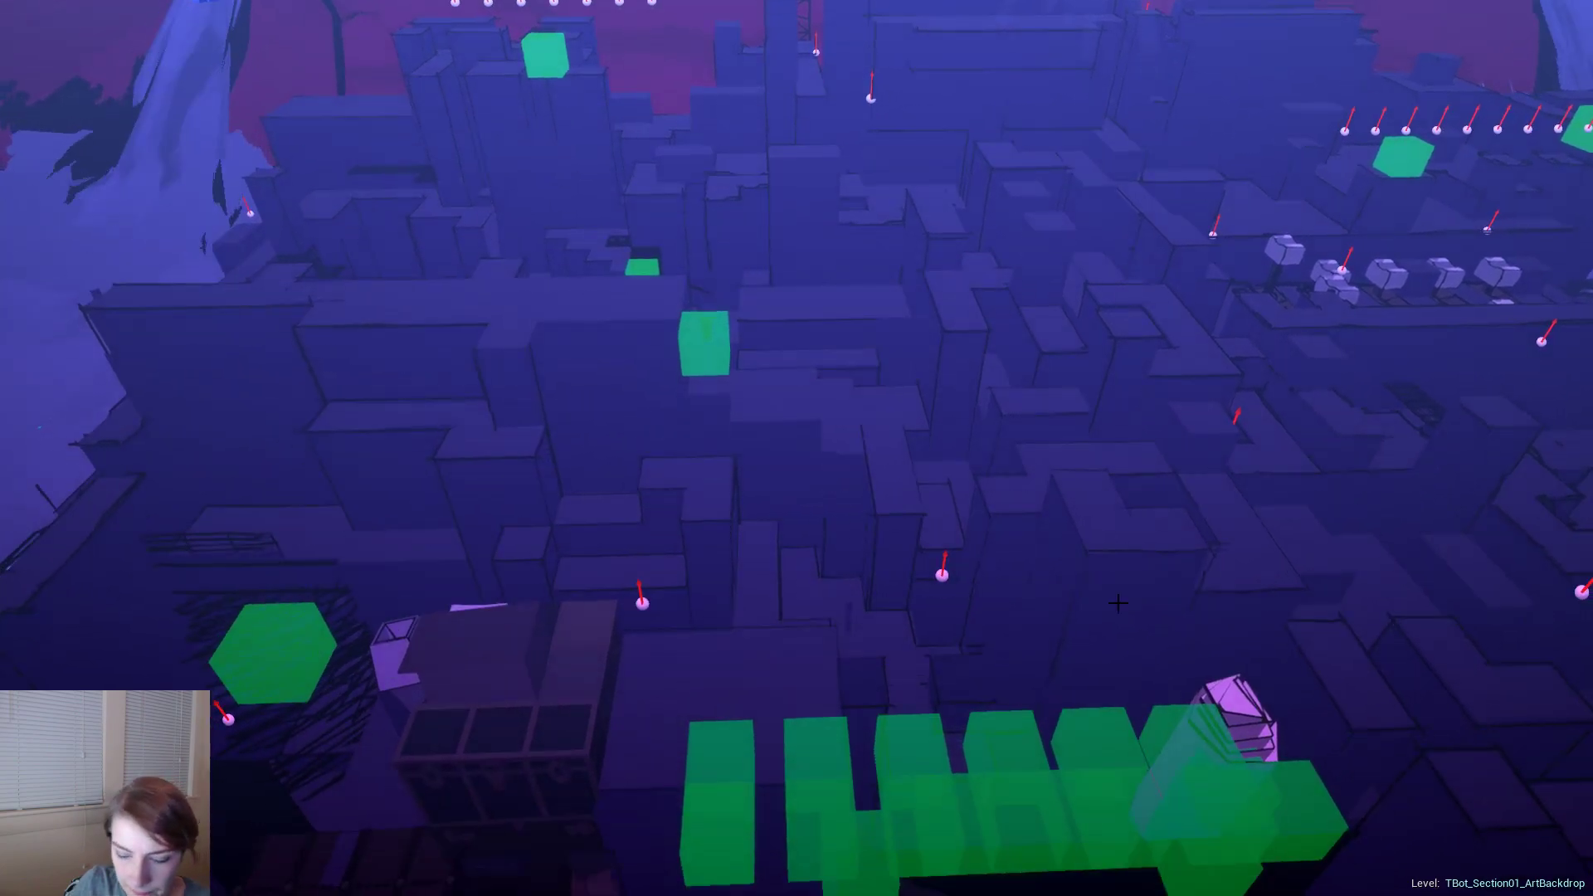
pyautogui.hotkey('alt', 'p')
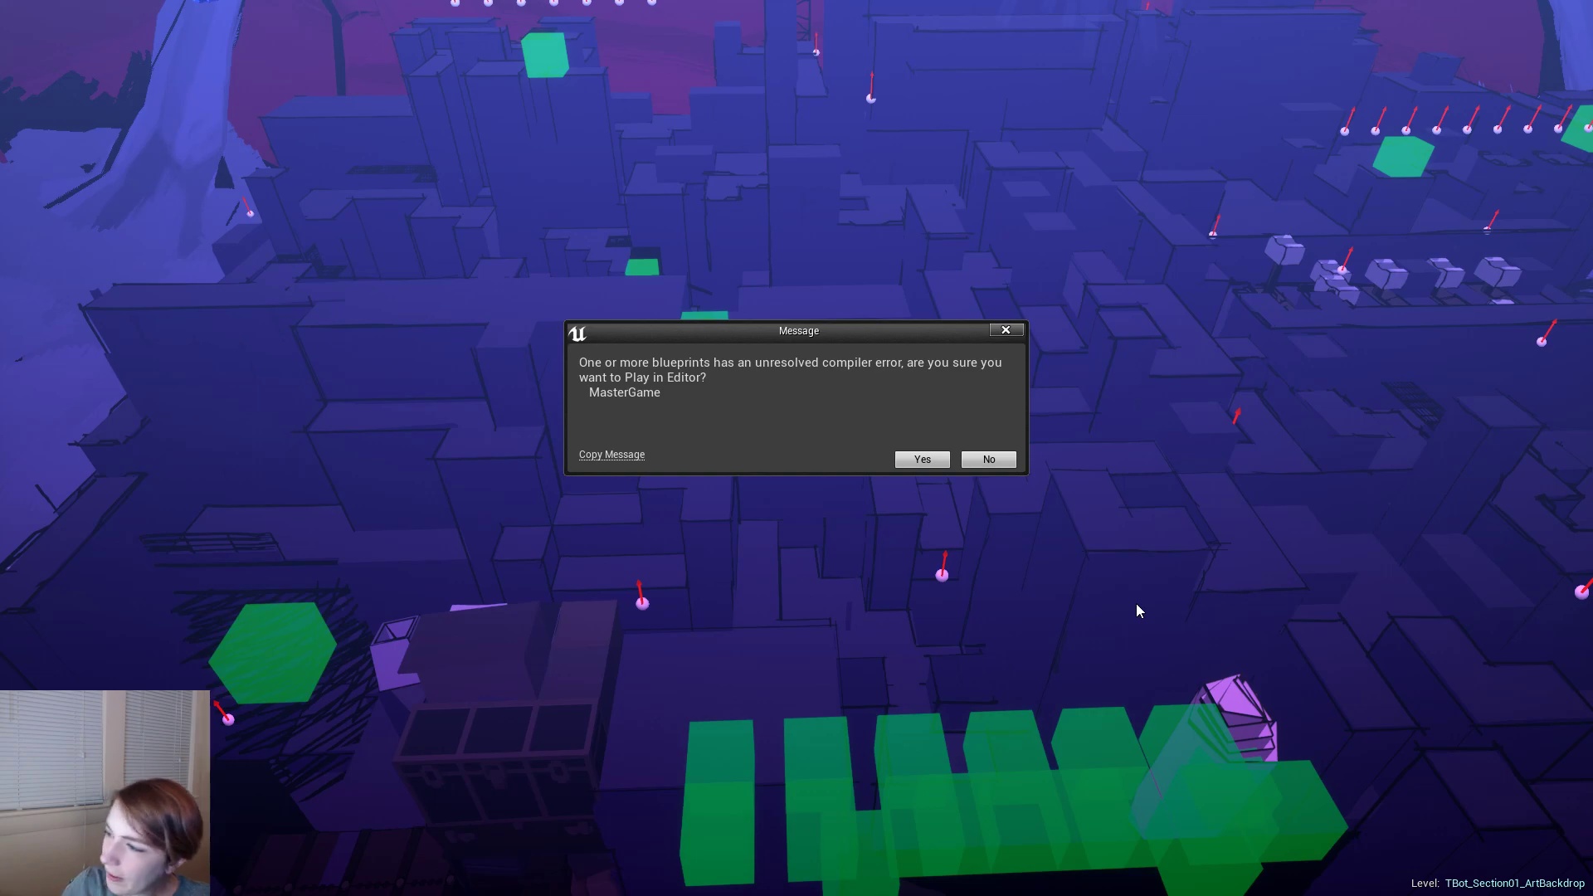
pyautogui.click(925, 464)
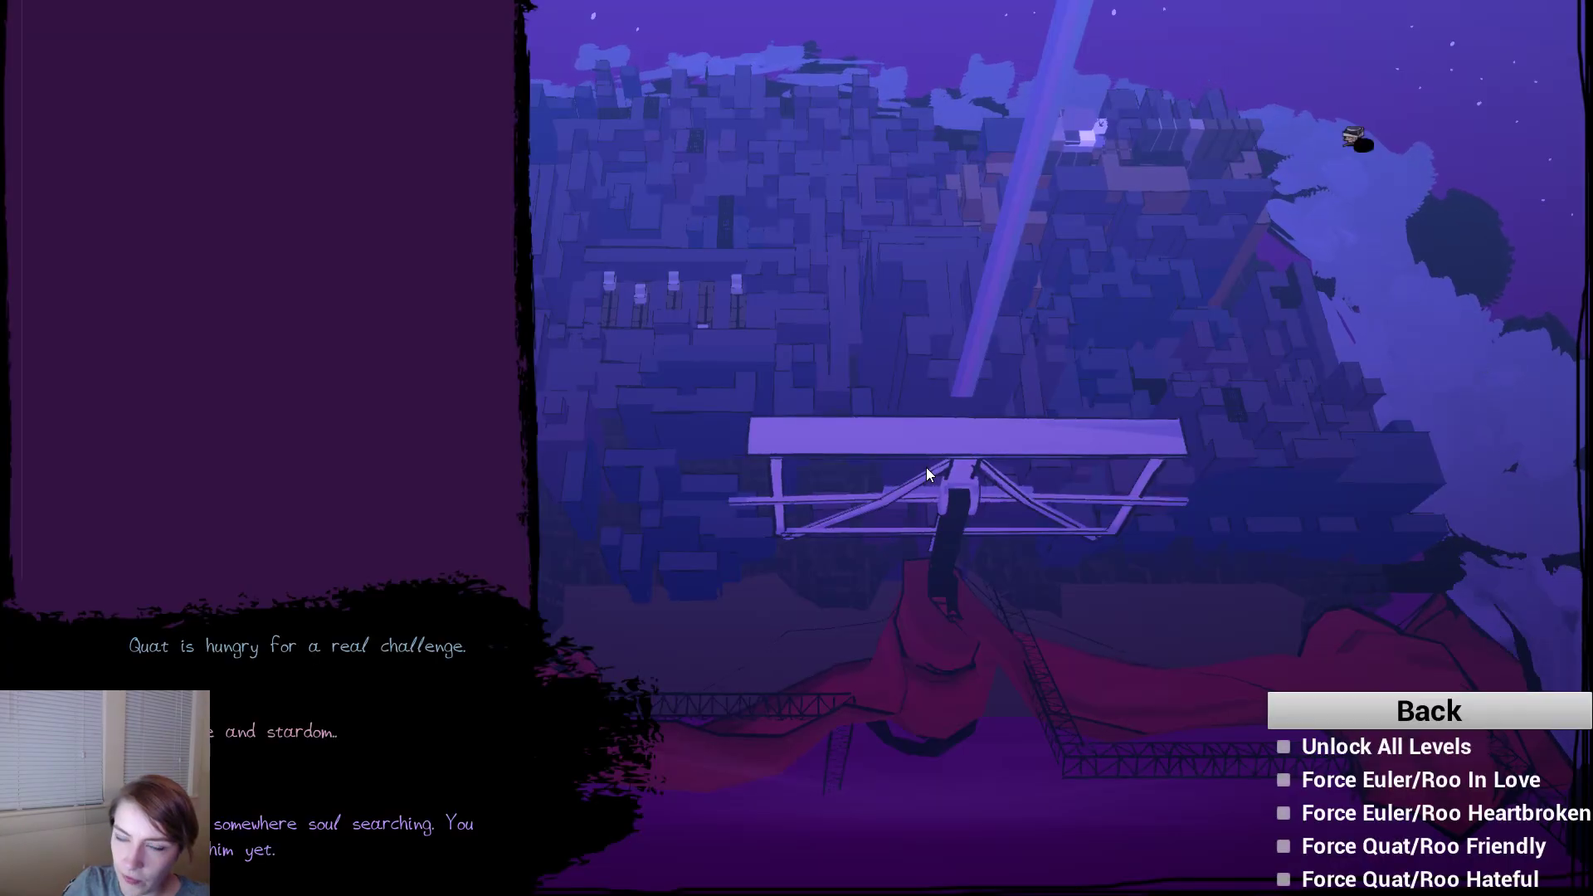
pyautogui.click(1283, 747)
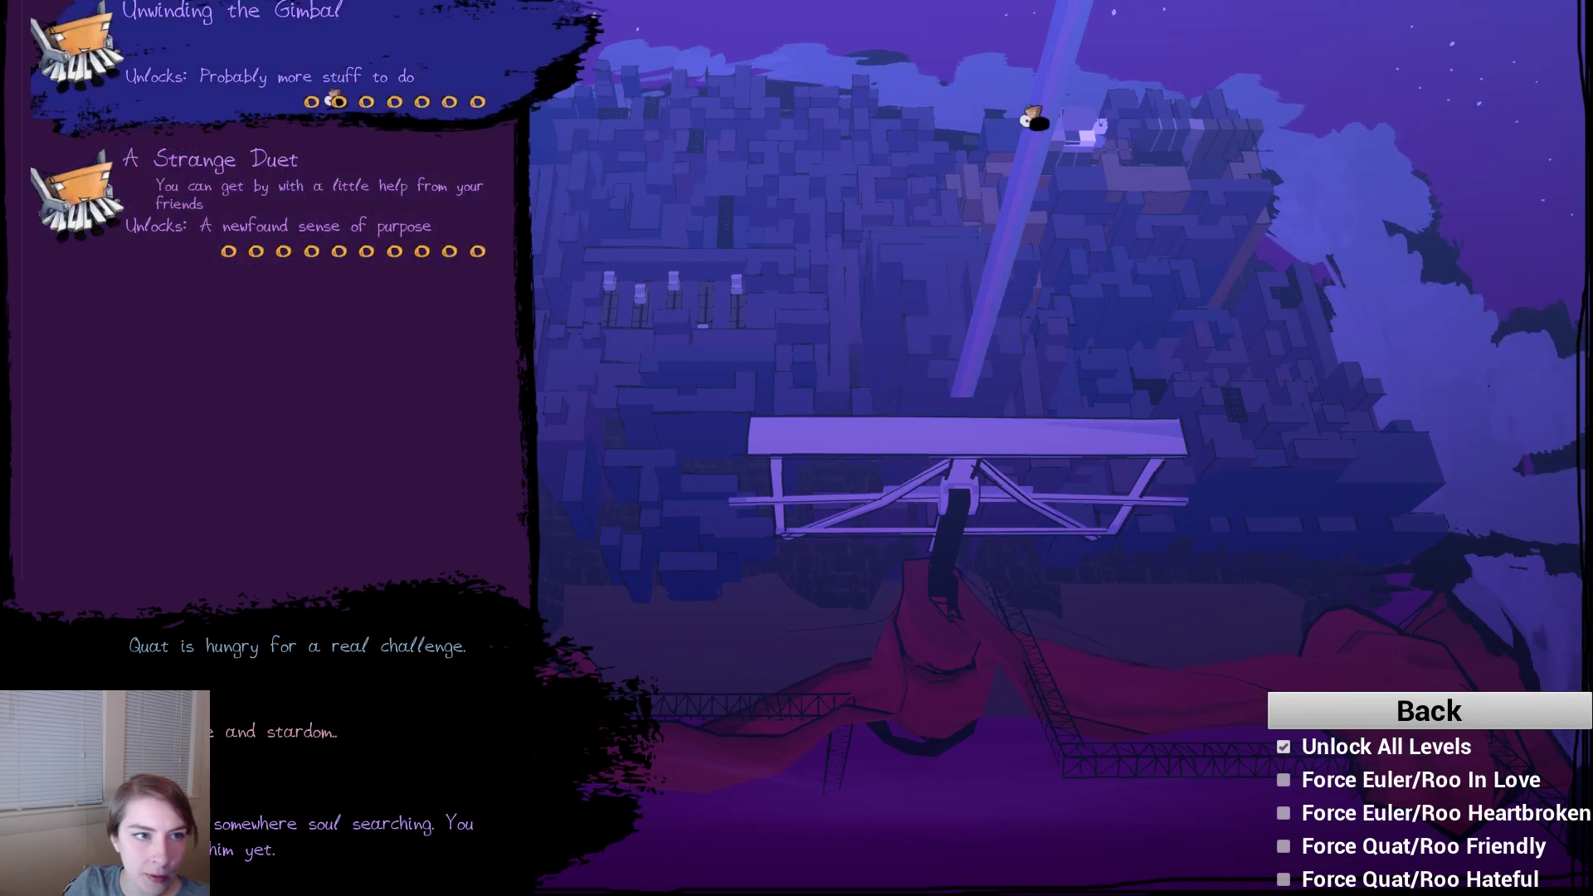
pyautogui.click(333, 98)
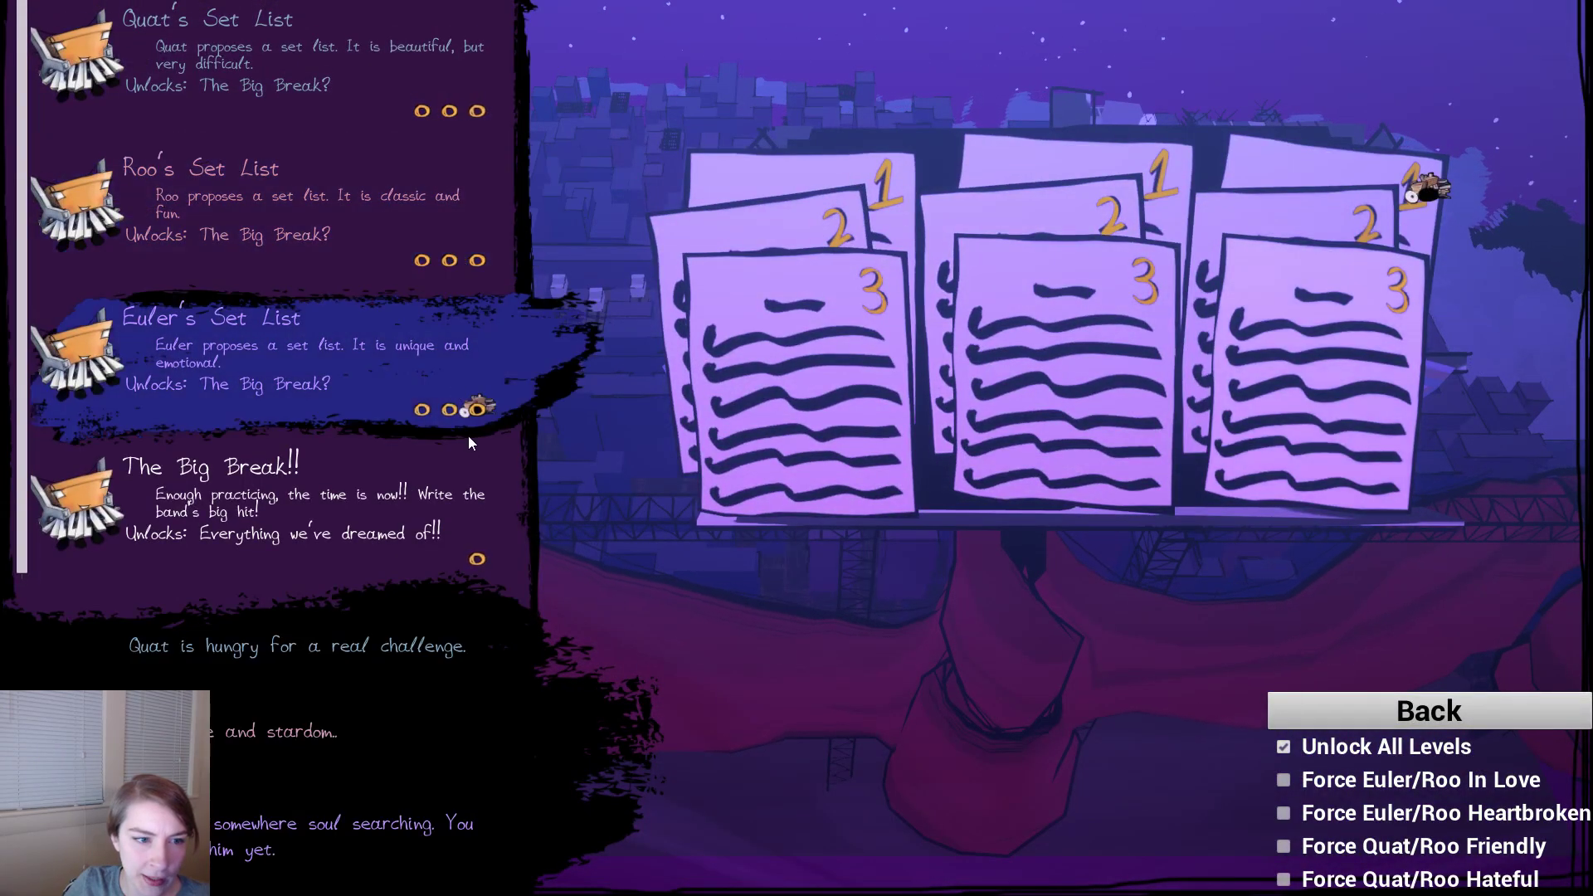
pyautogui.click(453, 419)
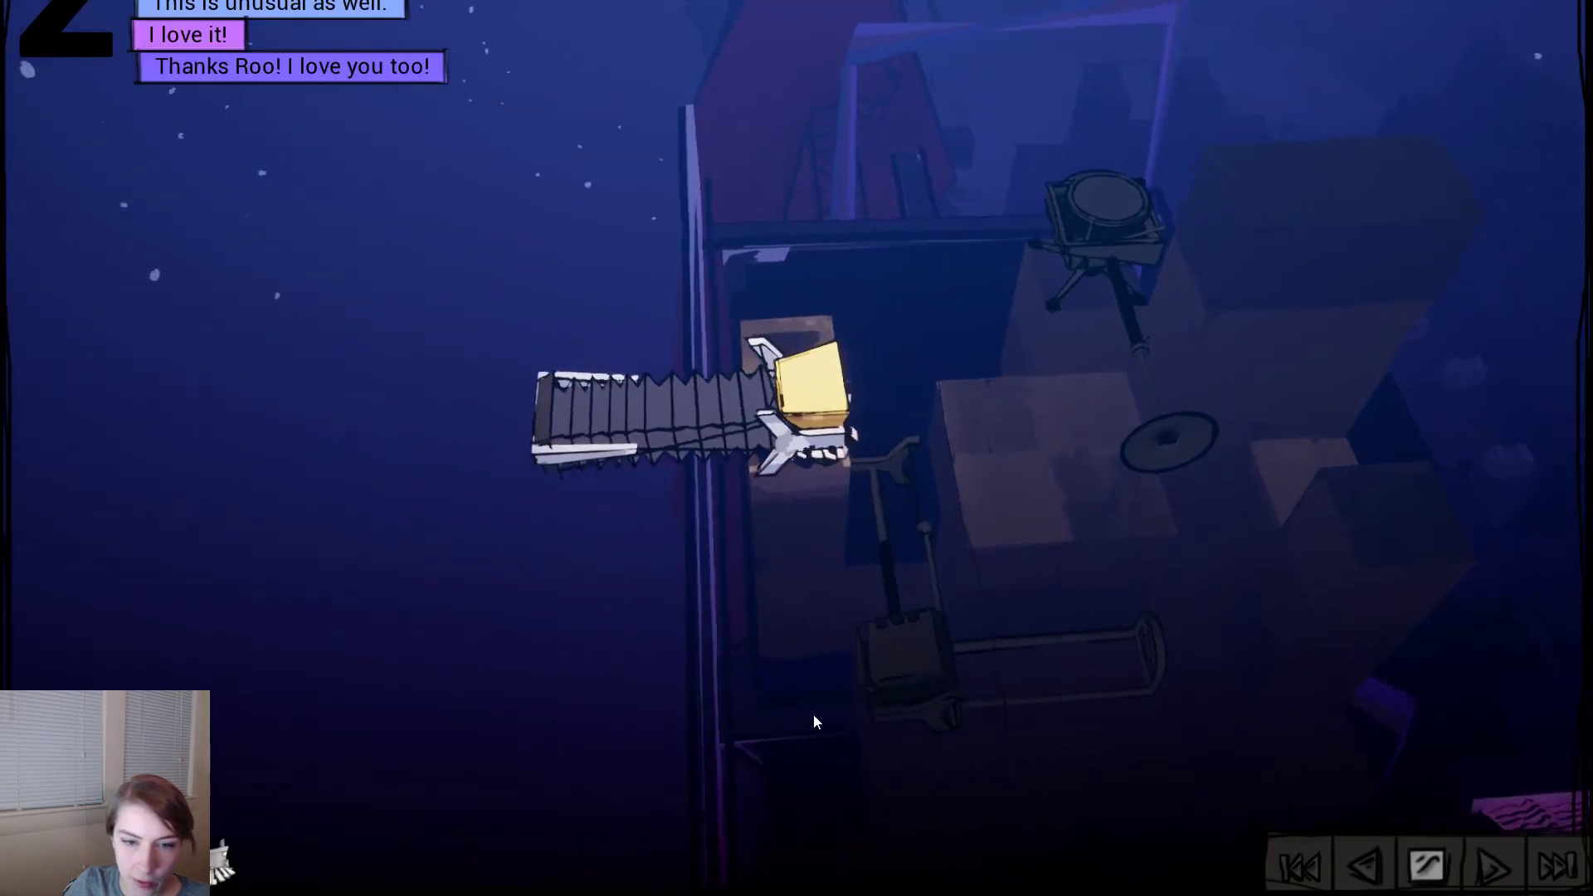
# - Orbit around the stage puzzle and take control of the horn-carrying character to try its movement
pyautogui.moveTo(704, 621); pyautogui.dragTo(1167, 596)
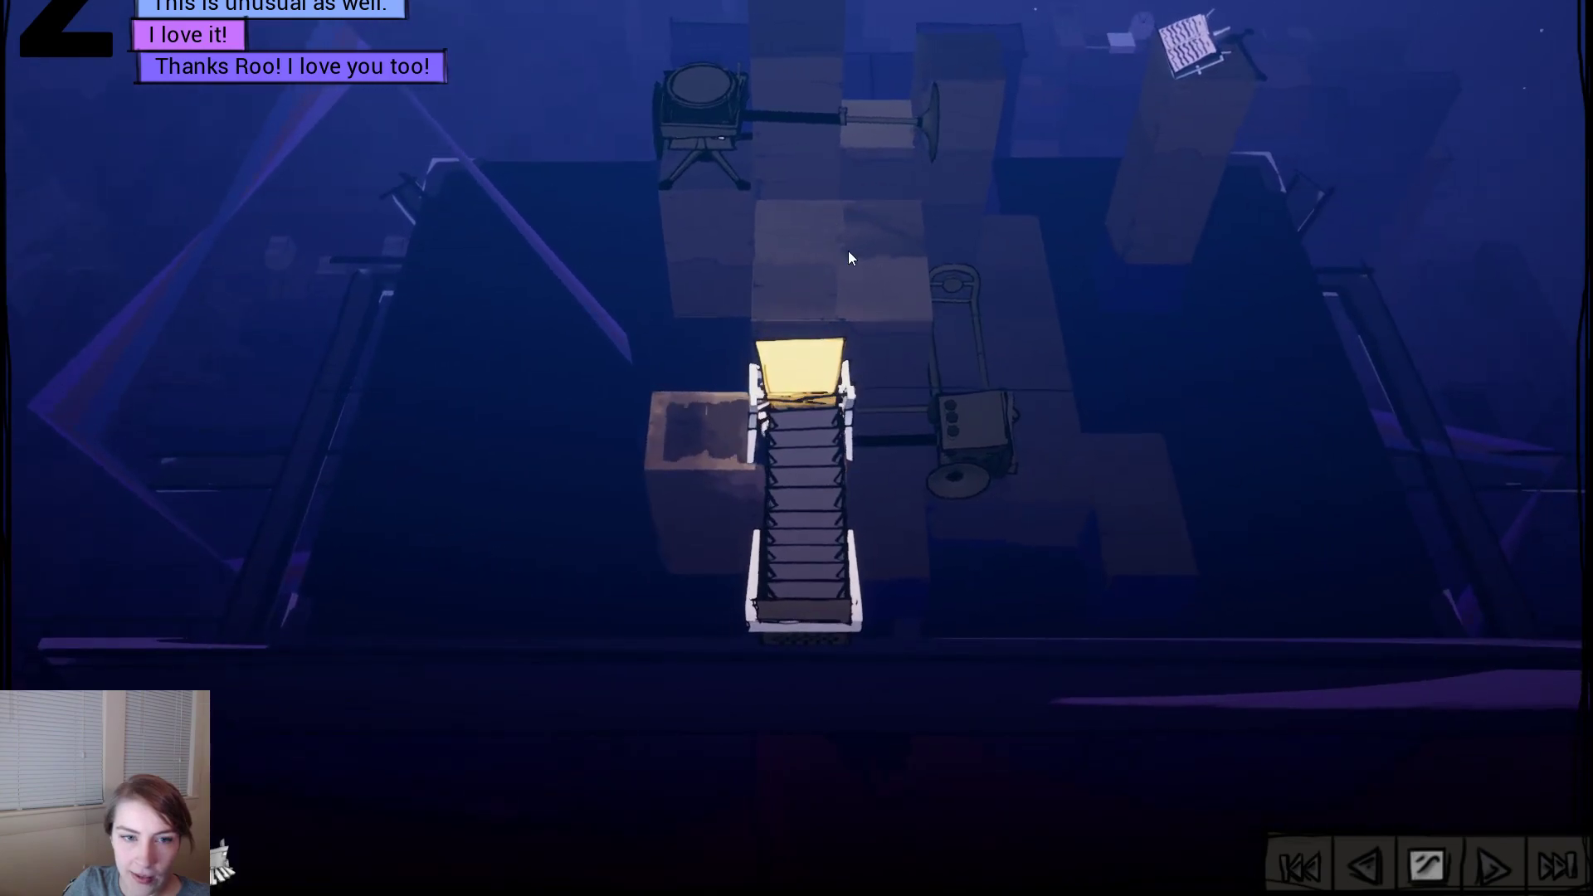
pyautogui.moveTo(782, 590); pyautogui.dragTo(772, 505)
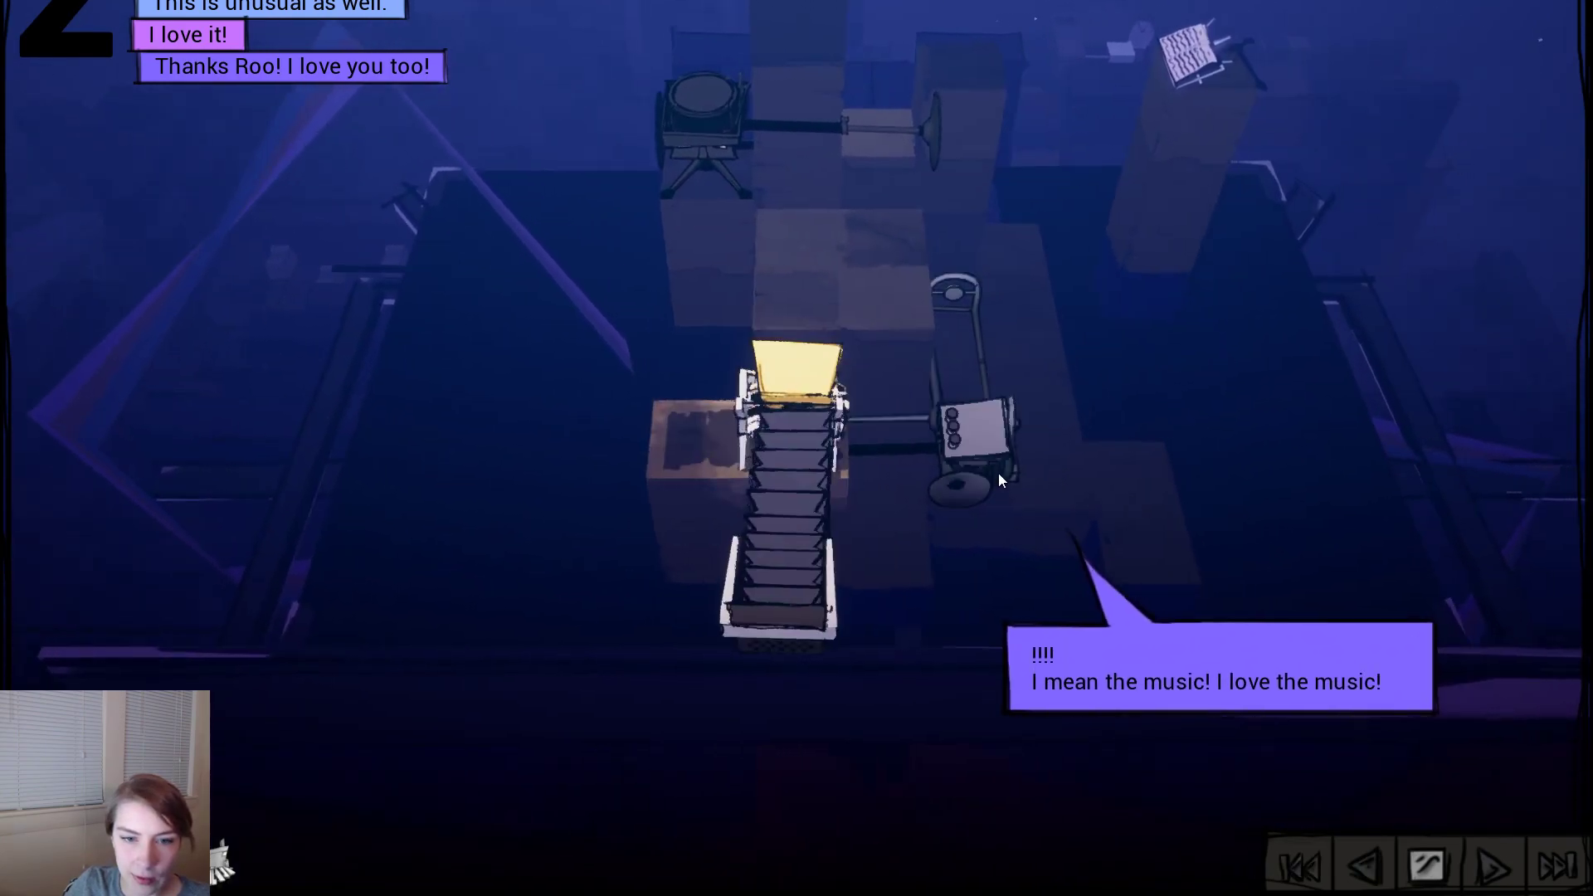
pyautogui.click(964, 401)
pyautogui.press('s')
pyautogui.click(645, 392)
pyautogui.press('w')
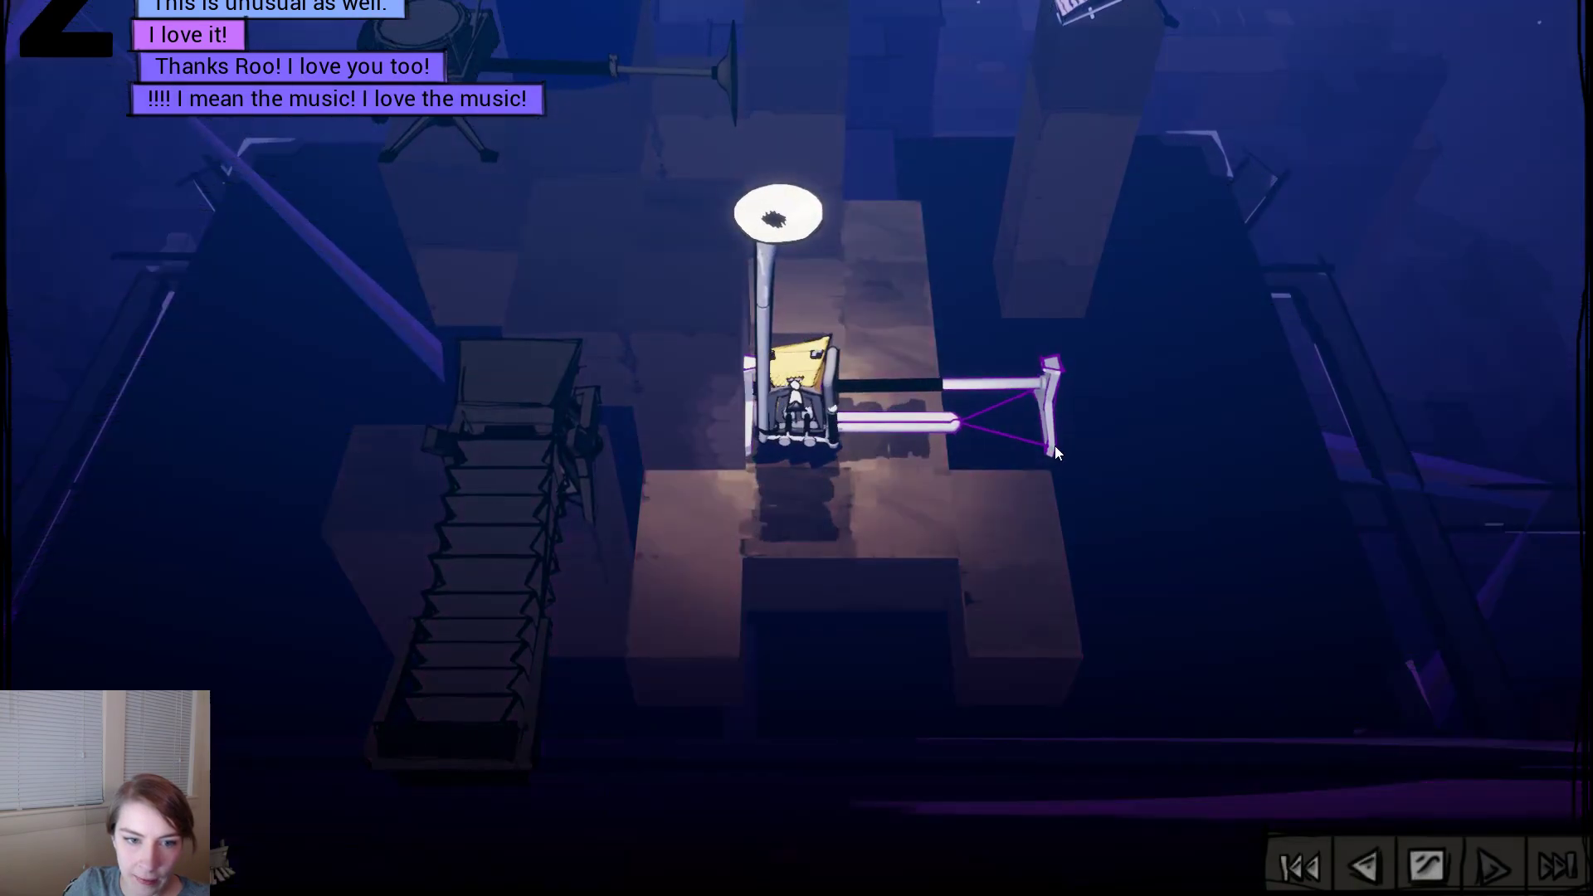
# - Move the horn-carrying character across the blocks to its far side, testing how its protruding parts turn with each move
pyautogui.click(999, 432)
pyautogui.press('s')
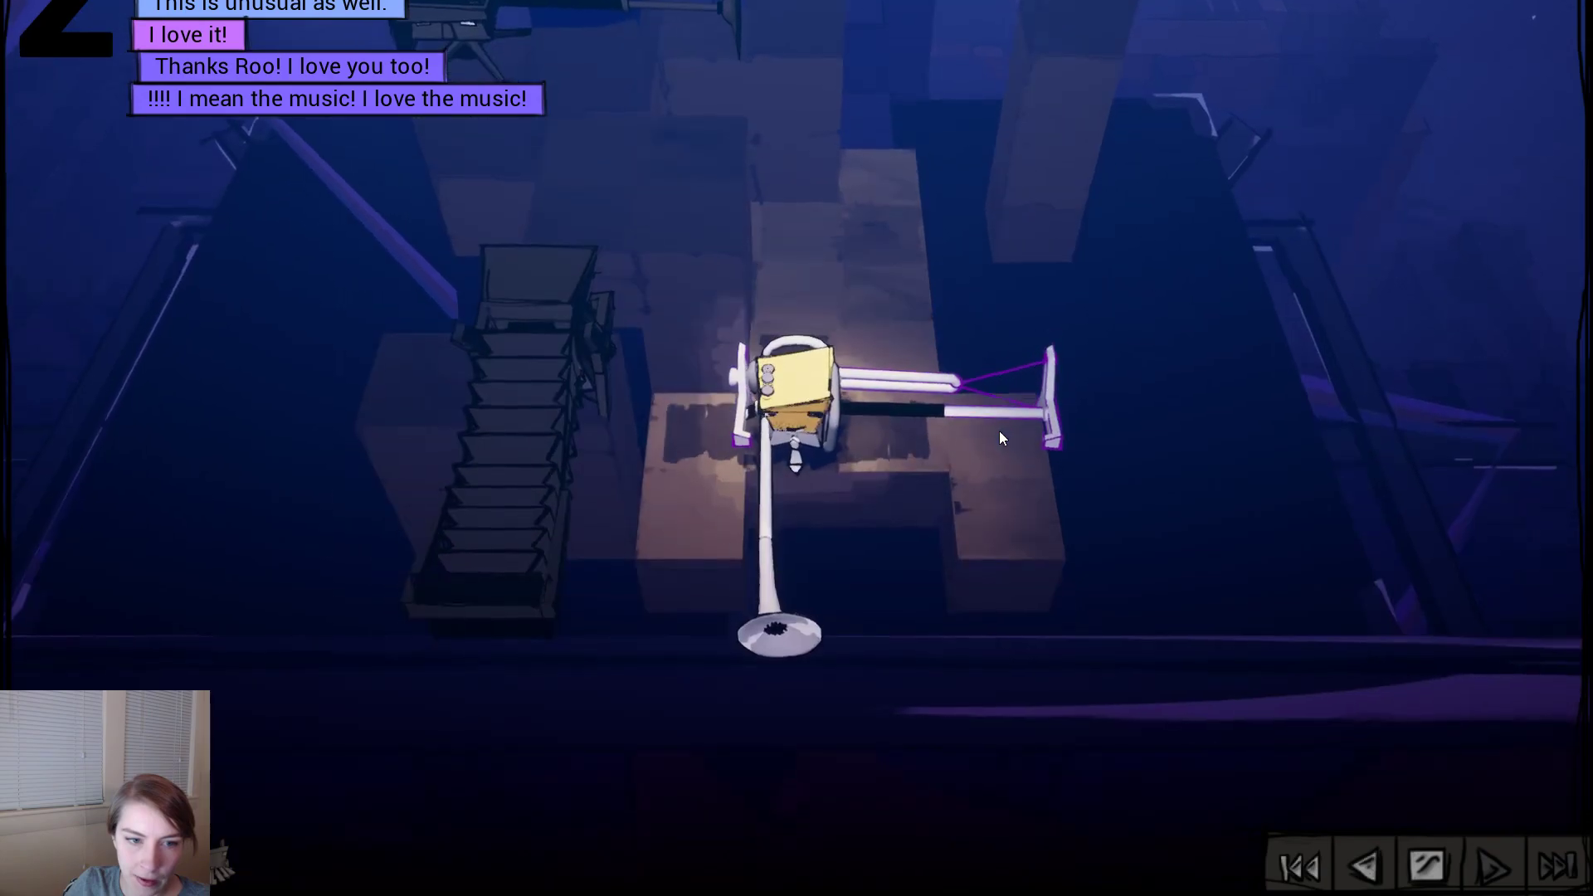
pyautogui.press('a')
pyautogui.moveTo(999, 430); pyautogui.dragTo(968, 461)
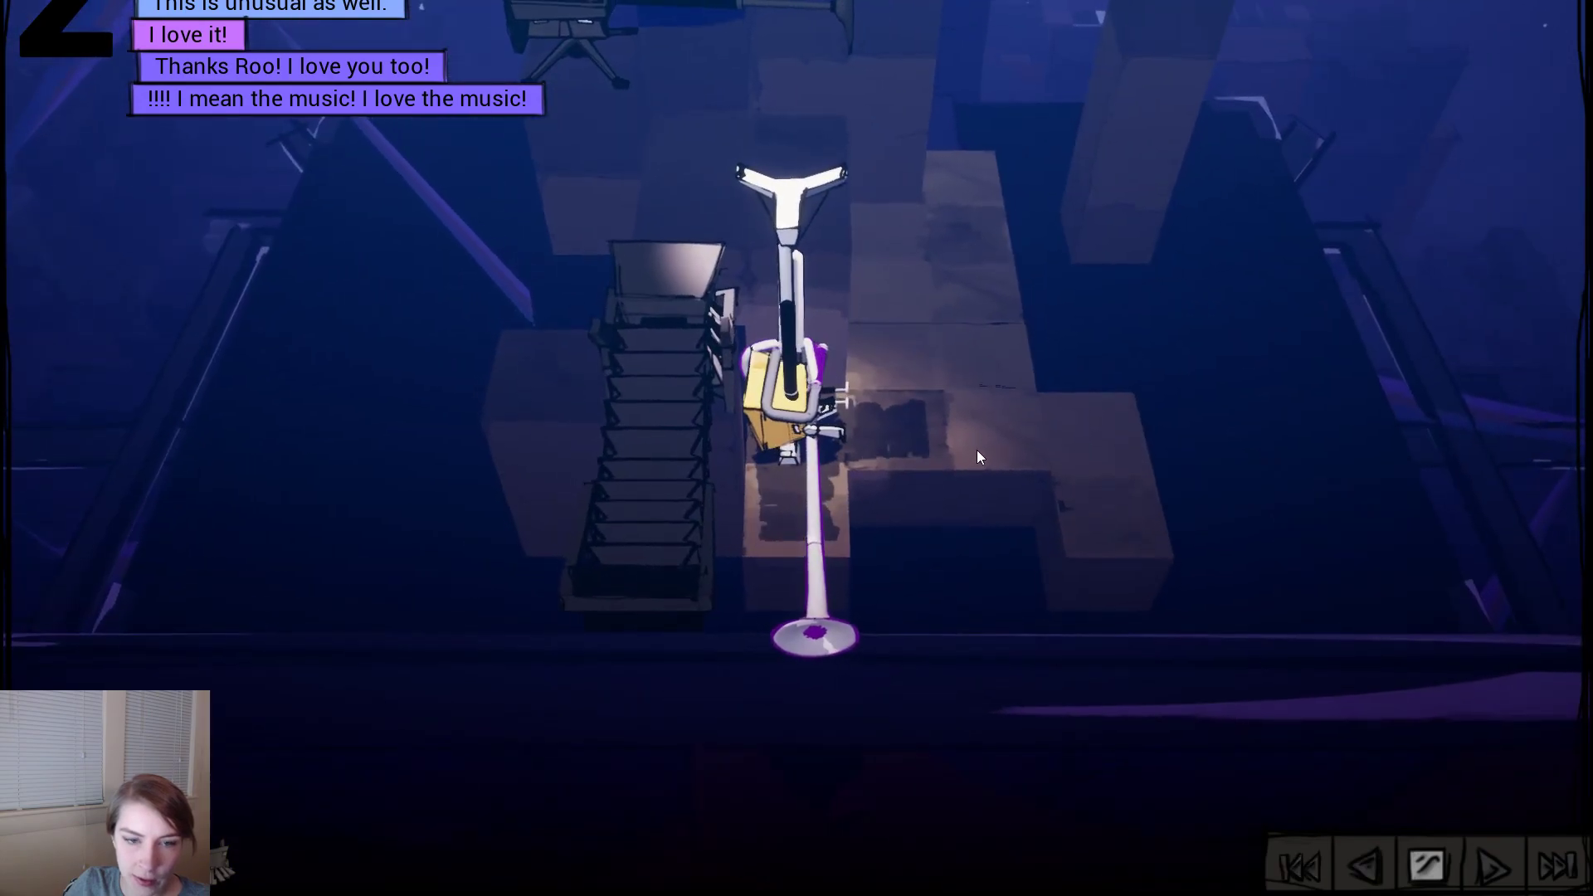
pyautogui.press('d')
pyautogui.click(1067, 399)
pyautogui.press('d')
pyautogui.press('d')
# - Switch between the horn and accordion characters to inspect the stage, return to the level list, and end the play session
pyautogui.moveTo(901, 592); pyautogui.dragTo(934, 503)
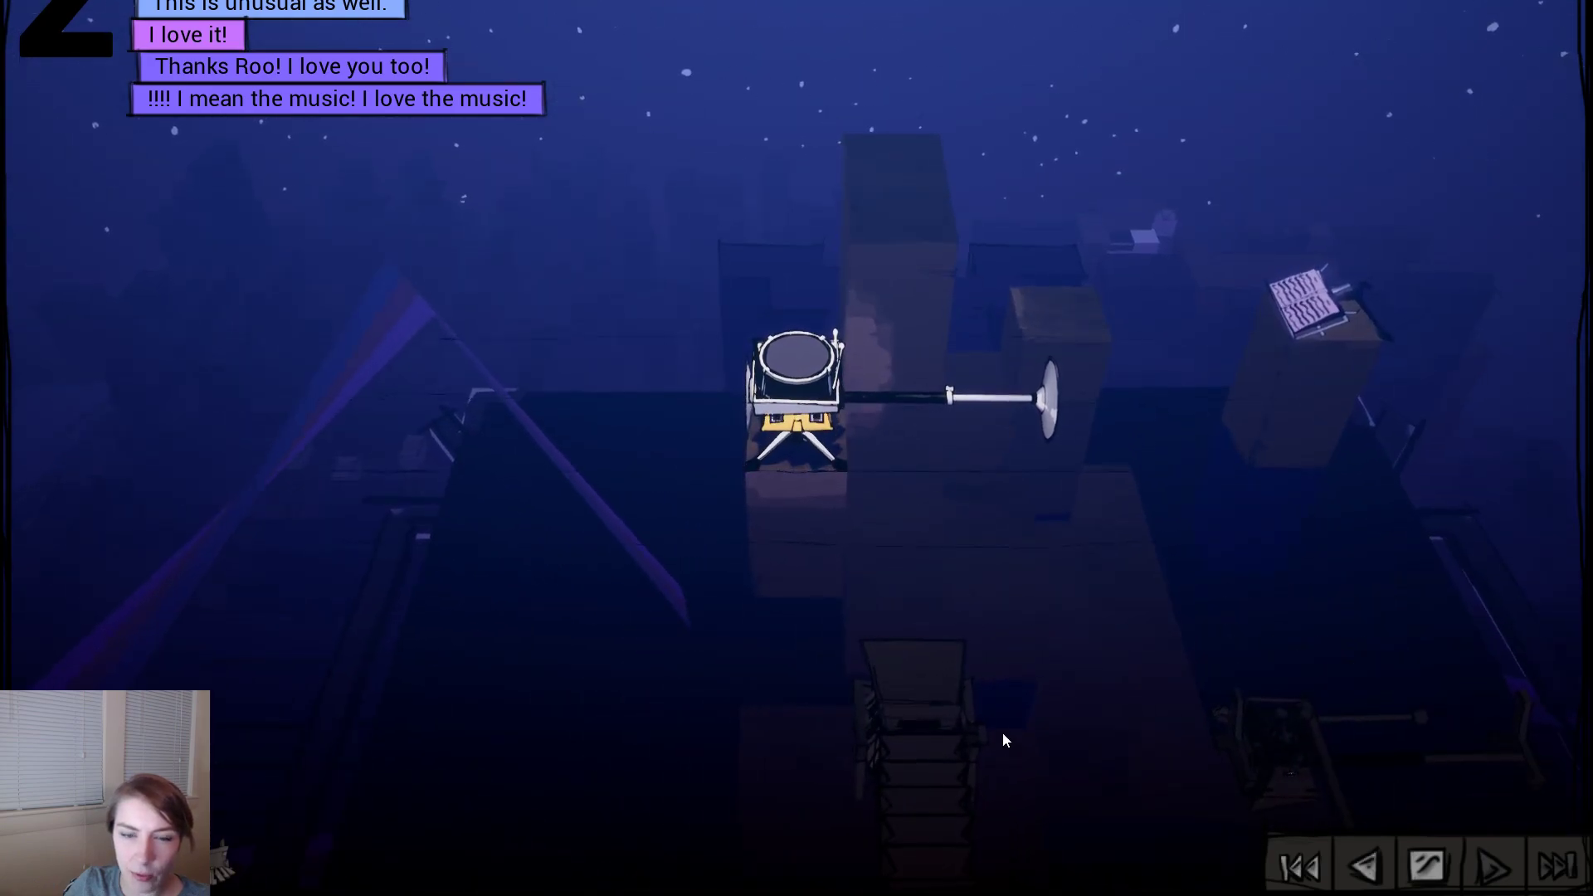
pyautogui.click(1311, 717)
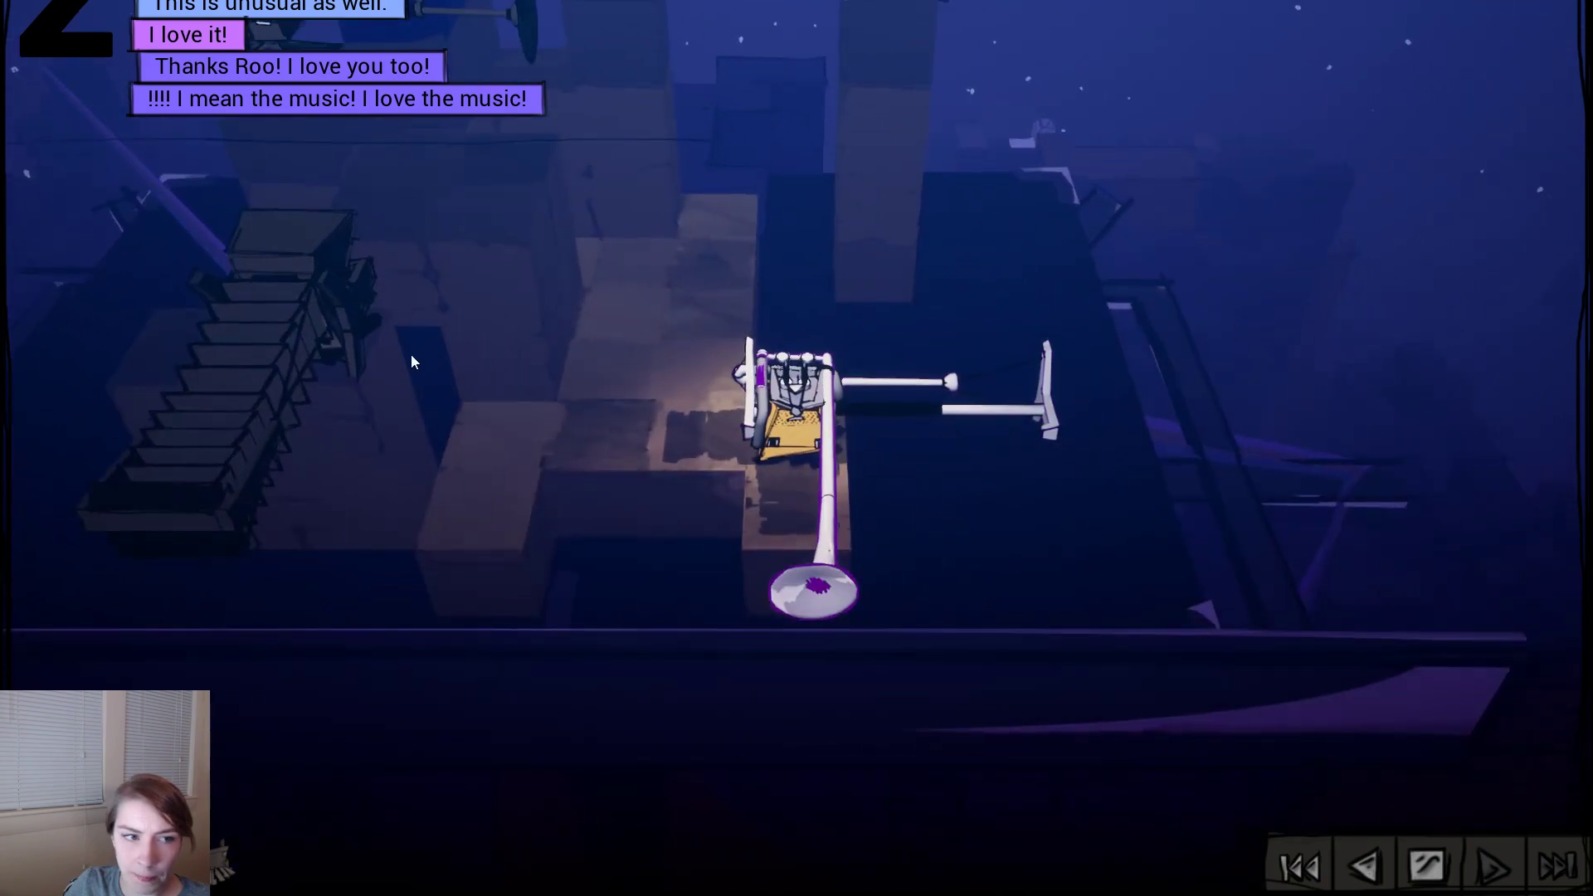
pyautogui.click(340, 315)
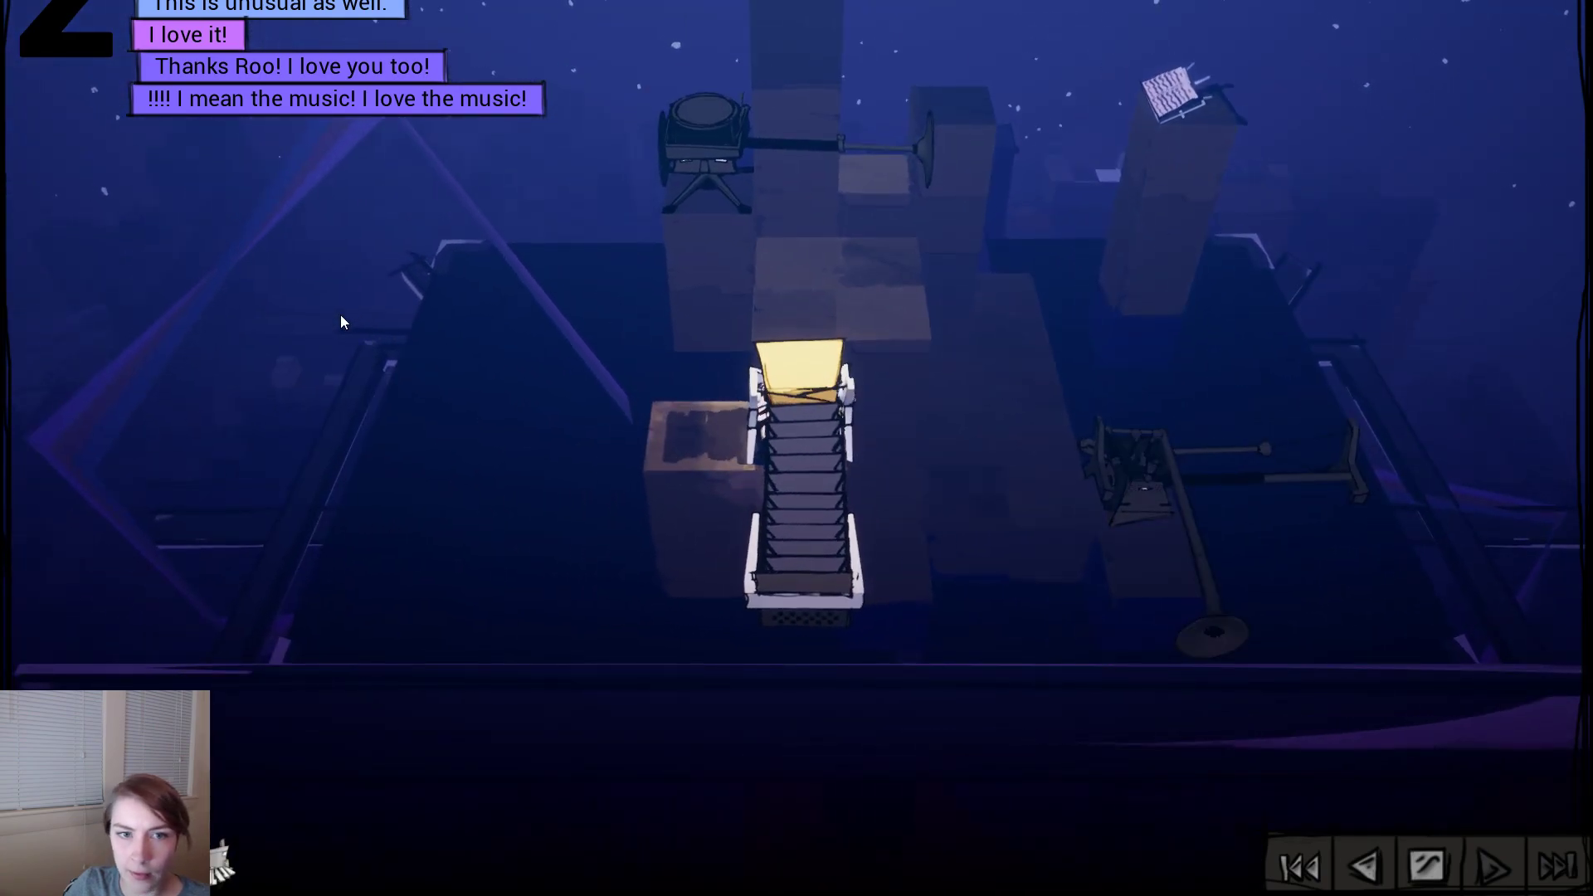
pyautogui.click(1436, 874)
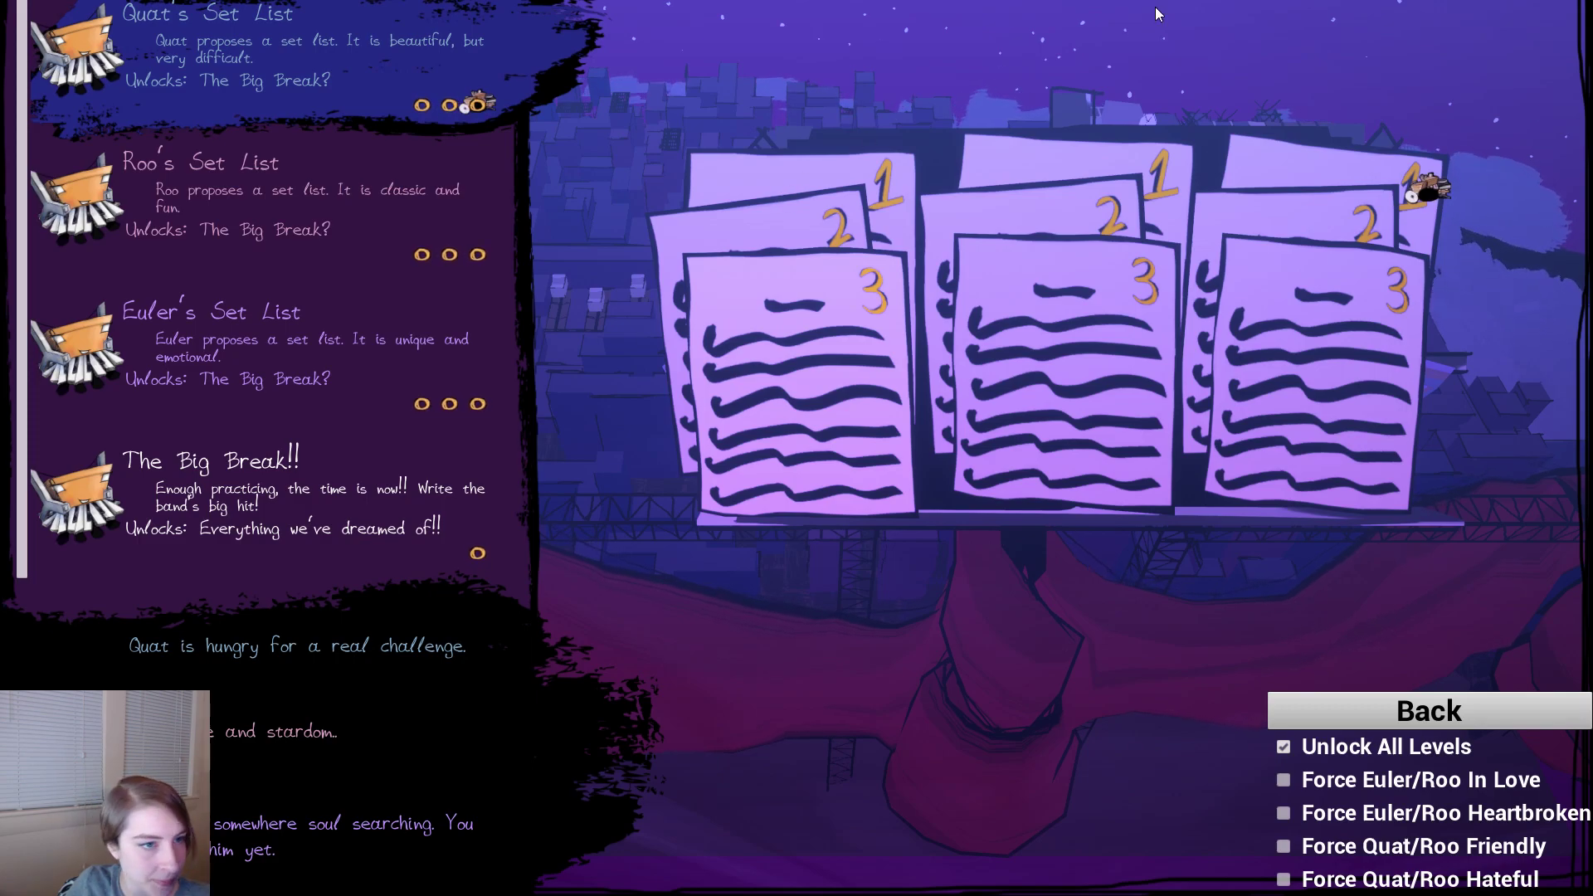
pyautogui.press('Escape')
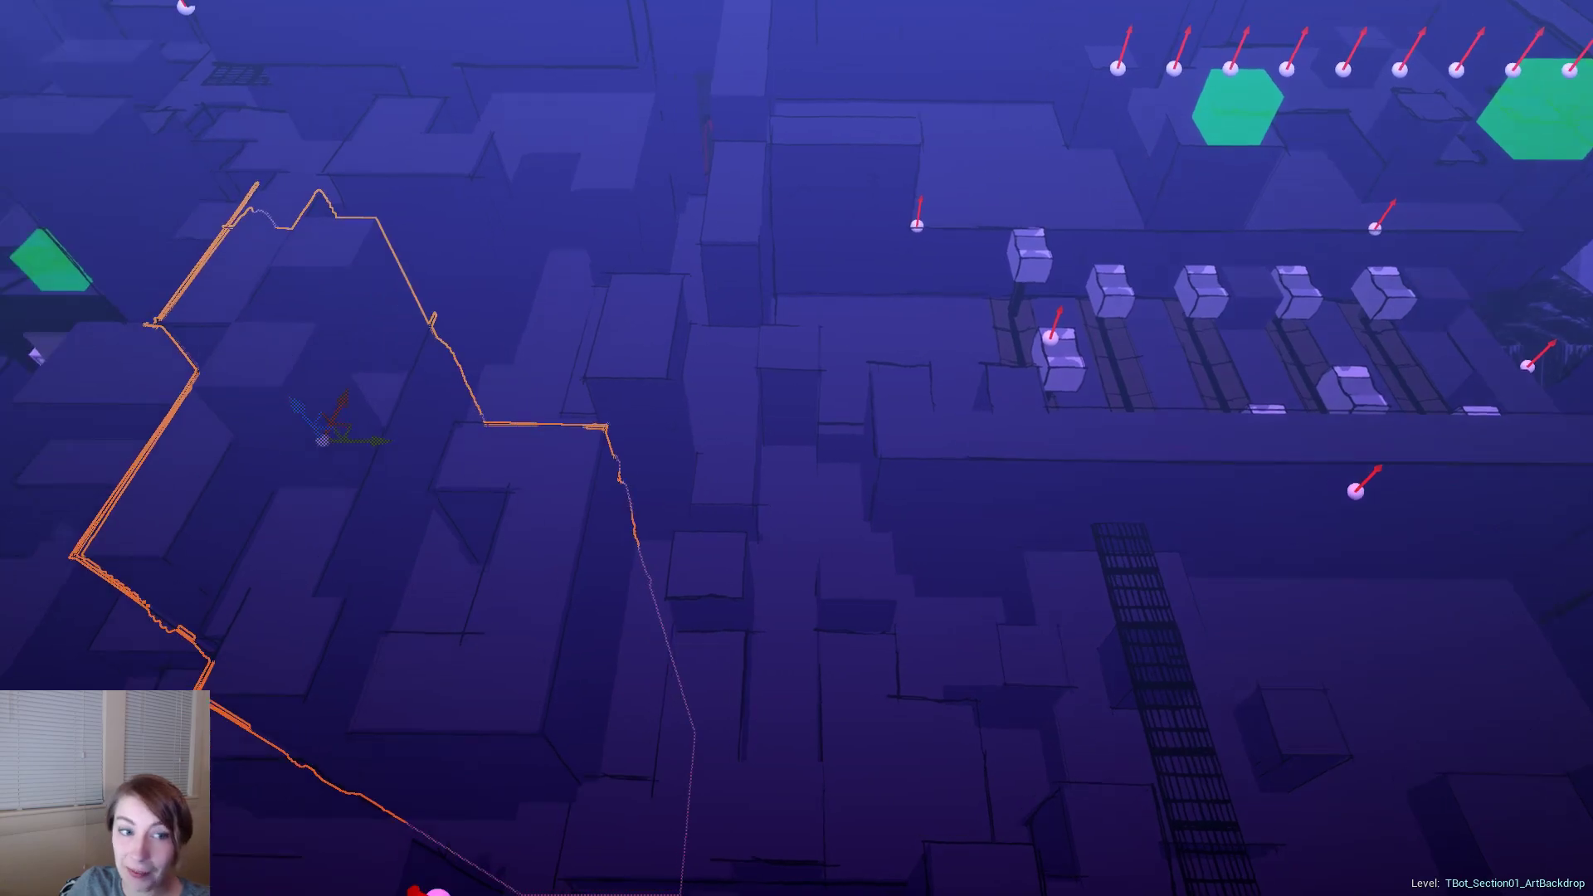
# - Select the cube backdrop block BP_ArtBackdrop_Cube948 and clear the "center" property filter to show all its details
pyautogui.click(585, 367)
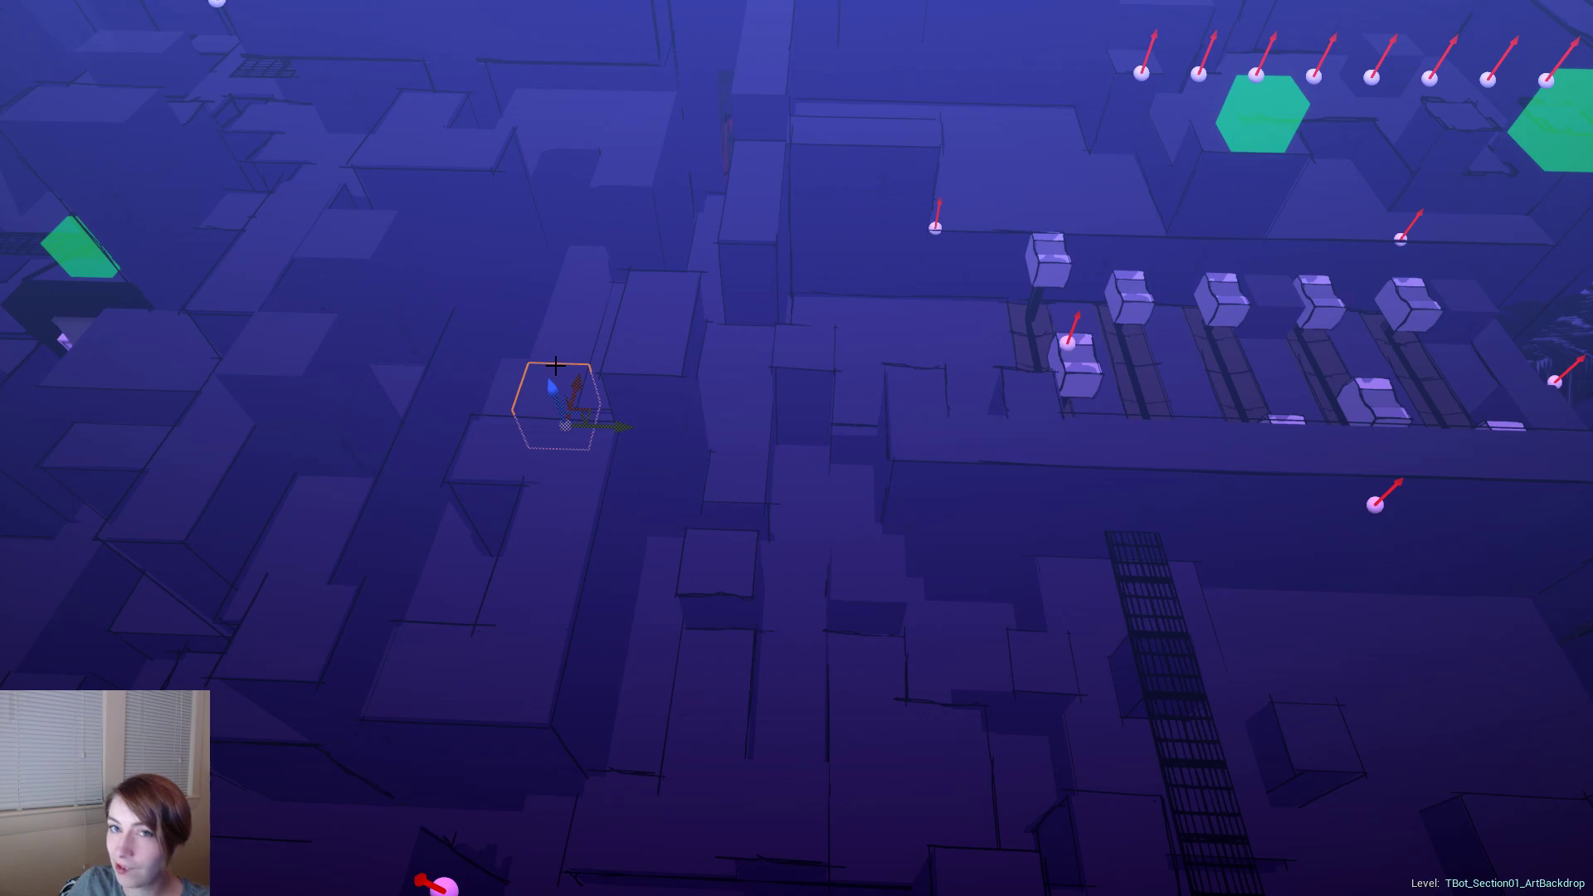
pyautogui.moveTo(462, 335); pyautogui.dragTo(829, 409, button='right')
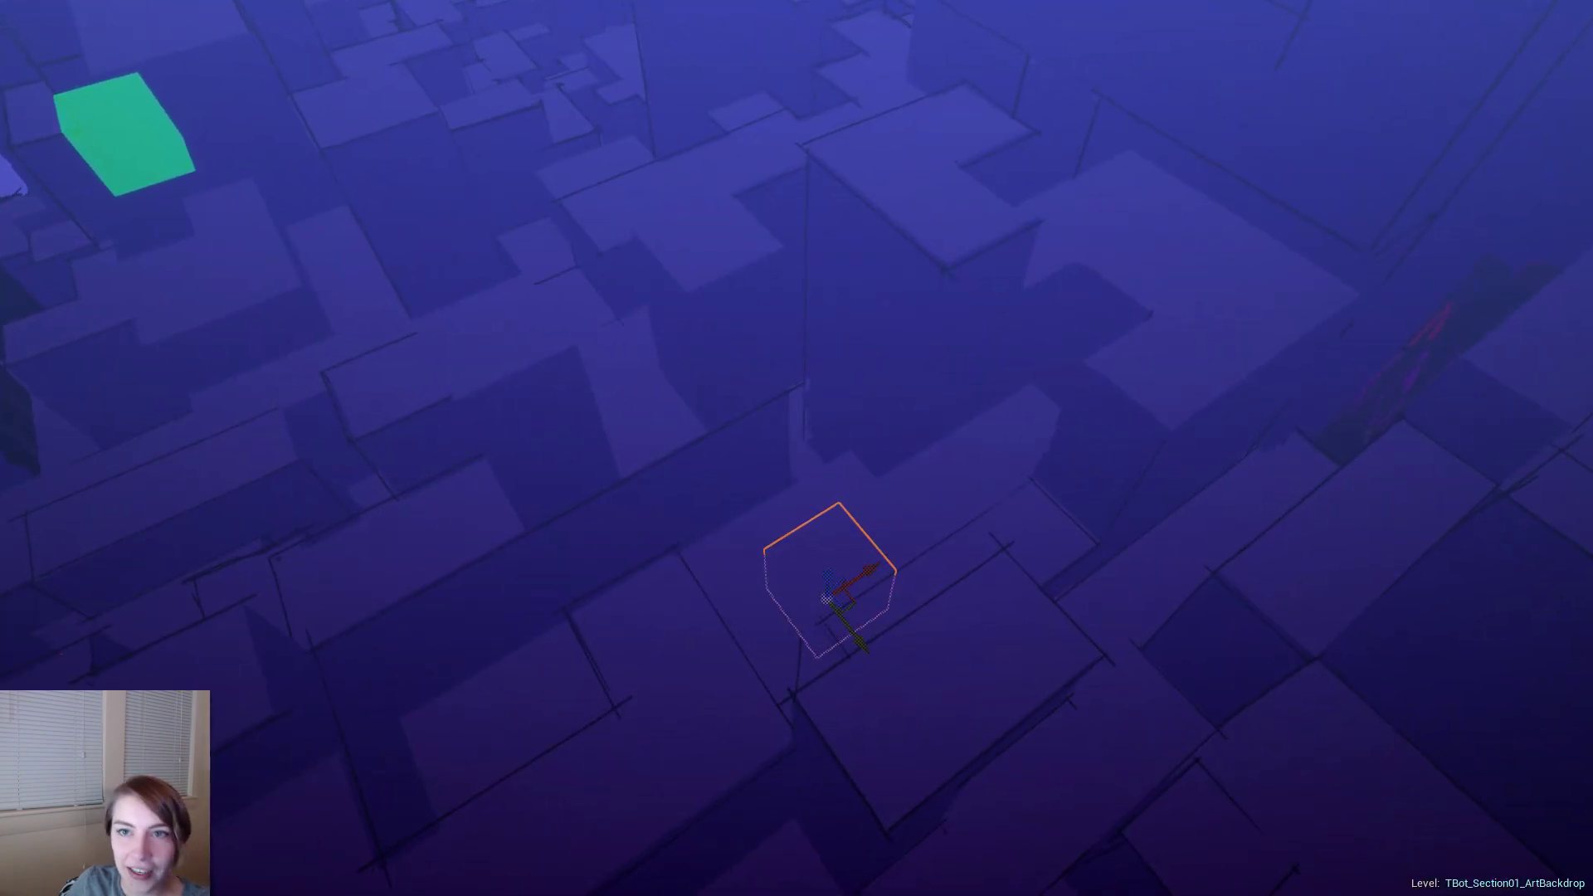
pyautogui.press('F11')
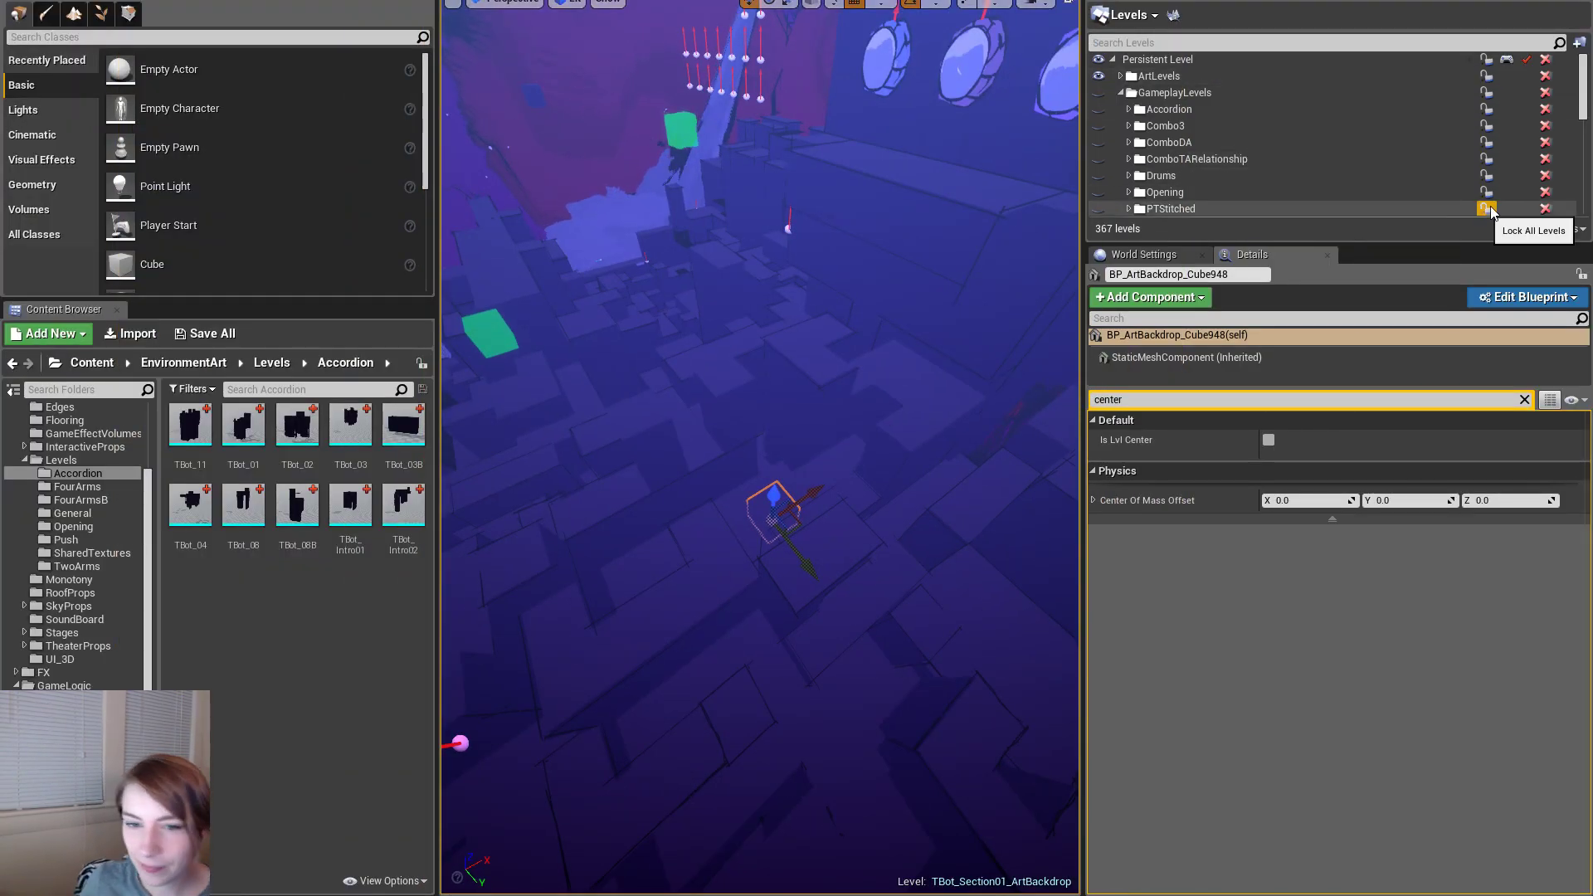
pyautogui.click(1524, 399)
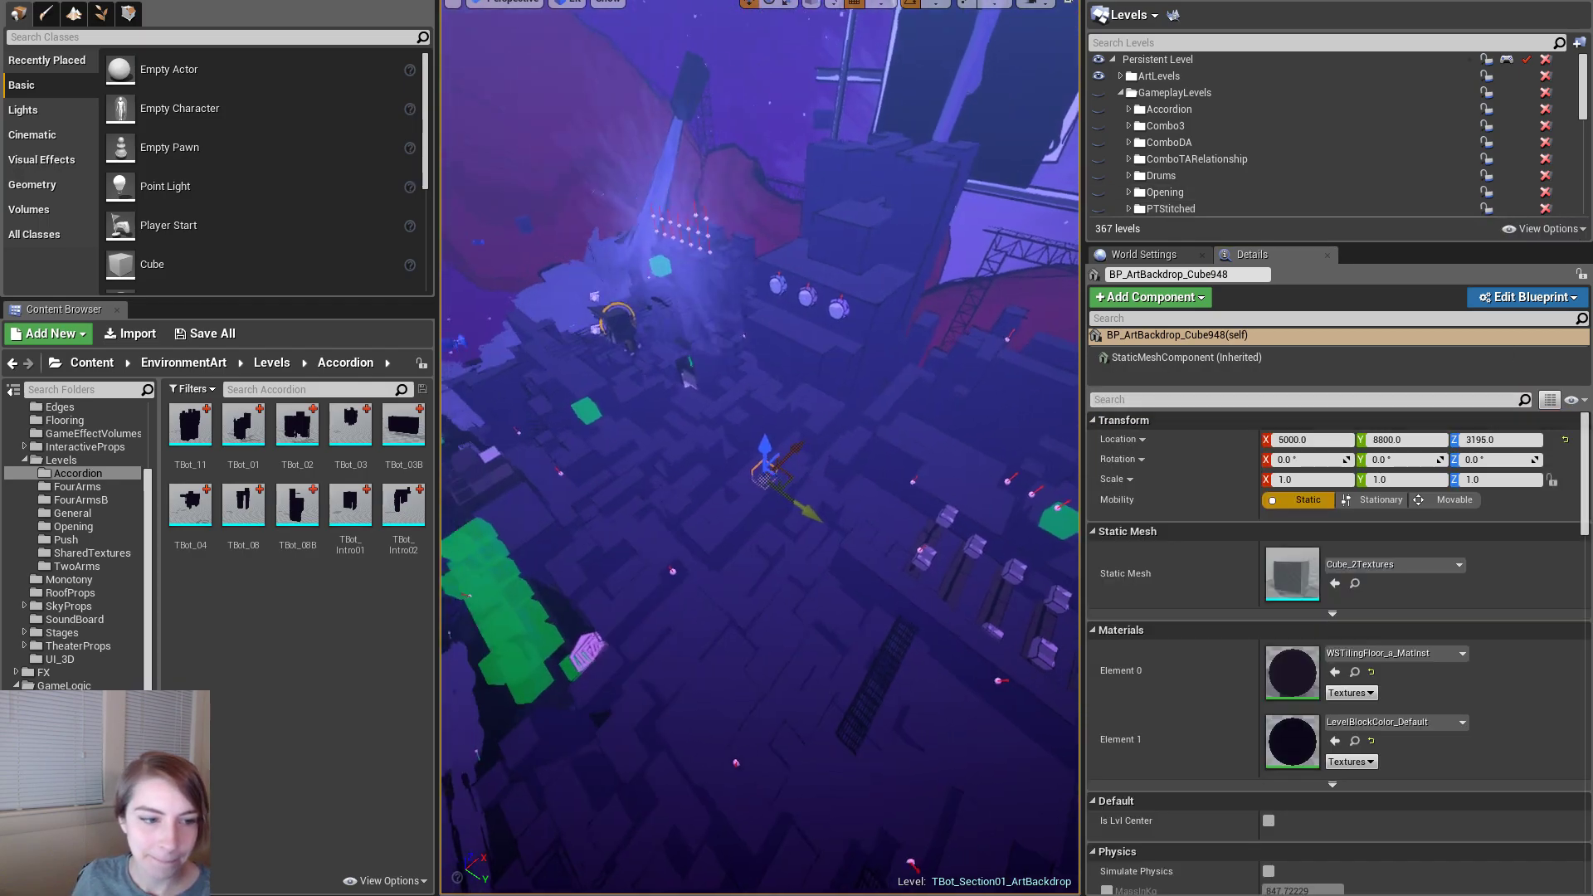
pyautogui.moveTo(760, 448); pyautogui.dragTo(834, 408, button='right')
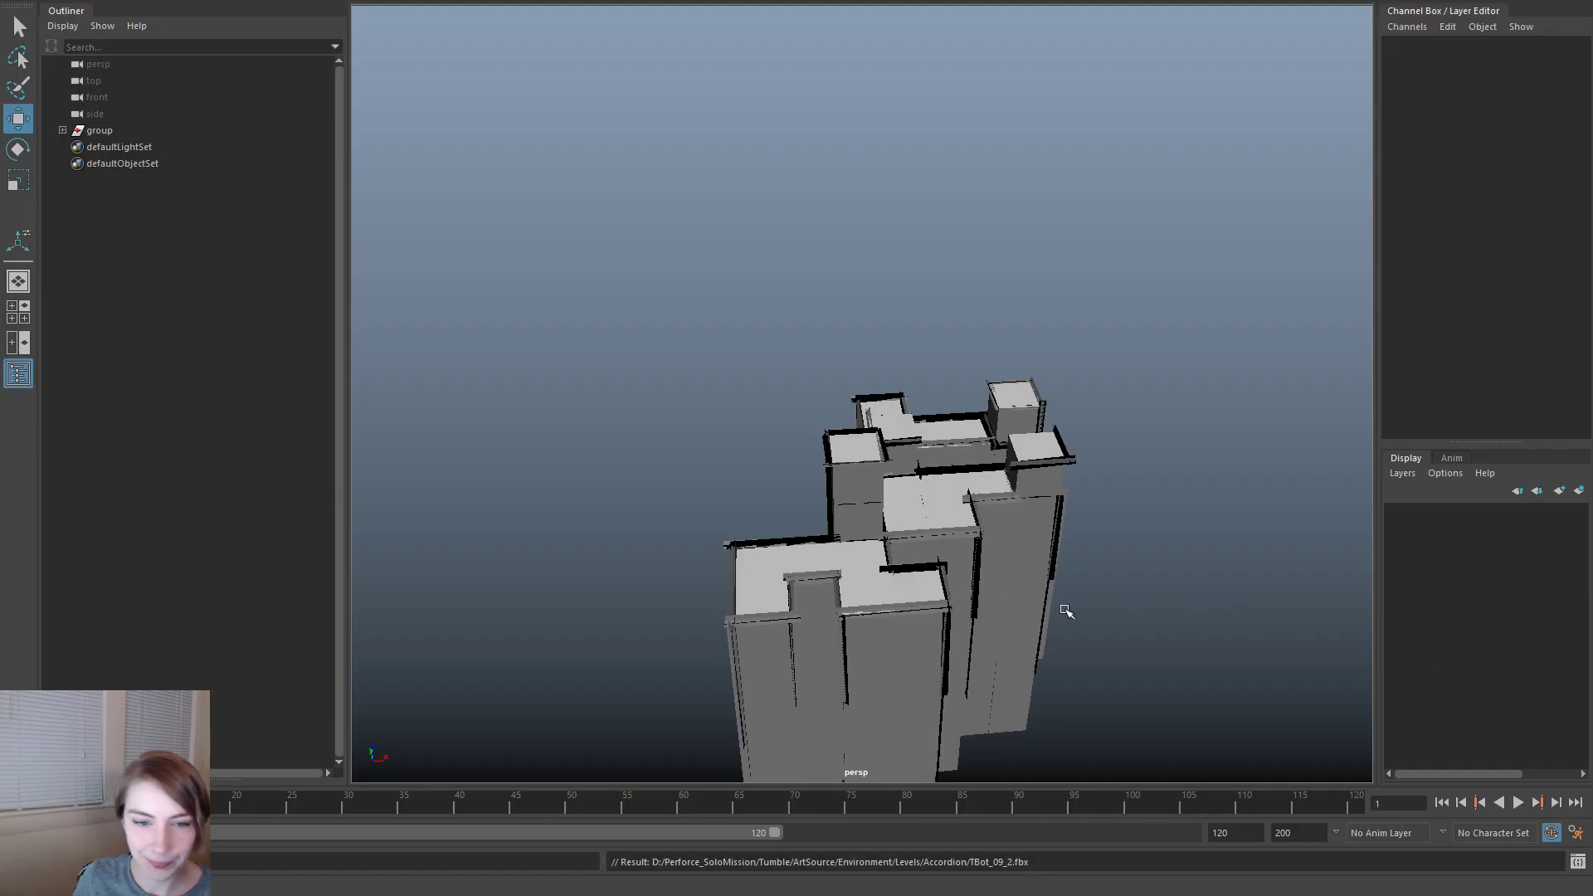
pyautogui.moveTo(1066, 611)
pyautogui.keyDown('alt'); pyautogui.mouseDown()
pyautogui.moveTo(1251, 639)
pyautogui.moveTo(954, 569)
pyautogui.moveTo(1053, 612)
pyautogui.moveTo(863, 587)
pyautogui.moveTo(1035, 608)
pyautogui.moveTo(1043, 623)
pyautogui.mouseUp(); pyautogui.keyUp('alt')
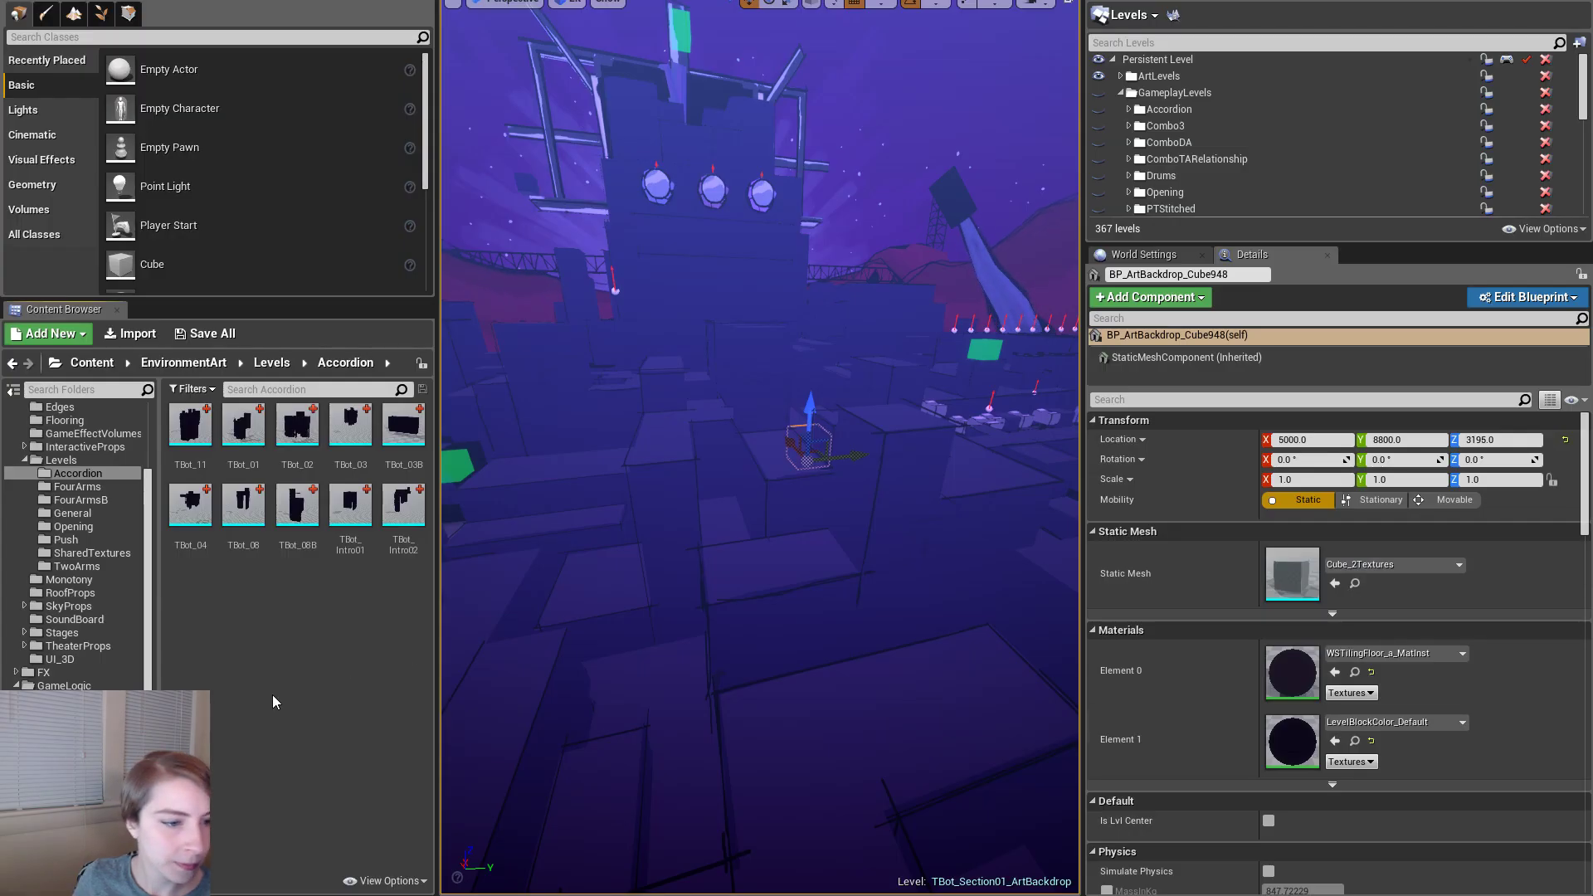
# - Import the TBot_09_2 mesh into the Accordion folder, then open it and orbit around the block group
pyautogui.click(134, 334)
pyautogui.doubleClick(753, 327)
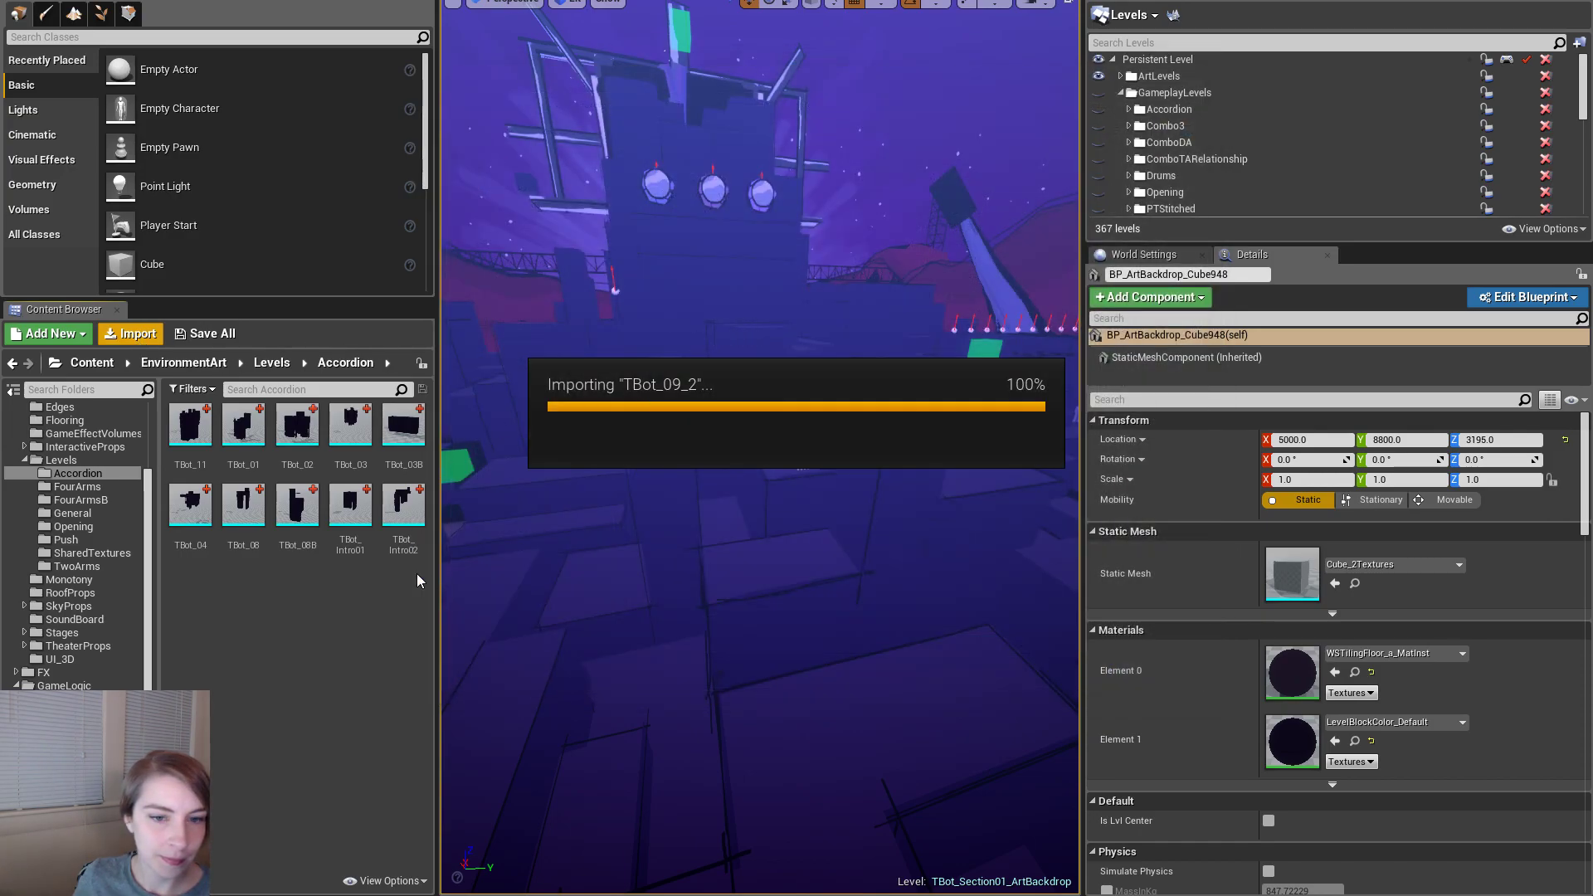
pyautogui.click(889, 713)
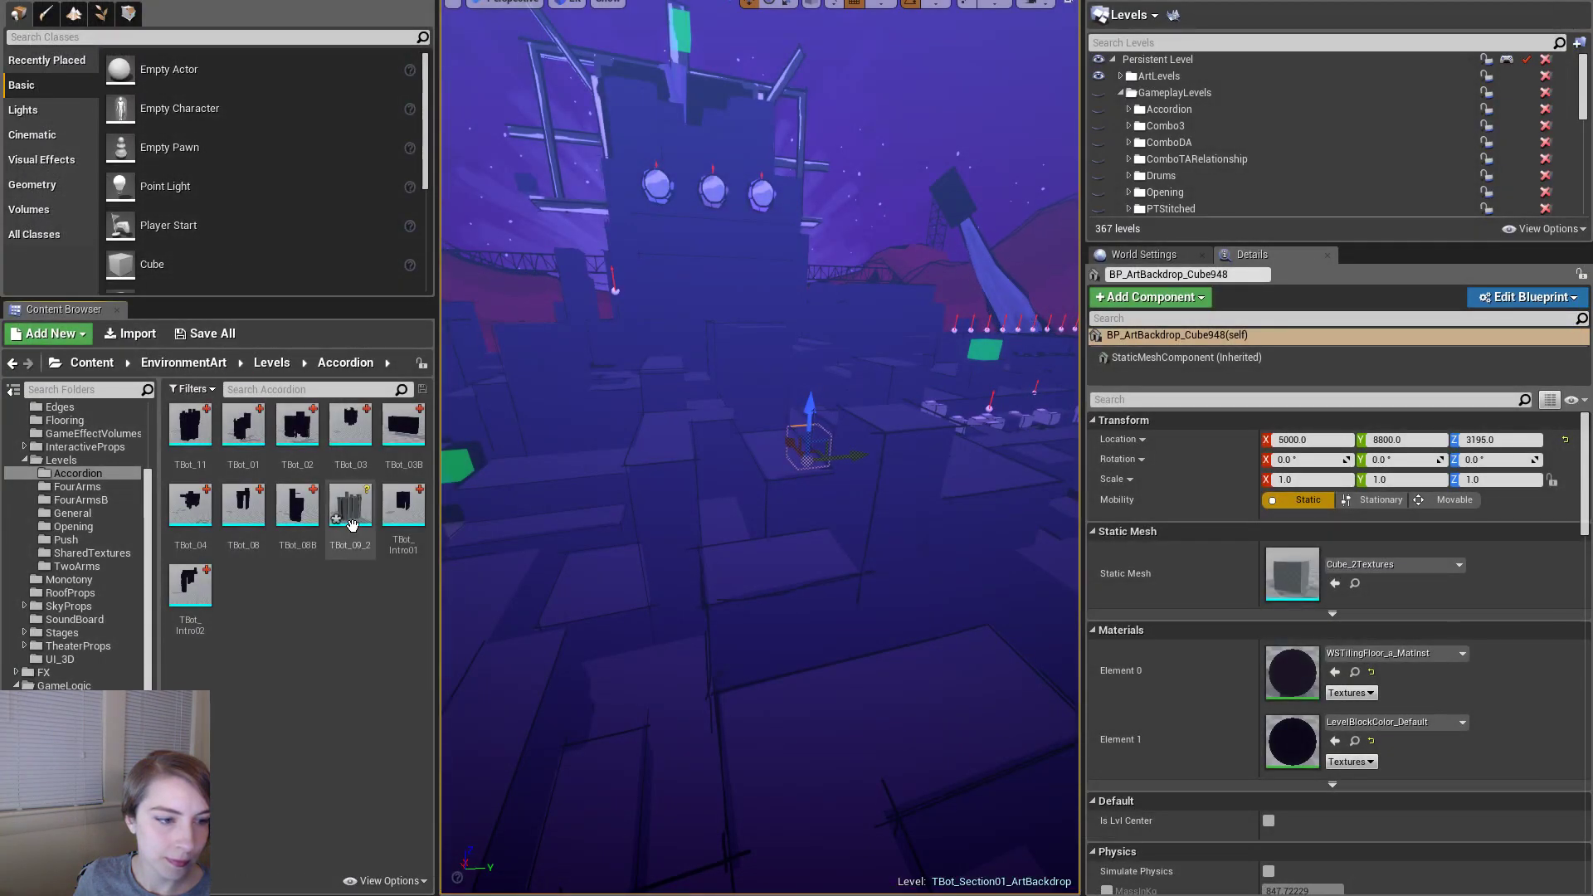
pyautogui.click(359, 515)
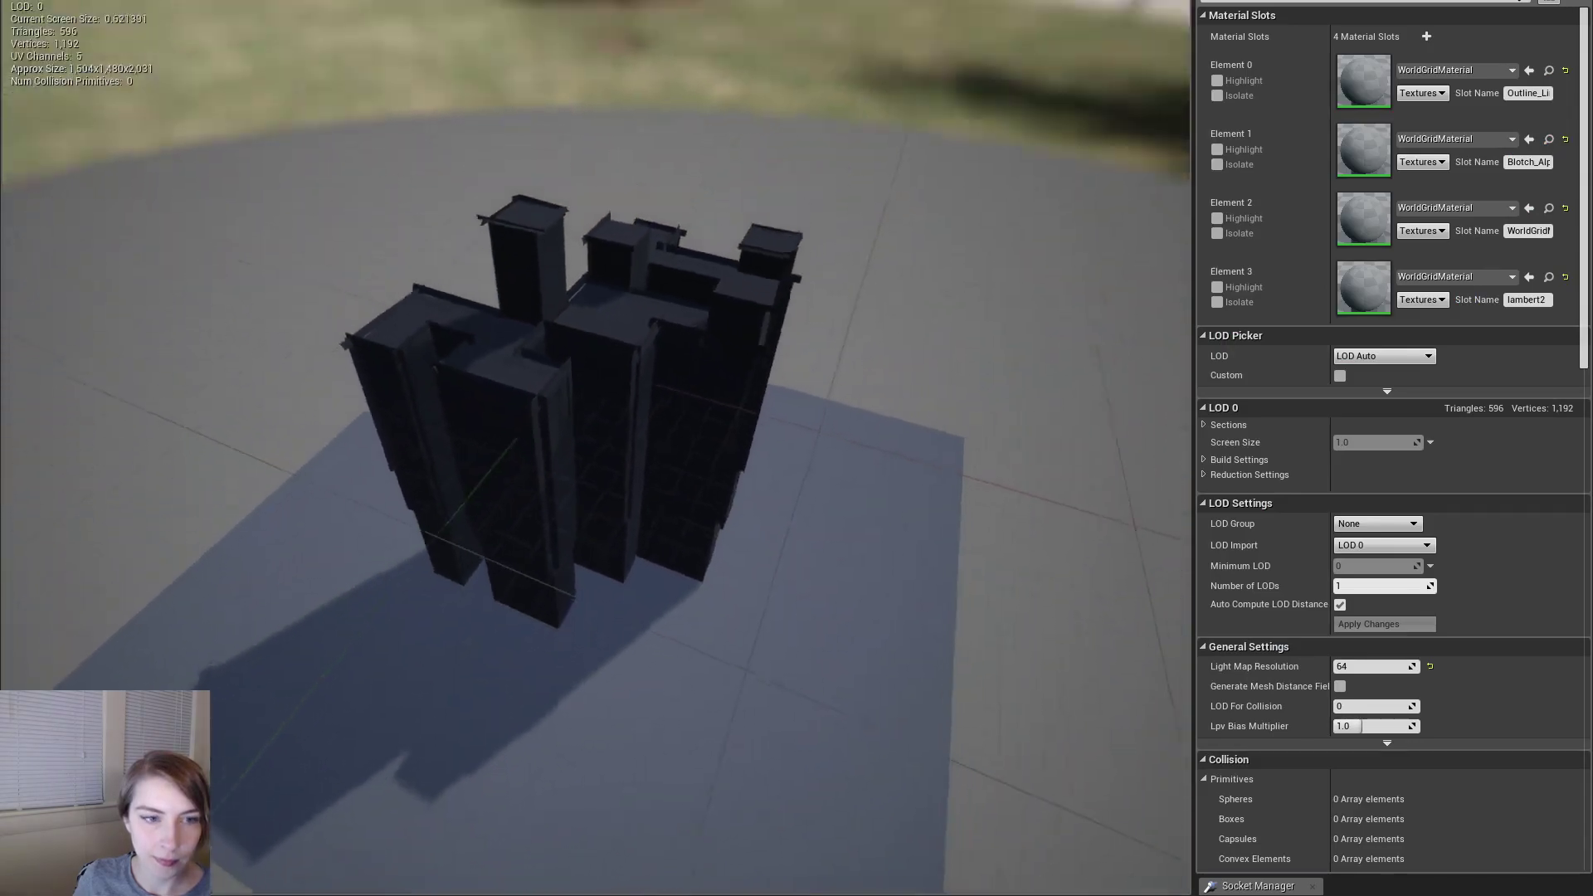
pyautogui.keyDown('alt'); pyautogui.moveTo(596, 448); pyautogui.dragTo(753, 177); pyautogui.keyUp('alt')
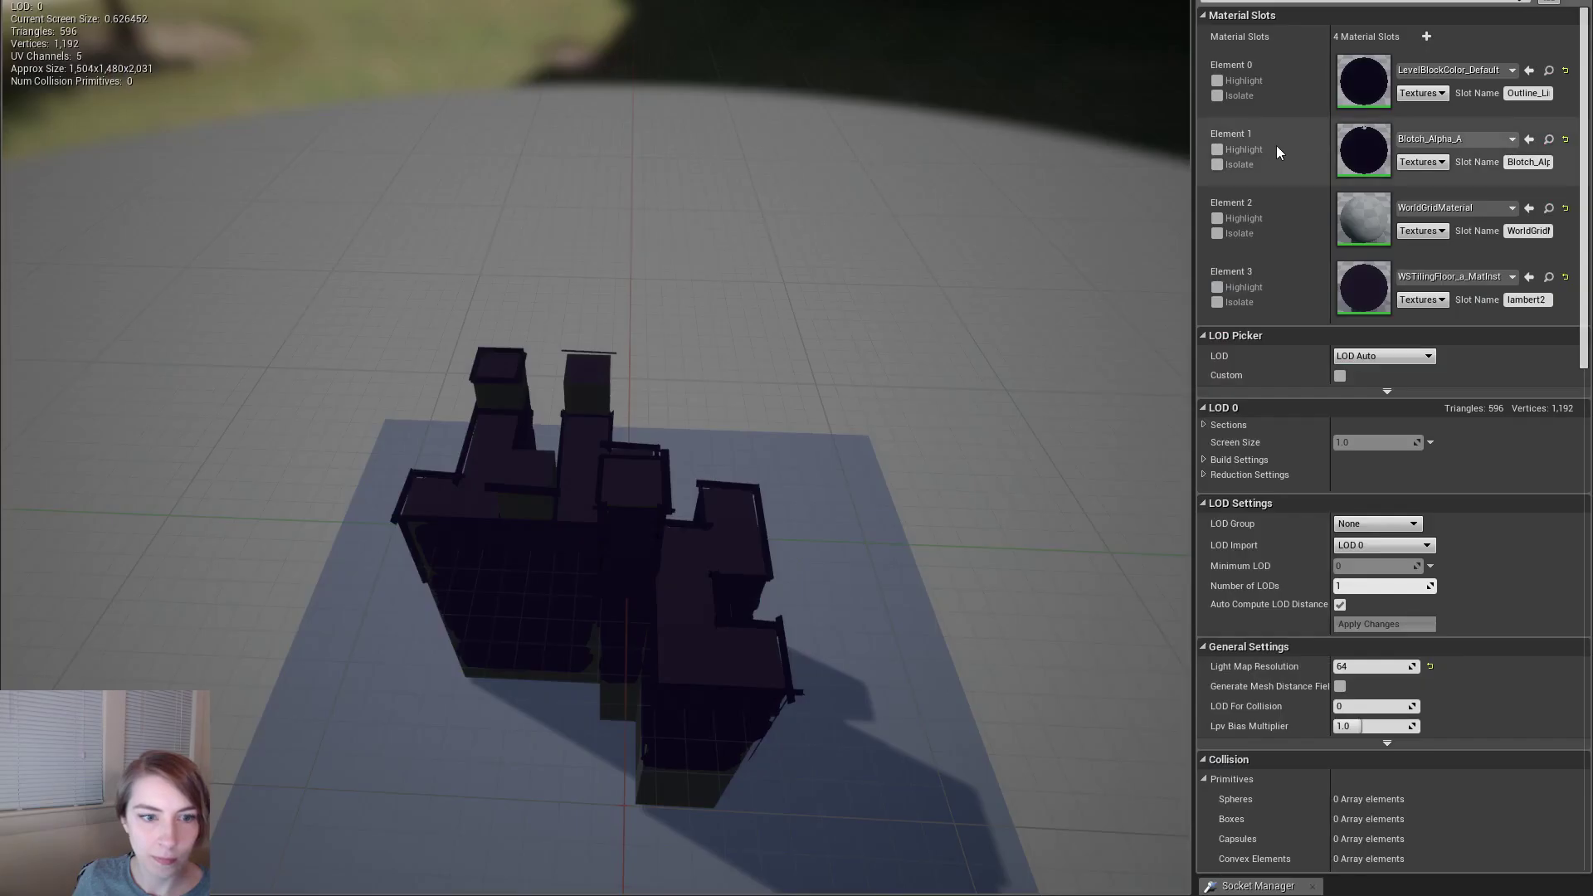
# - Assign the Outline_Line_B material to Element 0 of the TBot_09_2 mesh
pyautogui.click(1459, 72)
pyautogui.write('lki')
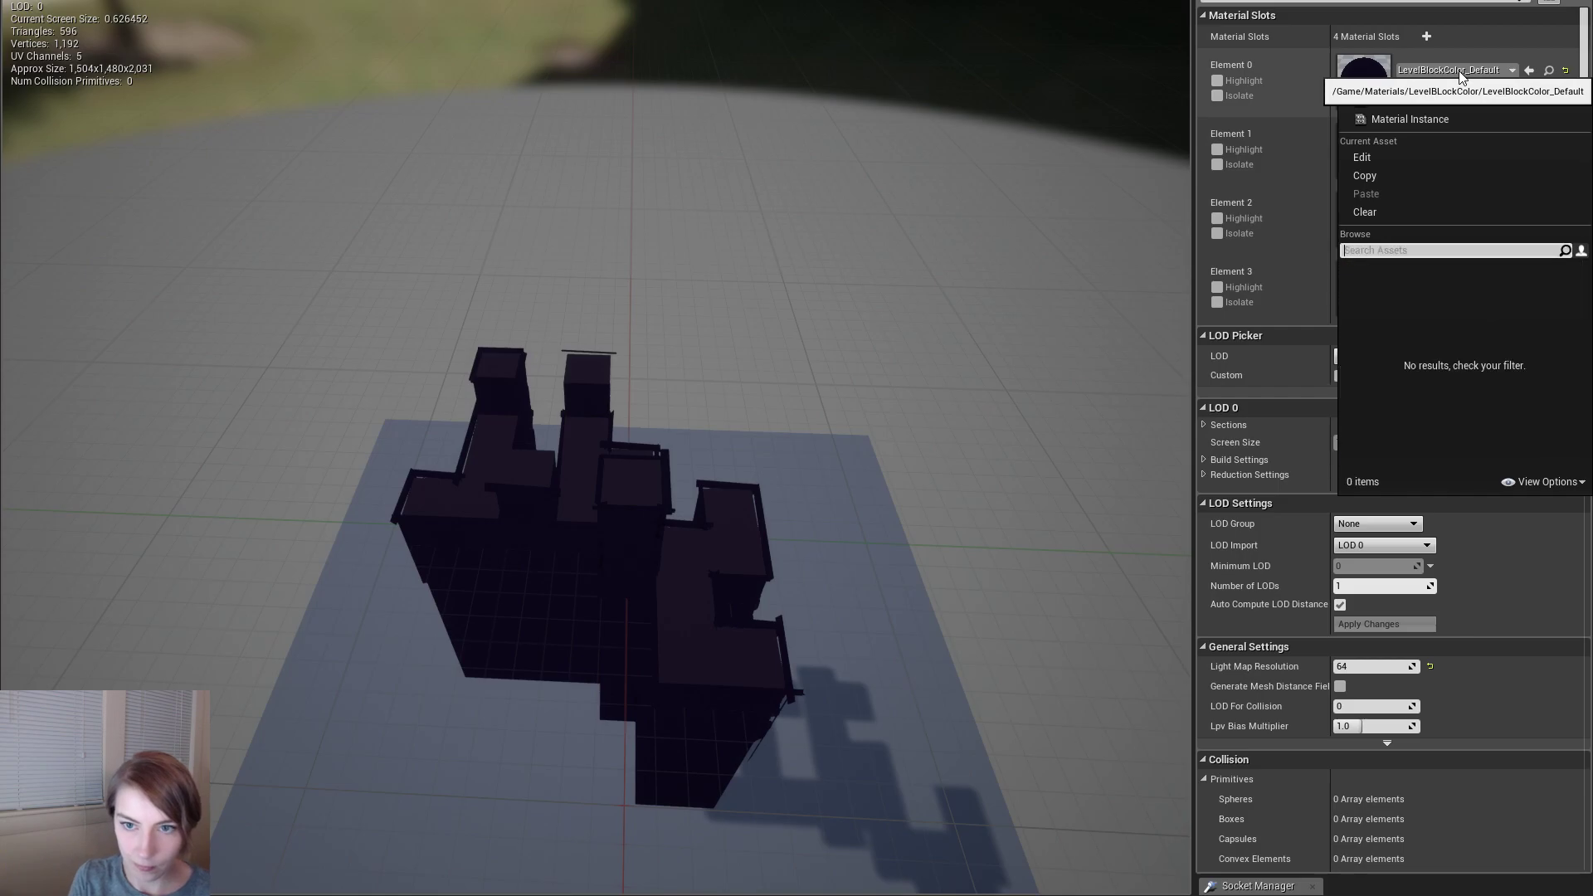
pyautogui.write('line_b')
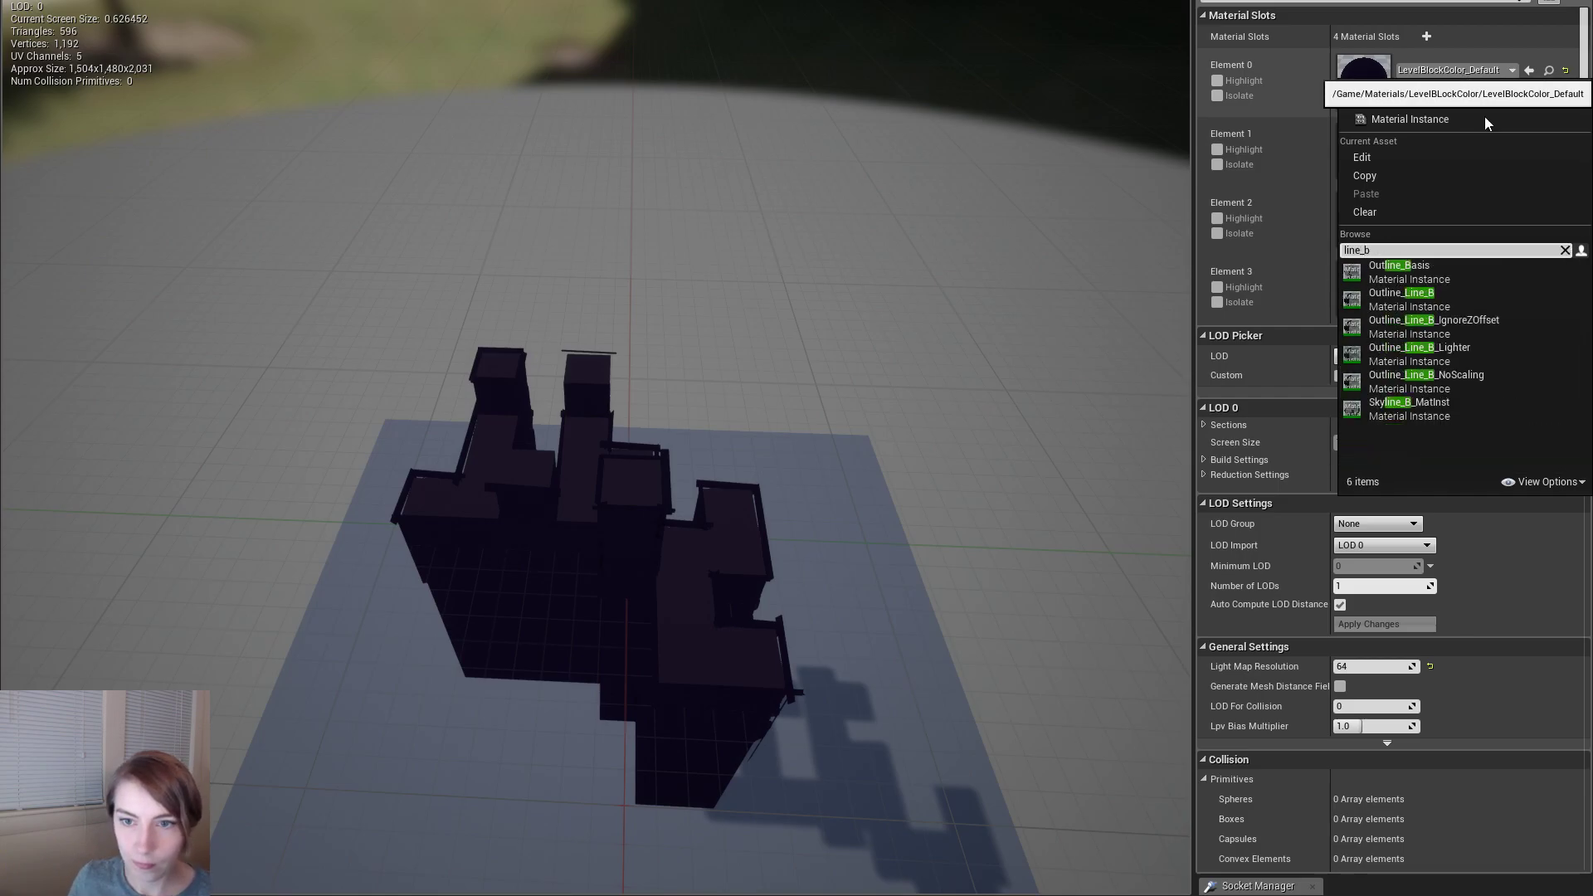
pyautogui.click(1454, 292)
pyautogui.moveTo(747, 353); pyautogui.dragTo(803, 350)
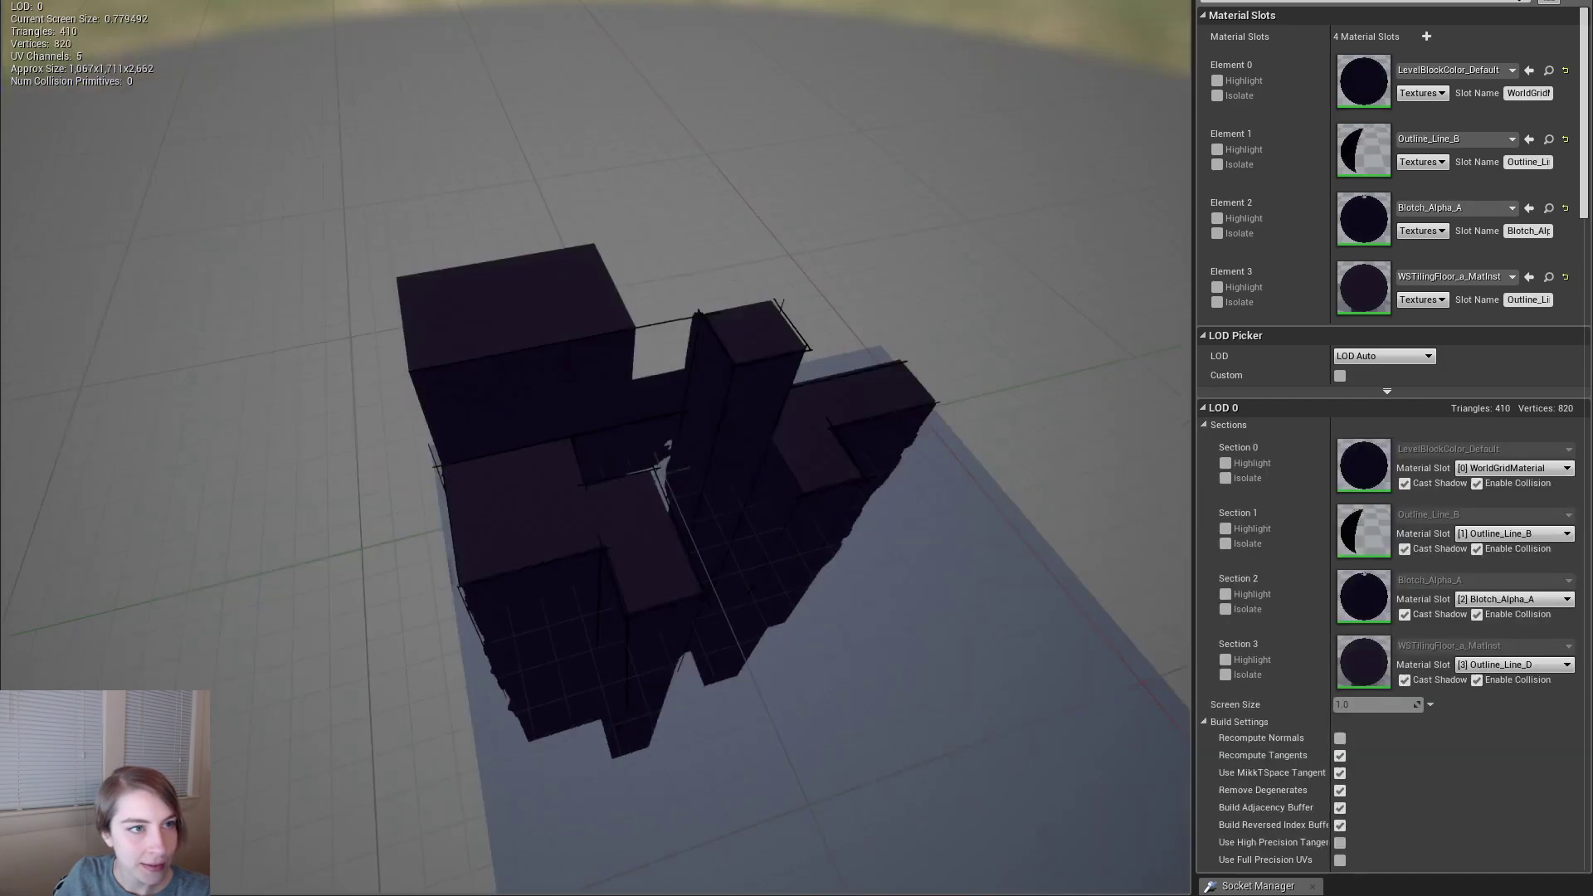
# - Examine the outlines and block edges of the other open backdrop mesh from several angles
pyautogui.moveTo(664, 498); pyautogui.dragTo(768, 498, button='middle')
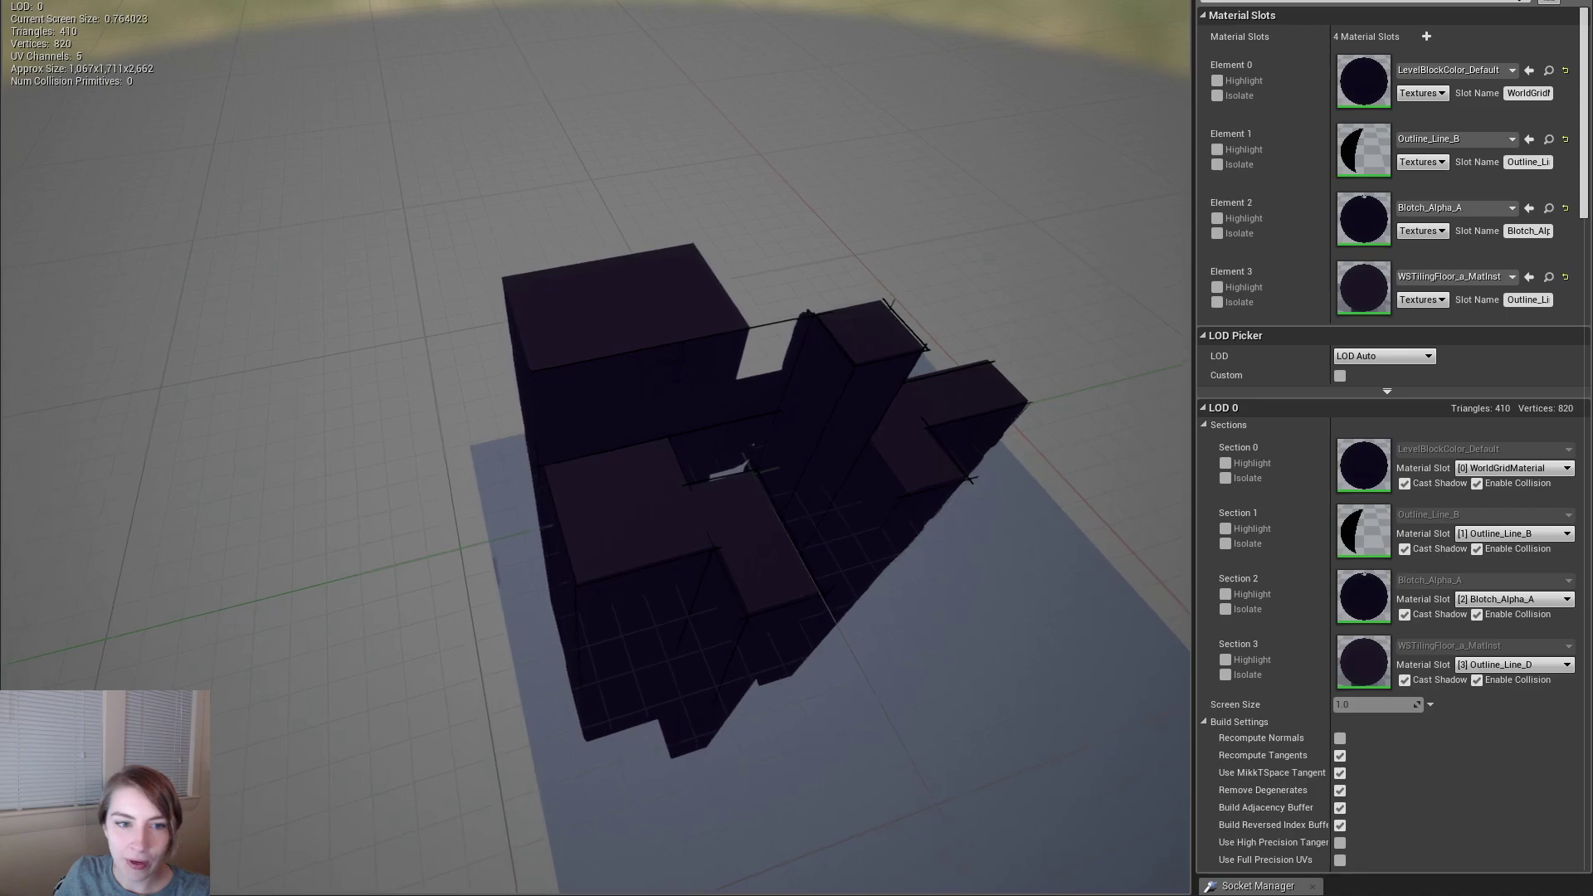
pyautogui.moveTo(597, 448); pyautogui.dragTo(588, 448, button='right')
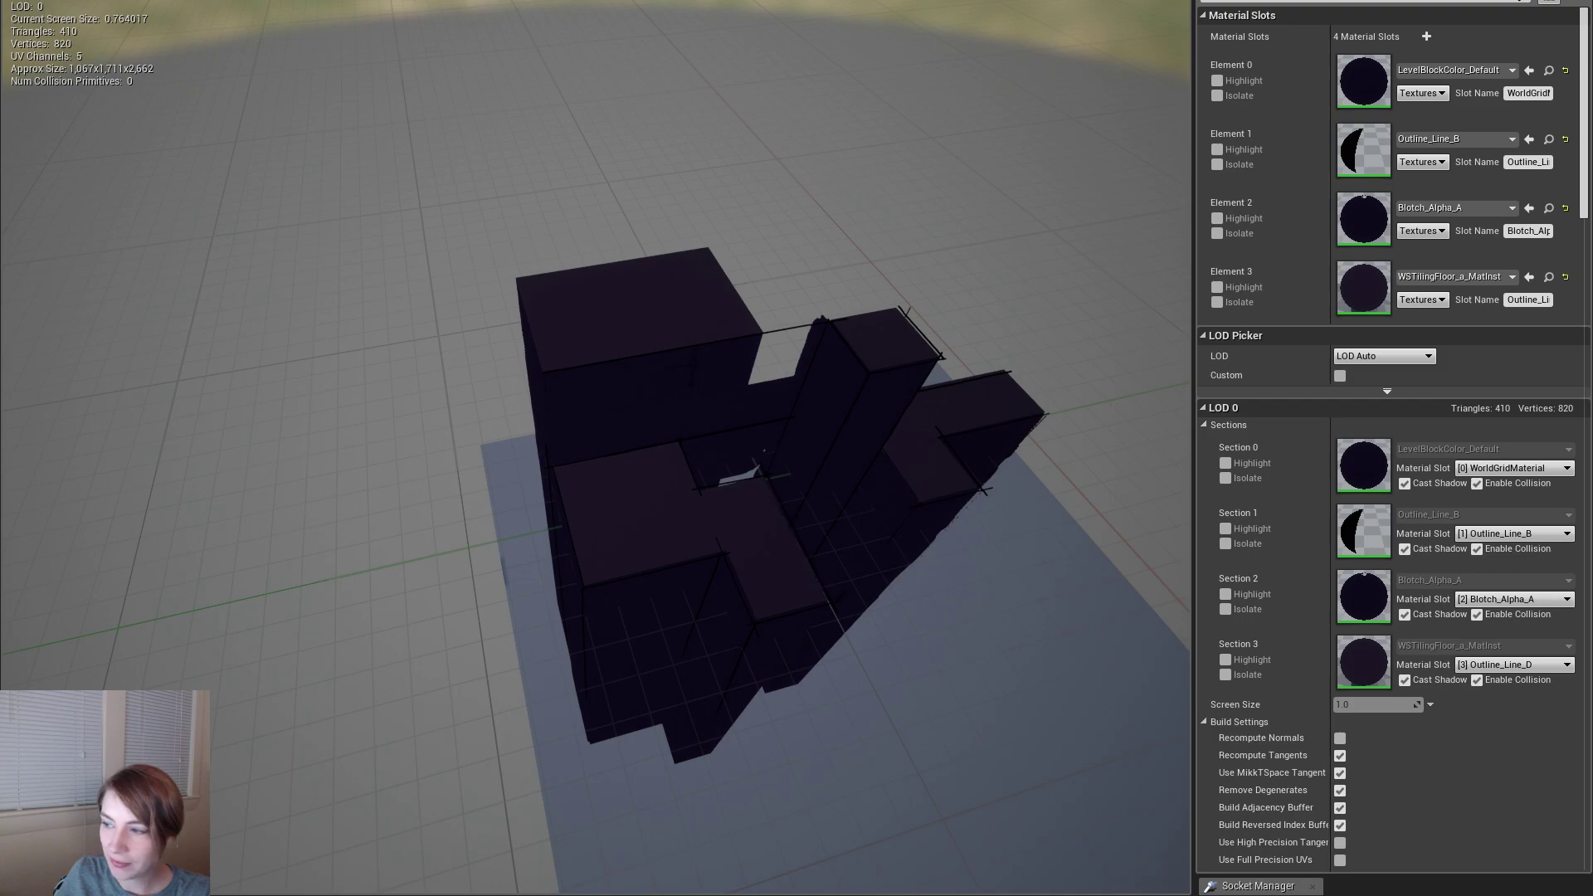
pyautogui.keyDown('alt'); pyautogui.moveTo(597, 448); pyautogui.dragTo(466, 410); pyautogui.keyUp('alt')
pyautogui.scroll(3, 597, 448)
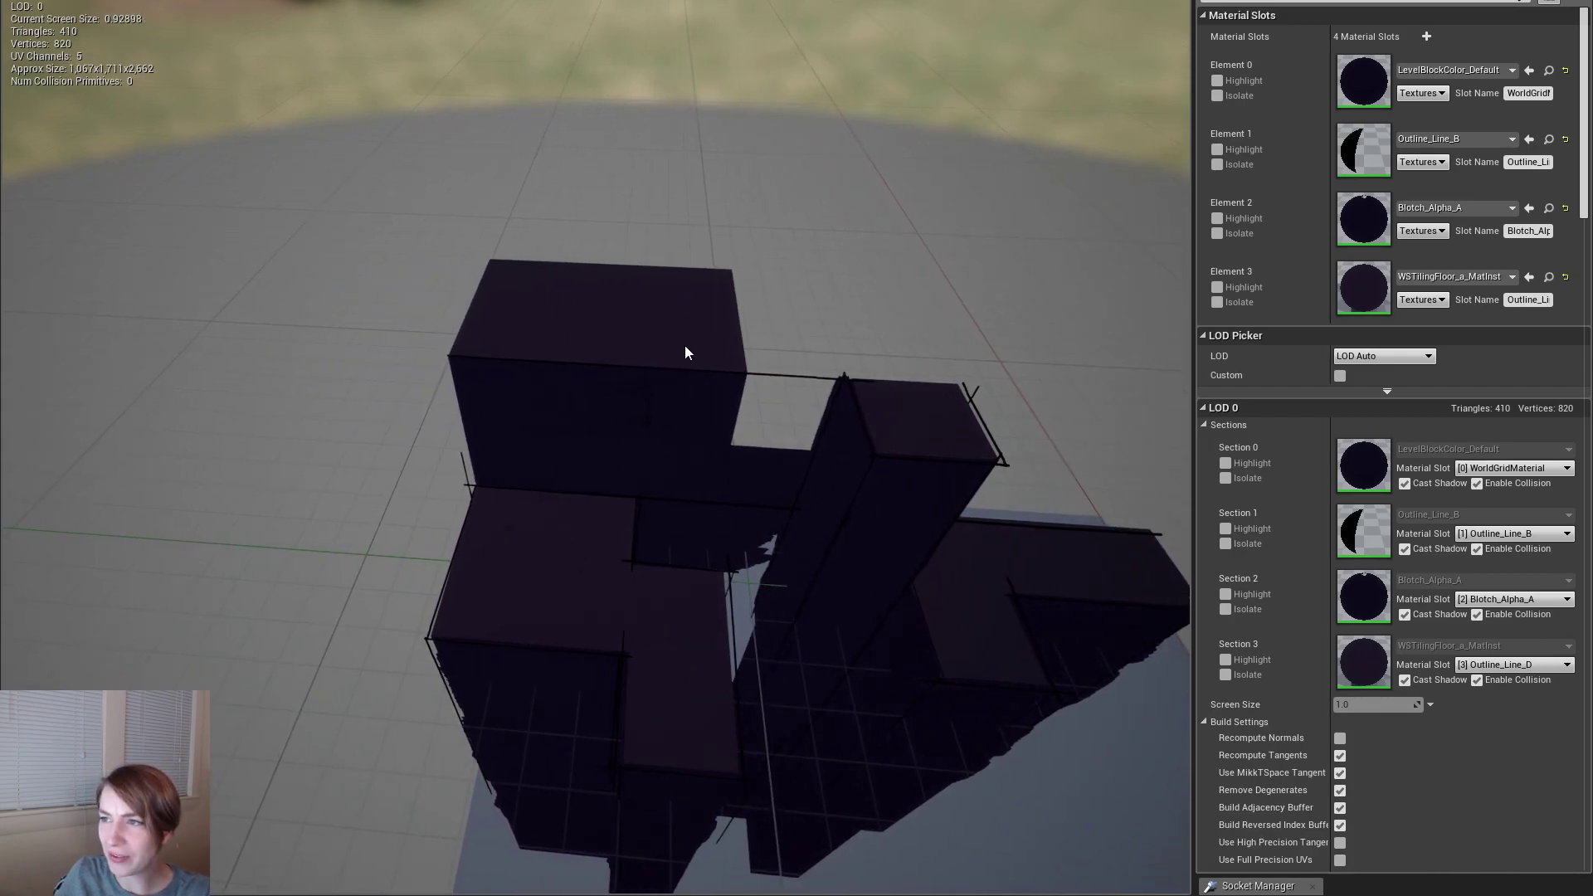
pyautogui.keyDown('alt'); pyautogui.moveTo(644, 316); pyautogui.dragTo(525, 347); pyautogui.keyUp('alt')
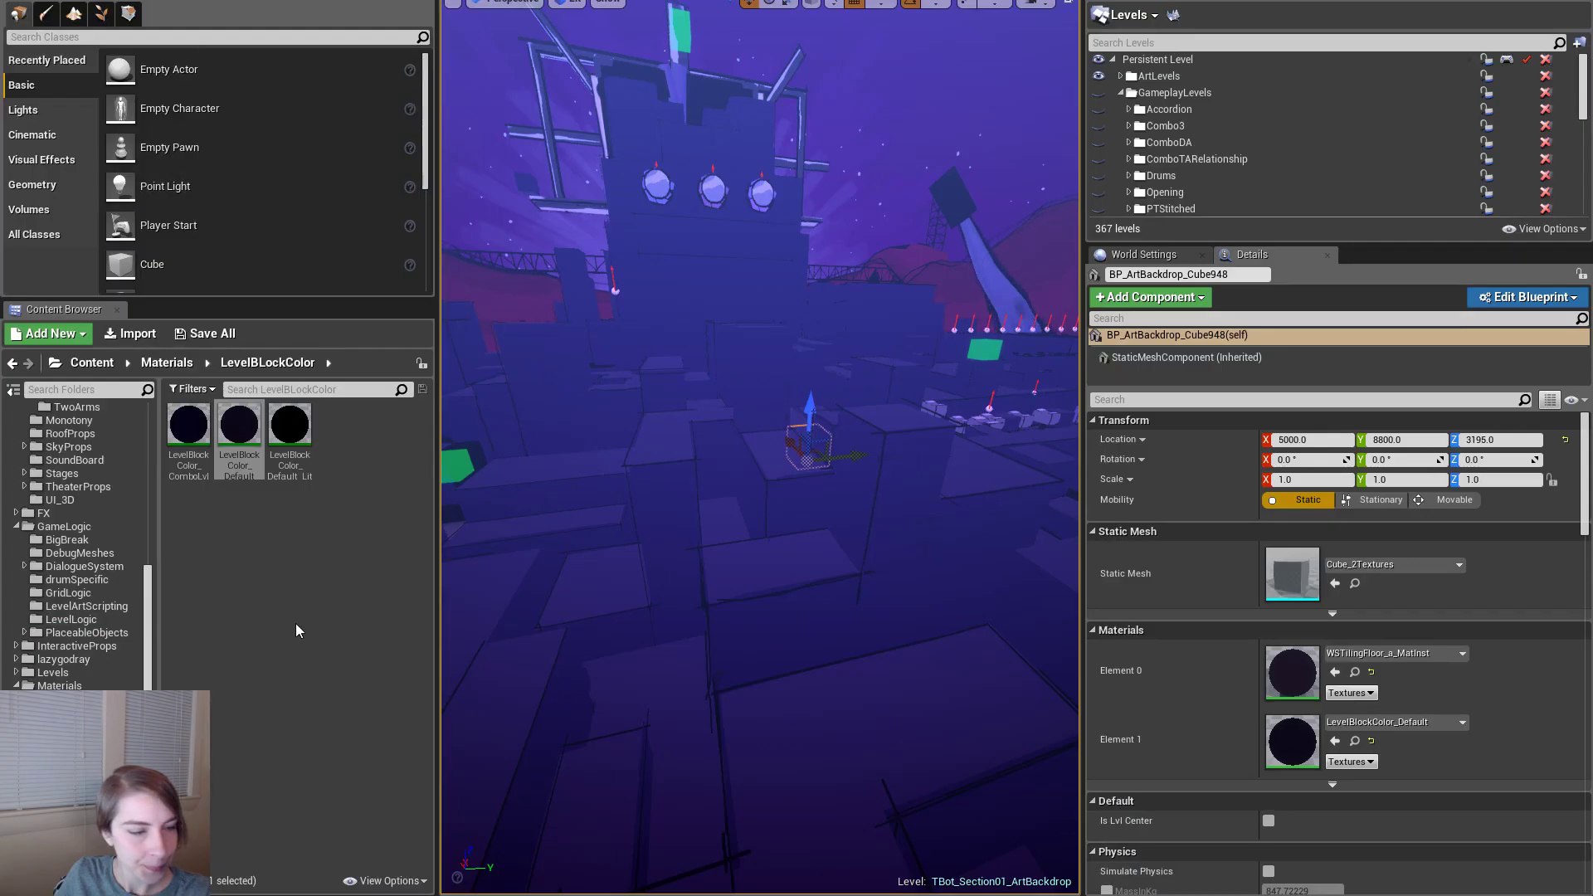
# - Browse to the EnvironmentArt Levels folder and select the cube backdrop block BP_ArtBackdrop_Cube359 in the level
pyautogui.scroll(6, 105, 536)
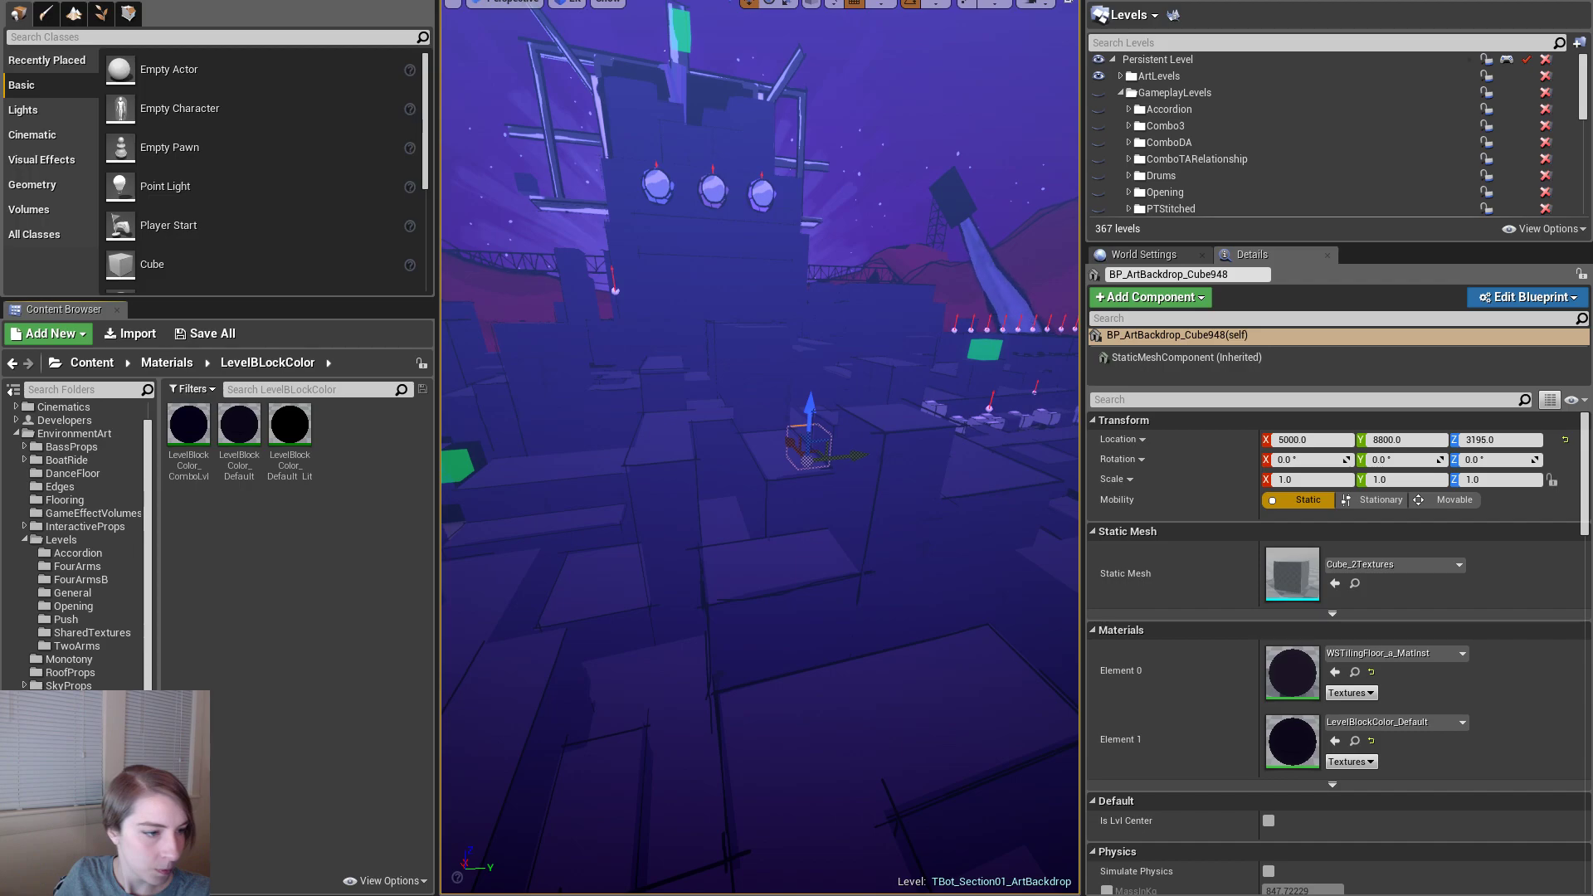
pyautogui.click(104, 532)
pyautogui.click(103, 540)
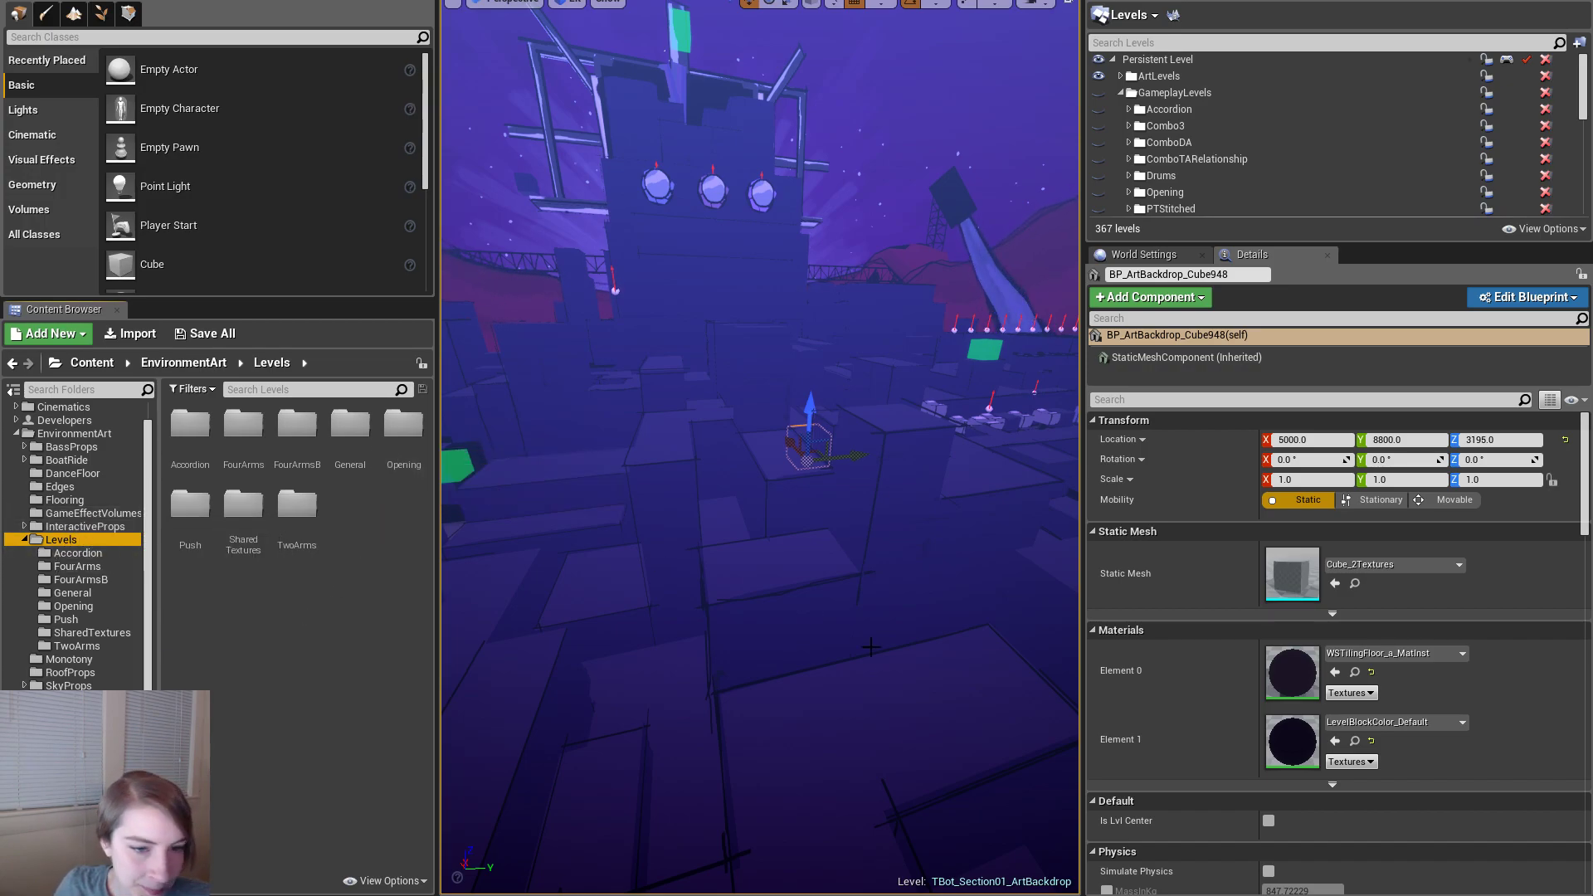
pyautogui.moveTo(647, 489); pyautogui.dragTo(680, 547, button='right')
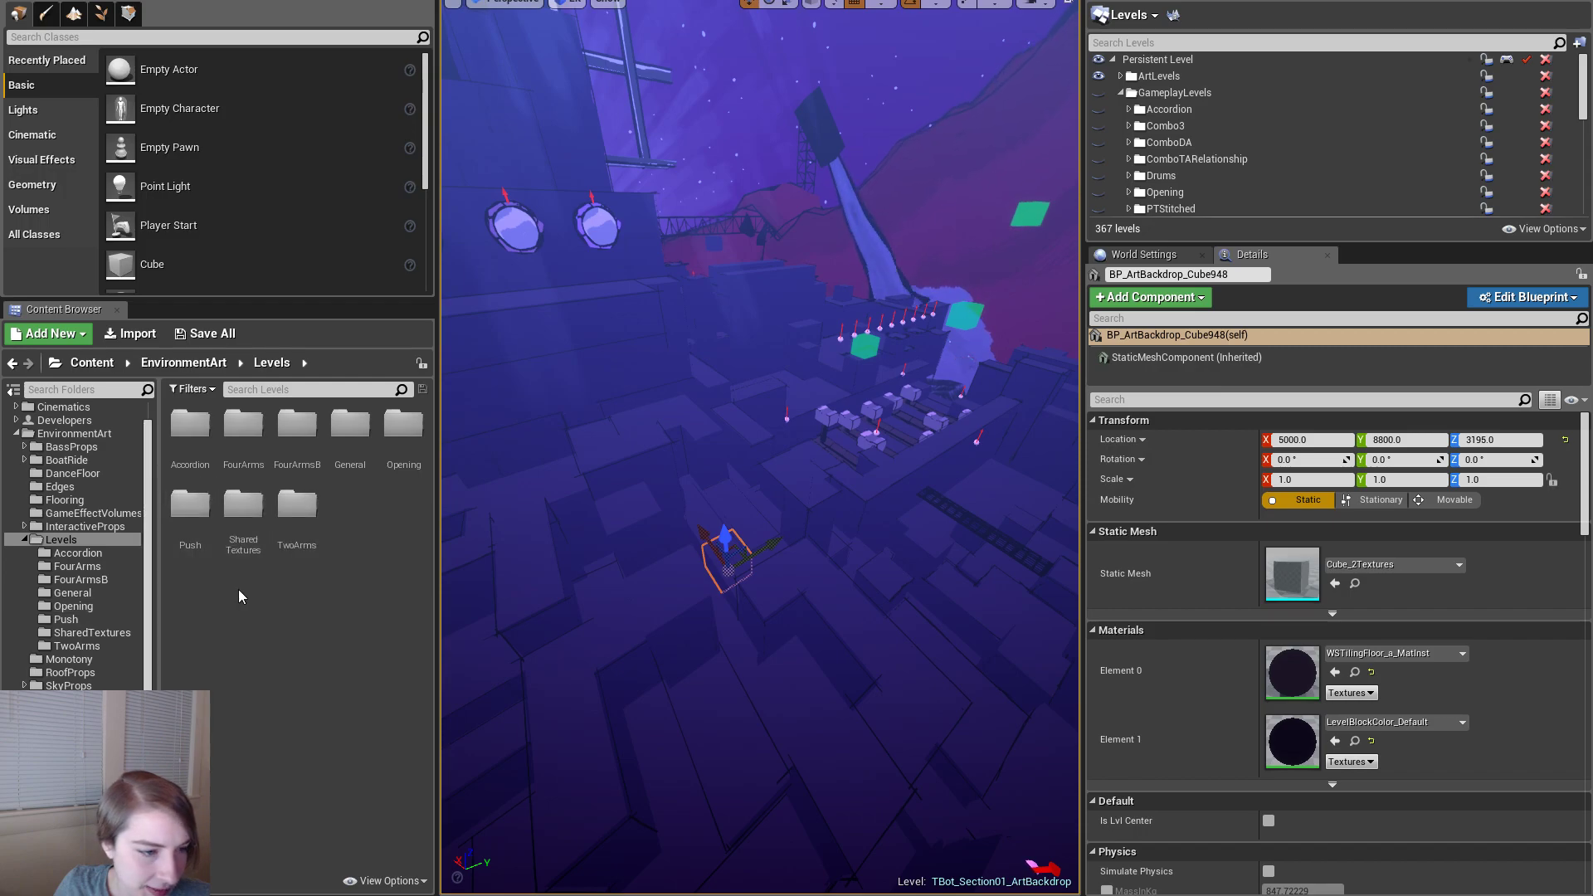
pyautogui.moveTo(818, 626); pyautogui.dragTo(900, 647, button='right')
pyautogui.click(822, 633)
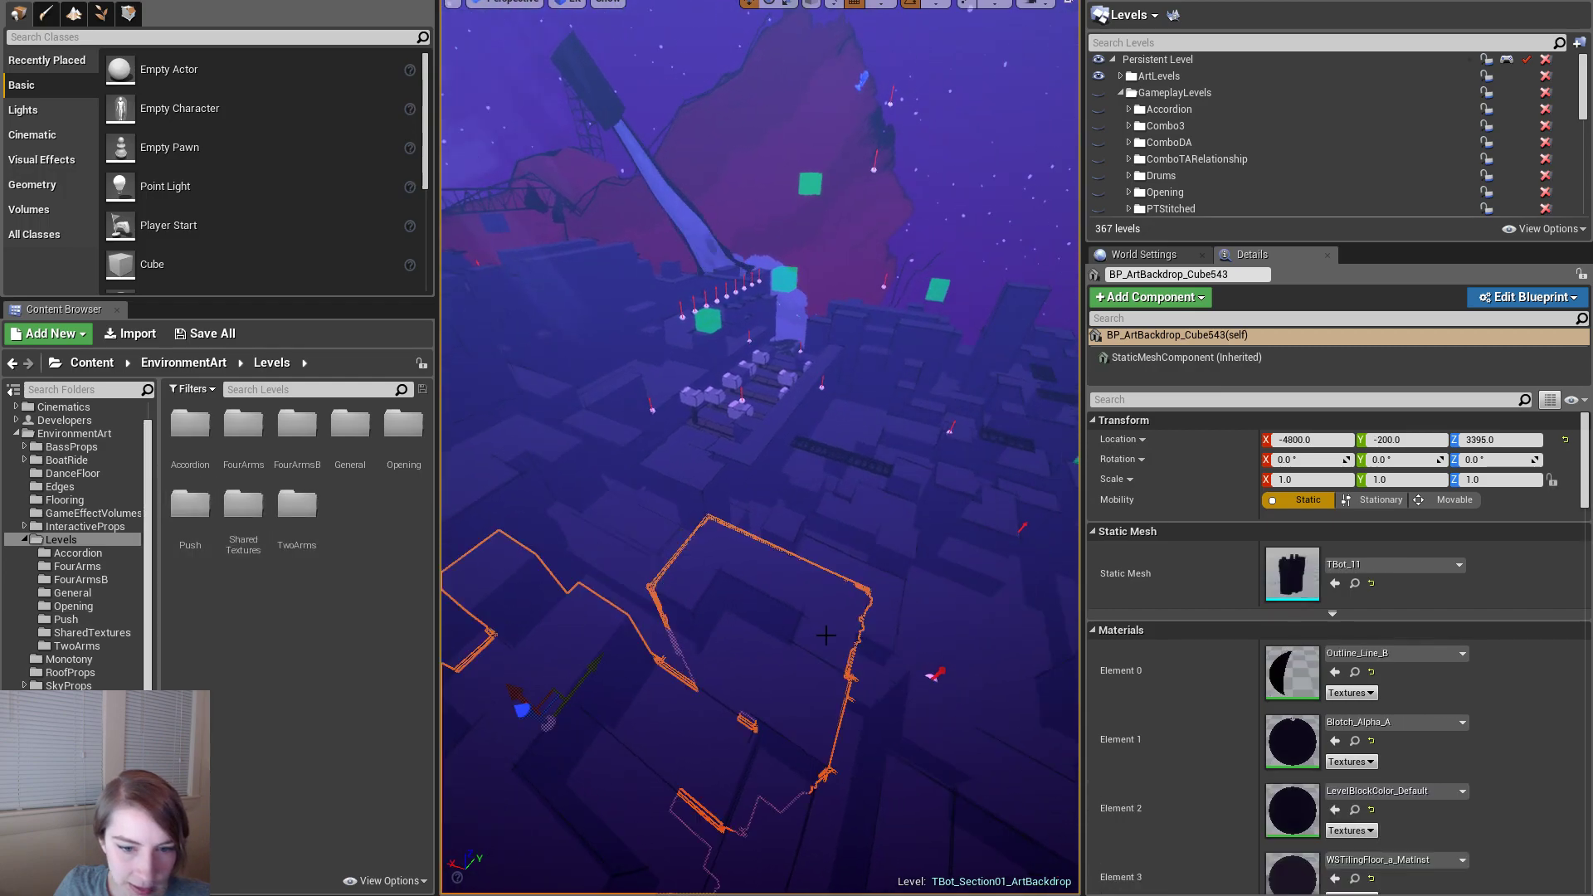
pyautogui.moveTo(938, 581); pyautogui.dragTo(838, 515, button='right')
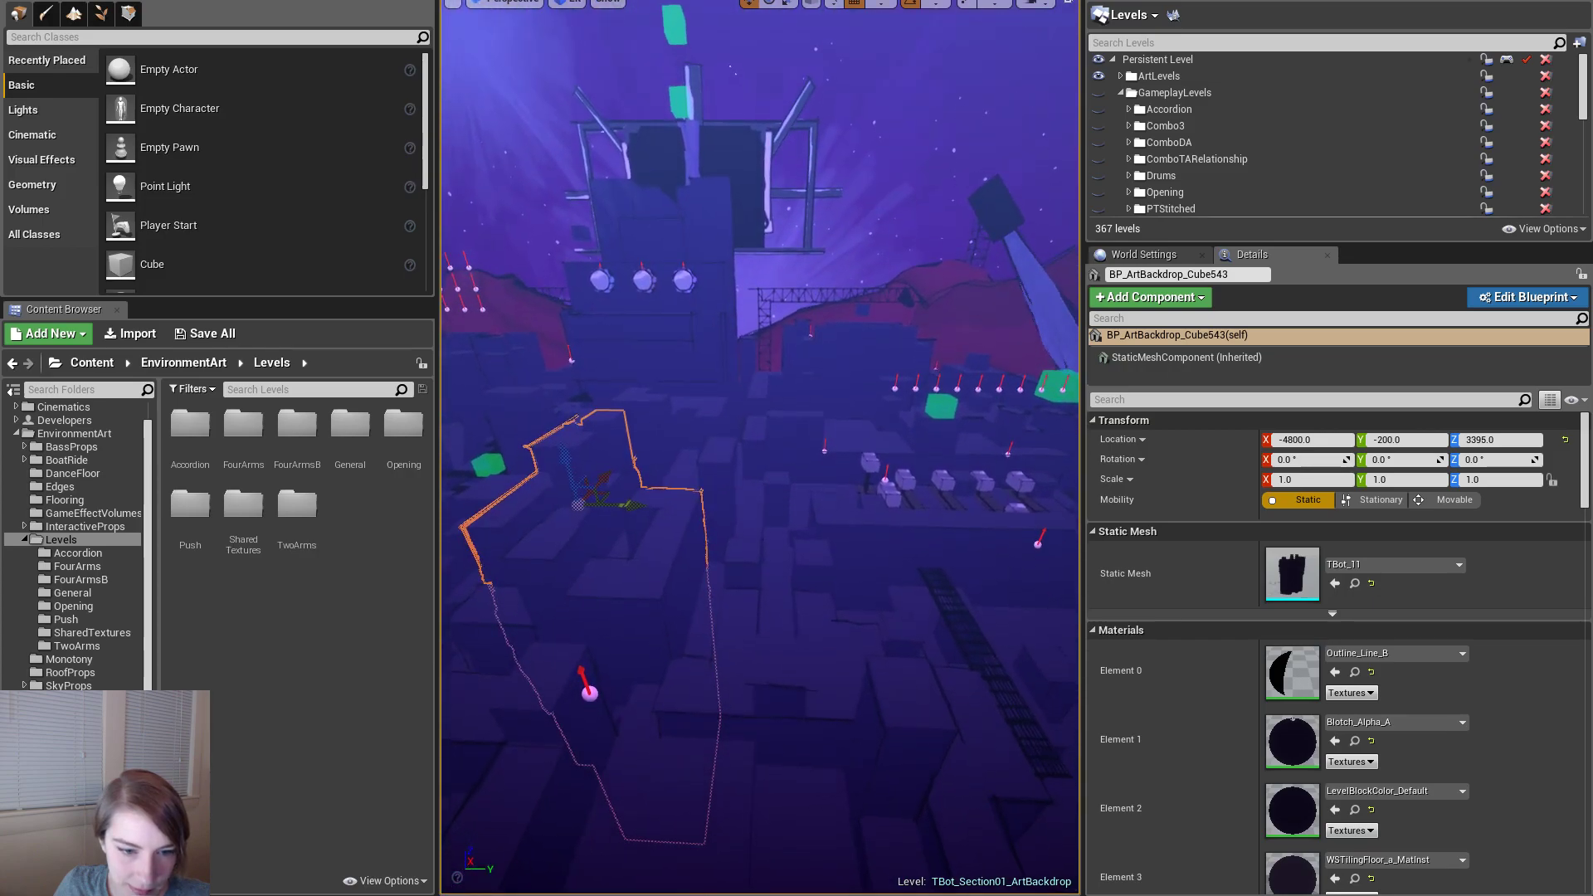
pyautogui.click(827, 706)
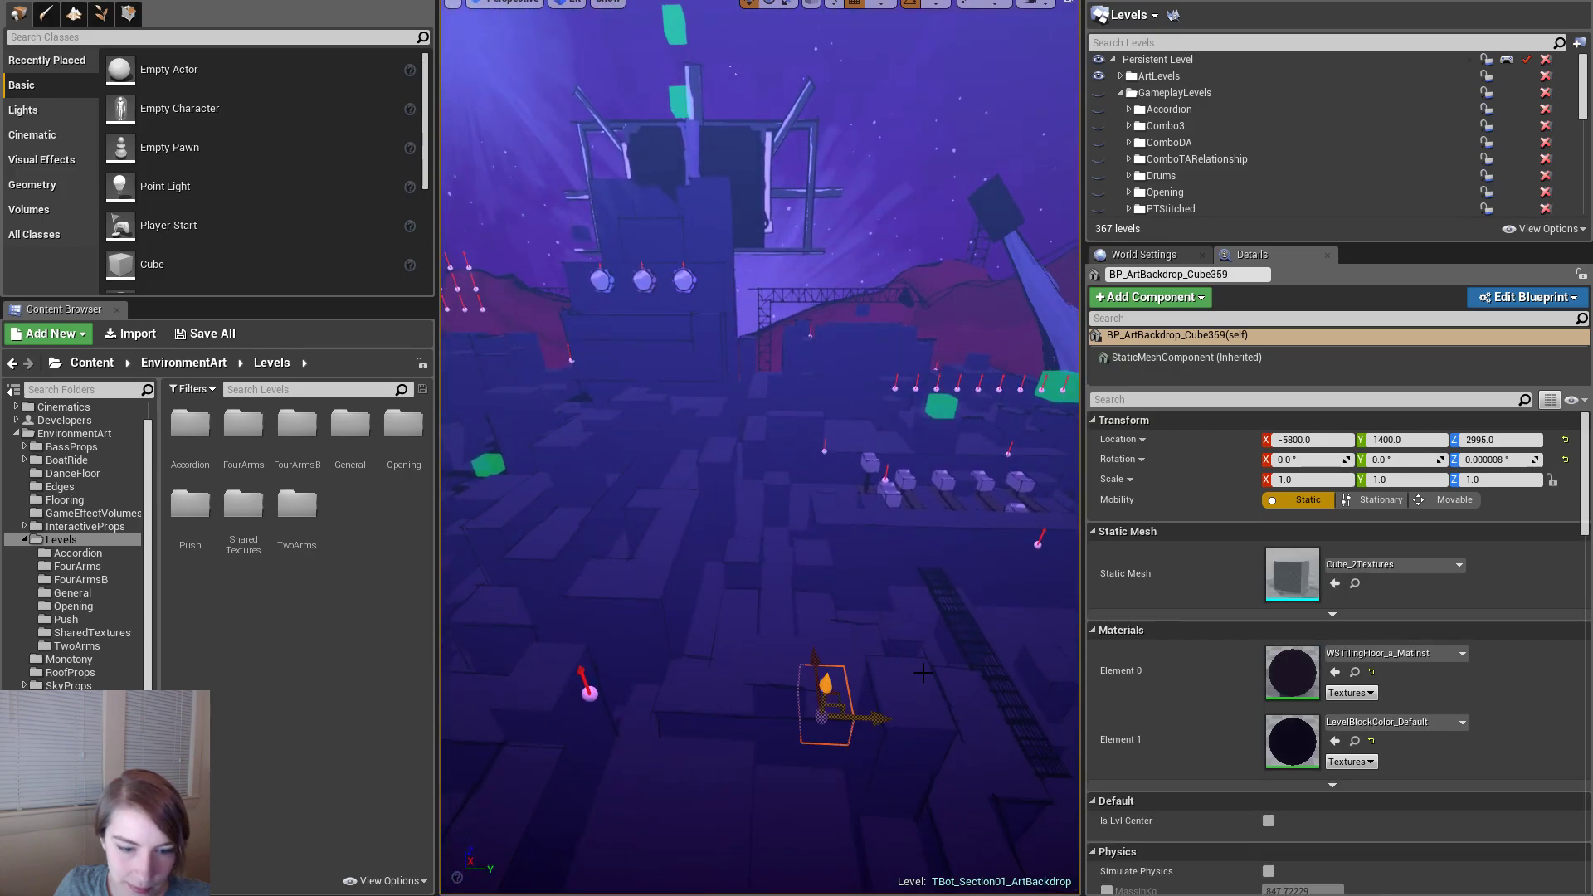
# - Use LevelArtProcGen from the EnvironmentArt folder to select the group's backdrop cubes with their outline pieces, and clear them from the level
pyautogui.click(1449, 336)
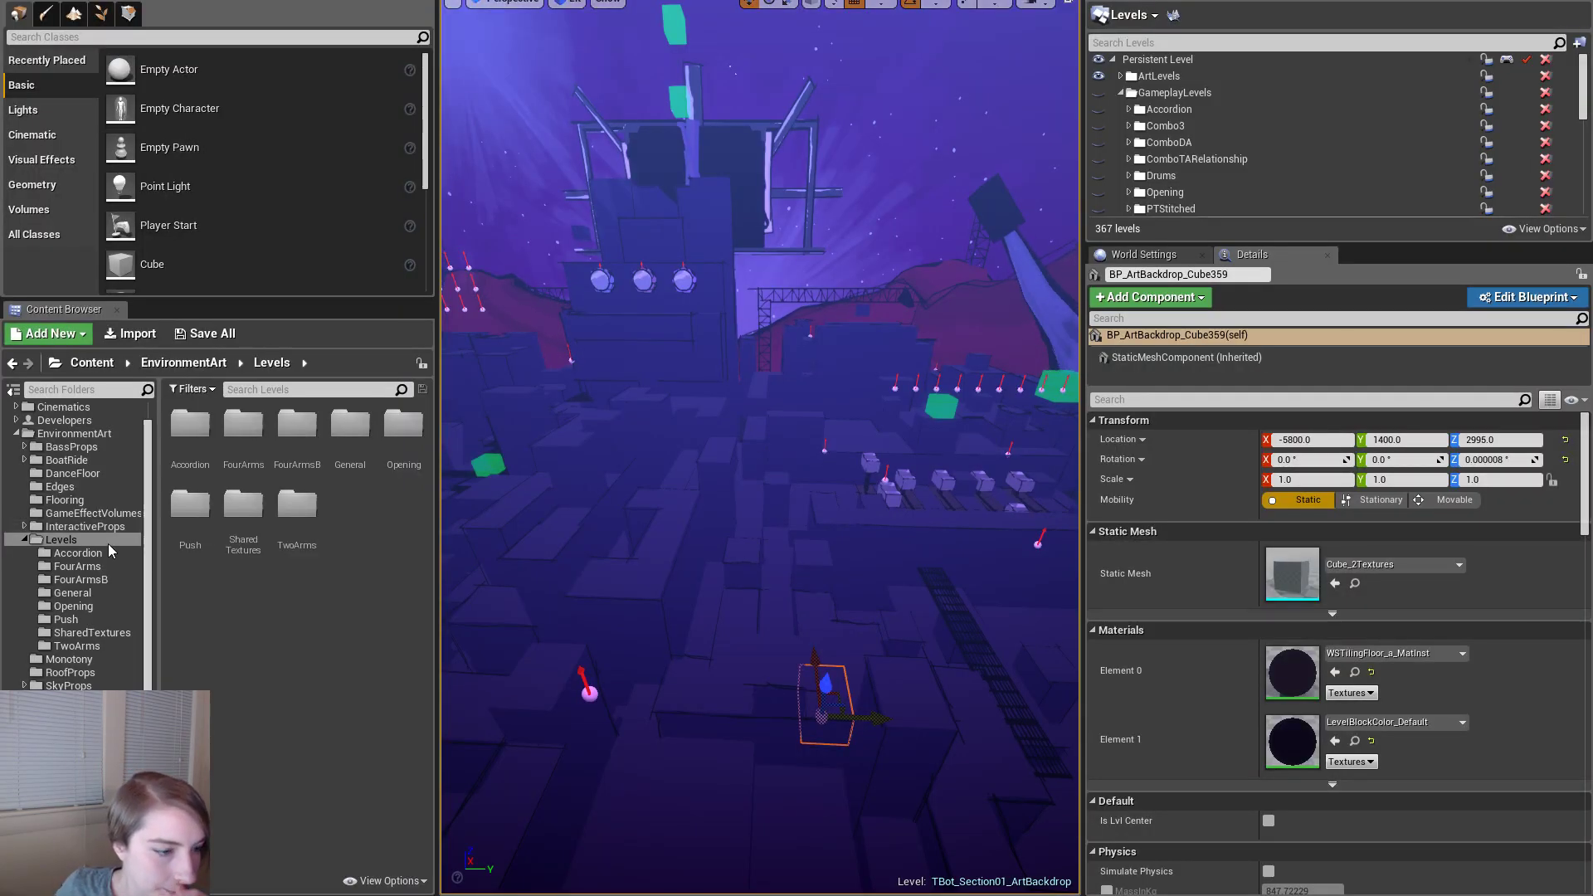
pyautogui.click(102, 423)
pyautogui.click(103, 434)
pyautogui.click(239, 751)
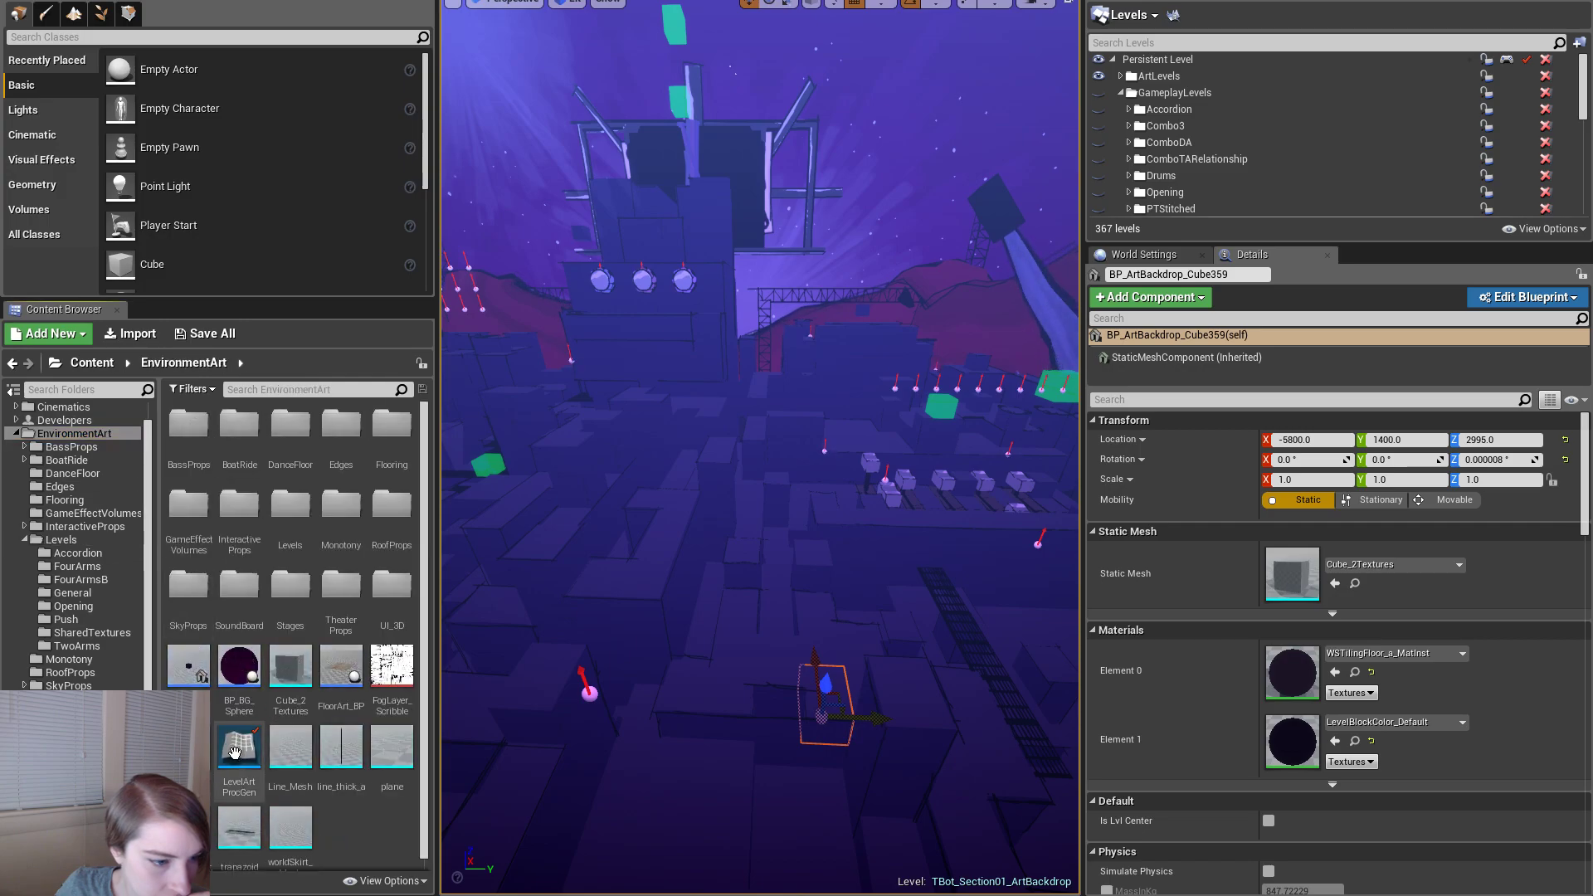
pyautogui.click(780, 672)
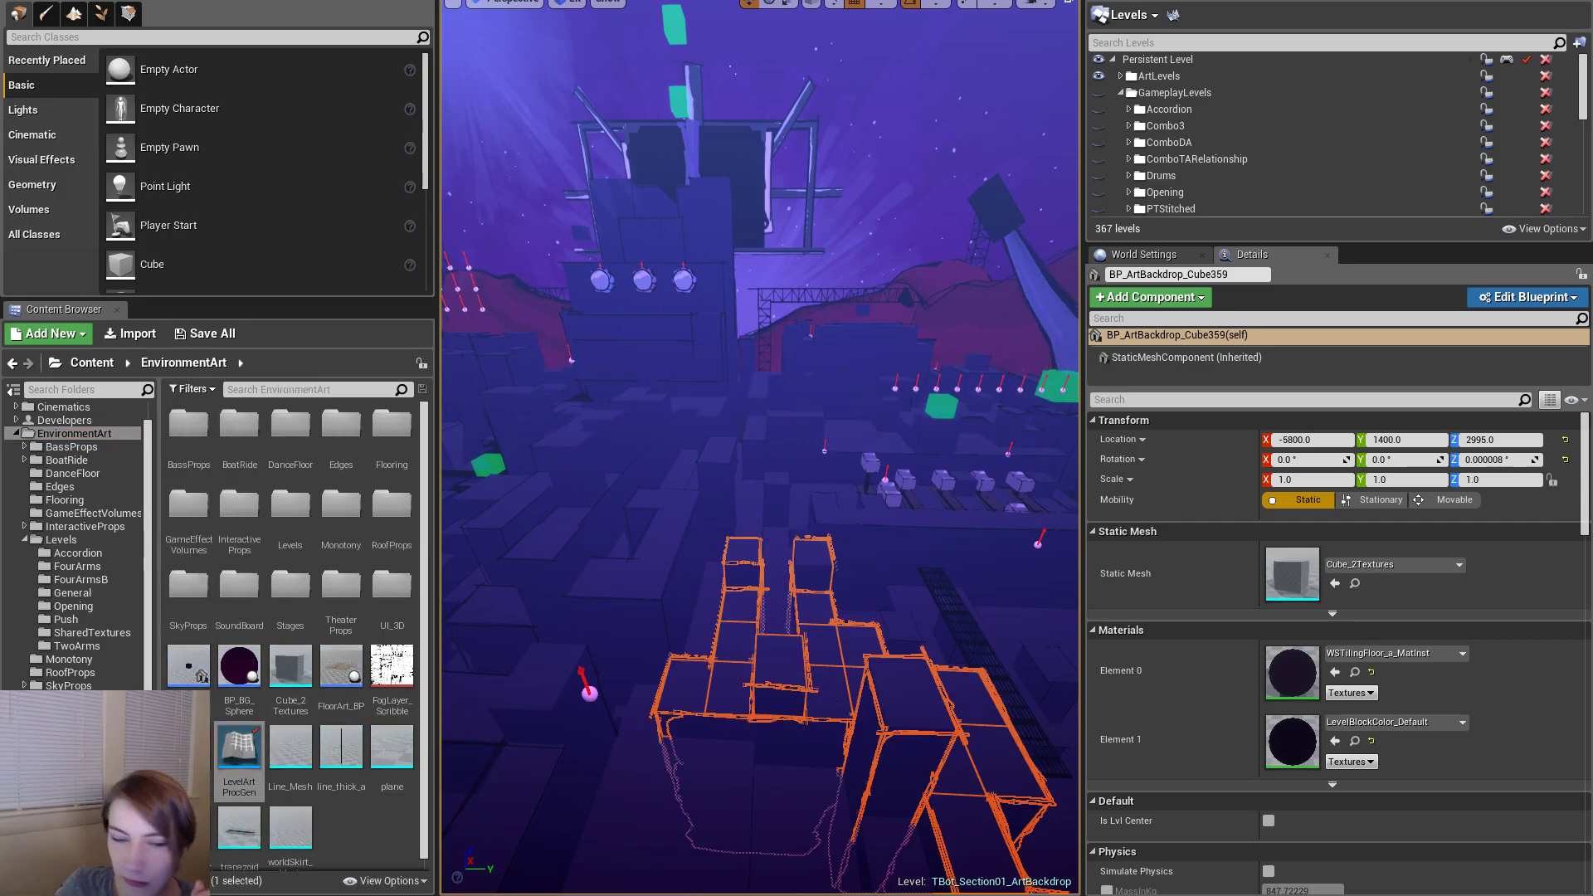
pyautogui.moveTo(780, 672); pyautogui.dragTo(801, 705, button='right')
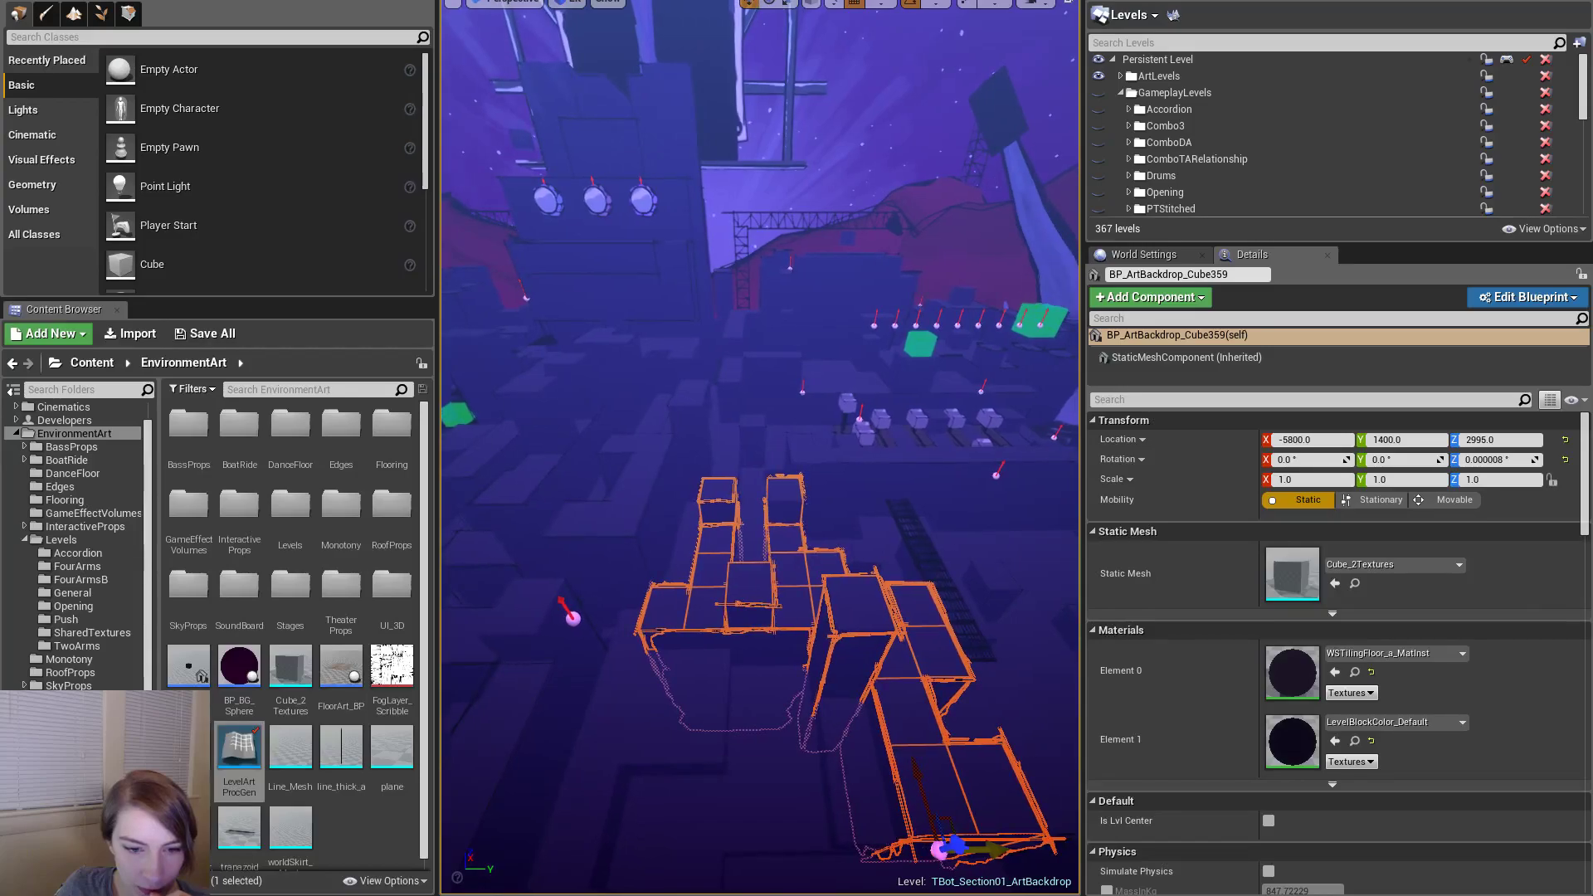
pyautogui.scroll(6, 760, 448)
pyautogui.scroll(-5, 843, 714)
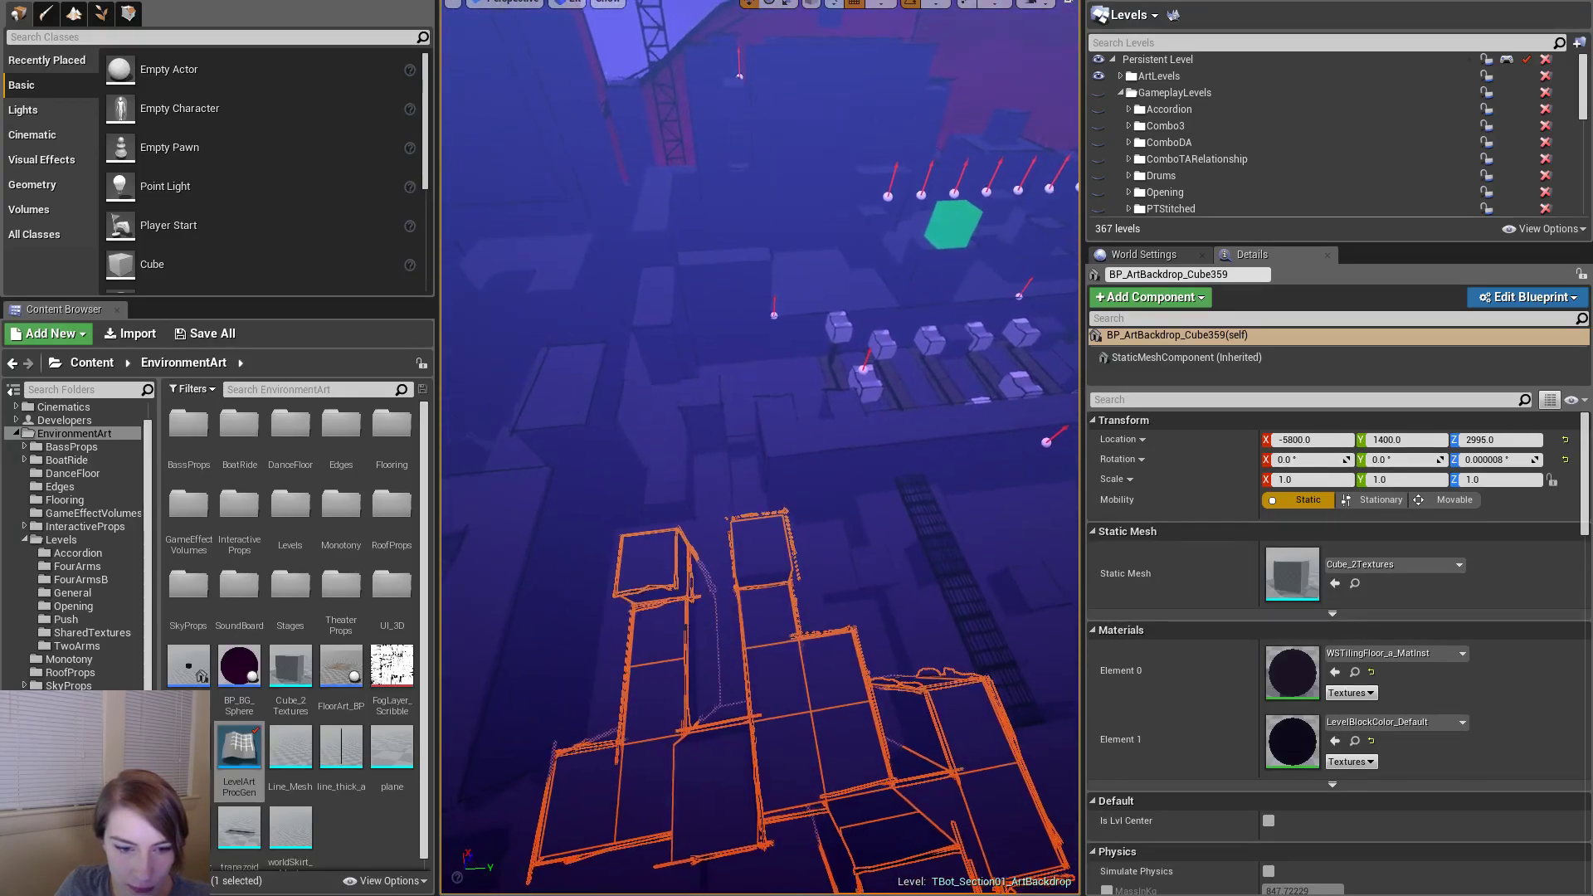
pyautogui.moveTo(844, 714); pyautogui.dragTo(818, 693, button='right')
pyautogui.click(817, 693)
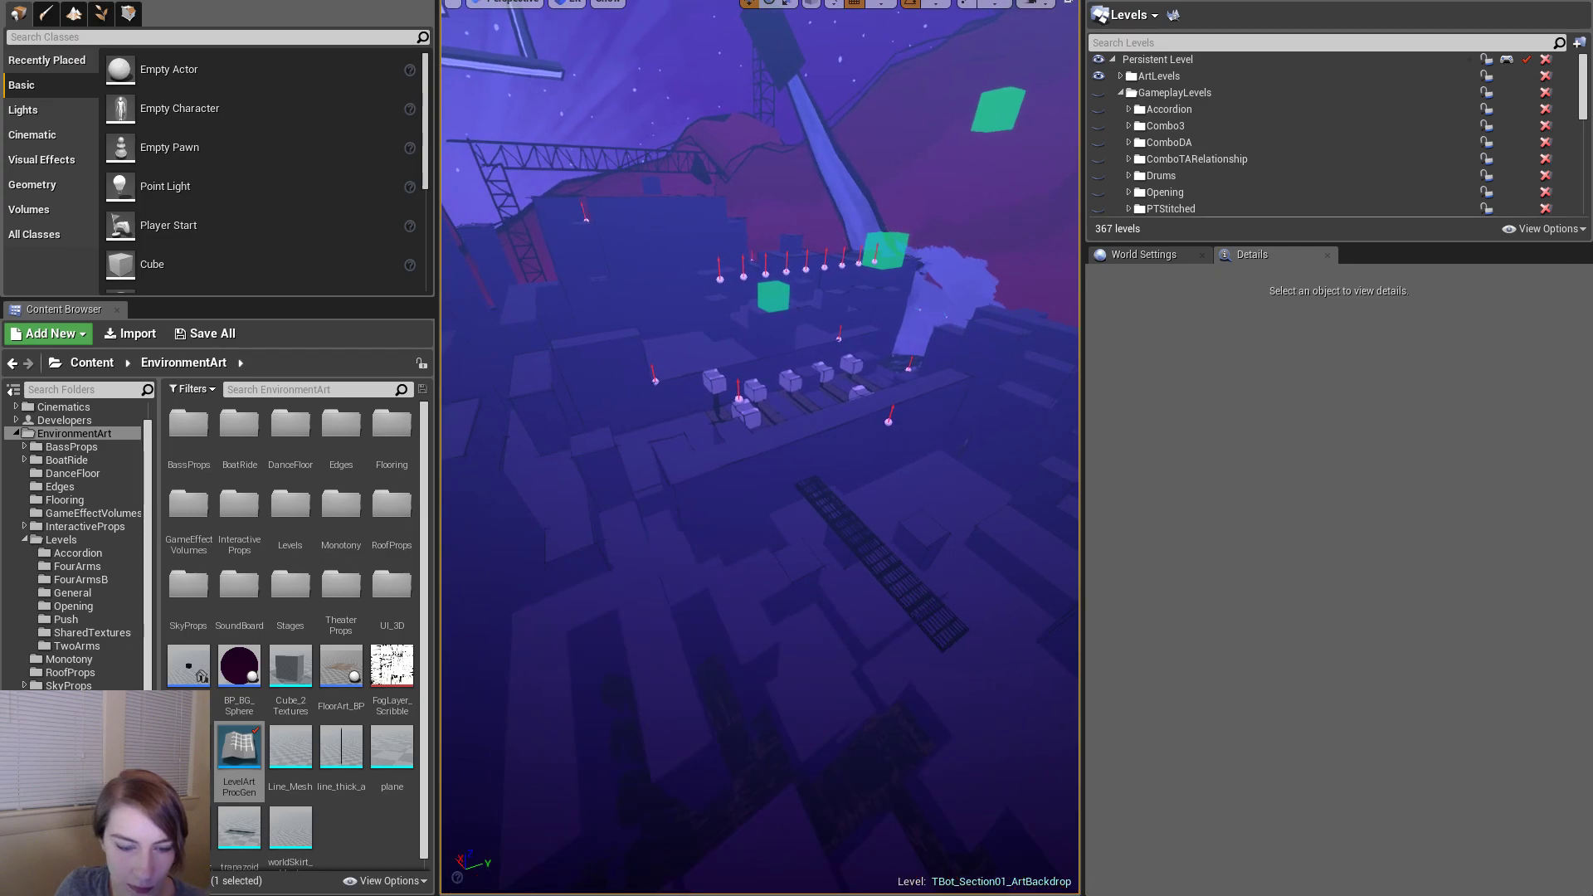
# - Replace the static mesh of the remaining center cube BP_ArtBackdrop_Cube364 with TBot_09_2
pyautogui.click(810, 700)
pyautogui.click(1386, 566)
pyautogui.click(1386, 566)
pyautogui.click(1386, 566)
pyautogui.write('tbot')
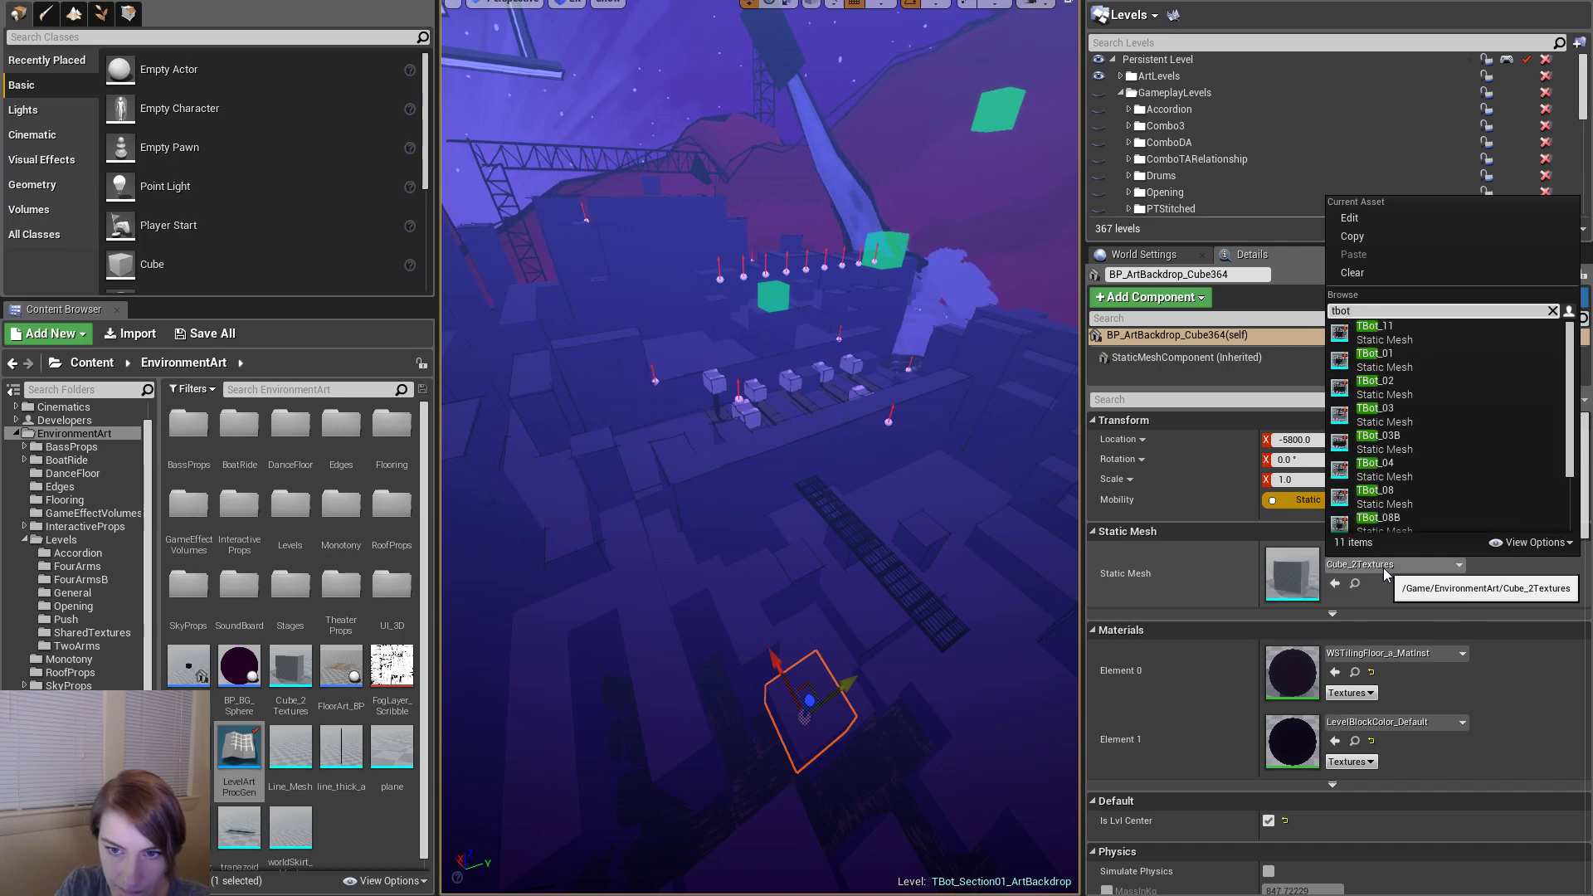
pyautogui.write('_09')
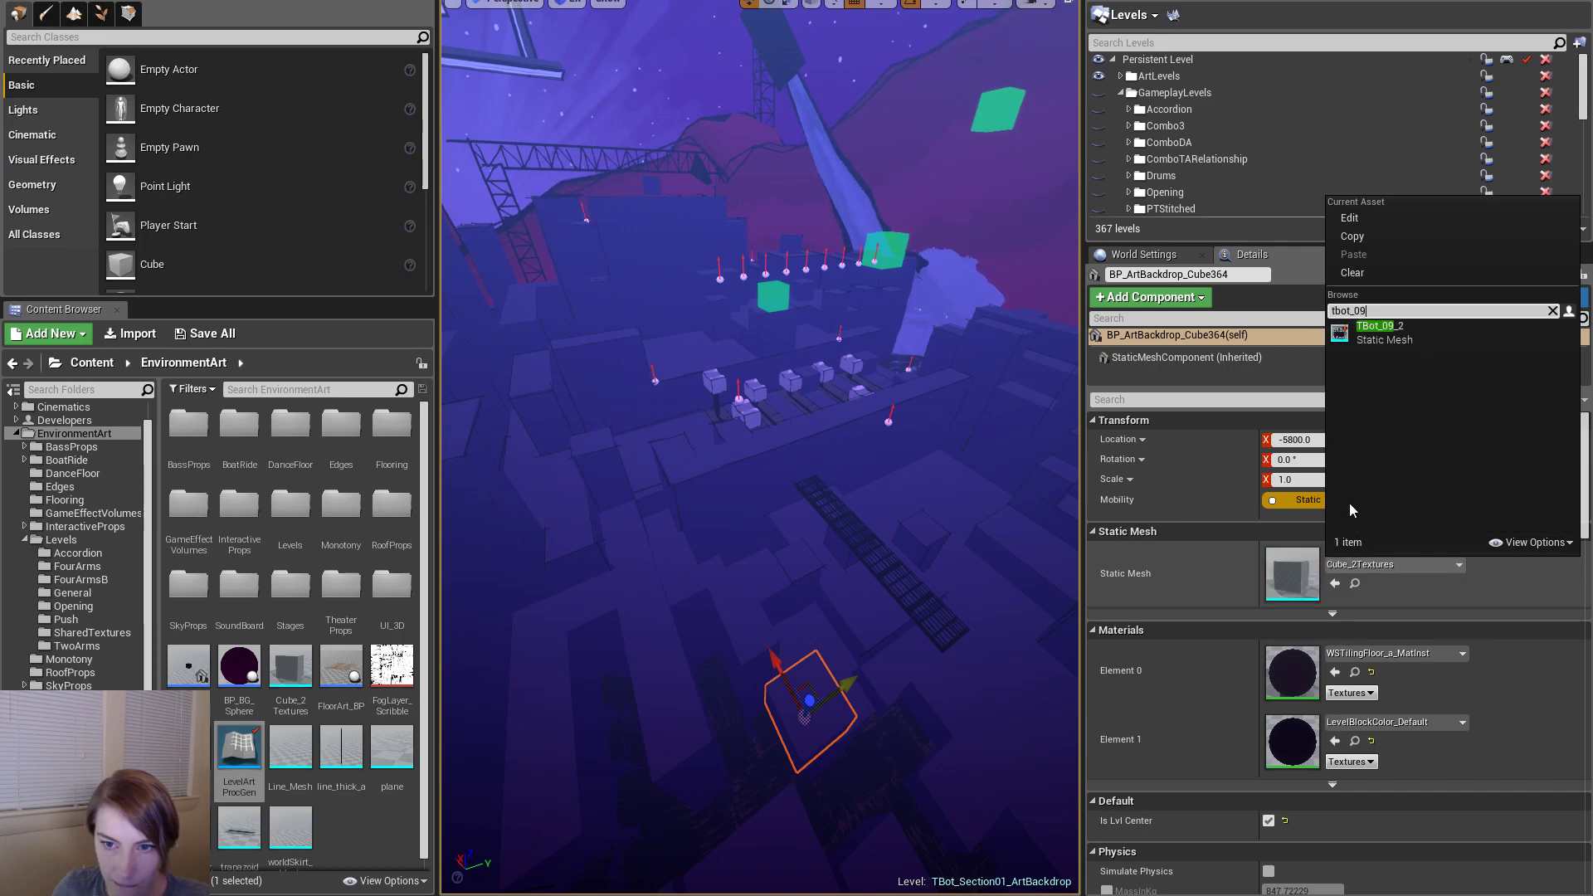
pyautogui.click(1406, 336)
# - Reset the placed block's material overrides to the mesh defaults and filter its properties for "center", clearing the filter when done
pyautogui.press('f')
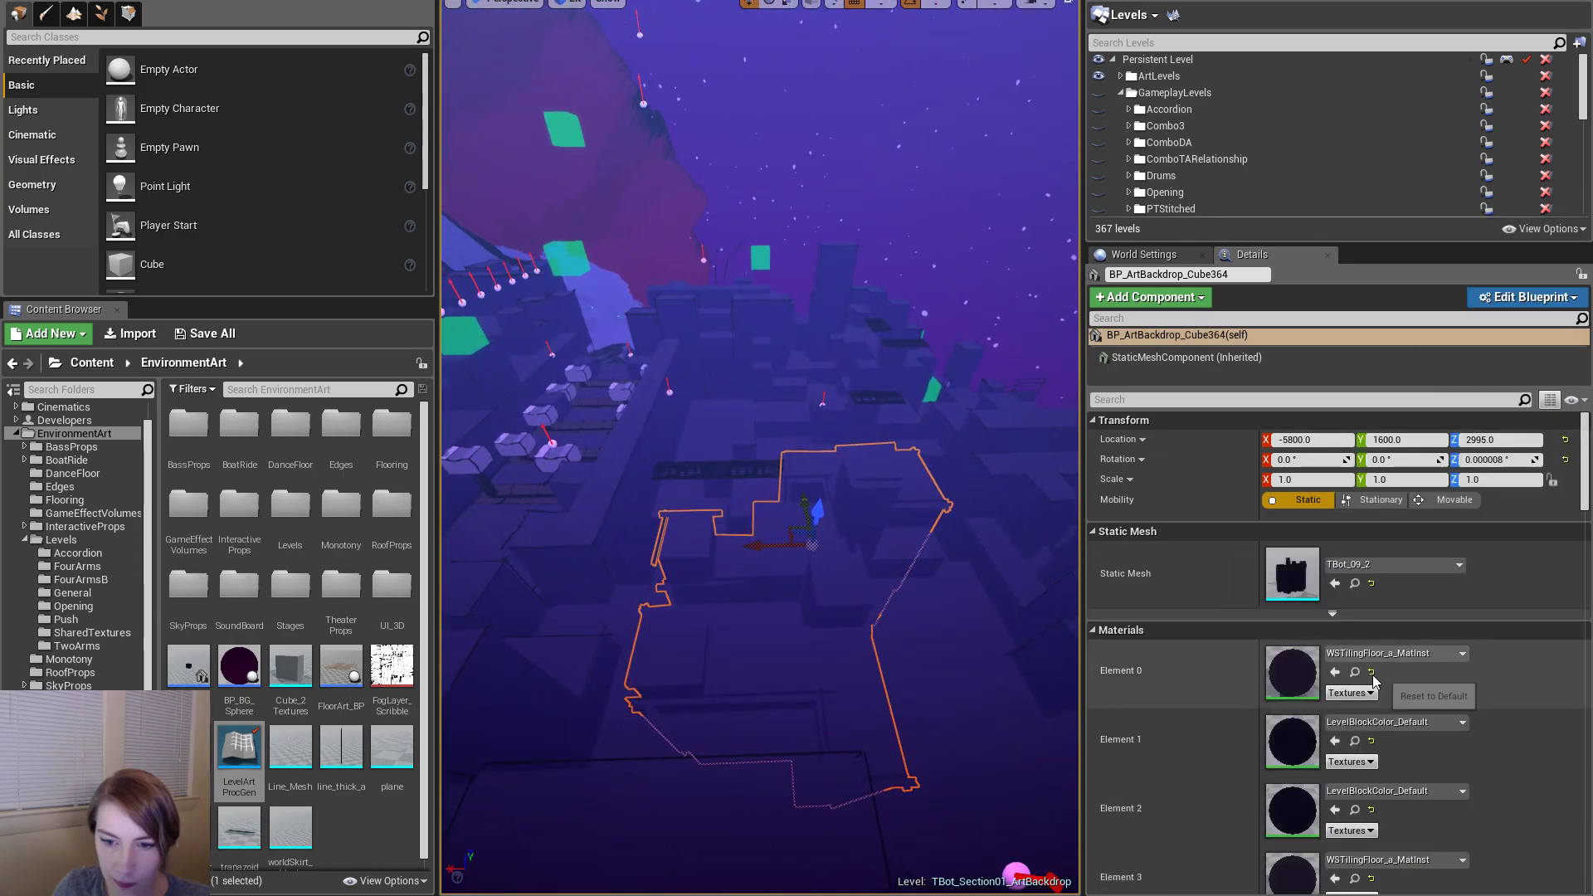
pyautogui.click(1300, 405)
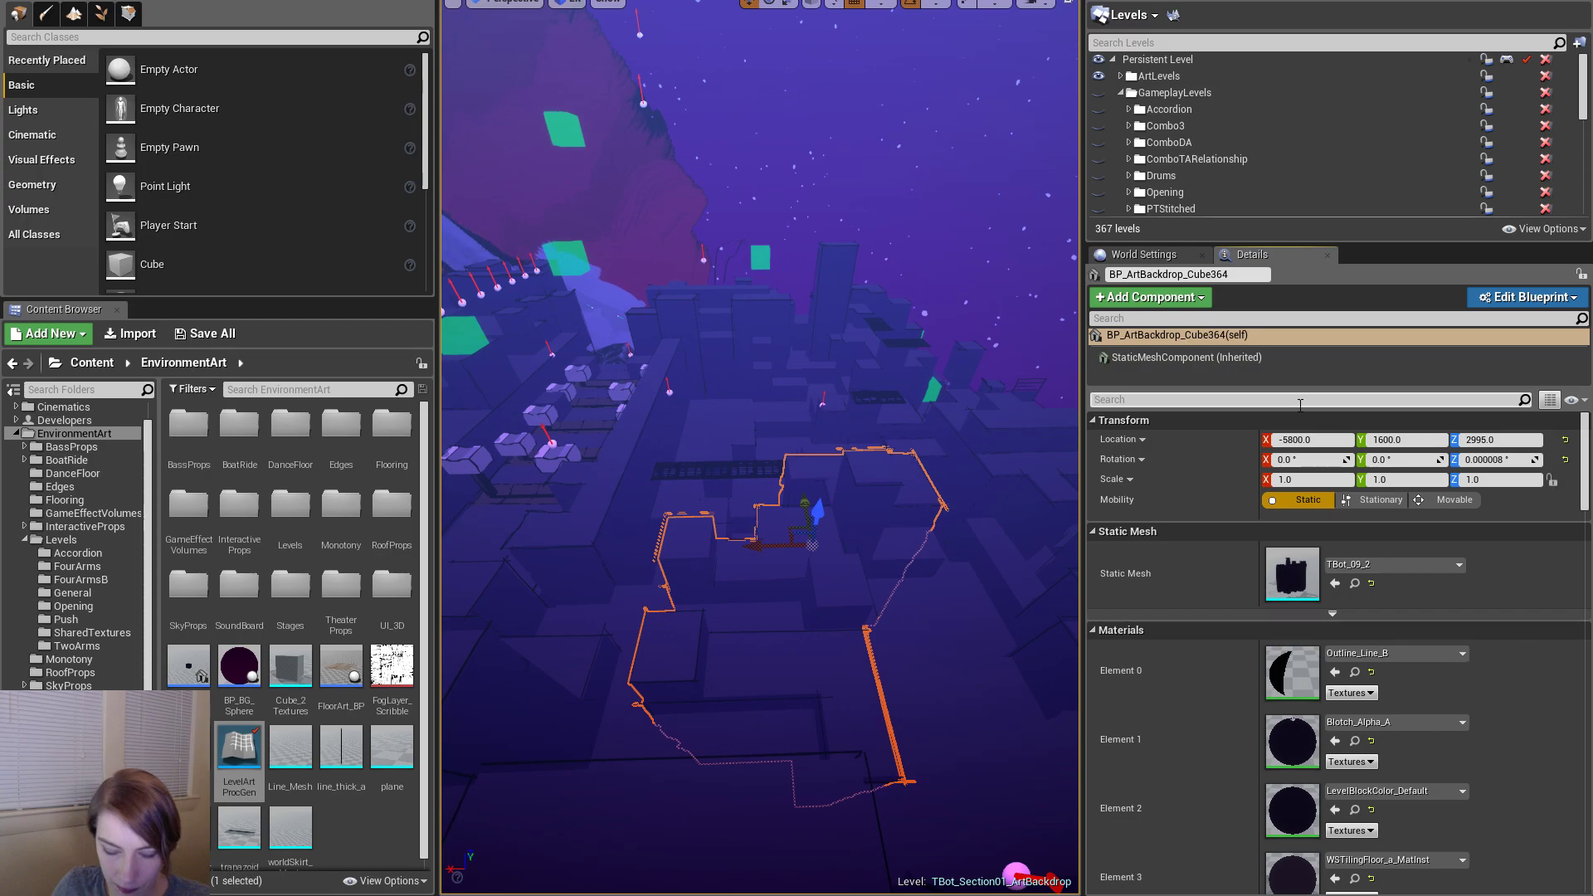
pyautogui.write('center')
pyautogui.press('Escape')
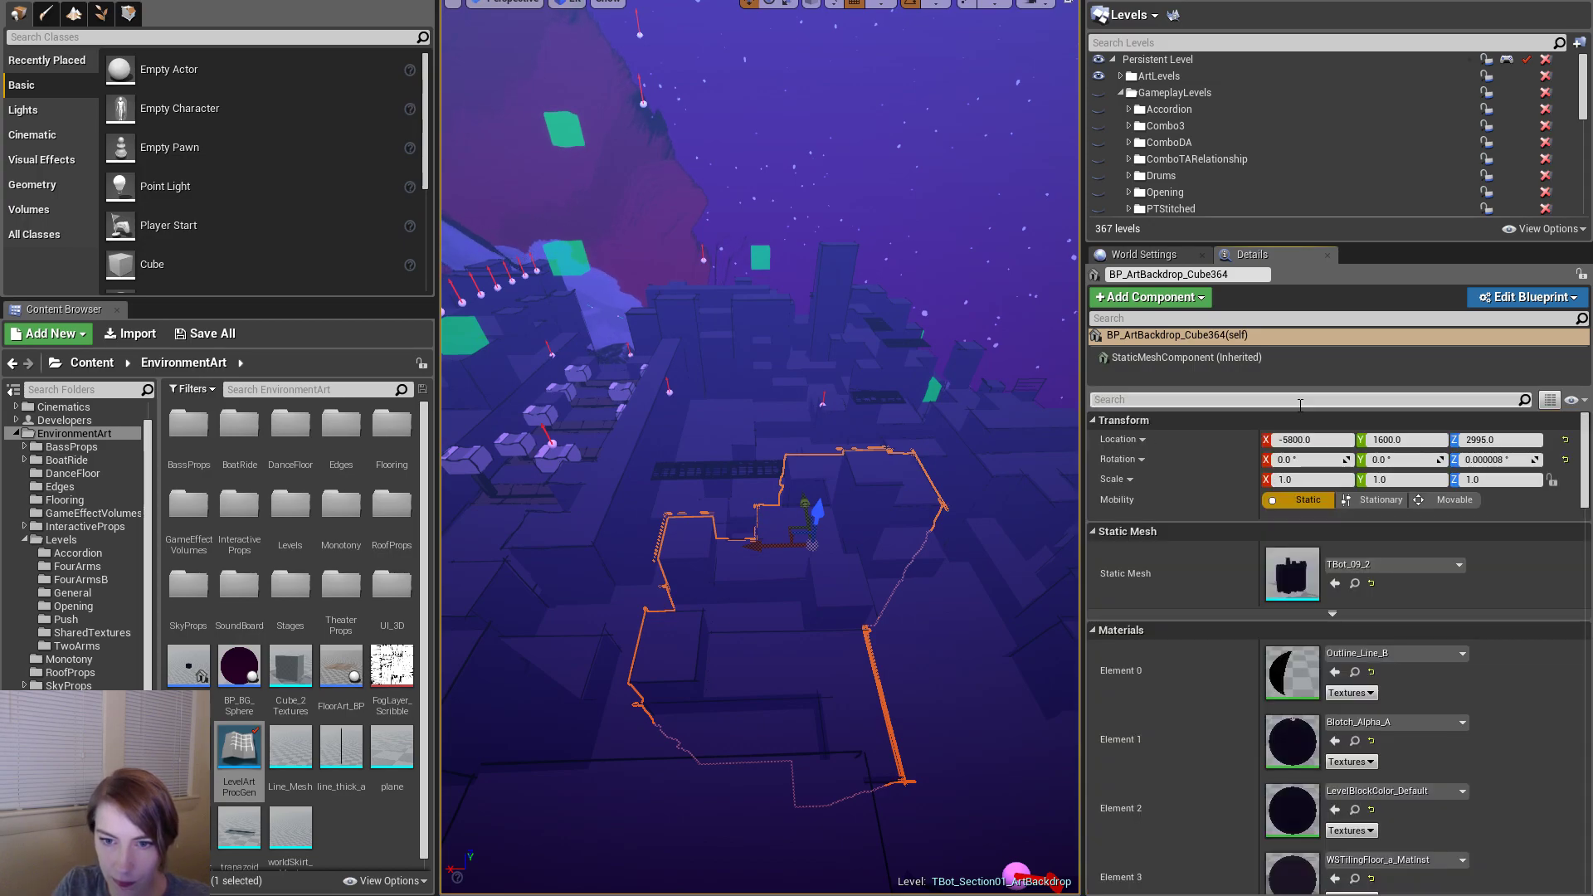
# - Locate and open the TBot_09_2 mesh asset, filter its properties for "col" and change its collision preset
pyautogui.click(1355, 584)
pyautogui.doubleClick(349, 518)
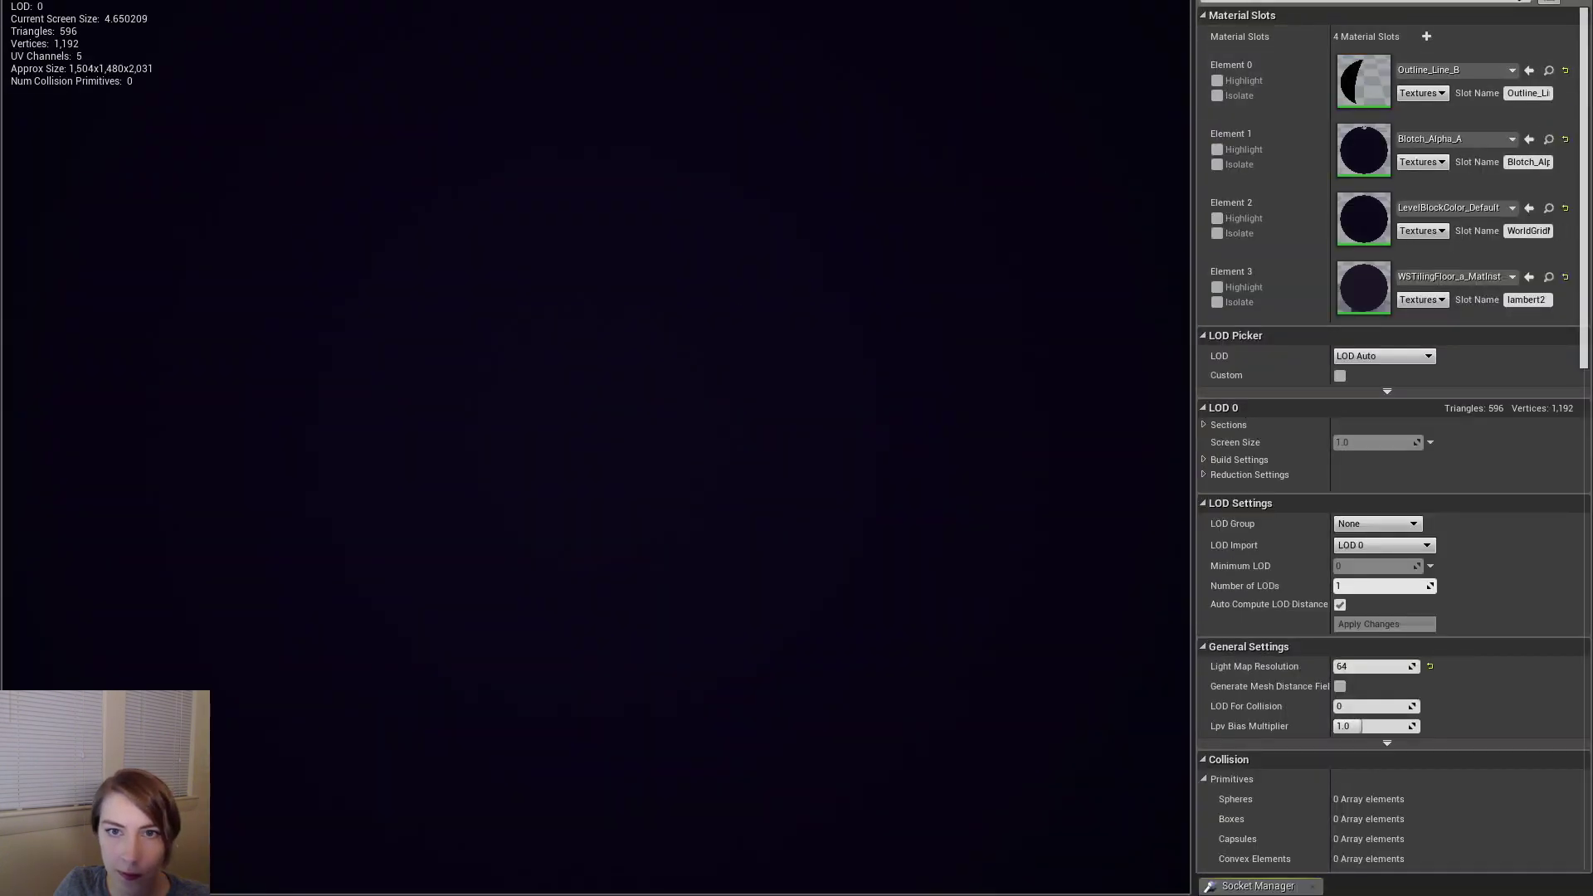
pyautogui.write('col')
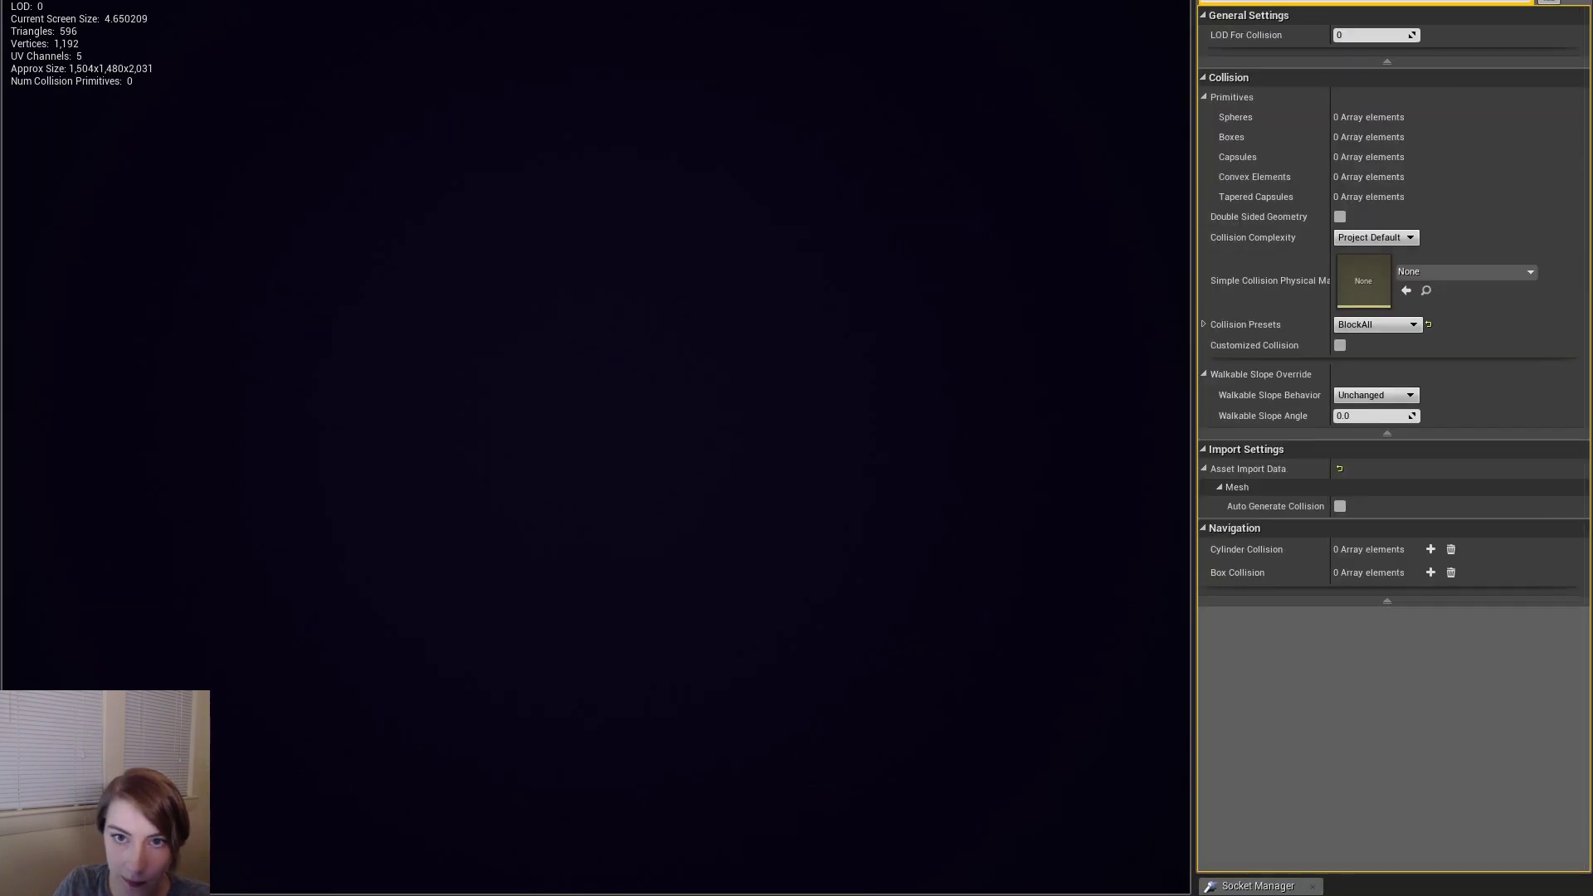
pyautogui.click(1378, 325)
pyautogui.click(1381, 349)
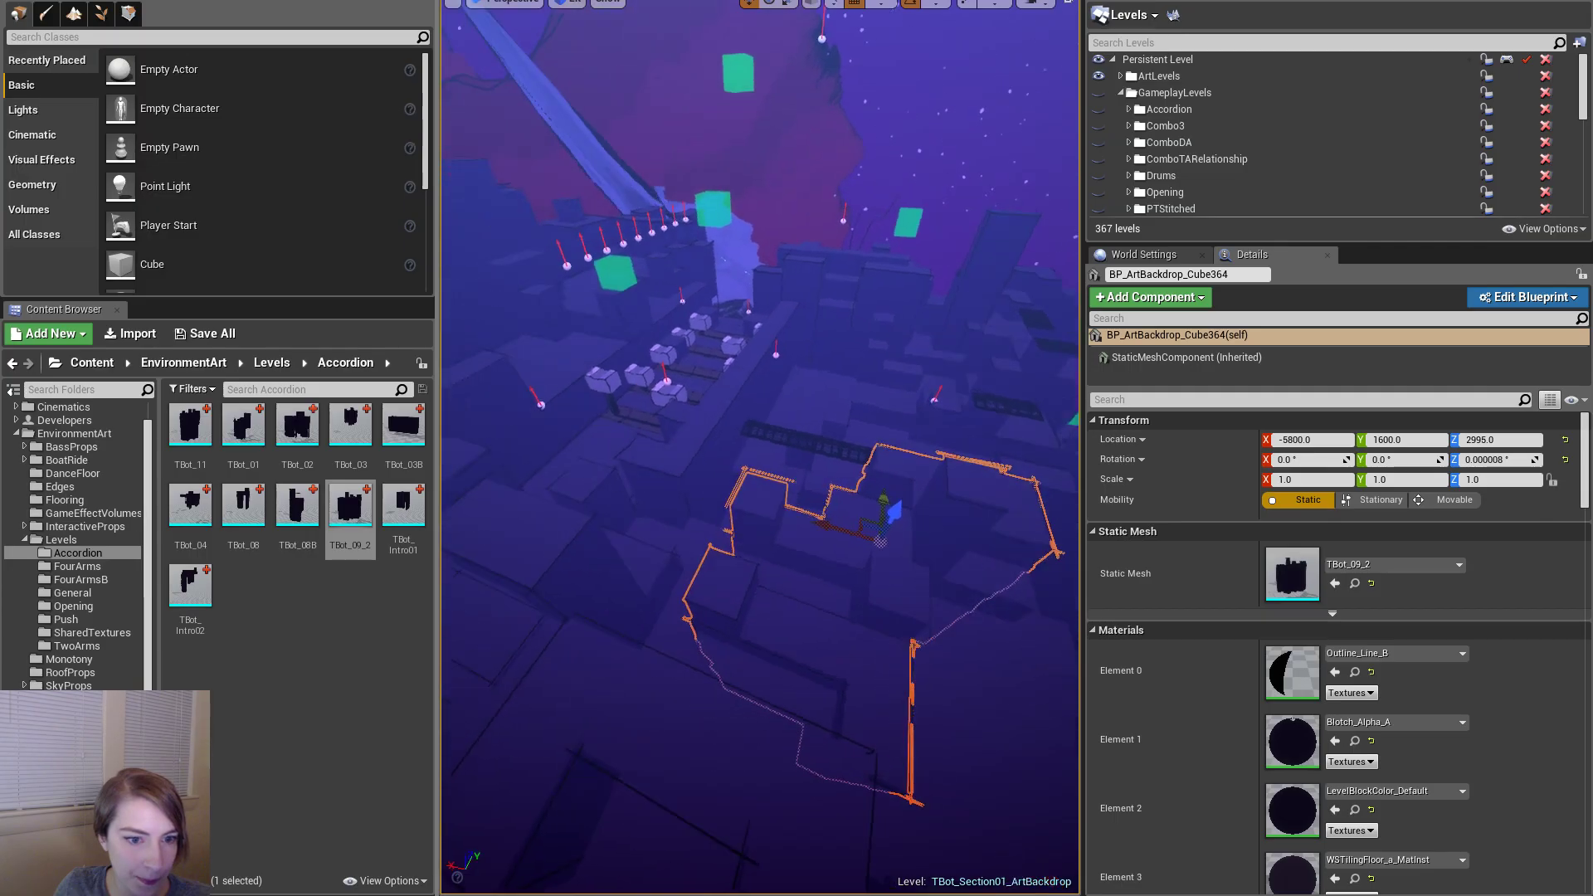
pyautogui.moveTo(830, 464); pyautogui.dragTo(639, 448, button='right')
# - Switch to Maya, save the TBot_09_2 scene and open the recent scene Overworld.ma
pyautogui.hotkey('alt', 'f')
pyautogui.press('Down')
pyautogui.press('Down')
pyautogui.press('Down')
pyautogui.press('Return')
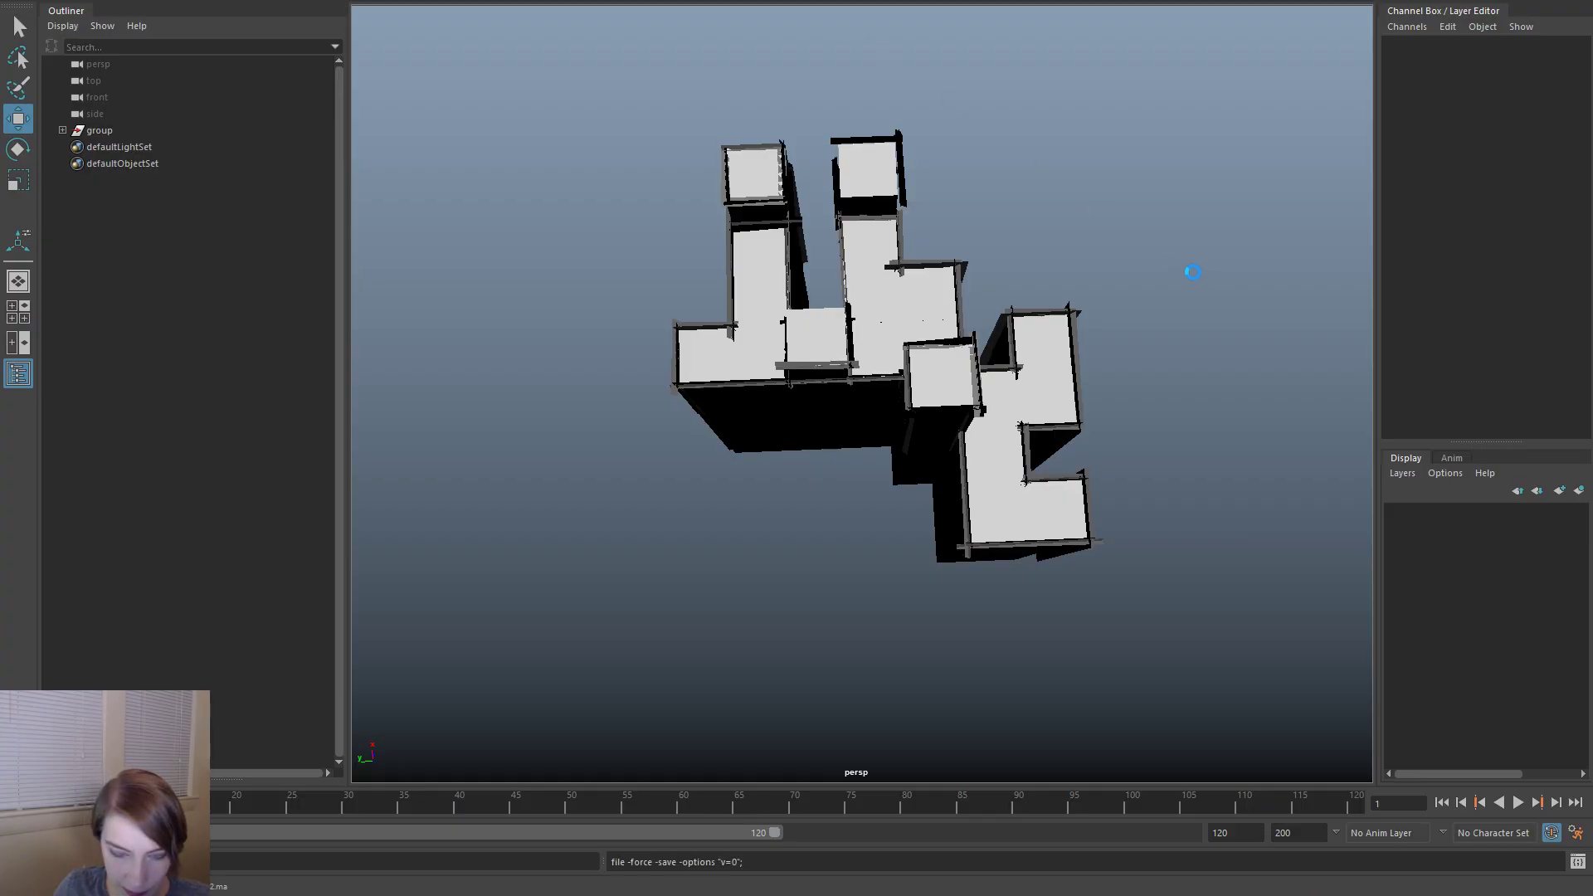
pyautogui.press('space')
pyautogui.click(709, 42)
pyautogui.moveTo(833, 529)
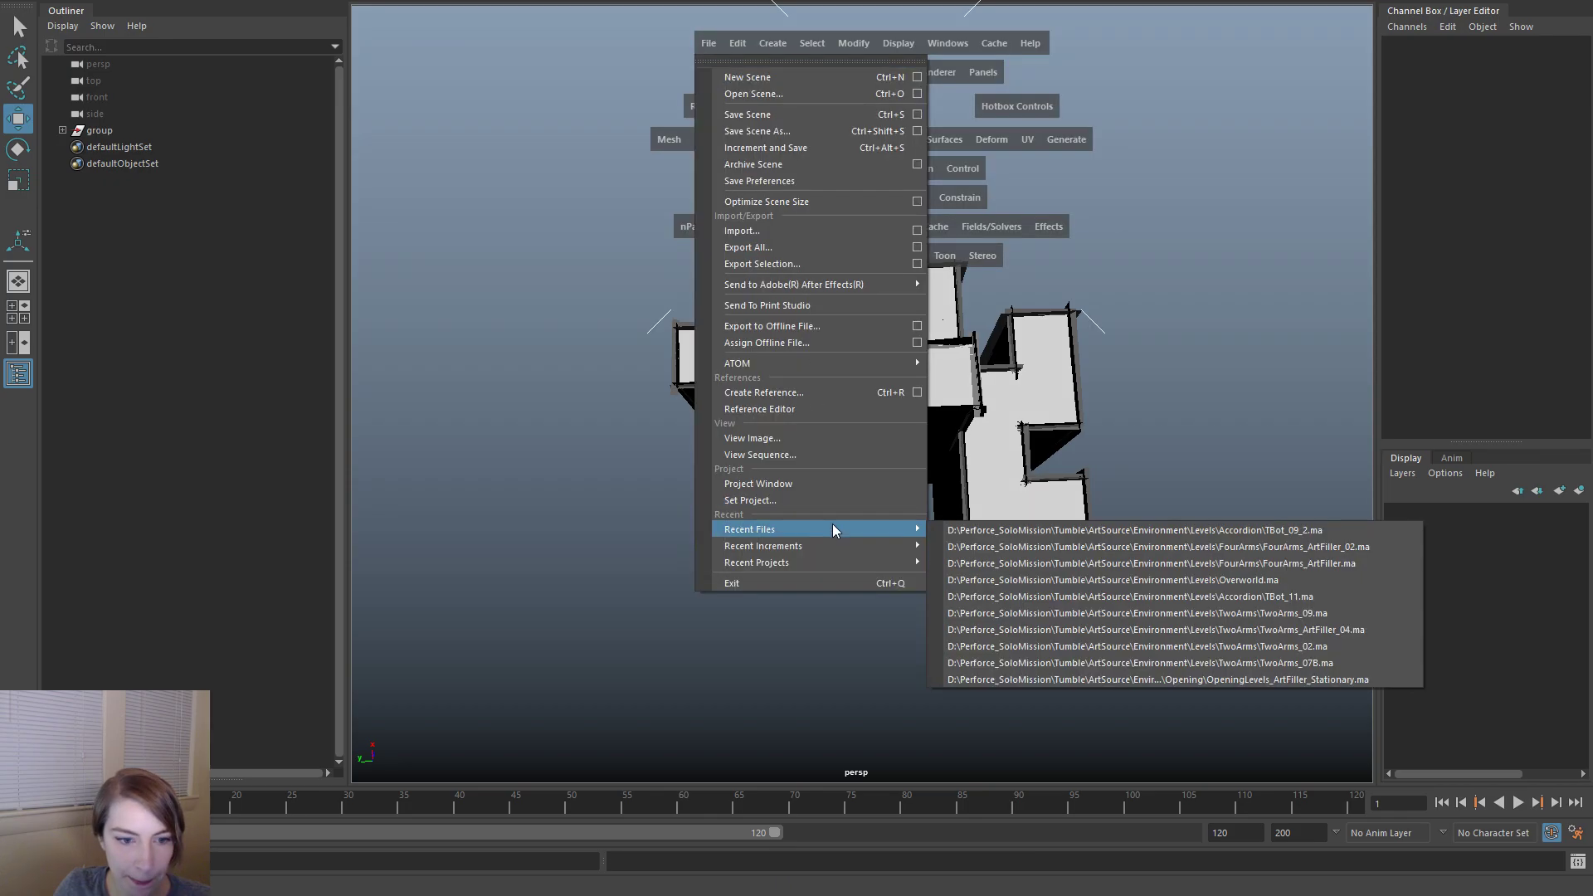
pyautogui.click(1047, 579)
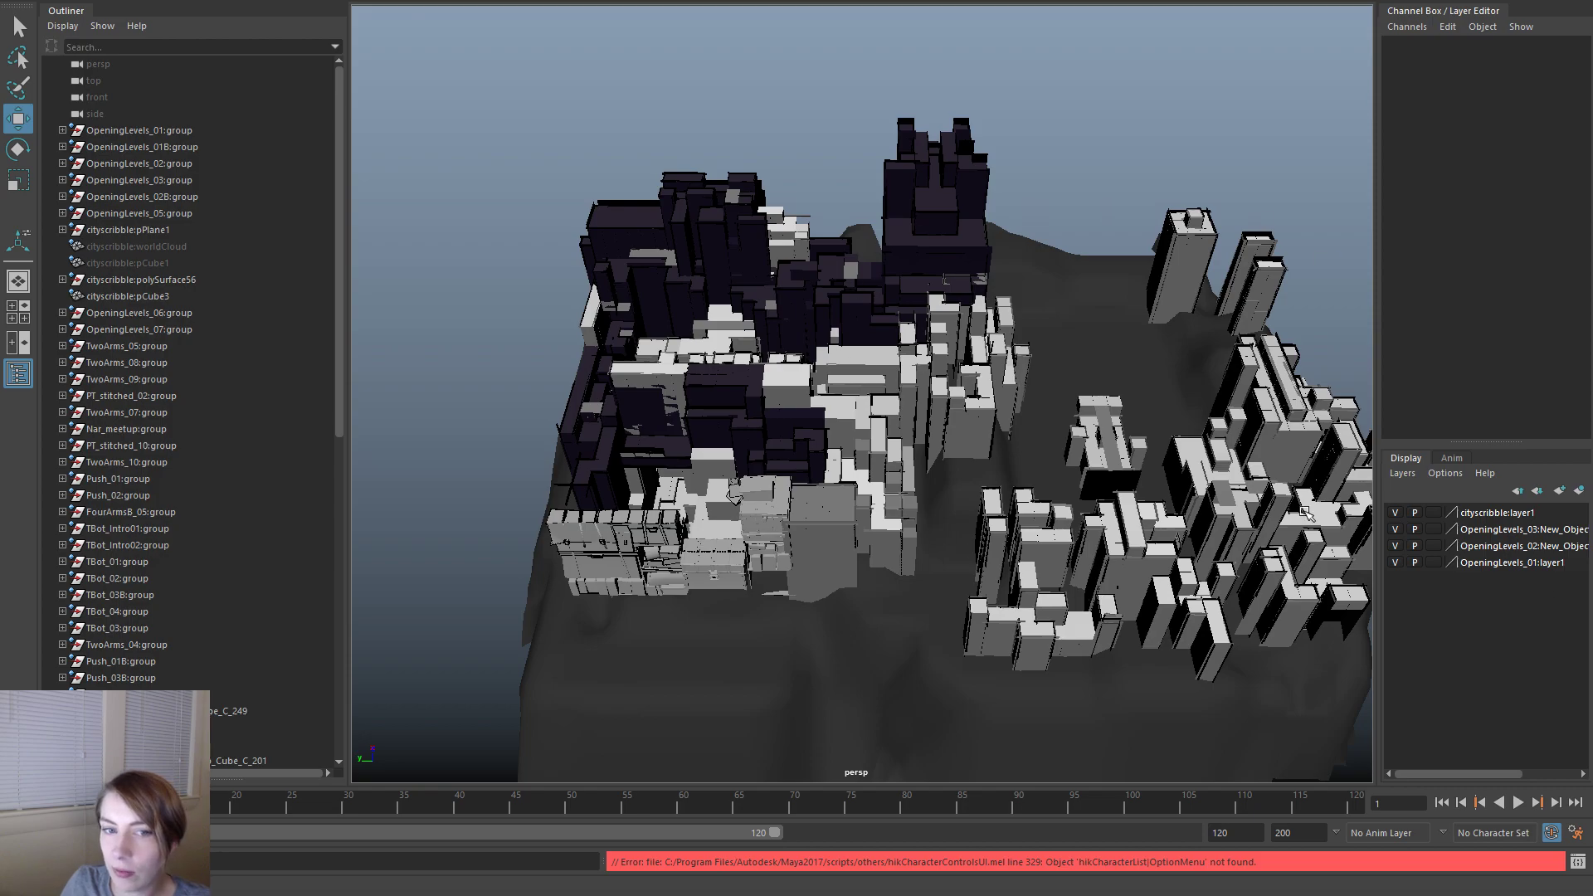
# - Look over the city's block groups in the Overworld scene from above
pyautogui.keyDown('alt'); pyautogui.moveTo(814, 605); pyautogui.dragTo(814, 644); pyautogui.keyUp('alt')
pyautogui.scroll(3, 844, 634)
pyautogui.scroll(-5, 843, 633)
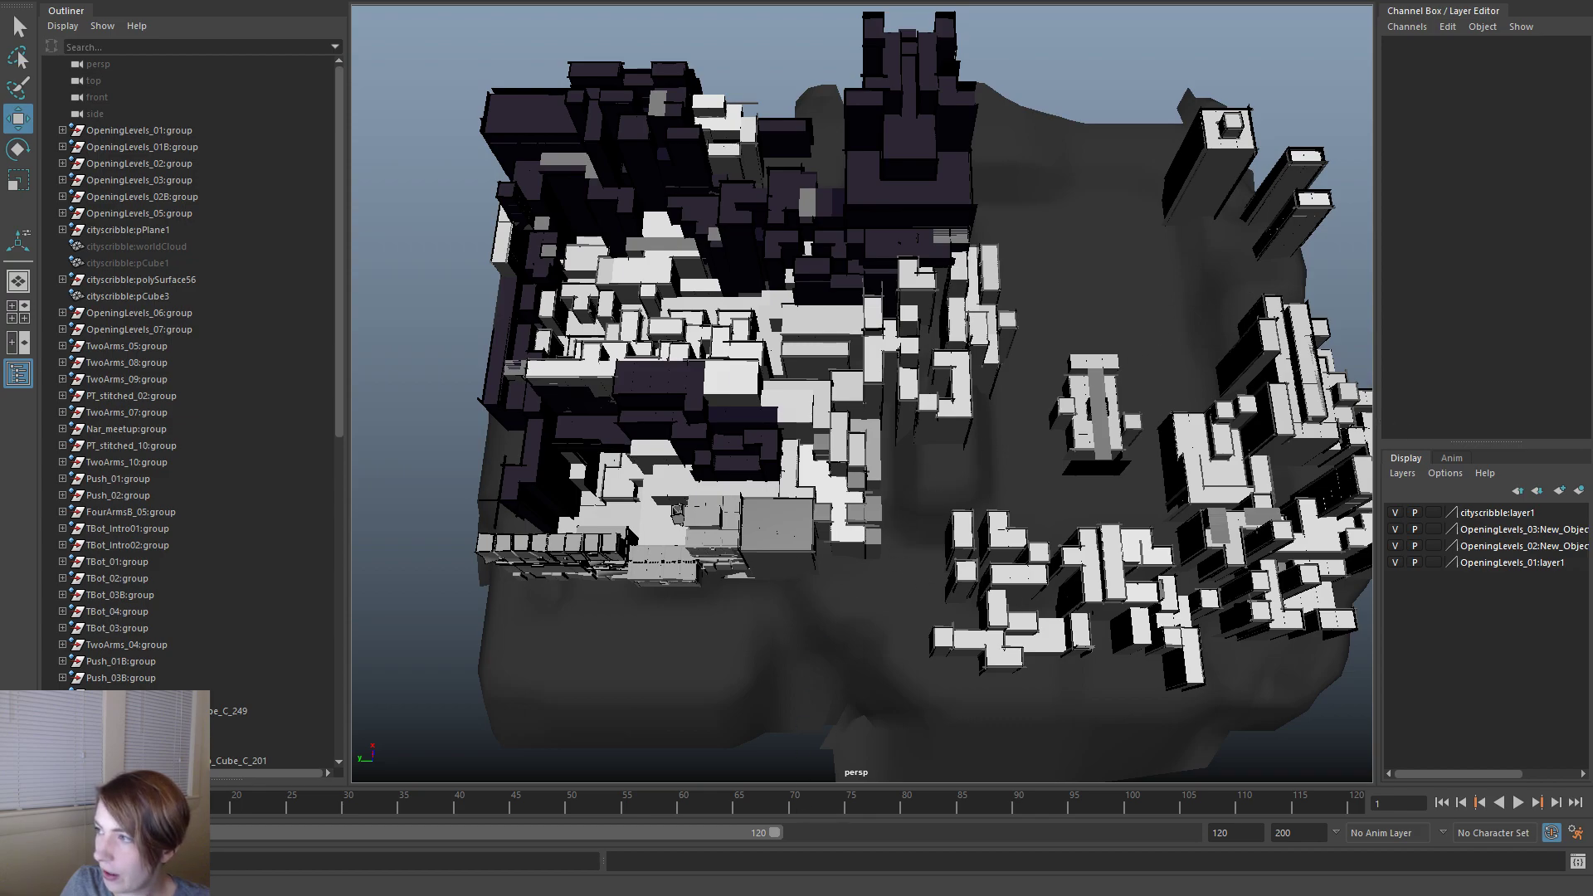
# - Reference TBot_09_2.ma from the Accordion levels folder into the Overworld scene
pyautogui.keyDown('alt'); pyautogui.moveTo(953, 754); pyautogui.dragTo(842, 604); pyautogui.keyUp('alt')
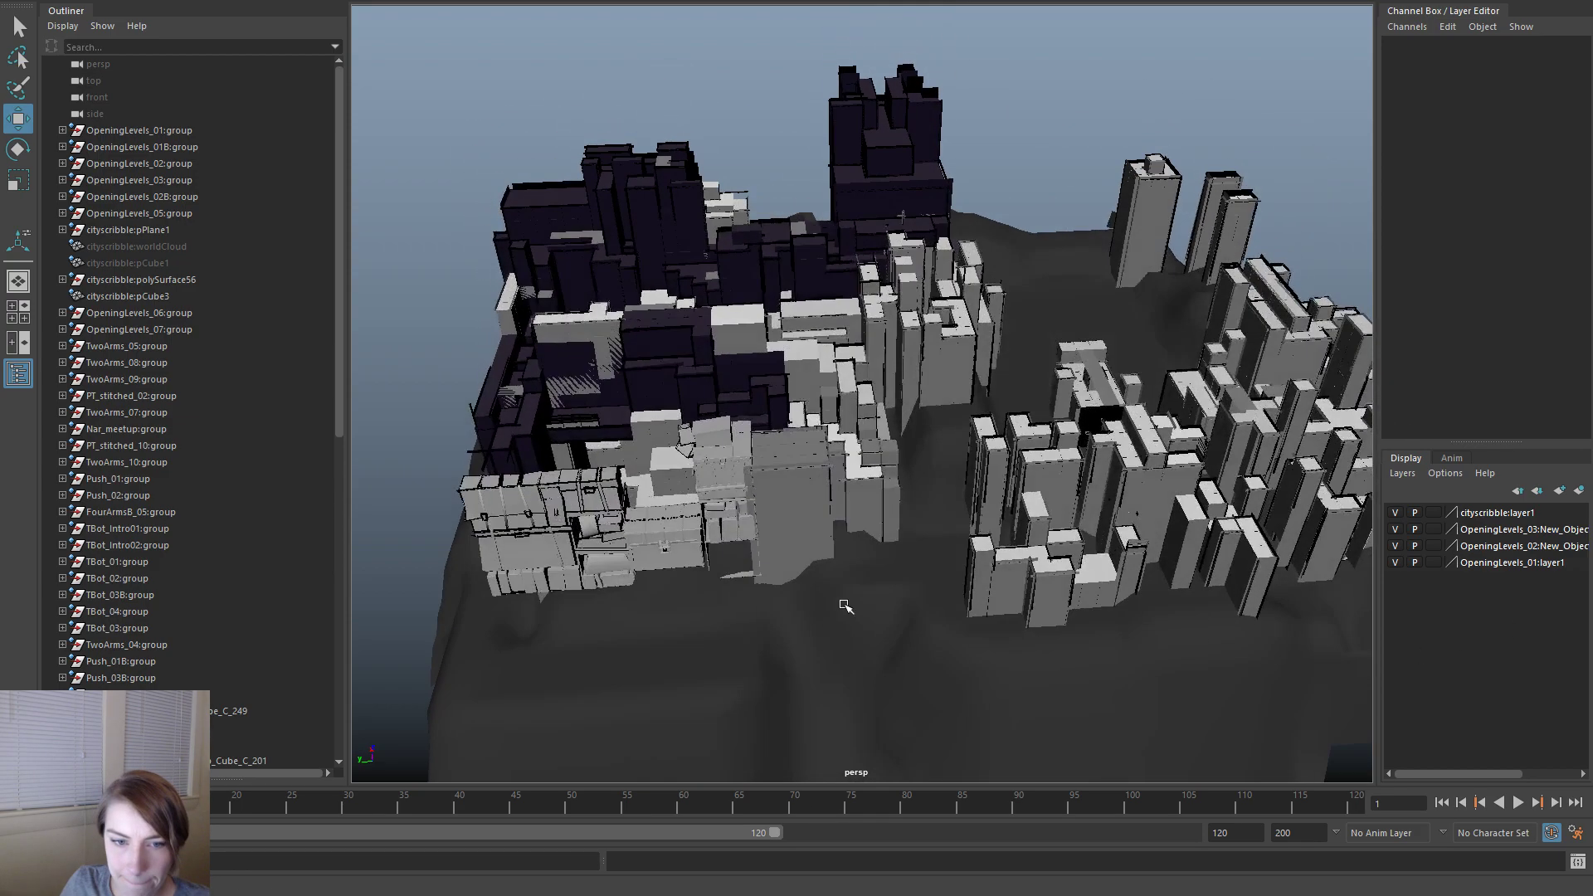
pyautogui.keyDown('alt'); pyautogui.moveTo(842, 604); pyautogui.dragTo(1029, 726, button='right'); pyautogui.keyUp('alt')
pyautogui.keyDown('alt'); pyautogui.moveTo(1029, 726); pyautogui.dragTo(946, 744); pyautogui.keyUp('alt')
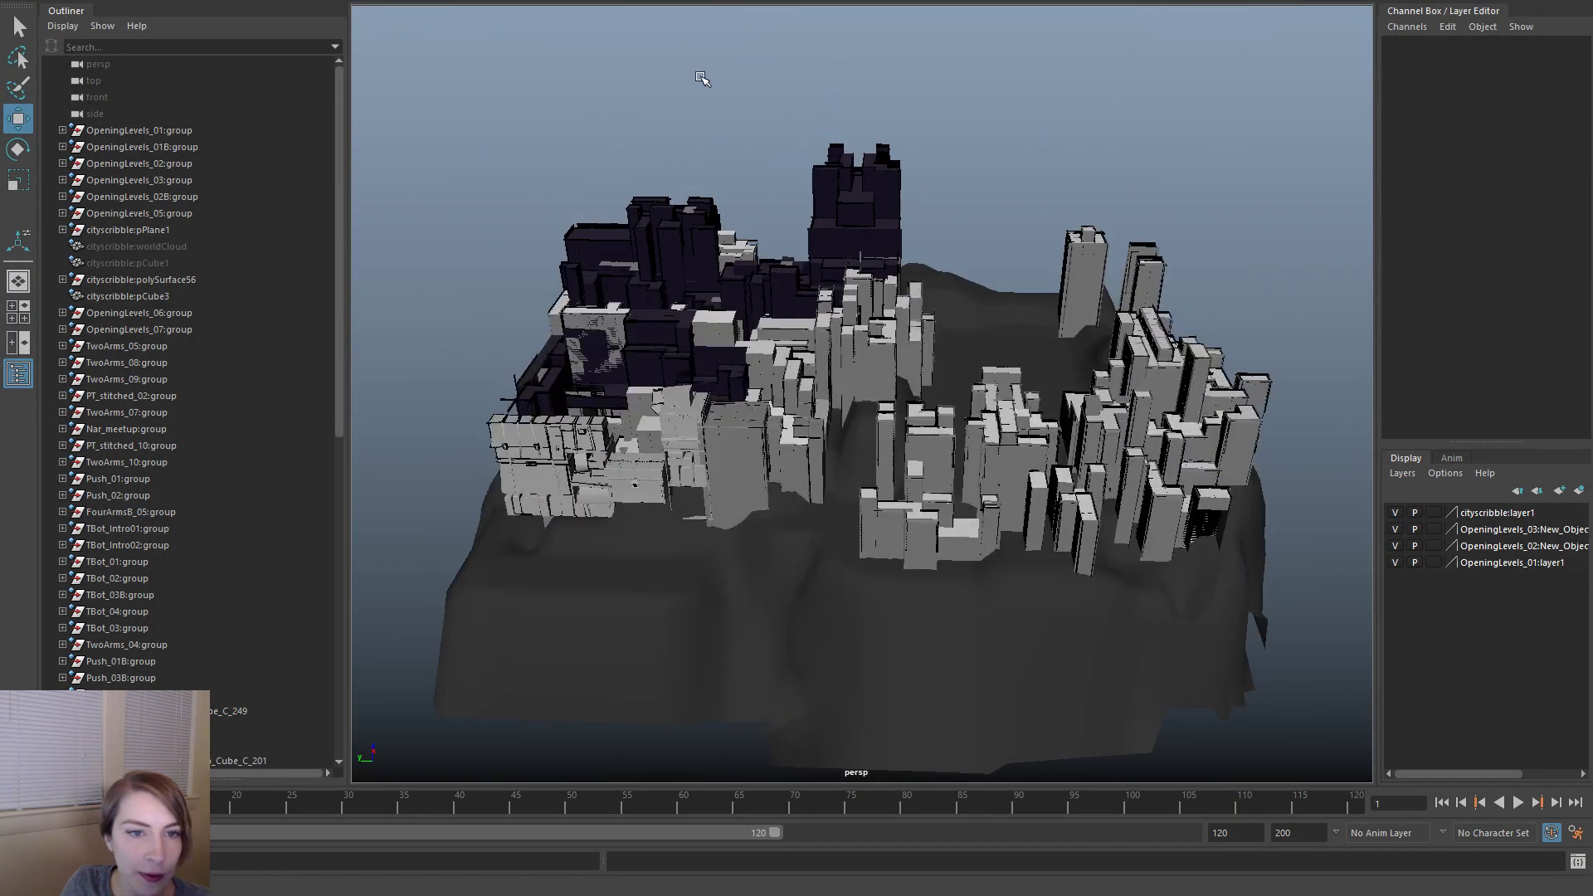
pyautogui.press('space')
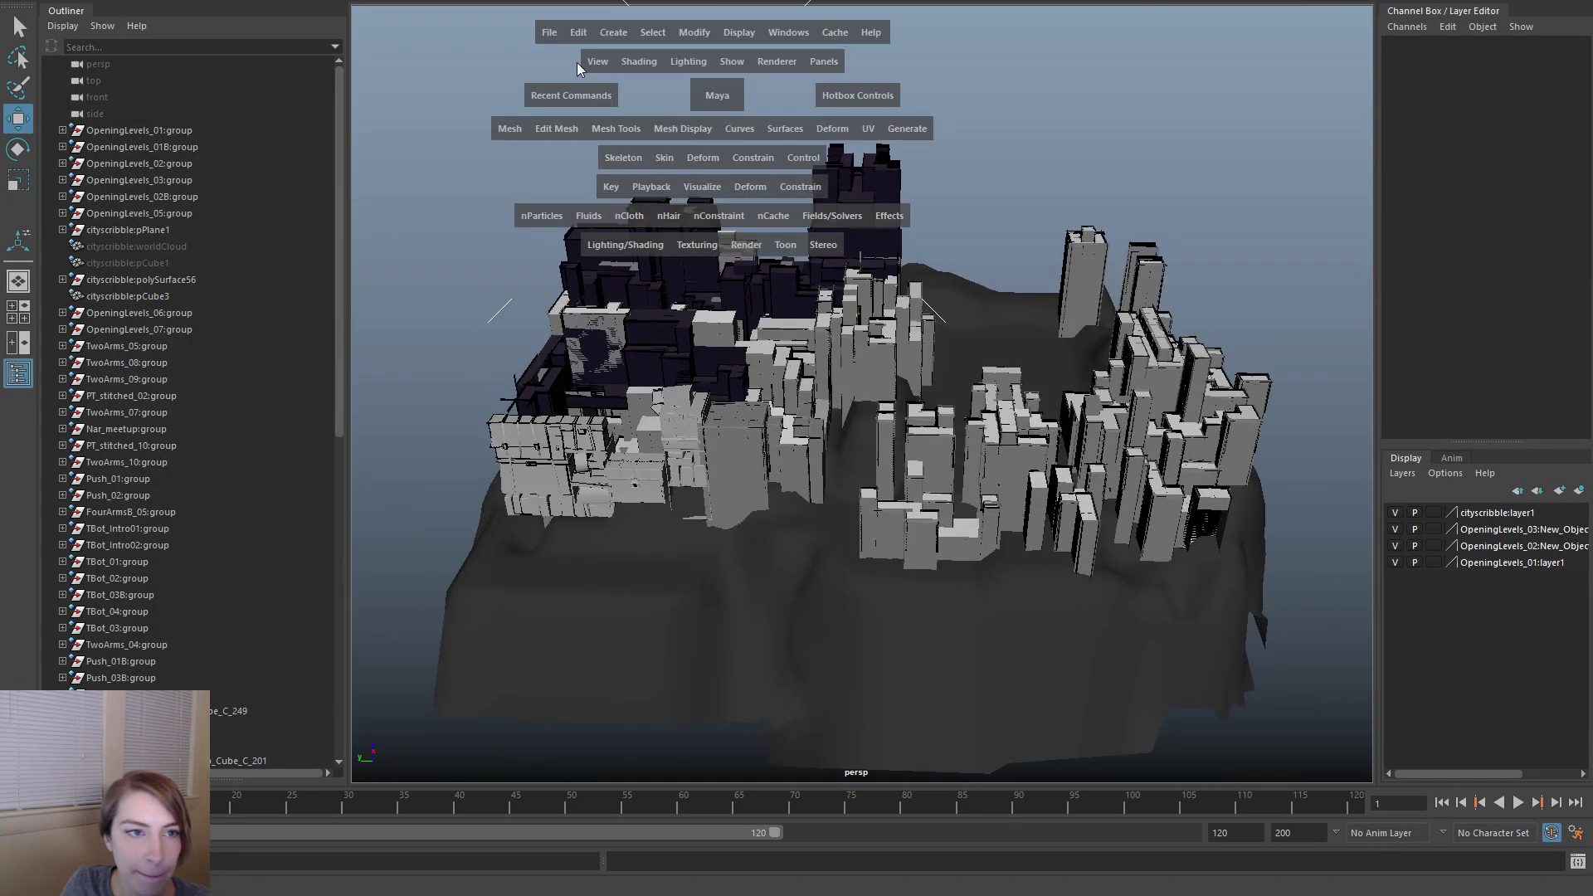
pyautogui.click(551, 33)
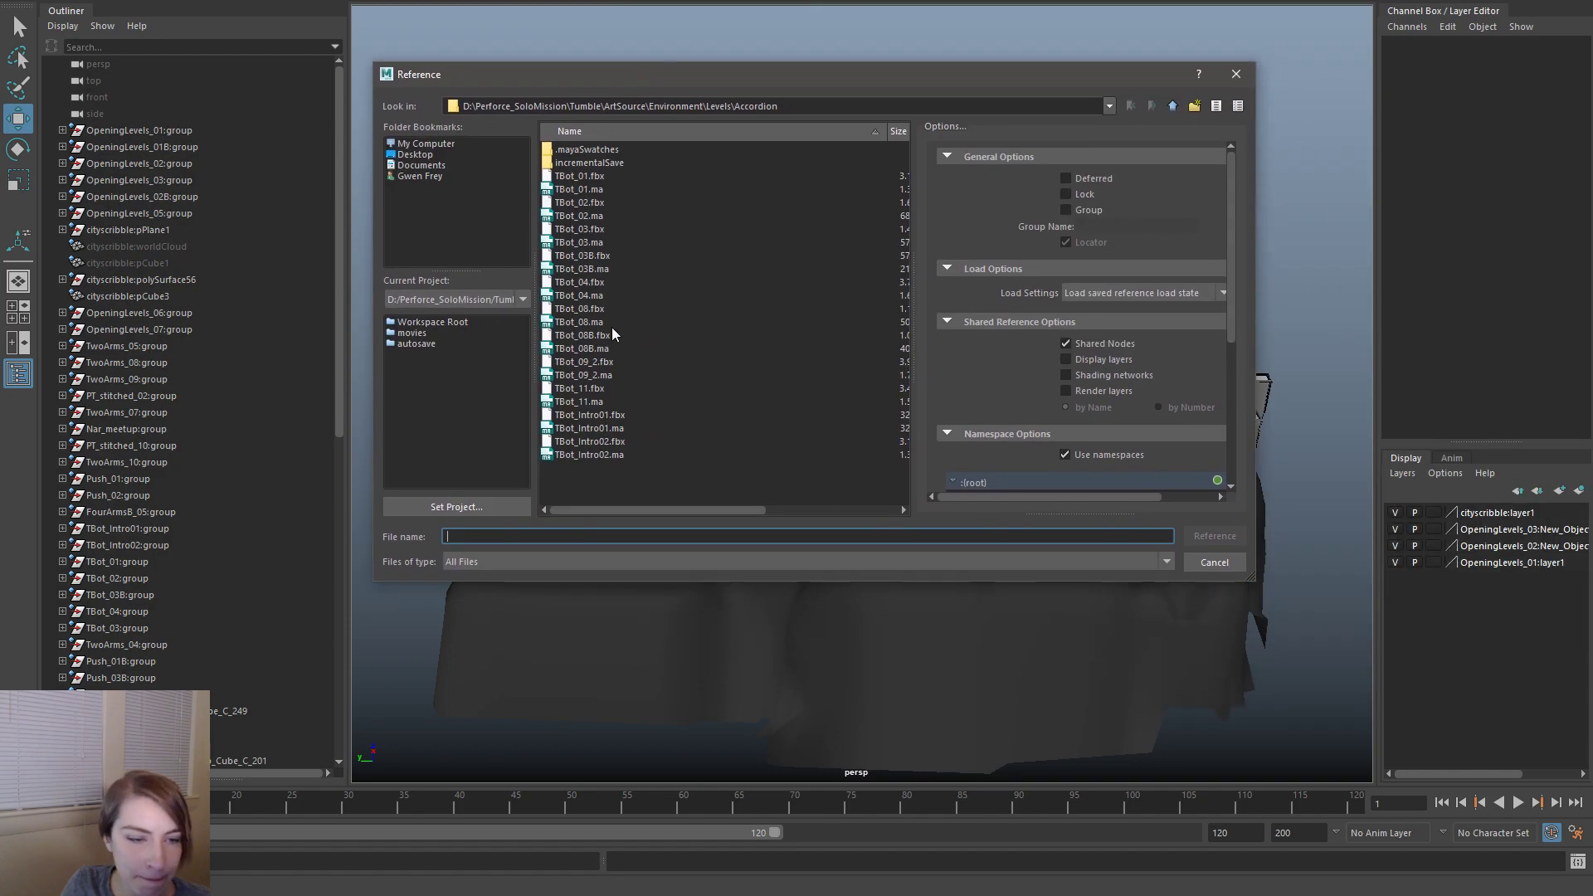
pyautogui.doubleClick(610, 374)
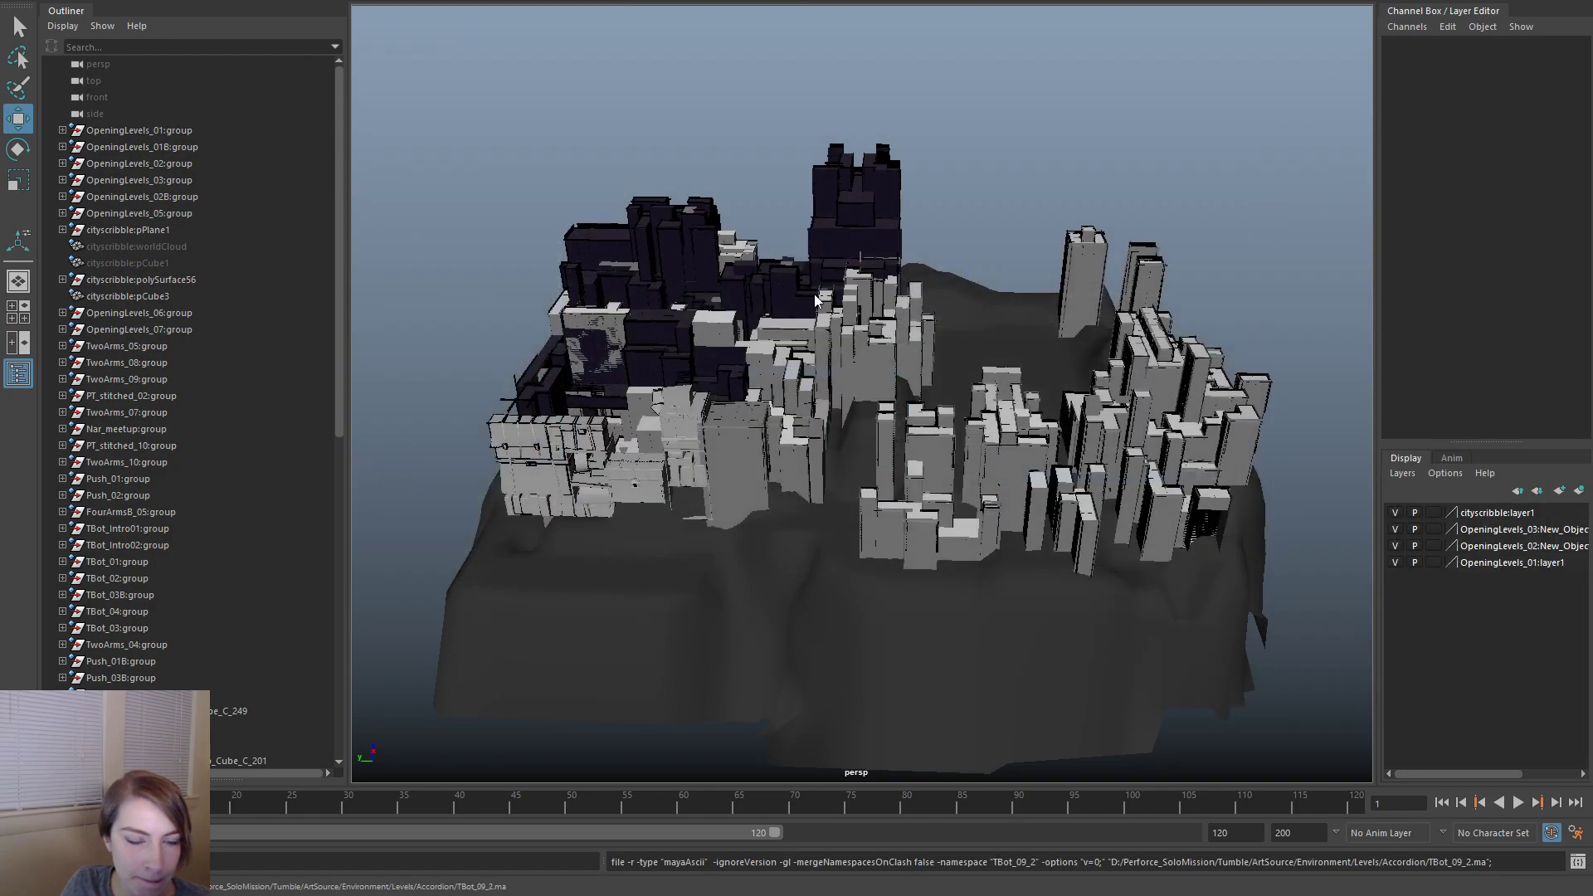
# - Set the Translate X, Y and Z of the newly referenced TBot_09_2 group to 0
pyautogui.keyDown('alt'); pyautogui.moveTo(886, 241); pyautogui.dragTo(937, 304); pyautogui.keyUp('alt')
pyautogui.scroll(-13, 100, 632)
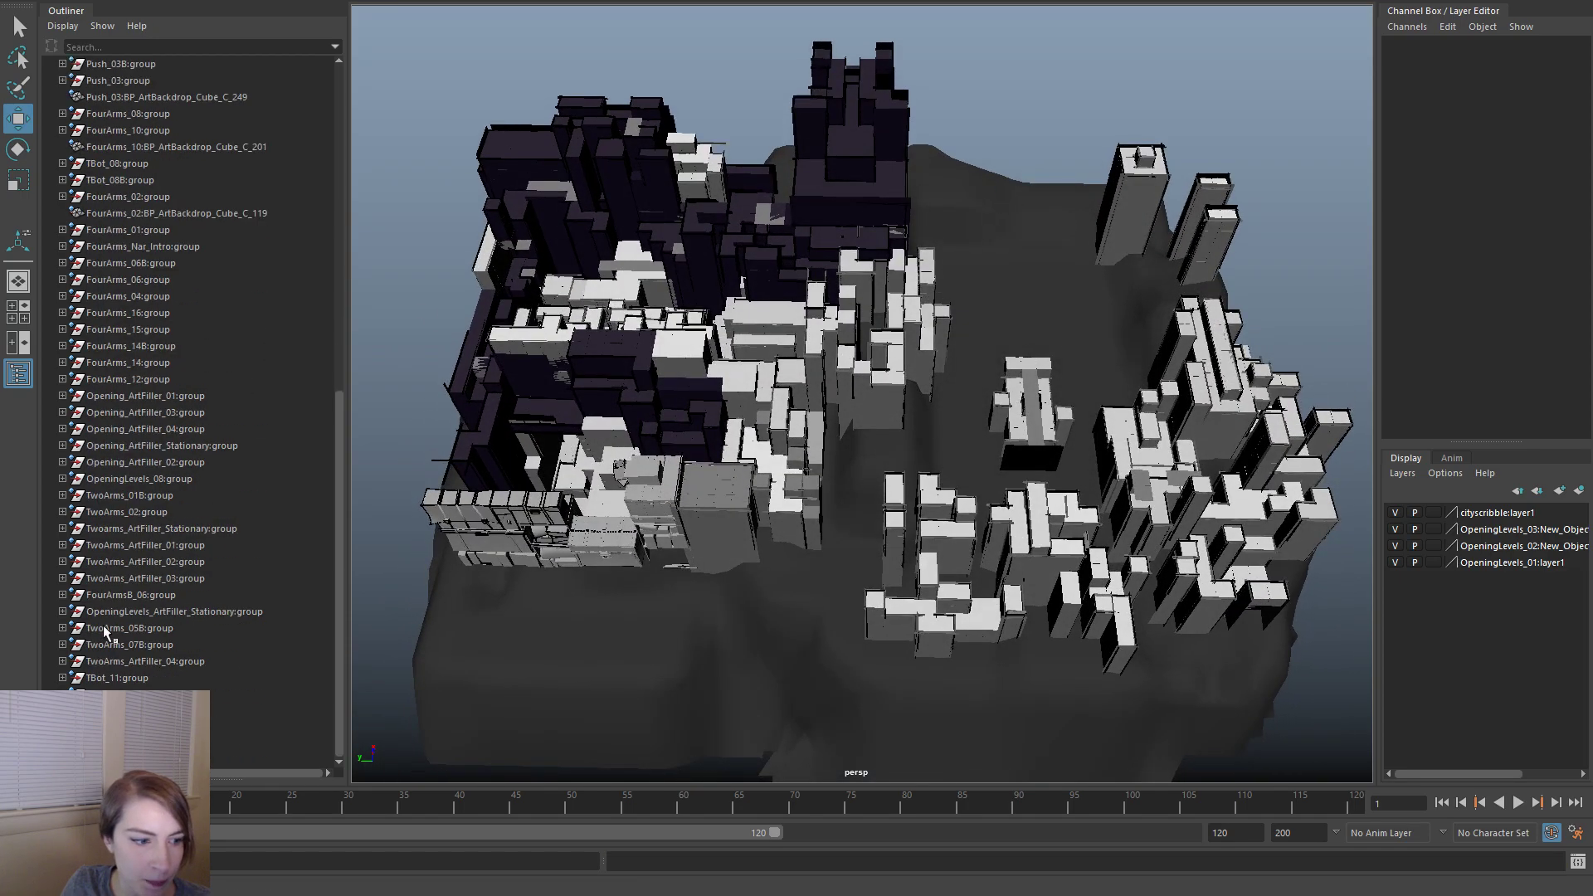
pyautogui.click(111, 695)
pyautogui.moveTo(1560, 56); pyautogui.dragTo(1560, 83)
pyautogui.write('0000')
pyautogui.press('Return')
pyautogui.click(1165, 111)
# - Reference FourArms_ArtFiller_01.ma from the FourArms levels folder into the scene
pyautogui.press('space')
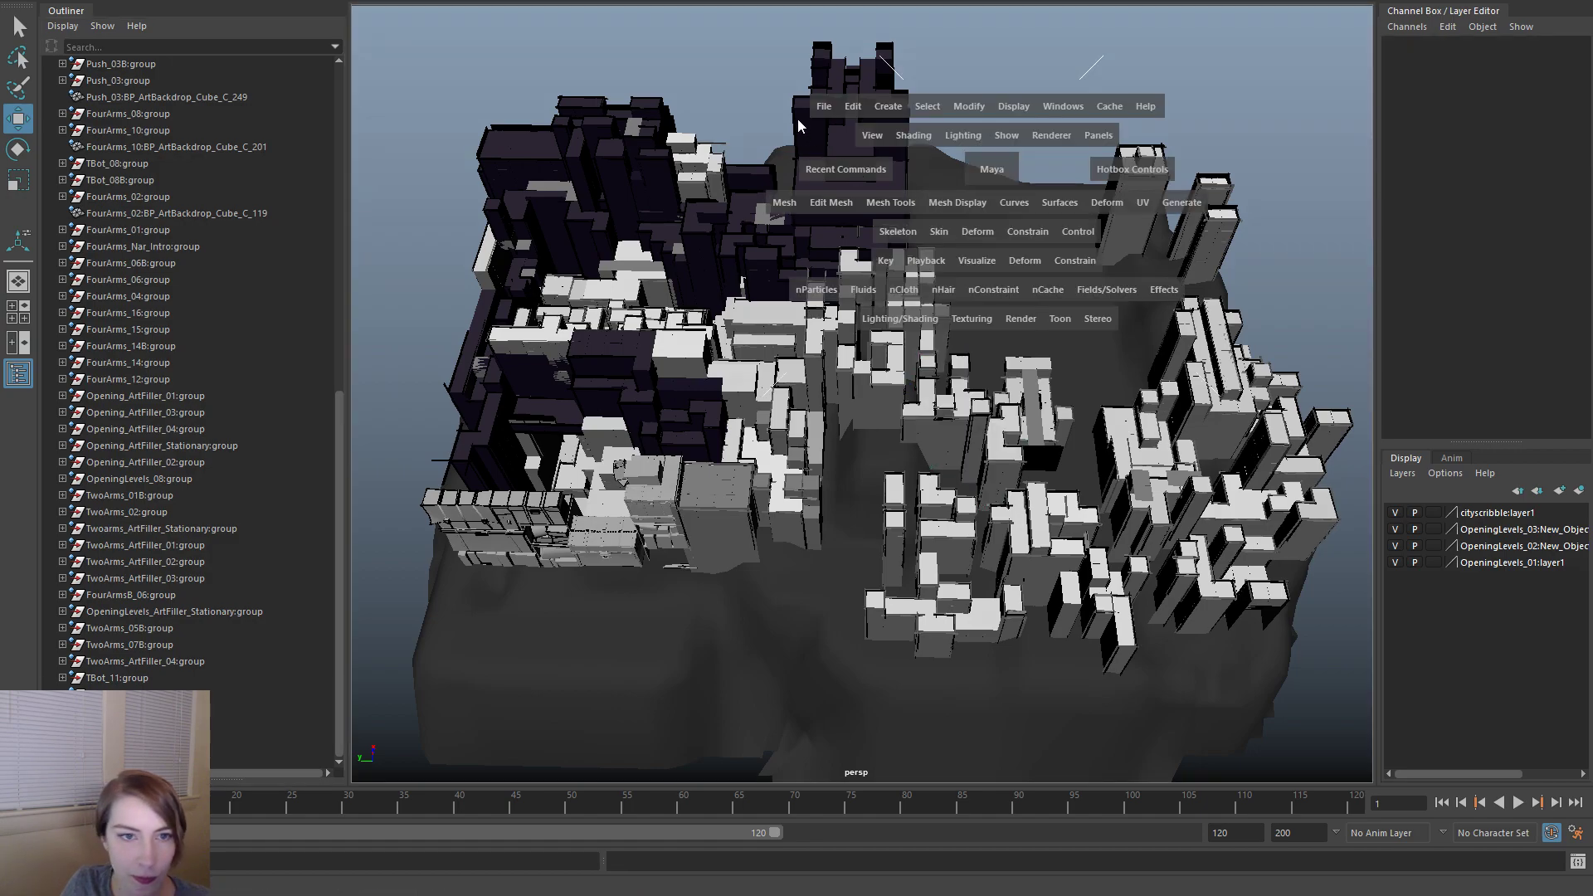
pyautogui.click(824, 107)
pyautogui.click(898, 456)
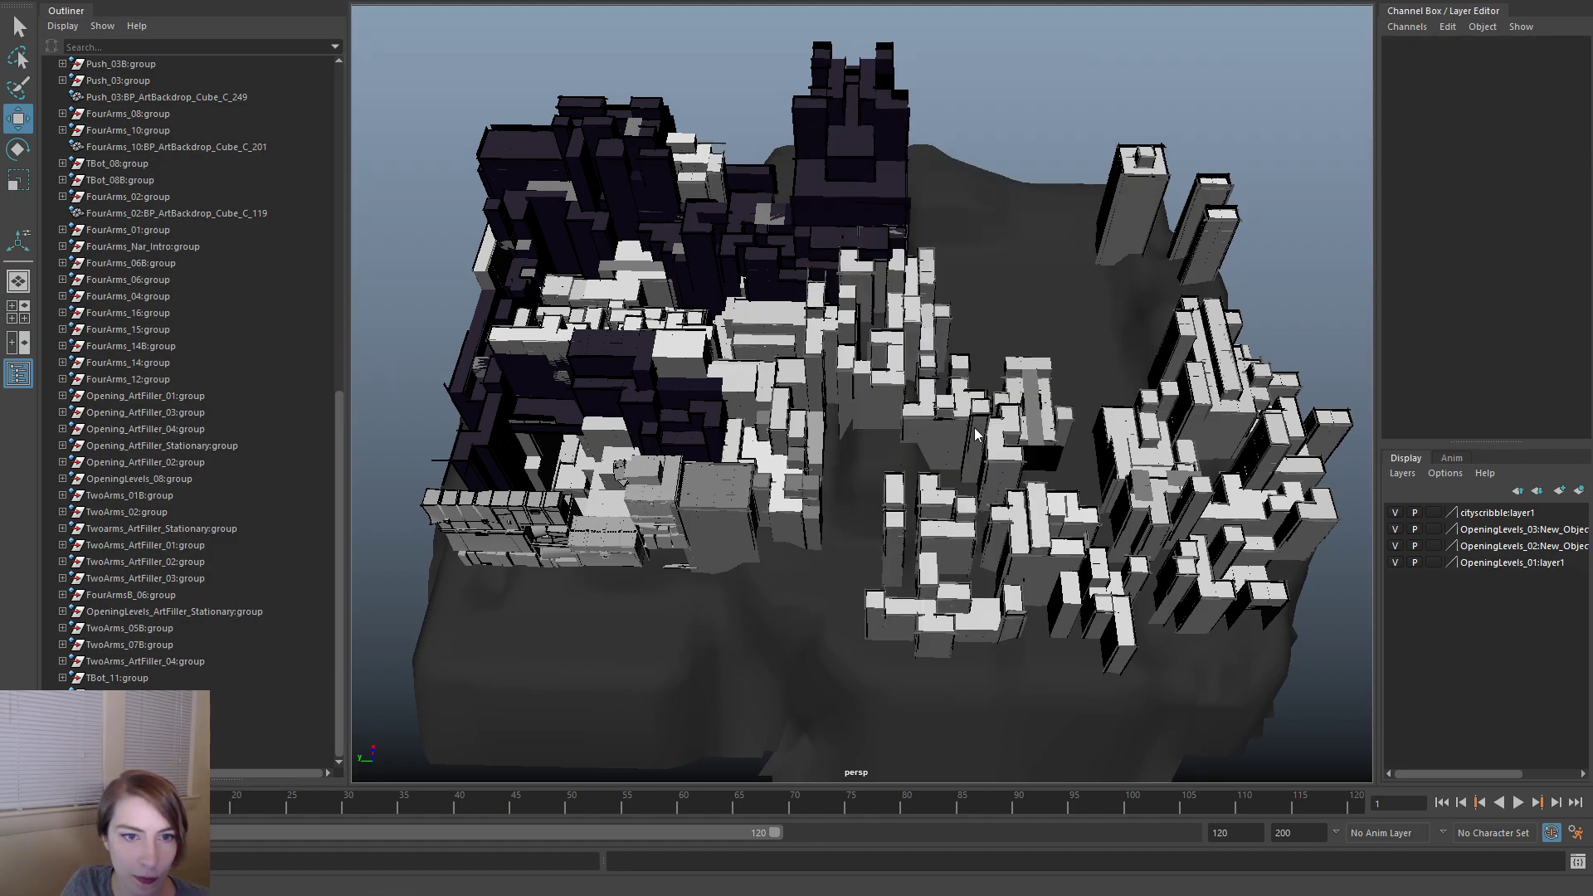
pyautogui.moveTo(658, 132); pyautogui.dragTo(430, 78)
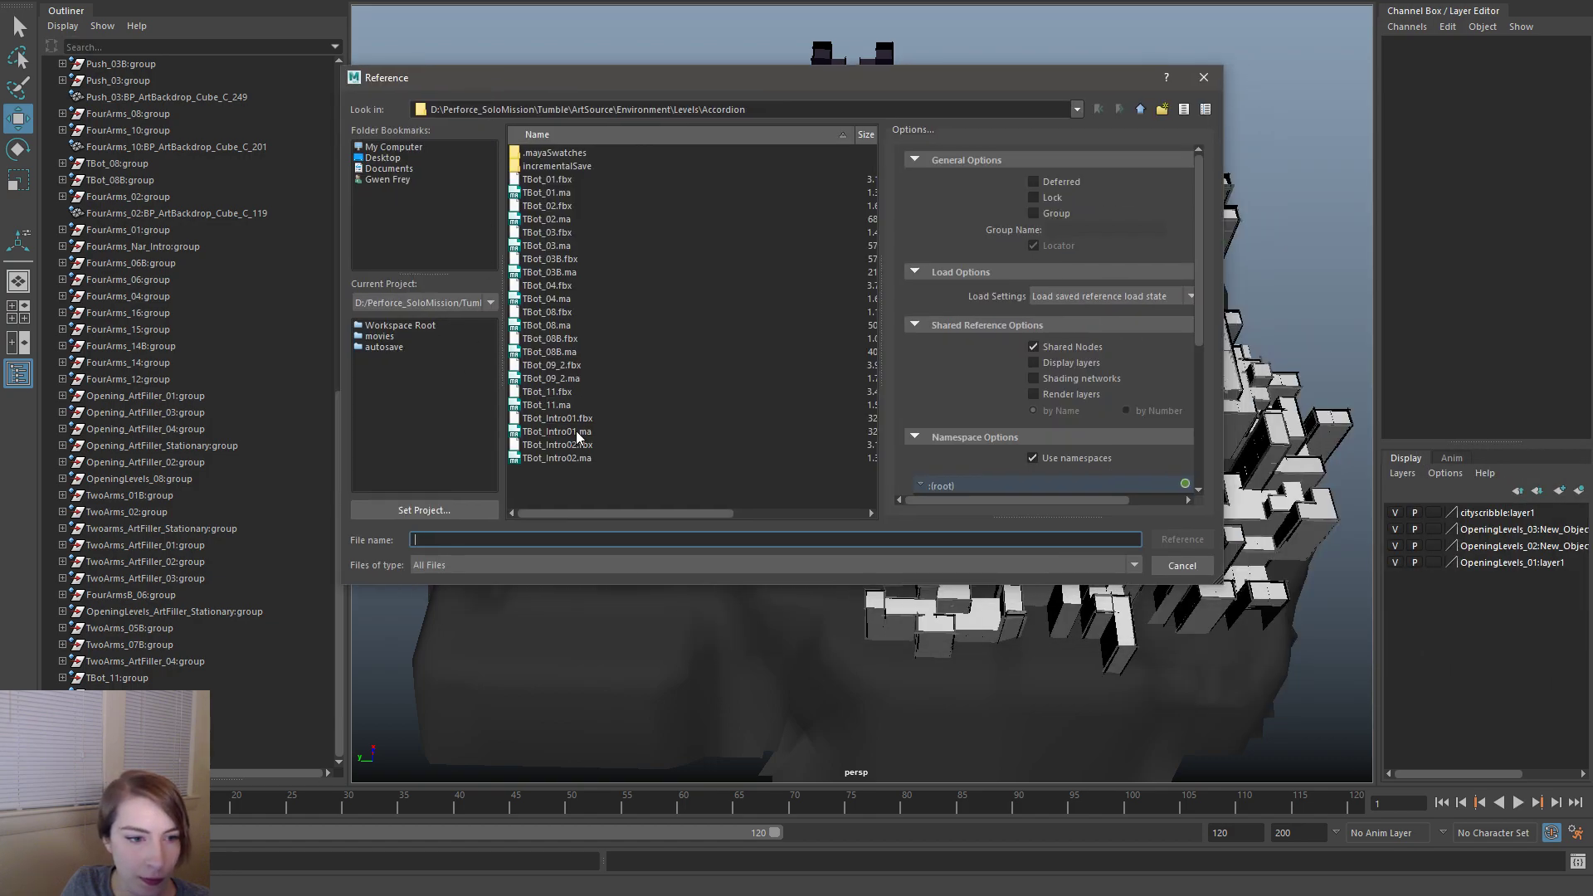
pyautogui.click(1140, 109)
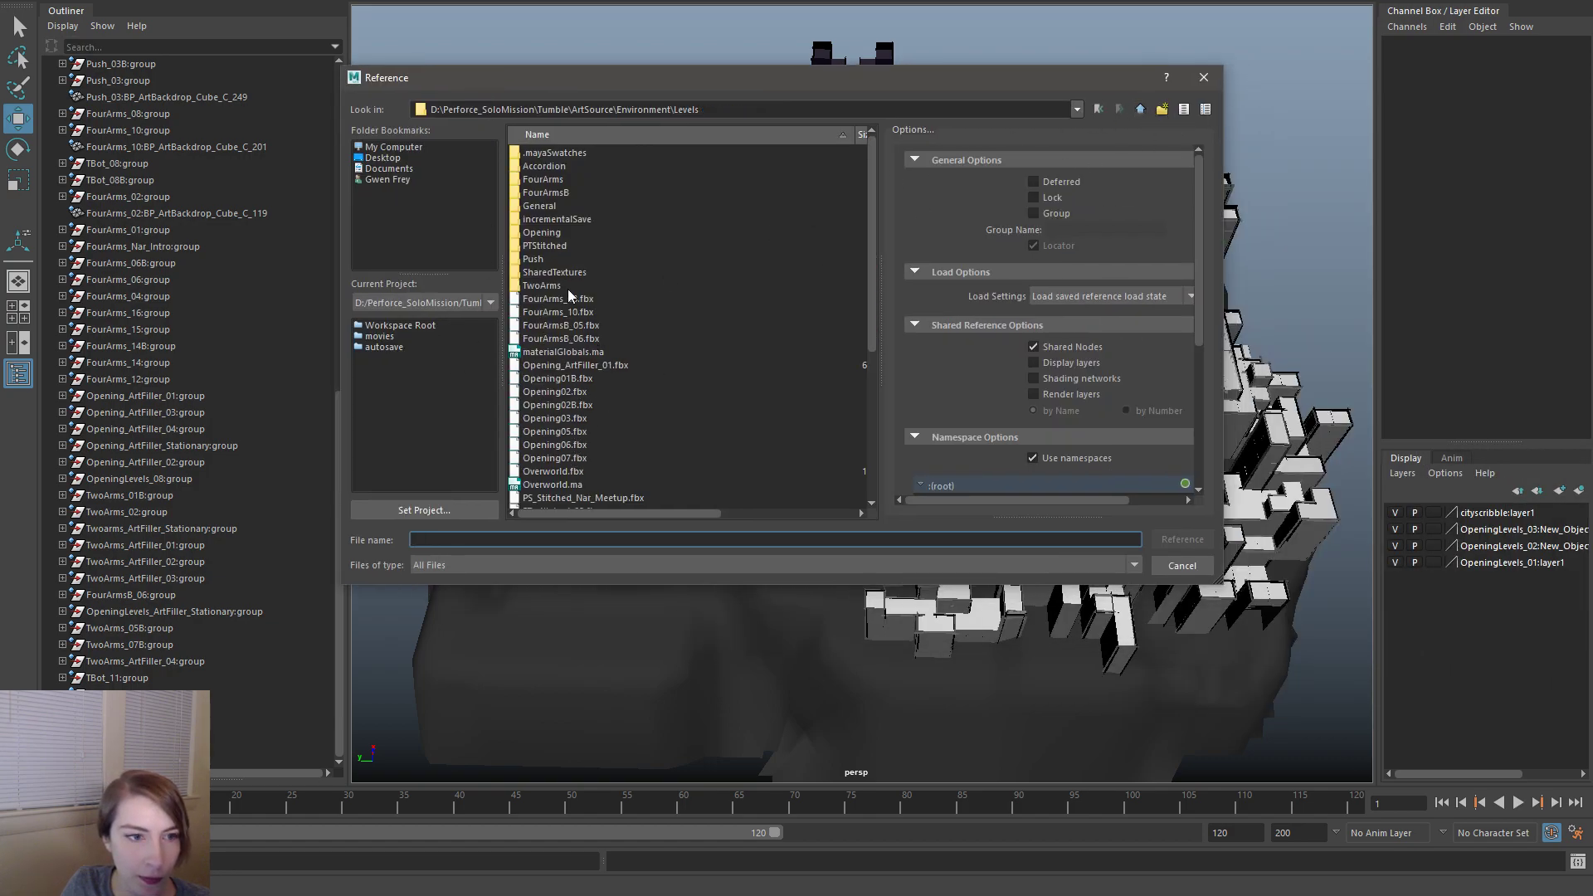
pyautogui.doubleClick(570, 181)
pyautogui.scroll(-2, 662, 337)
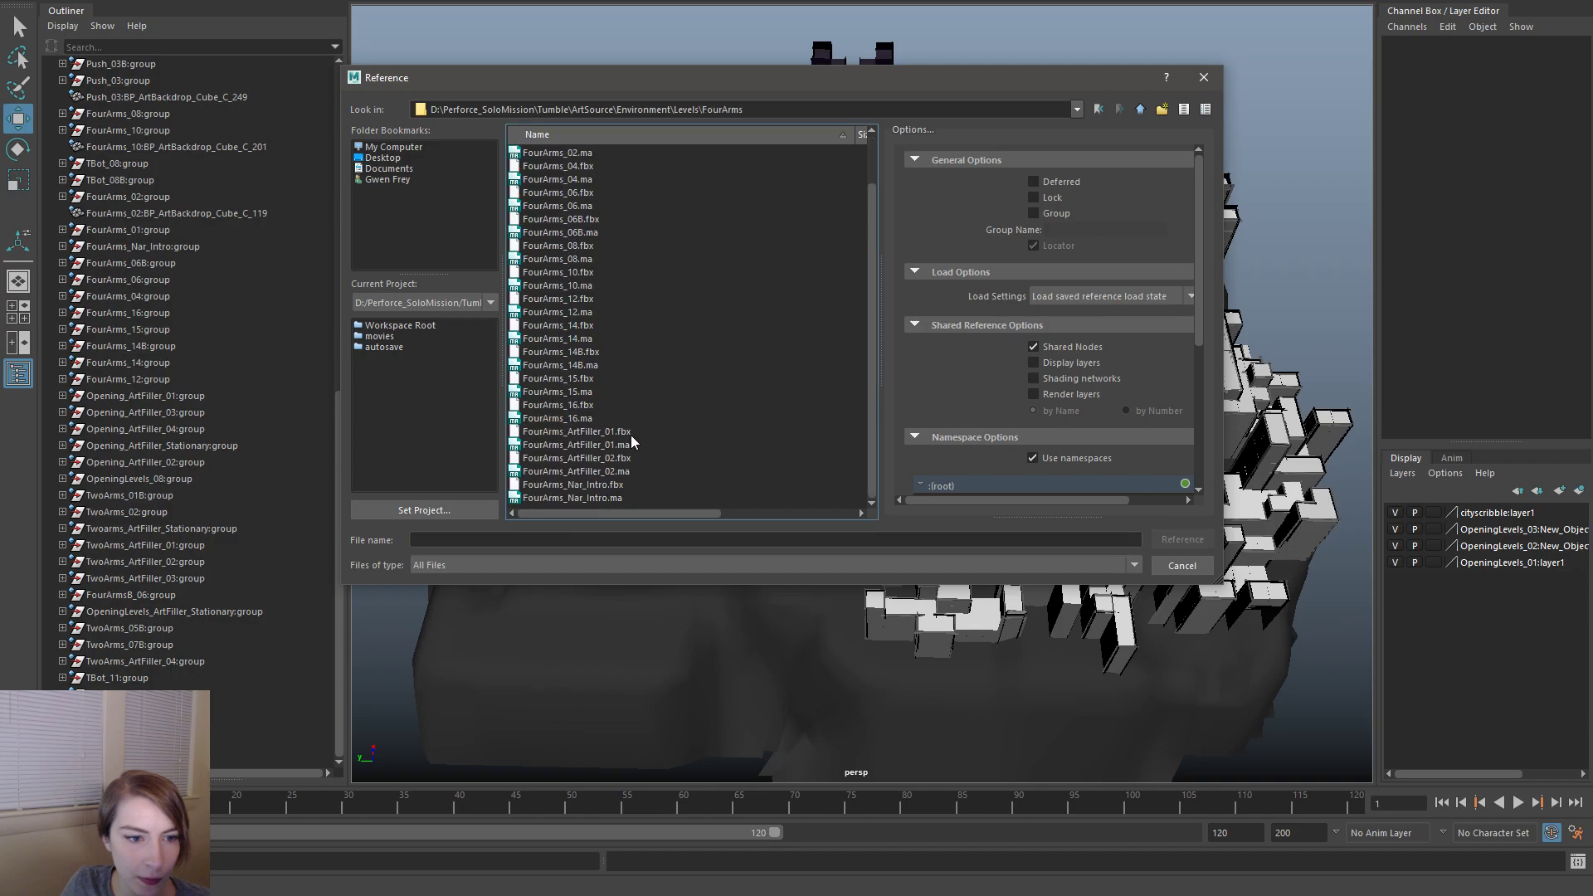
pyautogui.doubleClick(631, 446)
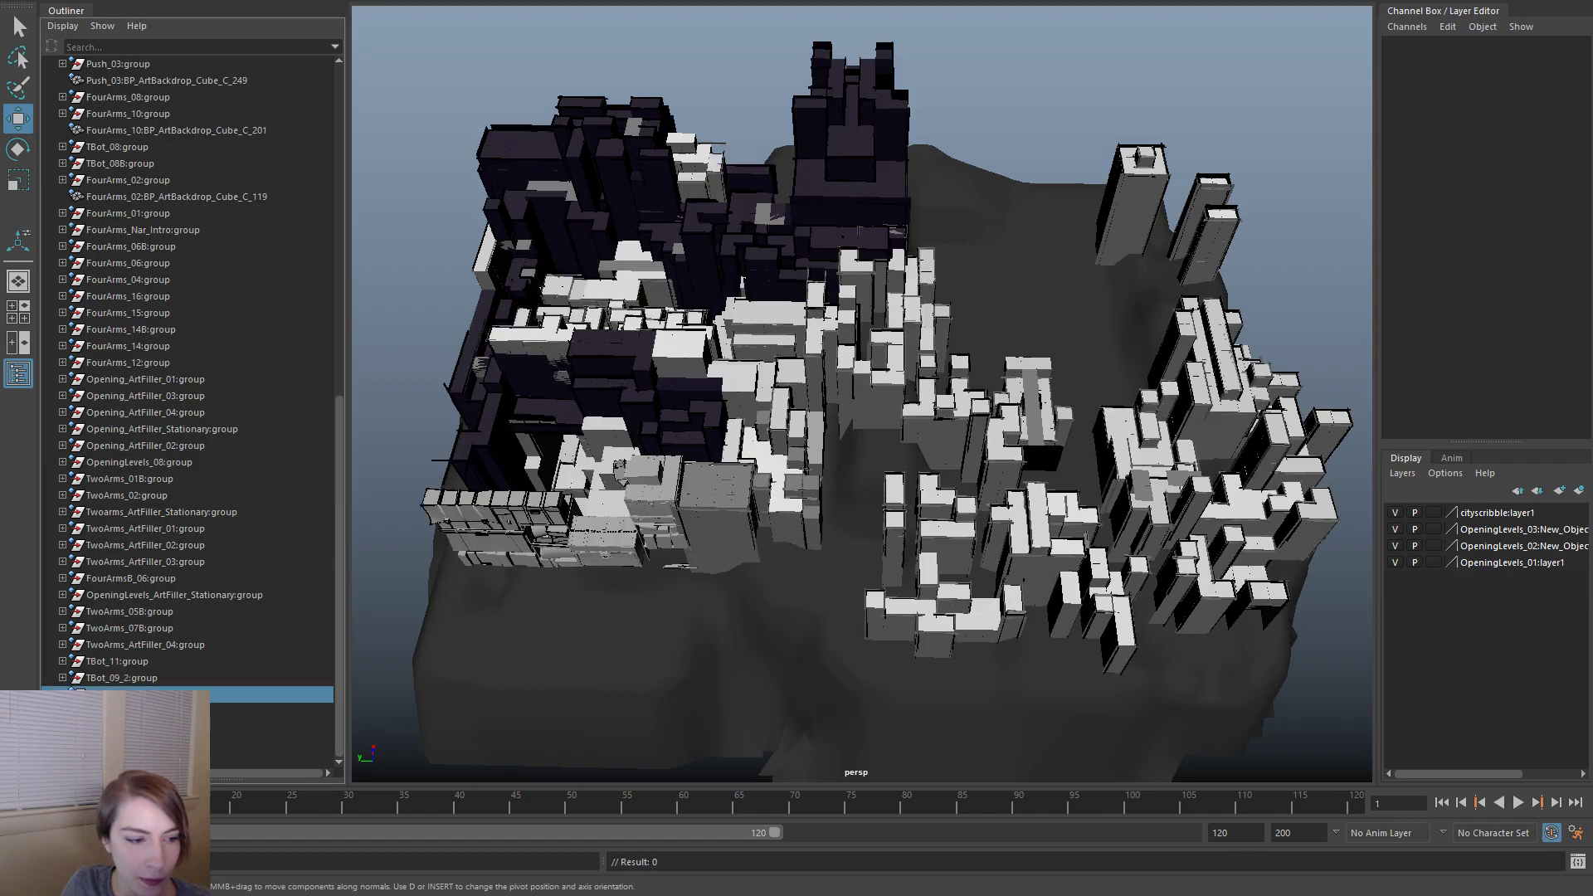
# - Set the Translate X, Y and Z of the FourArms_ArtFiller_01 group to 0
pyautogui.moveTo(1559, 56); pyautogui.dragTo(1558, 95)
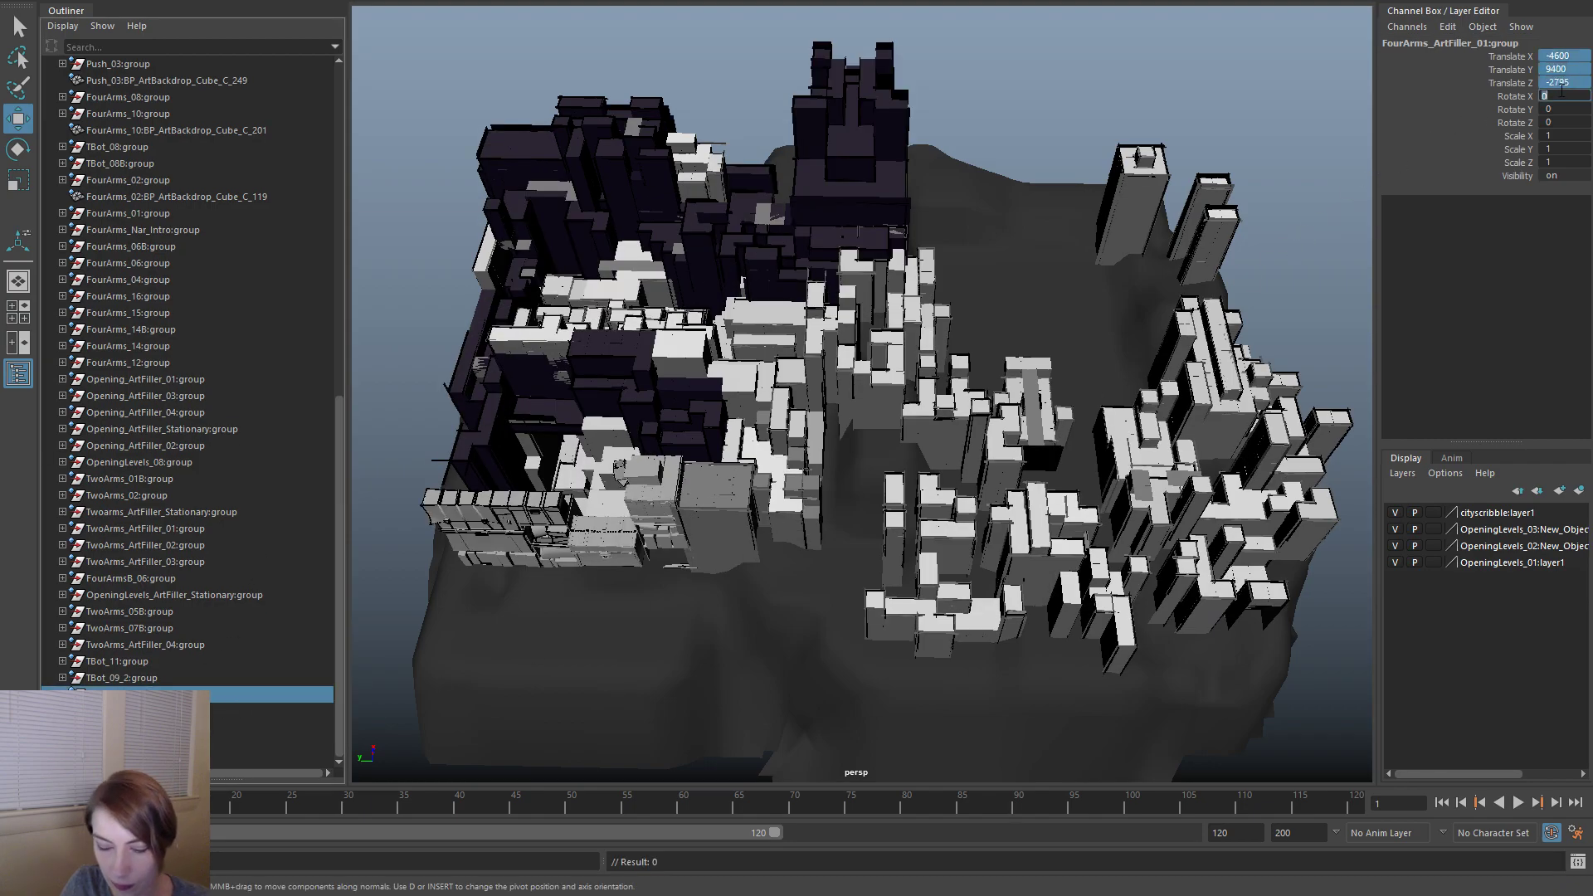
pyautogui.write('0')
pyautogui.press('Return')
pyautogui.click(1046, 105)
# - Reference FourArms_ArtFiller_02.ma from the FourArms folder into the scene
pyautogui.press('space')
pyautogui.click(741, 104)
pyautogui.moveTo(823, 430)
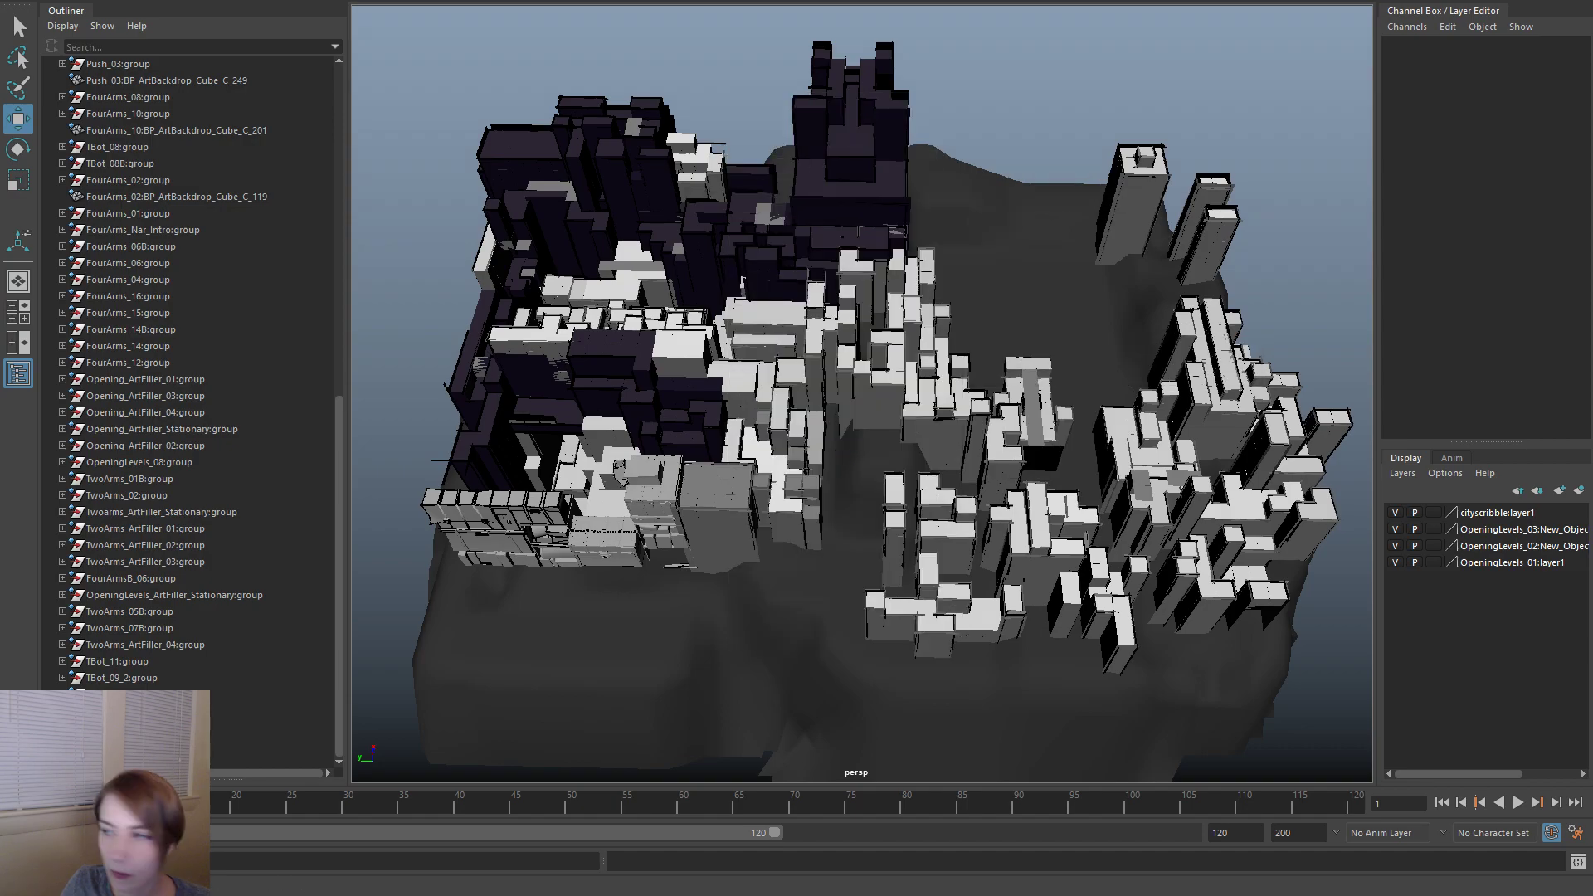
pyautogui.hotkey('ctrl', 'r')
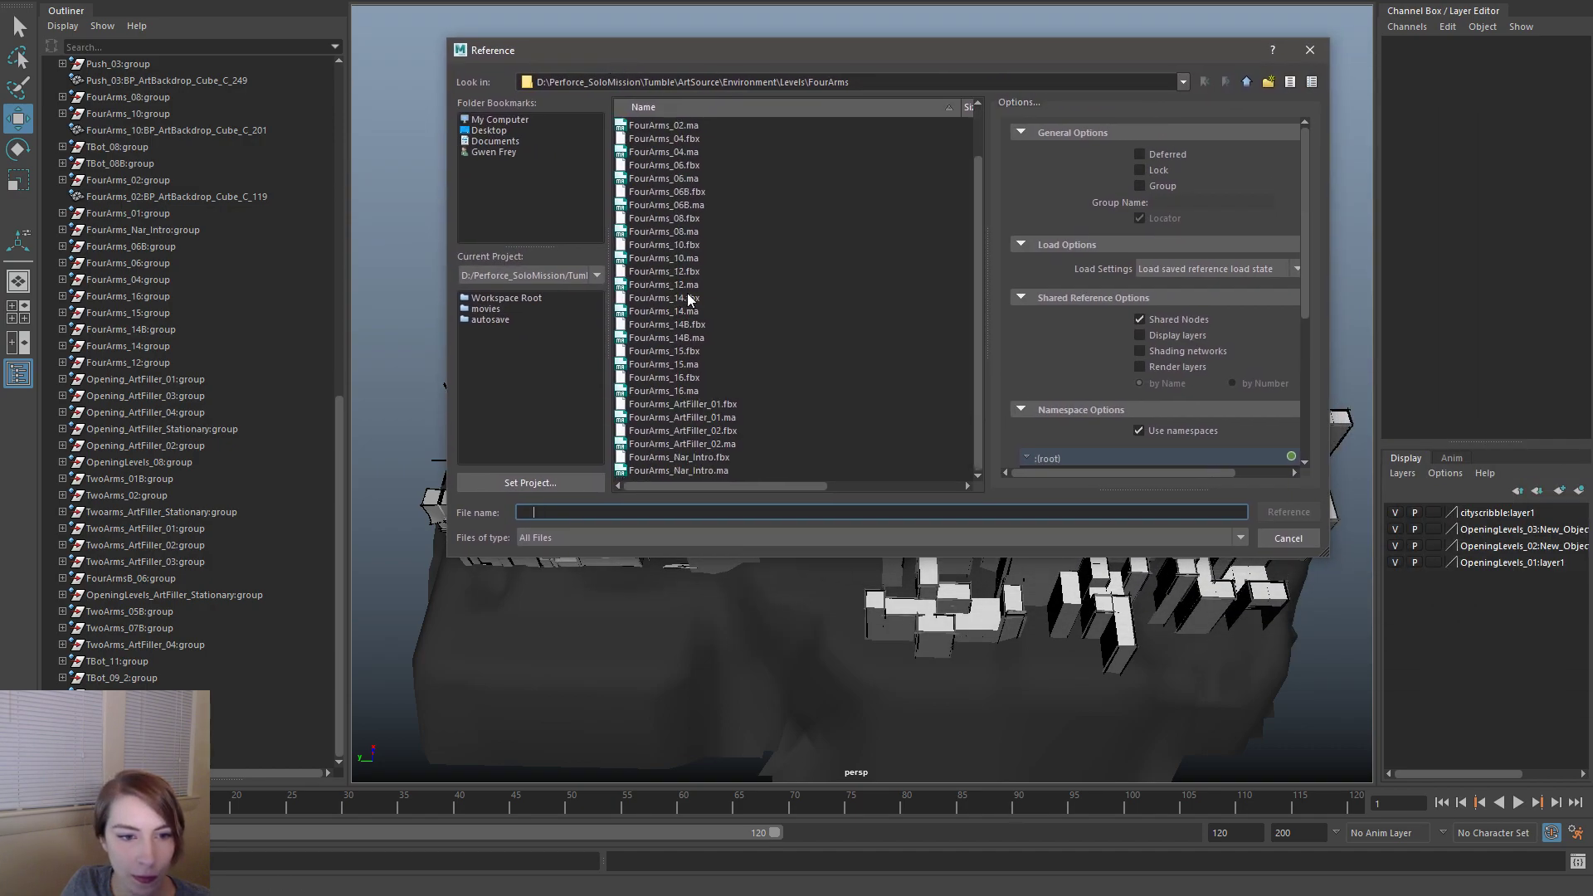
pyautogui.doubleClick(718, 444)
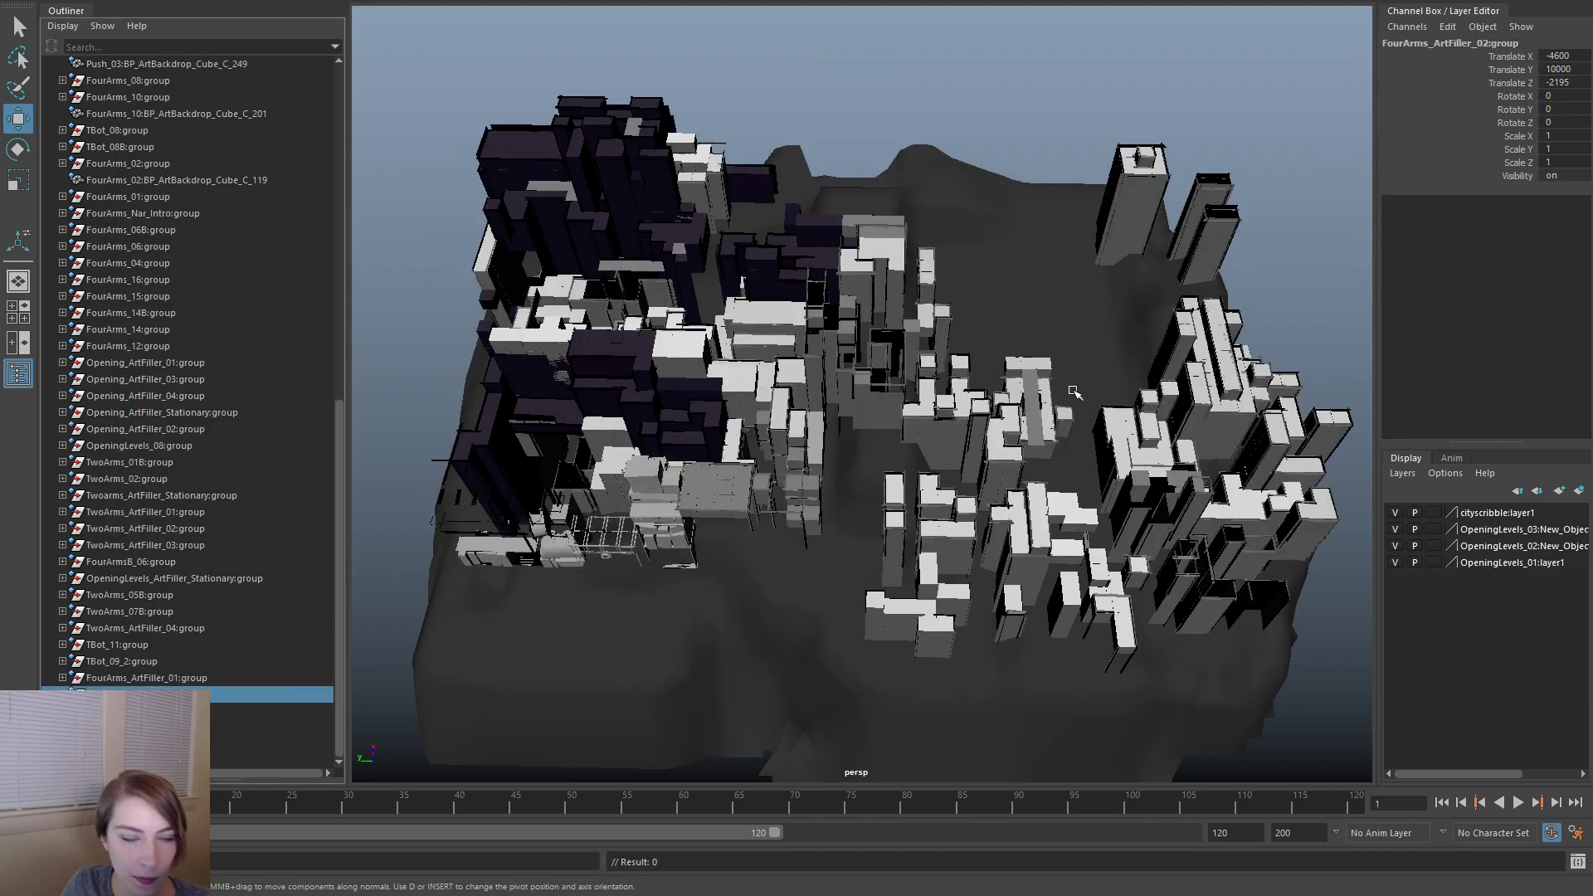
# - Reset the FourArms_ArtFiller_02 group's X, Y and Z translation and save the Overworld scene
pyautogui.click(1560, 55)
pyautogui.press('Tab')
pyautogui.press('Tab')
pyautogui.press('Tab')
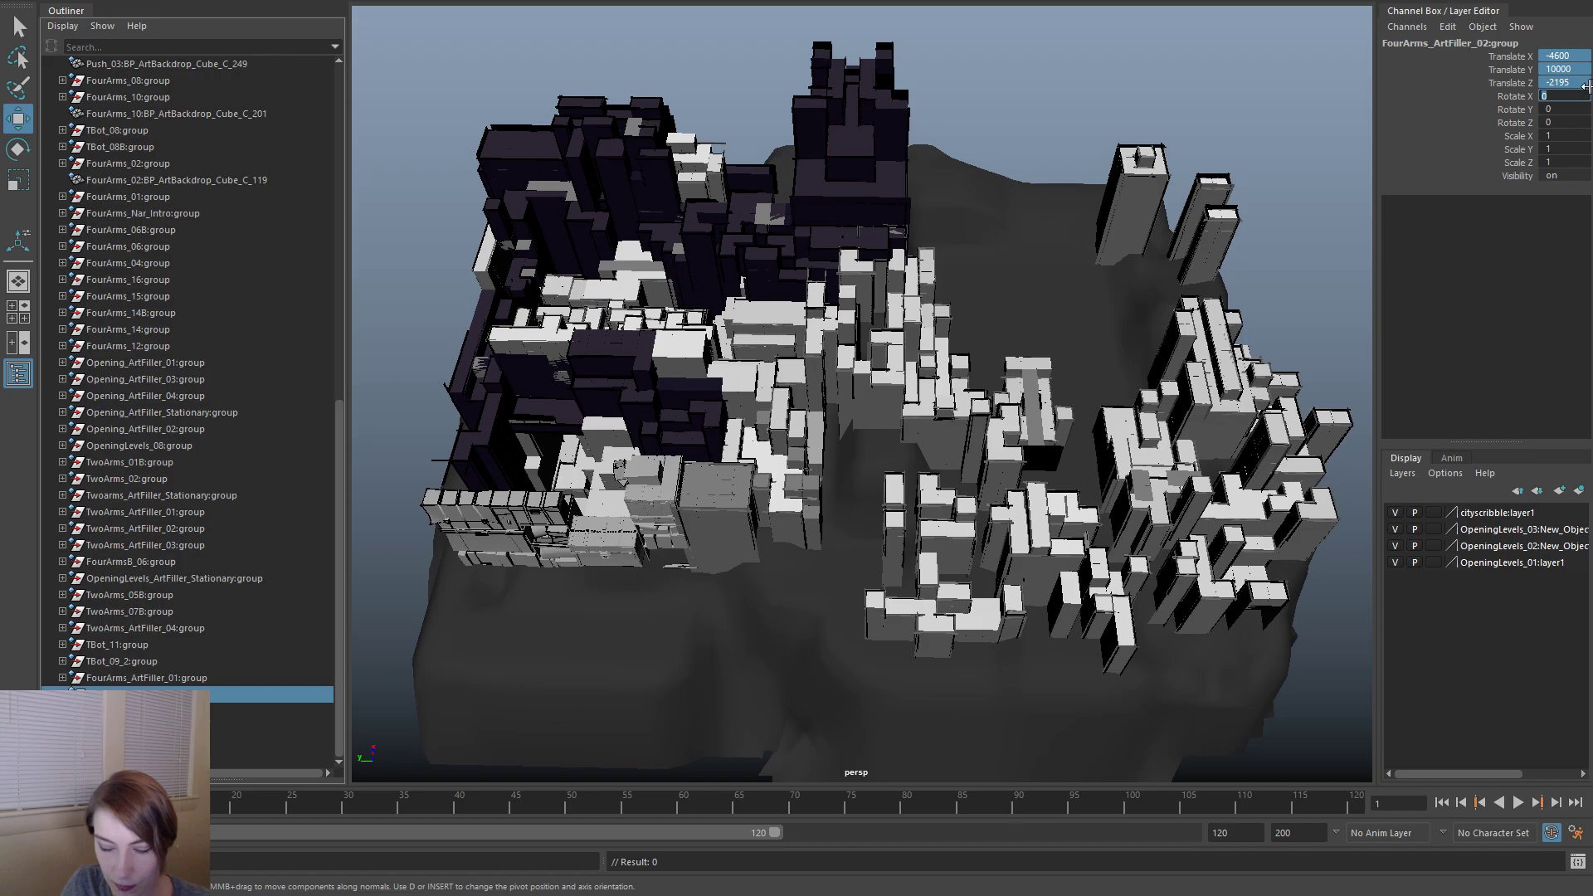
pyautogui.click(1033, 286)
pyautogui.keyDown('alt'); pyautogui.moveTo(1033, 287); pyautogui.dragTo(1019, 361); pyautogui.keyUp('alt')
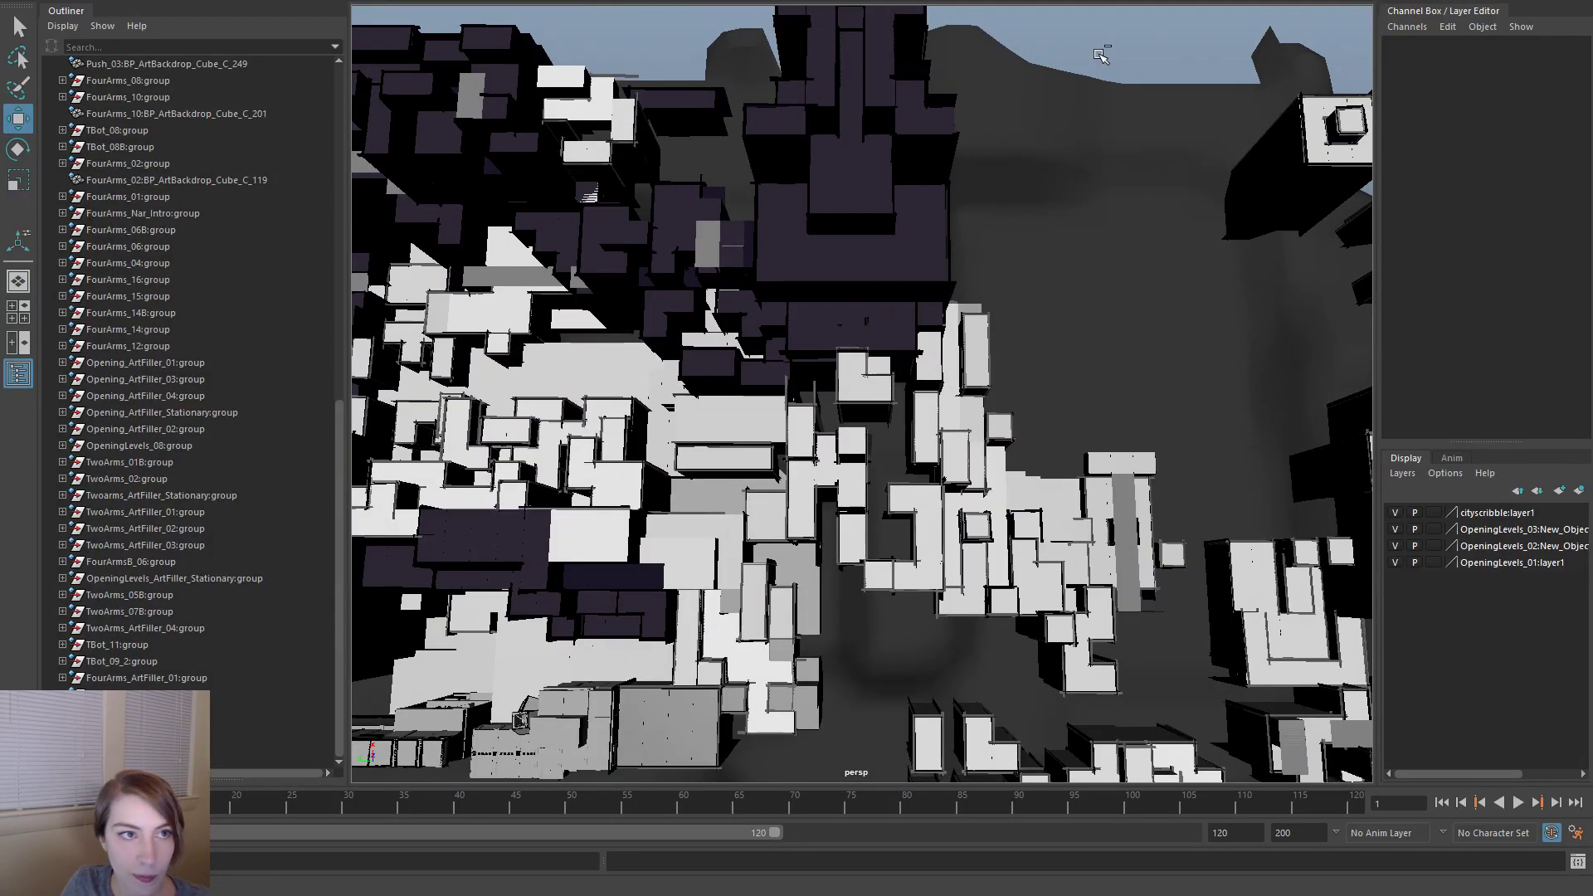
pyautogui.hotkey('ctrl', 's')
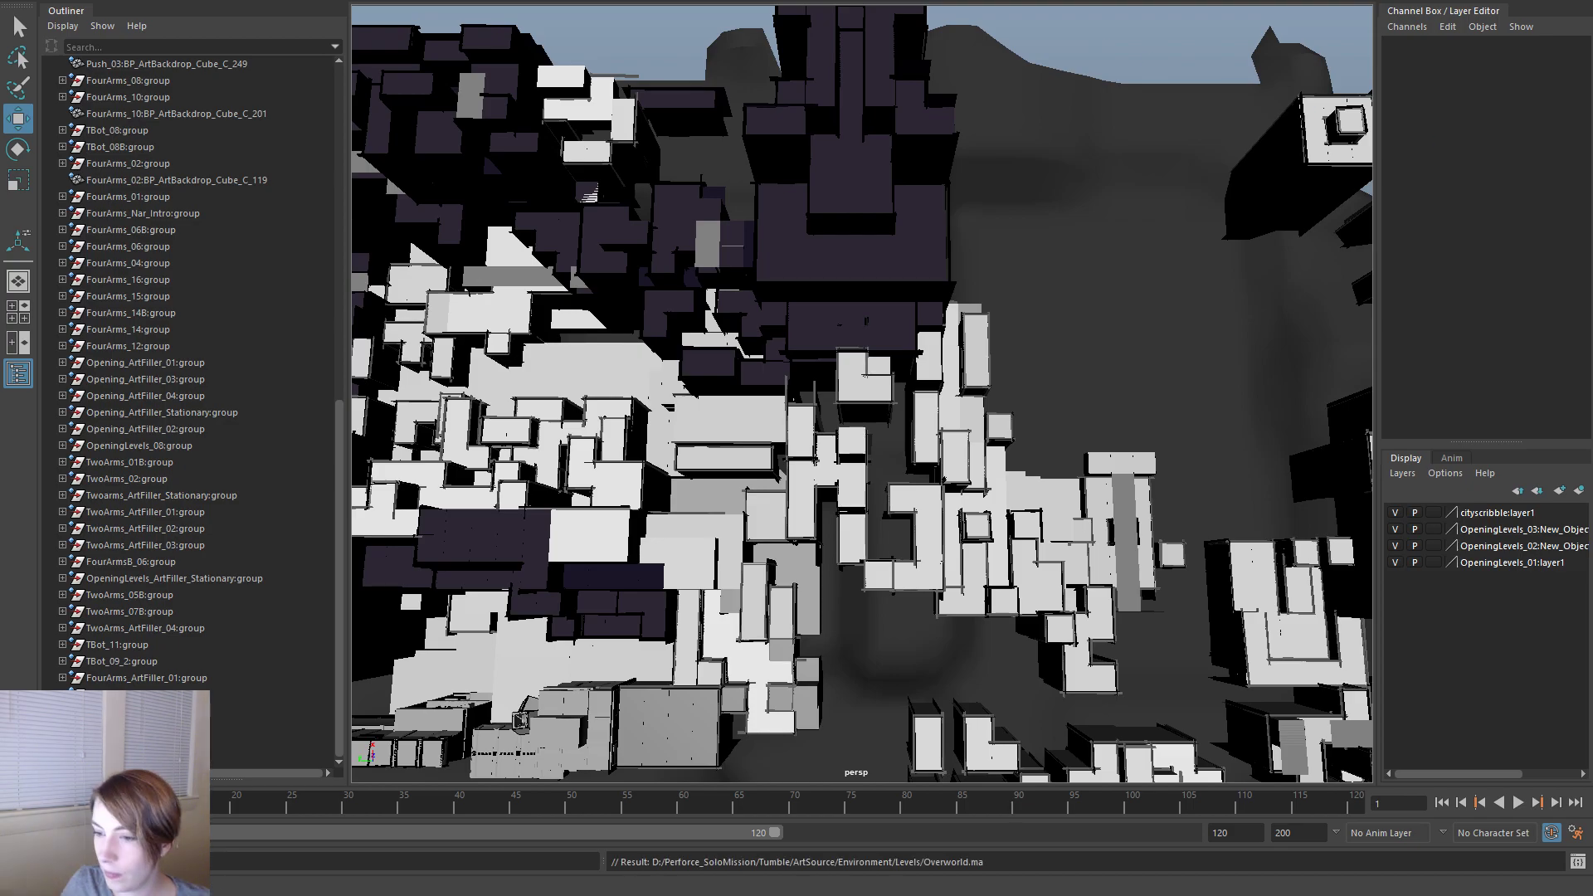
# - Switch to Unreal and select the remaining backdrop cubes of TBot_Section01_ArtBackdrop beyond the TBot_09_2 block
pyautogui.keyDown('alt'); pyautogui.moveTo(987, 415); pyautogui.dragTo(955, 444); pyautogui.keyUp('alt')
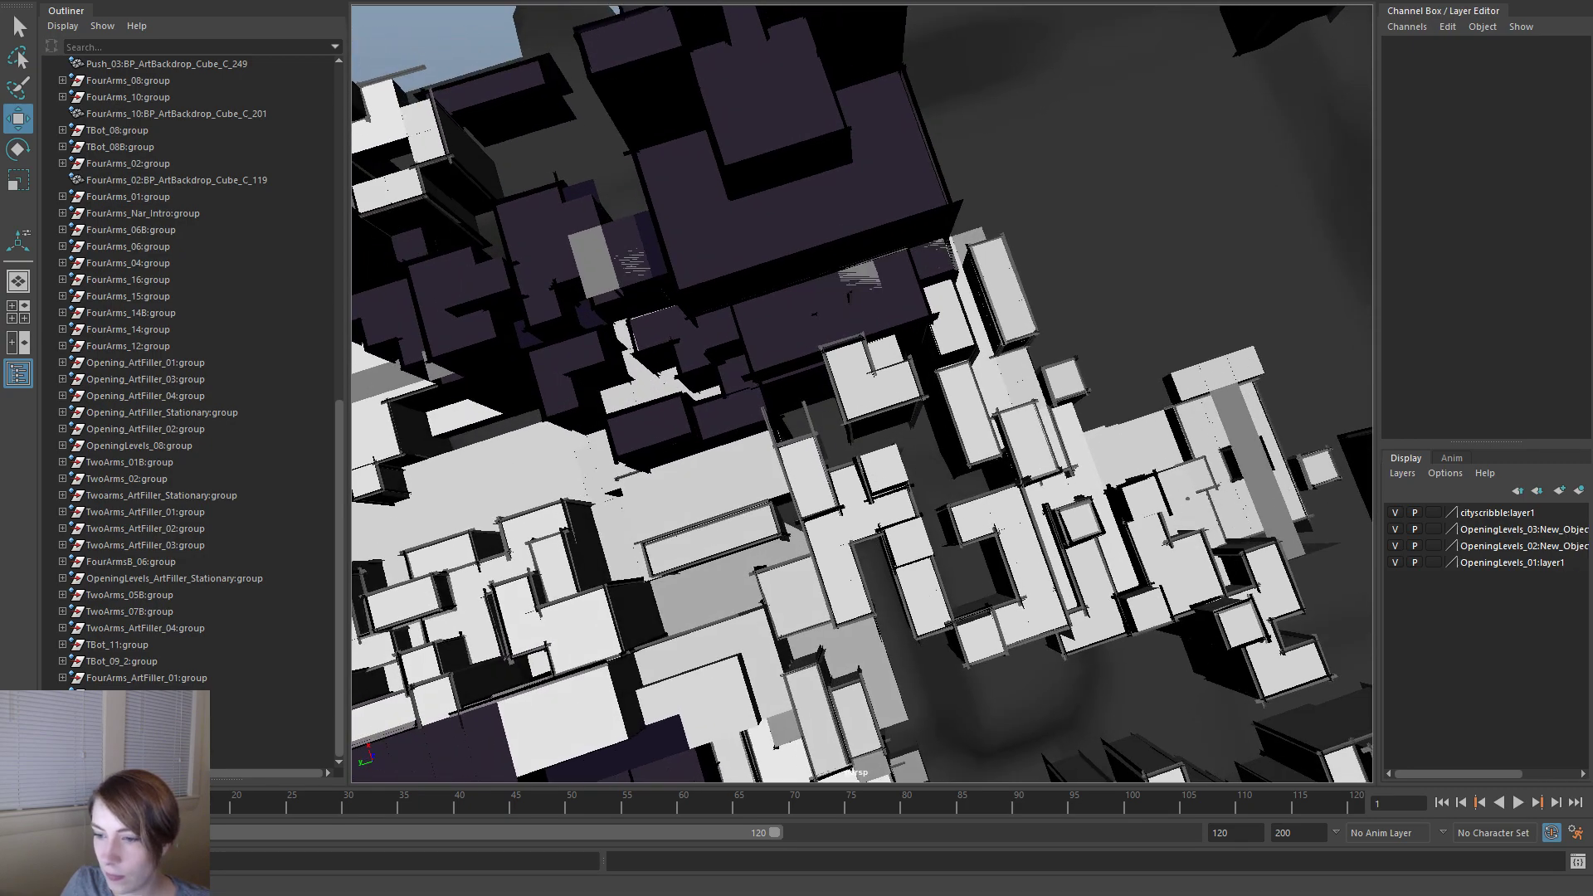
pyautogui.hotkey('alt', 'Tab')
pyautogui.press('w')
pyautogui.moveTo(737, 465); pyautogui.dragTo(730, 390, button='right')
pyautogui.moveTo(573, 554)
pyautogui.mouseDown(button='right')
pyautogui.moveTo(581, 531)
pyautogui.moveTo(573, 554)
pyautogui.mouseUp(button='right')
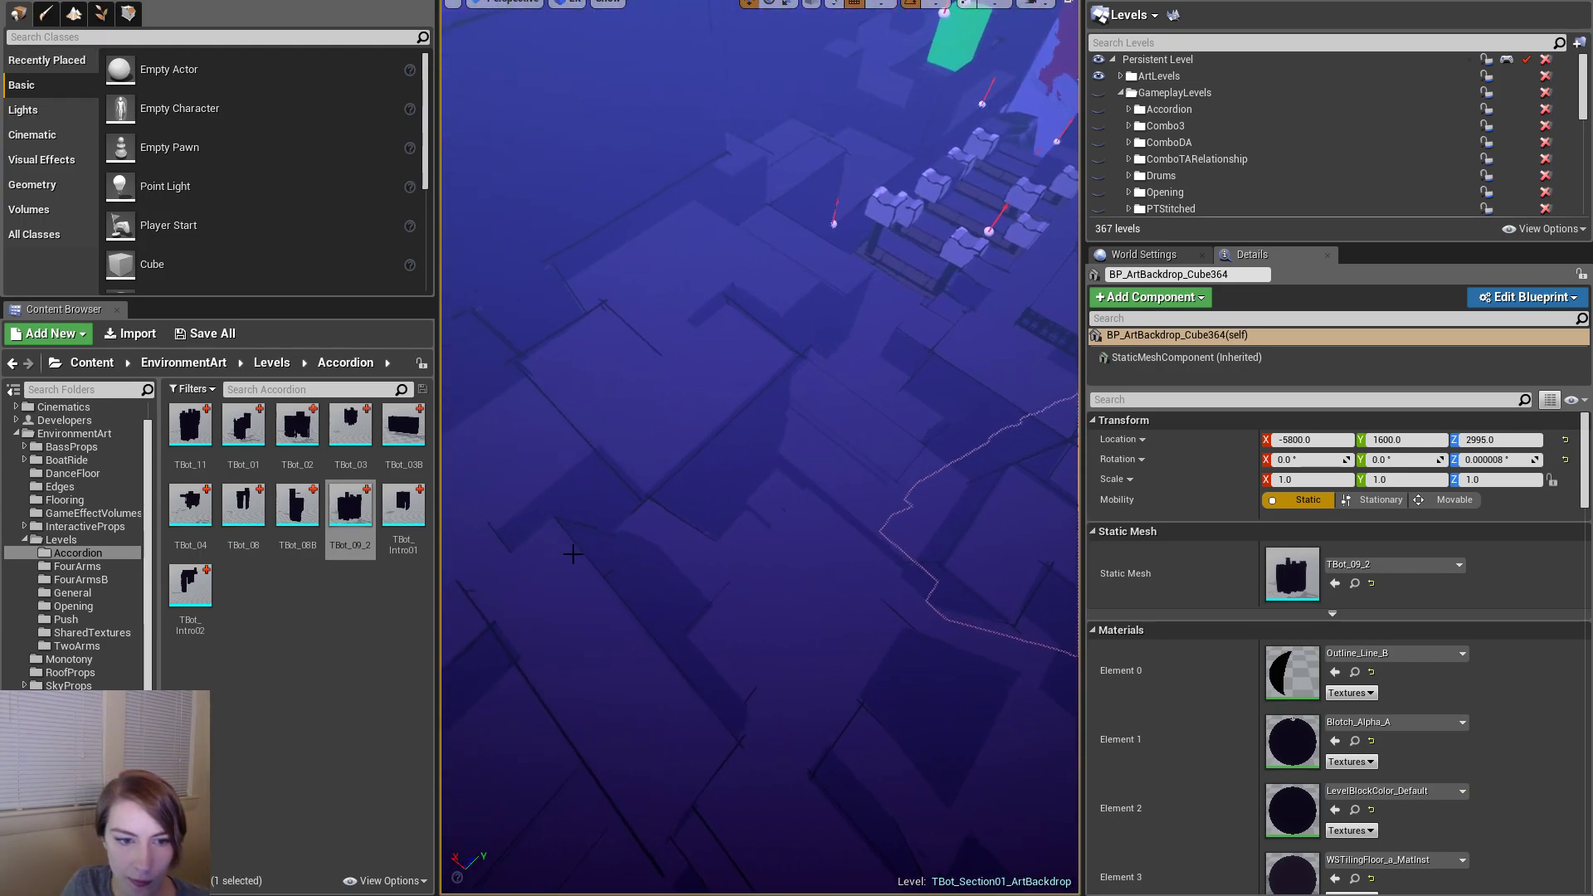
pyautogui.click(714, 566)
pyautogui.moveTo(714, 566)
pyautogui.mouseDown(button='right')
pyautogui.moveTo(705, 548)
pyautogui.moveTo(722, 598)
pyautogui.moveTo(722, 572)
pyautogui.mouseUp(button='right')
# - Start exporting the selected backdrop cubes and take FourArms_ArtFiller_01.fbx from the FourArms folder as the base file name
pyautogui.click(16, 1)
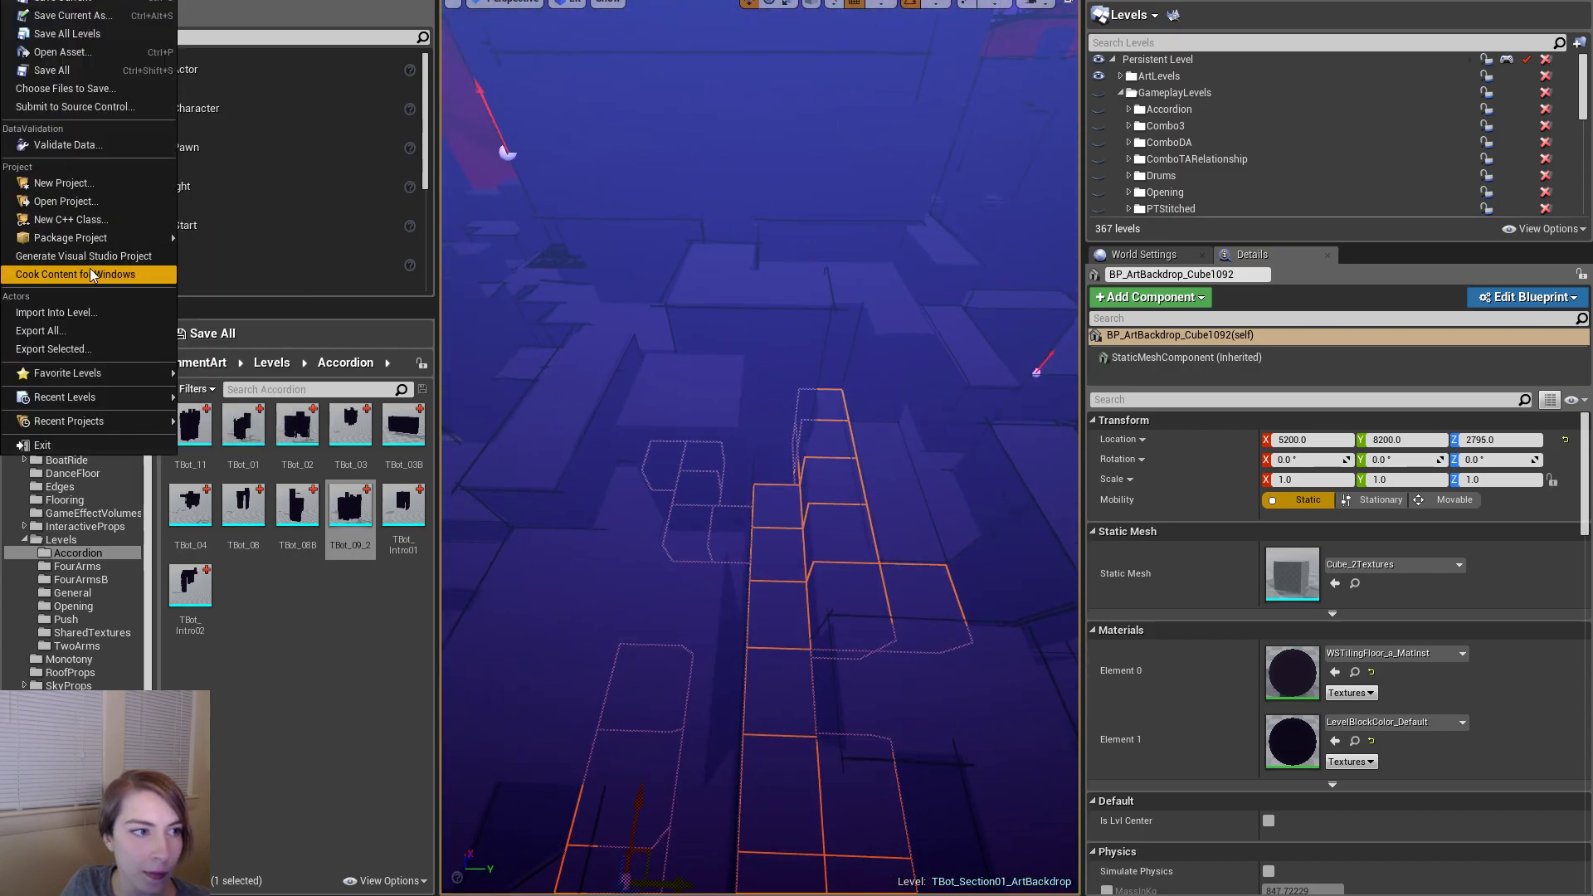
pyautogui.click(52, 349)
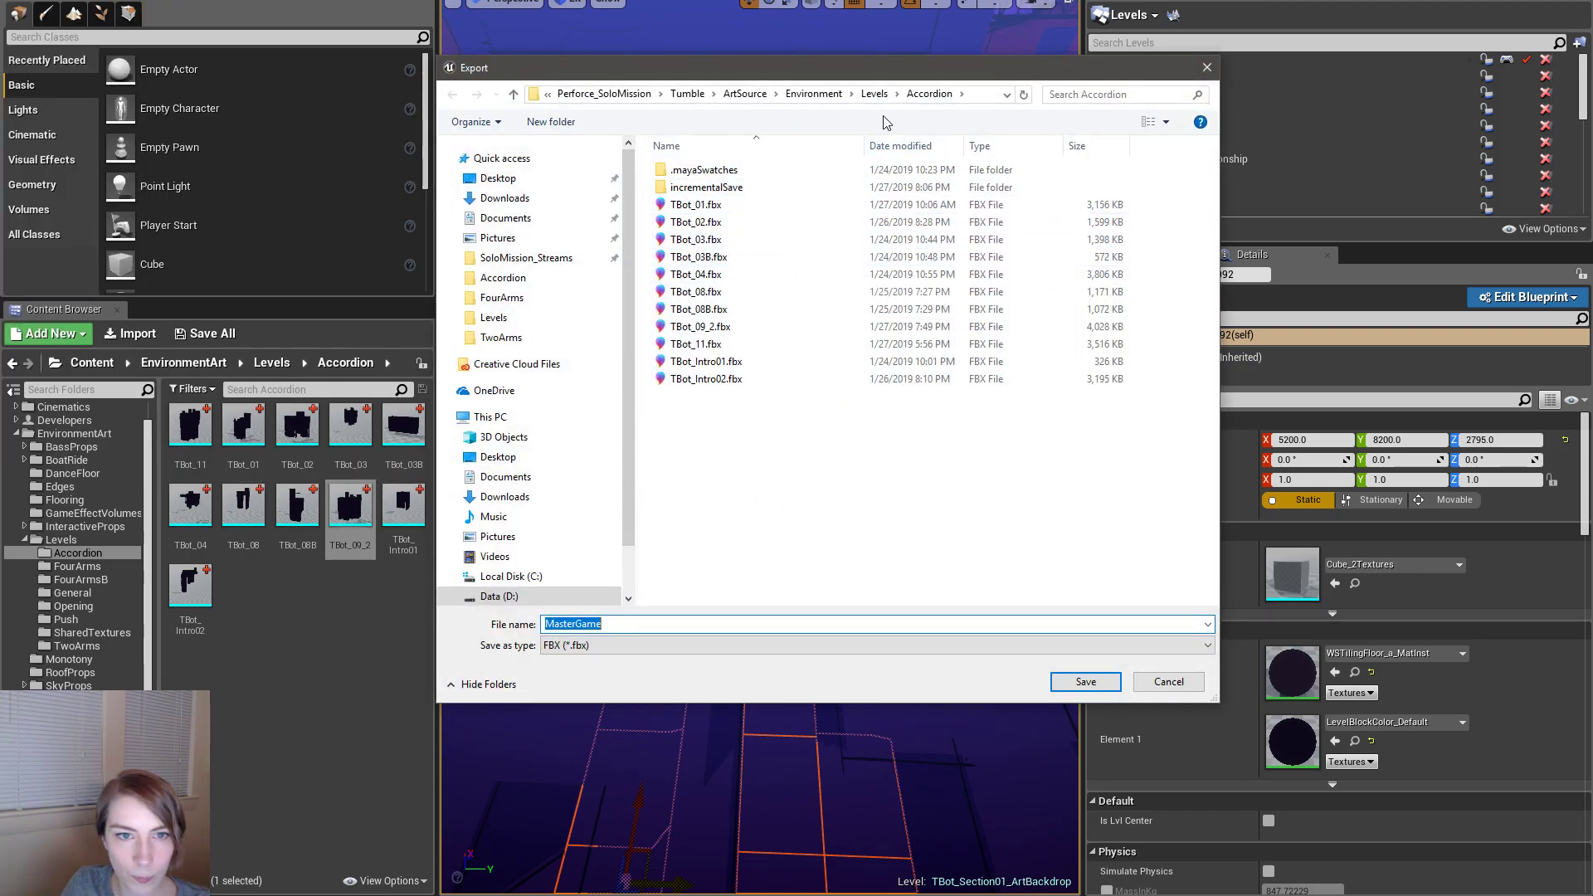
pyautogui.moveTo(875, 68); pyautogui.dragTo(1009, 53)
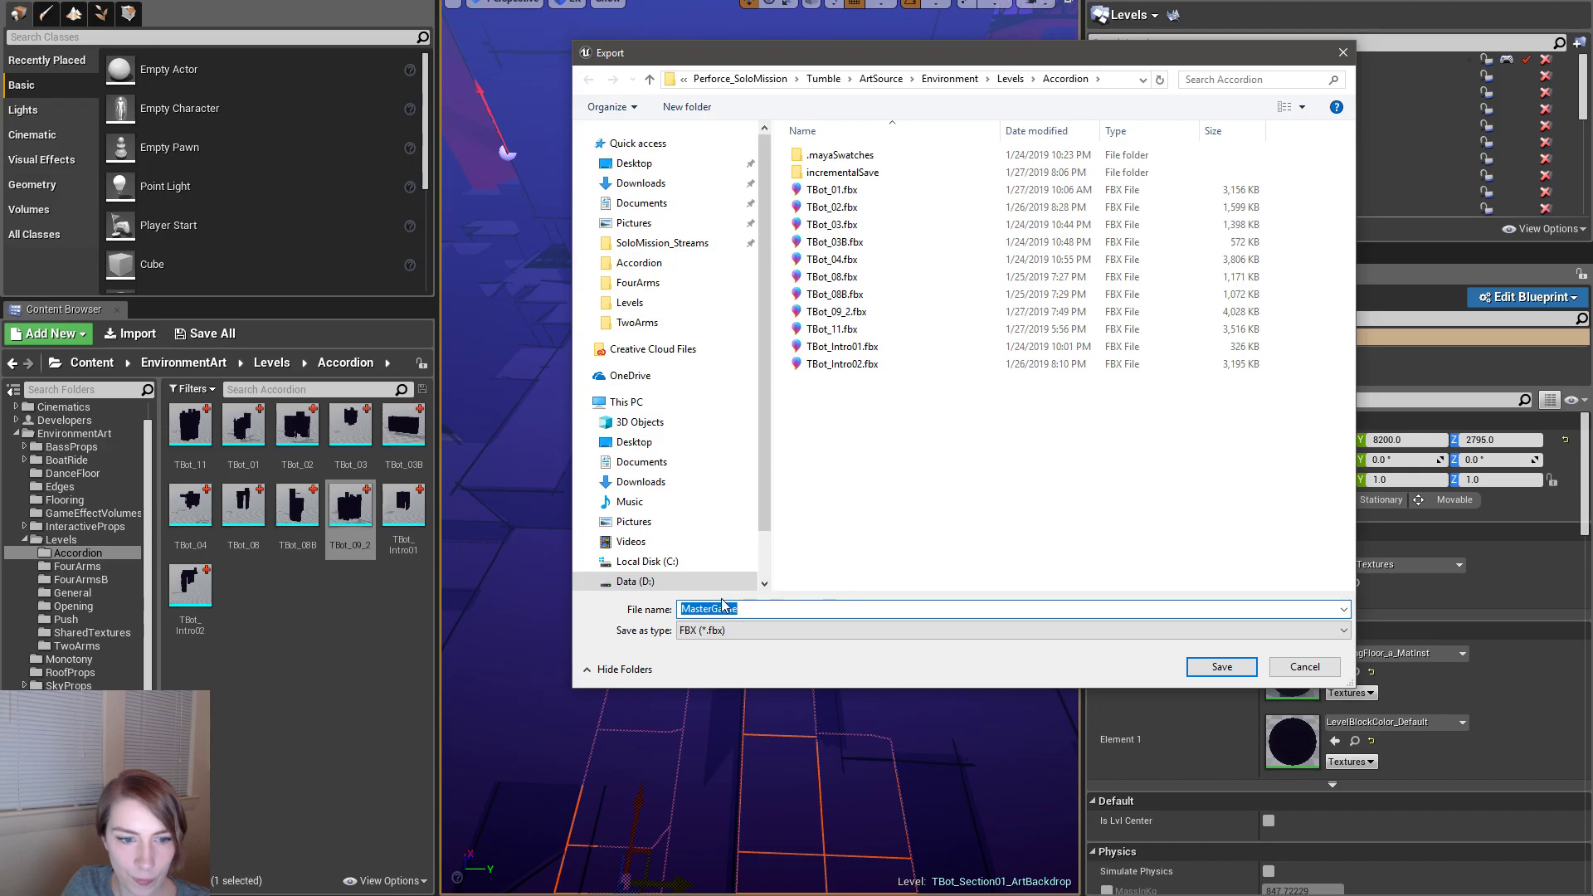
pyautogui.press('BackSpace')
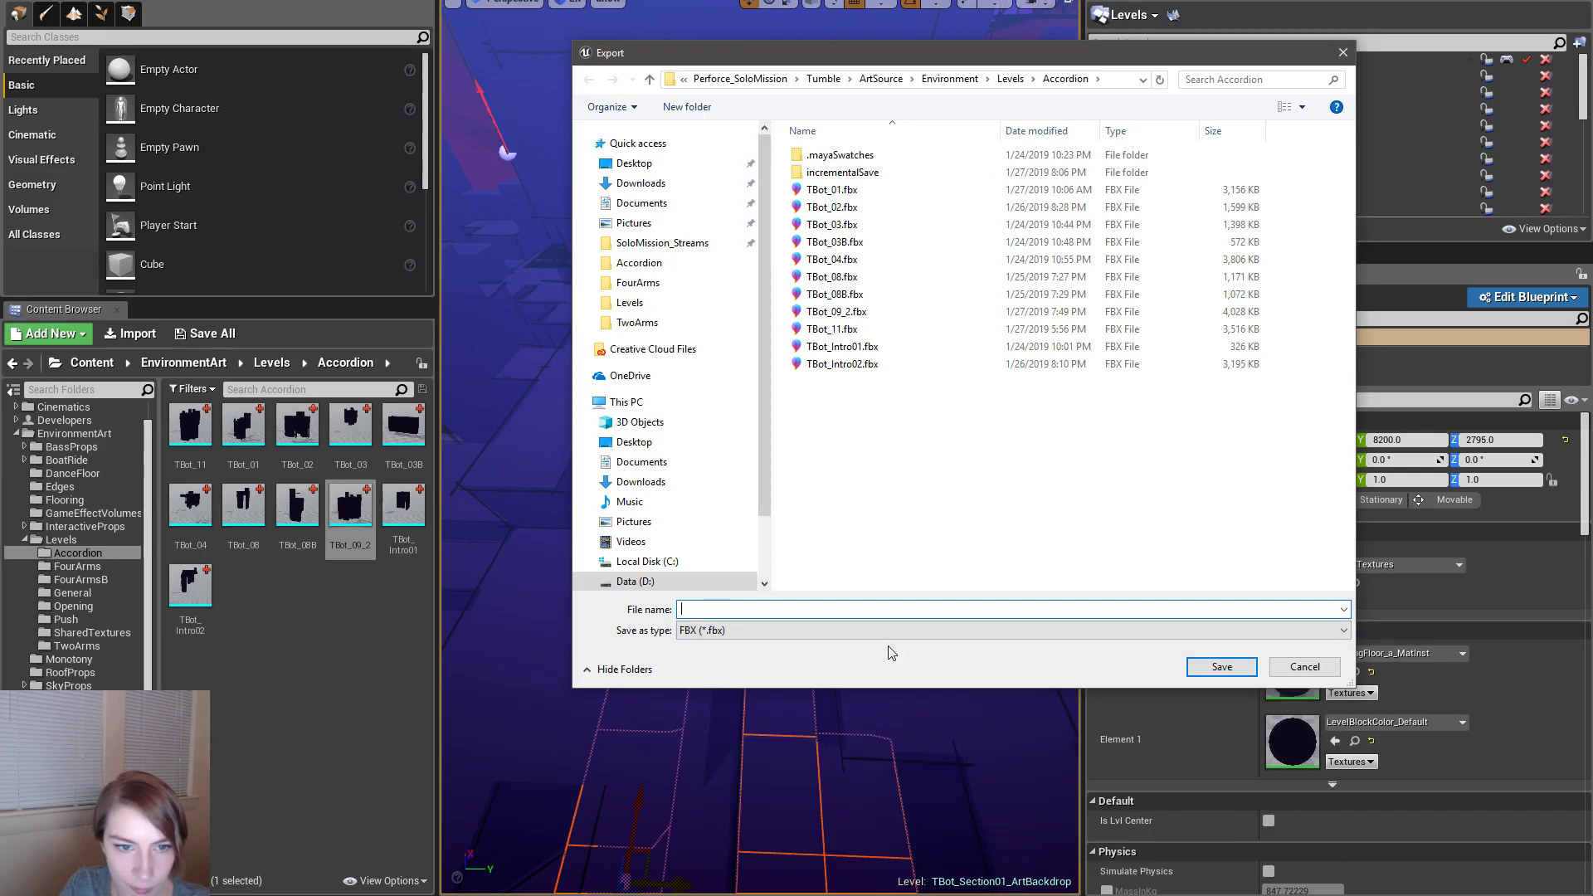
pyautogui.click(1014, 83)
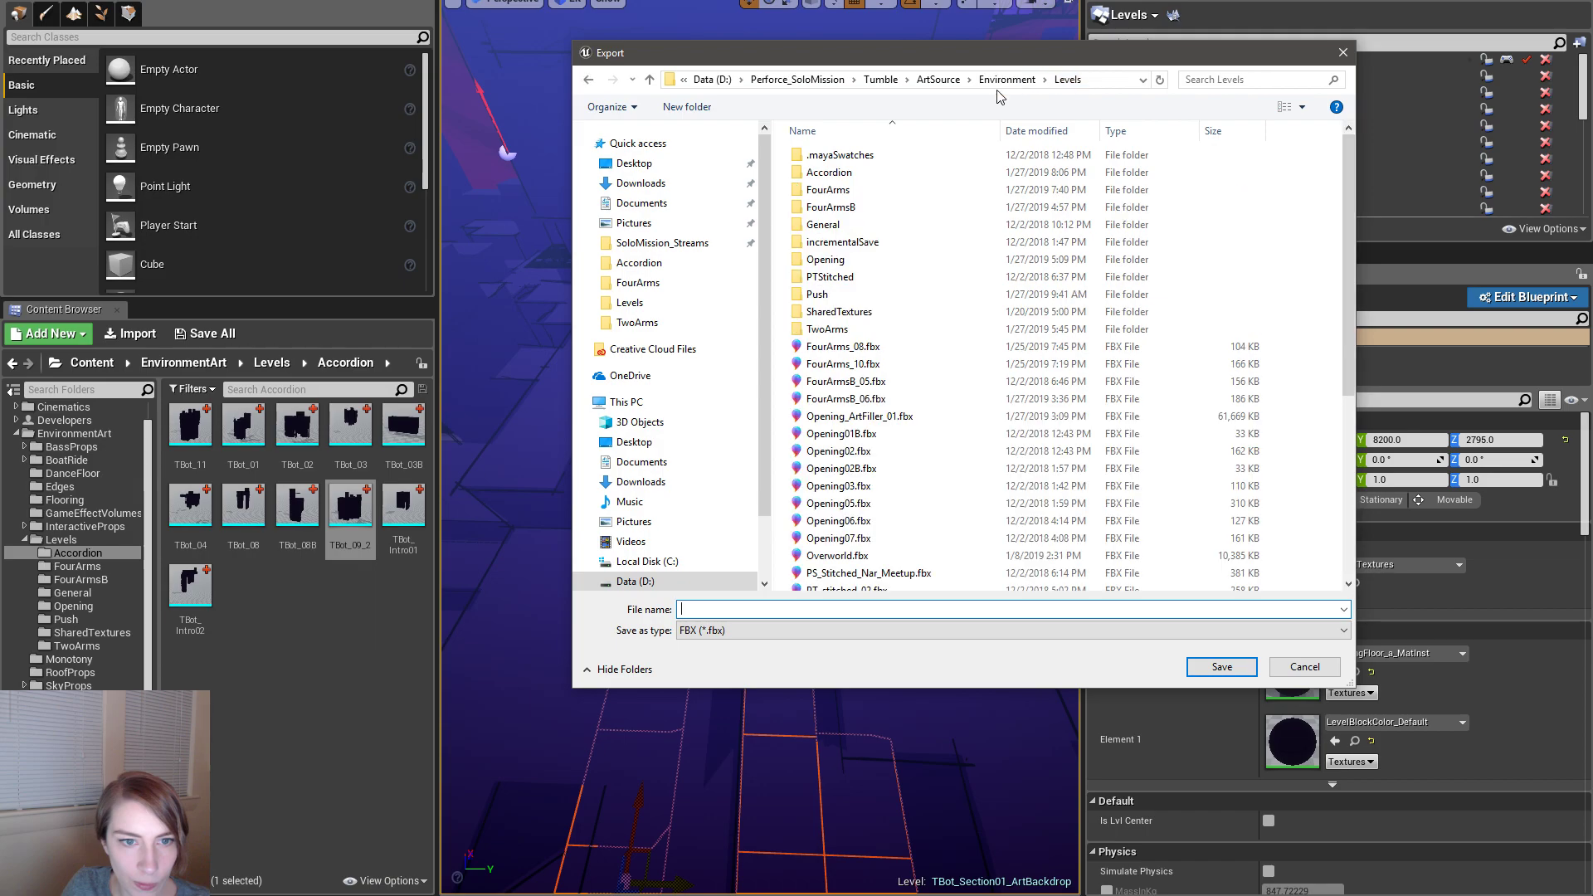
pyautogui.doubleClick(838, 190)
pyautogui.click(921, 382)
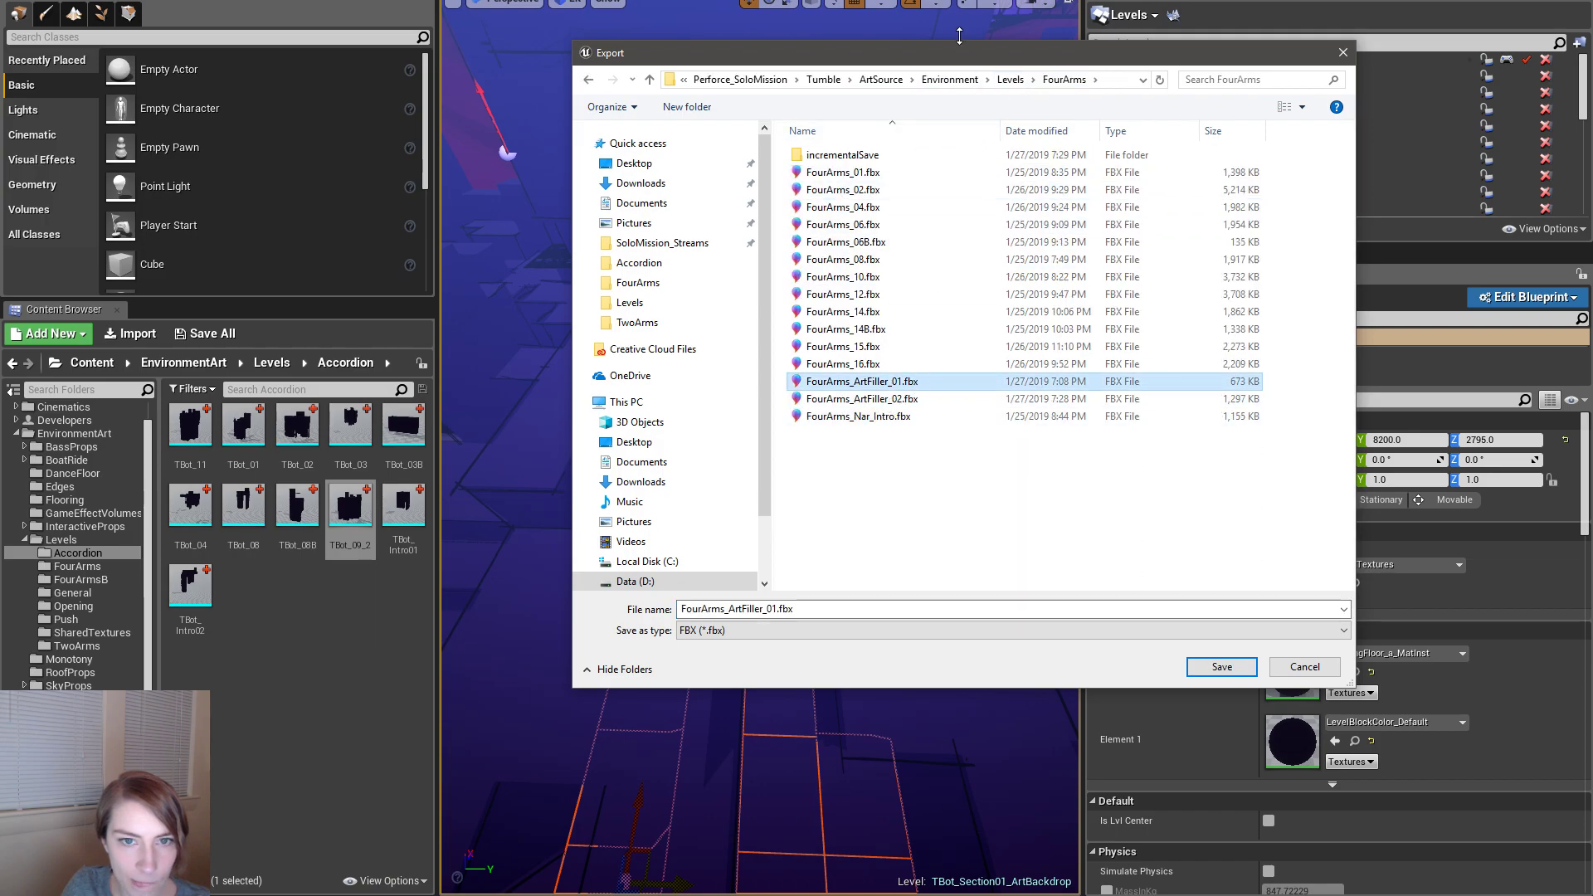
# - Export the selected cubes to the Accordion levels folder as TBot_ArtFiller_01.fbx
pyautogui.click(1014, 80)
pyautogui.scroll(-2, 837, 456)
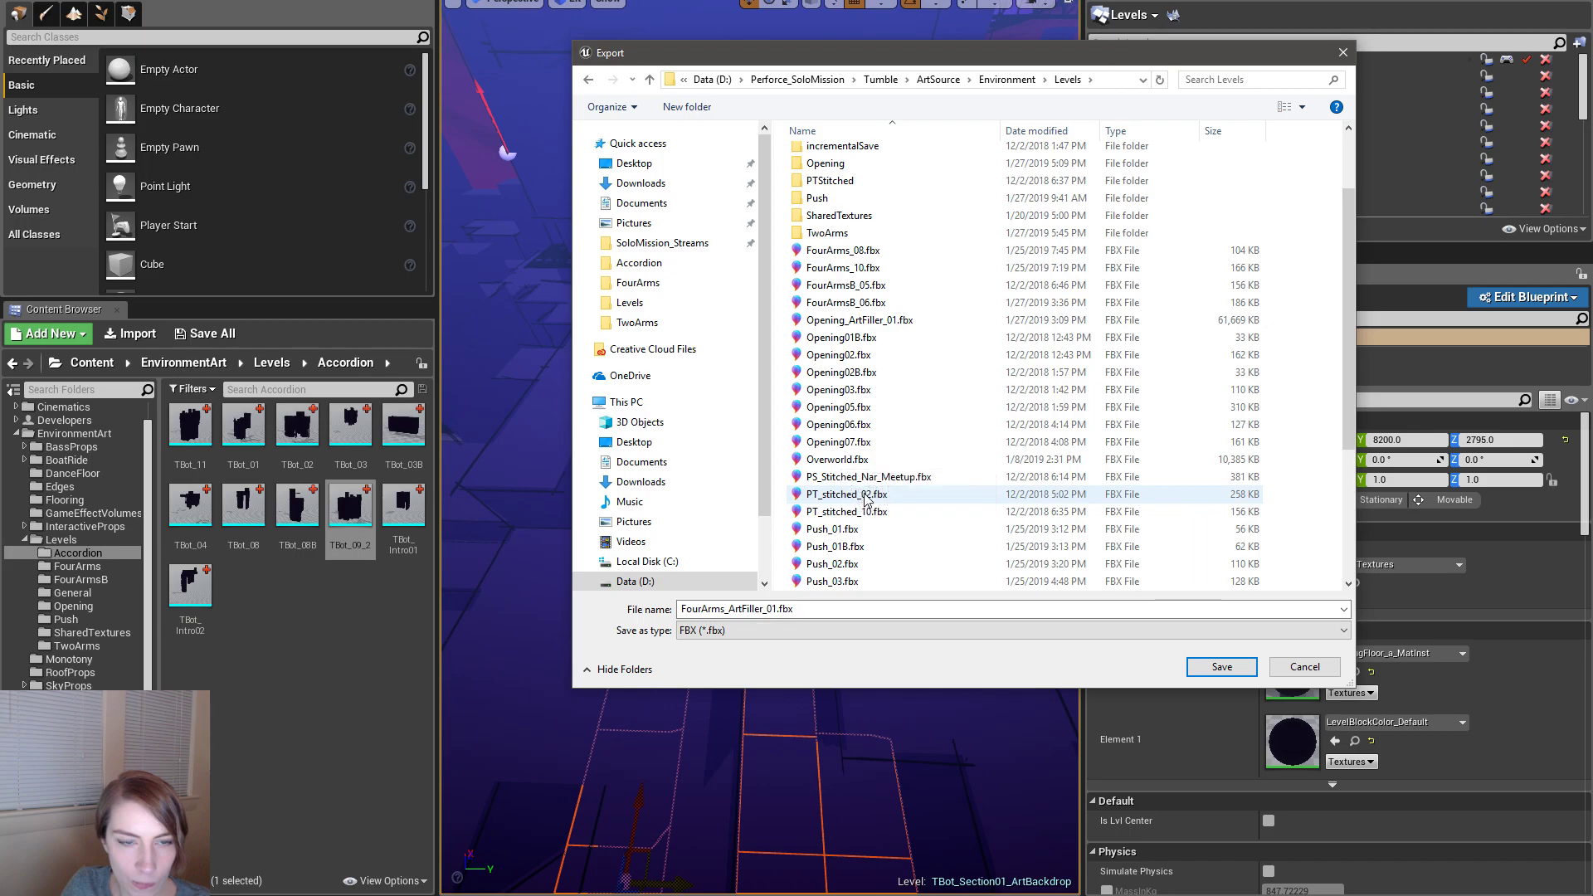
pyautogui.scroll(2, 834, 249)
pyautogui.doubleClick(838, 172)
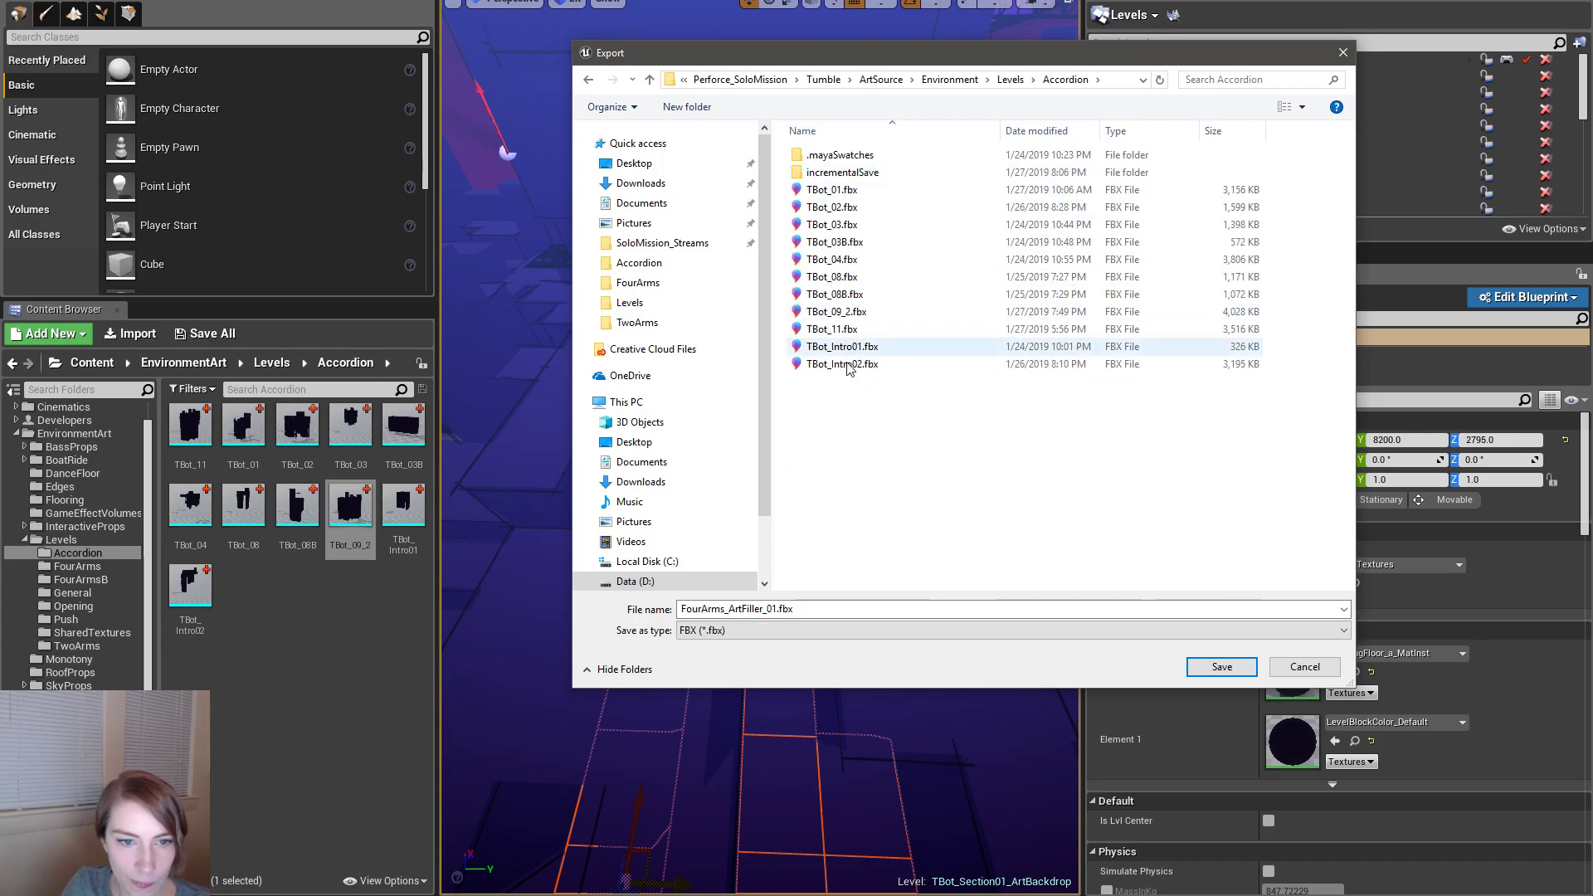
pyautogui.click(724, 609)
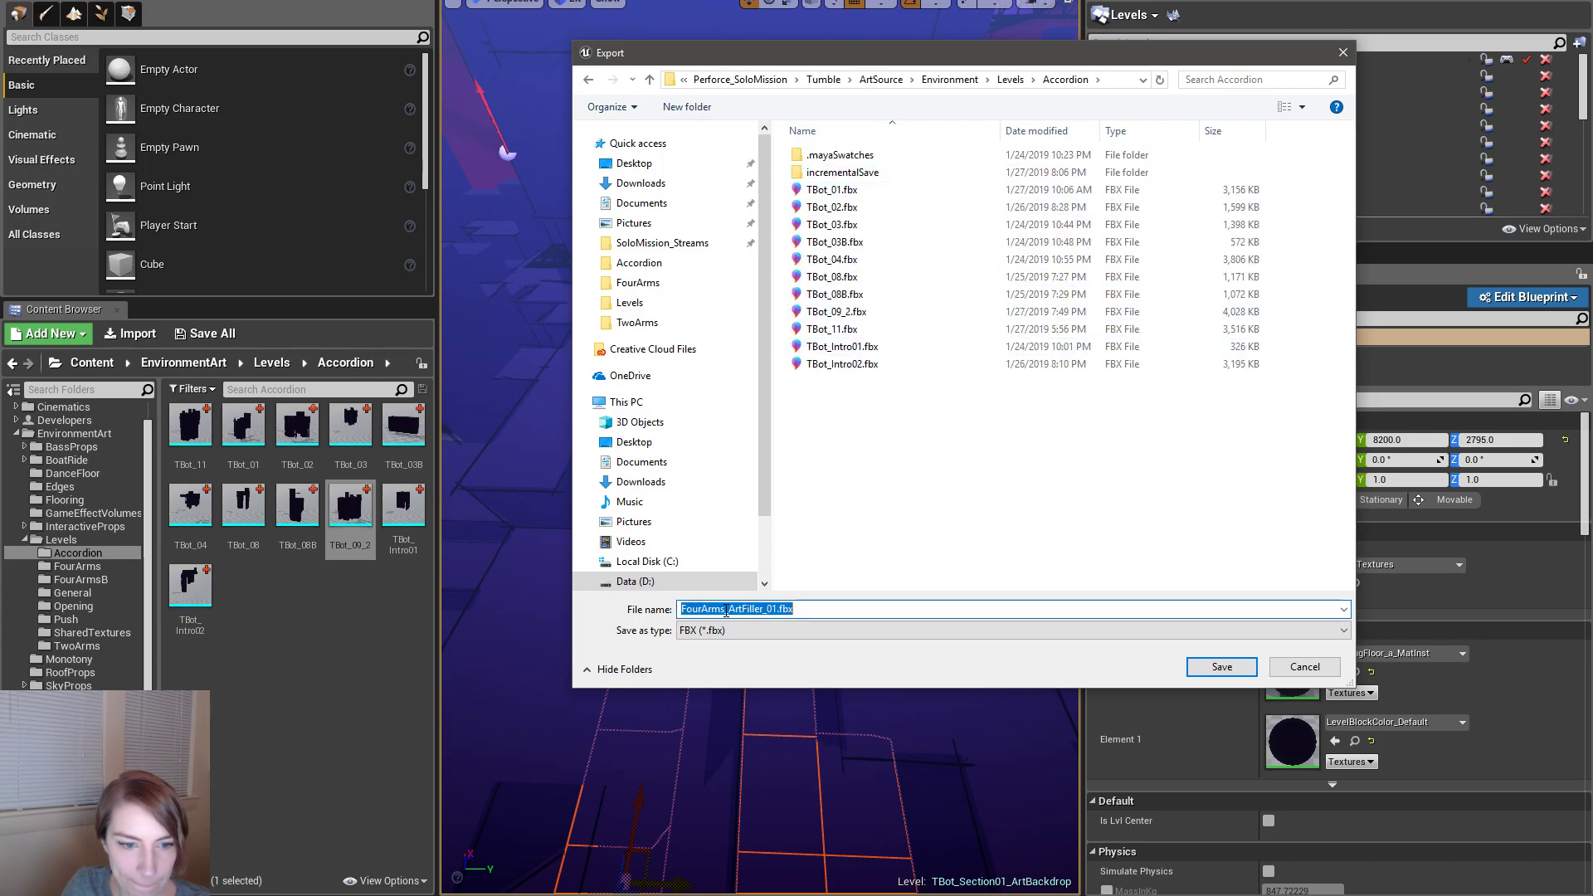
pyautogui.moveTo(725, 612); pyautogui.dragTo(646, 584)
pyautogui.write('TBot')
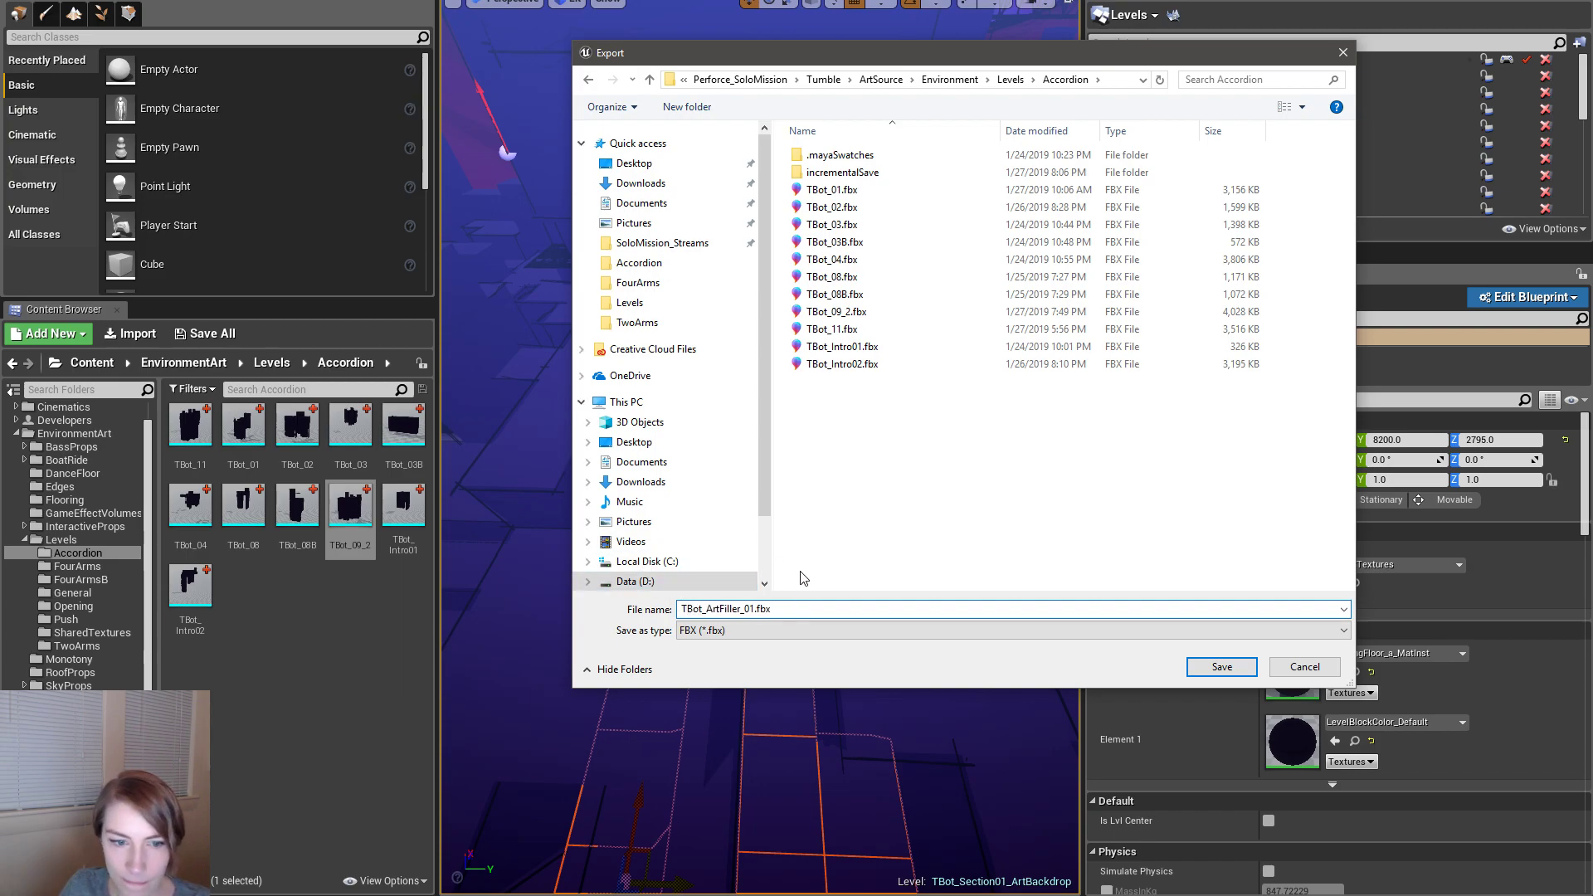
pyautogui.click(1216, 668)
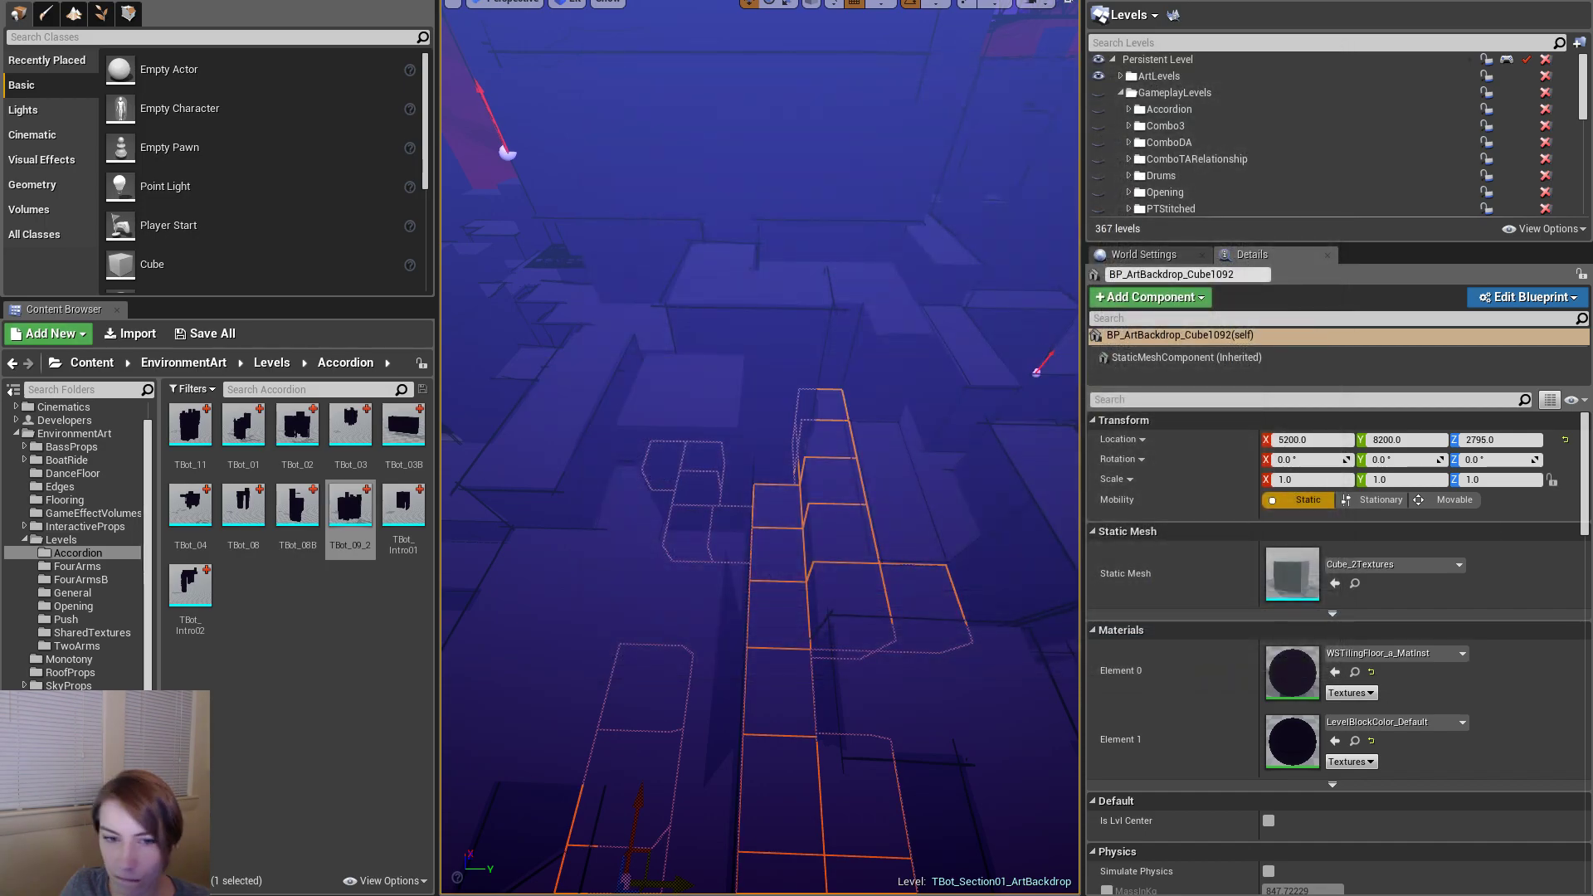
# - Look over the exported cubes in the level, switch to Maya and view the whole Overworld city
pyautogui.press('f')
pyautogui.moveTo(759, 448)
pyautogui.keyDown('alt'); pyautogui.mouseDown()
pyautogui.moveTo(879, 465)
pyautogui.moveTo(846, 448)
pyautogui.moveTo(805, 473)
pyautogui.moveTo(739, 439)
pyautogui.mouseUp(); pyautogui.keyUp('alt')
pyautogui.moveTo(738, 440); pyautogui.dragTo(744, 432, button='right')
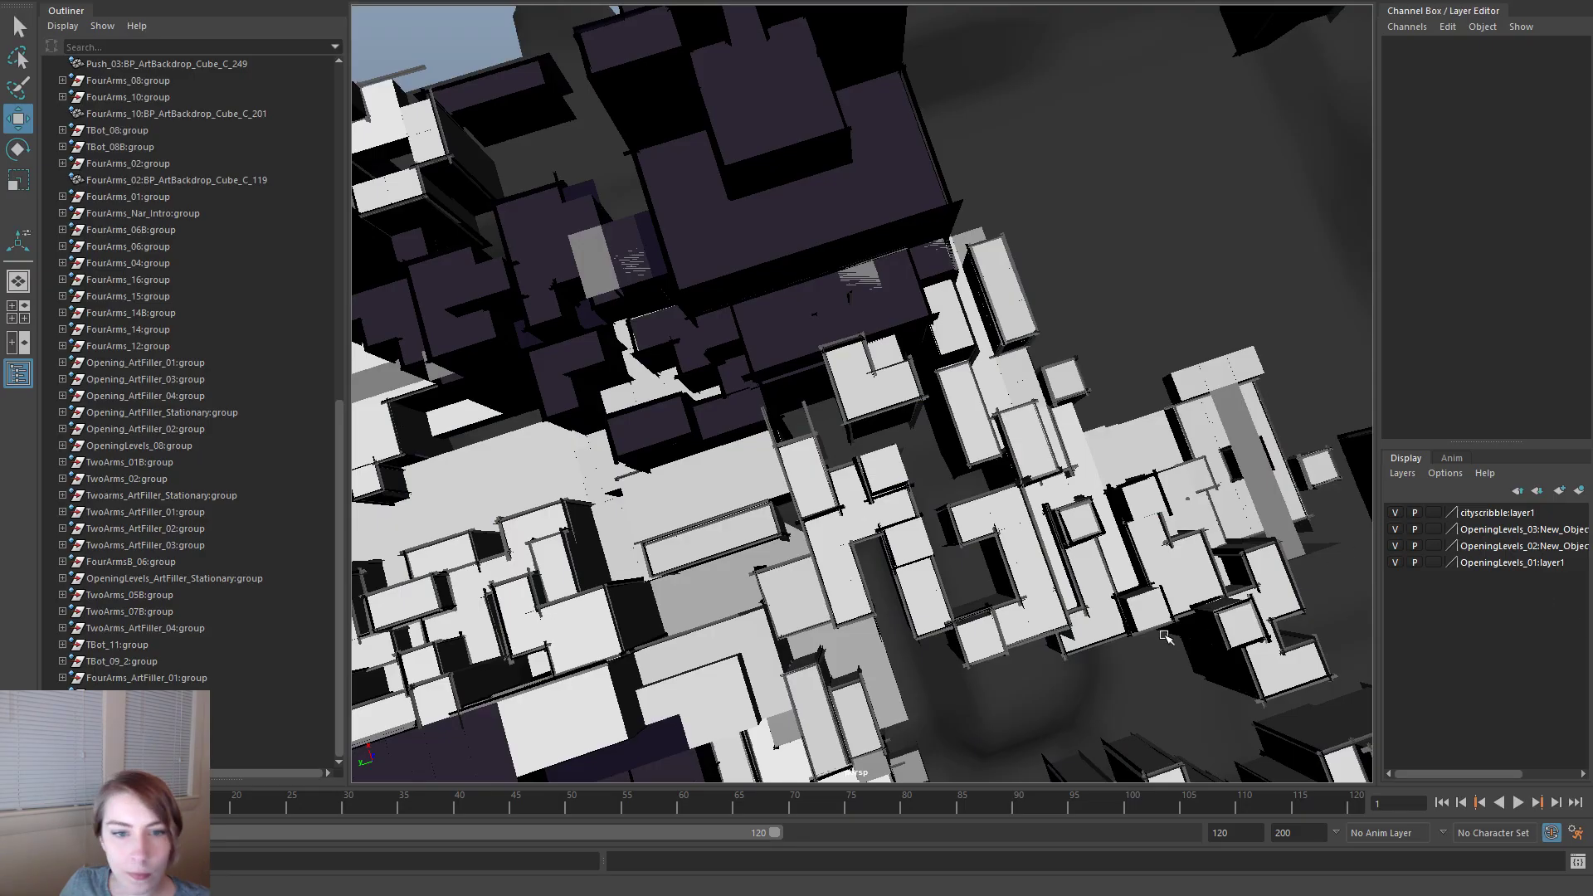
pyautogui.press('a')
pyautogui.keyDown('alt'); pyautogui.moveTo(631, 415); pyautogui.dragTo(664, 400); pyautogui.keyUp('alt')
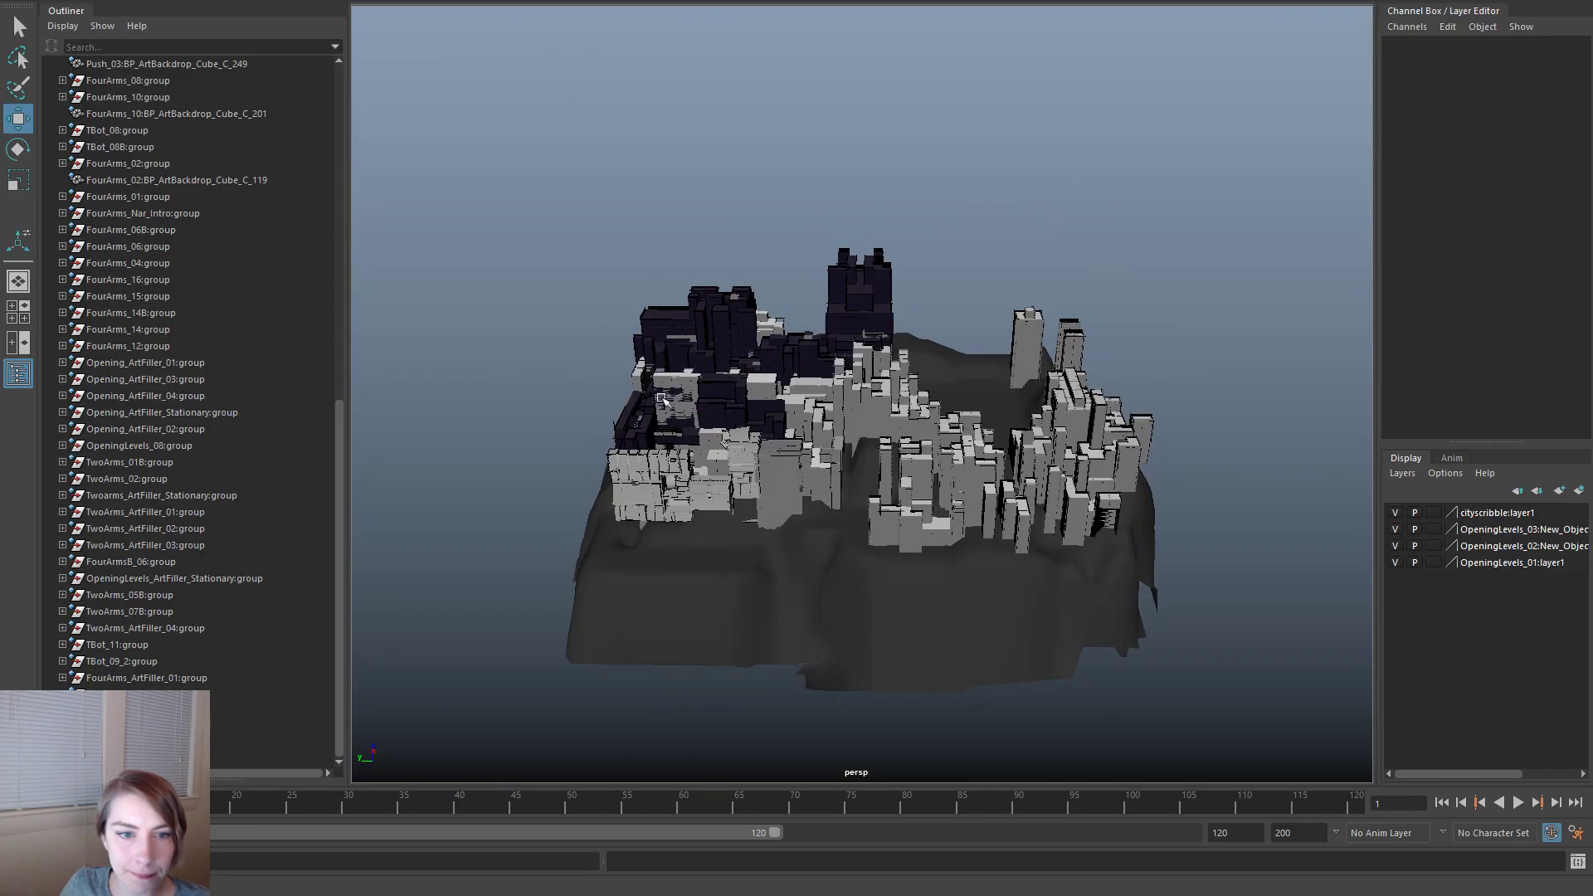
pyautogui.keyDown('alt'); pyautogui.moveTo(918, 196); pyautogui.dragTo(979, 231); pyautogui.keyUp('alt')
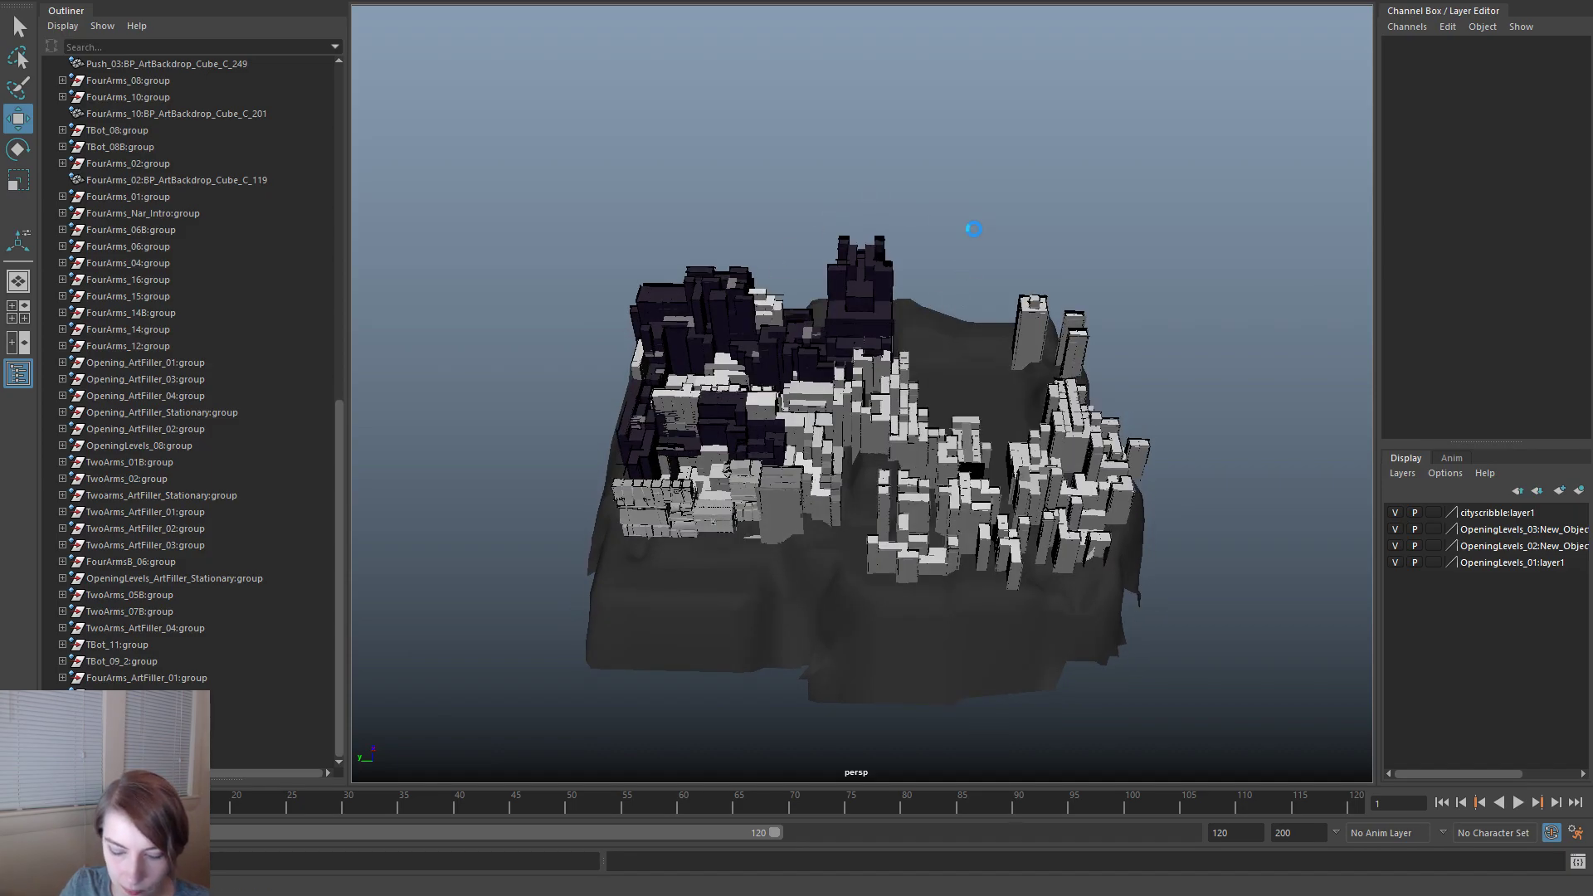
# - Save the Overworld scene and import TBot_ArtFiller_01.fbx from the Accordion levels folder into an empty scene
pyautogui.hotkey('ctrl', 's')
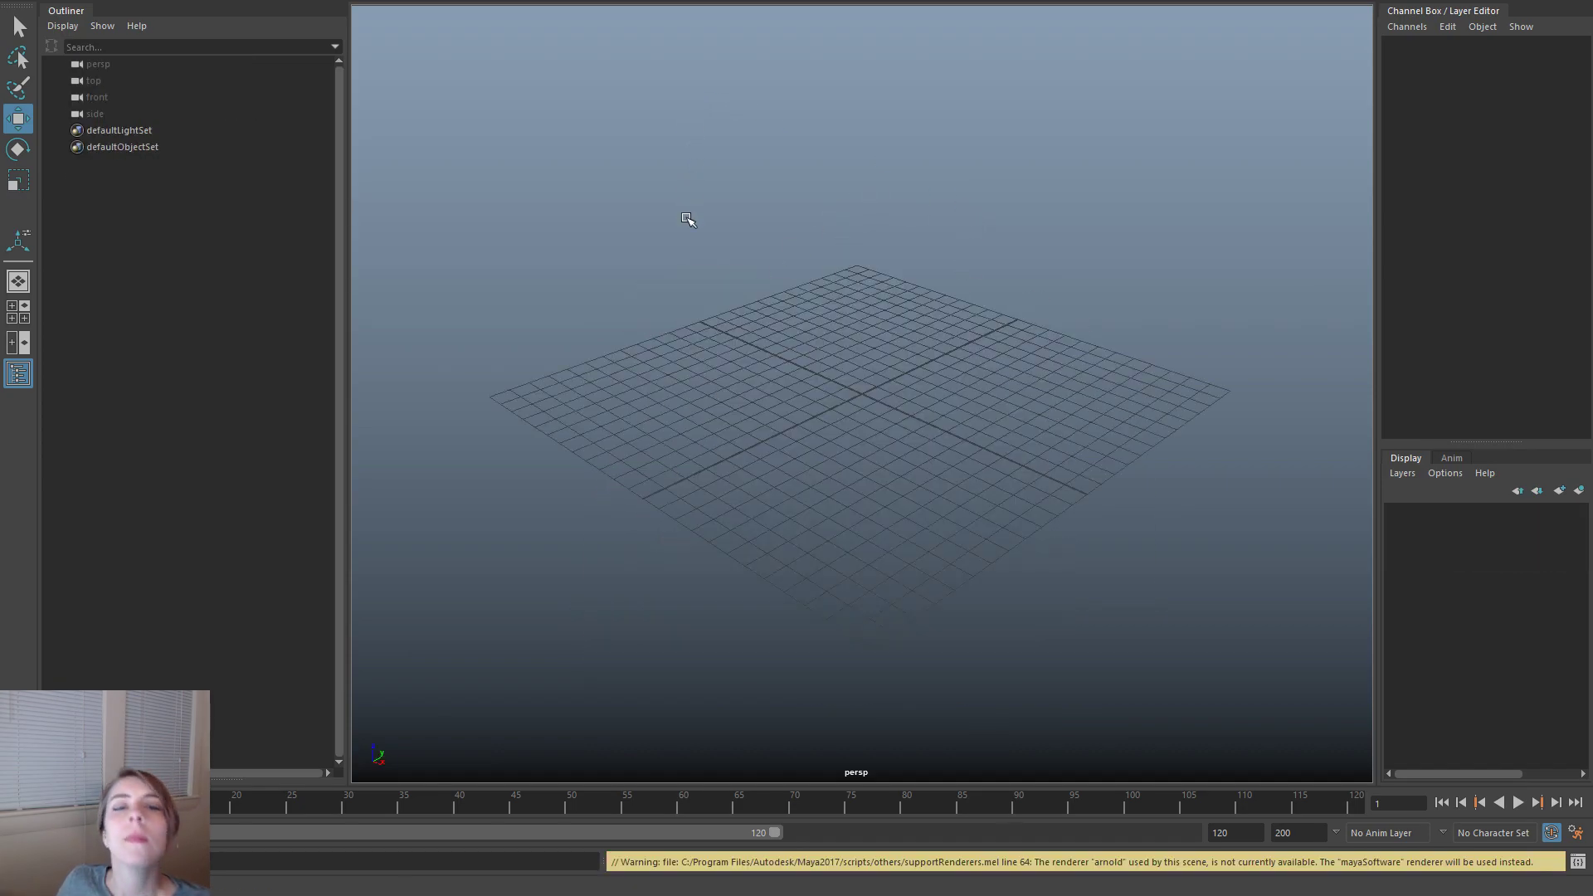
pyautogui.press('space')
pyautogui.click(777, 150)
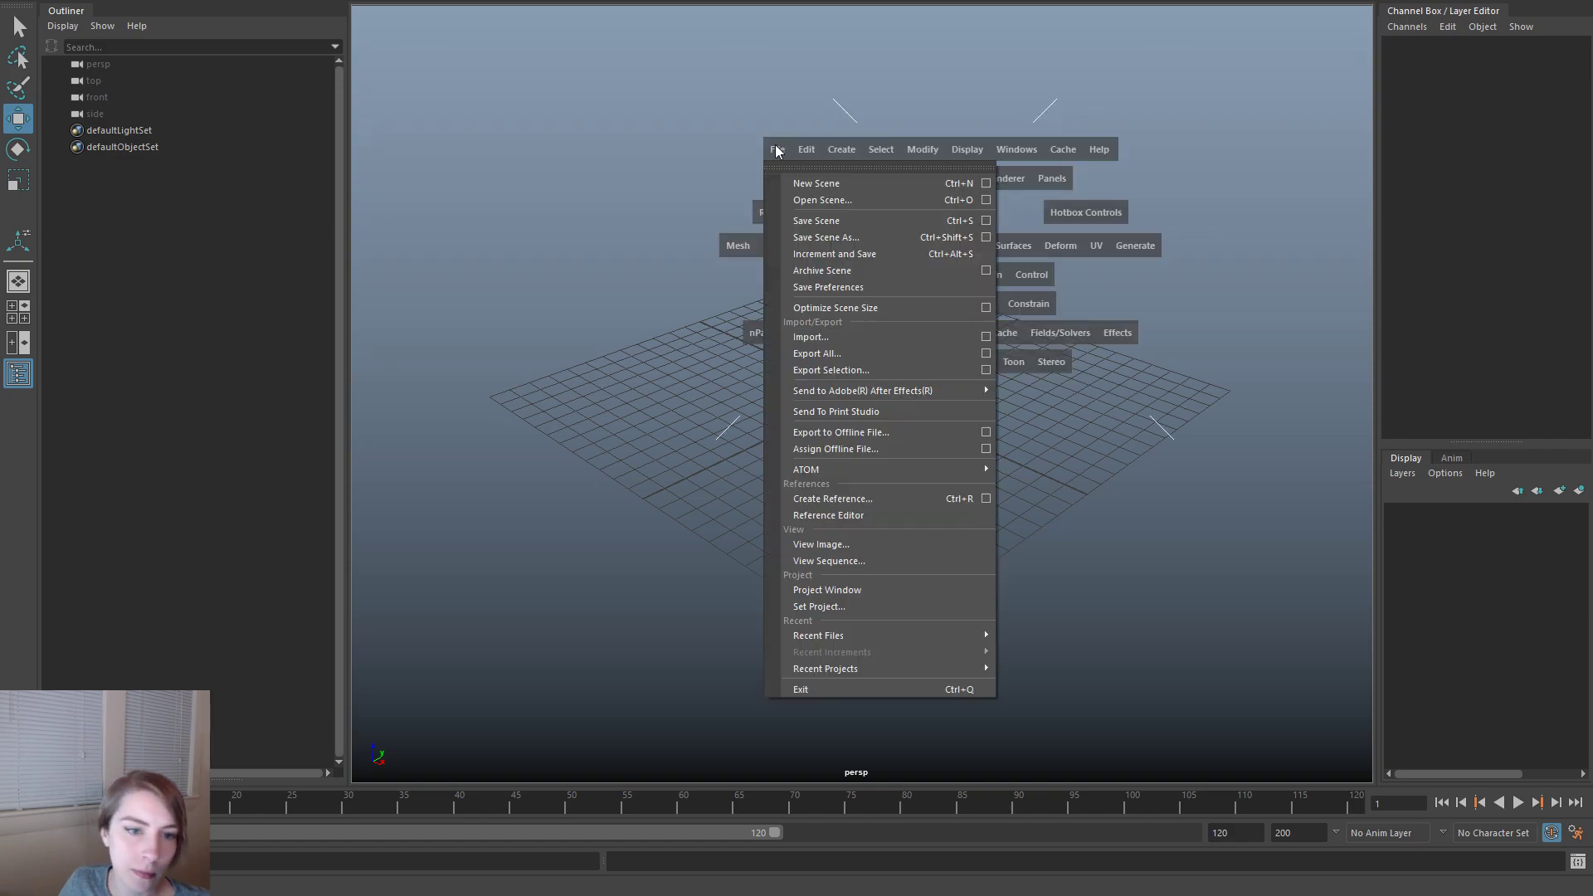
pyautogui.click(858, 342)
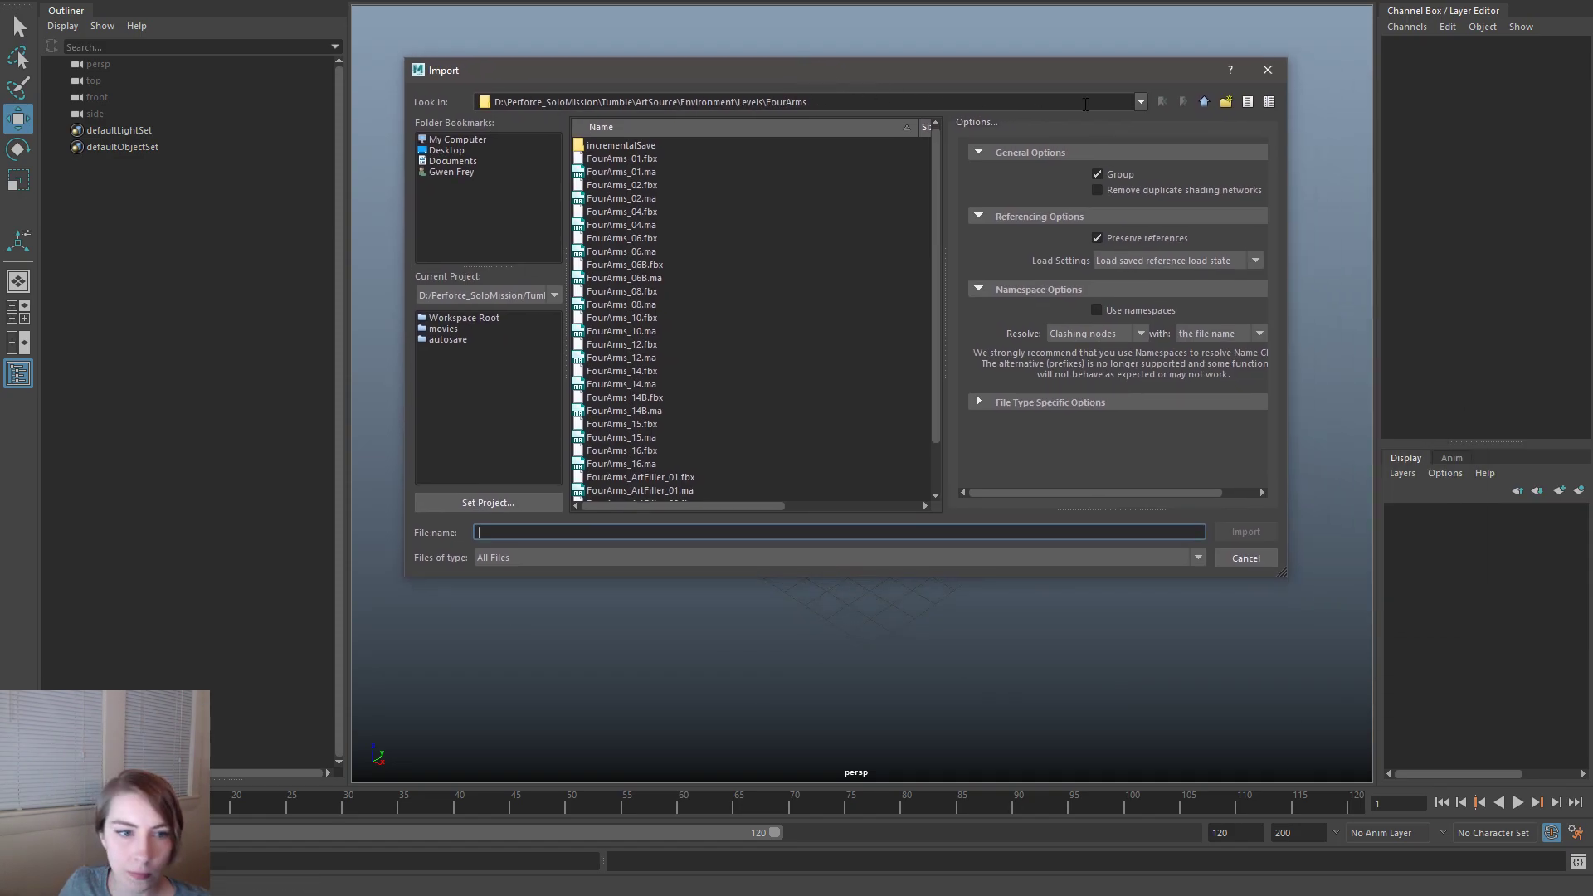
pyautogui.click(1204, 101)
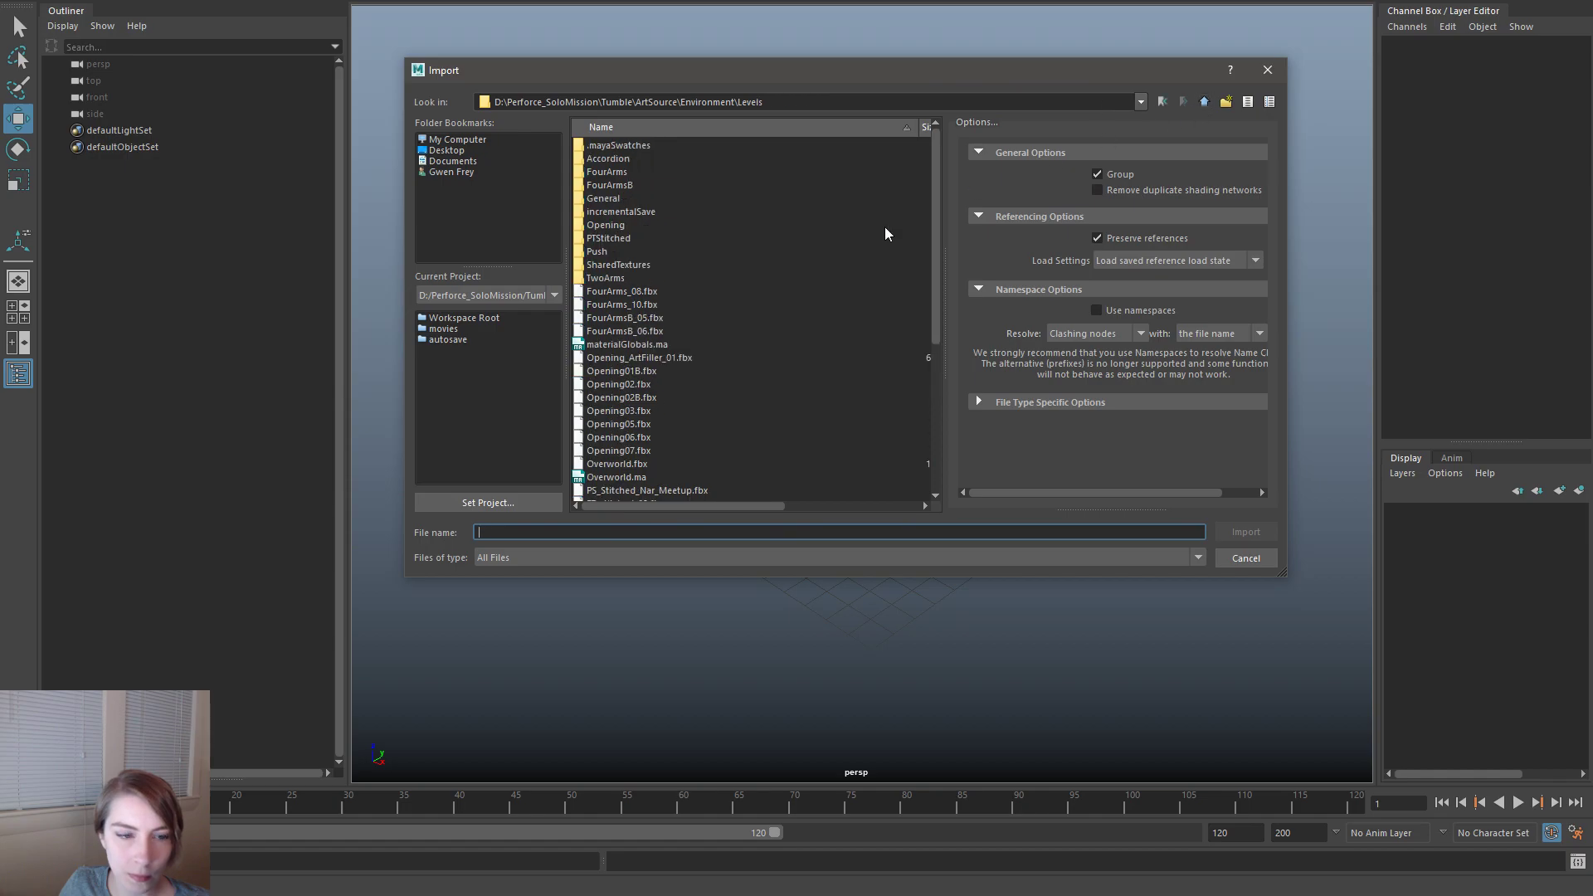
pyautogui.doubleClick(624, 159)
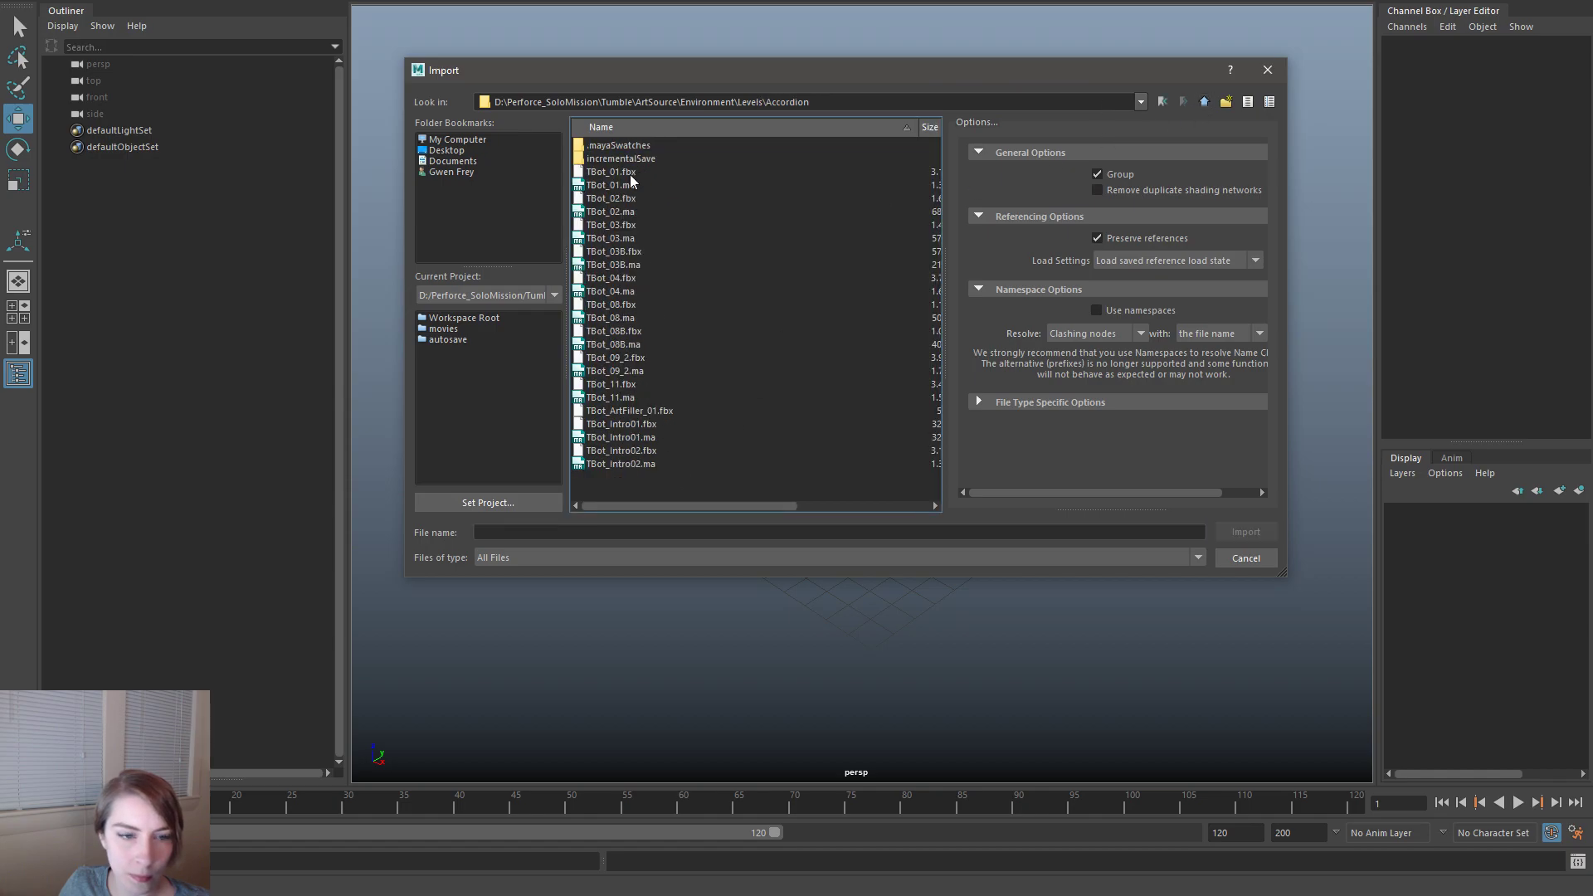
pyautogui.doubleClick(645, 406)
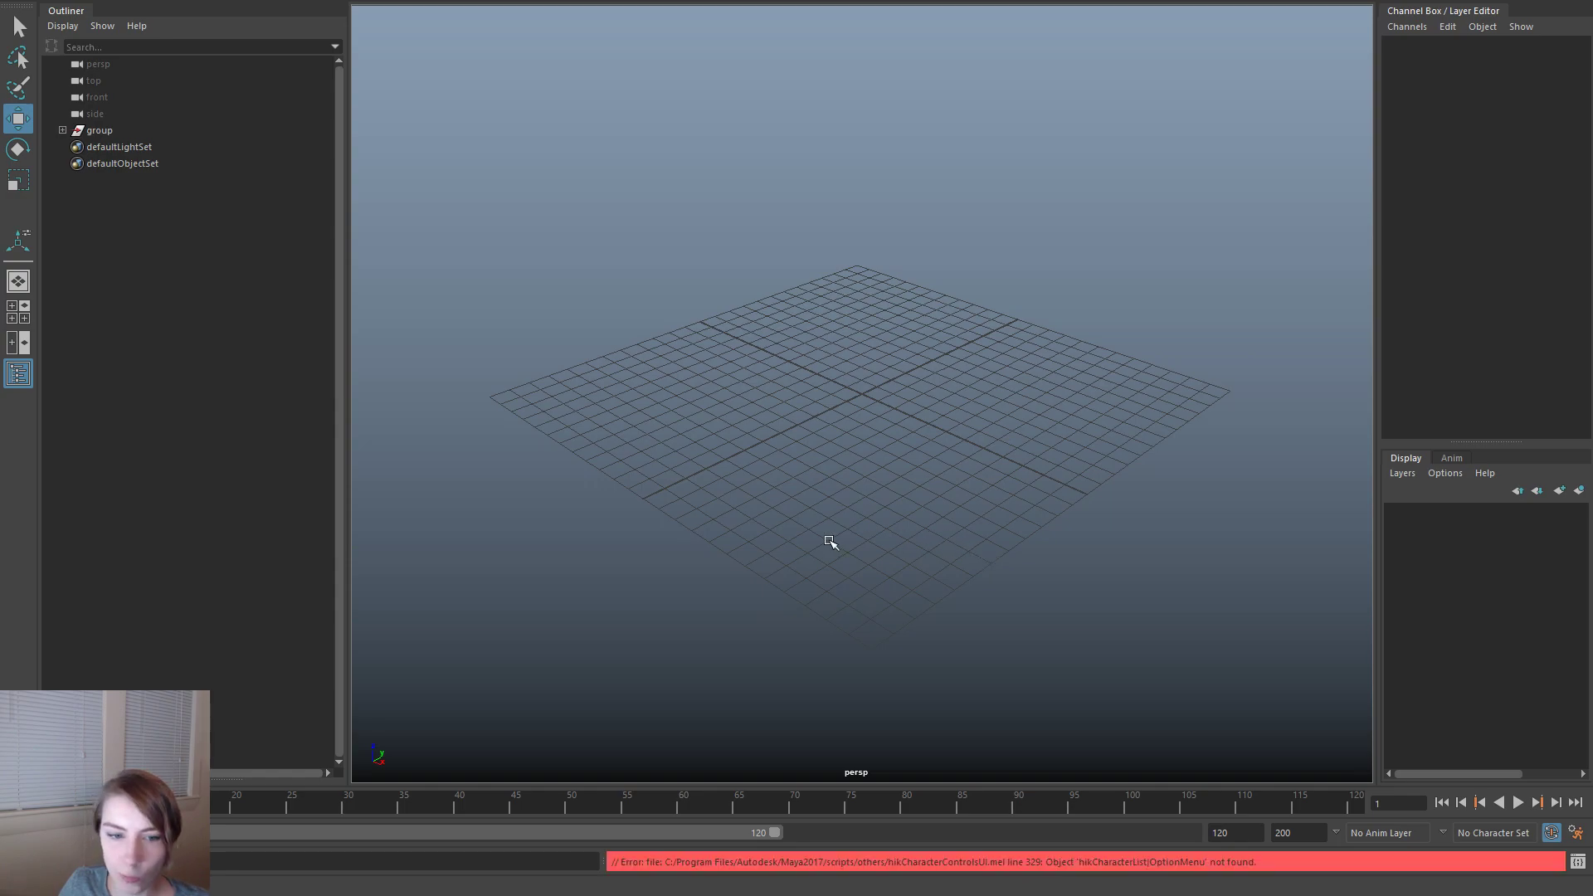
# - Frame the imported group and examine the arrangement of its backdrop cubes from above, below and the sides
pyautogui.scroll(-2, 839, 546)
pyautogui.click(125, 135)
pyautogui.scroll(-3, 697, 449)
pyautogui.press('f')
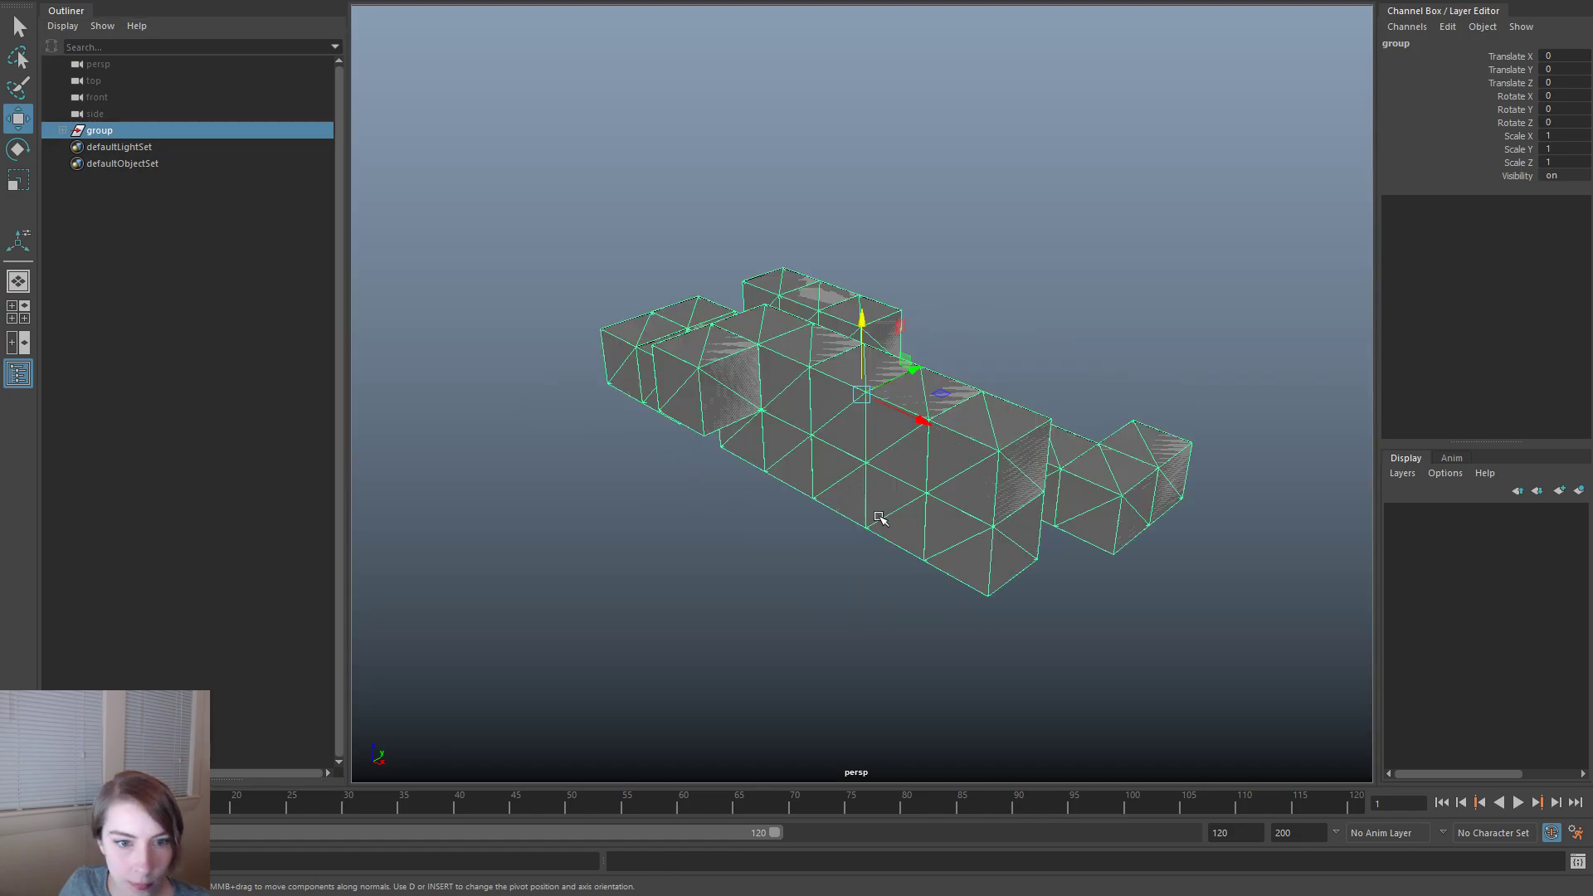
pyautogui.keyDown('alt'); pyautogui.moveTo(882, 522); pyautogui.dragTo(783, 498); pyautogui.keyUp('alt')
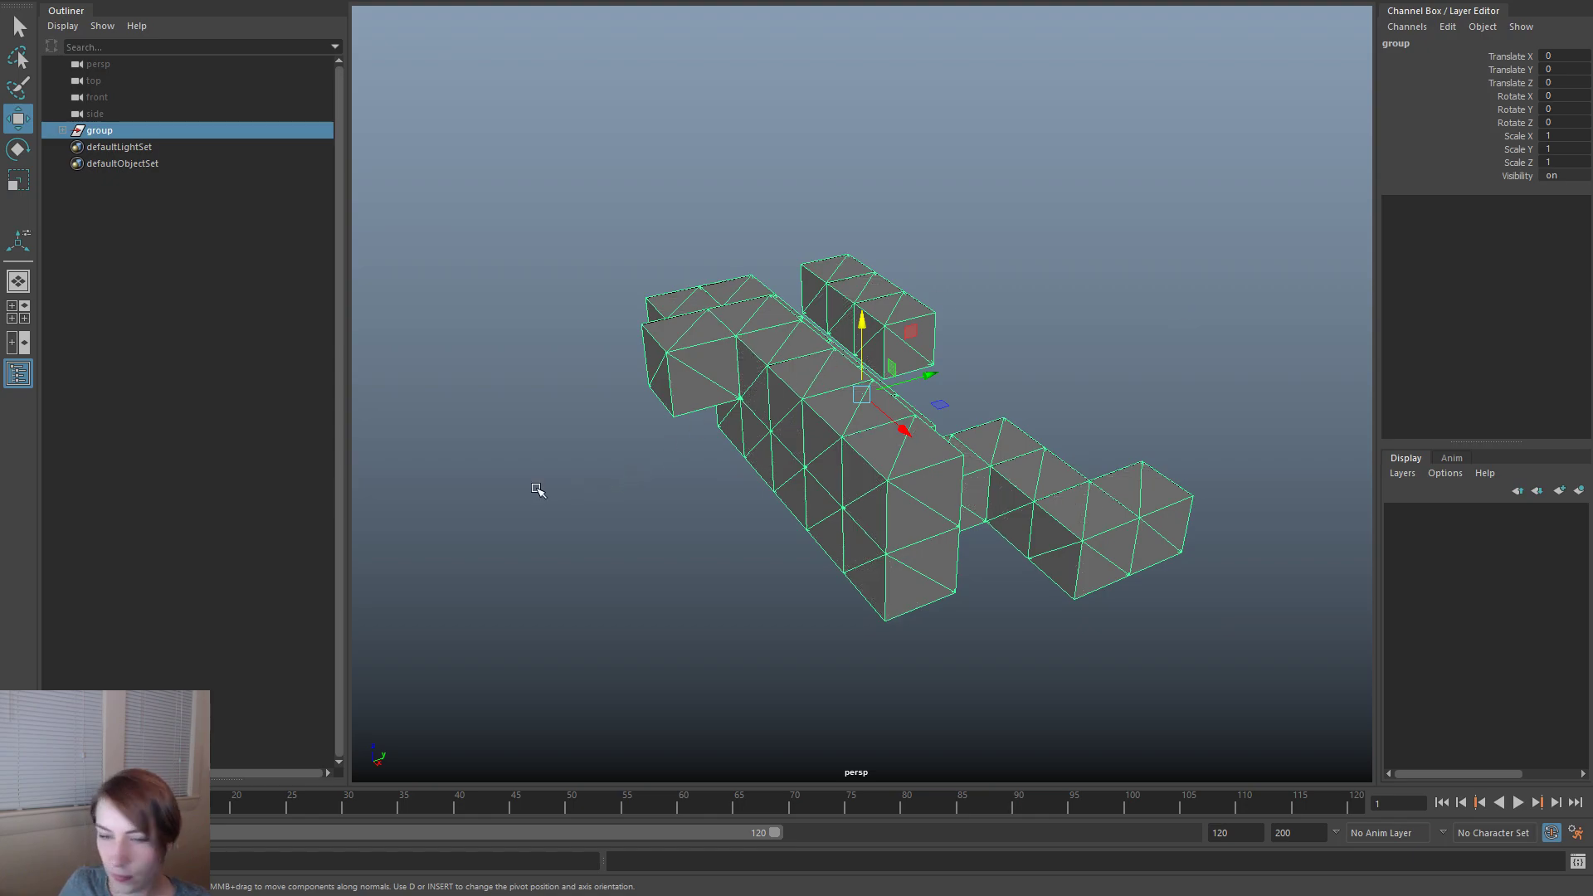
pyautogui.keyDown('alt'); pyautogui.moveTo(860, 519); pyautogui.dragTo(775, 522); pyautogui.keyUp('alt')
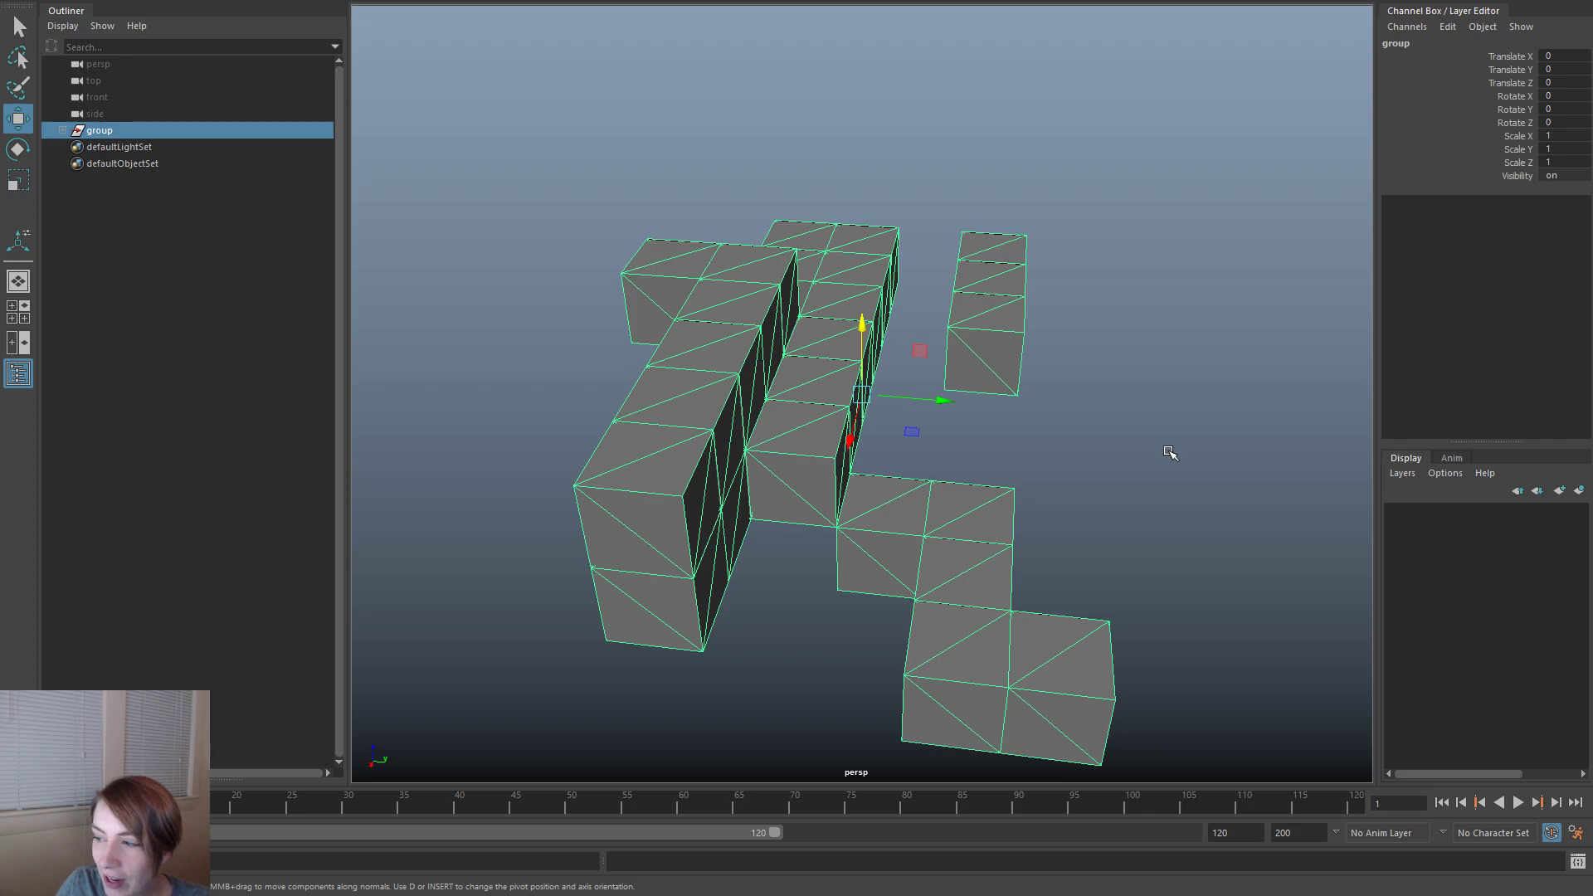
pyautogui.keyDown('alt'); pyautogui.moveTo(643, 612); pyautogui.dragTo(985, 550); pyautogui.keyUp('alt')
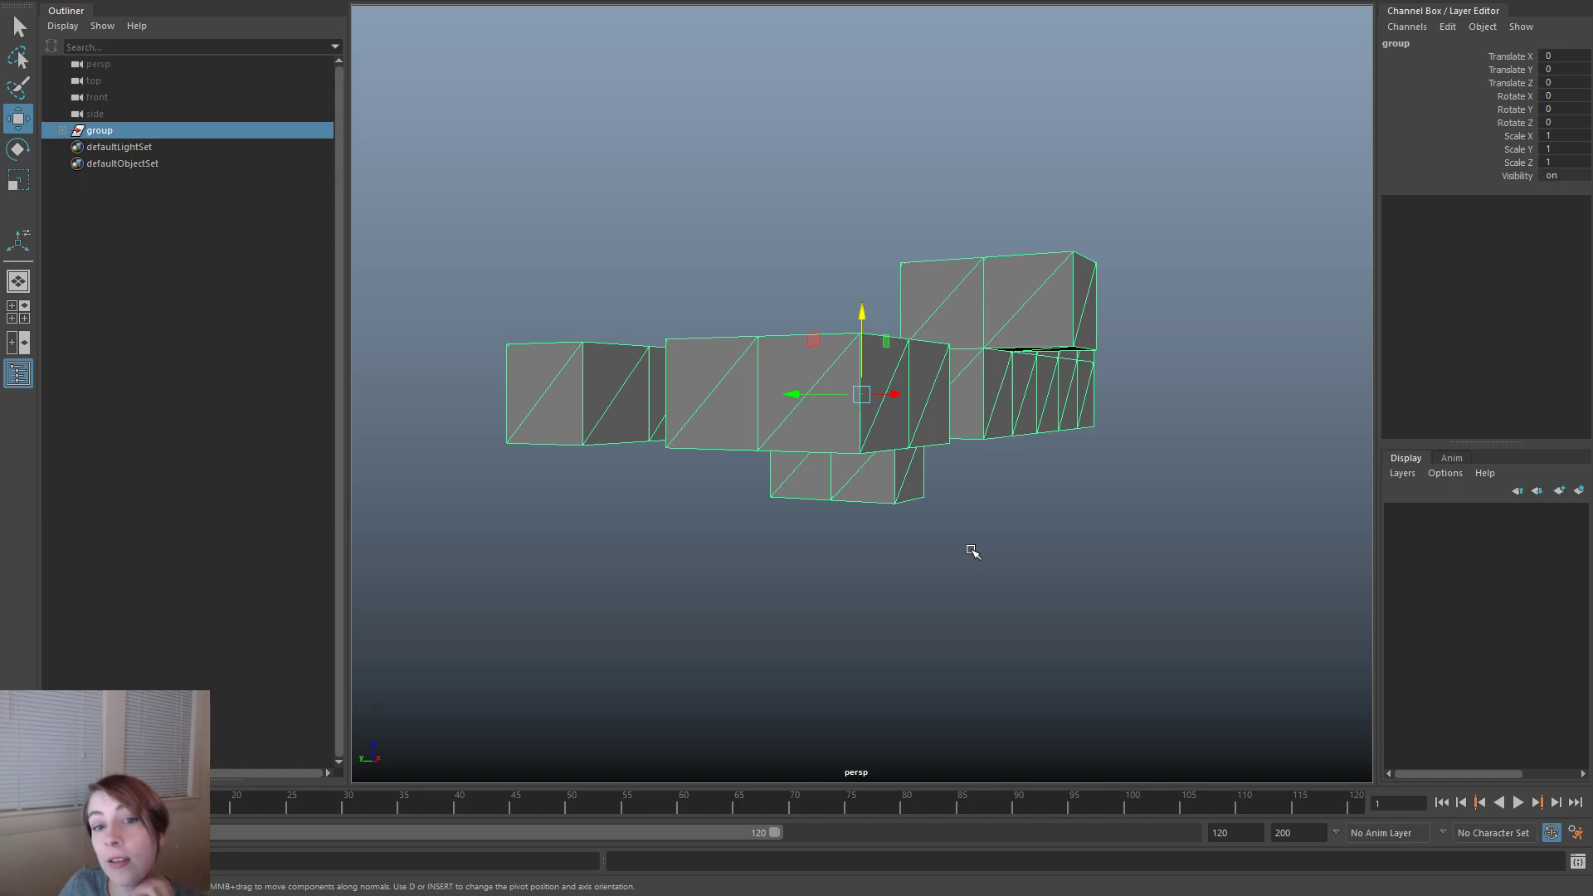
pyautogui.keyDown('alt'); pyautogui.moveTo(1006, 611); pyautogui.dragTo(701, 653); pyautogui.keyUp('alt')
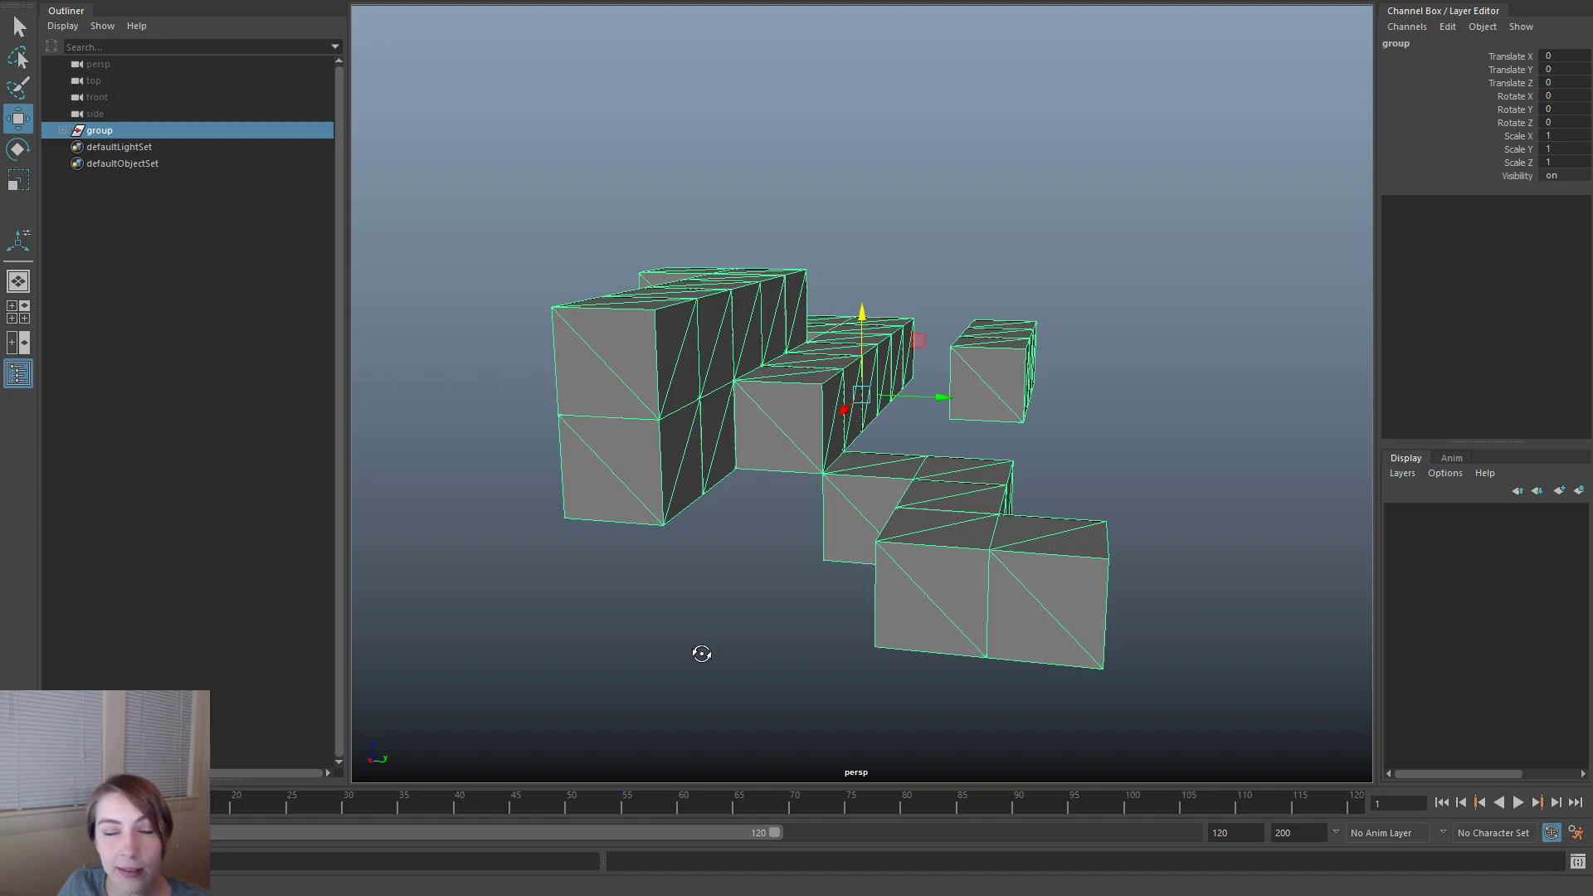
pyautogui.keyDown('alt'); pyautogui.moveTo(701, 654); pyautogui.dragTo(715, 666); pyautogui.keyUp('alt')
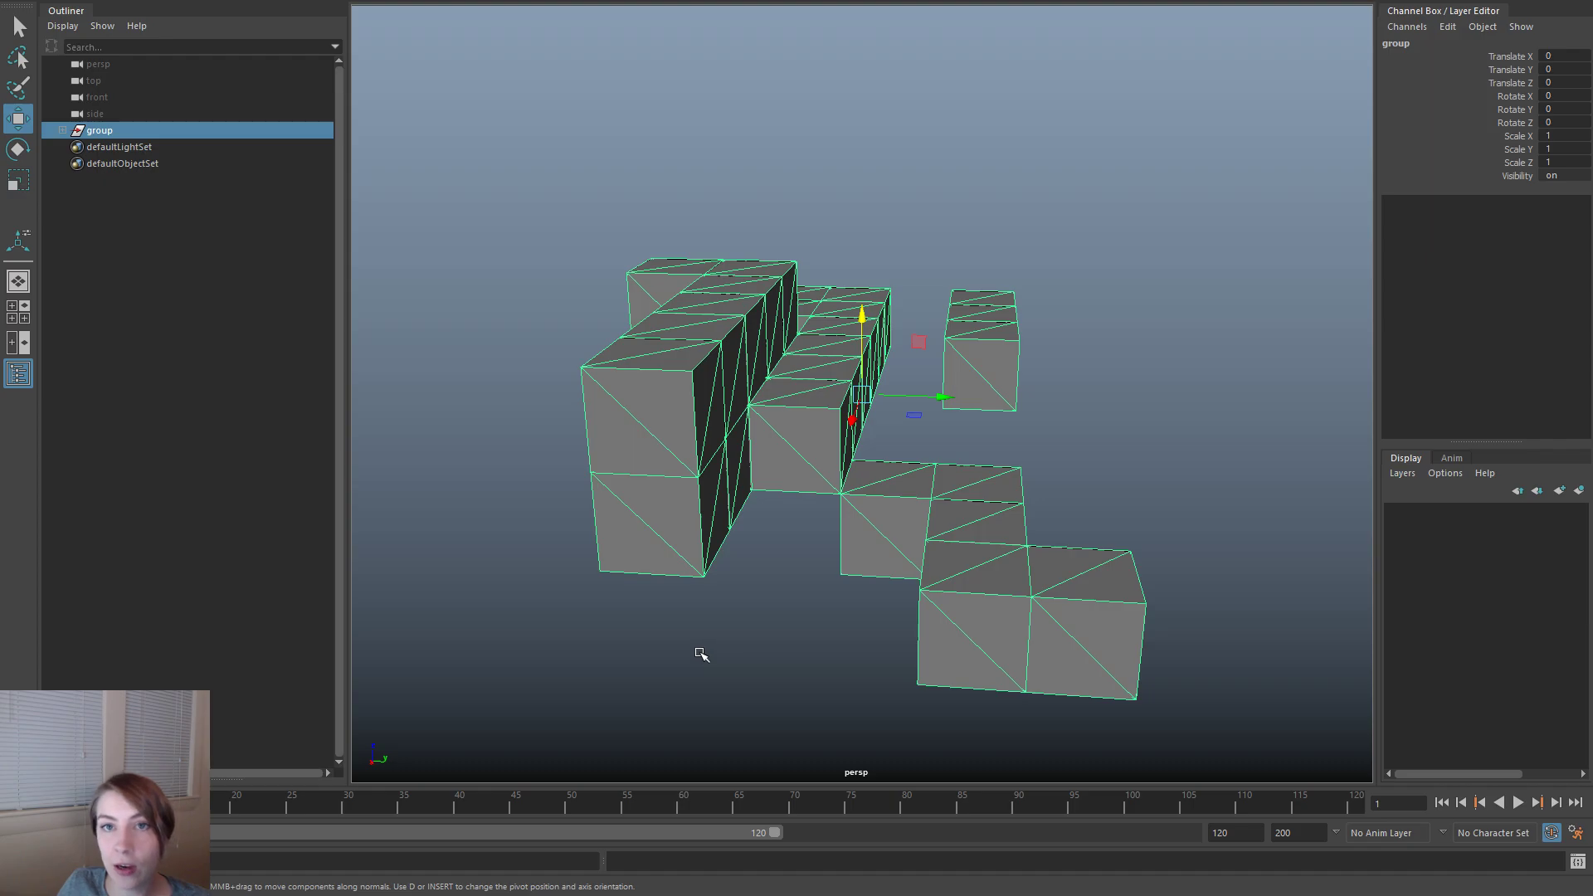
pyautogui.keyDown('alt'); pyautogui.moveTo(686, 580); pyautogui.dragTo(1074, 590); pyautogui.keyUp('alt')
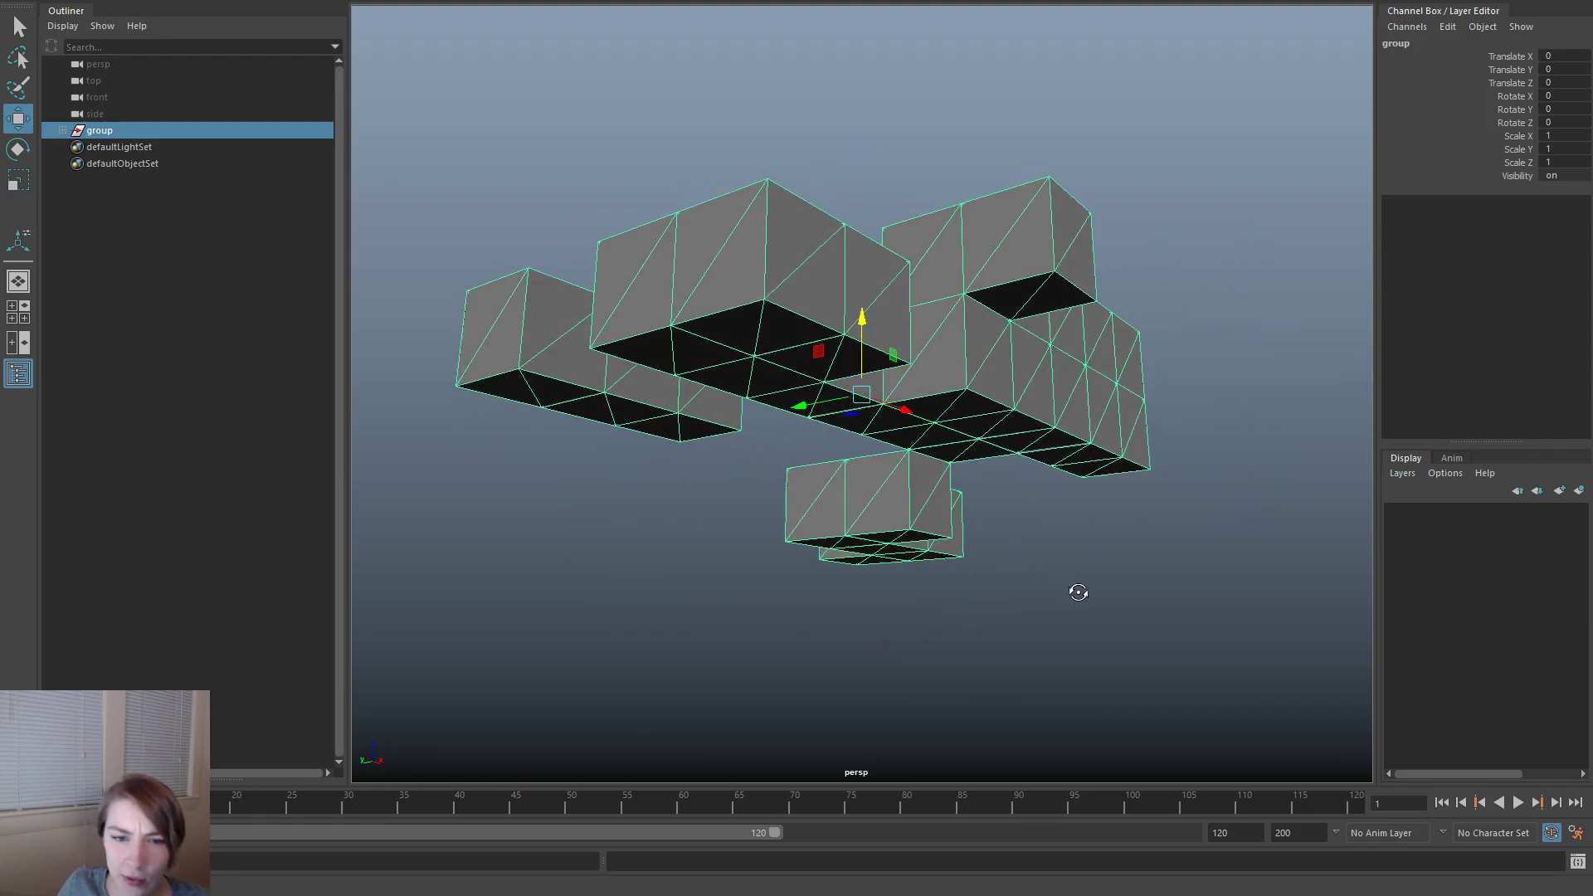
pyautogui.moveTo(1077, 398); pyautogui.dragTo(1076, 435, button='right')
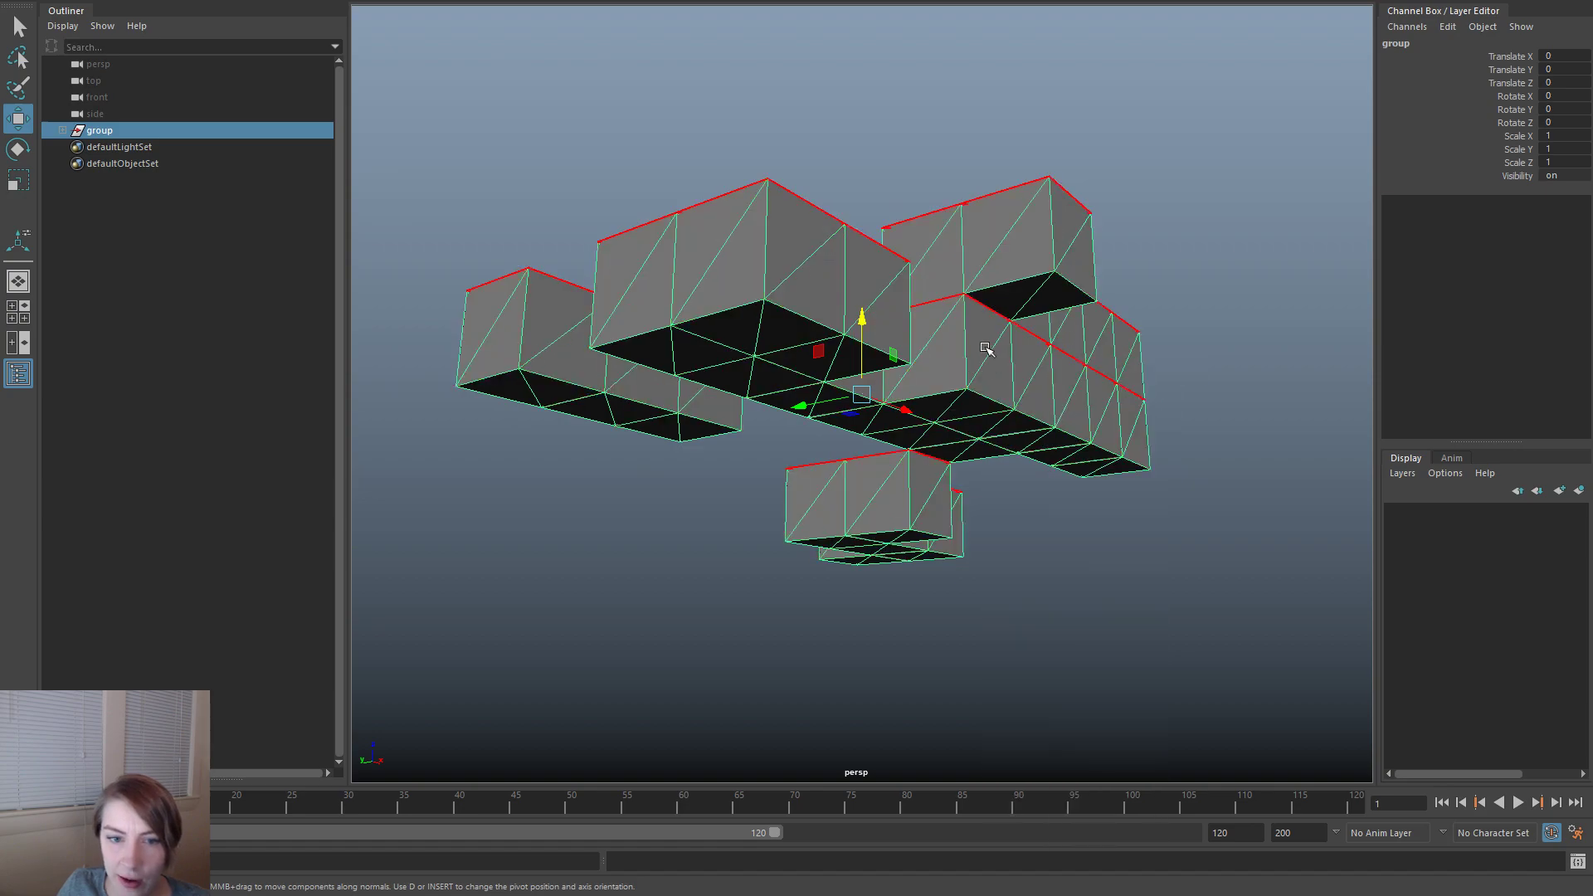
pyautogui.click(999, 370)
pyautogui.keyDown('alt'); pyautogui.moveTo(1163, 409); pyautogui.dragTo(1059, 576); pyautogui.keyUp('alt')
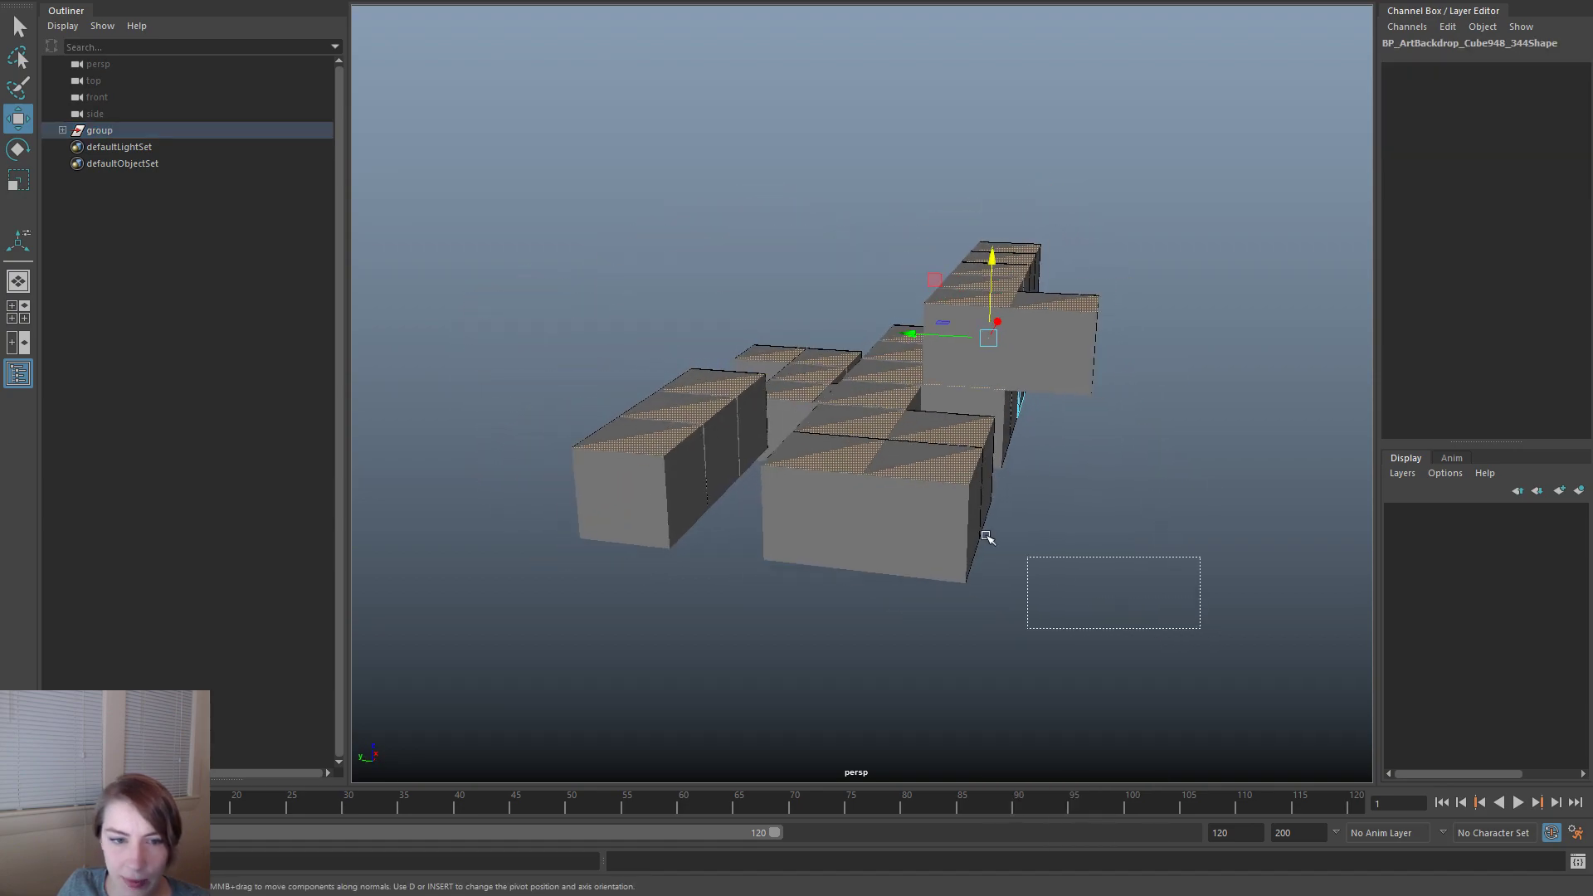
pyautogui.moveTo(859, 435); pyautogui.dragTo(945, 394, button='right')
pyautogui.keyDown('alt'); pyautogui.moveTo(1113, 569); pyautogui.dragTo(556, 178); pyautogui.keyUp('alt')
pyautogui.keyDown('alt'); pyautogui.moveTo(948, 451); pyautogui.dragTo(885, 451); pyautogui.keyUp('alt')
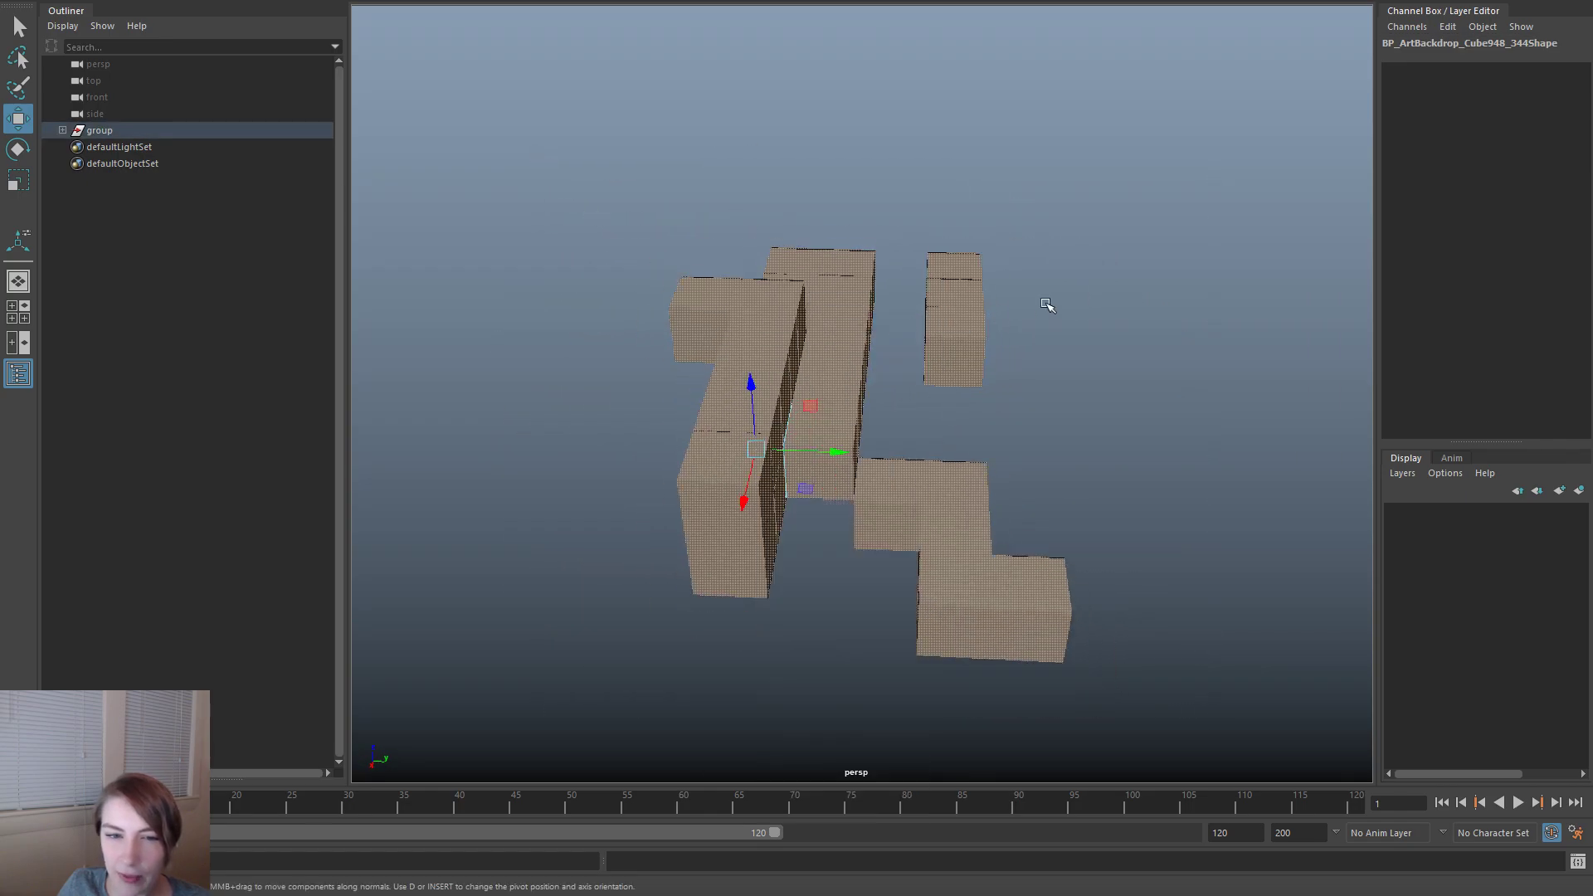
pyautogui.click(1079, 292)
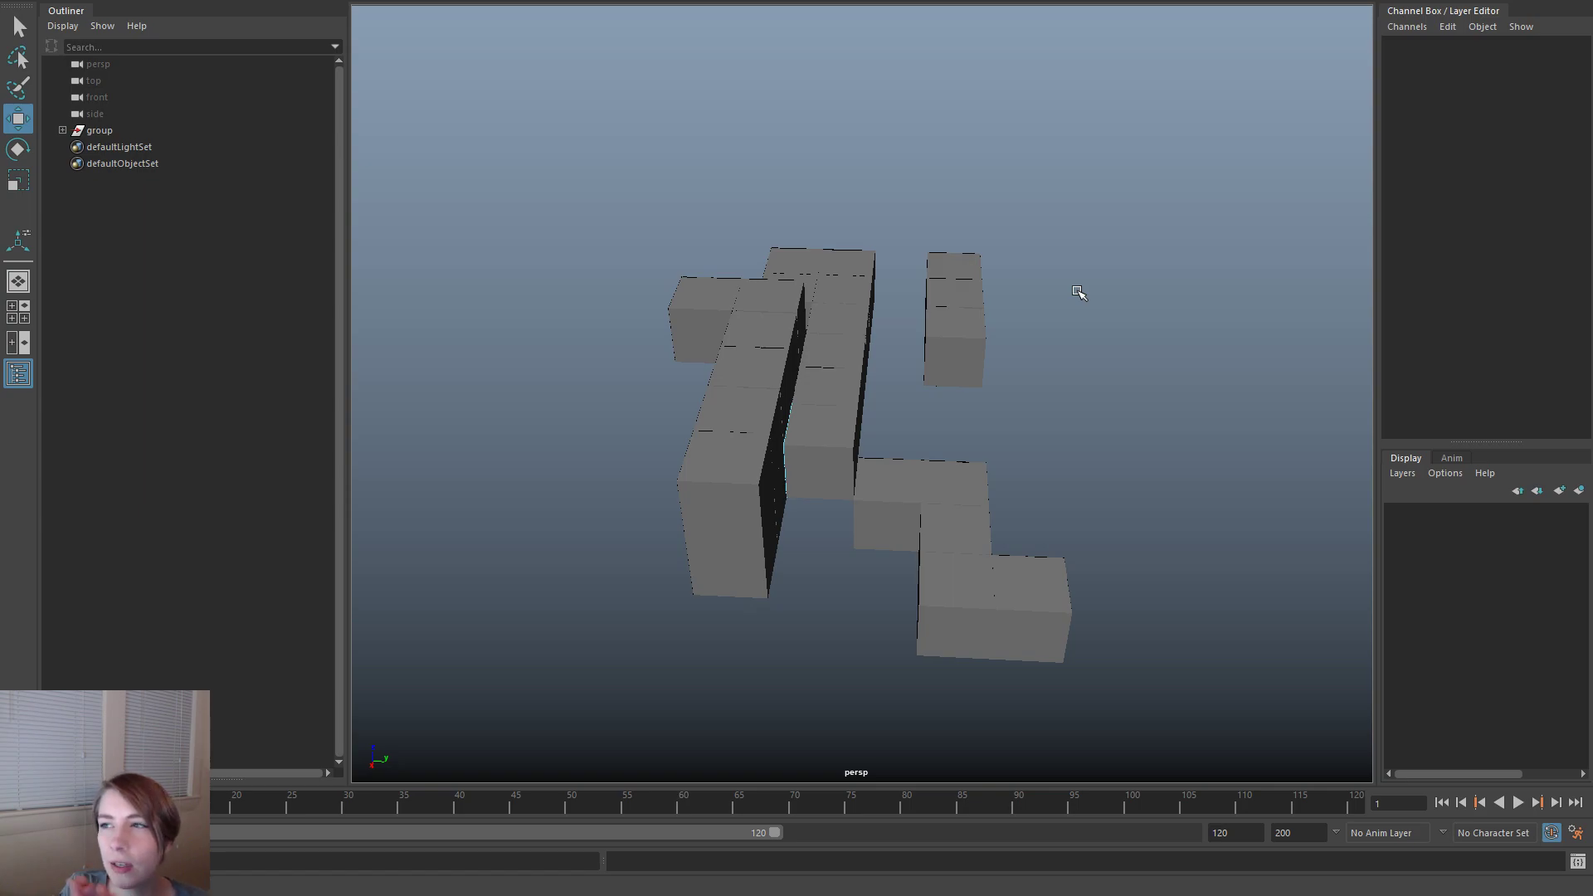
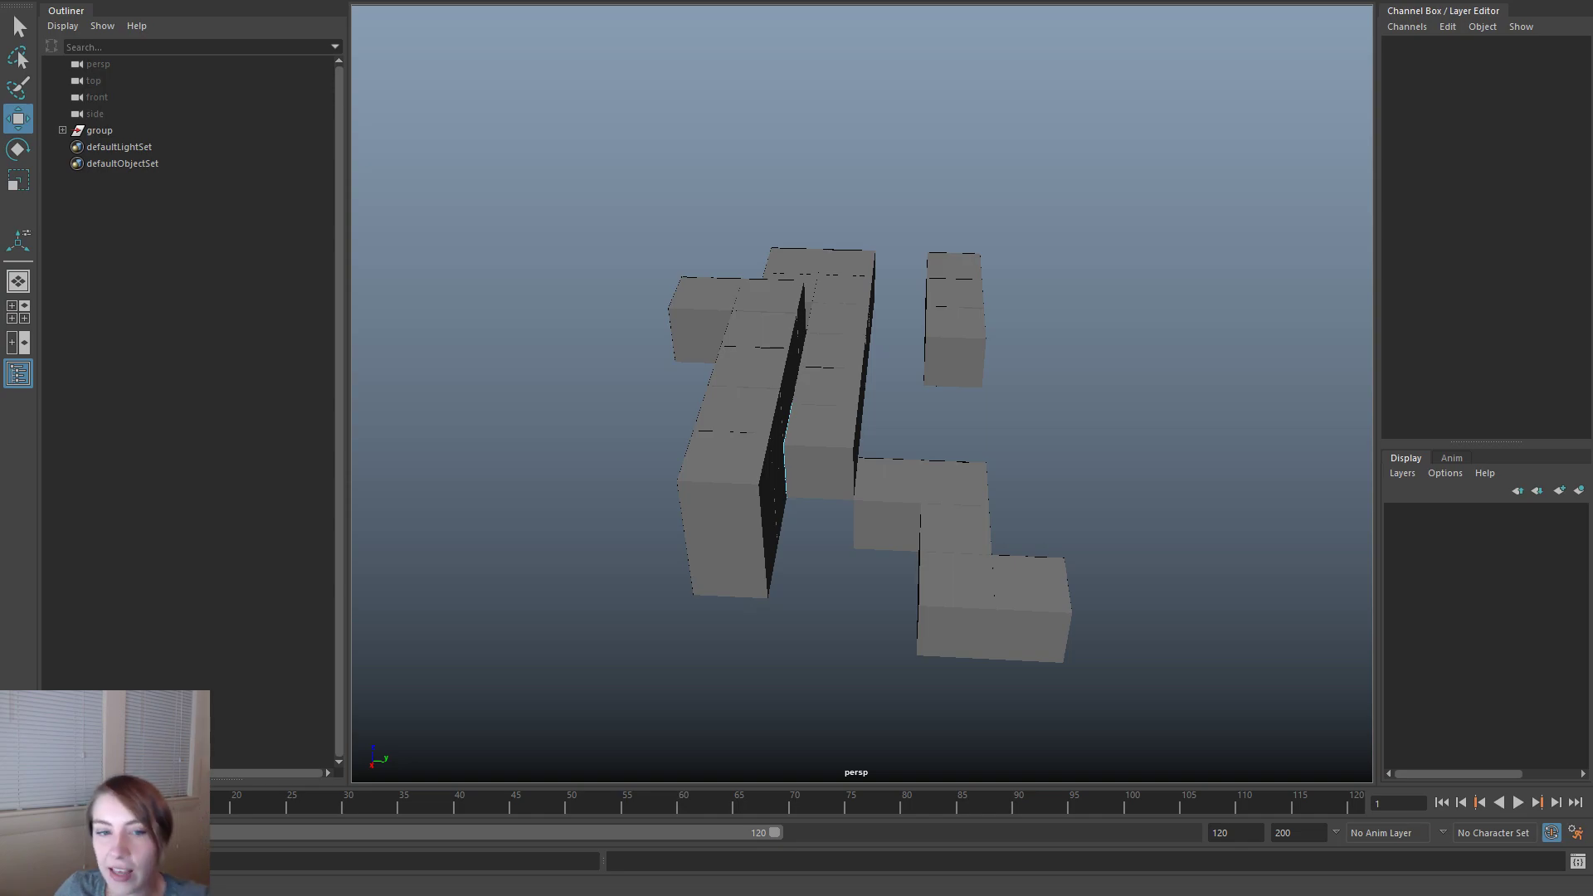
# - Inspect the individual cubes forming the long rows and the higher wall from several angles
pyautogui.keyDown('alt'); pyautogui.moveTo(896, 558); pyautogui.dragTo(988, 473); pyautogui.keyUp('alt')
pyautogui.rightClick(1011, 388)
pyautogui.moveTo(1021, 390); pyautogui.dragTo(1131, 370, button='right')
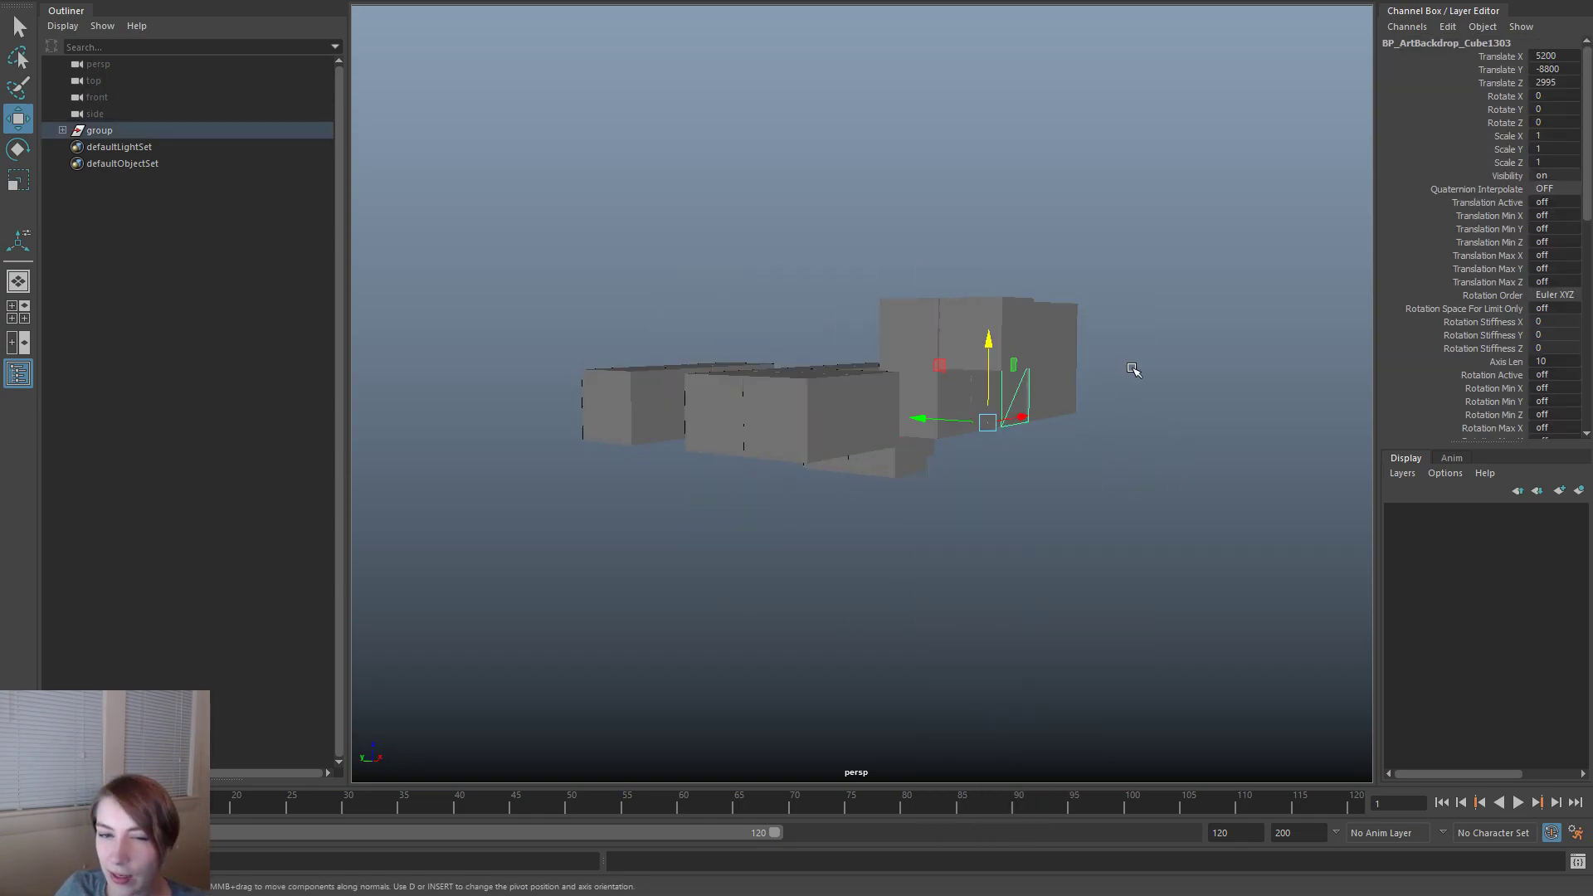
pyautogui.click(1125, 384)
pyautogui.keyDown('alt'); pyautogui.moveTo(1014, 488); pyautogui.dragTo(921, 513); pyautogui.keyUp('alt')
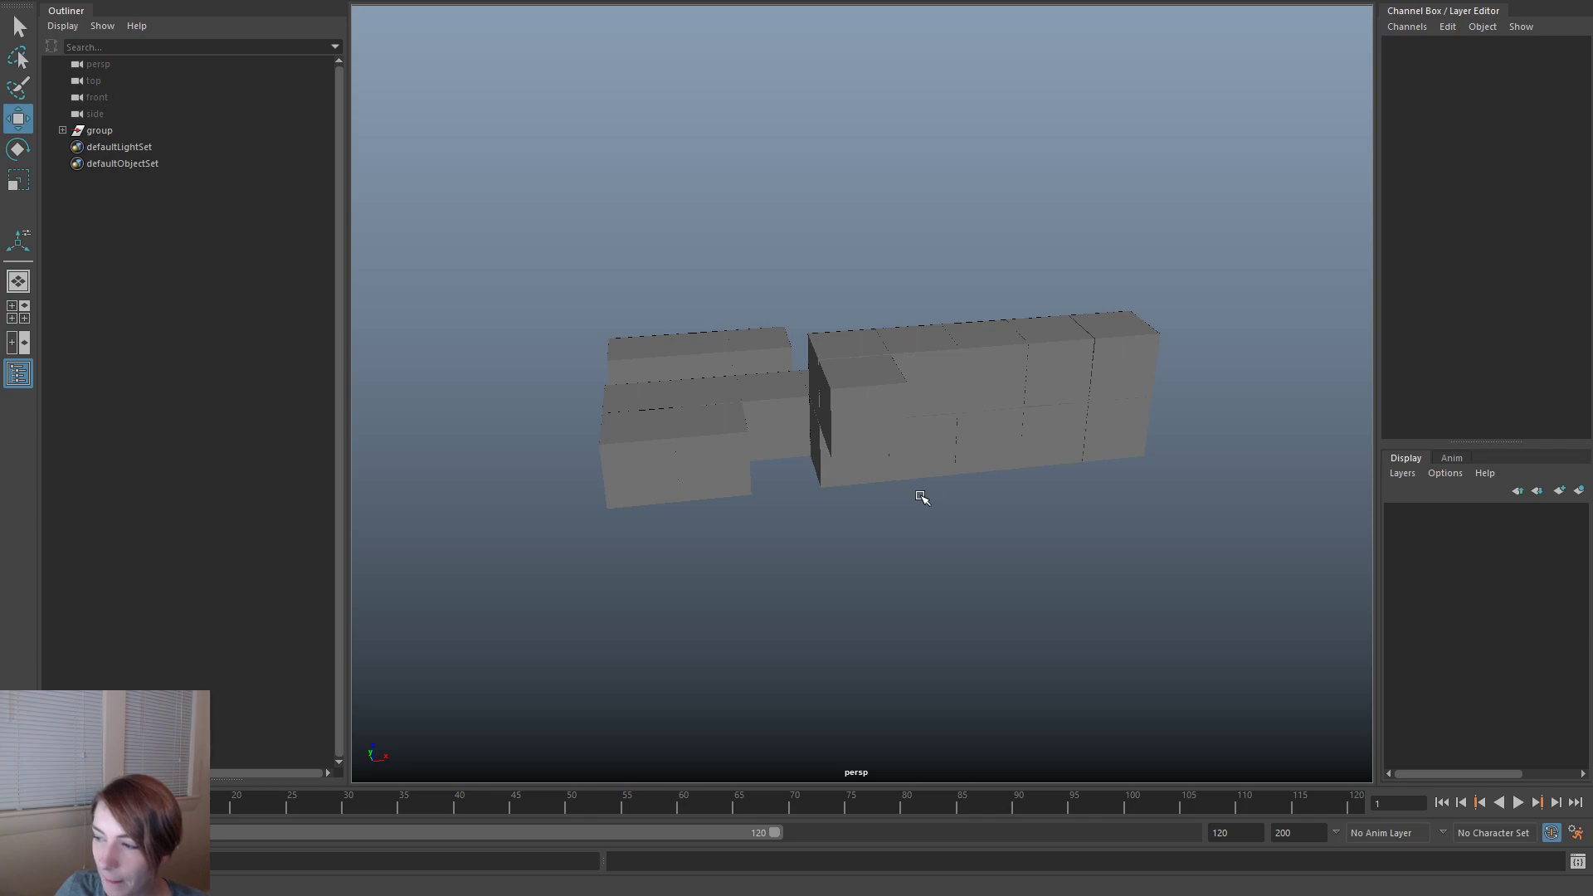
pyautogui.keyDown('alt'); pyautogui.moveTo(1014, 523); pyautogui.dragTo(949, 459); pyautogui.keyUp('alt')
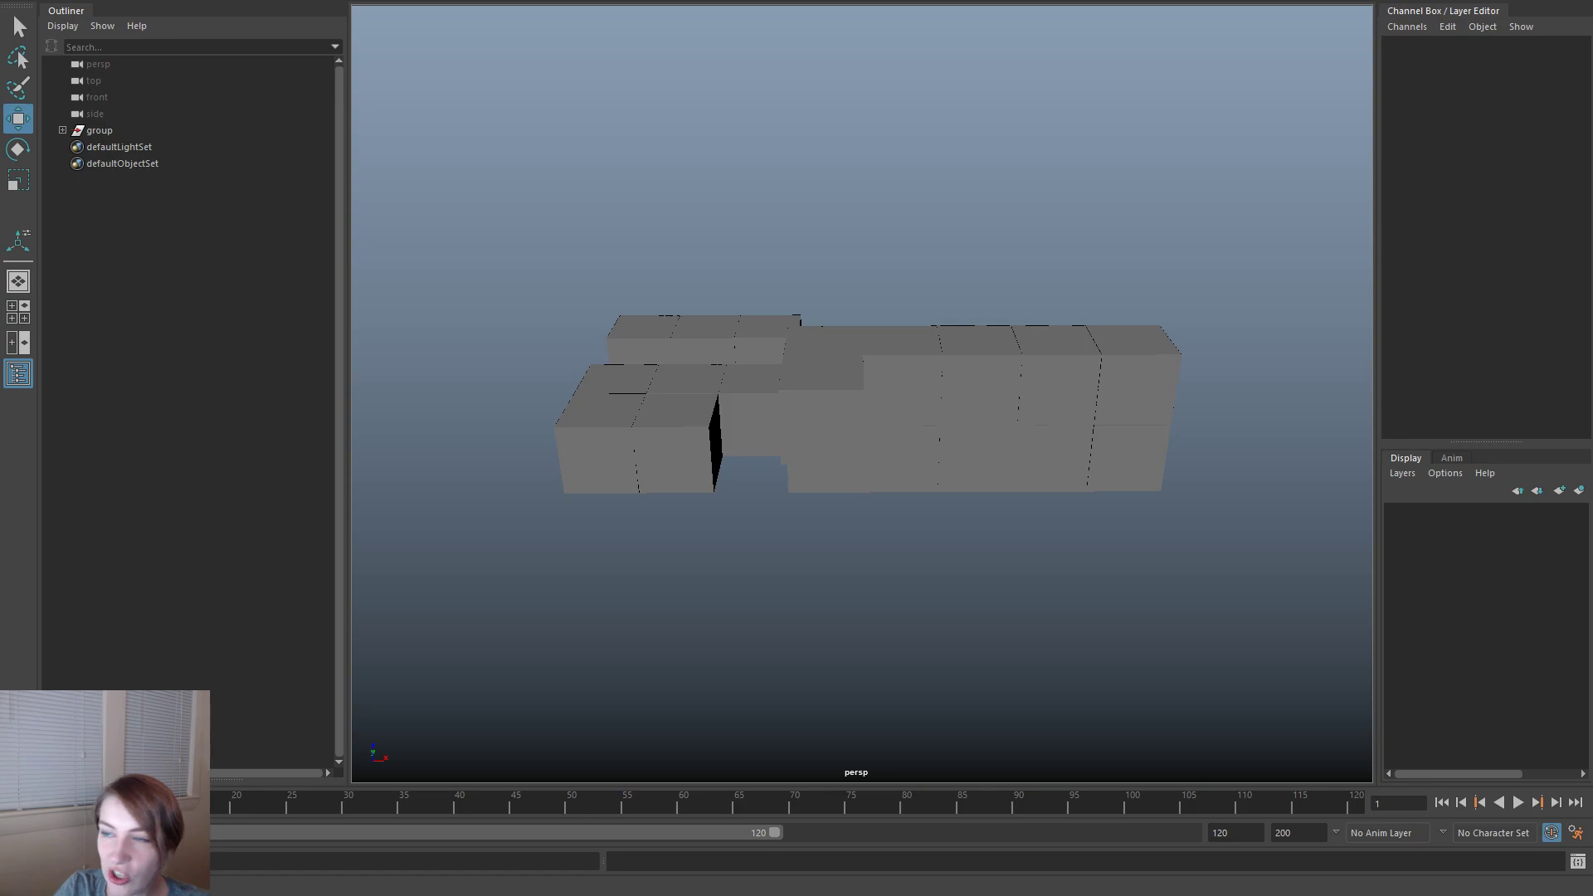
pyautogui.keyDown('alt'); pyautogui.moveTo(789, 501); pyautogui.dragTo(924, 445); pyautogui.keyUp('alt')
pyautogui.scroll(2, 1021, 432)
pyautogui.click(1057, 332)
pyautogui.click(1047, 444)
pyautogui.keyDown('shift'); pyautogui.click(923, 447); pyautogui.keyUp('shift')
pyautogui.keyDown('shift'); pyautogui.click(1065, 428); pyautogui.keyUp('shift')
pyautogui.keyDown('shift'); pyautogui.click(1131, 426); pyautogui.keyUp('shift')
pyautogui.keyDown('shift'); pyautogui.click(1262, 421); pyautogui.keyUp('shift')
pyautogui.keyDown('alt'); pyautogui.moveTo(1237, 562); pyautogui.dragTo(1130, 591); pyautogui.keyUp('alt')
pyautogui.click(1130, 590)
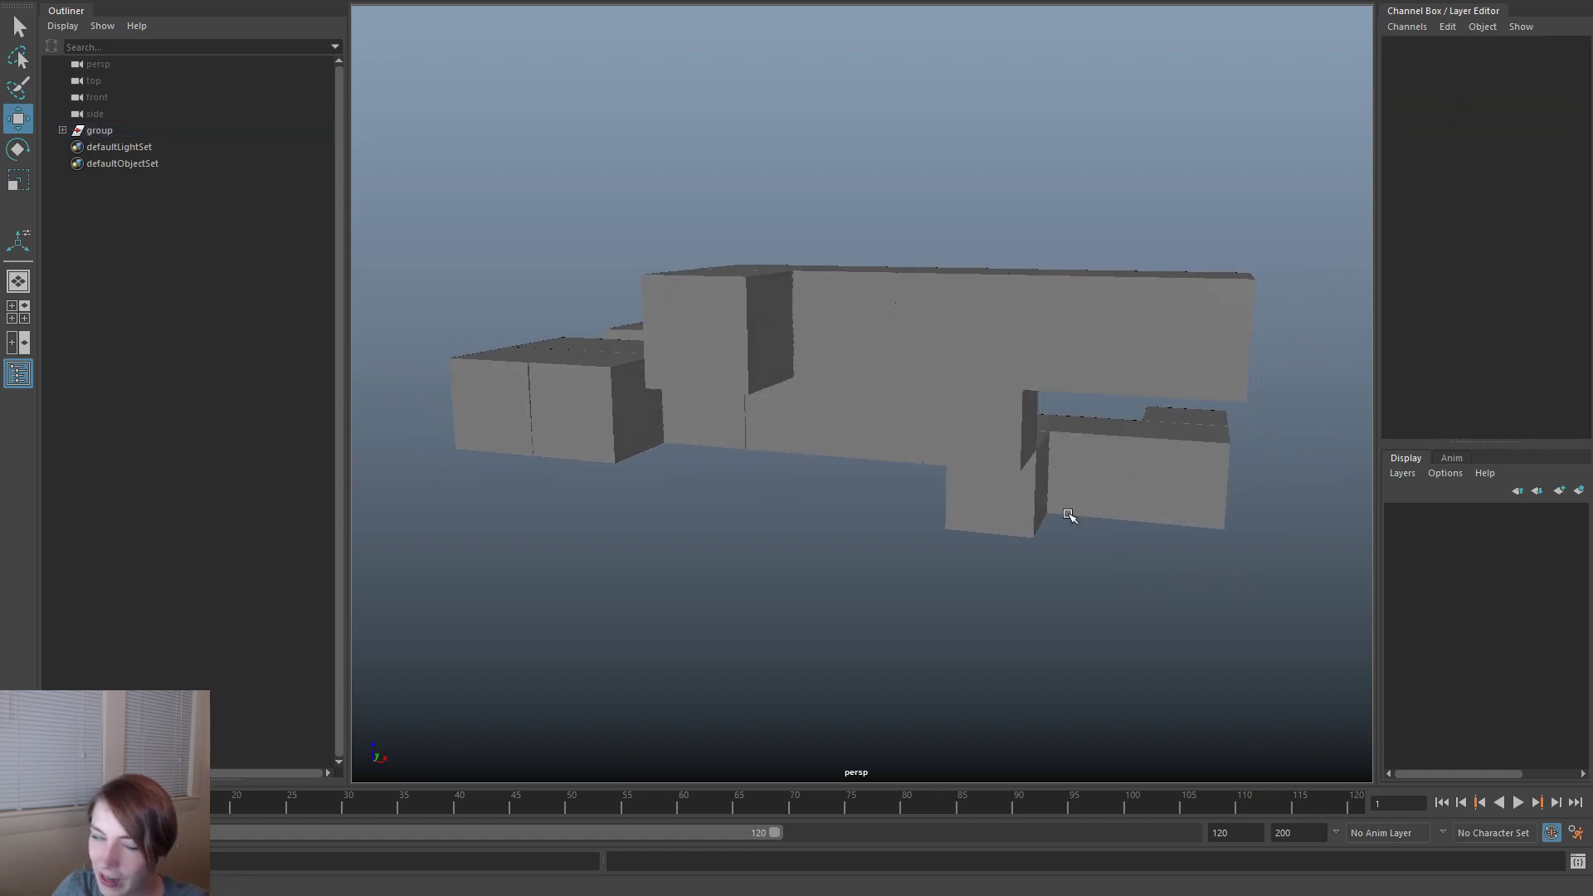
# - Select all the imported backdrop cubes as objects and combine them into a single mesh
pyautogui.keyDown('alt'); pyautogui.moveTo(1000, 523); pyautogui.dragTo(961, 274); pyautogui.keyUp('alt')
pyautogui.moveTo(979, 284); pyautogui.dragTo(983, 332, button='right')
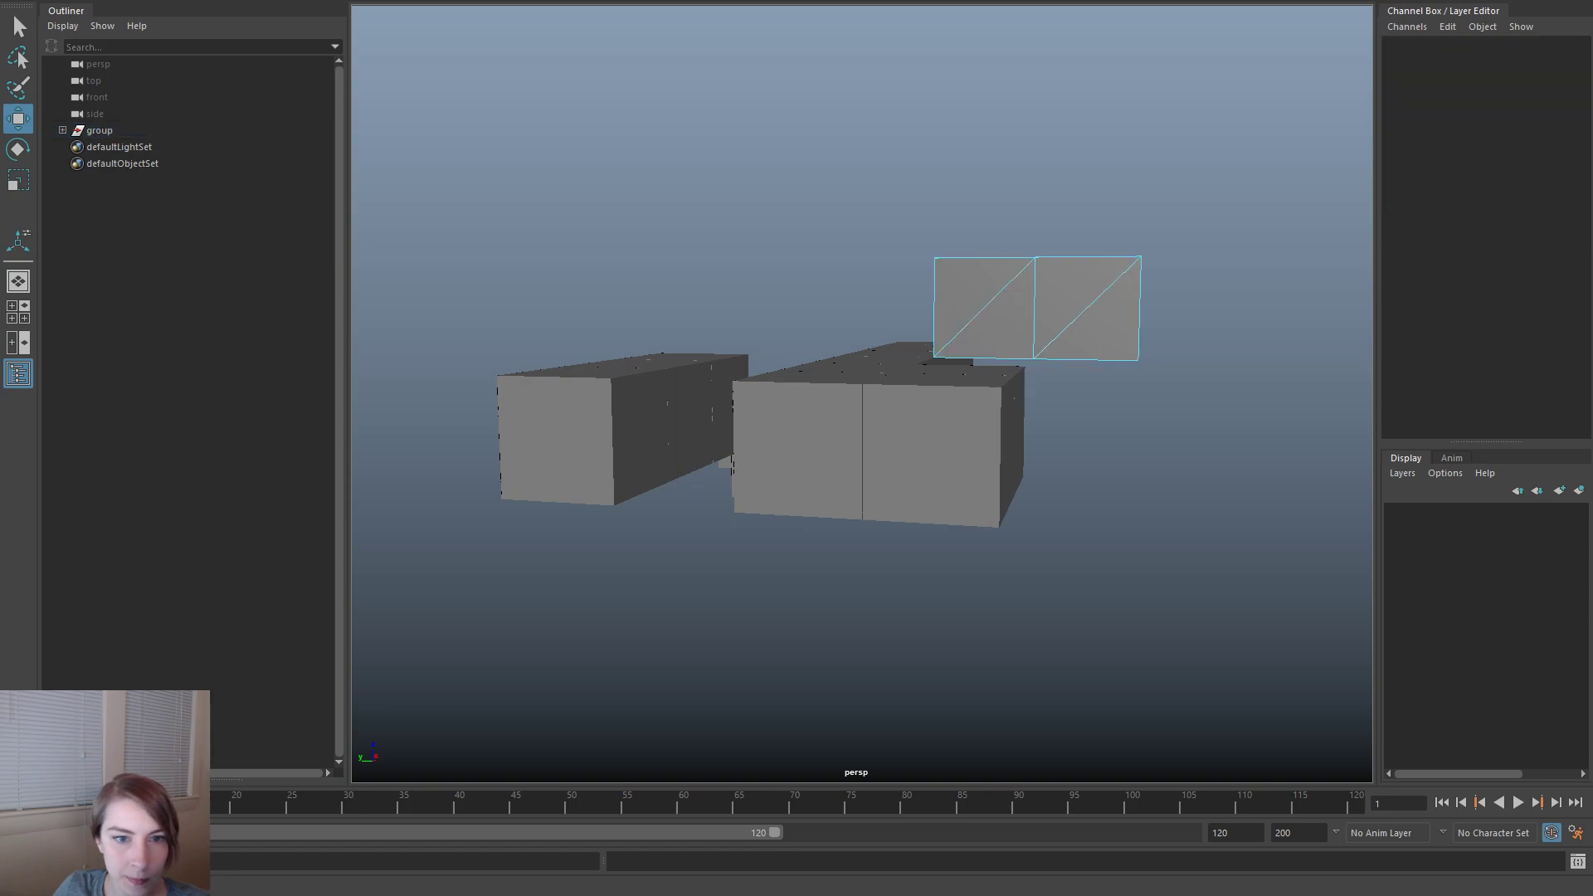
pyautogui.moveTo(1097, 280); pyautogui.dragTo(985, 268, button='right')
pyautogui.keyDown('alt'); pyautogui.moveTo(1083, 328); pyautogui.dragTo(1150, 354); pyautogui.keyUp('alt')
pyautogui.moveTo(1074, 304); pyautogui.dragTo(1177, 277, button='right')
pyautogui.click(1237, 655)
pyautogui.moveTo(1237, 656); pyautogui.dragTo(399, 126)
pyautogui.keyDown('alt'); pyautogui.moveTo(951, 443); pyautogui.dragTo(782, 247); pyautogui.keyUp('alt')
pyautogui.press('space')
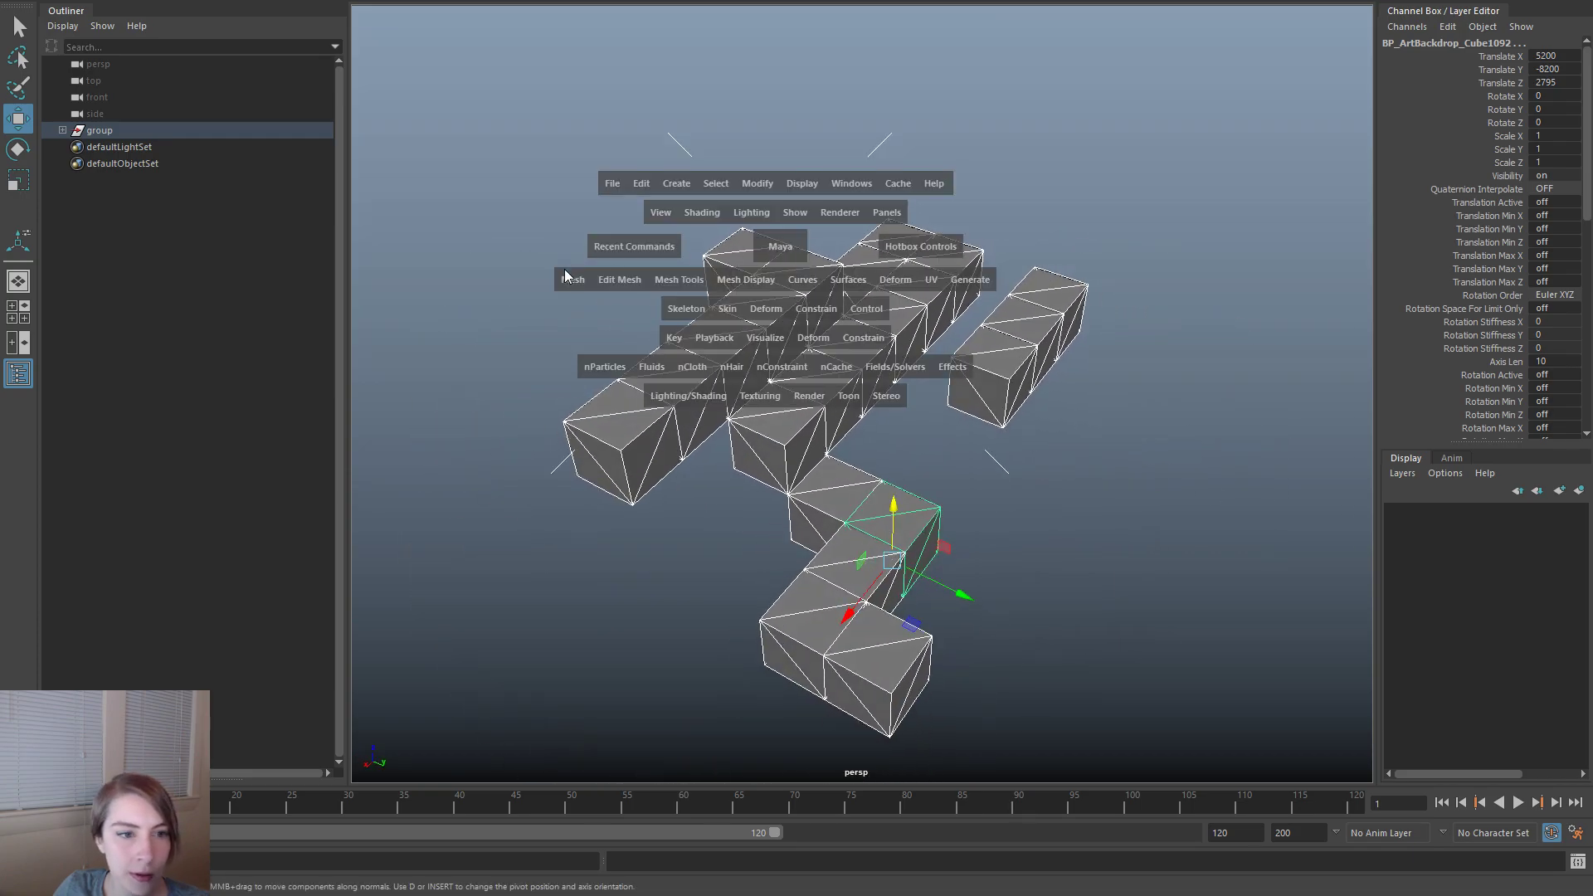
pyautogui.click(573, 280)
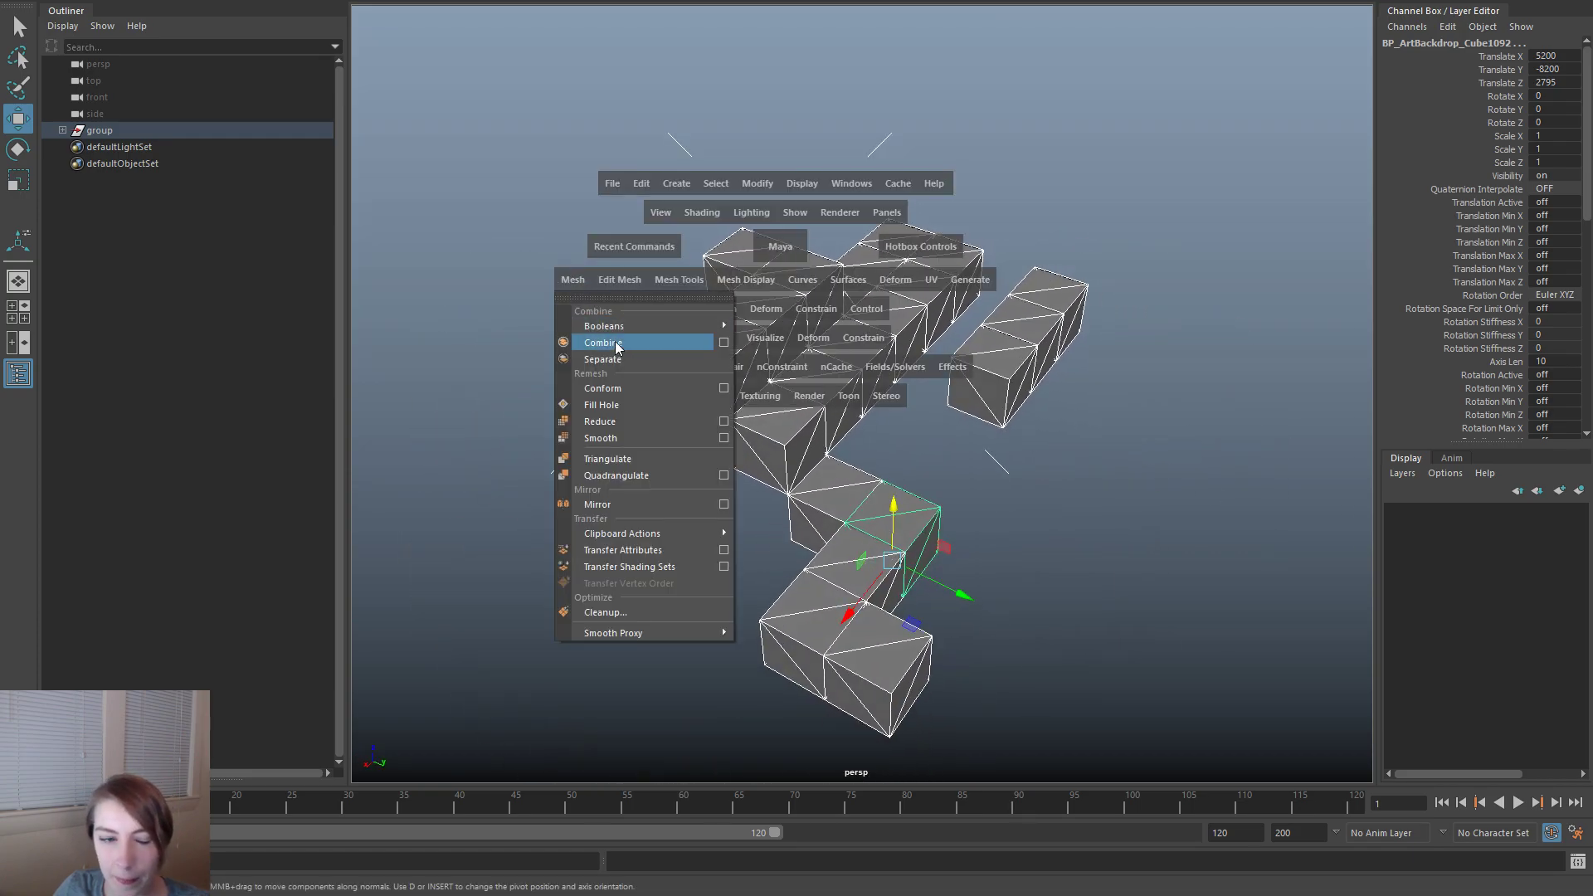
pyautogui.click(644, 342)
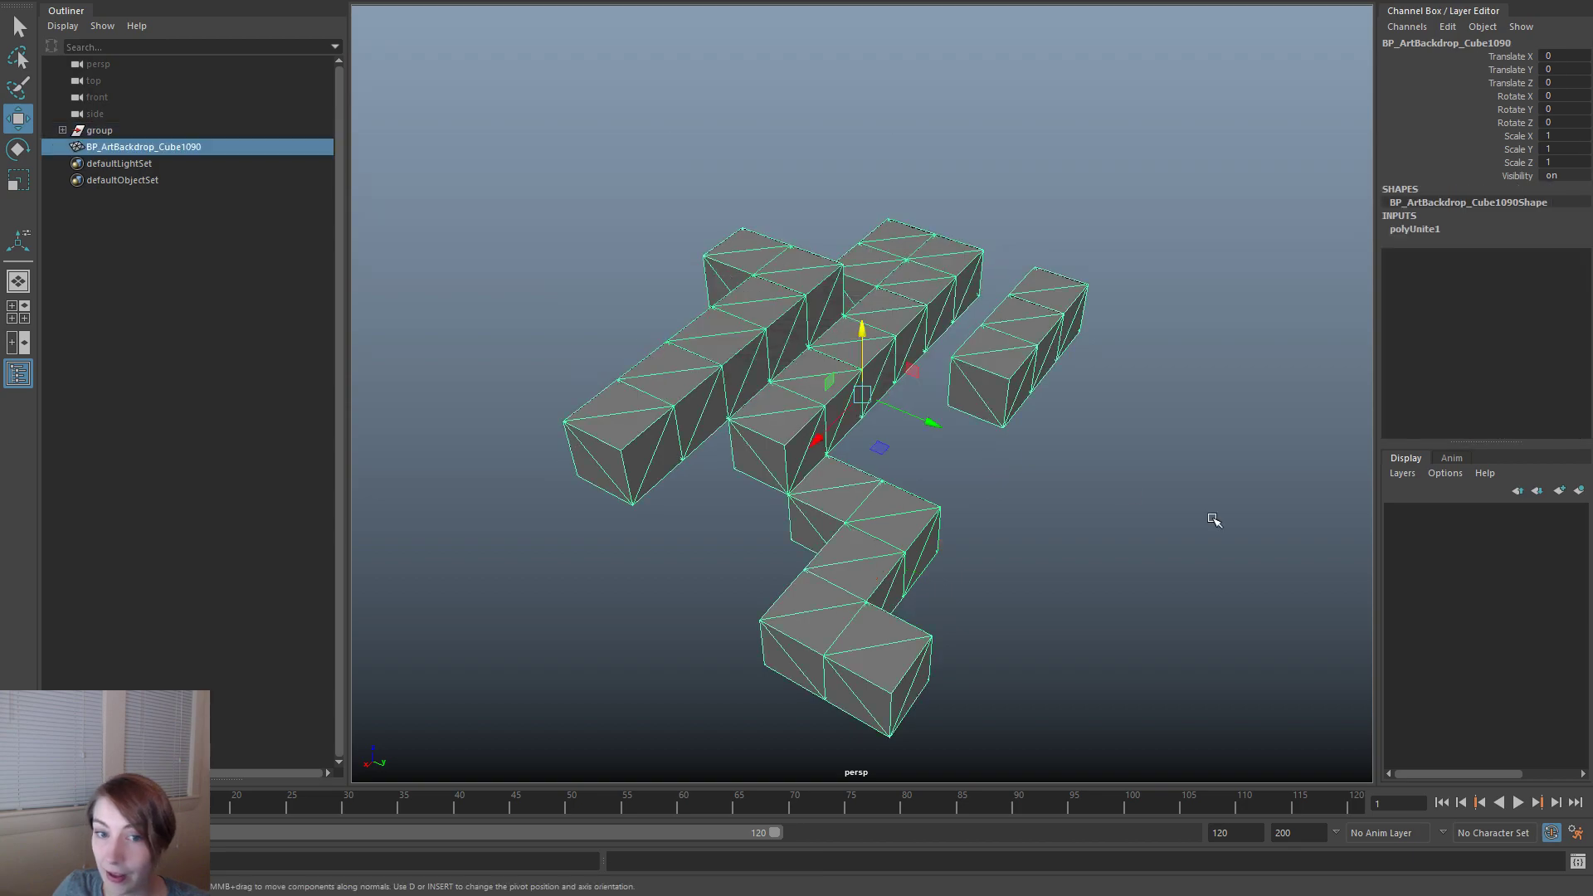
# - Select the bottom faces of the combined mesh's higher blocks and lower them to about the level of the lowest blocks
pyautogui.click(1113, 644)
pyautogui.keyDown('alt'); pyautogui.moveTo(1113, 644); pyautogui.dragTo(1039, 668); pyautogui.keyUp('alt')
pyautogui.scroll(2, 978, 637)
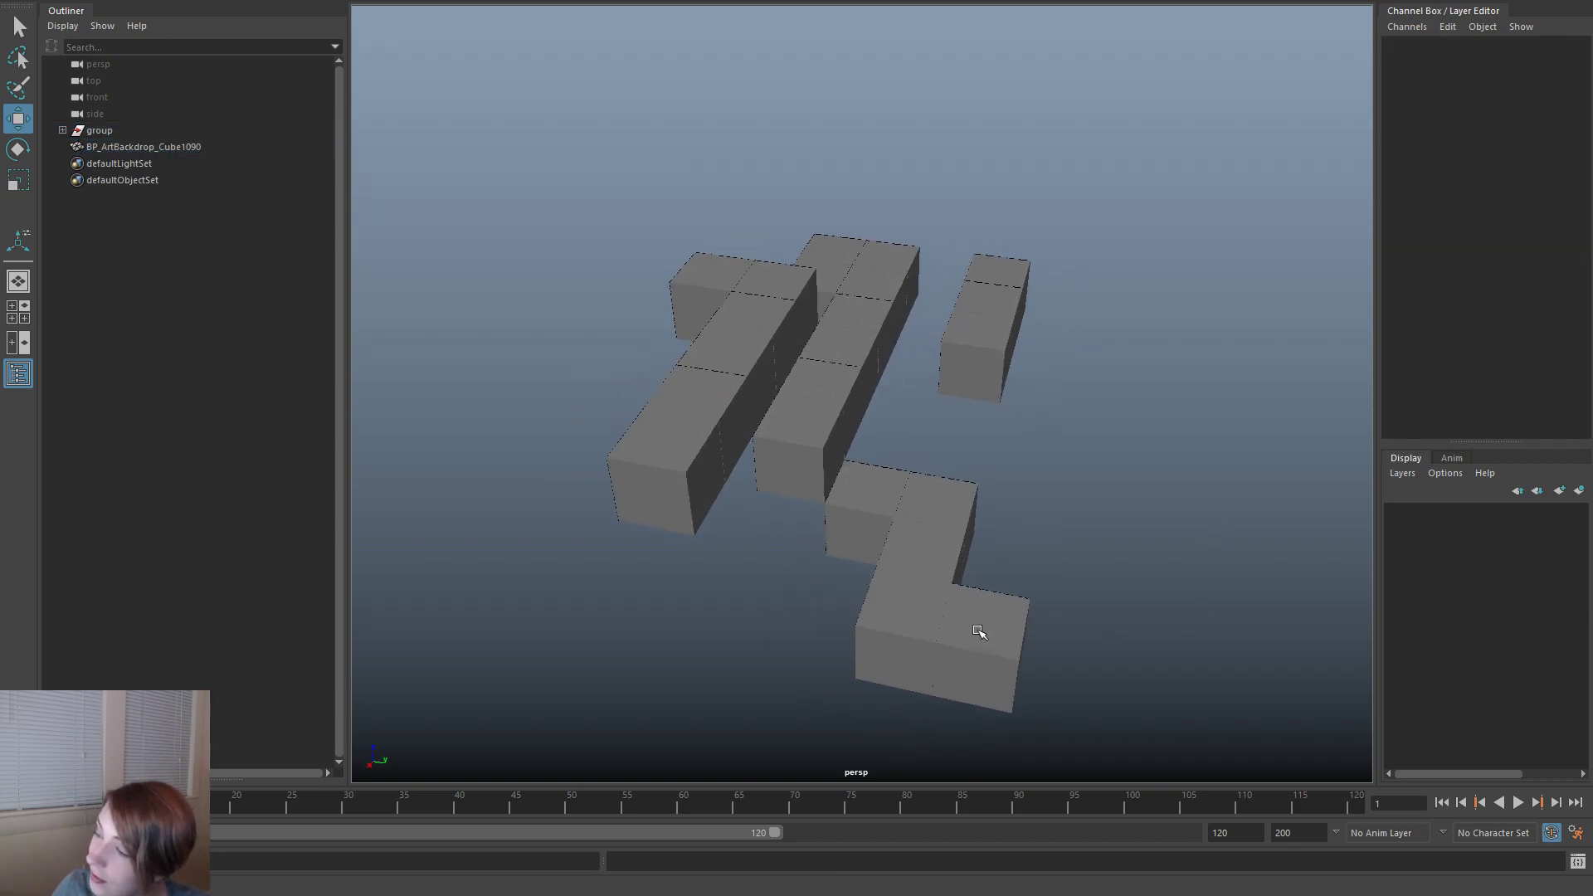
pyautogui.keyDown('alt'); pyautogui.moveTo(809, 621); pyautogui.dragTo(815, 408); pyautogui.keyUp('alt')
pyautogui.click(815, 408)
pyautogui.keyDown('alt'); pyautogui.moveTo(828, 540); pyautogui.dragTo(1098, 521); pyautogui.keyUp('alt')
pyautogui.moveTo(1105, 482)
pyautogui.keyDown('alt'); pyautogui.mouseDown()
pyautogui.moveTo(1123, 515)
pyautogui.moveTo(1120, 497)
pyautogui.mouseUp(); pyautogui.keyUp('alt')
pyautogui.moveTo(918, 317); pyautogui.dragTo(921, 357, button='right')
pyautogui.click(936, 317)
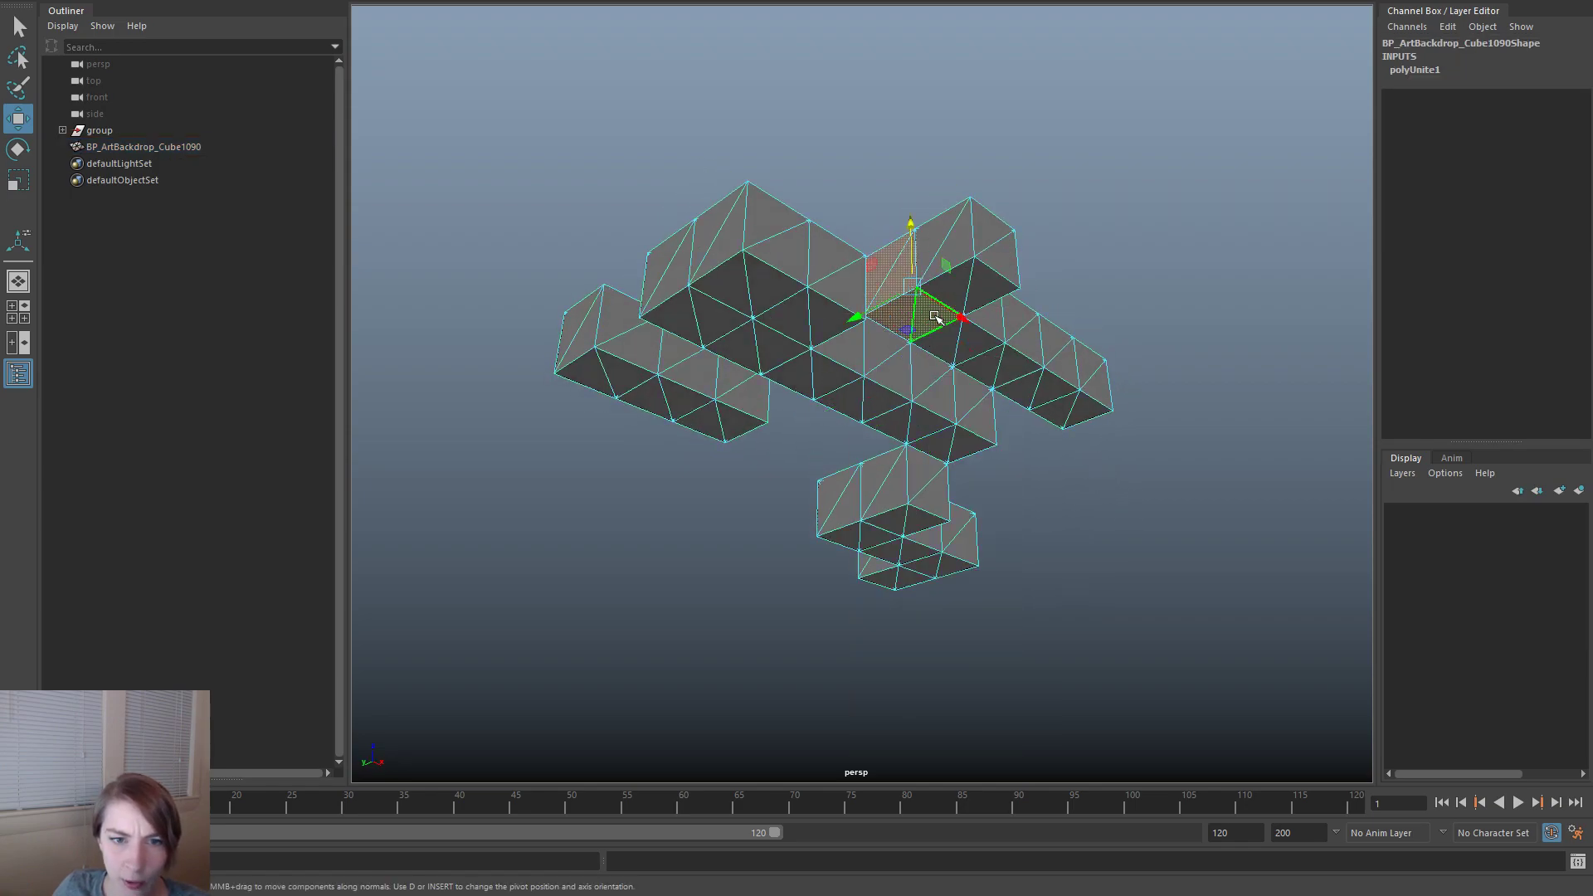
pyautogui.keyDown('alt'); pyautogui.moveTo(1123, 416); pyautogui.dragTo(1215, 469); pyautogui.keyUp('alt')
pyautogui.moveTo(1160, 327); pyautogui.dragTo(789, 187)
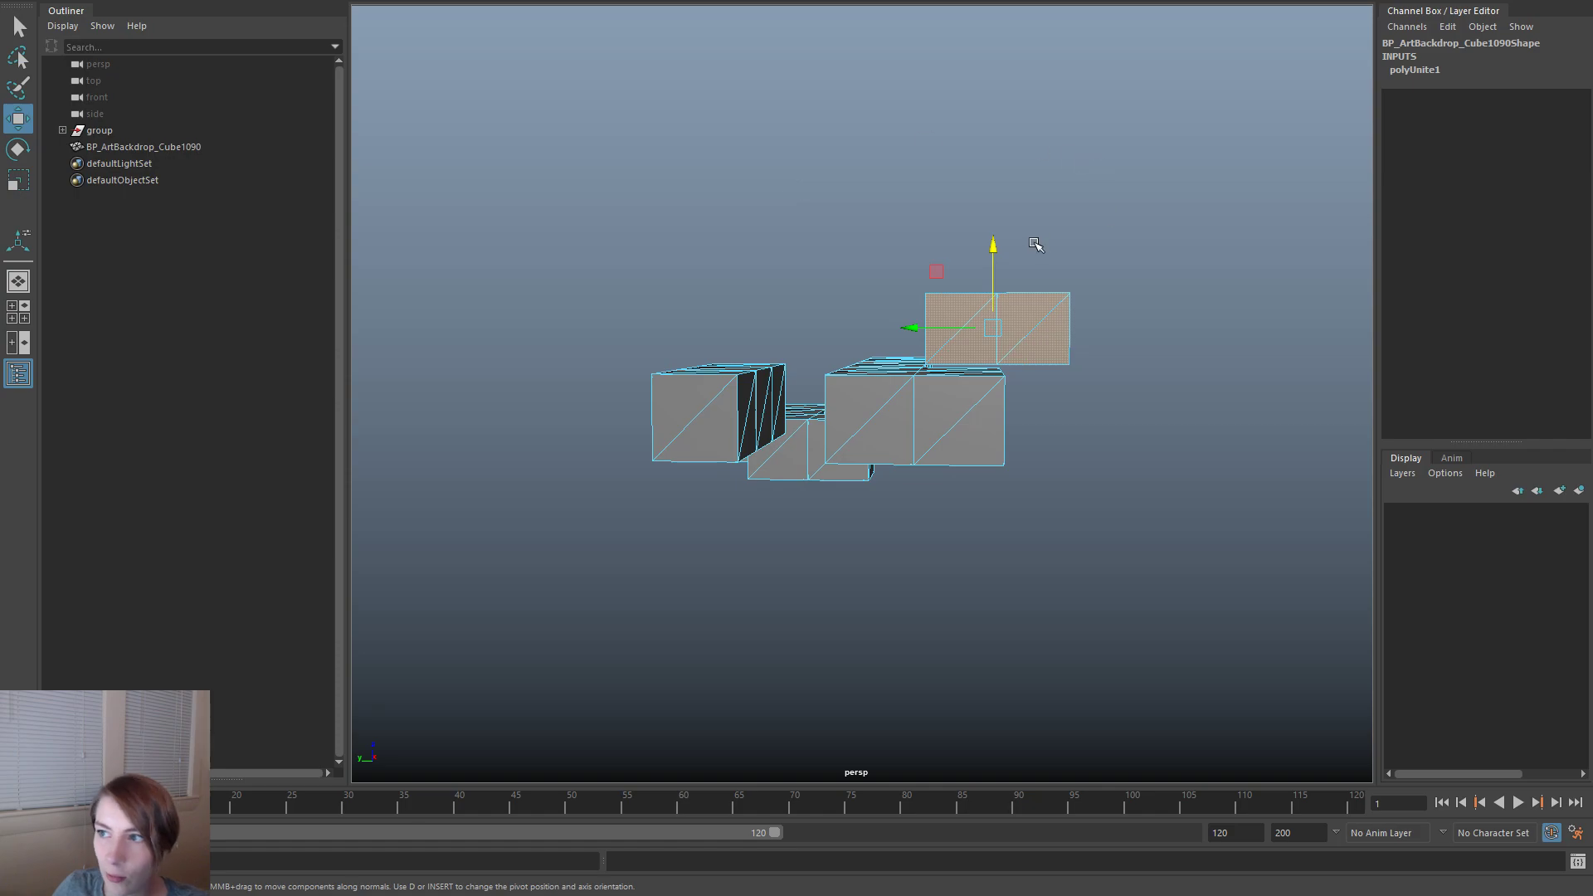
pyautogui.moveTo(876, 217); pyautogui.dragTo(979, 515)
pyautogui.moveTo(1151, 388)
pyautogui.mouseDown()
pyautogui.moveTo(643, 214)
pyautogui.moveTo(1038, 331)
pyautogui.moveTo(1133, 392)
pyautogui.mouseUp()
pyautogui.keyDown('alt'); pyautogui.moveTo(1133, 393); pyautogui.dragTo(960, 498); pyautogui.keyUp('alt')
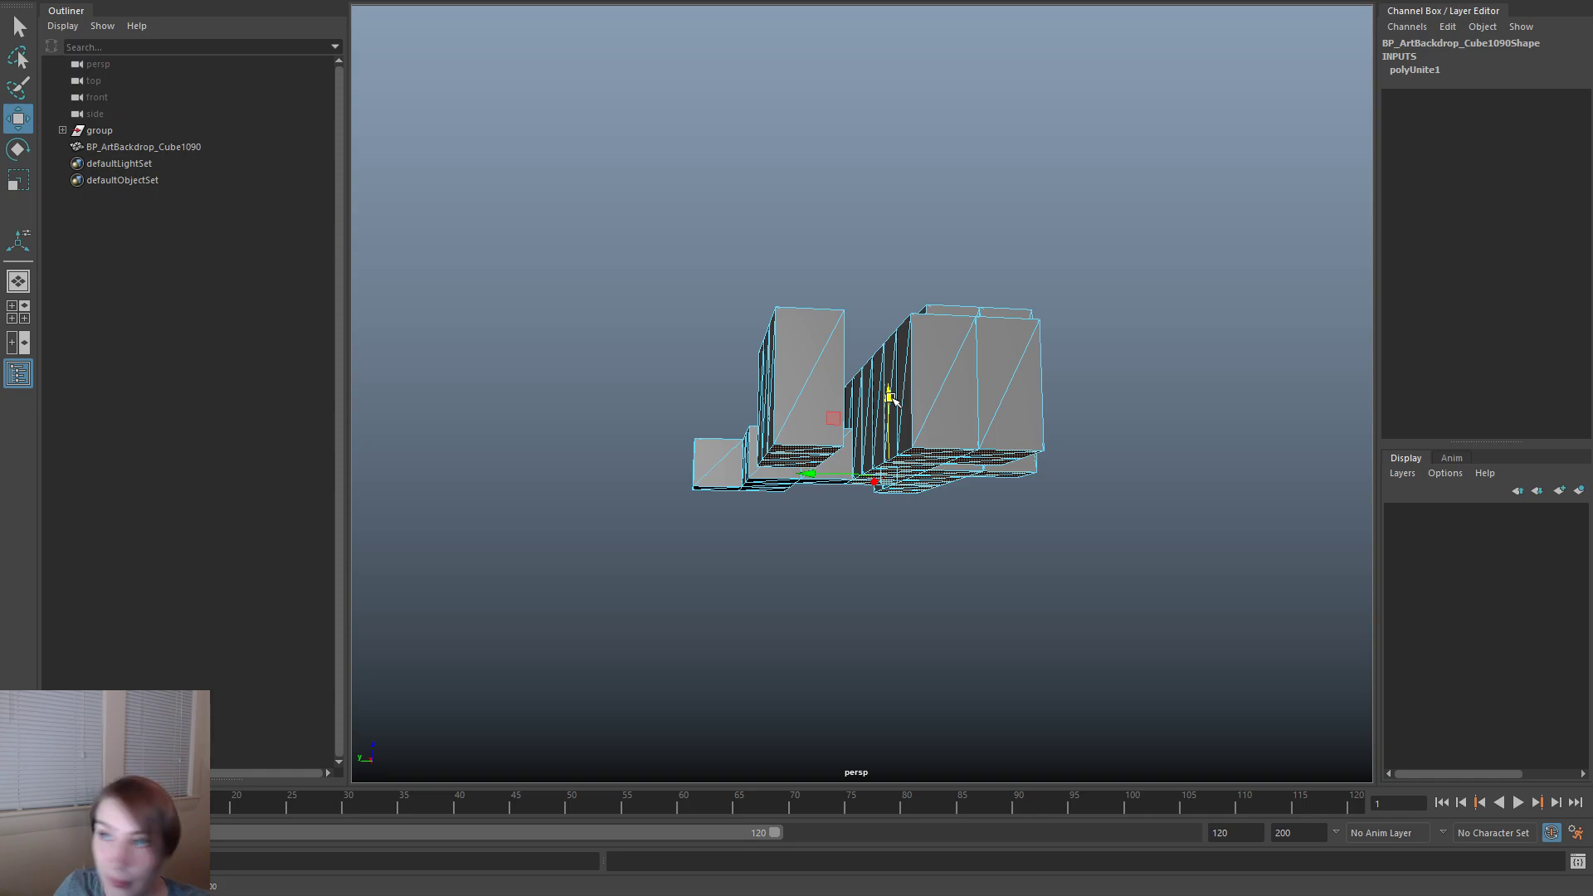
# - Select all the bottom faces of the combined mesh and pull them far down to stretch the blocks into tall towers
pyautogui.keyDown('alt'); pyautogui.moveTo(996, 506); pyautogui.dragTo(1127, 579); pyautogui.keyUp('alt')
pyautogui.moveTo(1235, 607); pyautogui.dragTo(551, 441)
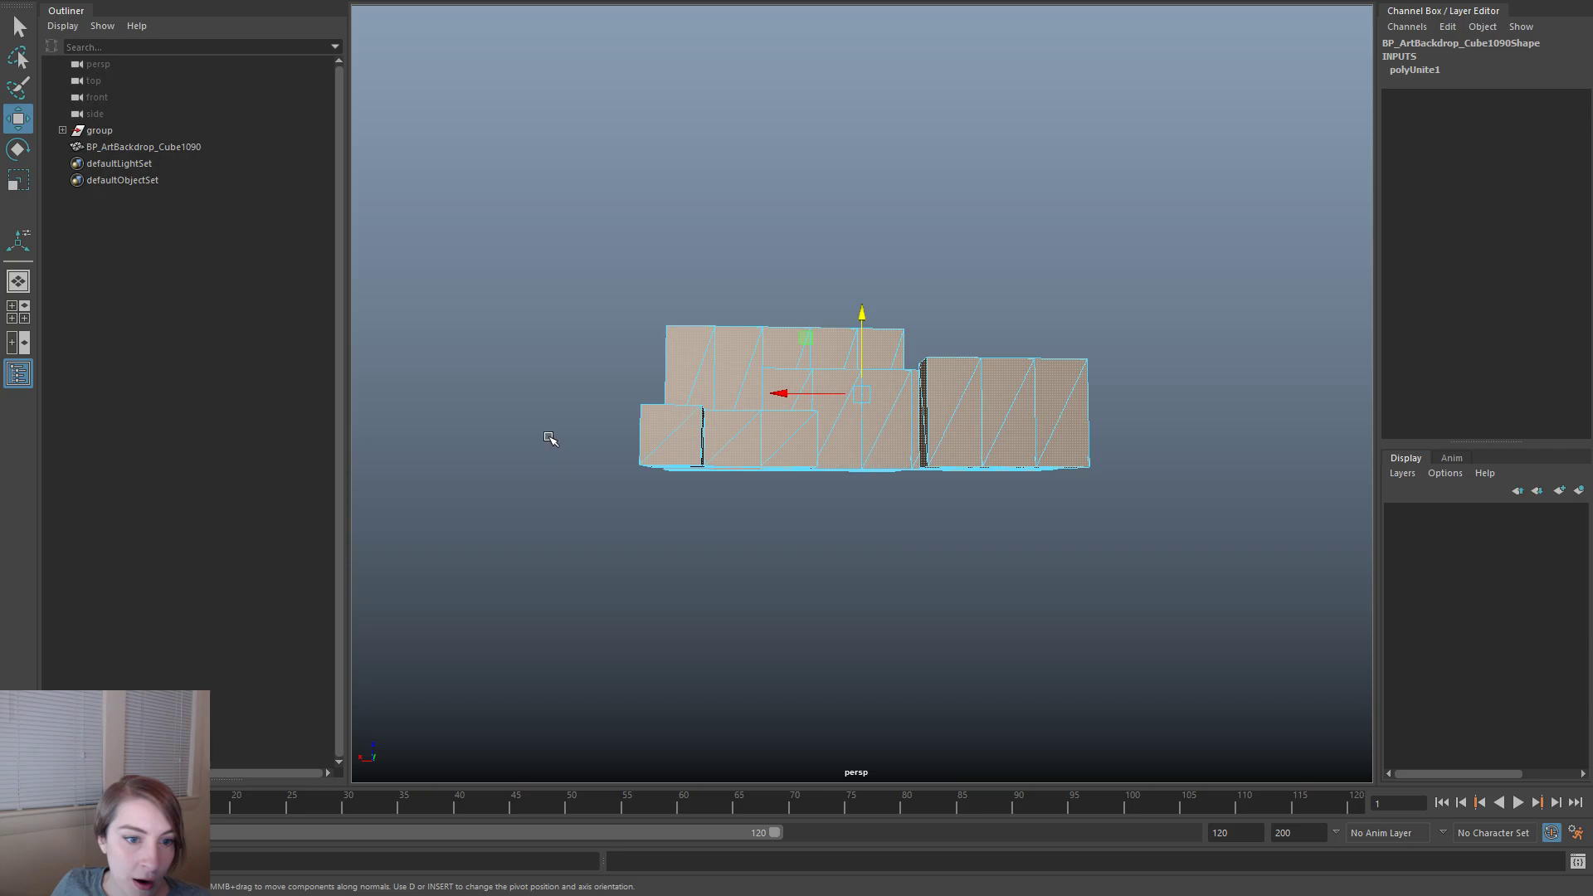
pyautogui.moveTo(594, 254); pyautogui.dragTo(1145, 440)
pyautogui.keyDown('alt'); pyautogui.moveTo(819, 580); pyautogui.dragTo(1104, 585); pyautogui.keyUp('alt')
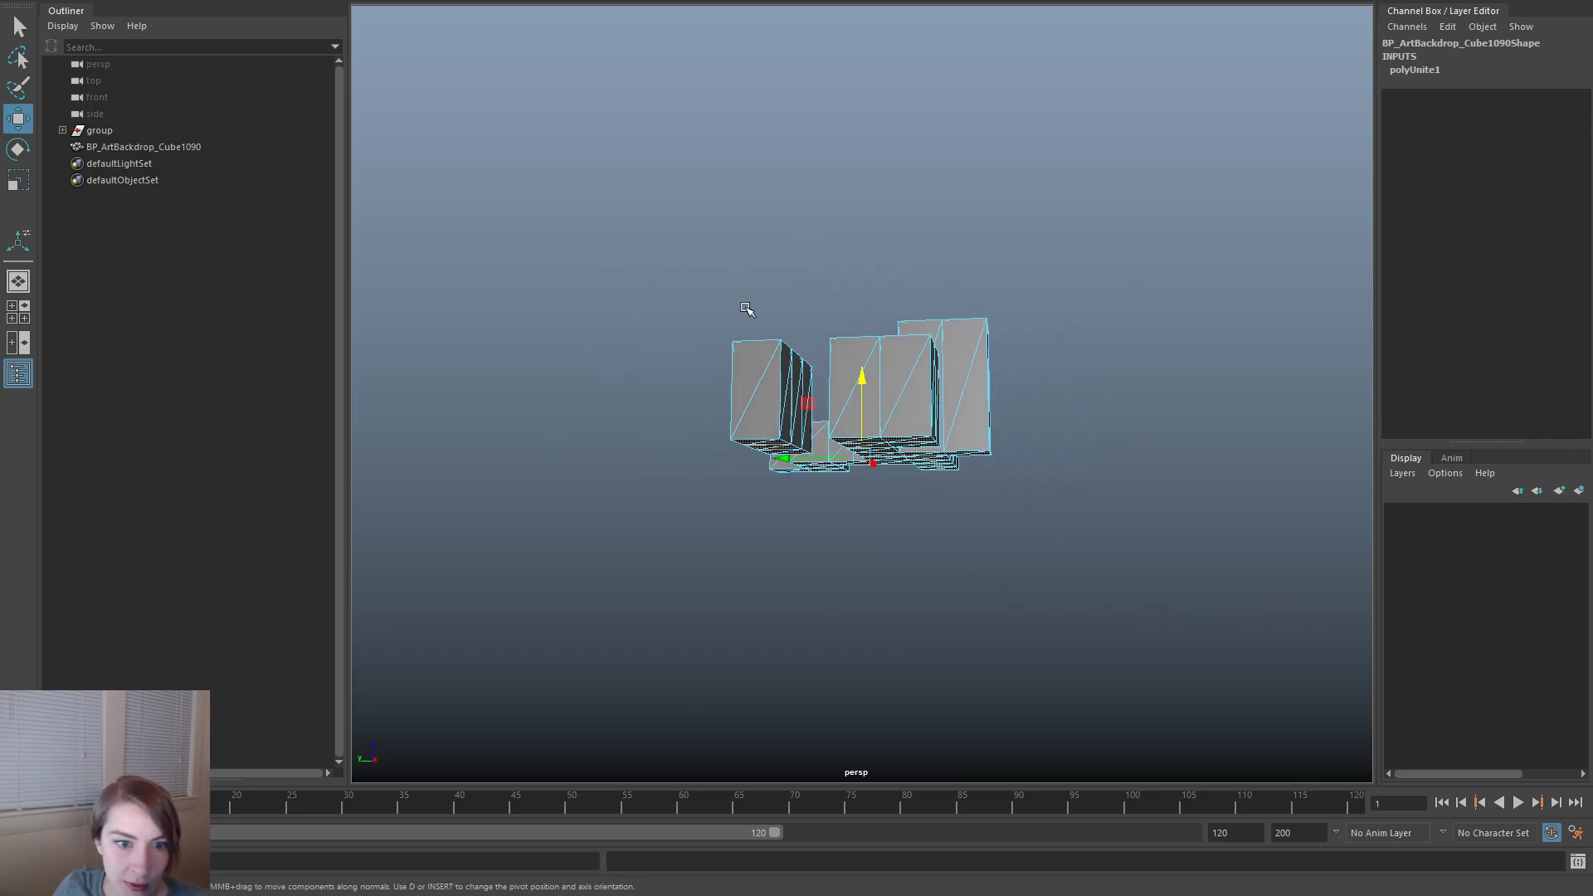
pyautogui.moveTo(843, 373); pyautogui.dragTo(862, 677)
pyautogui.moveTo(918, 340); pyautogui.dragTo(1240, 301, button='right')
pyautogui.click(1240, 300)
pyautogui.keyDown('alt'); pyautogui.moveTo(1240, 300); pyautogui.dragTo(908, 648); pyautogui.keyUp('alt')
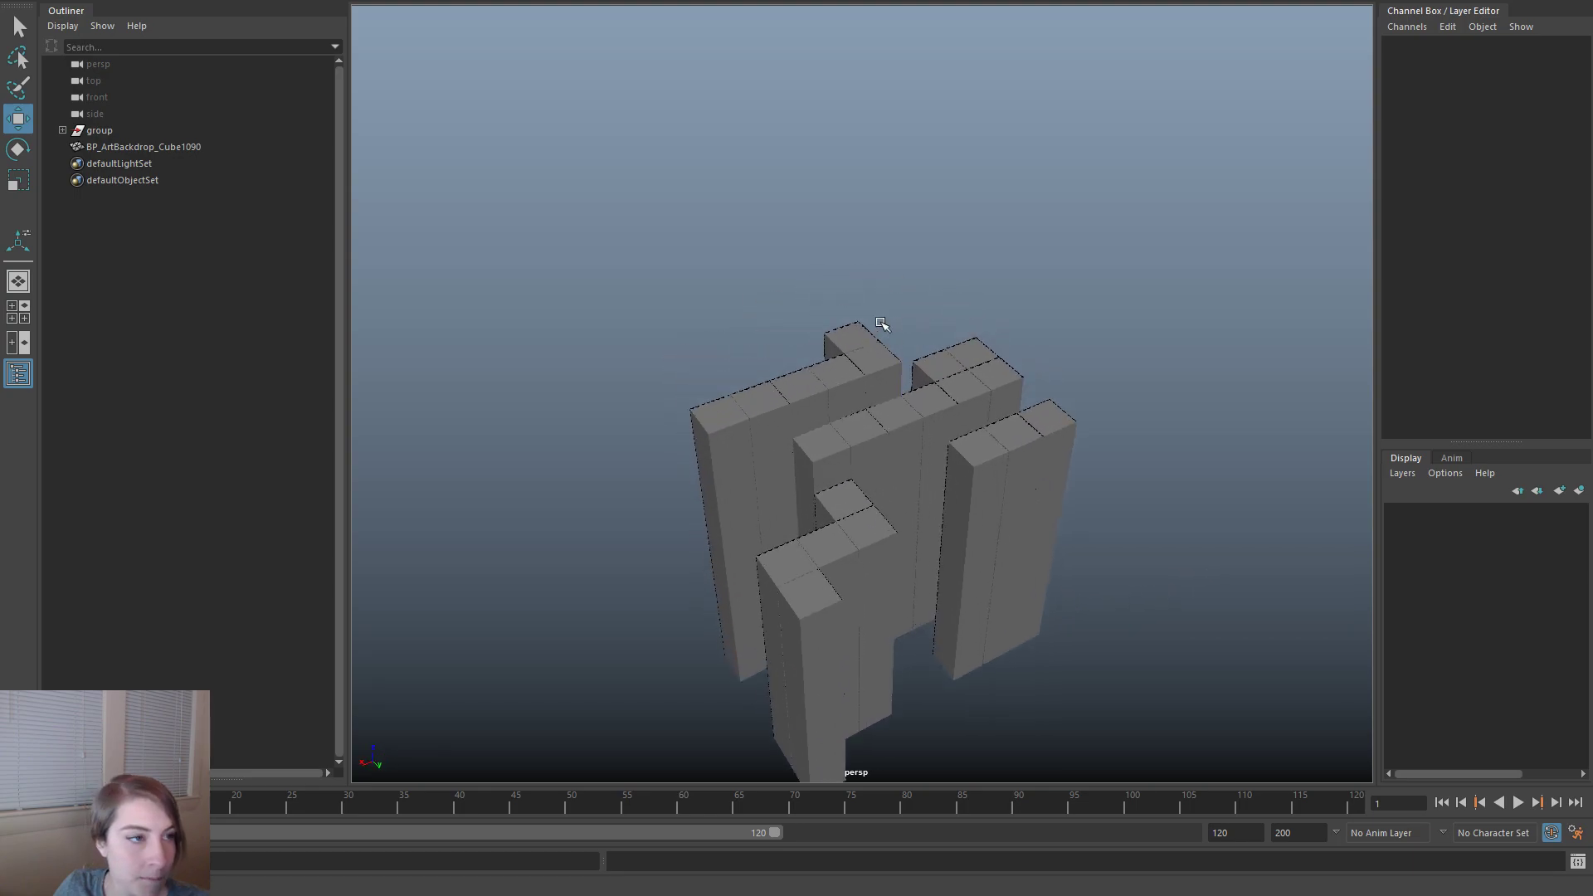
# - Parent the combined mesh under the imported group
pyautogui.click(194, 147)
pyautogui.keyDown('ctrl'); pyautogui.click(153, 131); pyautogui.keyUp('ctrl')
pyautogui.press('p')
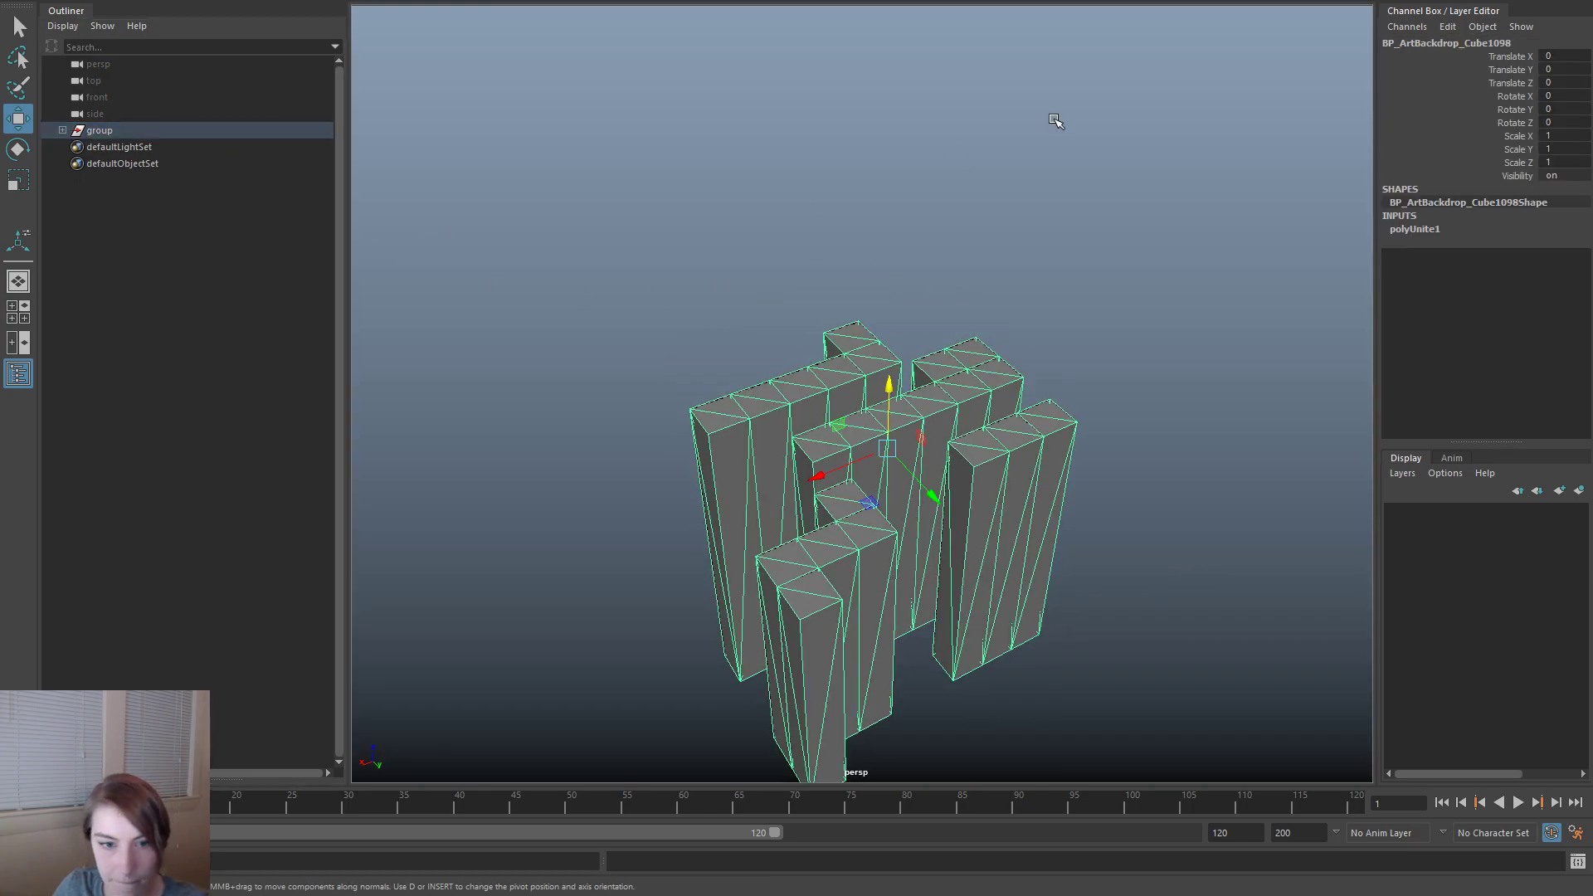
pyautogui.click(1061, 124)
pyautogui.keyDown('alt'); pyautogui.moveTo(990, 393); pyautogui.dragTo(829, 464); pyautogui.keyUp('alt')
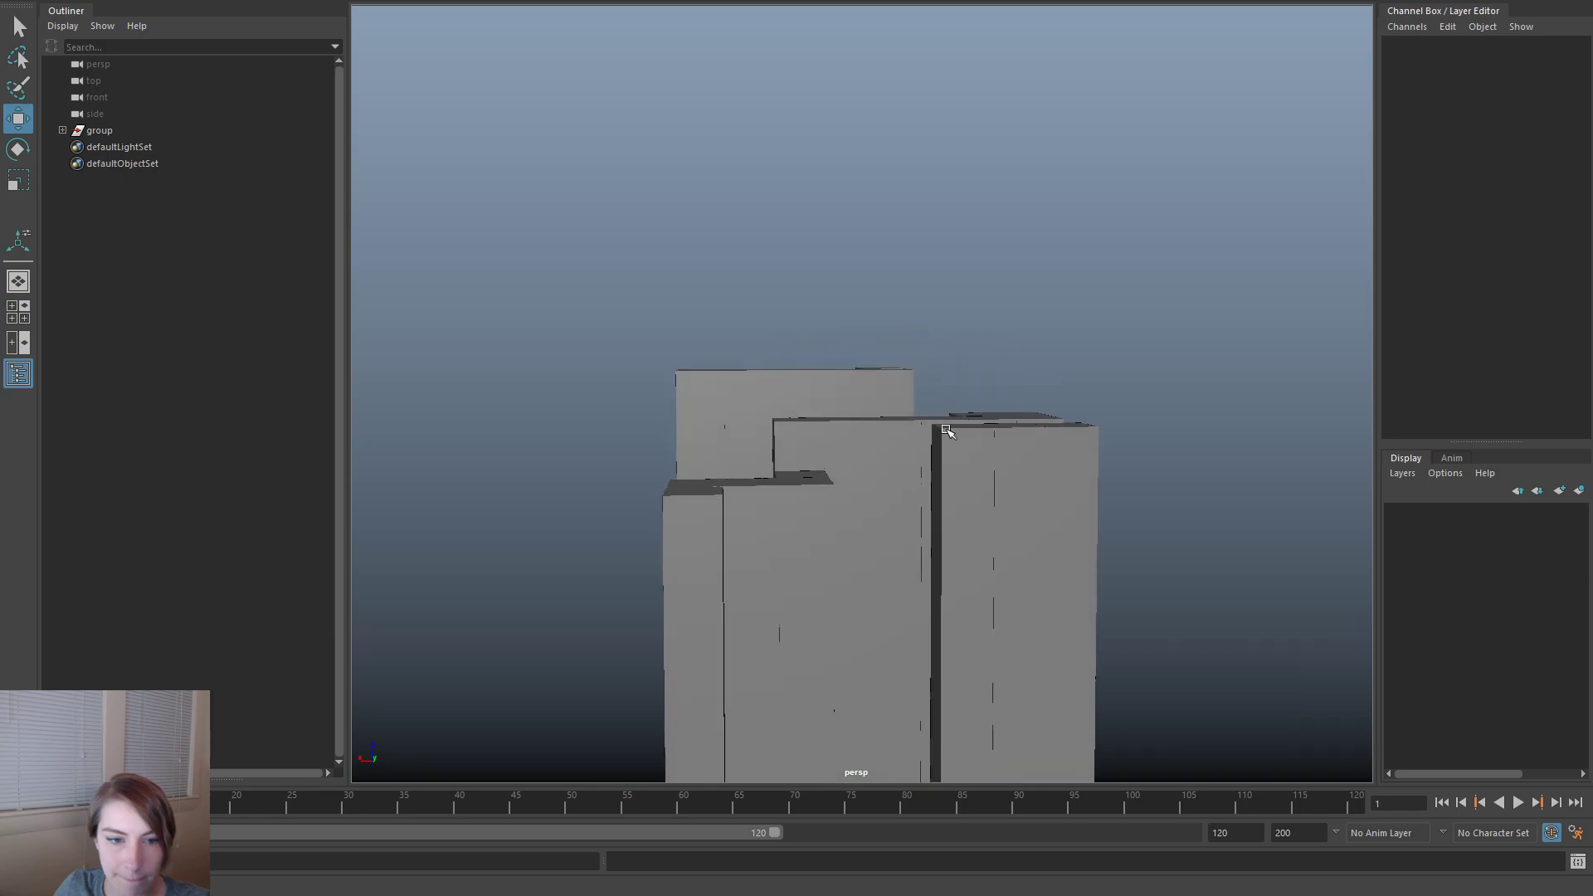
# - Assign a new Lambert material with a light grey colour to the top faces of the combined city-block mesh
pyautogui.click(780, 480)
pyautogui.moveTo(860, 421); pyautogui.dragTo(863, 480, button='right')
pyautogui.keyDown('alt'); pyautogui.moveTo(860, 451); pyautogui.dragTo(694, 544); pyautogui.keyUp('alt')
pyautogui.keyDown('alt'); pyautogui.moveTo(1113, 644); pyautogui.dragTo(1007, 416); pyautogui.keyUp('alt')
pyautogui.moveTo(1006, 417); pyautogui.dragTo(1038, 828, button='right')
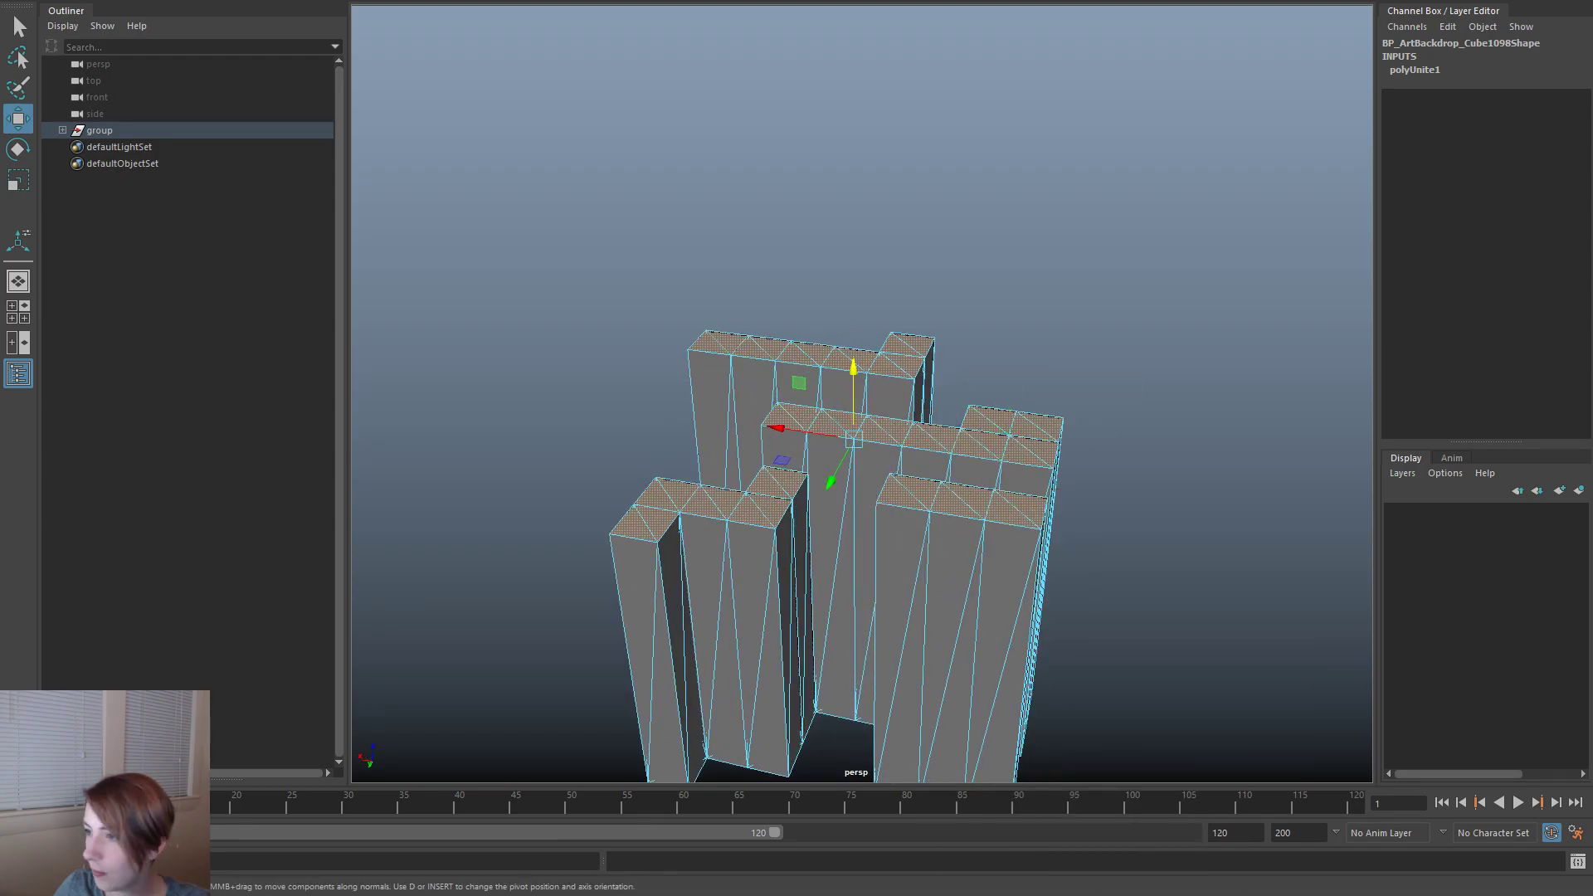
pyautogui.moveTo(1259, 492); pyautogui.dragTo(1211, 486)
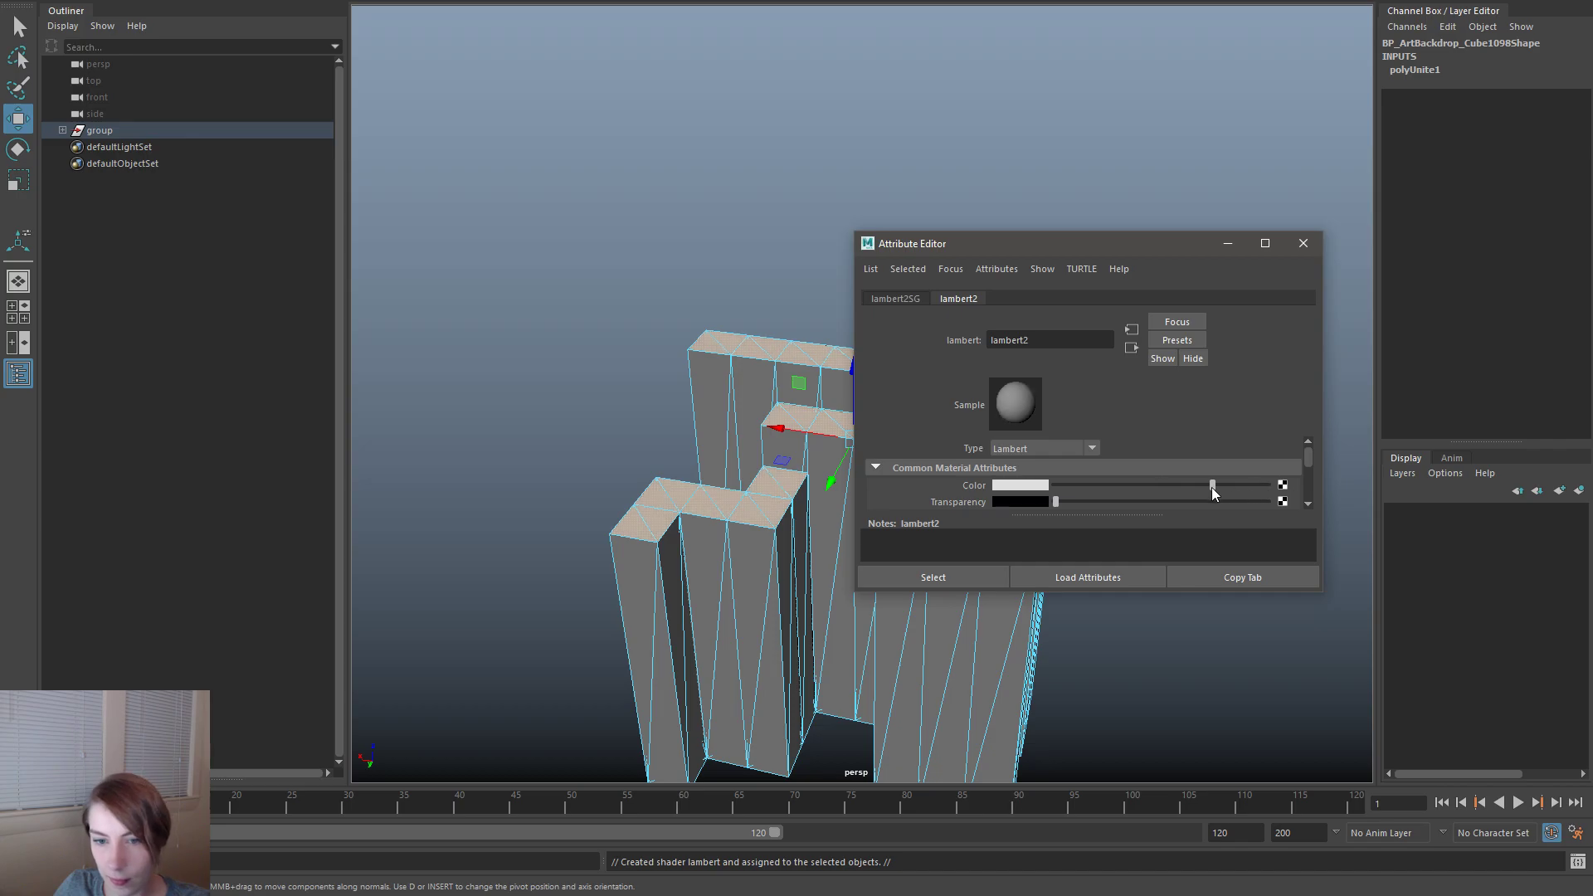
pyautogui.click(1303, 243)
pyautogui.press('F8')
pyautogui.click(1048, 325)
pyautogui.keyDown('alt'); pyautogui.moveTo(1048, 325); pyautogui.dragTo(1022, 521); pyautogui.keyUp('alt')
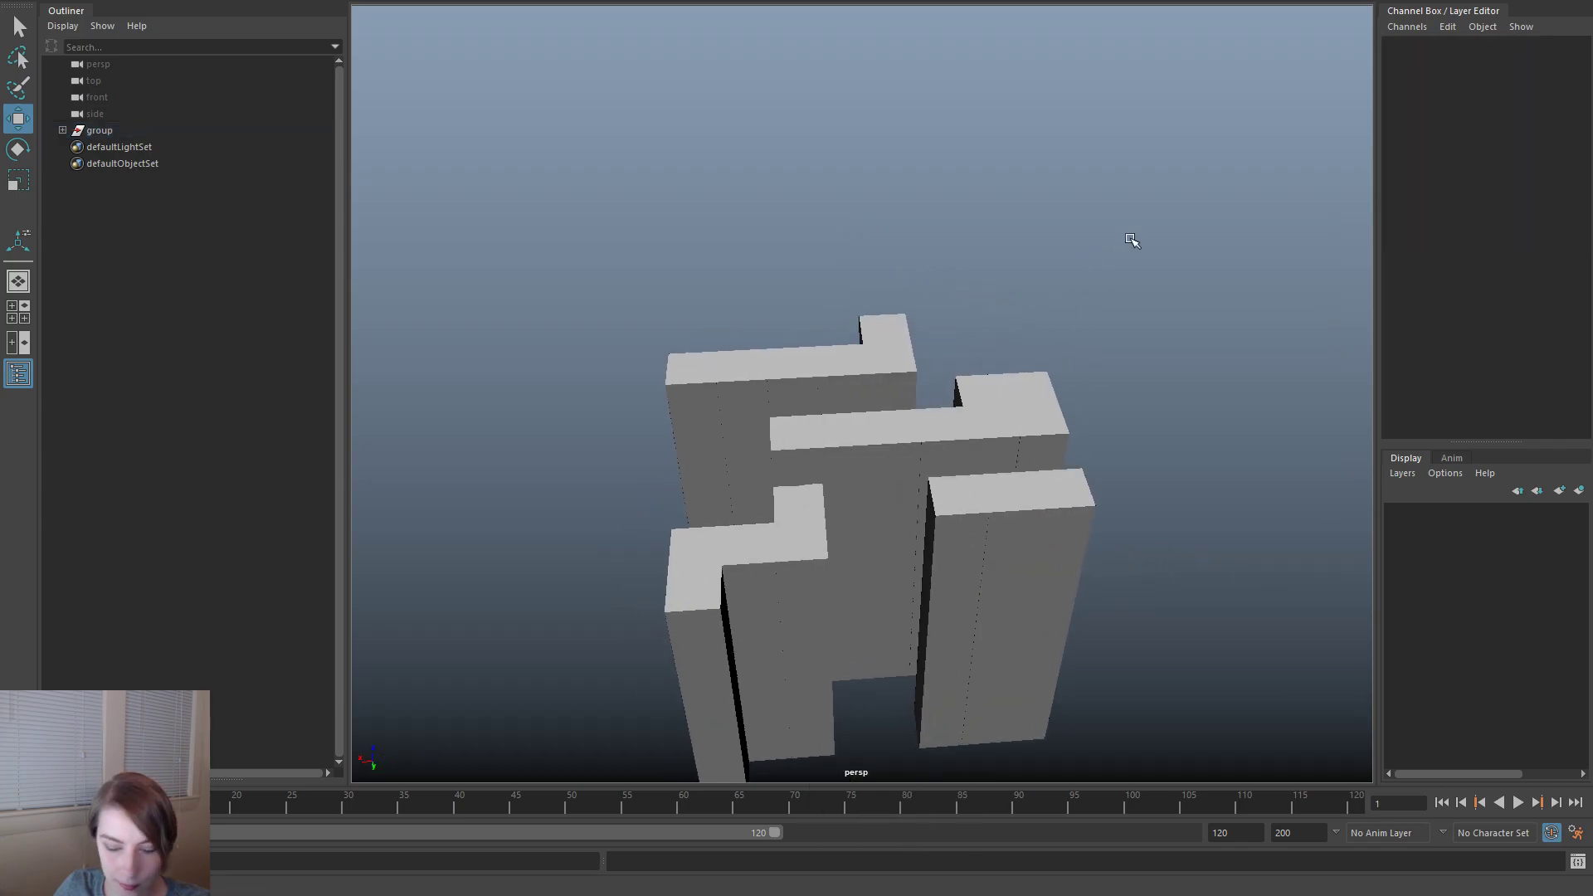
# - Start saving the scene under a new name
pyautogui.hotkey('ctrl', 'shift', 's')
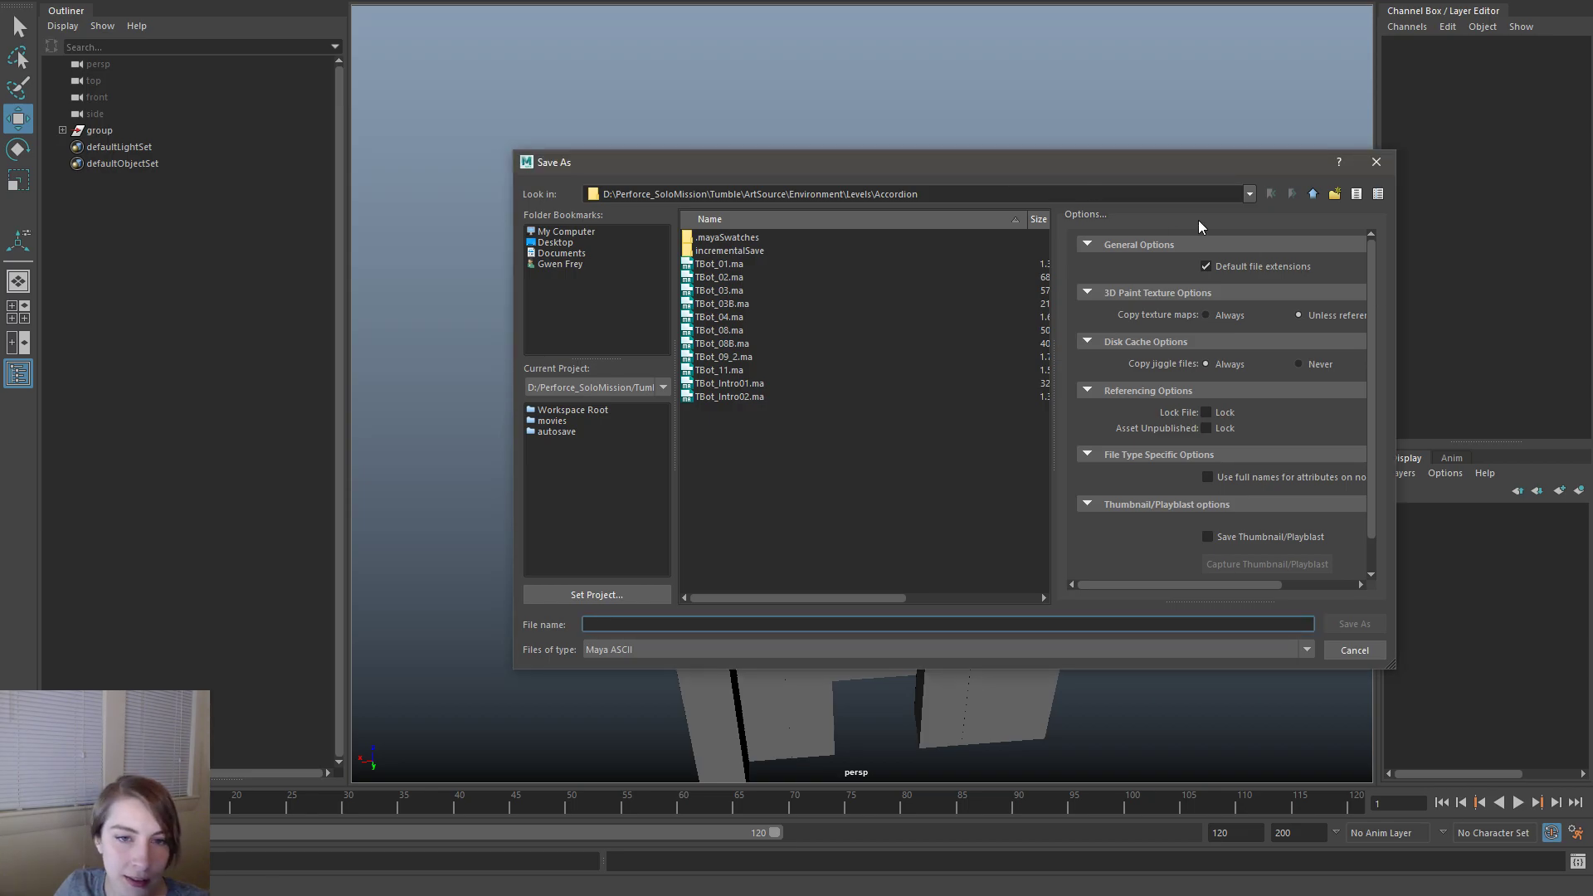
pyautogui.moveTo(904, 162); pyautogui.dragTo(1038, 166)
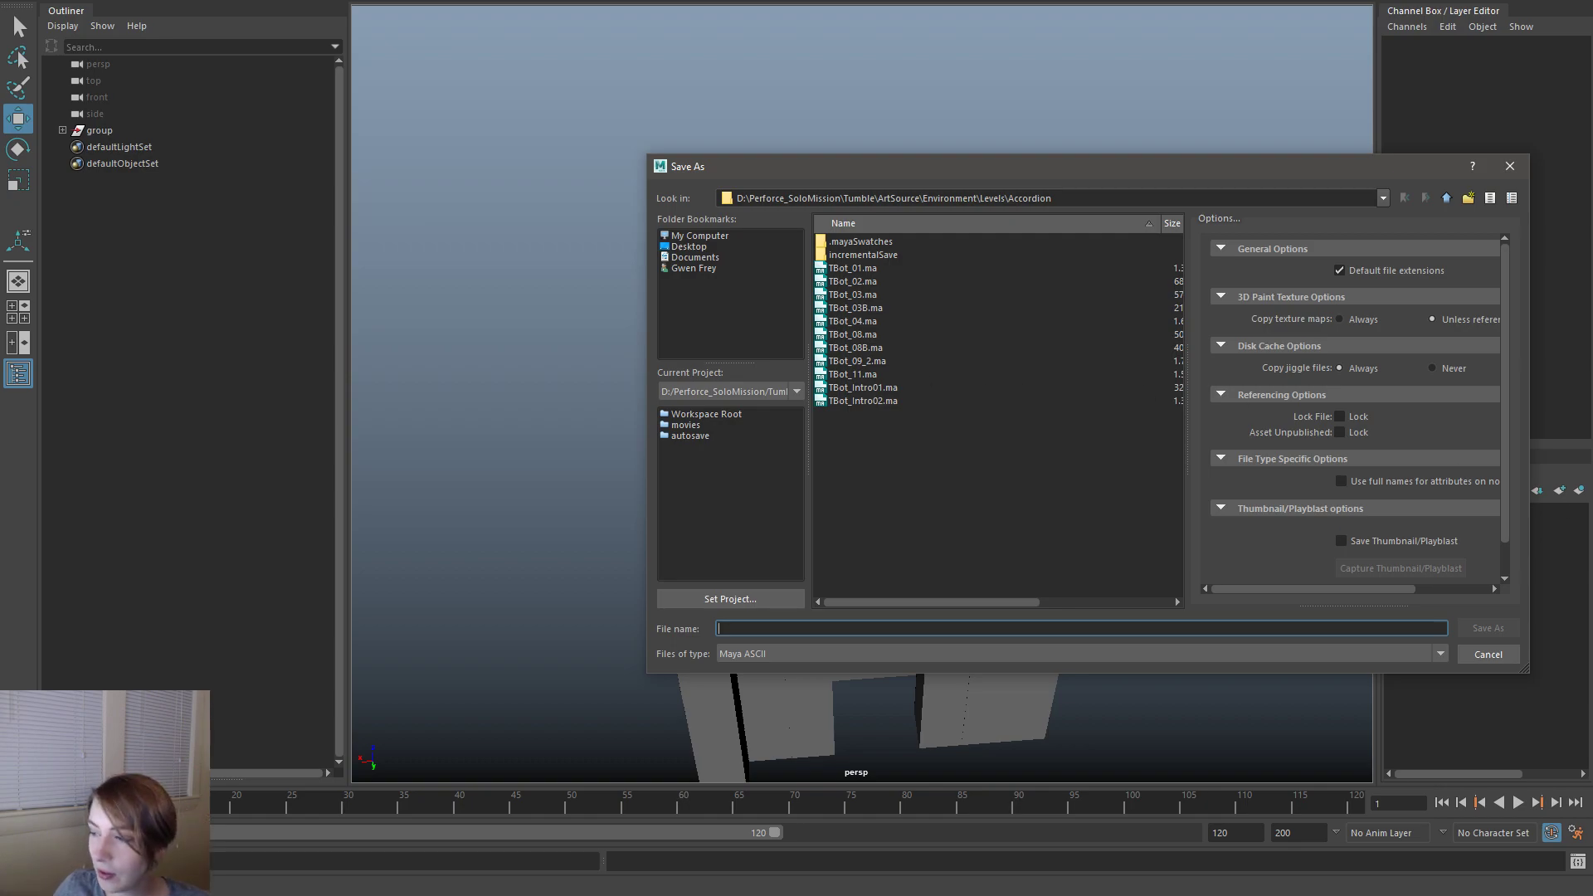
# - Switch to Unreal Editor and inspect individual backdrop cubes in the TBot section, checking their placement and level-center setting
pyautogui.hotkey('alt', 'Tab')
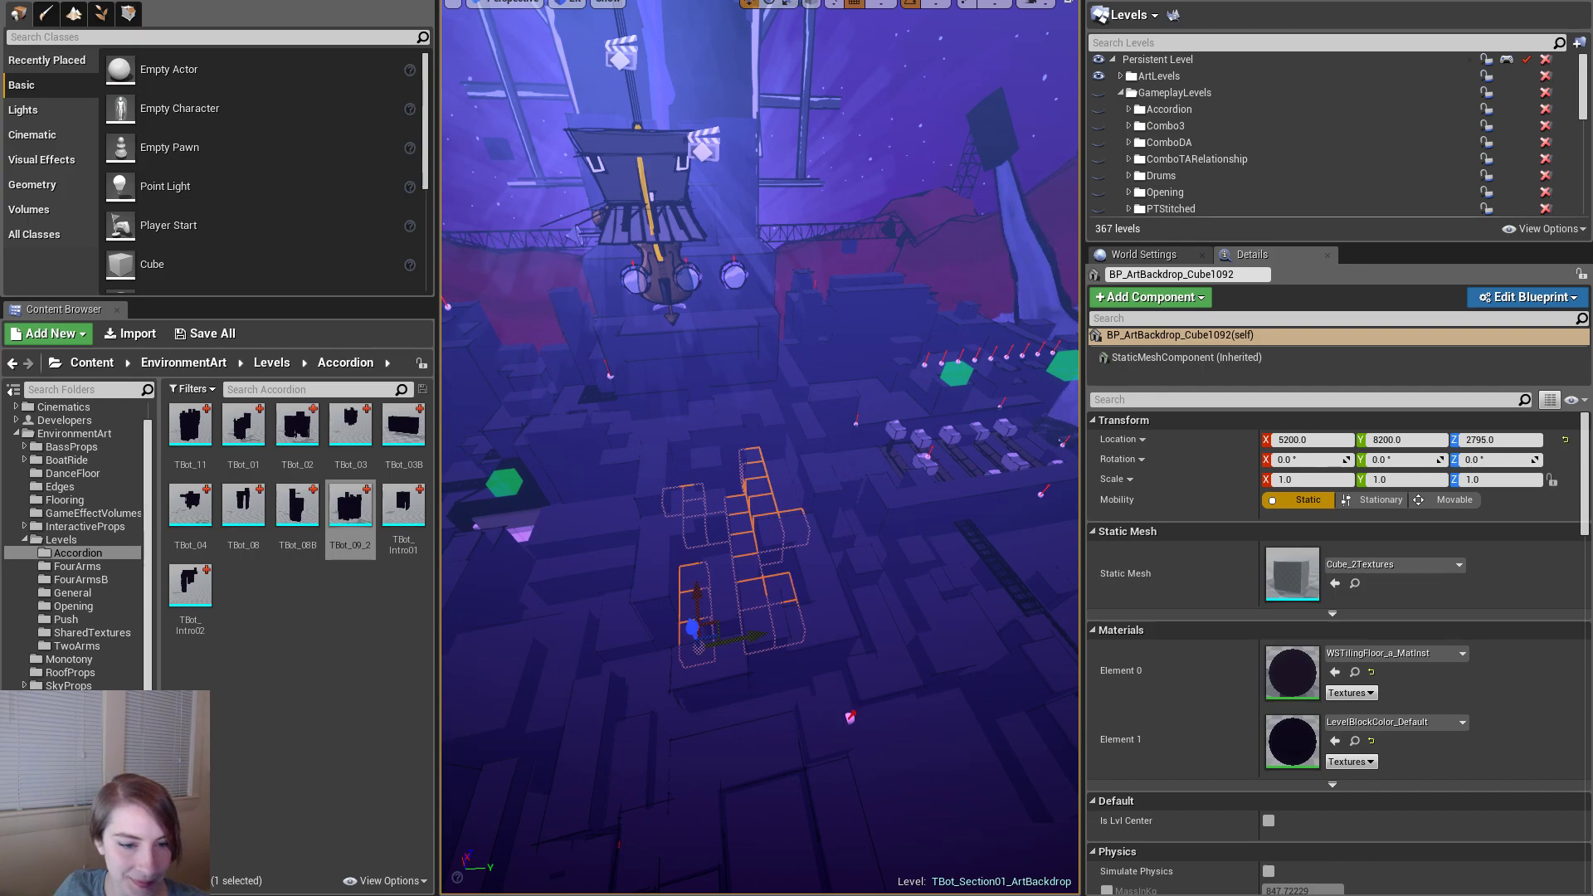
pyautogui.moveTo(873, 594)
pyautogui.keyDown('alt'); pyautogui.mouseDown()
pyautogui.moveTo(1029, 597)
pyautogui.moveTo(888, 594)
pyautogui.mouseUp(); pyautogui.keyUp('alt')
pyautogui.scroll(5, 687, 598)
pyautogui.click(672, 570)
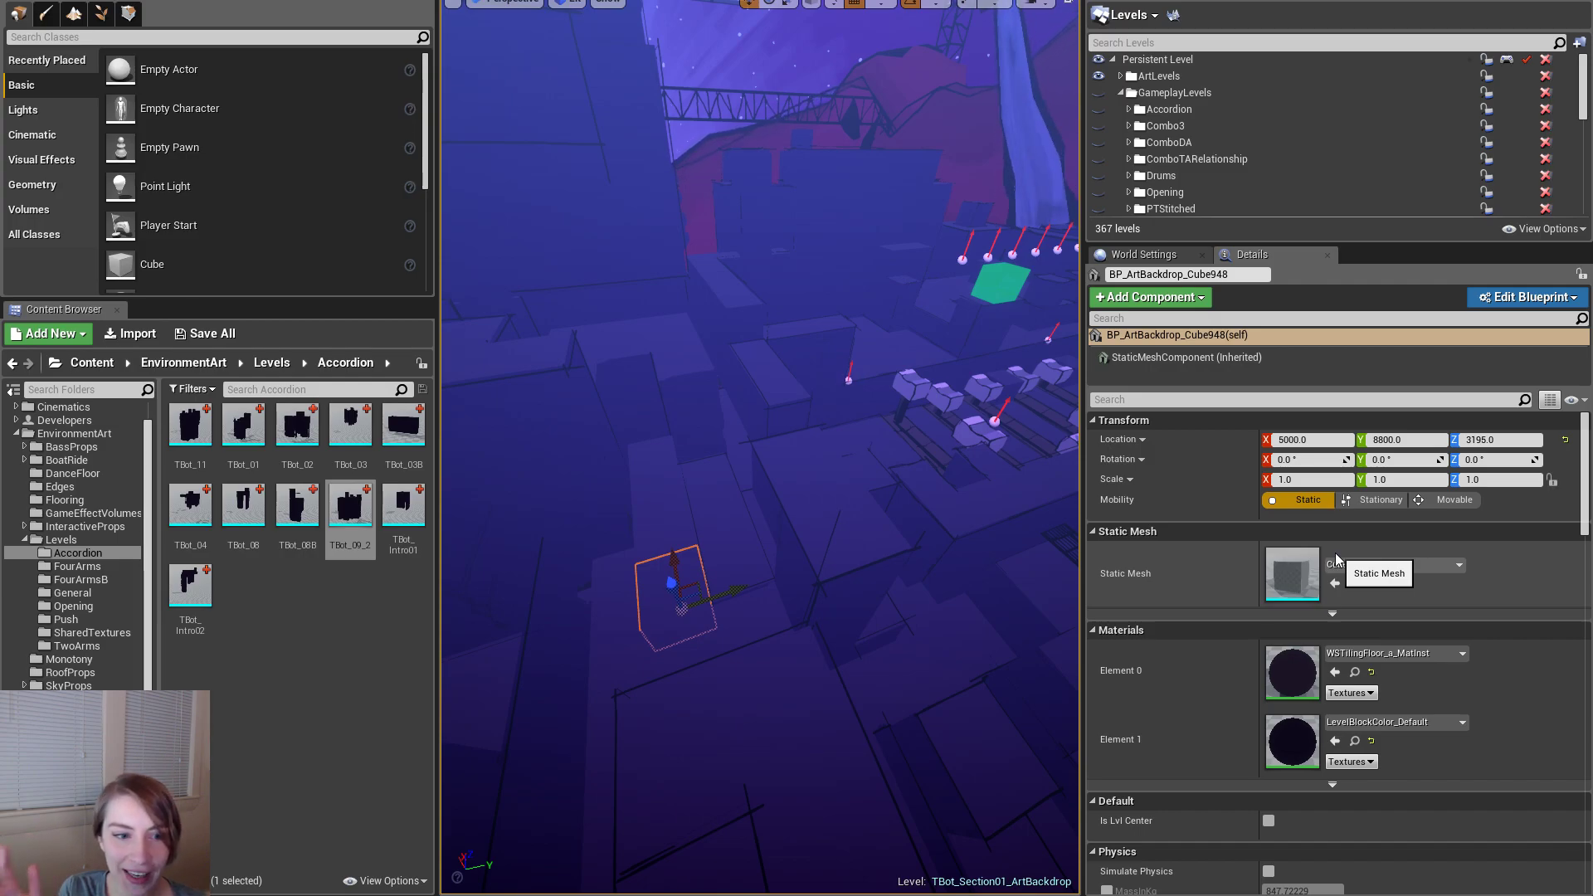
pyautogui.moveTo(879, 482); pyautogui.dragTo(954, 507, button='right')
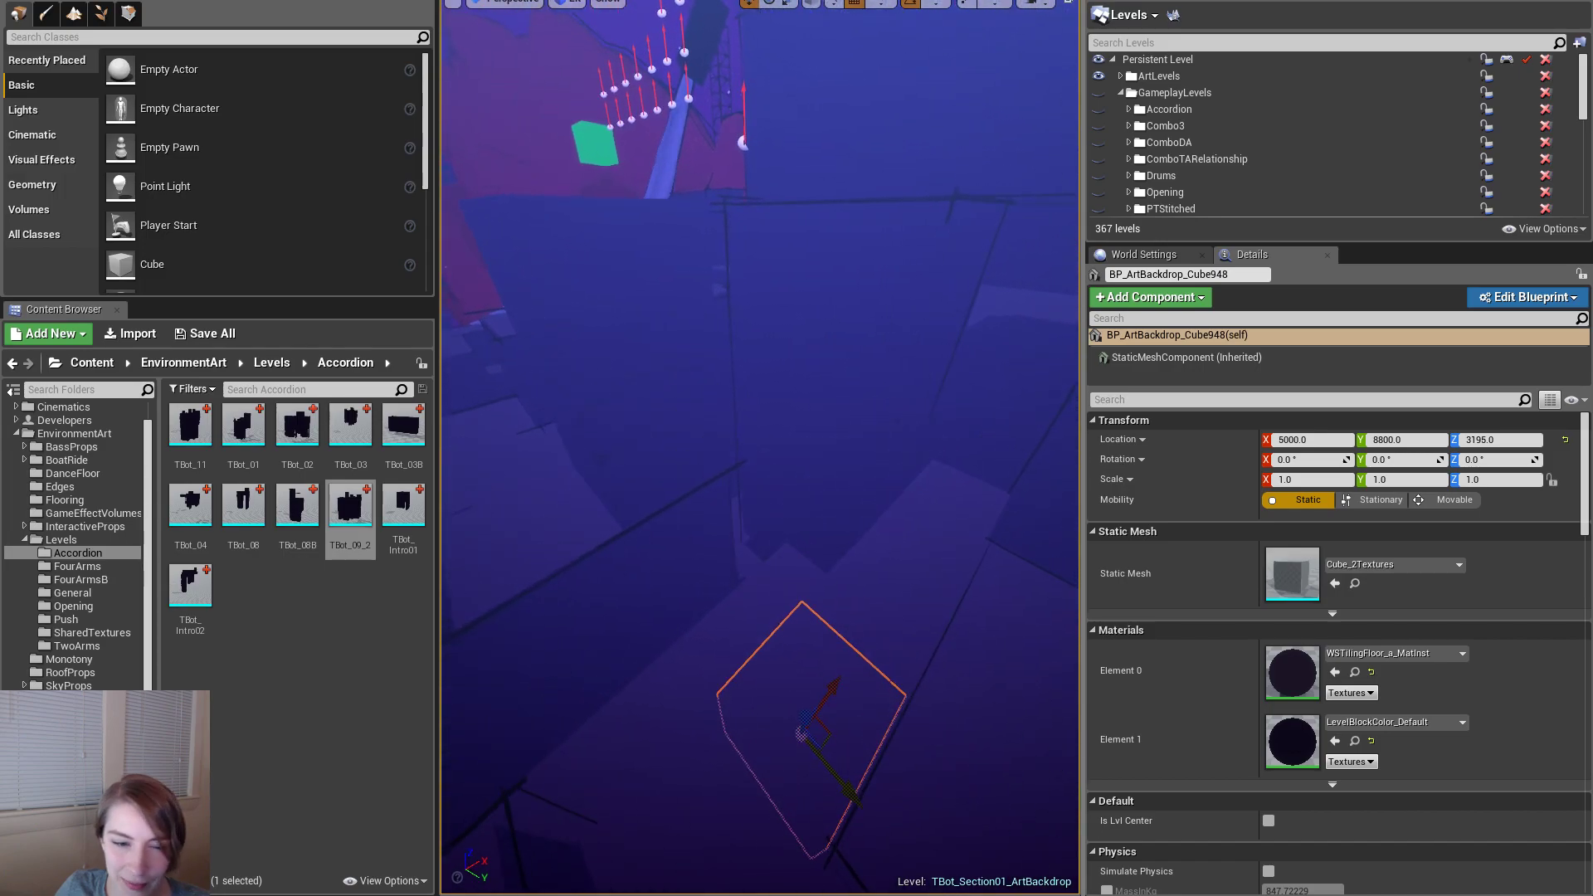
pyautogui.click(776, 605)
pyautogui.moveTo(775, 605); pyautogui.dragTo(775, 565, button='right')
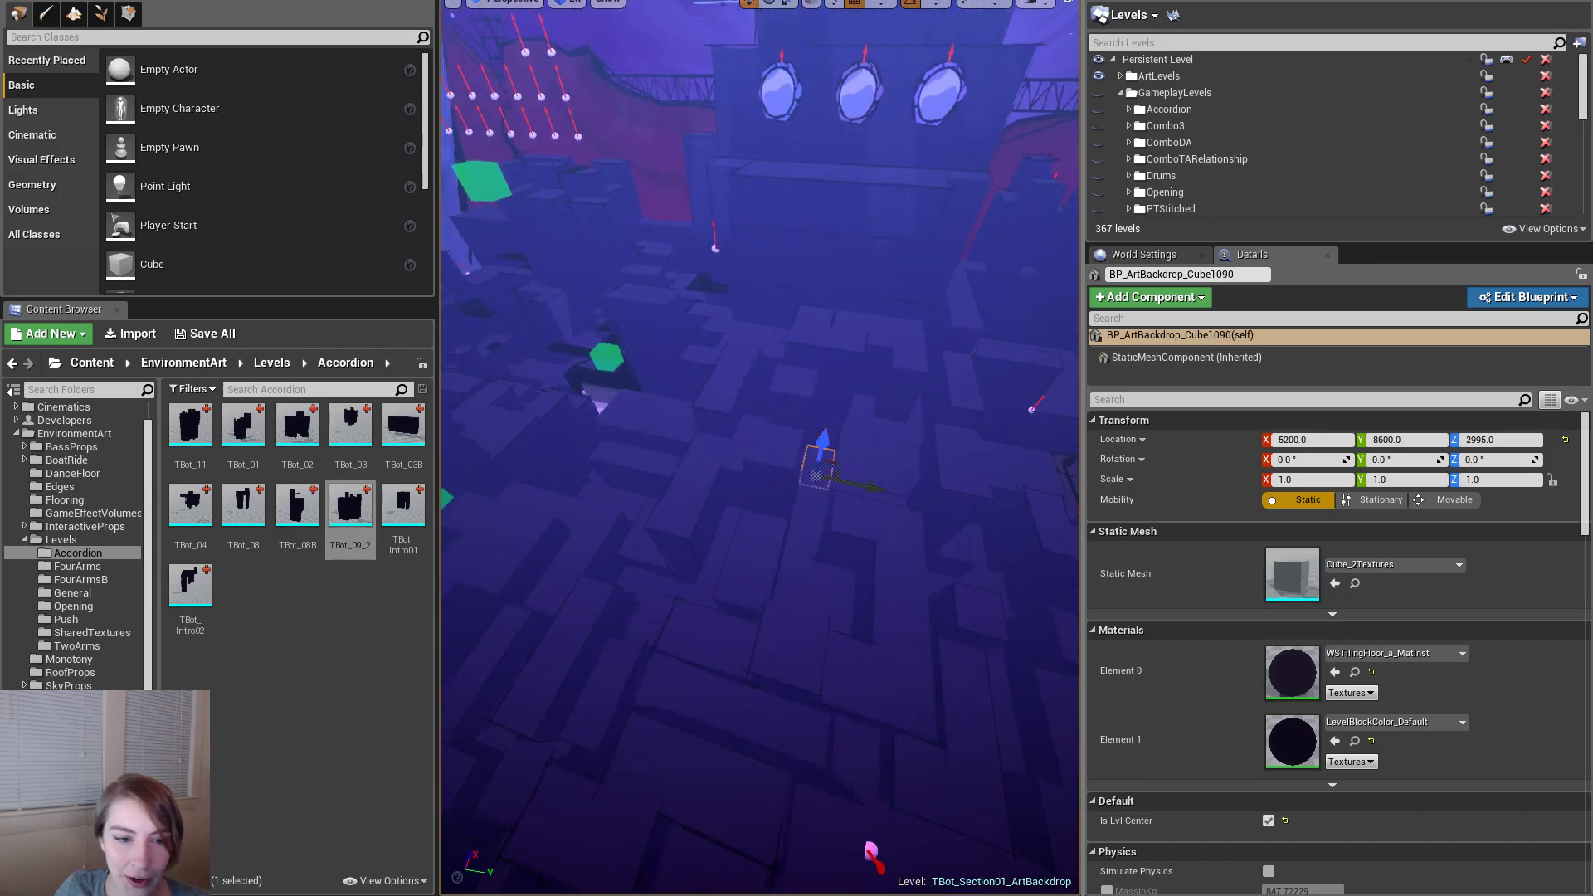
pyautogui.moveTo(921, 605); pyautogui.dragTo(921, 604, button='right')
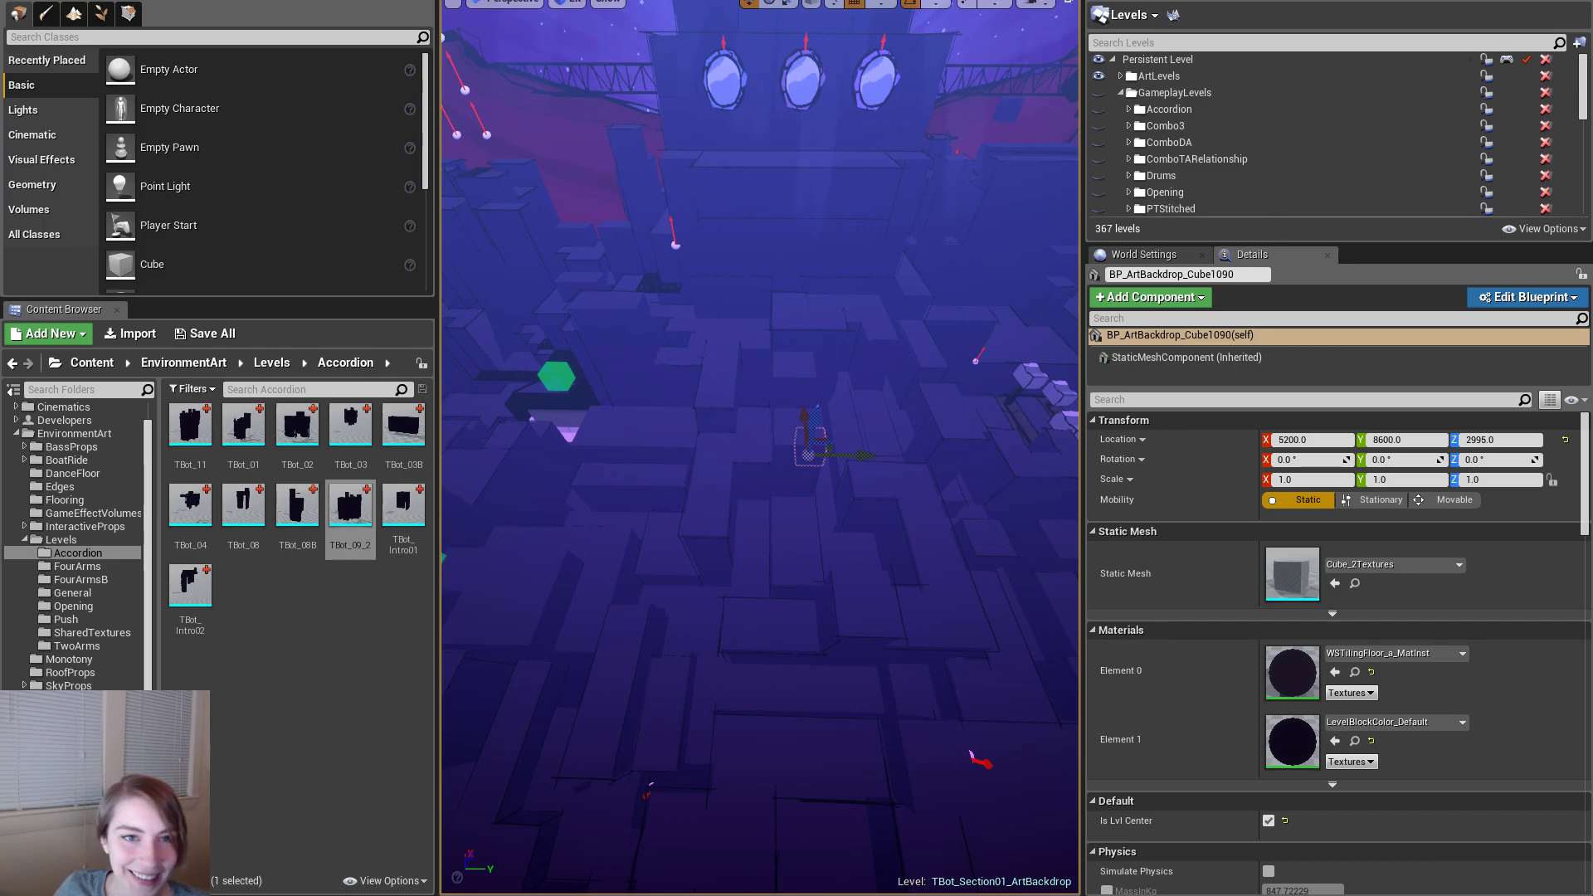
pyautogui.click(822, 503)
pyautogui.moveTo(821, 503)
pyautogui.mouseDown(button='right')
pyautogui.moveTo(830, 581)
pyautogui.moveTo(822, 512)
pyautogui.mouseUp(button='right')
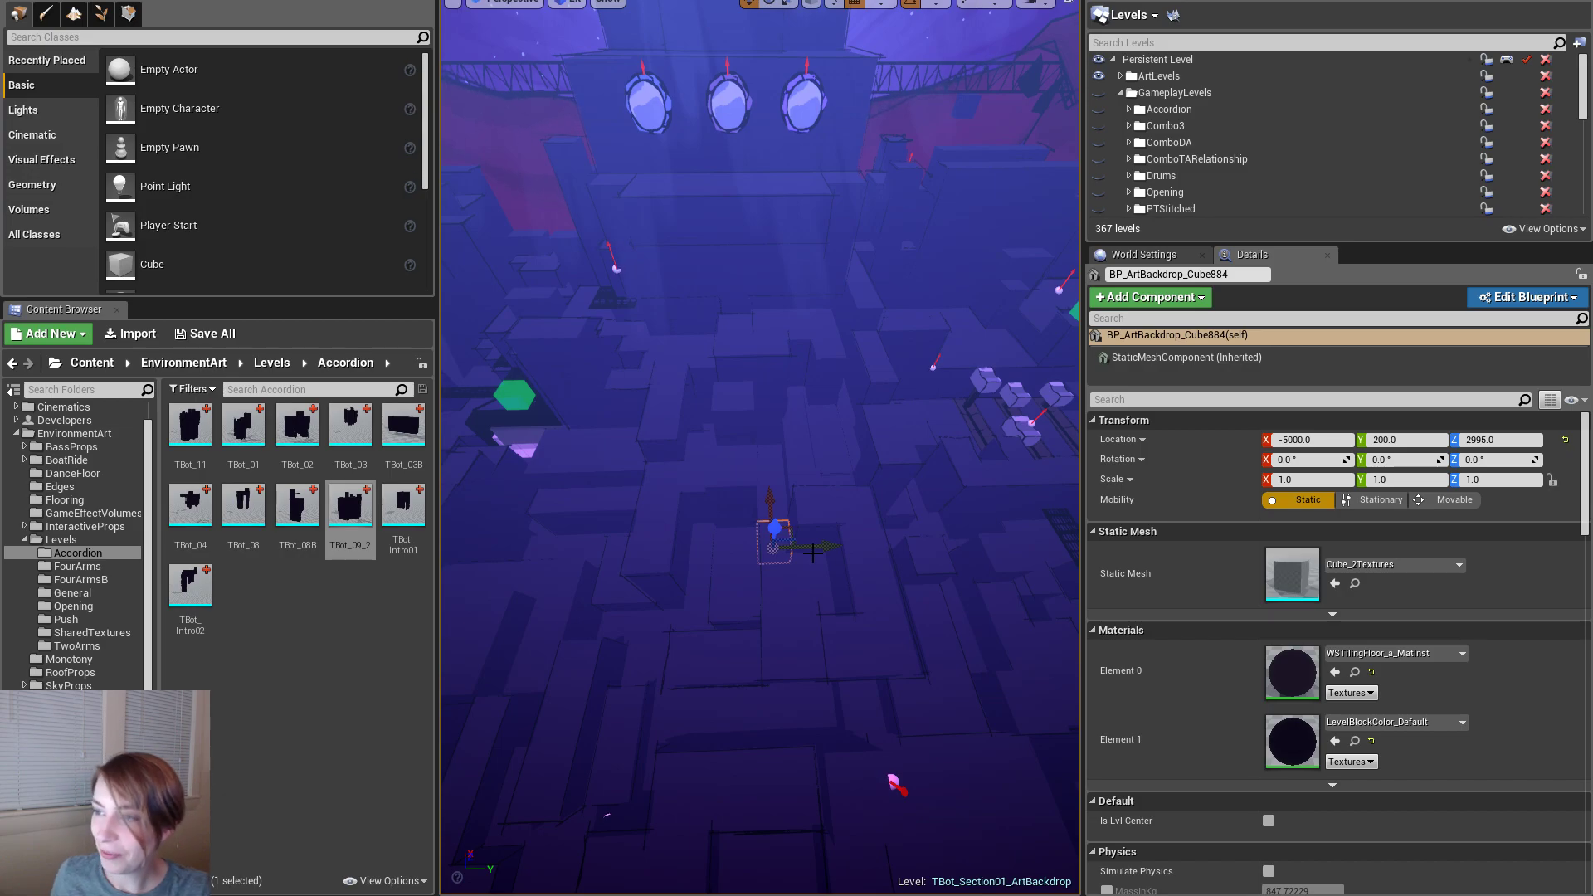
# - Examine the city-block backdrop and the gaps around the selected cube in a full-screen view
pyautogui.keyDown('alt'); pyautogui.moveTo(775, 543); pyautogui.dragTo(764, 544); pyautogui.keyUp('alt')
pyautogui.press('F11')
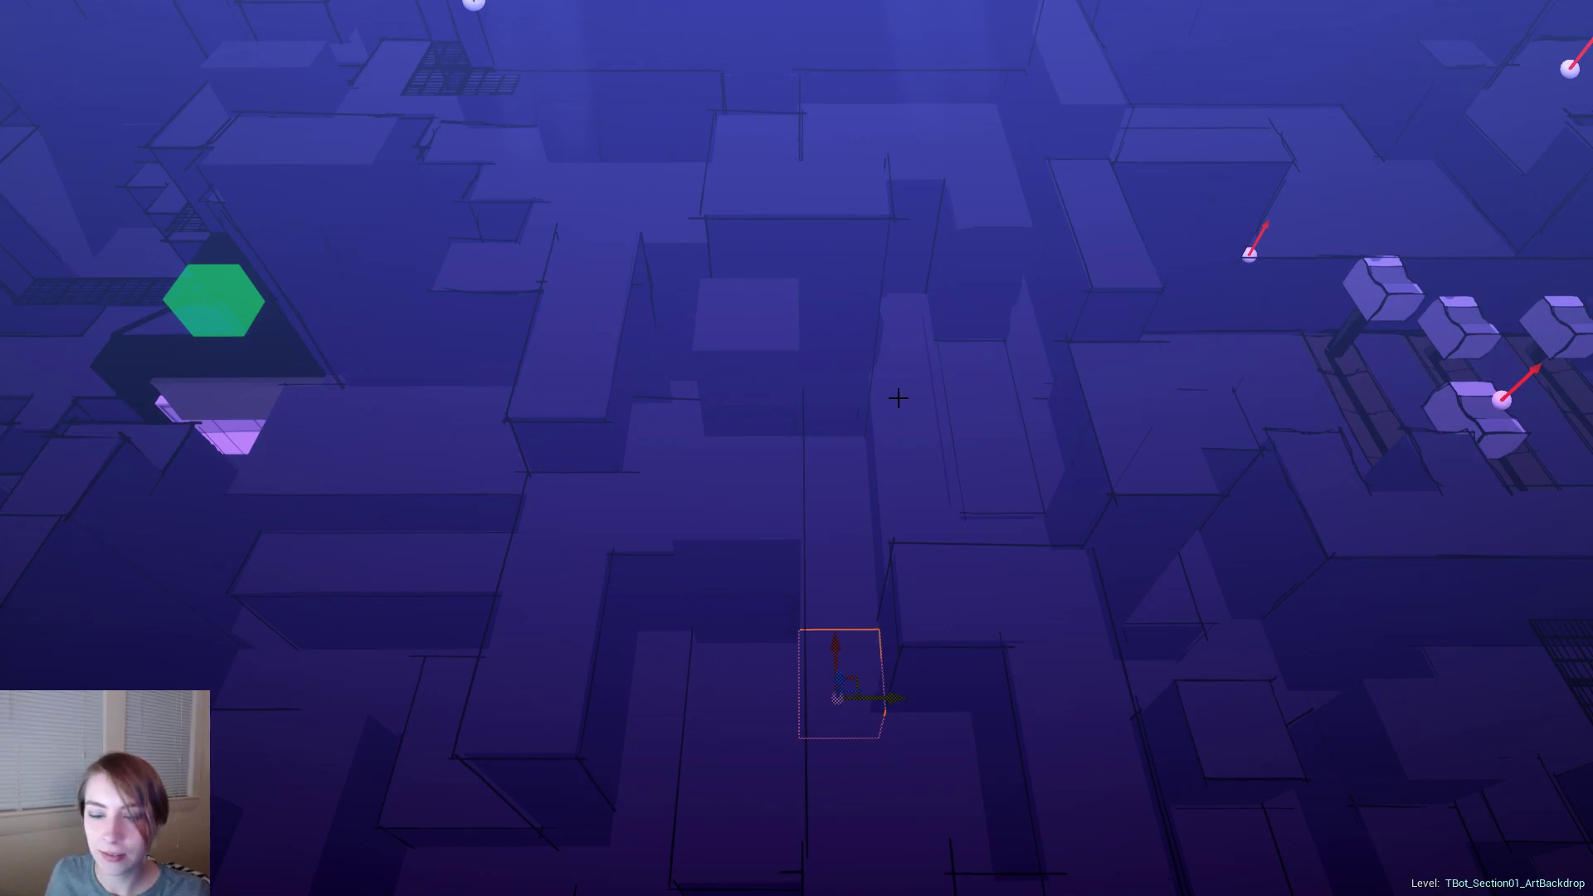
pyautogui.press('s')
pyautogui.moveTo(898, 398); pyautogui.dragTo(898, 399, button='right')
pyautogui.press('a')
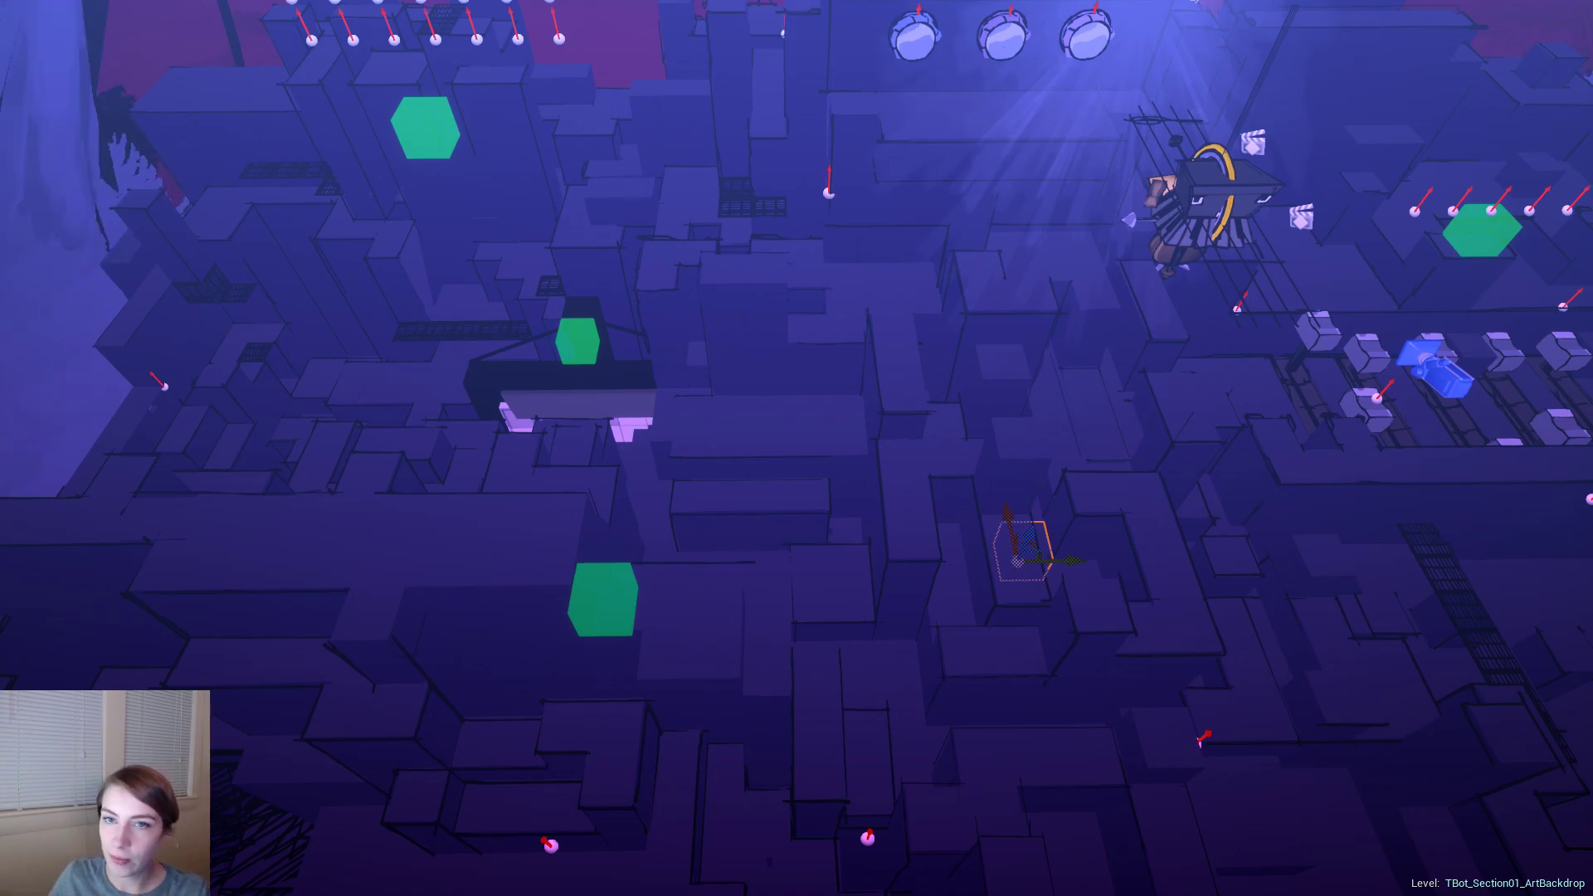
pyautogui.press('F11')
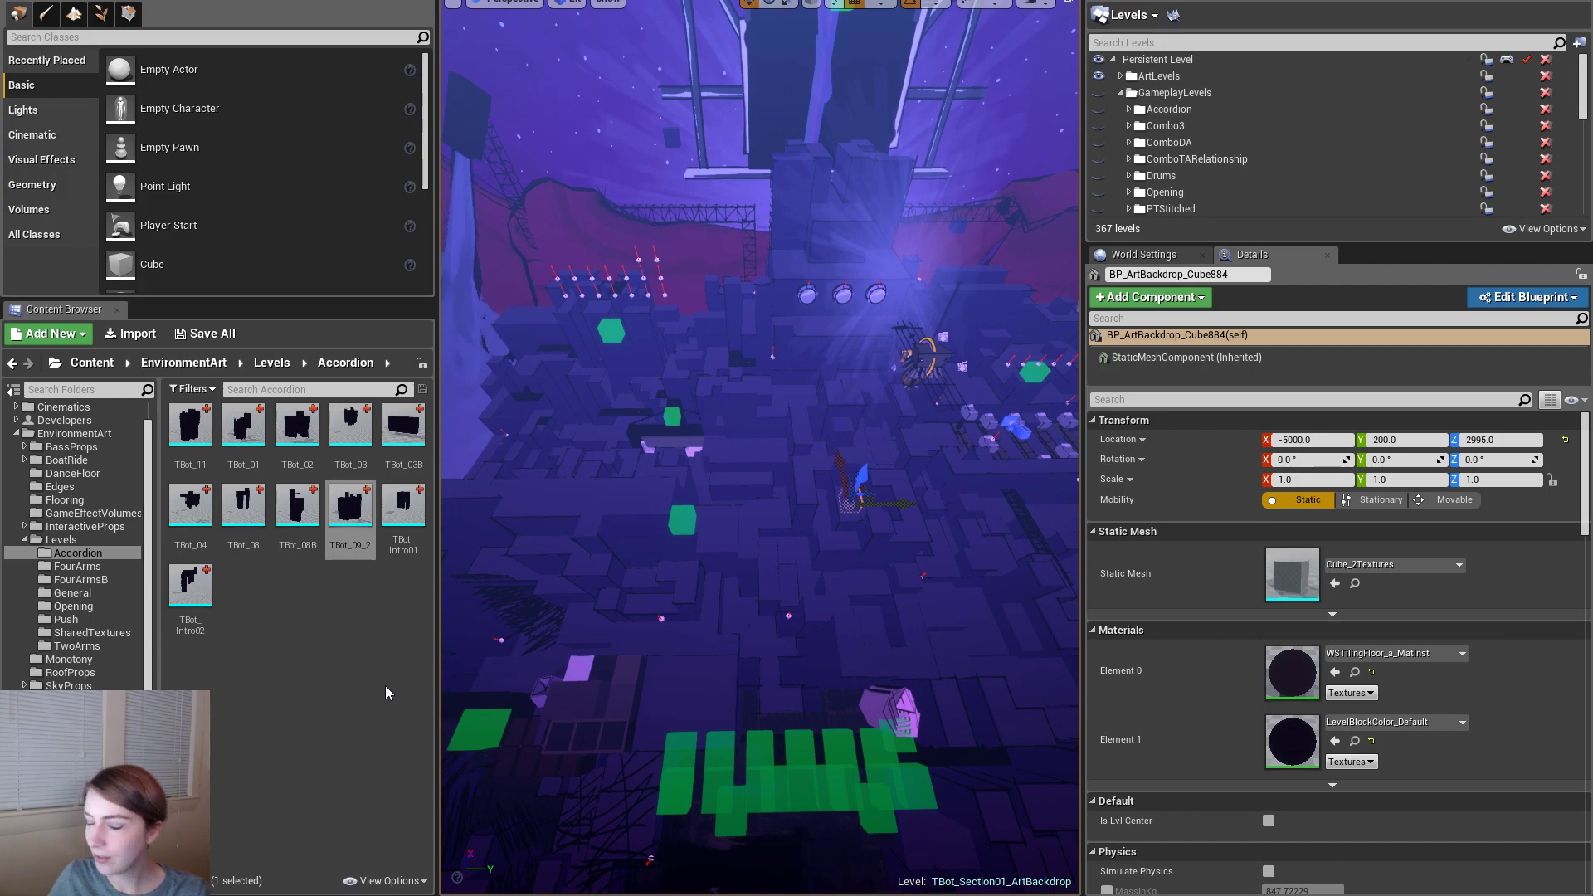
pyautogui.moveTo(581, 664); pyautogui.dragTo(597, 631, button='right')
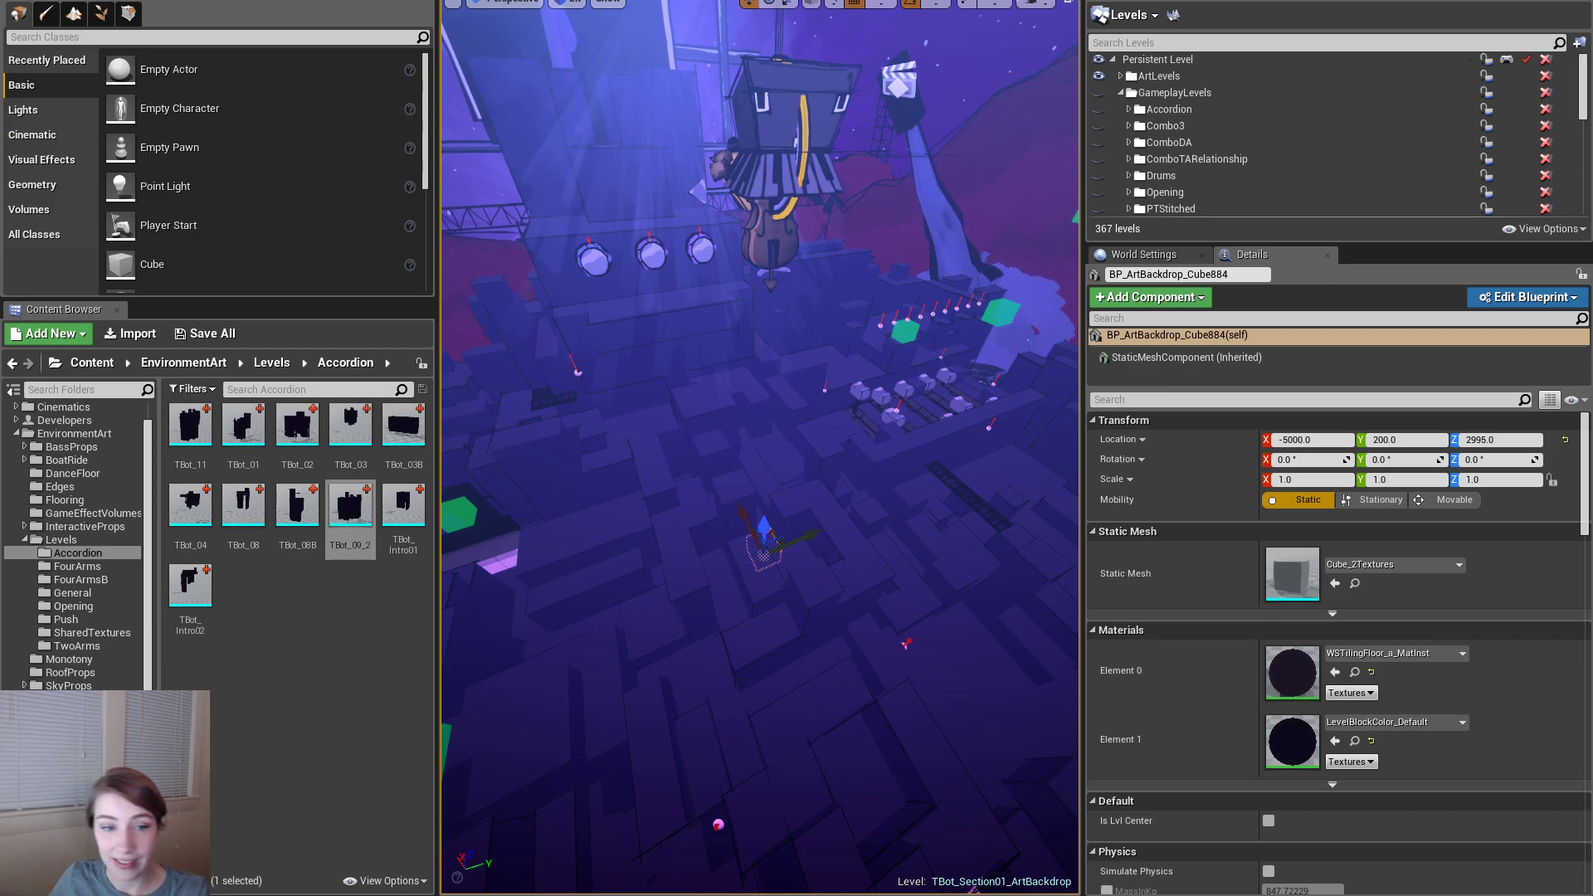
pyautogui.moveTo(863, 515); pyautogui.dragTo(809, 531, button='right')
pyautogui.press('w')
pyautogui.press('s')
pyautogui.press('d')
pyautogui.press('a')
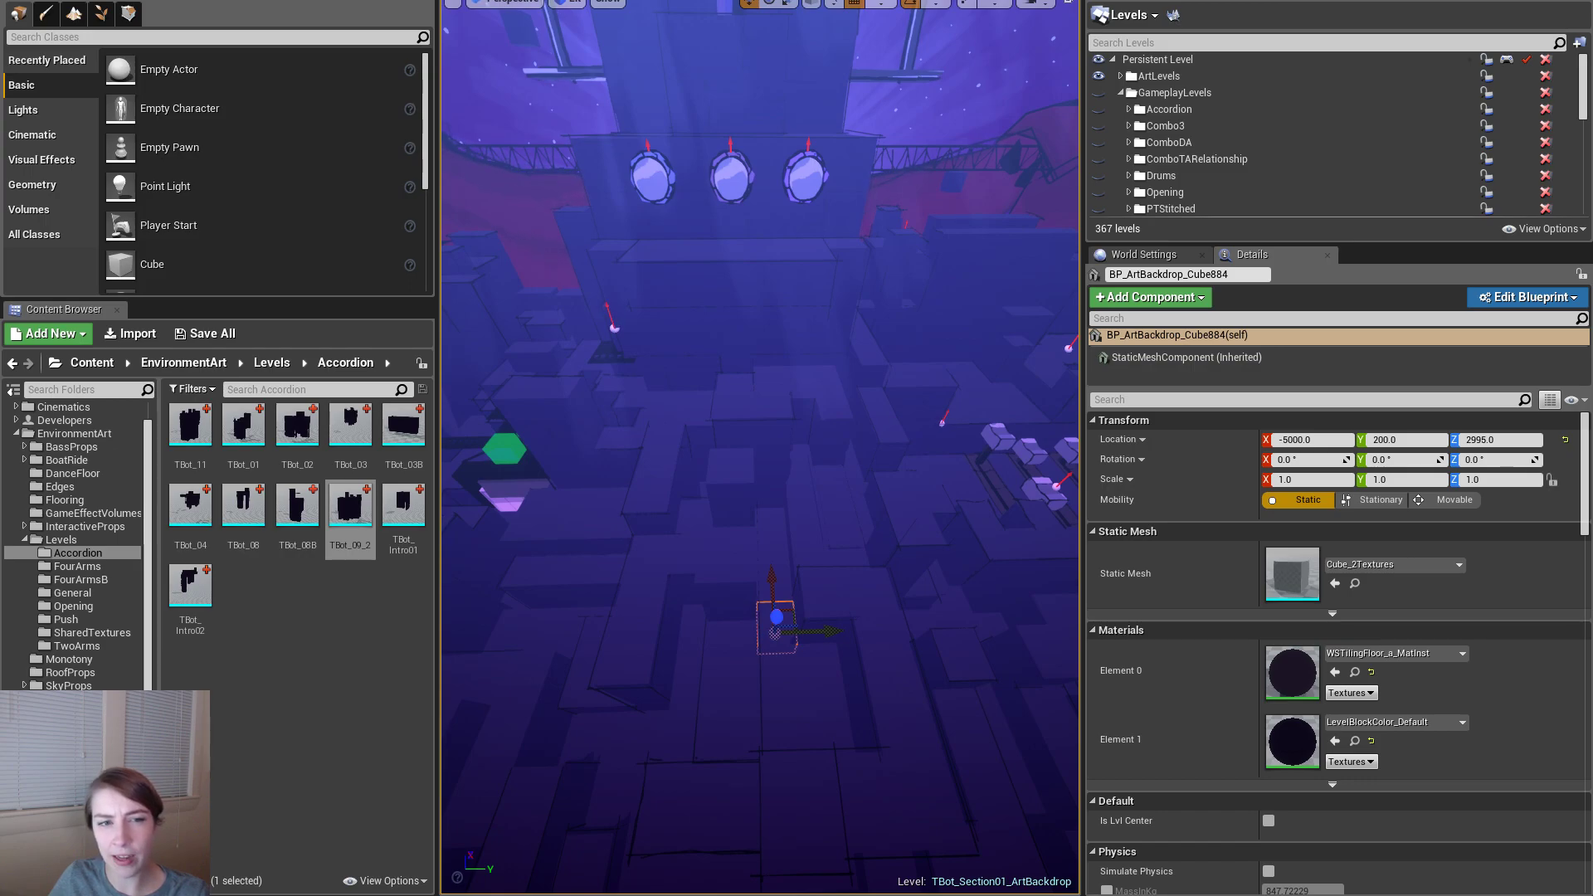
pyautogui.moveTo(809, 531); pyautogui.dragTo(801, 531, button='right')
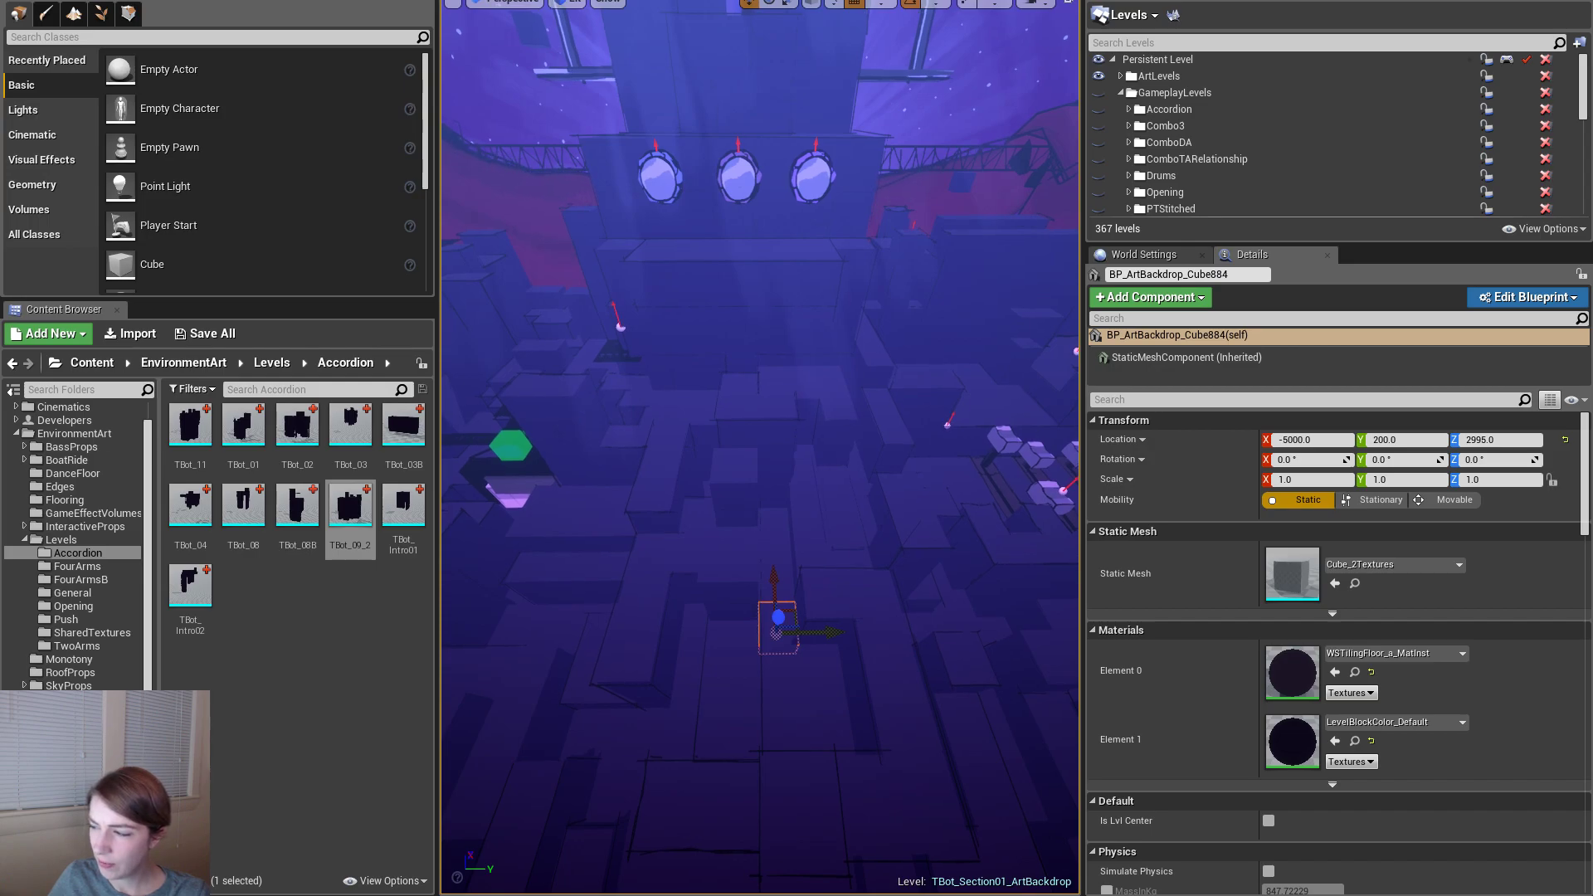
pyautogui.scroll(-3, 802, 531)
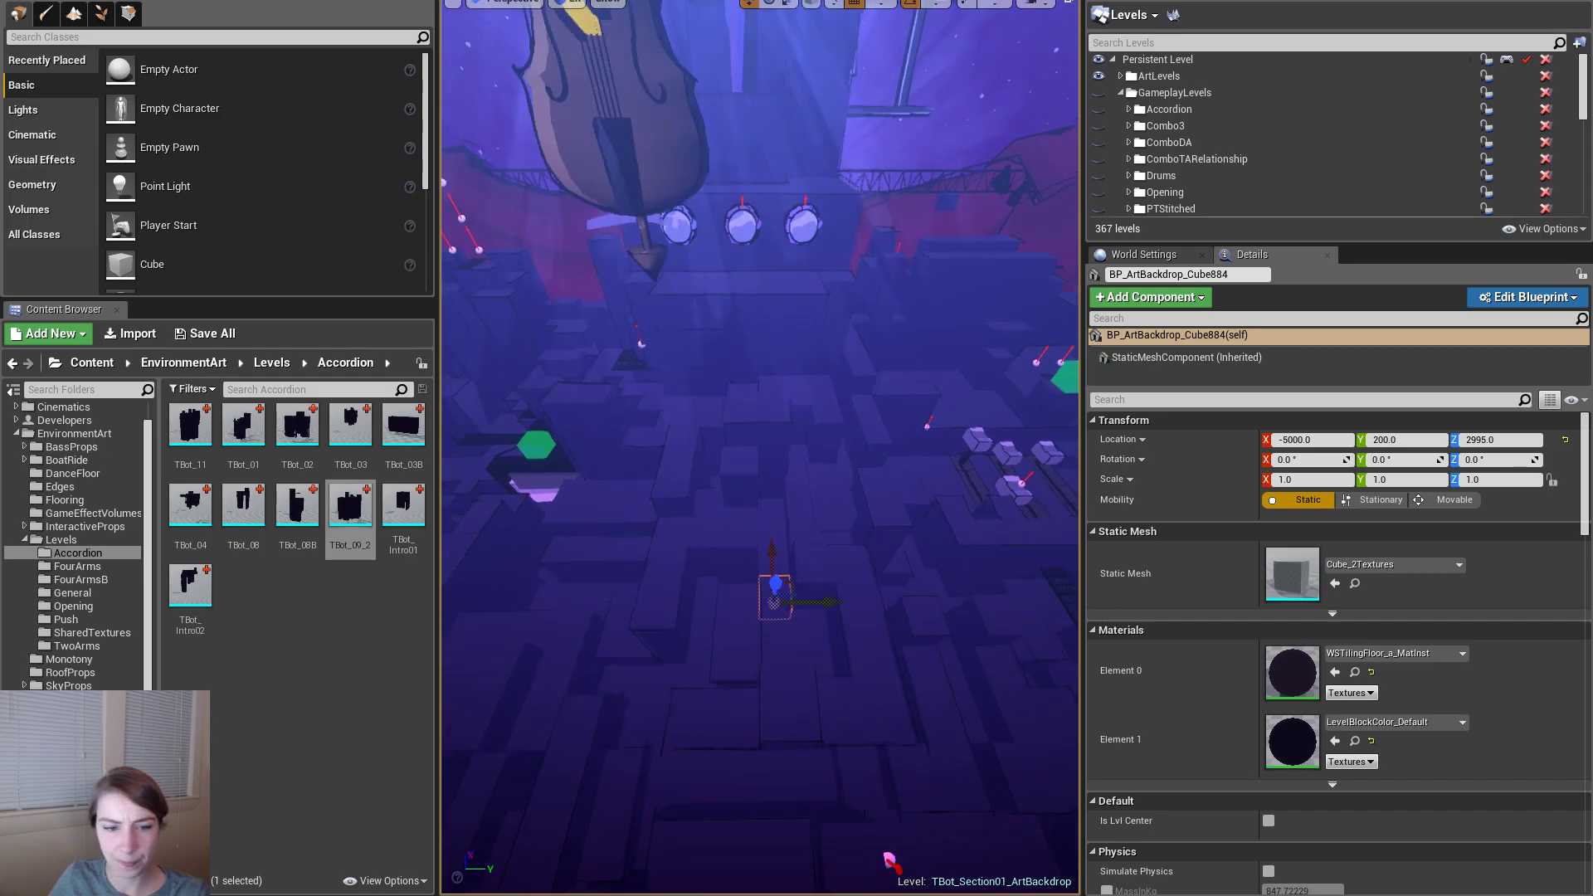
pyautogui.scroll(-5, 801, 531)
pyautogui.scroll(3, 802, 531)
pyautogui.scroll(1, 802, 531)
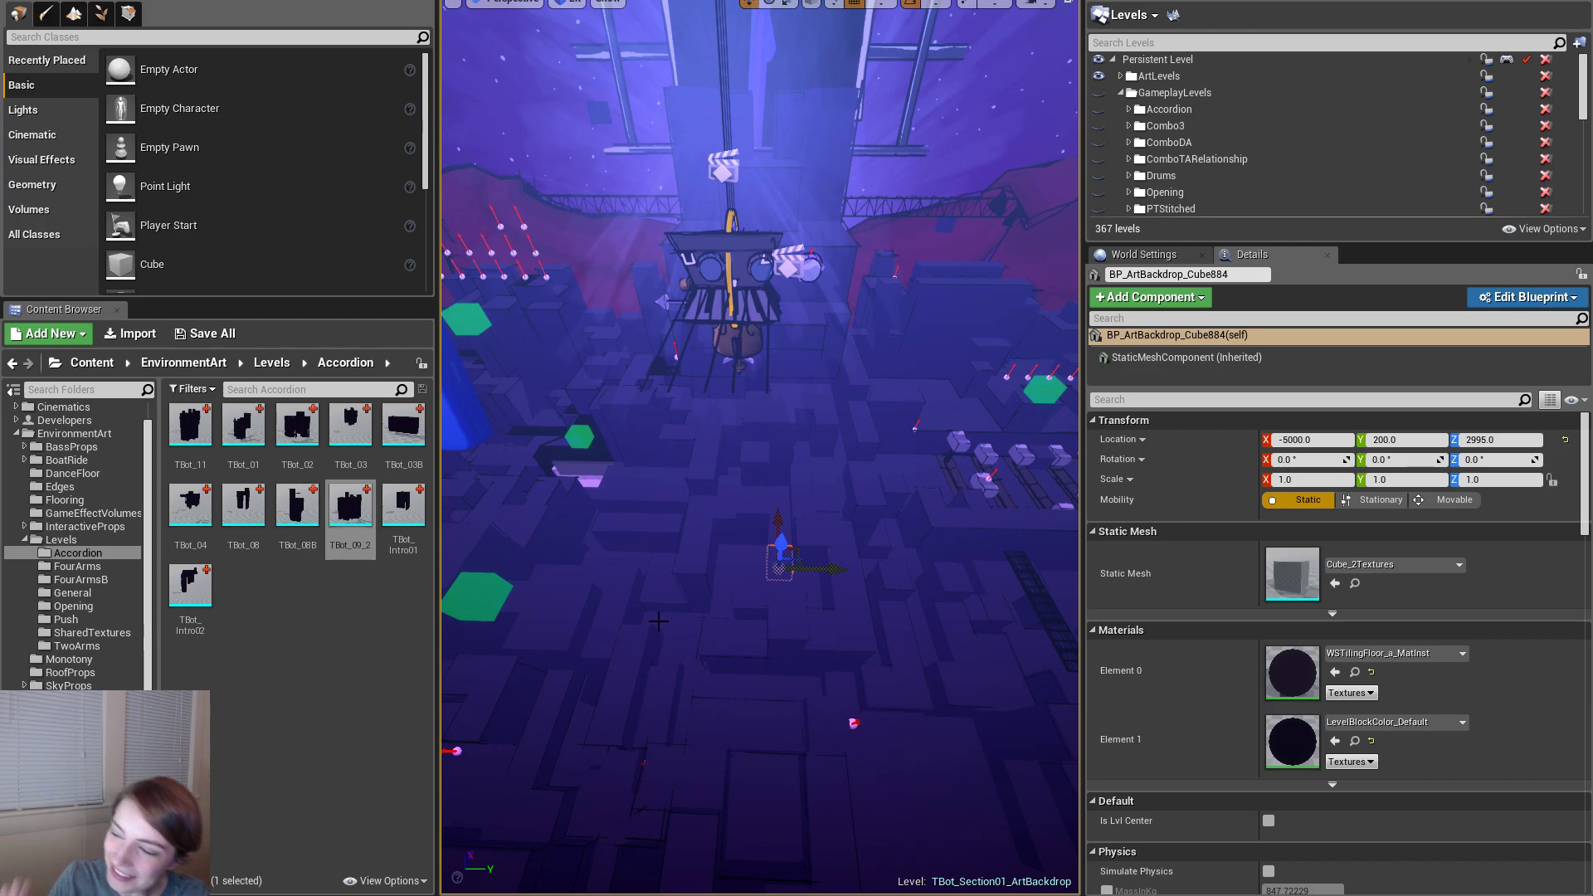
pyautogui.moveTo(902, 740); pyautogui.dragTo(1052, 600, button='right')
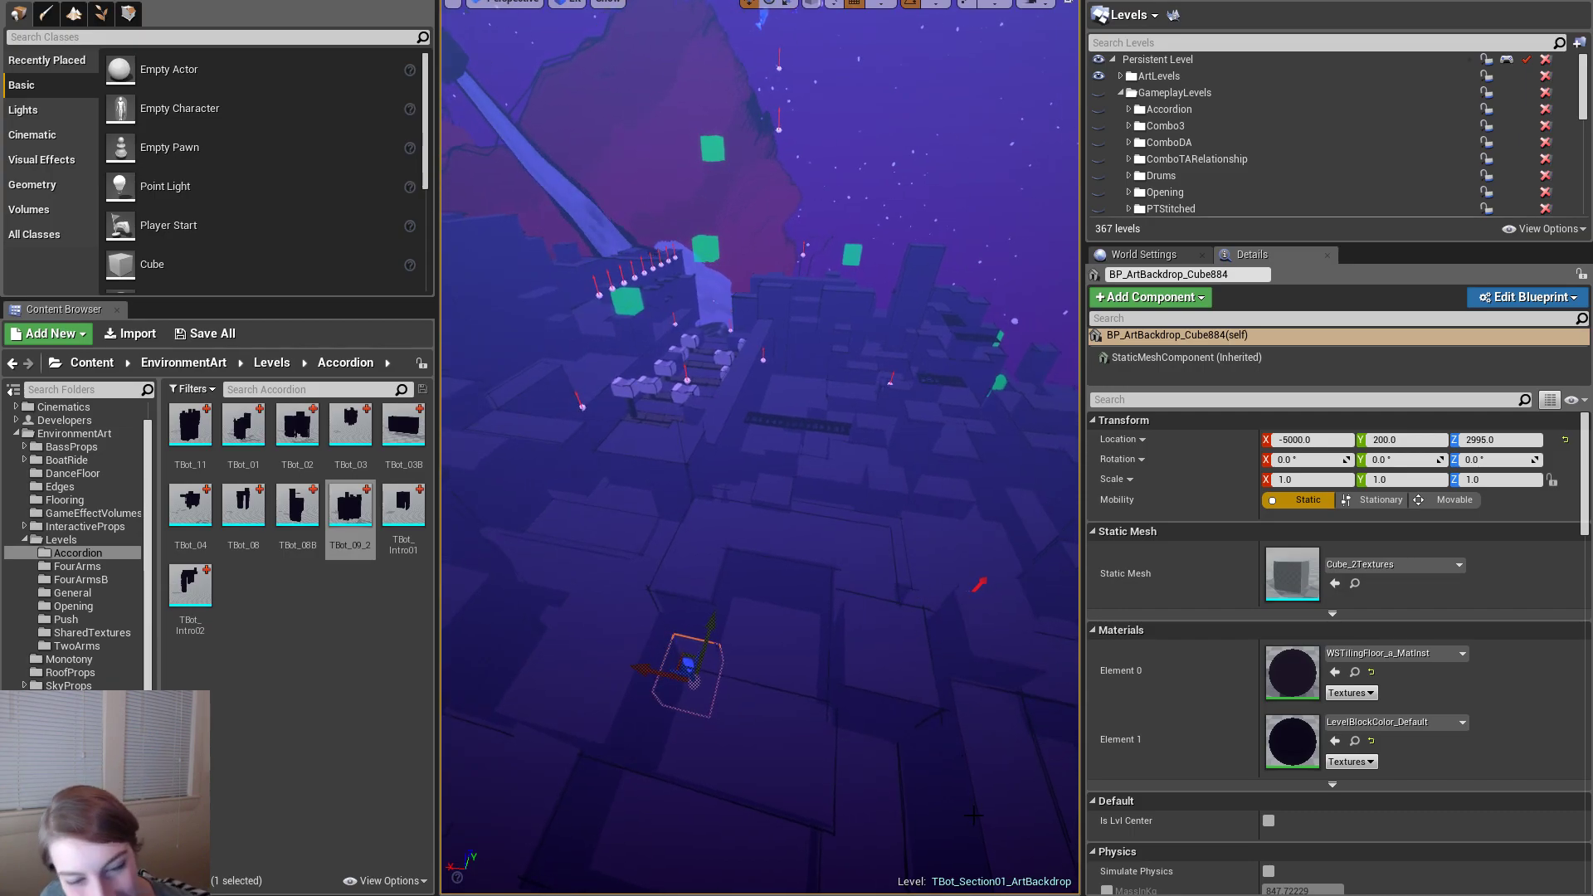
pyautogui.moveTo(884, 632); pyautogui.dragTo(705, 631, button='right')
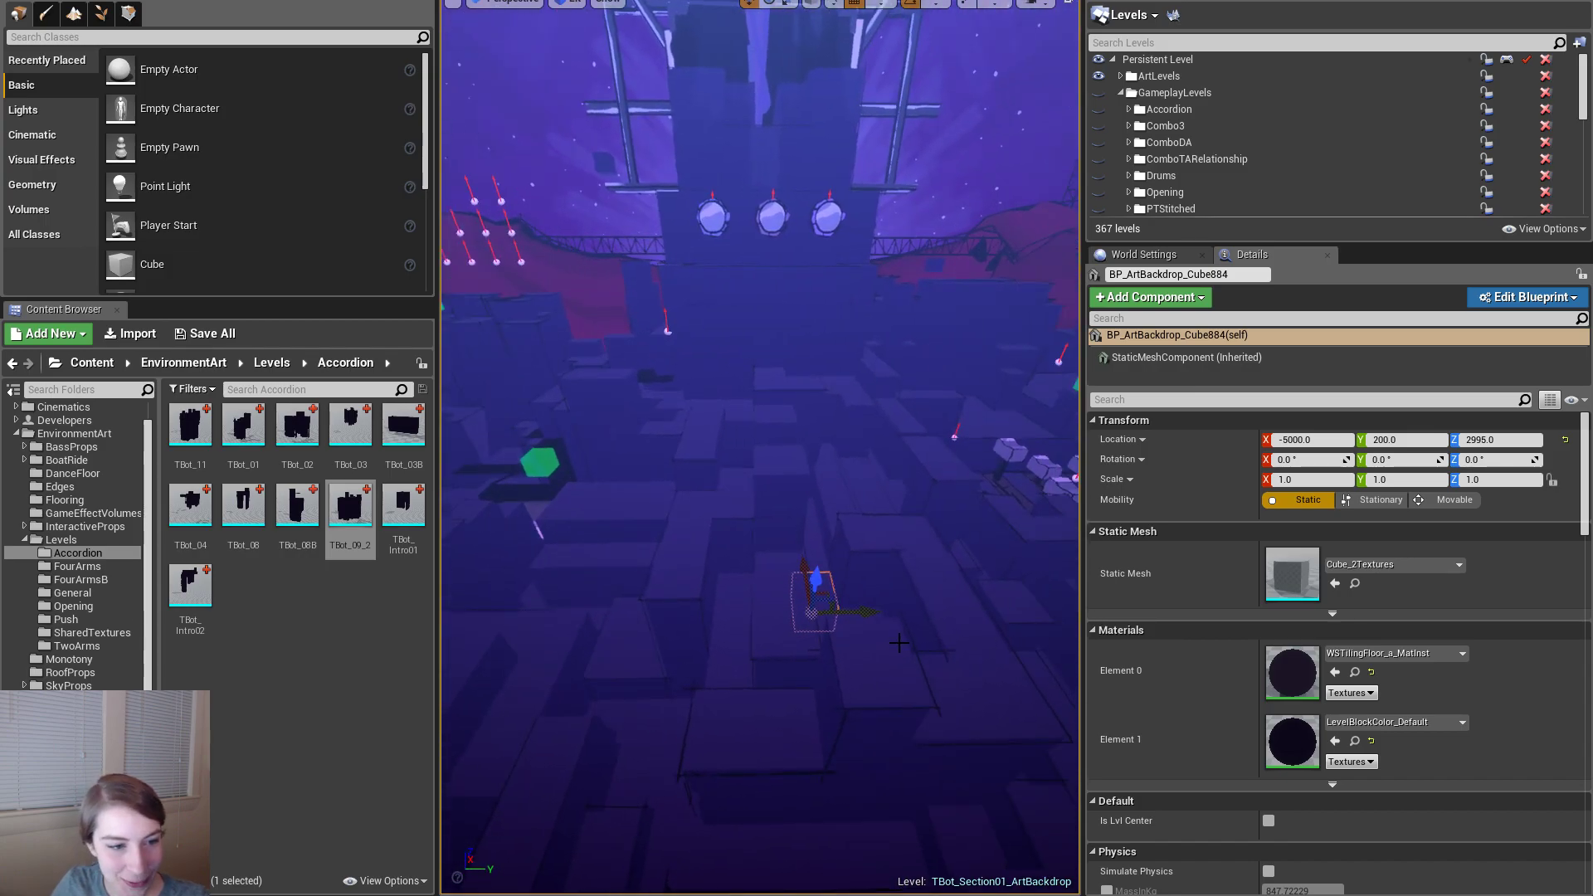
# - Switch back to Maya and take FourArms_ArtFiller_01.ma from the FourArms folder as the basis for the new scene's file name
pyautogui.hotkey('alt', 'Tab')
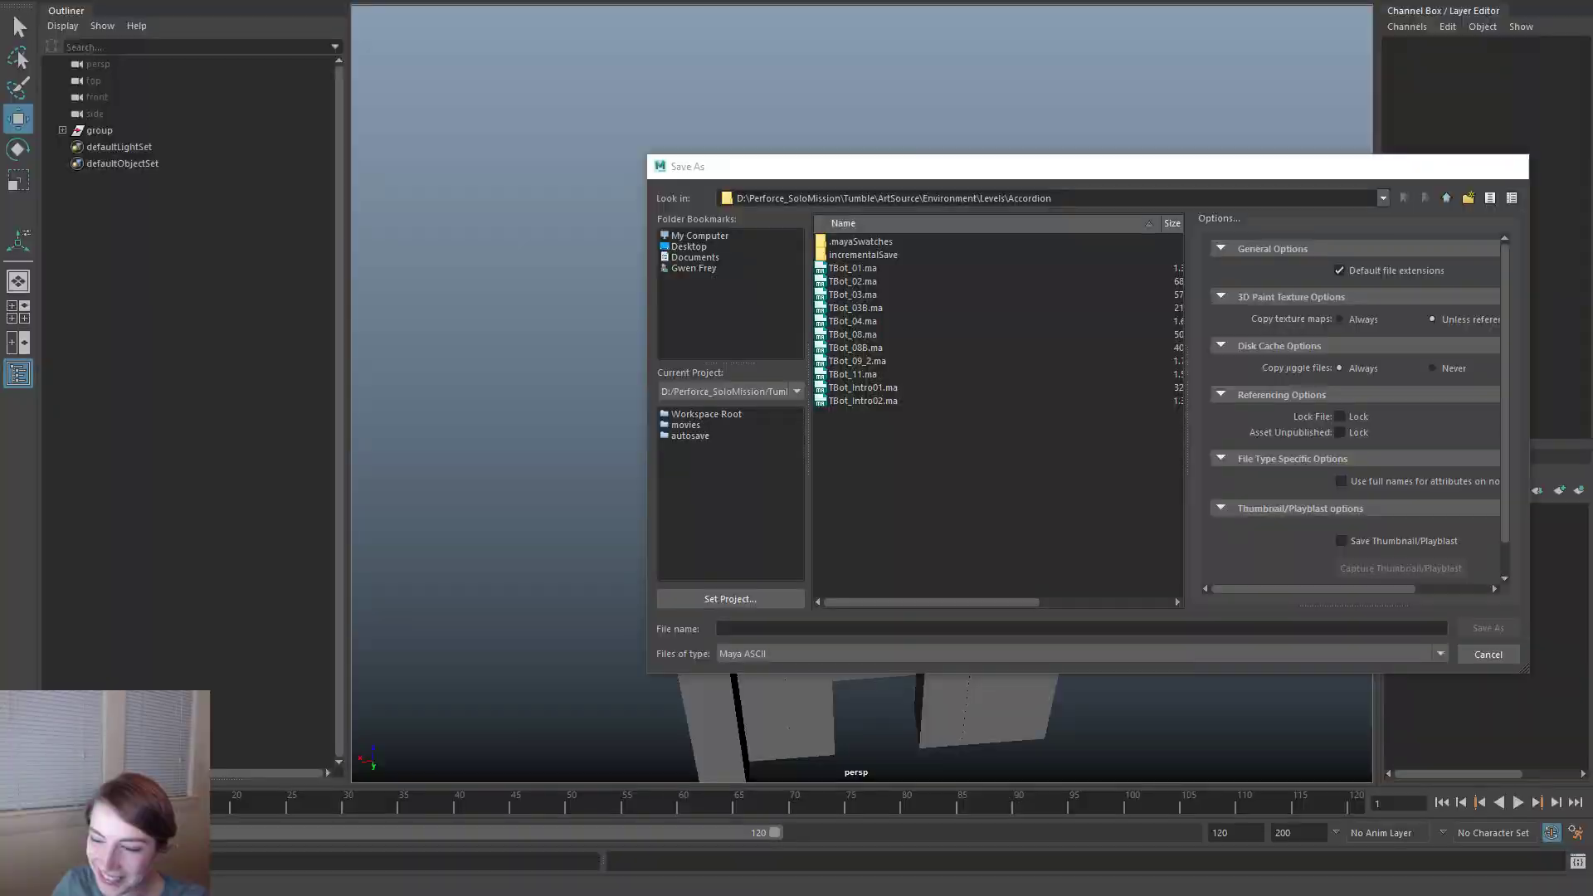
pyautogui.moveTo(705, 166); pyautogui.dragTo(1566, 151)
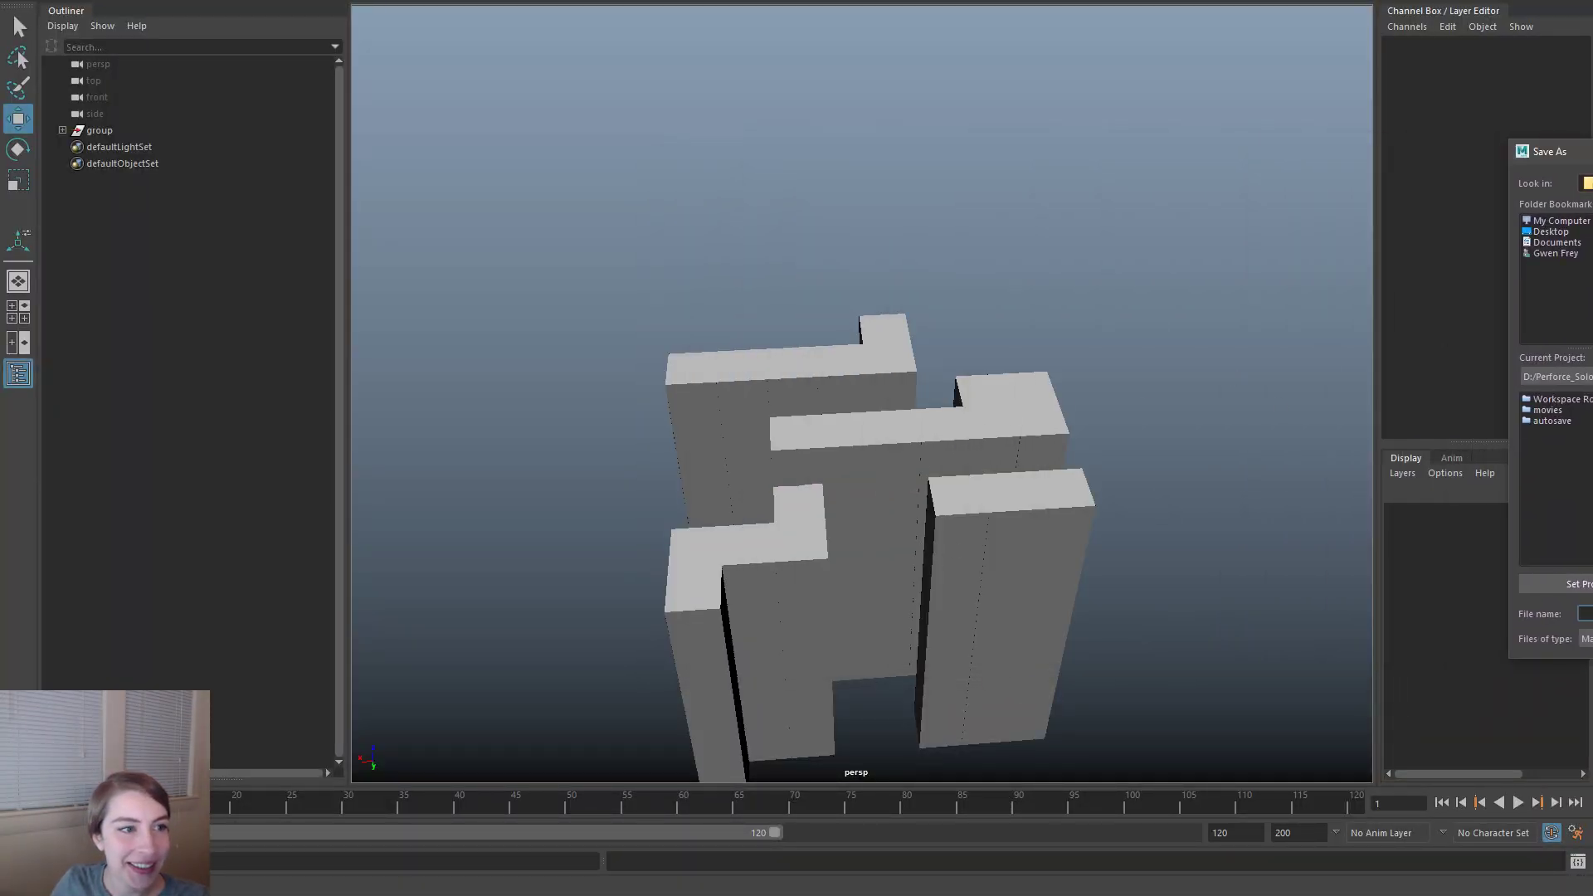
pyautogui.moveTo(1551, 151); pyautogui.dragTo(1248, 113)
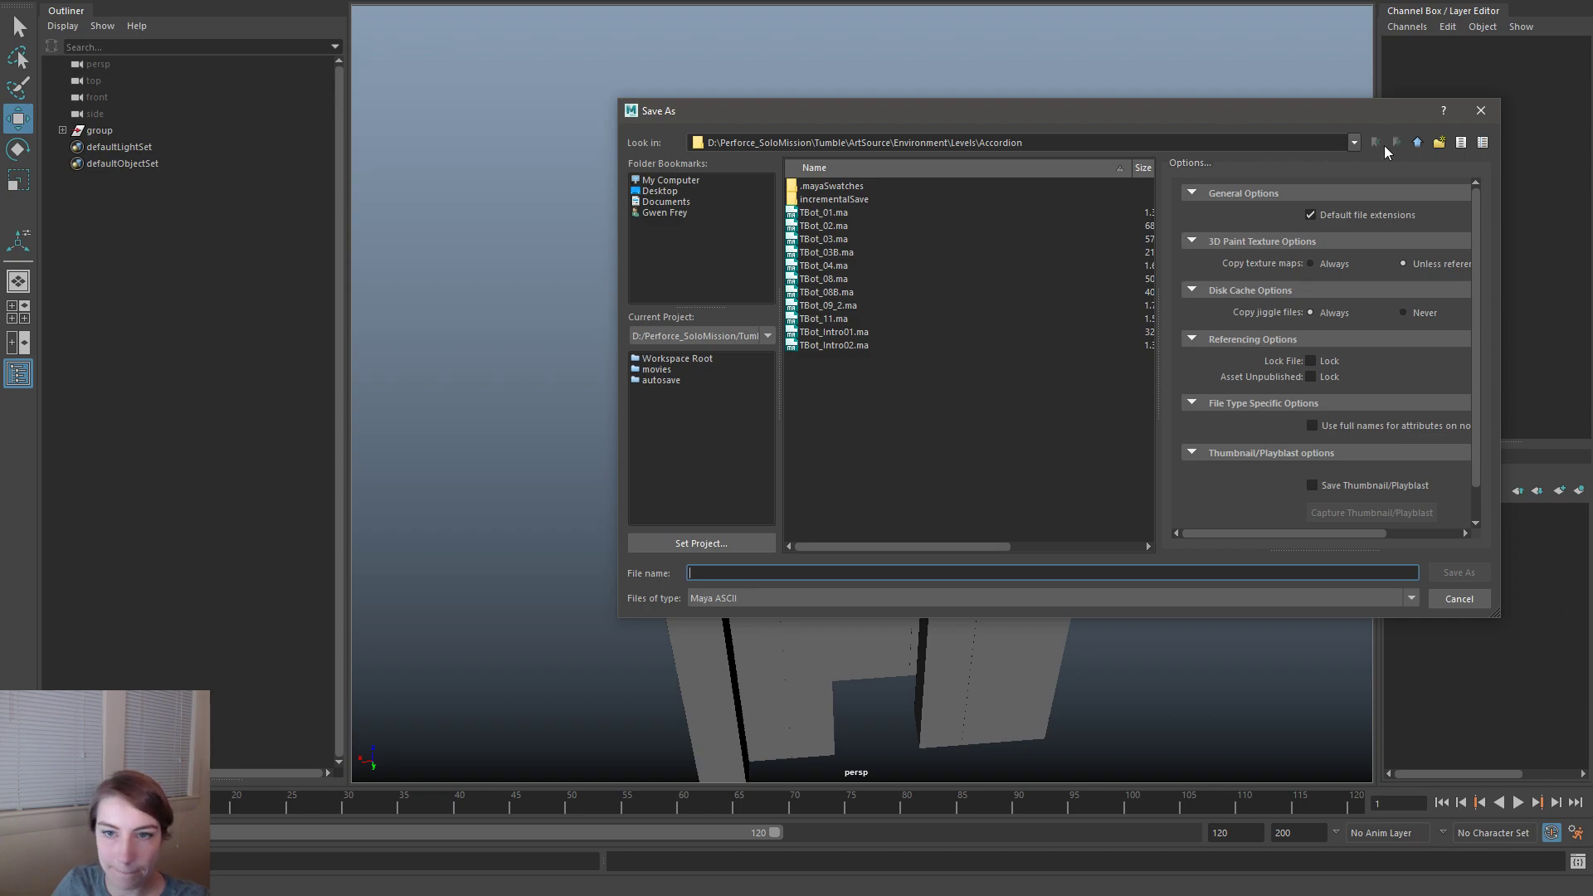
pyautogui.click(1418, 142)
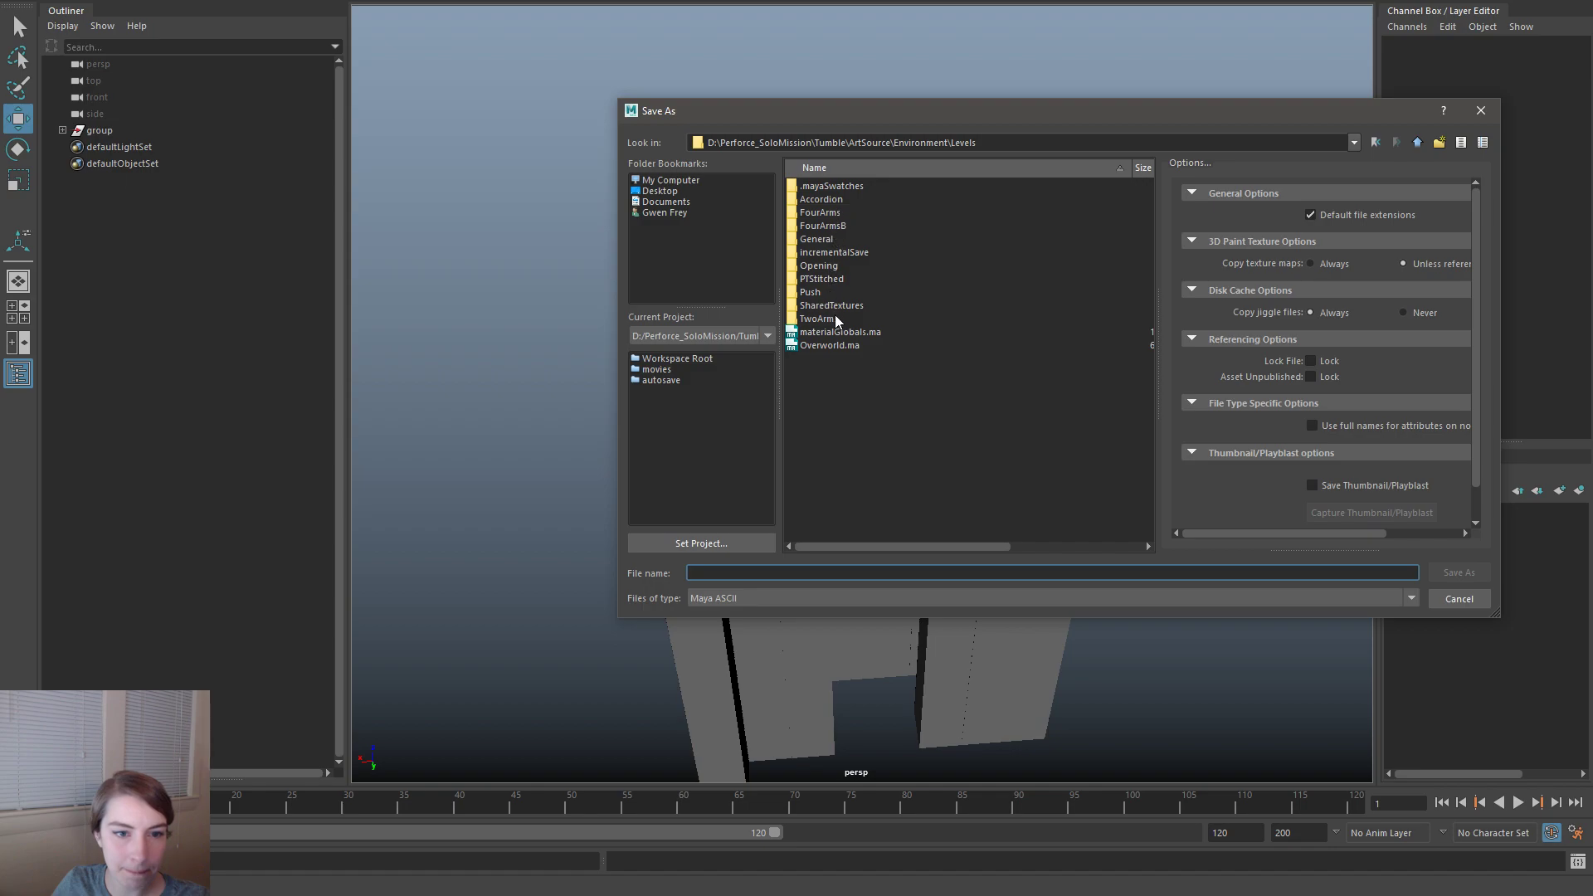
pyautogui.doubleClick(847, 223)
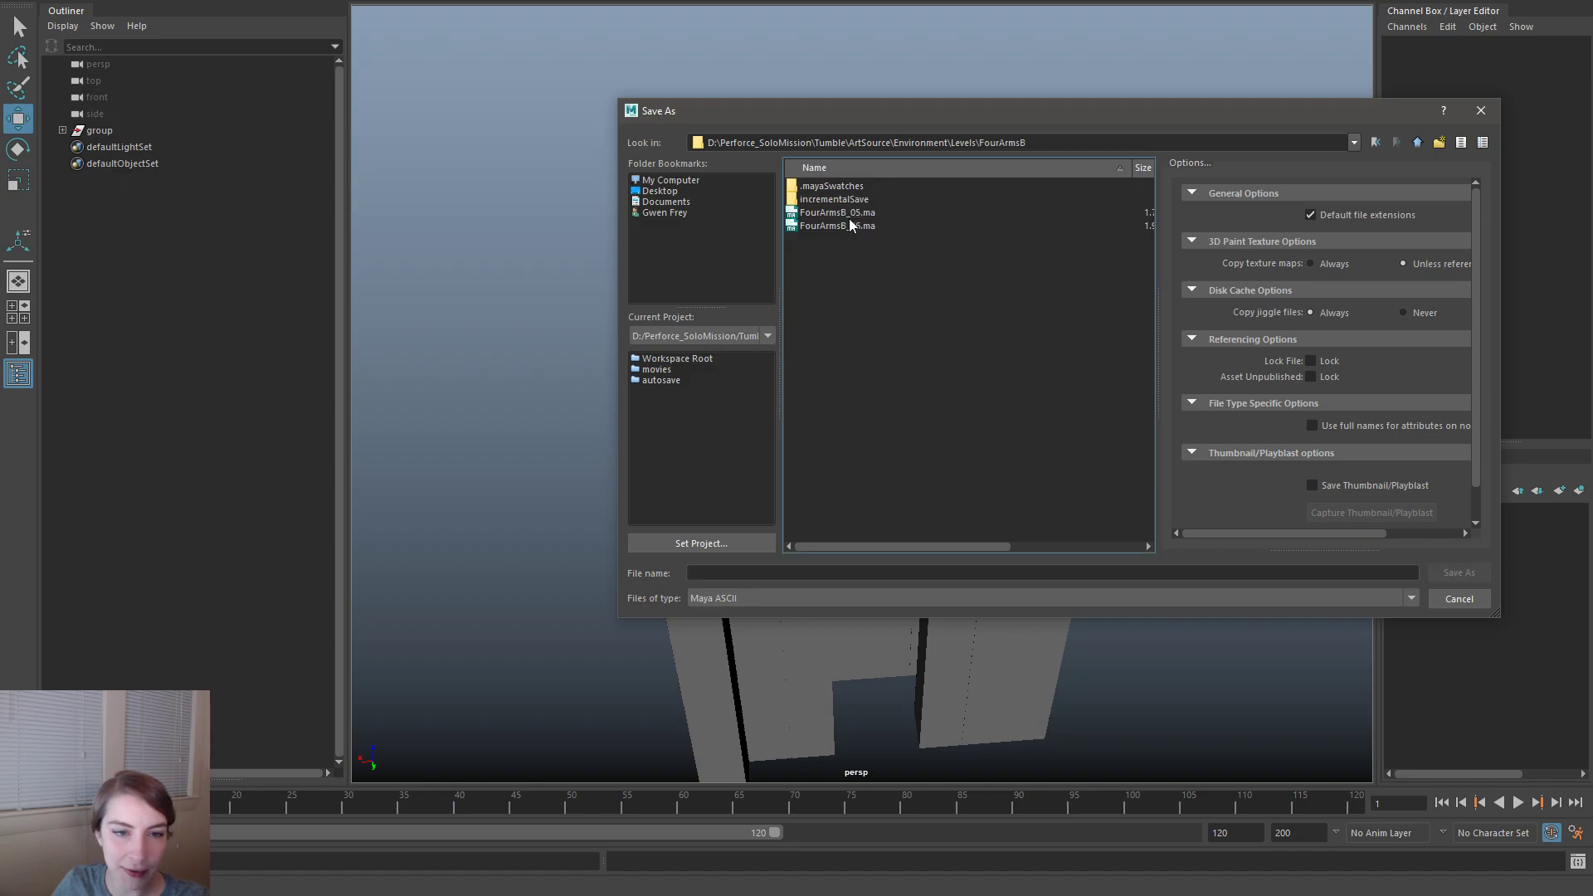
pyautogui.click(1417, 142)
pyautogui.click(832, 211)
pyautogui.doubleClick(831, 212)
pyautogui.click(897, 356)
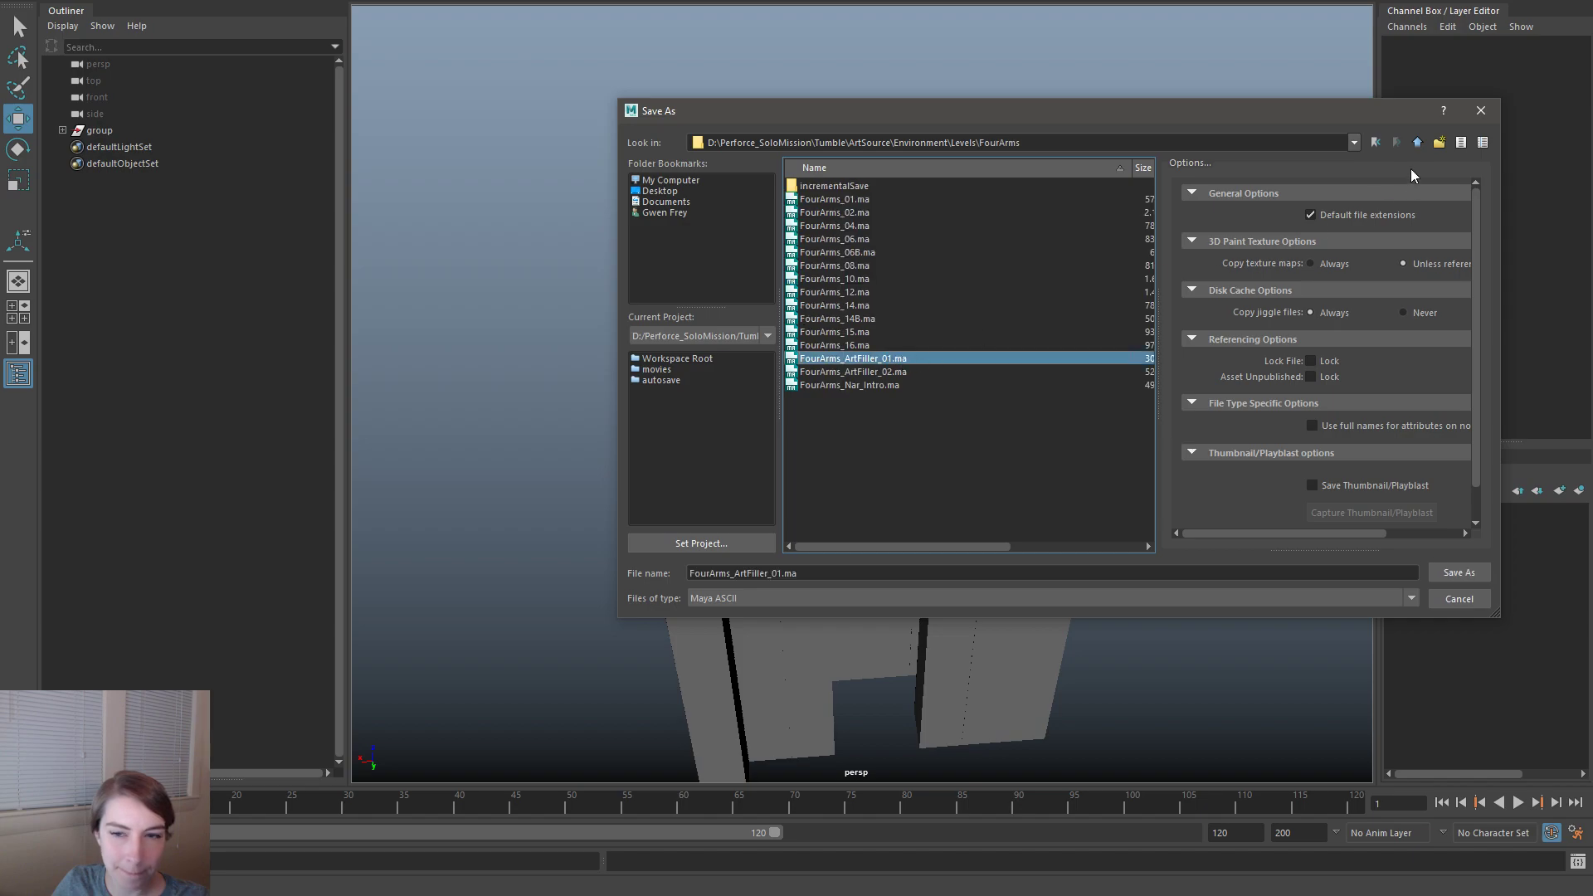
# - Save the scene in the Accordion folder as TwoArms_ArtFiller_01.ma
pyautogui.click(1417, 142)
pyautogui.doubleClick(834, 199)
pyautogui.moveTo(726, 572); pyautogui.dragTo(469, 562)
pyautogui.write('TwoArm')
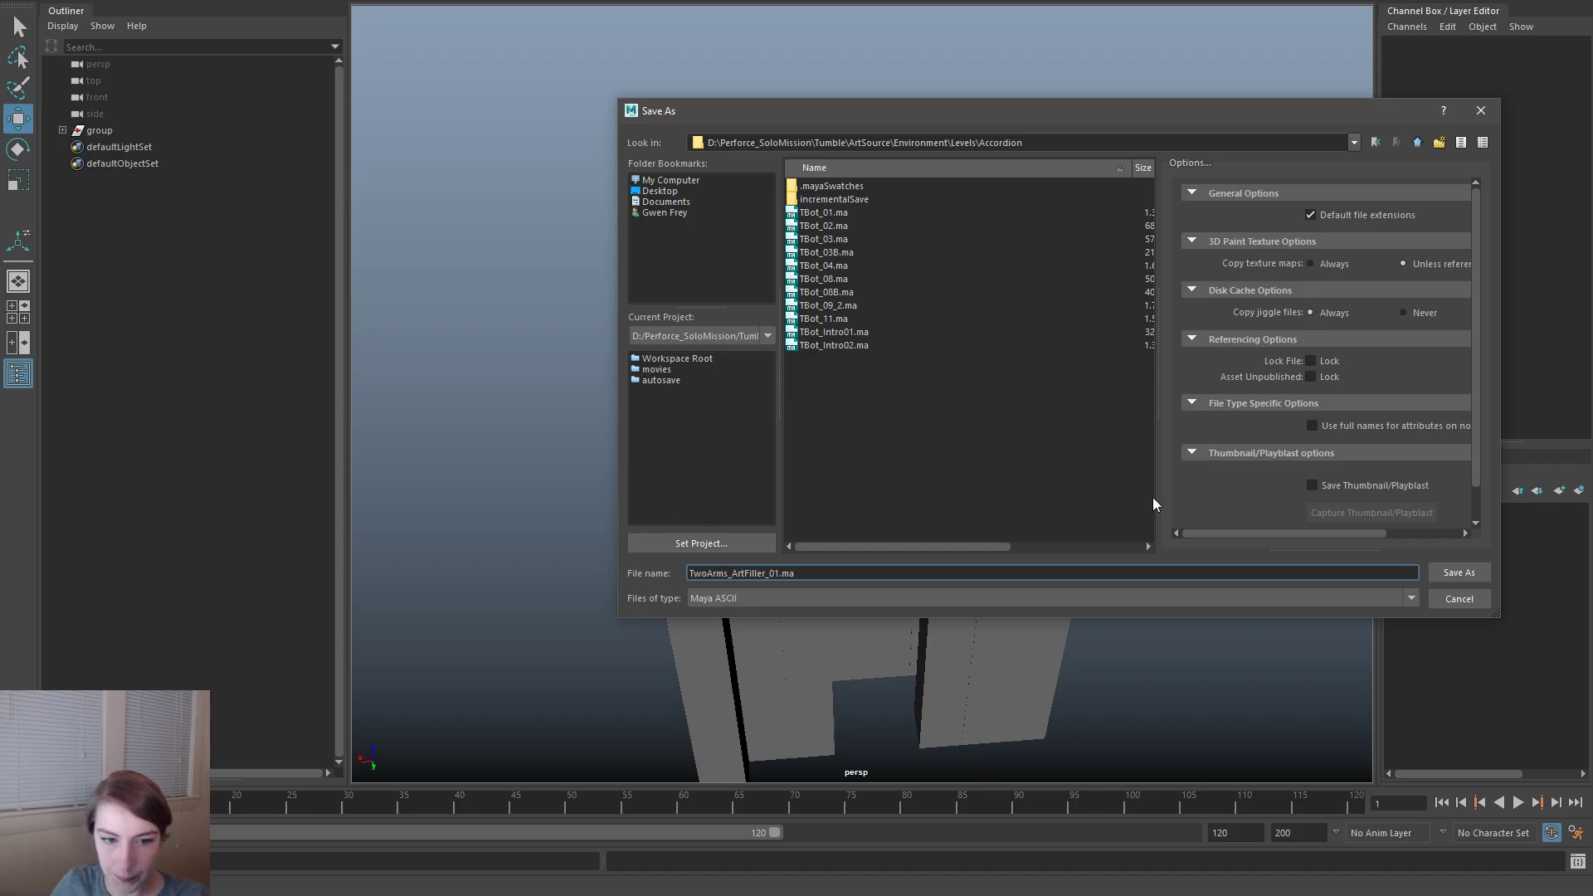
pyautogui.click(1483, 576)
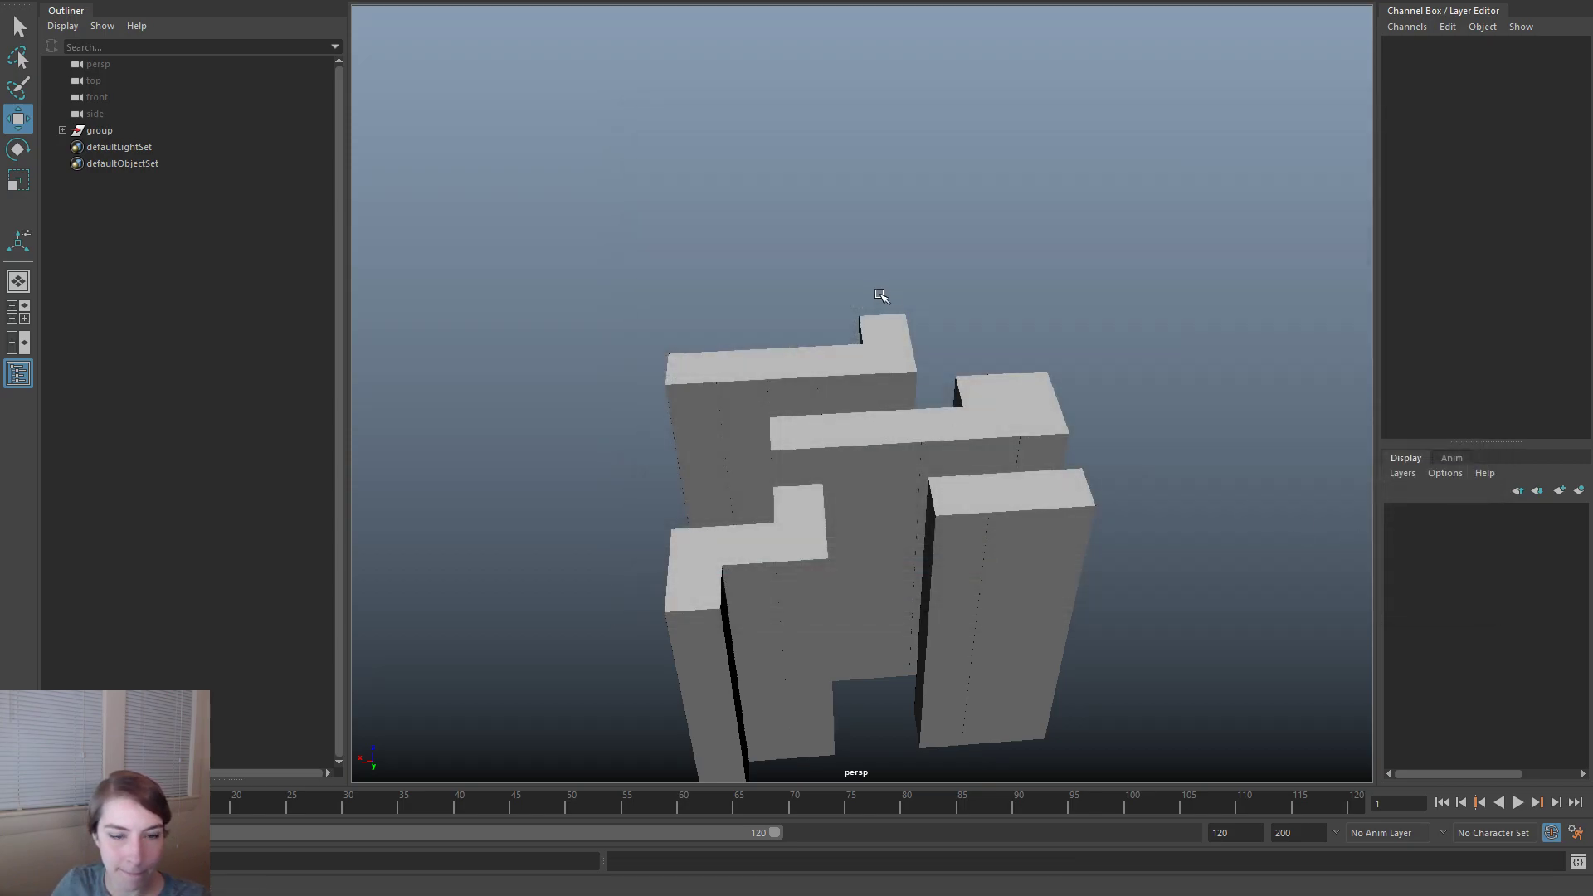
# - Export the whole scene as FBX to the Accordion folder, overwriting TBot_ArtFiller_01.fbx
pyautogui.click(866, 395)
pyautogui.click(1006, 273)
pyautogui.keyDown('alt'); pyautogui.moveTo(763, 290); pyautogui.dragTo(967, 193); pyautogui.keyUp('alt')
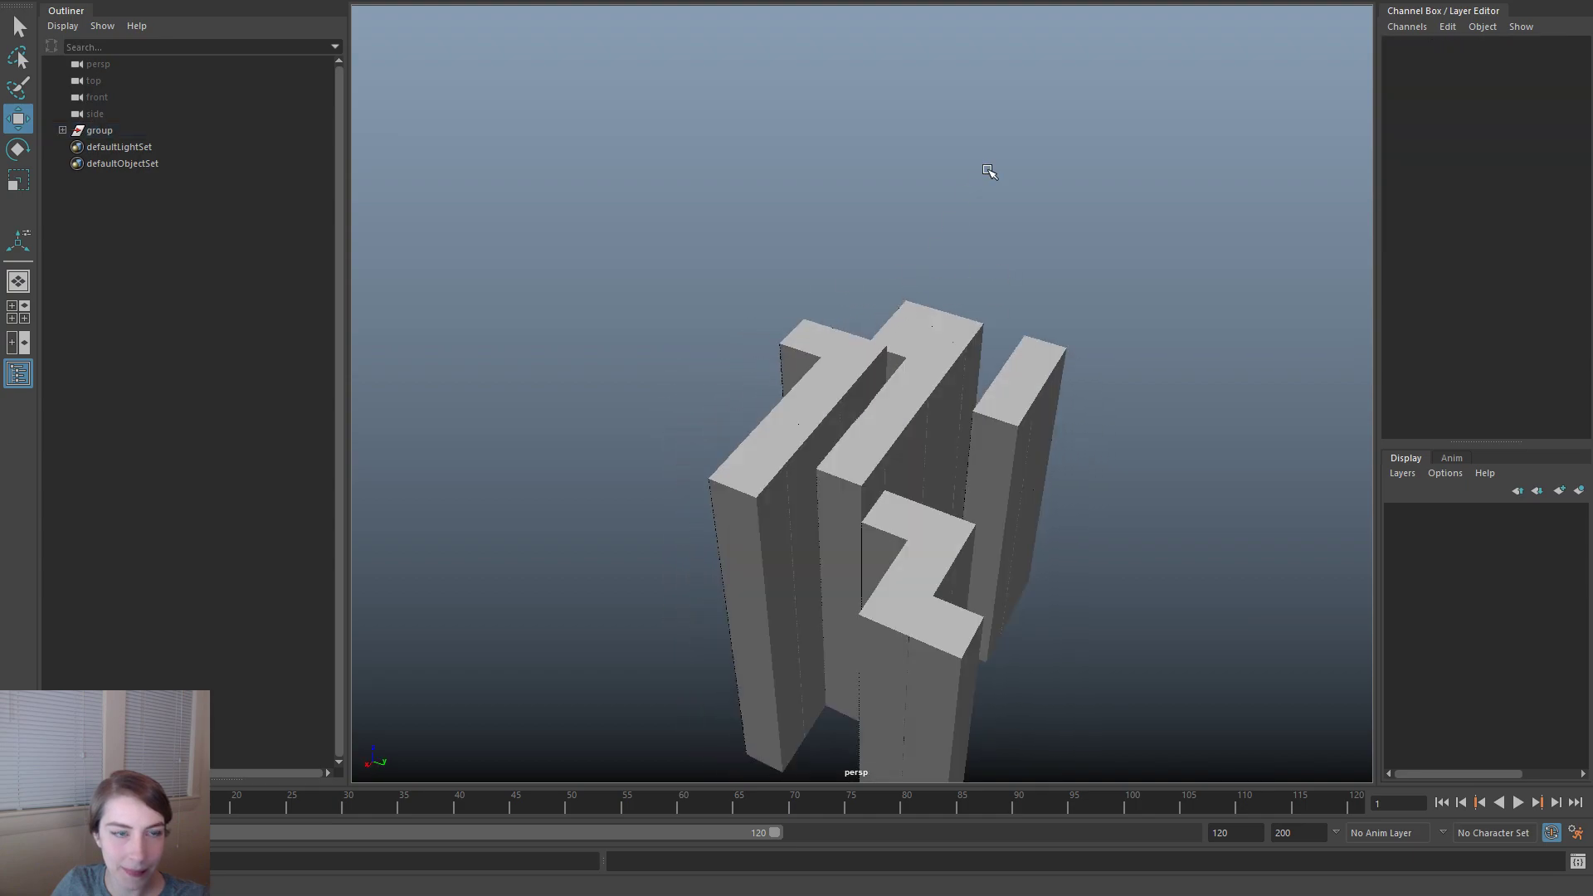
pyautogui.press('space')
pyautogui.moveTo(834, 107); pyautogui.dragTo(876, 306)
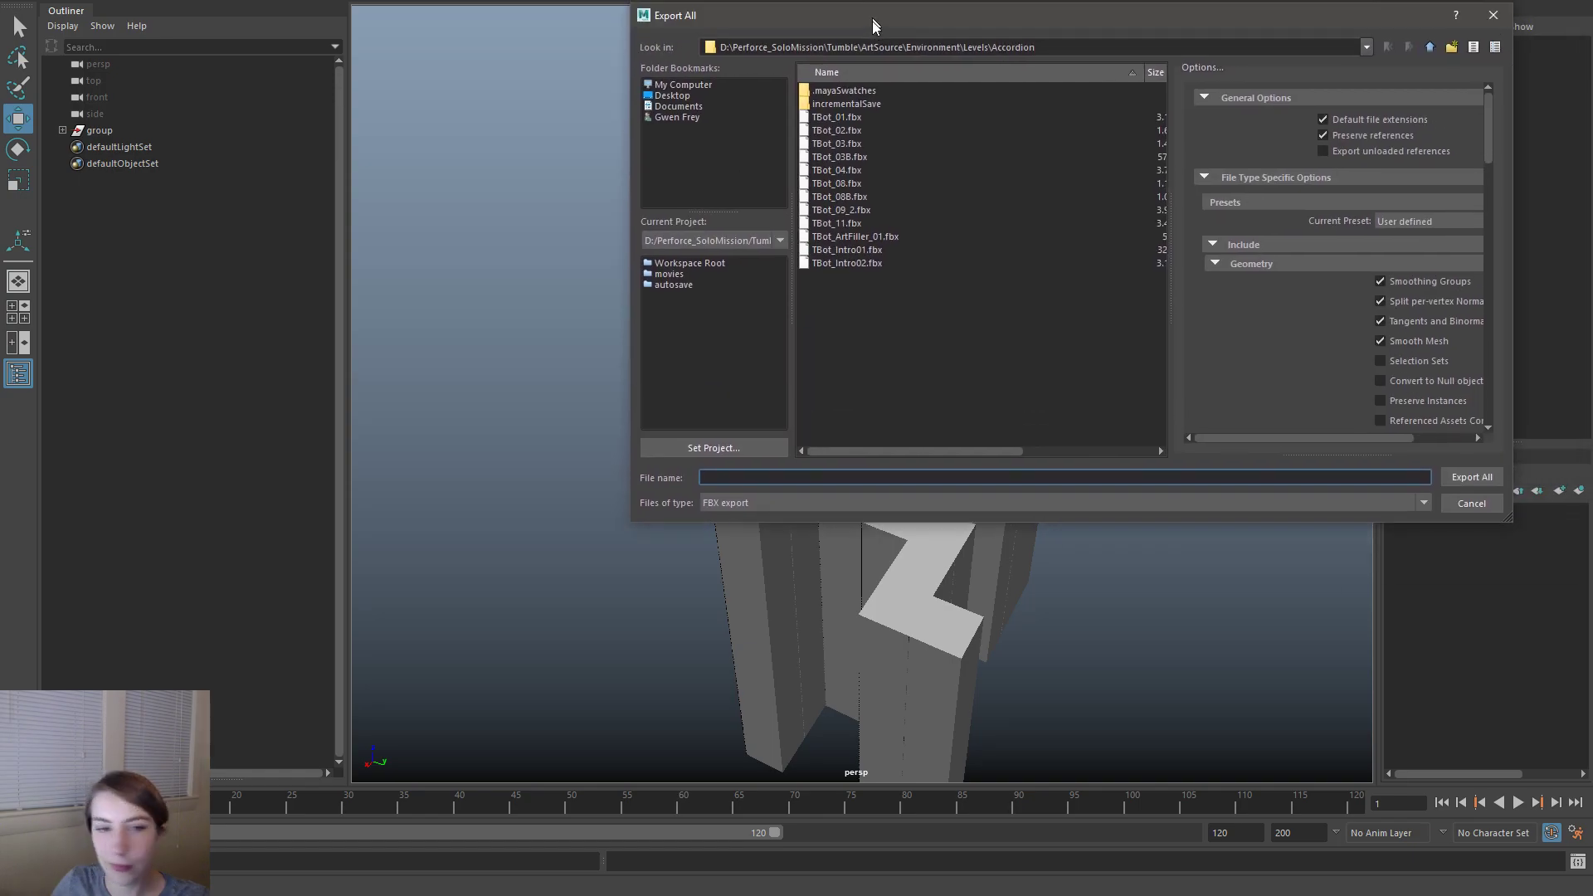
pyautogui.doubleClick(882, 274)
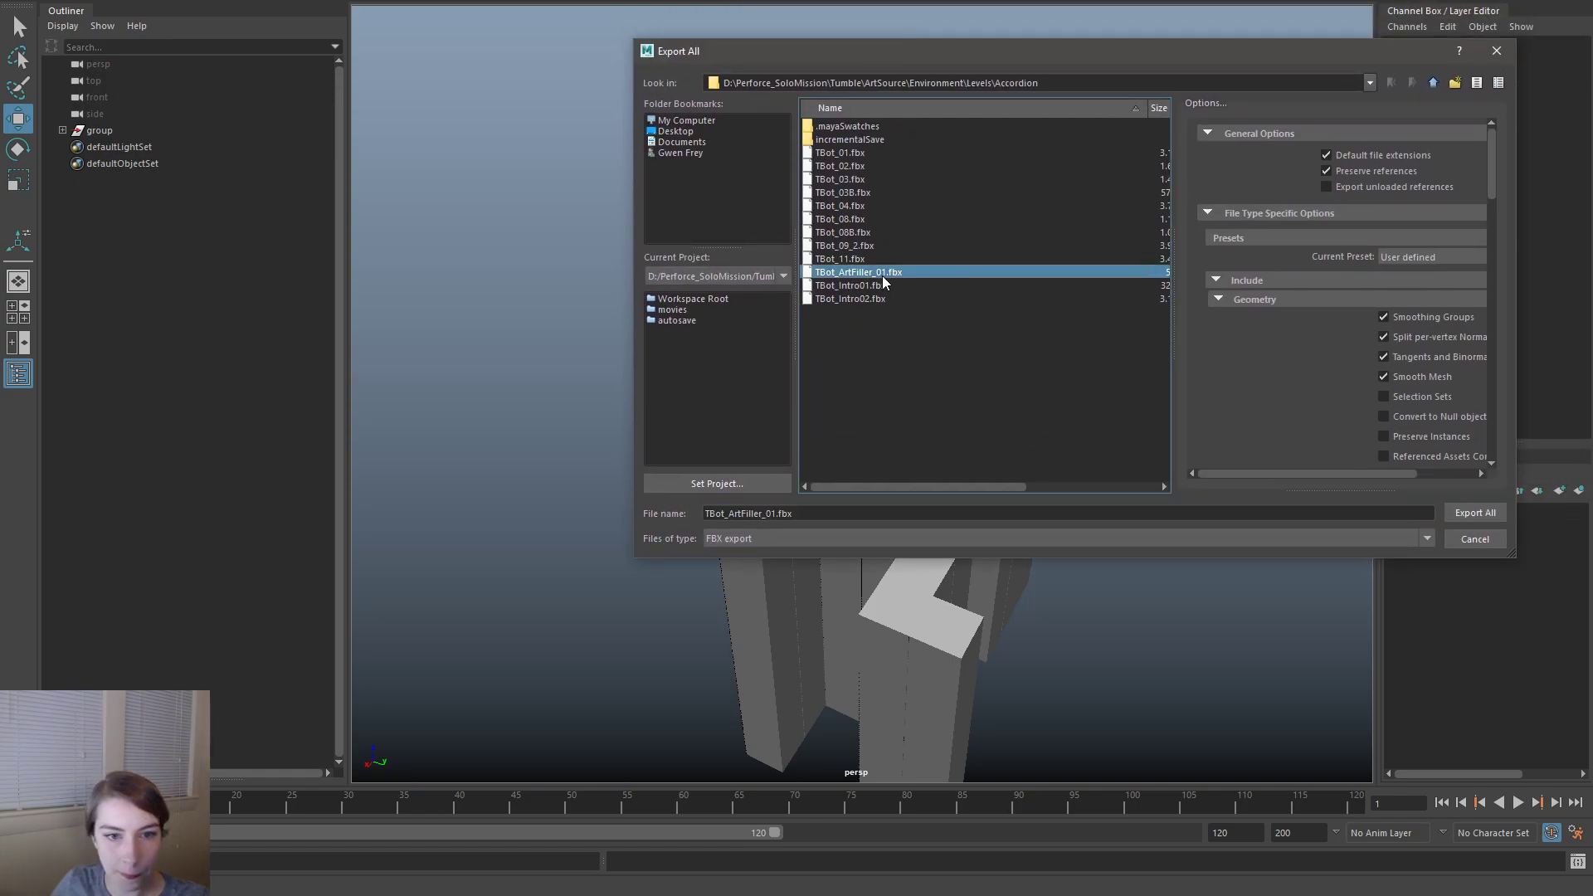
pyautogui.press('Return')
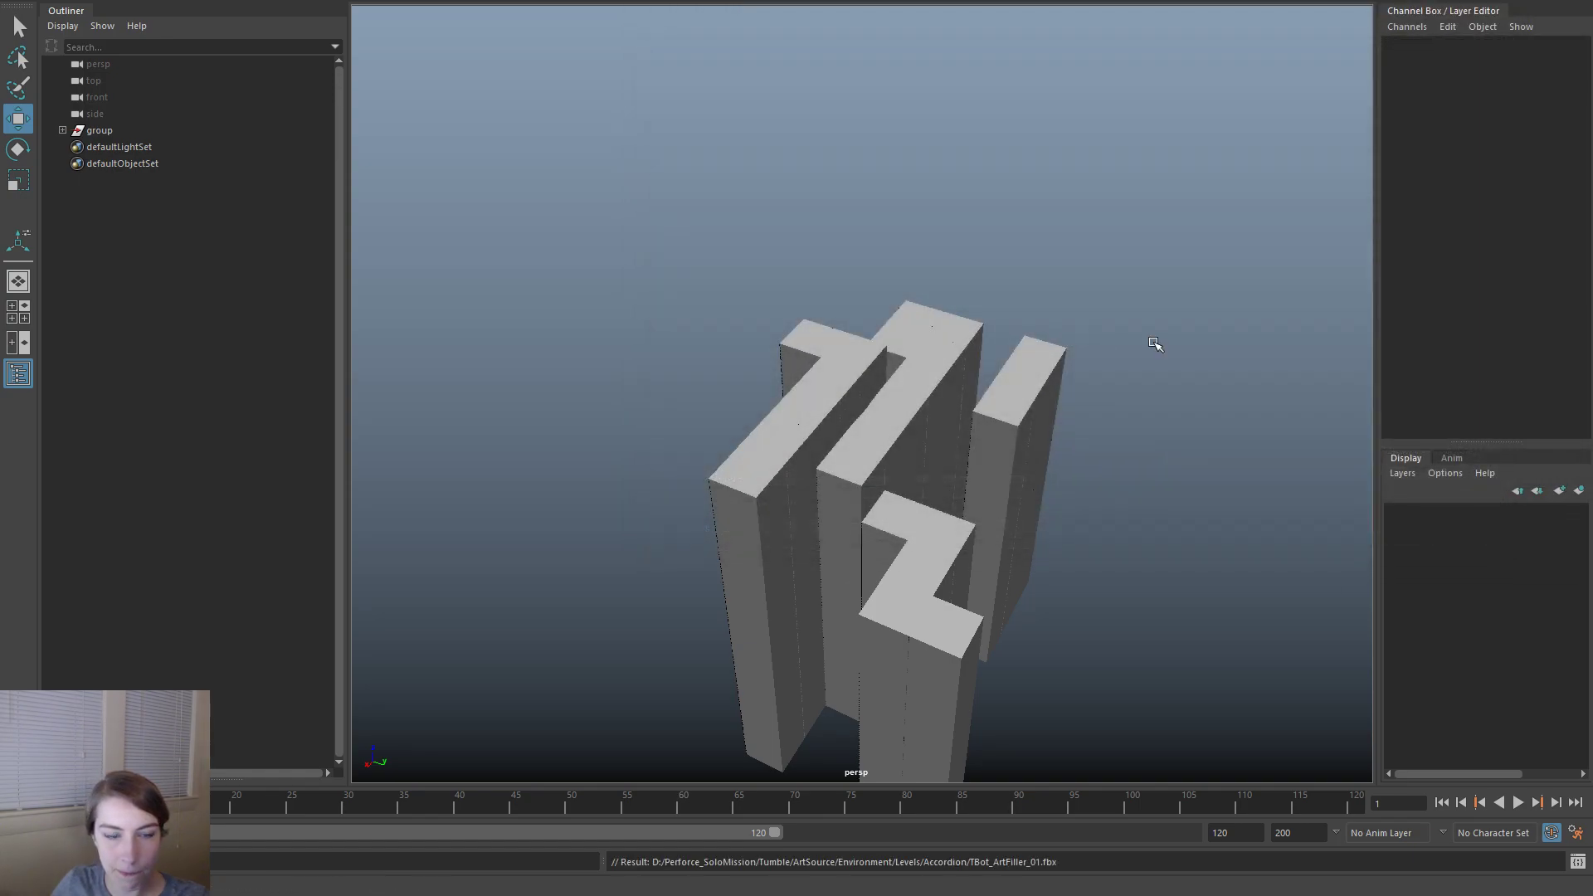
# - Check the combined mesh's selection, deselect it and save the scene again
pyautogui.scroll(1, 950, 245)
pyautogui.click(1056, 387)
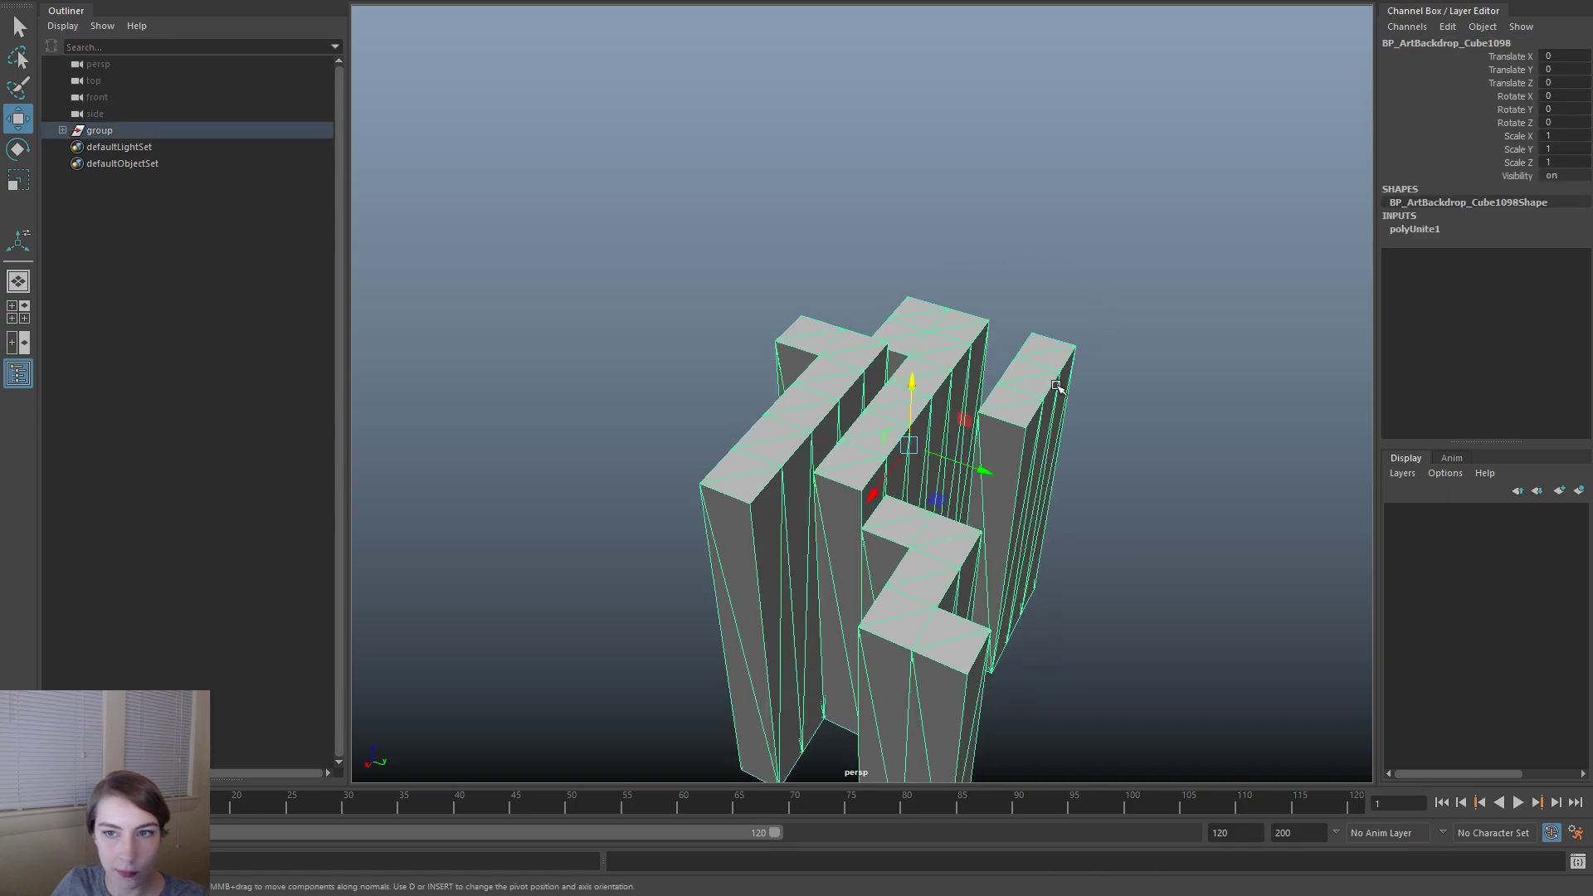
pyautogui.click(1127, 283)
pyautogui.hotkey('ctrl', 's')
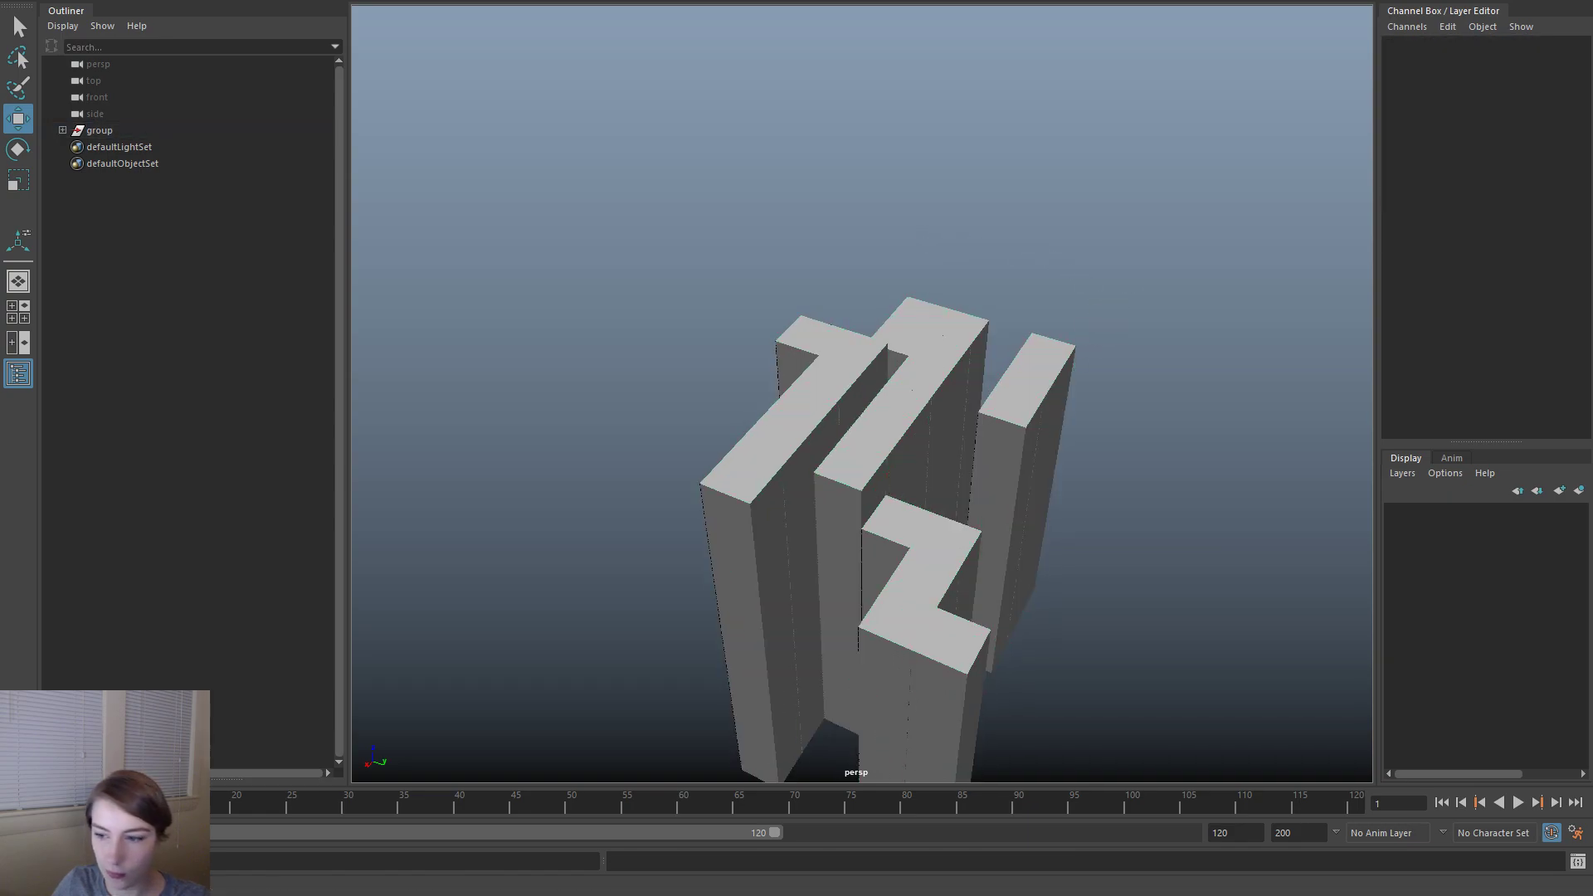
# - Switch to Unreal and import TBot_ArtFiller_01.fbx as a static mesh into the Accordion folder
pyautogui.hotkey('alt', 'Tab')
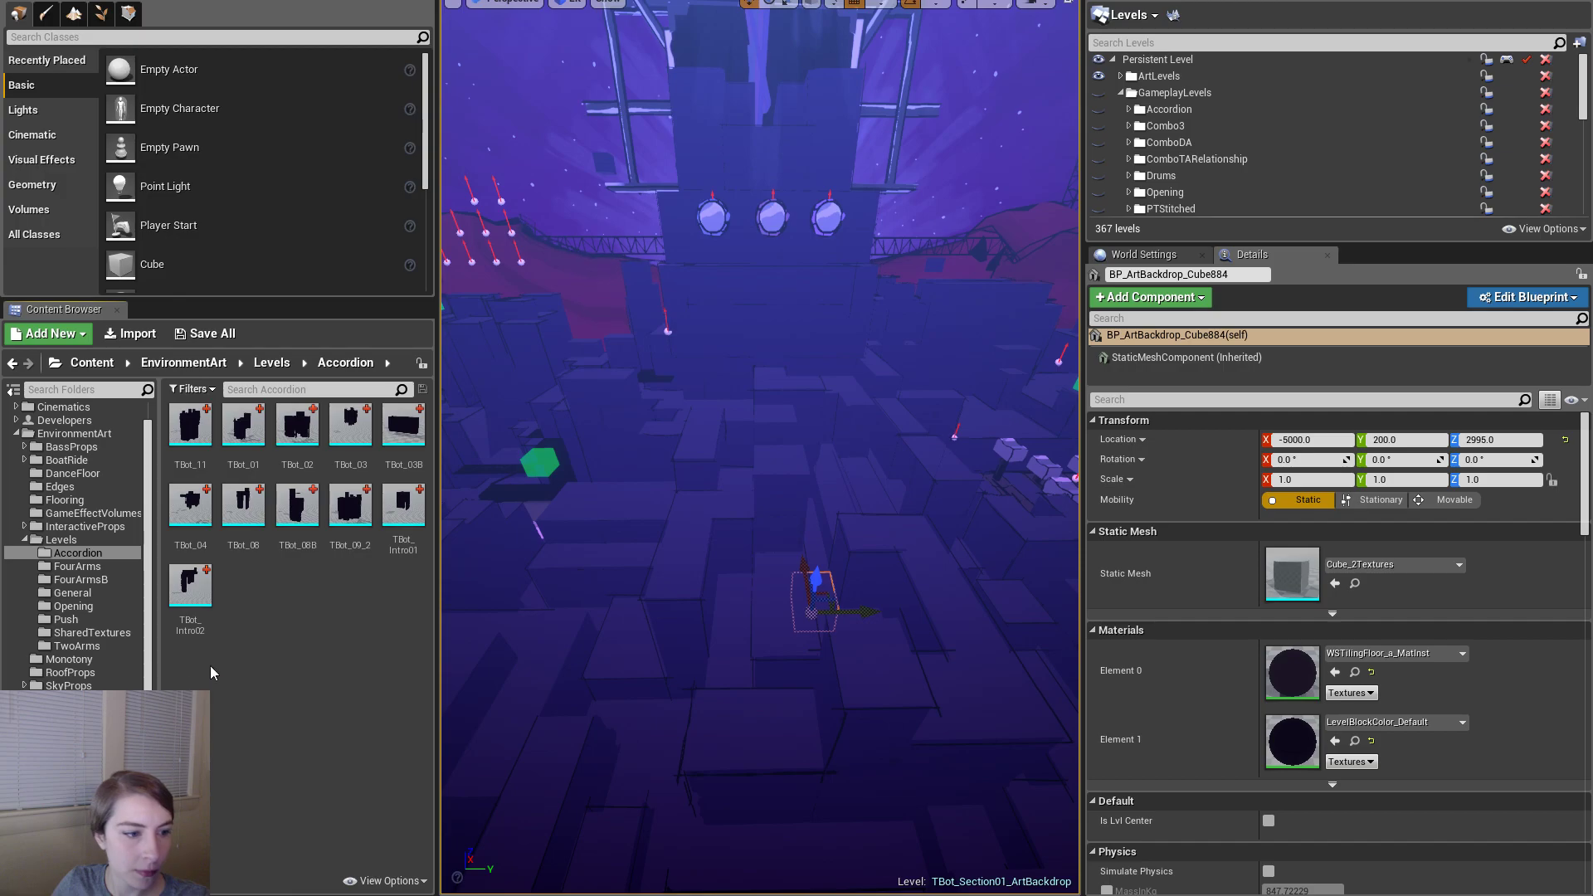
pyautogui.click(130, 334)
pyautogui.click(874, 347)
pyautogui.doubleClick(876, 352)
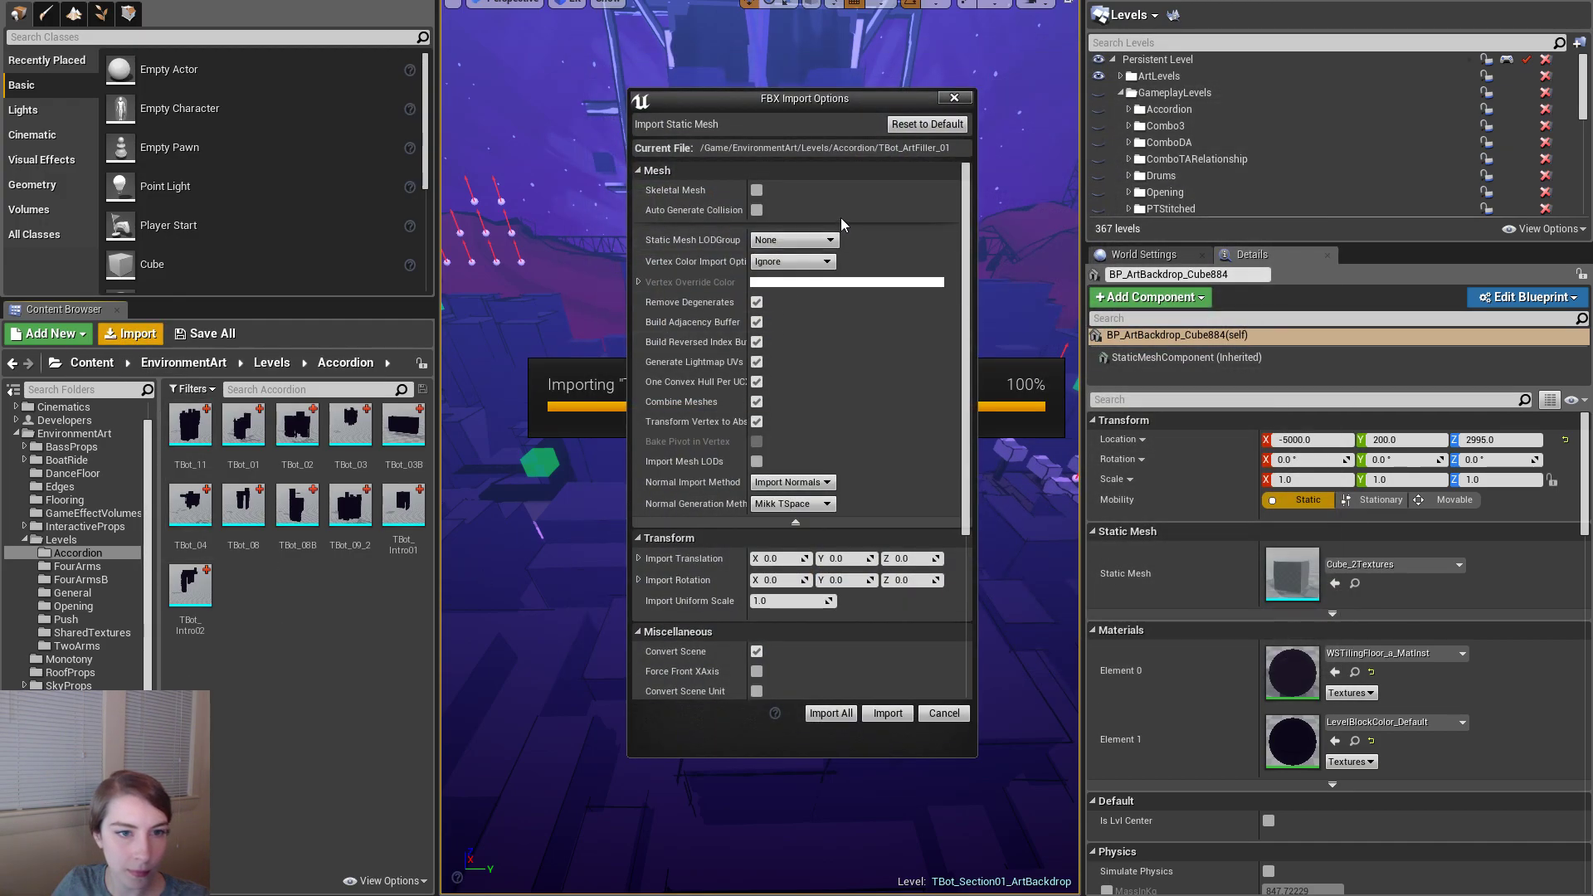
pyautogui.scroll(-5, 971, 220)
pyautogui.click(873, 716)
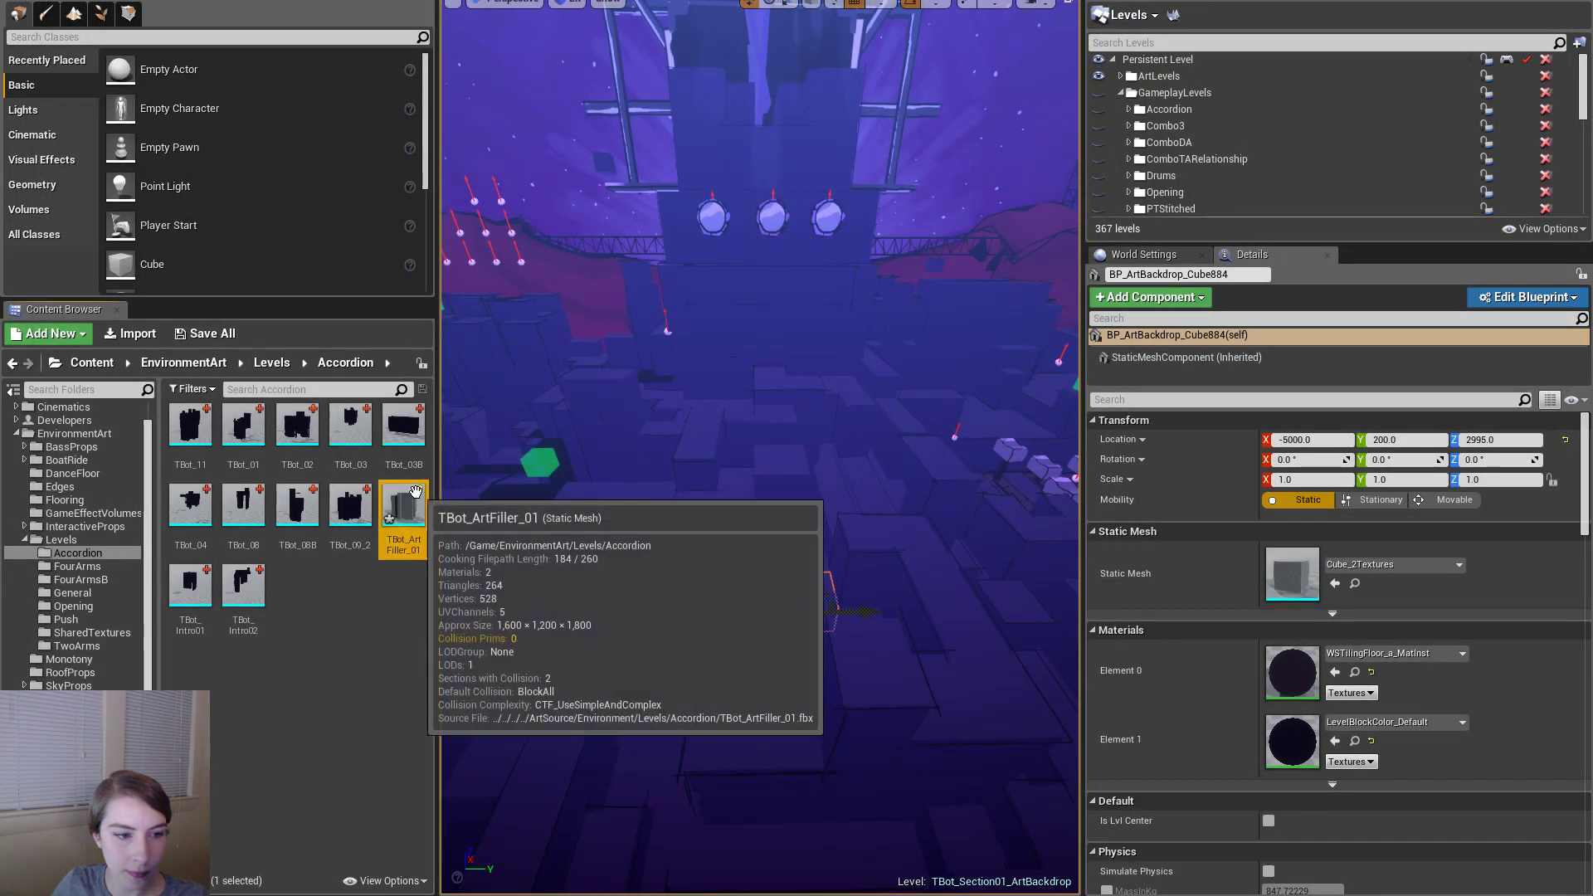
# - Open TBot_ArtFiller_01 and give its two material slots LevelBlockColor_Default and WSTilingFloor_a_MatInst, located through the reference mesh's material slots
pyautogui.doubleClick(402, 526)
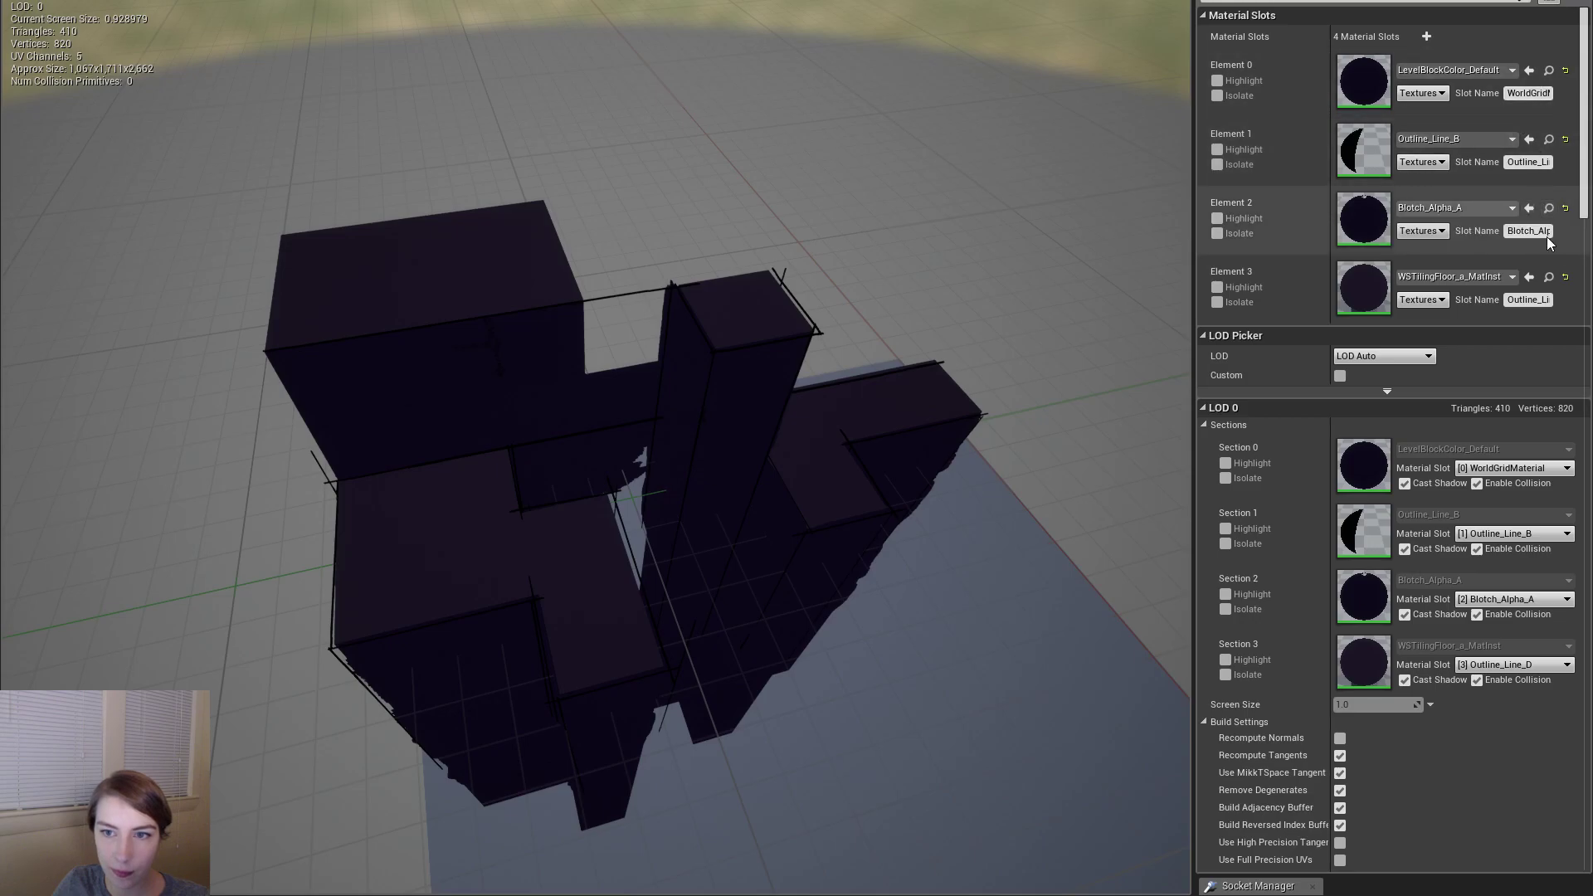
pyautogui.click(1549, 278)
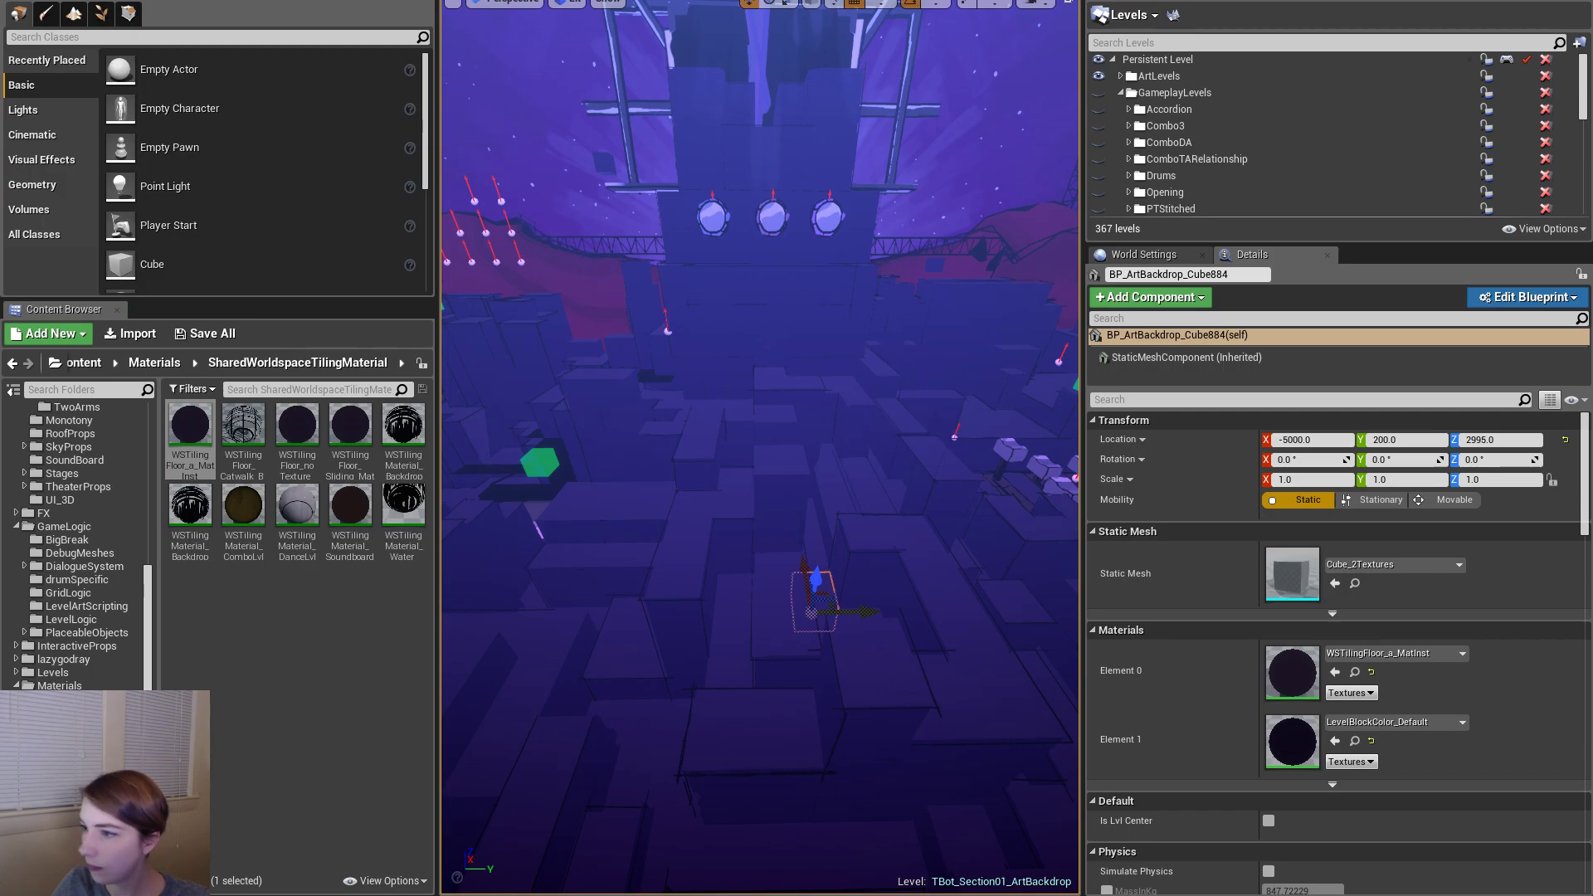
pyautogui.hotkey('alt', 'Tab')
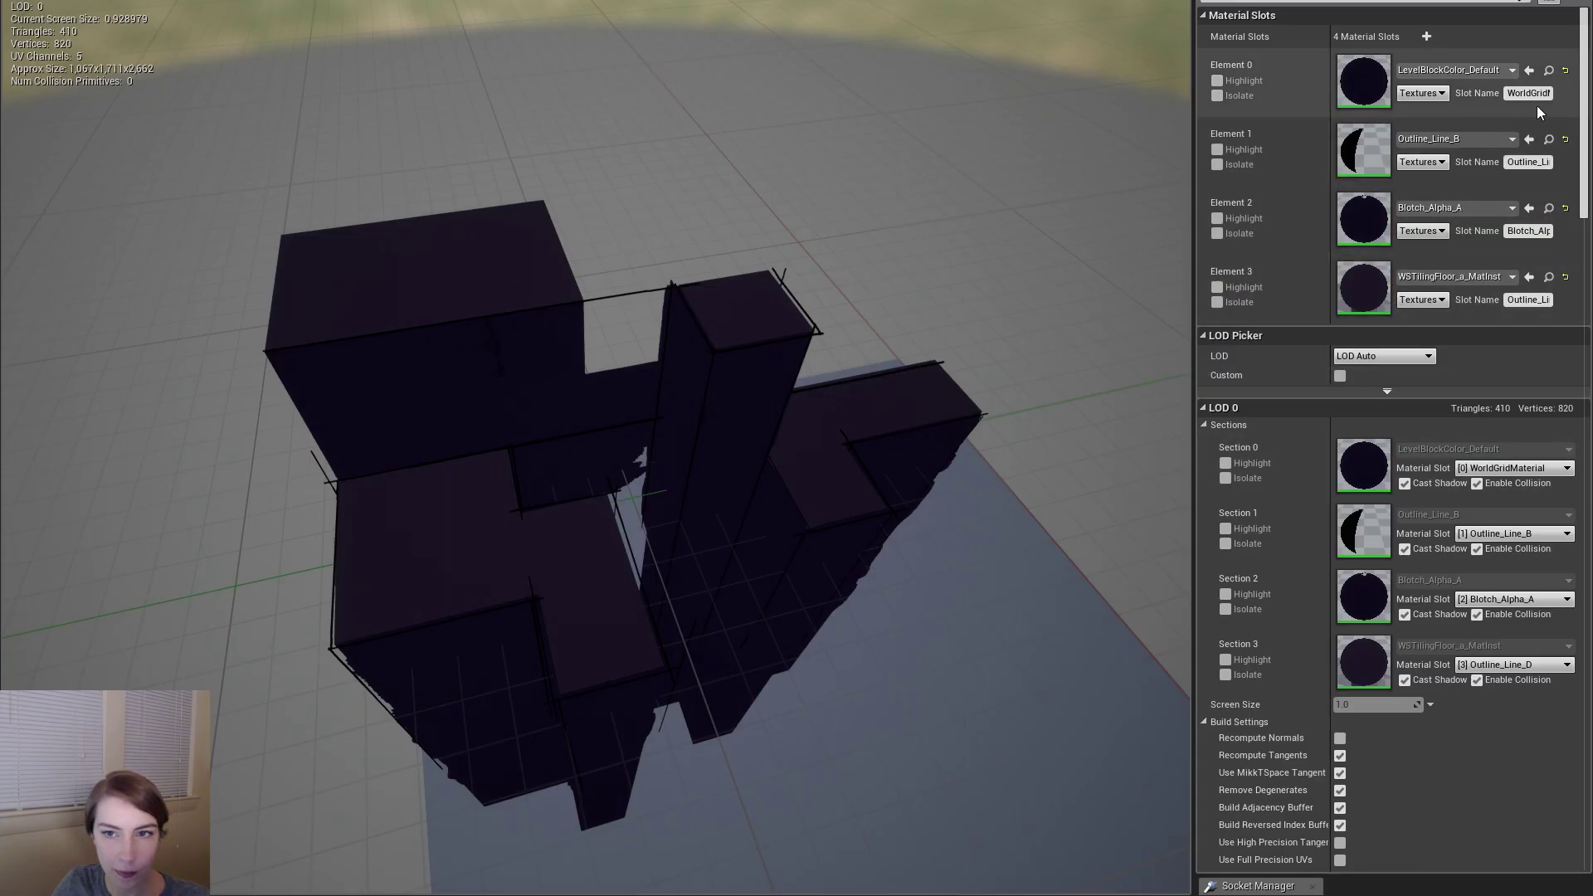
pyautogui.click(1549, 70)
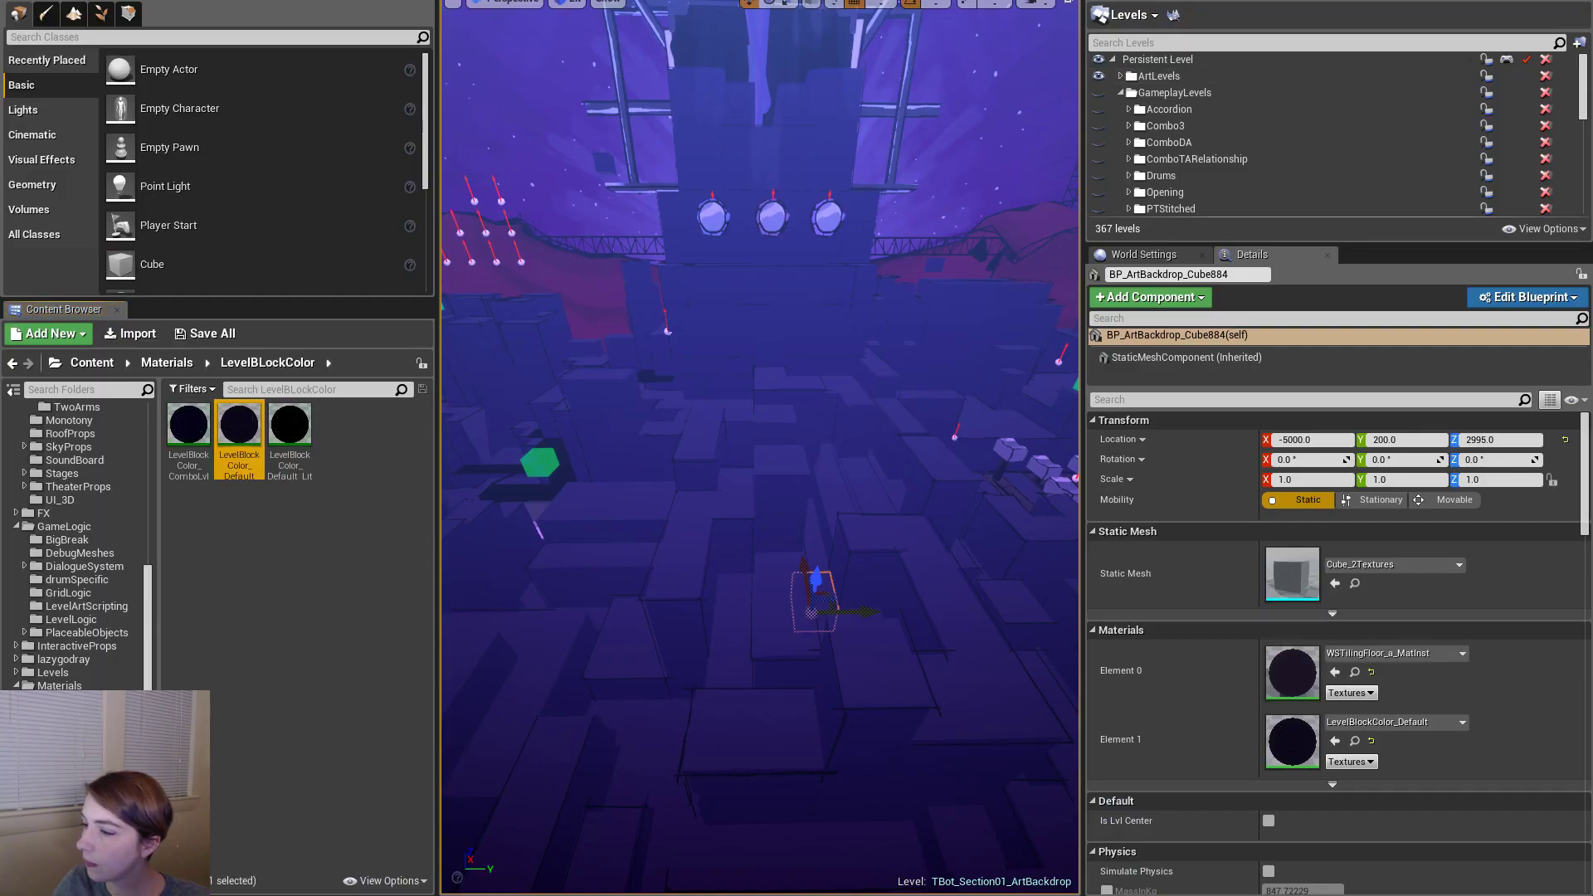
pyautogui.hotkey('alt', 'Tab')
# - Select the backdrop cube BP_ArtBackdrop_Cube1088 in the level and close the TBot_ArtFiller_01 mesh editor
pyautogui.moveTo(896, 10); pyautogui.dragTo(93, 272)
pyautogui.moveTo(746, 465); pyautogui.dragTo(747, 506, button='right')
pyautogui.hotkey('shift', 'e')
pyautogui.moveTo(829, 448); pyautogui.dragTo(855, 482, button='right')
pyautogui.click(793, 535)
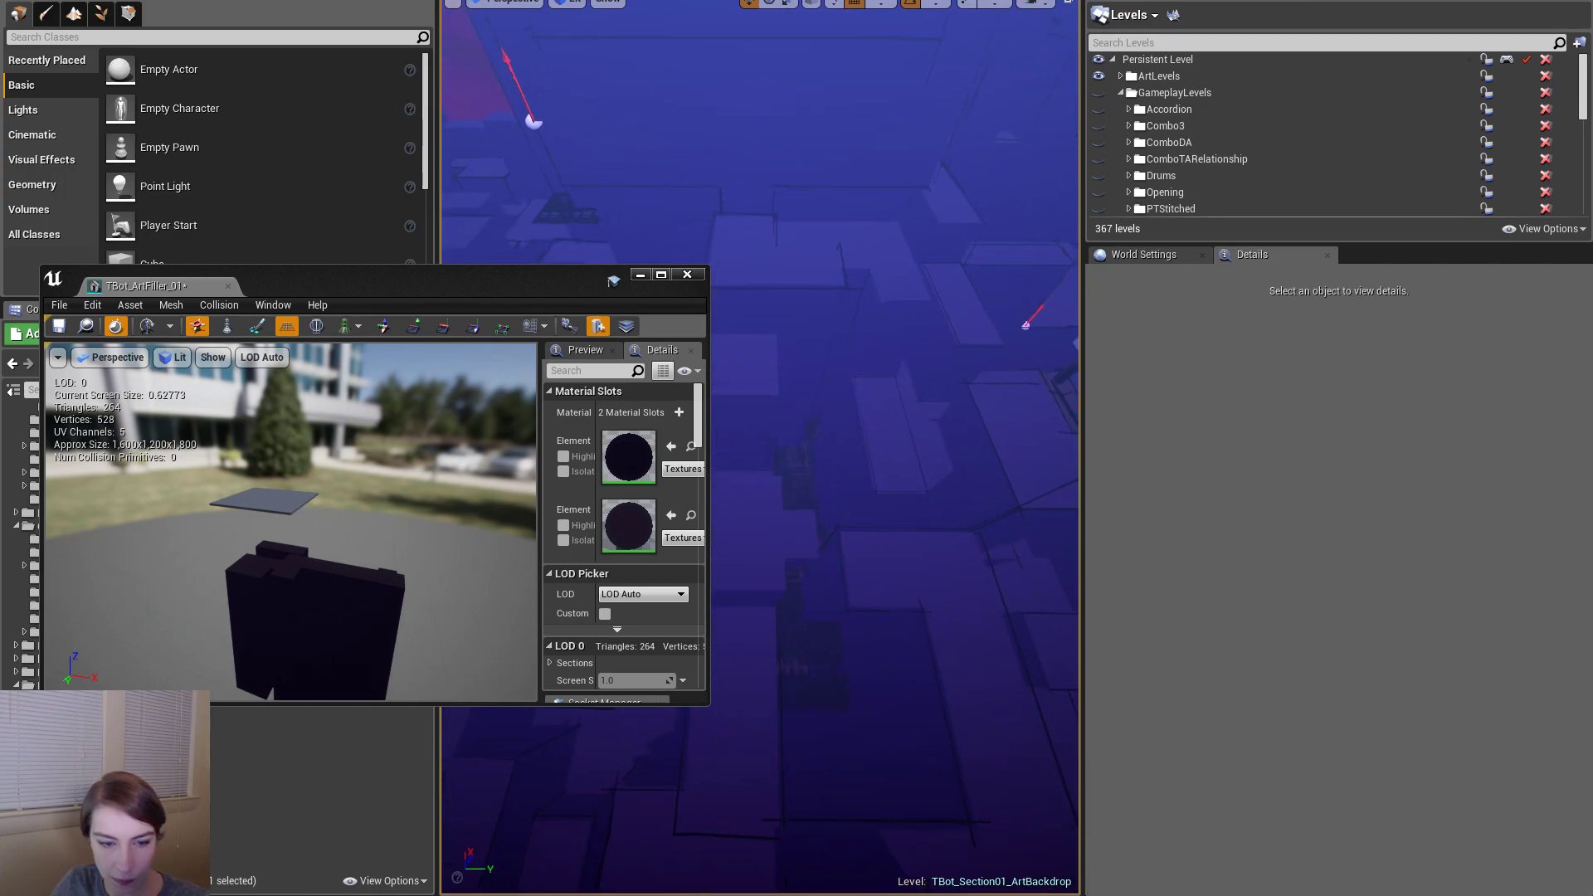
pyautogui.click(687, 274)
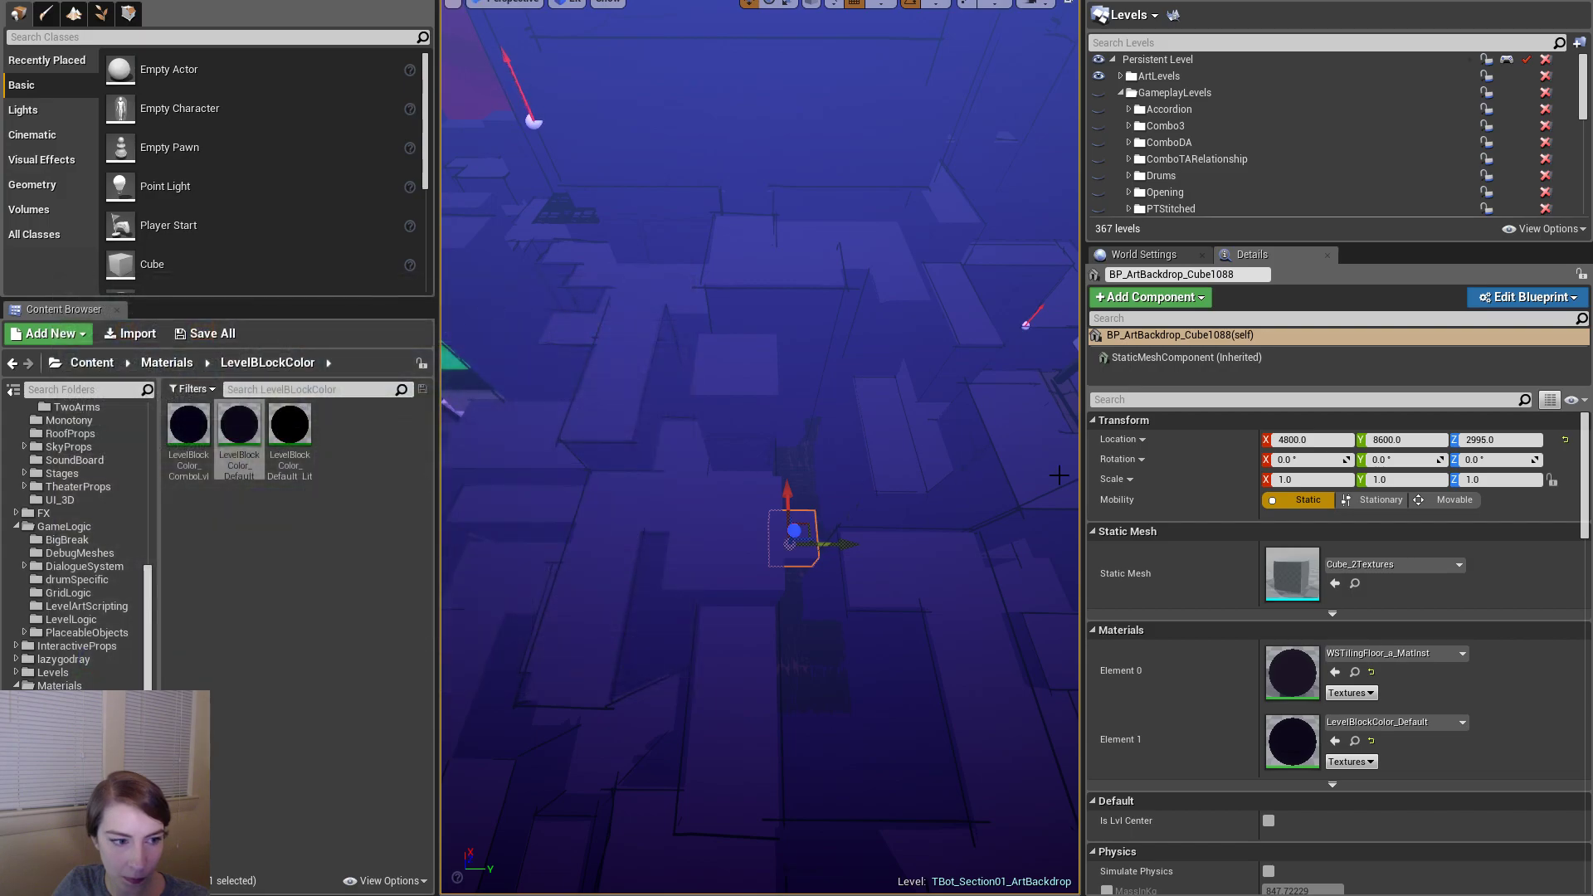
# - Replace the selected backdrop cube's static mesh with TBot_ArtFiller_01 from the Accordion folder
pyautogui.scroll(6, 91, 634)
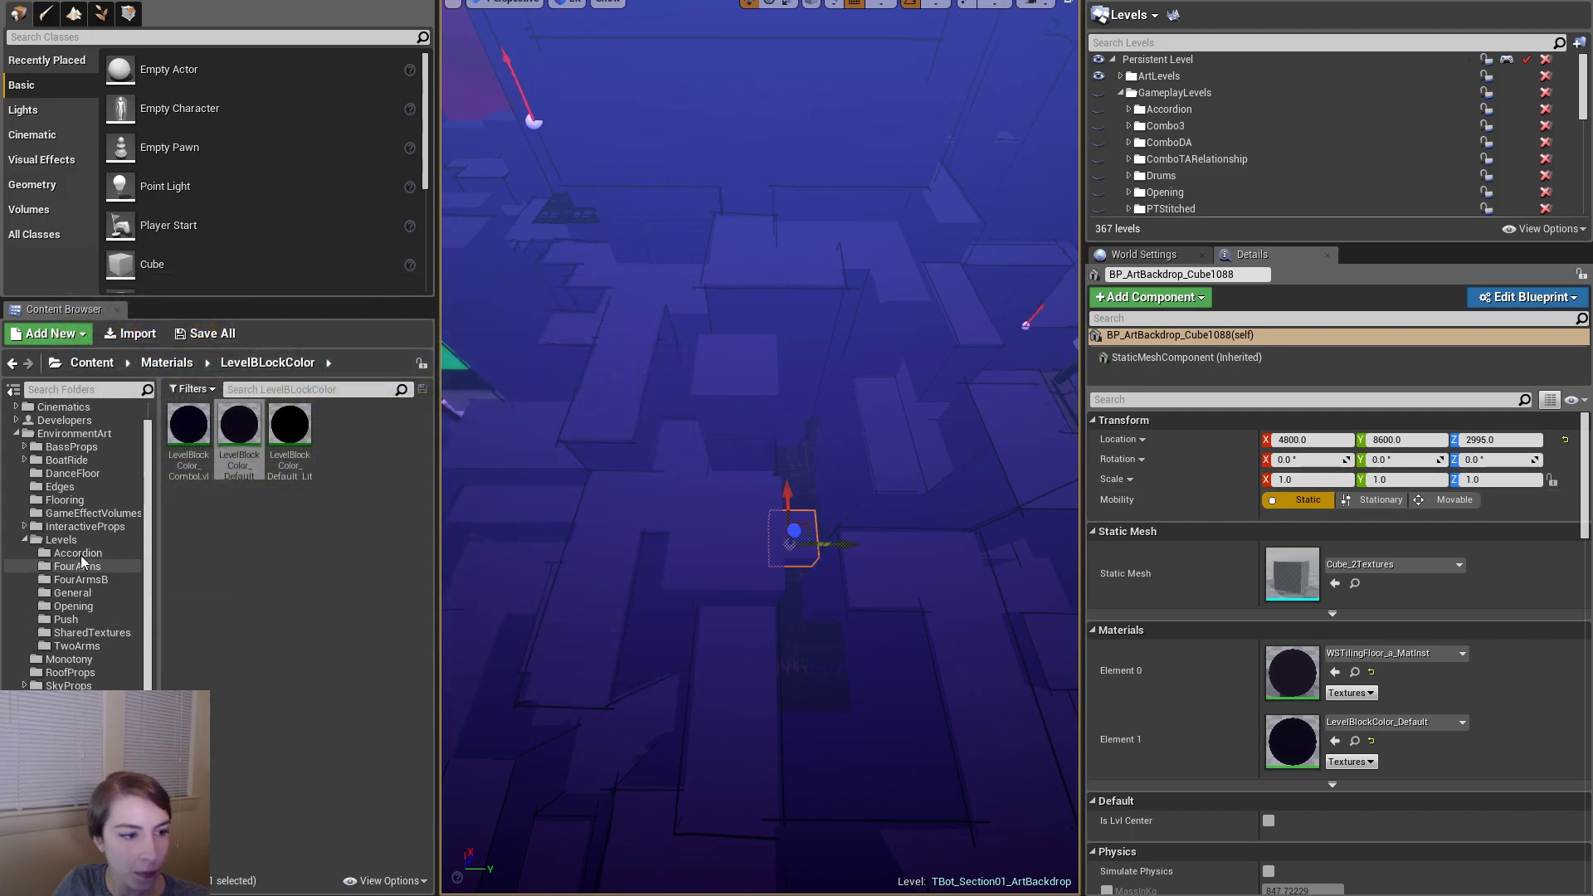
pyautogui.click(79, 554)
pyautogui.click(403, 506)
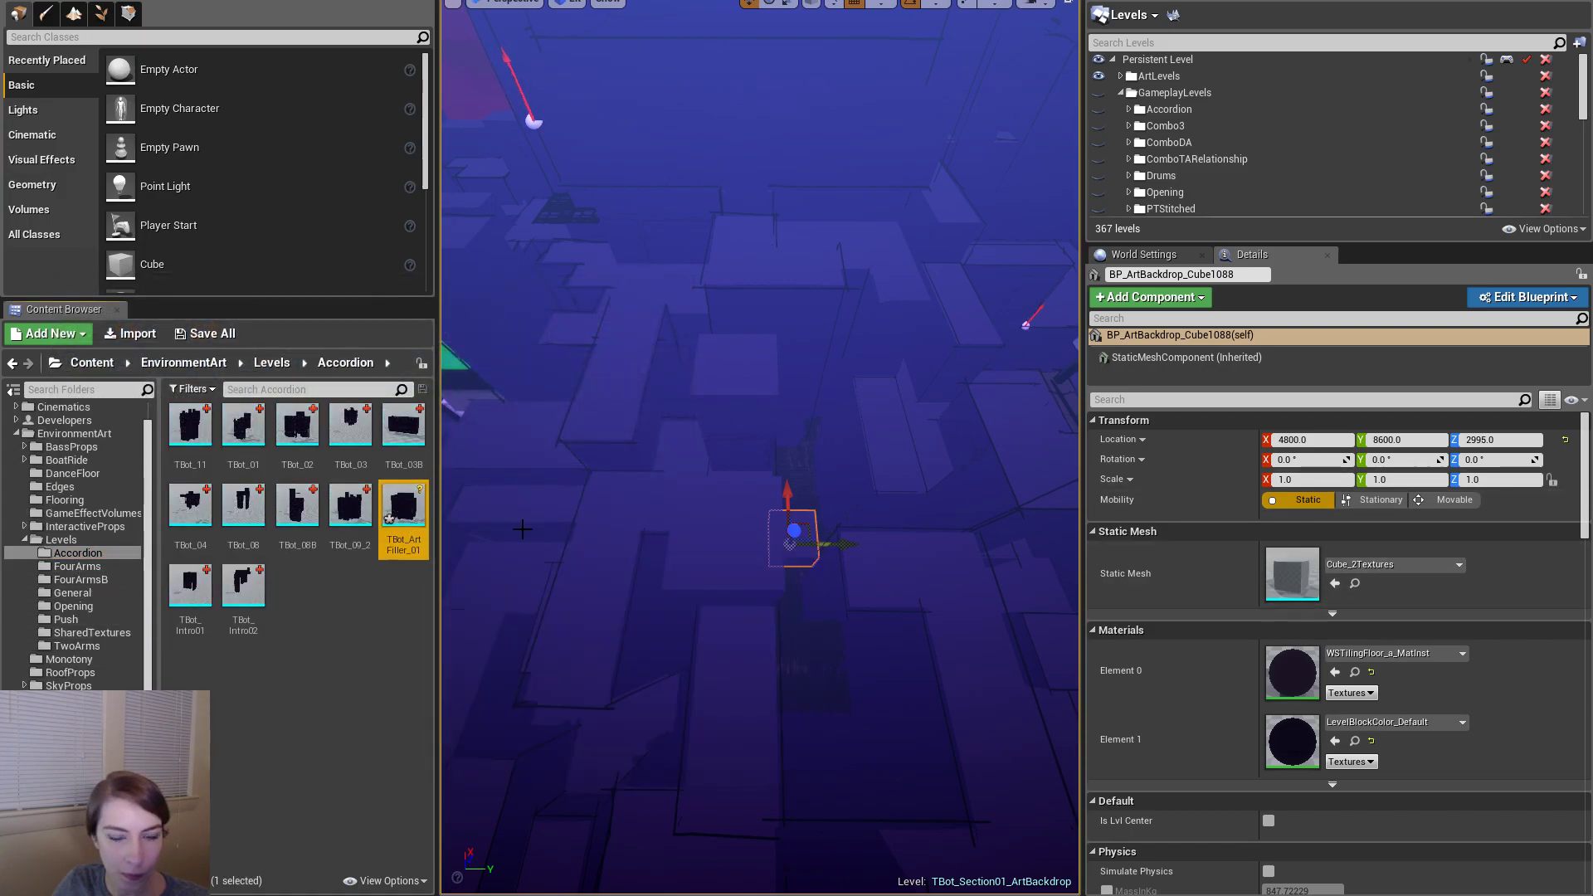
pyautogui.click(1334, 583)
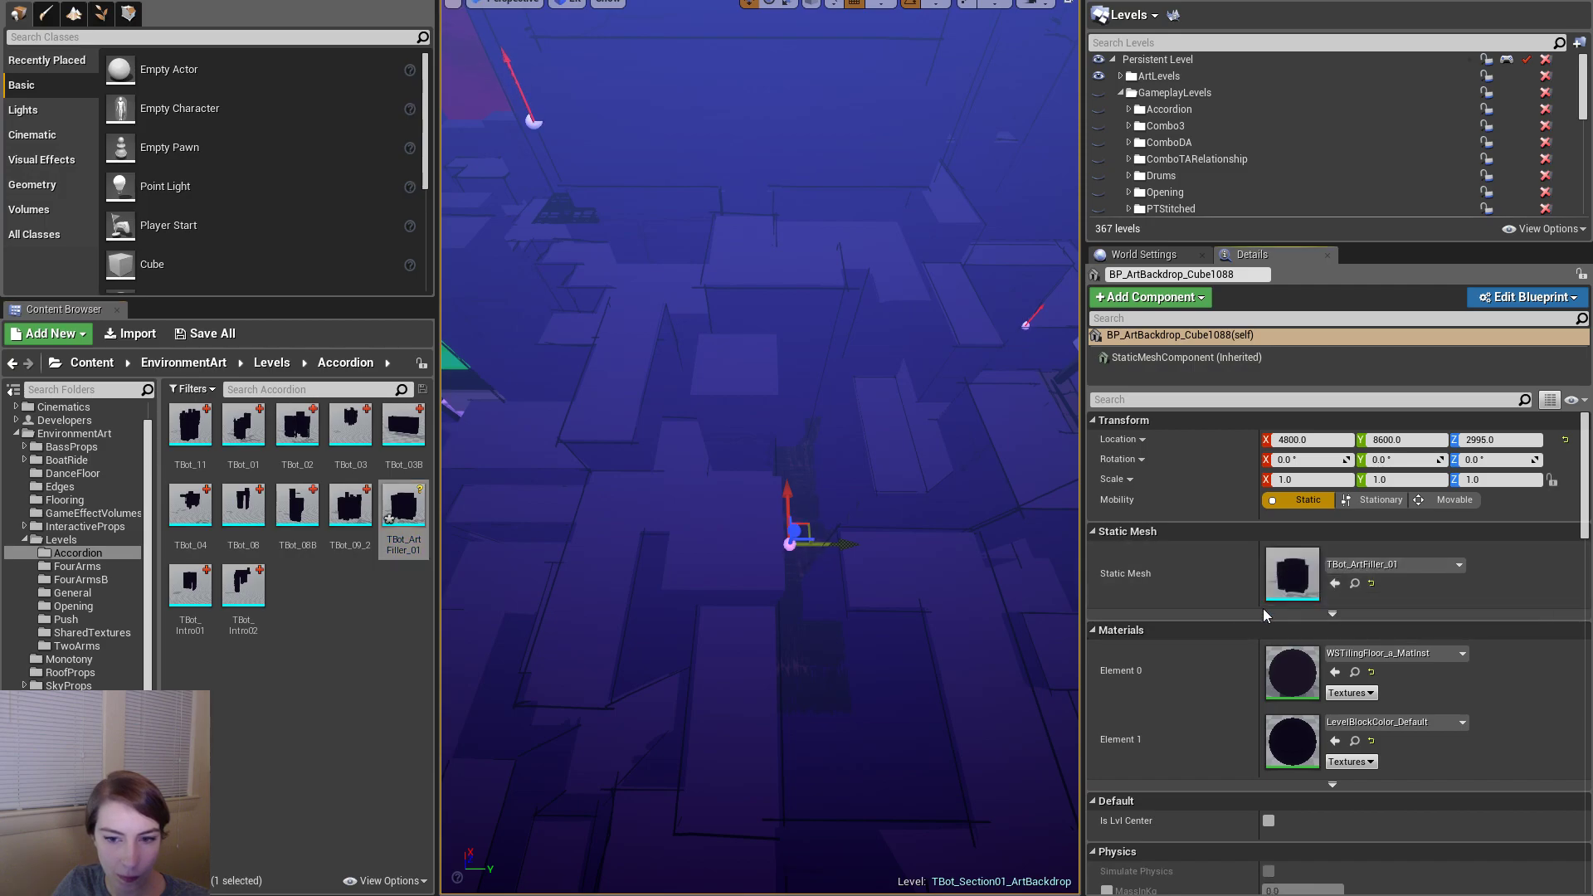
pyautogui.press('s')
pyautogui.moveTo(992, 696); pyautogui.dragTo(992, 695, button='right')
pyautogui.press('w')
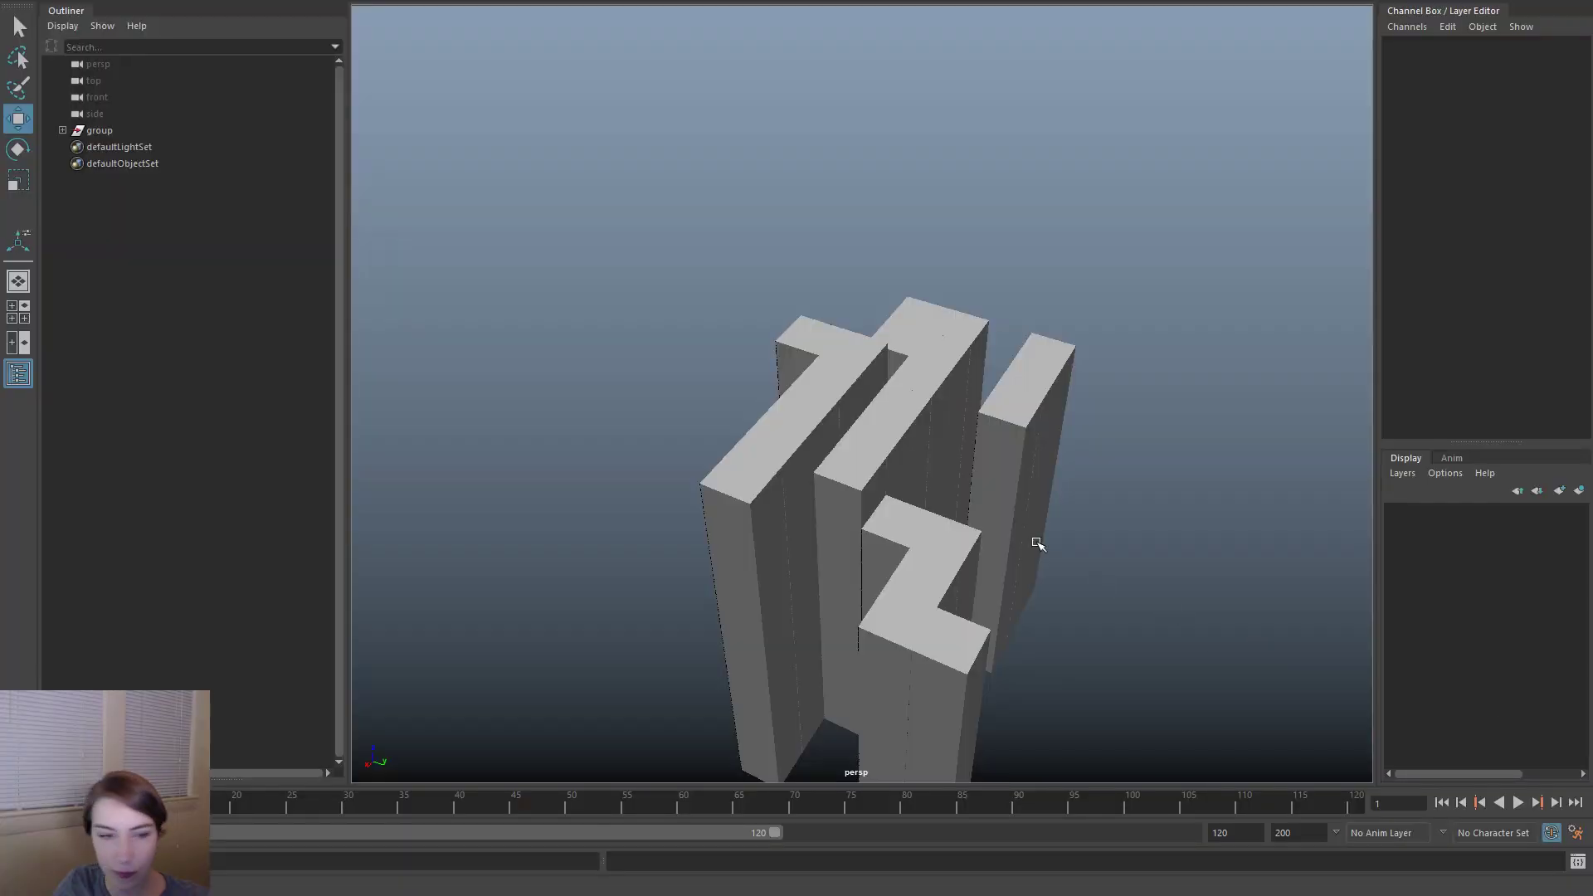
# - In Maya, set the group's translation to X 4800, Y 8600 and Z 2995, matching the replaced cube's location in Unreal
pyautogui.click(826, 374)
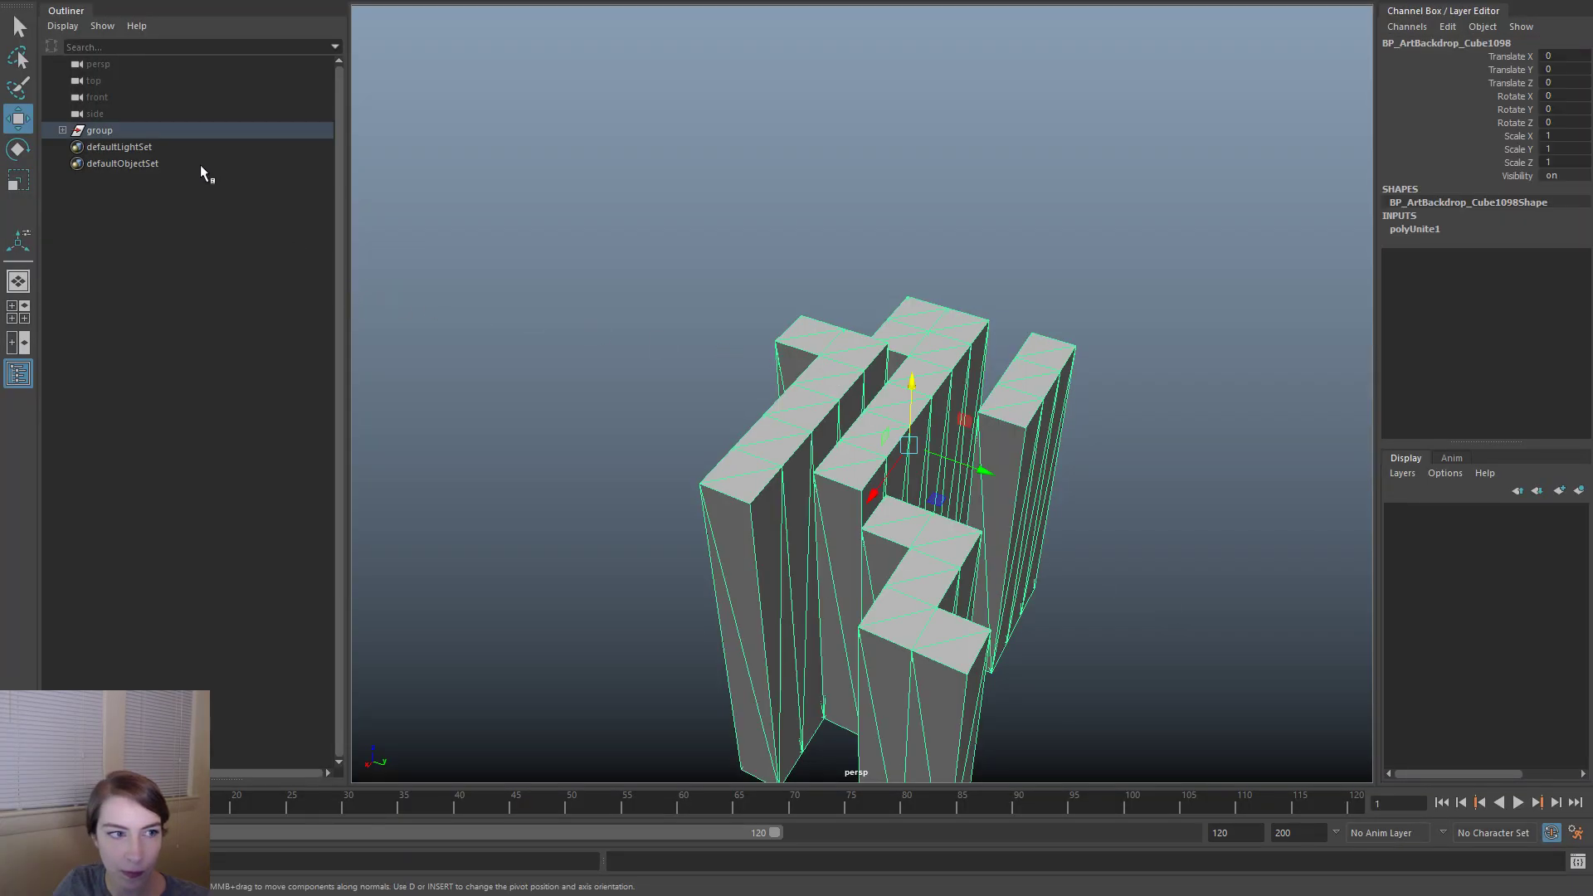
pyautogui.click(181, 130)
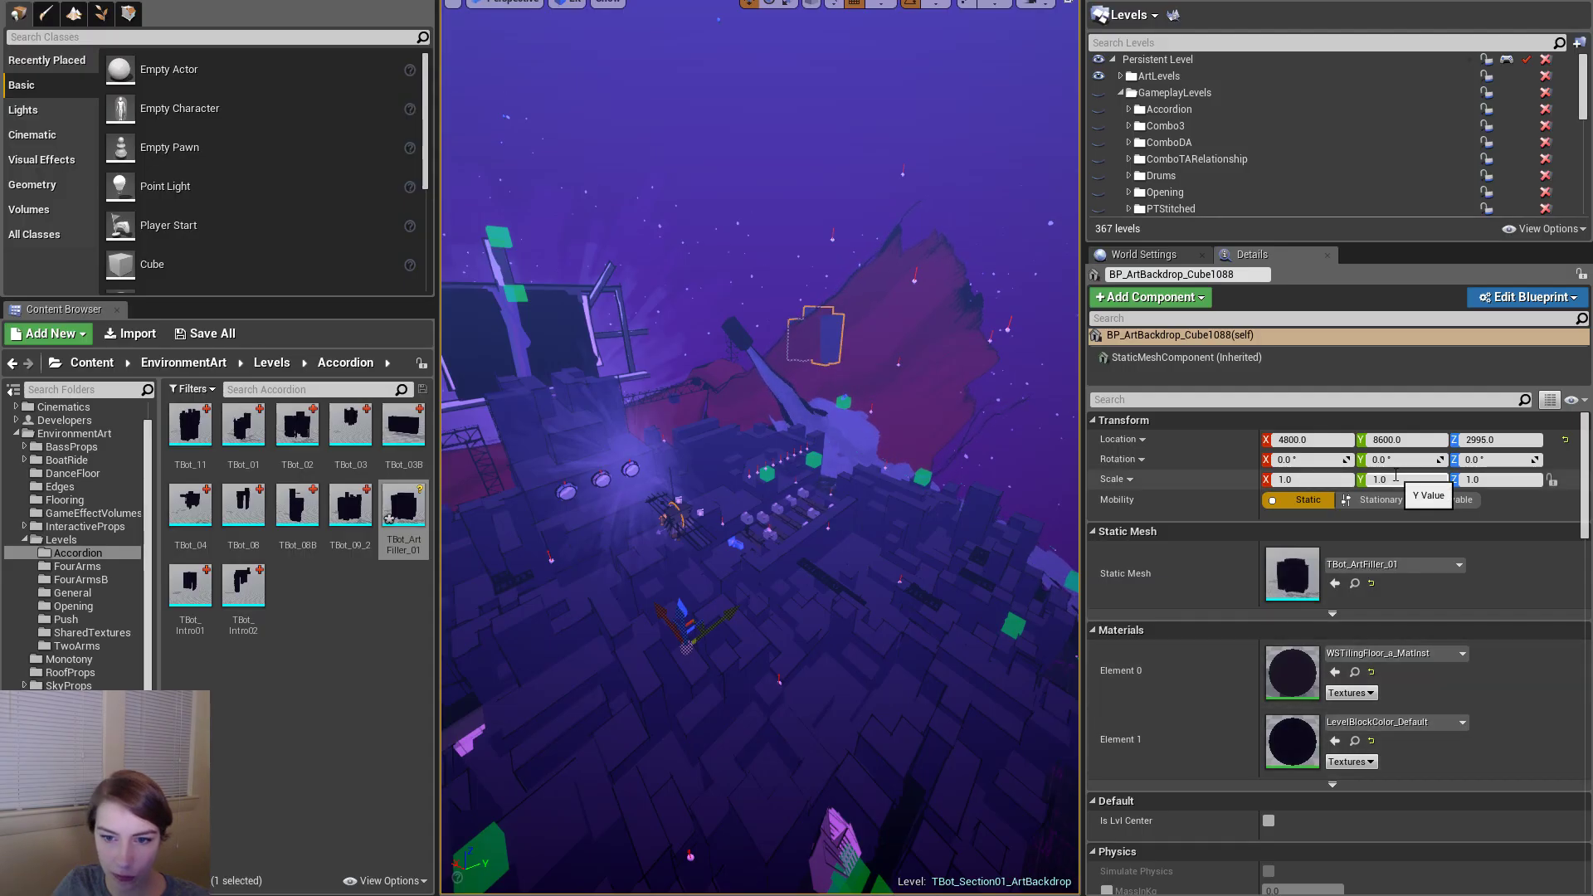
pyautogui.click(1524, 446)
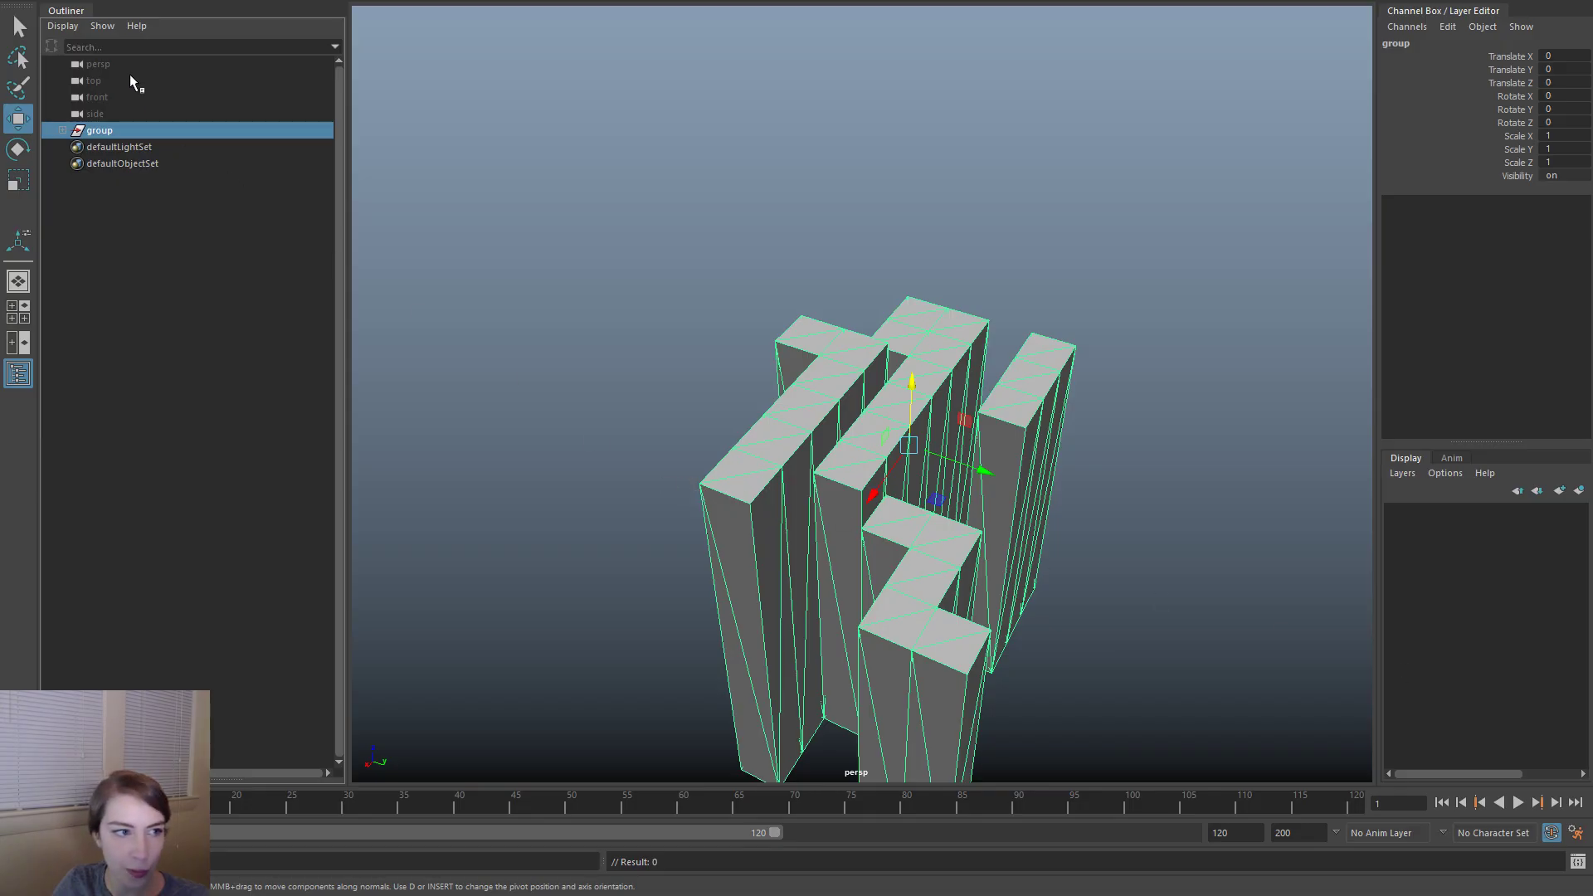
pyautogui.click(1581, 55)
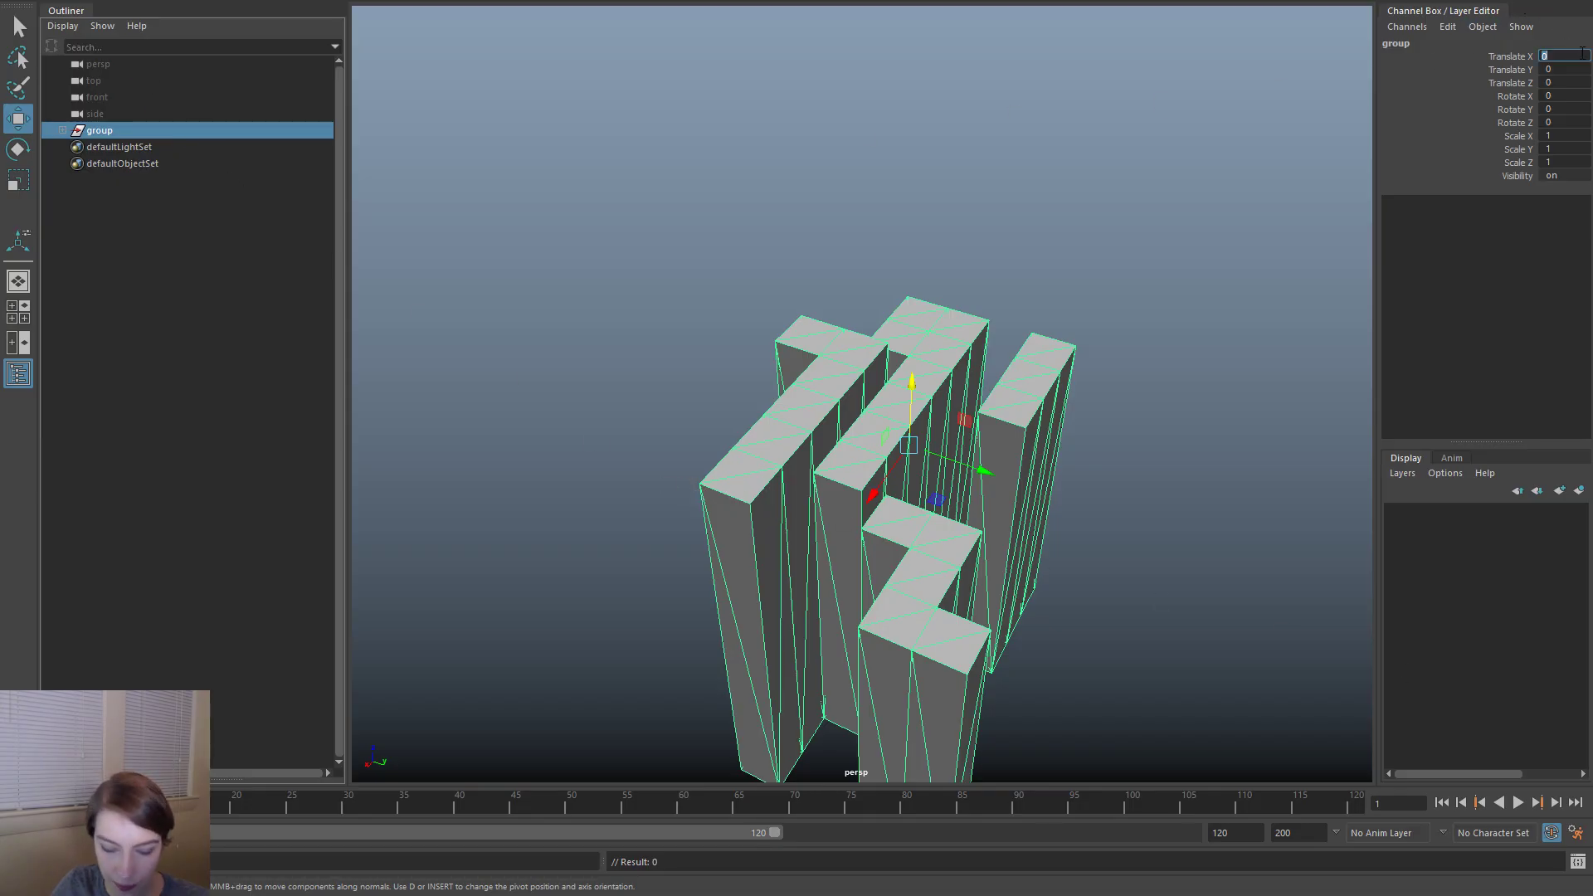
pyautogui.write('4800')
pyautogui.press('Return')
pyautogui.click(1570, 71)
pyautogui.write('2995')
pyautogui.press('Return')
pyautogui.write('8600')
pyautogui.press('Return')
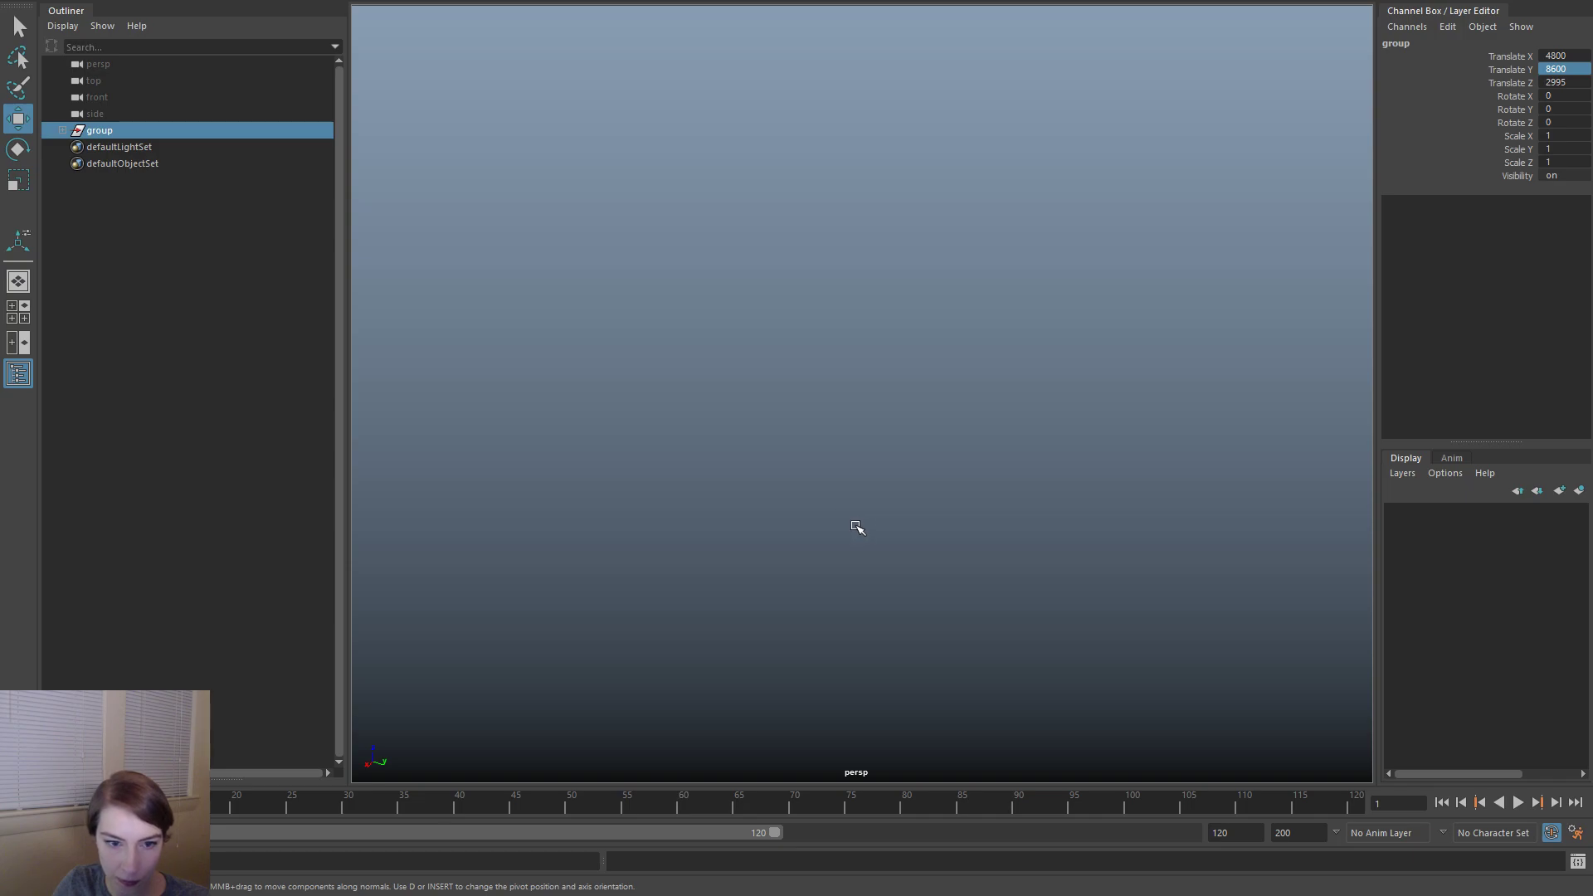
# - Expand the group in the Outliner, frame its combined mesh BP_ArtBackdrop_Cube1098 and deselect it
pyautogui.click(118, 147)
pyautogui.click(62, 130)
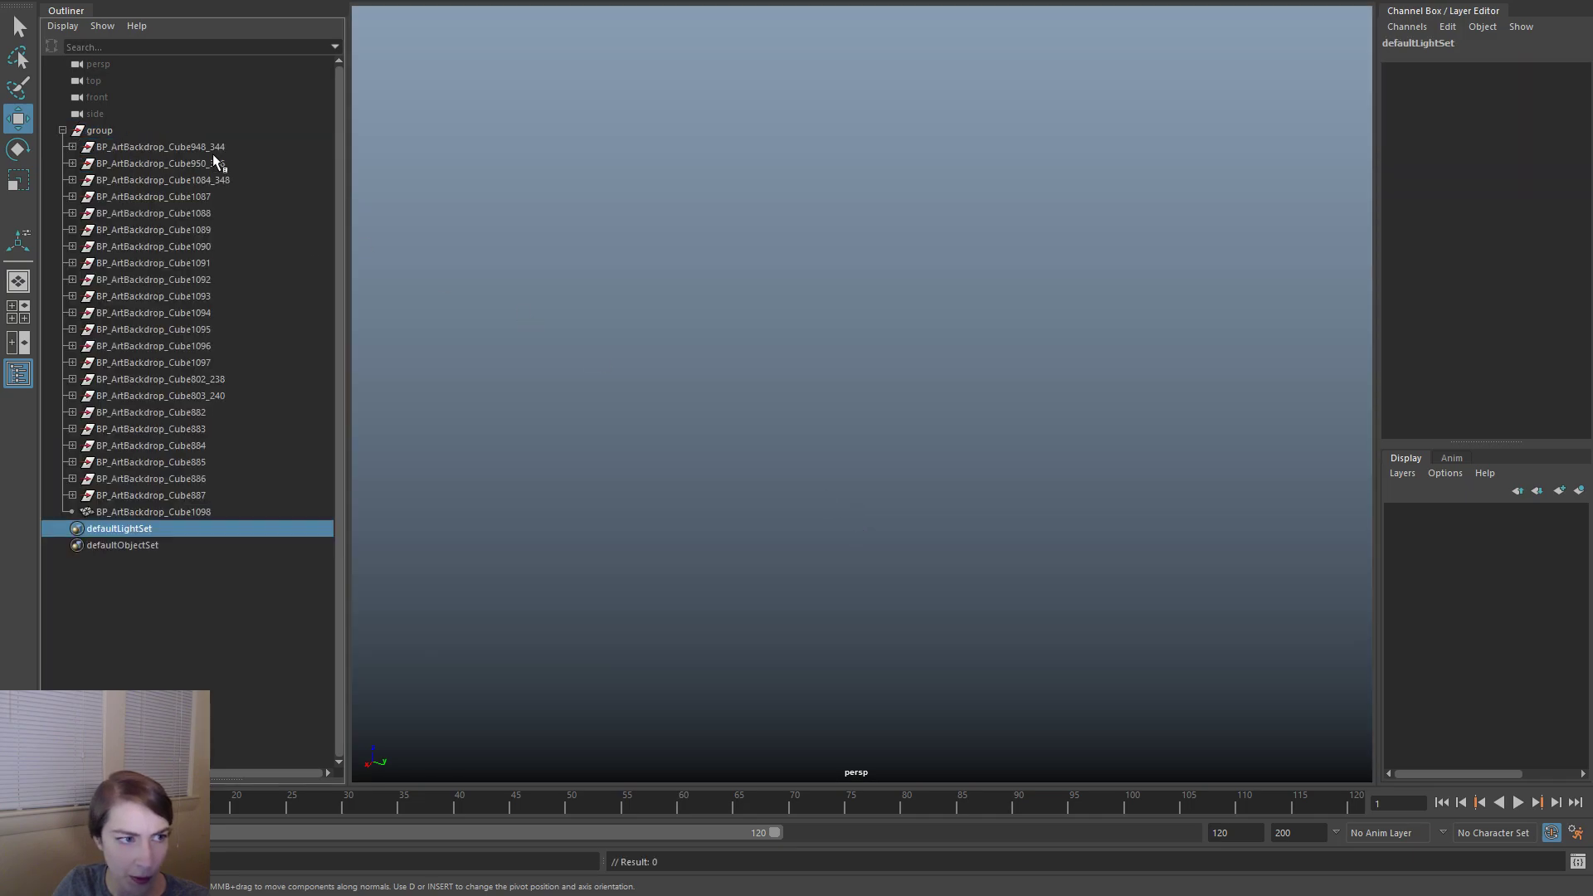
pyautogui.click(213, 164)
pyautogui.click(161, 512)
pyautogui.press('f')
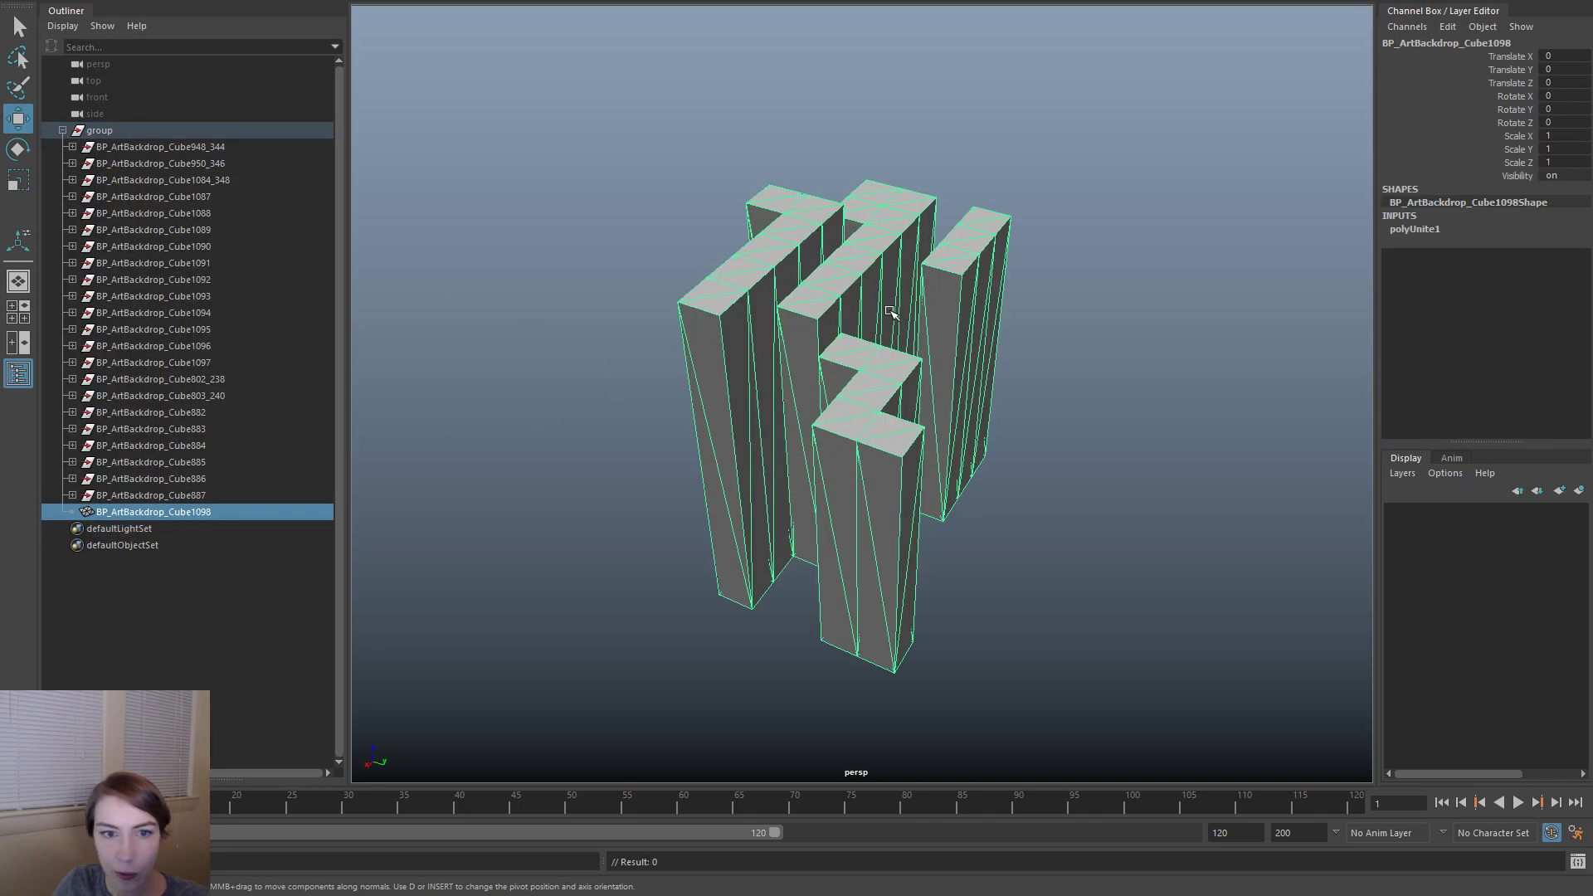
pyautogui.click(1347, 399)
# - Set the group's Translate Z to -2995
pyautogui.click(100, 130)
pyautogui.keyDown('alt'); pyautogui.moveTo(789, 344); pyautogui.dragTo(892, 357); pyautogui.keyUp('alt')
pyautogui.click(1560, 55)
pyautogui.press('Tab')
pyautogui.press('Tab')
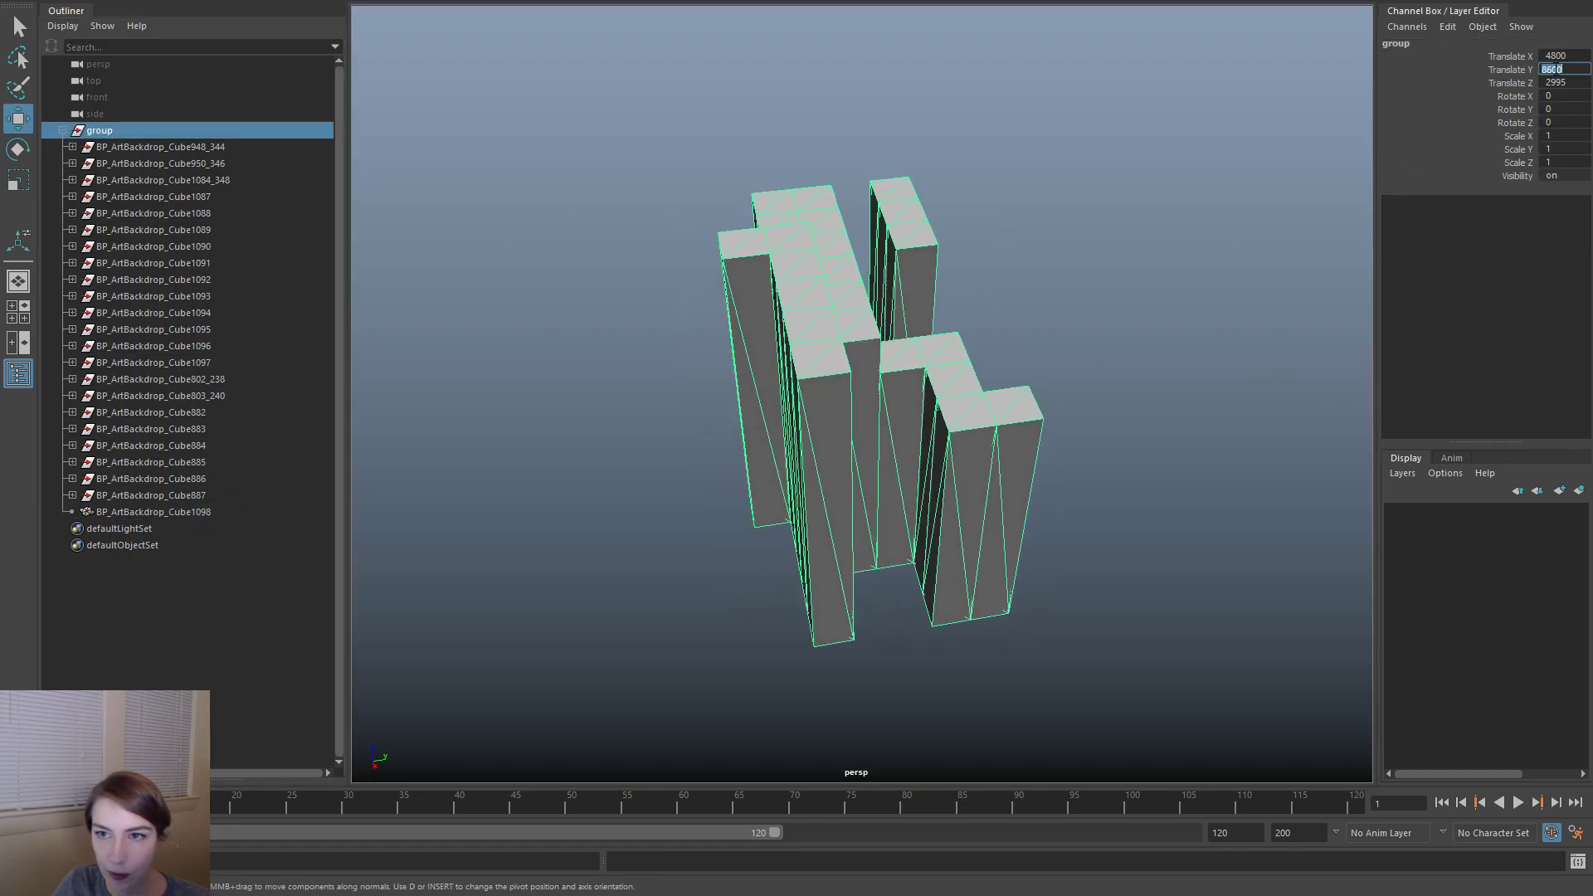
pyautogui.press('Right')
pyautogui.write('-')
pyautogui.press('Return')
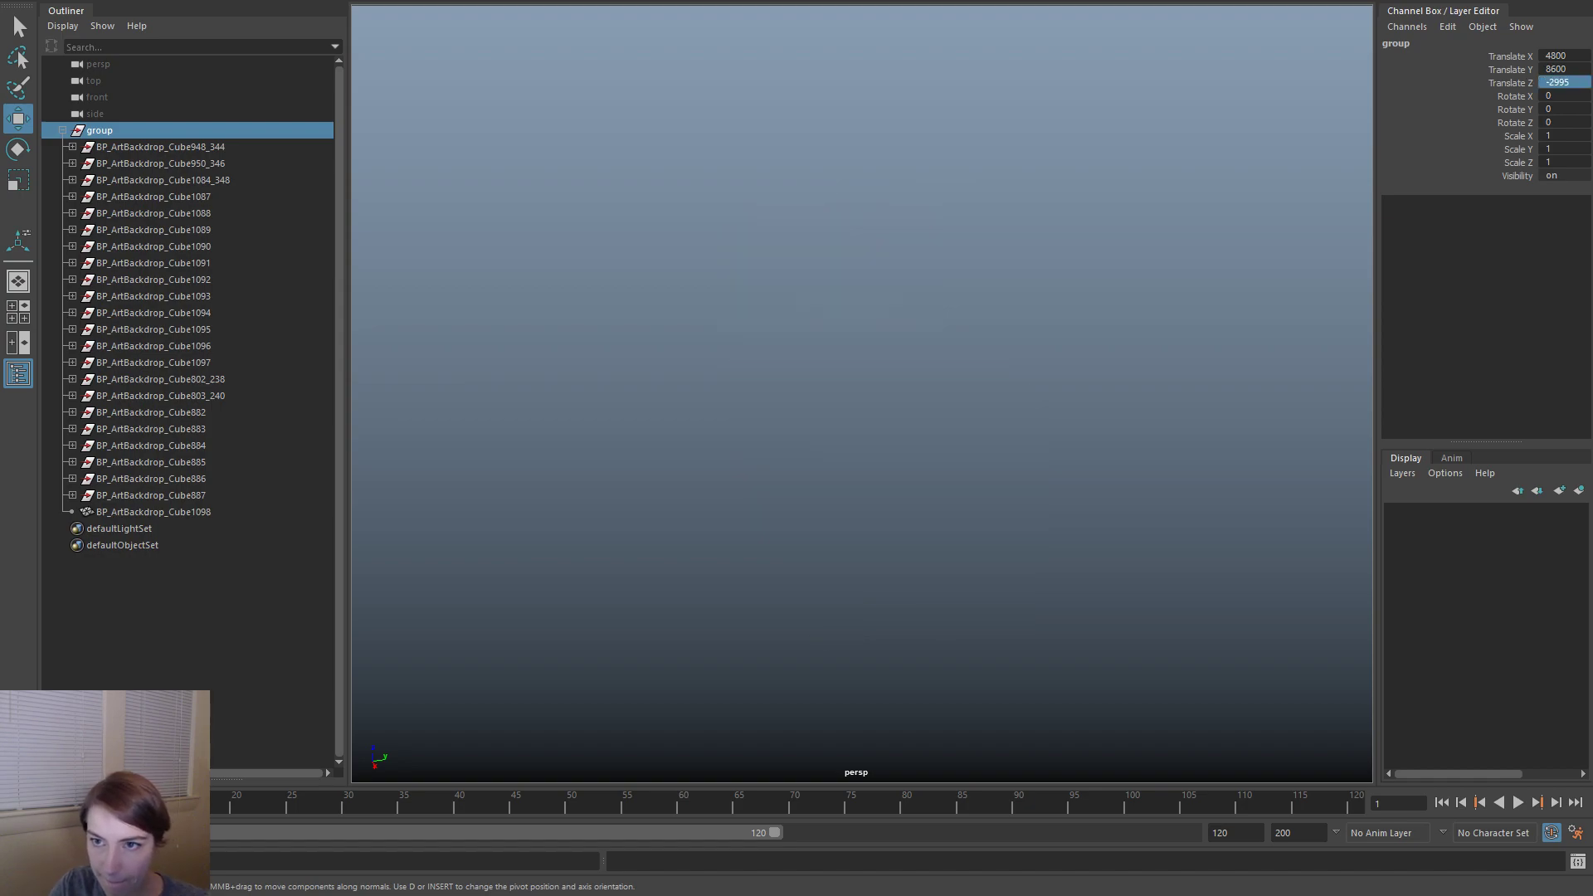
pyautogui.click(1550, 69)
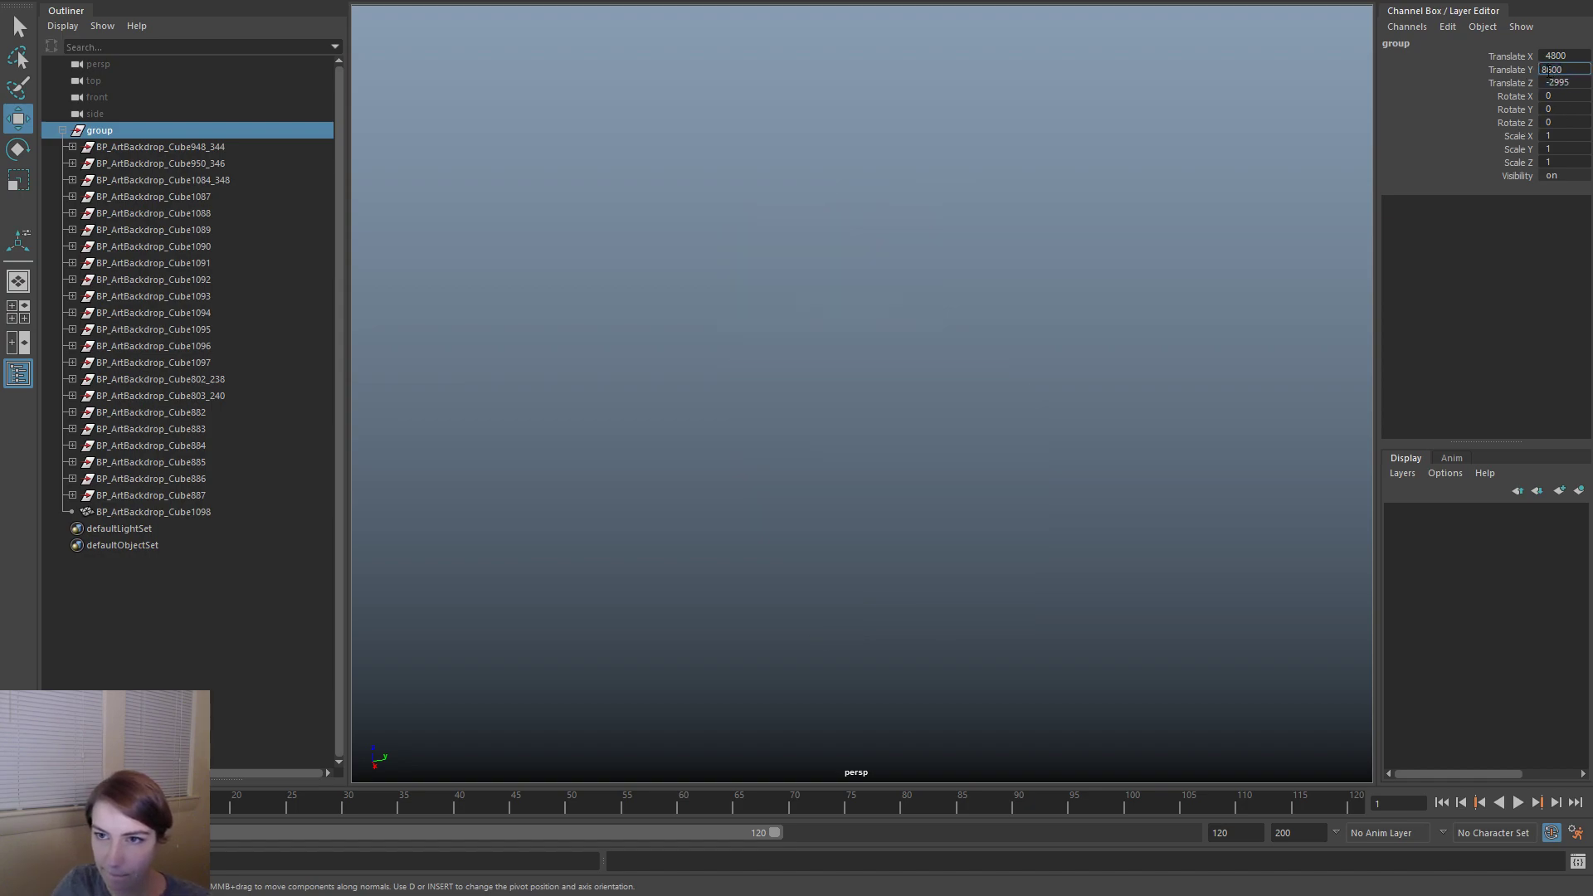
pyautogui.press('Down')
pyautogui.press('Left')
pyautogui.press('Left')
pyautogui.press('Left')
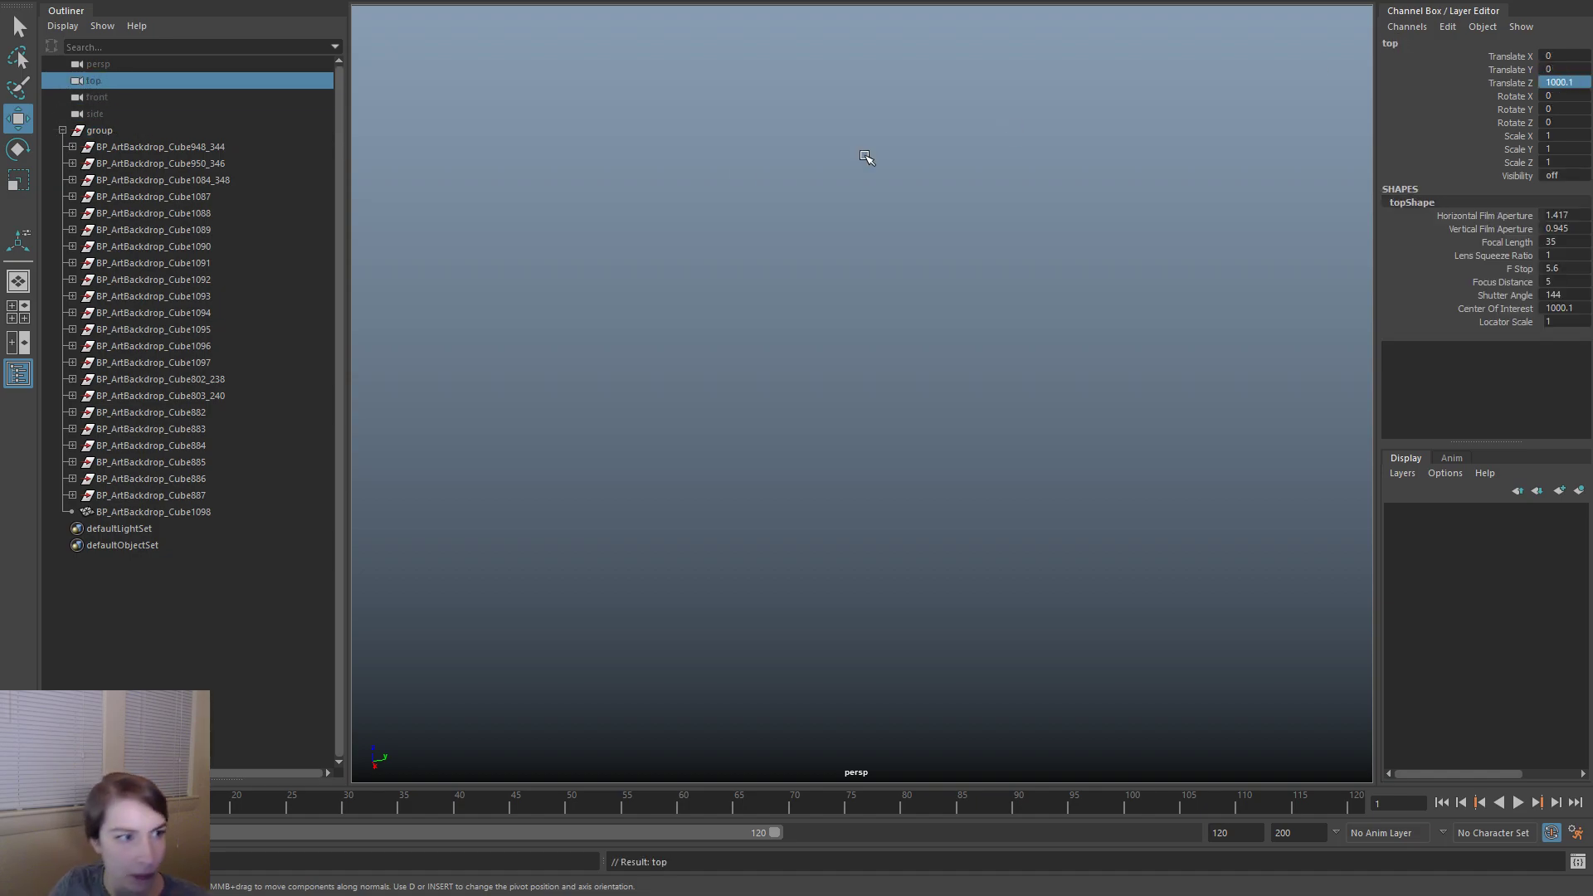
# - Check the translation of BP_ArtBackdrop_Cube948_344 inside the group, and set the group's Translate Y to -8600
pyautogui.click(153, 146)
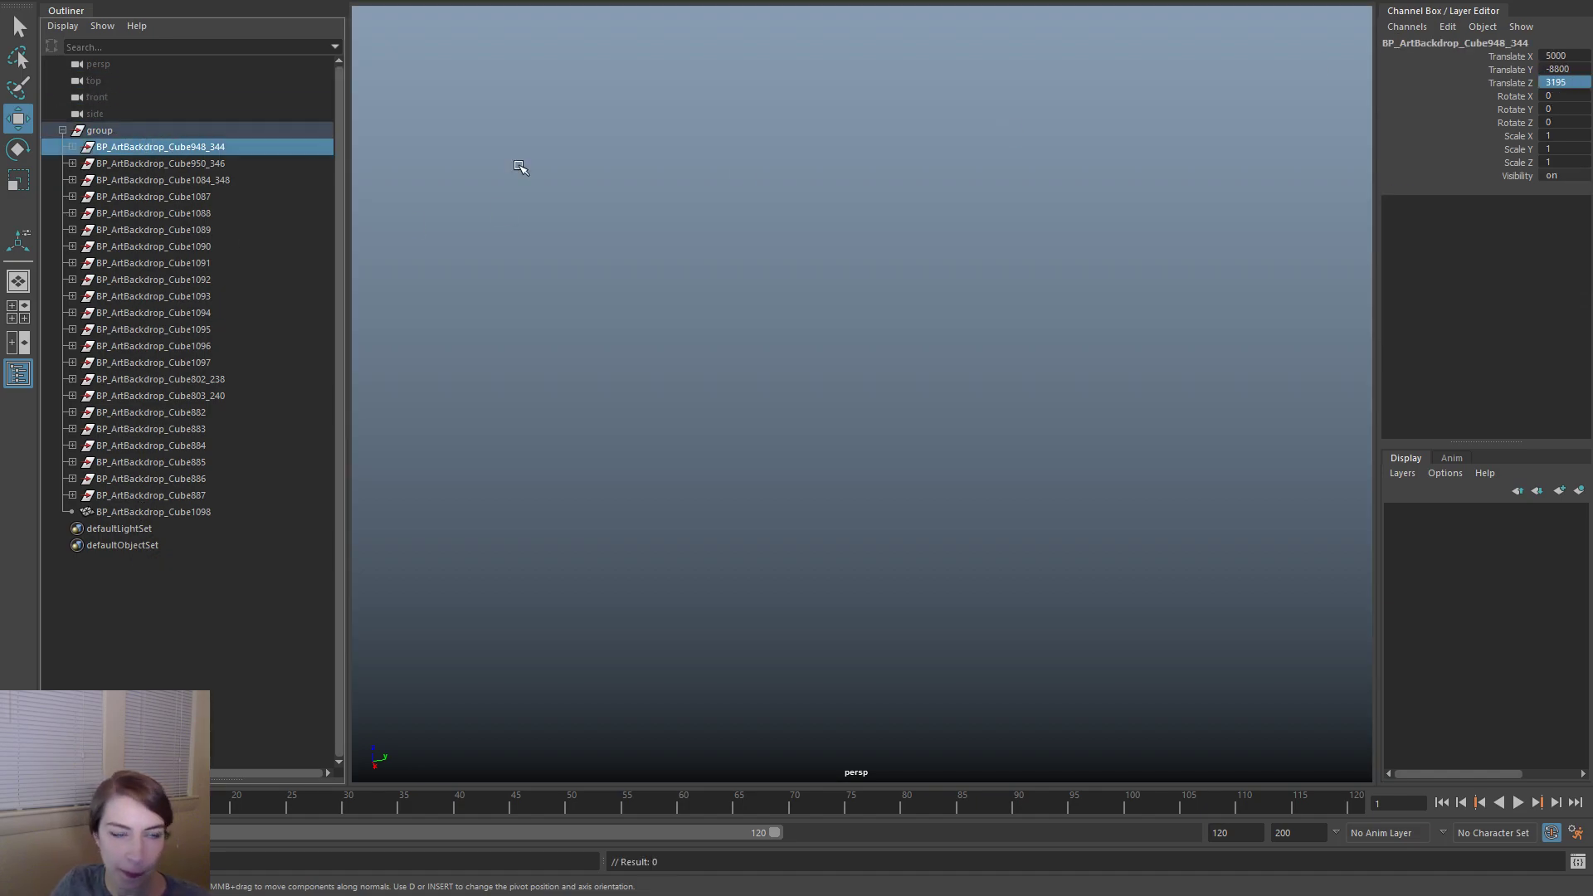
pyautogui.click(163, 130)
pyautogui.click(1560, 69)
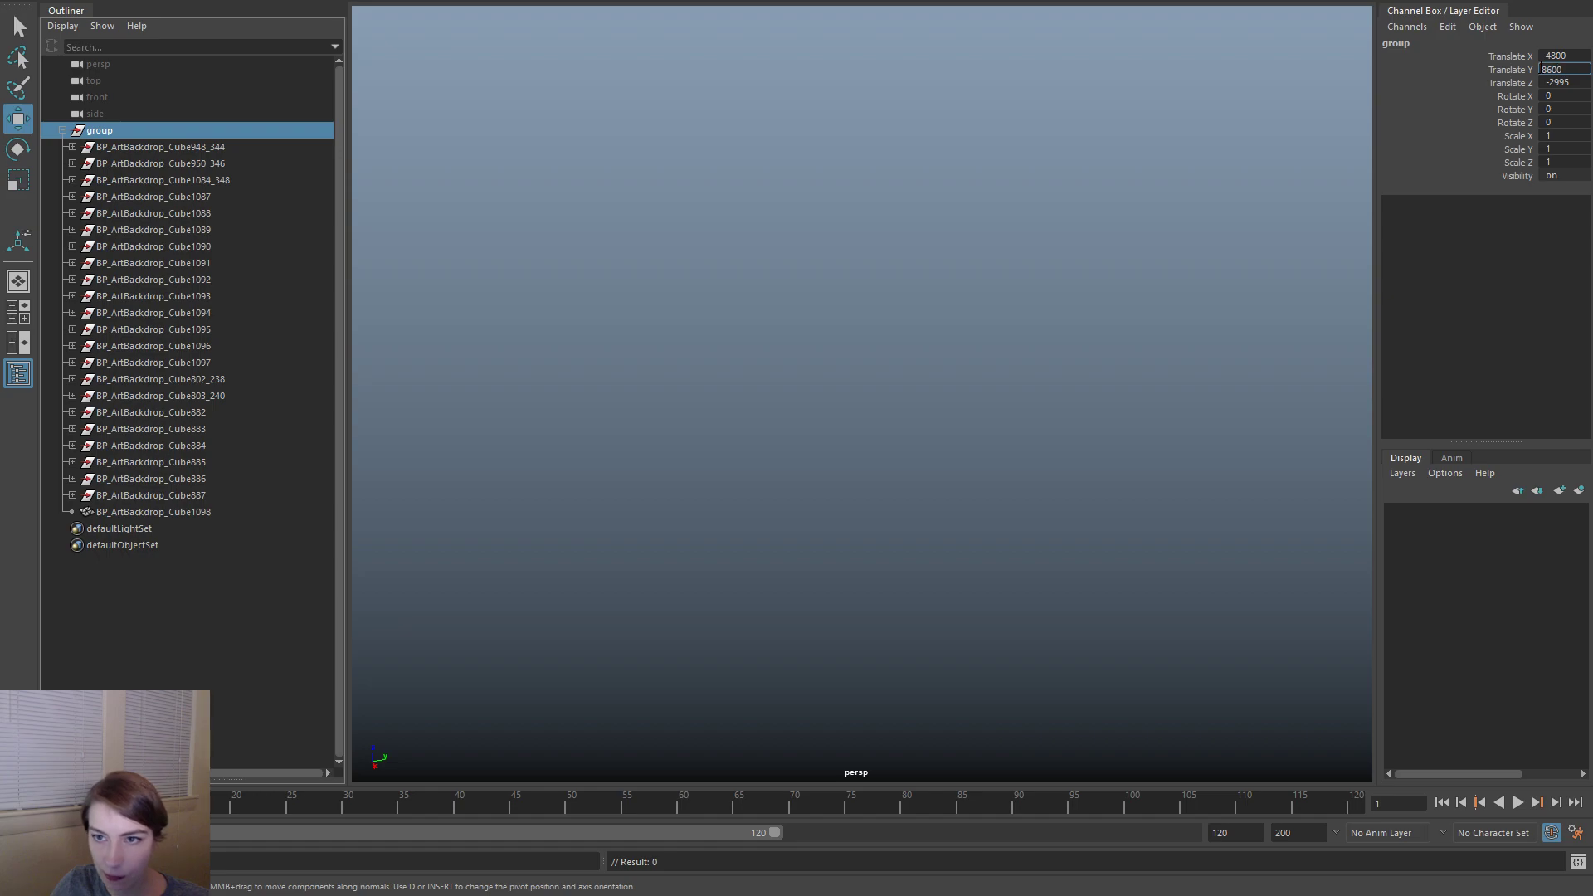
pyautogui.write('-')
pyautogui.press('Return')
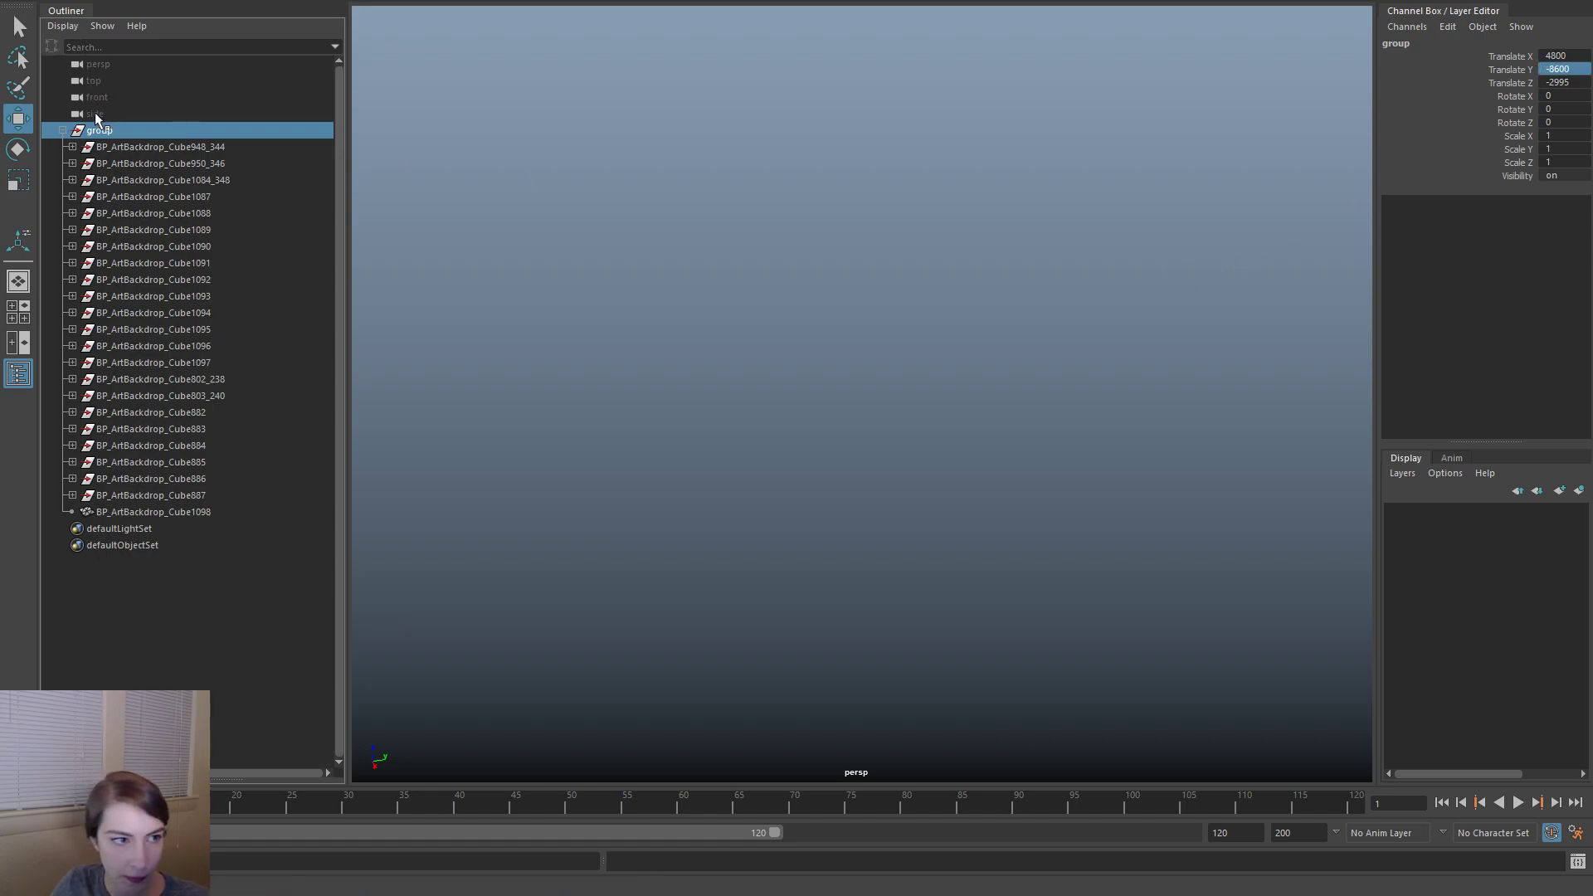
# - Find the moved combined mesh BP_ArtBackdrop_Cube1098, frame it in the view and clear the selection
pyautogui.click(161, 197)
pyautogui.click(154, 528)
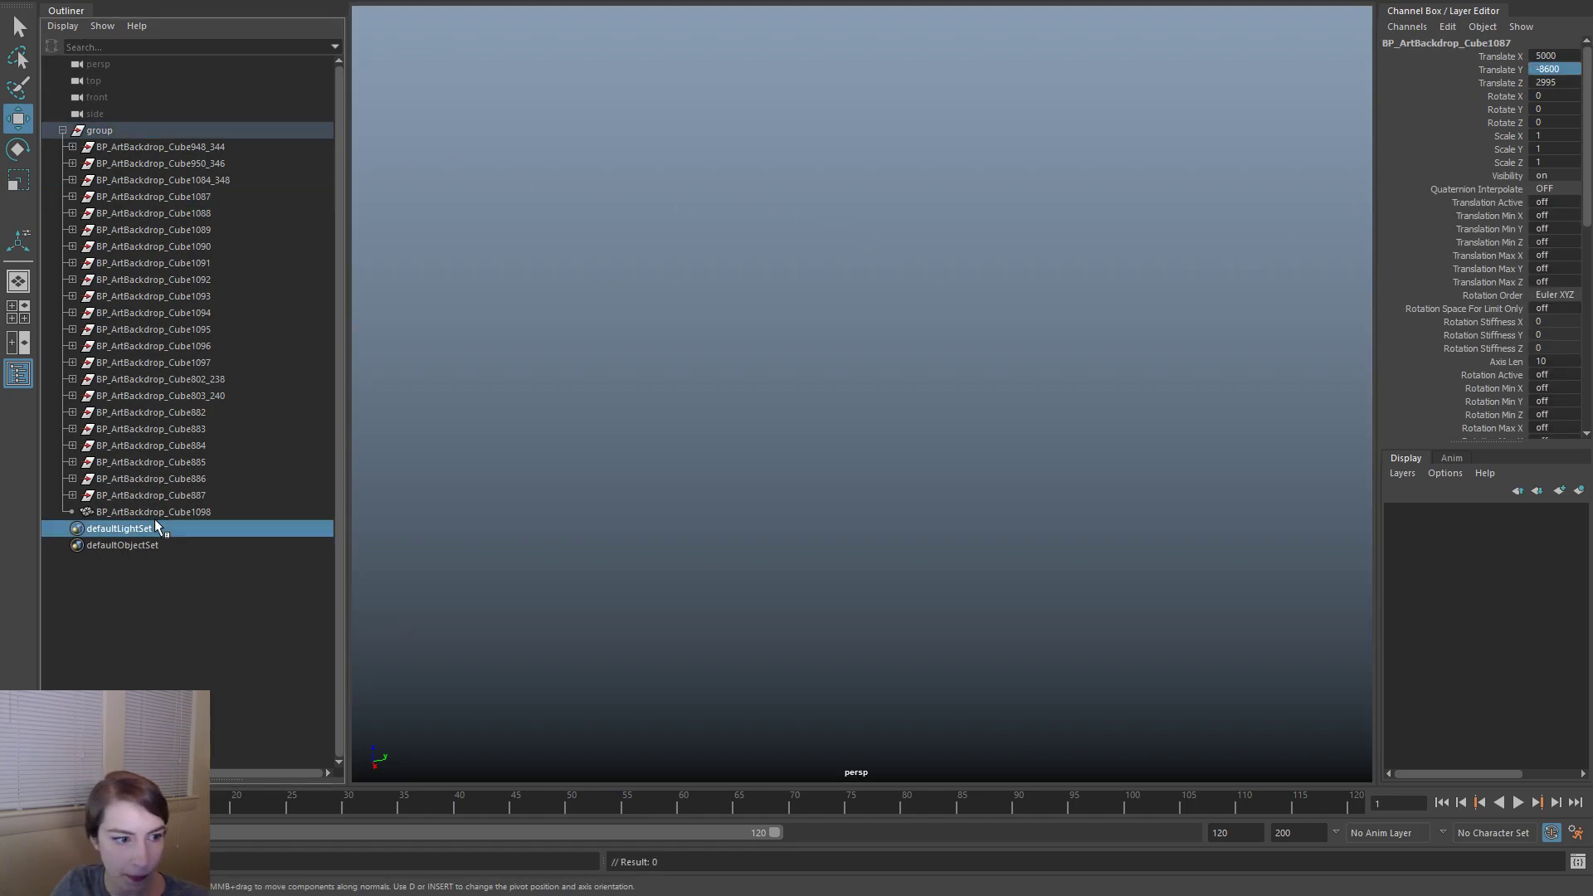
pyautogui.click(167, 512)
pyautogui.press('f')
pyautogui.click(1114, 368)
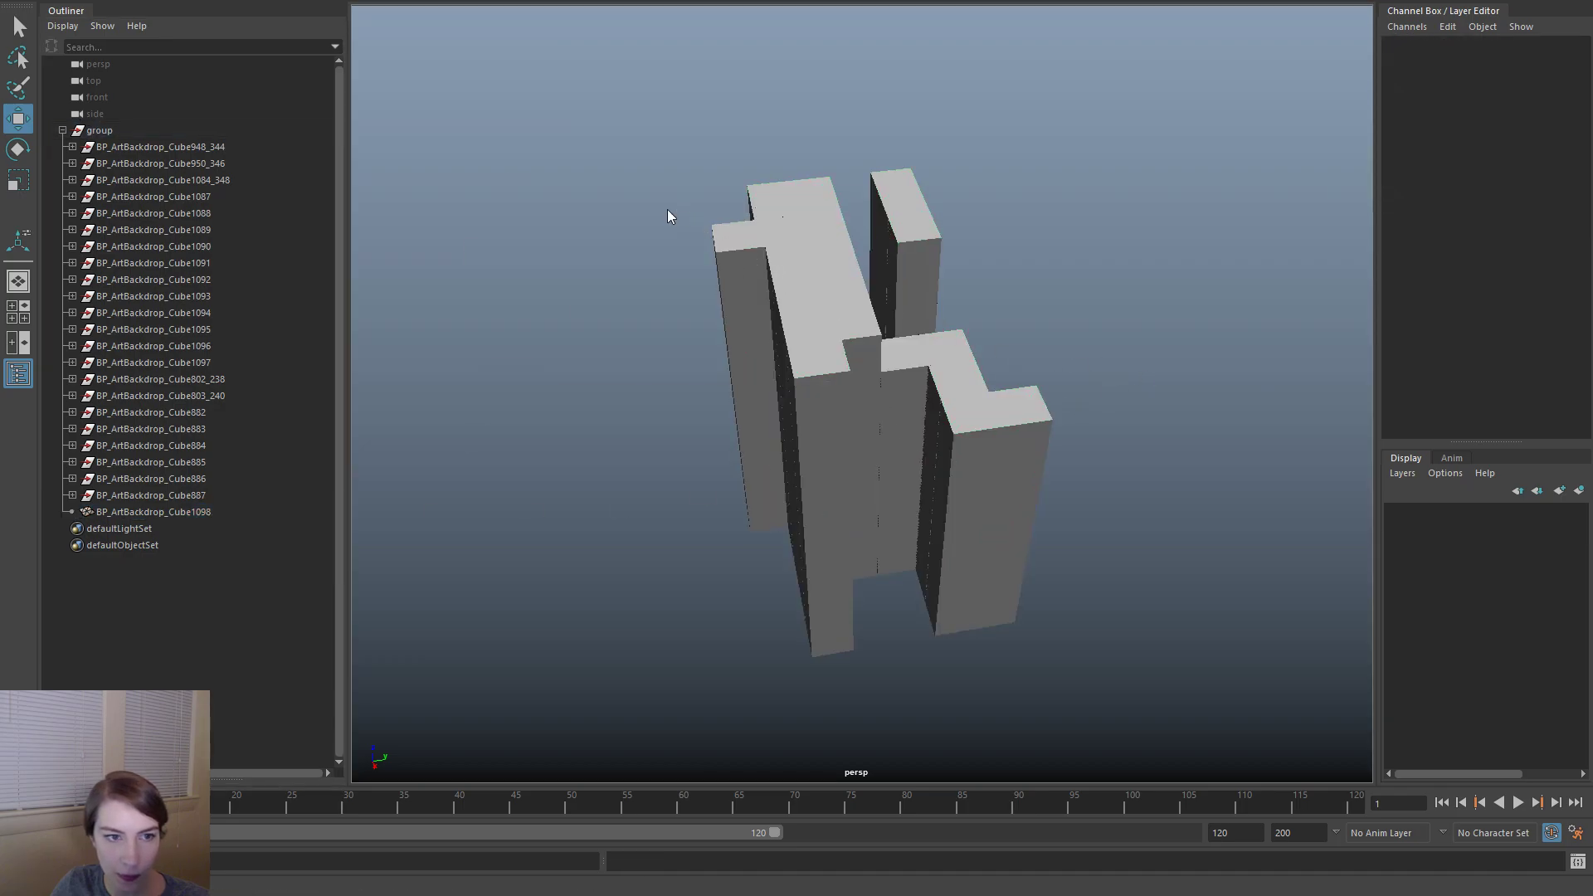
# - Create a locator at the scene origin
pyautogui.press('space')
pyautogui.click(587, 160)
pyautogui.click(670, 401)
pyautogui.keyDown('alt'); pyautogui.moveTo(671, 402); pyautogui.dragTo(1017, 420); pyautogui.keyUp('alt')
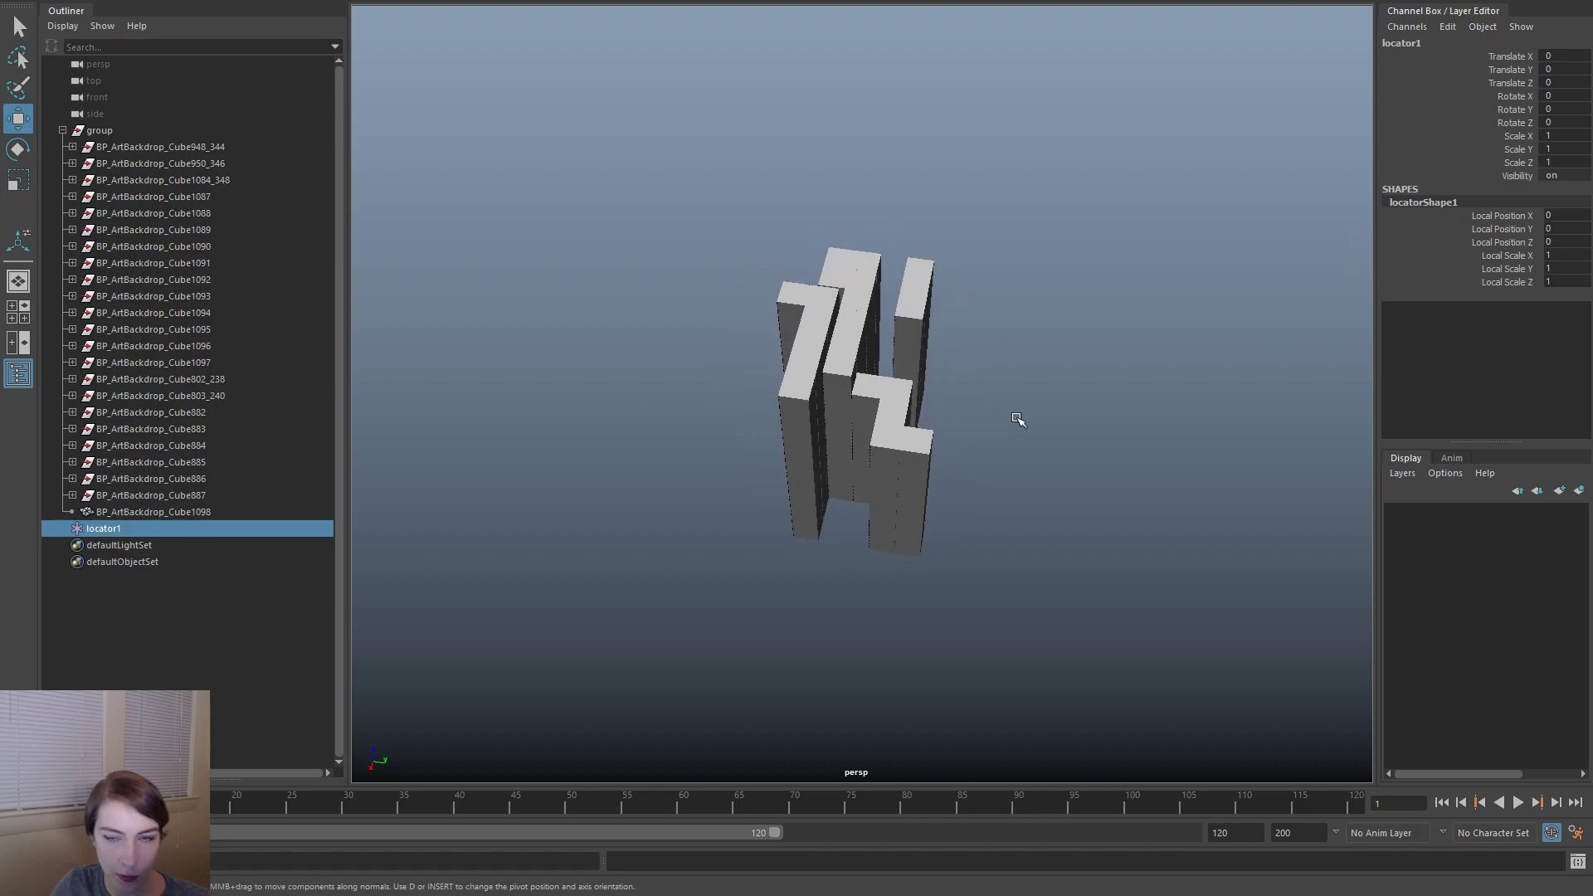
# - Set the backdrop group's Translate X to -4800 and Translate Y to 8600
pyautogui.click(171, 131)
pyautogui.click(1564, 69)
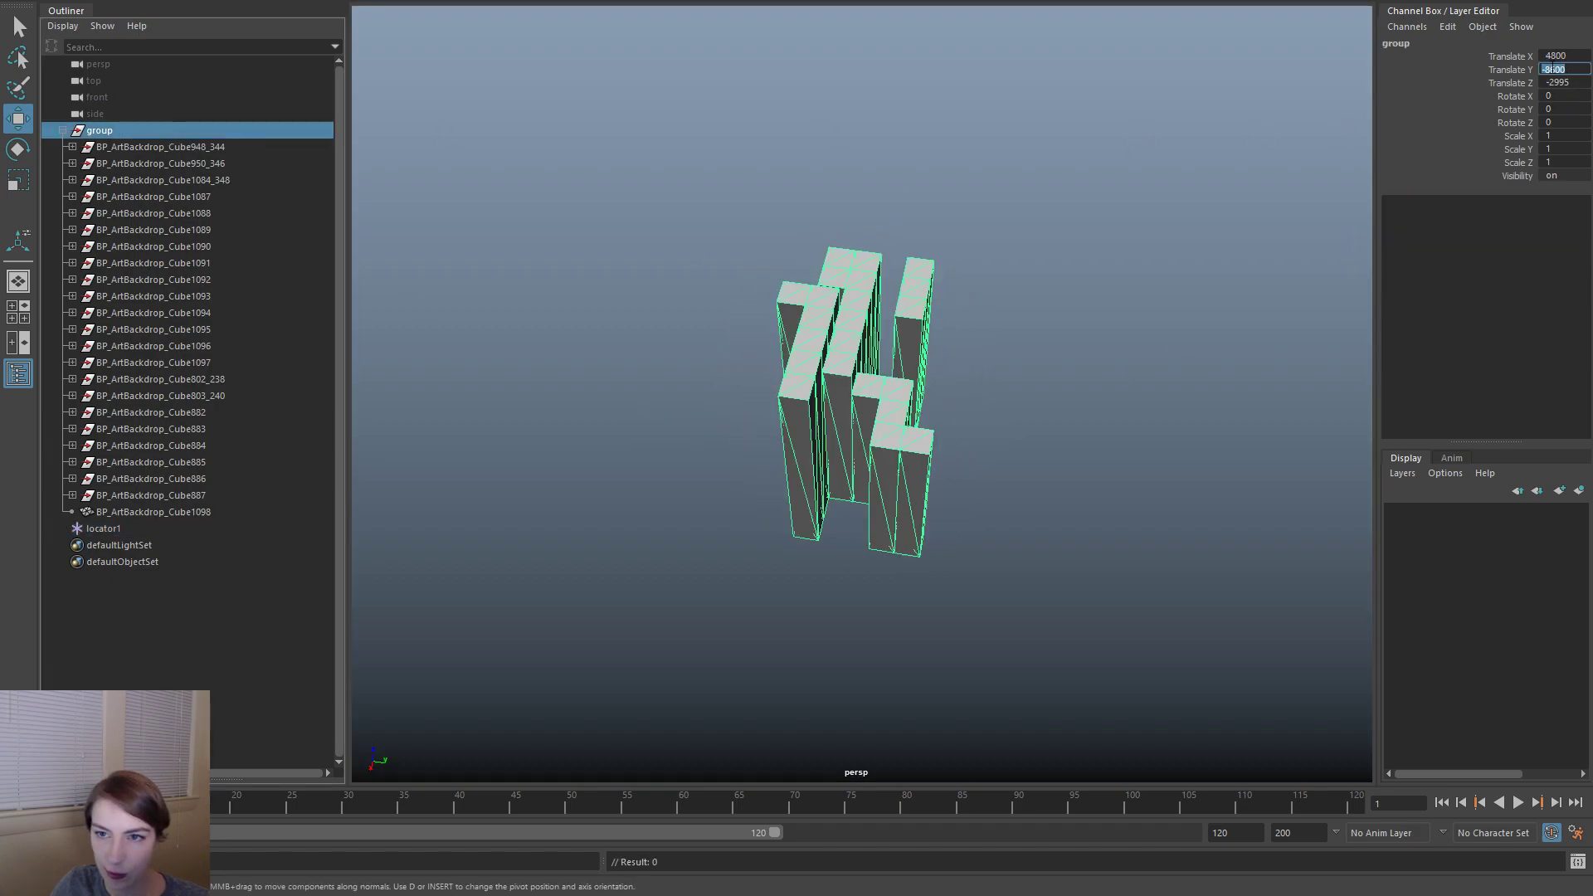
pyautogui.click(1549, 56)
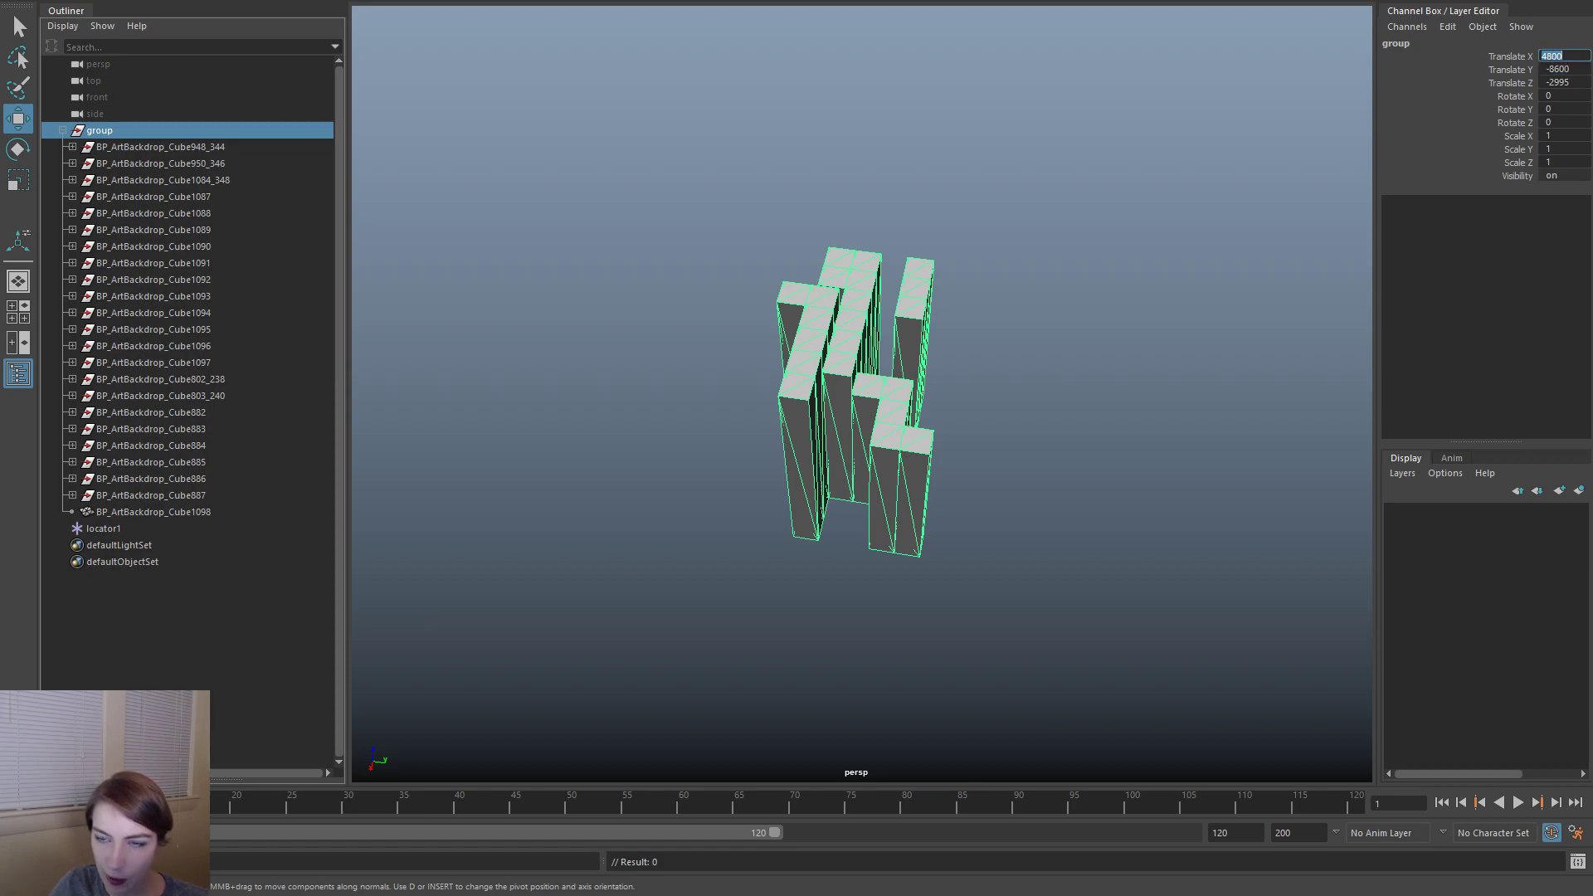
pyautogui.write('-')
pyautogui.press('Return')
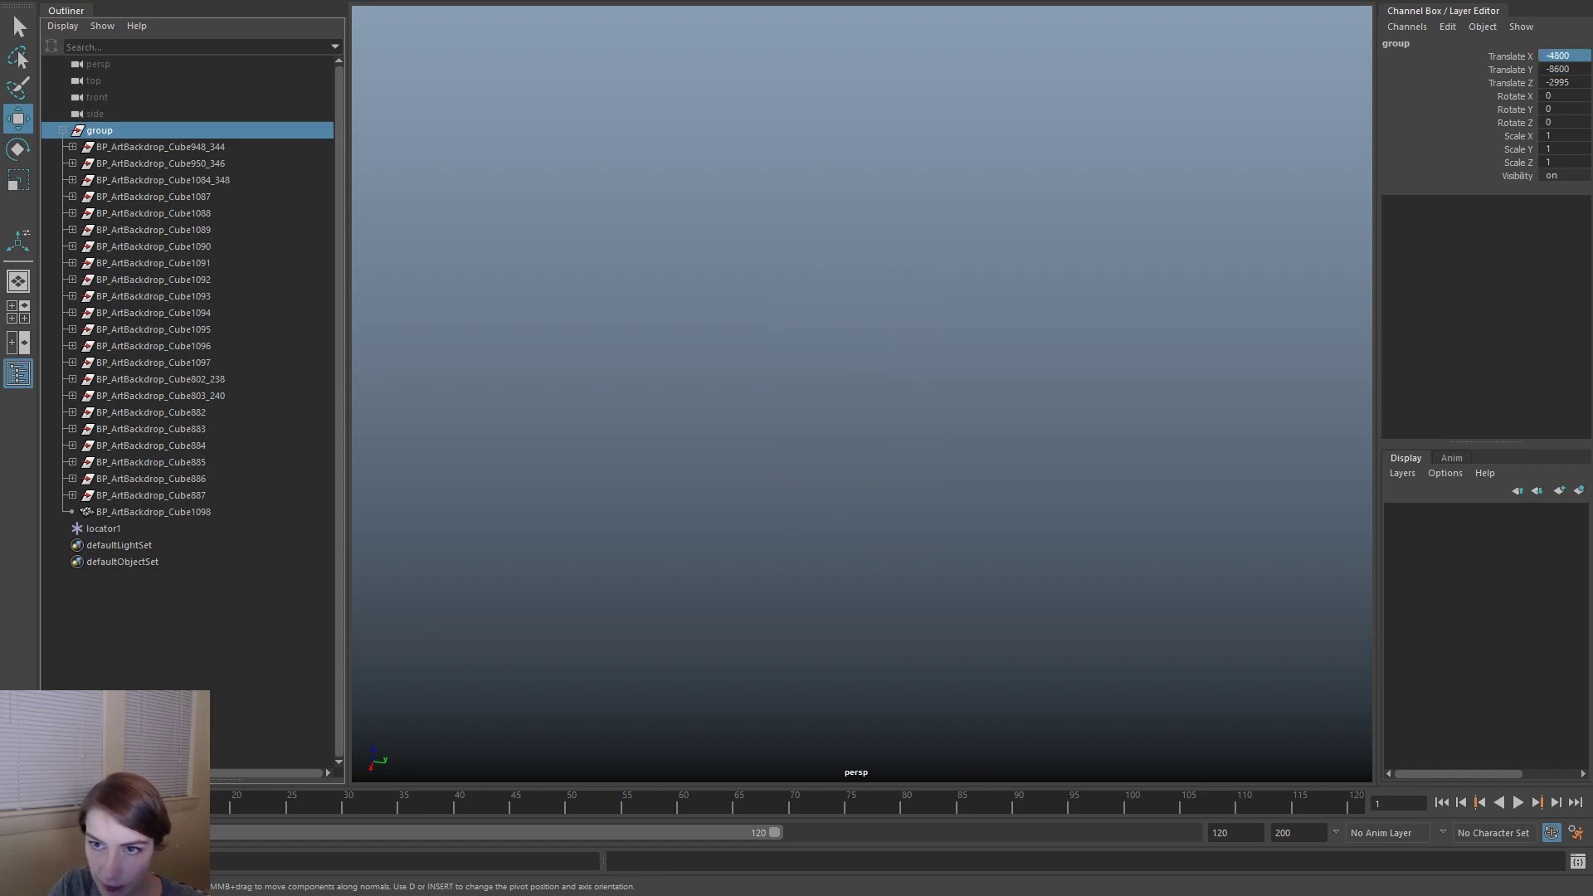
pyautogui.click(1557, 70)
pyautogui.click(1557, 70)
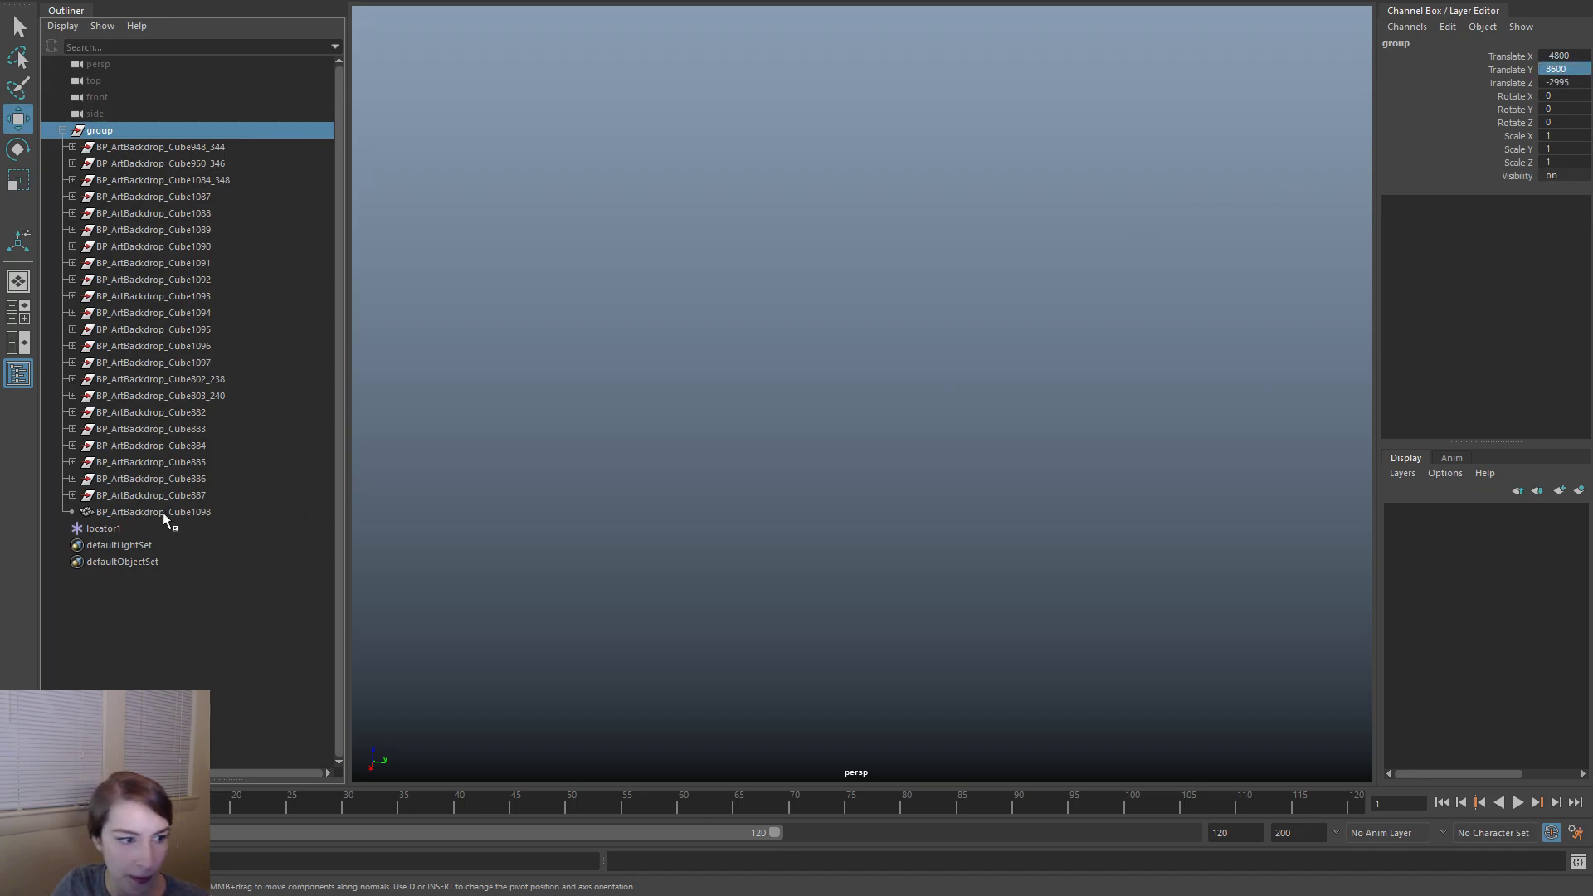
# - Frame locator1 in the perspective view and delete it
pyautogui.click(154, 529)
pyautogui.press('f')
pyautogui.scroll(-5, 968, 412)
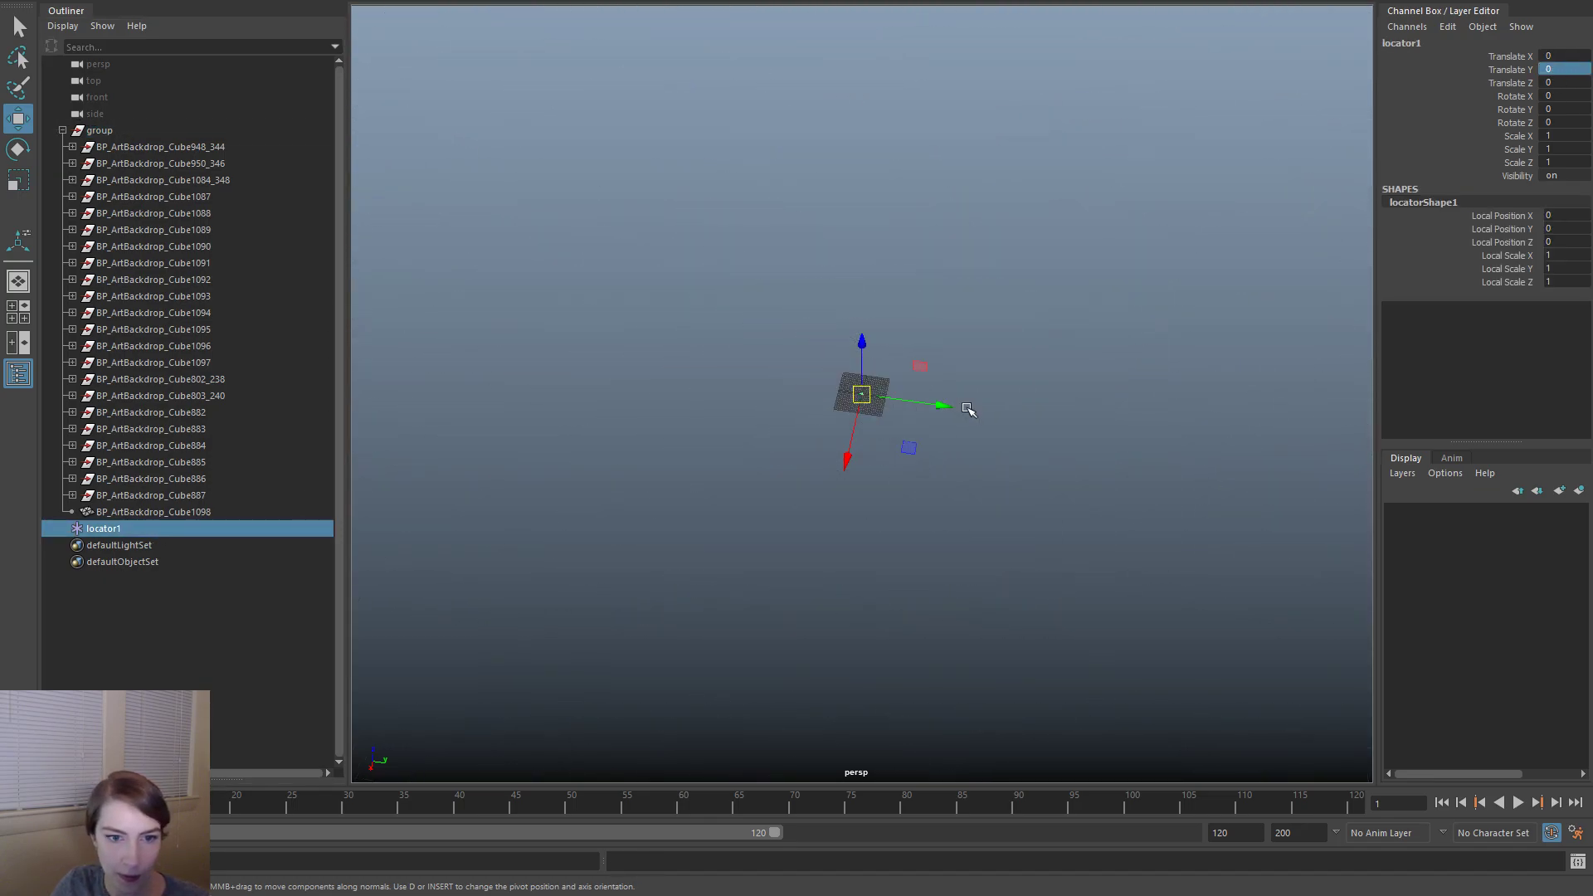
pyautogui.press('Delete')
# - Delete the combined mesh BP_ArtBackdrop_Cube1098, undo the deletion and frame the restored mesh
pyautogui.click(151, 512)
pyautogui.press('Delete')
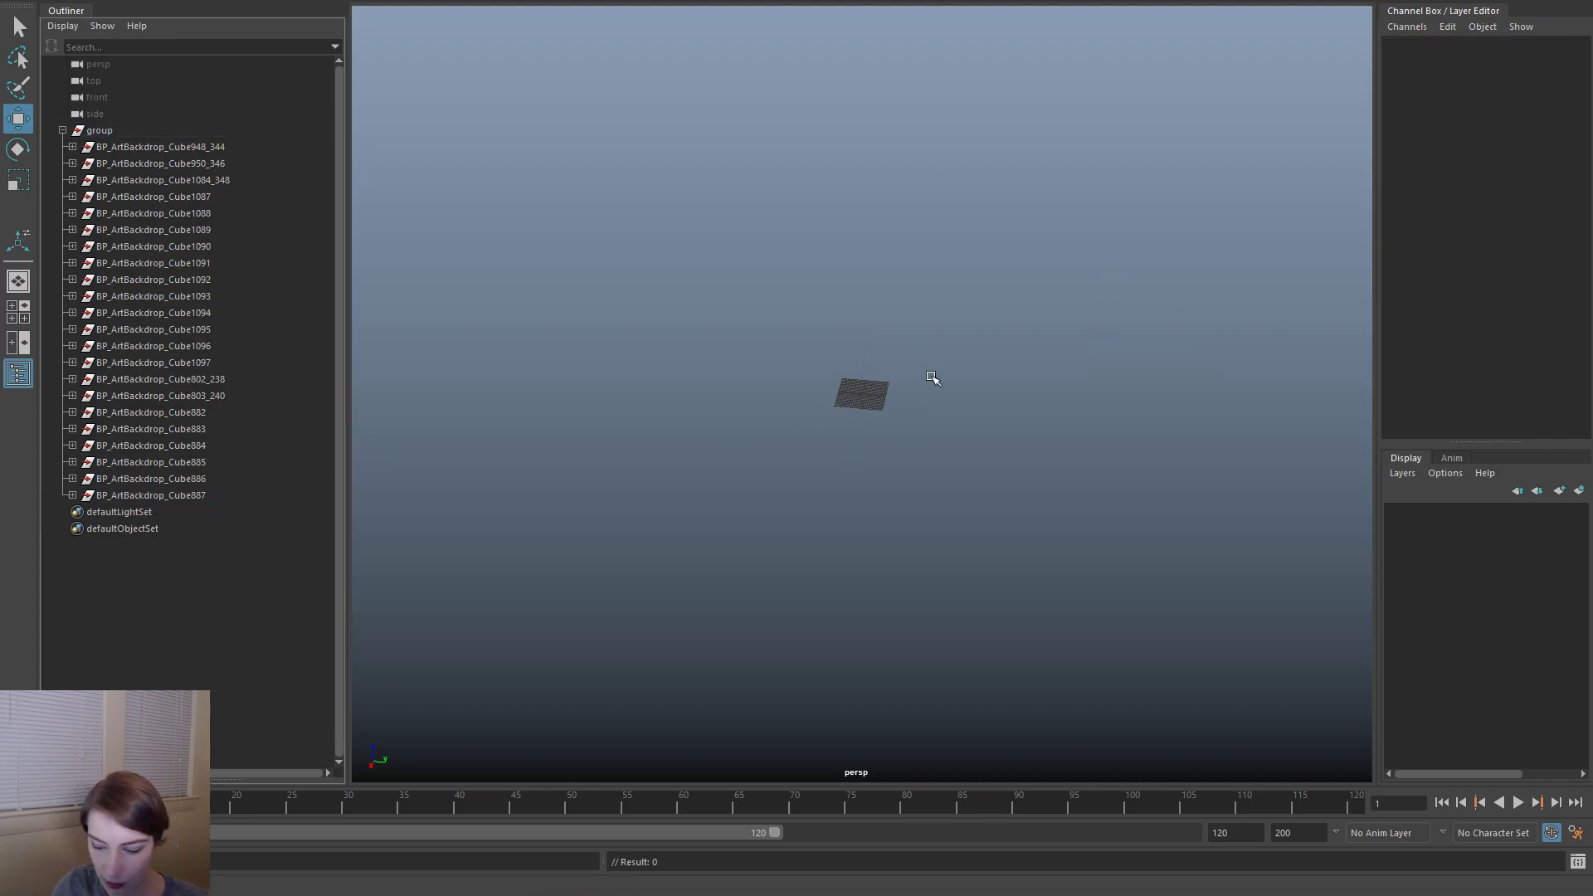
pyautogui.hotkey('ctrl', 'z')
pyautogui.press('f')
pyautogui.scroll(-3, 932, 378)
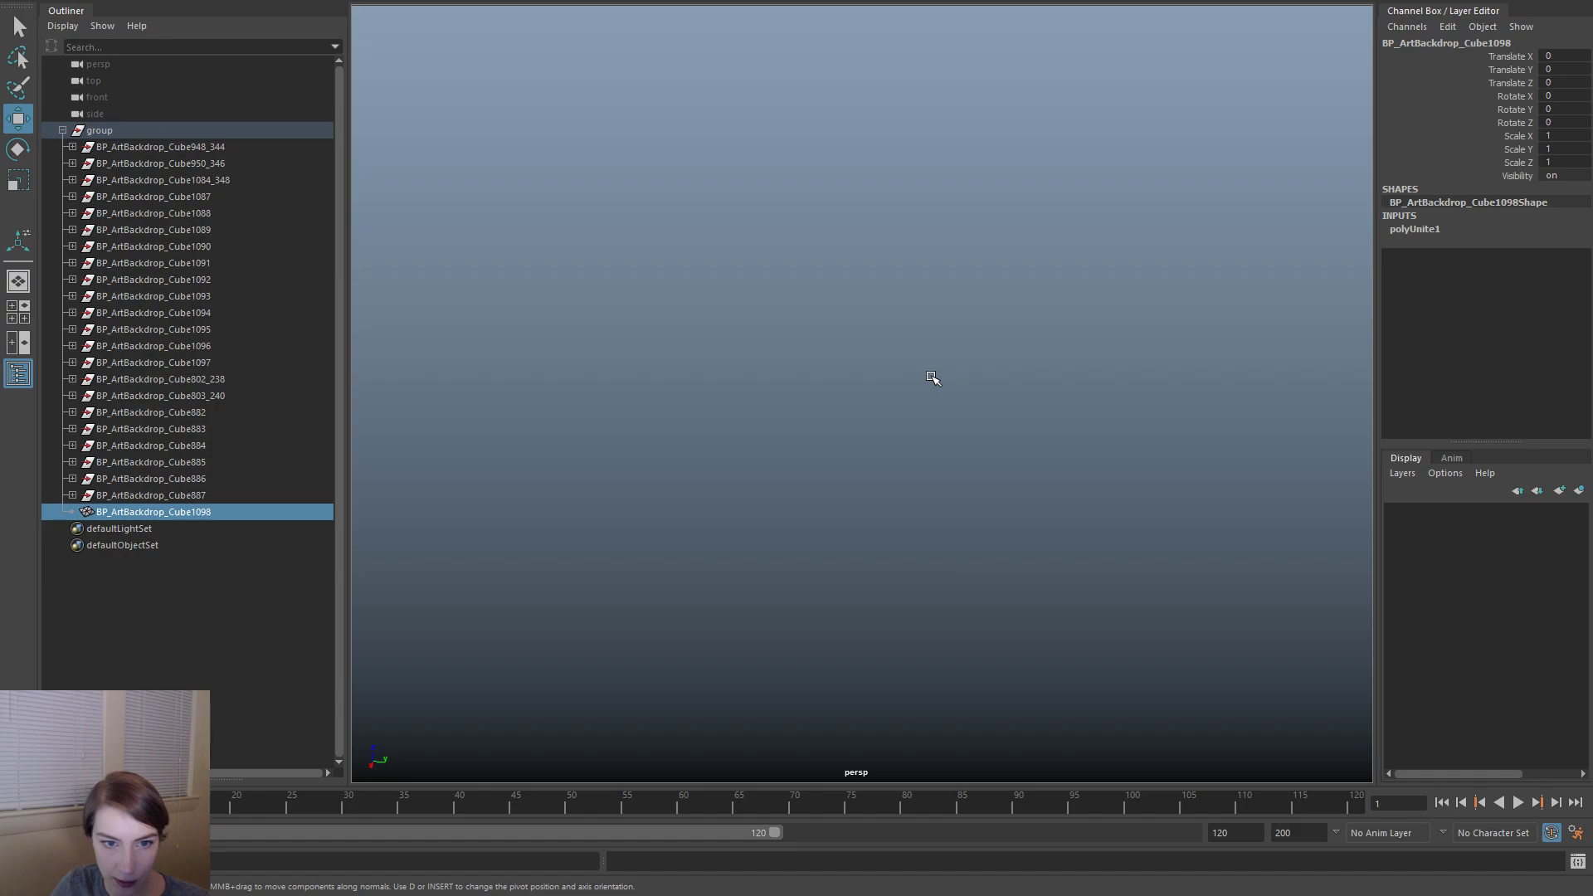
pyautogui.scroll(2, 942, 381)
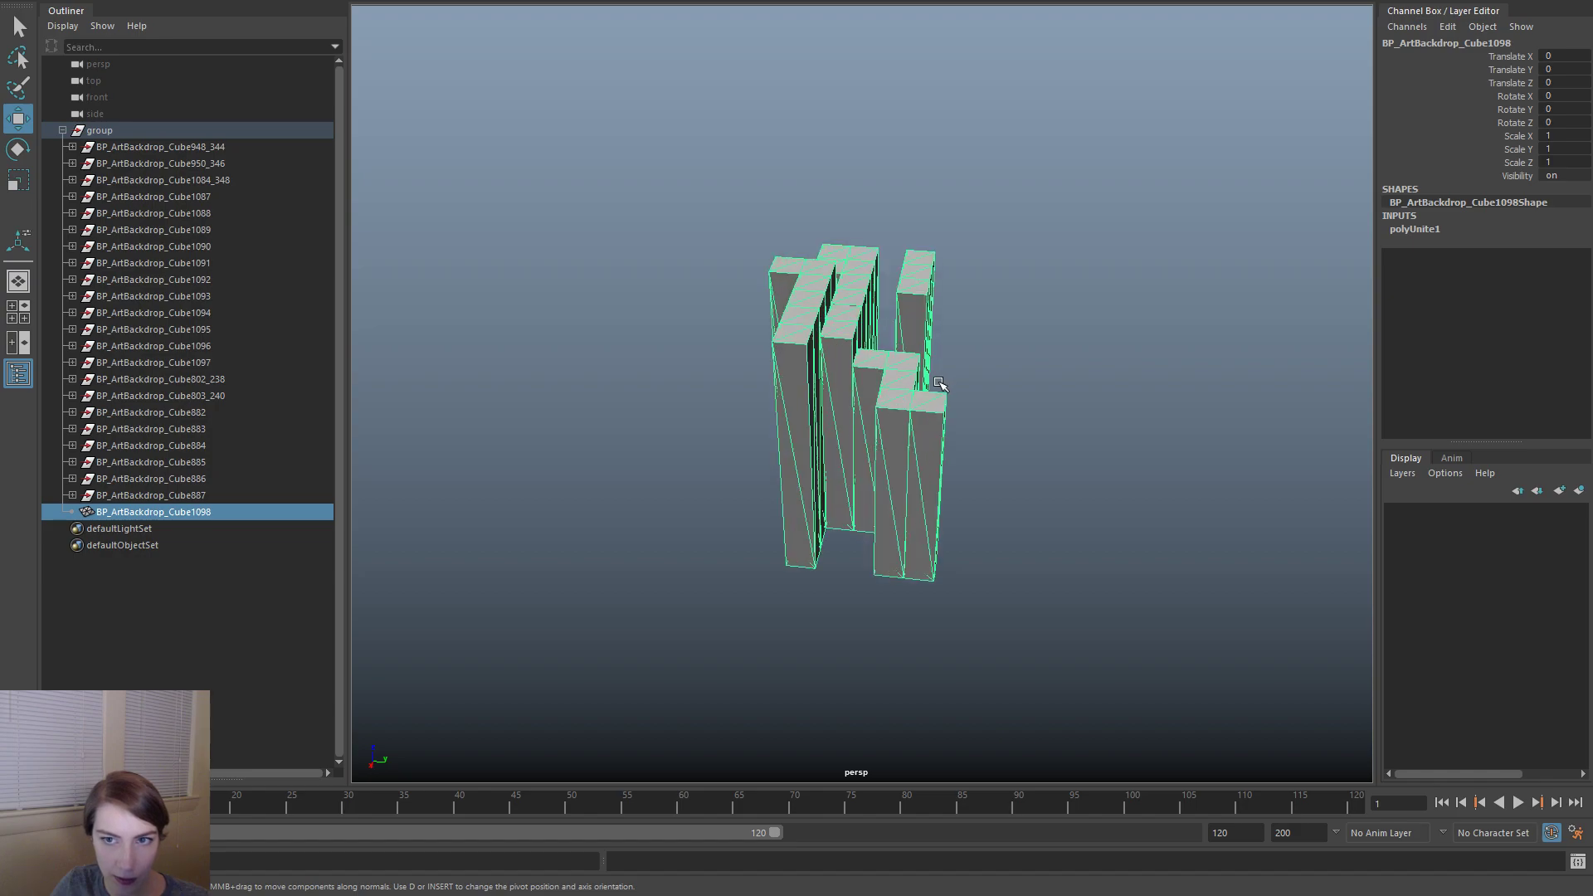
# - Compare the group's translation in Maya with the location of BP_ArtBackdrop_Cube1088 in the Unreal Editor
pyautogui.click(187, 133)
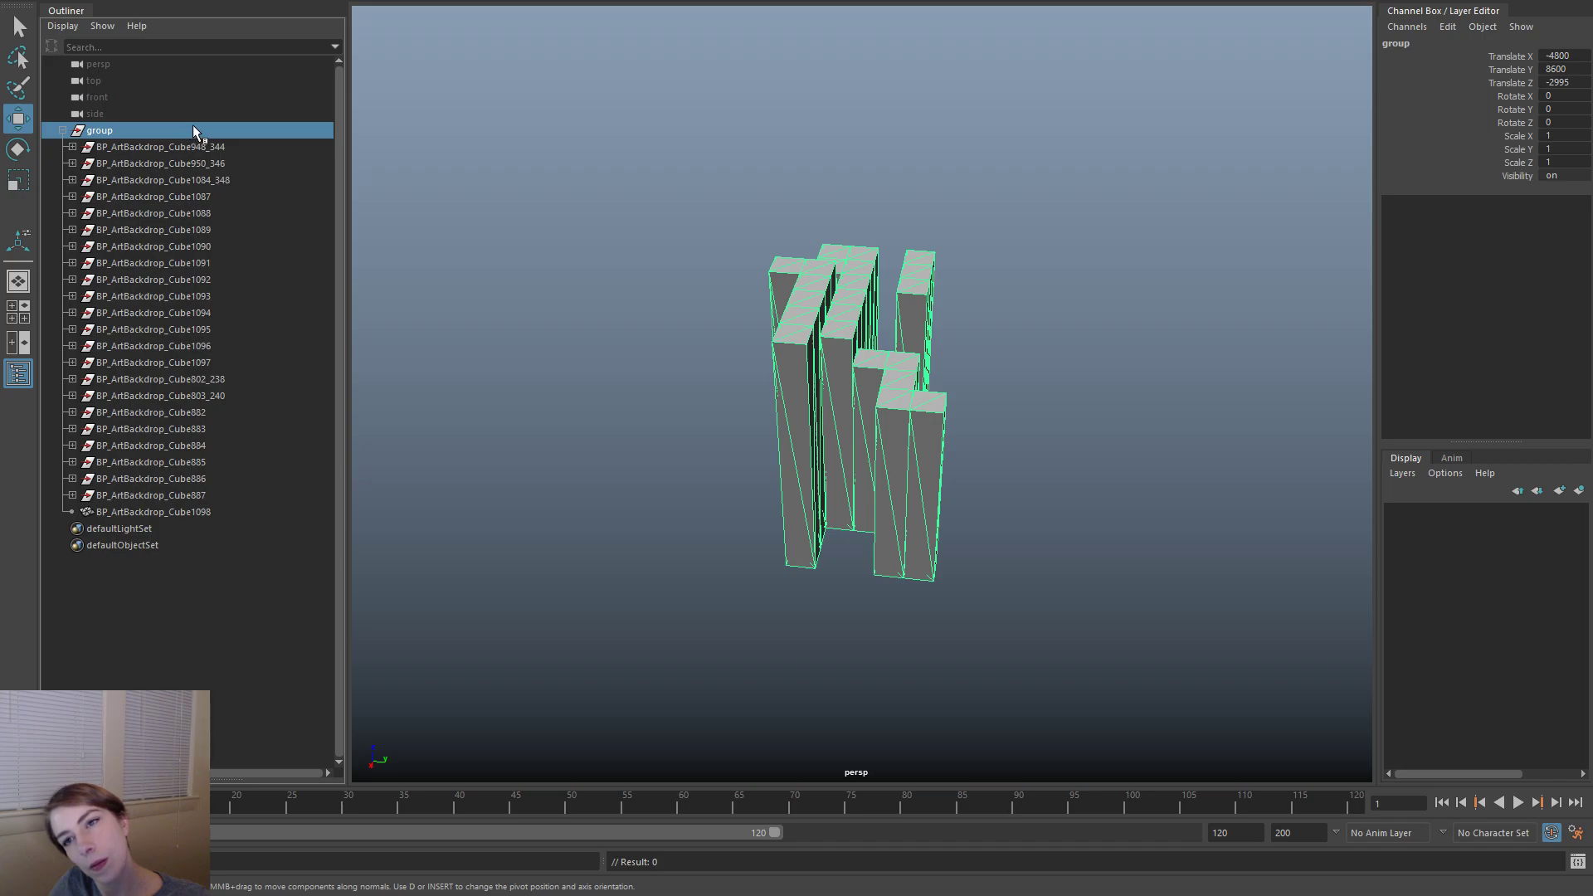
pyautogui.keyDown('alt'); pyautogui.moveTo(594, 188); pyautogui.dragTo(960, 298); pyautogui.keyUp('alt')
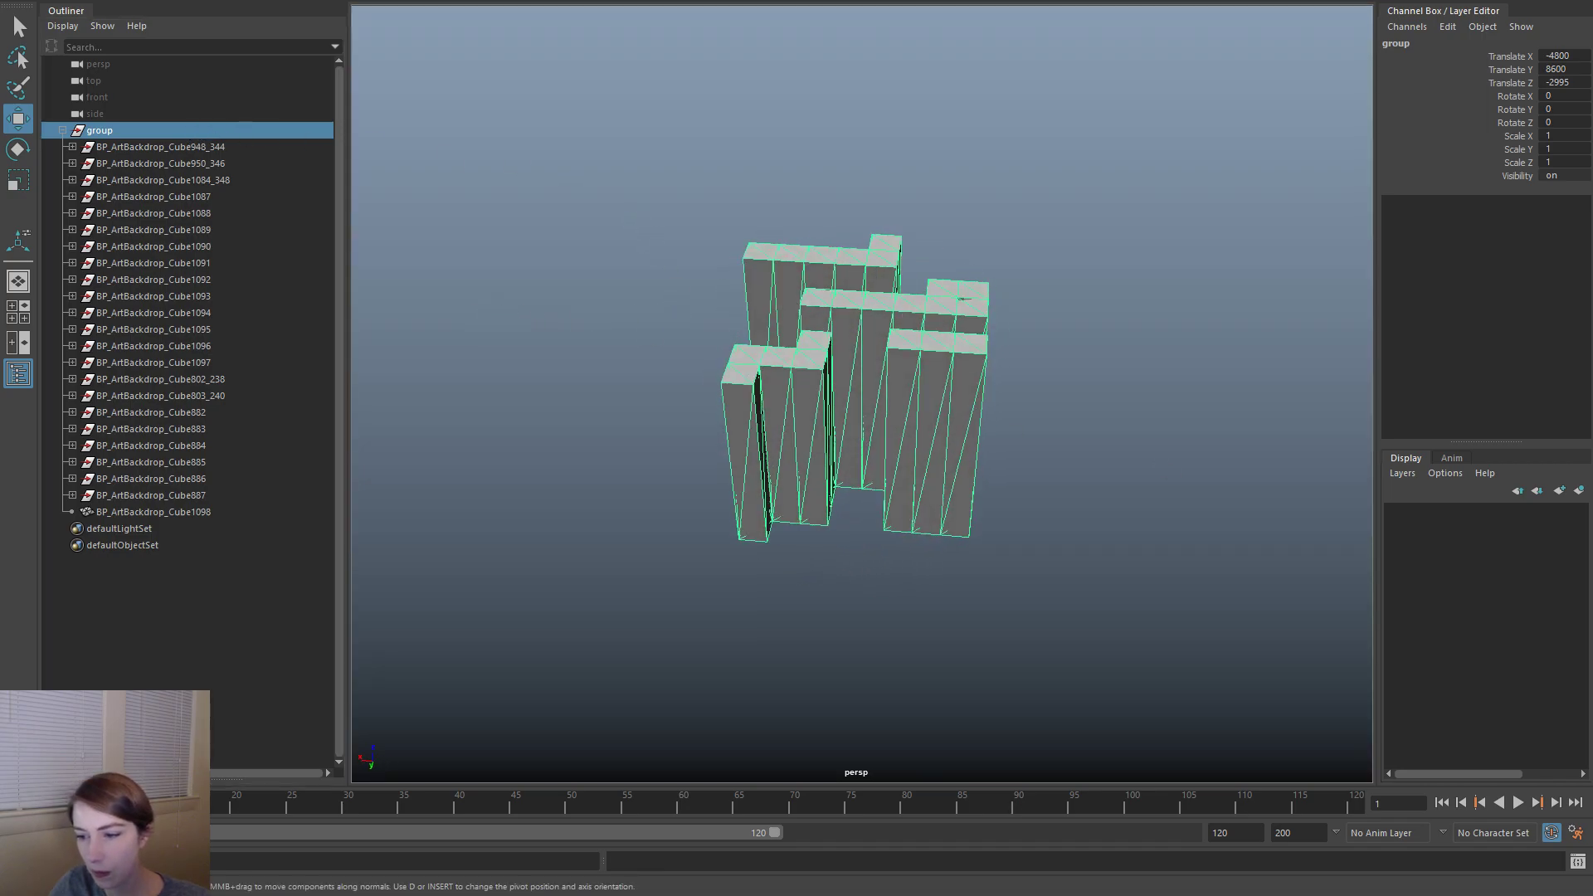
pyautogui.hotkey('alt', 'Tab')
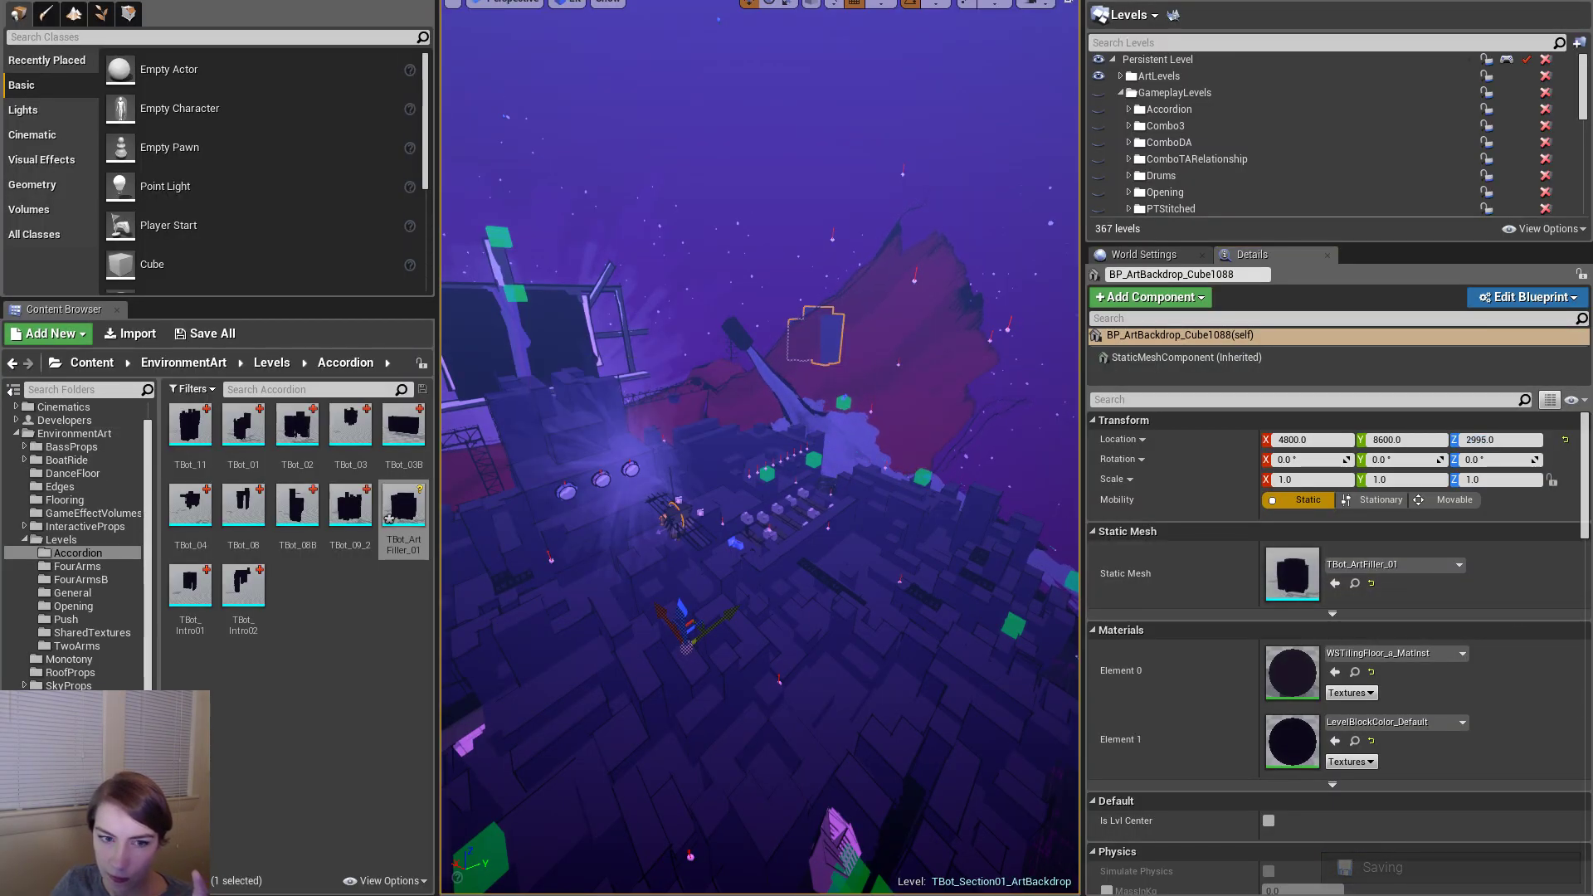
pyautogui.hotkey('alt', 'Tab')
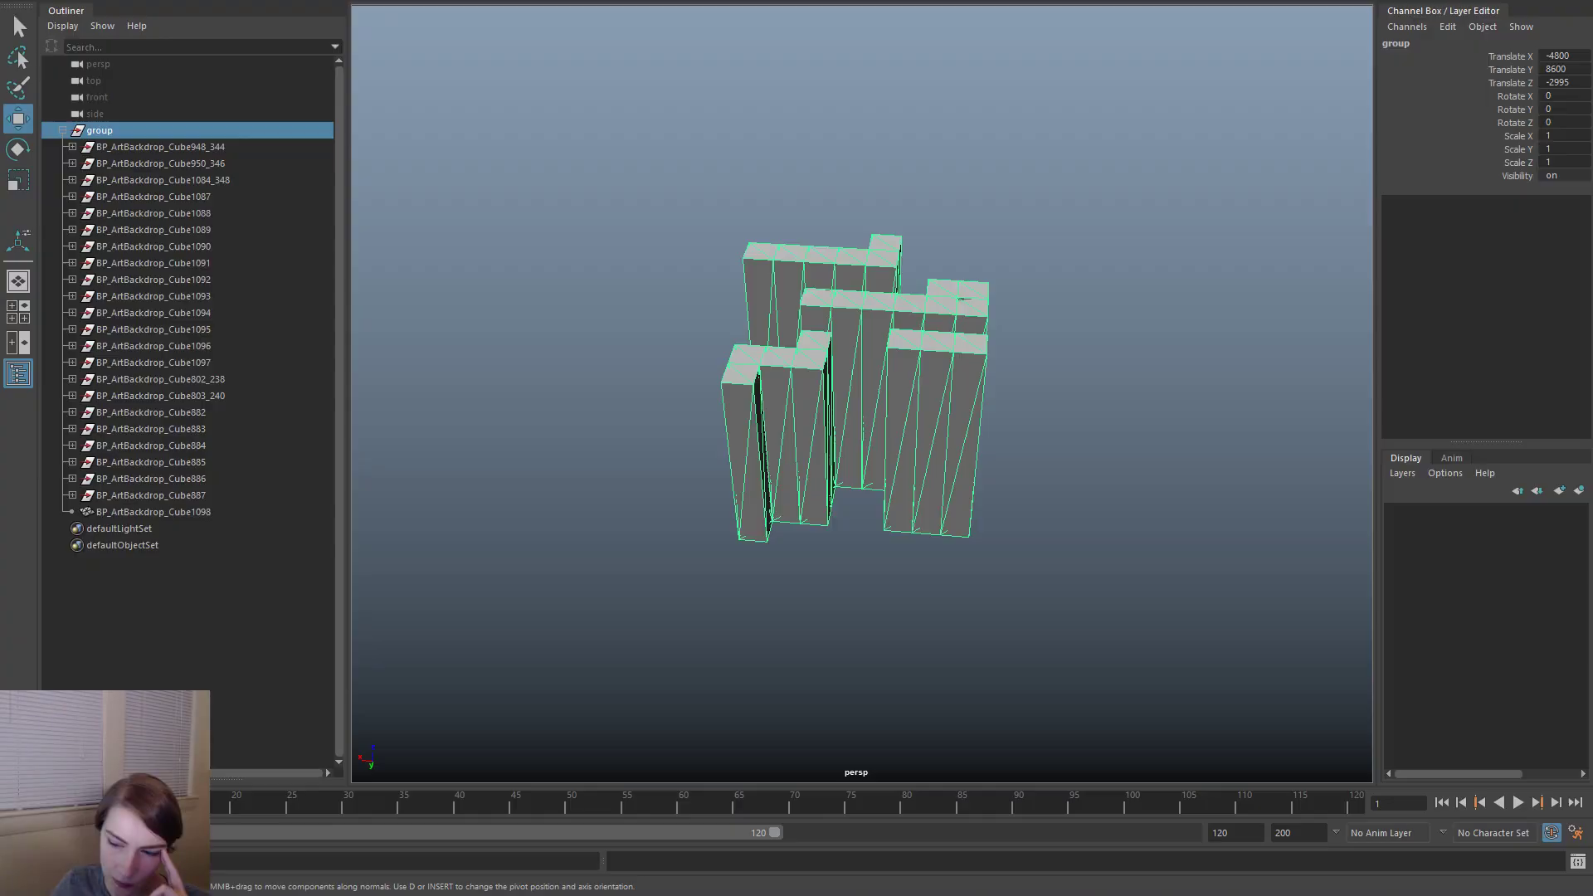
pyautogui.hotkey('alt', 'Tab')
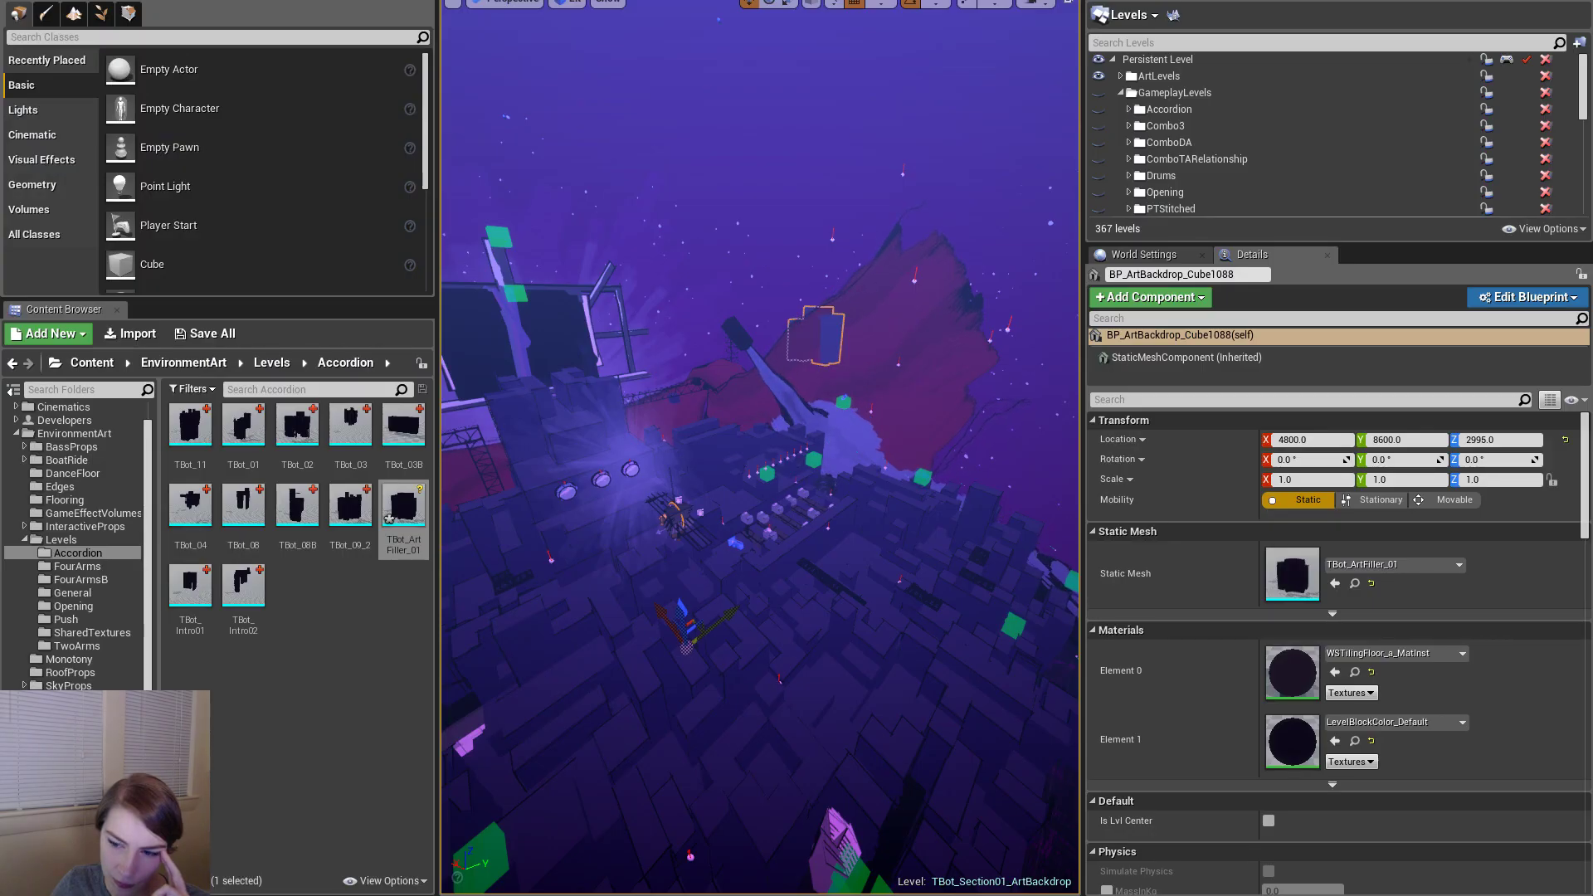
pyautogui.hotkey('alt', 'Tab')
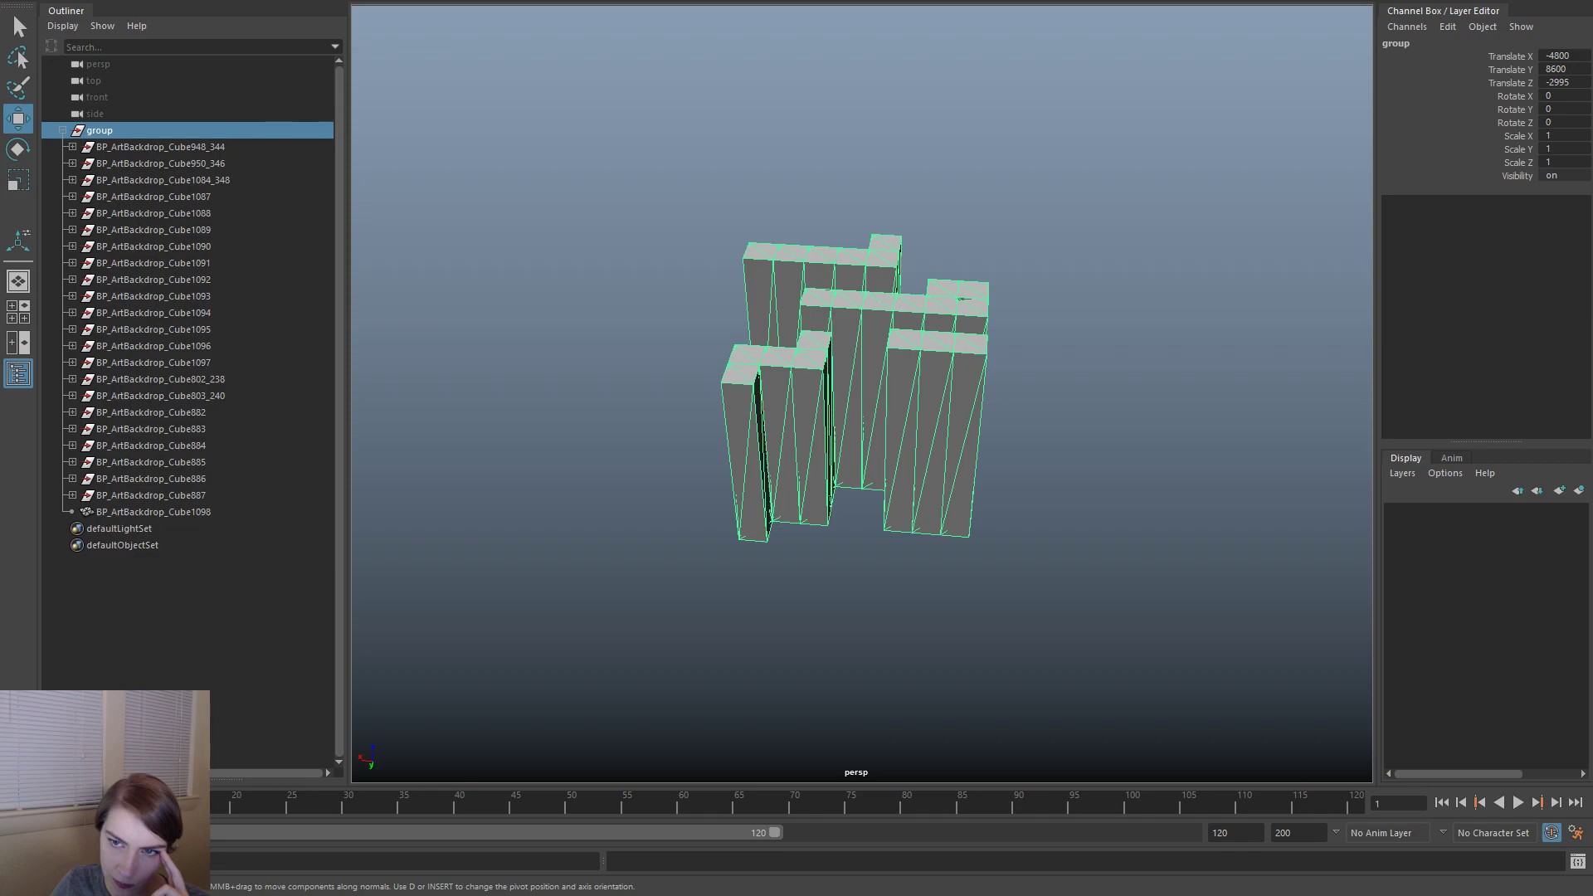
# - Deselect the group and save the scene
pyautogui.click(1160, 263)
pyautogui.hotkey('ctrl', 's')
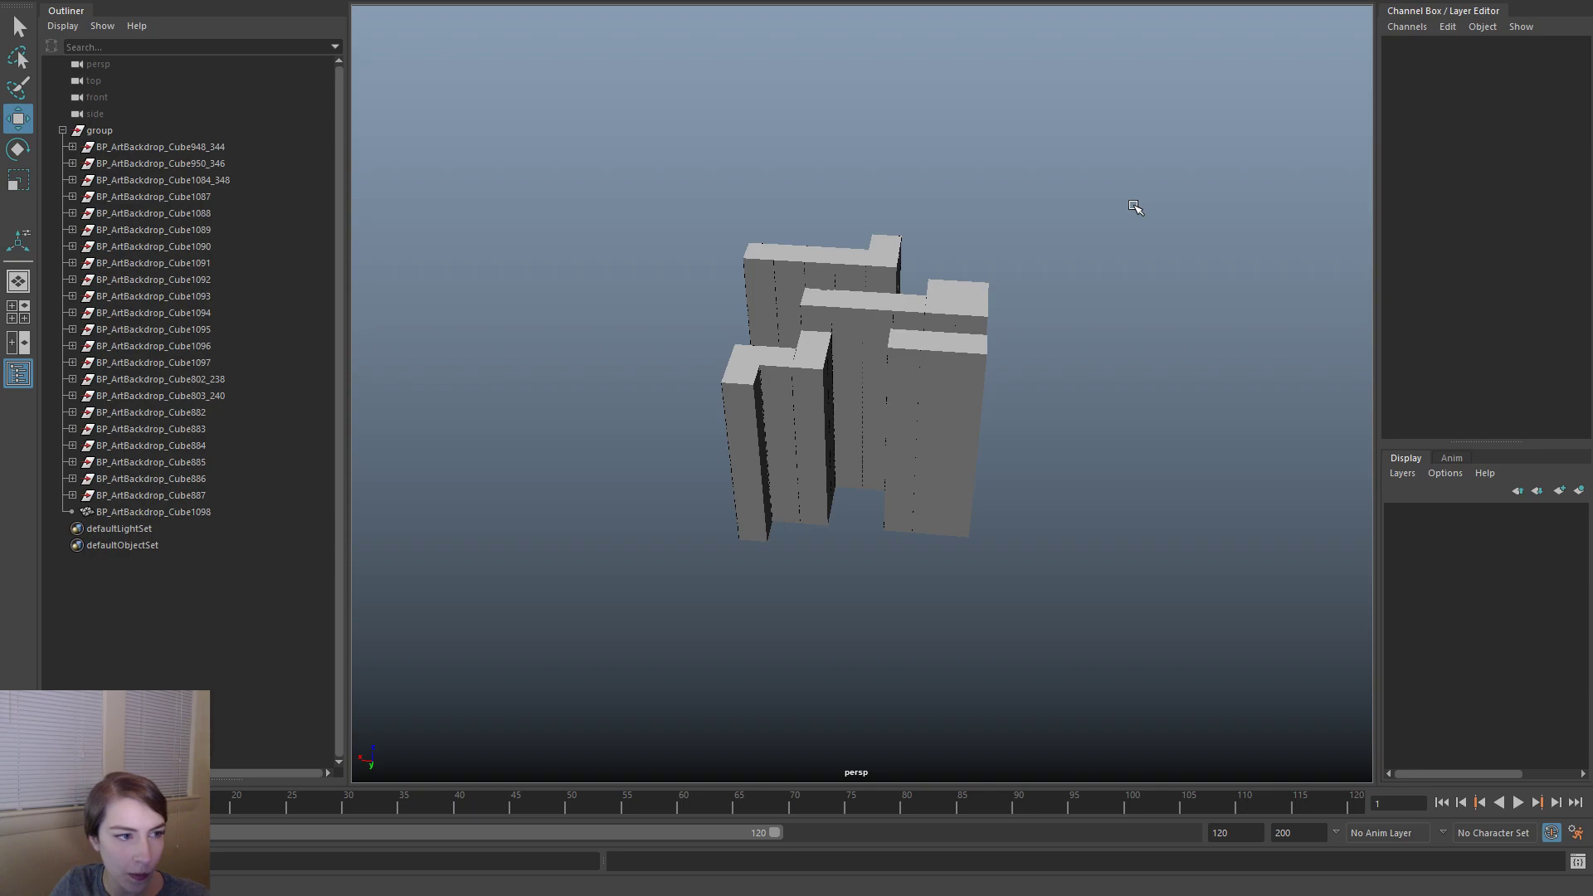
pyautogui.keyDown('alt'); pyautogui.moveTo(961, 437); pyautogui.dragTo(1170, 509); pyautogui.keyUp('alt')
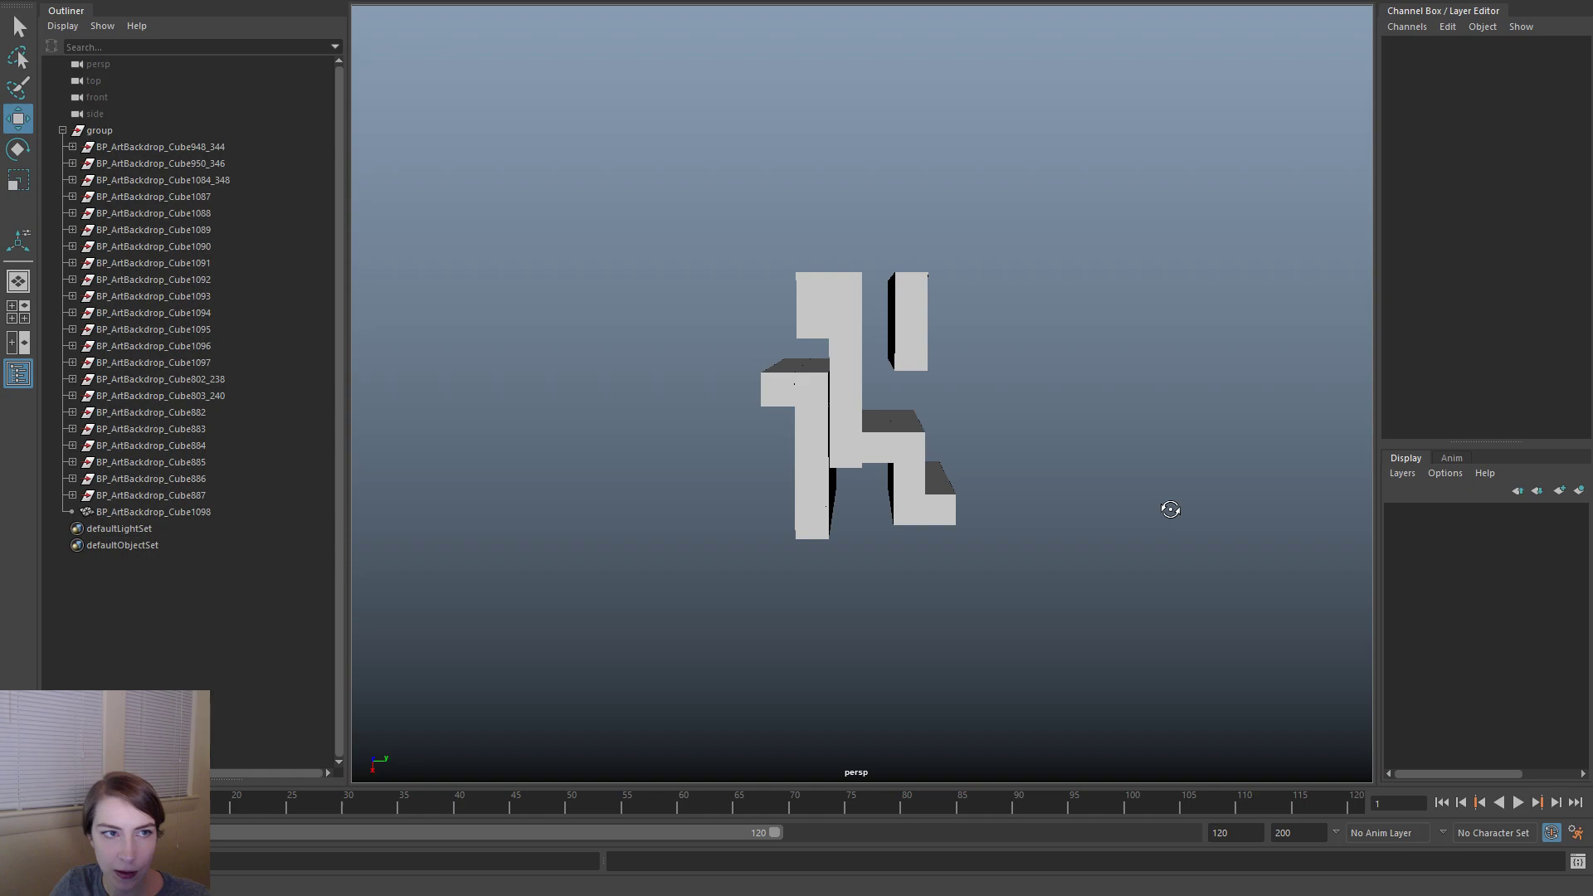
# - Rename TwoArms_ArtFiller_01.ma in the Accordion folder to TBot_ArtFiller_01.ma and save the scene over it
pyautogui.press('space')
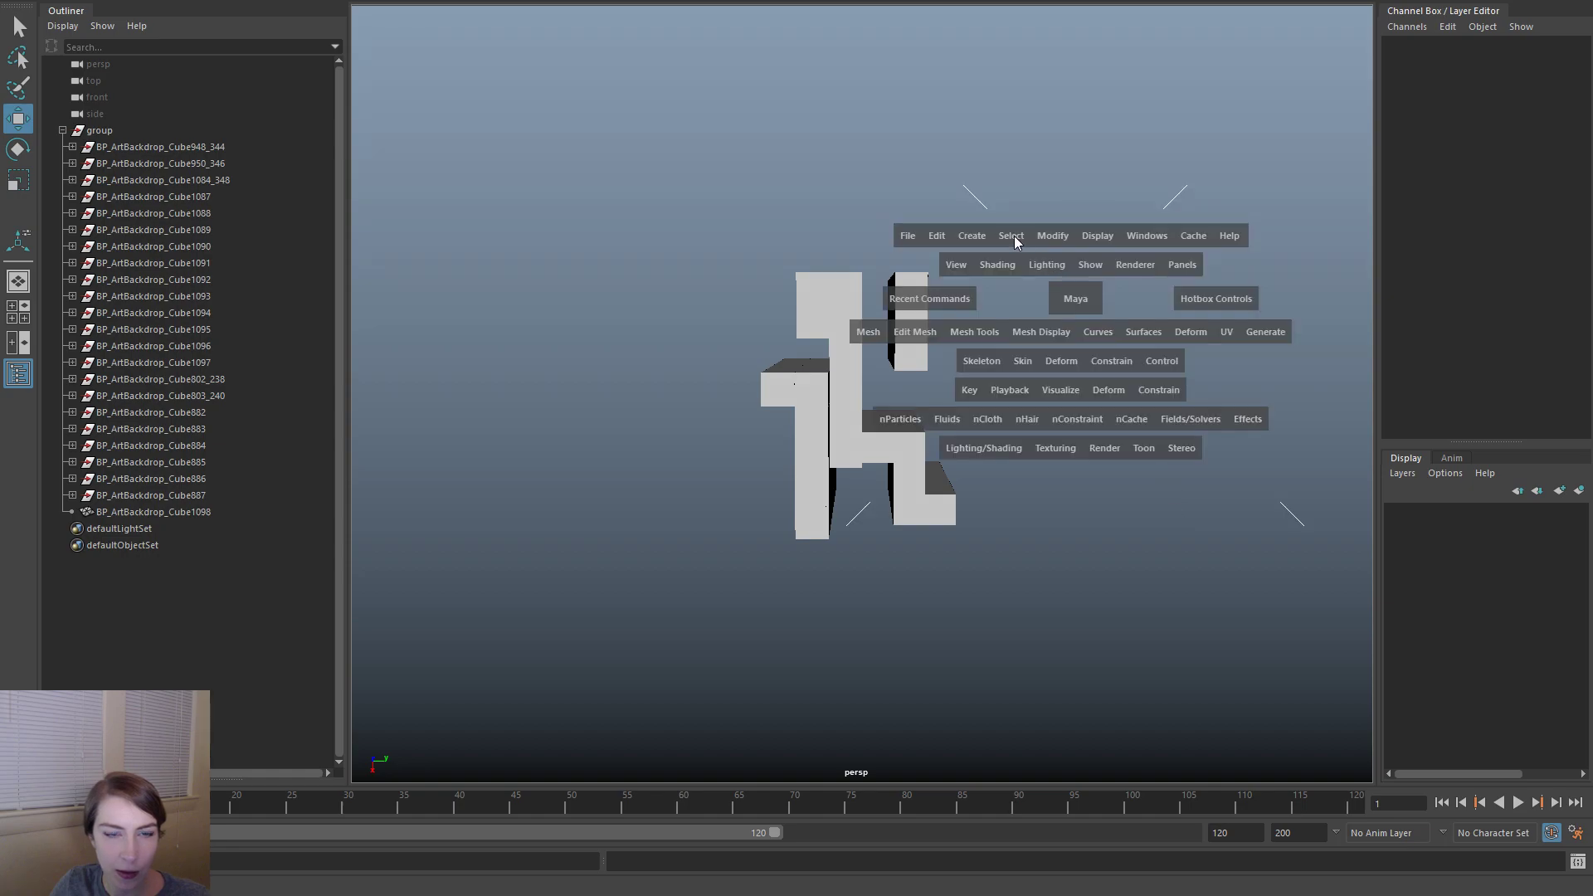
pyautogui.click(908, 236)
pyautogui.click(971, 326)
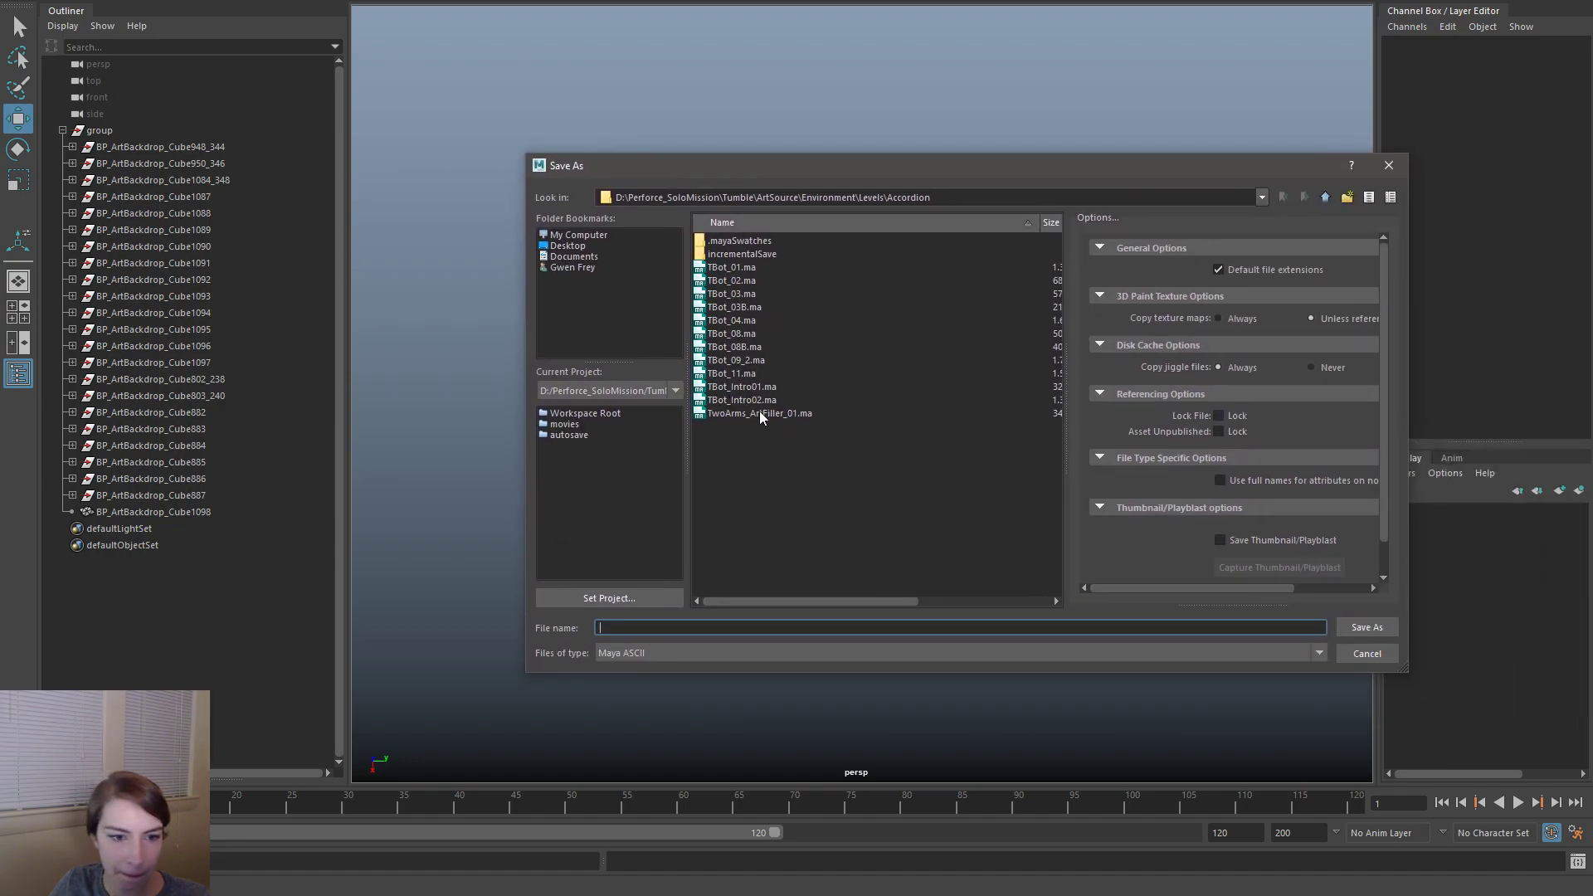
pyautogui.click(759, 413)
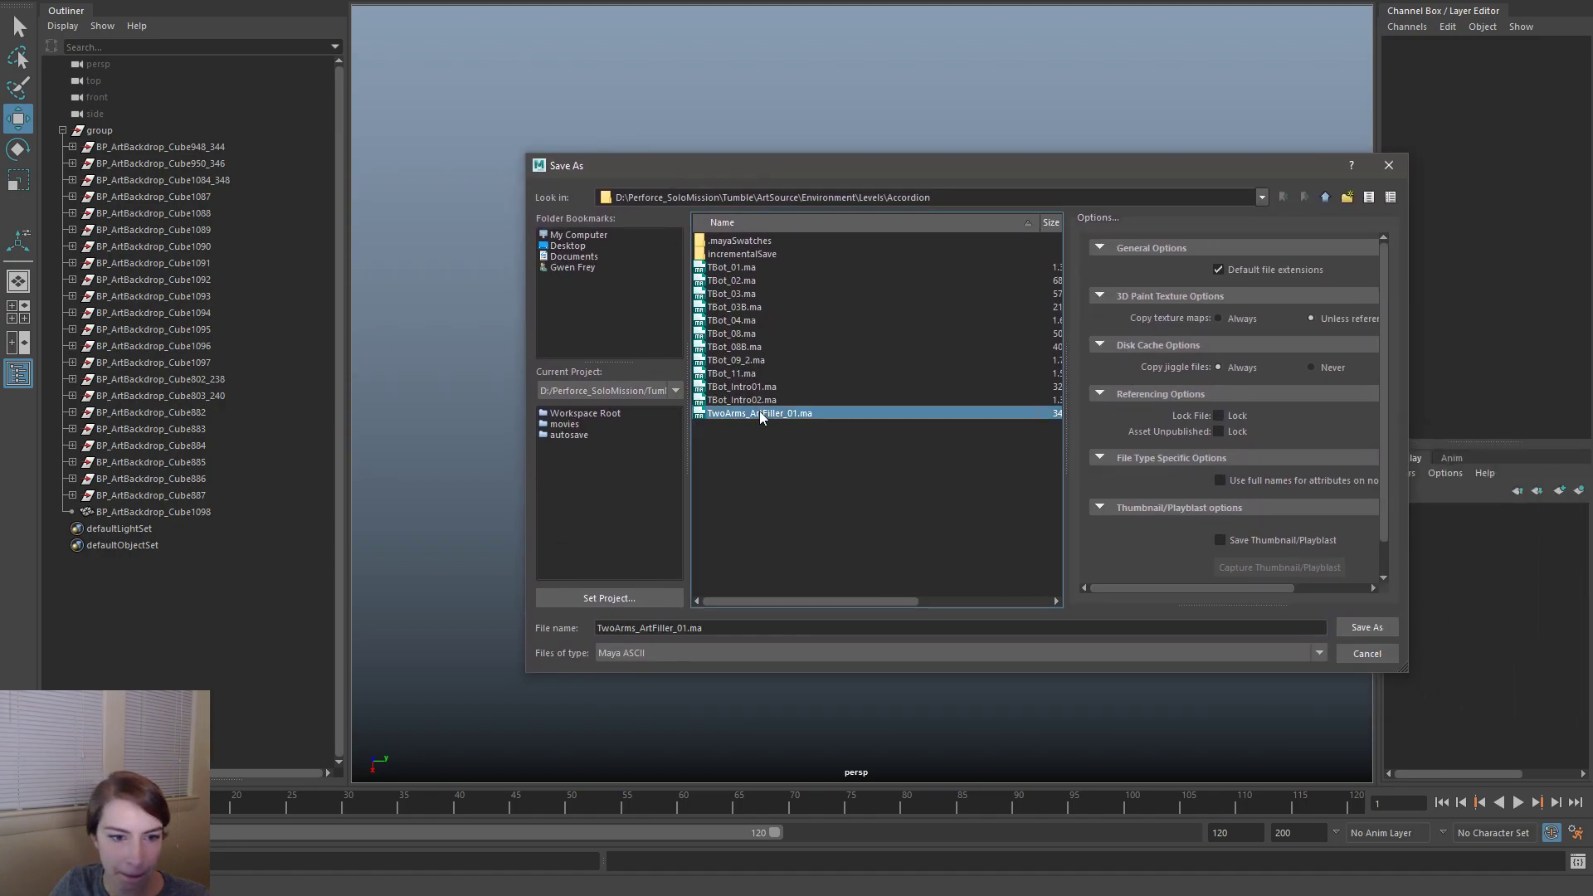
pyautogui.rightClick(741, 421)
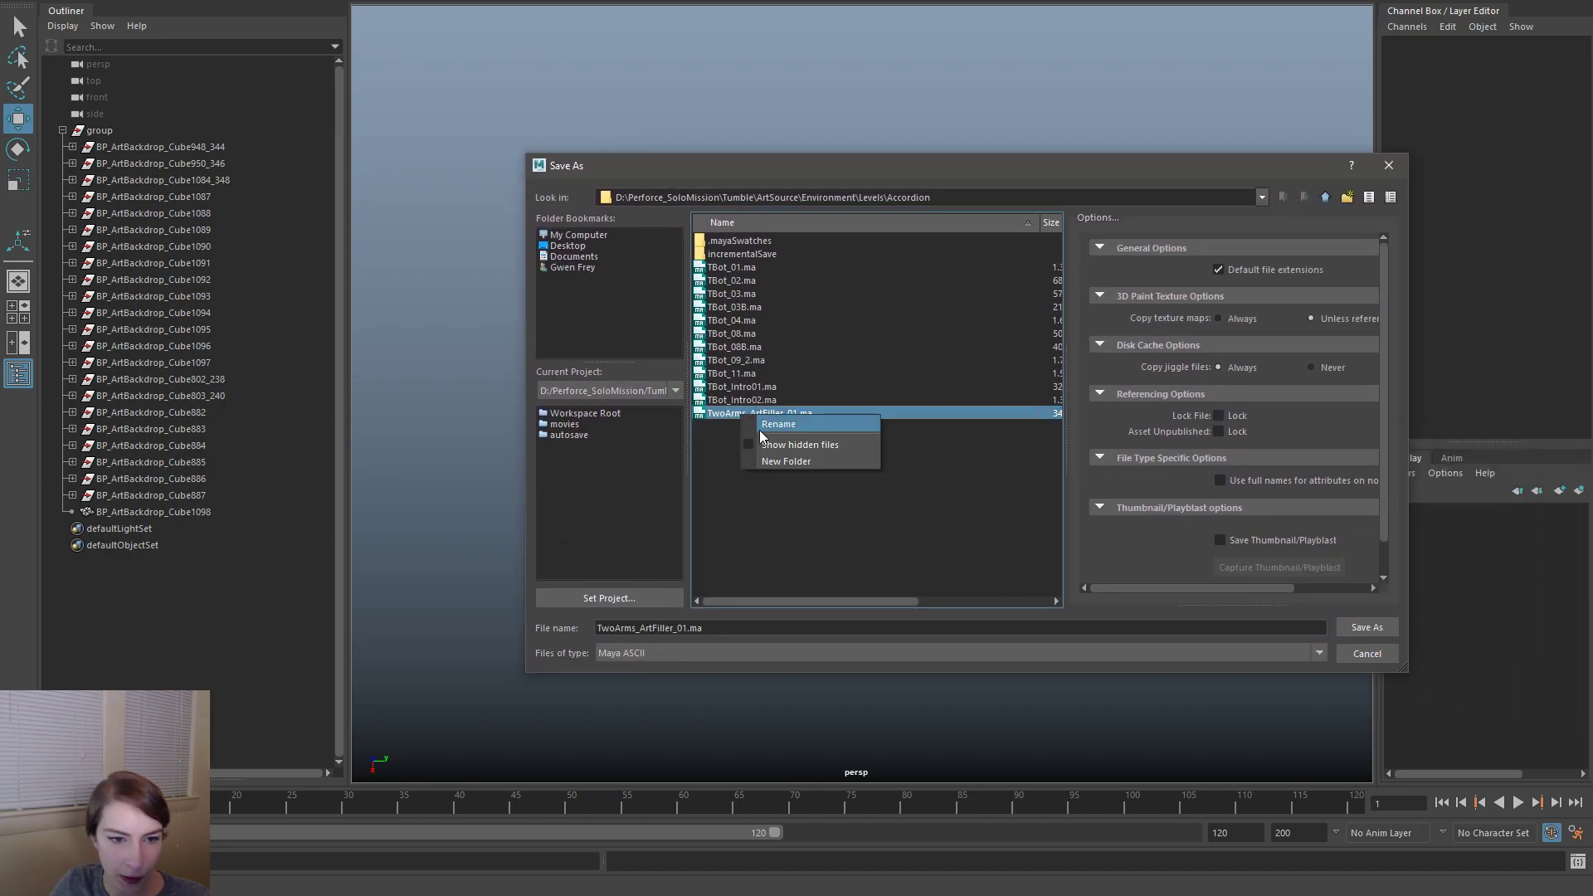
pyautogui.click(762, 428)
pyautogui.write('TBot')
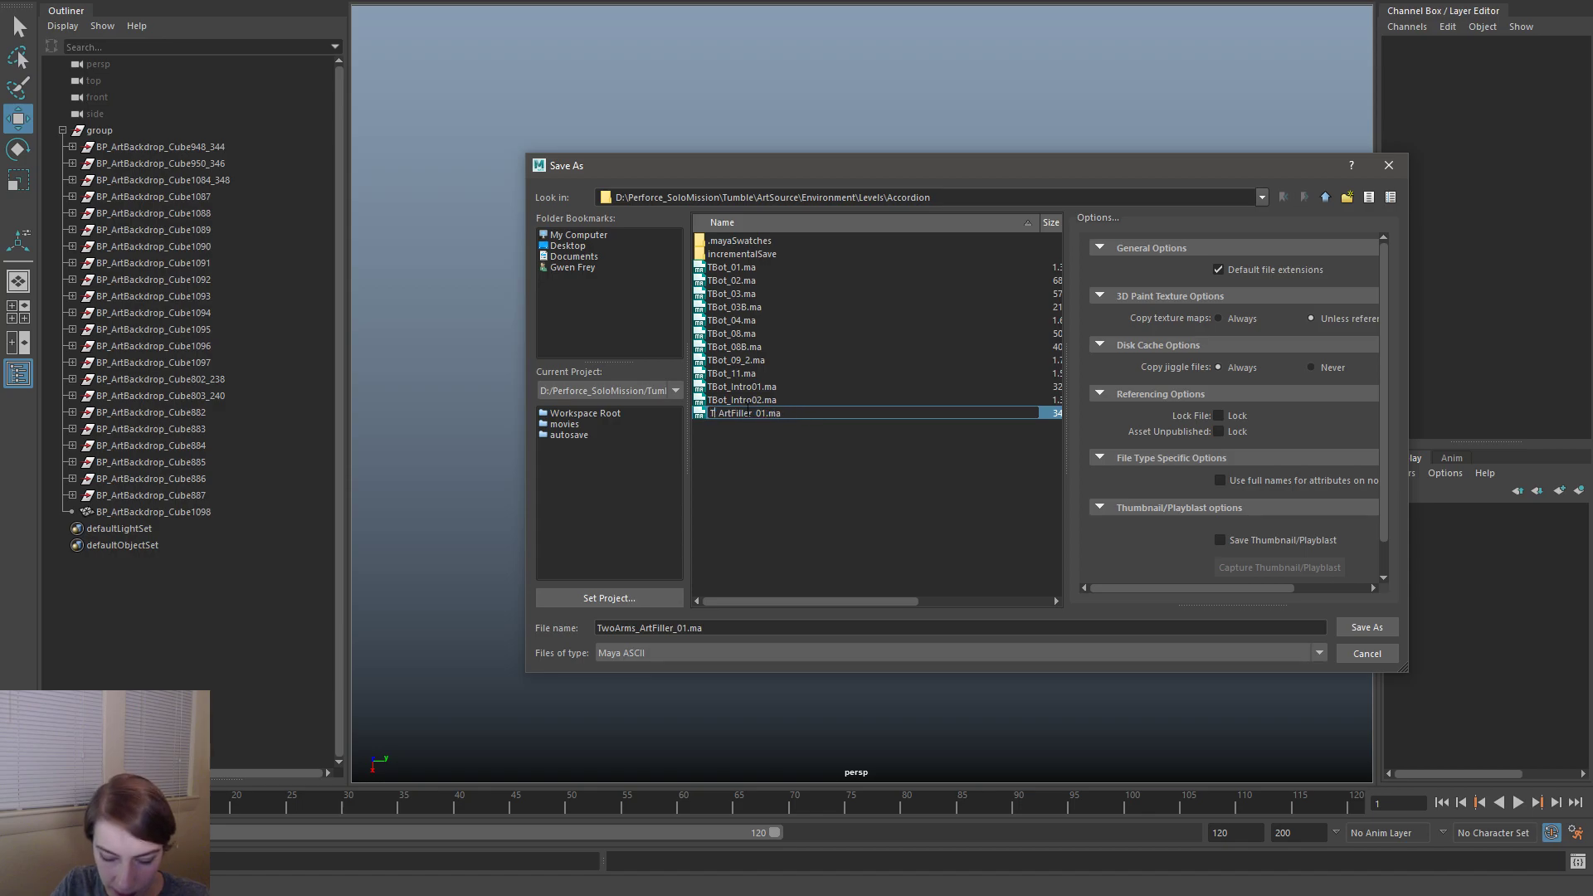
pyautogui.press('Return')
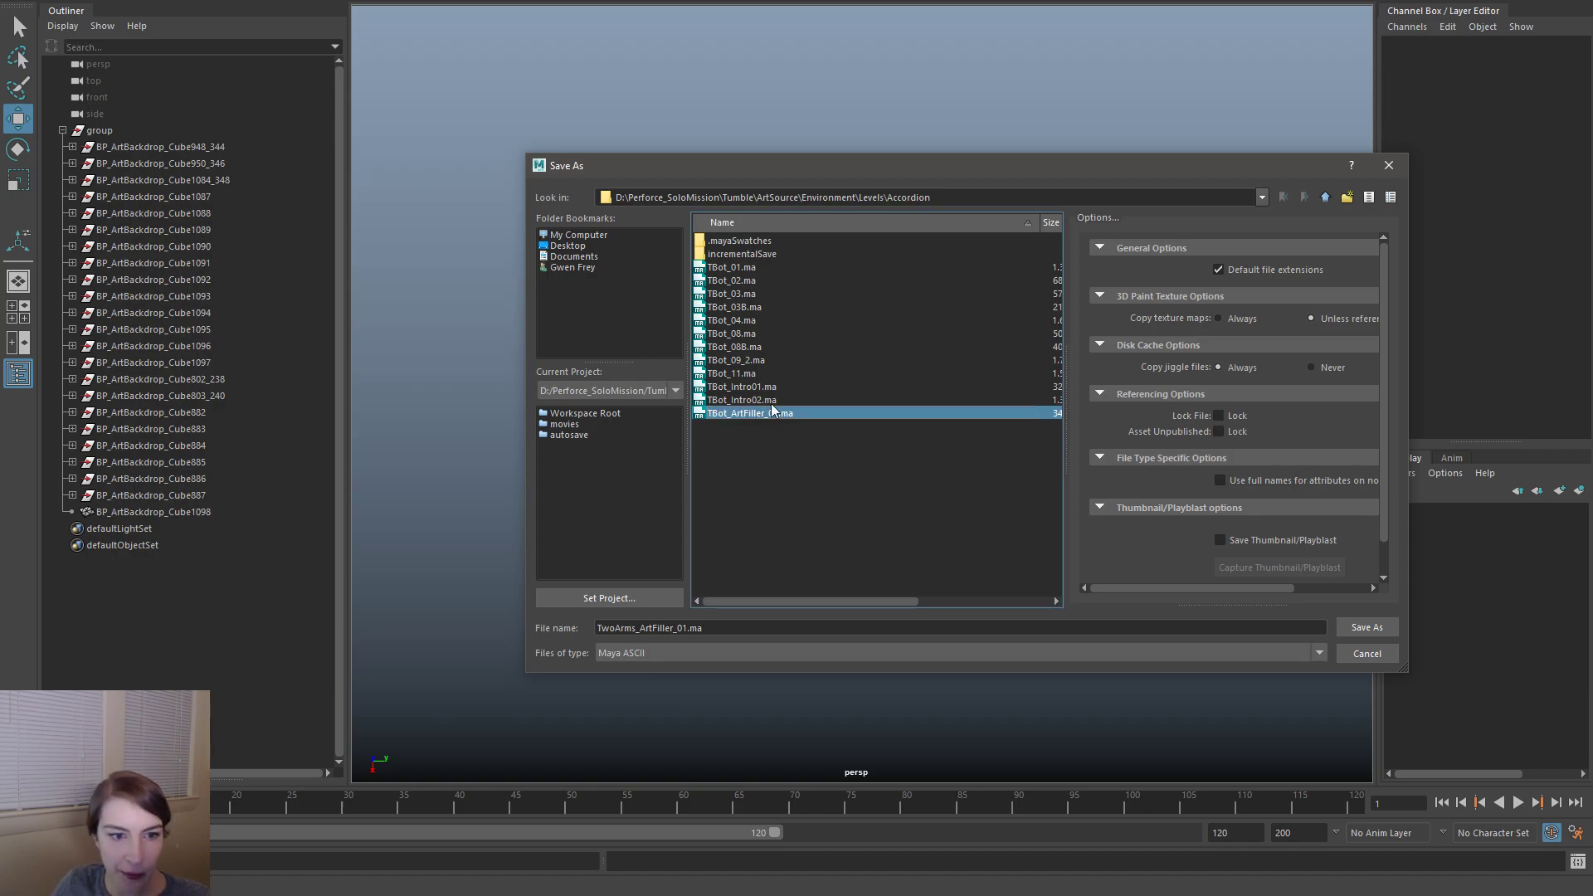
pyautogui.doubleClick(754, 415)
pyautogui.click(931, 442)
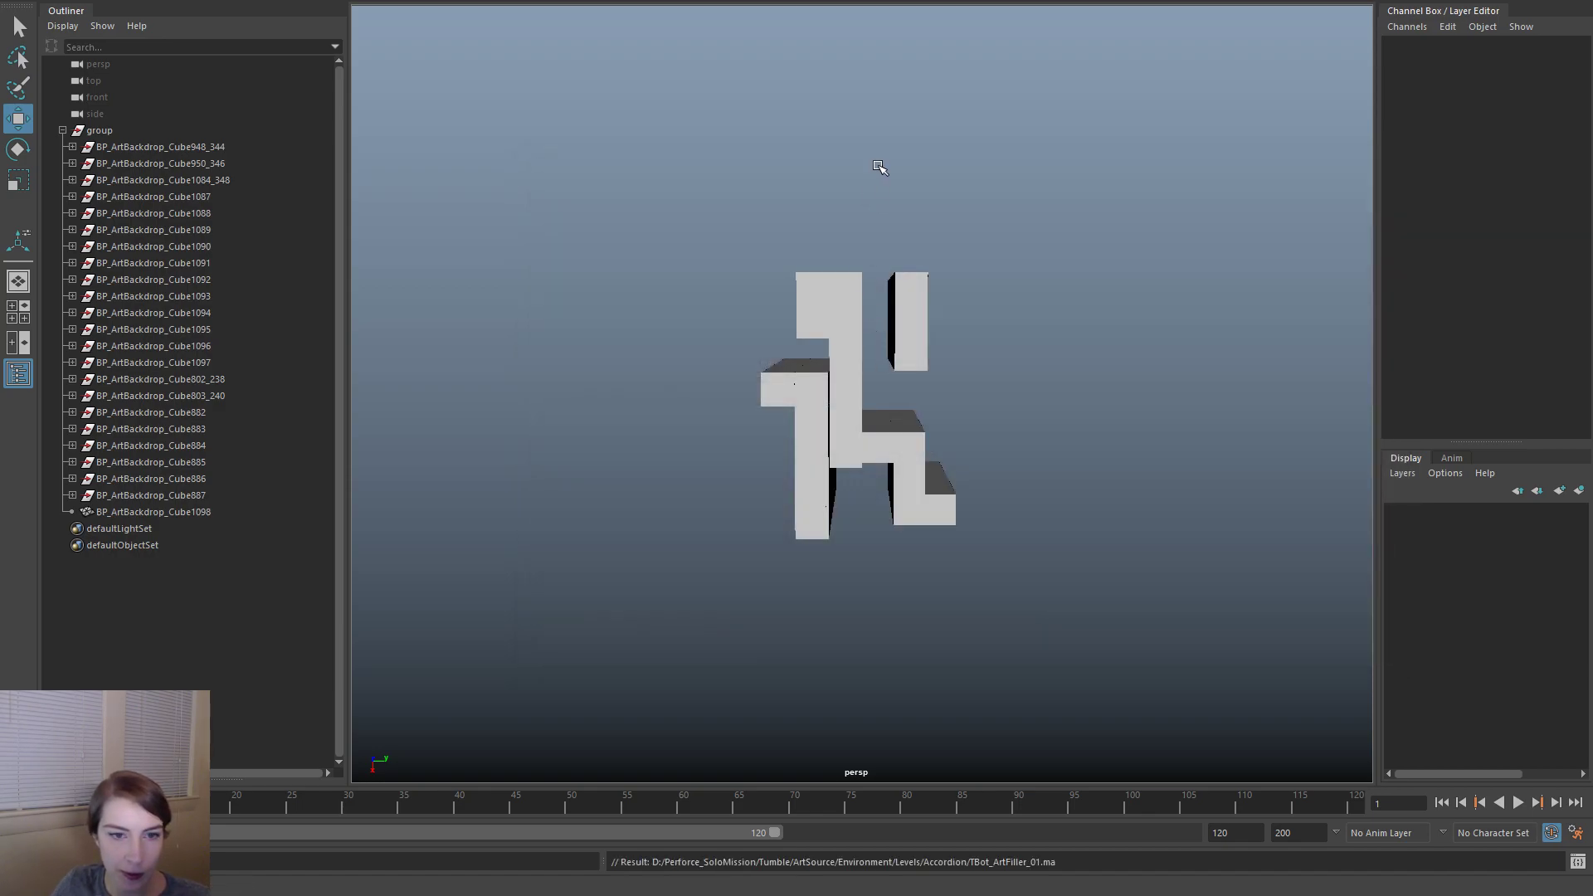
# - Open the recent scene Overworld.ma from the Levels folder
pyautogui.press('space')
pyautogui.click(697, 103)
pyautogui.moveTo(835, 586)
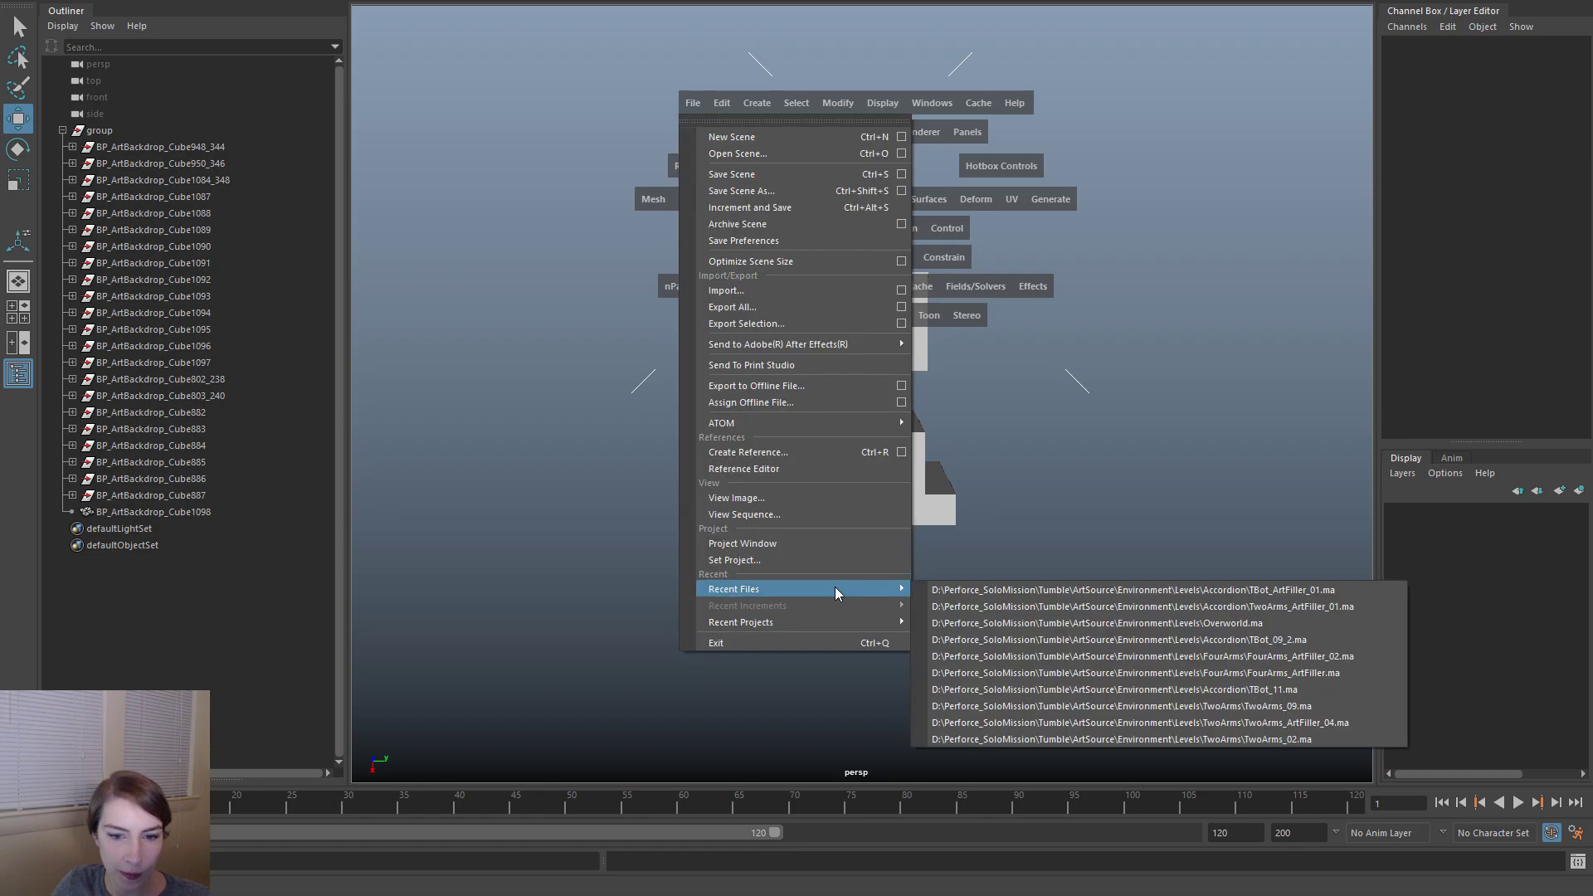
pyautogui.click(1071, 617)
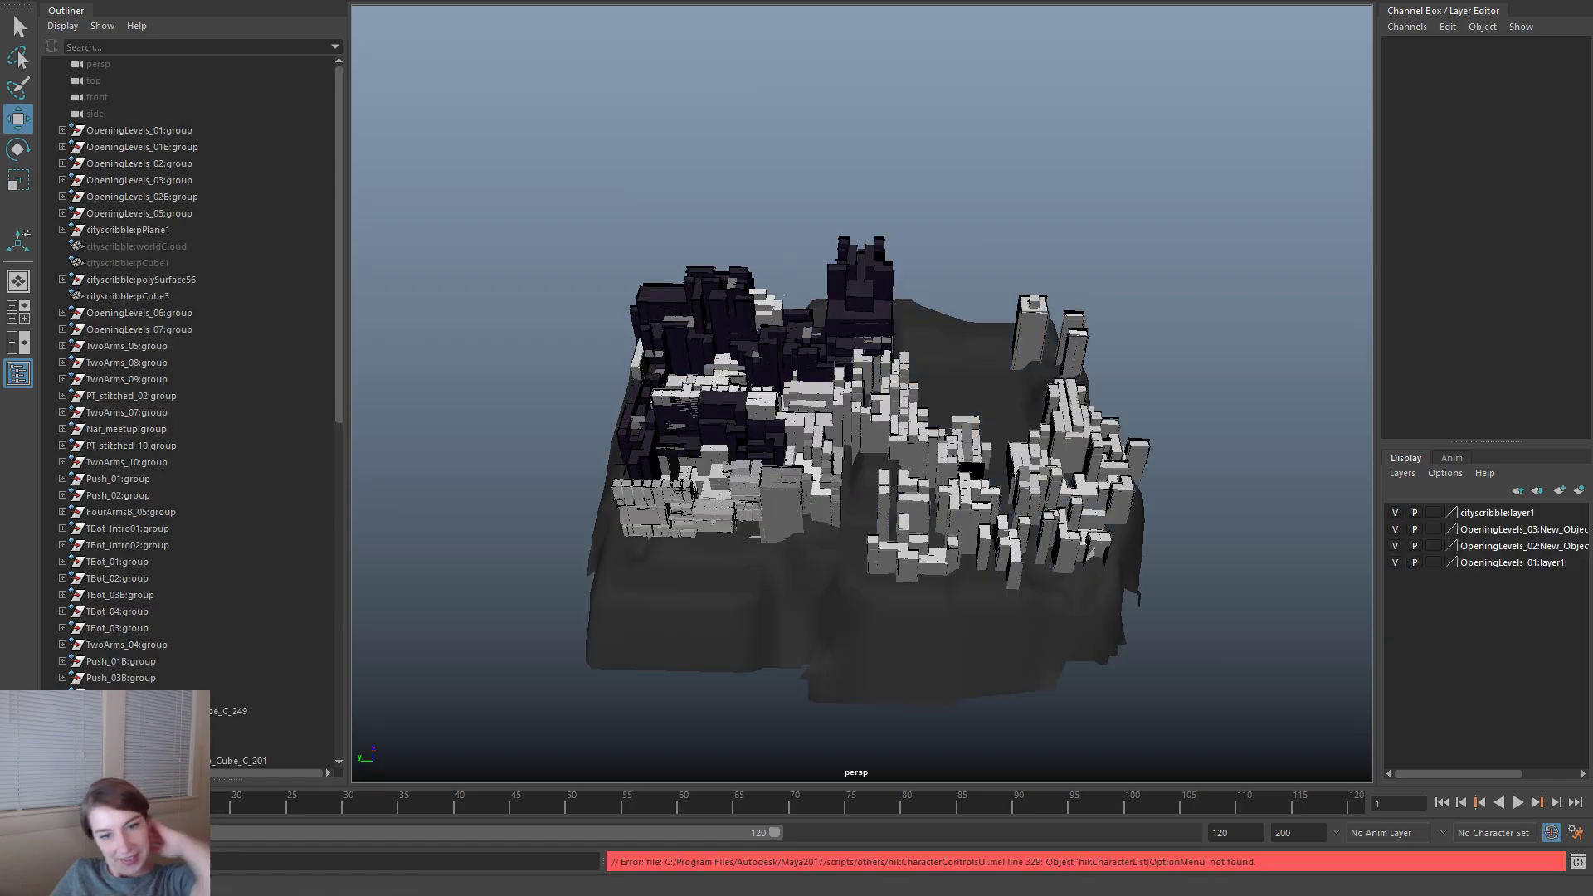
# - Reference TBot_ArtFiller_01.ma from the Accordion folder into the overworld scene
pyautogui.keyDown('alt'); pyautogui.moveTo(853, 507); pyautogui.dragTo(1154, 449); pyautogui.keyUp('alt')
pyautogui.keyDown('alt'); pyautogui.moveTo(1155, 449); pyautogui.dragTo(960, 405, button='right'); pyautogui.keyUp('alt')
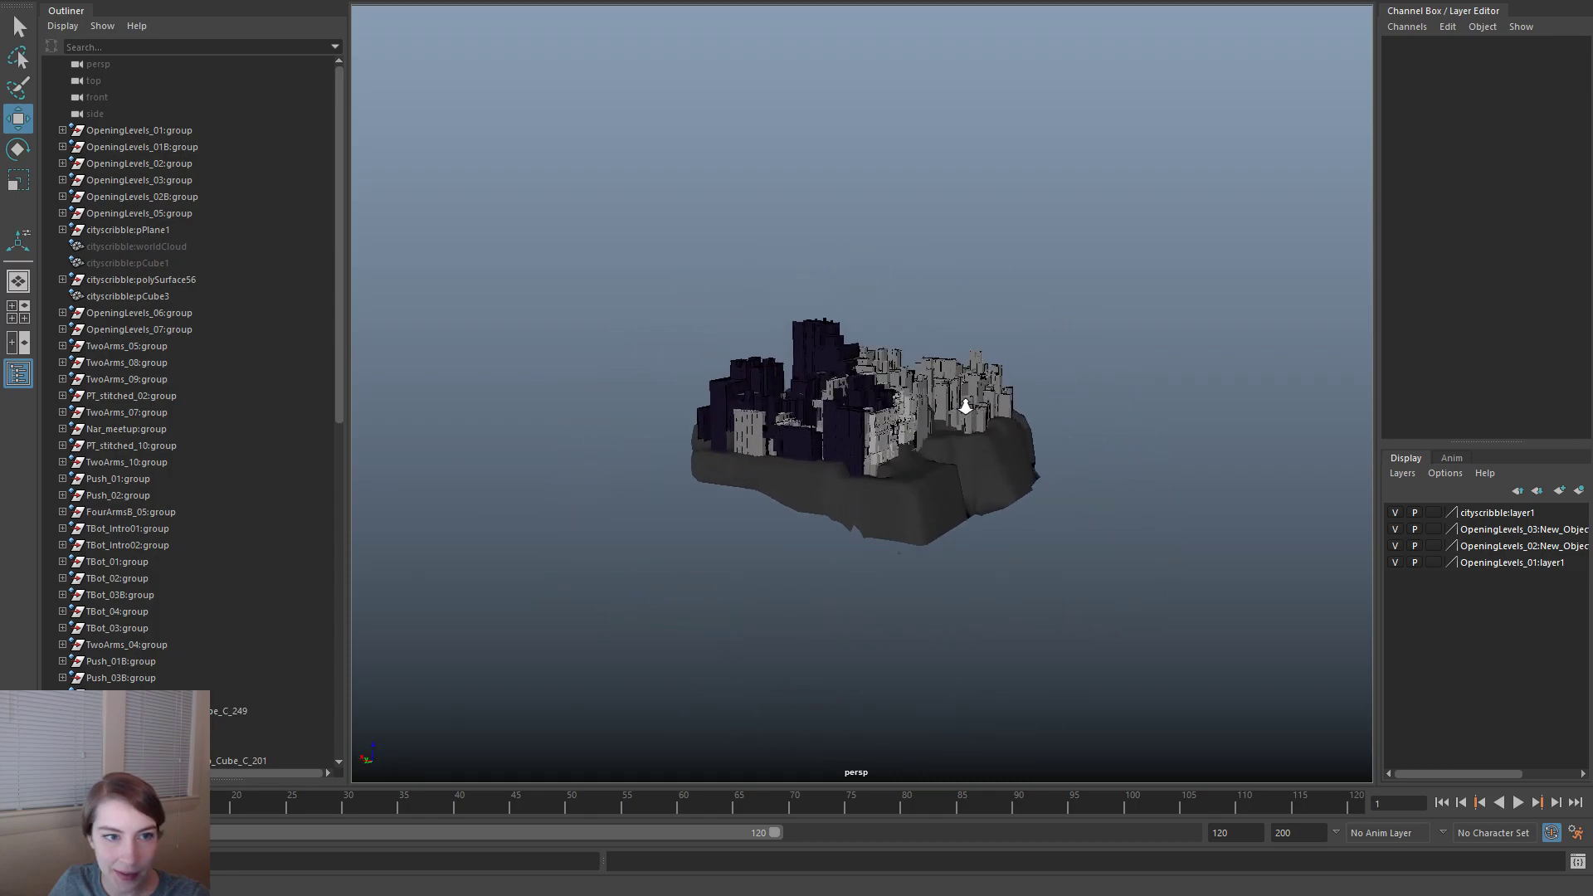
pyautogui.keyDown('alt'); pyautogui.moveTo(960, 405); pyautogui.dragTo(790, 444); pyautogui.keyUp('alt')
pyautogui.scroll(-13, 275, 619)
pyautogui.press('space')
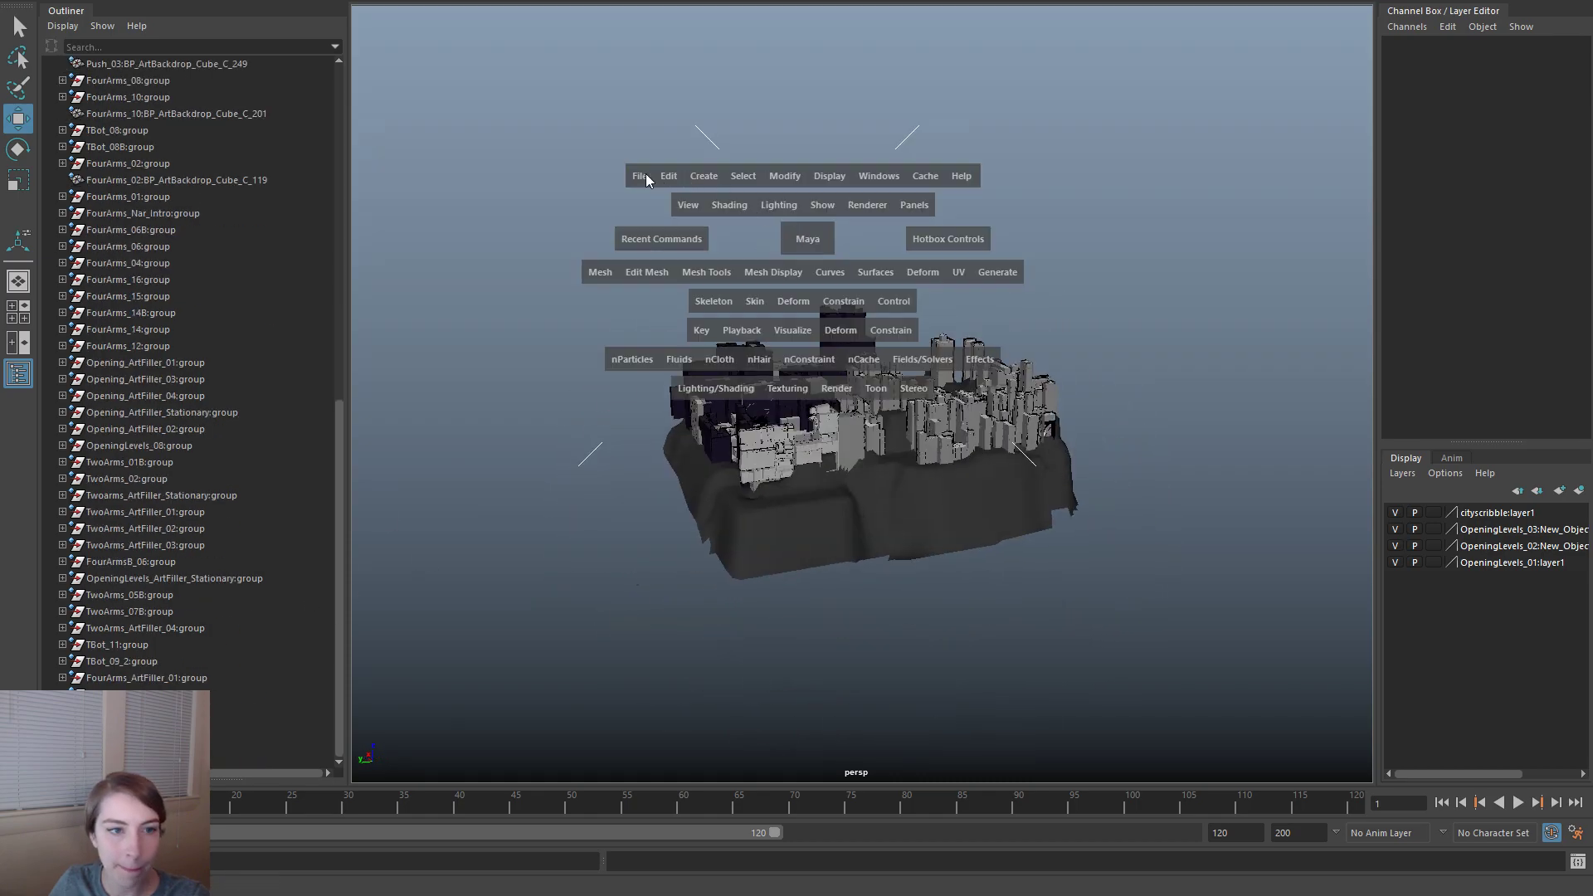
pyautogui.click(642, 178)
pyautogui.click(748, 522)
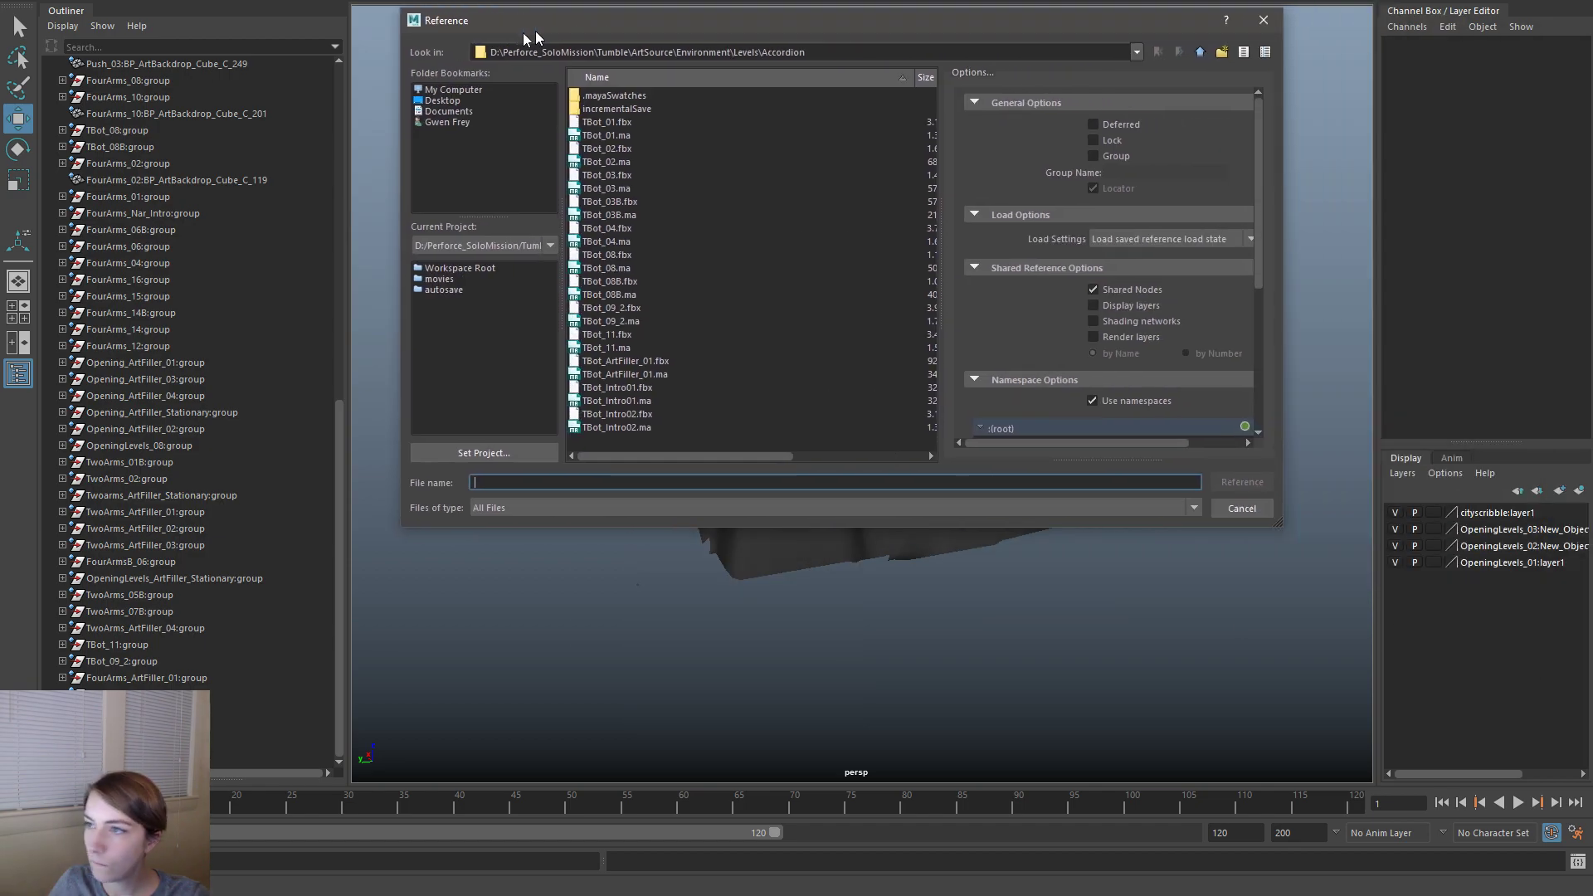
pyautogui.moveTo(526, 36); pyautogui.dragTo(565, 168)
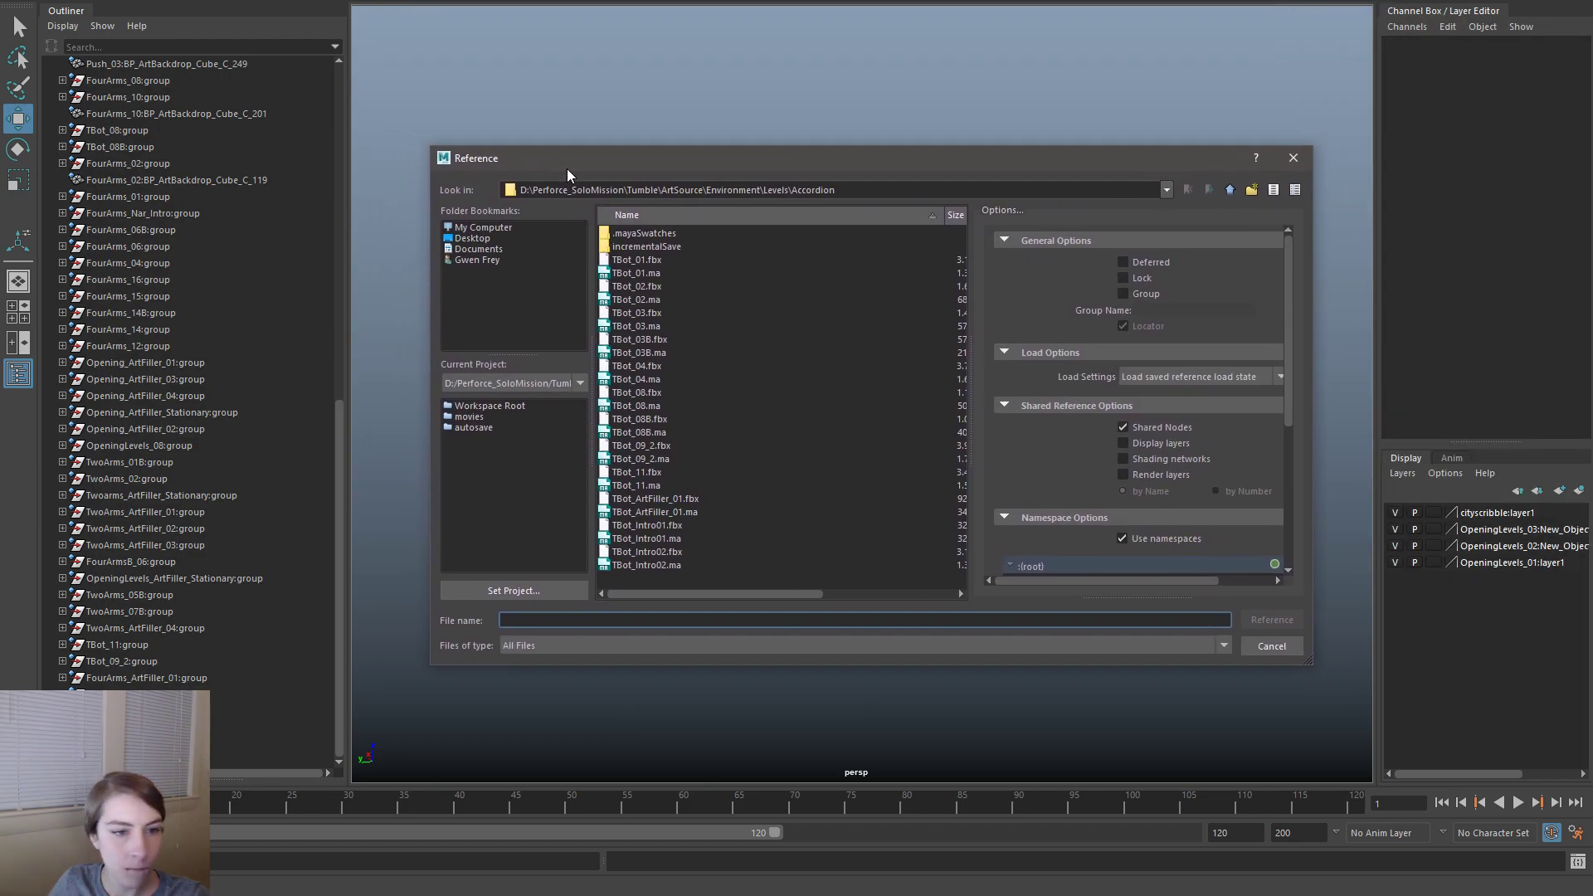
pyautogui.click(680, 392)
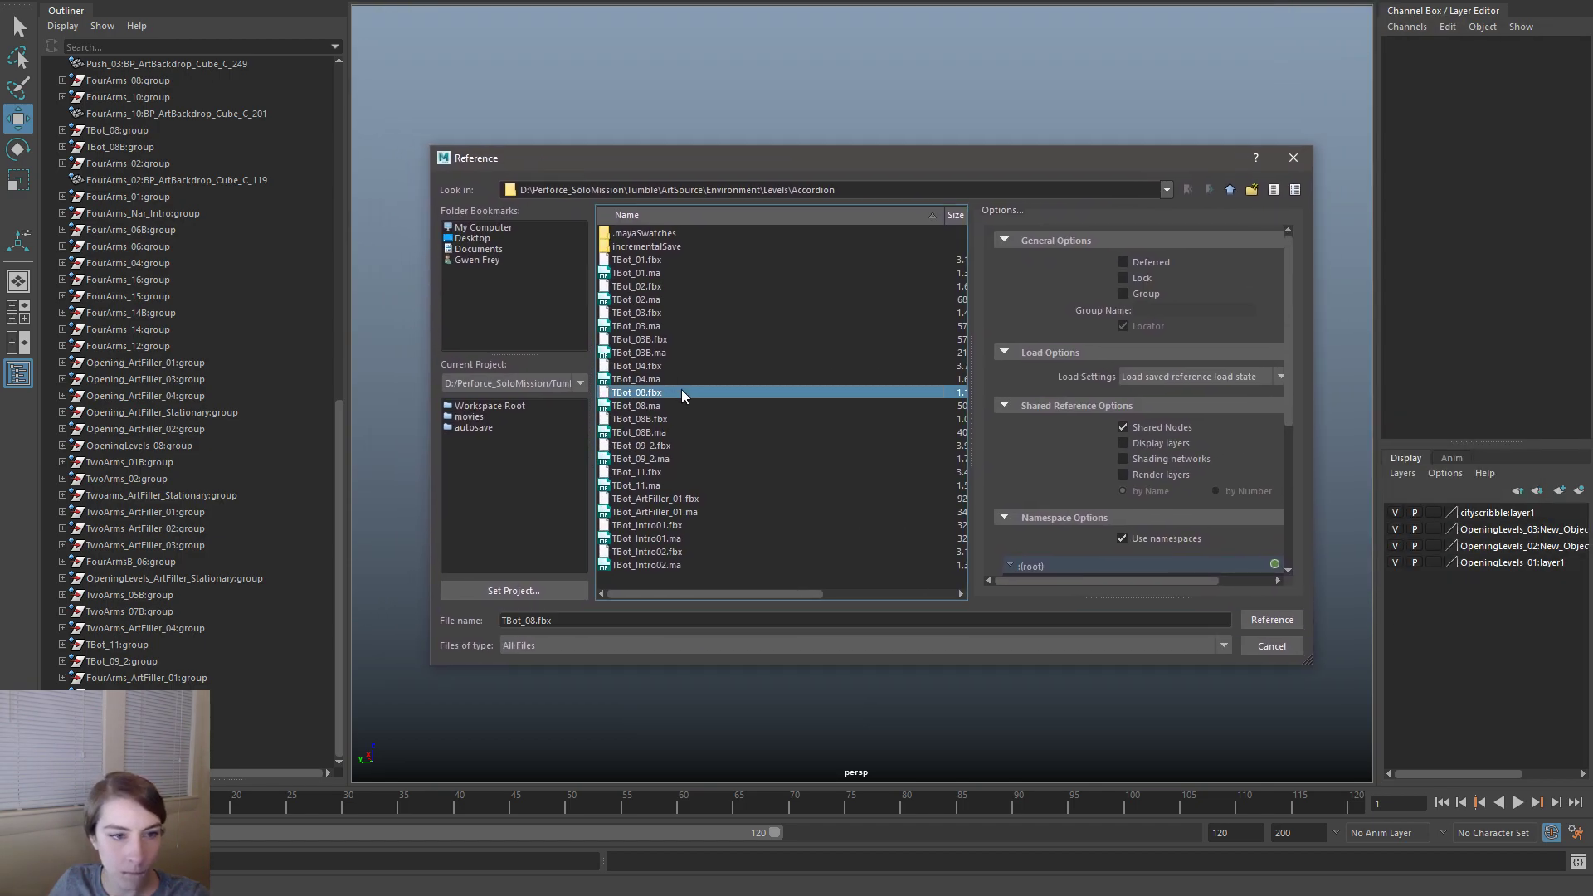
pyautogui.click(680, 512)
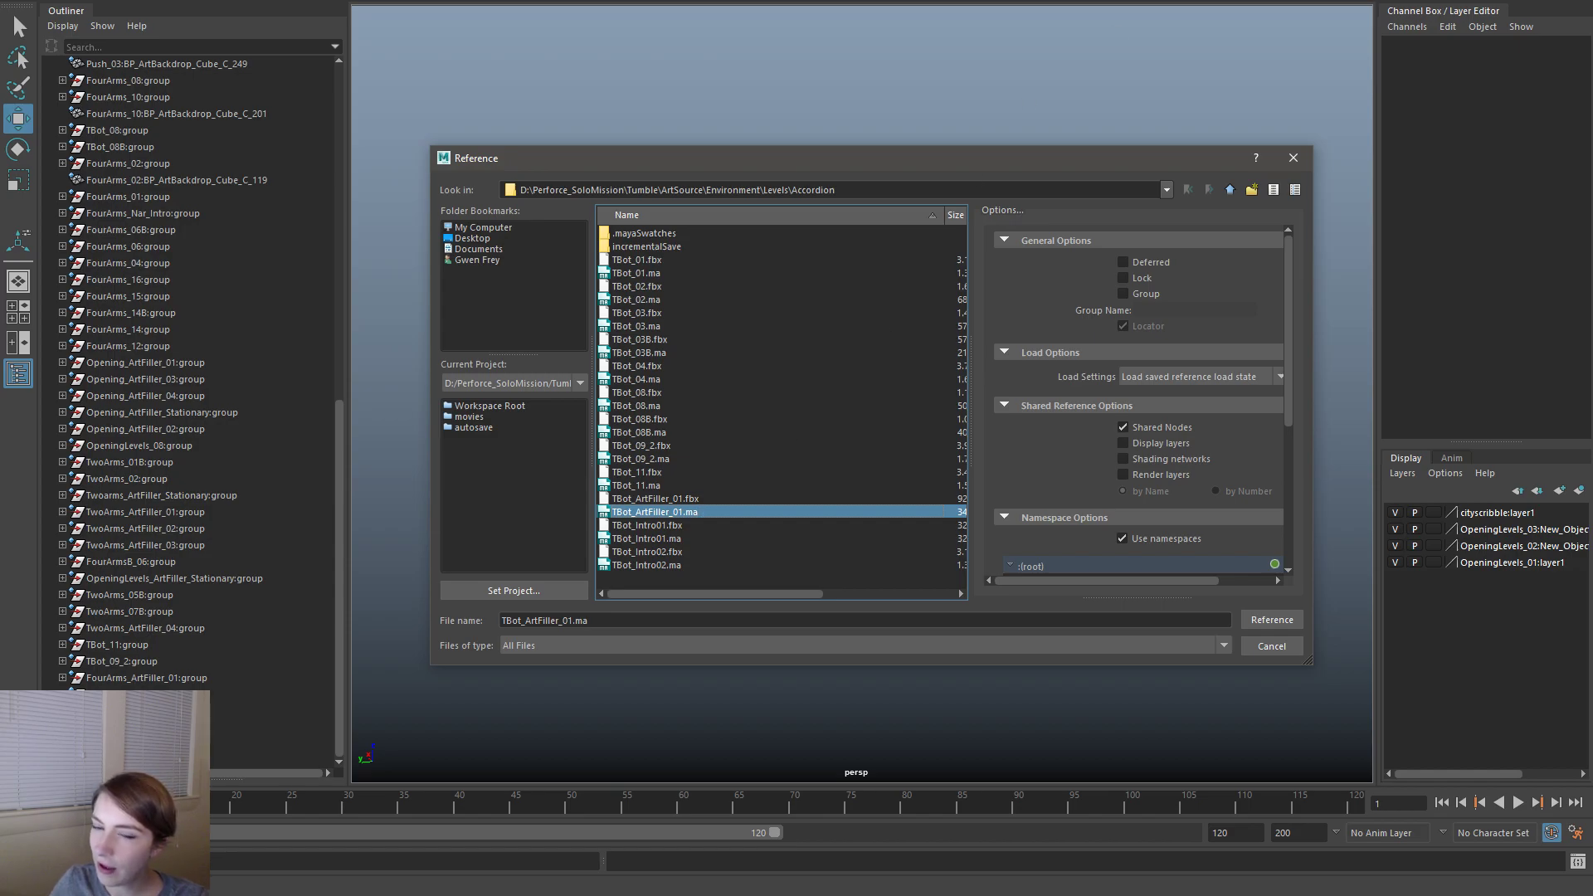
pyautogui.doubleClick(697, 515)
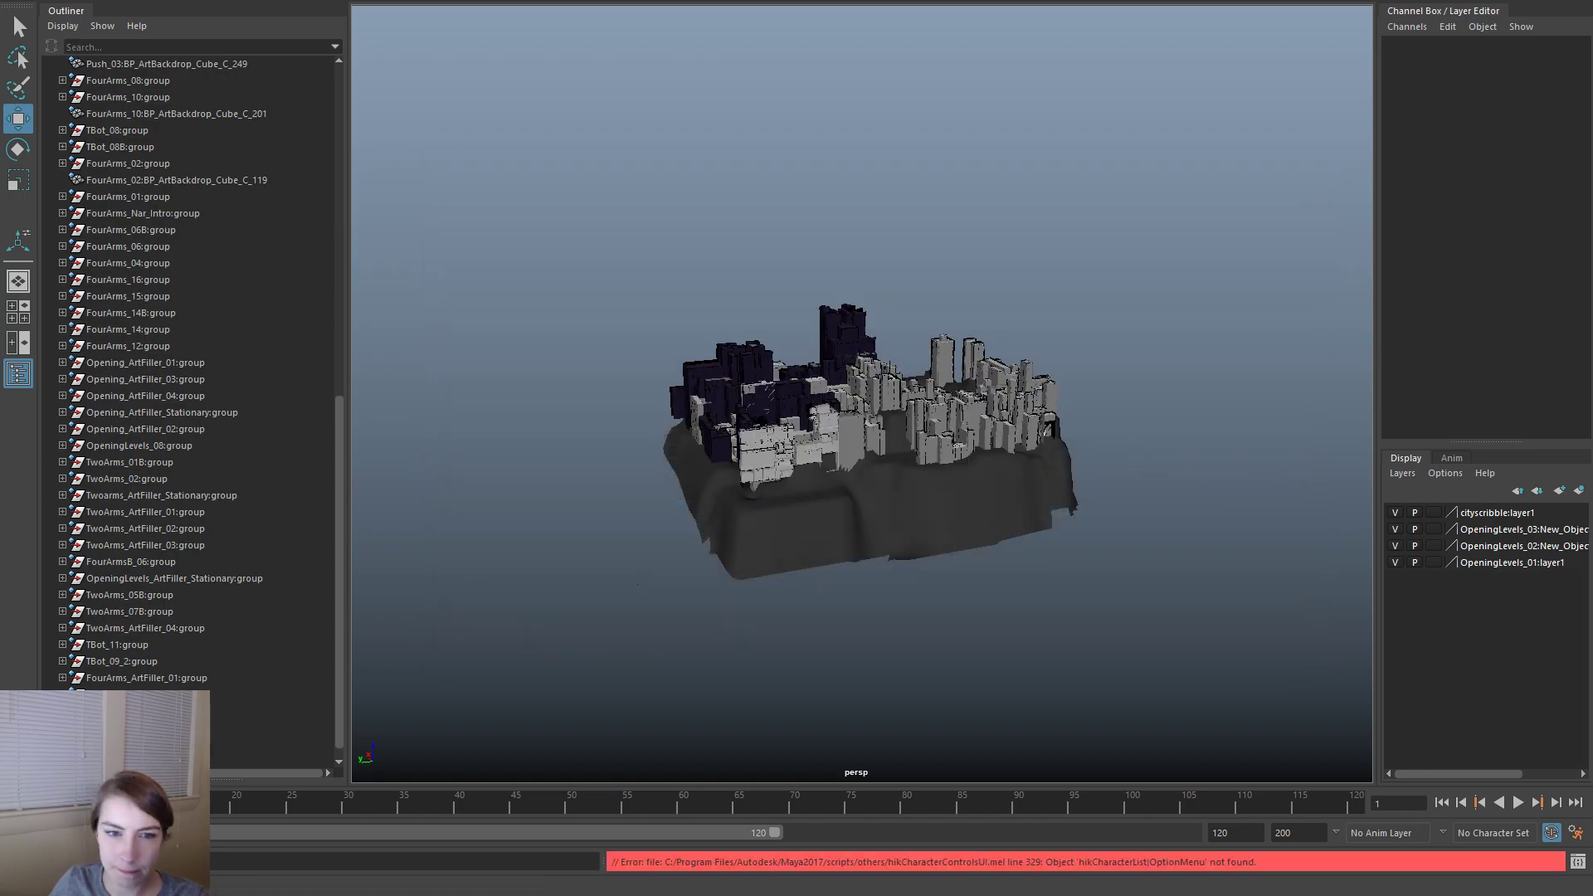
# - Set Translate X, Y and Z of the referenced TBot_ArtFiller_01 group to 0
pyautogui.keyDown('alt'); pyautogui.moveTo(854, 502); pyautogui.dragTo(661, 569); pyautogui.keyUp('alt')
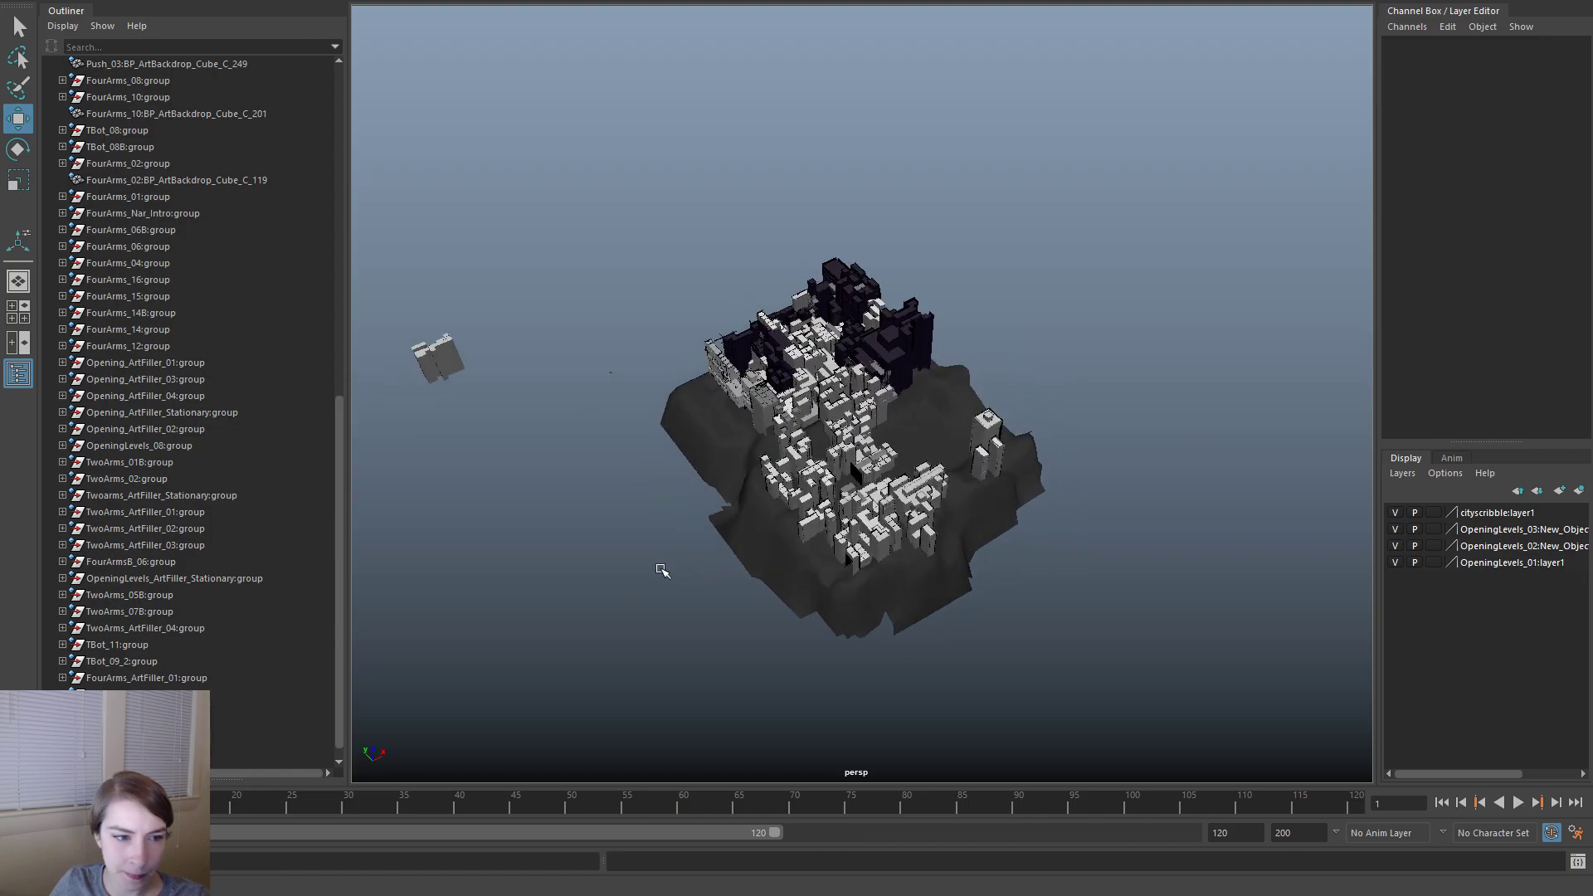
pyautogui.click(431, 365)
pyautogui.click(217, 711)
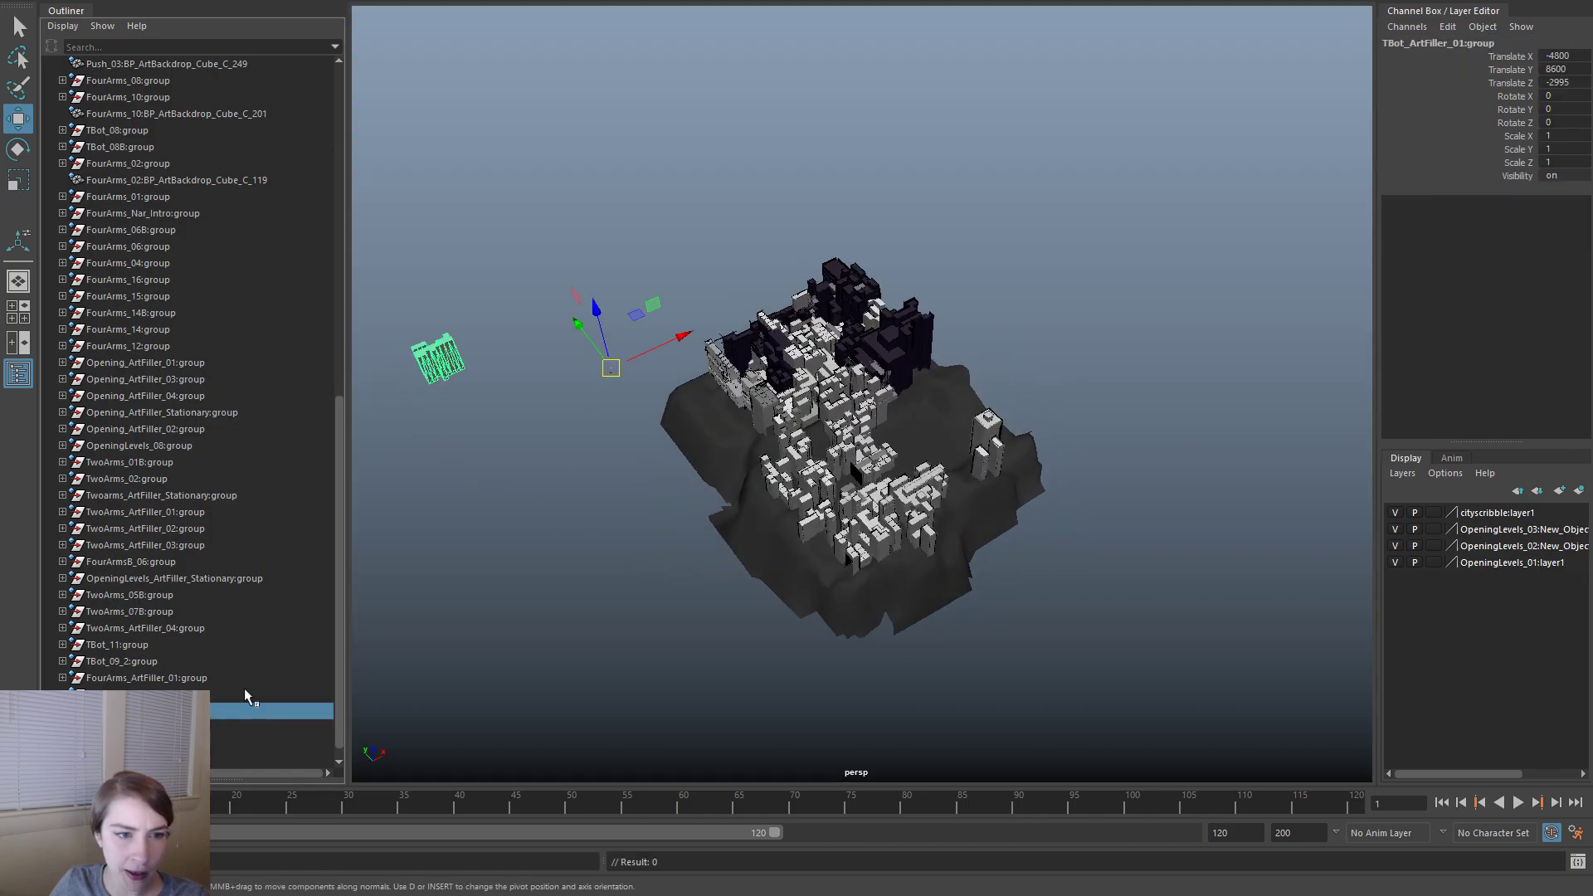
pyautogui.click(1564, 56)
pyautogui.moveTo(1564, 57); pyautogui.dragTo(1564, 83)
pyautogui.write('0')
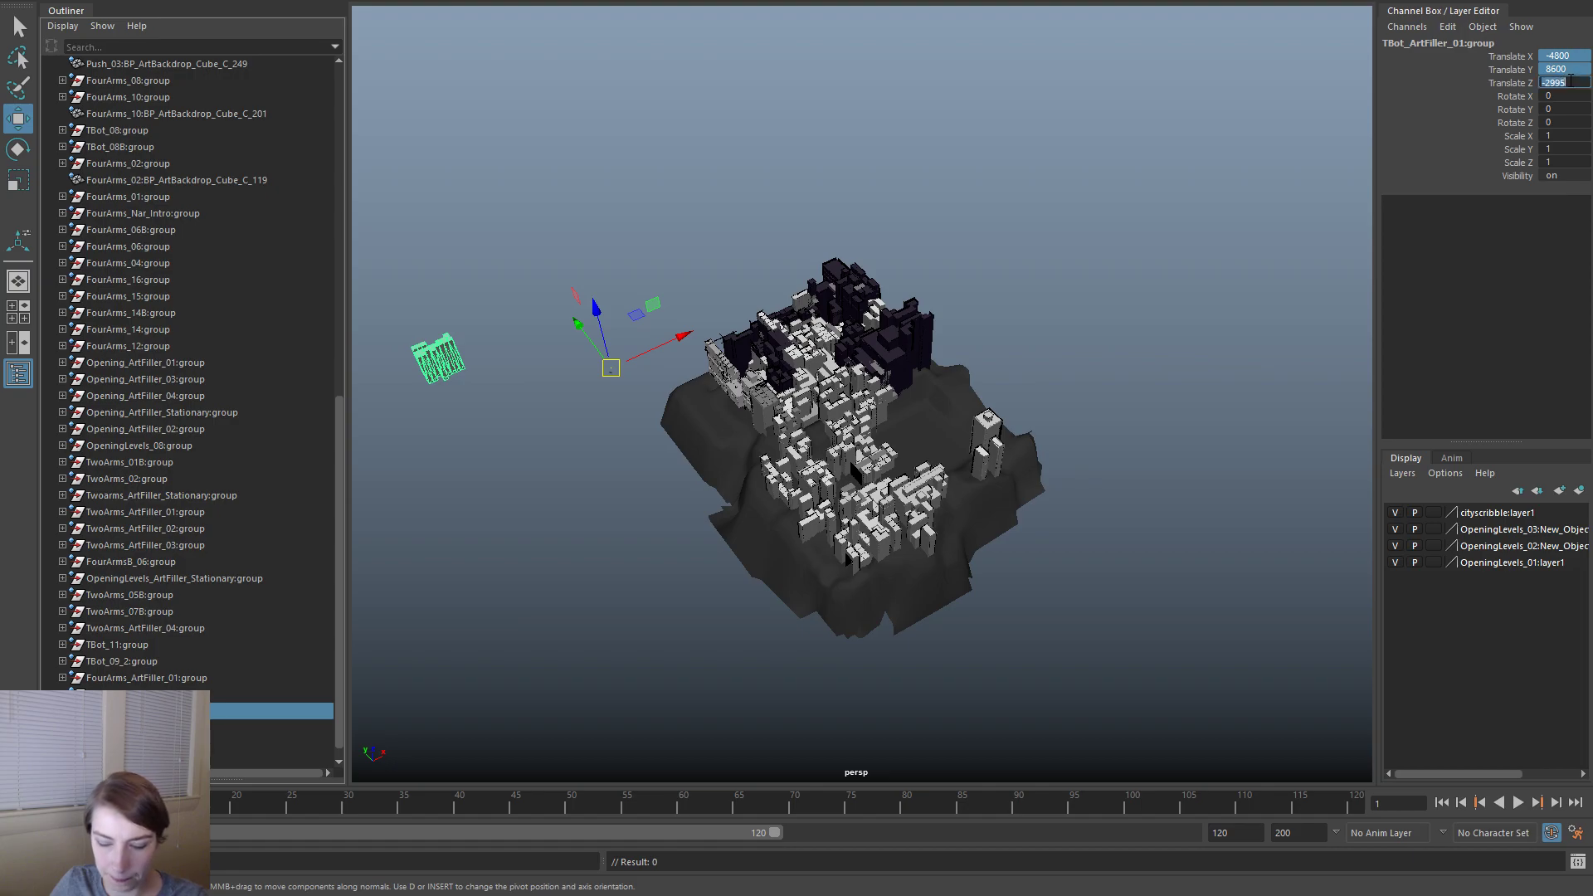
pyautogui.press('Return')
pyautogui.keyDown('alt'); pyautogui.moveTo(1119, 278); pyautogui.dragTo(1060, 381); pyautogui.keyUp('alt')
pyautogui.press('f')
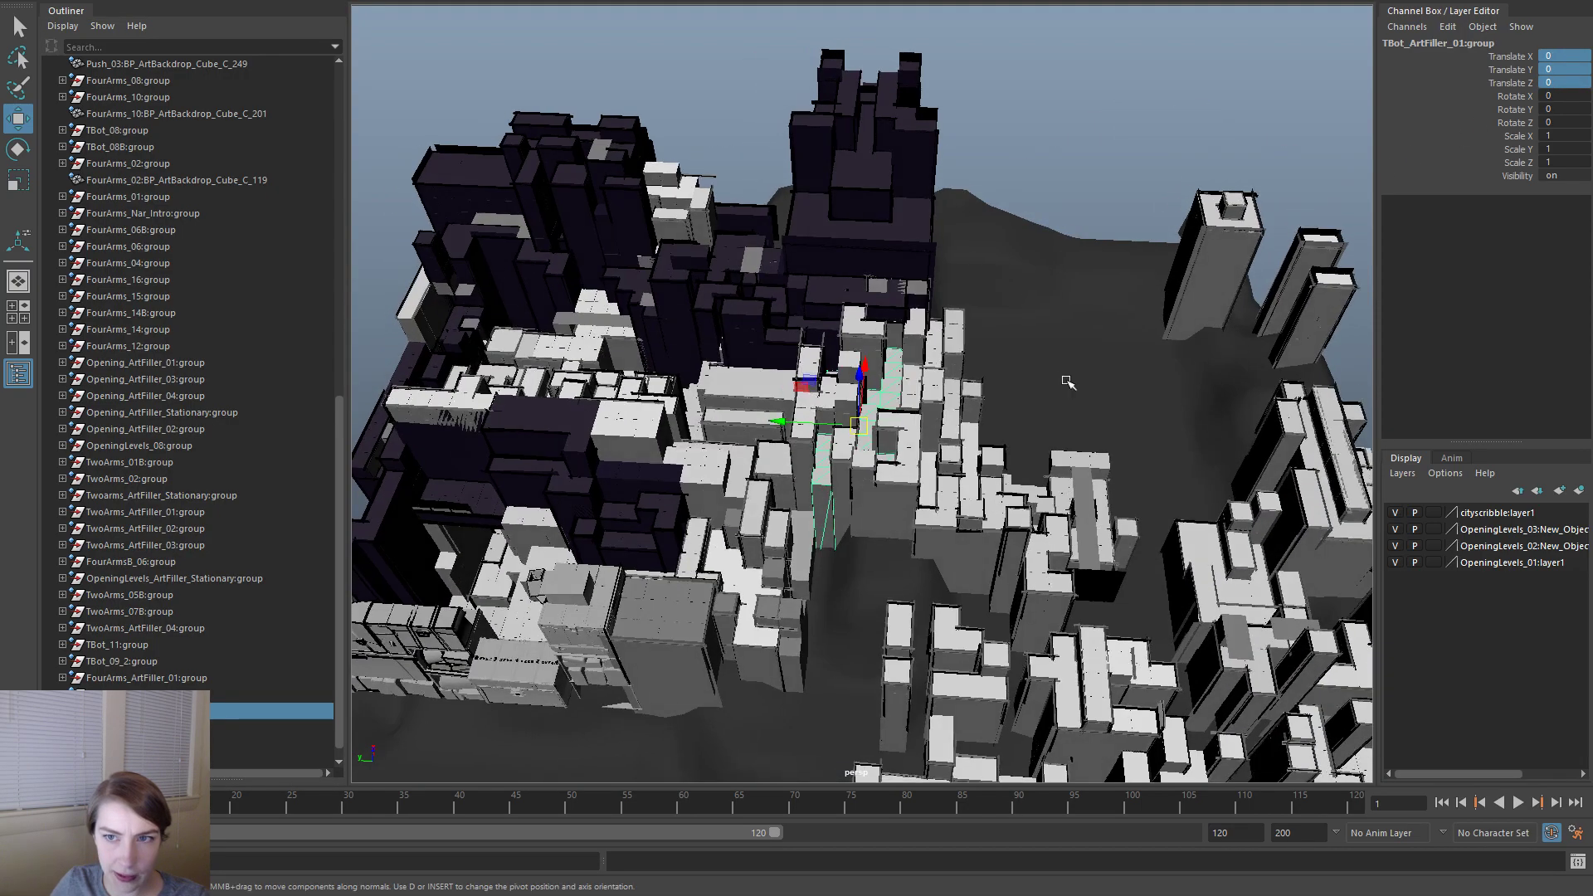
# - Check the TBot_ArtFiller_01 buildings' placement among the city blocks and save the Overworld scene
pyautogui.click(1085, 165)
pyautogui.keyDown('alt'); pyautogui.moveTo(1054, 278); pyautogui.dragTo(1058, 147); pyautogui.keyUp('alt')
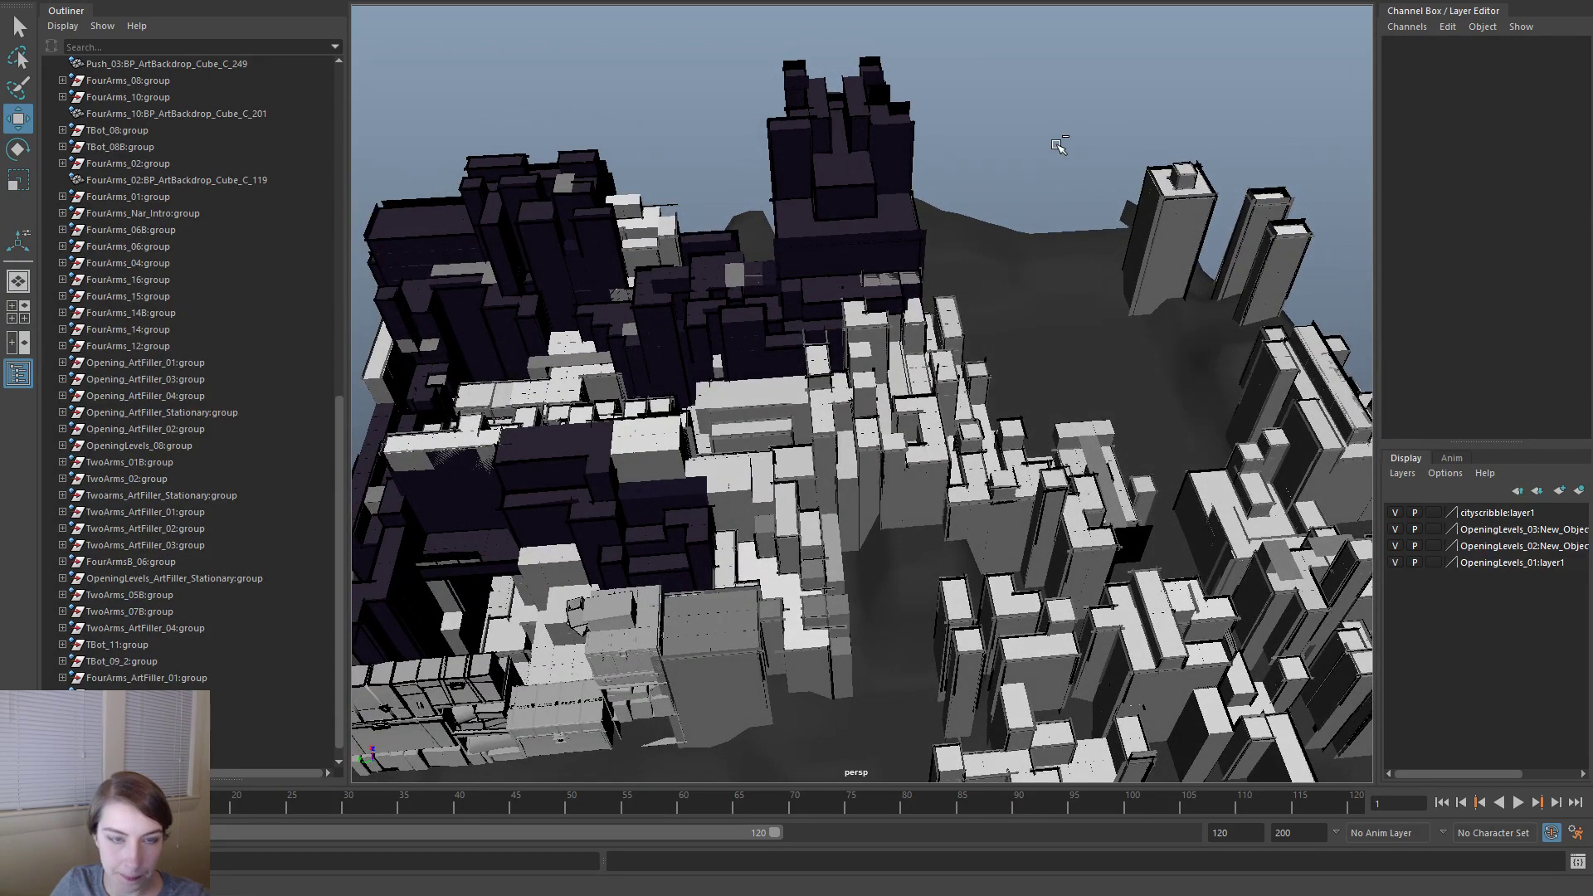
pyautogui.keyDown('alt'); pyautogui.moveTo(863, 230); pyautogui.dragTo(985, 340, button='right'); pyautogui.keyUp('alt')
pyautogui.click(898, 417)
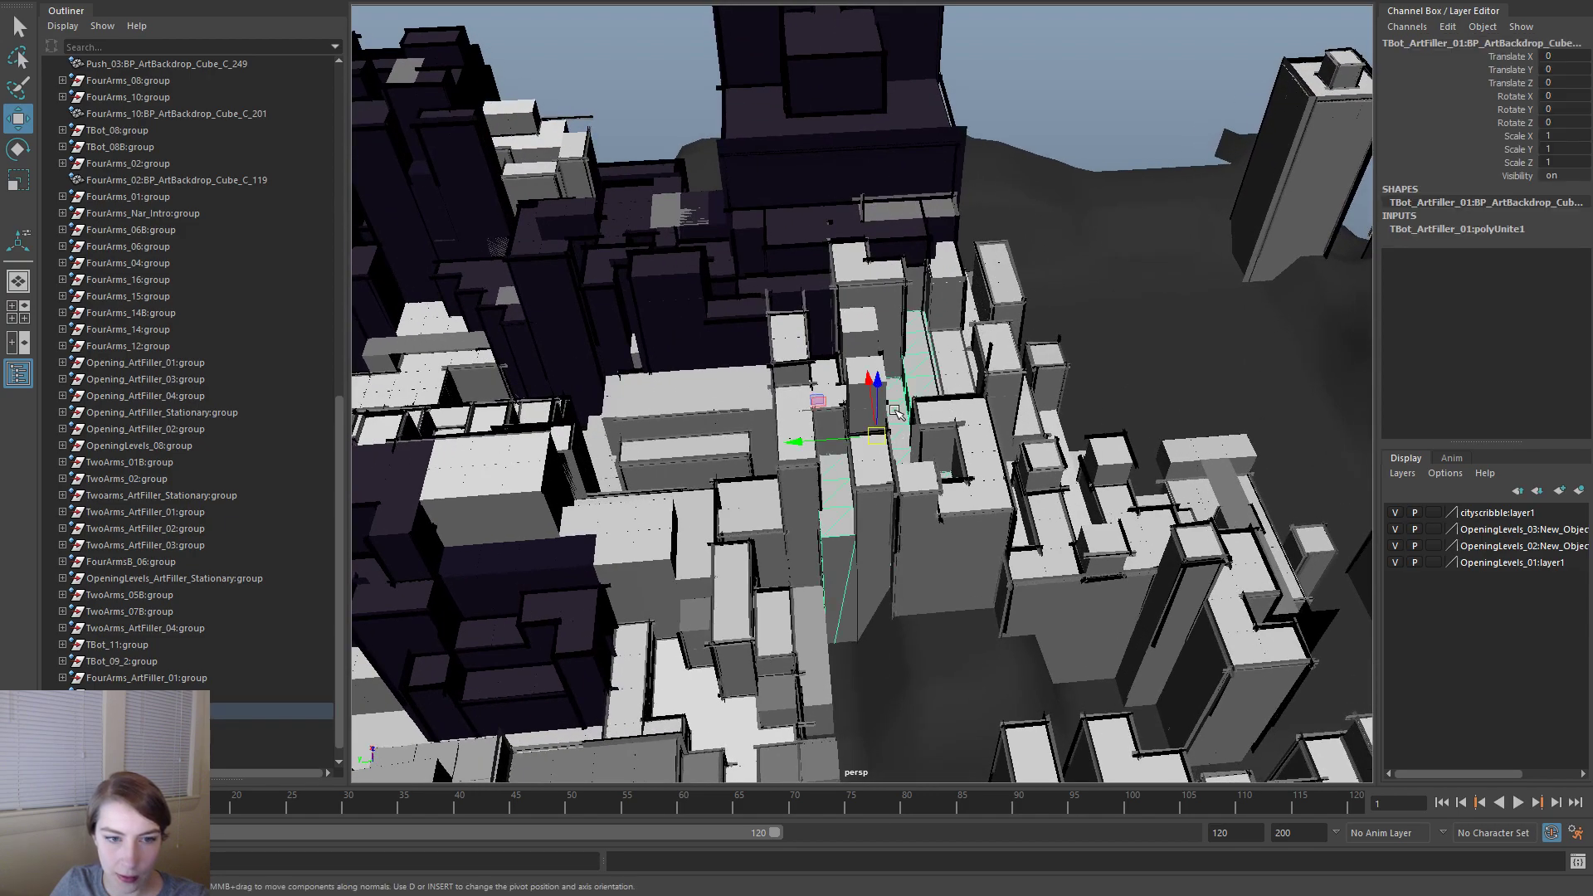
pyautogui.click(1092, 56)
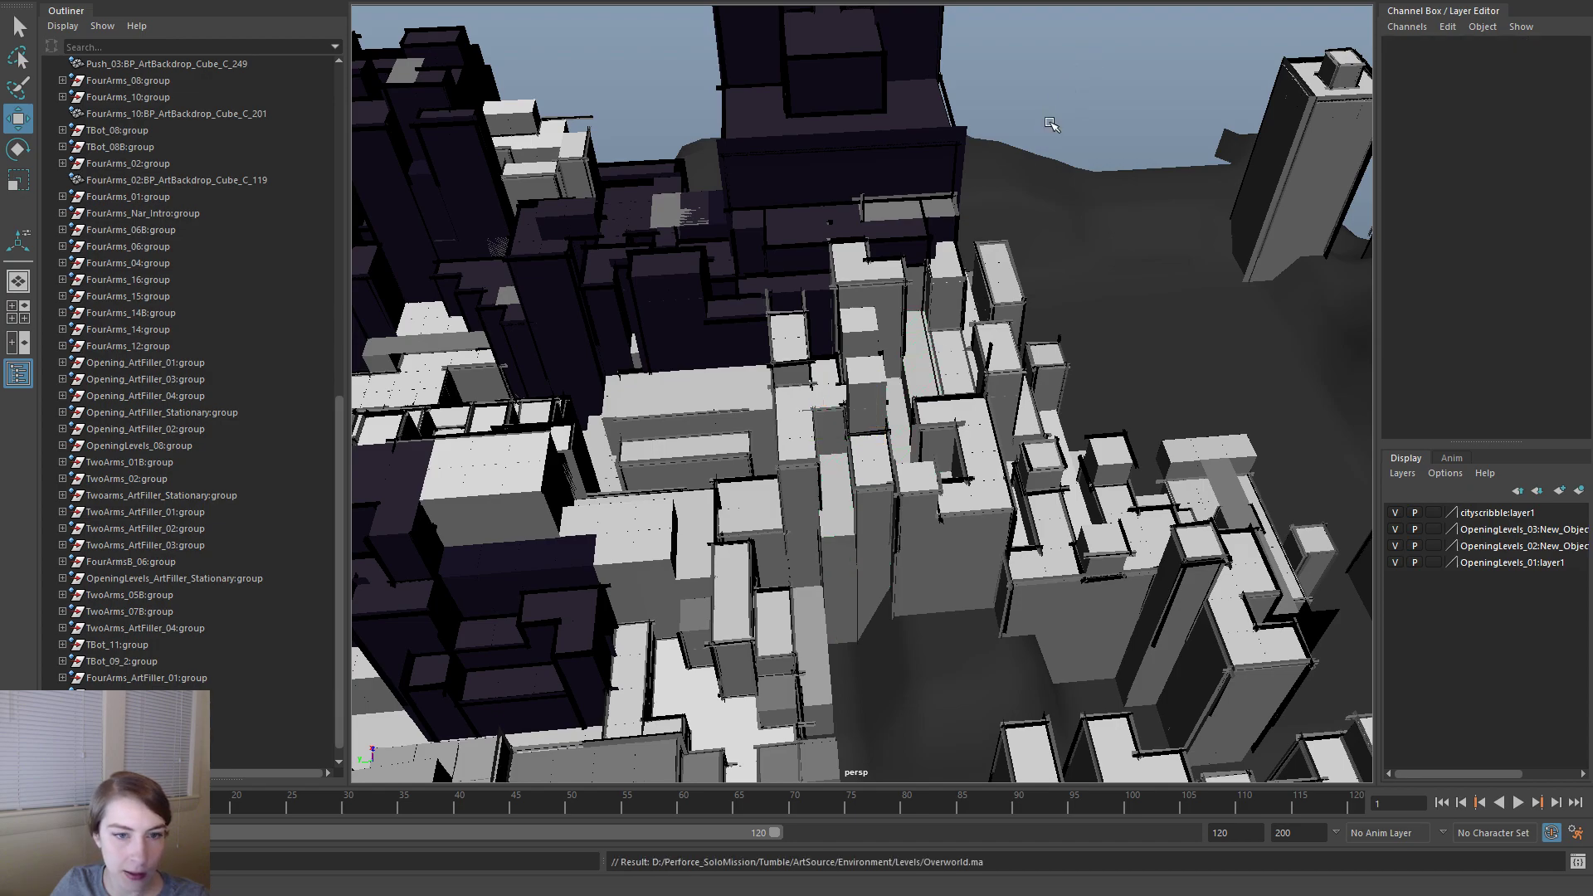
pyautogui.keyDown('alt'); pyautogui.moveTo(987, 247); pyautogui.dragTo(811, 266); pyautogui.keyUp('alt')
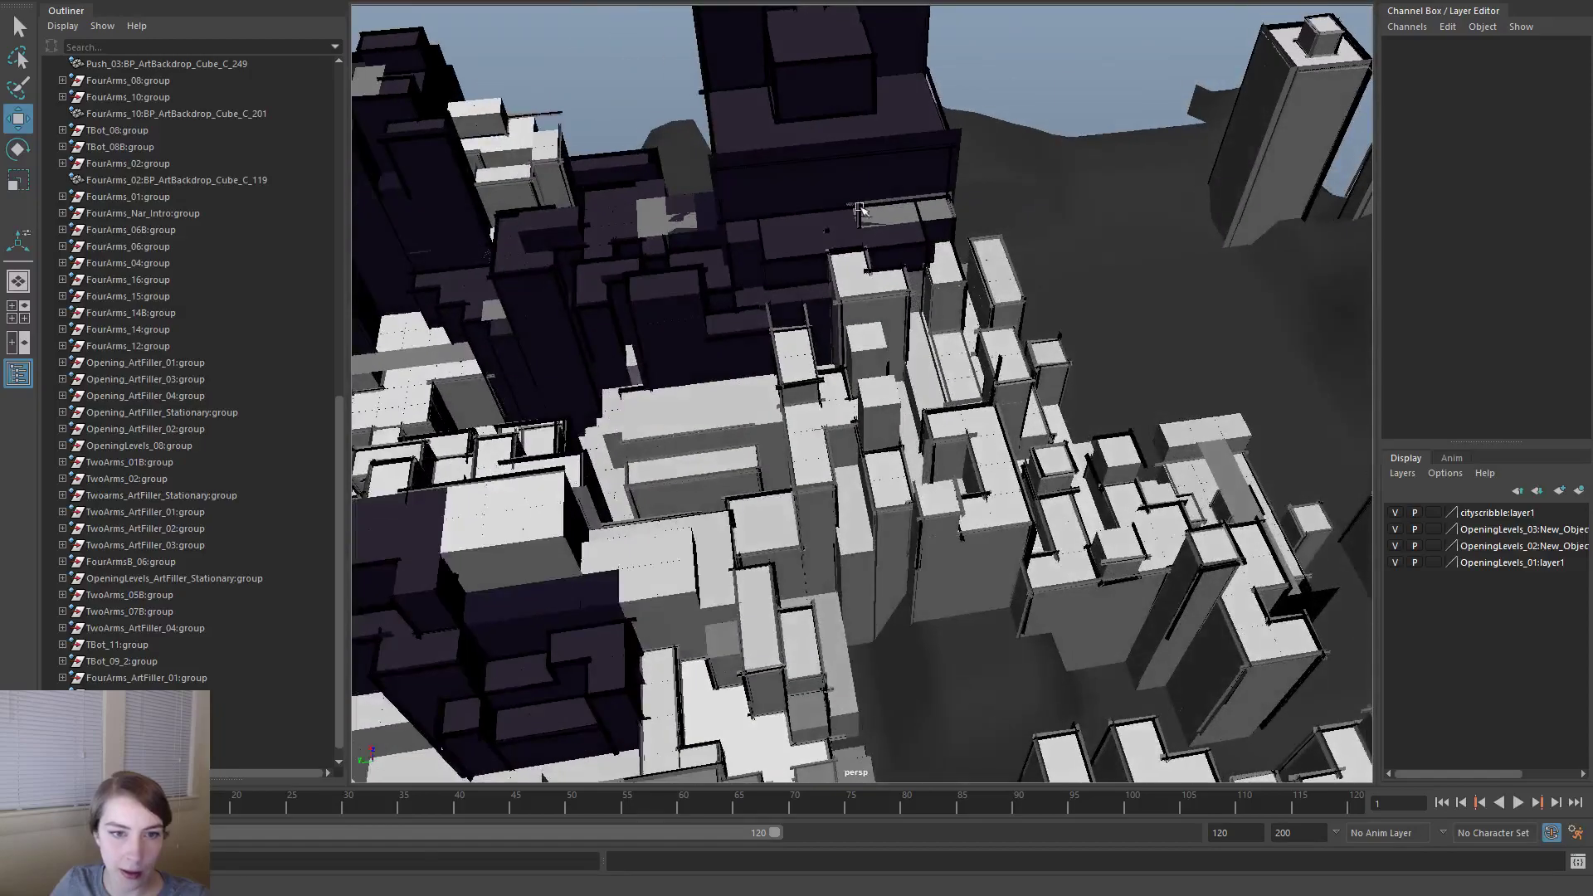
# - Open the recent scene TBot_ArtFiller_01.ma from the Accordion folder, saving the changes to Overworld.ma
pyautogui.press('space')
pyautogui.click(647, 128)
pyautogui.moveTo(825, 613)
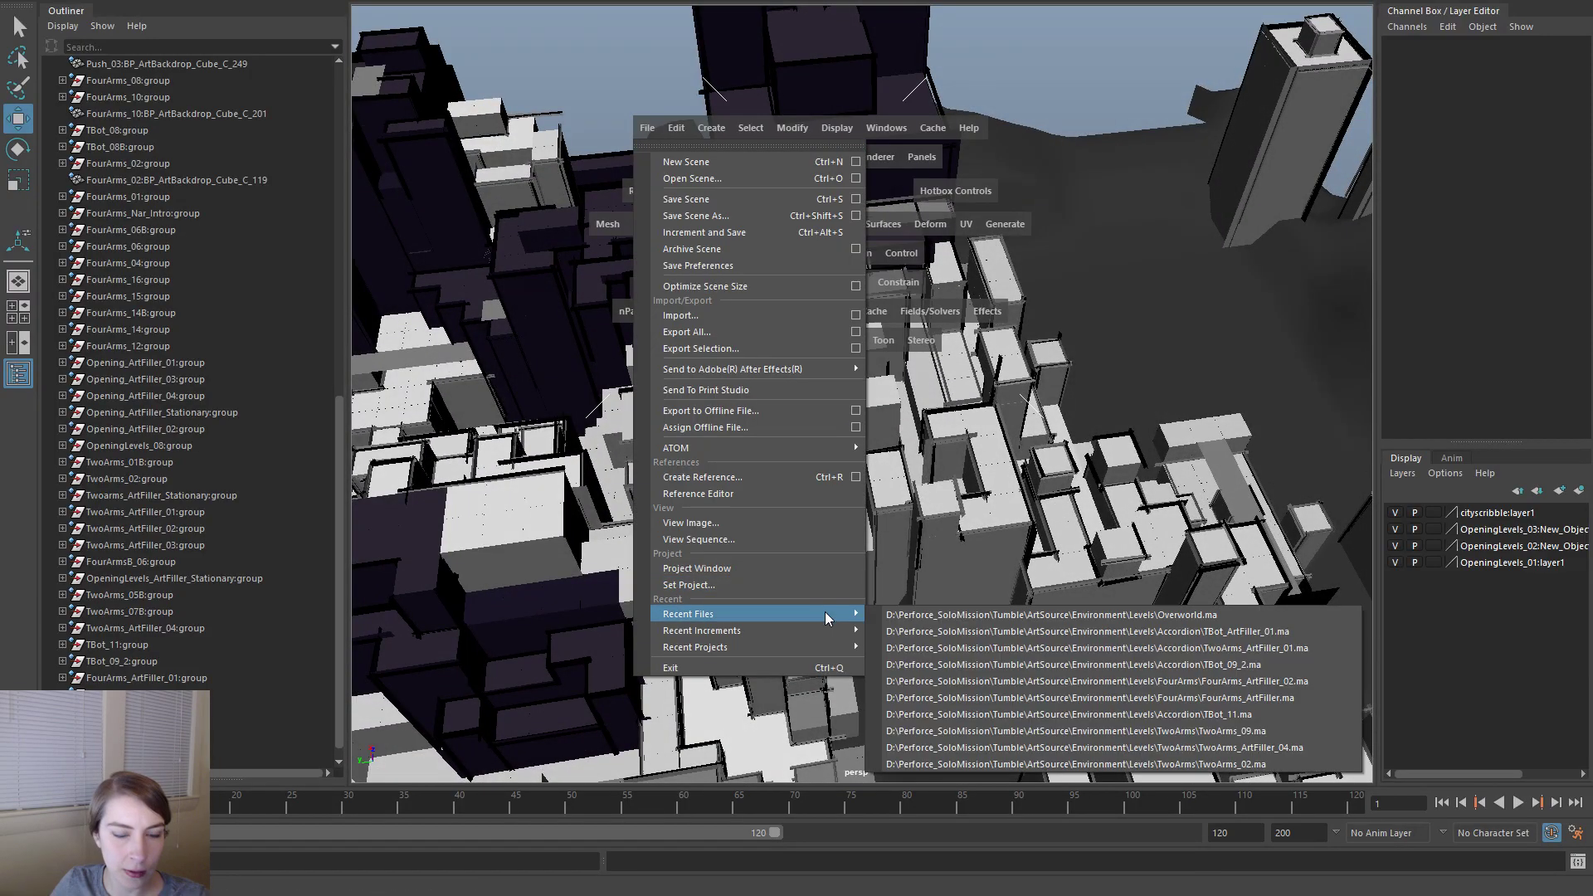
pyautogui.click(938, 631)
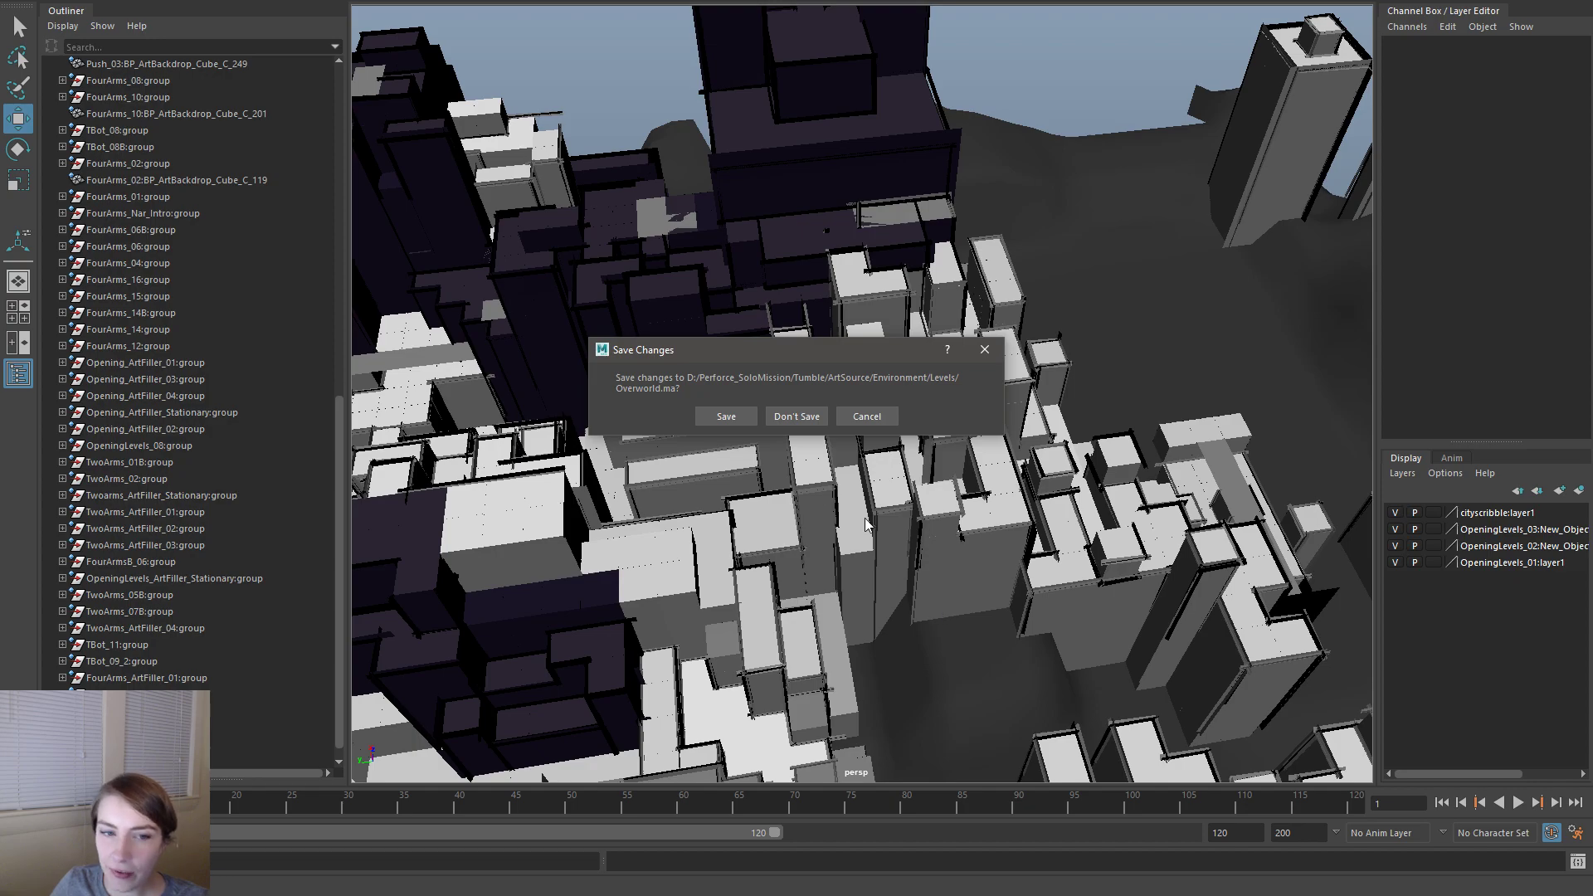
pyautogui.click(727, 417)
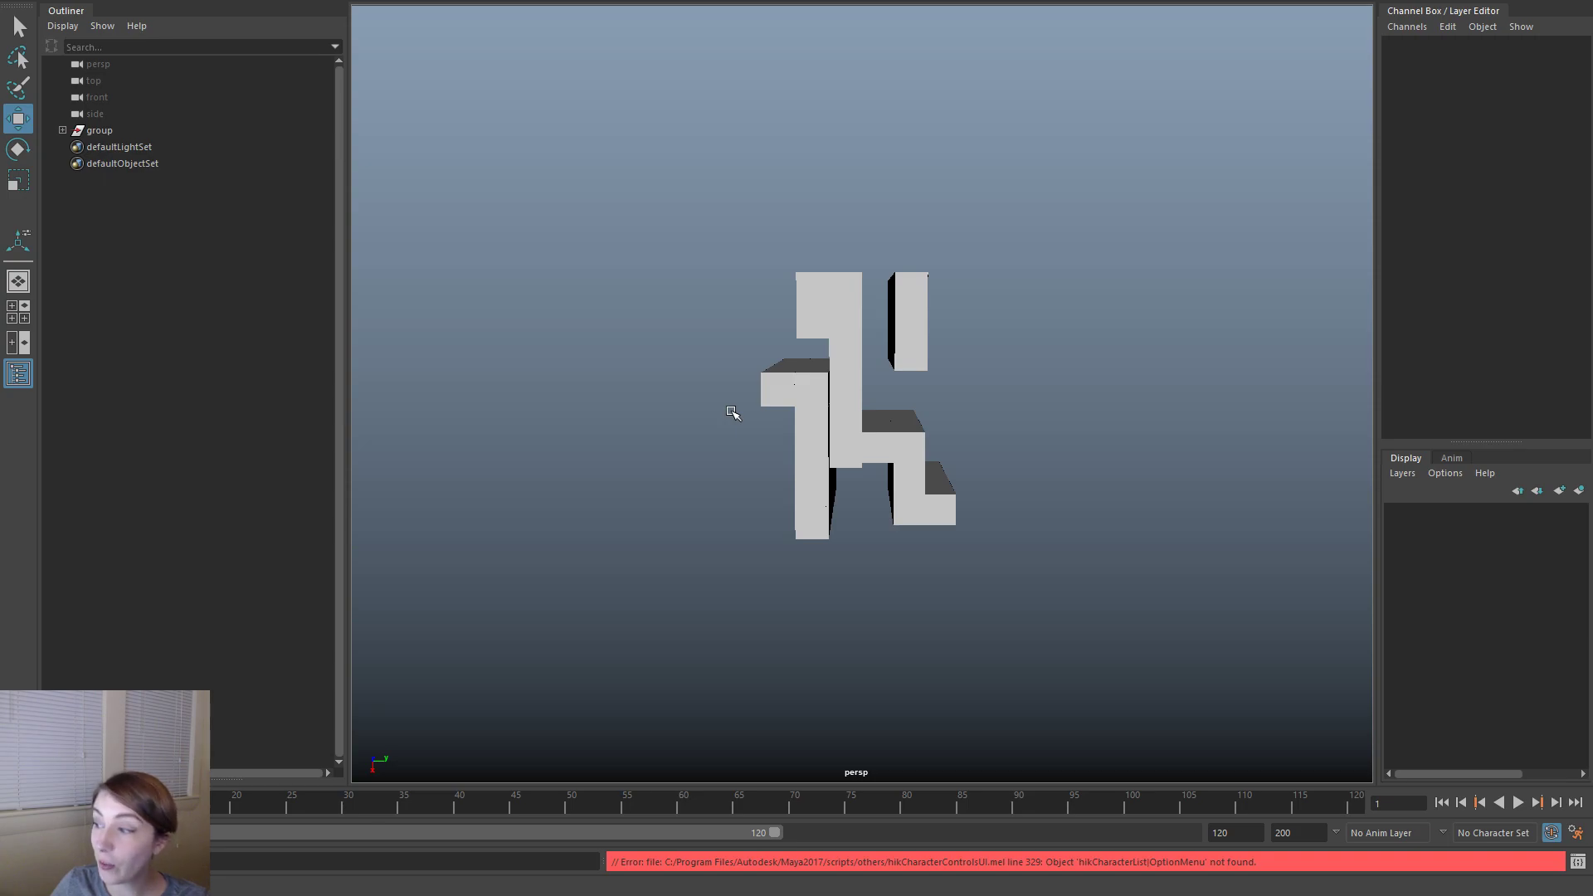
pyautogui.keyDown('alt'); pyautogui.moveTo(1002, 327); pyautogui.dragTo(986, 400); pyautogui.keyUp('alt')
pyautogui.click(853, 362)
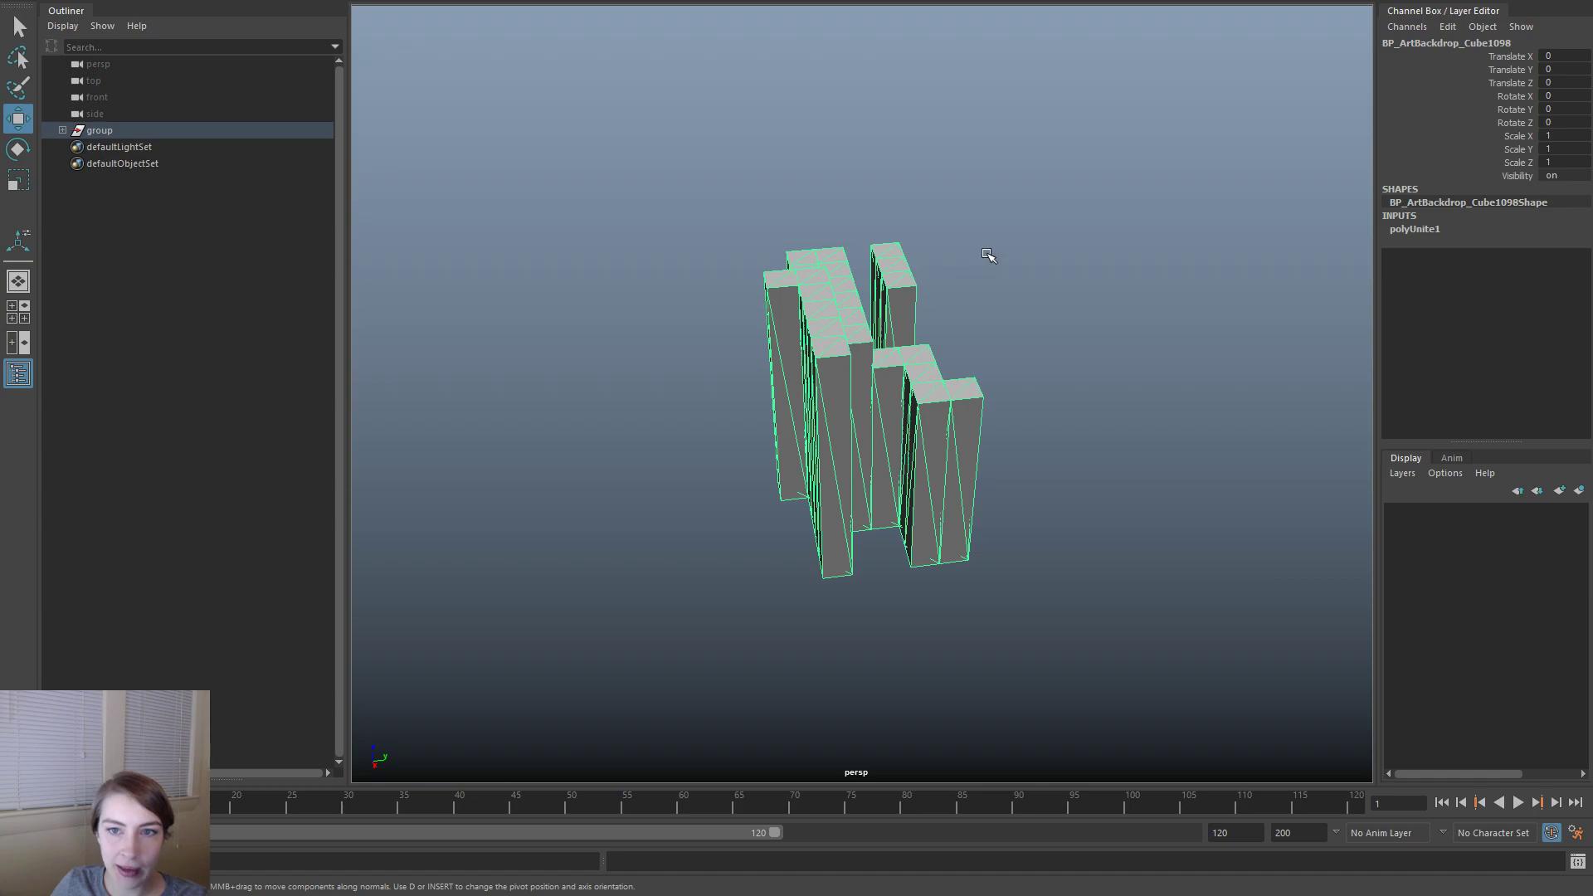
pyautogui.click(1011, 231)
pyautogui.press('space')
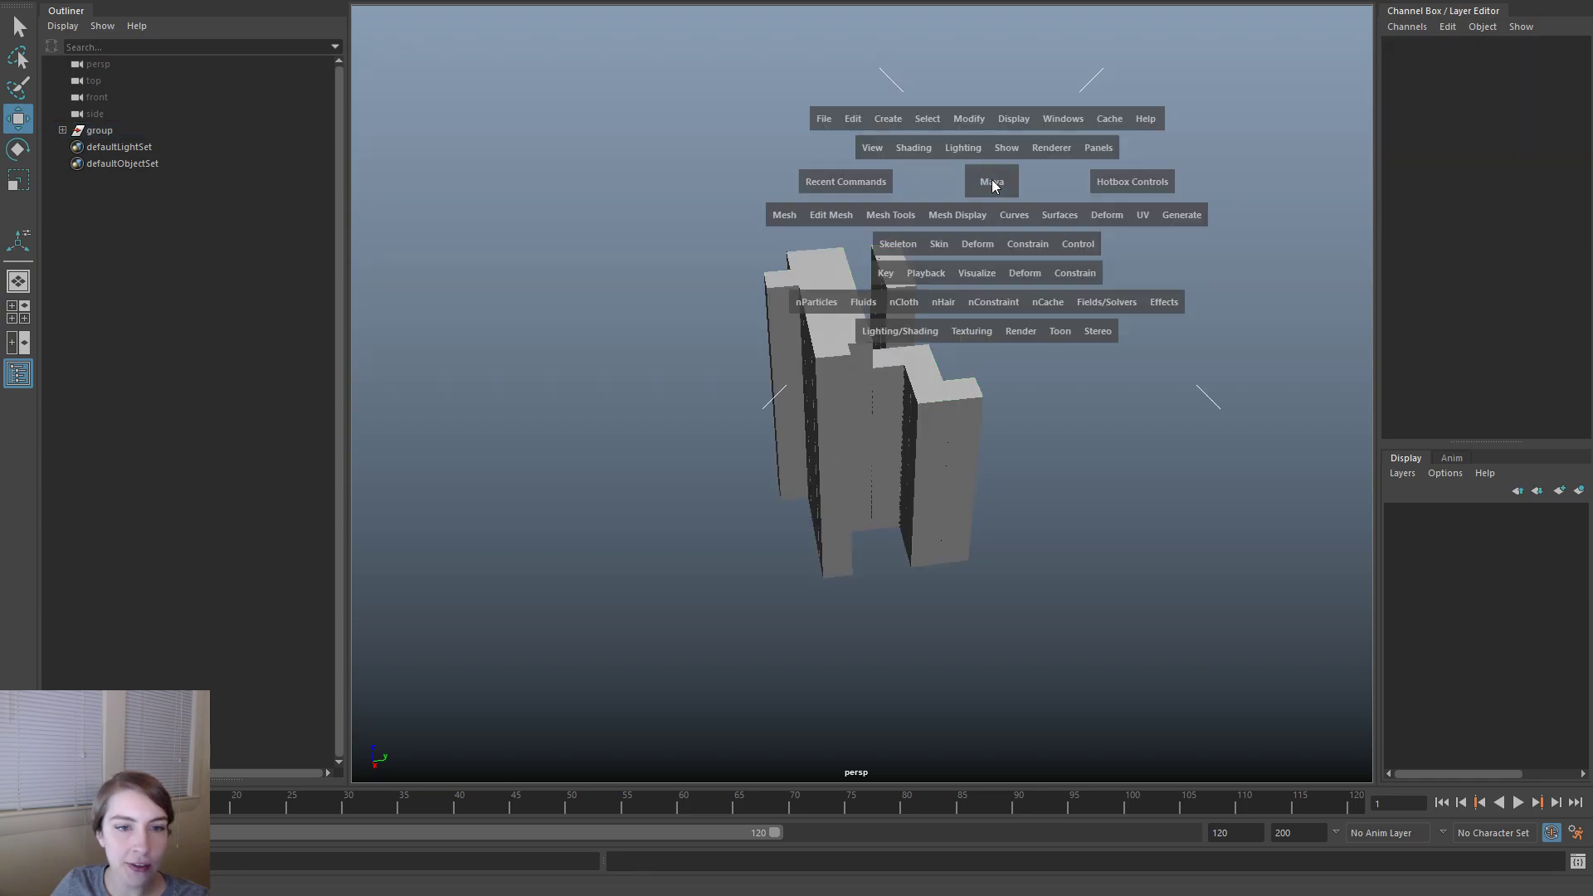
pyautogui.click(824, 120)
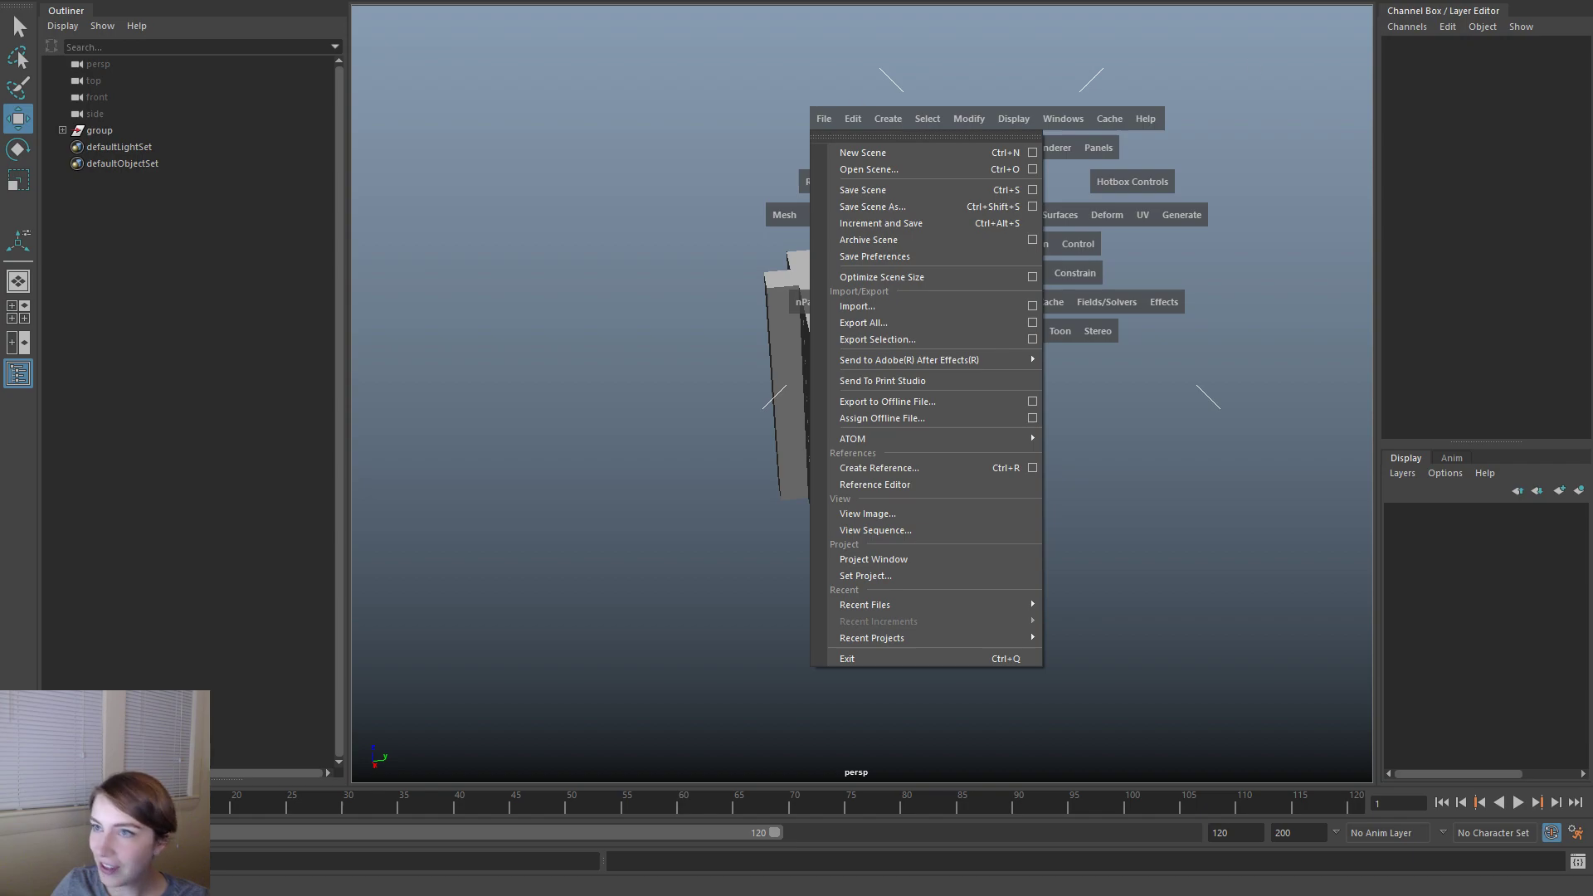
pyautogui.press('Escape')
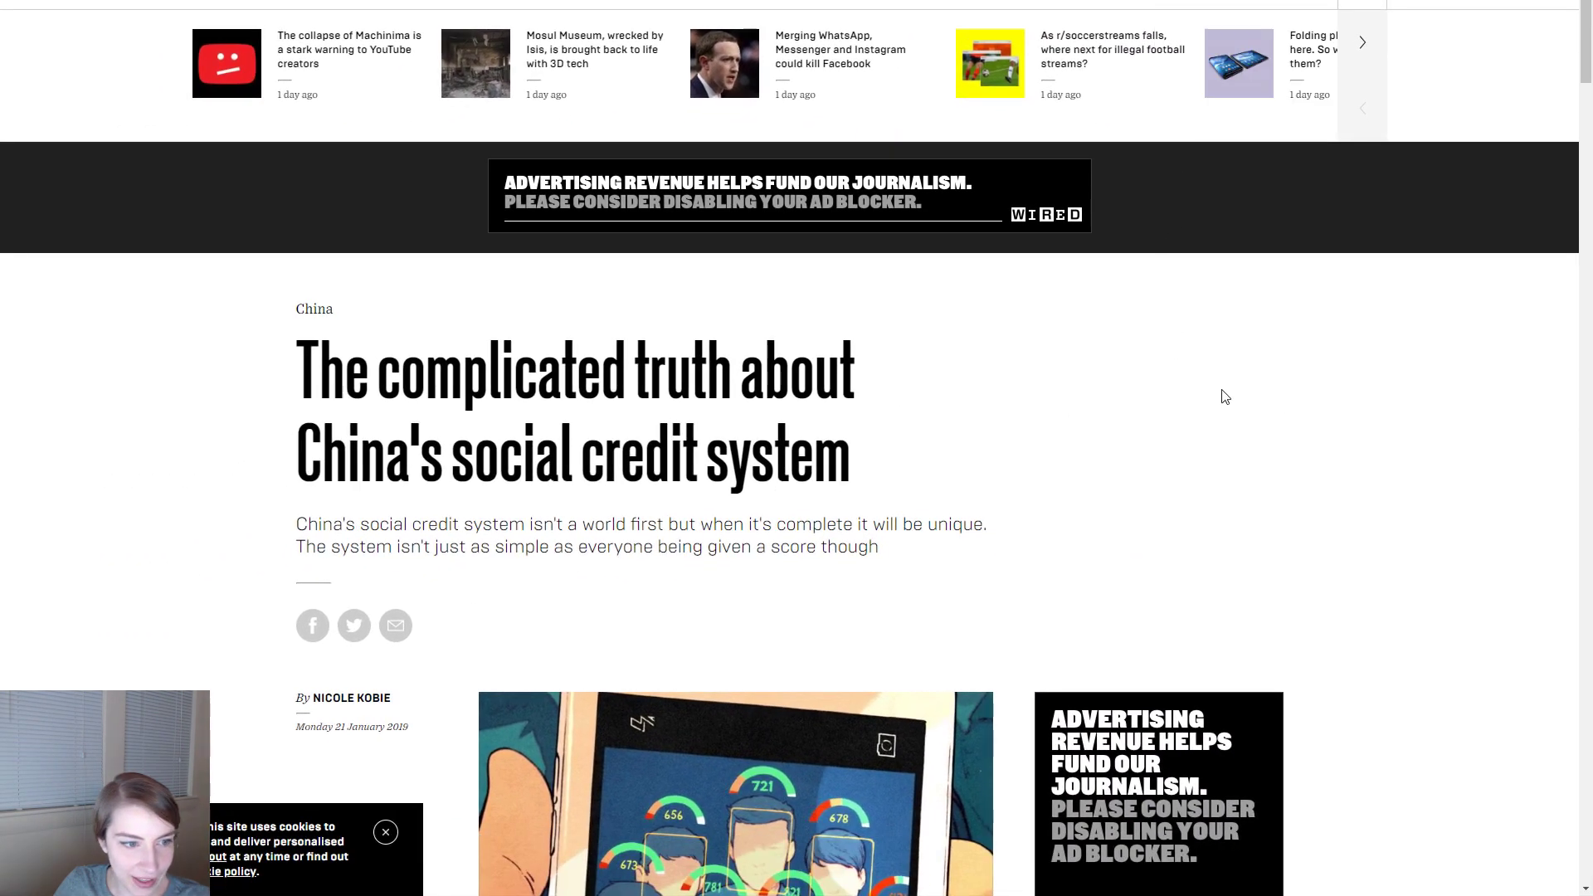
# - Read the opening sections of the WIRED article about China's social credit system in the web browser
pyautogui.scroll(-2, 1225, 397)
pyautogui.scroll(-3, 1225, 397)
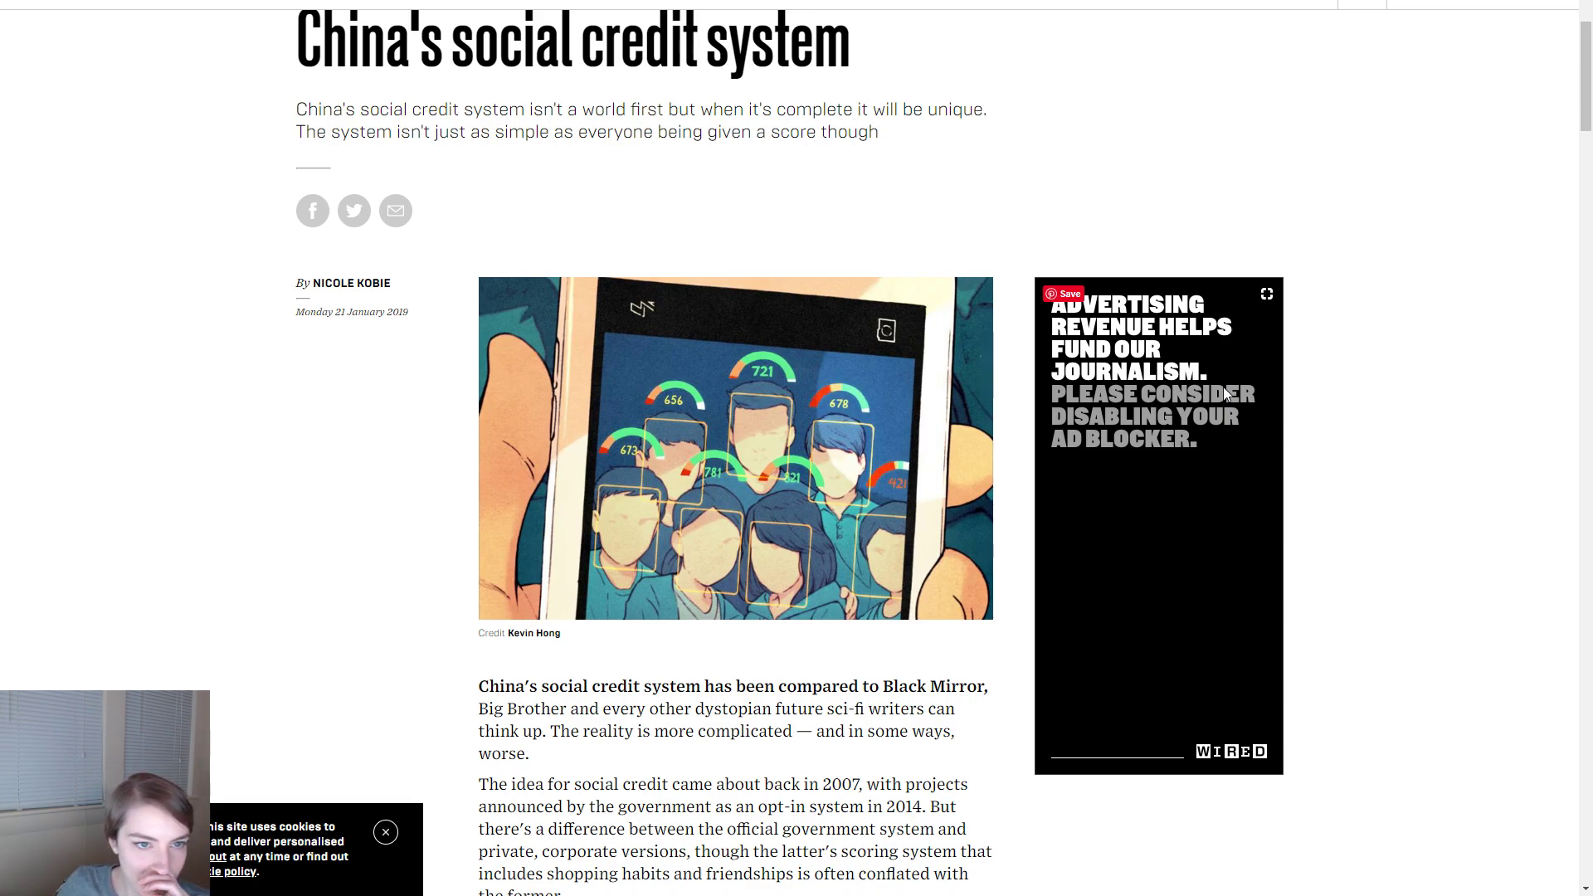
pyautogui.scroll(-3, 1225, 390)
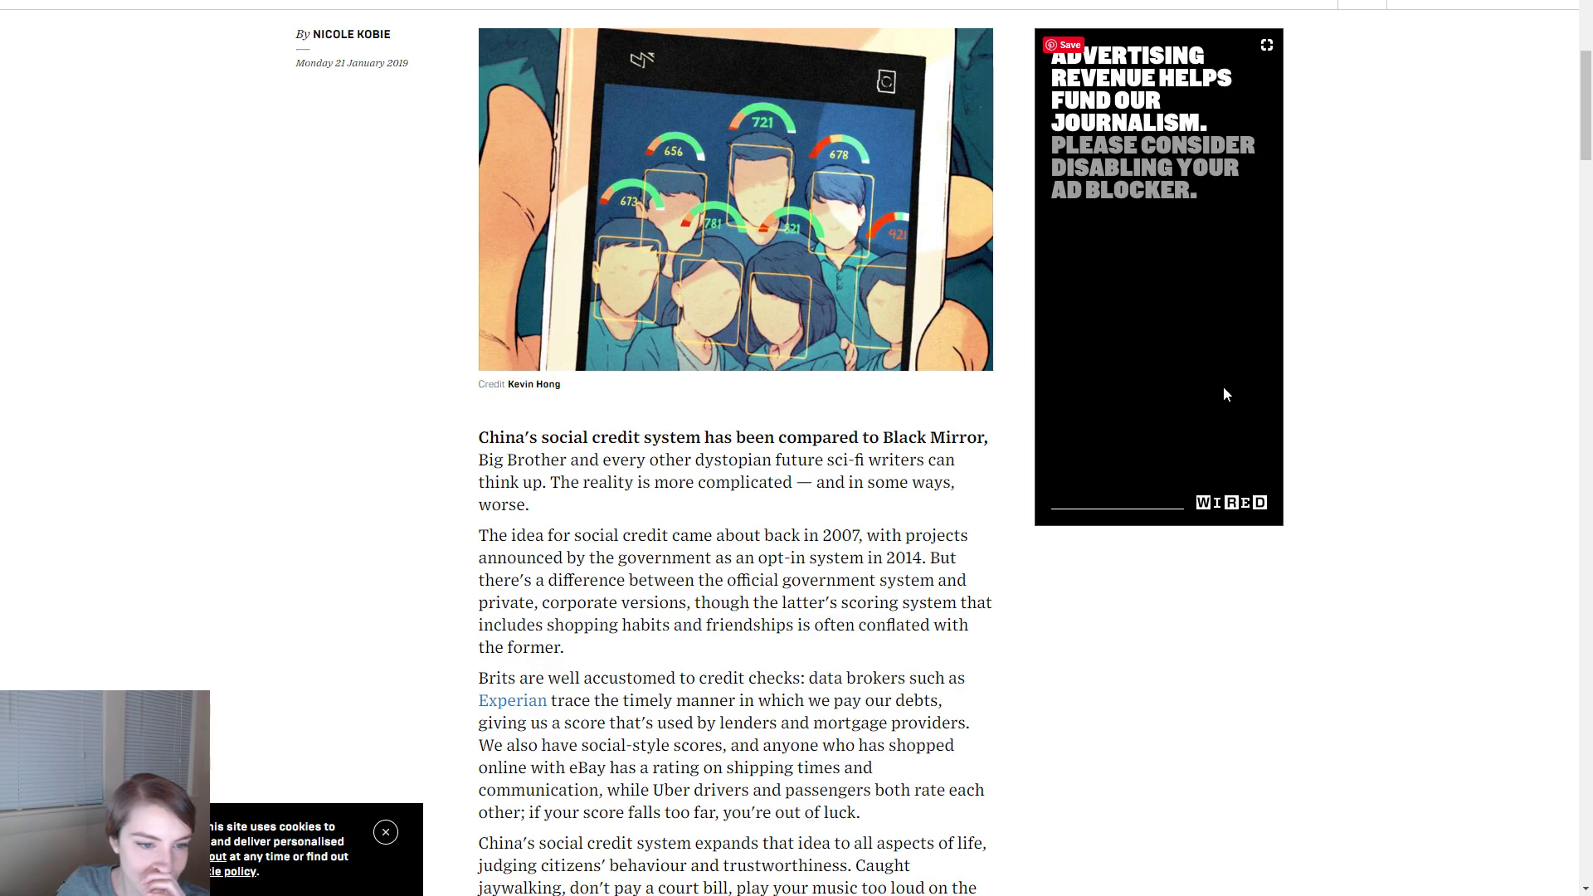
pyautogui.scroll(-5, 1223, 387)
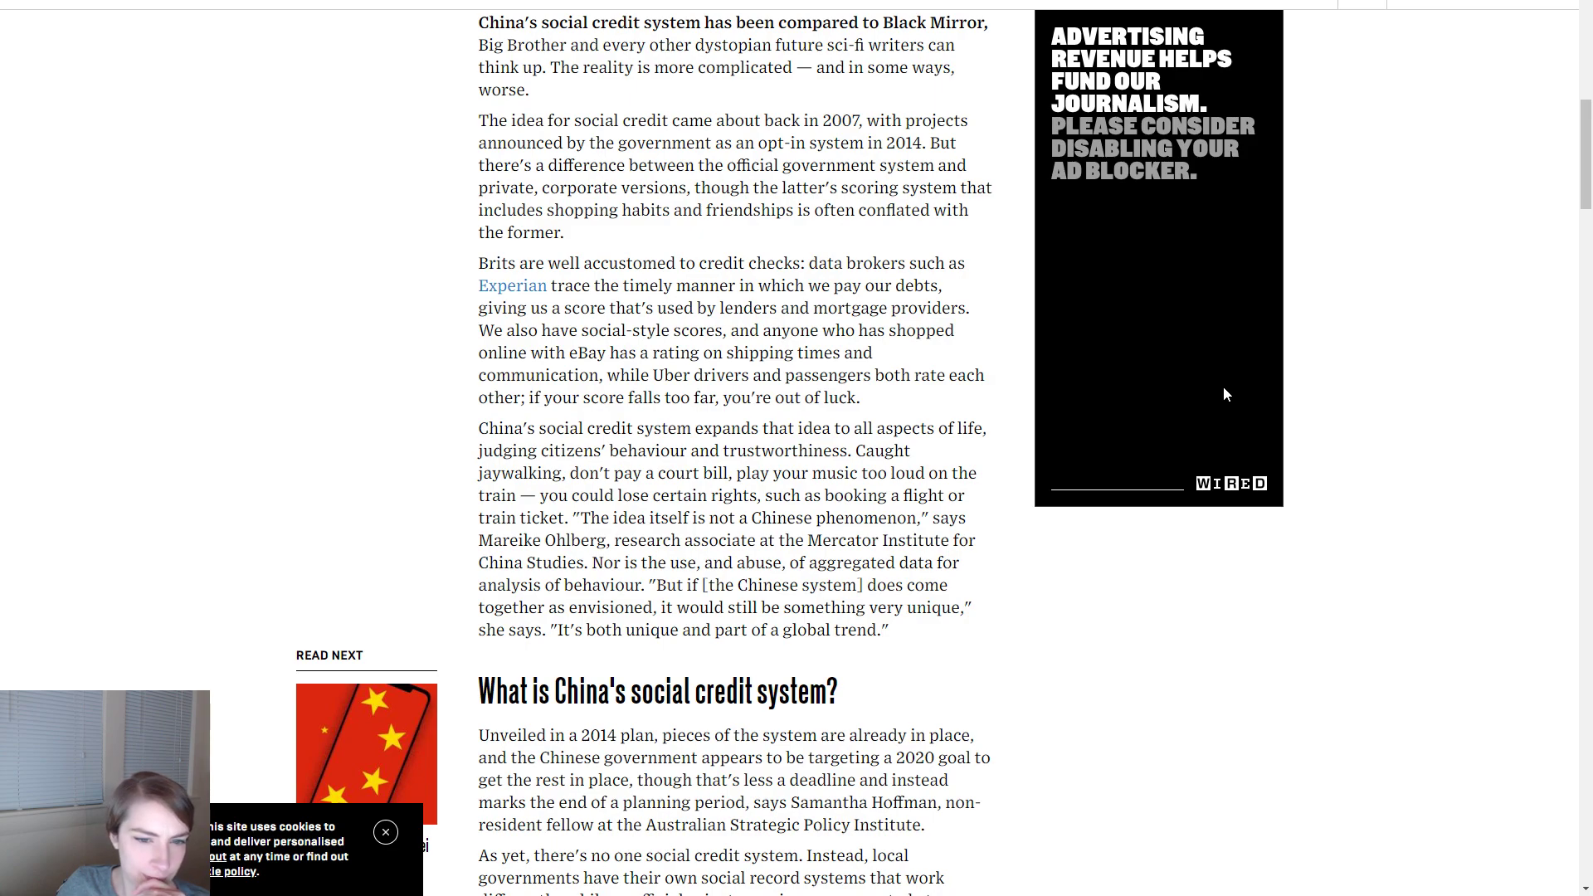
pyautogui.scroll(-2, 1224, 388)
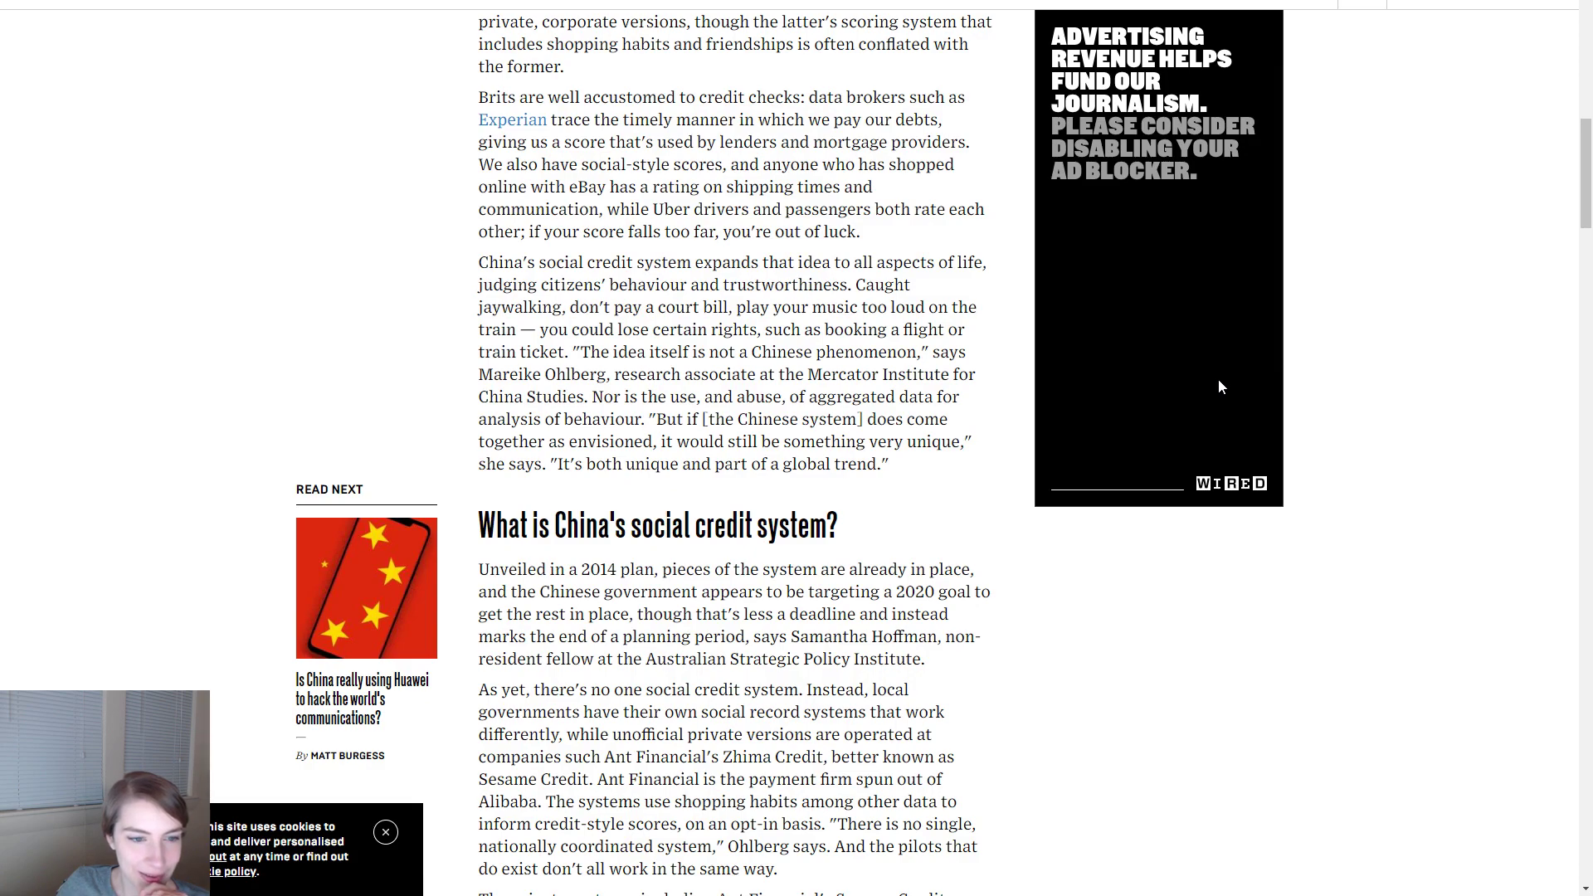
pyautogui.scroll(-4, 1220, 386)
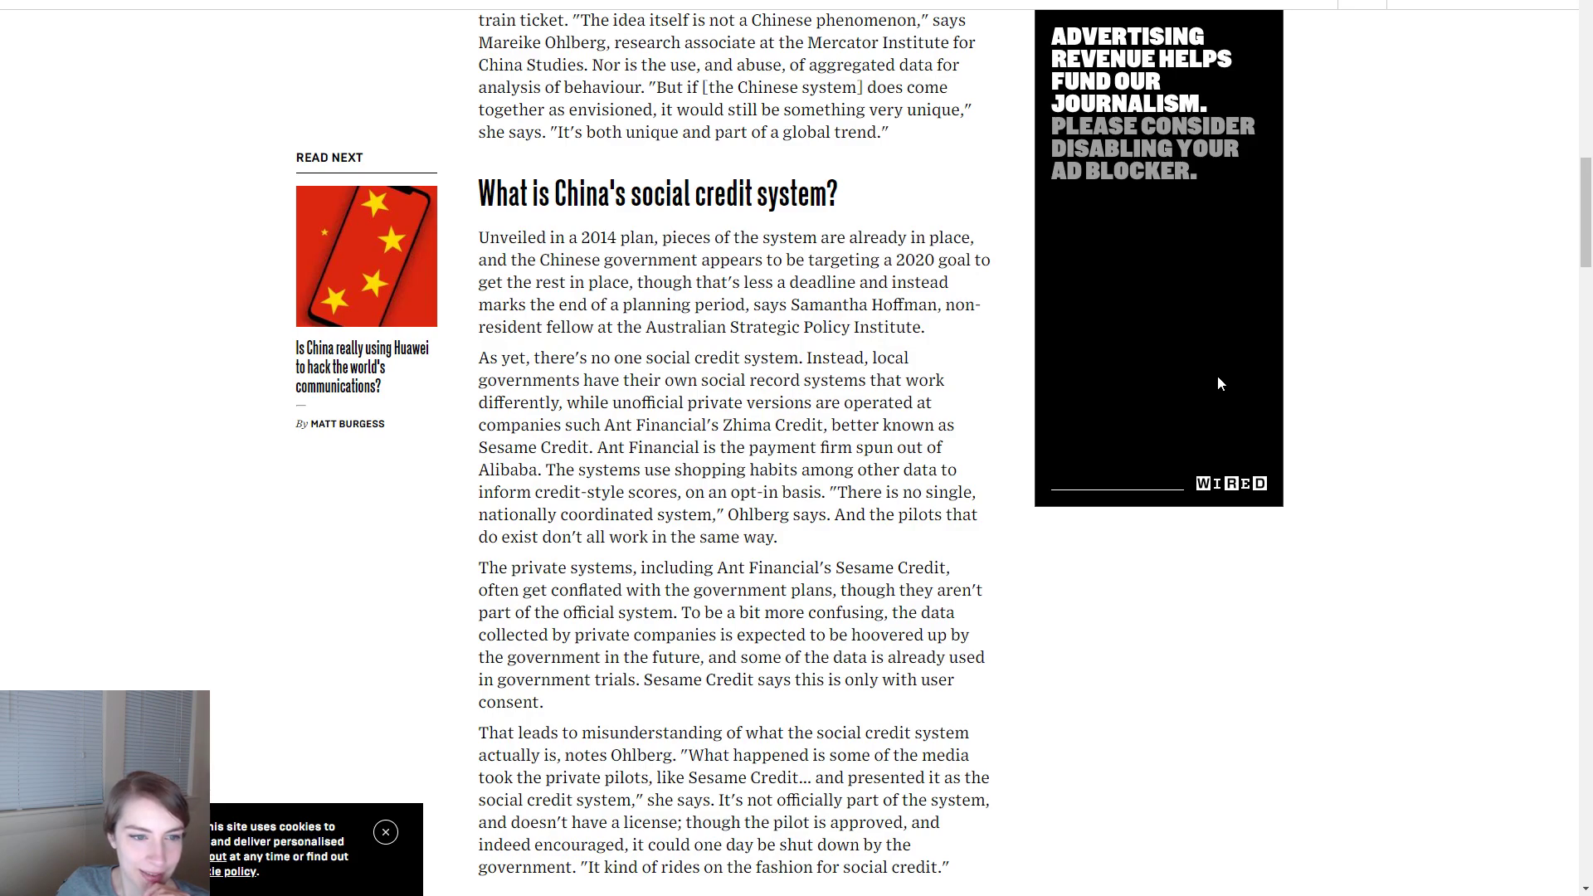
pyautogui.scroll(-1, 1218, 377)
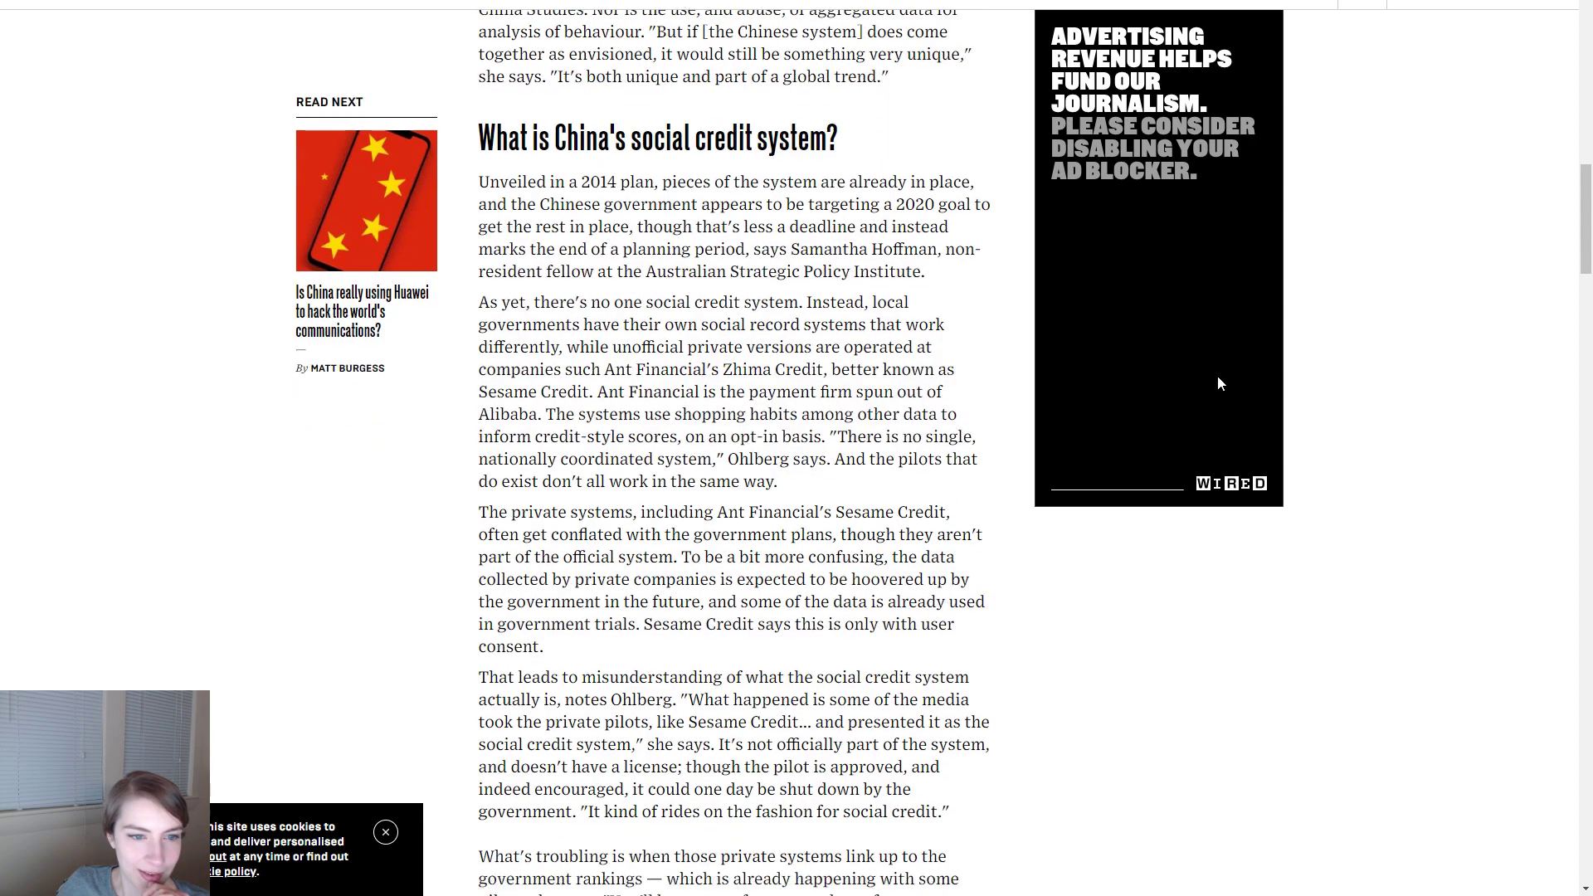
pyautogui.scroll(-1, 1219, 382)
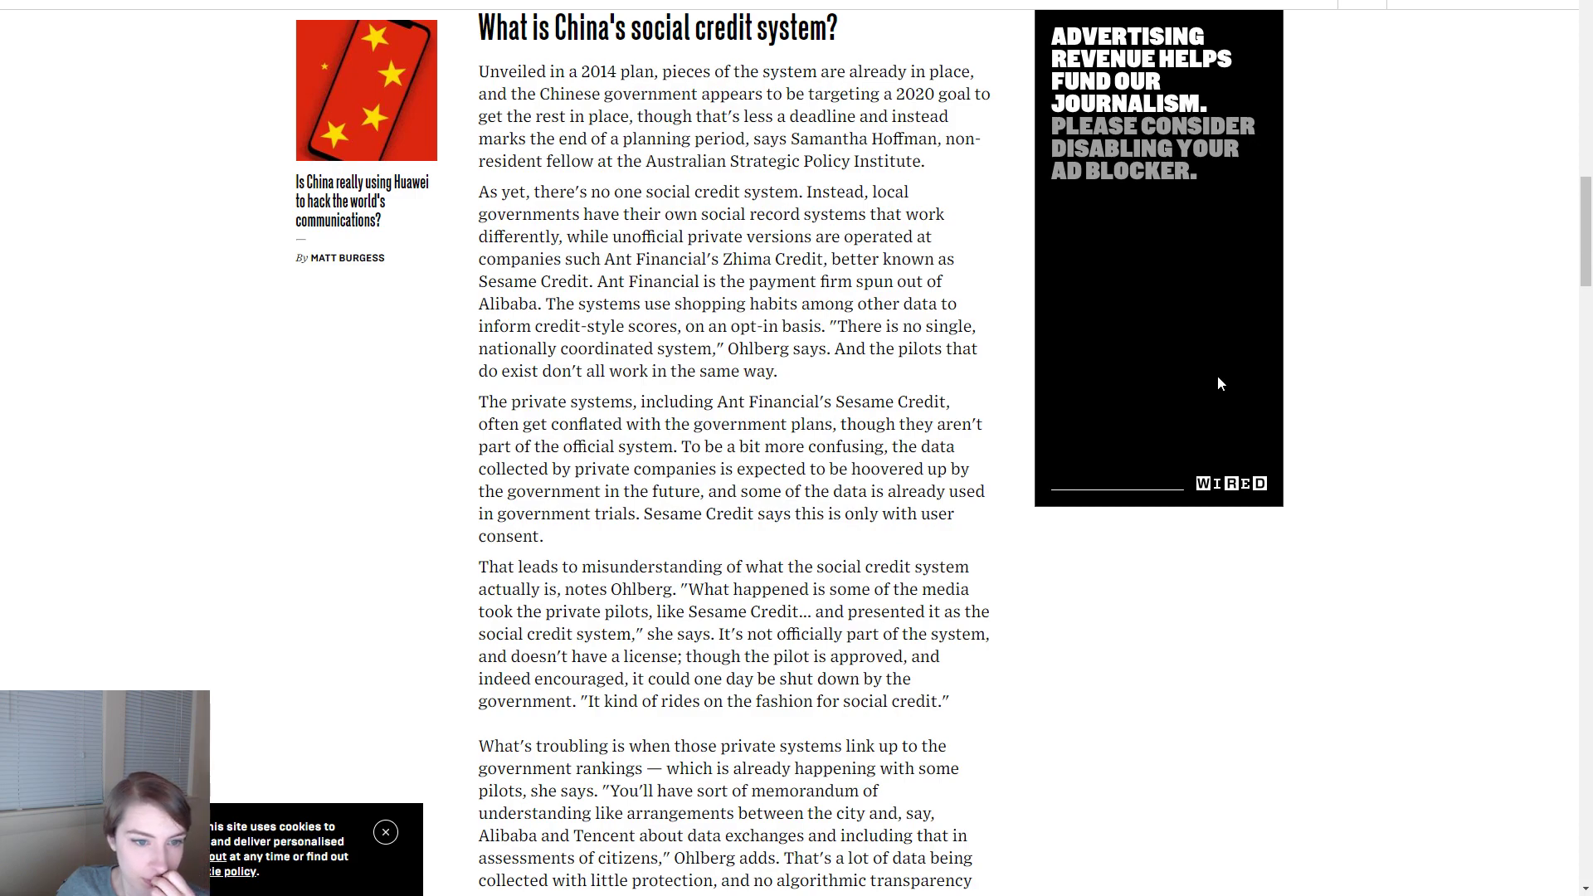
pyautogui.moveTo(1217, 2); pyautogui.dragTo(1592, 25)
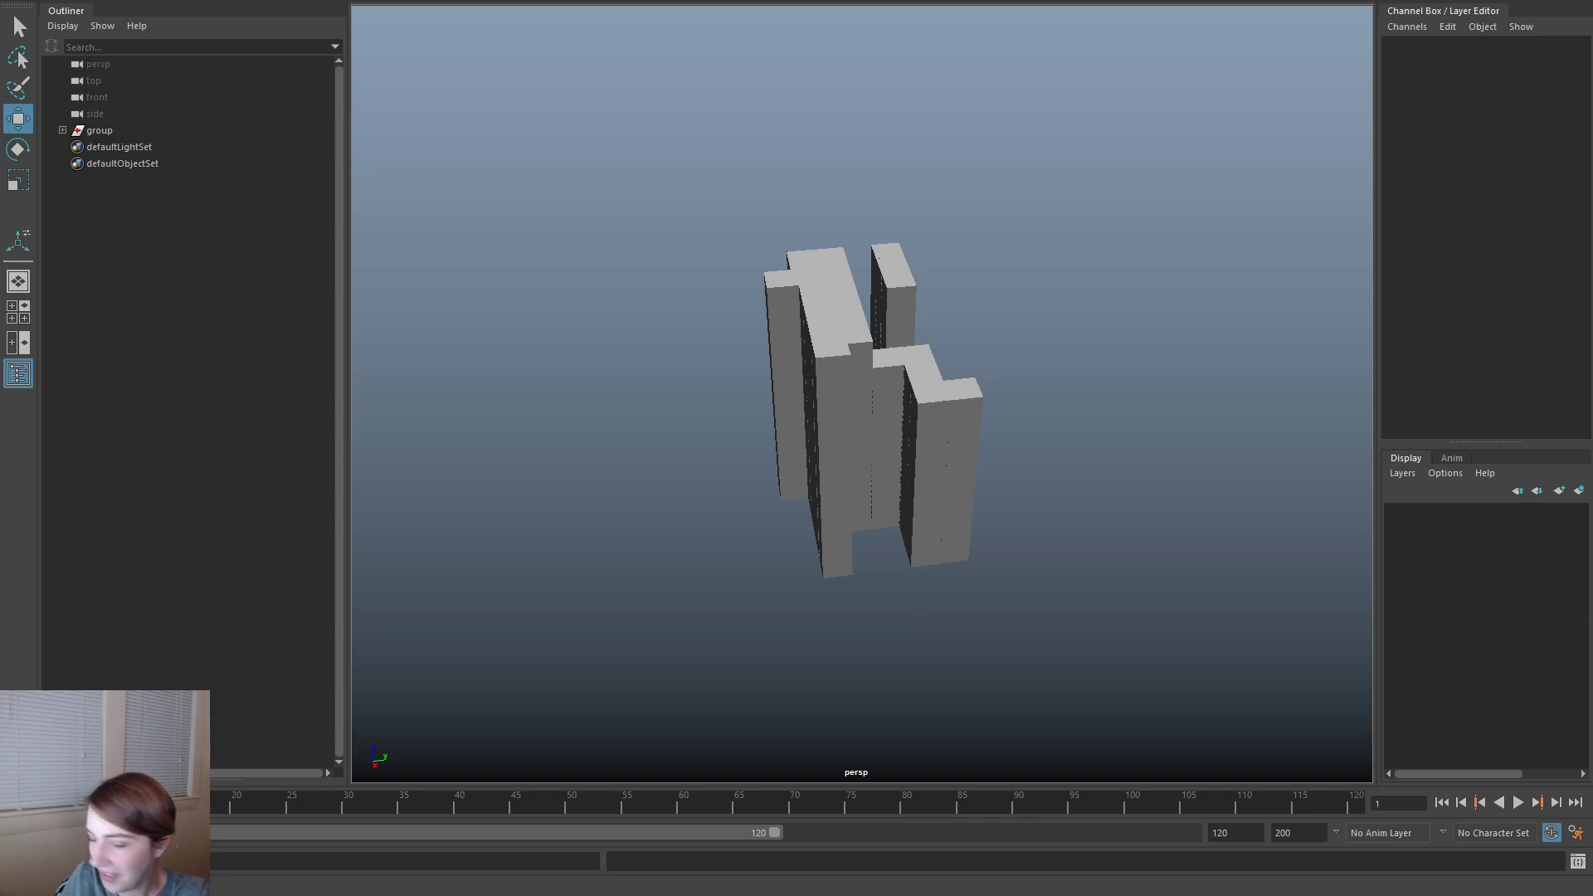
# - Export the whole scene as TBot_ArtFiller_01.fbx into the Accordion folder
pyautogui.keyDown('alt'); pyautogui.moveTo(654, 481); pyautogui.dragTo(835, 555, button='right'); pyautogui.keyUp('alt')
pyautogui.keyDown('alt'); pyautogui.moveTo(860, 534); pyautogui.dragTo(1083, 549); pyautogui.keyUp('alt')
pyautogui.press('space')
pyautogui.click(573, 152)
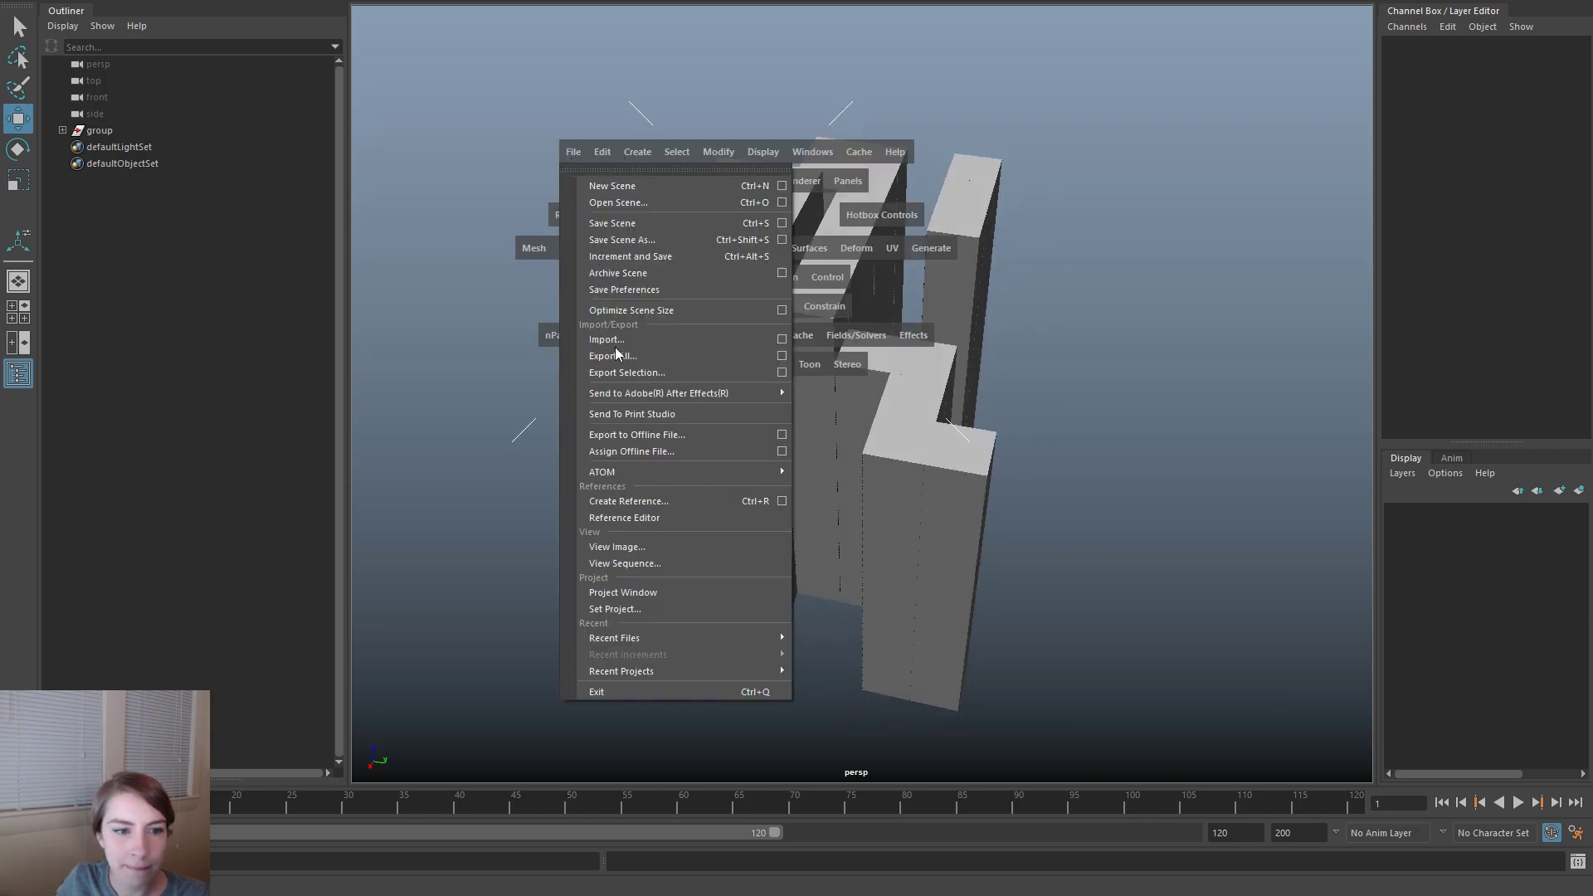
pyautogui.click(625, 361)
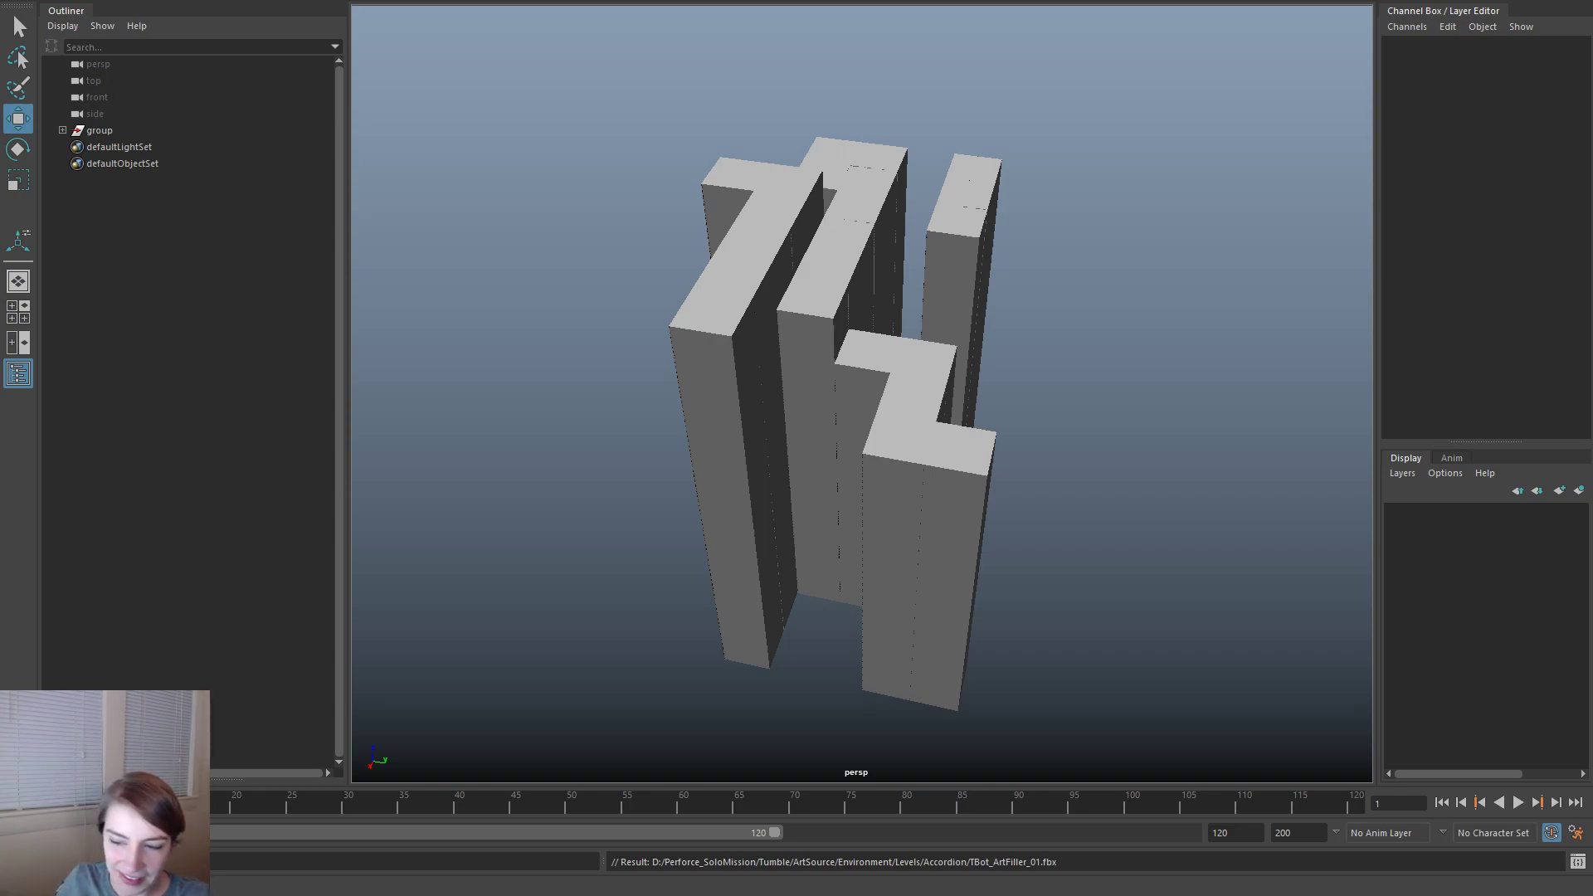
# - Switch to Unreal Editor and reimport the TBot_ArtFiller_01 static mesh, checking its placement in the level
pyautogui.hotkey('alt', 'Tab')
pyautogui.rightClick(389, 520)
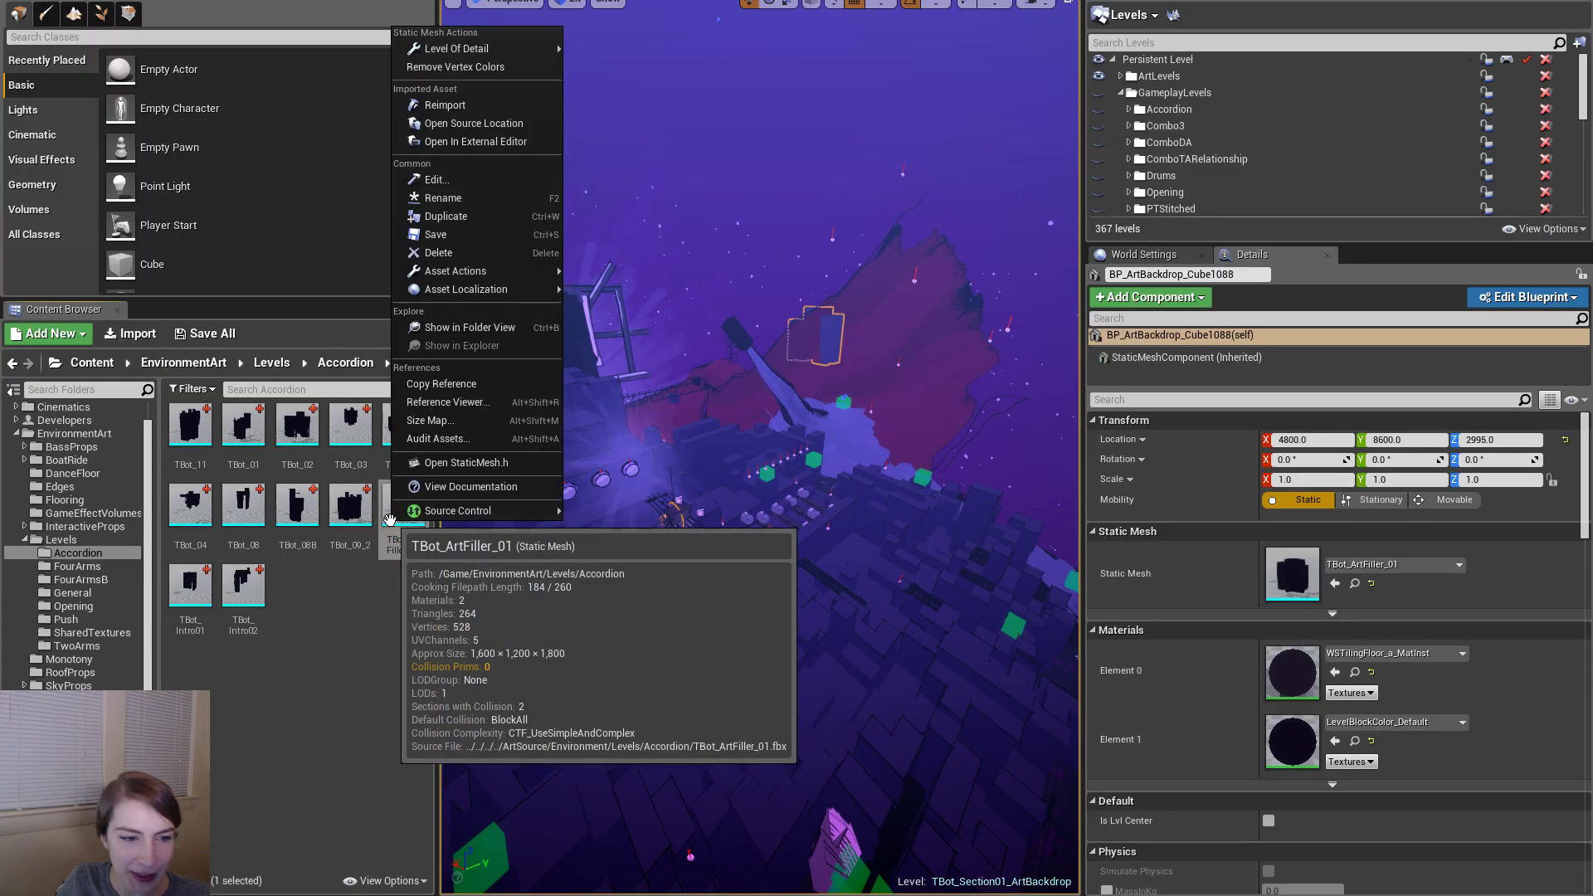
pyautogui.click(445, 105)
pyautogui.keyDown('alt'); pyautogui.moveTo(756, 388); pyautogui.dragTo(448, 407); pyautogui.keyUp('alt')
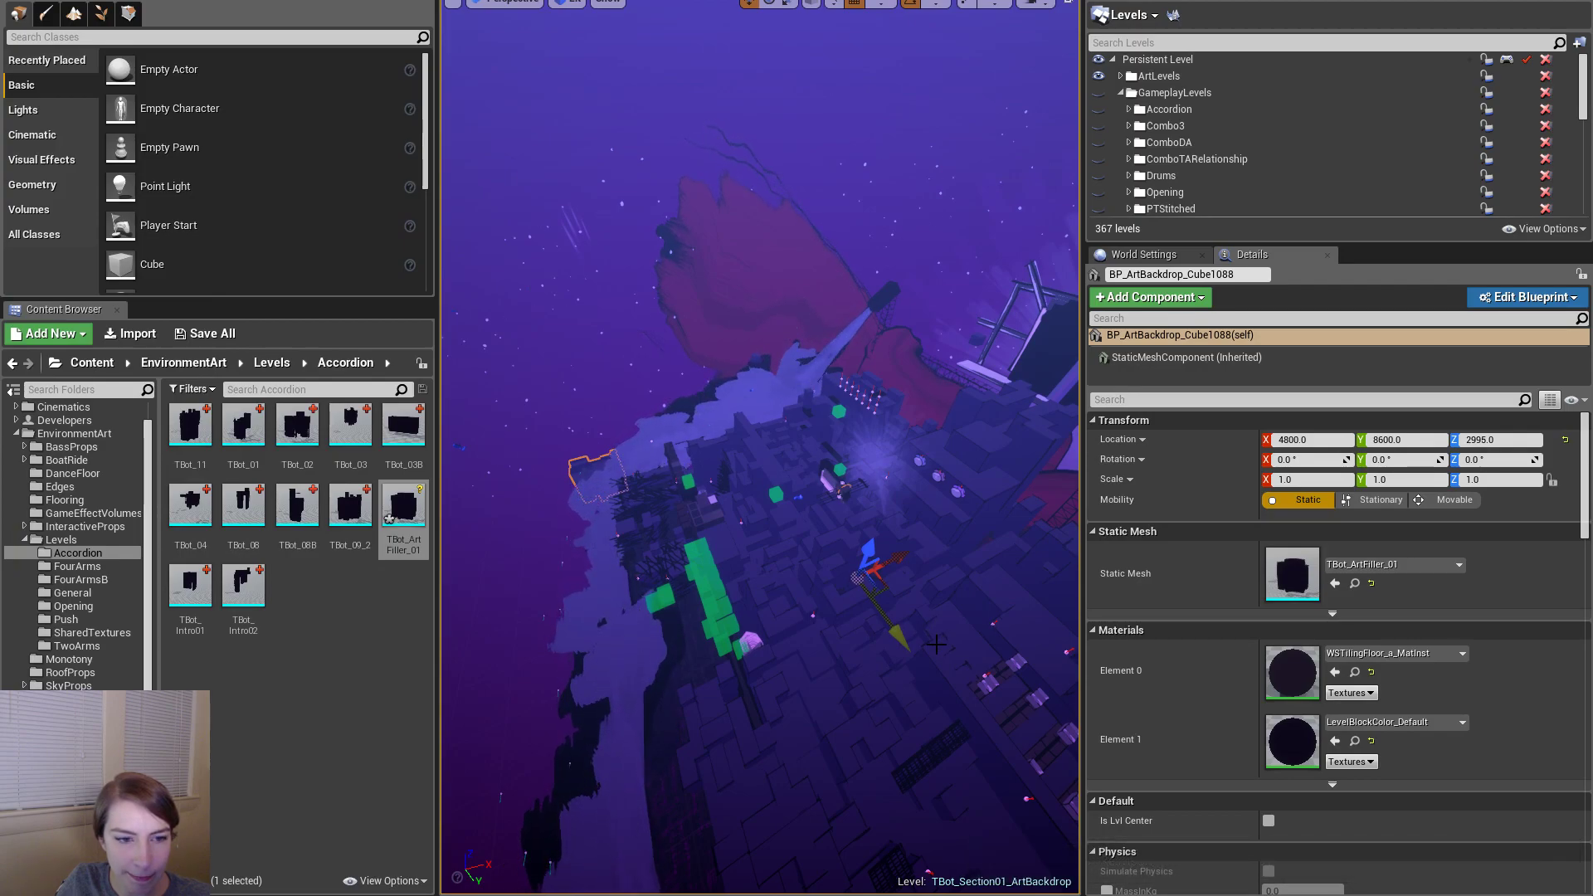
# - Switch back to Maya and set the building mesh's Translate X to the parent group's value, -4800
pyautogui.hotkey('alt', 'Tab')
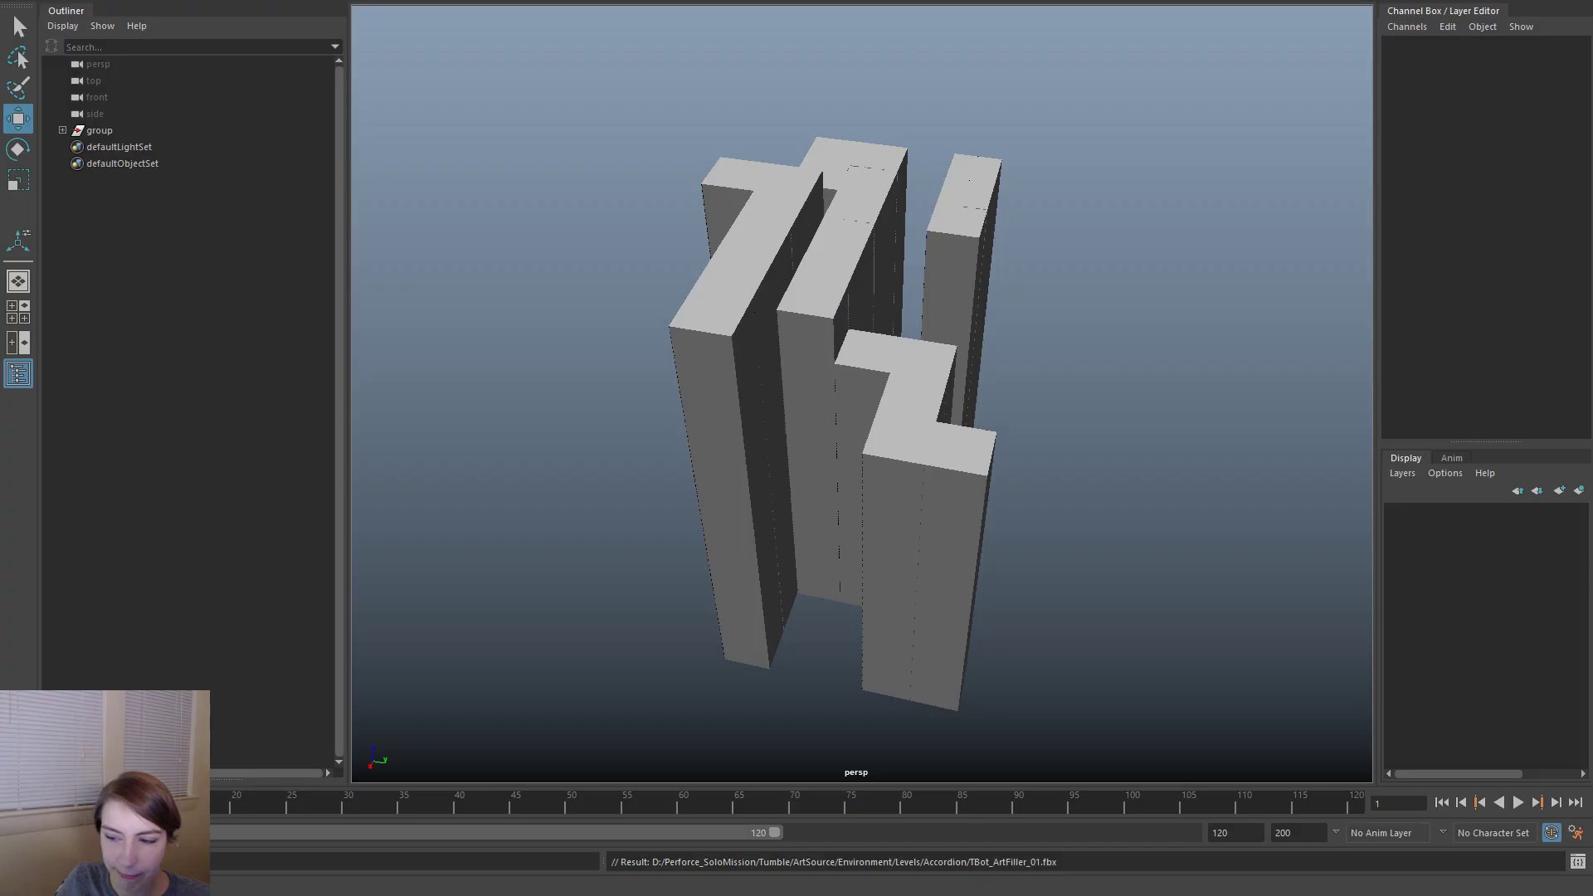
pyautogui.click(863, 506)
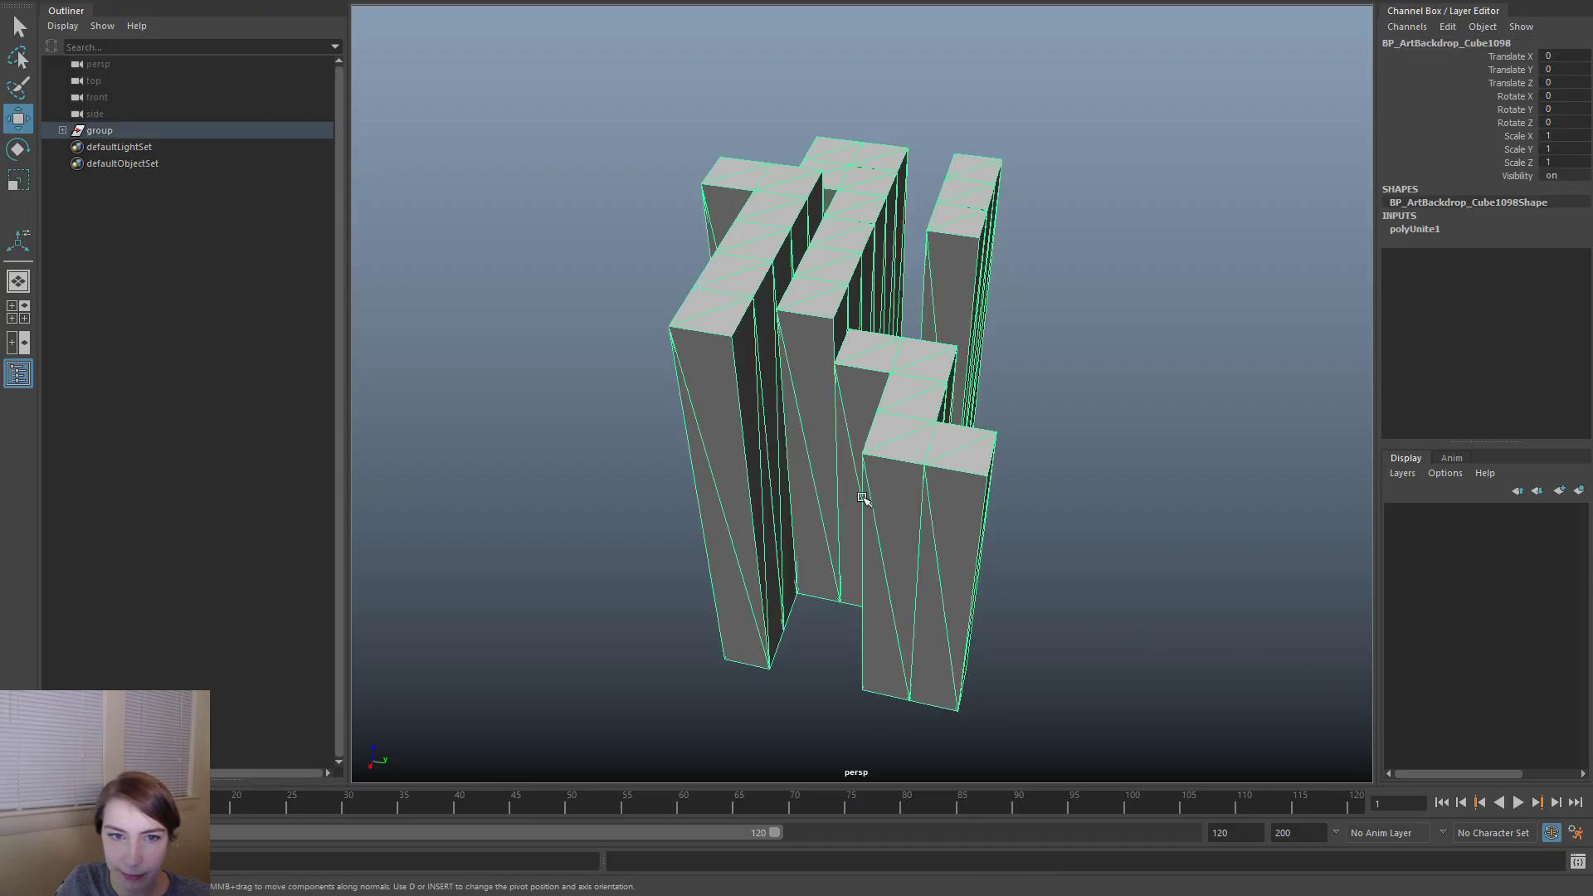
pyautogui.click(159, 130)
pyautogui.doubleClick(1559, 56)
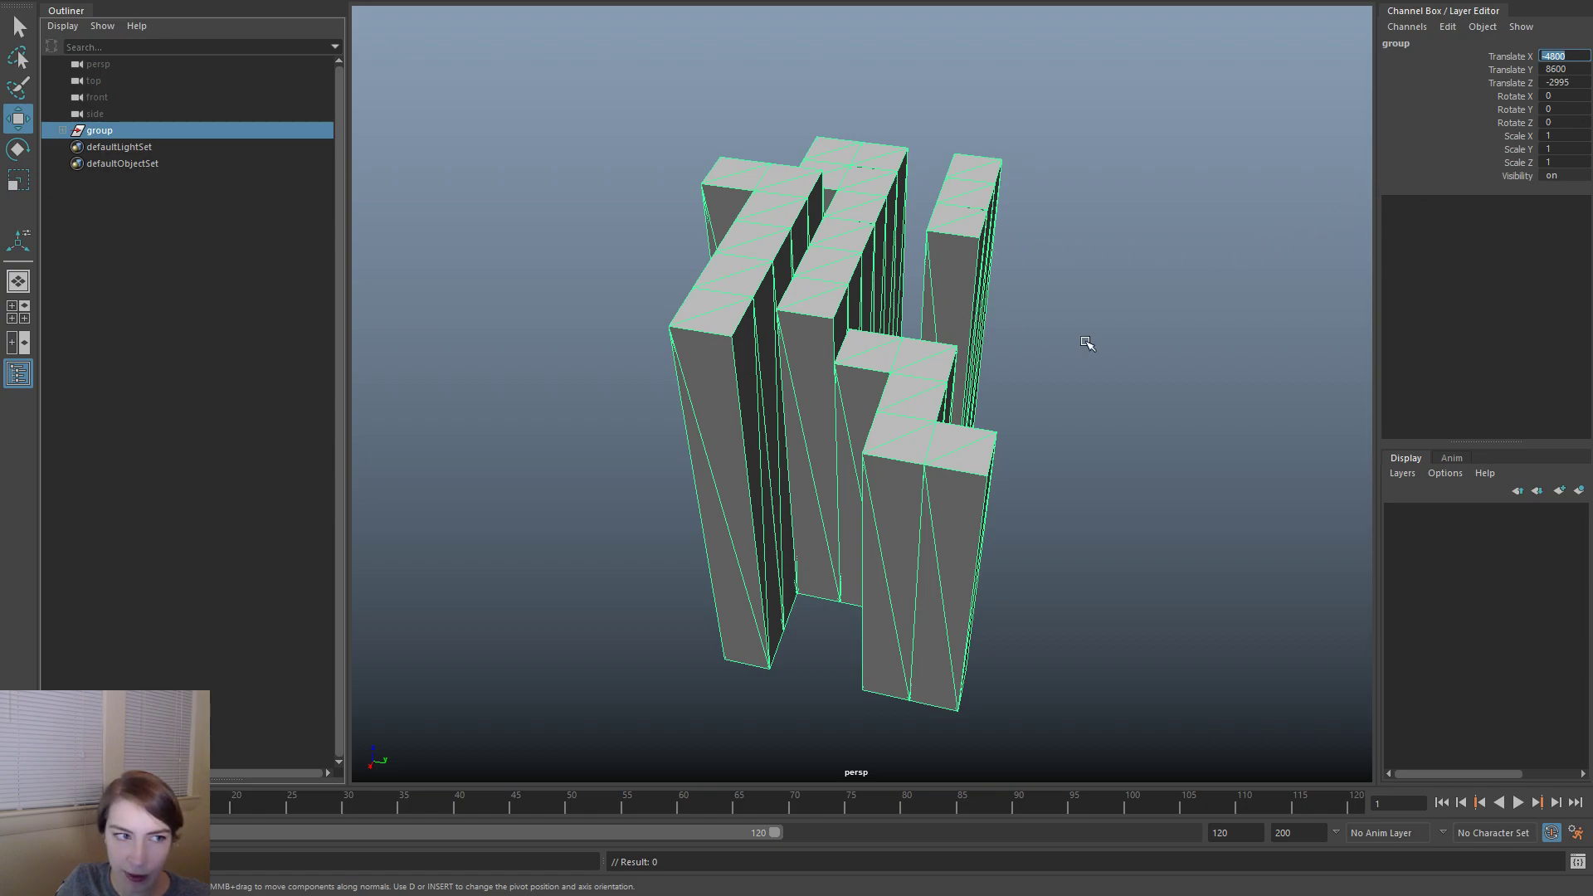
pyautogui.click(1170, 297)
pyautogui.click(961, 334)
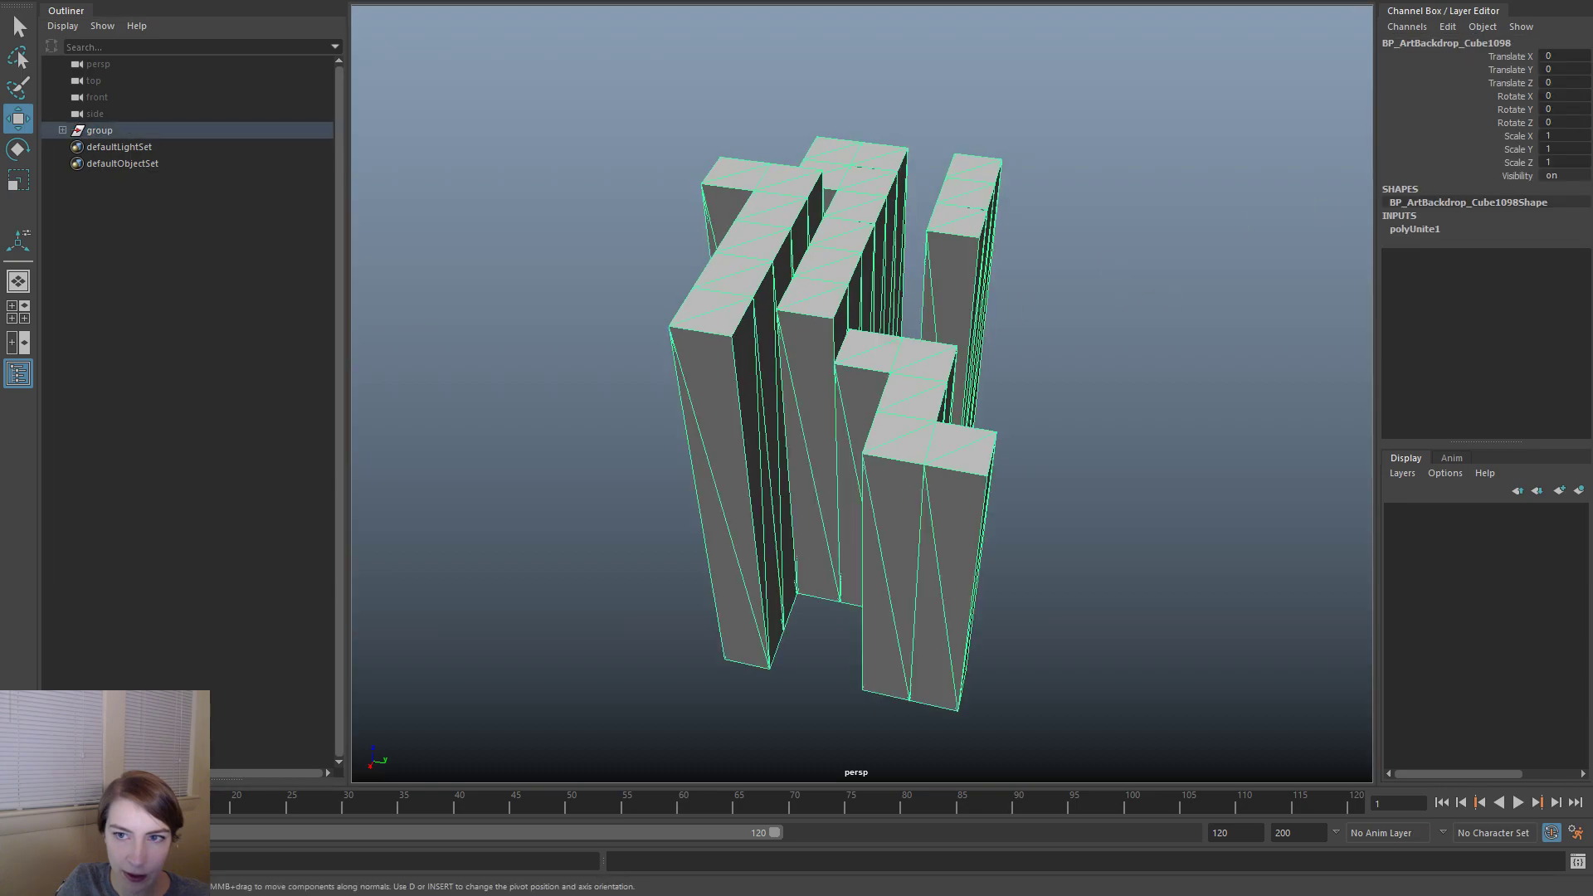
pyautogui.click(1553, 57)
pyautogui.write('-4800')
pyautogui.press('Return')
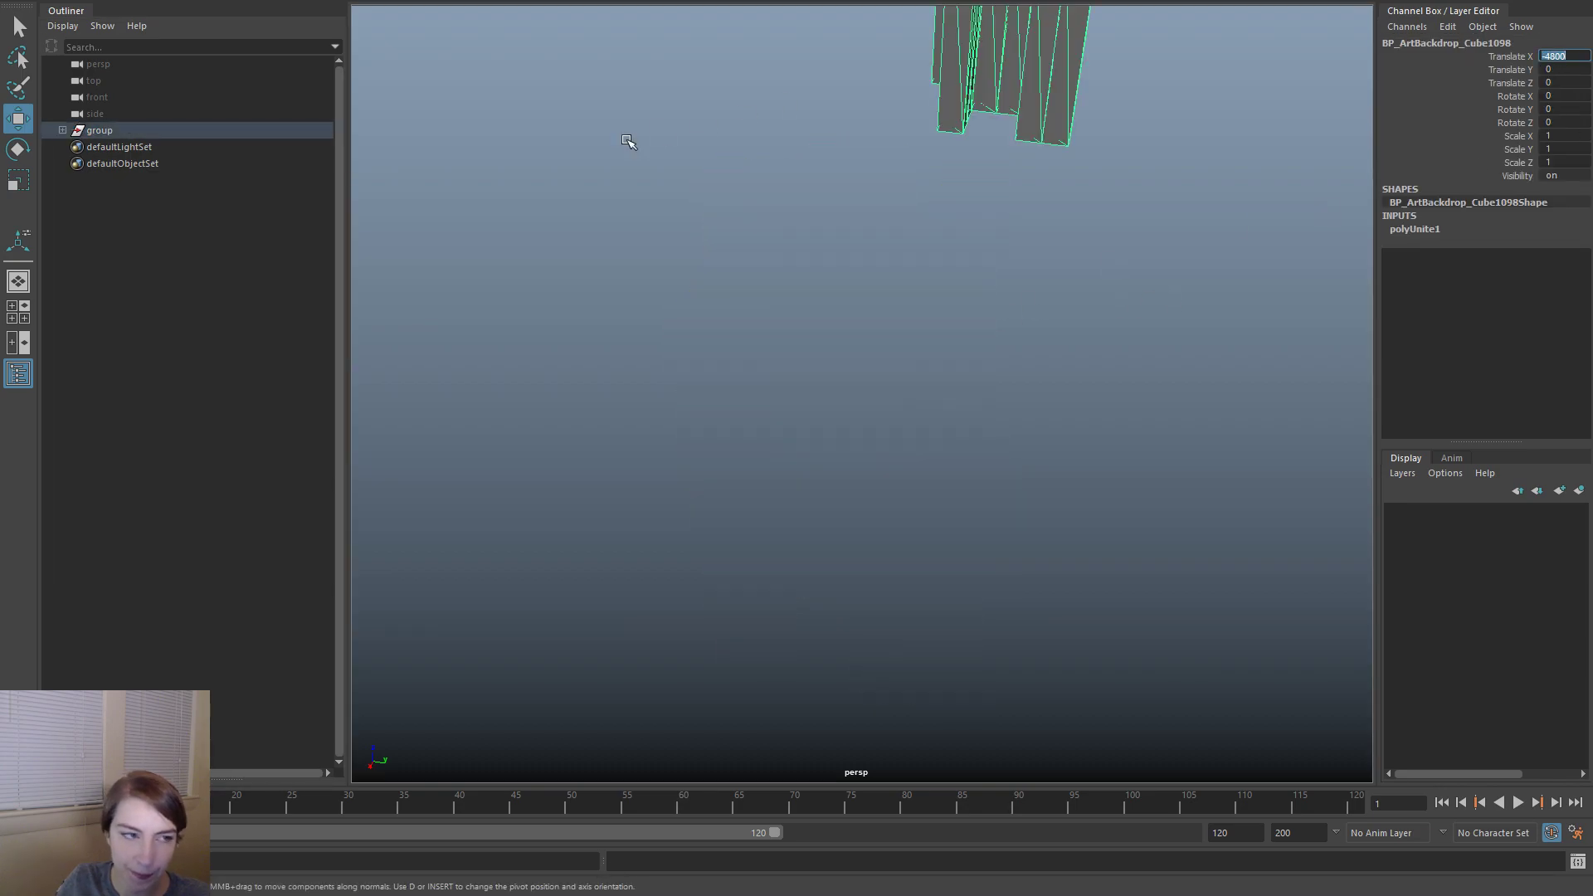
# - Set the building mesh's Translate Y to the parent group's value, 8600
pyautogui.click(158, 130)
pyautogui.click(1557, 72)
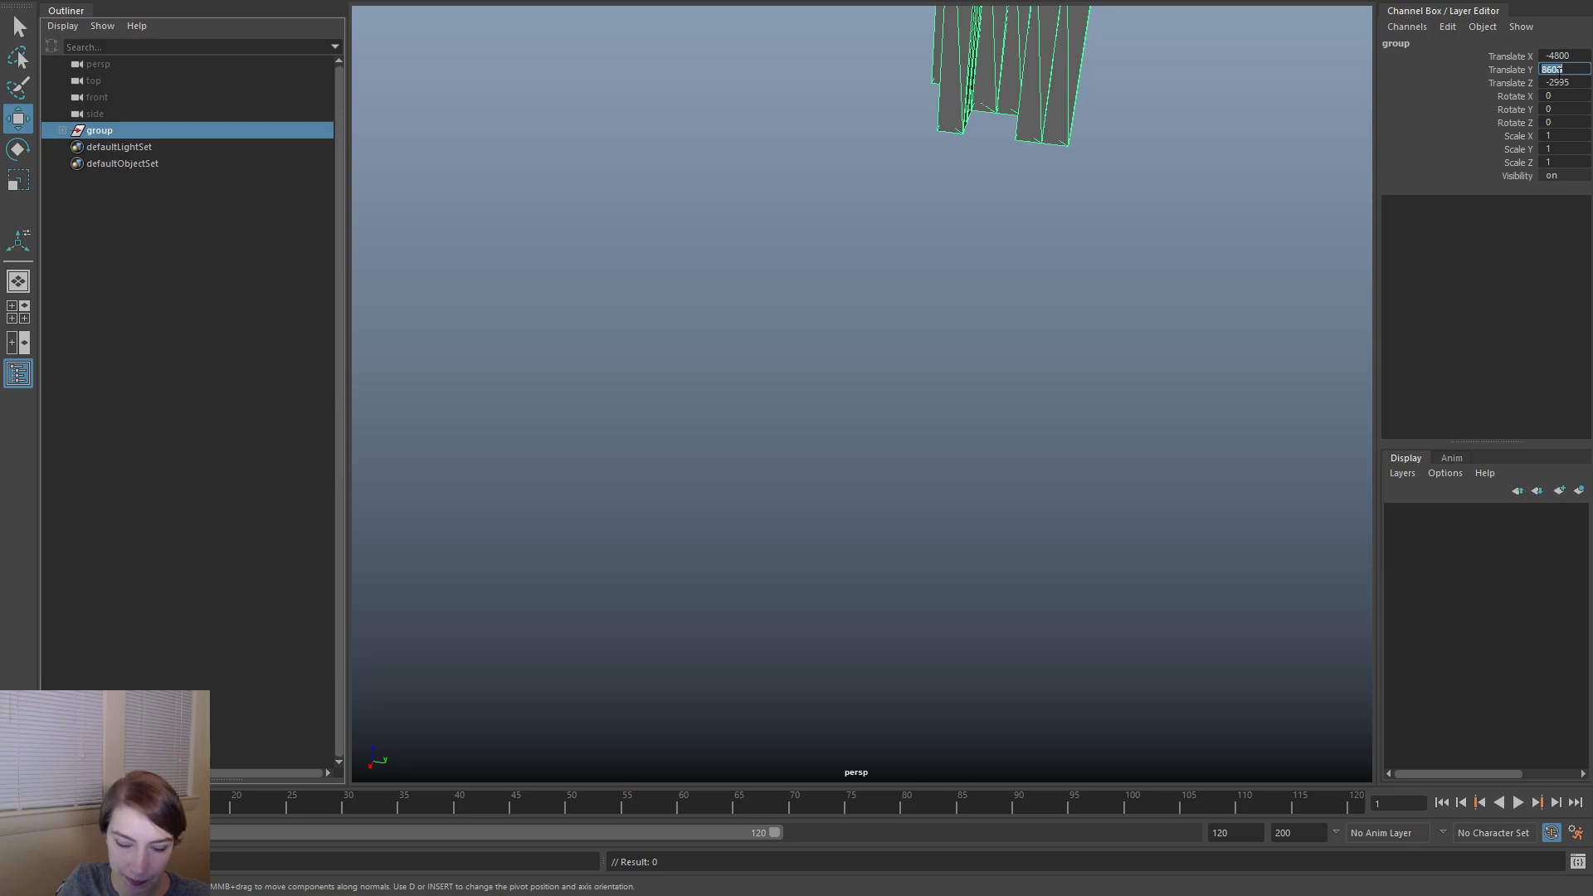
pyautogui.click(1007, 52)
pyautogui.click(1581, 69)
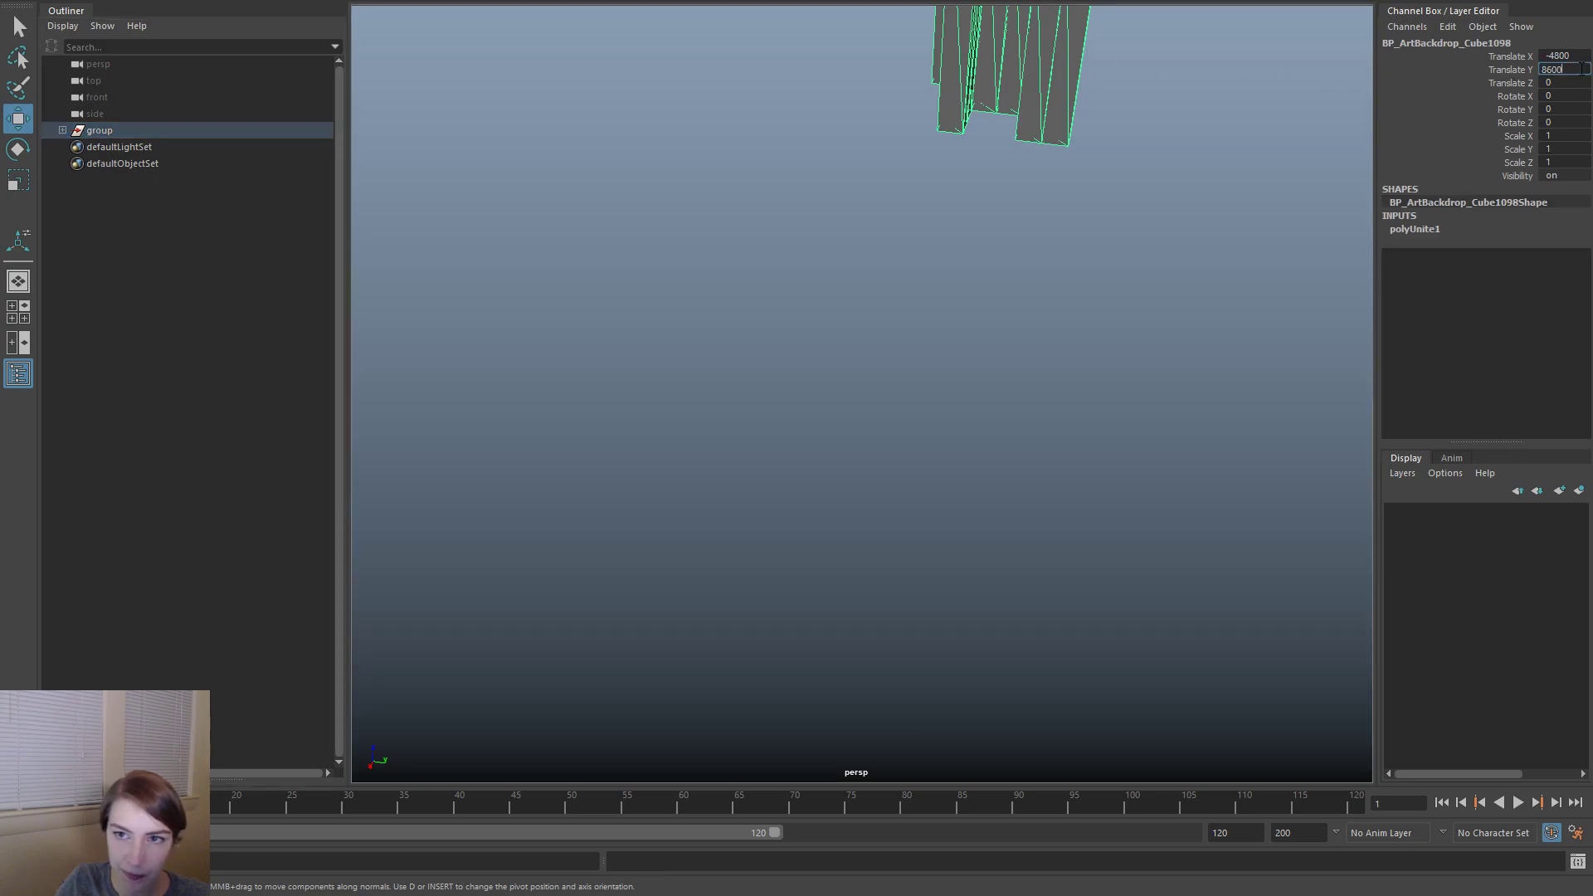
pyautogui.press('Return')
# - Set the Translate Z of the BP_ArtBackdrop_Cube1098 building mesh to the parent group's value, -2995
pyautogui.click(214, 132)
pyautogui.click(1549, 82)
pyautogui.hotkey('ctrl', 'c')
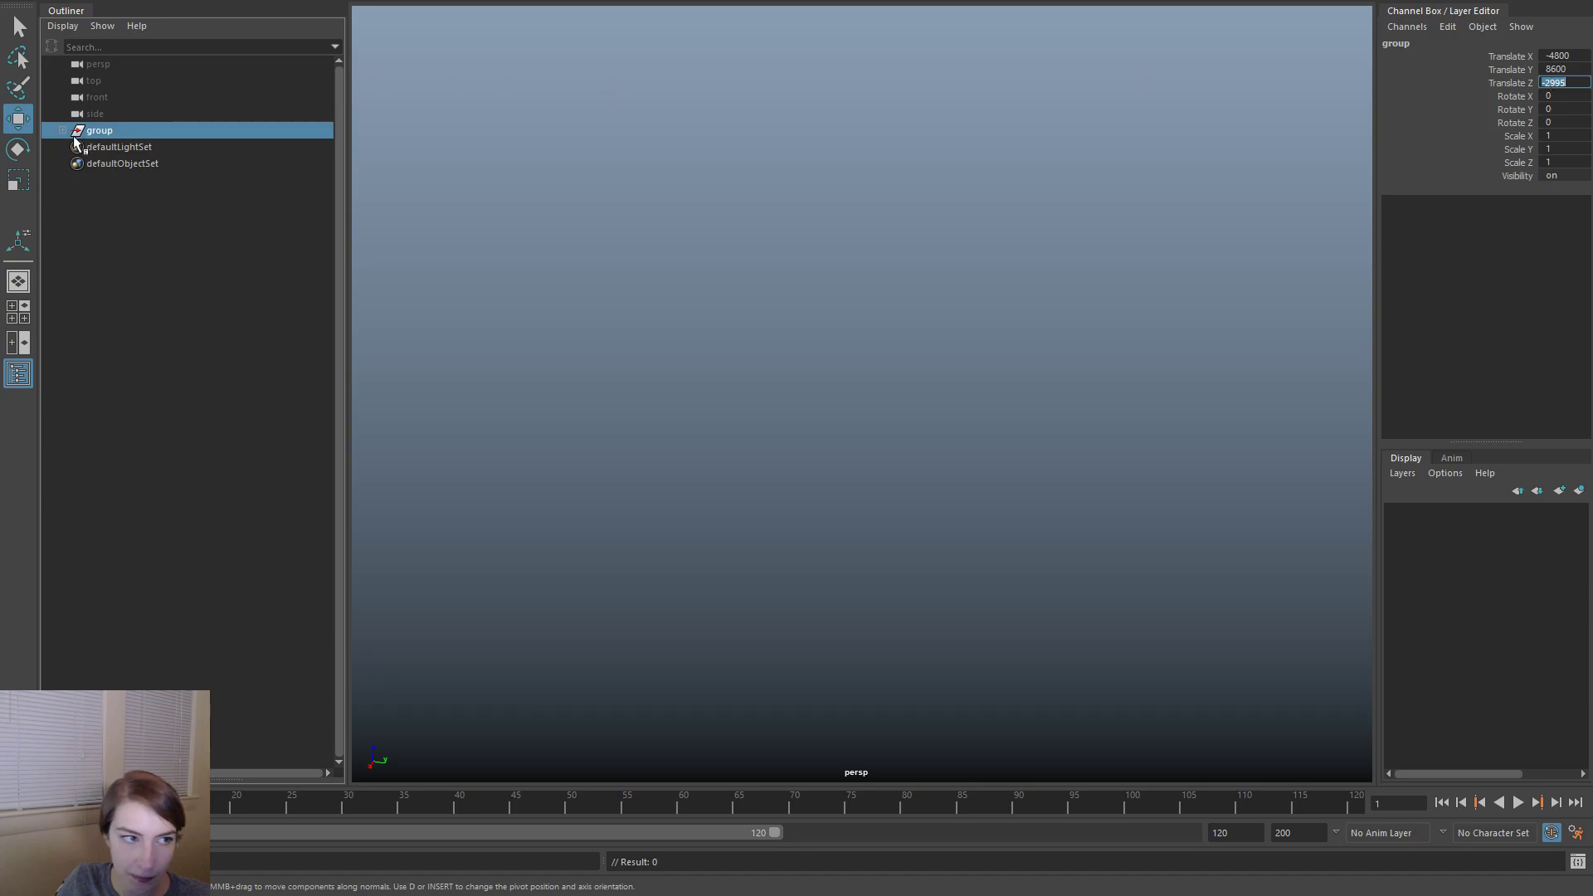
pyautogui.click(60, 131)
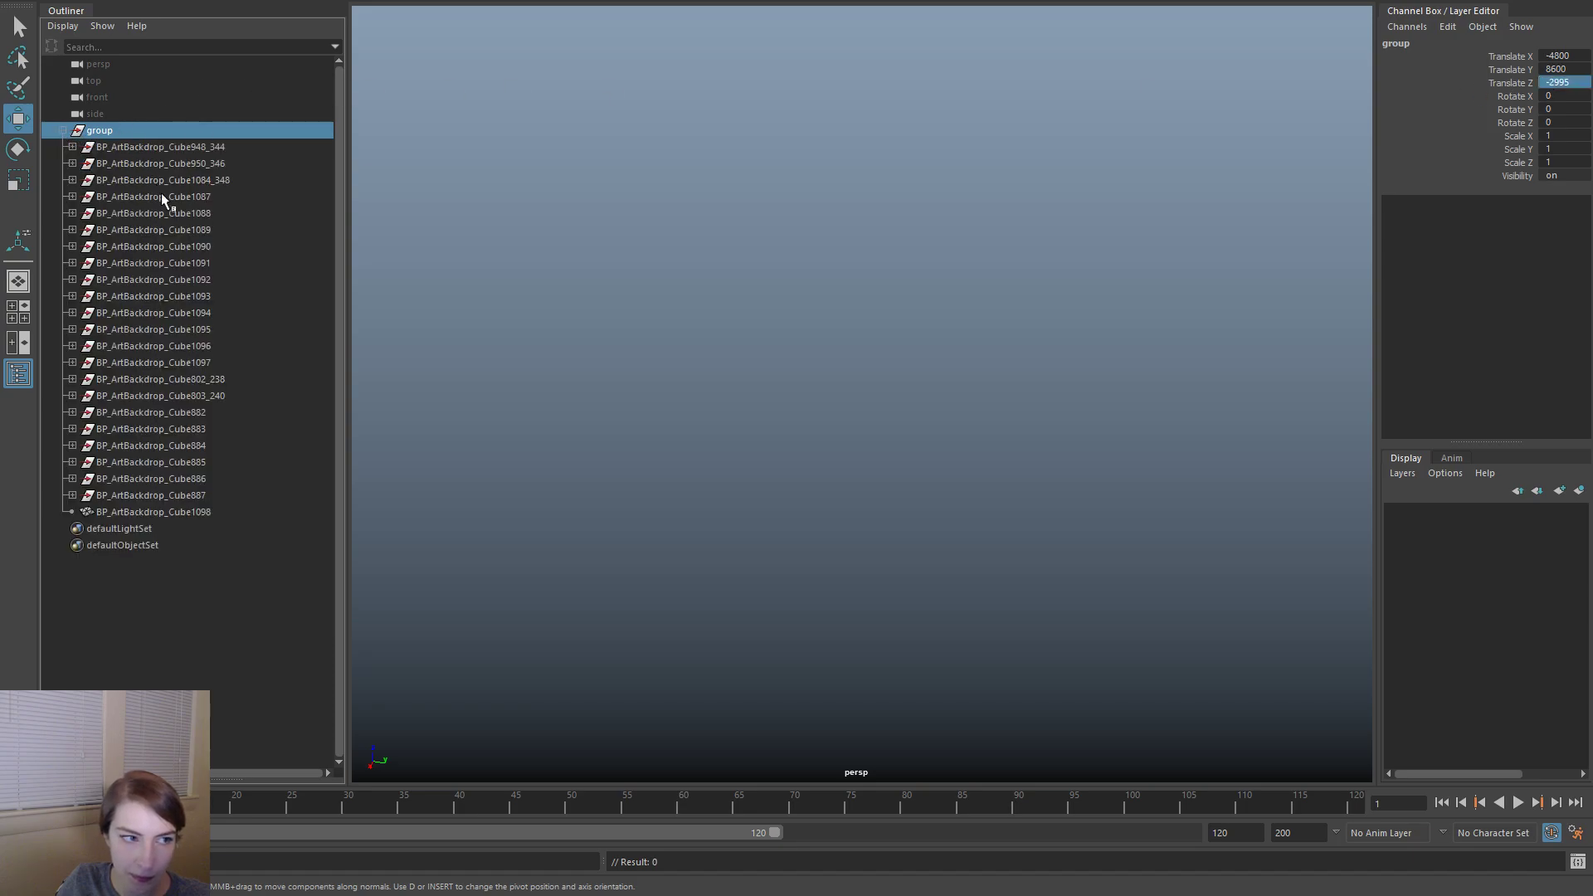
pyautogui.click(198, 512)
pyautogui.hotkey('ctrl', 'v')
pyautogui.press('Return')
pyautogui.press('f')
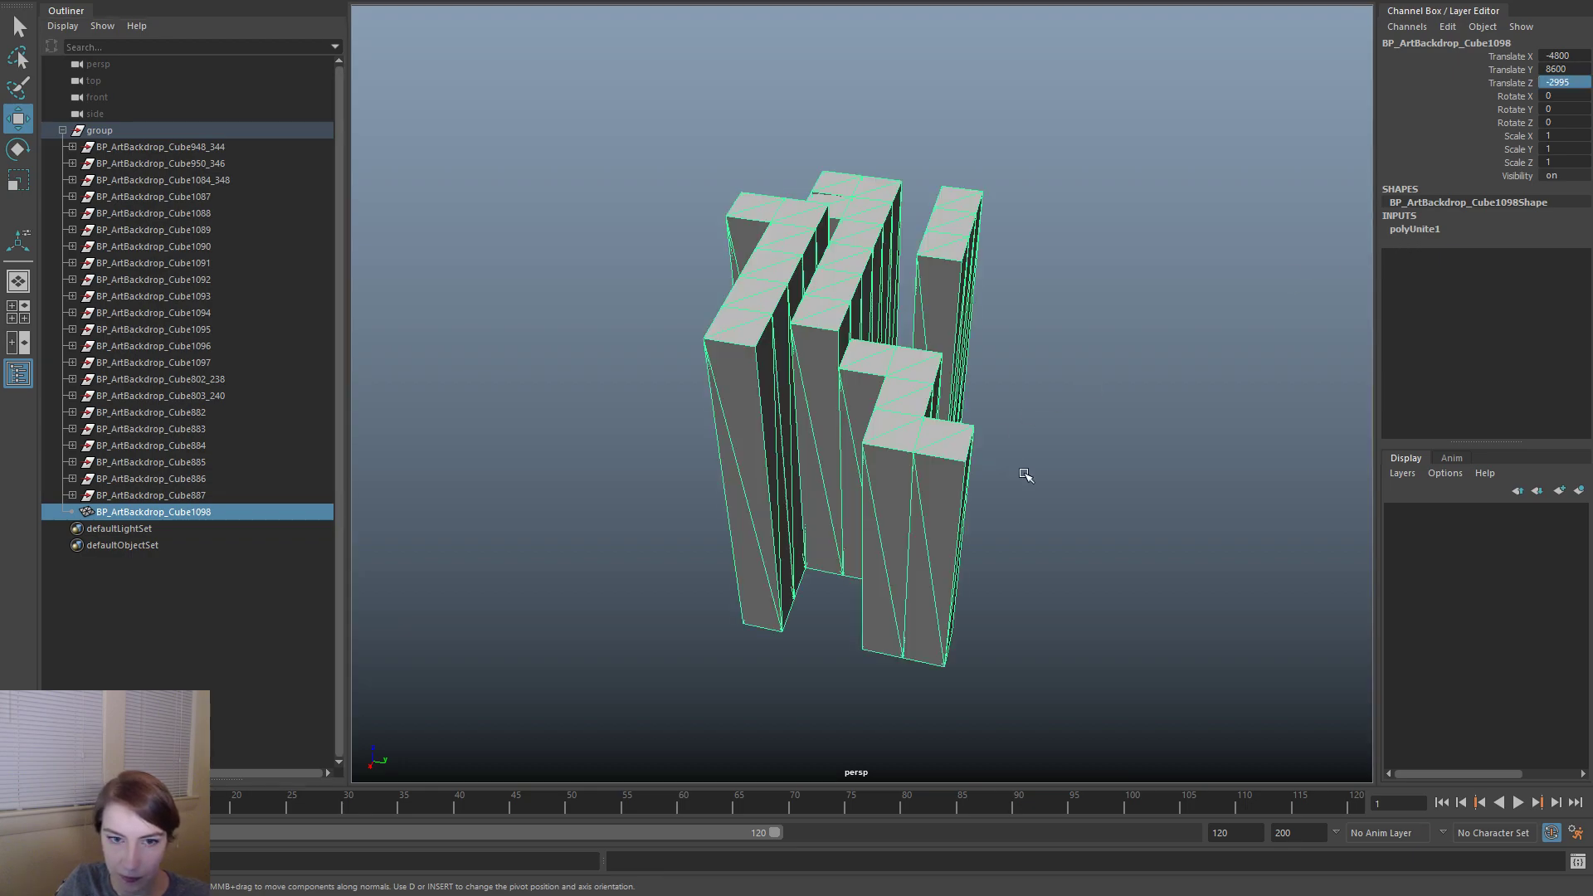
# - Compare the translate values of the parent group with those of the building mesh and the first child in the group
pyautogui.click(1146, 485)
pyautogui.click(784, 307)
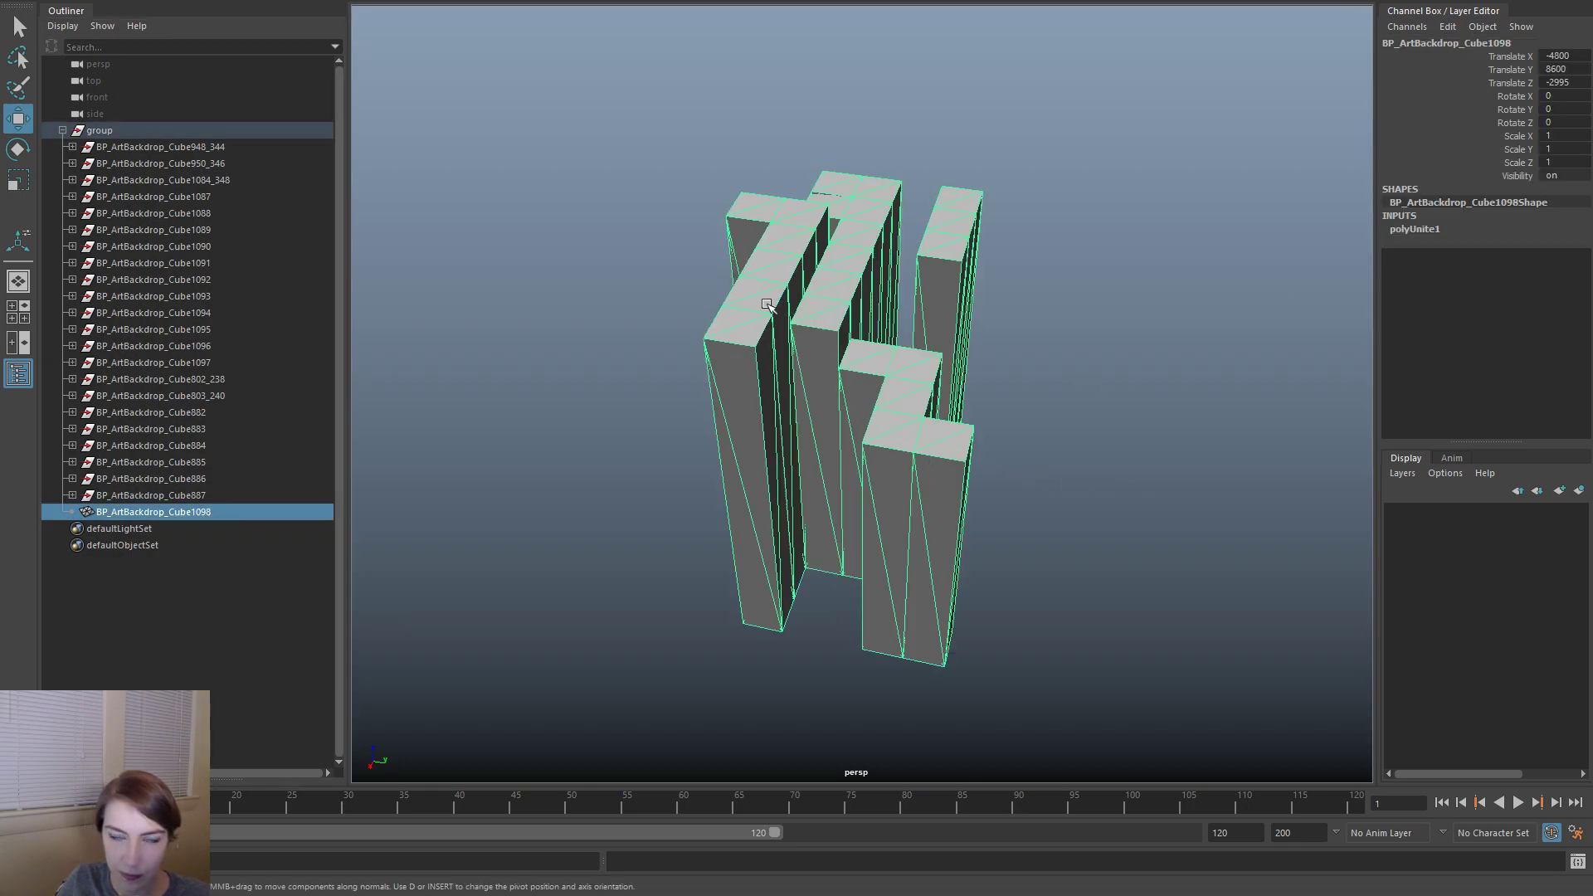
pyautogui.click(195, 133)
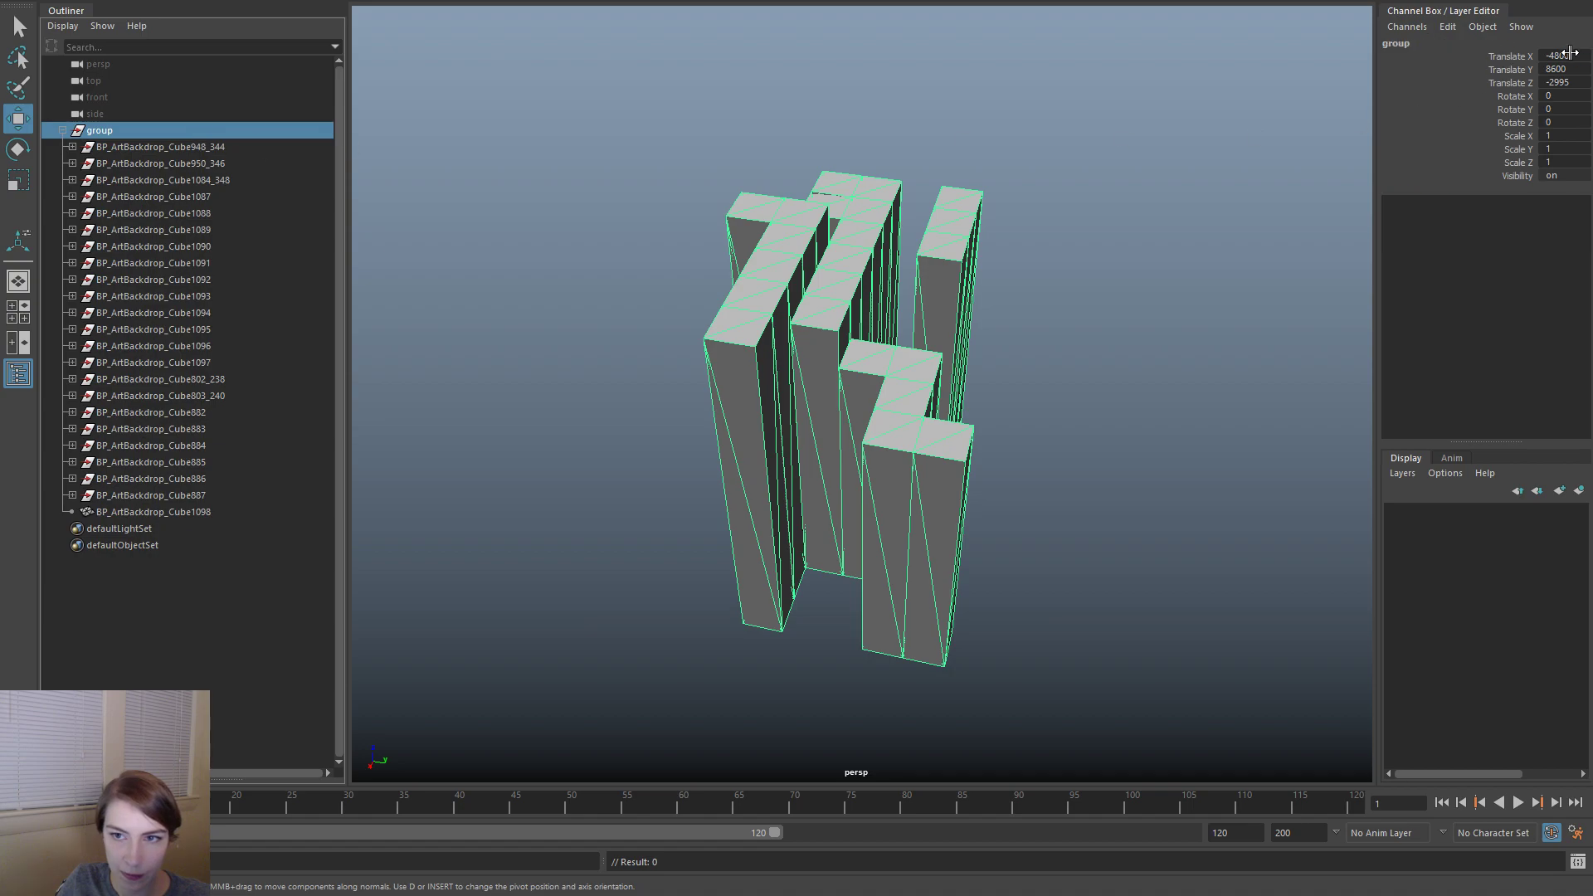
pyautogui.moveTo(1571, 53); pyautogui.dragTo(1566, 79)
pyautogui.doubleClick(1566, 82)
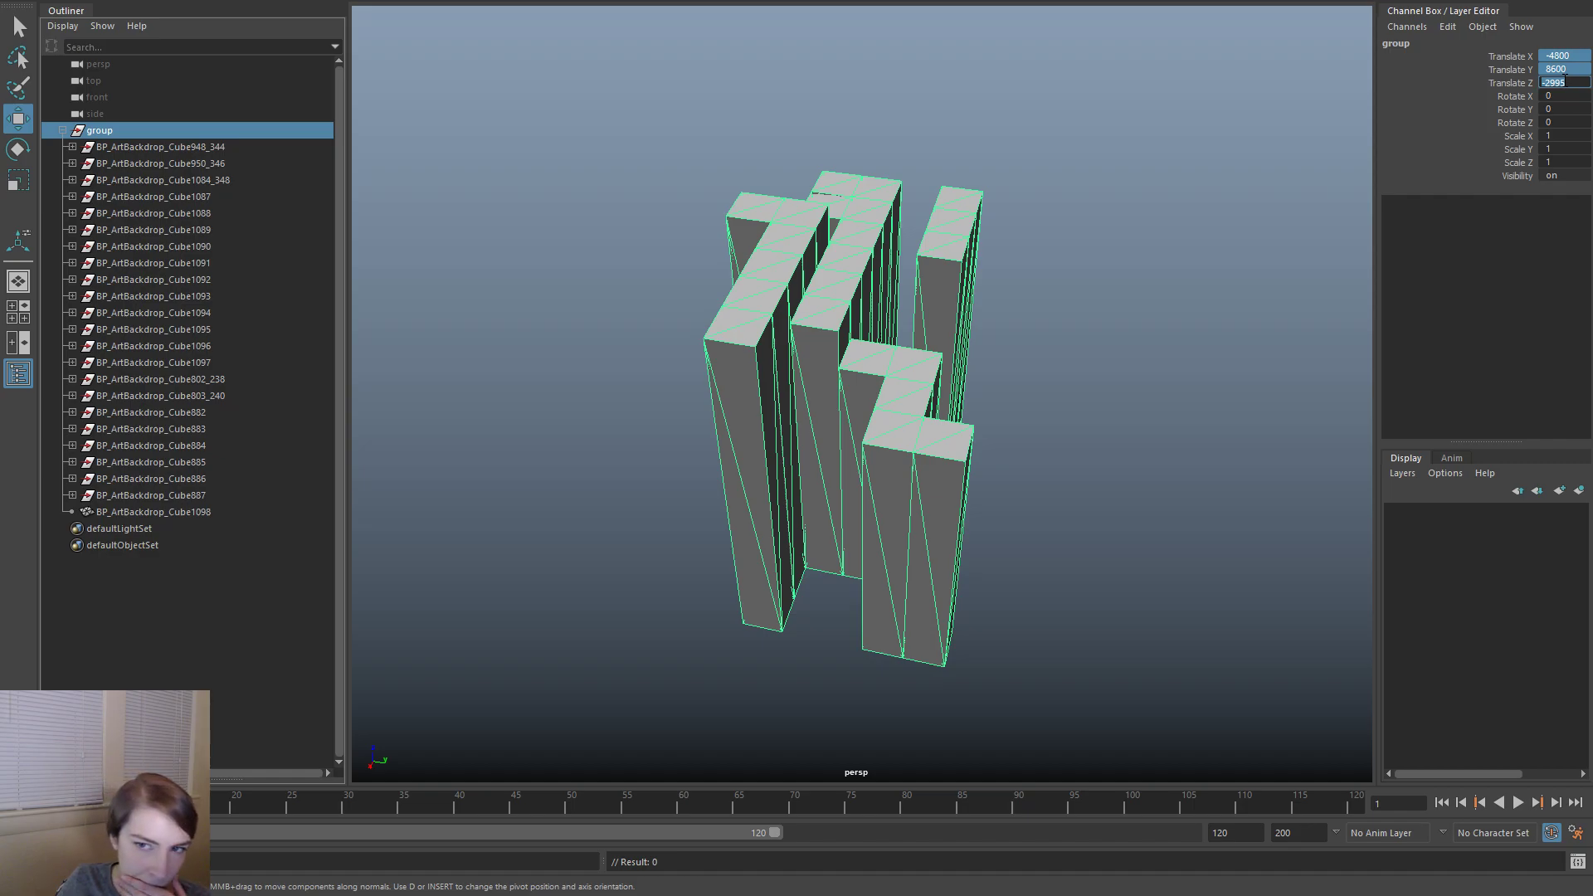
pyautogui.click(295, 142)
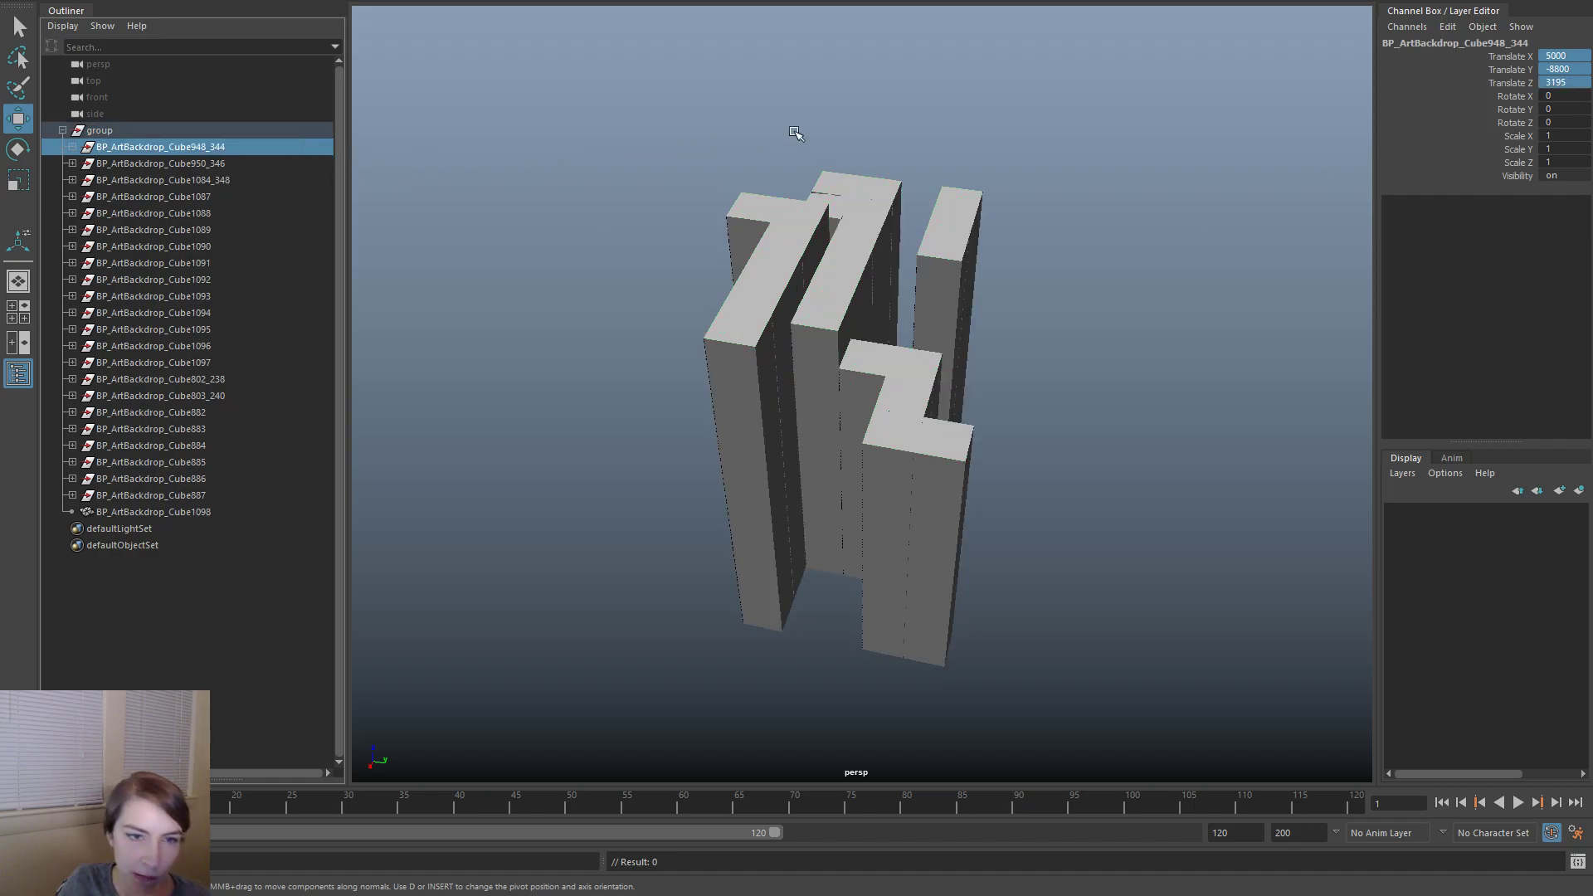
# - Create a locator at the world origin
pyautogui.click(861, 108)
pyautogui.press('space')
pyautogui.moveTo(760, 46); pyautogui.dragTo(814, 291)
pyautogui.press('f')
pyautogui.scroll(-3, 935, 381)
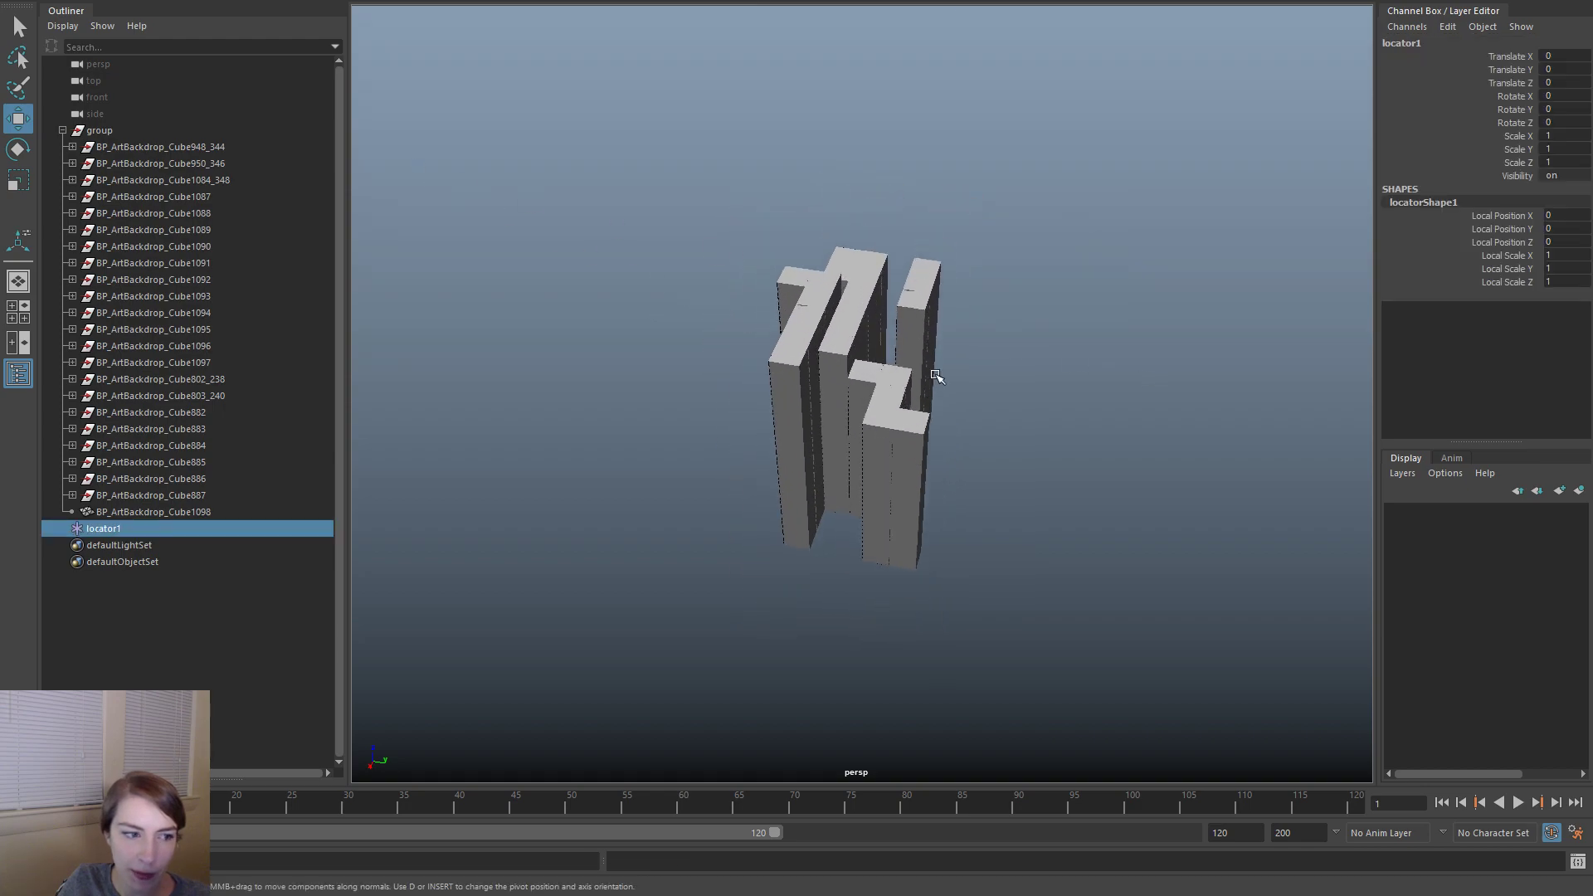
# - Center the pivot of the BP_ArtBackdrop_Cube1098 building mesh
pyautogui.click(171, 512)
pyautogui.press('f')
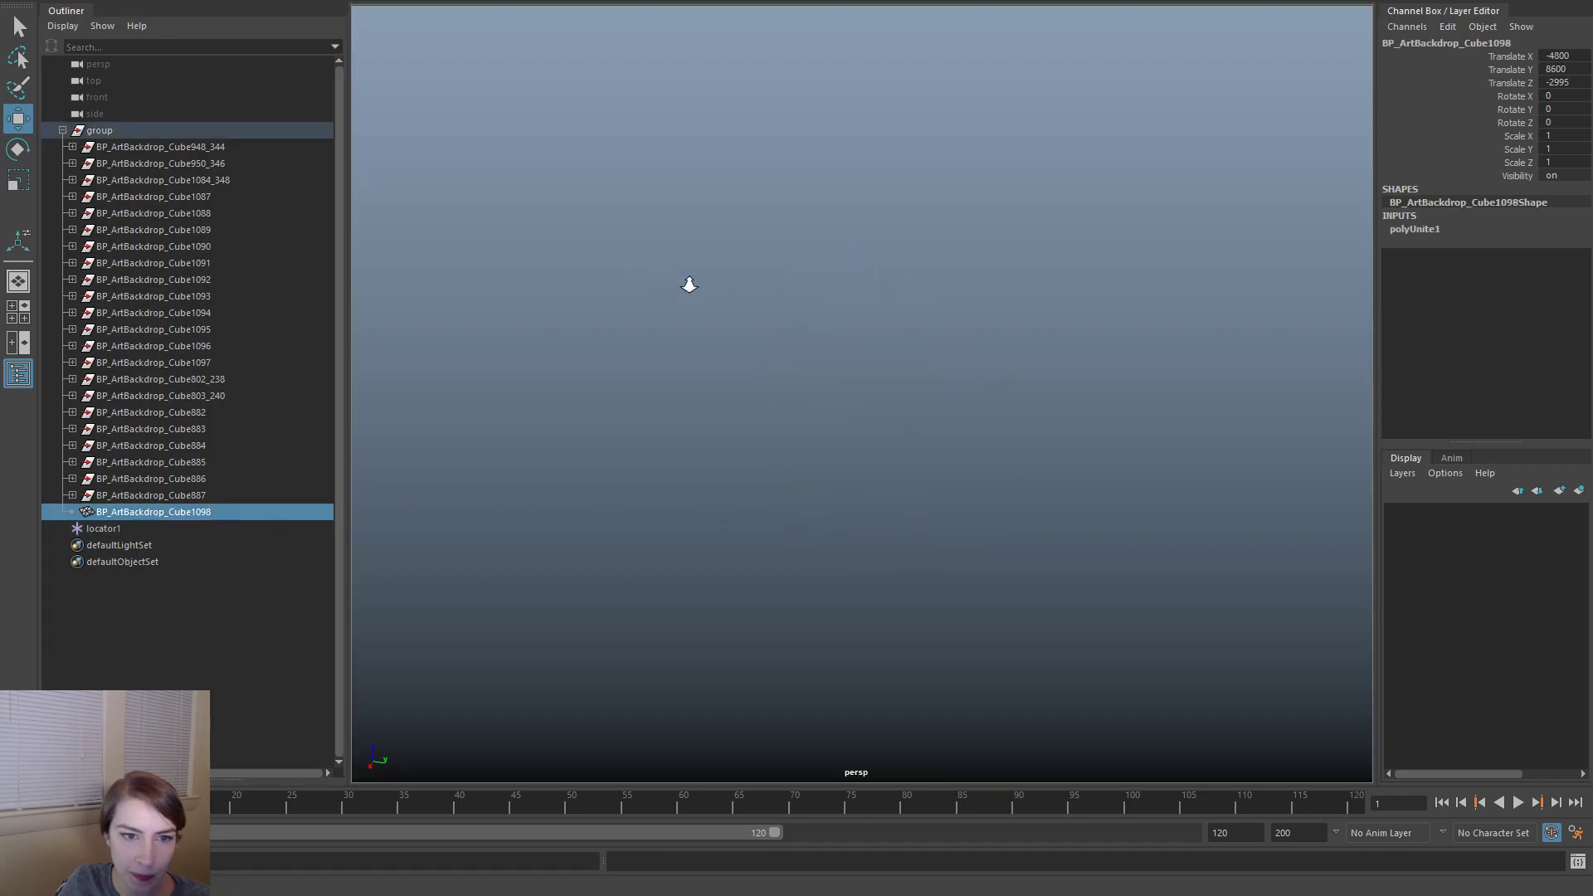
pyautogui.scroll(-5, 689, 284)
pyautogui.keyDown('alt'); pyautogui.moveTo(795, 331); pyautogui.dragTo(1017, 376); pyautogui.keyUp('alt')
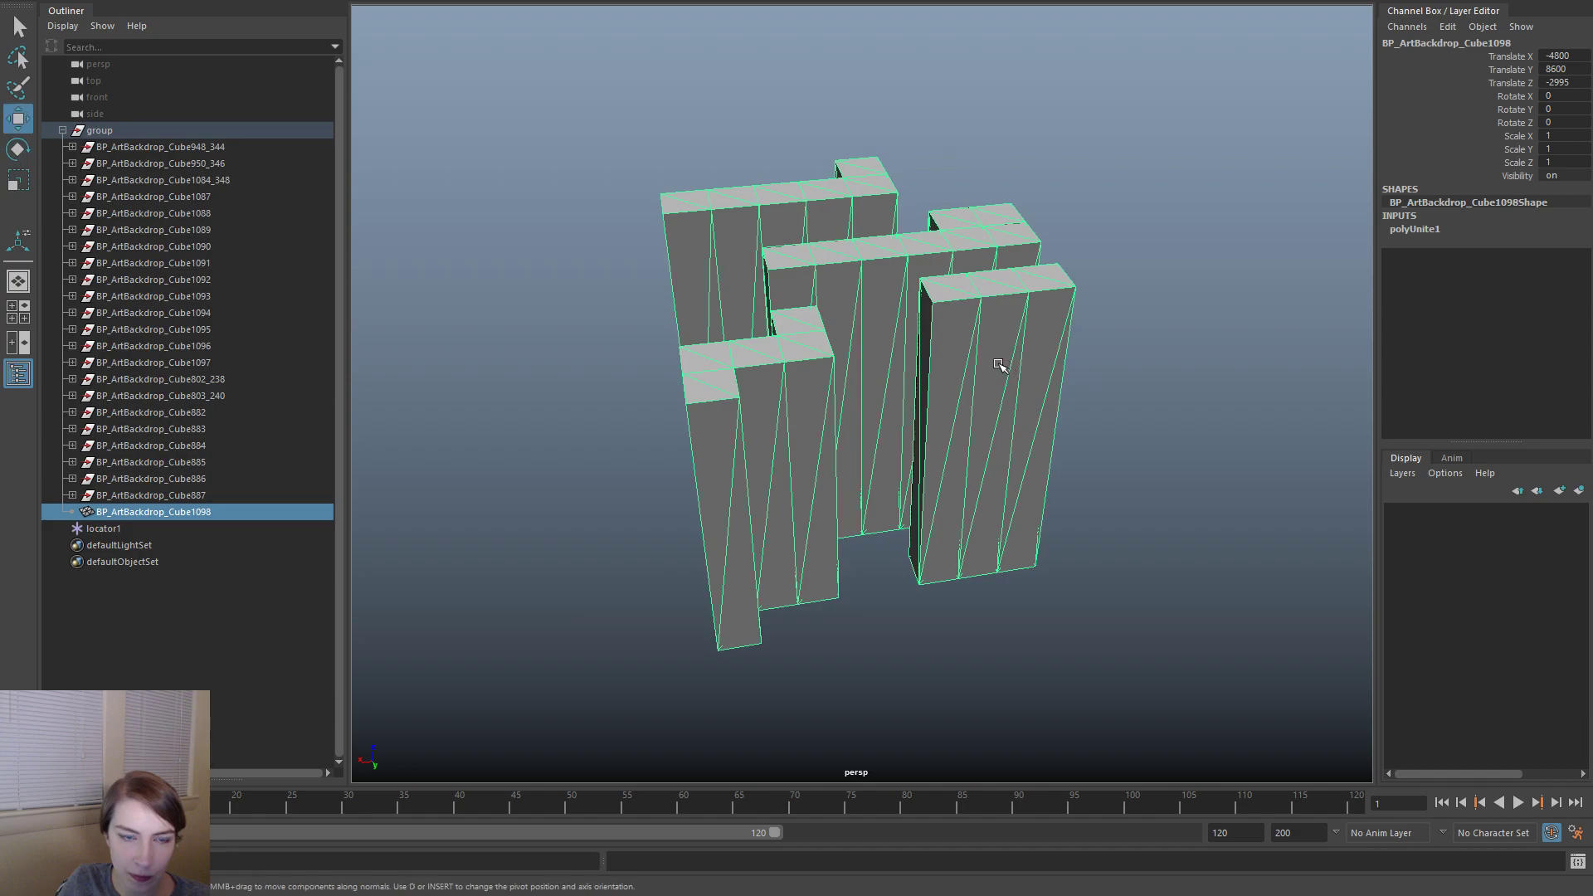
pyautogui.press('space')
pyautogui.click(876, 174)
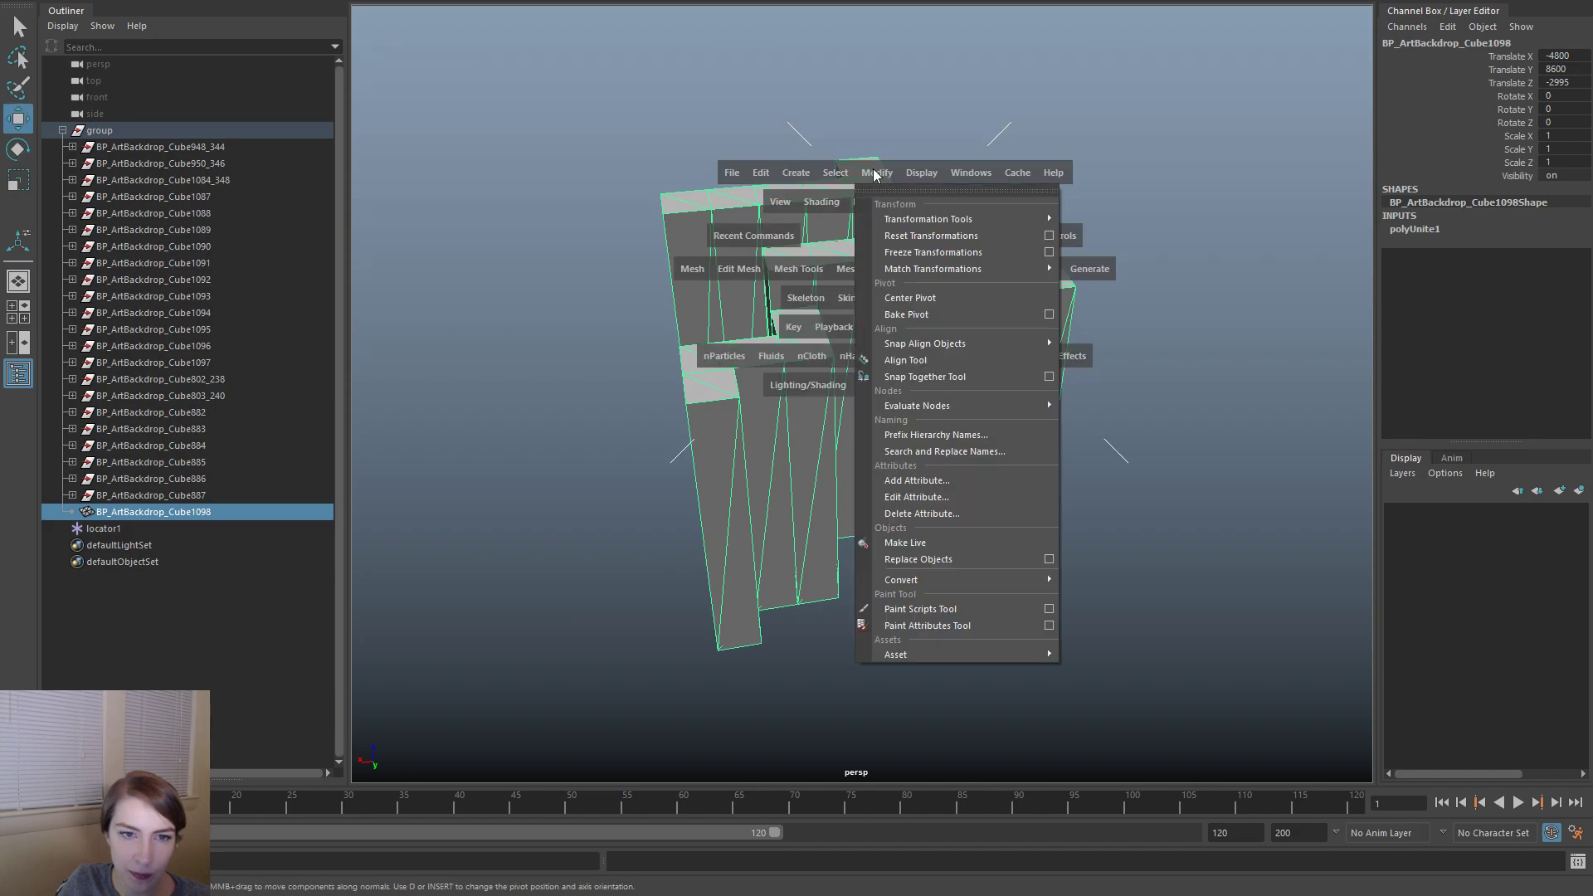
pyautogui.click(953, 296)
pyautogui.keyDown('alt'); pyautogui.moveTo(933, 366); pyautogui.dragTo(1112, 365); pyautogui.keyUp('alt')
# - Parent-constrain the building mesh to the locator at the origin
pyautogui.click(132, 561)
pyautogui.click(137, 529)
pyautogui.keyDown('ctrl'); pyautogui.click(190, 512); pyautogui.keyUp('ctrl')
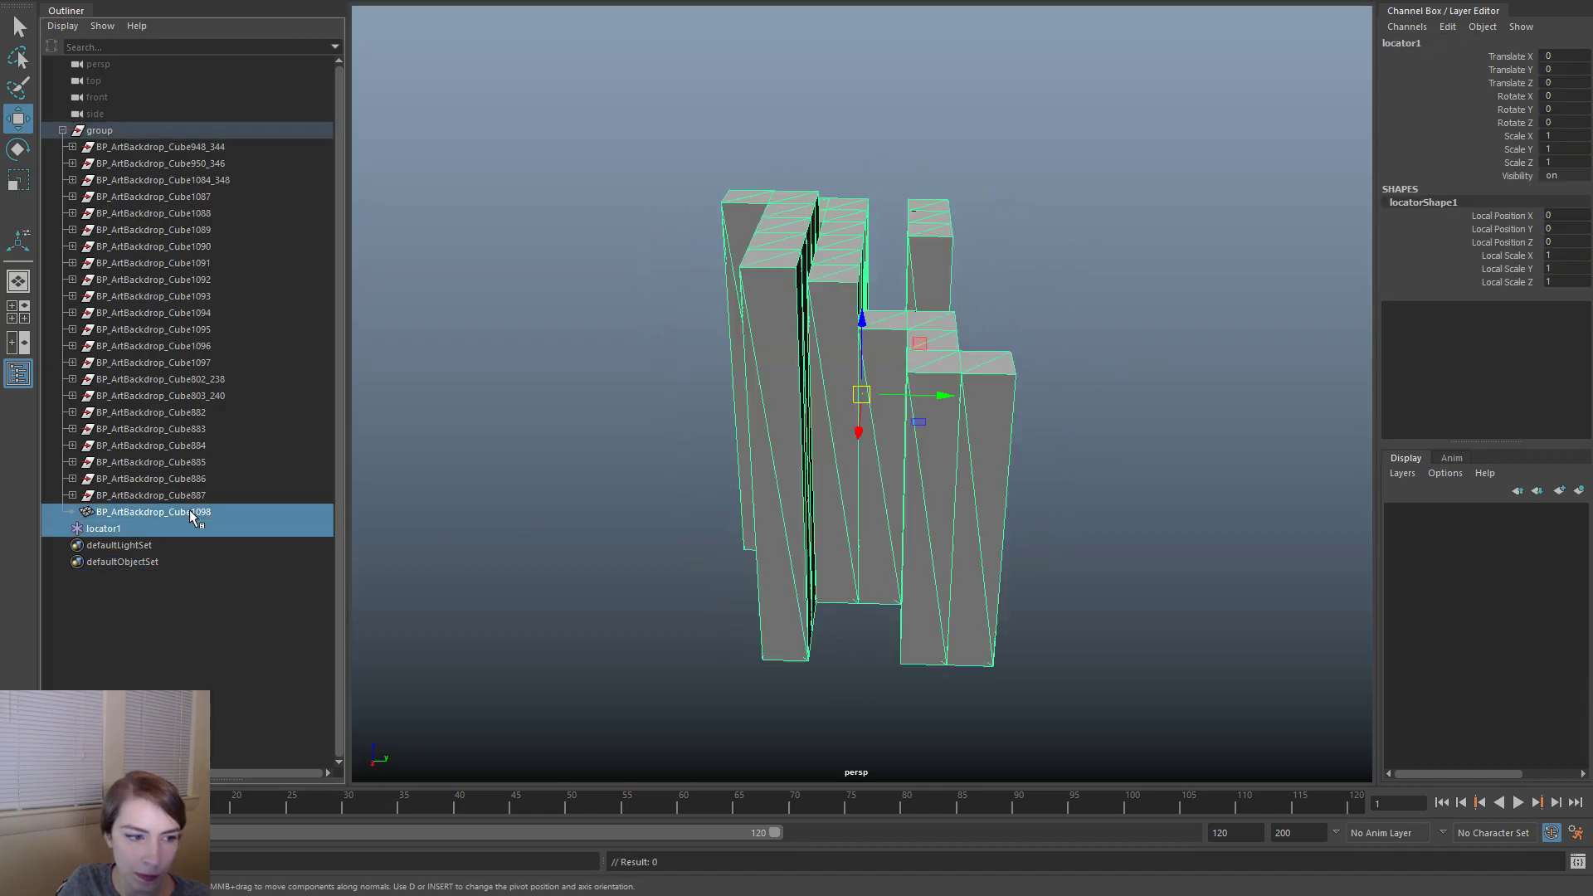
pyautogui.press('space')
pyautogui.click(857, 446)
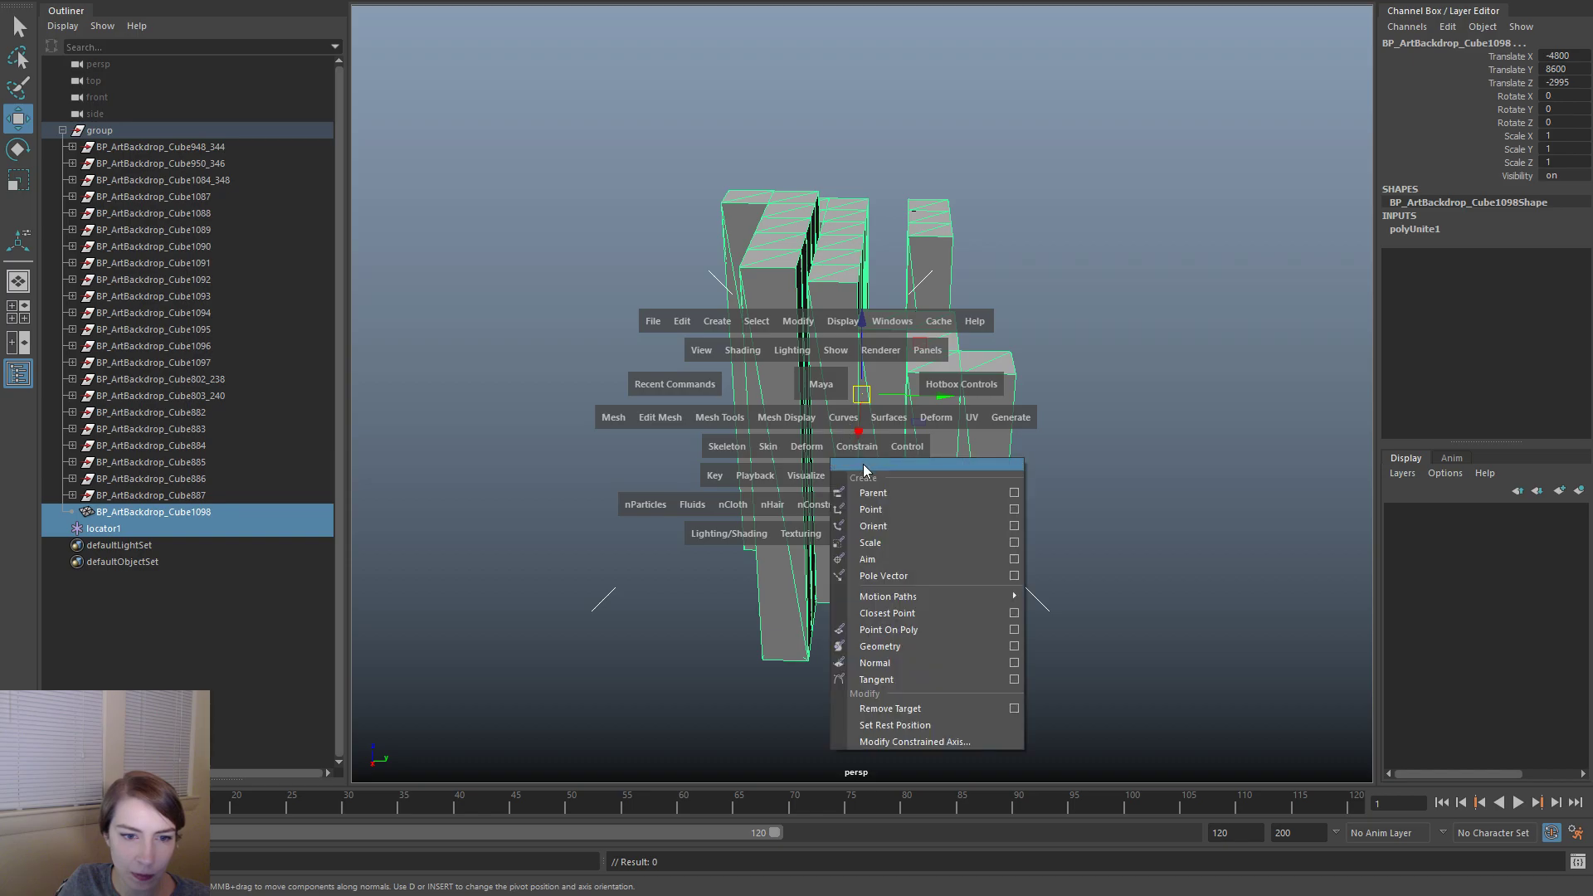
pyautogui.click(888, 490)
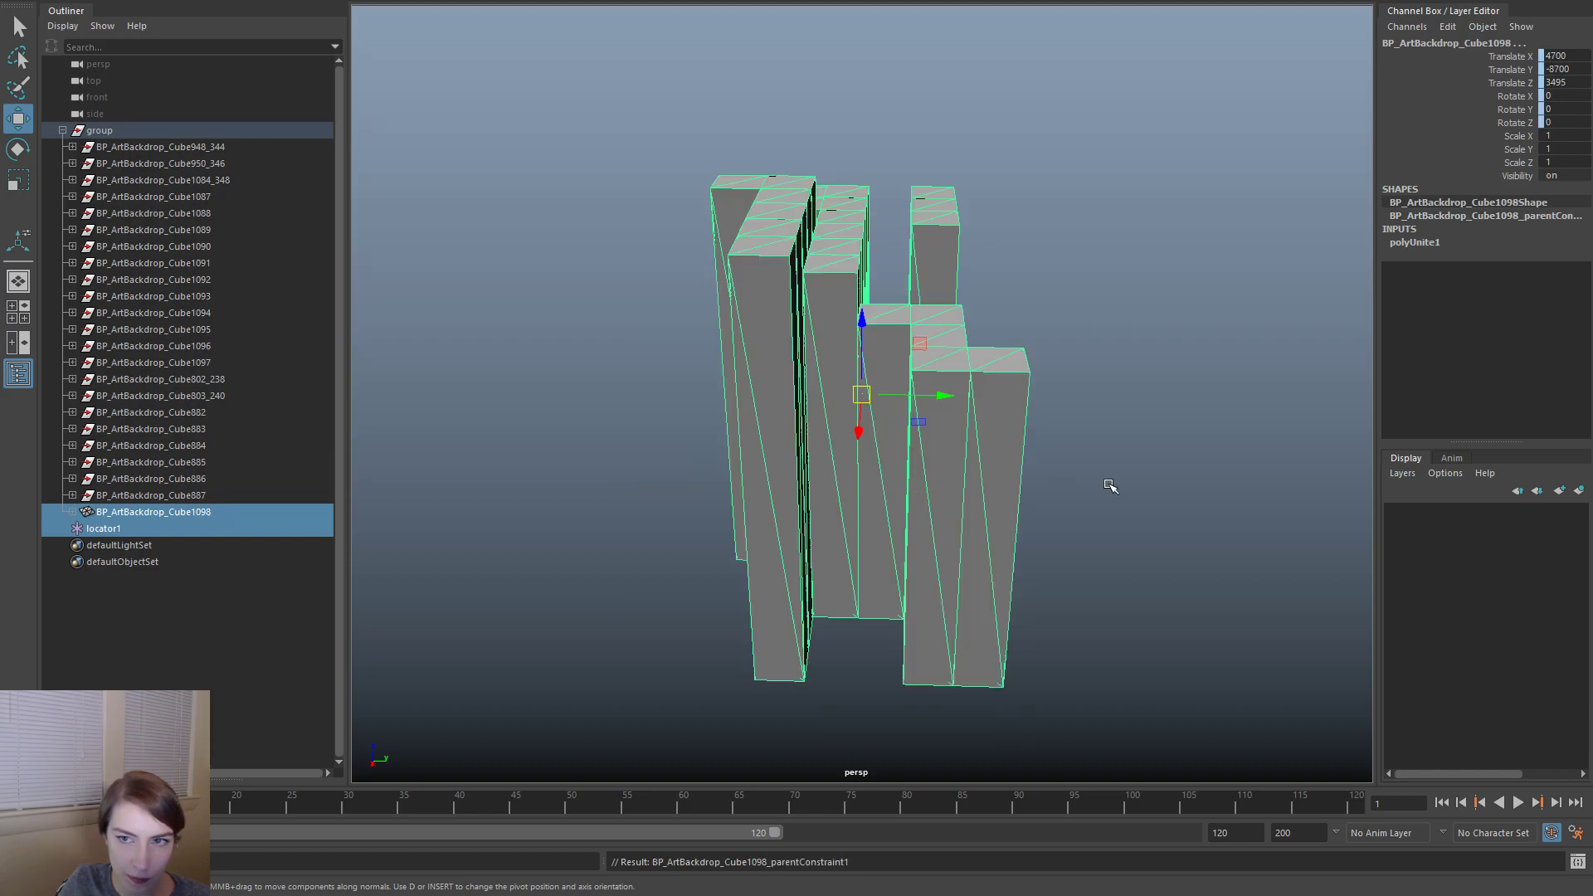
# - Delete the locator and select the building mesh
pyautogui.click(172, 541)
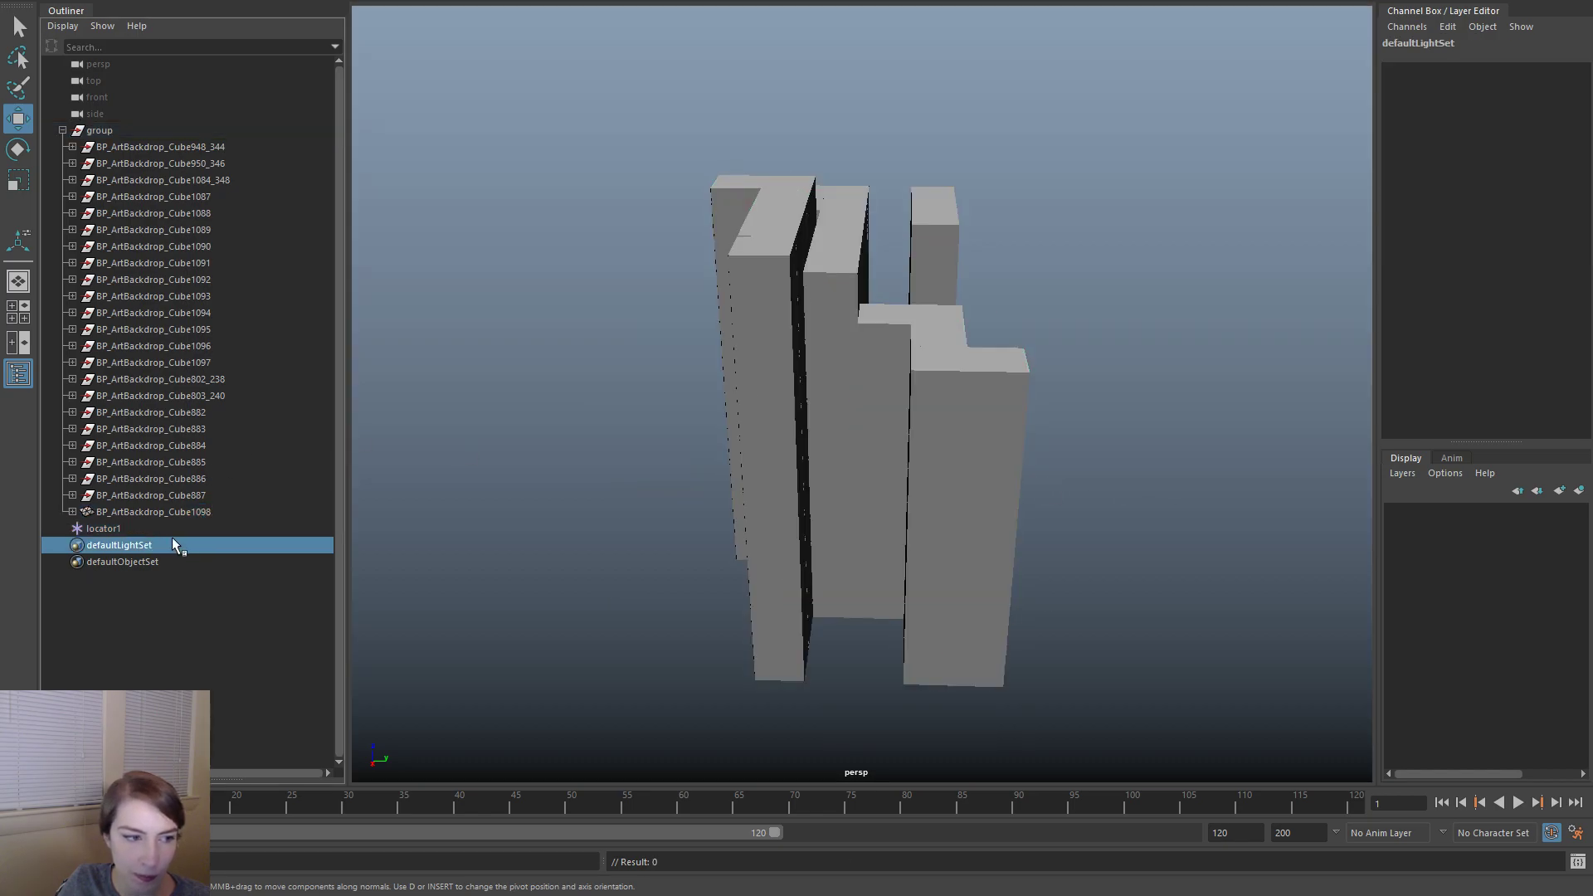
pyautogui.click(165, 527)
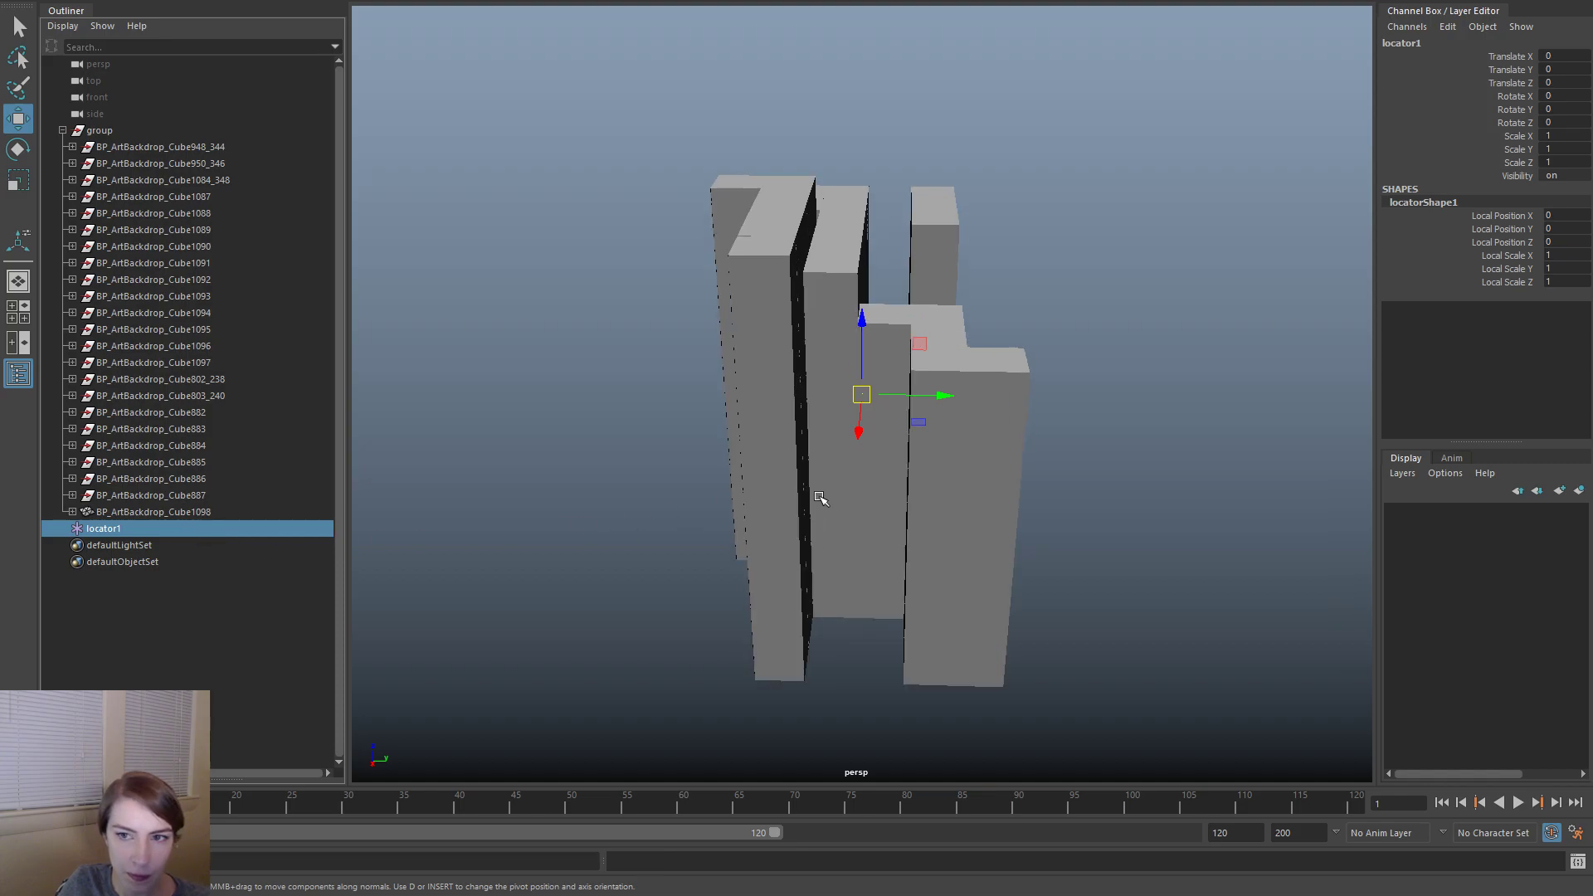
pyautogui.press('Delete')
pyautogui.click(867, 384)
pyautogui.keyDown('alt'); pyautogui.moveTo(867, 383); pyautogui.dragTo(987, 495); pyautogui.keyUp('alt')
pyautogui.scroll(-3, 991, 517)
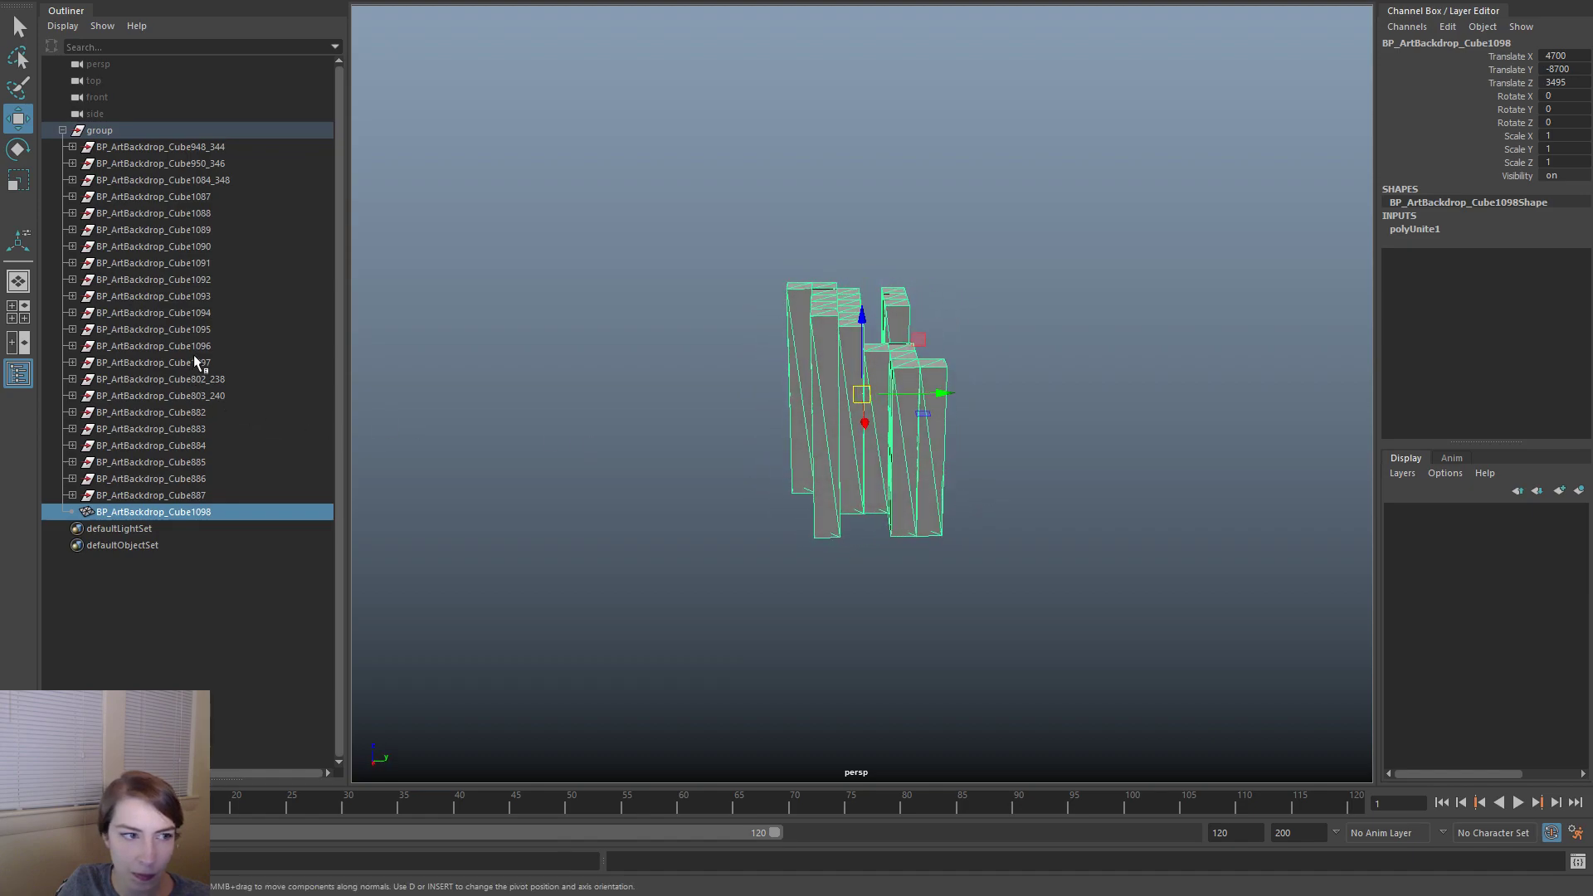
# - Check the parent group's translation and lower the building mesh along Z to 3095
pyautogui.click(137, 130)
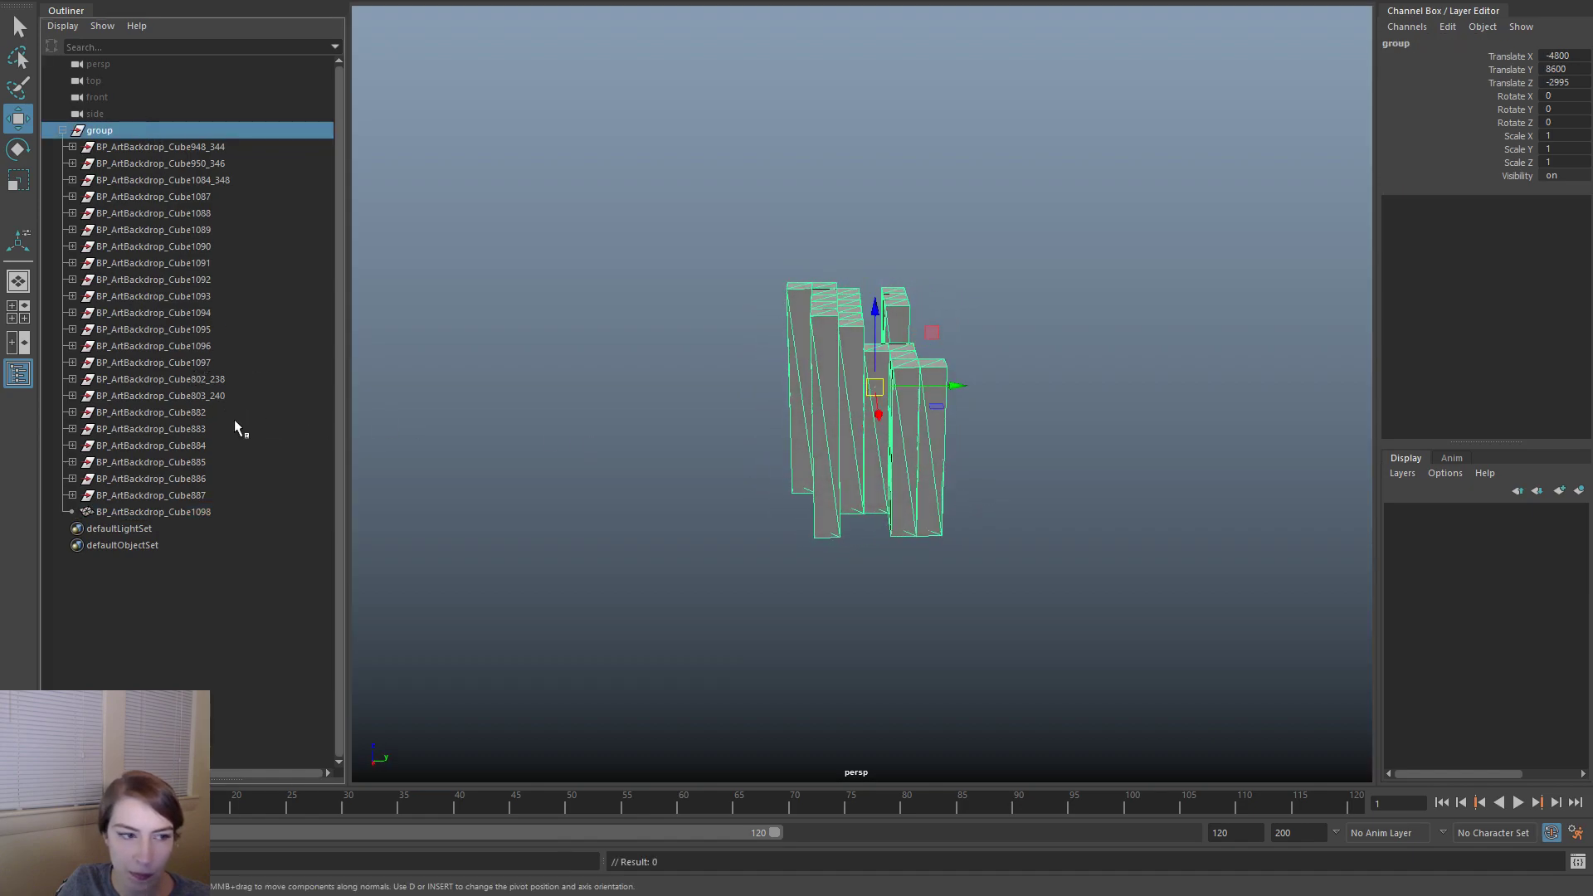
pyautogui.click(176, 530)
pyautogui.click(182, 512)
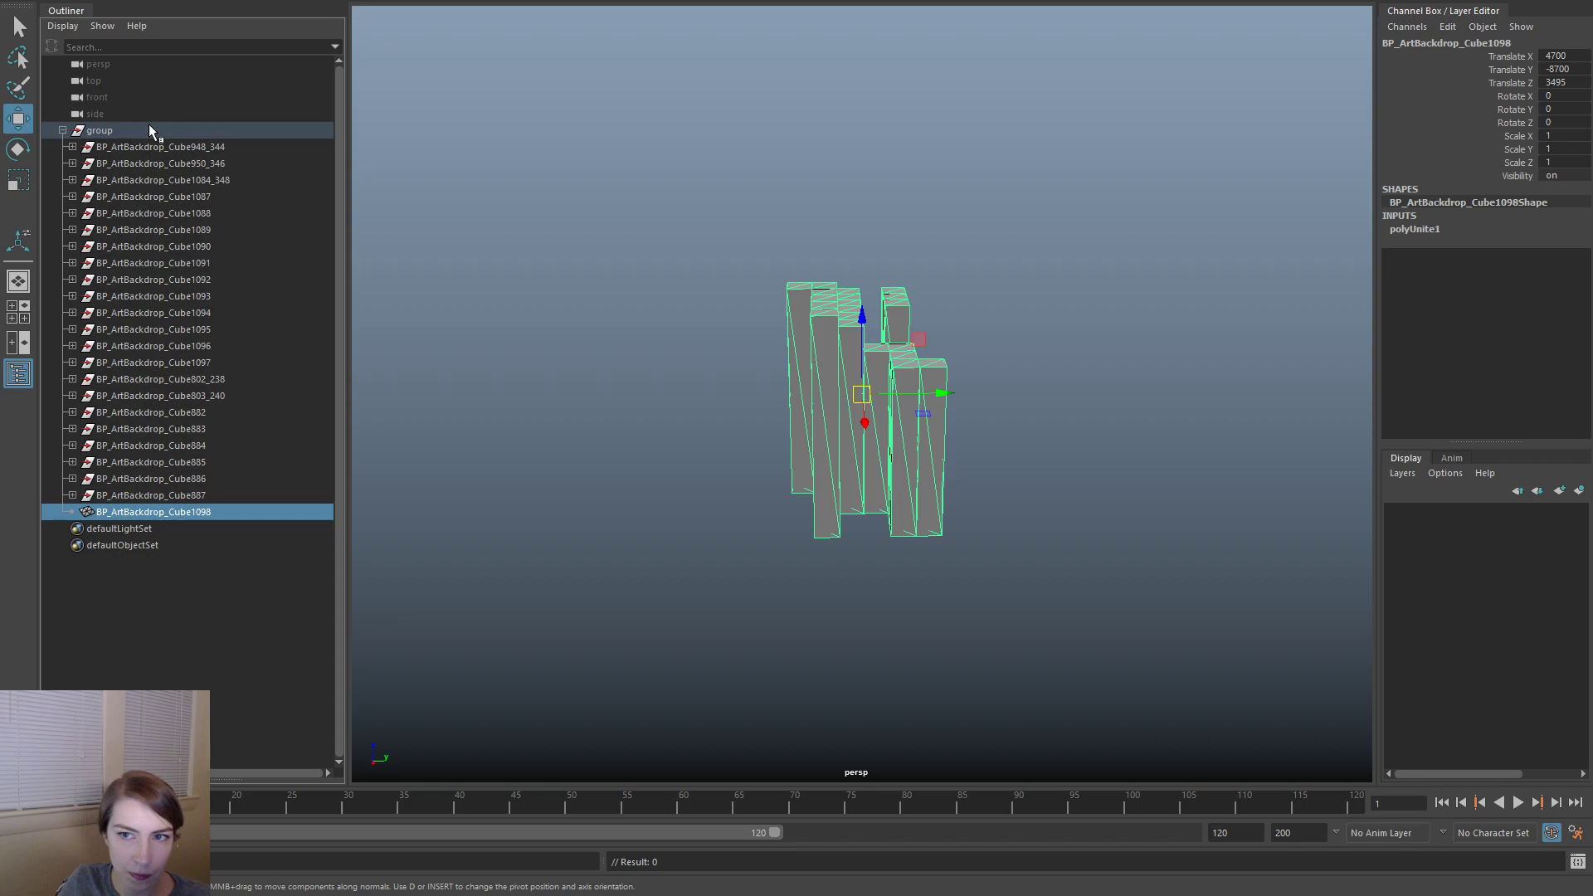
pyautogui.scroll(3, 726, 182)
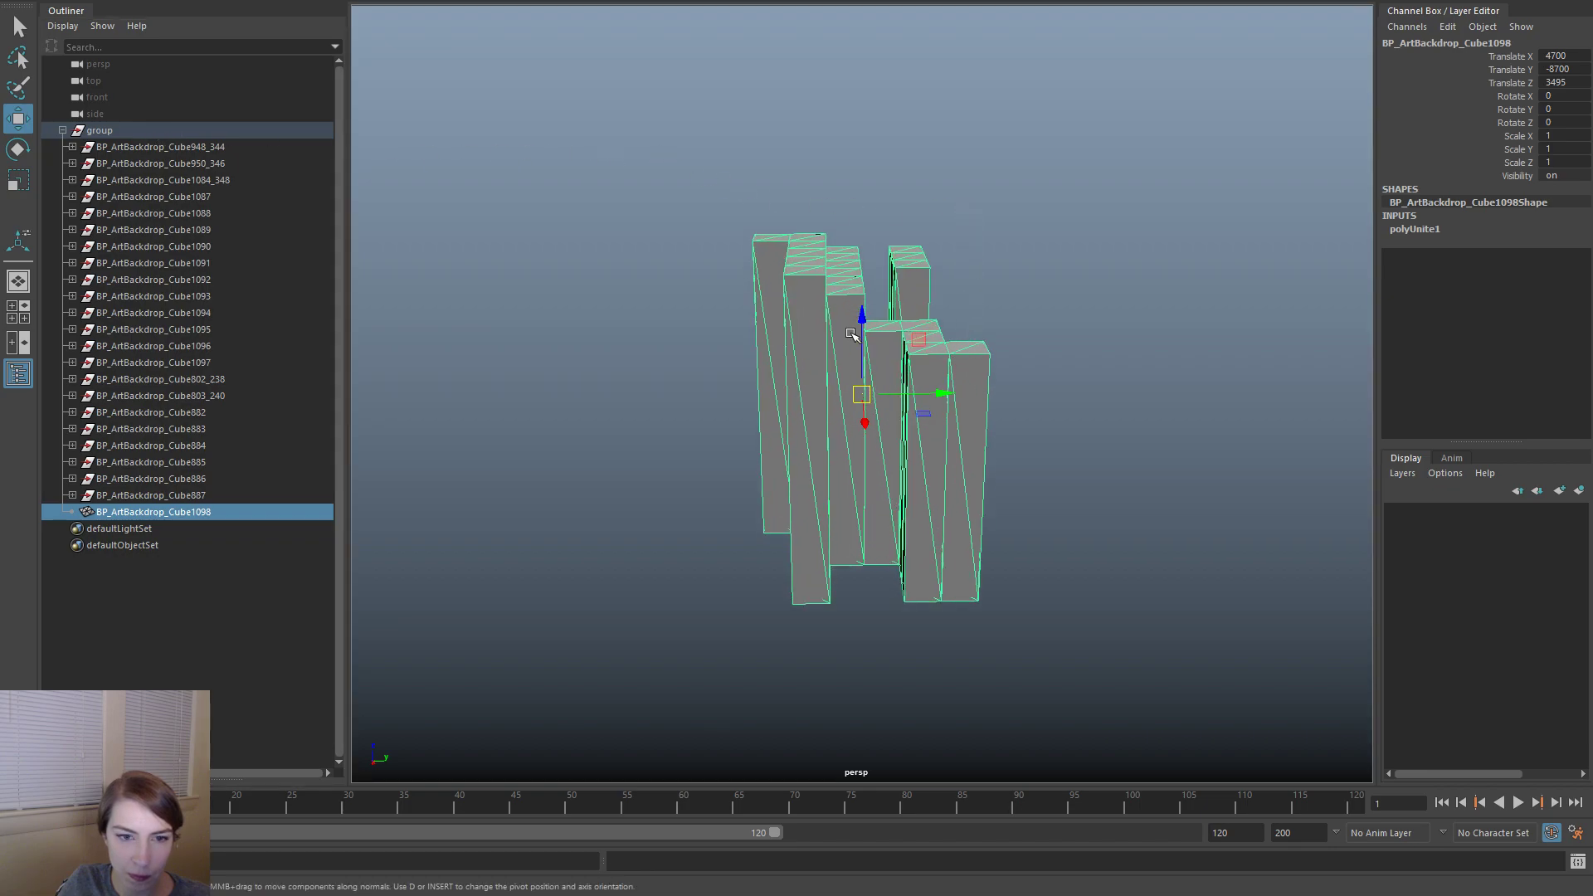
pyautogui.moveTo(862, 320); pyautogui.dragTo(863, 353)
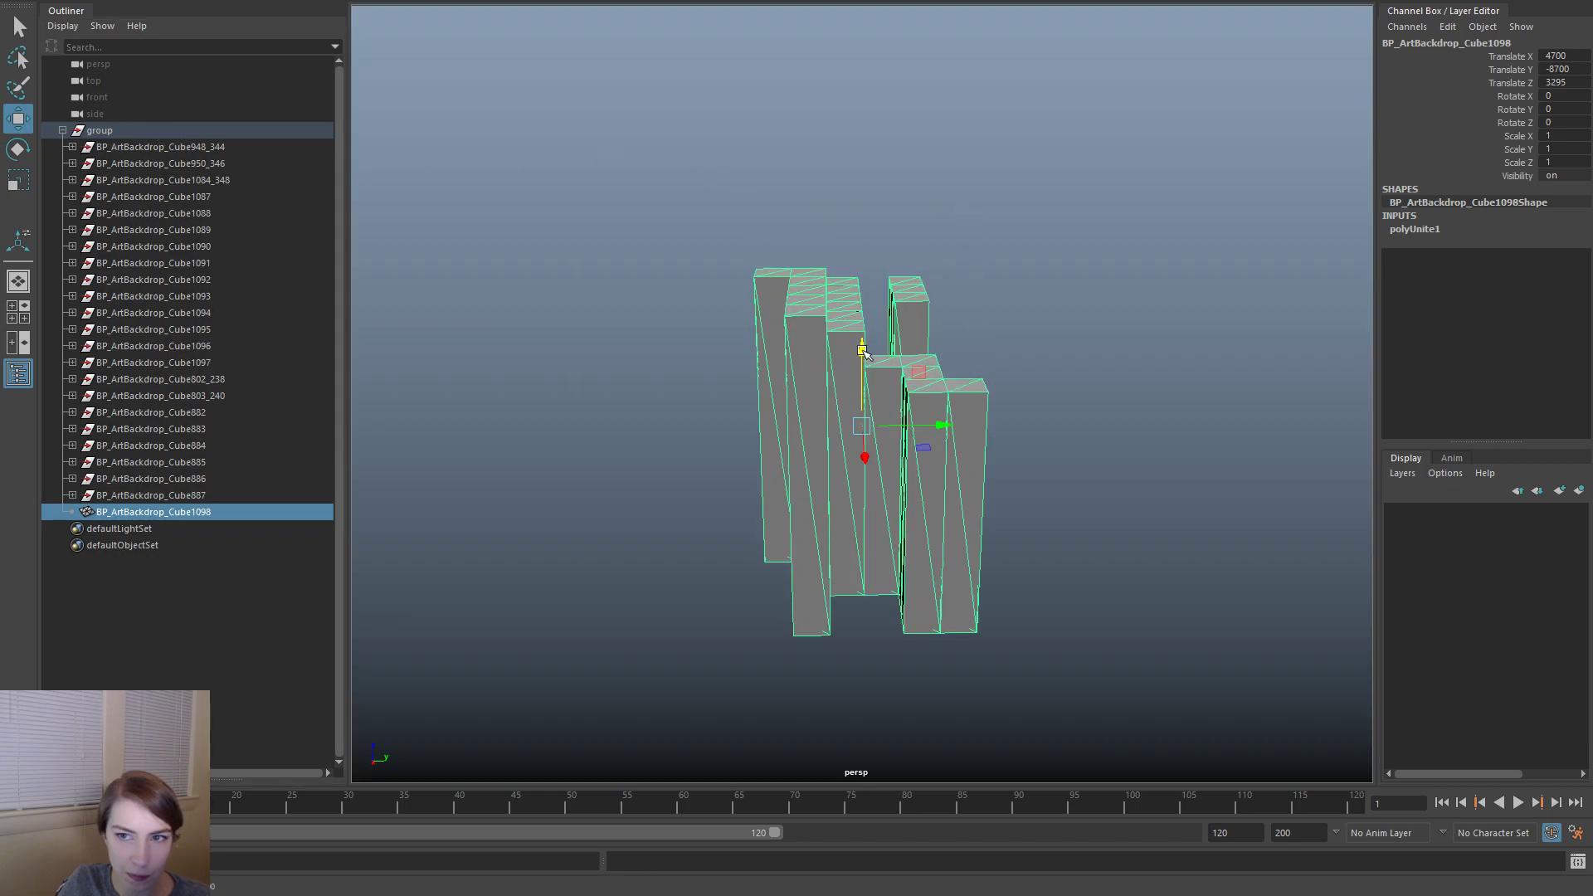
pyautogui.moveTo(859, 357); pyautogui.dragTo(860, 383)
pyautogui.keyDown('alt'); pyautogui.moveTo(963, 366); pyautogui.dragTo(927, 352); pyautogui.keyUp('alt')
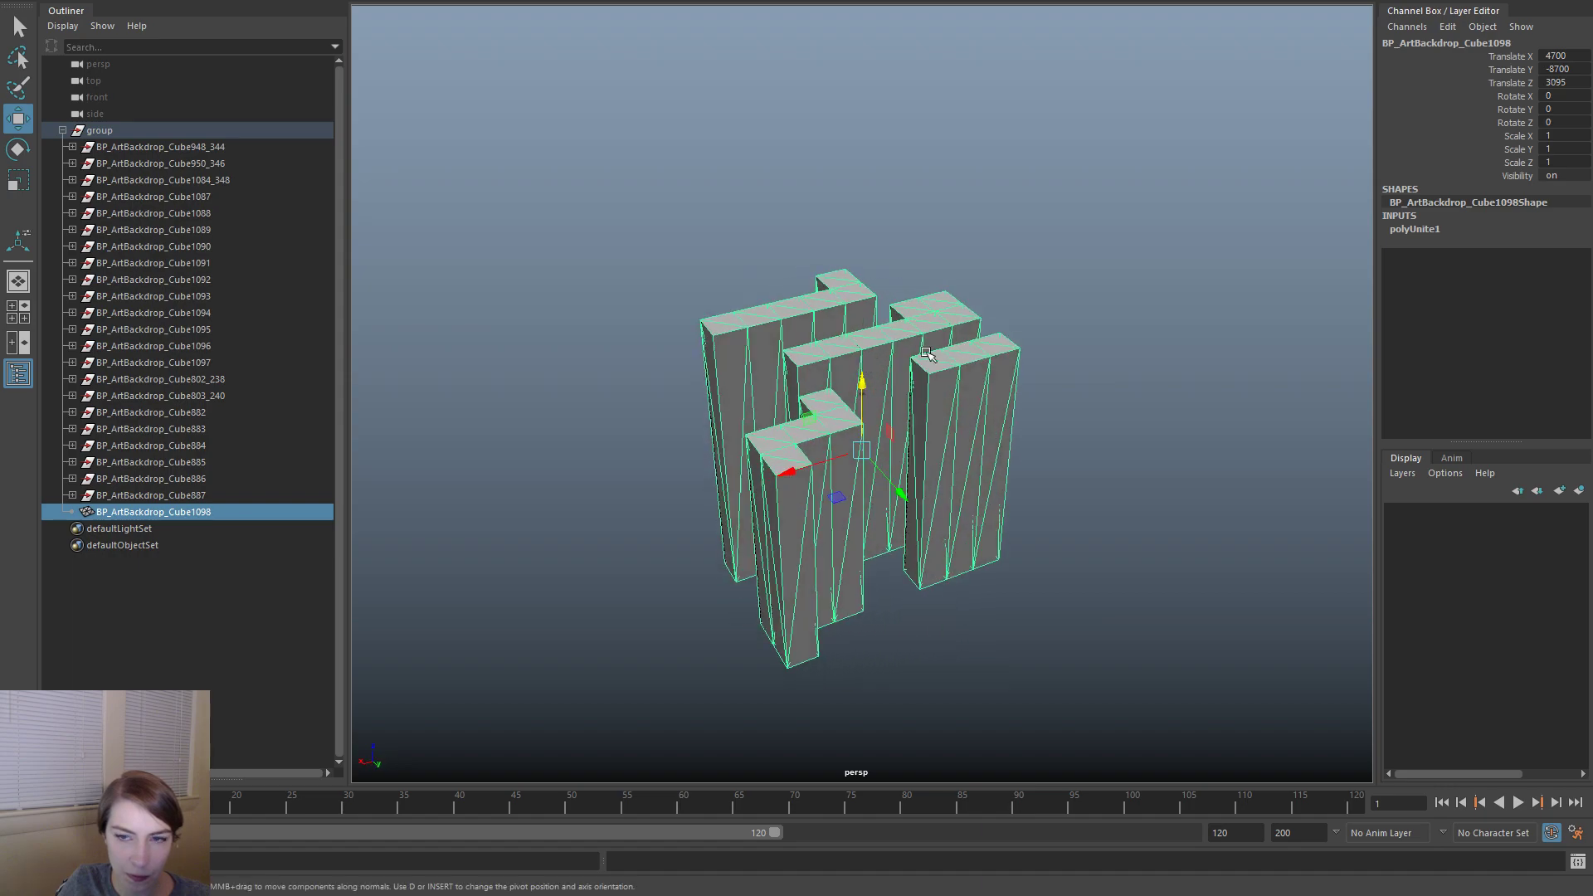
# - Set the building mesh's Translate Z to 3000
pyautogui.click(1572, 83)
pyautogui.press('Right')
pyautogui.hotkey('shift', 'Left')
pyautogui.hotkey('shift', 'Left')
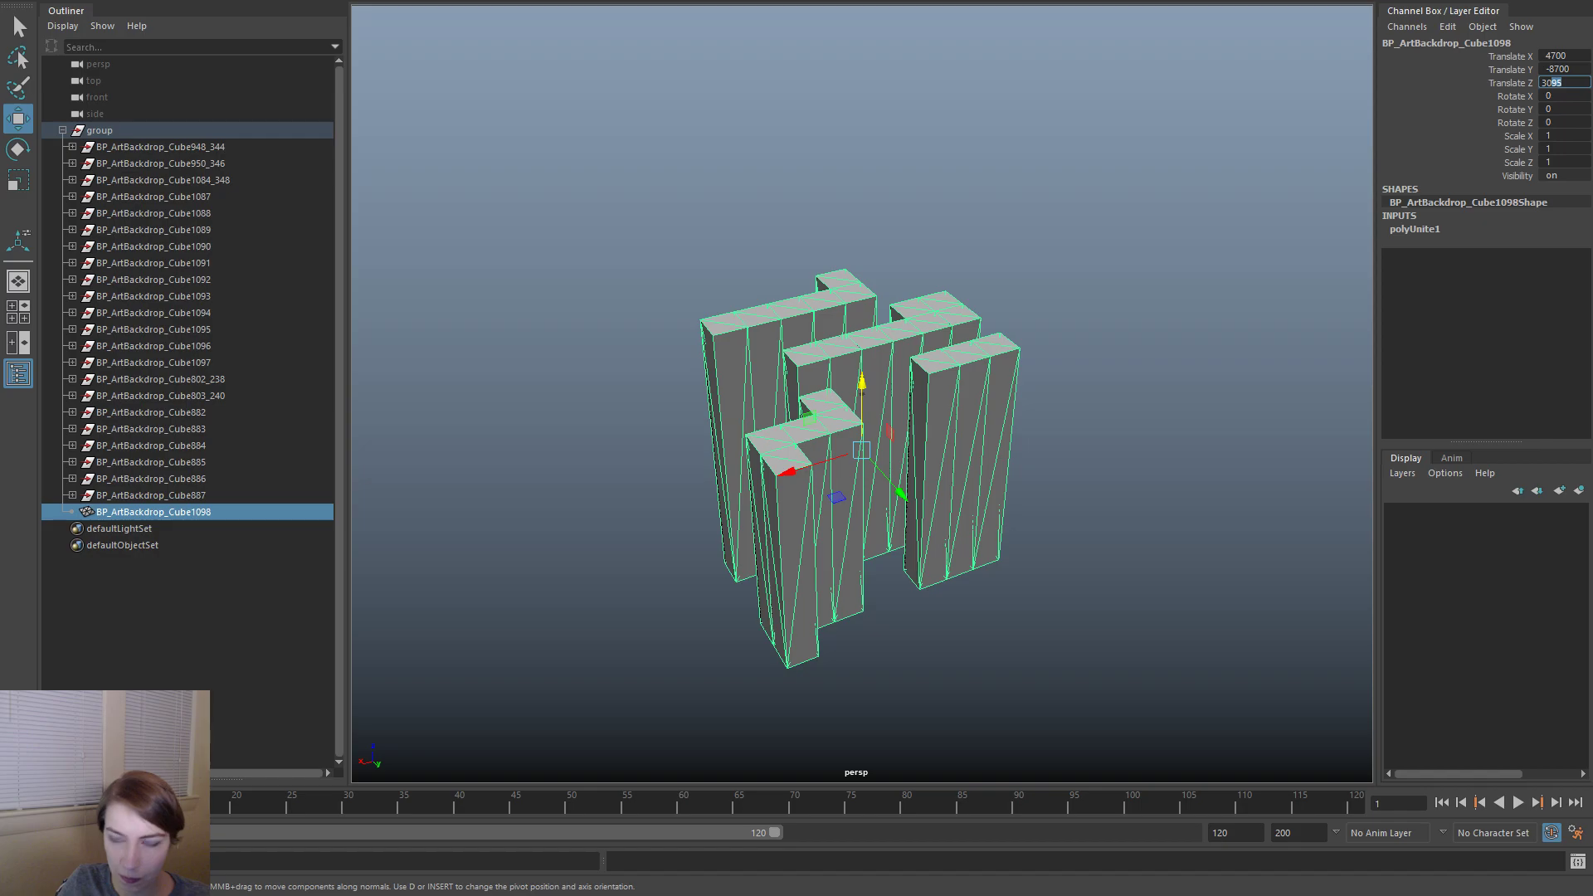
pyautogui.write('00')
pyautogui.press('Return')
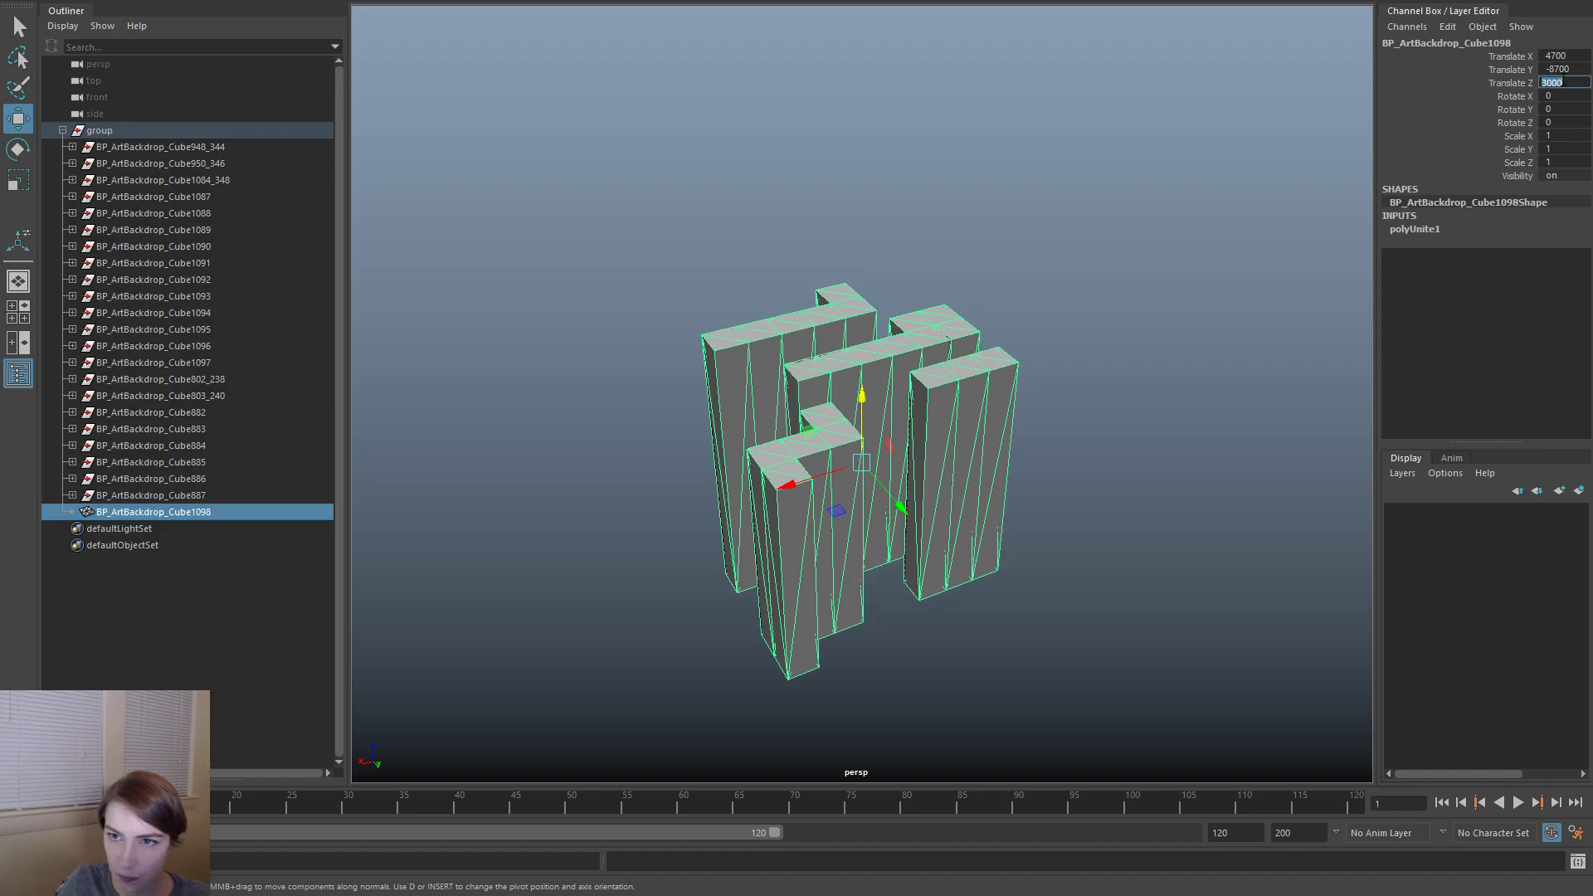
# - Set the building mesh's Translate Y to -8600
pyautogui.click(1562, 69)
pyautogui.press('Right')
pyautogui.hotkey('shift', 'Left')
pyautogui.hotkey('shift', 'Left')
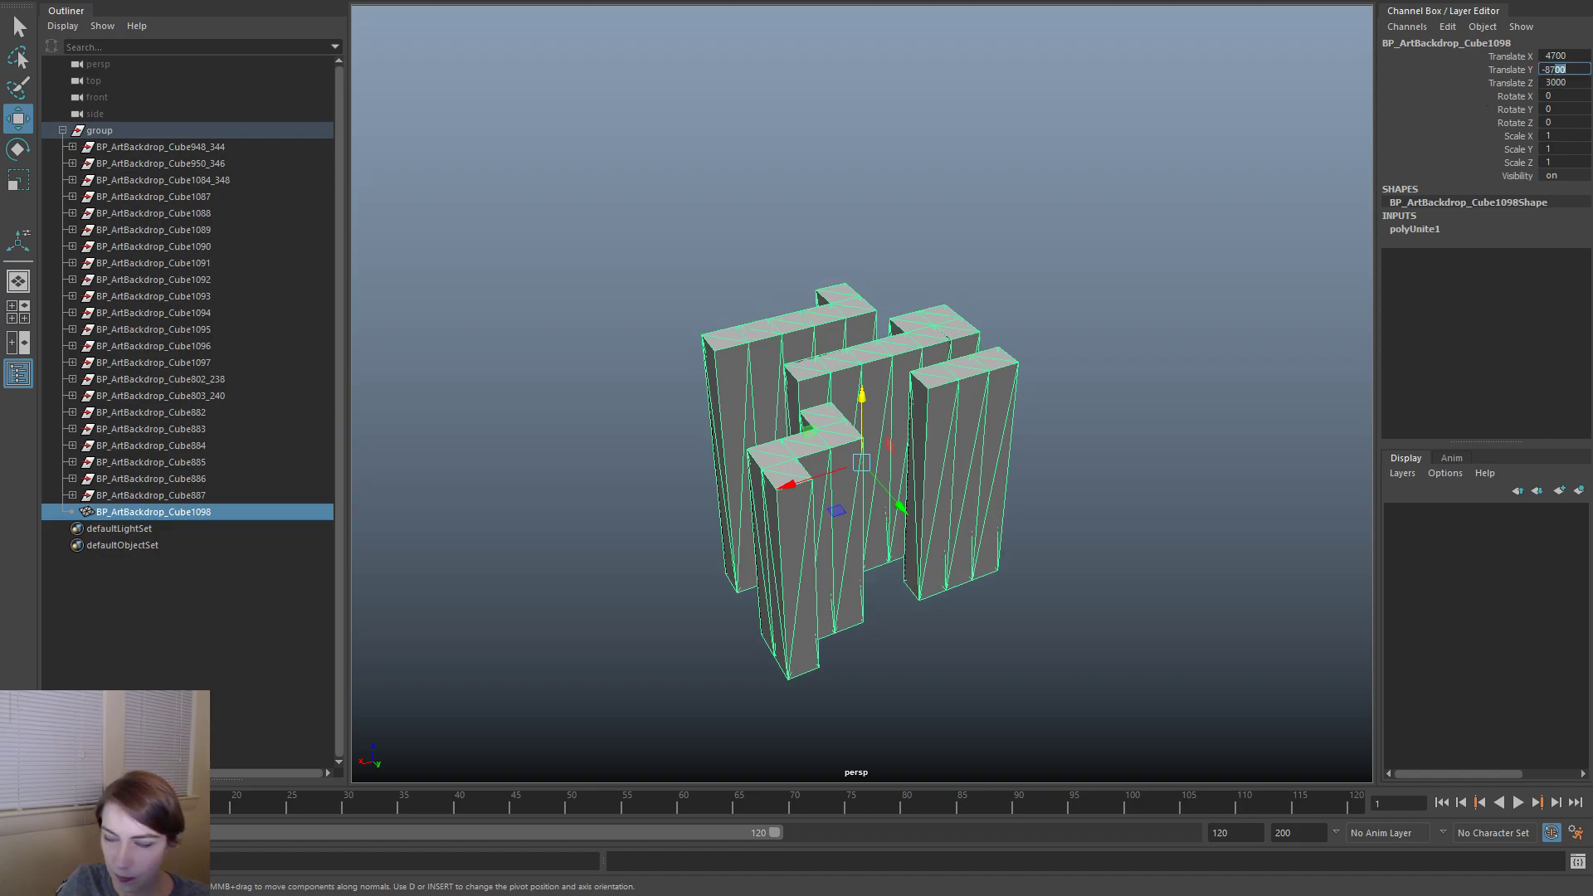
pyautogui.hotkey('shift', 'Left')
pyautogui.write('600')
pyautogui.press('Return')
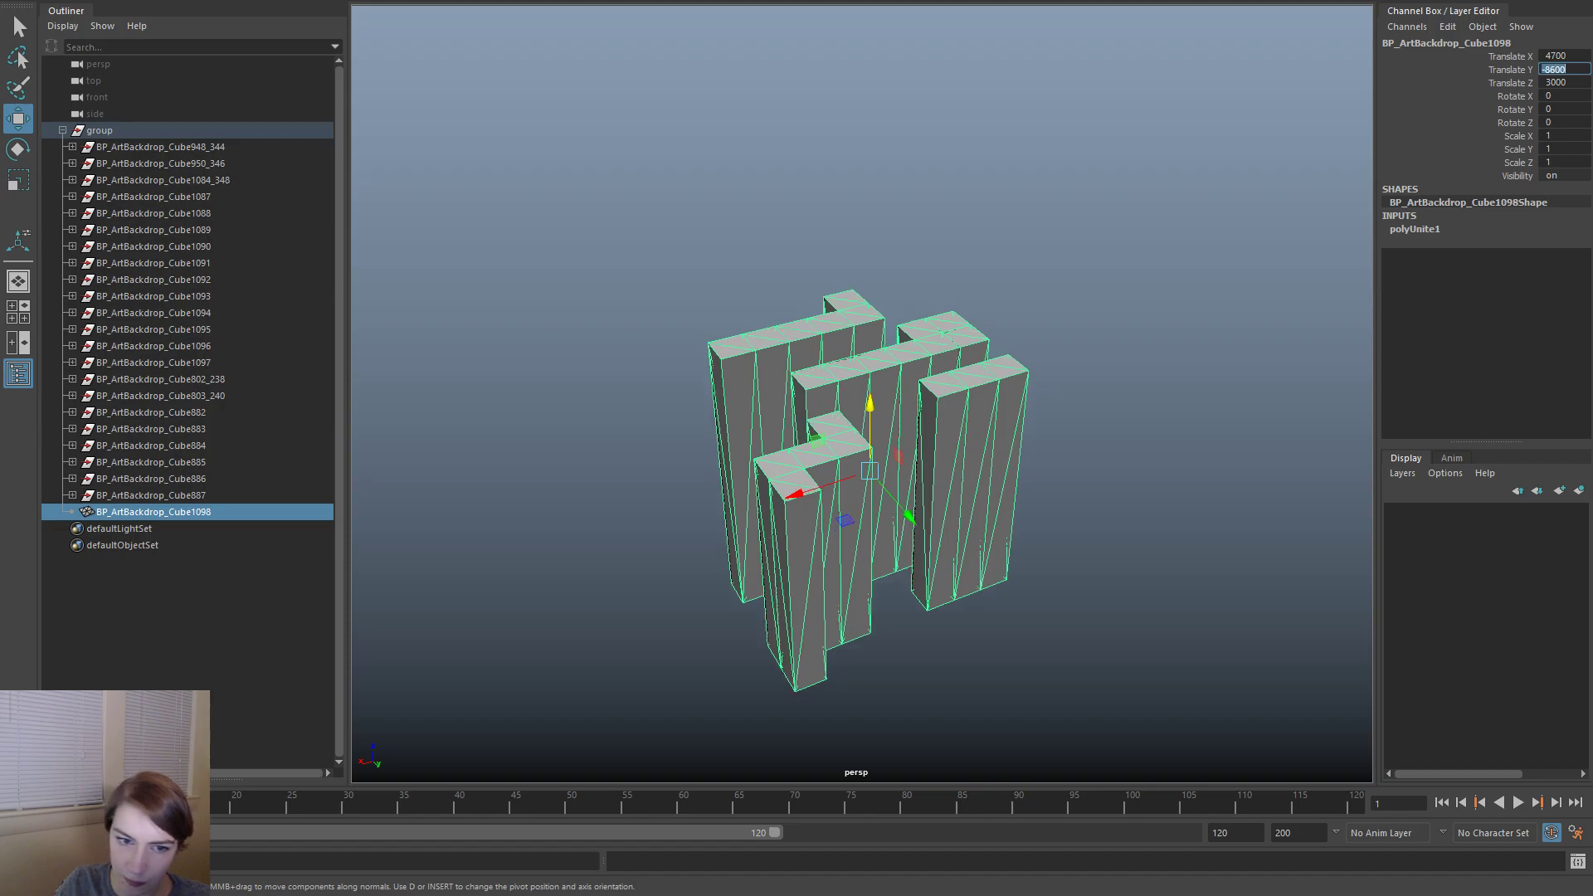
pyautogui.keyDown('alt'); pyautogui.moveTo(1034, 215); pyautogui.dragTo(841, 529); pyautogui.keyUp('alt')
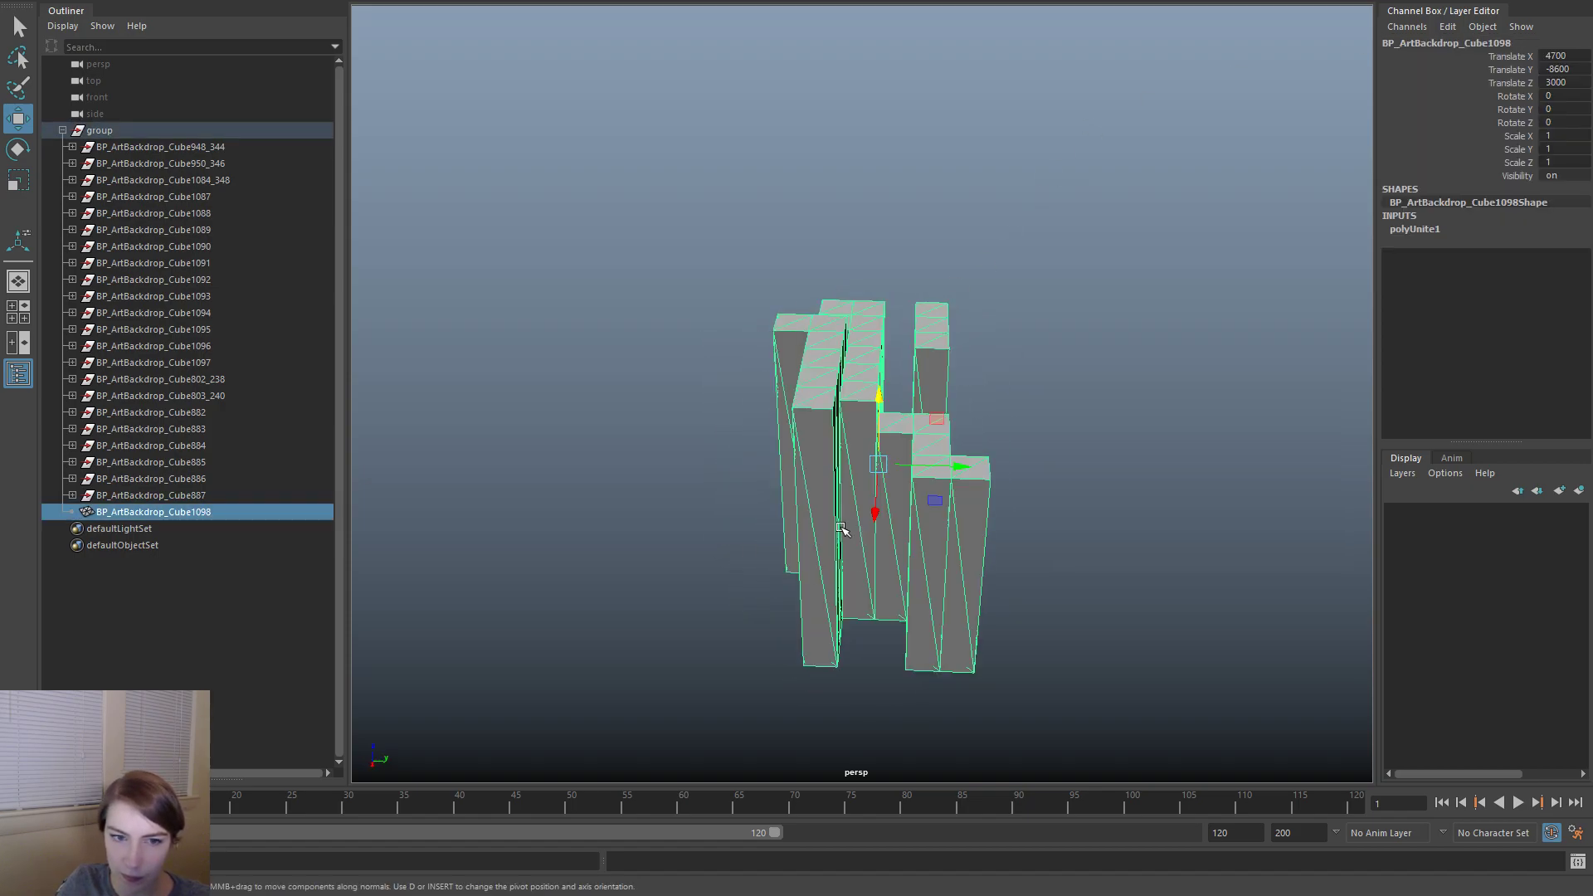
pyautogui.keyDown('alt'); pyautogui.moveTo(720, 532); pyautogui.dragTo(764, 553, button='right'); pyautogui.keyUp('alt')
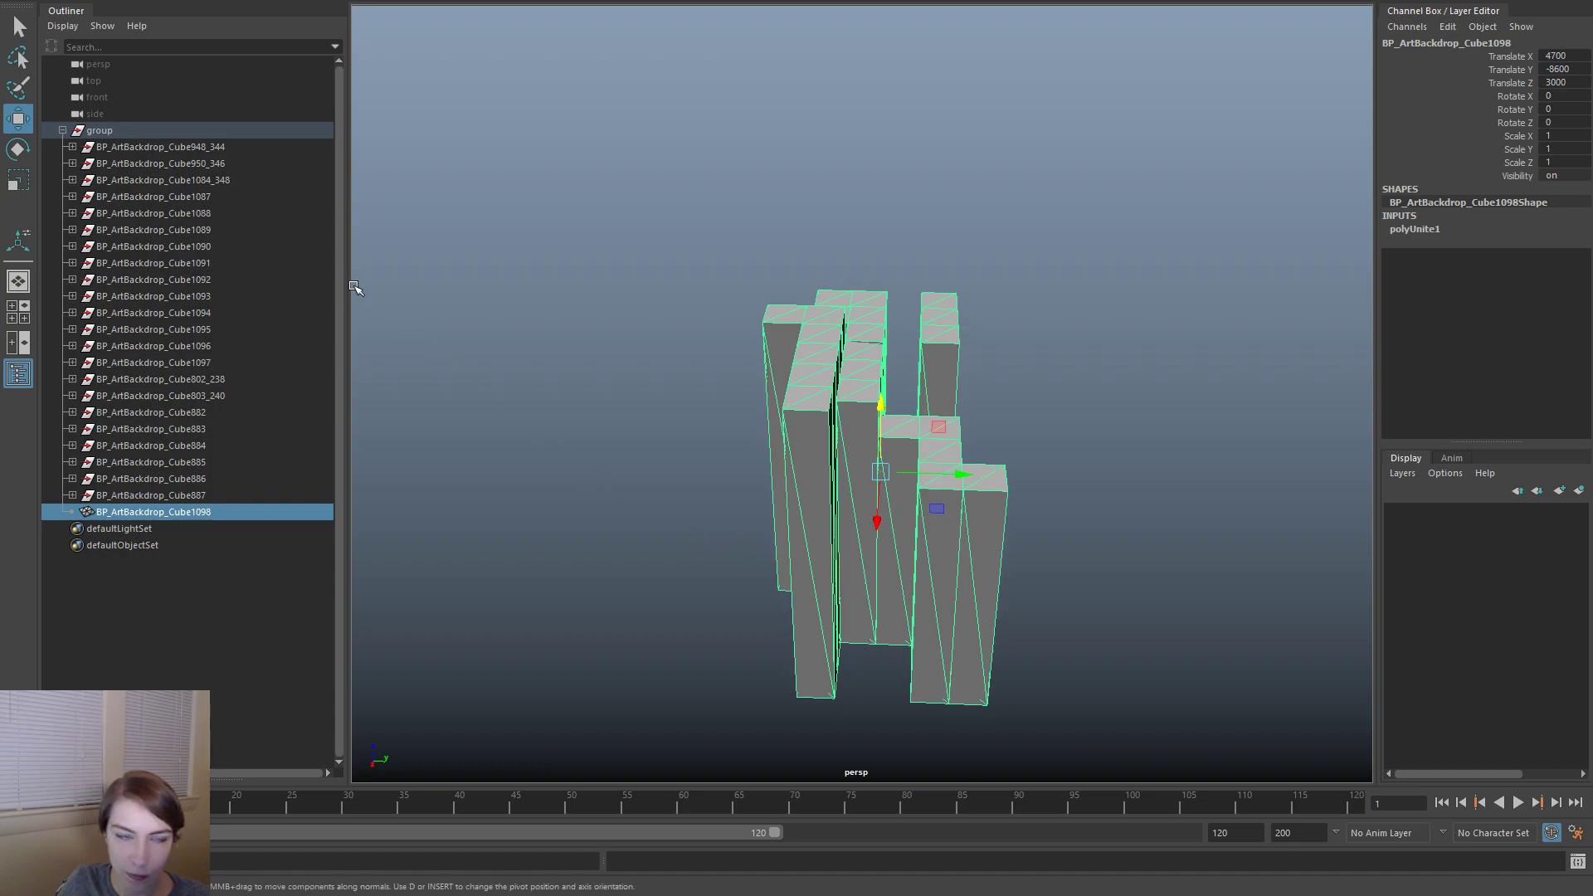
# - Save the scene and reselect the building mesh
pyautogui.click(202, 129)
pyautogui.click(785, 335)
pyautogui.click(640, 336)
pyautogui.hotkey('ctrl', 's')
pyautogui.moveTo(654, 326); pyautogui.dragTo(1023, 472)
# - Try to reset the building mesh's transformations
pyautogui.press('space')
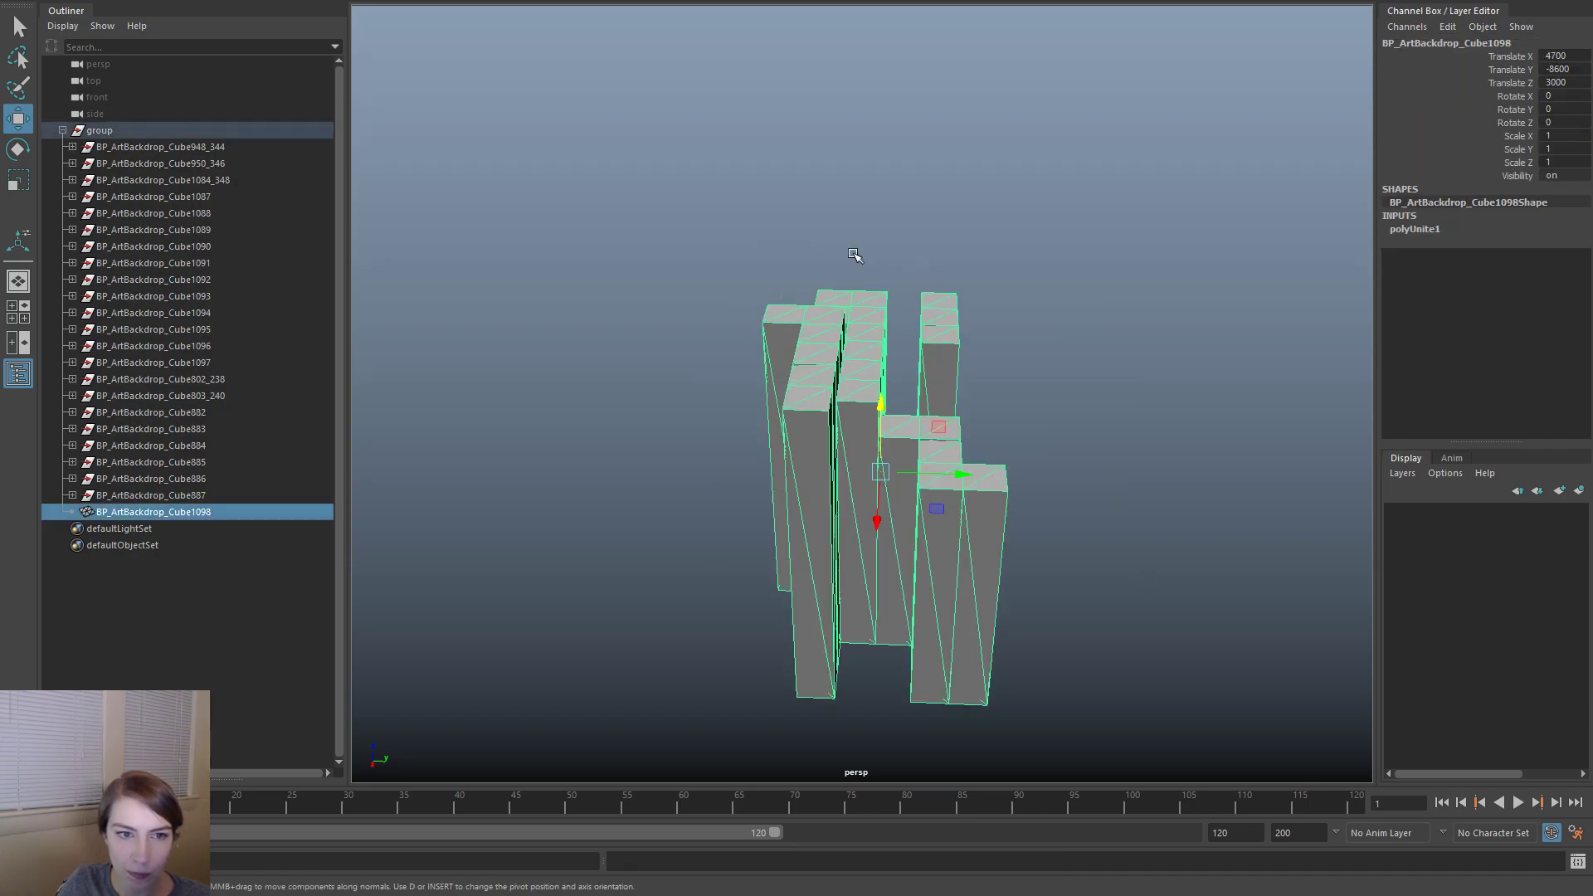
pyautogui.press('space')
pyautogui.moveTo(842, 219); pyautogui.dragTo(860, 257)
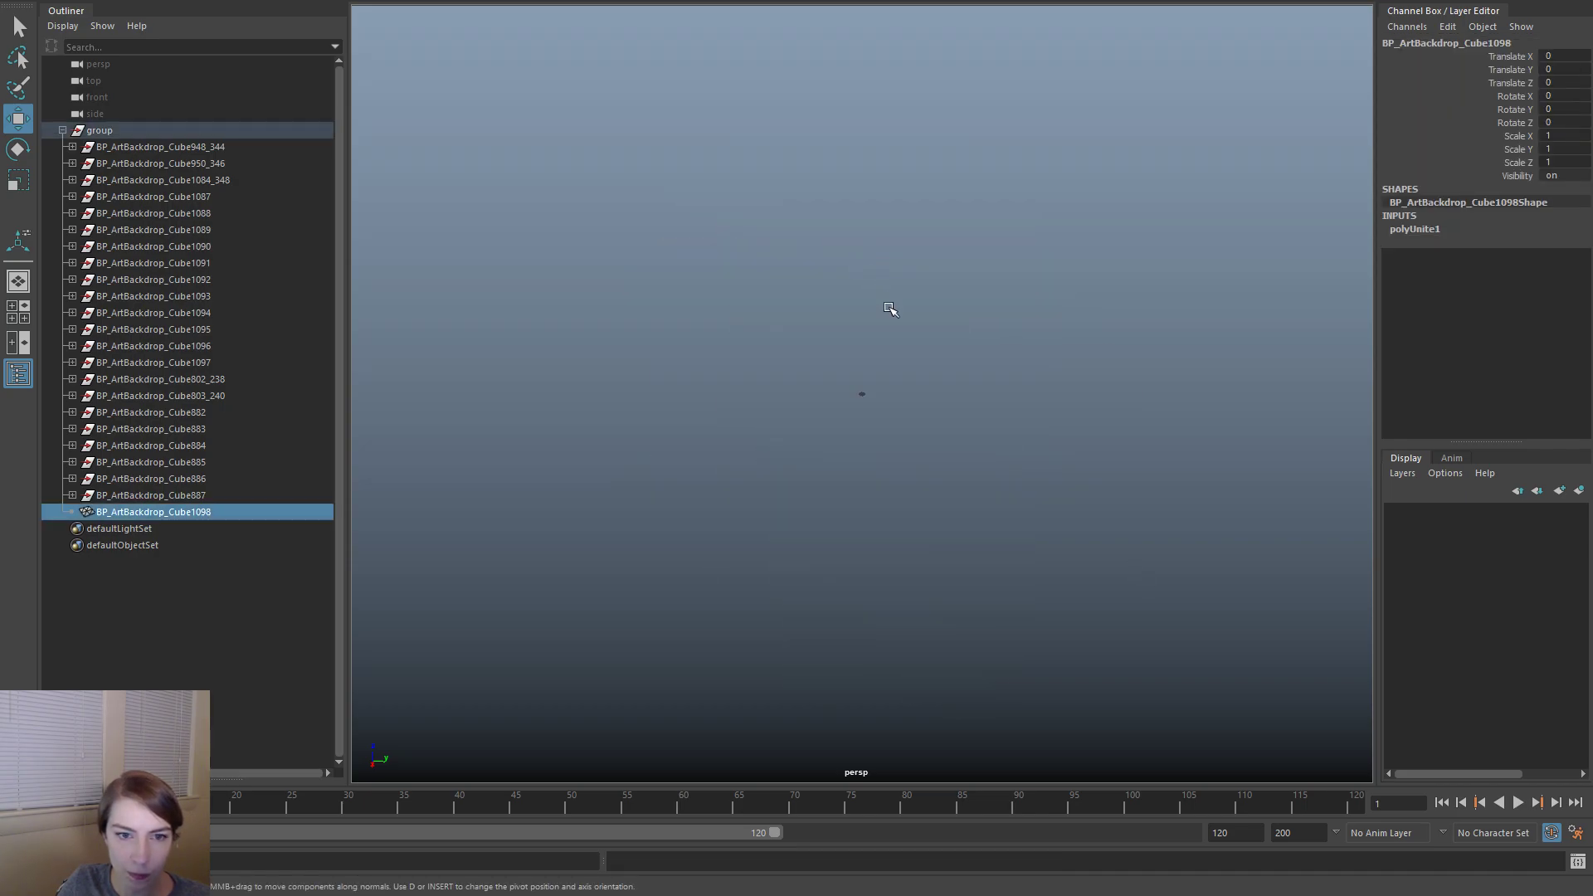
pyautogui.hotkey('ctrl', 'z')
# - Freeze the transformations of the BP_ArtBackdrop_Cube1098 building mesh
pyautogui.press('space')
pyautogui.moveTo(817, 233); pyautogui.dragTo(852, 295)
pyautogui.moveTo(824, 229); pyautogui.dragTo(843, 291)
pyautogui.keyDown('alt'); pyautogui.moveTo(979, 483); pyautogui.dragTo(779, 473); pyautogui.keyUp('alt')
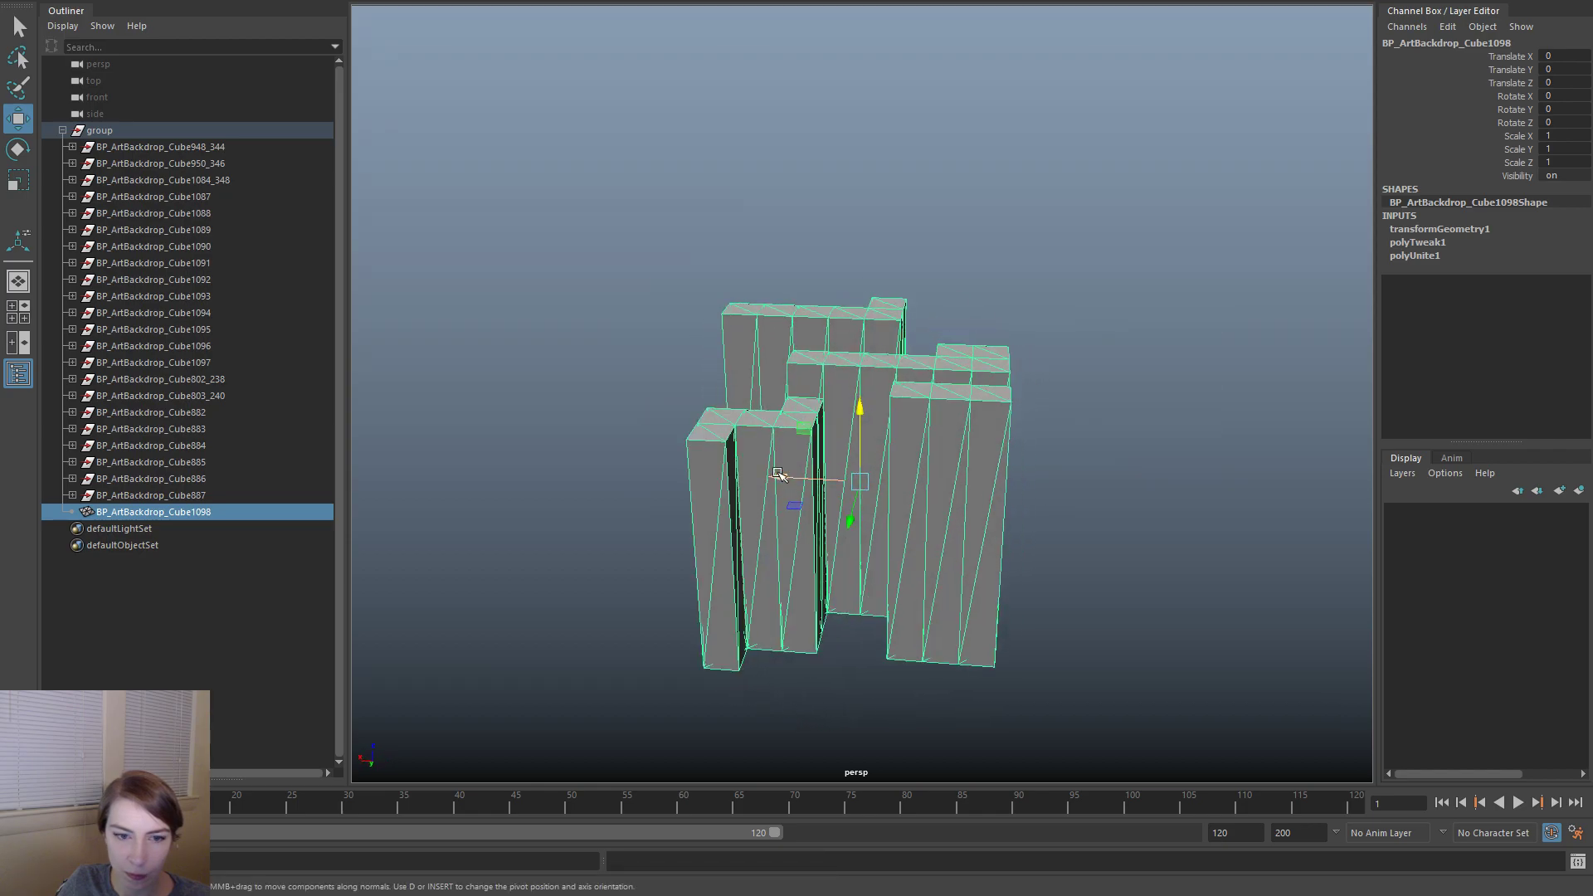
pyautogui.press('space')
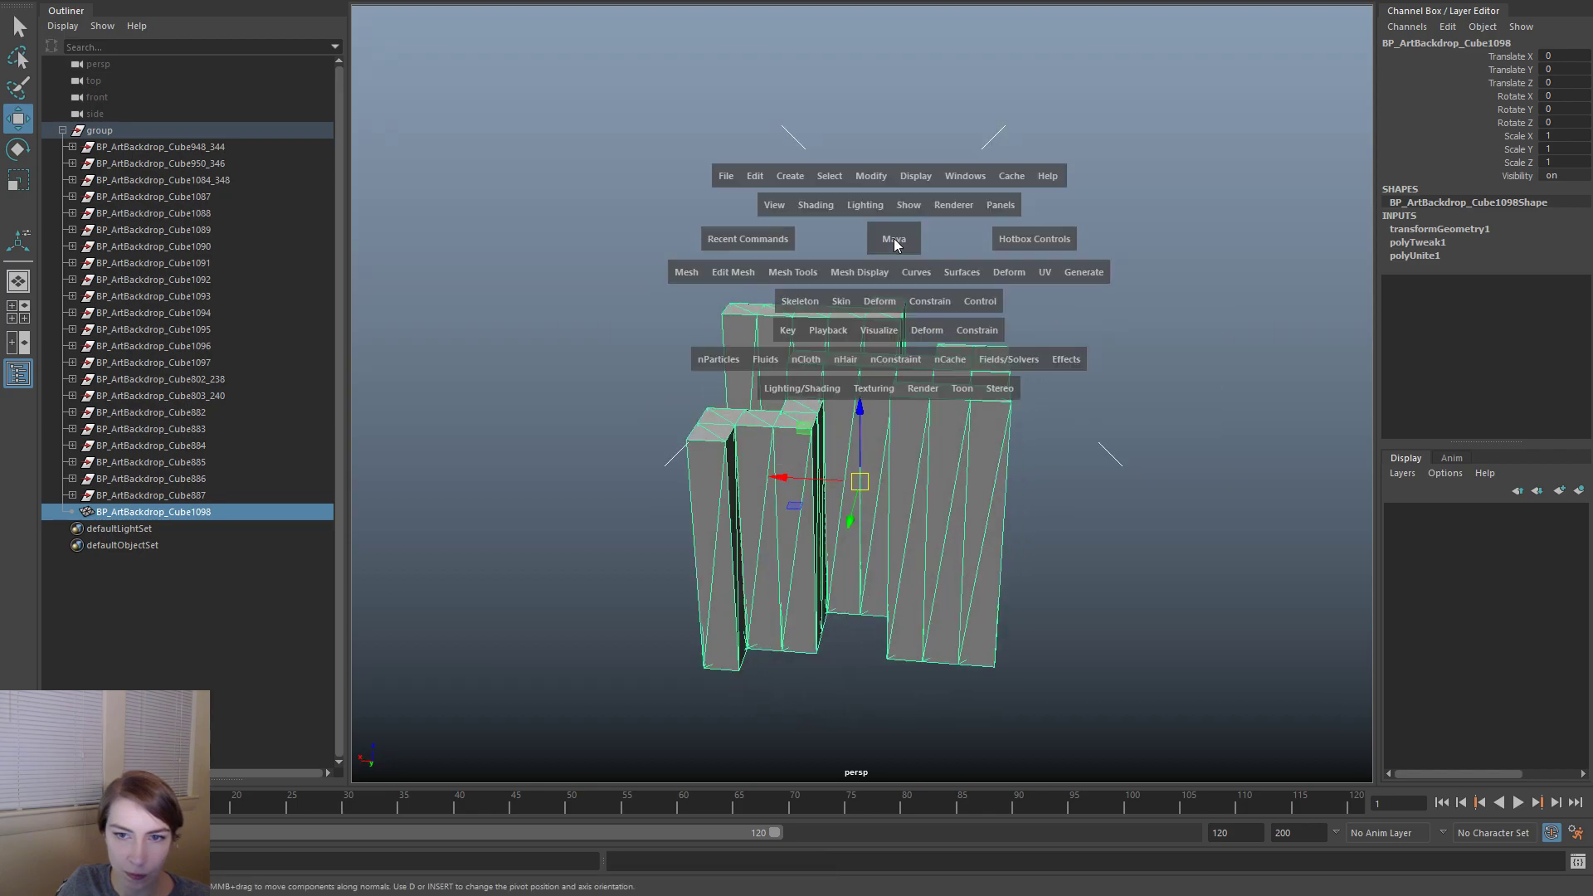
pyautogui.click(860, 177)
pyautogui.click(894, 242)
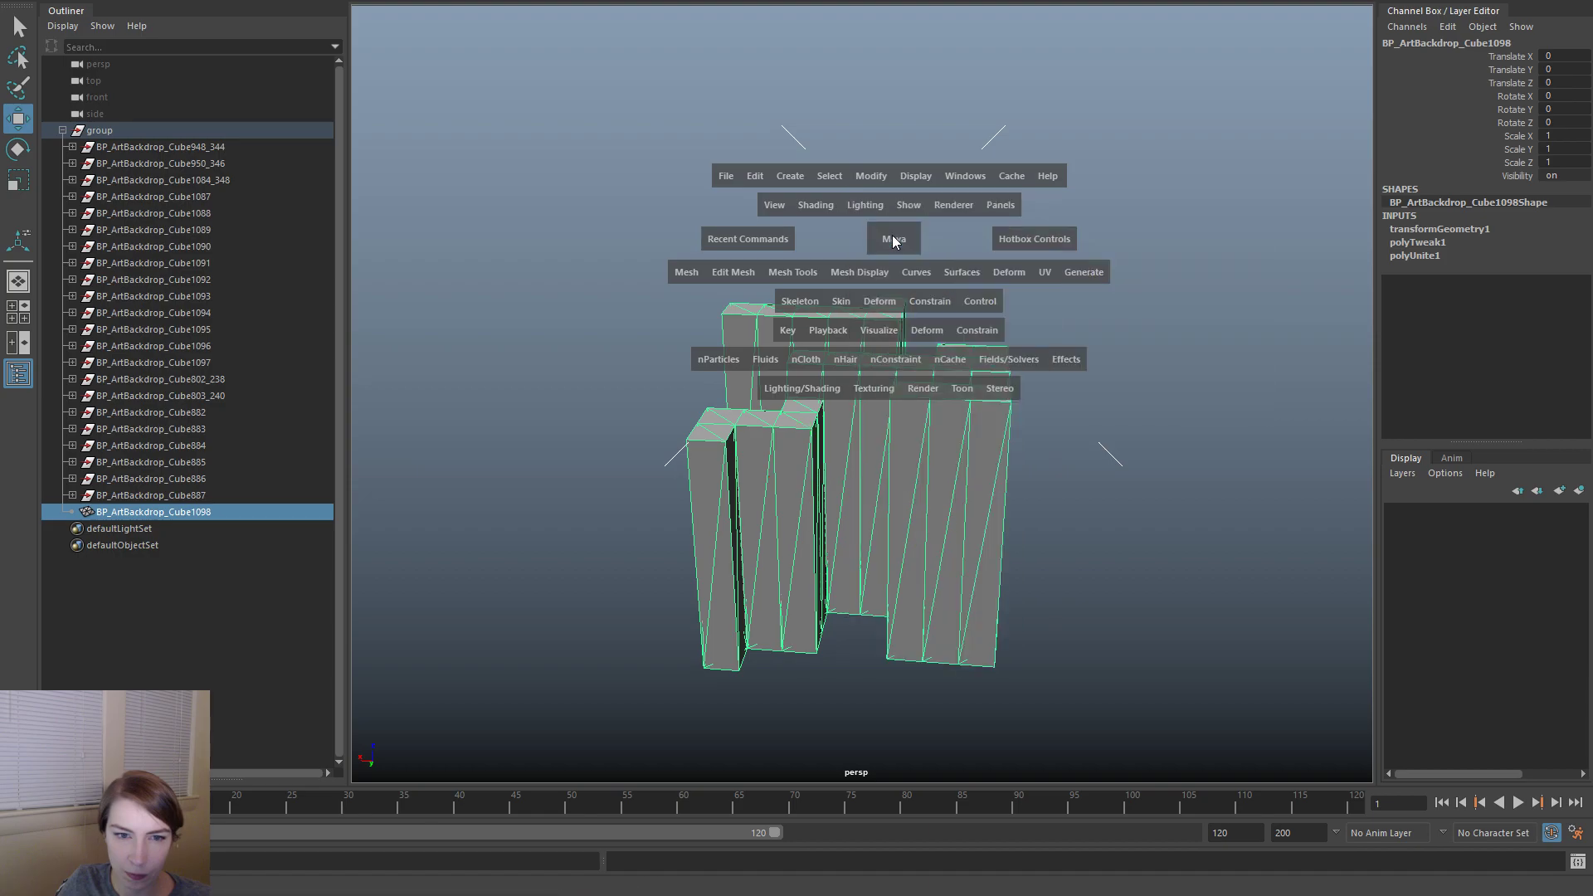
pyautogui.keyDown('alt'); pyautogui.moveTo(1010, 242); pyautogui.dragTo(1142, 395); pyautogui.keyUp('alt')
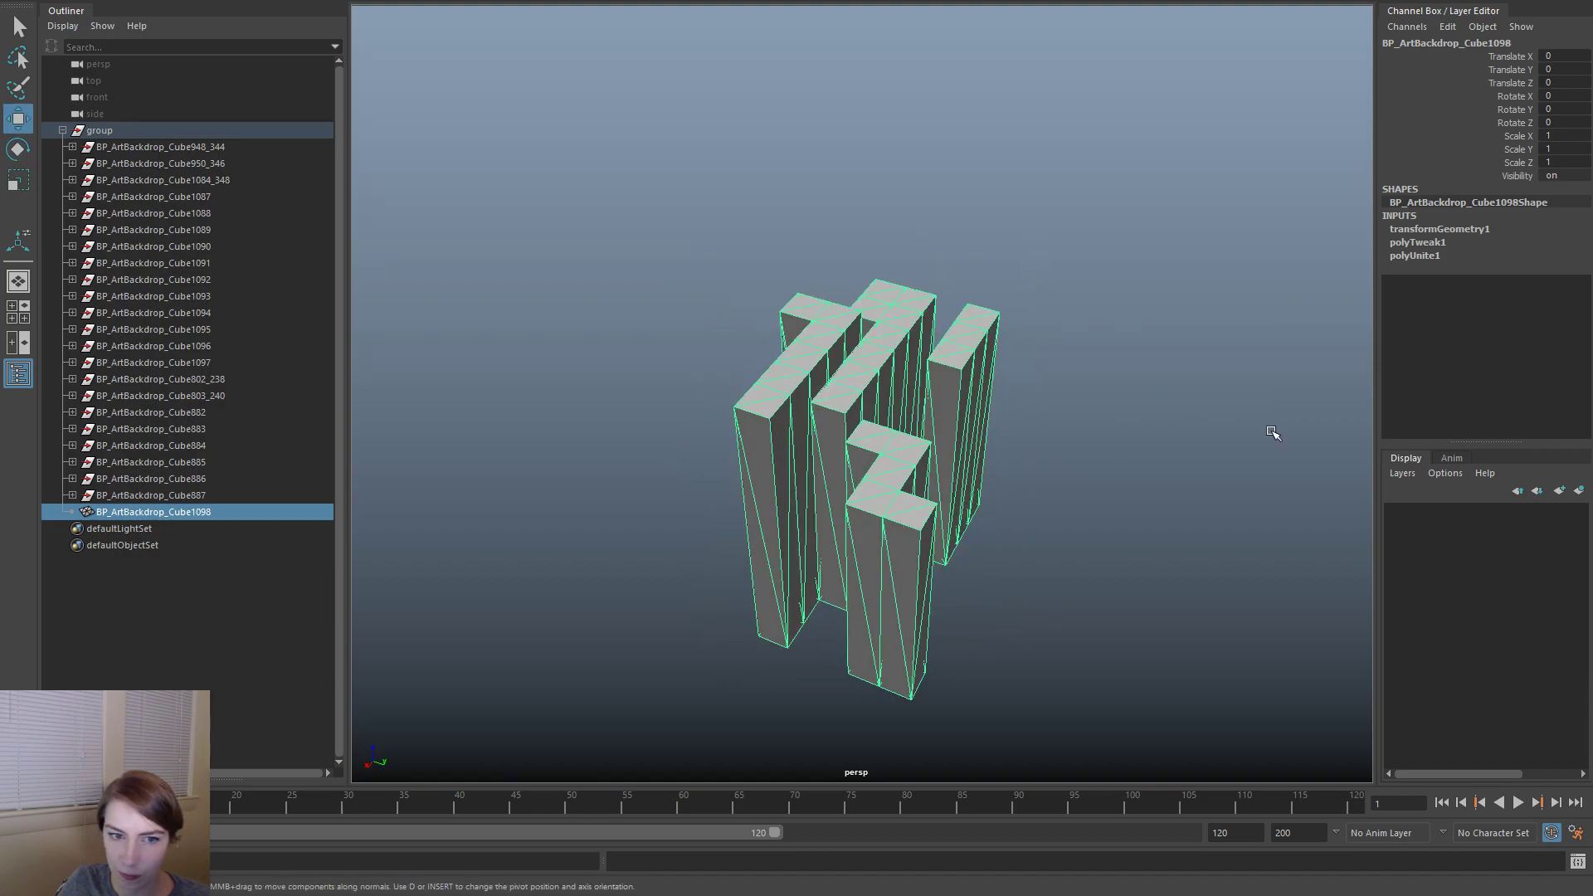
pyautogui.keyDown('alt'); pyautogui.moveTo(1156, 437); pyautogui.dragTo(1234, 459); pyautogui.keyUp('alt')
pyautogui.press('w')
pyautogui.keyDown('alt'); pyautogui.moveTo(991, 498); pyautogui.dragTo(783, 365); pyautogui.keyUp('alt')
# - Create a locator at the origin and compare its position with the building mesh's pivot
pyautogui.press('space')
pyautogui.click(710, 249)
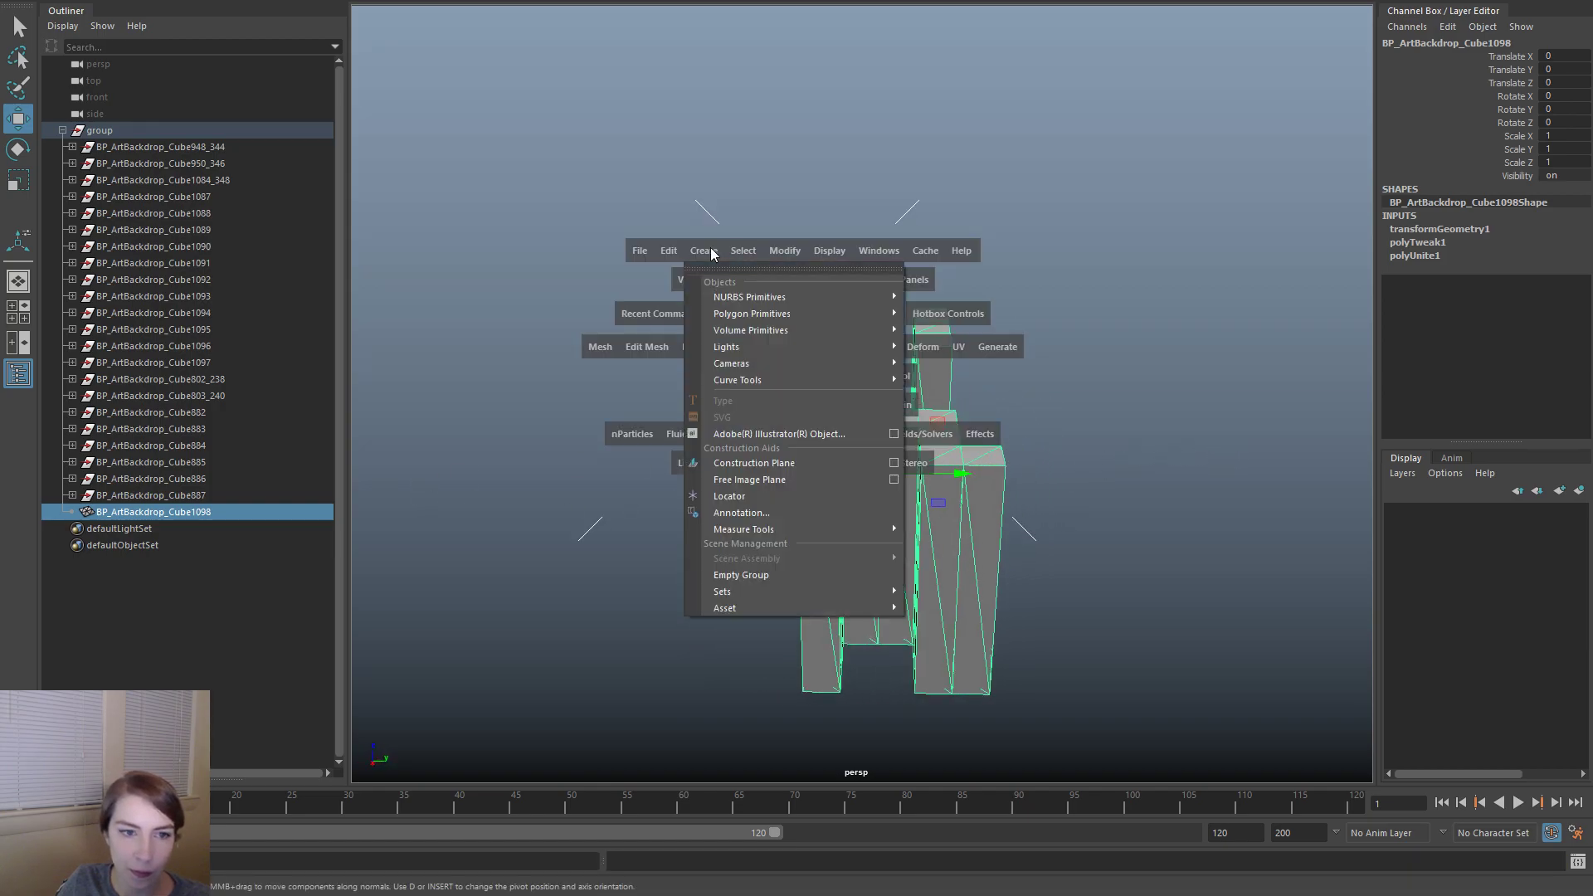
pyautogui.click(789, 490)
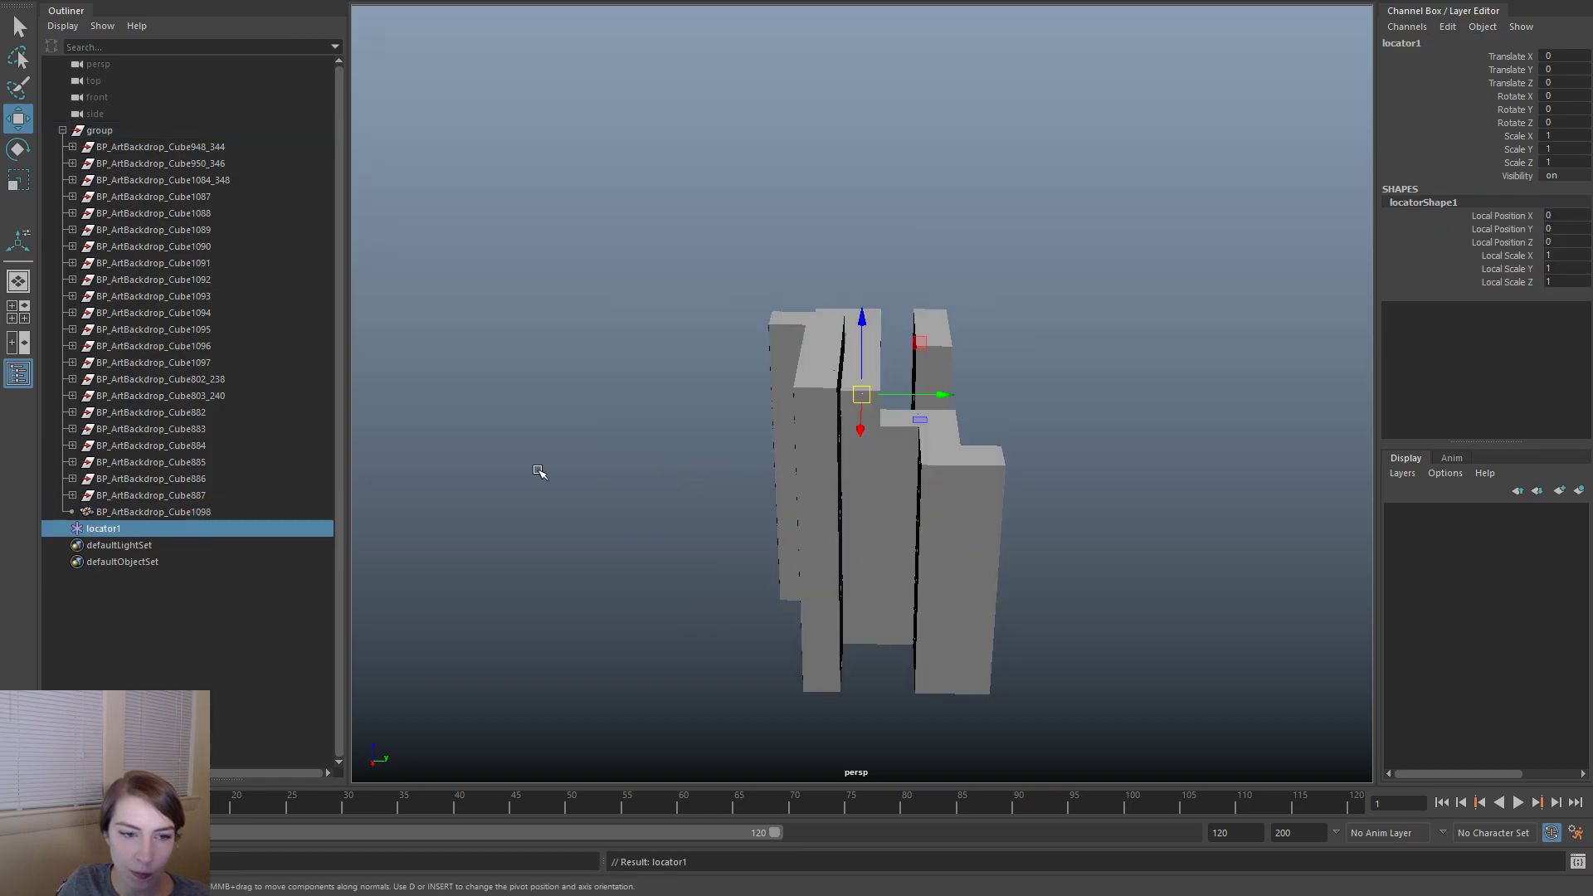
pyautogui.keyDown('alt'); pyautogui.moveTo(730, 511); pyautogui.dragTo(789, 506); pyautogui.keyUp('alt')
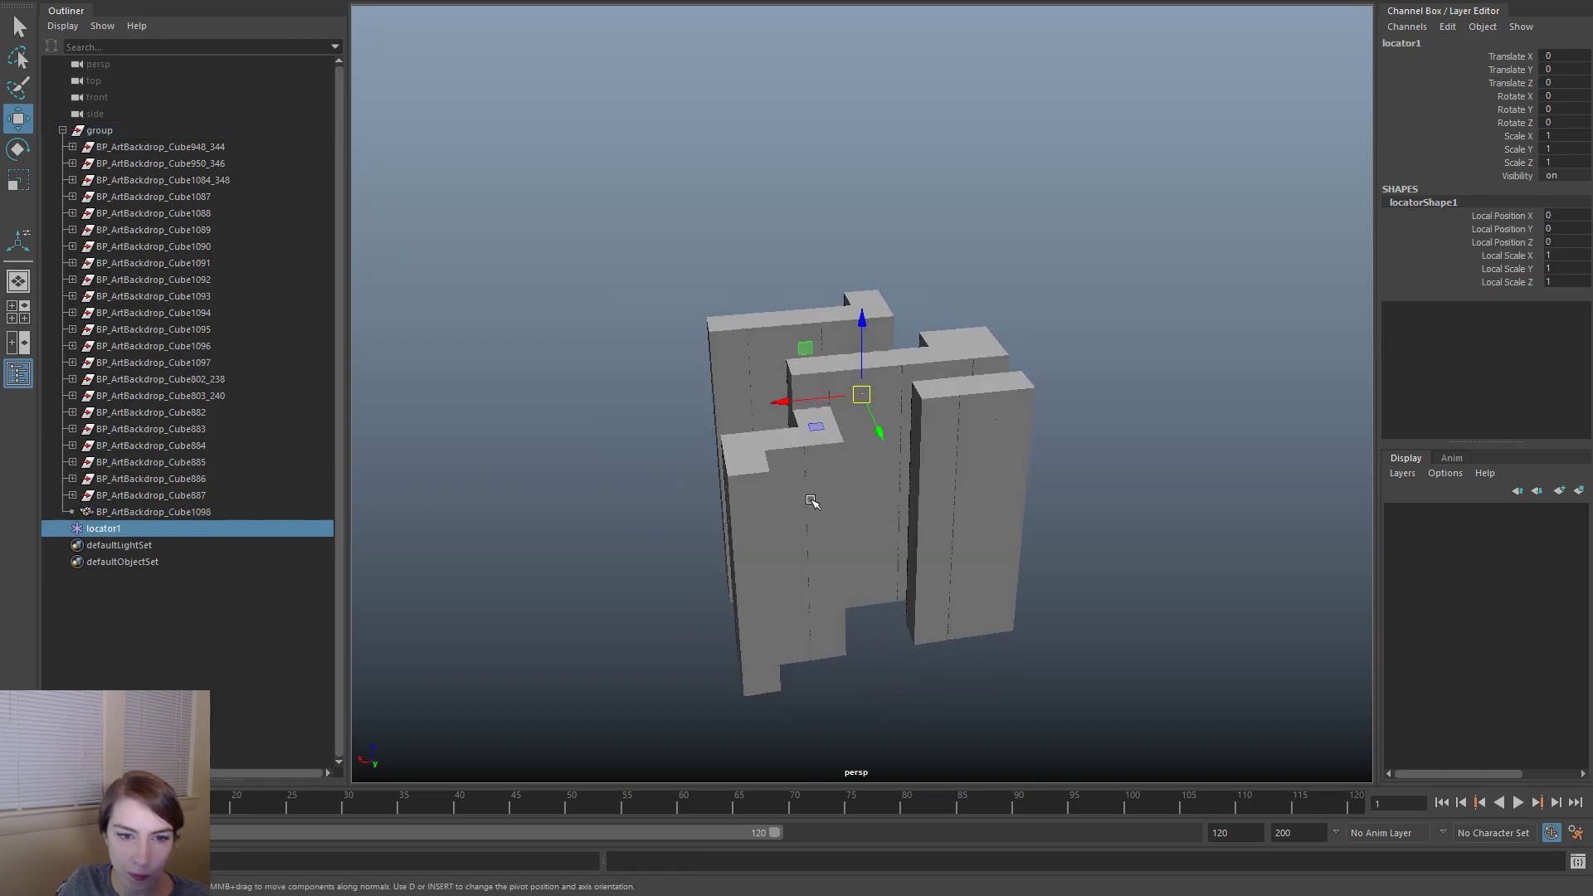
pyautogui.click(805, 499)
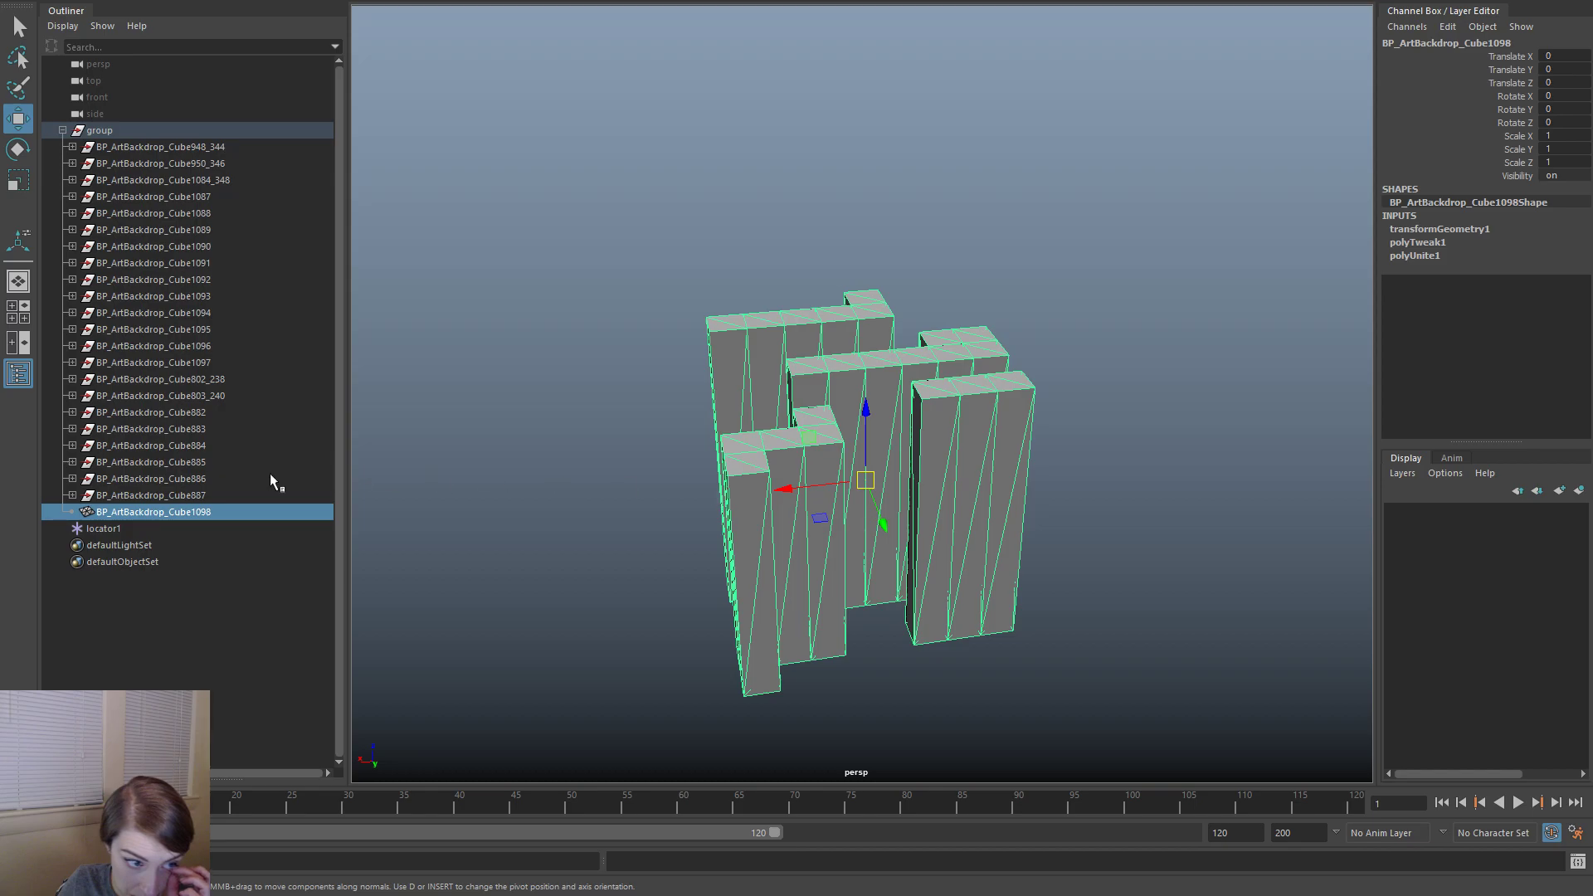
pyautogui.click(161, 529)
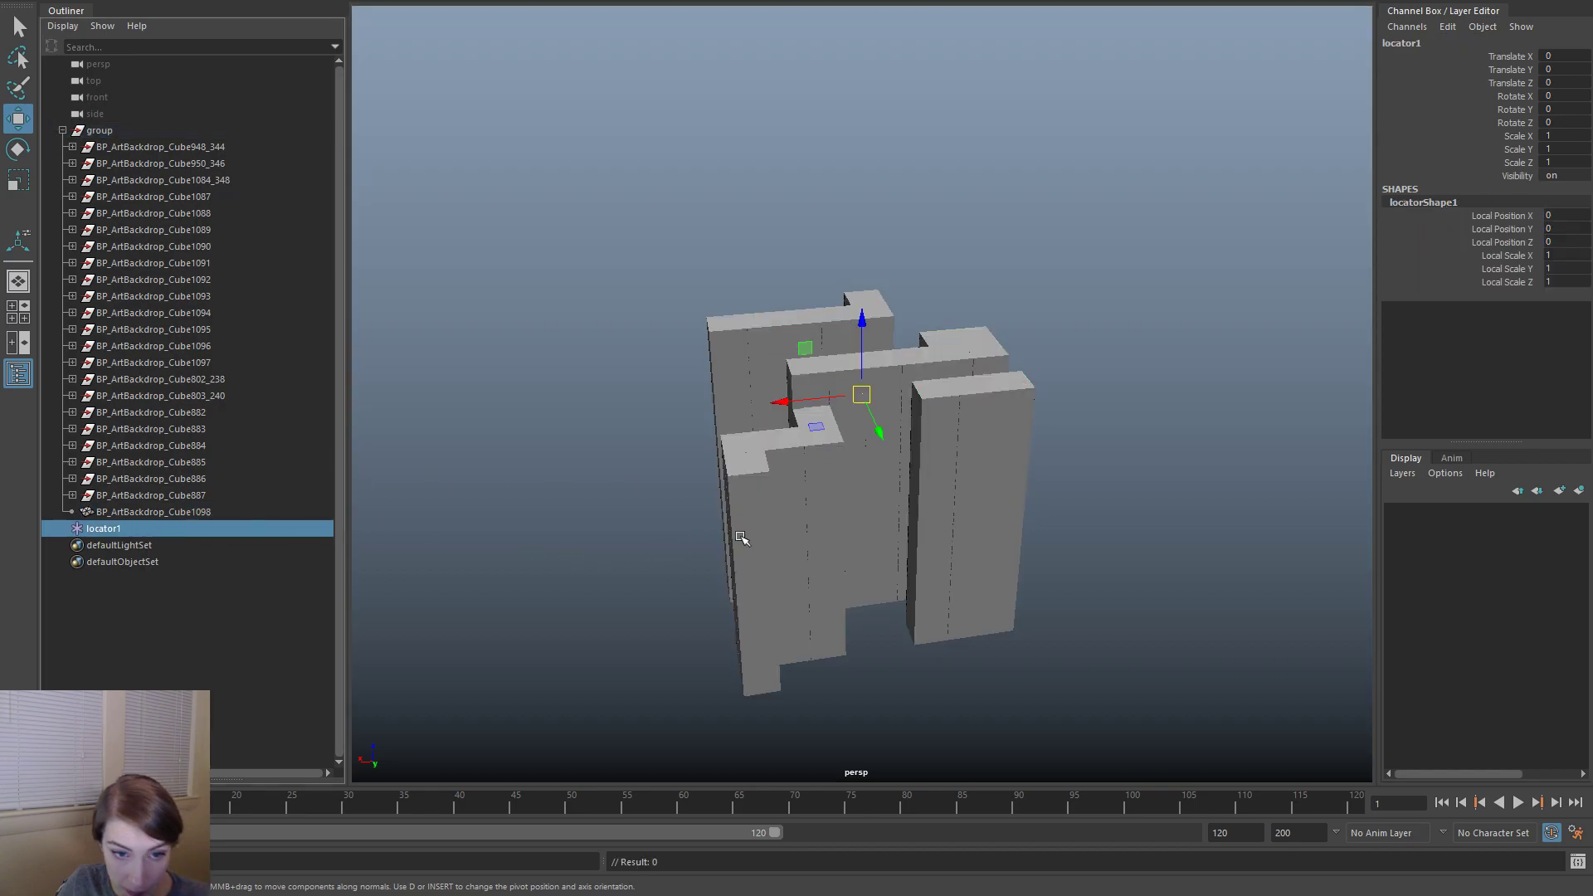
# - Shift the building mesh along X, setting its Translate X to 100
pyautogui.click(789, 531)
pyautogui.click(780, 488)
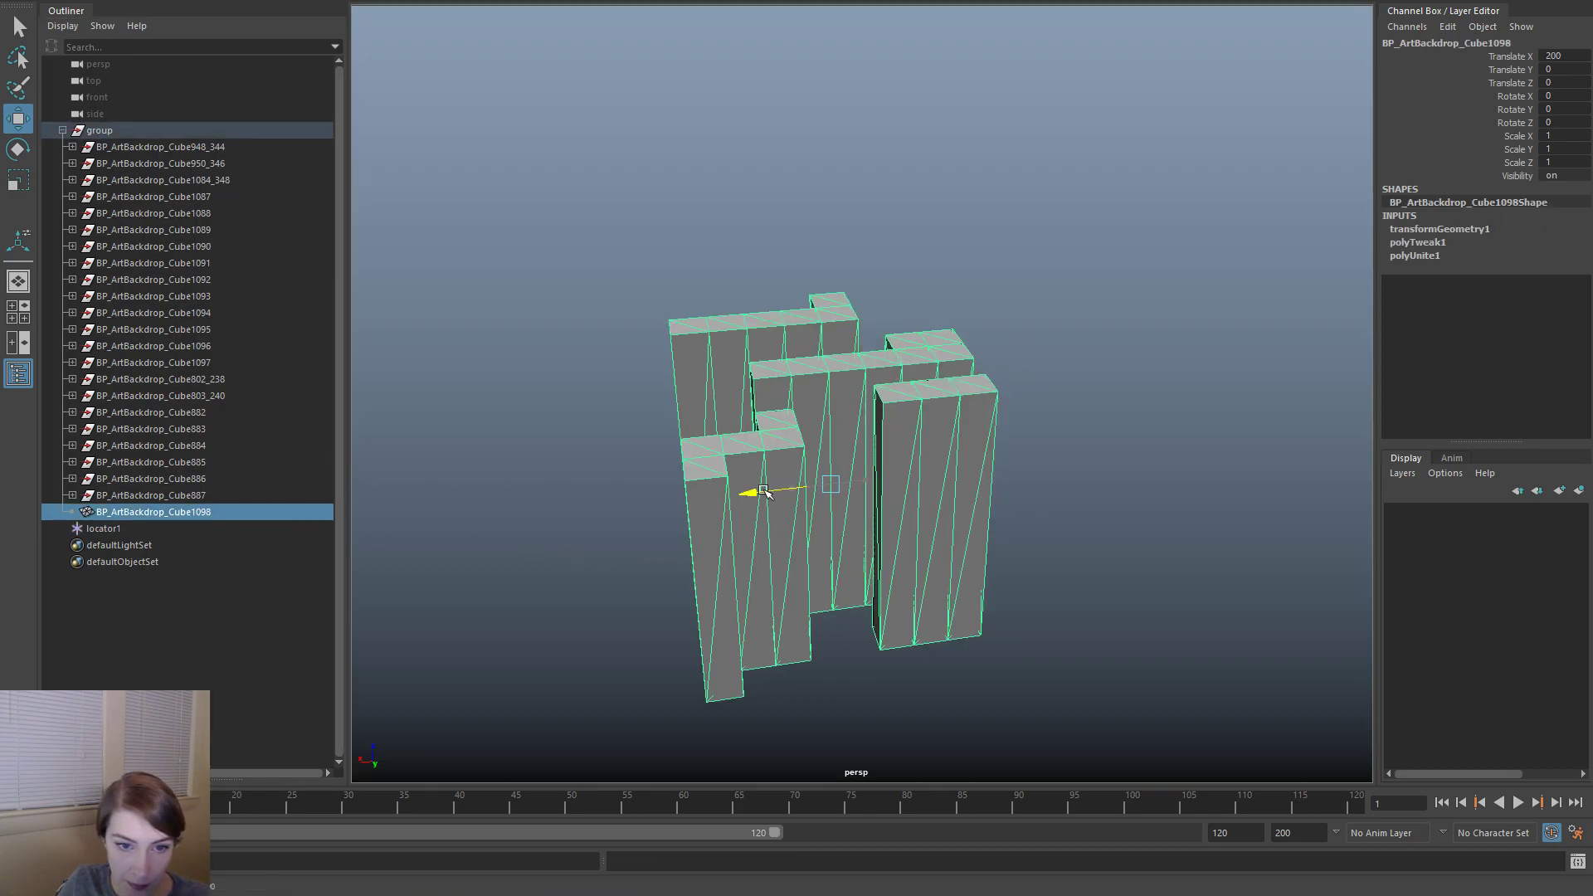
pyautogui.click(1561, 54)
pyautogui.write('100')
pyautogui.press('Return')
pyautogui.keyDown('alt'); pyautogui.moveTo(1078, 581); pyautogui.dragTo(949, 590); pyautogui.keyUp('alt')
pyautogui.click(1135, 540)
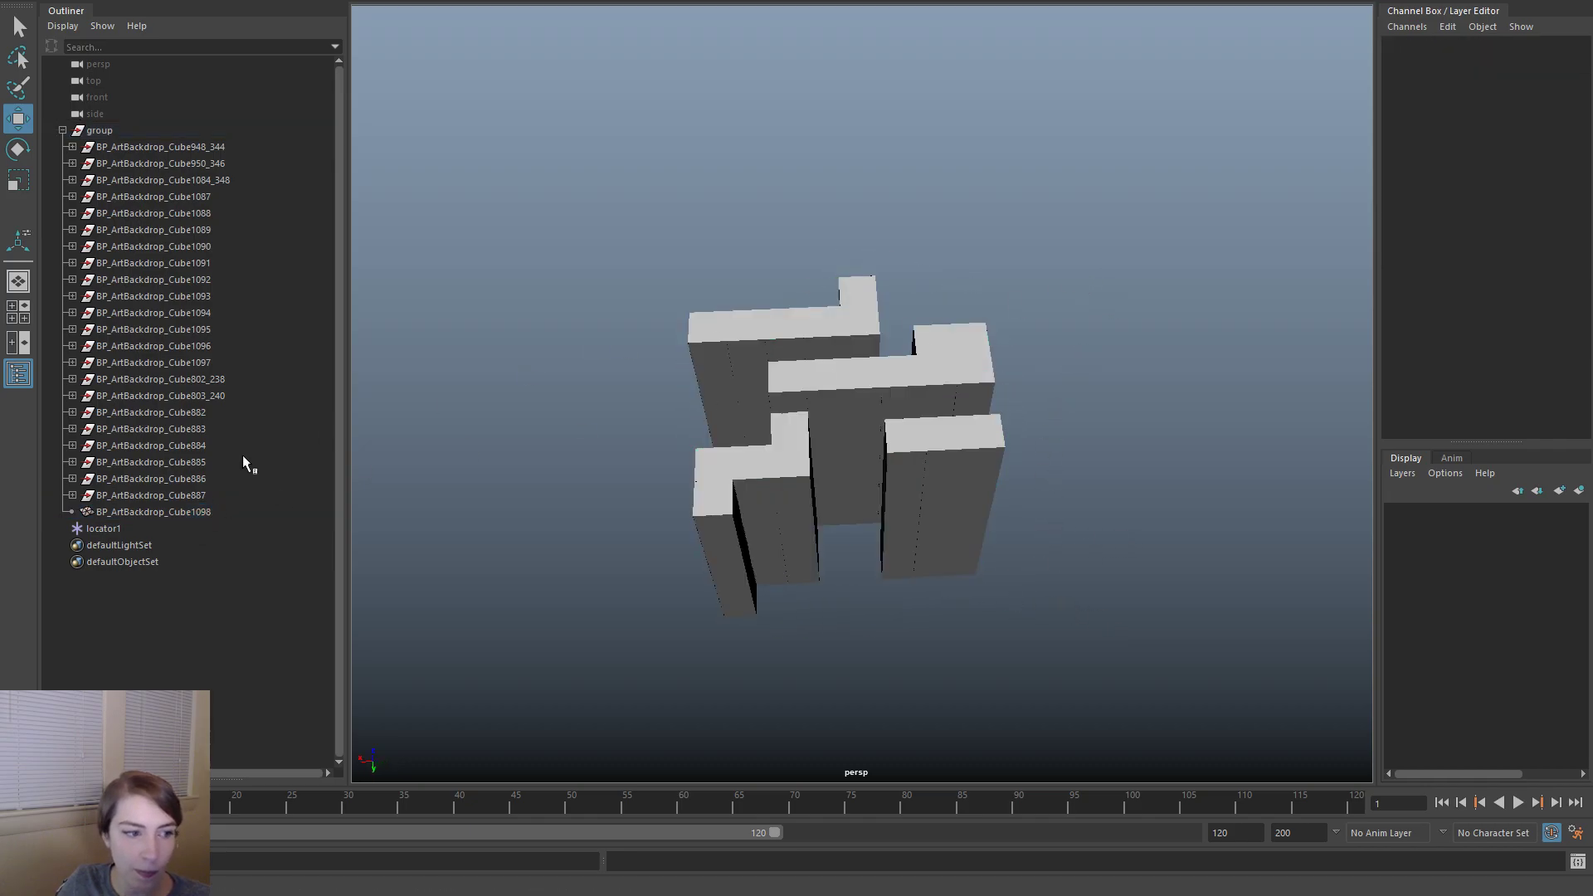
# - Delete the locator and export the whole scene as FBX
pyautogui.click(125, 528)
pyautogui.press('Delete')
pyautogui.press('space')
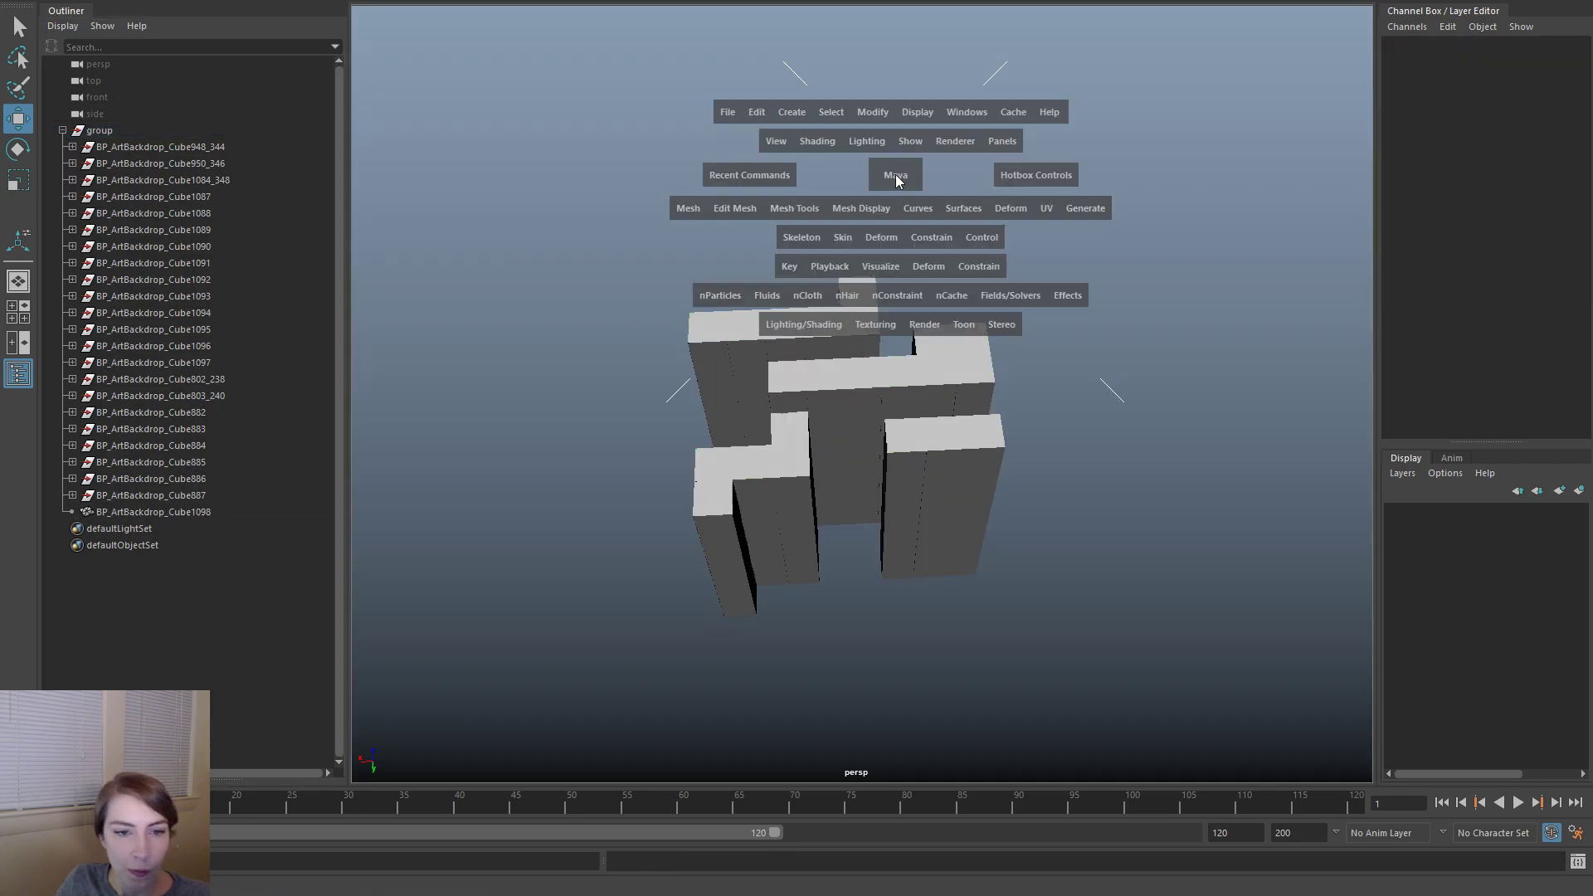
pyautogui.click(728, 119)
pyautogui.click(804, 317)
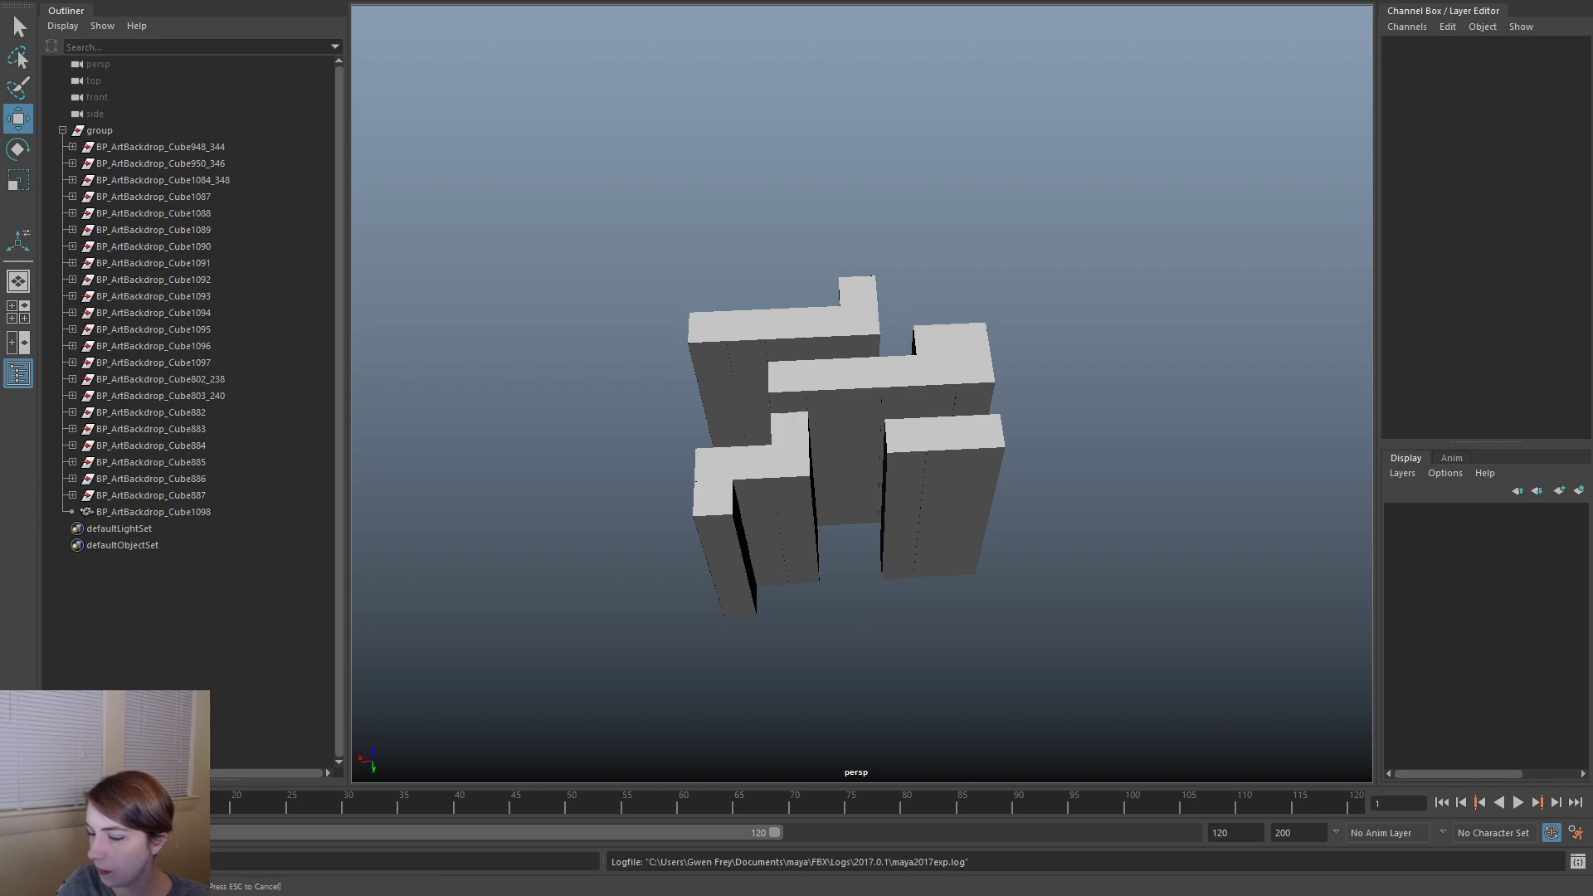
# - Switch to the Unreal Editor and reimport the TBot_ArtFiller_01 static mesh
pyautogui.hotkey('alt', 'Tab')
pyautogui.moveTo(760, 498); pyautogui.dragTo(772, 436, button='right')
pyautogui.press('w')
pyautogui.rightClick(405, 518)
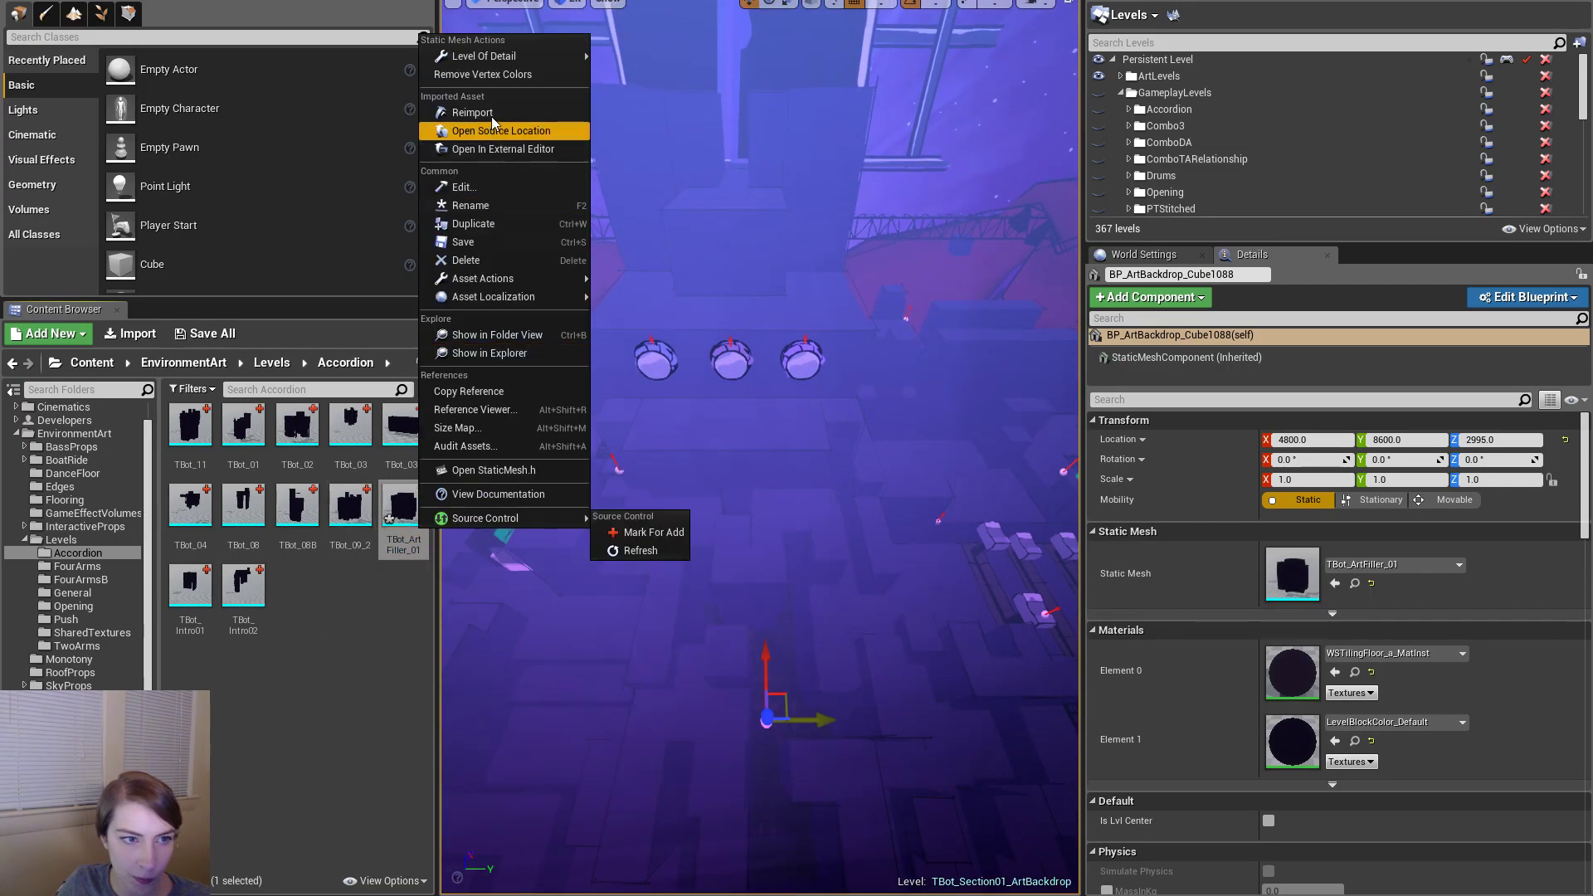
pyautogui.click(465, 126)
pyautogui.press('d')
pyautogui.moveTo(839, 358); pyautogui.dragTo(817, 553, button='right')
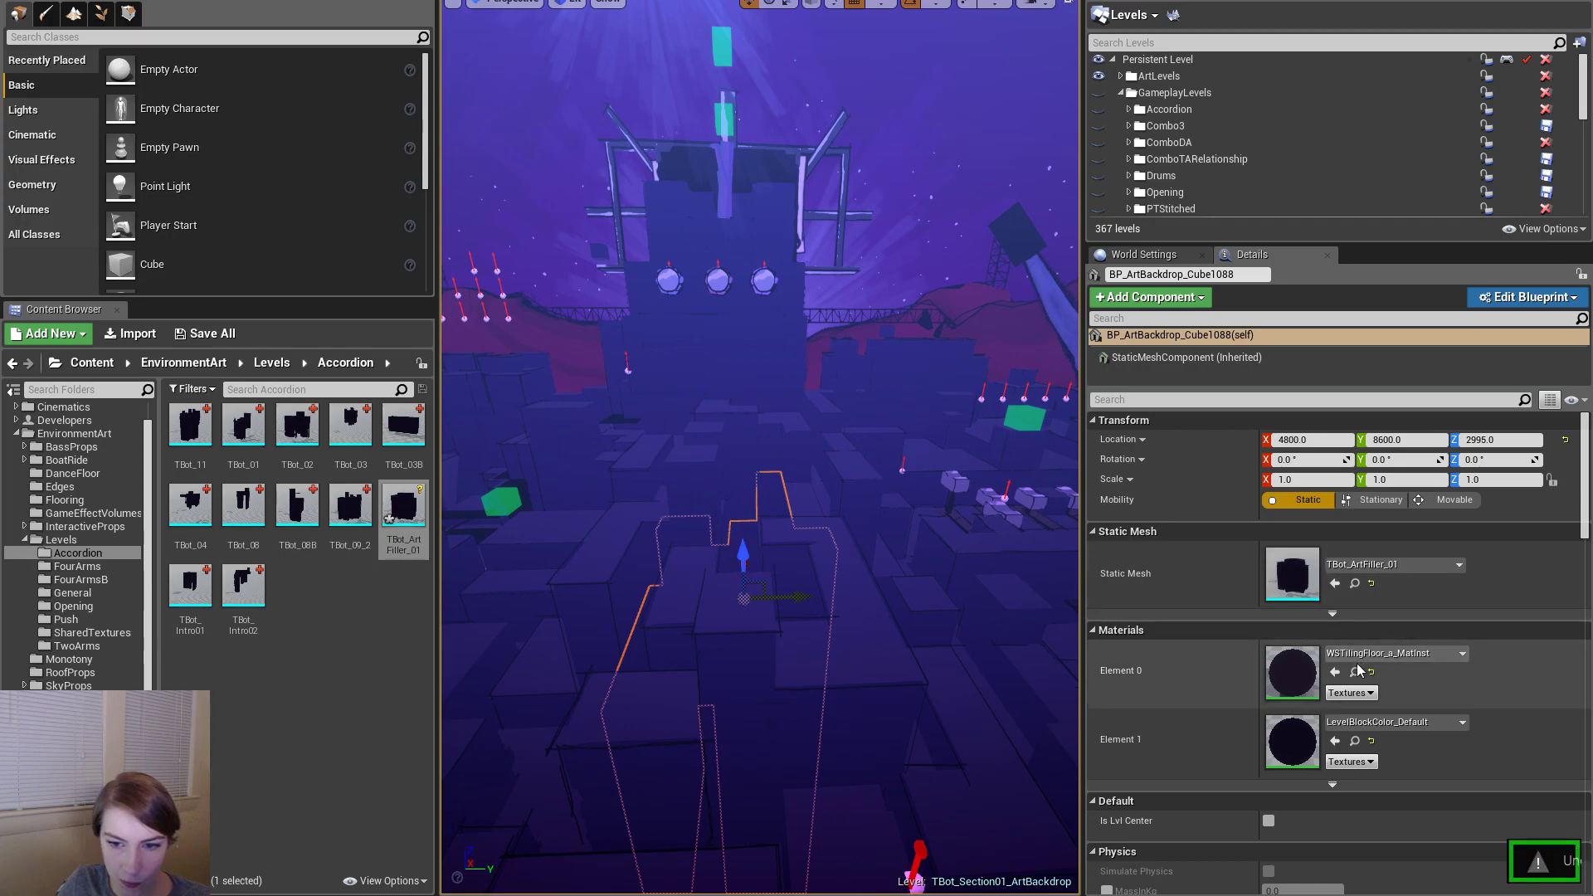
# - Change the backdrop actor's materials to LevelBlockColor_Default for Element 0 and WSTilingFloor_a_MatInst for Element 1
pyautogui.hotkey('ctrl', 'z')
pyautogui.click(1371, 743)
pyautogui.moveTo(979, 348); pyautogui.dragTo(772, 366, button='right')
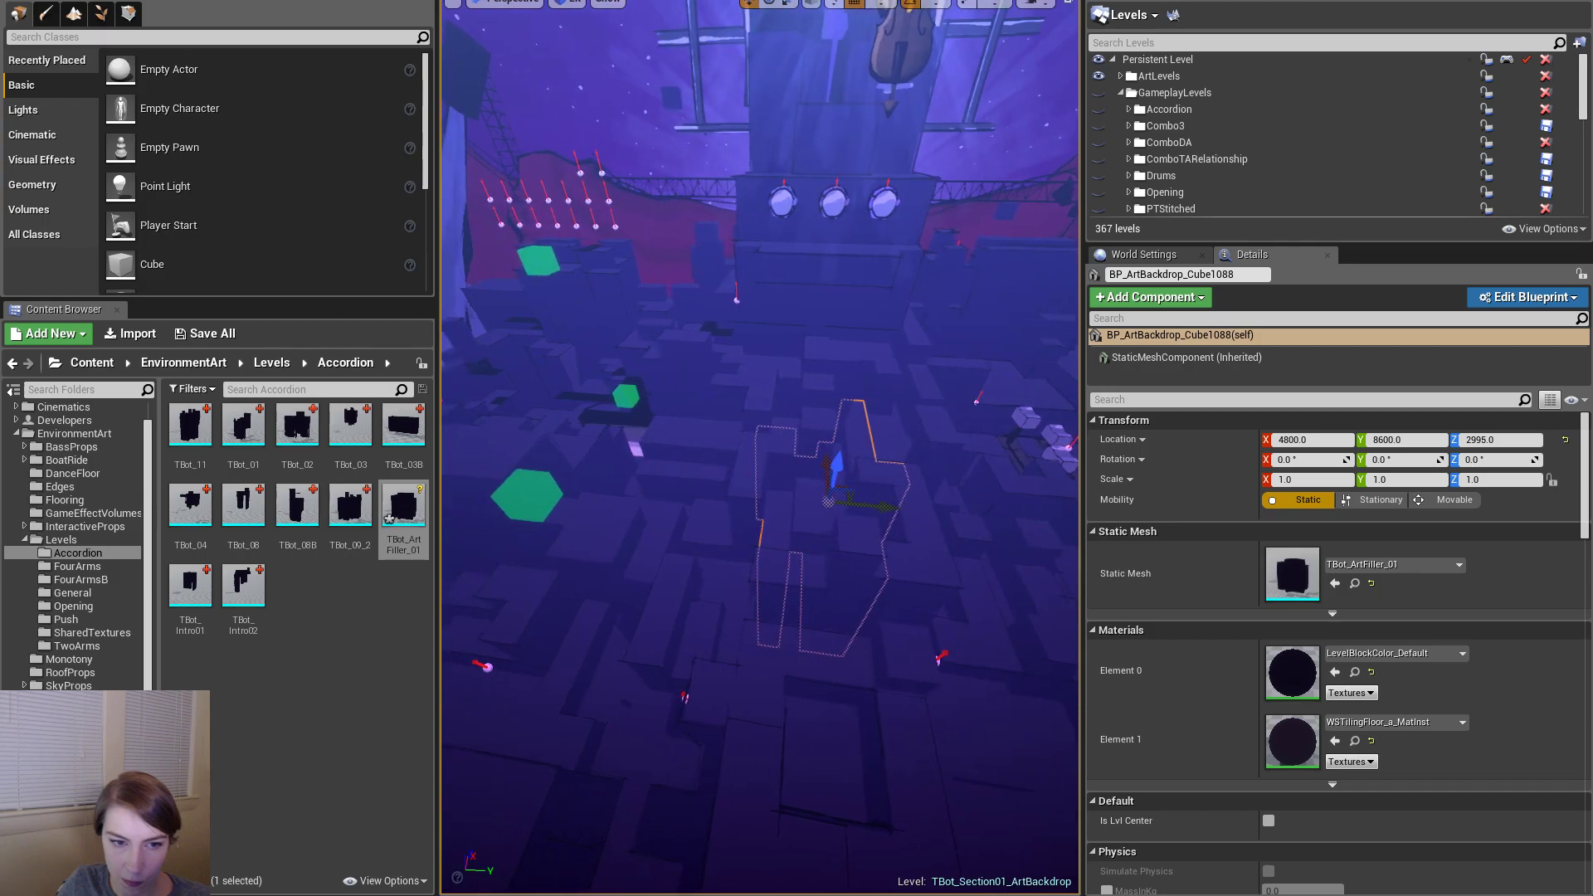
# - Save the reimported TBot_ArtFiller_01 static mesh asset
pyautogui.rightClick(403, 508)
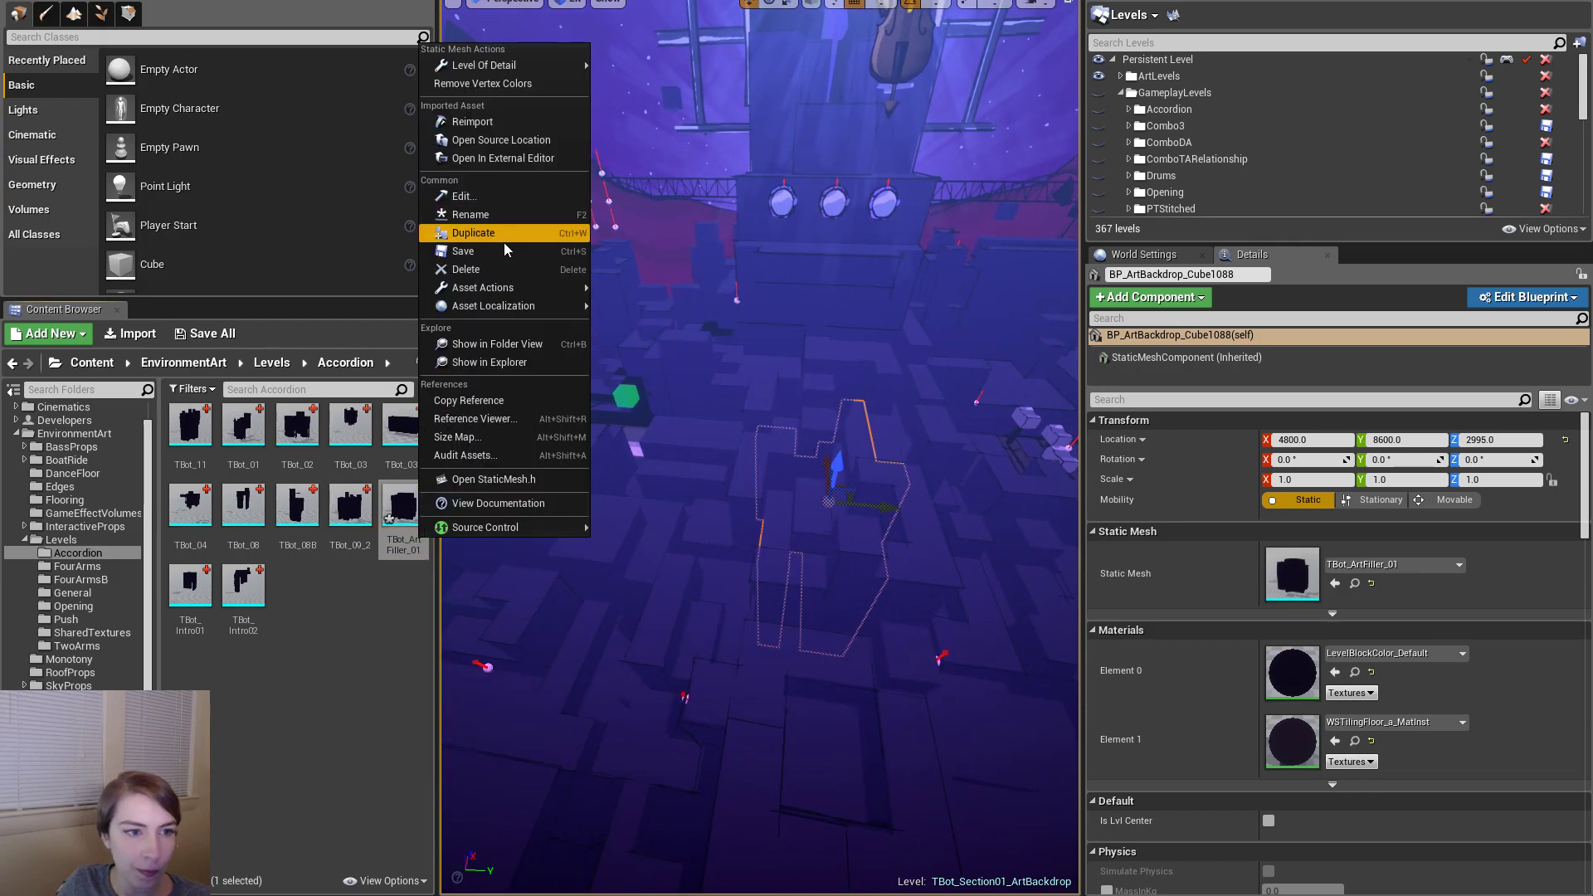
pyautogui.click(504, 249)
pyautogui.moveTo(730, 180)
pyautogui.mouseDown(button='right')
pyautogui.moveTo(655, 224)
pyautogui.moveTo(747, 204)
pyautogui.mouseUp(button='right')
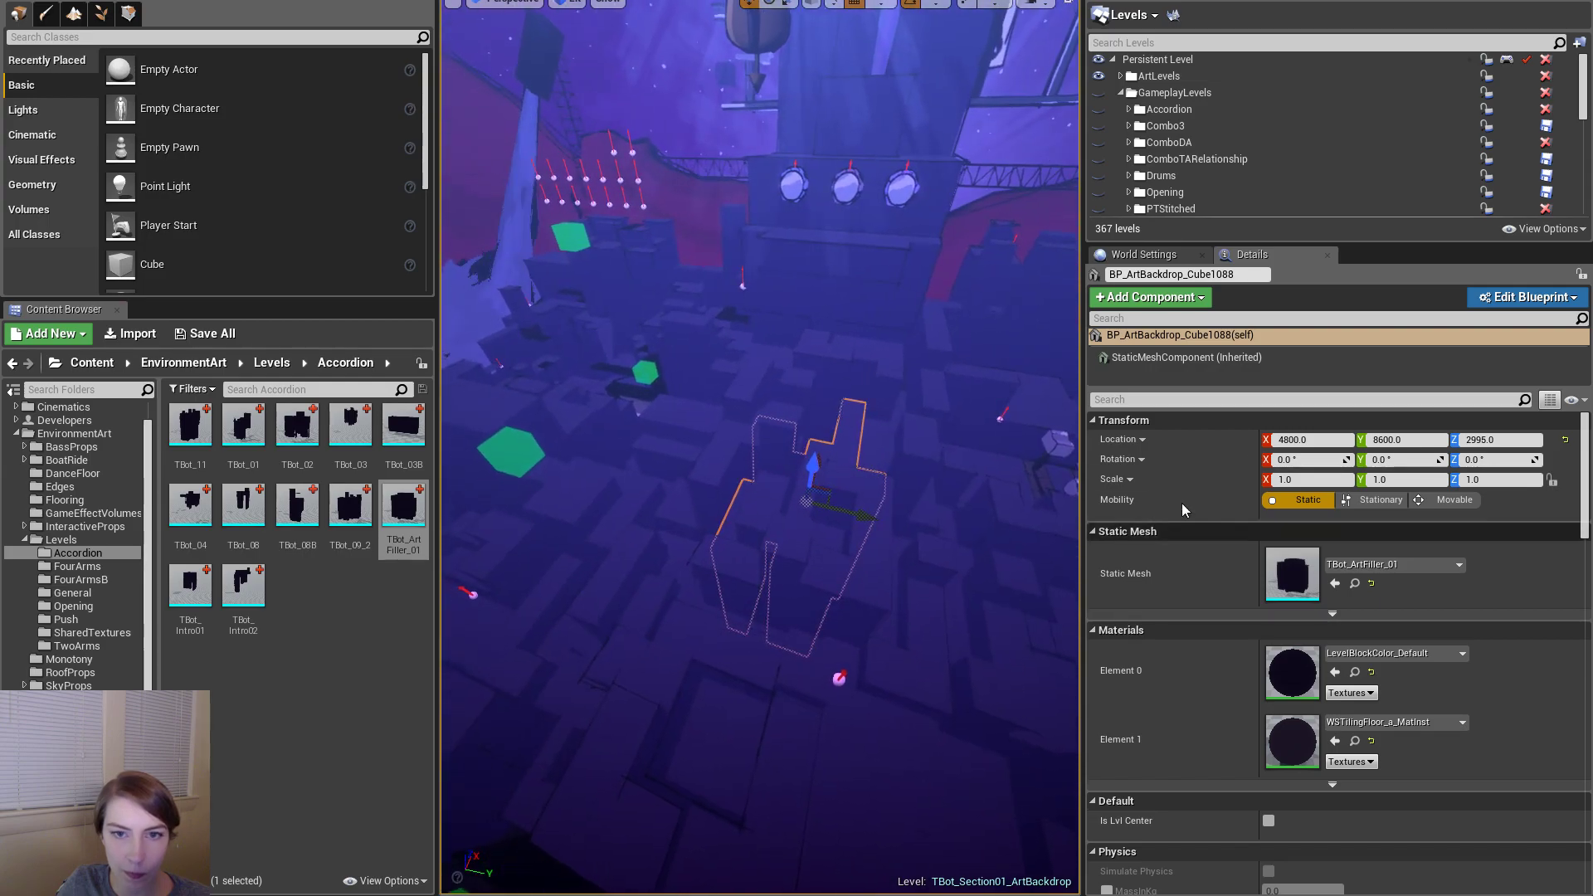
pyautogui.click(16, 1)
pyautogui.click(50, 69)
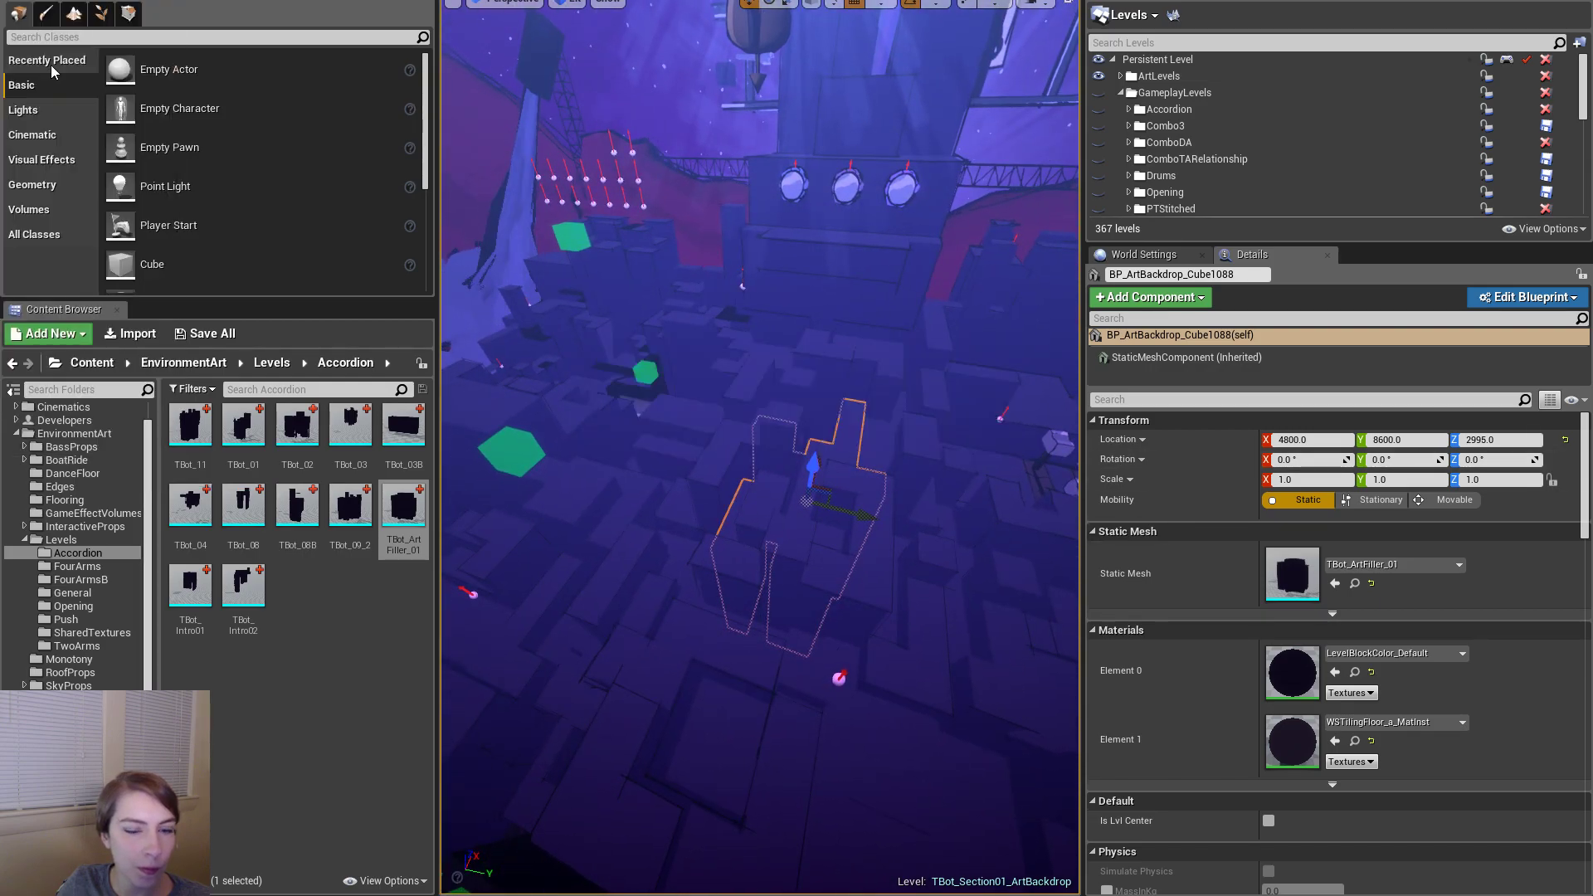
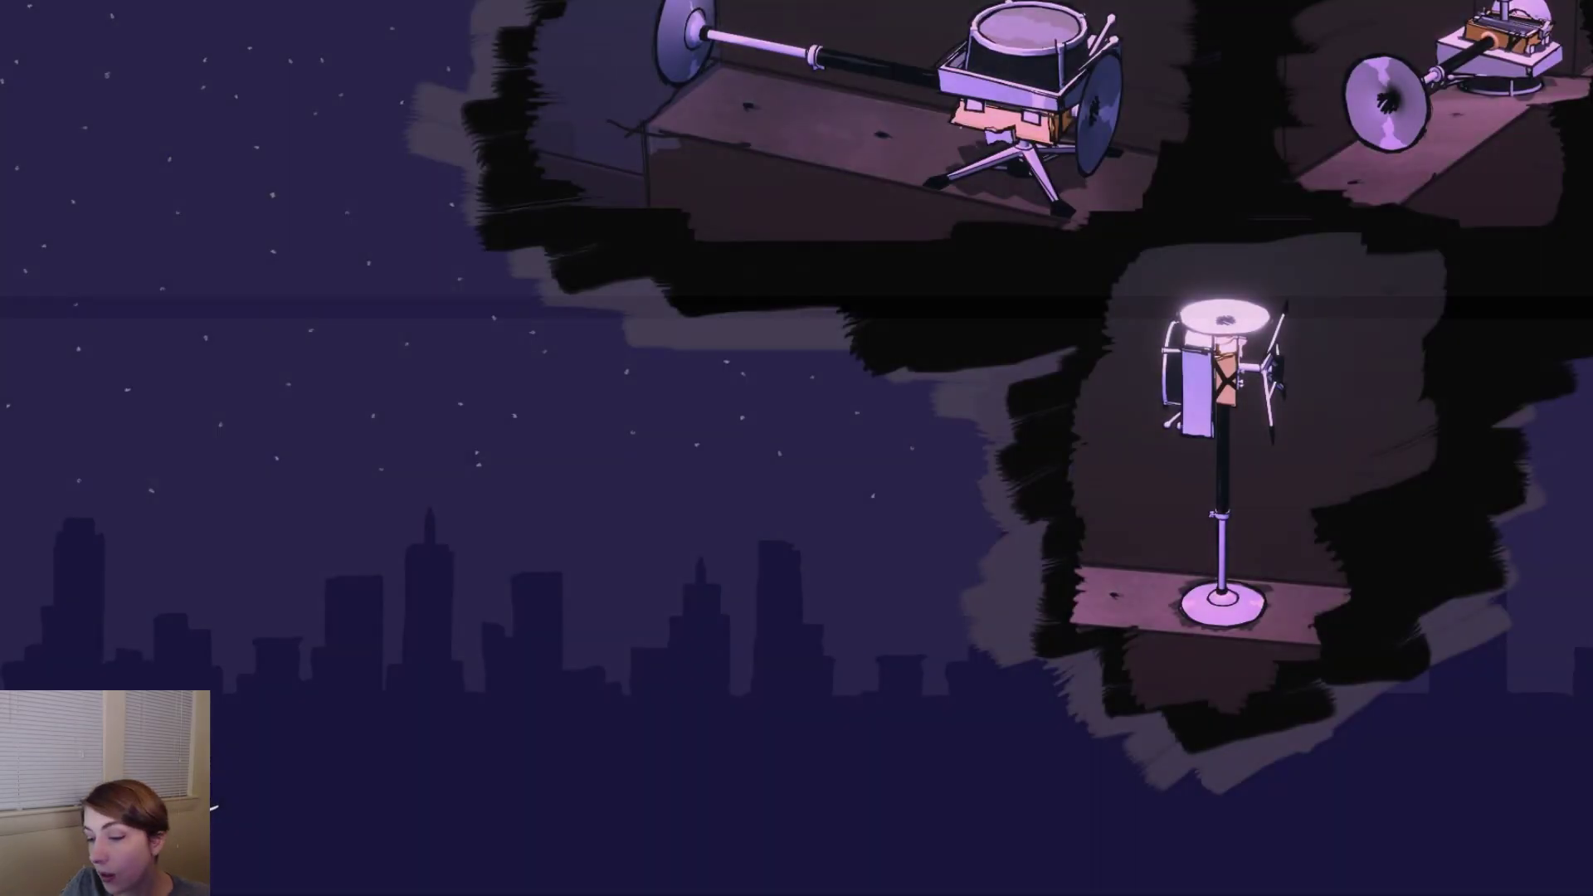
# - Return to Maya and open the recent Overworld.ma scene
pyautogui.press('Escape')
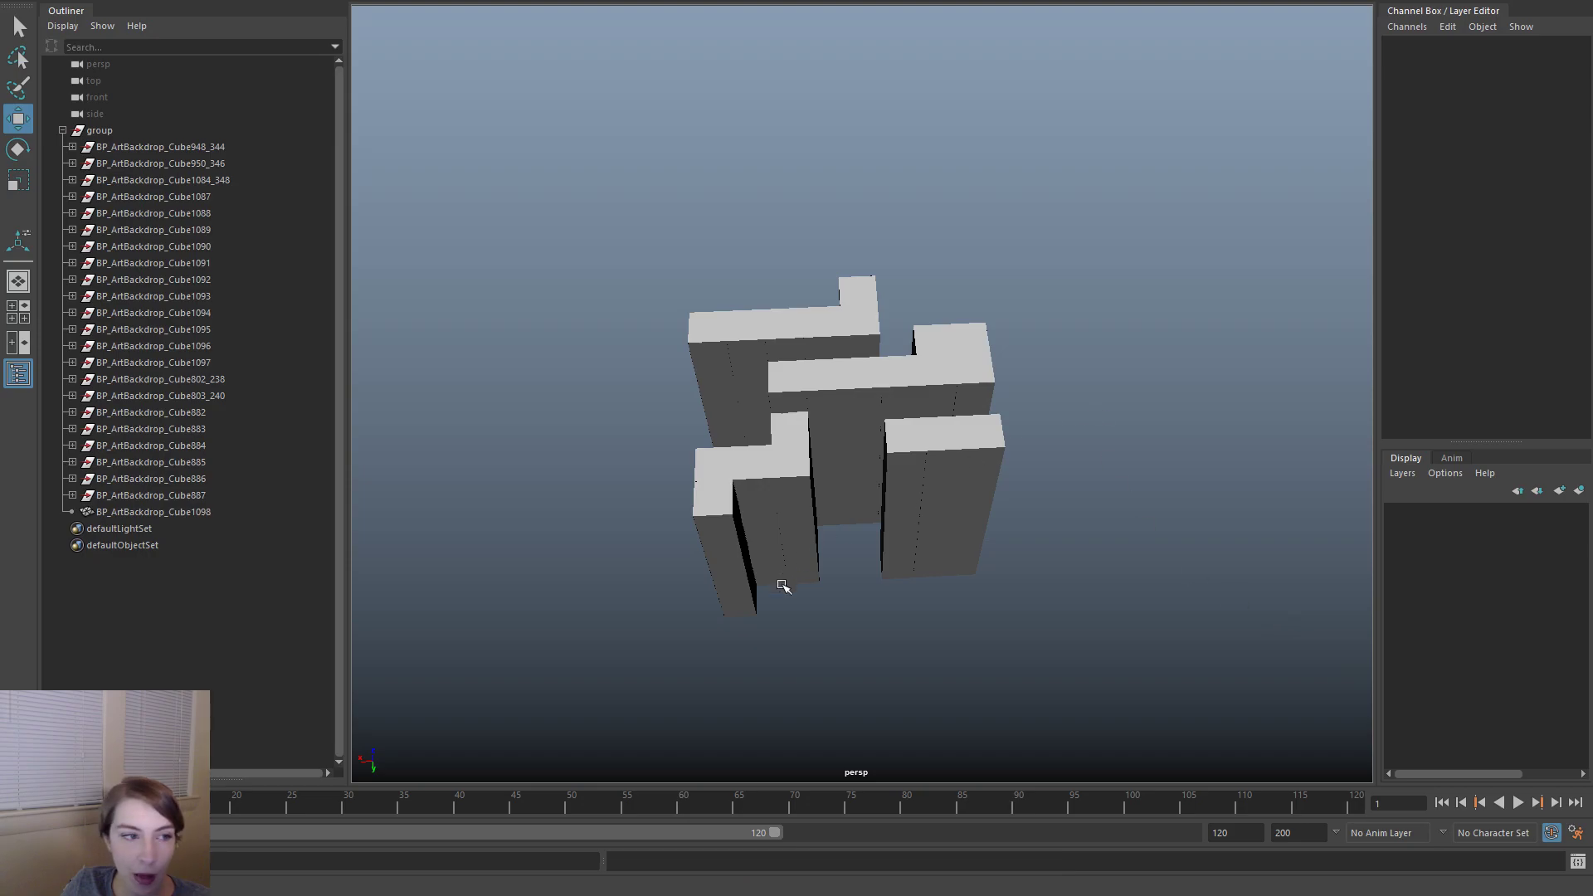
pyautogui.keyDown('alt'); pyautogui.moveTo(779, 586); pyautogui.dragTo(873, 615); pyautogui.keyUp('alt')
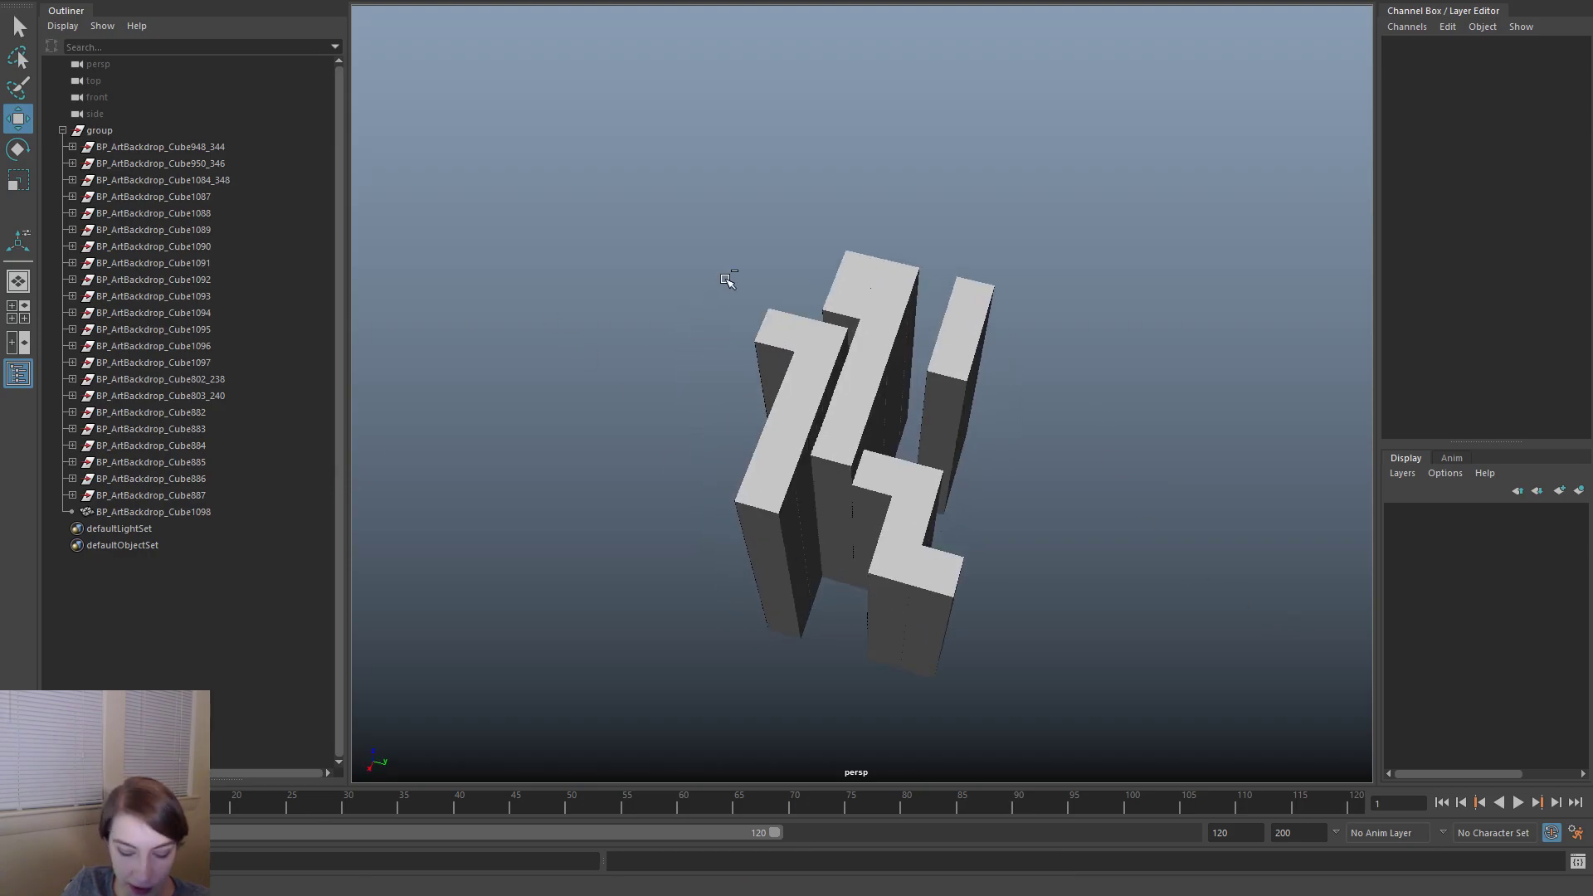
pyautogui.press('space')
pyautogui.click(735, 164)
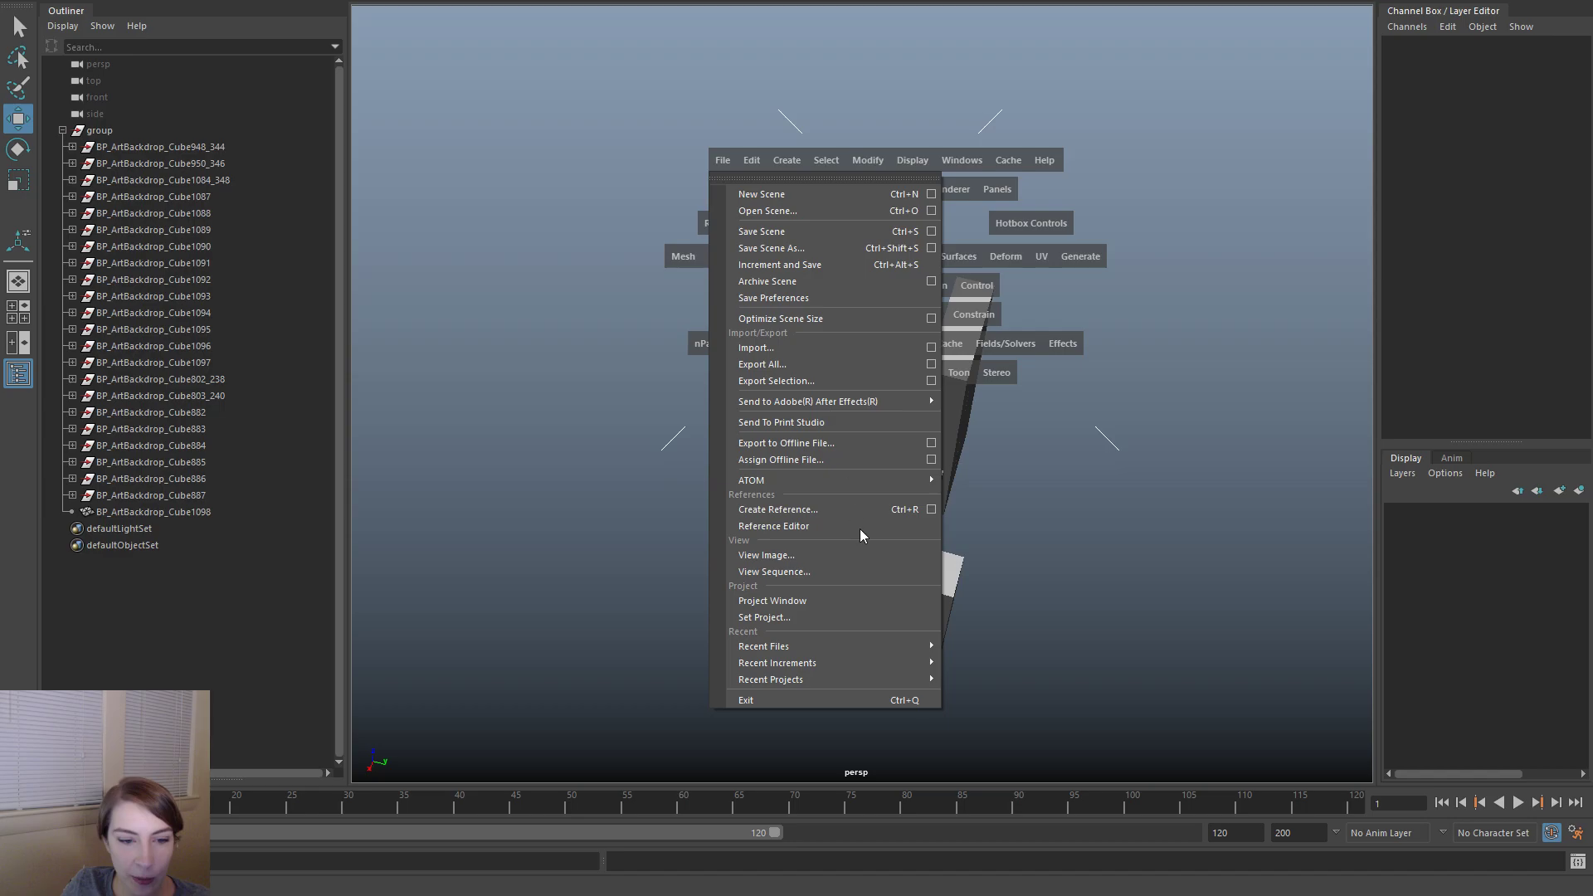
pyautogui.moveTo(893, 646)
pyautogui.click(1079, 679)
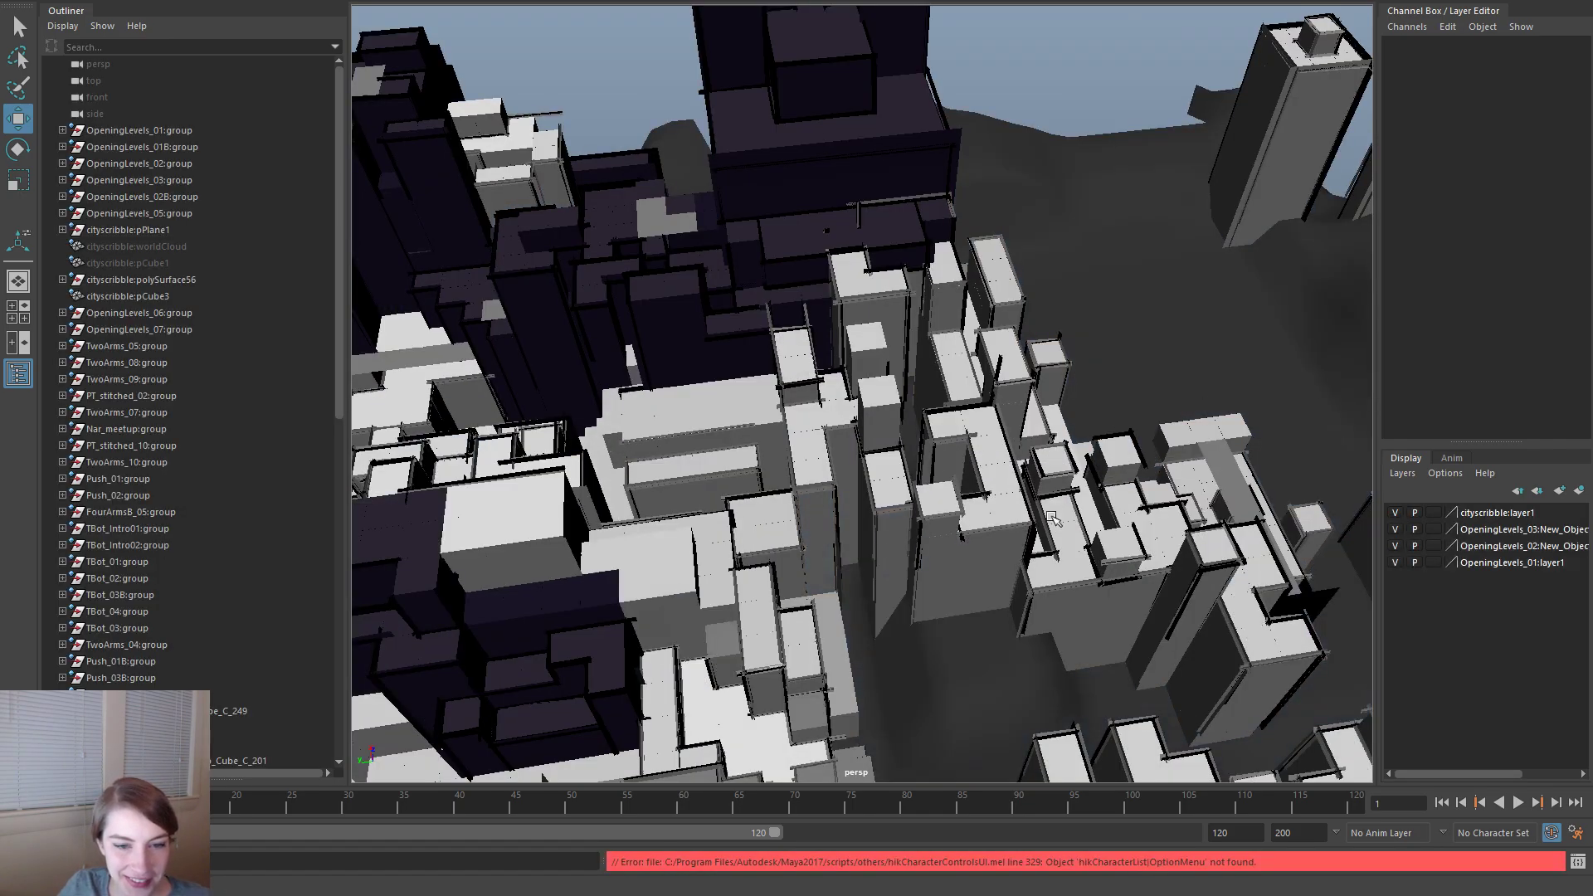
# - Find the TBot_ArtFiller_01 buildings floating beside the city and select their parent group
pyautogui.keyDown('alt'); pyautogui.moveTo(1050, 516); pyautogui.dragTo(952, 523); pyautogui.keyUp('alt')
pyautogui.keyDown('alt'); pyautogui.moveTo(953, 523); pyautogui.dragTo(555, 312, button='right'); pyautogui.keyUp('alt')
pyautogui.keyDown('alt'); pyautogui.moveTo(867, 431); pyautogui.dragTo(1241, 229); pyautogui.keyUp('alt')
pyautogui.click(1192, 220)
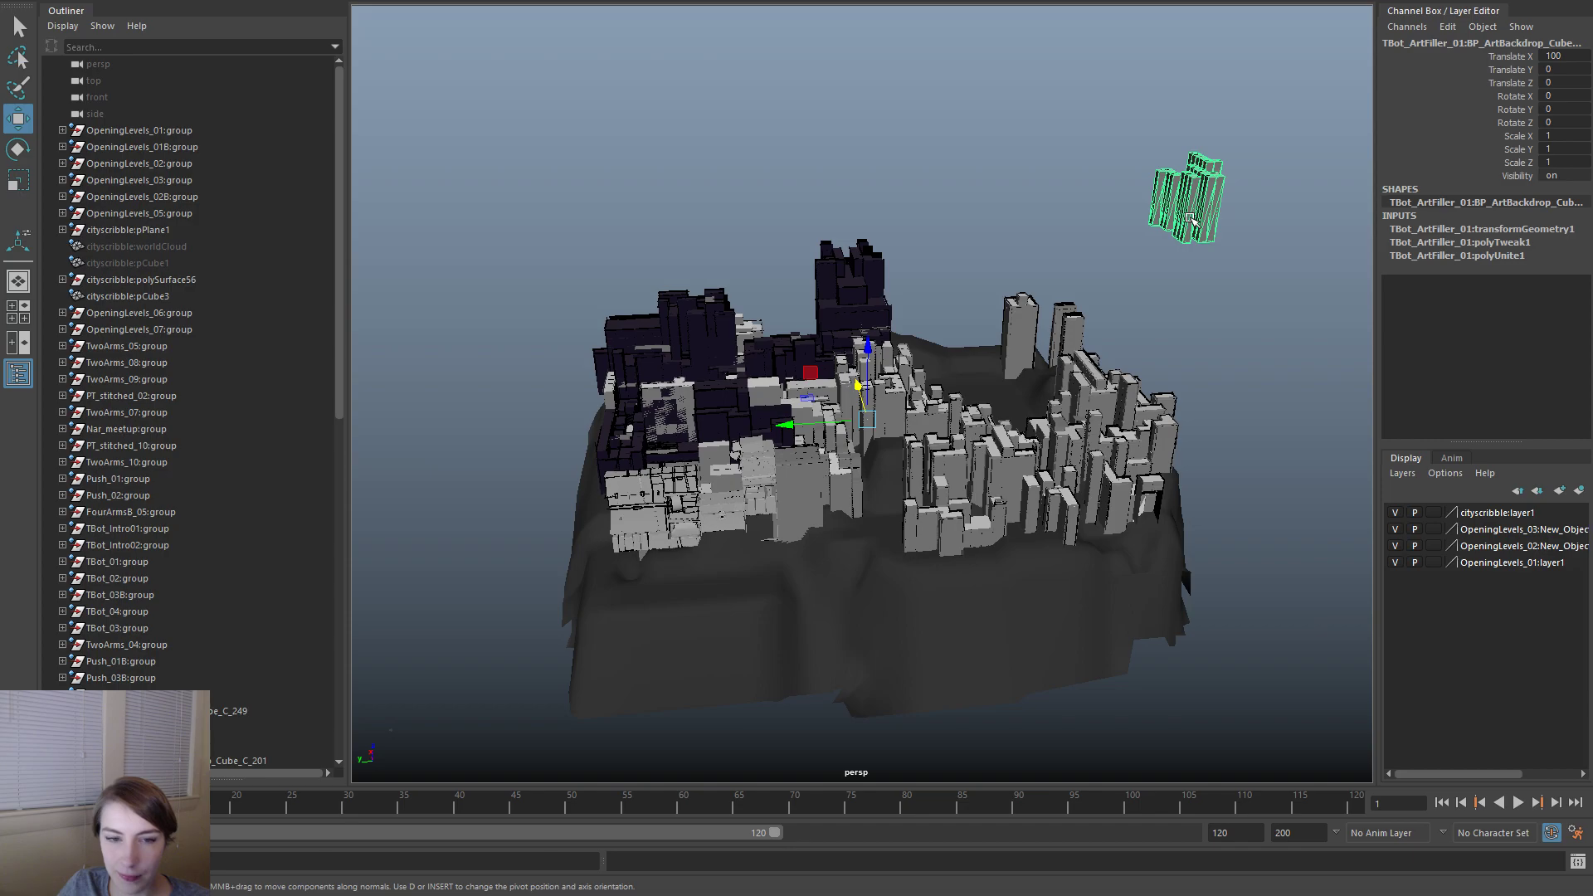
pyautogui.click(1559, 55)
pyautogui.press('Return')
pyautogui.press('Up')
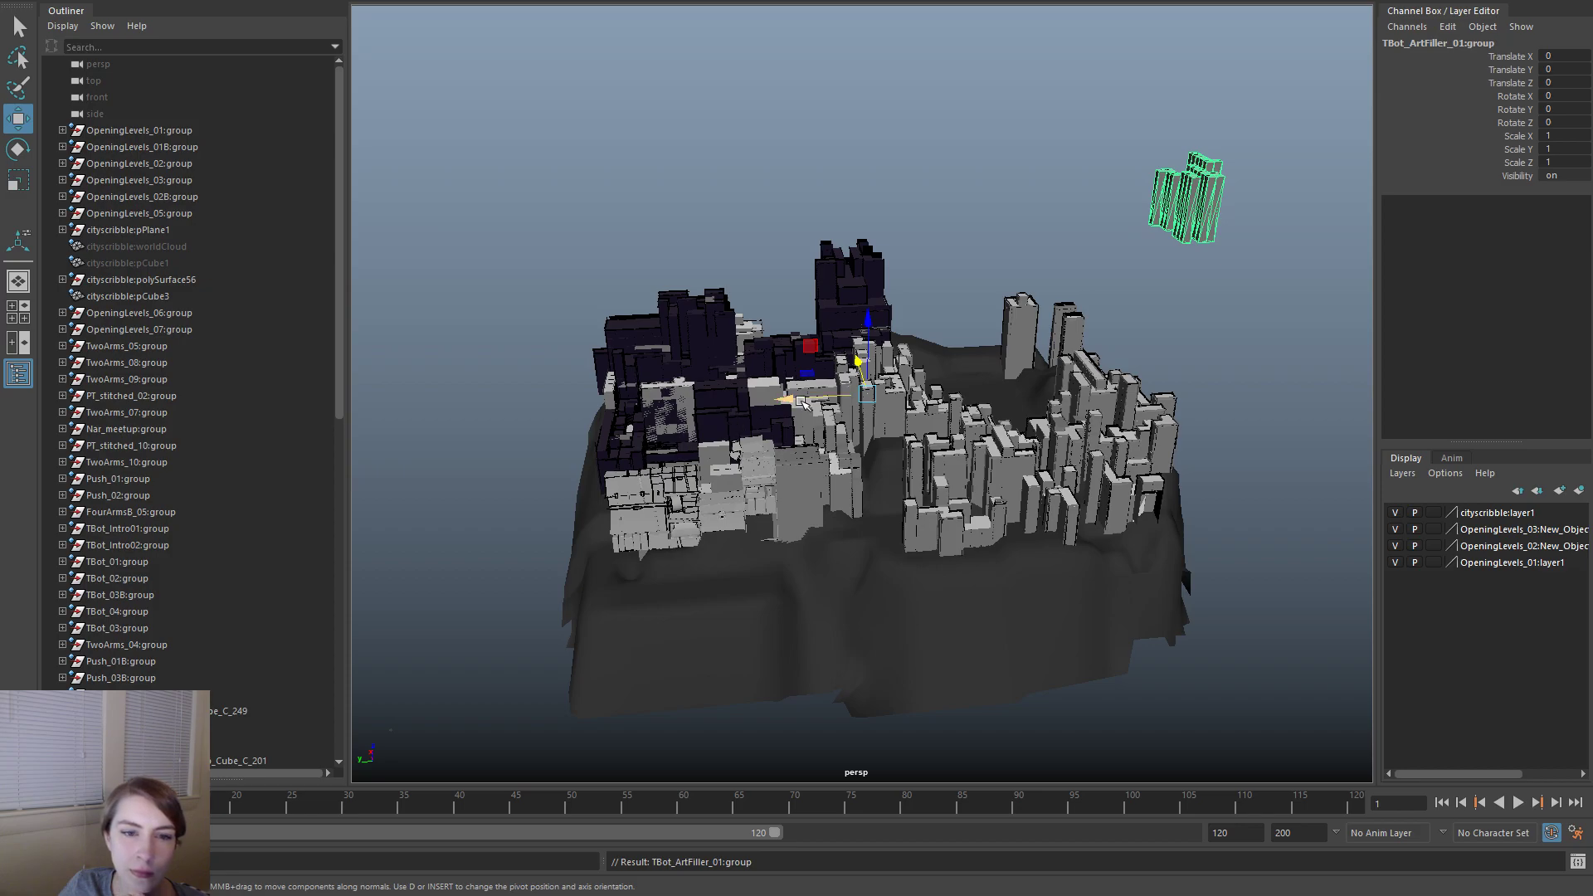
# - Move the TBot_ArtFiller_01 group into the city at about X -2000, Y 4200, Z -1200
pyautogui.moveTo(801, 399); pyautogui.dragTo(992, 440)
pyautogui.moveTo(926, 502); pyautogui.dragTo(820, 462)
pyautogui.moveTo(677, 346); pyautogui.dragTo(705, 383)
pyautogui.keyDown('alt'); pyautogui.moveTo(898, 384); pyautogui.dragTo(1064, 448); pyautogui.keyUp('alt')
pyautogui.keyDown('alt'); pyautogui.moveTo(803, 420); pyautogui.dragTo(875, 471, button='right'); pyautogui.keyUp('alt')
pyautogui.keyDown('alt'); pyautogui.moveTo(875, 471); pyautogui.dragTo(599, 544); pyautogui.keyUp('alt')
pyautogui.moveTo(508, 601); pyautogui.dragTo(518, 603)
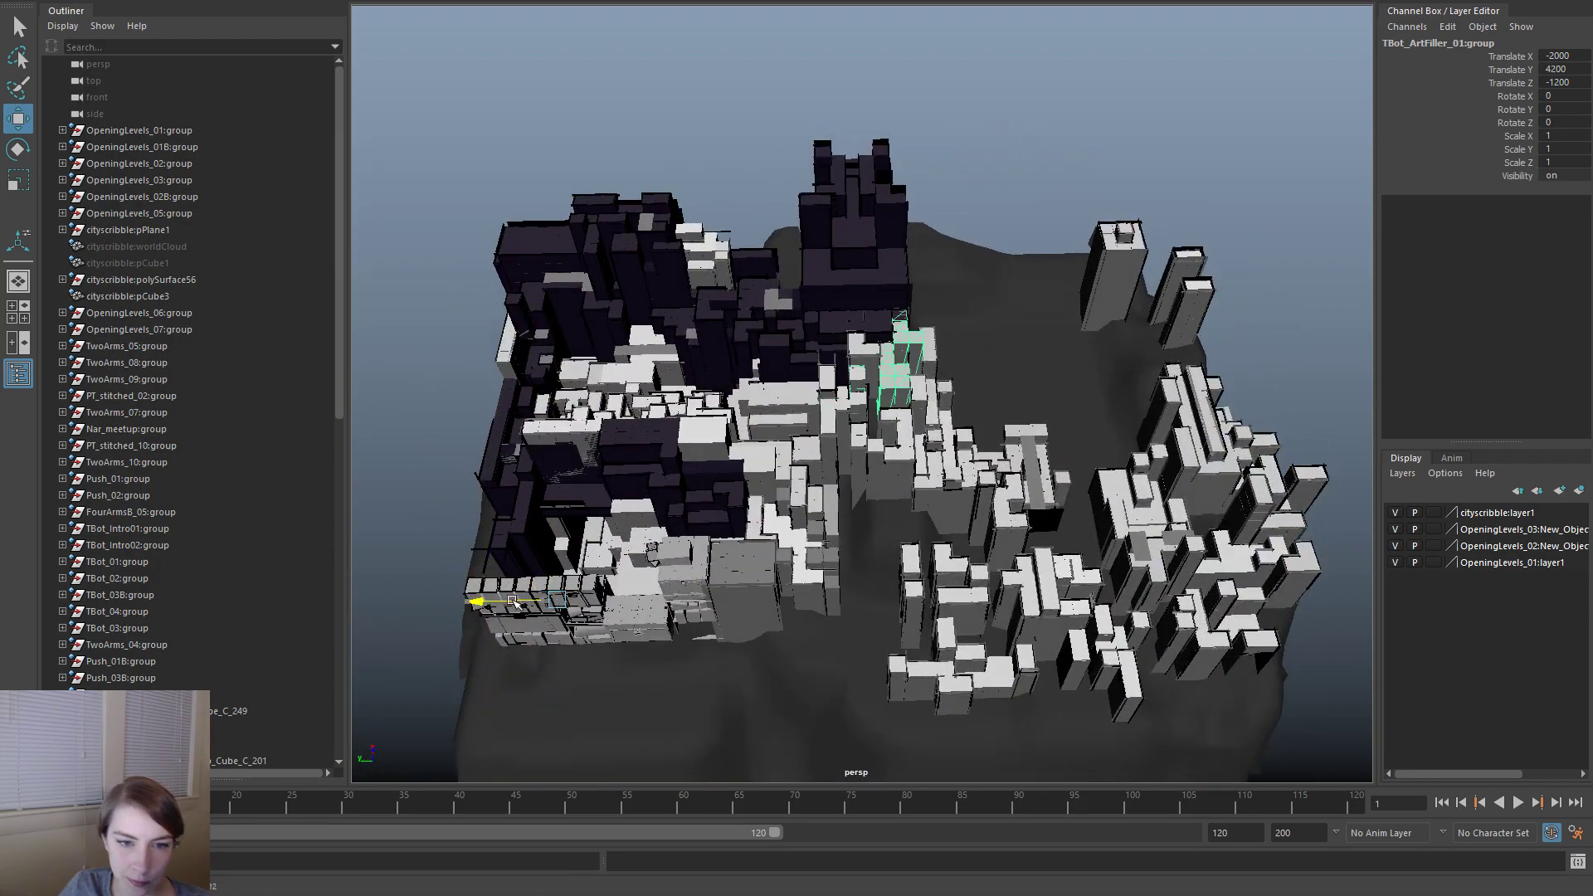
# - Shift the TBot_ArtFiller_01 group along X to a Translate X of -2400
pyautogui.moveTo(946, 385); pyautogui.dragTo(858, 438, button='right')
pyautogui.keyDown('alt'); pyautogui.moveTo(858, 438); pyautogui.dragTo(695, 340); pyautogui.keyUp('alt')
pyautogui.scroll(5, 695, 340)
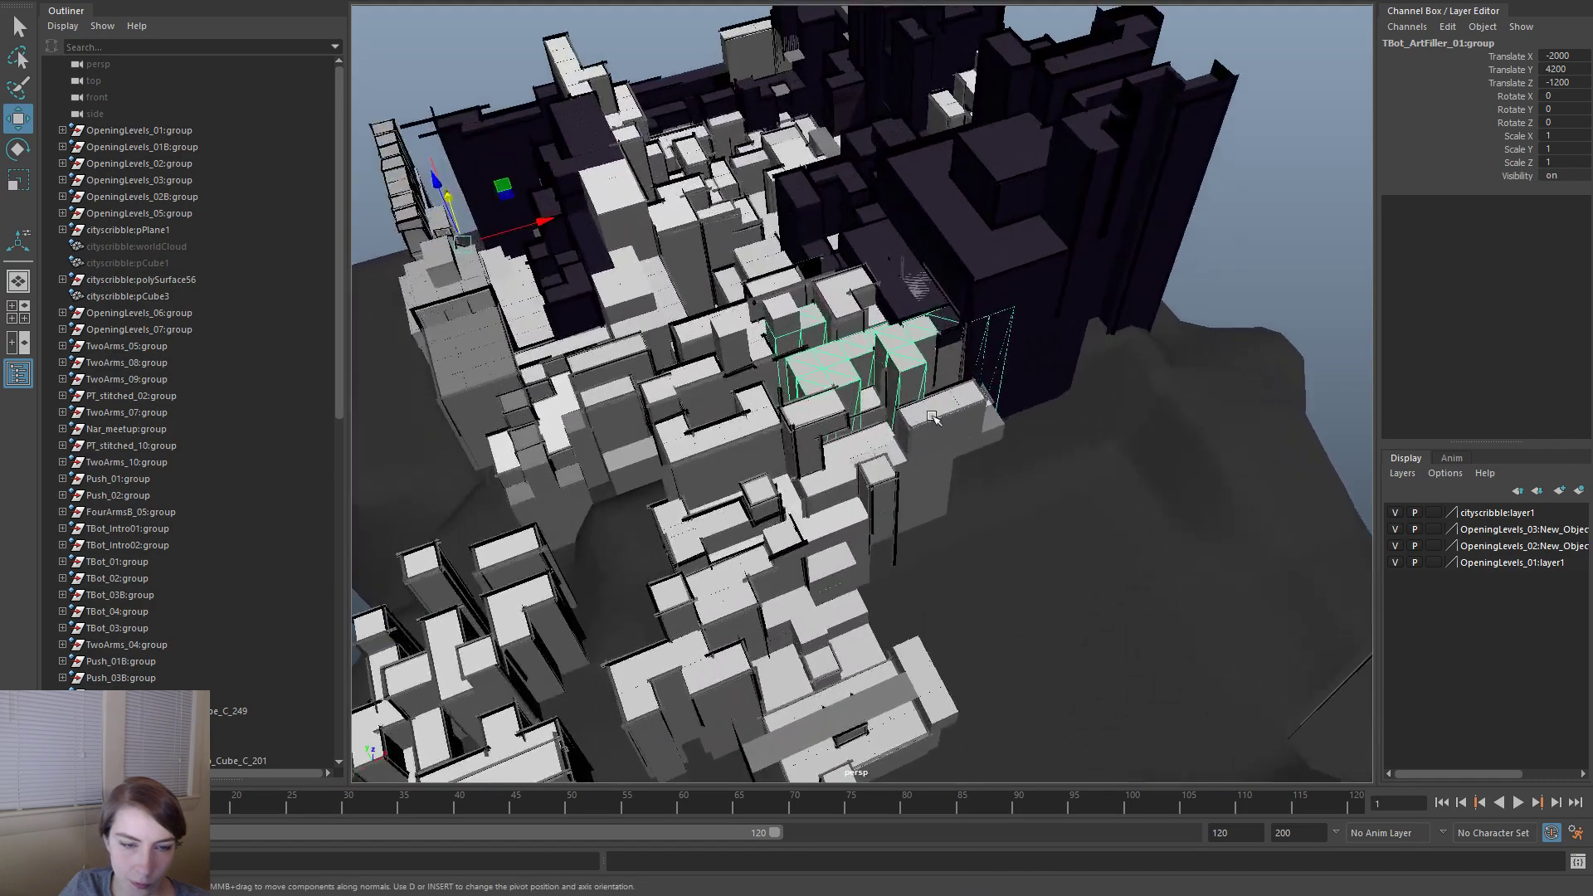
pyautogui.moveTo(535, 224)
pyautogui.mouseDown()
pyautogui.moveTo(491, 242)
pyautogui.moveTo(509, 240)
pyautogui.mouseUp()
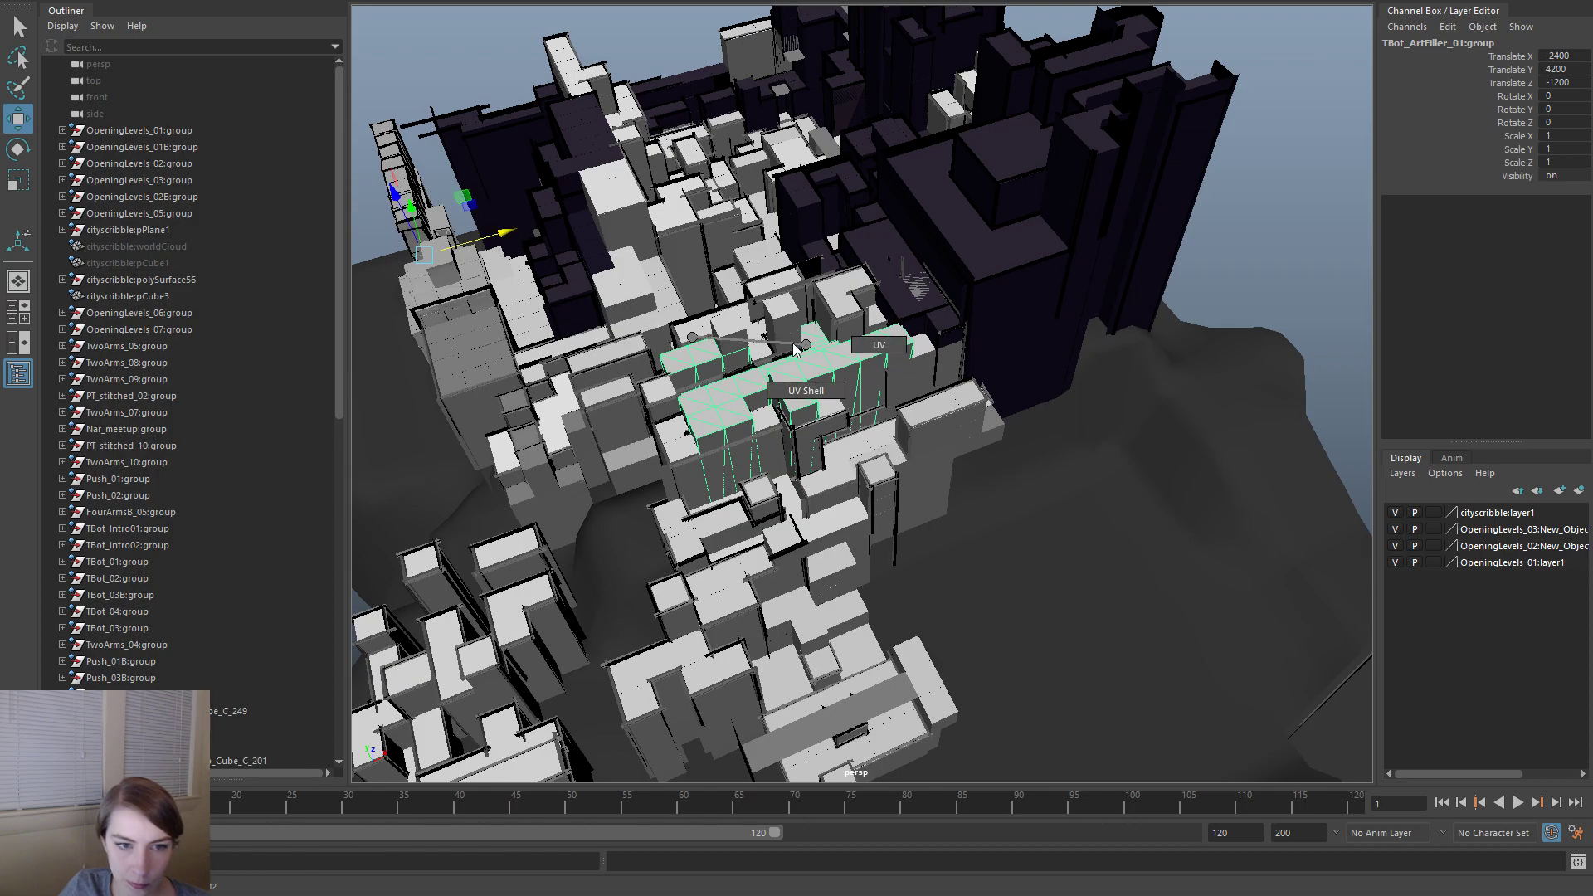
# - Adjust the TBot_ArtFiller_01 group sideways between the neighbouring buildings to a Translate Y of 4300
pyautogui.keyDown('alt'); pyautogui.moveTo(740, 388); pyautogui.dragTo(714, 285); pyautogui.keyUp('alt')
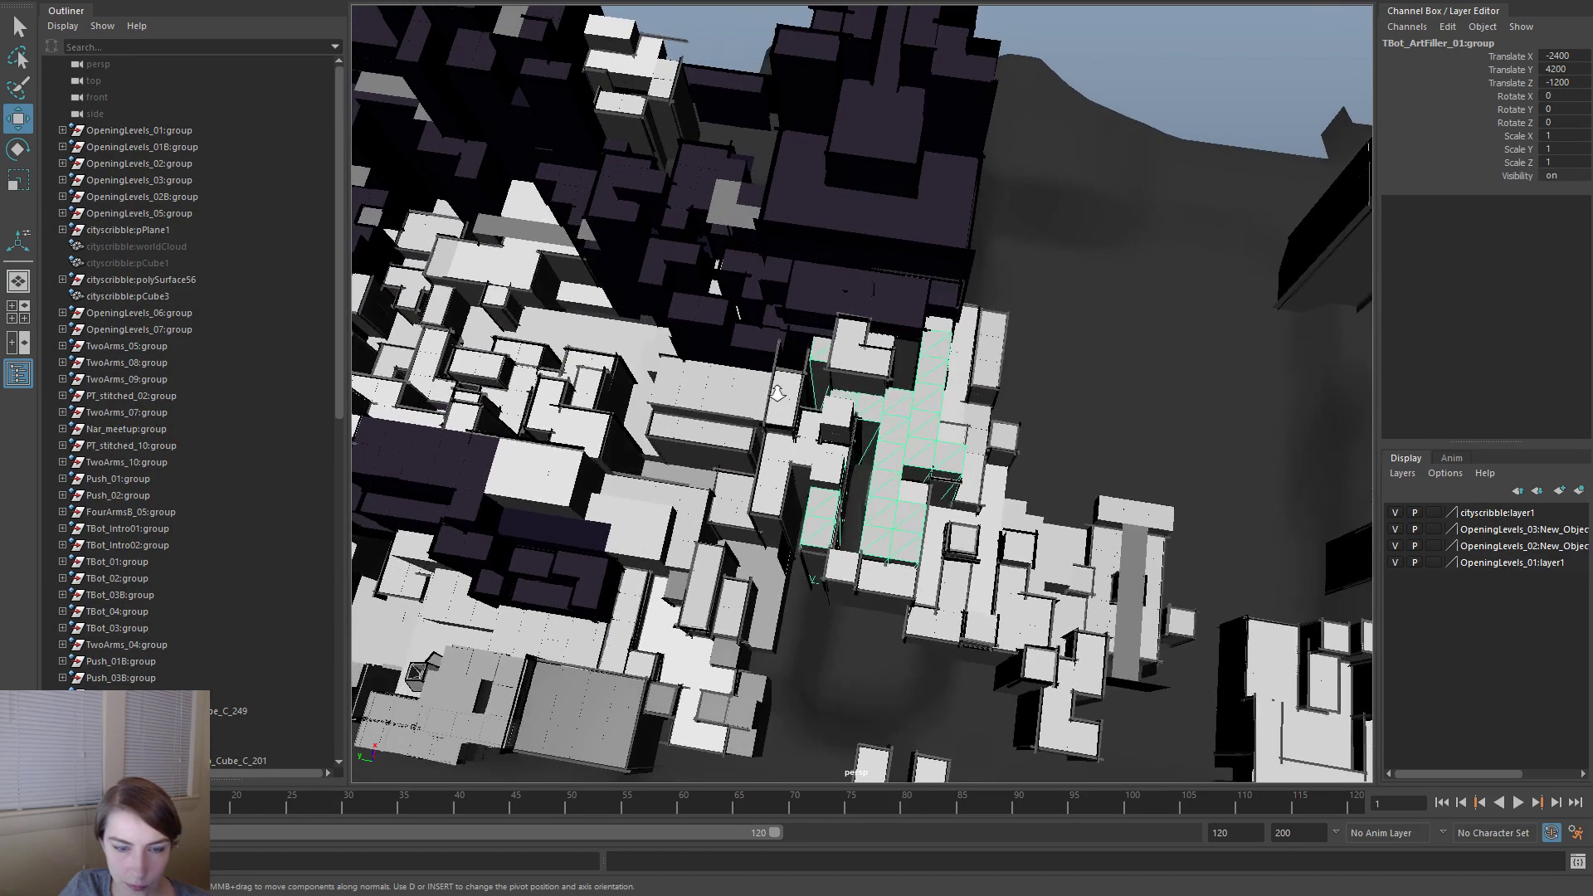
pyautogui.keyDown('alt'); pyautogui.moveTo(714, 285); pyautogui.dragTo(448, 526, button='right'); pyautogui.keyUp('alt')
pyautogui.moveTo(459, 562); pyautogui.dragTo(449, 564)
pyautogui.keyDown('alt'); pyautogui.moveTo(896, 579); pyautogui.dragTo(724, 572); pyautogui.keyUp('alt')
pyautogui.keyDown('alt'); pyautogui.moveTo(724, 573); pyautogui.dragTo(520, 581, button='right'); pyautogui.keyUp('alt')
pyautogui.moveTo(413, 600); pyautogui.dragTo(419, 609)
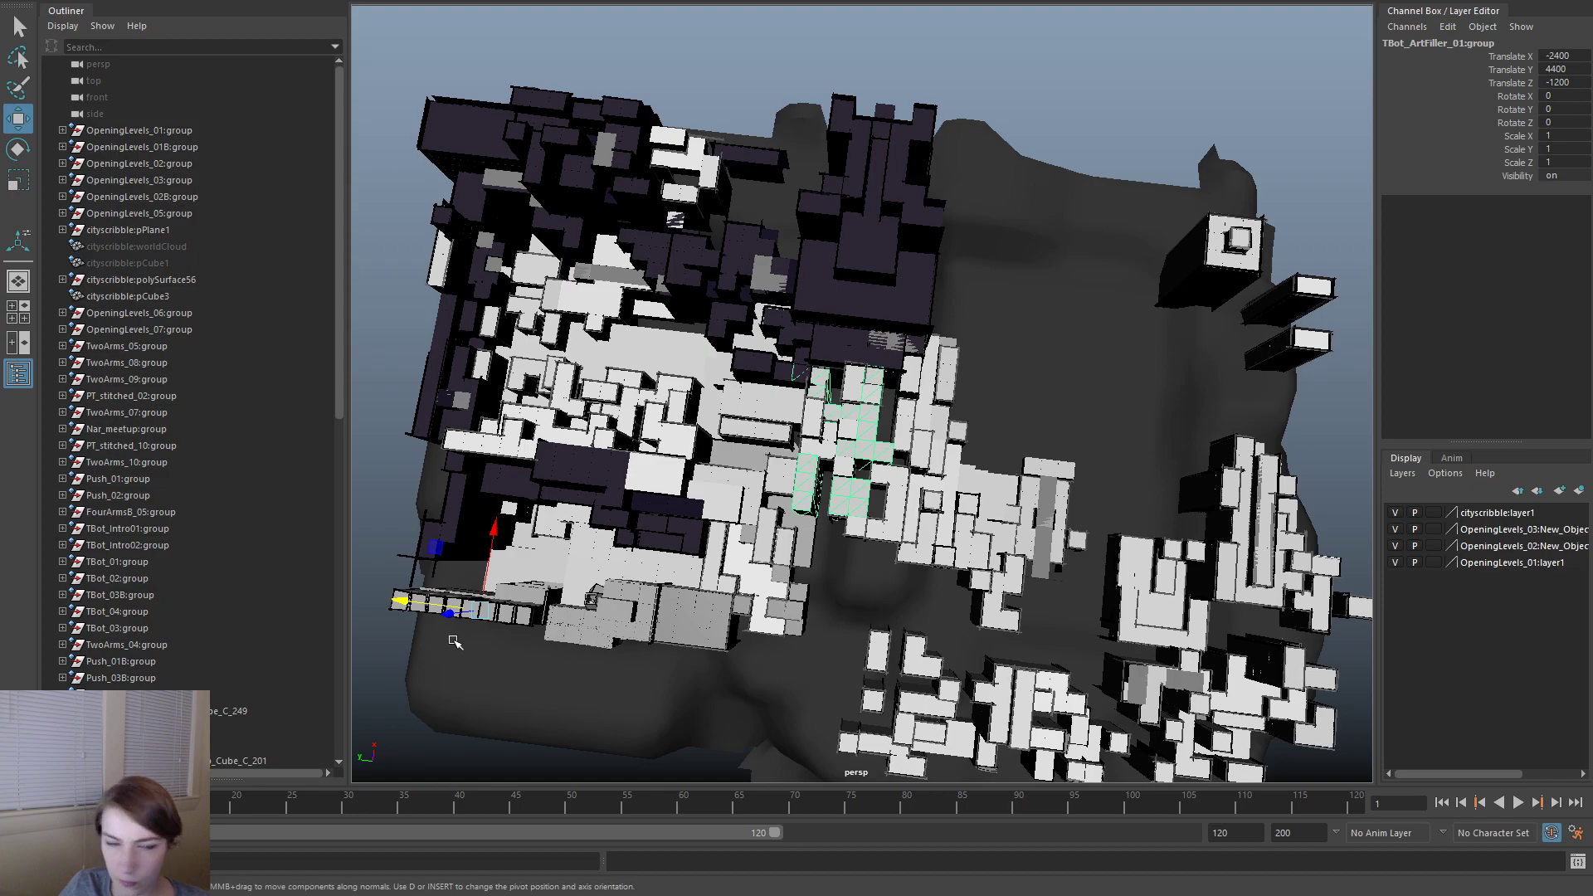
pyautogui.moveTo(411, 595); pyautogui.dragTo(416, 600)
pyautogui.keyDown('alt'); pyautogui.moveTo(1006, 495); pyautogui.dragTo(1069, 420); pyautogui.keyUp('alt')
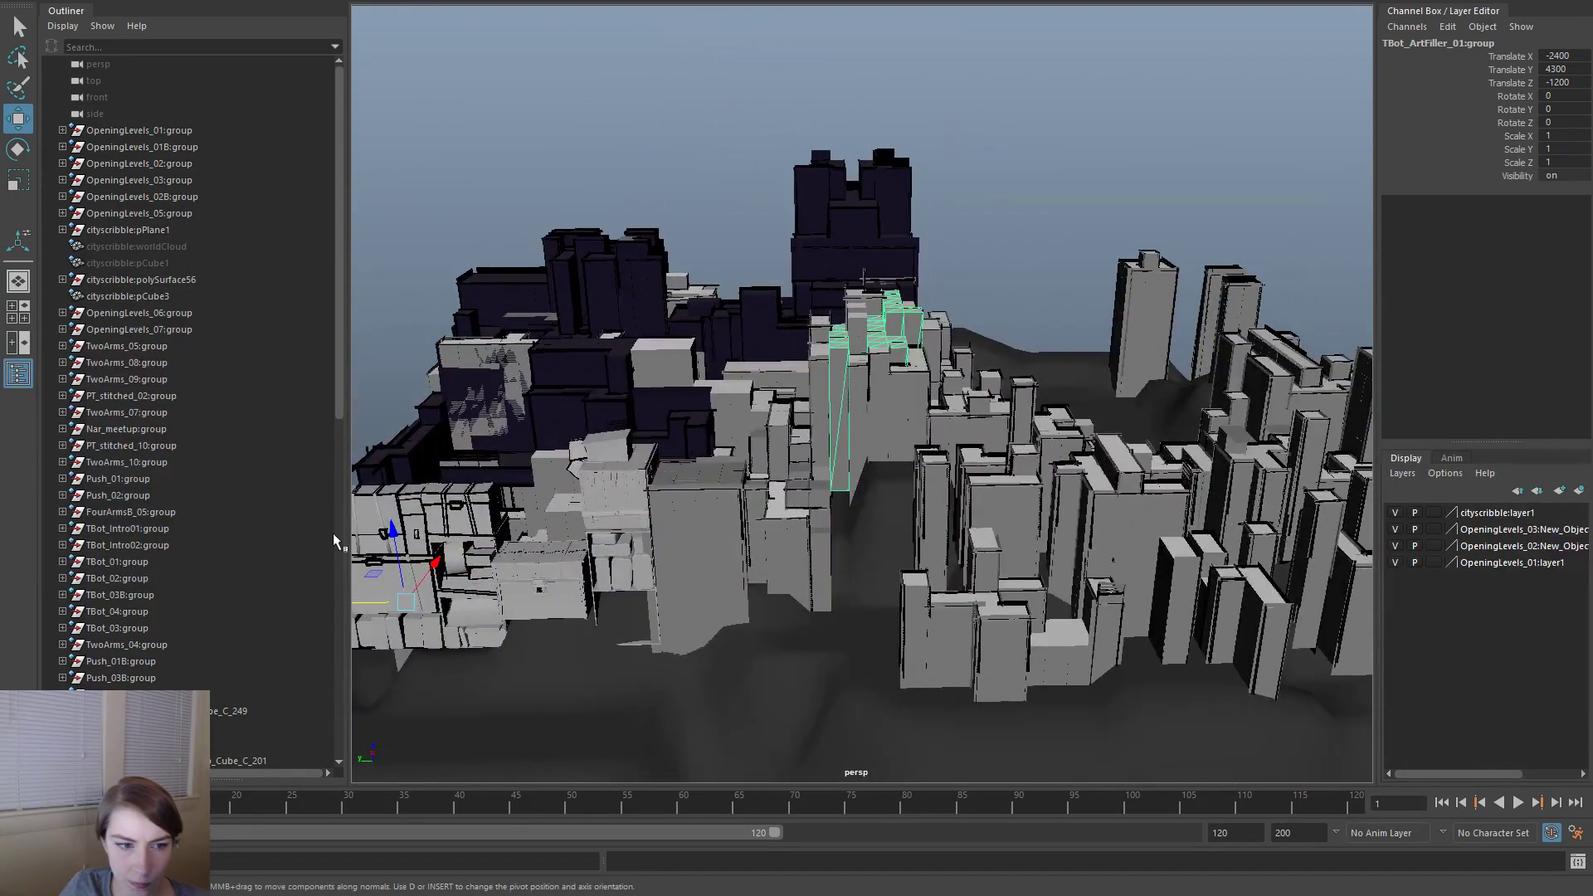
# - Lower the TBot_ArtFiller_01 group among the surrounding buildings to a Translate Z of -1600
pyautogui.moveTo(390, 522); pyautogui.dragTo(402, 559)
pyautogui.keyDown('alt'); pyautogui.moveTo(880, 432); pyautogui.dragTo(806, 459); pyautogui.keyUp('alt')
pyautogui.keyDown('alt'); pyautogui.moveTo(807, 458); pyautogui.dragTo(444, 527, button='right'); pyautogui.keyUp('alt')
pyautogui.keyDown('alt'); pyautogui.moveTo(546, 544); pyautogui.dragTo(395, 544, button='right'); pyautogui.keyUp('alt')
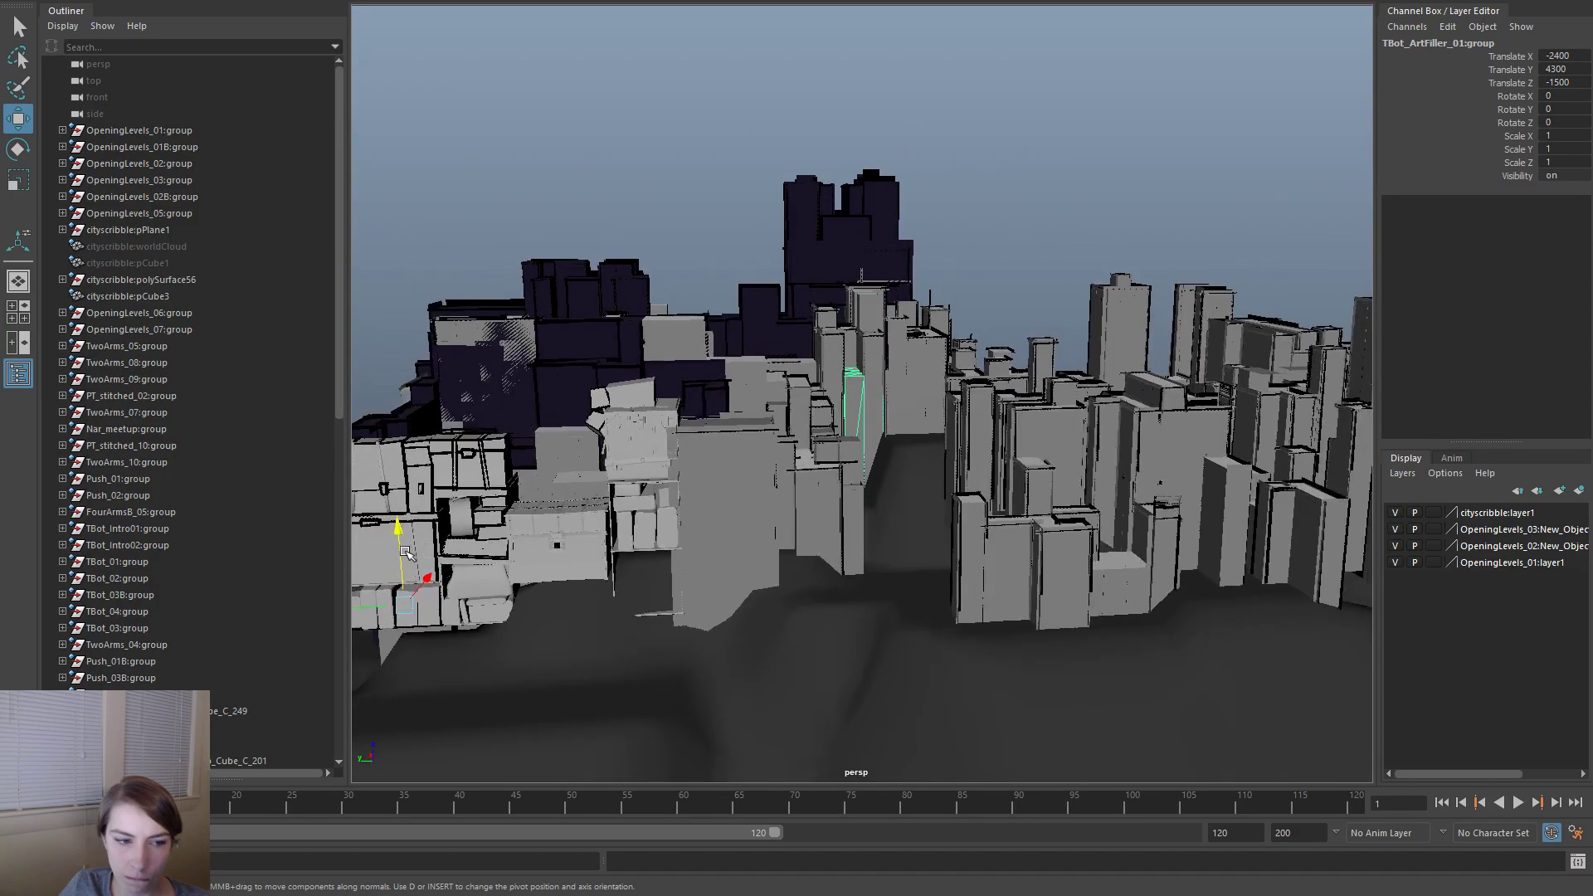
pyautogui.moveTo(397, 533); pyautogui.dragTo(399, 521)
pyautogui.keyDown('alt'); pyautogui.moveTo(1013, 398); pyautogui.dragTo(1111, 500); pyautogui.keyUp('alt')
pyautogui.keyDown('alt'); pyautogui.moveTo(1112, 500); pyautogui.dragTo(464, 390, button='right'); pyautogui.keyUp('alt')
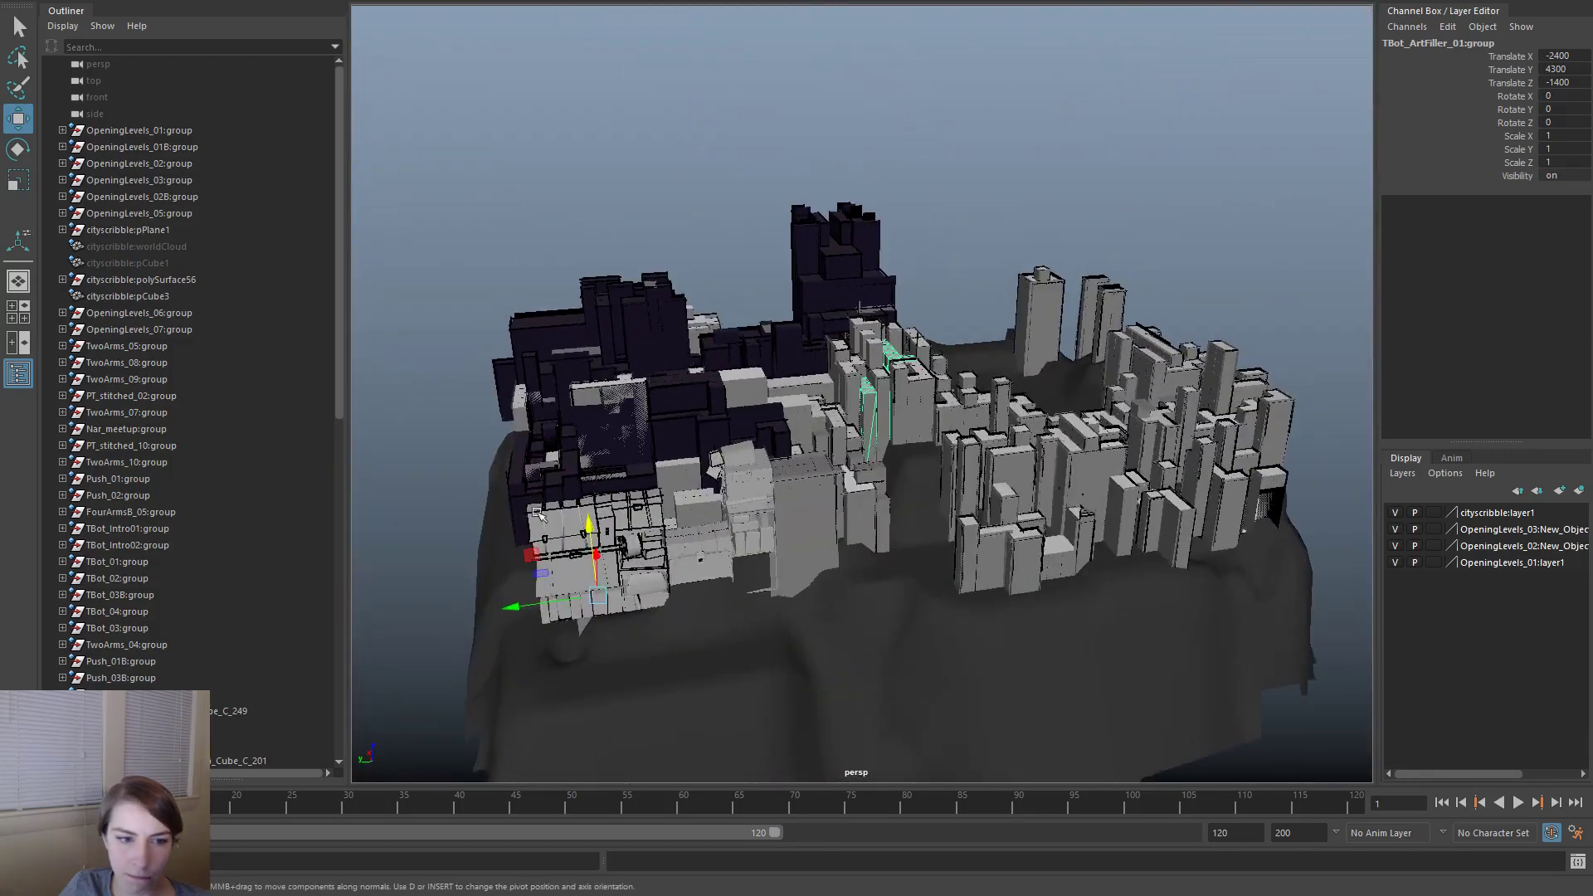
pyautogui.moveTo(594, 581); pyautogui.dragTo(630, 573)
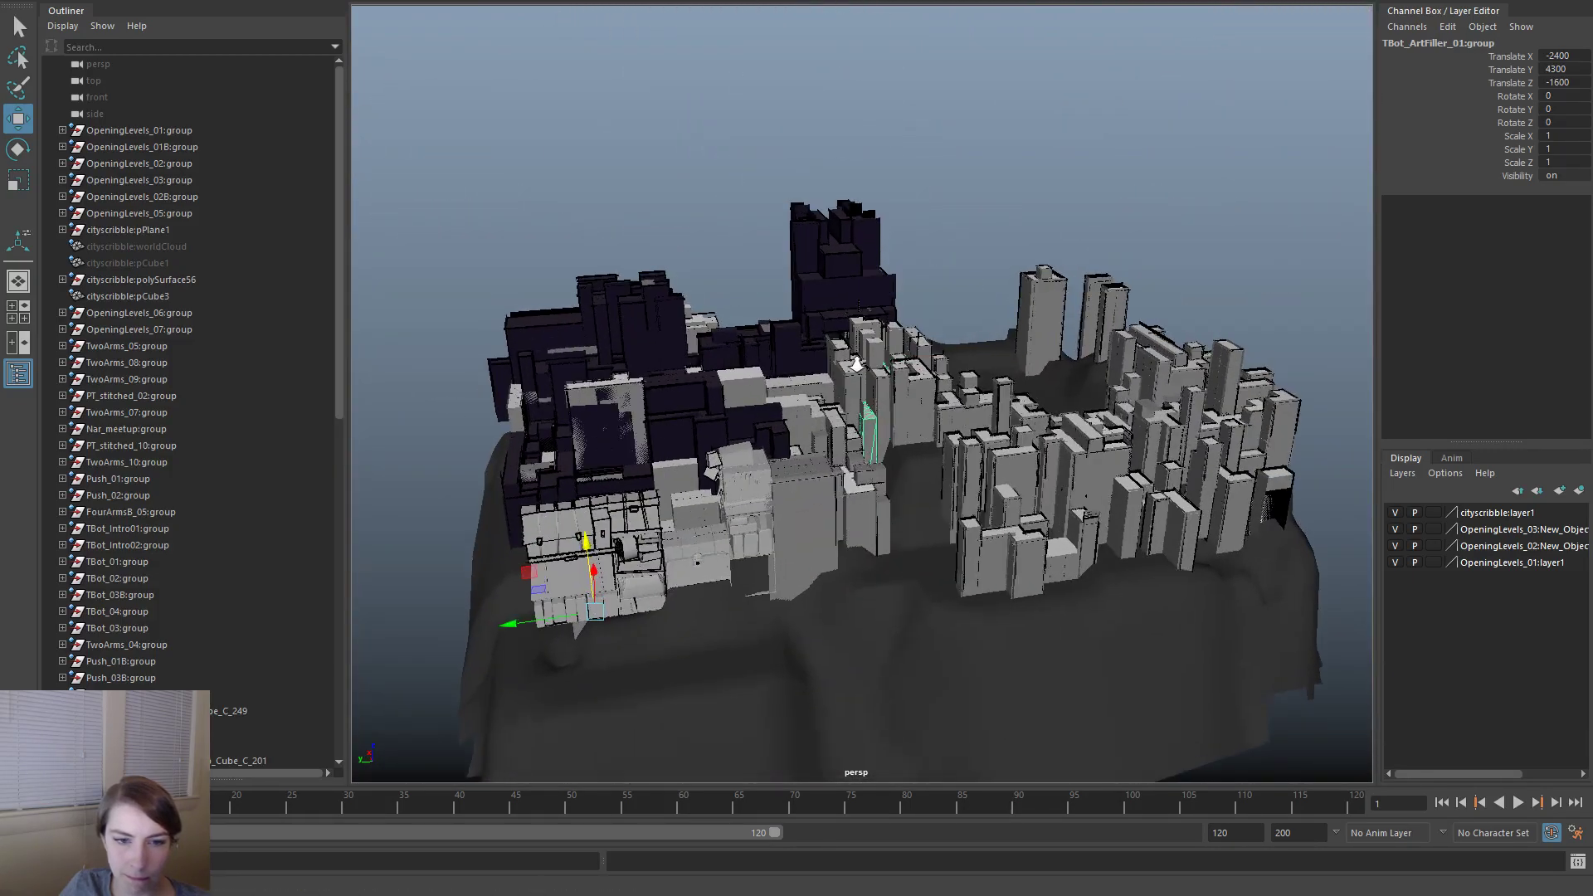
# - Compare the buildings' placement with the Unreal level and raise the TBot_ArtFiller_01 group slightly in Maya
pyautogui.keyDown('alt'); pyautogui.moveTo(631, 572); pyautogui.dragTo(813, 548, button='right'); pyautogui.keyUp('alt')
pyautogui.keyDown('alt'); pyautogui.moveTo(813, 548); pyautogui.dragTo(1144, 507); pyautogui.keyUp('alt')
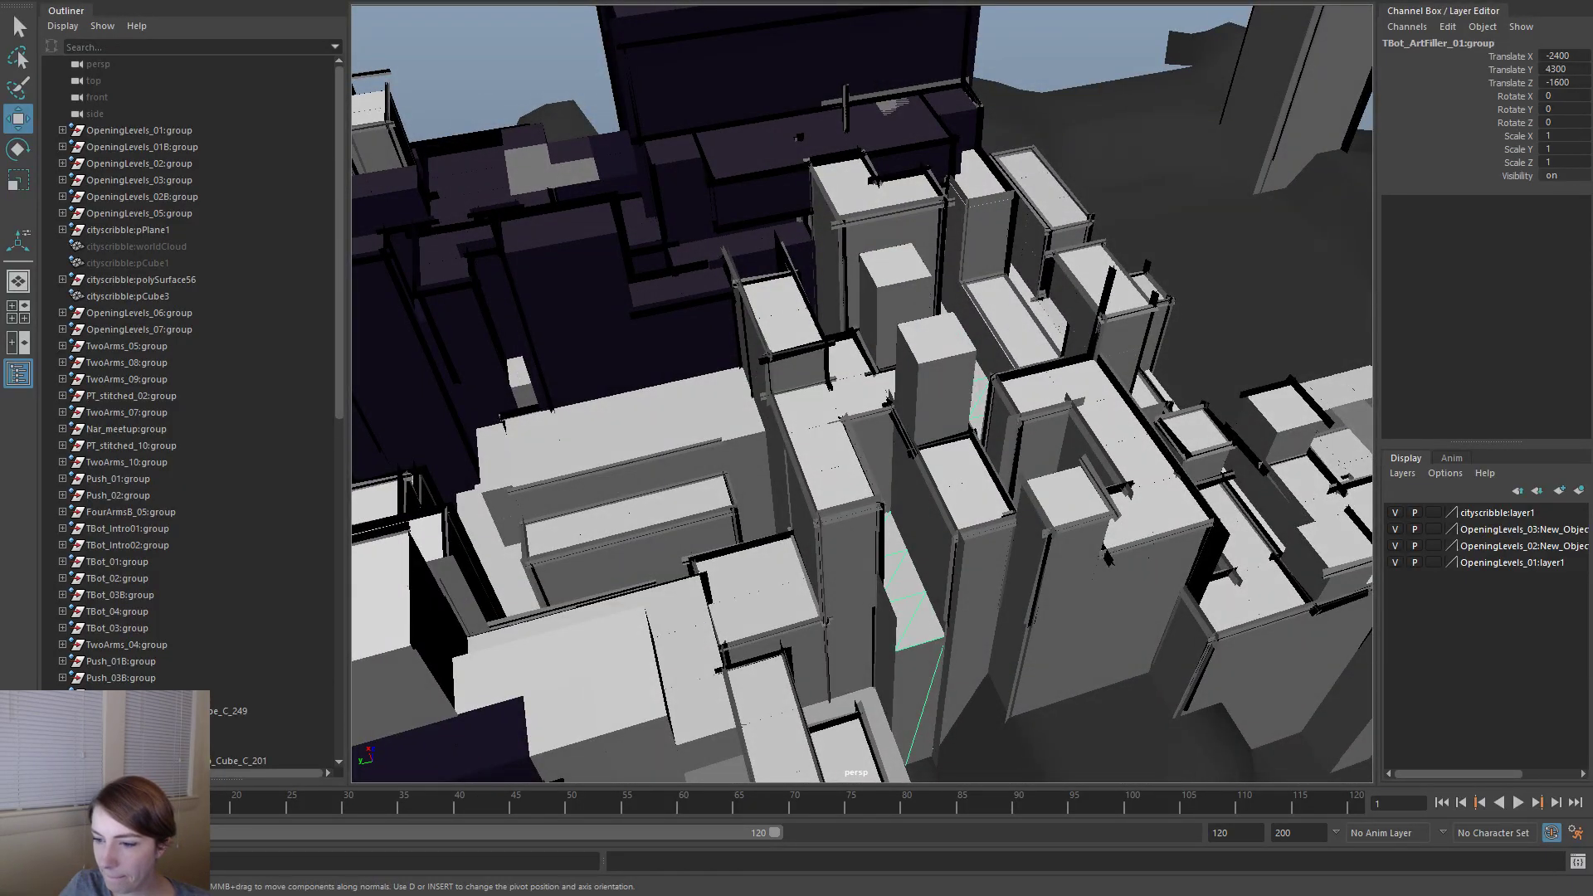
pyautogui.hotkey('alt', 'Tab')
pyautogui.moveTo(759, 448); pyautogui.dragTo(805, 450, button='right')
pyautogui.press('w')
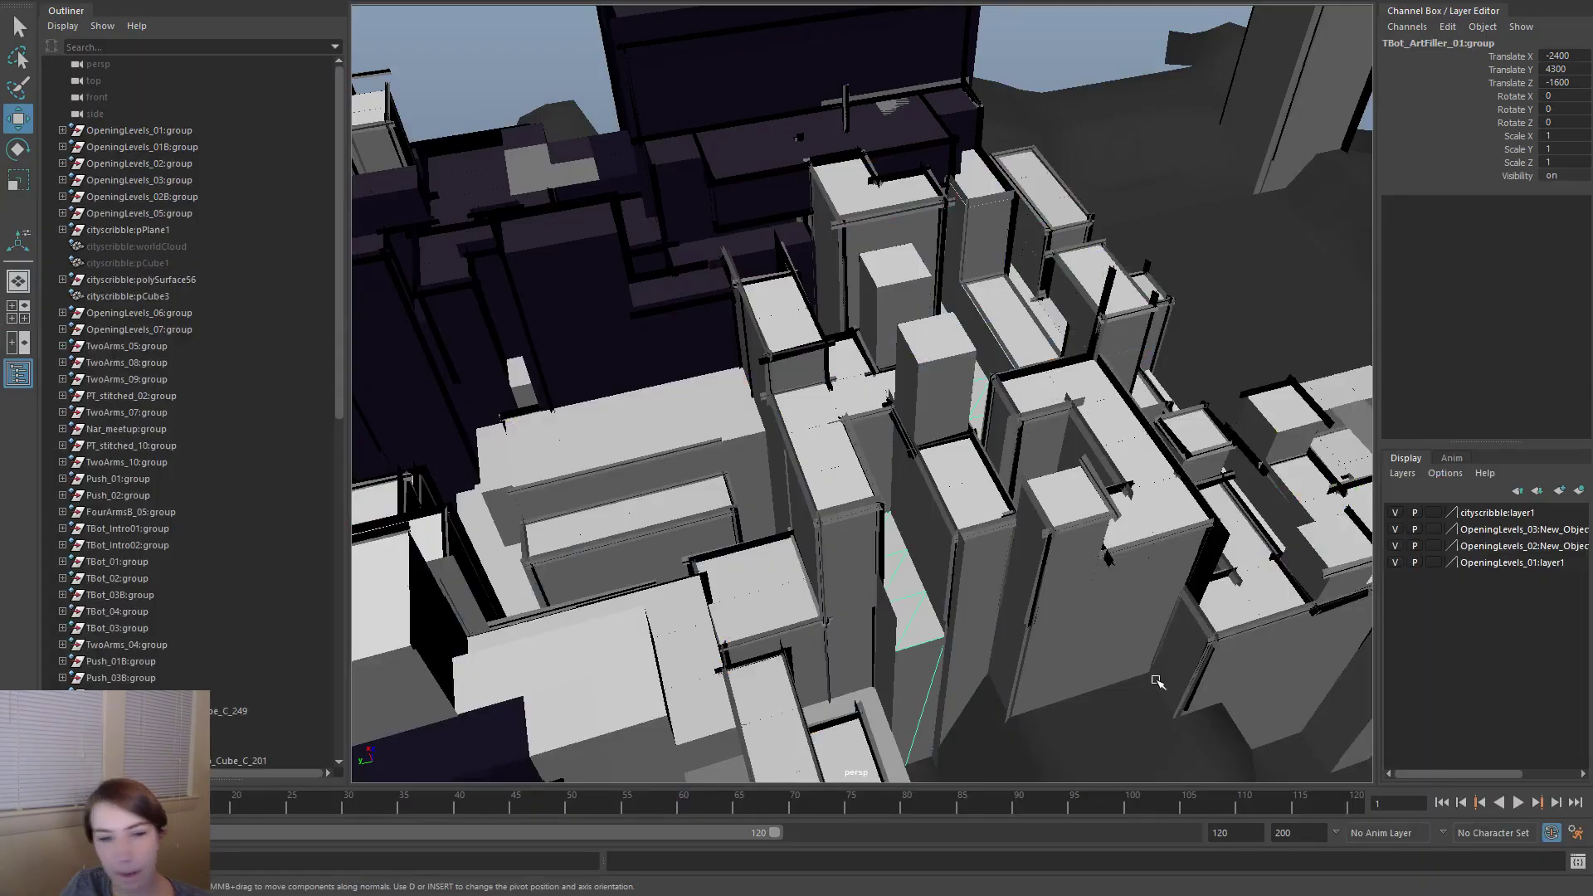
pyautogui.keyDown('alt'); pyautogui.moveTo(1369, 683); pyautogui.dragTo(1026, 668); pyautogui.keyUp('alt')
pyautogui.keyDown('alt'); pyautogui.moveTo(1026, 668); pyautogui.dragTo(747, 598, button='right'); pyautogui.keyUp('alt')
pyautogui.keyDown('alt'); pyautogui.moveTo(746, 597); pyautogui.dragTo(722, 544); pyautogui.keyUp('alt')
pyautogui.keyDown('alt'); pyautogui.moveTo(722, 544); pyautogui.dragTo(581, 522, button='right'); pyautogui.keyUp('alt')
pyautogui.moveTo(502, 550); pyautogui.dragTo(501, 535)
pyautogui.keyDown('alt'); pyautogui.moveTo(878, 385); pyautogui.dragTo(1141, 527, button='right'); pyautogui.keyUp('alt')
pyautogui.keyDown('alt'); pyautogui.moveTo(1141, 527); pyautogui.dragTo(924, 542); pyautogui.keyUp('alt')
# - Deselect the group and save the Overworld.ma scene
pyautogui.click(1052, 97)
pyautogui.keyDown('alt'); pyautogui.moveTo(1066, 290); pyautogui.dragTo(947, 284, button='right'); pyautogui.keyUp('alt')
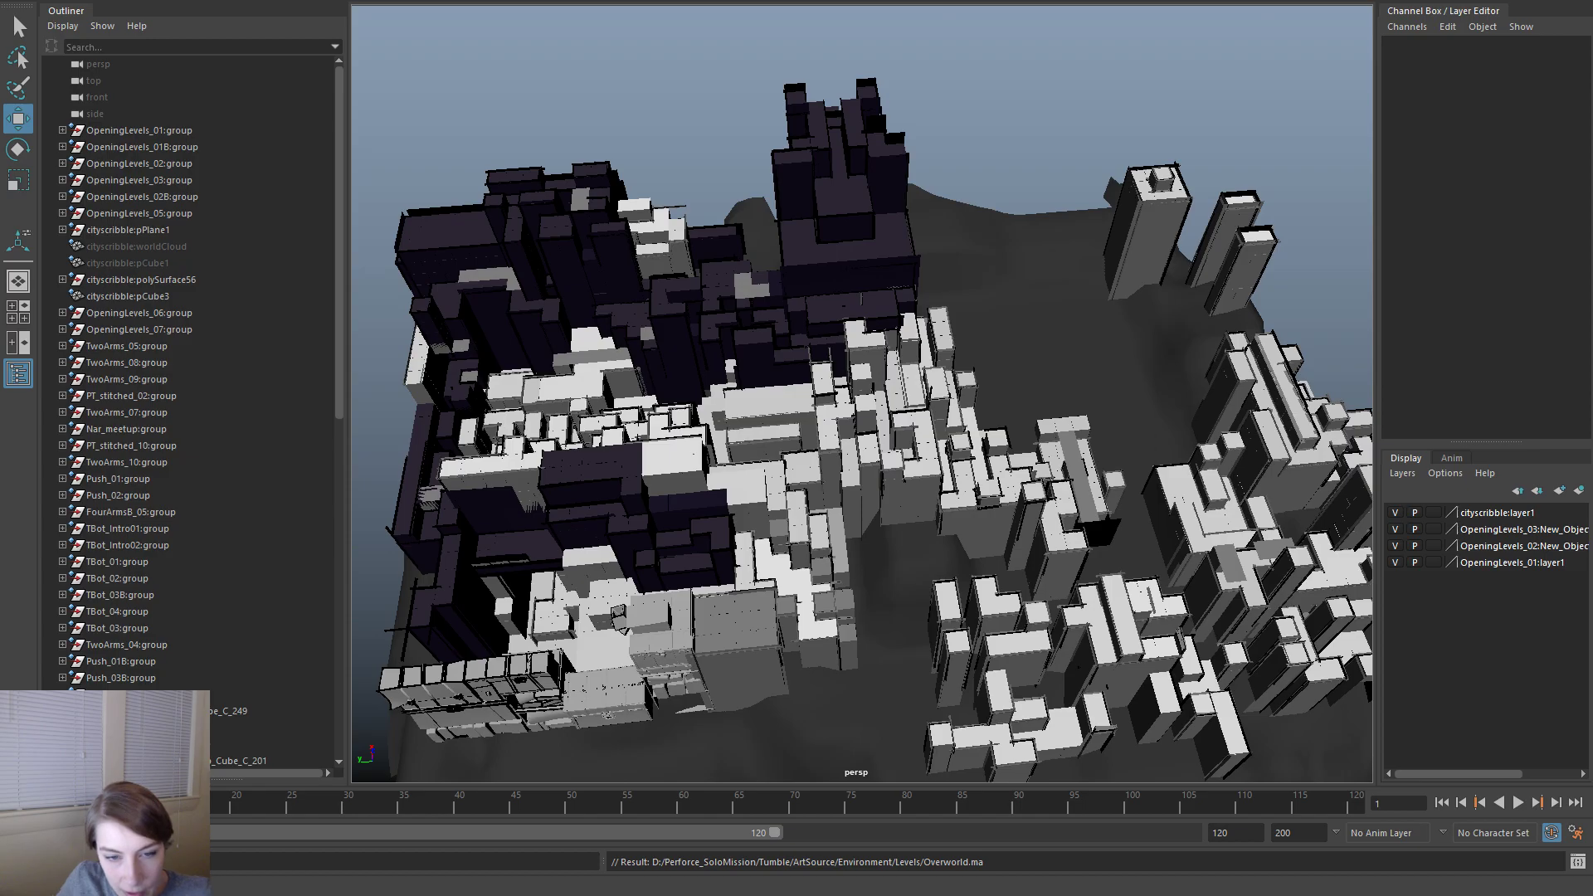
pyautogui.keyDown('alt'); pyautogui.moveTo(907, 516); pyautogui.dragTo(881, 558); pyautogui.keyUp('alt')
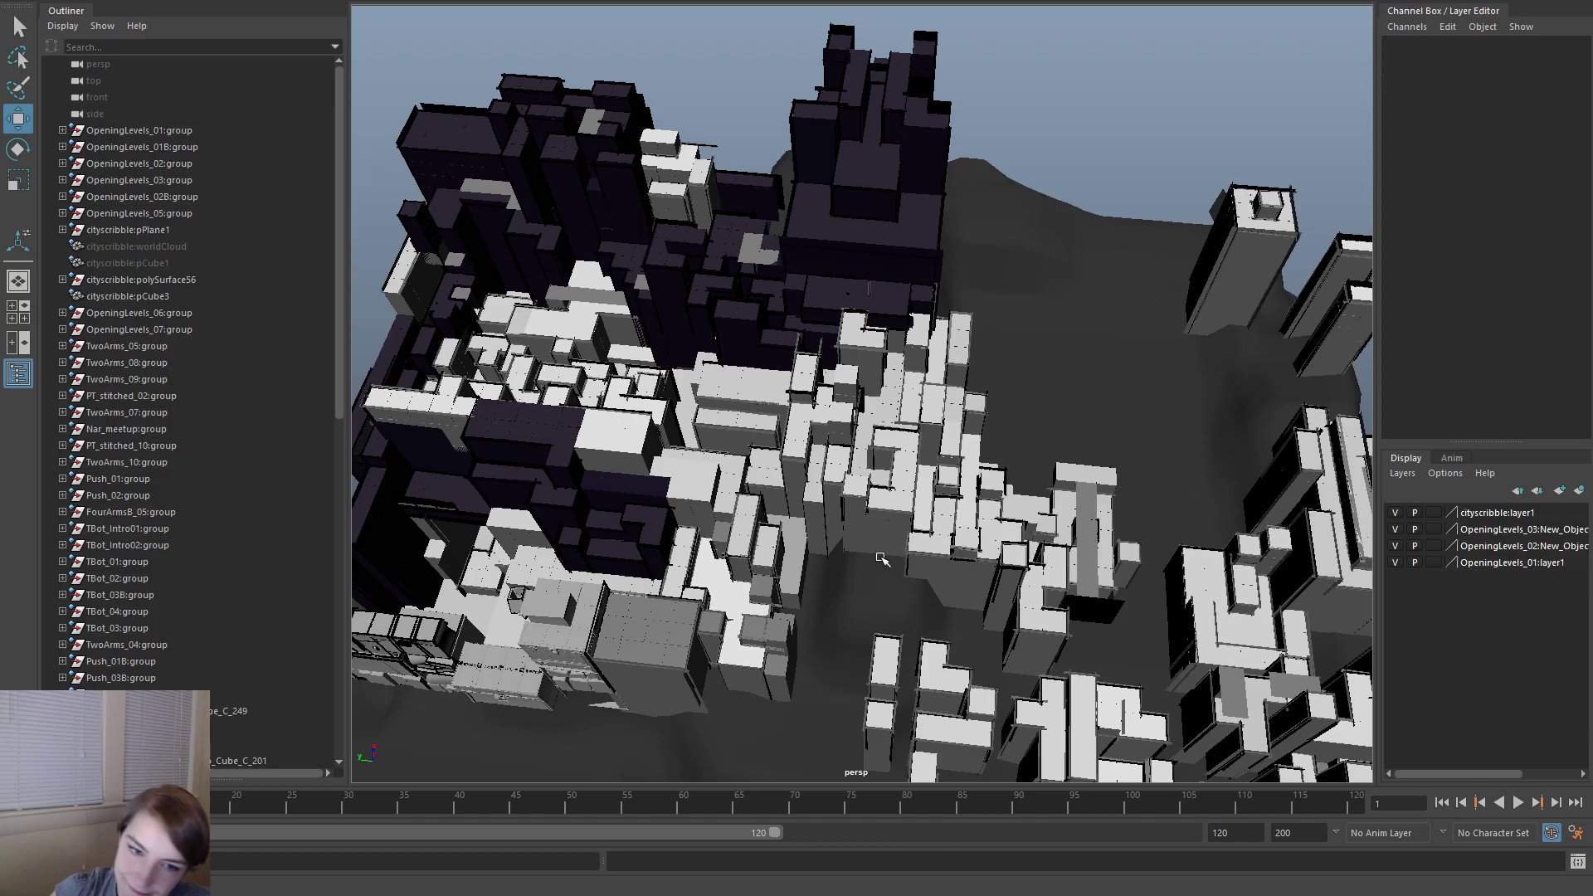
# - Examine the city buildings in the Overworld scene from several angles and bring up the file browser for opening a scene
pyautogui.keyDown('alt'); pyautogui.moveTo(809, 581); pyautogui.dragTo(731, 531); pyautogui.keyUp('alt')
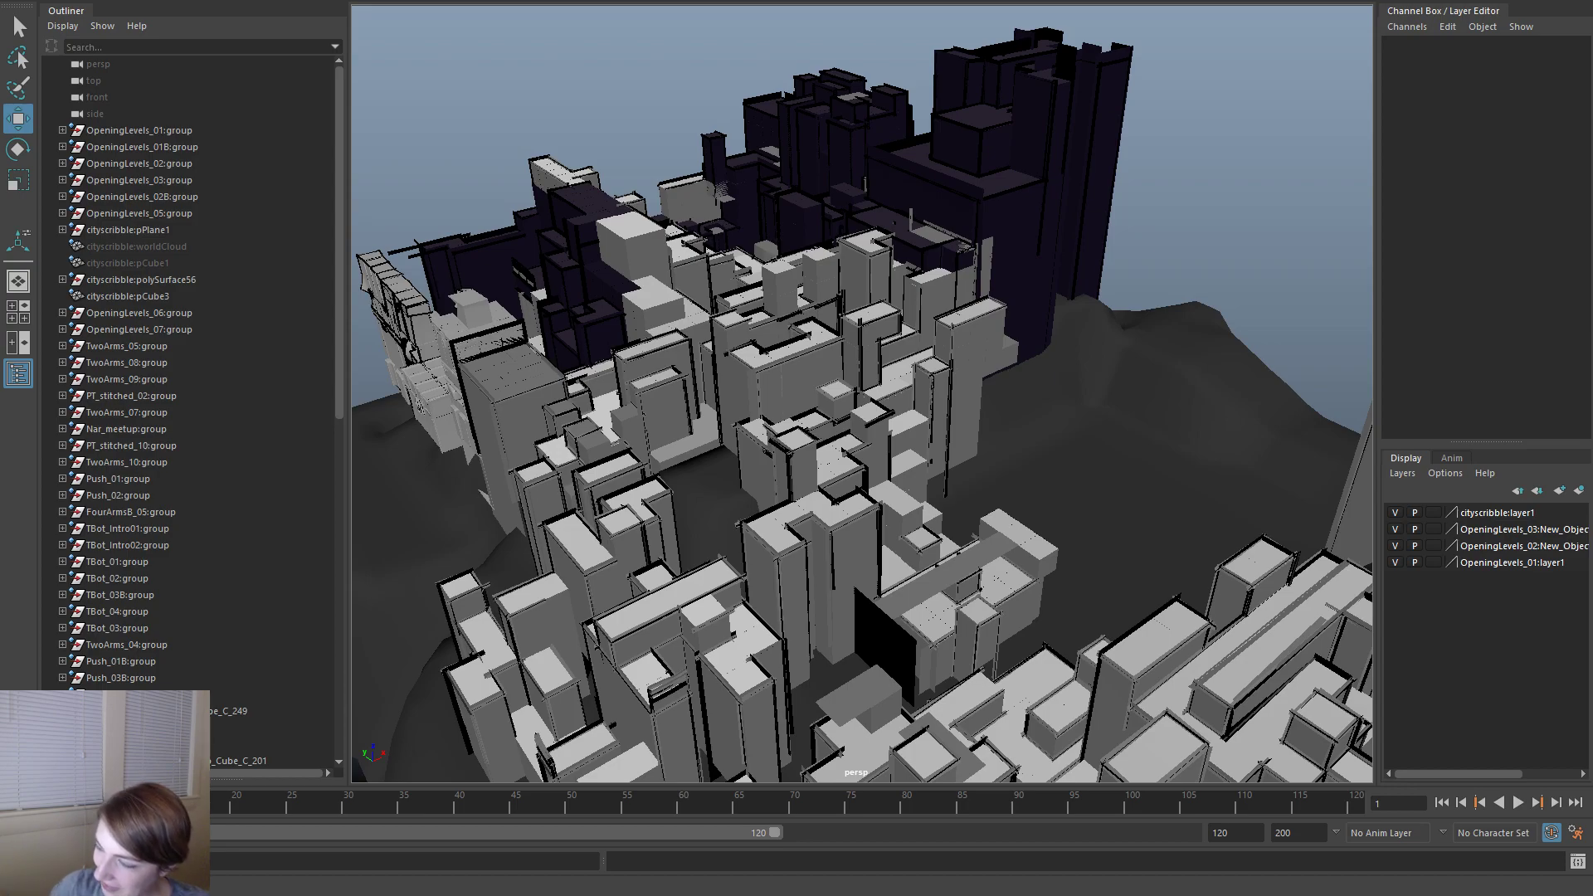
pyautogui.keyDown('alt'); pyautogui.moveTo(954, 539); pyautogui.dragTo(888, 496); pyautogui.keyUp('alt')
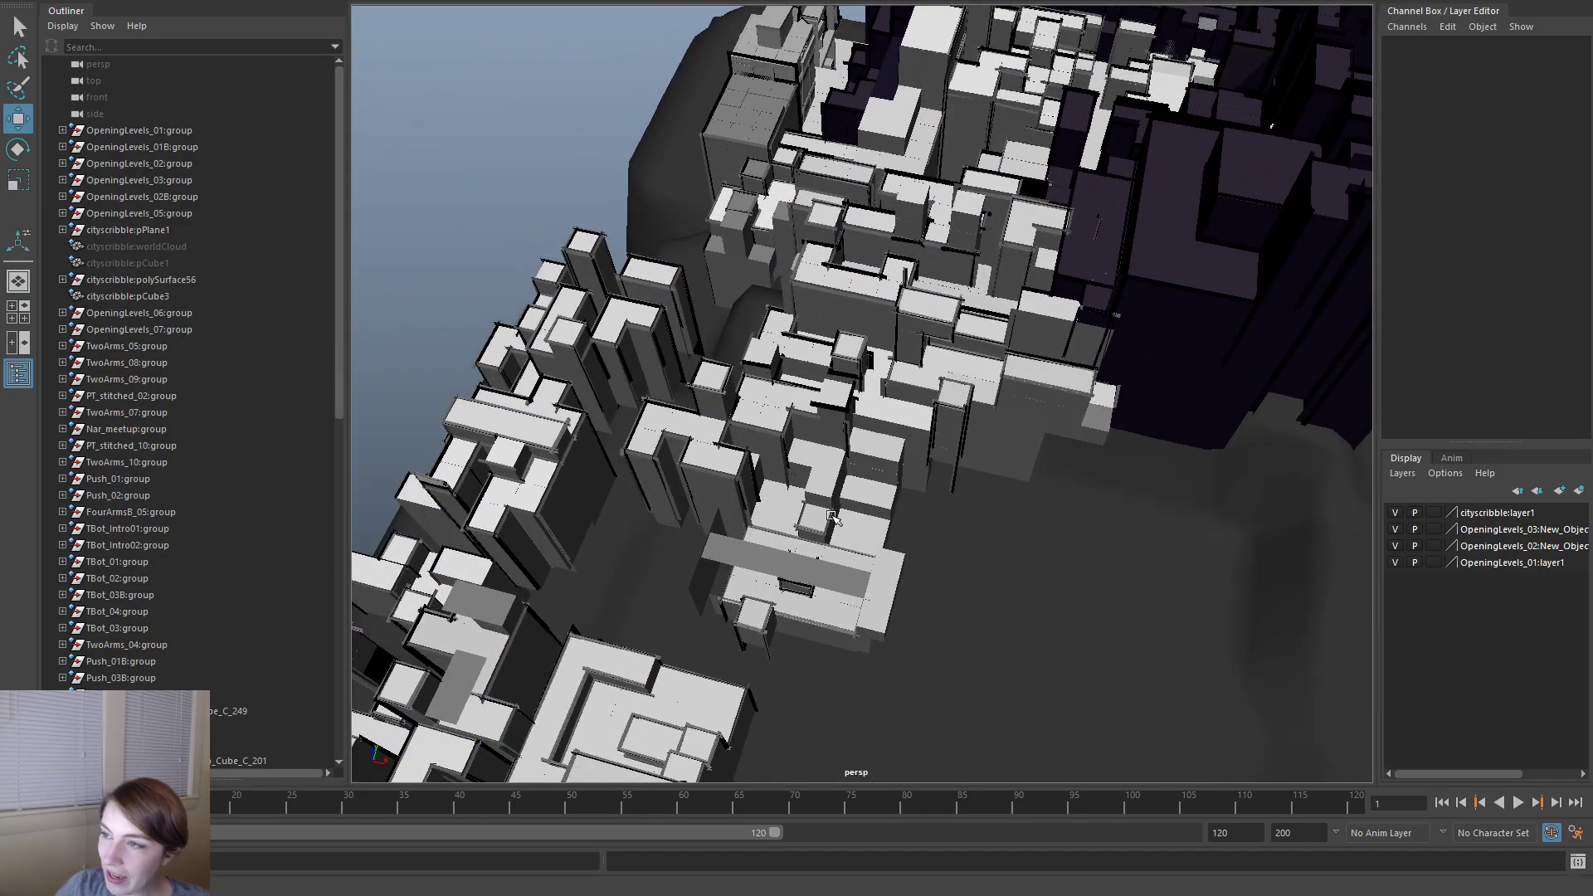
pyautogui.keyDown('alt'); pyautogui.moveTo(837, 508); pyautogui.dragTo(972, 480, button='middle'); pyautogui.keyUp('alt')
pyautogui.keyDown('alt'); pyautogui.moveTo(973, 479); pyautogui.dragTo(1099, 574); pyautogui.keyUp('alt')
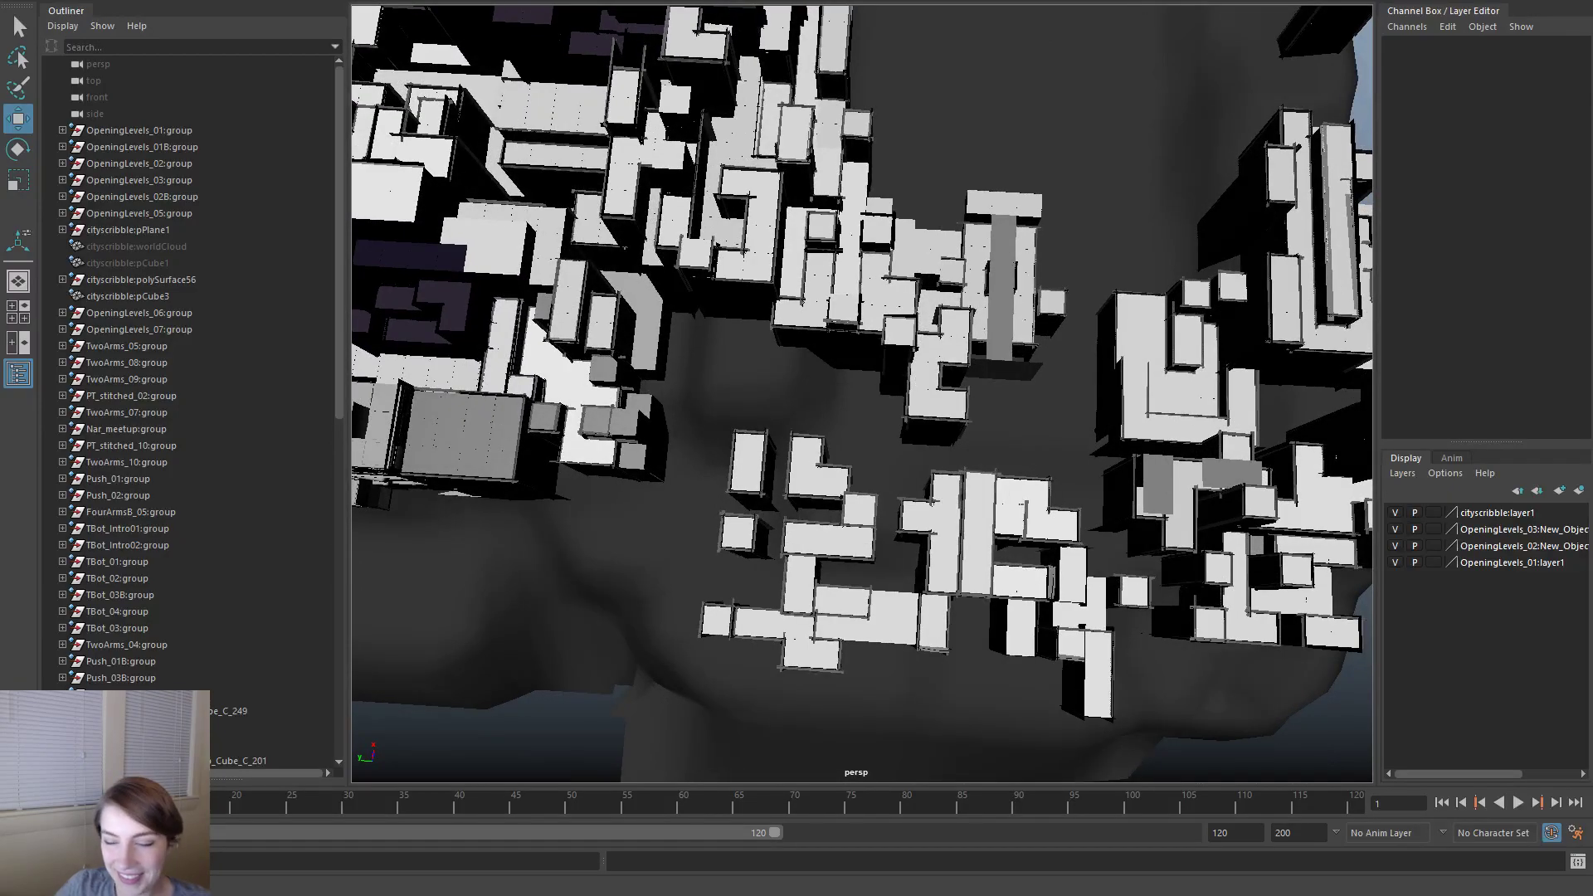
pyautogui.keyDown('alt'); pyautogui.moveTo(969, 463); pyautogui.dragTo(972, 647, button='middle'); pyautogui.keyUp('alt')
pyautogui.keyDown('alt'); pyautogui.moveTo(705, 495); pyautogui.dragTo(833, 434); pyautogui.keyUp('alt')
pyautogui.keyDown('alt'); pyautogui.moveTo(833, 434); pyautogui.dragTo(1005, 441, button='right'); pyautogui.keyUp('alt')
pyautogui.keyDown('alt'); pyautogui.moveTo(1005, 443); pyautogui.dragTo(1097, 488); pyautogui.keyUp('alt')
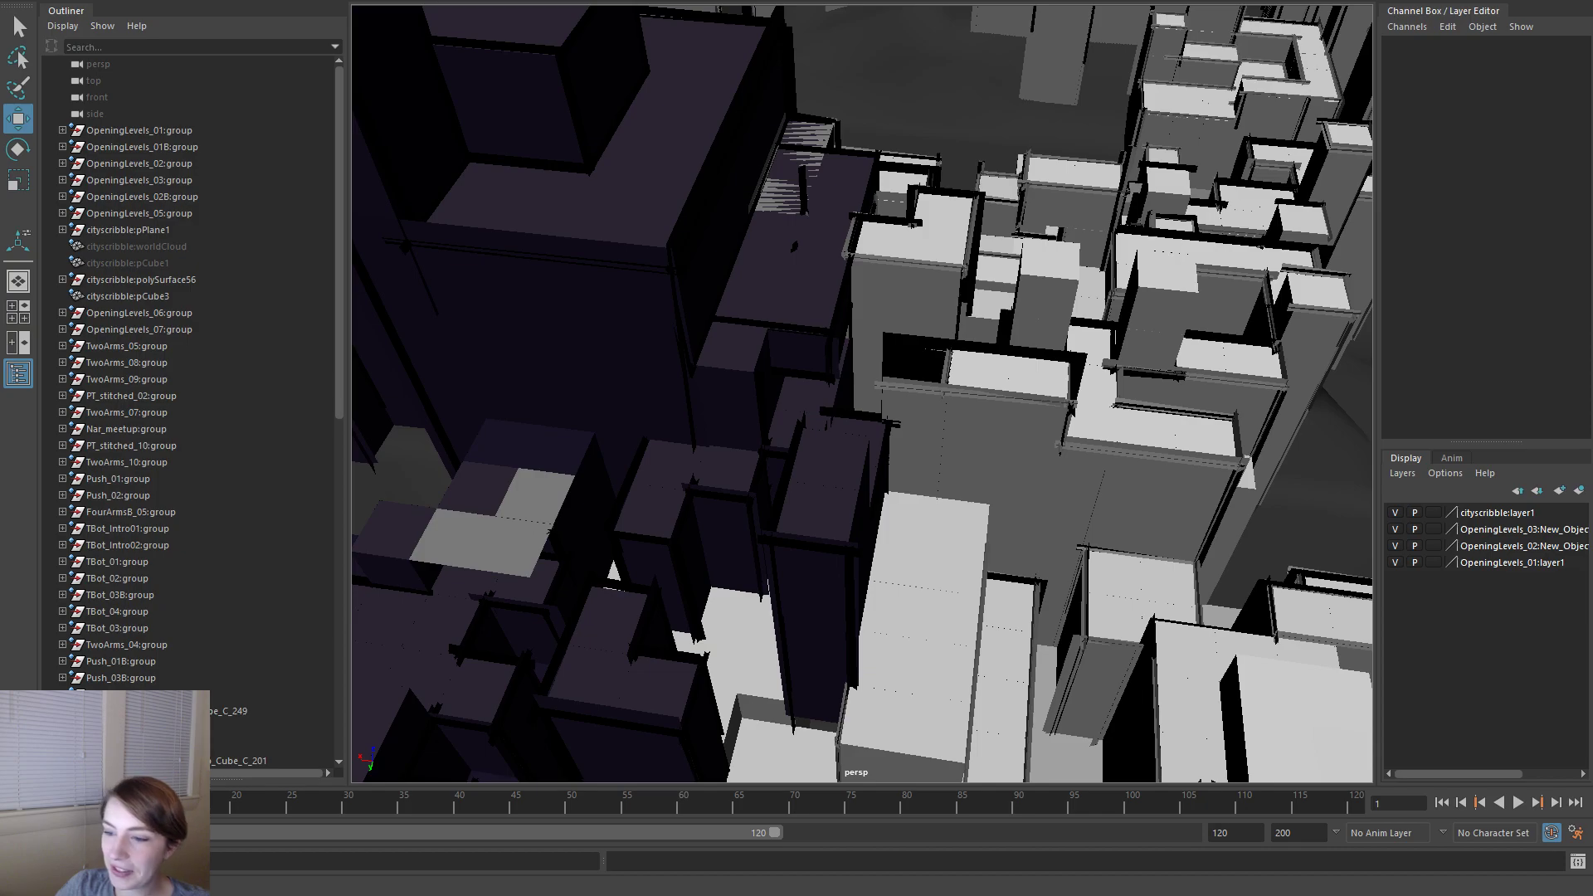
pyautogui.keyDown('alt'); pyautogui.moveTo(1202, 425); pyautogui.dragTo(872, 128); pyautogui.keyUp('alt')
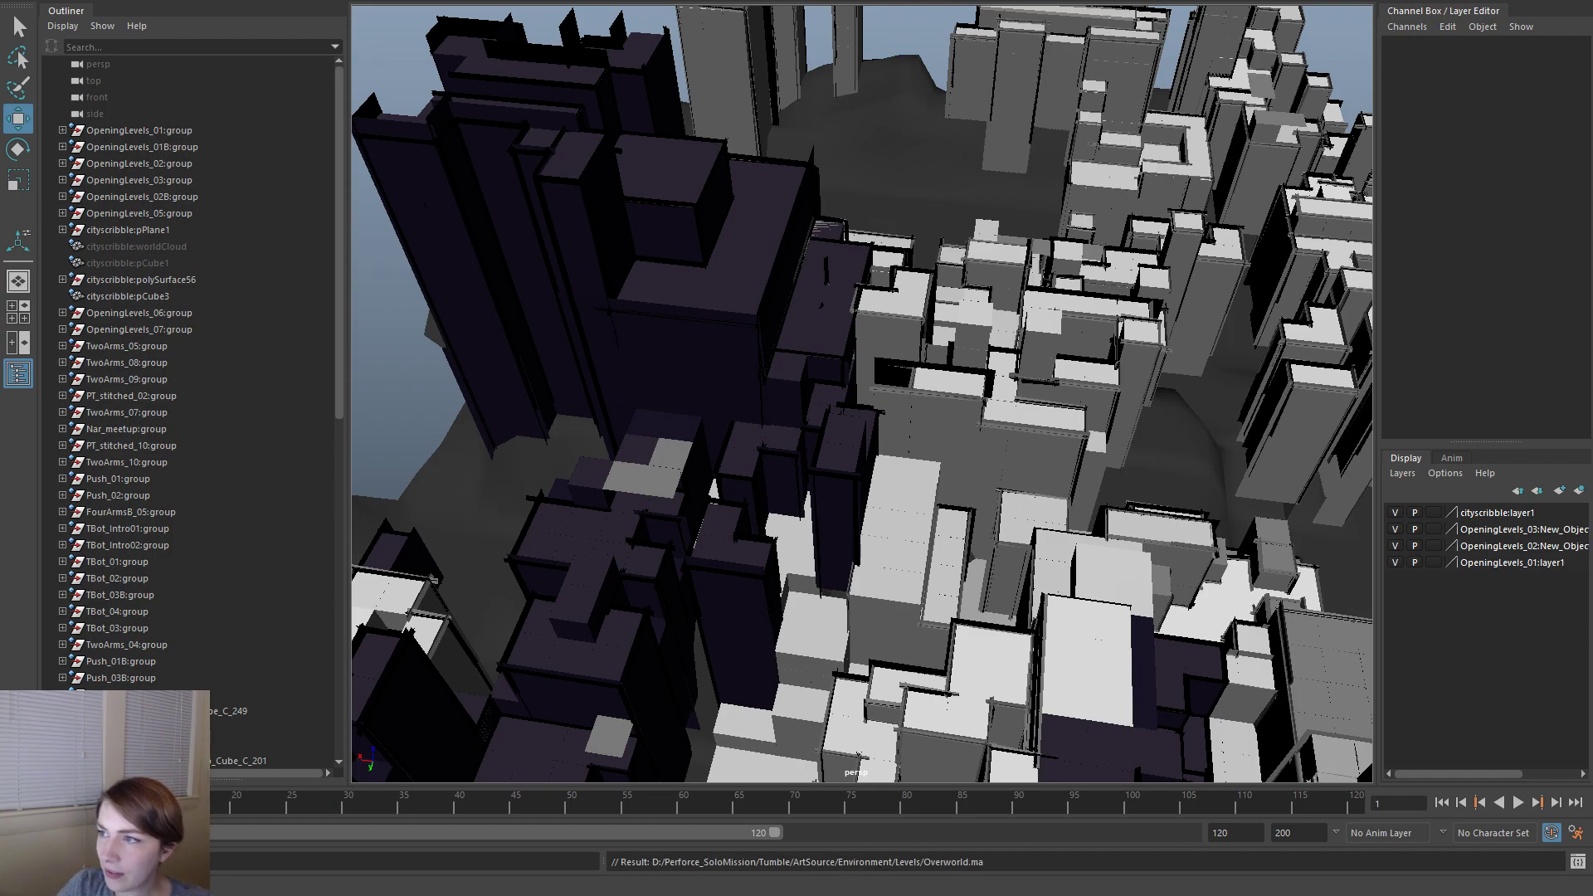
pyautogui.hotkey('ctrl', 'o')
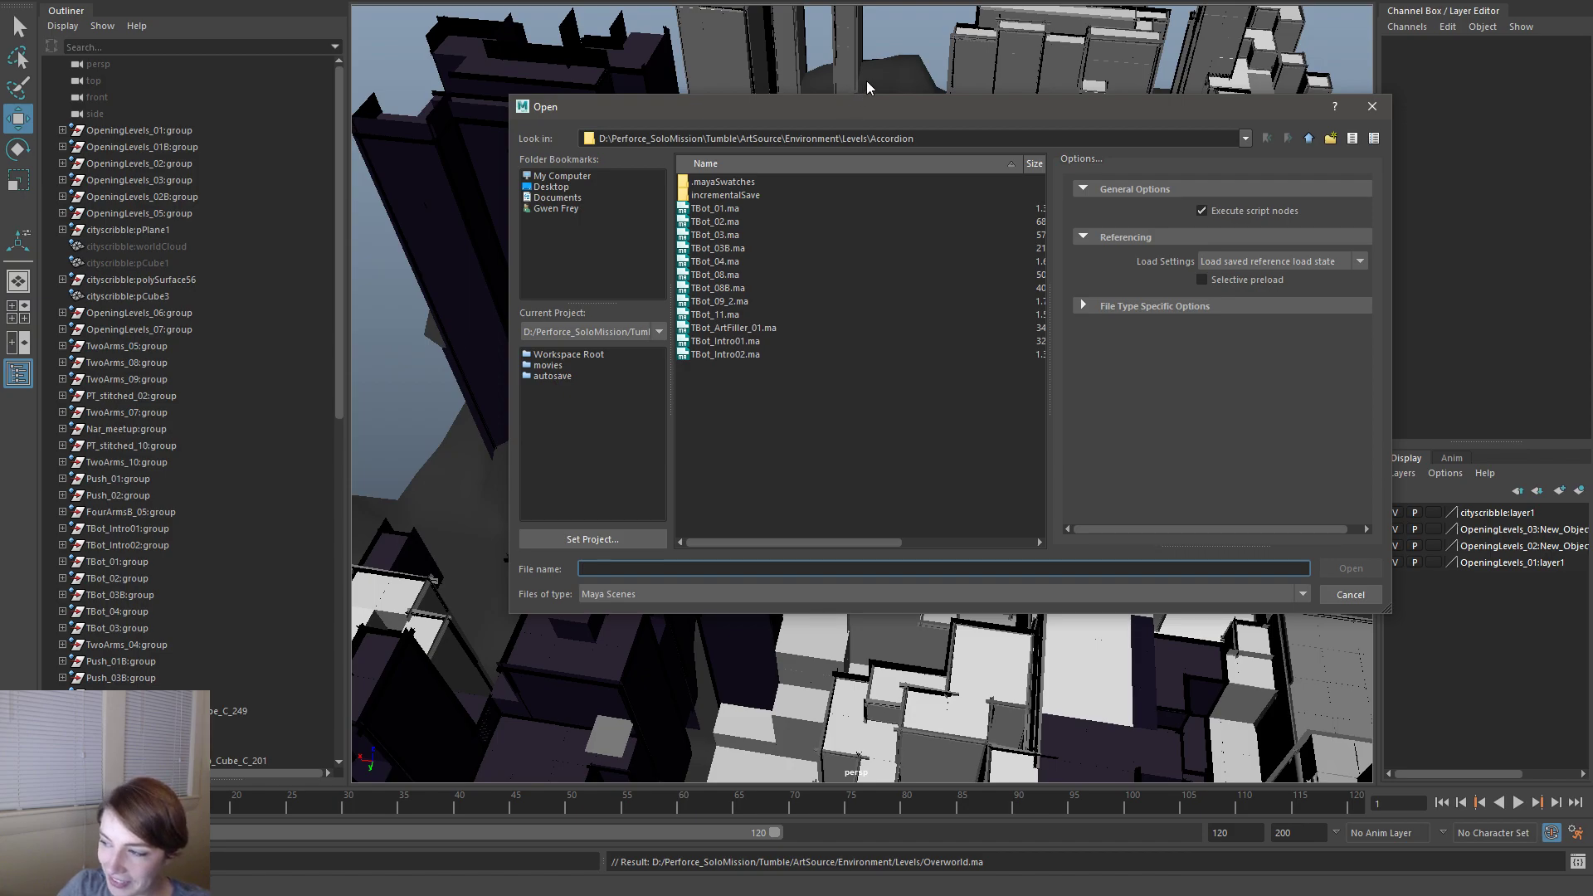
pyautogui.moveTo(858, 112); pyautogui.dragTo(760, 187)
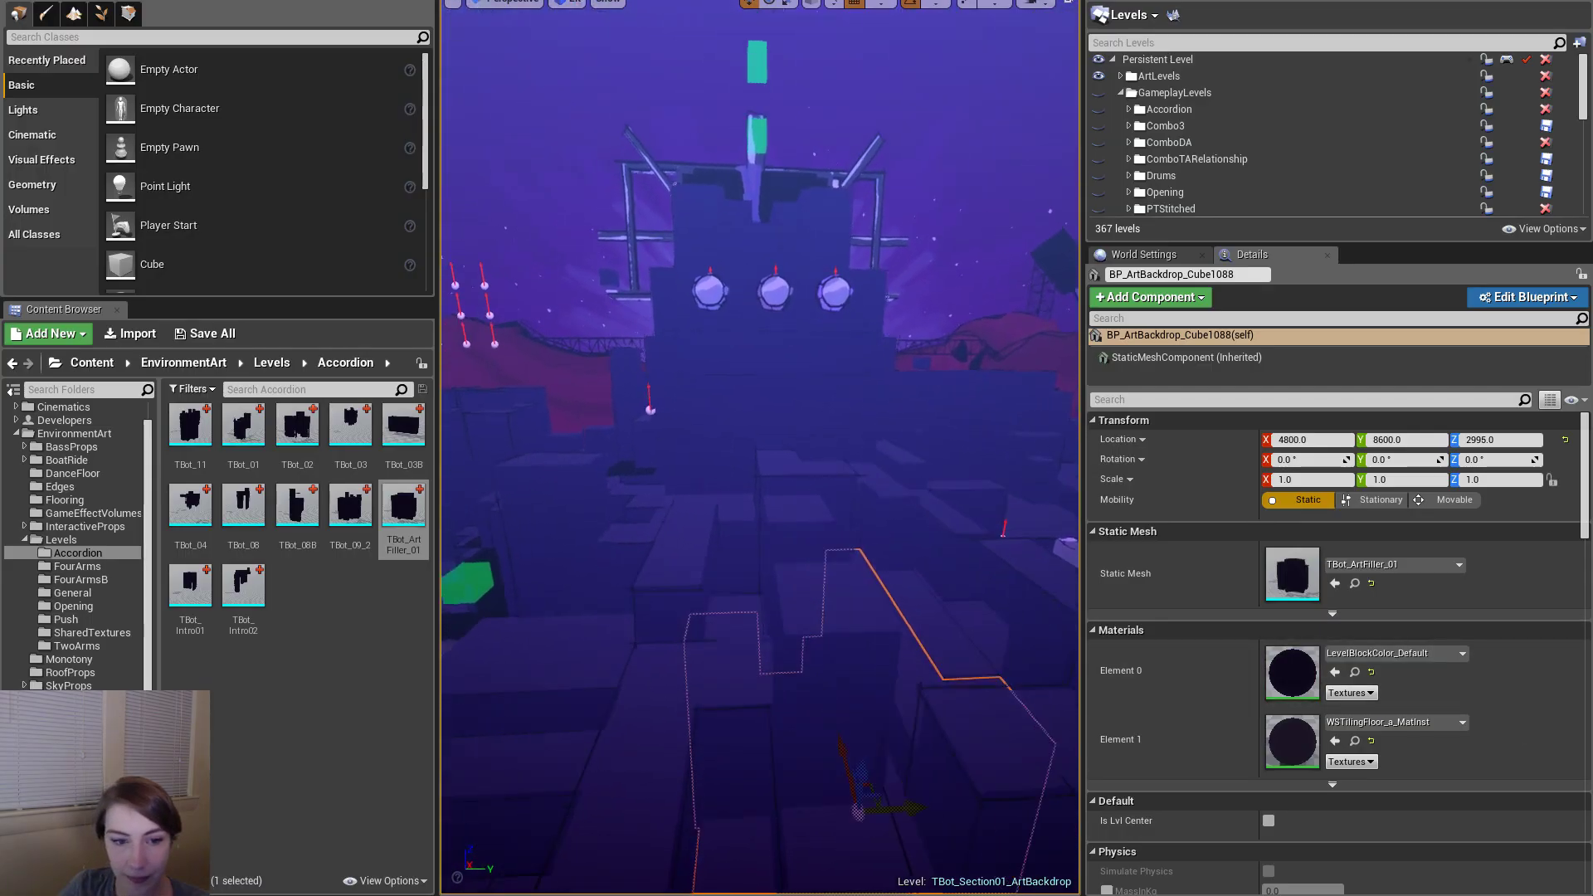
# - Switch to the Unreal level and select the BP_ArtBackdrop_Cube707 block with its adjoining static mesh pieces near the filler buildings
pyautogui.moveTo(760, 448); pyautogui.dragTo(897, 572, button='right')
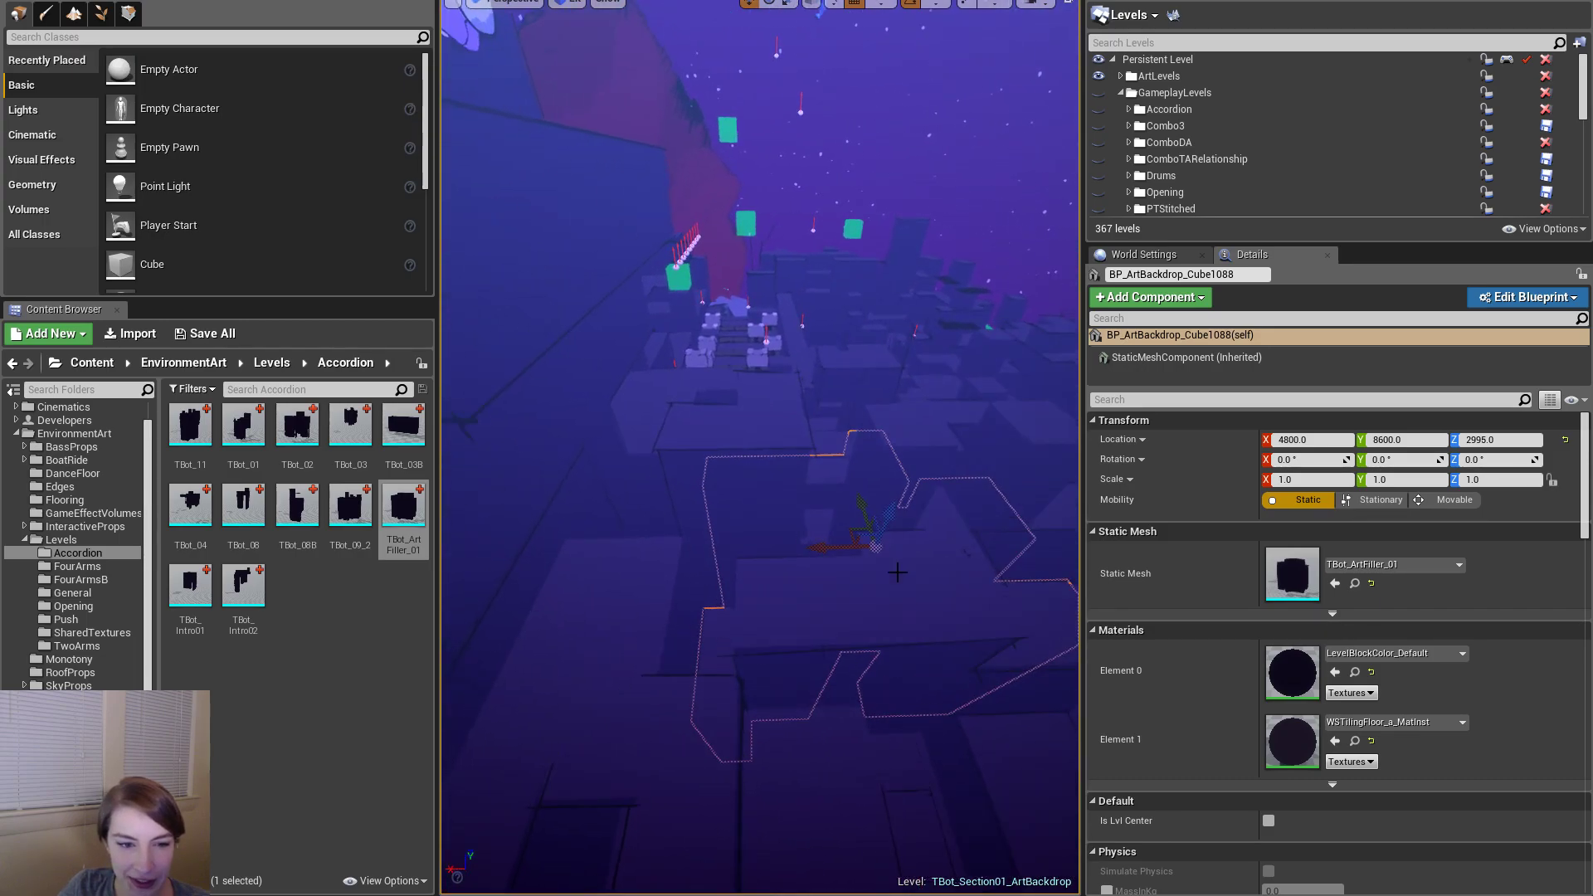
pyautogui.click(736, 448)
pyautogui.click(767, 593)
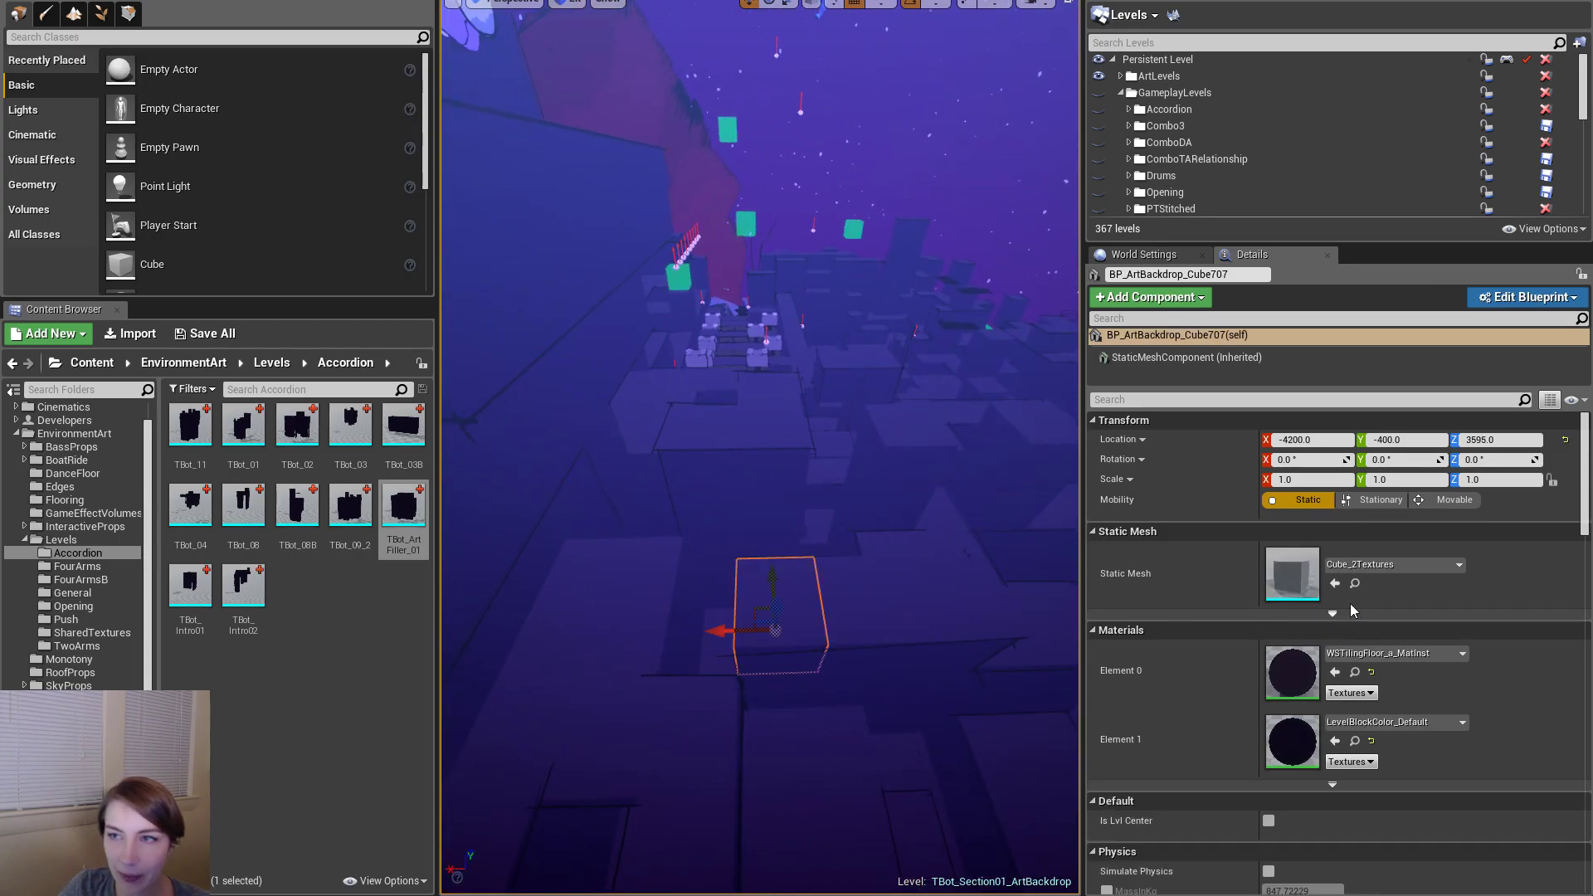
pyautogui.moveTo(759, 497); pyautogui.dragTo(738, 540, button='right')
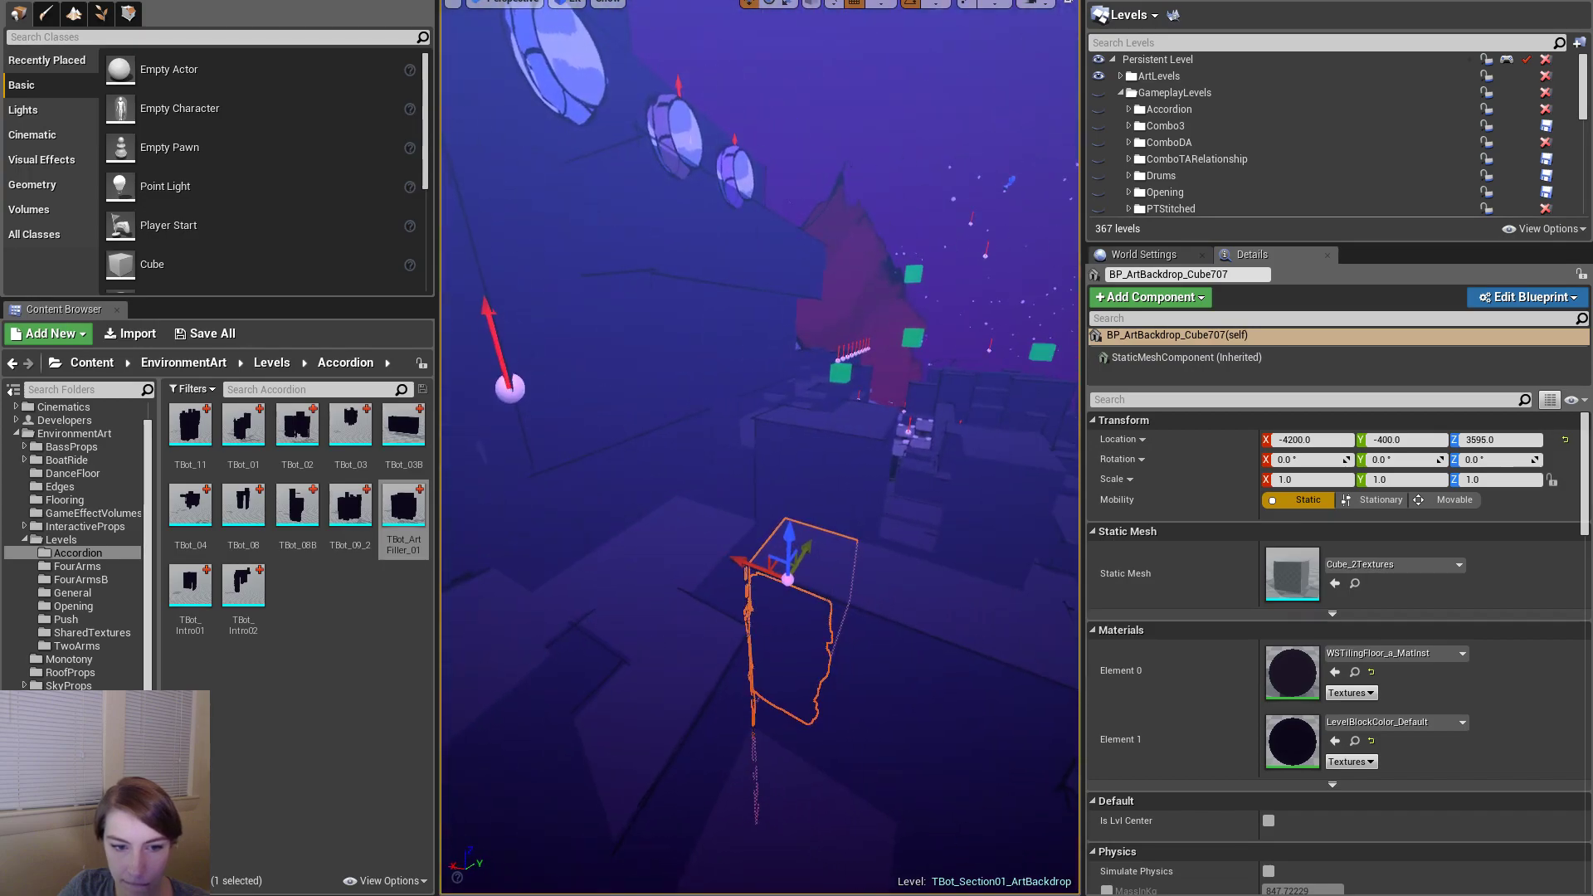
# - Collapse the GameplayLevels folder in an enlarged levels list and filter the selected cube's properties by "tags"
pyautogui.click(1150, 1)
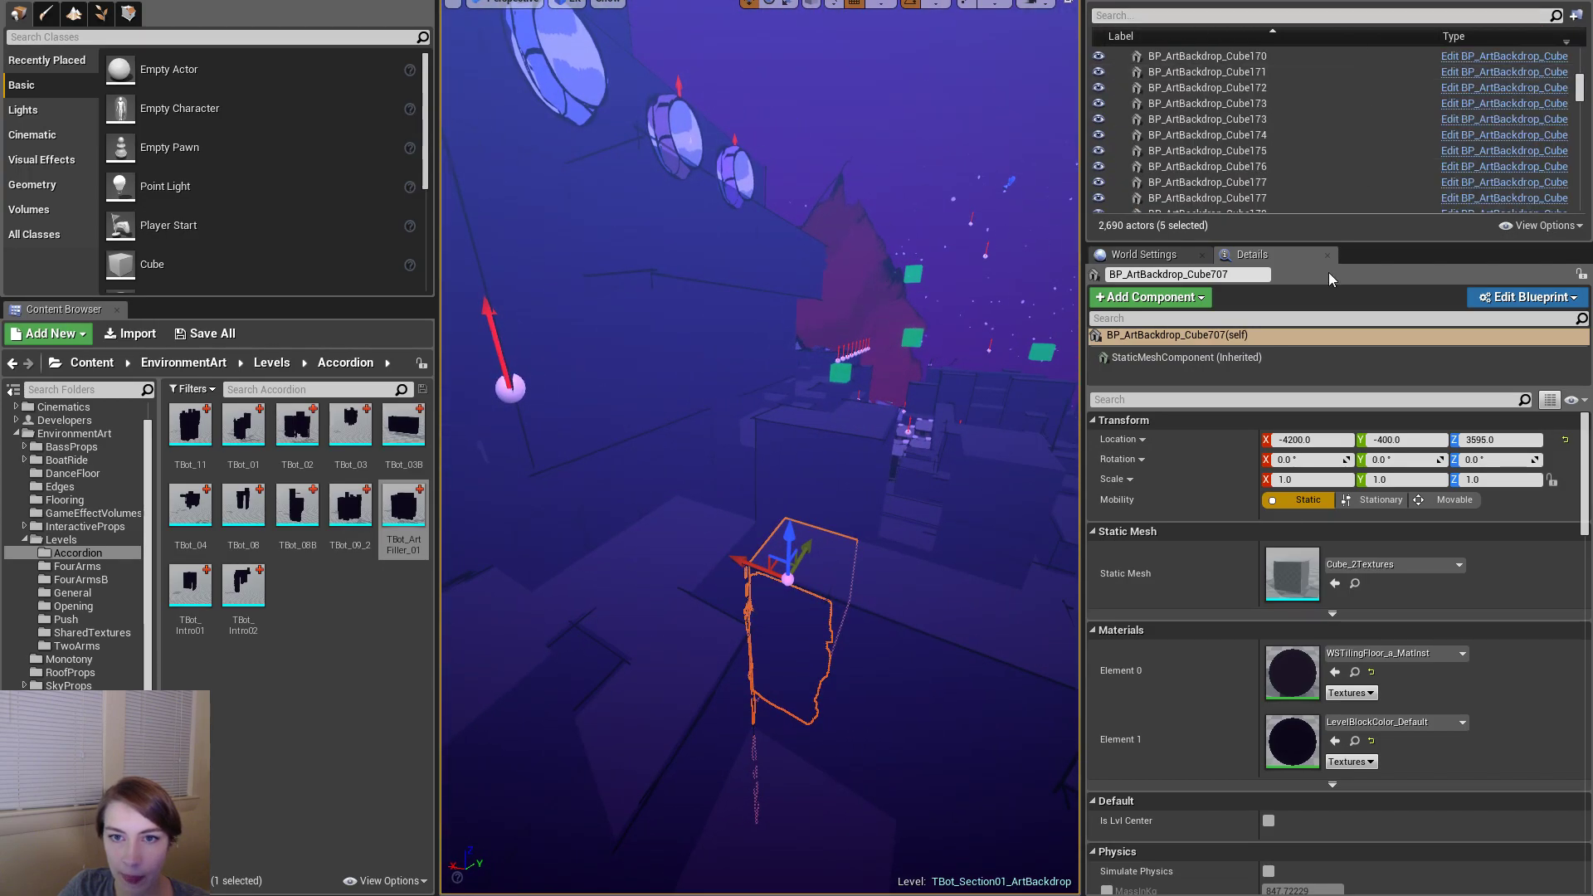
pyautogui.moveTo(1353, 245); pyautogui.dragTo(1353, 513)
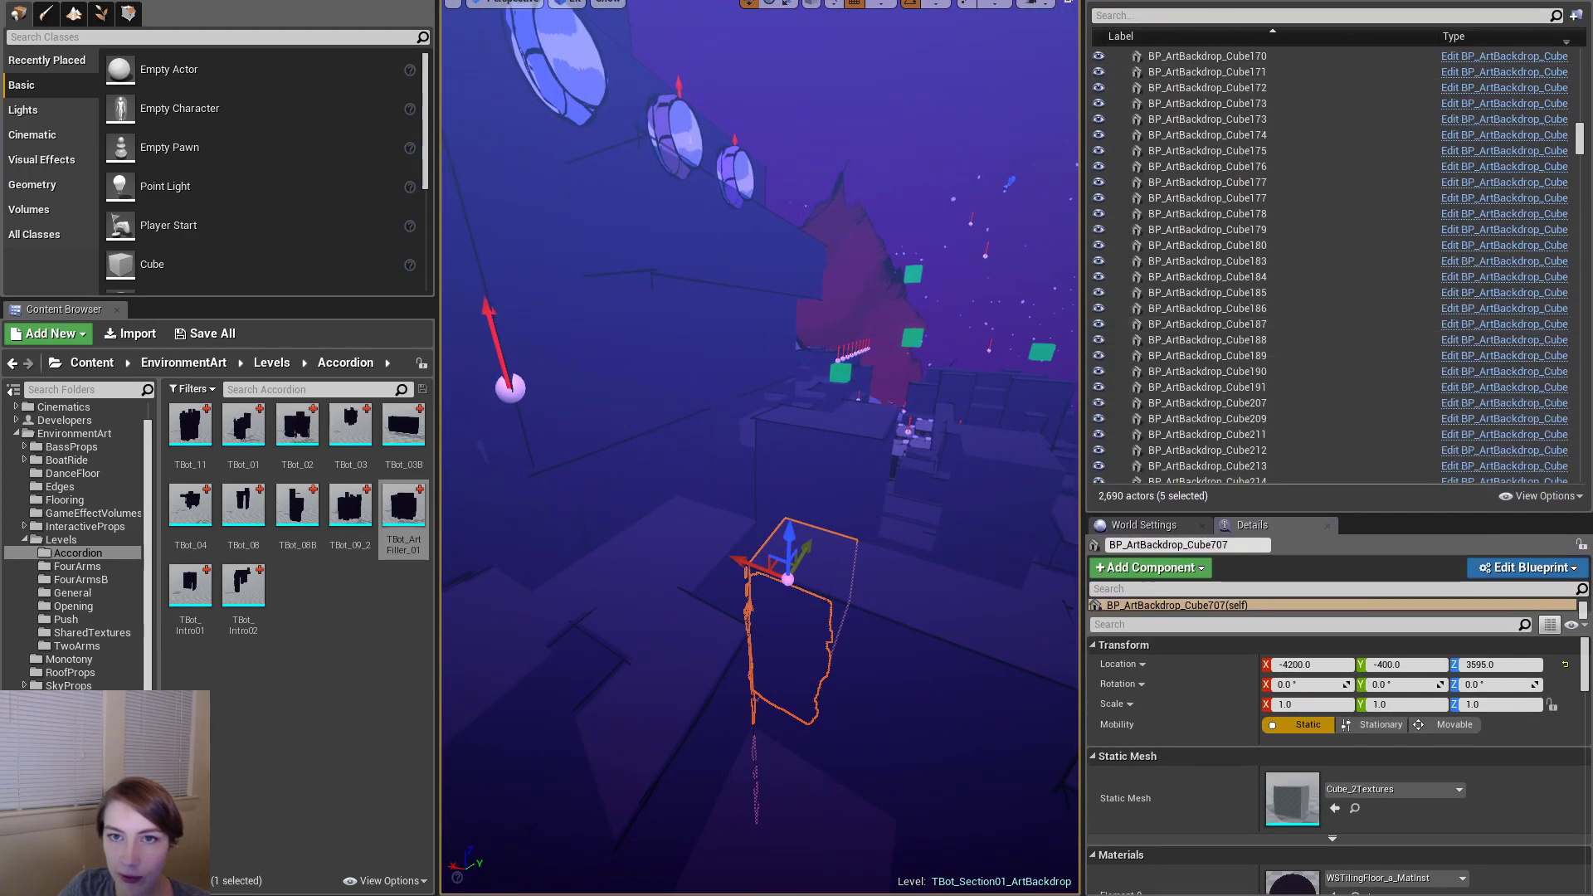
pyautogui.click(1302, 3)
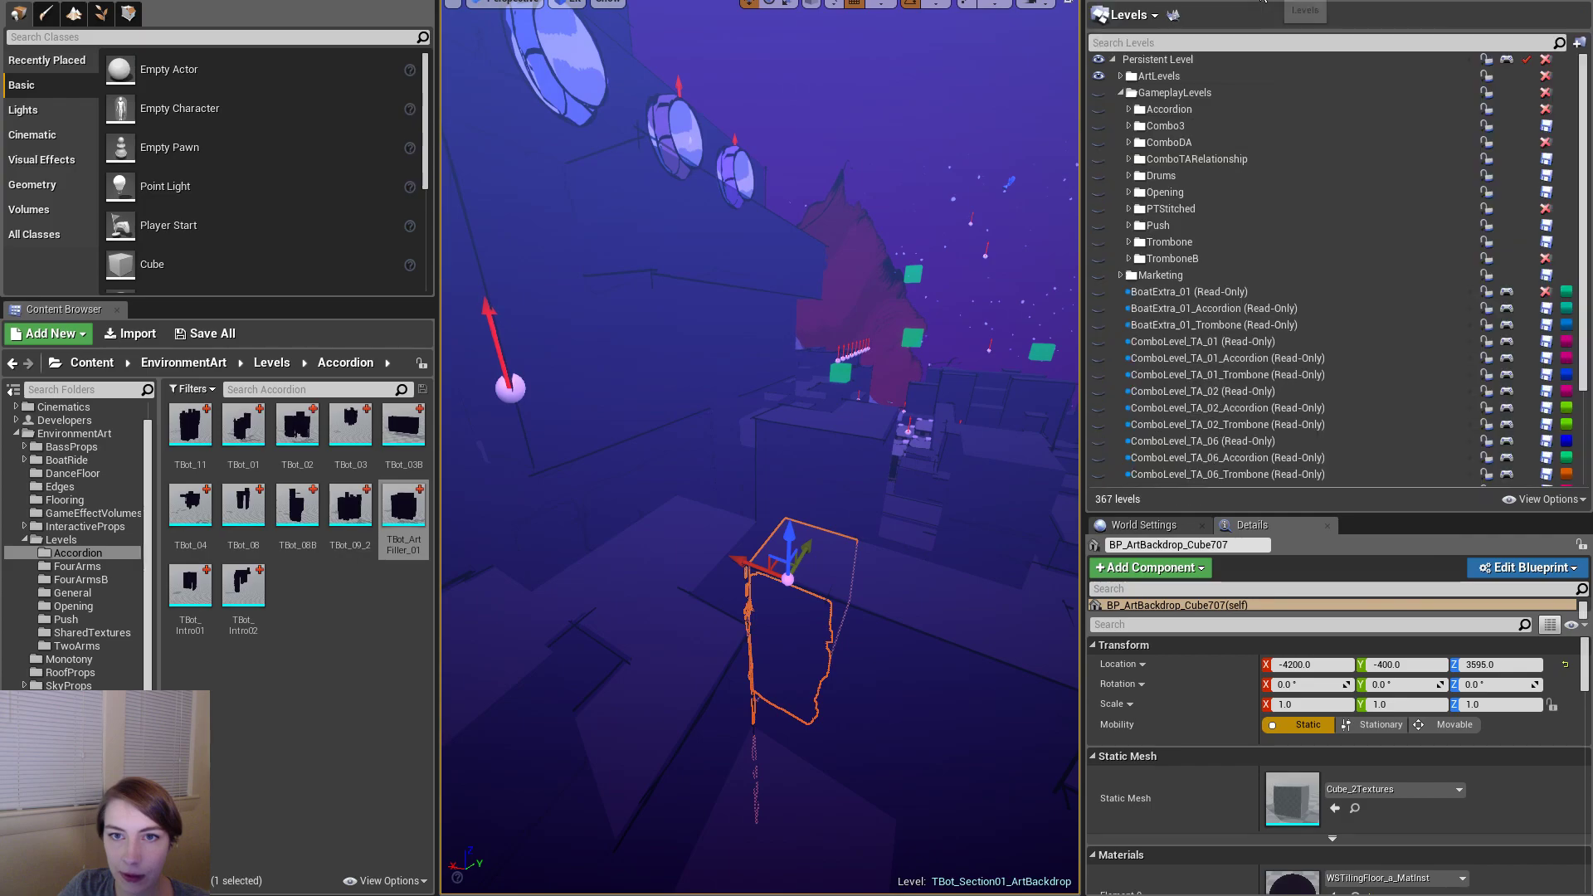
pyautogui.click(1122, 92)
pyautogui.click(1282, 624)
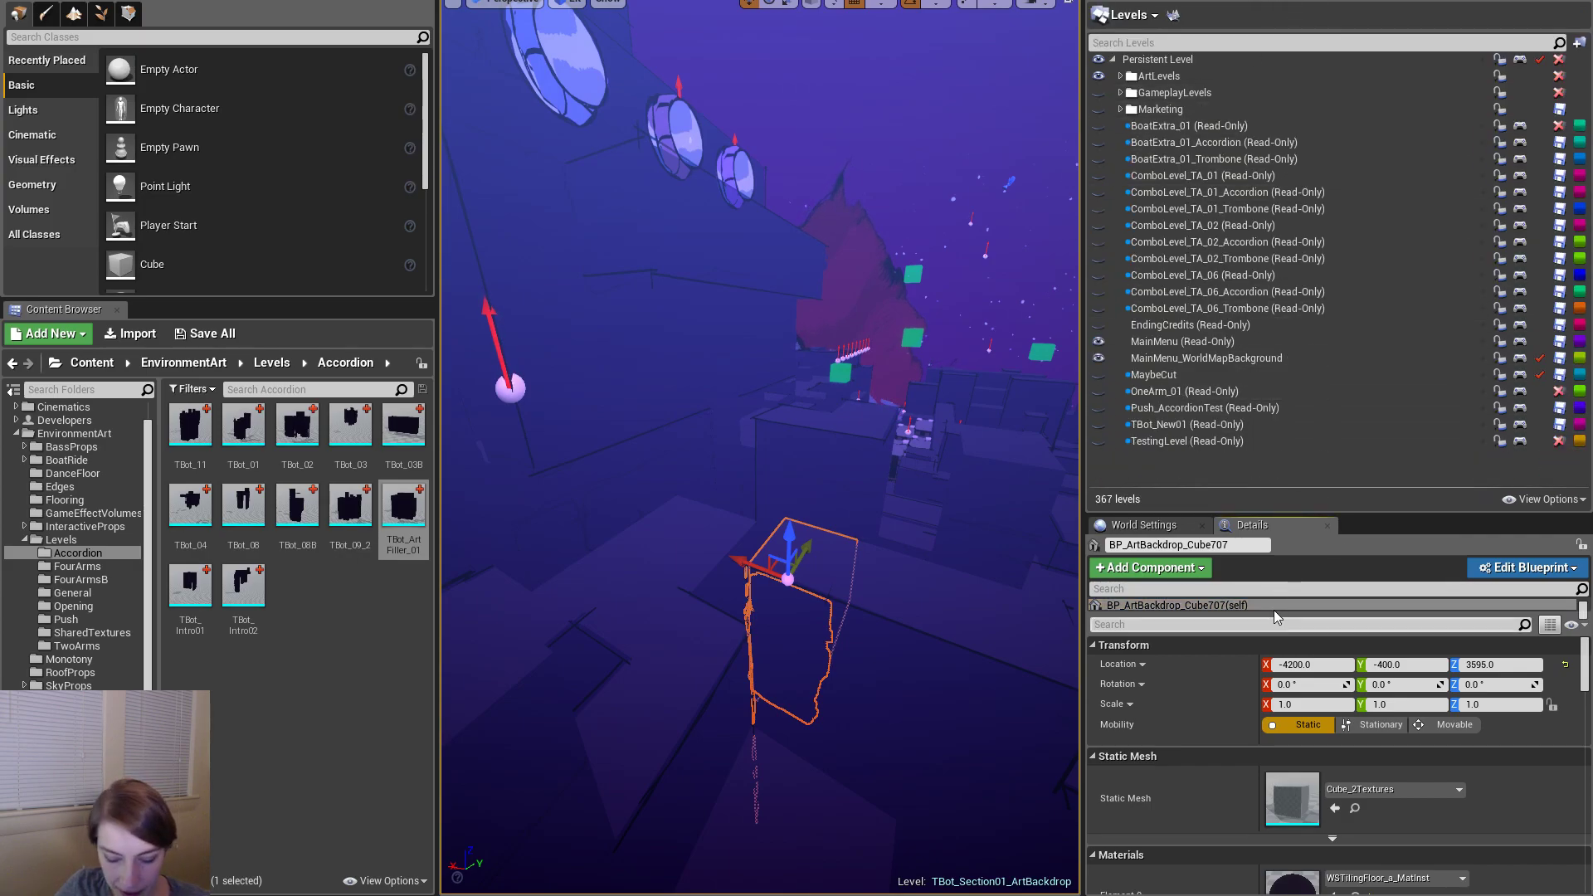
pyautogui.write('tags')
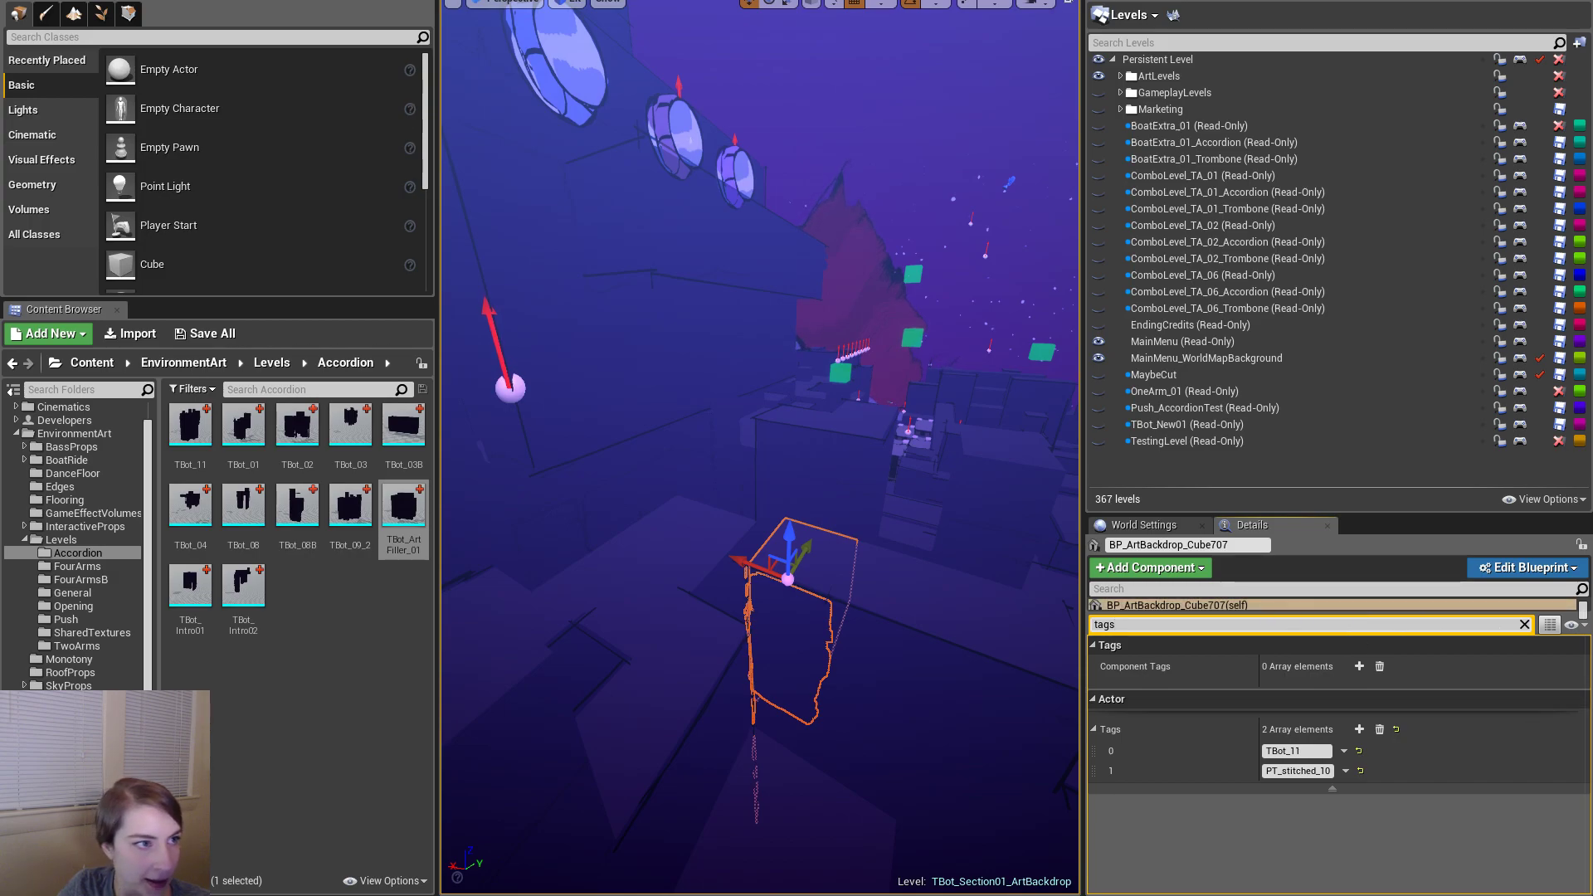
# - Export the selected actors to the Accordion folder as TBot_11B.fbx
pyautogui.click(17, 1)
pyautogui.click(123, 357)
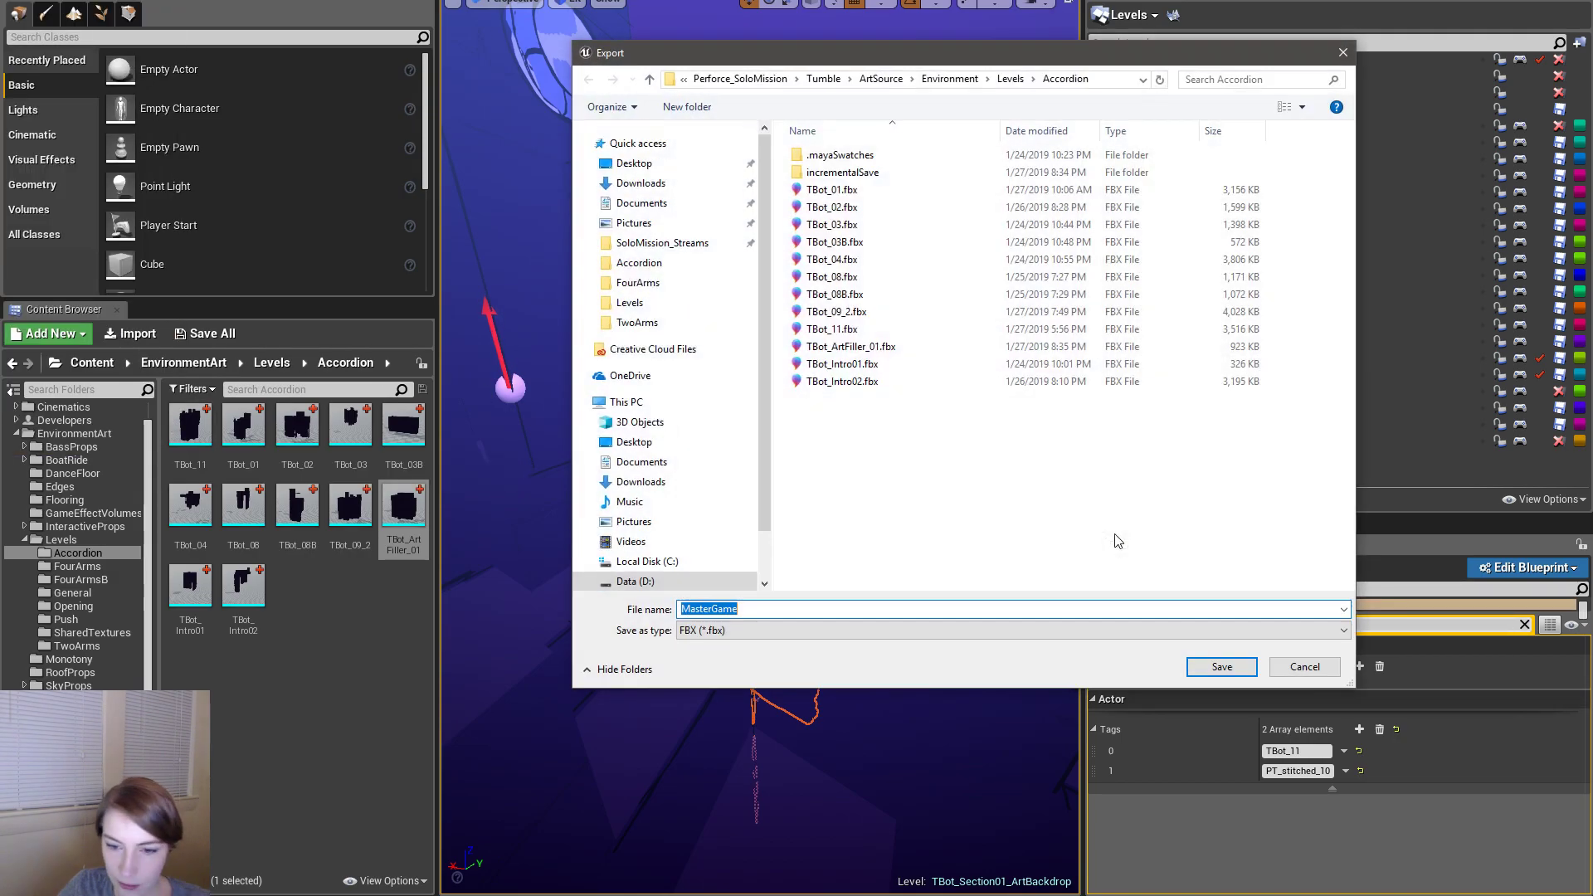
pyautogui.click(871, 331)
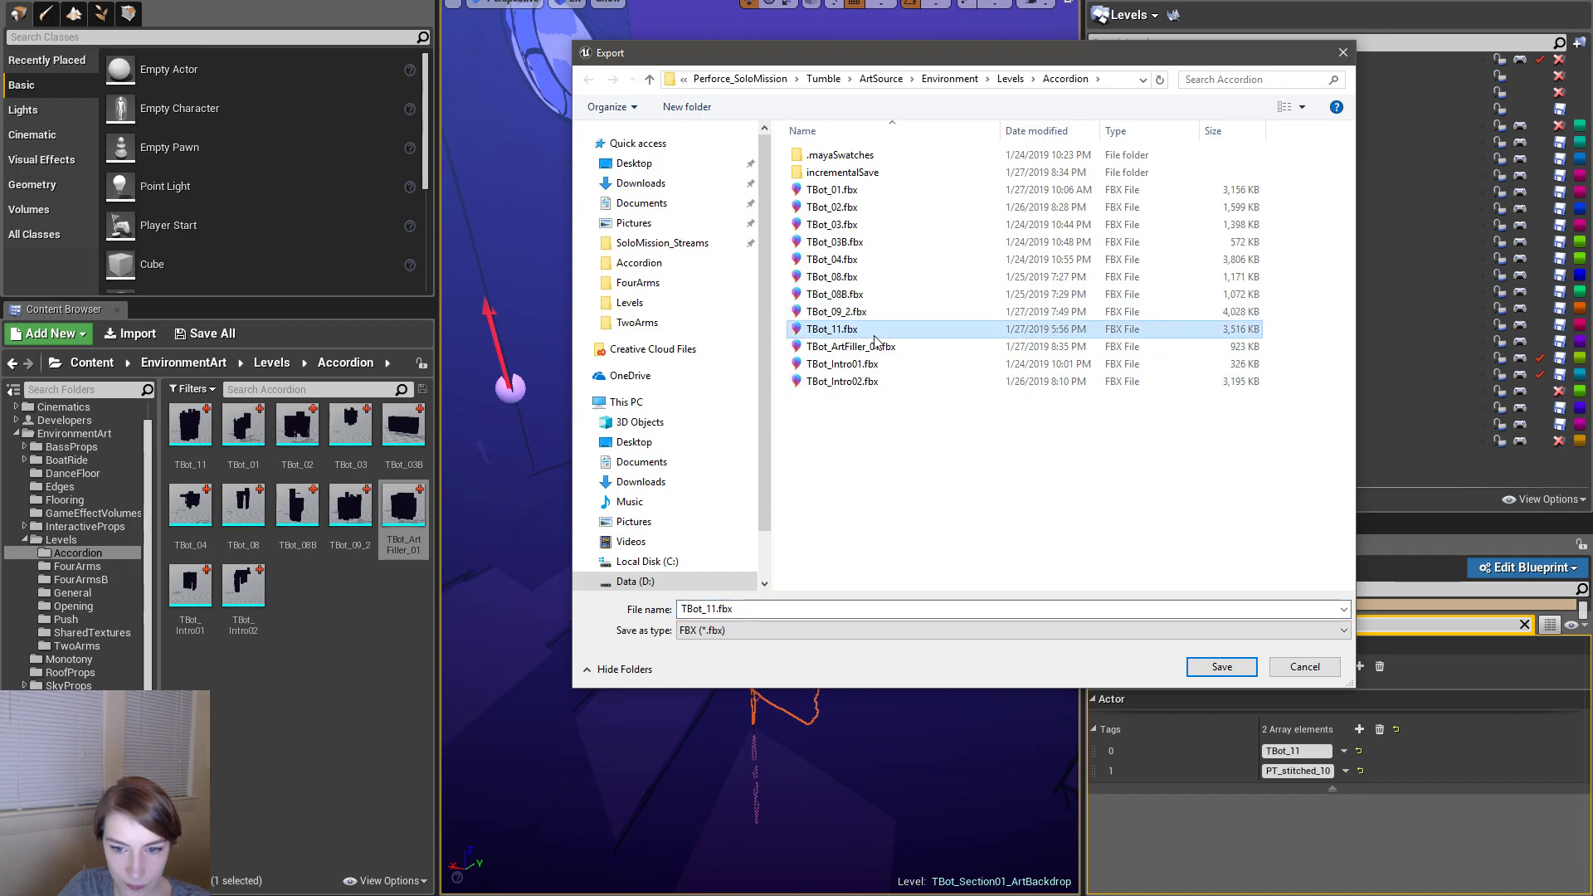
pyautogui.click(881, 616)
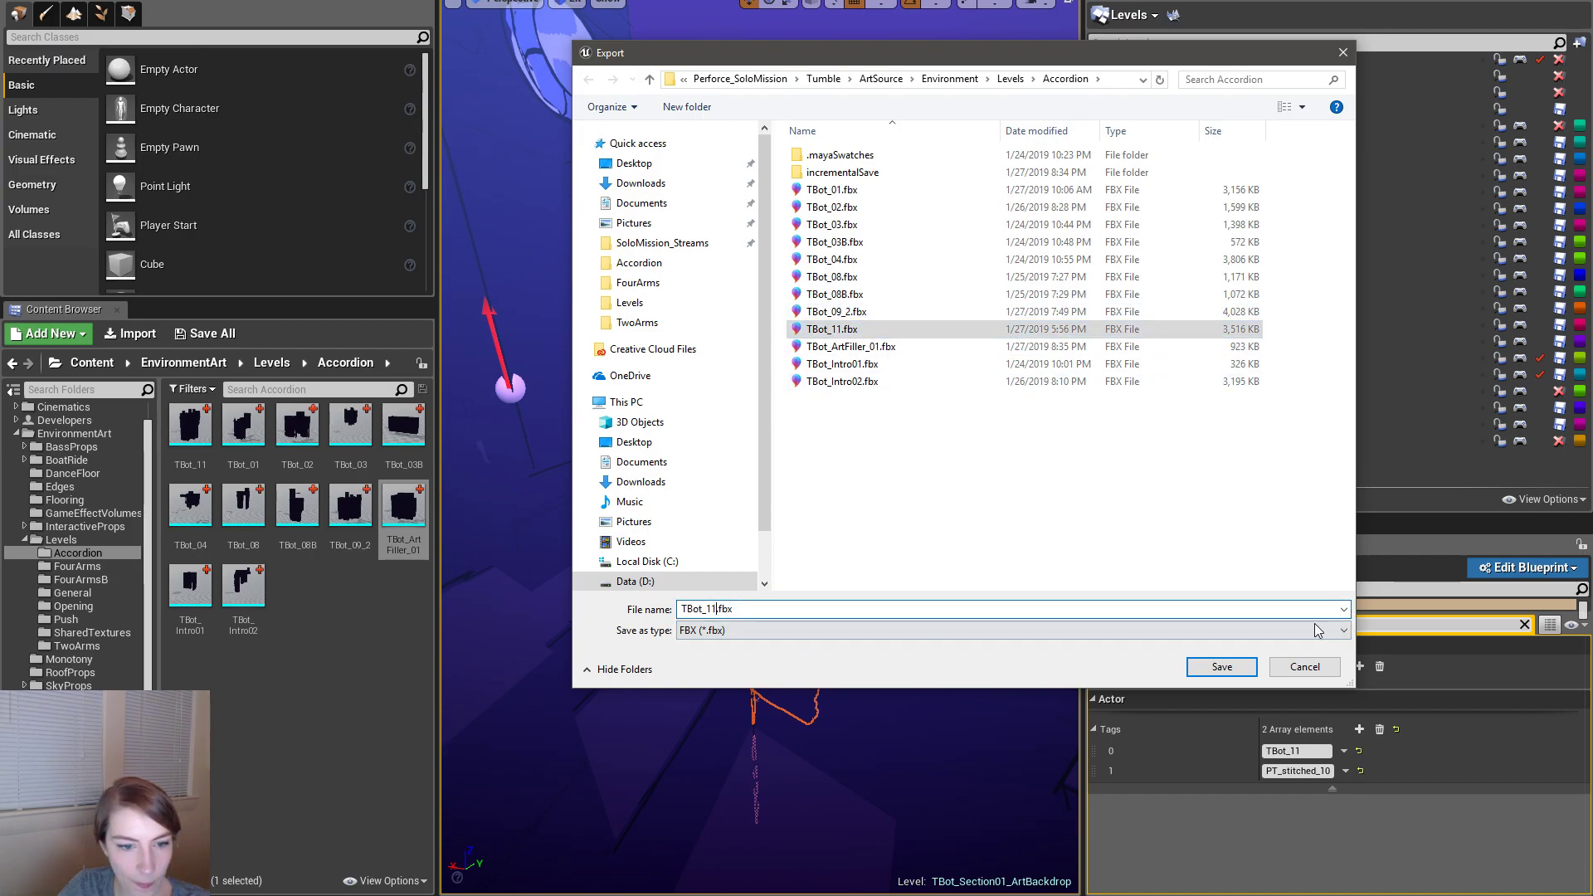
pyautogui.press('Return')
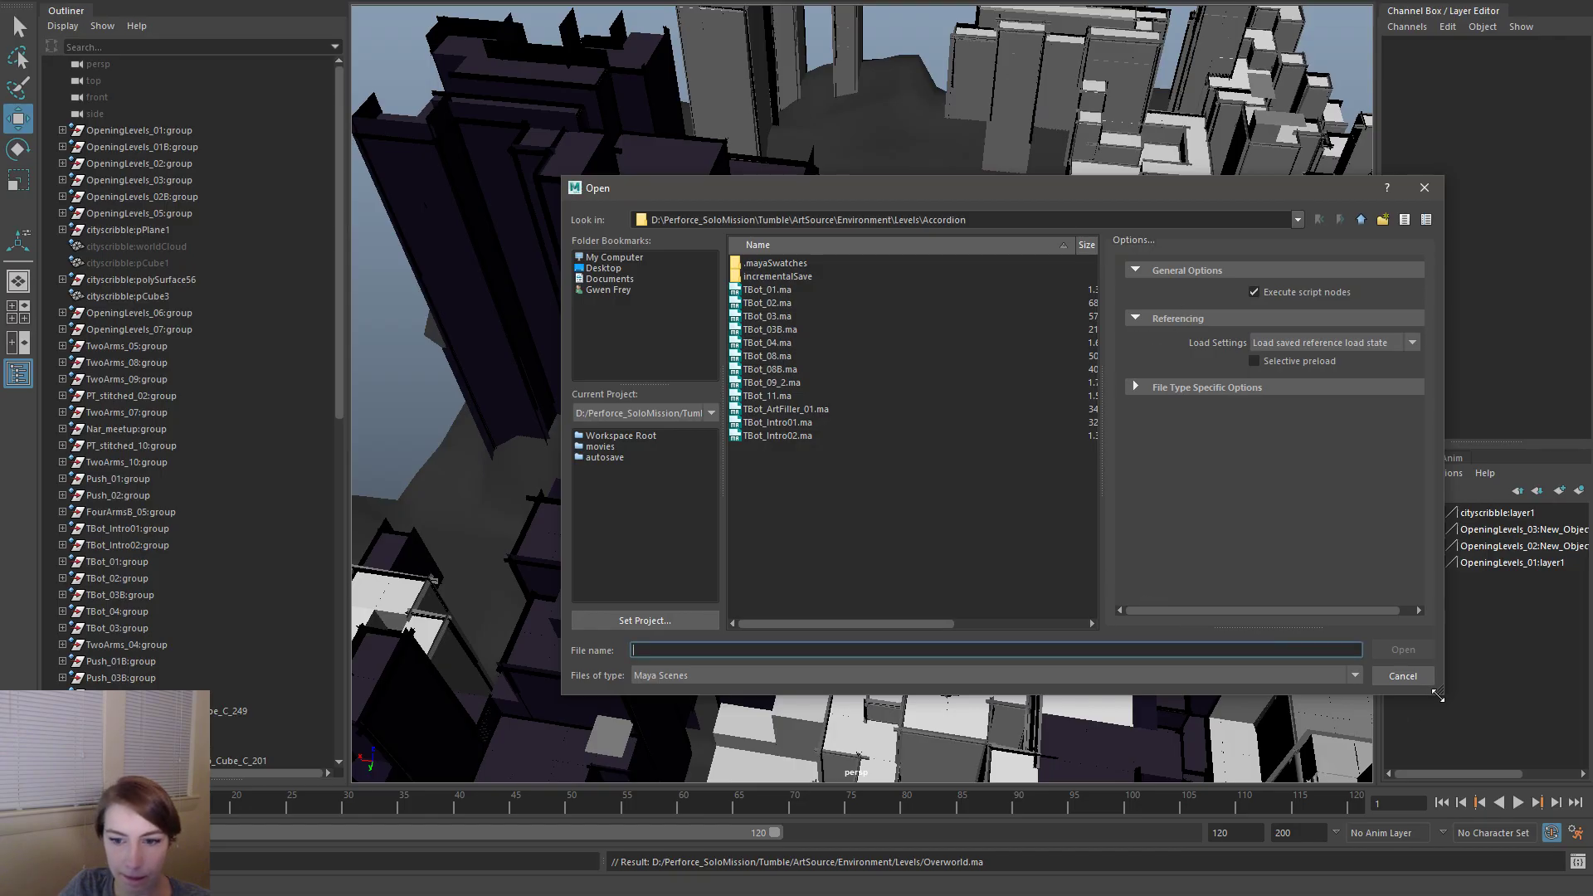
# - Switch to Maya, start a new empty scene and import TBot_11B.fbx from the Accordion folder
pyautogui.click(1403, 676)
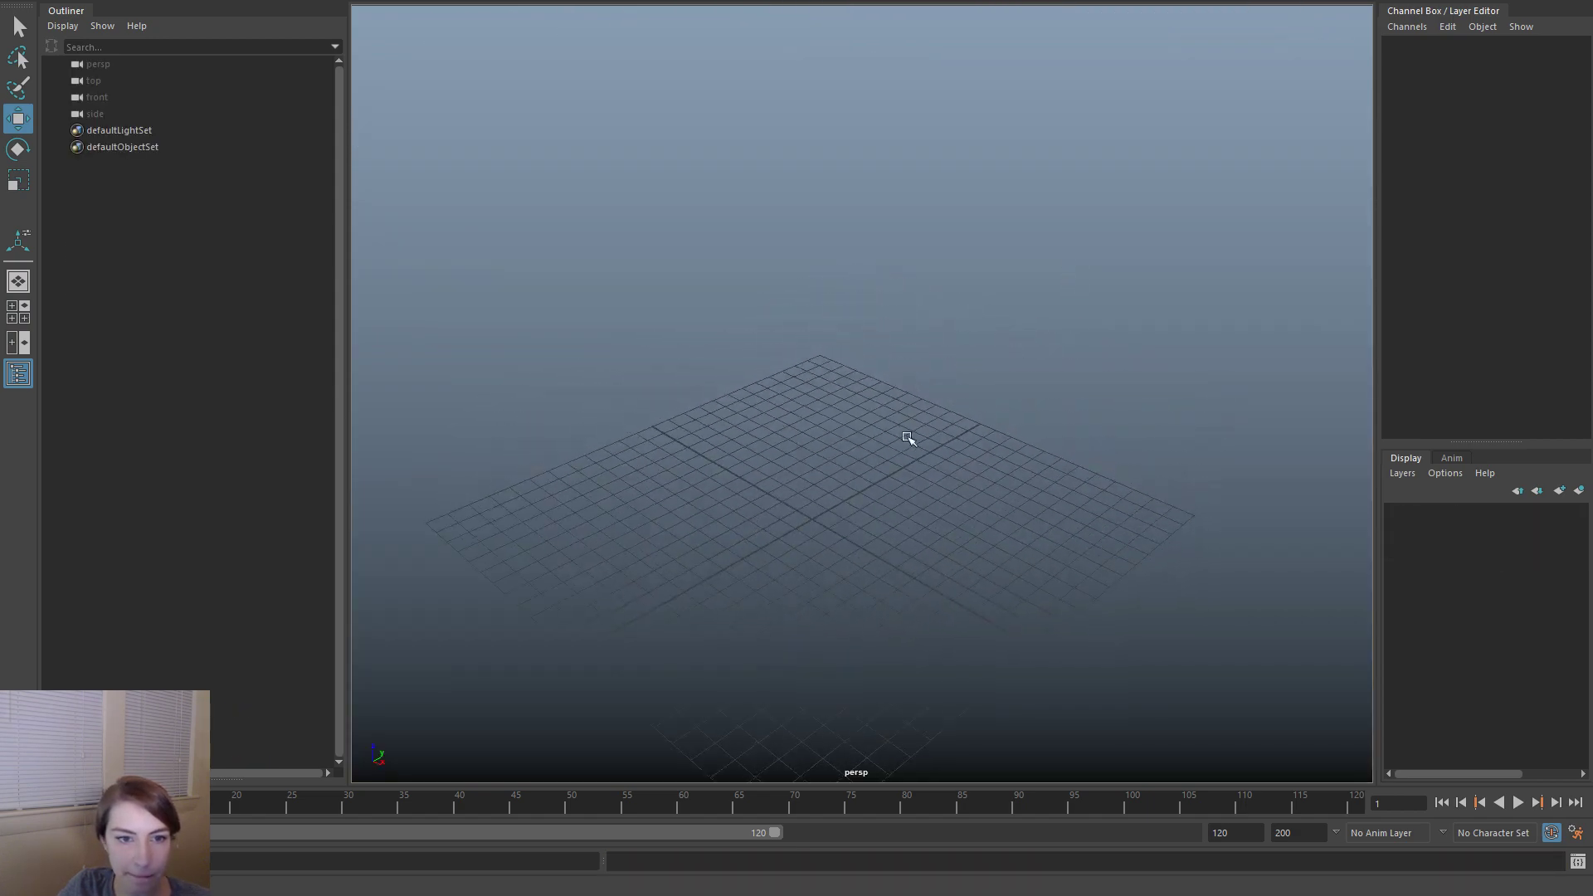
pyautogui.press('space')
pyautogui.click(617, 141)
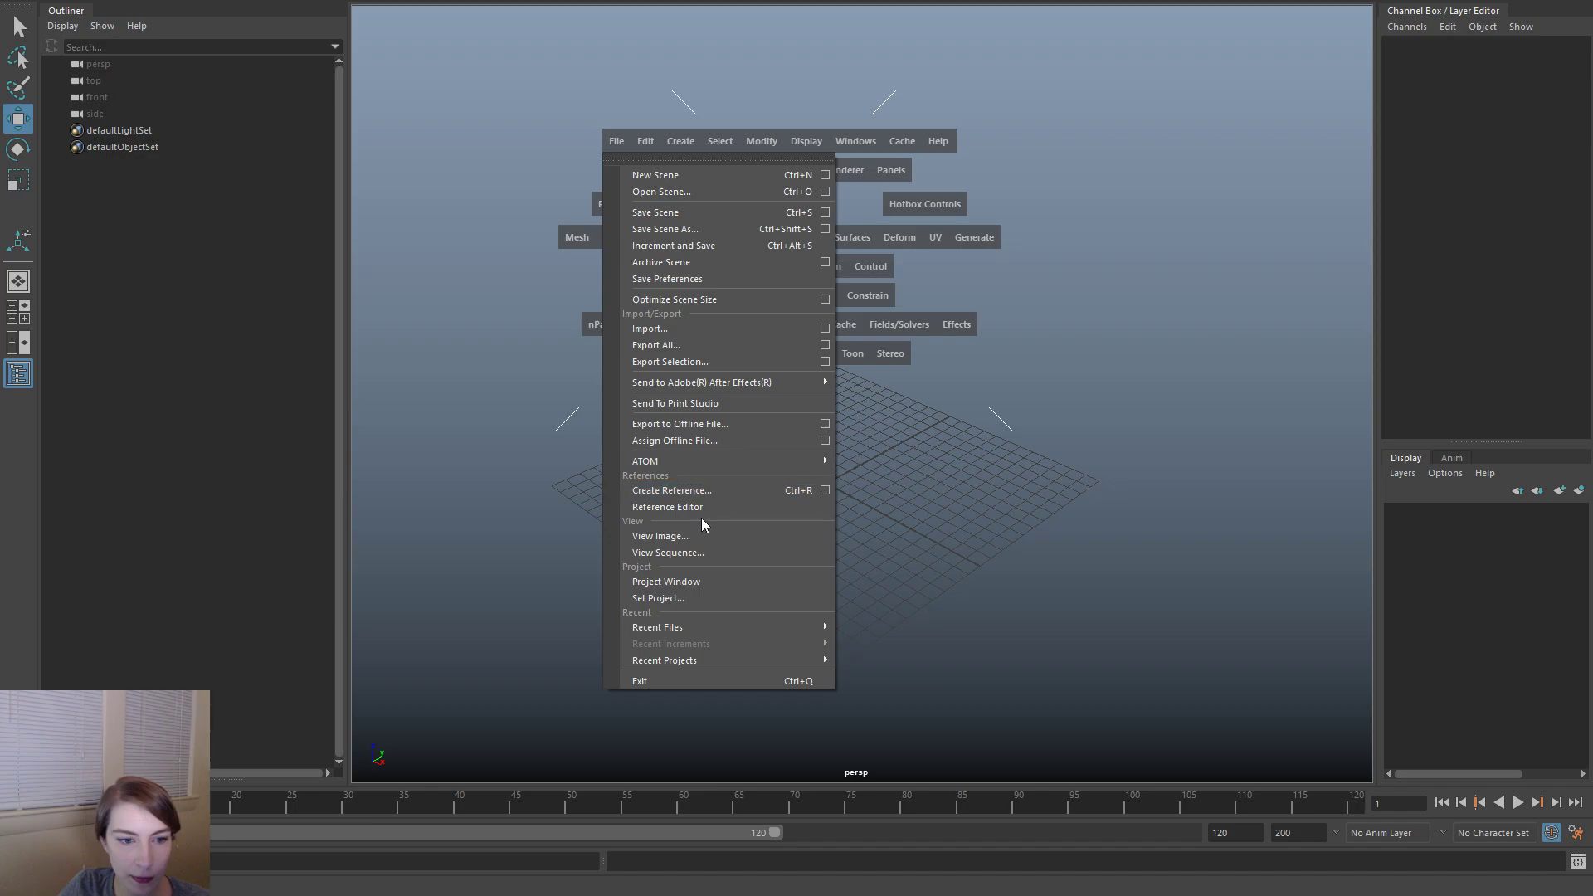
pyautogui.click(712, 329)
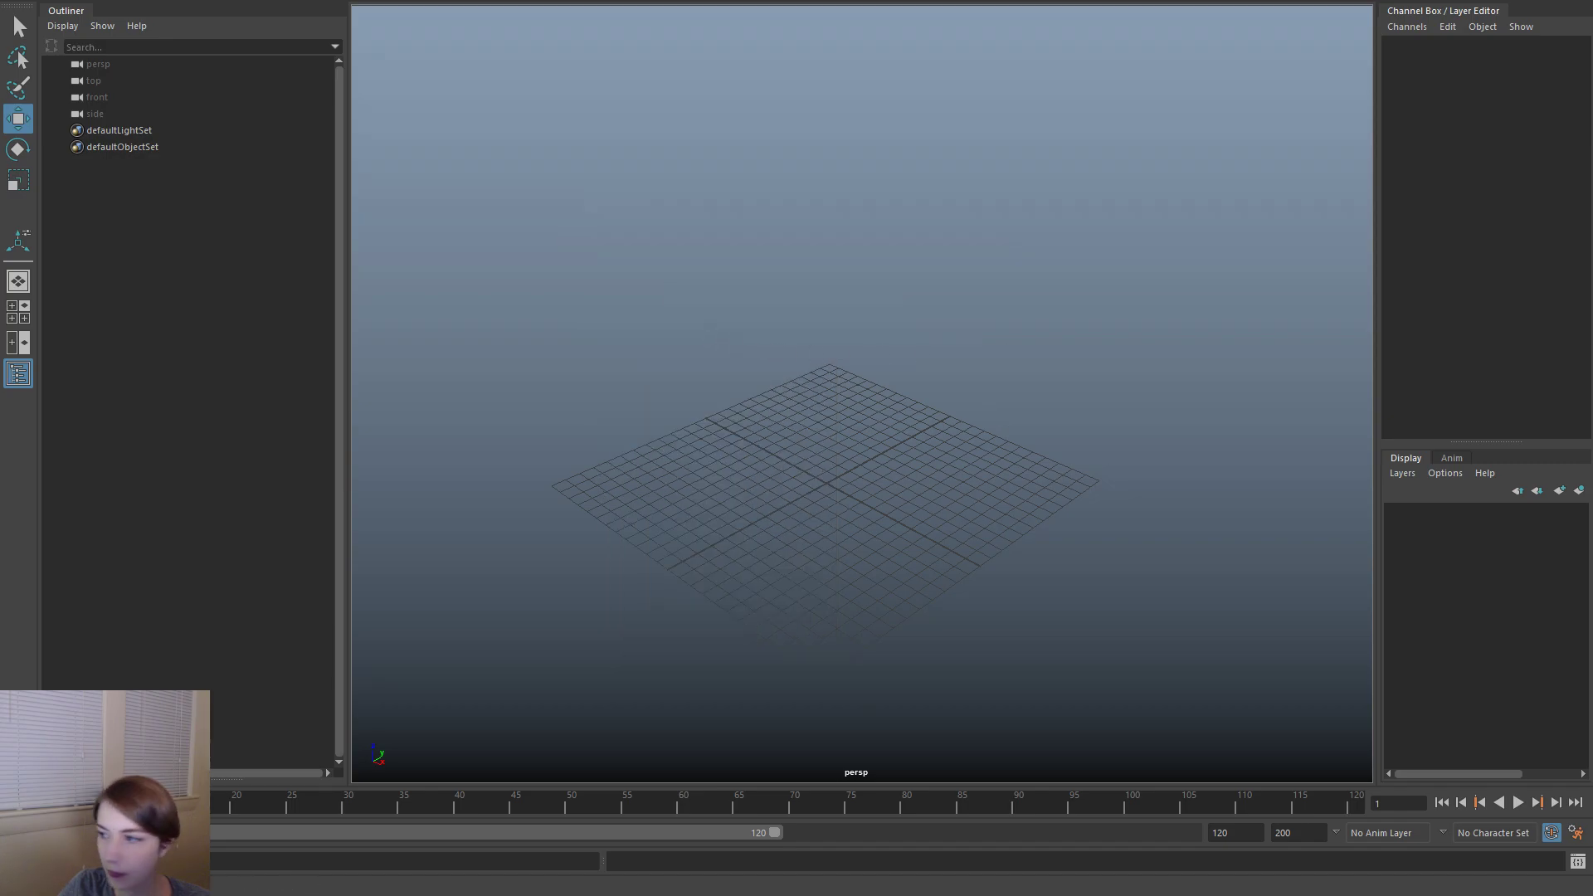
pyautogui.moveTo(1592, 349); pyautogui.dragTo(676, 188)
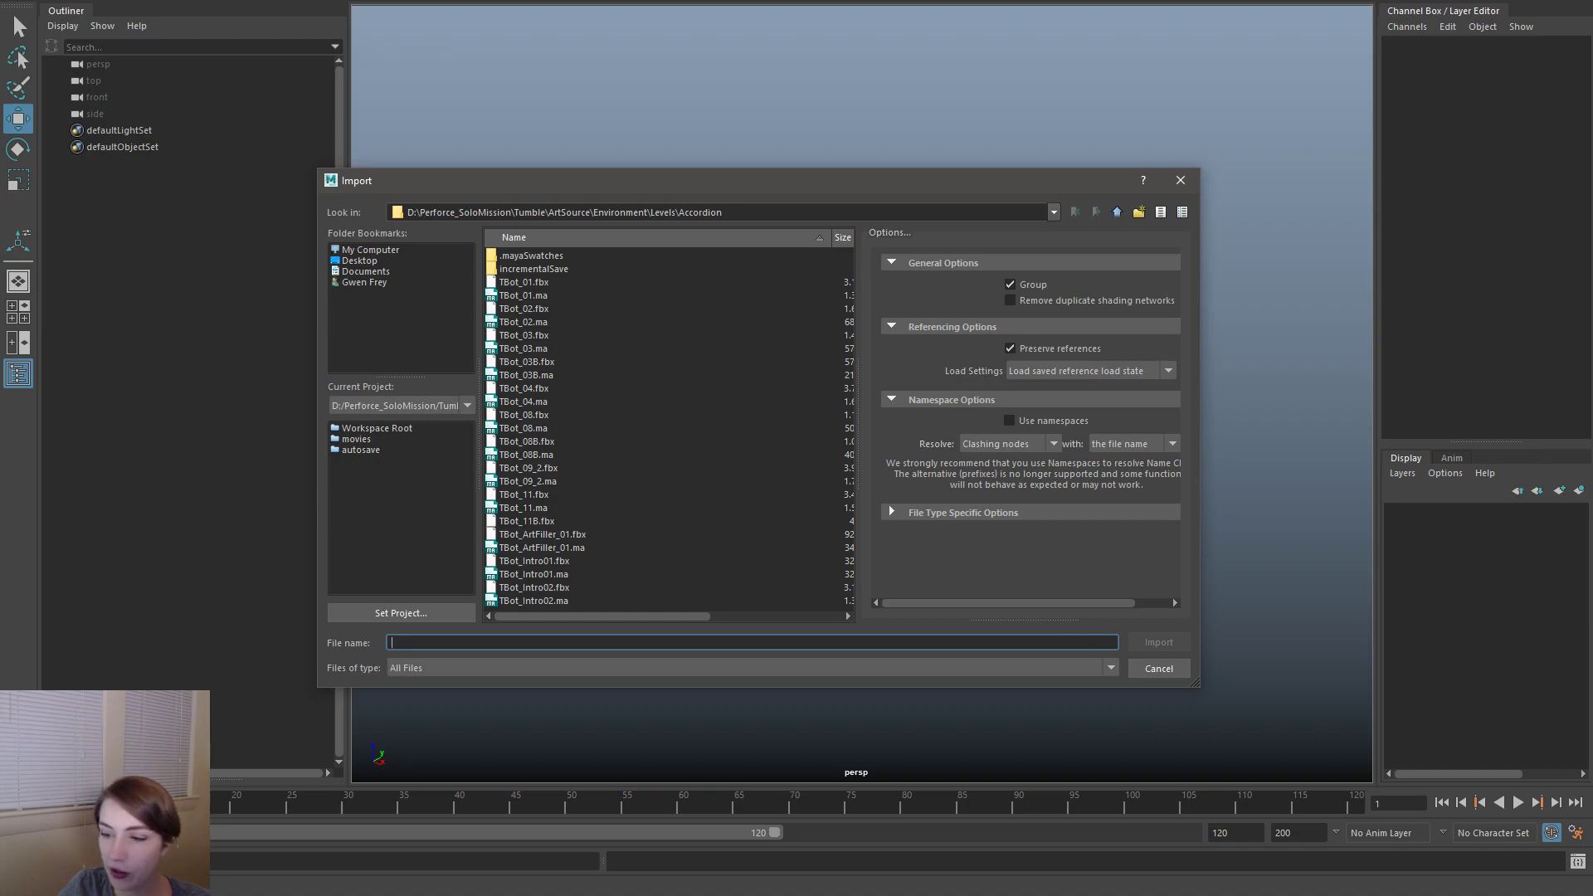
pyautogui.click(613, 574)
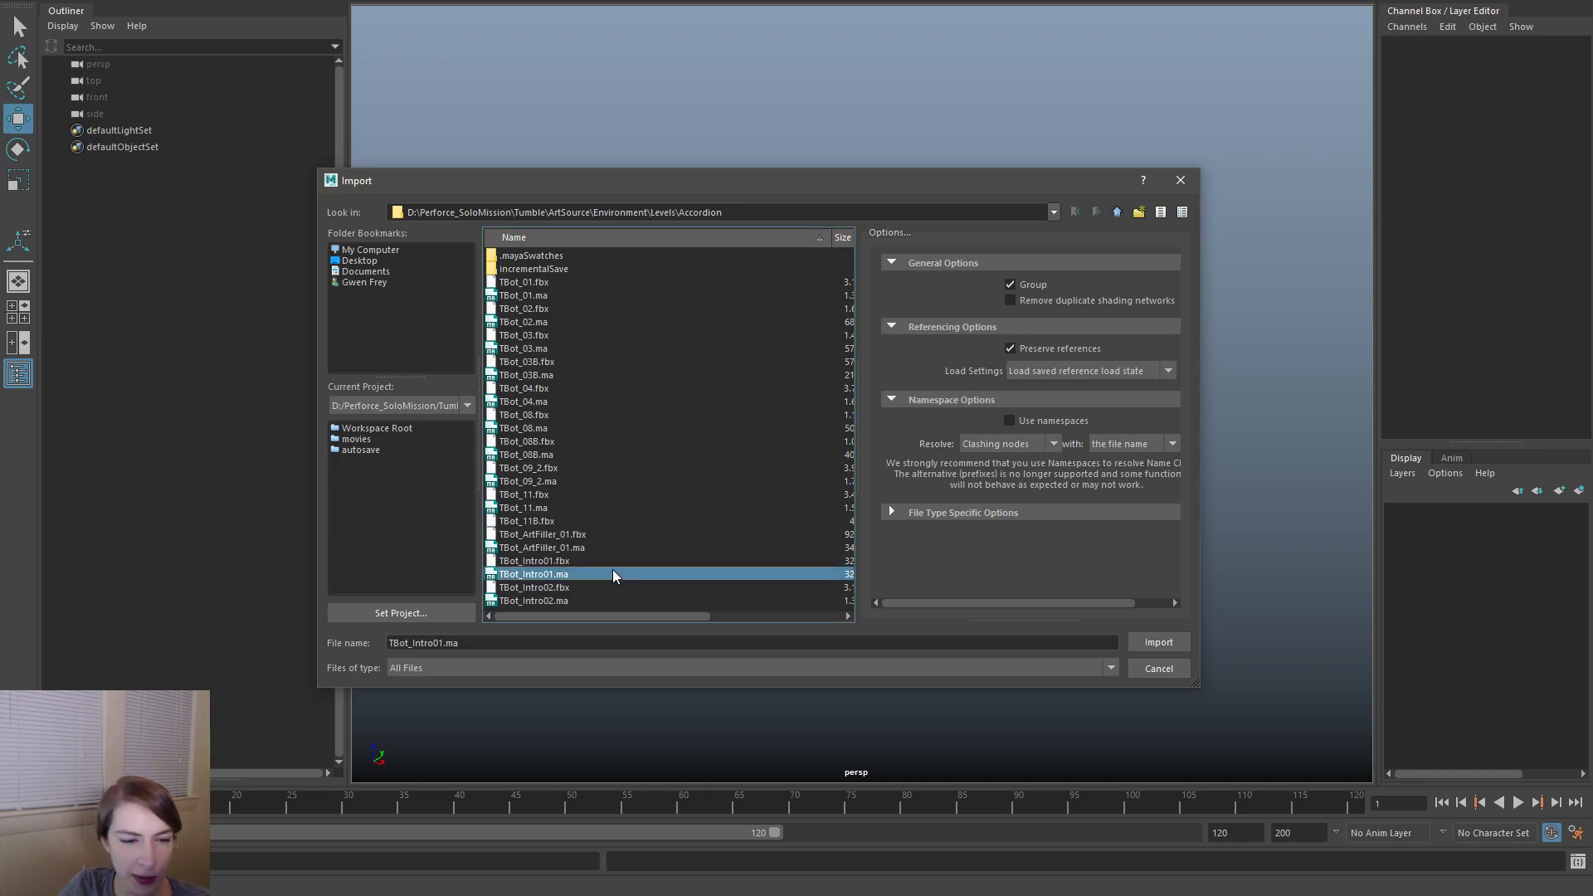
pyautogui.doubleClick(553, 520)
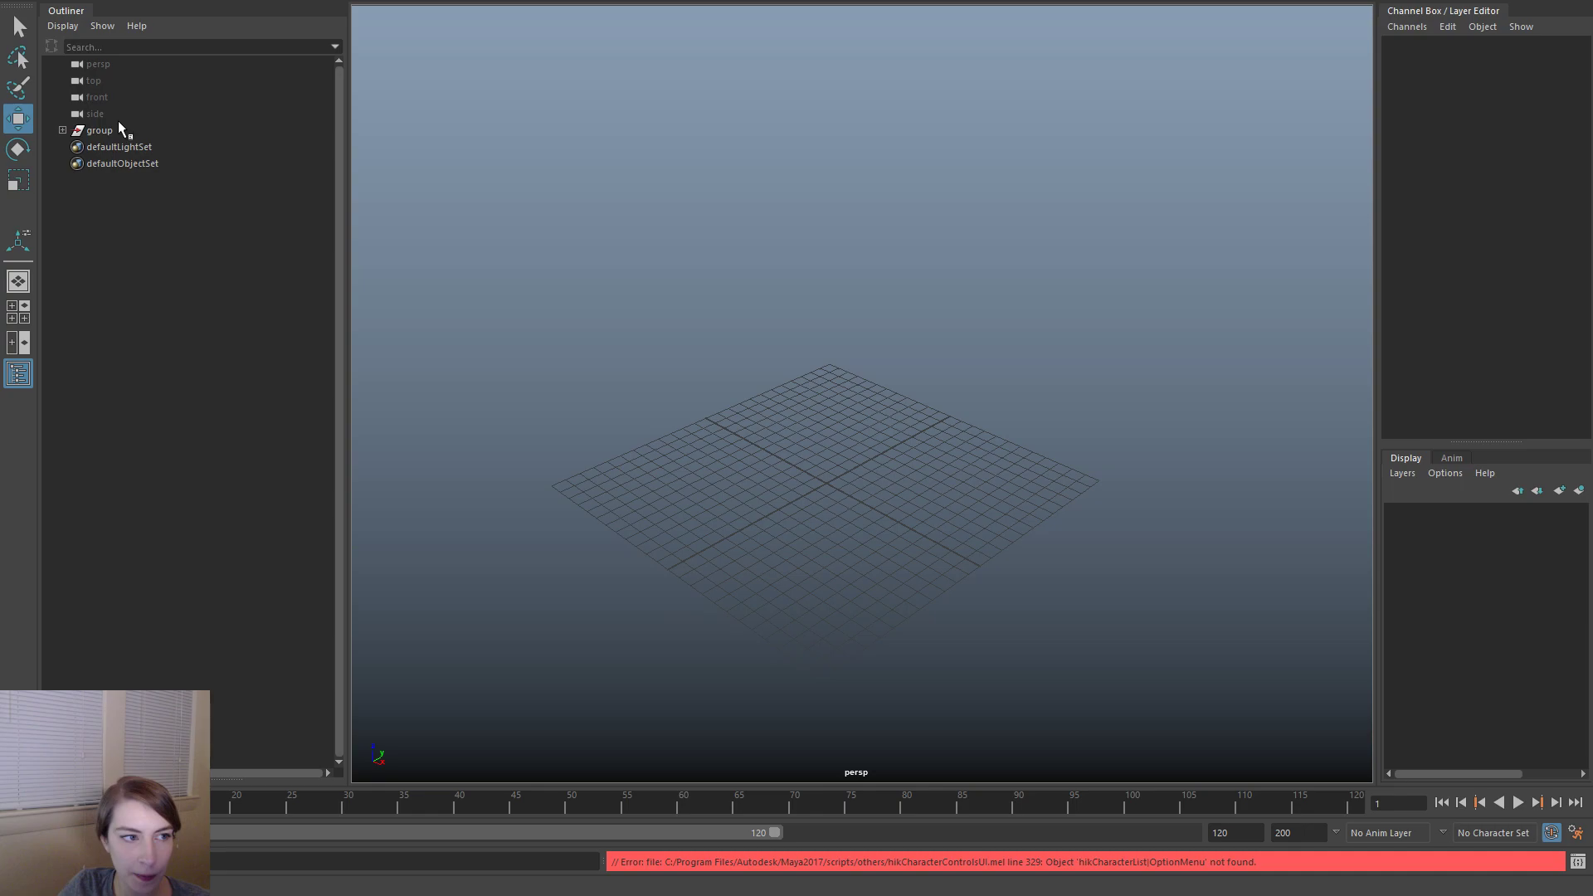
# - Expand the imported group and delete its five UCX collision meshes
pyautogui.click(120, 130)
pyautogui.press('f')
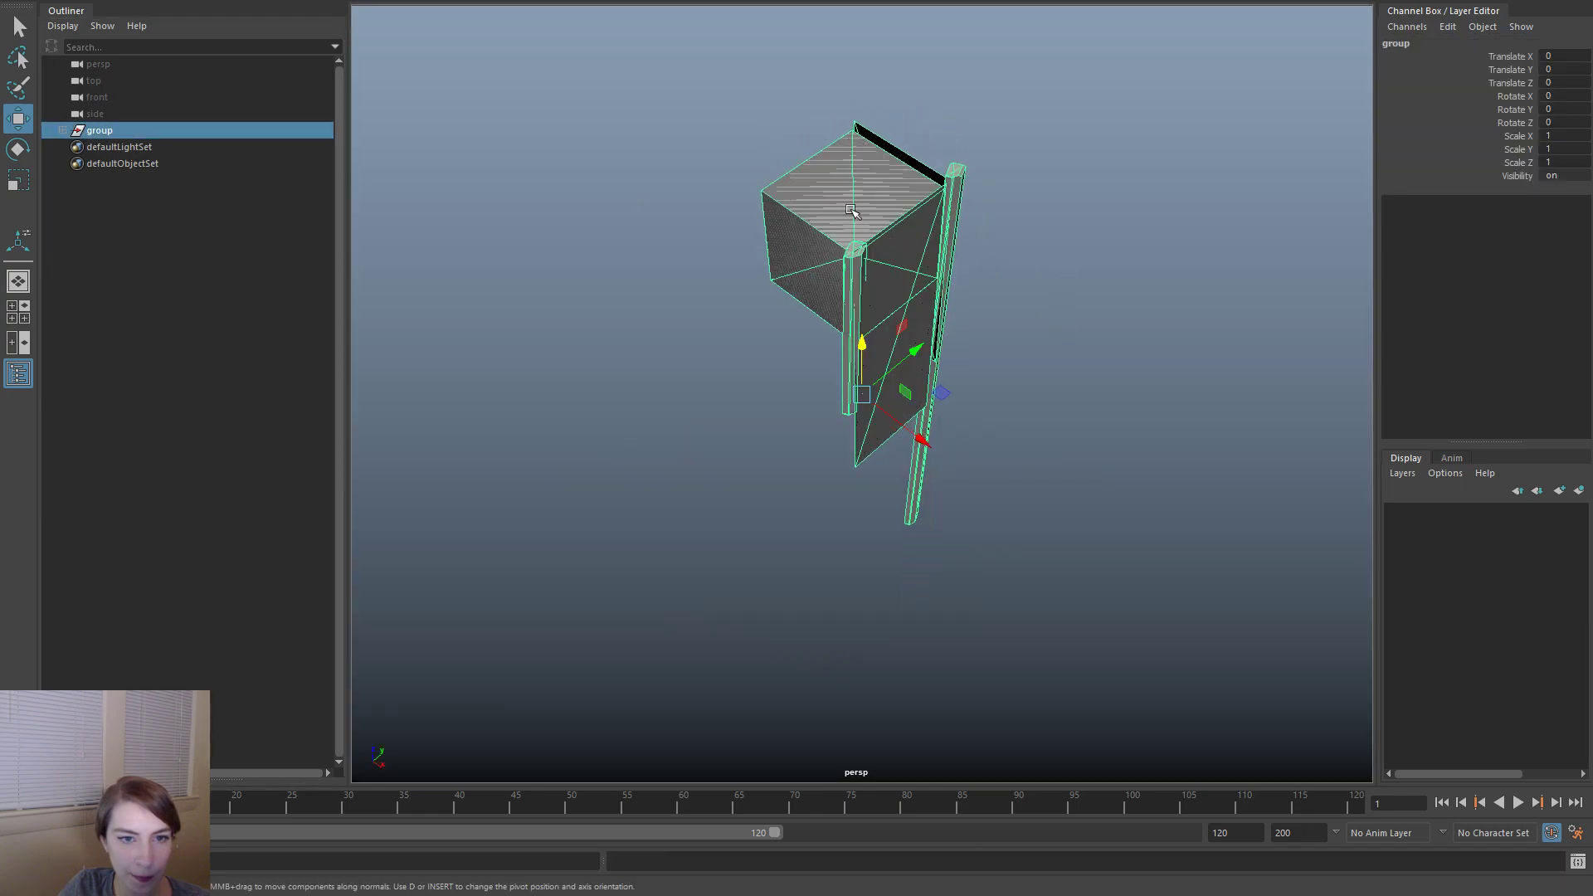
pyautogui.click(63, 131)
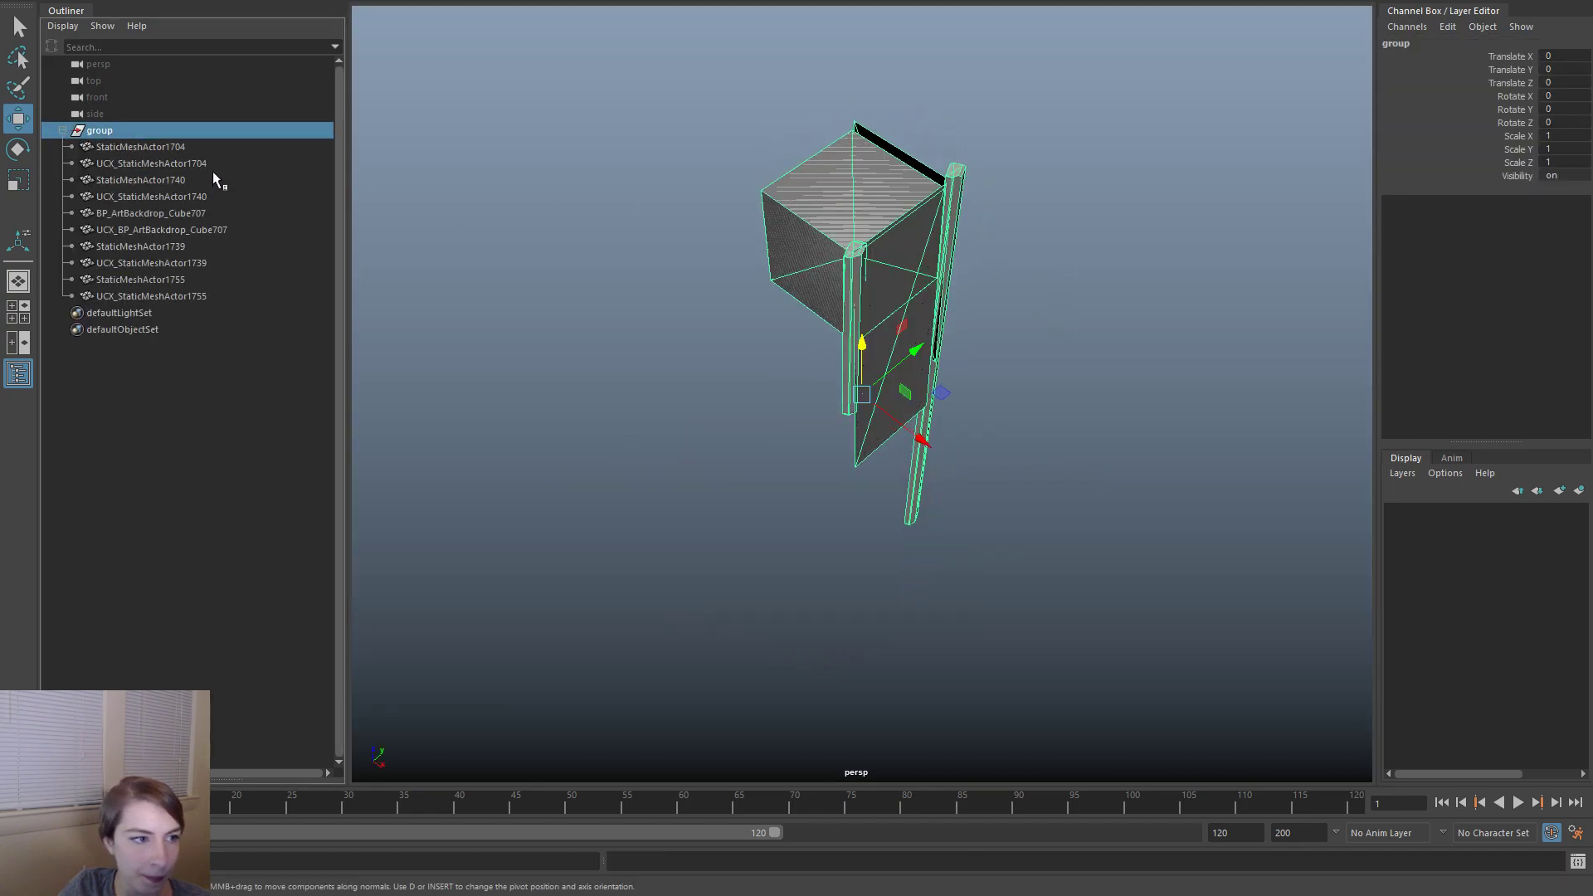
pyautogui.click(203, 182)
pyautogui.click(171, 165)
pyautogui.keyDown('ctrl'); pyautogui.click(151, 198); pyautogui.keyUp('ctrl')
pyautogui.keyDown('ctrl'); pyautogui.click(140, 231); pyautogui.keyUp('ctrl')
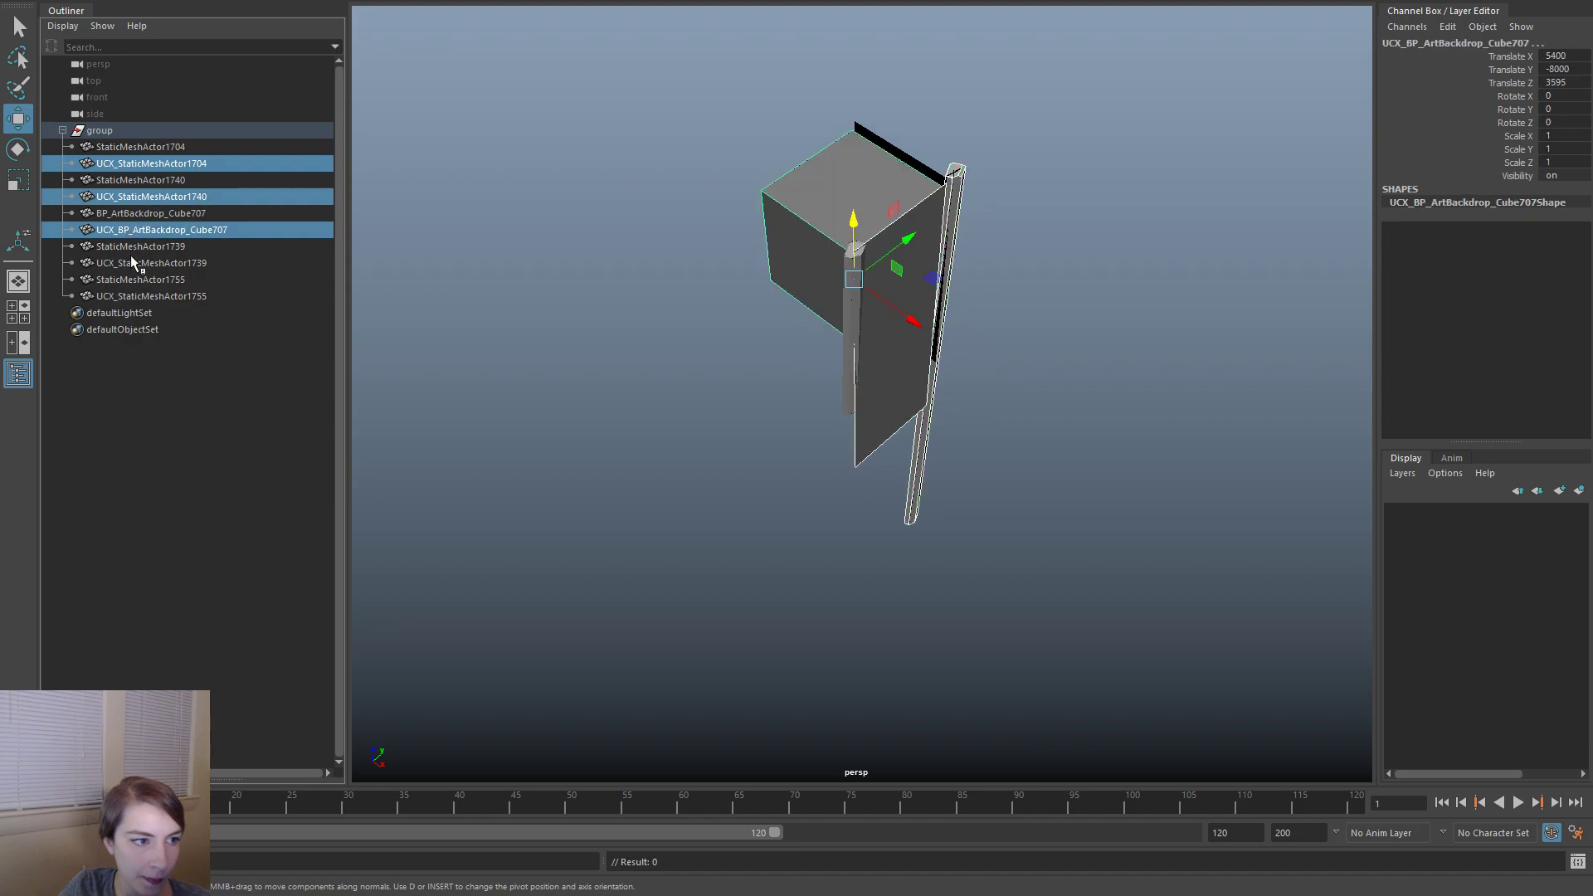
pyautogui.keyDown('ctrl'); pyautogui.click(133, 262); pyautogui.keyUp('ctrl')
pyautogui.keyDown('ctrl'); pyautogui.click(137, 296); pyautogui.keyUp('ctrl')
pyautogui.press('Delete')
# - Offset the imported group by the backdrop cube's X position, setting the group's Translate X to -5400
pyautogui.click(882, 265)
pyautogui.click(1570, 55)
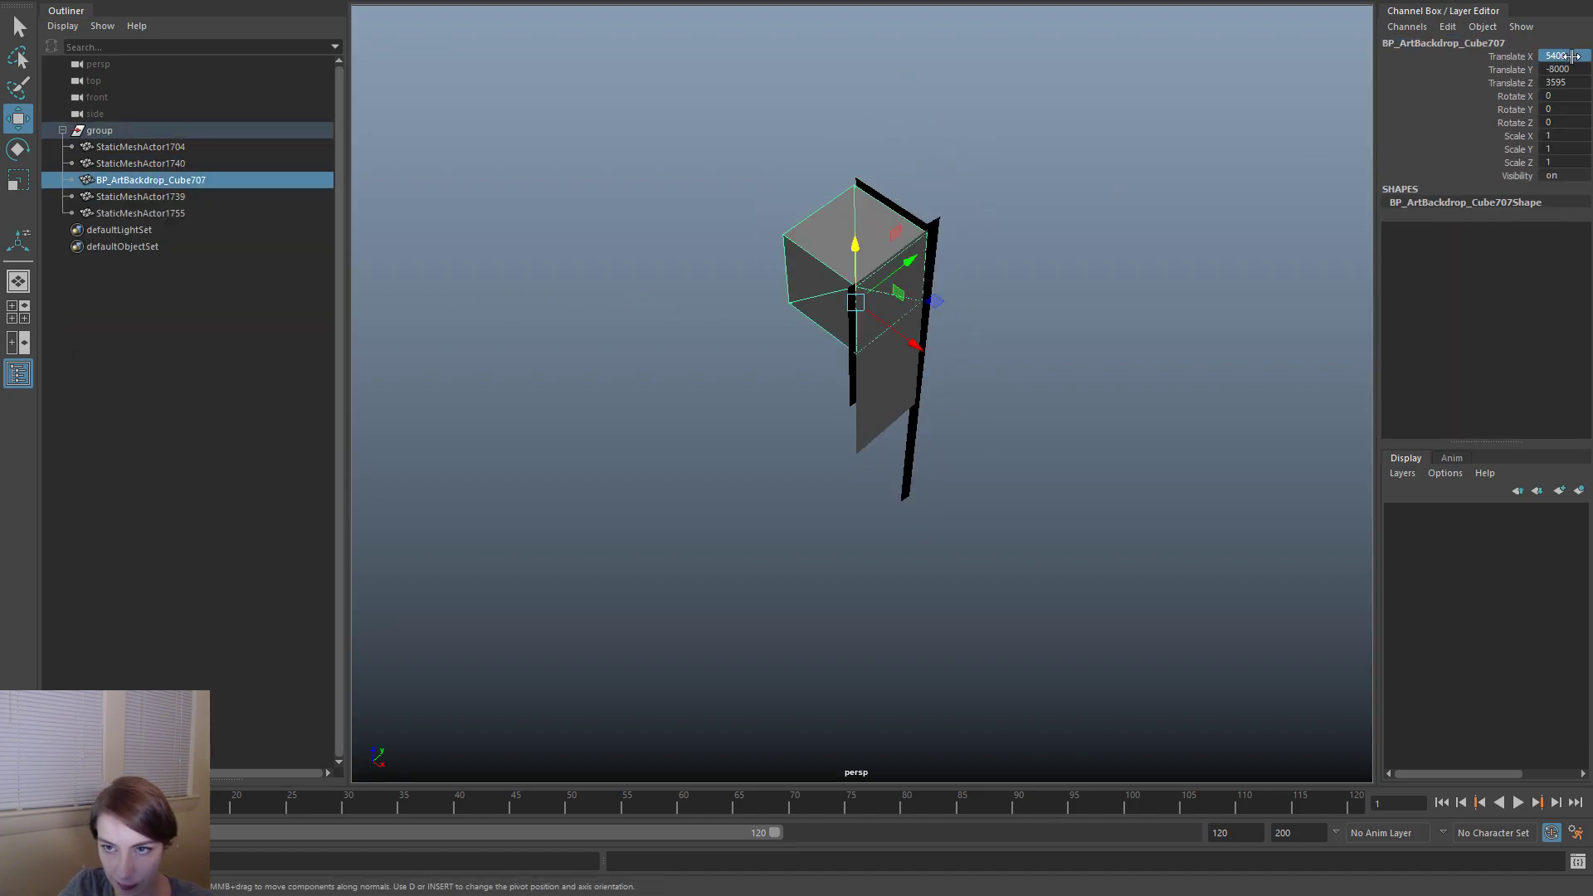
pyautogui.click(191, 130)
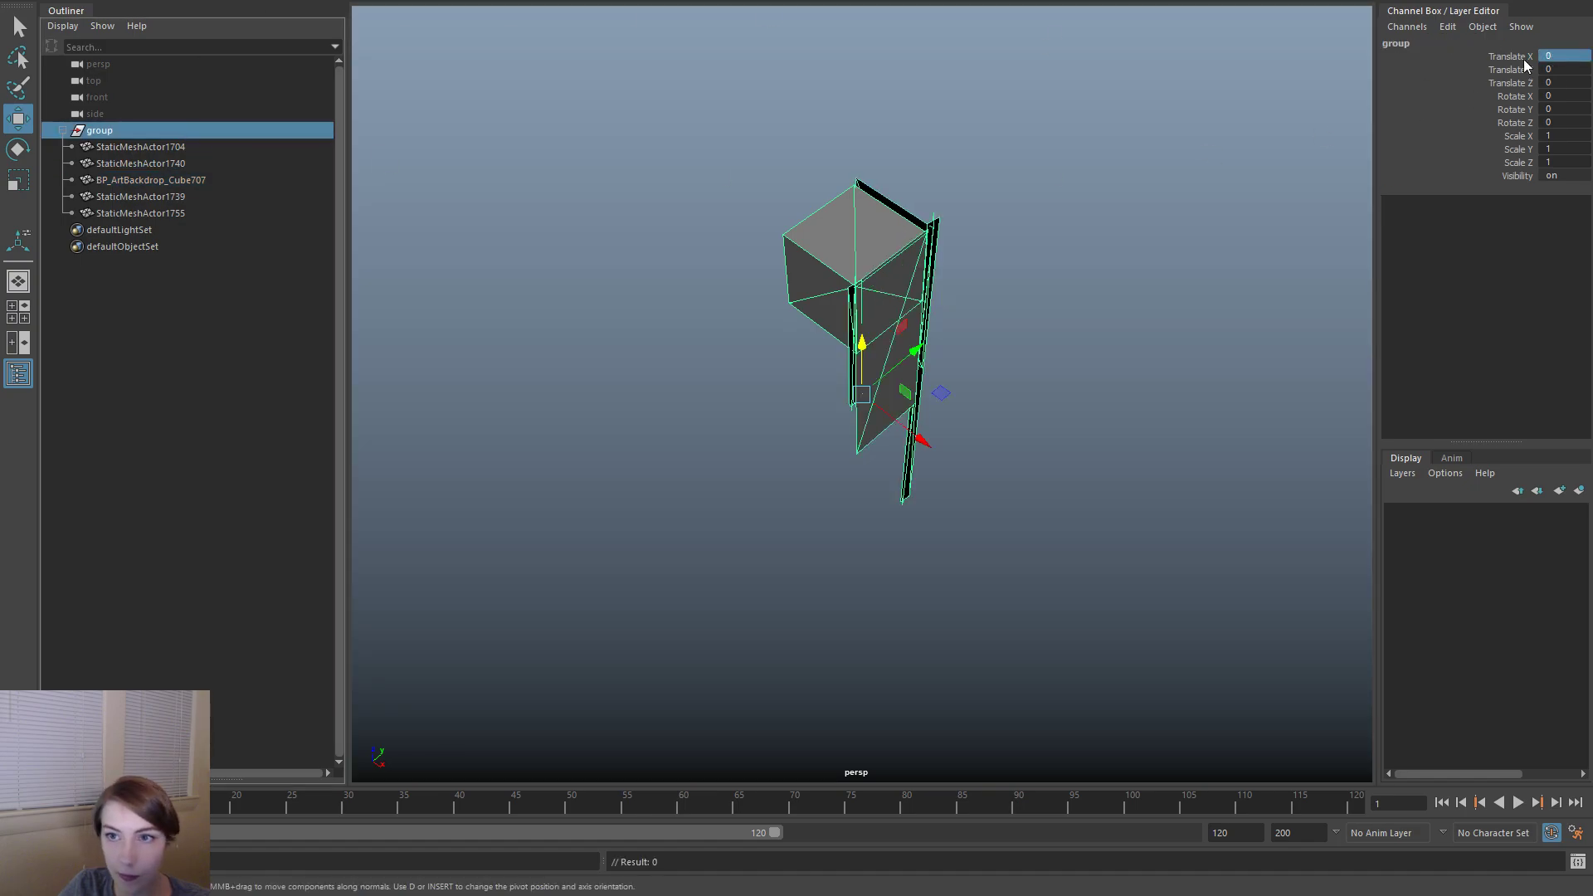
pyautogui.write('-5400')
pyautogui.press('Return')
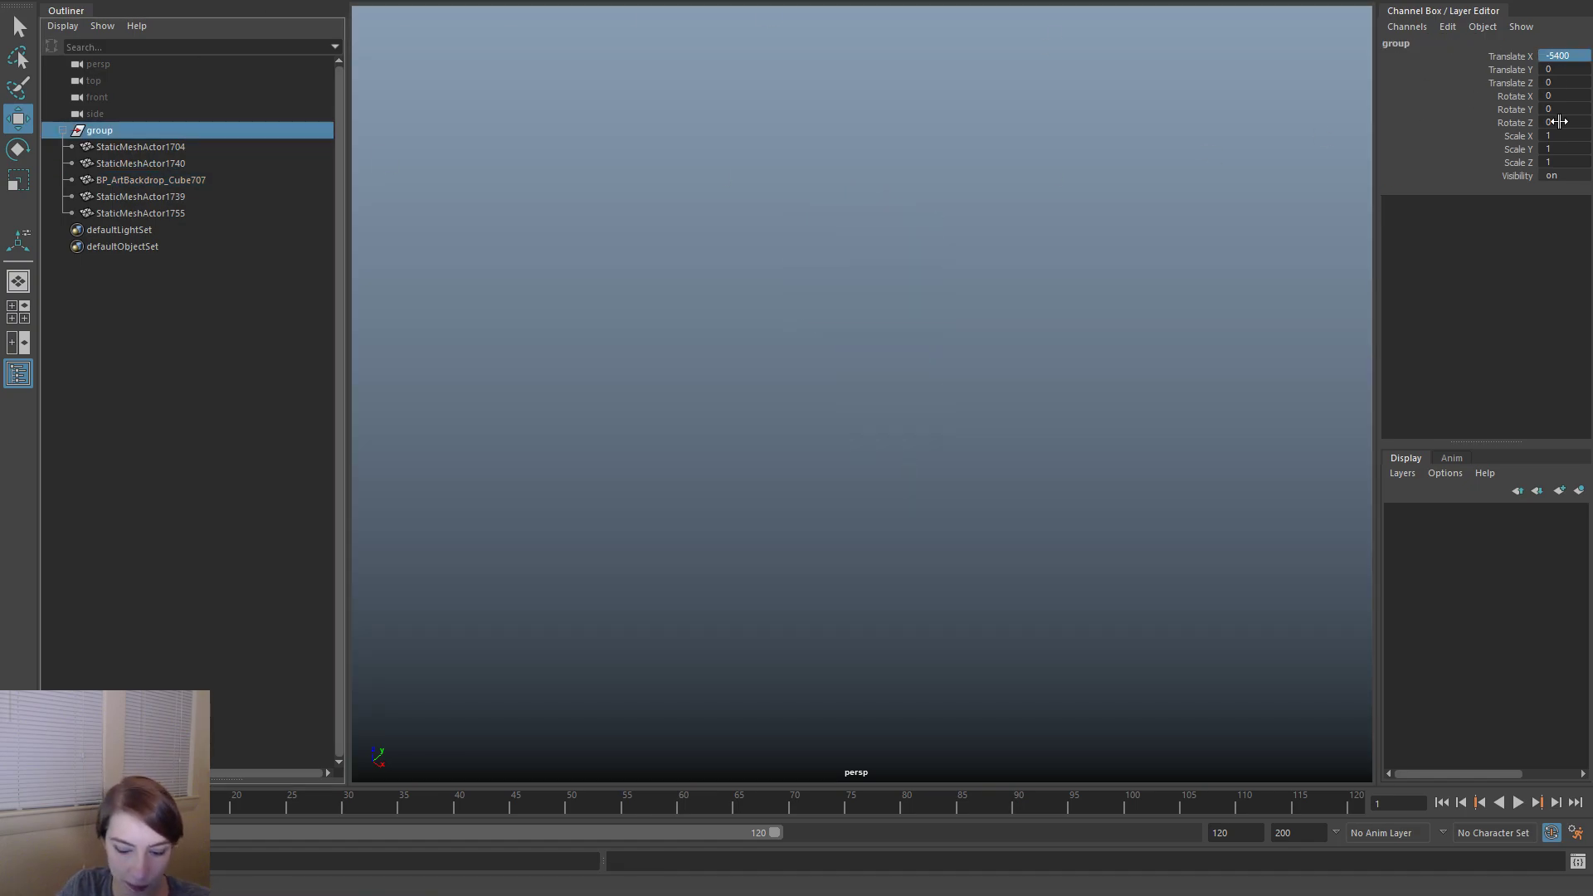
# - Check the backdrop cube's Y position and set the group's Translate Y to 8000
pyautogui.press('f')
pyautogui.click(937, 144)
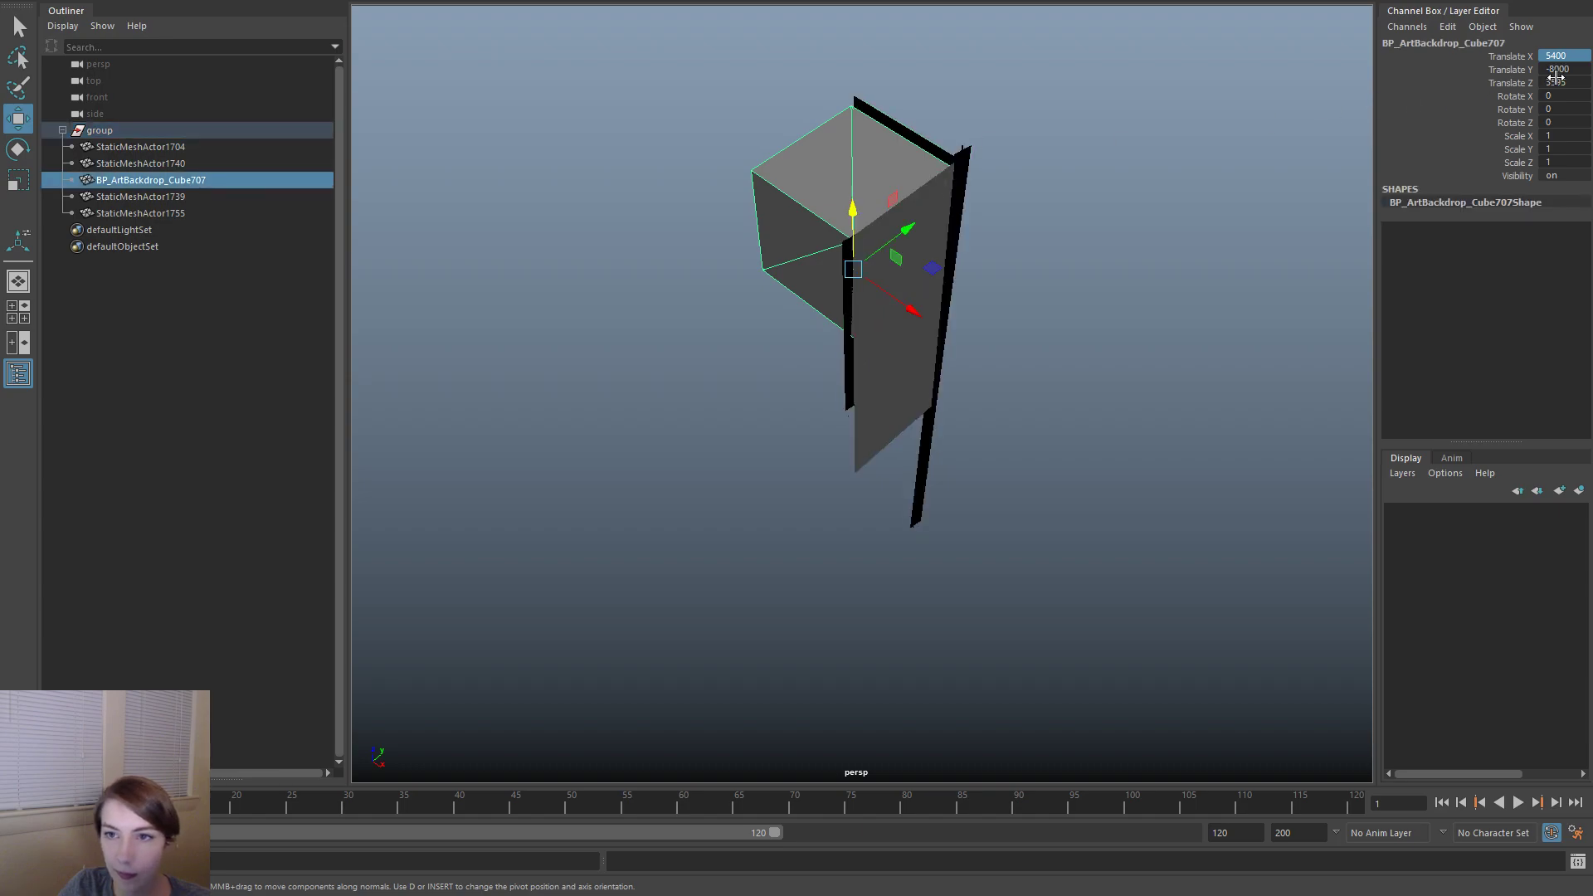
pyautogui.click(141, 131)
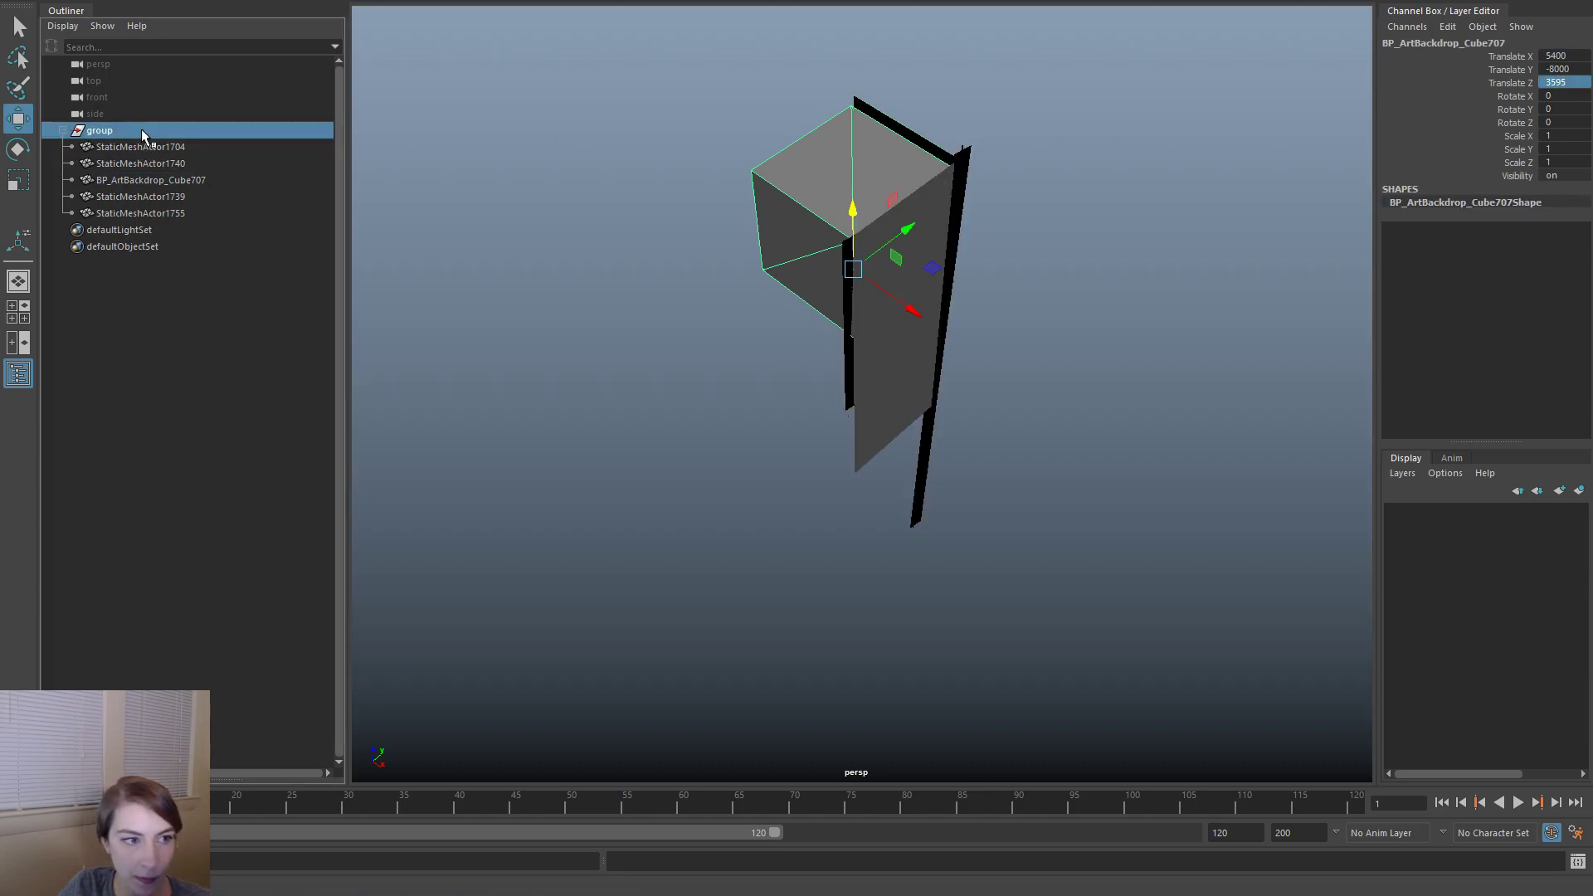
pyautogui.write('80')
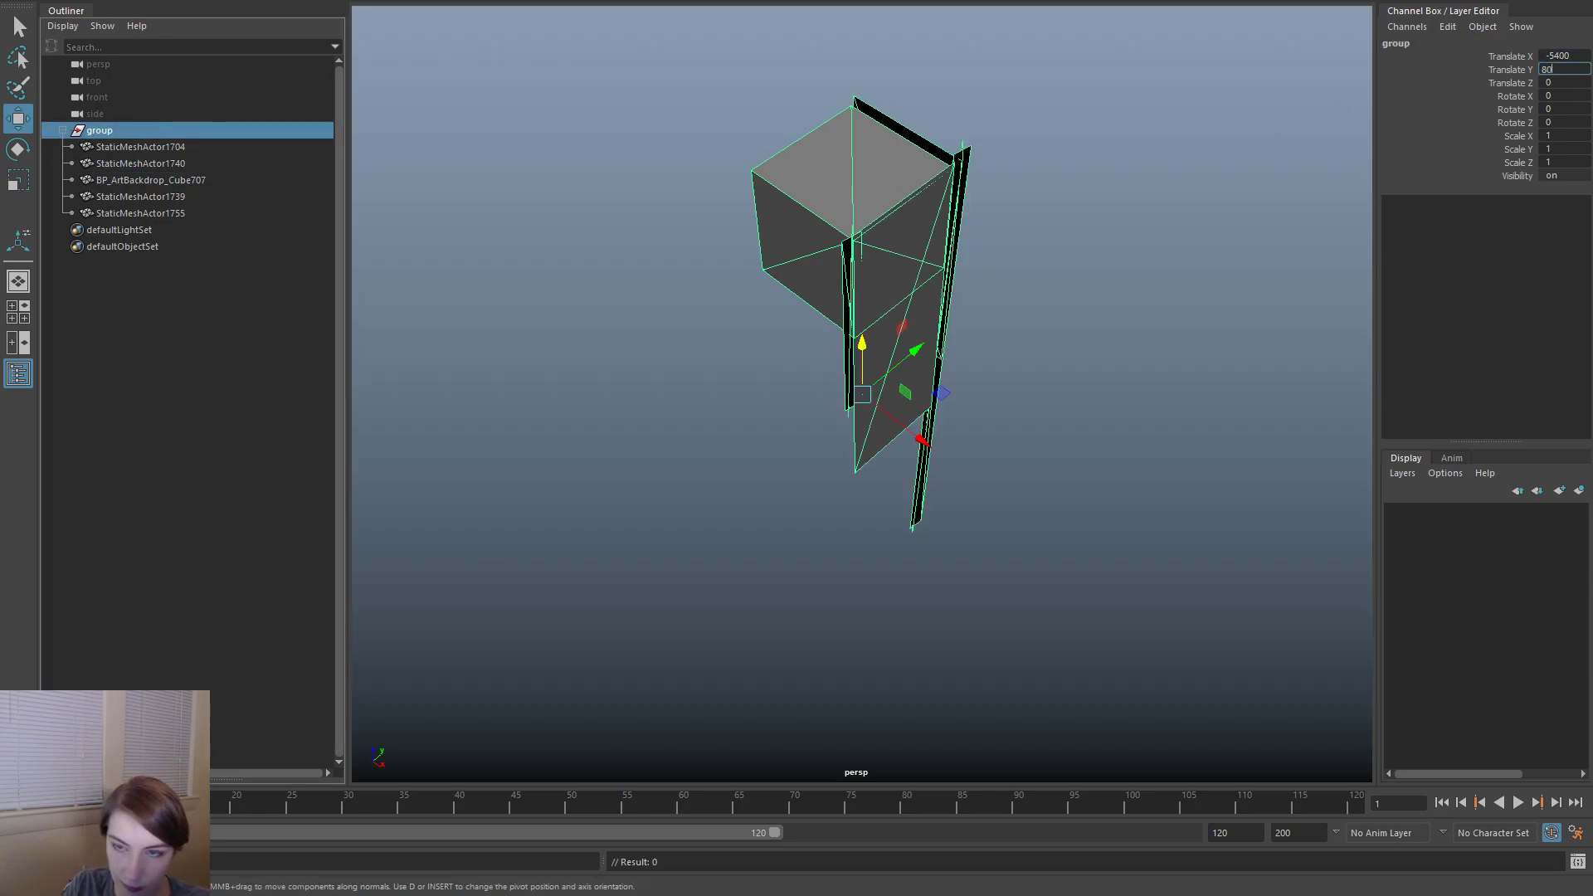
pyautogui.write('00')
pyautogui.press('Return')
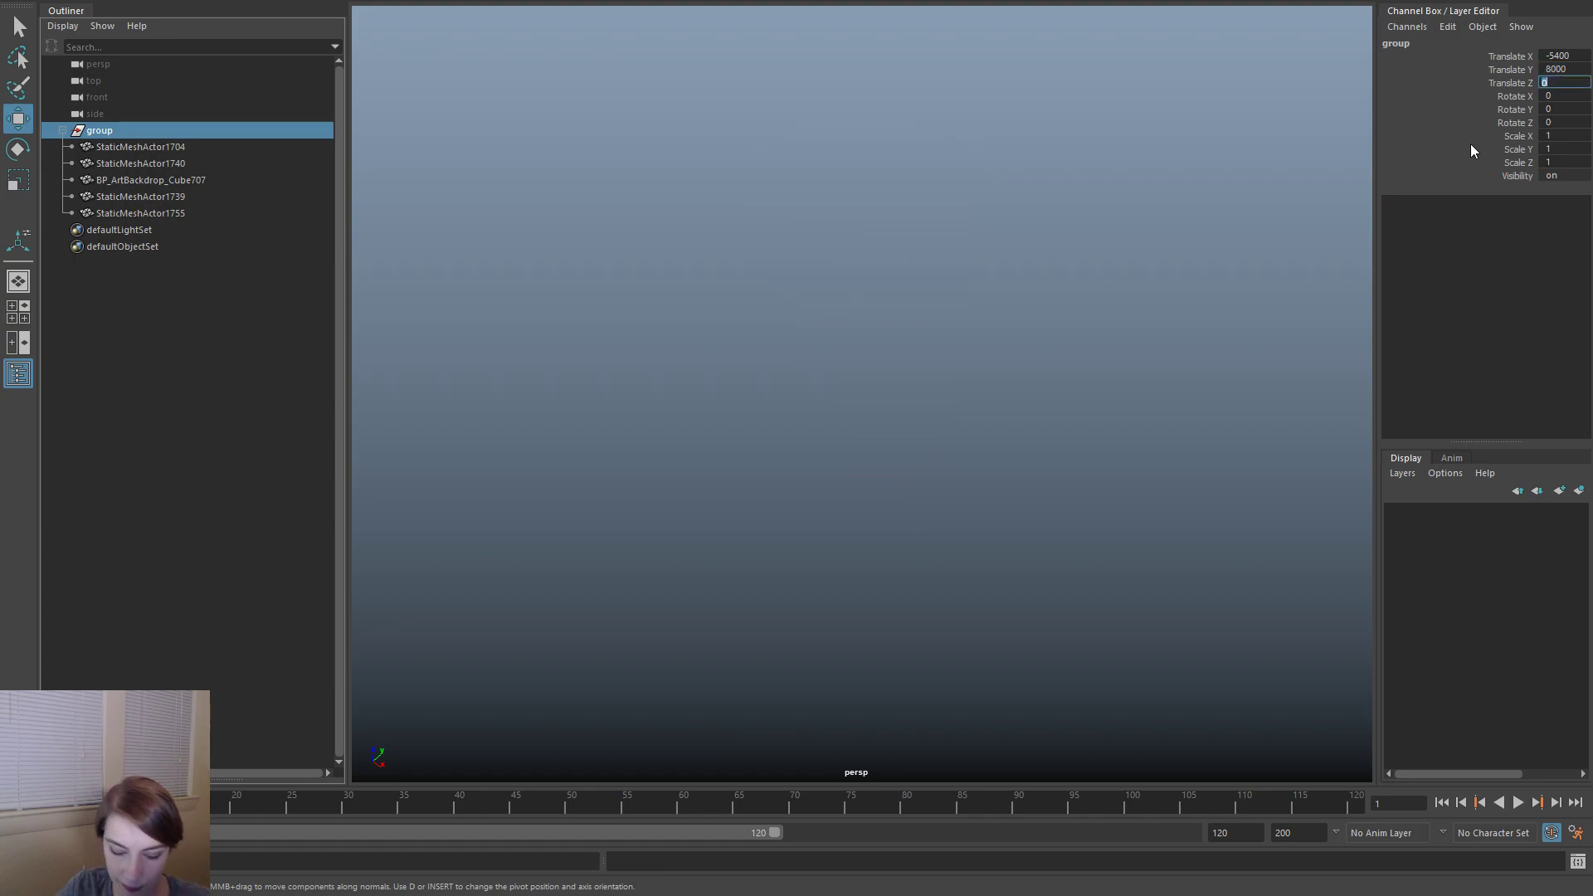
# - Export the whole scene as FBX to the Accordion folder, replacing the existing TBot_11B.fbx
pyautogui.press('f')
pyautogui.click(1131, 484)
pyautogui.keyDown('alt'); pyautogui.moveTo(1131, 483); pyautogui.dragTo(1074, 545); pyautogui.keyUp('alt')
pyautogui.click(815, 327)
pyautogui.click(1076, 546)
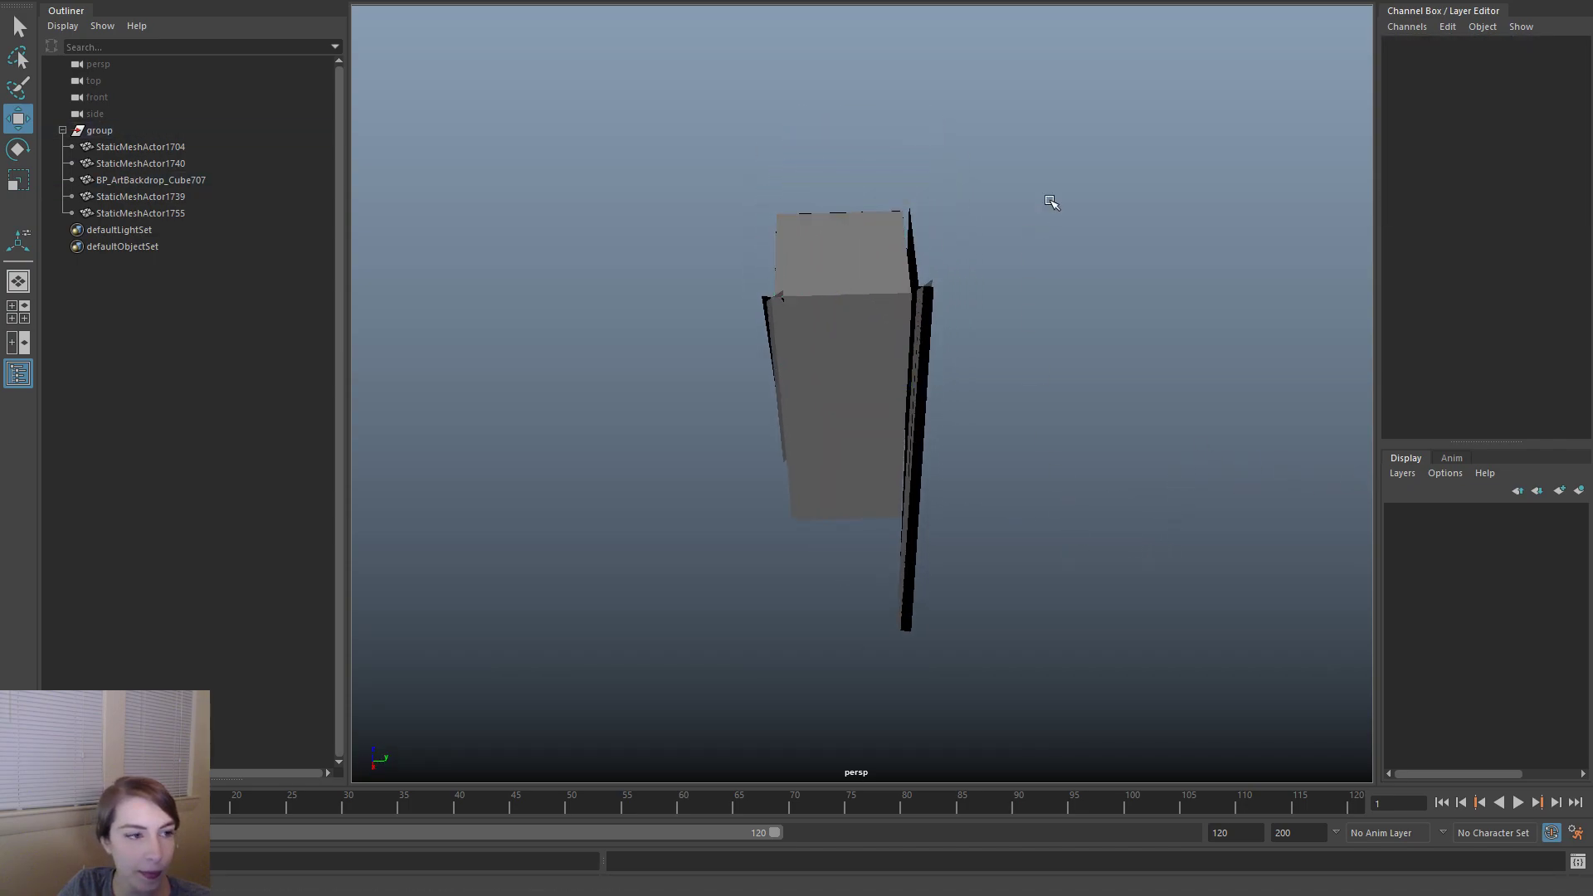
pyautogui.press('space')
pyautogui.click(882, 136)
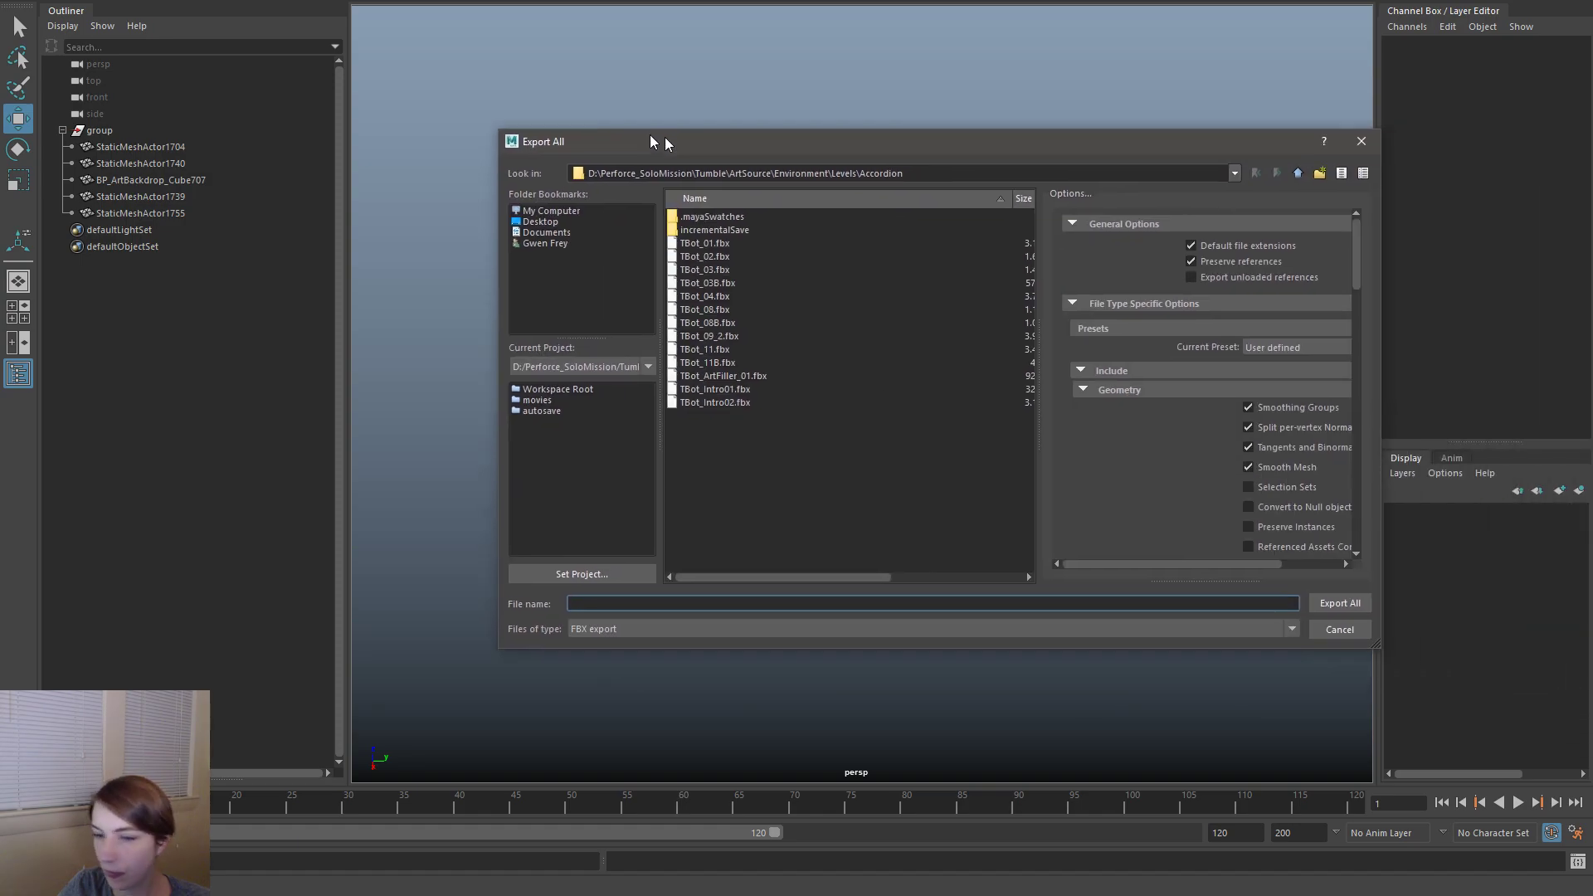
pyautogui.doubleClick(659, 352)
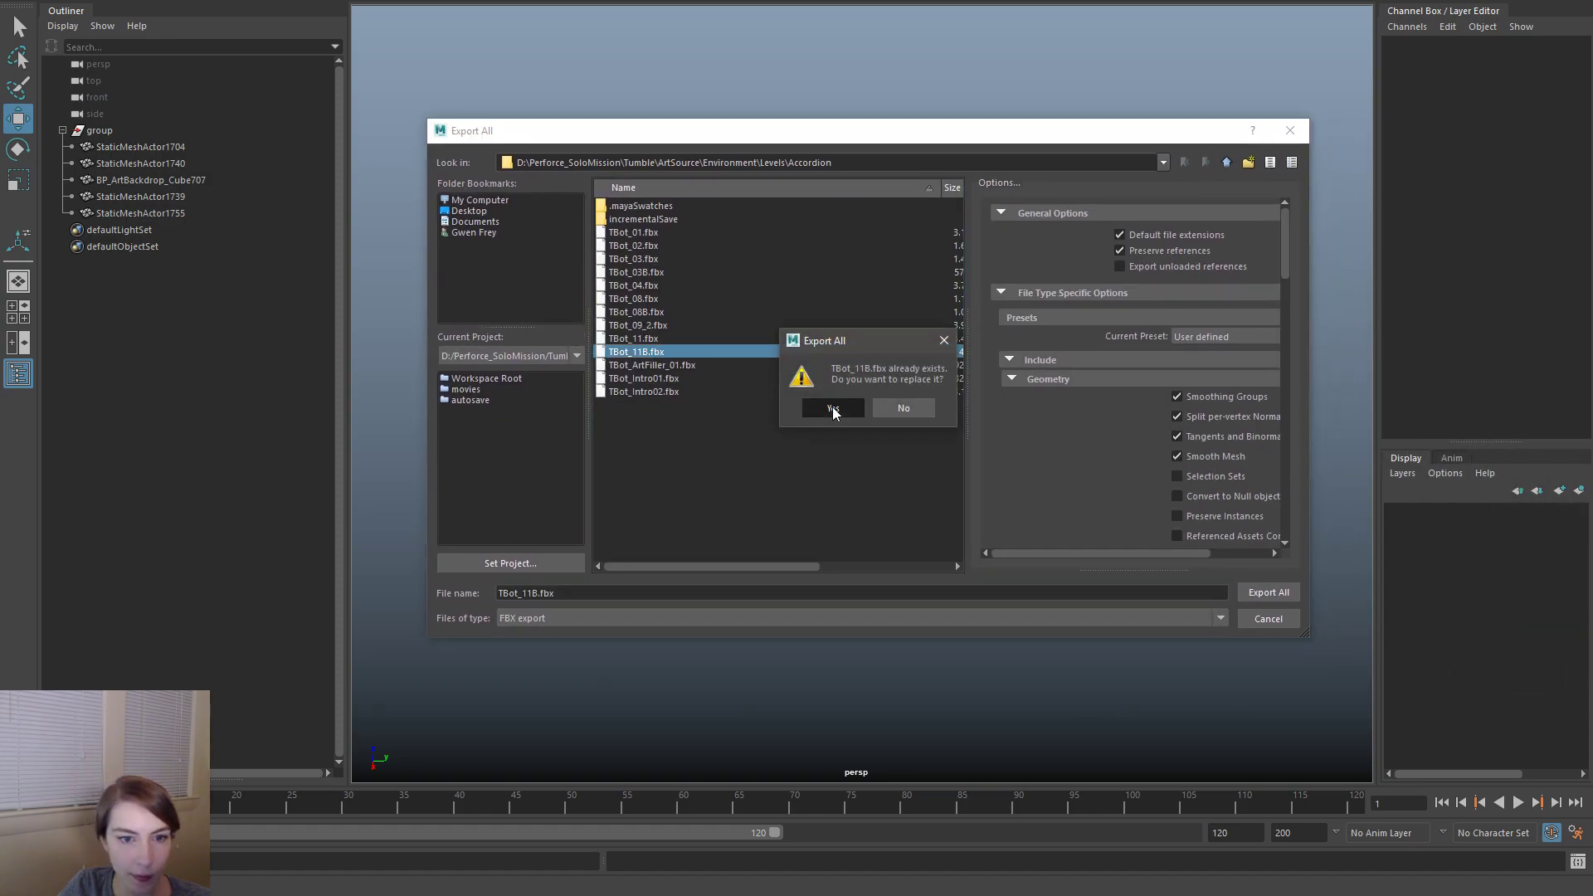
pyautogui.click(832, 407)
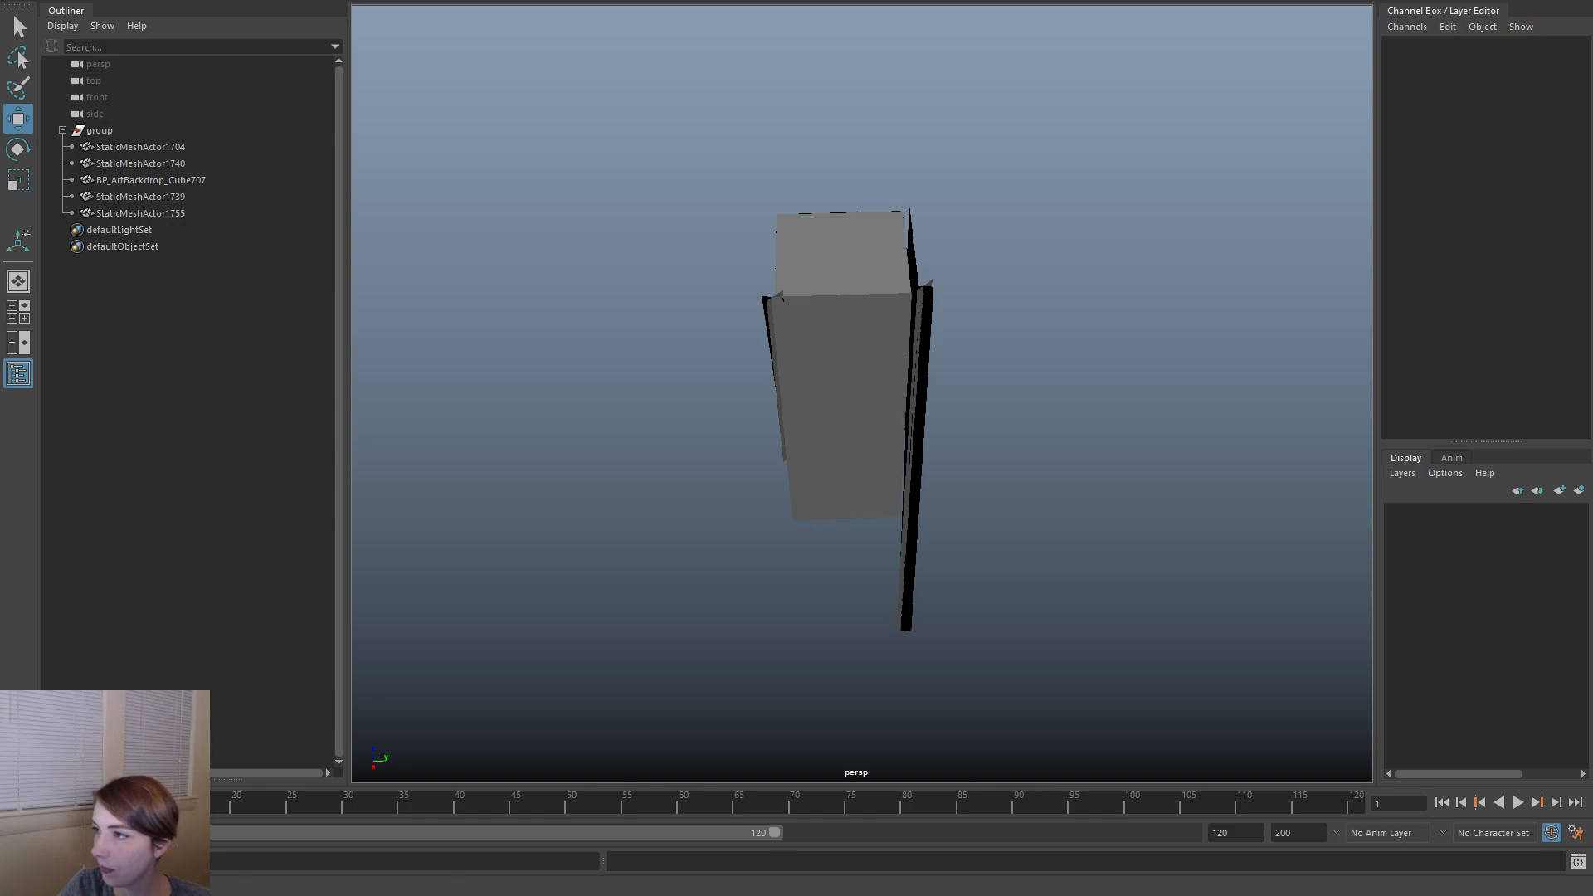
# - Save the scene as a Maya ASCII file in the Accordion folder, basing its file name on TBot_11.ma
pyautogui.keyDown('alt'); pyautogui.moveTo(1170, 352); pyautogui.dragTo(1063, 241); pyautogui.keyUp('alt')
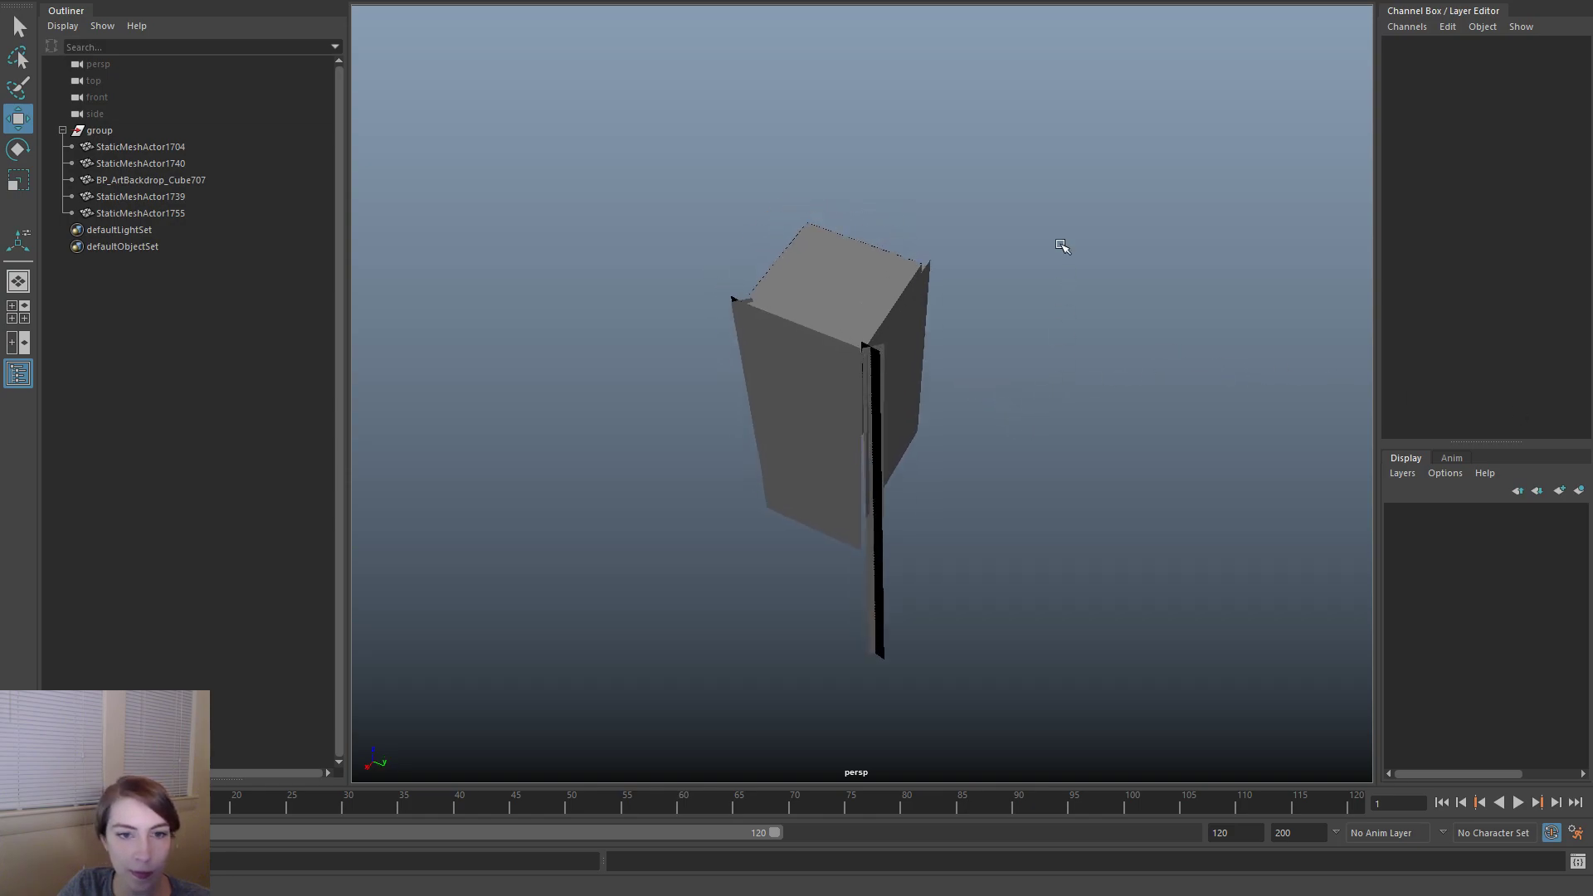
pyautogui.press('space')
pyautogui.moveTo(848, 85); pyautogui.dragTo(934, 174)
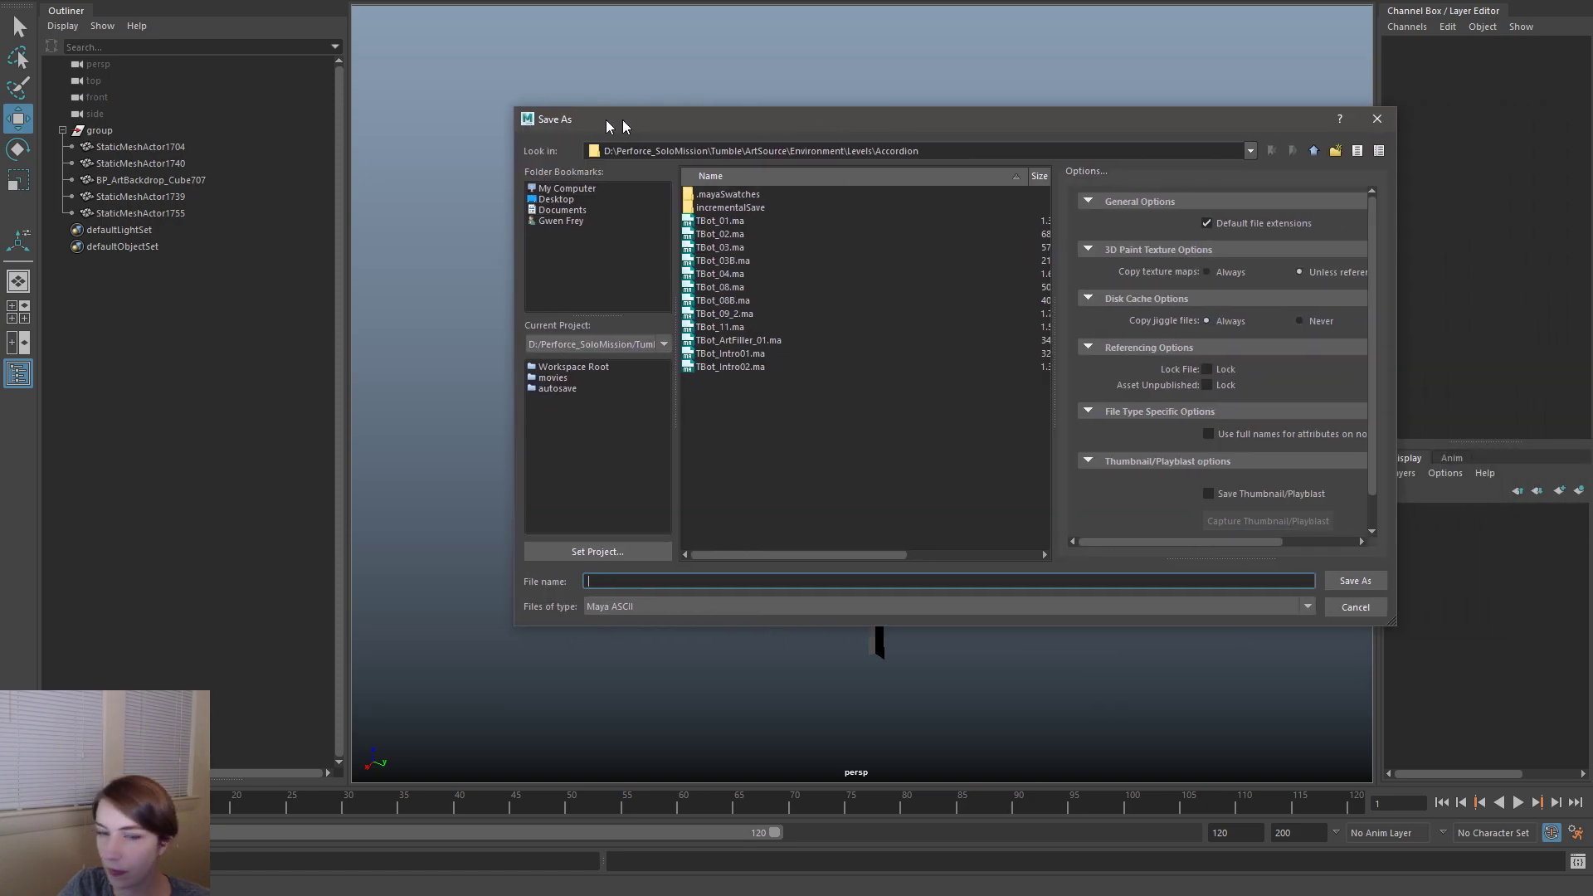
pyautogui.click(687, 327)
pyautogui.click(577, 581)
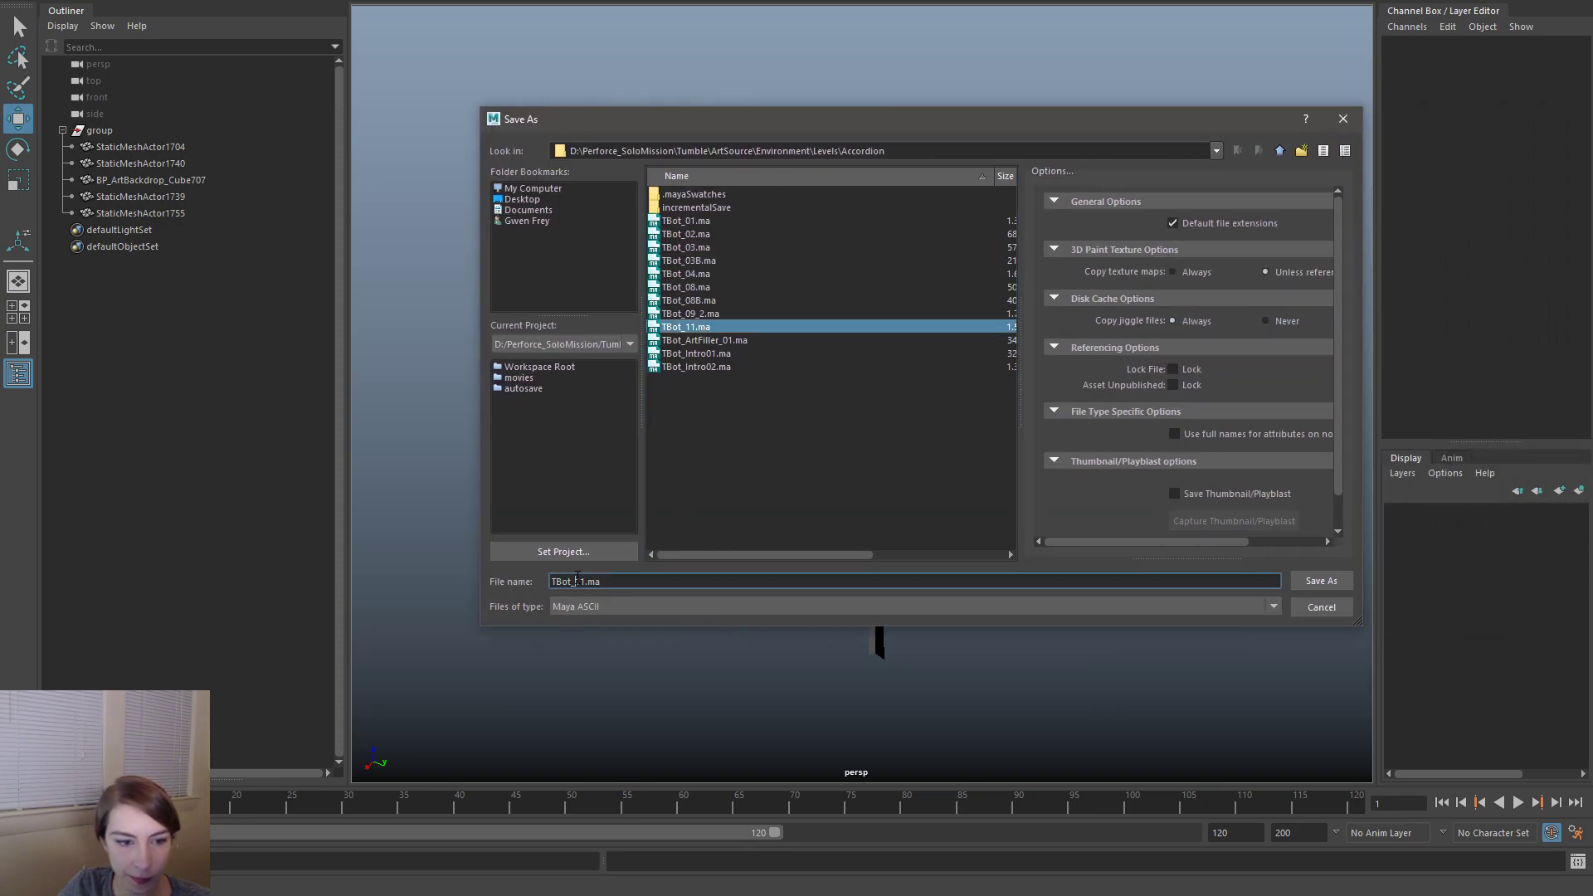
pyautogui.press('Return')
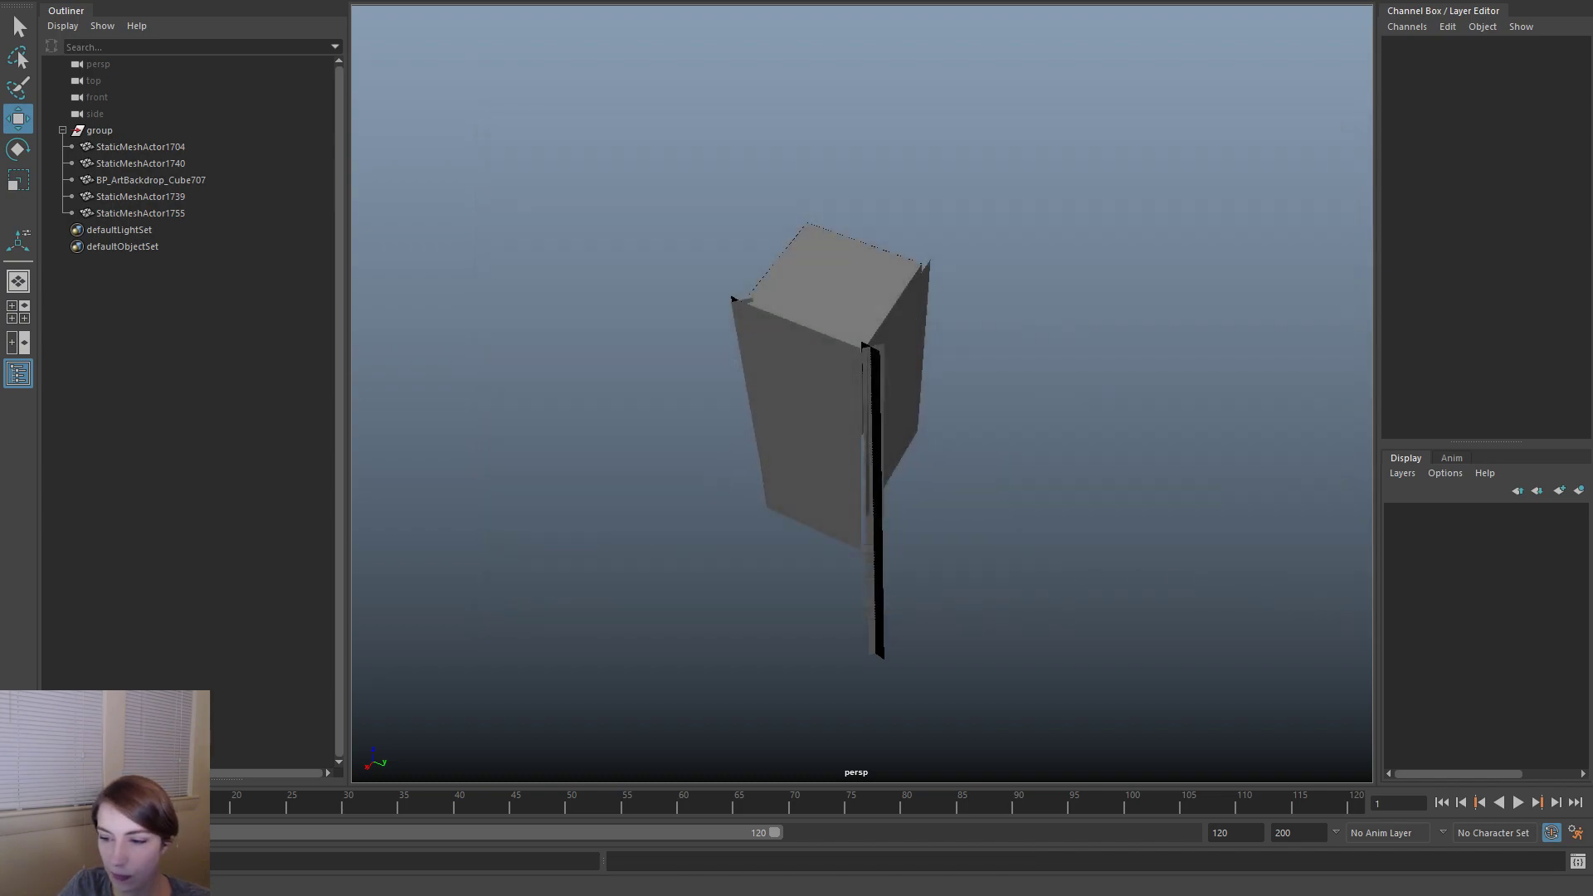
# - Switch to Unreal and import TBot_11B as a static mesh into the Accordion folder with the current FBX options
pyautogui.hotkey('alt', 'Tab')
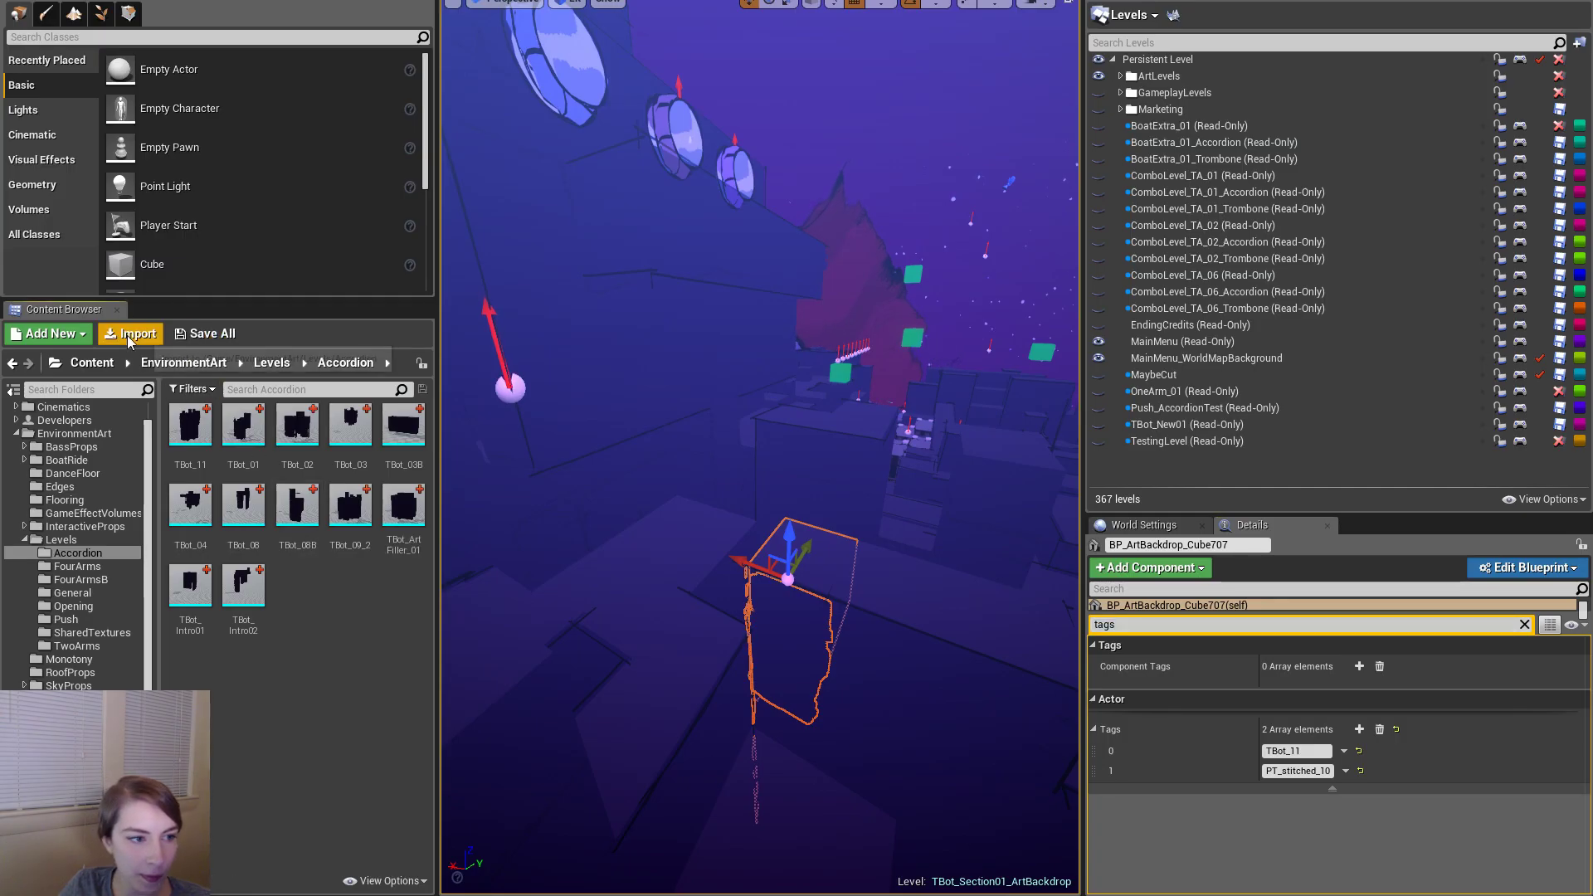
pyautogui.click(130, 333)
pyautogui.doubleClick(819, 346)
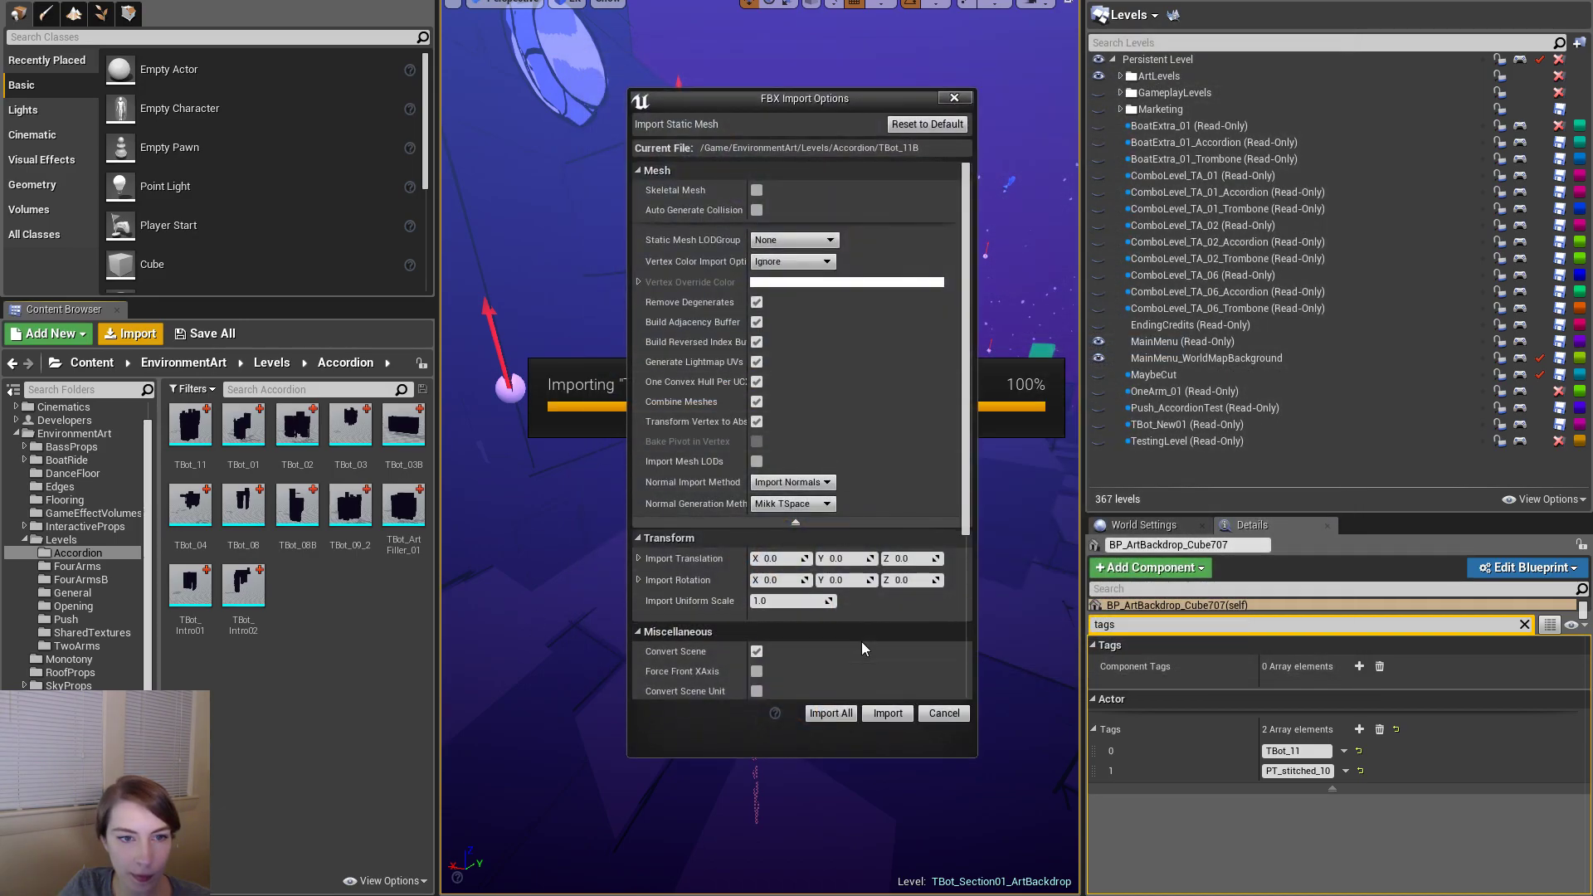
pyautogui.click(888, 714)
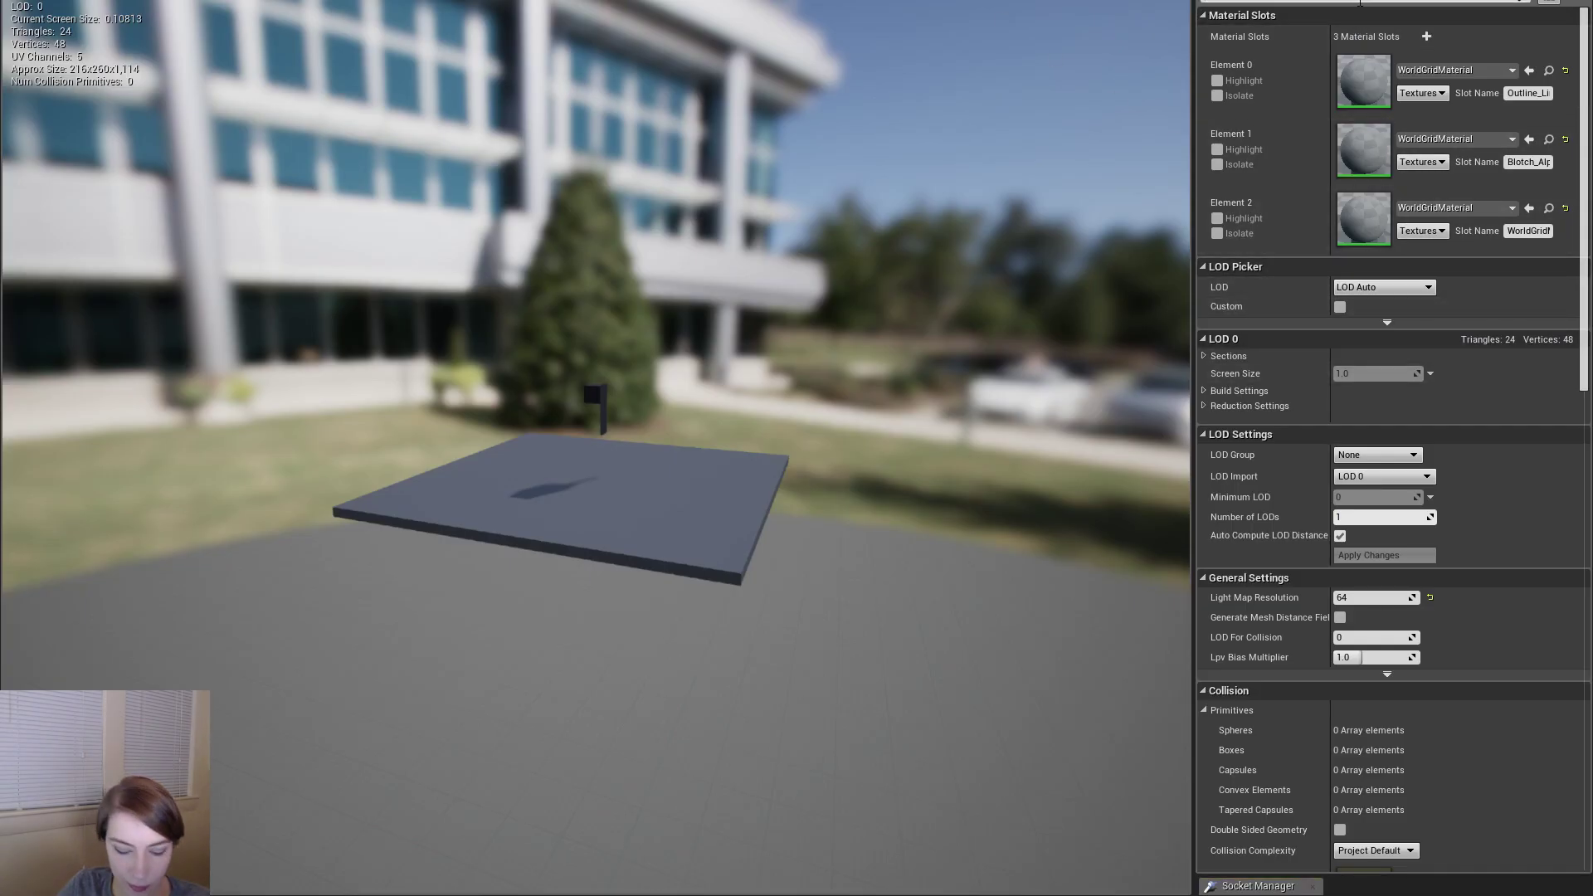
# - Set the TBot_11B mesh's collision preset to NoCollision
pyautogui.scroll(-7, 1394, 440)
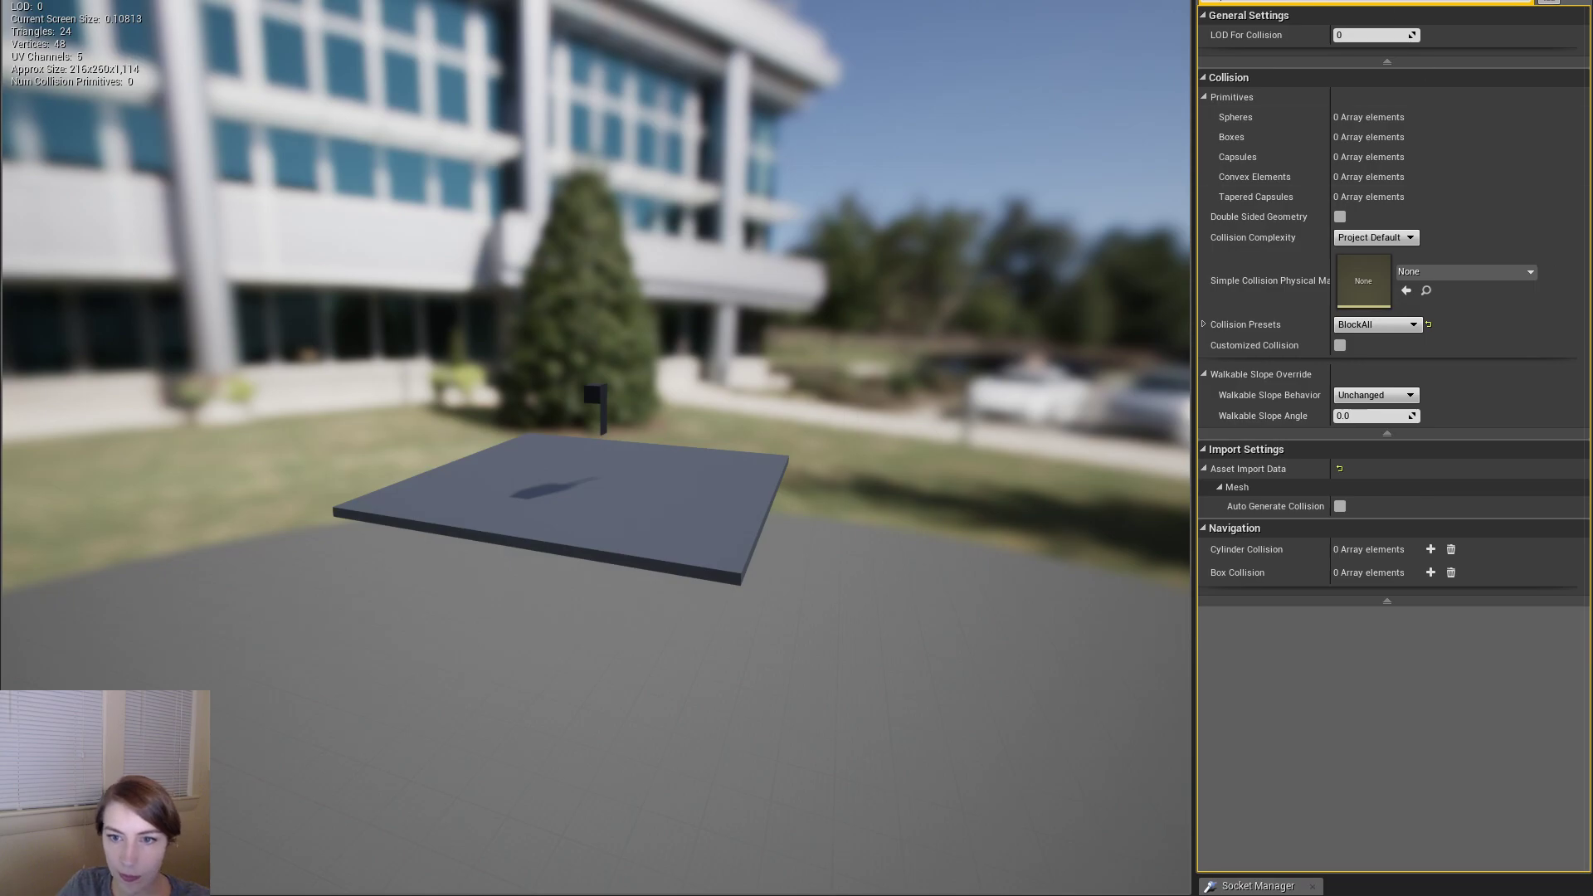
pyautogui.click(1375, 326)
pyautogui.click(1366, 348)
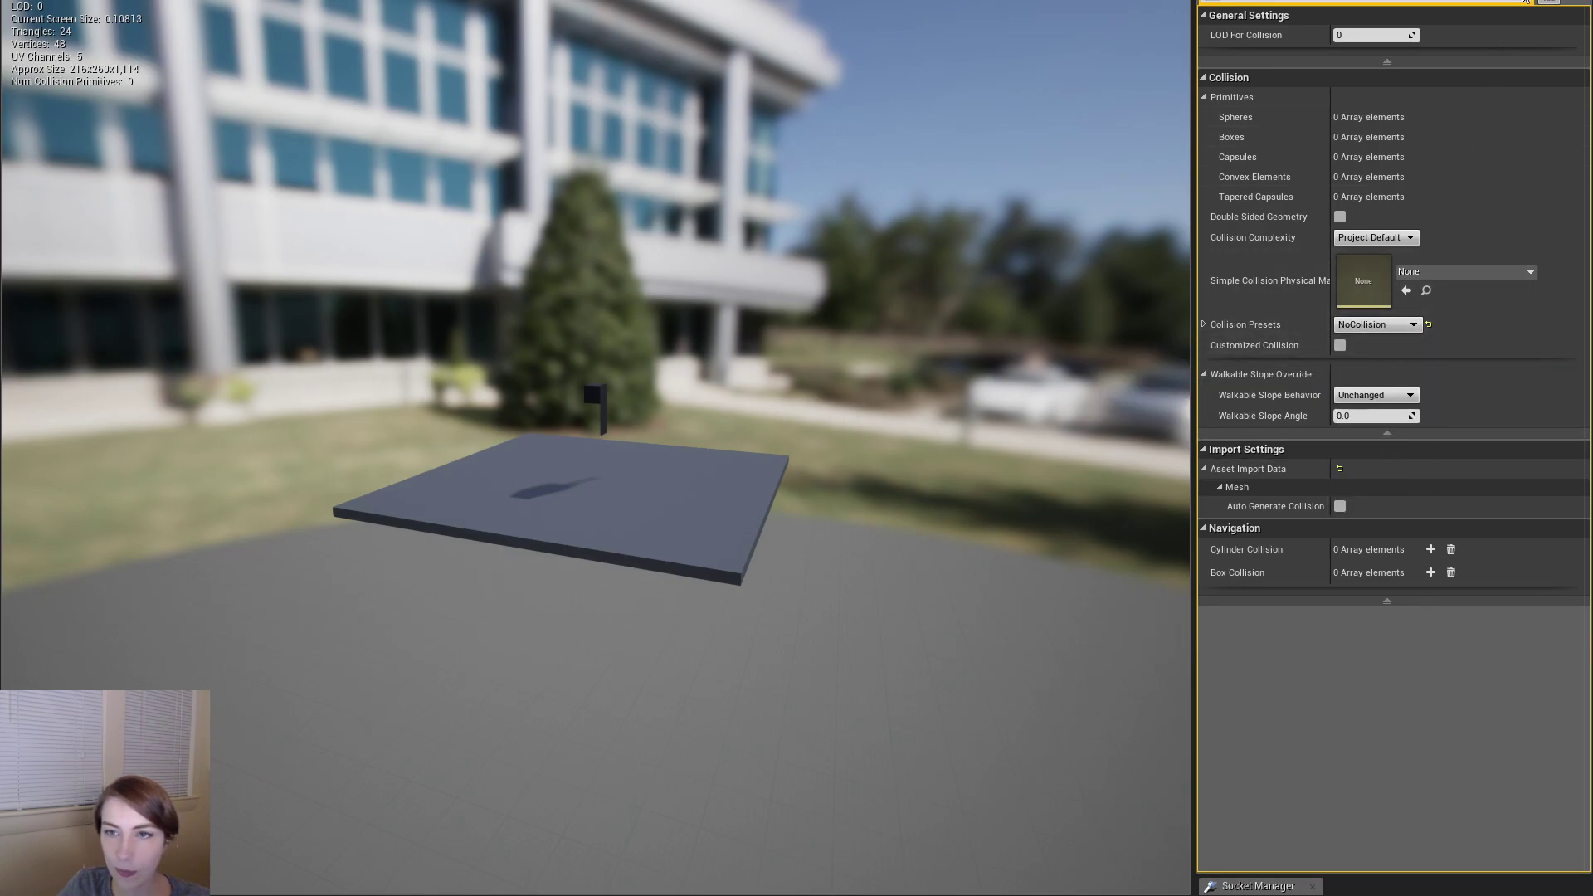
# - Assign LevelBlockColor_Default to the mesh's Element 1 and a material from SharedOutlineMaterials to Element 0
pyautogui.scroll(7, 1528, 9)
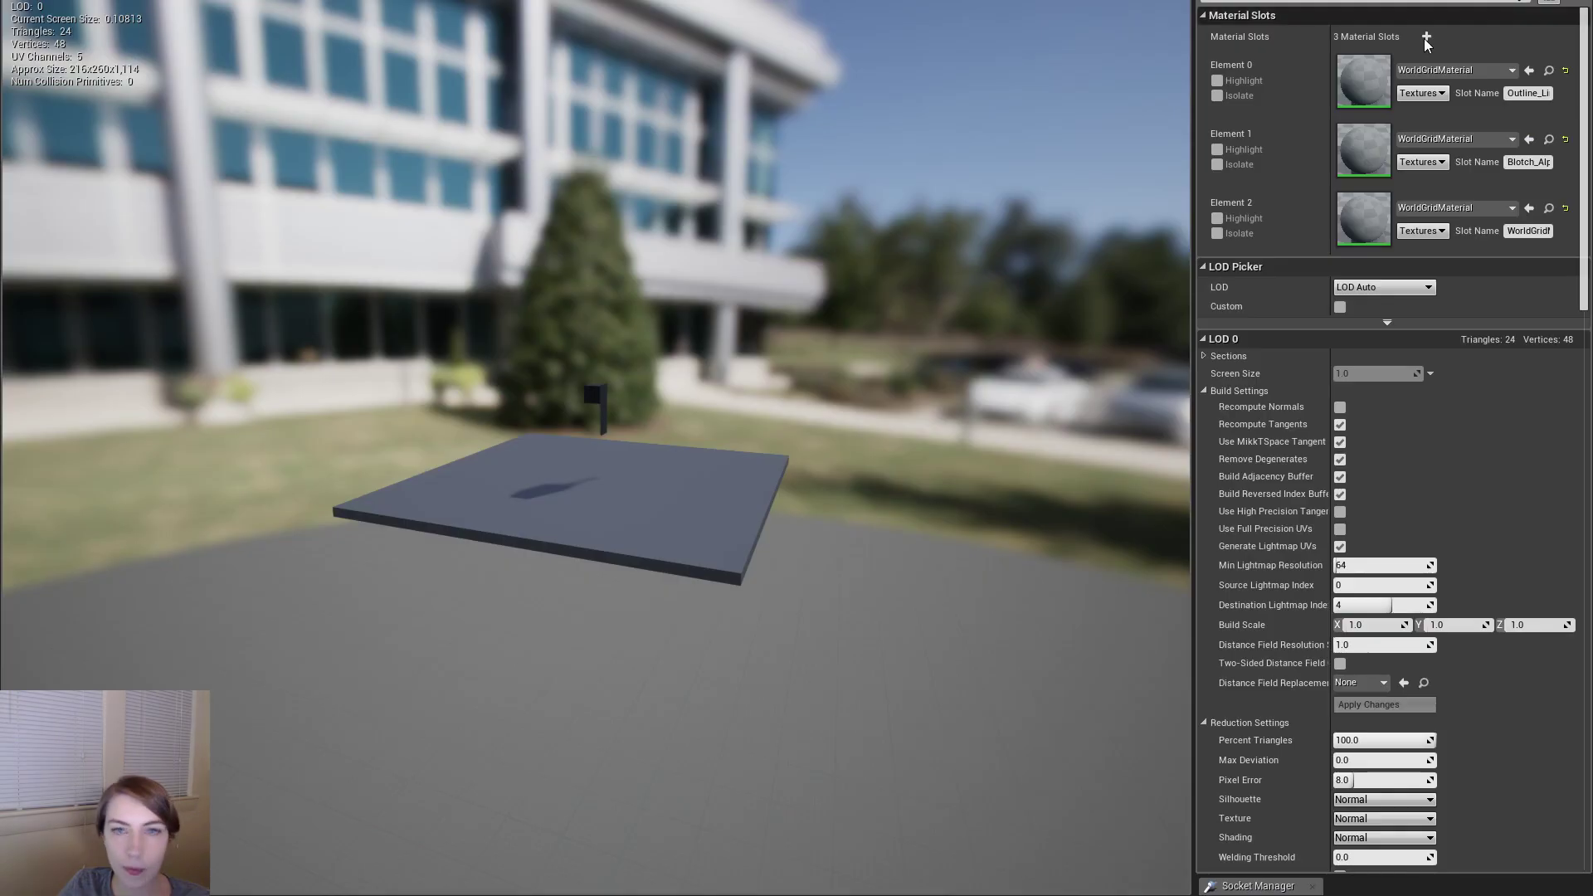
pyautogui.press('w')
pyautogui.moveTo(652, 152); pyautogui.dragTo(498, 153, button='right')
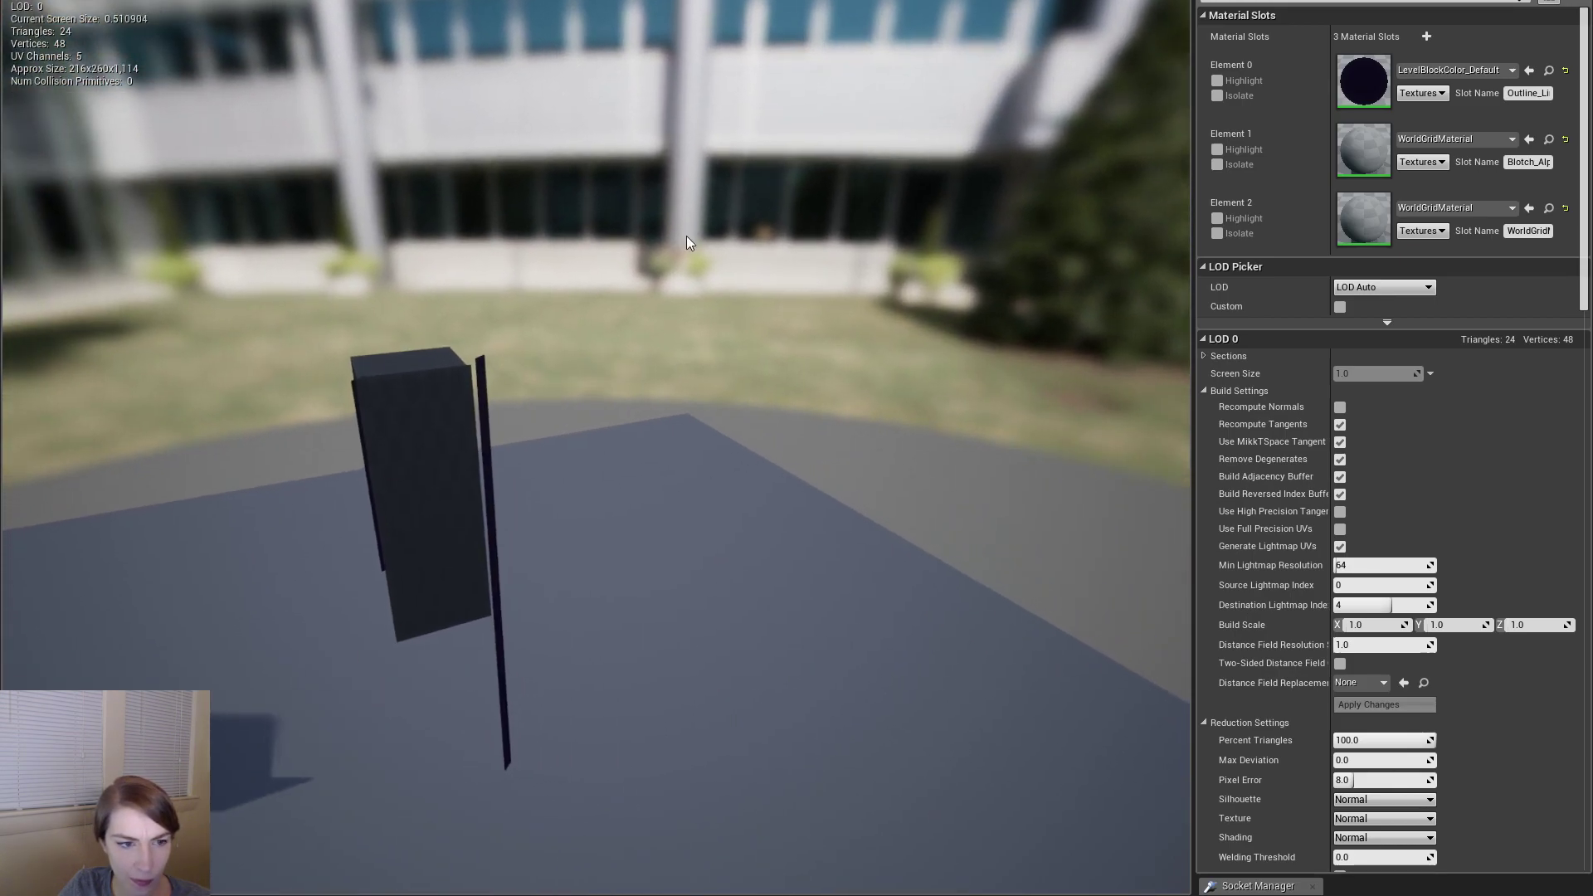
pyautogui.click(1529, 139)
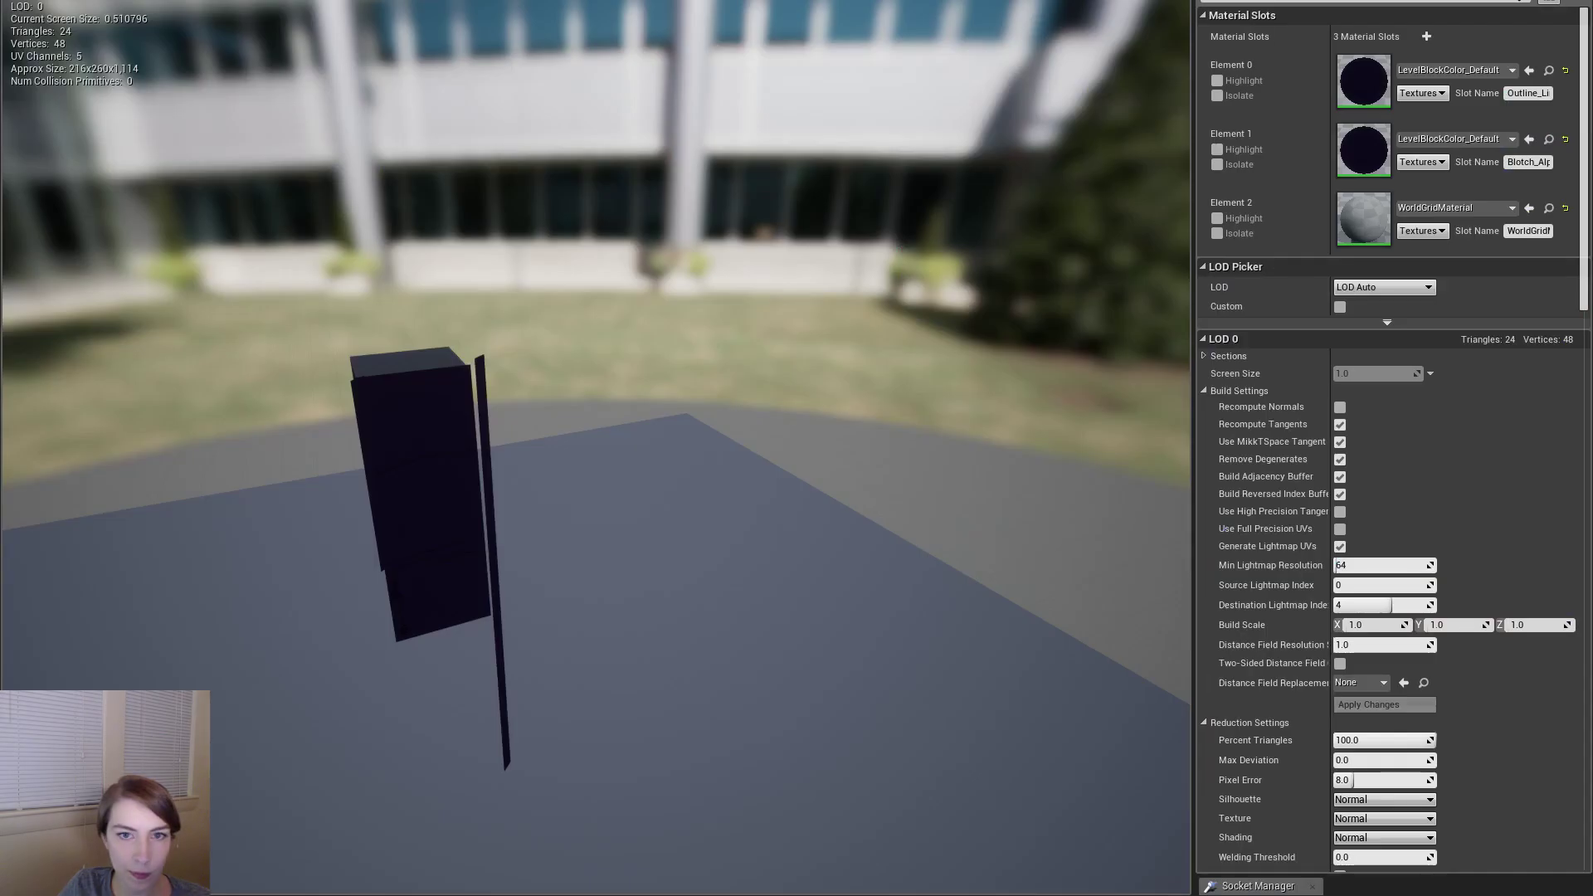
pyautogui.click(1530, 69)
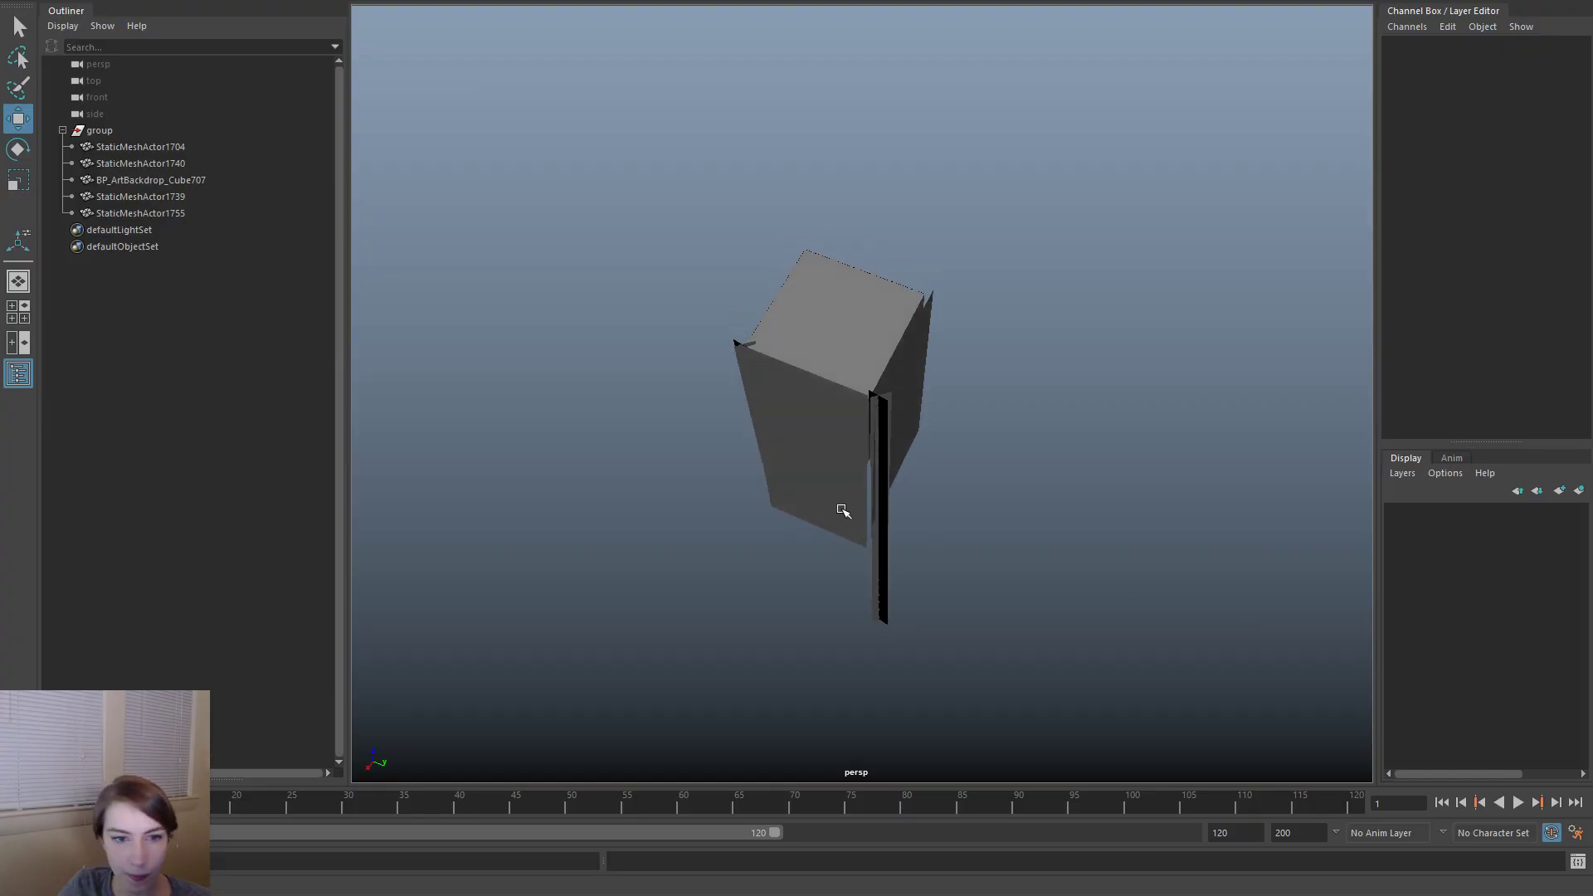
# - Switch to Maya and assign a new, lighter Lambert material to the top face of the backdrop cube
pyautogui.click(846, 509)
pyautogui.moveTo(830, 295); pyautogui.dragTo(990, 646, button='right')
pyautogui.click(851, 330)
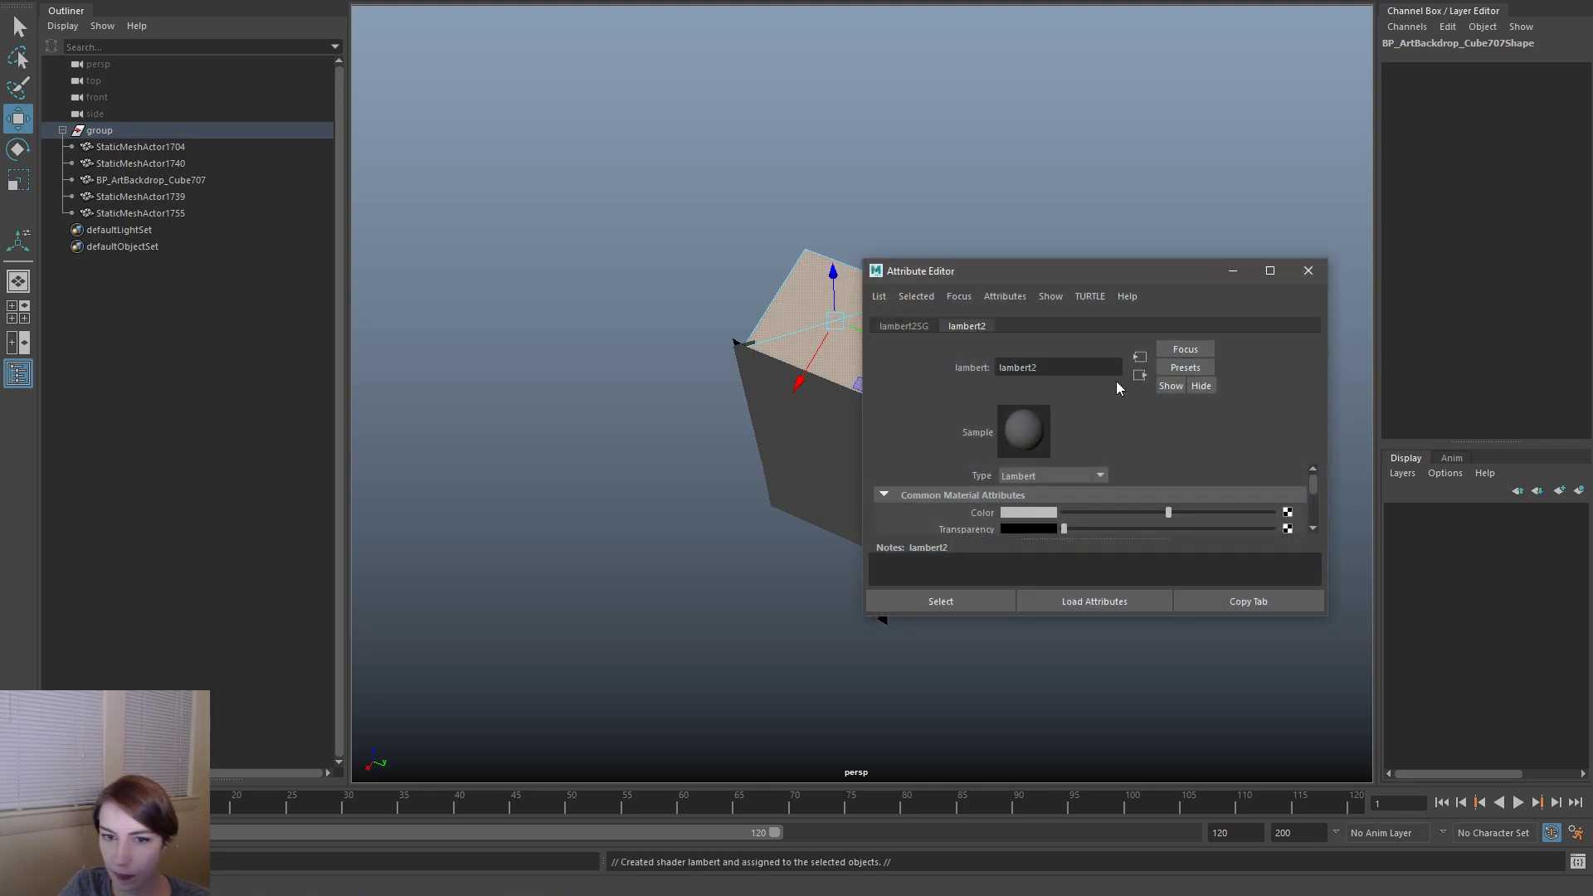
pyautogui.click(1221, 513)
pyautogui.click(1308, 271)
pyautogui.moveTo(846, 355); pyautogui.dragTo(938, 303, button='right')
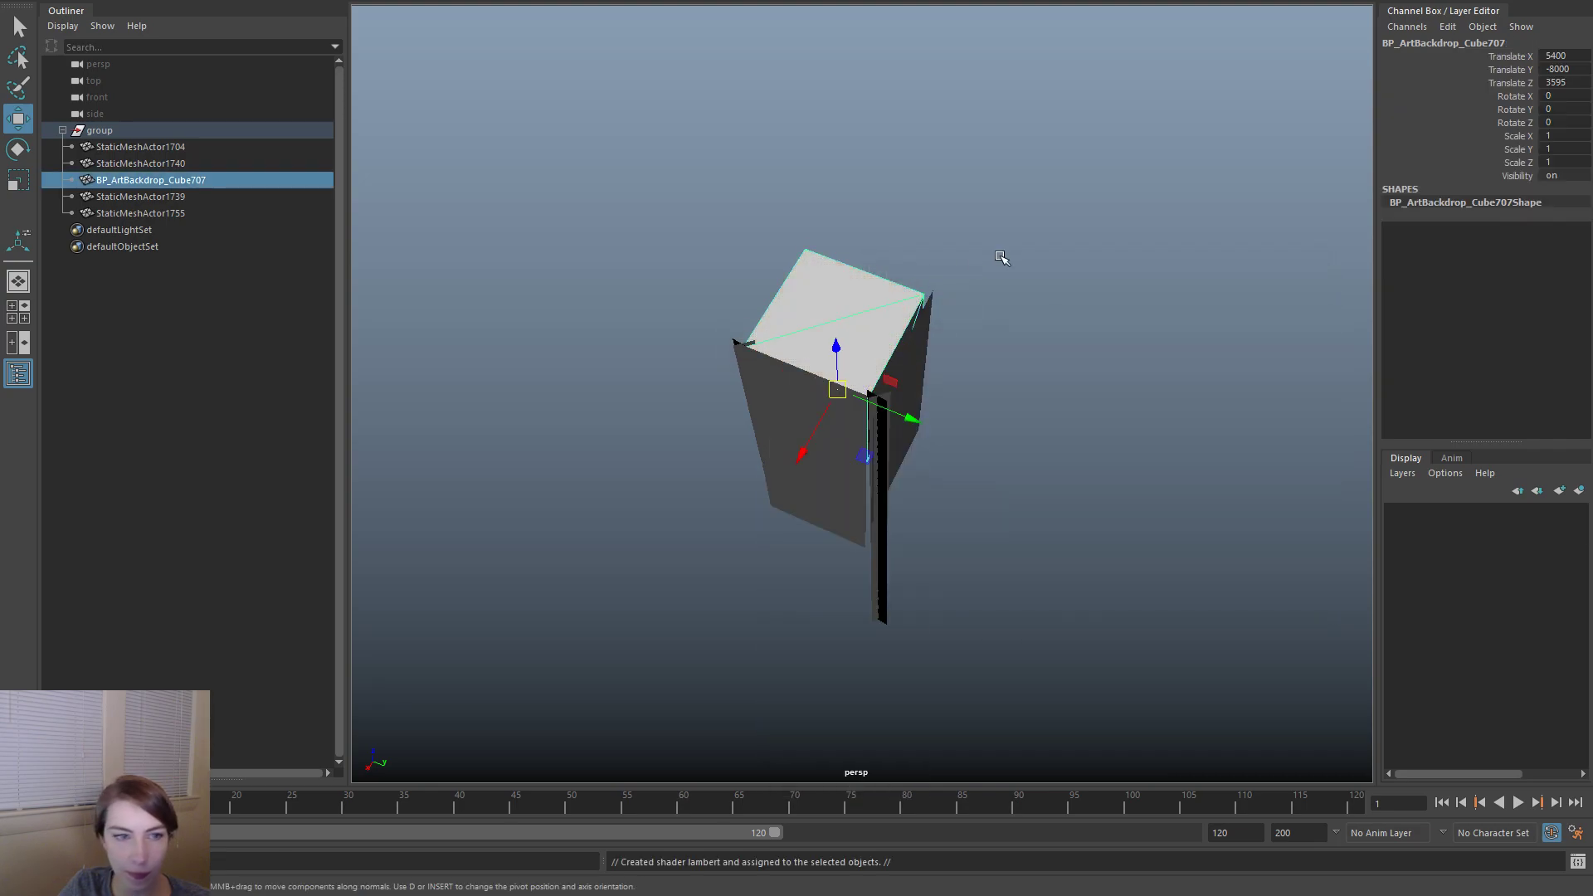
pyautogui.click(999, 252)
# - Export the whole scene again over TBot_11B.fbx in the Accordion folder
pyautogui.press('space')
pyautogui.click(771, 116)
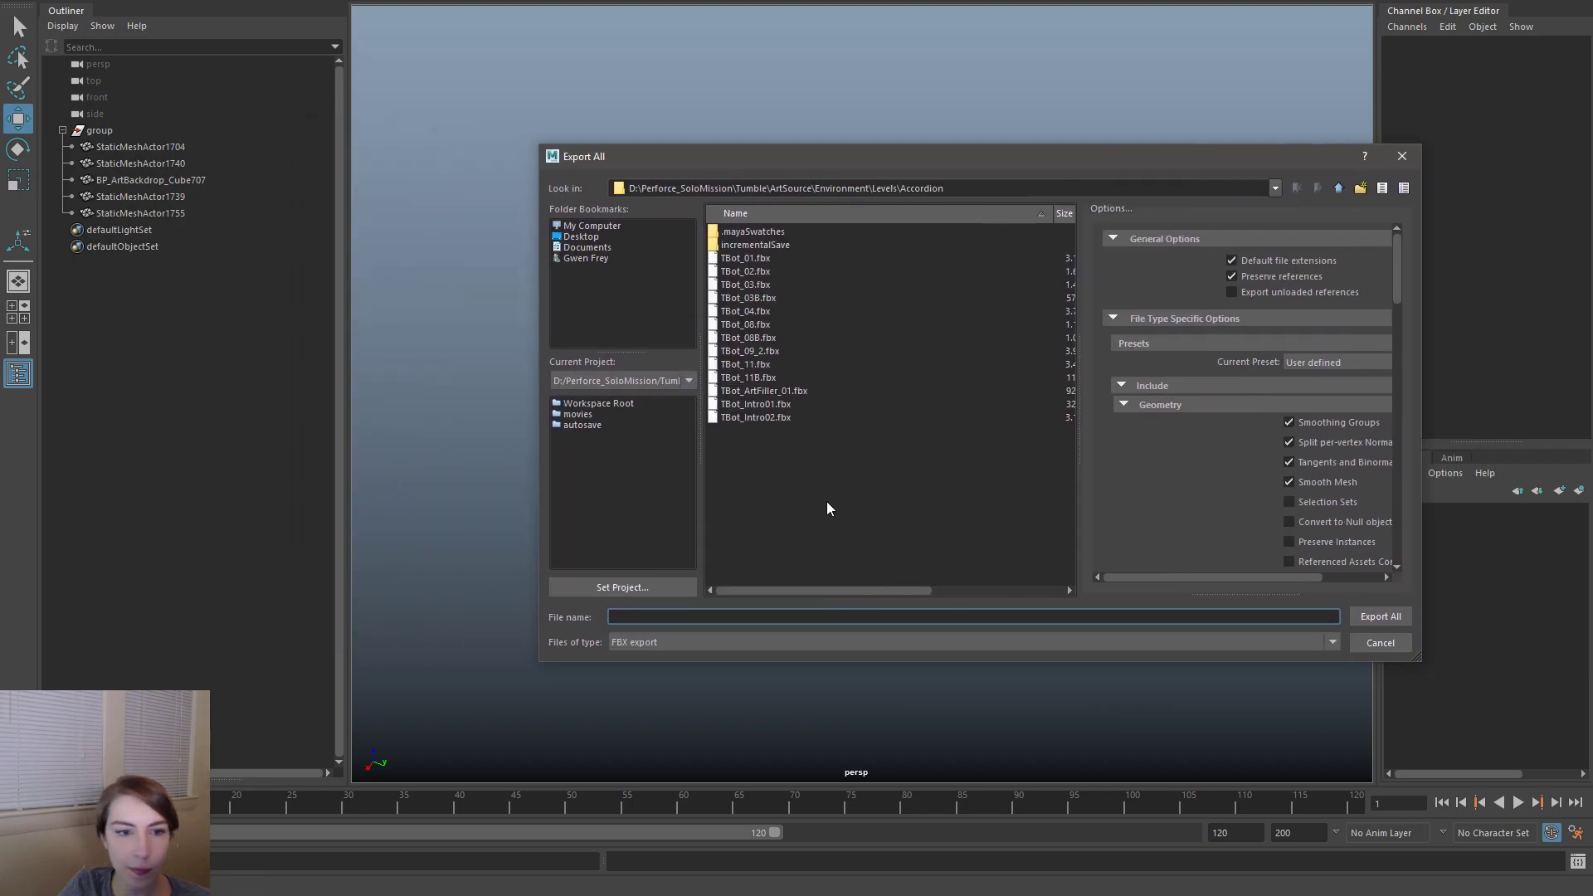
pyautogui.click(786, 404)
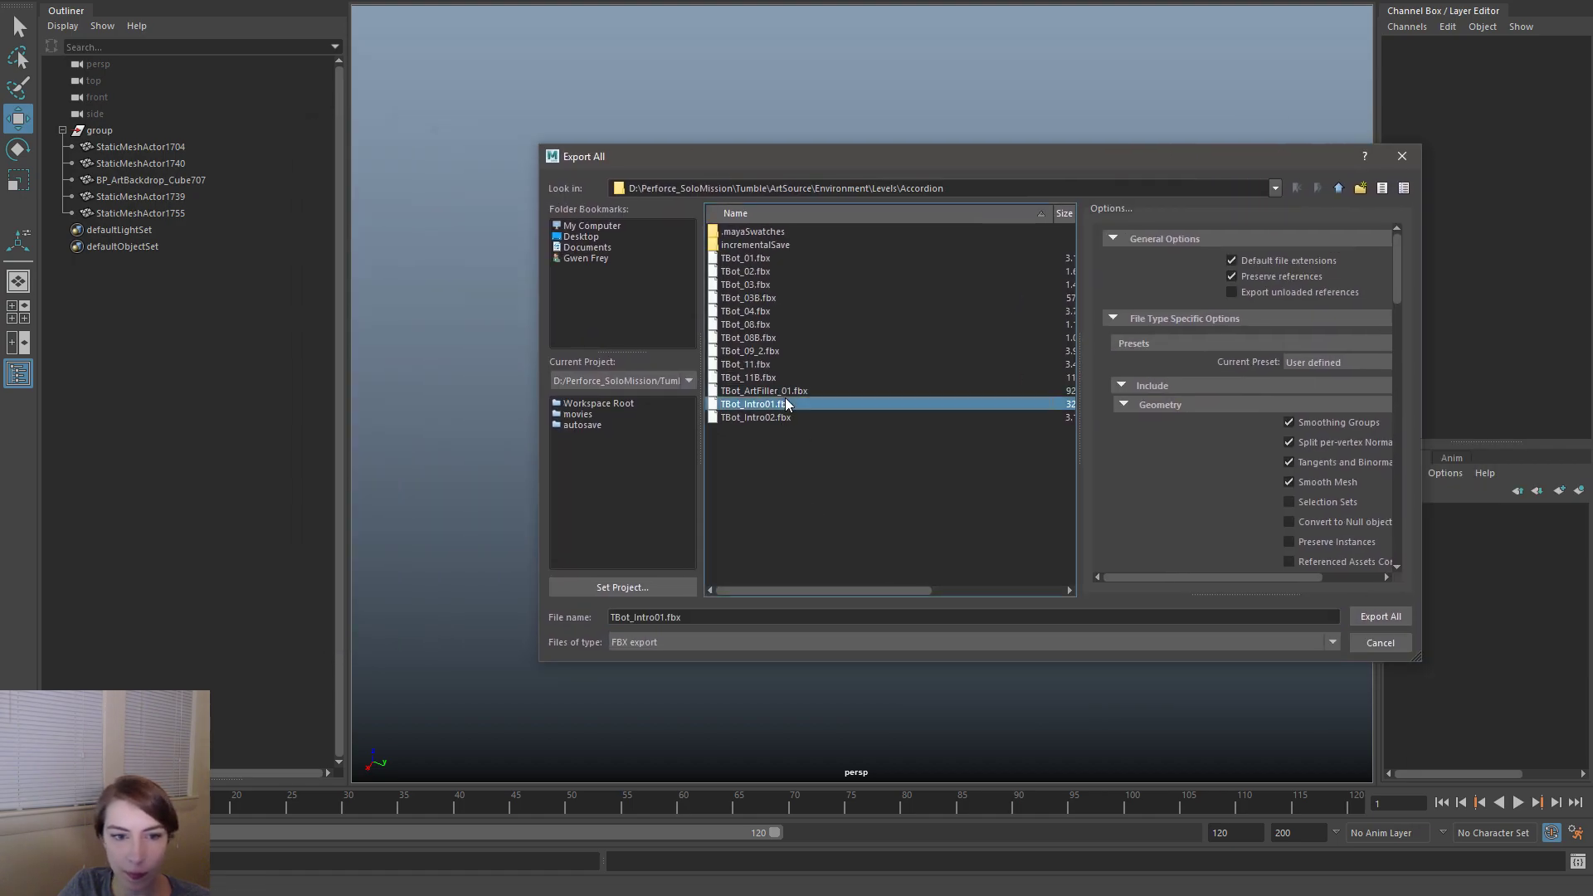
pyautogui.doubleClick(787, 384)
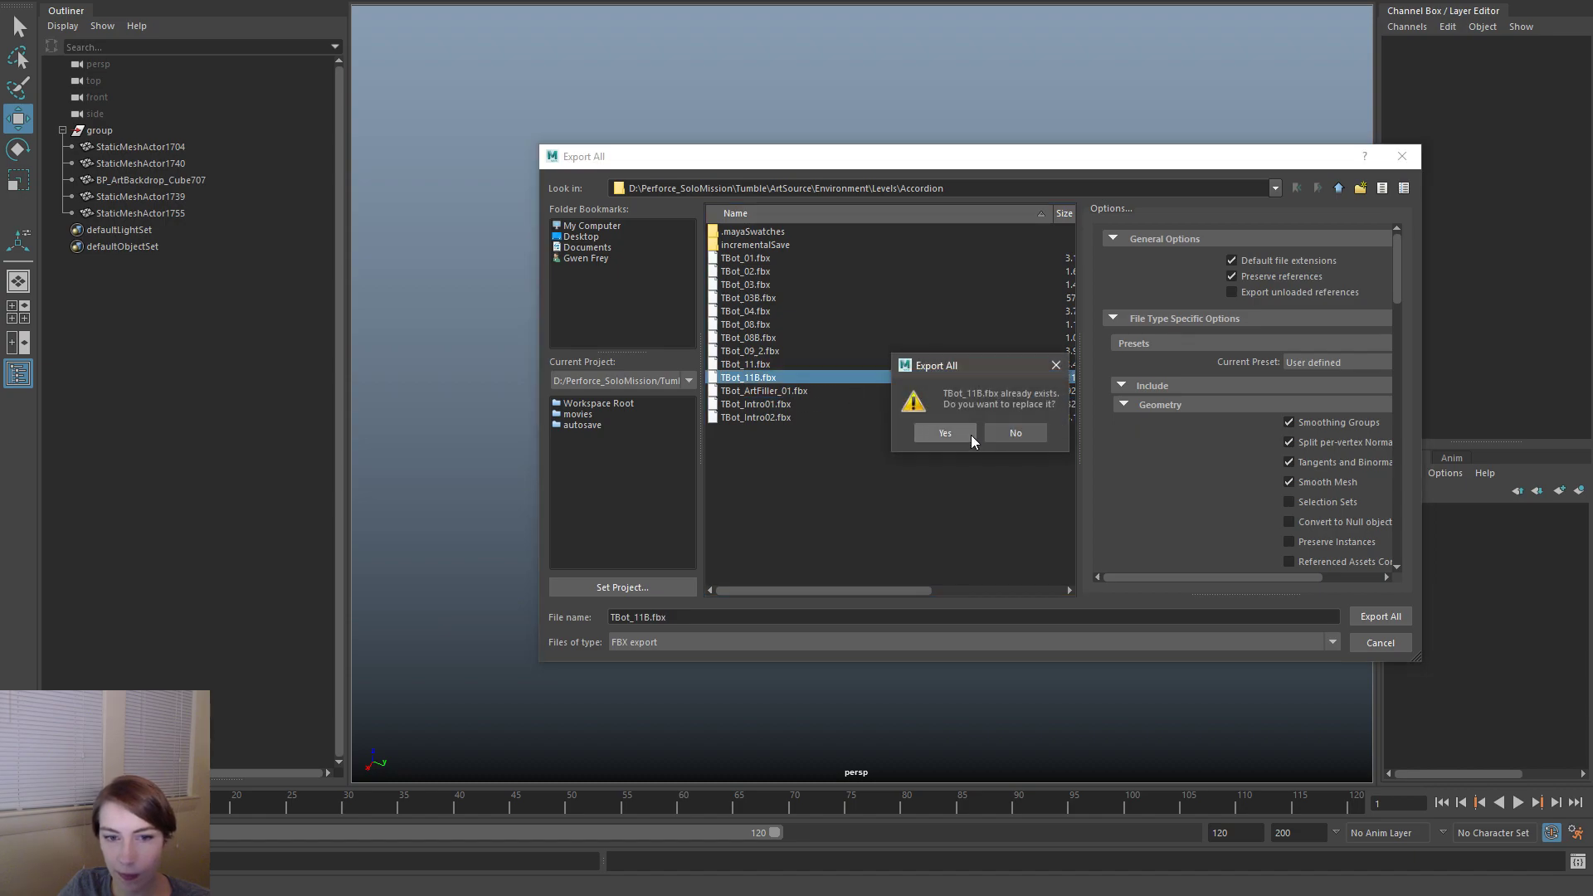
pyautogui.click(946, 433)
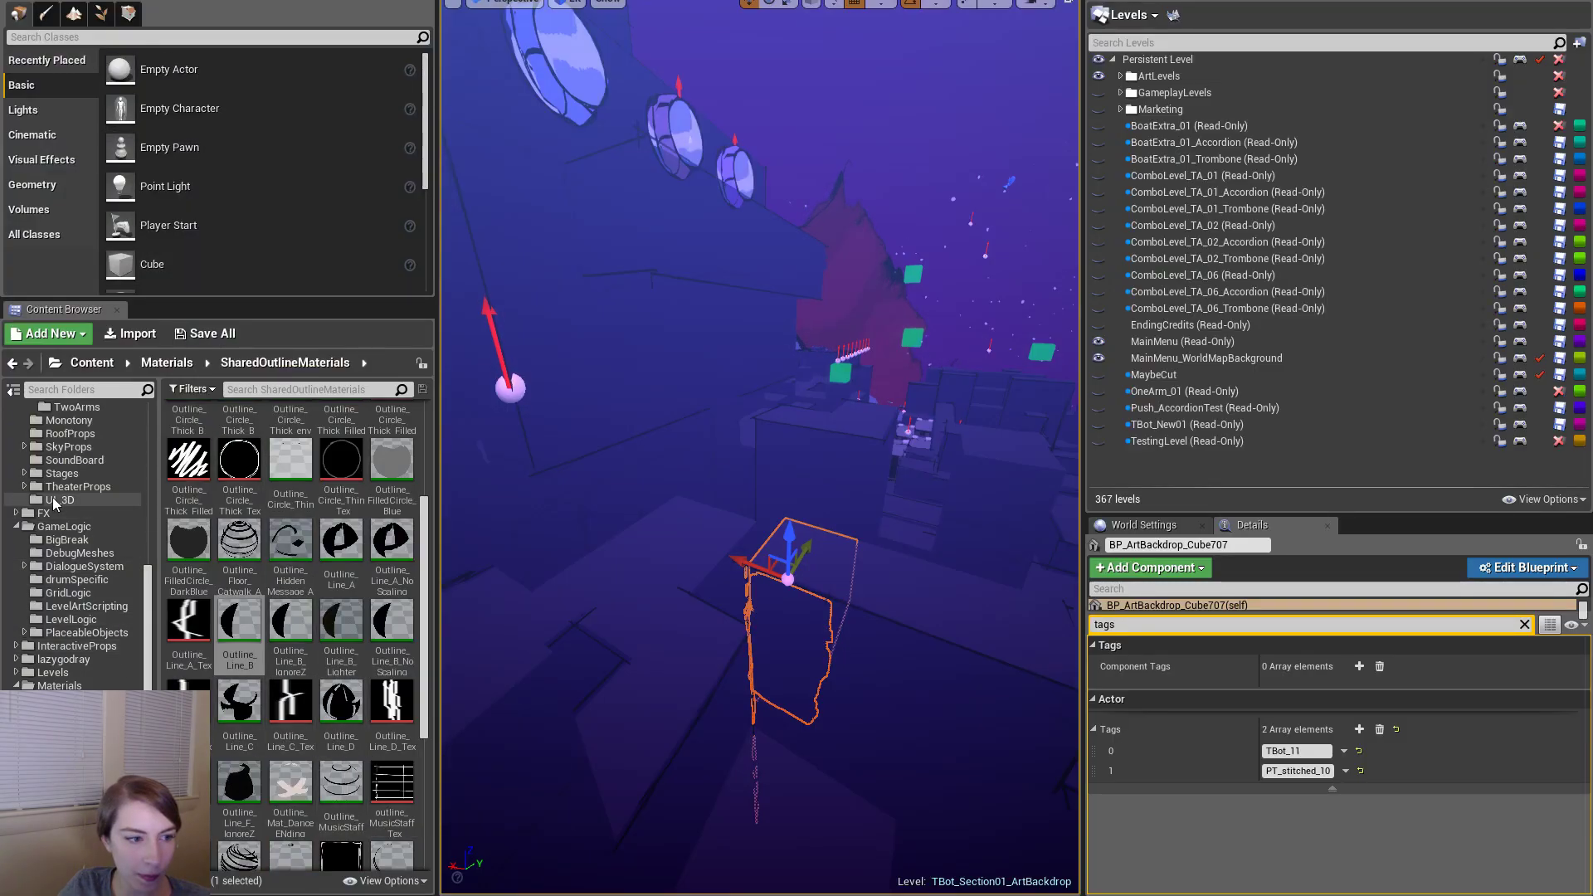
# - Switch to Unreal and reimport the TBot_11B mesh from the Accordion content folder
pyautogui.scroll(7, 65, 585)
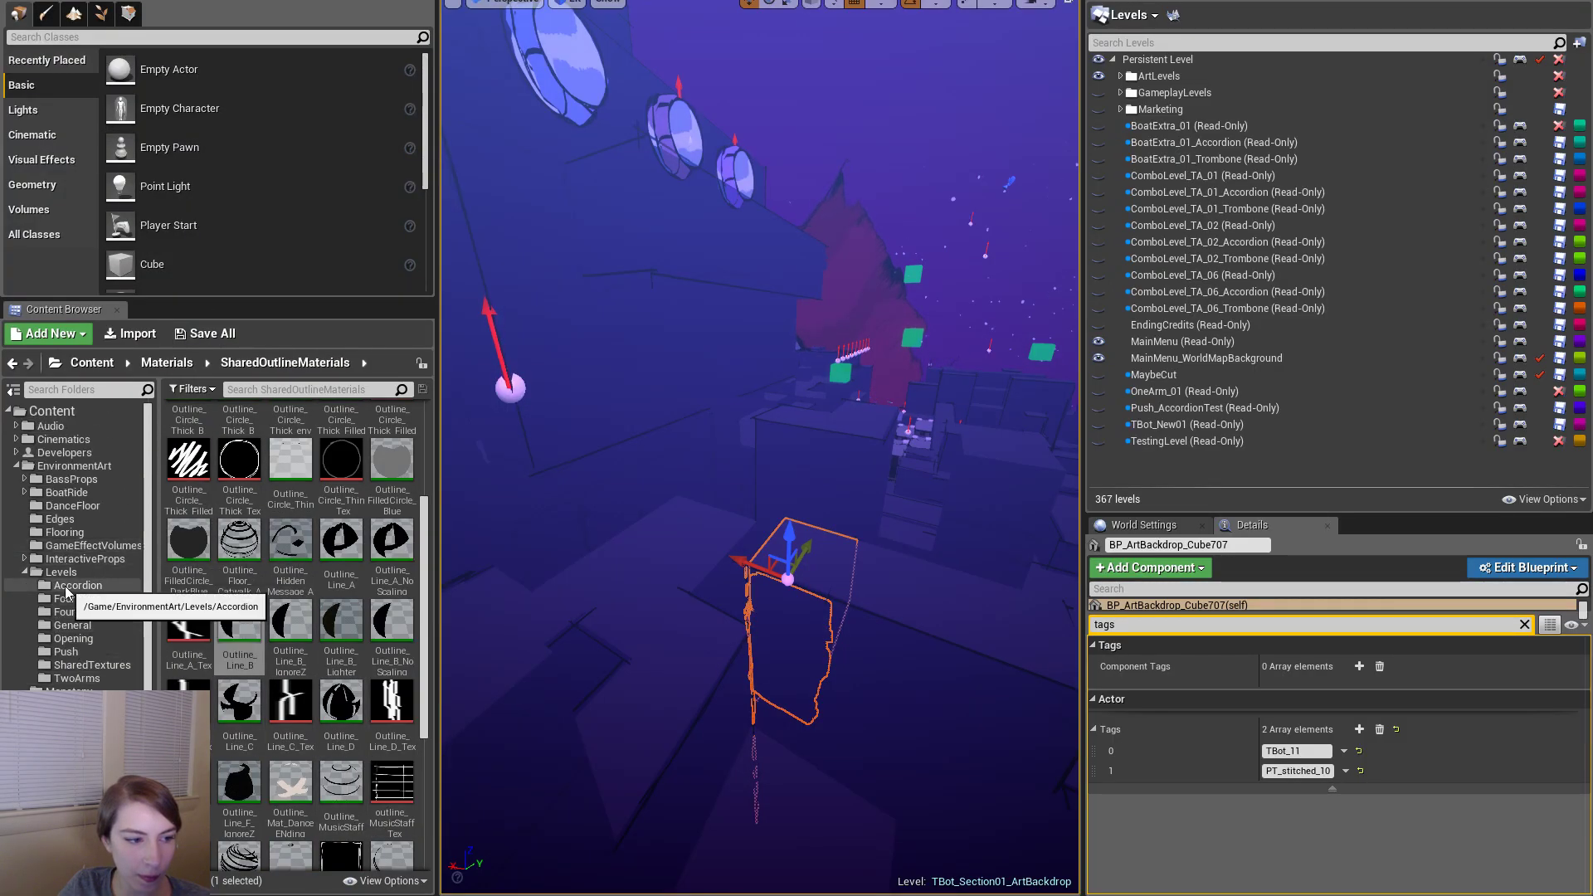
pyautogui.click(71, 586)
pyautogui.rightClick(395, 507)
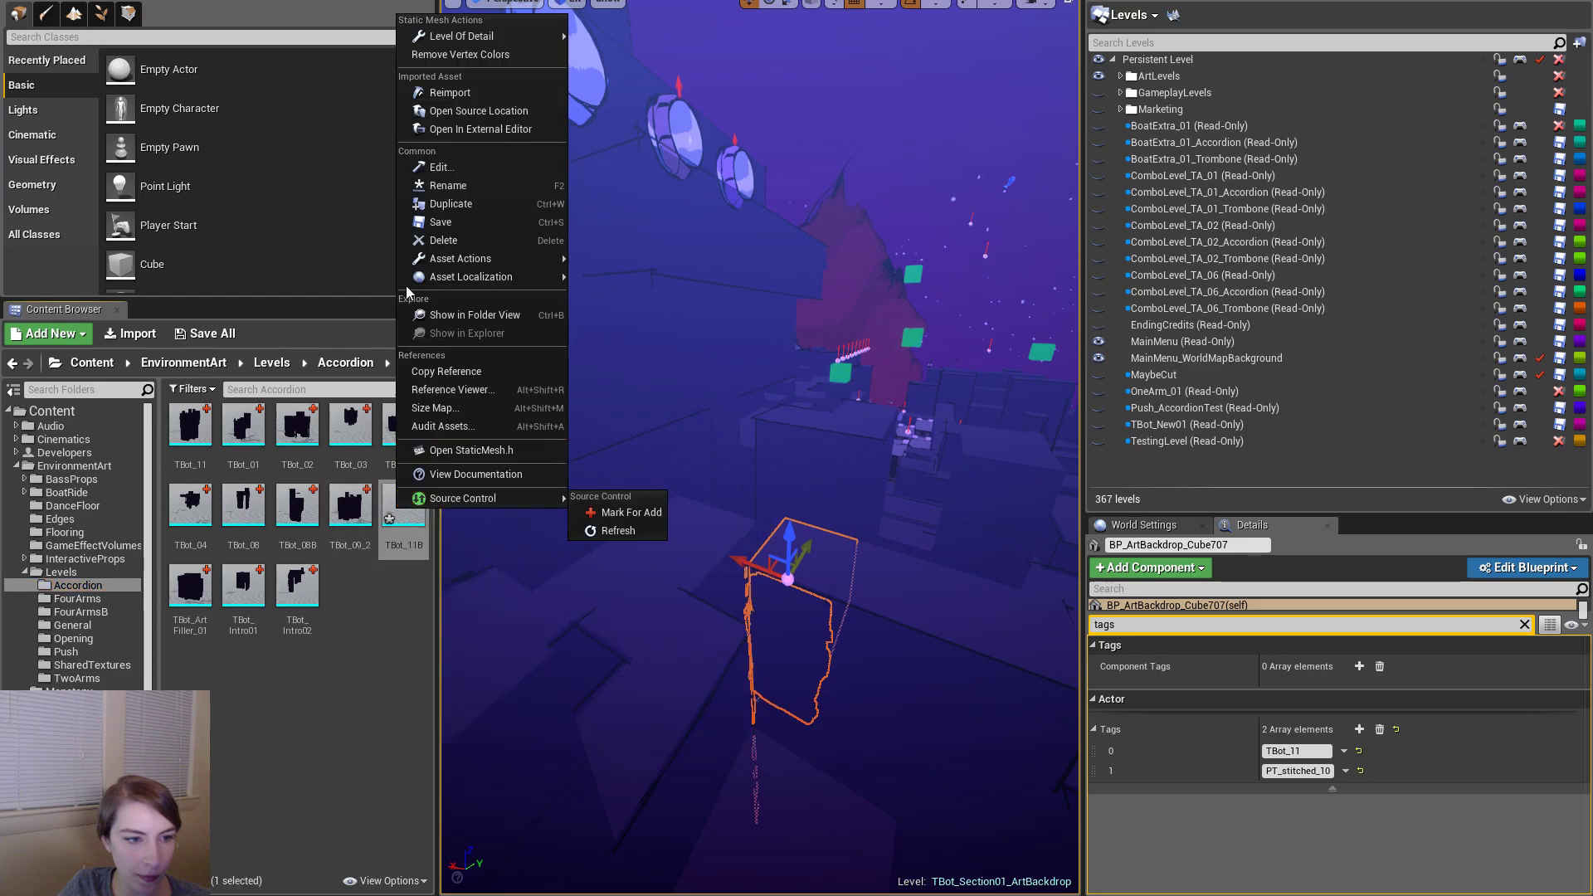
pyautogui.click(458, 112)
pyautogui.click(1064, 552)
pyautogui.moveTo(979, 515)
pyautogui.mouseDown(button='right')
pyautogui.moveTo(1029, 523)
pyautogui.moveTo(954, 573)
pyautogui.moveTo(999, 516)
pyautogui.mouseUp(button='right')
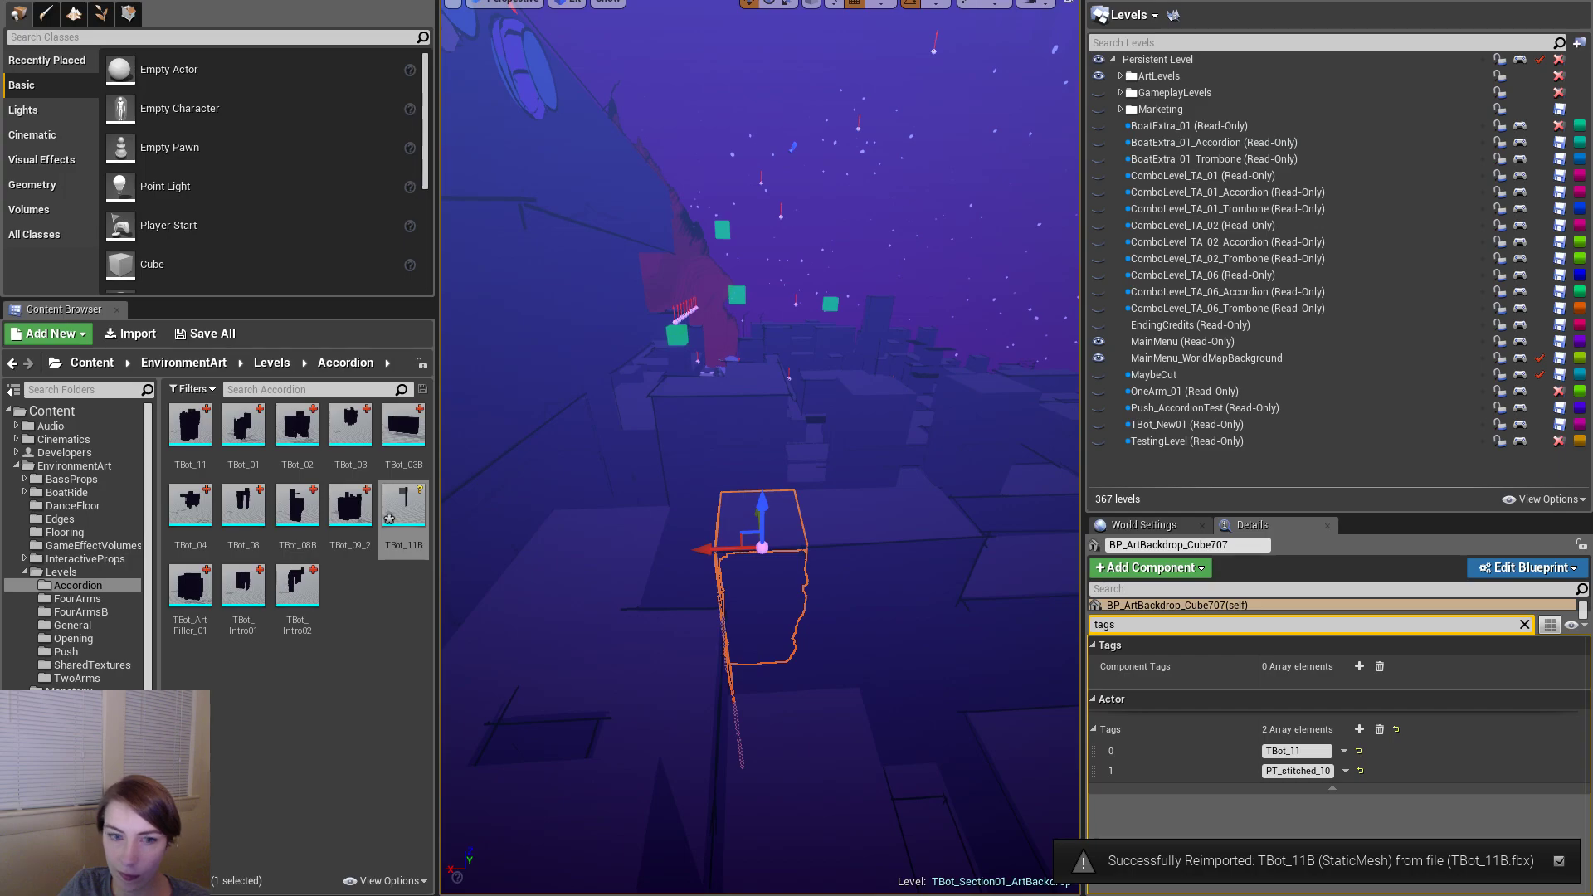
# - Replace the static mesh of BP_ArtBackdrop_Cube707 with TBot_11B and inspect it in the level
pyautogui.click(800, 538)
pyautogui.moveTo(913, 414); pyautogui.dragTo(902, 421, button='right')
pyautogui.press('Escape')
pyautogui.click(793, 548)
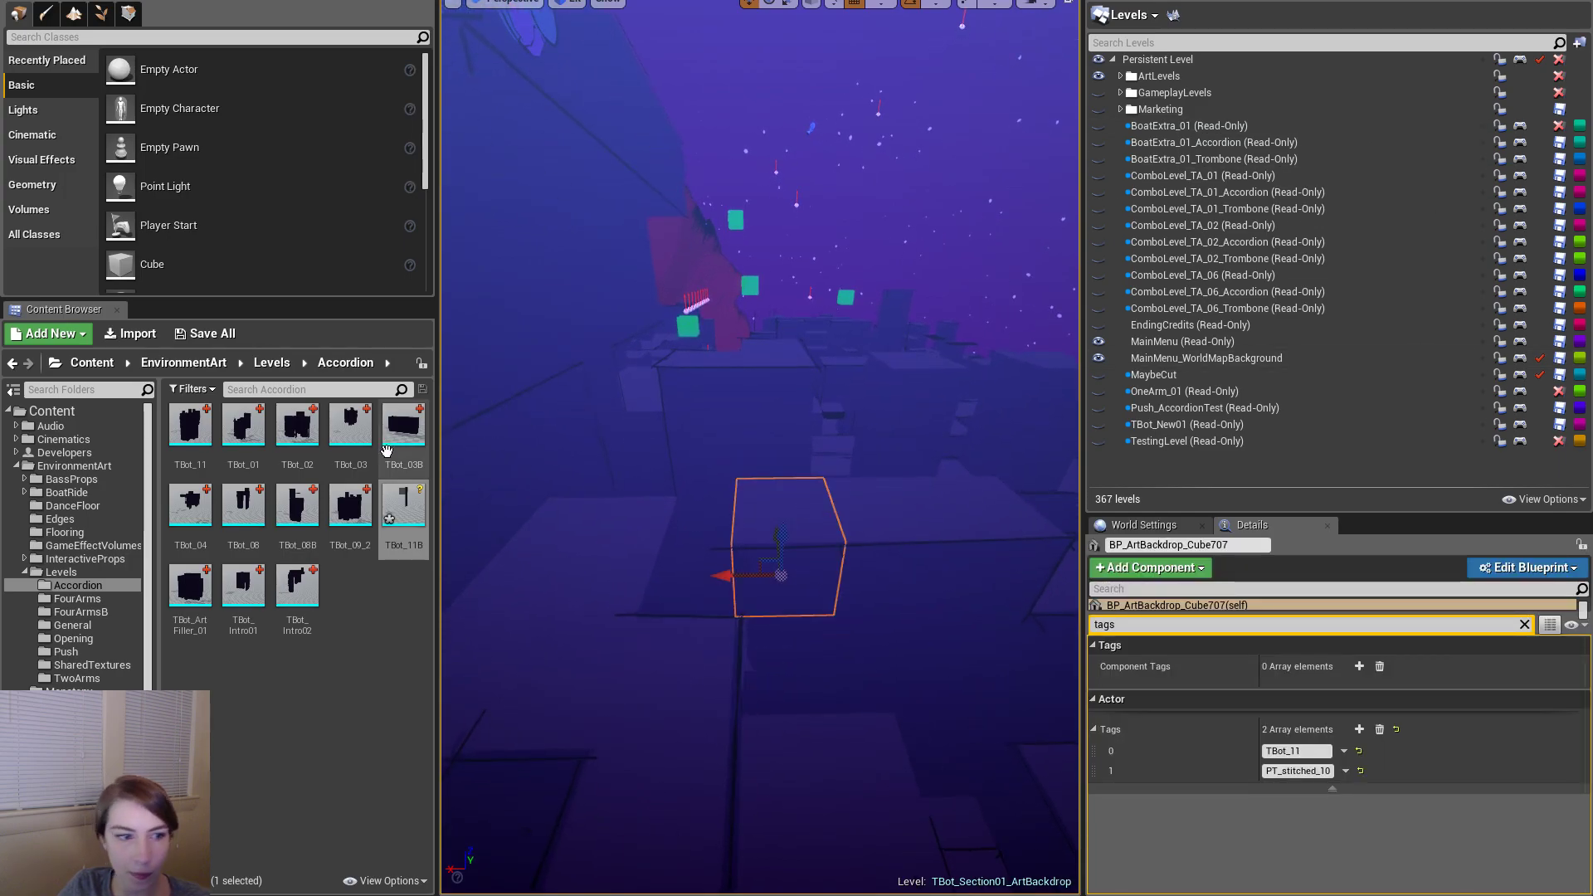
pyautogui.click(1524, 624)
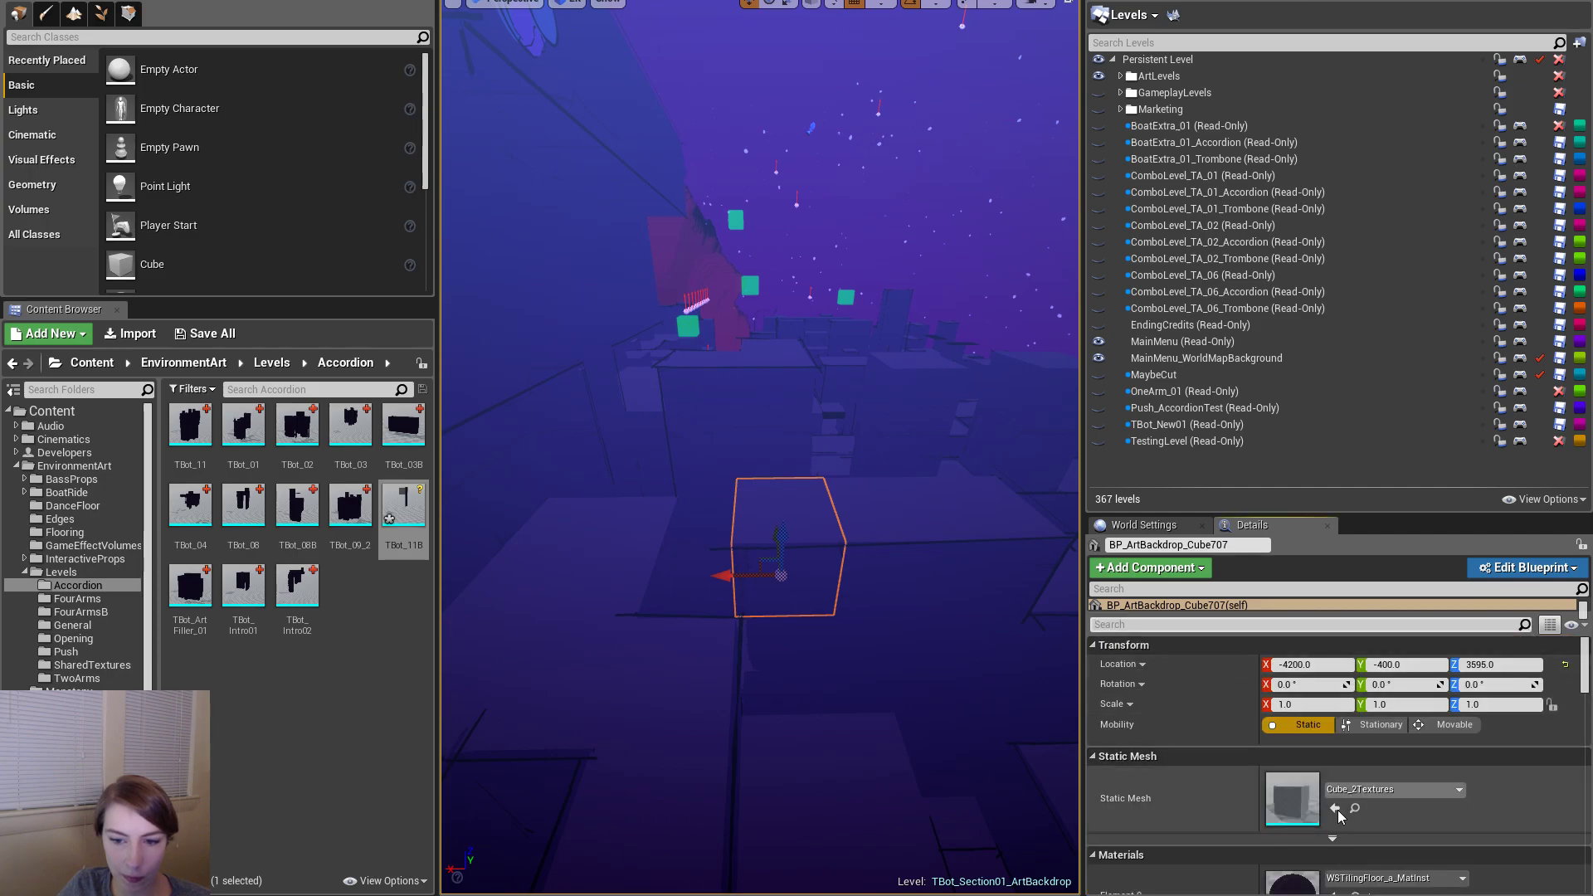
pyautogui.moveTo(788, 498); pyautogui.dragTo(790, 463, button='right')
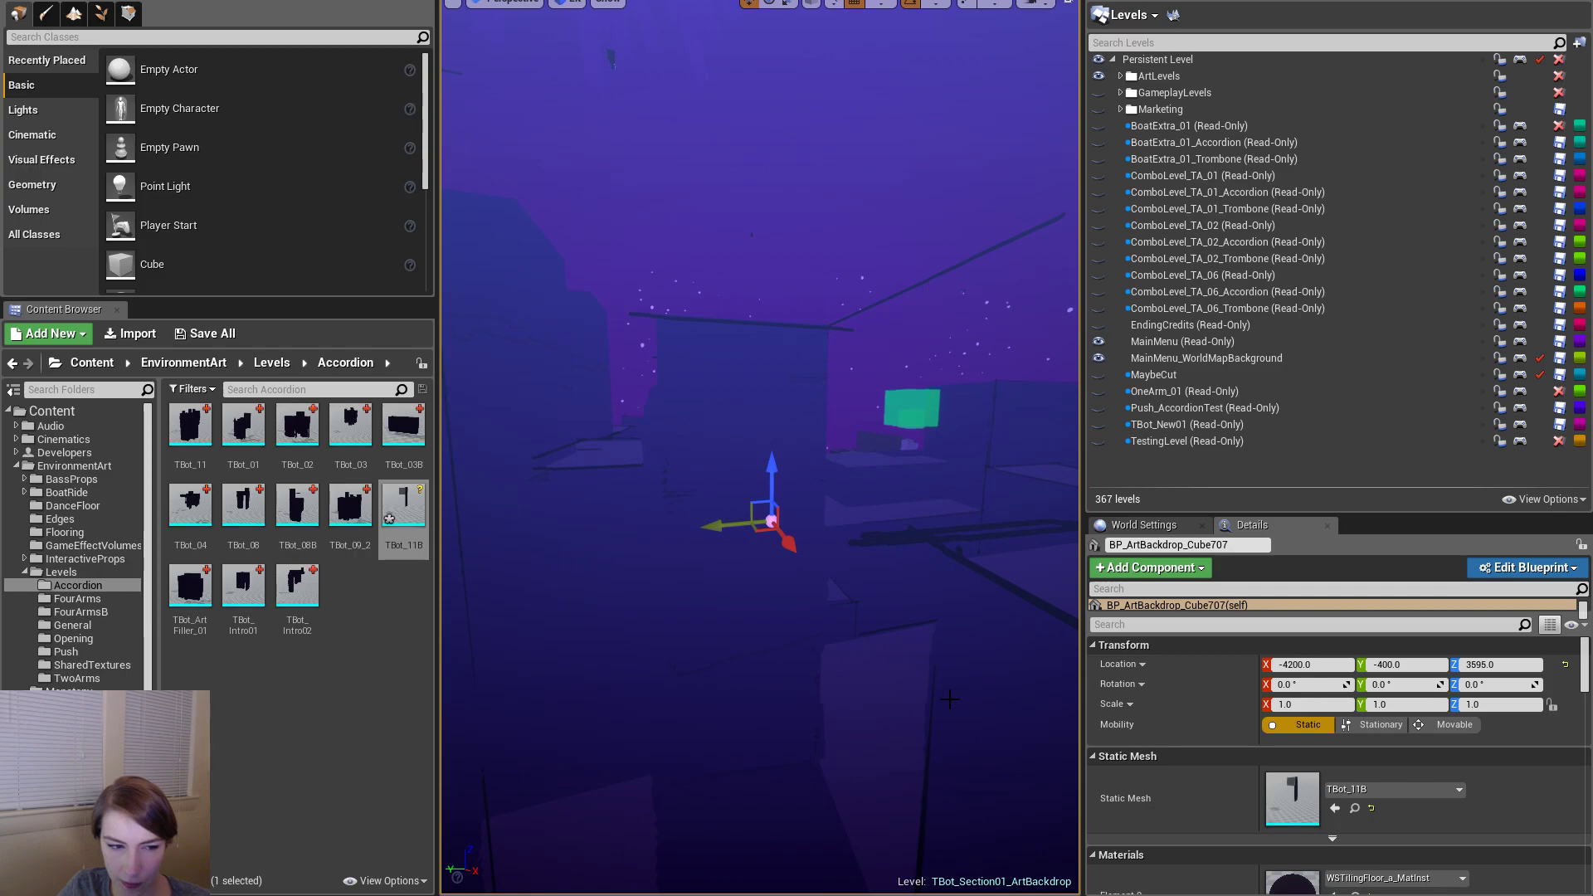
# - Filter the backdrop actor's details by "hidd" to check its hidden properties, and look for the mesh in the level
pyautogui.click(1275, 625)
pyautogui.write('hidd')
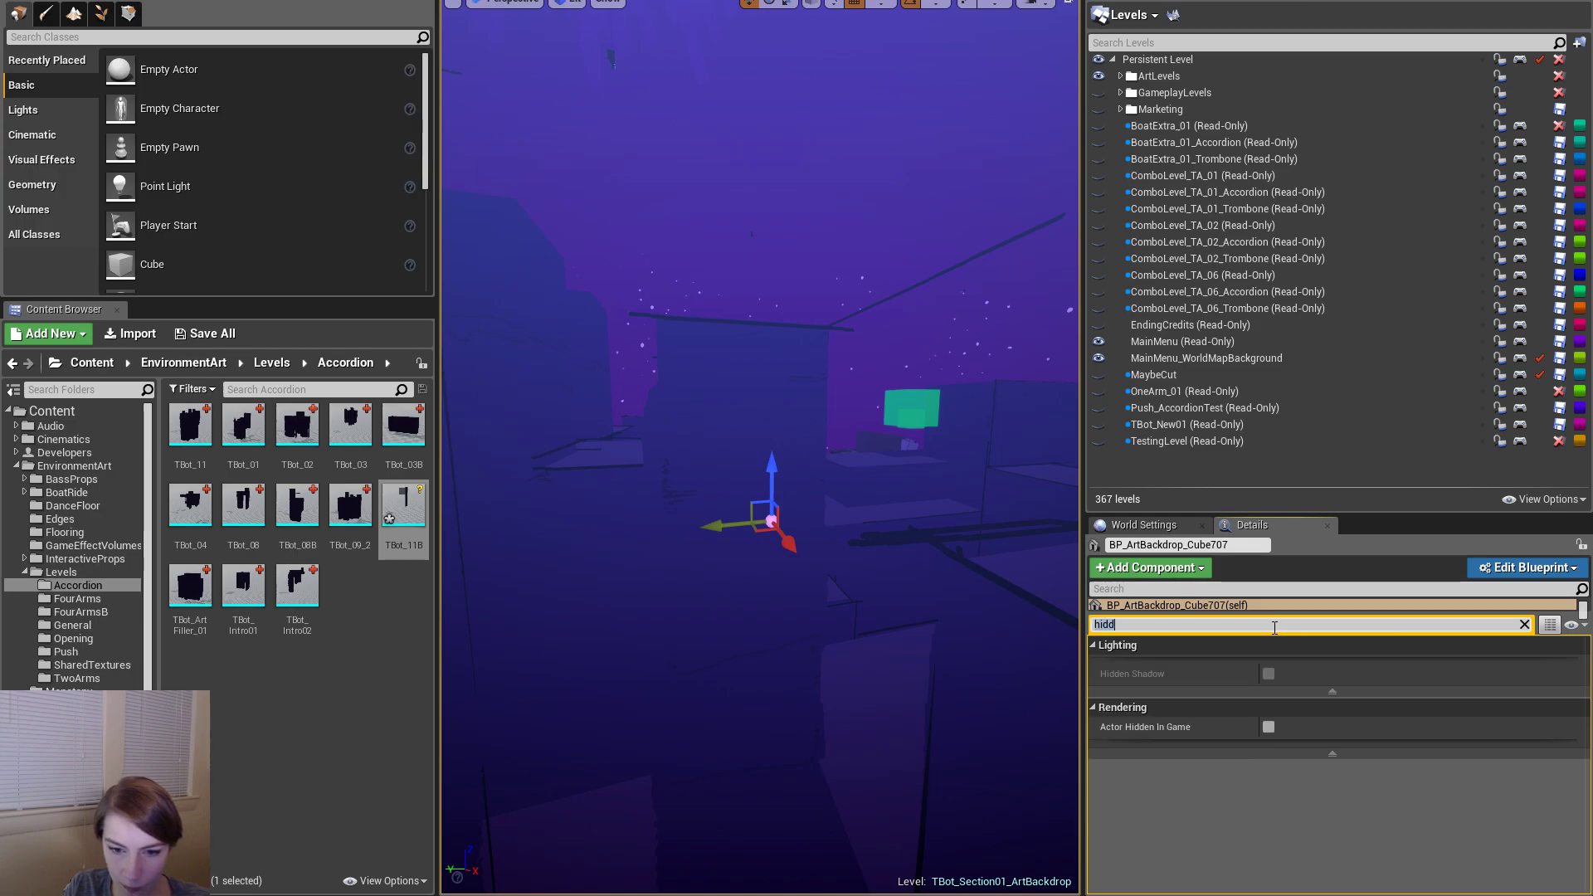
pyautogui.press('Escape')
pyautogui.moveTo(964, 569); pyautogui.dragTo(888, 558, button='right')
pyautogui.press('s')
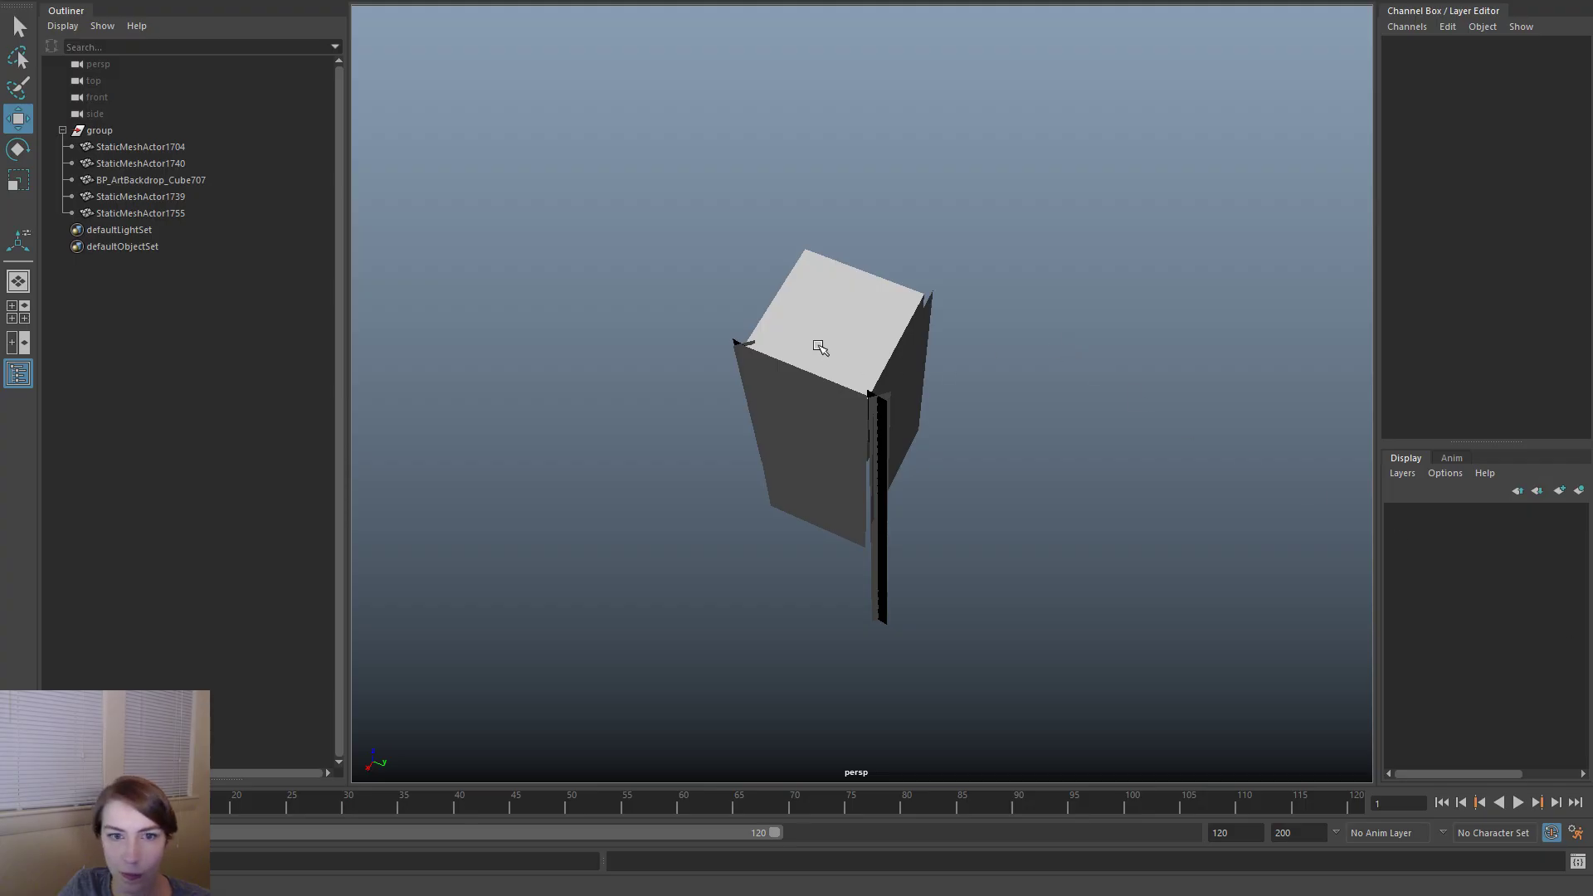
# - Switch to Maya, offset the imported group by the cube's height with Translate Z -3595, and frame it
pyautogui.click(924, 301)
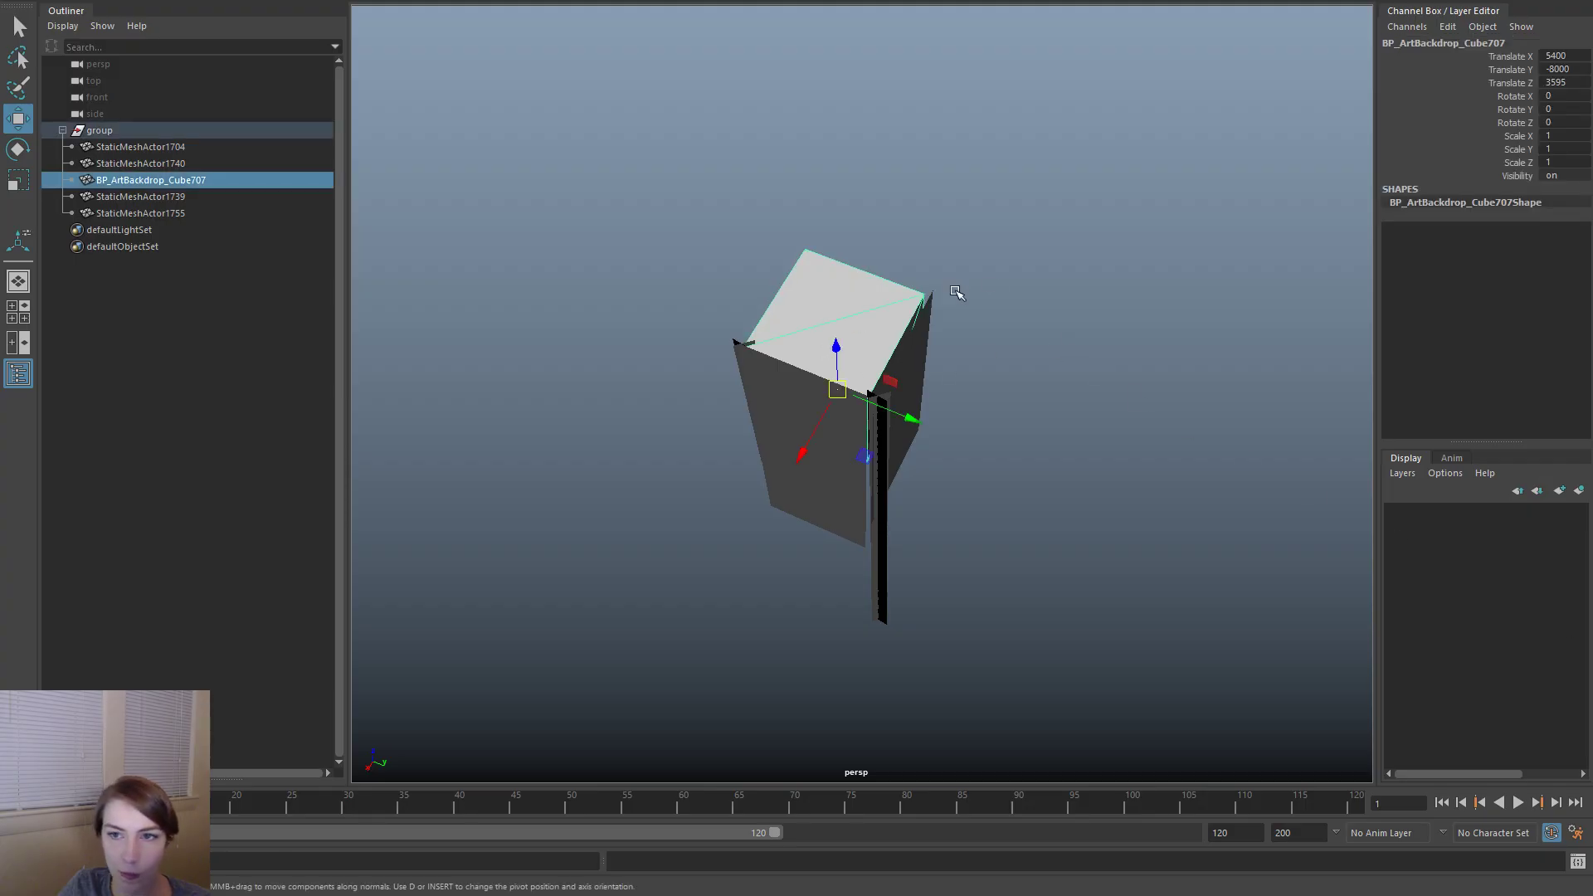
pyautogui.click(176, 133)
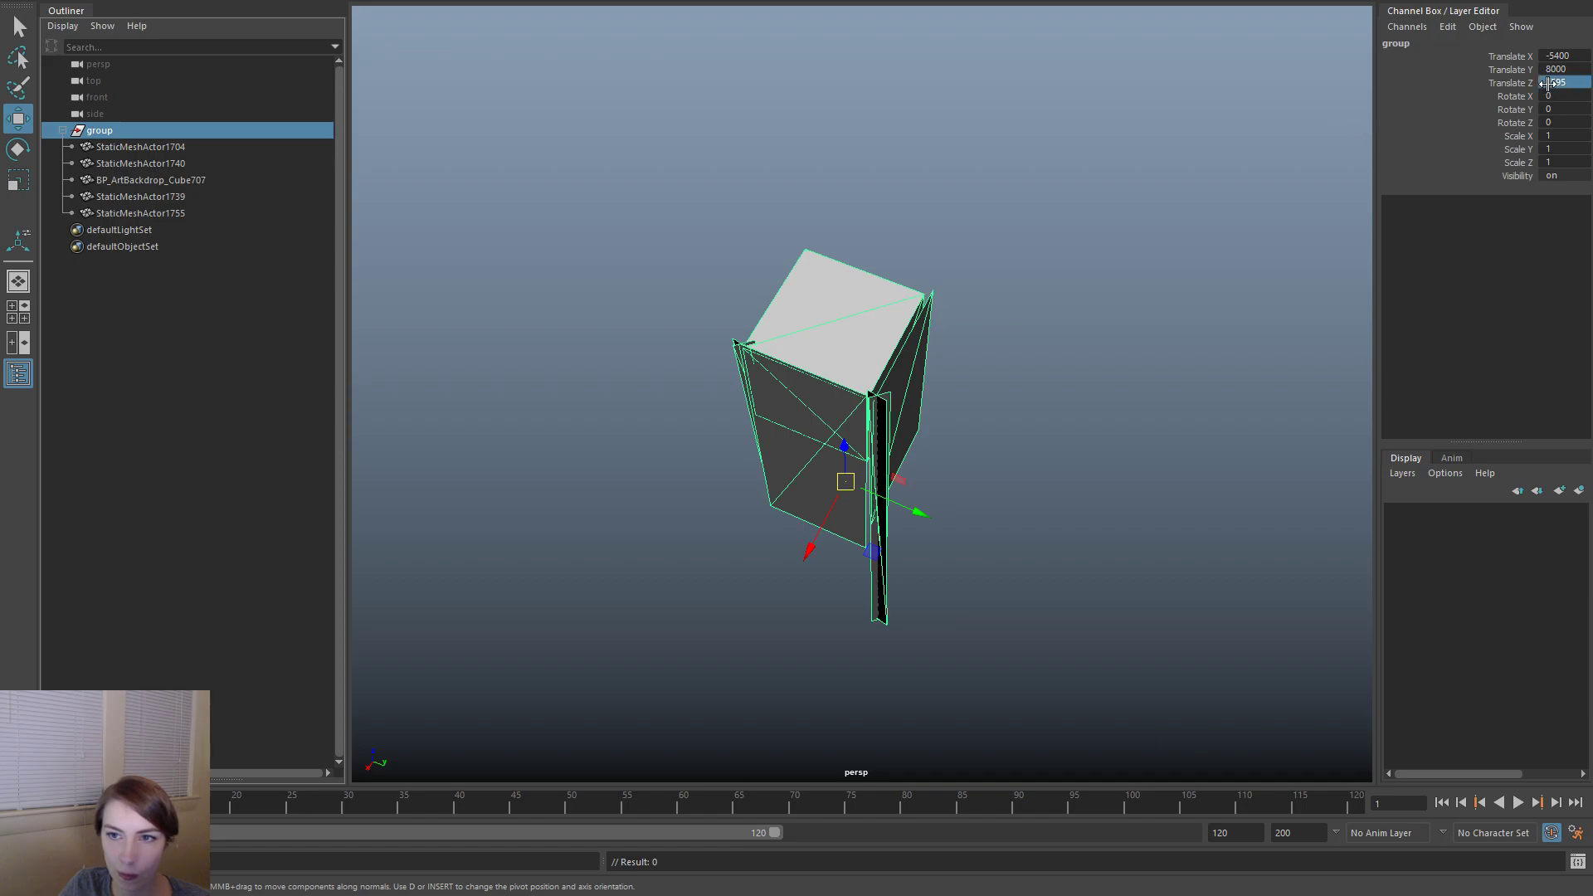
pyautogui.write('-')
pyautogui.press('Return')
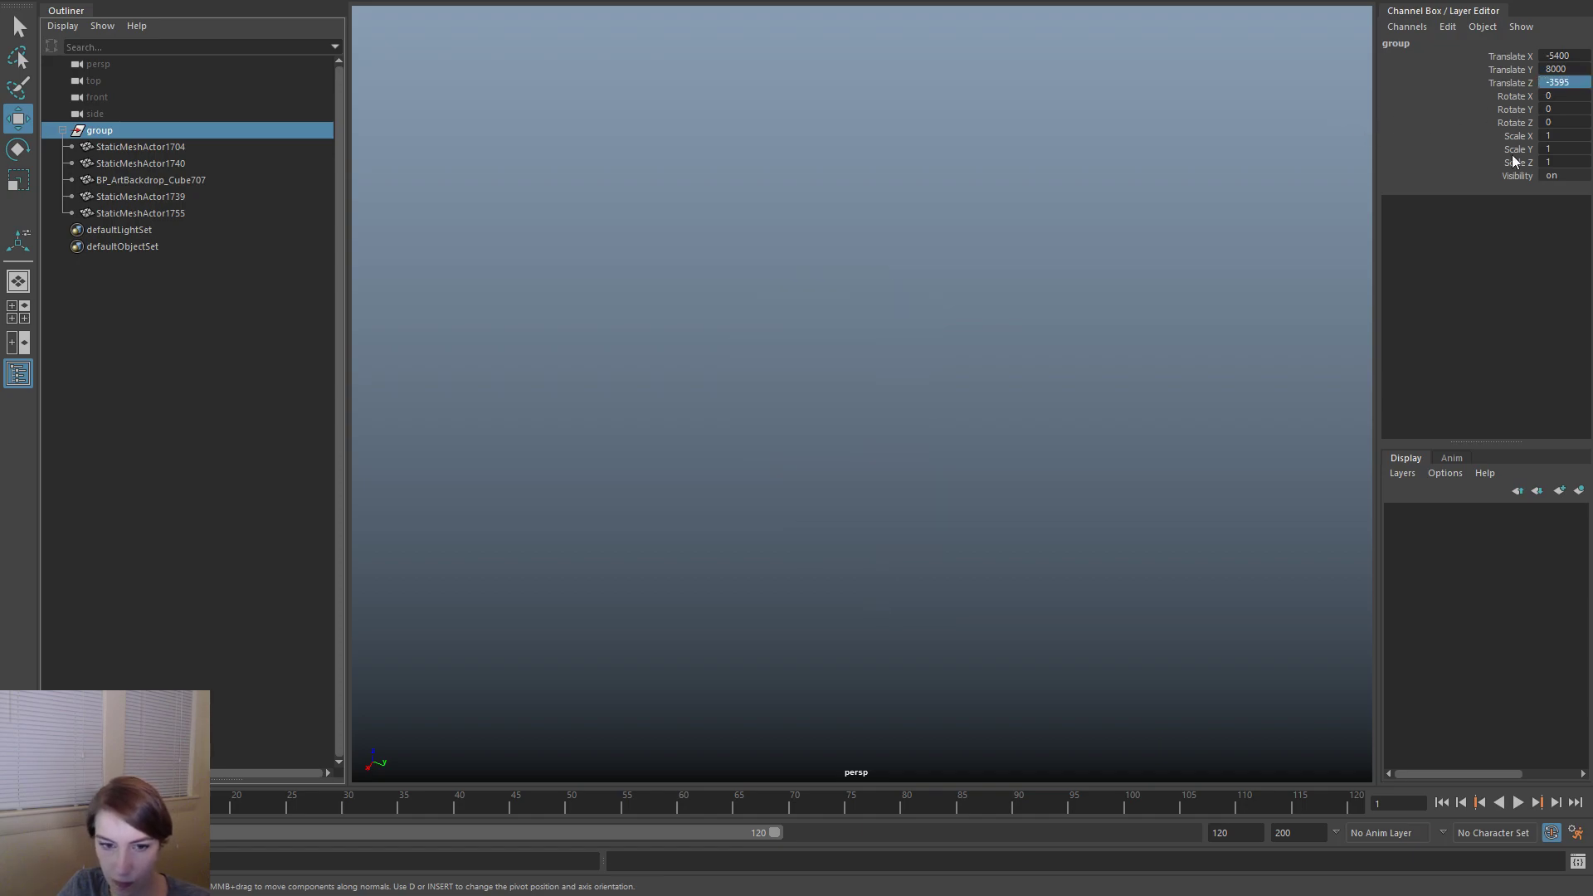
pyautogui.press('f')
pyautogui.click(1027, 561)
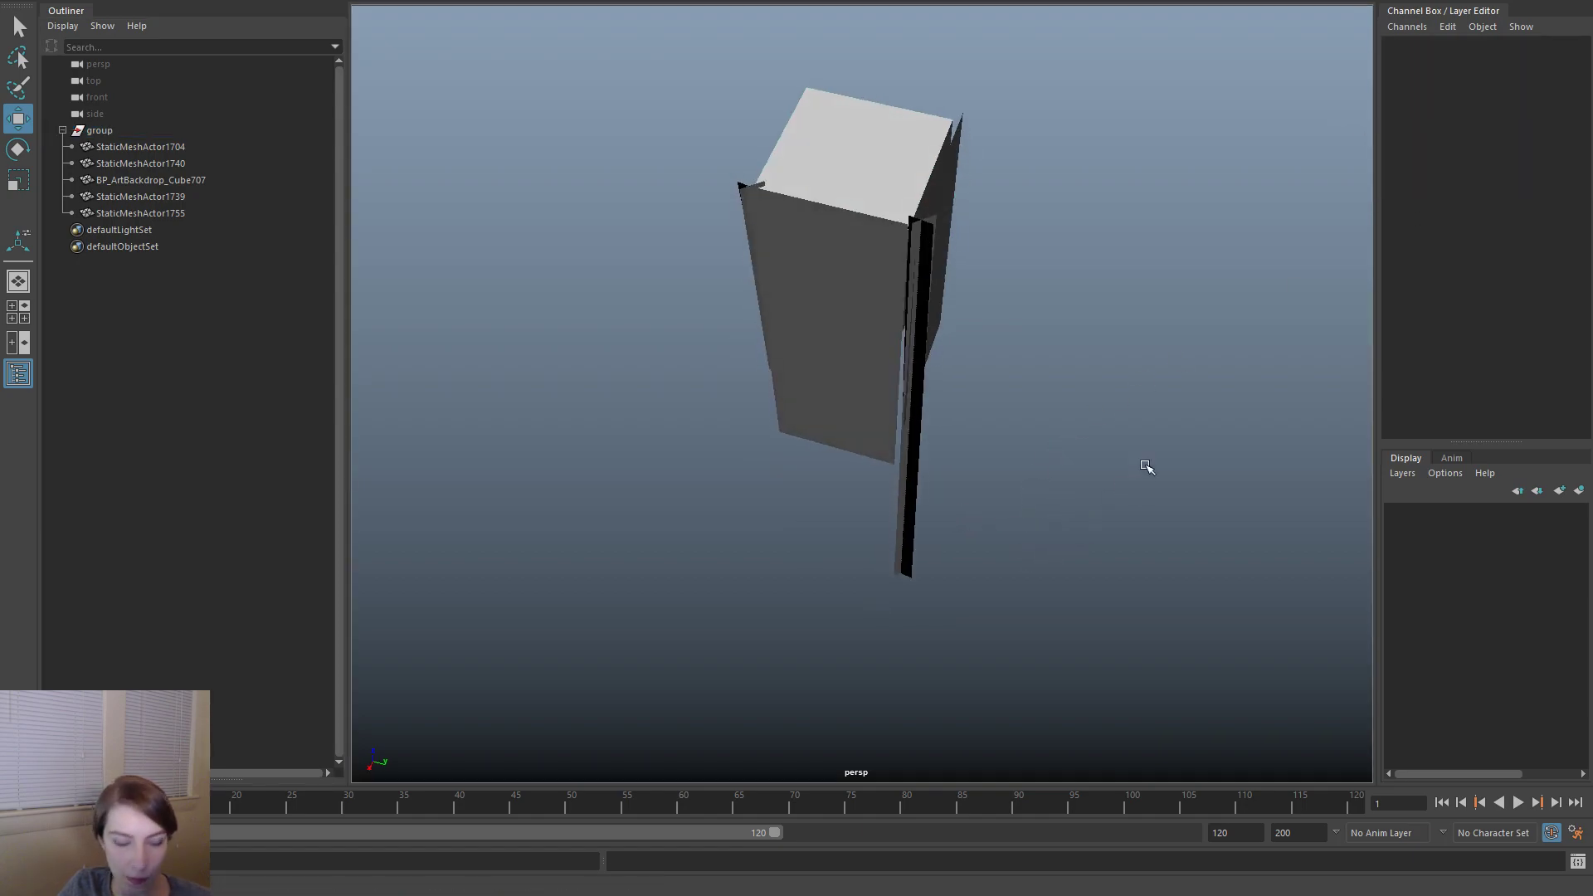
# - Export the entire scene as TBot_11B.fbx to the Accordion level art folder
pyautogui.press('space')
pyautogui.moveTo(932, 275); pyautogui.dragTo(985, 490)
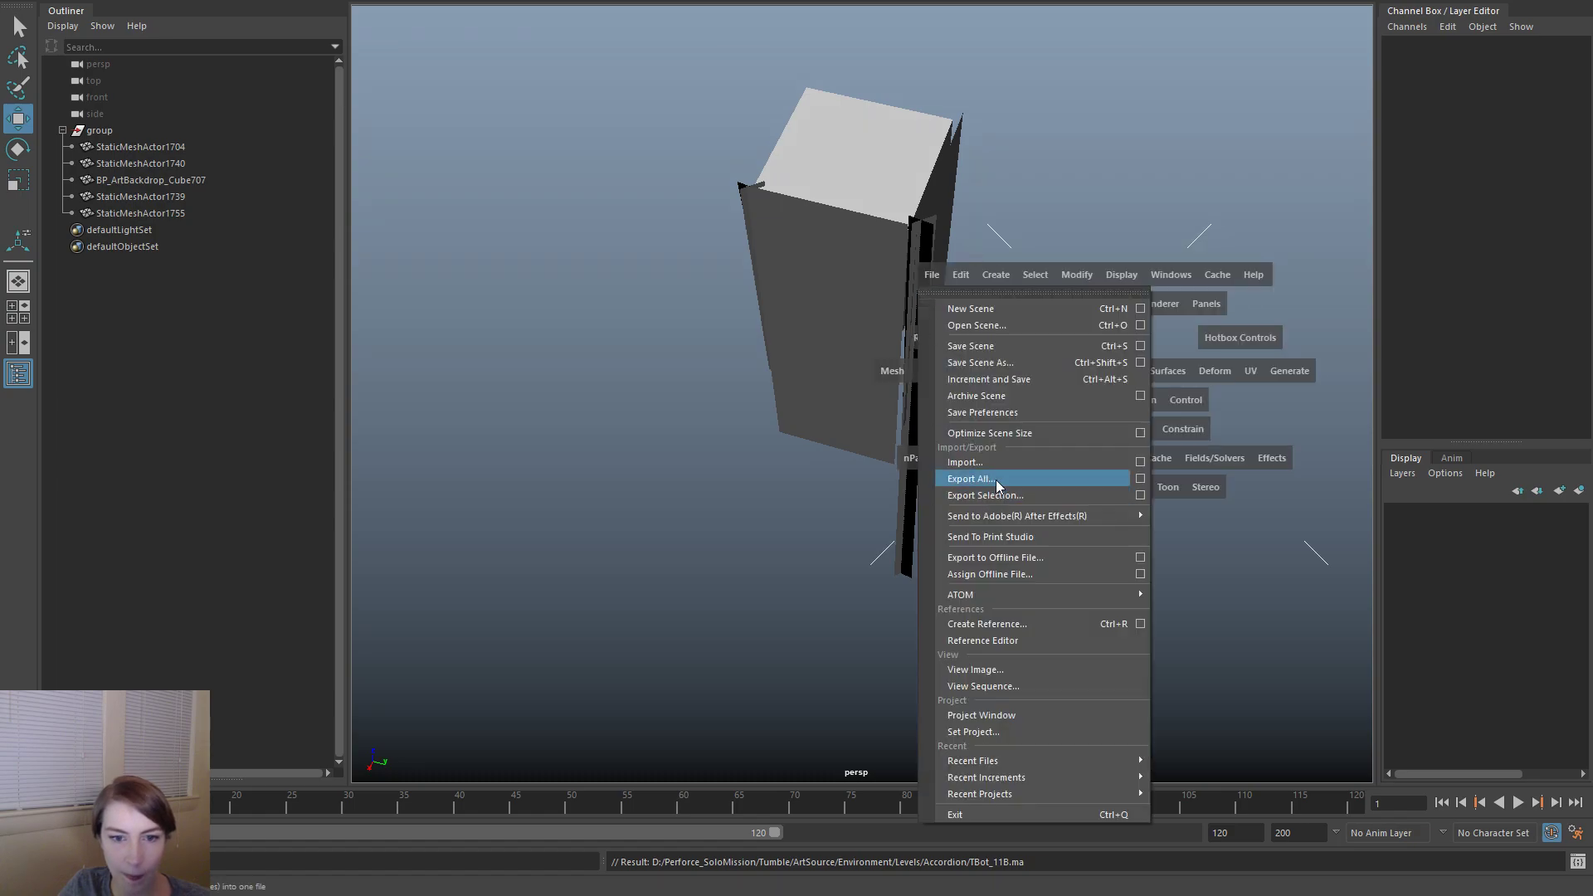
pyautogui.click(995, 481)
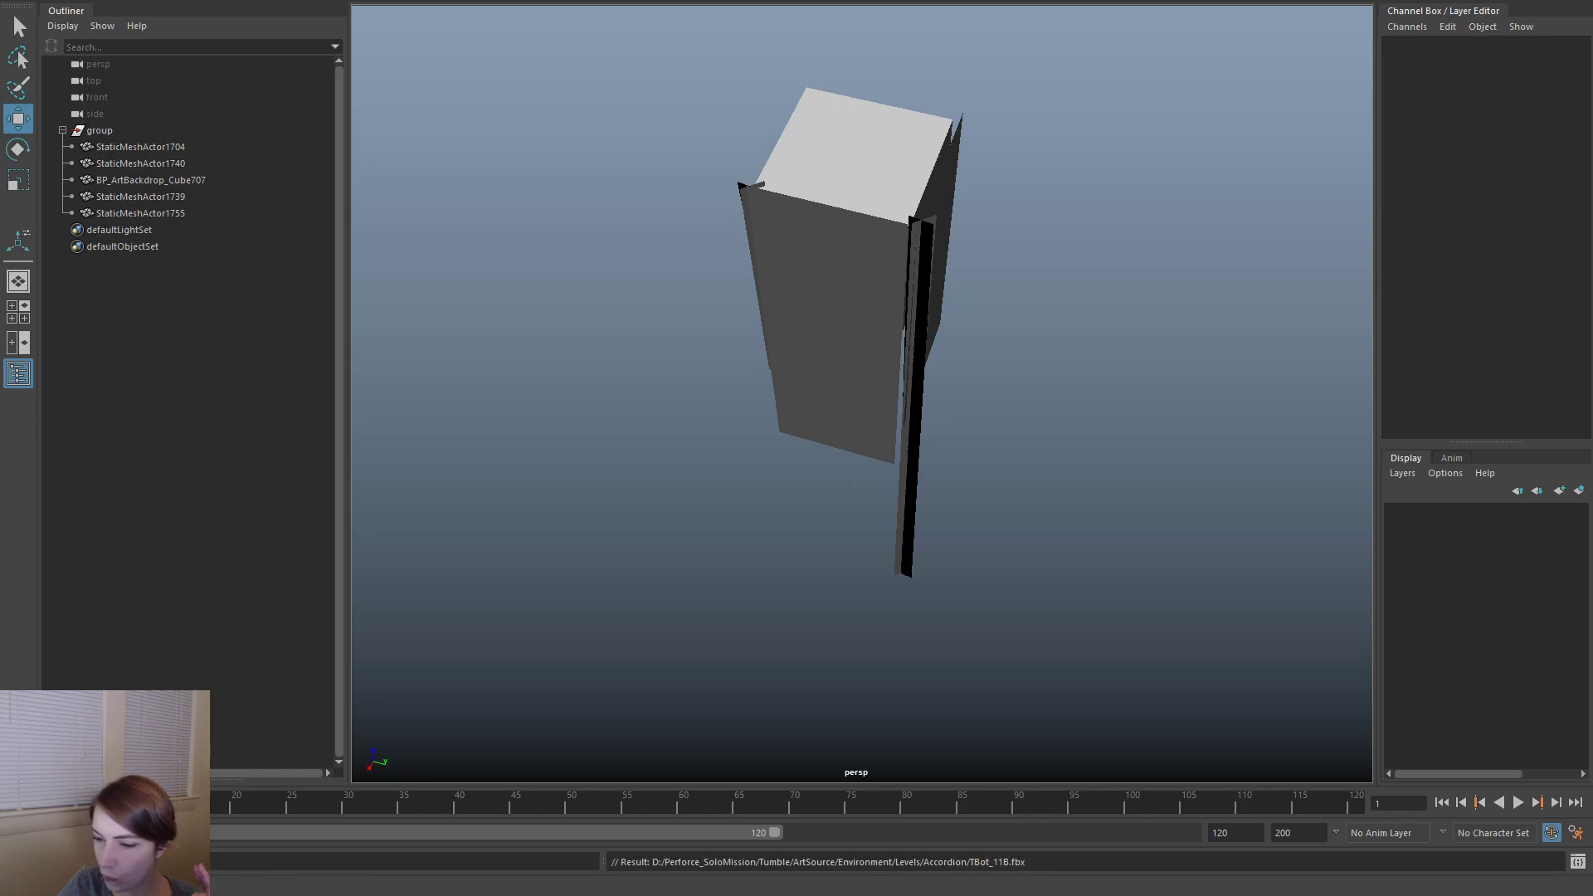
# - Switch to Unreal, reimport the TBot_11B mesh from the Accordion content folder, and inspect it in the level
pyautogui.hotkey('alt', 'Tab')
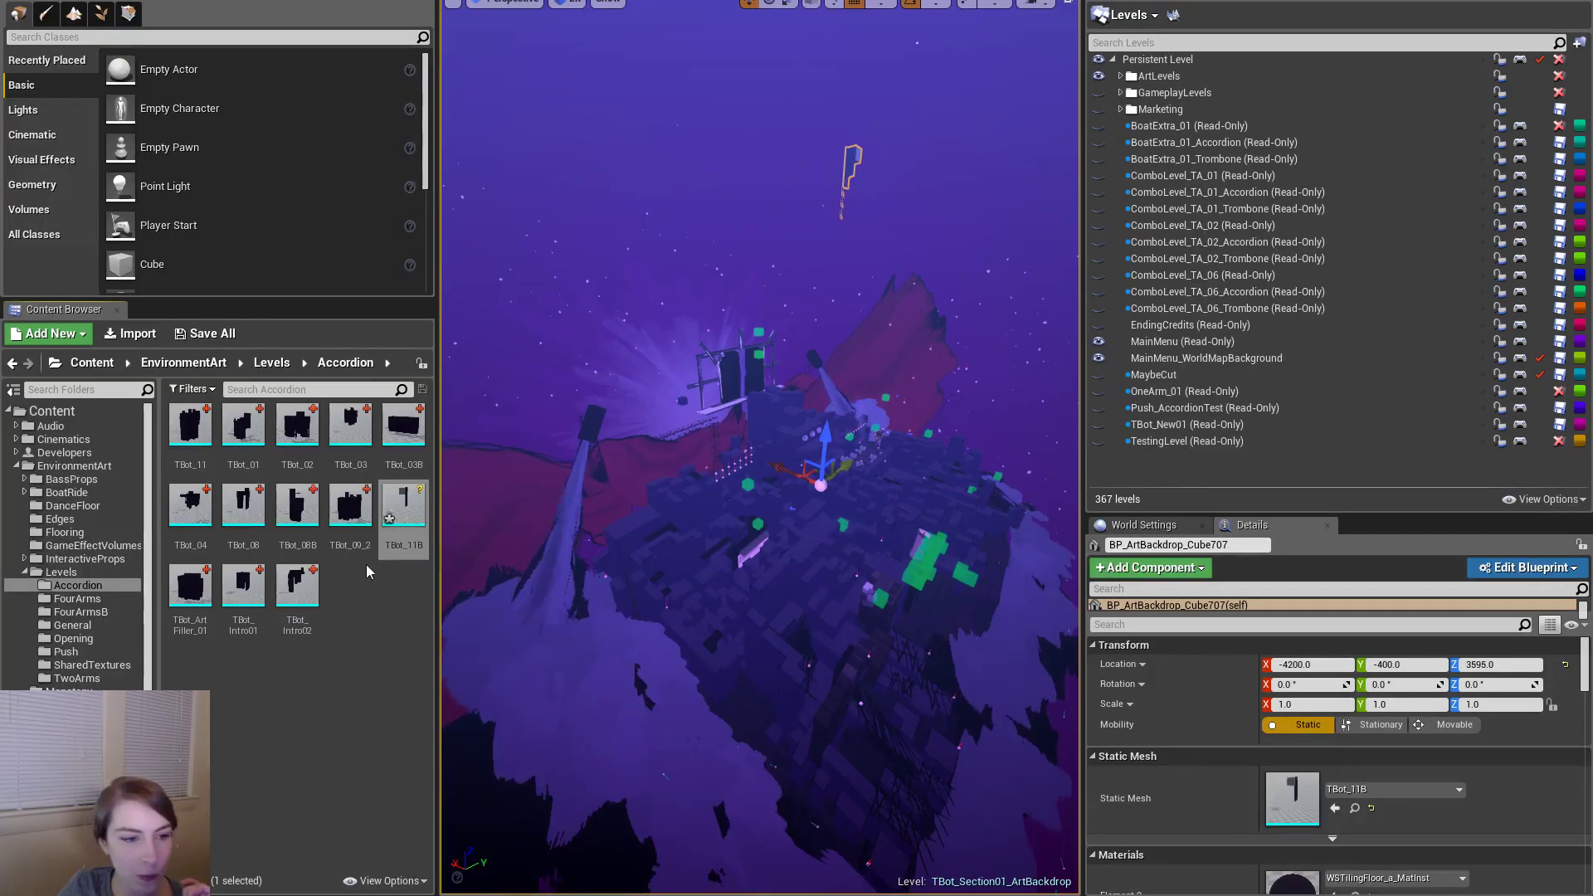
pyautogui.rightClick(403, 508)
pyautogui.click(454, 109)
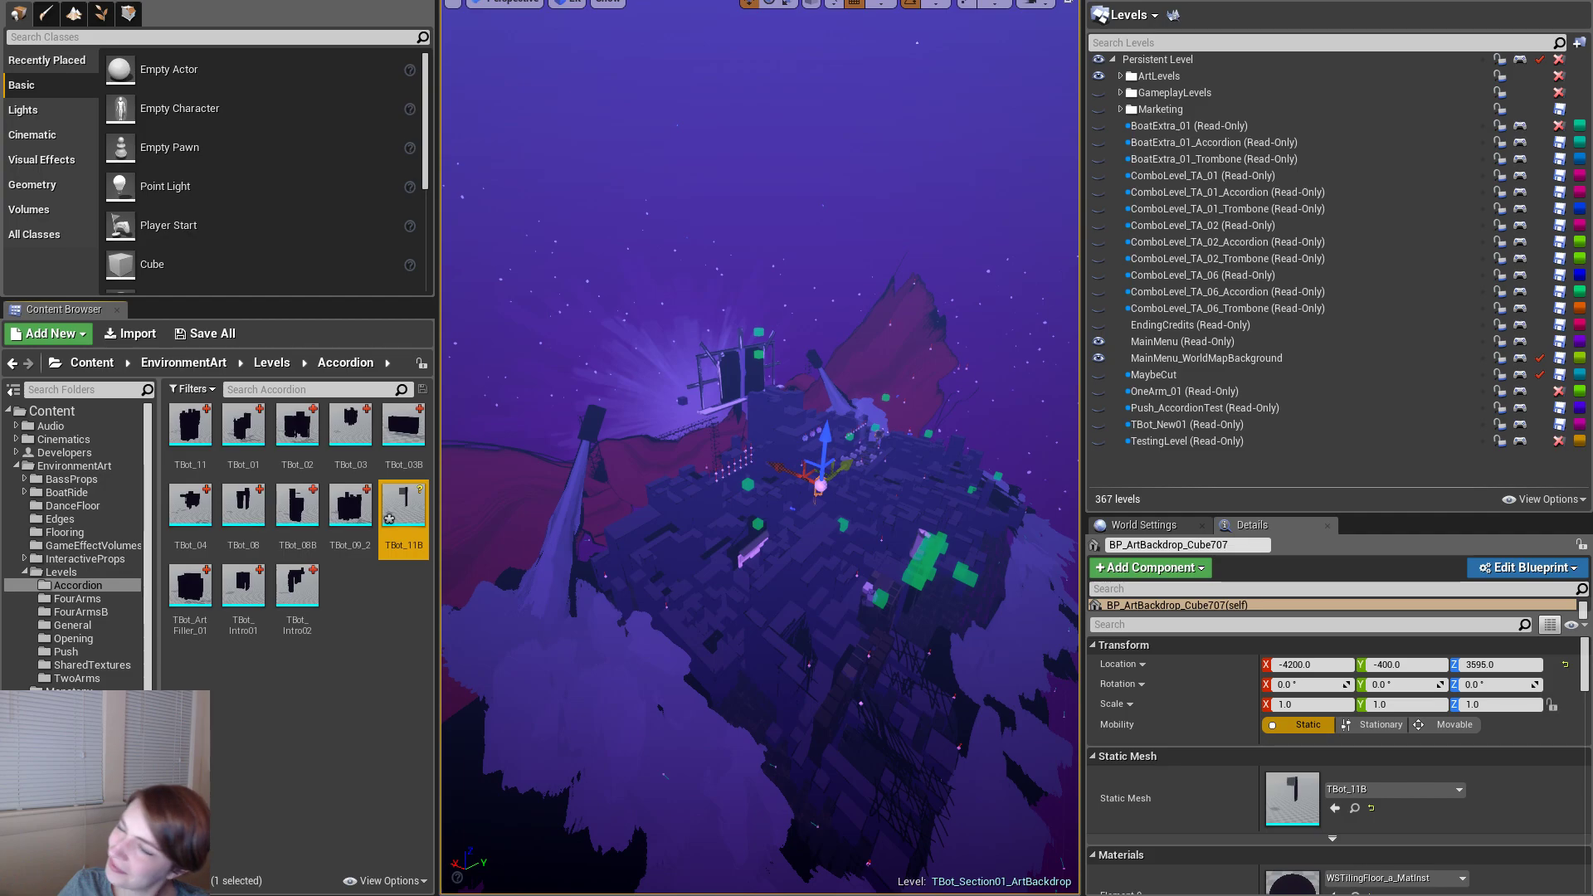
pyautogui.press('w')
pyautogui.moveTo(731, 715); pyautogui.dragTo(929, 776, button='right')
# - Open the TBot_11B mesh and assign WSTilingFloor_a_MatInst to material Element 3, picking it from the other mesh's material slots
pyautogui.click(351, 507)
pyautogui.doubleClick(400, 500)
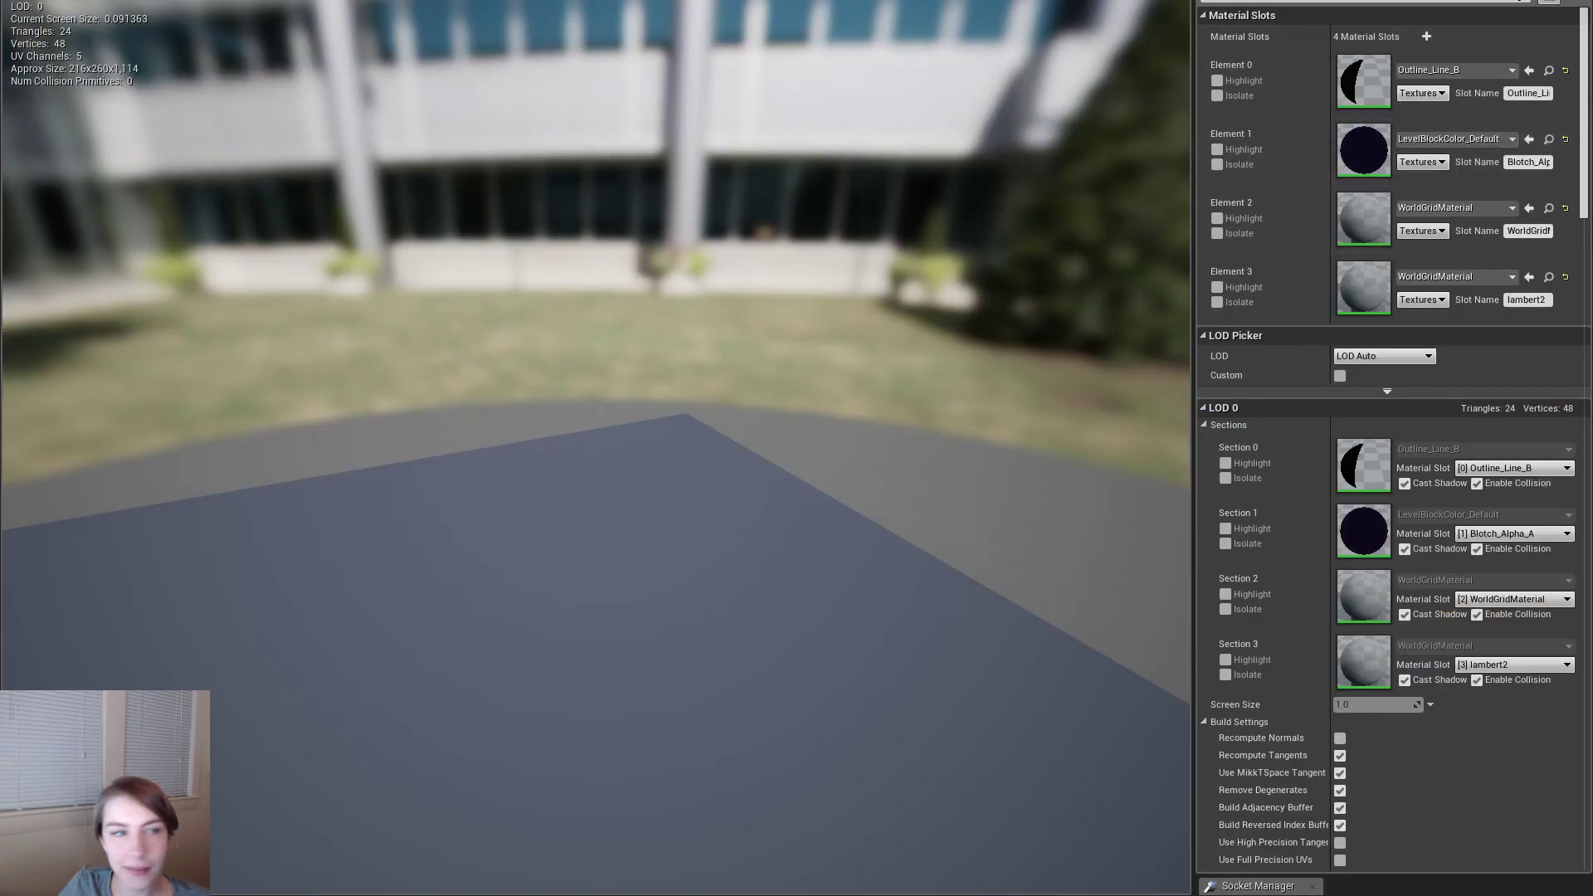
pyautogui.moveTo(741, 261)
pyautogui.mouseDown(button='right')
pyautogui.moveTo(796, 266)
pyautogui.moveTo(713, 257)
pyautogui.moveTo(681, 158)
pyautogui.moveTo(705, 373)
pyautogui.moveTo(730, 229)
pyautogui.moveTo(680, 224)
pyautogui.moveTo(741, 262)
pyautogui.mouseUp(button='right')
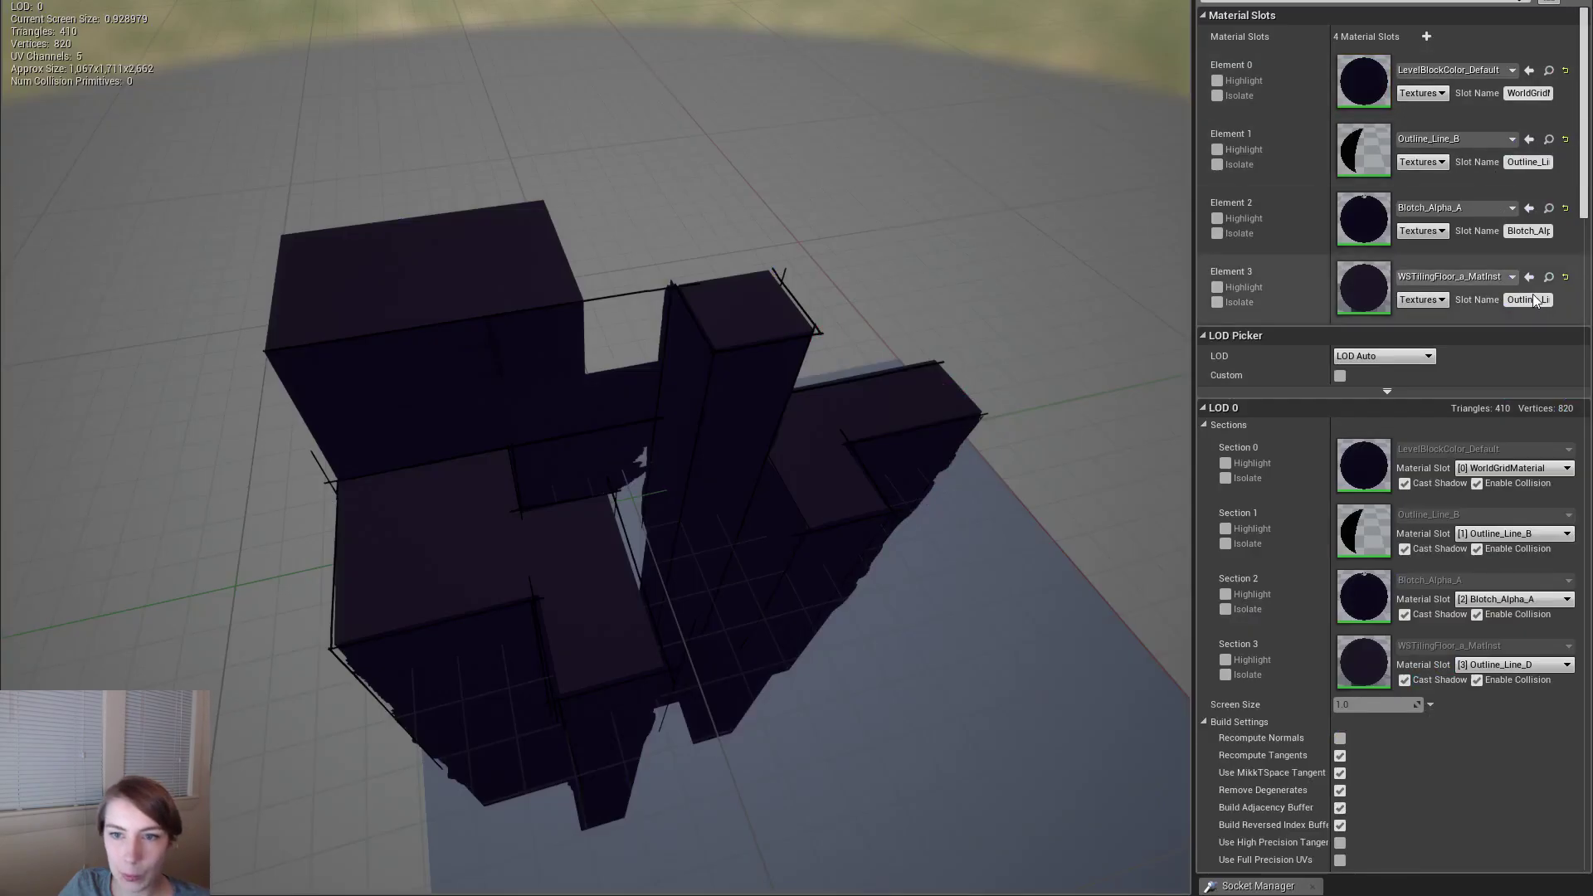
pyautogui.click(1548, 276)
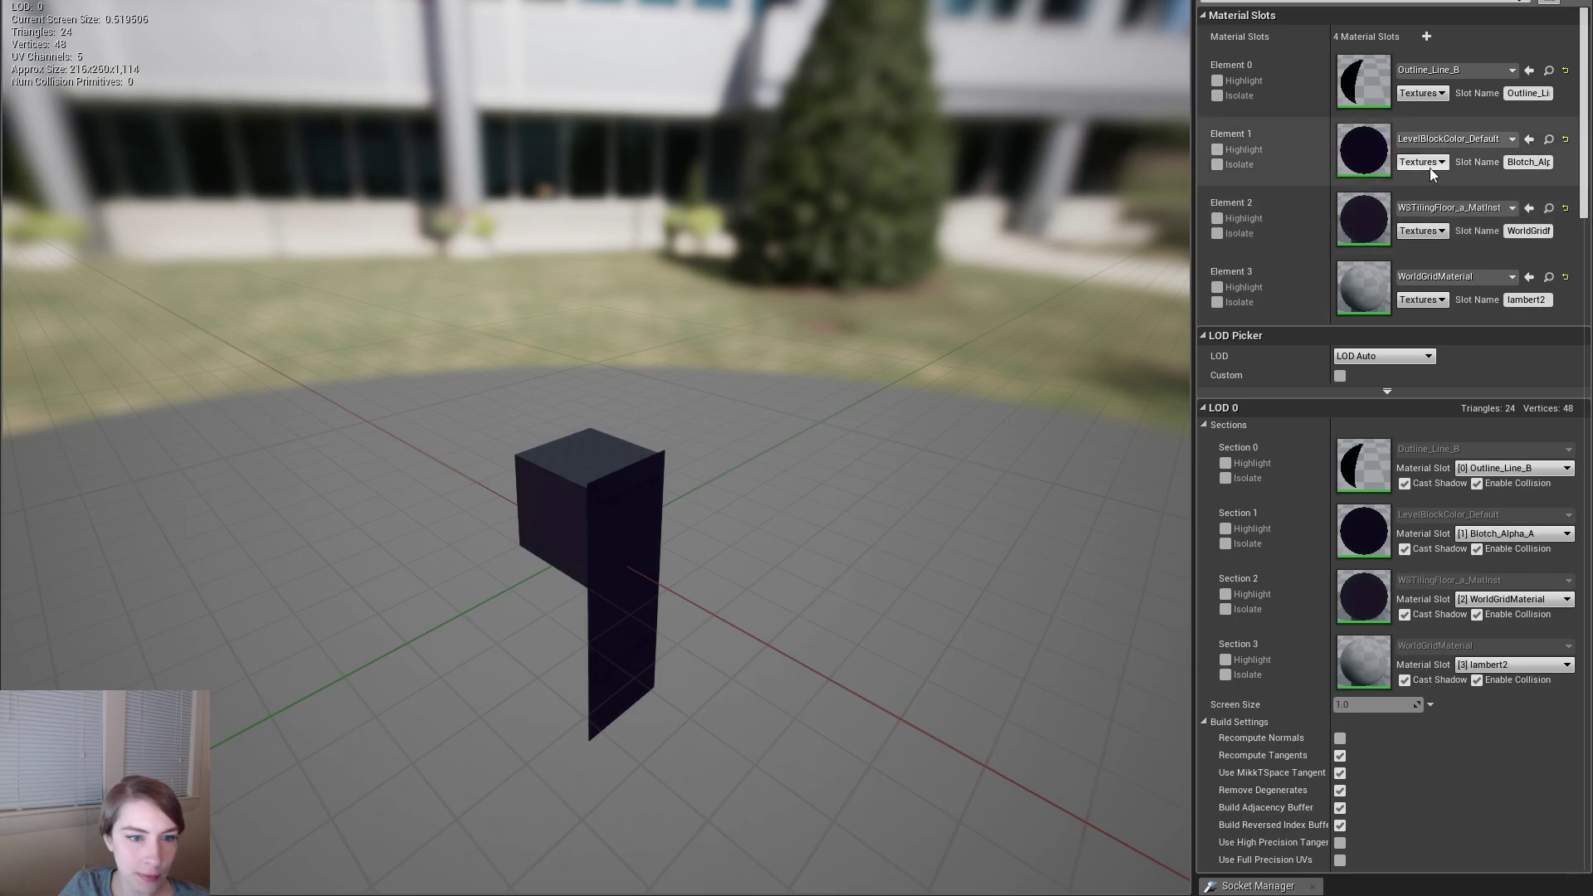
pyautogui.click(1530, 276)
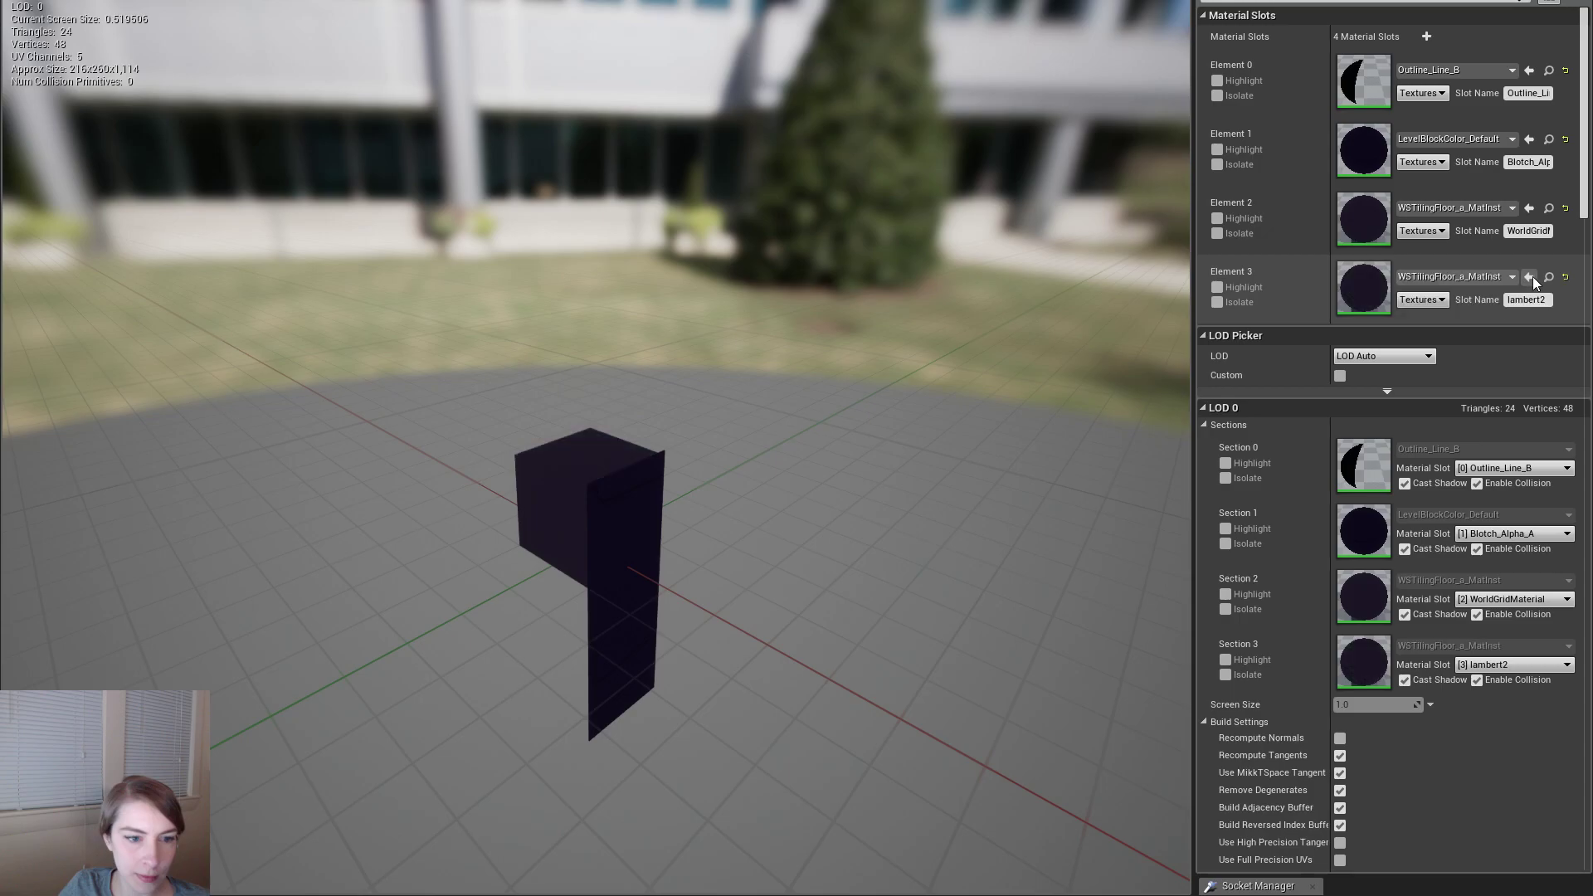
# - Locate LevelBlockColor_Default in the content folders and assign it to material Element 2 of TBot_11B
pyautogui.click(1546, 141)
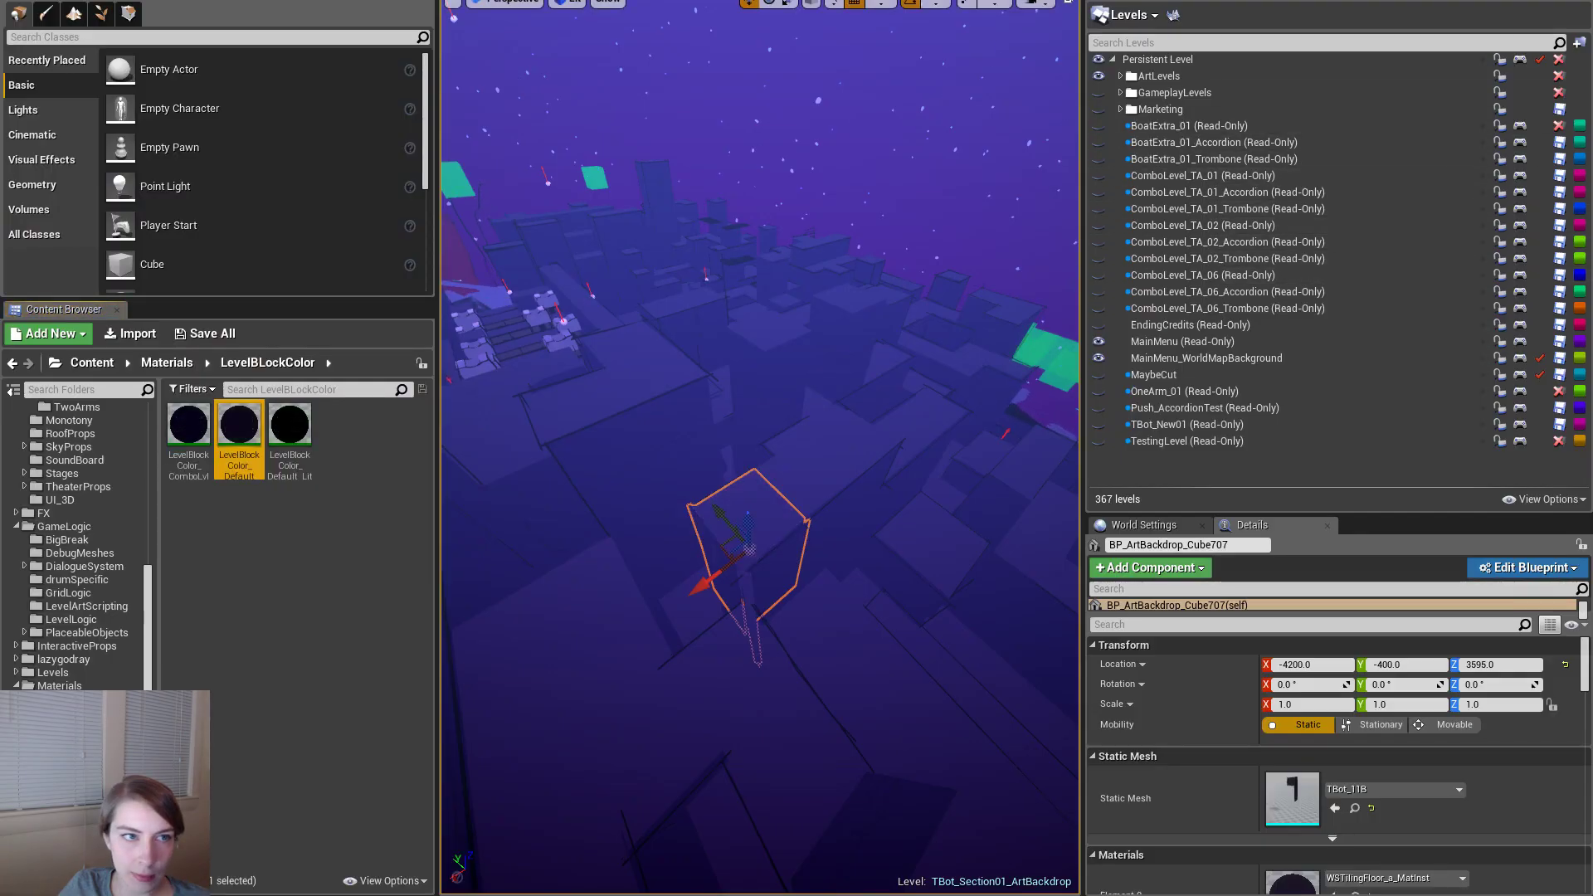
pyautogui.click(461, 1)
pyautogui.click(1530, 208)
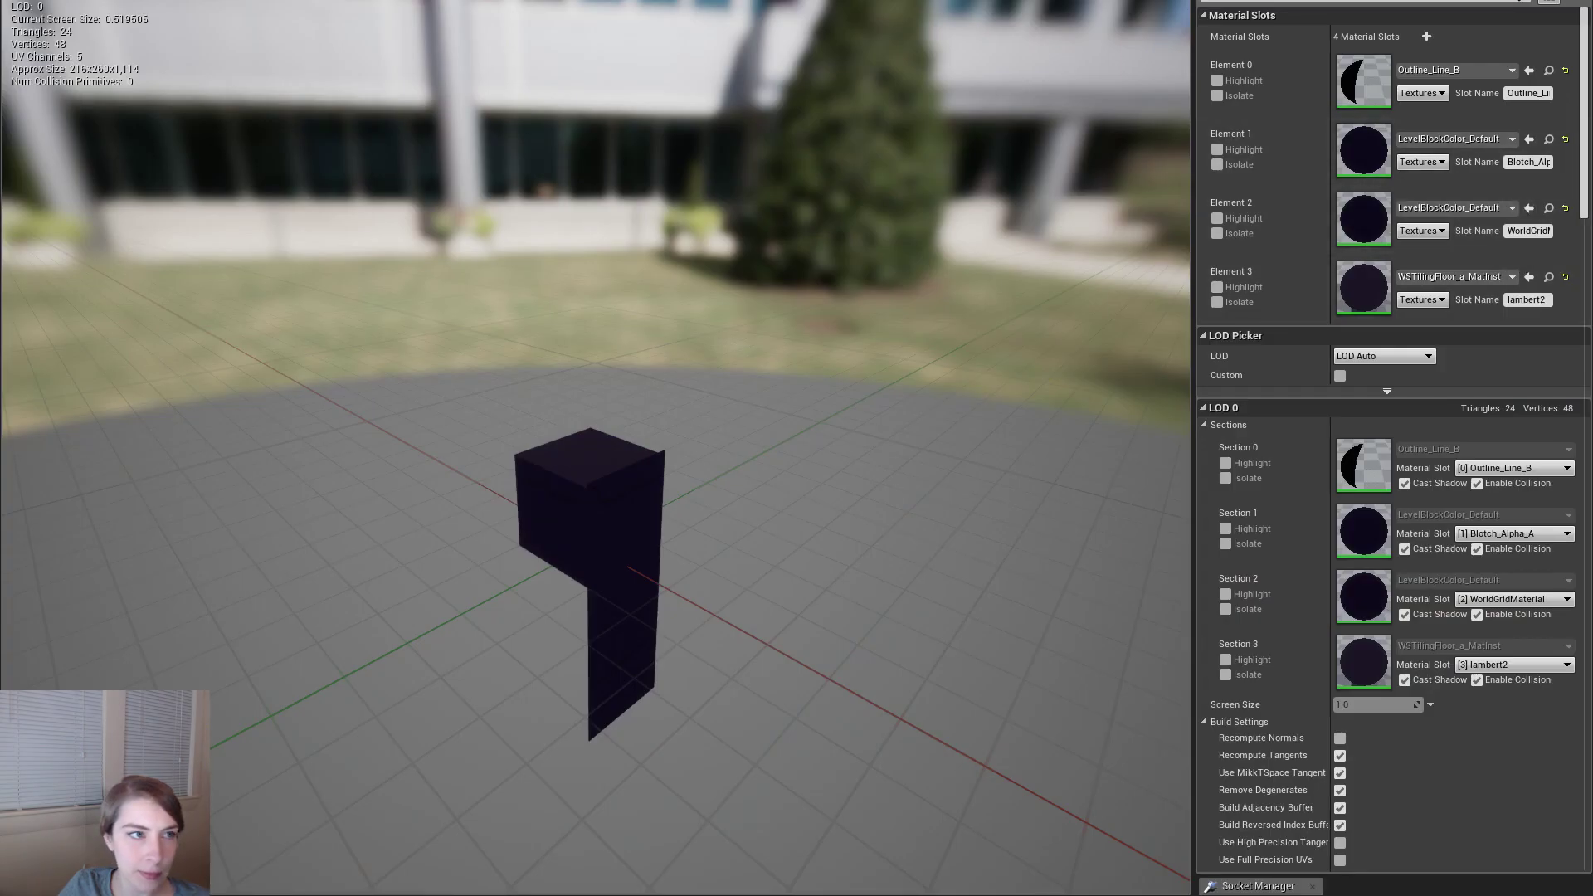
# - Locate the other mesh's Blotch_Alpha_A material, isolate Elements 2 and 1 of TBot_11B, and assign Blotch_Alpha_A to Element 1
pyautogui.click(157, 0)
pyautogui.click(747, 1)
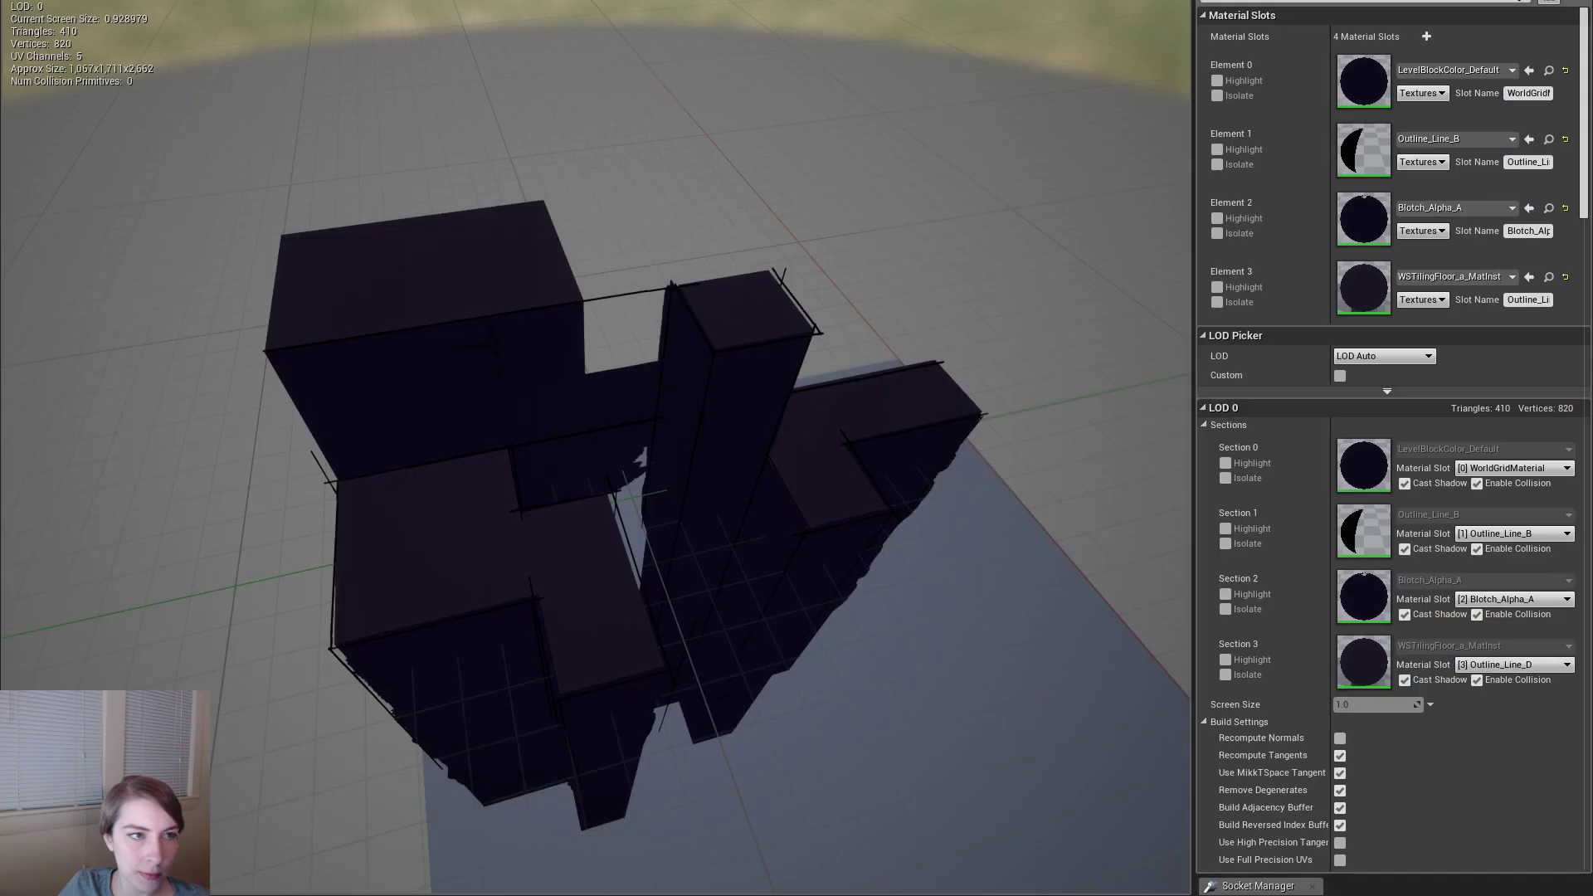
pyautogui.click(1548, 209)
pyautogui.click(630, 1)
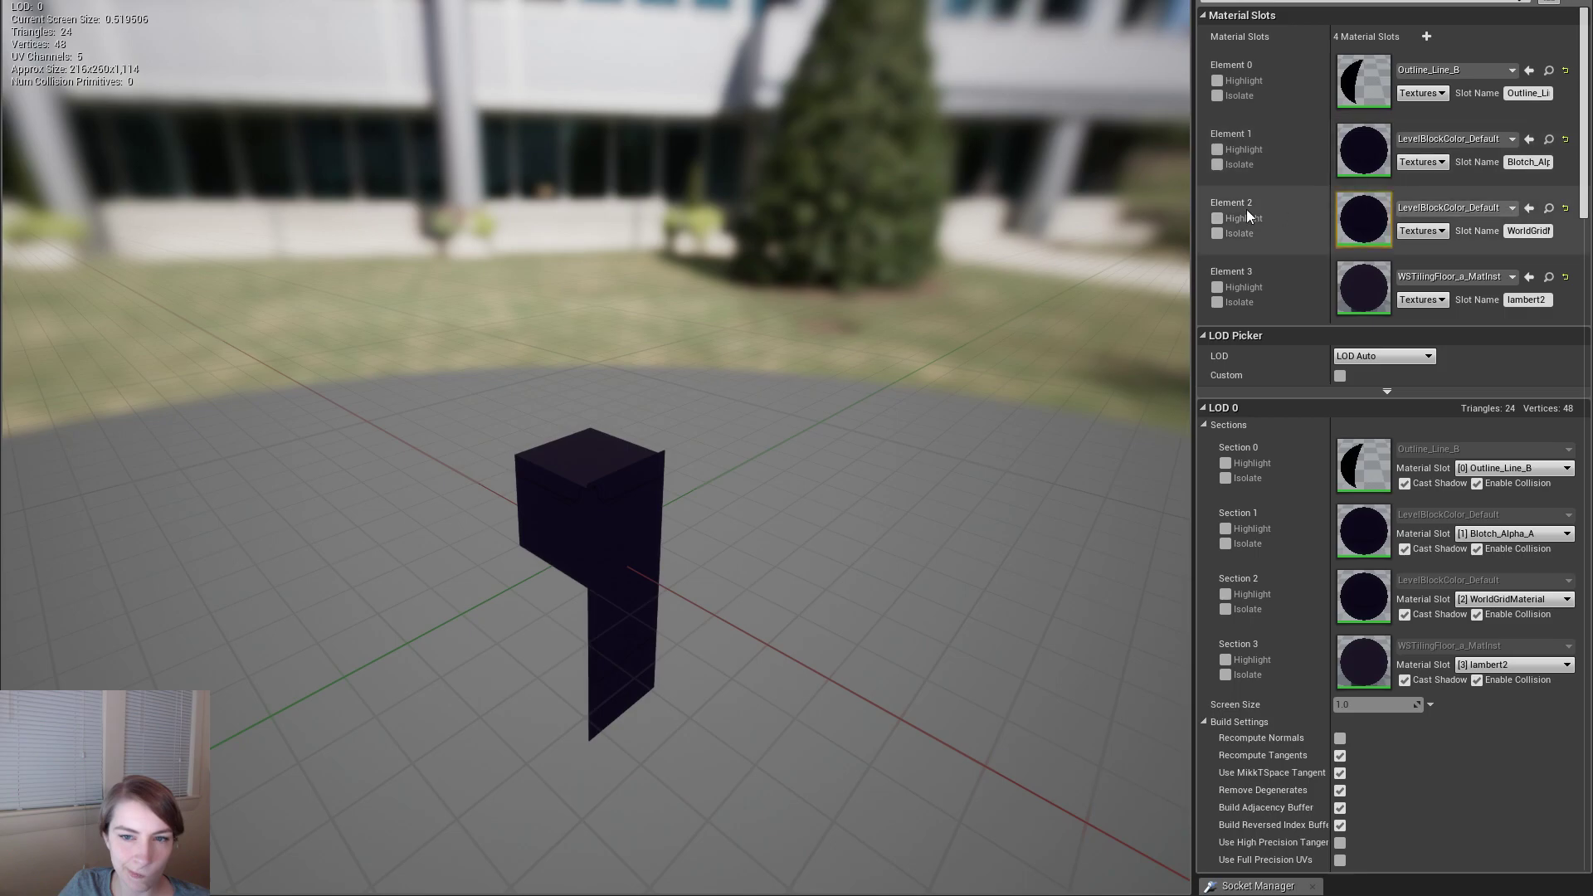
pyautogui.click(1217, 234)
pyautogui.click(1217, 234)
pyautogui.click(1216, 164)
pyautogui.click(1217, 164)
pyautogui.click(1530, 139)
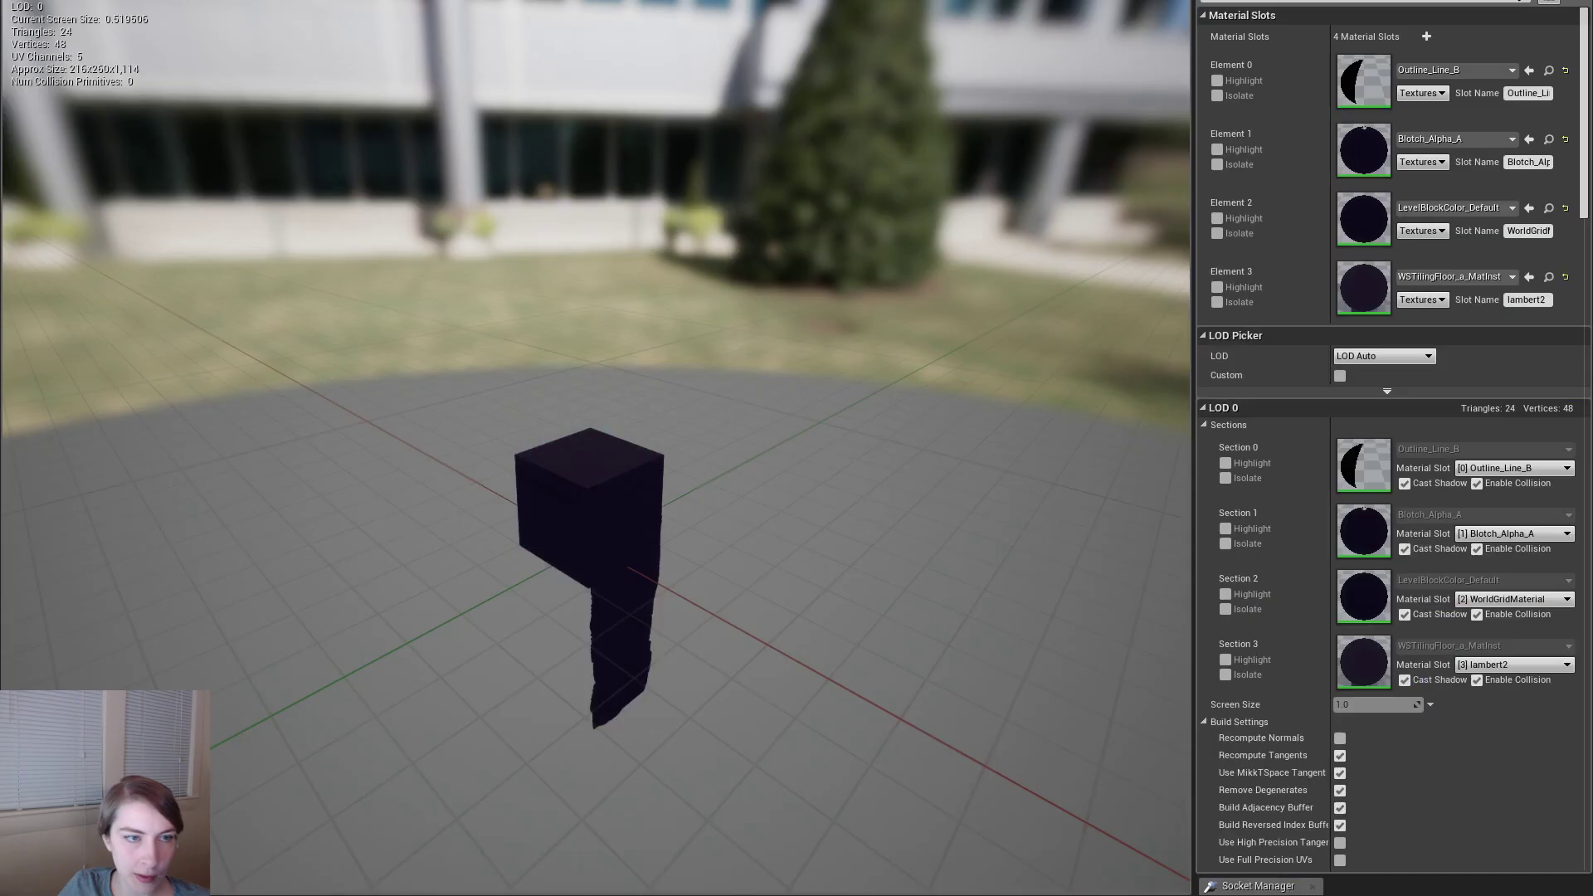
# - Isolate each TBot_11B material element in turn to check which faces use it
pyautogui.click(1220, 167)
pyautogui.click(1218, 167)
pyautogui.click(1221, 237)
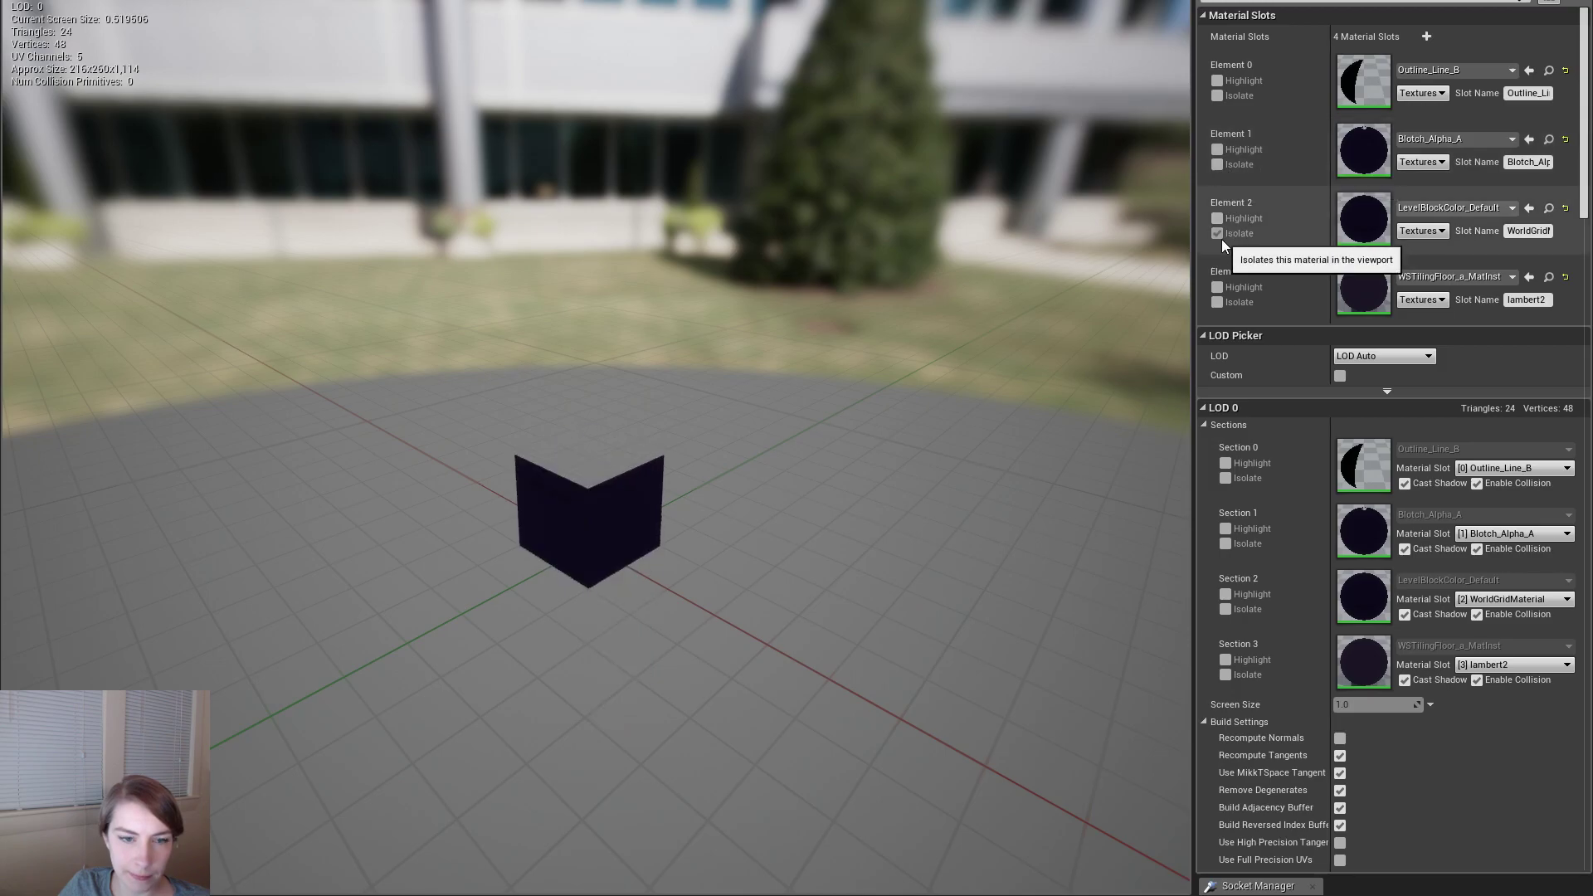
pyautogui.click(1218, 234)
pyautogui.click(1216, 303)
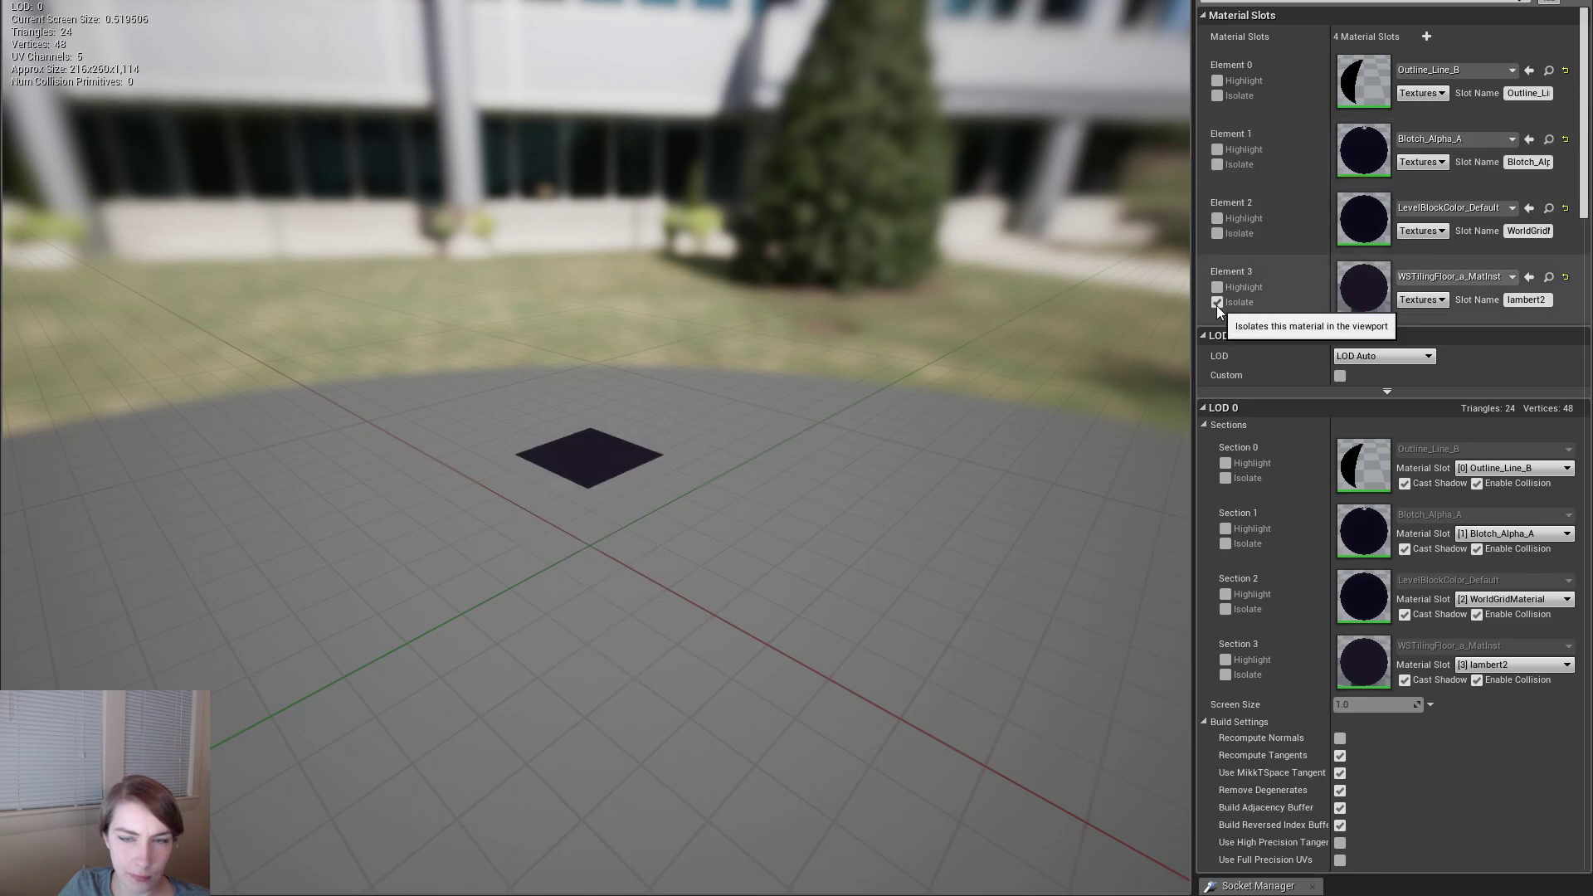
pyautogui.click(1217, 302)
pyautogui.click(1216, 96)
pyautogui.click(1214, 97)
pyautogui.moveTo(996, 332); pyautogui.dragTo(871, 375)
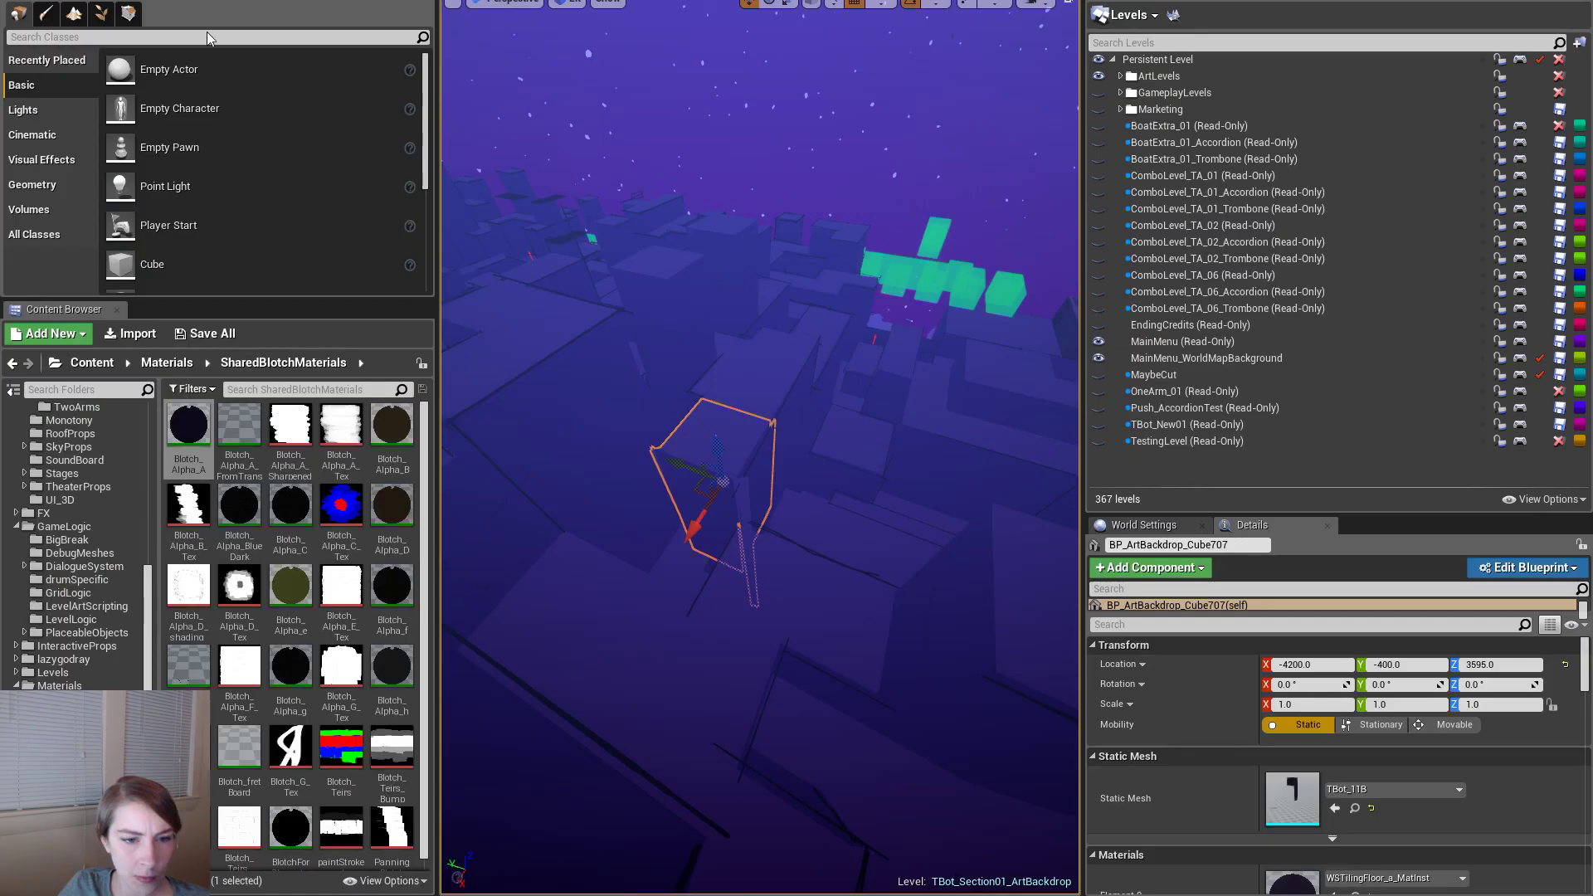
# - Reset the material overrides of BP_ArtBackdrop_Cube707 to the materials of the TBot_11B mesh
pyautogui.moveTo(759, 448); pyautogui.dragTo(747, 455, button='right')
pyautogui.scroll(-3, 1394, 799)
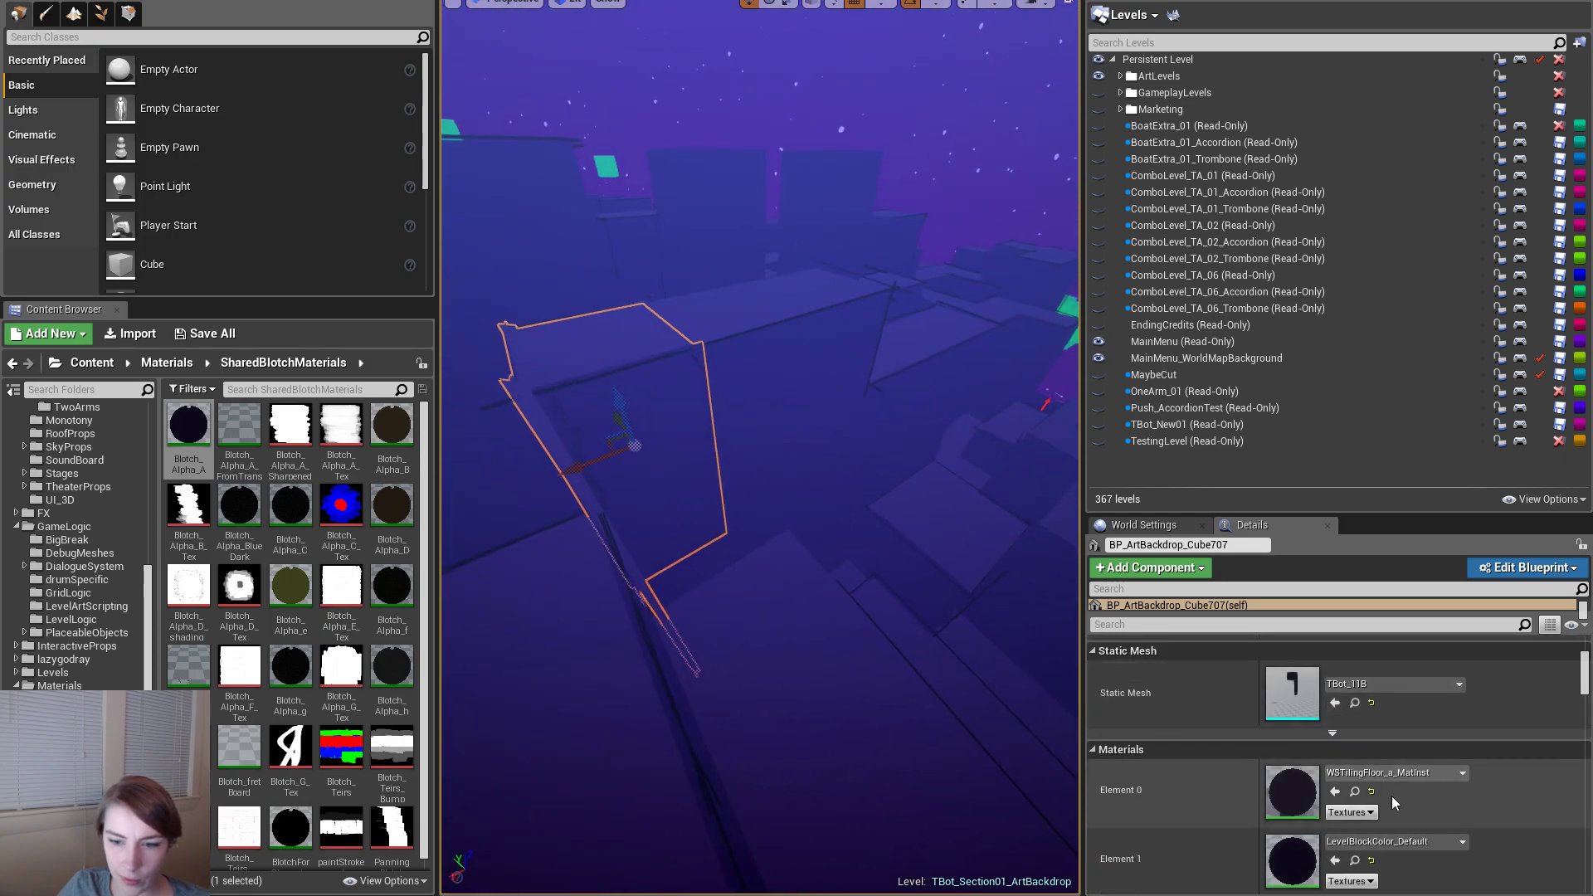
pyautogui.click(1371, 794)
pyautogui.moveTo(747, 455); pyautogui.dragTo(718, 435, button='right')
# - Filter the backdrop actor's details by "shadow" to check its shadow settings, and clear the filter
pyautogui.click(1294, 624)
pyautogui.write('s')
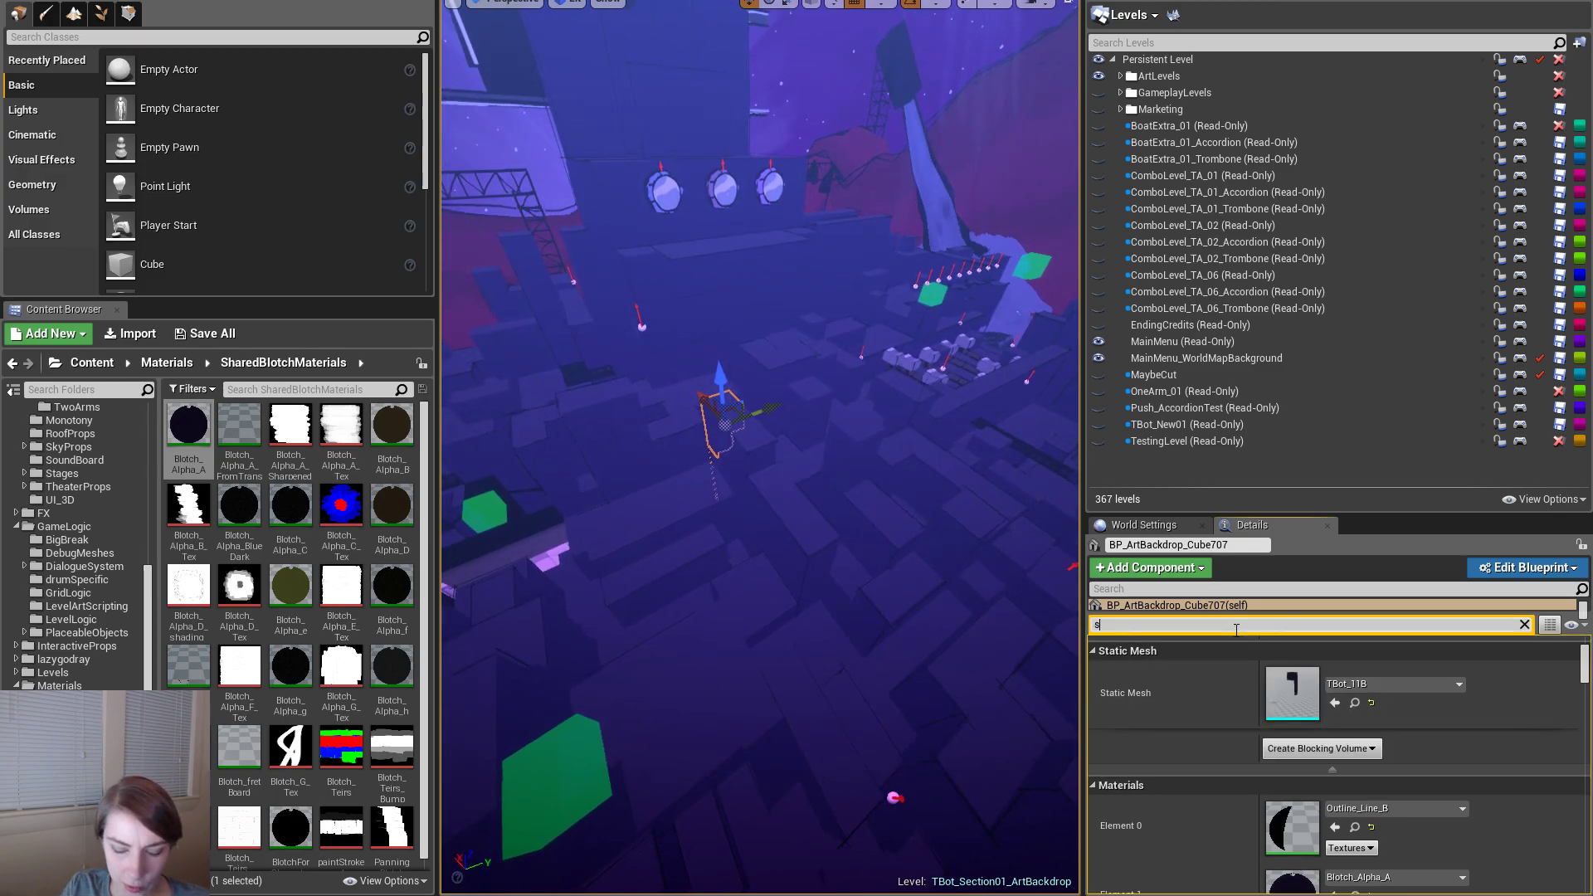
pyautogui.write('hadow')
pyautogui.scroll(2, 1185, 838)
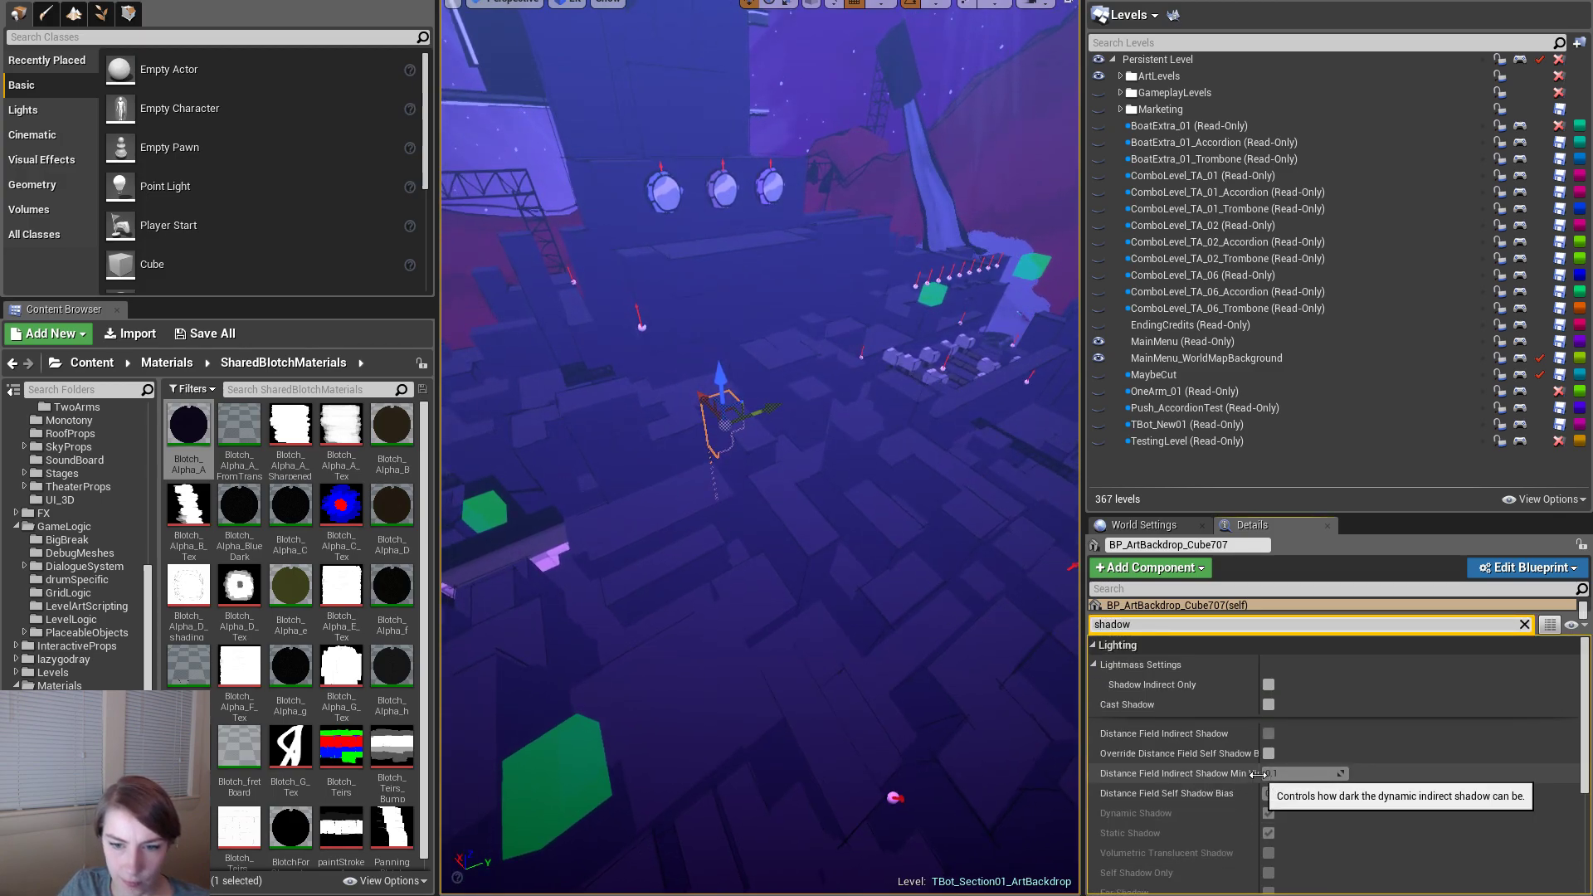
pyautogui.click(1525, 624)
# - Save all modified levels and assets
pyautogui.moveTo(747, 448); pyautogui.dragTo(722, 428, button='right')
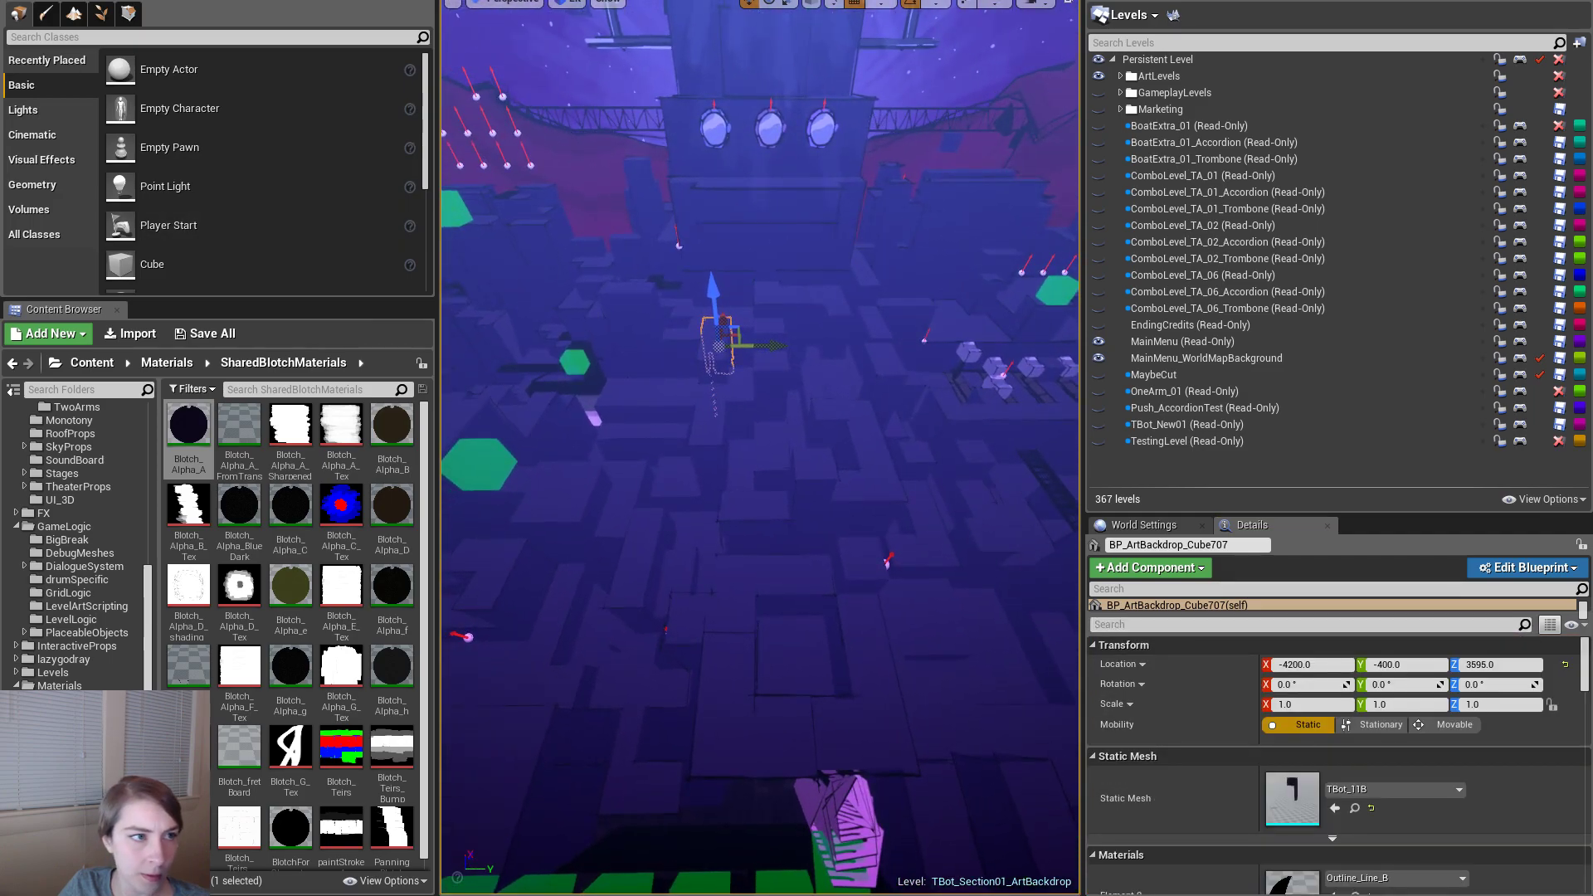
pyautogui.hotkey('alt', 'f')
pyautogui.click(57, 68)
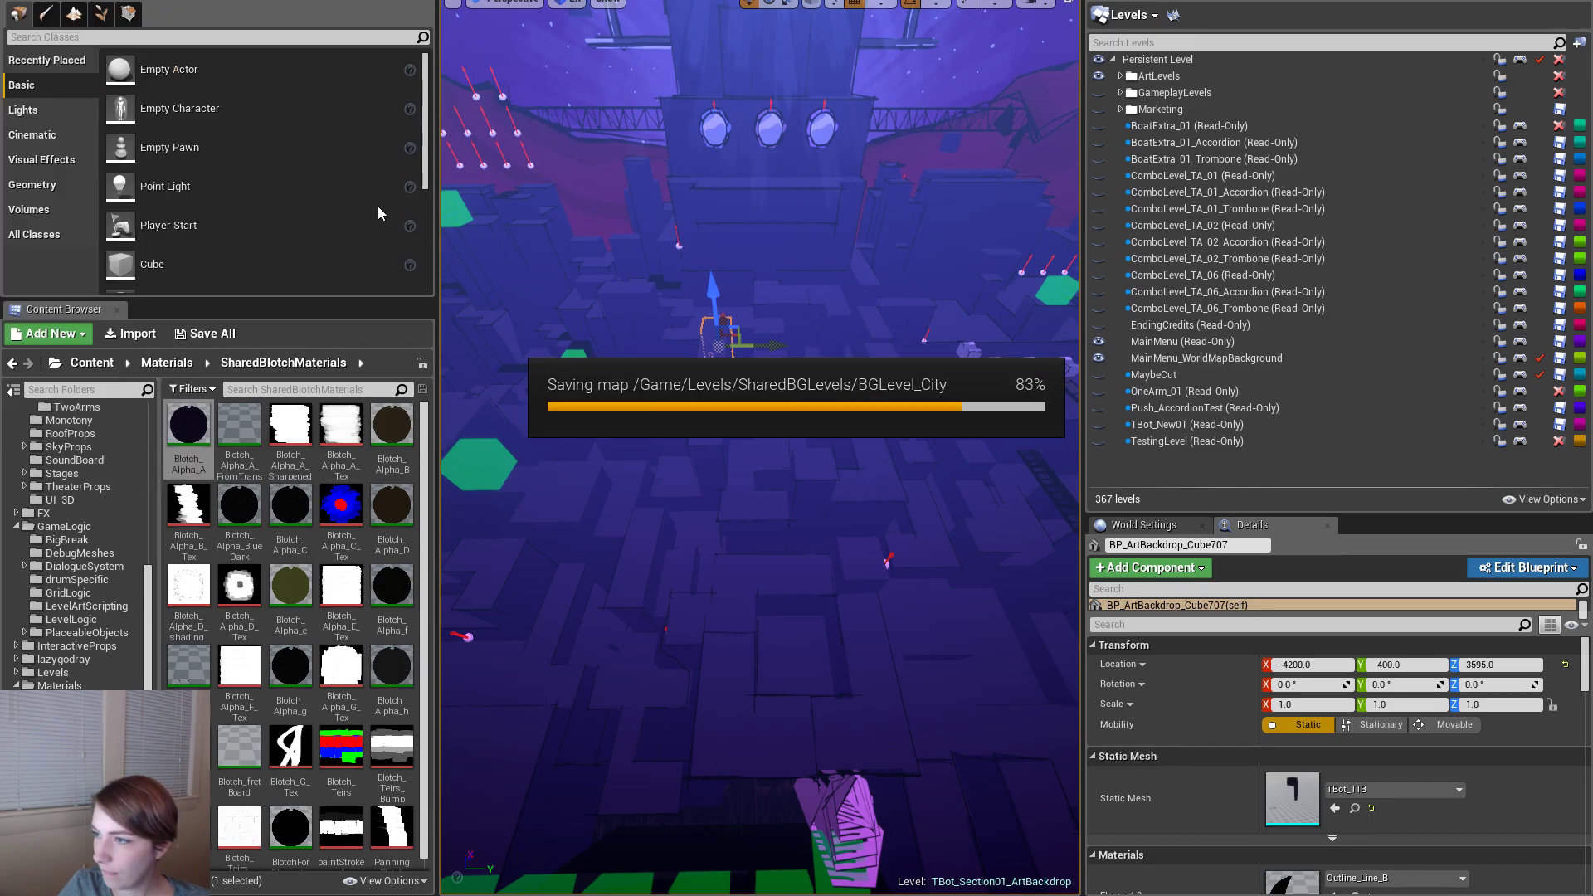
# - Check which backdrop buildings still use the plain cube mesh, and select BP_ArtBackdrop_Cube122
pyautogui.moveTo(490, 291); pyautogui.dragTo(718, 518, button='right')
pyautogui.click(880, 668)
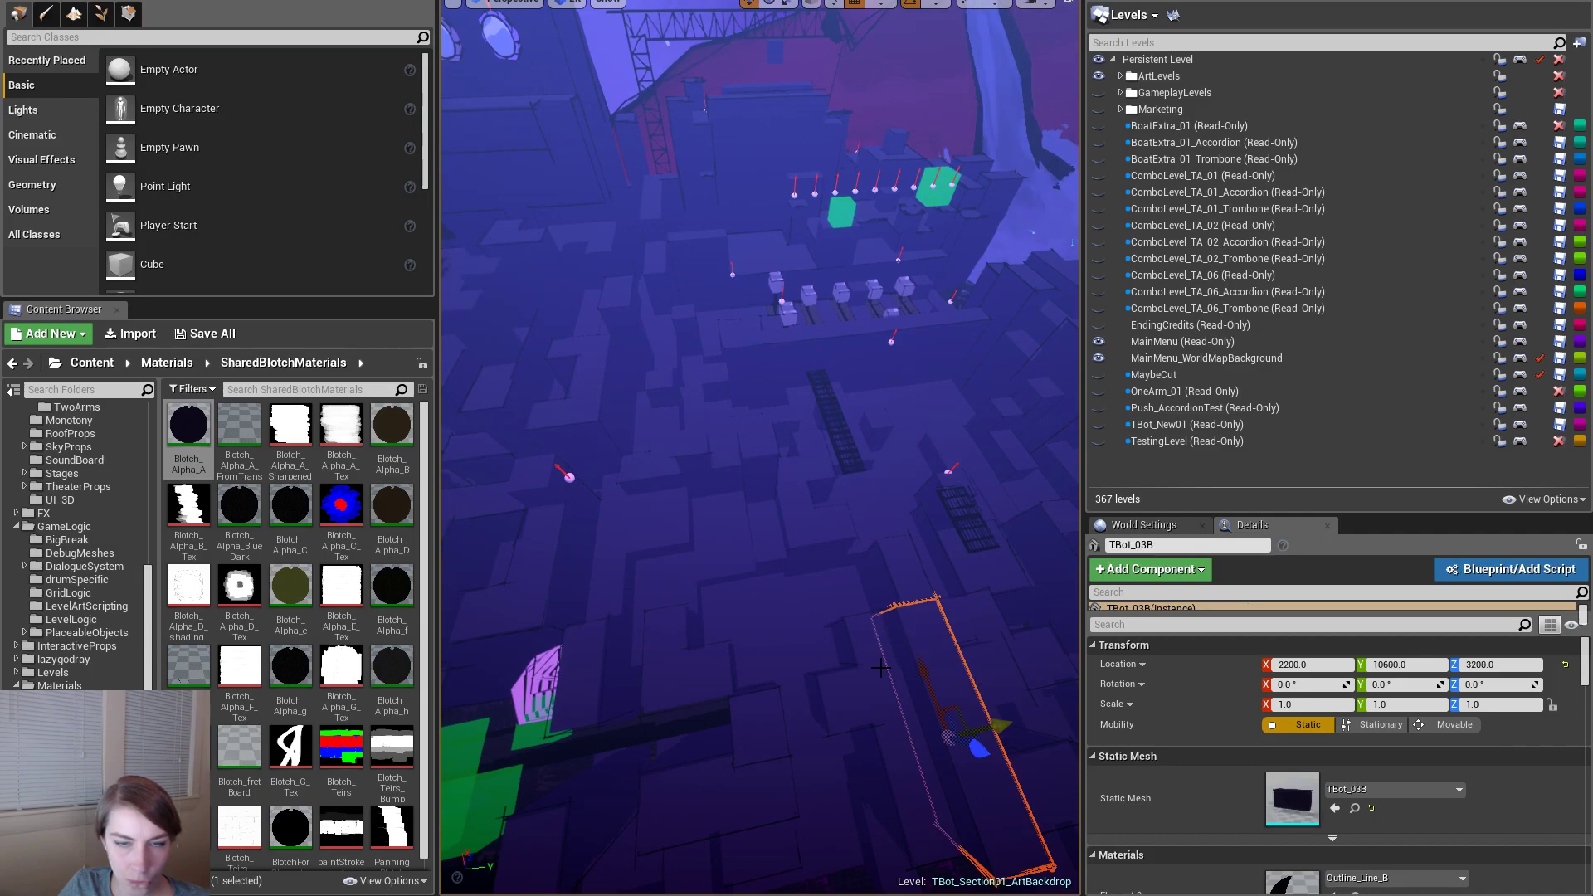
pyautogui.click(704, 536)
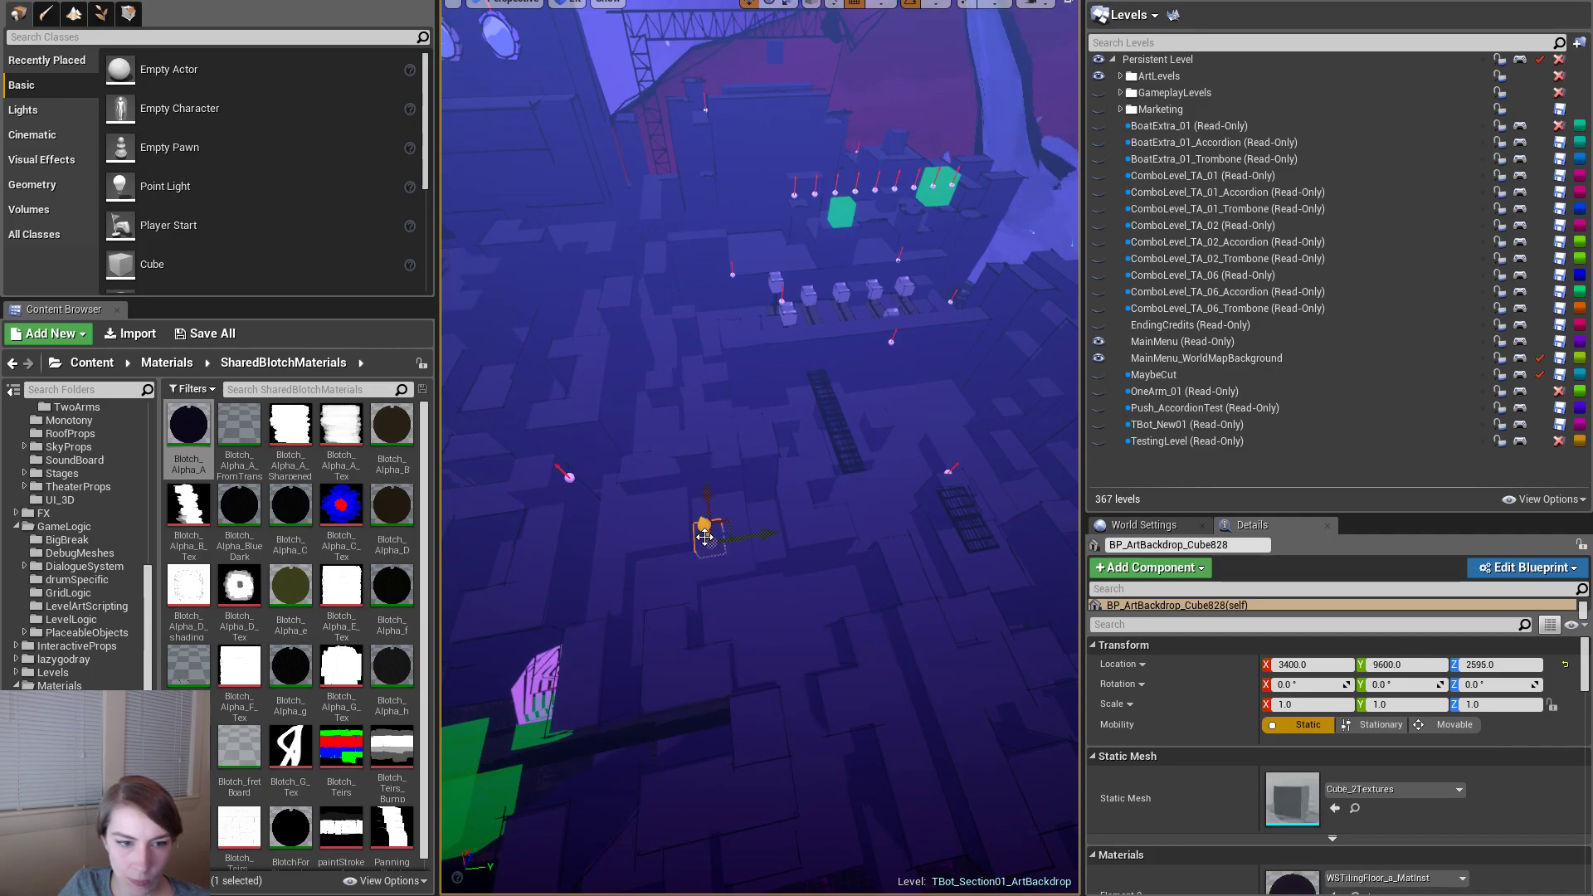
pyautogui.moveTo(704, 536); pyautogui.dragTo(624, 467, button='right')
pyautogui.click(739, 410)
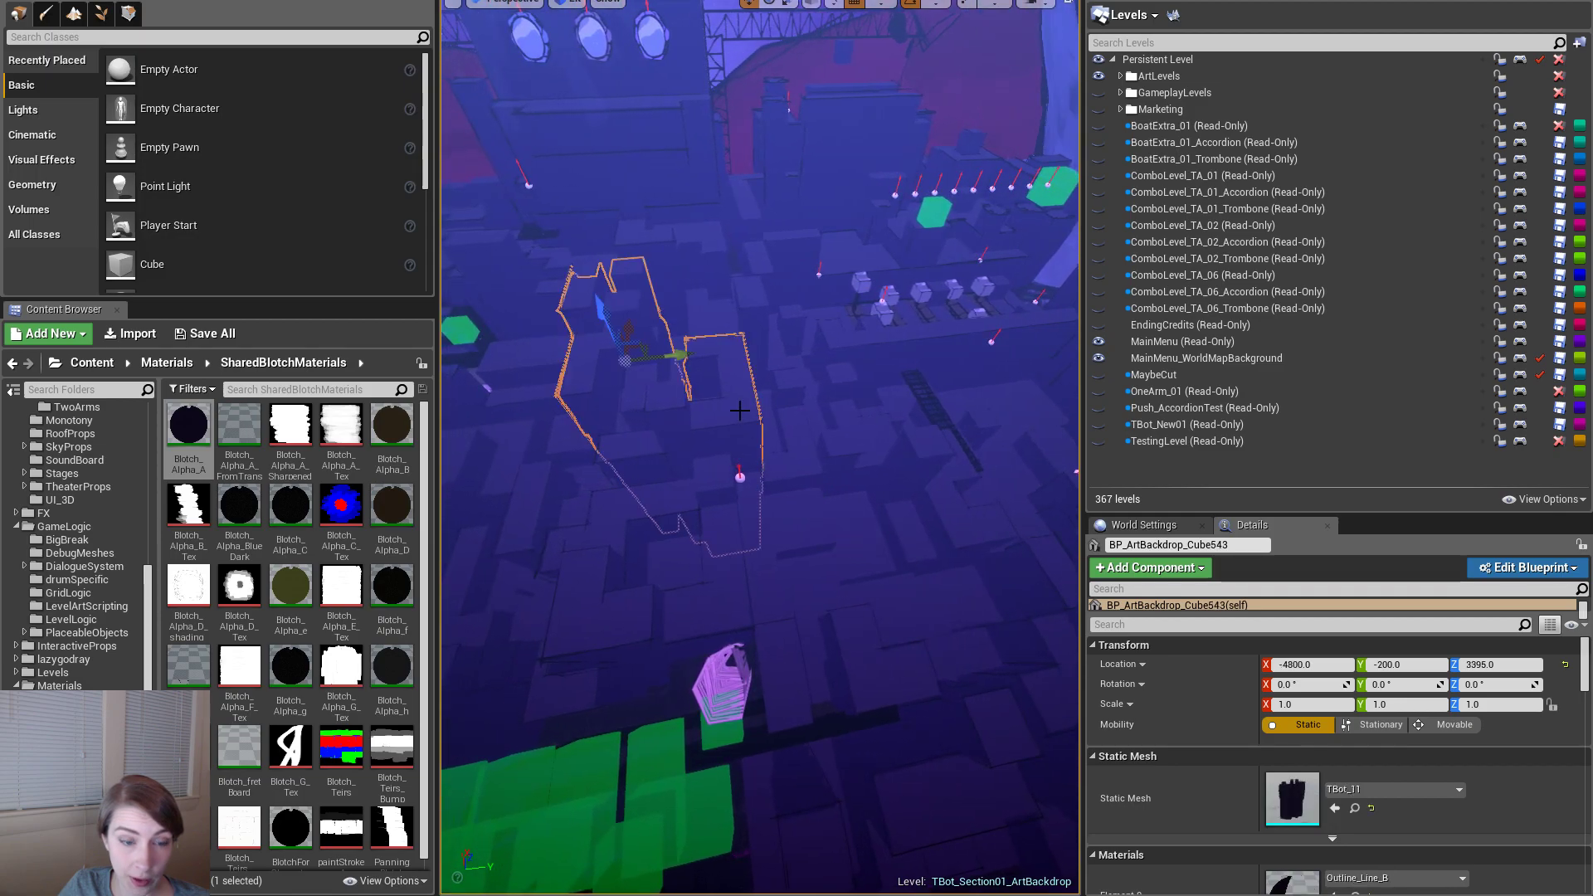
pyautogui.click(726, 565)
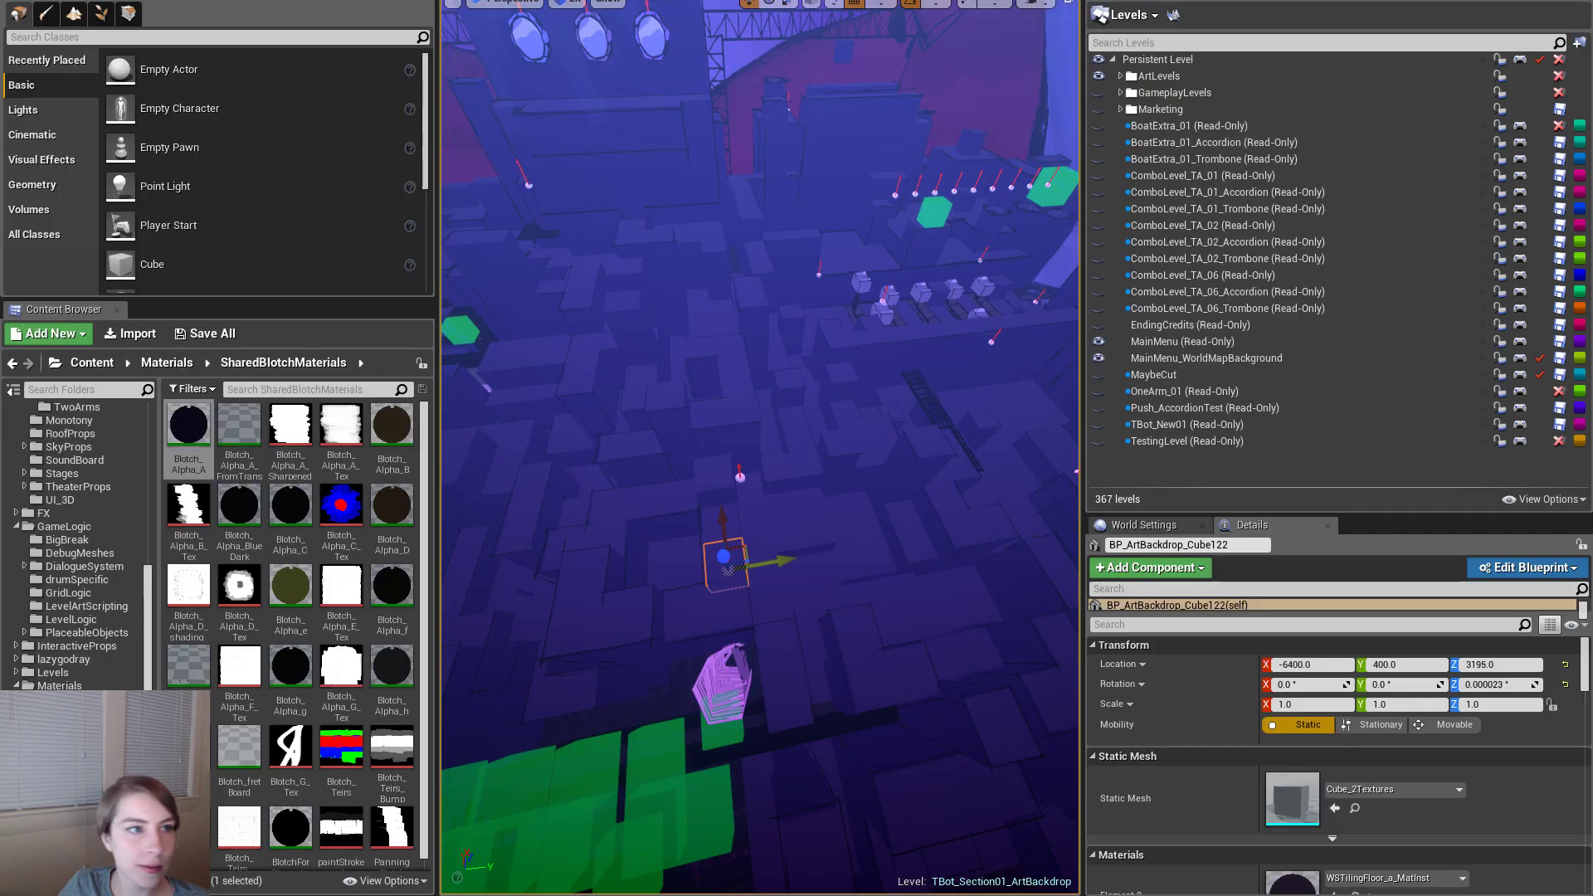
# - Open LevelArtProcGen from the EnvironmentArt content folder and select the building pieces around BP_ArtBackdrop_Cube122
pyautogui.scroll(5, 105, 596)
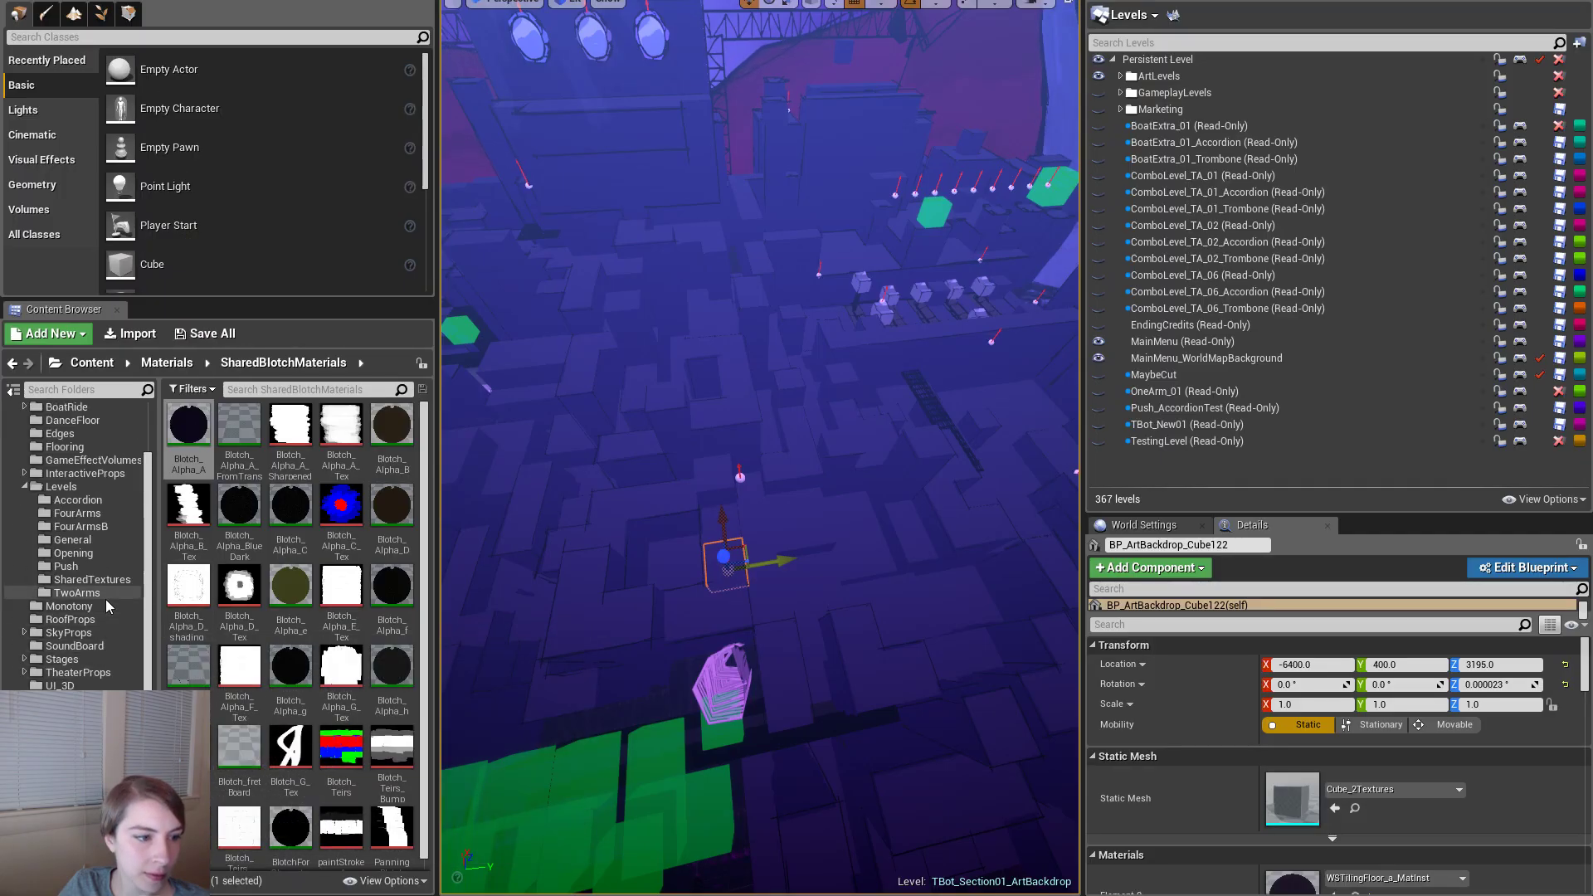
pyautogui.click(73, 488)
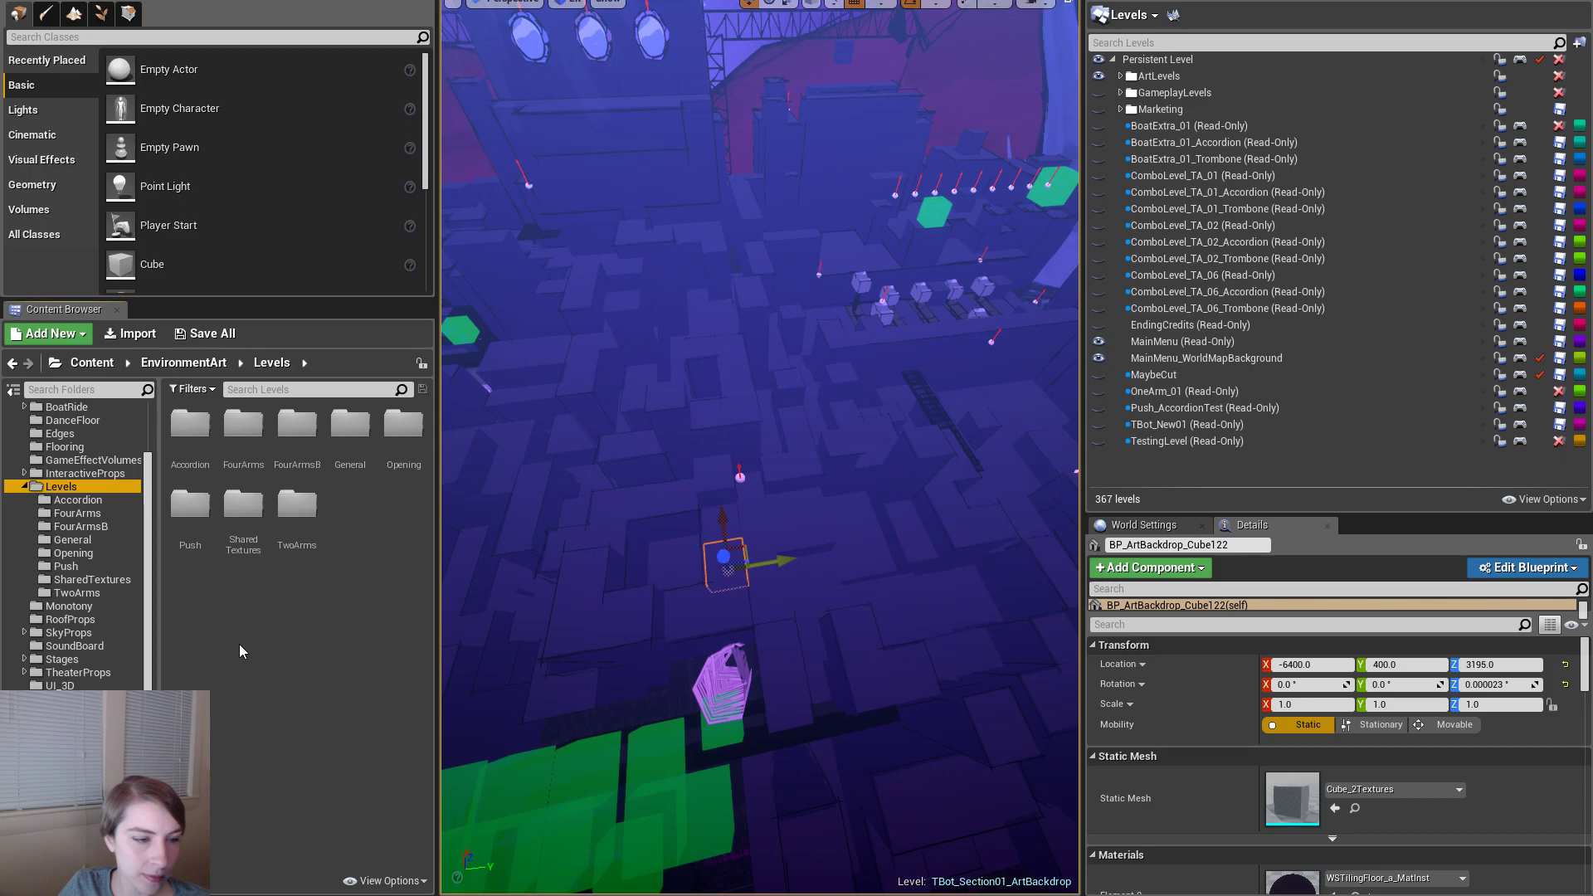
pyautogui.scroll(2, 65, 635)
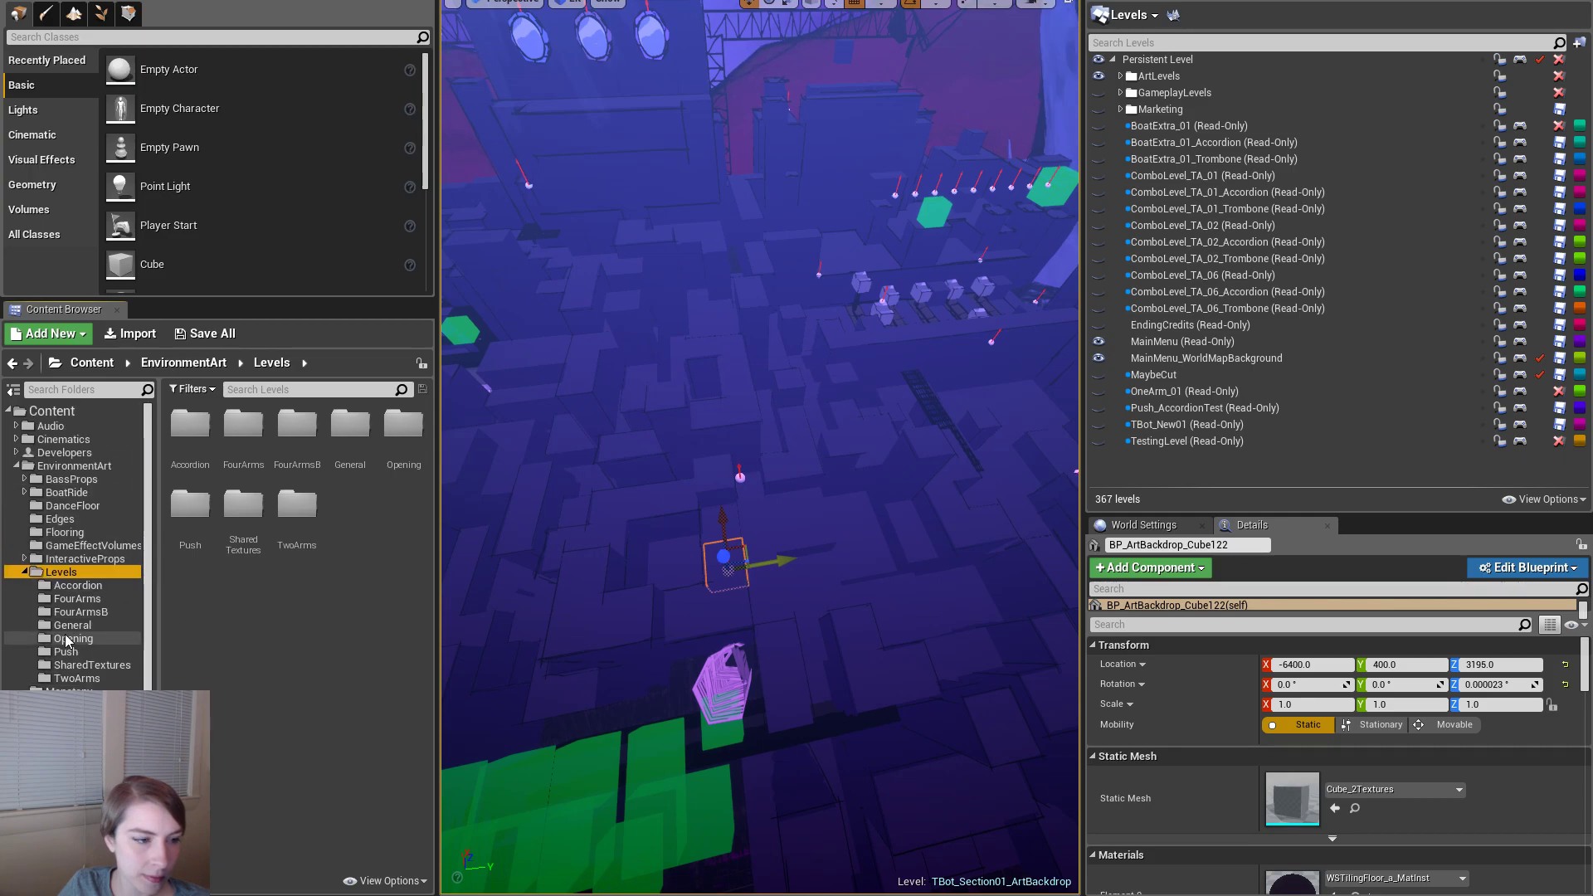
pyautogui.click(73, 465)
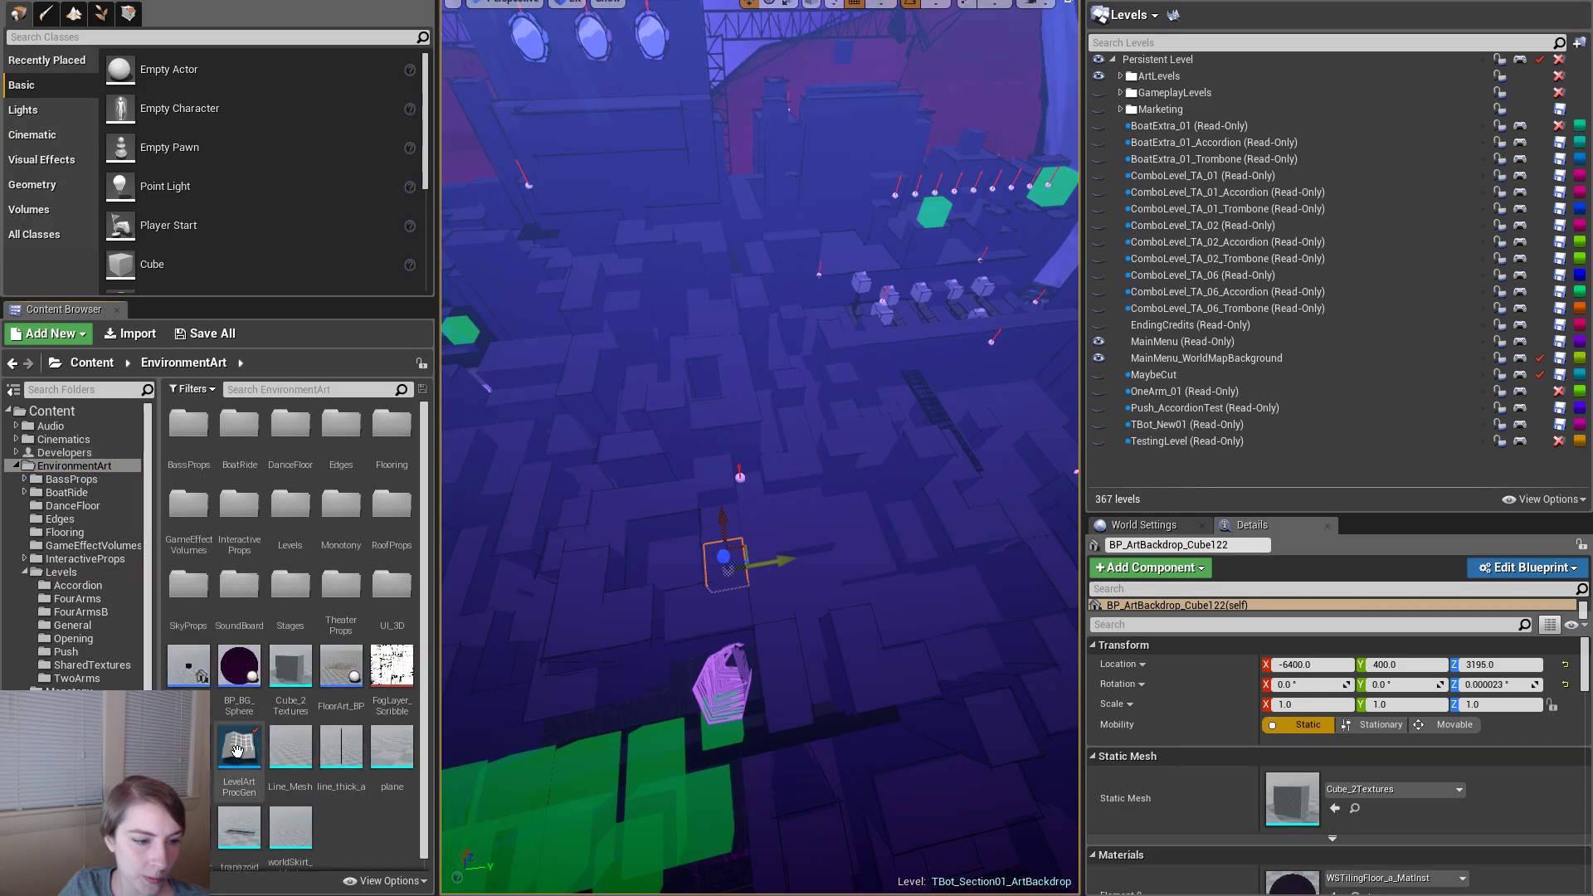
pyautogui.doubleClick(237, 751)
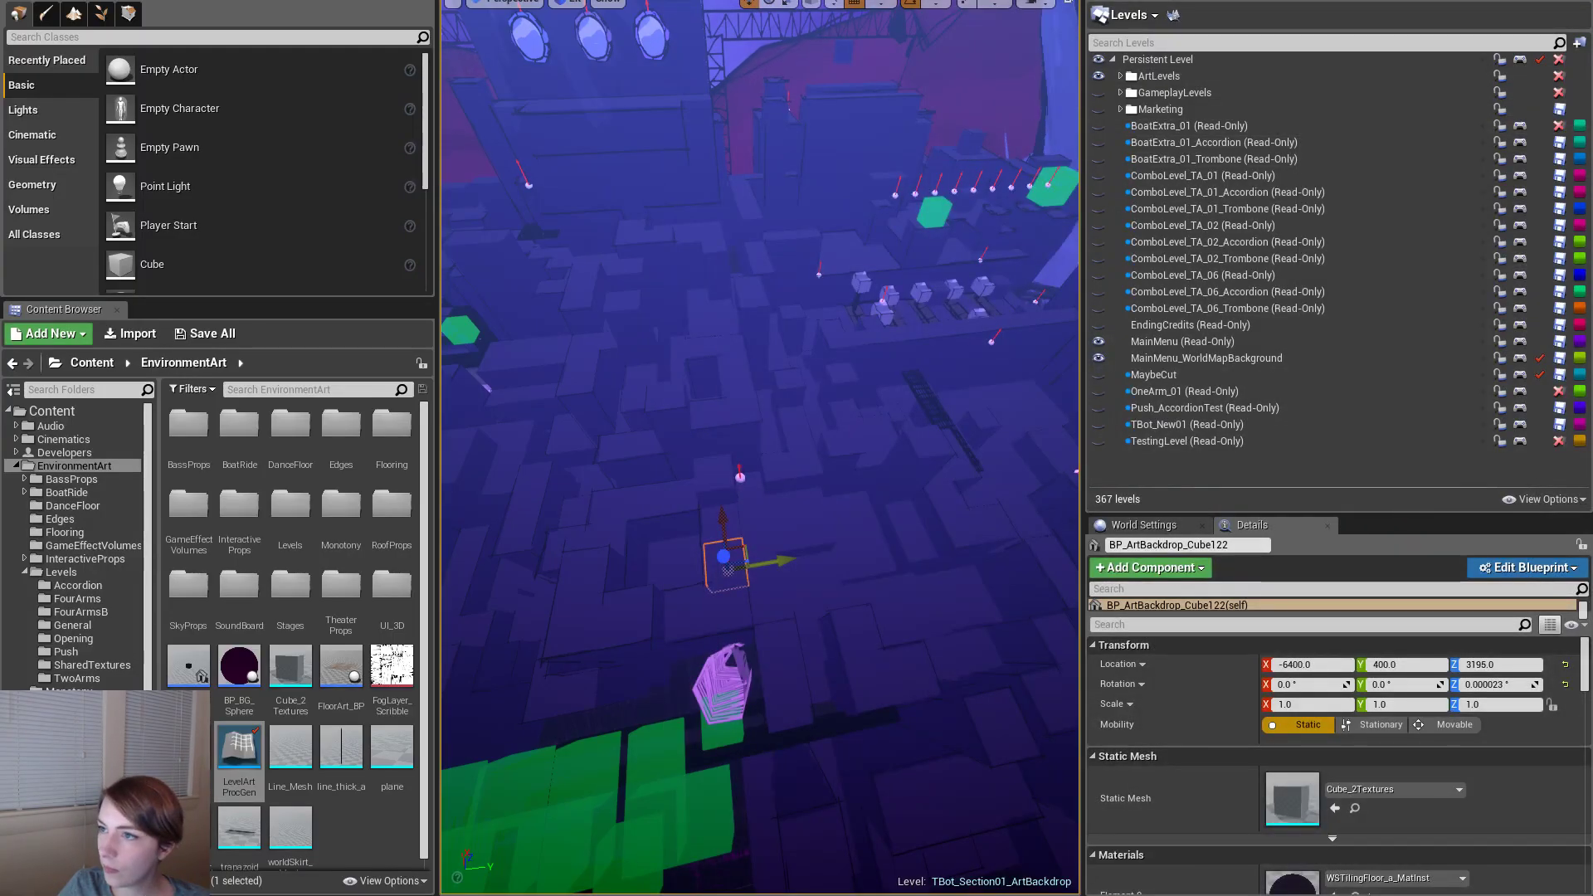
pyautogui.hotkey('ctrl', 'z')
pyautogui.press('f')
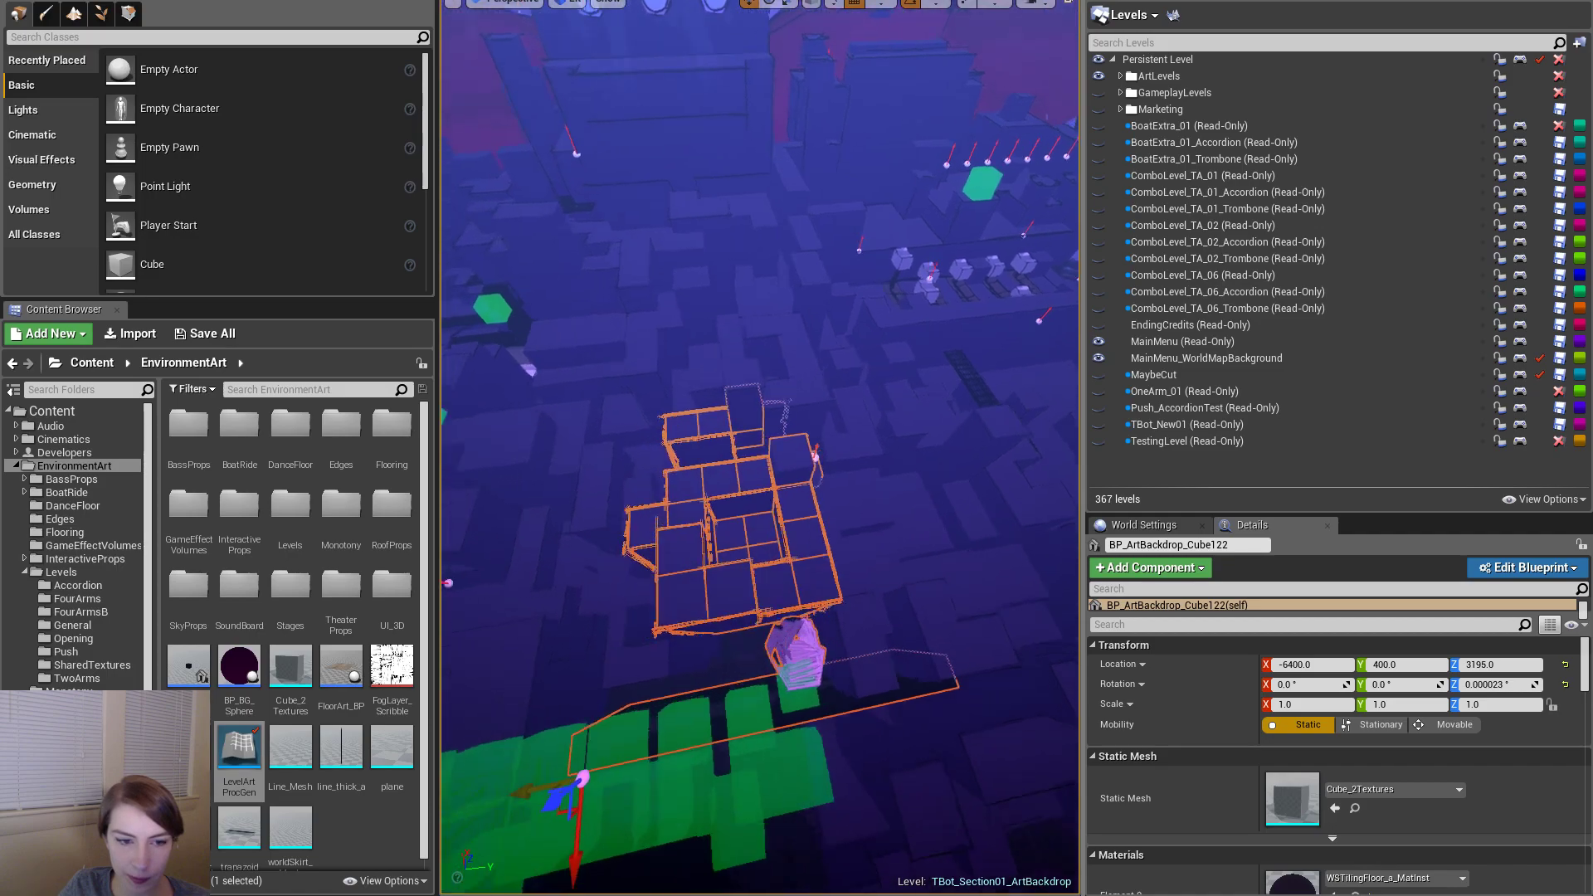
# - Filter the selected actor's details by "tags" and clear the filter
pyautogui.click(1143, 624)
pyautogui.write('tags')
pyautogui.press('BackSpace')
pyautogui.press('BackSpace')
pyautogui.press('BackSpace')
pyautogui.press('BackSpace')
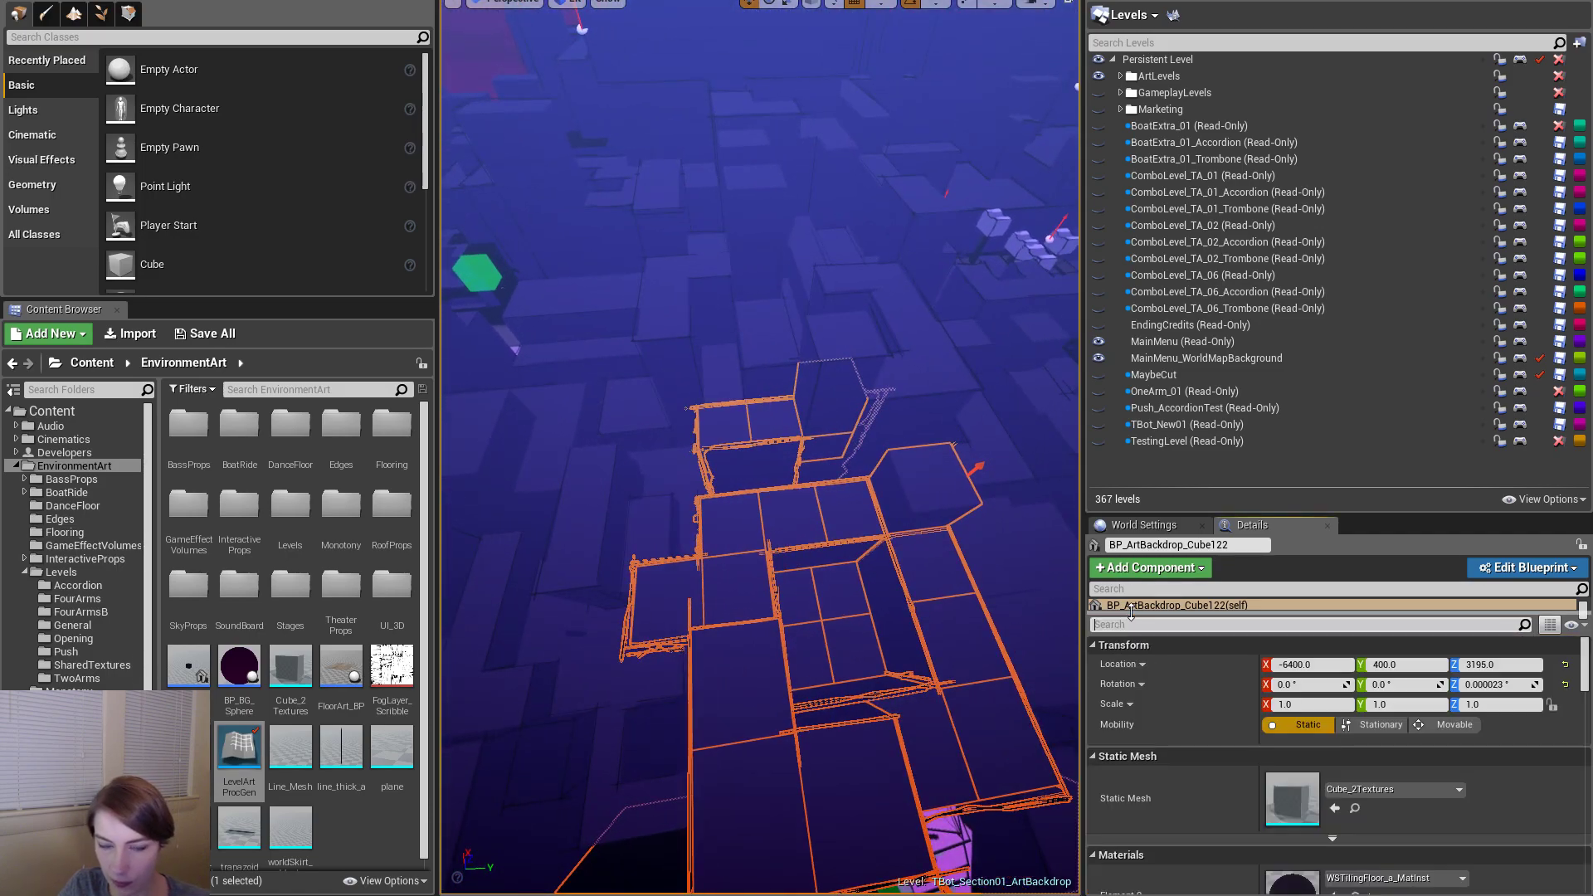
# - Export the selected building pieces as an FBX file to the Accordion art source folder
pyautogui.hotkey('alt', 'f')
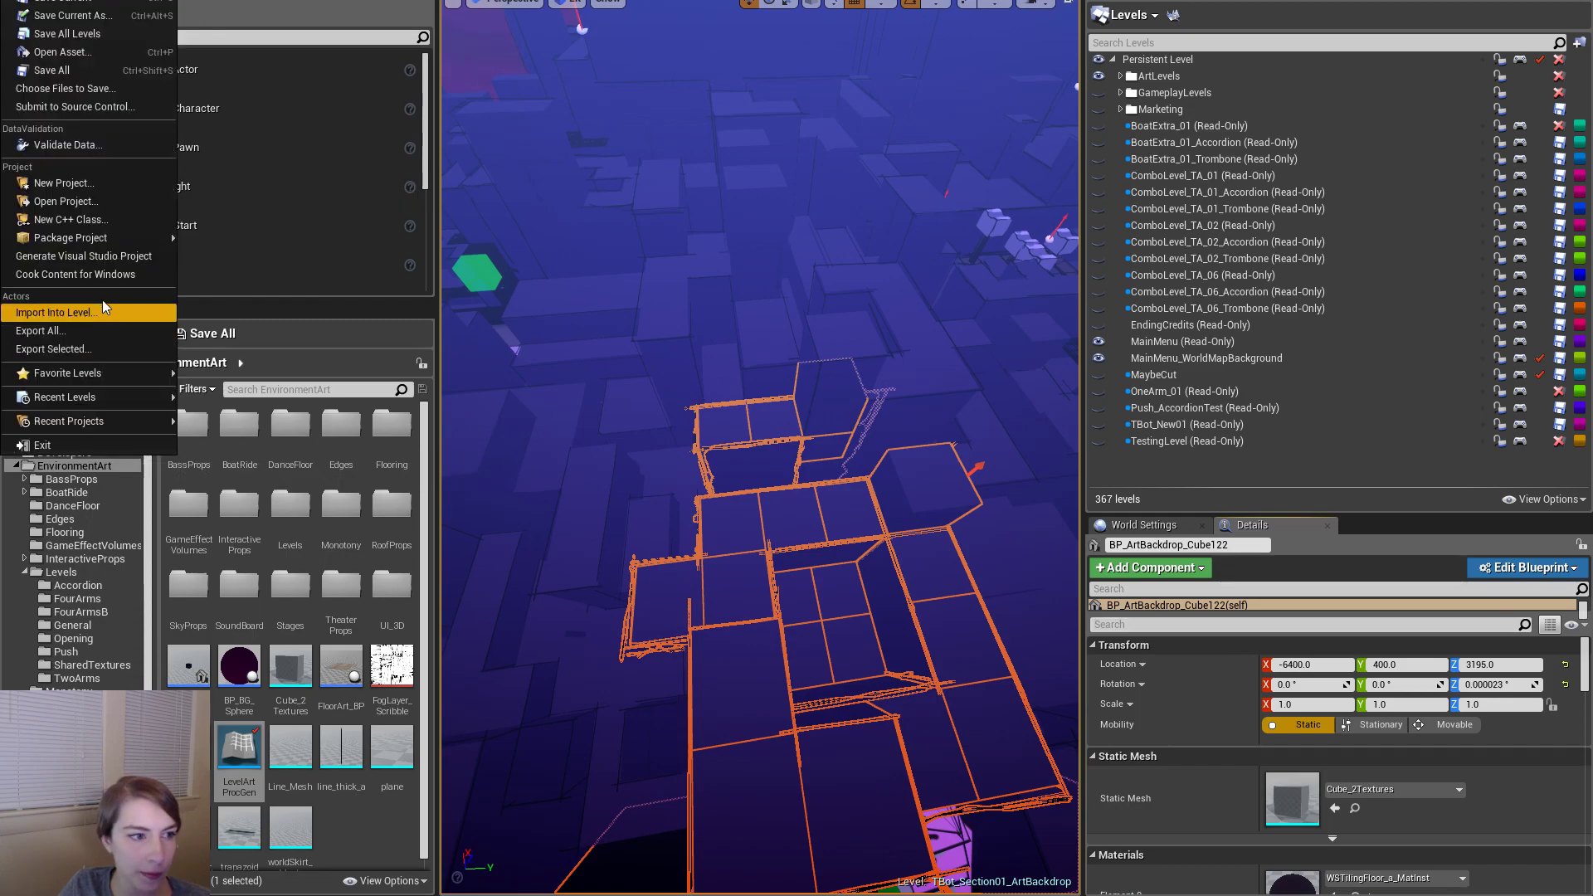
pyautogui.click(113, 349)
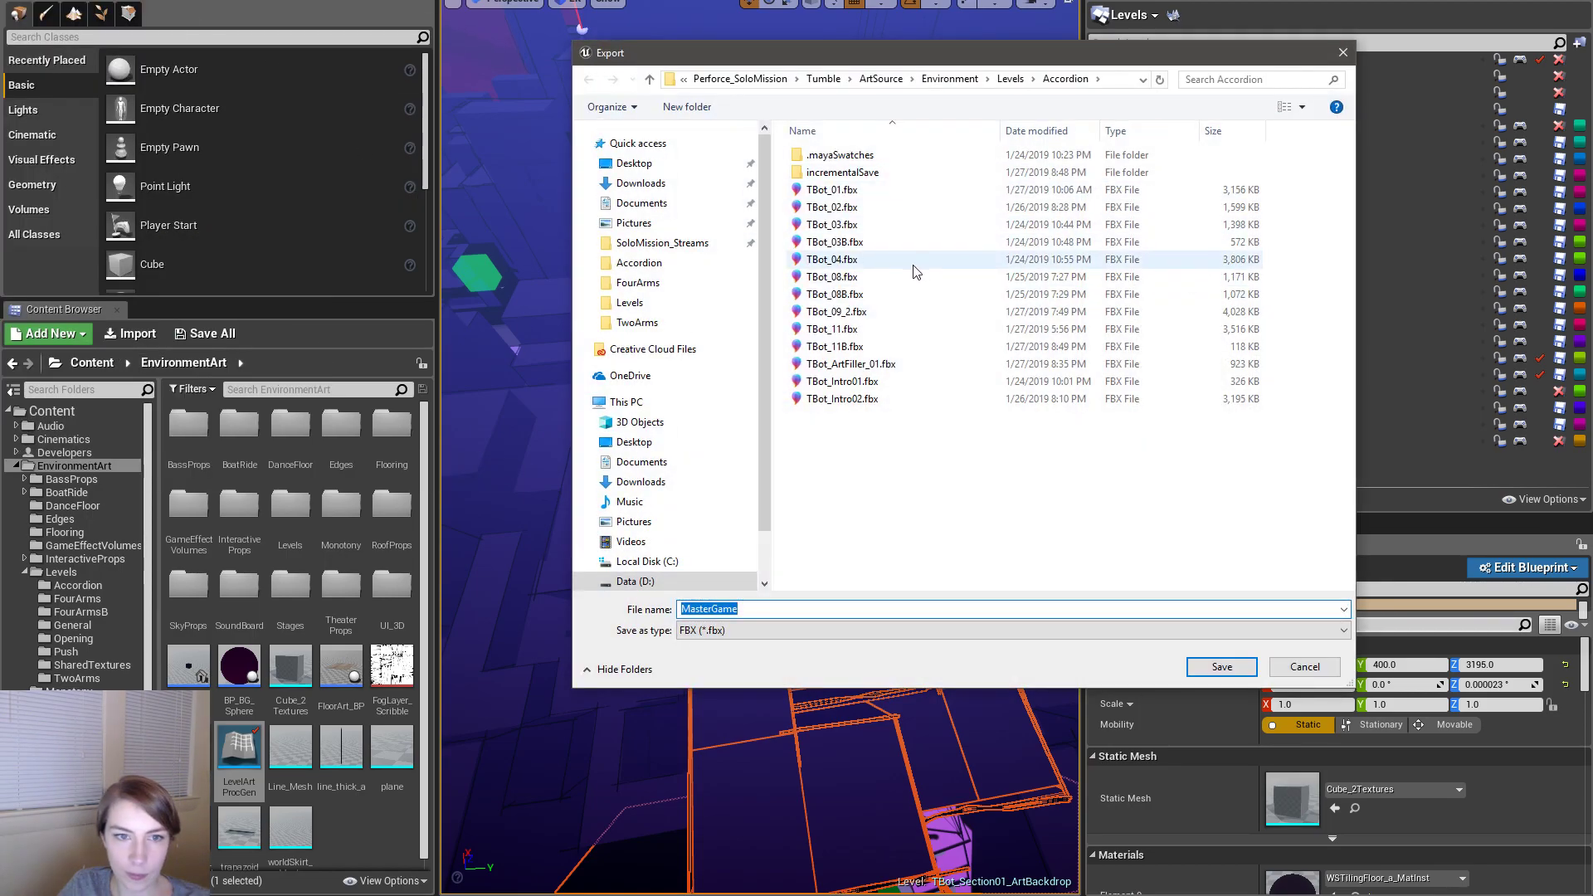
pyautogui.click(882, 260)
pyautogui.press('Tab')
pyautogui.click(708, 609)
pyautogui.press('Return')
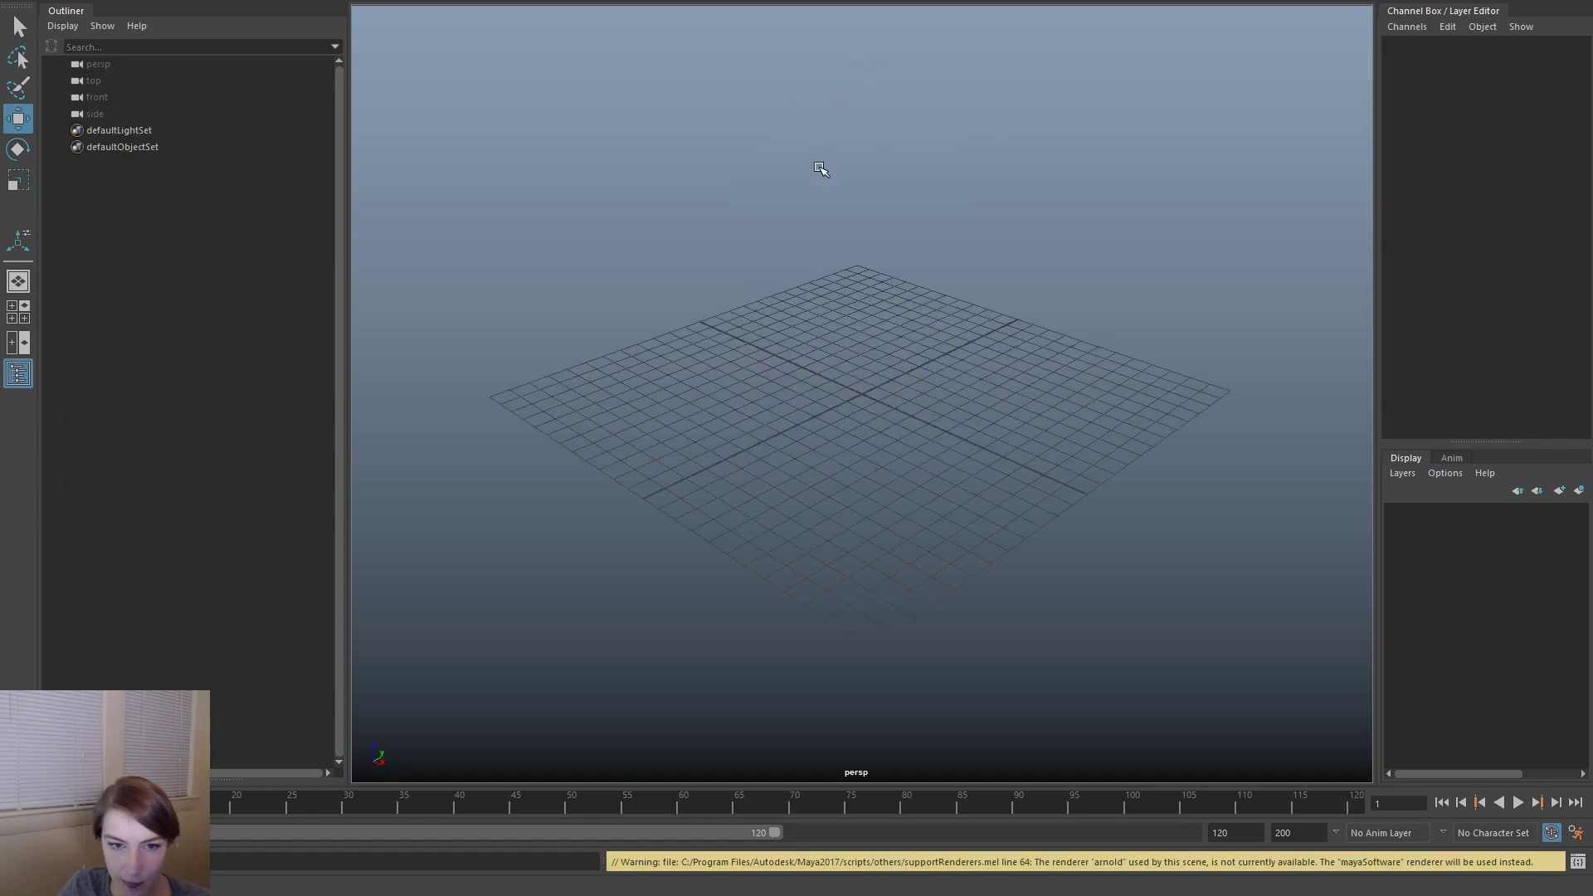
# - Import the exported building FBX into the empty Maya scene
pyautogui.press('space')
pyautogui.click(676, 158)
pyautogui.click(798, 348)
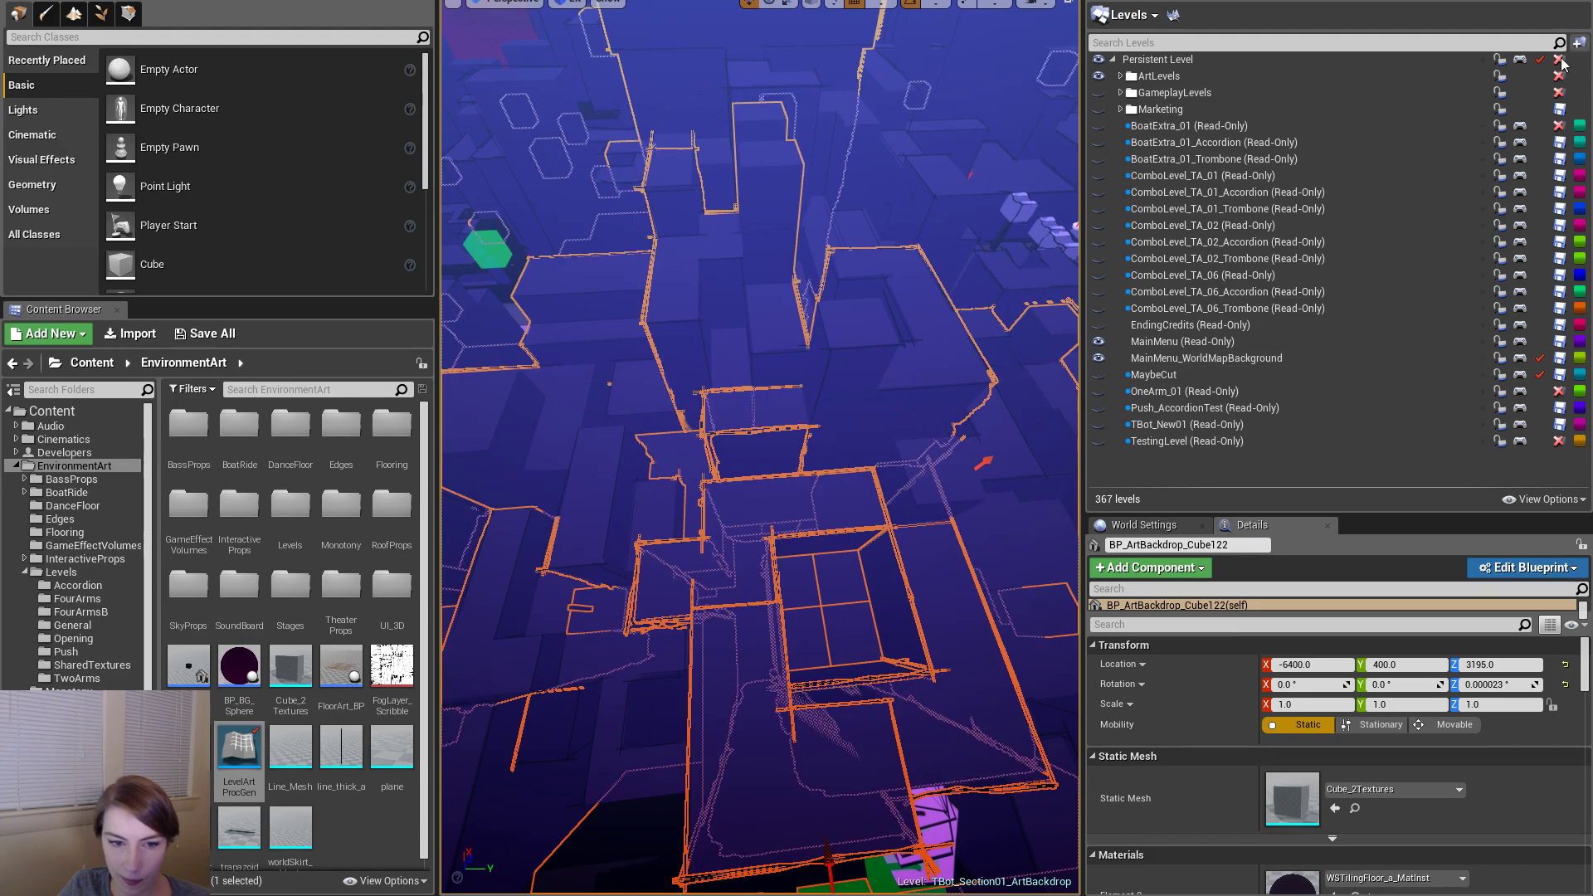
# - Switch to Unreal, select BP_ArtBackdrop_Cube132 with its matching actors, and examine which surrounding building pieces belong to it
pyautogui.click(964, 498)
pyautogui.hotkey('shift', 'e')
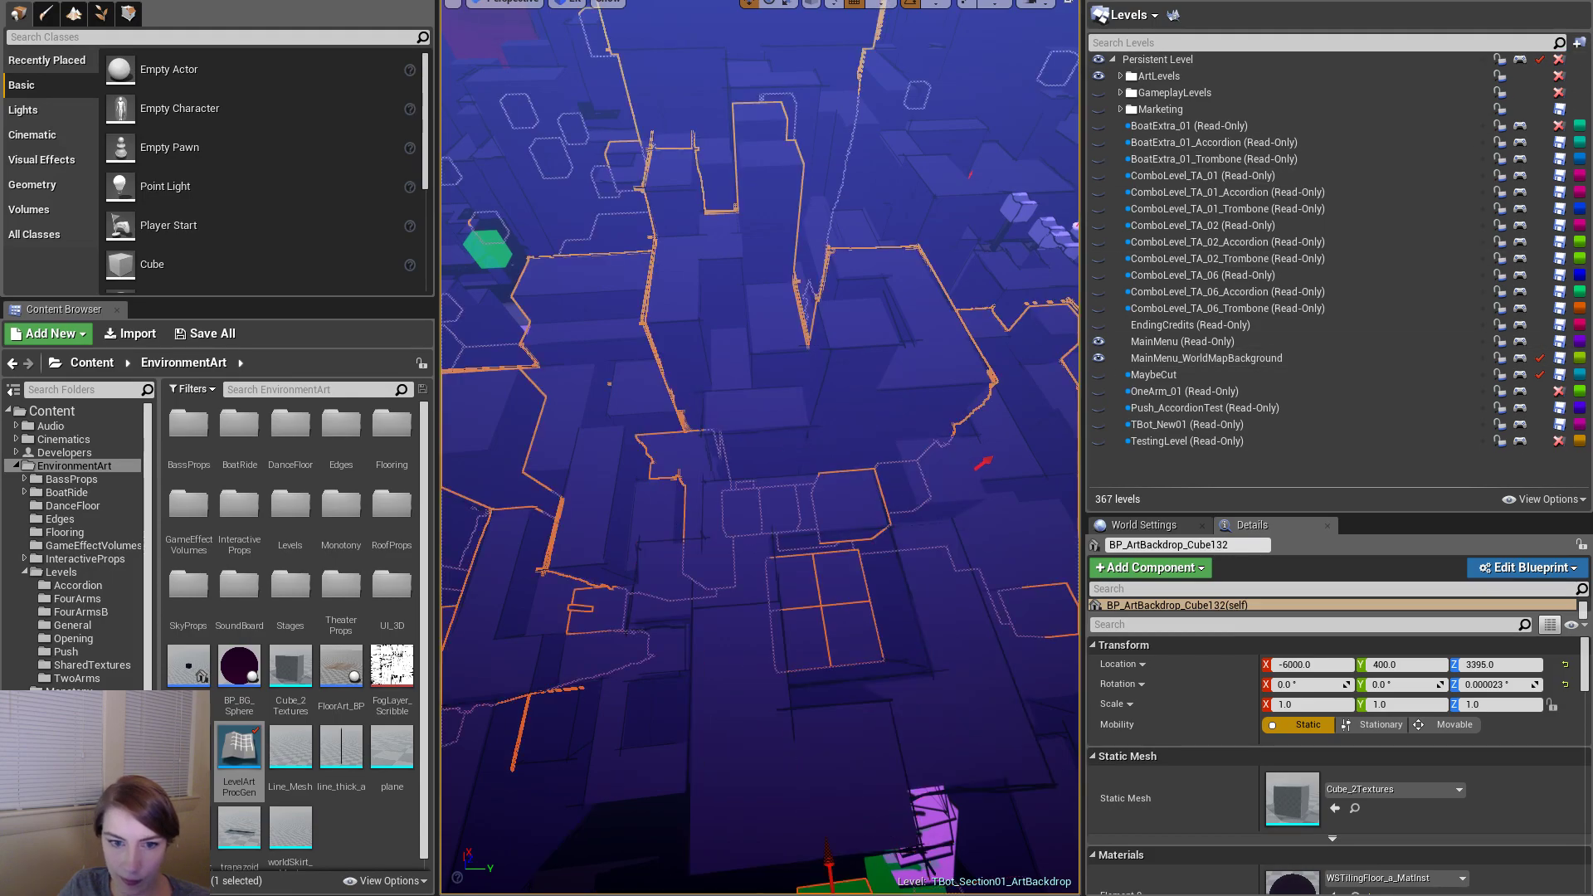
pyautogui.moveTo(905, 399); pyautogui.dragTo(1029, 332, button='right')
pyautogui.moveTo(973, 522); pyautogui.dragTo(973, 522, button='right')
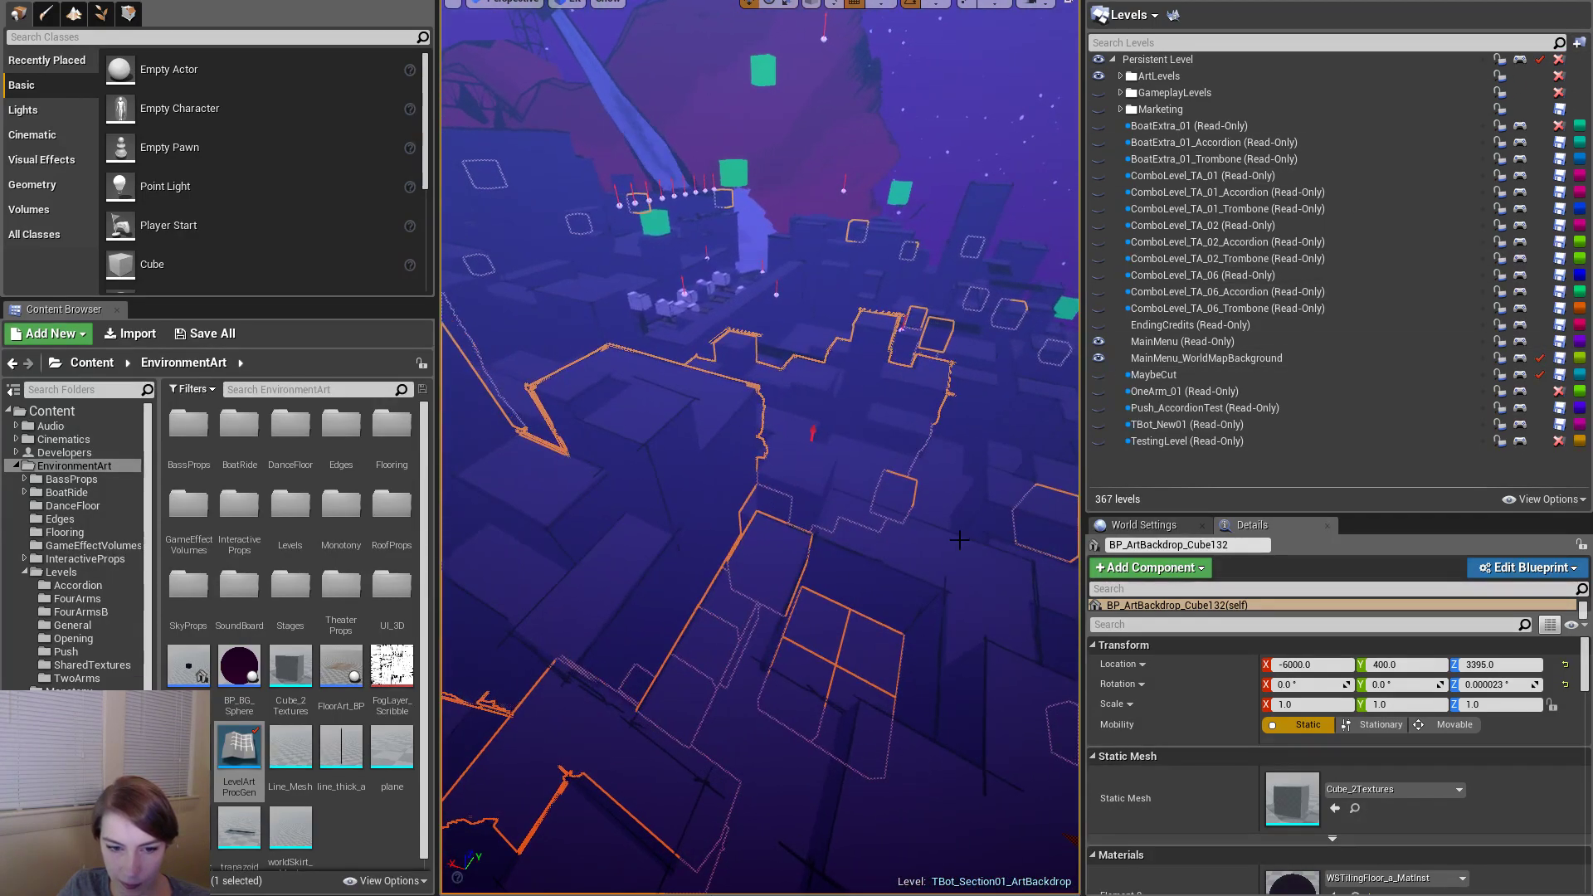
# - Filter the backdrop cubes' details by "center" and turn off Is Lvl Center on BP_ArtBackdrop_Cube163
pyautogui.click(815, 632)
pyautogui.click(1161, 624)
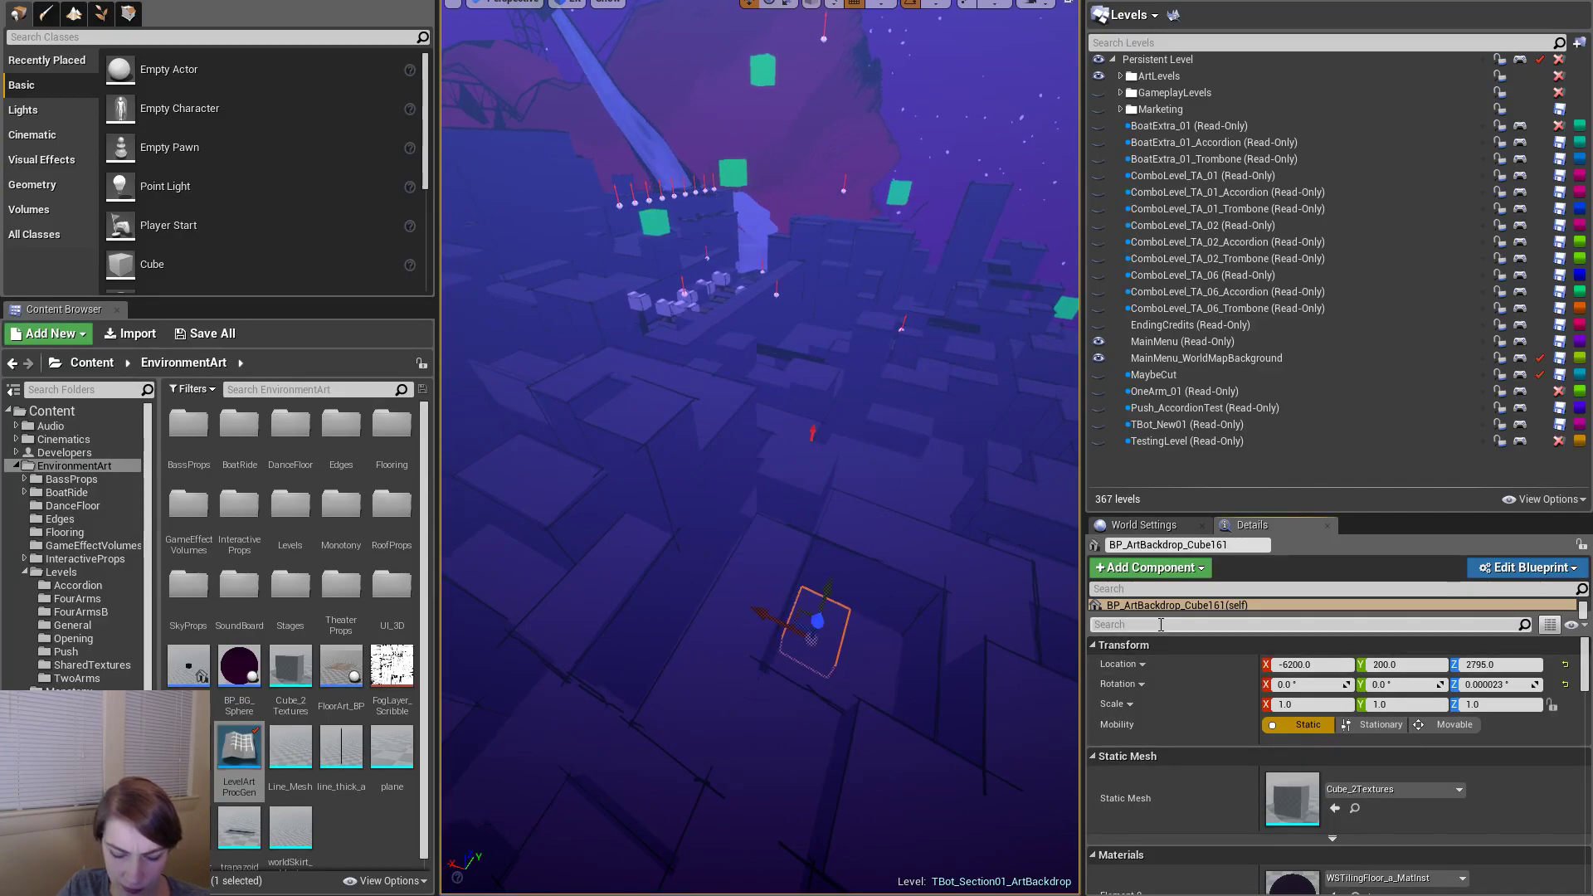
pyautogui.write('center')
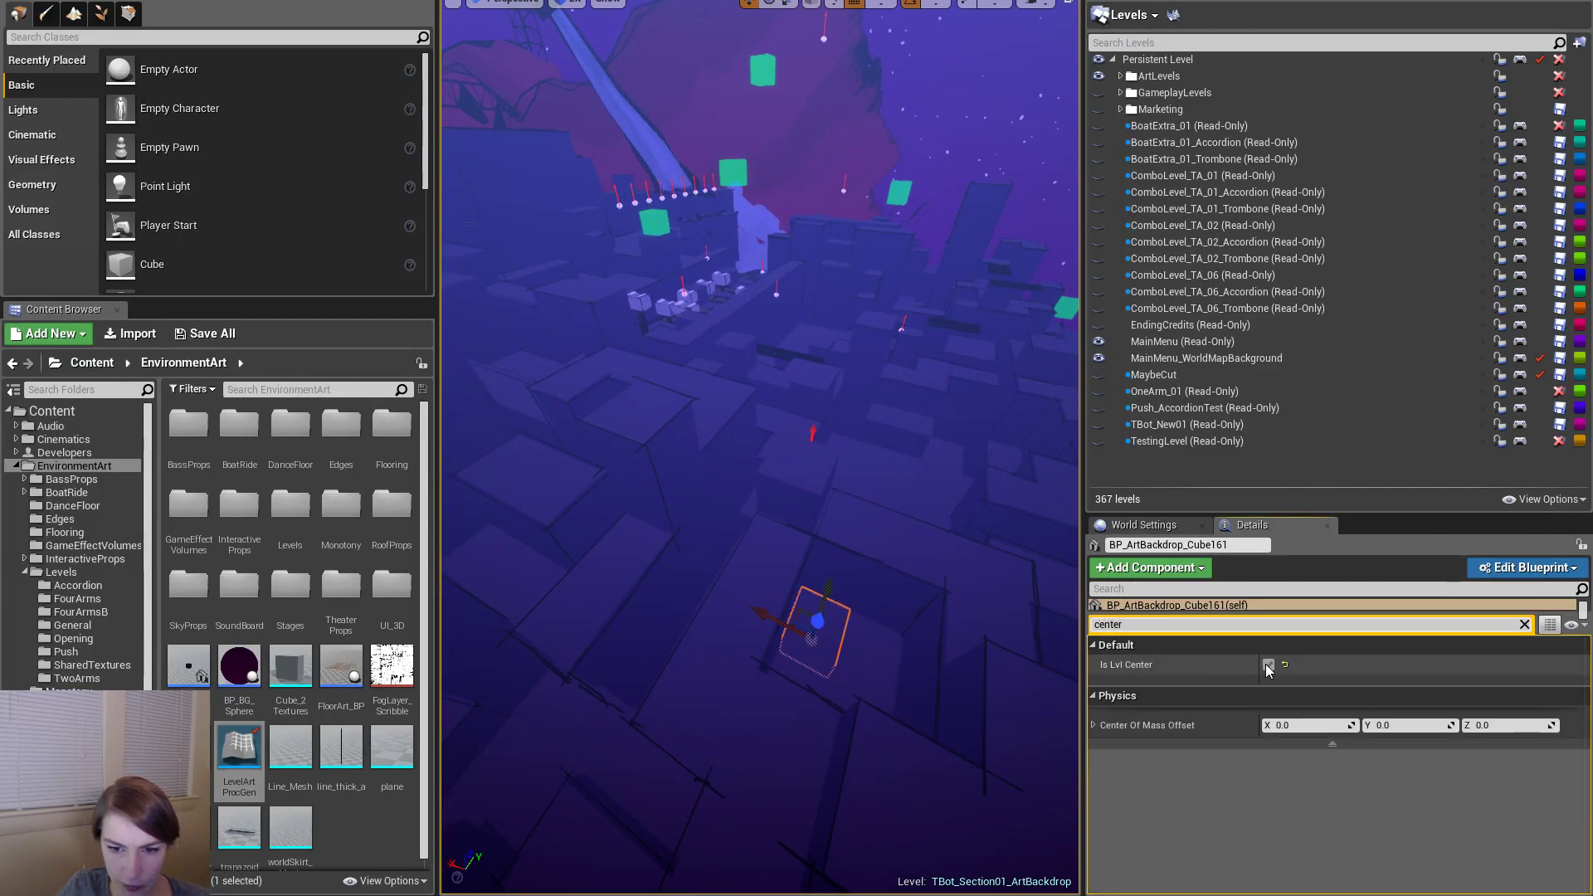
pyautogui.click(867, 654)
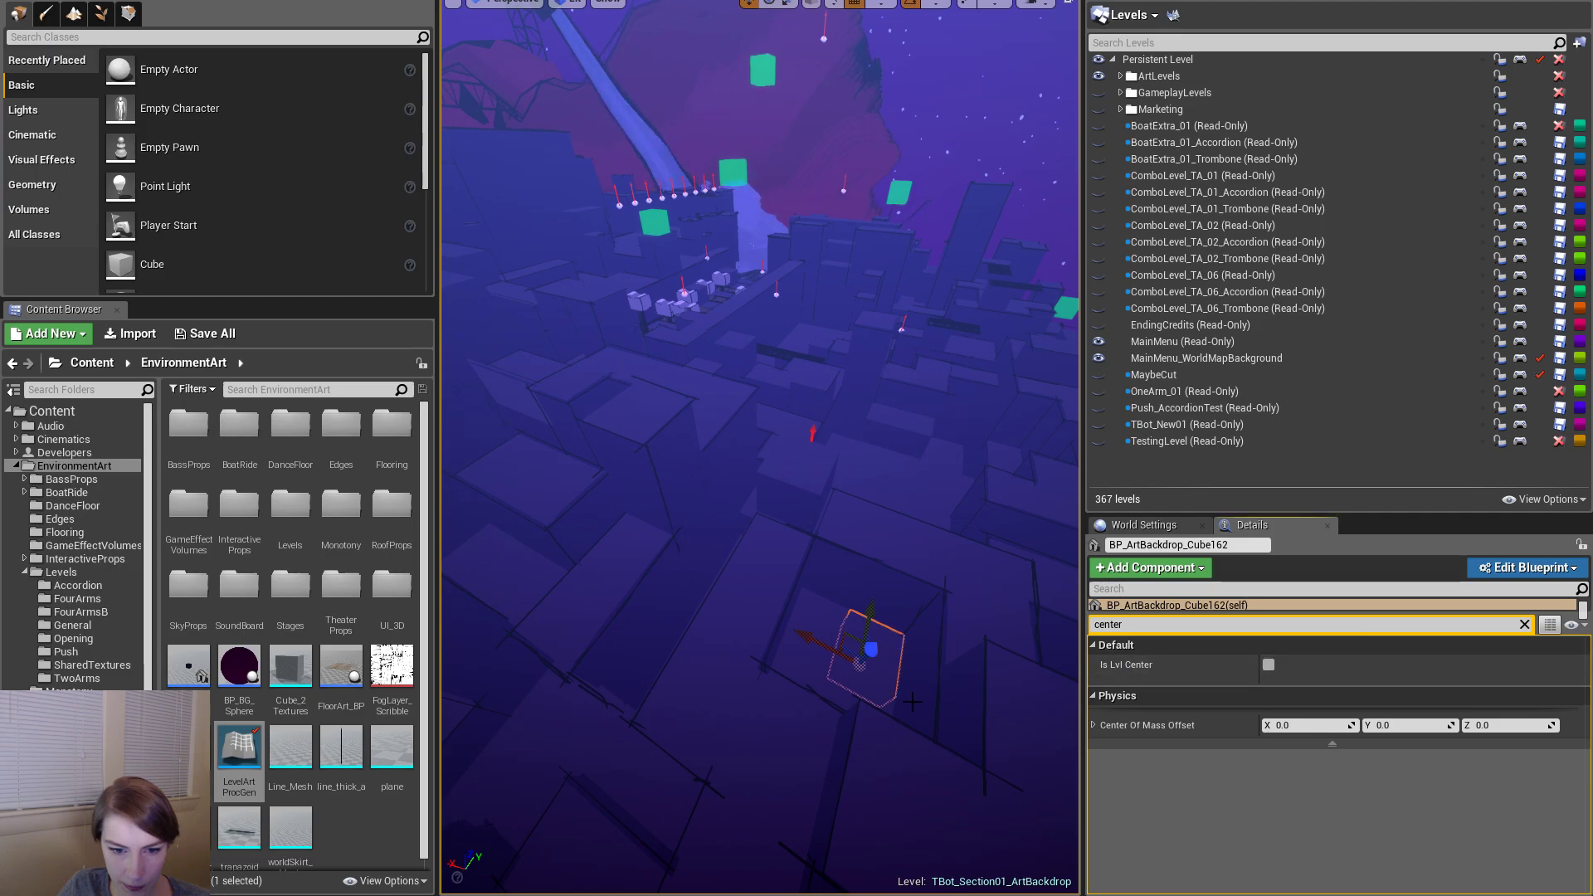
pyautogui.click(797, 689)
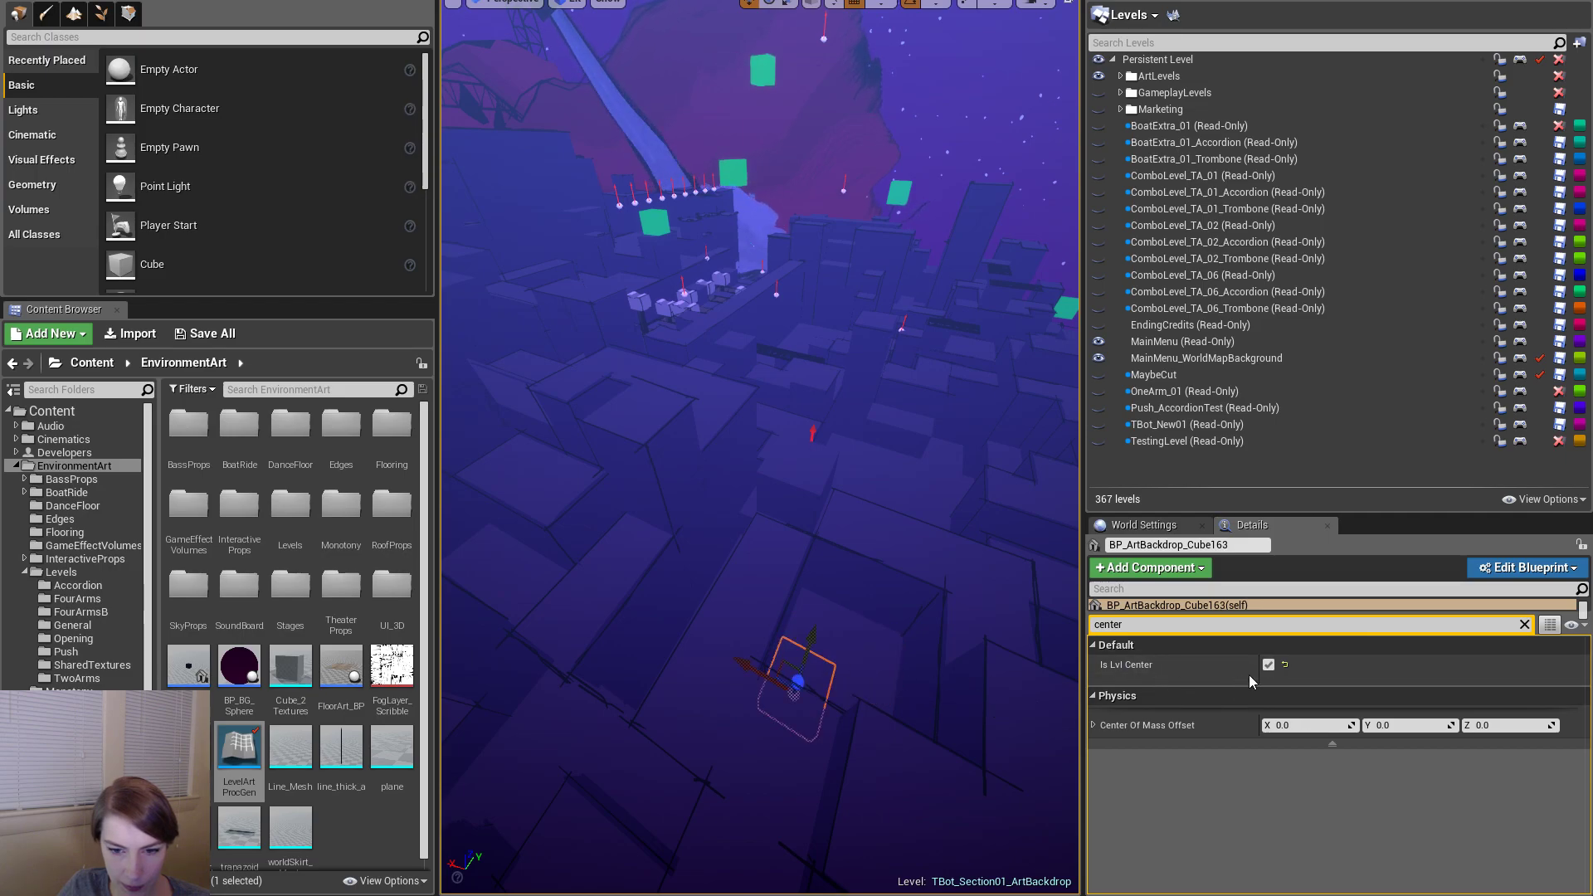
pyautogui.click(1268, 664)
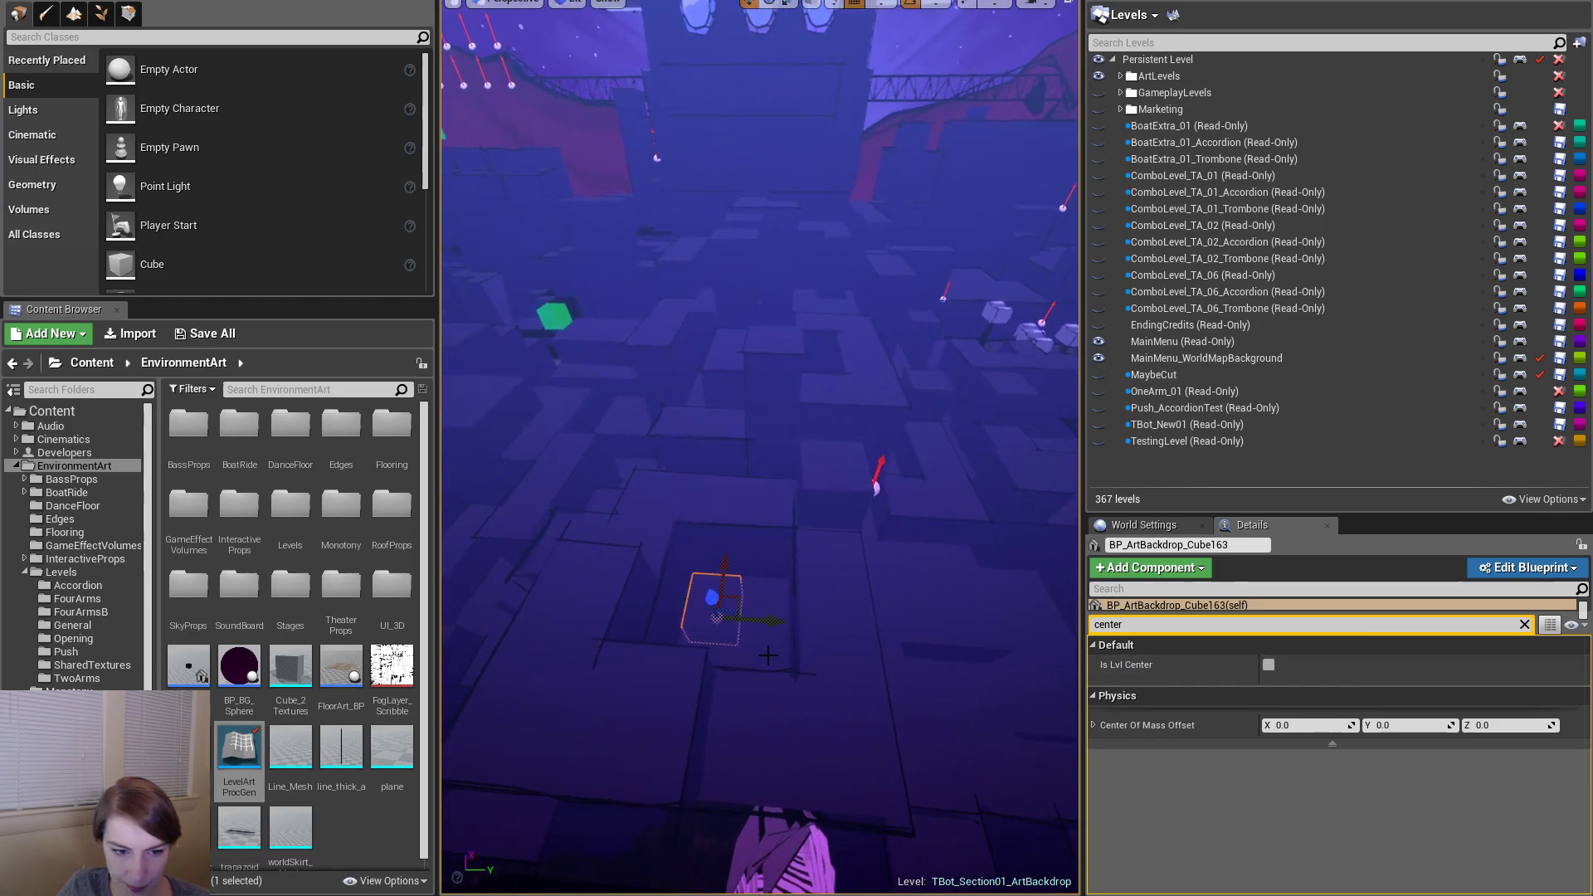
# - Toggle Is Lvl Center on the neighbouring backdrop cube and select BP_ArtBackdrop_Cube119
pyautogui.click(715, 639)
pyautogui.click(1268, 664)
pyautogui.click(1268, 665)
pyautogui.click(829, 357)
pyautogui.click(767, 506)
pyautogui.moveTo(767, 506); pyautogui.dragTo(817, 509, button='right')
pyautogui.press('a')
pyautogui.press('d')
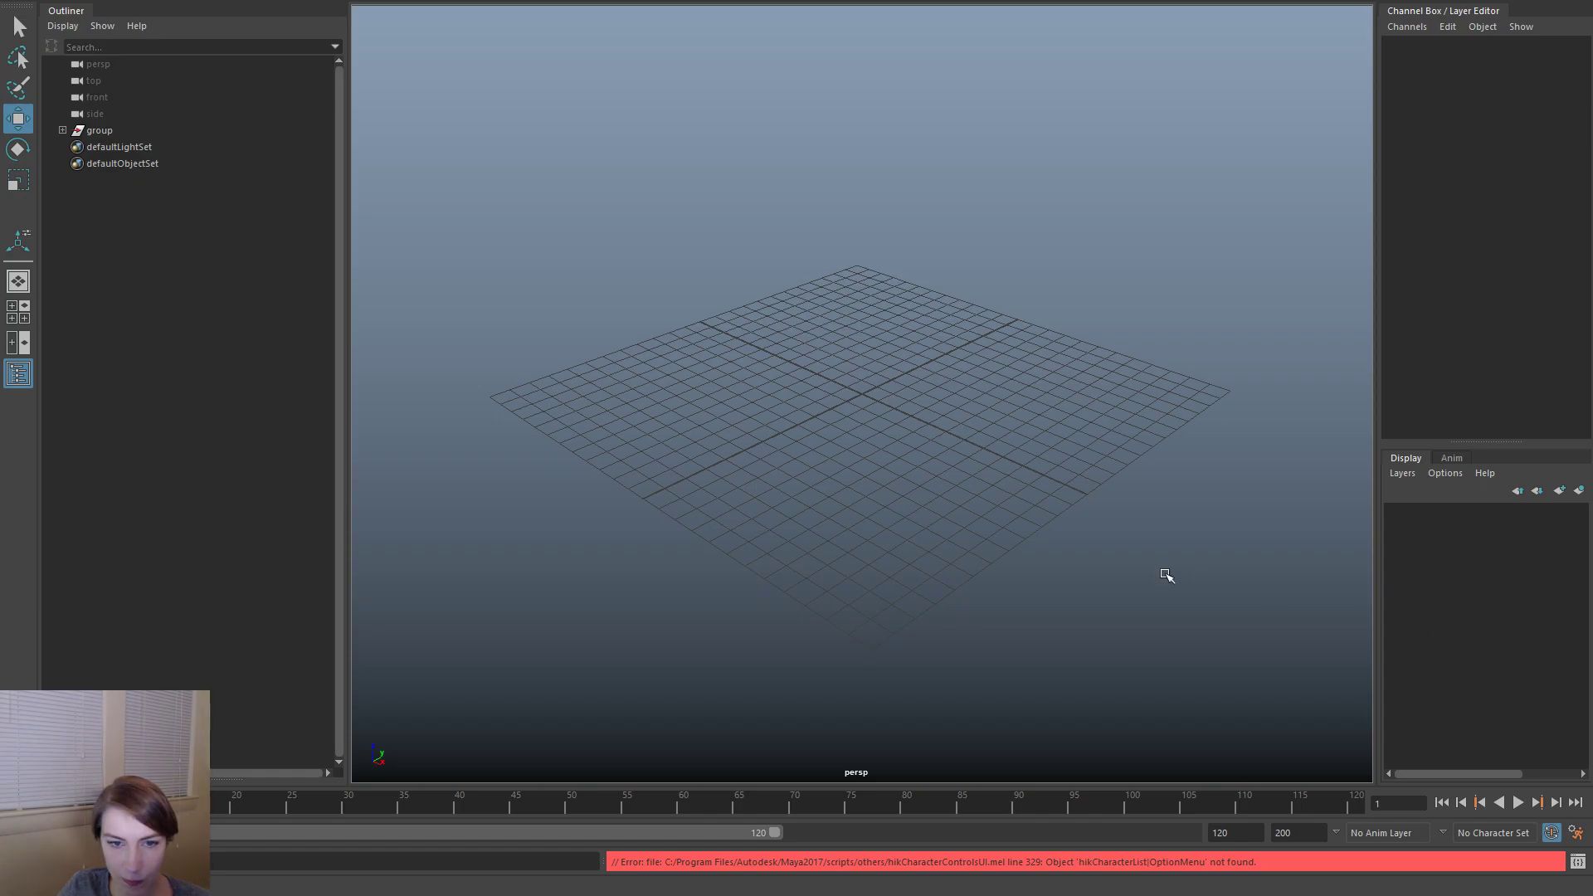
# - Switch to Maya, select the imported group and examine its building and stage meshes
pyautogui.rightClick(1039, 556)
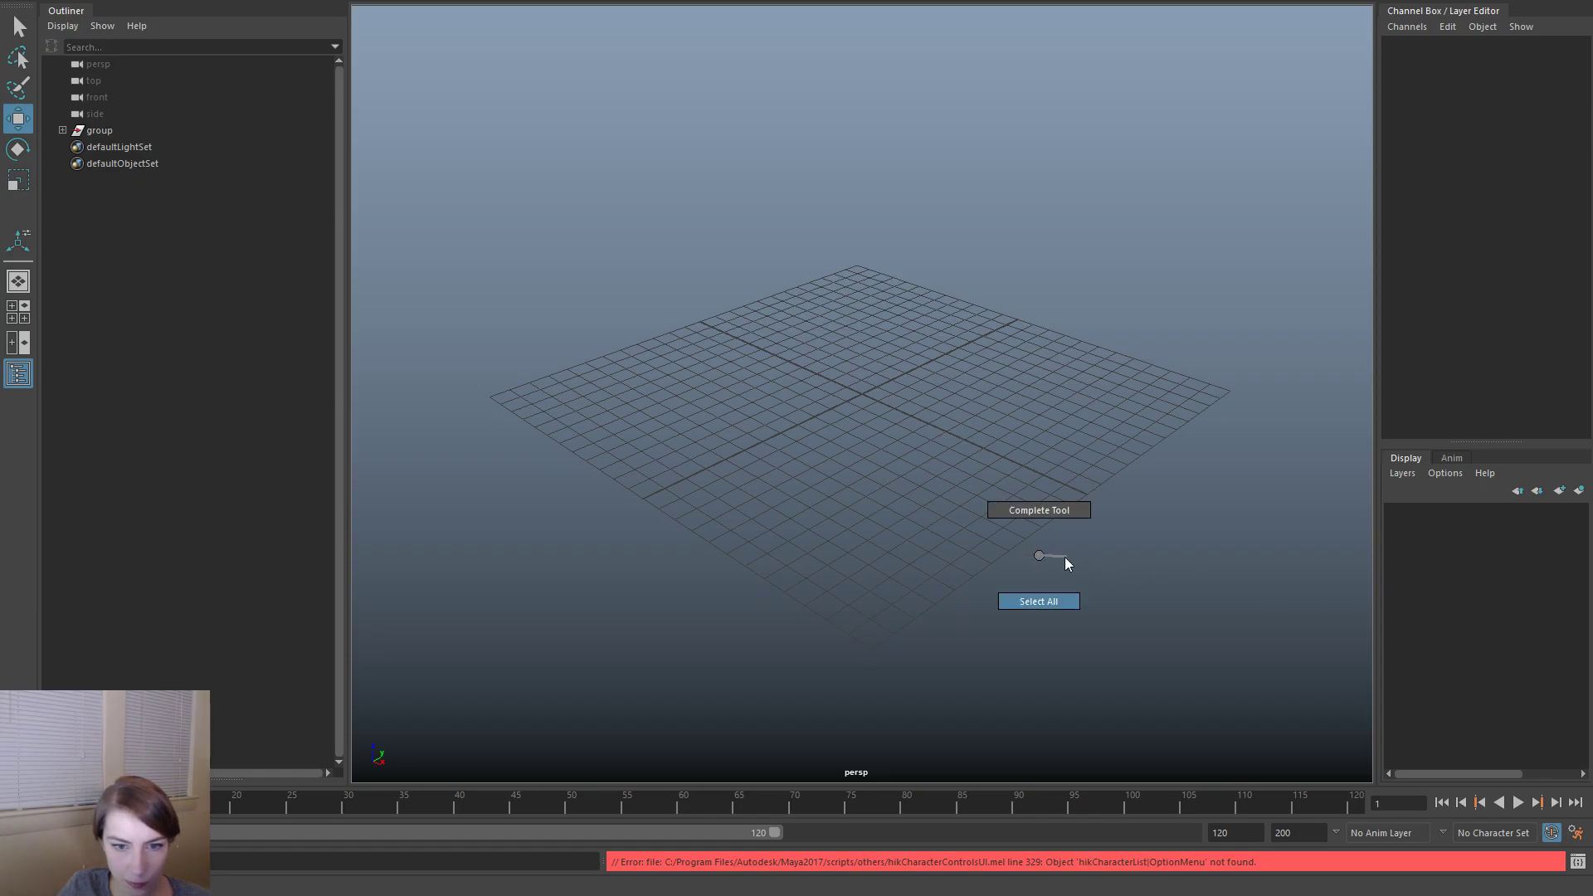
pyautogui.click(93, 131)
pyautogui.press('f')
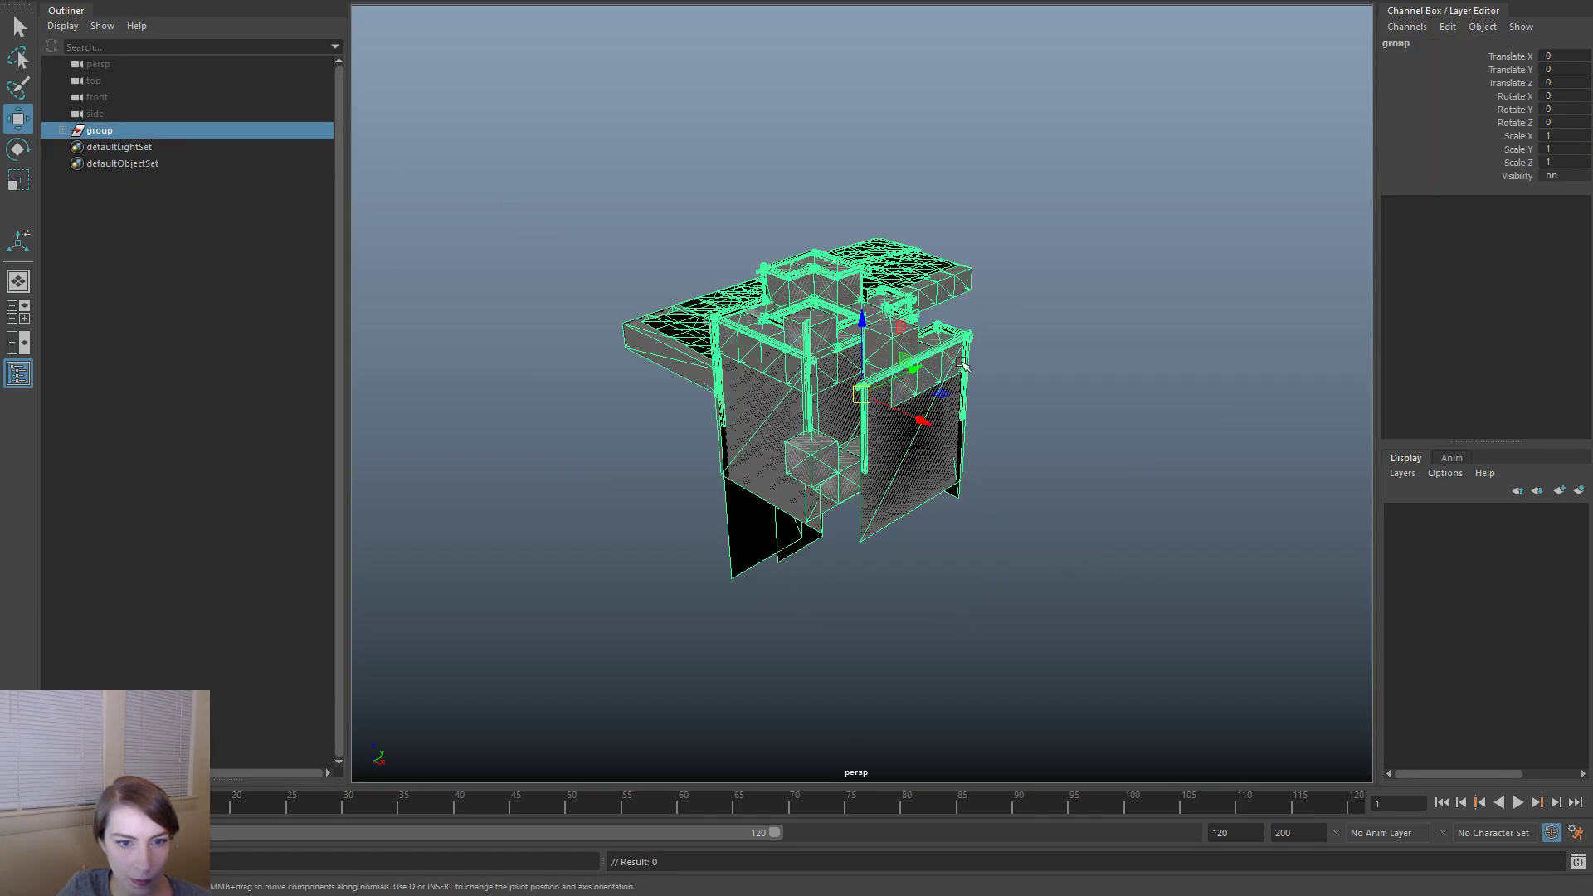
pyautogui.keyDown('alt'); pyautogui.moveTo(923, 425); pyautogui.dragTo(1294, 515); pyautogui.keyUp('alt')
pyautogui.click(1202, 534)
pyautogui.click(959, 370)
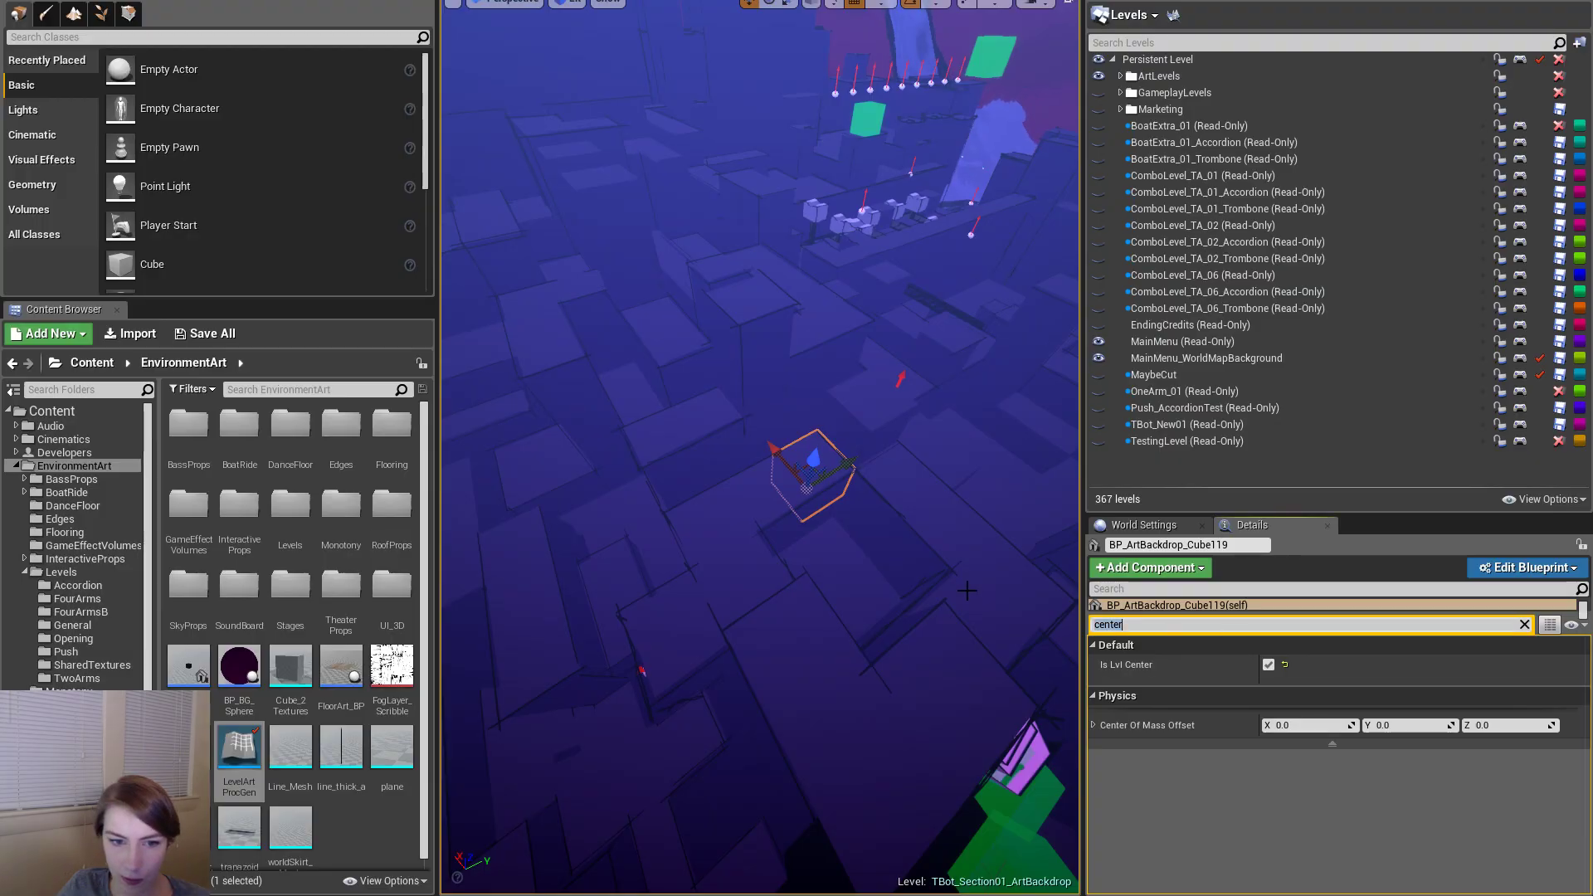
# - Return to Unreal and select all building pieces that belong with BP_ArtBackdrop_Cube119
pyautogui.click(803, 481)
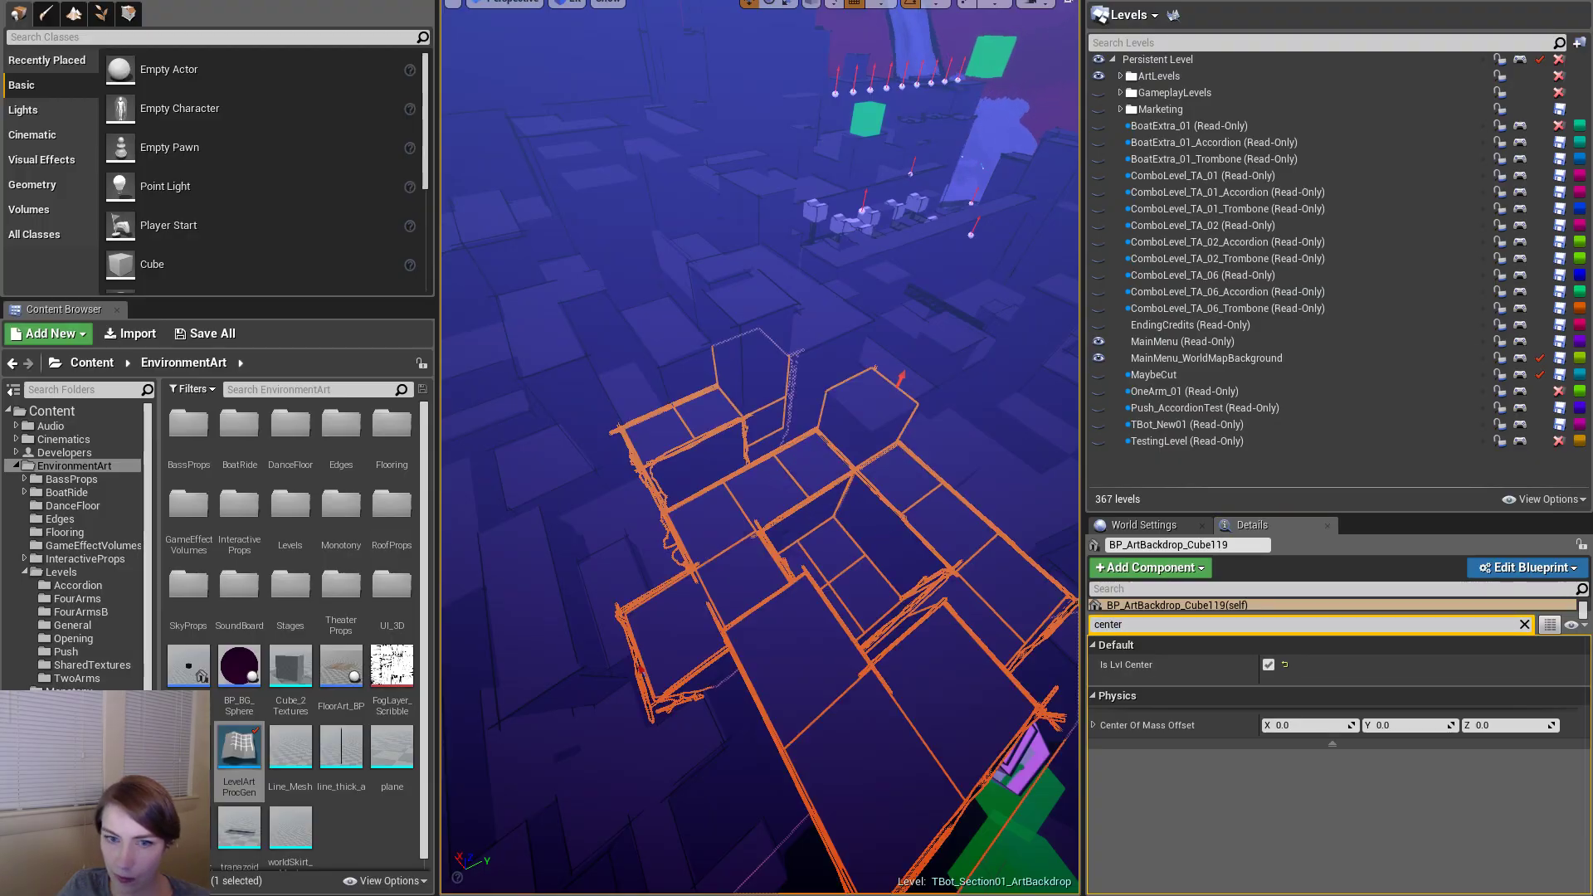
pyautogui.press('f')
pyautogui.moveTo(880, 404)
pyautogui.mouseDown(button='right')
pyautogui.moveTo(880, 423)
pyautogui.moveTo(879, 404)
pyautogui.mouseUp(button='right')
pyautogui.click(880, 404)
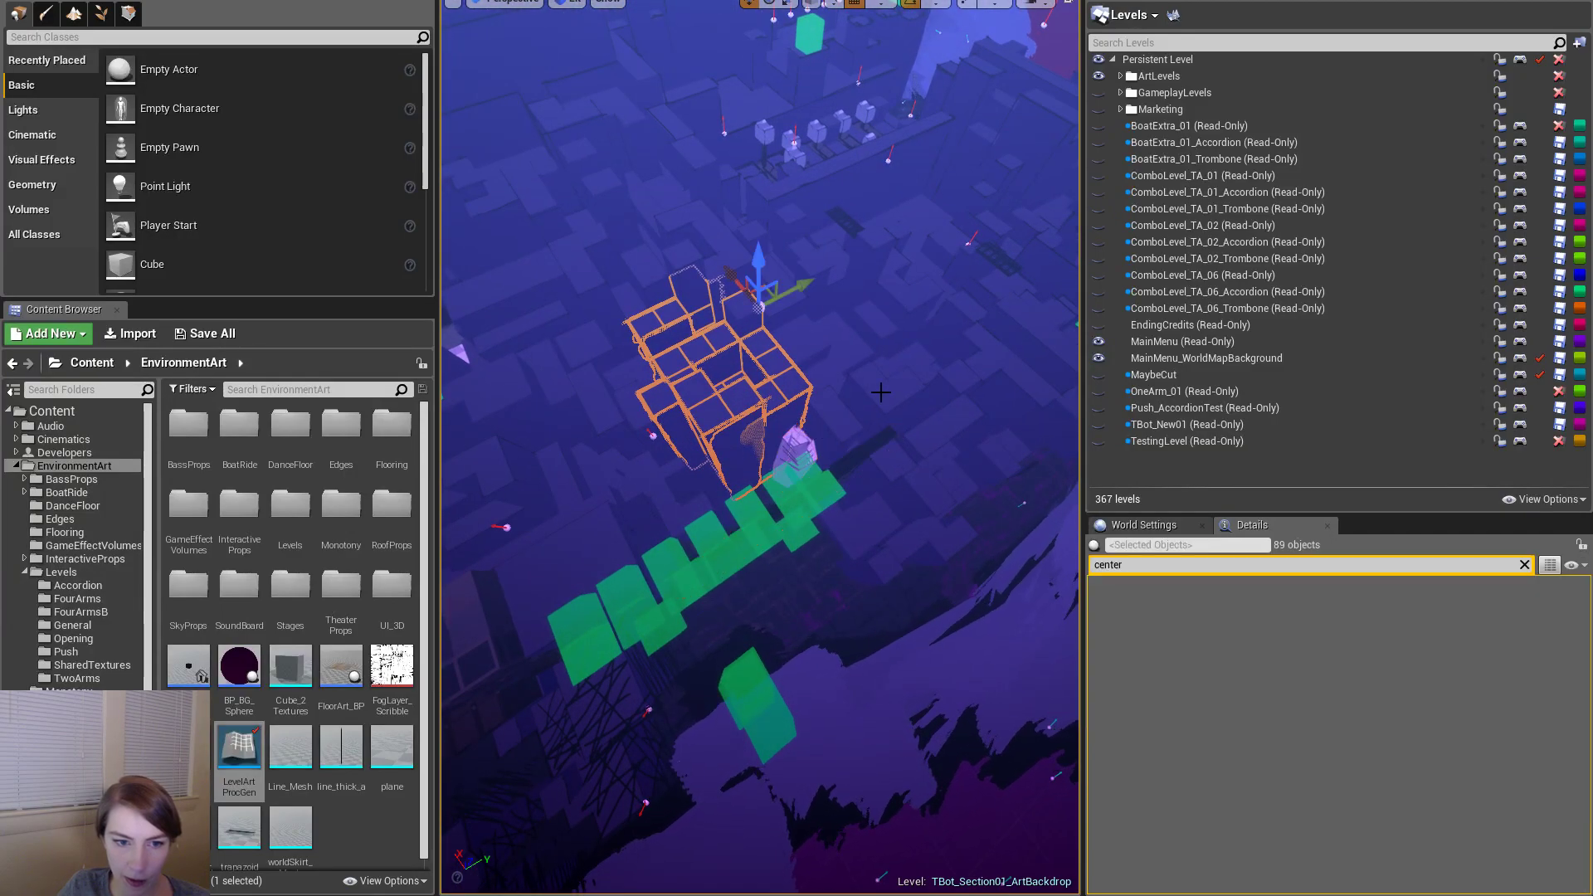
pyautogui.press('f')
# - Export the selected building pieces over TBot_05.fbx in the Accordion art source folder
pyautogui.hotkey('alt', 'f')
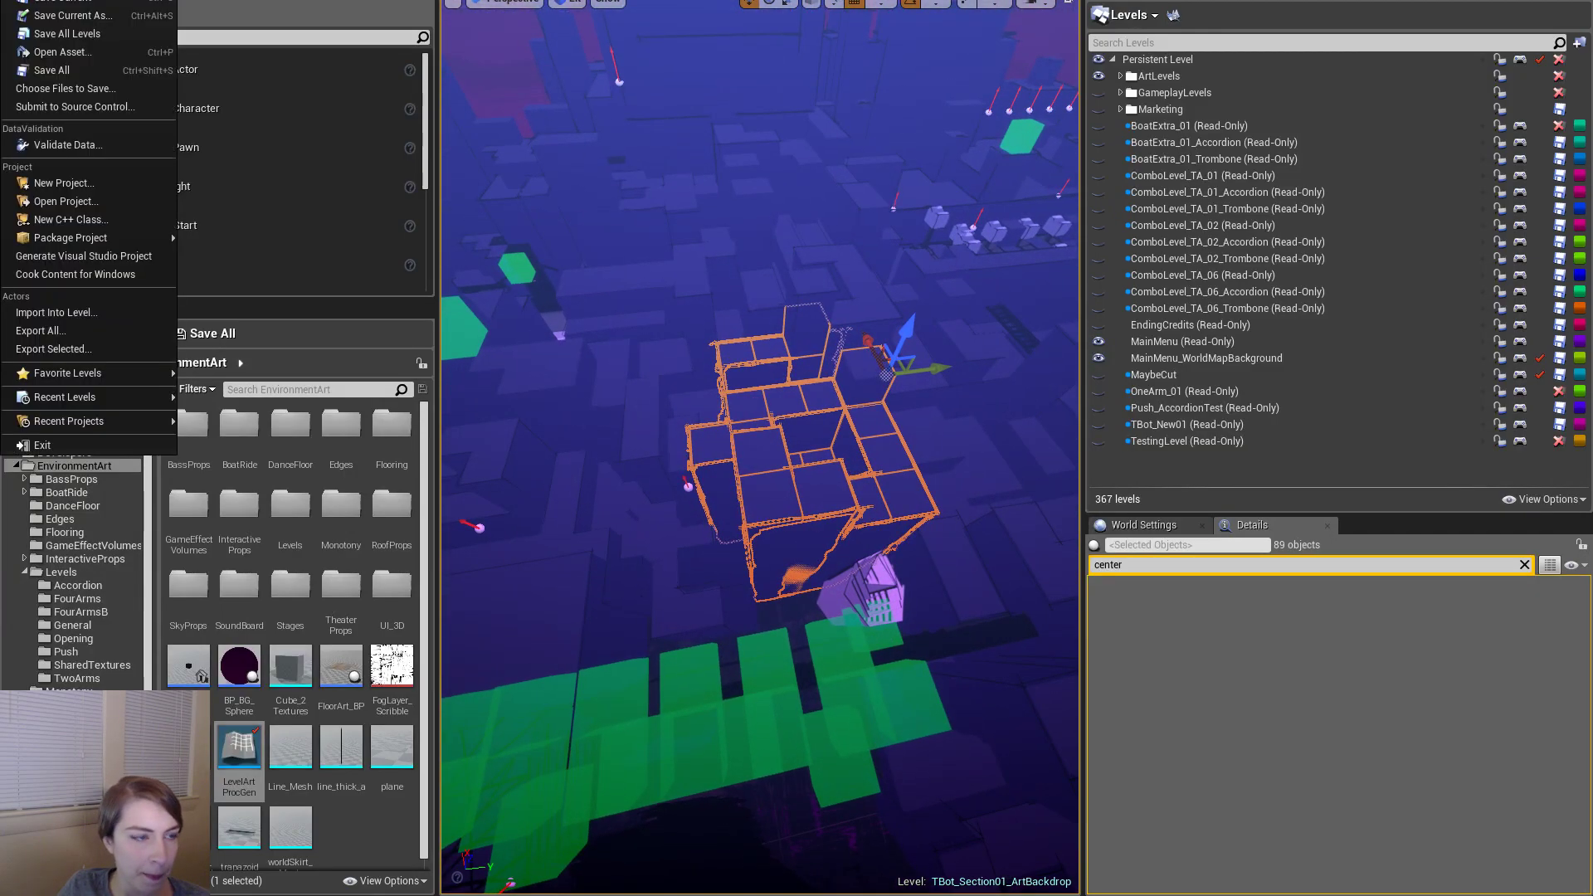
pyautogui.click(121, 351)
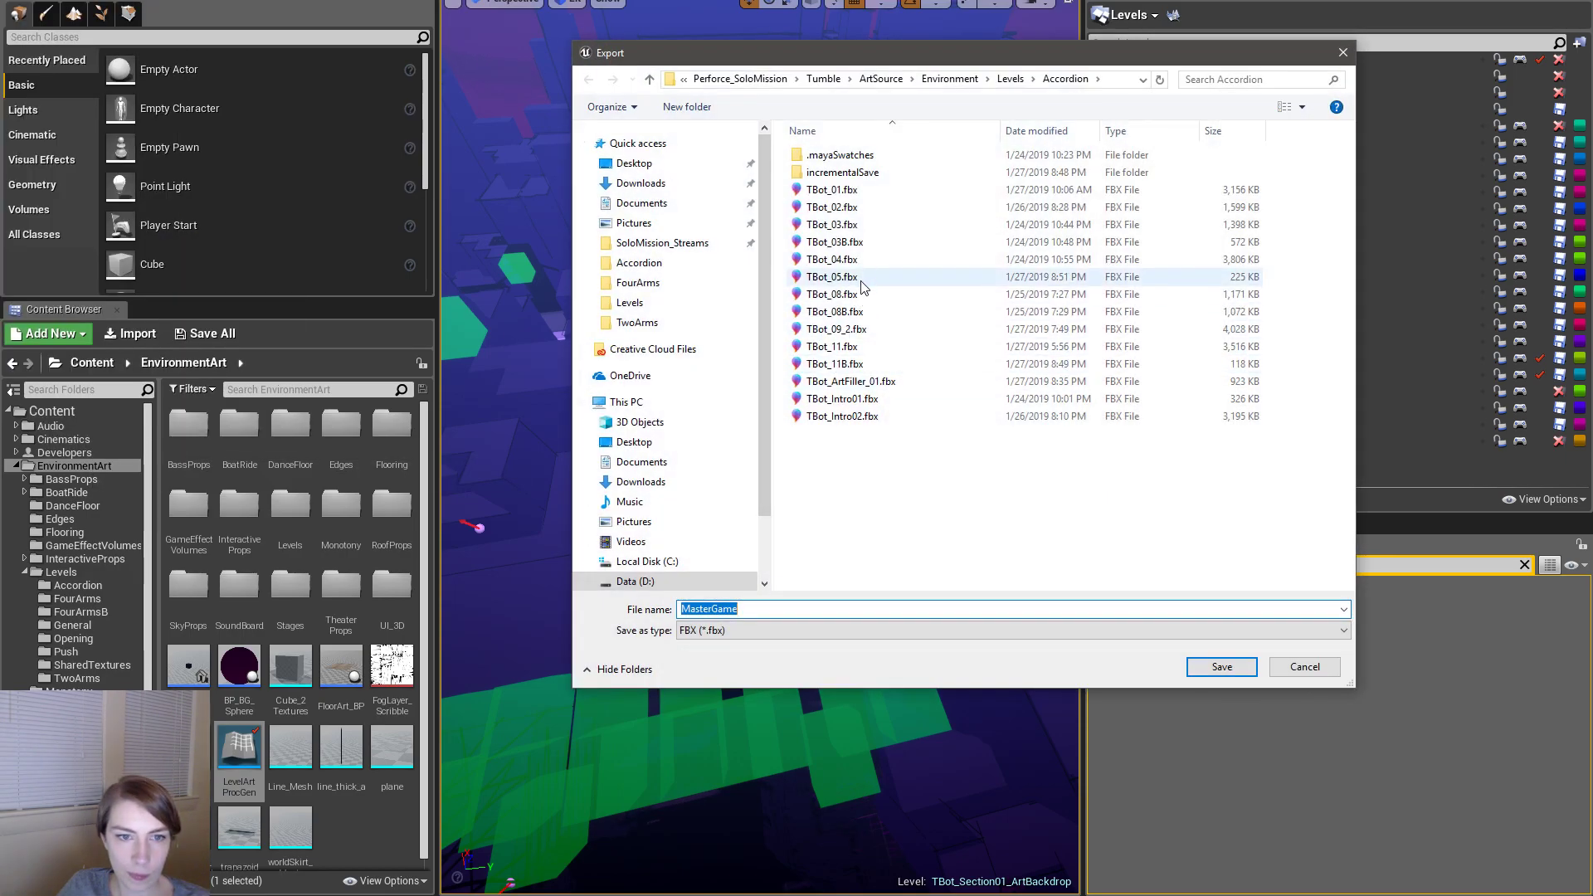
pyautogui.doubleClick(863, 277)
pyautogui.click(834, 407)
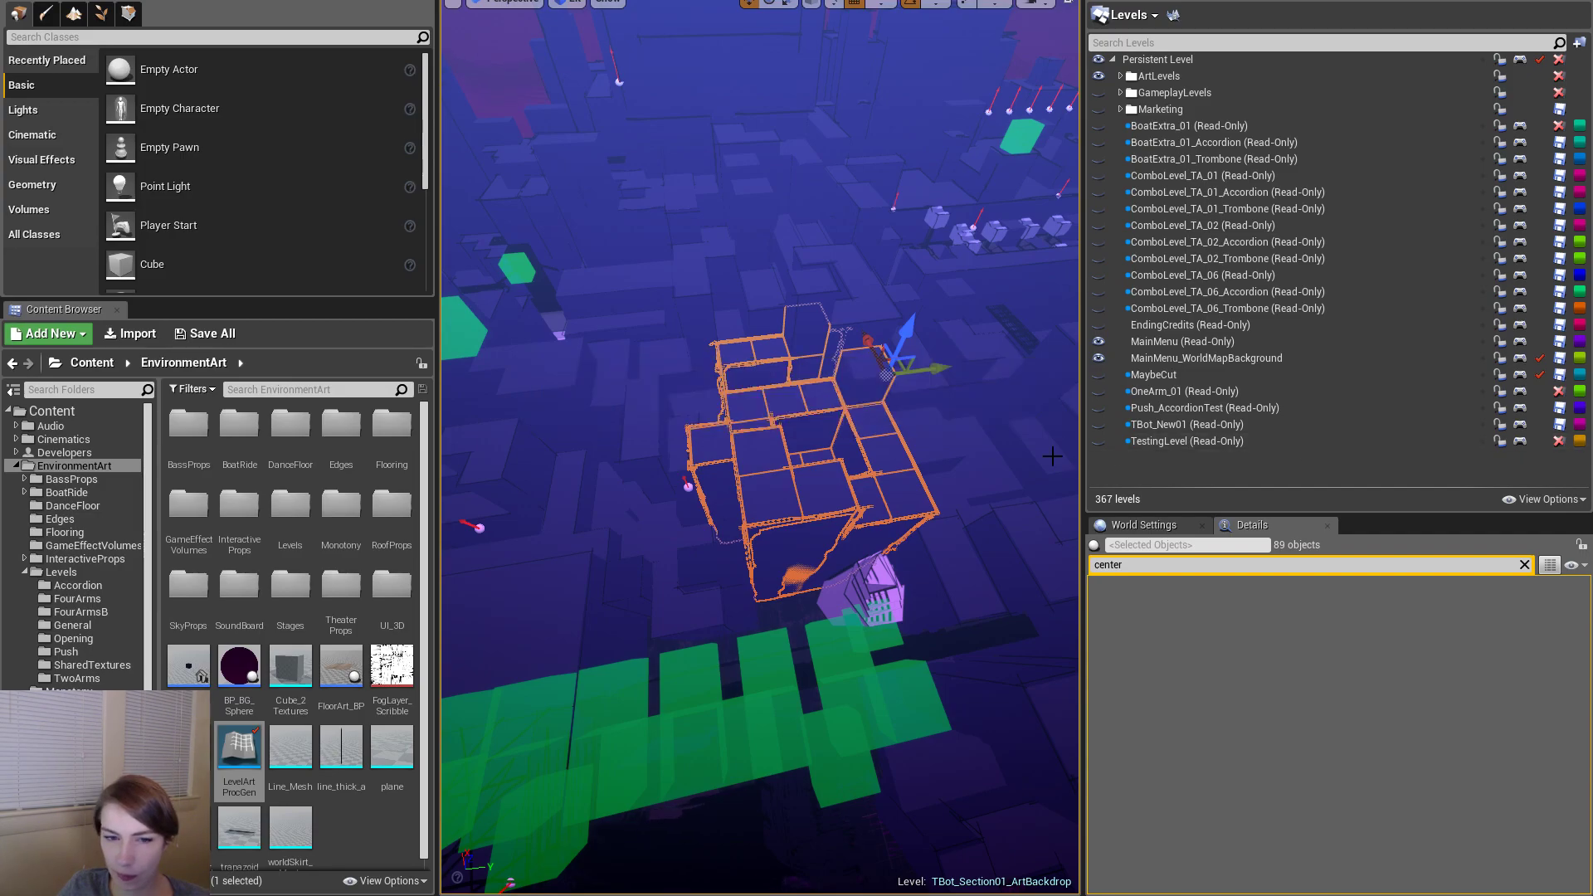
# - Filter BP_ArtBackdrop_Cube122's details by "tags" to check its tag, and restore the building group selection
pyautogui.click(882, 452)
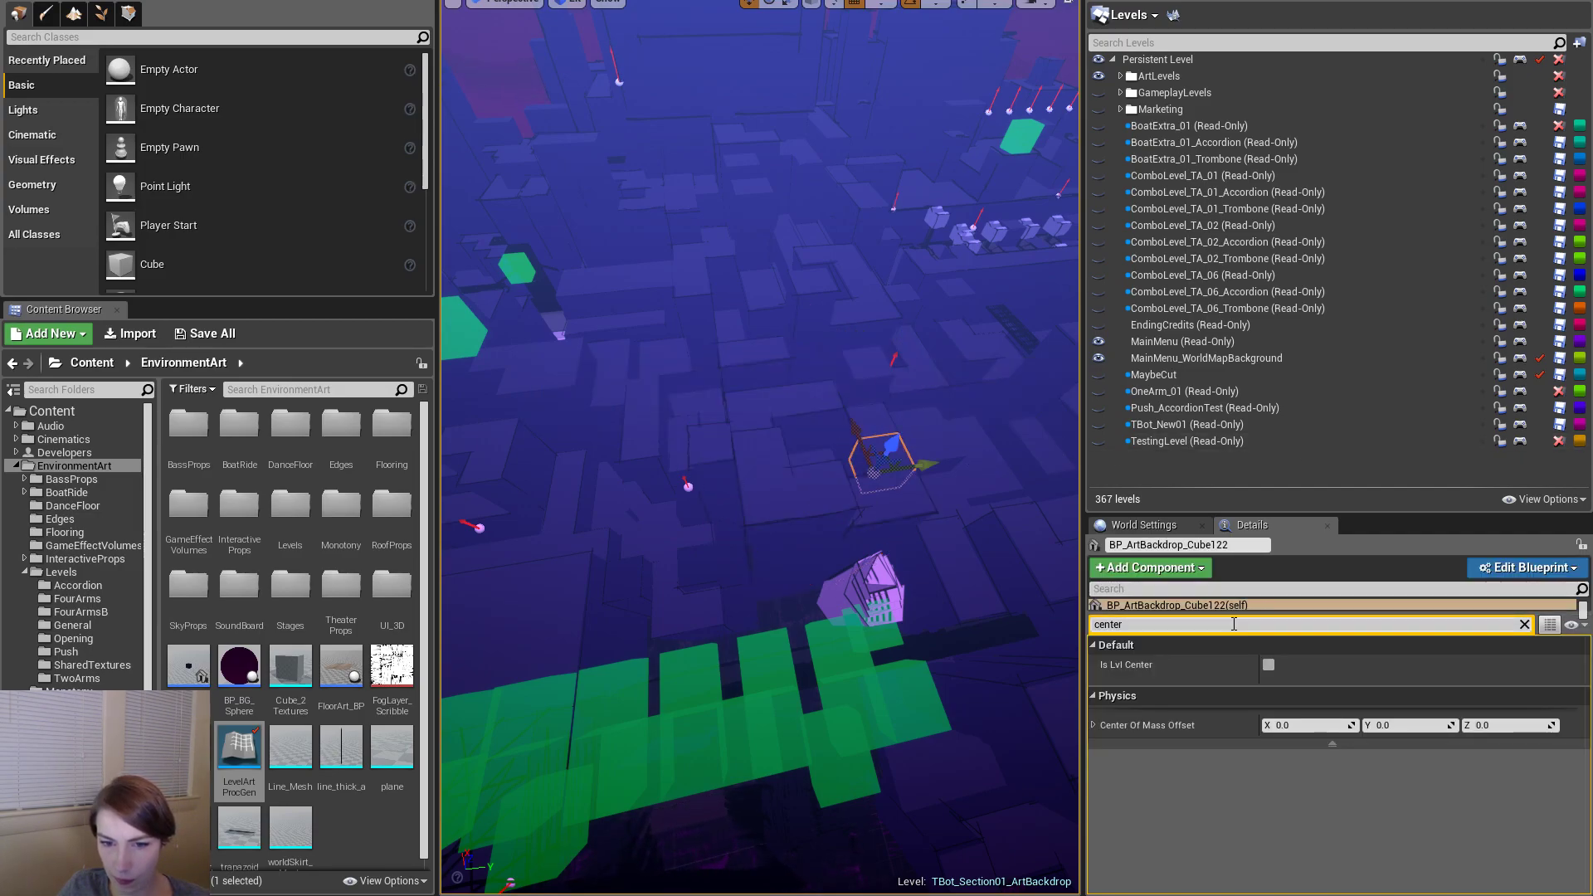
pyautogui.write('tags')
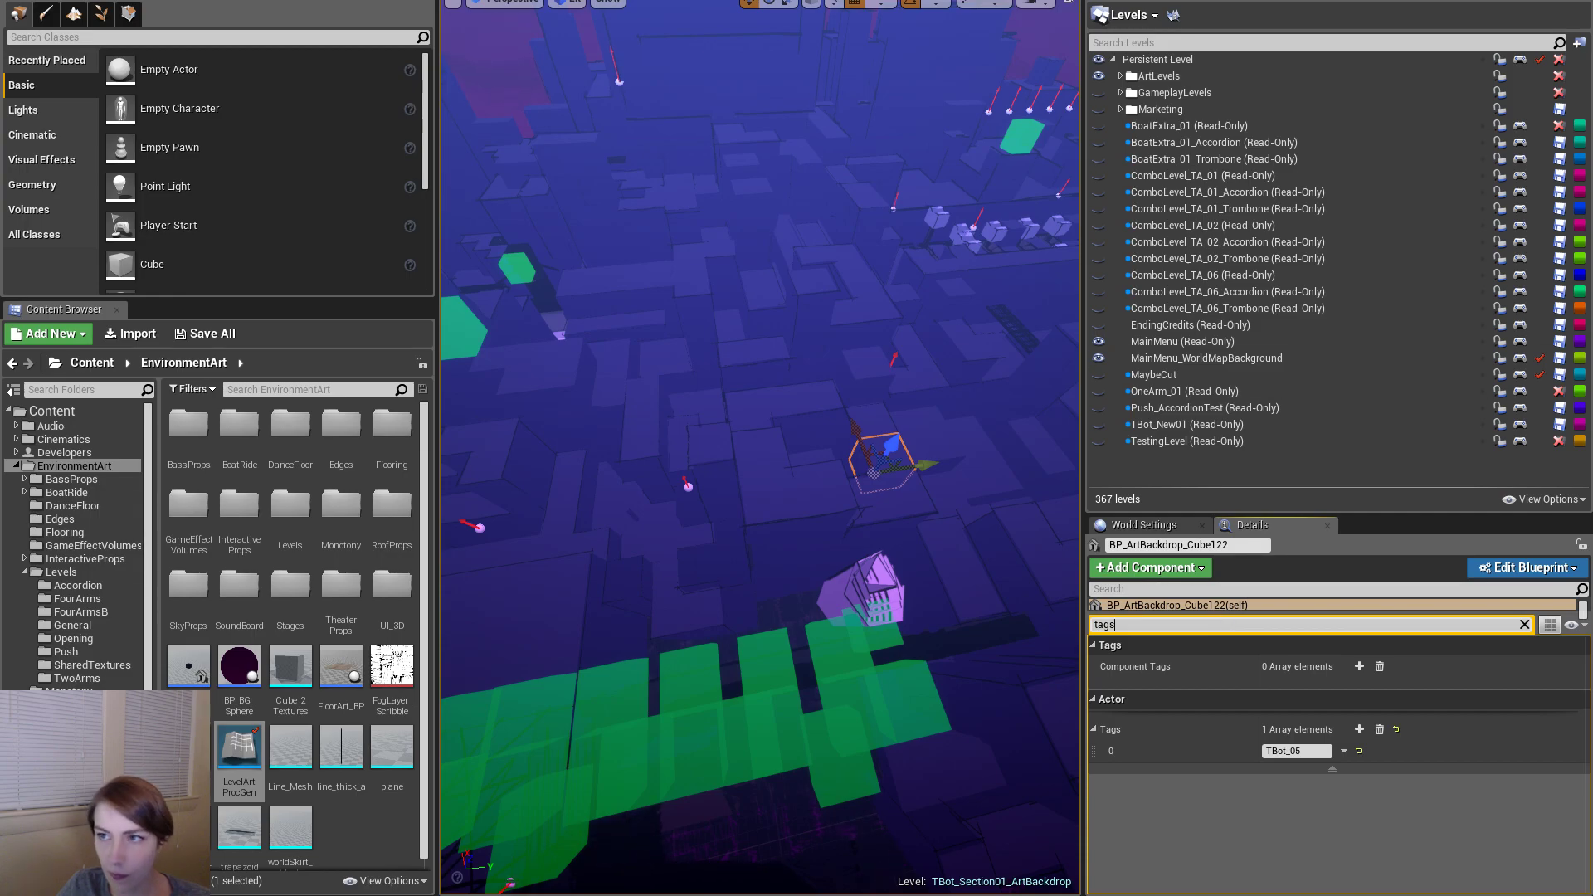
pyautogui.hotkey('ctrl', 'z')
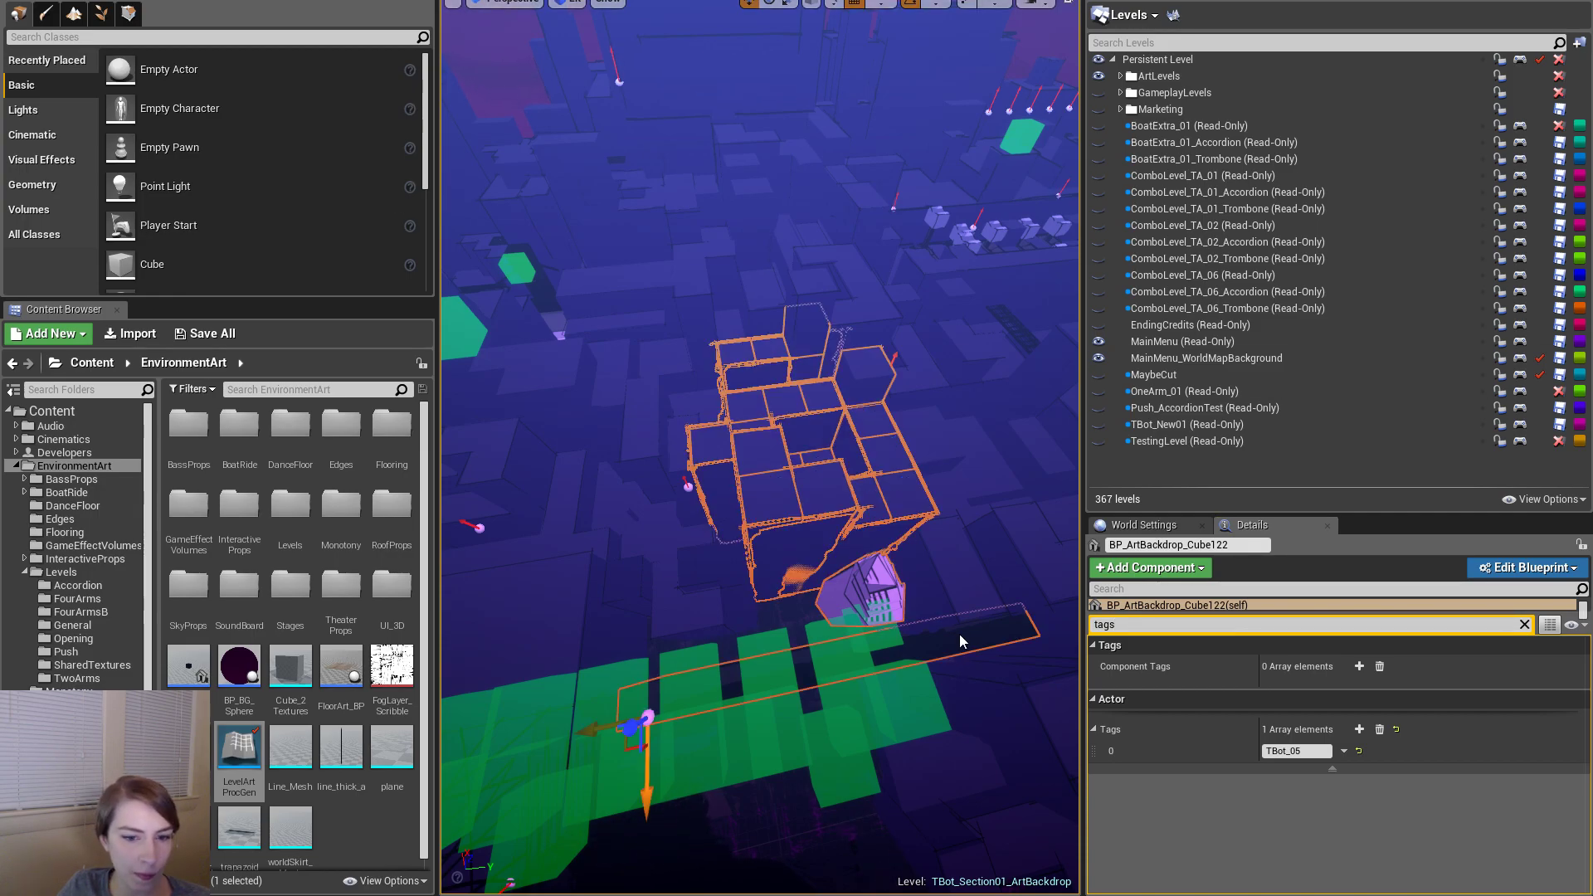
pyautogui.keyDown('ctrl'); pyautogui.click(960, 635); pyautogui.keyUp('ctrl')
pyautogui.click(15, 1)
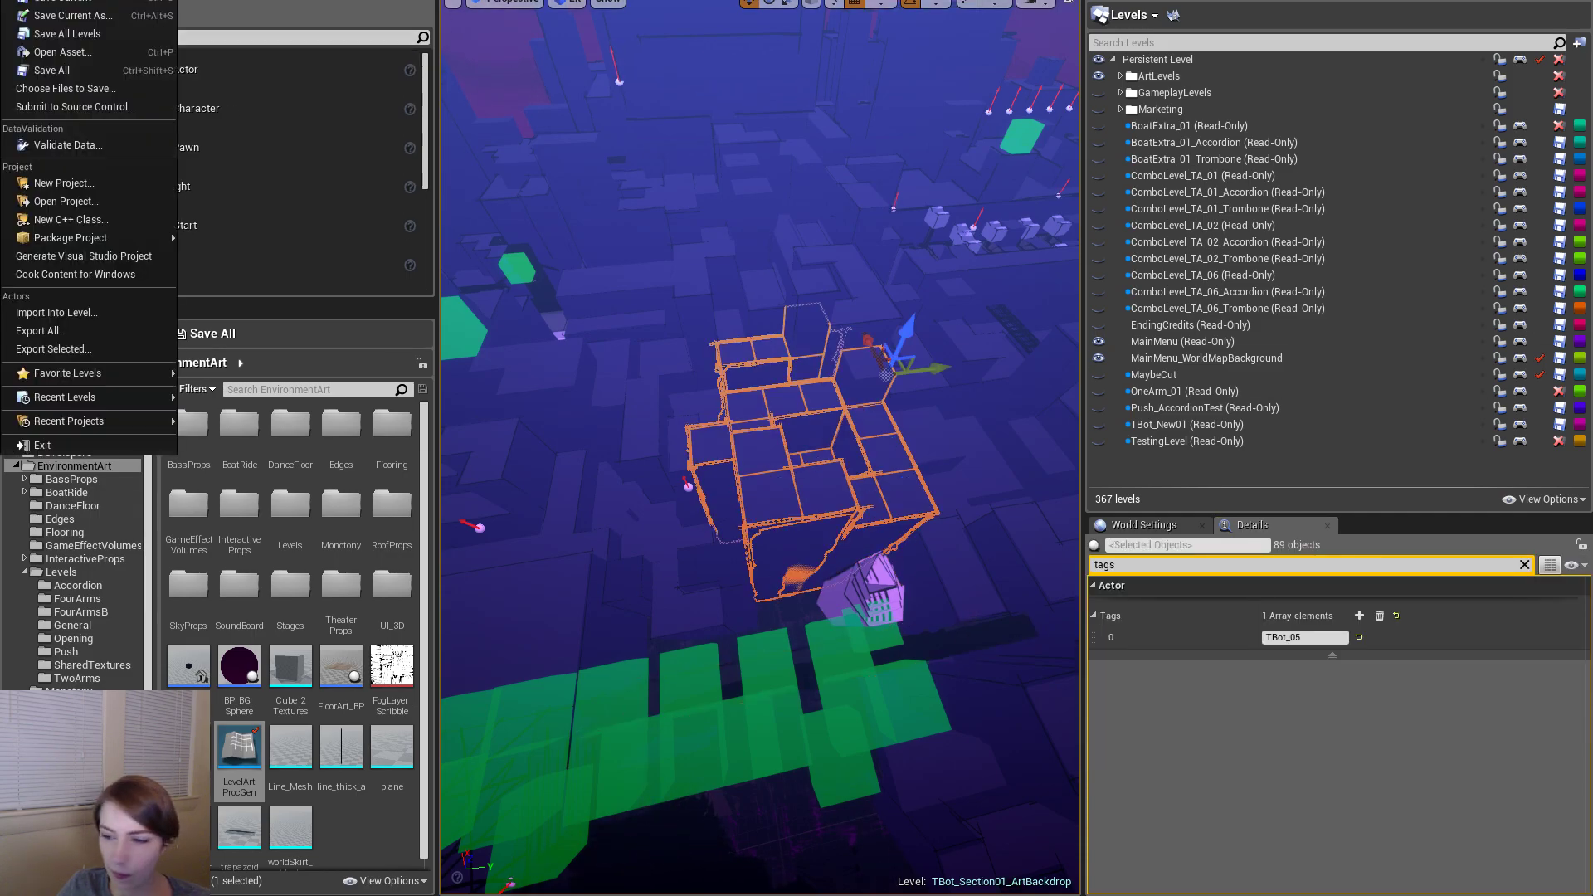
pyautogui.press('Escape')
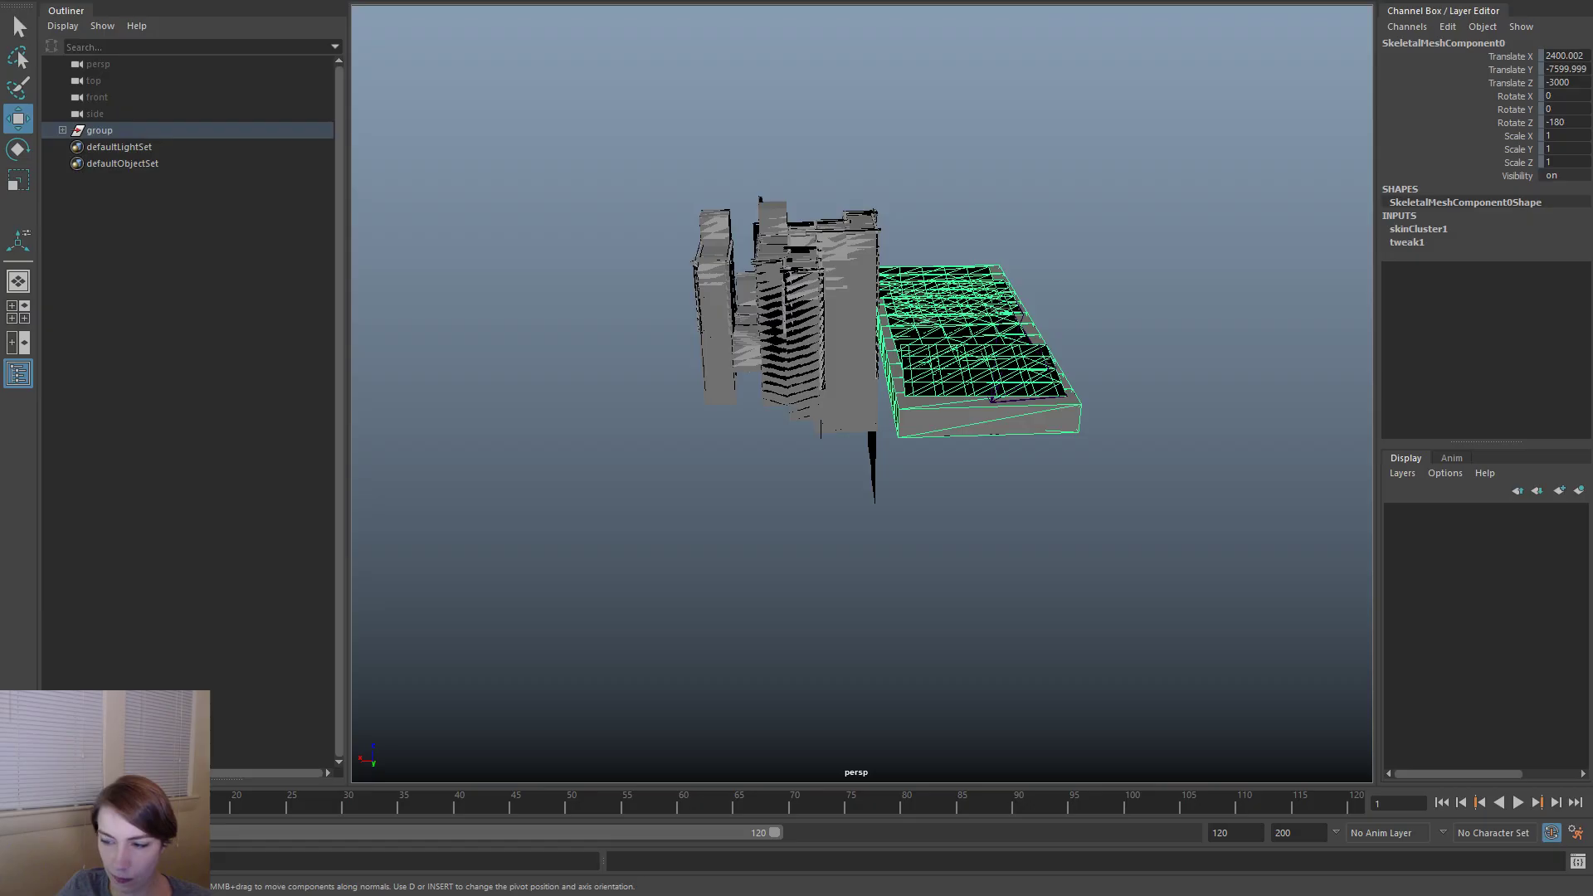
# - In Maya, delete the UCX collision meshes and the ScrollStage objects from the imported group
pyautogui.click(902, 666)
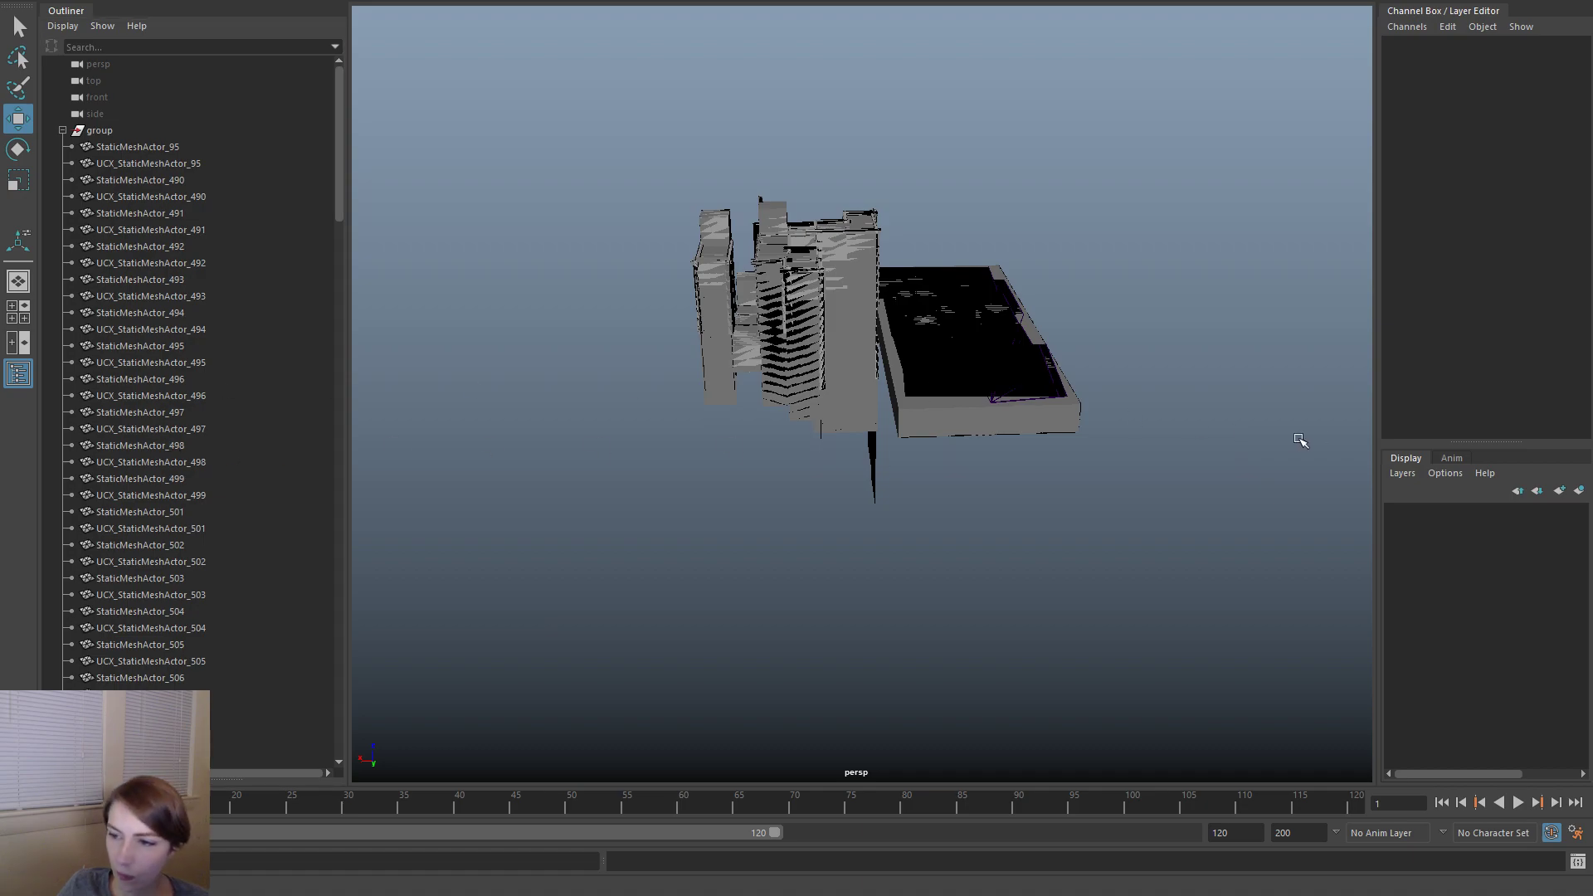
pyautogui.press('Delete')
pyautogui.scroll(-15, 125, 572)
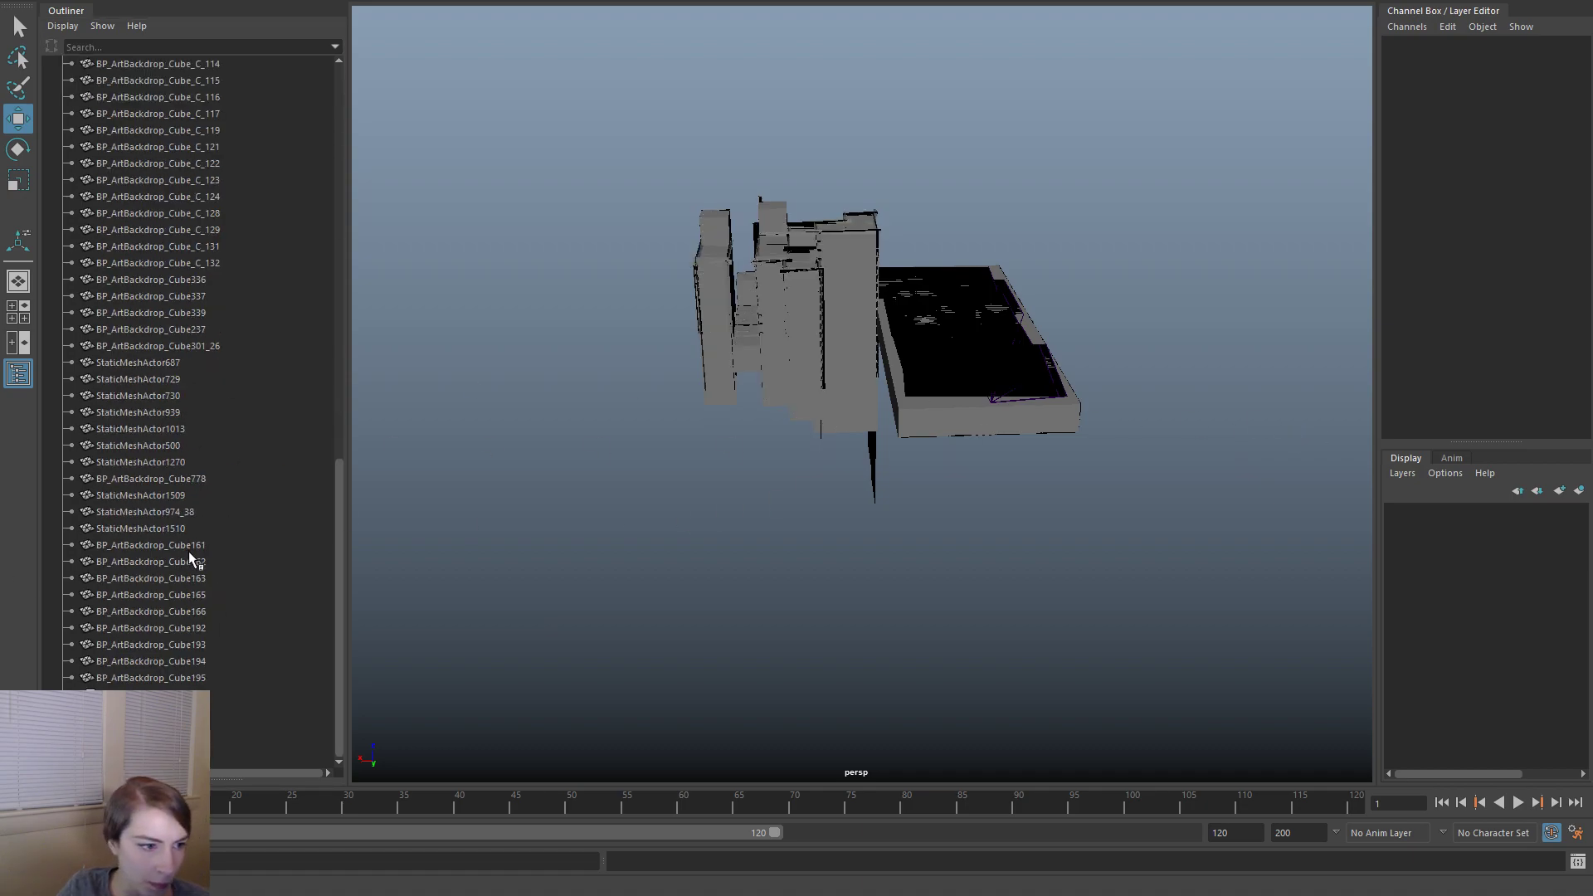
pyautogui.click(158, 696)
pyautogui.keyDown('shift'); pyautogui.click(182, 711); pyautogui.keyUp('shift')
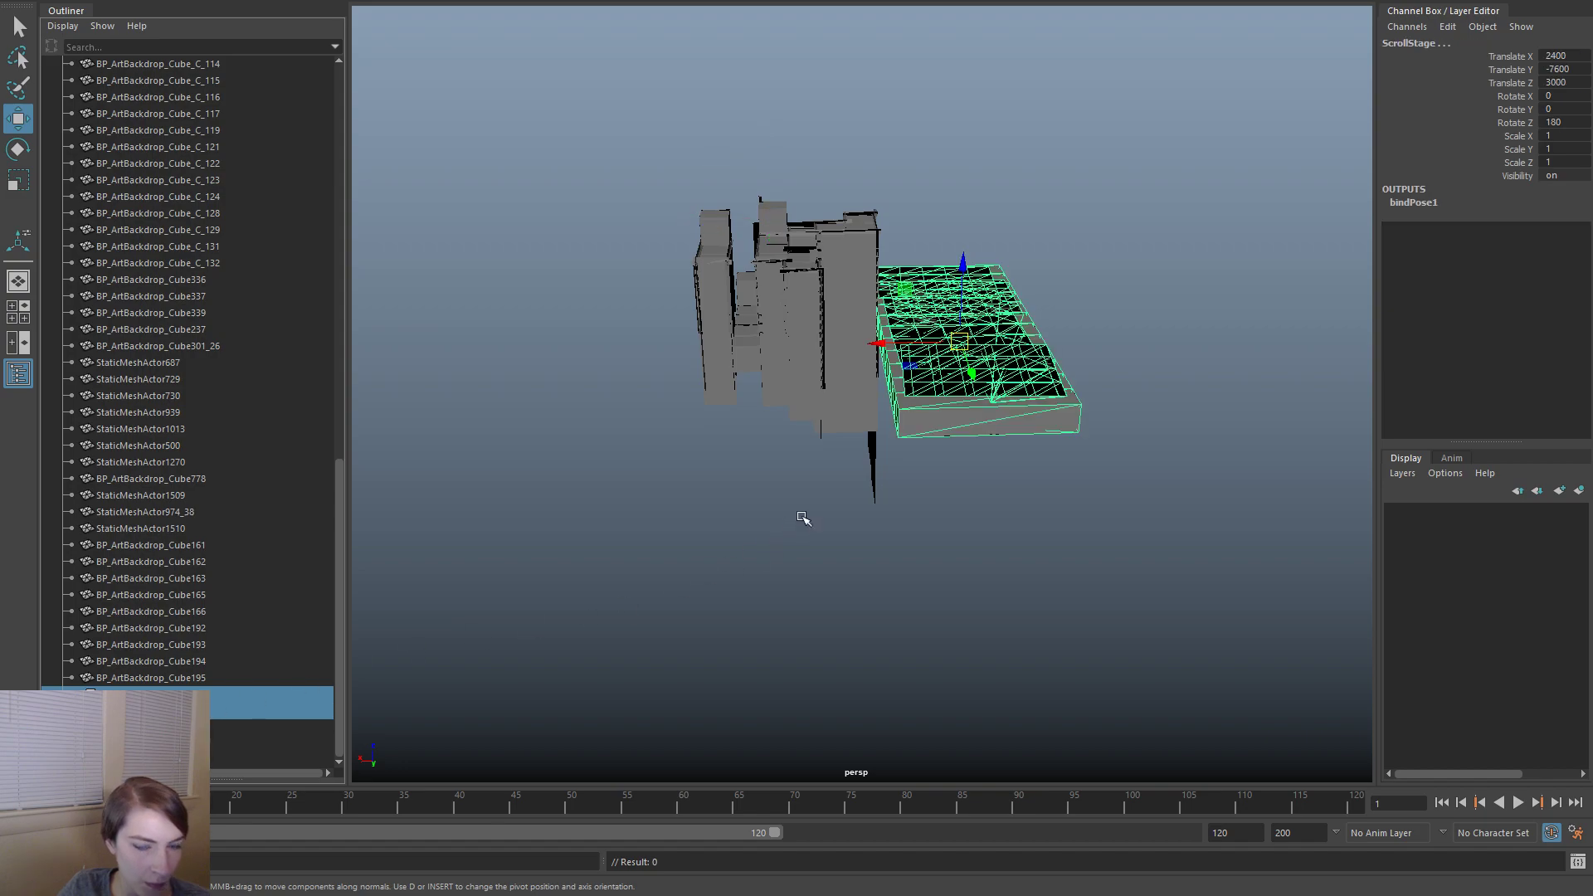
pyautogui.scroll(-2, 799, 523)
pyautogui.press('Delete')
# - Select BP_ArtBackdrop_Cube_C_119 in Maya and locate the matching BP_ArtBackdrop_Cube119 in Unreal to compare them
pyautogui.keyDown('alt'); pyautogui.moveTo(868, 424); pyautogui.dragTo(732, 574); pyautogui.keyUp('alt')
pyautogui.click(880, 335)
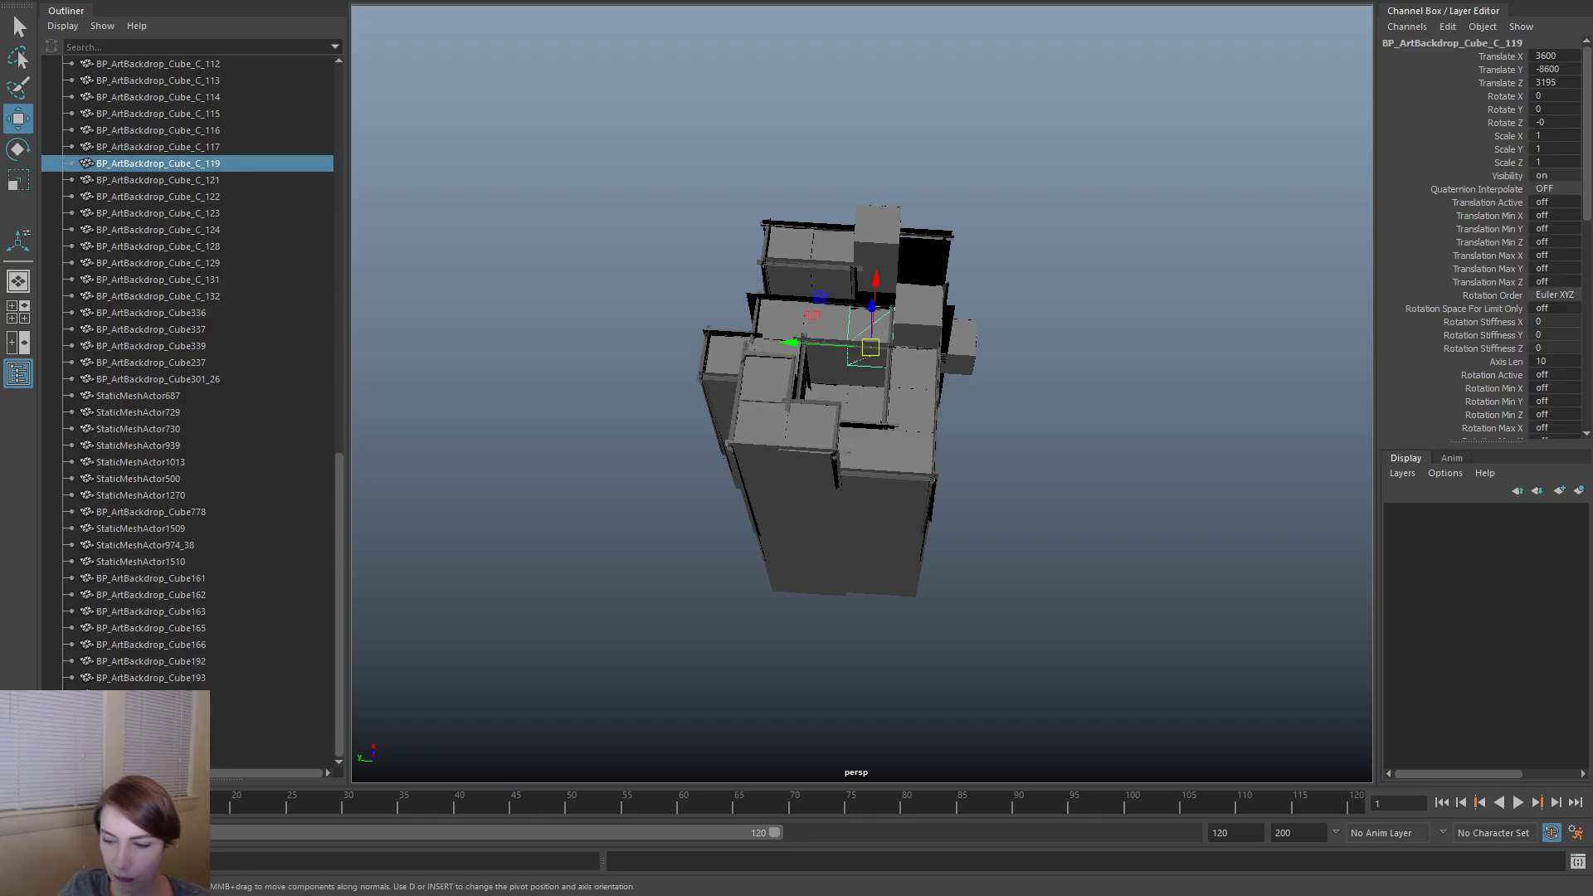
pyautogui.hotkey('alt', 'Tab')
pyautogui.click(846, 550)
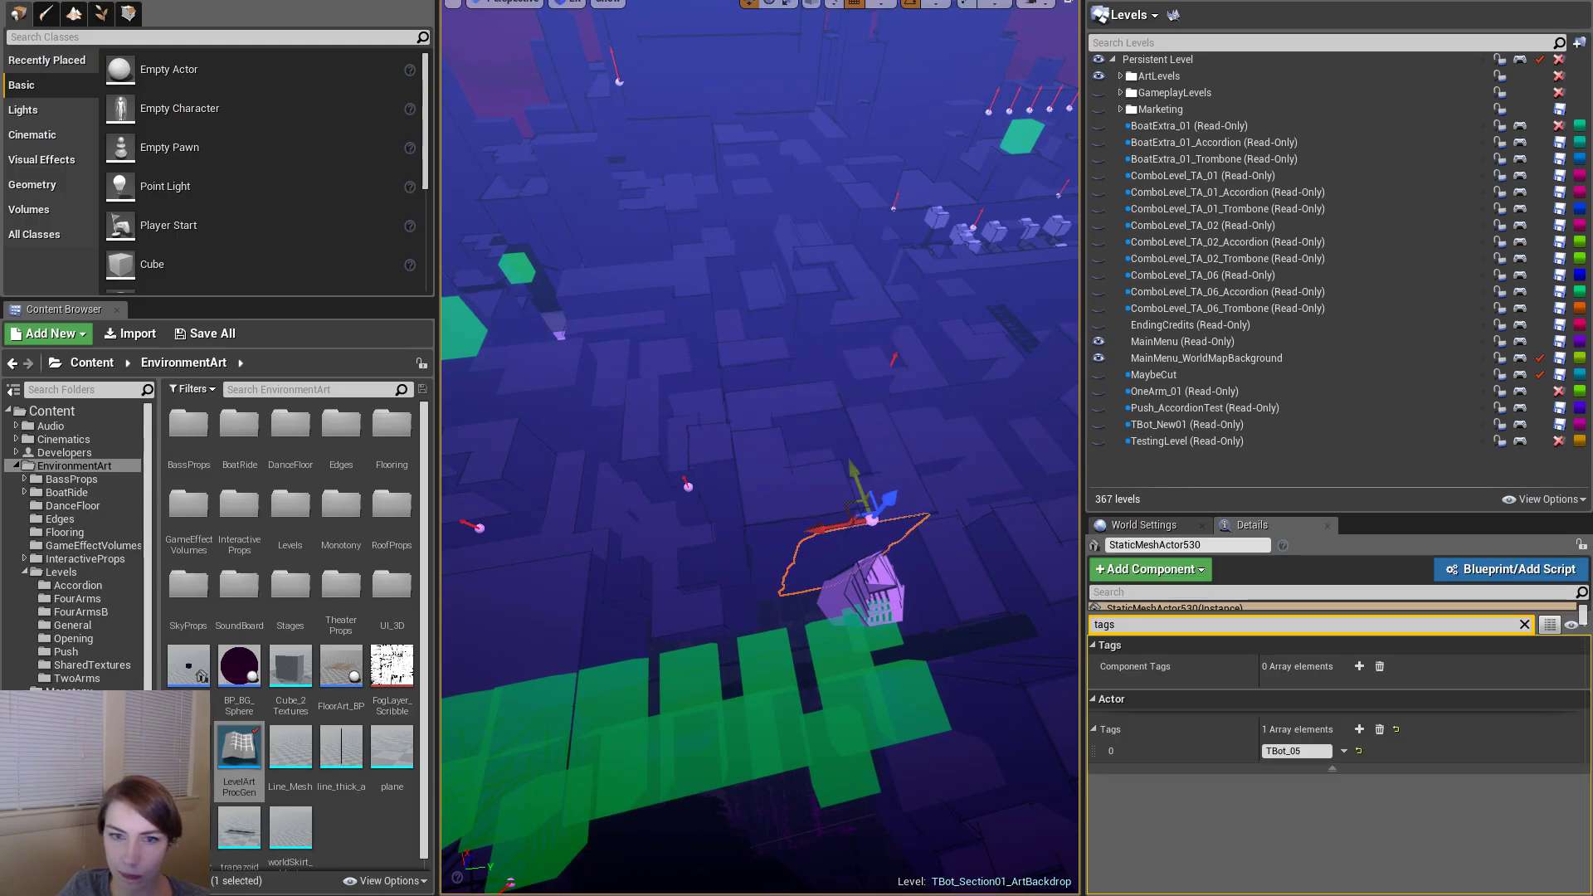
pyautogui.hotkey('ctrl', 'z')
pyautogui.click(831, 406)
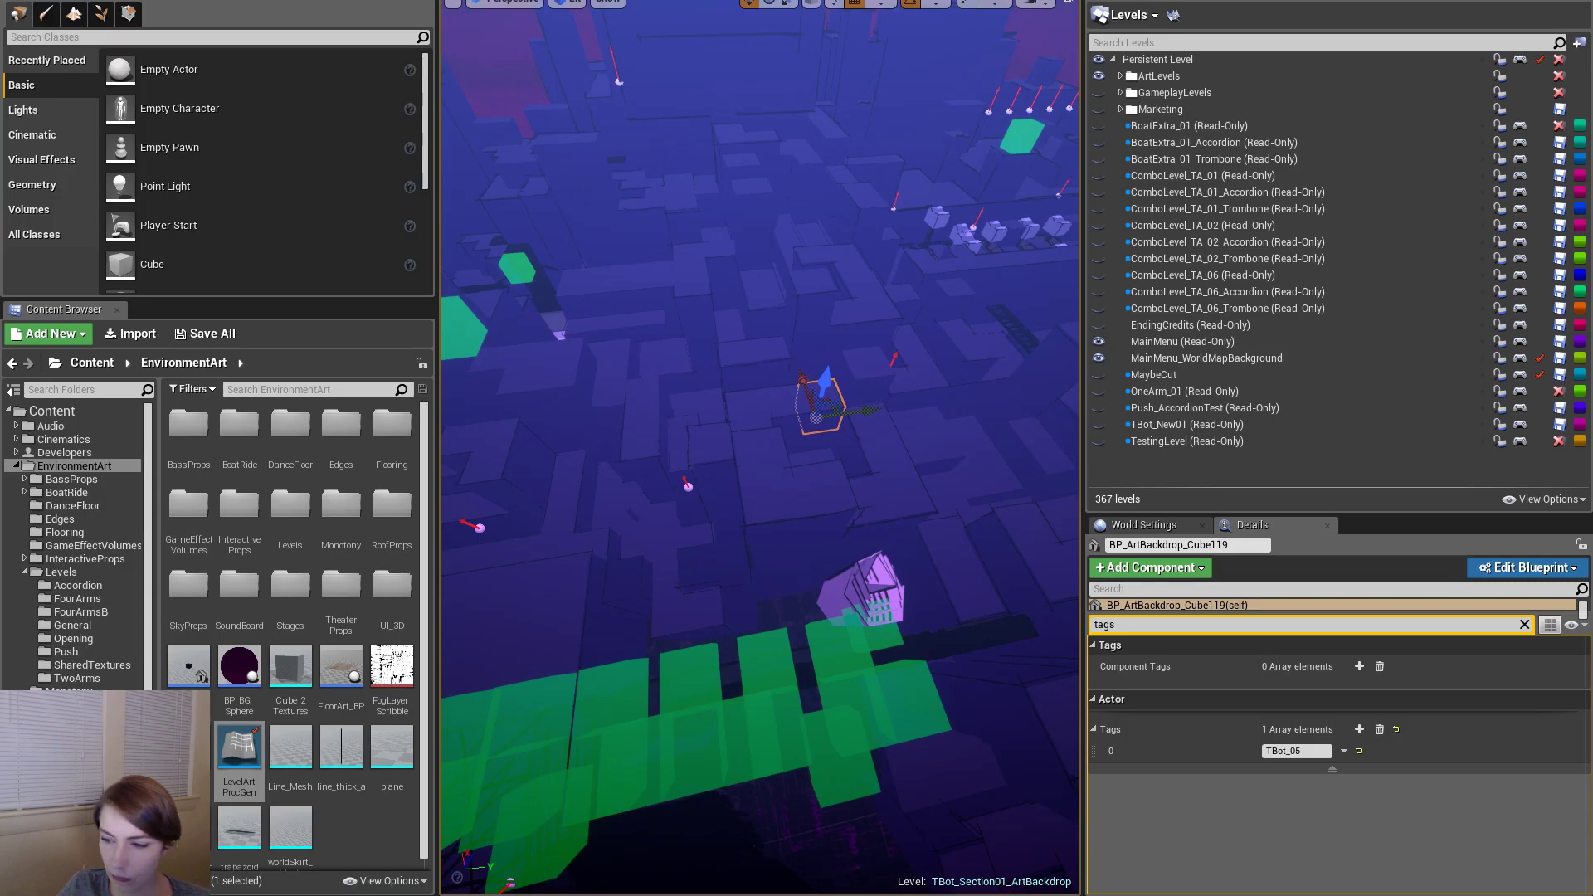
pyautogui.hotkey('alt', 'Tab')
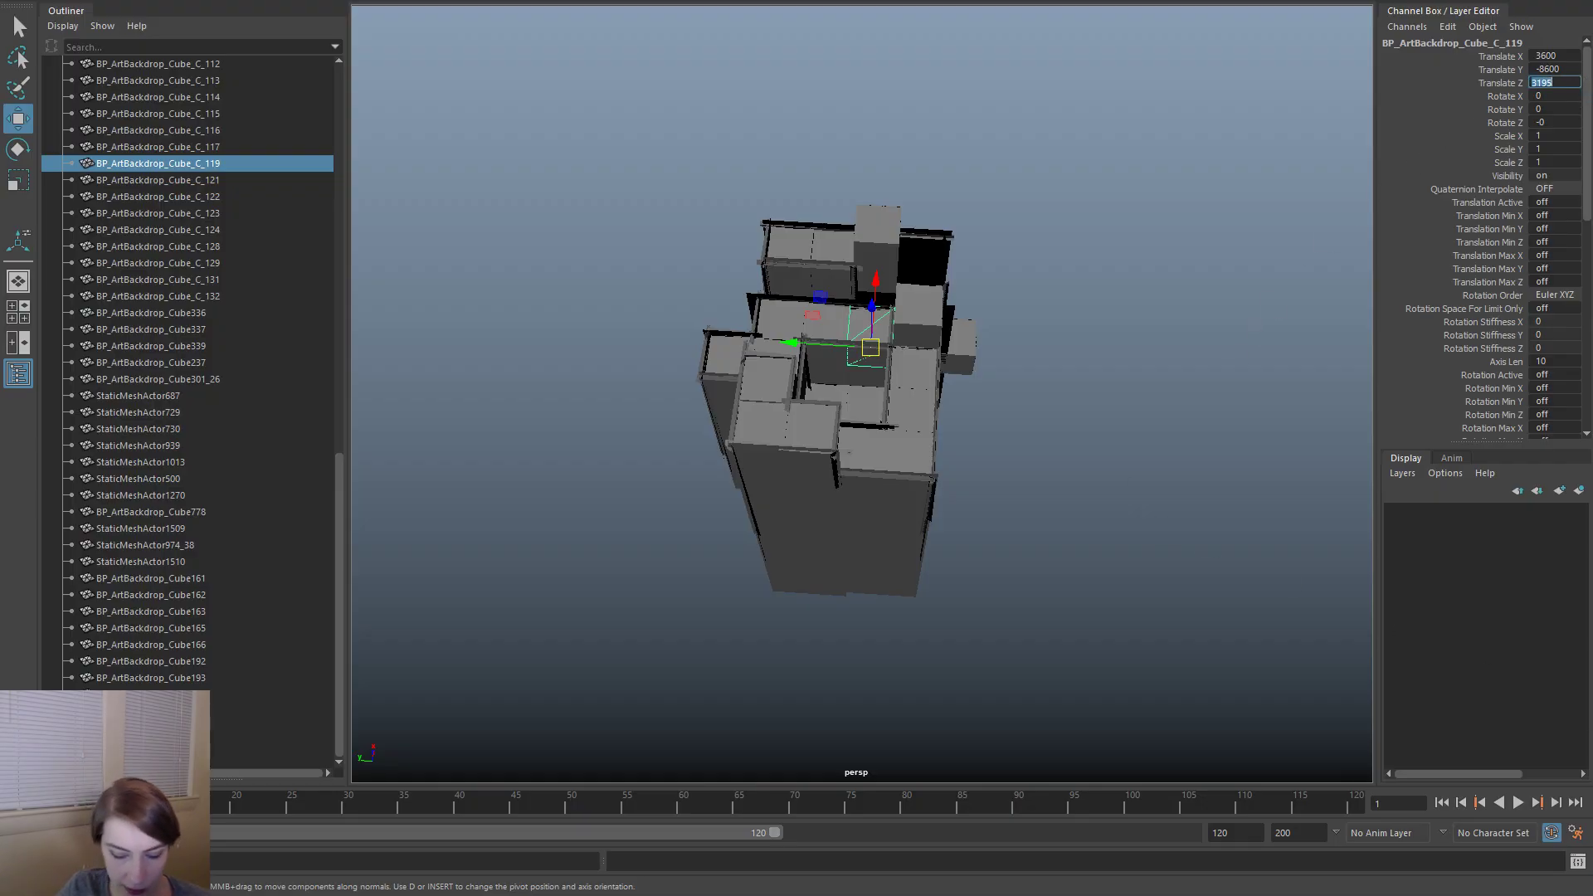
# - Check the transforms of the imported group and BP_ArtBackdrop_Cube_C_119, and examine the building around that cube
pyautogui.scroll(15, 212, 370)
pyautogui.click(136, 131)
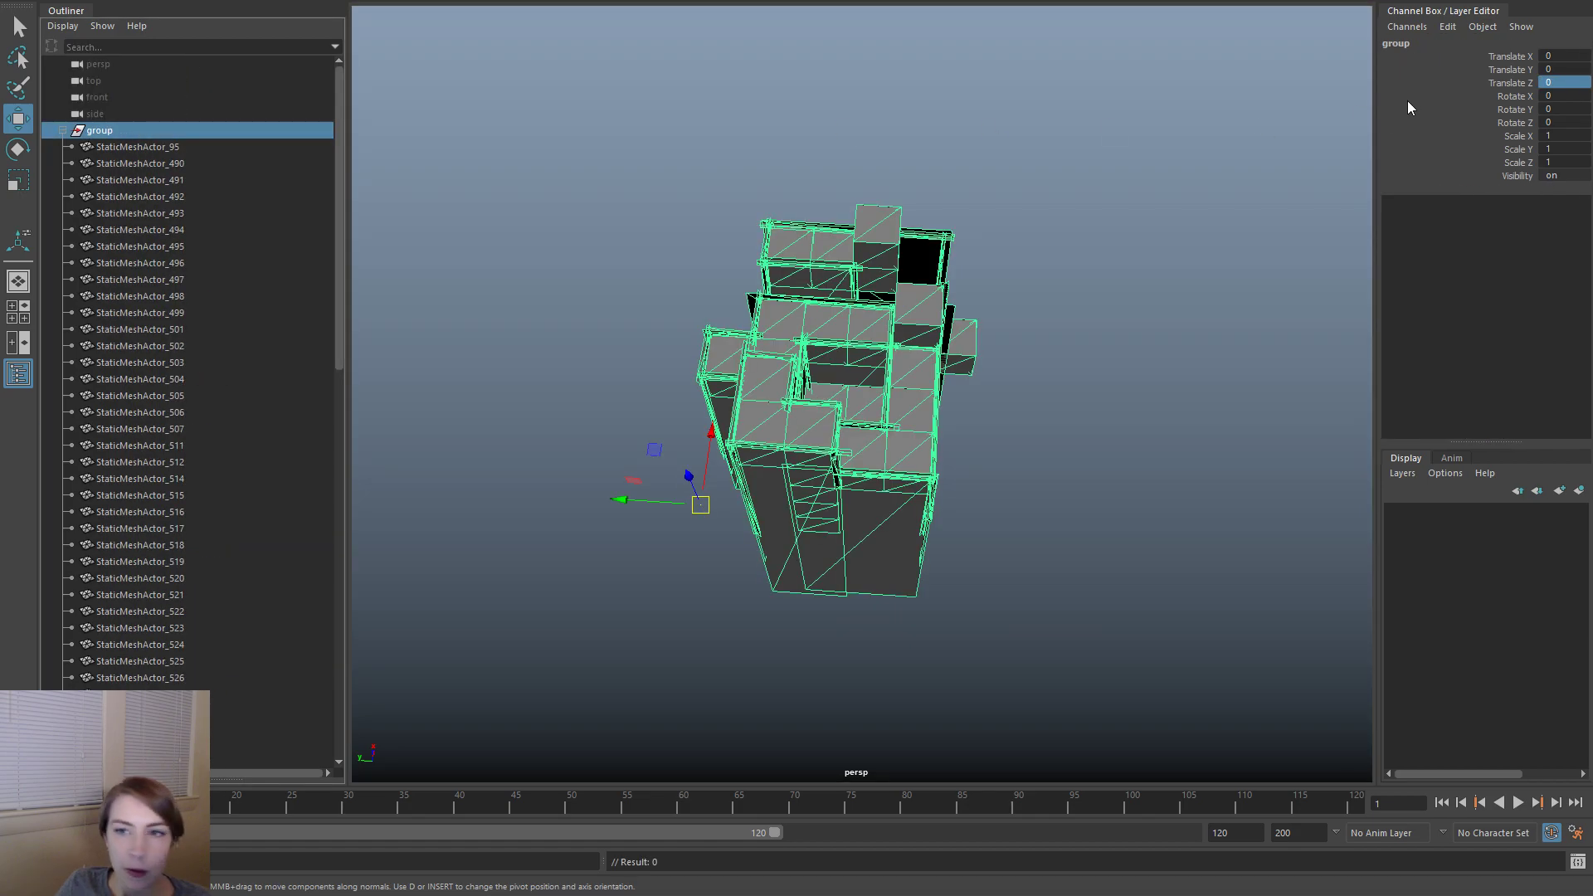
pyautogui.click(873, 328)
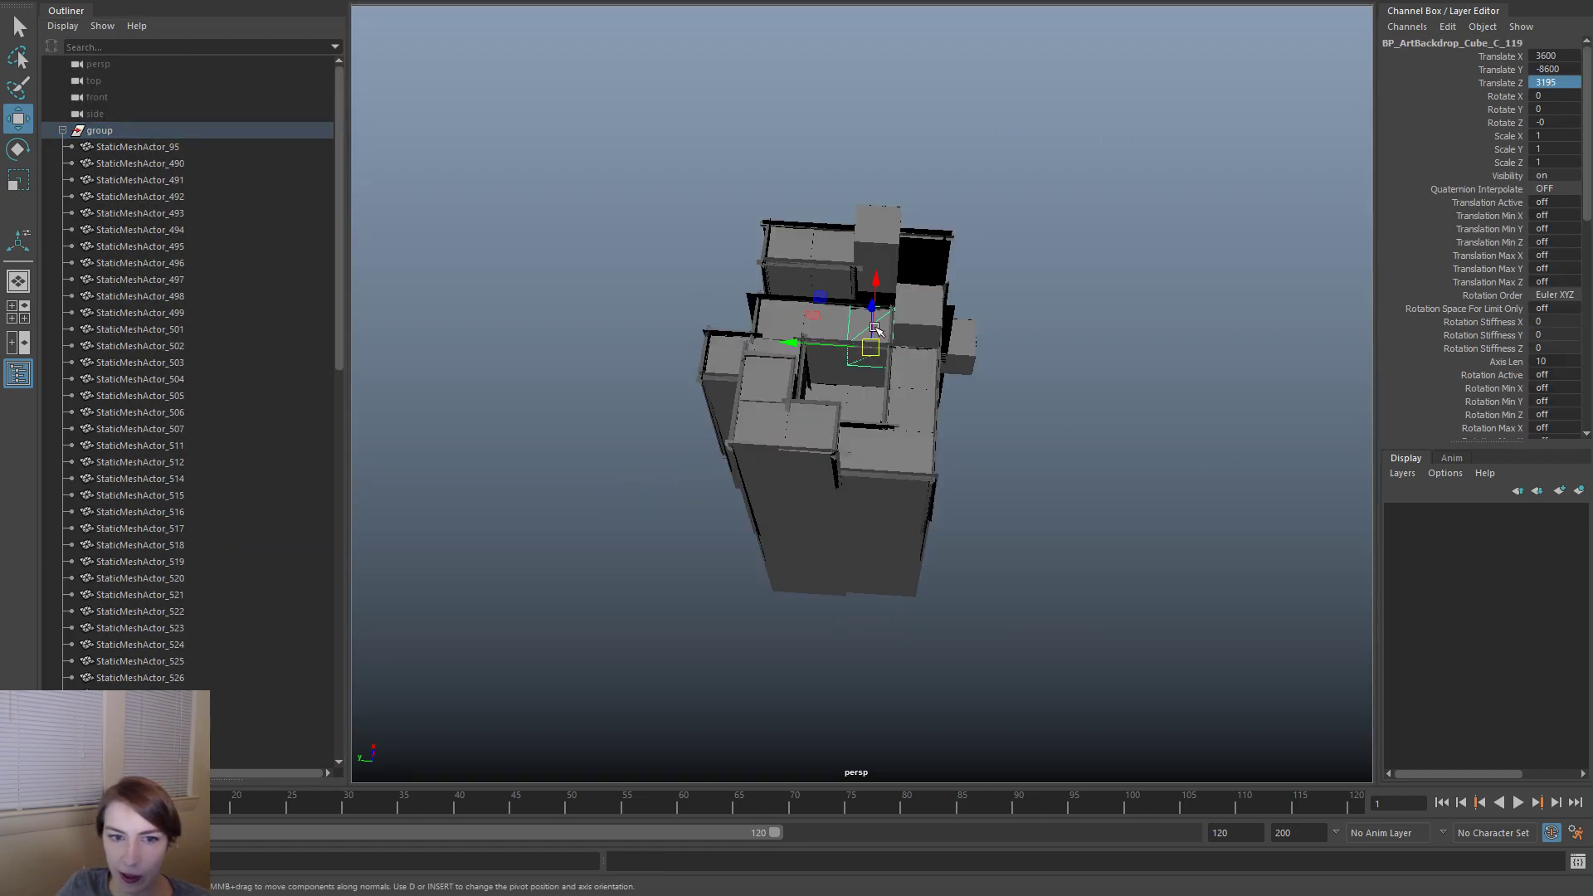
pyautogui.press('f')
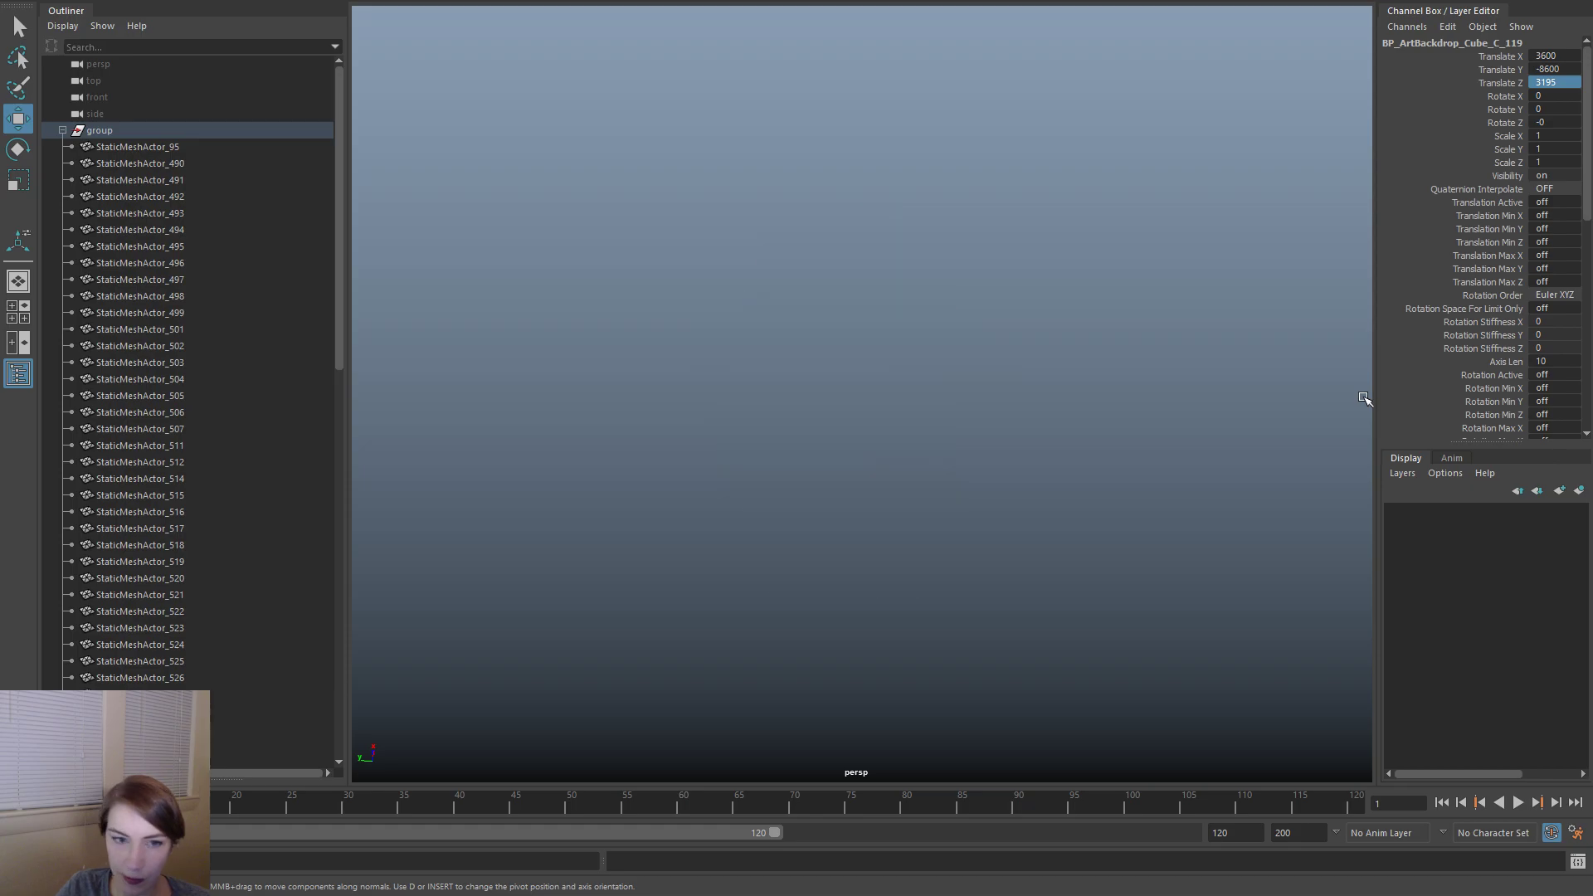
pyautogui.scroll(-3, 786, 468)
pyautogui.scroll(-5, 990, 506)
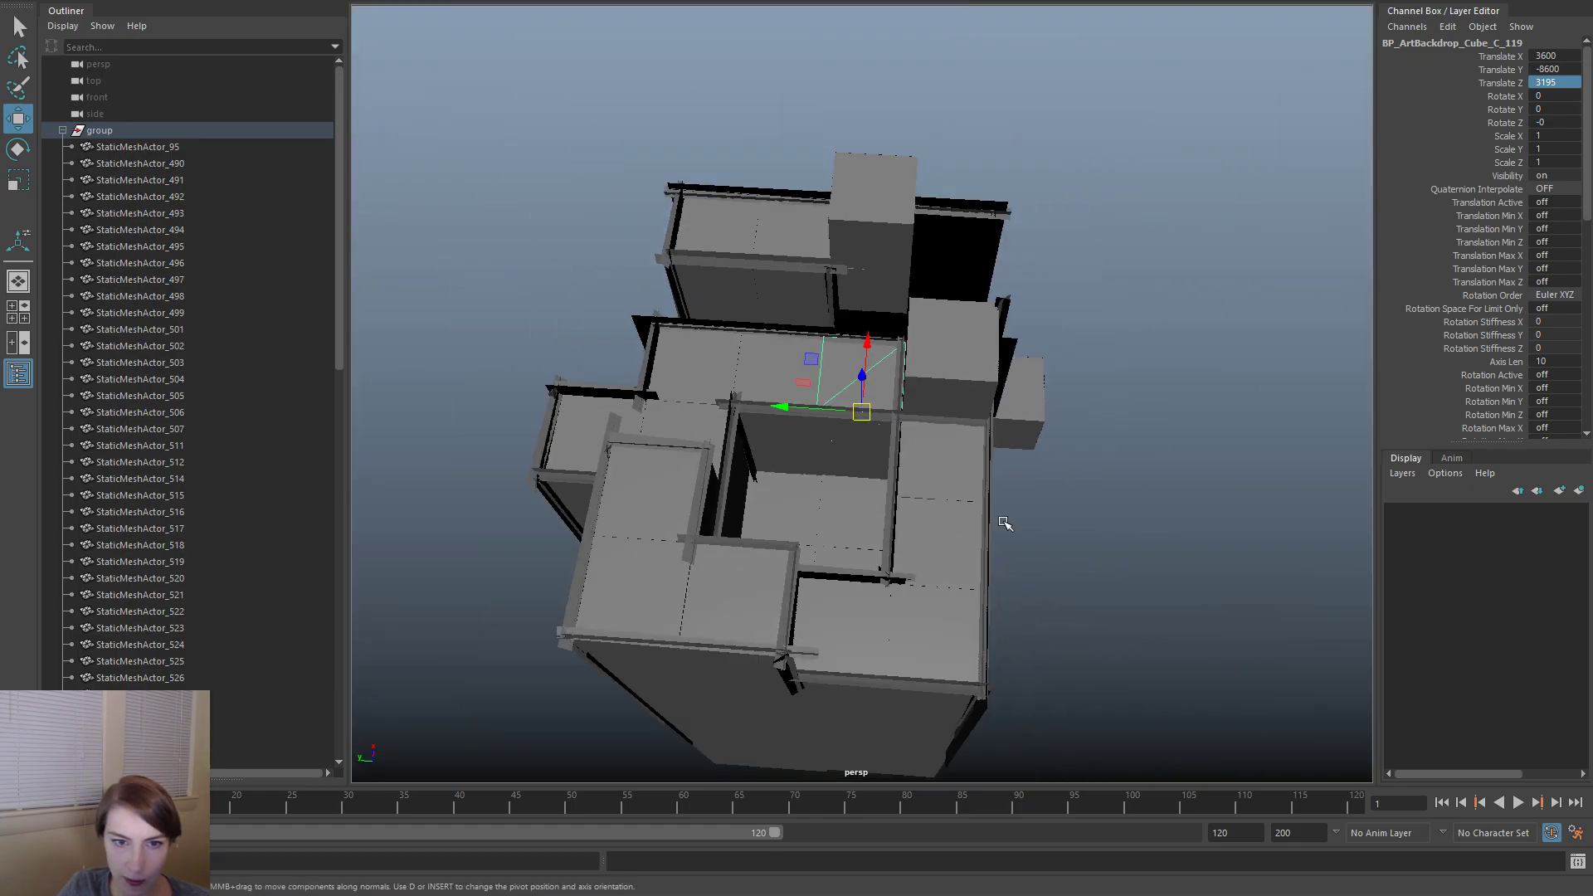
pyautogui.click(1142, 475)
pyautogui.keyDown('alt'); pyautogui.moveTo(780, 532); pyautogui.dragTo(813, 500); pyautogui.keyUp('alt')
# - Combine BP_ArtBackdrop_Cube_C_109 through BP_ArtBackdrop_Cube301_26 and the BP_ArtBackdrop_Cube161 to Cube194 cubes at the list's end into one mesh
pyautogui.scroll(-15, 150, 510)
pyautogui.click(197, 114)
pyautogui.scroll(-2, 123, 638)
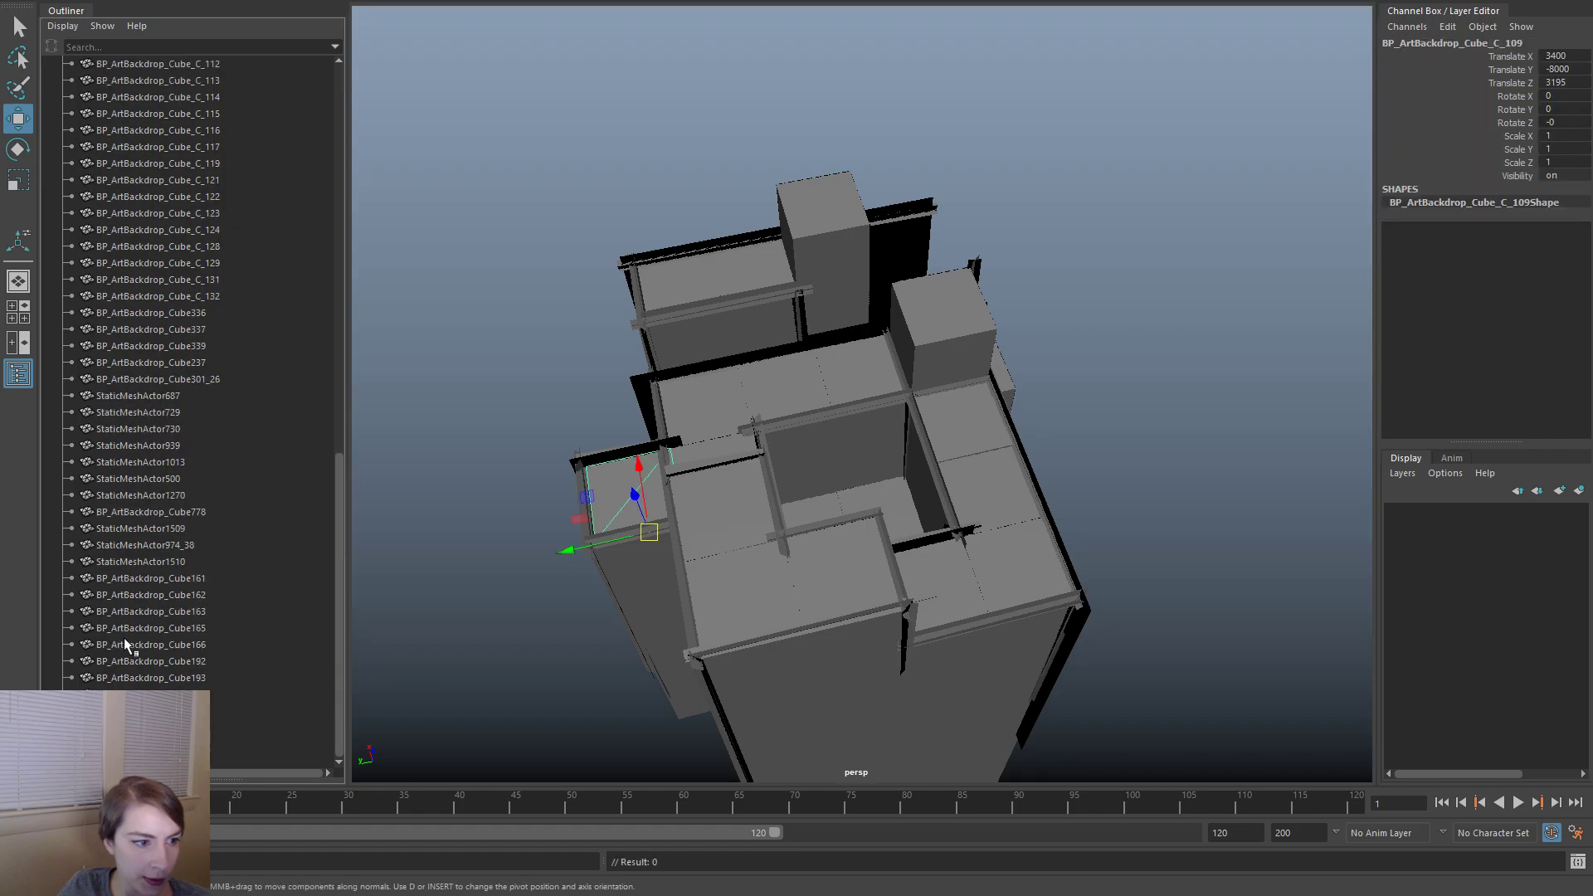
pyautogui.keyDown('shift'); pyautogui.click(187, 379); pyautogui.keyUp('shift')
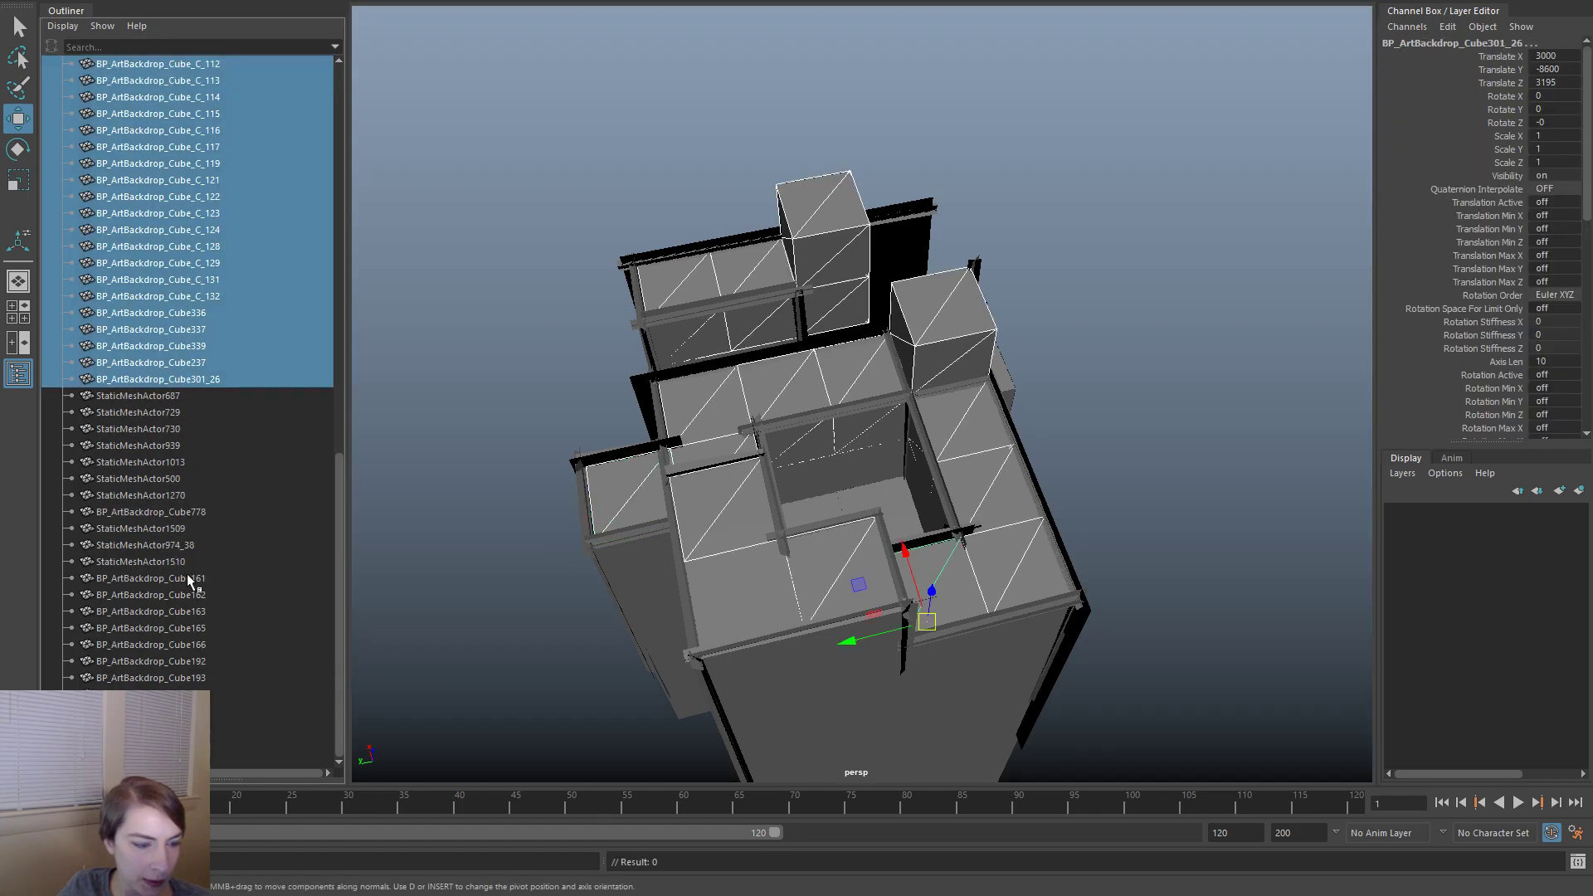
pyautogui.keyDown('ctrl'); pyautogui.click(187, 579); pyautogui.keyUp('ctrl')
pyautogui.keyDown('ctrl'); pyautogui.click(188, 611); pyautogui.keyUp('ctrl')
pyautogui.keyDown('ctrl'); pyautogui.click(197, 595); pyautogui.keyUp('ctrl')
pyautogui.keyDown('ctrl'); pyautogui.click(197, 629); pyautogui.keyUp('ctrl')
pyautogui.keyDown('ctrl'); pyautogui.click(199, 661); pyautogui.keyUp('ctrl')
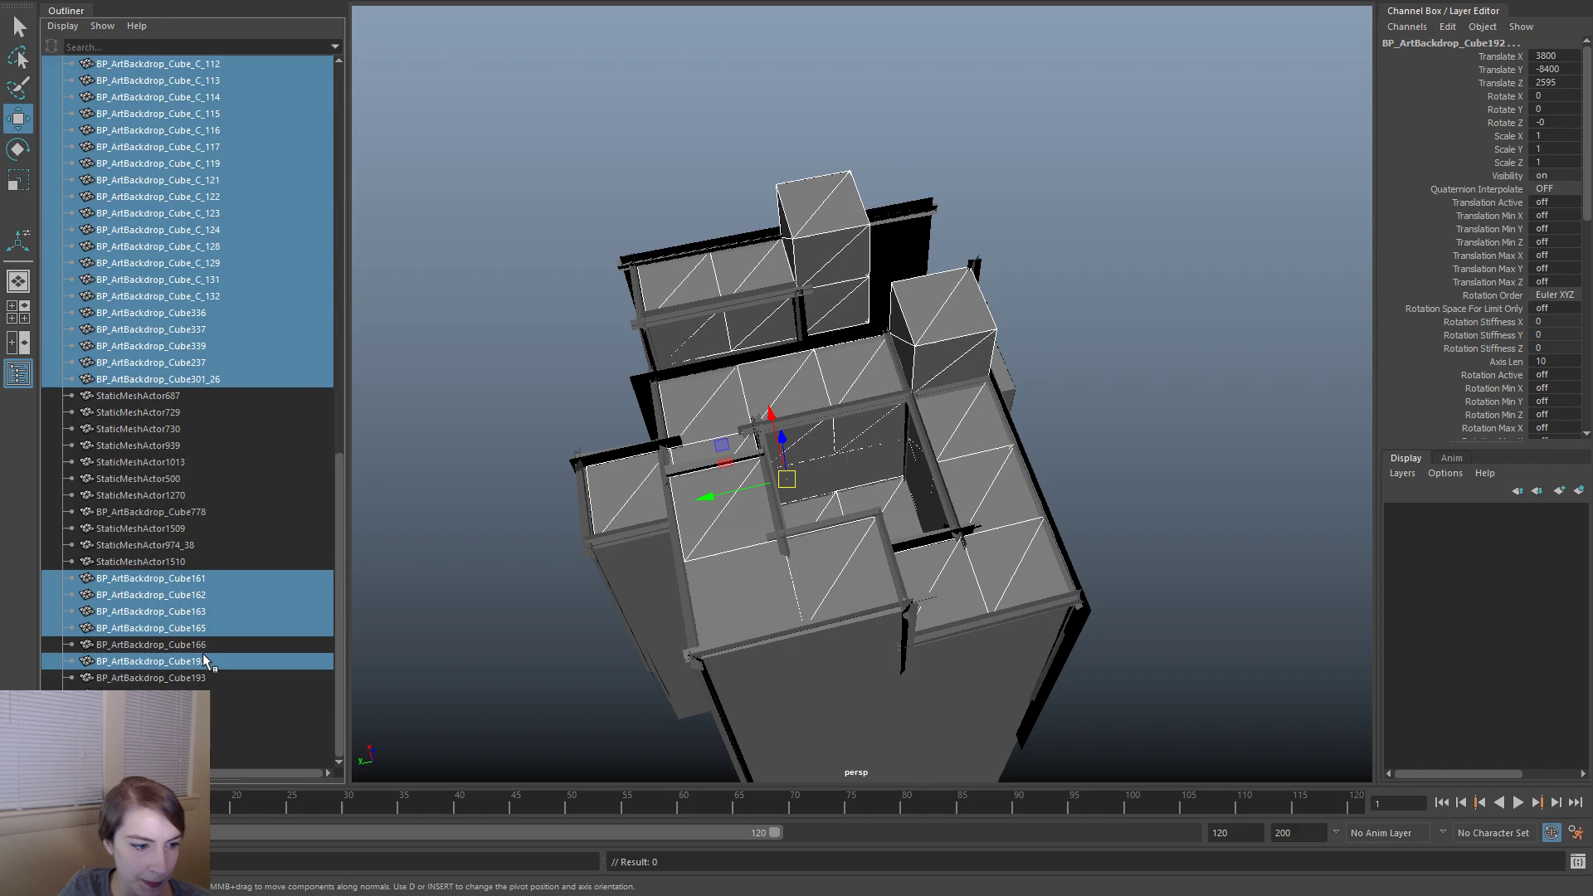
pyautogui.keyDown('ctrl'); pyautogui.click(201, 645); pyautogui.keyUp('ctrl')
pyautogui.keyDown('ctrl'); pyautogui.click(201, 678); pyautogui.keyUp('ctrl')
pyautogui.keyDown('ctrl'); pyautogui.click(213, 717); pyautogui.keyUp('ctrl')
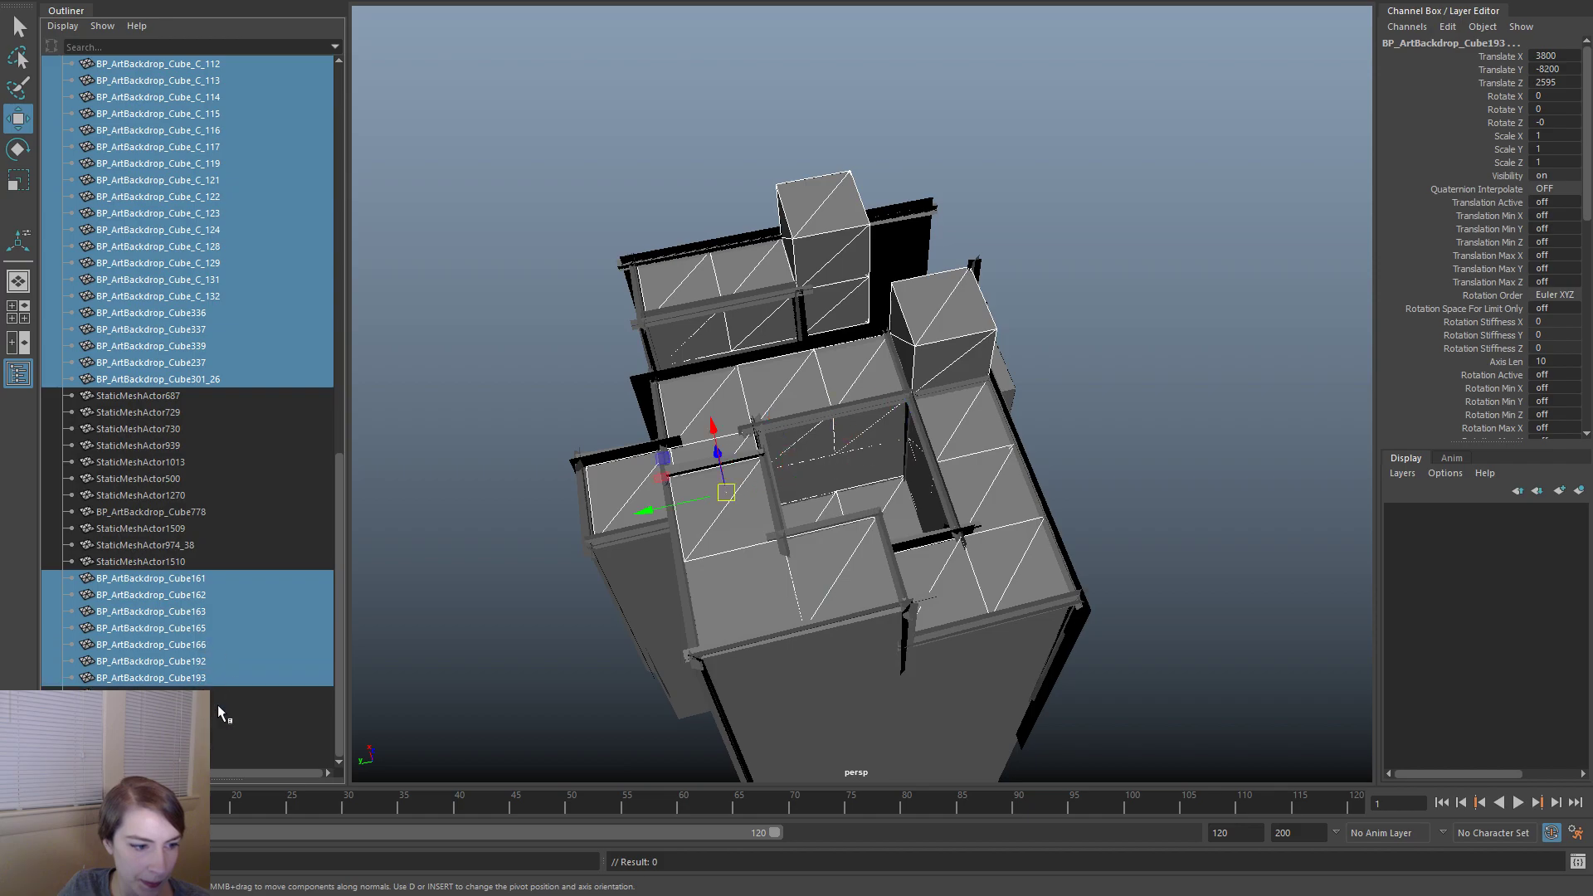
pyautogui.keyDown('ctrl'); pyautogui.click(242, 695); pyautogui.keyUp('ctrl')
pyautogui.press('space')
pyautogui.click(568, 379)
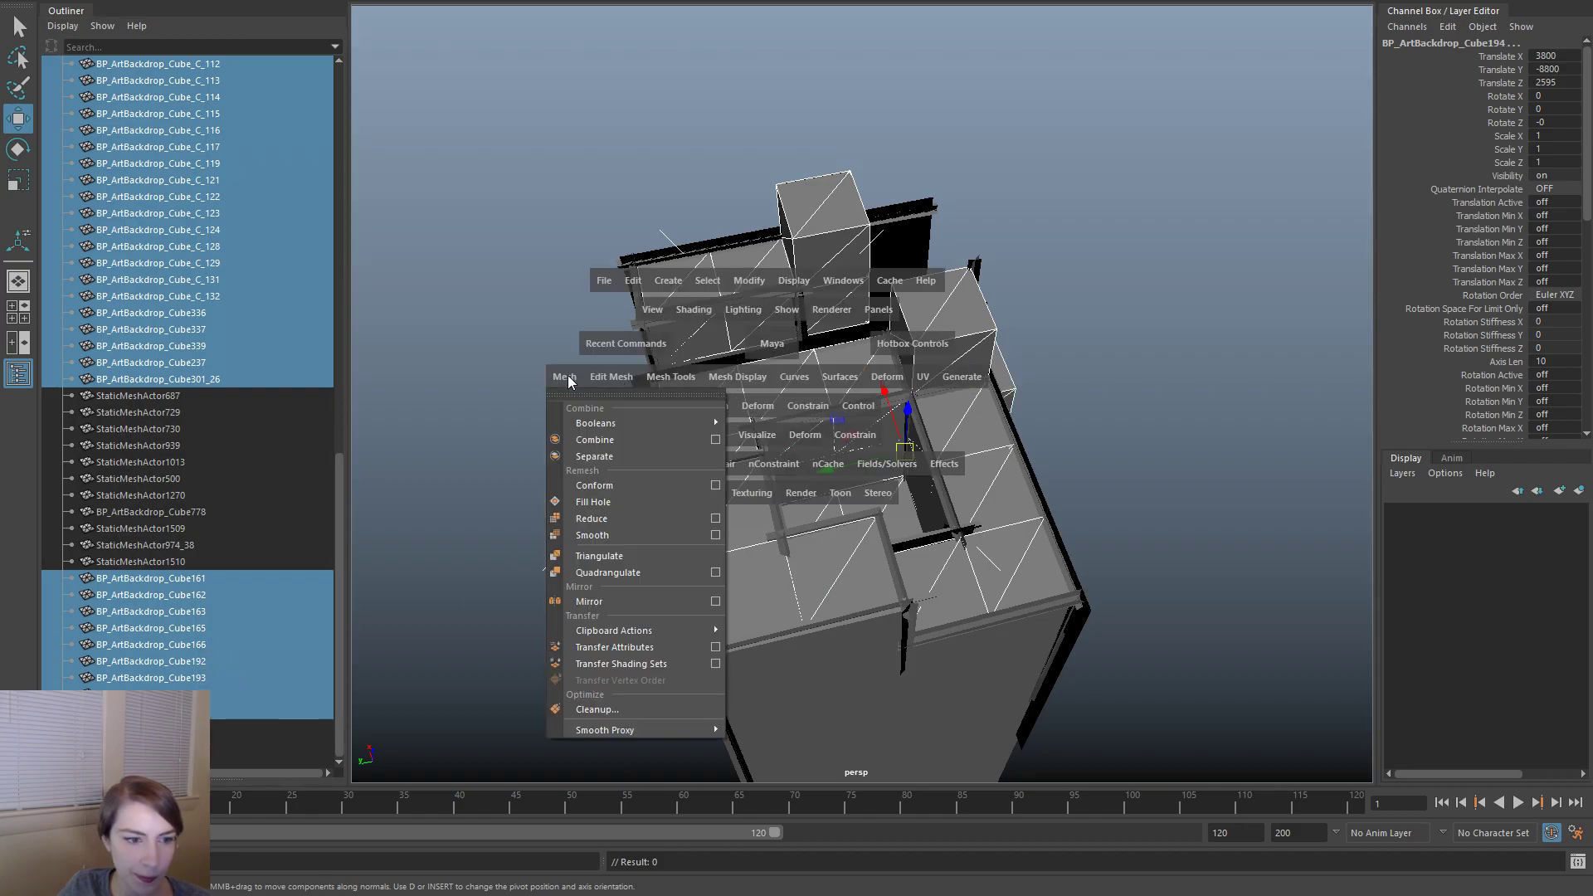
pyautogui.click(630, 439)
# - Isolate the combined cube mesh in the perspective view
pyautogui.press('space')
pyautogui.moveTo(620, 176); pyautogui.dragTo(878, 341)
pyautogui.press('space')
pyautogui.moveTo(942, 224); pyautogui.dragTo(1079, 212)
# - In face mode, delete the unneeded faces of the stacked cubes between the mesh's upper and lower layers
pyautogui.keyDown('alt'); pyautogui.moveTo(1055, 270); pyautogui.dragTo(830, 464); pyautogui.keyUp('alt')
pyautogui.scroll(-3, 626, 445)
pyautogui.keyDown('alt'); pyautogui.moveTo(625, 445); pyautogui.dragTo(1004, 444); pyautogui.keyUp('alt')
pyautogui.moveTo(1004, 444); pyautogui.dragTo(987, 406, button='right')
pyautogui.click(985, 404)
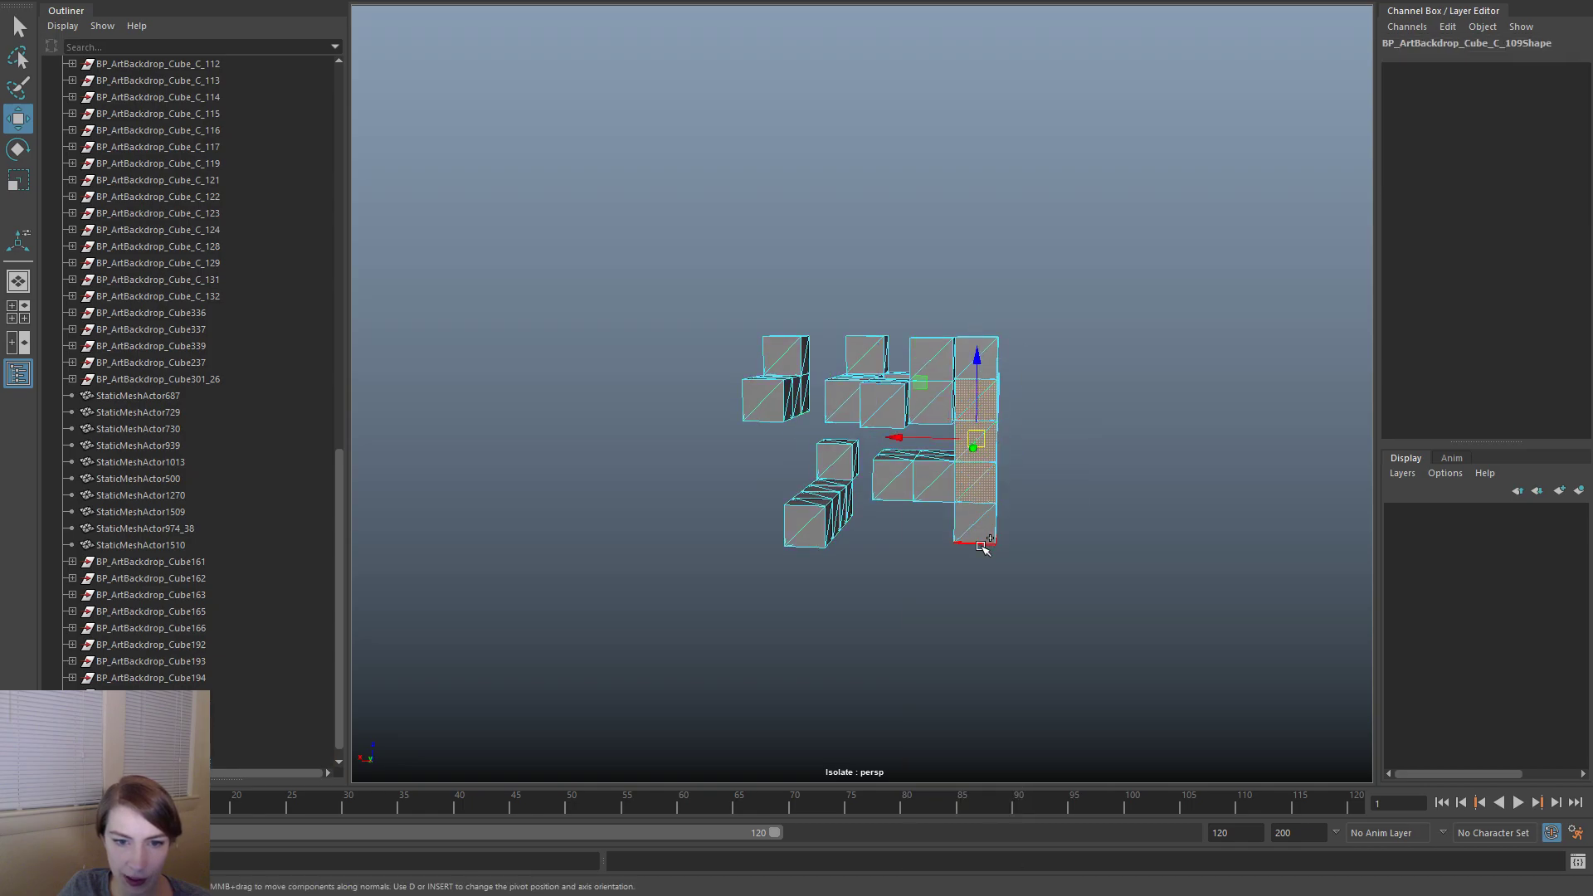
pyautogui.keyDown('alt'); pyautogui.moveTo(973, 518); pyautogui.dragTo(771, 548); pyautogui.keyUp('alt')
pyautogui.click(1036, 539)
pyautogui.doubleClick(770, 541)
pyautogui.press('Delete')
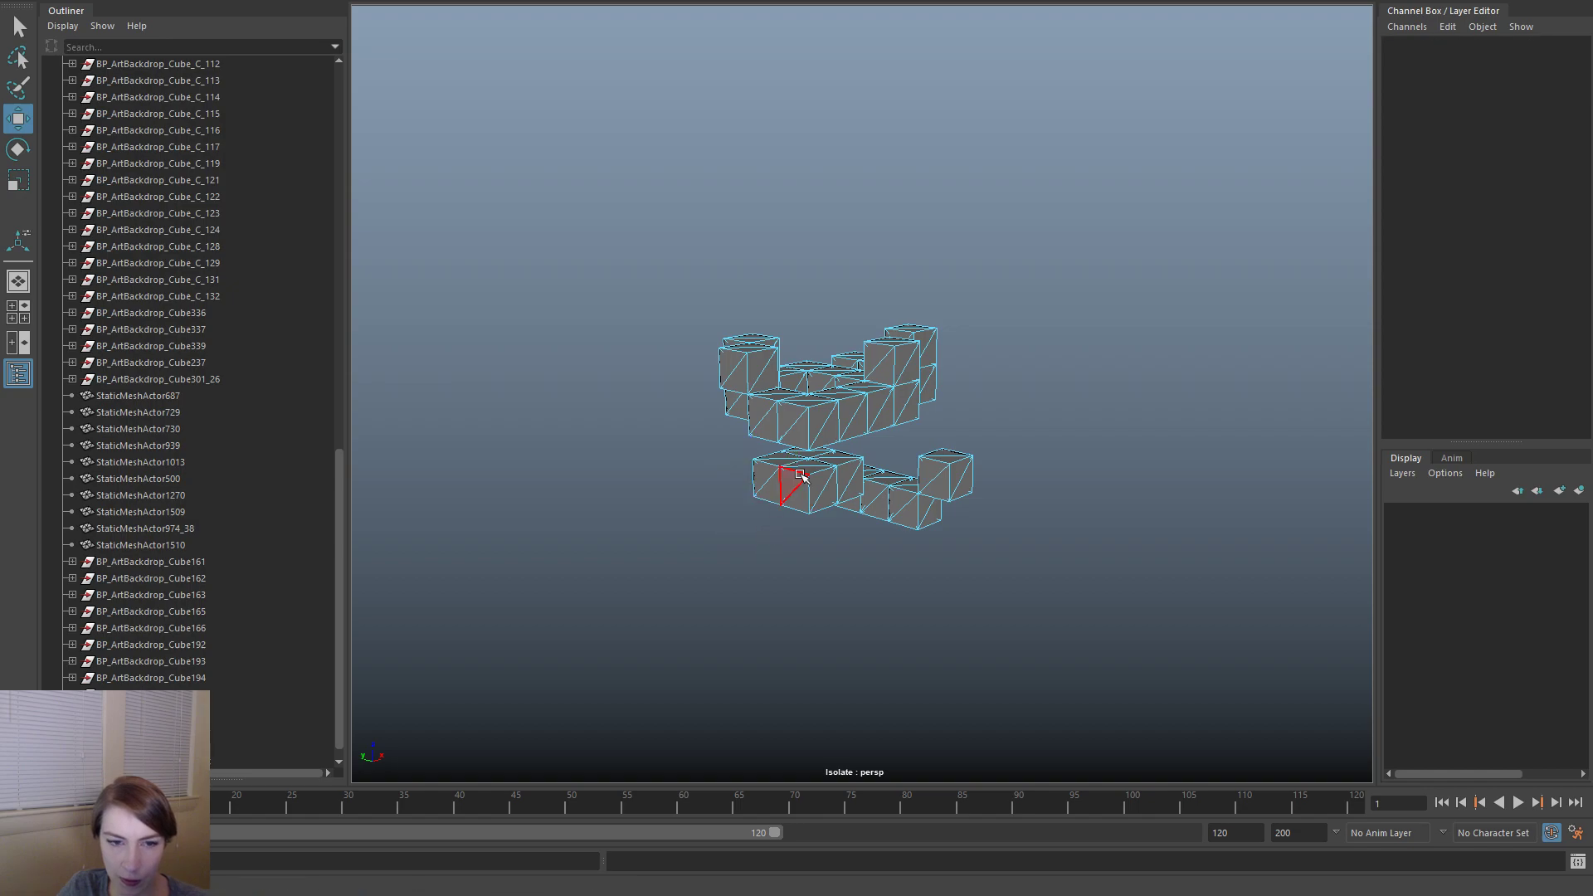
# - Pull the bottom faces of the upper cubes down to the tops of the lowest cubes
pyautogui.keyDown('alt'); pyautogui.moveTo(801, 476); pyautogui.dragTo(979, 429); pyautogui.keyUp('alt')
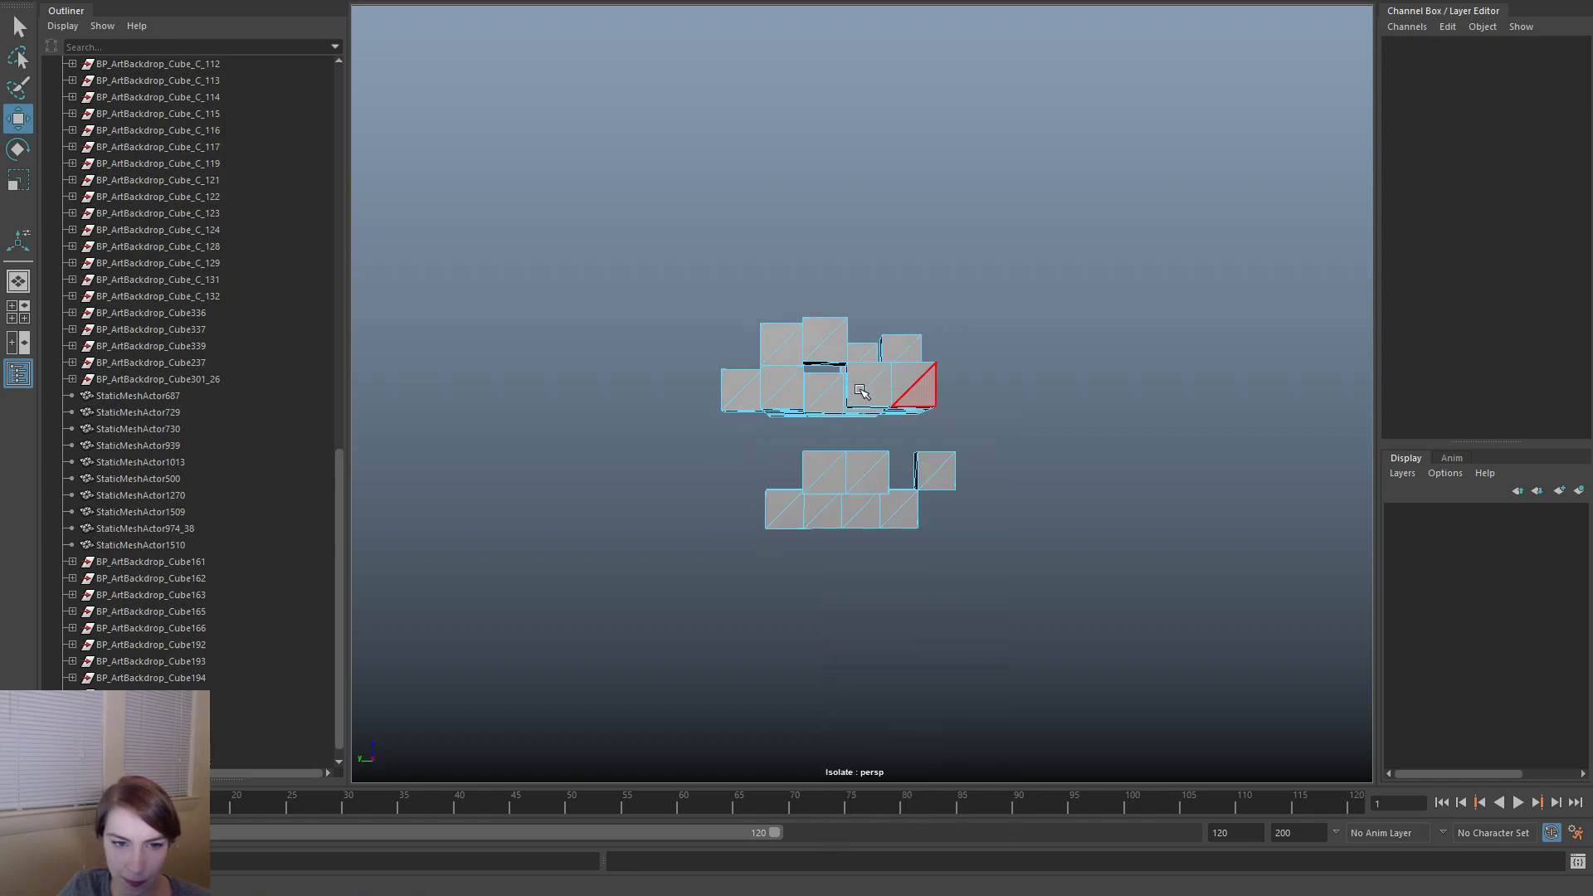
pyautogui.moveTo(761, 402); pyautogui.dragTo(751, 404)
pyautogui.moveTo(824, 332); pyautogui.dragTo(858, 318)
pyautogui.click(859, 334)
pyautogui.click(884, 342)
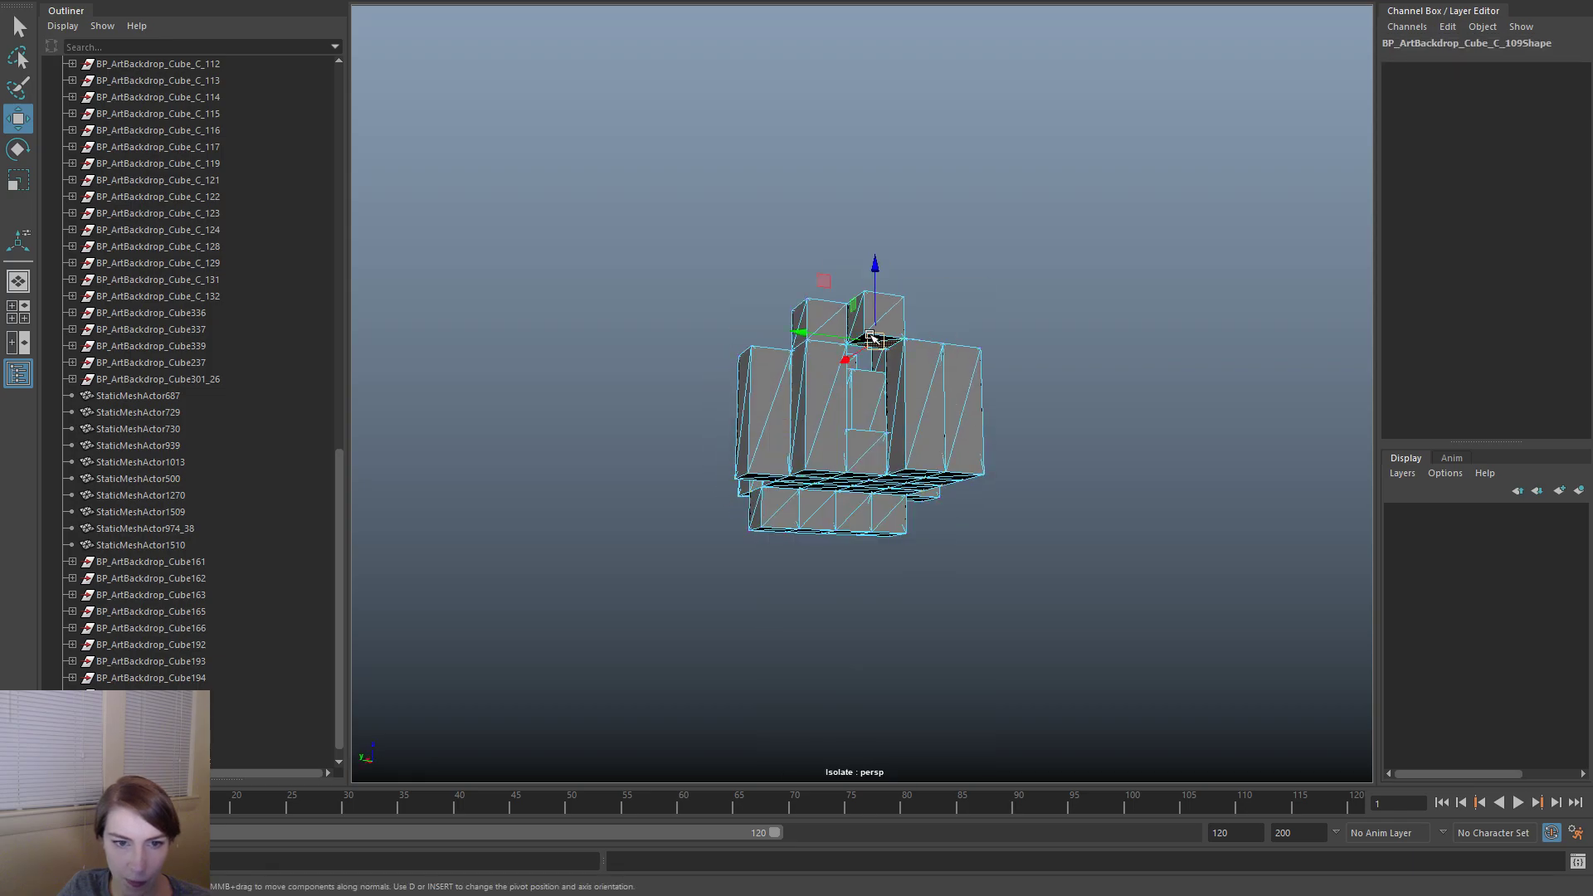
pyautogui.keyDown('alt'); pyautogui.moveTo(684, 293); pyautogui.dragTo(904, 284, button='right'); pyautogui.keyUp('alt')
pyautogui.moveTo(884, 246); pyautogui.dragTo(885, 419)
pyautogui.keyDown('alt'); pyautogui.moveTo(885, 419); pyautogui.dragTo(1134, 524); pyautogui.keyUp('alt')
pyautogui.keyDown('alt'); pyautogui.moveTo(1135, 525); pyautogui.dragTo(921, 461, button='right'); pyautogui.keyUp('alt')
# - Lower the bottoms of the stretched blocks until they are level with the lowest cube's underside
pyautogui.moveTo(873, 424); pyautogui.dragTo(974, 479, button='right')
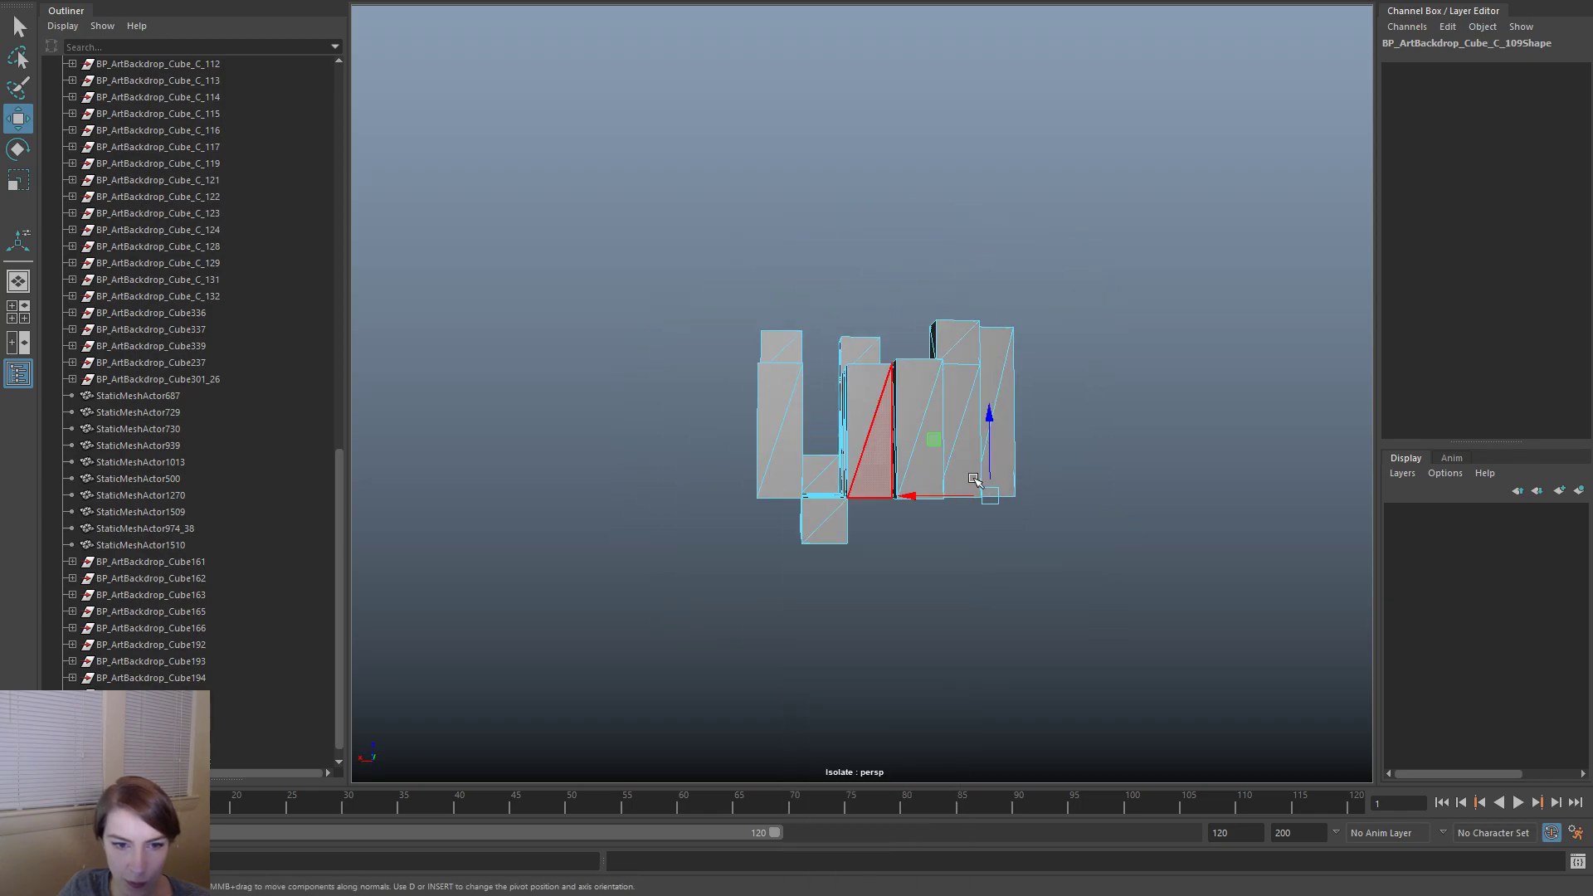
pyautogui.moveTo(839, 459); pyautogui.dragTo(736, 473)
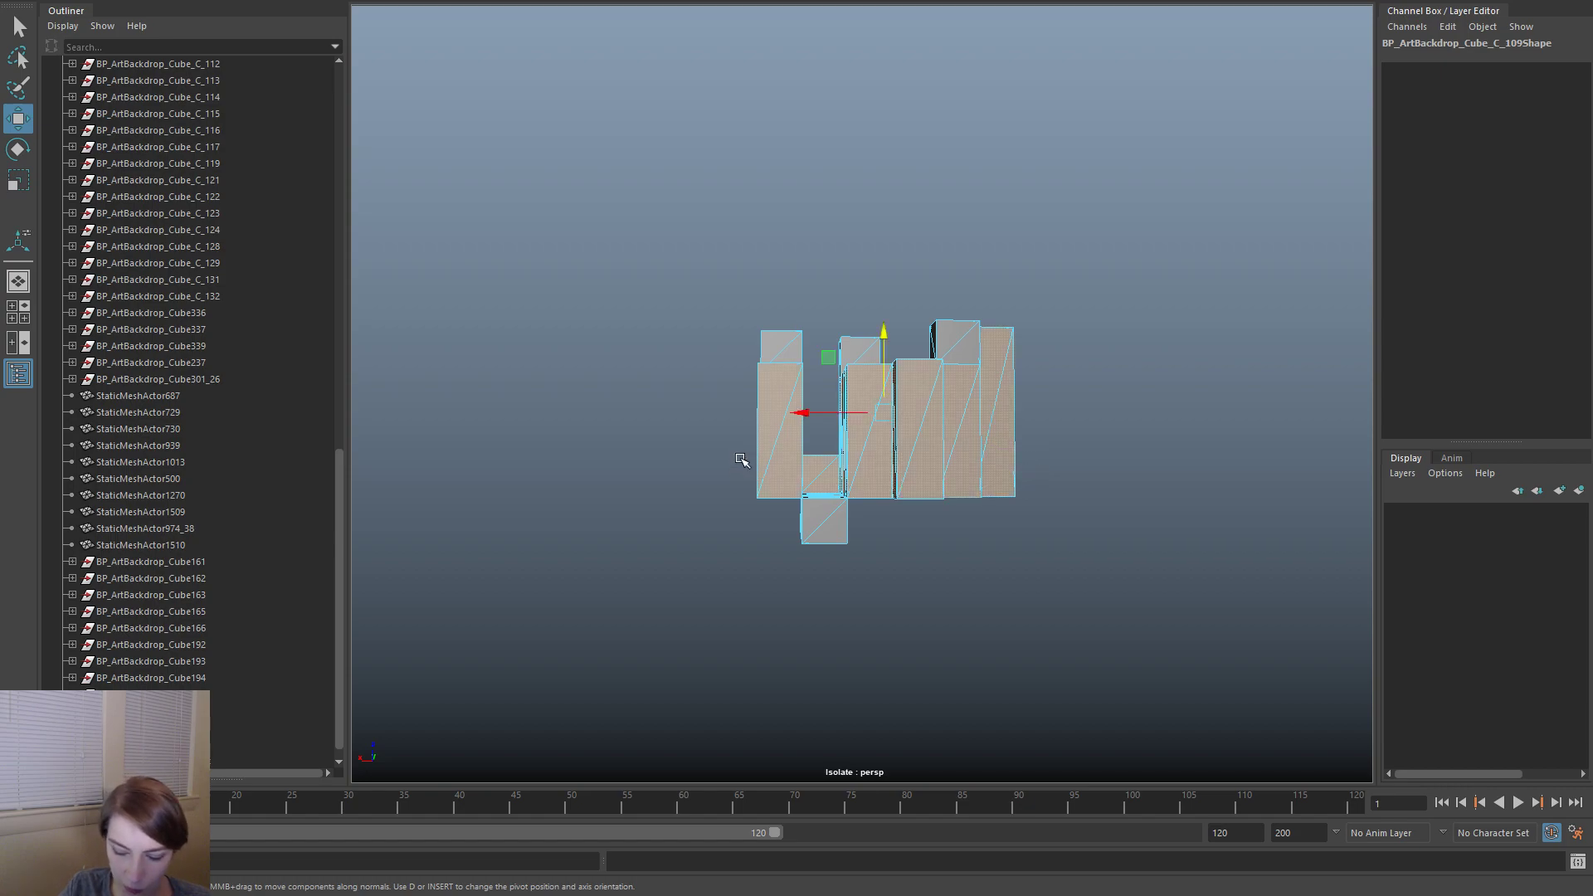
pyautogui.moveTo(739, 246); pyautogui.dragTo(1185, 470)
pyautogui.moveTo(896, 427); pyautogui.dragTo(883, 448)
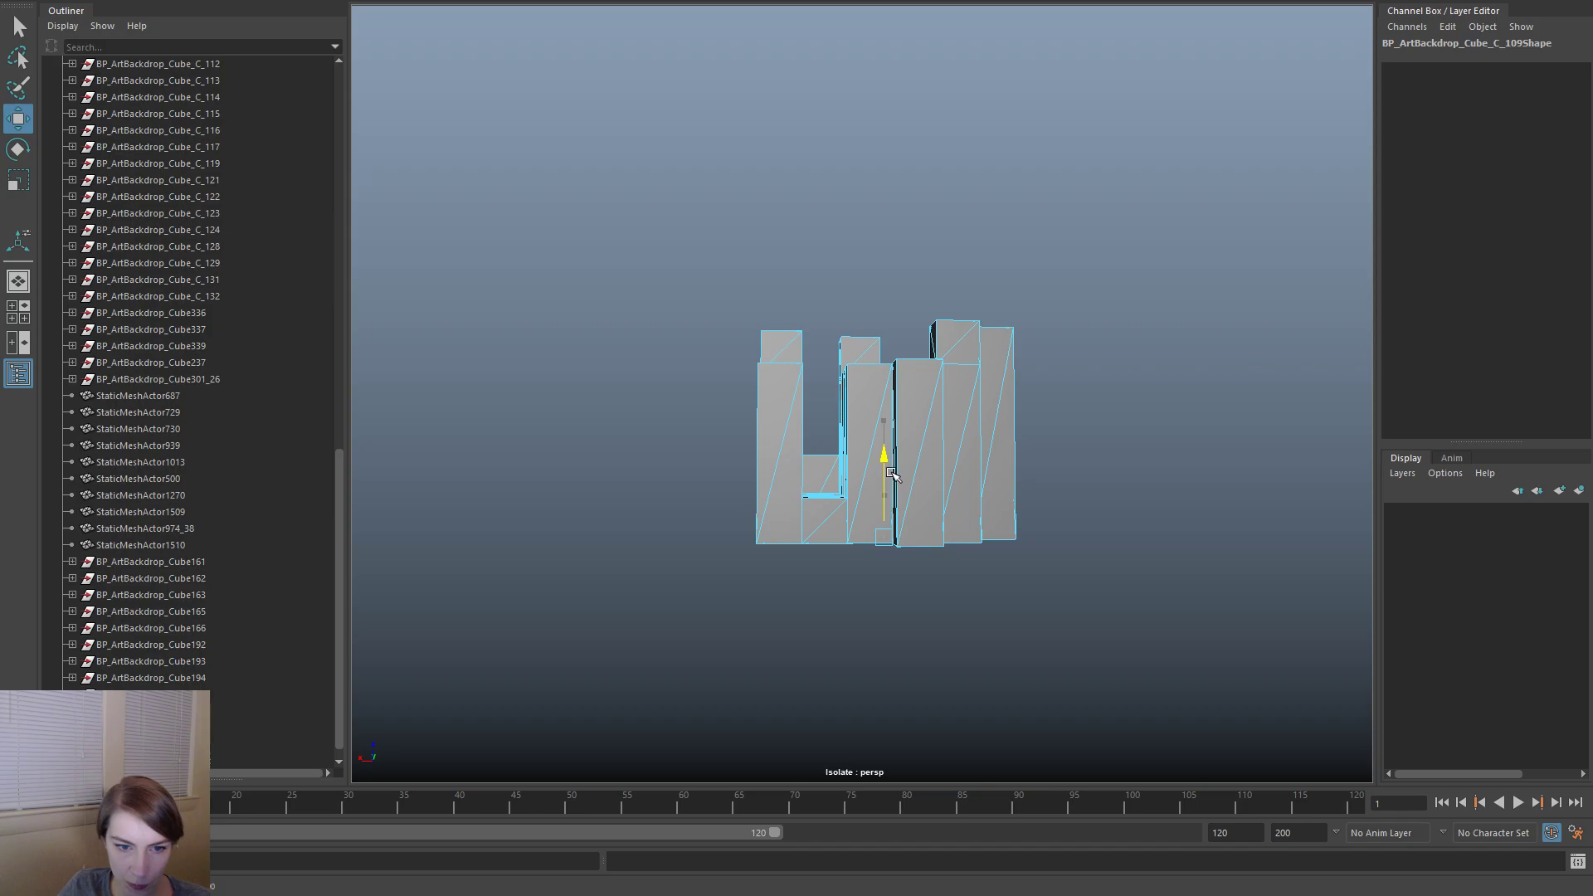
# - Extend all the bottom faces far downward to form tall columns, and return to object mode
pyautogui.keyDown('alt'); pyautogui.moveTo(960, 555); pyautogui.dragTo(963, 629); pyautogui.keyUp('alt')
pyautogui.moveTo(969, 428); pyautogui.dragTo(1162, 510)
pyautogui.moveTo(887, 457); pyautogui.dragTo(885, 695)
pyautogui.moveTo(934, 433); pyautogui.dragTo(1097, 398, button='right')
pyautogui.click(1137, 406)
pyautogui.keyDown('alt'); pyautogui.moveTo(1139, 498); pyautogui.dragTo(786, 501); pyautogui.keyUp('alt')
pyautogui.click(949, 491)
pyautogui.keyDown('alt'); pyautogui.moveTo(949, 491); pyautogui.dragTo(1048, 500); pyautogui.keyUp('alt')
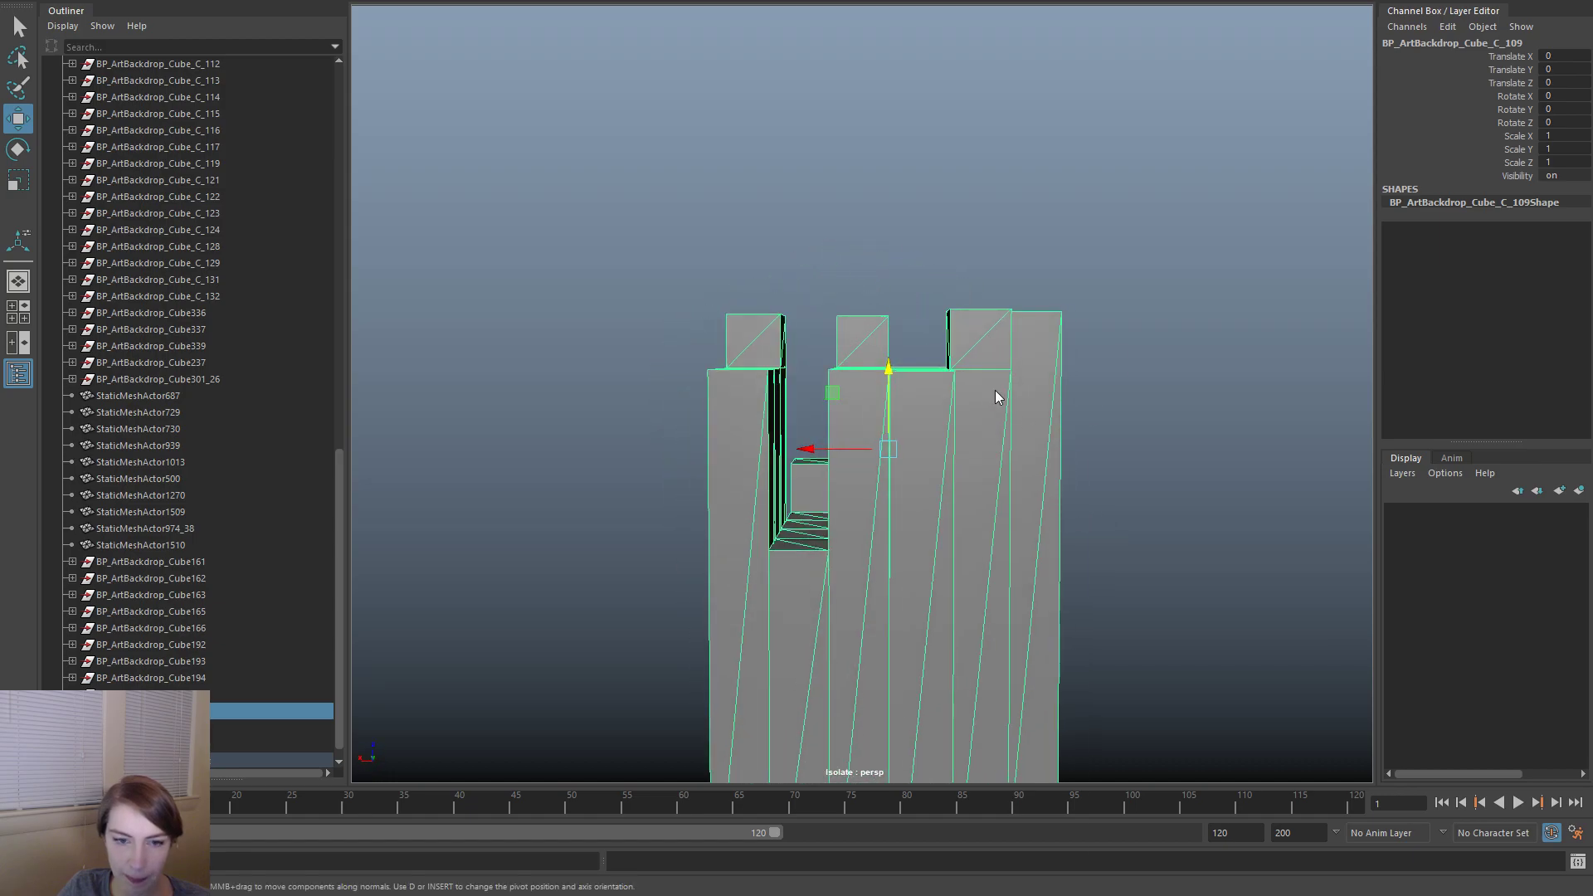
# - Assign a new Lambert material with a lighter color to only the top faces of the columns, and return to object mode
pyautogui.moveTo(998, 398); pyautogui.dragTo(998, 464, button='right')
pyautogui.scroll(-4, 1147, 519)
pyautogui.moveTo(1099, 639); pyautogui.dragTo(639, 174)
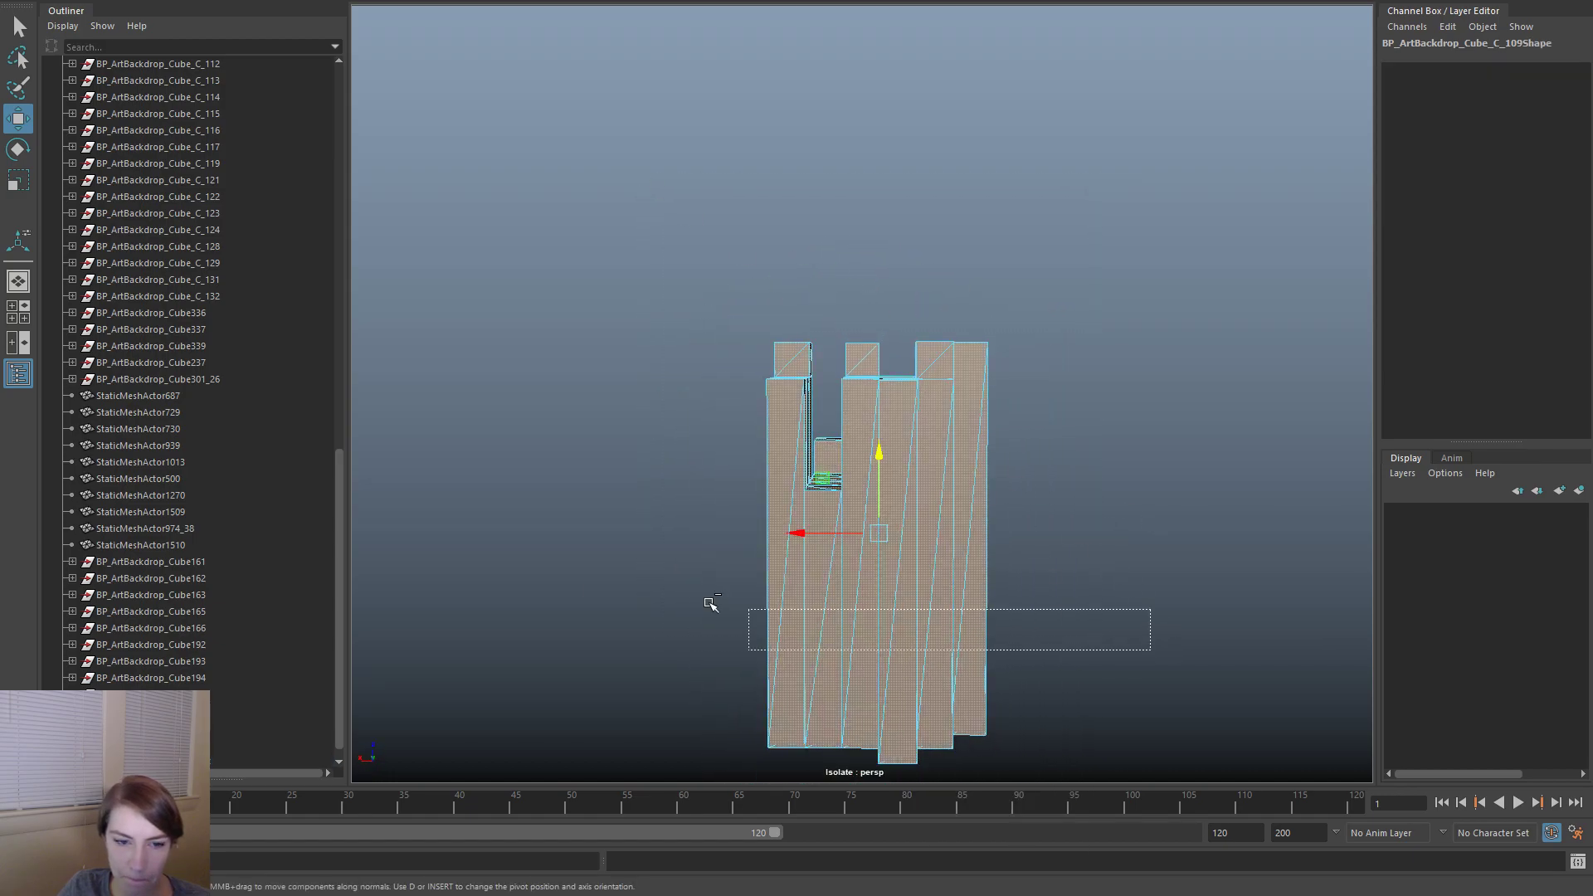
pyautogui.keyDown('ctrl'); pyautogui.moveTo(711, 604); pyautogui.dragTo(581, 594); pyautogui.keyUp('ctrl')
pyautogui.keyDown('alt'); pyautogui.moveTo(930, 444); pyautogui.dragTo(960, 398); pyautogui.keyUp('alt')
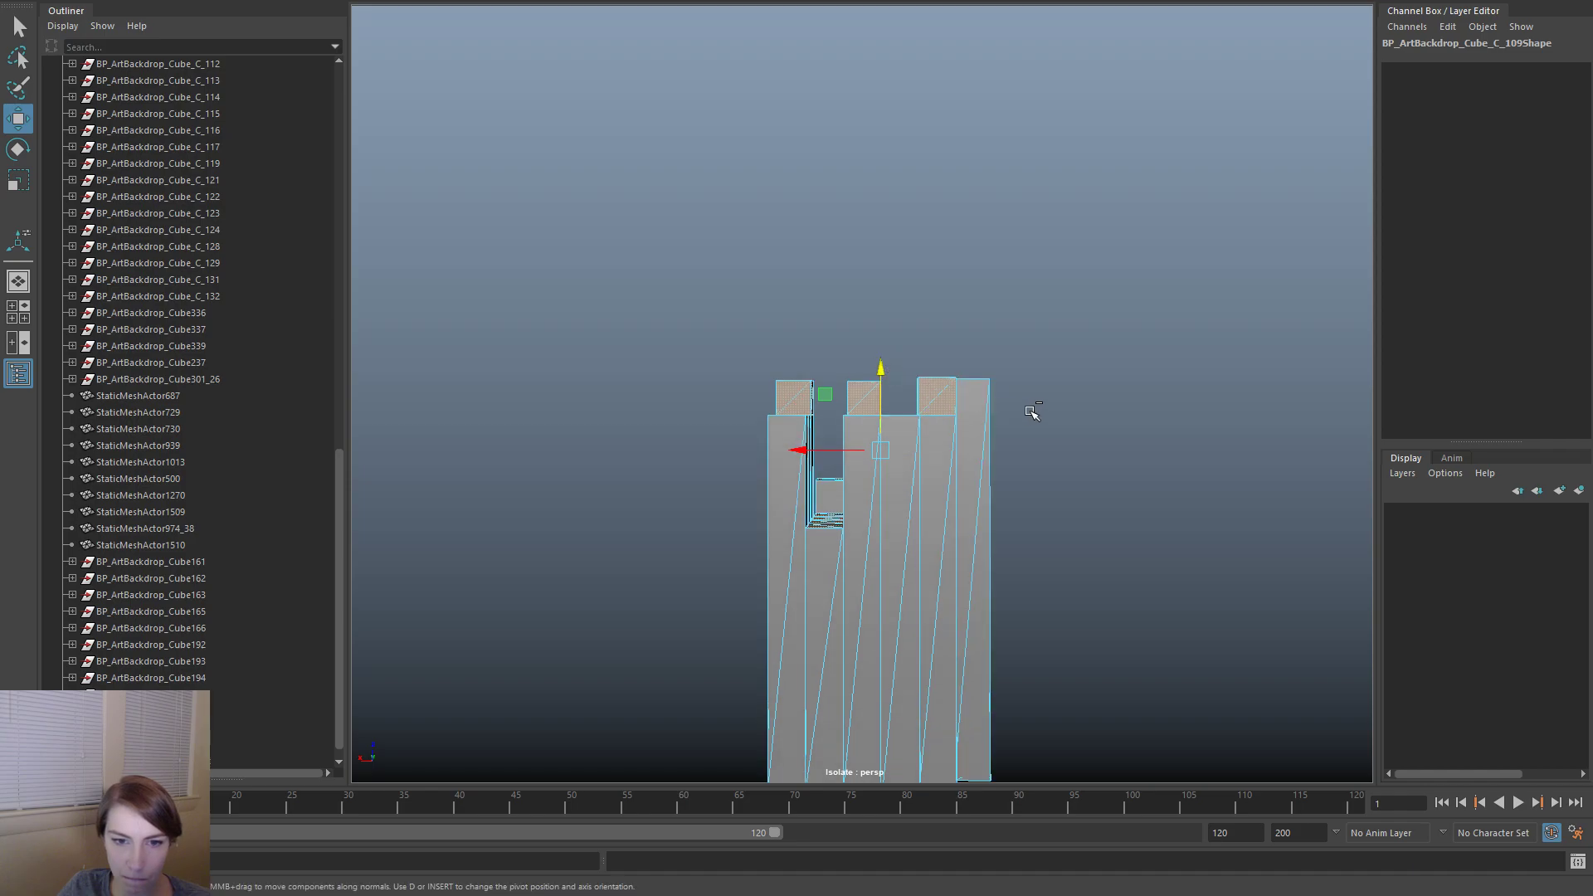
pyautogui.keyDown('ctrl'); pyautogui.moveTo(714, 394); pyautogui.dragTo(712, 395); pyautogui.keyUp('ctrl')
pyautogui.keyDown('alt'); pyautogui.moveTo(1148, 473); pyautogui.dragTo(1203, 541); pyautogui.keyUp('alt')
pyautogui.scroll(5, 978, 424)
pyautogui.moveTo(978, 424); pyautogui.dragTo(1290, 575, button='right')
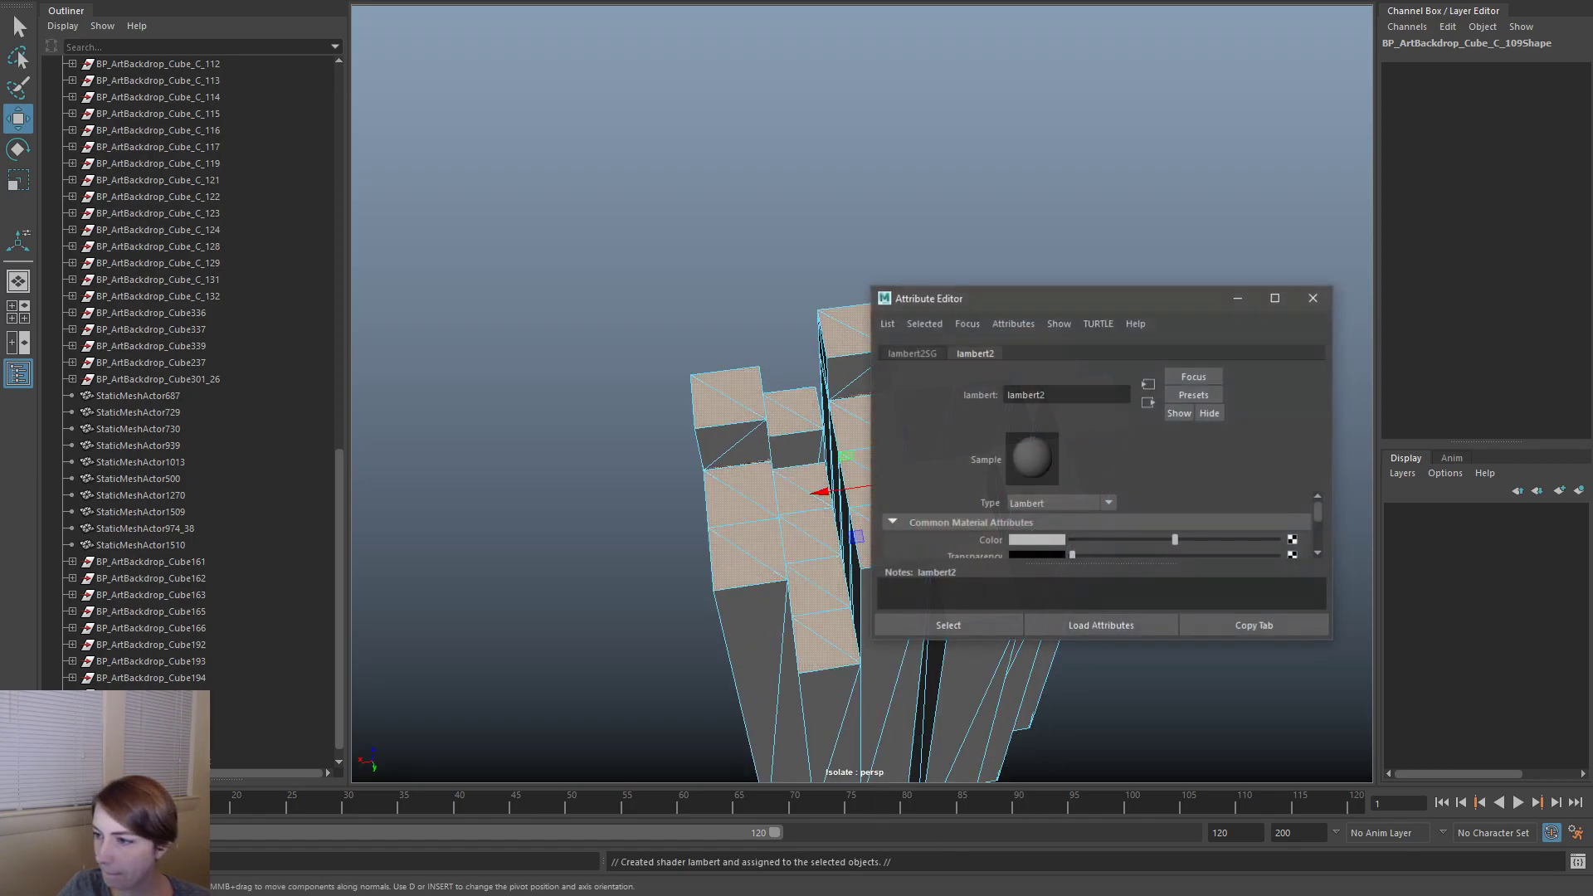
pyautogui.click(1217, 540)
pyautogui.click(1313, 301)
pyautogui.moveTo(936, 360); pyautogui.dragTo(1019, 336, button='right')
pyautogui.click(1159, 313)
# - Parent the combined mesh BP_ArtBackdrop_Cube_C_109 under the imported group
pyautogui.keyDown('alt'); pyautogui.moveTo(1159, 313); pyautogui.dragTo(950, 375); pyautogui.keyUp('alt')
pyautogui.scroll(10, 173, 334)
pyautogui.scroll(5, 173, 335)
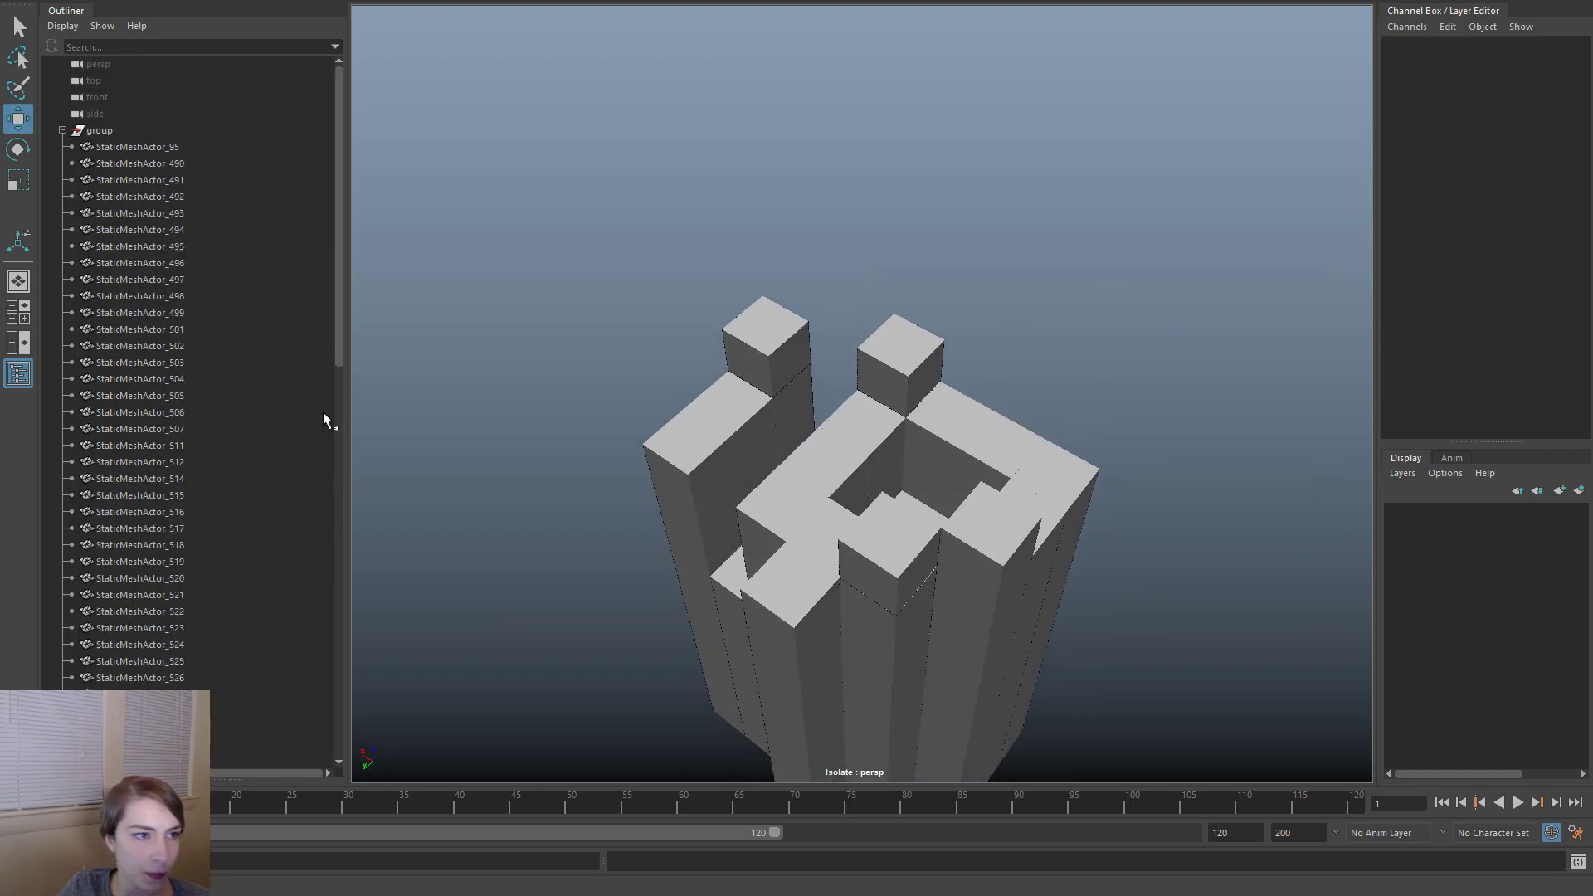
pyautogui.click(63, 132)
pyautogui.scroll(-2, 833, 307)
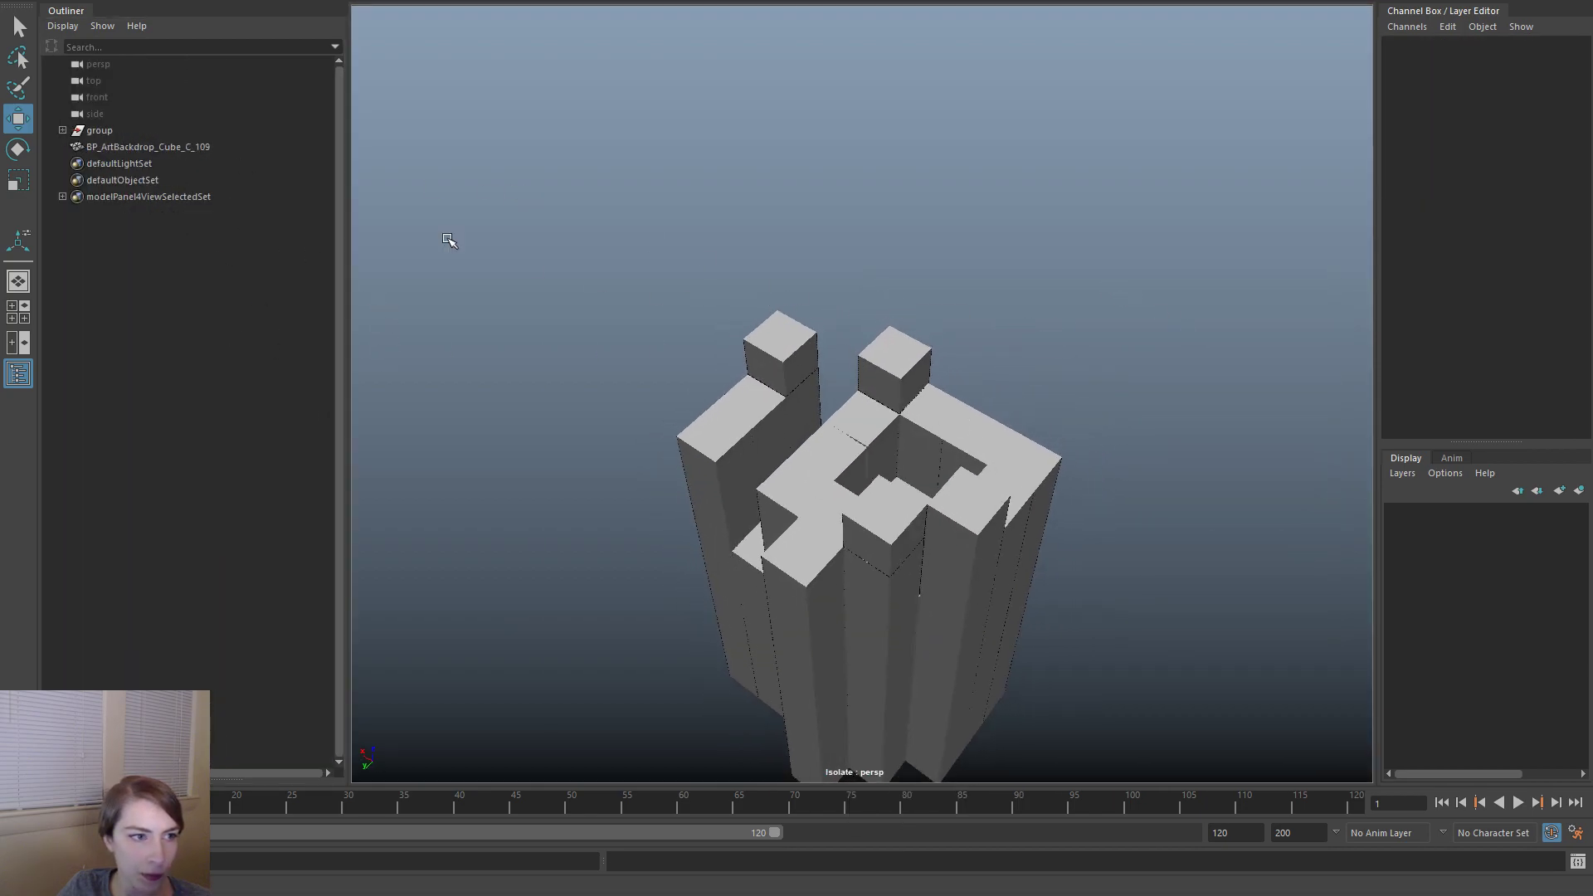
pyautogui.click(127, 143)
pyautogui.keyDown('ctrl'); pyautogui.click(102, 134); pyautogui.keyUp('ctrl')
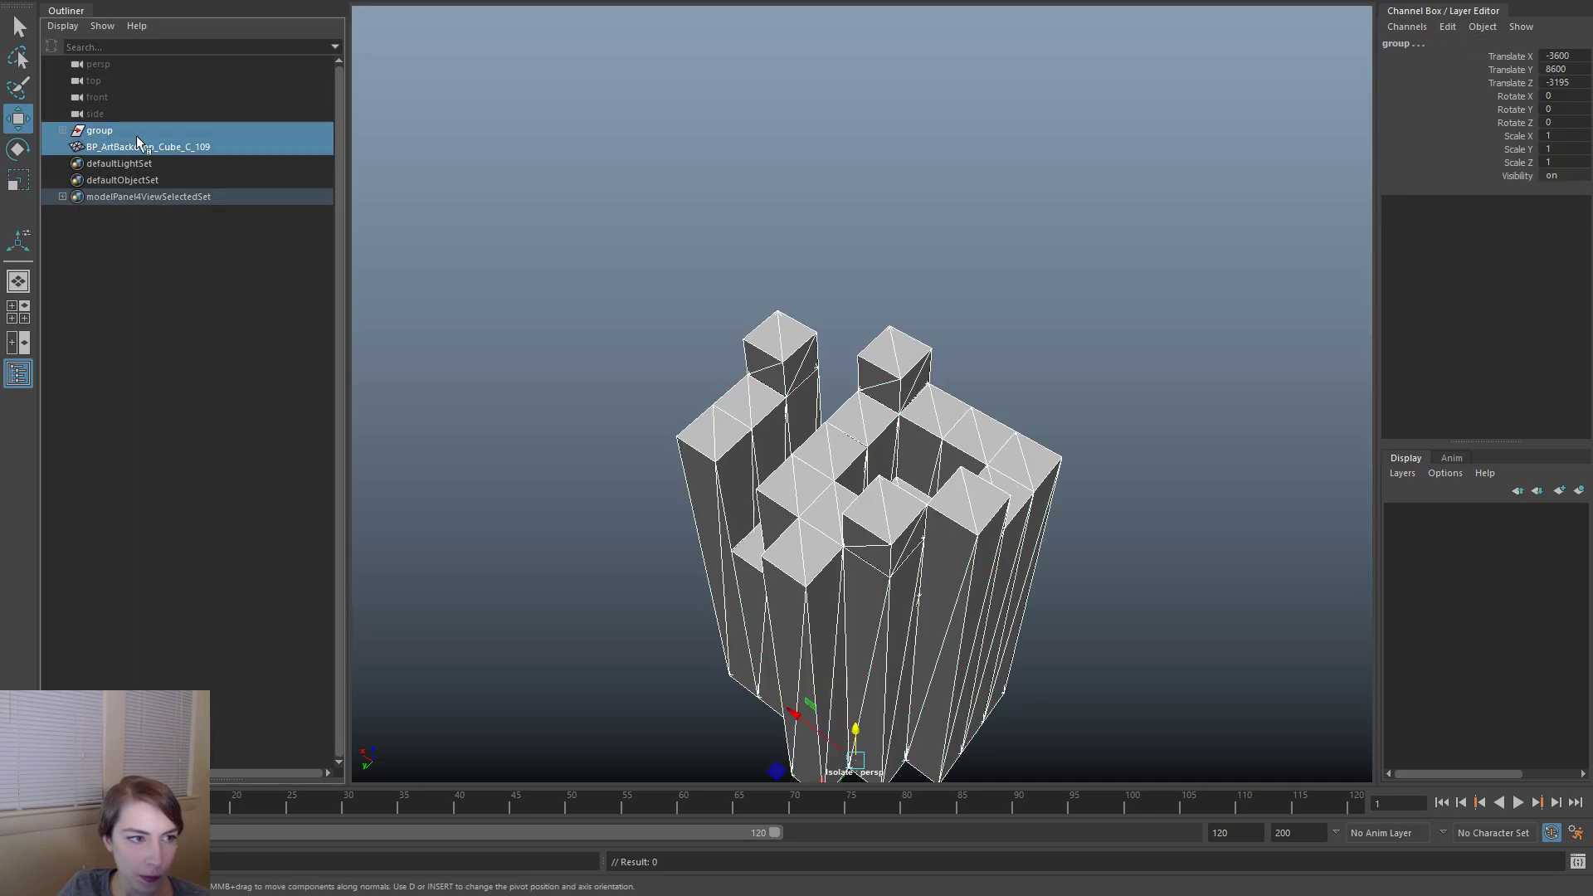
pyautogui.click(882, 227)
pyautogui.press('space')
pyautogui.moveTo(763, 162); pyautogui.dragTo(1084, 345)
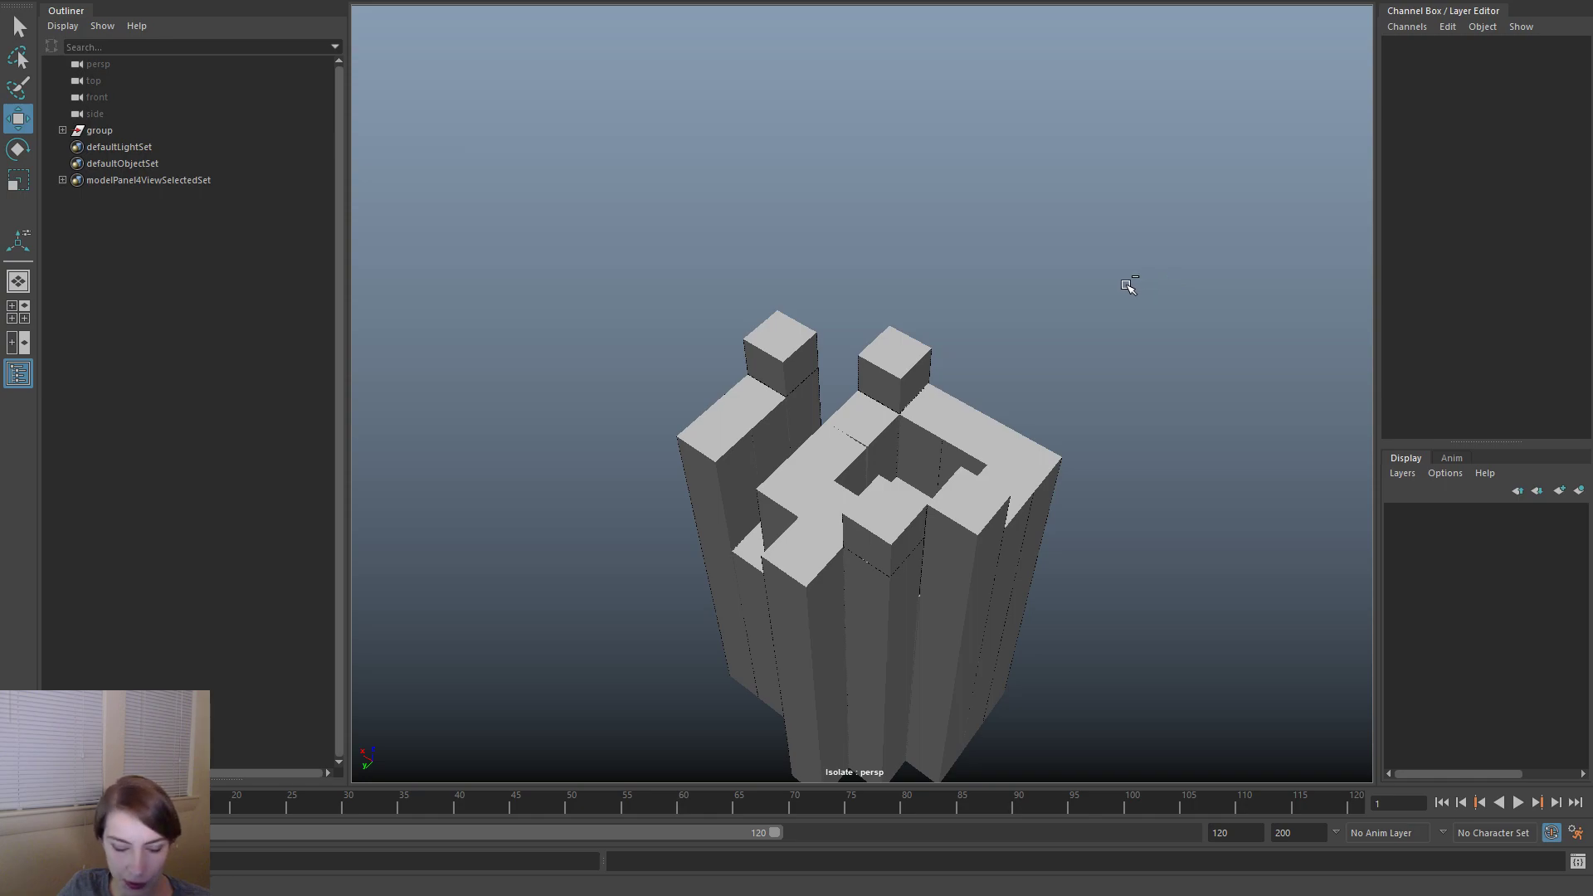
# - Save the scene as TBot_05.ma in the Levels\Accordion folder
pyautogui.hotkey('ctrl', 'shift', 's')
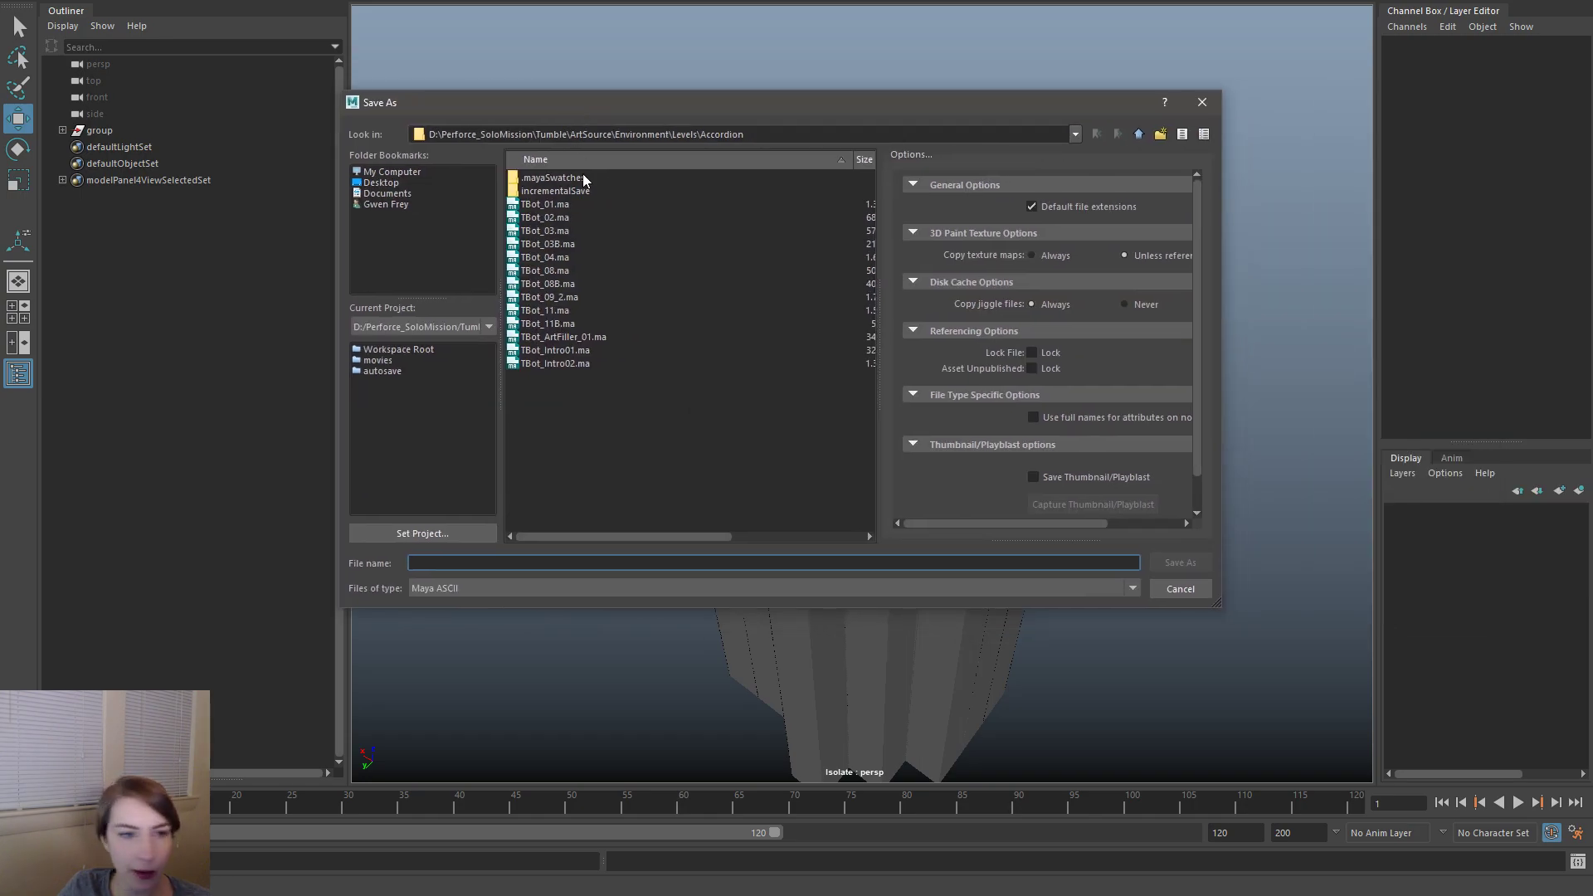
pyautogui.click(554, 258)
pyautogui.click(448, 564)
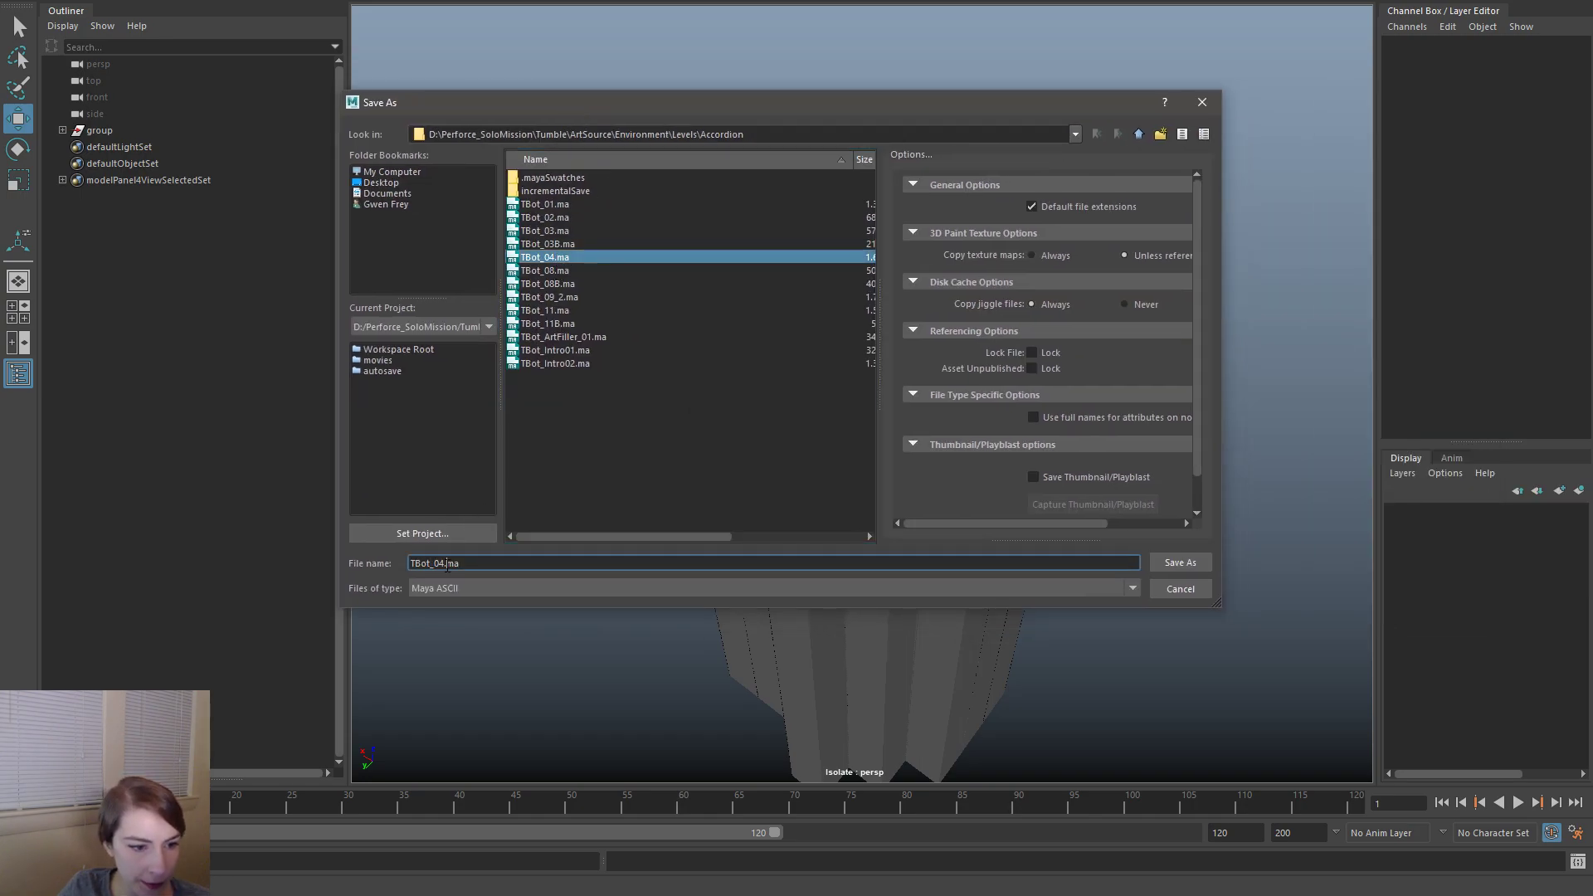
pyautogui.press('Delete')
pyautogui.write('5')
pyautogui.press('Return')
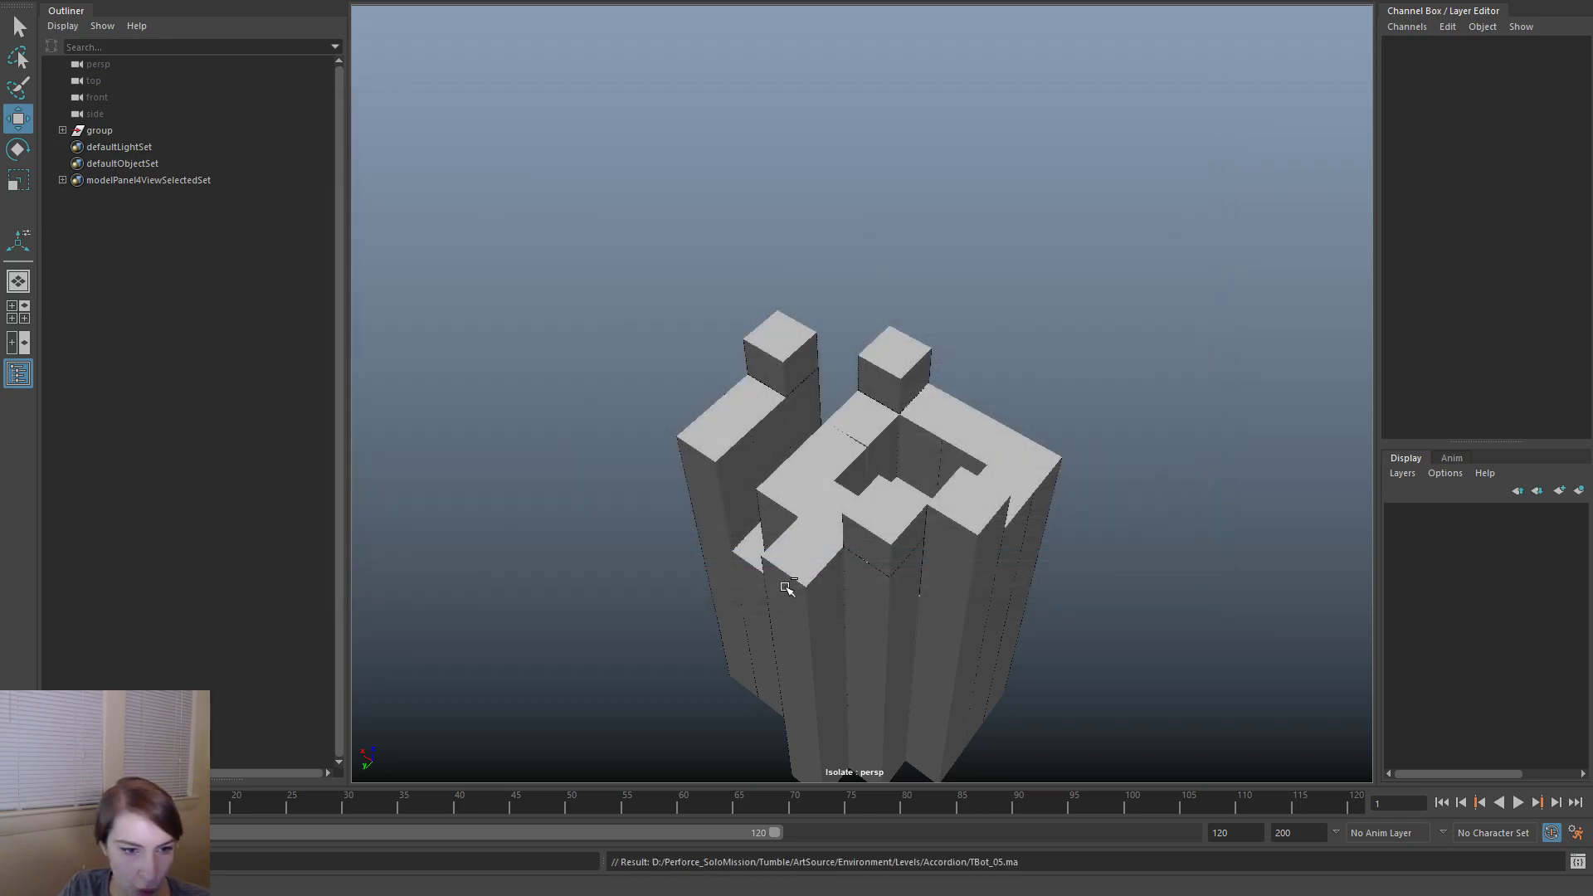
# - Export the whole scene as FBX, overwriting TBot_05.fbx in the Accordion folder
pyautogui.press('space')
pyautogui.click(753, 147)
pyautogui.click(827, 350)
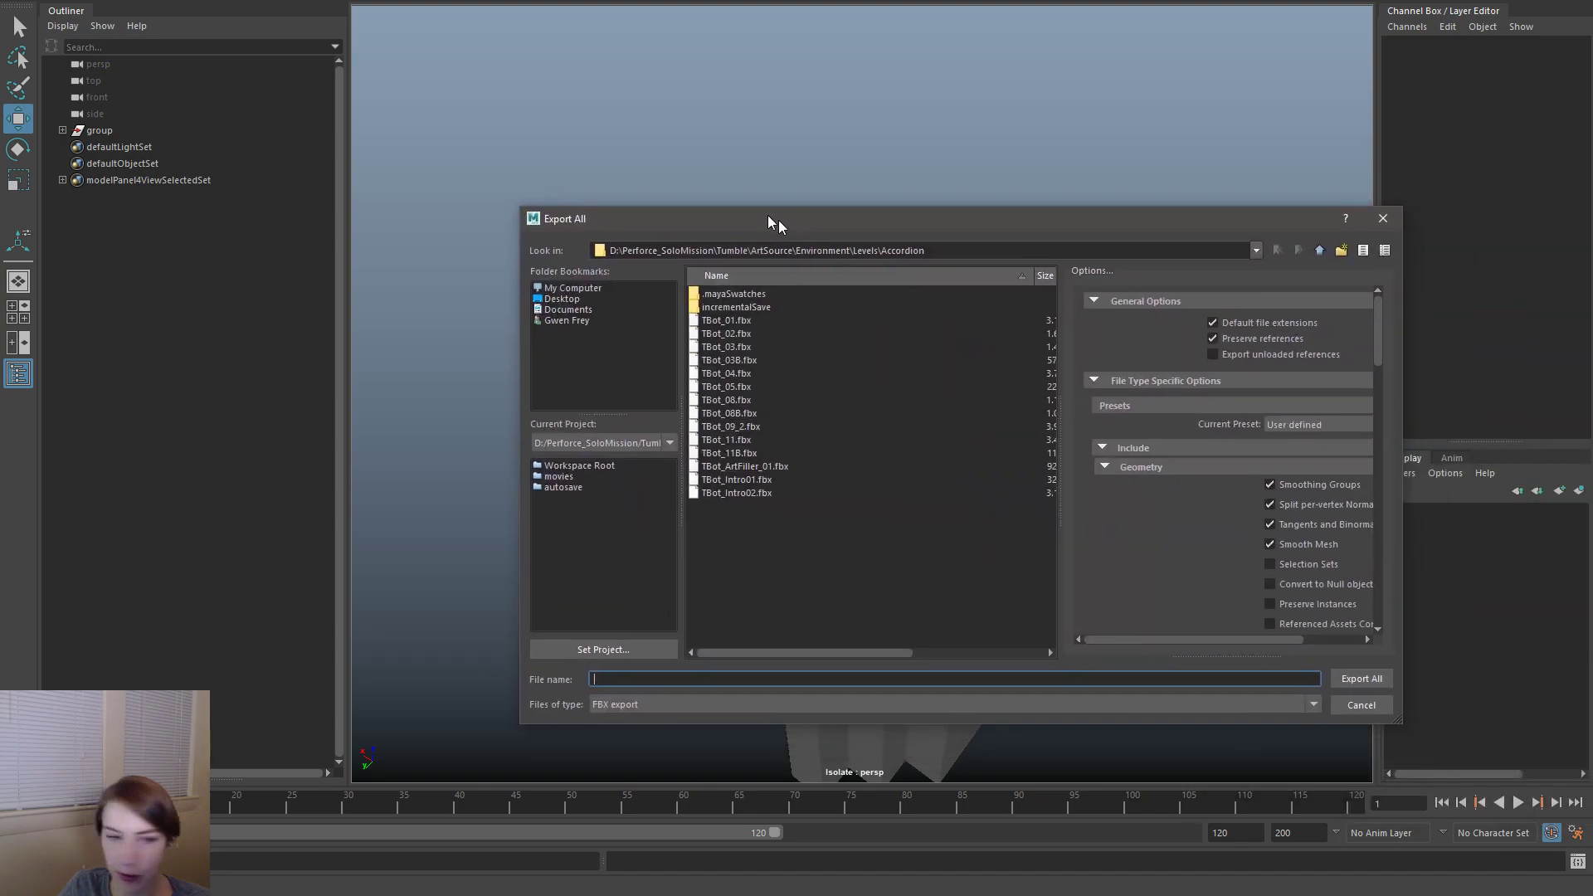
pyautogui.doubleClick(719, 376)
pyautogui.click(898, 485)
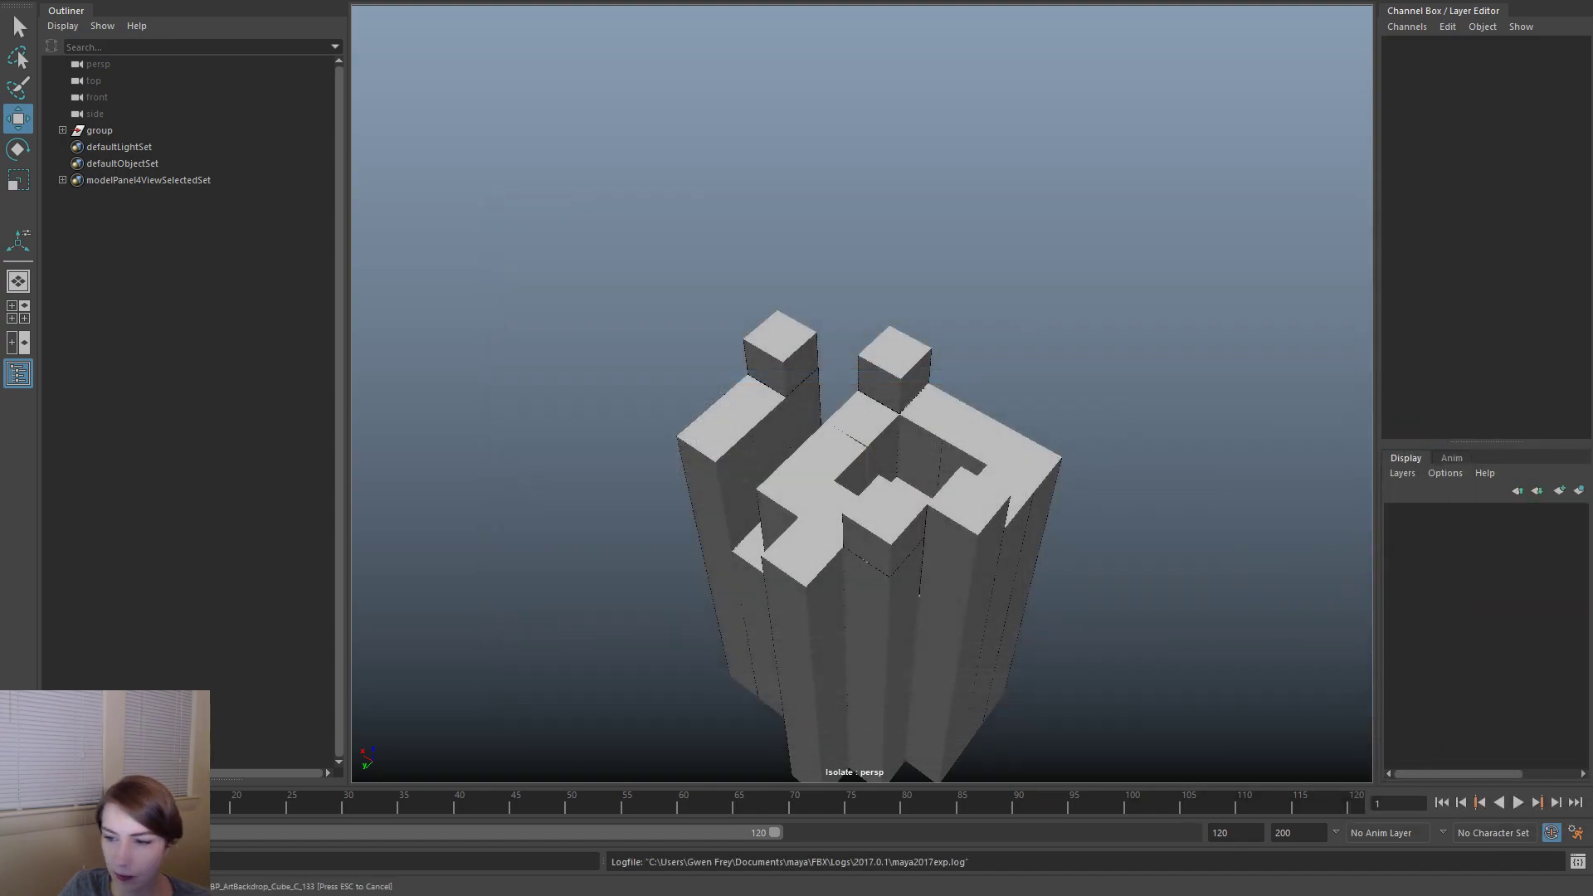
# - In Unreal, exclude BP_ArtBackdrop_Cube119 from the selected building group and delete the rest, accepting the broken references
pyautogui.hotkey('alt', 'Tab')
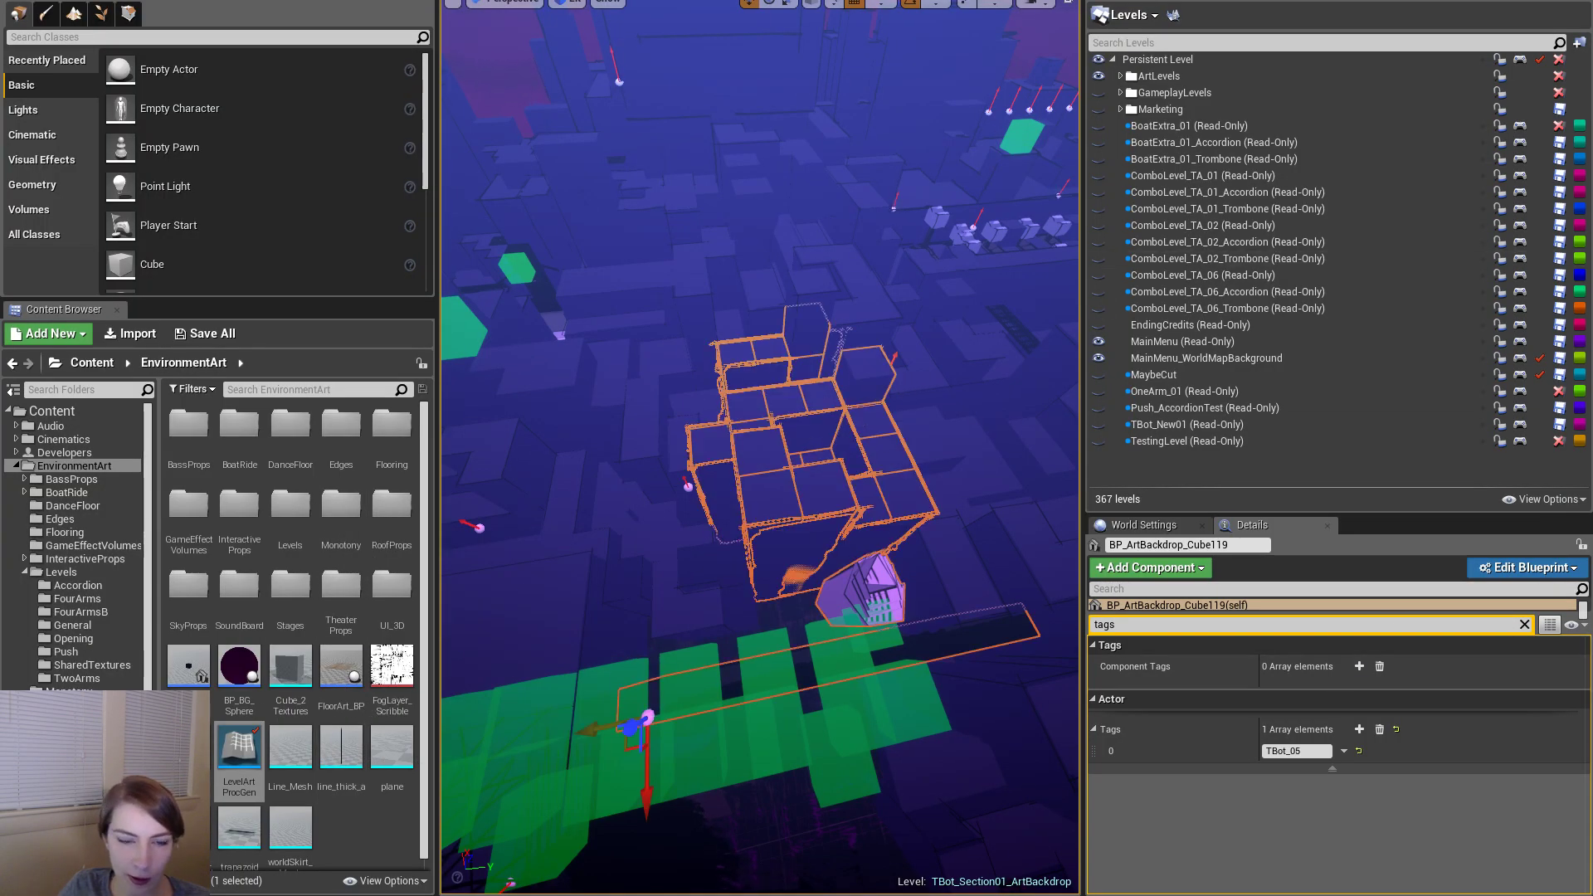
pyautogui.click(787, 403)
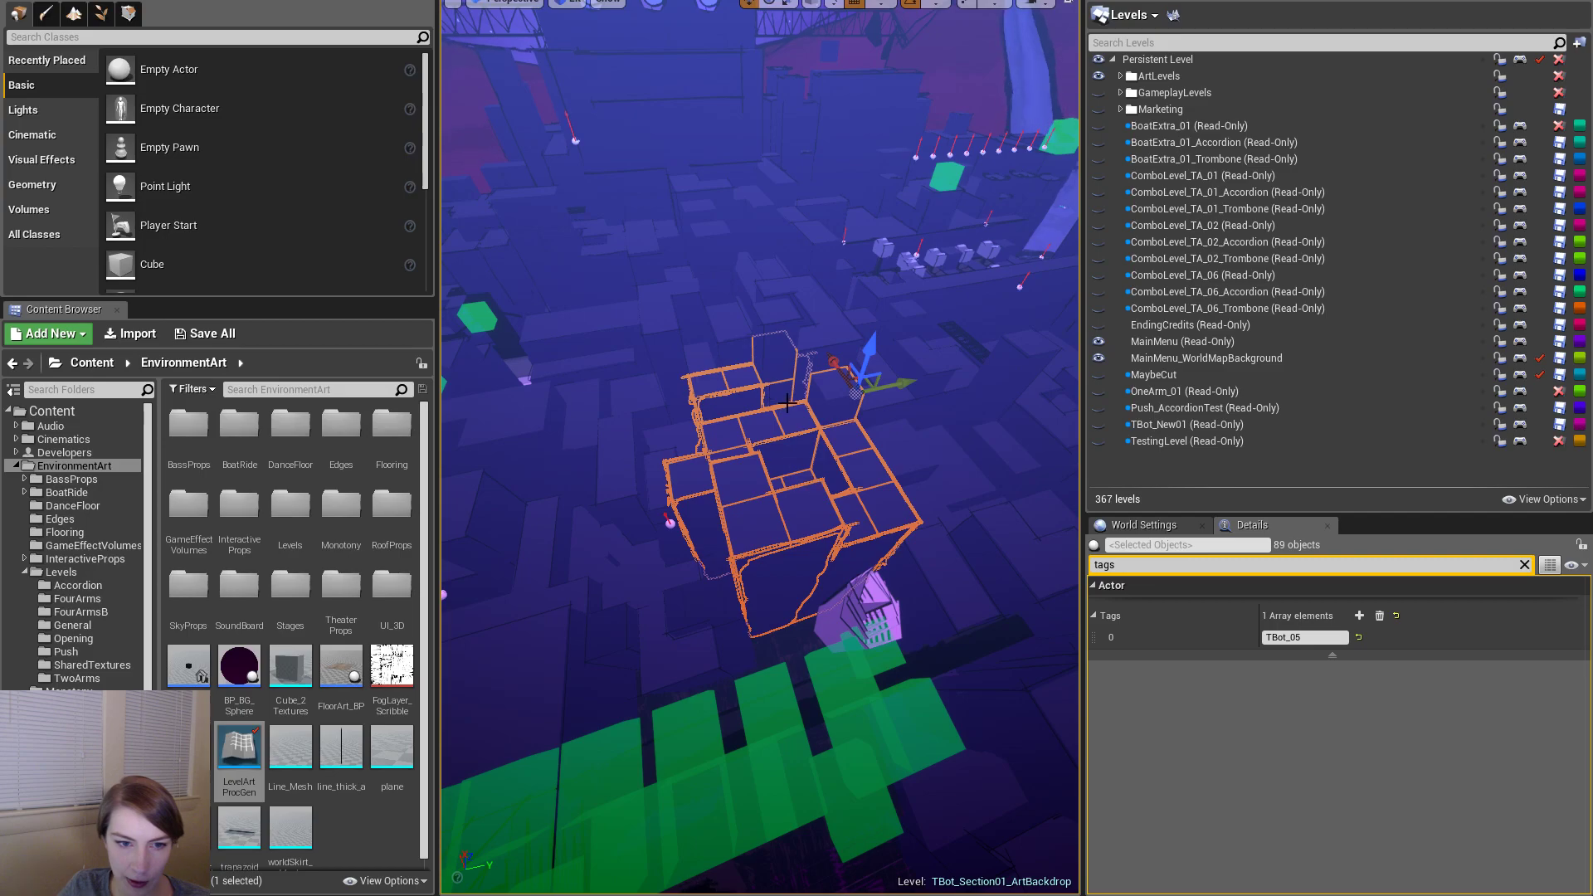
pyautogui.moveTo(962, 463); pyautogui.dragTo(921, 477, button='right')
pyautogui.press('Delete')
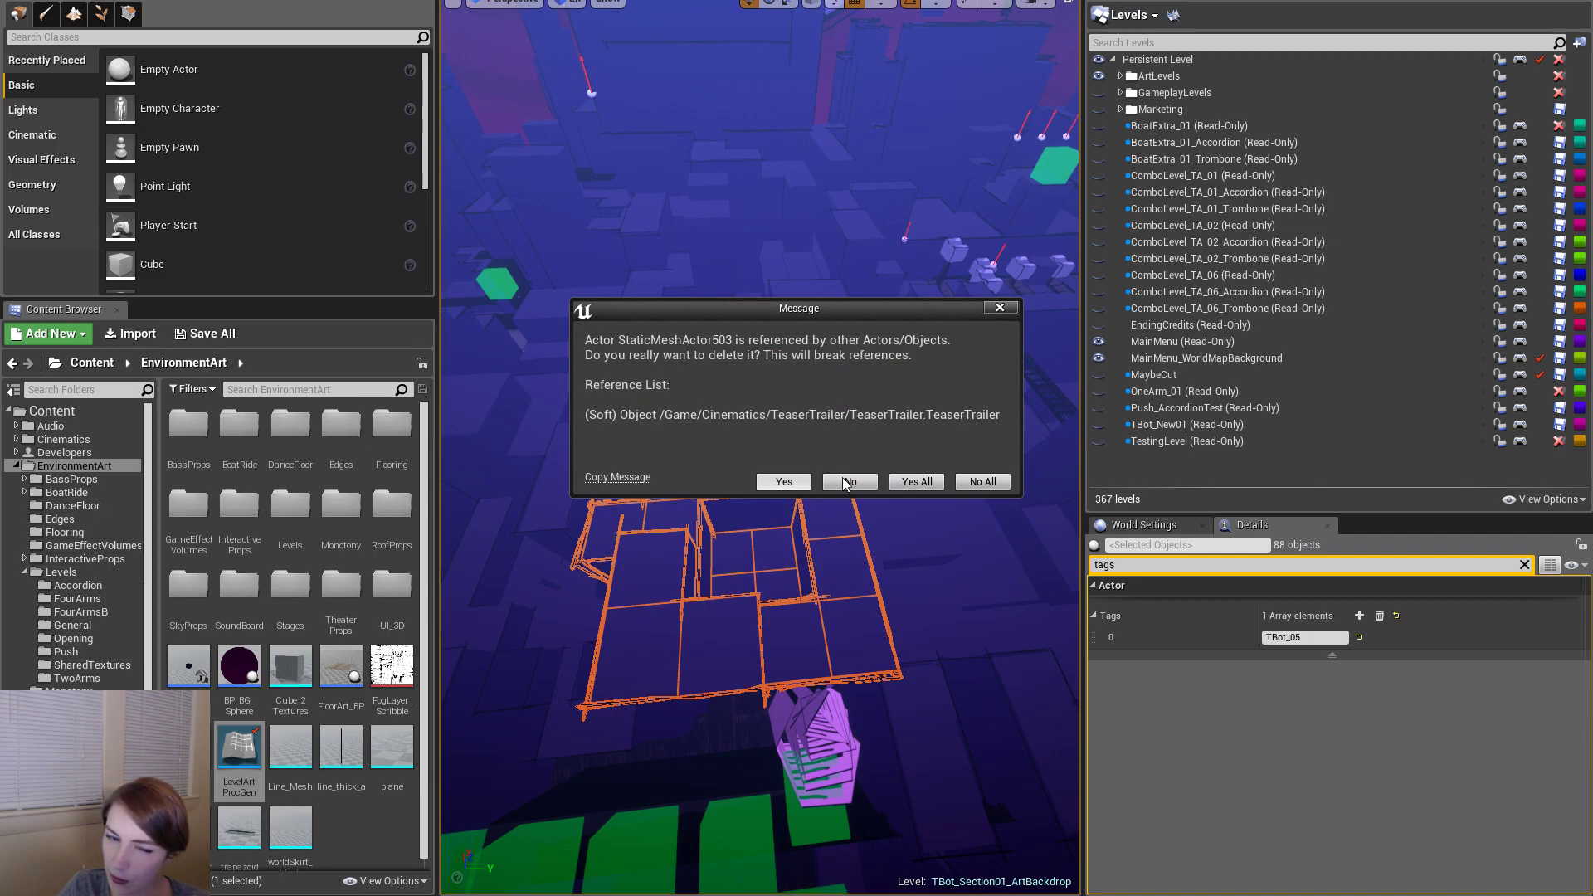
pyautogui.click(783, 481)
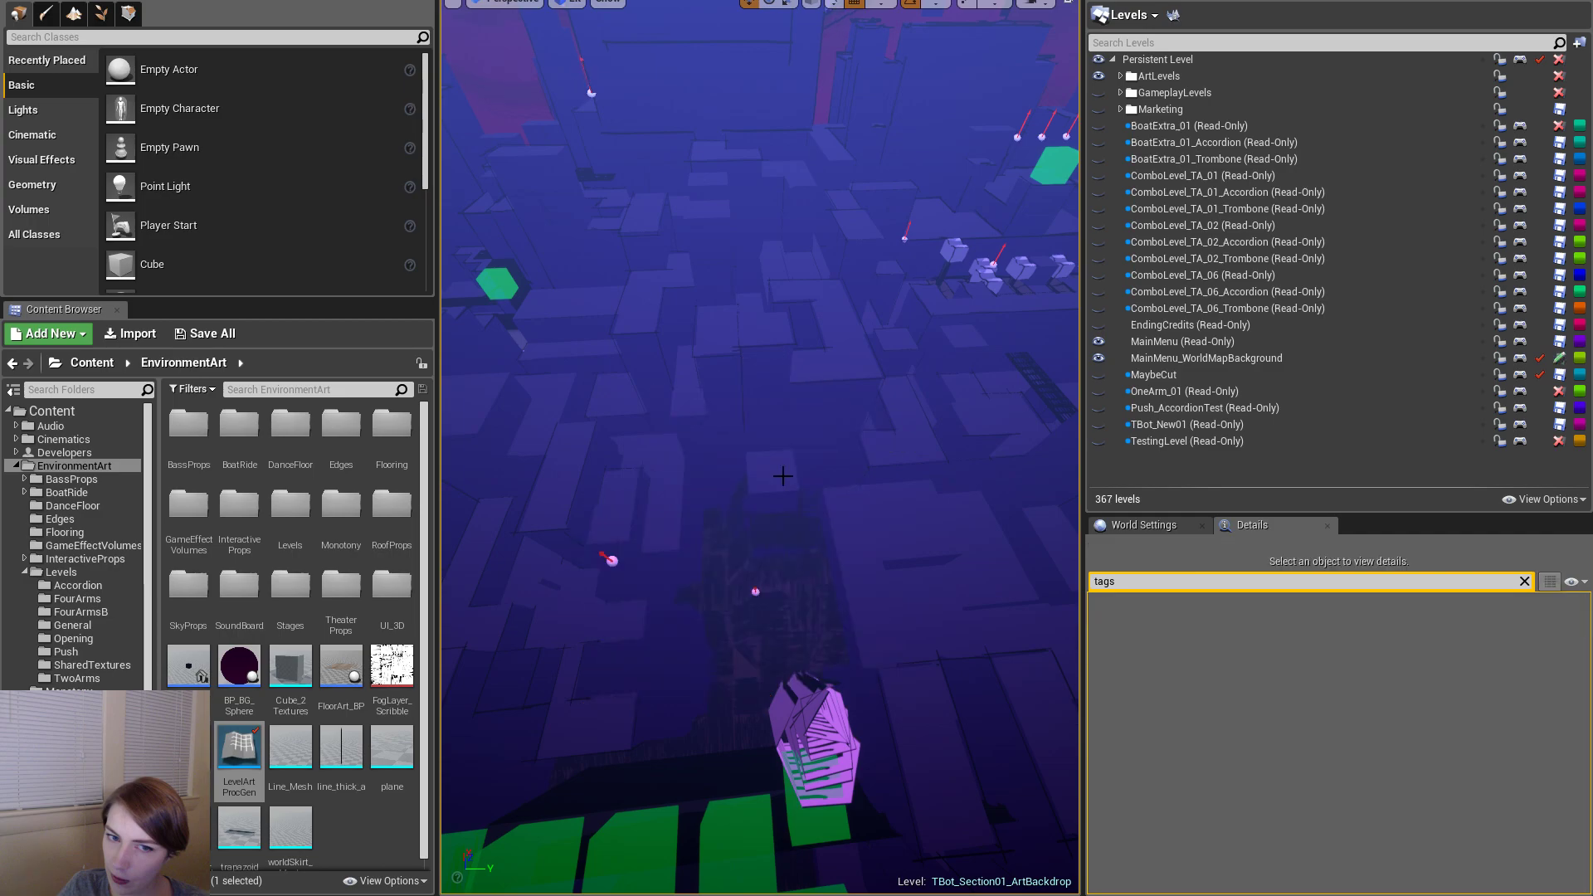
# - Select BP_ArtBackdrop_Cube119 with its details unfiltered, and import TBot_05.fbx into the EnvironmentArt/Levels/Accordion content folder
pyautogui.click(784, 475)
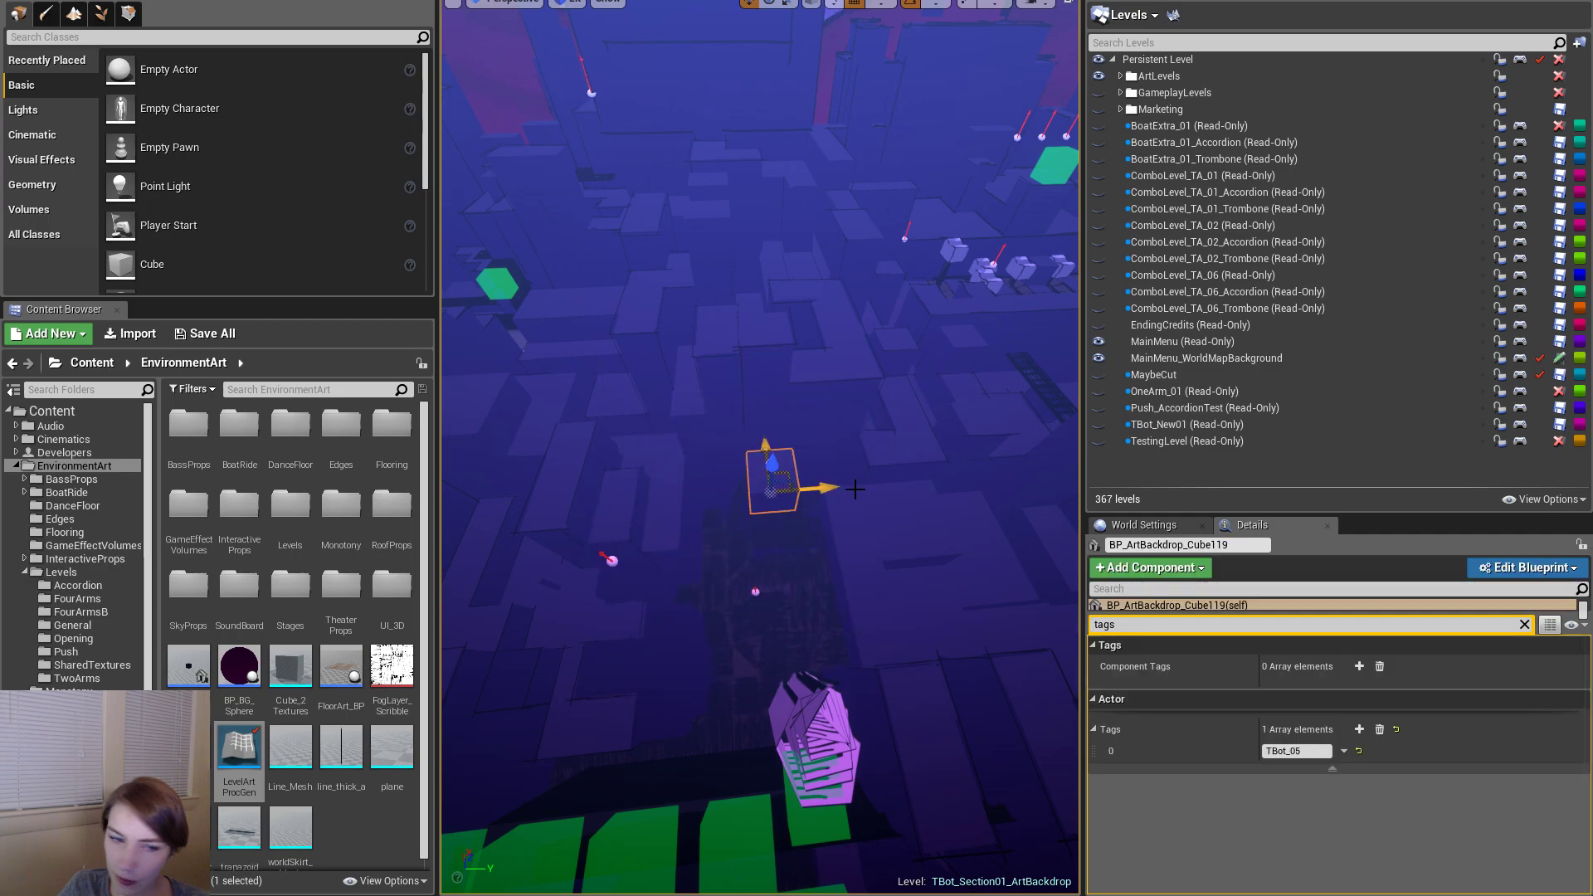
pyautogui.click(1523, 627)
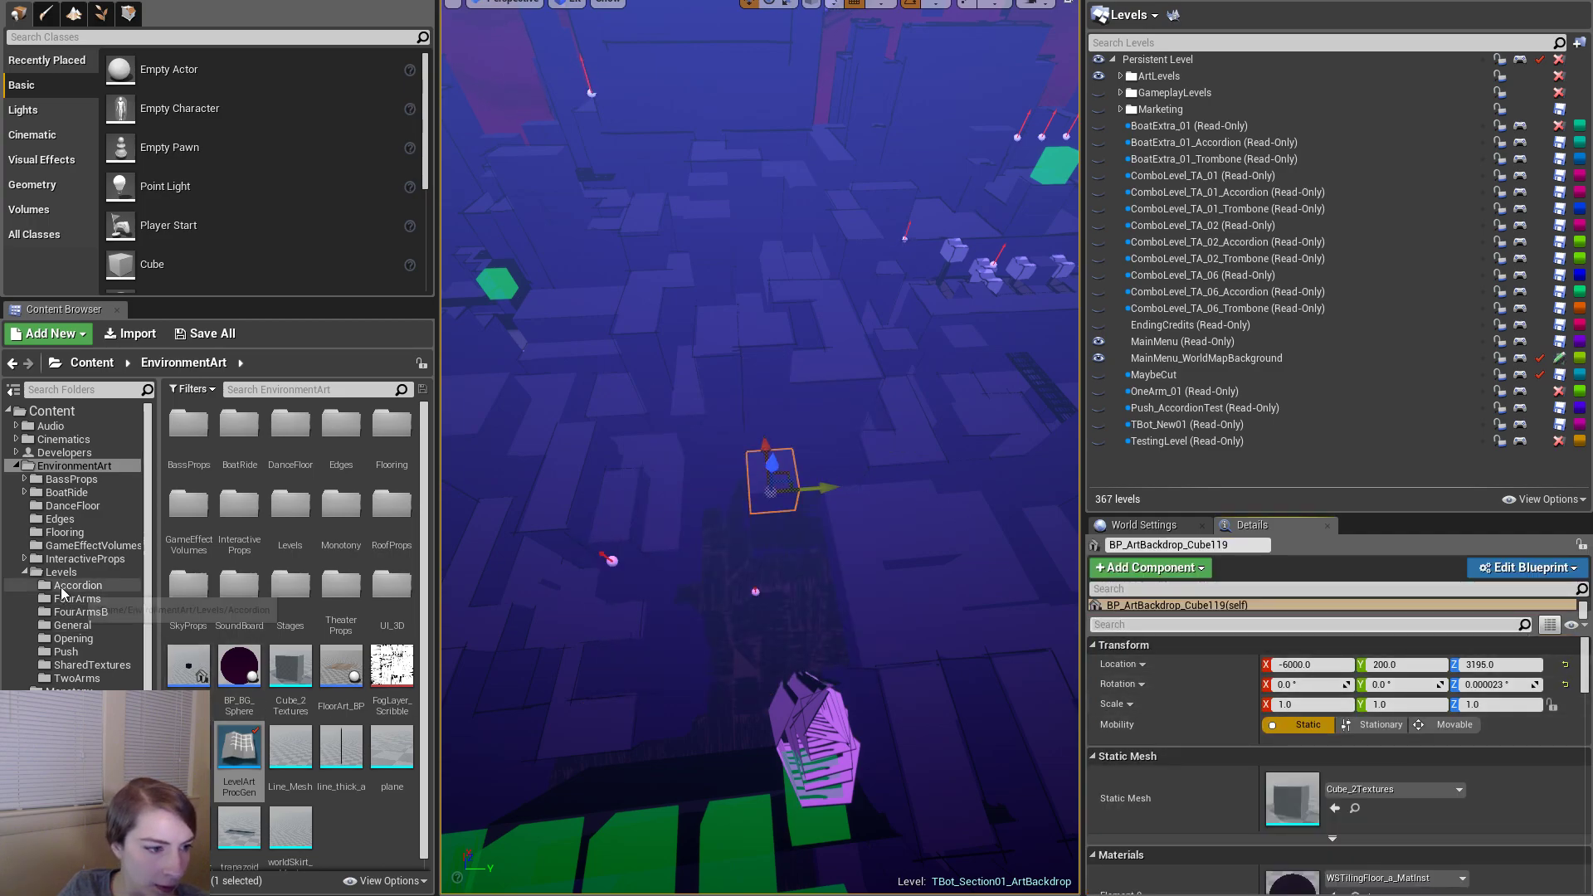
pyautogui.click(107, 587)
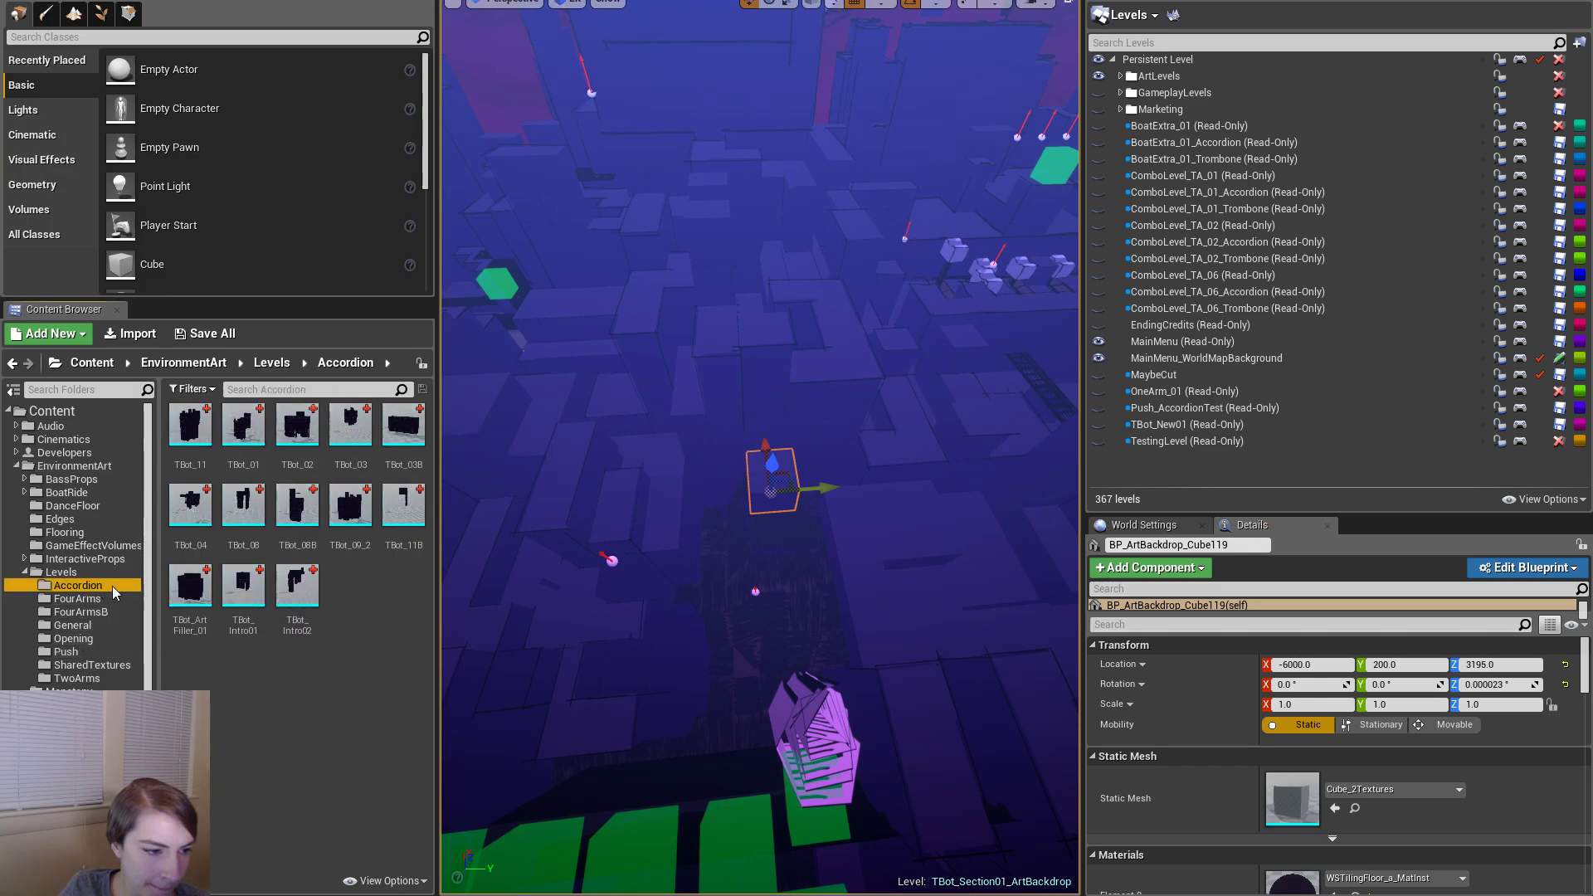
pyautogui.click(131, 334)
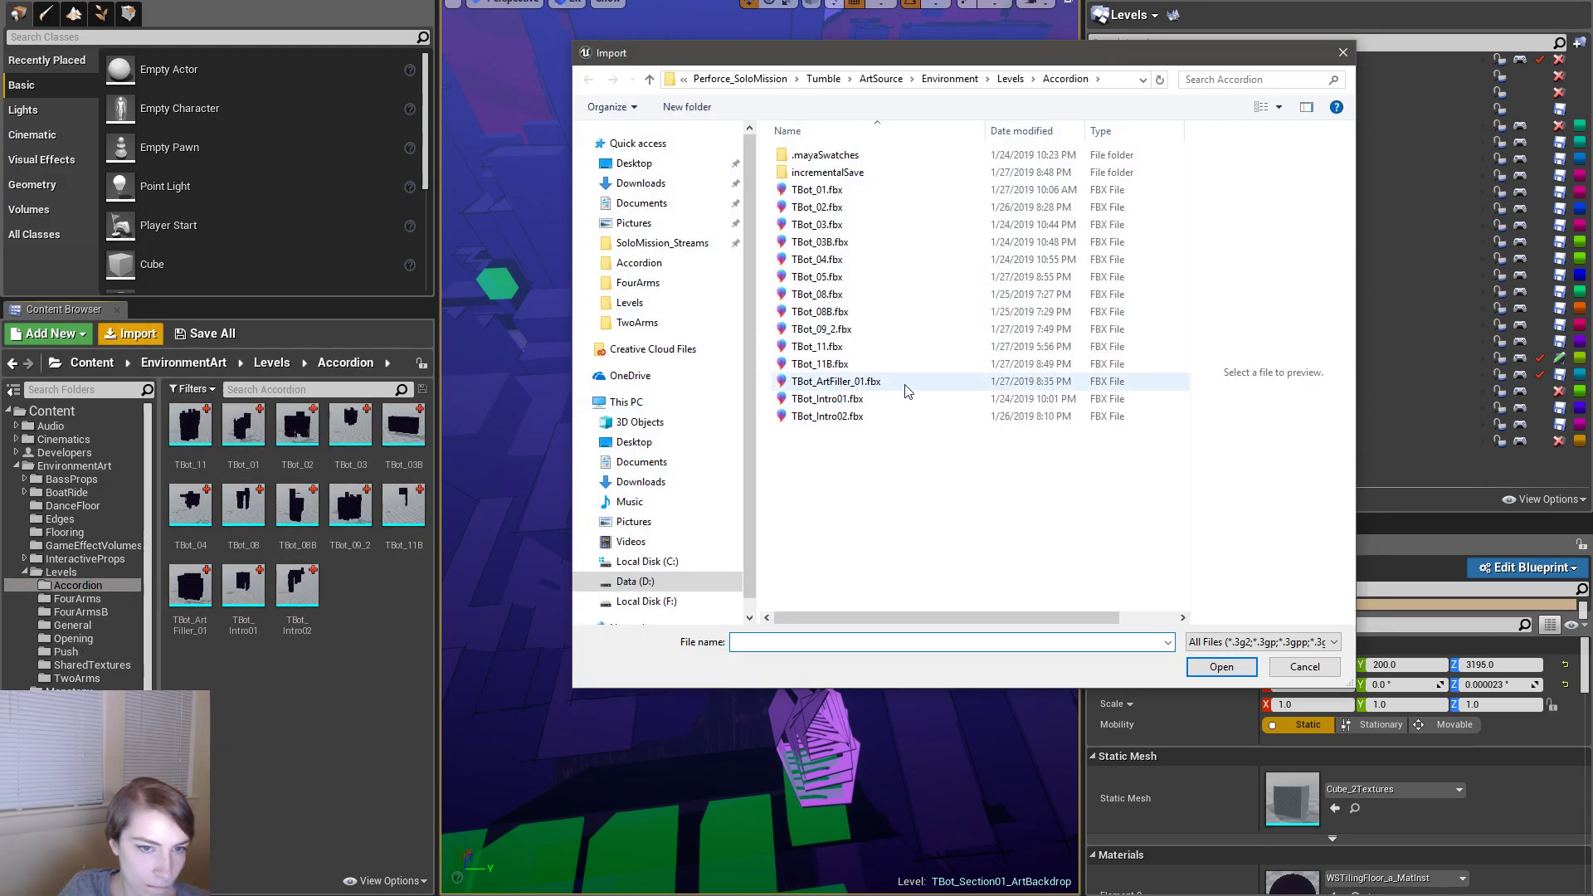
pyautogui.doubleClick(817, 277)
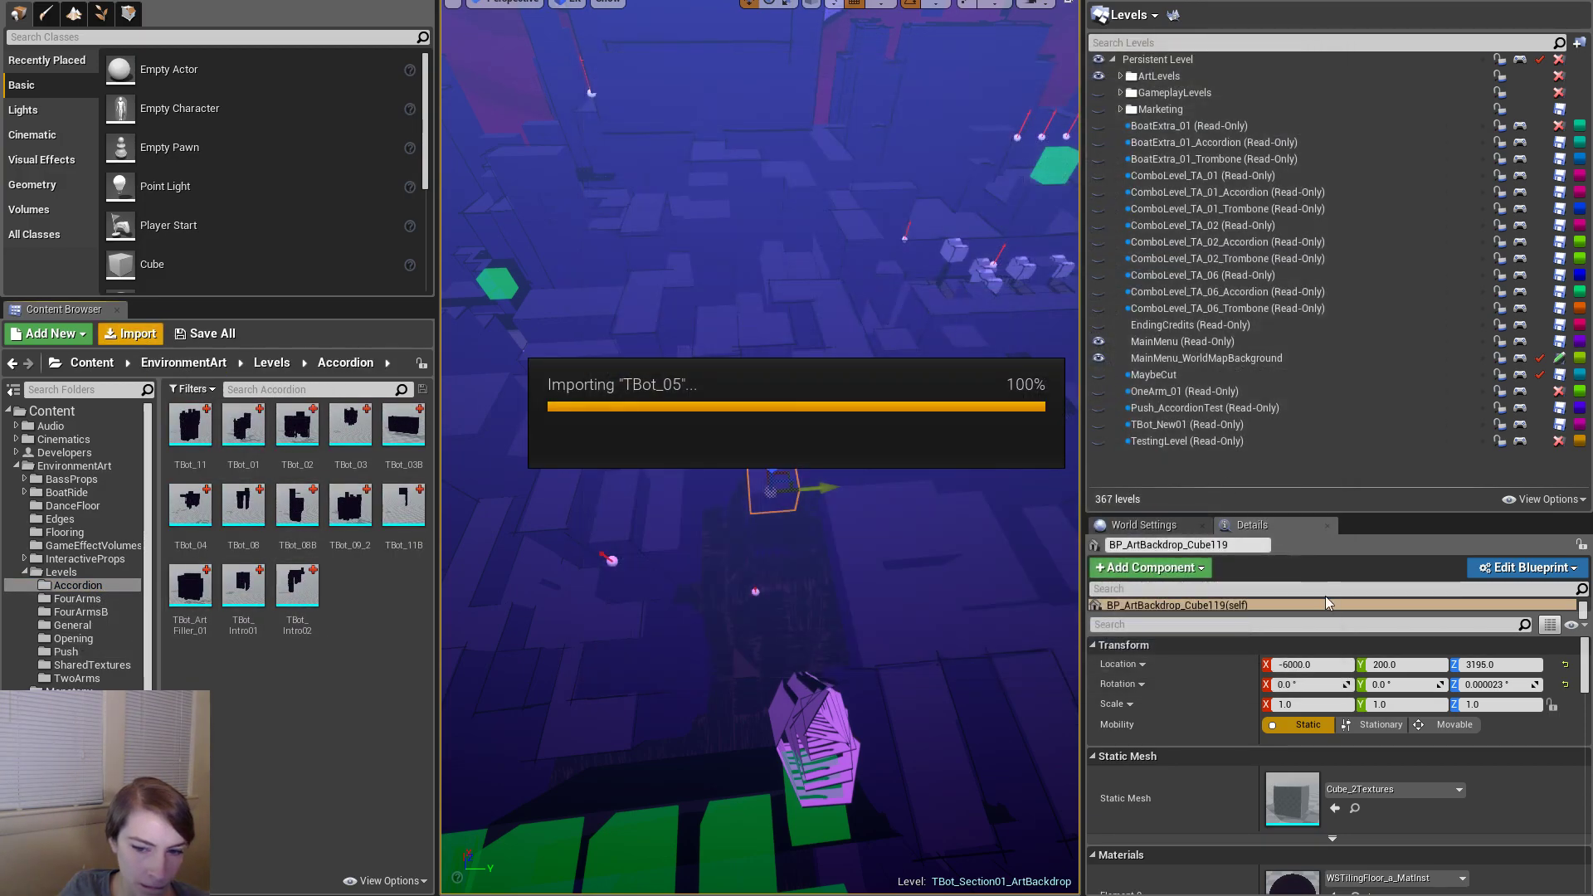
pyautogui.click(887, 710)
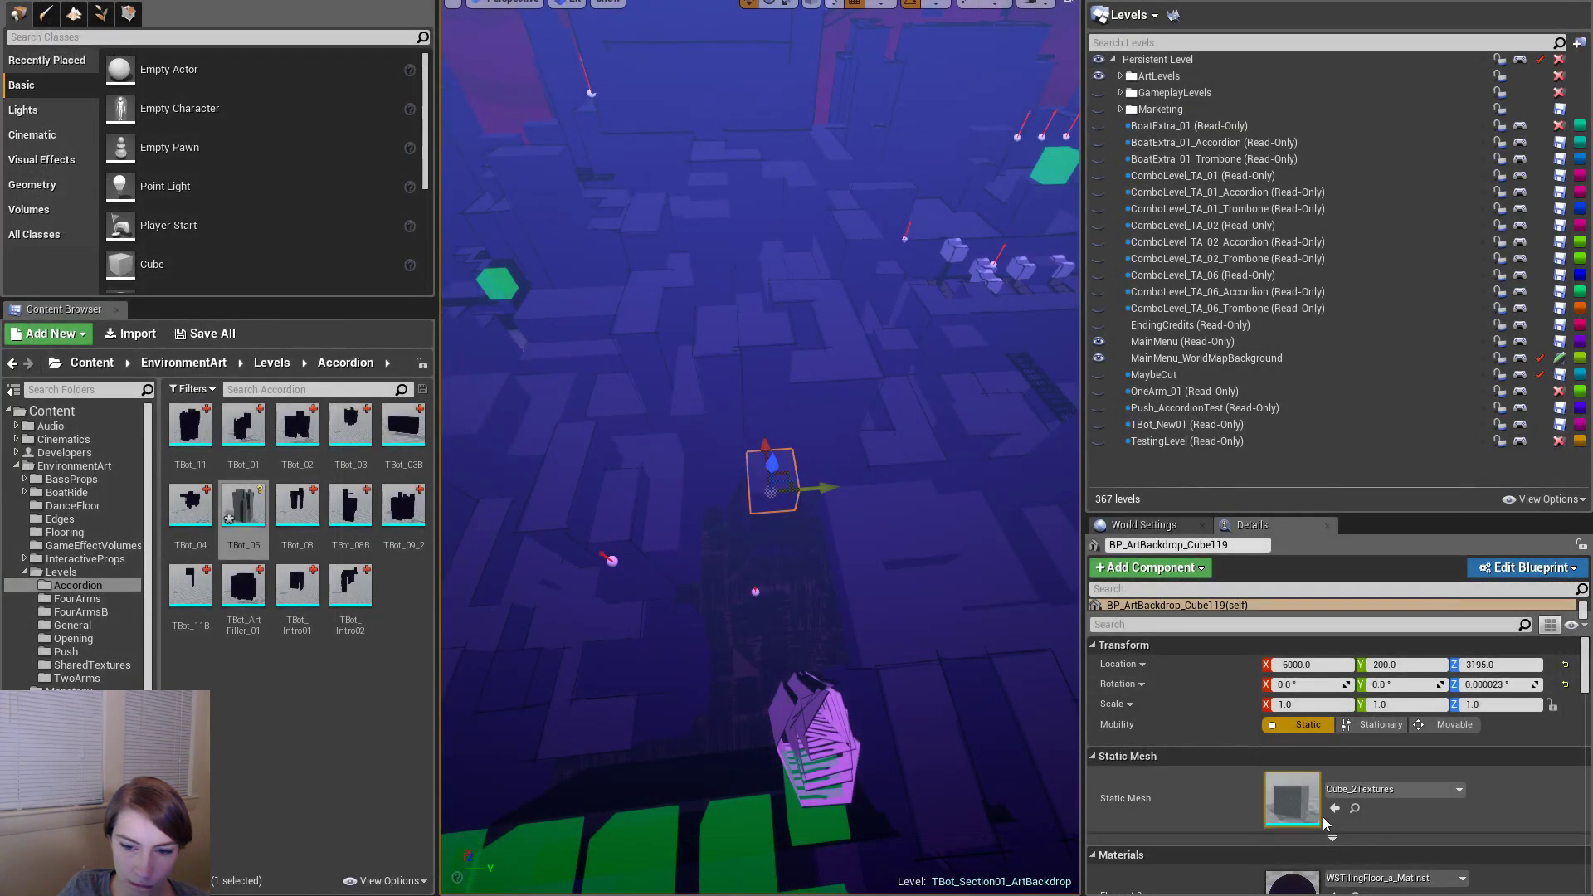
# - Set the static mesh of BP_ArtBackdrop_Cube119 to TBot_05 and inspect the placed building in the level
pyautogui.click(1334, 808)
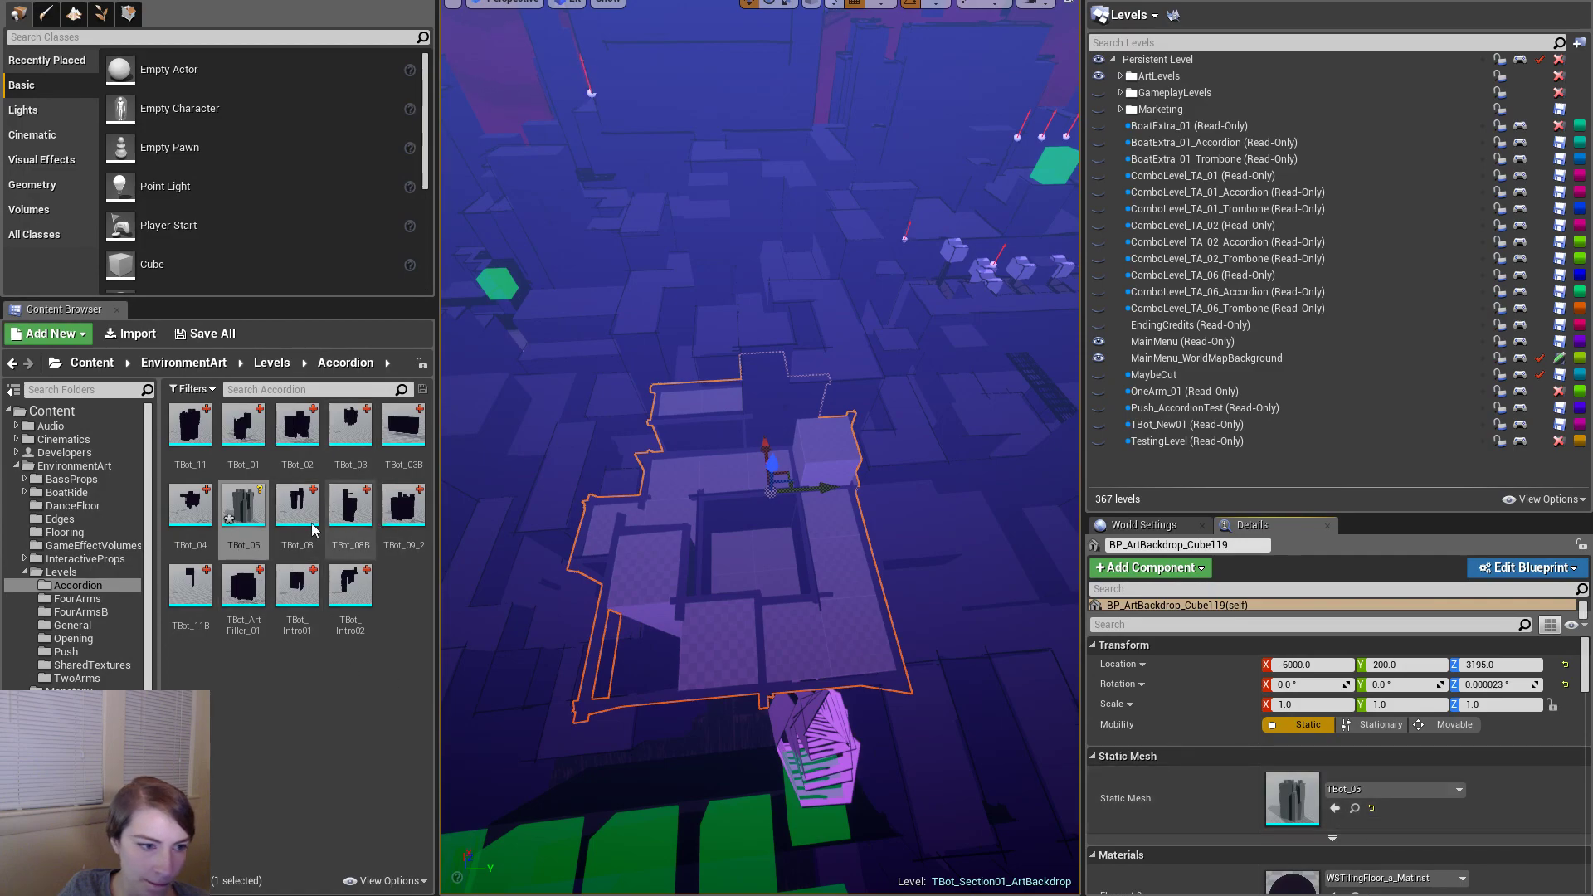
pyautogui.click(254, 522)
pyautogui.moveTo(530, 518); pyautogui.dragTo(630, 461, button='right')
pyautogui.press('a')
pyautogui.press('w')
pyautogui.press('s')
pyautogui.press('a')
pyautogui.press('d')
# - Open the TBot_05 mesh and, from a finished mesh's material slots, locate LevelBlockColor_Default, Blotch_Alpha_A and Outline_Line_B for its slots
pyautogui.doubleClick(245, 504)
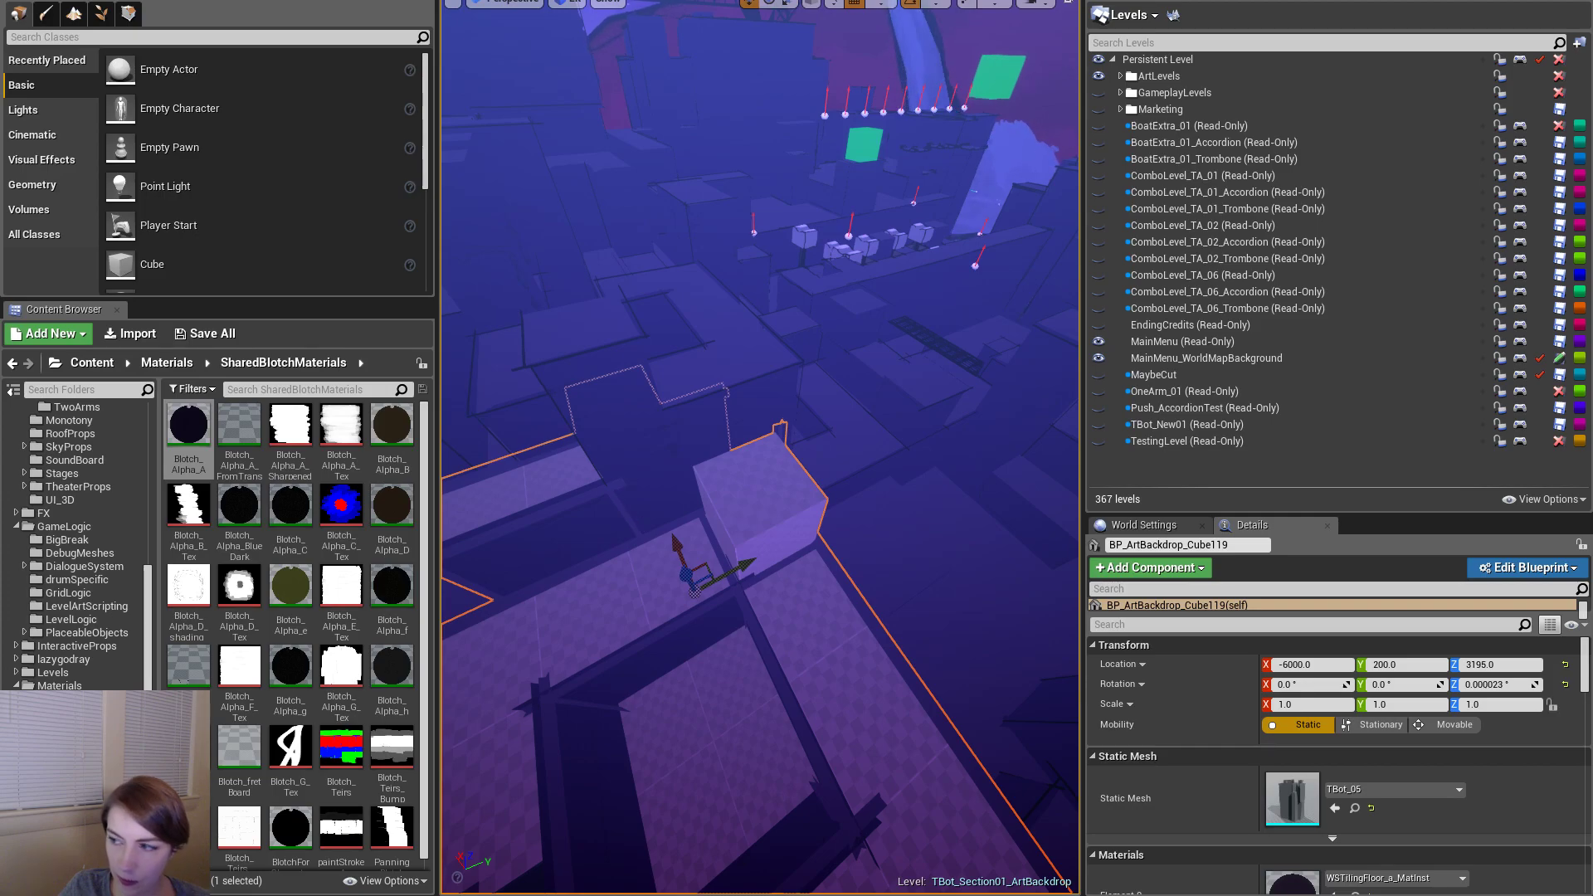
pyautogui.moveTo(830, 515); pyautogui.dragTo(639, 452, button='right')
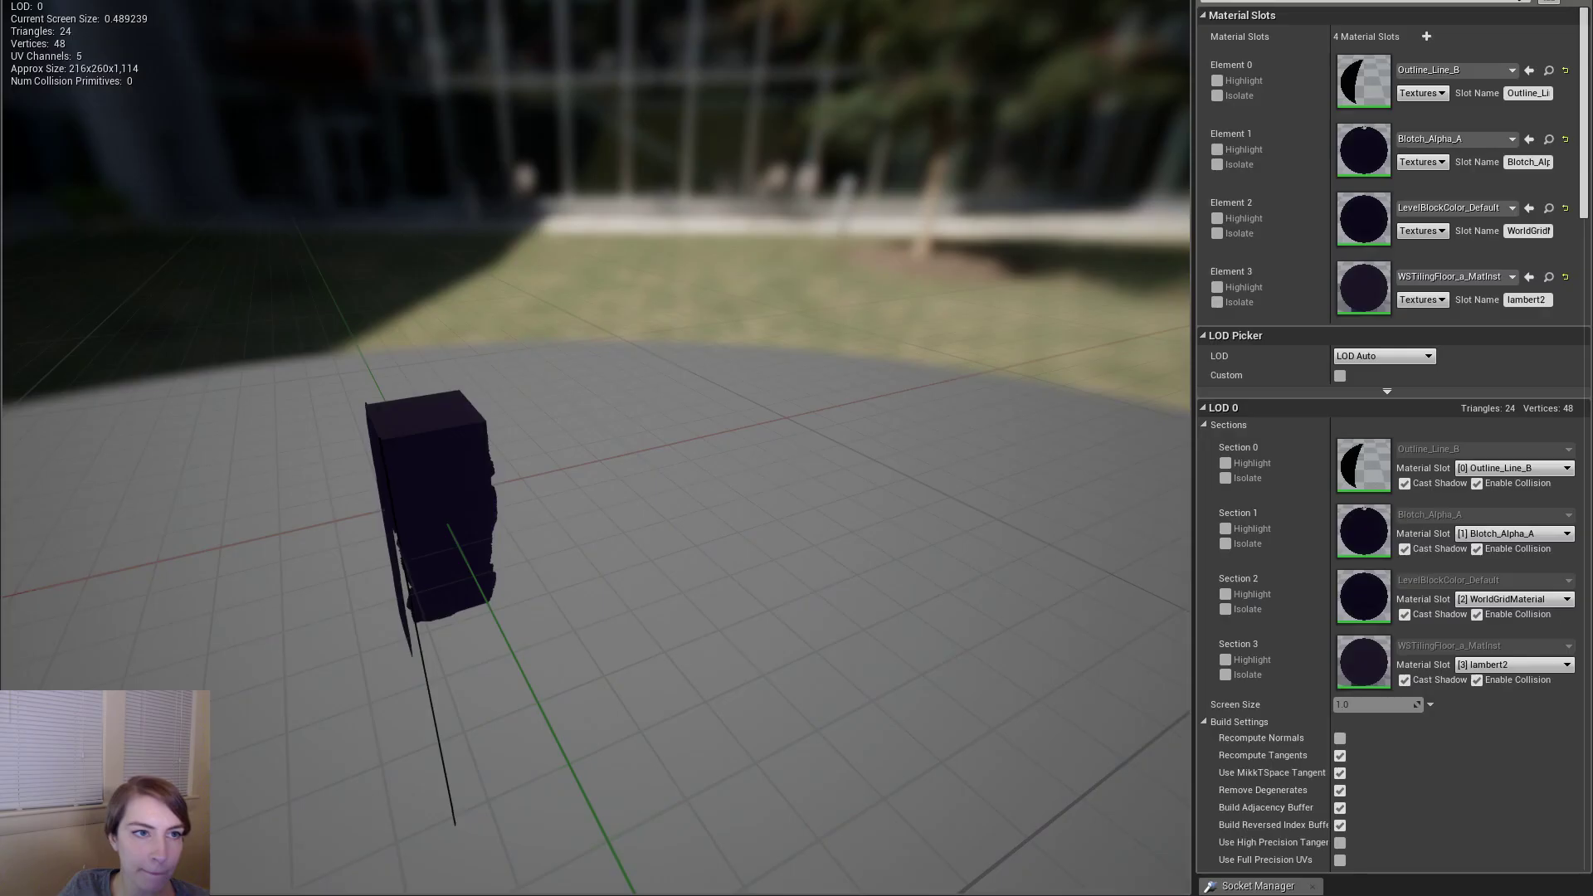
pyautogui.click(1549, 209)
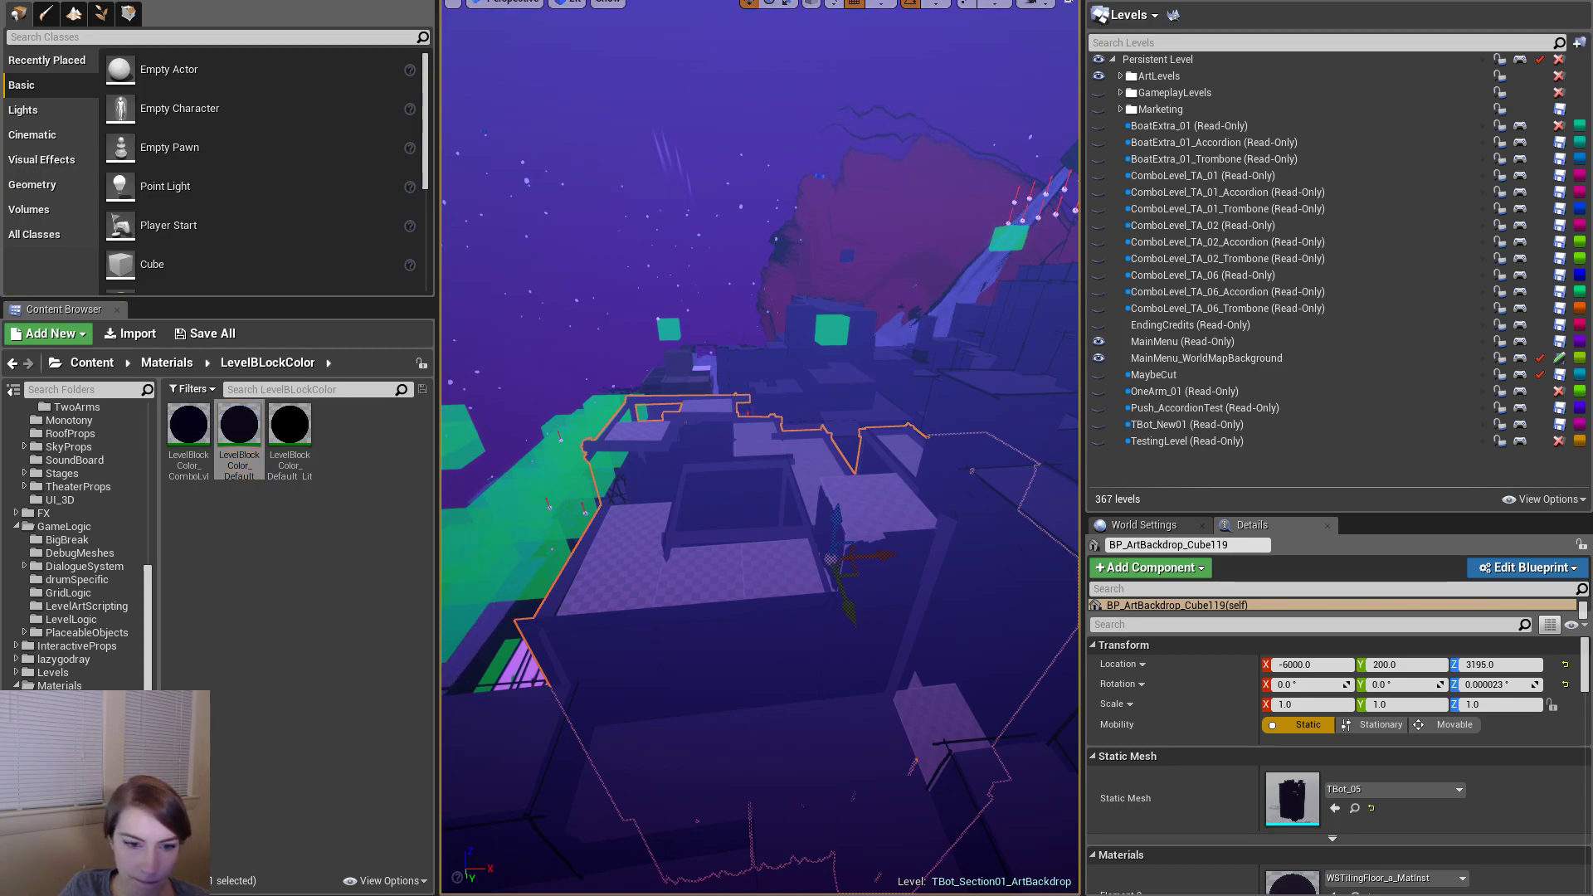
pyautogui.moveTo(759, 448); pyautogui.dragTo(759, 449, button='right')
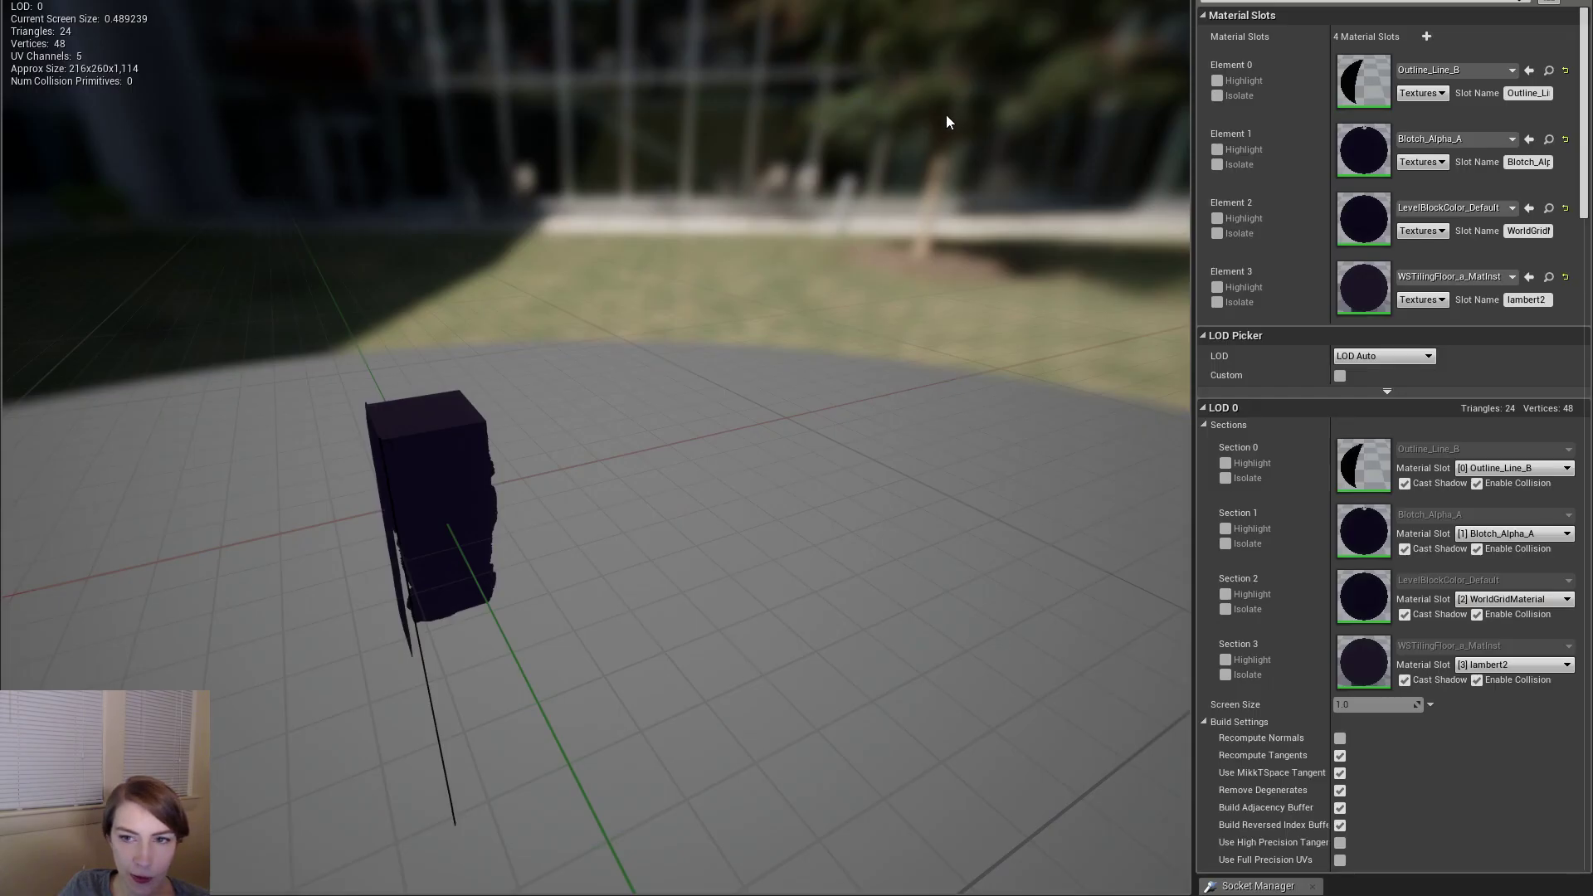
pyautogui.click(1547, 139)
pyautogui.moveTo(759, 448); pyautogui.dragTo(714, 448, button='right')
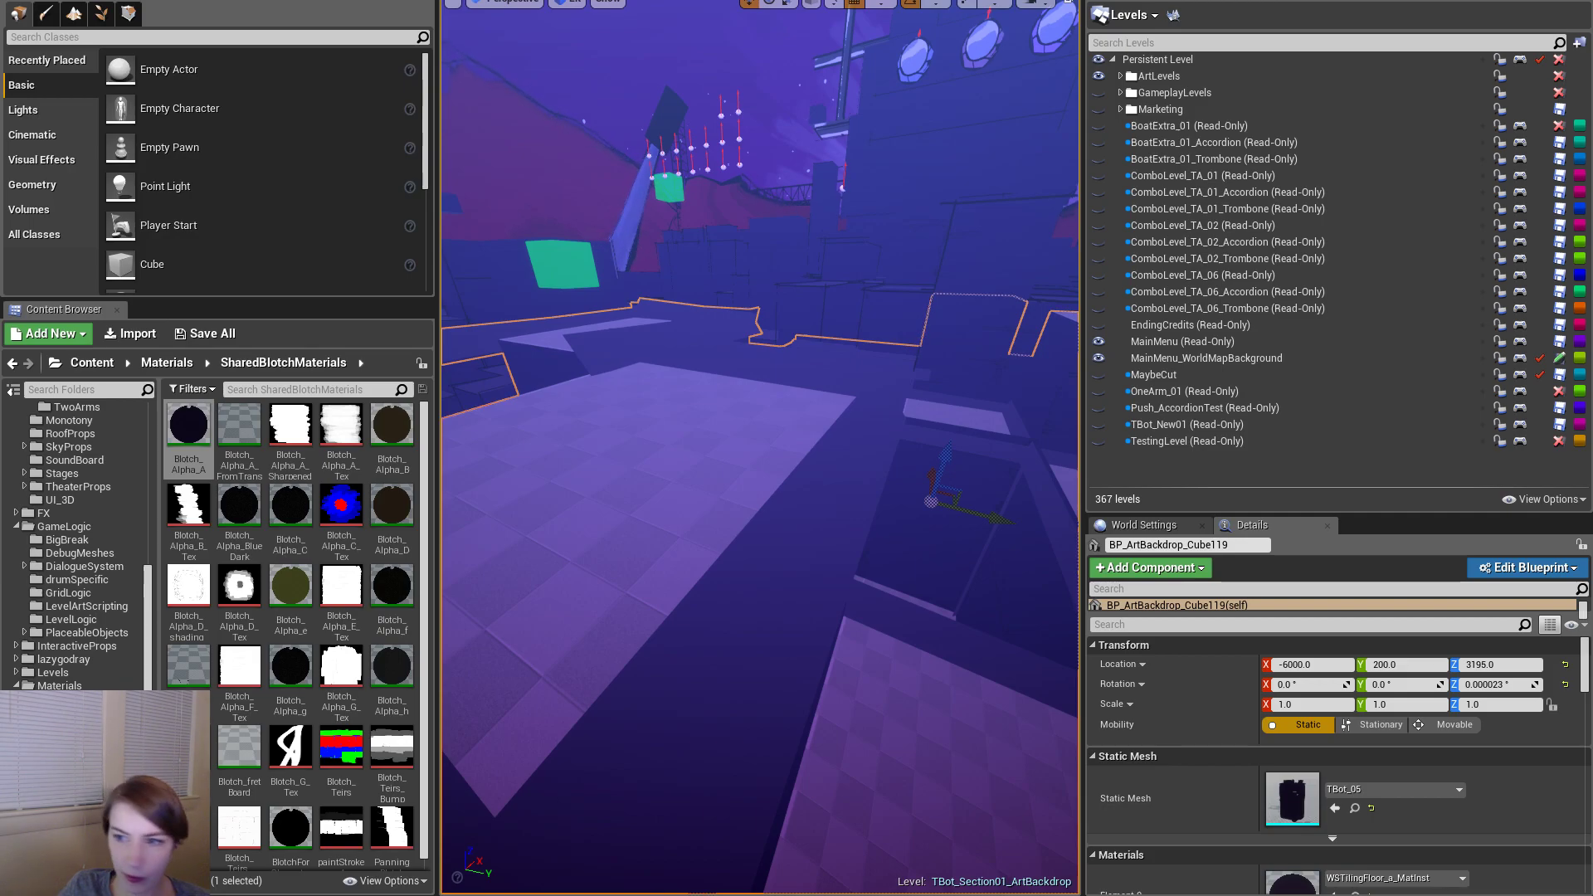
pyautogui.hotkey('alt', 'Tab')
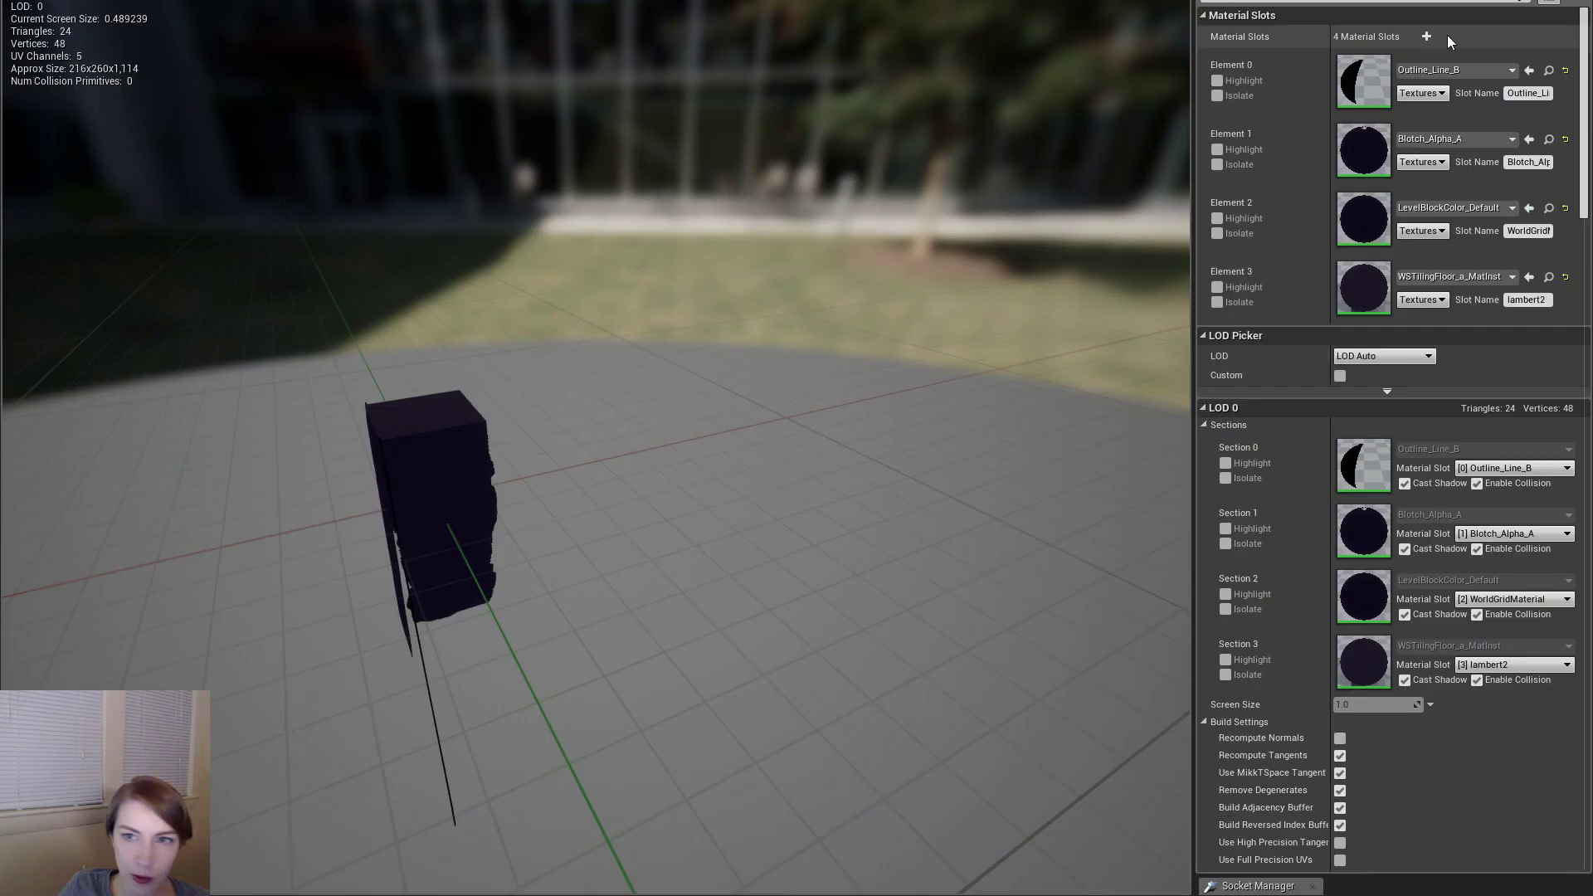
pyautogui.click(1549, 70)
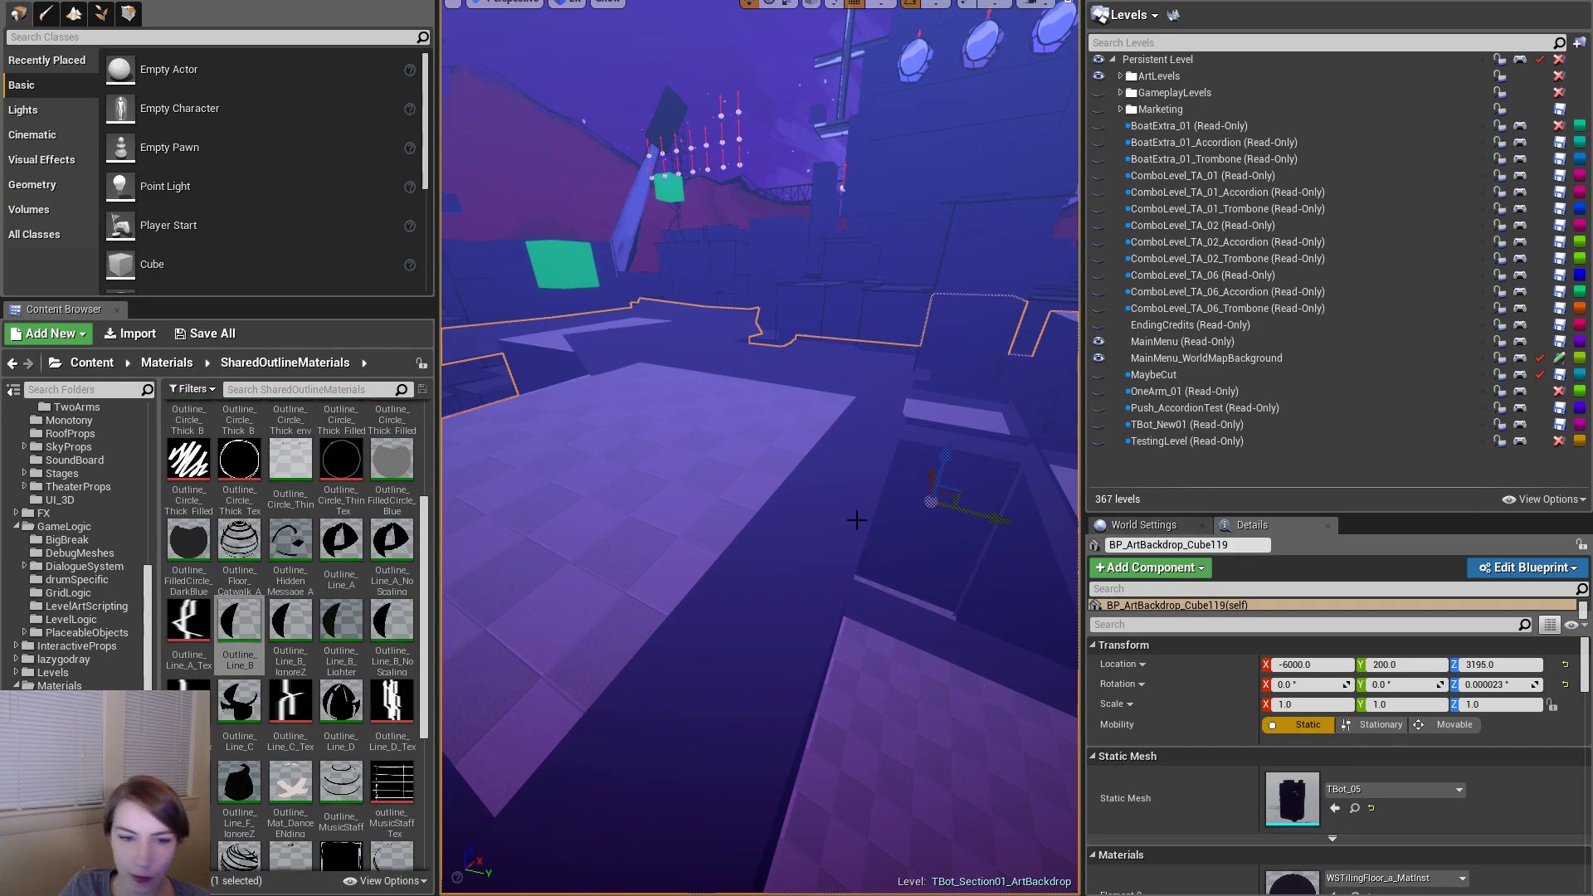
# - On the placed building, set the Element 0 material to Outline_Line_B and reset Element 1 to the mesh's own Blotch_Alpha_A
pyautogui.moveTo(759, 448)
pyautogui.mouseDown(button='right')
pyautogui.moveTo(714, 481)
pyautogui.moveTo(735, 452)
pyautogui.mouseUp(button='right')
pyautogui.scroll(-3, 1413, 802)
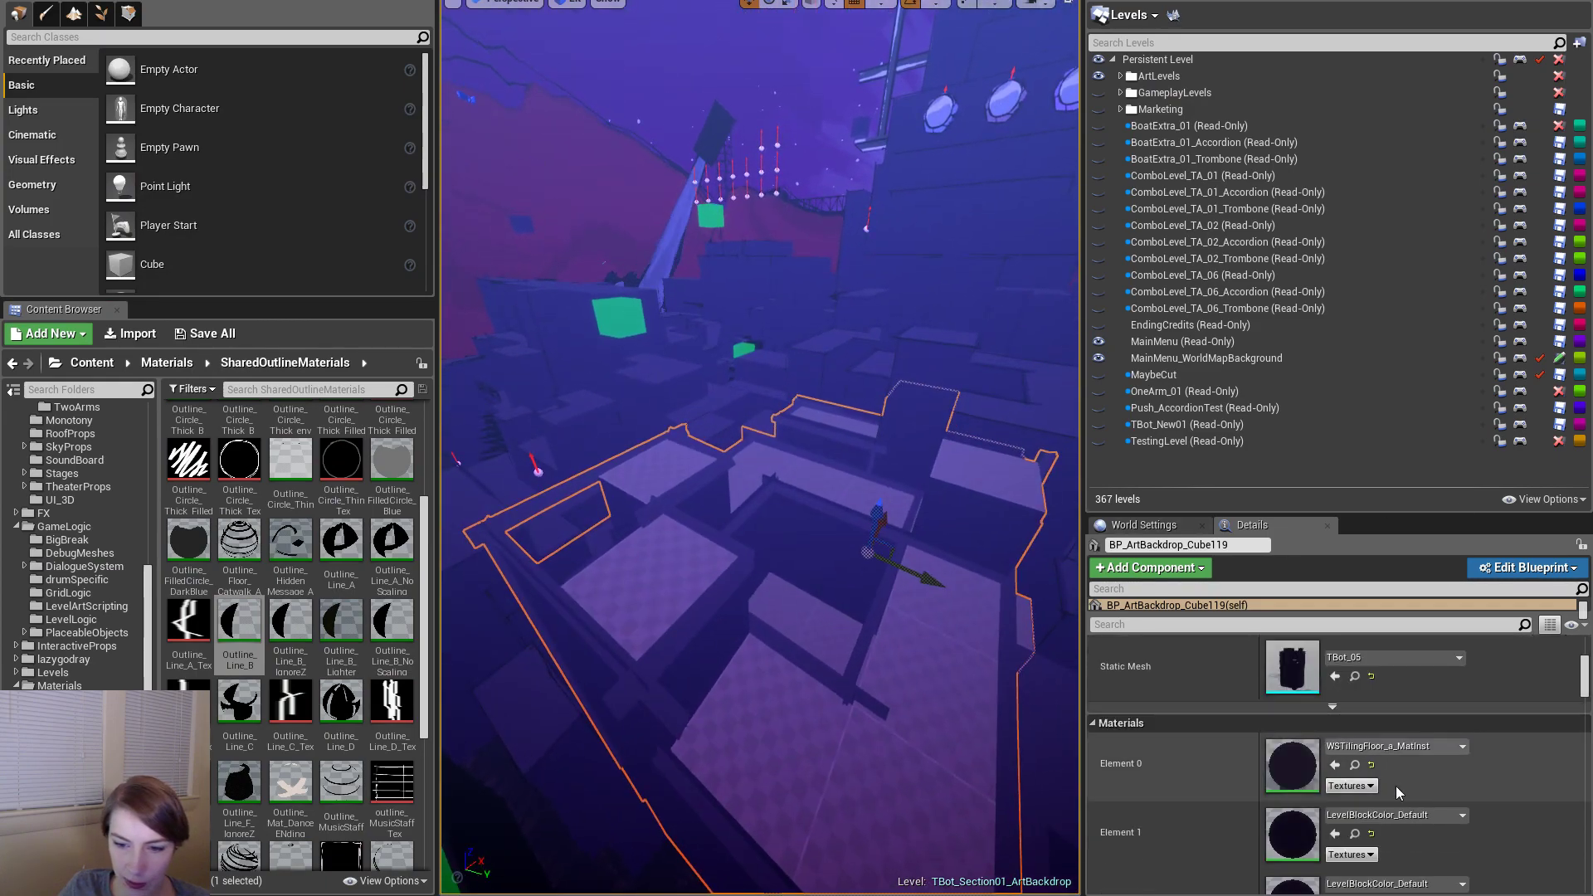
pyautogui.click(1334, 765)
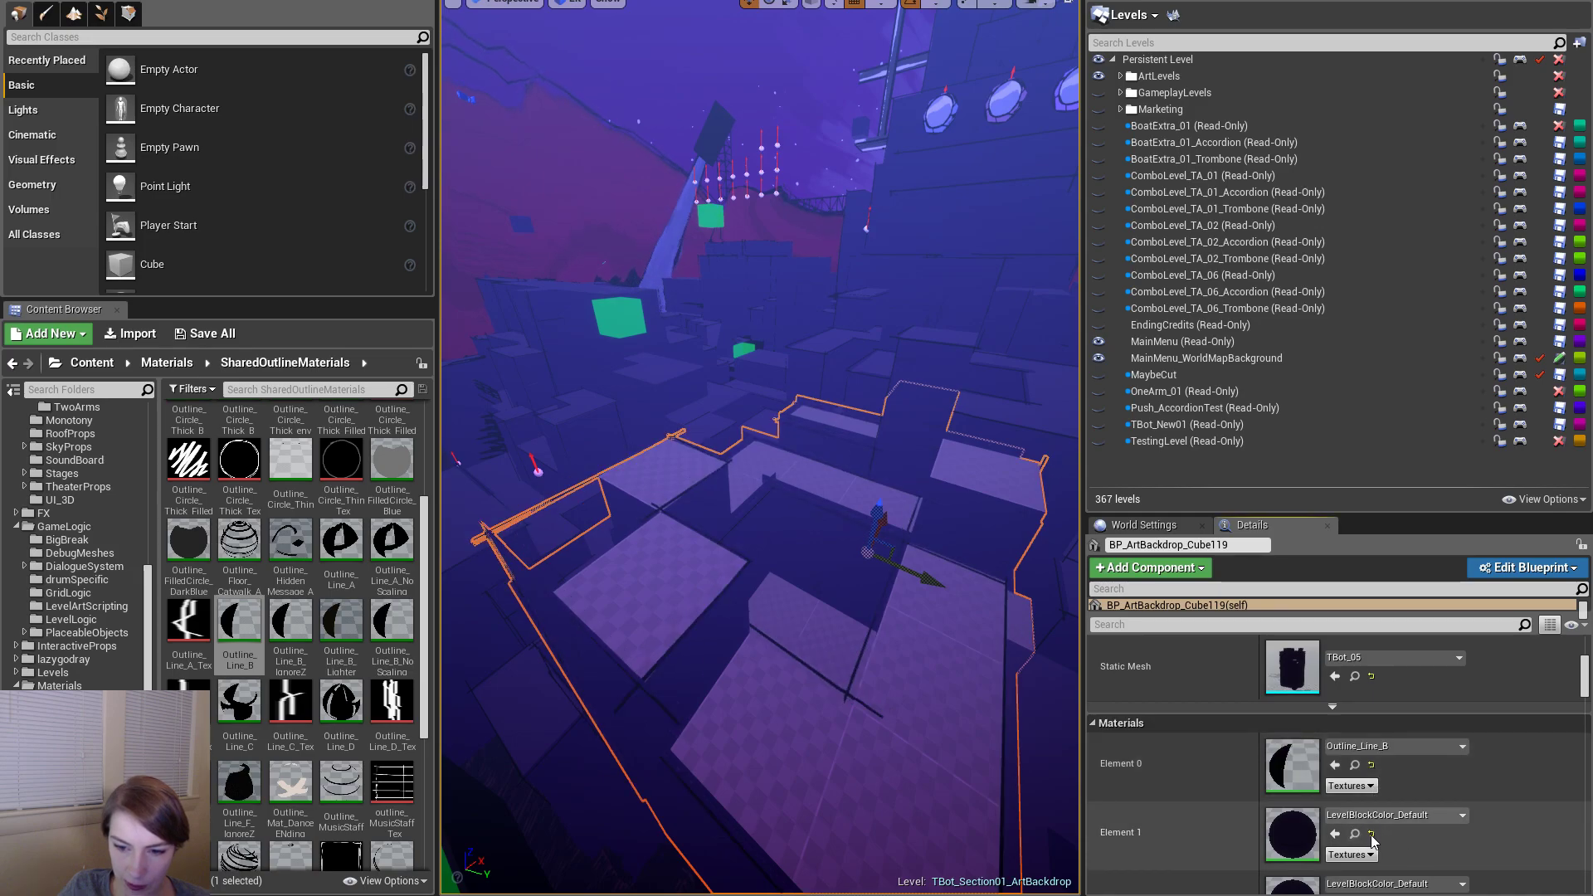
pyautogui.click(1372, 835)
pyautogui.moveTo(759, 448); pyautogui.dragTo(718, 461, button='right')
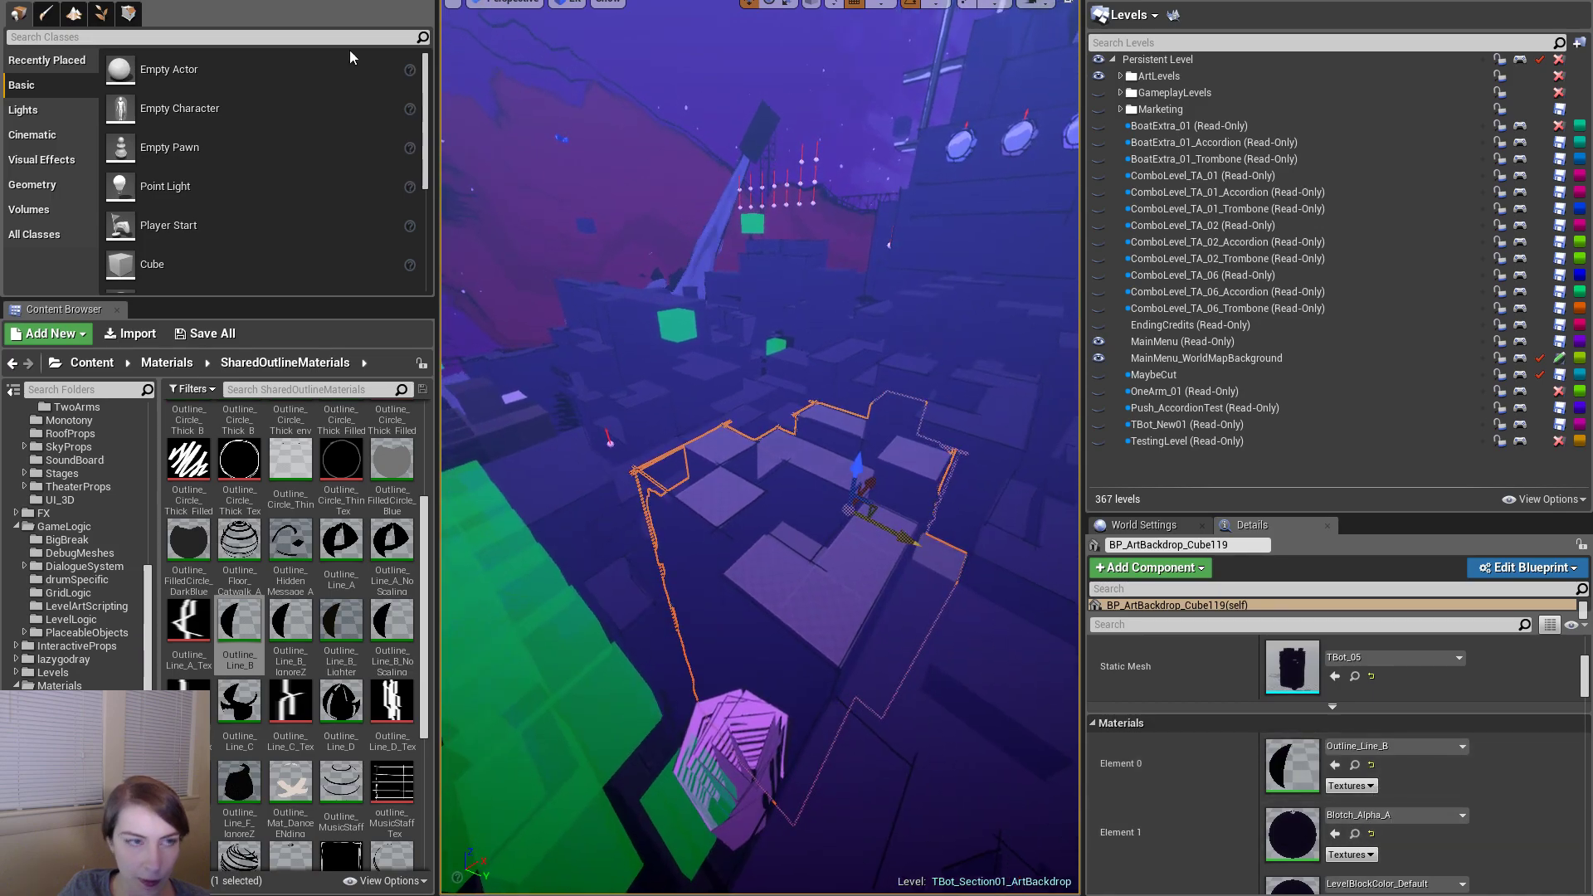
# - Locate WSTilingFloor_a_MatInst in the content browser from the finished mesh's Element 3 slot
pyautogui.click(515, 1)
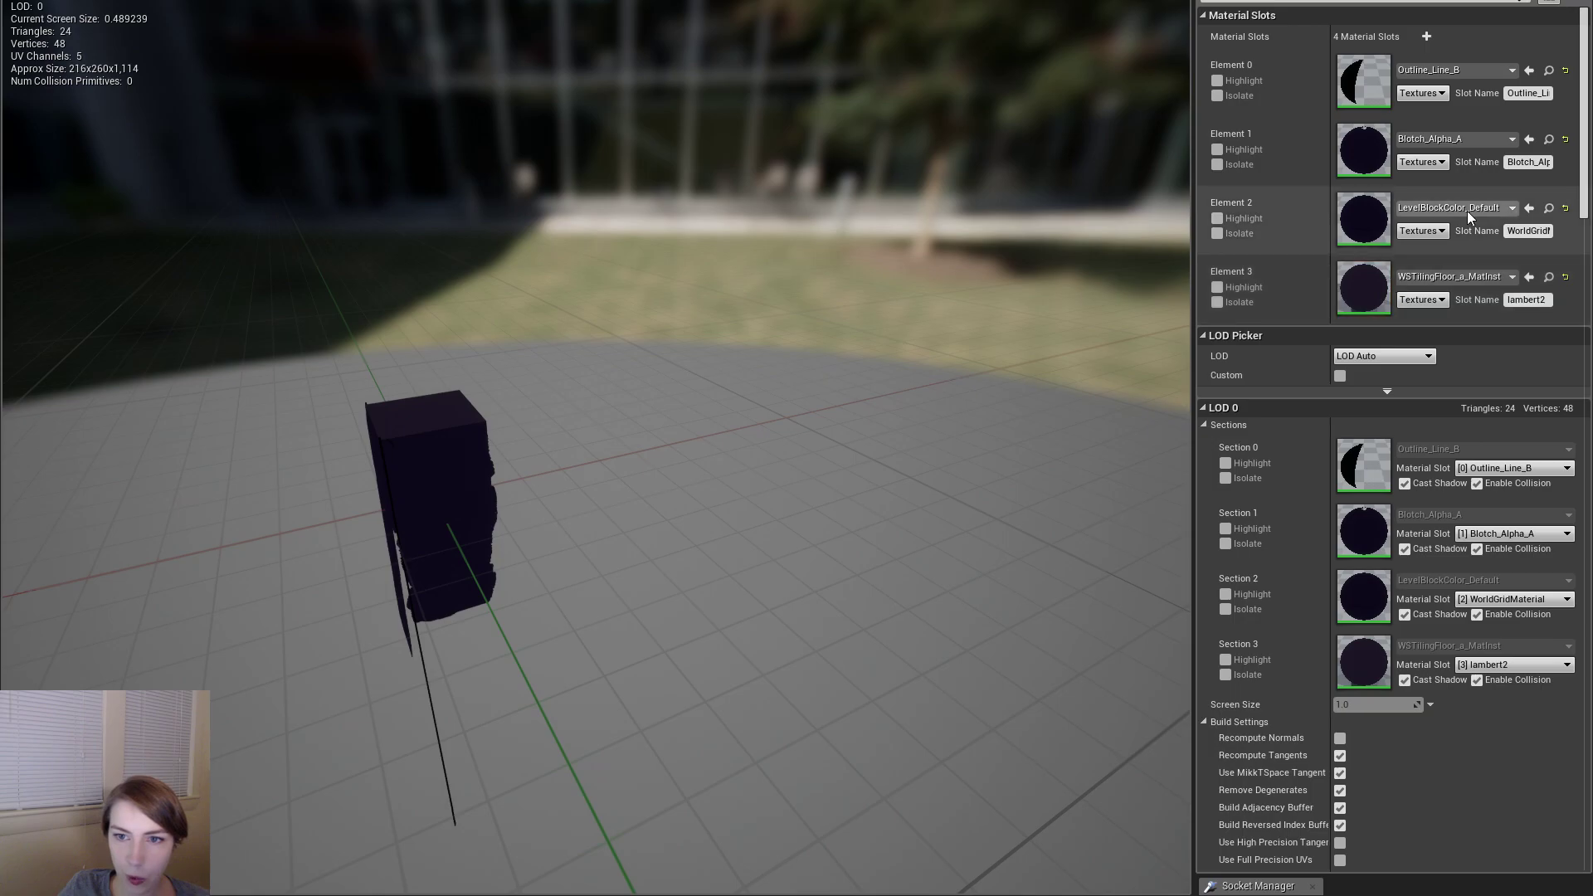
pyautogui.click(1548, 277)
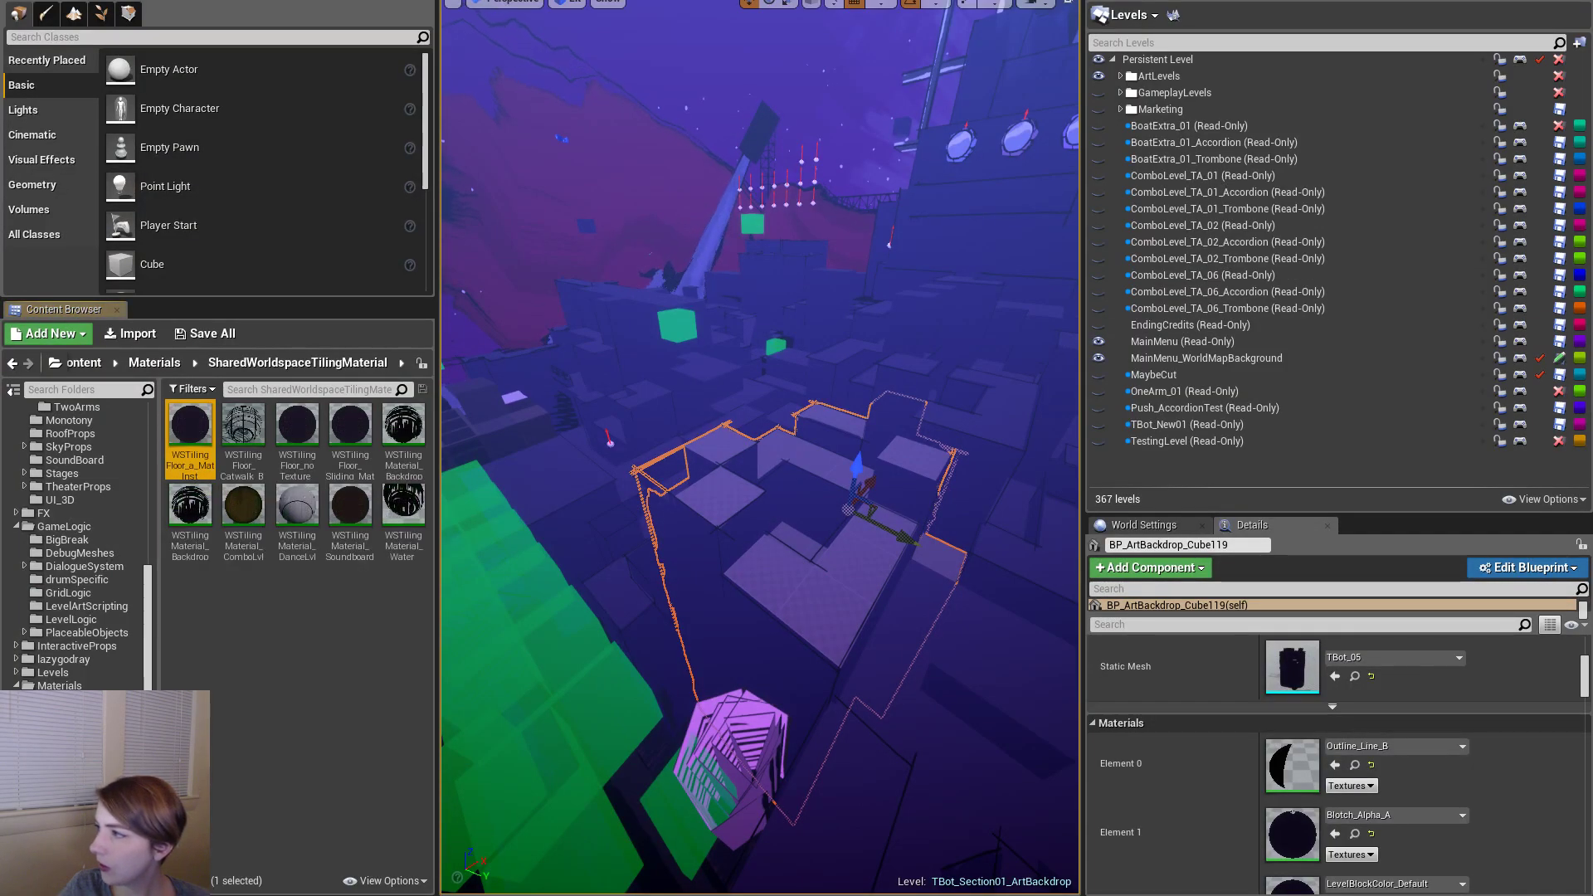
pyautogui.moveTo(759, 448); pyautogui.dragTo(962, 511, button='right')
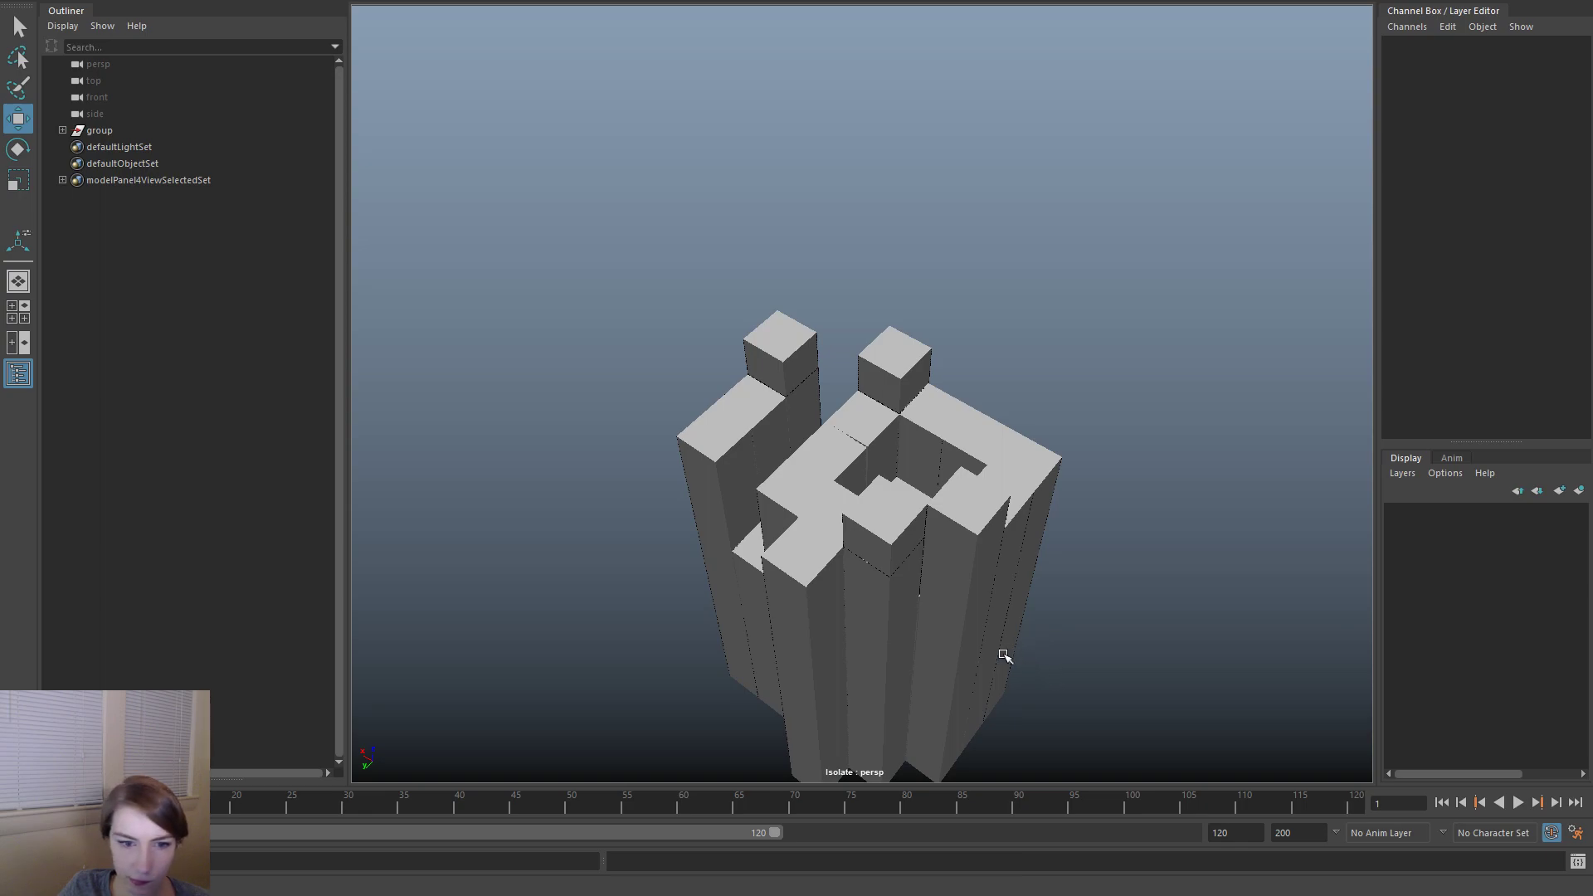
# - Switch to Maya and turn off the isolated view so the outline meshes are shown with the blocks
pyautogui.press('space')
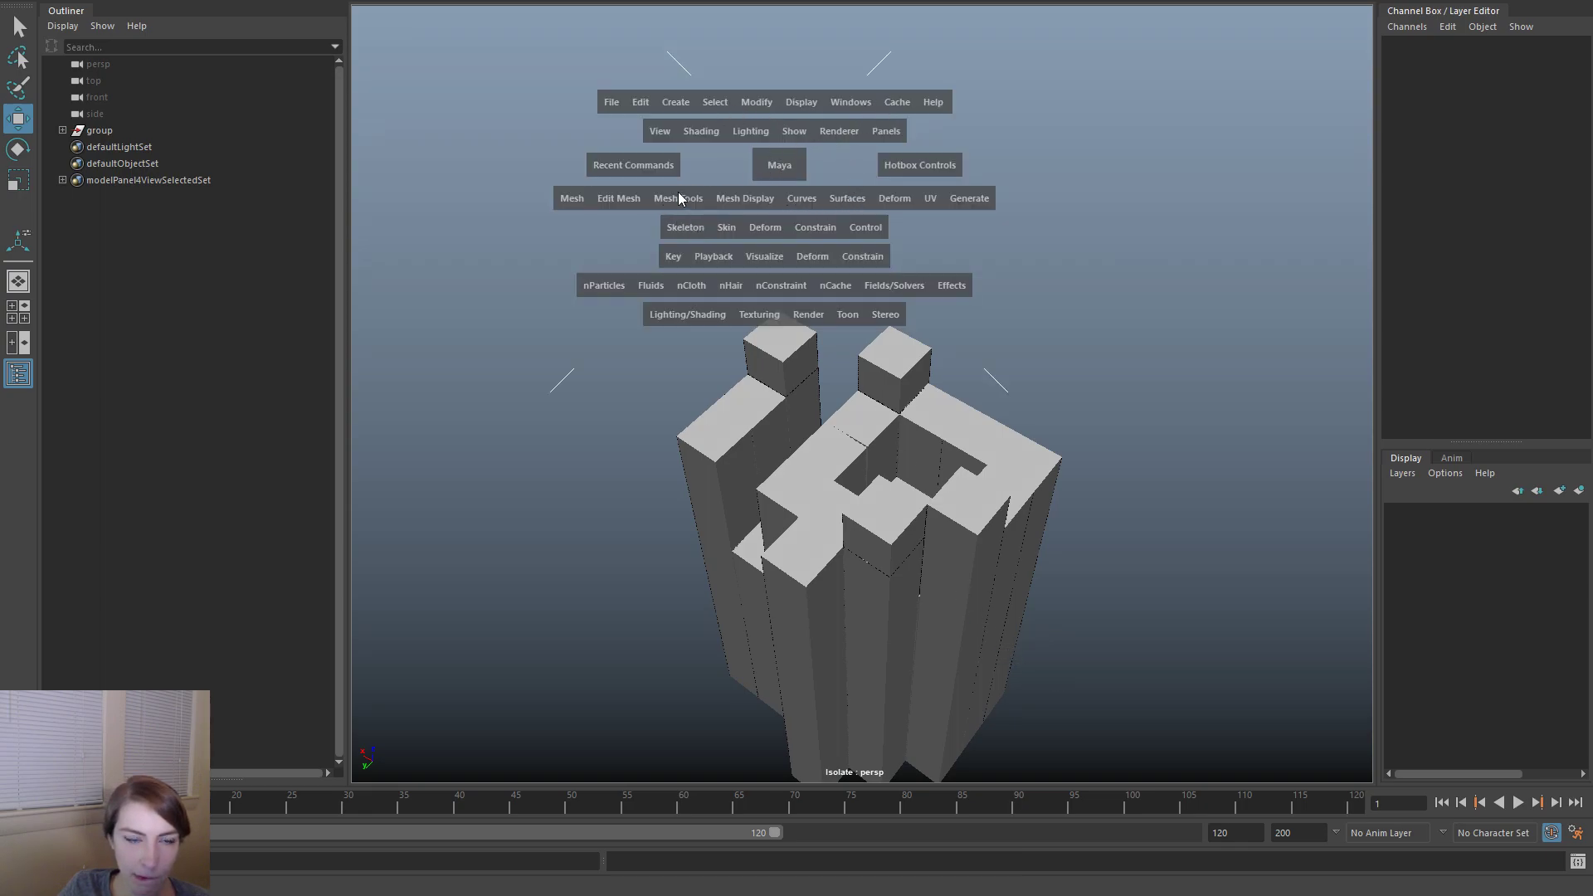
pyautogui.click(804, 131)
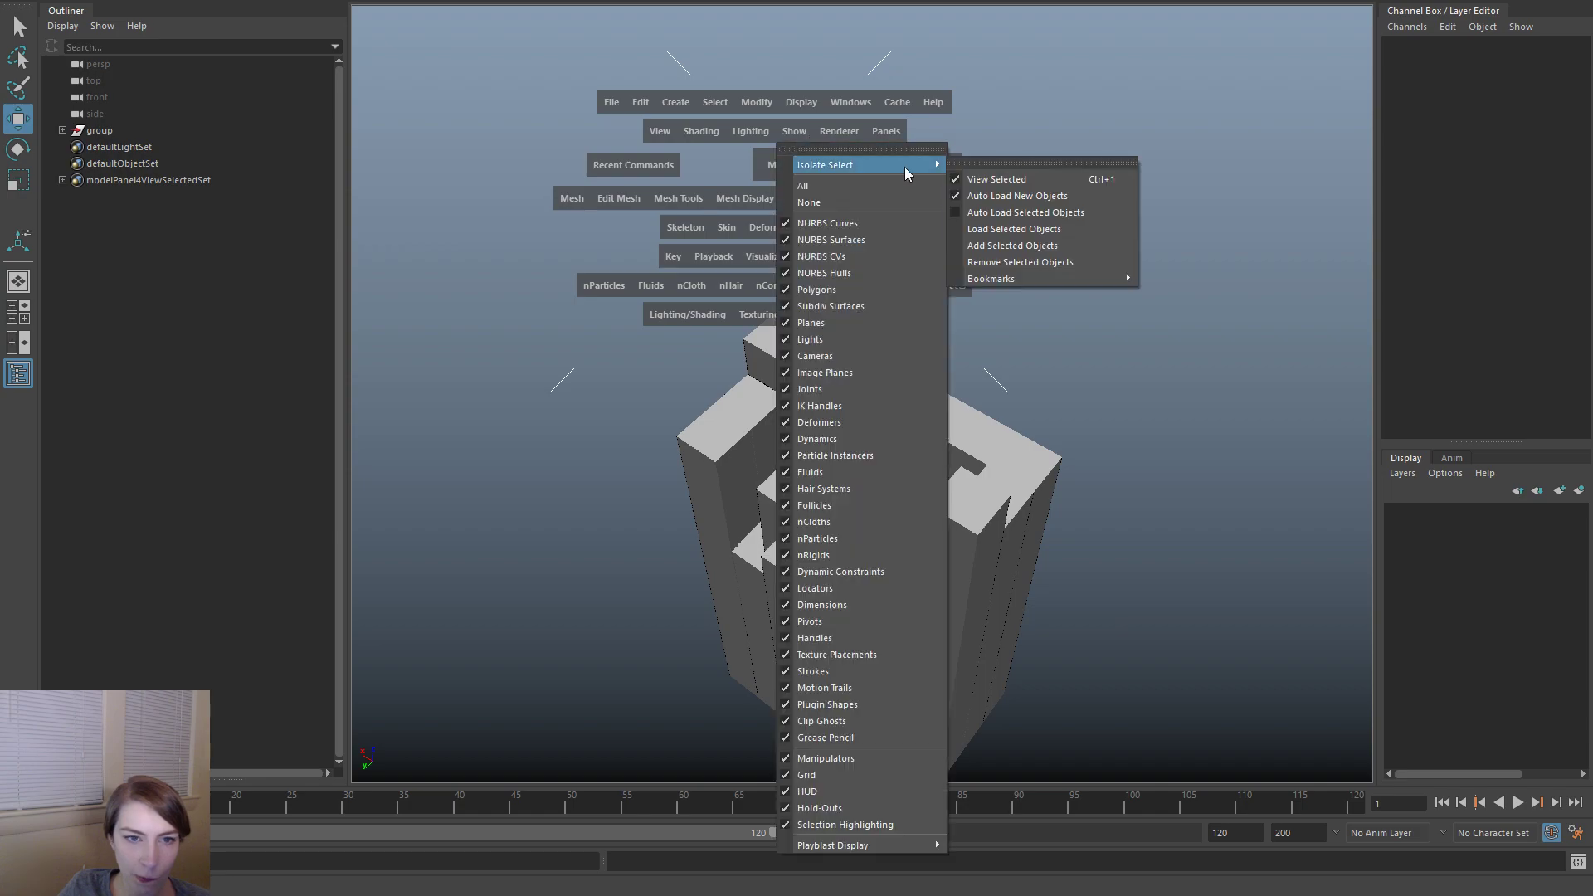
pyautogui.click(999, 168)
# - Select the roof face of the small block at the courtyard's corner and duplicate it as a separate surface
pyautogui.keyDown('alt'); pyautogui.moveTo(1113, 496); pyautogui.dragTo(1180, 496); pyautogui.keyUp('alt')
pyautogui.keyDown('alt'); pyautogui.moveTo(1180, 496); pyautogui.dragTo(1242, 541, button='right'); pyautogui.keyUp('alt')
pyautogui.keyDown('alt'); pyautogui.moveTo(1241, 541); pyautogui.dragTo(939, 429, button='middle'); pyautogui.keyUp('alt')
pyautogui.scroll(3, 939, 429)
pyautogui.click(825, 366)
pyautogui.moveTo(854, 340); pyautogui.dragTo(854, 373, button='right')
pyautogui.click(824, 321)
pyautogui.press('space')
pyautogui.click(538, 332)
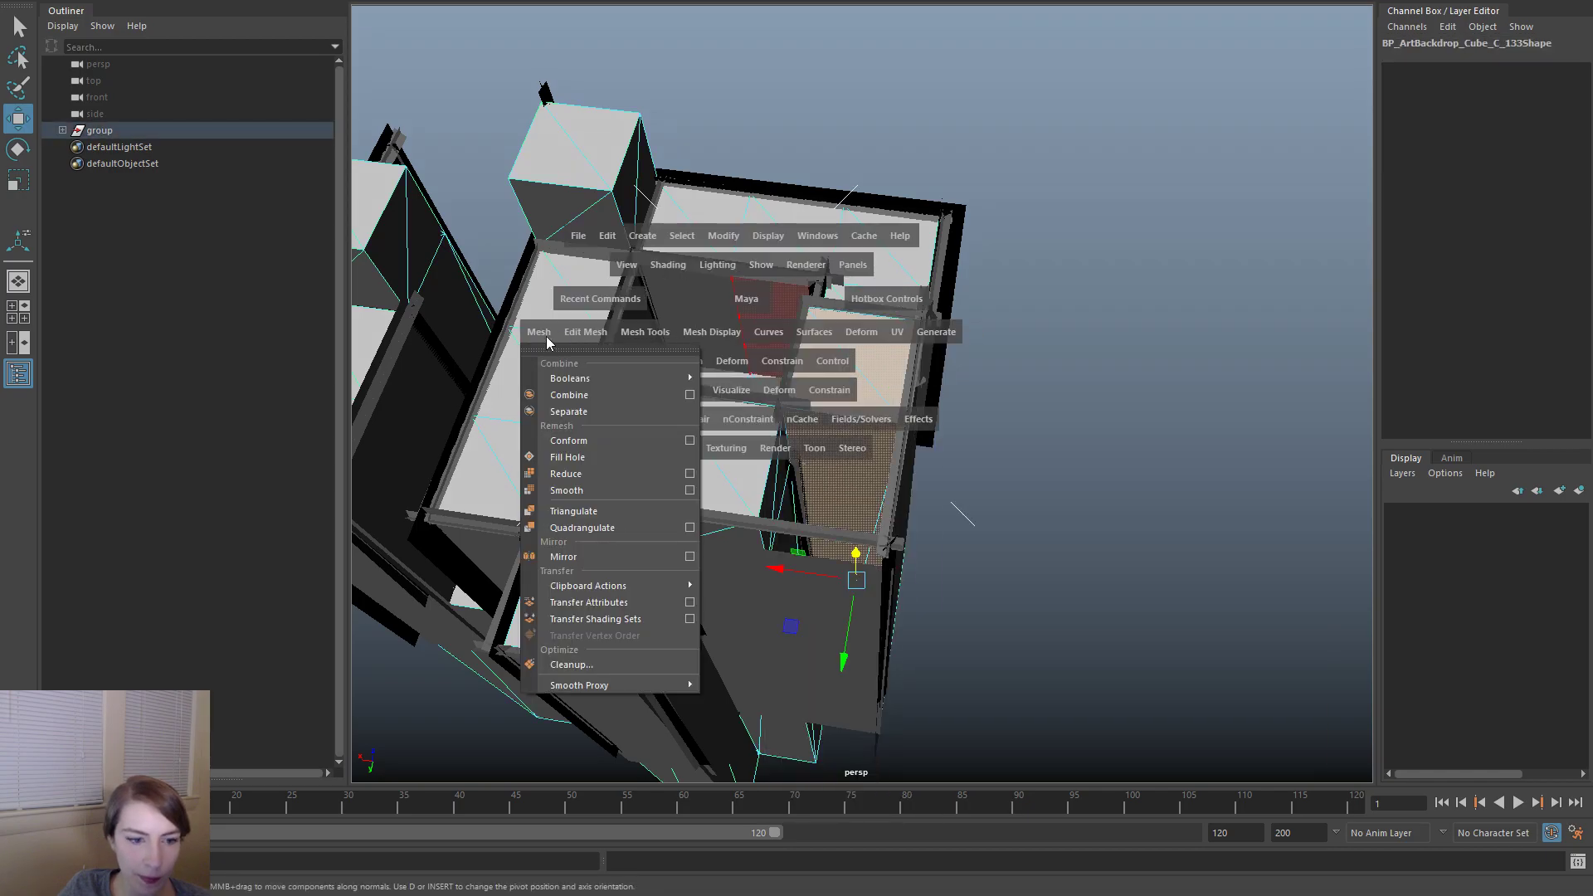
pyautogui.click(585, 332)
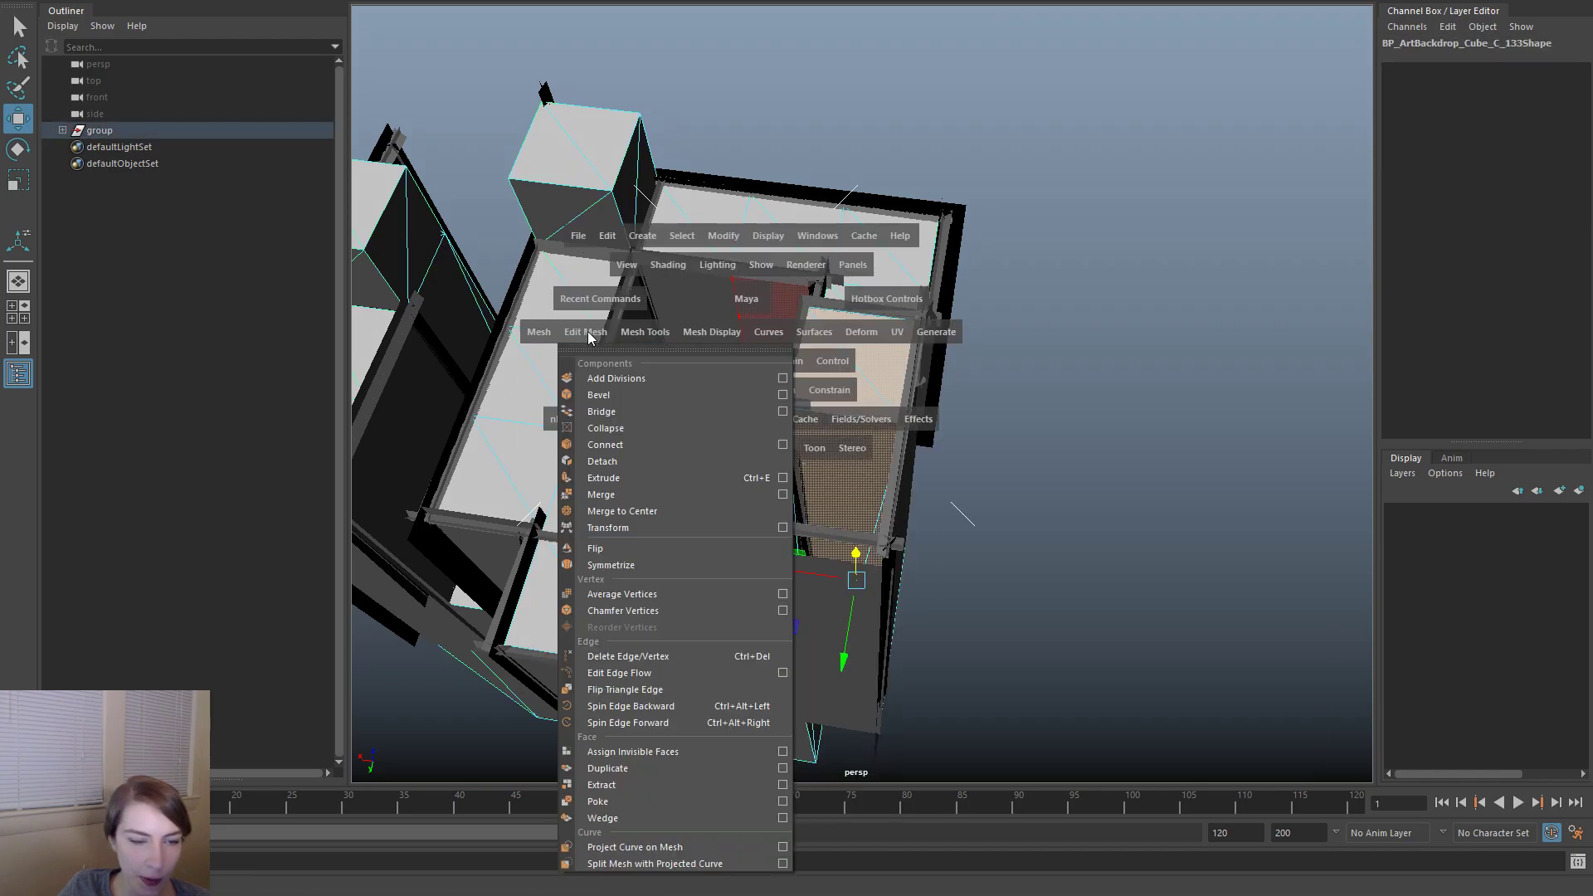
pyautogui.click(664, 764)
pyautogui.keyDown('alt'); pyautogui.moveTo(785, 691); pyautogui.dragTo(960, 615); pyautogui.keyUp('alt')
pyautogui.press('w')
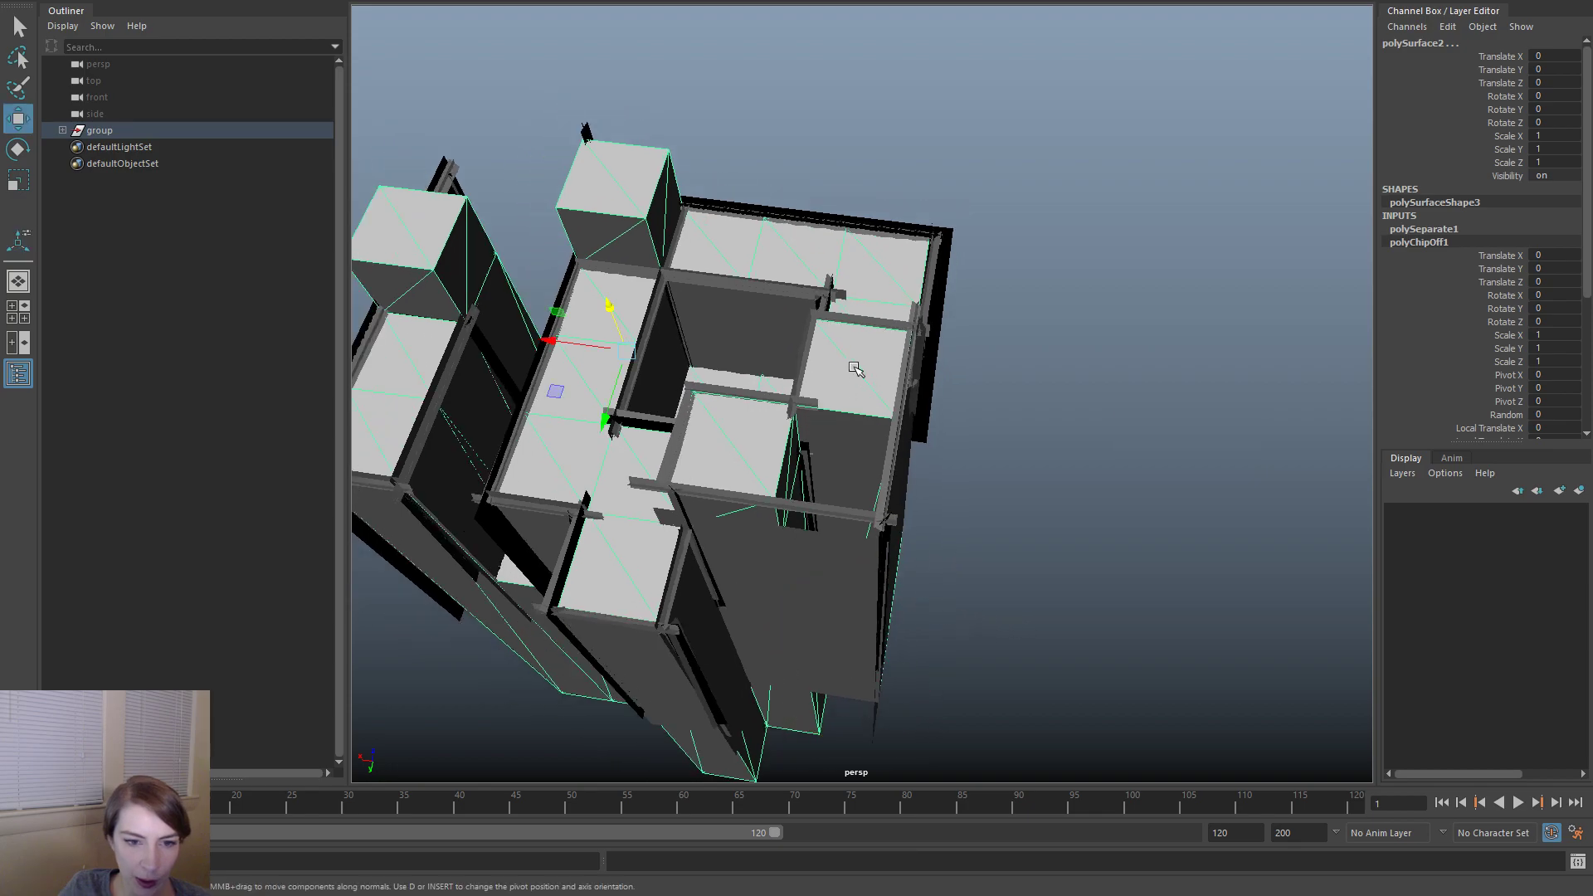
# - Return to object selection, select the small block's separated surface to check it, and clear the selection
pyautogui.moveTo(851, 363); pyautogui.dragTo(925, 334, button='right')
pyautogui.click(1061, 324)
pyautogui.click(874, 385)
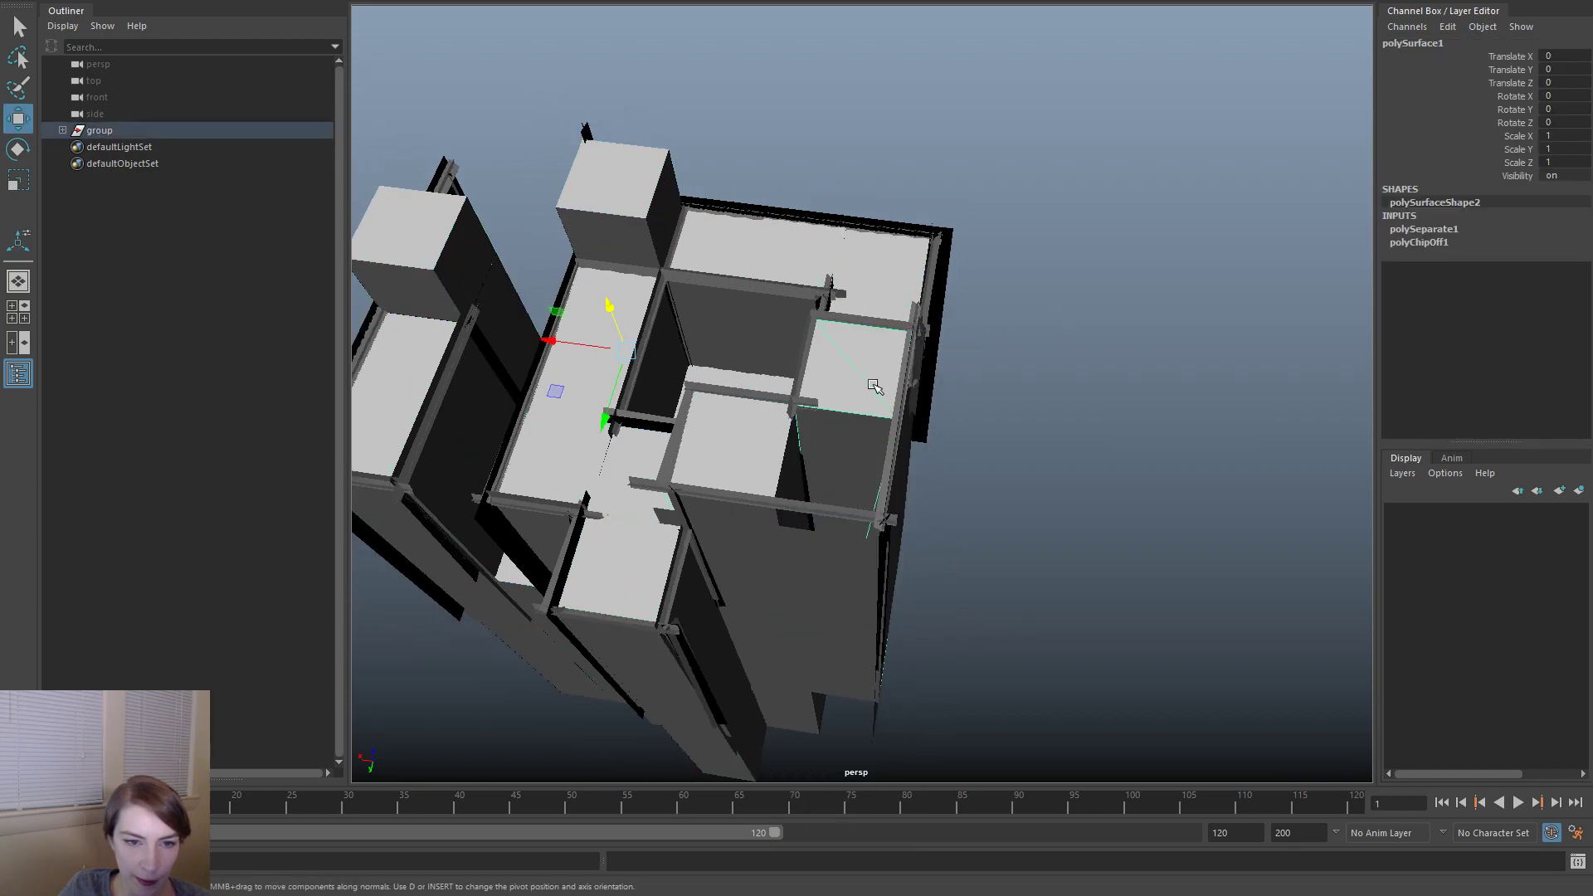
pyautogui.click(1177, 456)
# - Compare the building's outlined edges in Maya with the placed mesh in Unreal, and select the main building mesh in Maya
pyautogui.keyDown('alt'); pyautogui.moveTo(1177, 455); pyautogui.dragTo(1112, 498); pyautogui.keyUp('alt')
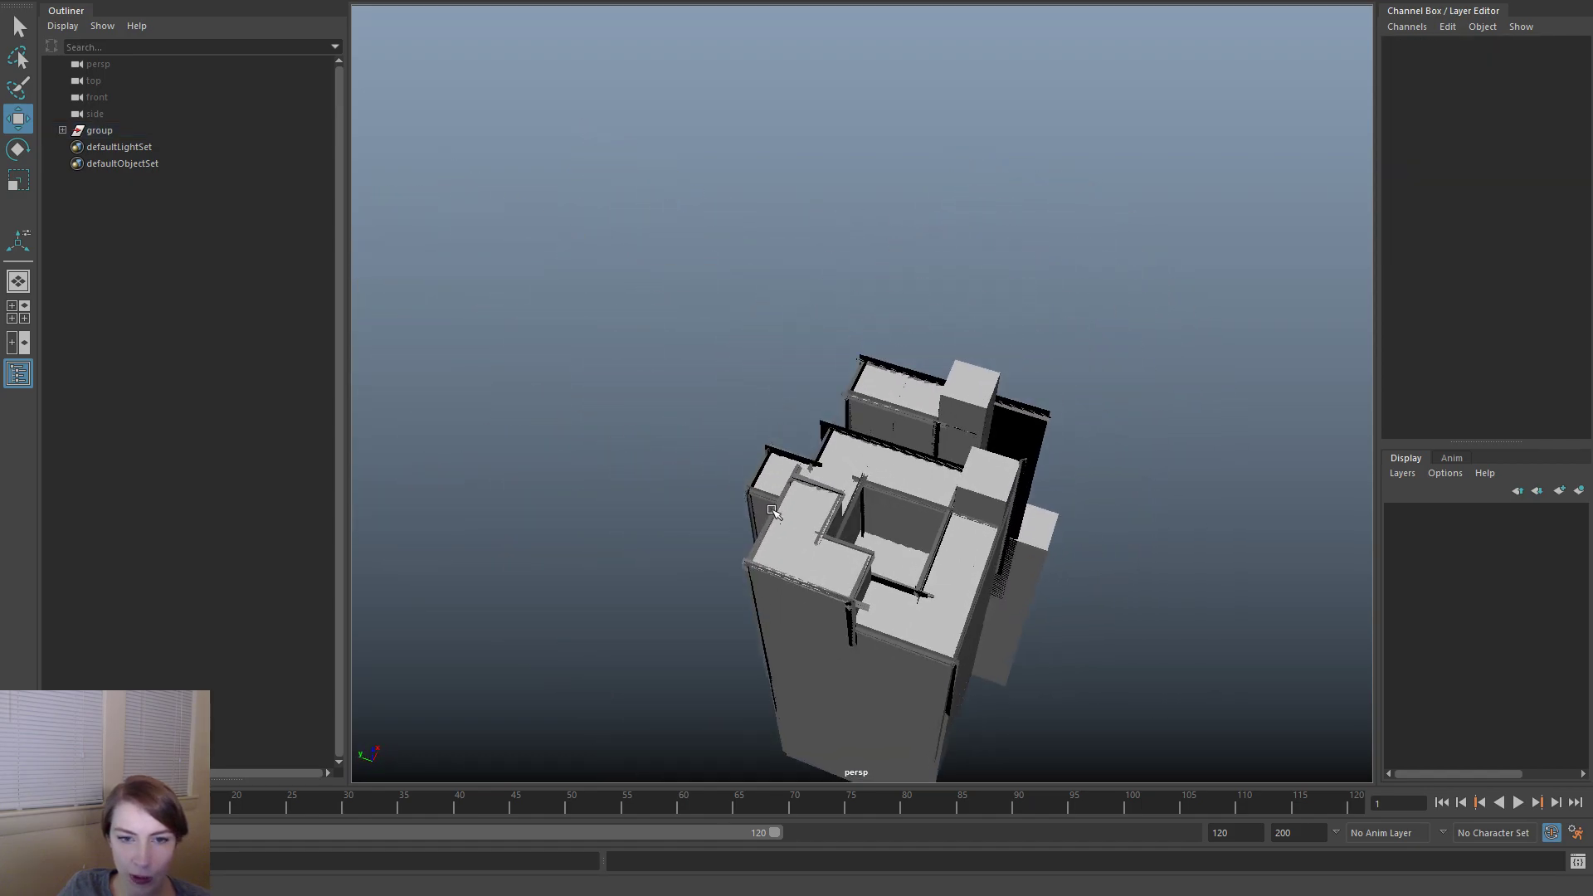
pyautogui.scroll(5, 1126, 425)
pyautogui.scroll(4, 1038, 466)
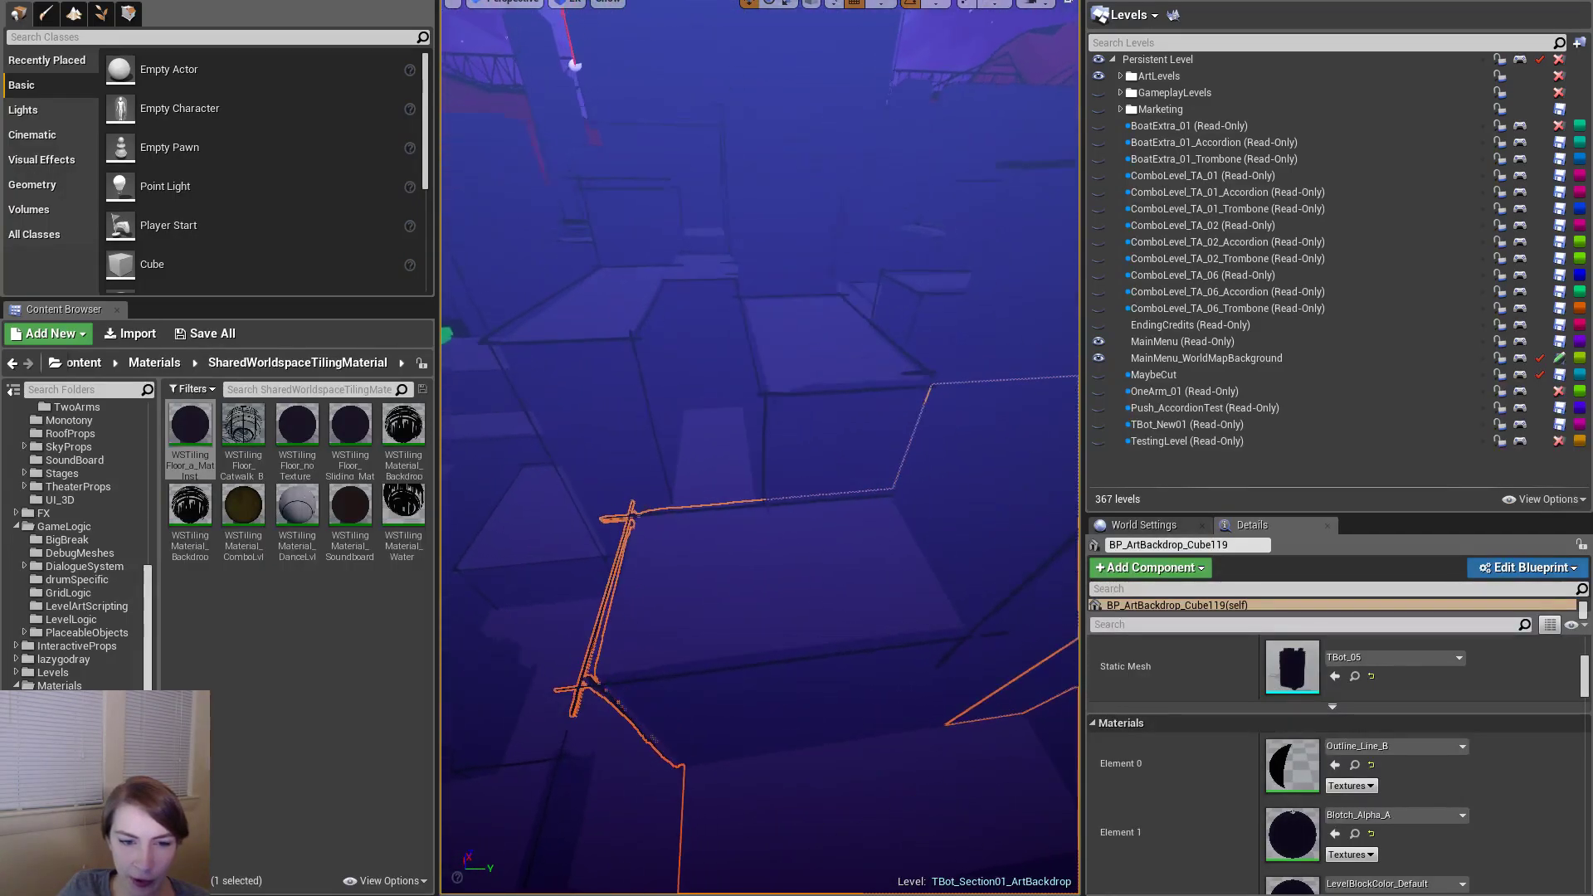
pyautogui.moveTo(966, 525); pyautogui.dragTo(995, 515, button='right')
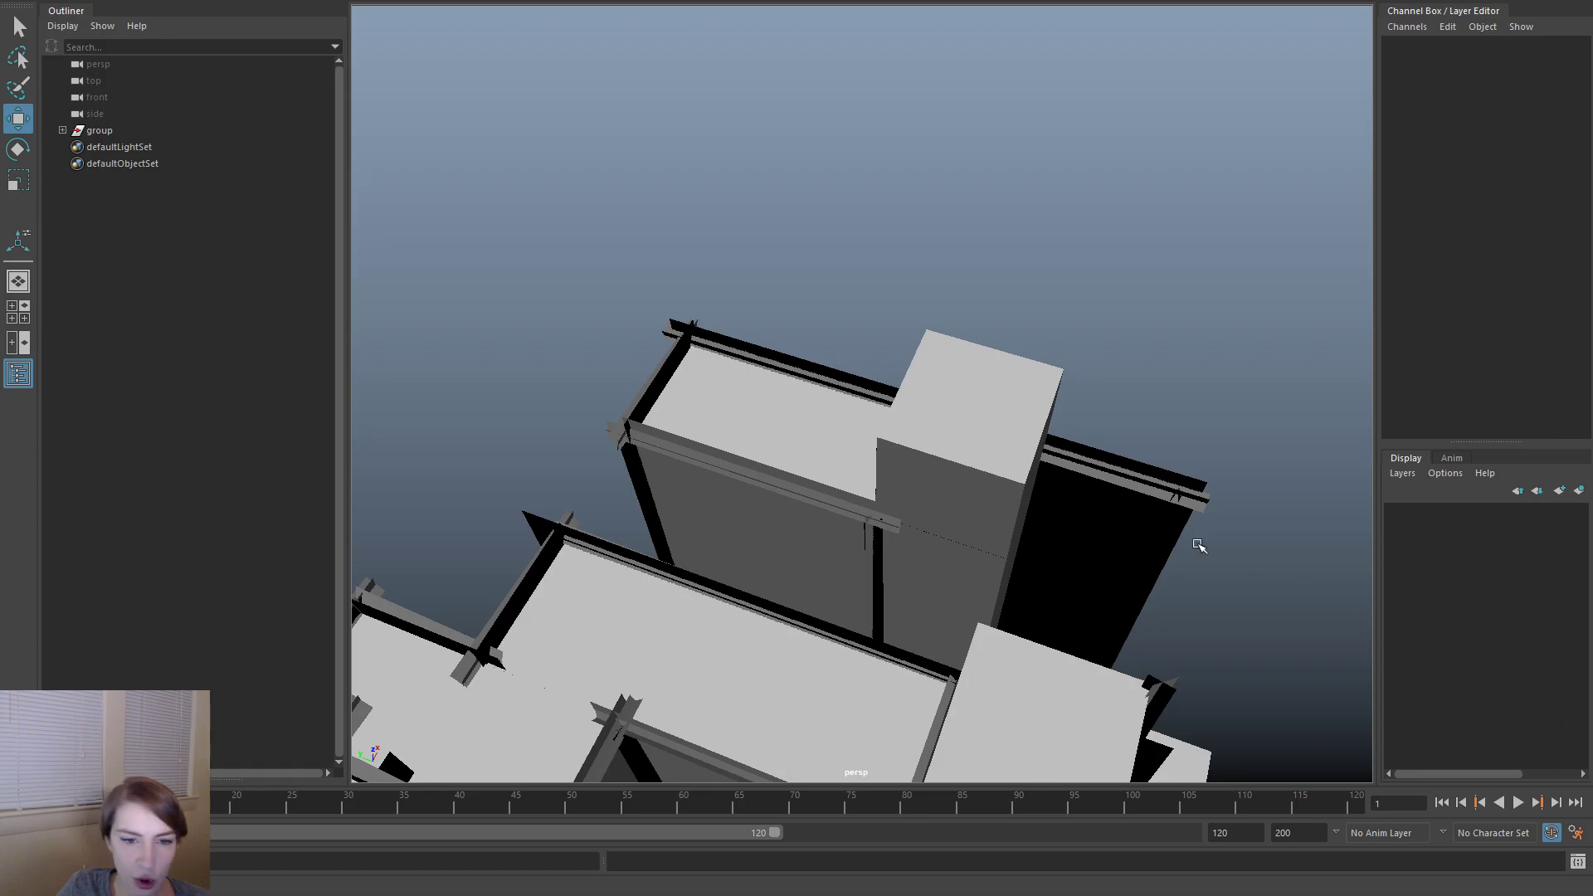
pyautogui.click(967, 449)
pyautogui.keyDown('alt'); pyautogui.moveTo(968, 448); pyautogui.dragTo(1012, 500); pyautogui.keyUp('alt')
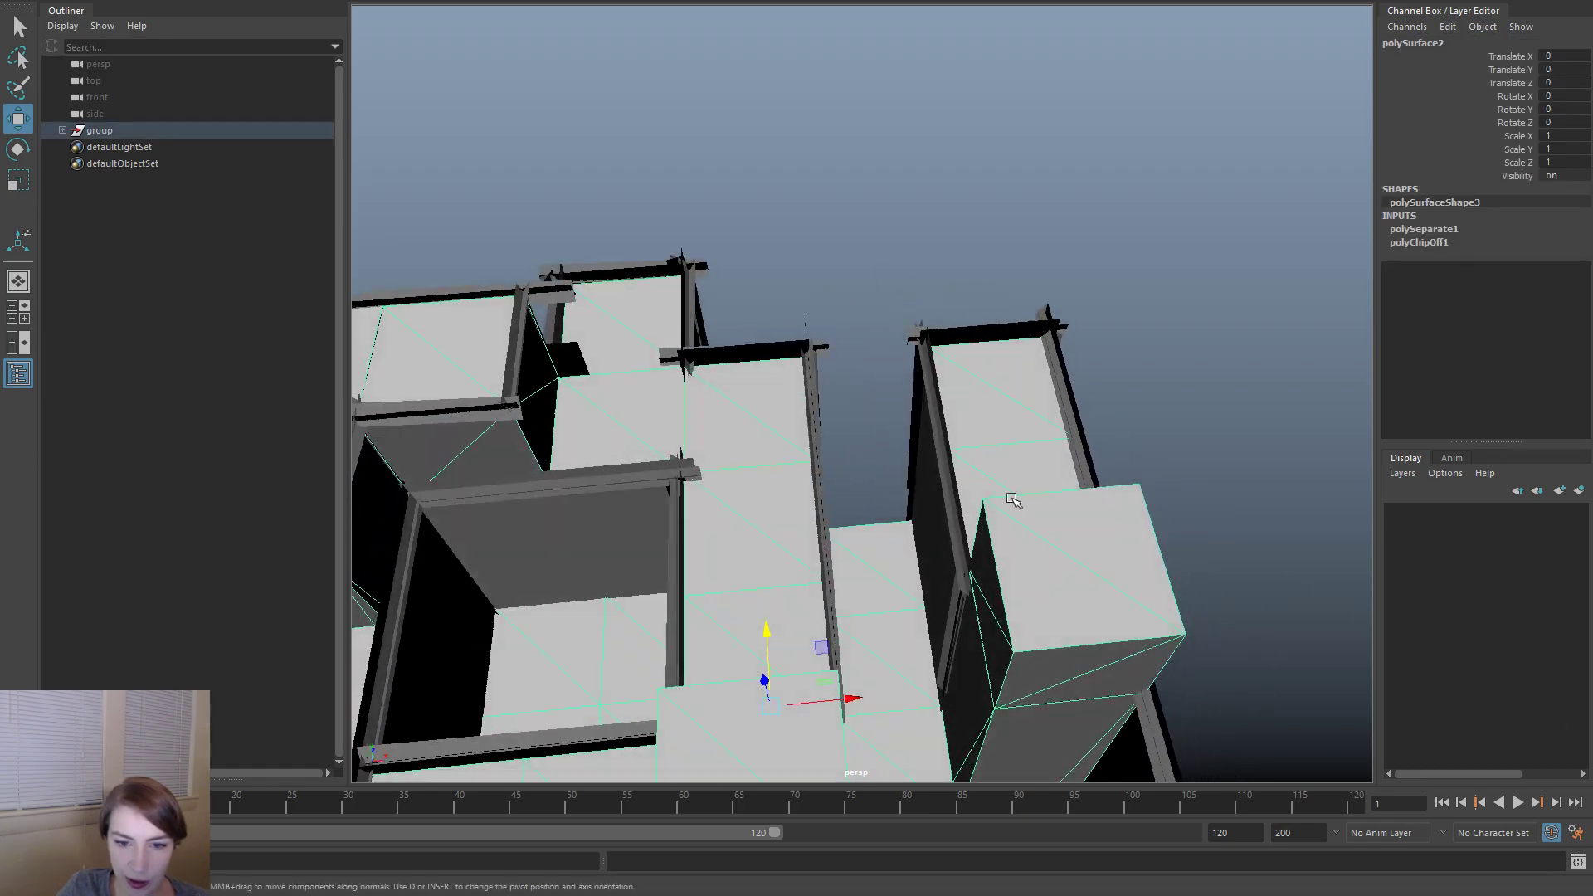
# - Reshape the box on the outer tower by moving its lower outer corner vertex inward to form a wedge-shaped notch
pyautogui.moveTo(1108, 422); pyautogui.dragTo(1097, 470, button='right')
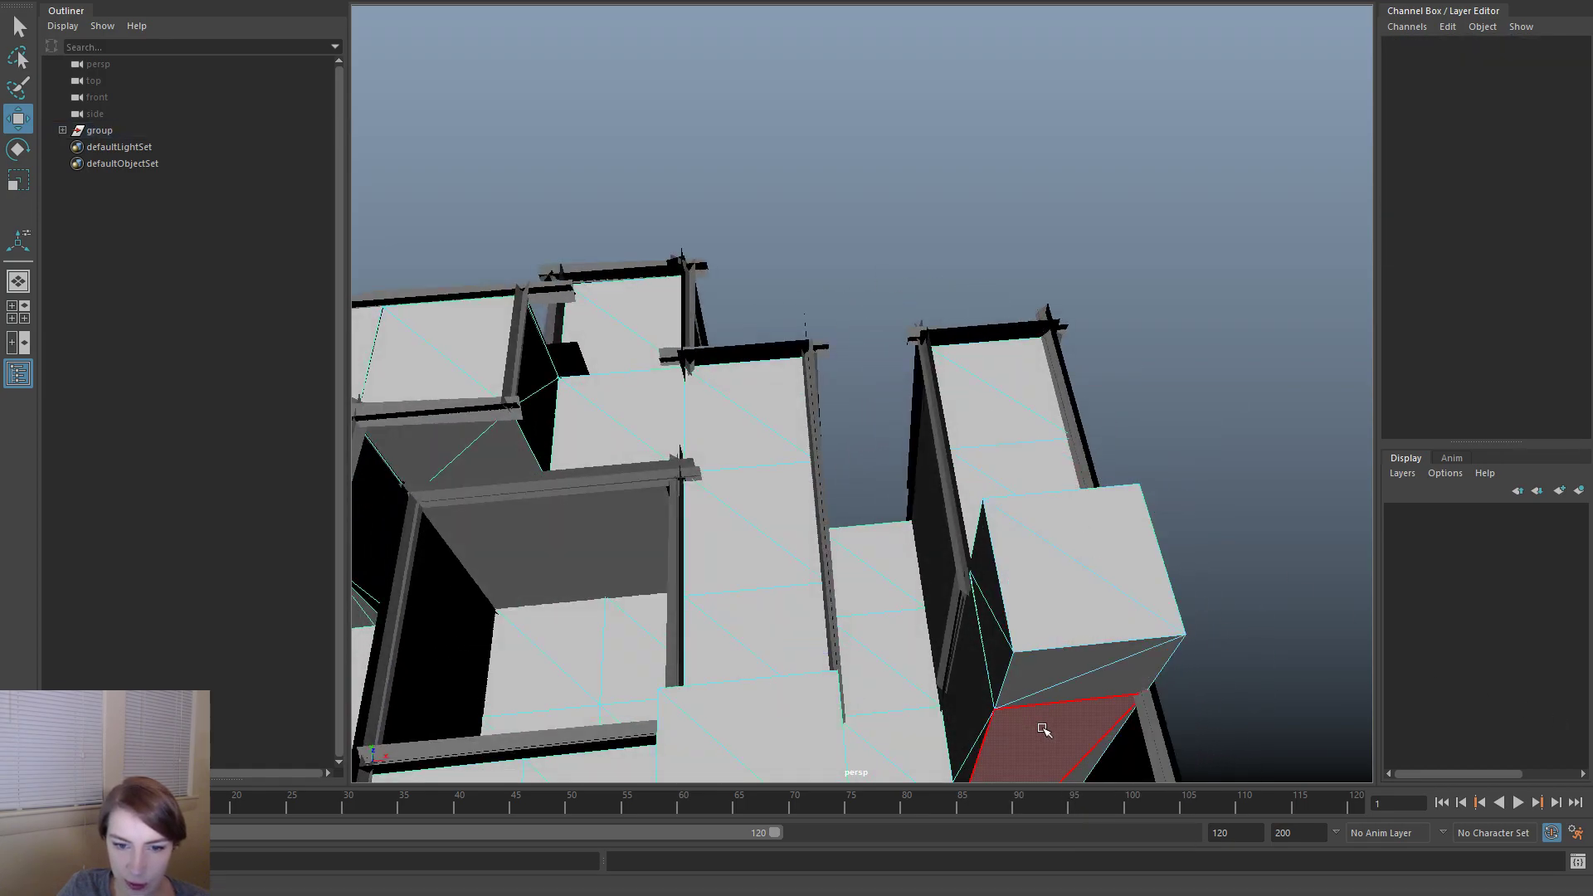
pyautogui.moveTo(1145, 420); pyautogui.dragTo(1207, 670, button='right')
pyautogui.click(1171, 676)
pyautogui.moveTo(1170, 668); pyautogui.dragTo(1140, 655)
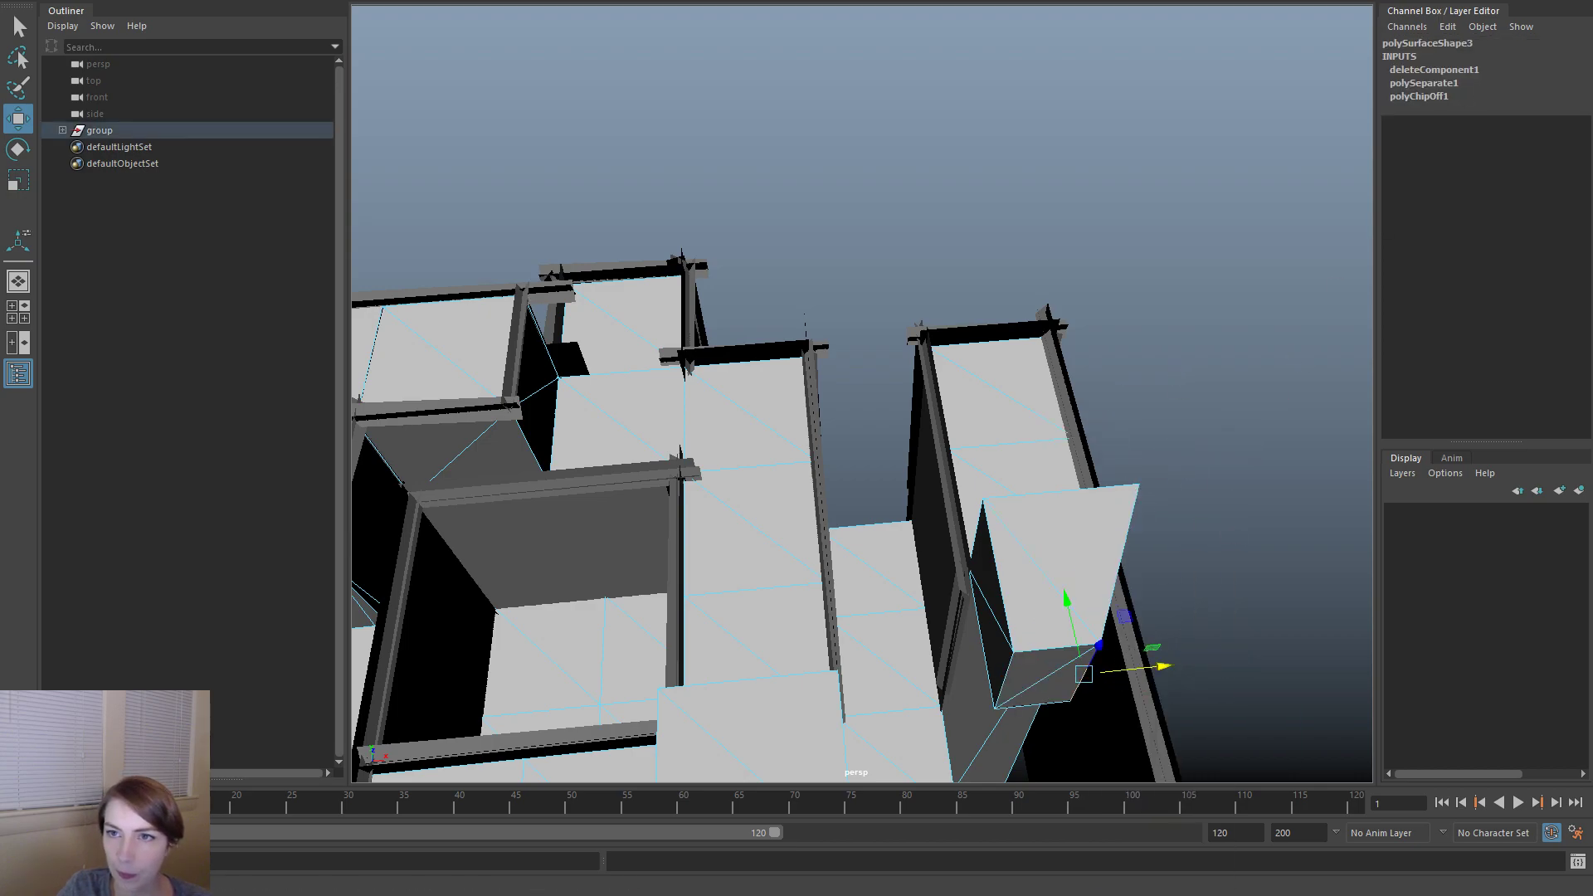
pyautogui.moveTo(1067, 601); pyautogui.dragTo(1032, 496)
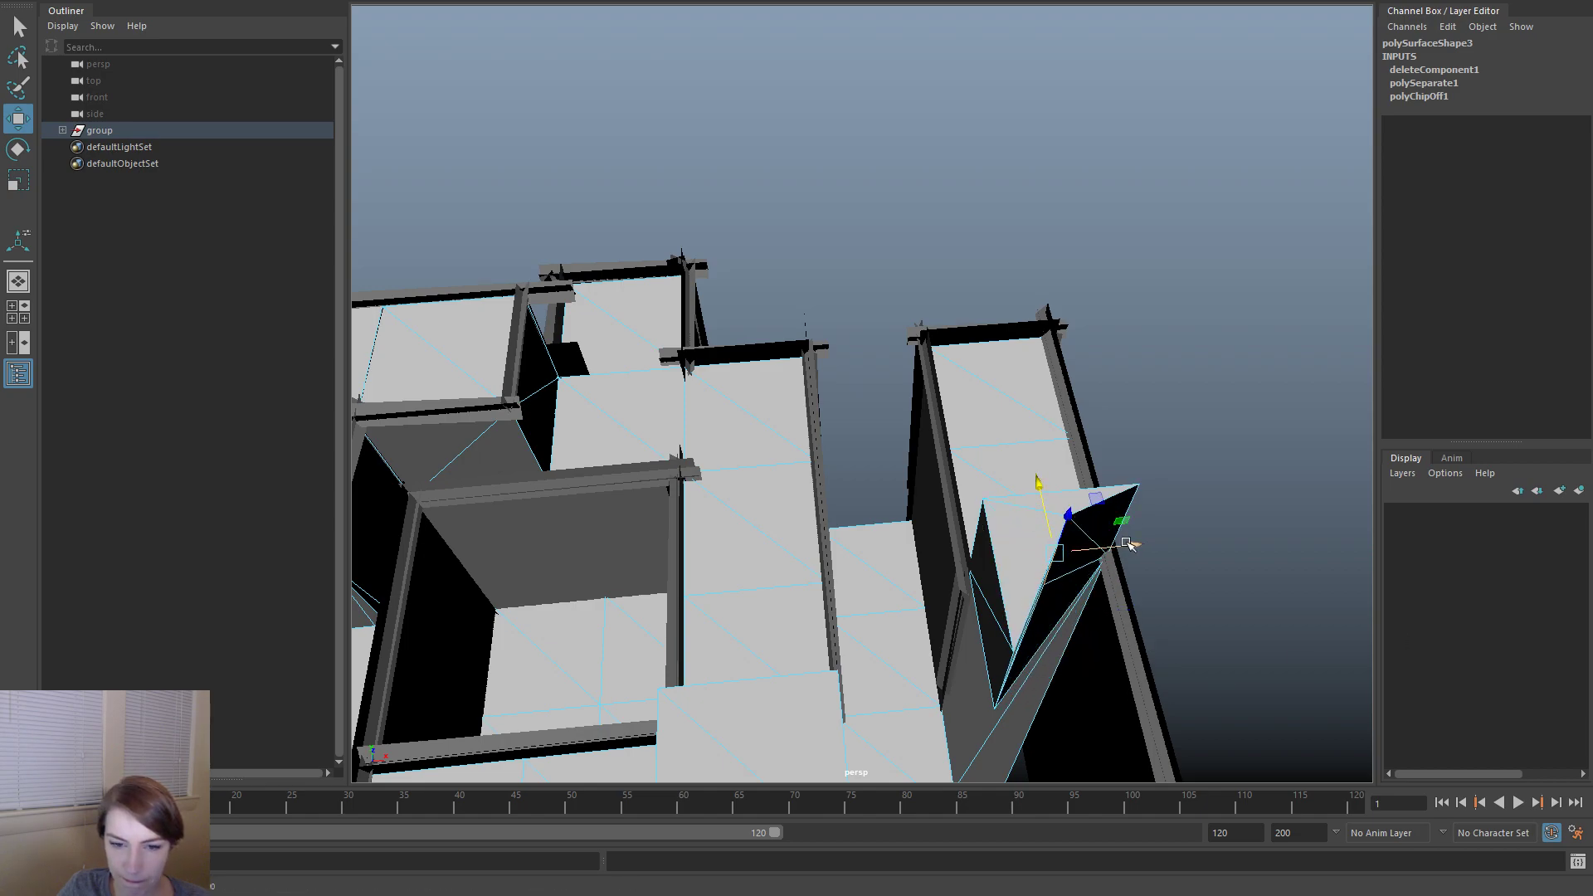
pyautogui.moveTo(1130, 545); pyautogui.dragTo(1060, 544)
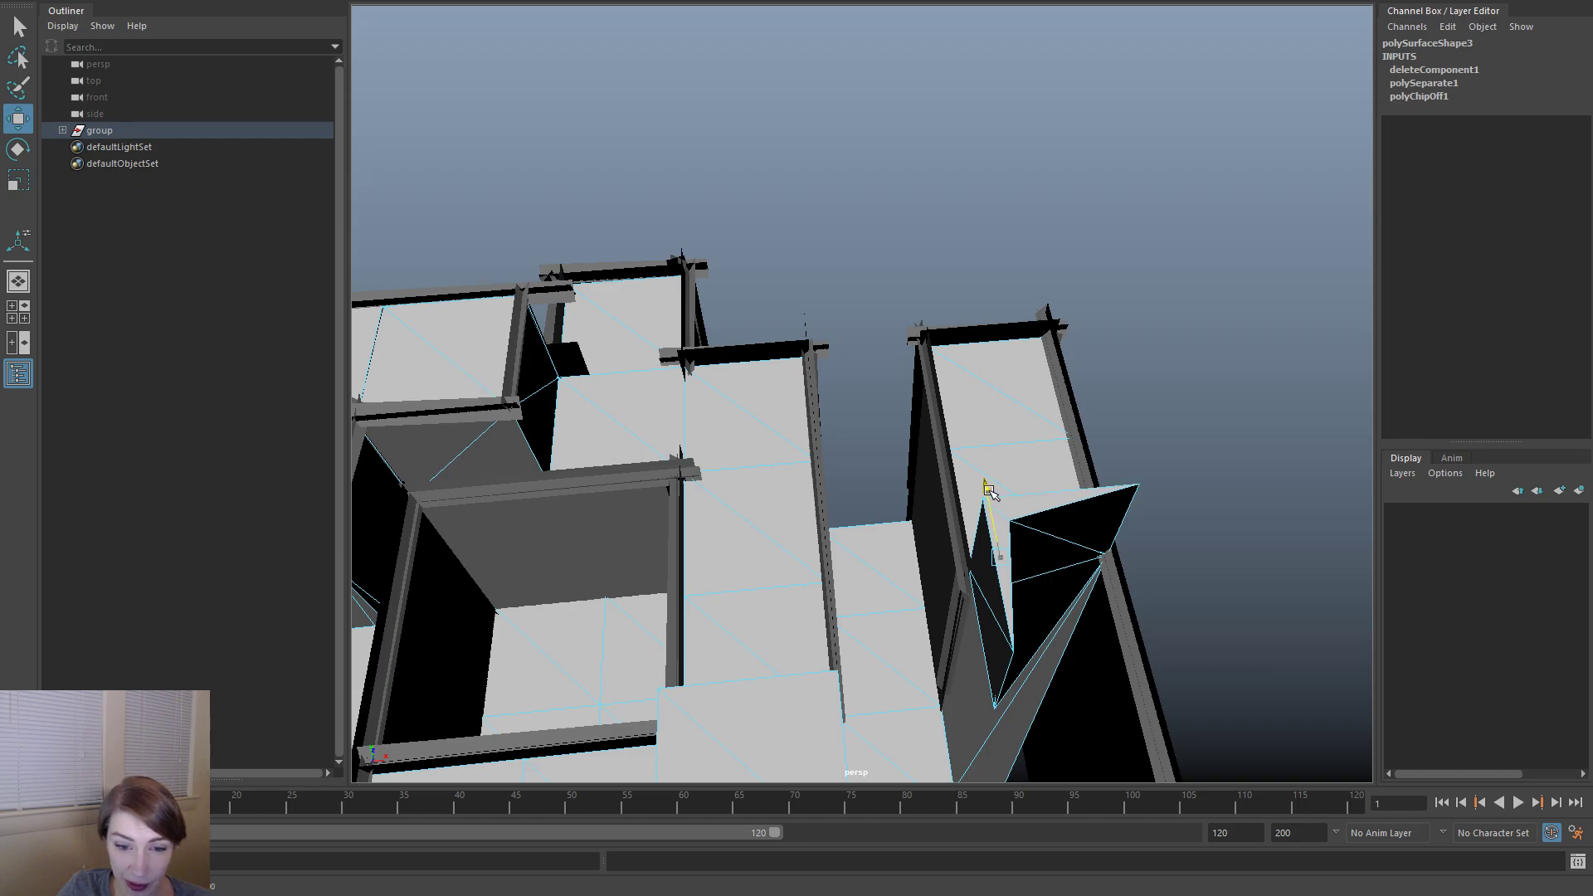
# - Delete the leftover piece beside the notched box
pyautogui.keyDown('alt'); pyautogui.moveTo(1148, 530); pyautogui.dragTo(974, 576); pyautogui.keyUp('alt')
pyautogui.moveTo(1029, 424); pyautogui.dragTo(1144, 396, button='right')
pyautogui.click(973, 560)
pyautogui.press('Delete')
pyautogui.click(1143, 396)
# - Slide the long trim piece on the notched tower's outer side to Translate Y -8307.35 and scale it shorter along its length
pyautogui.keyDown('alt'); pyautogui.moveTo(1143, 397); pyautogui.dragTo(786, 644); pyautogui.keyUp('alt')
pyautogui.click(795, 604)
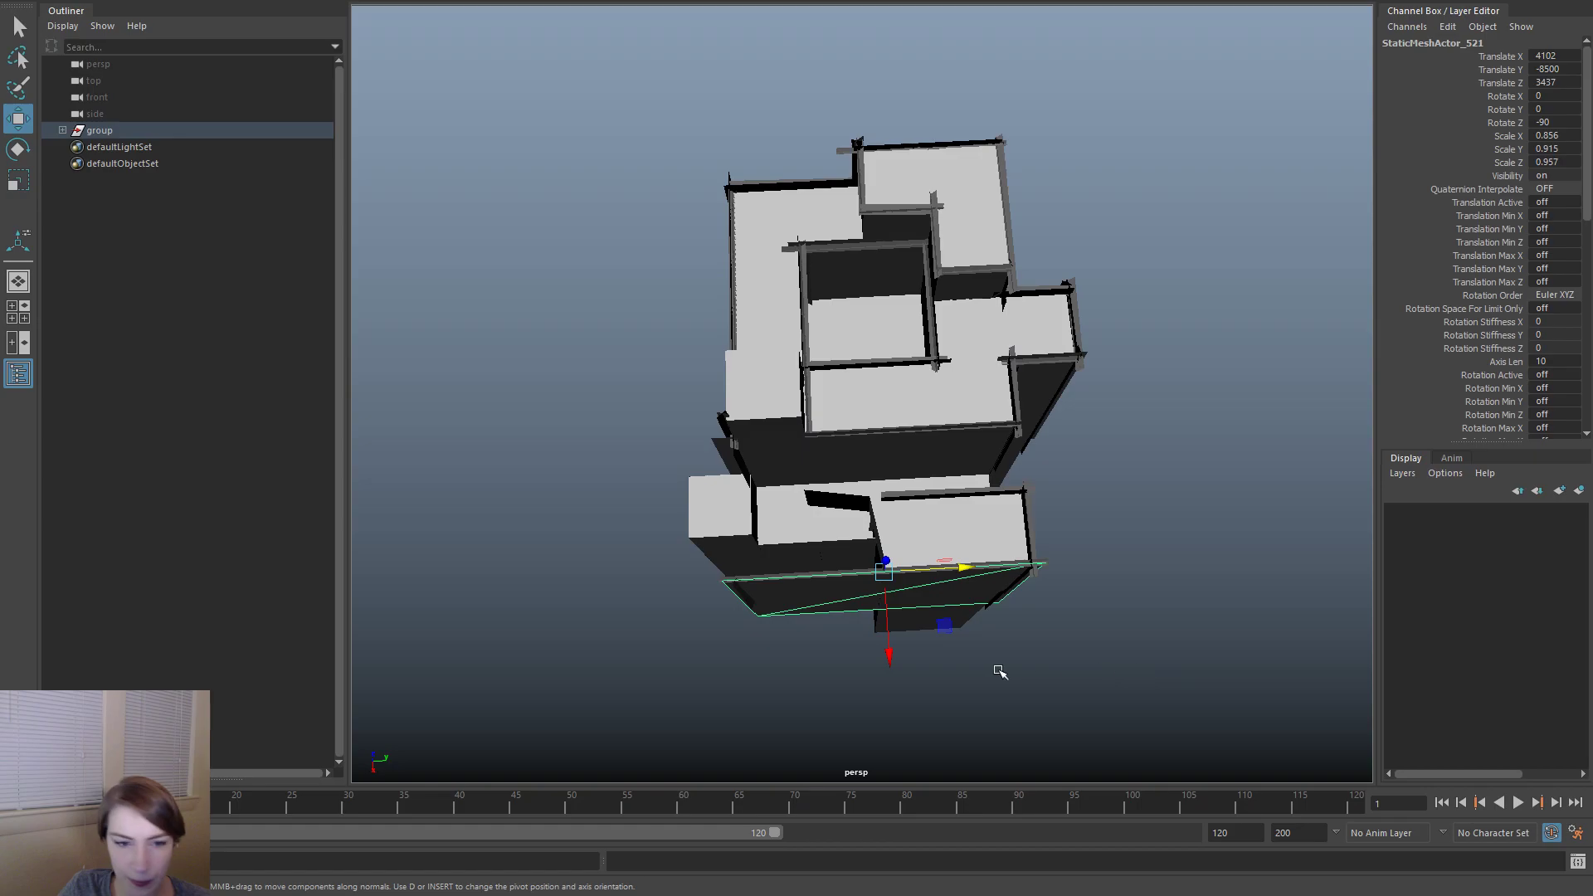
pyautogui.keyDown('alt'); pyautogui.moveTo(999, 672); pyautogui.dragTo(1017, 553); pyautogui.keyUp('alt')
pyautogui.press('r')
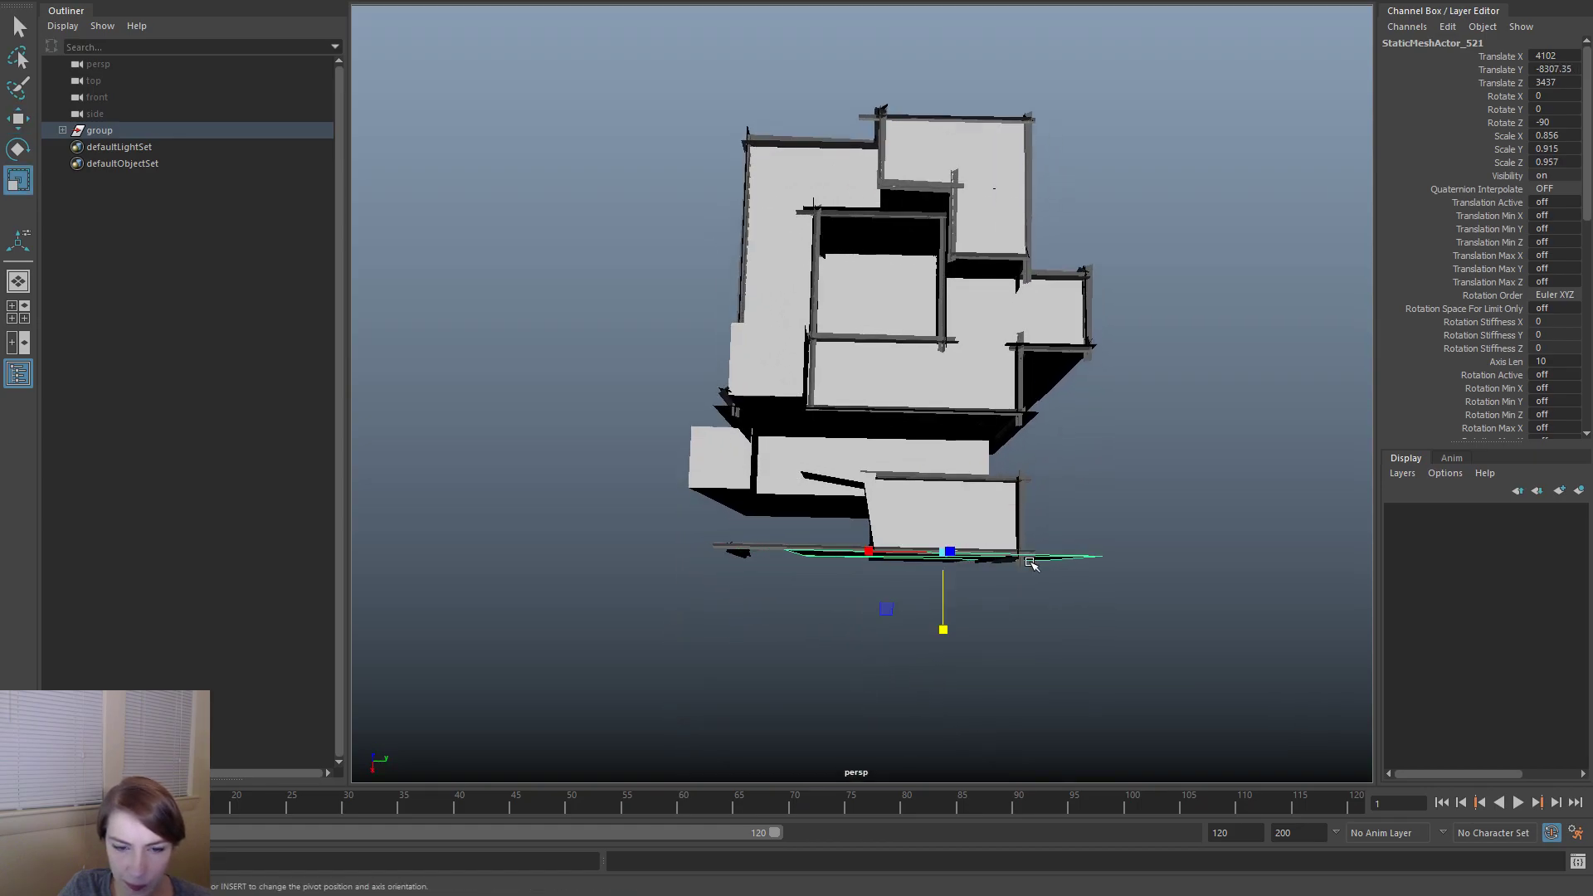
pyautogui.moveTo(876, 554); pyautogui.dragTo(903, 561)
# - Shorten the second long trim beam on the same side and slide it along Y to fit the tower's edge
pyautogui.click(802, 544)
pyautogui.moveTo(824, 552)
pyautogui.mouseDown()
pyautogui.moveTo(811, 551)
pyautogui.moveTo(835, 548)
pyautogui.mouseUp()
pyautogui.press('w')
pyautogui.moveTo(946, 552); pyautogui.dragTo(1019, 560)
# - Slide the small detached trim post along Y to about -8503 so it sits at the tower's corner
pyautogui.click(739, 550)
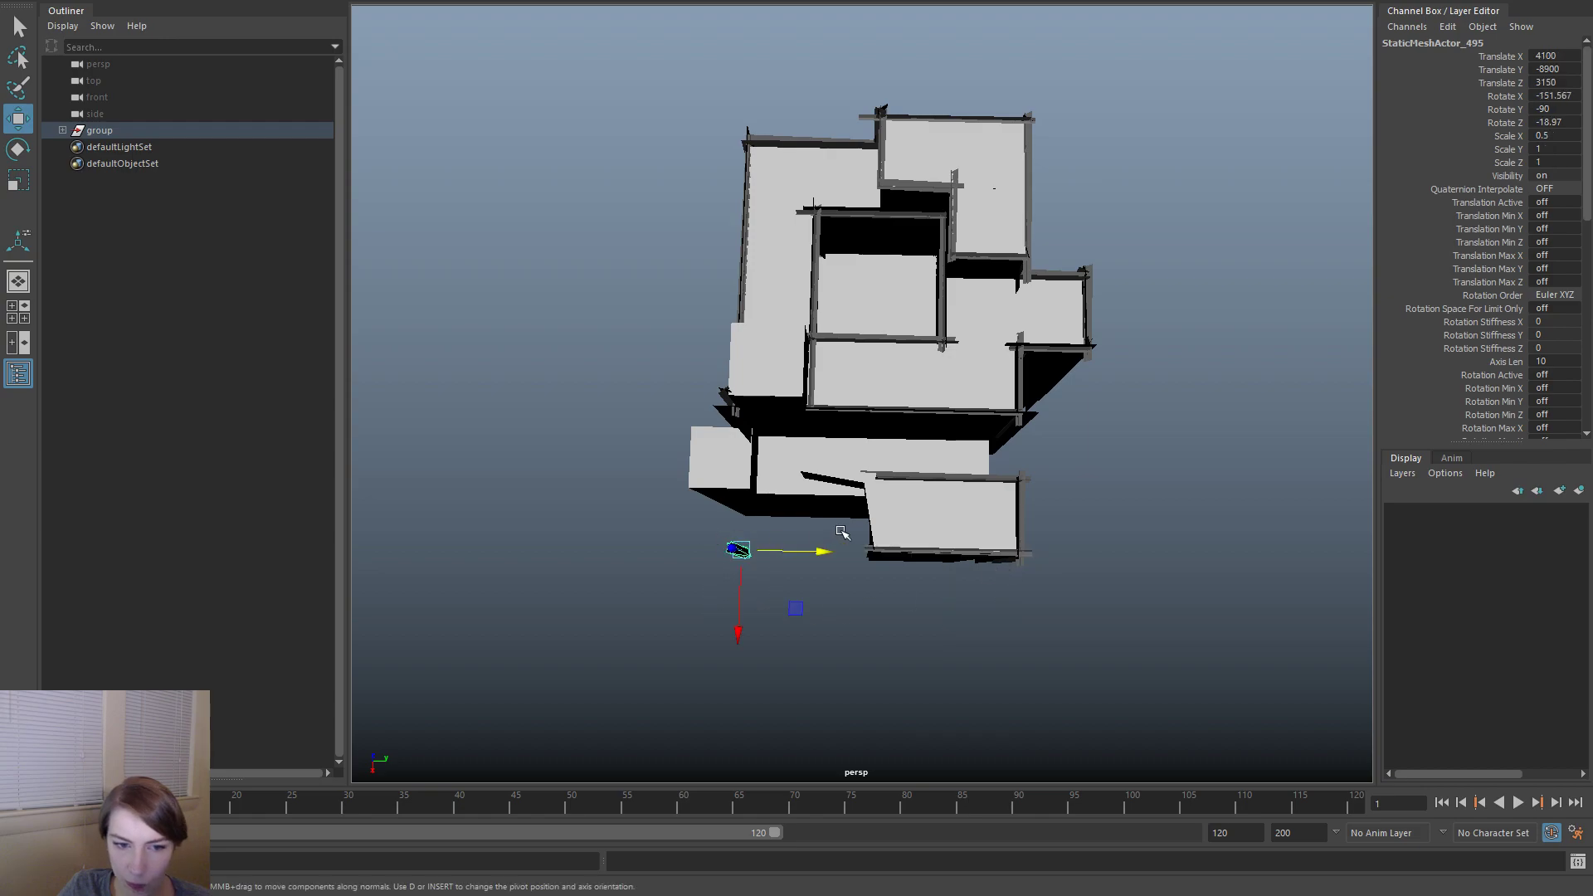
pyautogui.moveTo(803, 559); pyautogui.dragTo(915, 559)
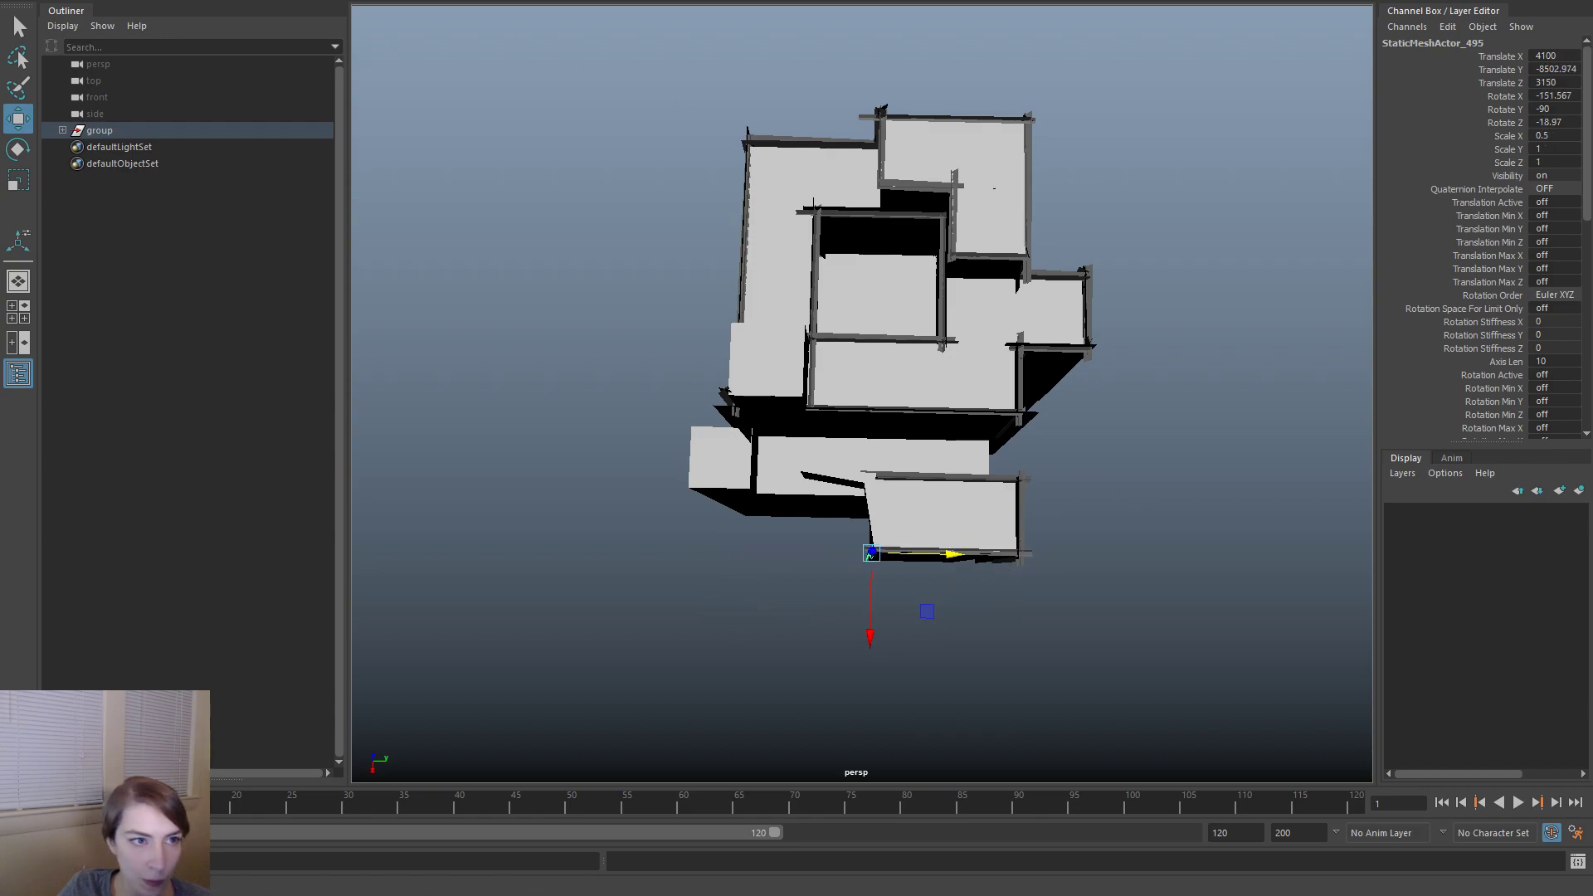
pyautogui.click(747, 551)
# - Export the whole scene as FBX over the existing TBot_05.fbx in the Accordion folder
pyautogui.keyDown('alt'); pyautogui.moveTo(747, 551); pyautogui.dragTo(690, 466); pyautogui.keyUp('alt')
pyautogui.press('space')
pyautogui.click(557, 223)
pyautogui.click(642, 429)
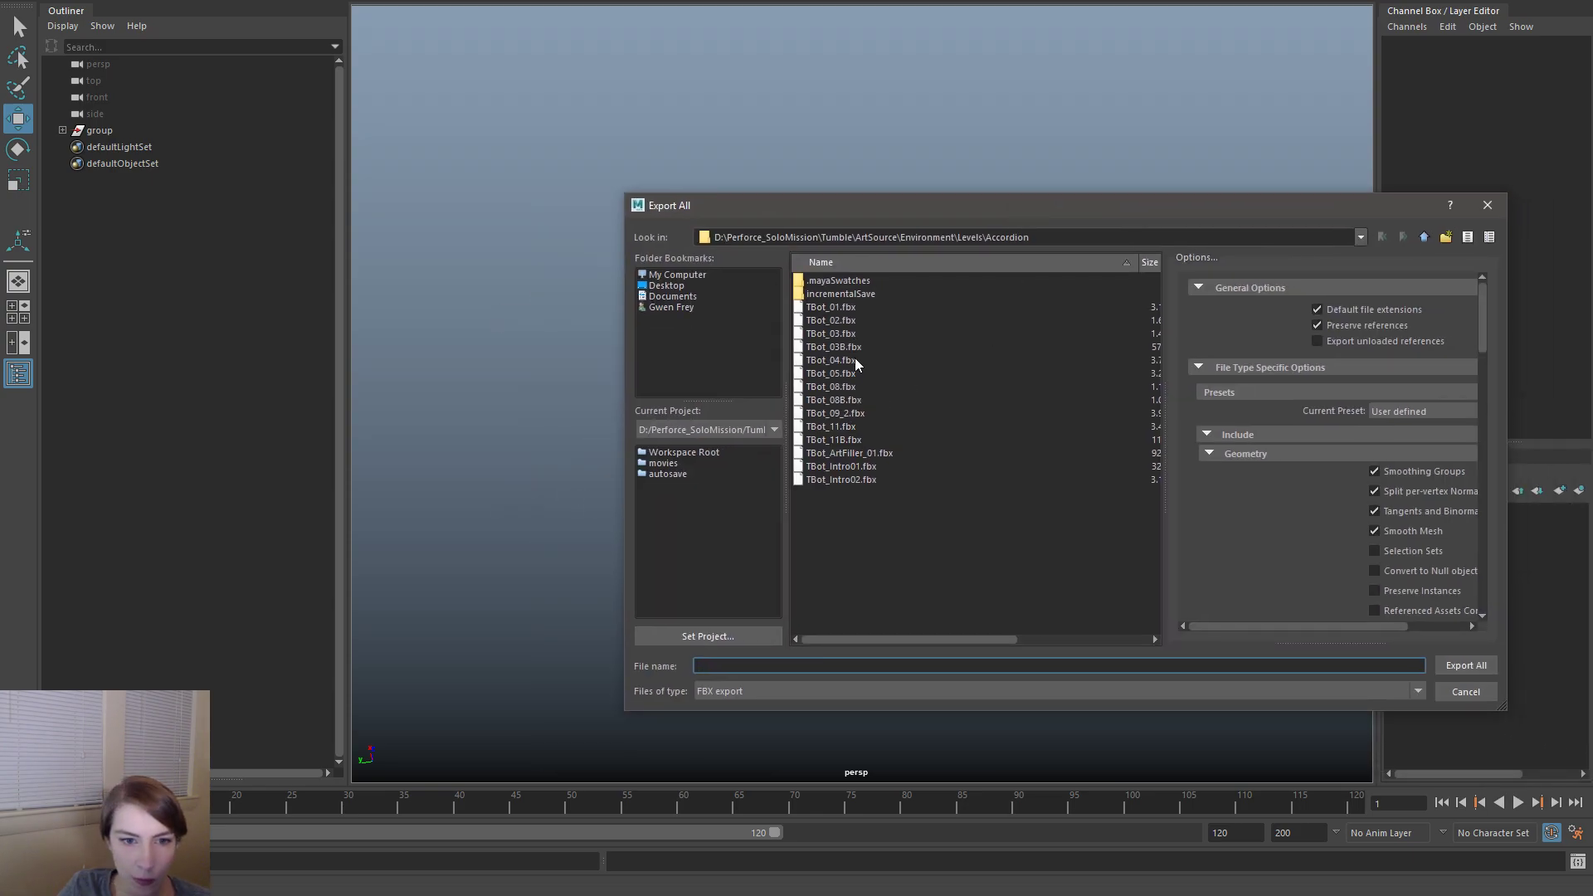
pyautogui.doubleClick(855, 373)
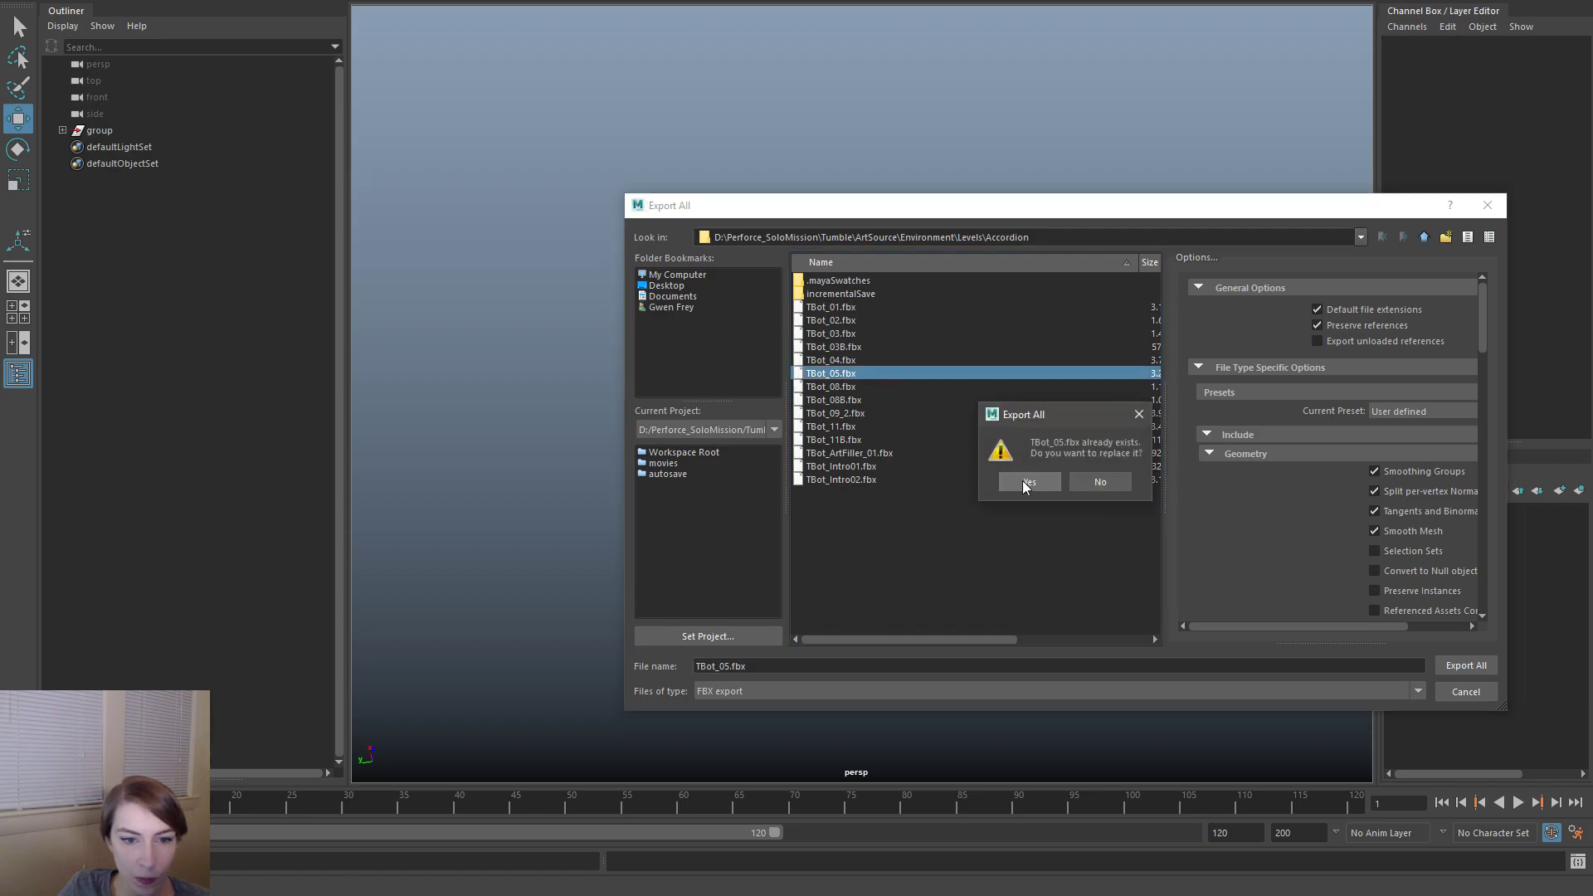
pyautogui.click(1026, 482)
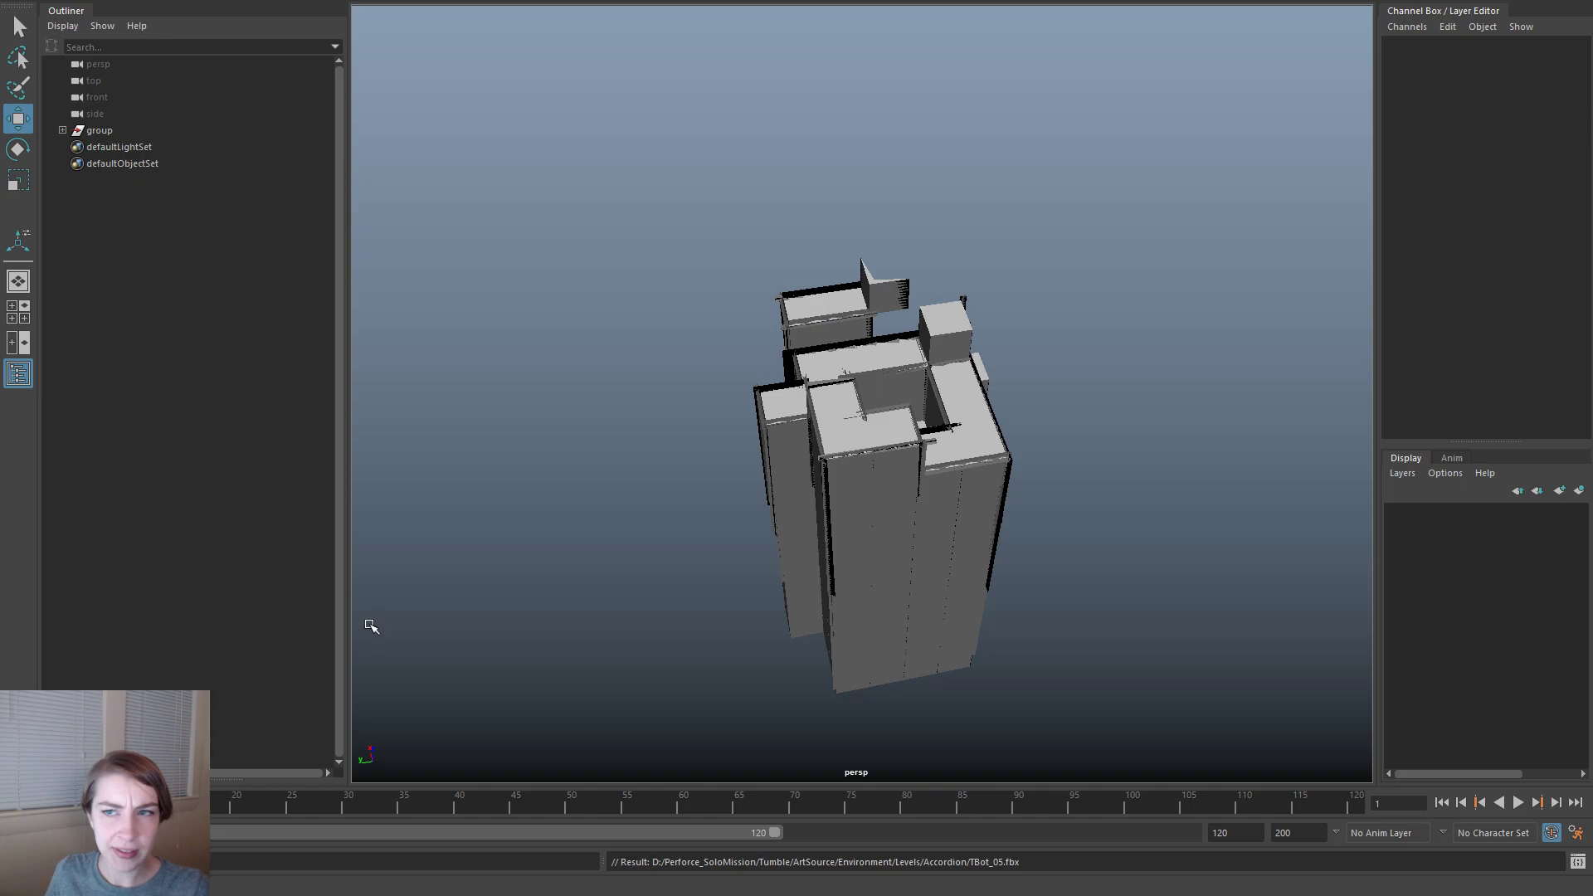
# - Export the whole scene once more to TBot_05.fbx, replacing the existing file
pyautogui.keyDown('alt'); pyautogui.moveTo(430, 599); pyautogui.dragTo(595, 599); pyautogui.keyUp('alt')
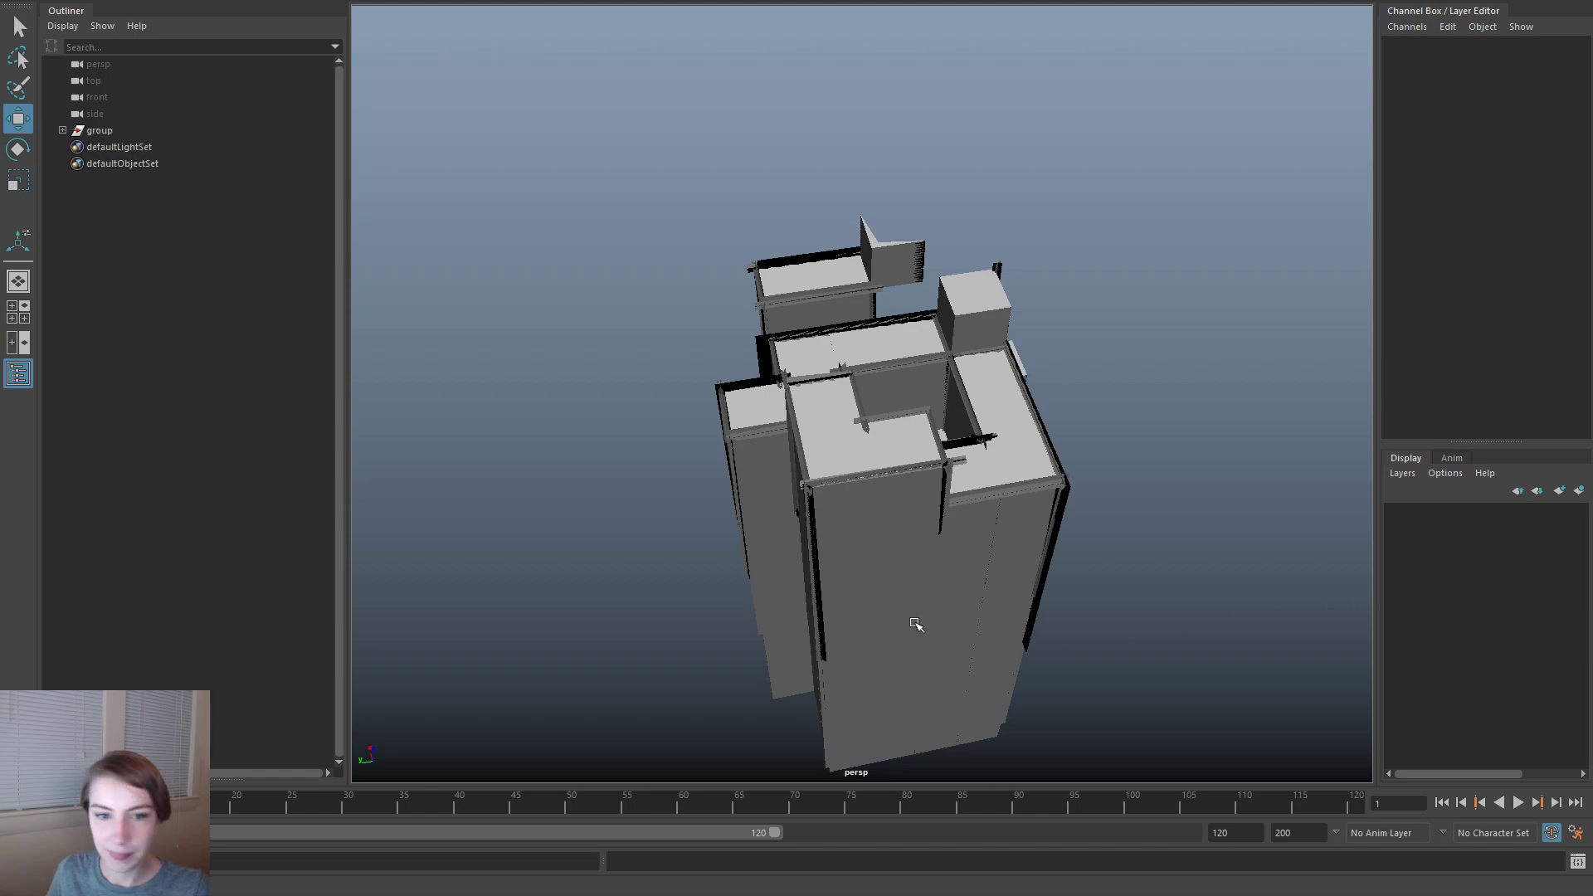
pyautogui.keyDown('alt'); pyautogui.moveTo(917, 626); pyautogui.dragTo(1089, 330); pyautogui.keyUp('alt')
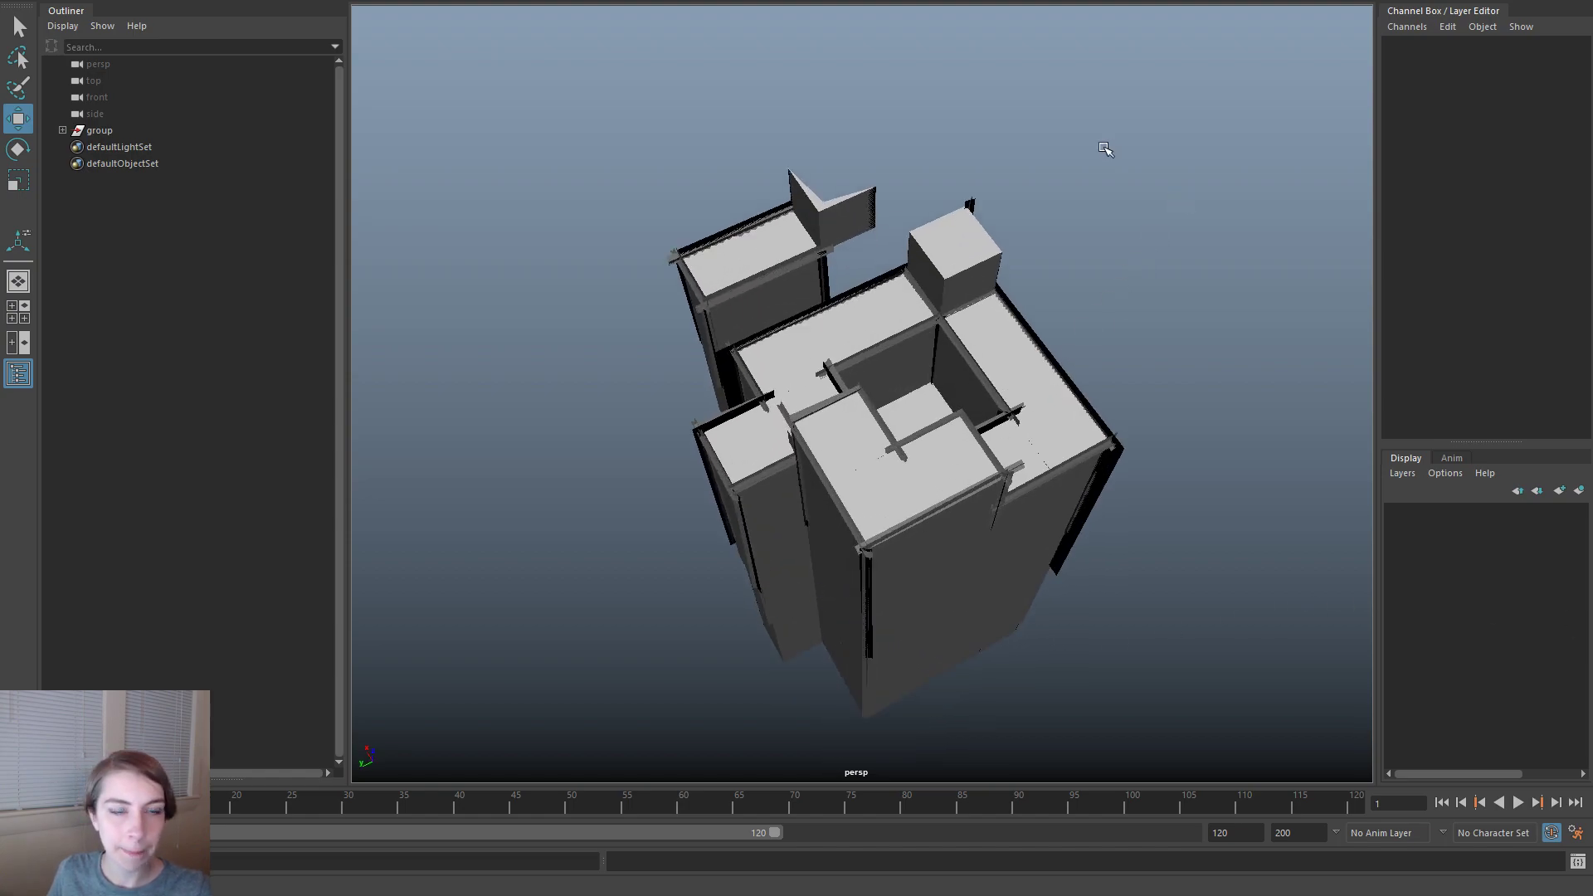
pyautogui.press('space')
pyautogui.click(941, 86)
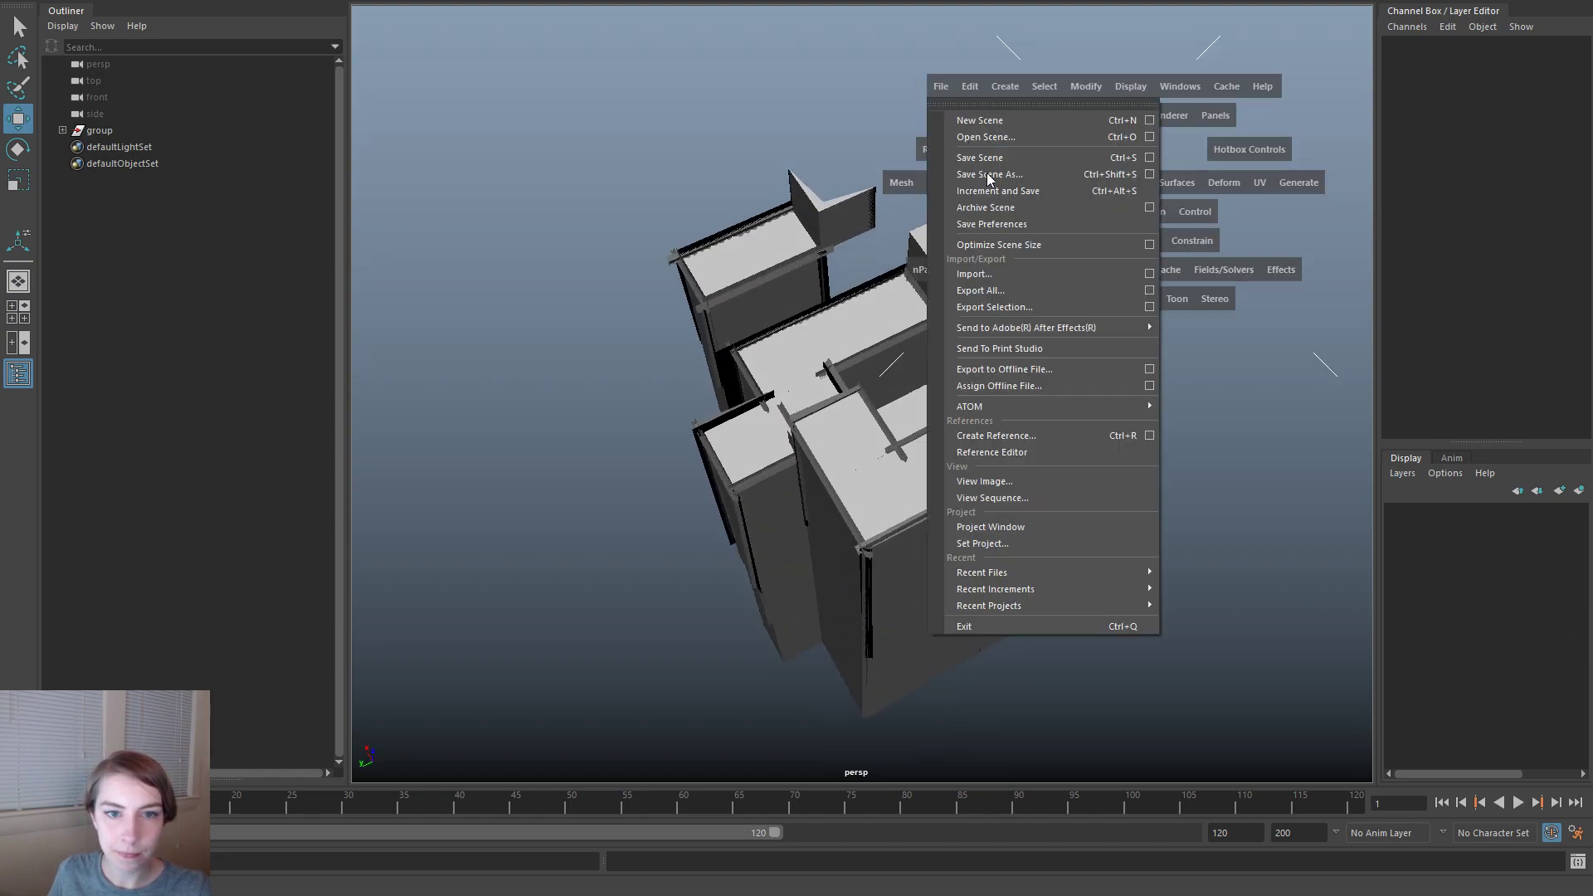
pyautogui.click(1014, 289)
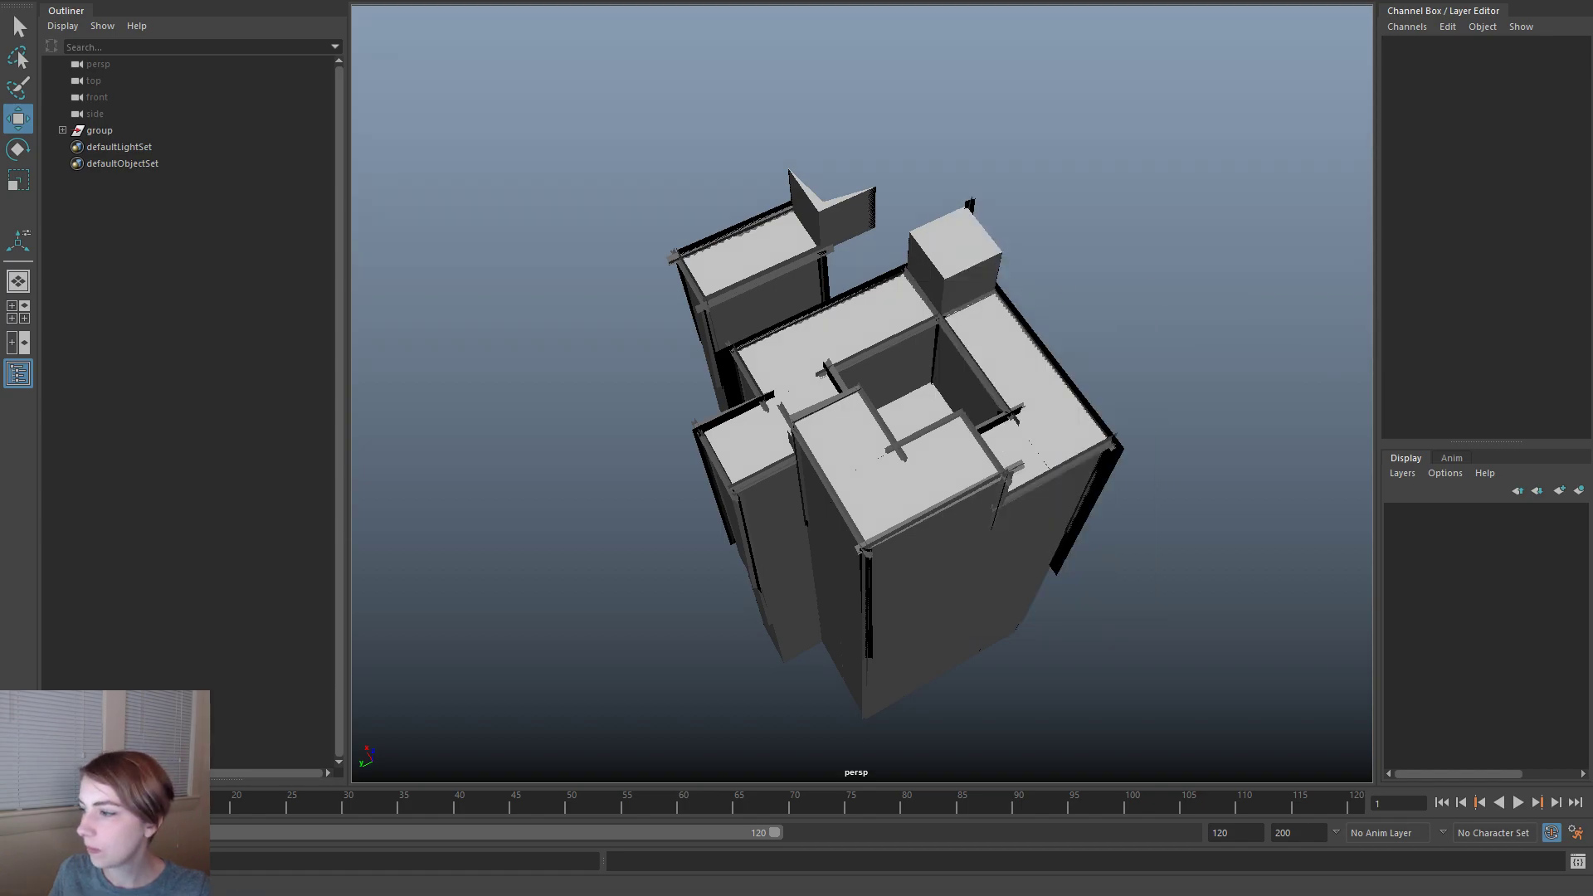
pyautogui.moveTo(1129, 303); pyautogui.dragTo(788, 183)
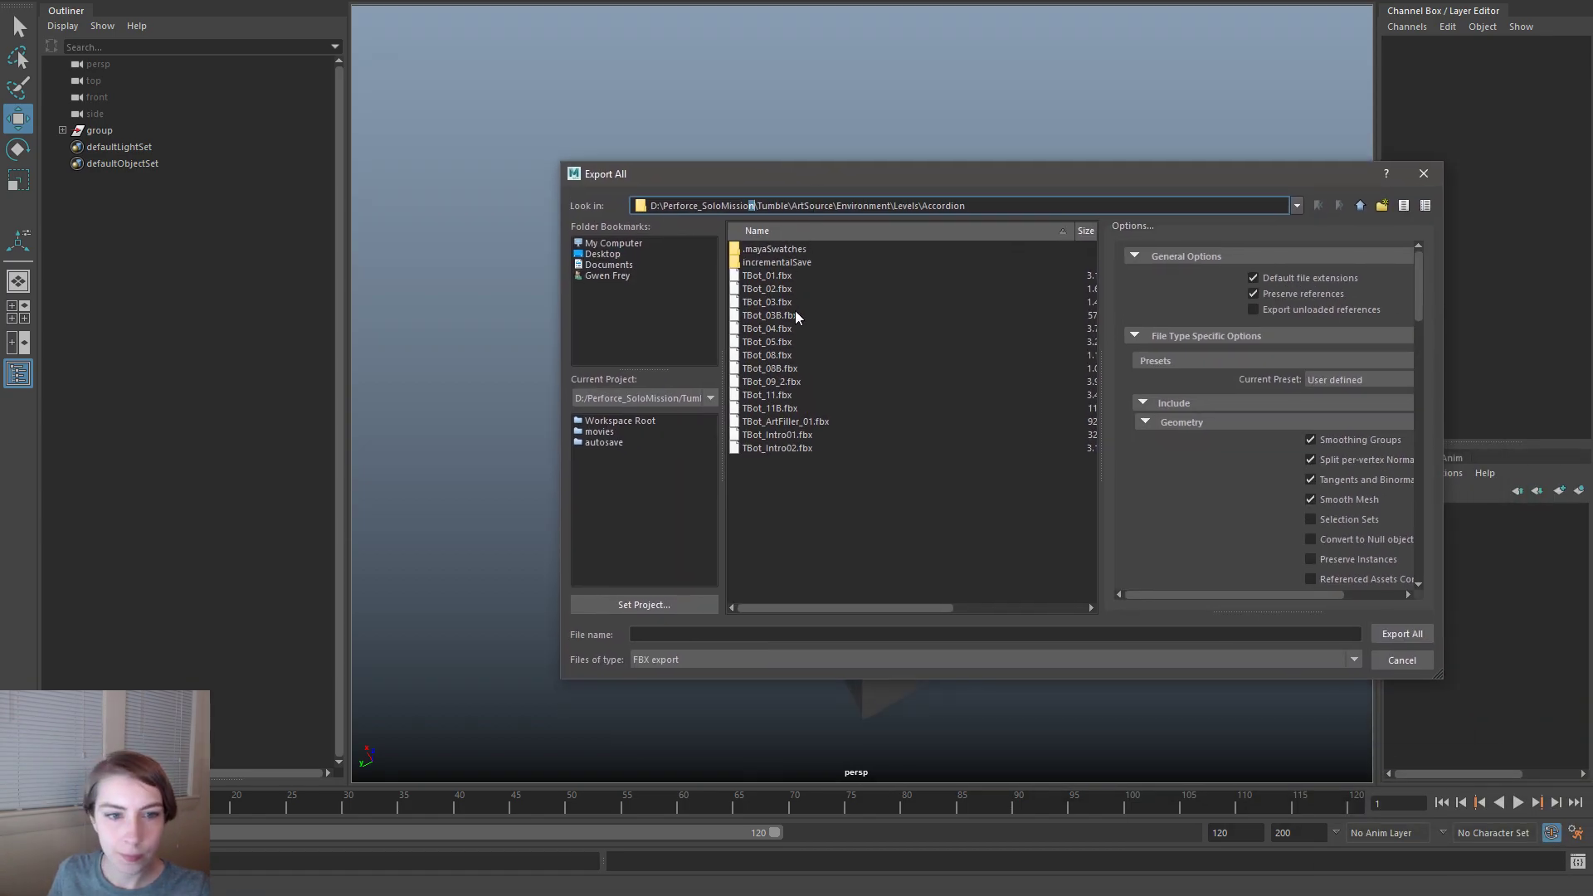
pyautogui.doubleClick(786, 342)
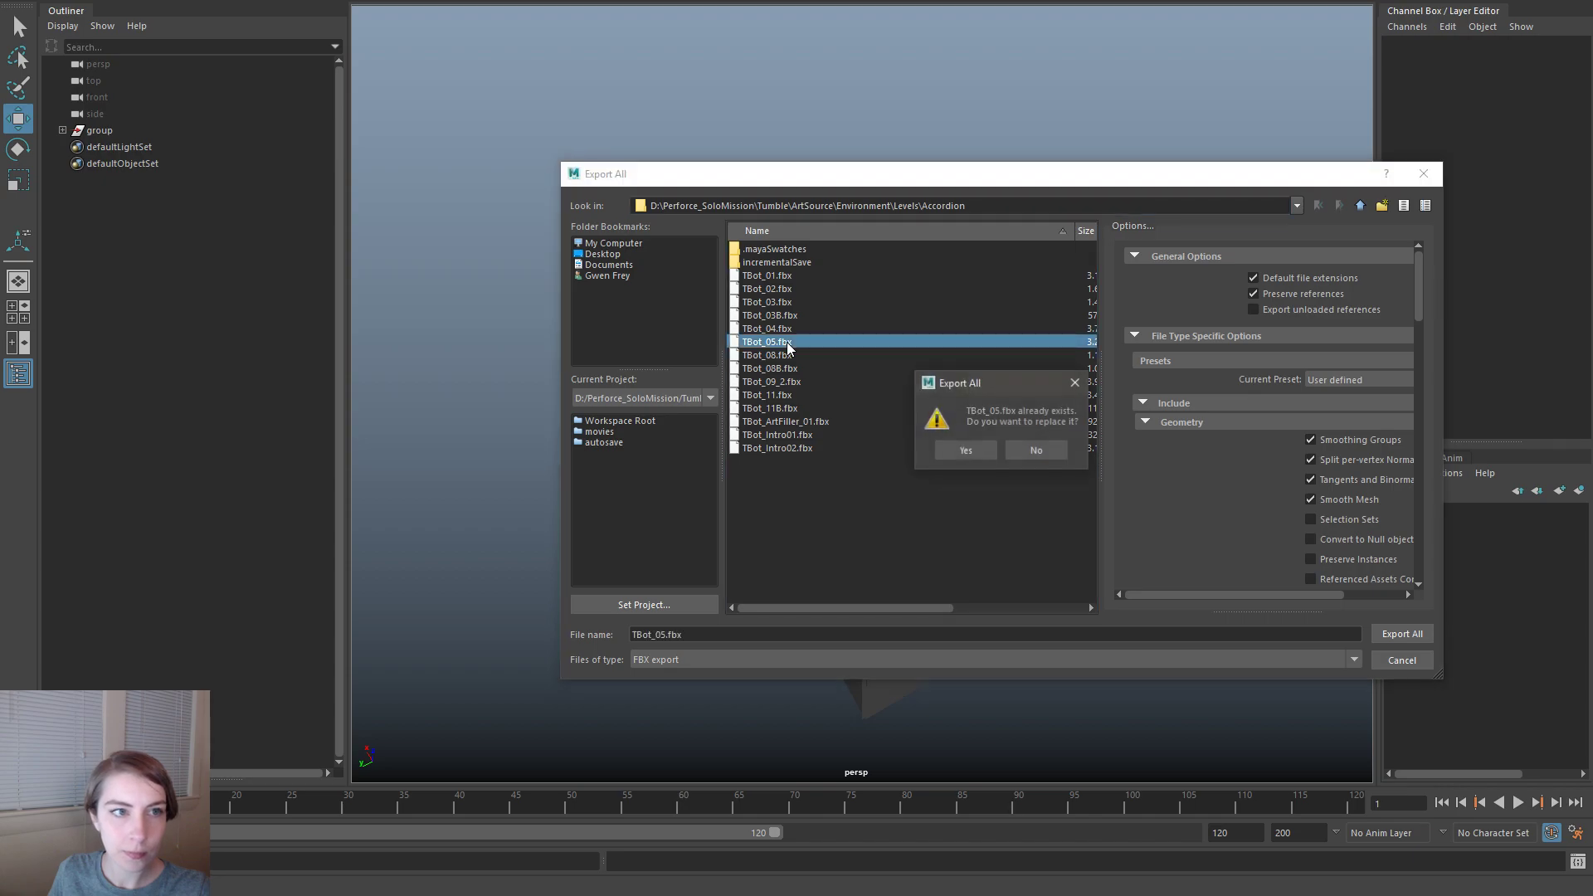
pyautogui.click(989, 448)
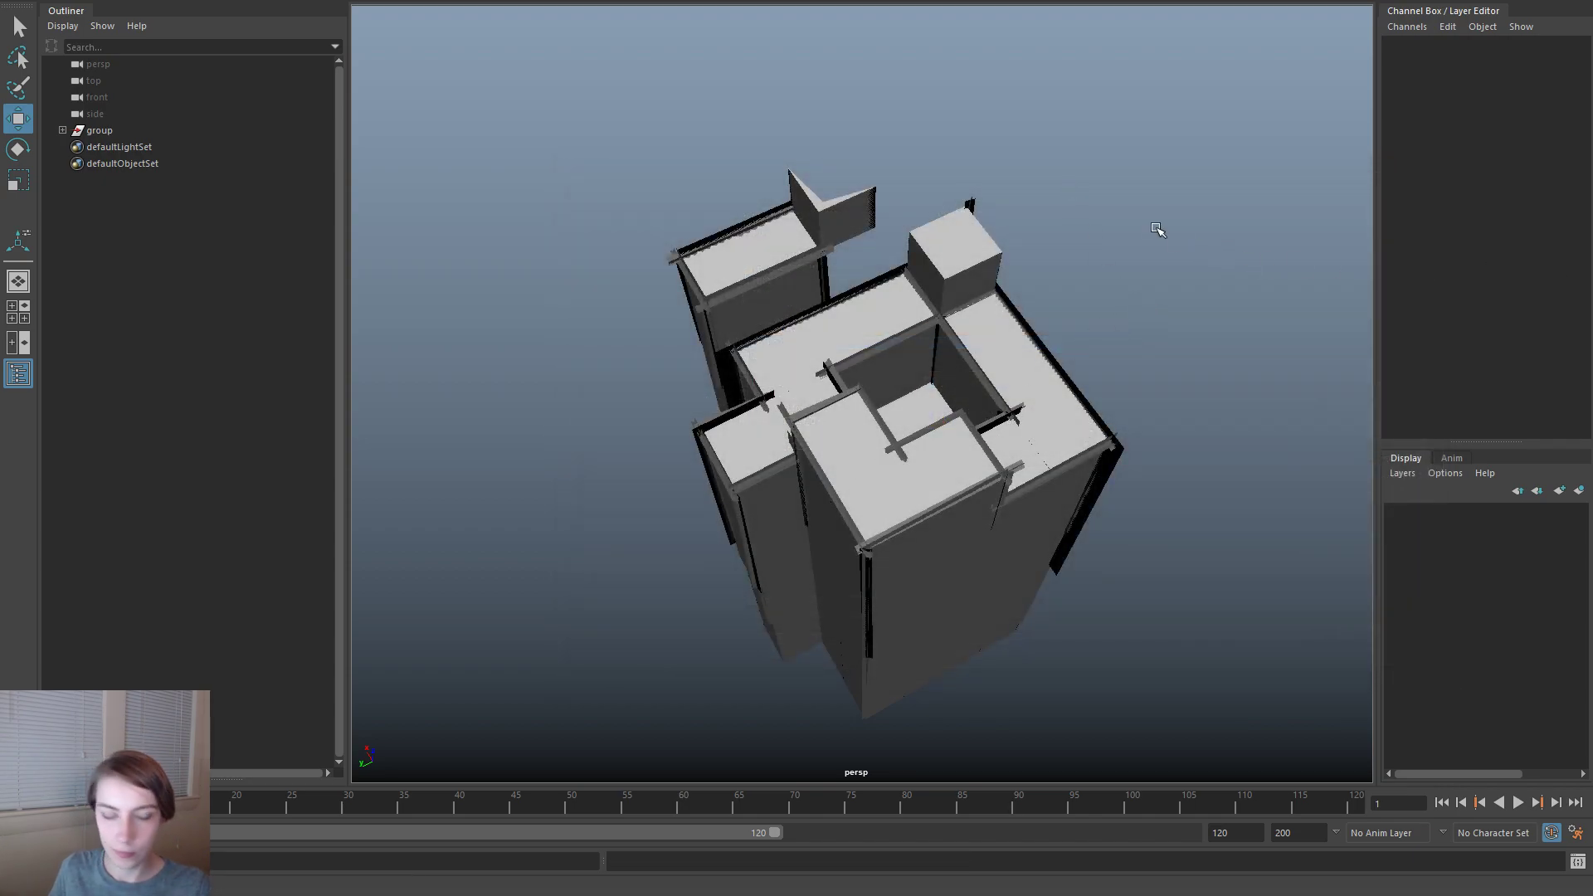
# - Open the Overworld.ma scene from the Environment\Levels folder
pyautogui.press('space')
pyautogui.click(839, 90)
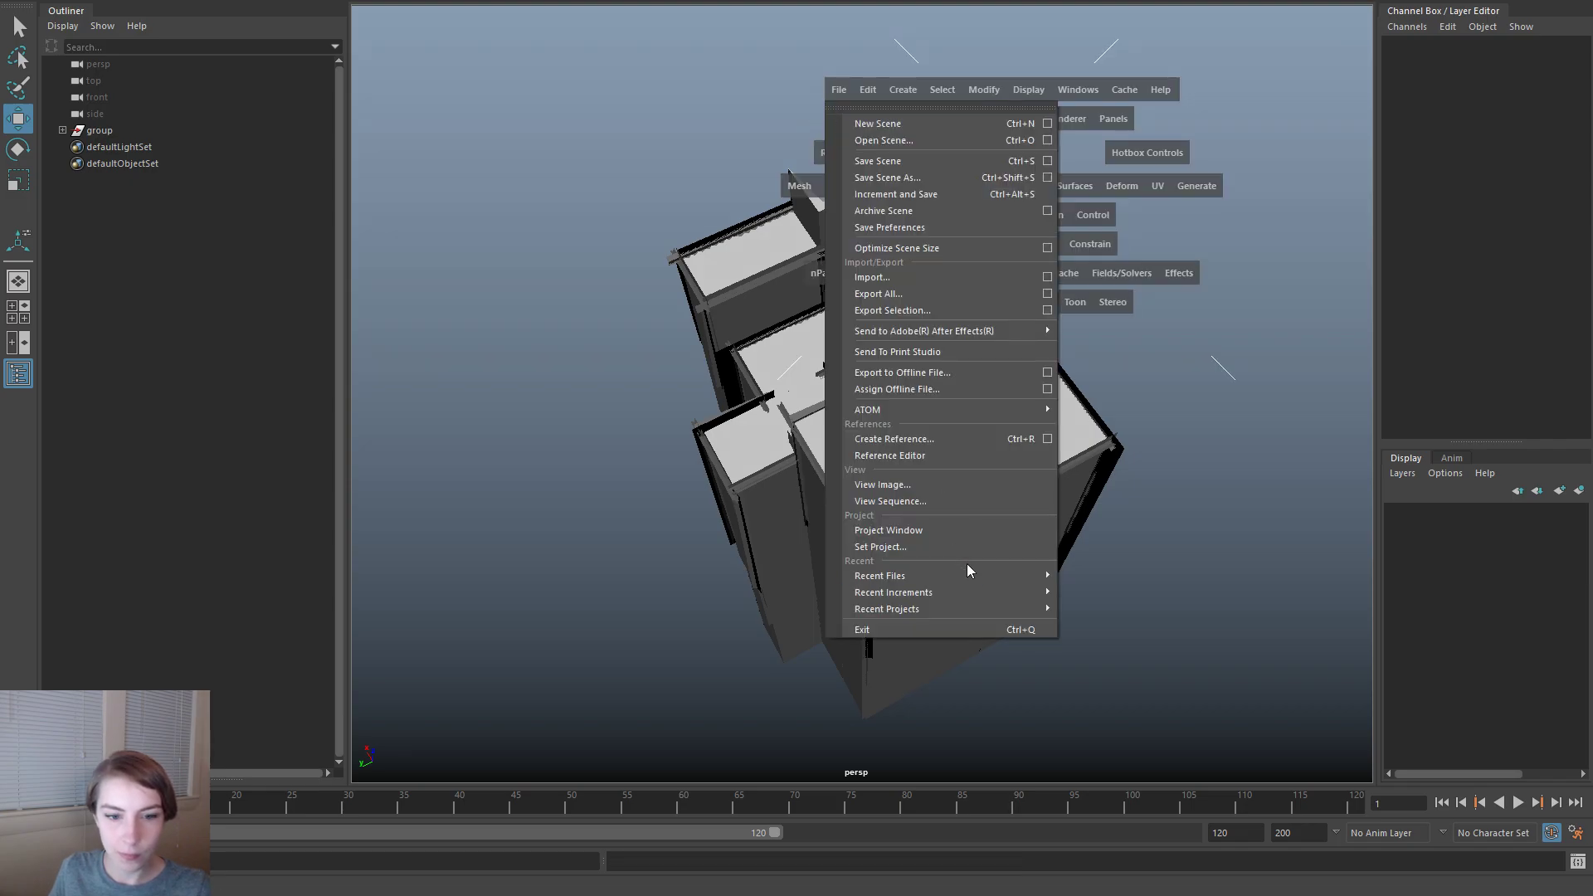
pyautogui.moveTo(963, 575)
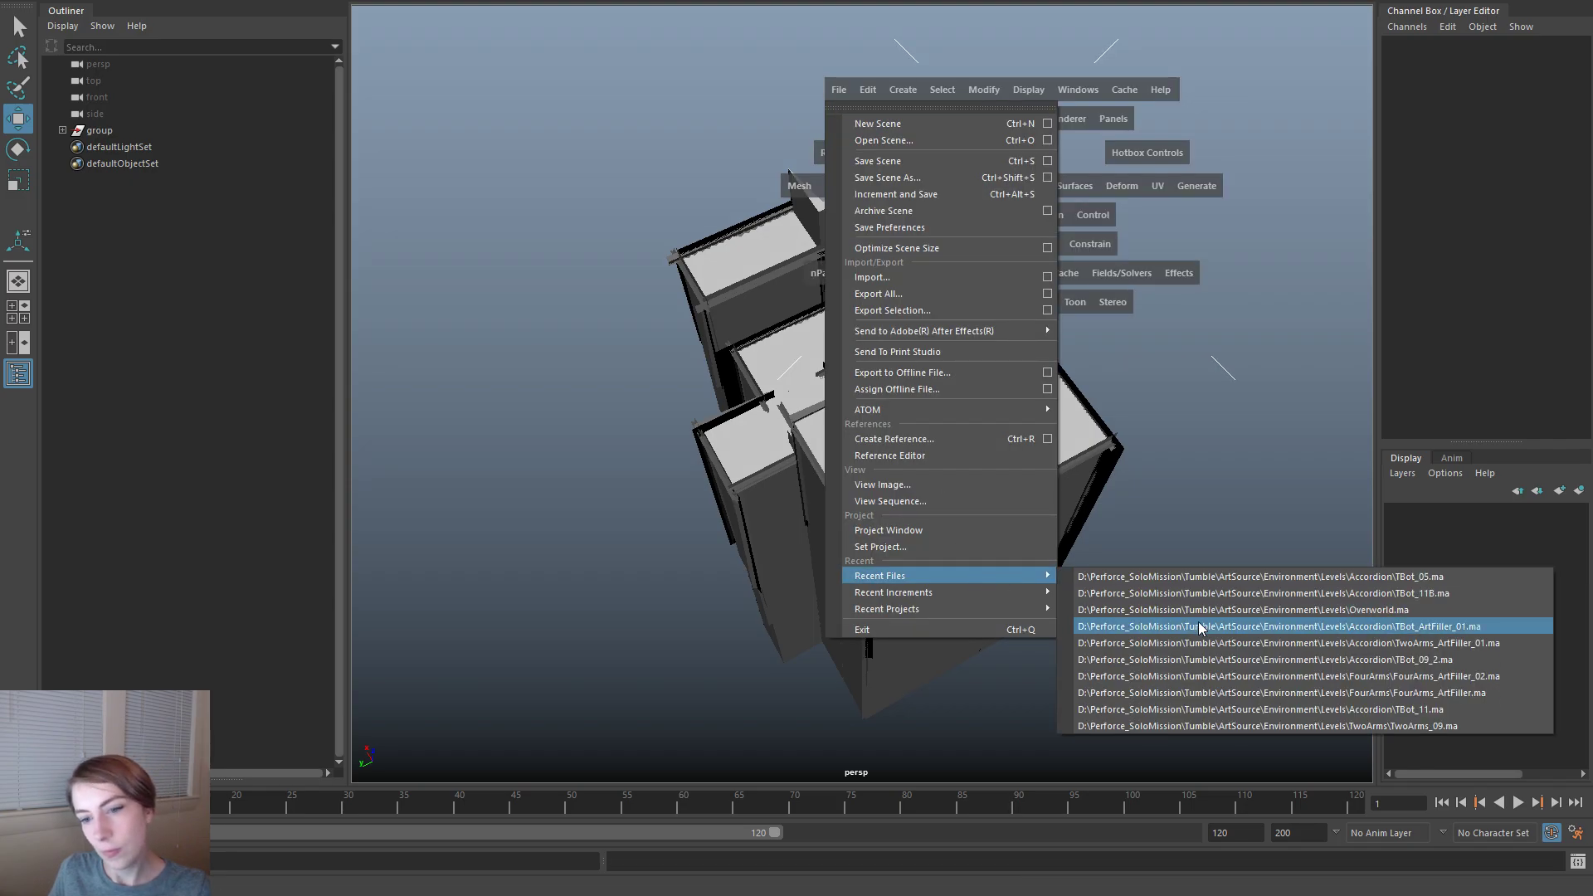
pyautogui.click(972, 142)
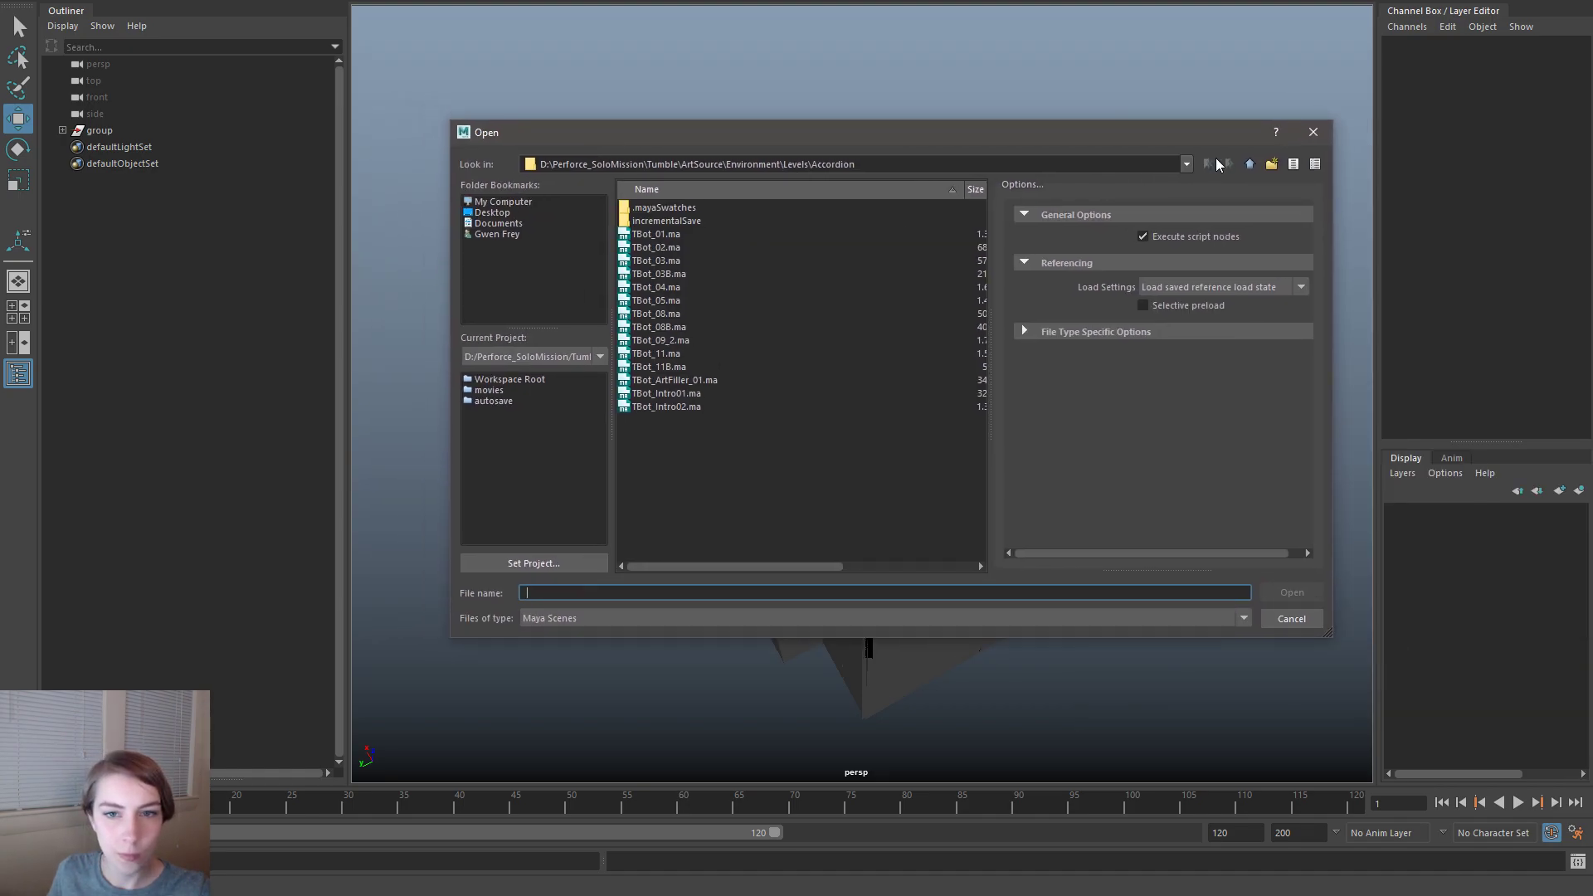
pyautogui.click(1250, 163)
pyautogui.click(1249, 165)
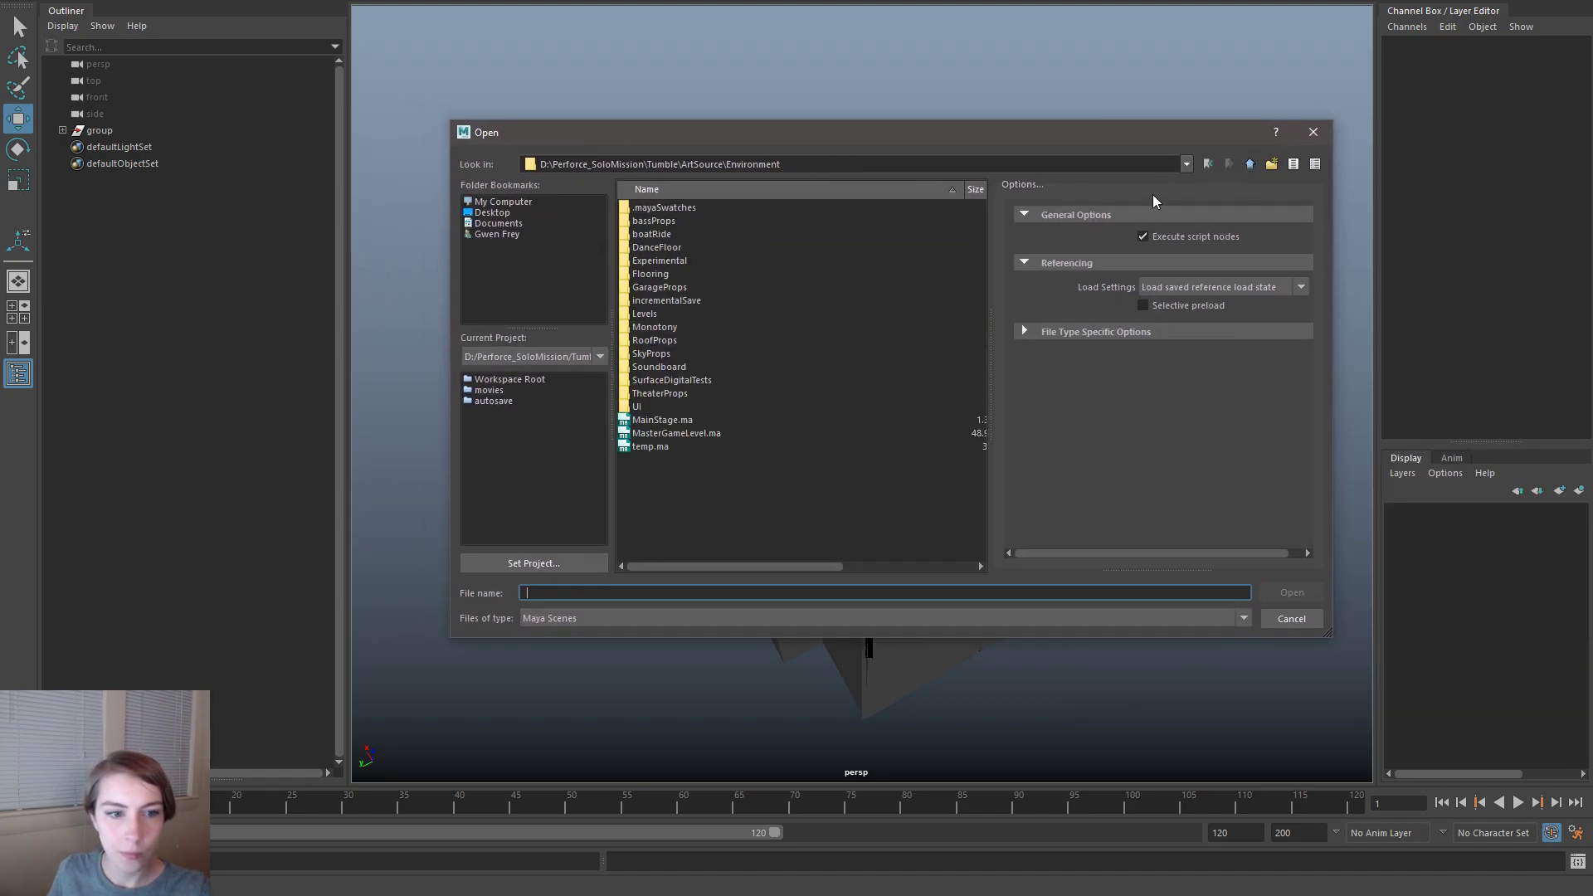
pyautogui.click(1209, 165)
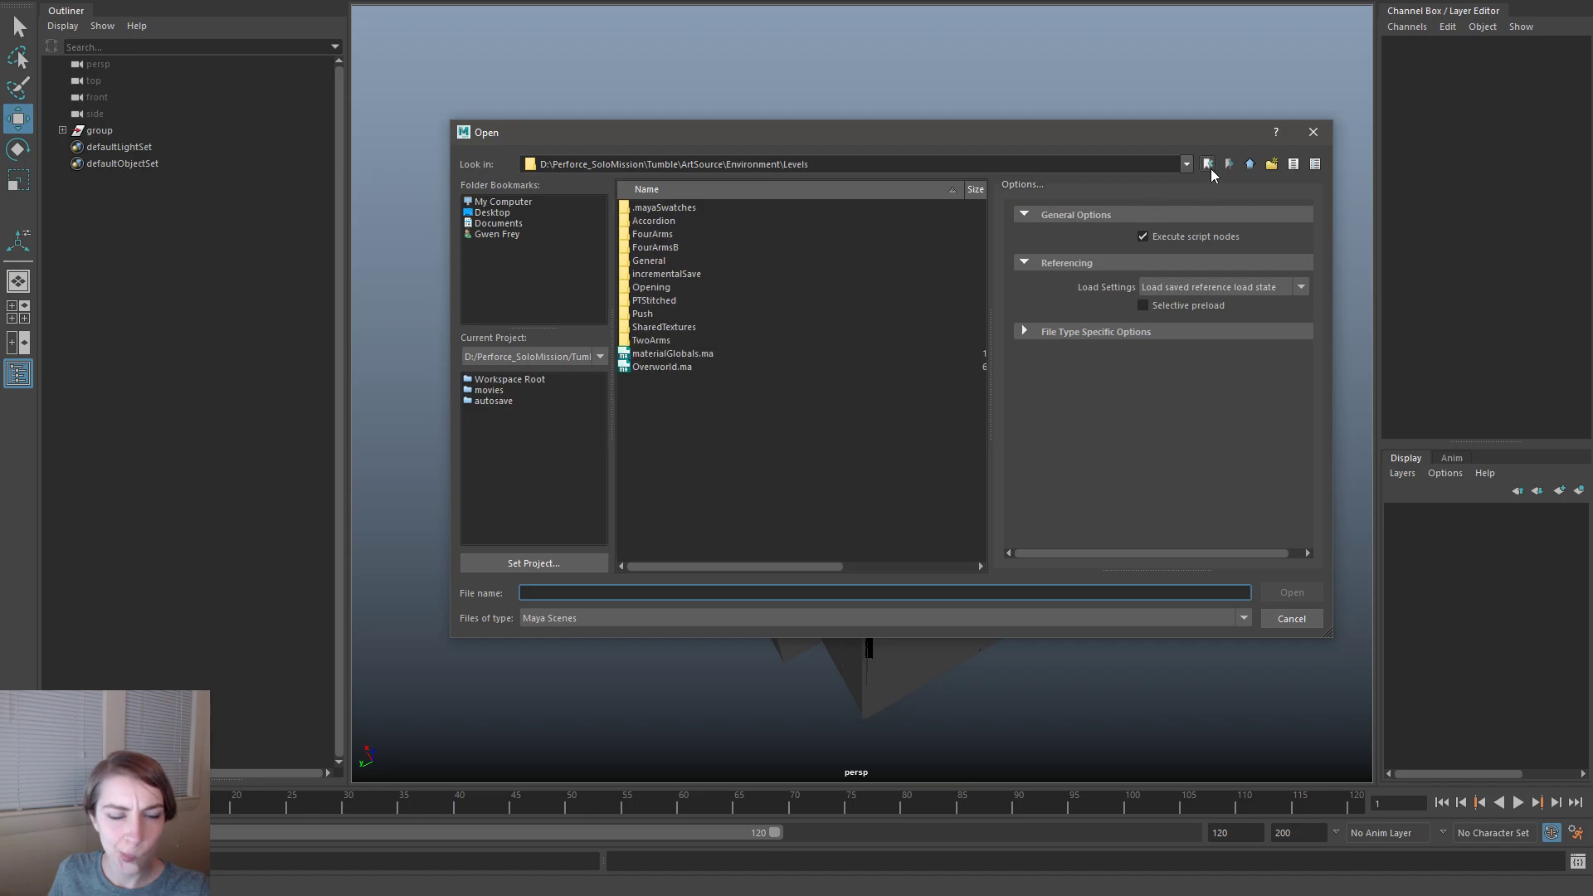
pyautogui.doubleClick(651, 287)
pyautogui.doubleClick(654, 370)
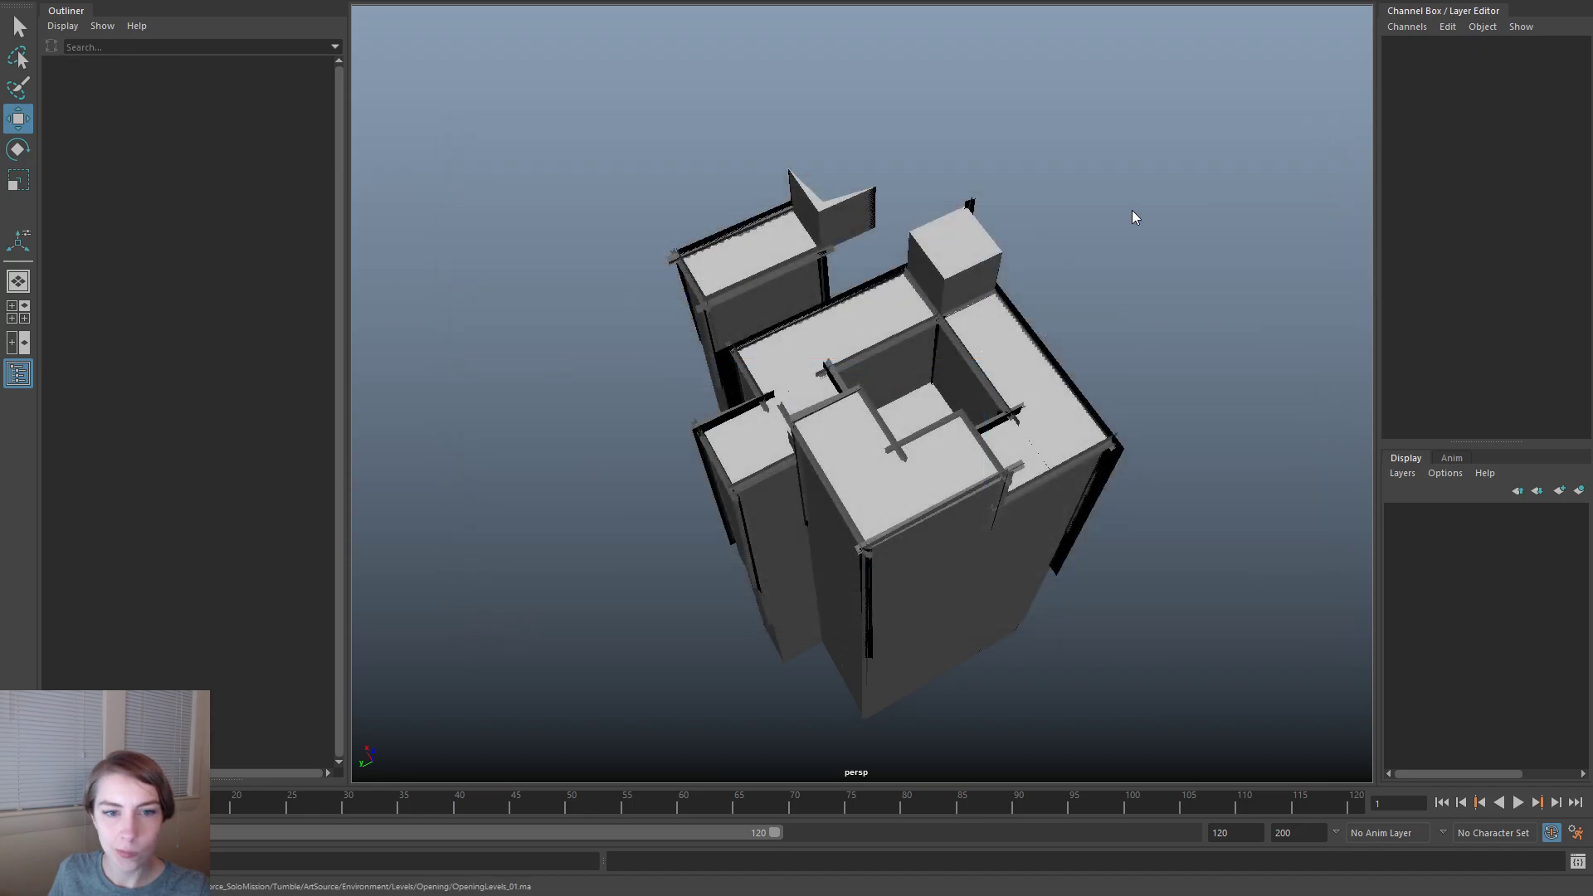
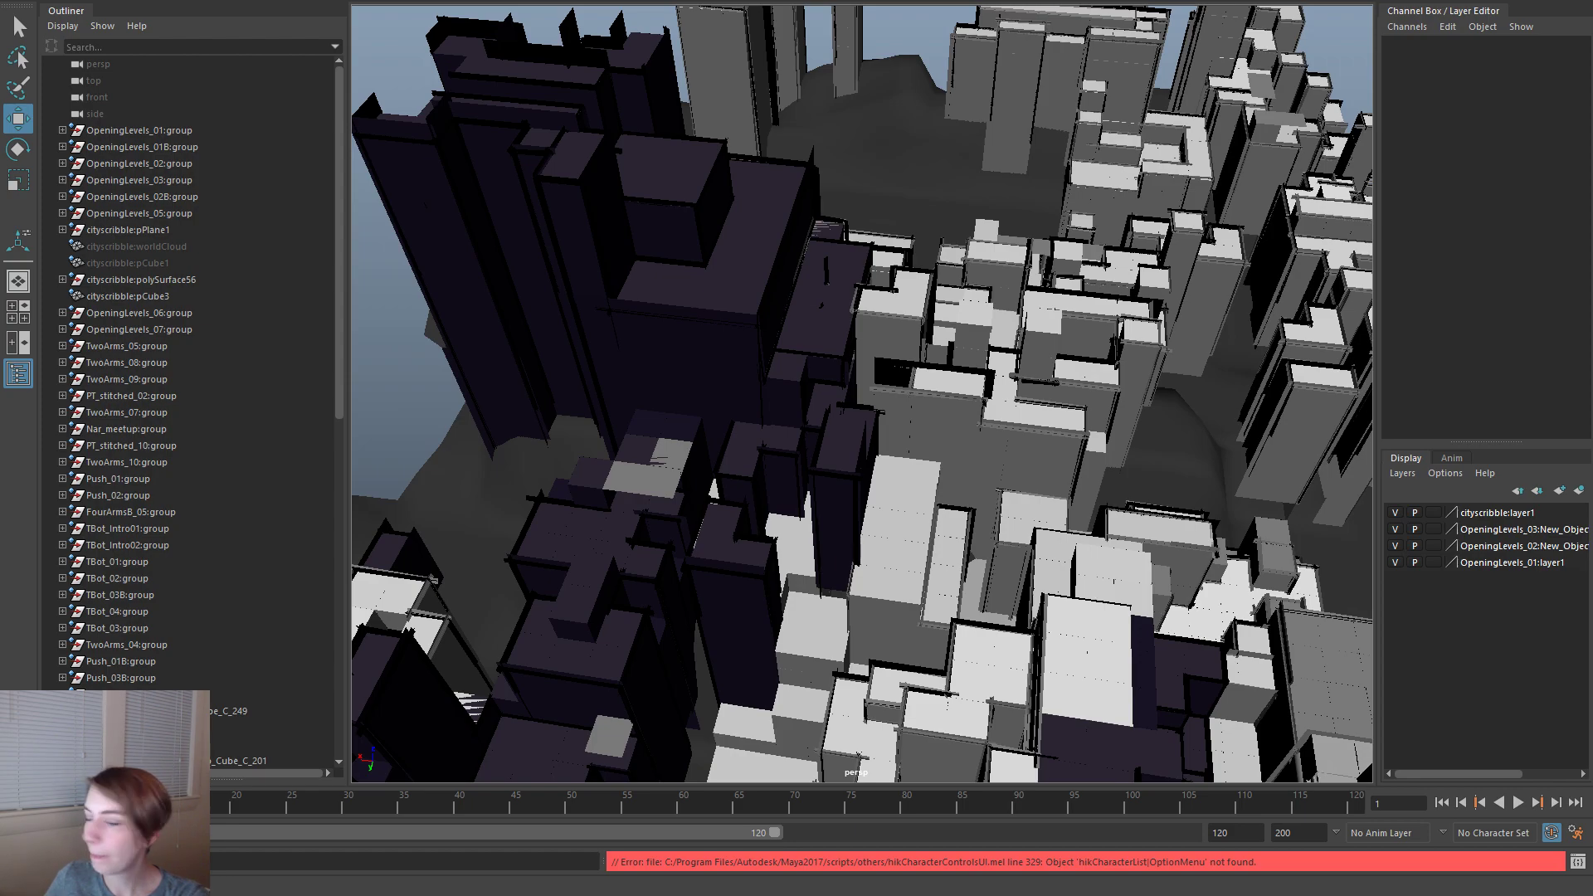
# - Create a reference to TBot_11B.ma from the Accordion folder in the city scene
pyautogui.scroll(-5, 942, 443)
pyautogui.keyDown('alt'); pyautogui.moveTo(942, 443); pyautogui.dragTo(757, 470); pyautogui.keyUp('alt')
pyautogui.scroll(4, 891, 489)
pyautogui.keyDown('alt'); pyautogui.moveTo(917, 477); pyautogui.dragTo(939, 446, button='middle'); pyautogui.keyUp('alt')
pyautogui.keyDown('alt'); pyautogui.moveTo(940, 446); pyautogui.dragTo(991, 437); pyautogui.keyUp('alt')
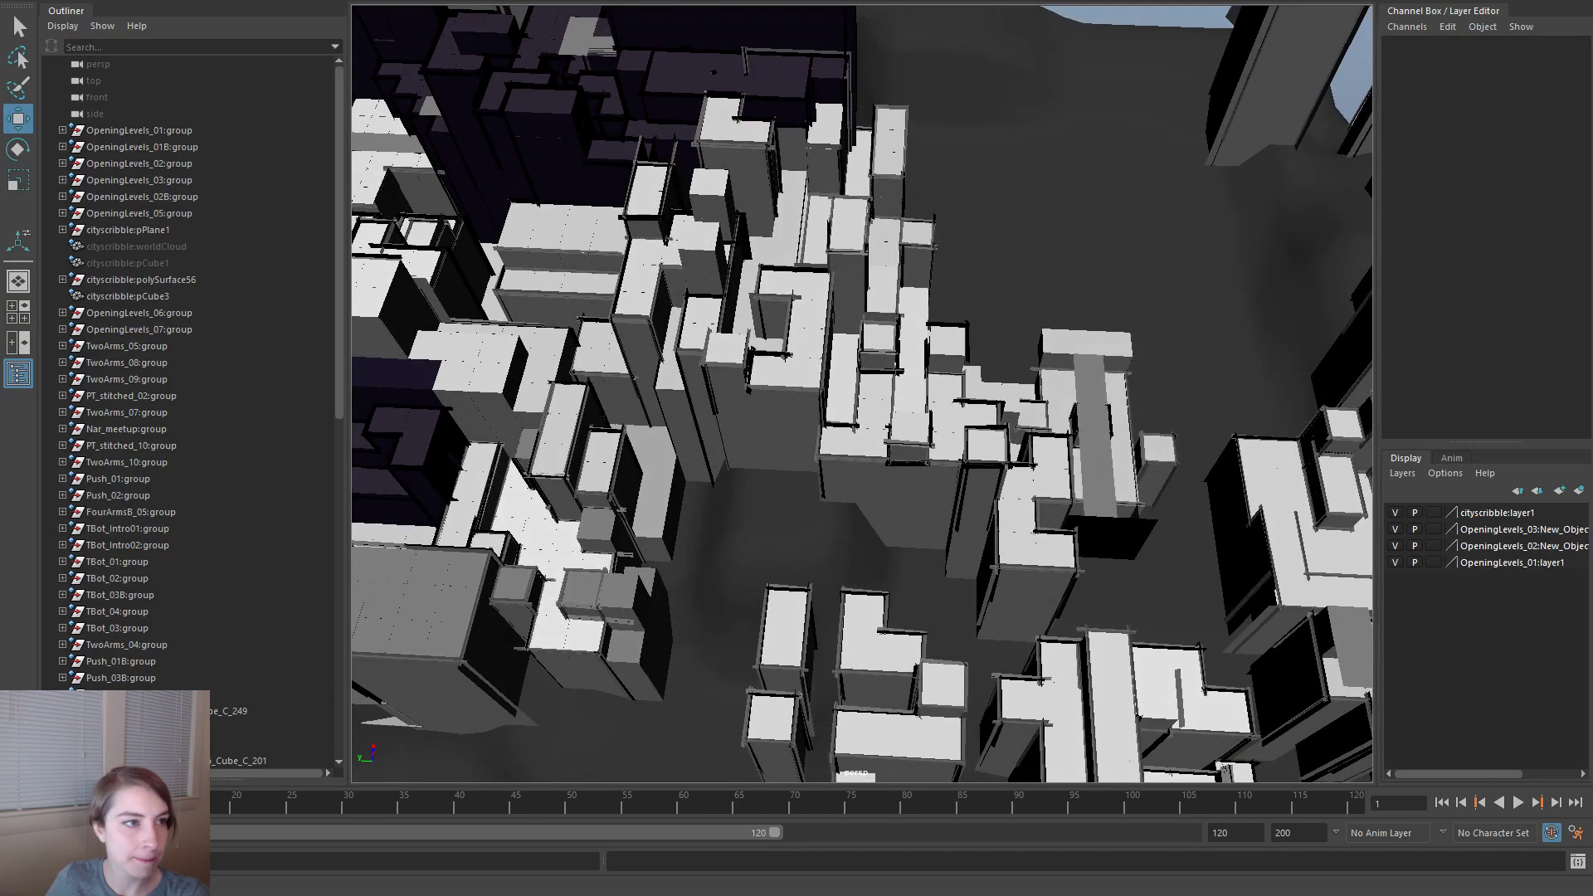
pyautogui.press('space')
pyautogui.moveTo(708, 139); pyautogui.dragTo(844, 554)
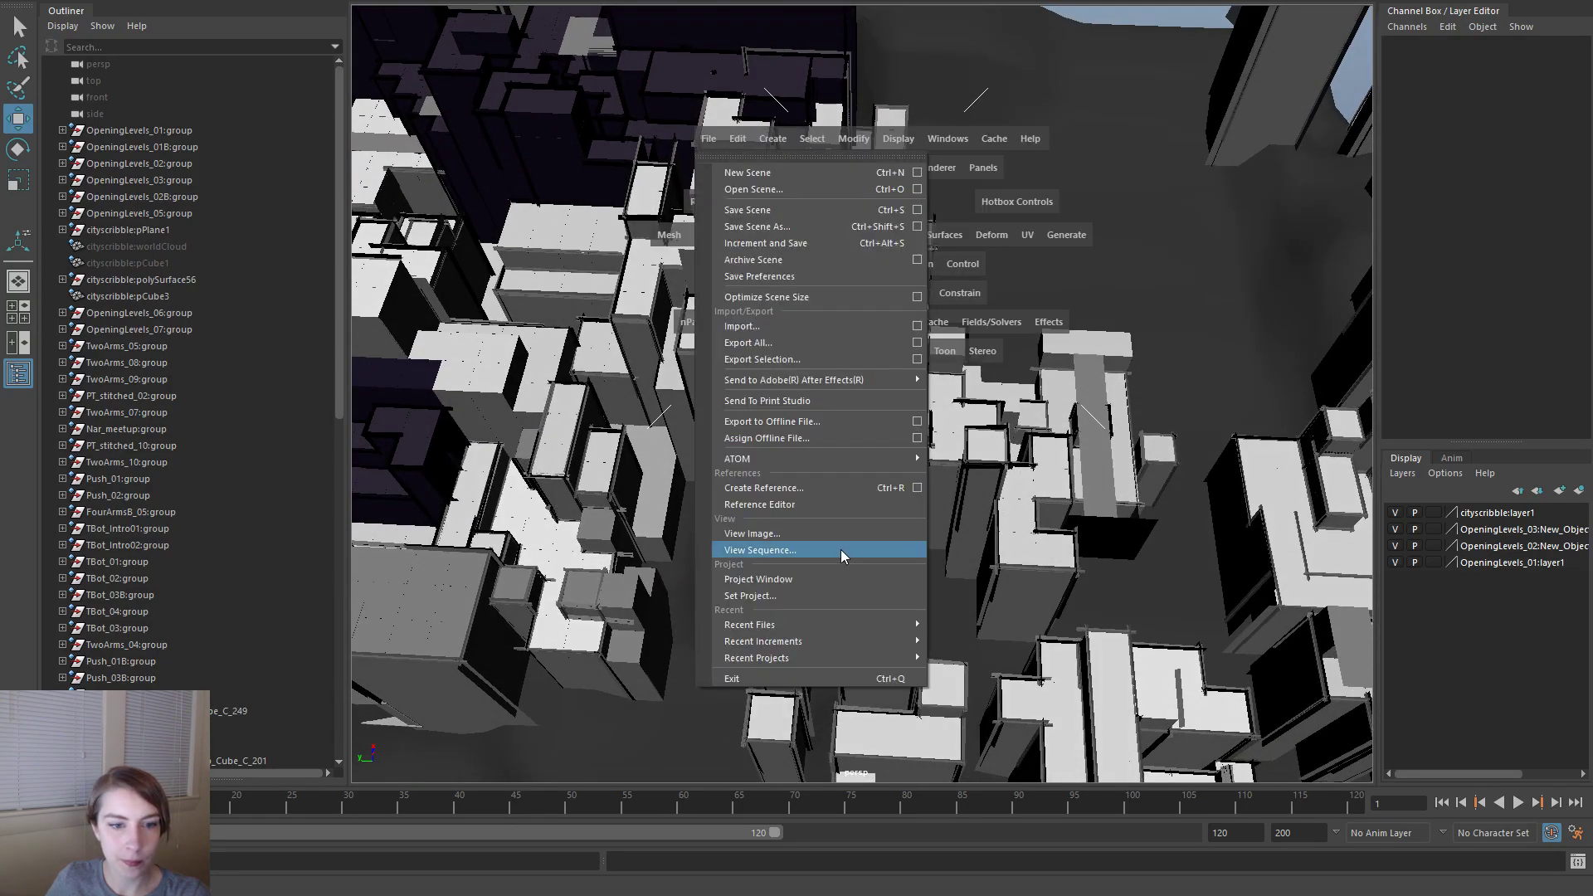
pyautogui.click(833, 487)
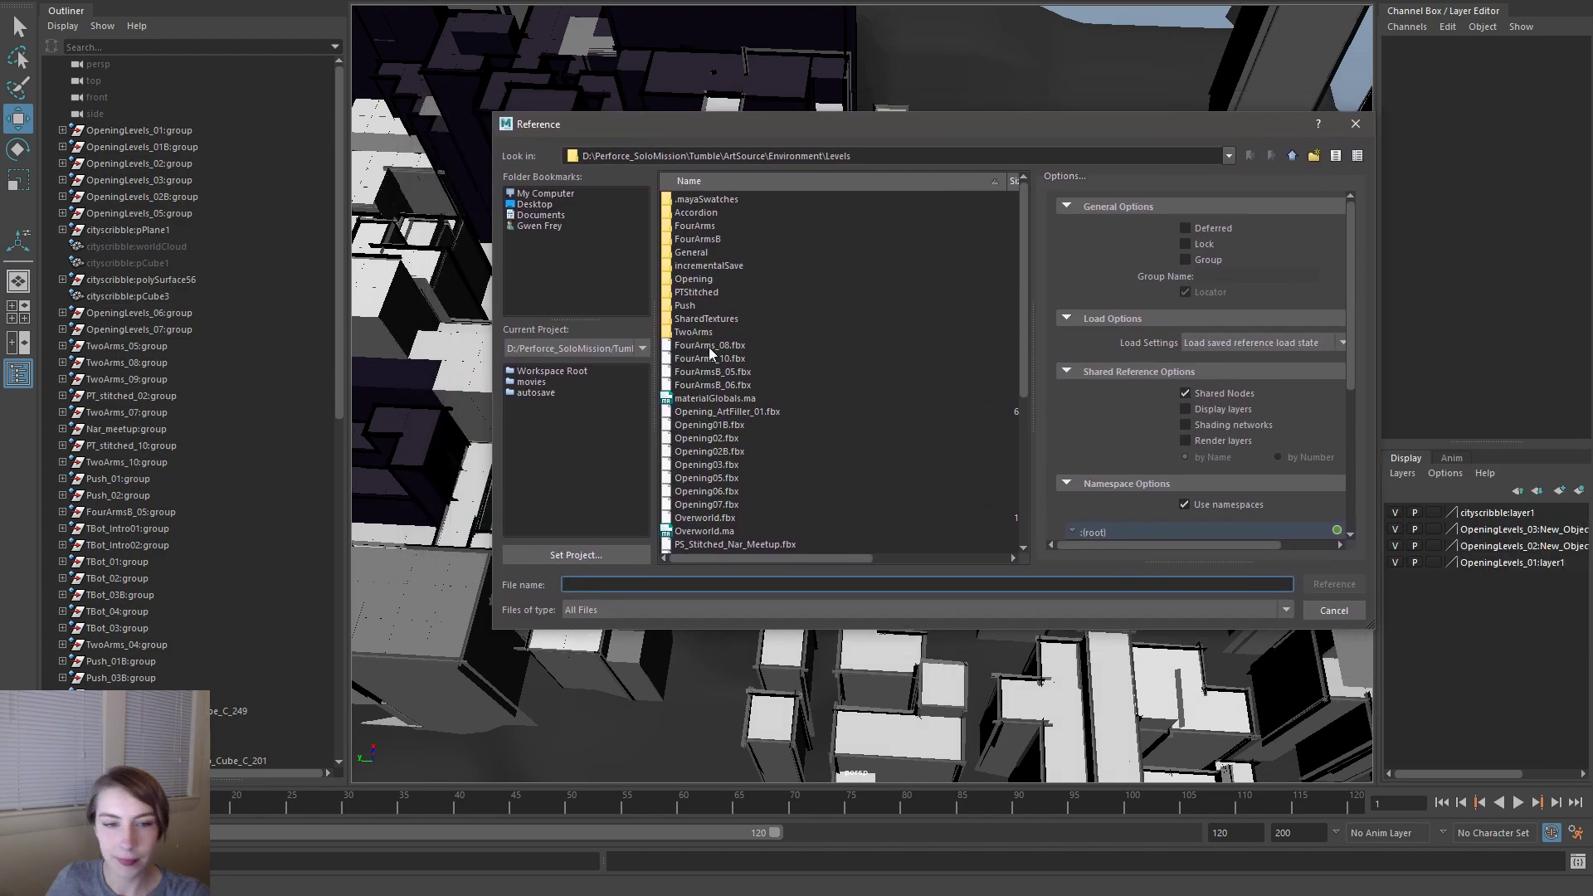
pyautogui.doubleClick(719, 214)
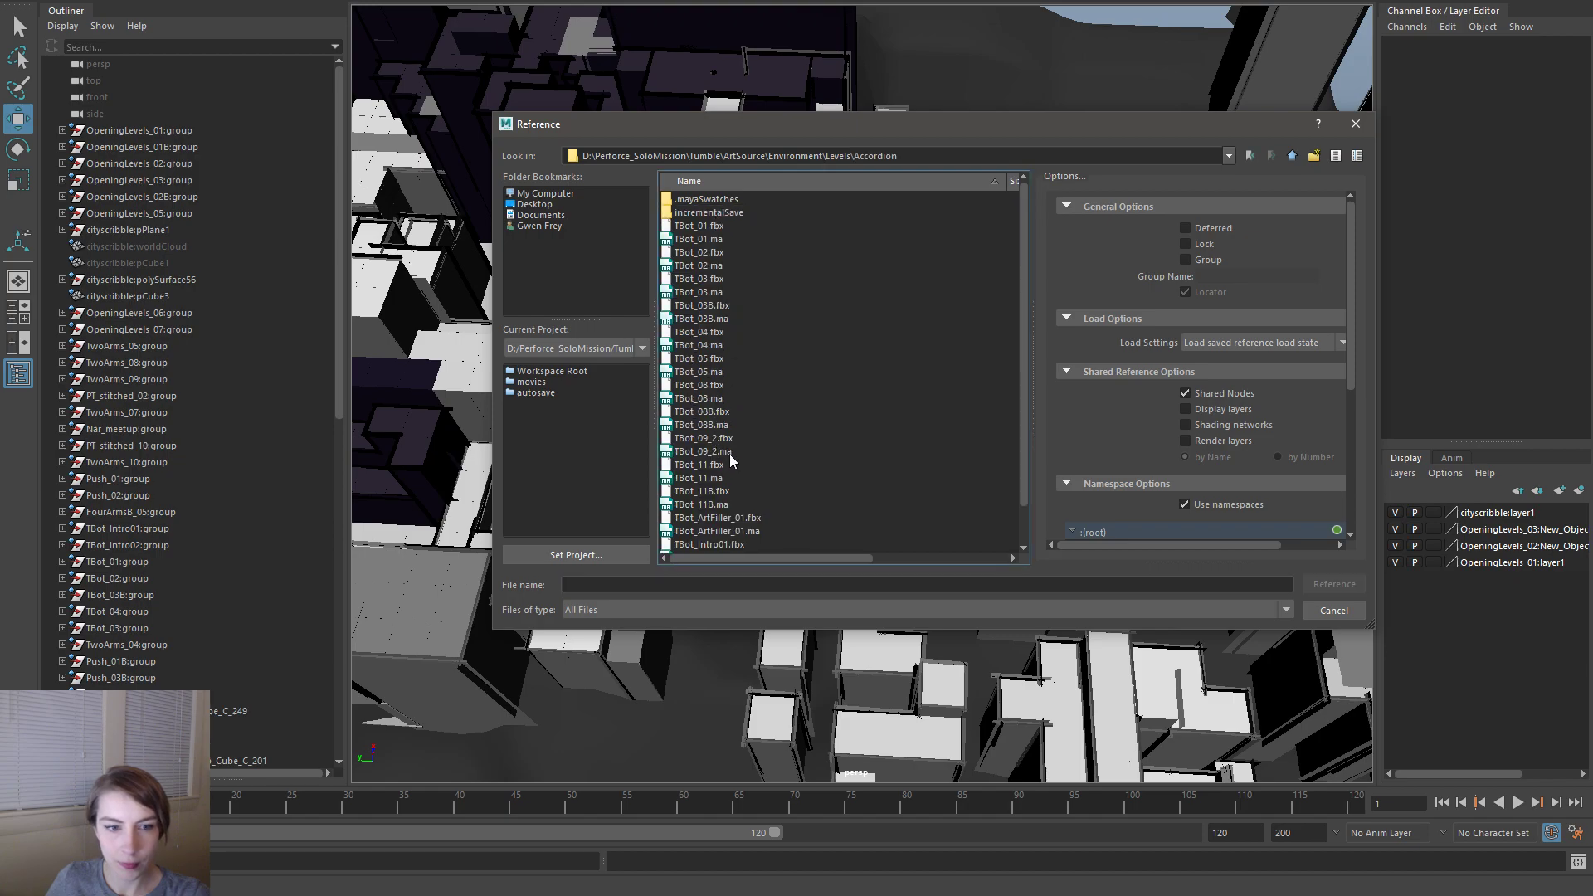
pyautogui.scroll(-1, 730, 436)
pyautogui.doubleClick(731, 462)
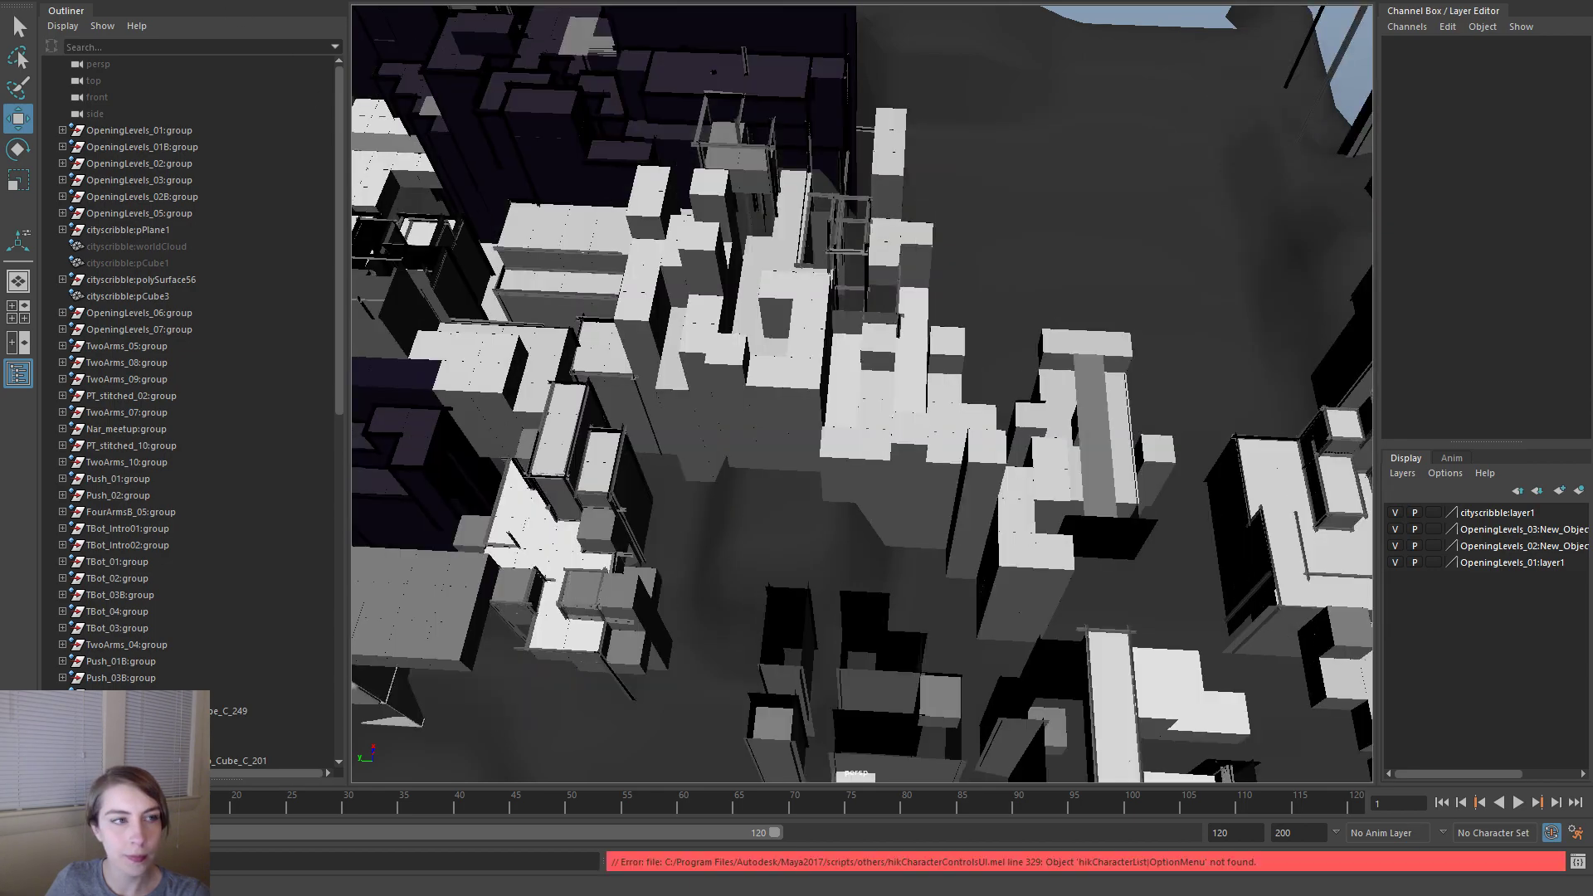
# - Create a reference to TBot_05.ma from the Accordion folder
pyautogui.press('space')
pyautogui.click(652, 184)
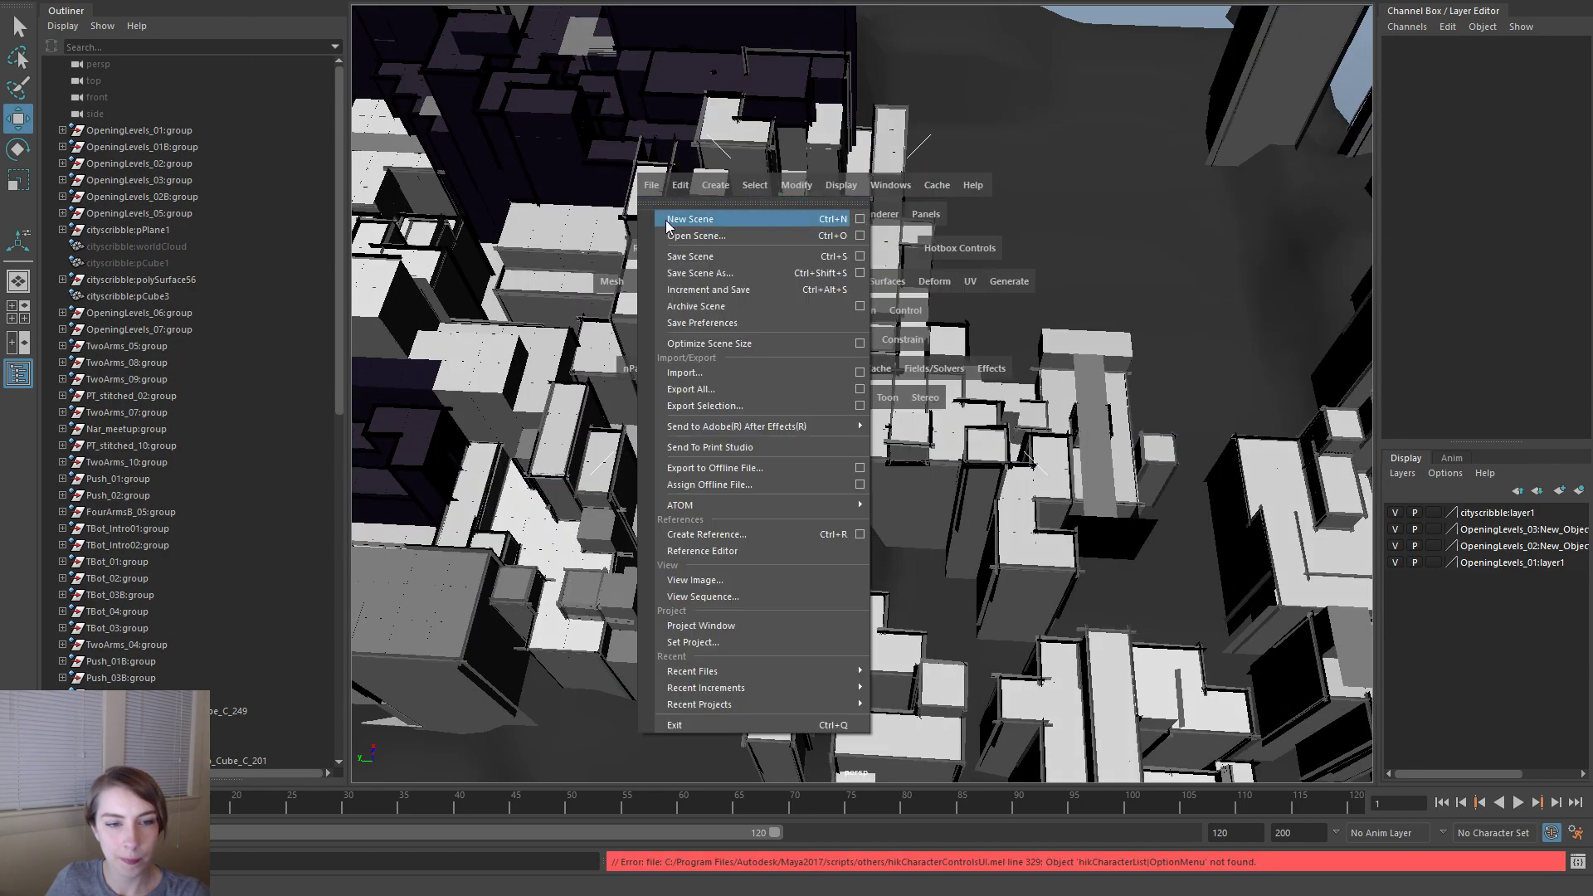
pyautogui.click(738, 536)
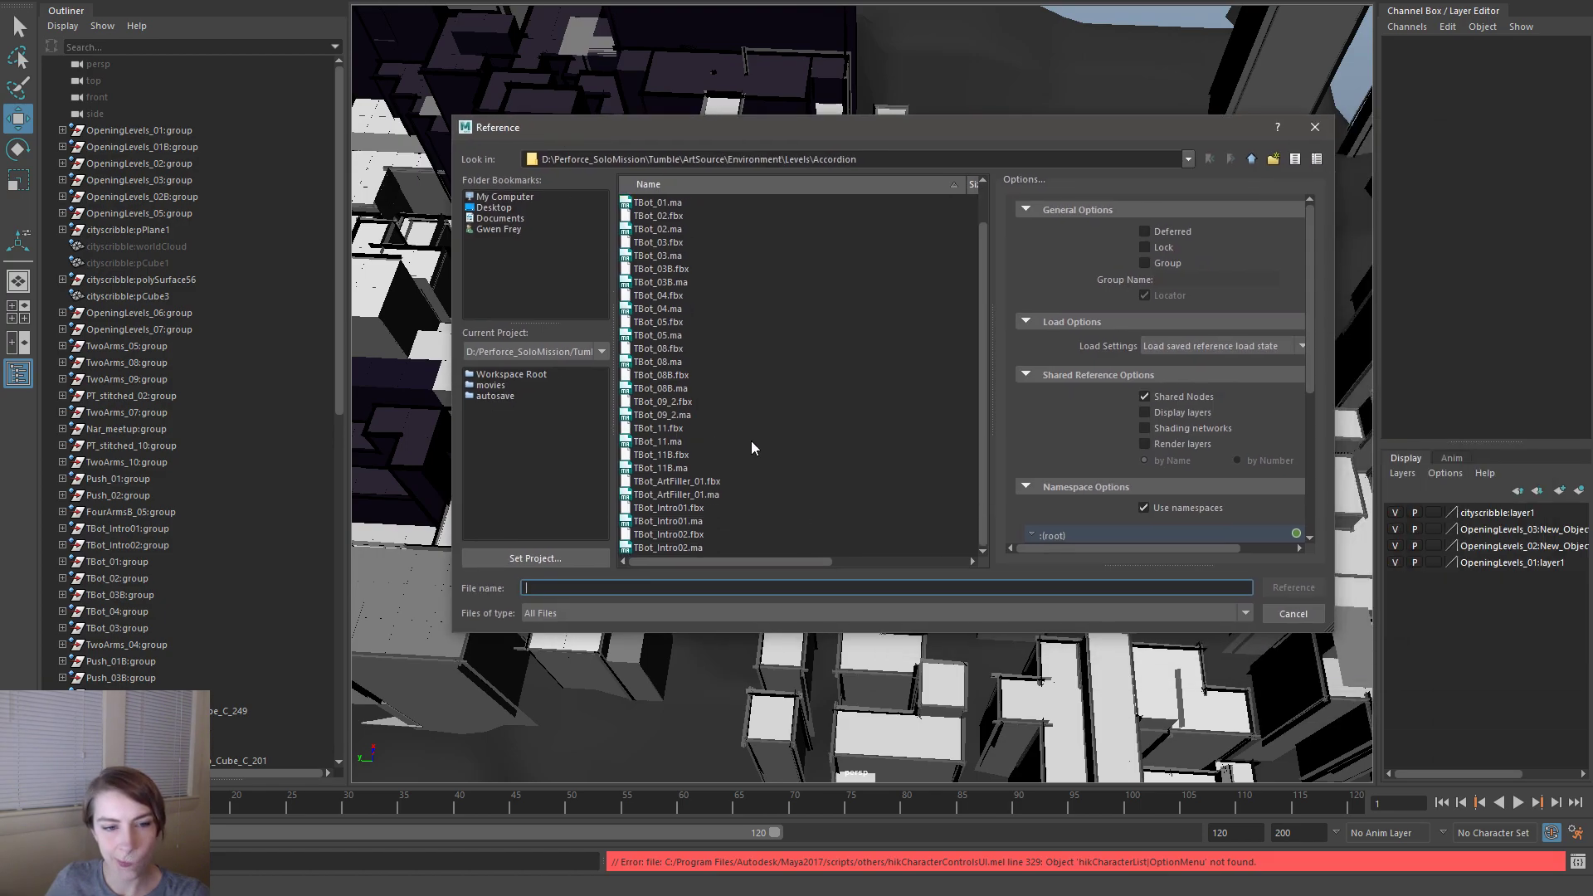
pyautogui.doubleClick(690, 334)
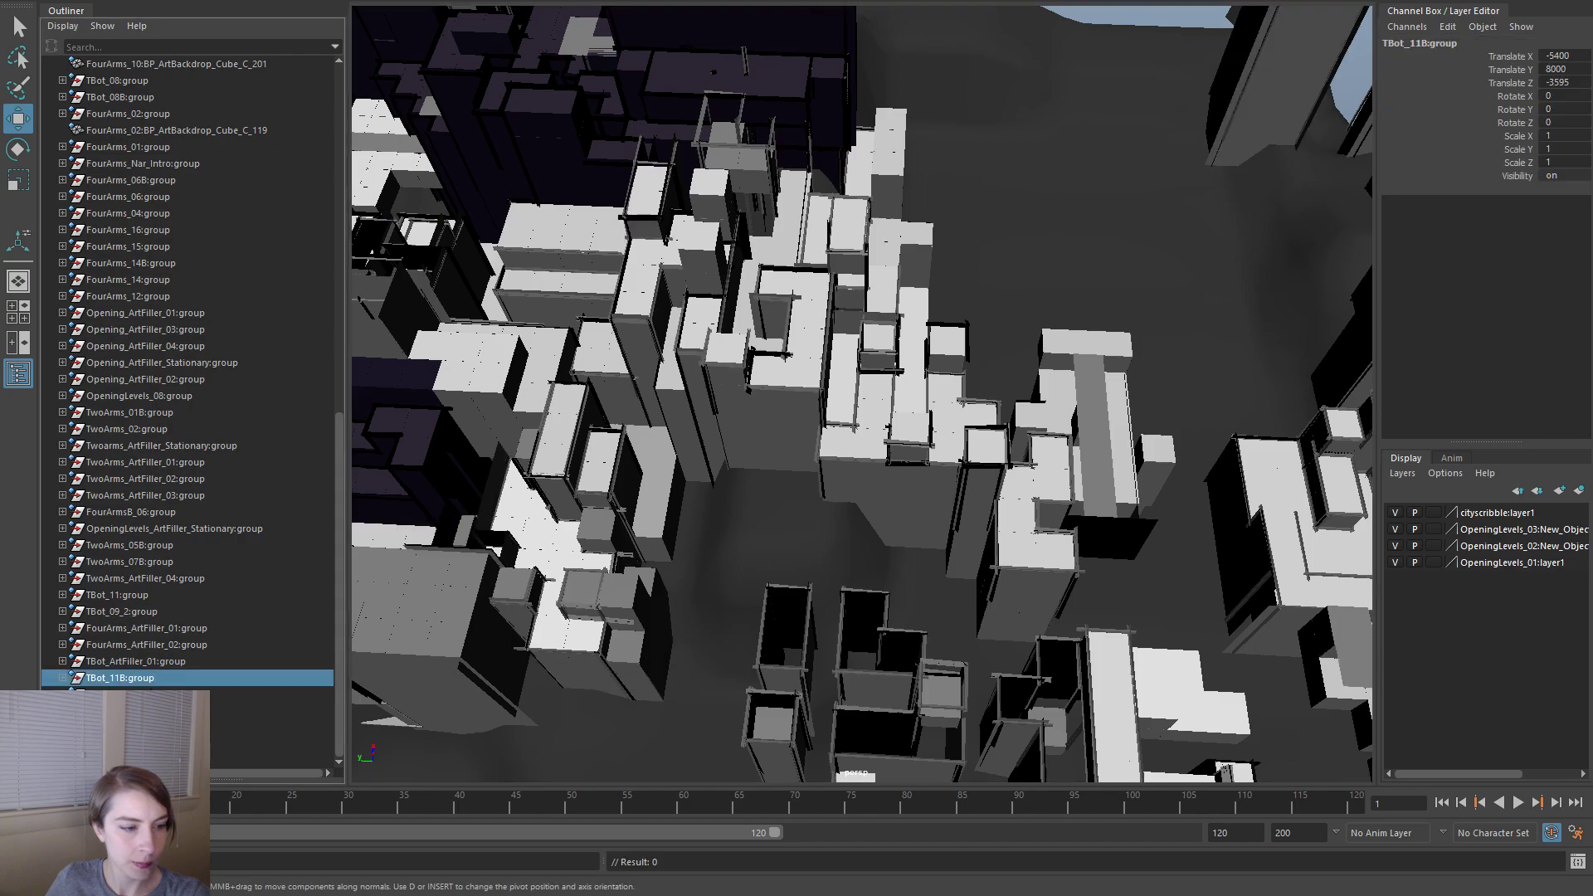
# - Set Translate X, Y and Z and Rotate X of the TBot_11B and TBot_05 groups to 0
pyautogui.moveTo(1567, 56); pyautogui.dragTo(1571, 91)
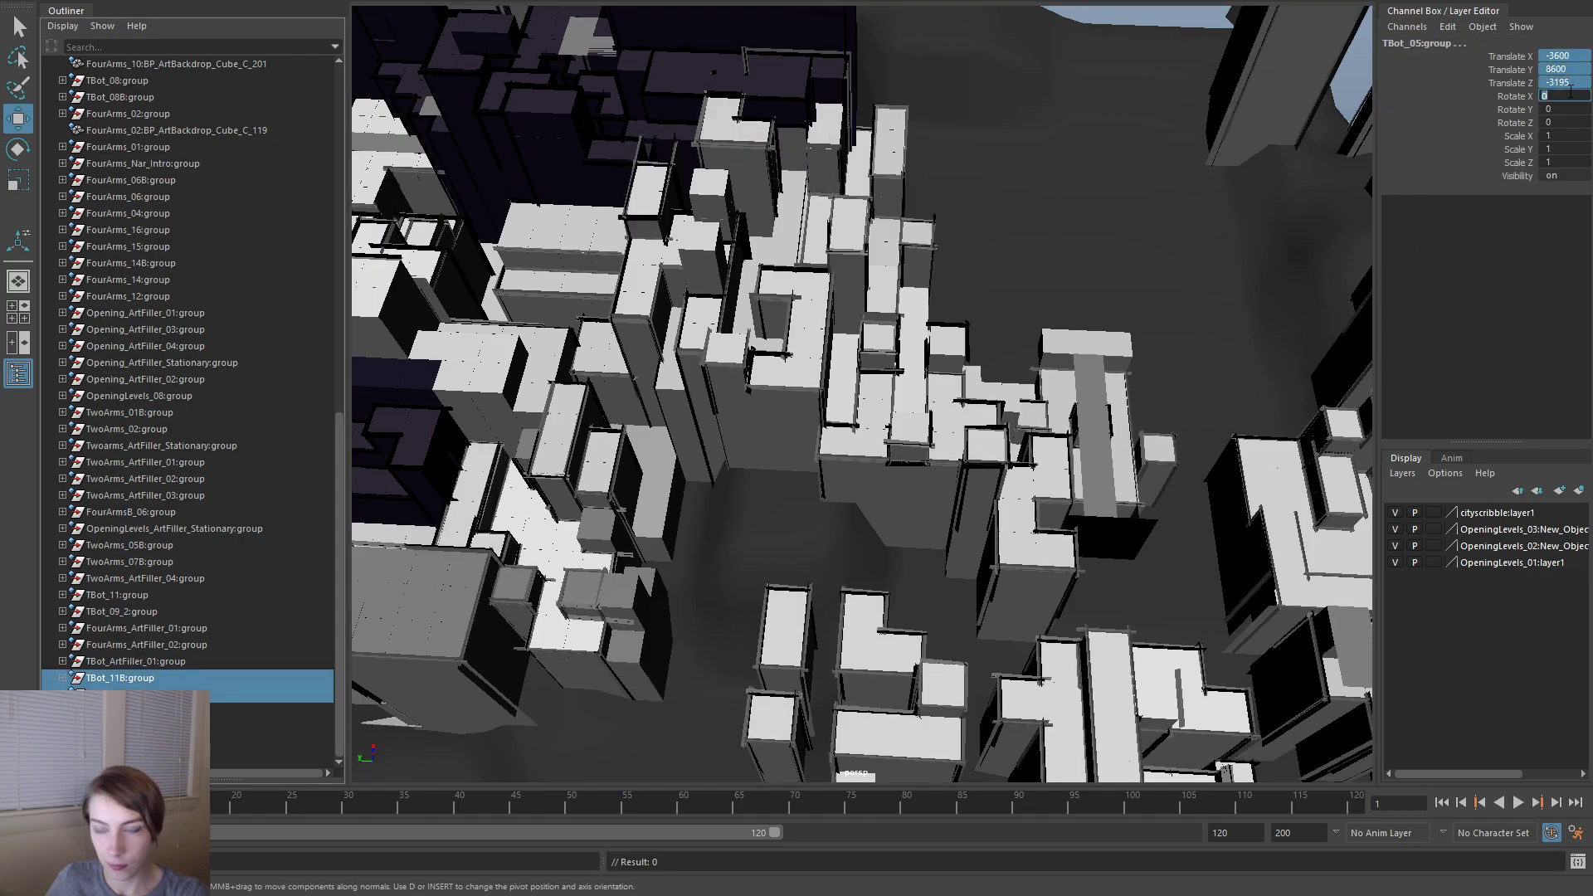
pyautogui.press('Return')
pyautogui.scroll(-6, 917, 237)
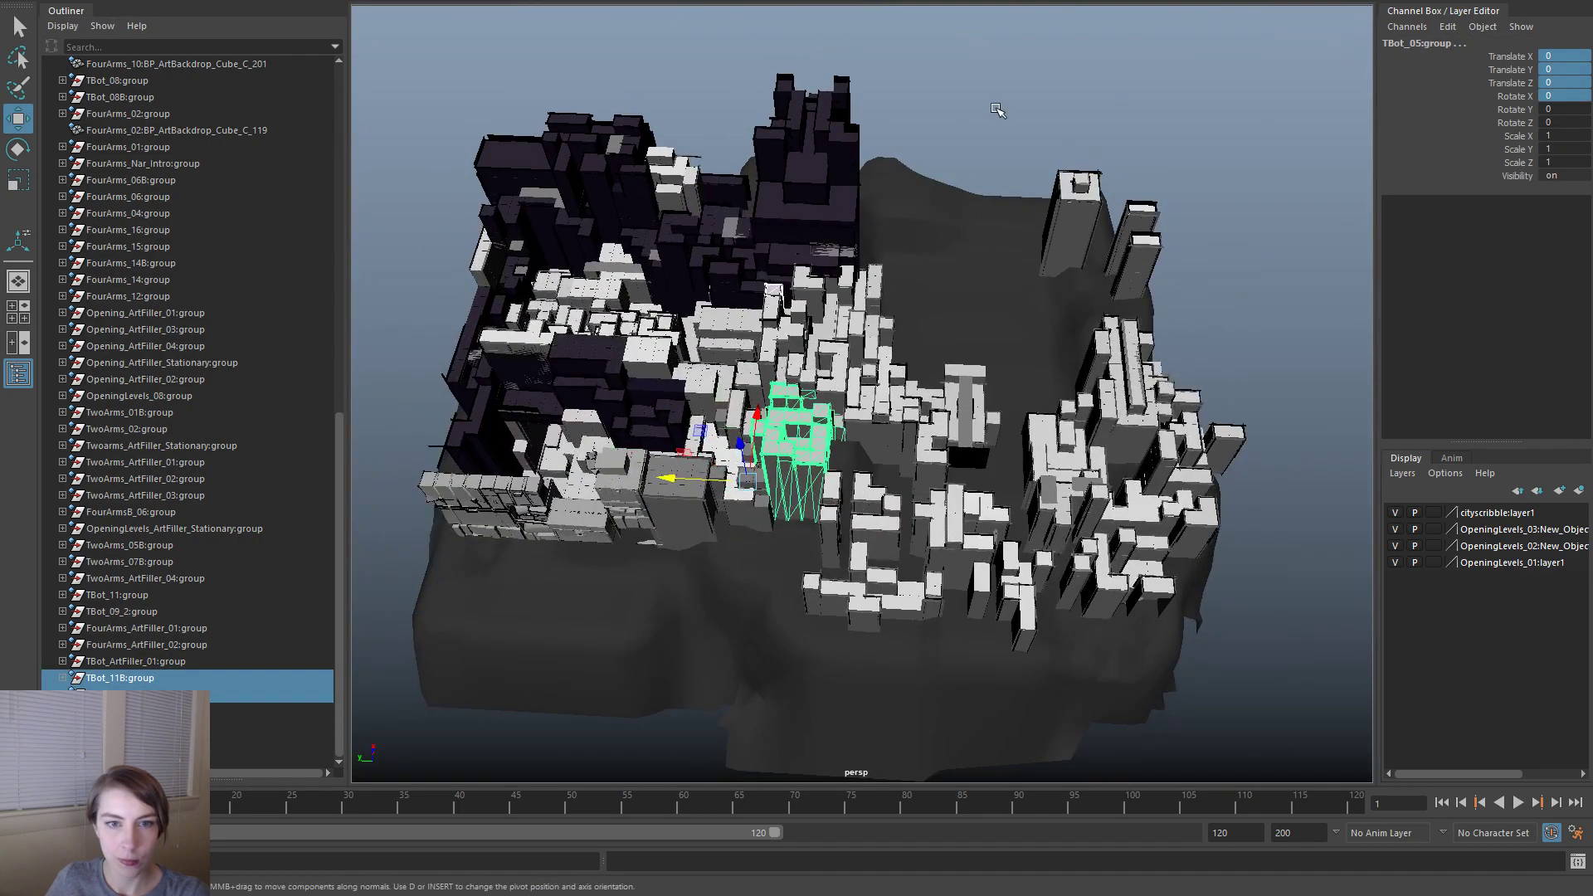
# - Deselect the referenced groups and inspect how the TBot buildings sit in the surrounding city
pyautogui.click(867, 166)
pyautogui.keyDown('alt'); pyautogui.moveTo(787, 265); pyautogui.dragTo(921, 331, button='right'); pyautogui.keyUp('alt')
pyautogui.keyDown('alt'); pyautogui.moveTo(921, 332); pyautogui.dragTo(1062, 60); pyautogui.keyUp('alt')
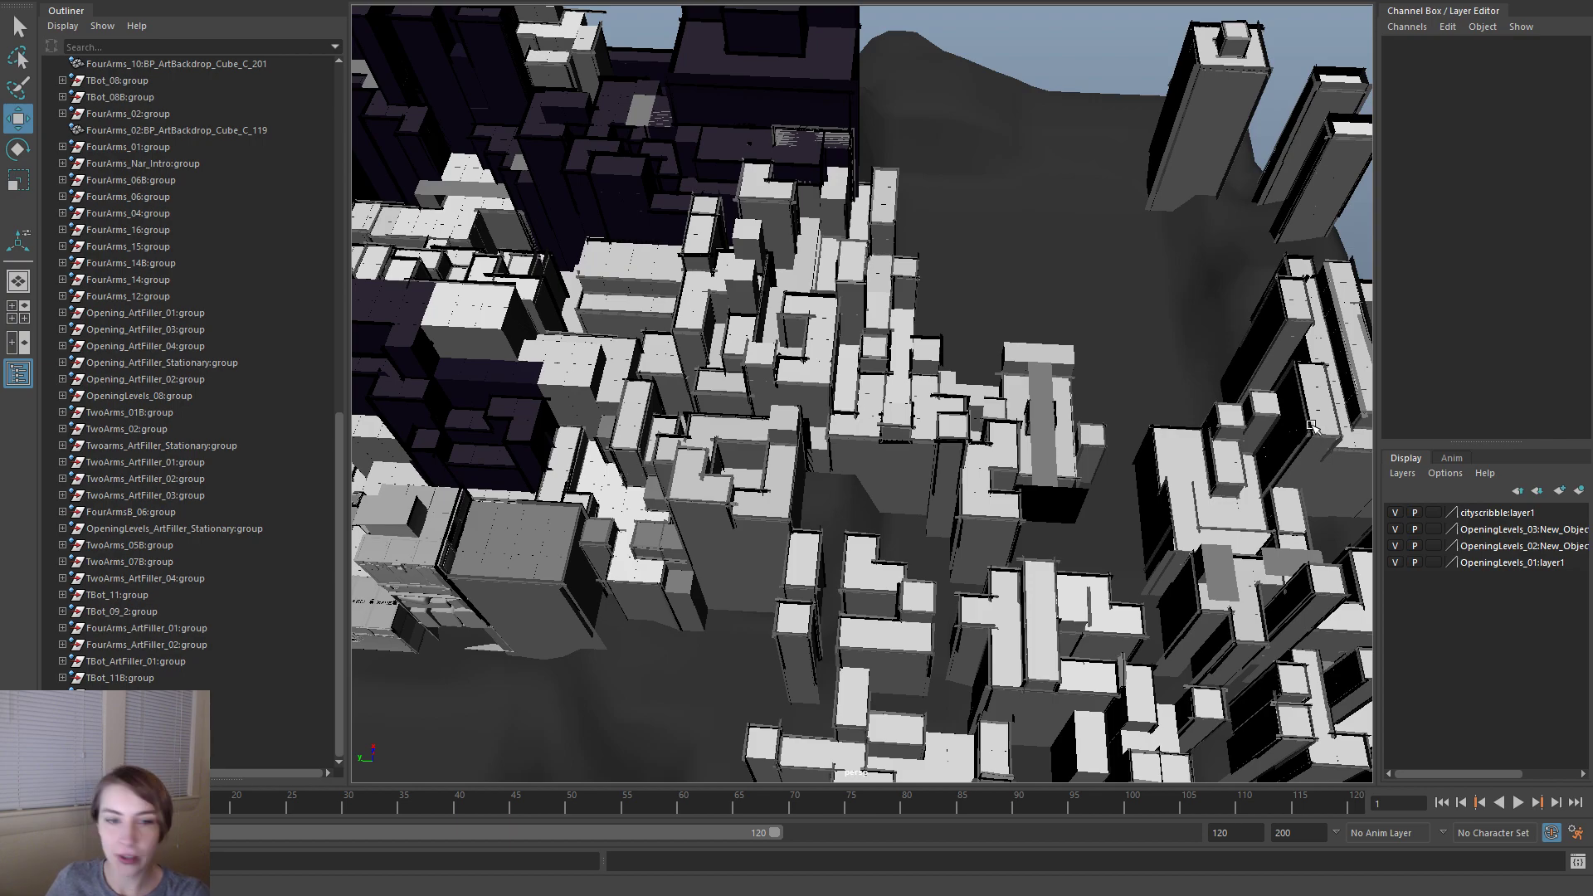
pyautogui.keyDown('alt'); pyautogui.moveTo(1310, 427); pyautogui.dragTo(1084, 529); pyautogui.keyUp('alt')
pyautogui.keyDown('alt'); pyautogui.moveTo(1084, 529); pyautogui.dragTo(1196, 540, button='right'); pyautogui.keyUp('alt')
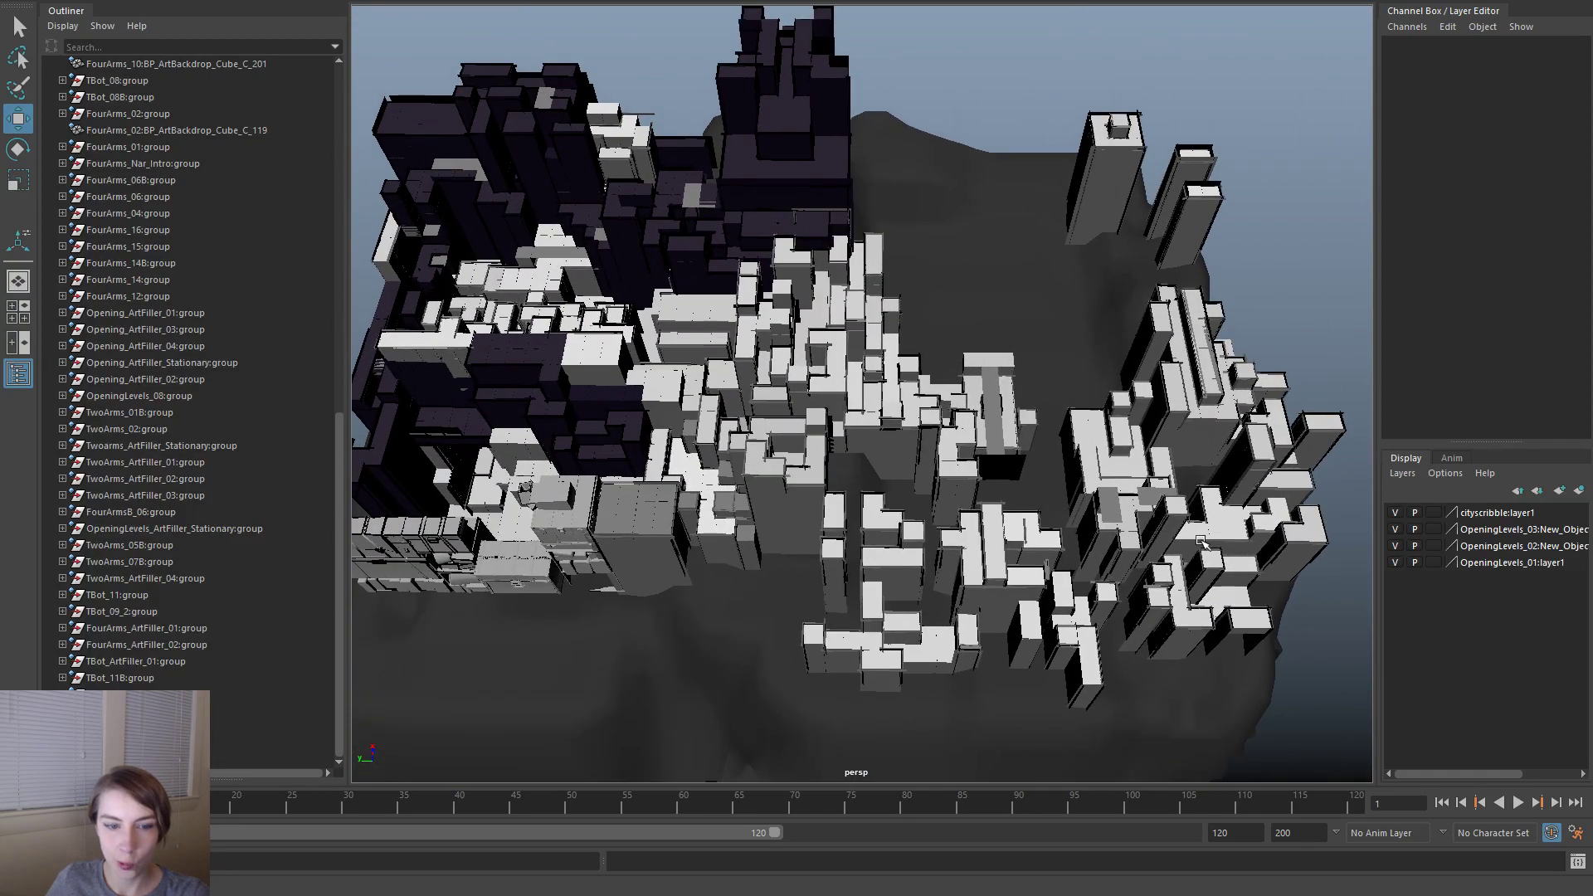
# - Switch to the Unreal editor and check the tags of the selected TBot_05 backdrop actor
pyautogui.hotkey('alt', 'Tab')
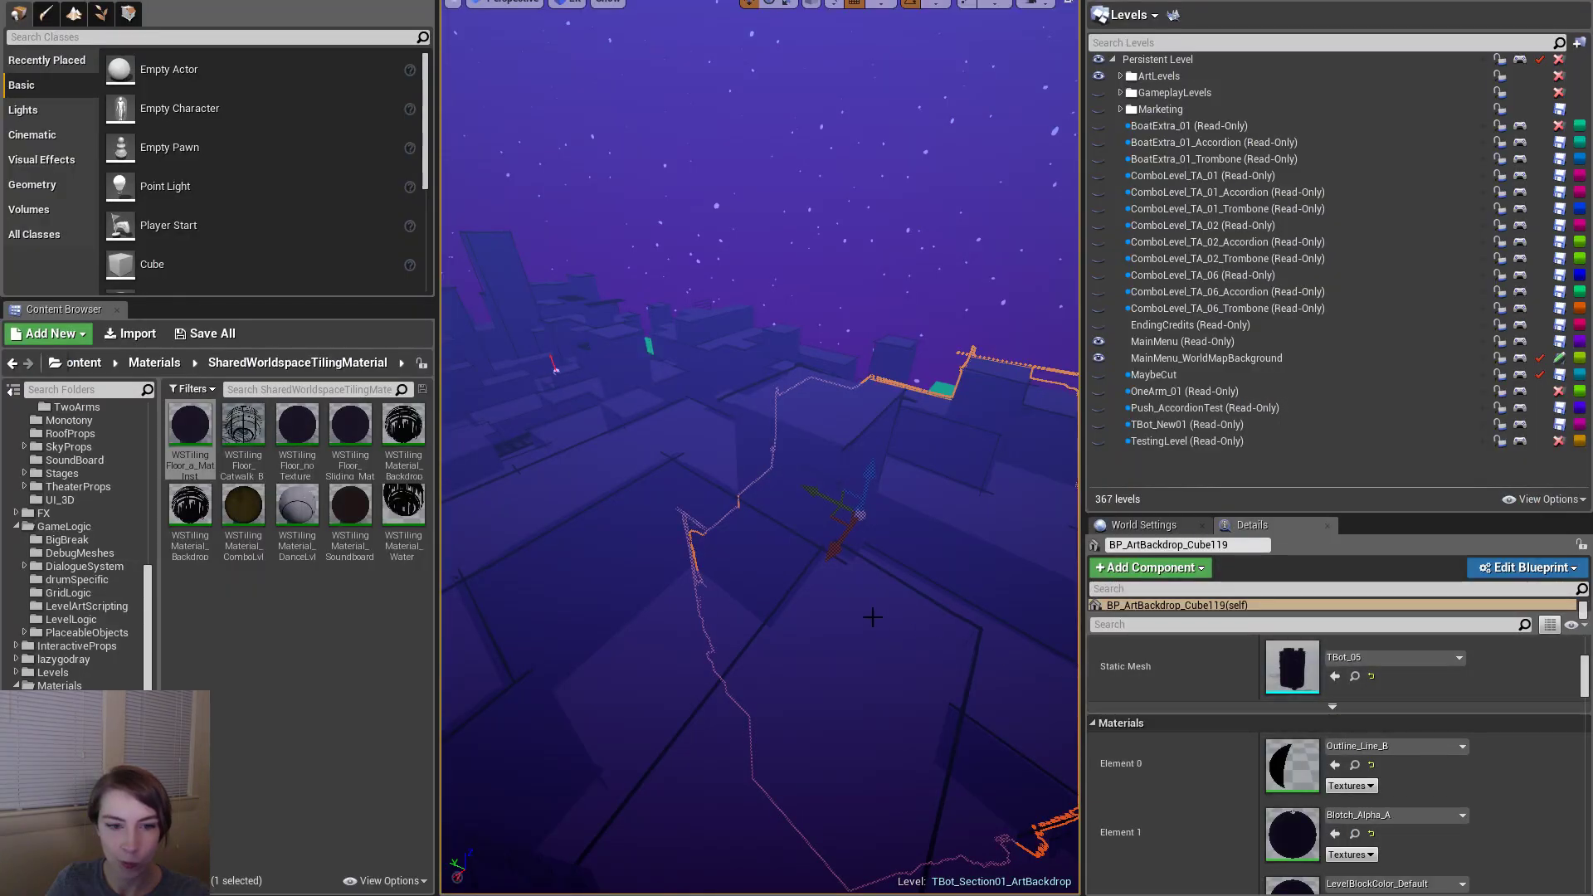
pyautogui.moveTo(759, 448); pyautogui.dragTo(726, 419, button='right')
pyautogui.click(1154, 624)
pyautogui.write('tags')
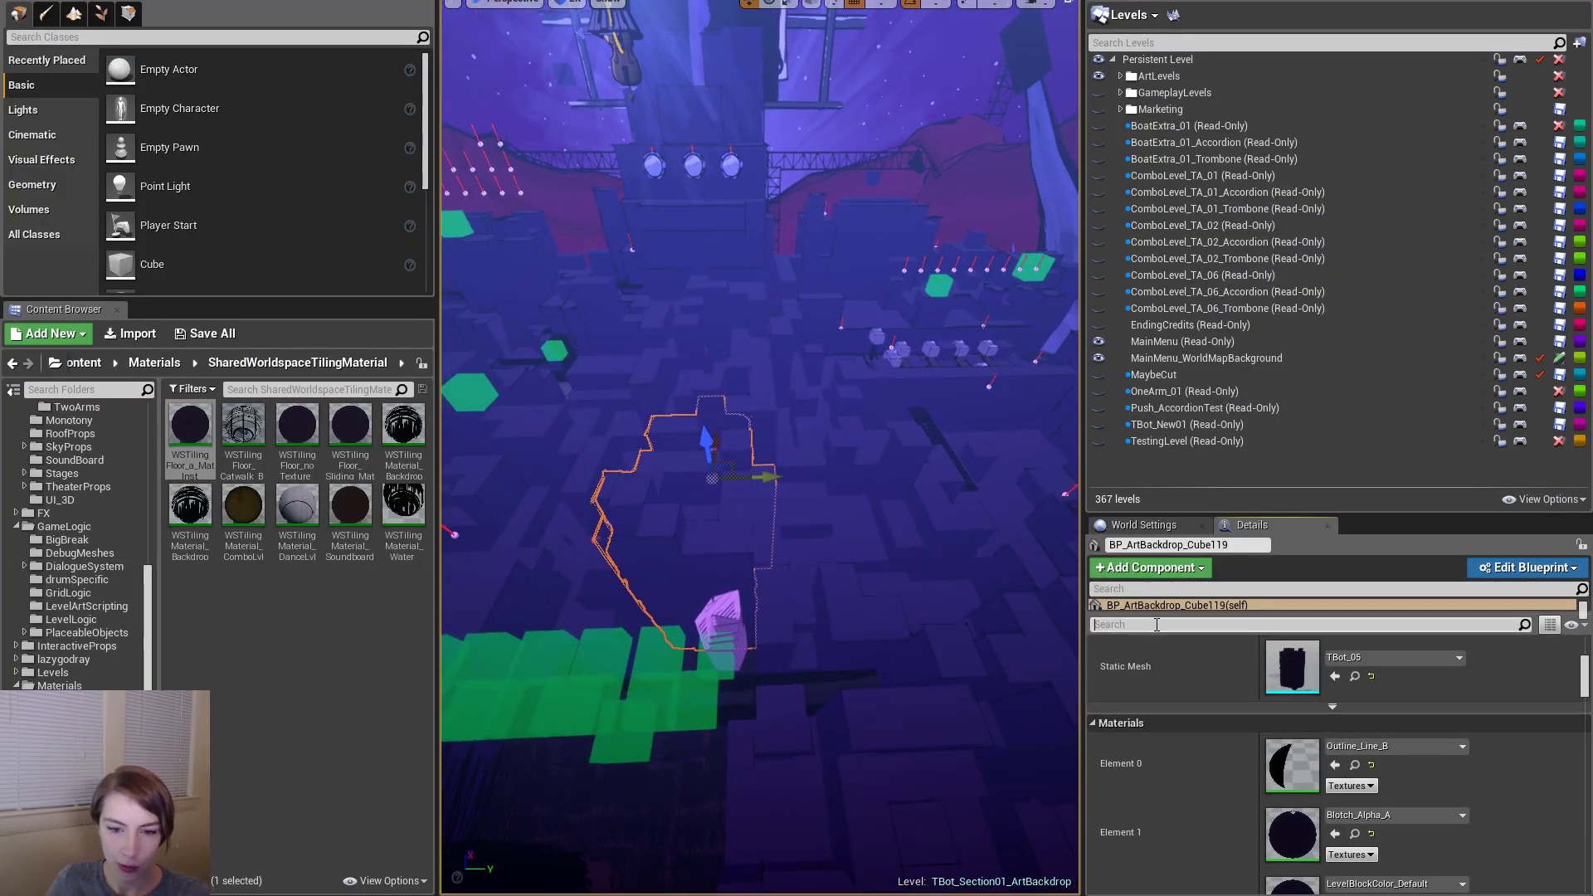
pyautogui.press('BackSpace')
pyautogui.press('BackSpace')
pyautogui.press('BackSpace')
pyautogui.press('BackSpace')
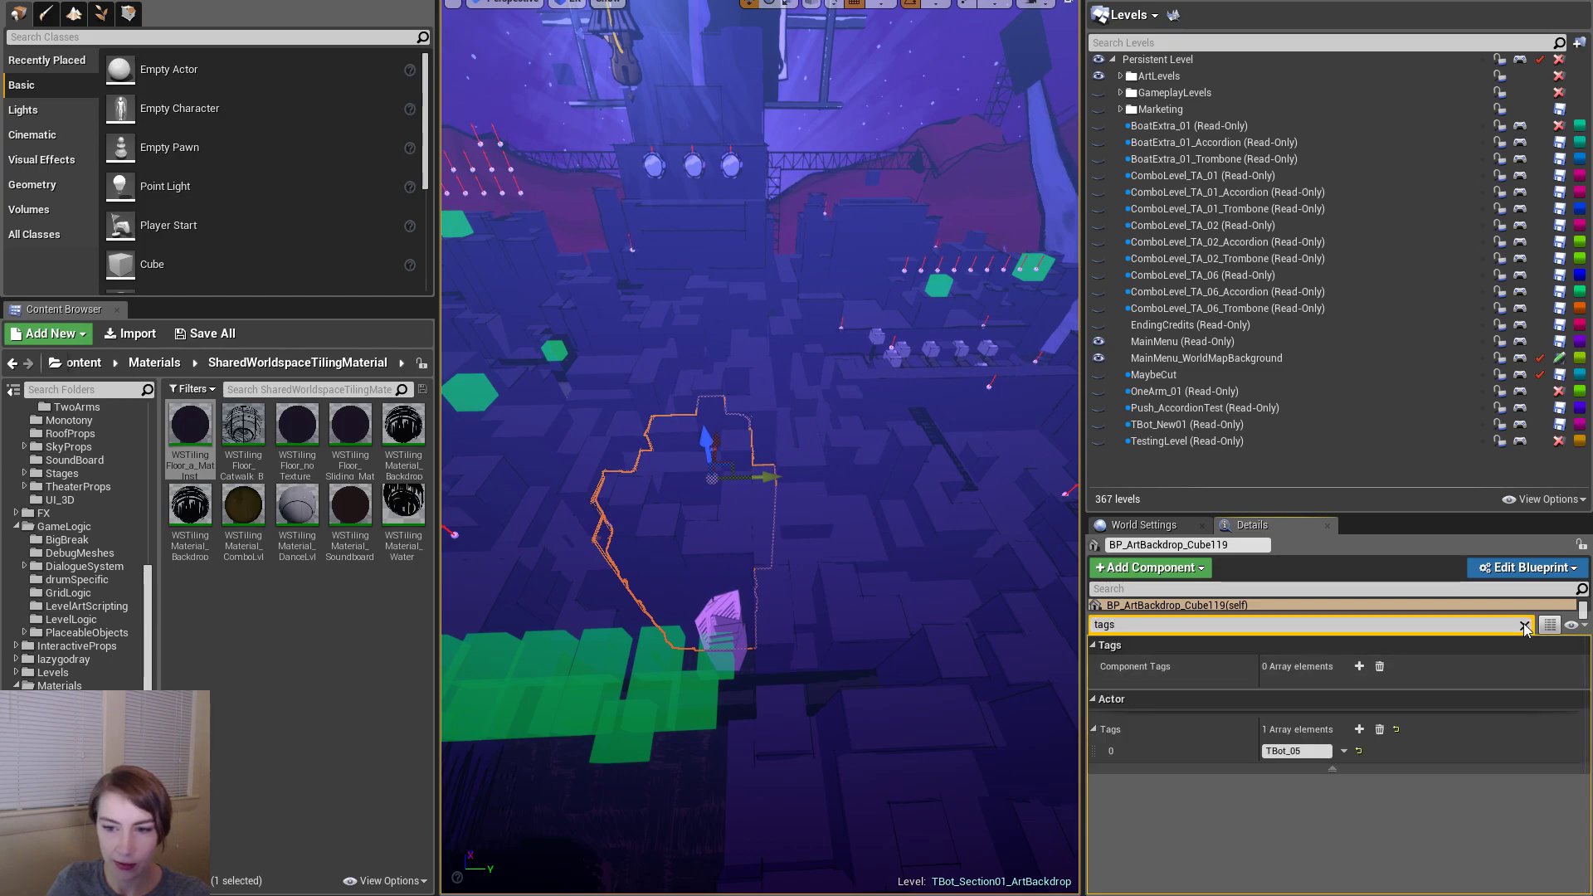
# - Look up the shadow settings of the TBot_05 backdrop actor and clear the property filter
pyautogui.write('shado')
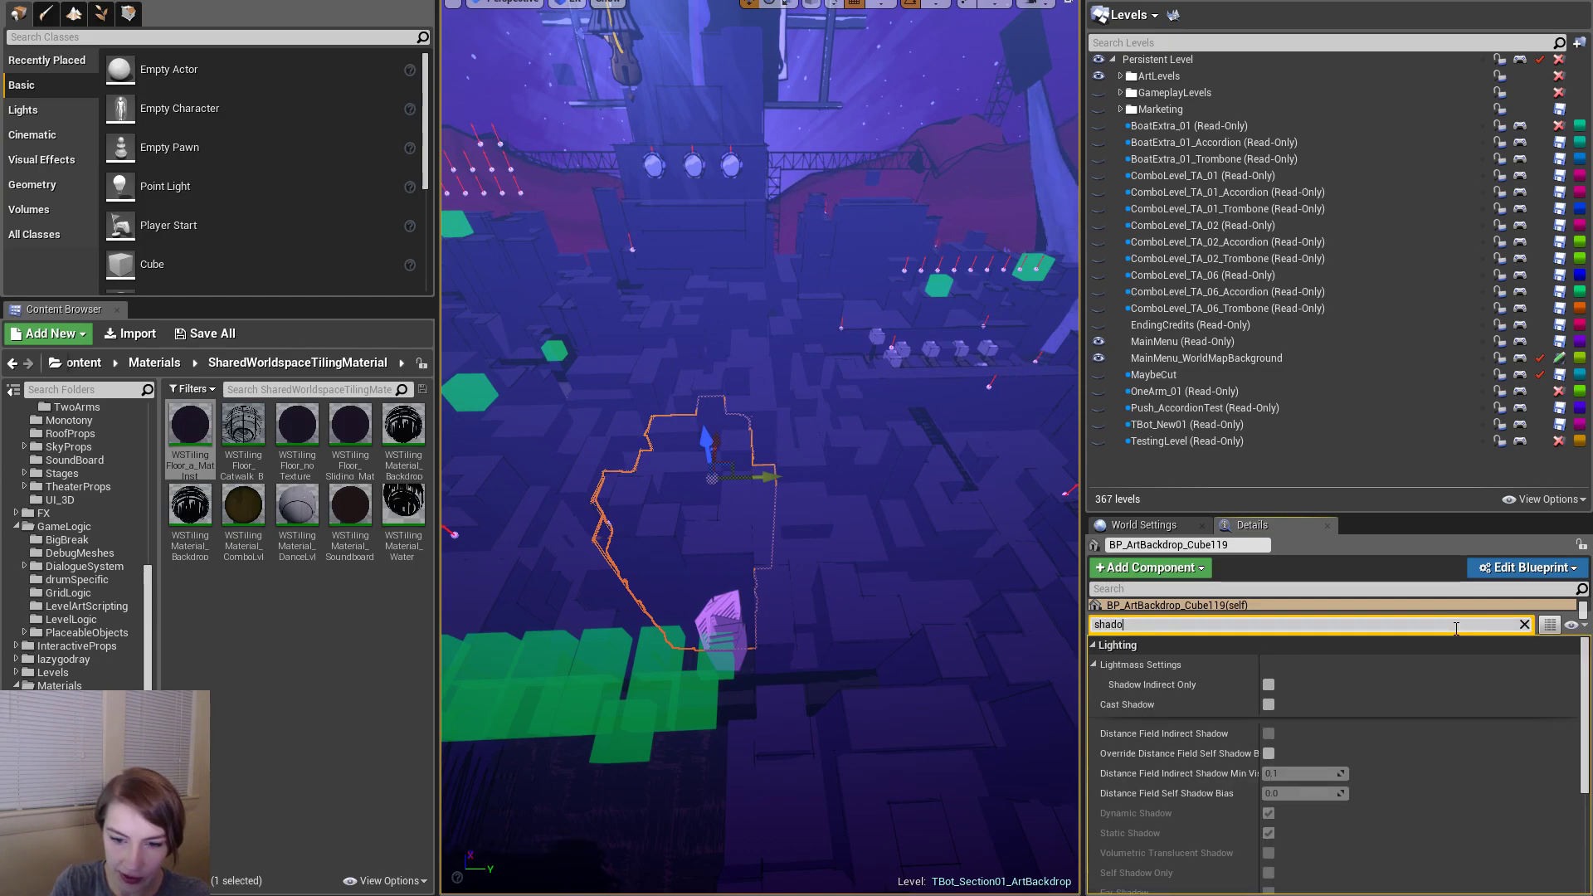
pyautogui.press('BackSpace')
pyautogui.press('BackSpace')
pyautogui.press('BackSpace')
pyautogui.press('BackSpace')
pyautogui.press('BackSpace')
pyautogui.press('BackSpace')
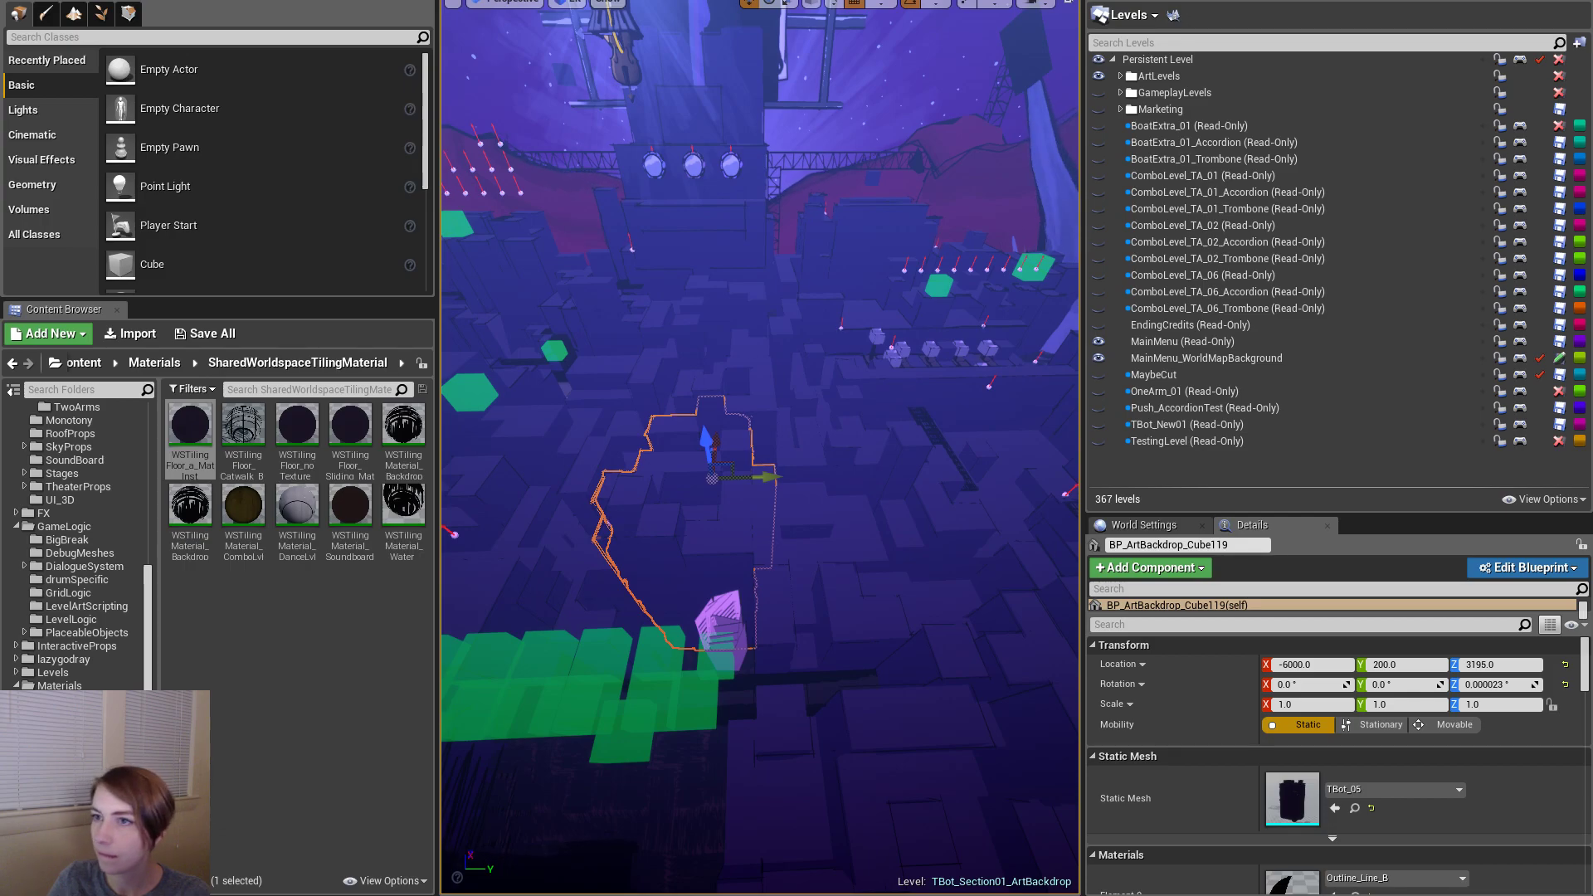
# - Compare the blocks around TBot_04 in Unreal with the Maya city to find backdrop cubes that are not merged yet
pyautogui.moveTo(759, 464); pyautogui.dragTo(838, 564, button='right')
pyautogui.press('w')
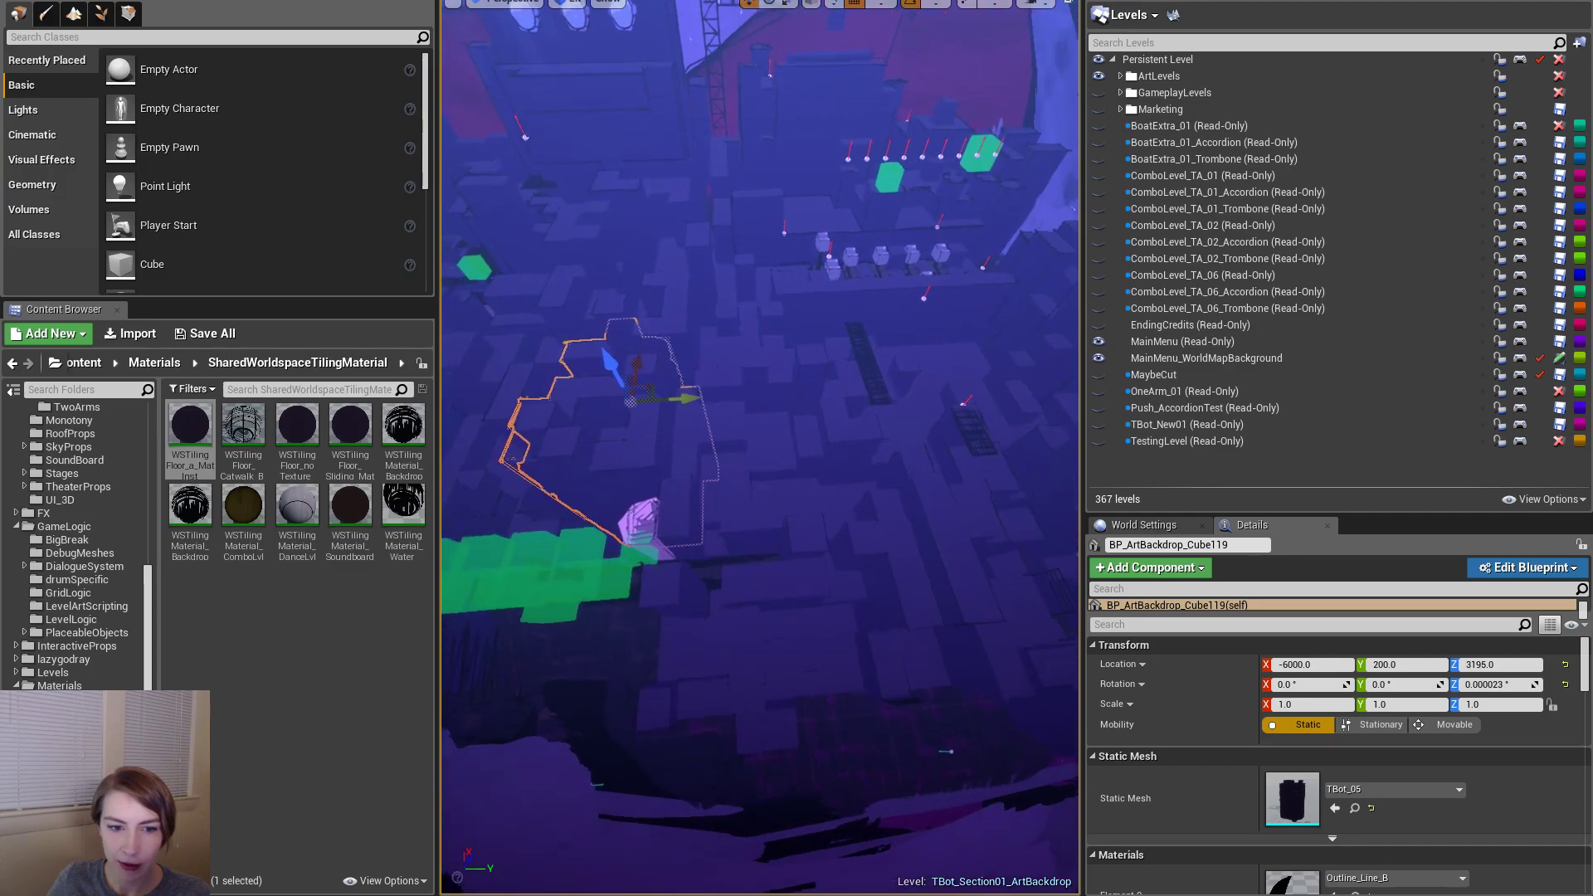
pyautogui.click(751, 598)
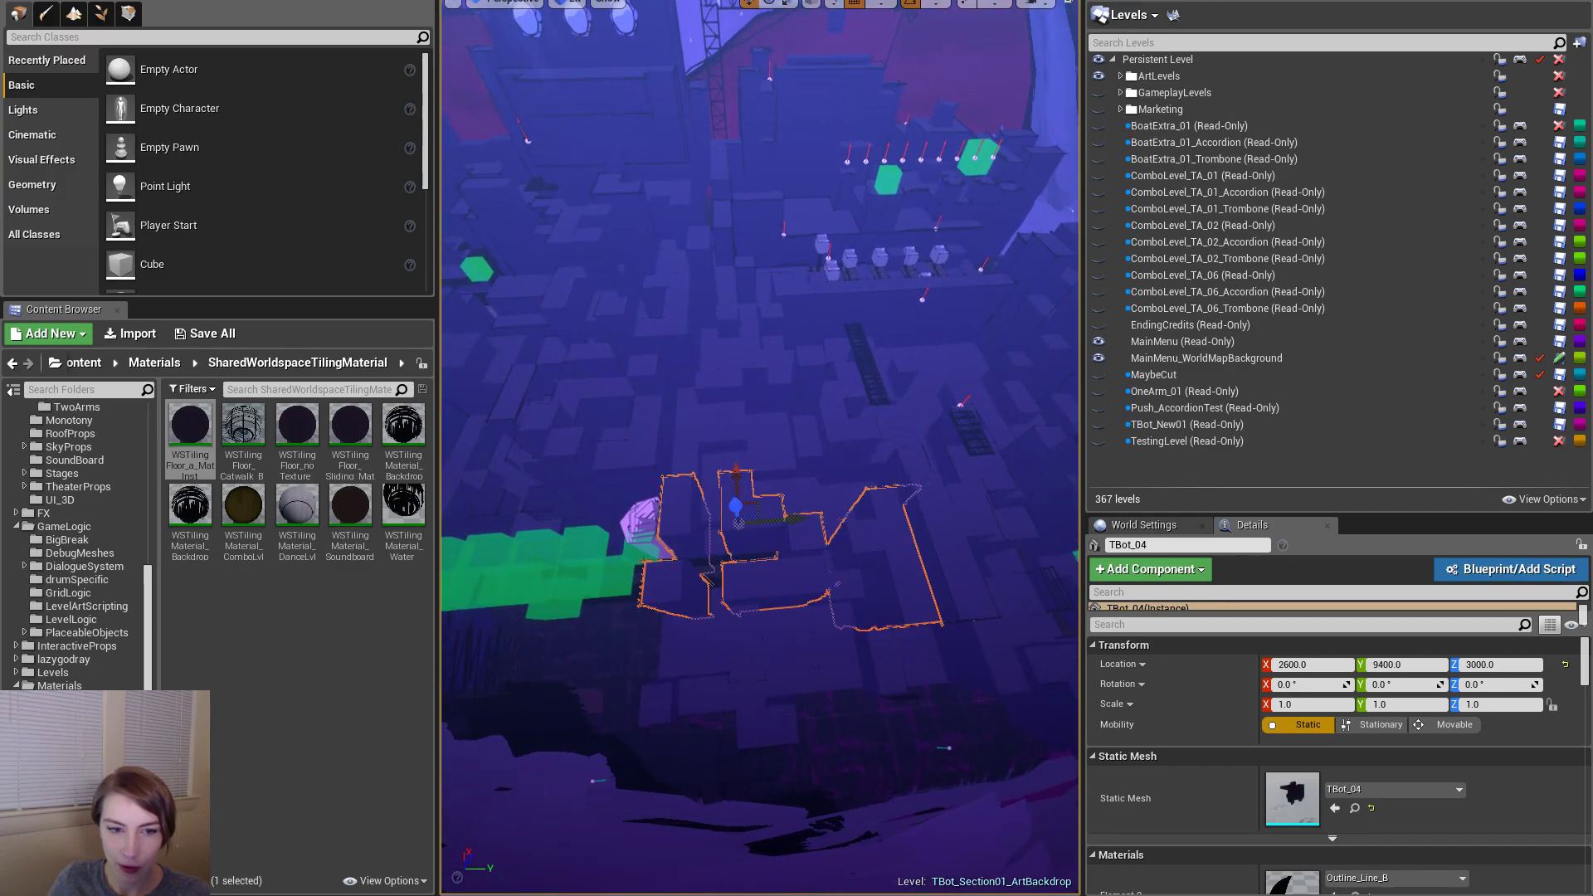
pyautogui.click(753, 654)
pyautogui.click(796, 553)
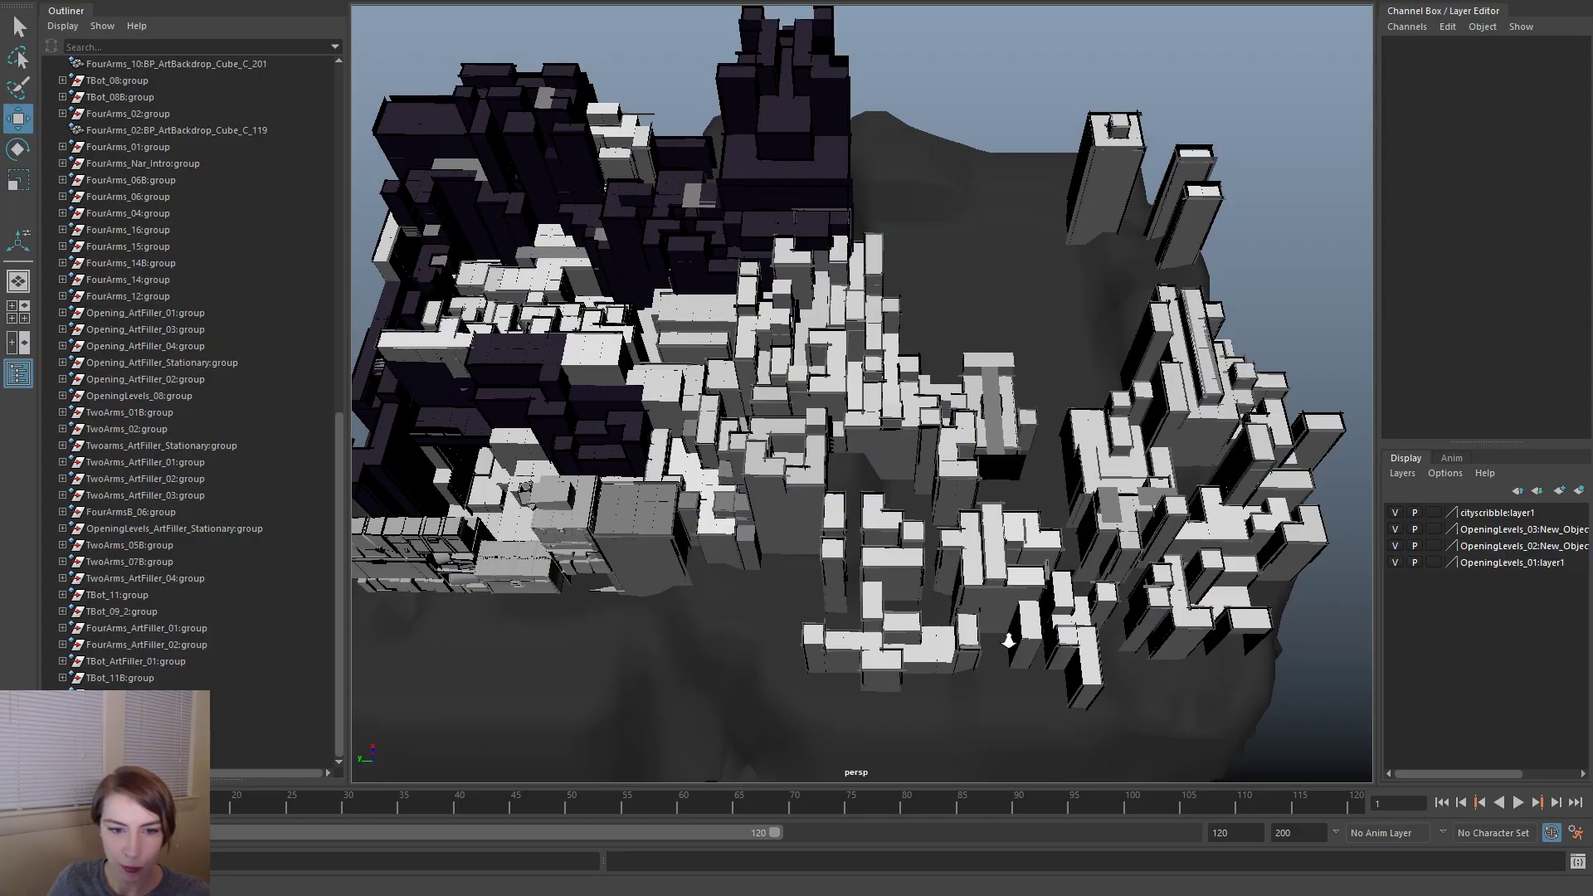
pyautogui.keyDown('alt'); pyautogui.moveTo(1009, 641); pyautogui.dragTo(899, 535); pyautogui.keyUp('alt')
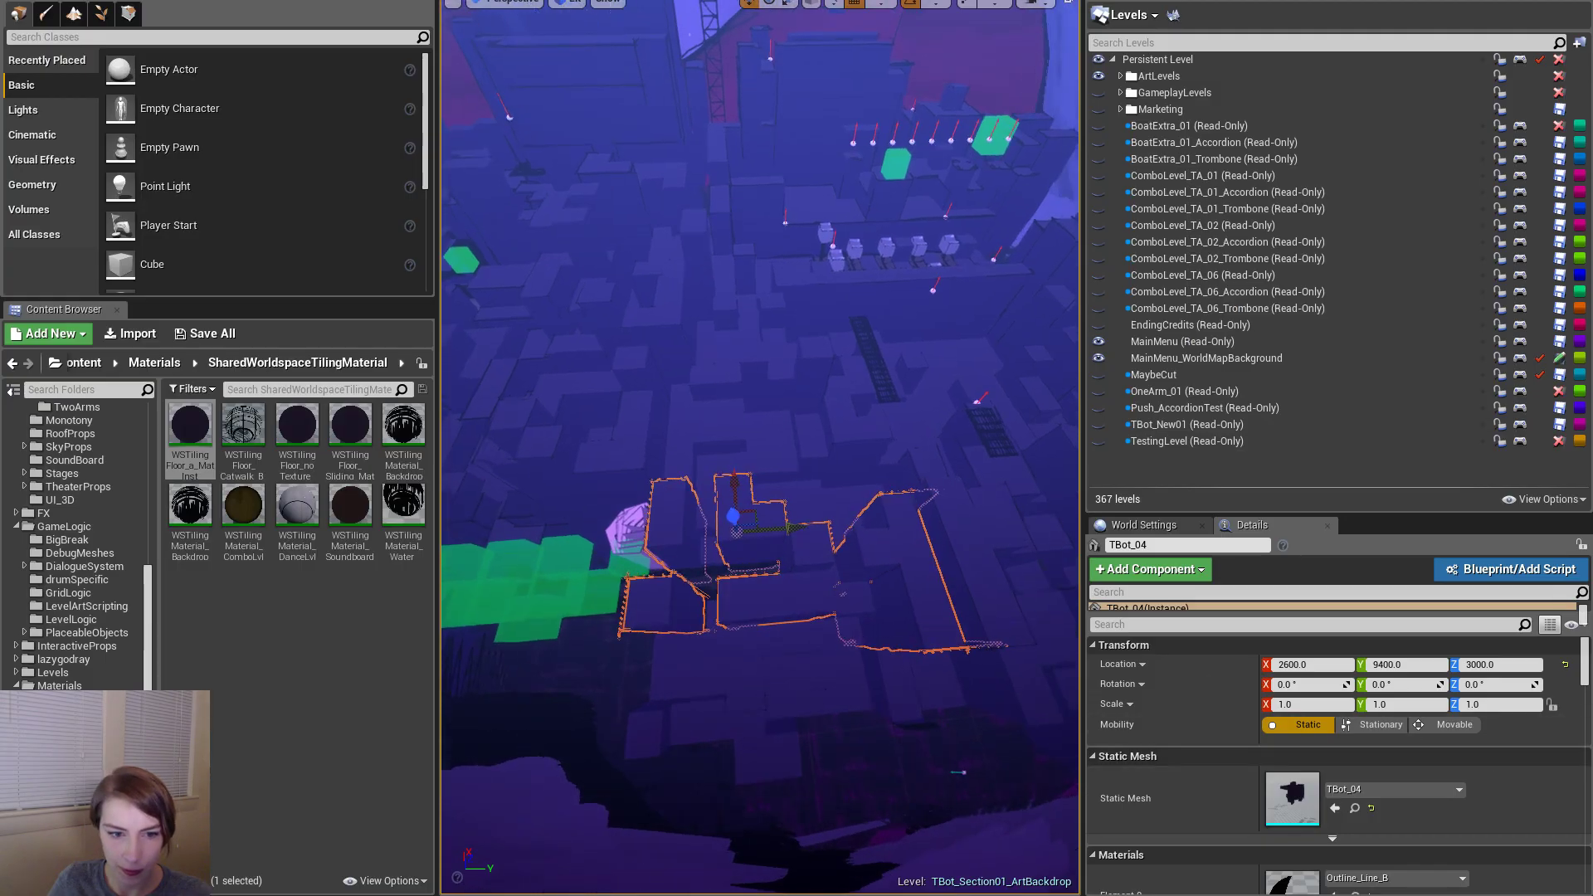
pyautogui.moveTo(795, 608); pyautogui.dragTo(798, 643, button='right')
pyautogui.click(797, 610)
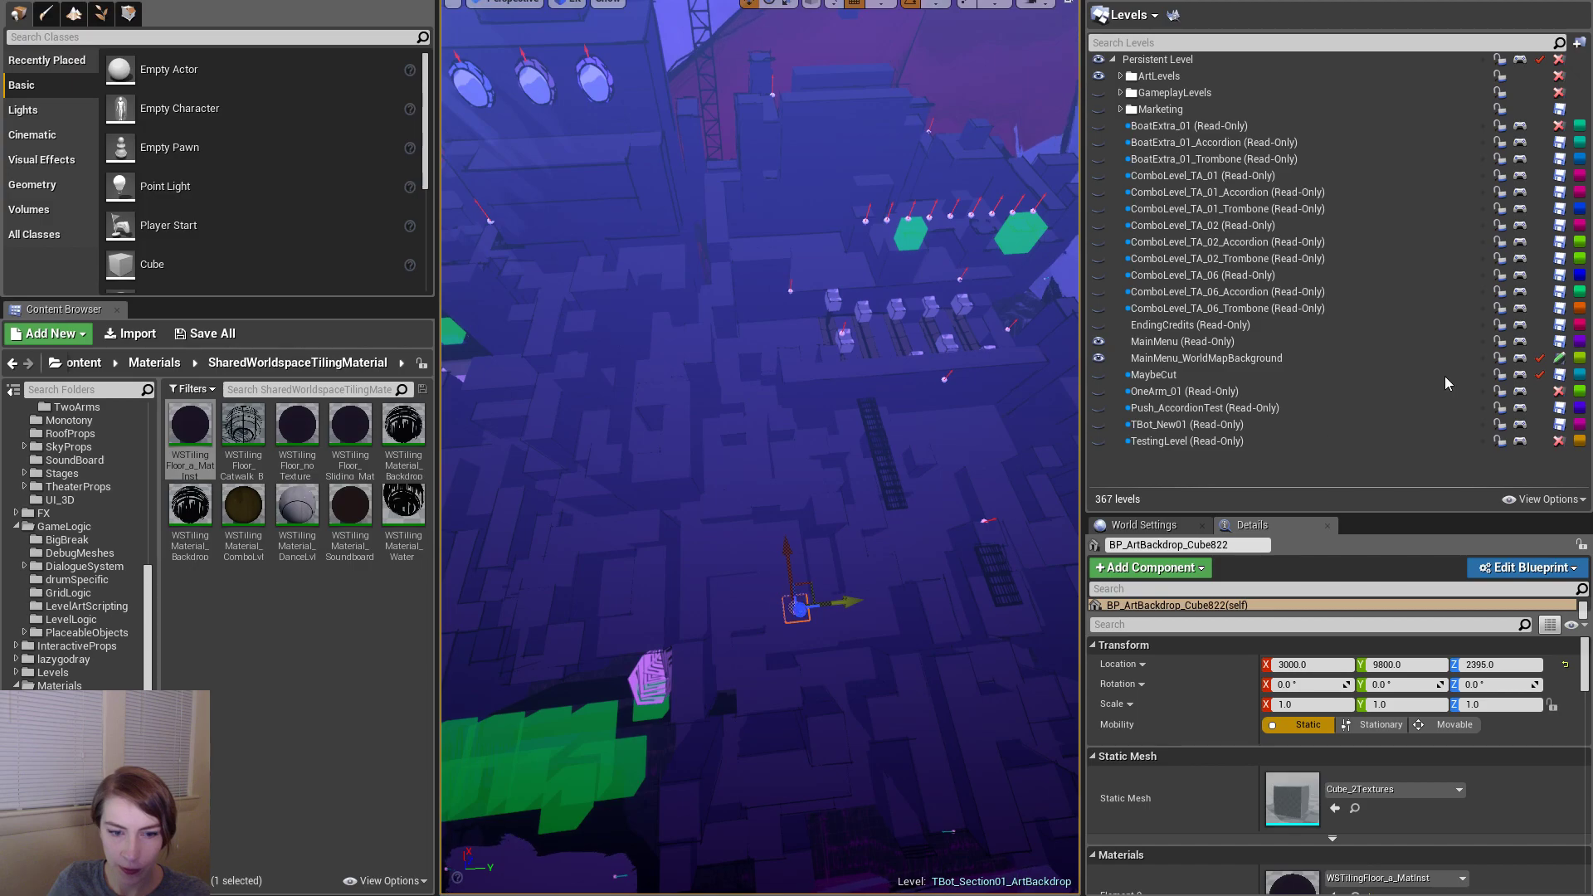
# - Export the cluster of loose backdrop cubes near TBot_04 as TBot_ArtFiller_02.fbx in the Accordion folder
pyautogui.keyDown('alt'); pyautogui.moveTo(747, 580); pyautogui.dragTo(1029, 523); pyautogui.keyUp('alt')
pyautogui.moveTo(760, 531); pyautogui.dragTo(1033, 402, button='right')
pyautogui.moveTo(760, 498); pyautogui.dragTo(612, 549, button='right')
pyautogui.hotkey('alt', 'f')
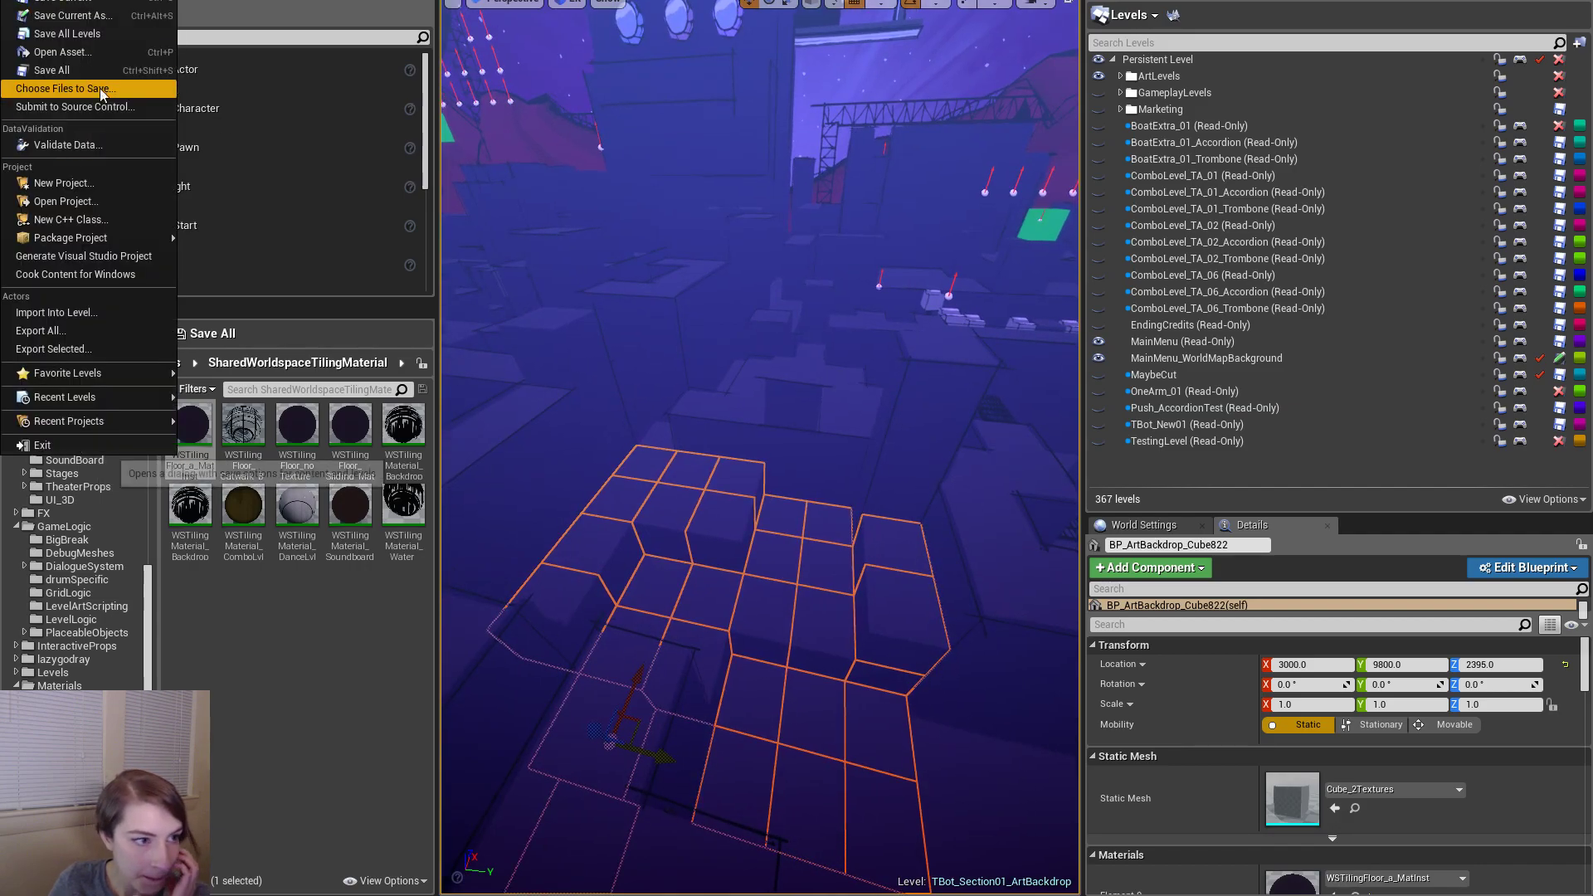
pyautogui.click(121, 347)
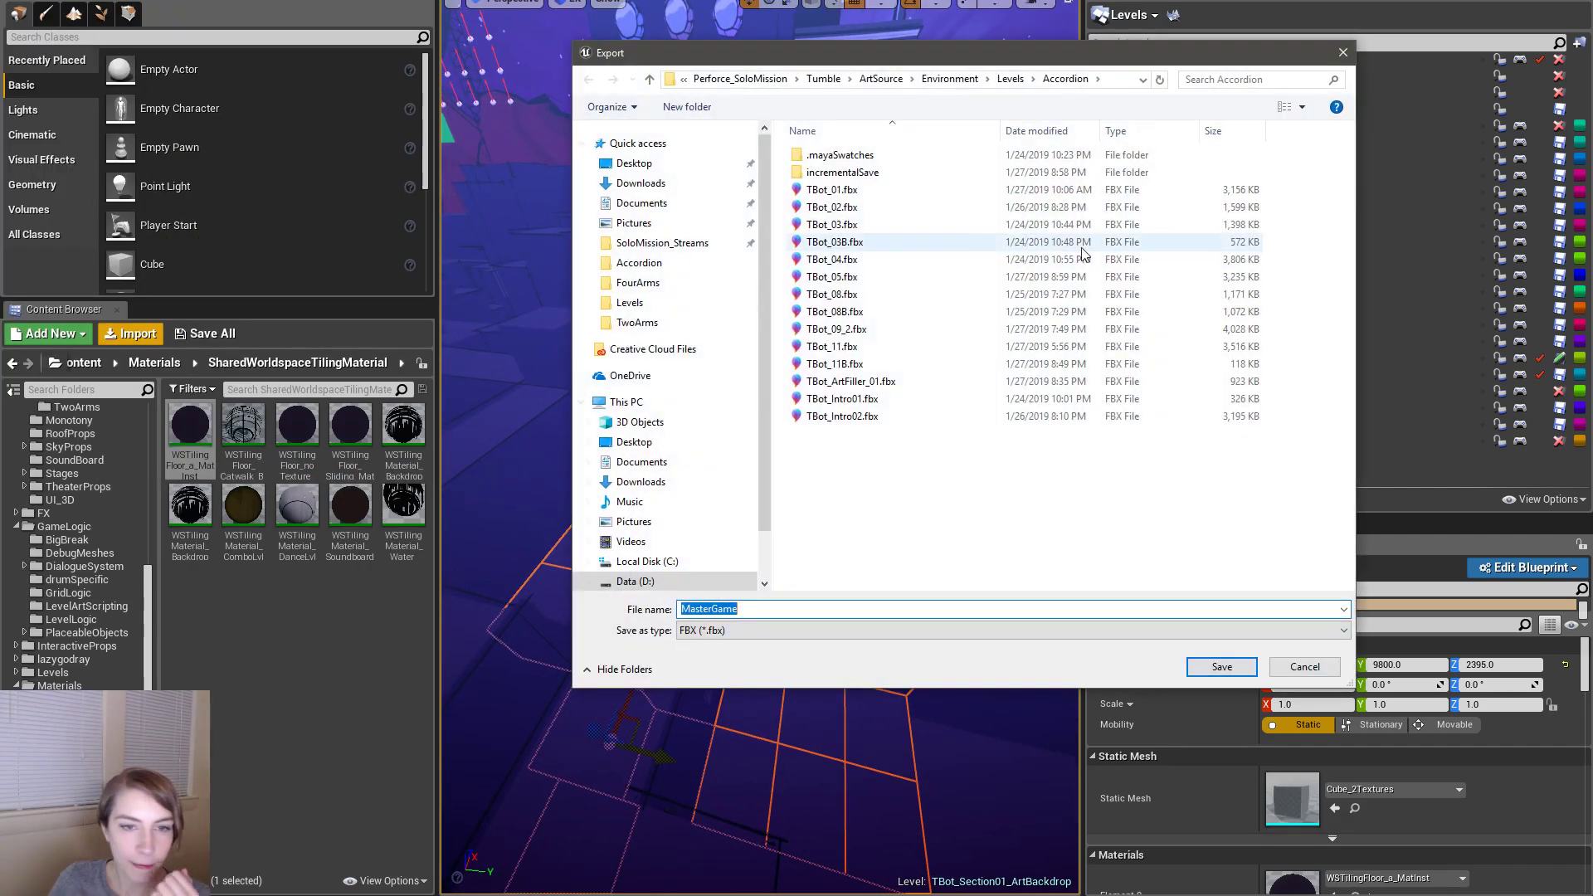
pyautogui.click(904, 387)
pyautogui.click(756, 609)
pyautogui.click(756, 609)
pyautogui.write('2.fbx')
pyautogui.press('Return')
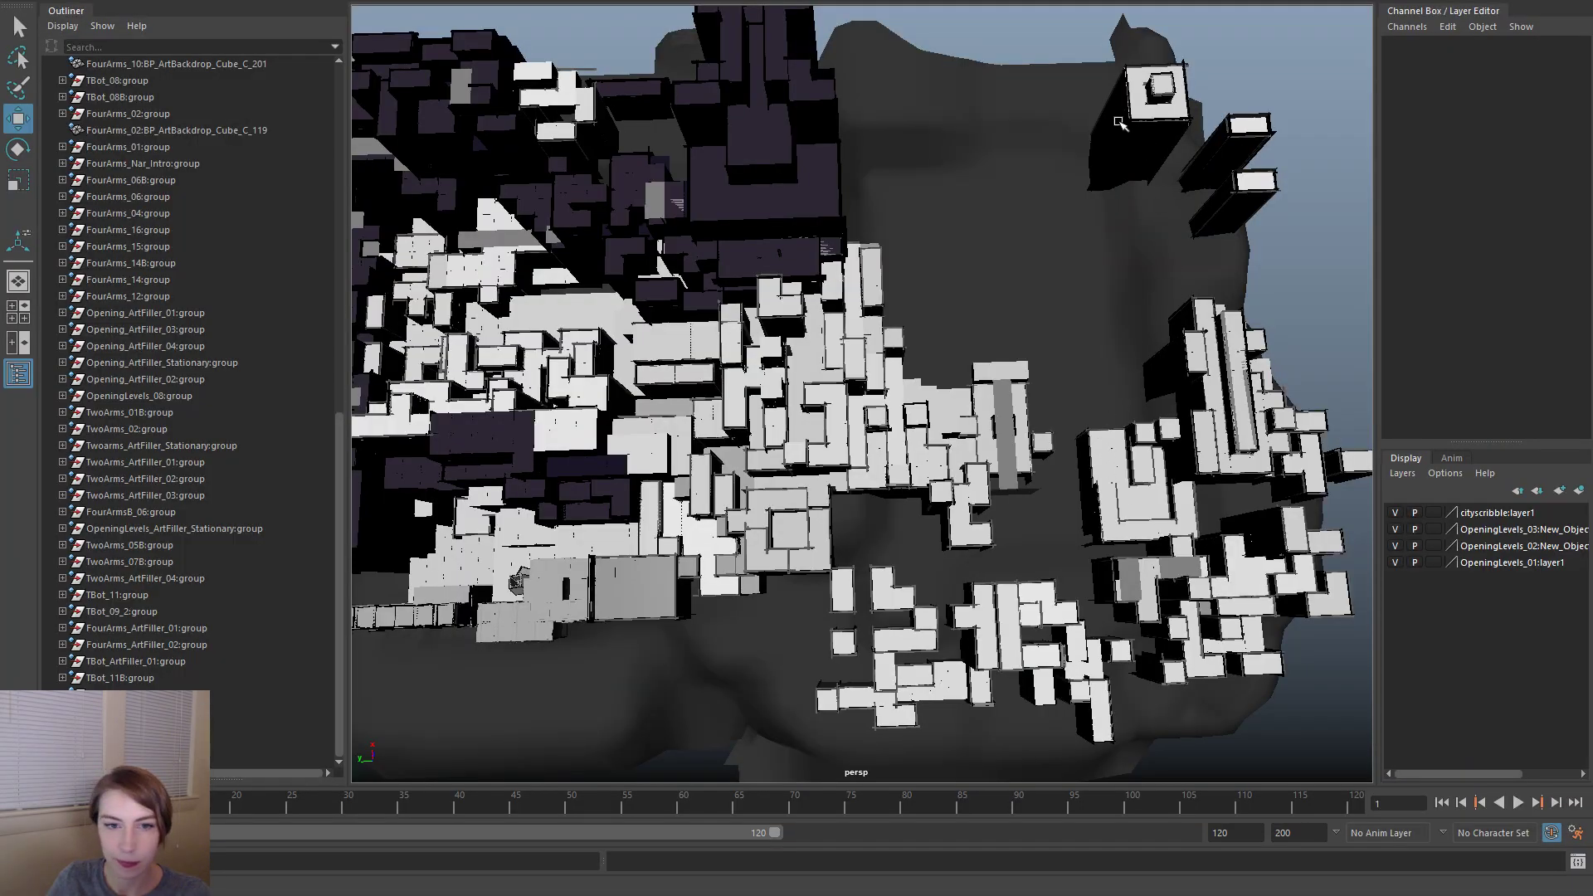
# - Switch back to Maya, review the whole city and save the Overworld.ma scene
pyautogui.keyDown('alt'); pyautogui.moveTo(1078, 378); pyautogui.dragTo(952, 160); pyautogui.keyUp('alt')
pyautogui.keyDown('alt'); pyautogui.moveTo(992, 409); pyautogui.dragTo(1022, 266); pyautogui.keyUp('alt')
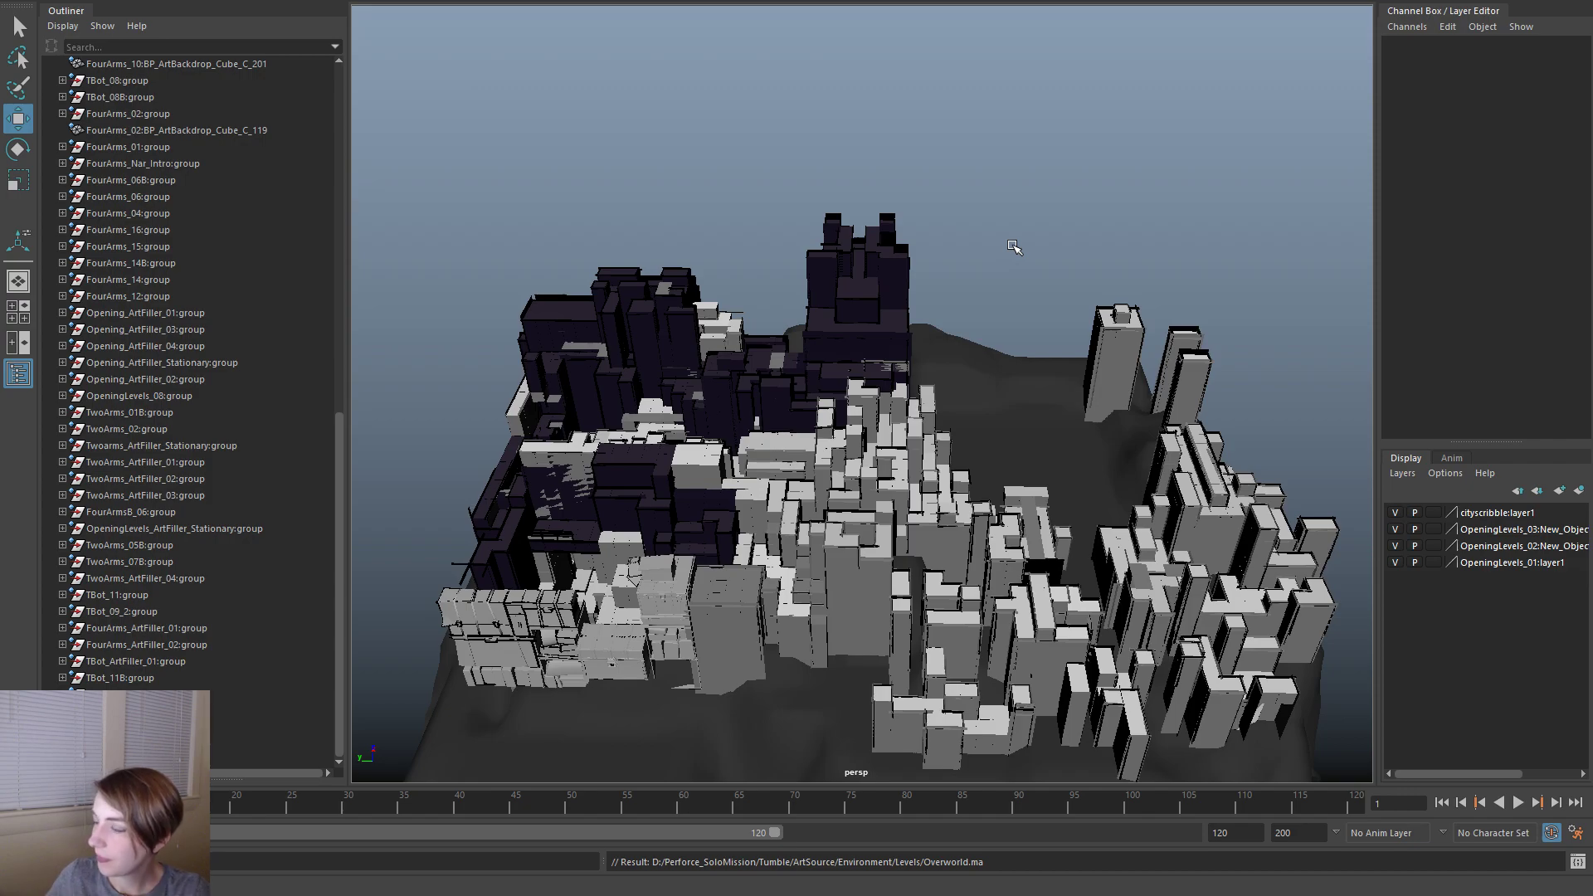
pyautogui.click(807, 98)
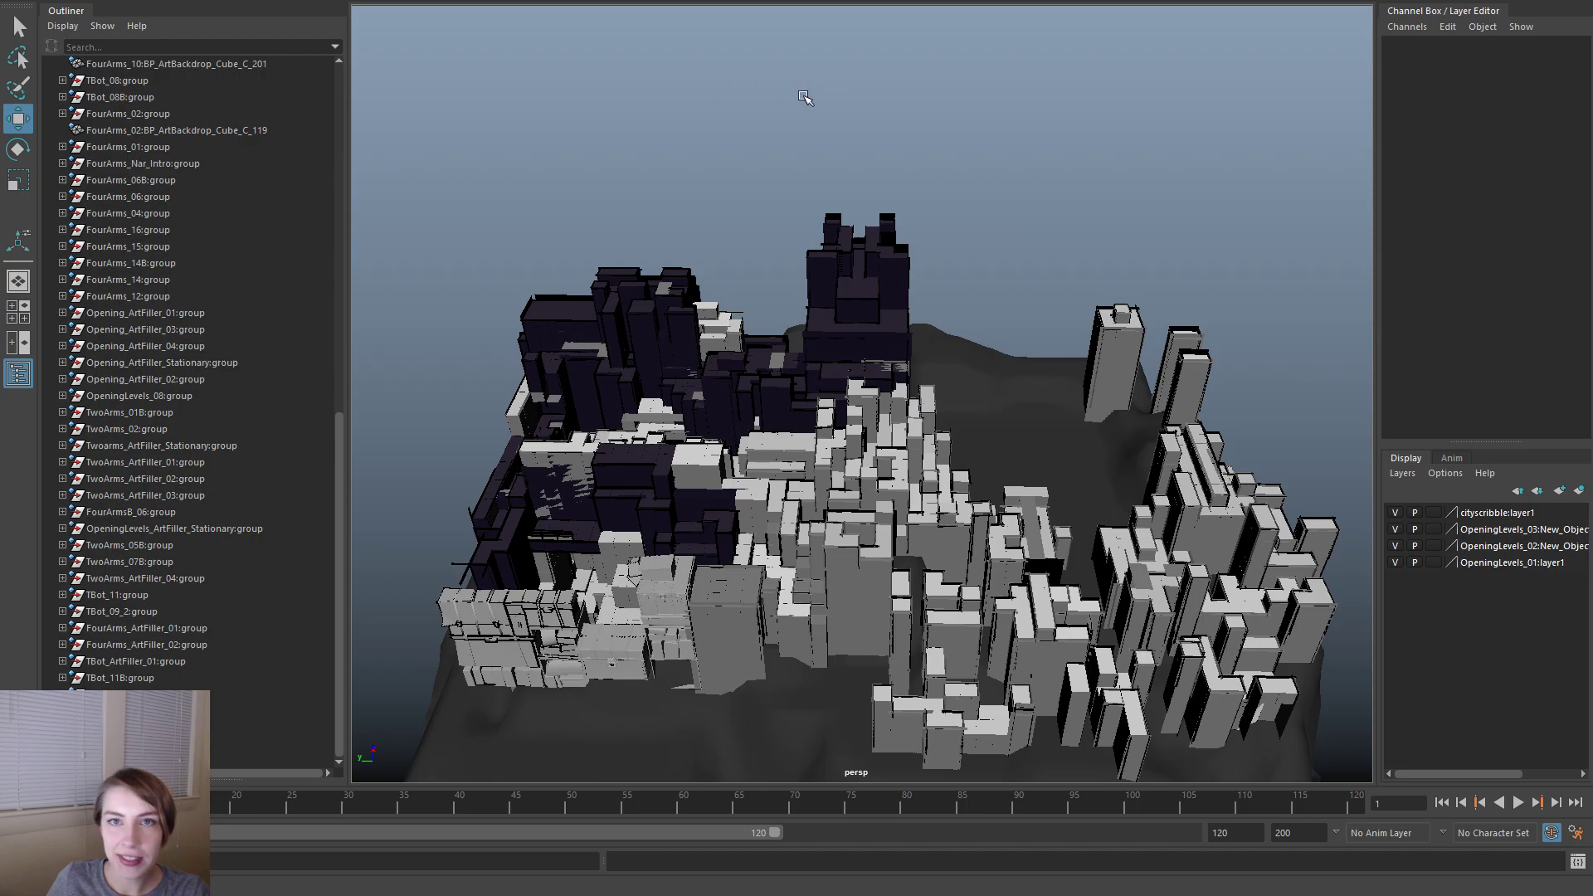
pyautogui.press('space')
pyautogui.click(615, 29)
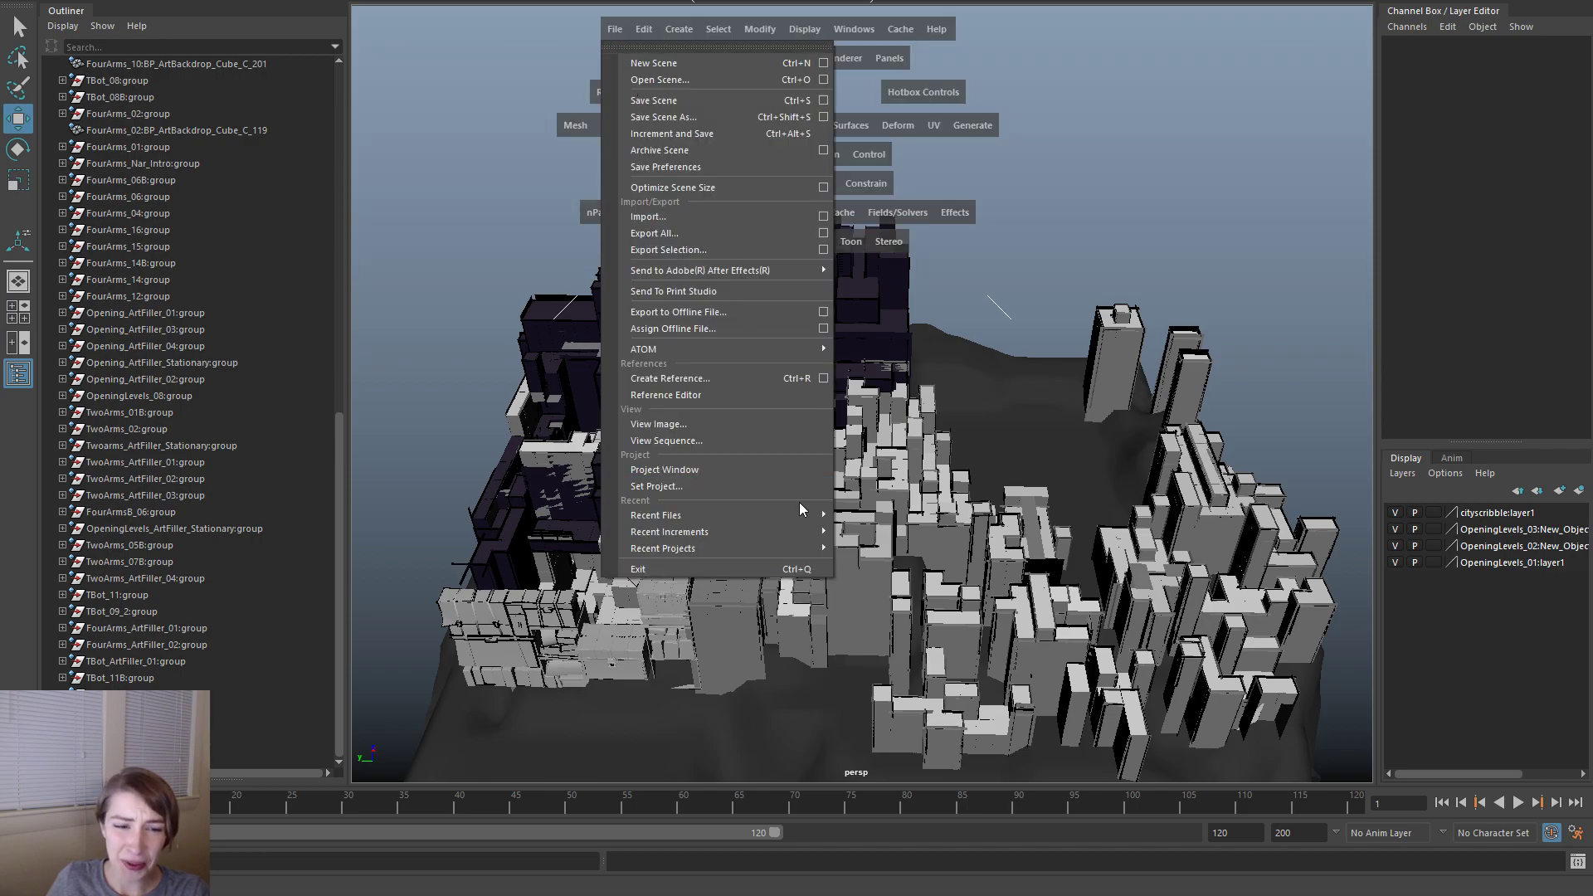
pyautogui.moveTo(816, 535)
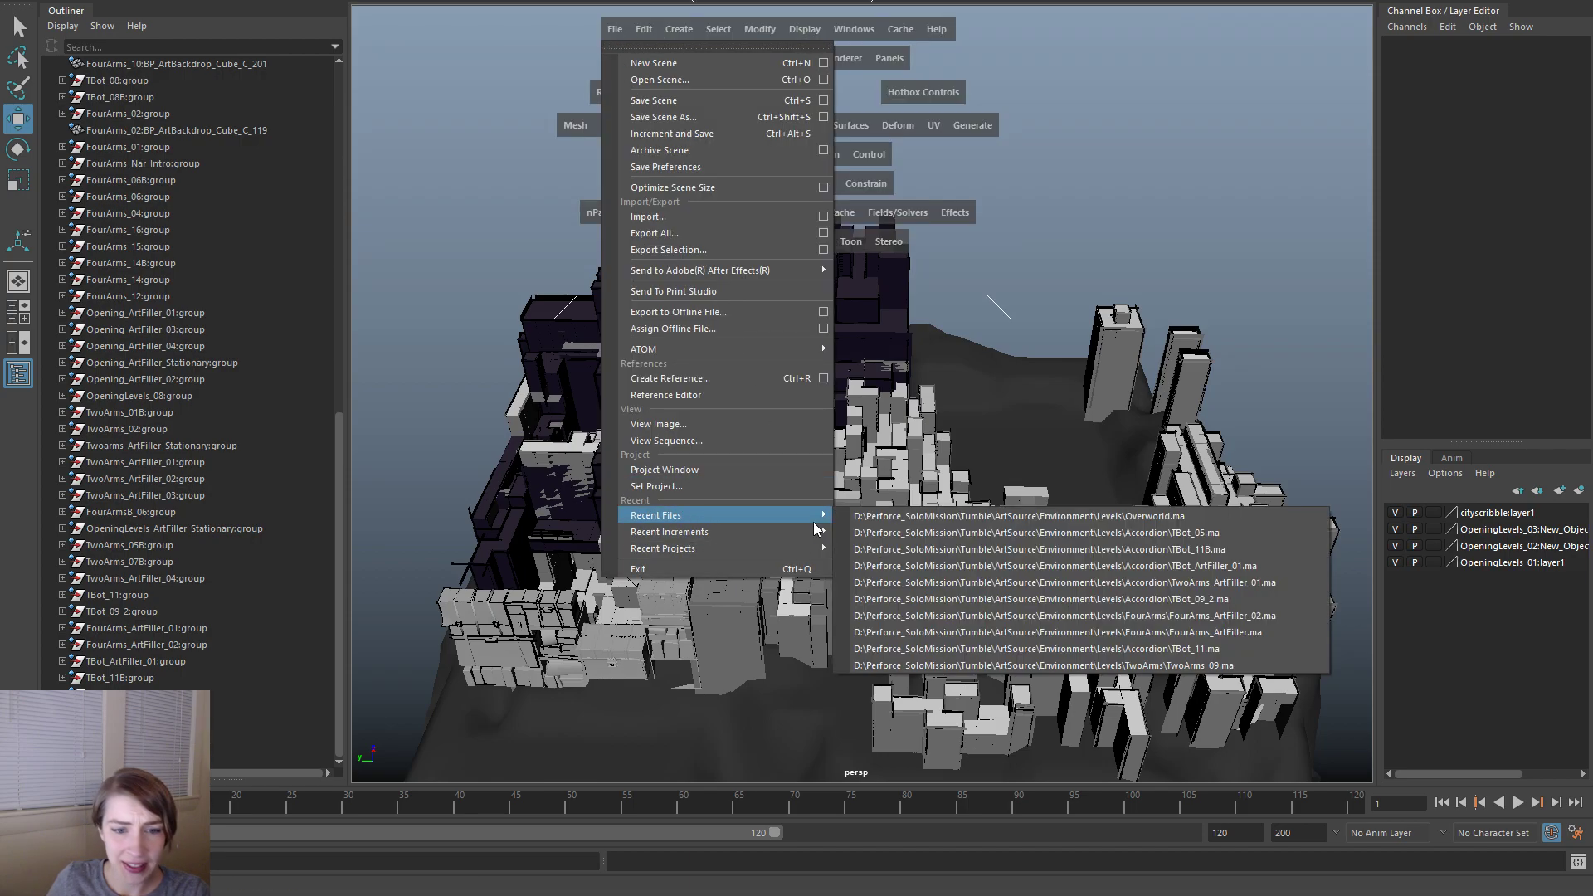
pyautogui.click(685, 83)
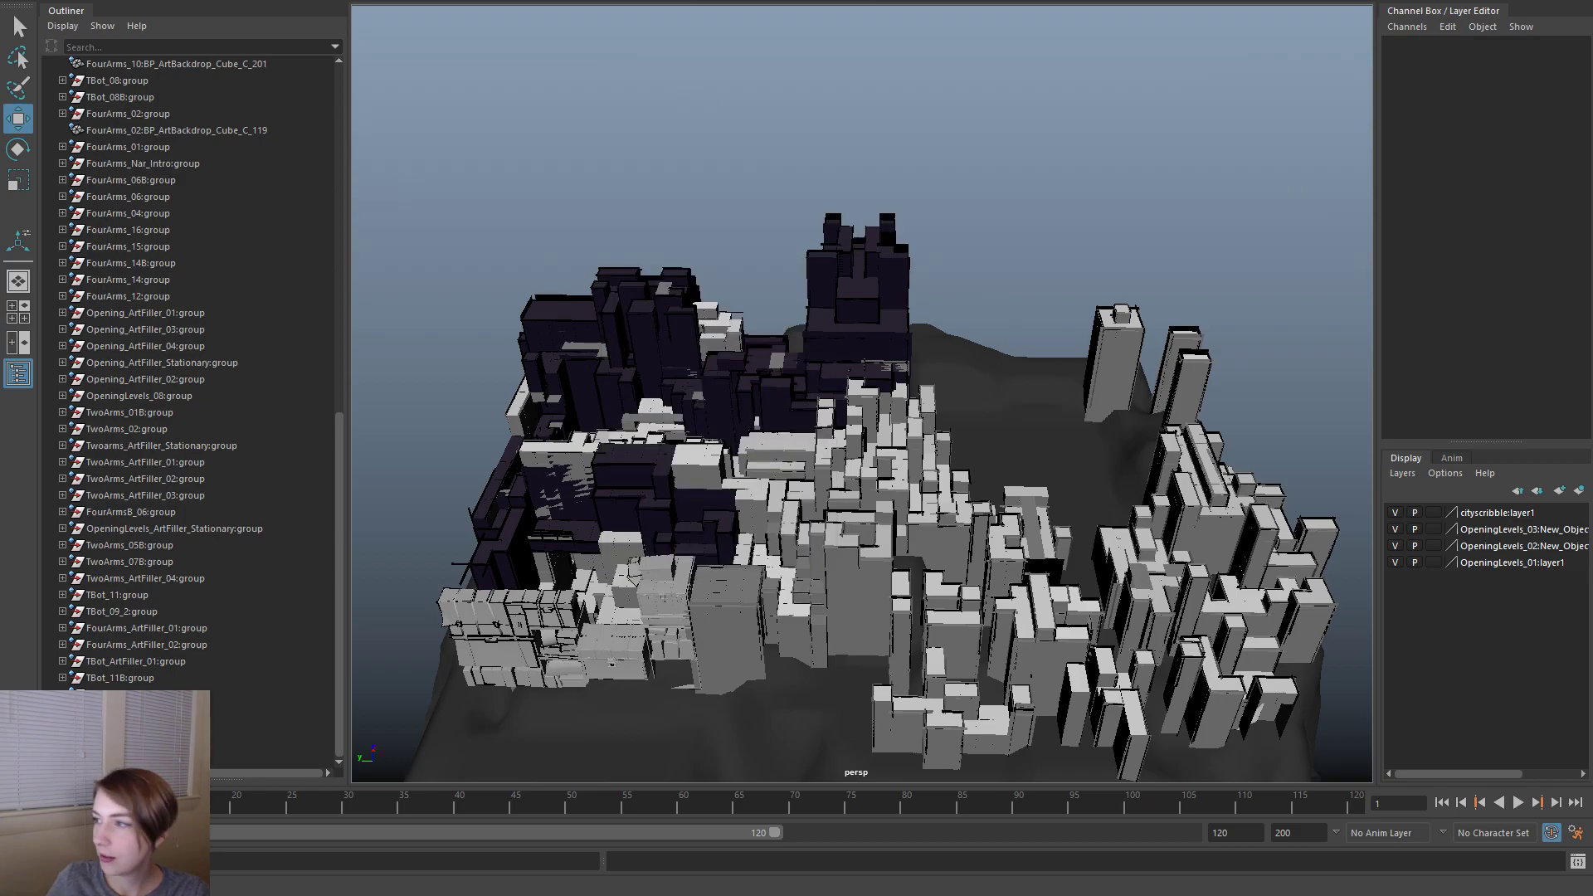
pyautogui.moveTo(994, 177); pyautogui.dragTo(904, 154)
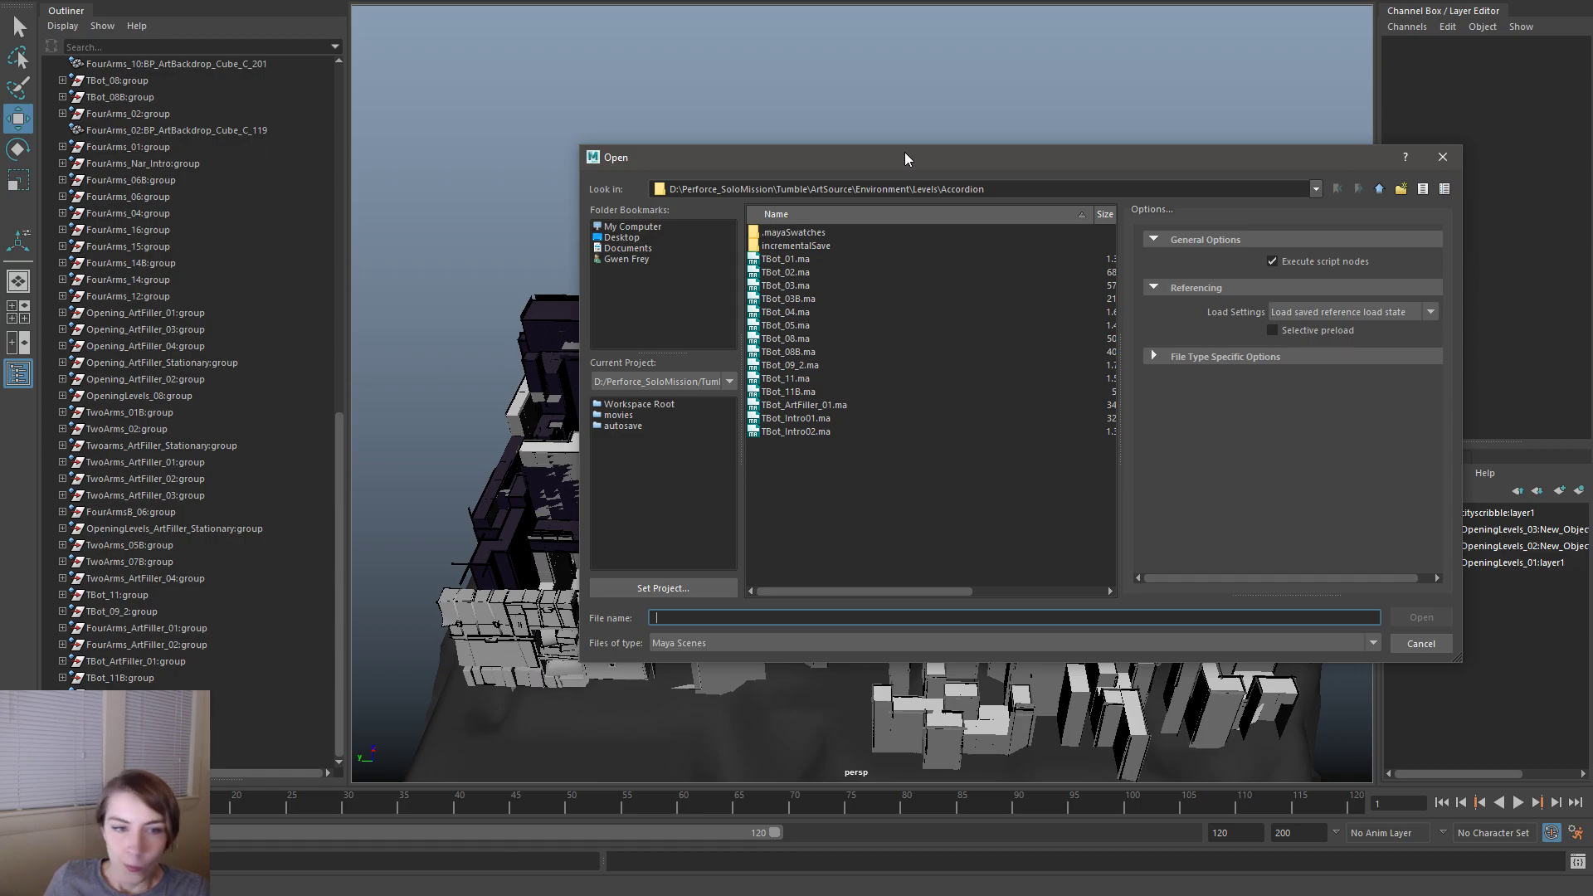
pyautogui.click(1424, 646)
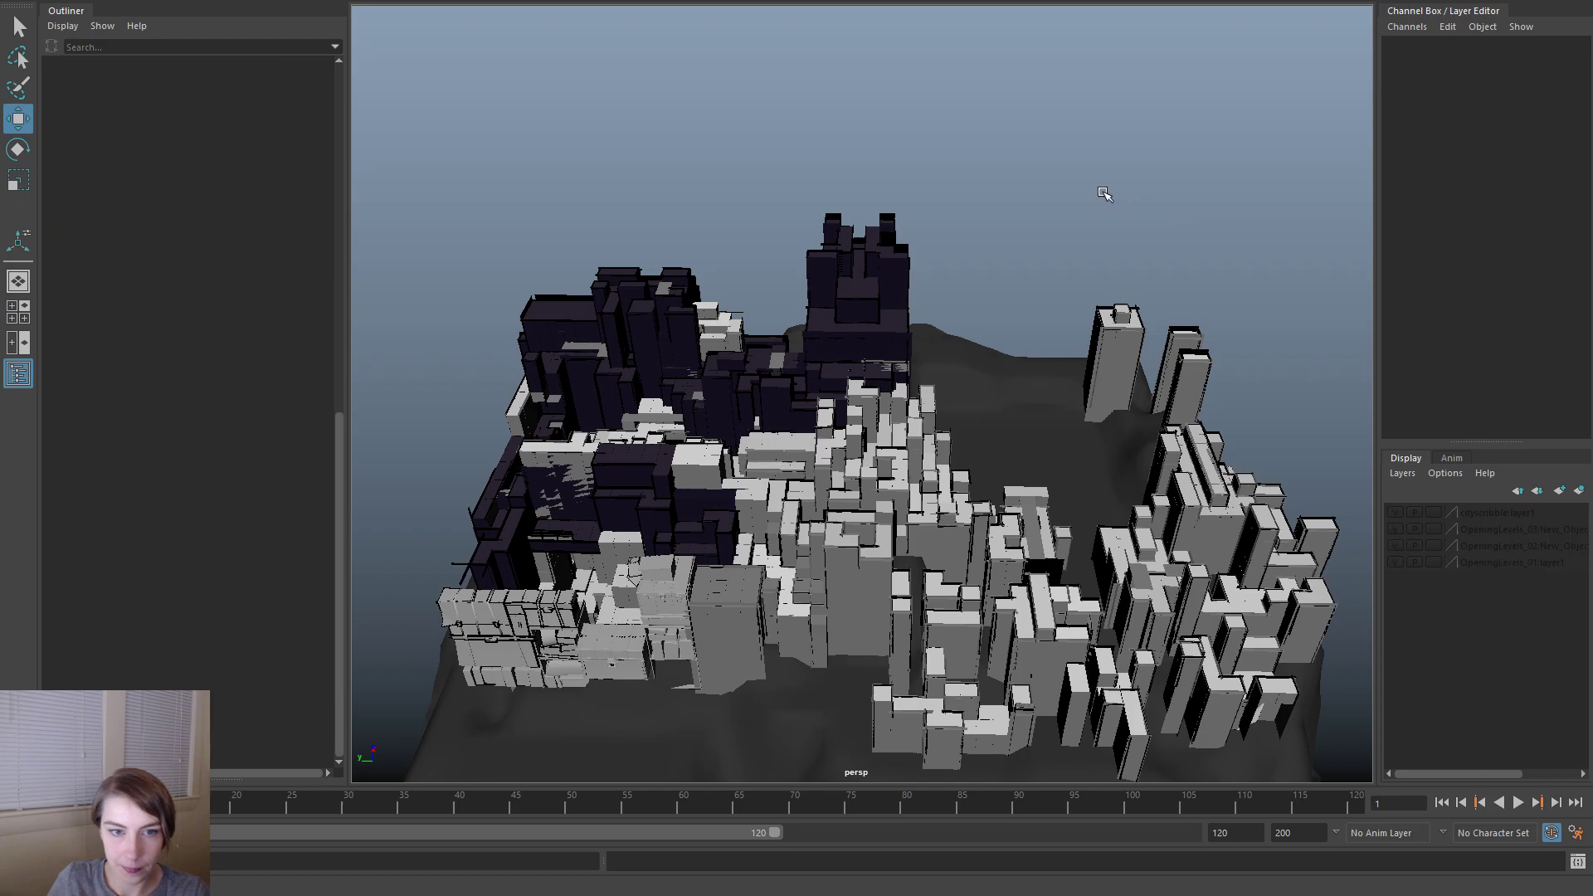
# - Import TBot_ArtFiller_02.fbx from the Accordion folder into a new empty scene and frame the imported group
pyautogui.press('space')
pyautogui.click(765, 35)
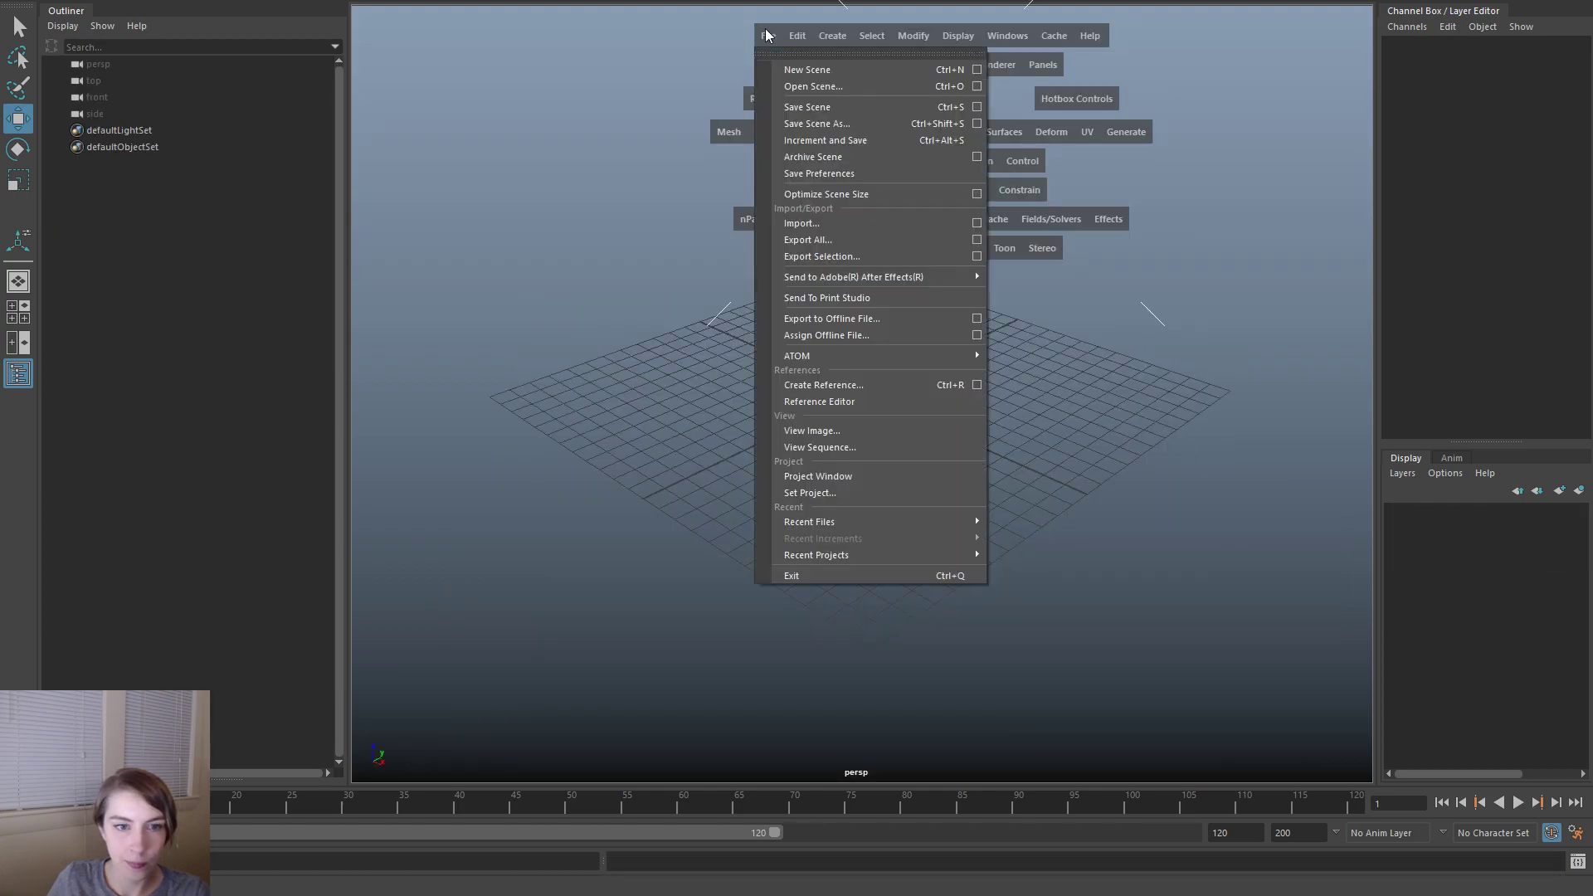
pyautogui.click(837, 223)
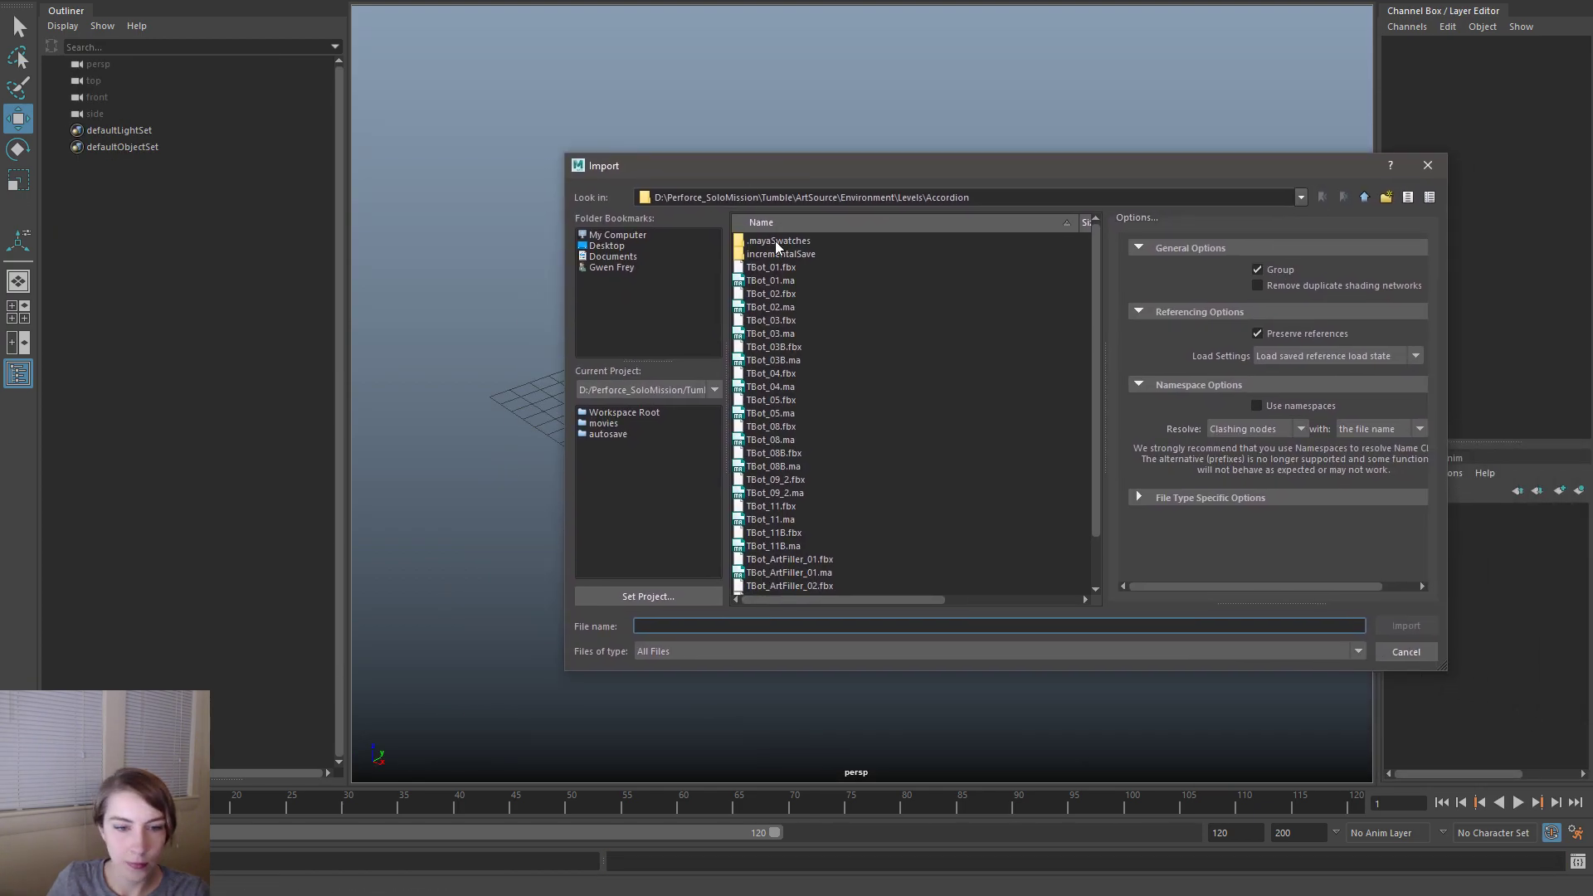
pyautogui.click(863, 453)
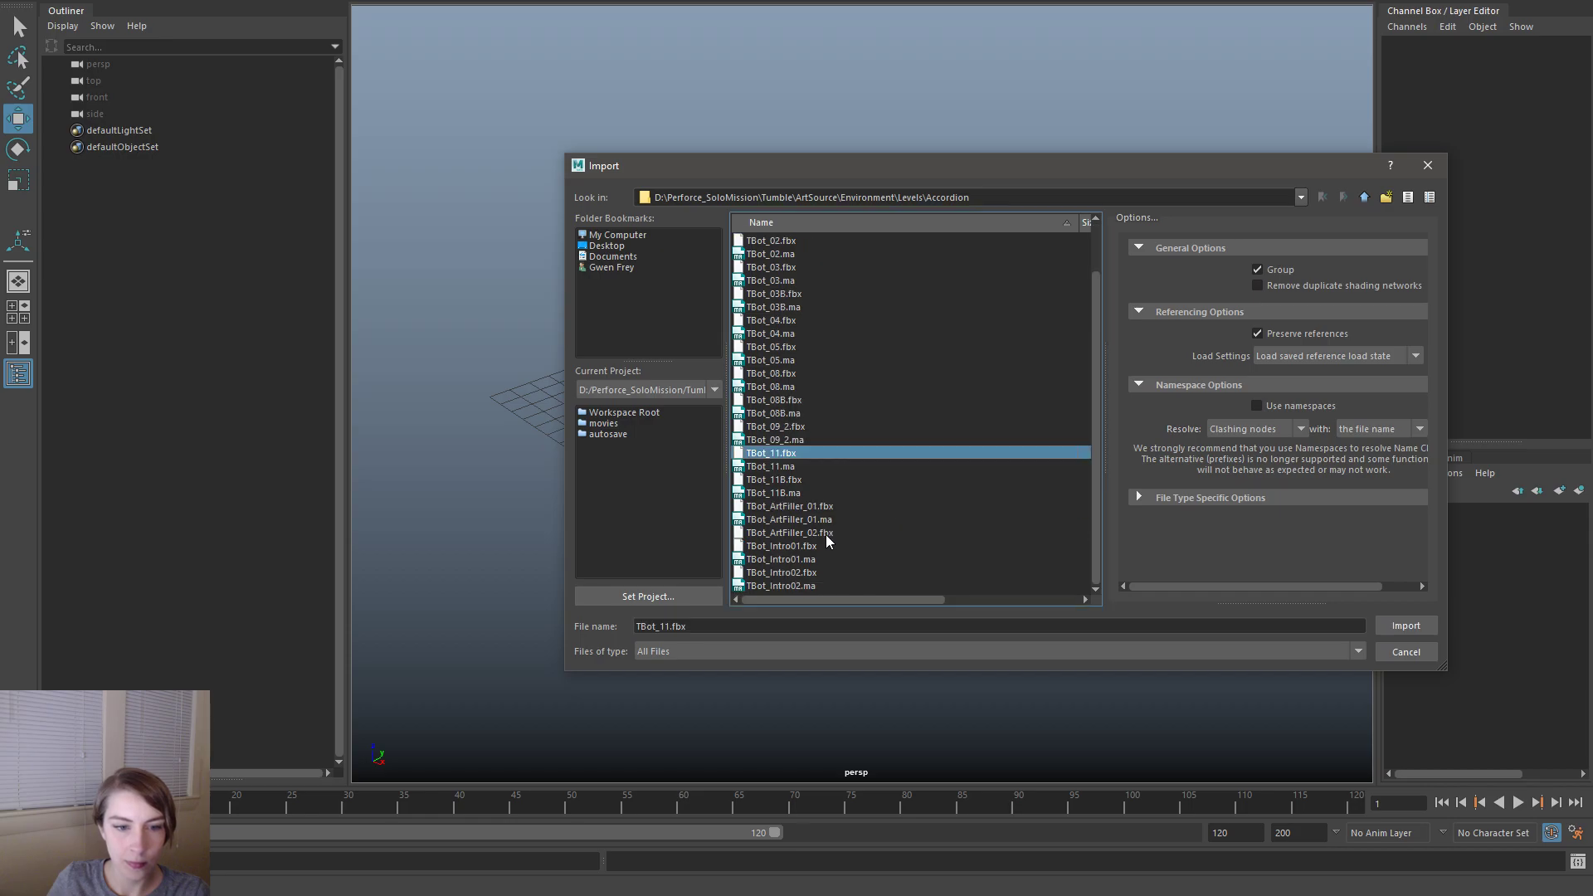
pyautogui.doubleClick(817, 532)
pyautogui.click(155, 133)
pyautogui.press('f')
pyautogui.keyDown('alt'); pyautogui.moveTo(825, 248); pyautogui.dragTo(1270, 401); pyautogui.keyUp('alt')
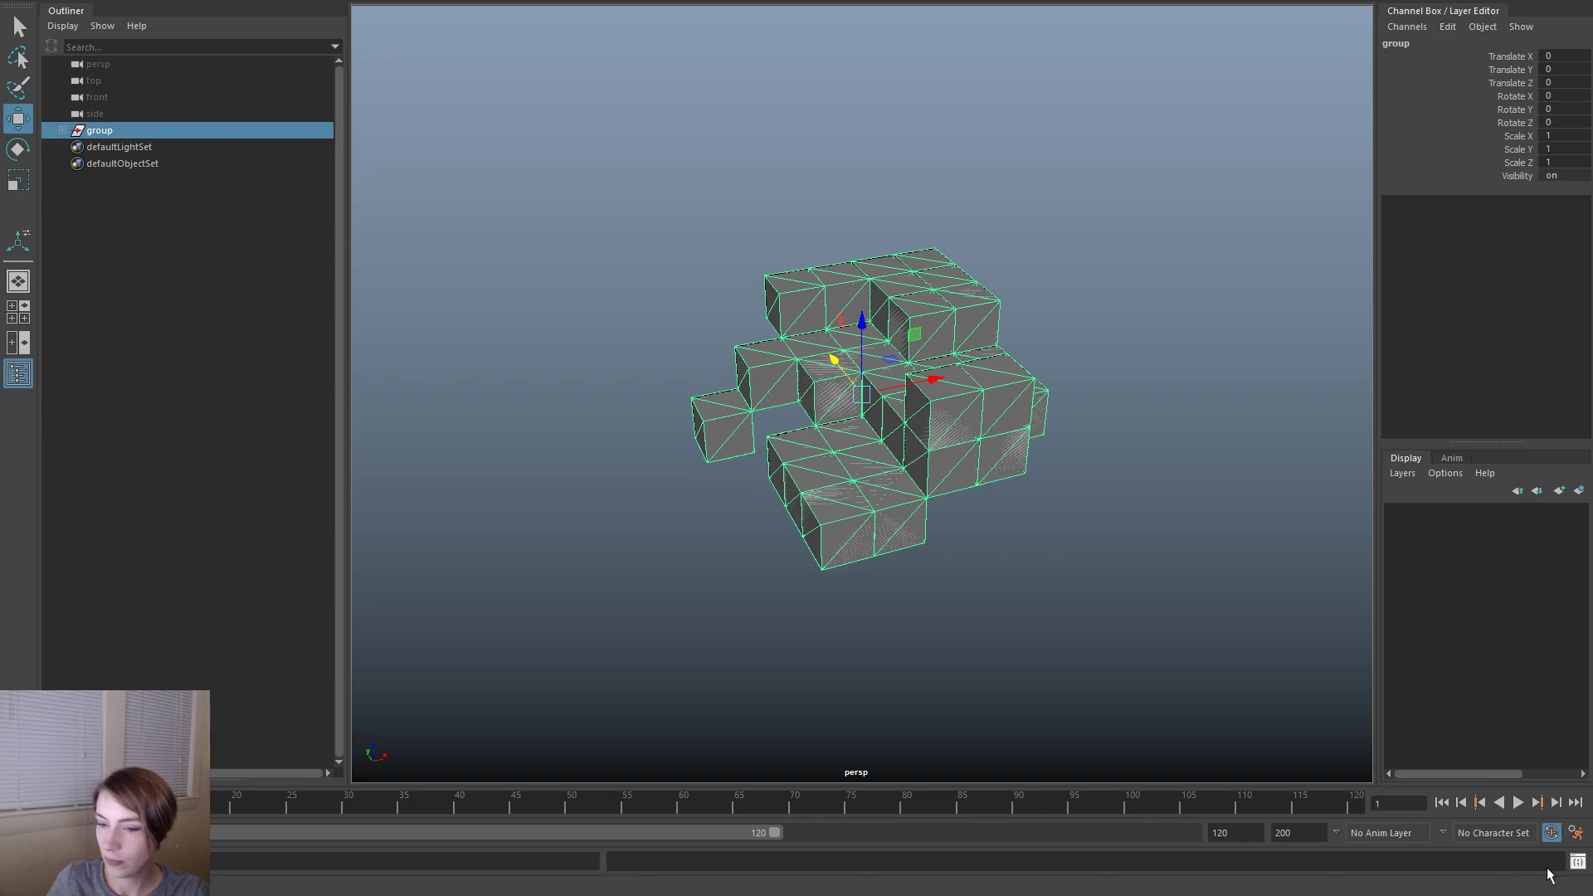
# - Combine the imported backdrop cubes into a single mesh outside the group
pyautogui.click(790, 712)
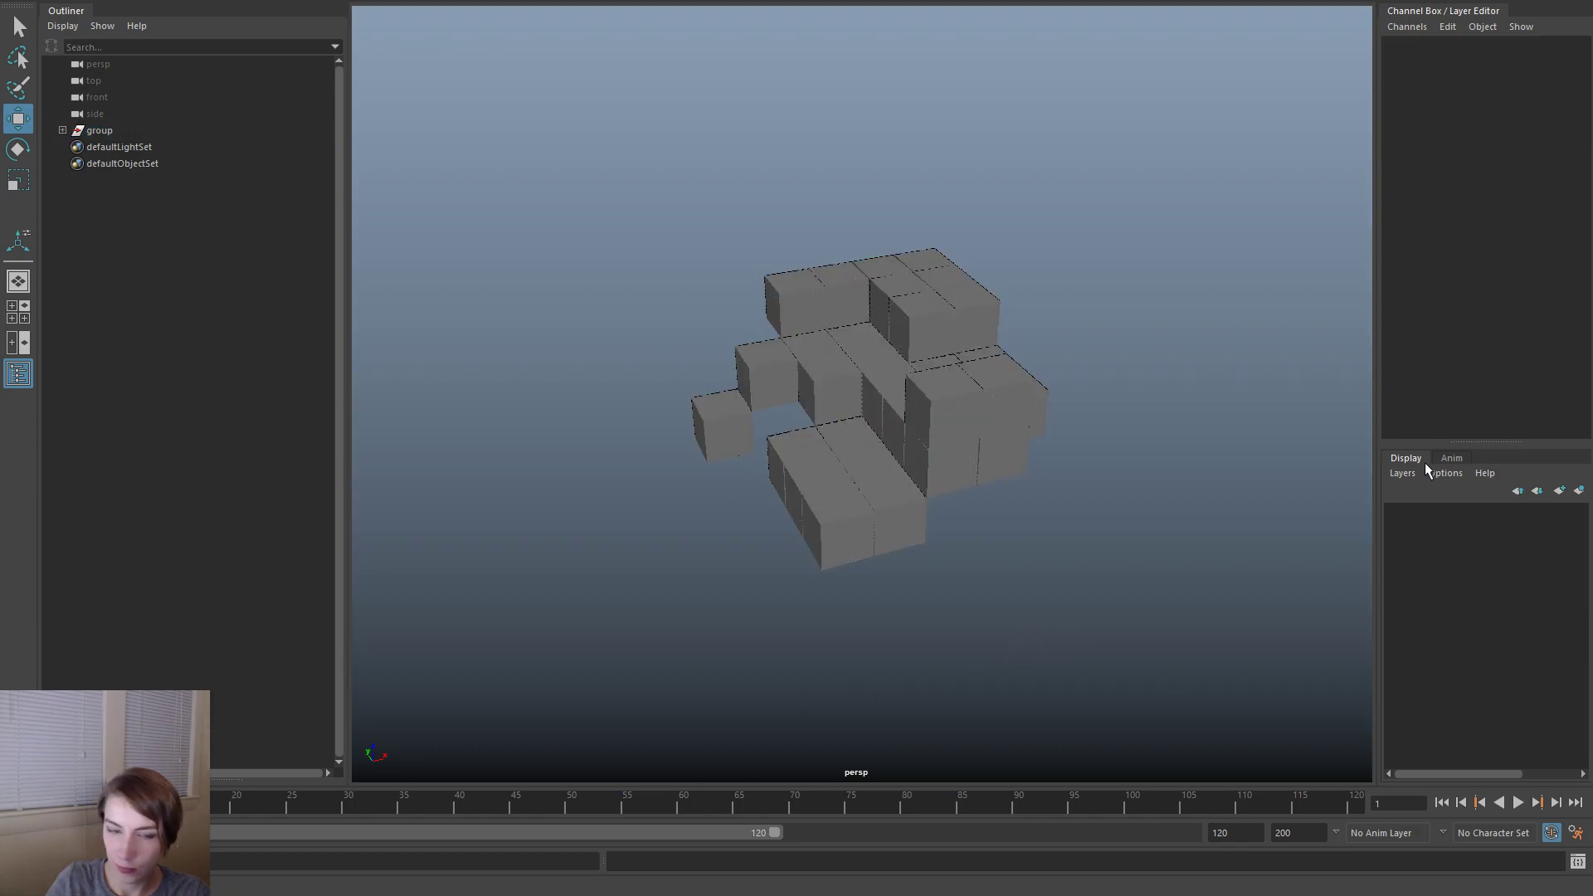
pyautogui.keyDown('alt'); pyautogui.moveTo(976, 239); pyautogui.dragTo(599, 208); pyautogui.keyUp('alt')
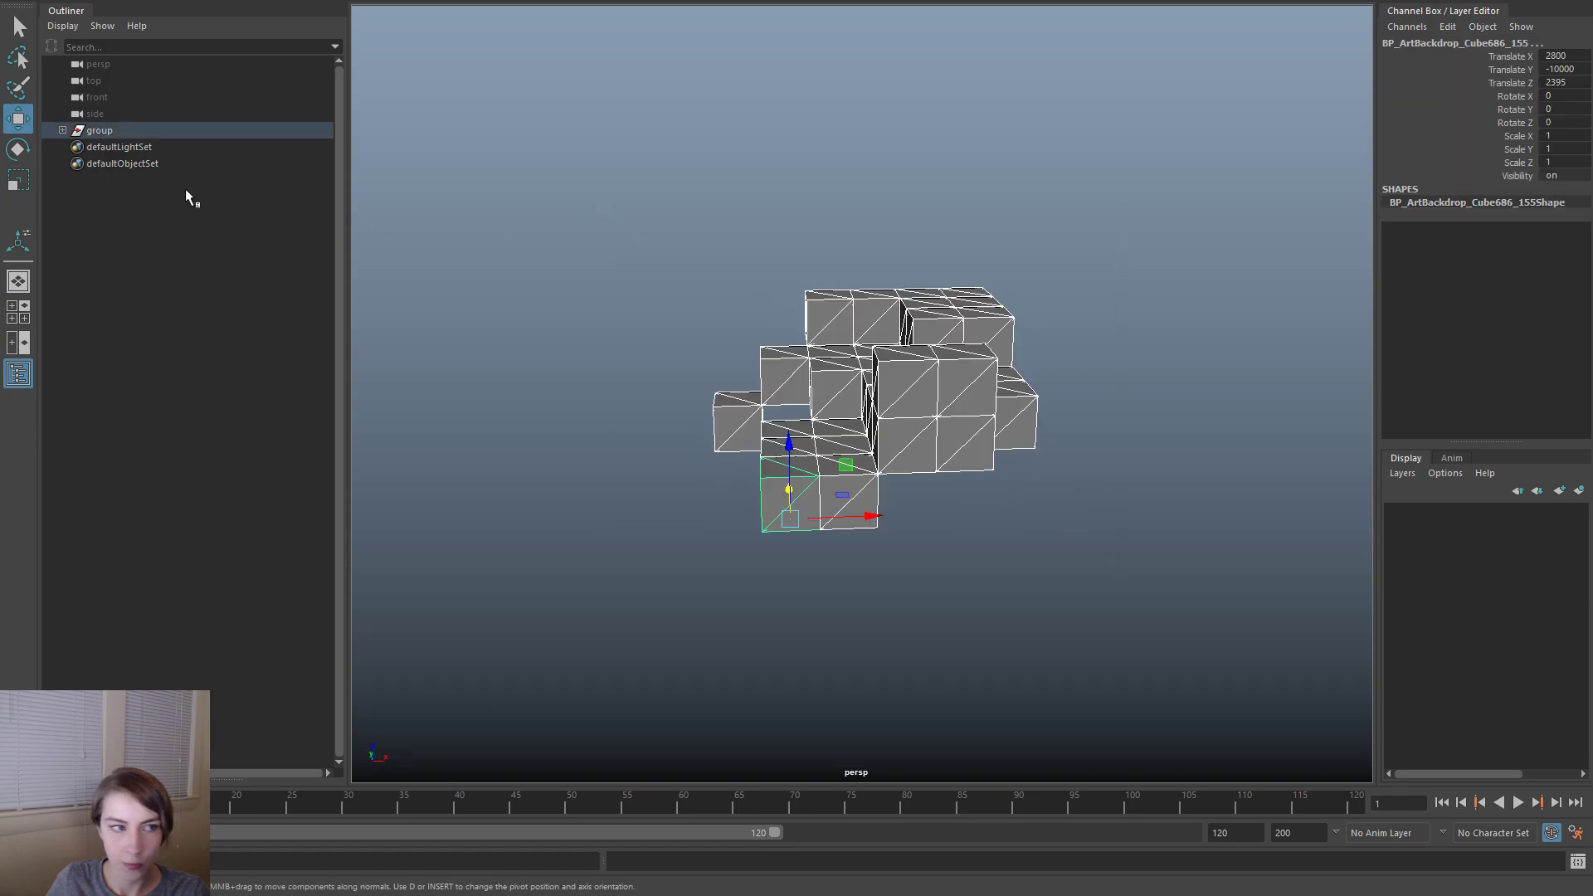
pyautogui.keyDown('alt'); pyautogui.moveTo(829, 540); pyautogui.dragTo(921, 464); pyautogui.keyUp('alt')
pyautogui.click(888, 369)
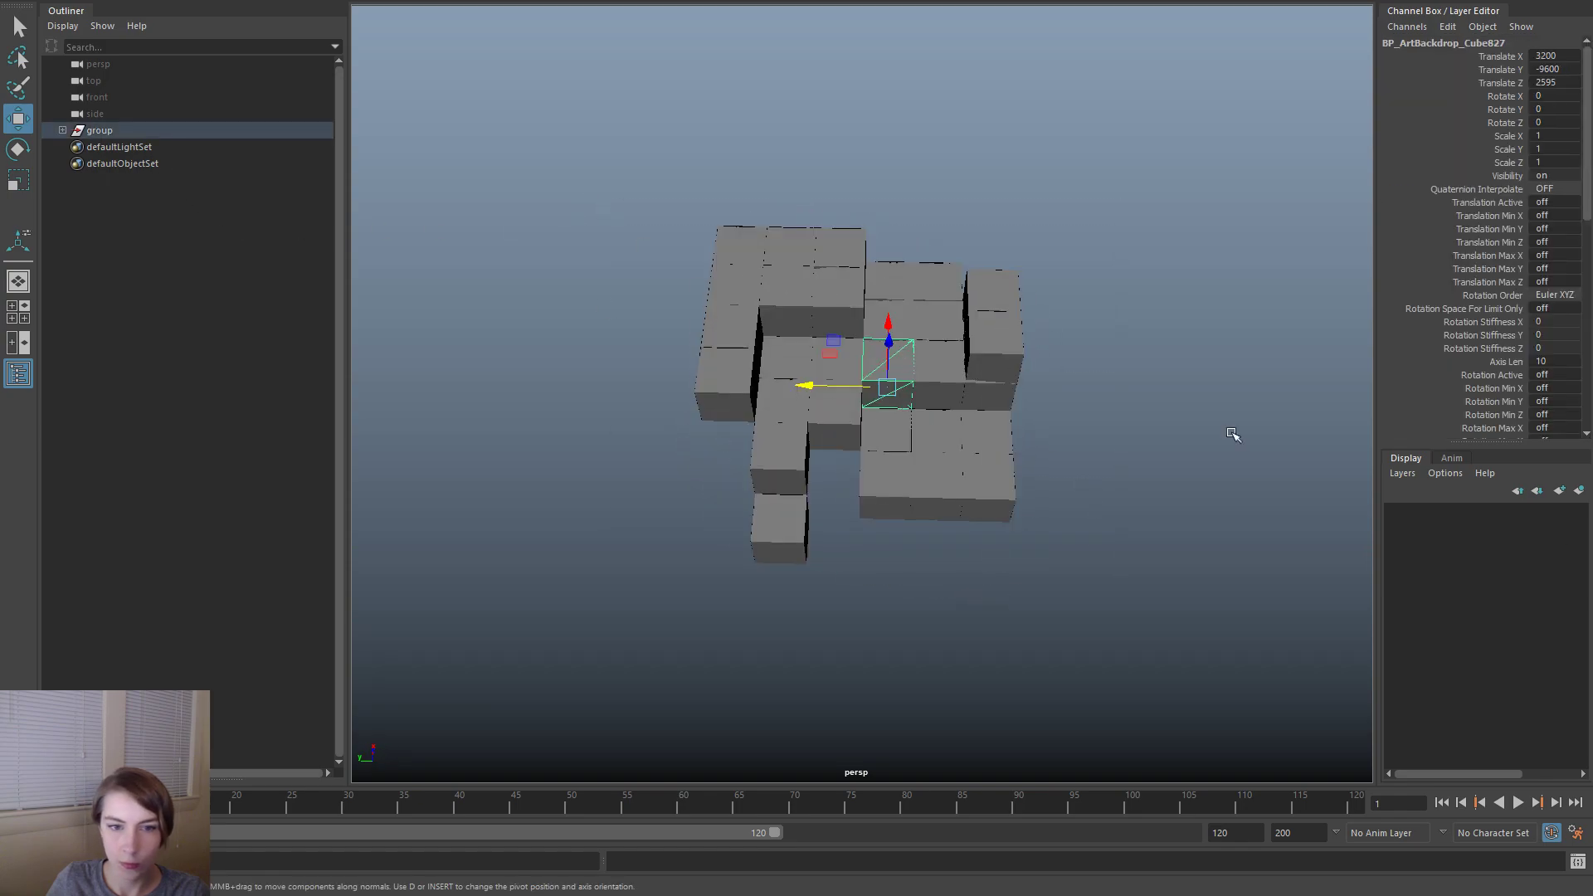
pyautogui.hotkey('ctrl', 'h')
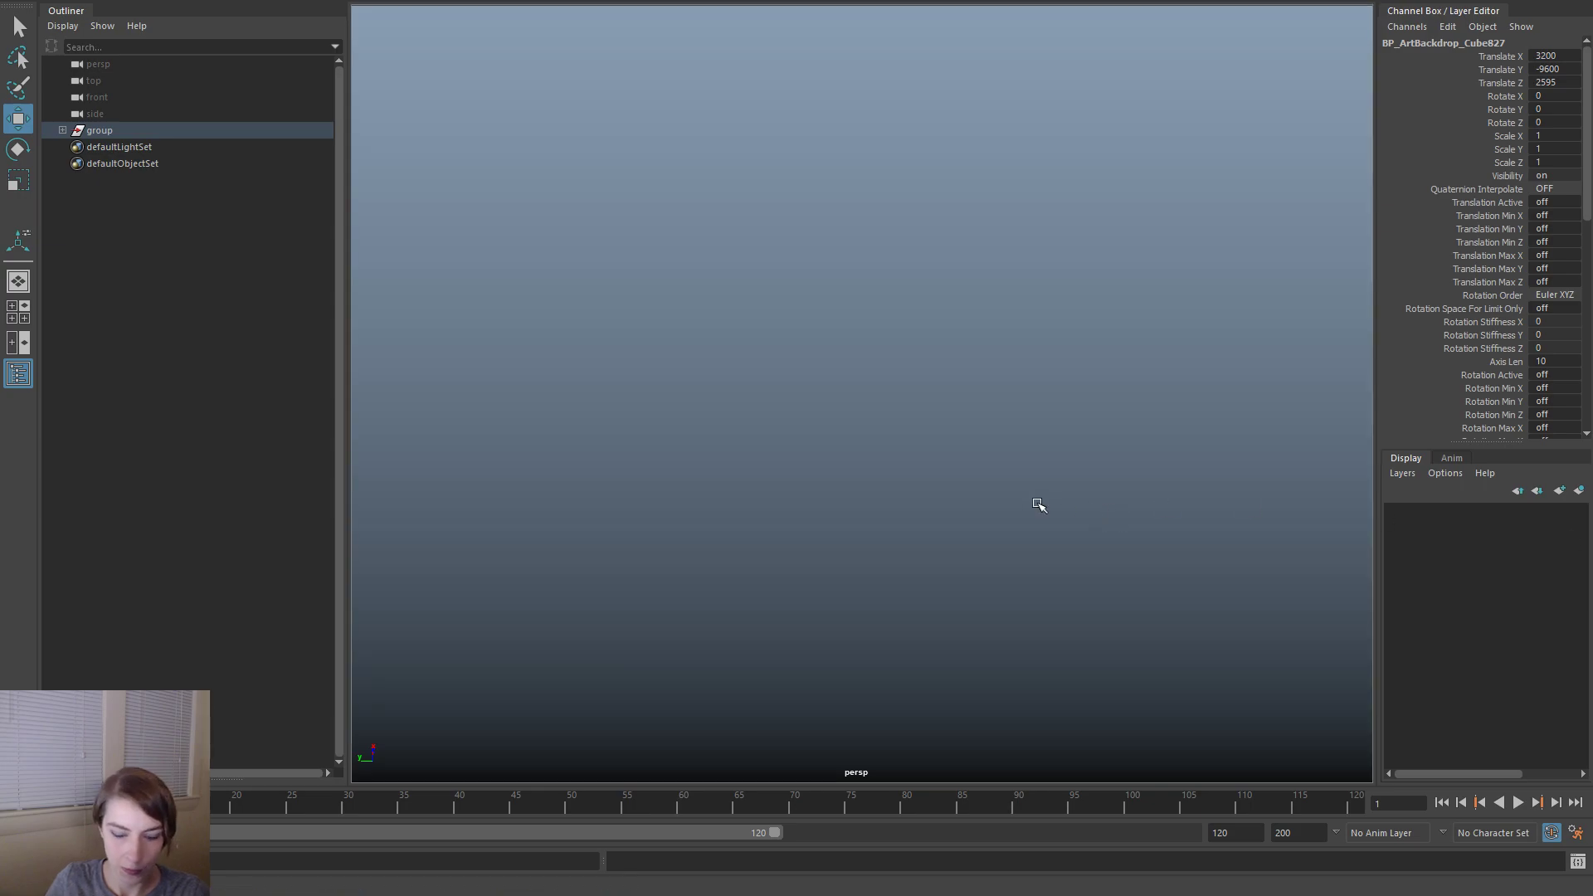
pyautogui.press('f')
pyautogui.scroll(-5, 1057, 533)
pyautogui.keyDown('alt'); pyautogui.moveTo(1095, 551); pyautogui.dragTo(585, 237); pyautogui.keyUp('alt')
pyautogui.press('space')
pyautogui.moveTo(480, 260); pyautogui.dragTo(535, 328)
pyautogui.keyDown('alt'); pyautogui.moveTo(1003, 416); pyautogui.dragTo(1187, 402); pyautogui.keyUp('alt')
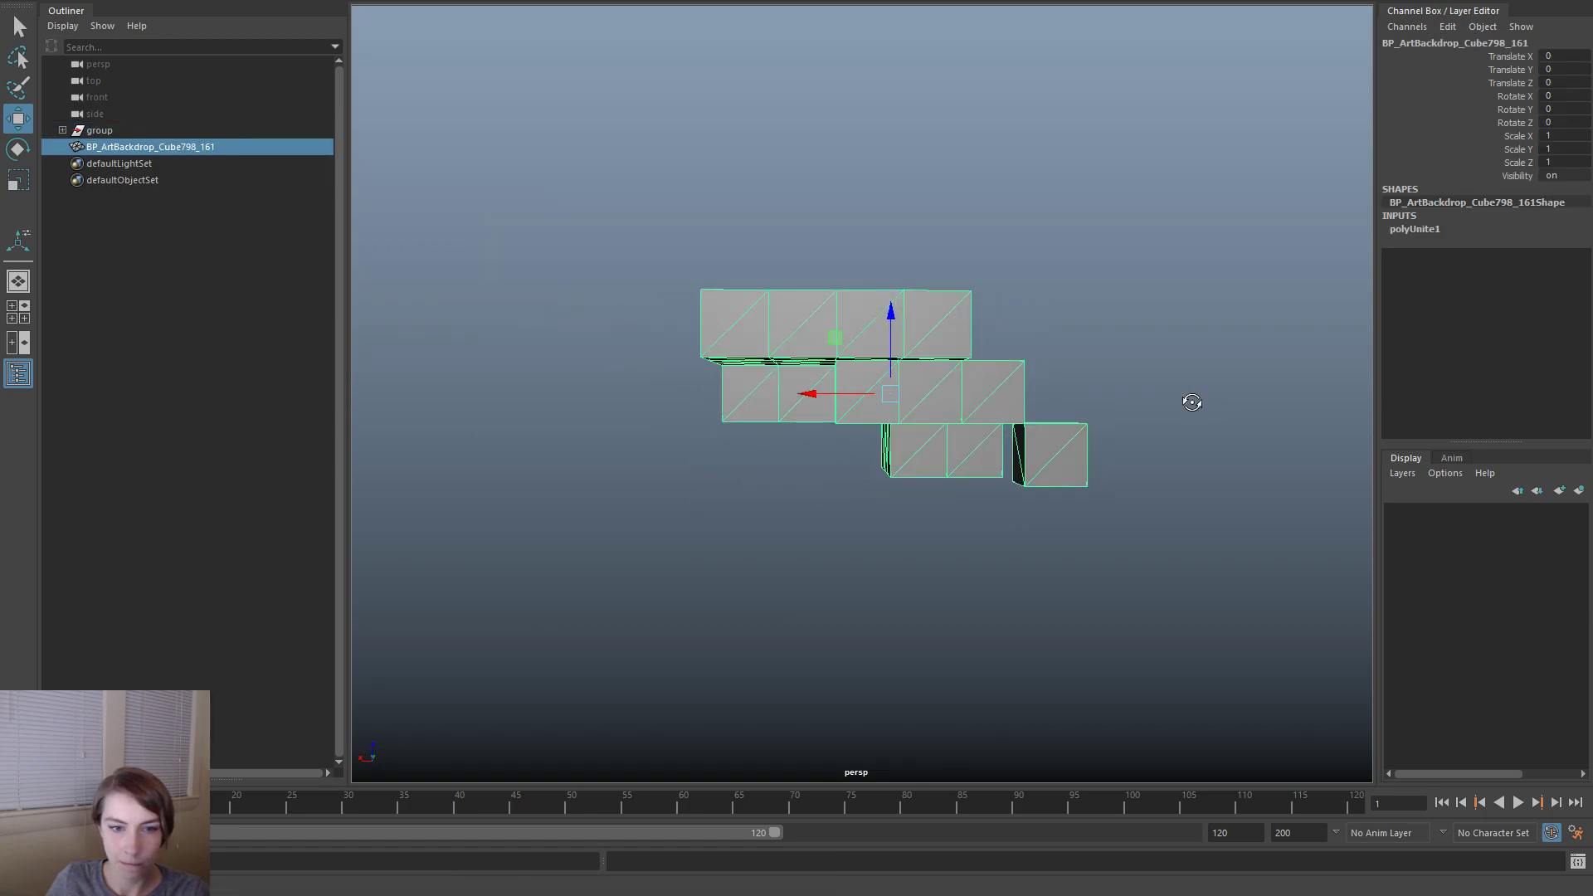
# - Move the lower vertices of the mesh's upper row of cubes down to the base of the row below and change to face selection
pyautogui.moveTo(858, 335); pyautogui.dragTo(858, 380, button='right')
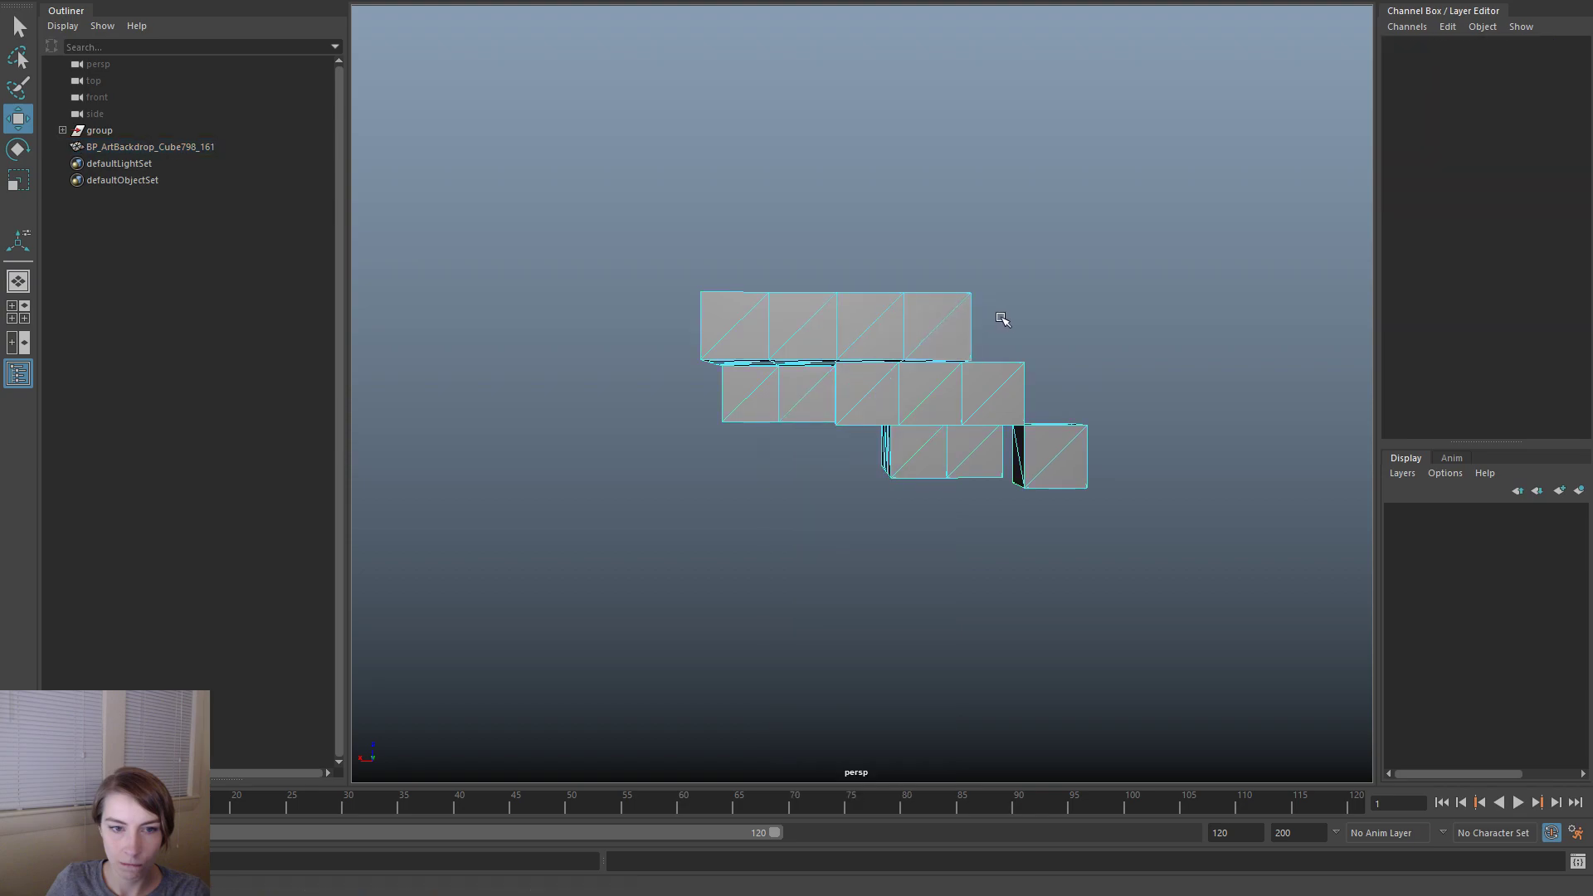
pyautogui.moveTo(999, 320); pyautogui.dragTo(558, 231)
pyautogui.keyDown('shift'); pyautogui.moveTo(1119, 251); pyautogui.dragTo(988, 247, button='right'); pyautogui.keyUp('shift')
pyautogui.keyDown('ctrl'); pyautogui.moveTo(1046, 331); pyautogui.dragTo(534, 152); pyautogui.keyUp('ctrl')
pyautogui.moveTo(835, 285); pyautogui.dragTo(834, 334)
pyautogui.hotkey('ctrl', 'z')
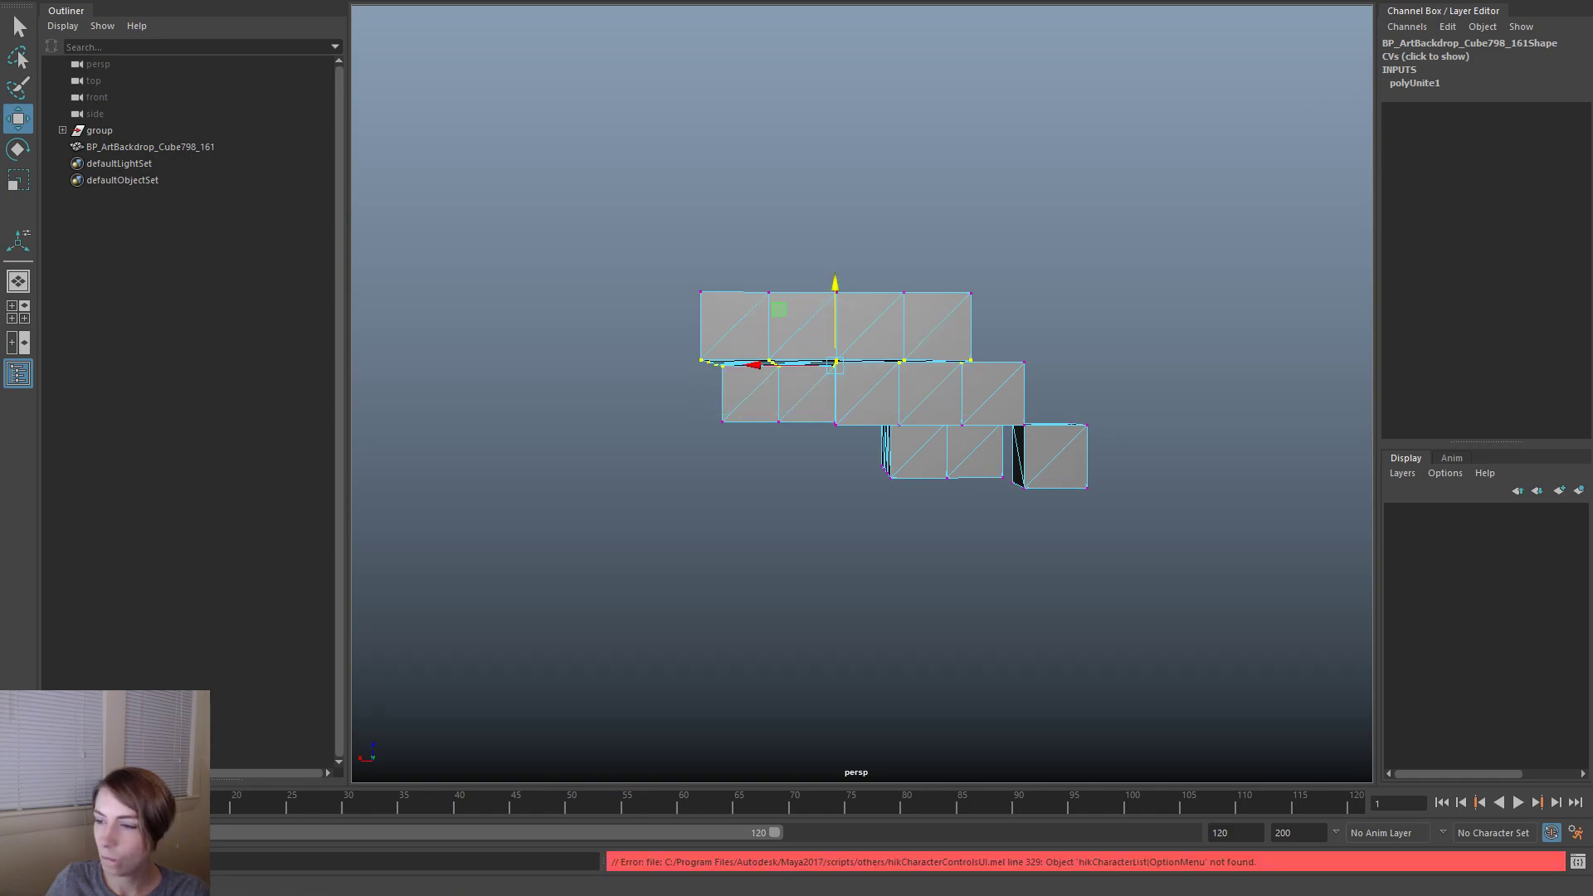
pyautogui.moveTo(845, 286); pyautogui.dragTo(840, 349)
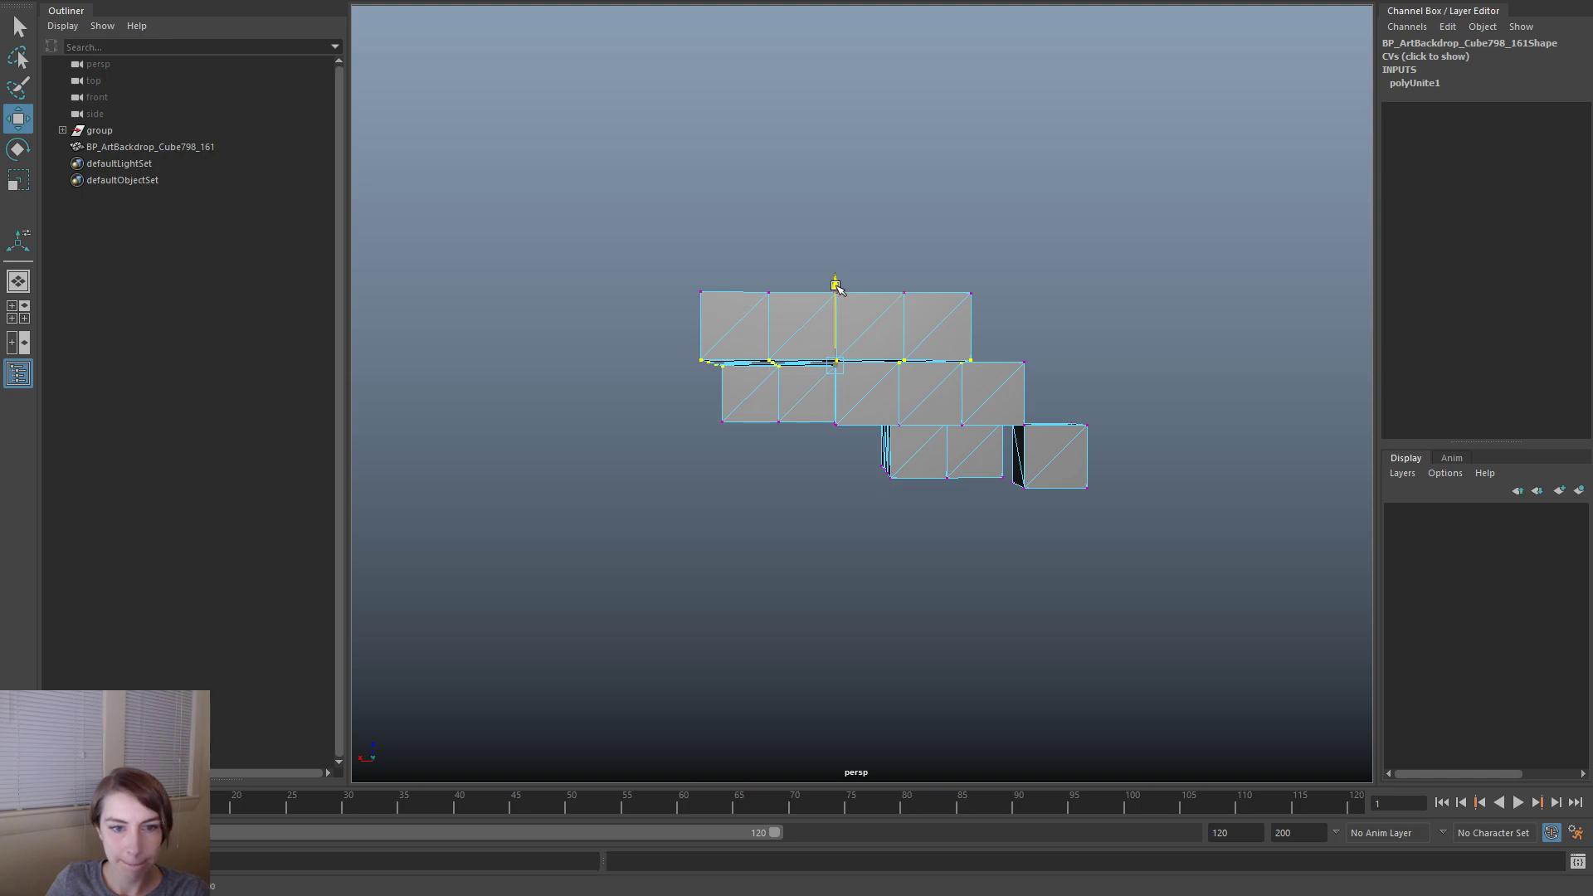
pyautogui.moveTo(932, 356); pyautogui.dragTo(932, 385, button='right')
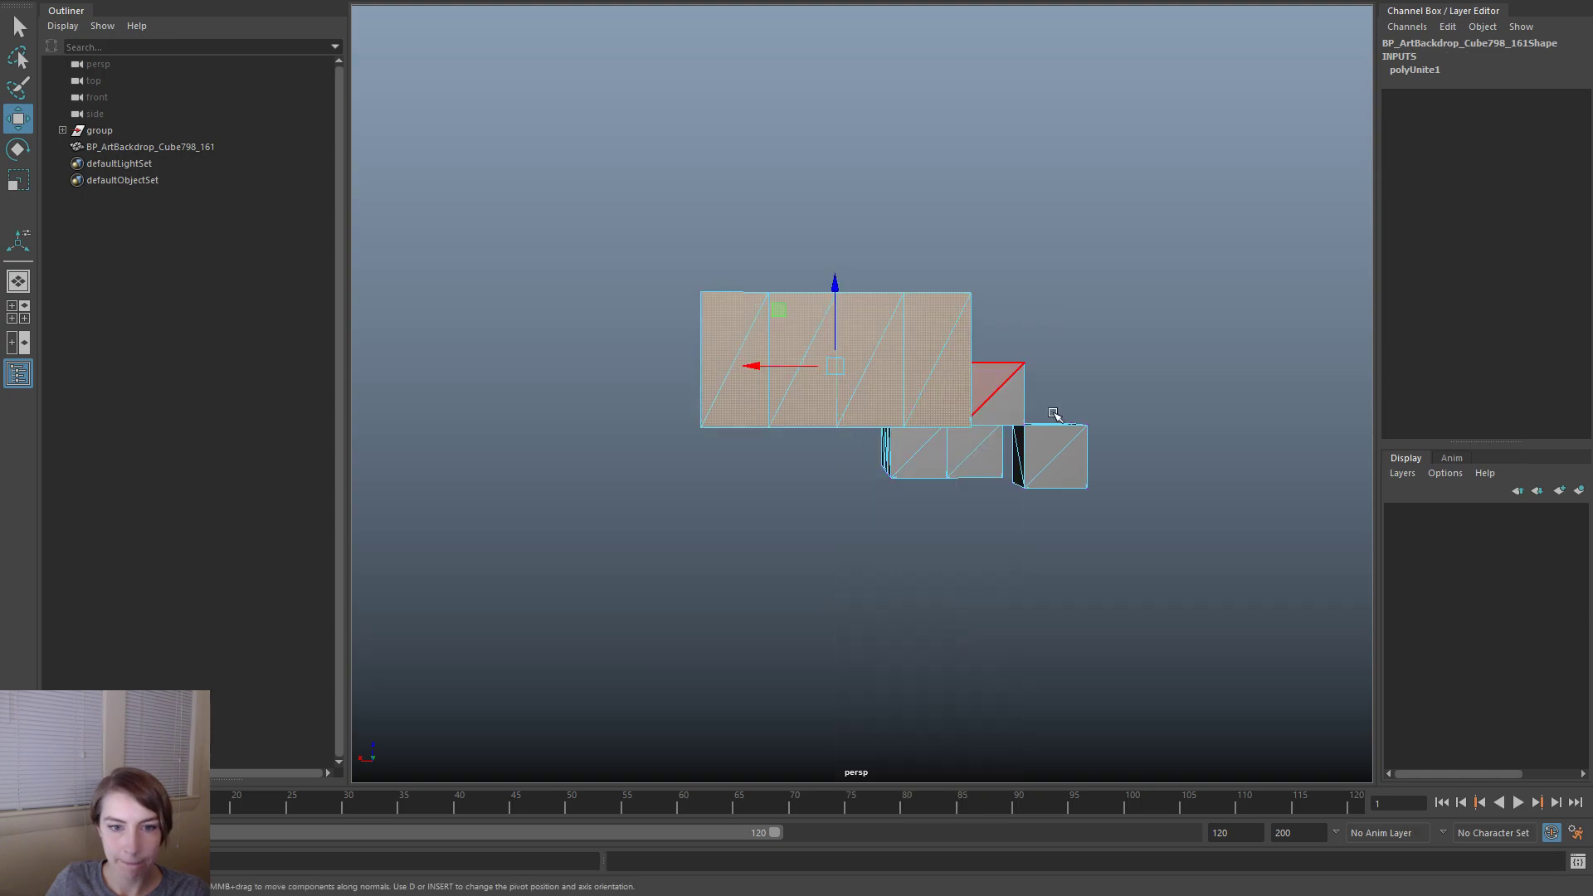
# - Move the lower vertices of the mesh's upper rows down level with the base of the lowest row of cubes
pyautogui.moveTo(1207, 264); pyautogui.dragTo(1107, 253, button='right')
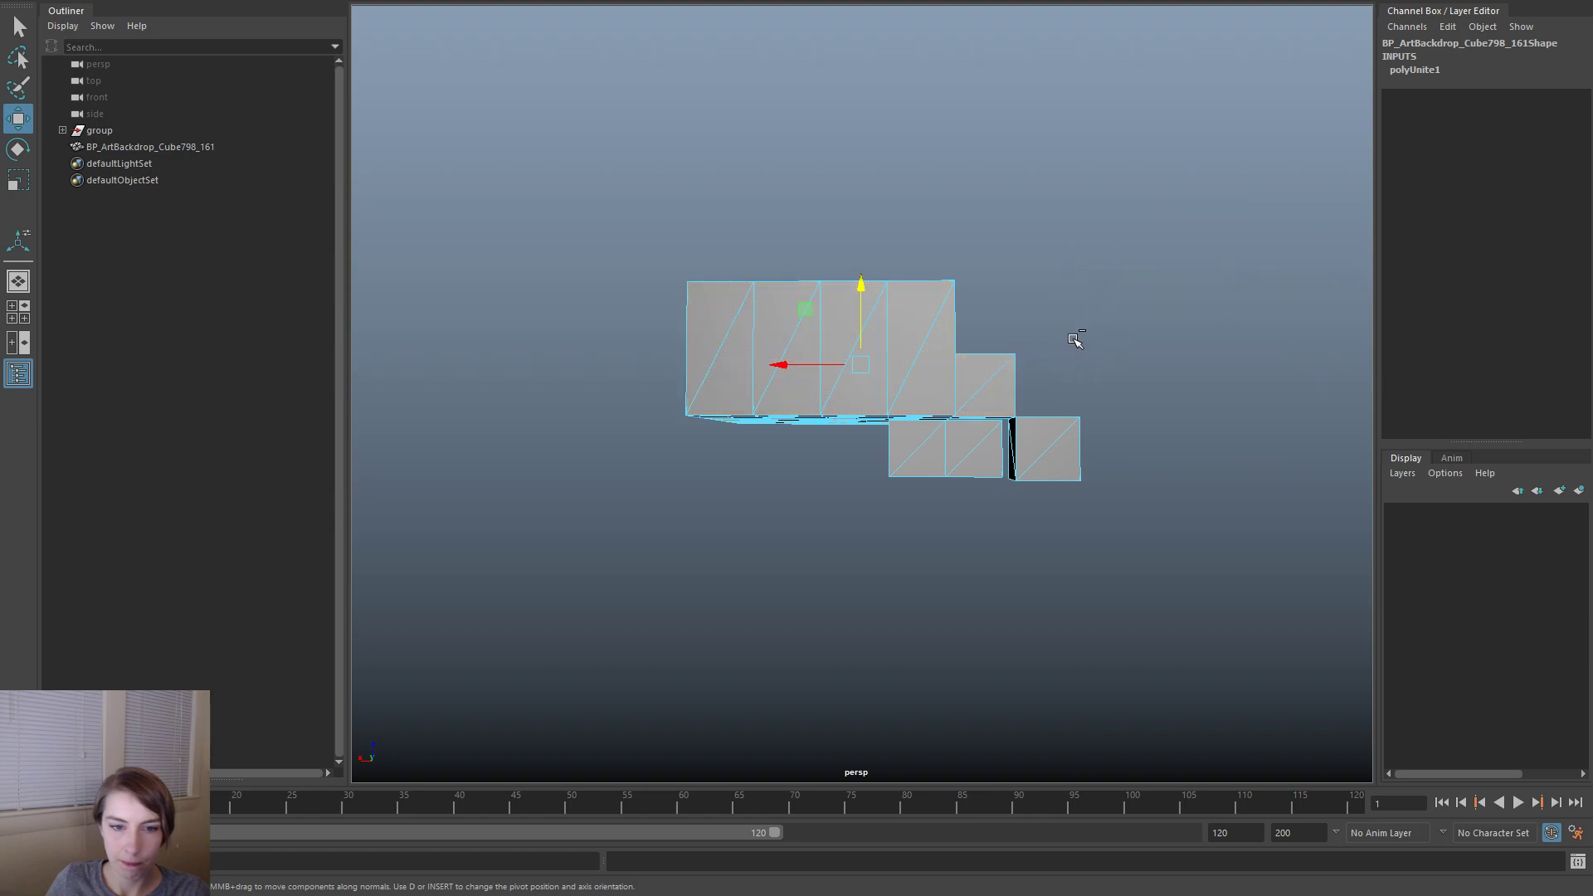
pyautogui.moveTo(1200, 314); pyautogui.dragTo(1107, 309, button='right')
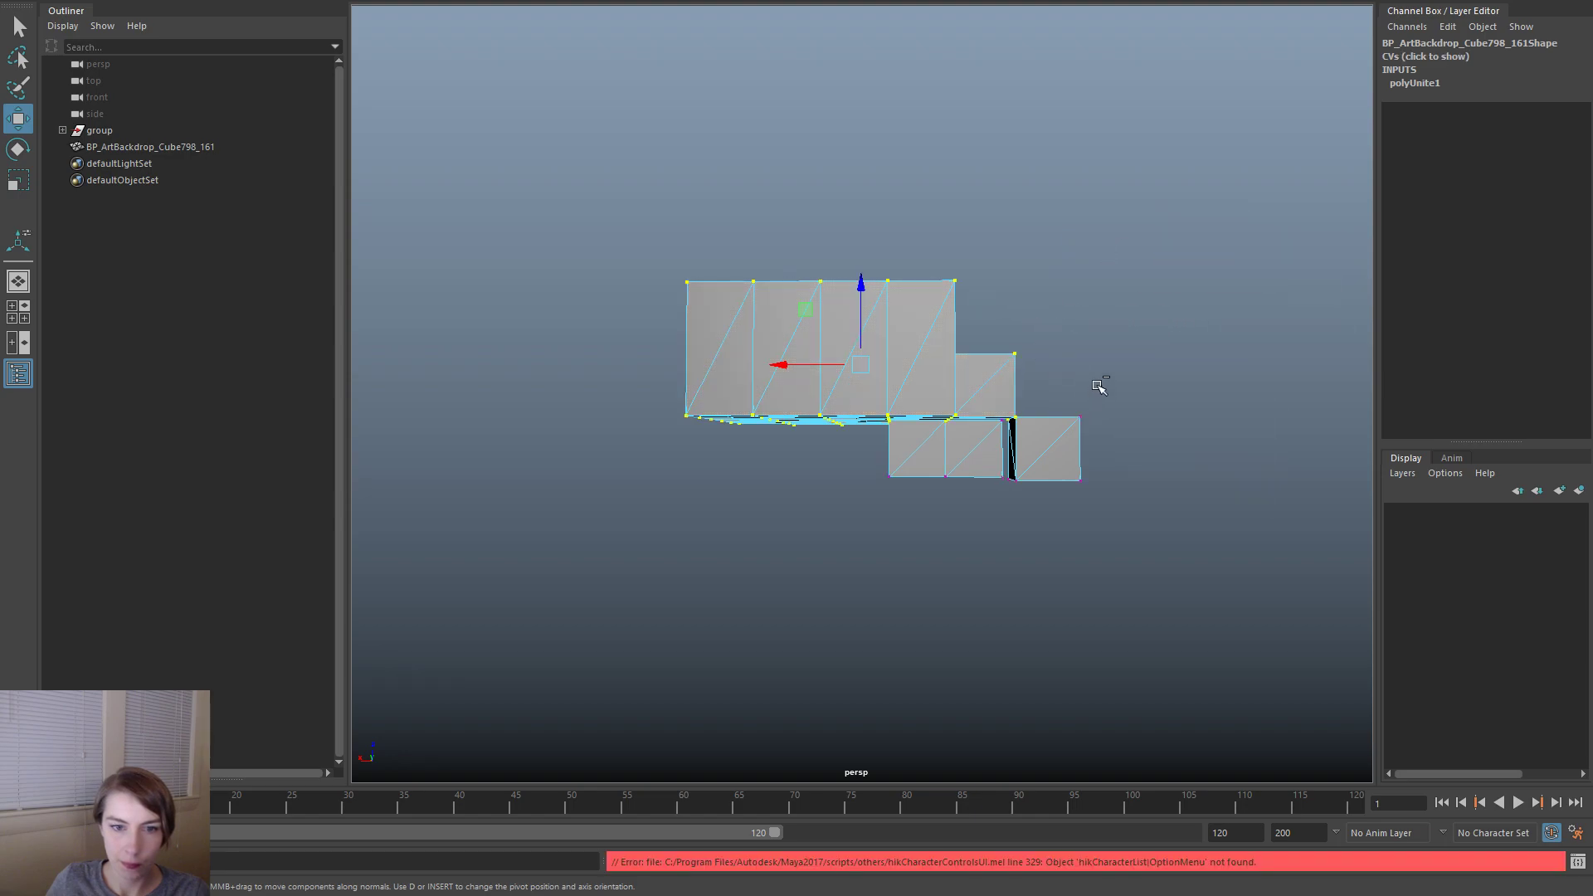
pyautogui.keyDown('ctrl'); pyautogui.moveTo(1099, 388); pyautogui.dragTo(760, 141); pyautogui.keyUp('ctrl')
pyautogui.moveTo(859, 333); pyautogui.dragTo(869, 407)
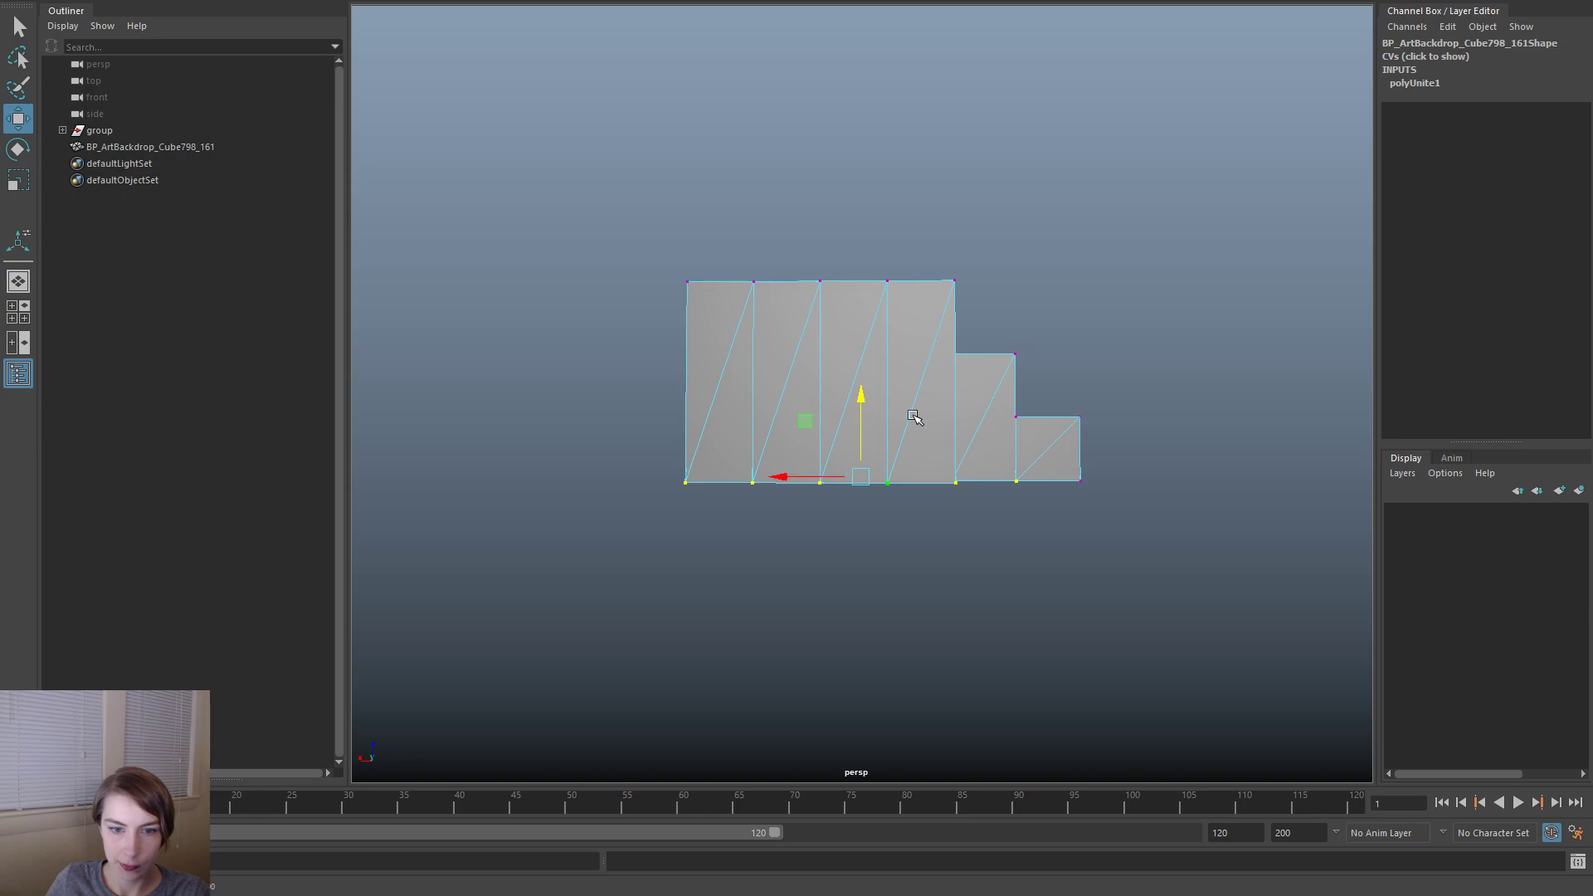
# - Select all the bottom vertices of the mesh and move them far down to lengthen the building blocks into tall towers
pyautogui.scroll(-3, 1042, 380)
pyautogui.keyDown('alt'); pyautogui.moveTo(1042, 380); pyautogui.dragTo(703, 388); pyautogui.keyUp('alt')
pyautogui.moveTo(1087, 503); pyautogui.dragTo(697, 430)
pyautogui.moveTo(838, 363); pyautogui.dragTo(846, 581)
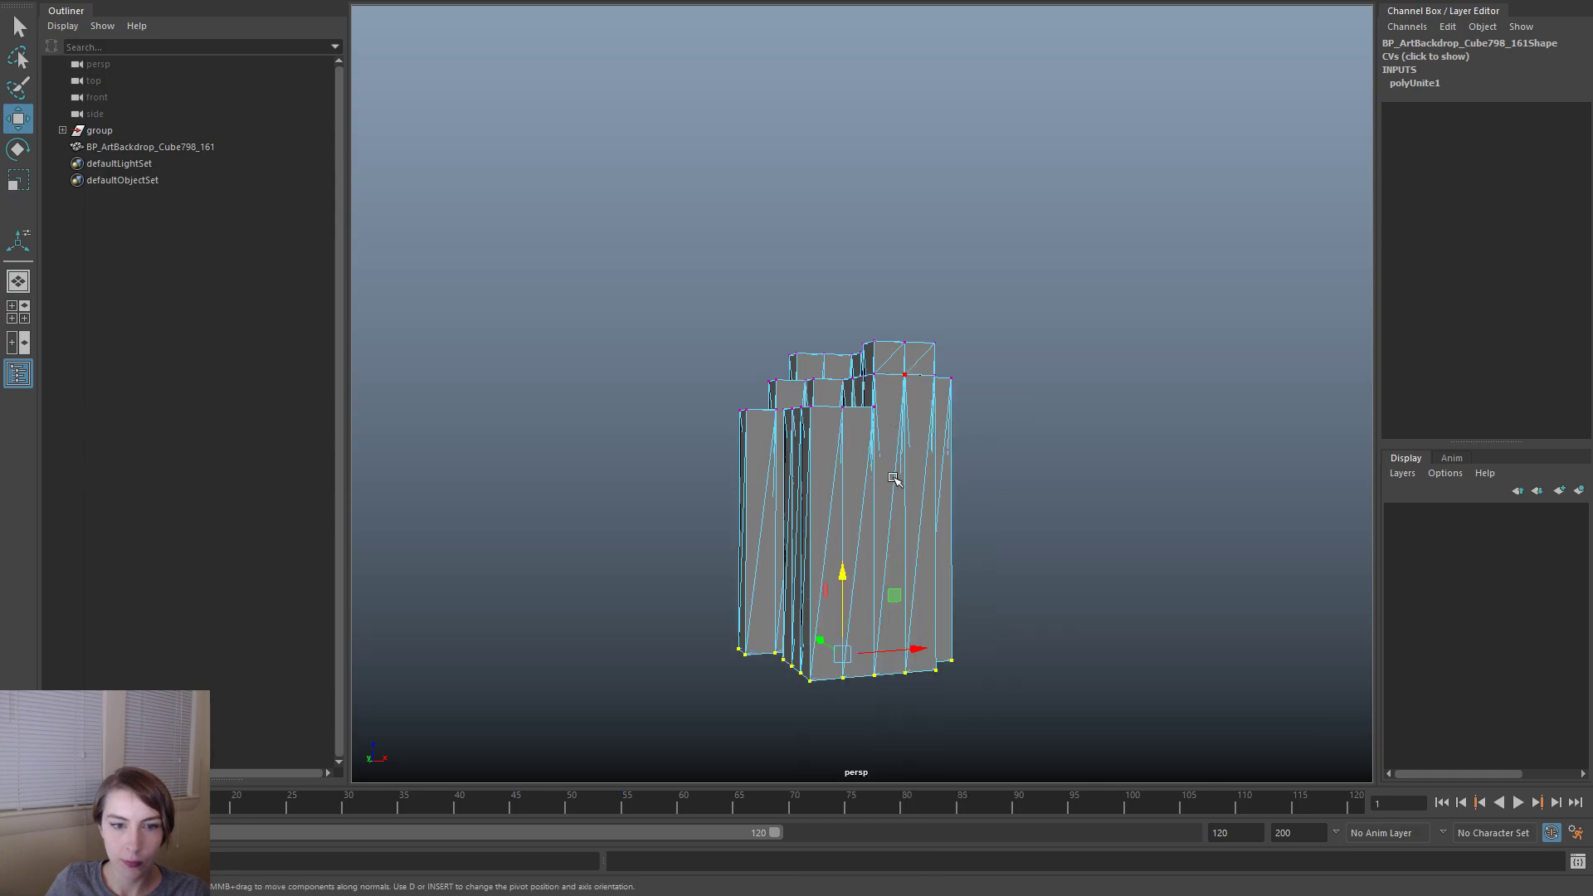
# - Convert the selection to faces and deselect the side and bottom faces, leaving only the roof faces of every block selected
pyautogui.hotkey('ctrl', 'F11')
pyautogui.keyDown('ctrl'); pyautogui.moveTo(1084, 712); pyautogui.dragTo(644, 563); pyautogui.keyUp('ctrl')
pyautogui.keyDown('alt'); pyautogui.moveTo(949, 420); pyautogui.dragTo(917, 430); pyautogui.keyUp('alt')
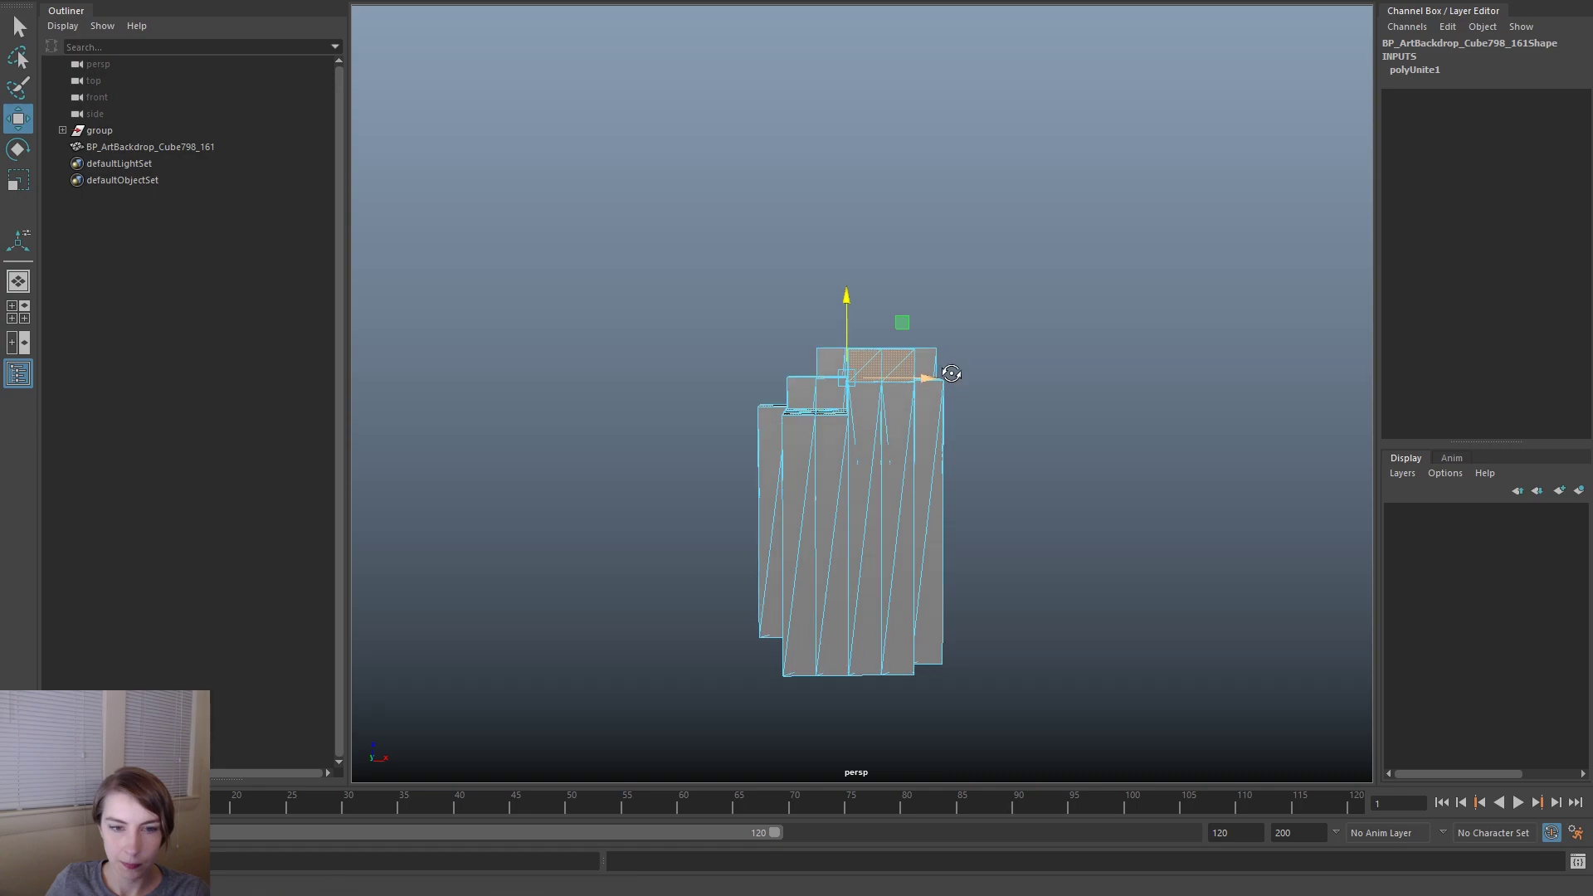
pyautogui.keyDown('ctrl'); pyautogui.moveTo(981, 363); pyautogui.dragTo(748, 370); pyautogui.keyUp('ctrl')
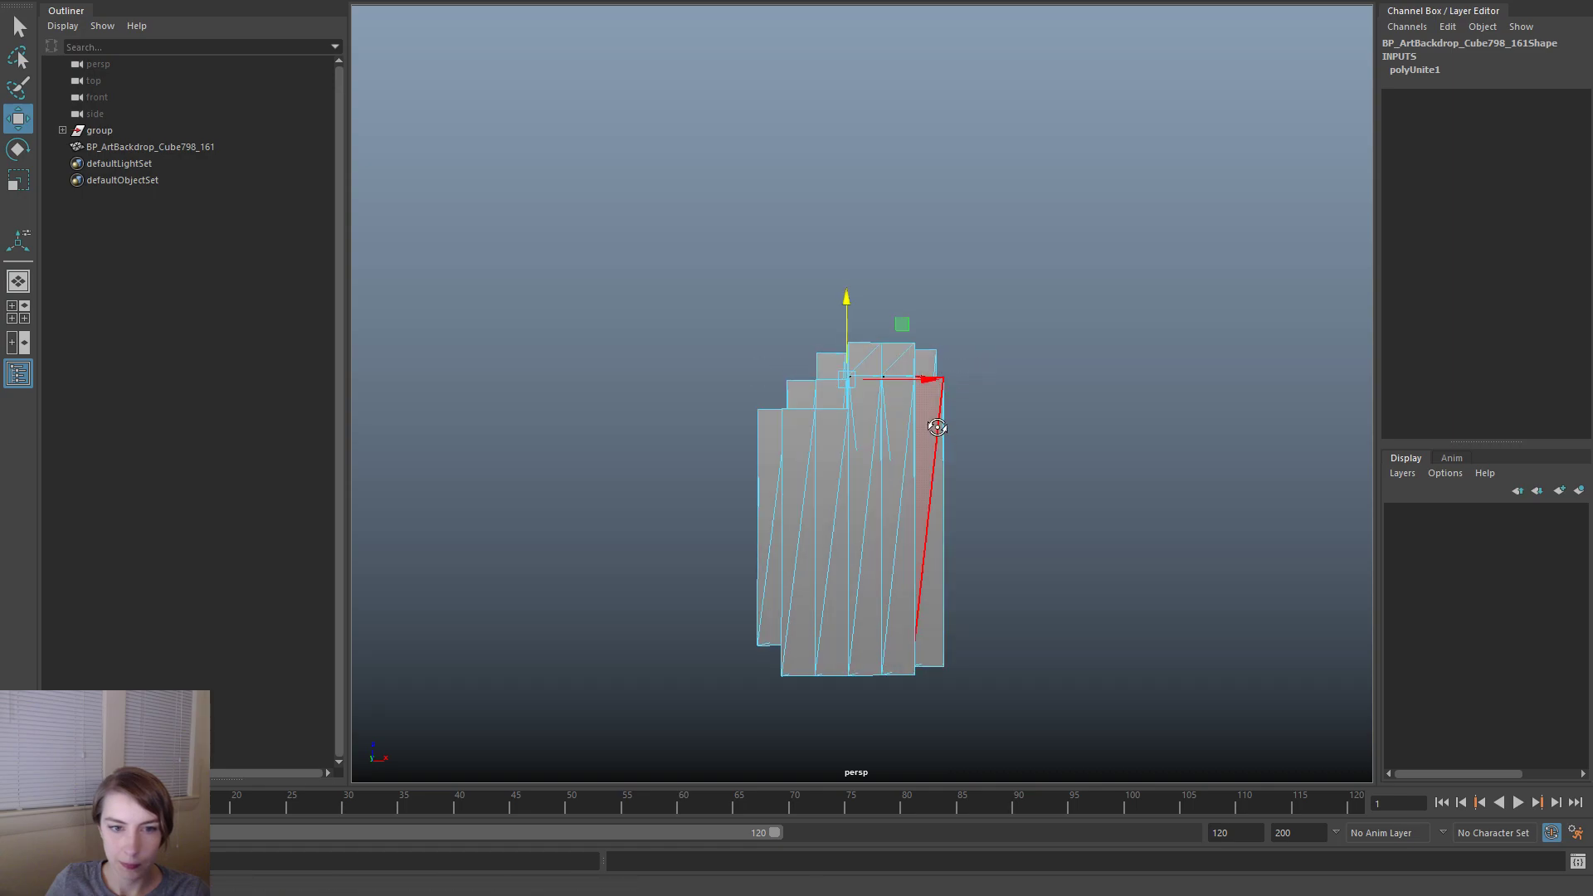
pyautogui.keyDown('ctrl'); pyautogui.moveTo(984, 393); pyautogui.dragTo(925, 393); pyautogui.keyUp('ctrl')
pyautogui.keyDown('ctrl'); pyautogui.moveTo(753, 395); pyautogui.dragTo(753, 396); pyautogui.keyUp('ctrl')
pyautogui.keyDown('alt'); pyautogui.moveTo(930, 440); pyautogui.dragTo(955, 490); pyautogui.keyUp('alt')
pyautogui.scroll(5, 855, 259)
# - Assign a new Lambert material to the selected roof faces and close the Attribute Editor
pyautogui.moveTo(805, 284); pyautogui.dragTo(833, 690, button='right')
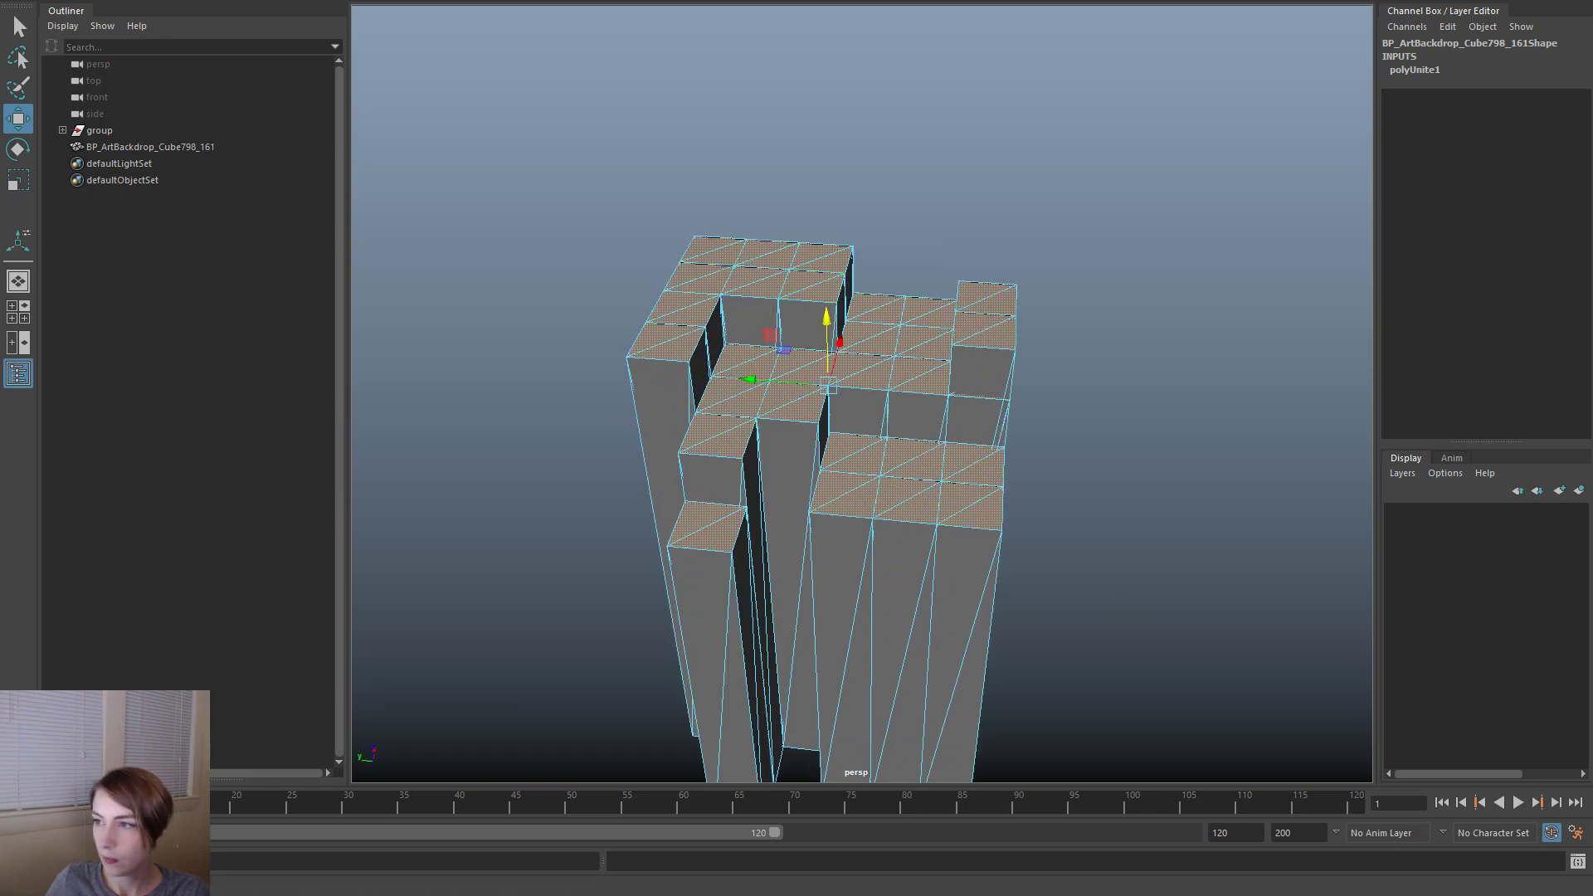
pyautogui.click(1143, 445)
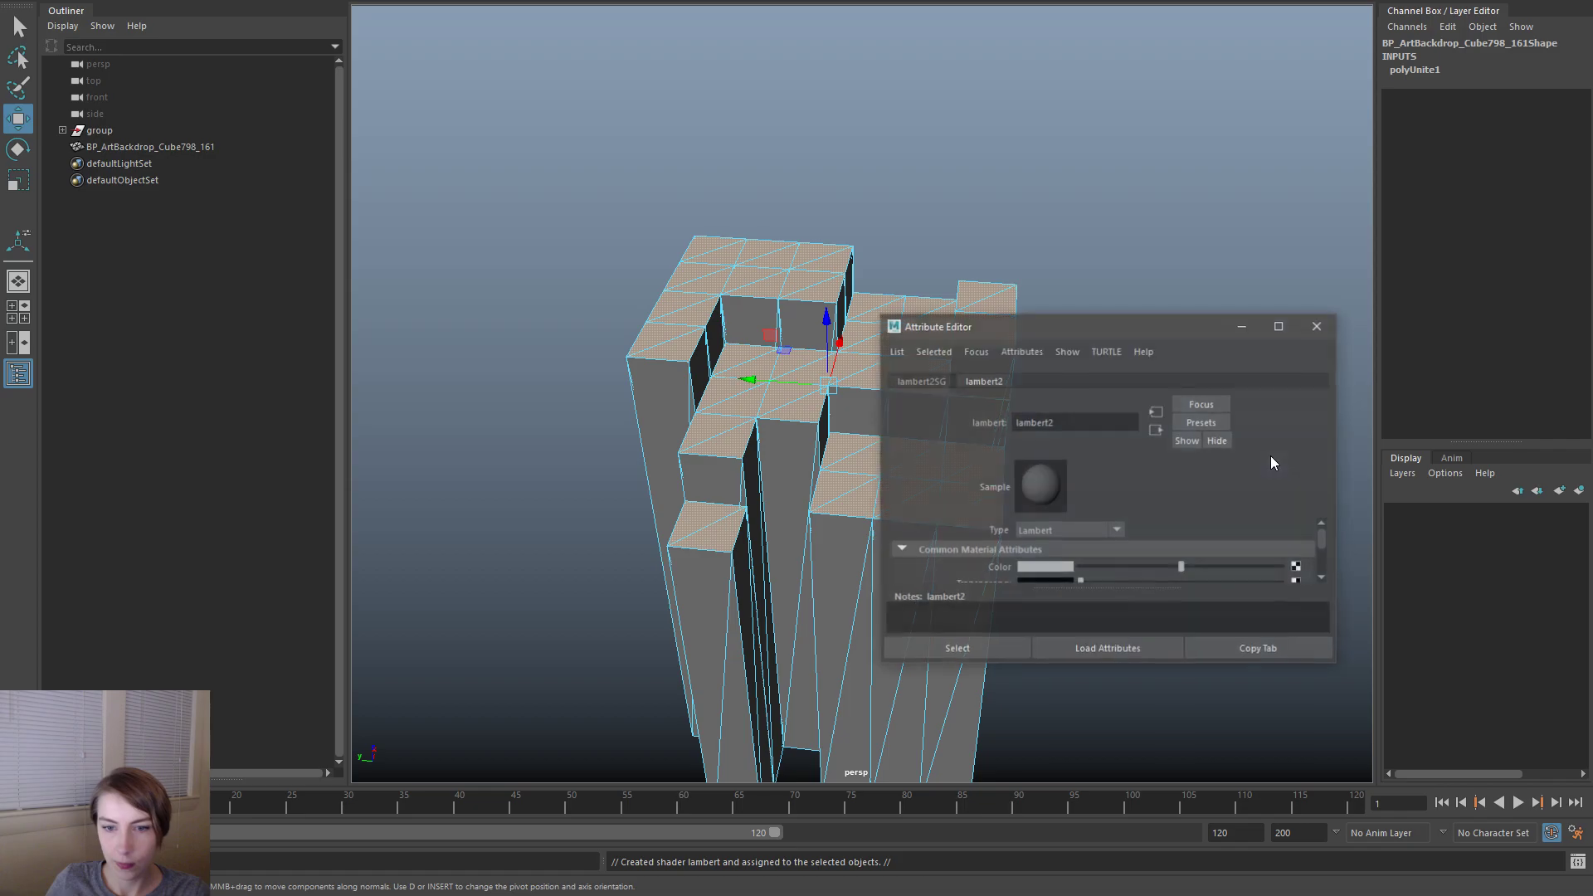
pyautogui.click(1321, 329)
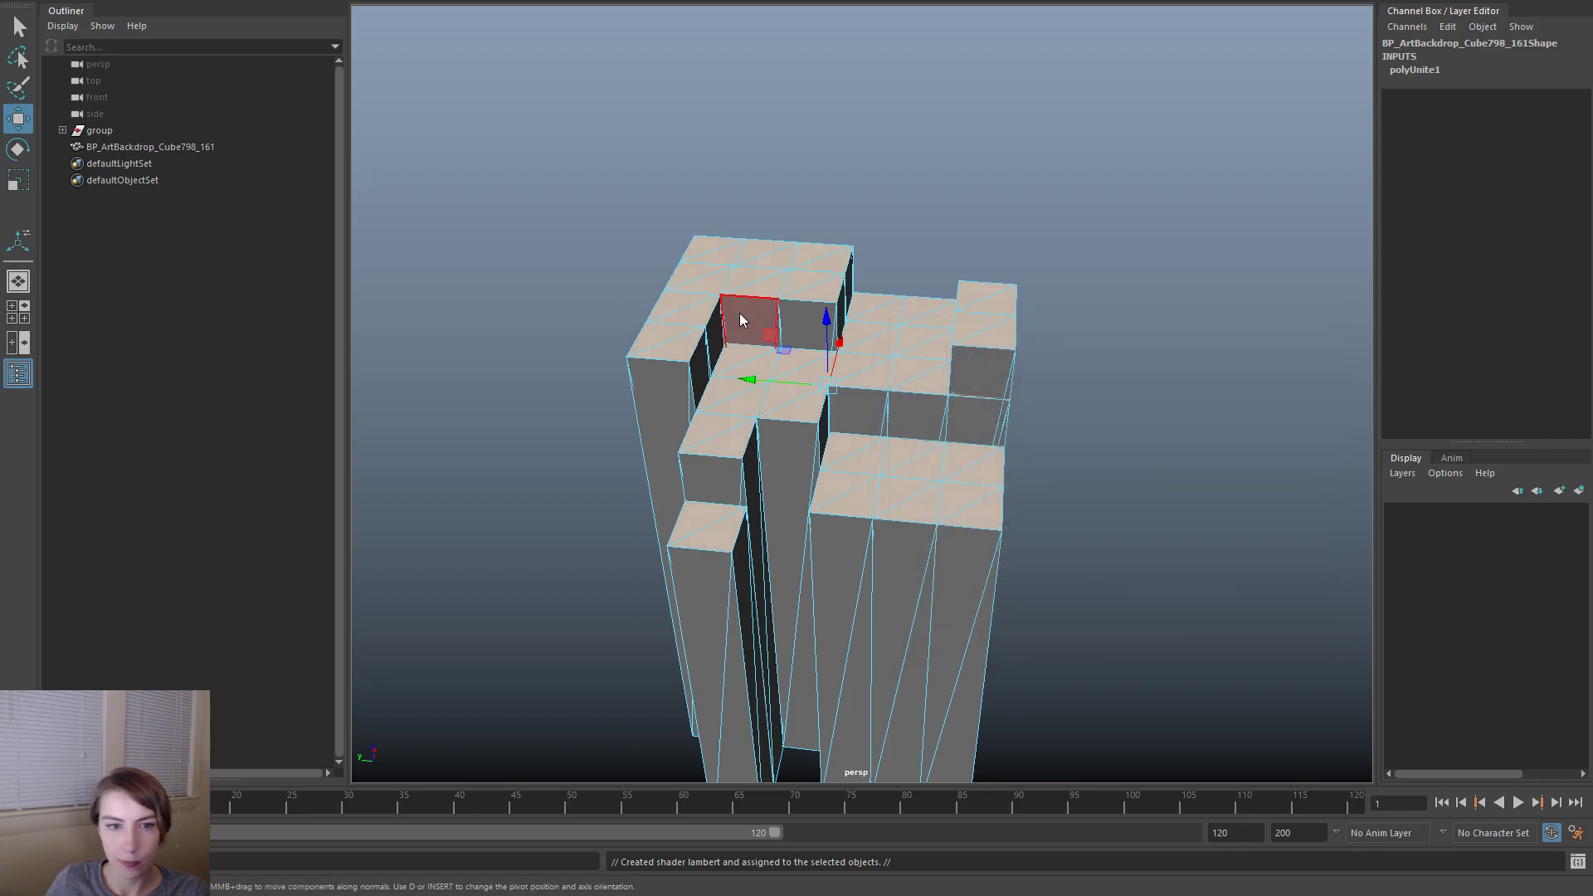
# - Return to object selection, parent the combined backdrop mesh BP_ArtBackdrop_Cube798_161 under the group and clear the selection
pyautogui.moveTo(744, 320); pyautogui.dragTo(823, 259, button='right')
pyautogui.click(885, 147)
pyautogui.scroll(2, 772, 317)
pyautogui.click(203, 148)
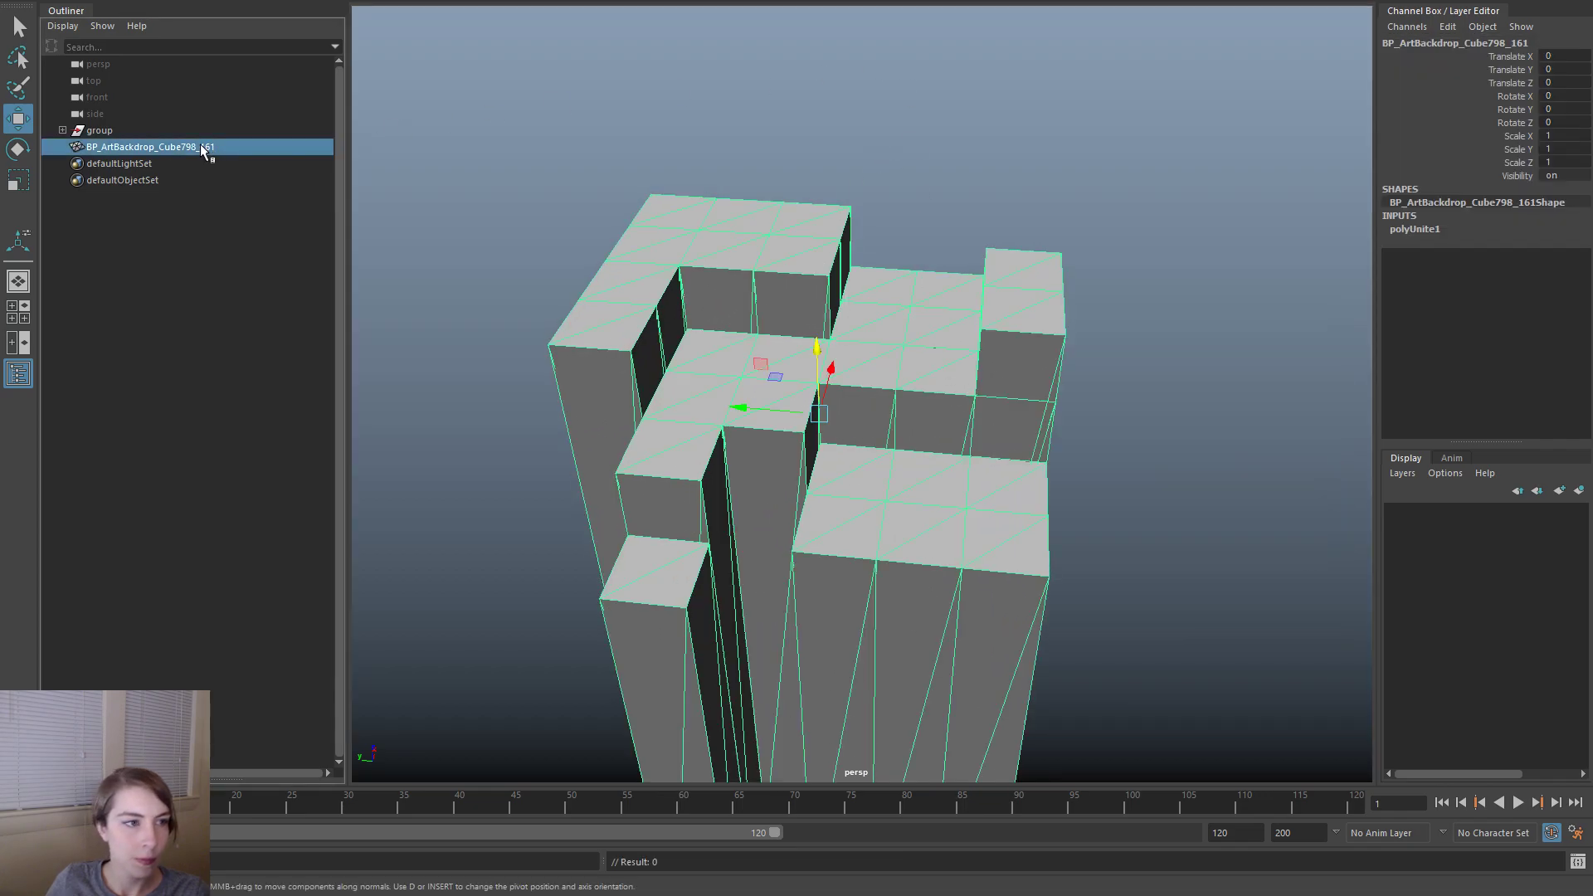
pyautogui.click(1051, 152)
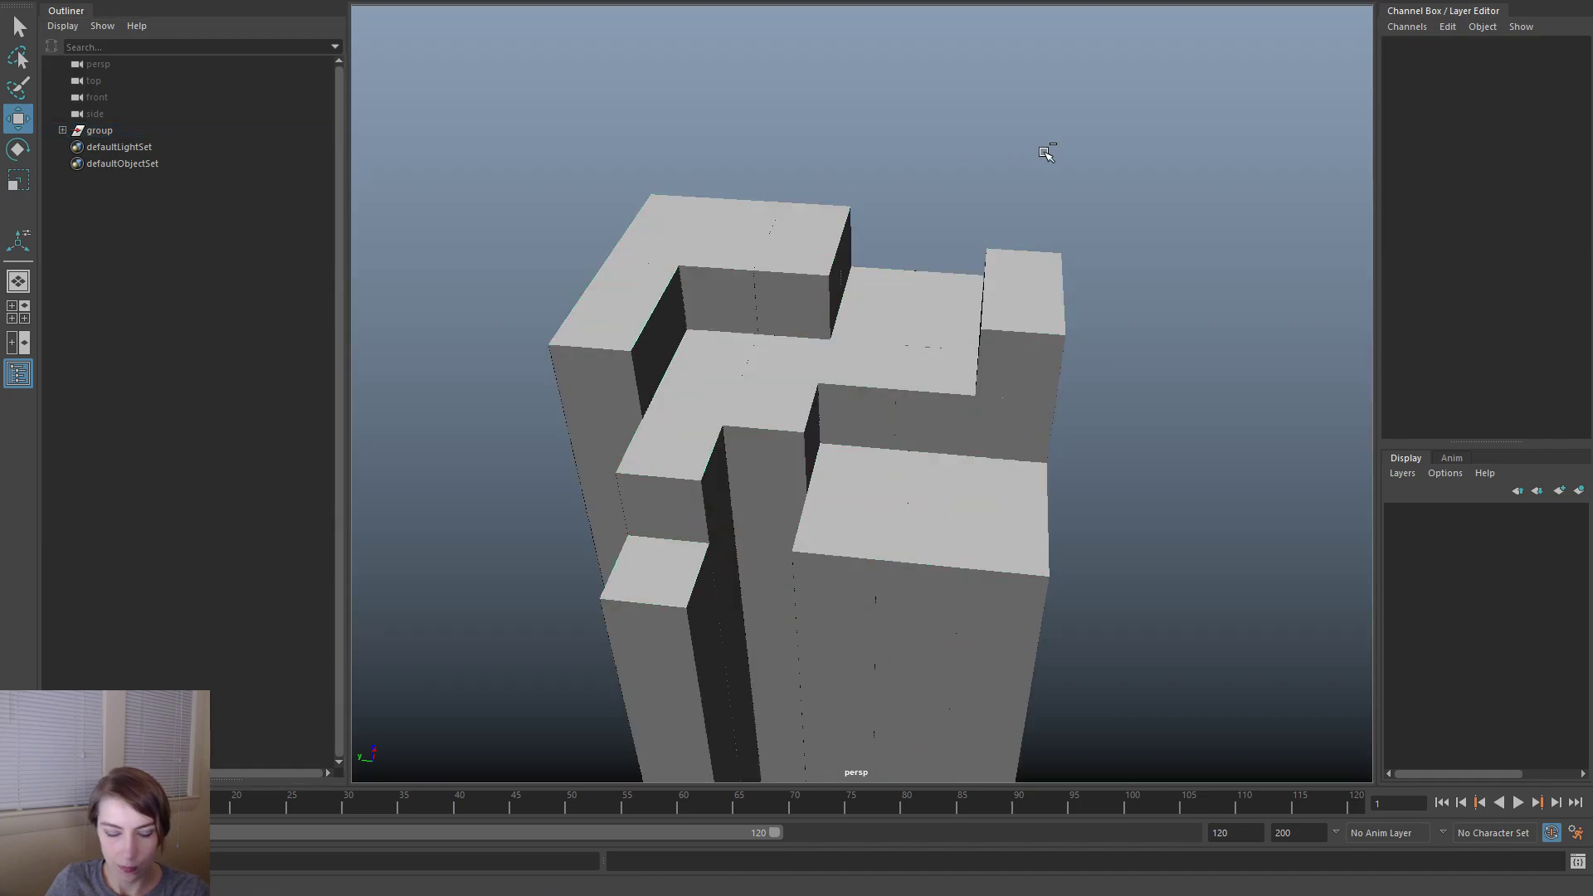
# - Save the scene in the Accordion folder as TBot_ArtFiller_023.ma, based on the TBot_ArtFiller_01.ma name
pyautogui.hotkey('ctrl', 'shift', 's')
pyautogui.click(713, 401)
pyautogui.click(585, 615)
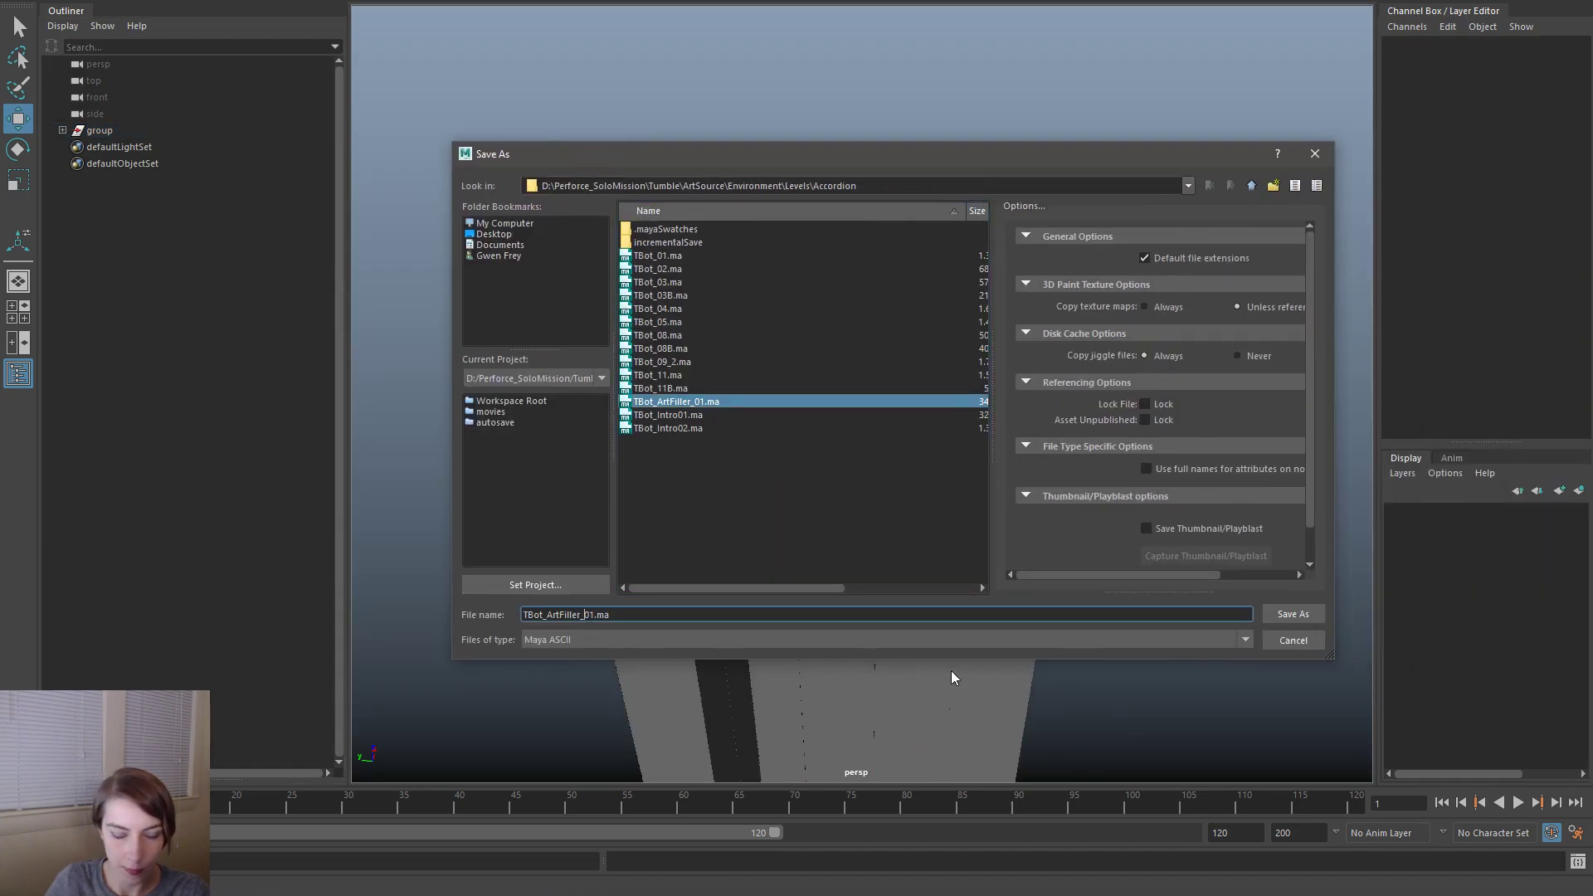
pyautogui.press('Delete')
pyautogui.write('2')
pyautogui.press('Return')
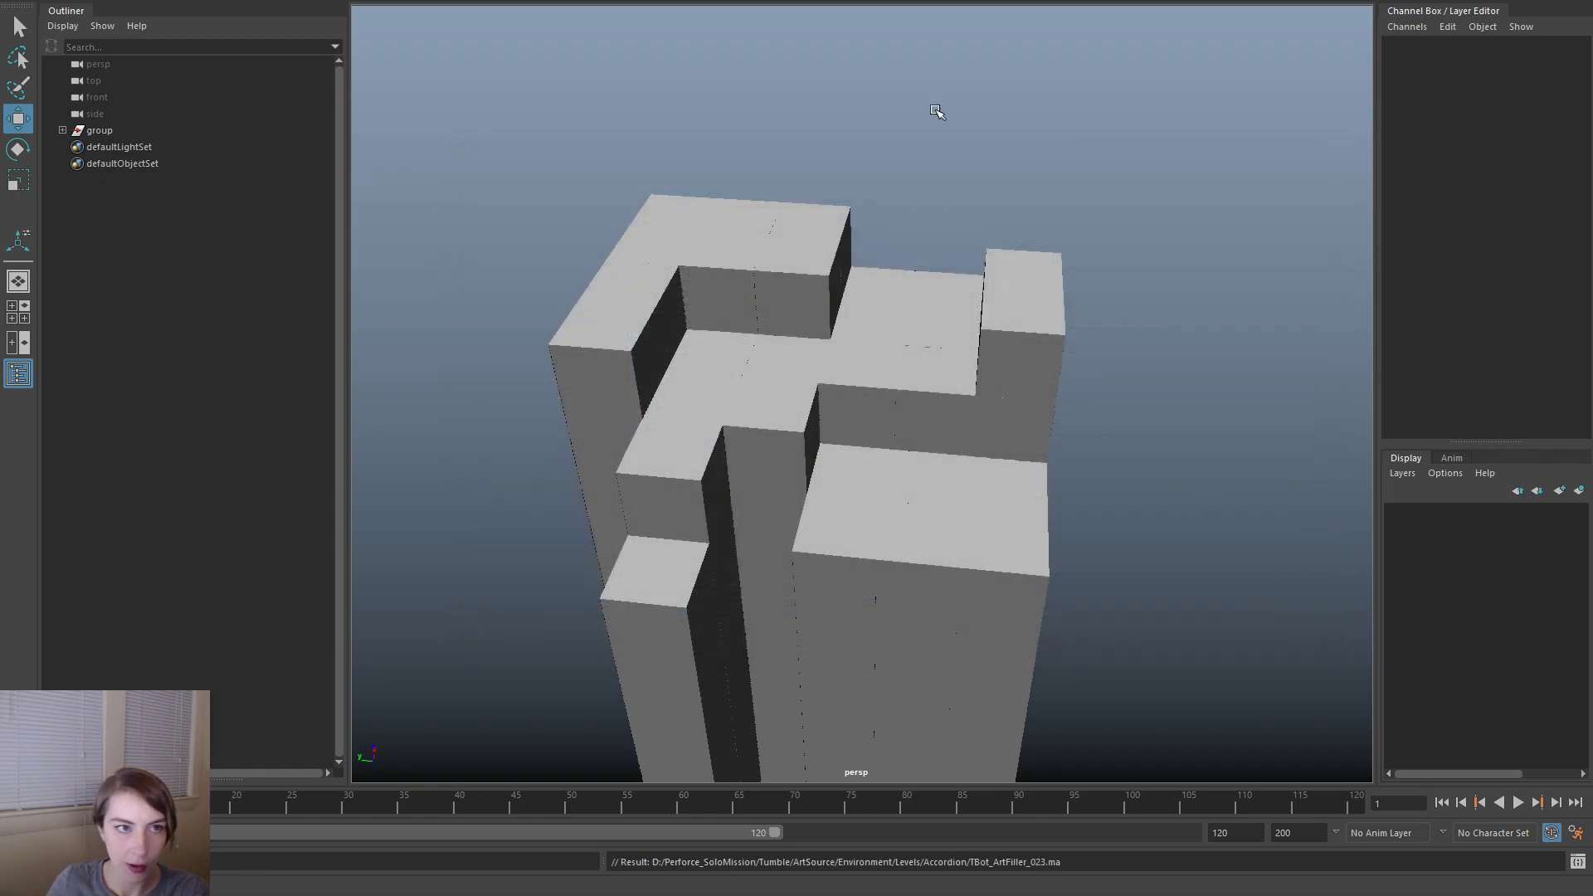
# - Rename TBot_ArtFiller_023.ma to TBot_ArtFiller_02.ma while saving the scene under a new name, and overwrite it with the current scene
pyautogui.press('space')
pyautogui.click(791, 4)
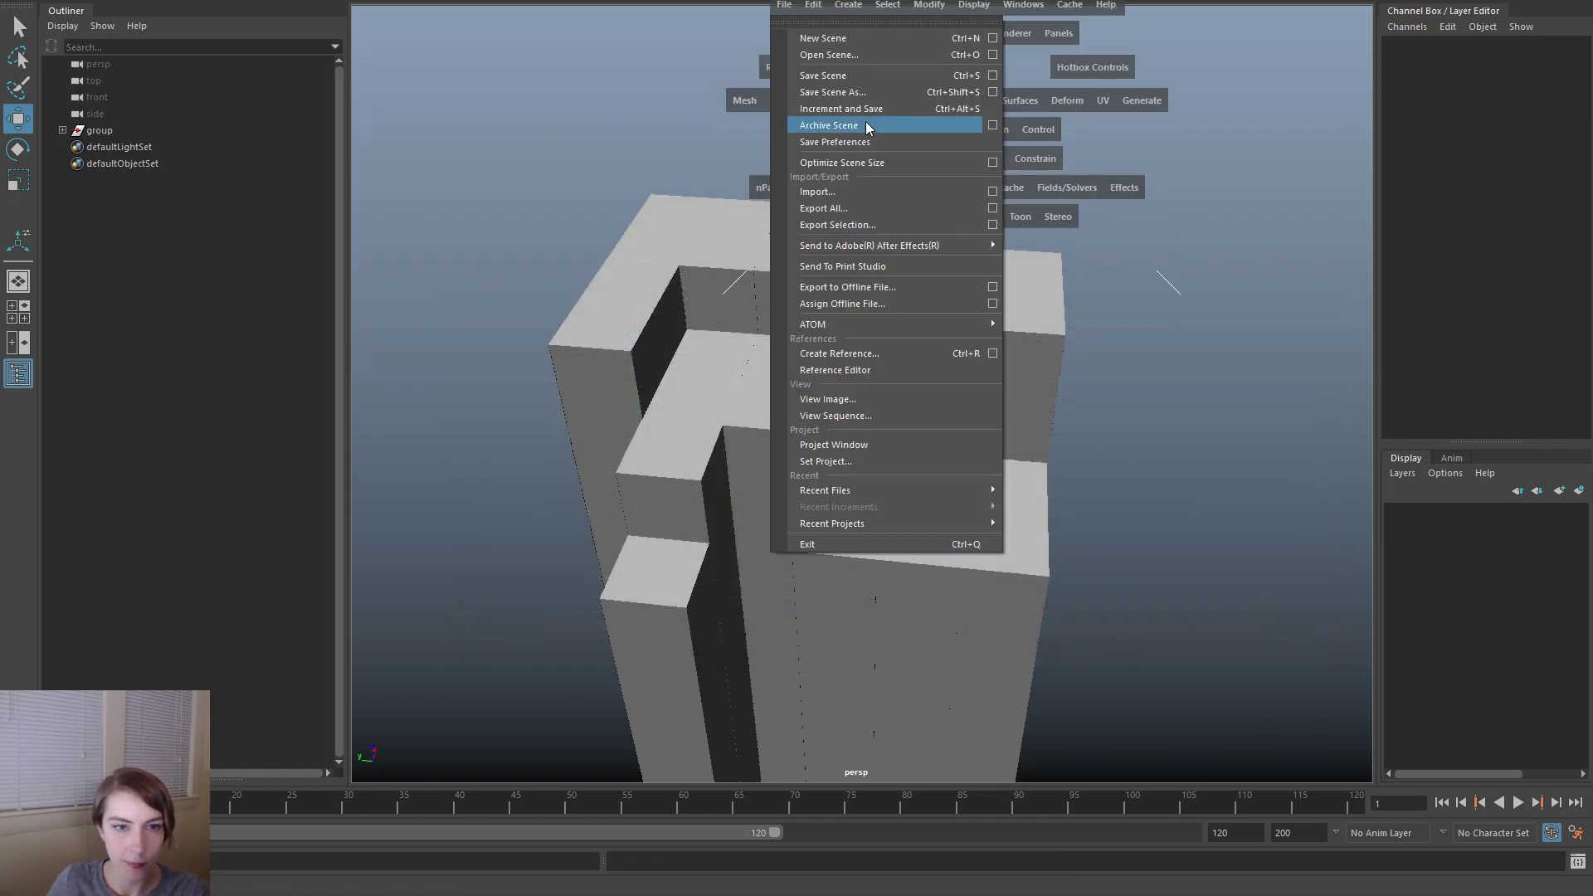
pyautogui.click(878, 92)
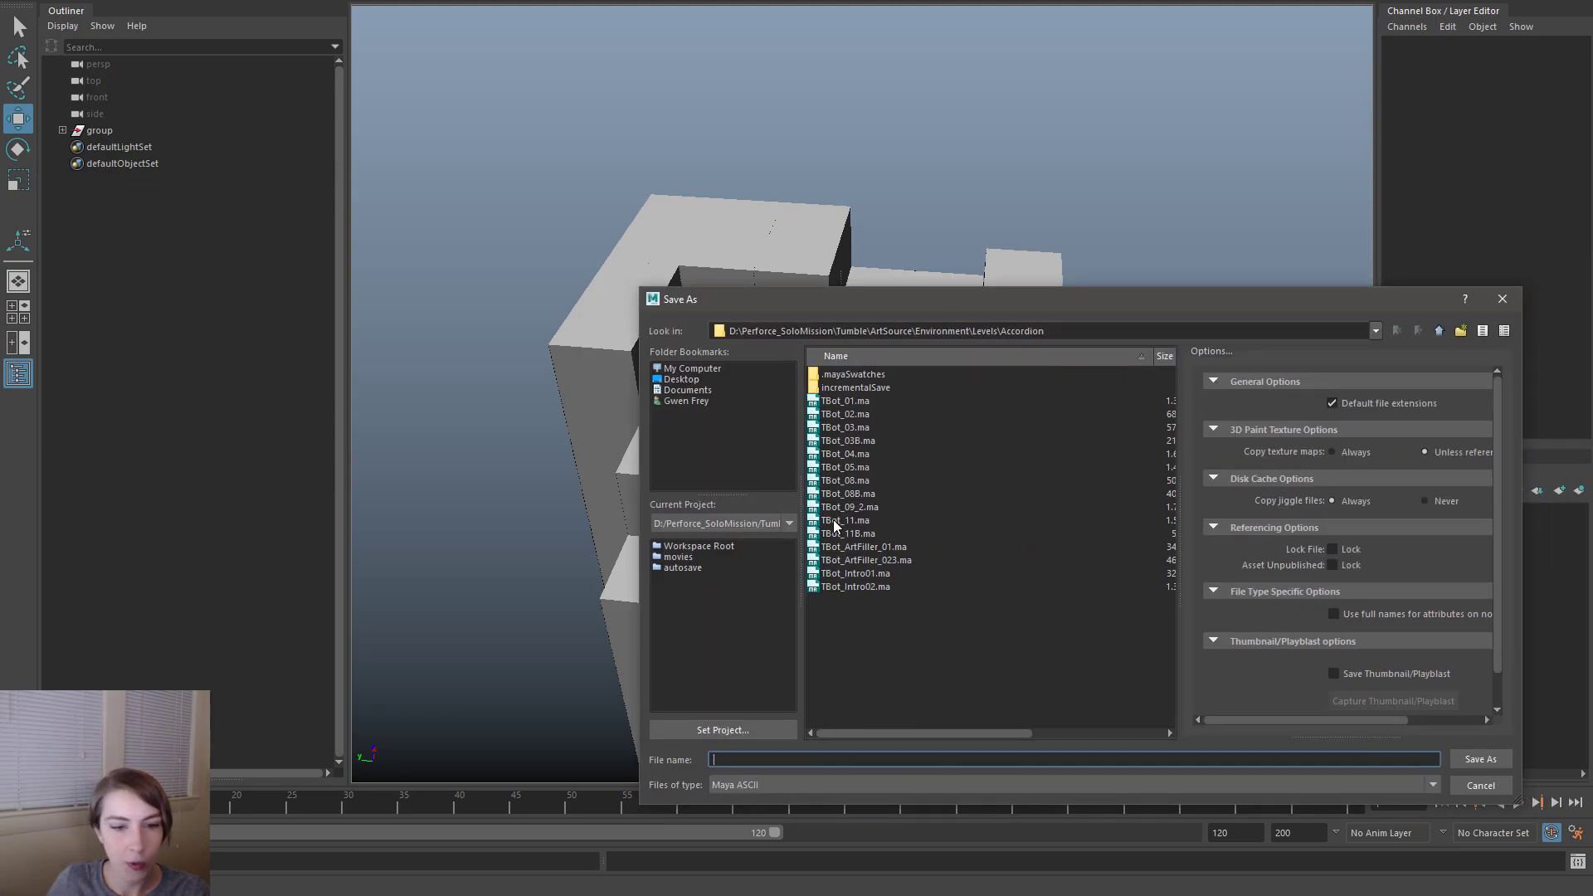
pyautogui.click(894, 562)
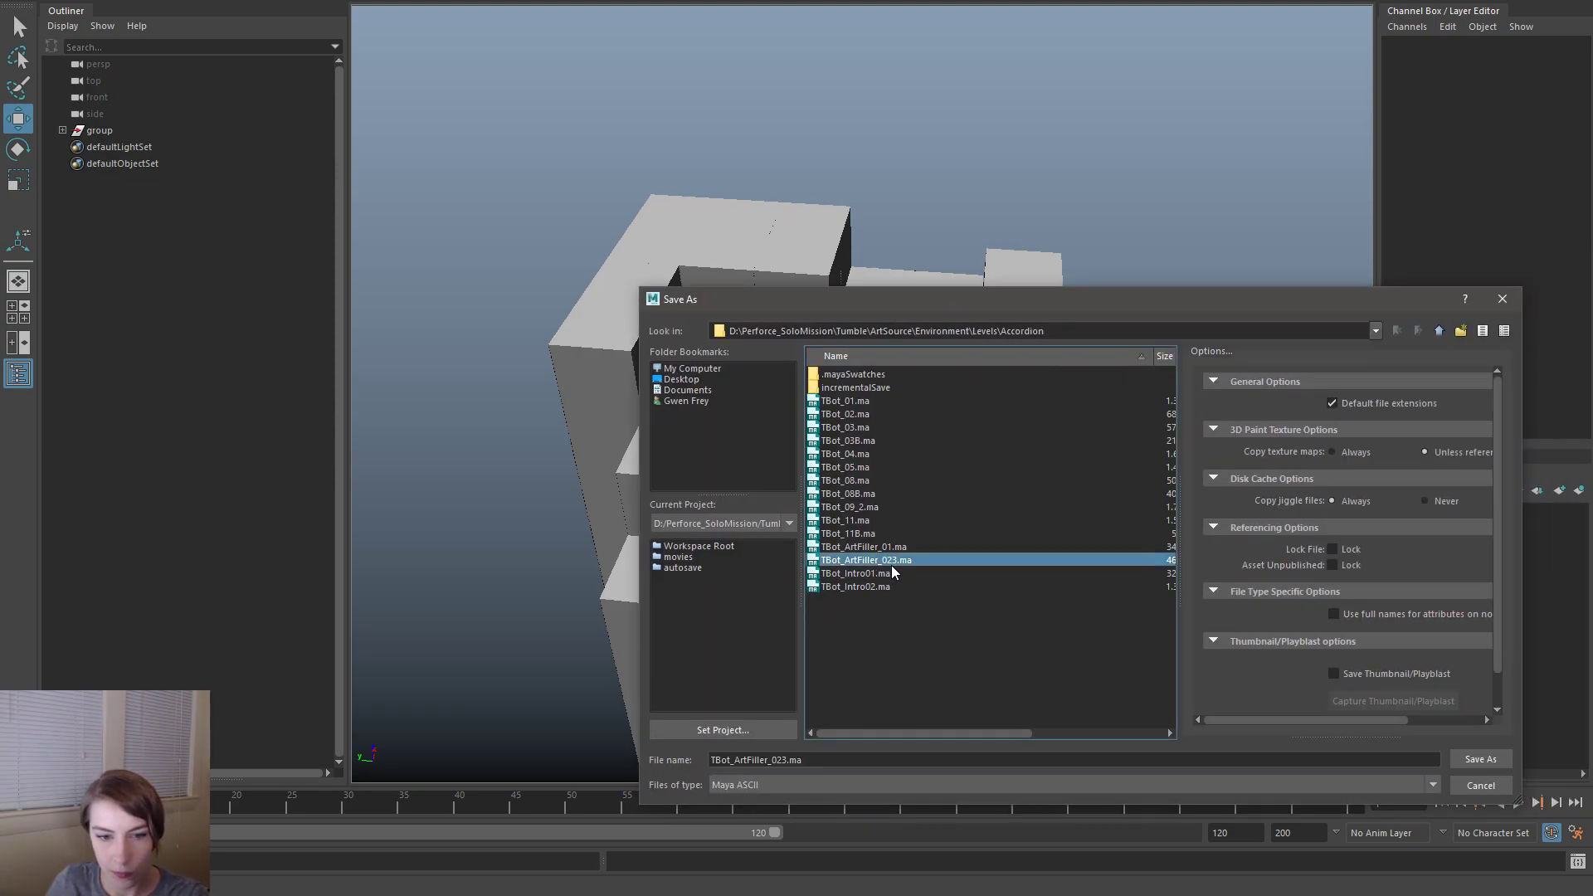
pyautogui.rightClick(892, 565)
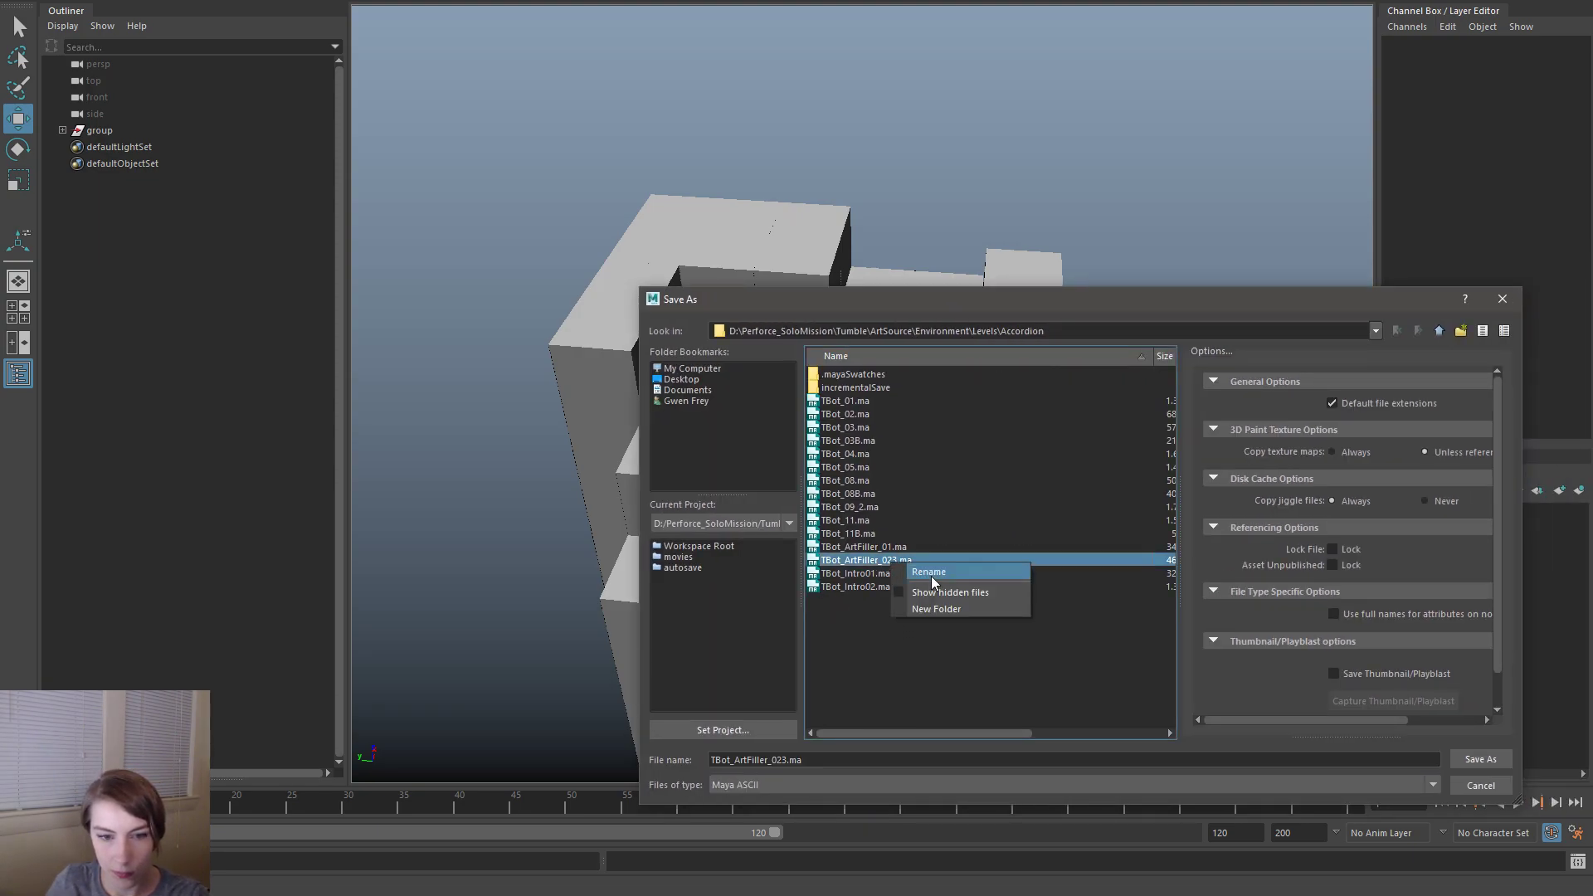
pyautogui.click(928, 584)
pyautogui.press('BackSpace')
pyautogui.press('Return')
pyautogui.press('Return')
pyautogui.click(1044, 576)
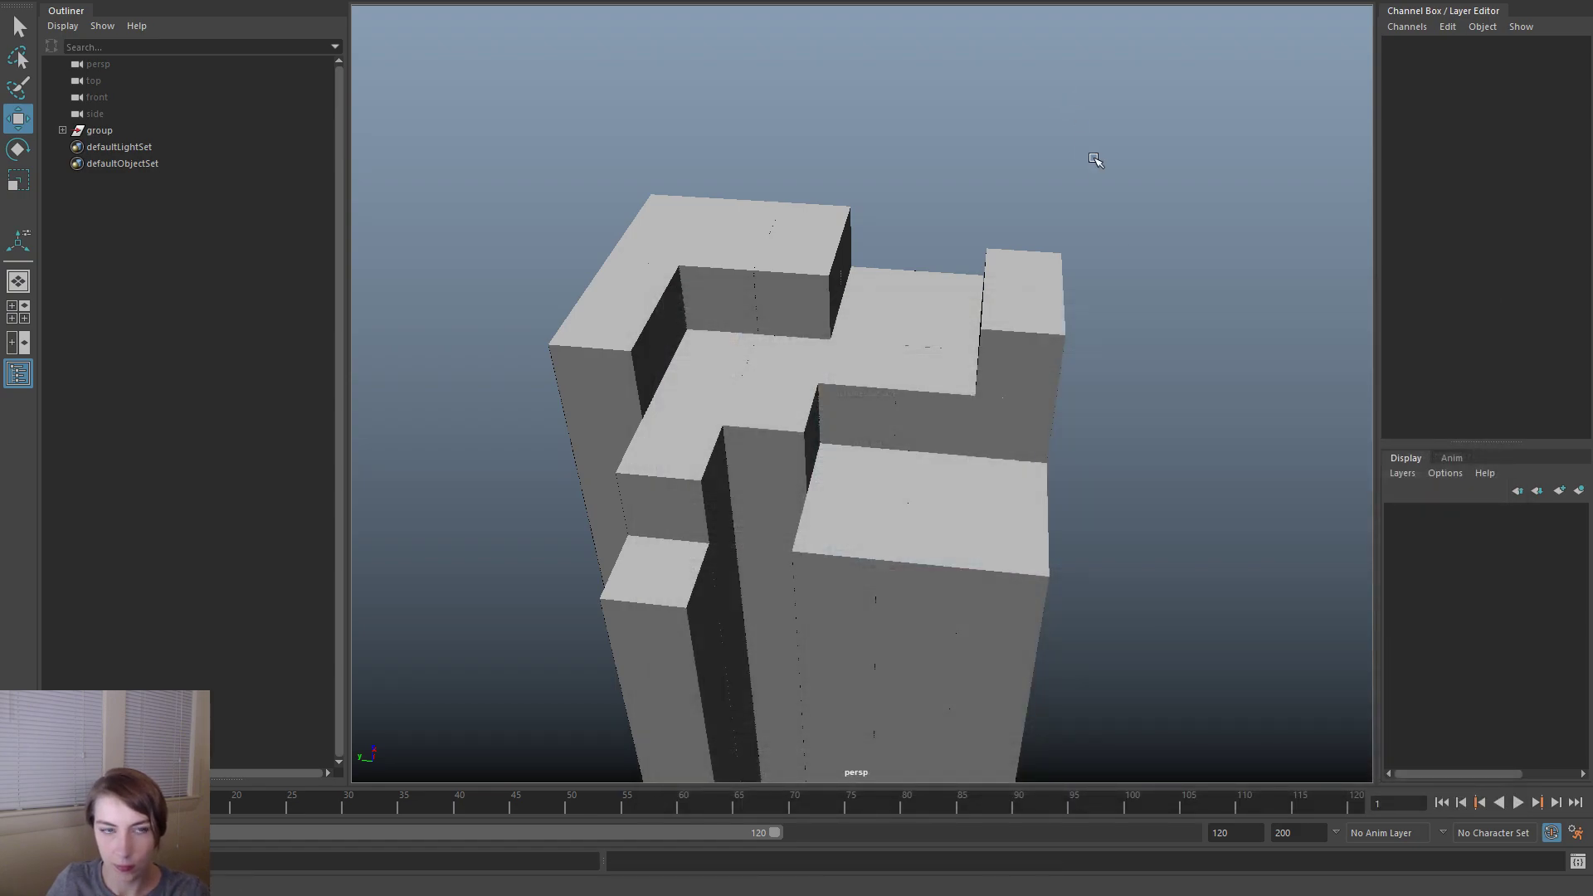
# - Export the whole scene as FBX over TBot_ArtFiller_02.fbx in the Accordion folder and save the Maya scene
pyautogui.press('space')
pyautogui.click(670, 51)
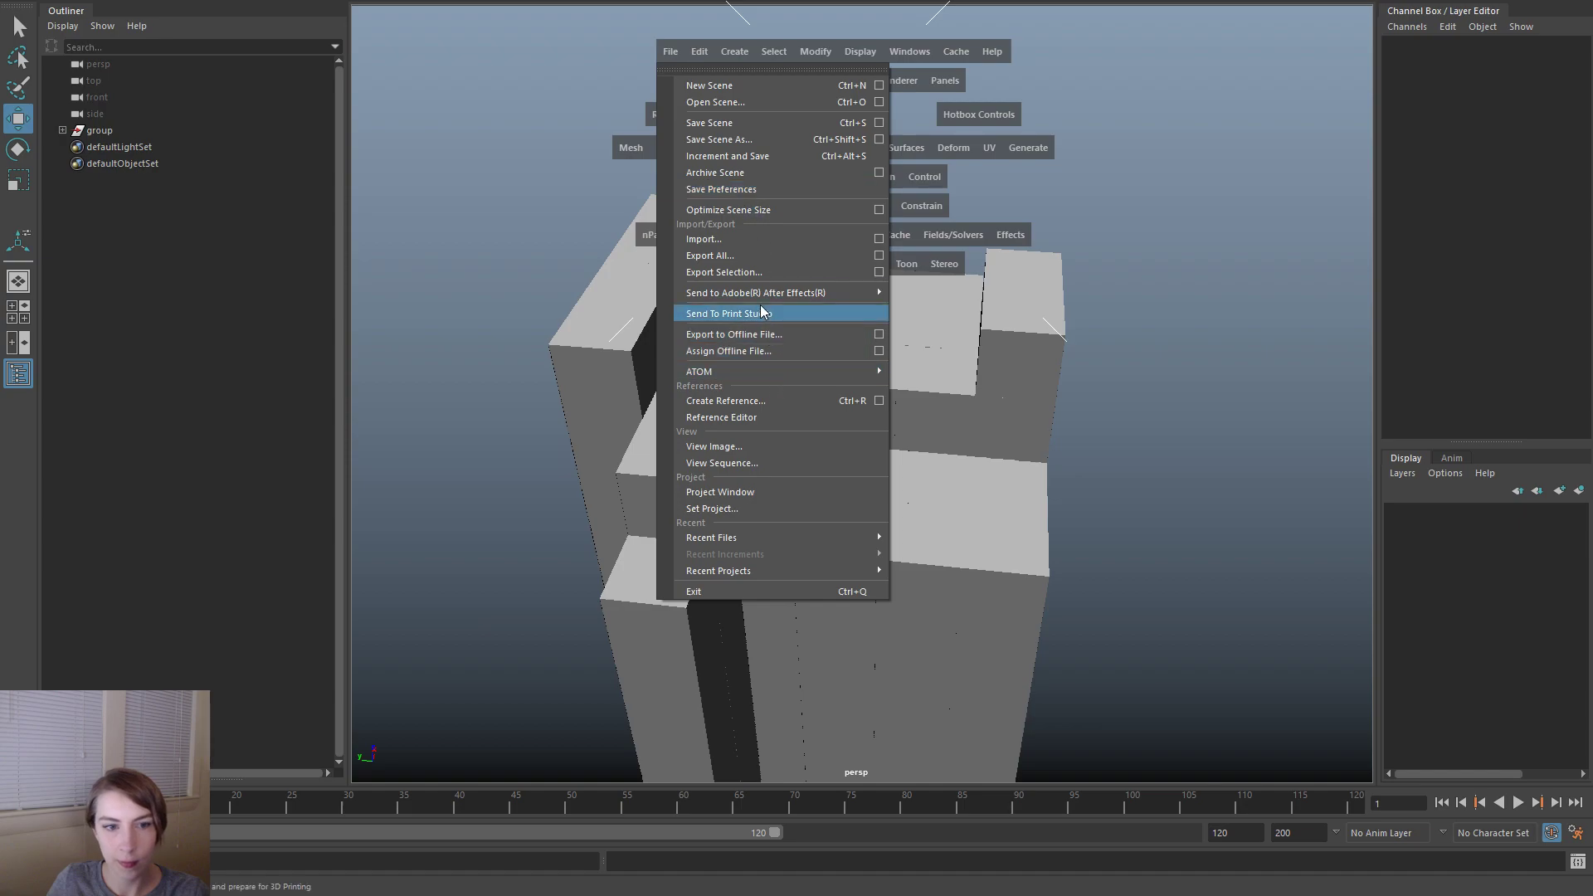
pyautogui.click(760, 266)
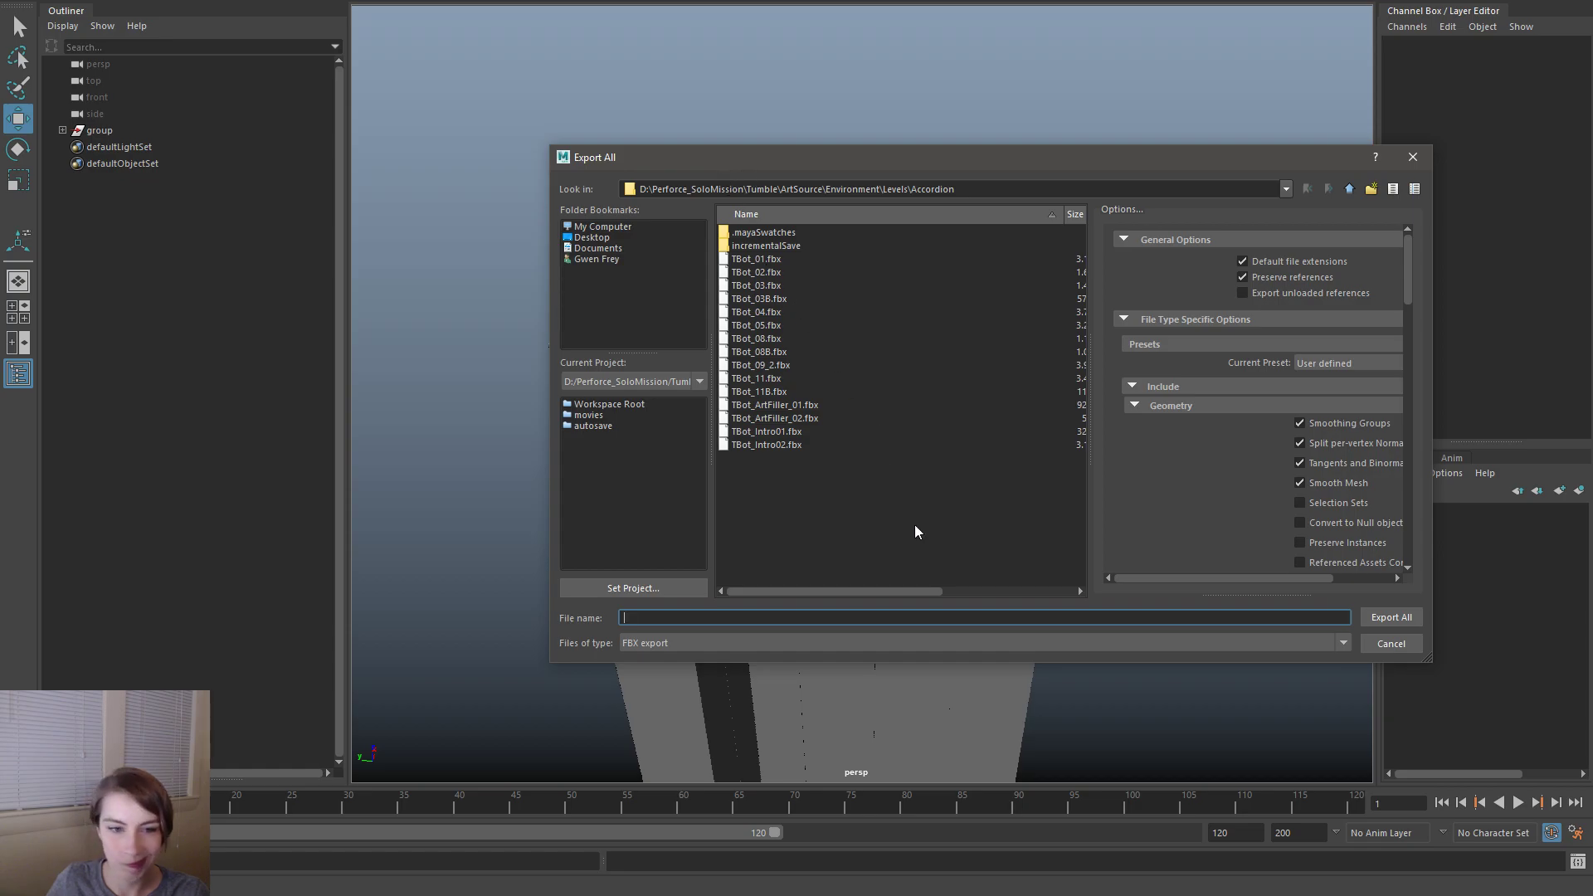
pyautogui.doubleClick(808, 418)
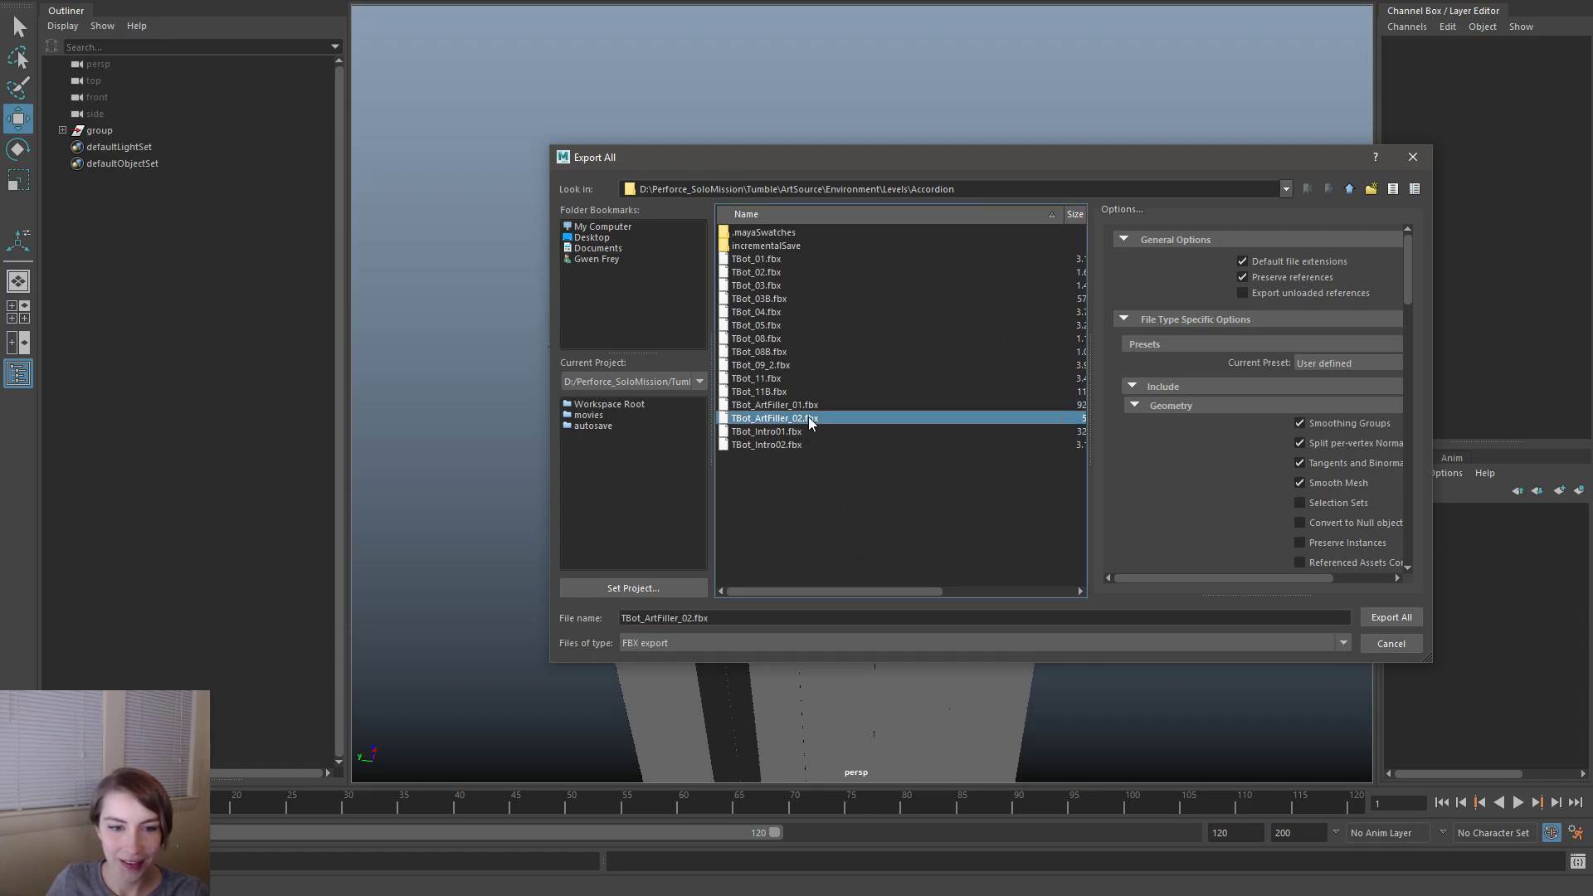
pyautogui.click(938, 440)
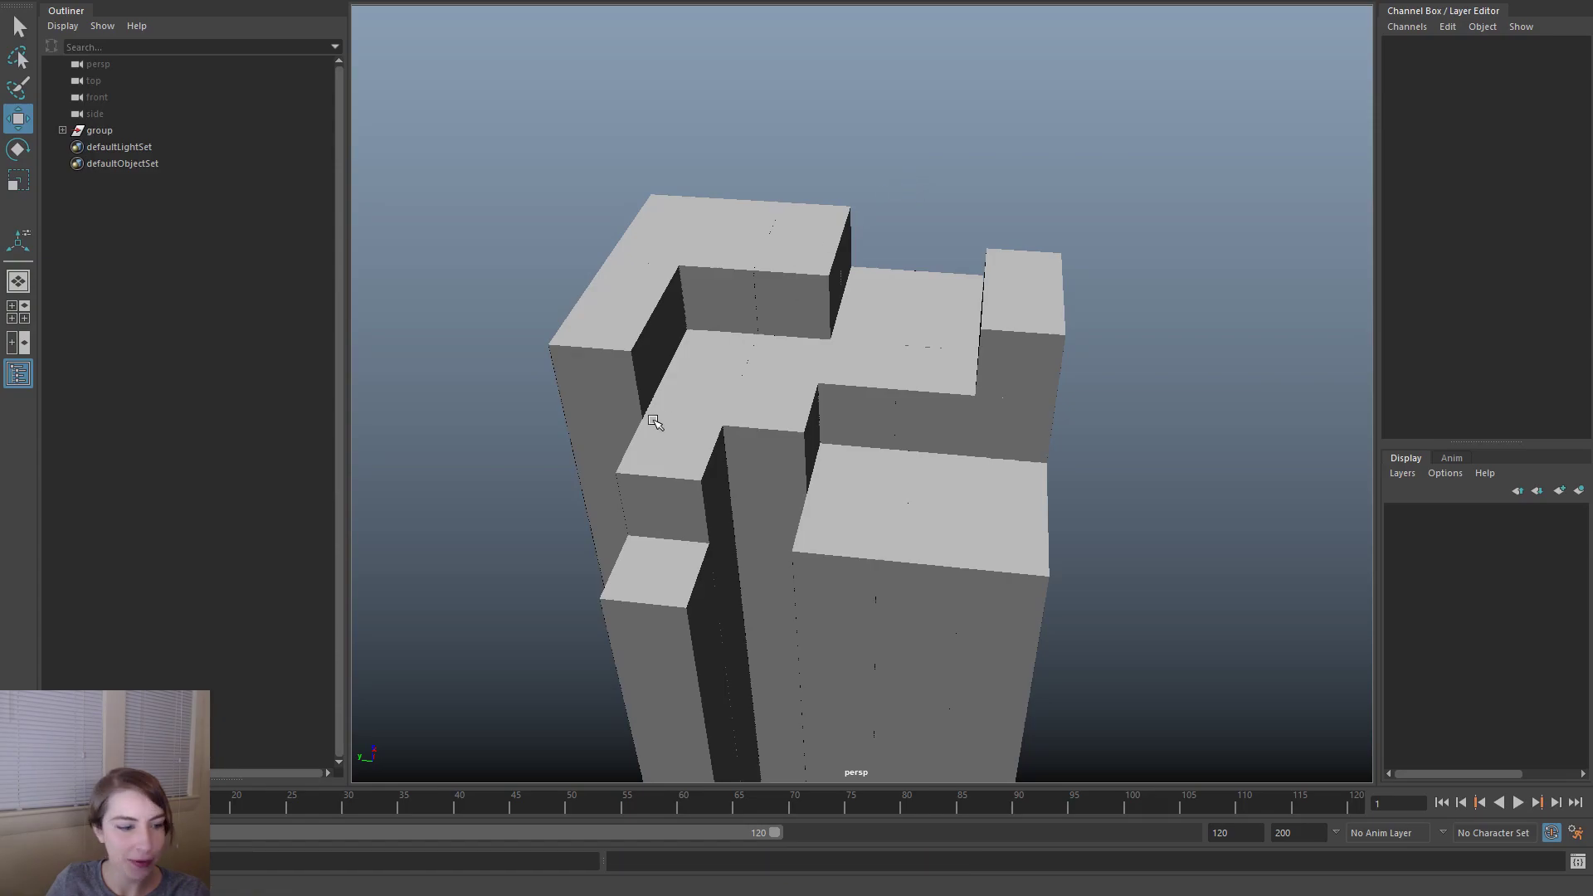
pyautogui.scroll(3, 658, 420)
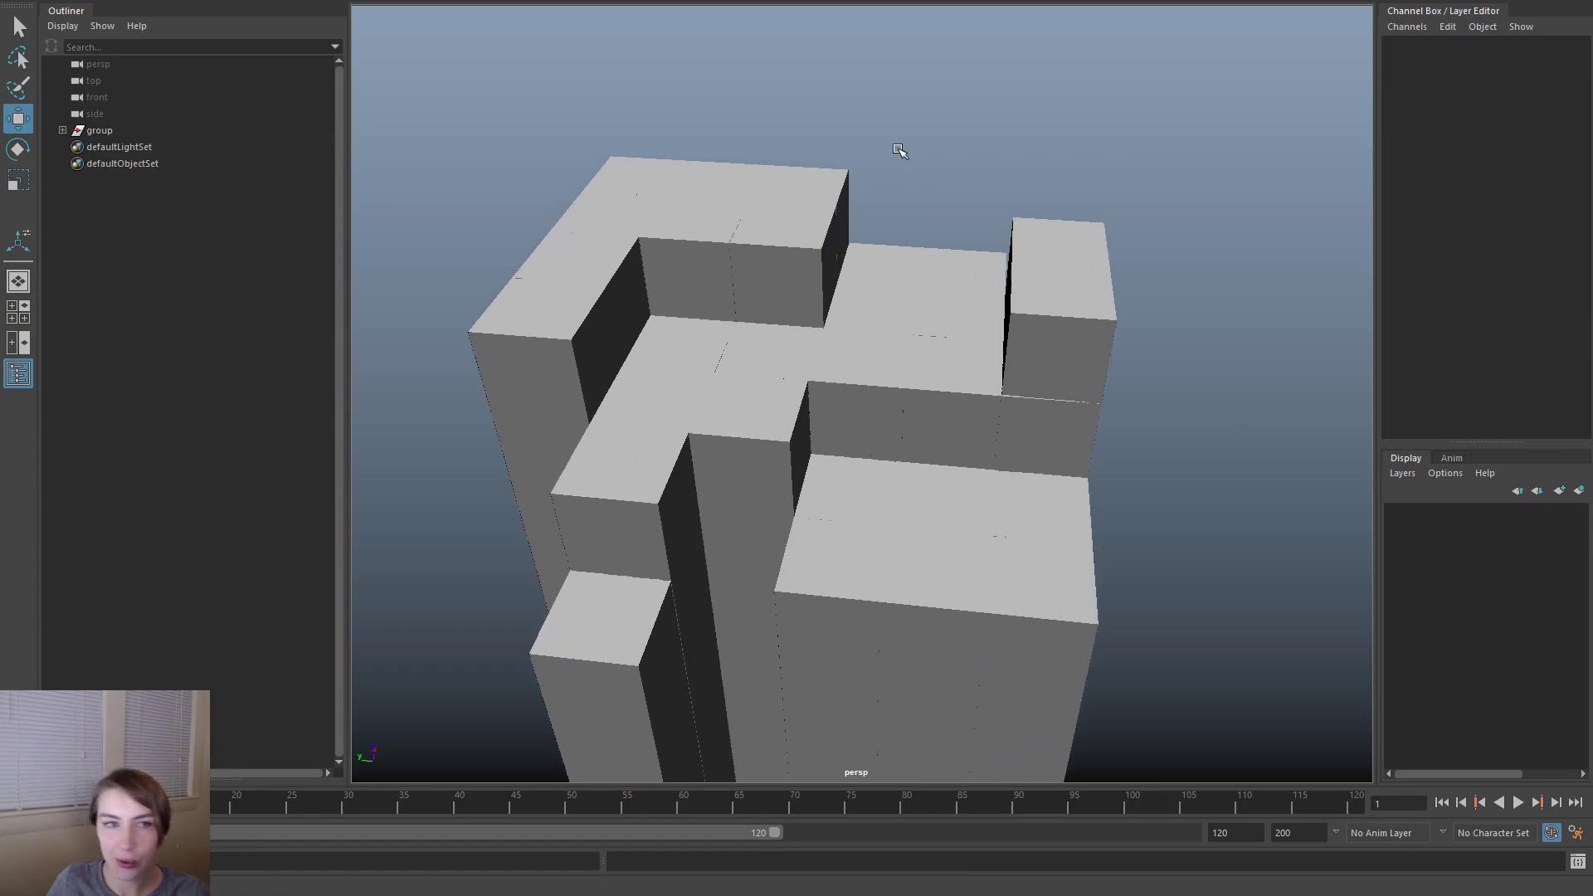
pyautogui.hotkey('ctrl', 's')
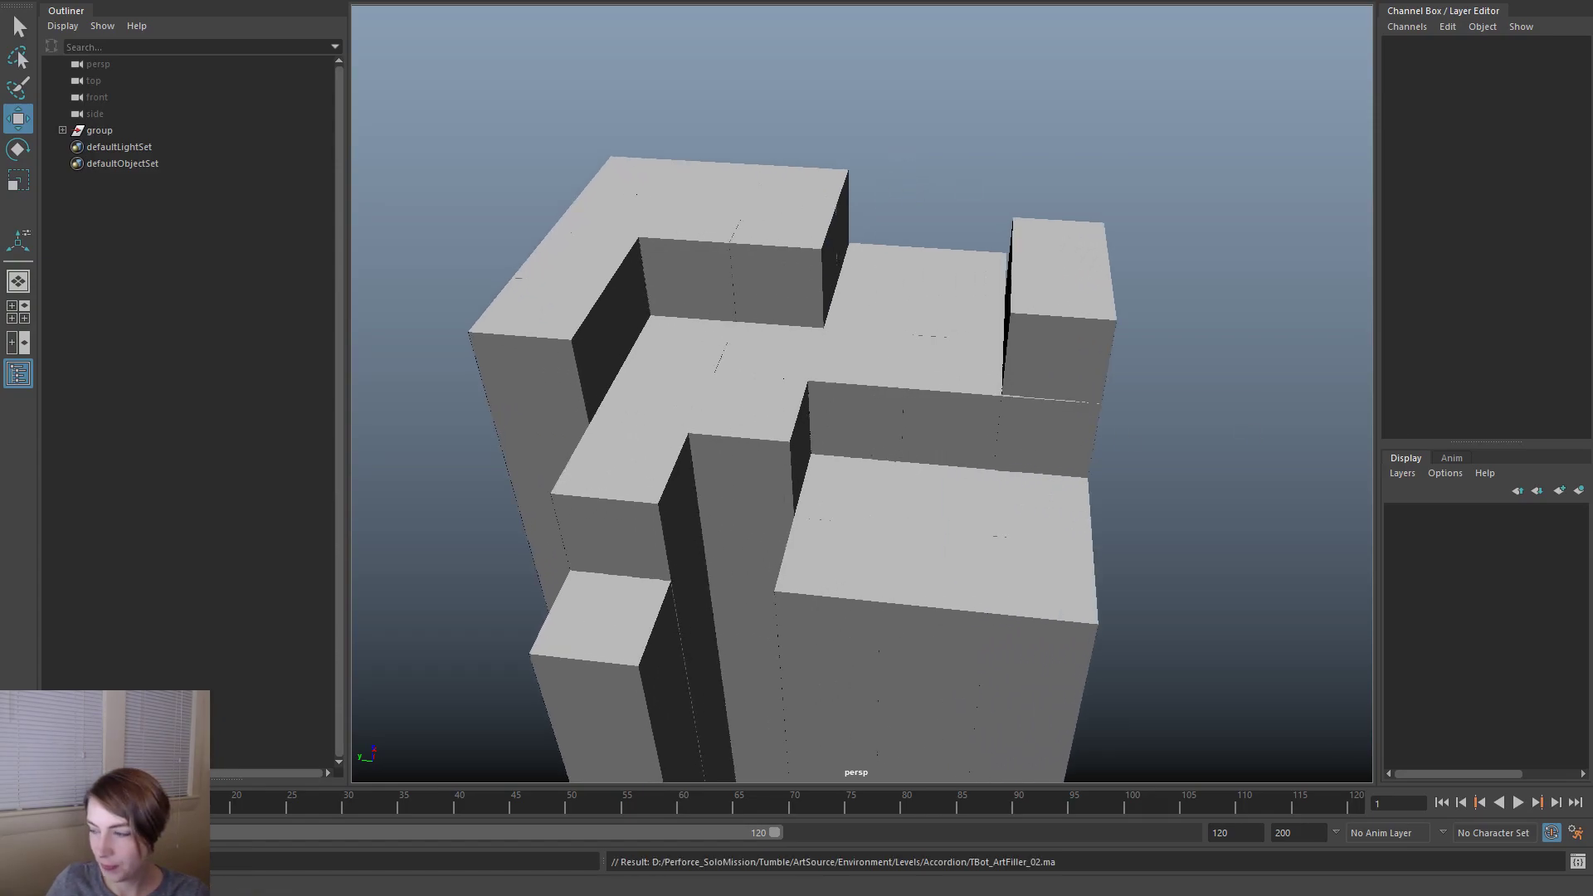
# - Switch to Unreal Editor and remove the selected backdrop cubes from the level, keeping only BP_ArtBackdrop_Cube827
pyautogui.hotkey('alt', 'Tab')
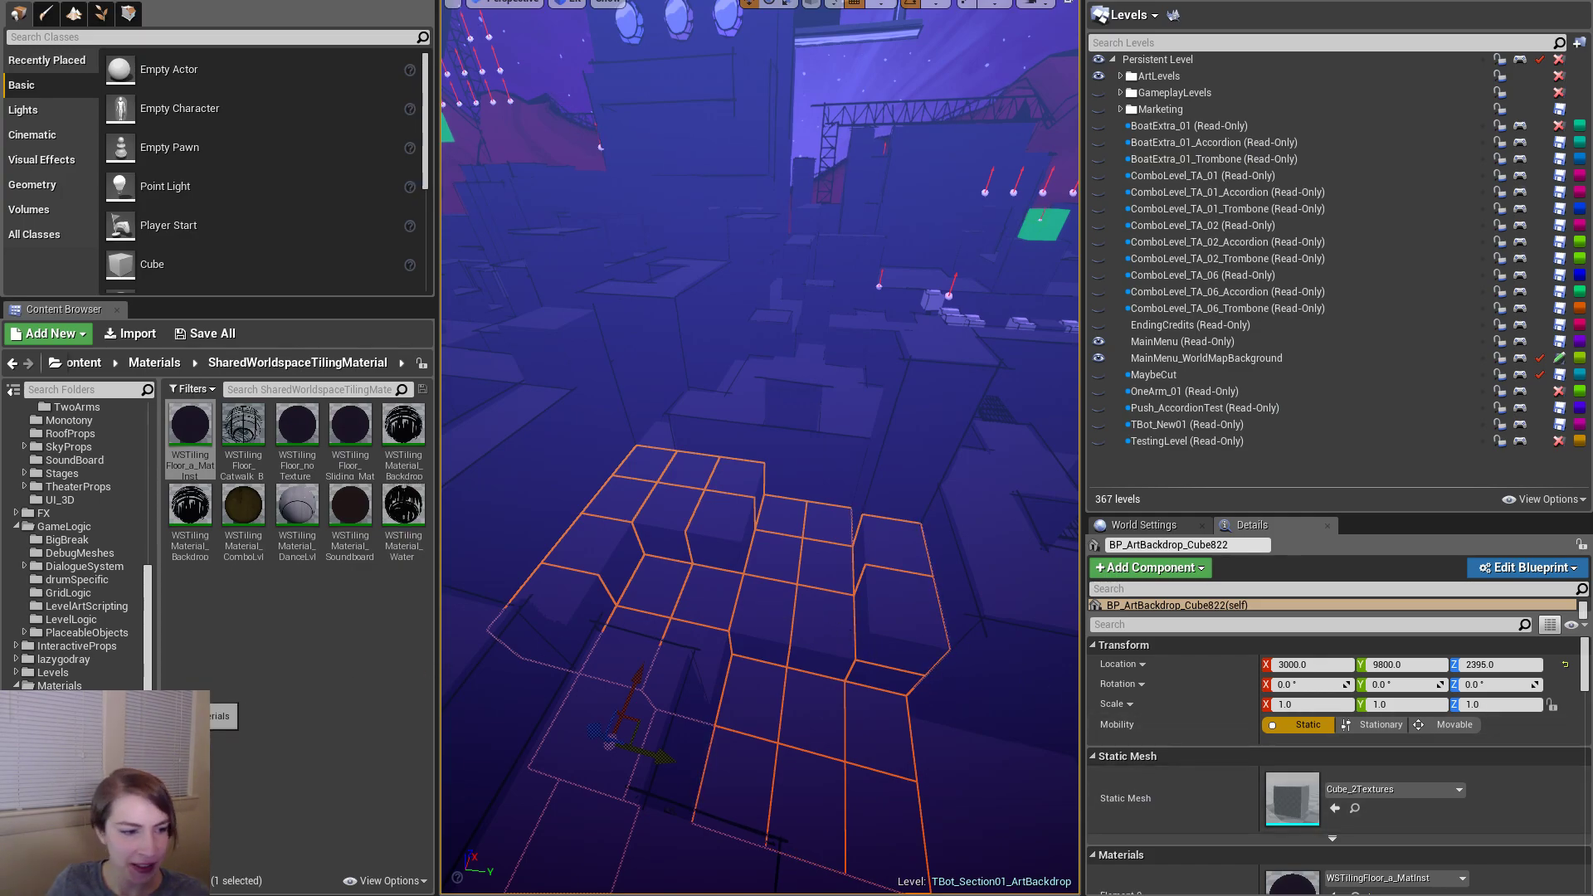
pyautogui.scroll(6, 92, 611)
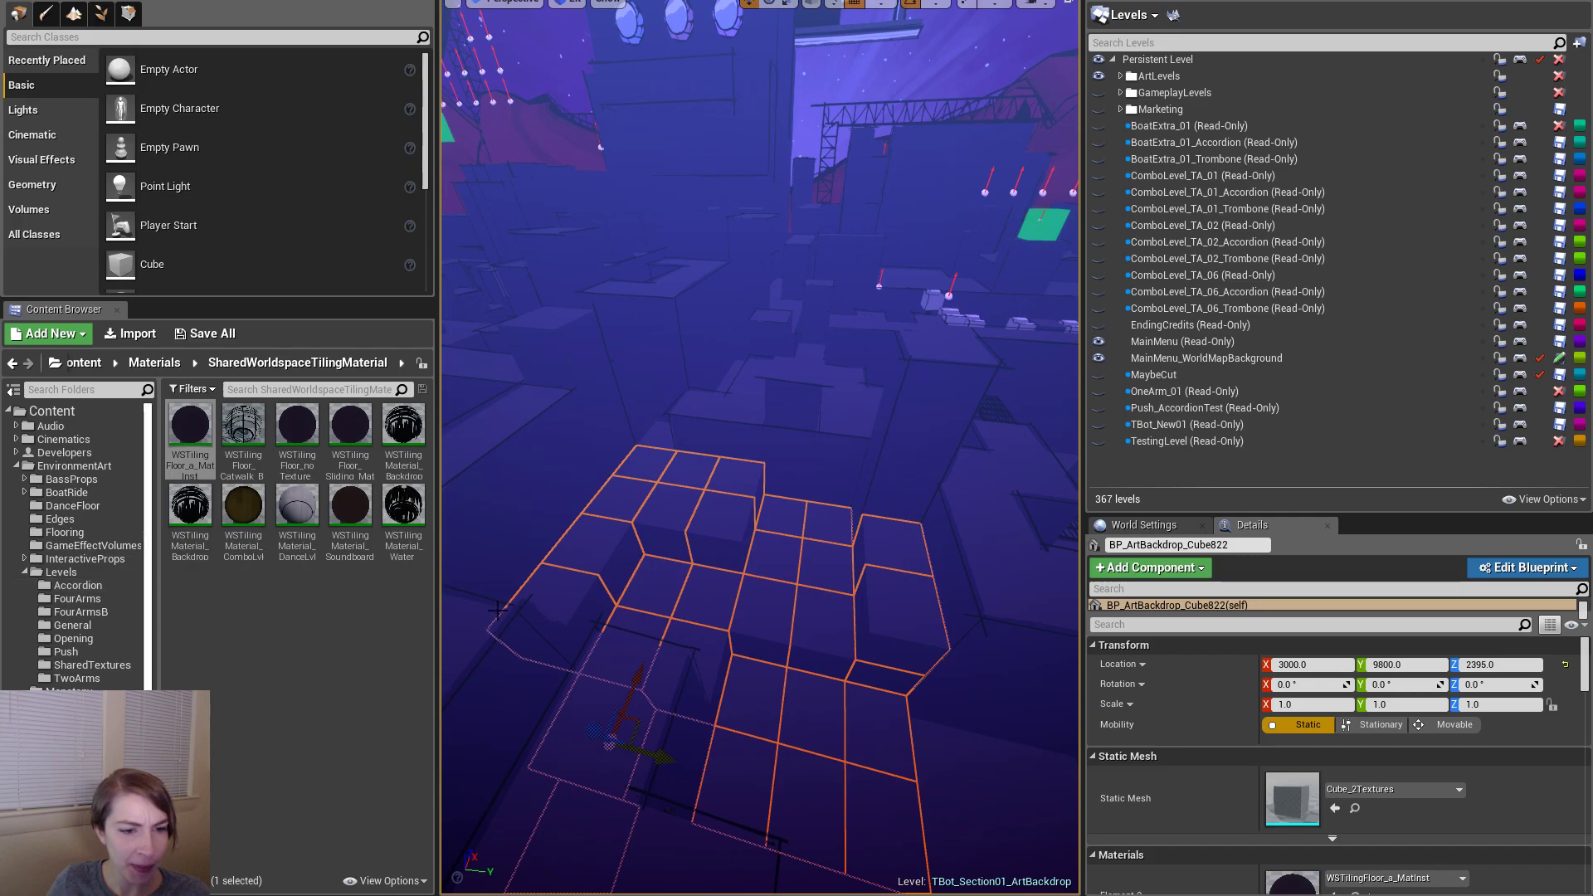
pyautogui.click(775, 612)
pyautogui.hotkey('ctrl', 'z')
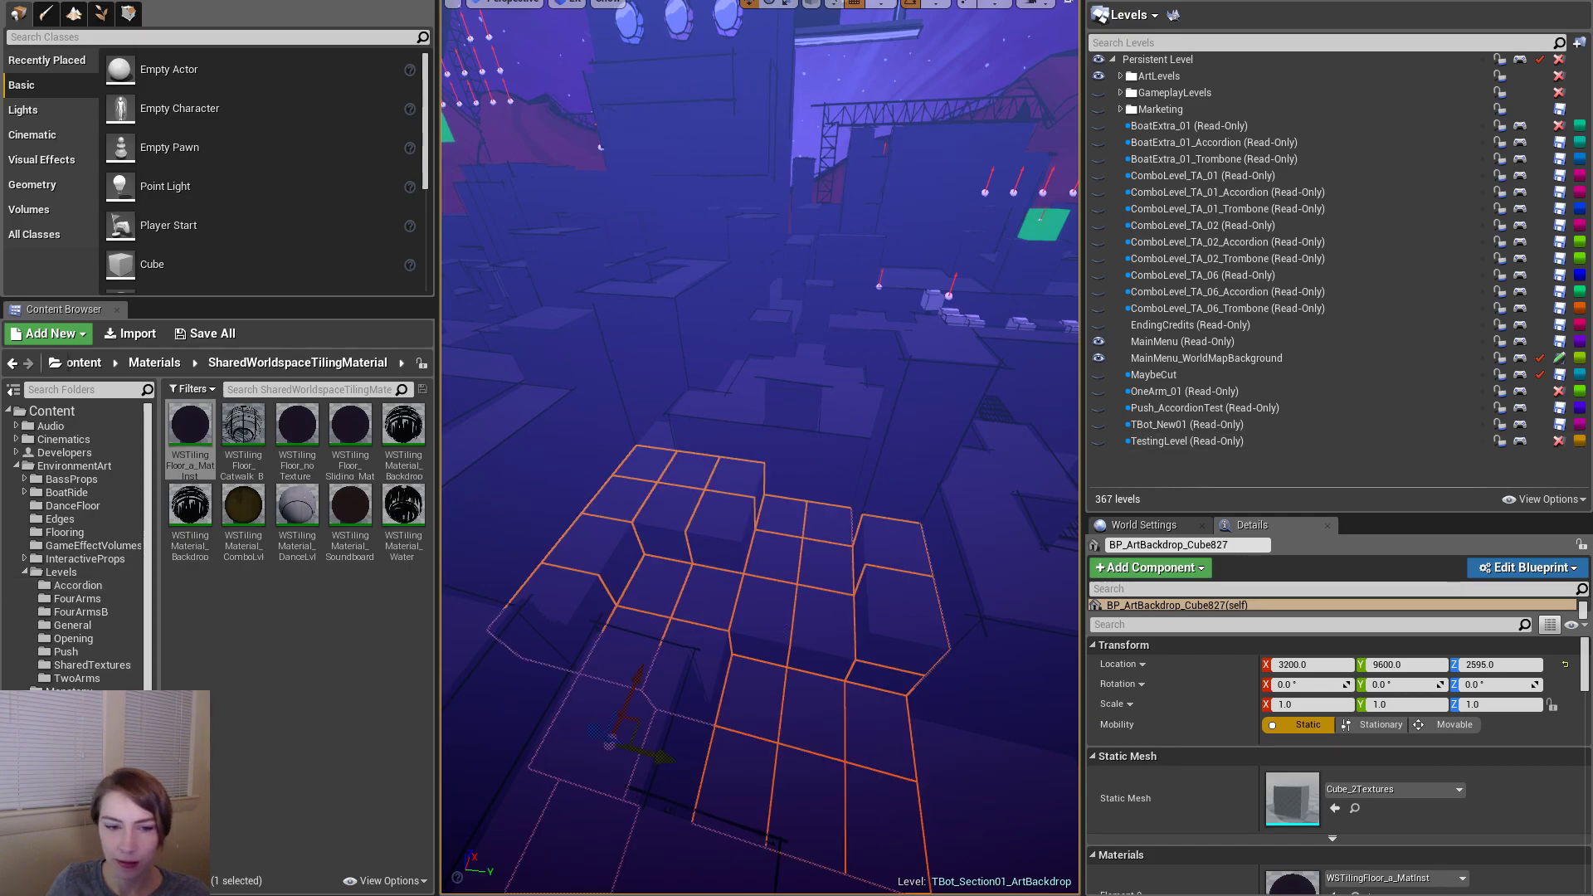
pyautogui.moveTo(792, 585); pyautogui.dragTo(792, 610, button='right')
pyautogui.keyDown('ctrl'); pyautogui.click(757, 610); pyautogui.keyUp('ctrl')
# - Select the remaining backdrop cube, enlarge its Details area and open its static mesh choices
pyautogui.moveTo(883, 577); pyautogui.dragTo(826, 585, button='right')
pyautogui.click(776, 535)
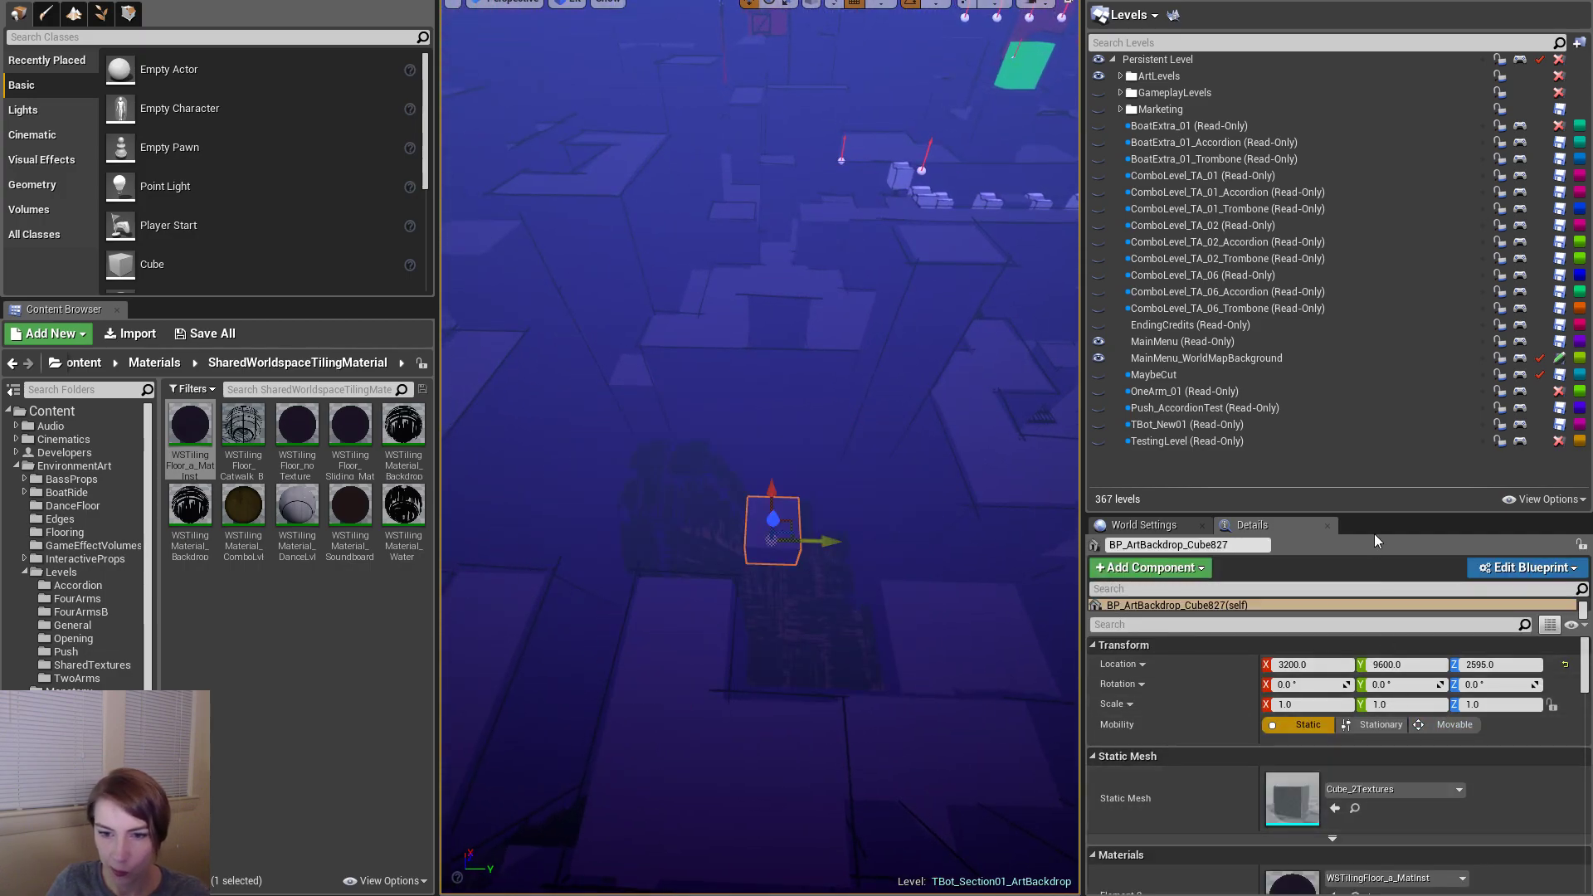
pyautogui.moveTo(1380, 516); pyautogui.dragTo(1373, 179)
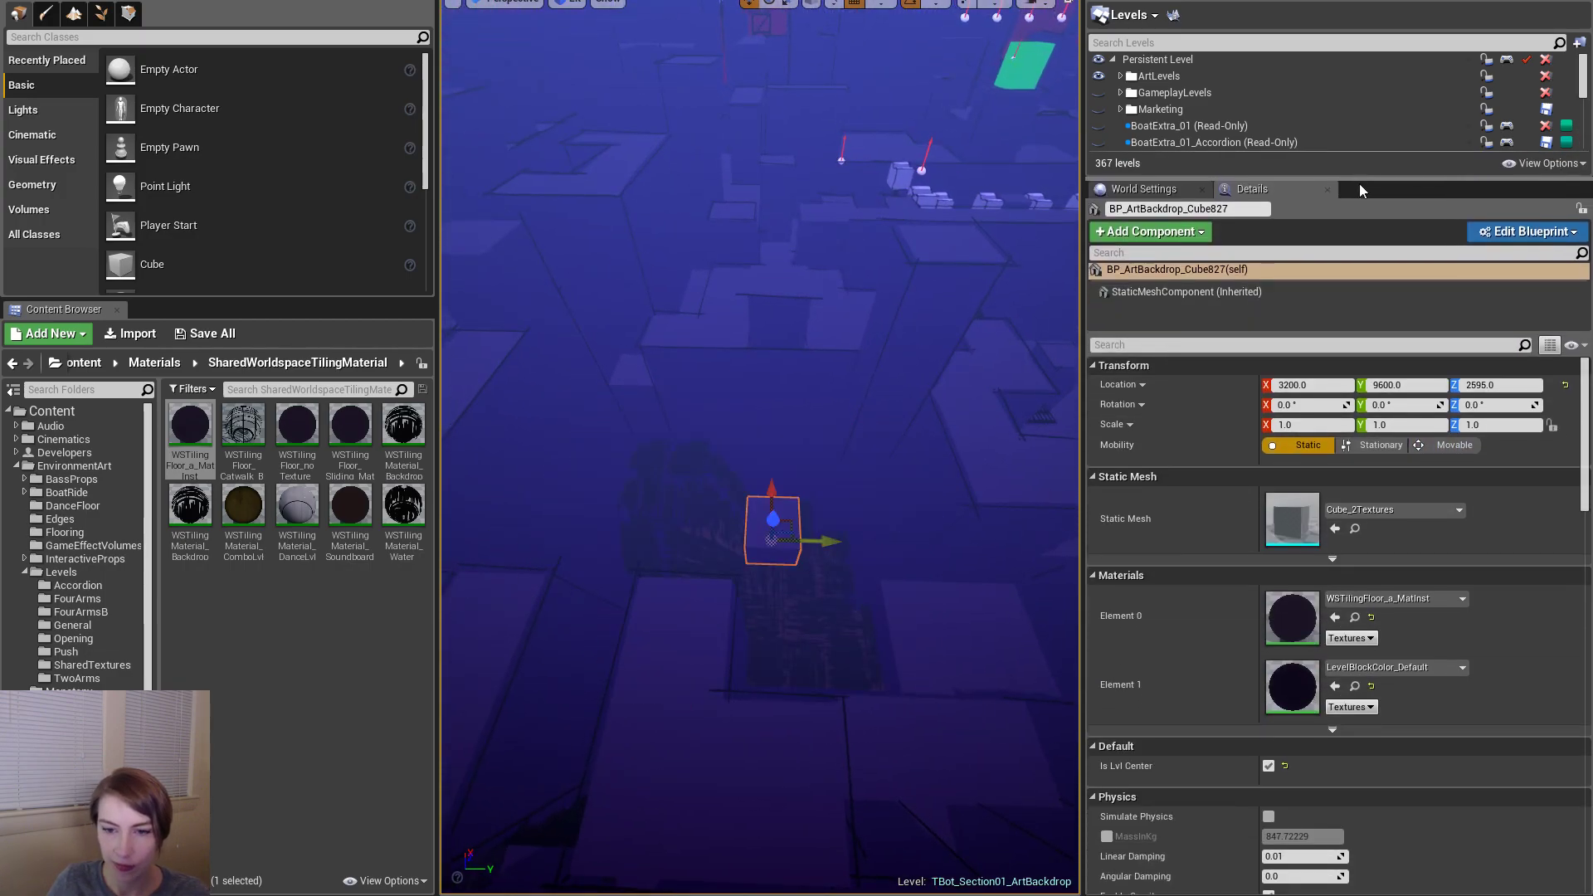
pyautogui.click(1352, 512)
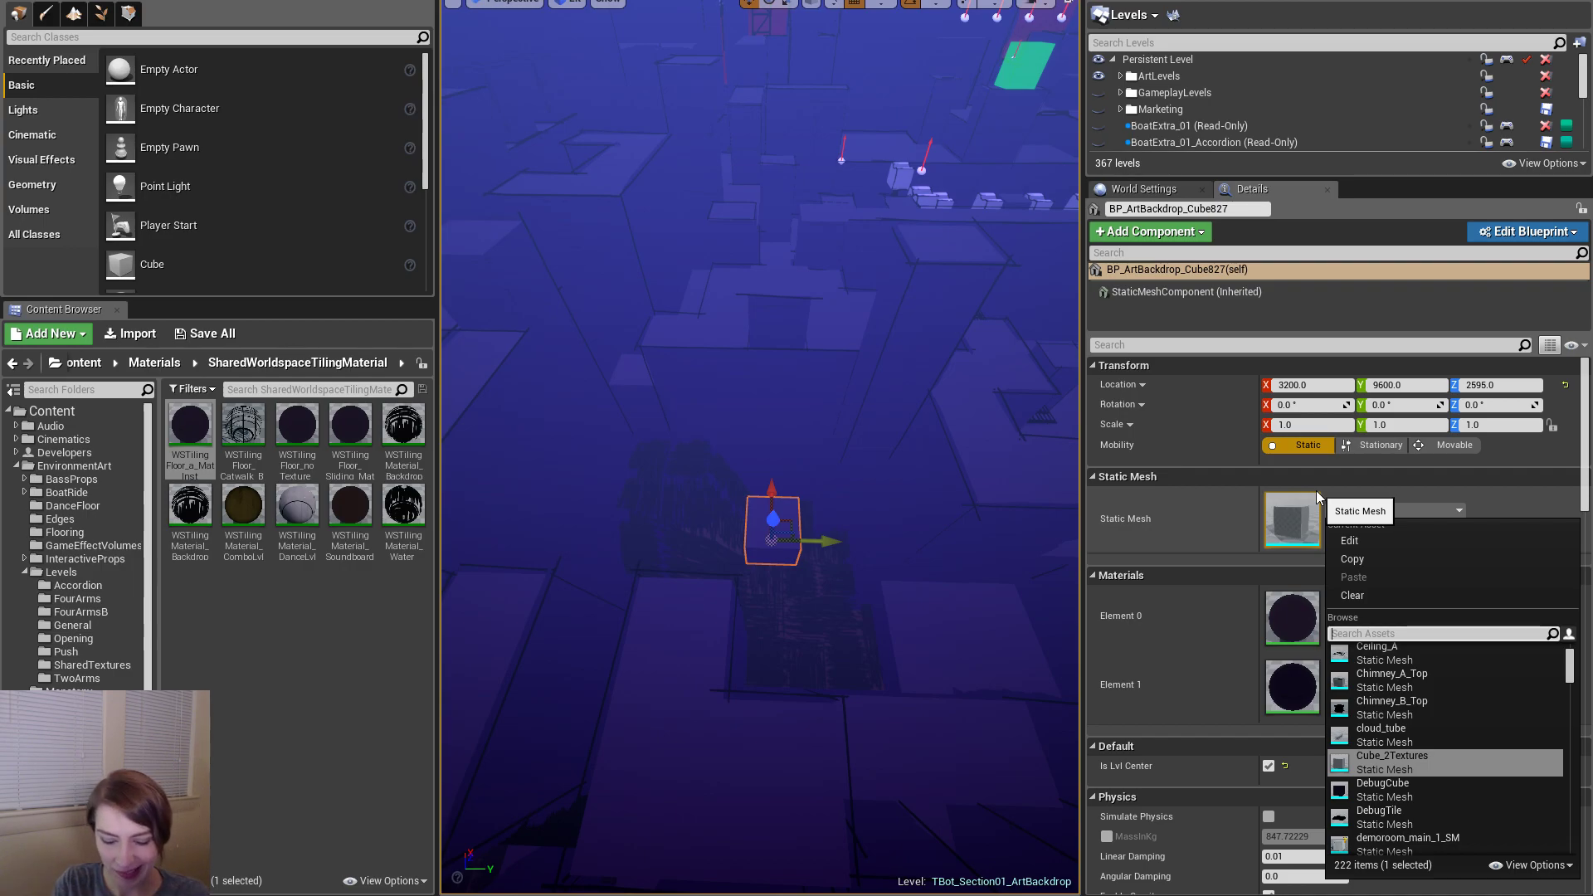
# - Import TBot_ArtFiller_02.fbx into the EnvironmentArt/Levels/Accordion content folder, using Import All with the existing FBX options
pyautogui.click(60, 571)
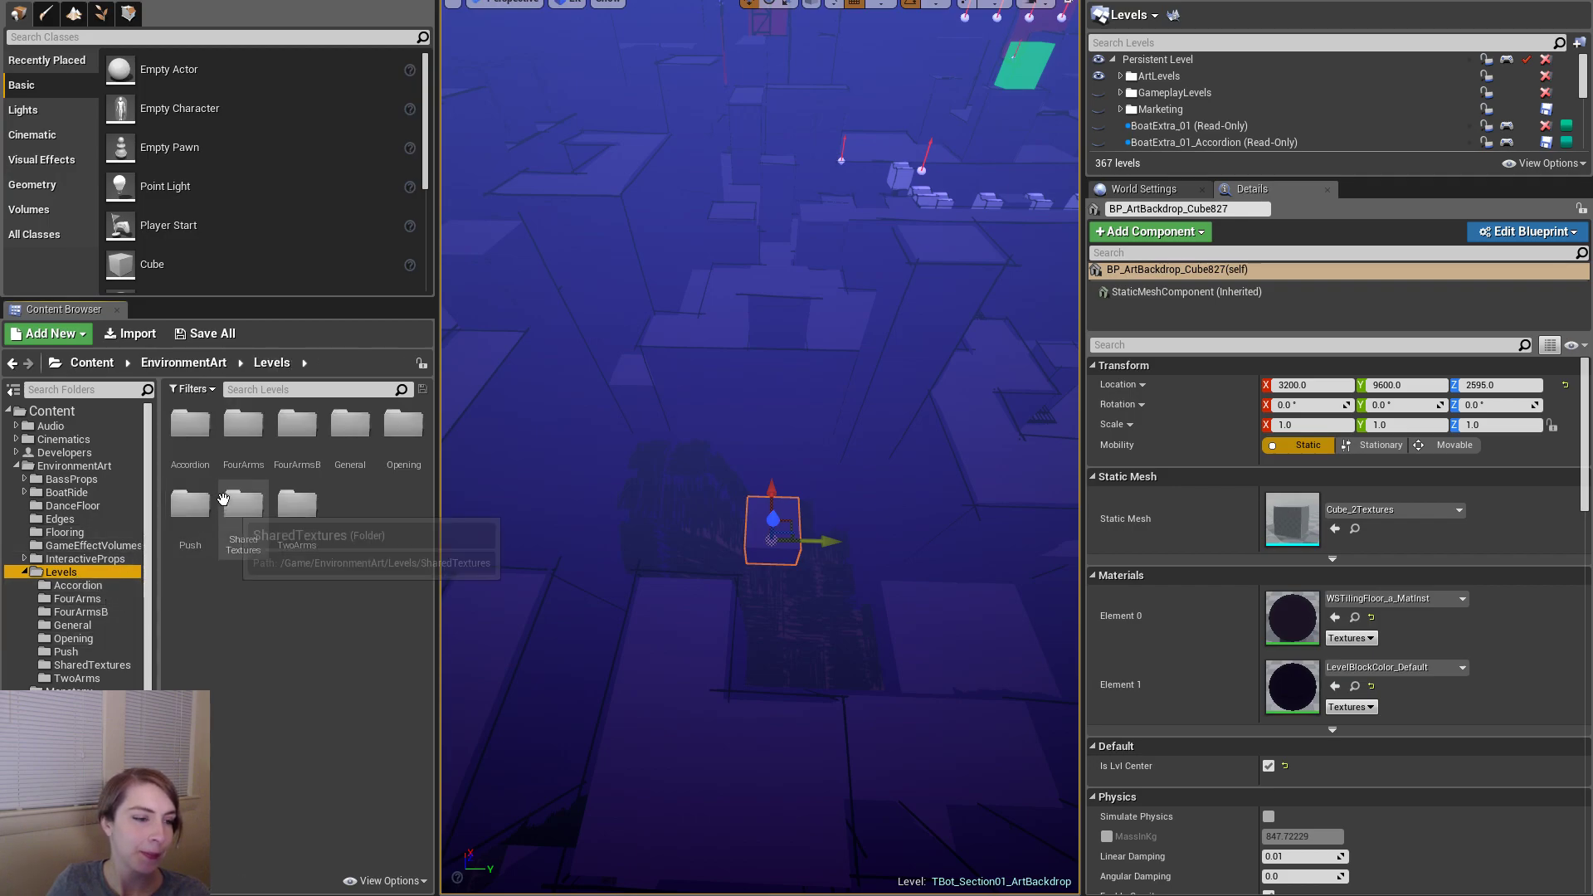
pyautogui.doubleClick(209, 470)
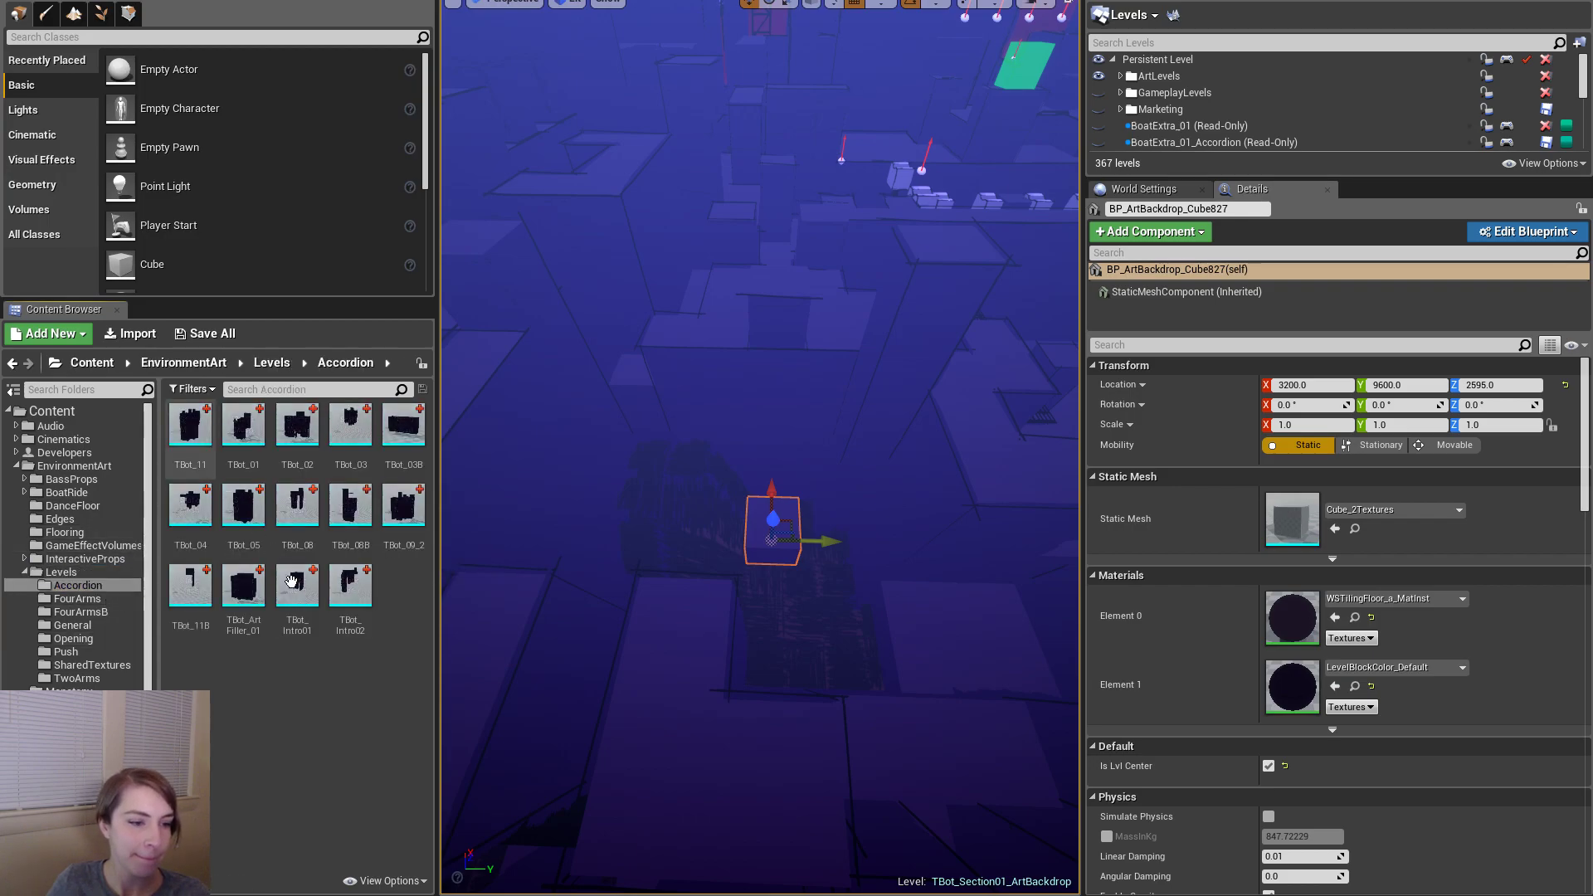
pyautogui.click(130, 332)
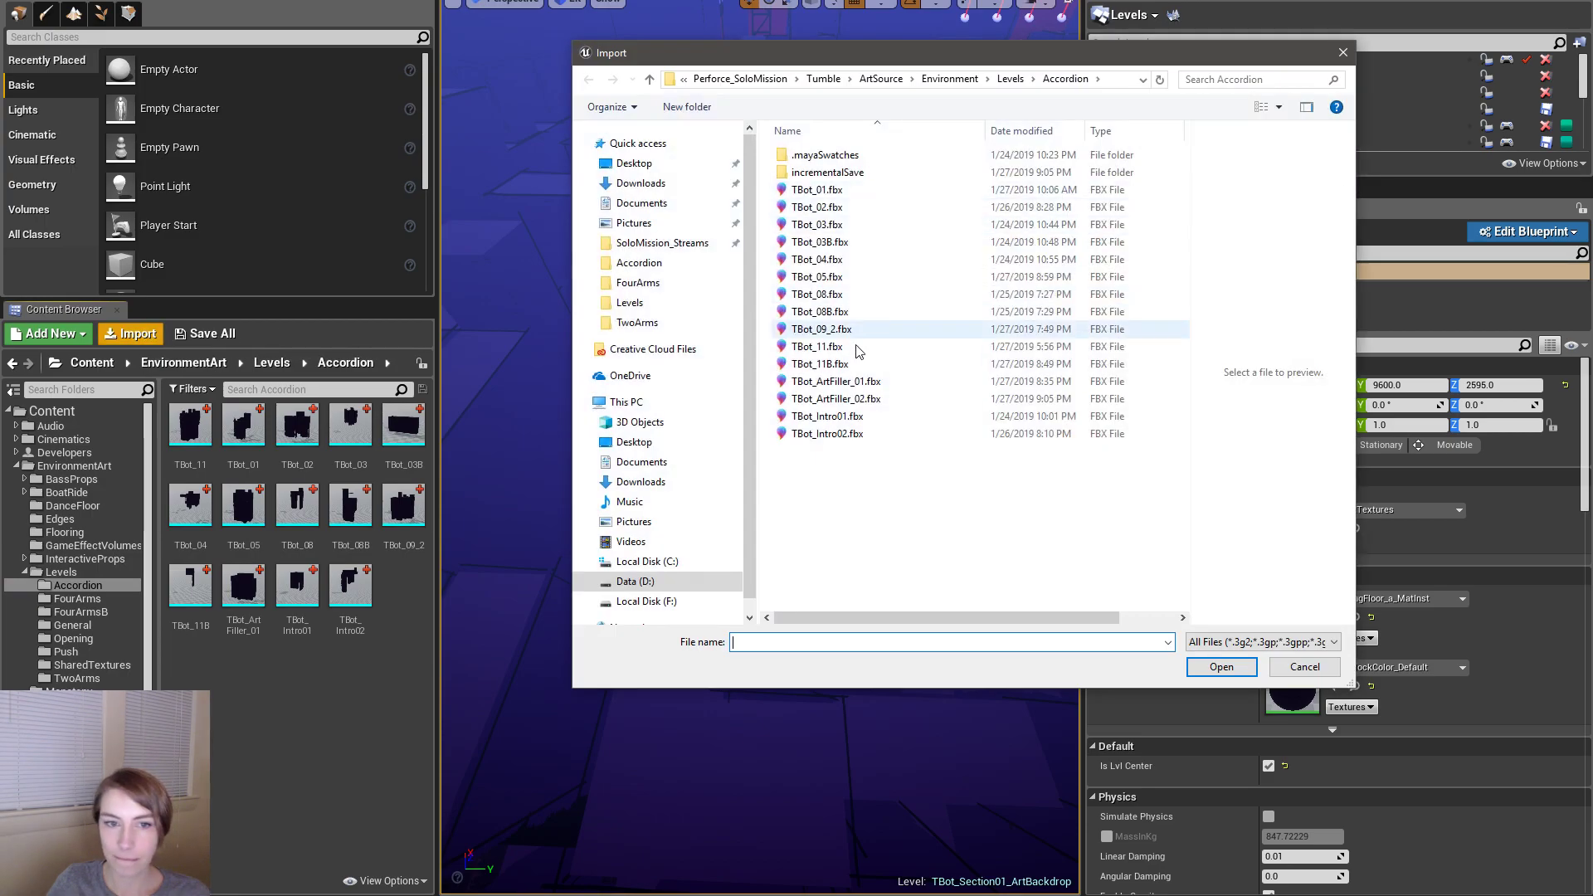
pyautogui.doubleClick(882, 393)
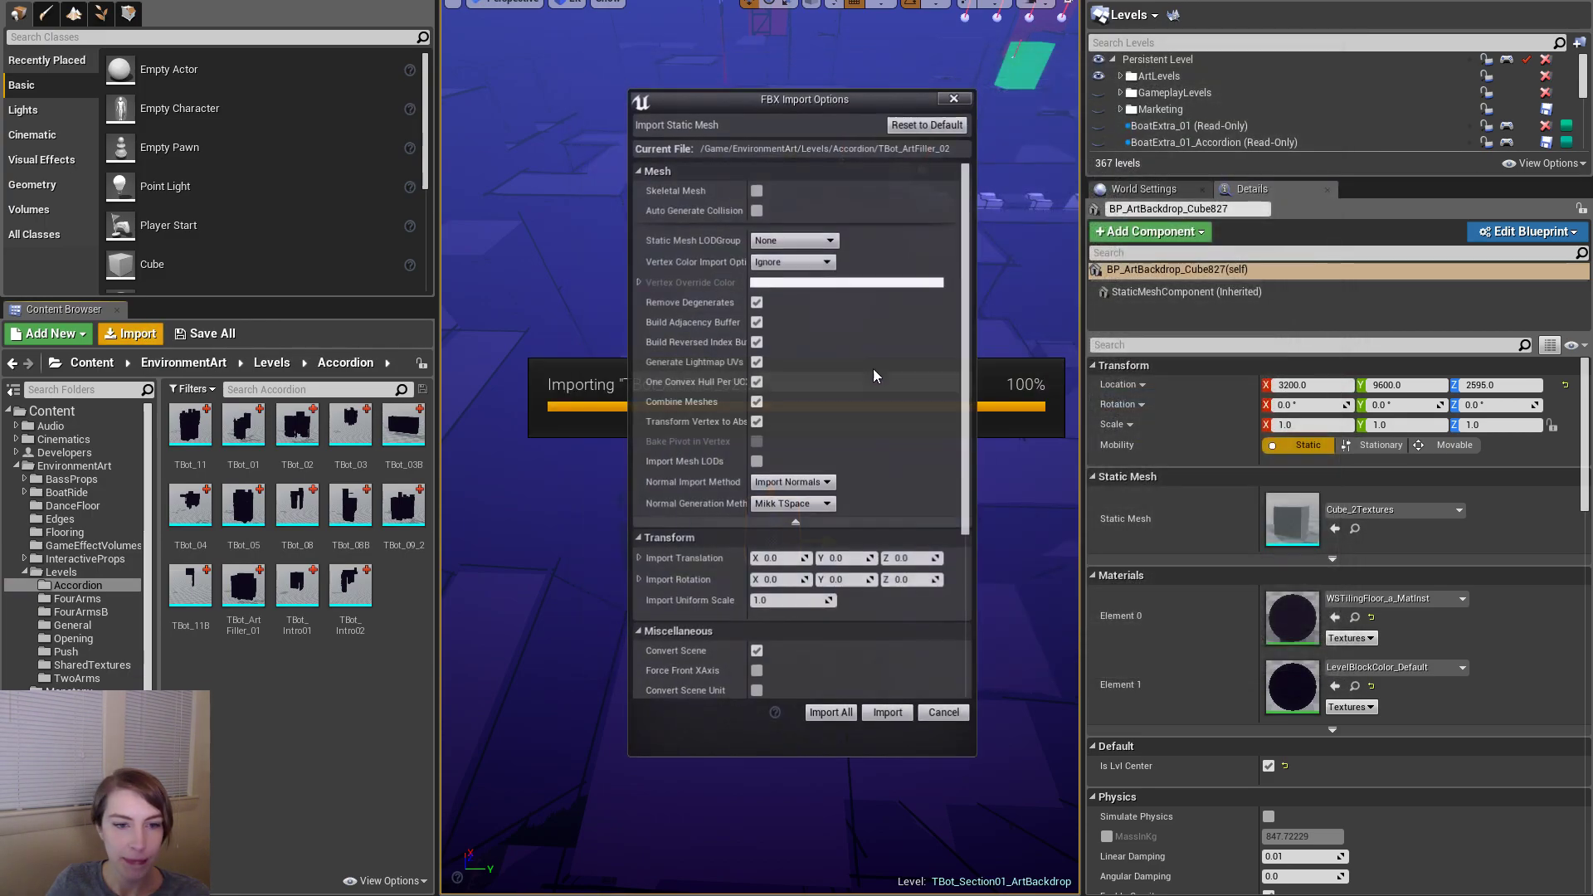
pyautogui.click(830, 714)
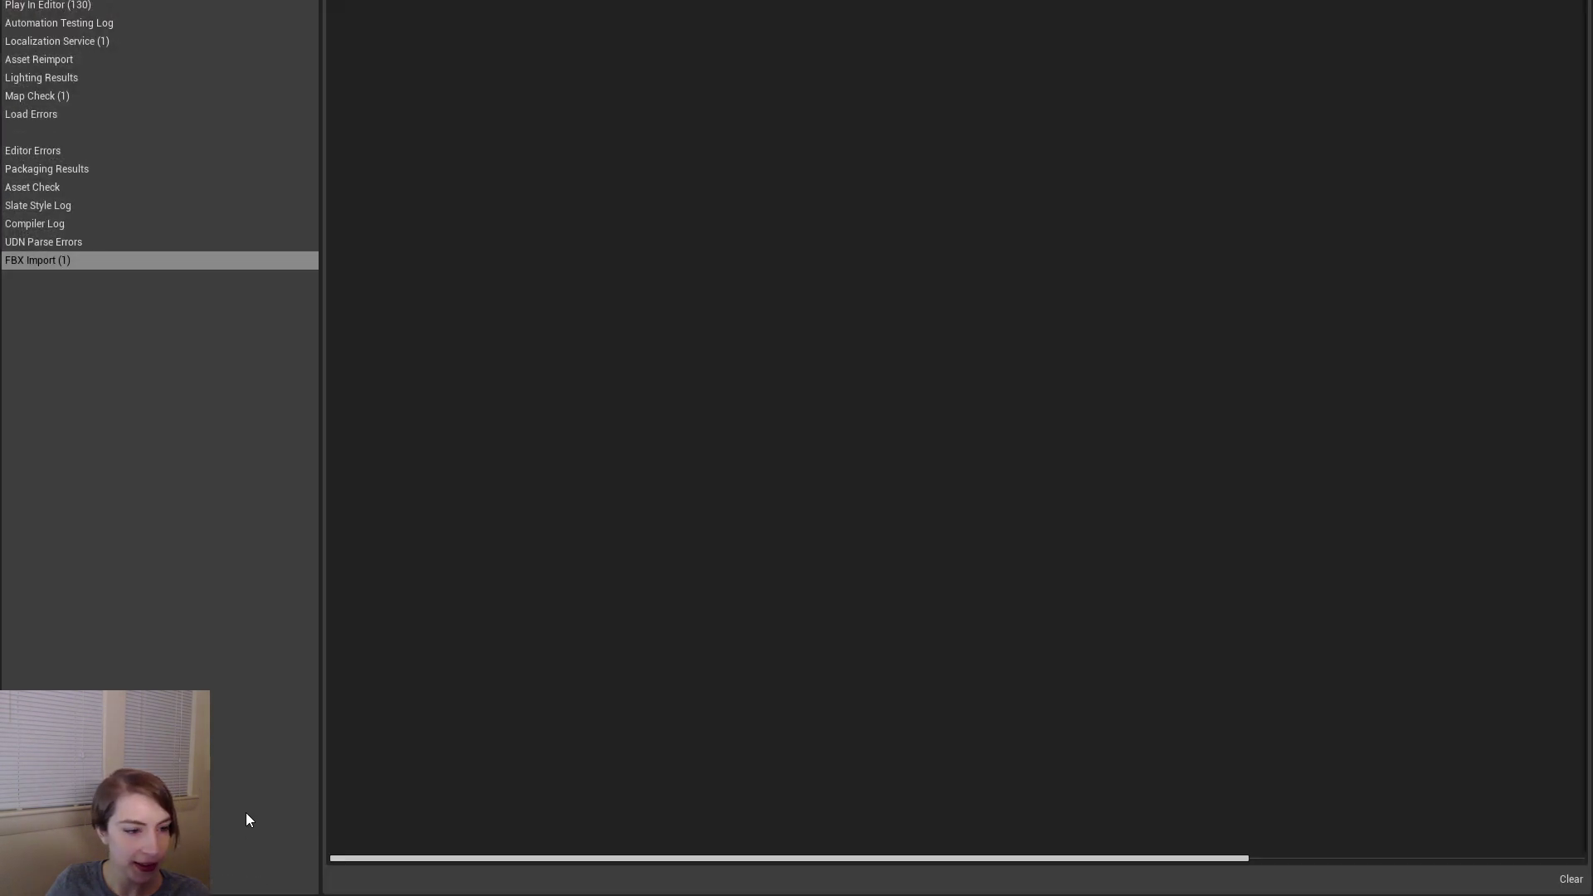
# - Assign the TBot_ArtFiller_02 mesh to BP_ArtBackdrop_Cube827 and reset both of its material elements to the mesh defaults
pyautogui.click(1578, 2)
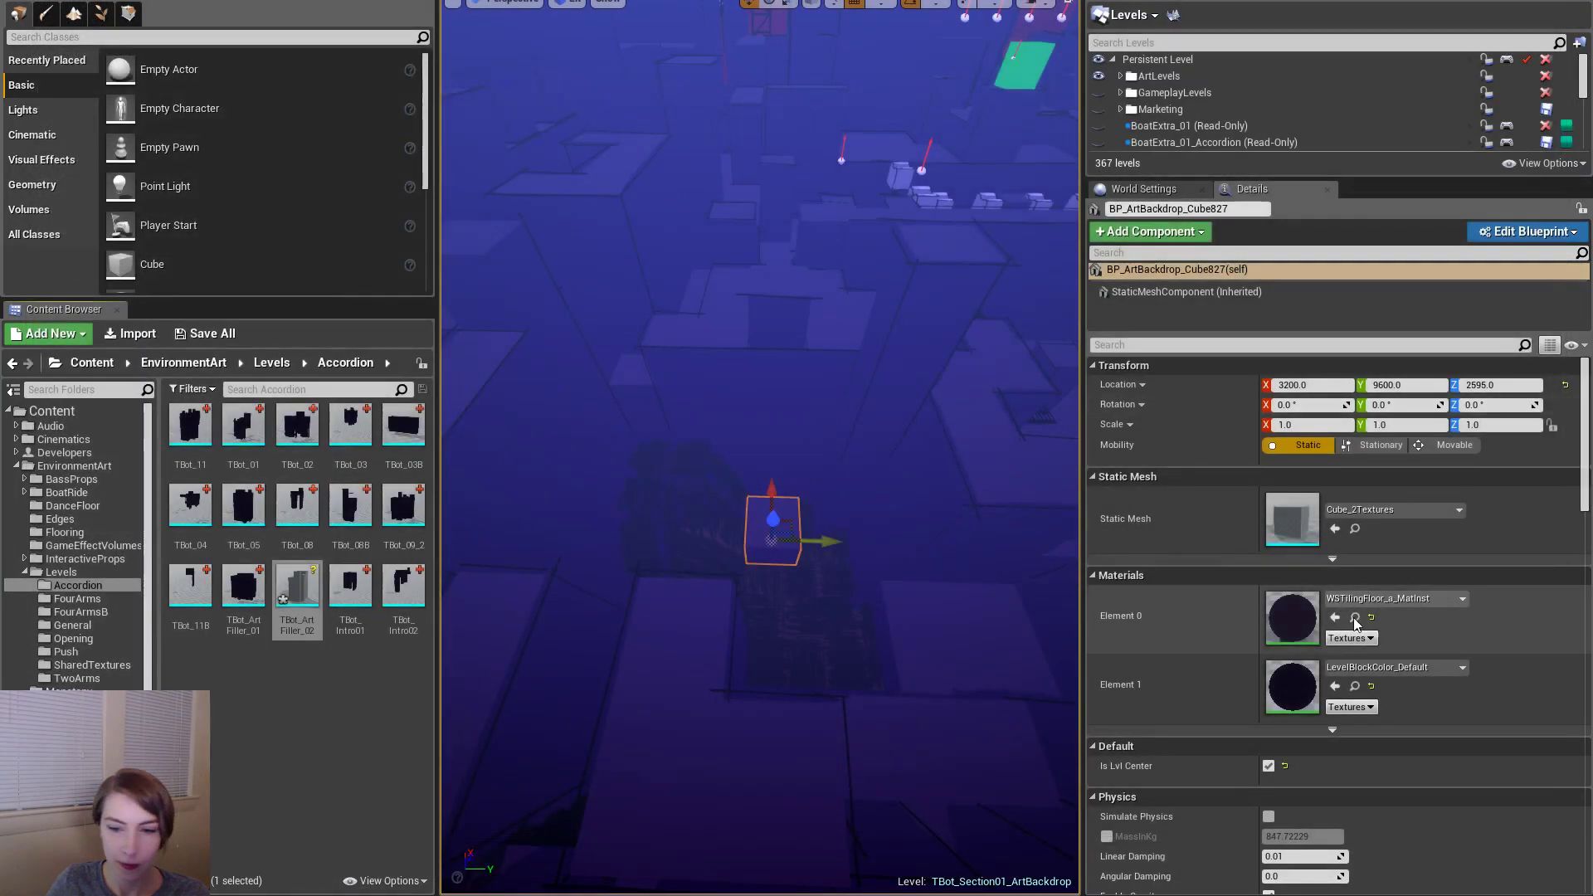
pyautogui.click(1334, 527)
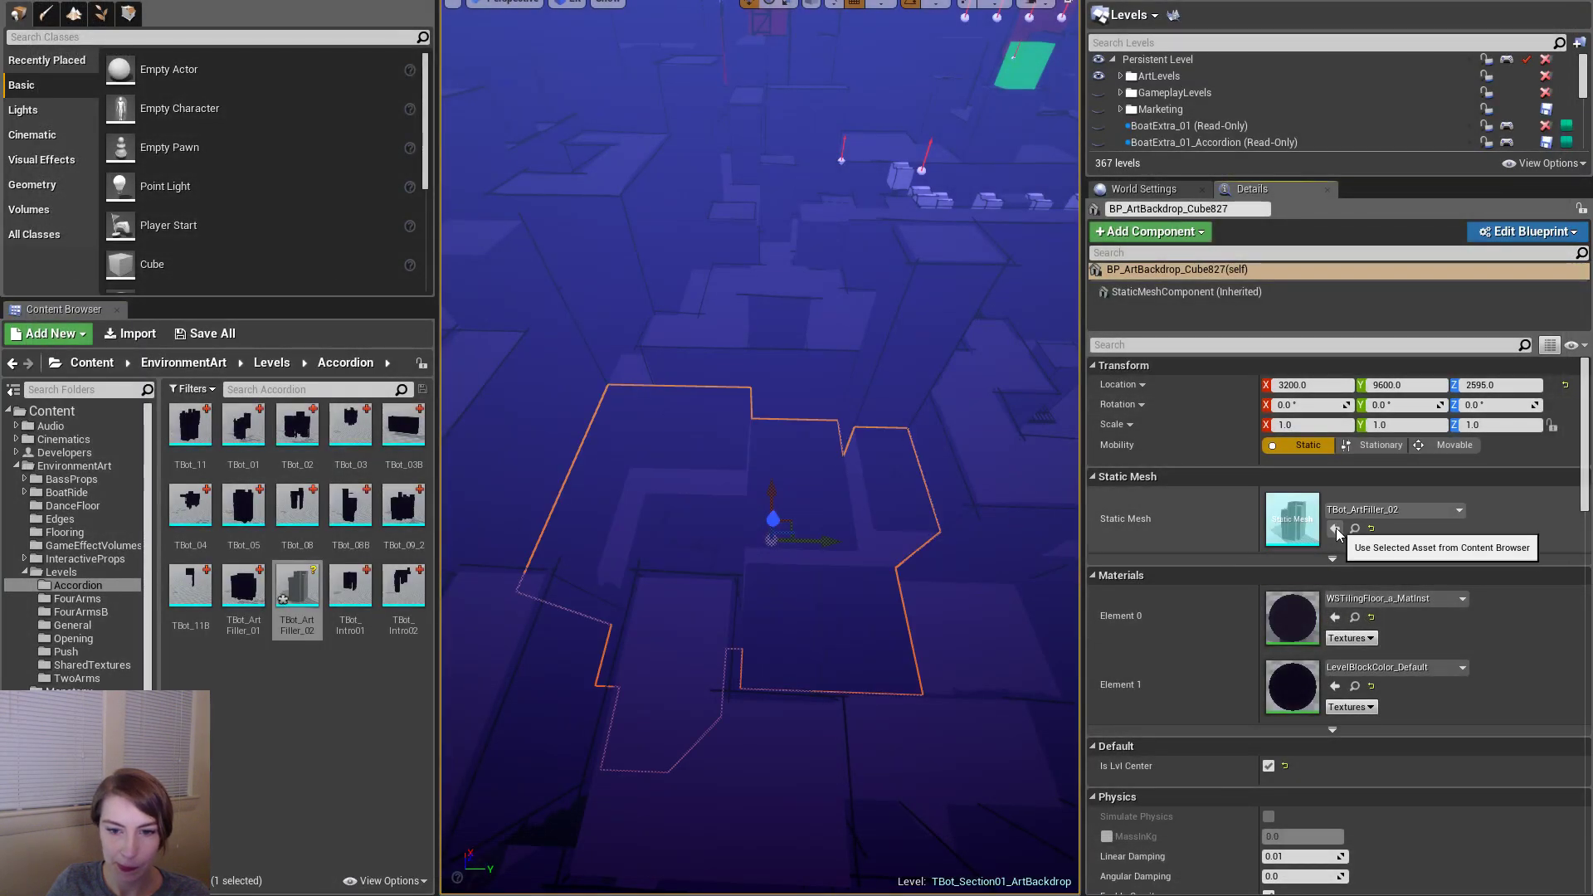
pyautogui.click(1371, 618)
pyautogui.click(1371, 686)
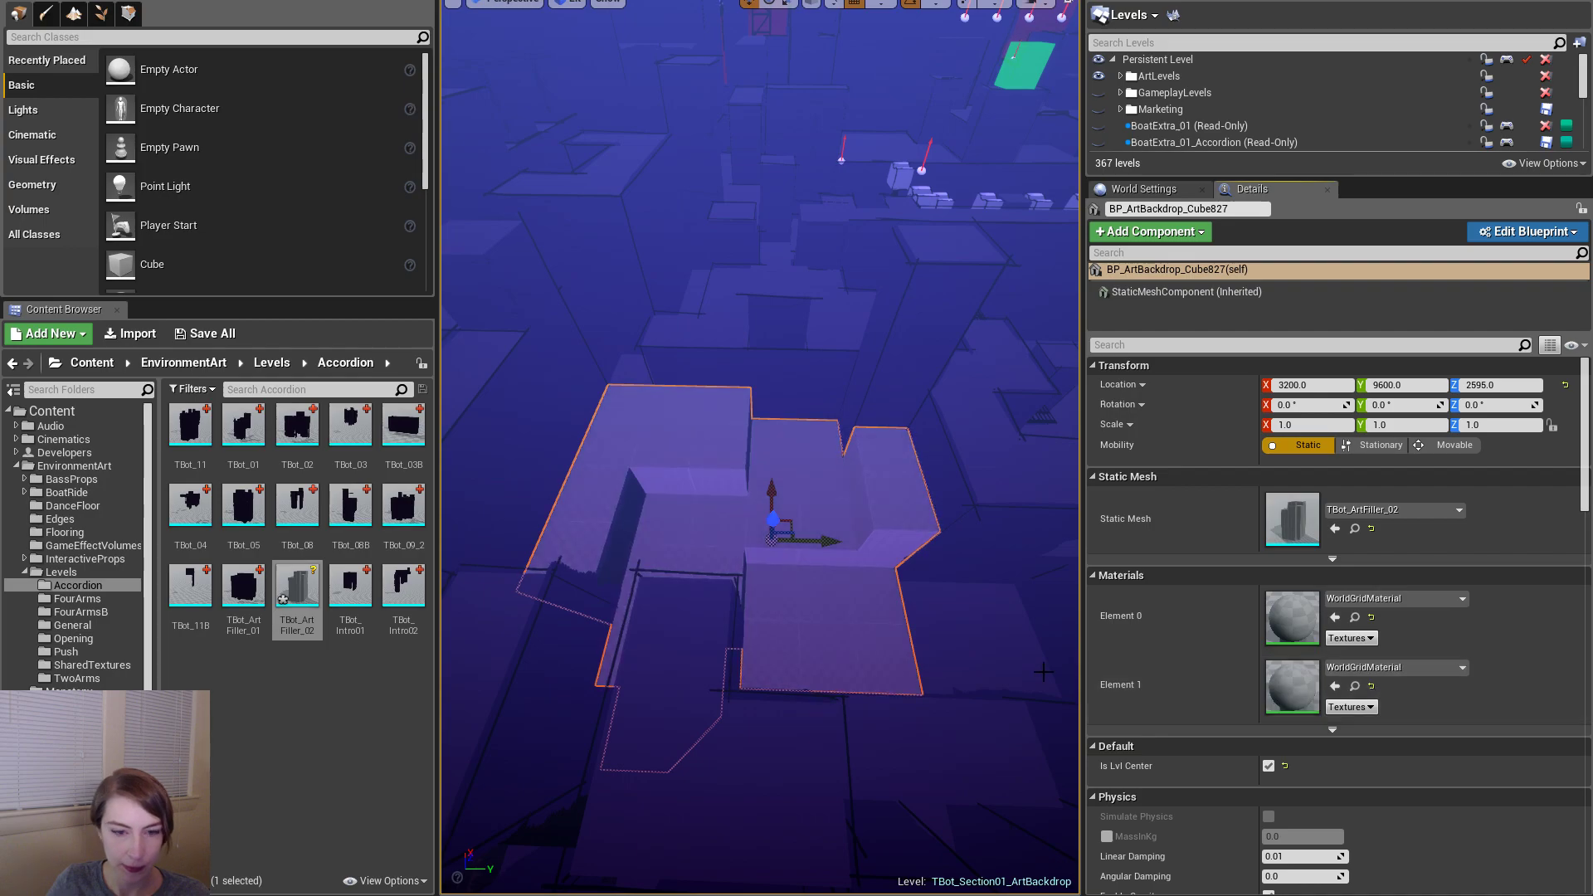
pyautogui.moveTo(896, 506); pyautogui.dragTo(929, 498, button='right')
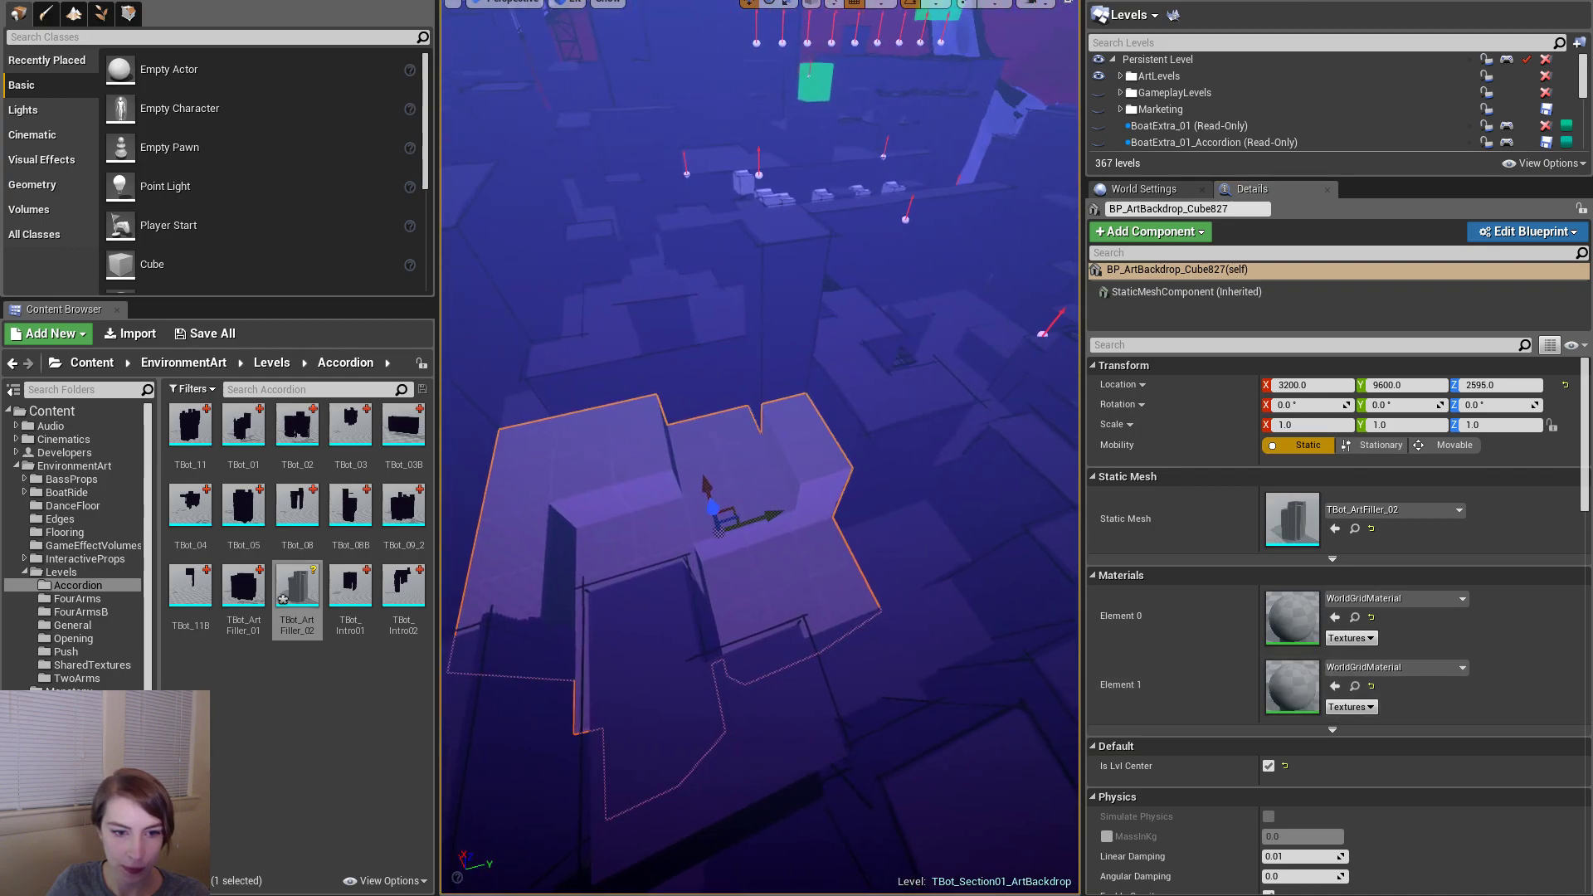
# - Filter the actor details by "tags" and copy the TwoArms_ArtFiller_02 tag from the neighbouring building BP_ArtBackdrop_Cube77
pyautogui.click(1189, 345)
pyautogui.write('tags')
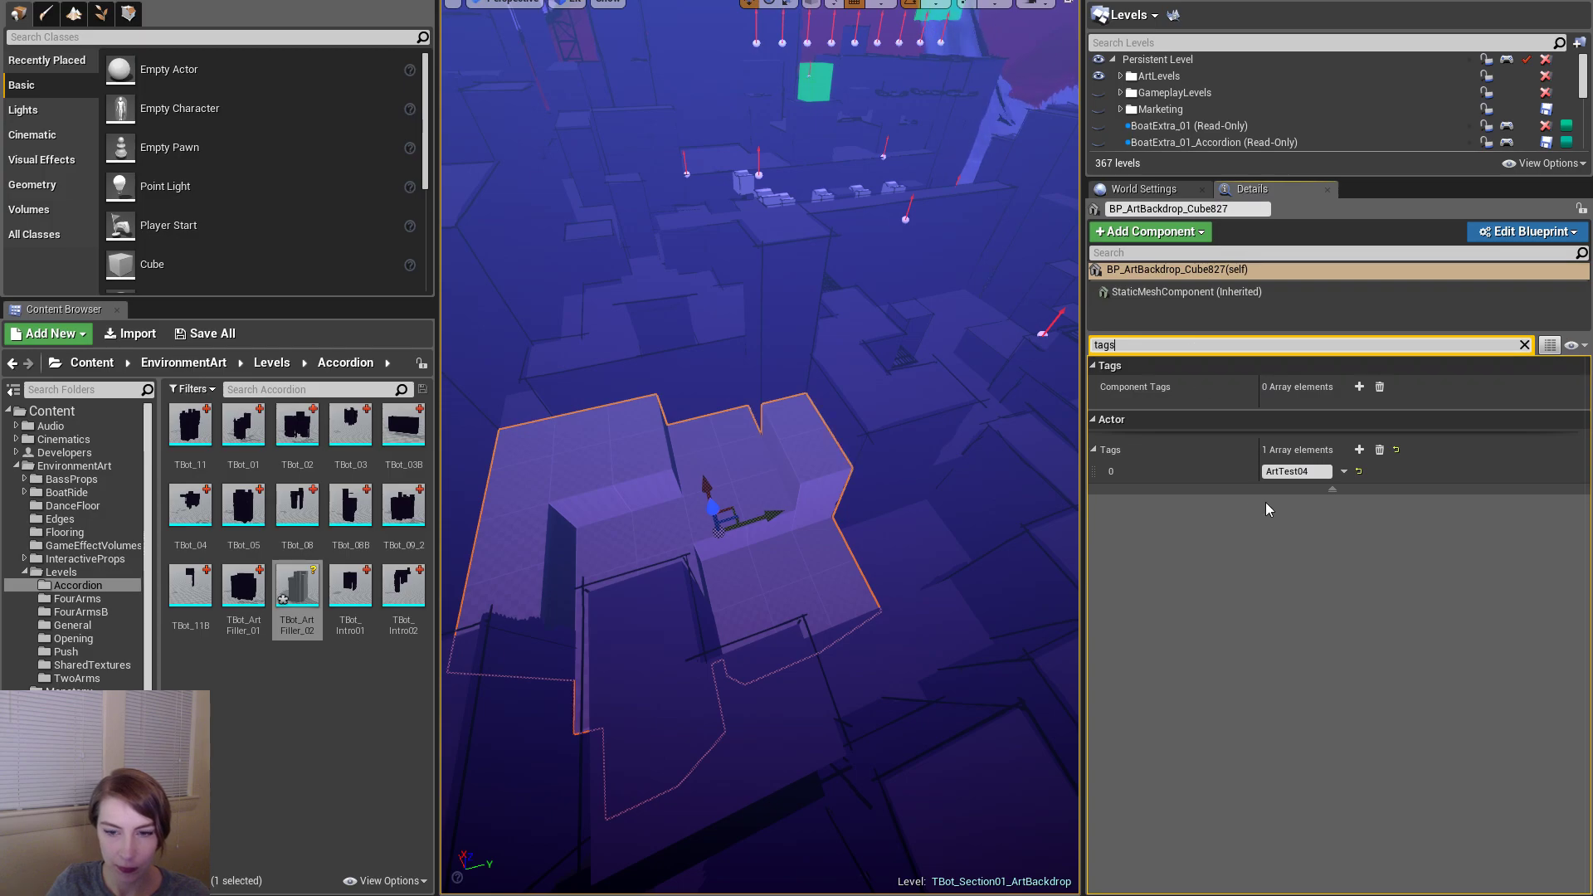
pyautogui.moveTo(929, 498); pyautogui.dragTo(738, 440, button='right')
pyautogui.click(735, 425)
pyautogui.moveTo(863, 472); pyautogui.dragTo(730, 498, button='right')
pyautogui.moveTo(720, 612); pyautogui.dragTo(718, 625, button='right')
pyautogui.click(717, 626)
pyautogui.click(1326, 473)
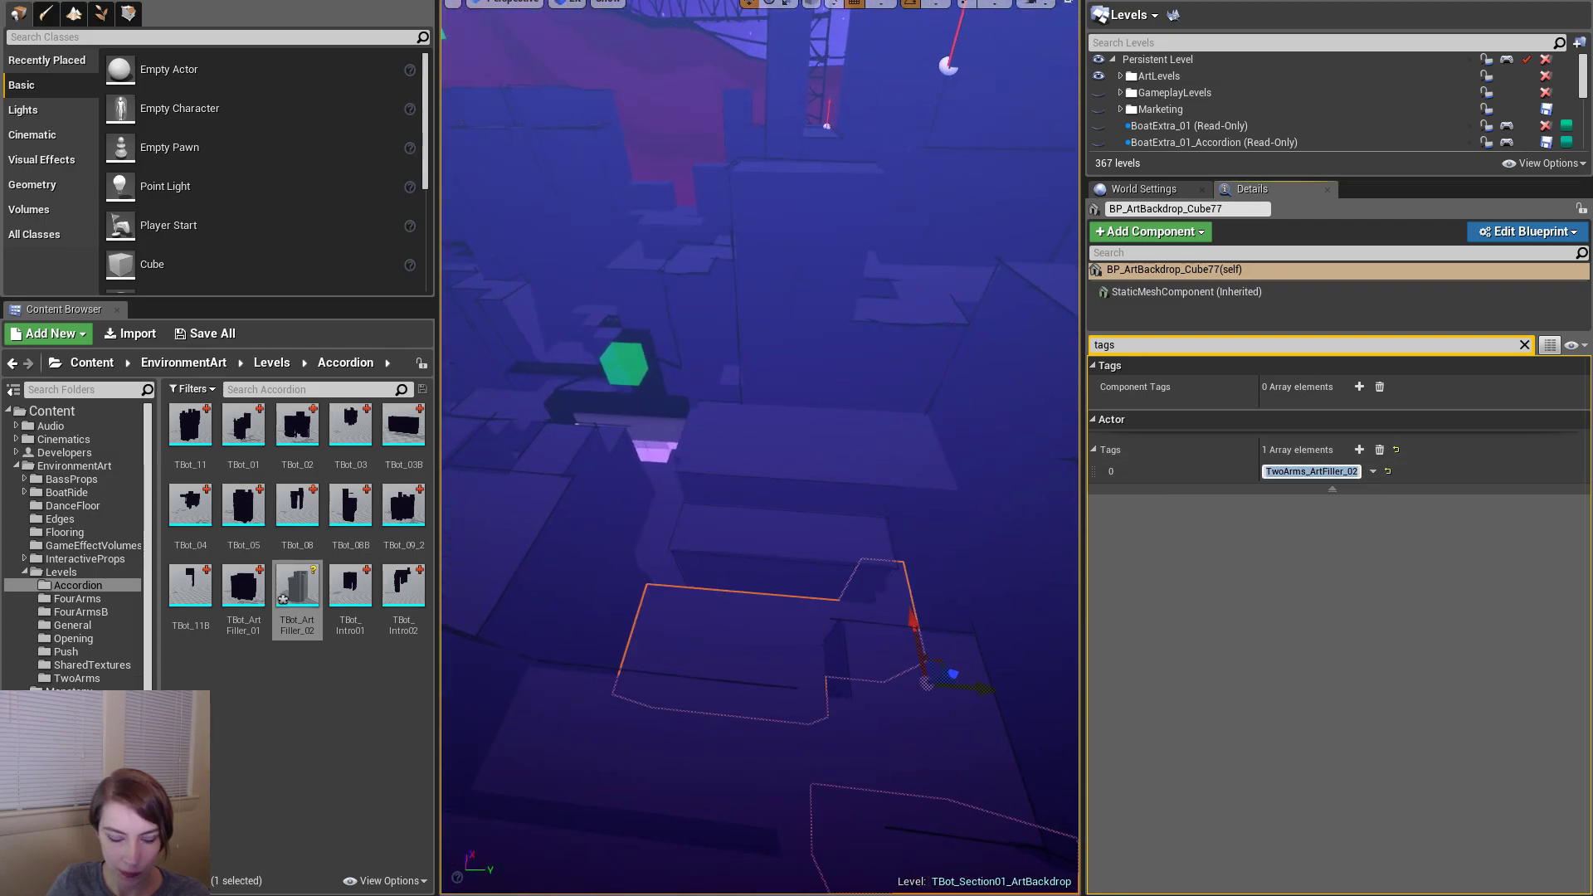
# - Select BP_ArtBackdrop_Cube1088 and set its actor tag to TwoArms_ArtFiller_01, based on the copied tag
pyautogui.moveTo(747, 498); pyautogui.dragTo(813, 531, button='right')
pyautogui.click(800, 491)
pyautogui.click(1308, 478)
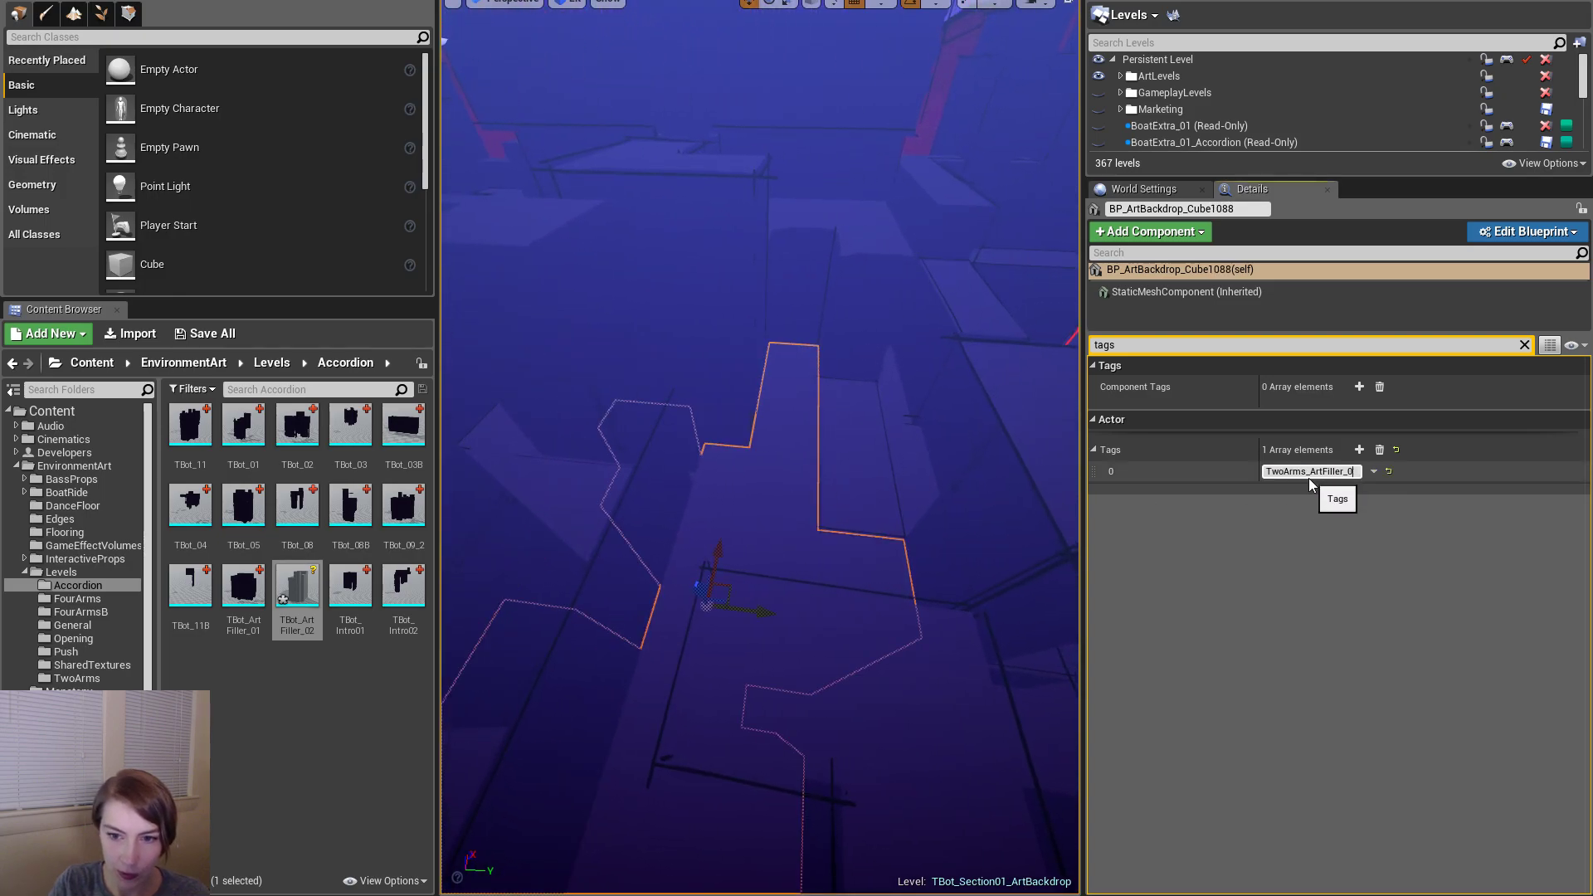
pyautogui.press('BackSpace')
pyautogui.write('1')
pyautogui.press('Return')
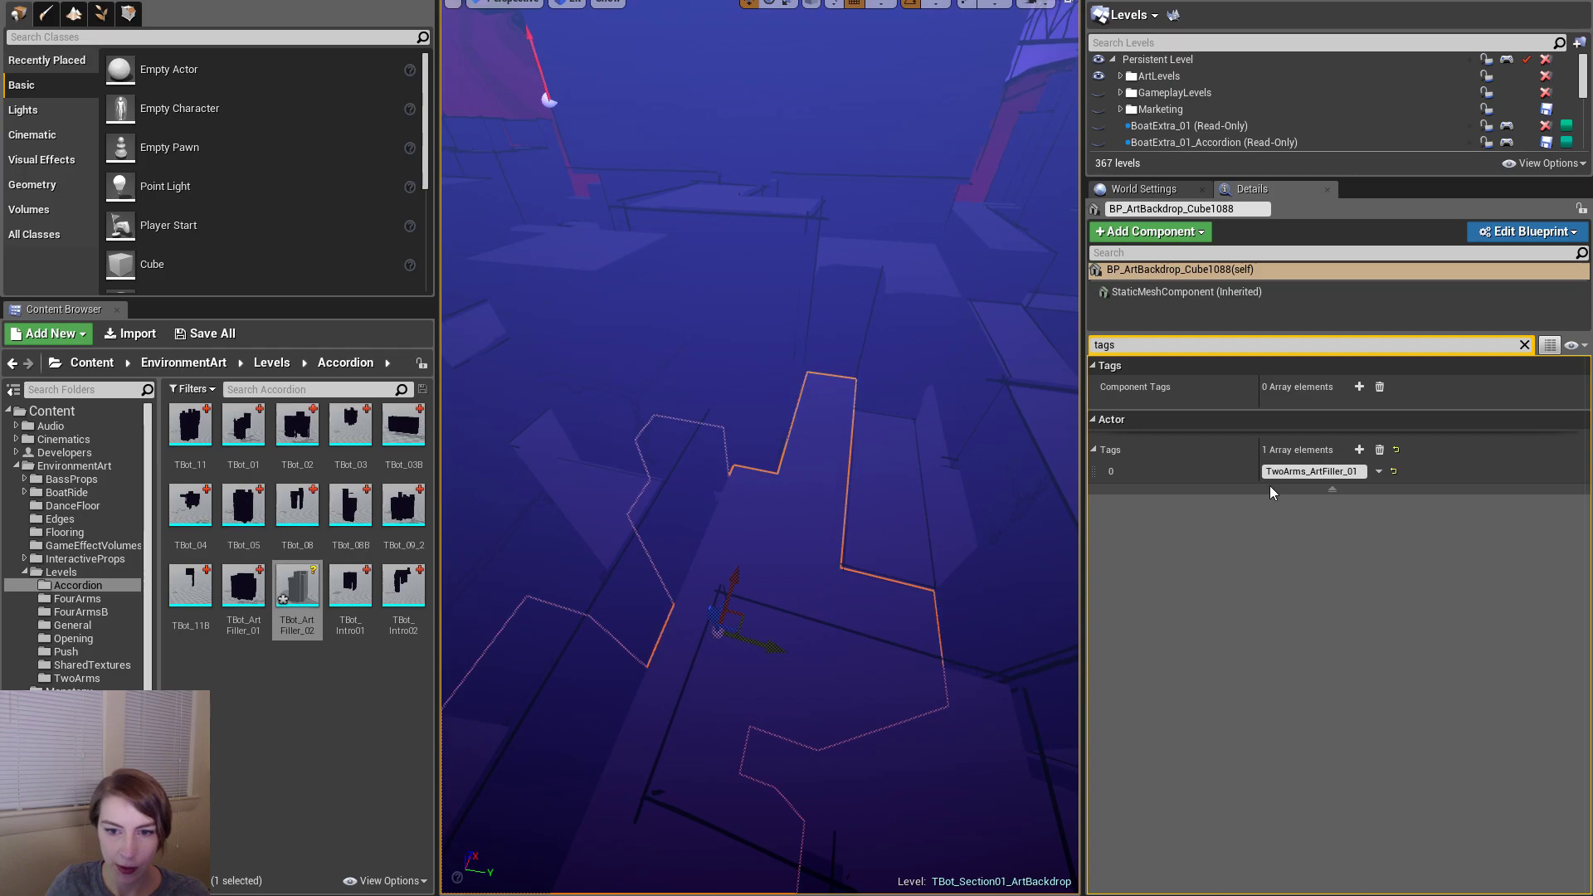
# - Replace the TwoArms prefix so the building's tag reads TBot_ArtFiller_01, and copy that tag
pyautogui.moveTo(1284, 471); pyautogui.dragTo(1136, 490)
pyautogui.write('Accordio')
pyautogui.press('BackSpace')
pyautogui.press('BackSpace')
pyautogui.press('BackSpace')
pyautogui.press('BackSpace')
pyautogui.press('BackSpace')
pyautogui.press('BackSpace')
pyautogui.press('BackSpace')
pyautogui.press('BackSpace')
pyautogui.press('Delete')
pyautogui.press('Delete')
pyautogui.press('Delete')
pyautogui.press('Delete')
pyautogui.write('TBot')
pyautogui.press('Return')
pyautogui.hotkey('ctrl', 'c')
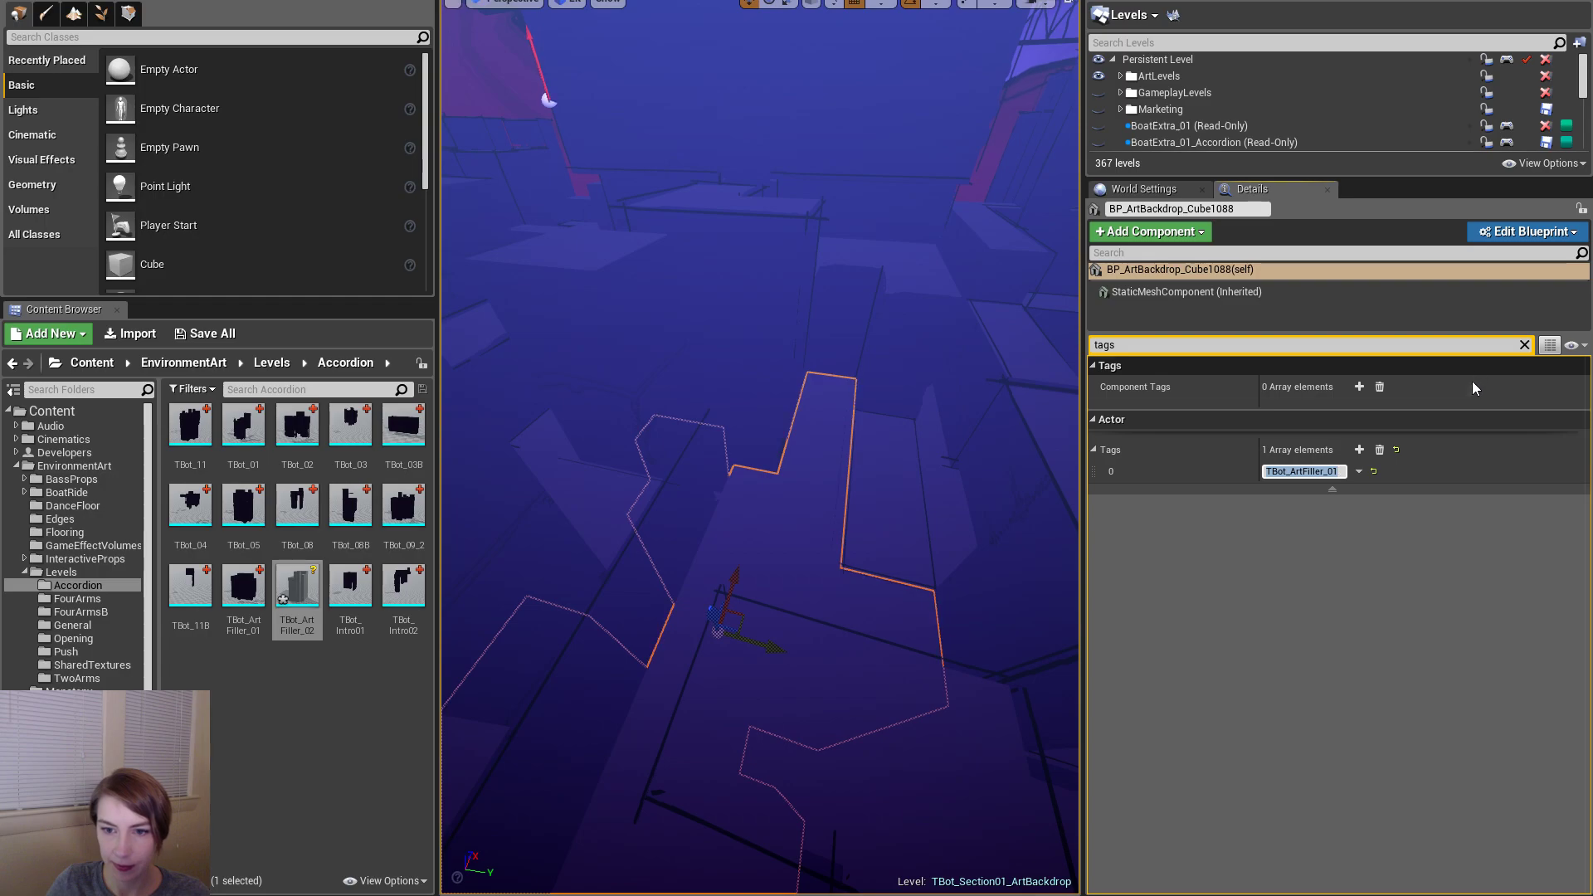
# - Filter the details by "center" and enable Is Lvl Center on BP_ArtBackdrop_Cube1088
pyautogui.click(1524, 344)
pyautogui.write('ce')
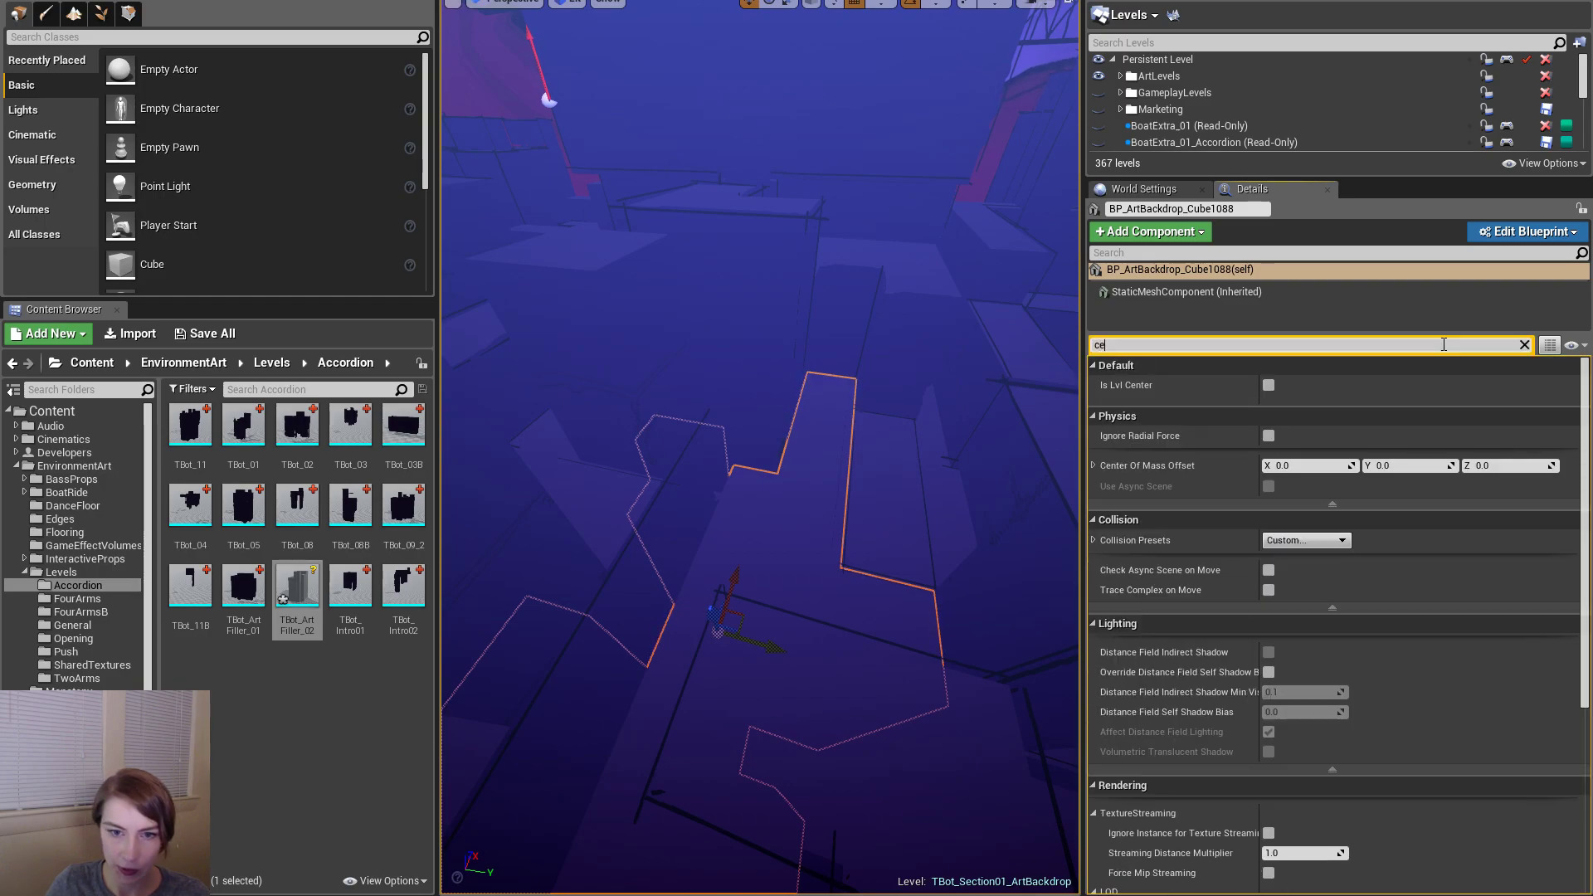
pyautogui.write('nter')
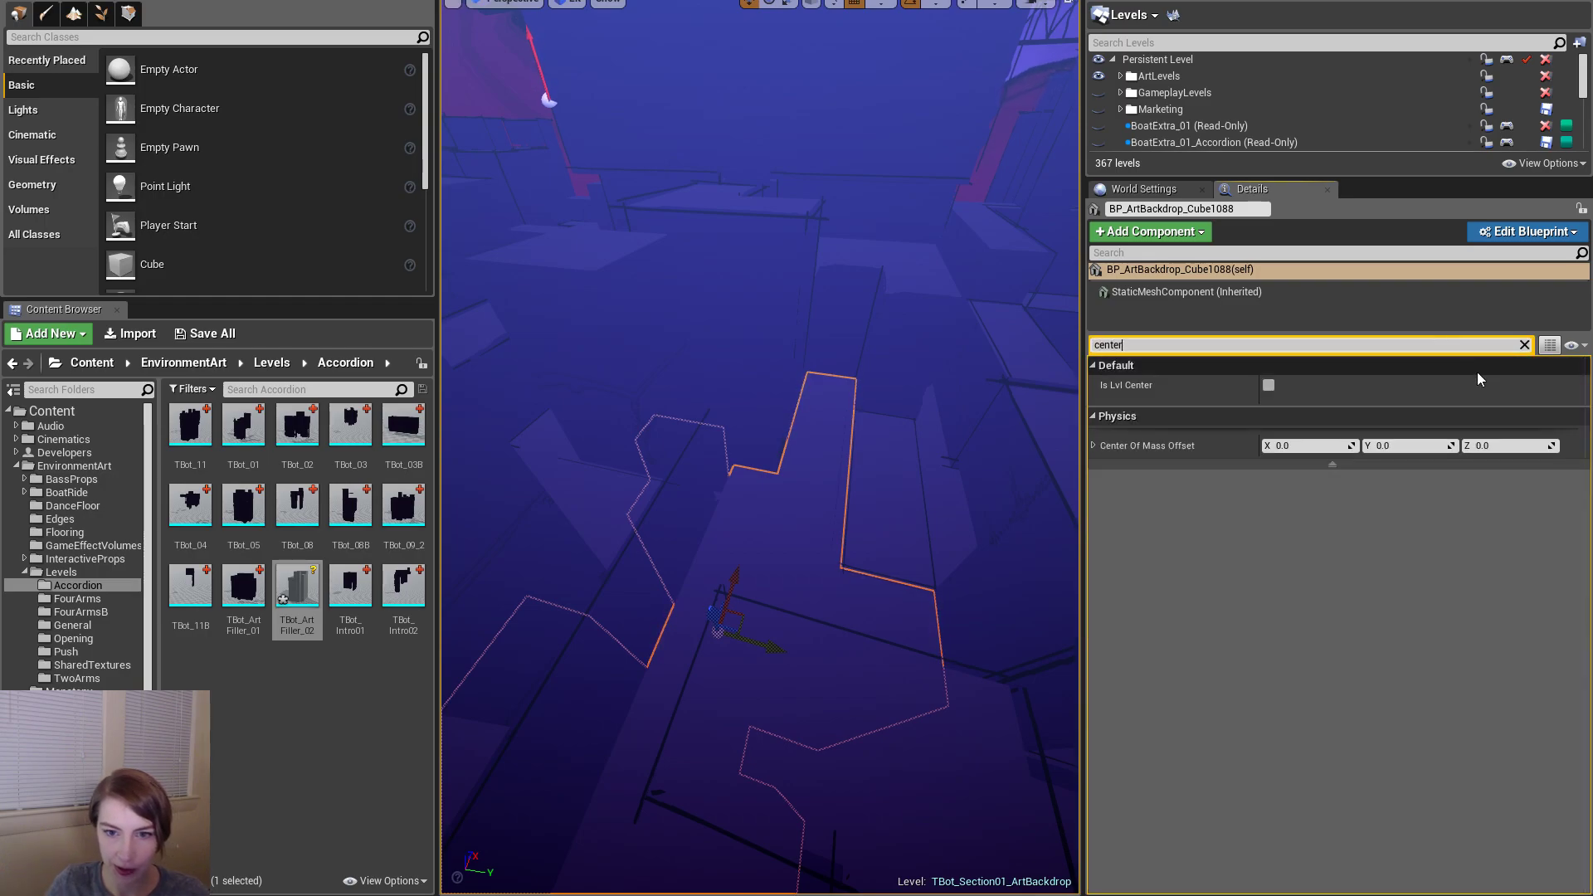
pyautogui.click(1268, 385)
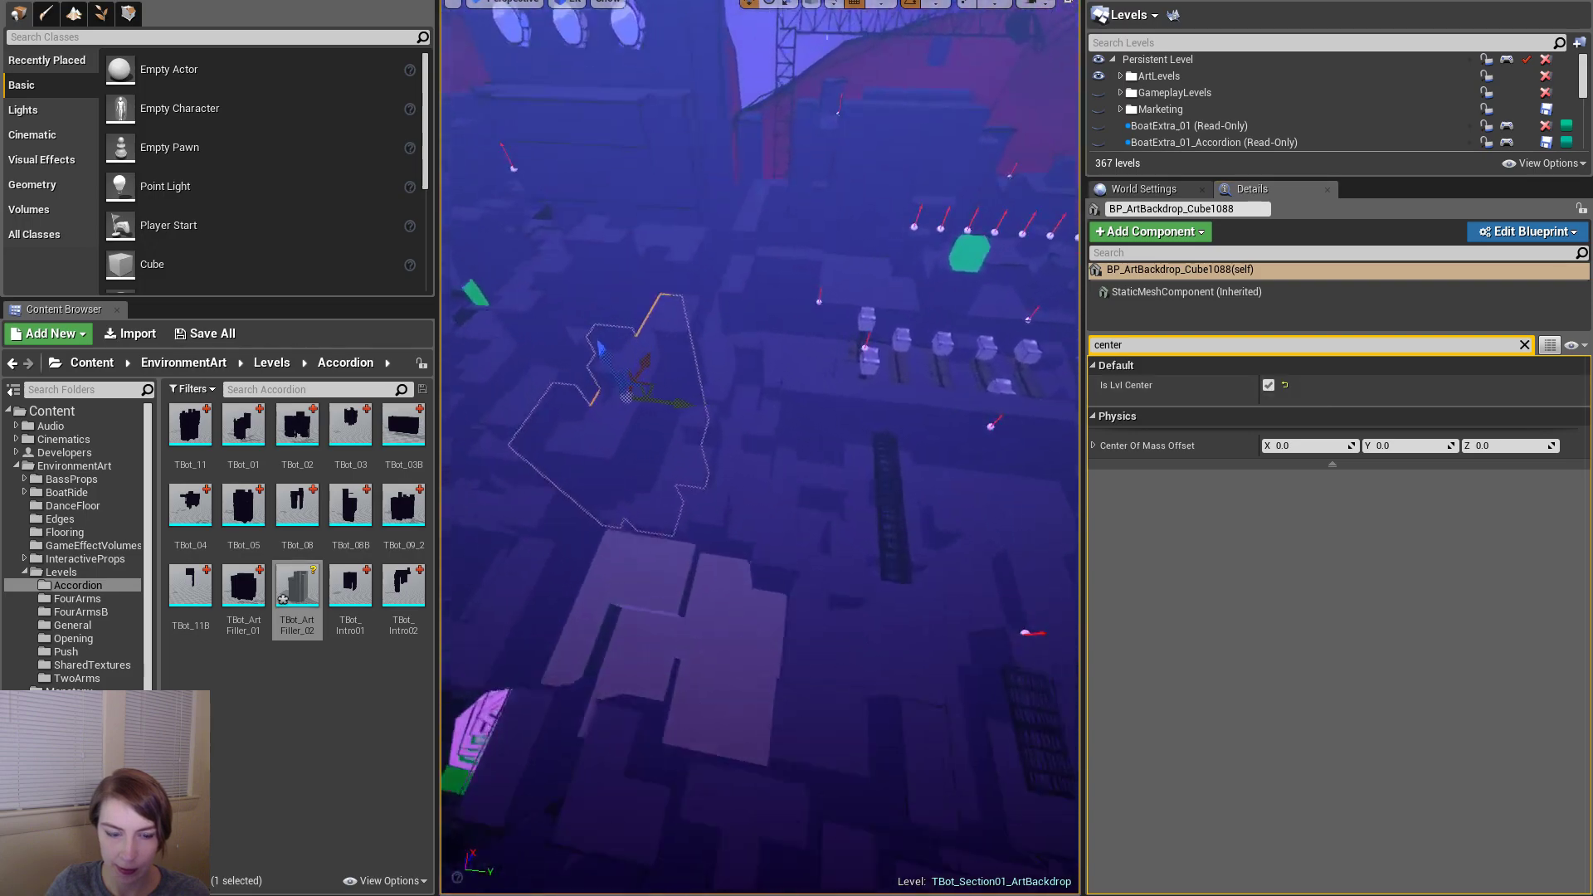
# - Select BP_ArtBackdrop_Cube827 and set its actor tag to TBot_ArtFiller_02, reusing the copied tag
pyautogui.click(664, 656)
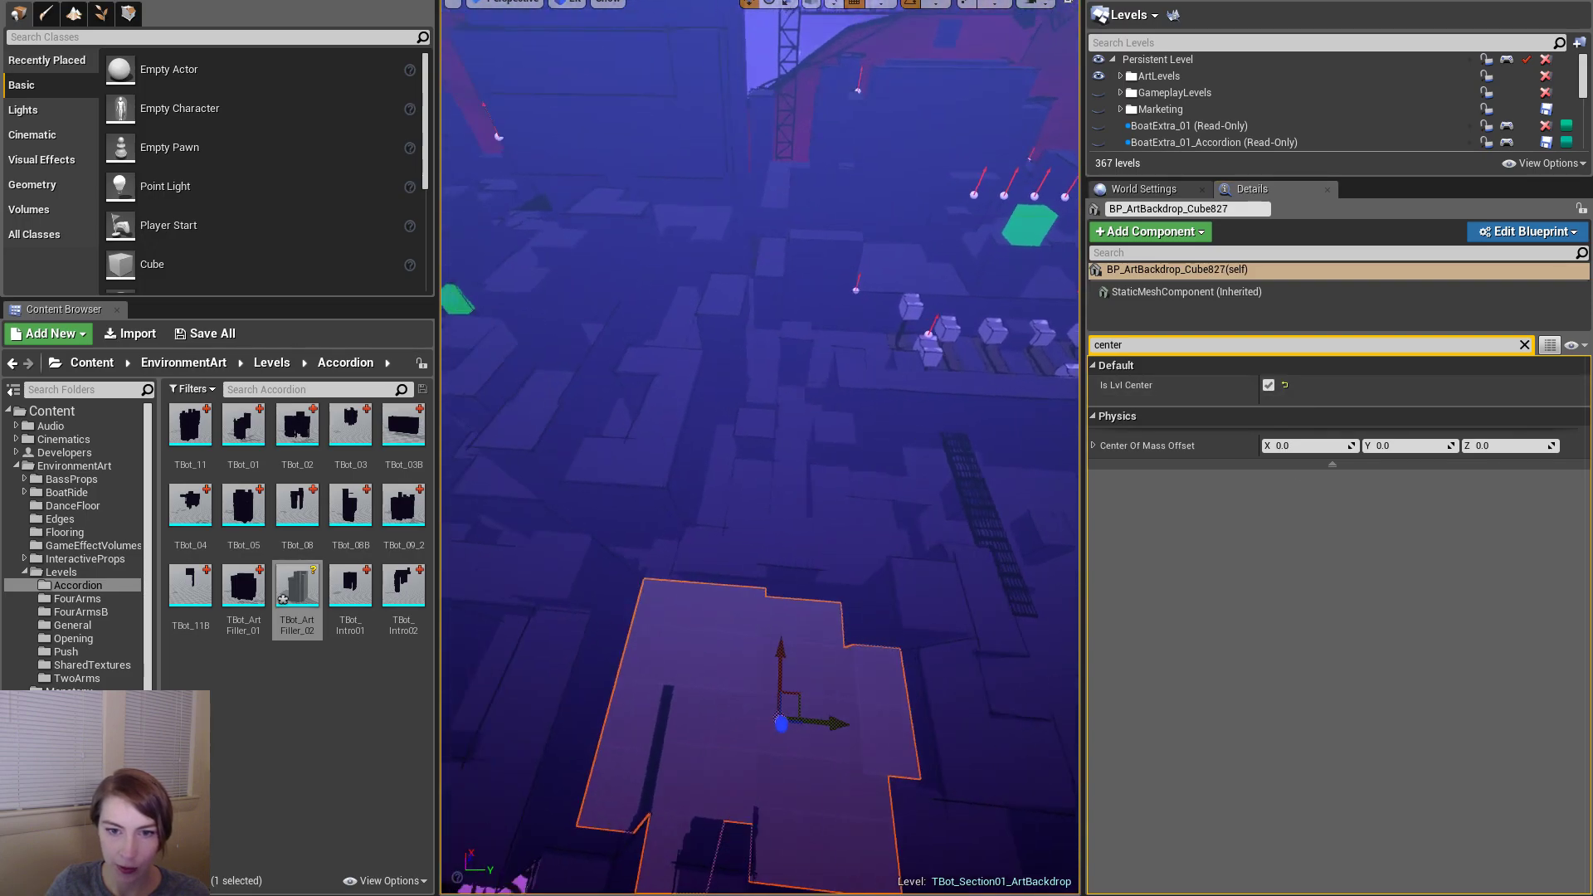
pyautogui.click(1525, 344)
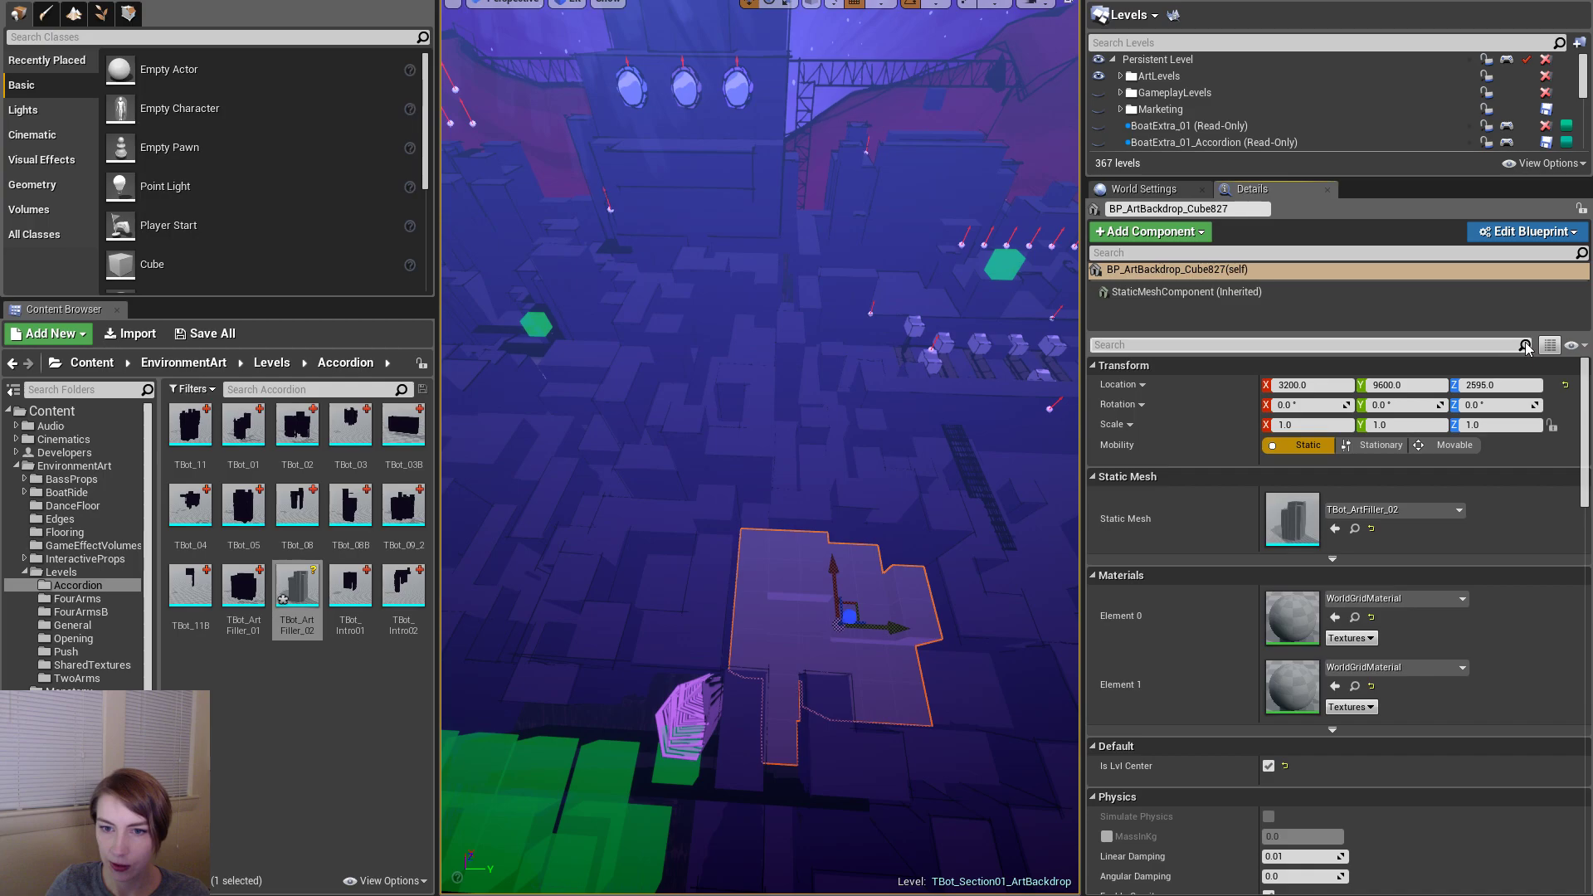
pyautogui.click(1525, 346)
pyautogui.write('tags')
pyautogui.click(1326, 473)
pyautogui.hotkey('ctrl', 'v')
pyautogui.write('2')
pyautogui.press('Return')
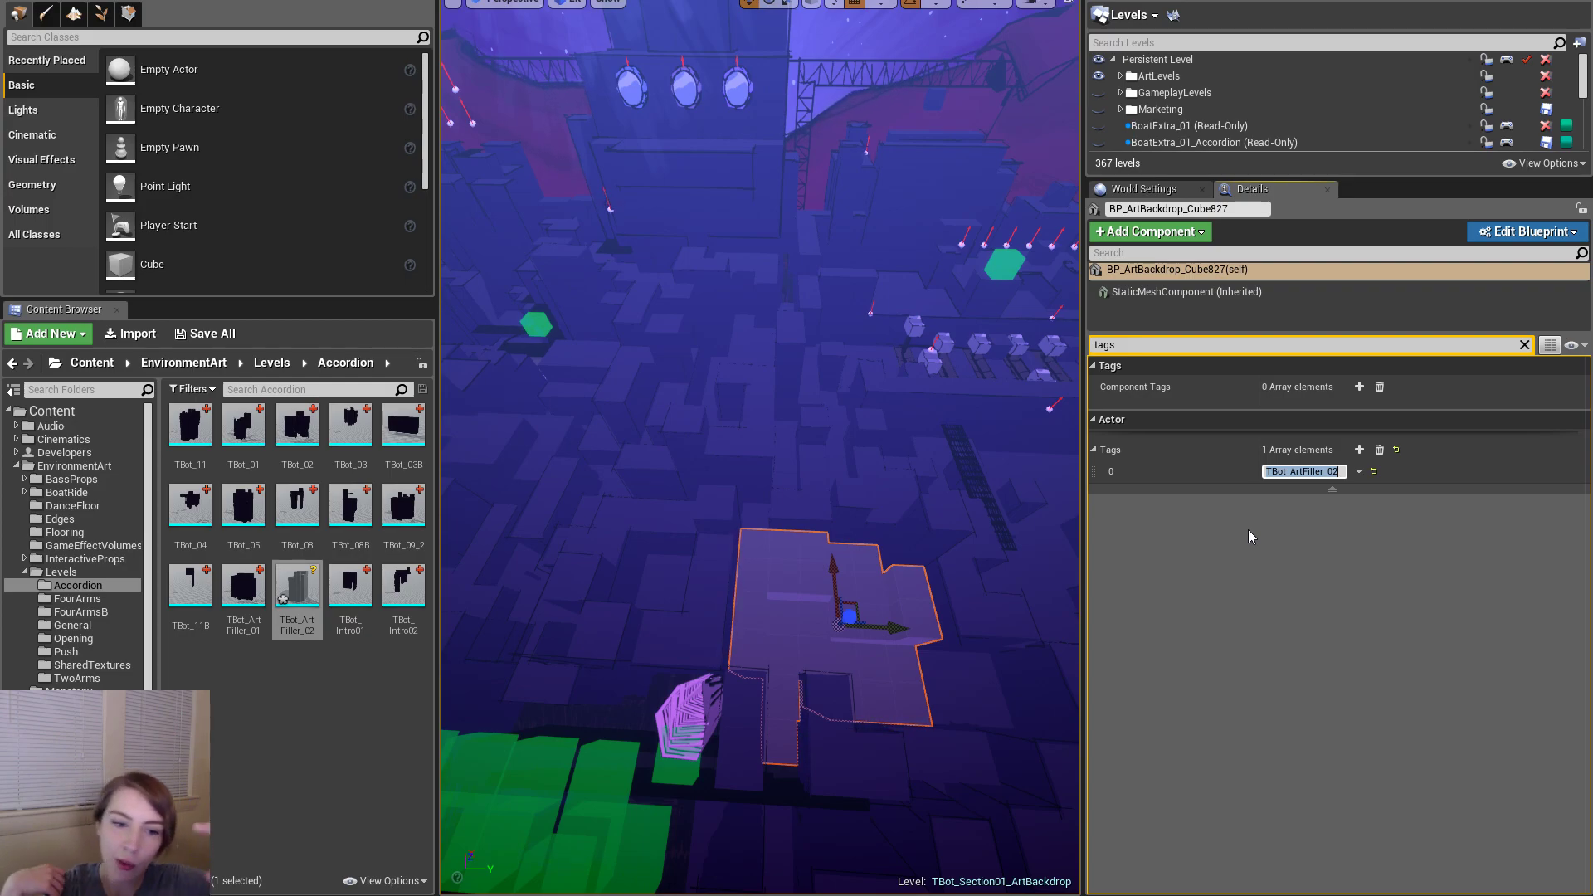
# - Open the TBot_ArtFiller_02 mesh asset, give it the WSTilingFloor_a_MatInst material and check the building in the level
pyautogui.moveTo(985, 425); pyautogui.dragTo(983, 490, button='right')
pyautogui.moveTo(750, 480); pyautogui.dragTo(750, 481, button='right')
pyautogui.doubleClick(318, 594)
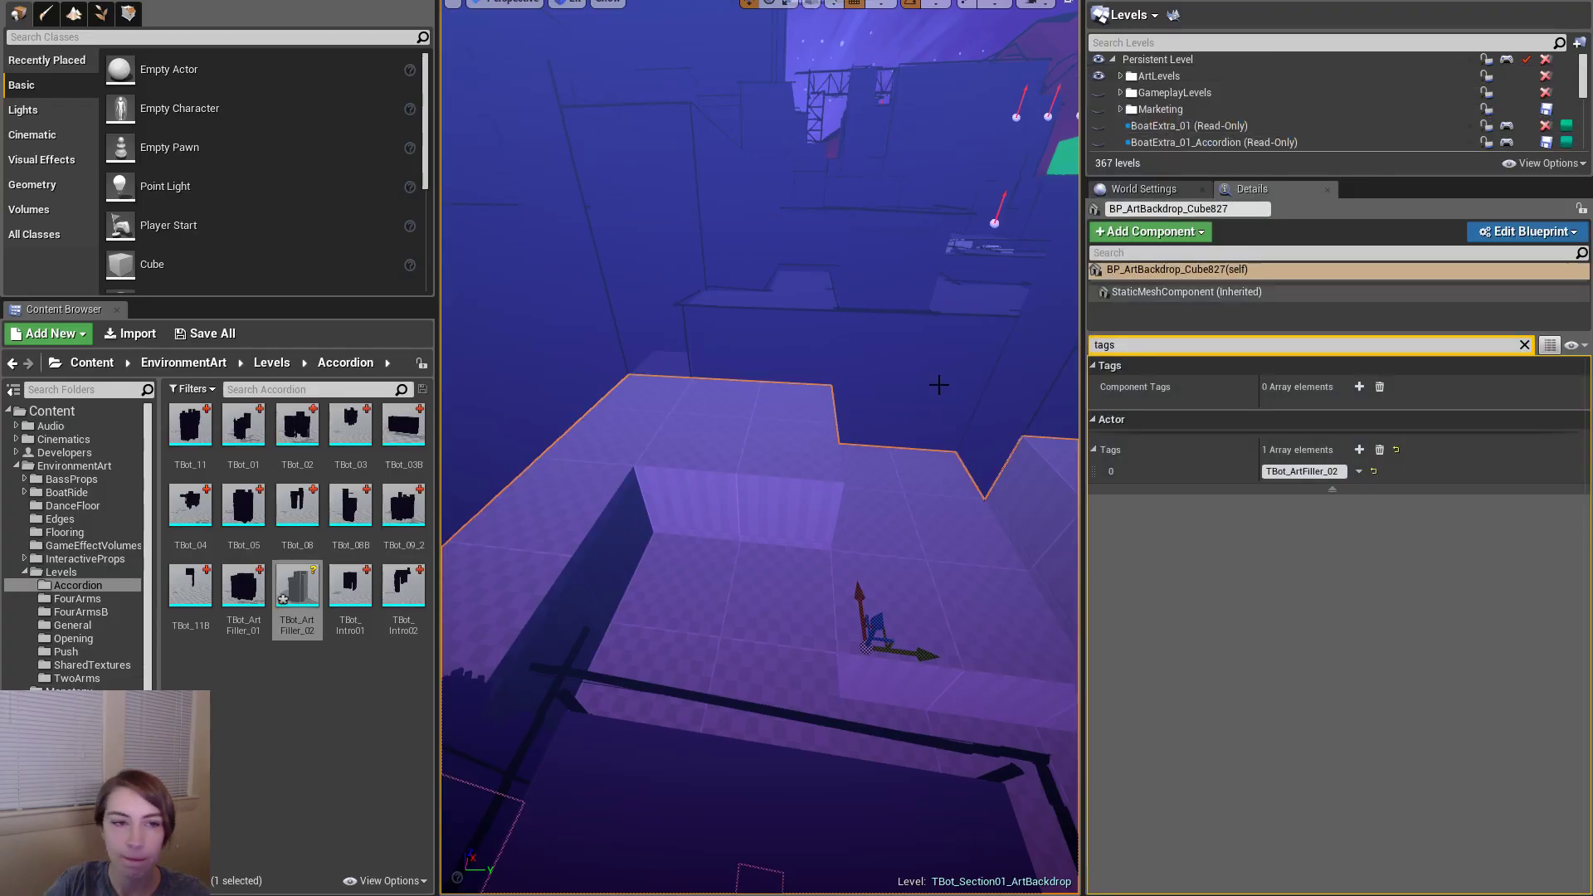
pyautogui.moveTo(759, 464); pyautogui.dragTo(759, 465, button='right')
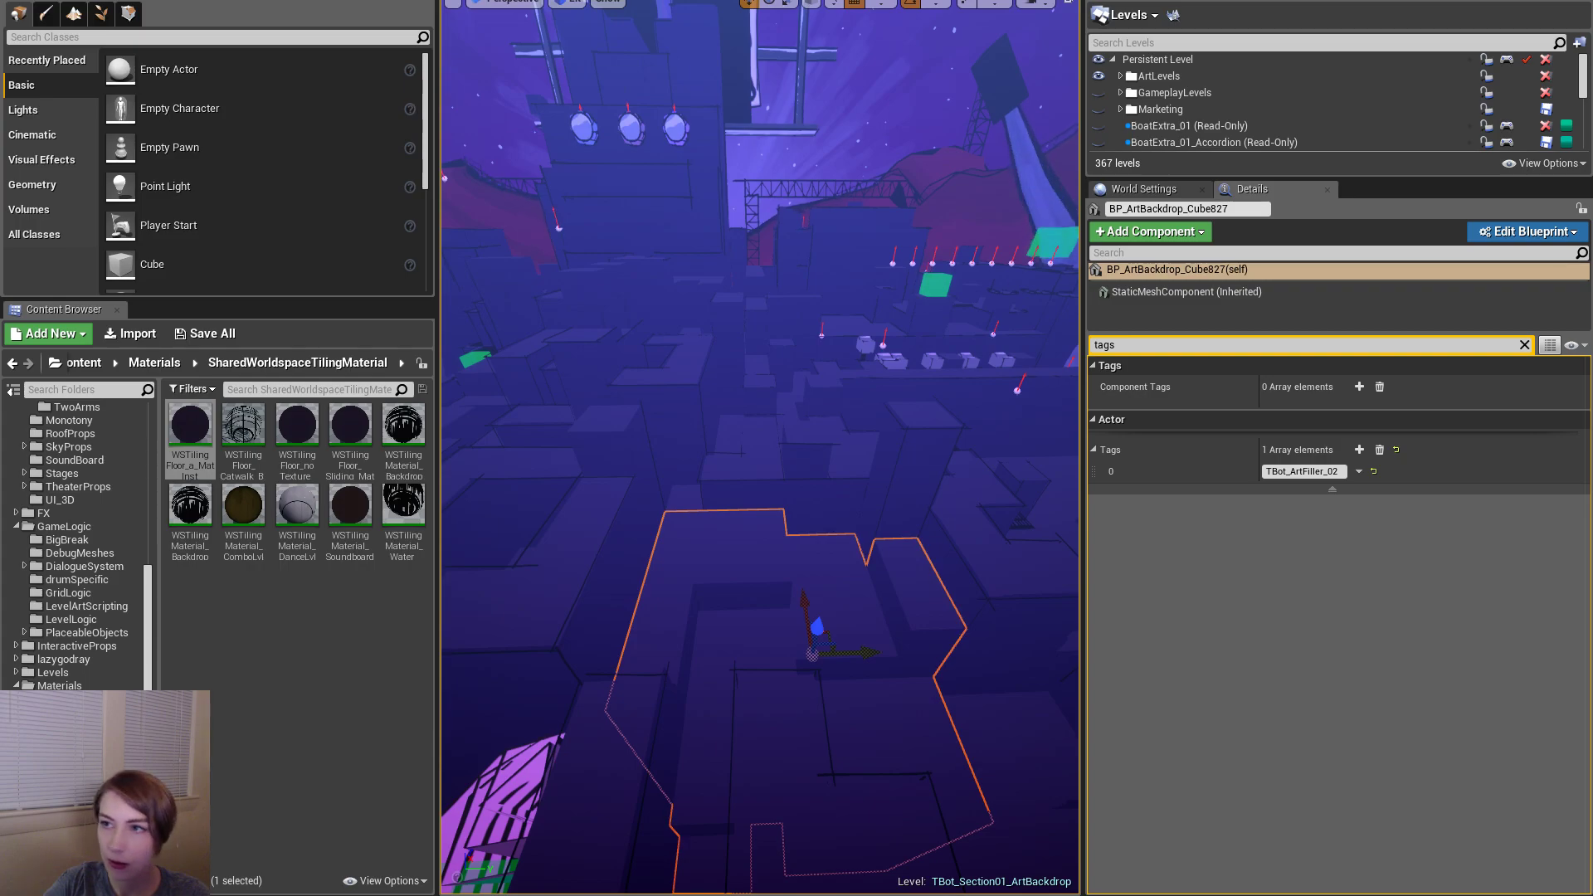
pyautogui.moveTo(874, 453)
pyautogui.mouseDown(button='right')
pyautogui.moveTo(874, 515)
pyautogui.moveTo(873, 453)
pyautogui.mouseUp(button='right')
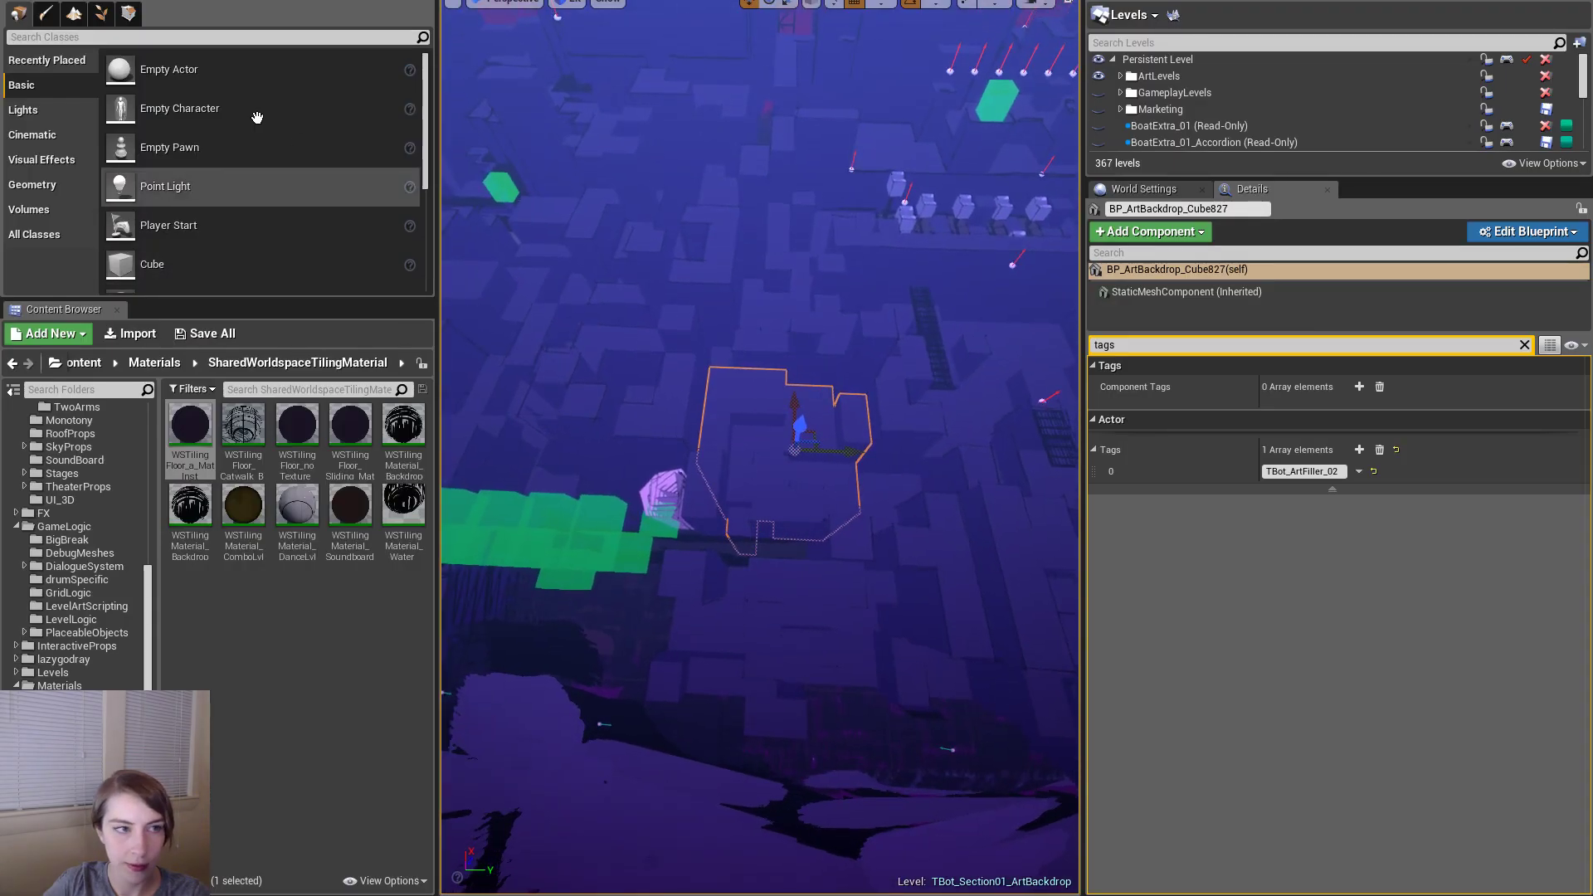
# - Switch to Maya and open the recent scene Overworld.ma
pyautogui.click(17, 0)
pyautogui.click(84, 73)
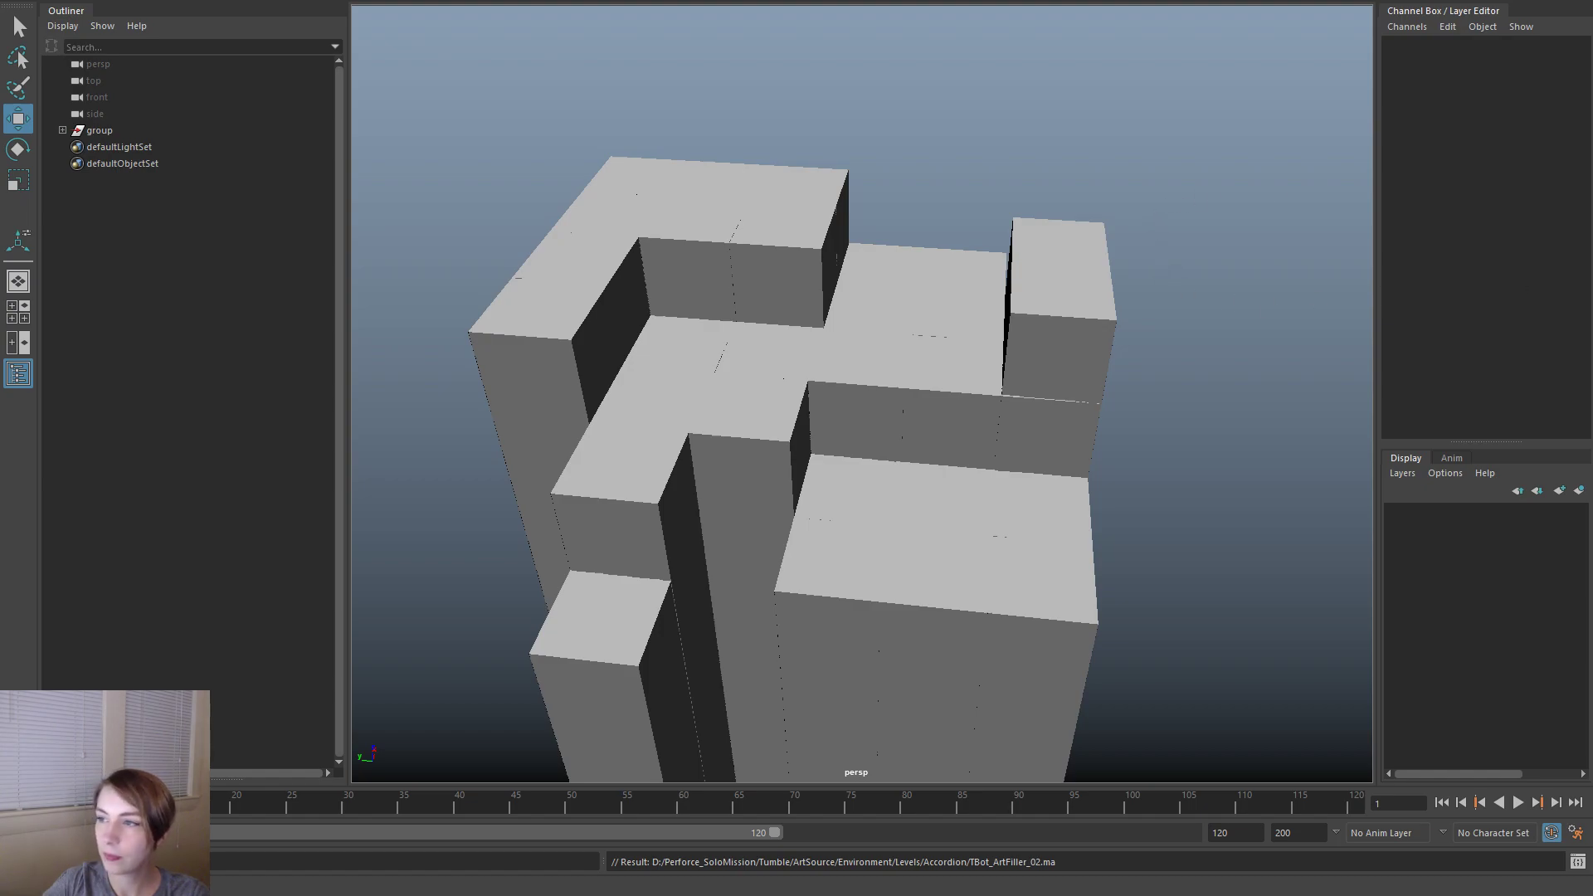
pyautogui.click(1129, 285)
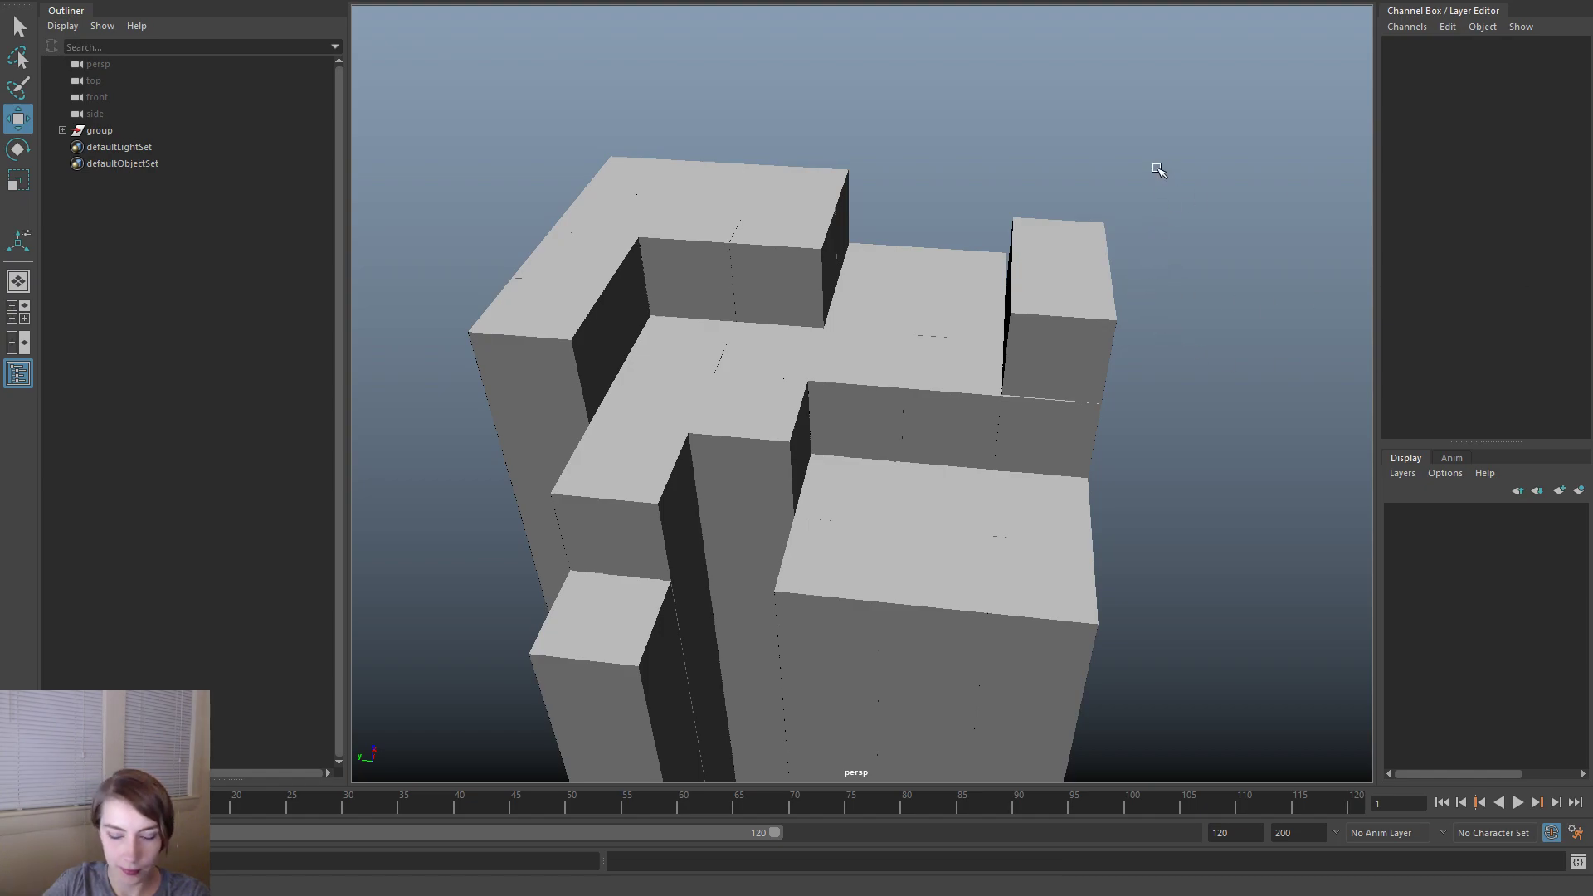
pyautogui.press('space')
pyautogui.click(929, 101)
pyautogui.moveTo(1128, 589)
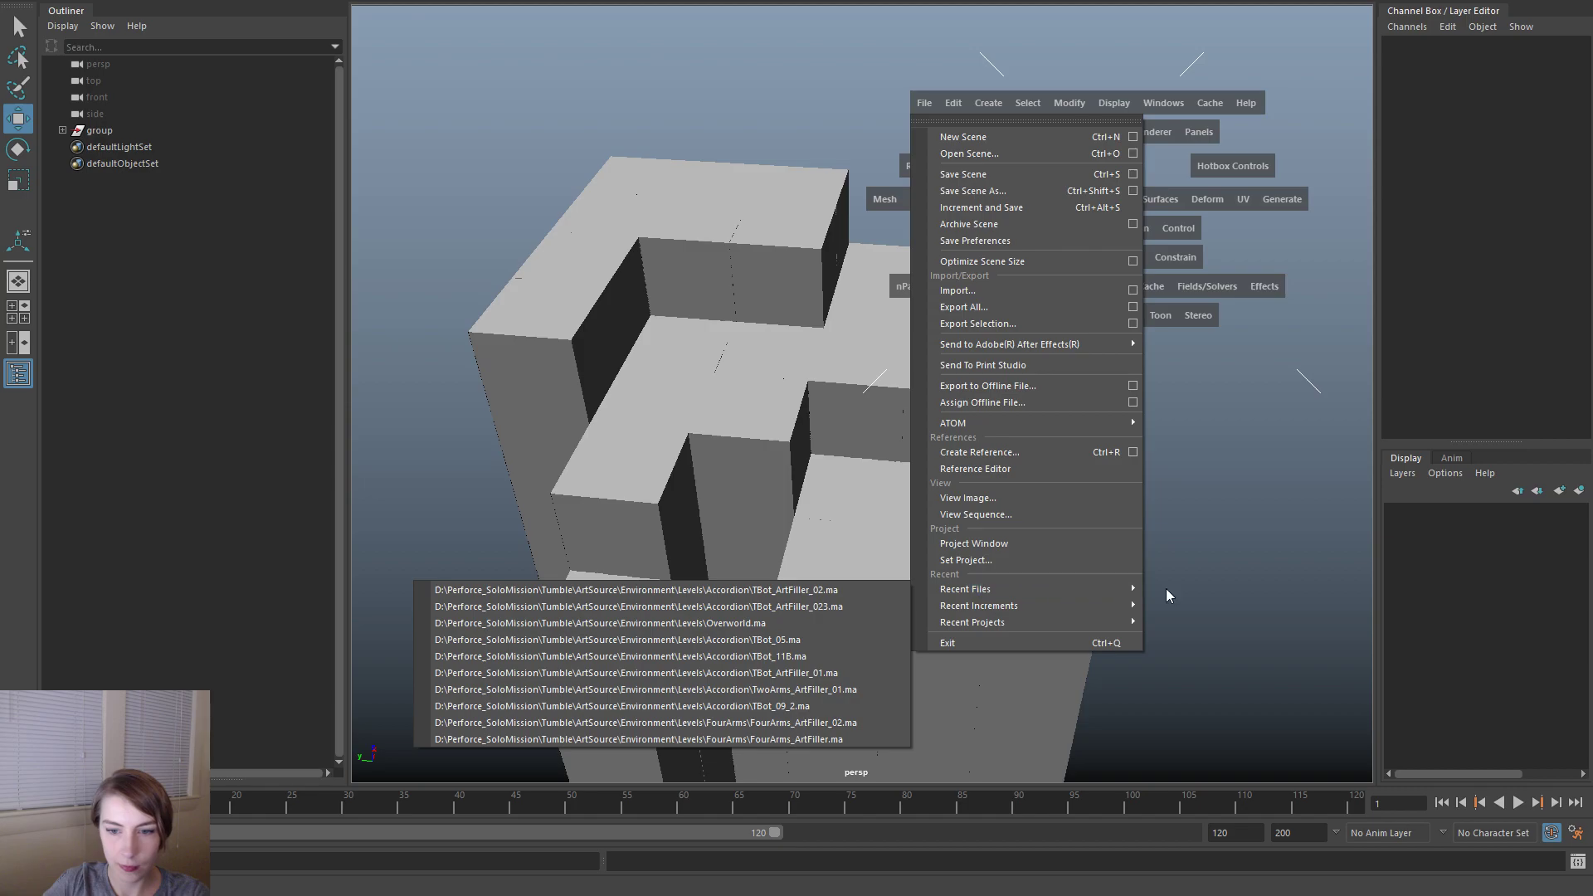
pyautogui.click(768, 622)
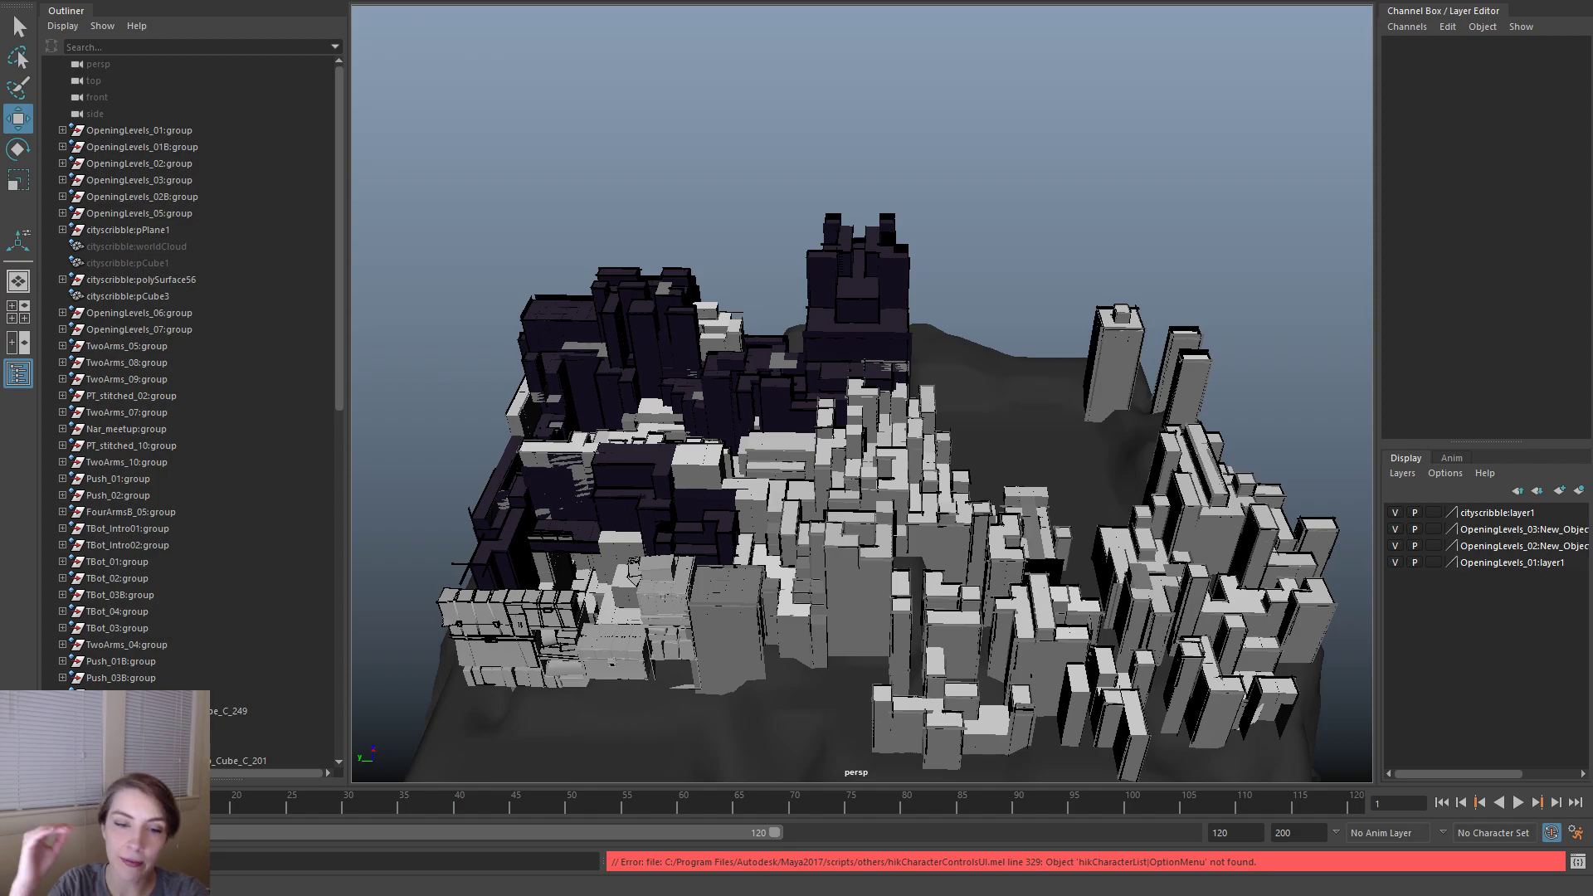
# - Examine the Overworld city's buildings up close and from above, looking over the blocks around the central area
pyautogui.moveTo(928, 414)
pyautogui.mouseDown(button='right')
pyautogui.moveTo(912, 502)
pyautogui.moveTo(930, 399)
pyautogui.moveTo(900, 427)
pyautogui.mouseUp(button='right')
pyautogui.scroll(10, 900, 427)
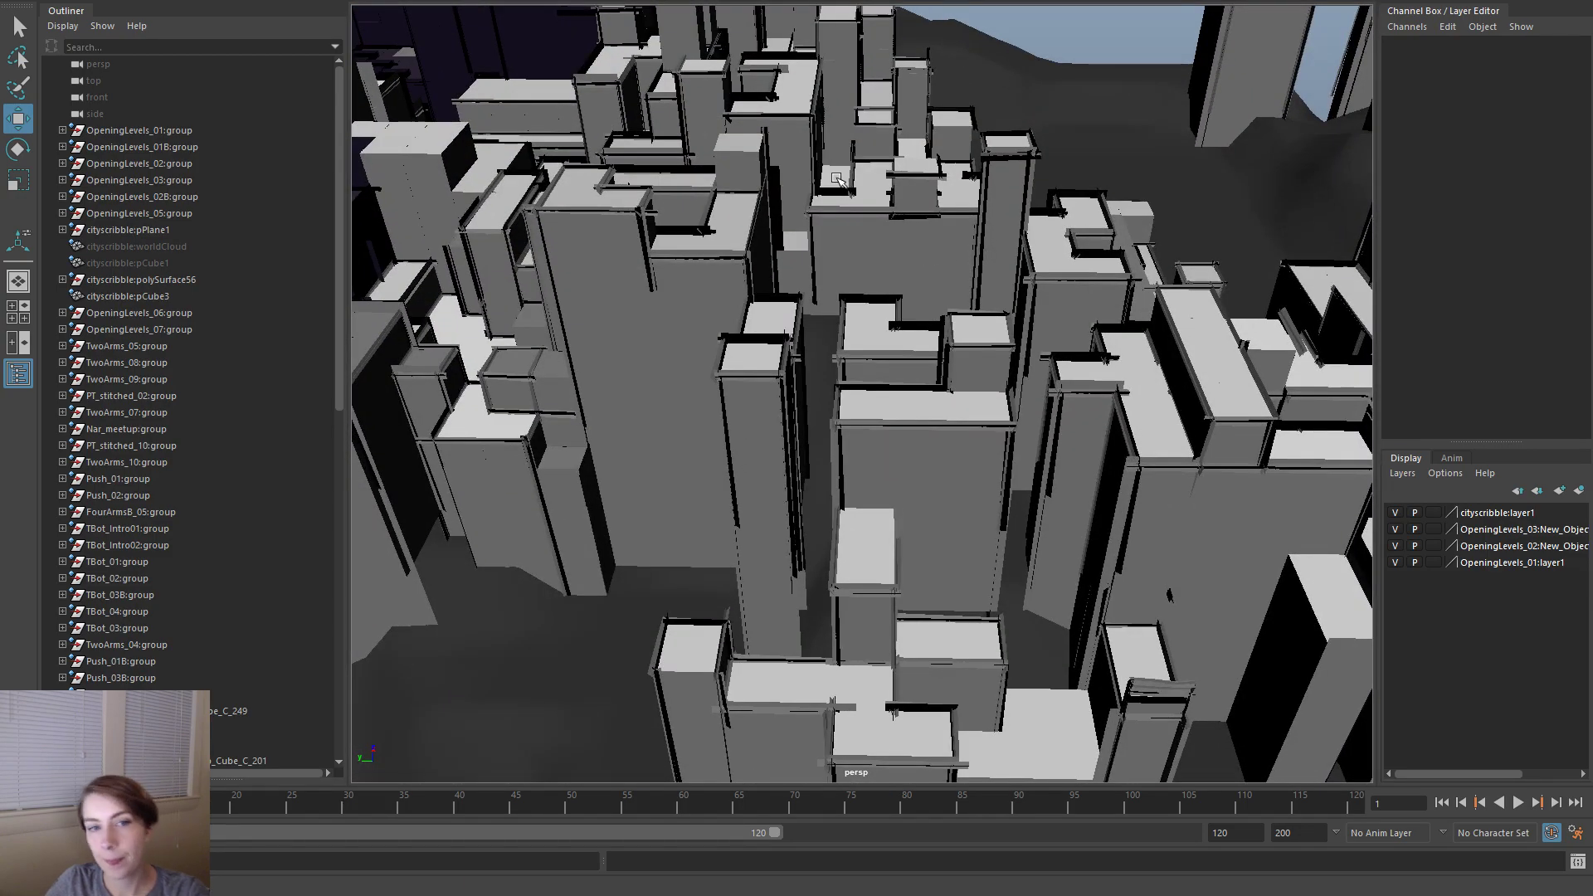
pyautogui.keyDown('alt'); pyautogui.moveTo(901, 432); pyautogui.dragTo(899, 434, button='middle'); pyautogui.keyUp('alt')
pyautogui.scroll(-3, 899, 435)
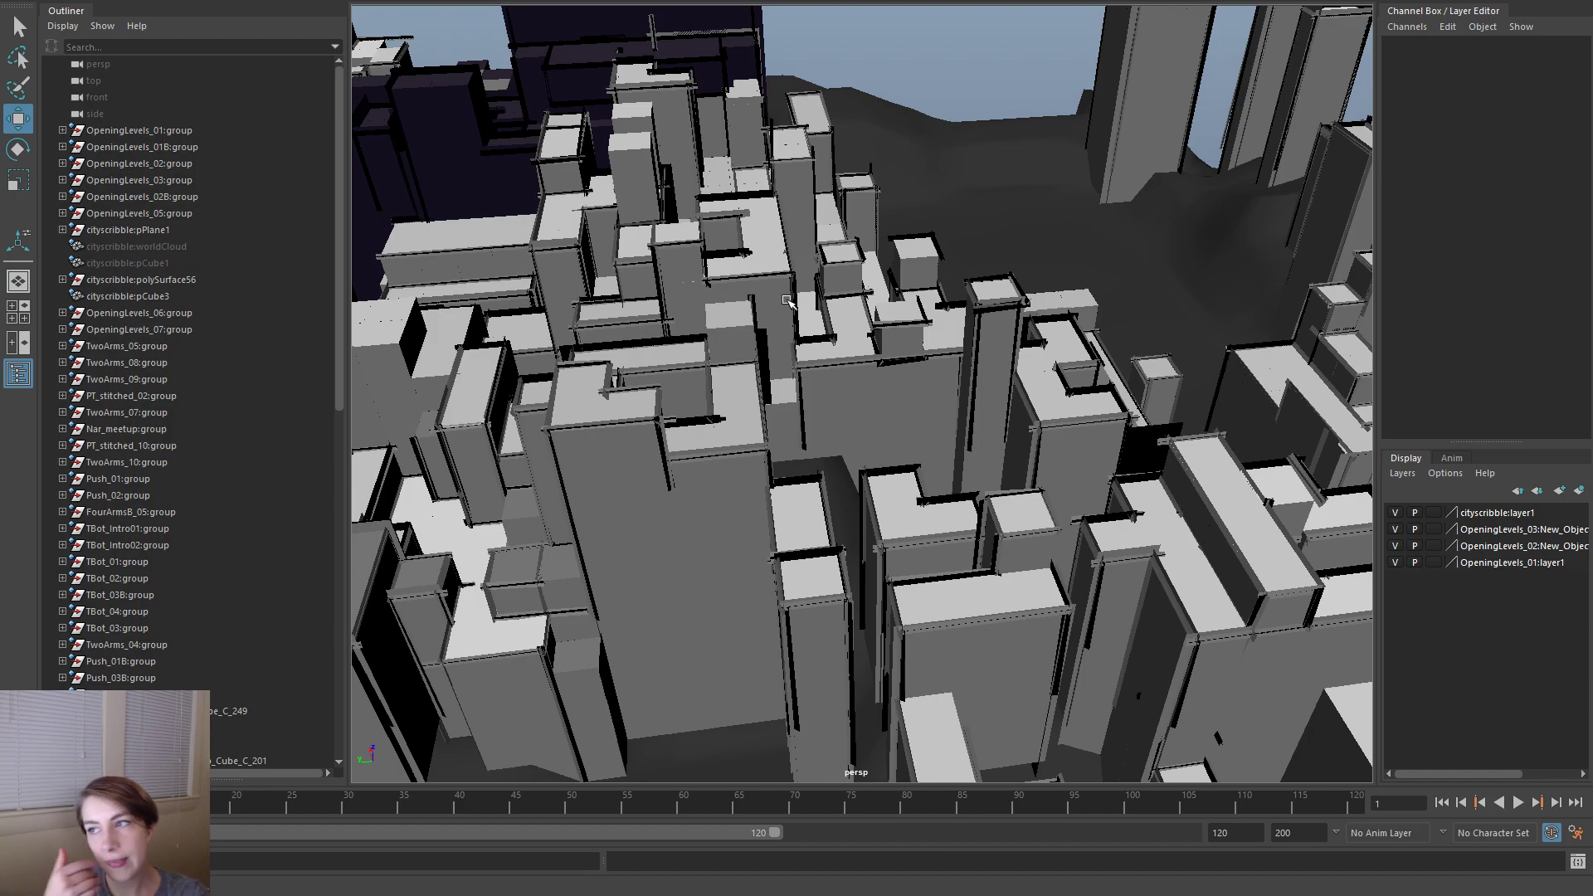
pyautogui.click(1005, 433)
pyautogui.click(931, 69)
pyautogui.scroll(-5, 946, 221)
pyautogui.keyDown('alt'); pyautogui.moveTo(910, 315); pyautogui.dragTo(950, 391); pyautogui.keyUp('alt')
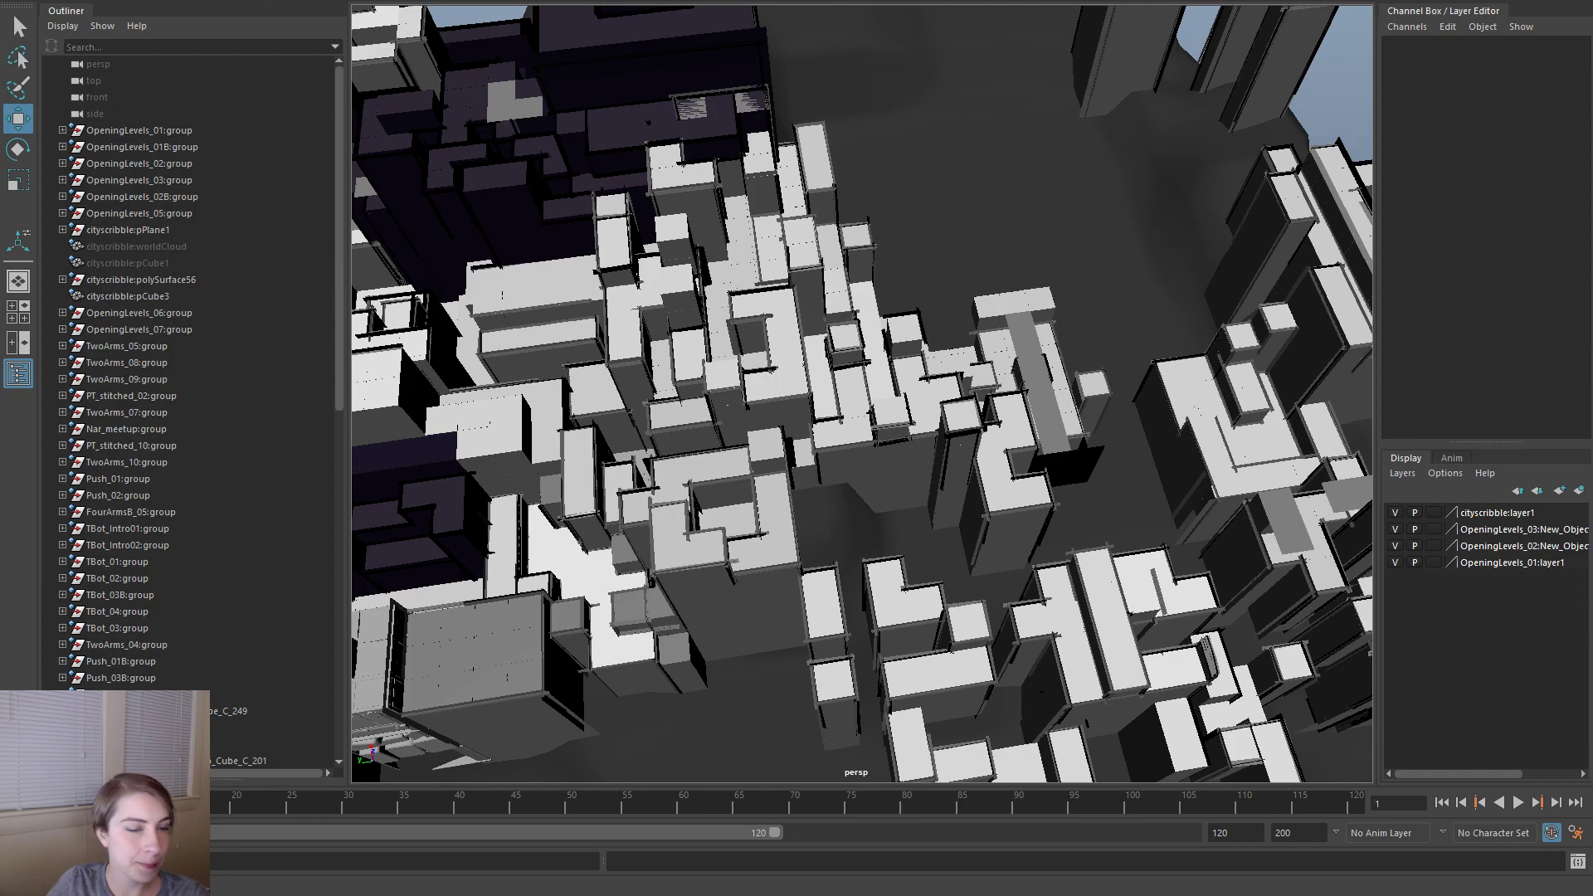
# - Reference TBot_ArtFiller_02.ma from the Accordion folder into the Overworld scene
pyautogui.press('space')
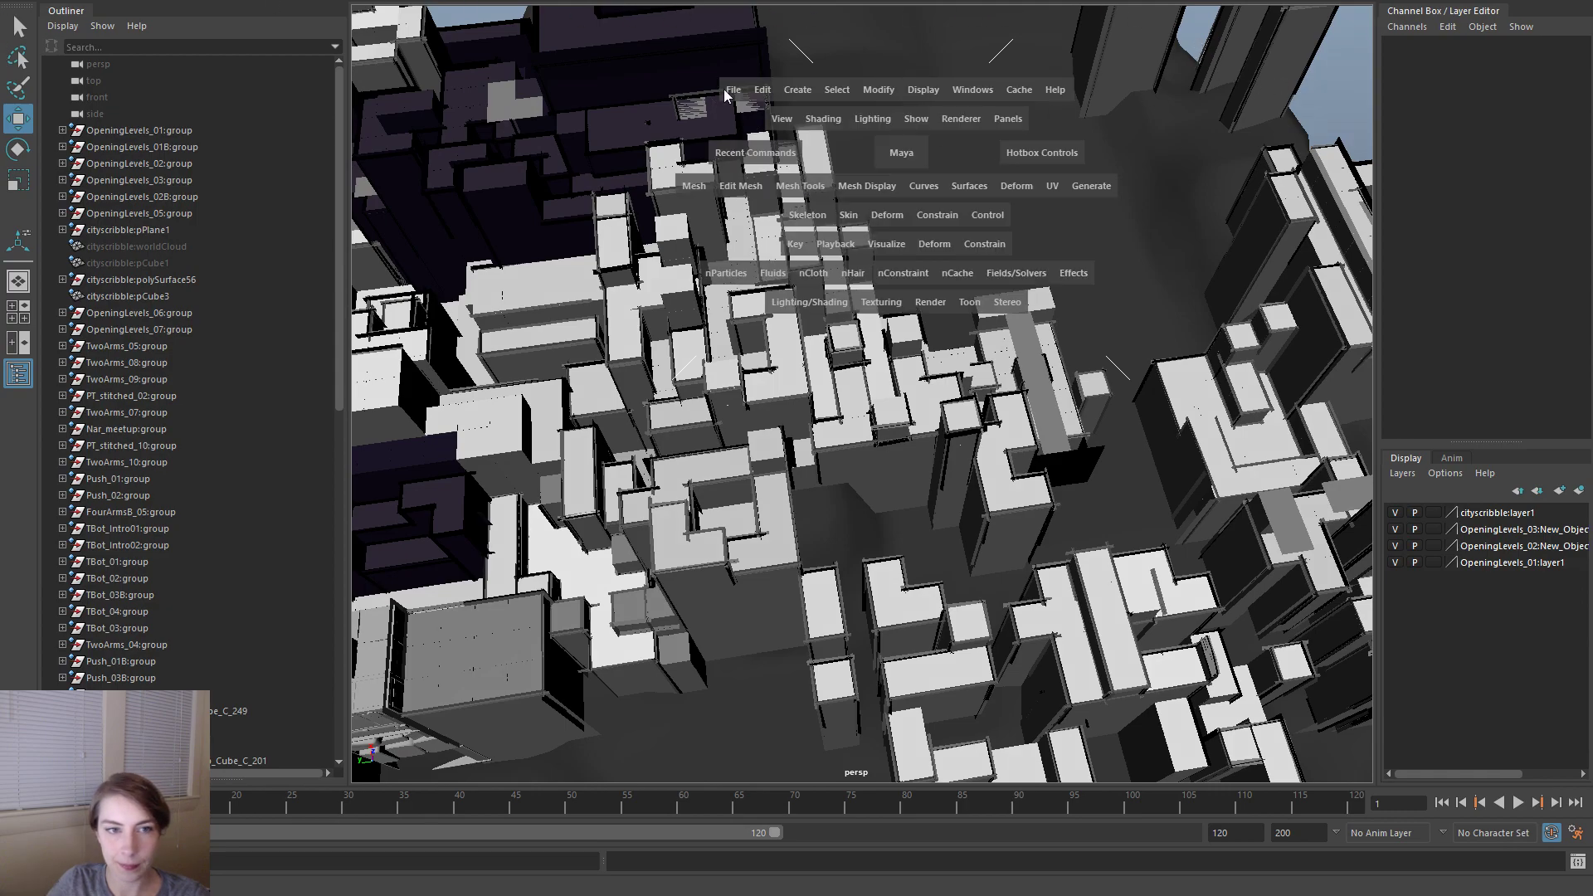
pyautogui.moveTo(724, 88); pyautogui.dragTo(813, 443)
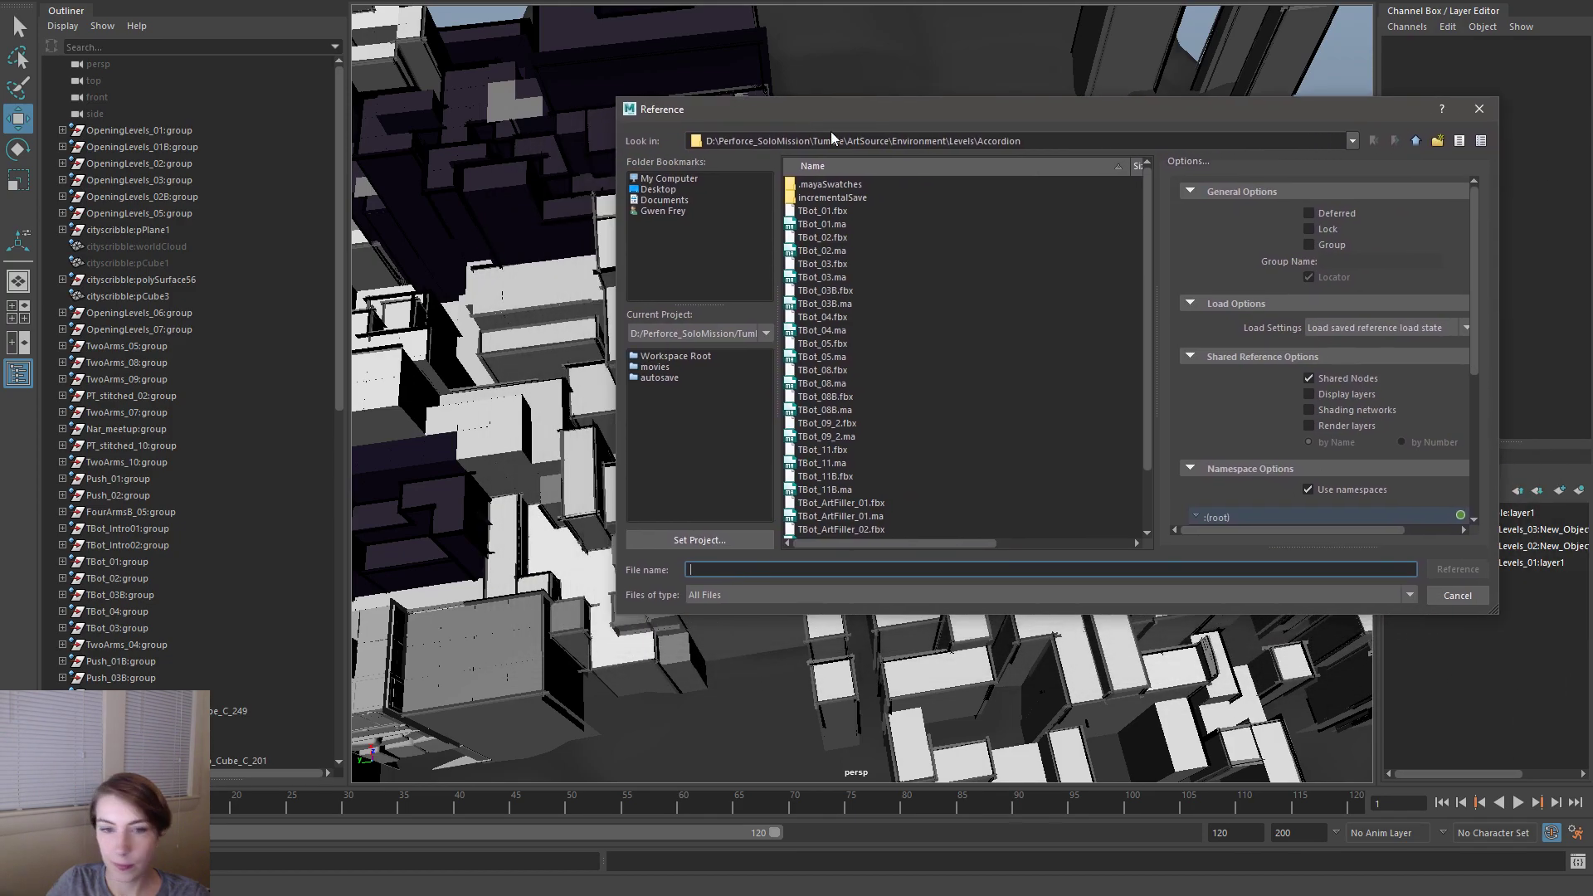
pyautogui.scroll(-2, 936, 395)
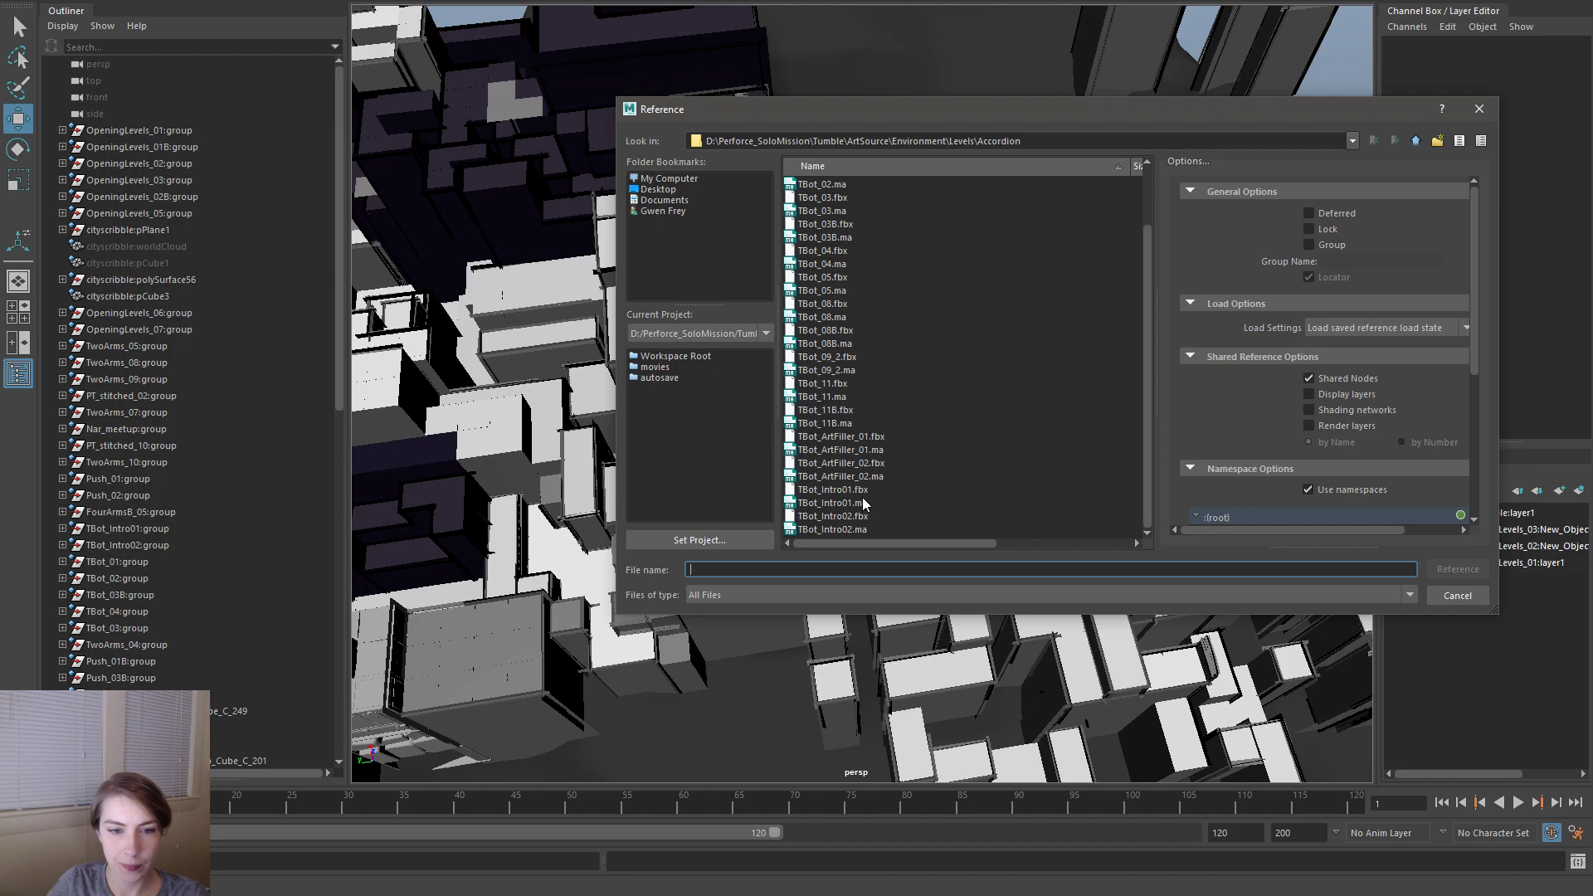
pyautogui.click(873, 476)
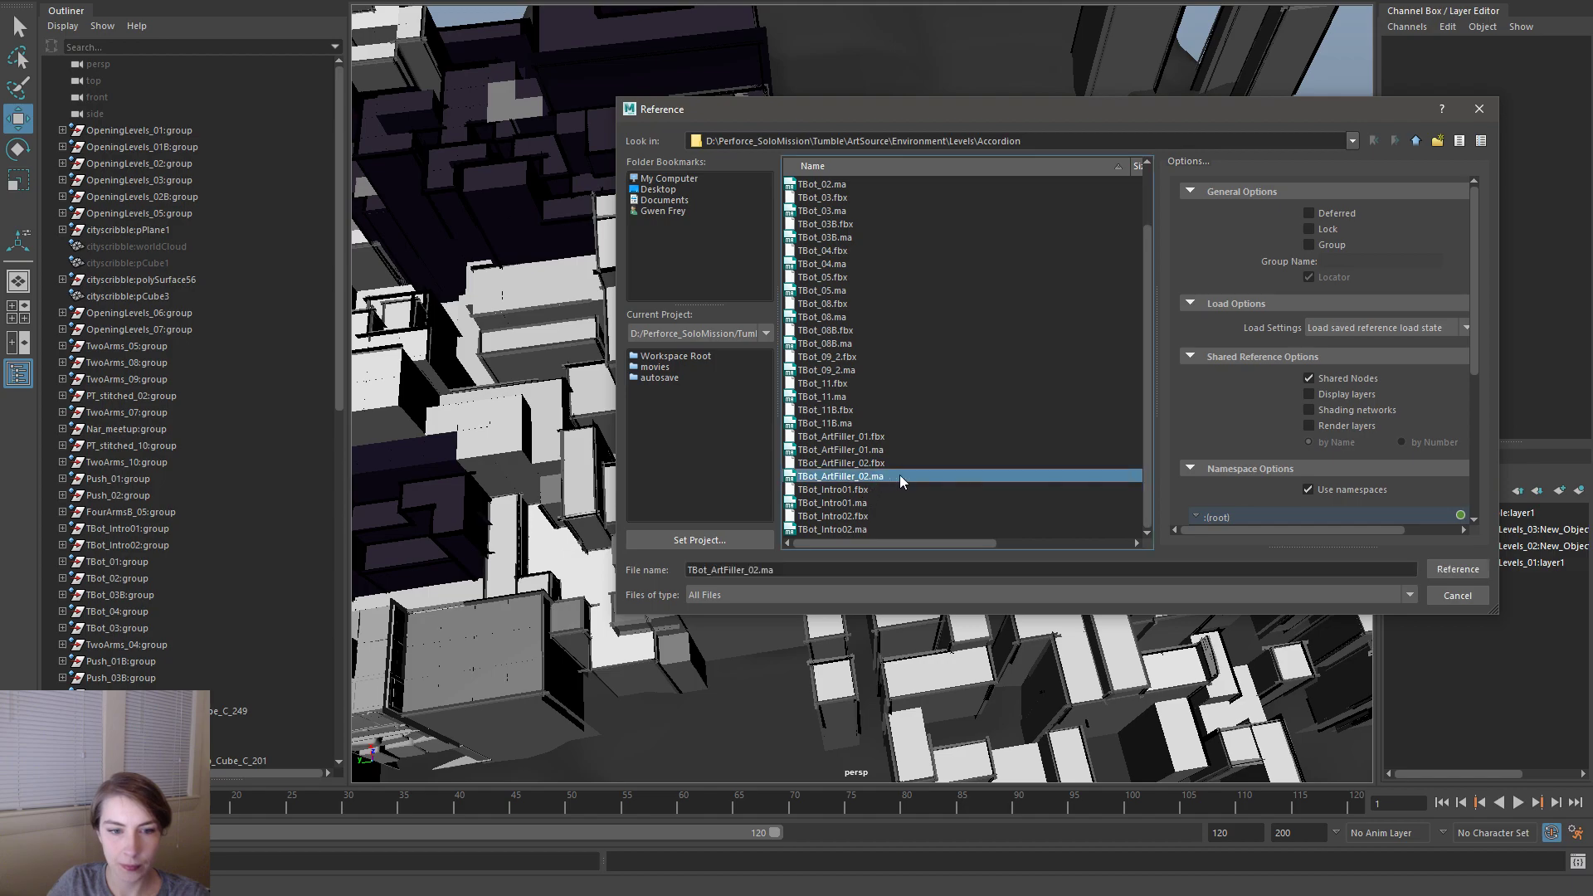
pyautogui.doubleClick(905, 476)
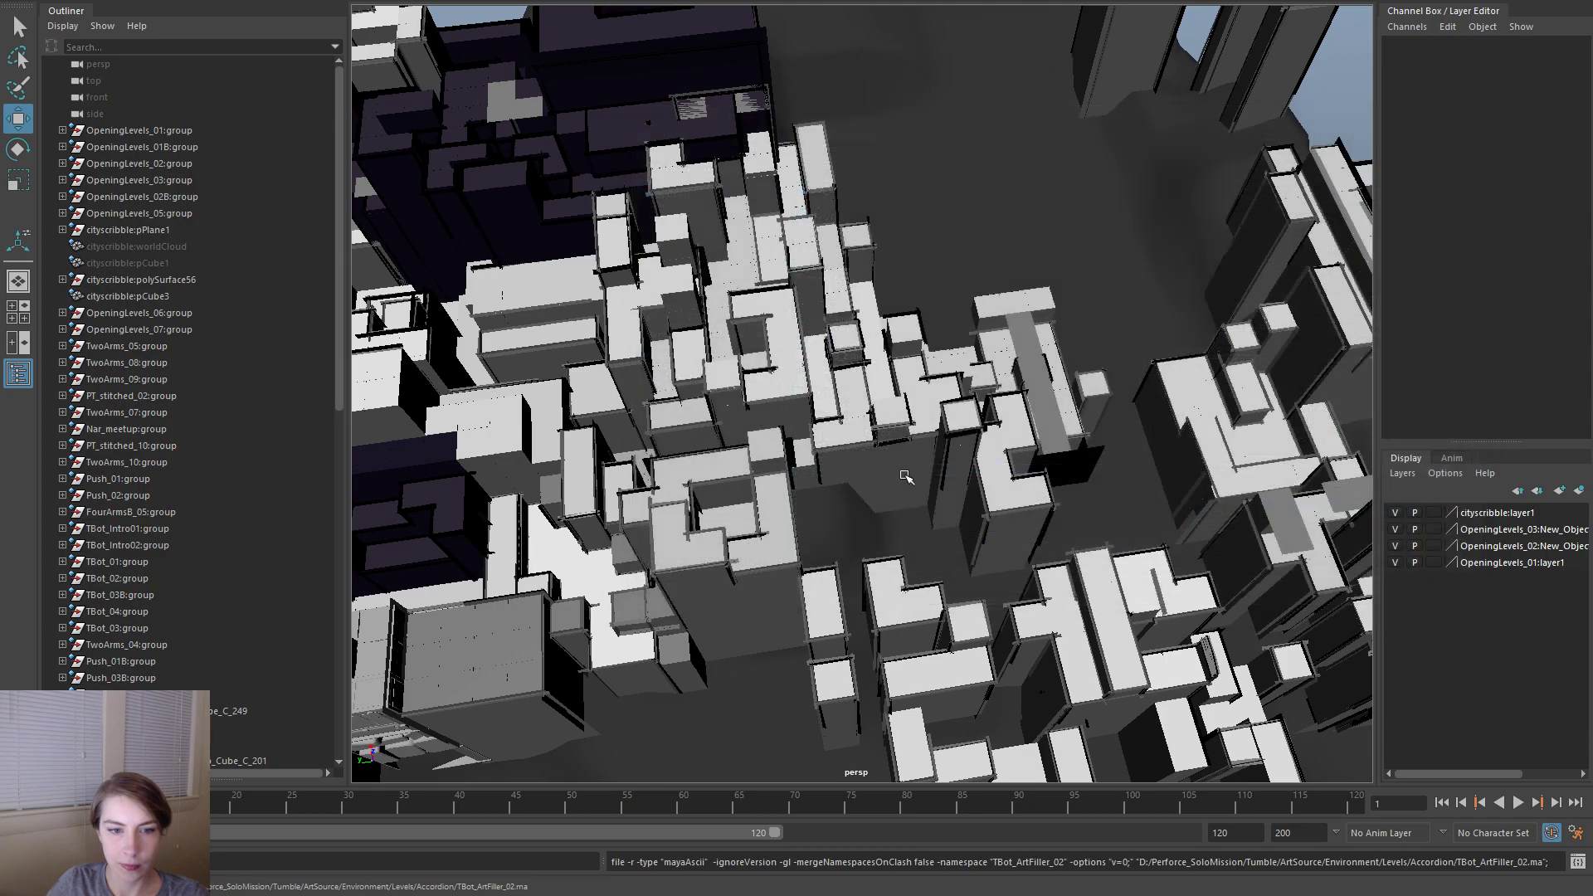
pyautogui.scroll(-10, 906, 477)
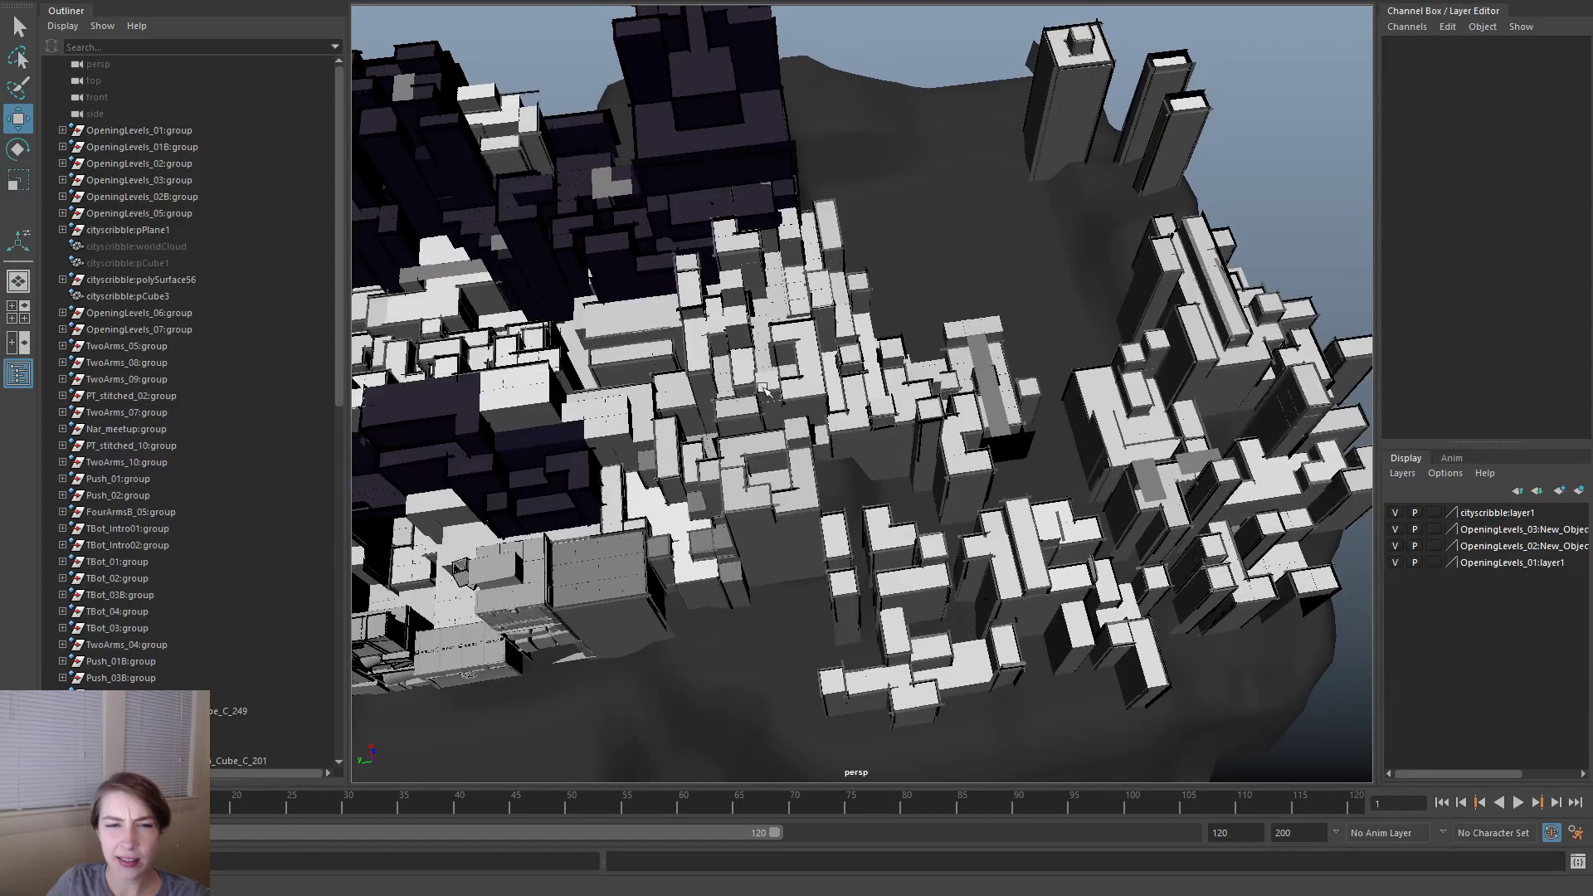
# - Select the referenced TBot_ArtFiller_02 group, set its Translate X, Y and Z to 0 and frame the whole city
pyautogui.scroll(-15, 262, 668)
pyautogui.click(249, 695)
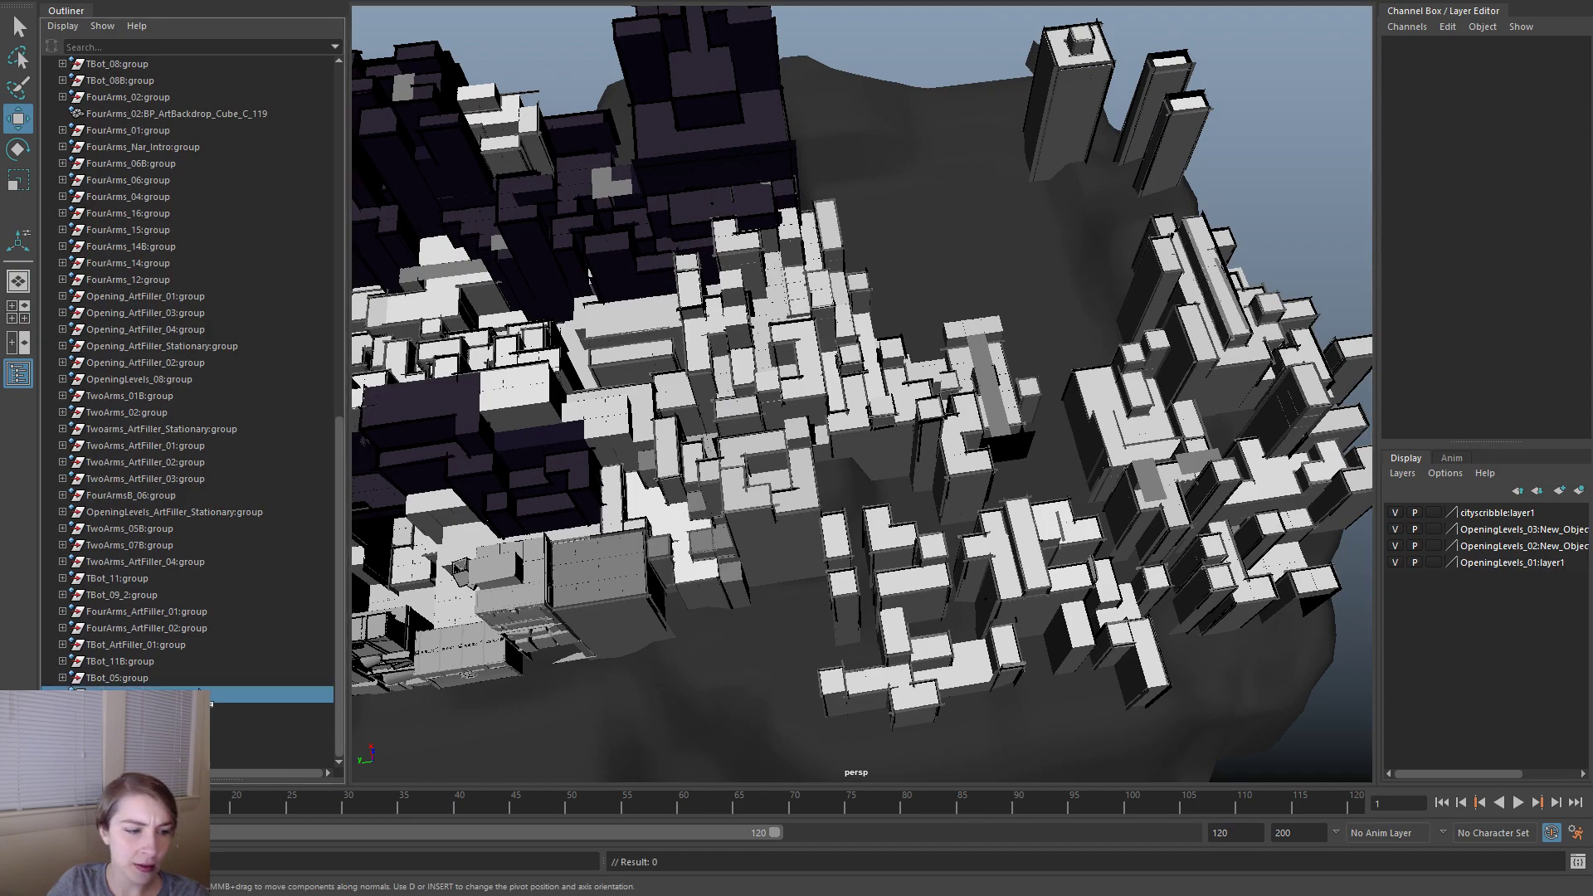
pyautogui.moveTo(1560, 56); pyautogui.dragTo(1579, 87)
pyautogui.write('0')
pyautogui.press('Return')
pyautogui.press('a')
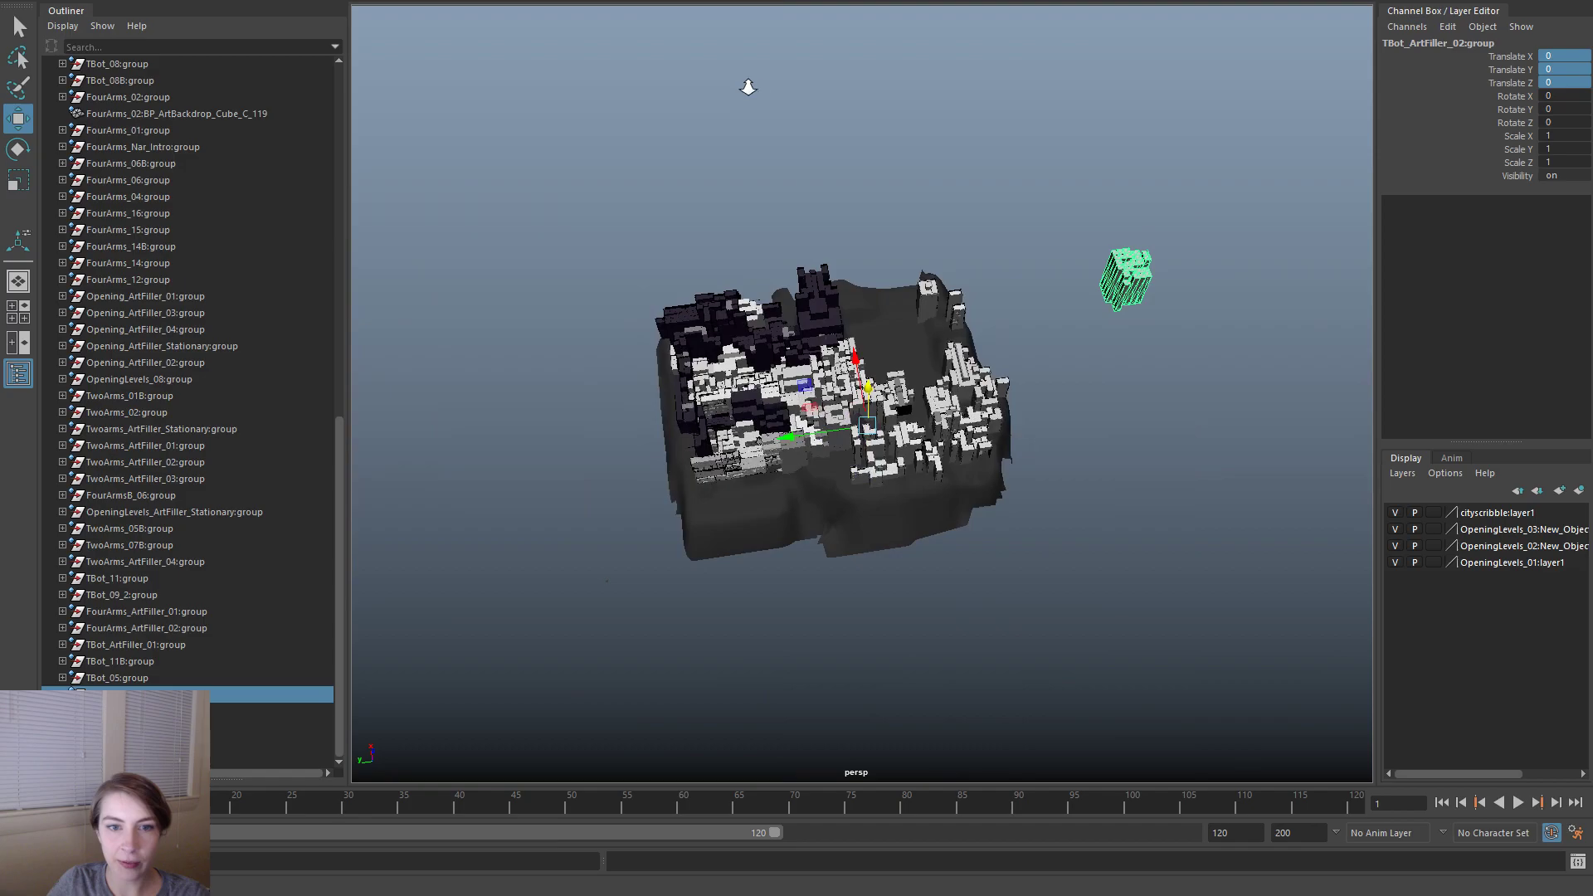
# - Clear the selection and open the recent scene TBot_ArtFiller_02.ma from the Accordion folder
pyautogui.click(830, 117)
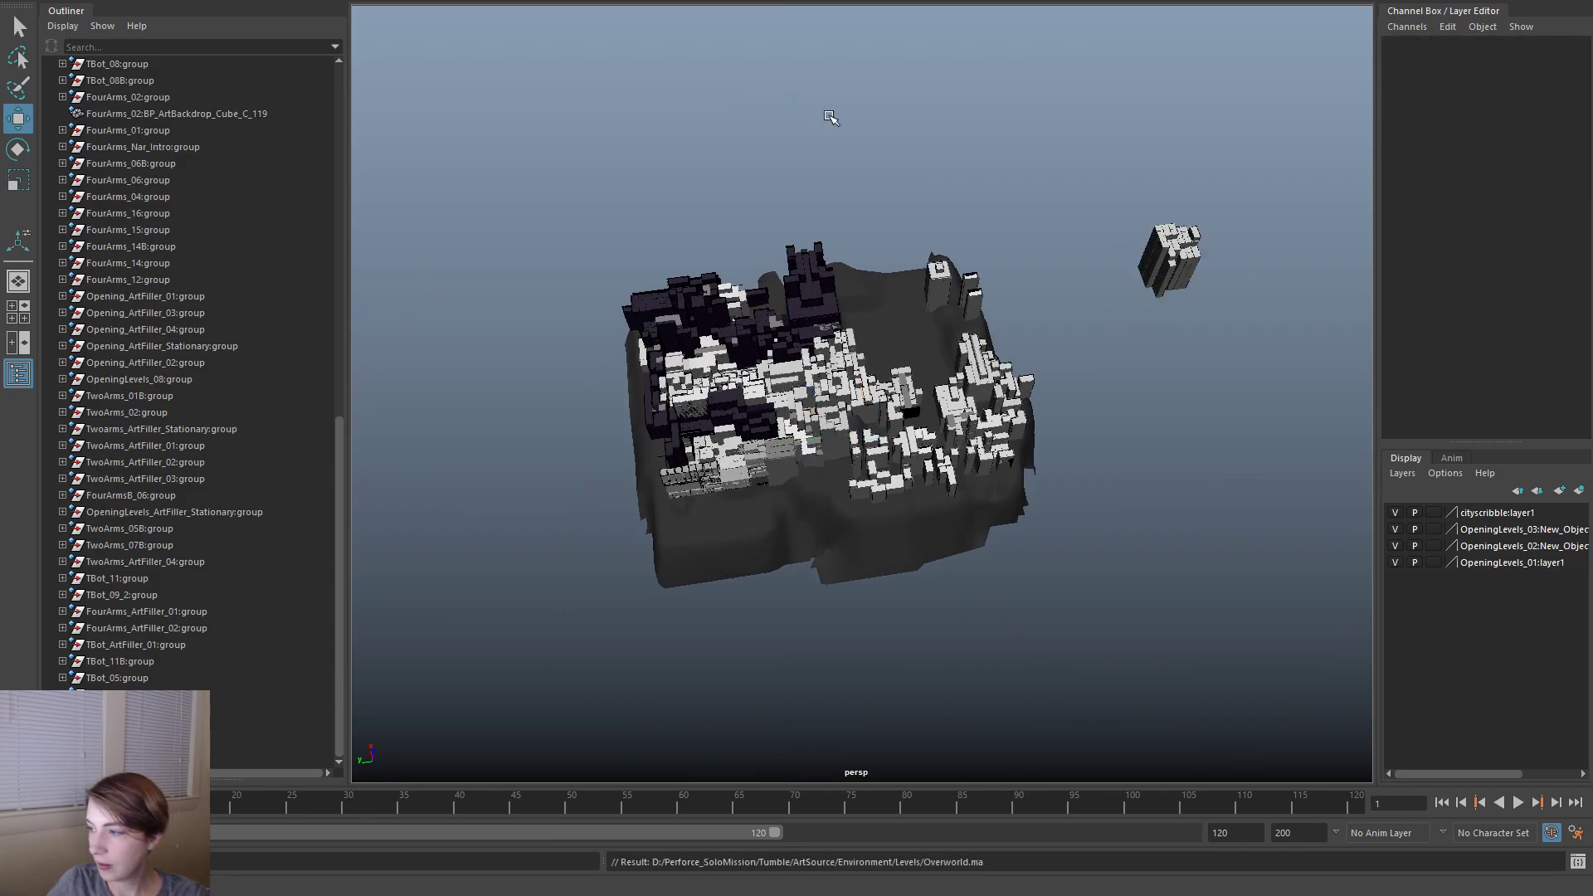
pyautogui.press('space')
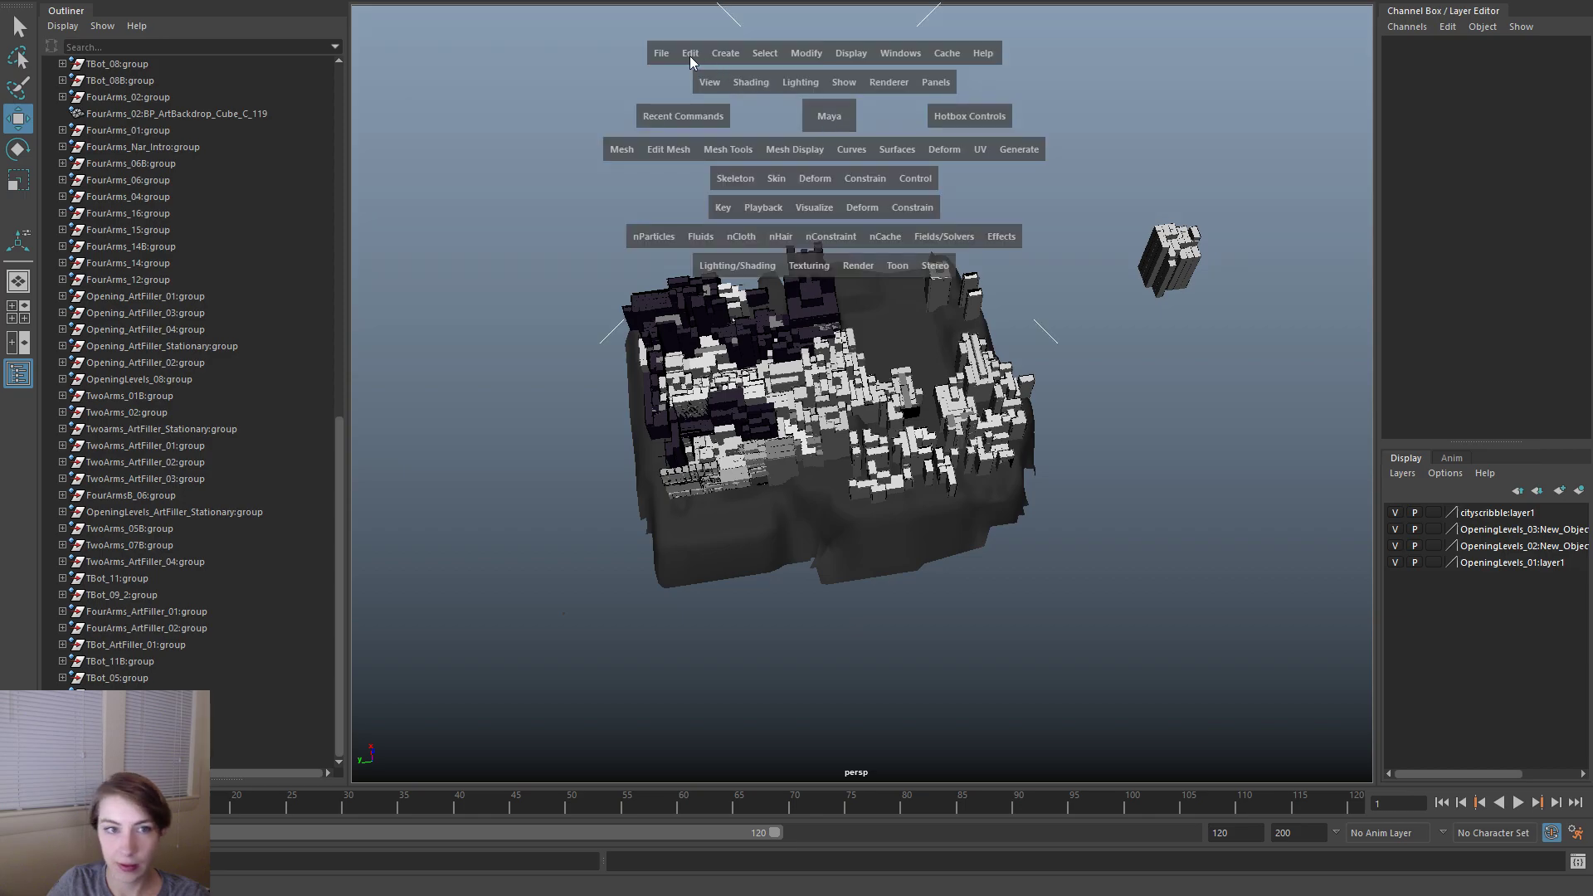
pyautogui.click(667, 52)
pyautogui.moveTo(803, 535)
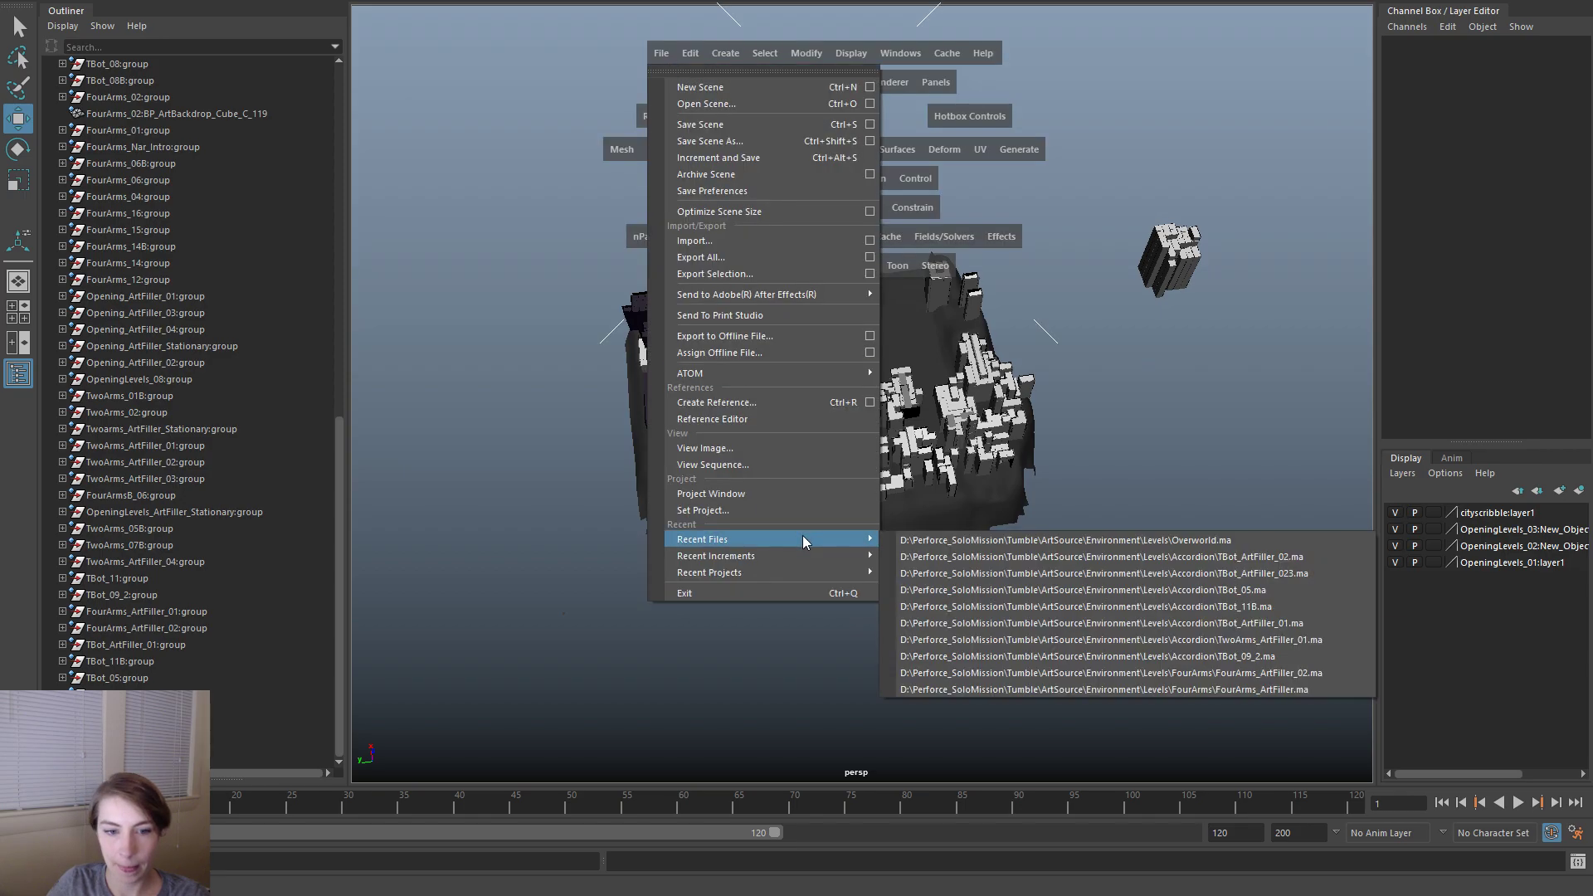
pyautogui.click(988, 560)
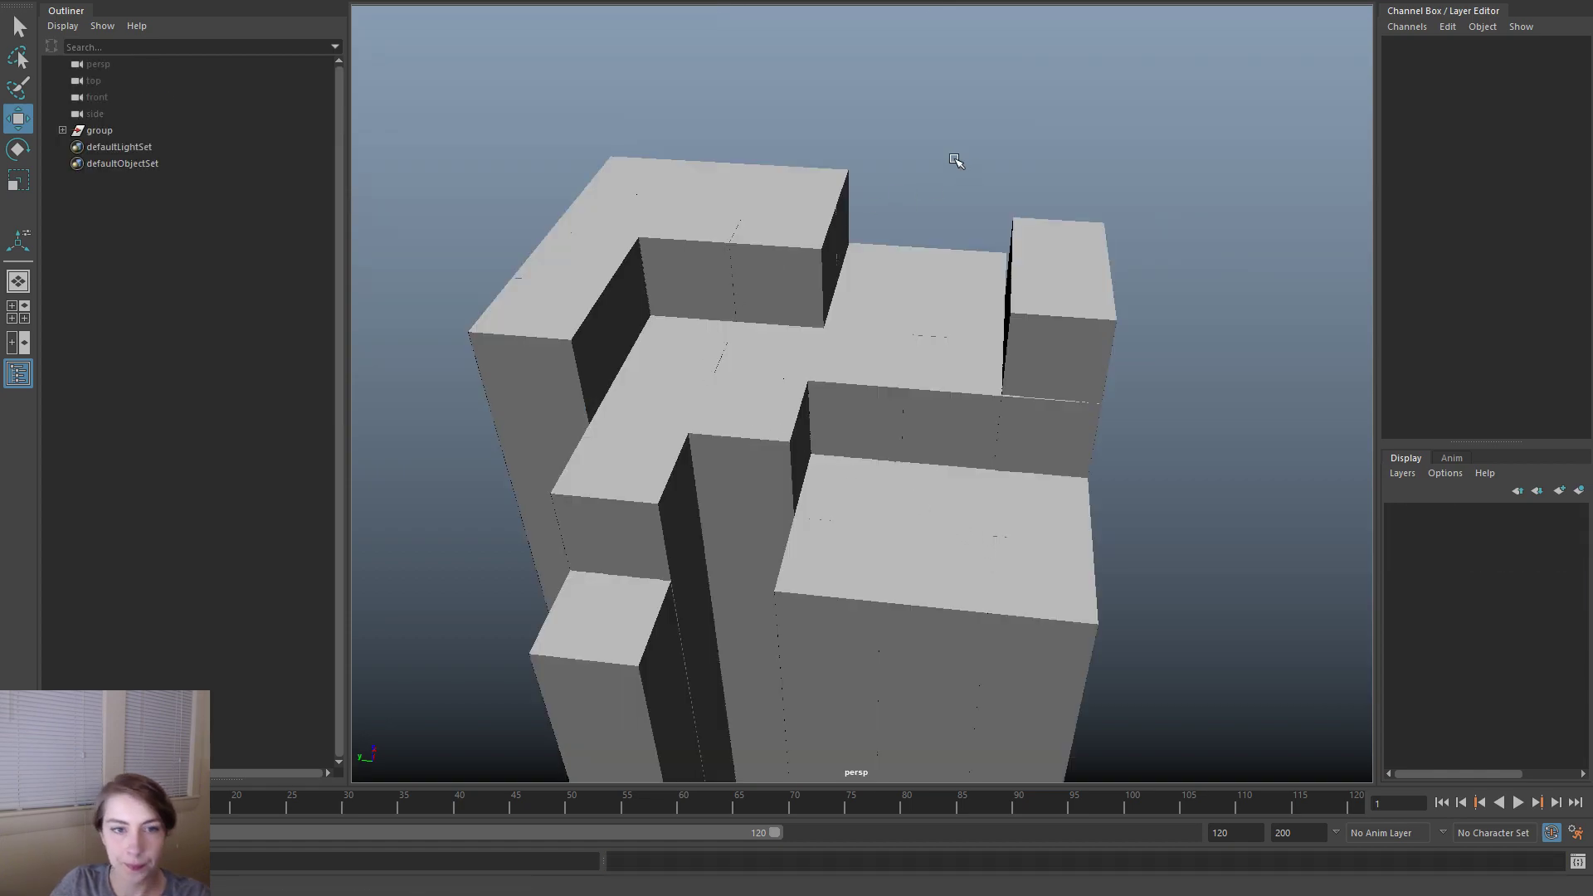
# - Save the reopened TBot_ArtFiller_02 scene
pyautogui.press('space')
pyautogui.click(785, 97)
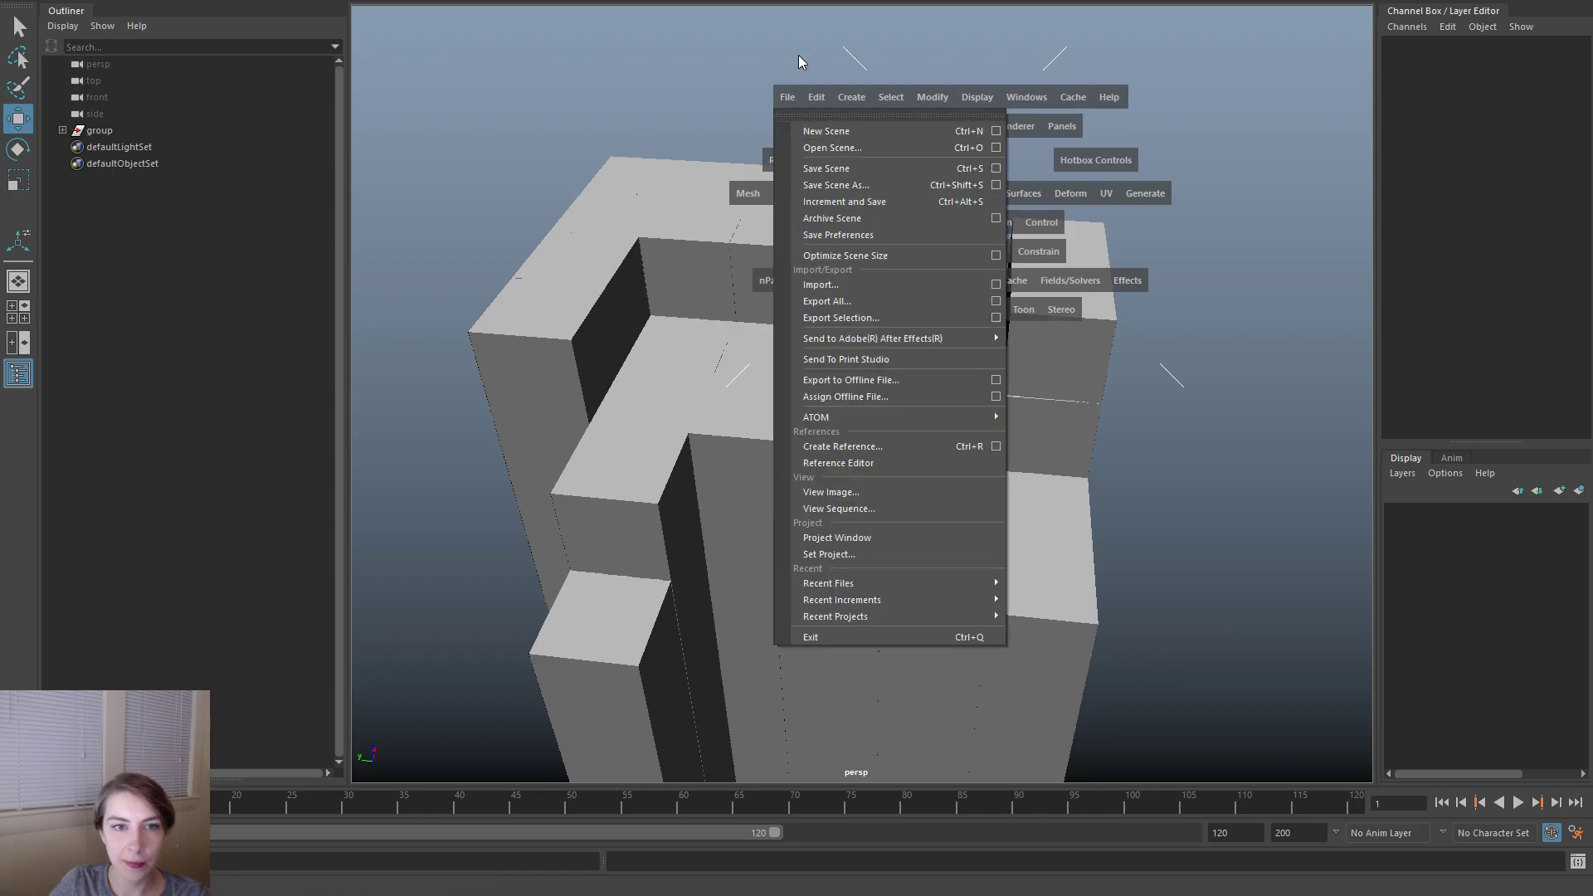
pyautogui.moveTo(820, 93)
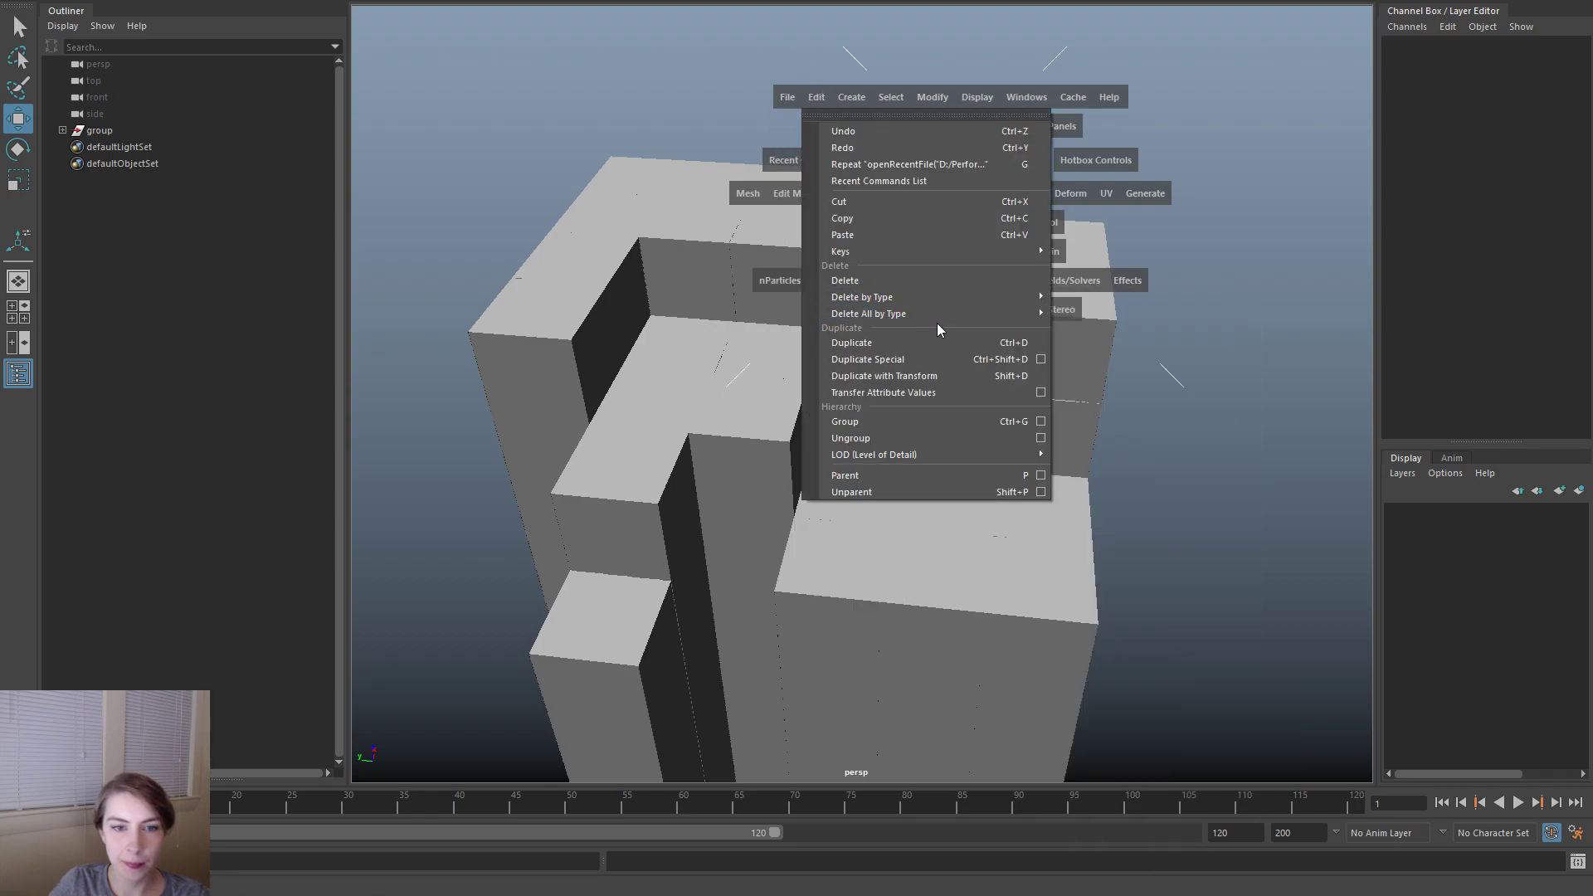
pyautogui.hotkey('ctrl', 's')
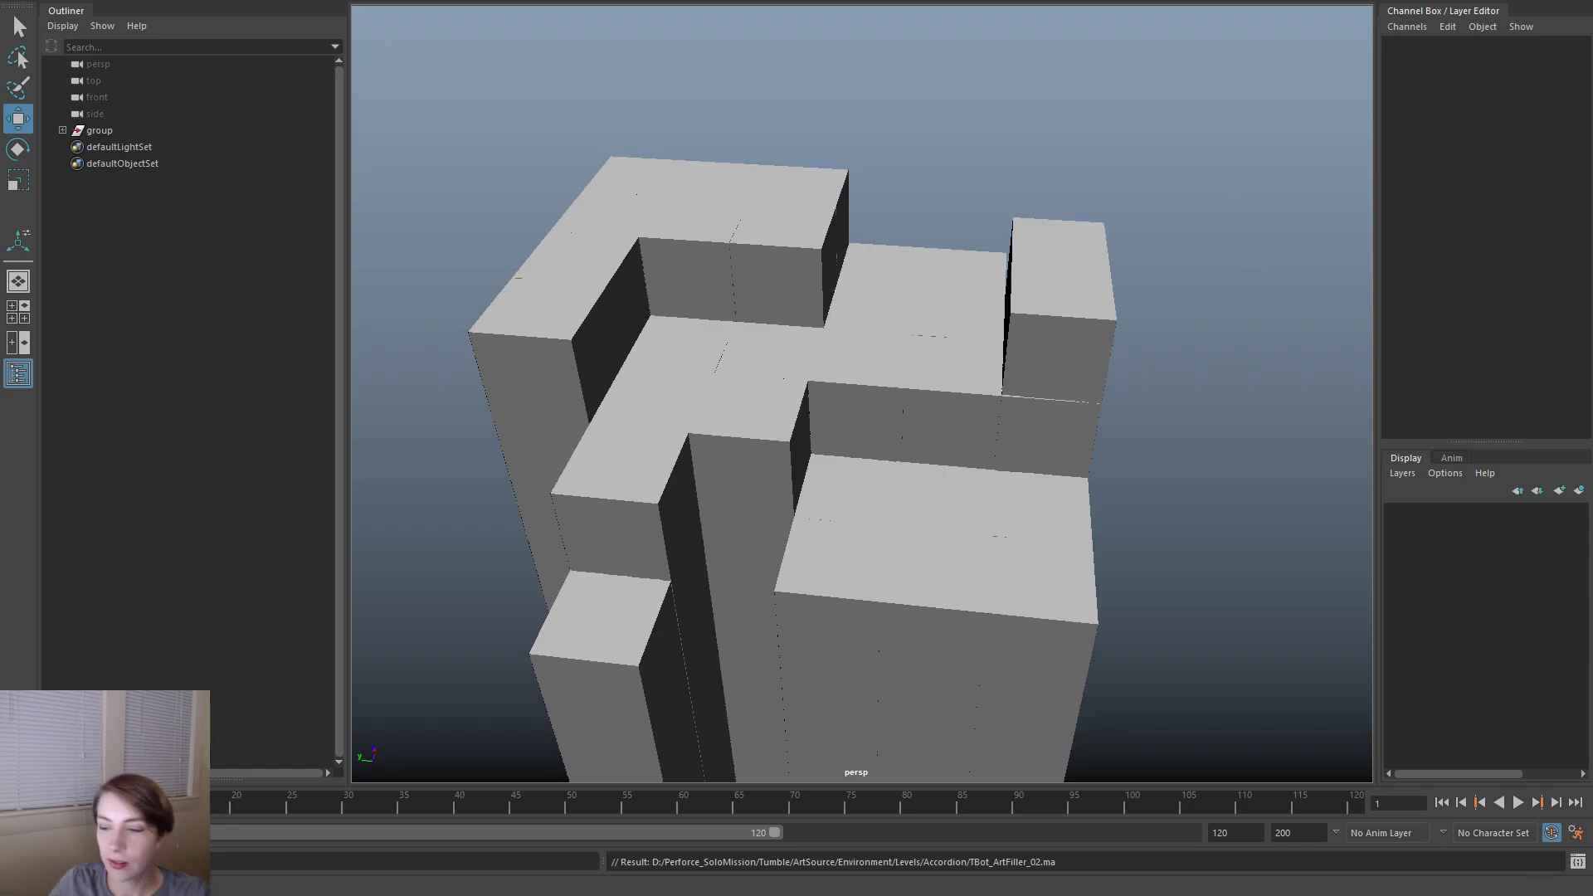
# - Switch to Unreal and check the actor tags of the small BP_ArtBackdrop_Cube707 block and the backdrop blocks around it
pyautogui.hotkey('alt', 'Tab')
pyautogui.moveTo(908, 199); pyautogui.dragTo(988, 233, button='right')
pyautogui.click(722, 545)
pyautogui.moveTo(722, 545)
pyautogui.mouseDown(button='right')
pyautogui.moveTo(693, 527)
pyautogui.moveTo(714, 536)
pyautogui.mouseUp(button='right')
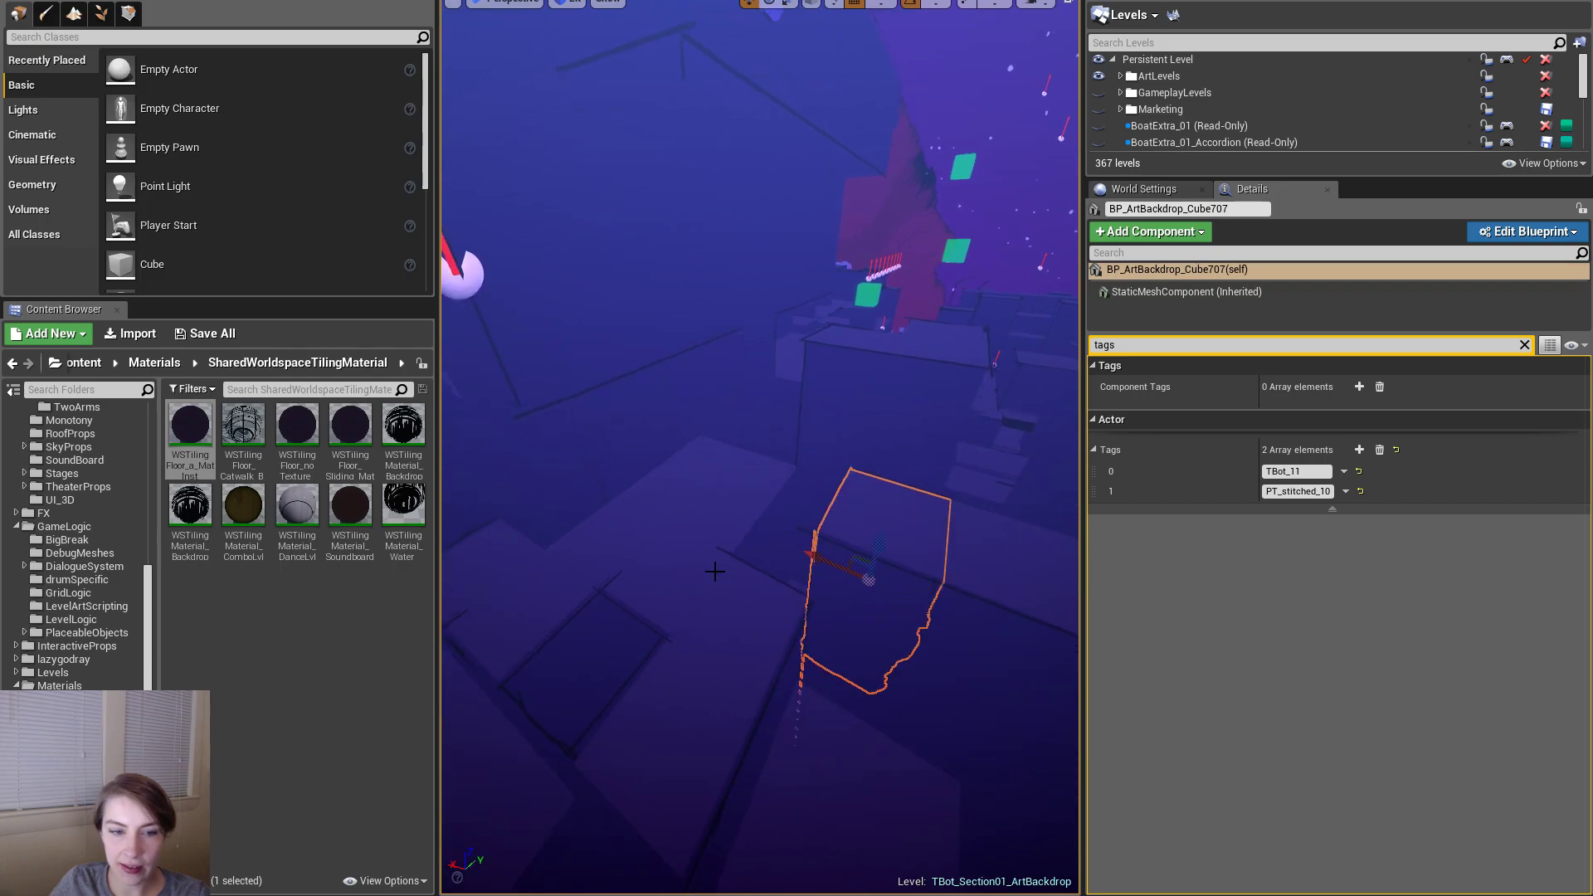
pyautogui.click(715, 537)
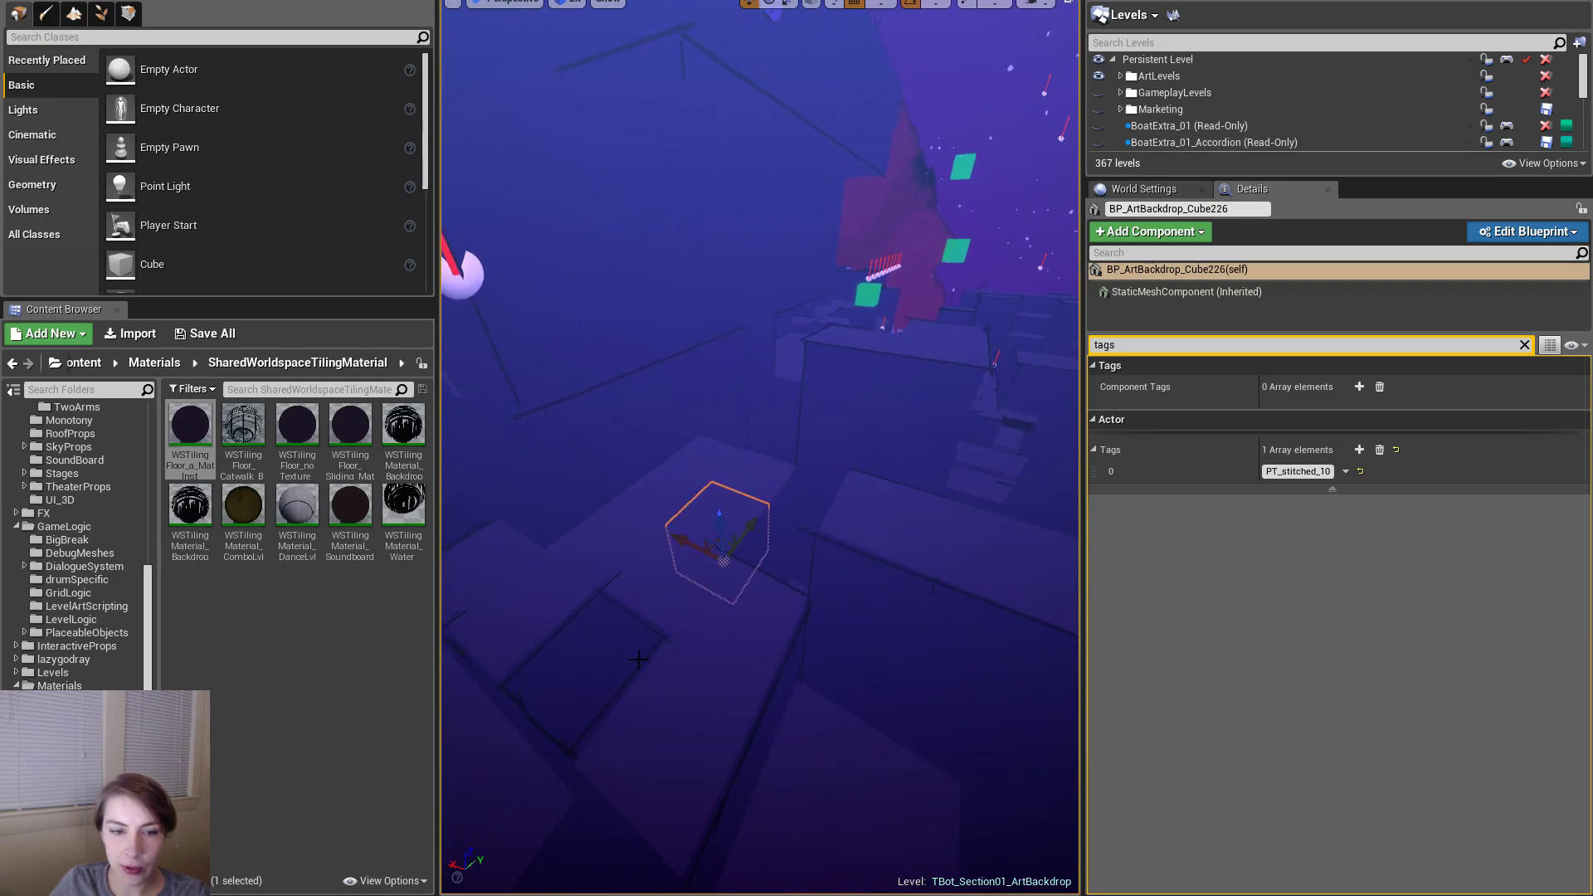
pyautogui.click(871, 581)
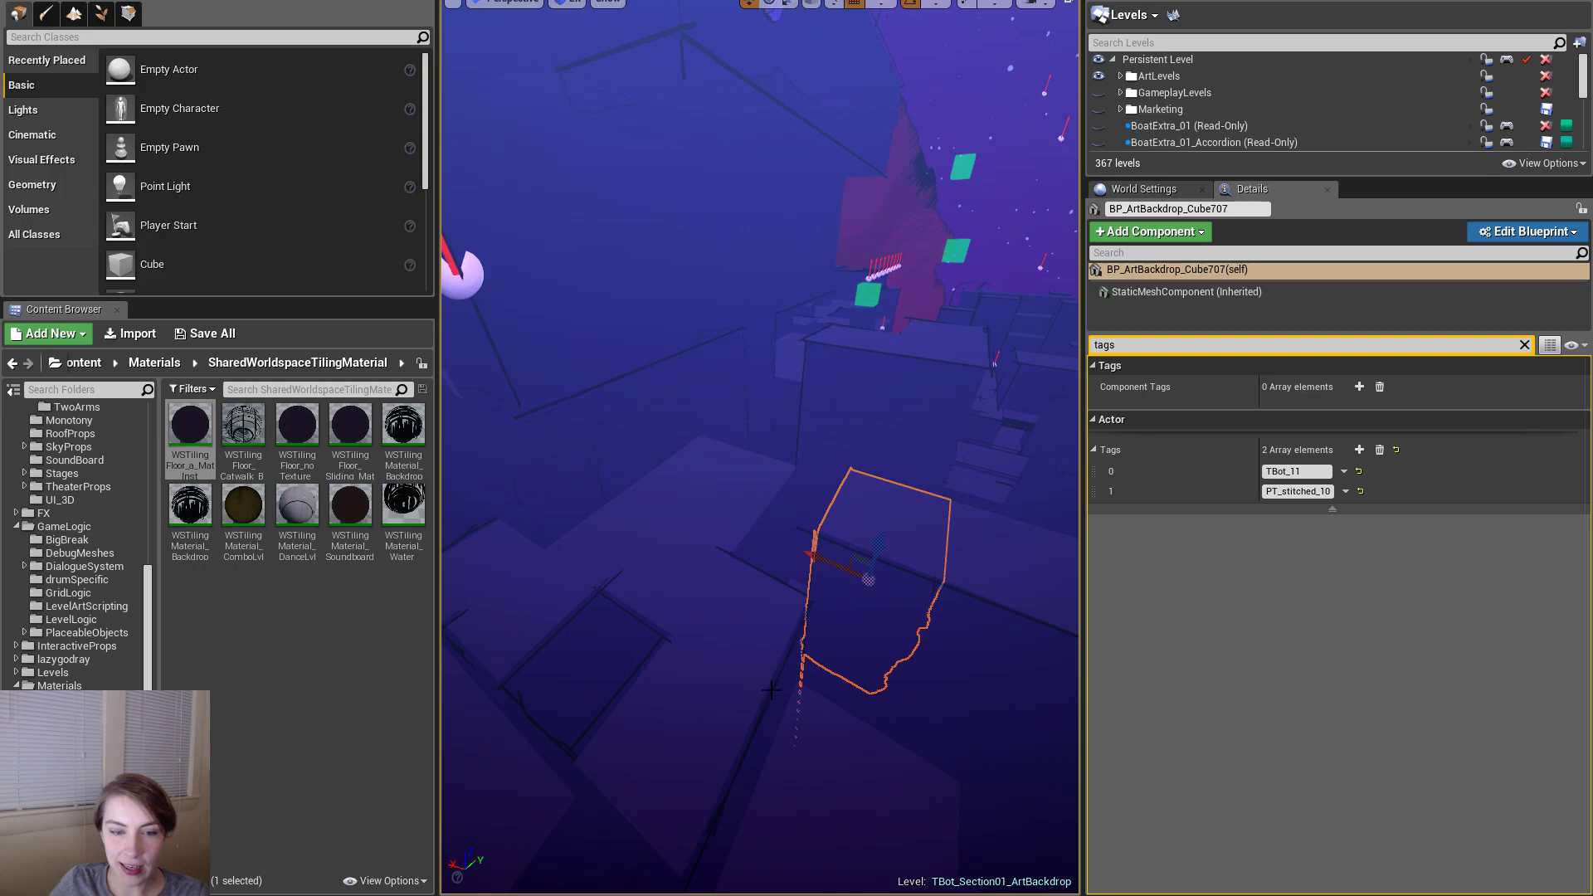
pyautogui.moveTo(871, 581); pyautogui.dragTo(863, 573, button='right')
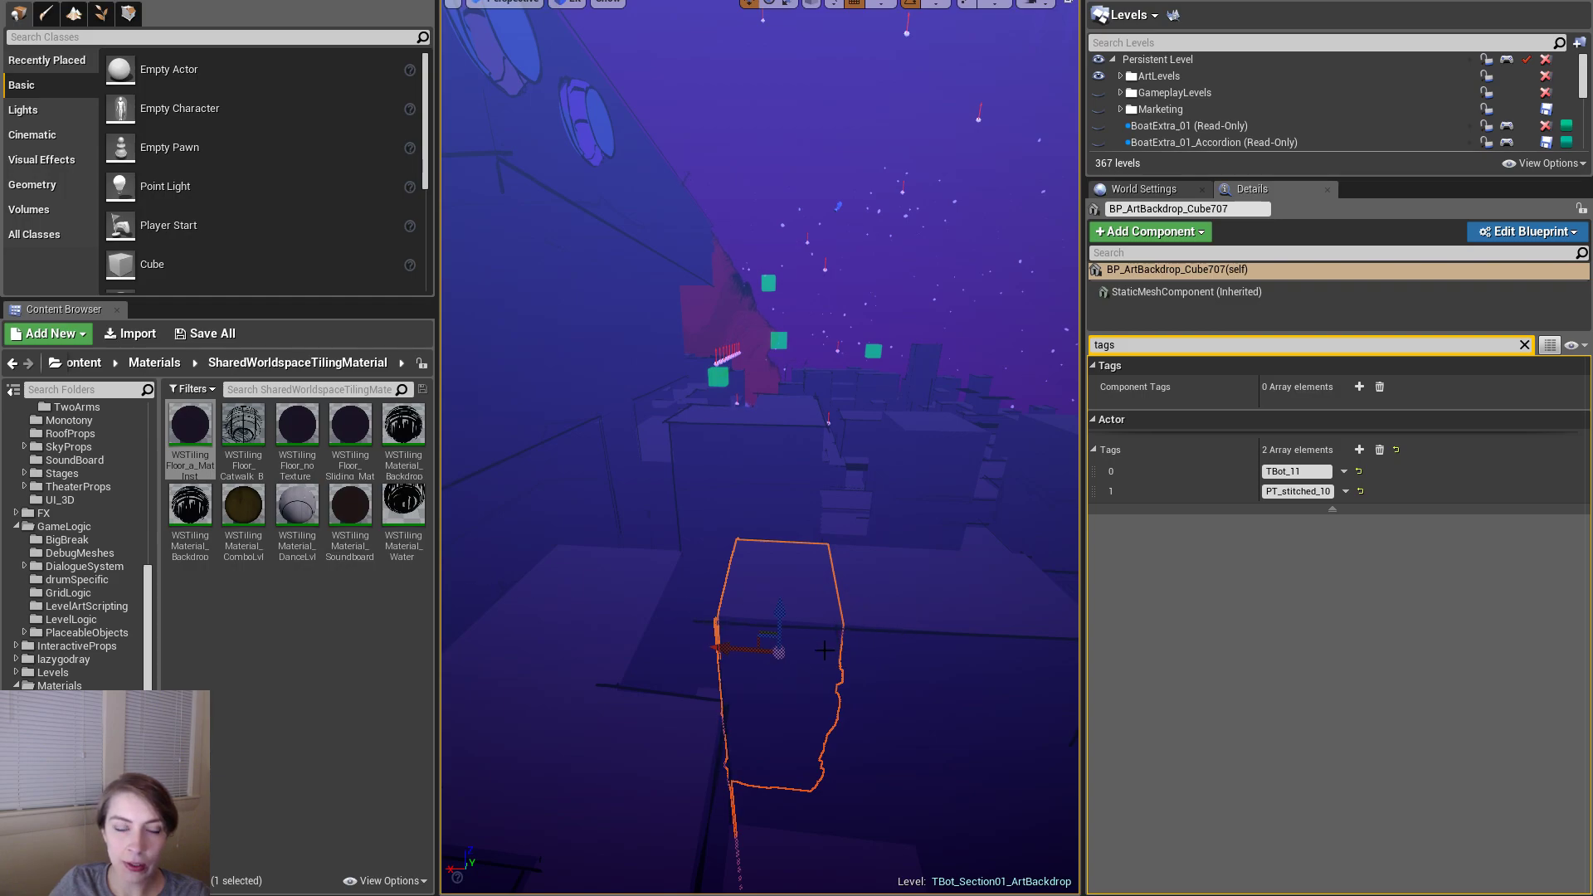
pyautogui.moveTo(770, 593); pyautogui.dragTo(789, 709, button='right')
pyautogui.press('s')
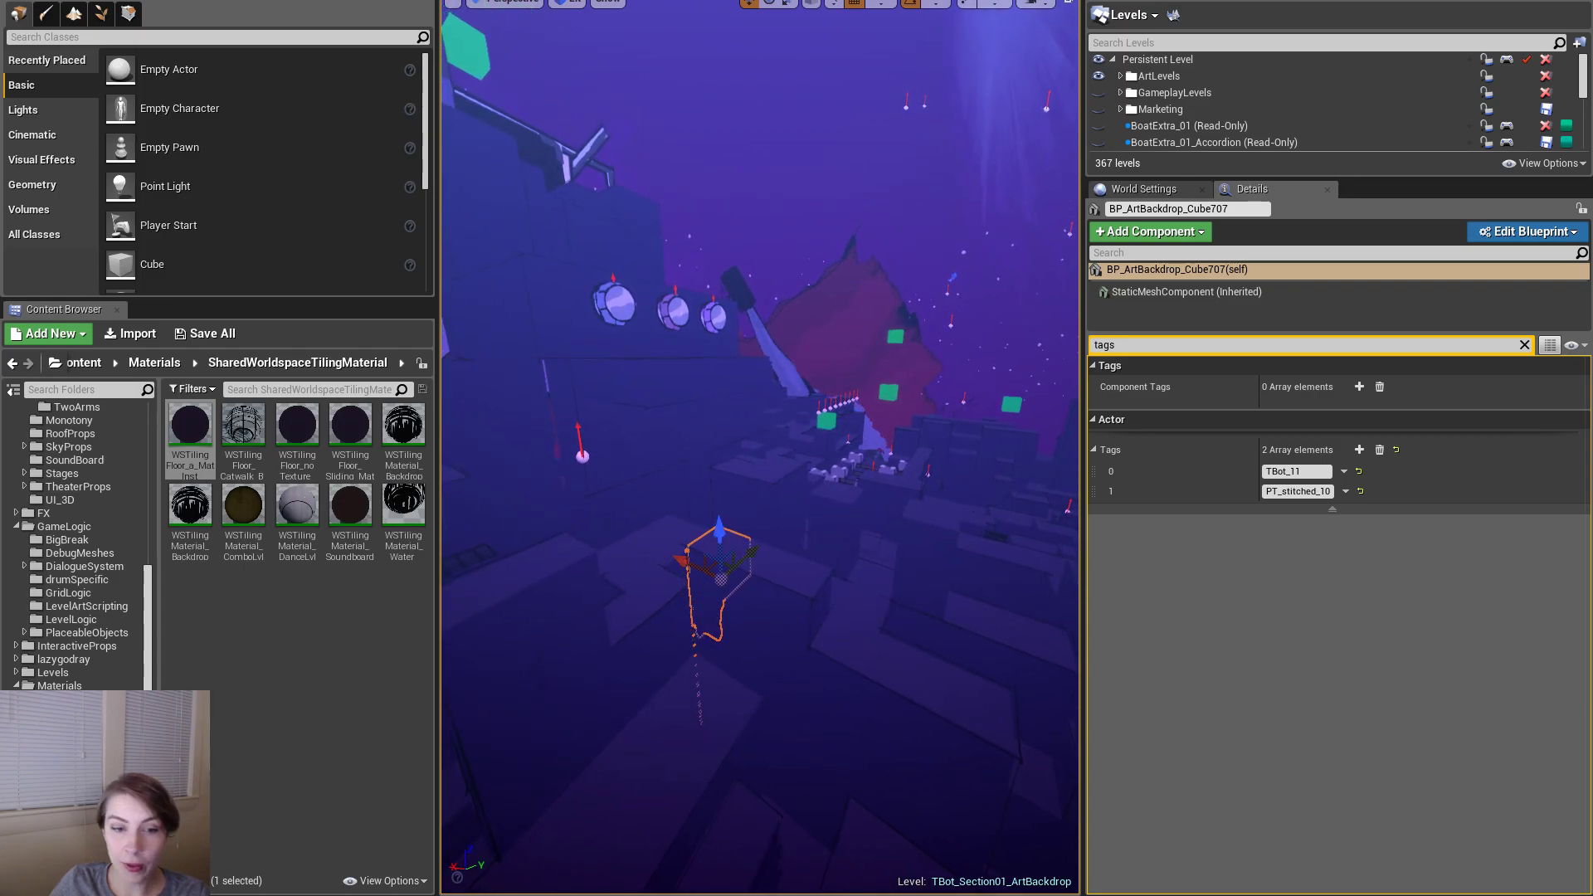
pyautogui.click(703, 572)
pyautogui.click(624, 581)
pyautogui.click(668, 538)
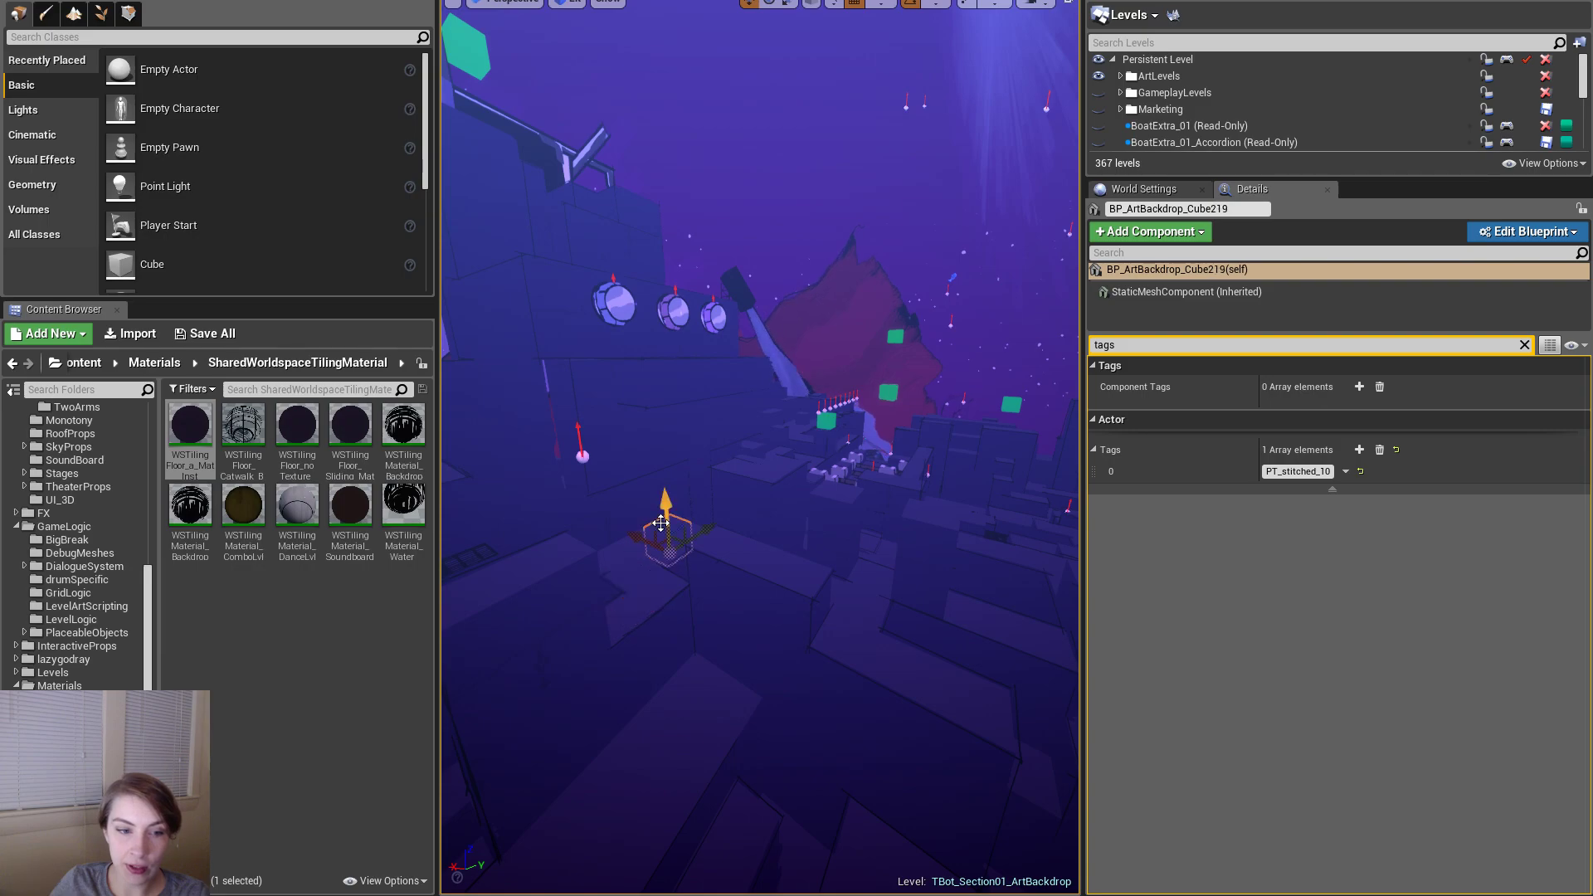
pyautogui.click(737, 544)
pyautogui.click(744, 563)
pyautogui.click(727, 545)
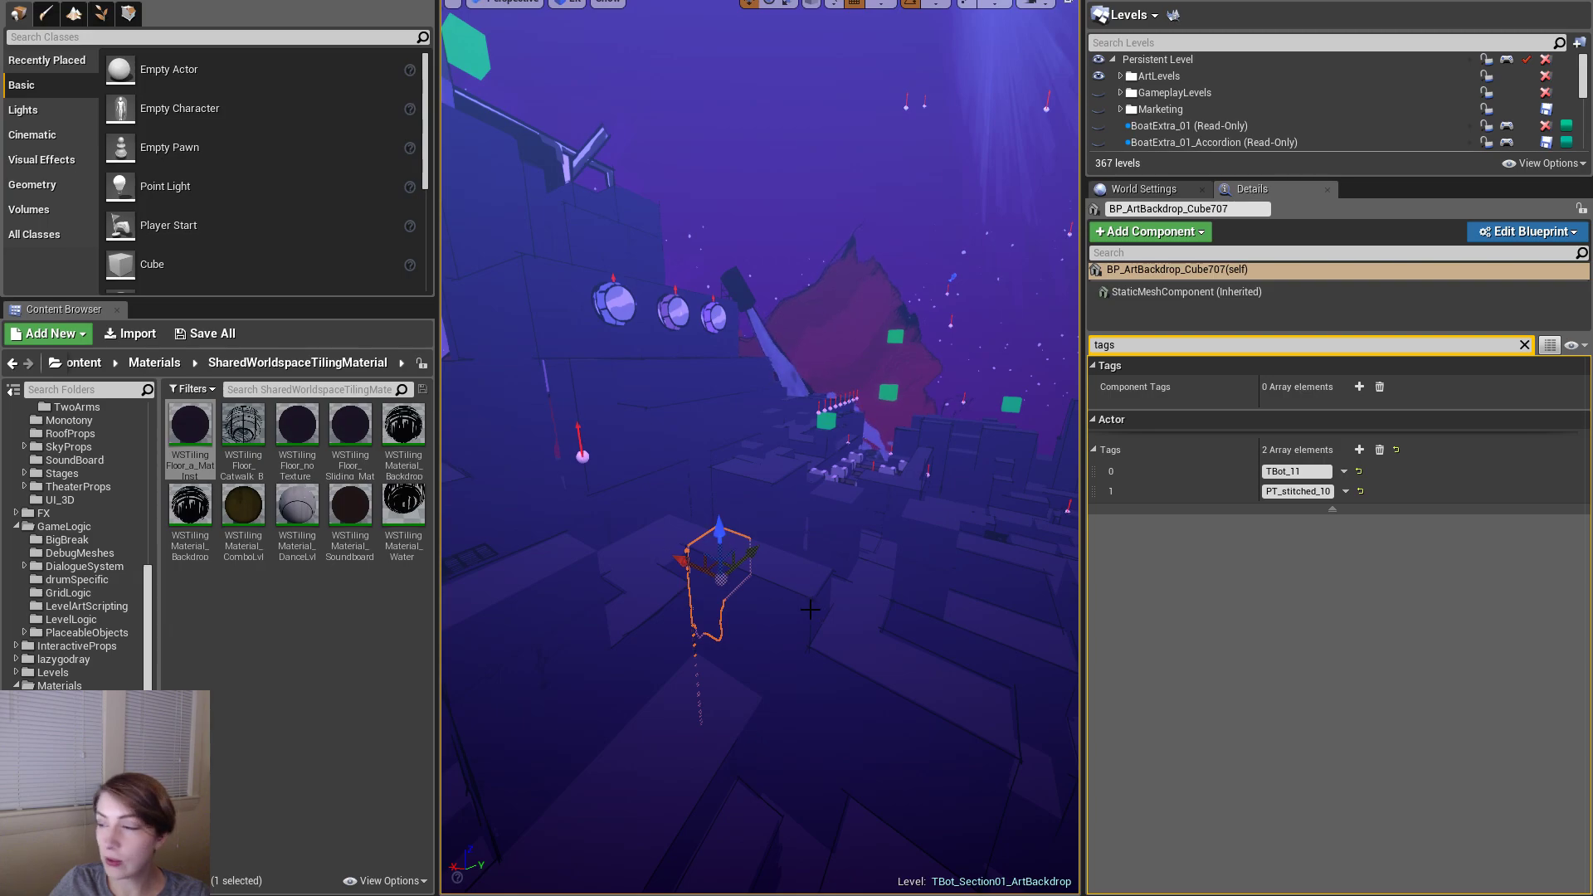
pyautogui.moveTo(805, 607); pyautogui.dragTo(806, 607, button='right')
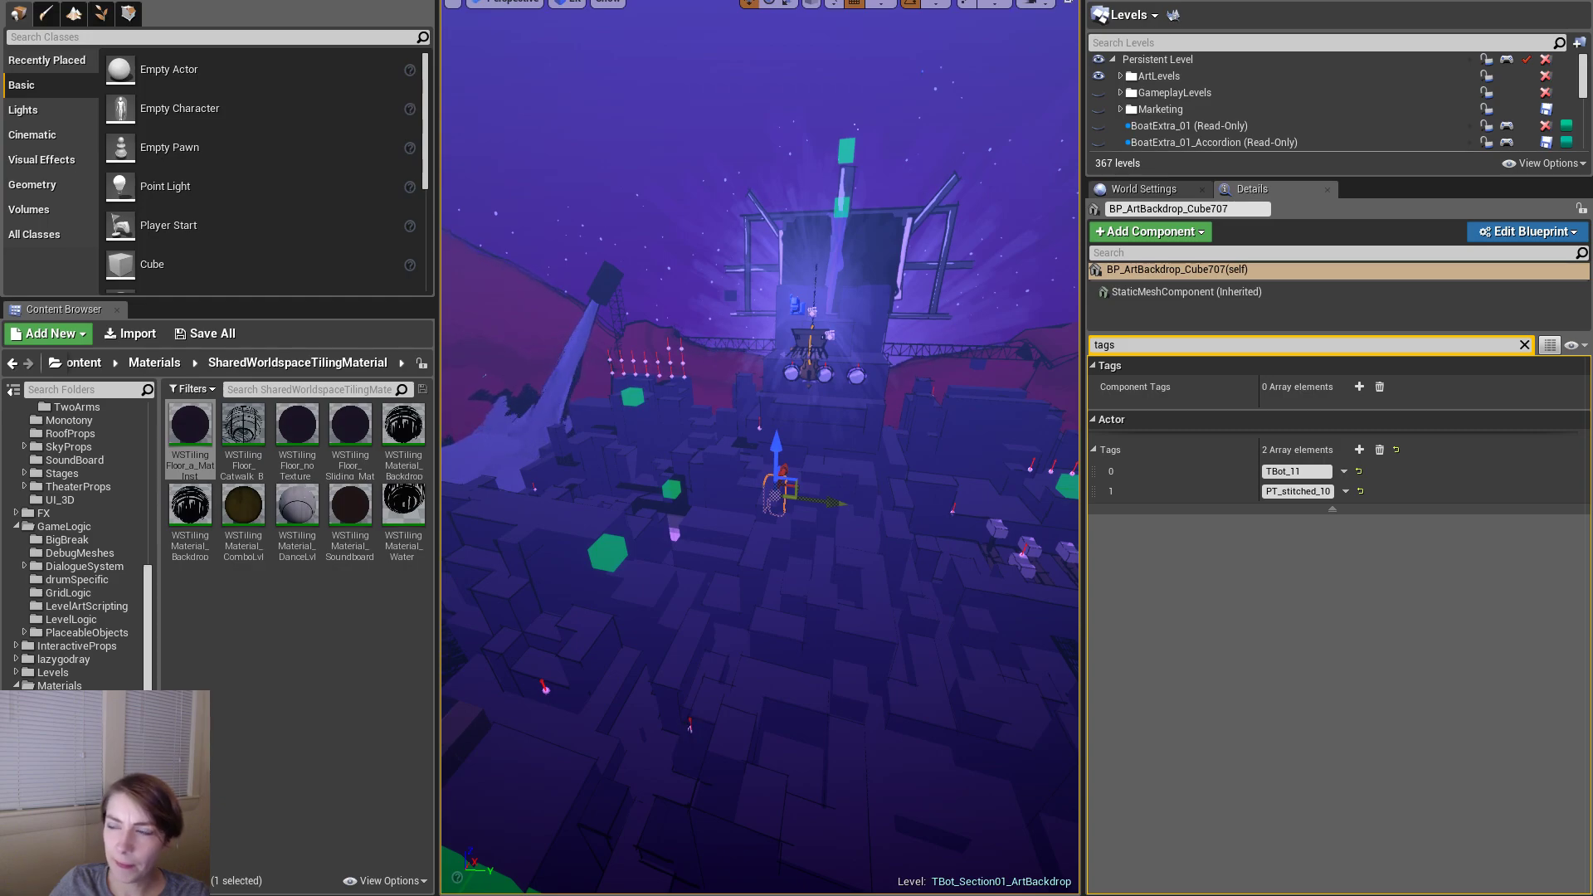
# - Check the actor tags of the larger building meshes surrounding the small block and across the neighbouring city sections
pyautogui.moveTo(760, 498); pyautogui.dragTo(714, 573, button='right')
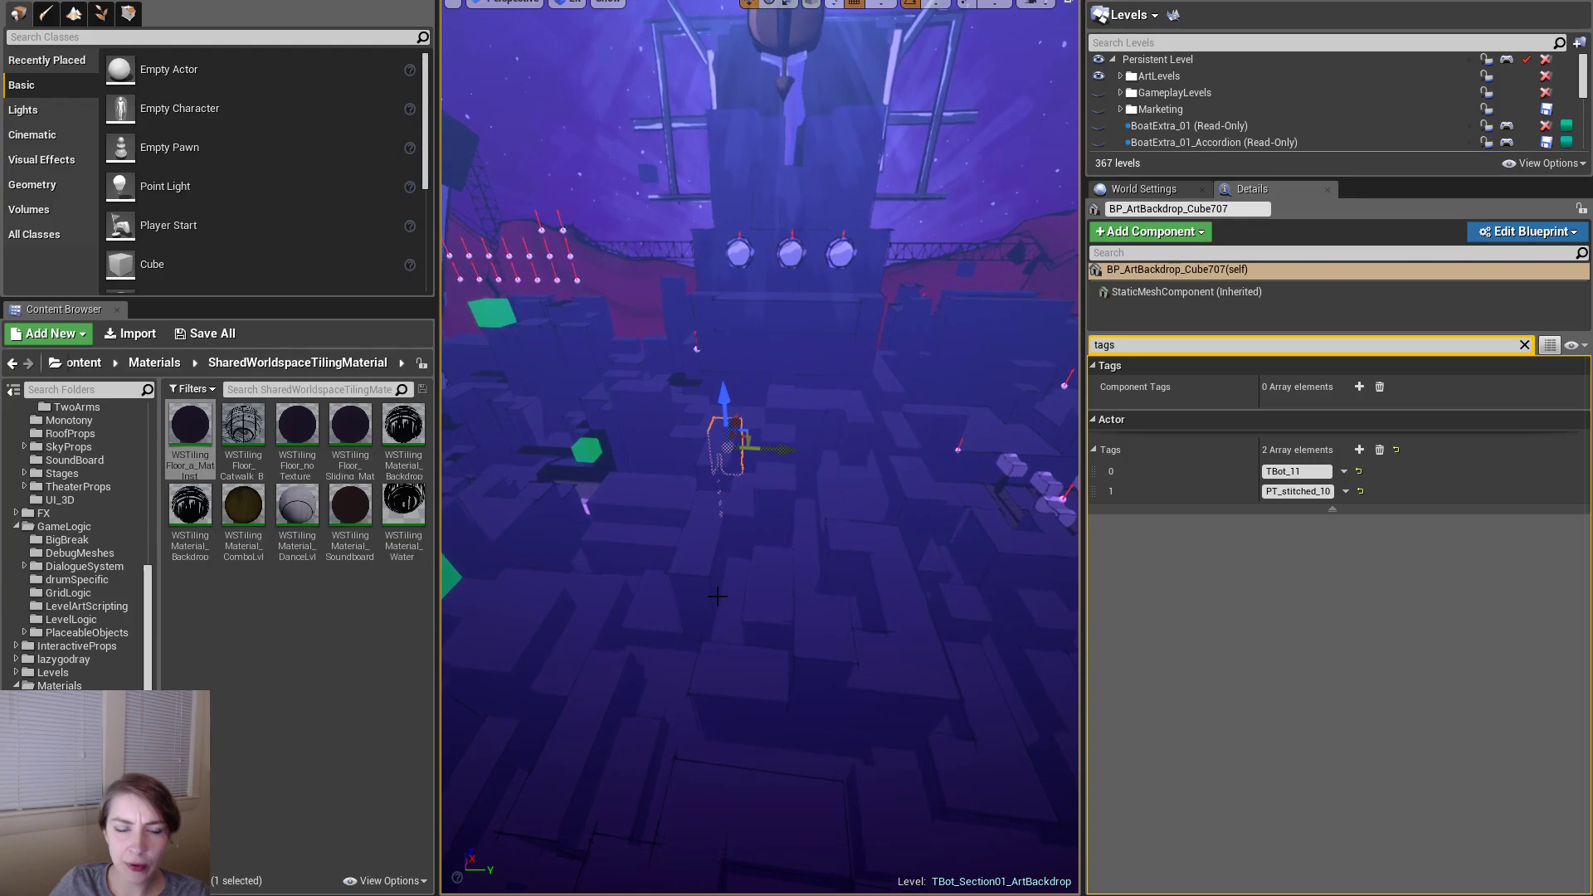
pyautogui.click(715, 572)
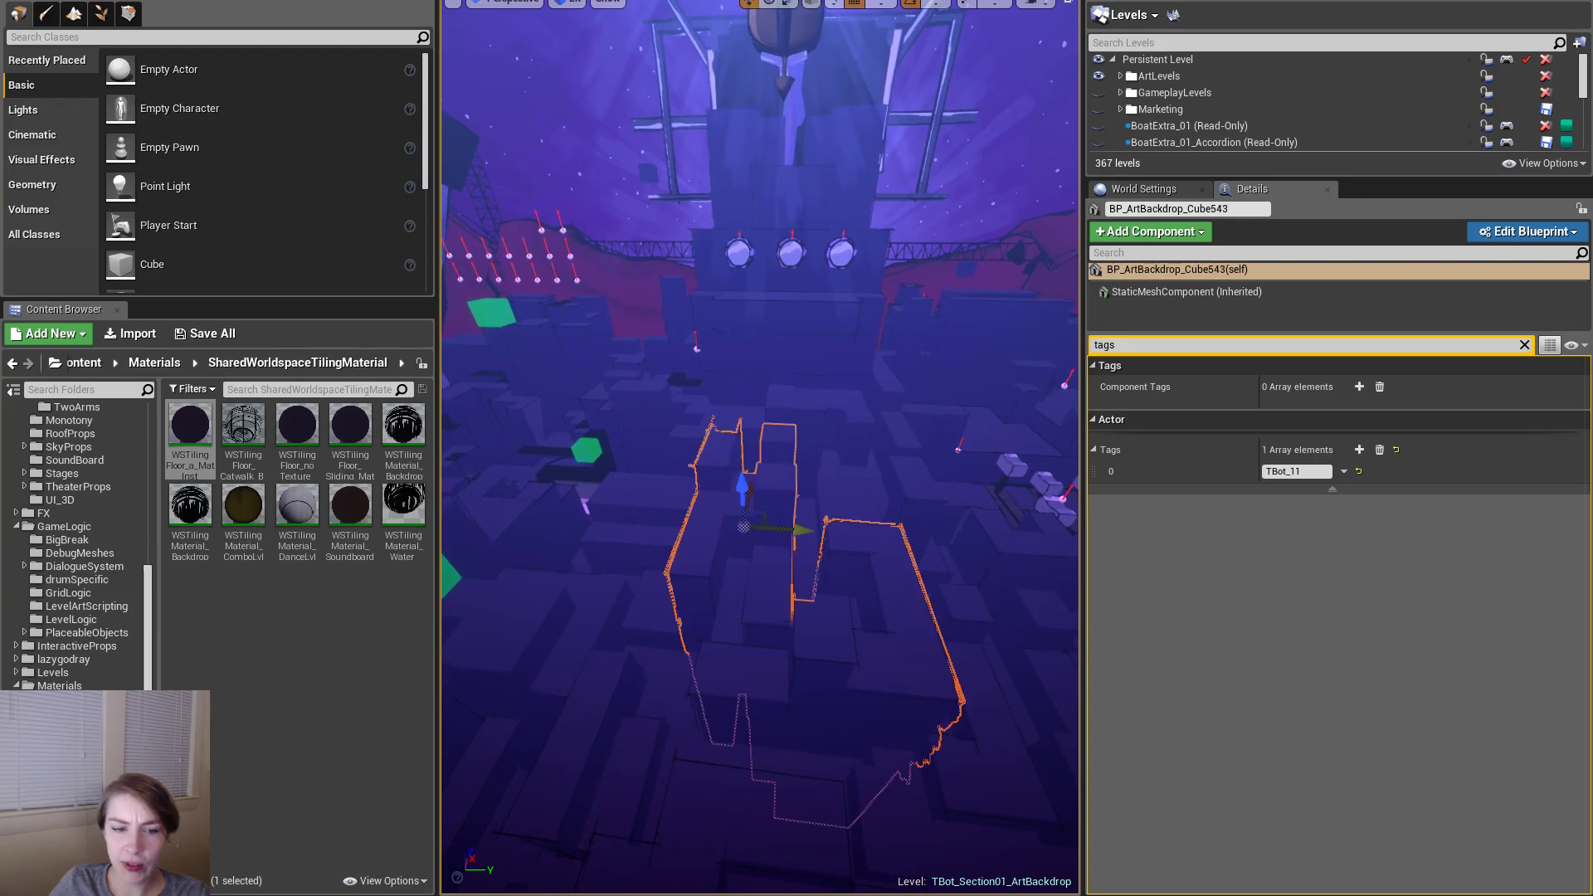
pyautogui.click(667, 727)
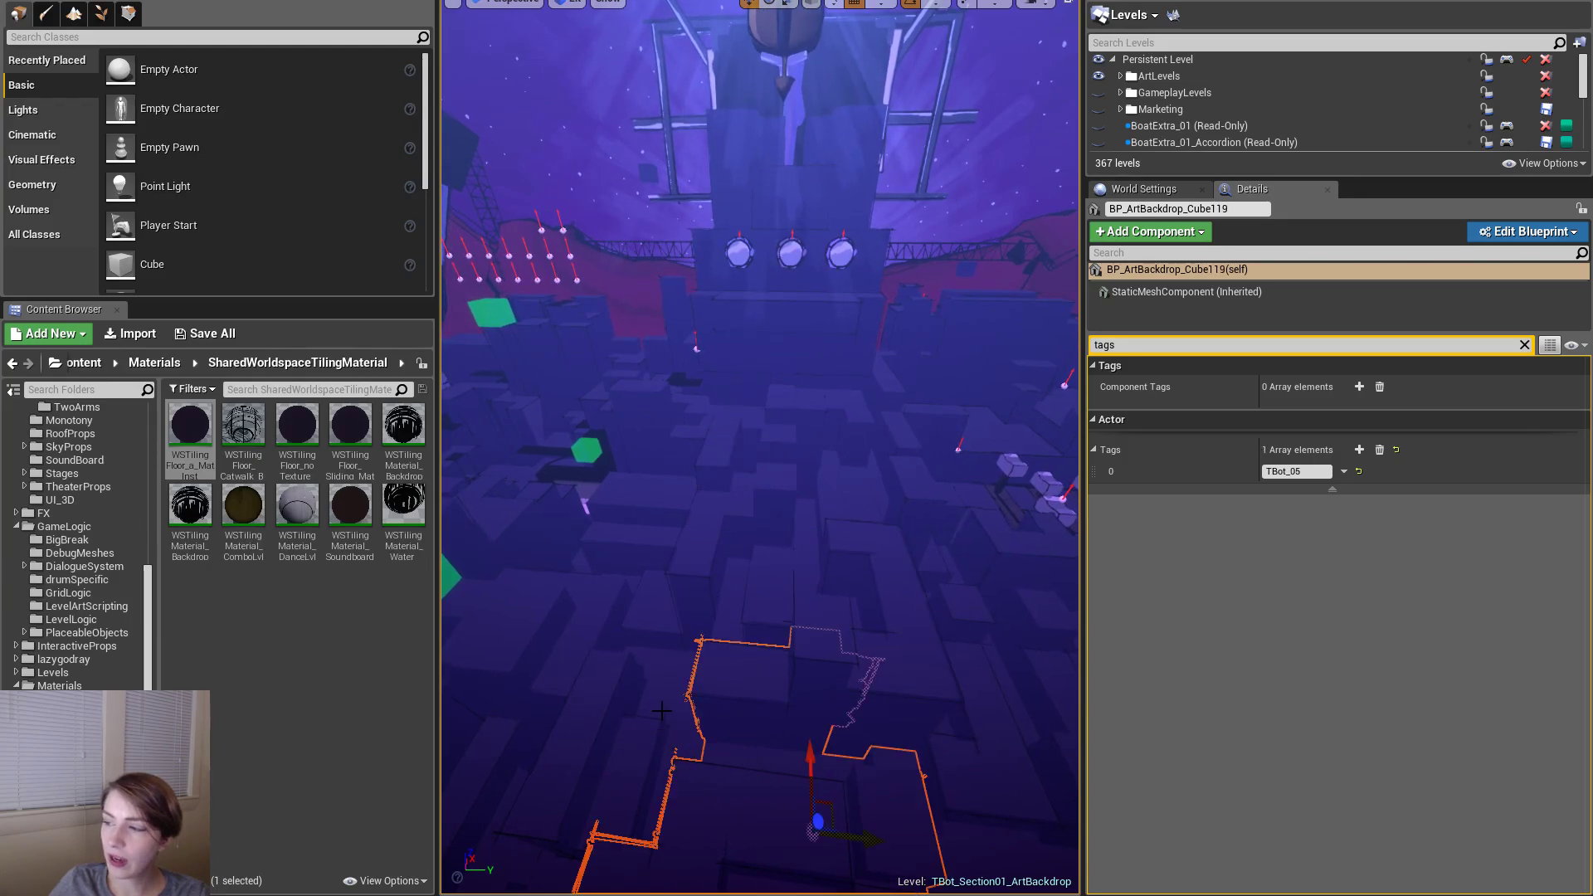
pyautogui.press('f')
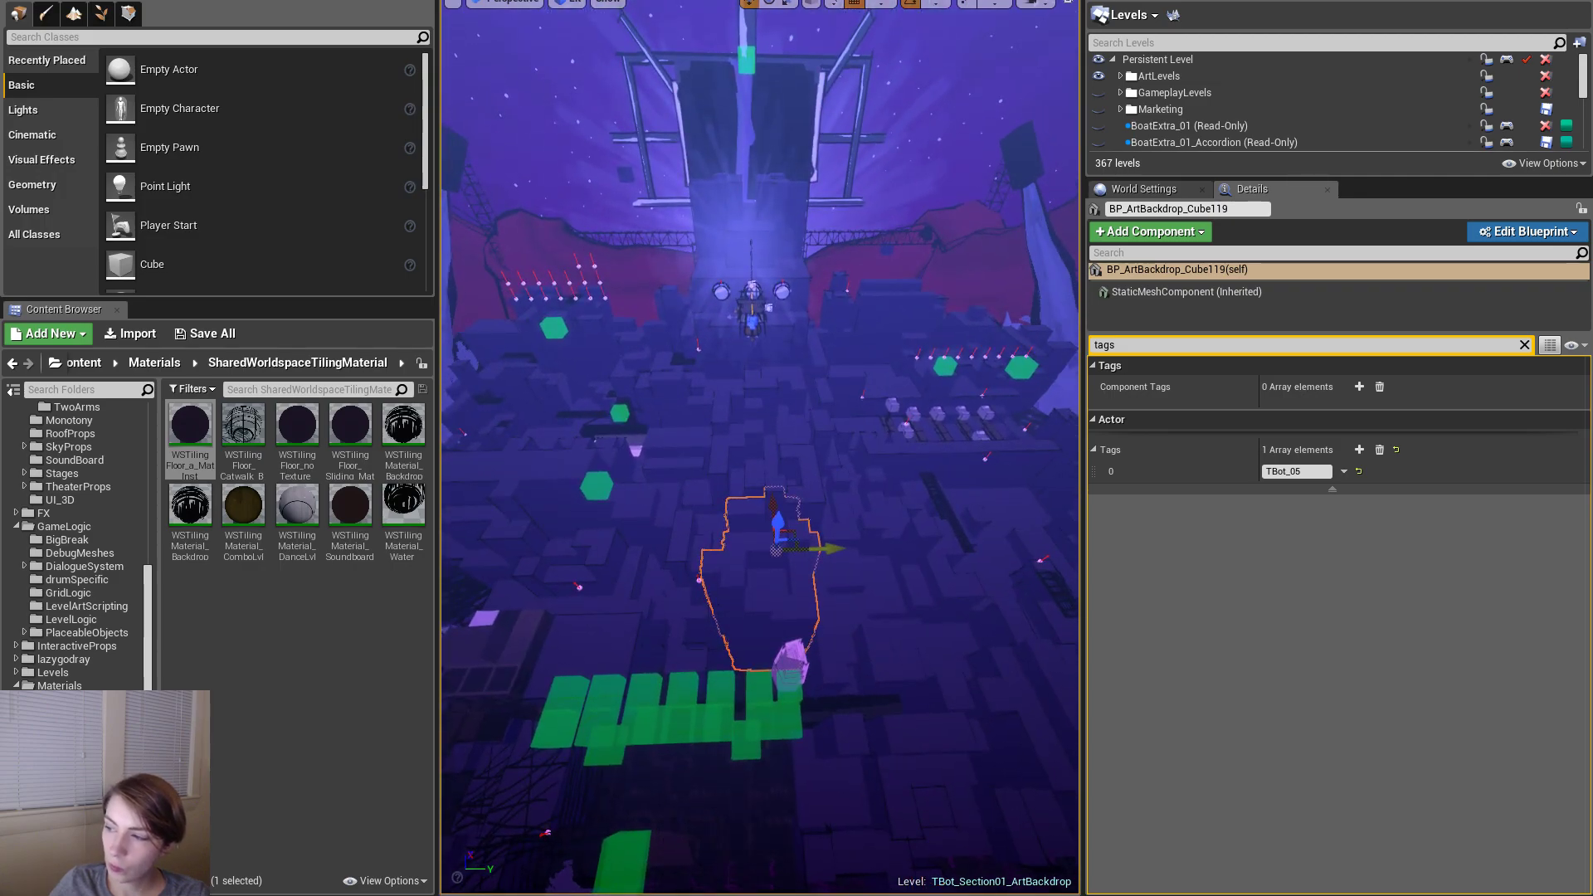
pyautogui.moveTo(803, 731)
pyautogui.mouseDown(button='right')
pyautogui.moveTo(846, 755)
pyautogui.moveTo(788, 730)
pyautogui.moveTo(803, 730)
pyautogui.mouseUp(button='right')
pyautogui.click(711, 580)
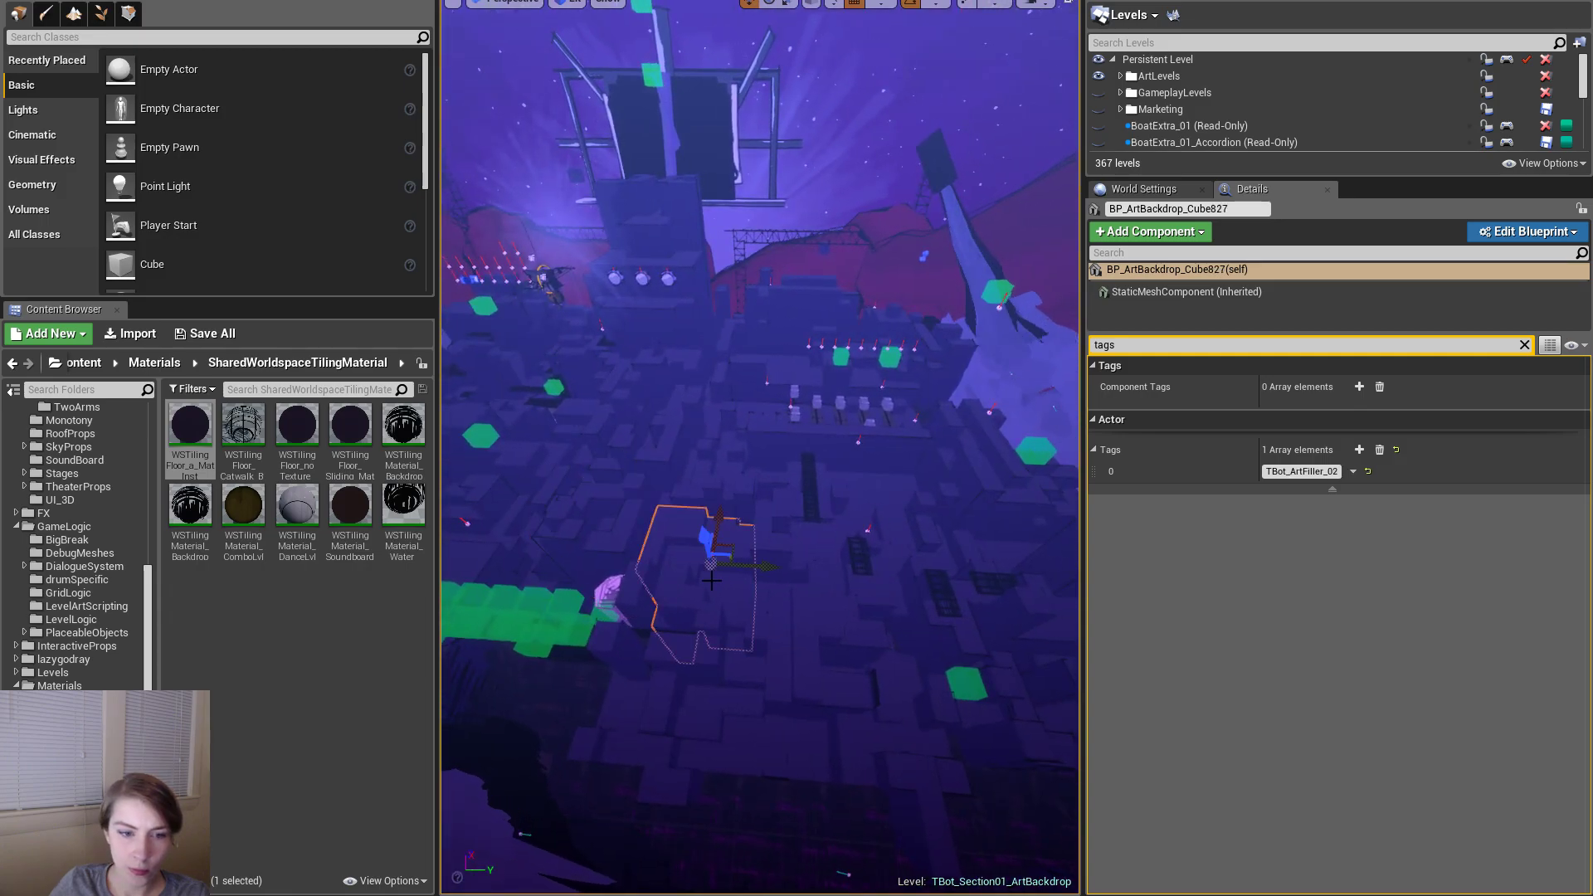
pyautogui.scroll(5, 711, 580)
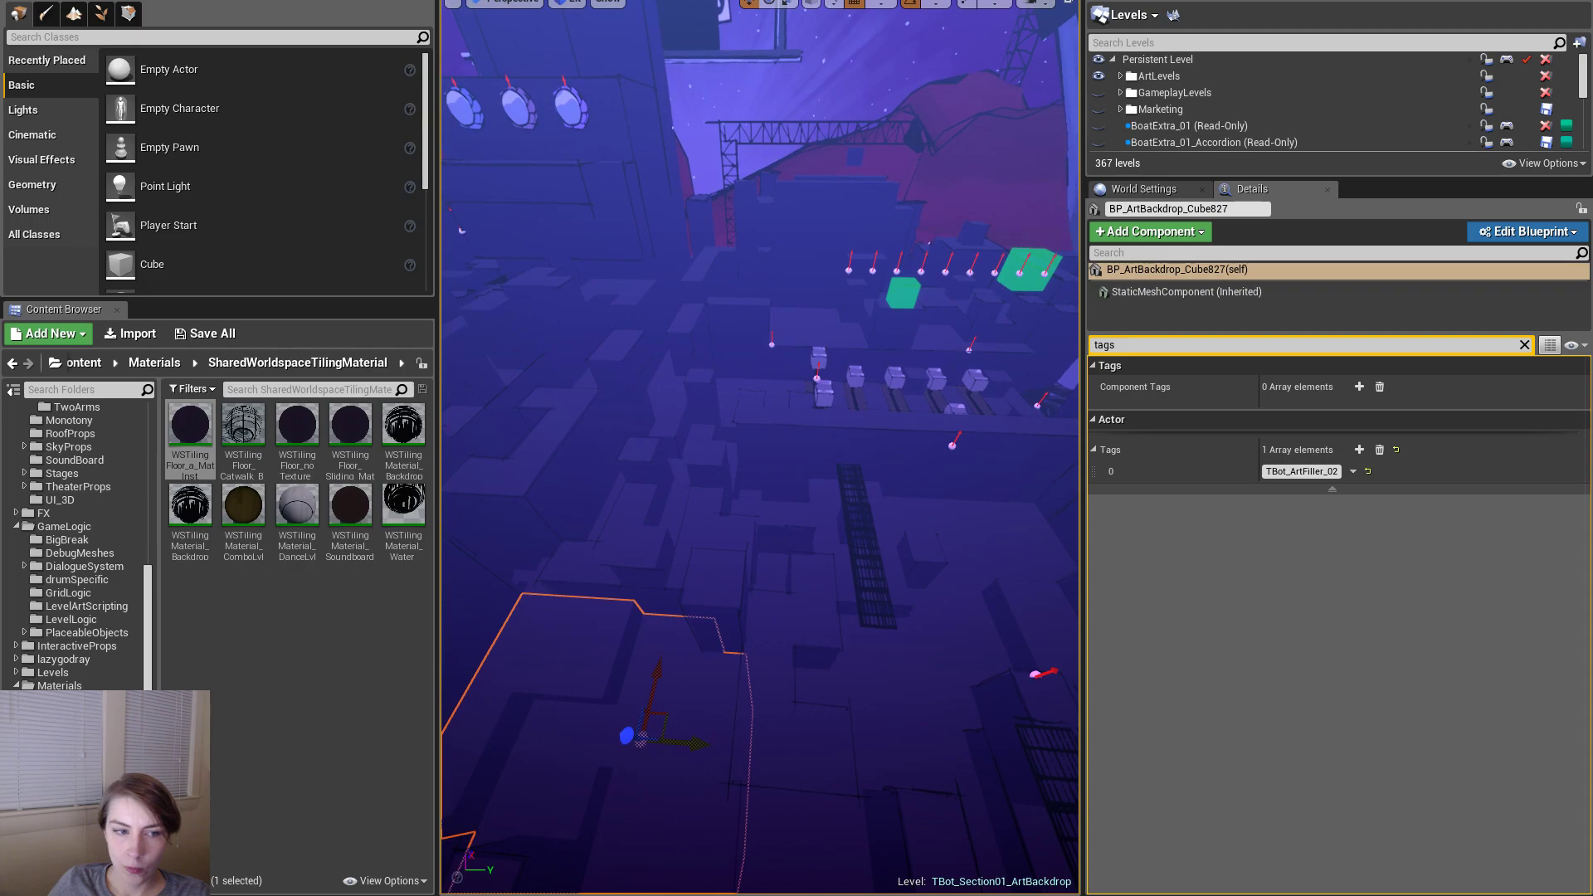
pyautogui.click(693, 506)
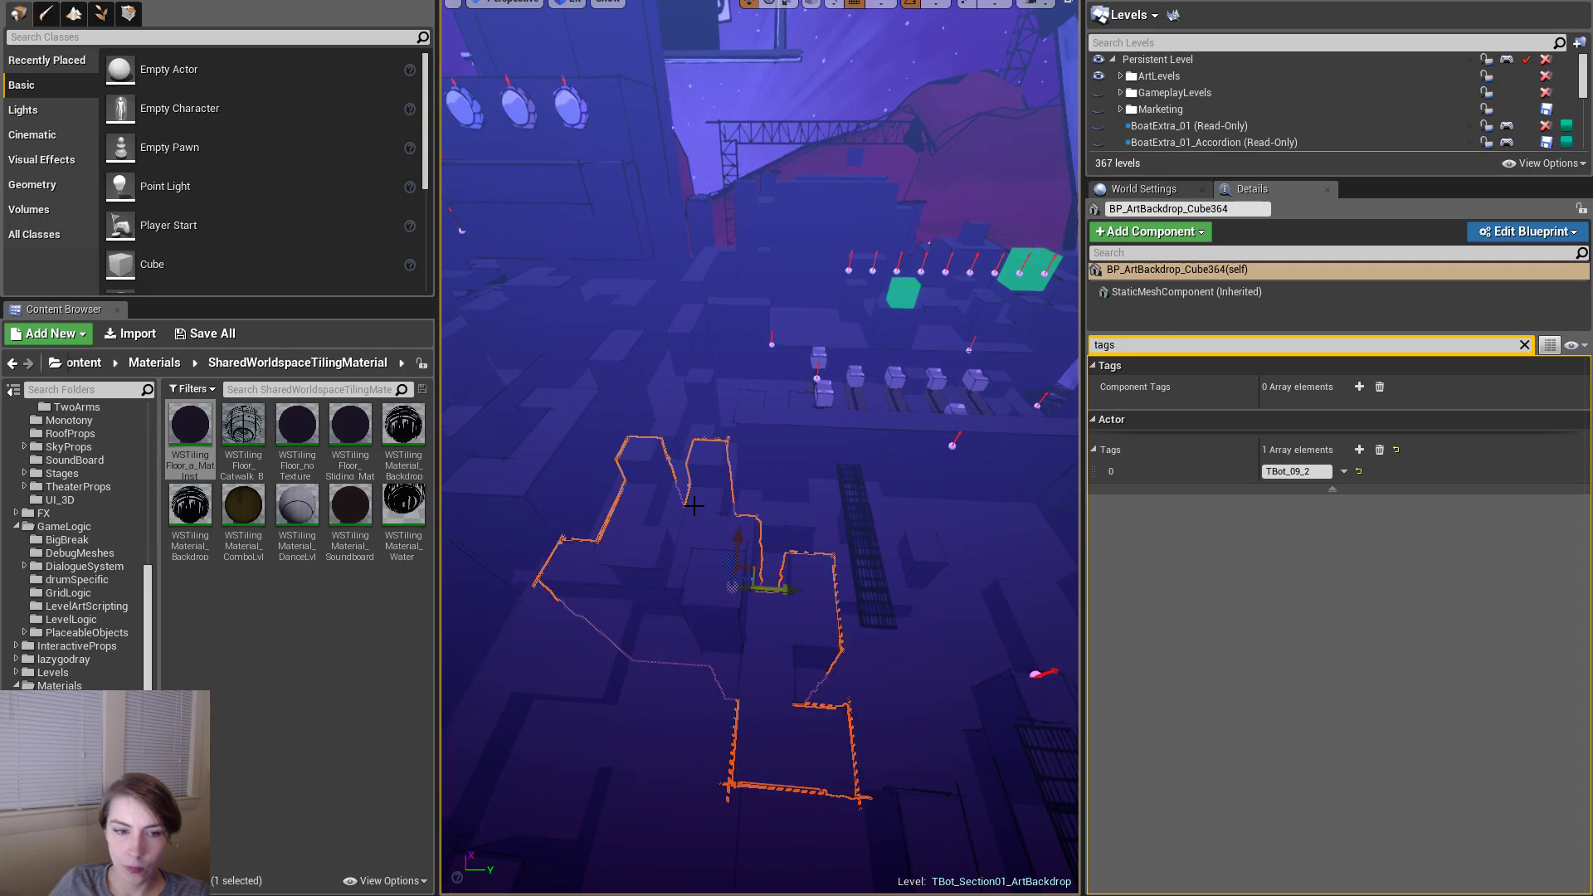
pyautogui.click(798, 512)
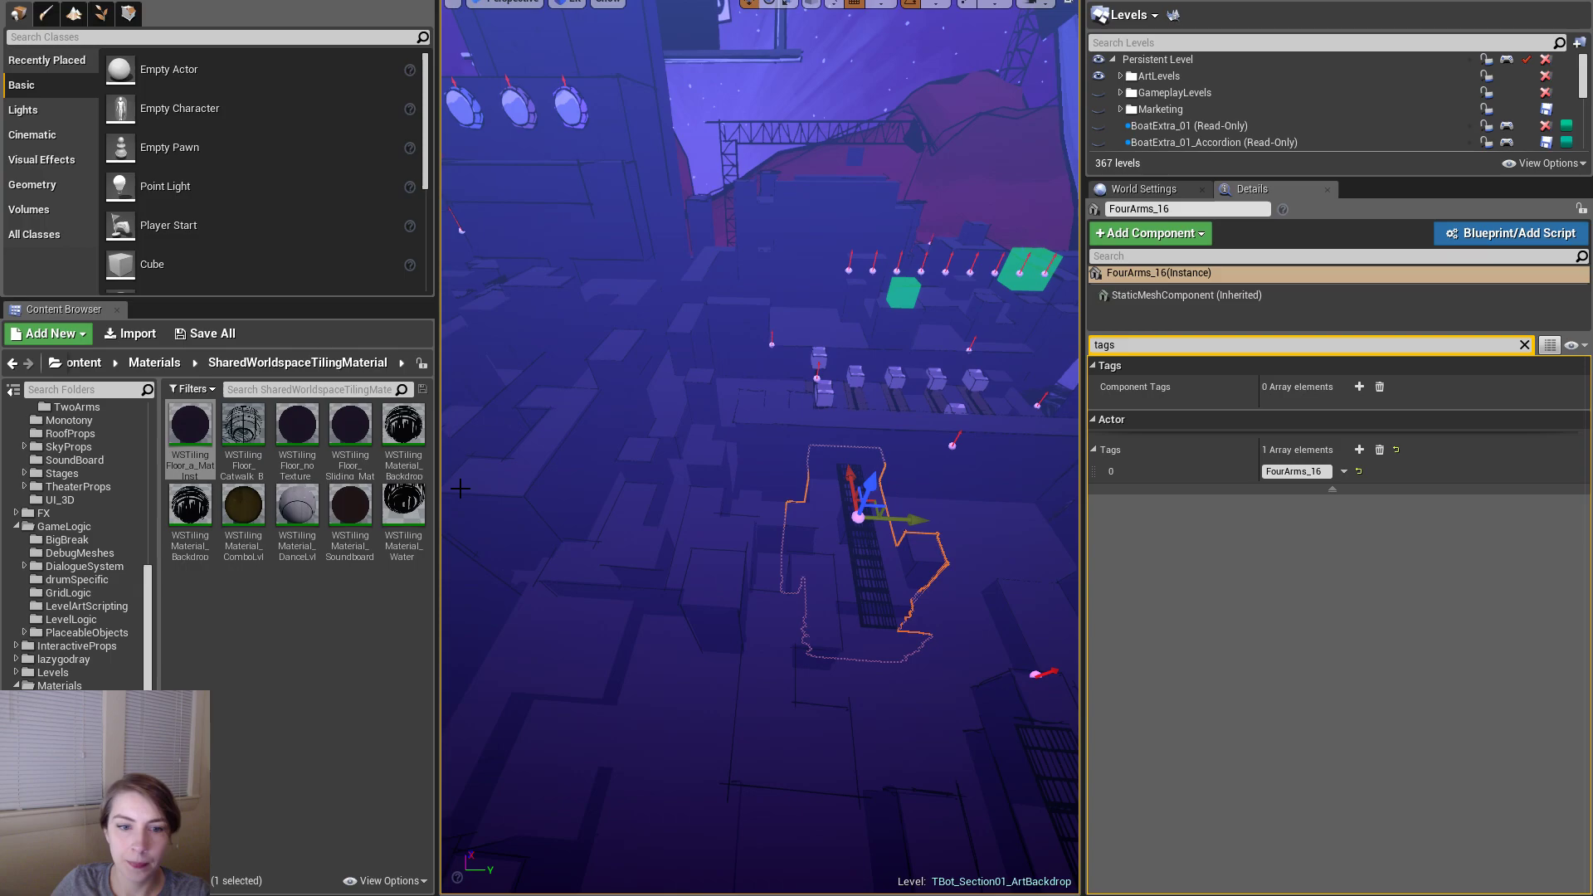
# - Select the small BP_ArtBackdrop_Cube707 block and clear the details filter to examine its full properties
pyautogui.moveTo(776, 522); pyautogui.dragTo(776, 415, button='right')
pyautogui.moveTo(792, 730); pyautogui.dragTo(793, 796, button='right')
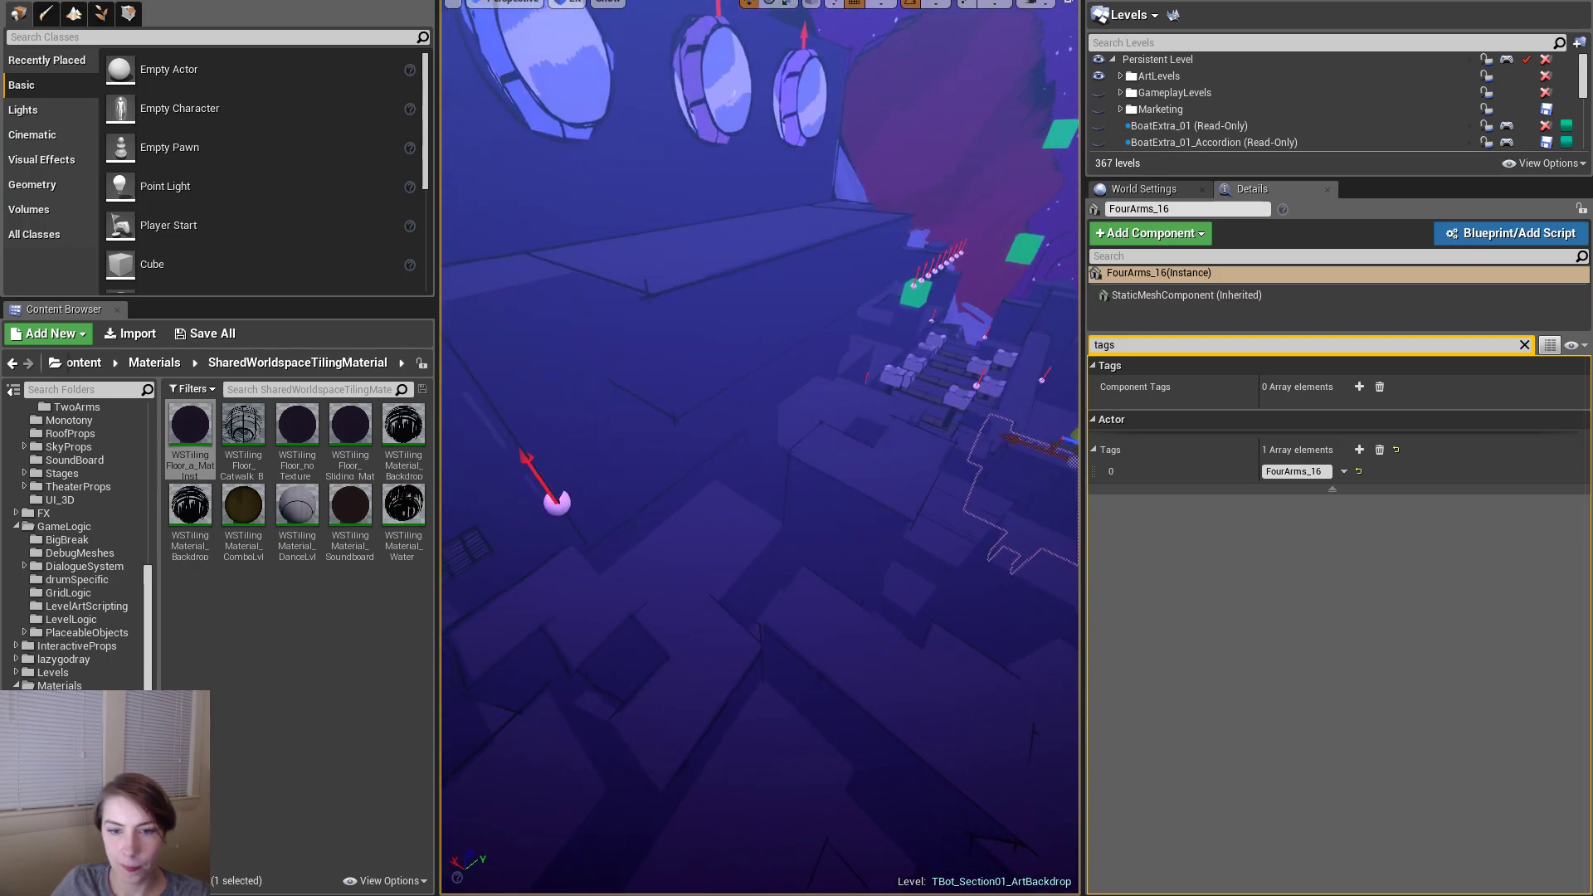
pyautogui.click(809, 639)
pyautogui.press('BackSpace')
pyautogui.press('BackSpace')
pyautogui.press('BackSpace')
pyautogui.press('BackSpace')
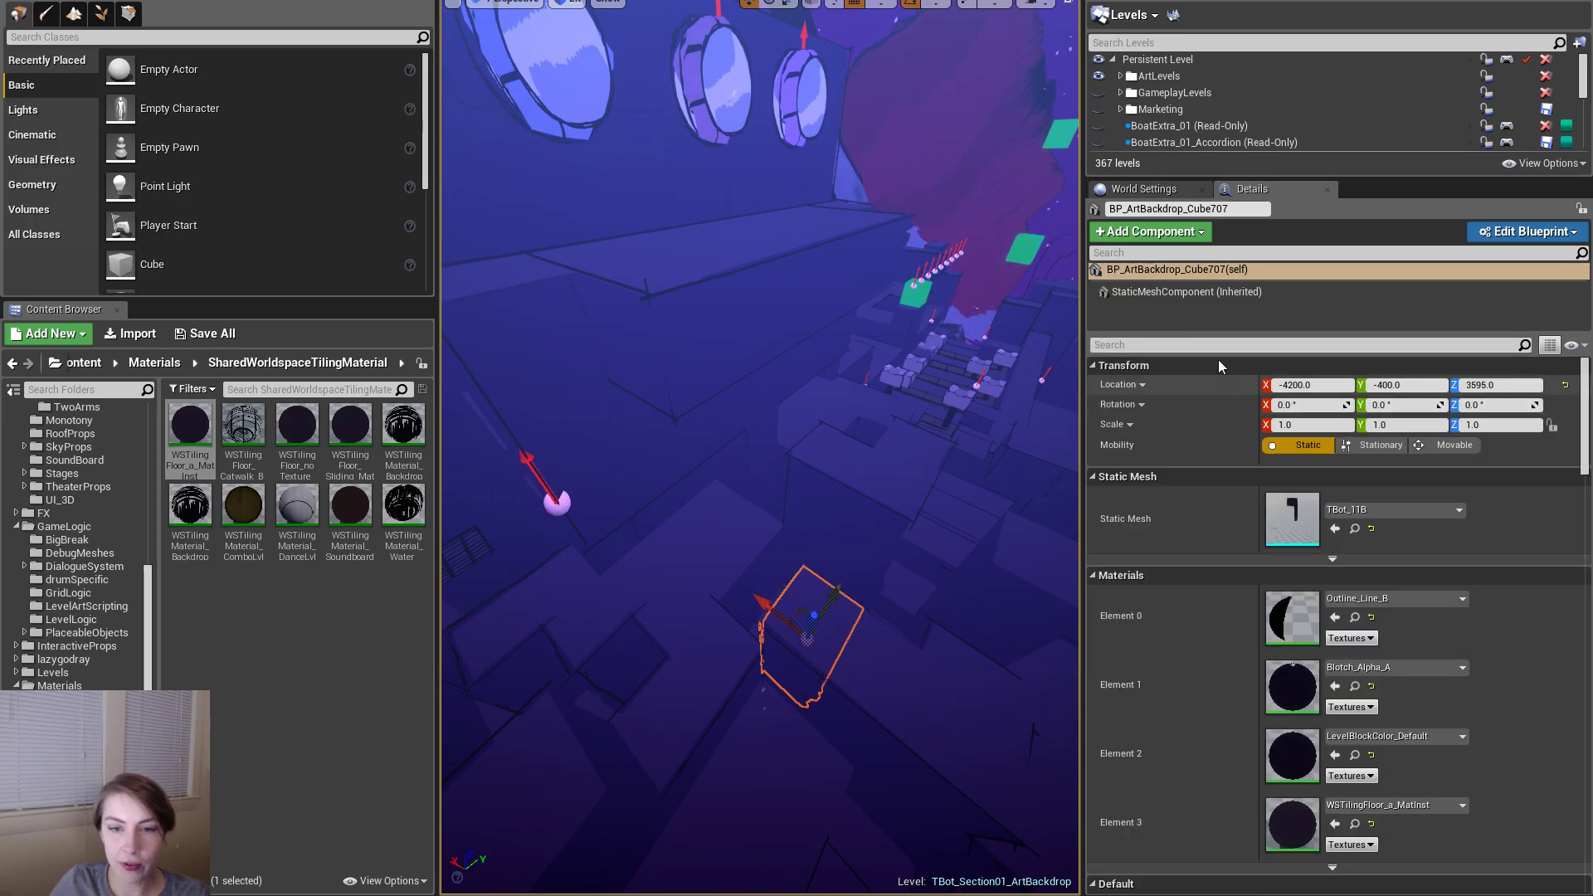
# - Filter the details by "cen" and compare the Is Lvl Center setting of the large neighbouring building and the small block
pyautogui.moveTo(819, 592); pyautogui.dragTo(881, 662, button='right')
pyautogui.click(881, 661)
pyautogui.click(1187, 345)
pyautogui.write('cen')
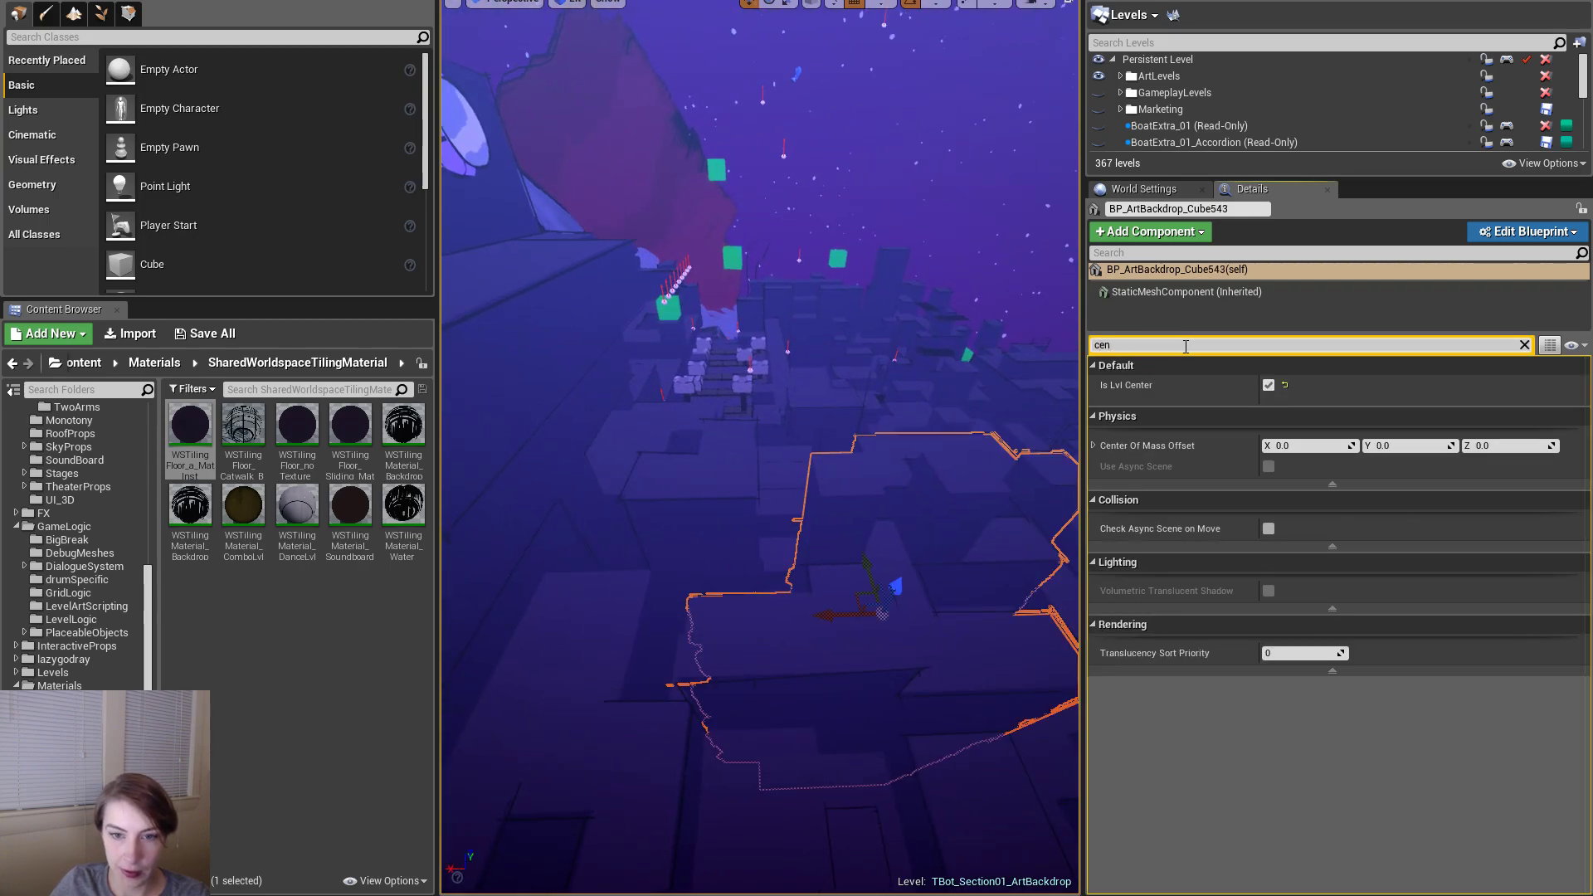
pyautogui.moveTo(859, 656); pyautogui.dragTo(730, 657, button='right')
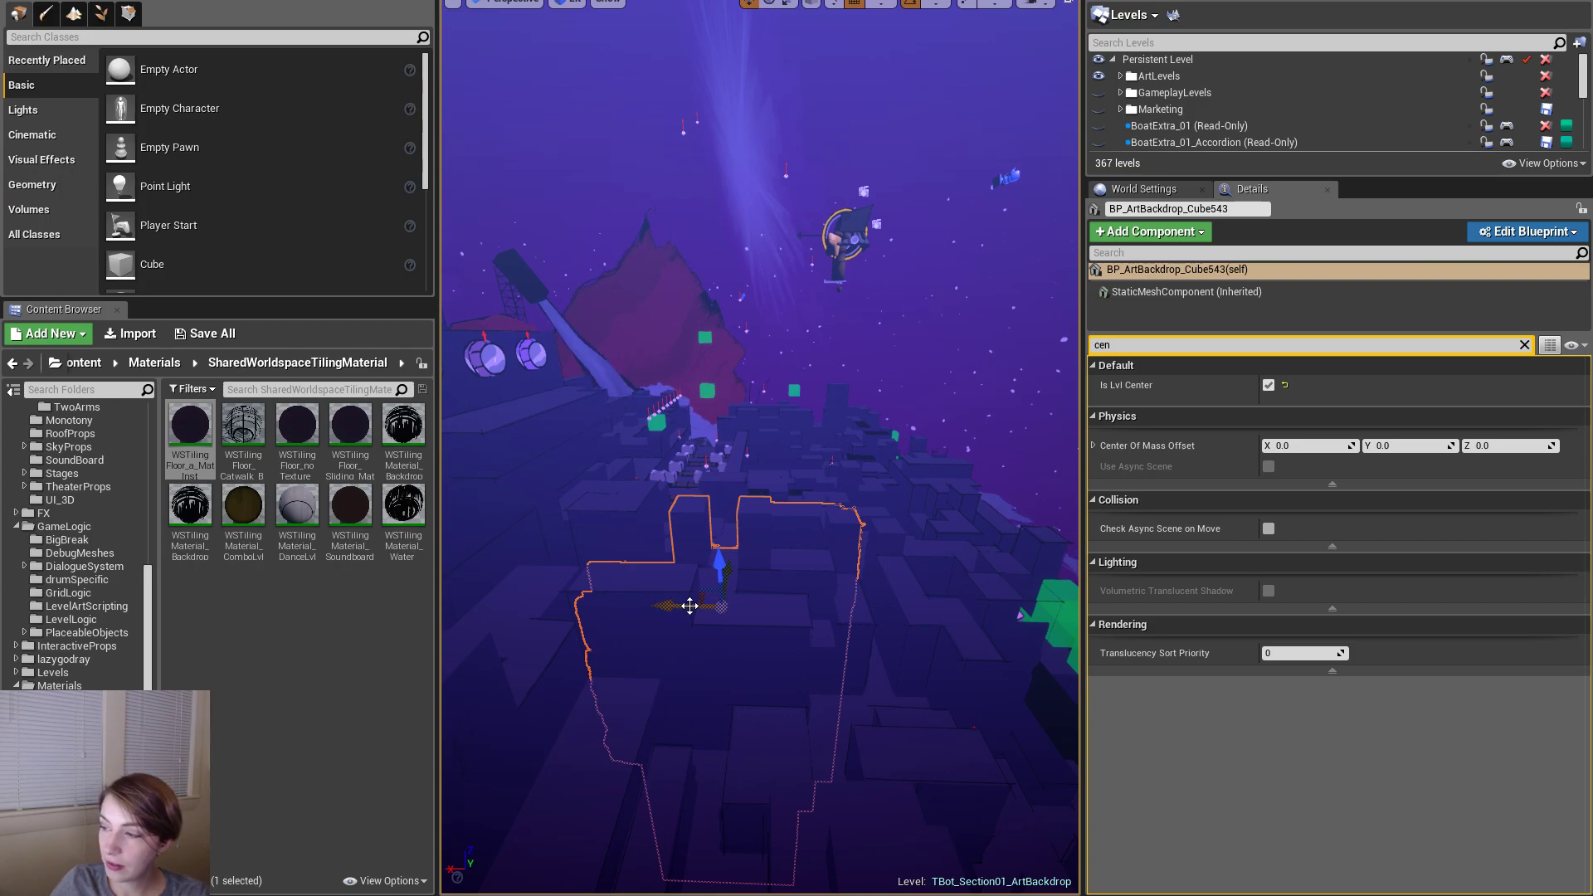
pyautogui.moveTo(690, 606); pyautogui.dragTo(601, 562, button='right')
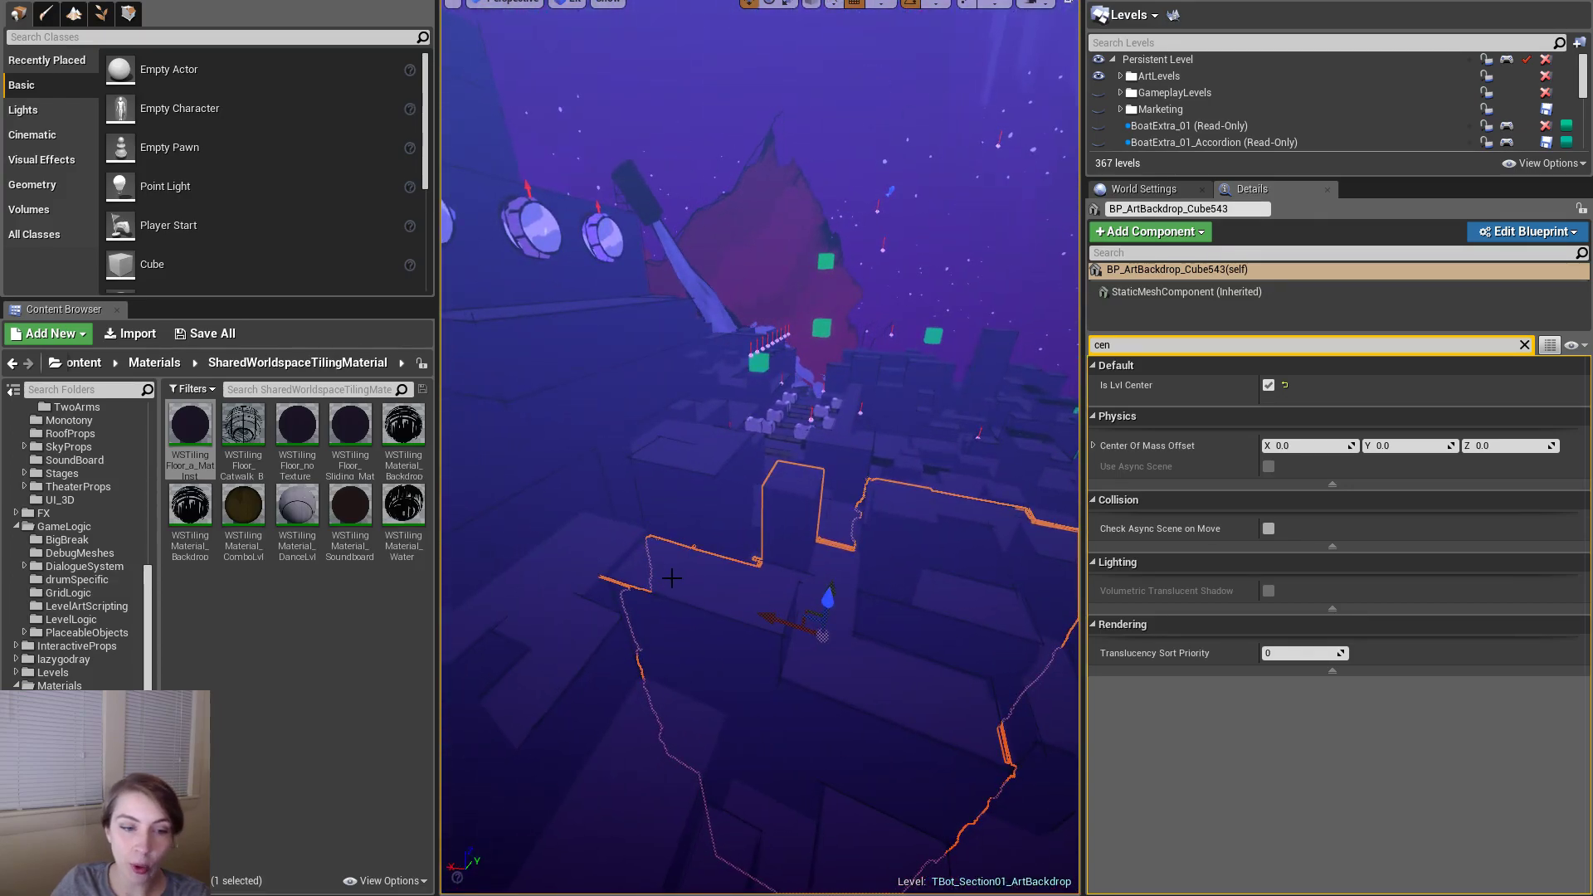
pyautogui.click(602, 564)
pyautogui.moveTo(603, 564); pyautogui.dragTo(863, 628, button='right')
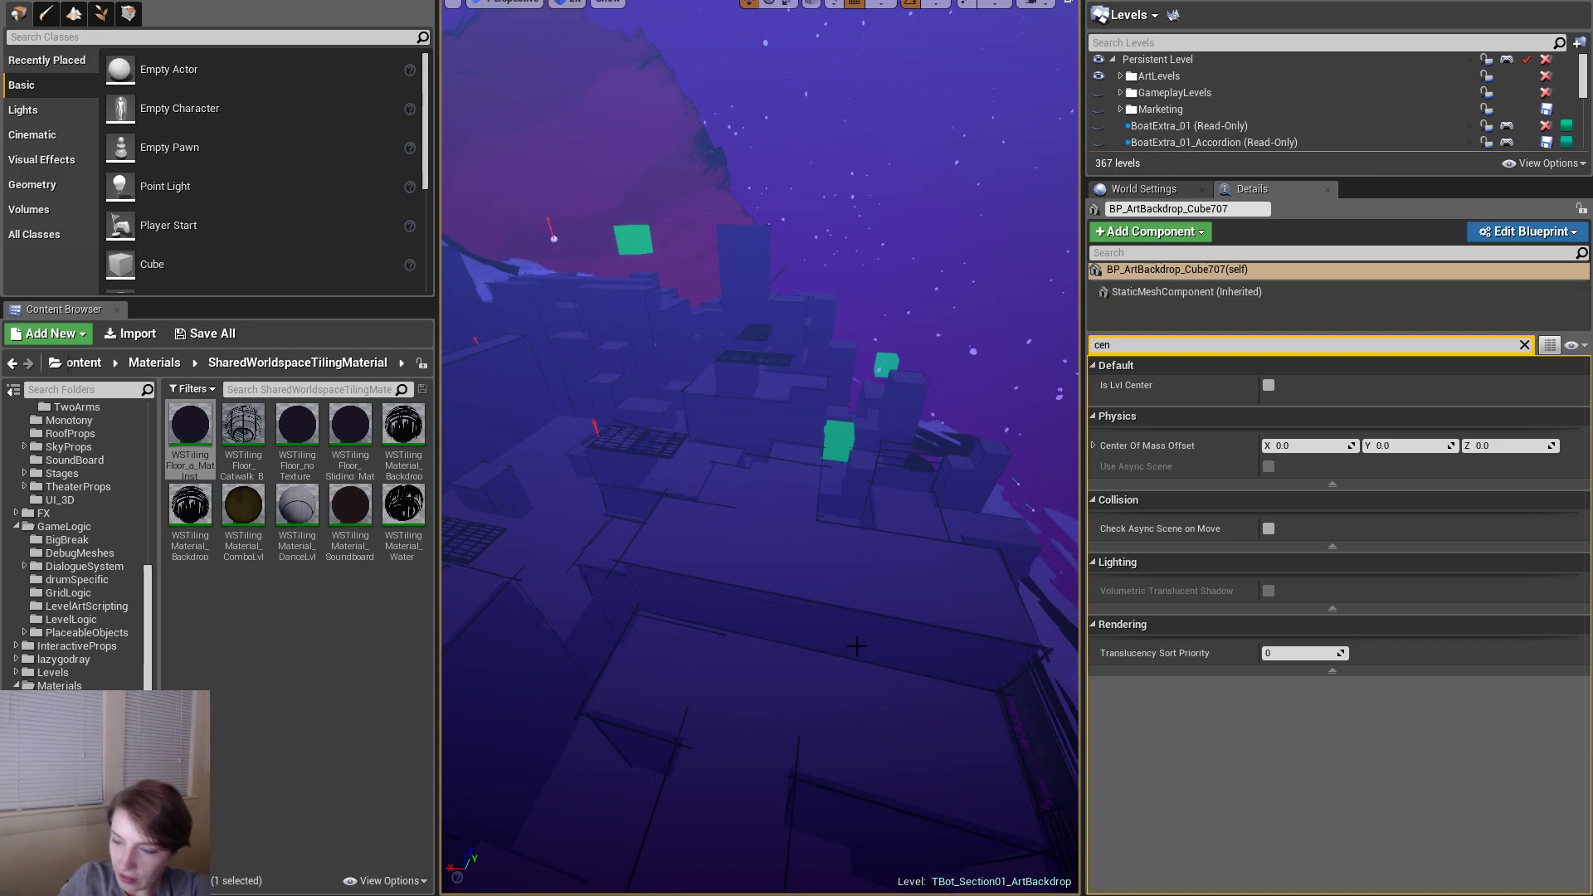
# - Switch to Maya and save the TBot_ArtFiller_02 scene again
pyautogui.hotkey('alt', 'Tab')
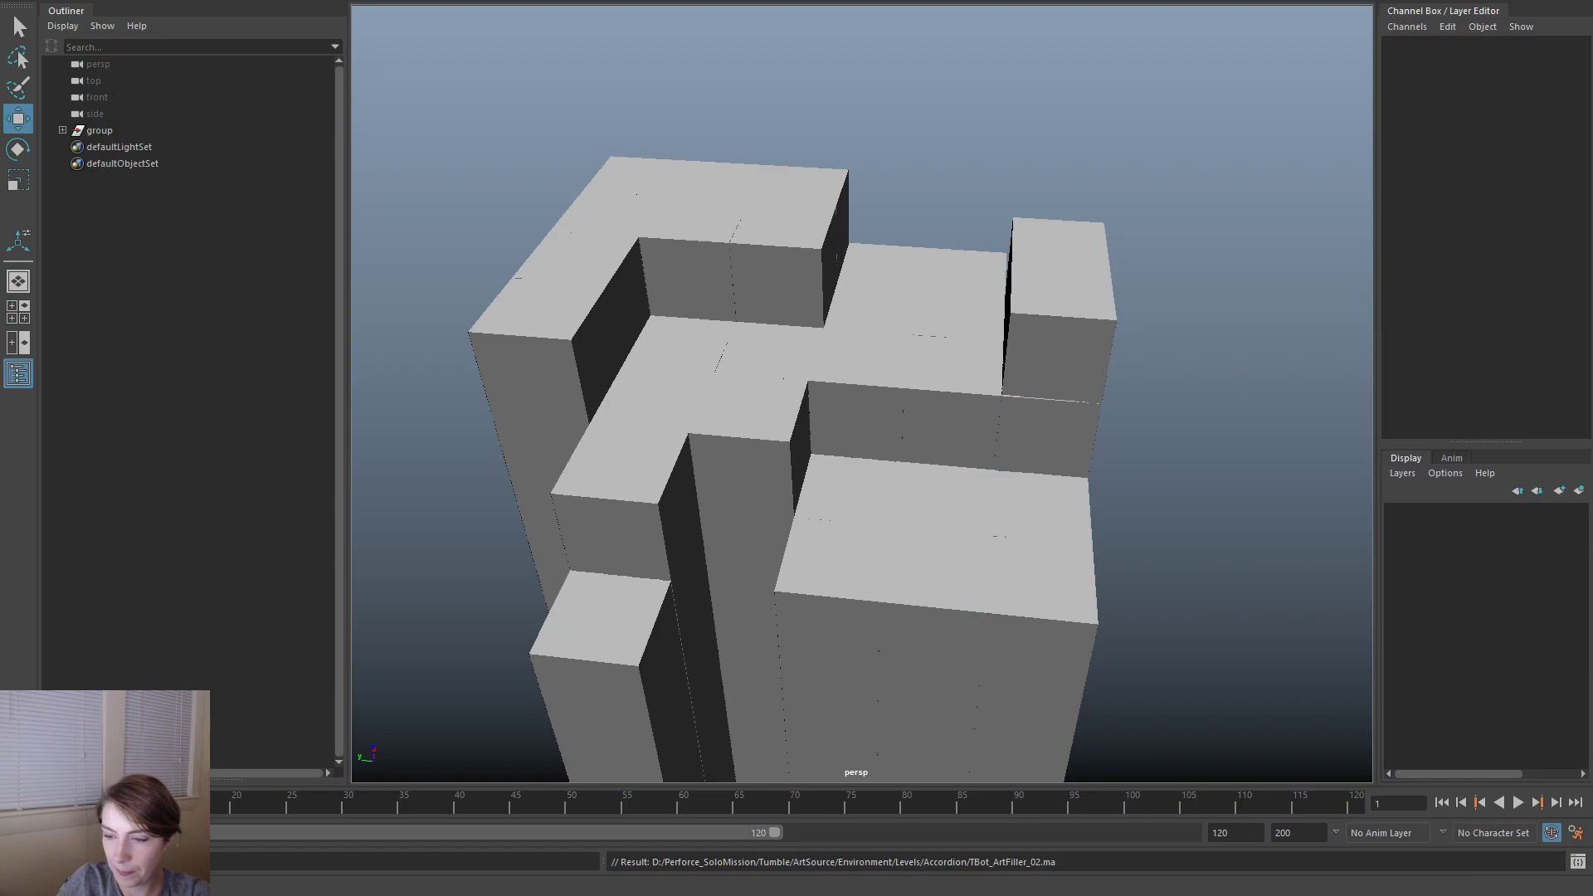
pyautogui.keyDown('alt'); pyautogui.moveTo(1238, 702); pyautogui.dragTo(1062, 685, button='right'); pyautogui.keyUp('alt')
pyautogui.hotkey('ctrl', 's')
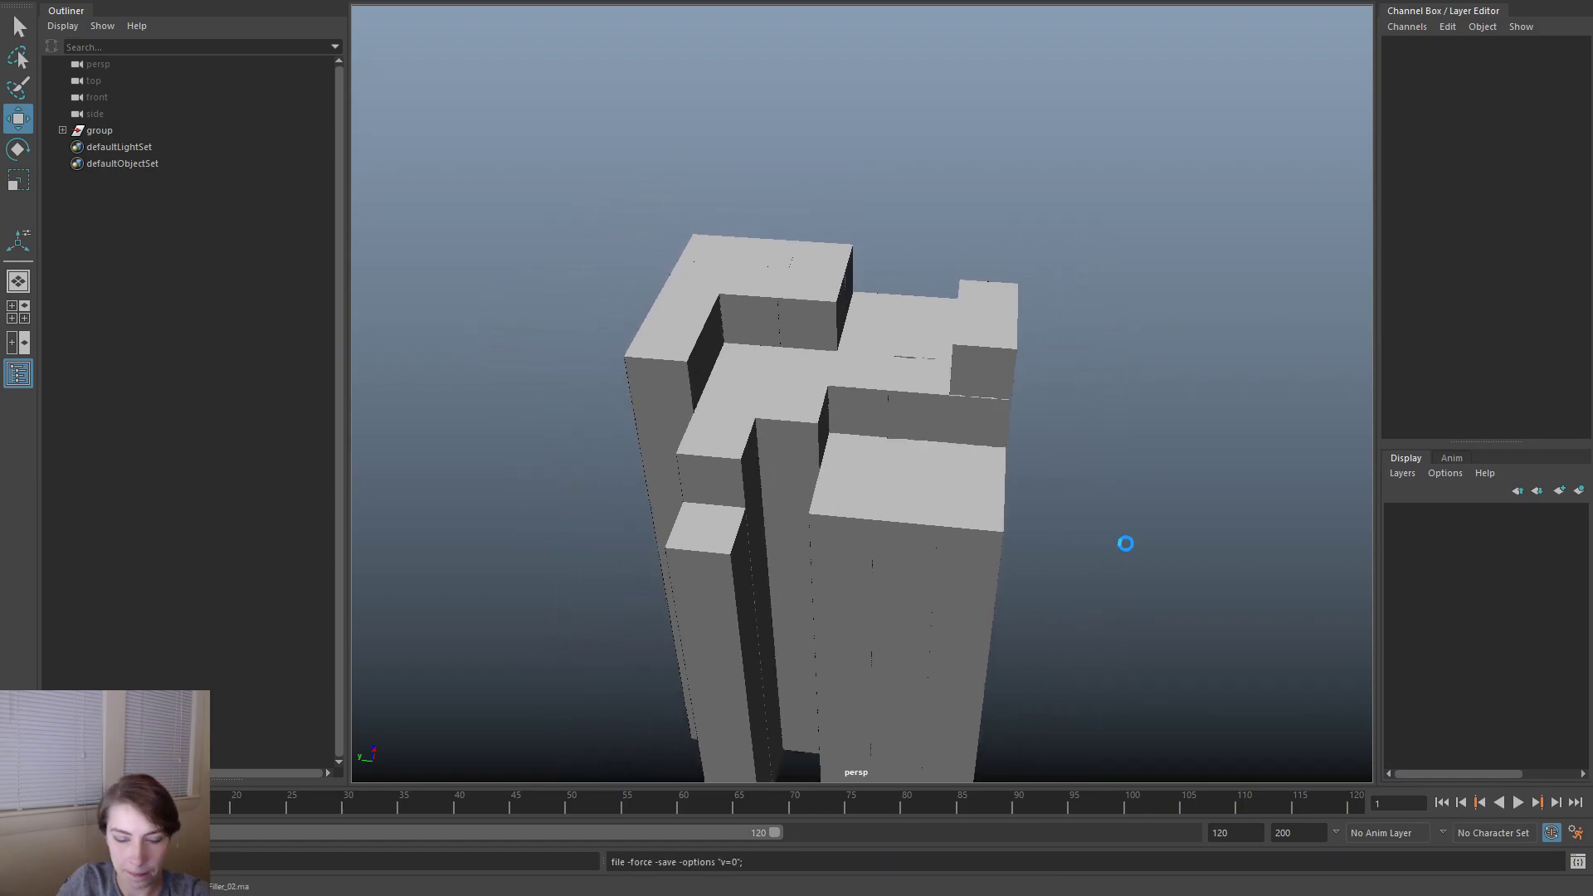
# - Open the recent scene Overworld.ma
pyautogui.press('space')
pyautogui.click(878, 198)
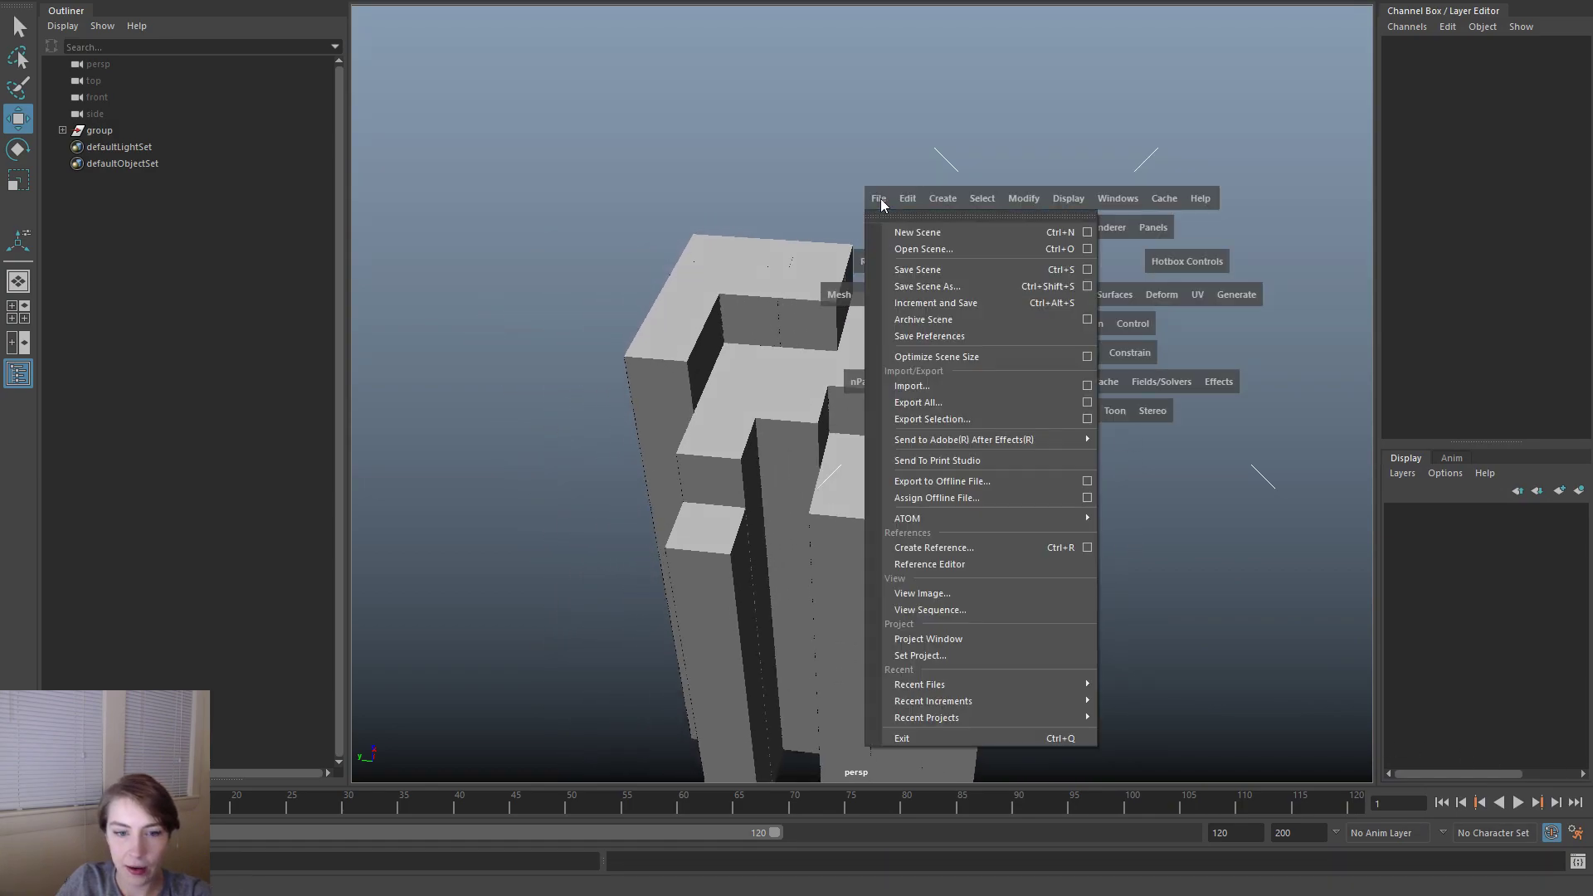
pyautogui.moveTo(1070, 683)
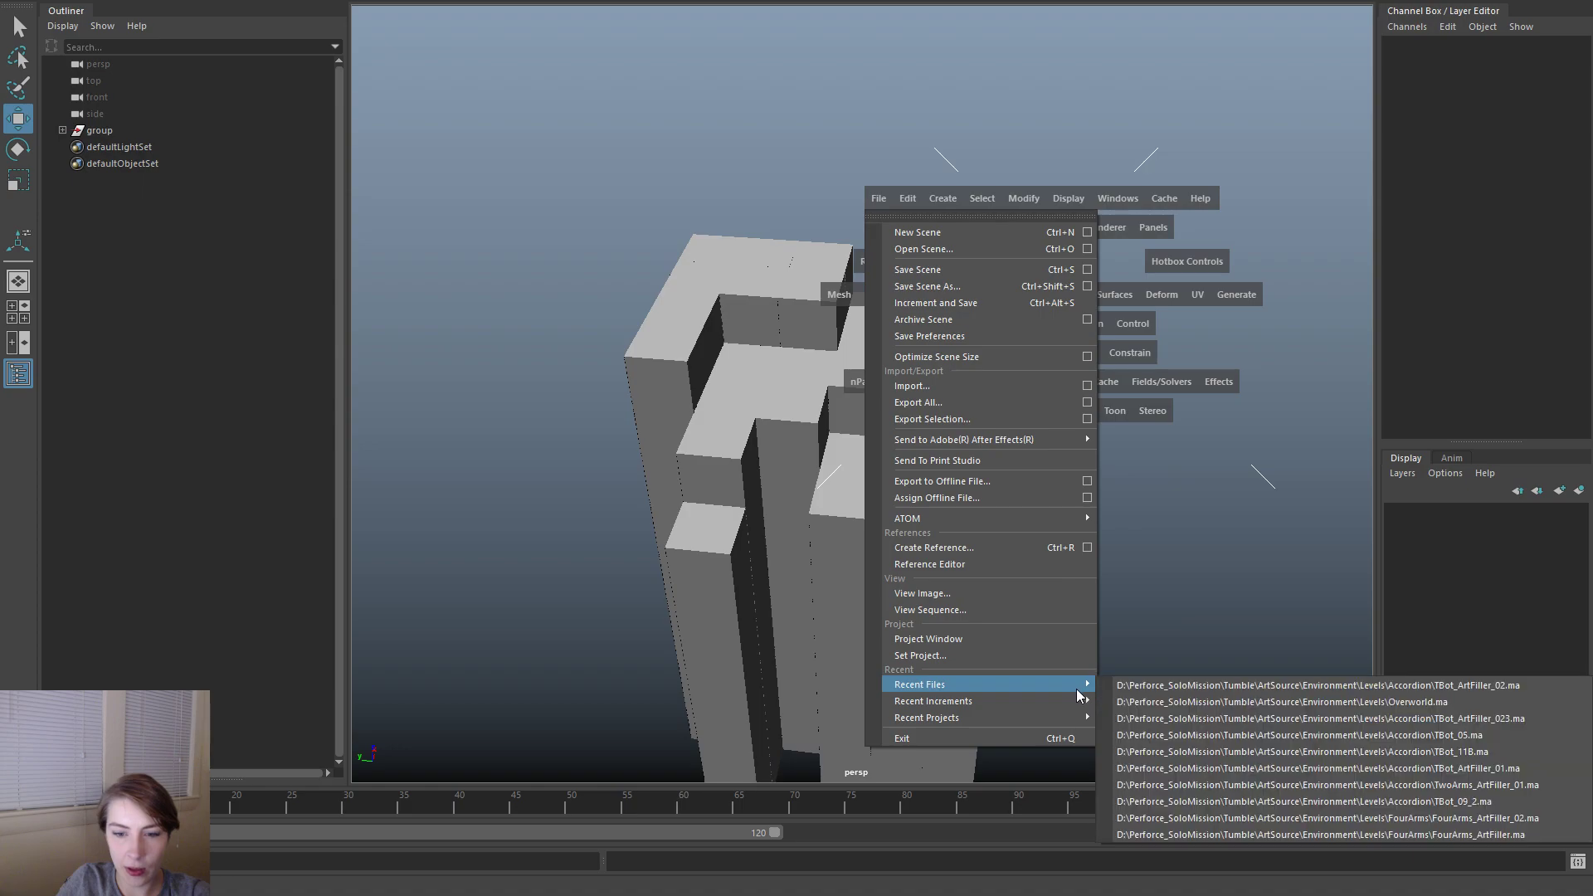
pyautogui.click(1174, 703)
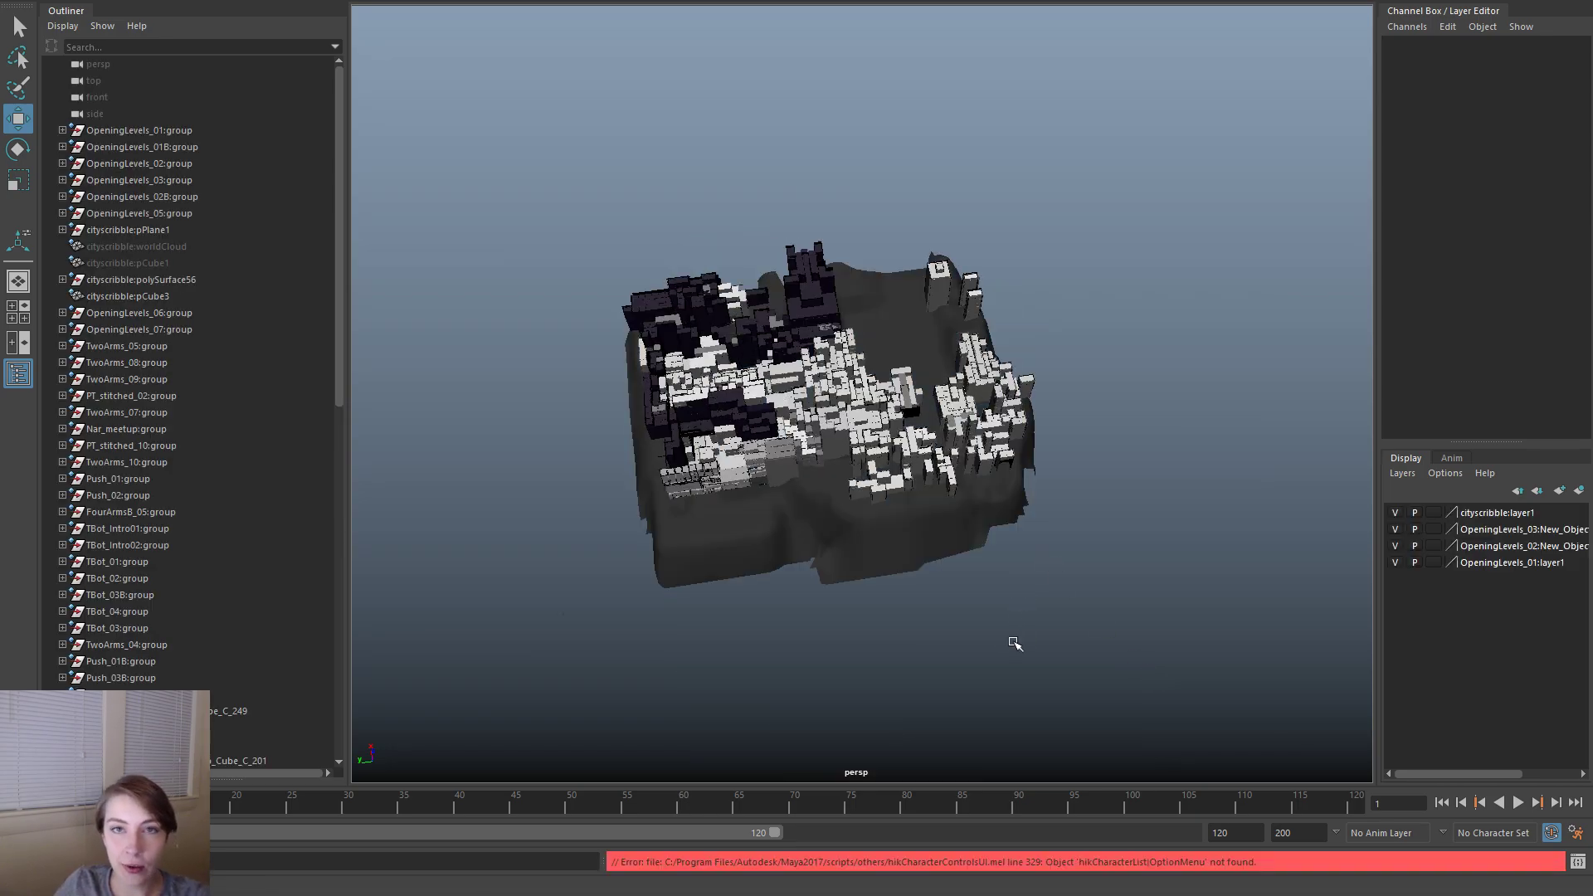
# - Select the referenced TBot_ArtFiller_02 building mesh within the Overworld city blocks
pyautogui.keyDown('alt'); pyautogui.moveTo(843, 509); pyautogui.dragTo(1246, 731, button='right'); pyautogui.keyUp('alt')
pyautogui.keyDown('alt'); pyautogui.moveTo(1072, 619); pyautogui.dragTo(1021, 423, button='middle'); pyautogui.keyUp('alt')
pyautogui.click(894, 343)
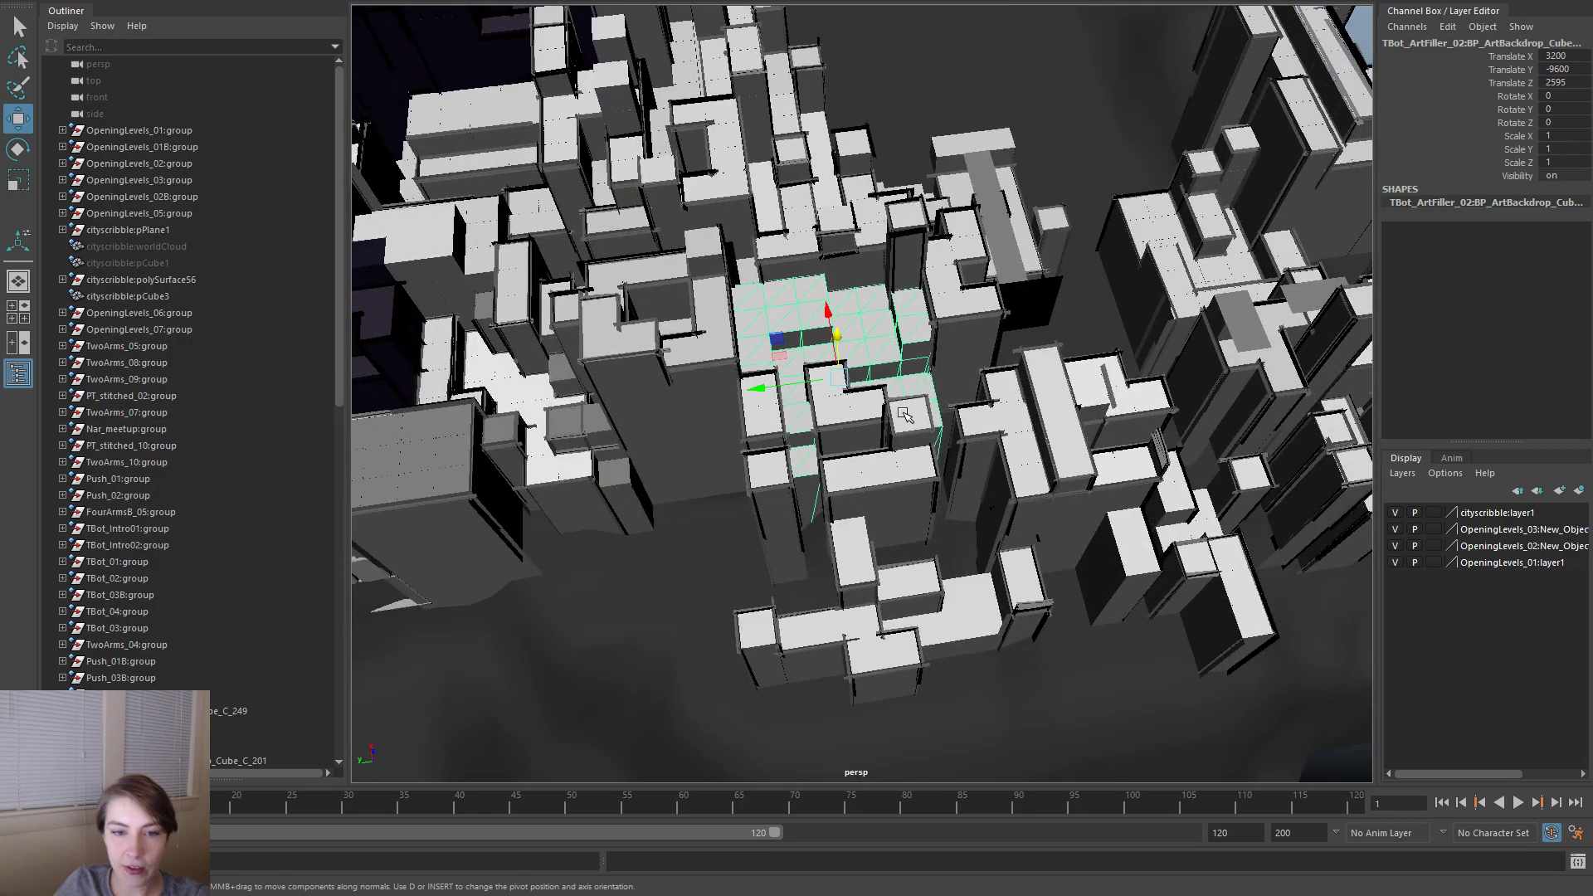
# - Inspect the city blocks surrounding the selected TBot_ArtFiller_02 building from above
pyautogui.rightClick(999, 385)
pyautogui.keyDown('alt'); pyautogui.moveTo(1153, 524); pyautogui.dragTo(1029, 490, button='right'); pyautogui.keyUp('alt')
pyautogui.keyDown('alt'); pyautogui.moveTo(1120, 491); pyautogui.dragTo(850, 436); pyautogui.keyUp('alt')
pyautogui.keyDown('alt'); pyautogui.moveTo(830, 445); pyautogui.dragTo(814, 490, button='right'); pyautogui.keyUp('alt')
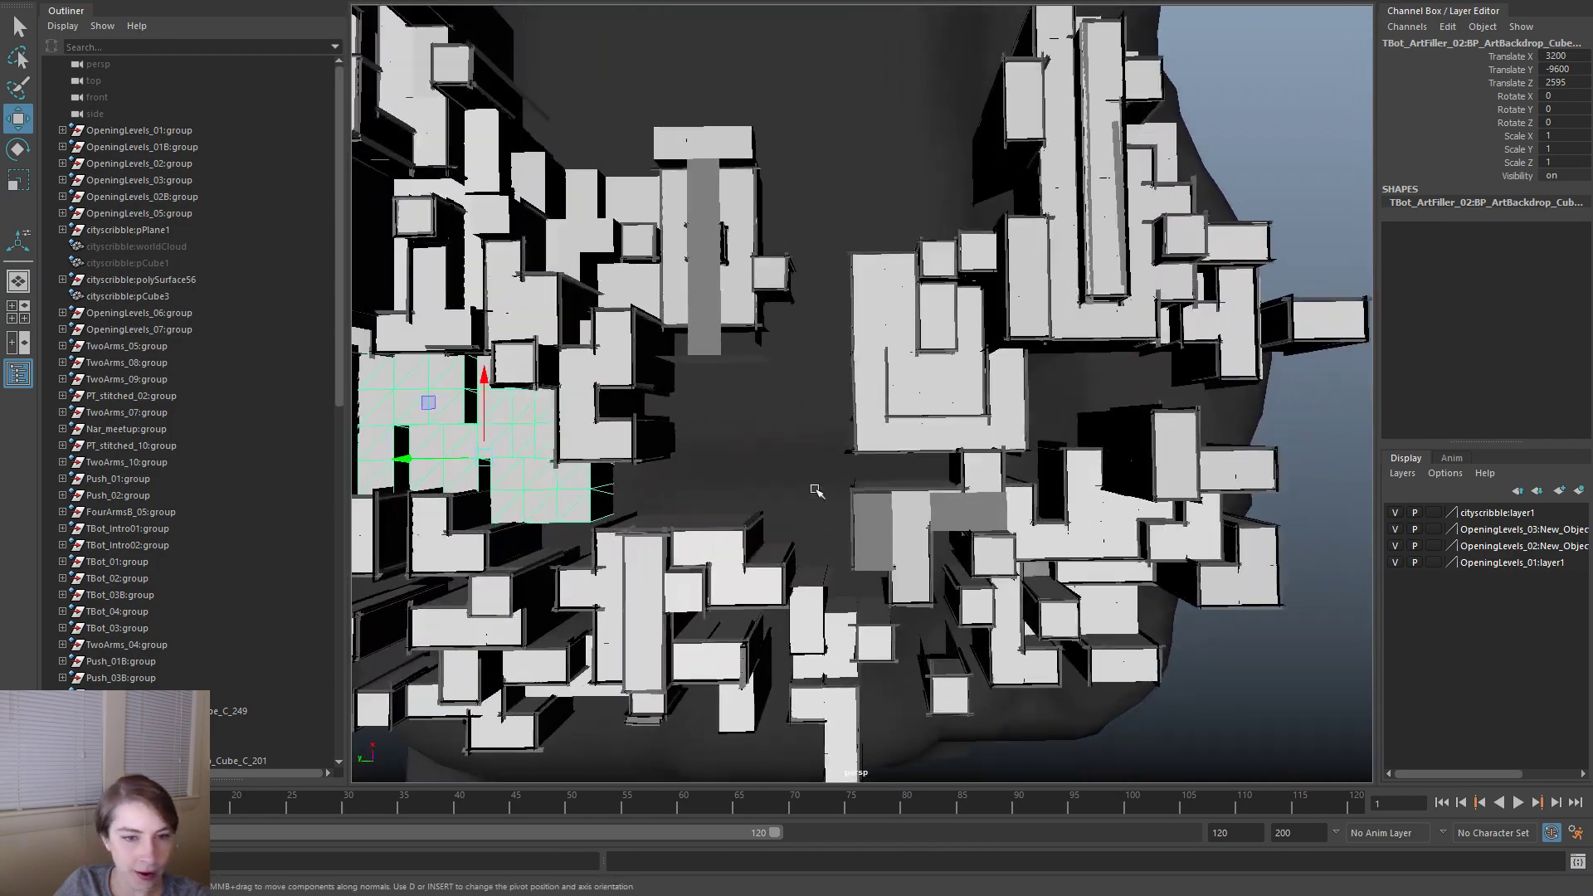
pyautogui.keyDown('alt'); pyautogui.moveTo(814, 491); pyautogui.dragTo(914, 453, button='middle'); pyautogui.keyUp('alt')
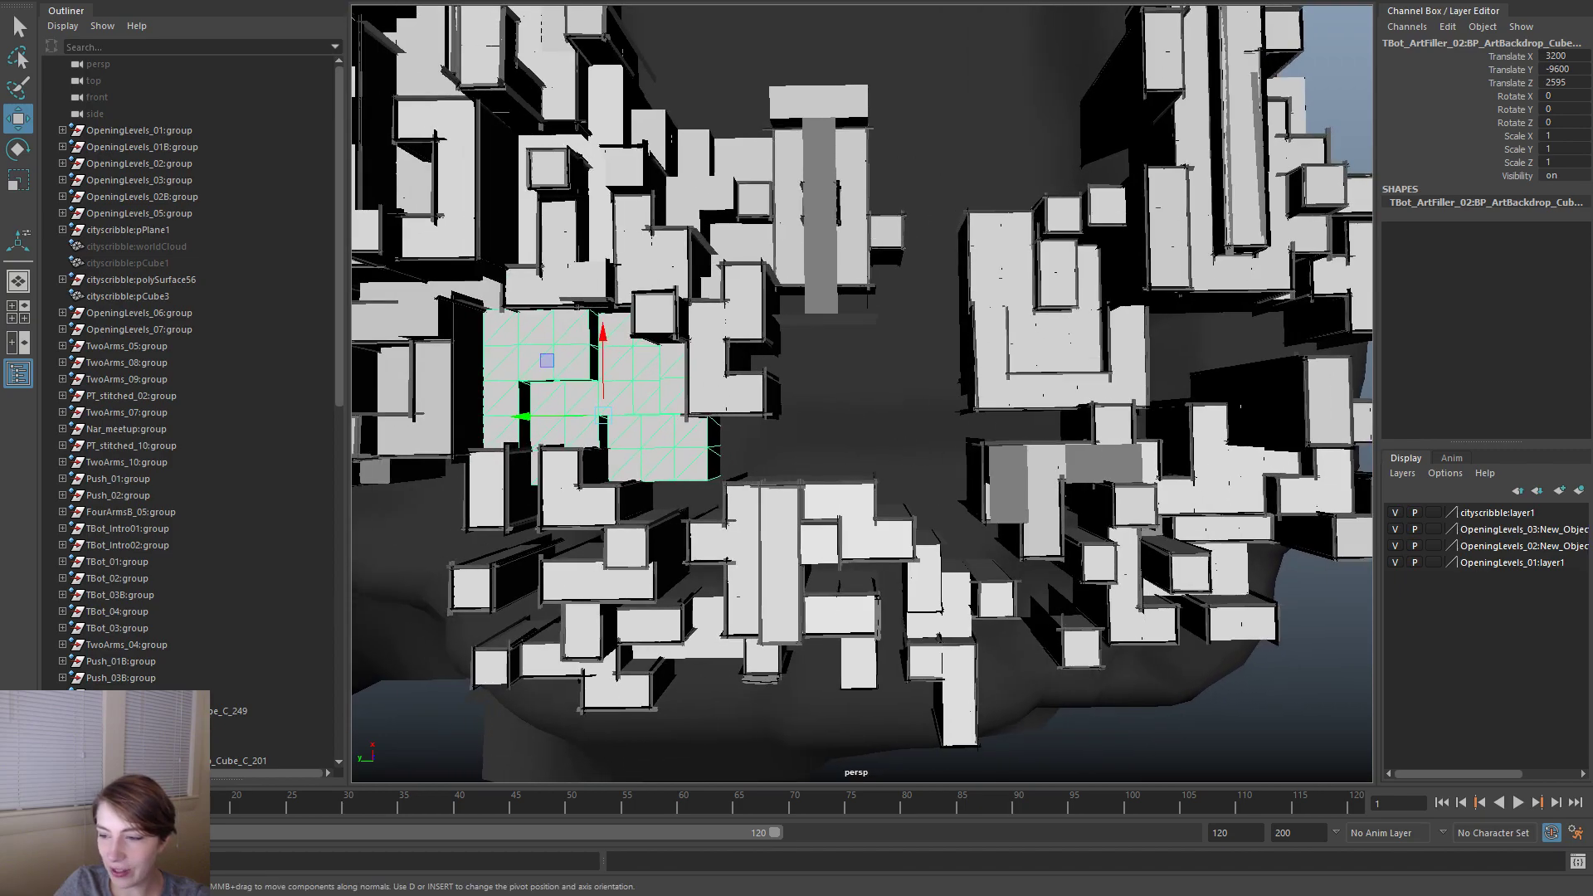
# - Switch to Unreal and select the small backdrop block directly below the grate in the city
pyautogui.hotkey('alt', 'Tab')
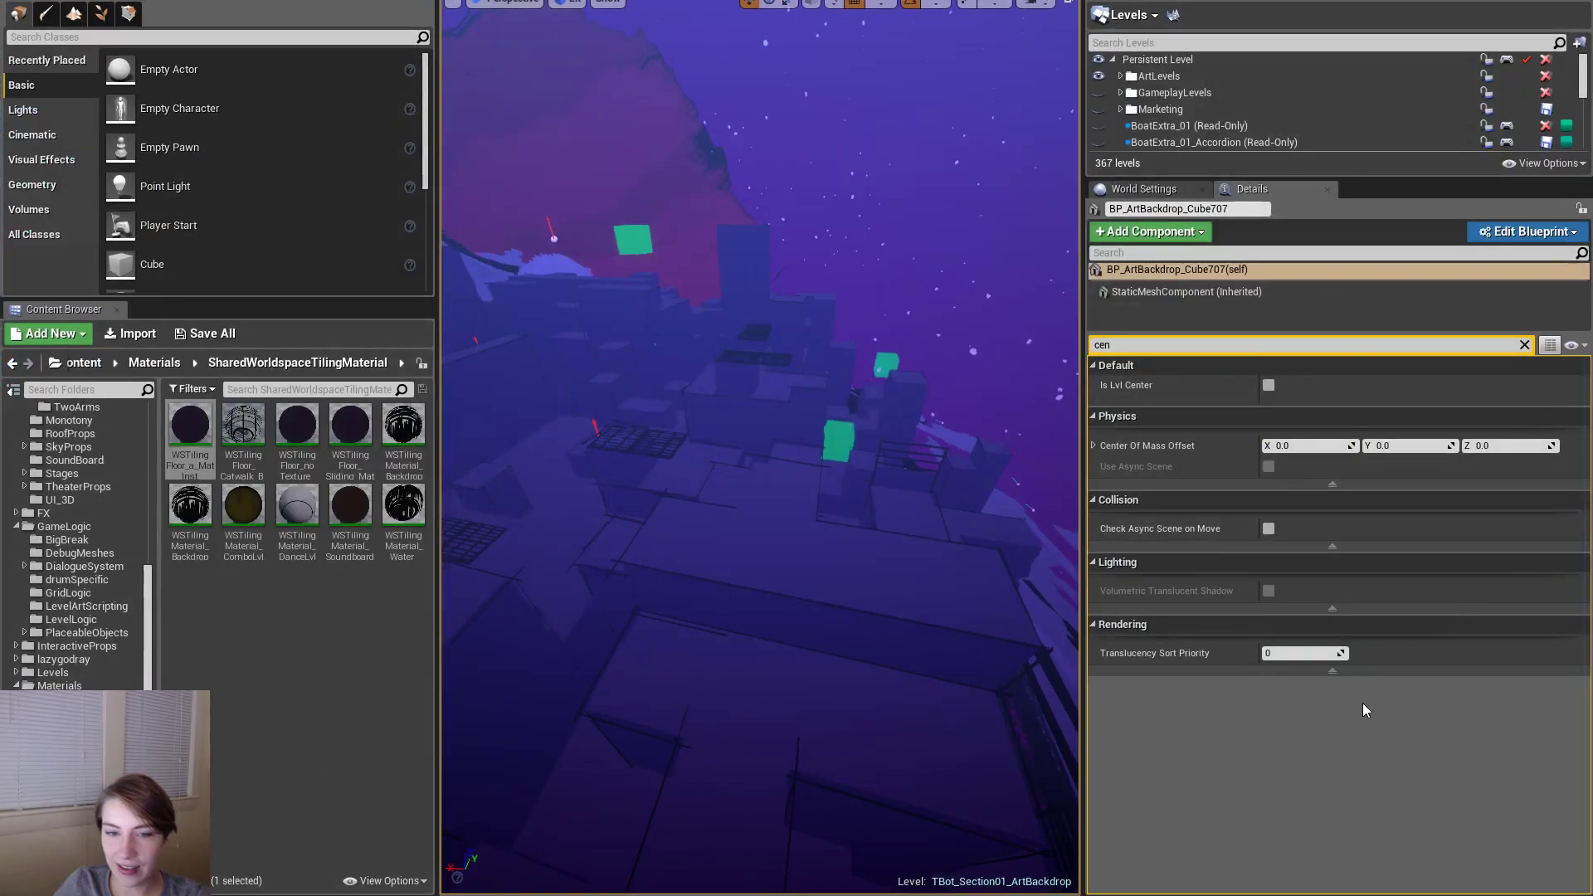
pyautogui.moveTo(792, 556); pyautogui.dragTo(888, 581, button='right')
pyautogui.press('F11')
pyautogui.moveTo(905, 299); pyautogui.dragTo(896, 305, button='right')
pyautogui.click(898, 304)
pyautogui.keyDown('alt'); pyautogui.moveTo(968, 281); pyautogui.dragTo(1225, 343); pyautogui.keyUp('alt')
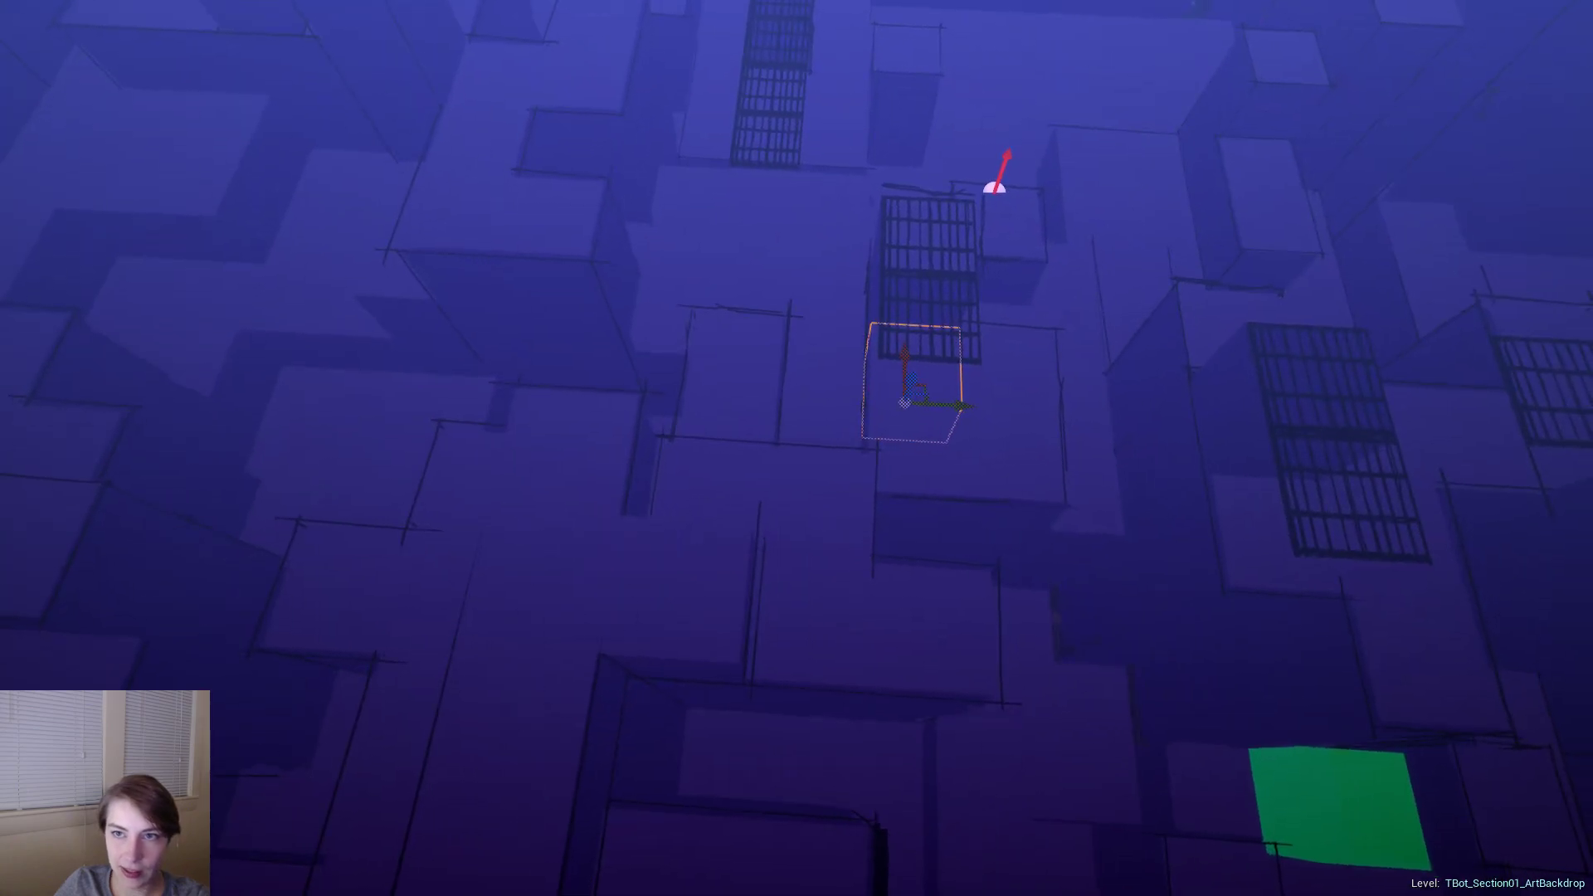
pyautogui.press('F11')
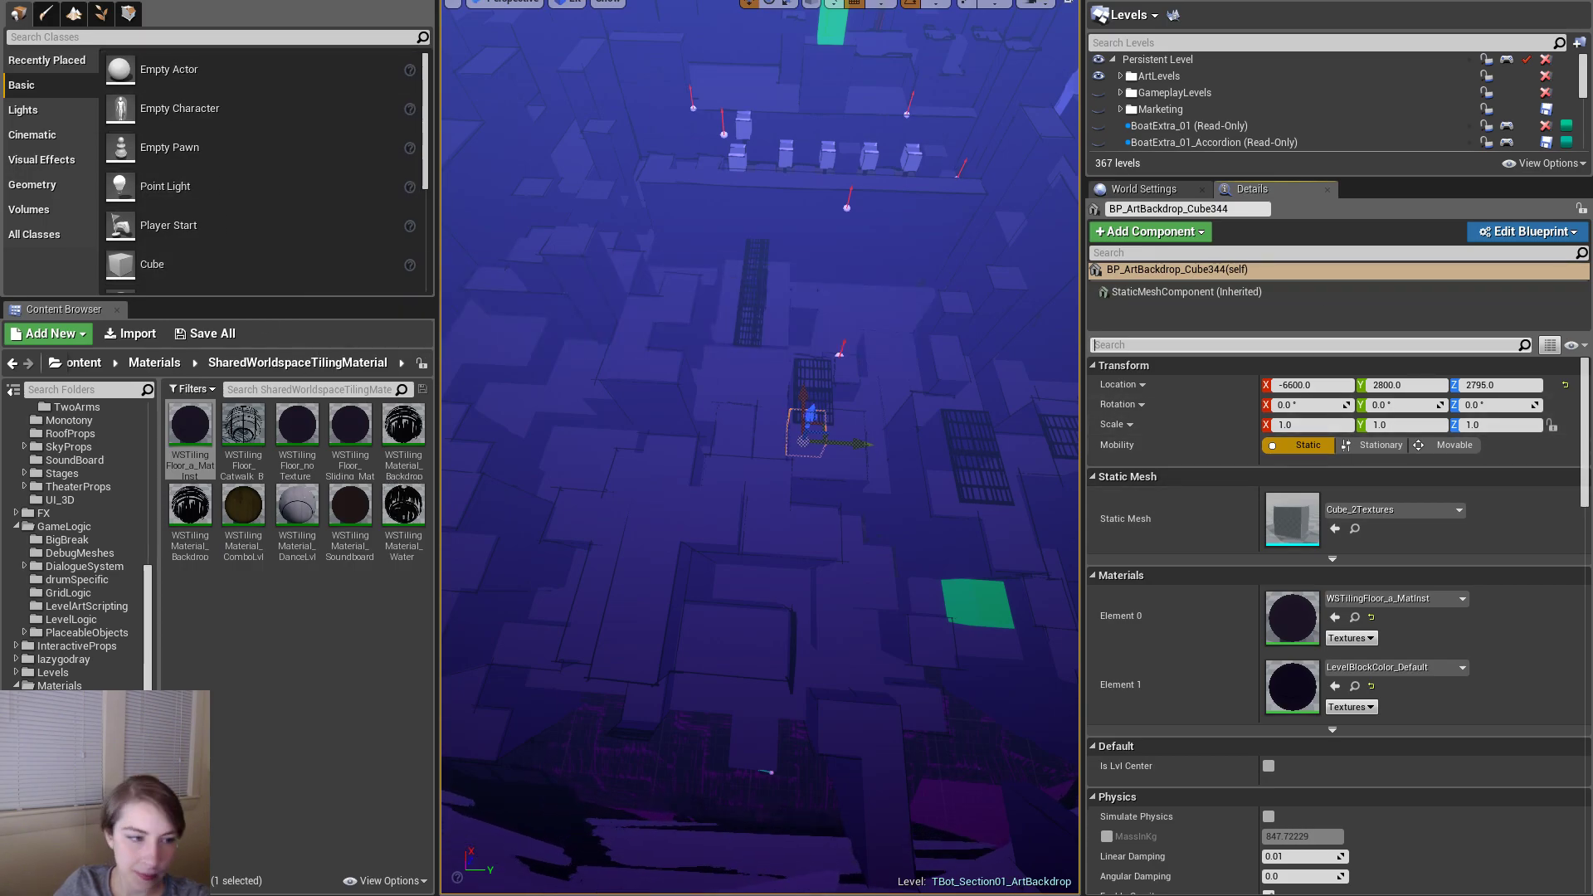
# - Open the EnvironmentArt content folder and use LevelArtProcGen to select all blocks belonging to the selected block's building
pyautogui.scroll(6, 106, 514)
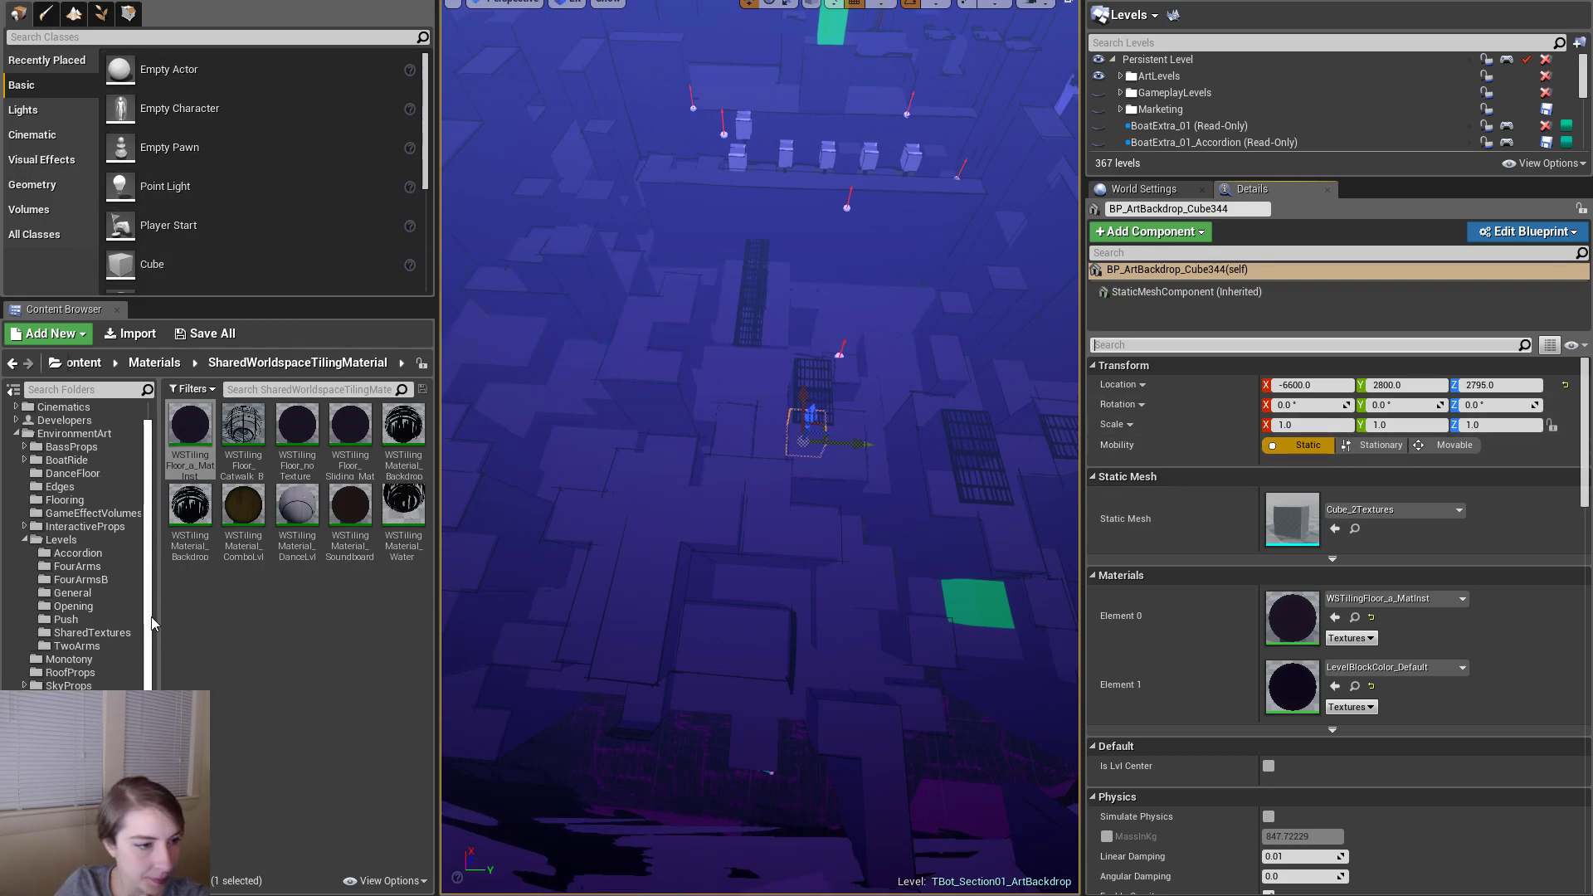
pyautogui.click(75, 433)
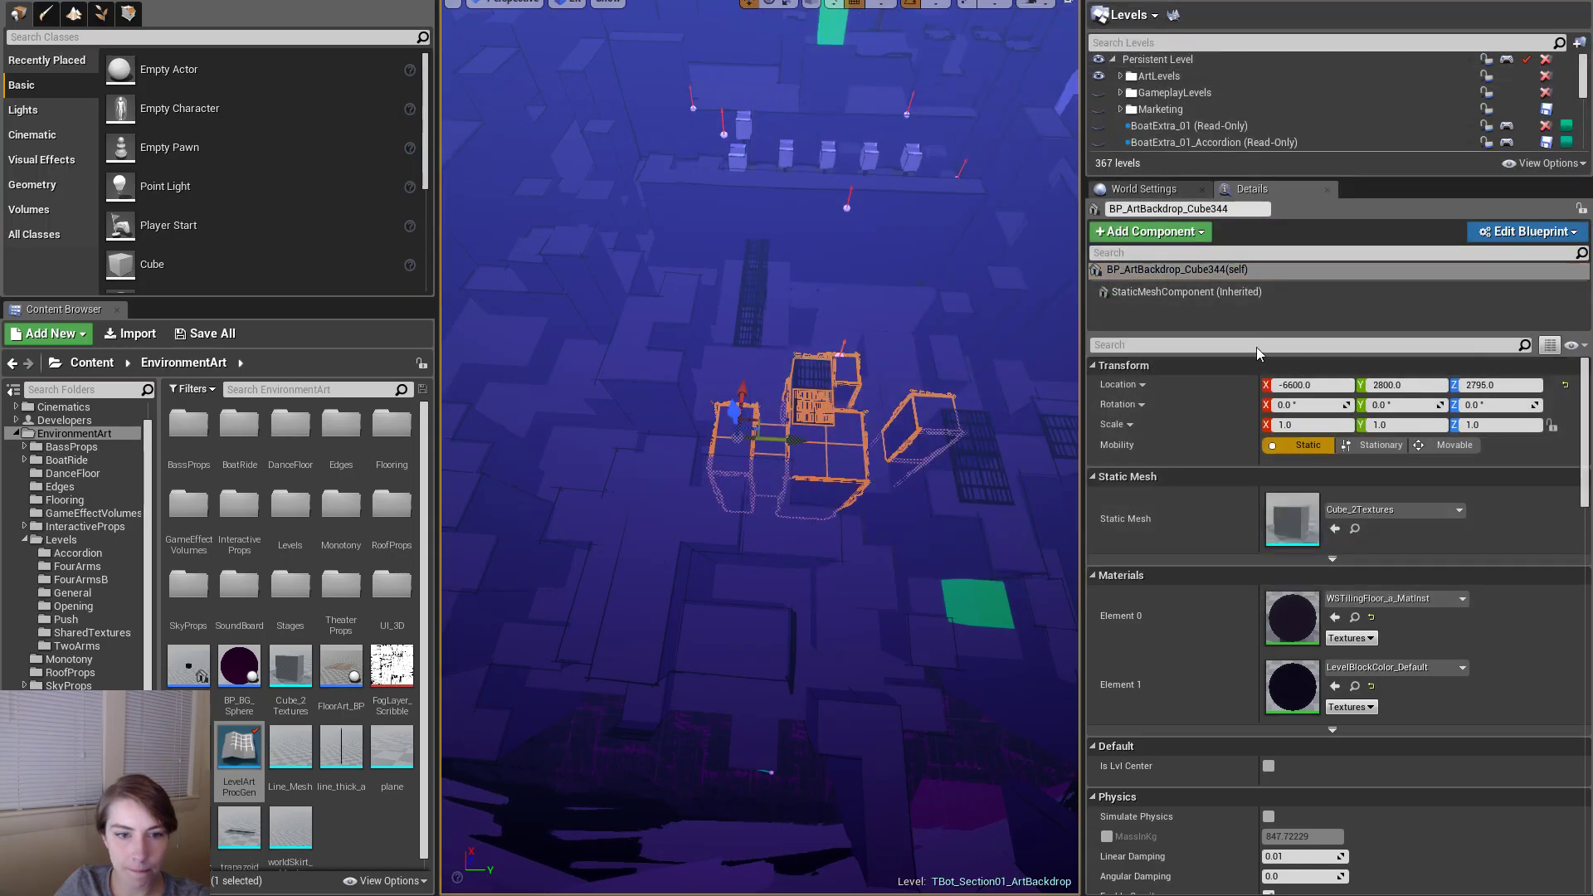
pyautogui.moveTo(759, 498); pyautogui.dragTo(912, 518, button='right')
pyautogui.moveTo(672, 277)
pyautogui.mouseDown(button='right')
pyautogui.moveTo(664, 257)
pyautogui.moveTo(672, 277)
pyautogui.mouseUp(button='right')
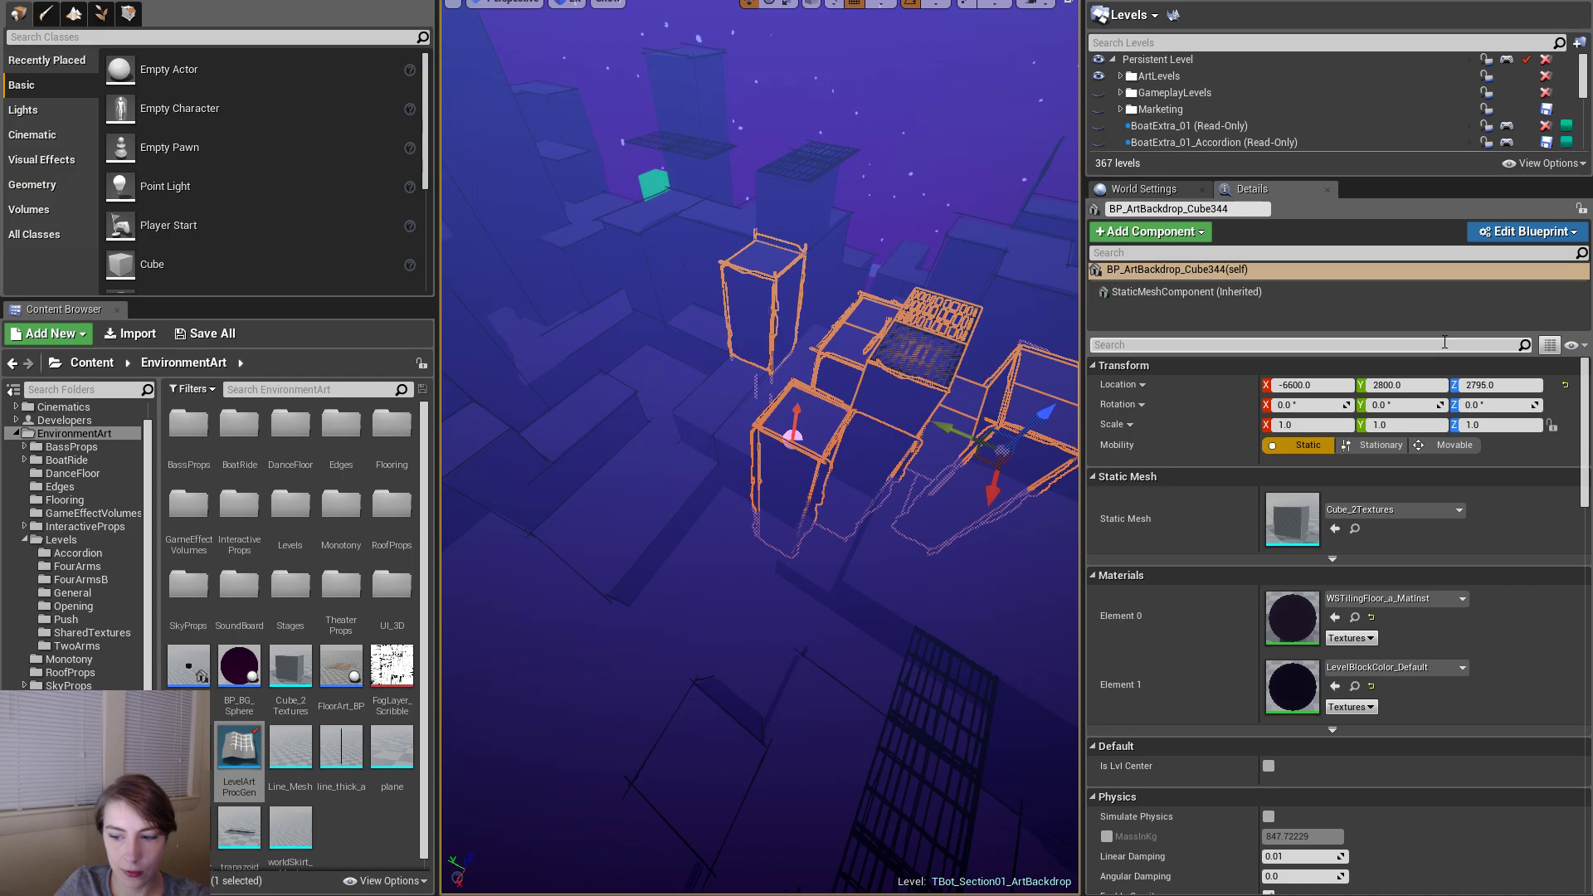
pyautogui.click(13, 1)
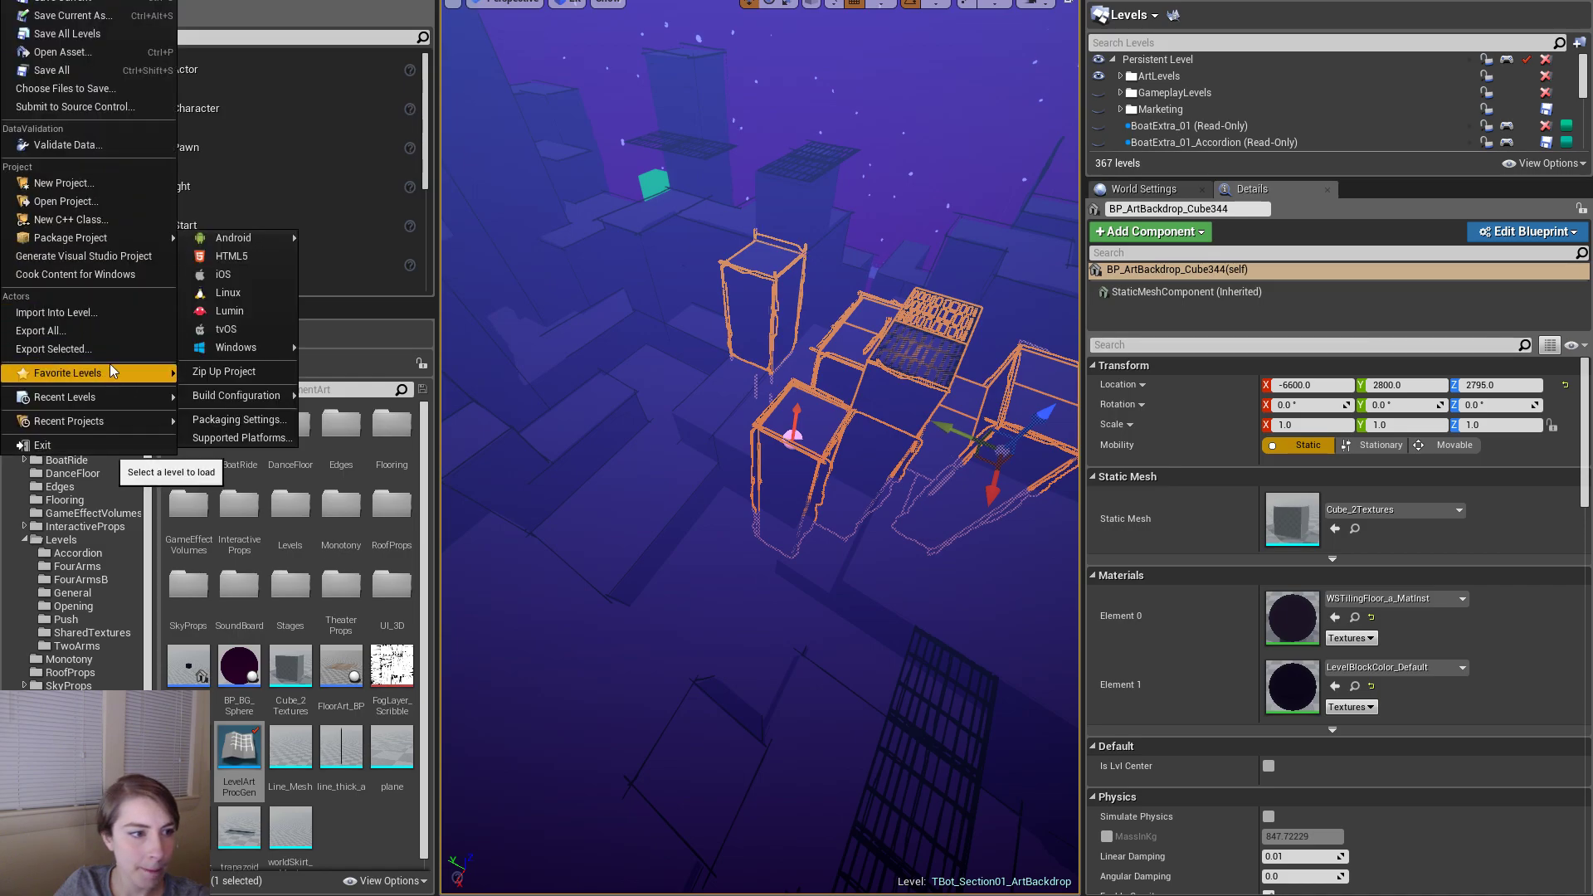
pyautogui.click(53, 349)
pyautogui.moveTo(578, 66); pyautogui.dragTo(442, 77)
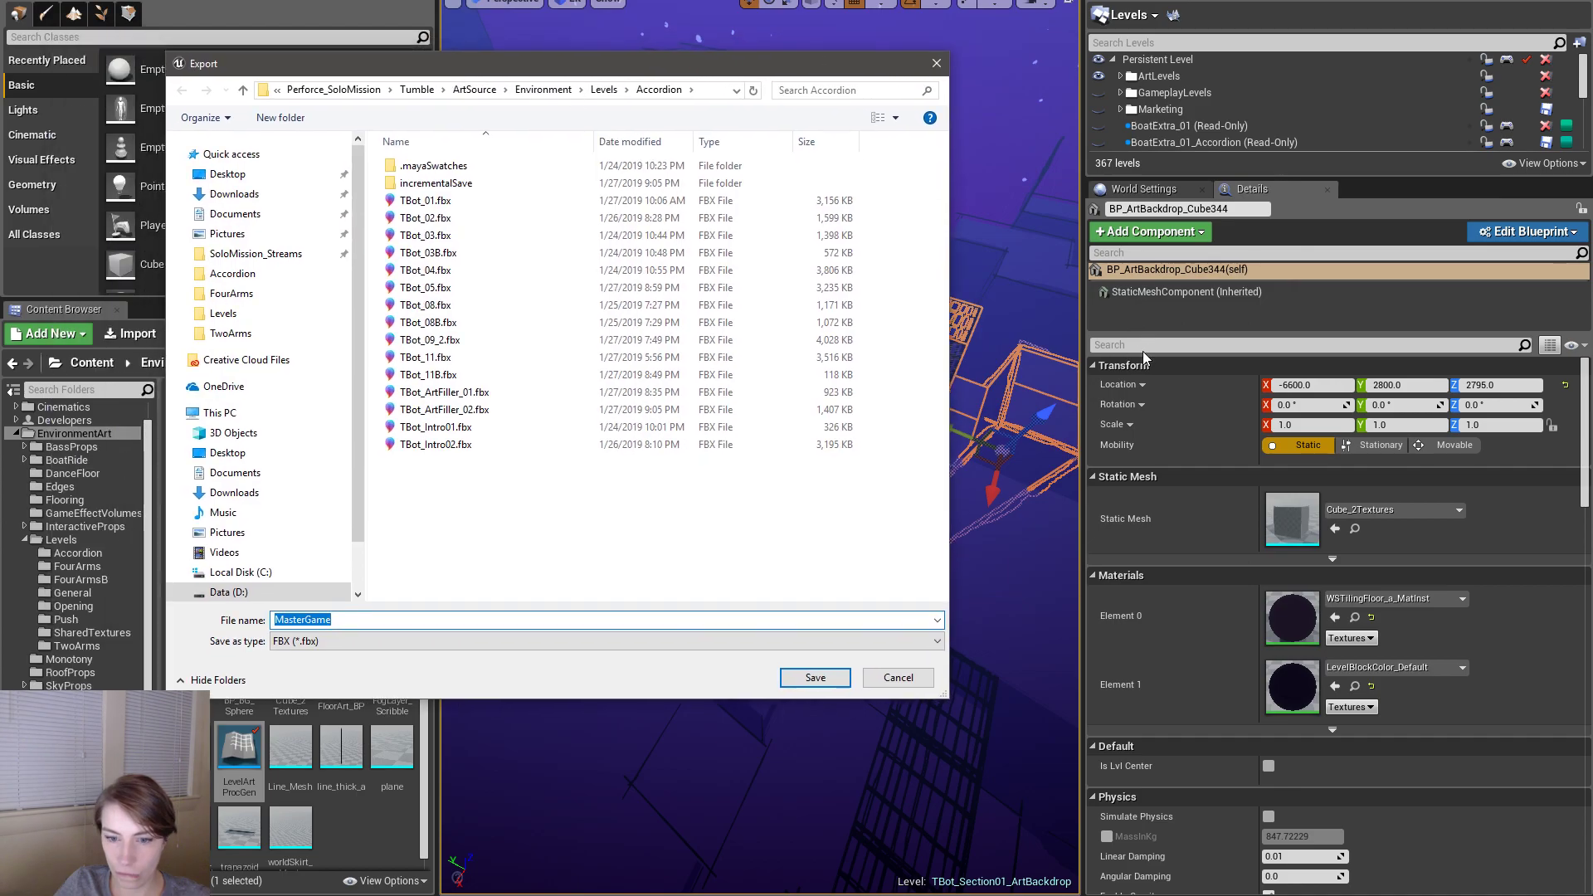
pyautogui.click(902, 679)
# - Filter the details by "tags" to check the selected blocks' actor tag, and clear the filter
pyautogui.click(1195, 345)
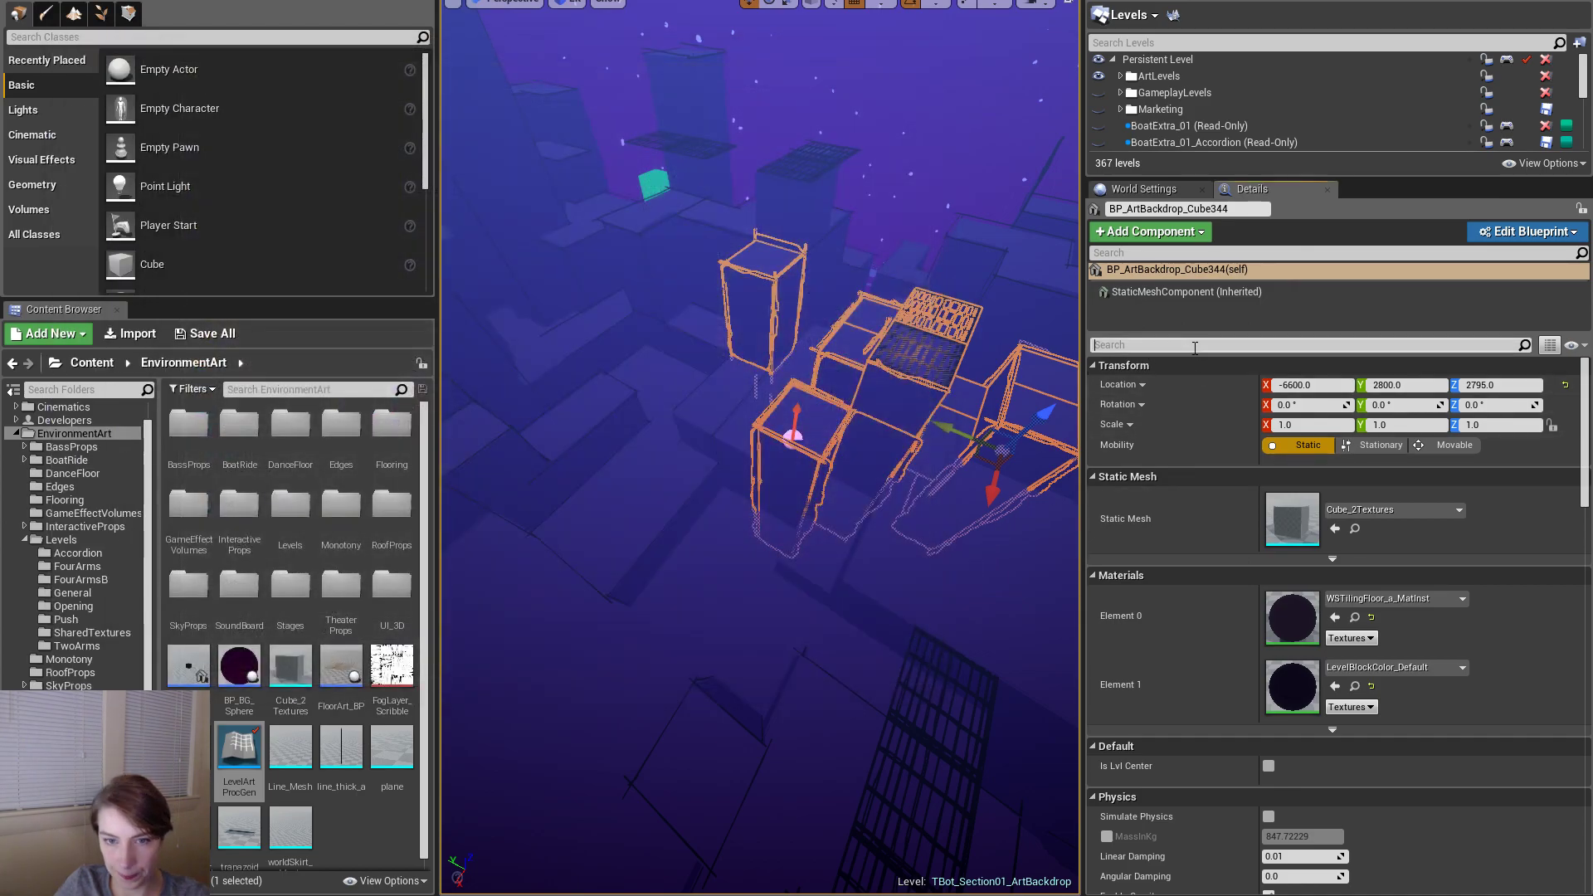
pyautogui.write('tags')
pyautogui.doubleClick(1180, 345)
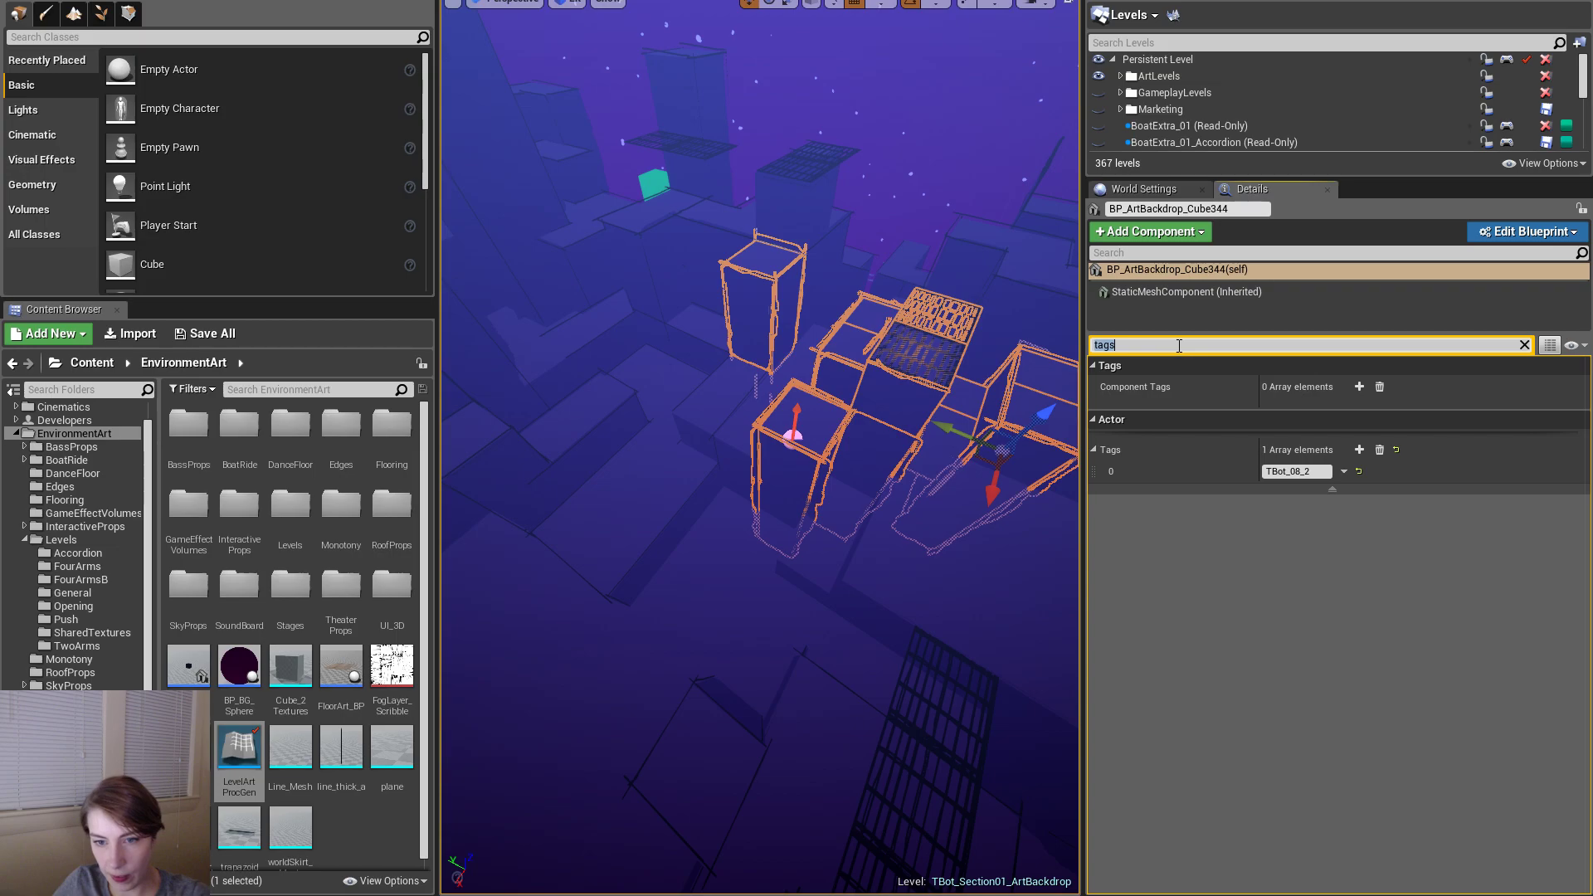
pyautogui.press('BackSpace')
pyautogui.moveTo(821, 307)
pyautogui.mouseDown(button='right')
pyautogui.moveTo(811, 451)
pyautogui.moveTo(780, 332)
pyautogui.moveTo(809, 335)
pyautogui.mouseUp(button='right')
pyautogui.press('e')
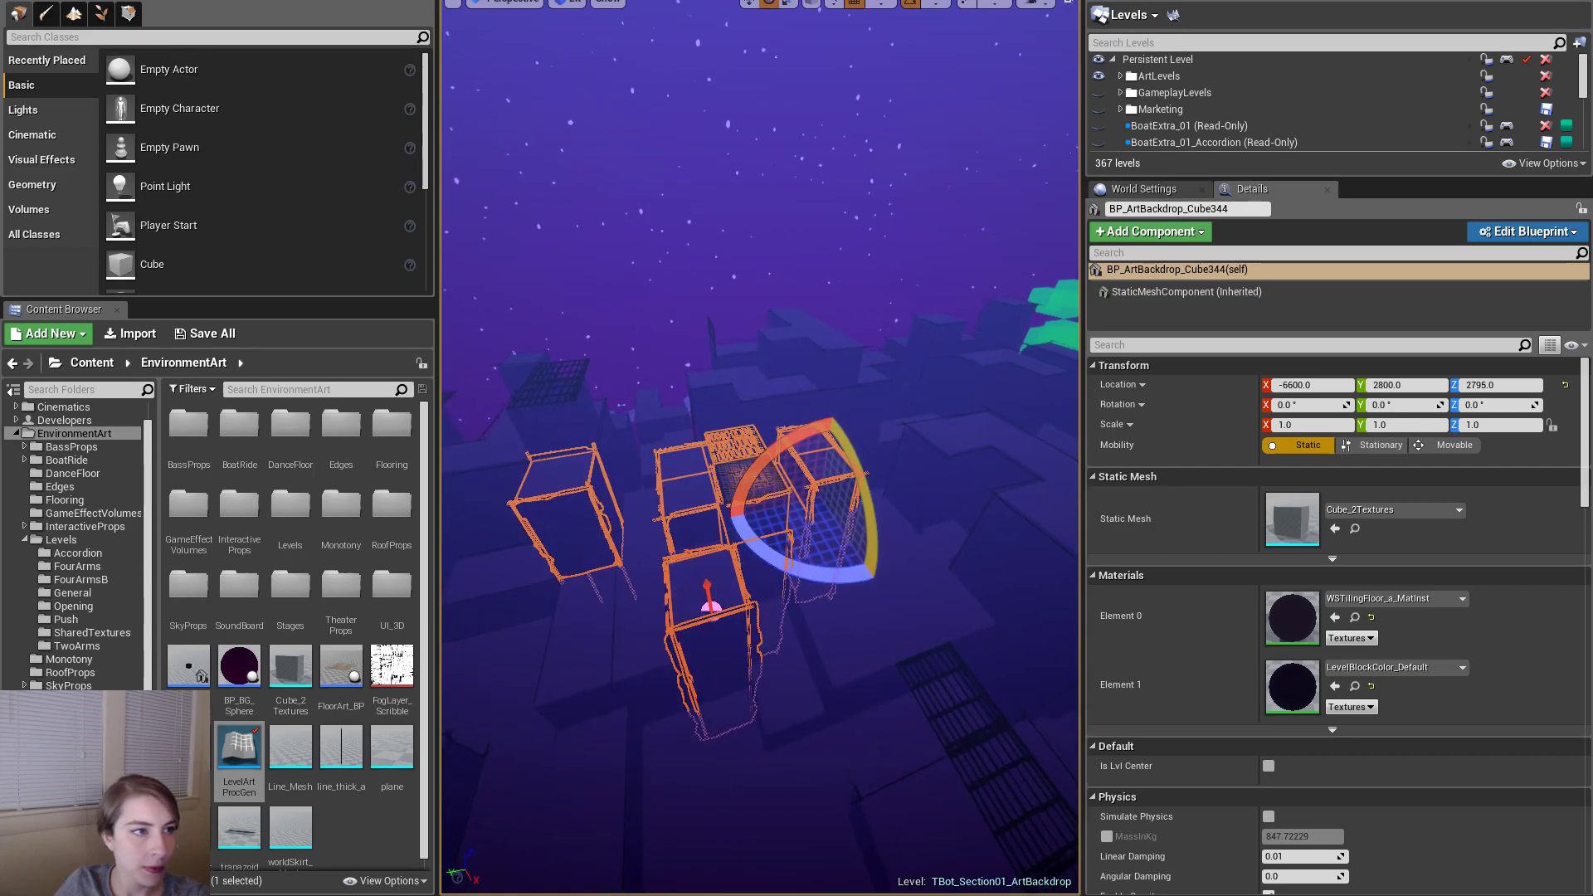
# - Export the selected blocks to the Accordion folder as TBot_08_2.fbx
pyautogui.hotkey('alt', 'f')
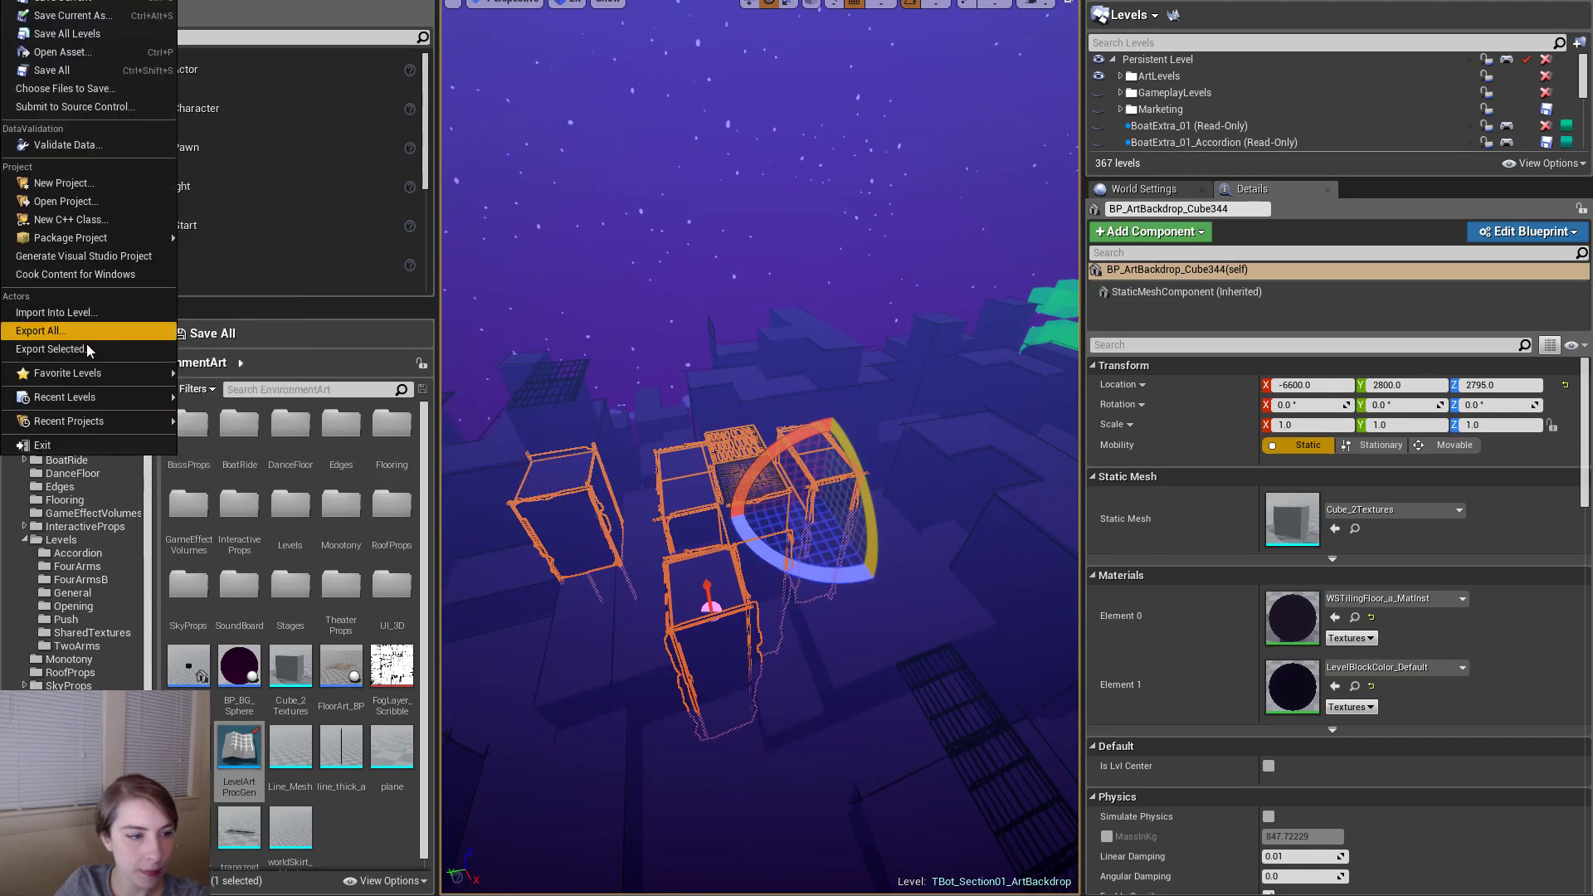
pyautogui.click(51, 349)
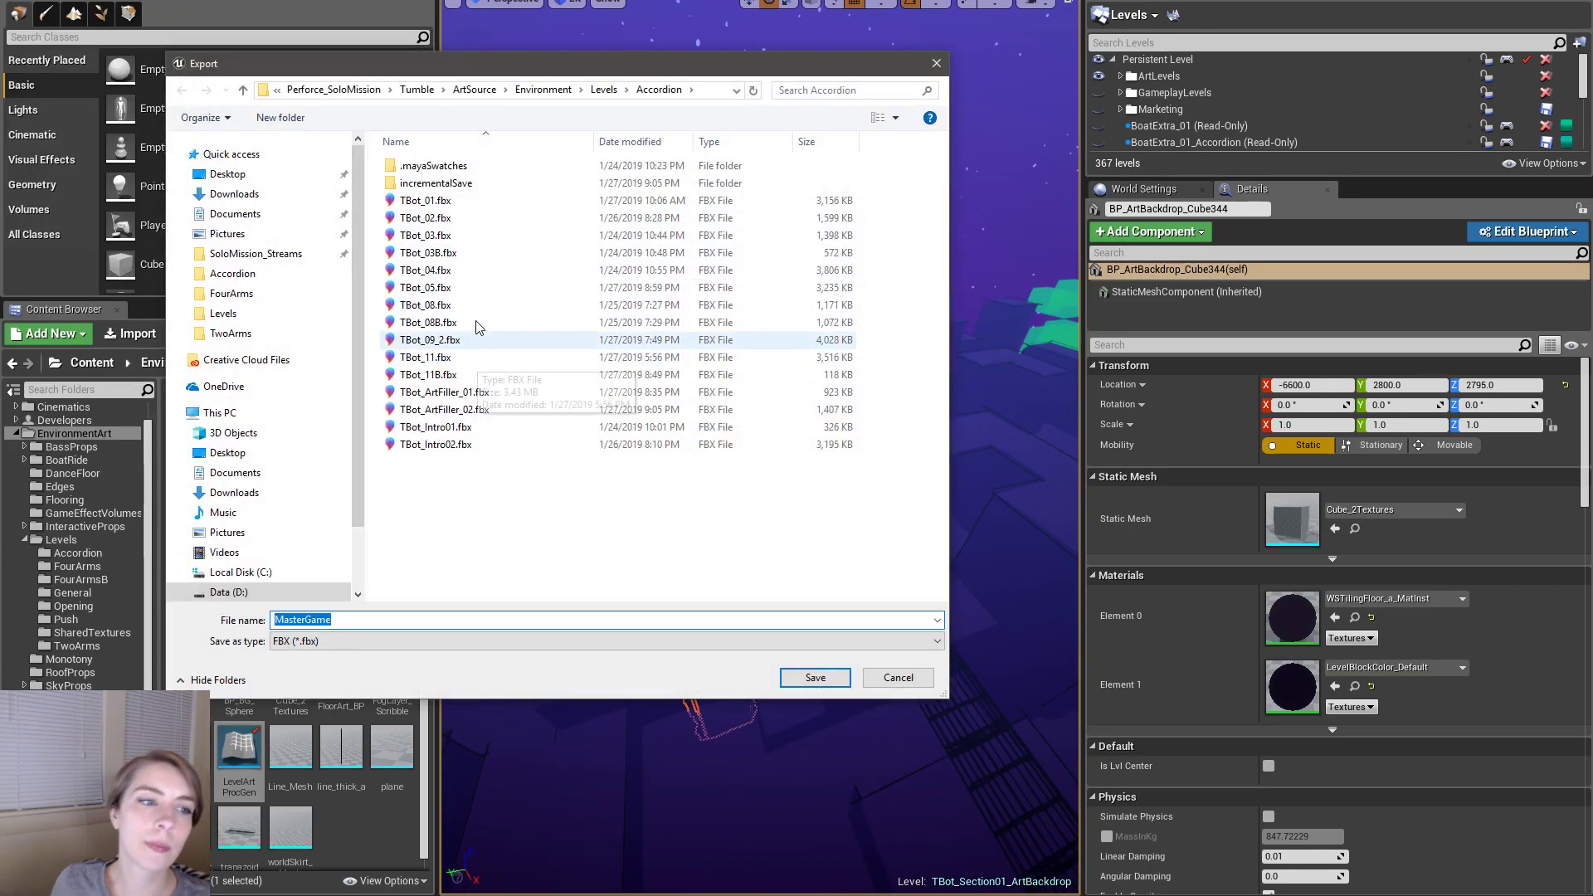
pyautogui.click(481, 323)
pyautogui.click(311, 624)
pyautogui.click(310, 624)
pyautogui.press('BackSpace')
pyautogui.write('2.fbx')
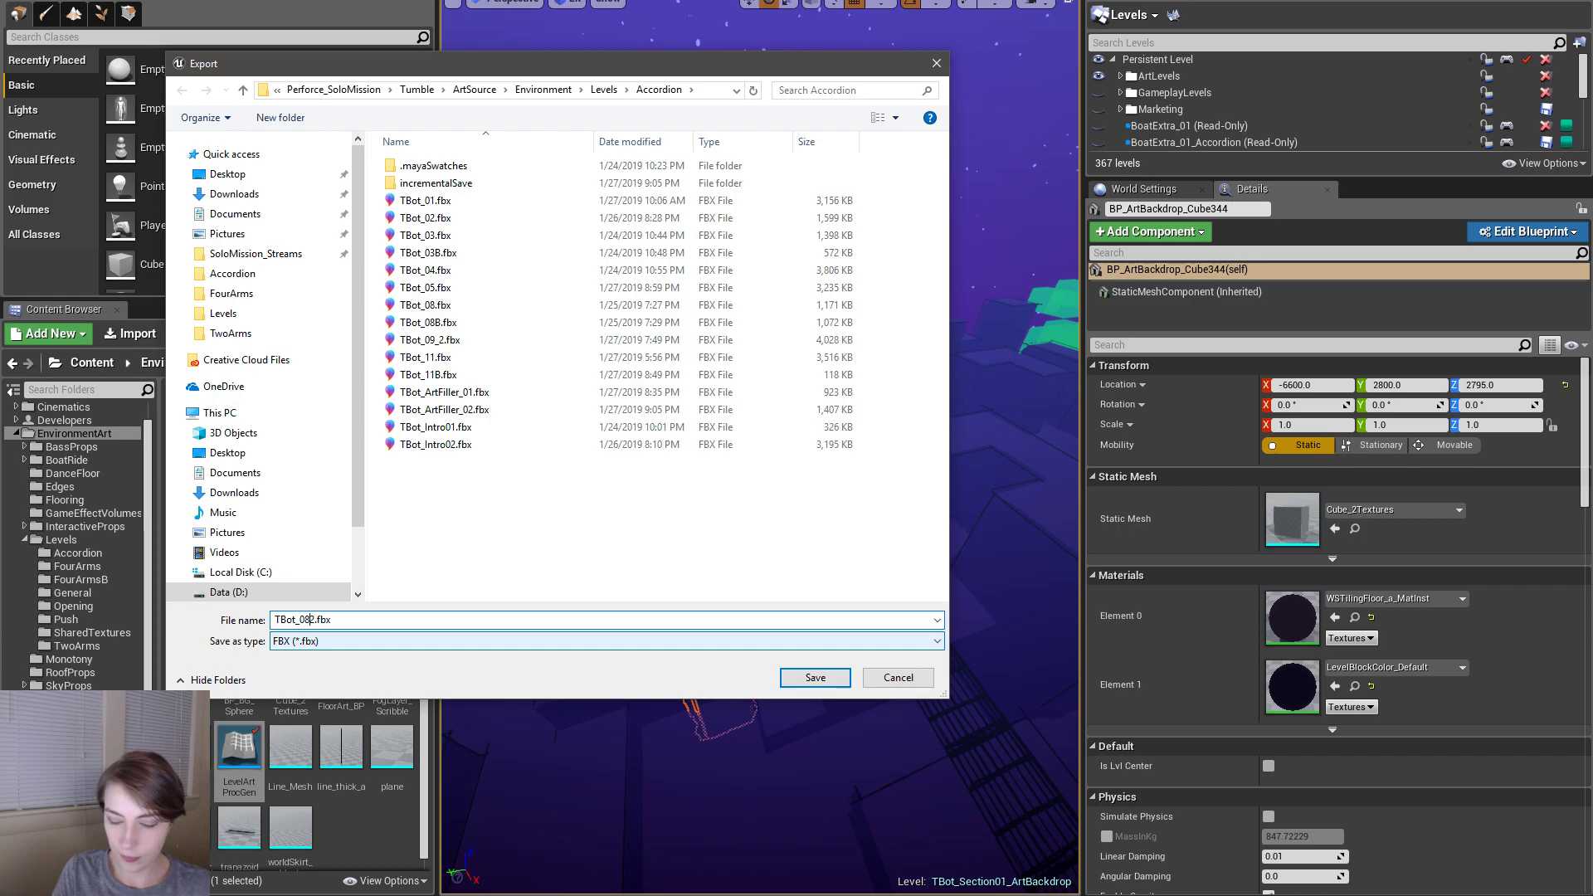
pyautogui.press('Return')
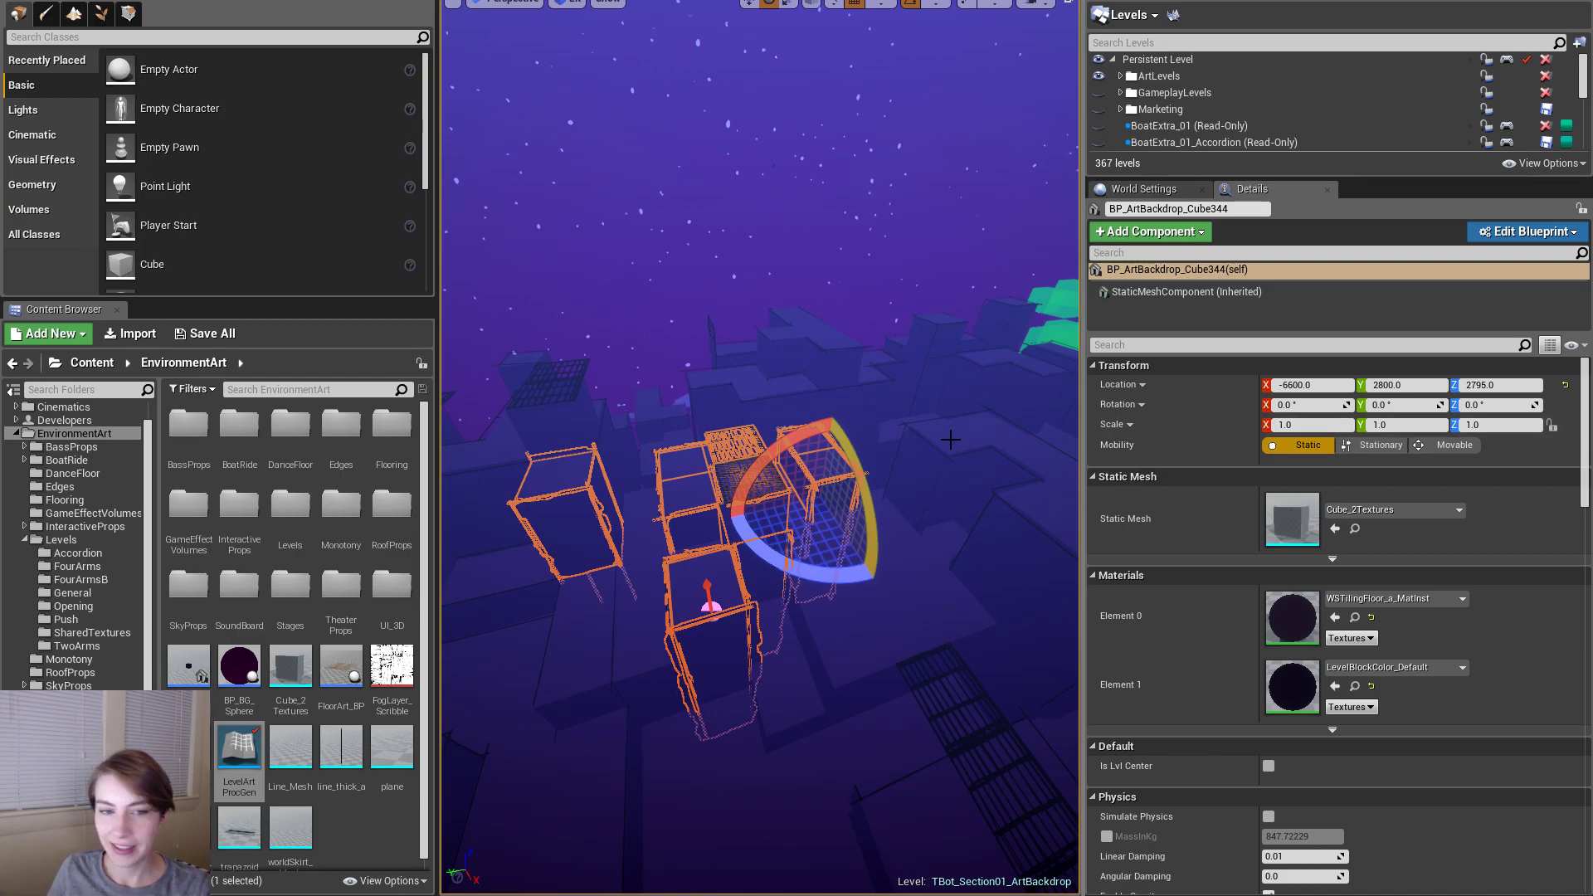
pyautogui.moveTo(951, 441); pyautogui.dragTo(912, 498, button='right')
pyautogui.moveTo(771, 406); pyautogui.dragTo(882, 349, button='right')
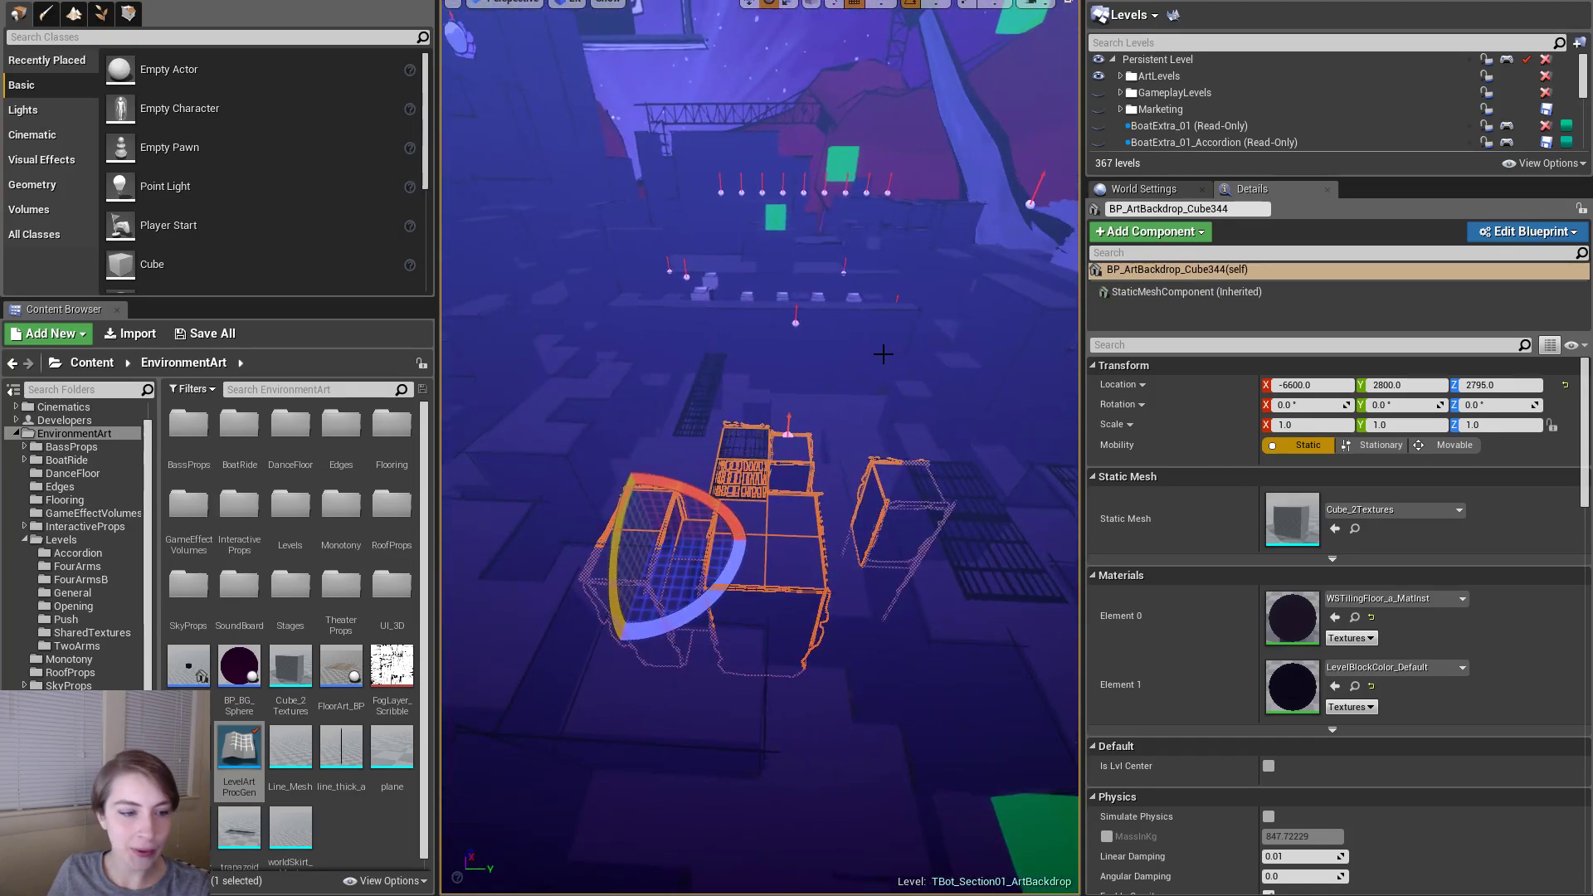
pyautogui.click(13, 1)
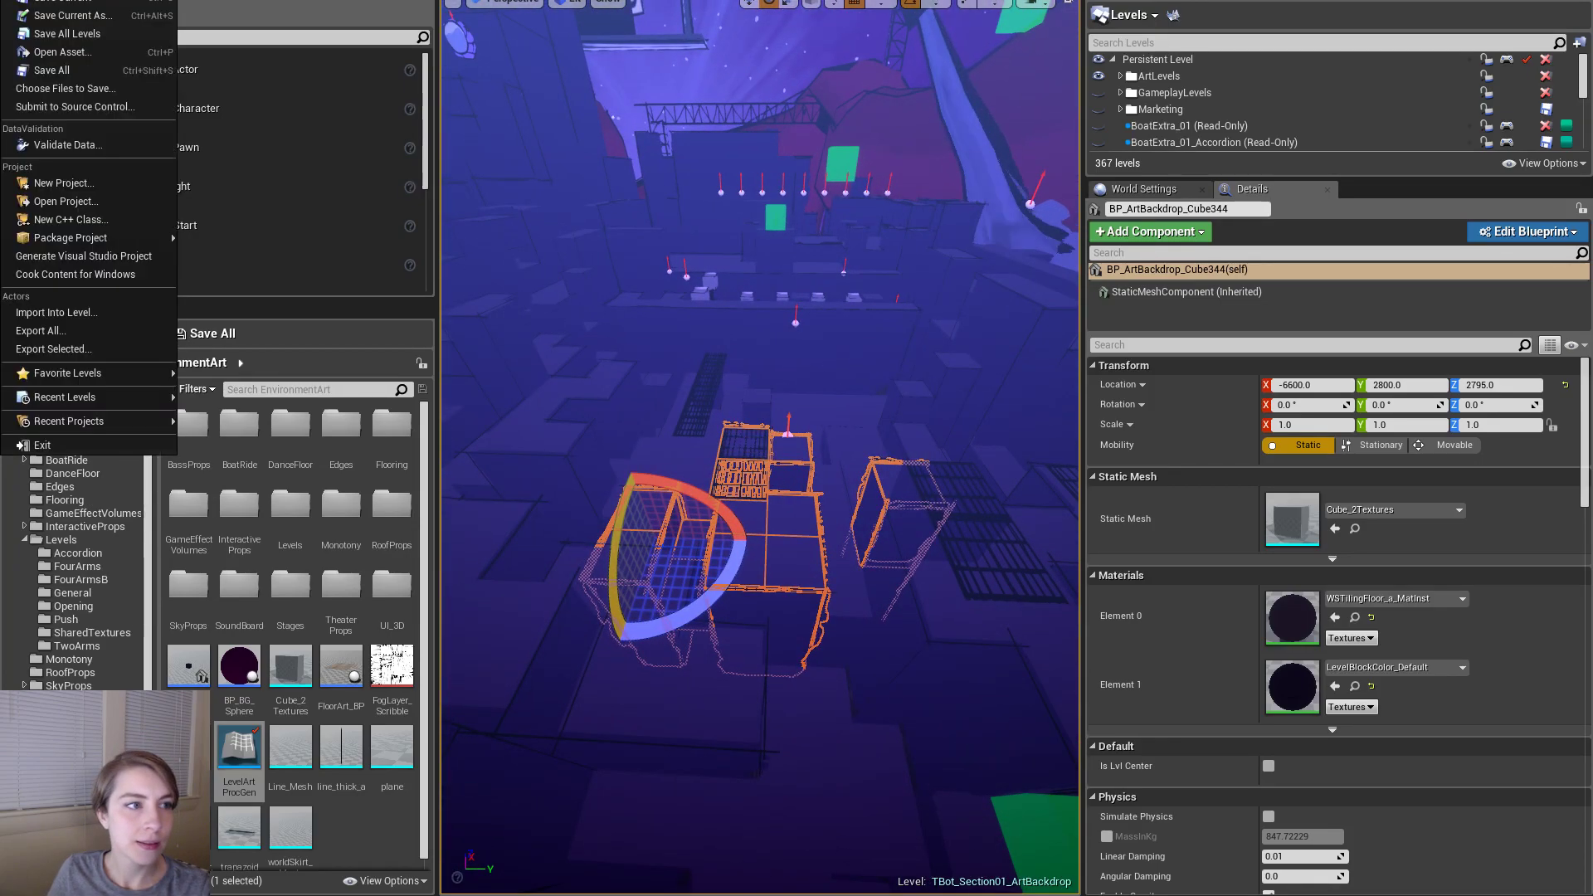
pyautogui.moveTo(122, 239)
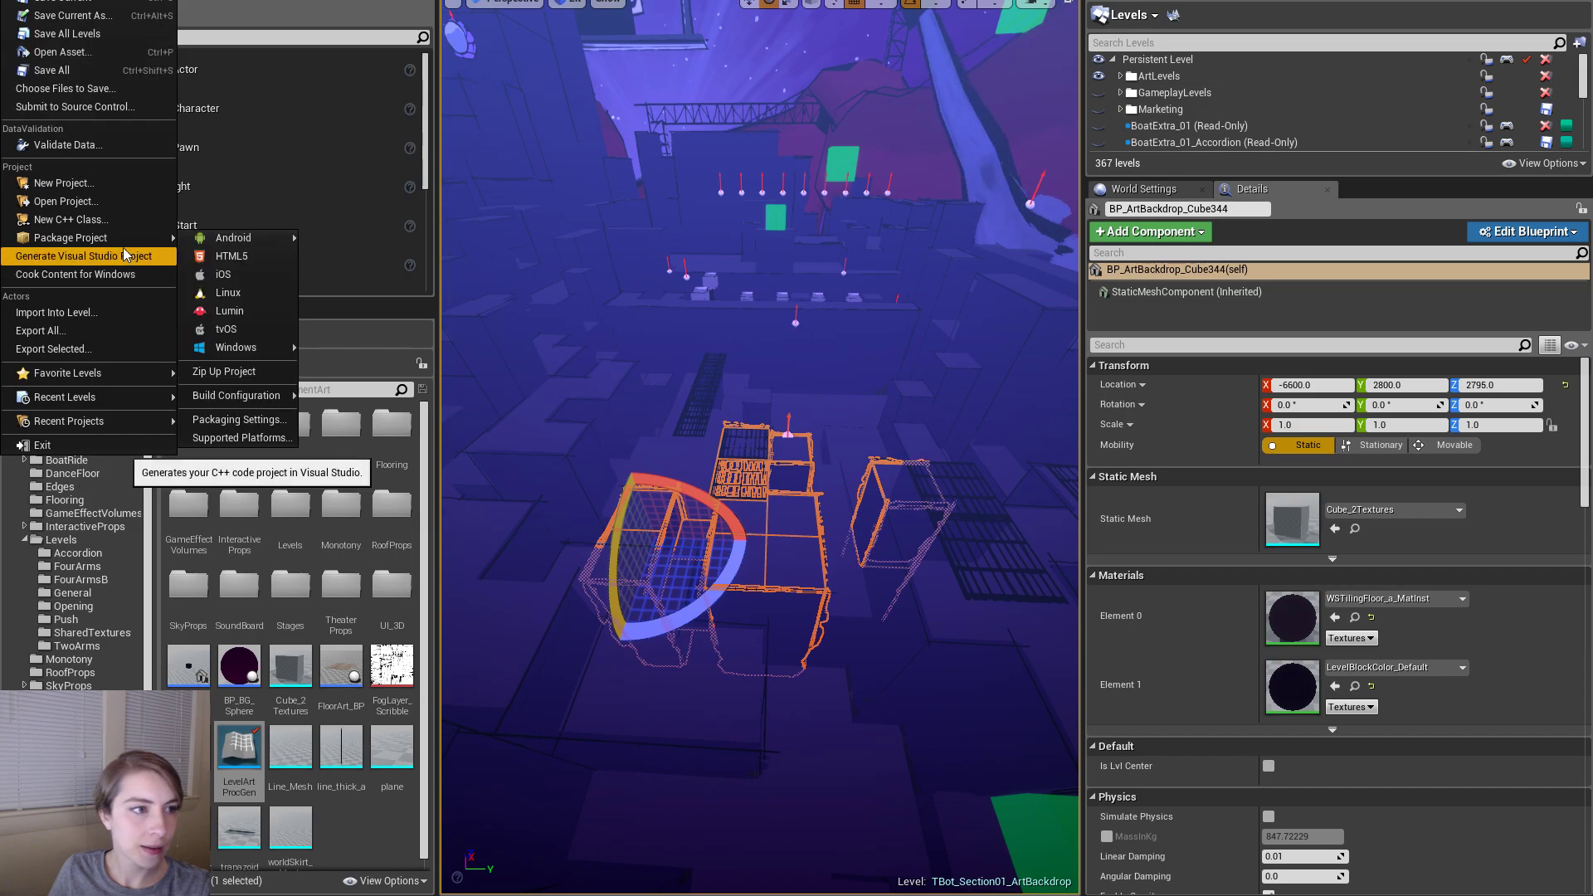
pyautogui.click(113, 330)
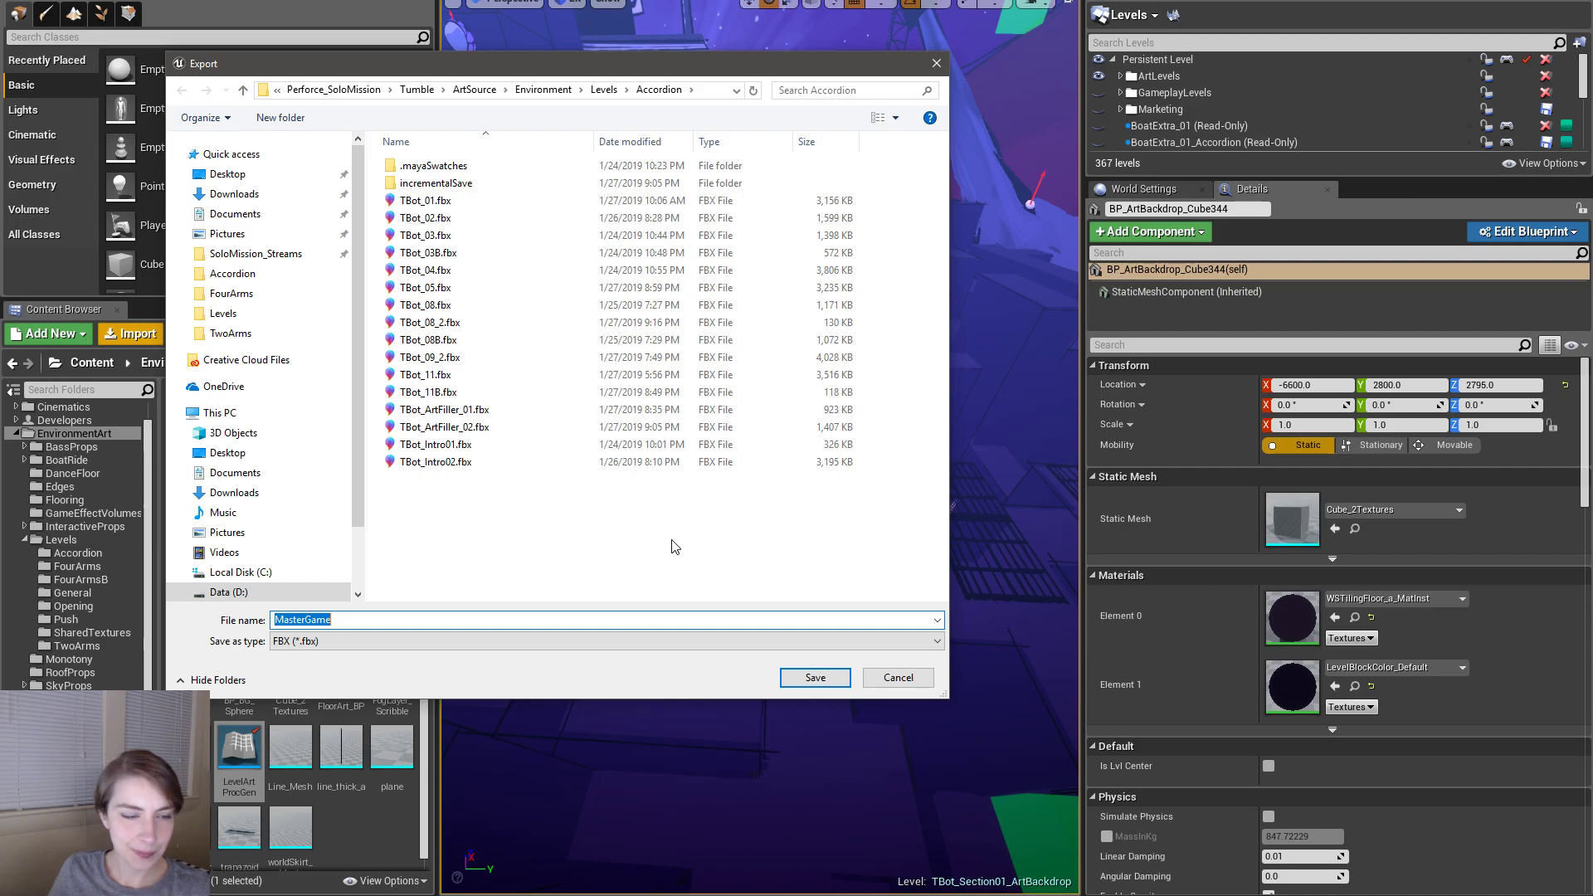
pyautogui.click(904, 676)
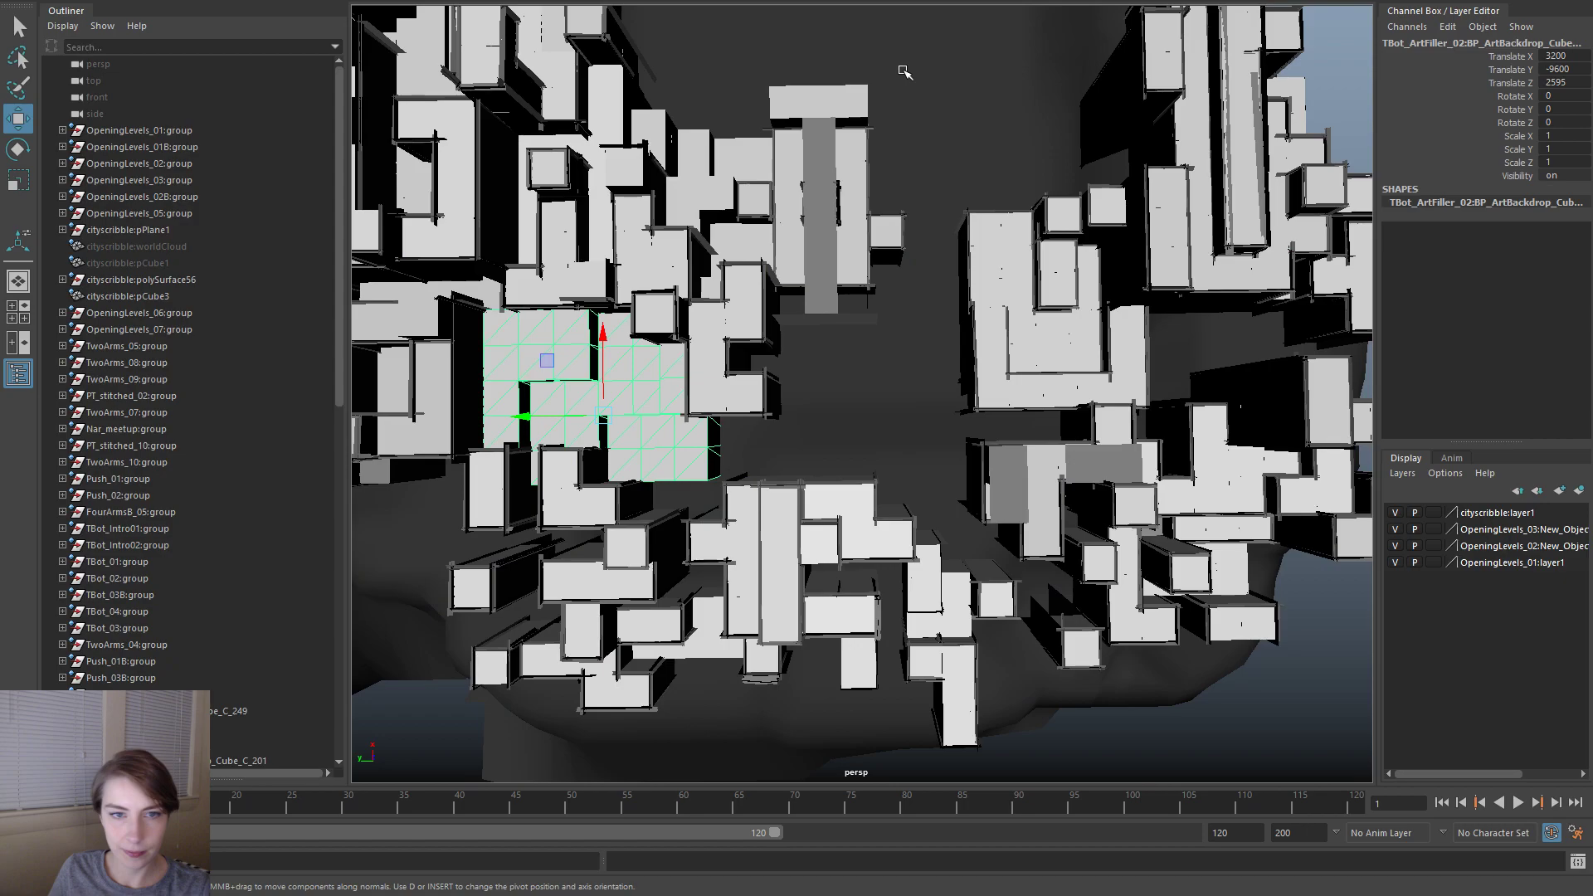
# - Create a new empty scene in Maya in place of the Overworld scene
pyautogui.click(1314, 70)
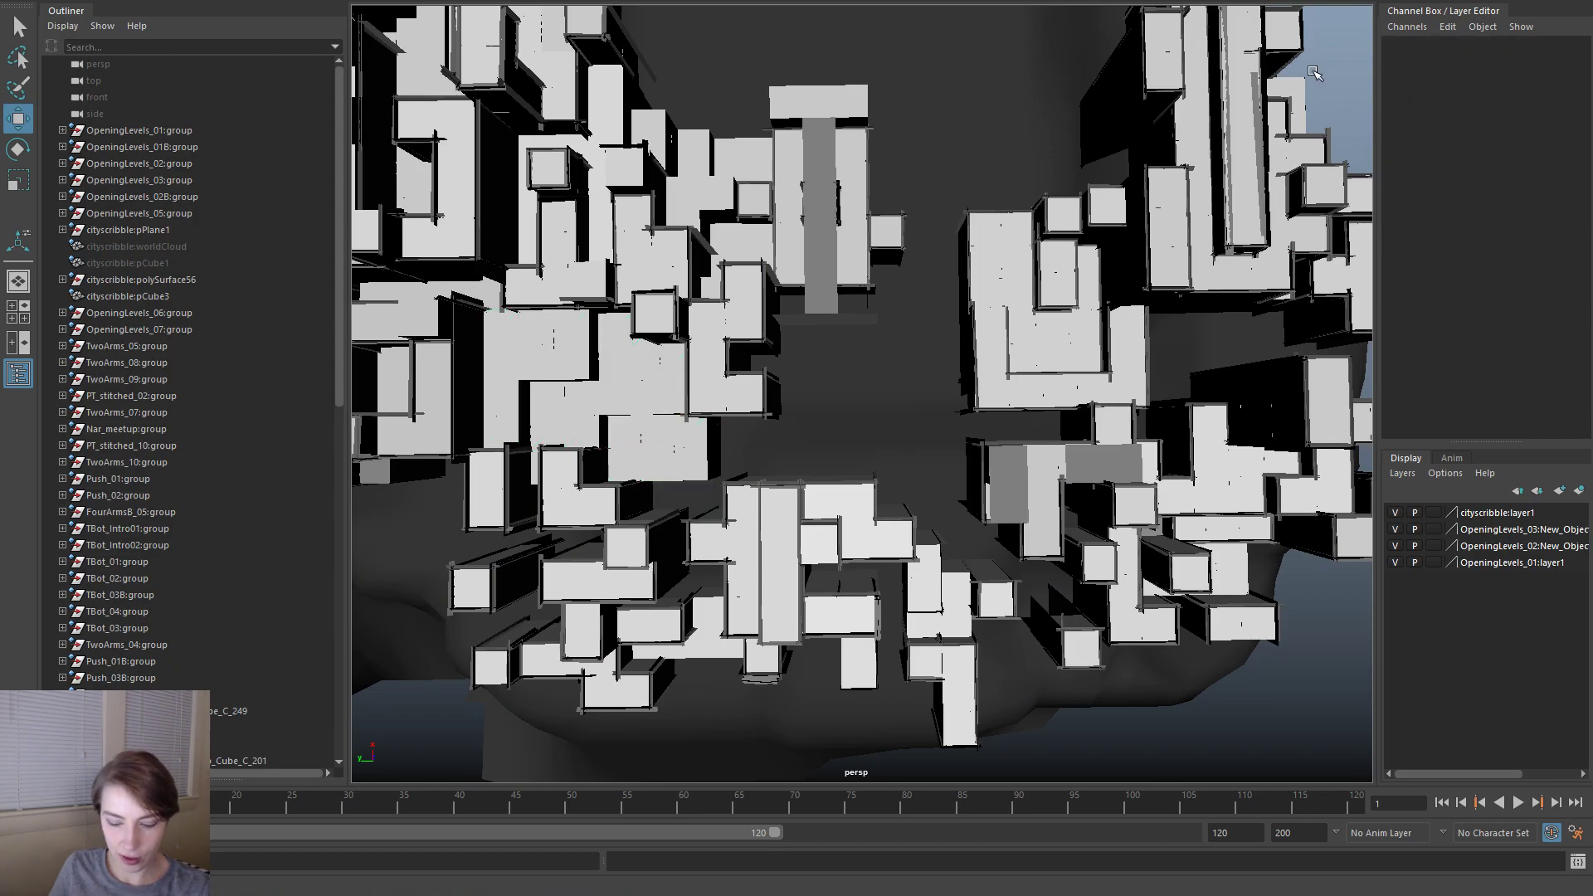
pyautogui.hotkey('ctrl', 'n')
pyautogui.click(727, 417)
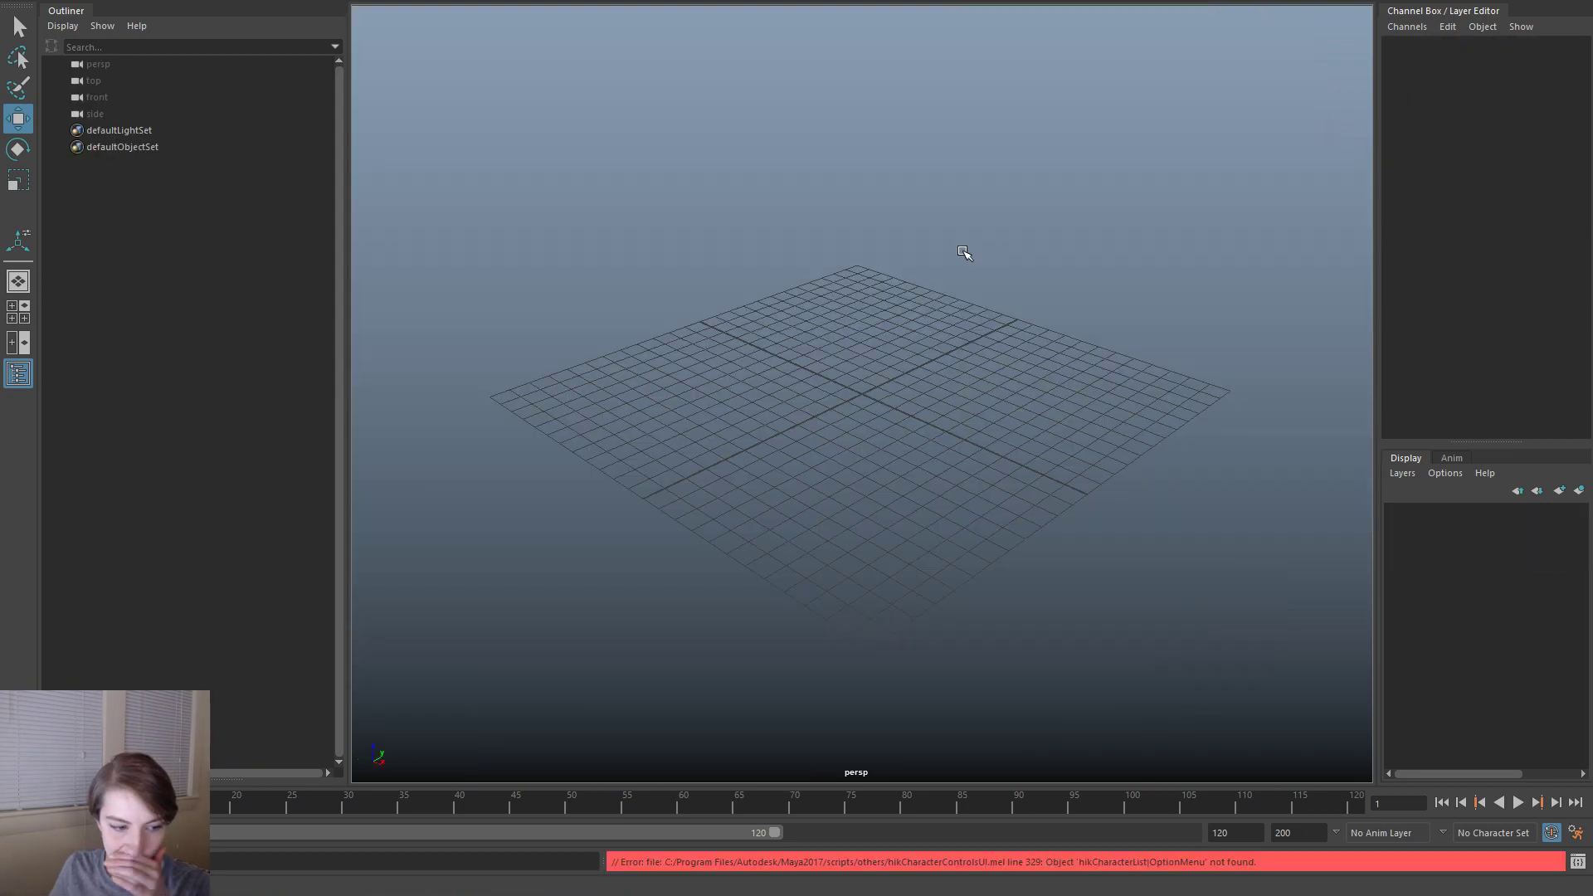
# - Import TBot_08_2.fbx from the Accordion folder and select the imported group
pyautogui.press('space')
pyautogui.click(681, 152)
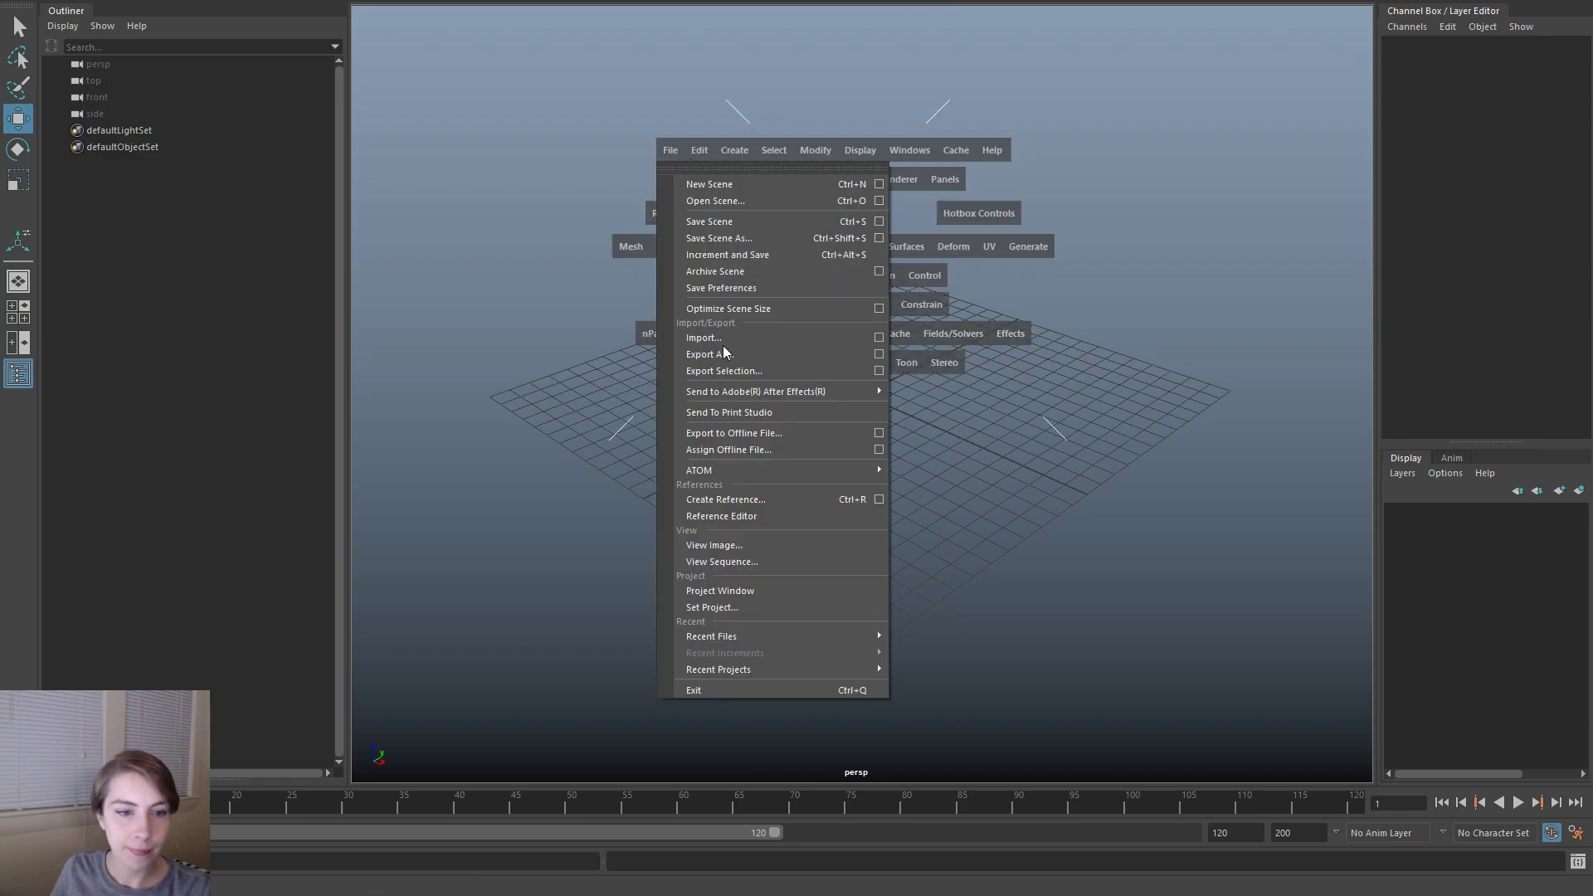
pyautogui.click(740, 337)
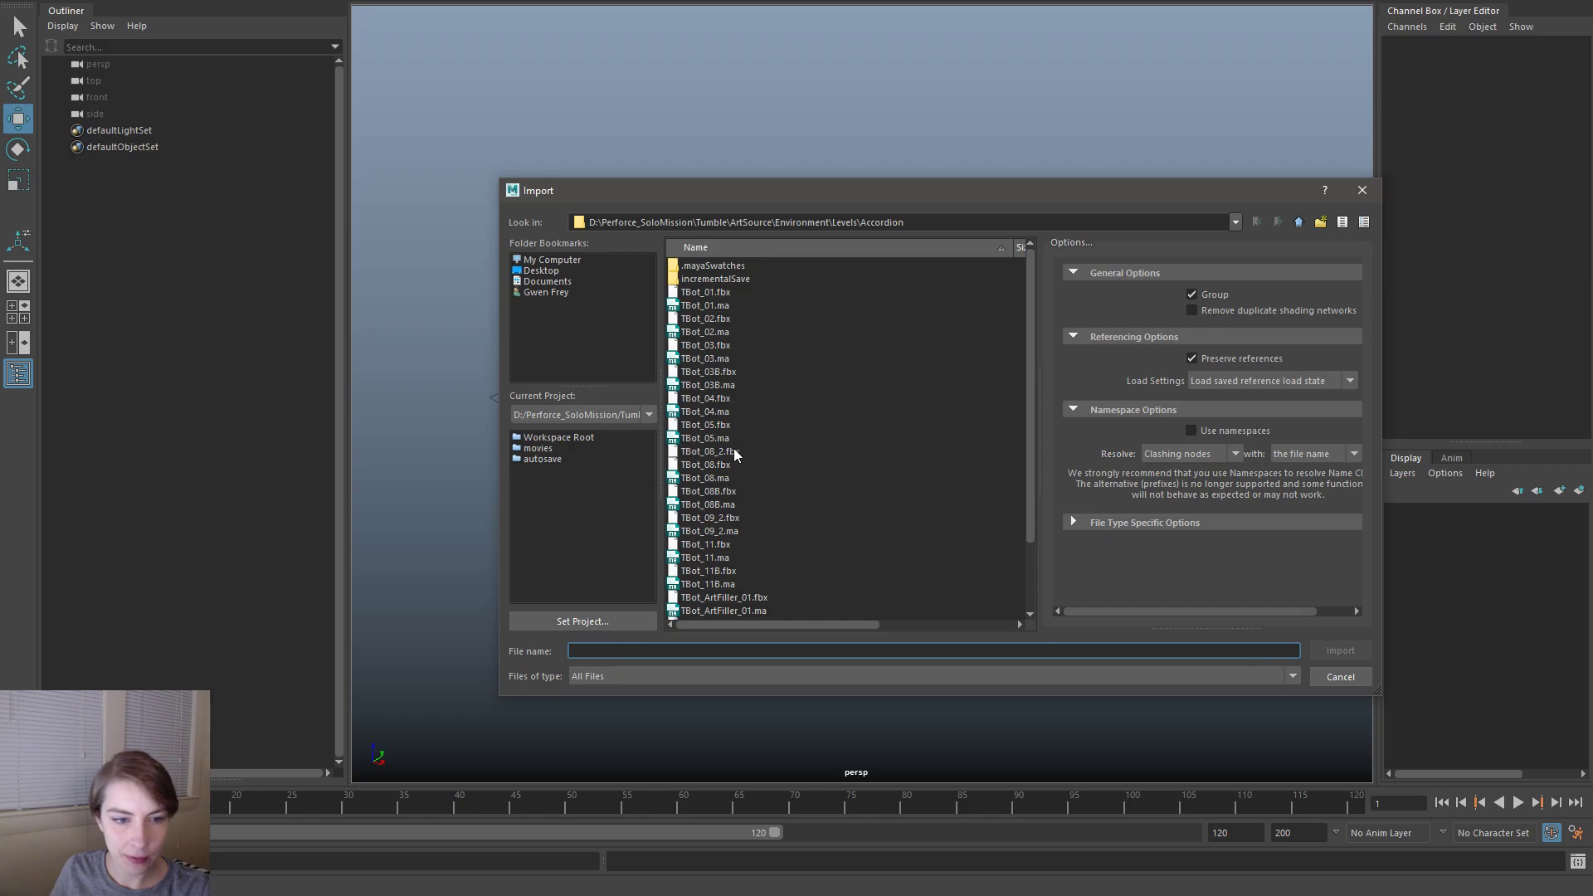
pyautogui.doubleClick(734, 451)
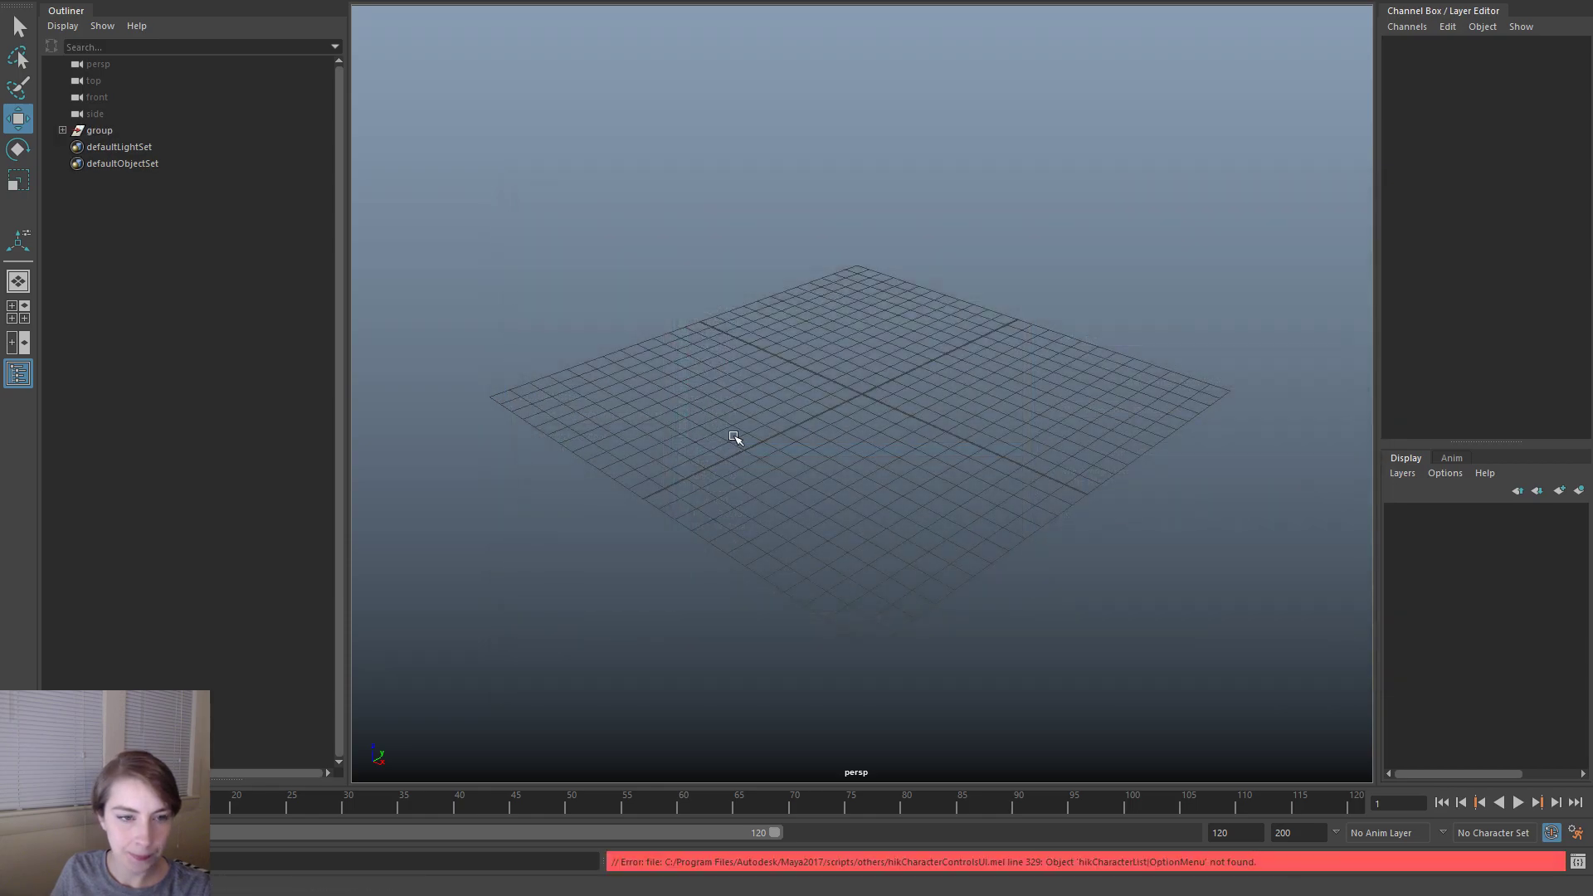
pyautogui.click(111, 133)
pyautogui.press('f')
pyautogui.keyDown('alt'); pyautogui.moveTo(831, 245); pyautogui.dragTo(1087, 399); pyautogui.keyUp('alt')
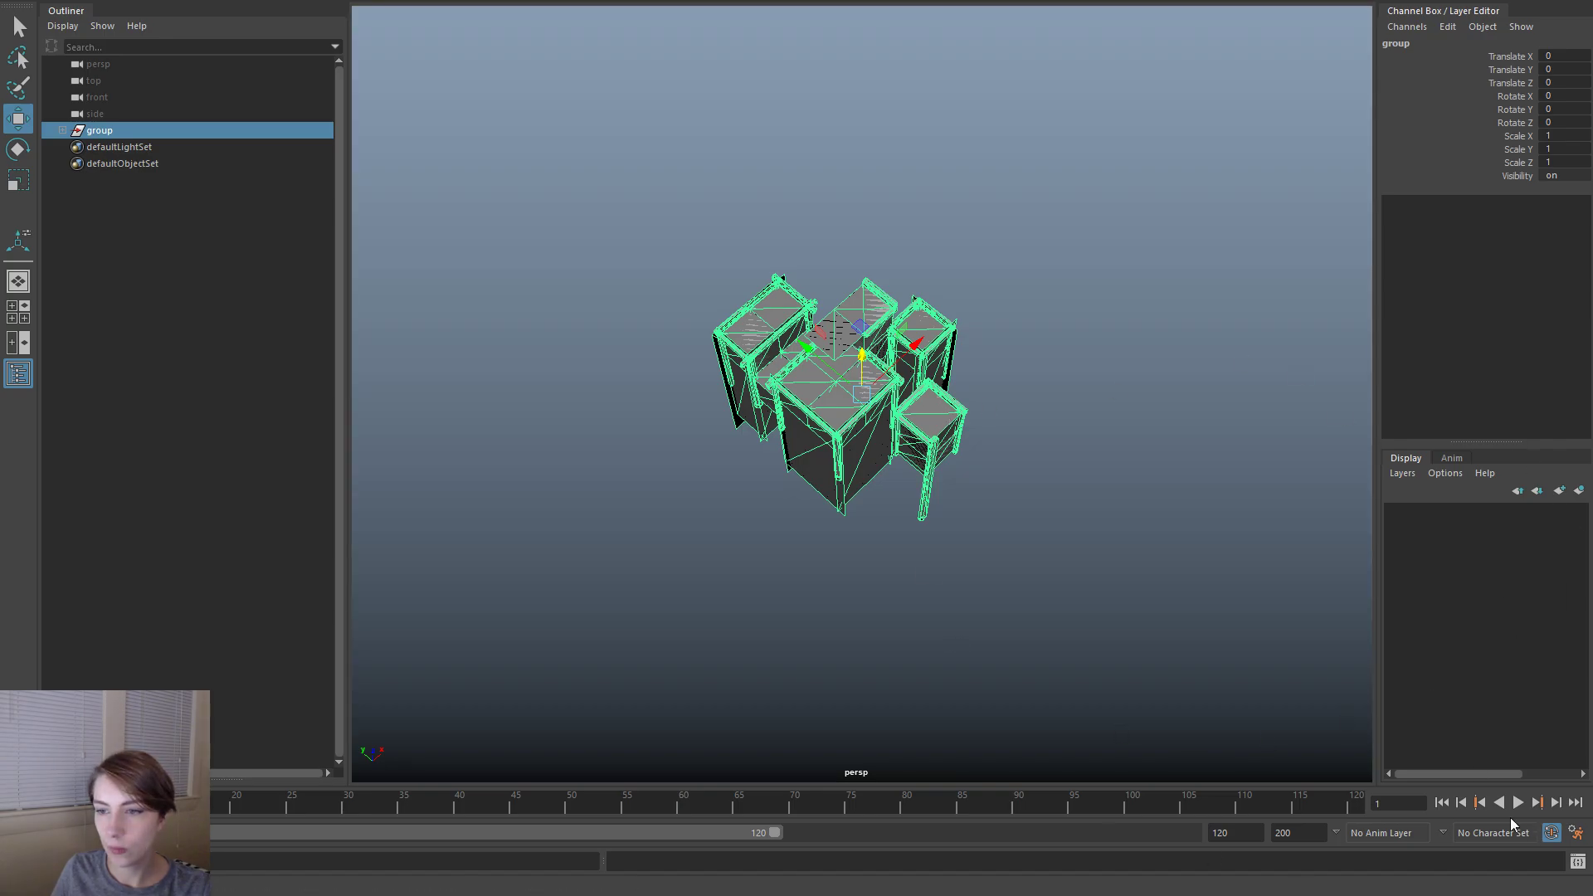
# - Run the Python line cmds.delete( cmds.ls('*UCX*') ) to remove the UCX collision objects, and save the scene
pyautogui.moveTo(1592, 257); pyautogui.dragTo(887, 78)
pyautogui.moveTo(706, 399); pyautogui.dragTo(603, 357)
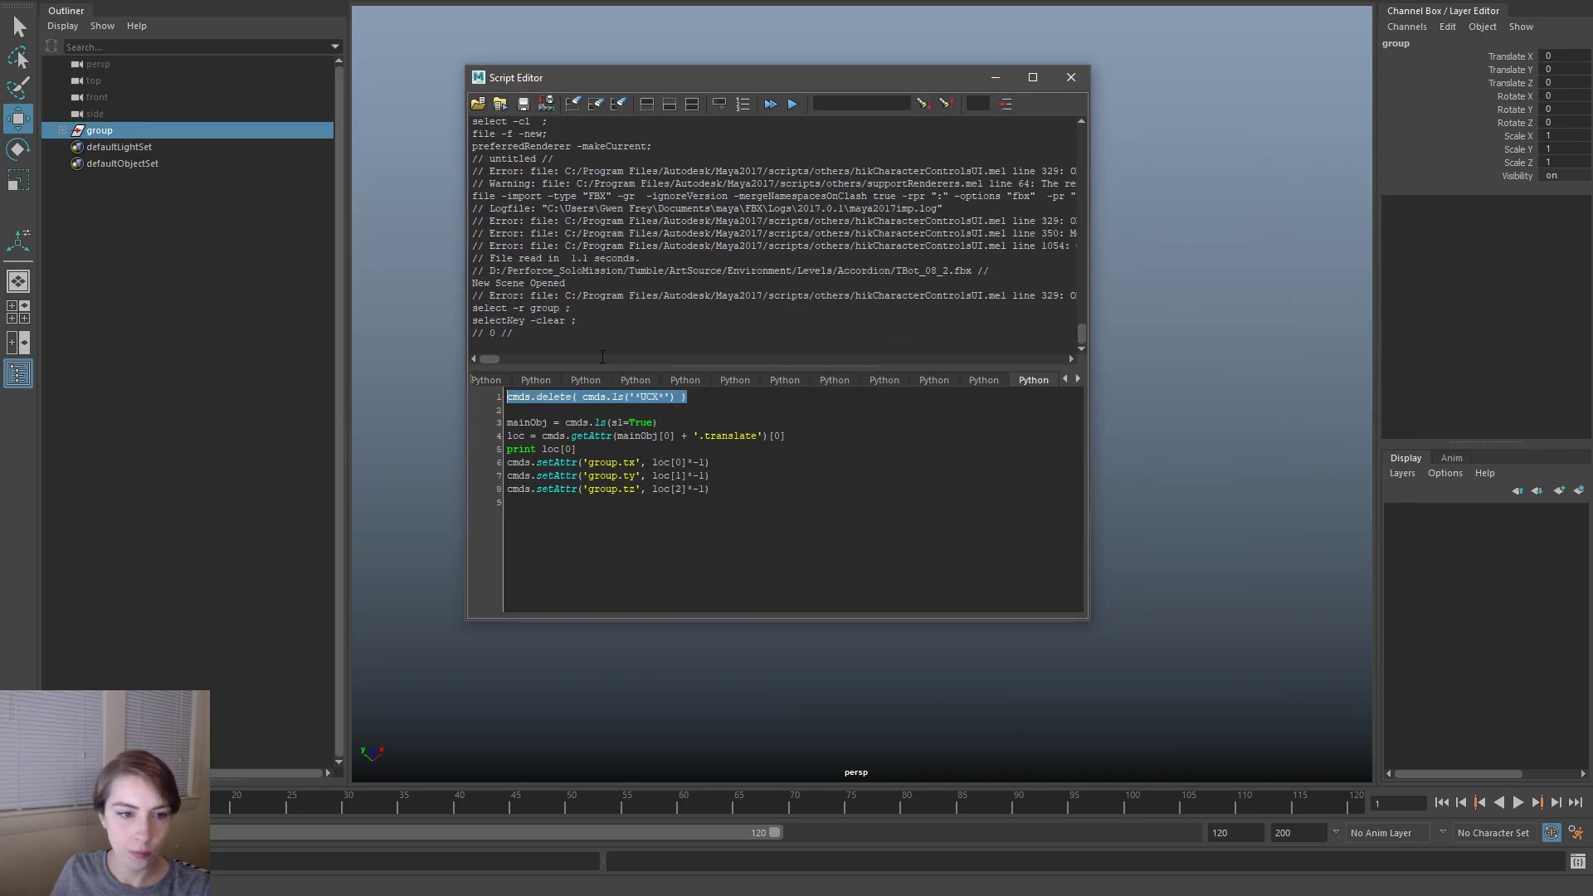
pyautogui.hotkey('ctrl', 'Return')
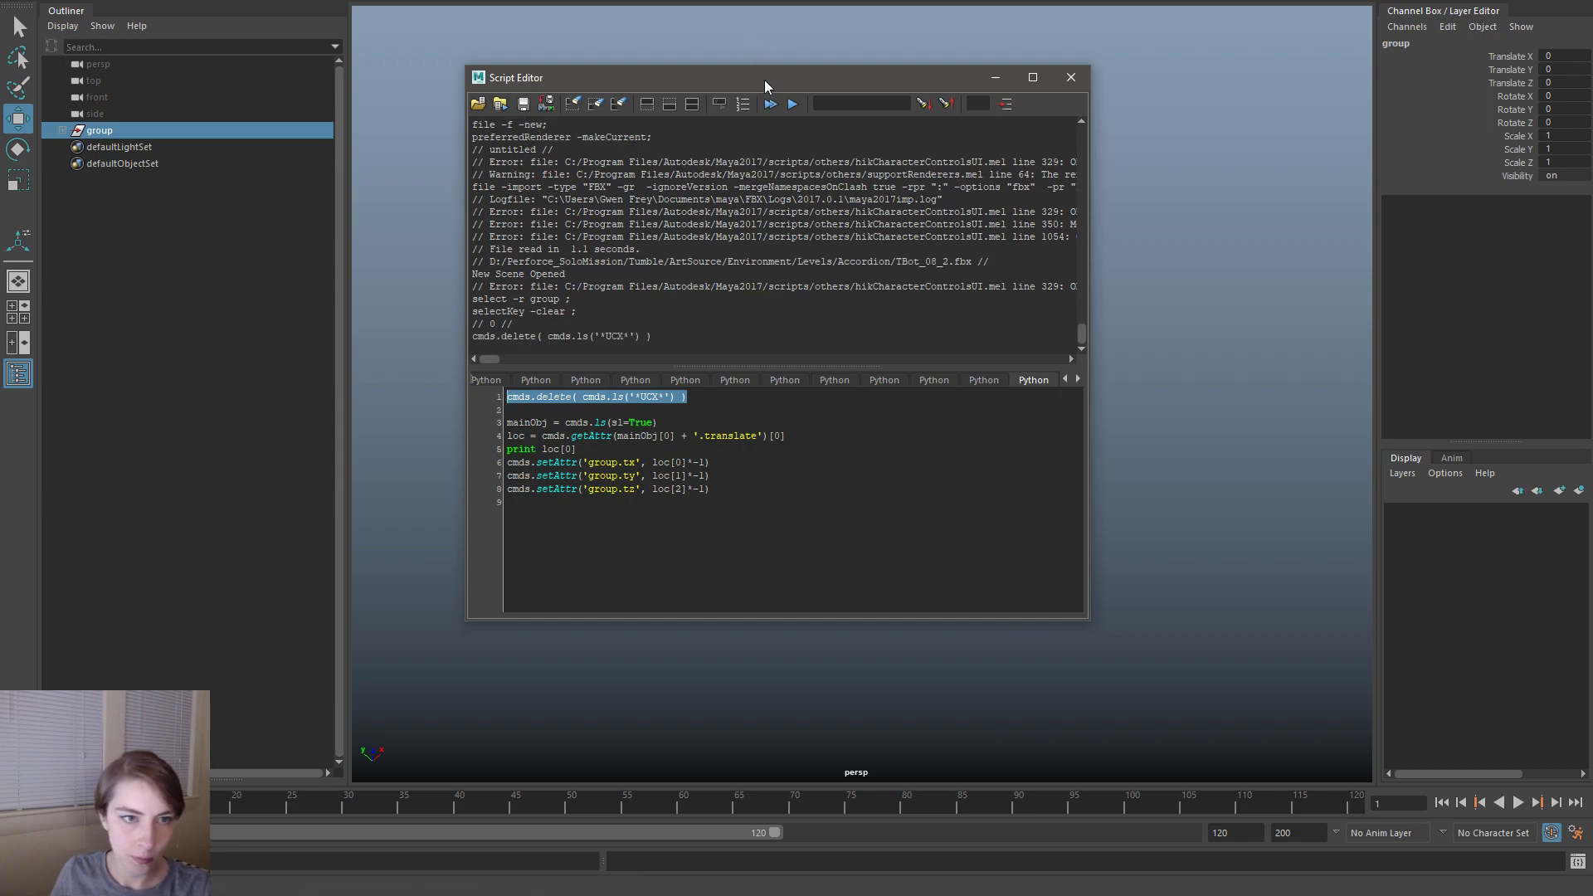
pyautogui.moveTo(768, 82); pyautogui.dragTo(1584, 81)
pyautogui.hotkey('ctrl', 's')
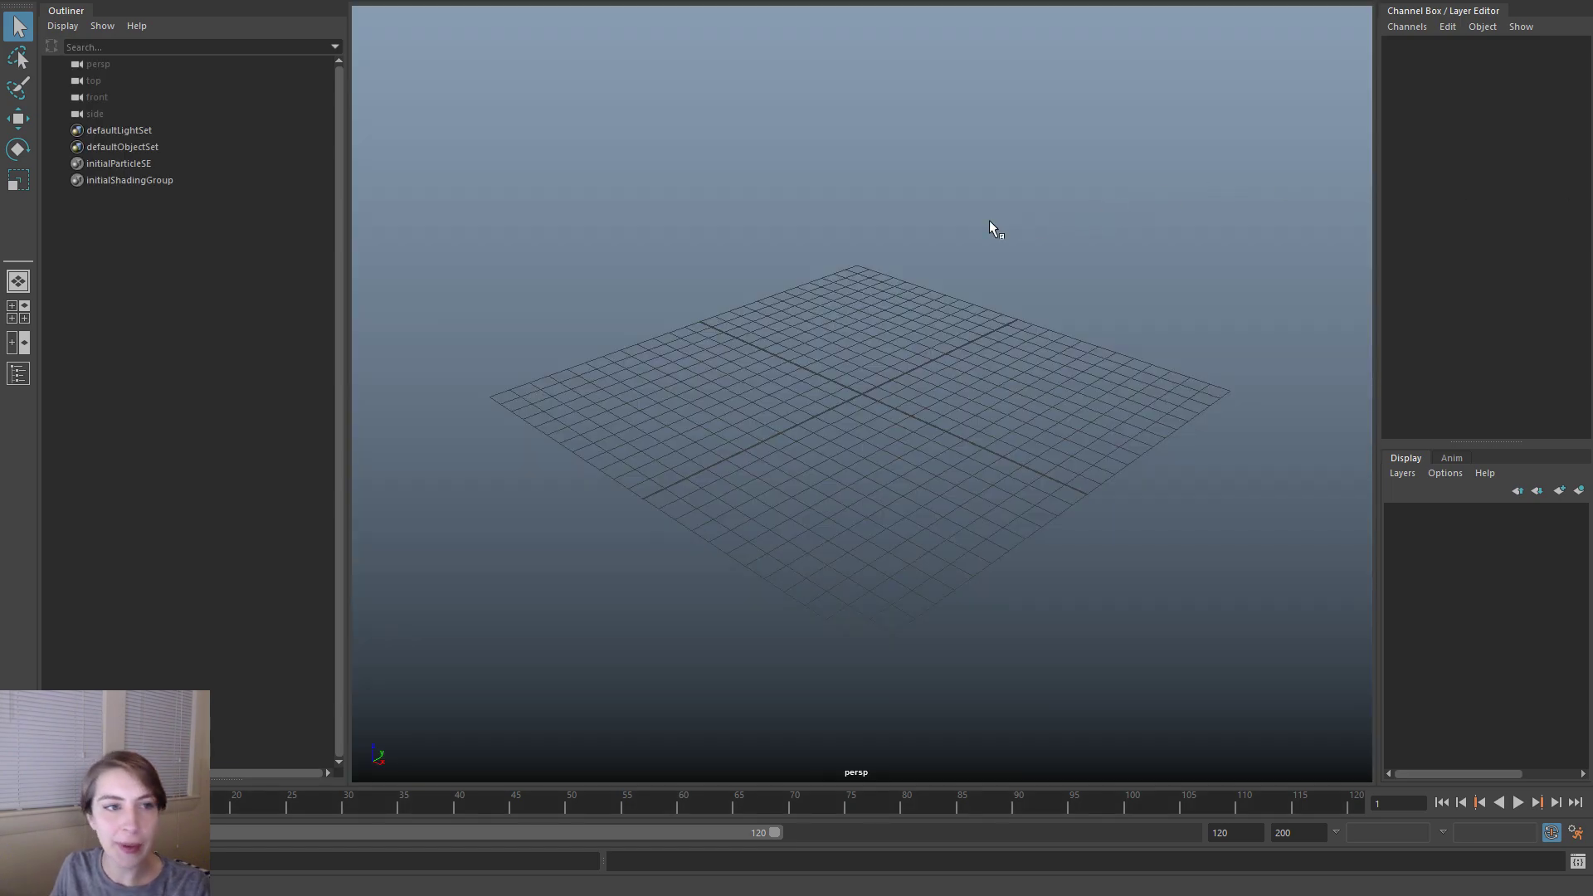
# - Open TBot_09_2.ma from the Accordion folder without saving the untitled scene and inspect its block layout
pyautogui.press('space')
pyautogui.click(514, 181)
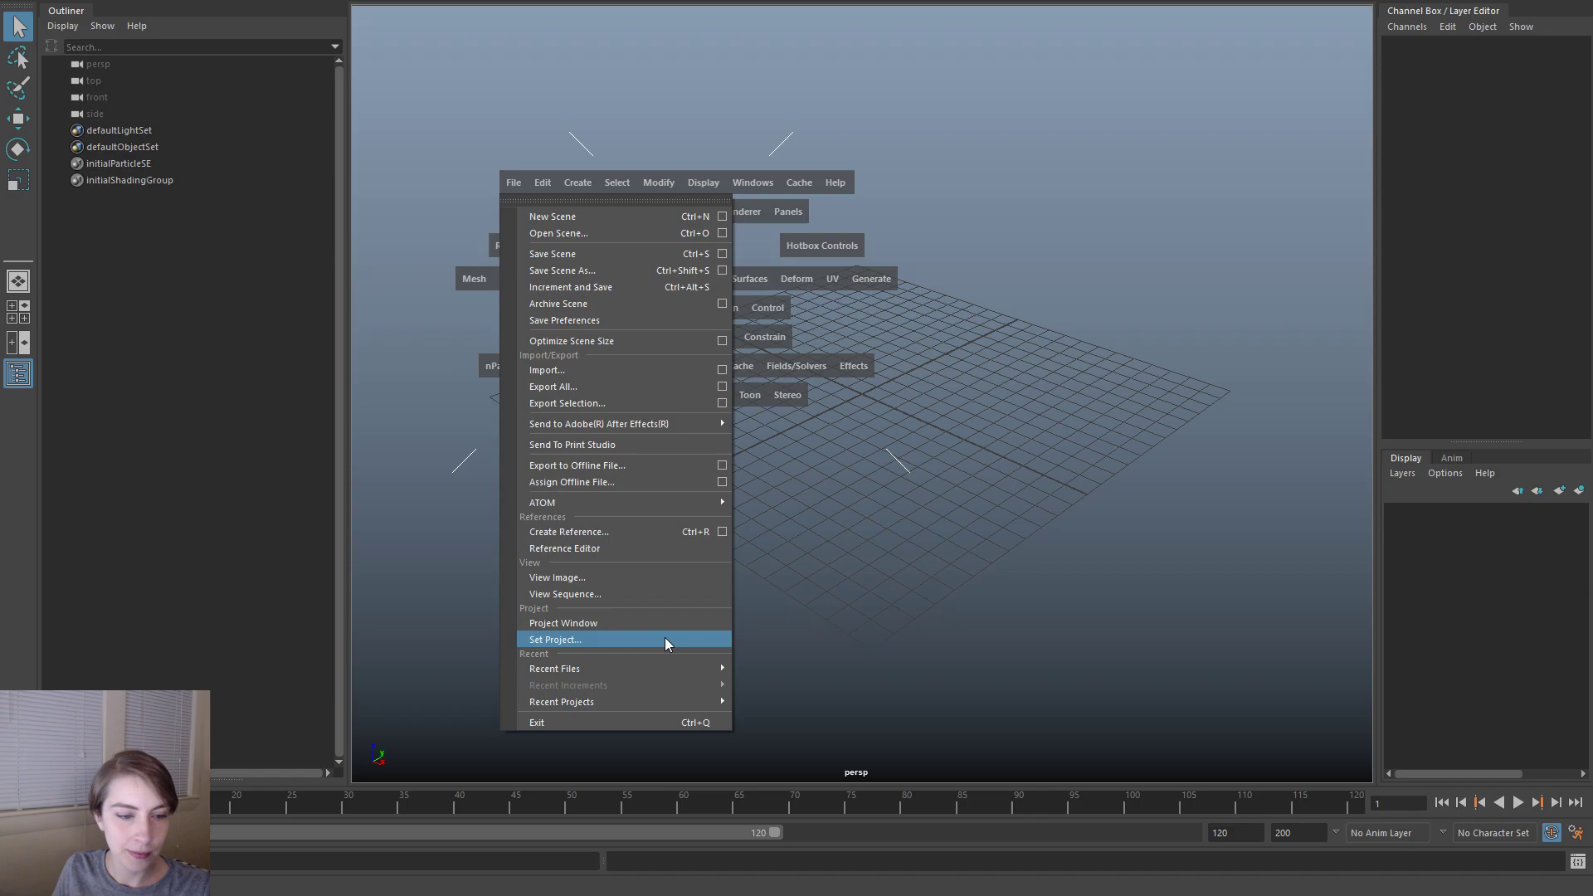
pyautogui.moveTo(649, 664)
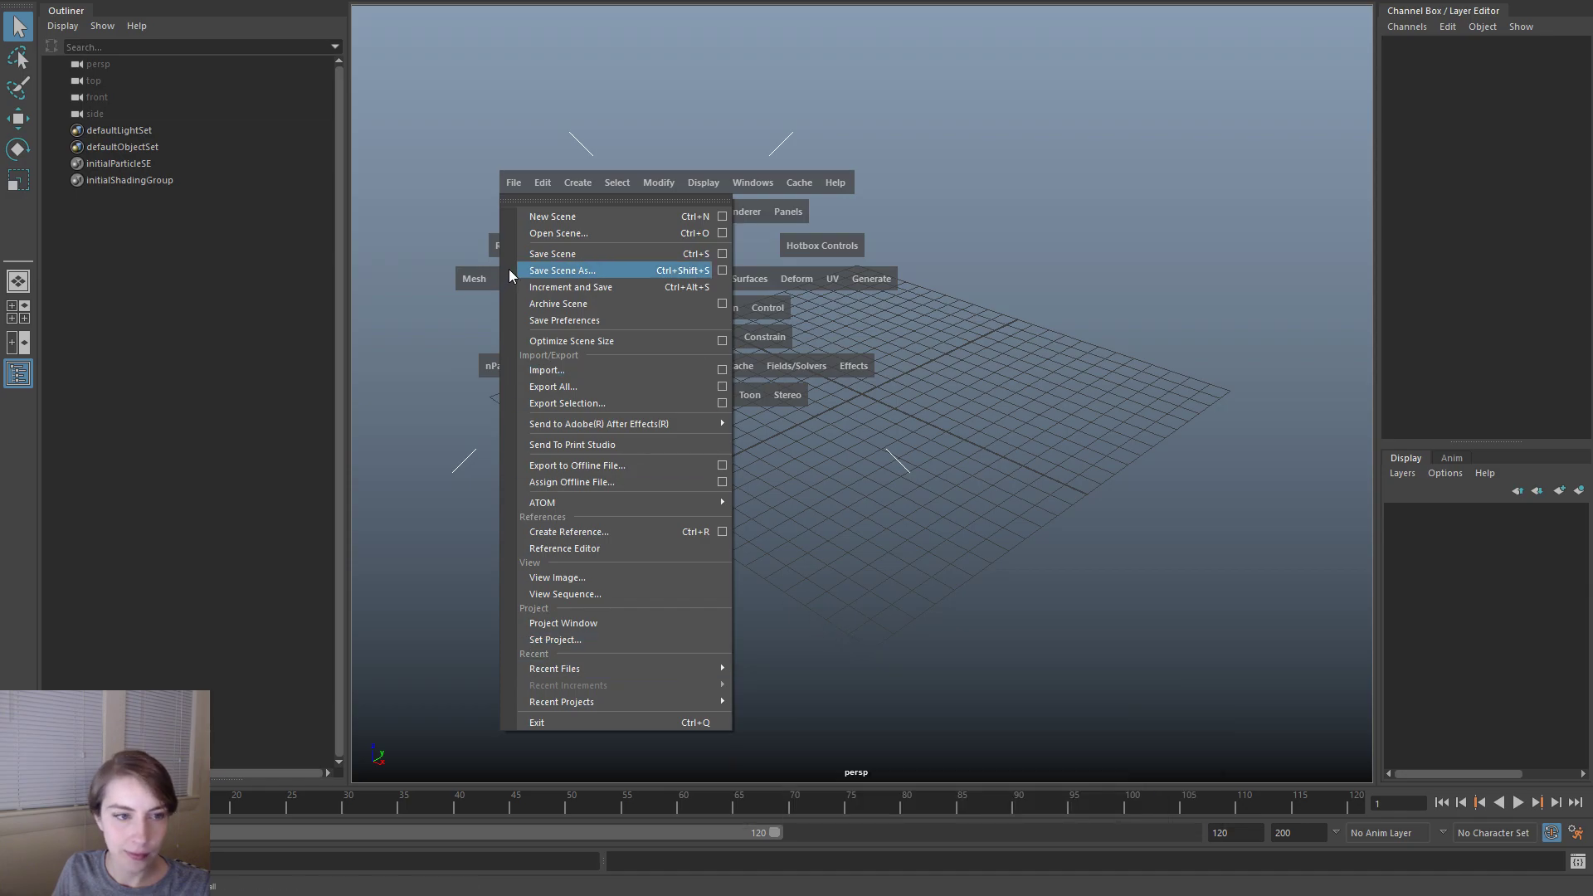
pyautogui.click(563, 235)
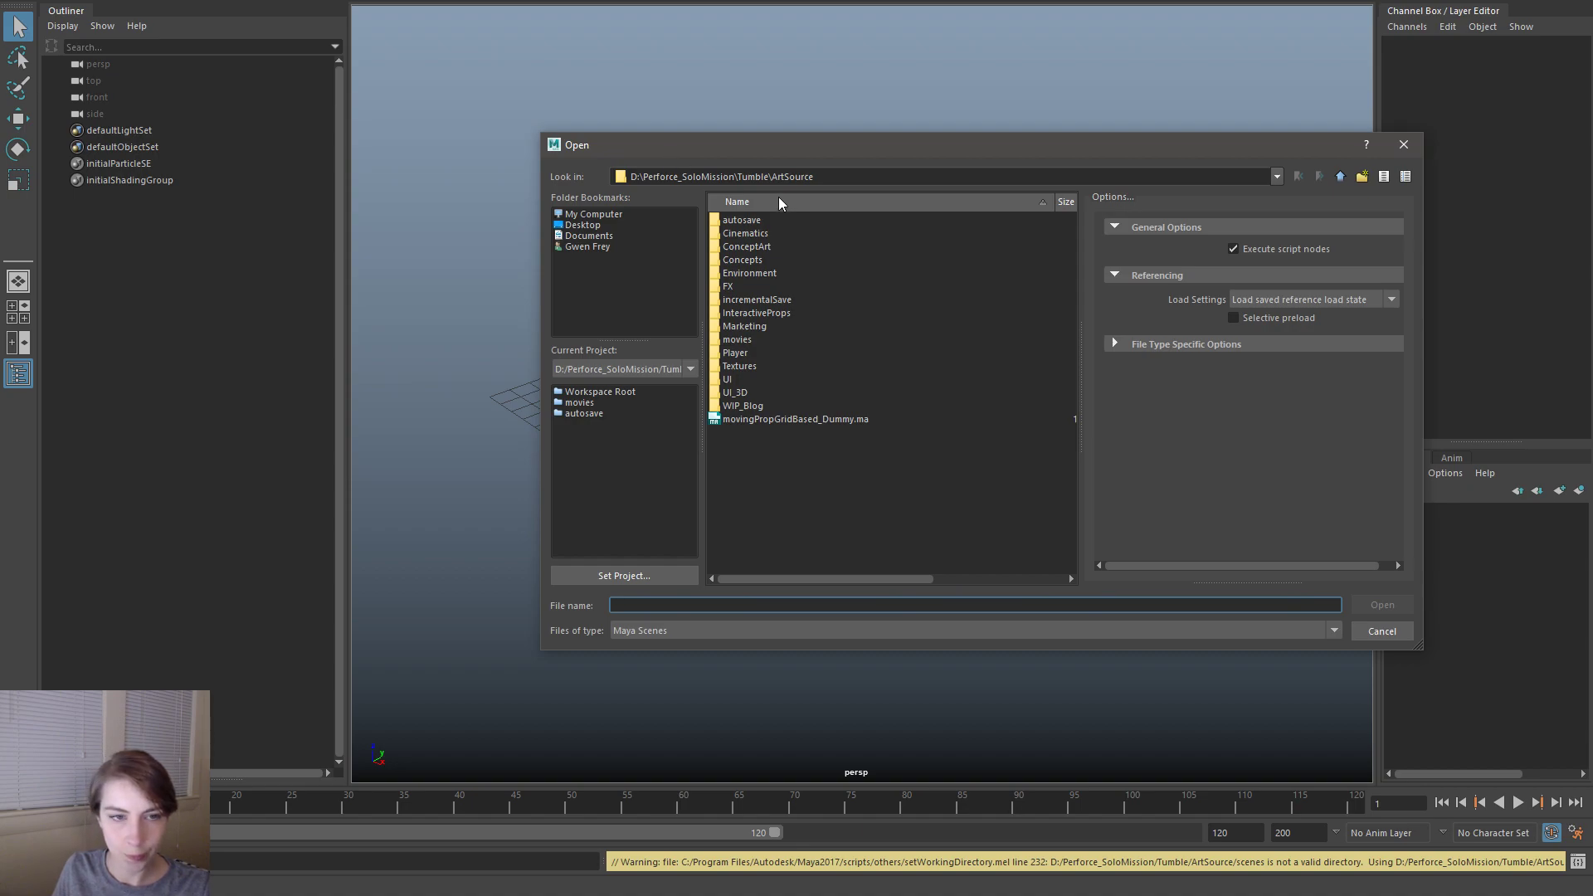
pyautogui.doubleClick(751, 274)
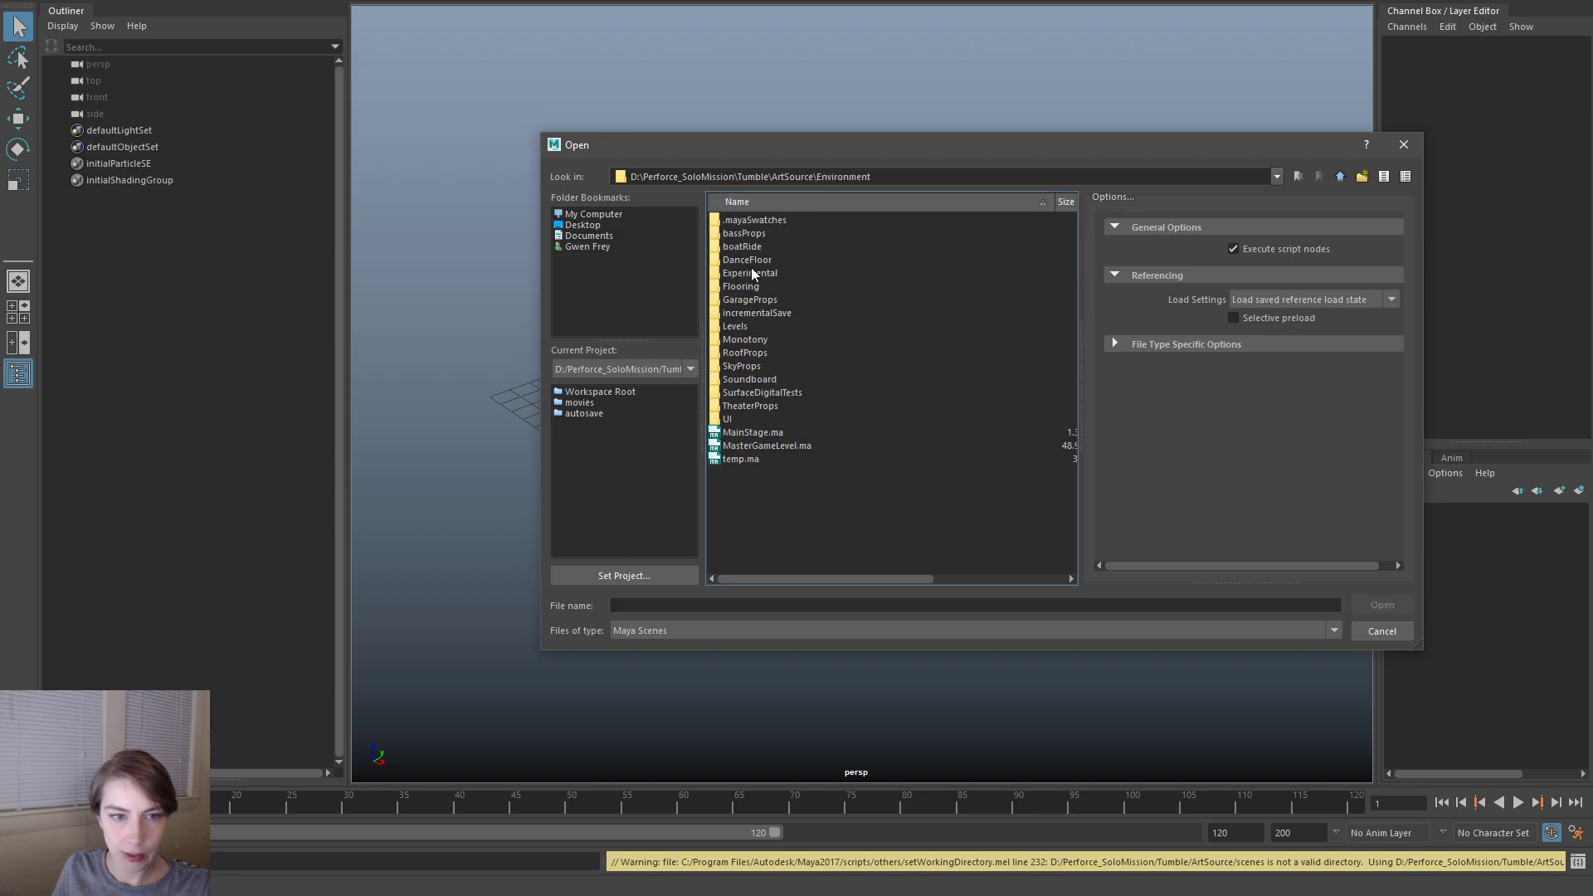
pyautogui.doubleClick(747, 327)
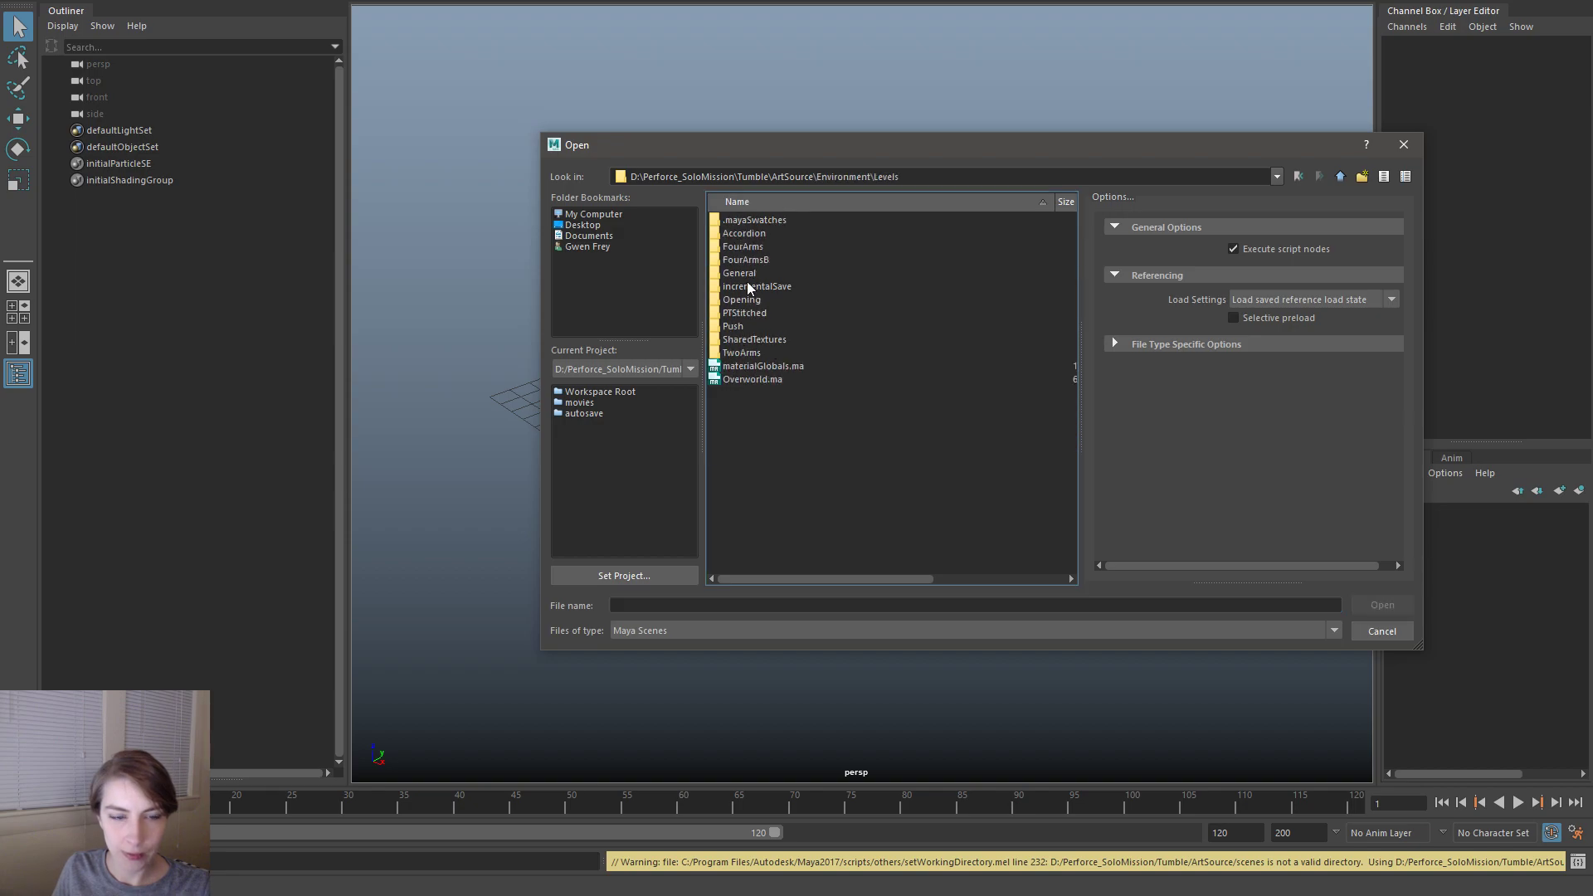
pyautogui.doubleClick(758, 236)
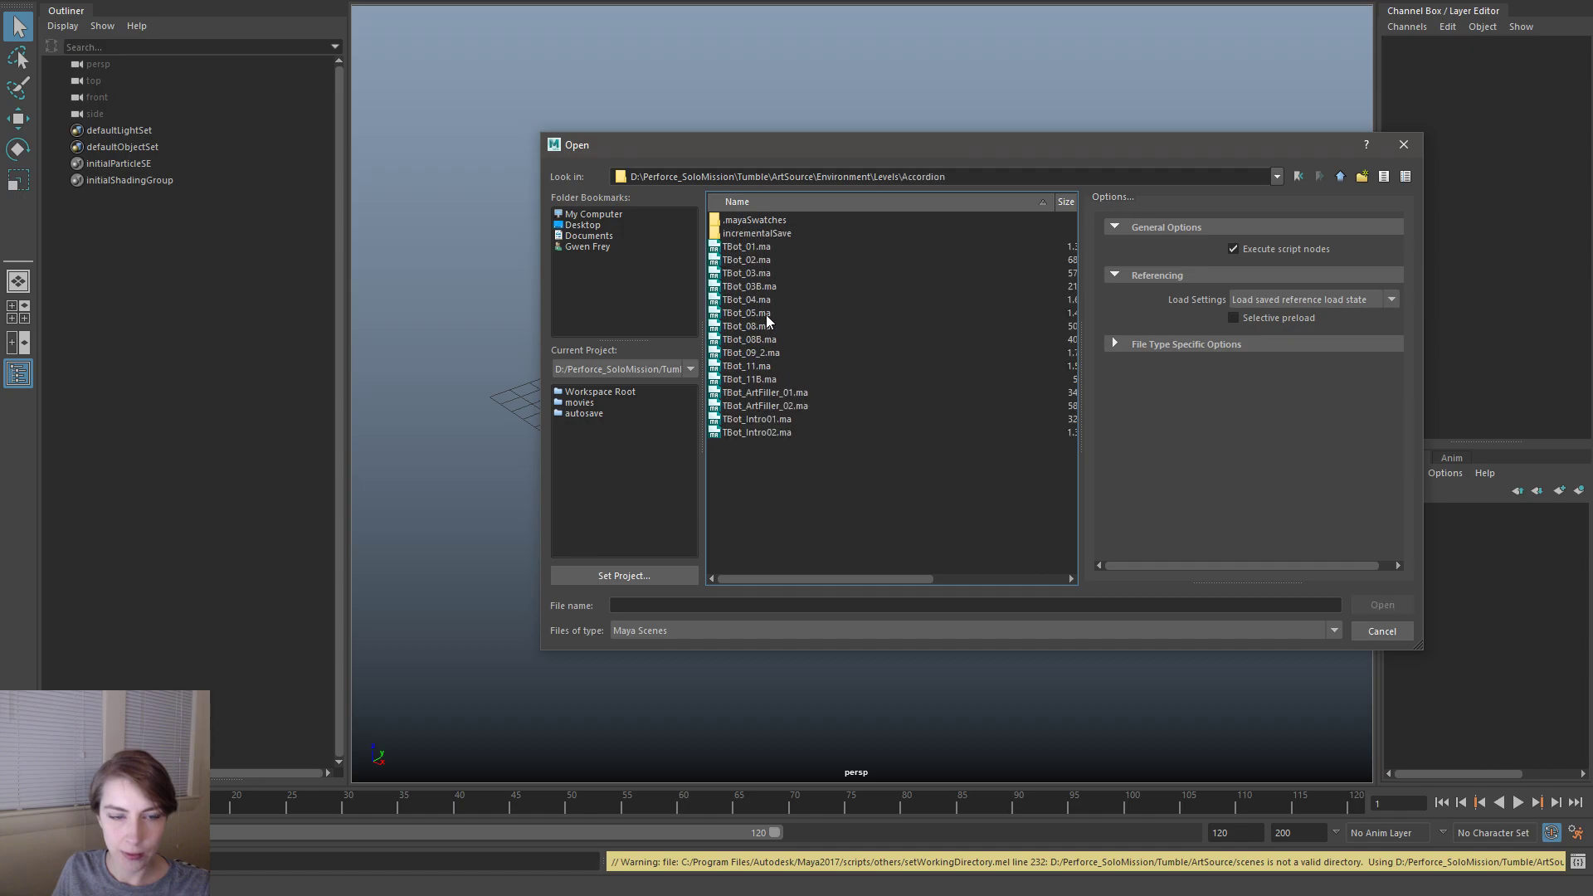
pyautogui.doubleClick(774, 353)
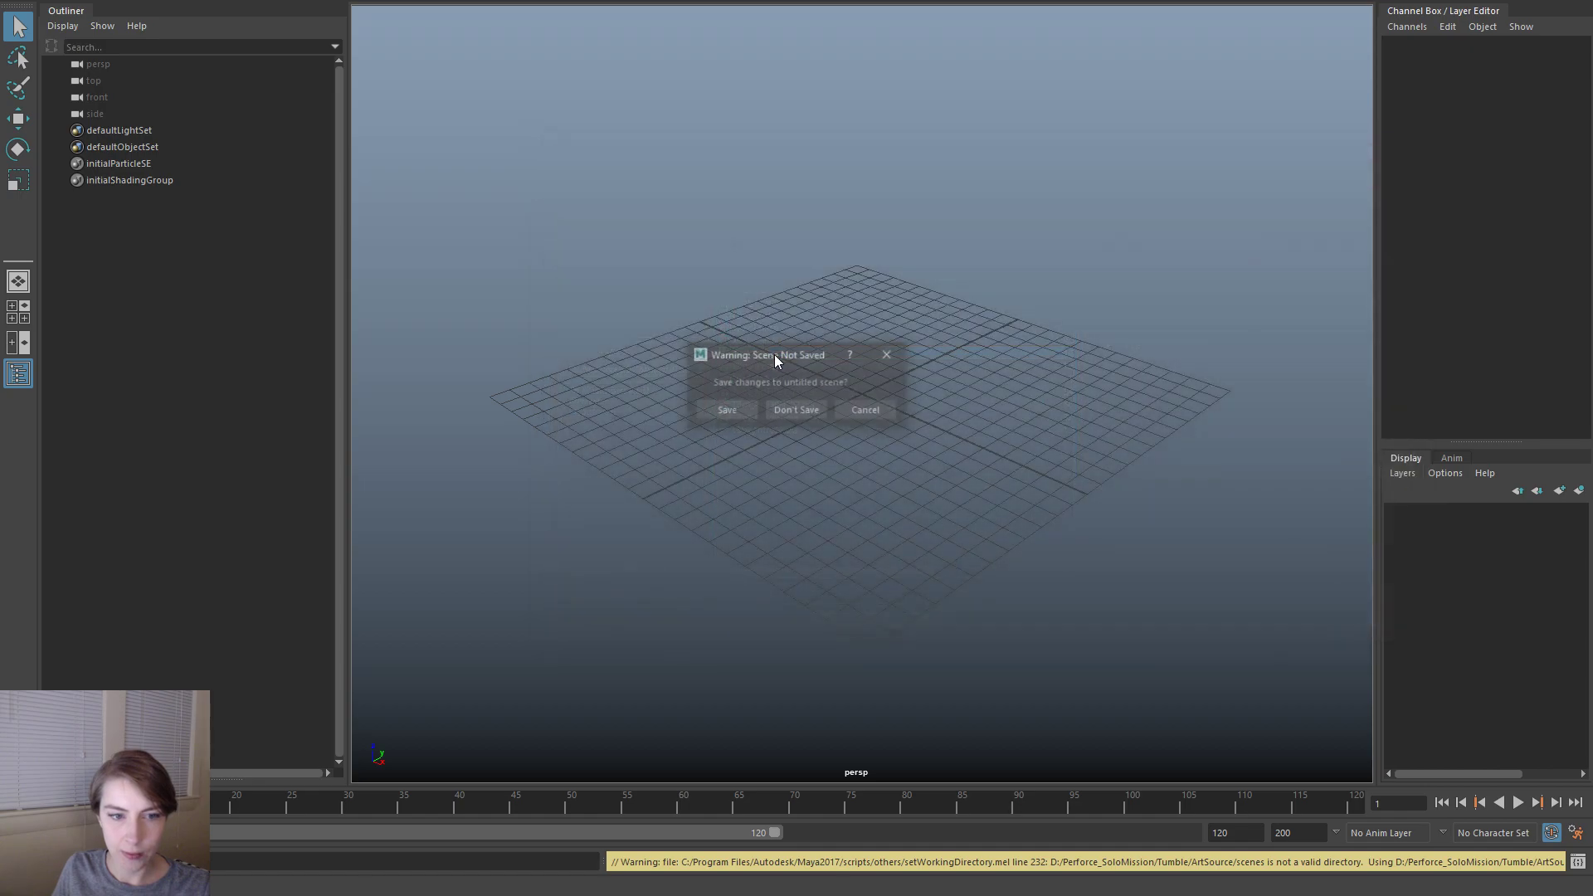
pyautogui.click(788, 406)
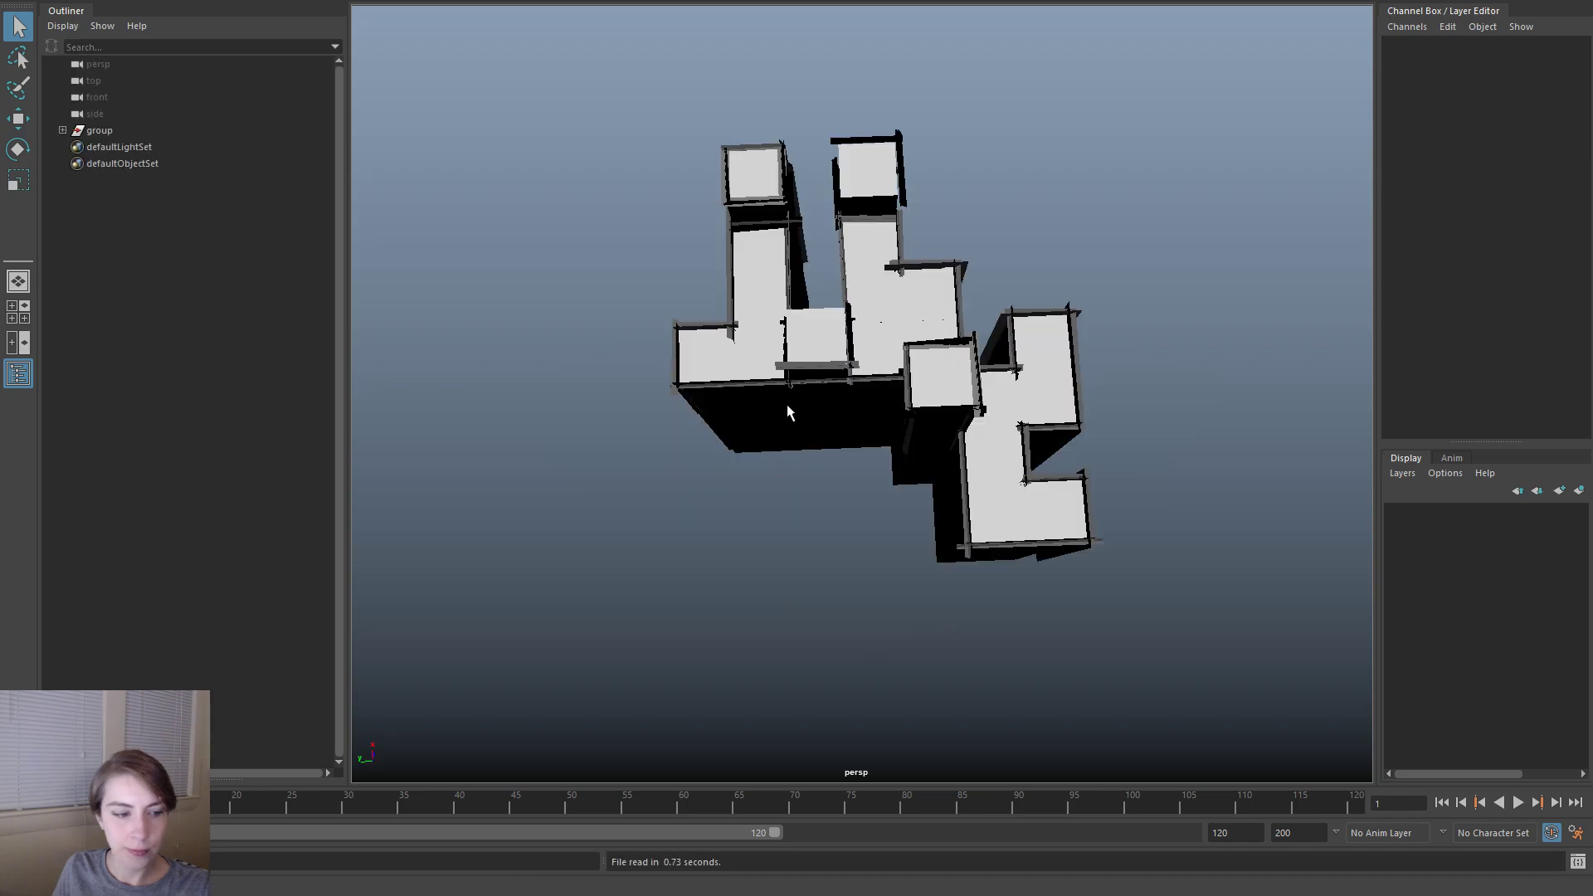
pyautogui.keyDown('alt'); pyautogui.moveTo(947, 453); pyautogui.dragTo(964, 442); pyautogui.keyUp('alt')
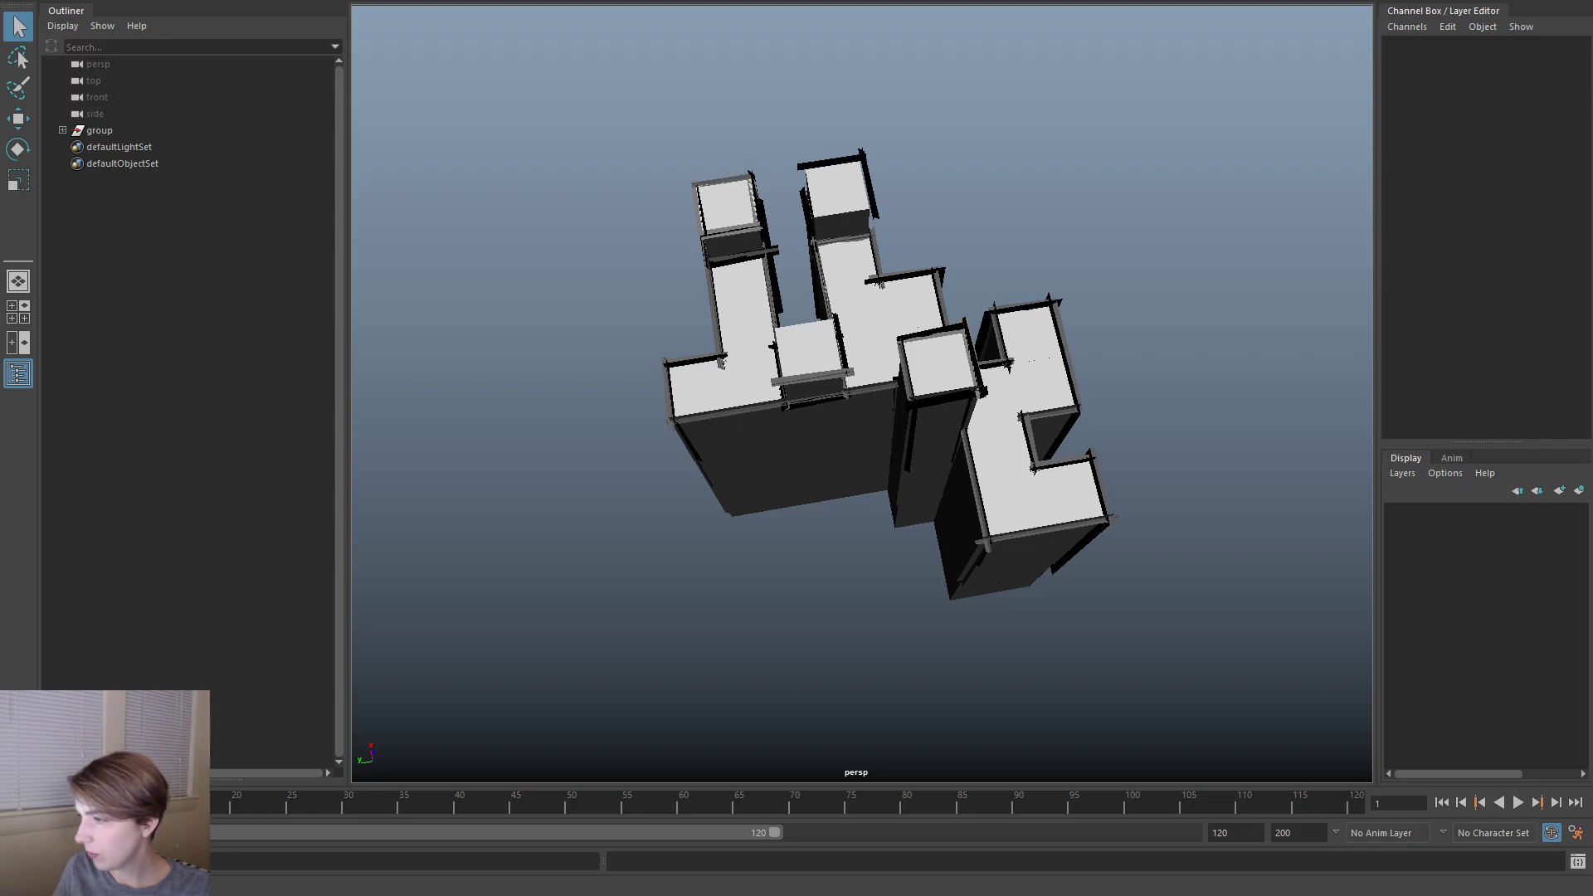
# - Start a new empty scene in place of TBot_09_2 without saving it
pyautogui.hotkey('ctrl', 'o')
pyautogui.click(1332, 674)
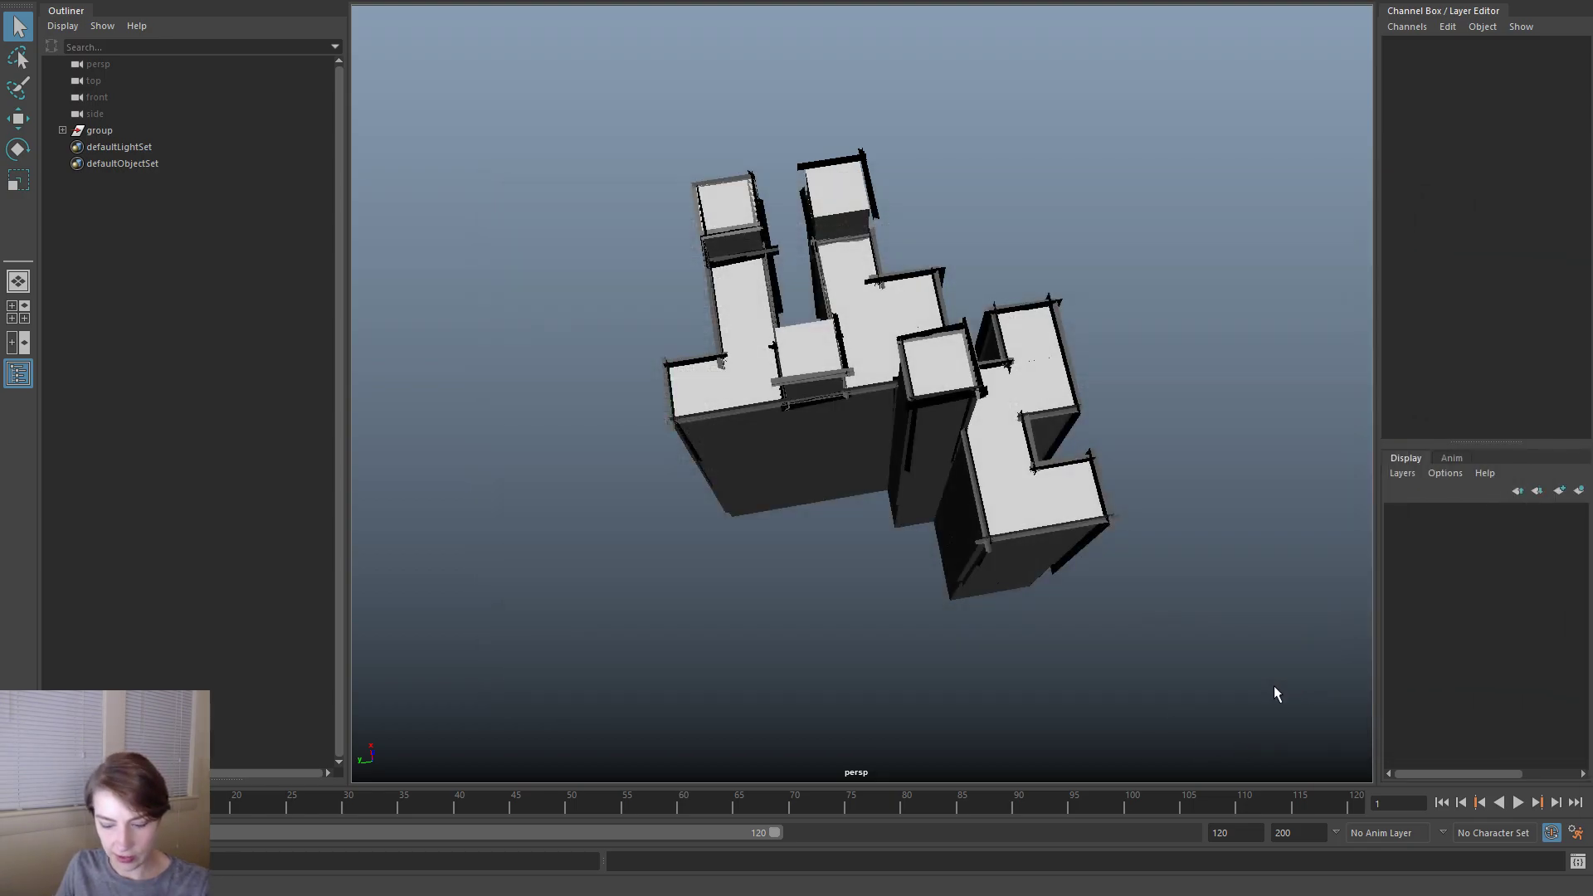
pyautogui.hotkey('ctrl', 'n')
pyautogui.click(798, 415)
# - Import TBot_08_2.fbx from the Accordion folder and frame the imported group in the perspective view
pyautogui.press('space')
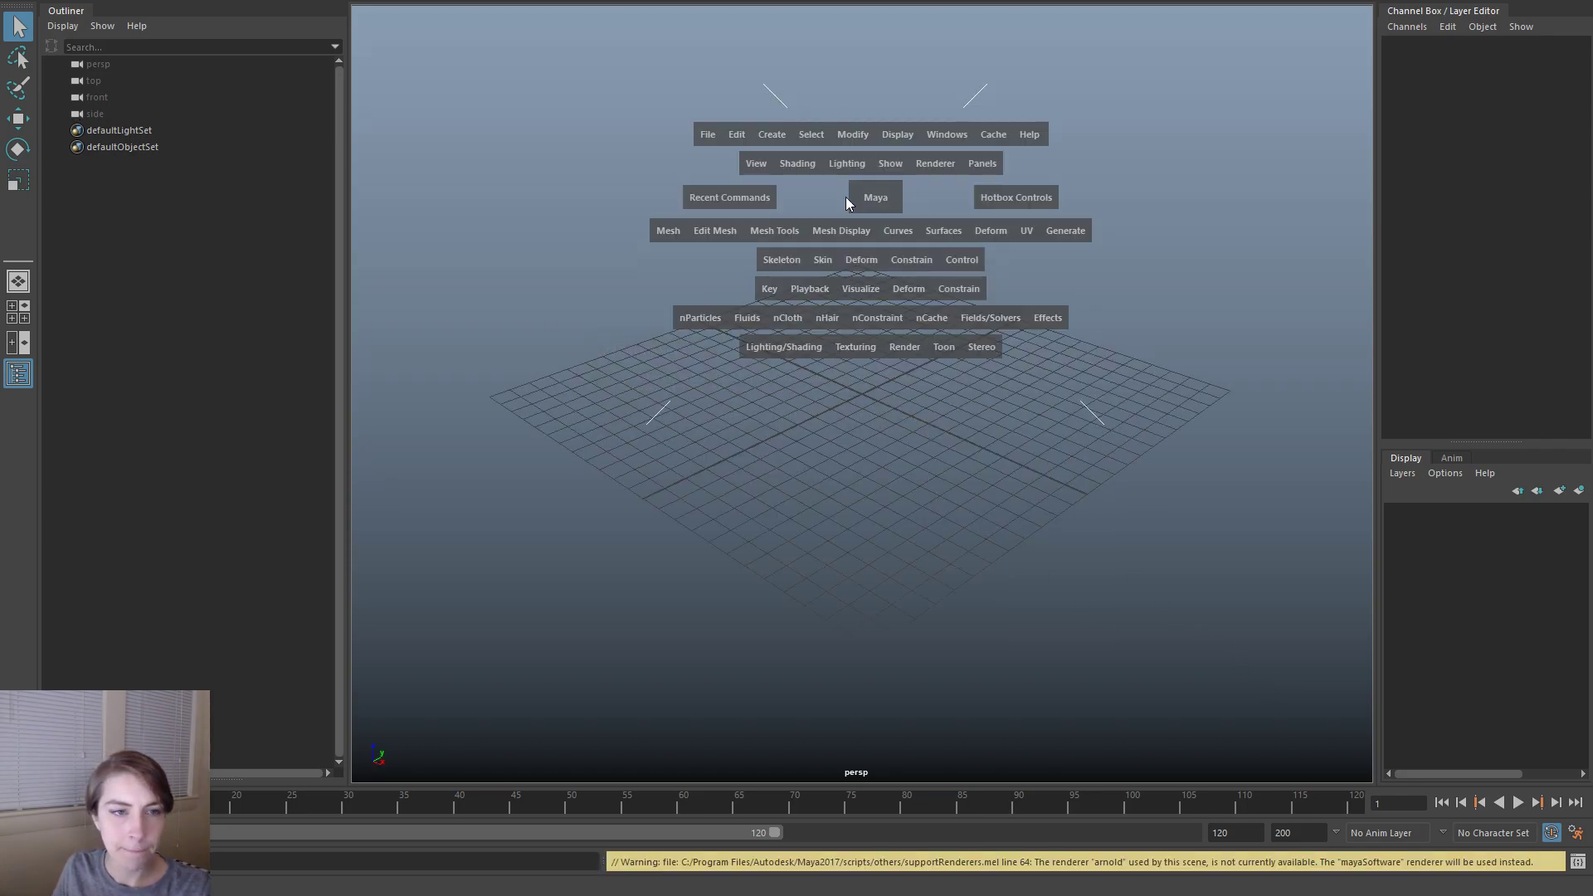
pyautogui.click(701, 130)
pyautogui.click(815, 323)
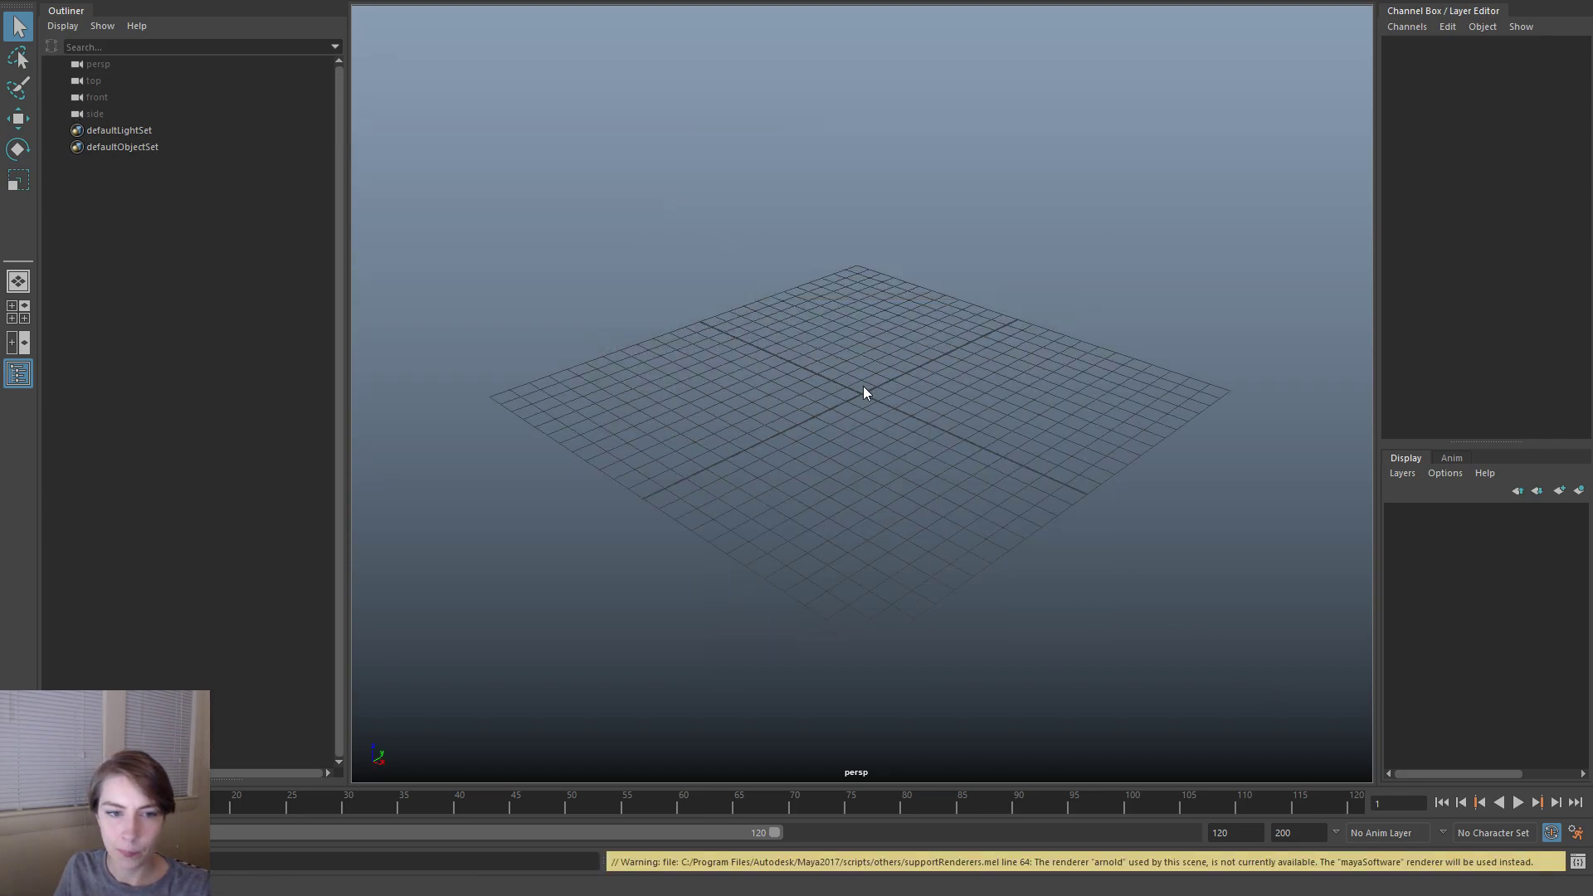
pyautogui.scroll(-3, 1012, 561)
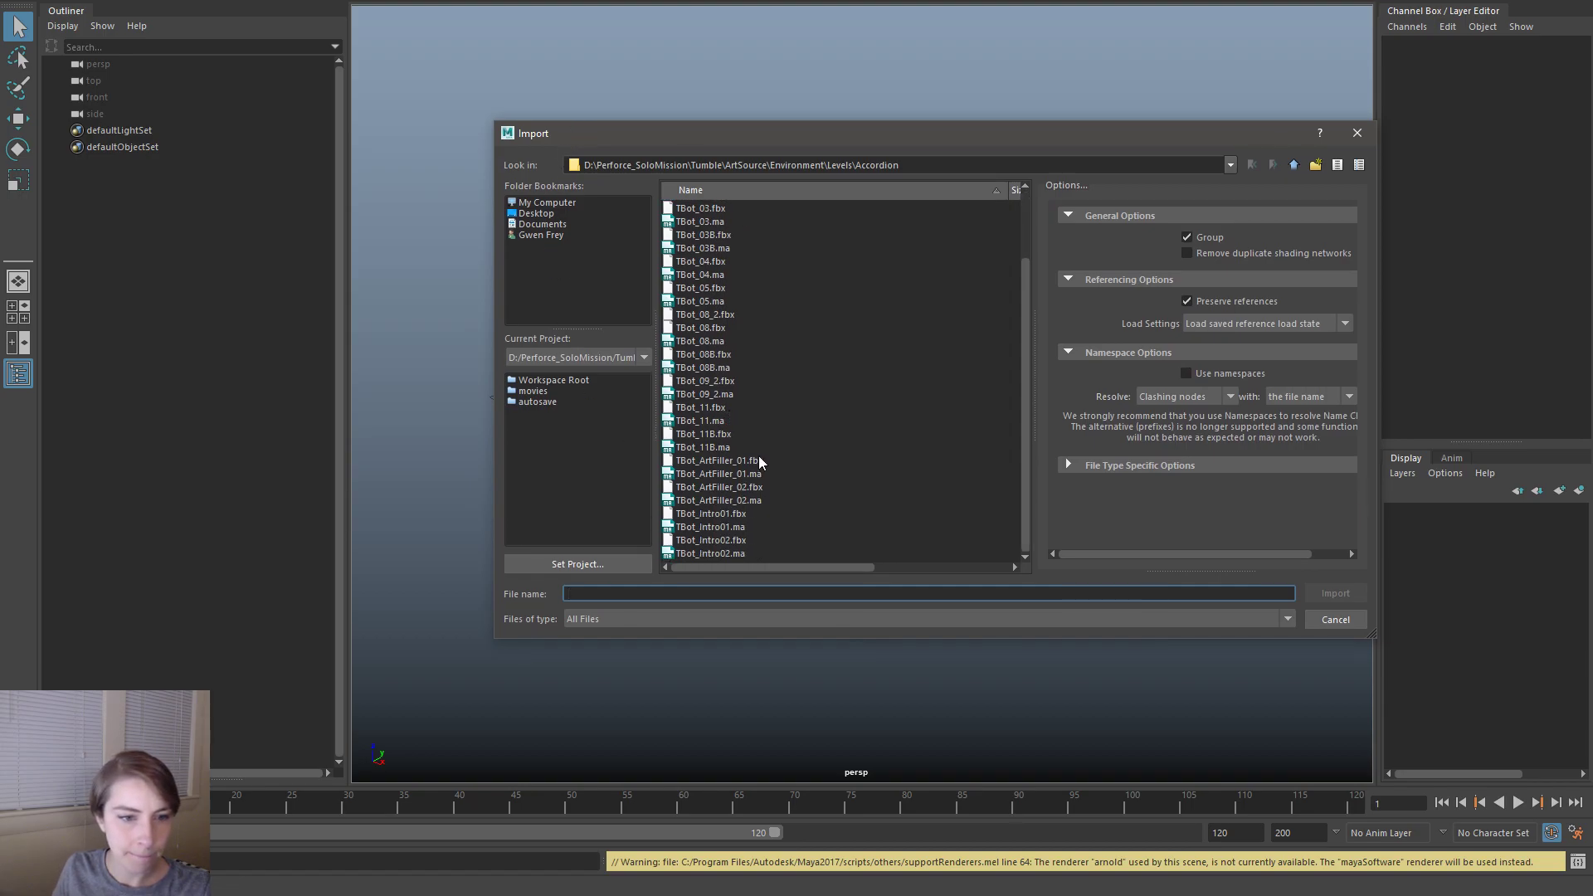
pyautogui.doubleClick(735, 313)
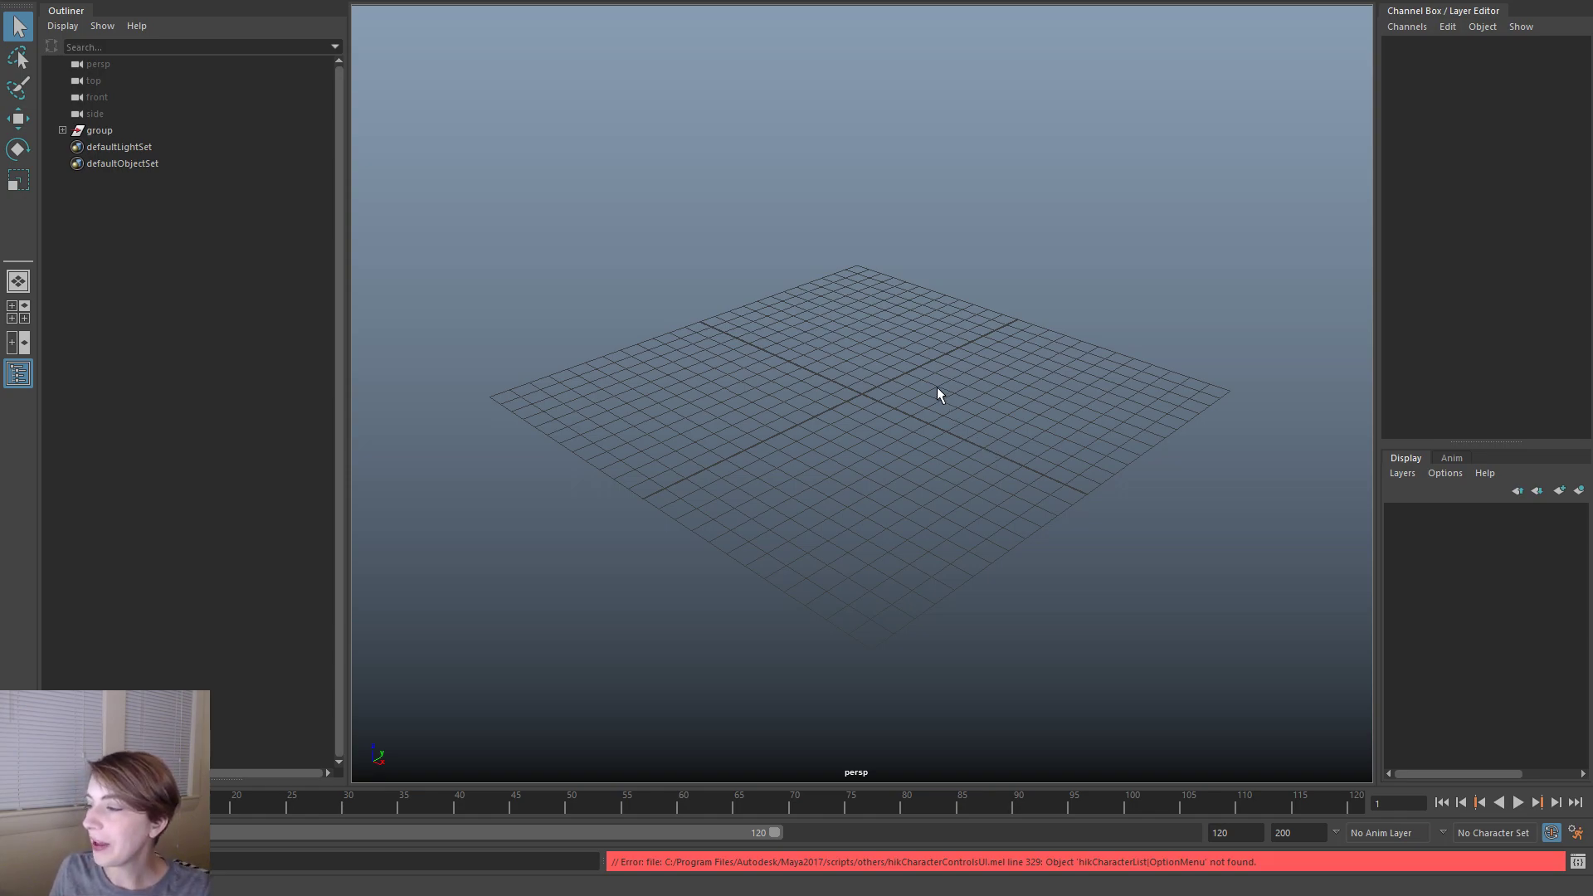
pyautogui.click(98, 131)
pyautogui.press('f')
pyautogui.keyDown('alt'); pyautogui.moveTo(788, 237); pyautogui.dragTo(1291, 420); pyautogui.keyUp('alt')
pyautogui.click(1205, 543)
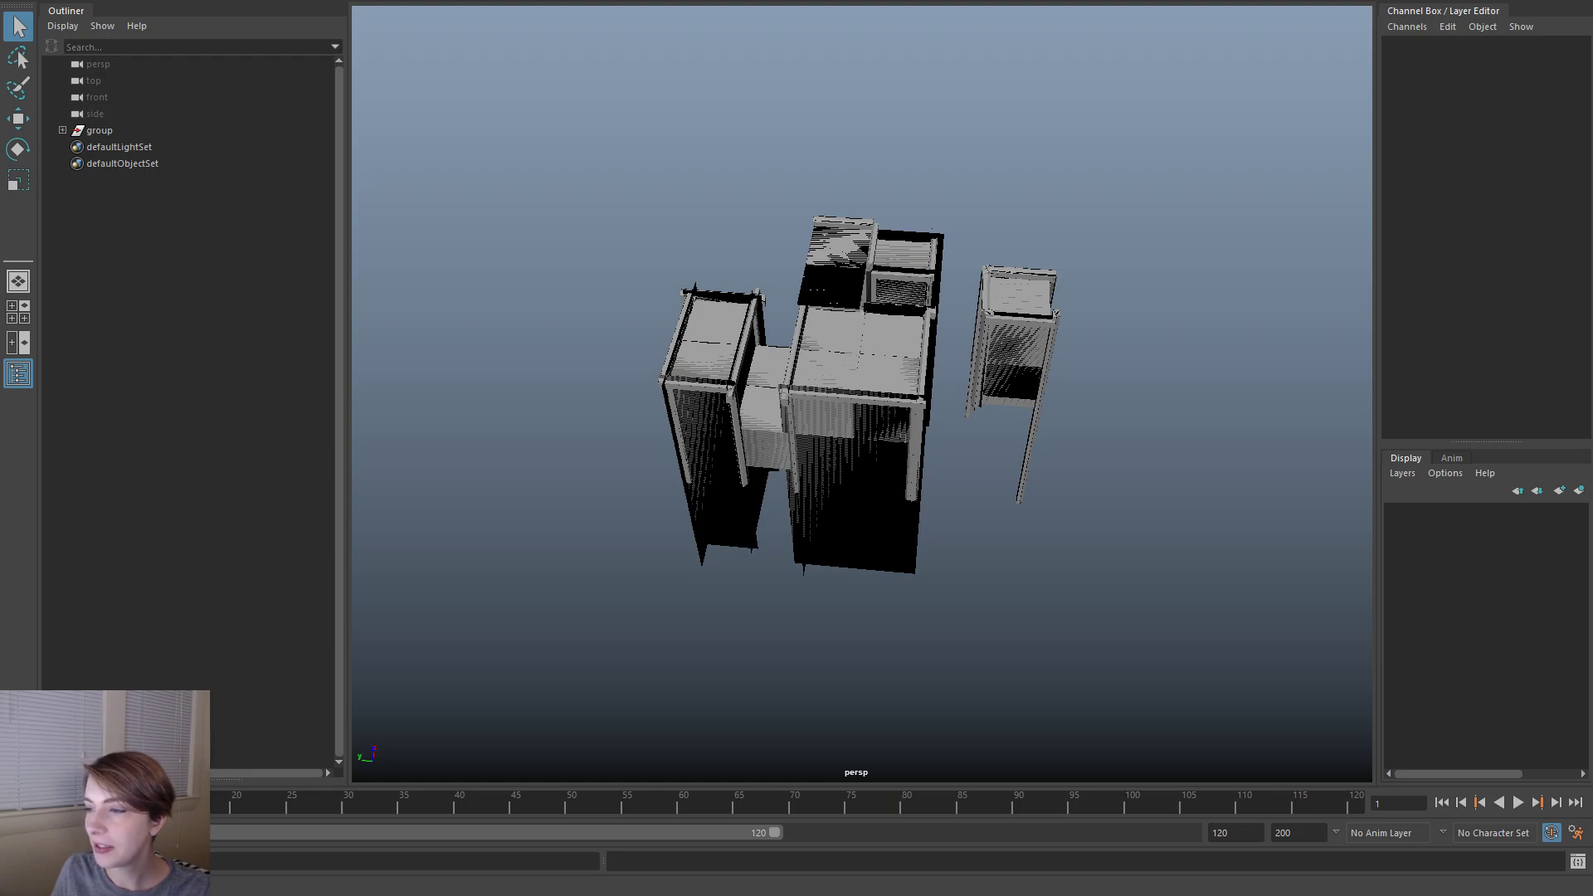
# - Filter the Outliner by *UCX*, delete all the matching collision objects in the group, and clear the filter
pyautogui.click(62, 131)
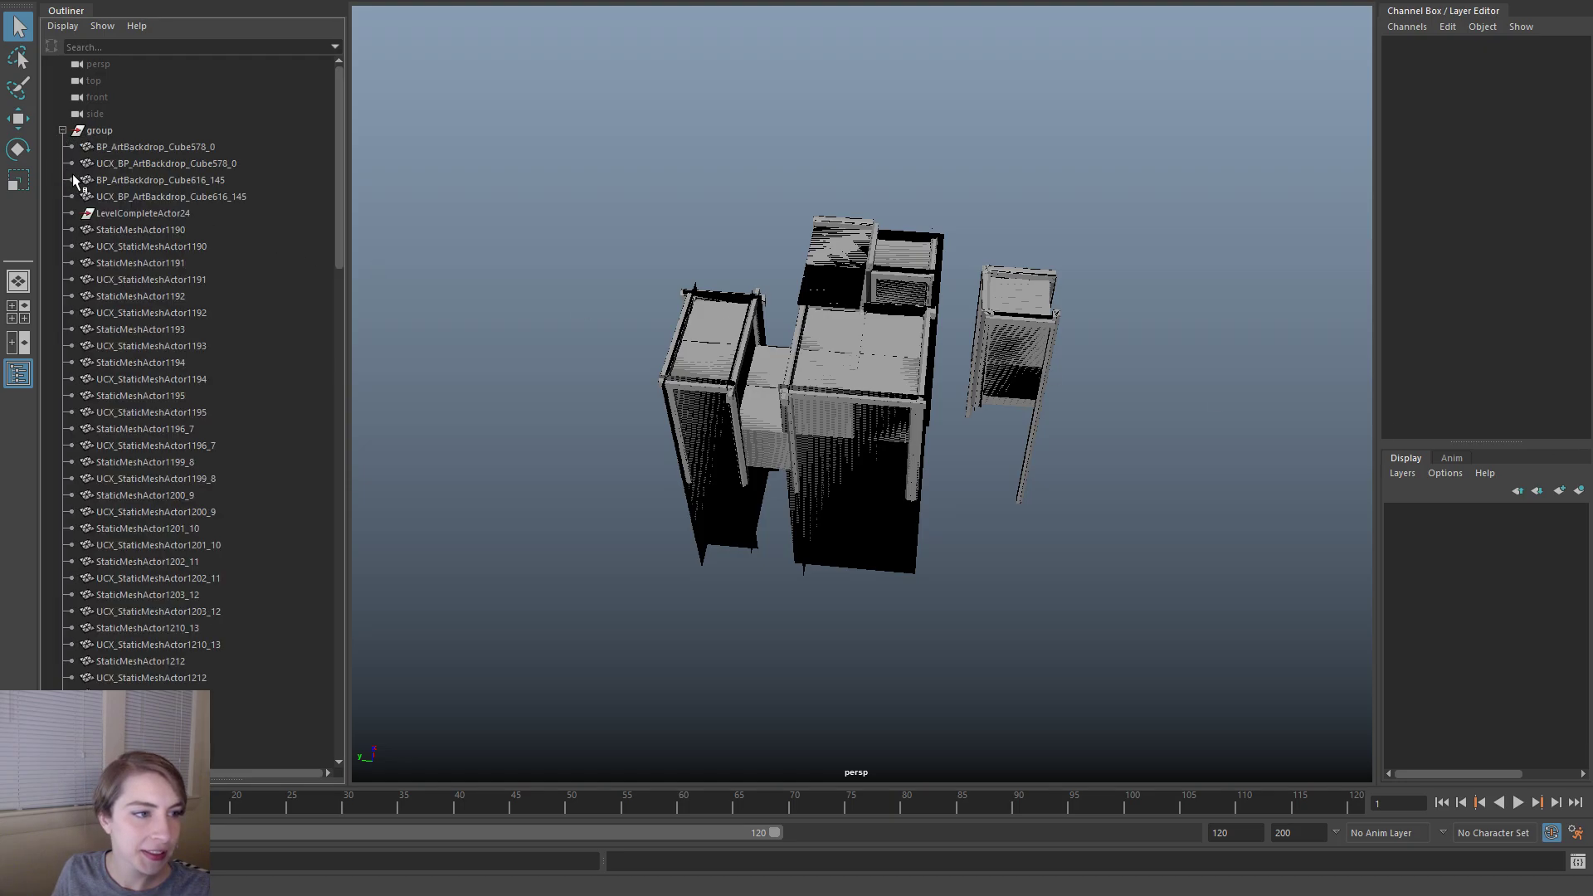
pyautogui.click(145, 39)
pyautogui.write('*UCX*')
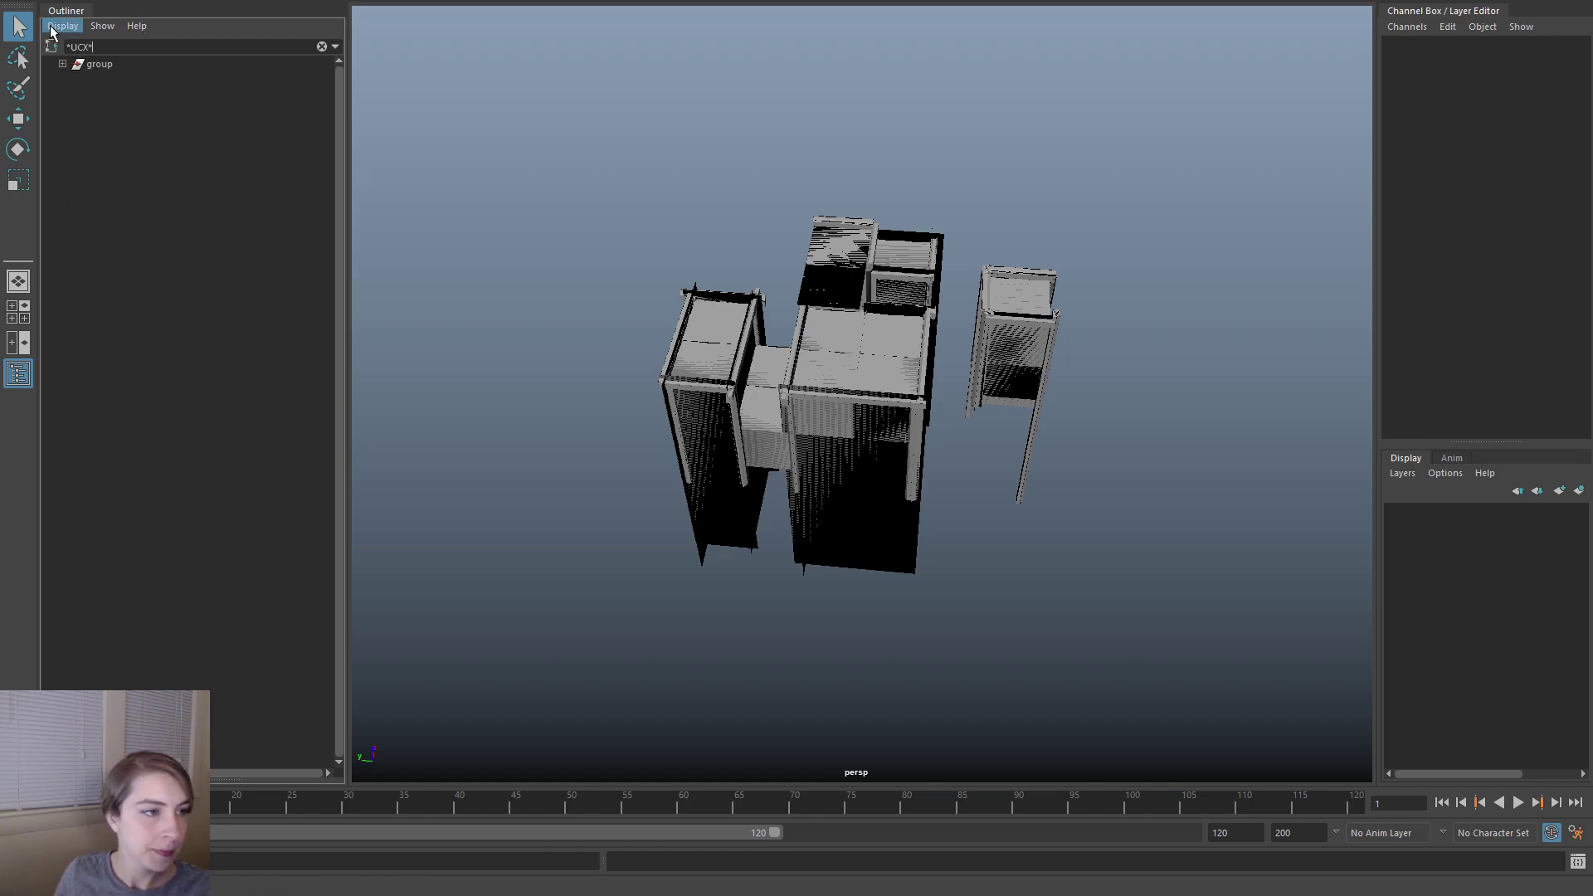
pyautogui.click(62, 64)
pyautogui.click(74, 81)
pyautogui.scroll(-9, 164, 232)
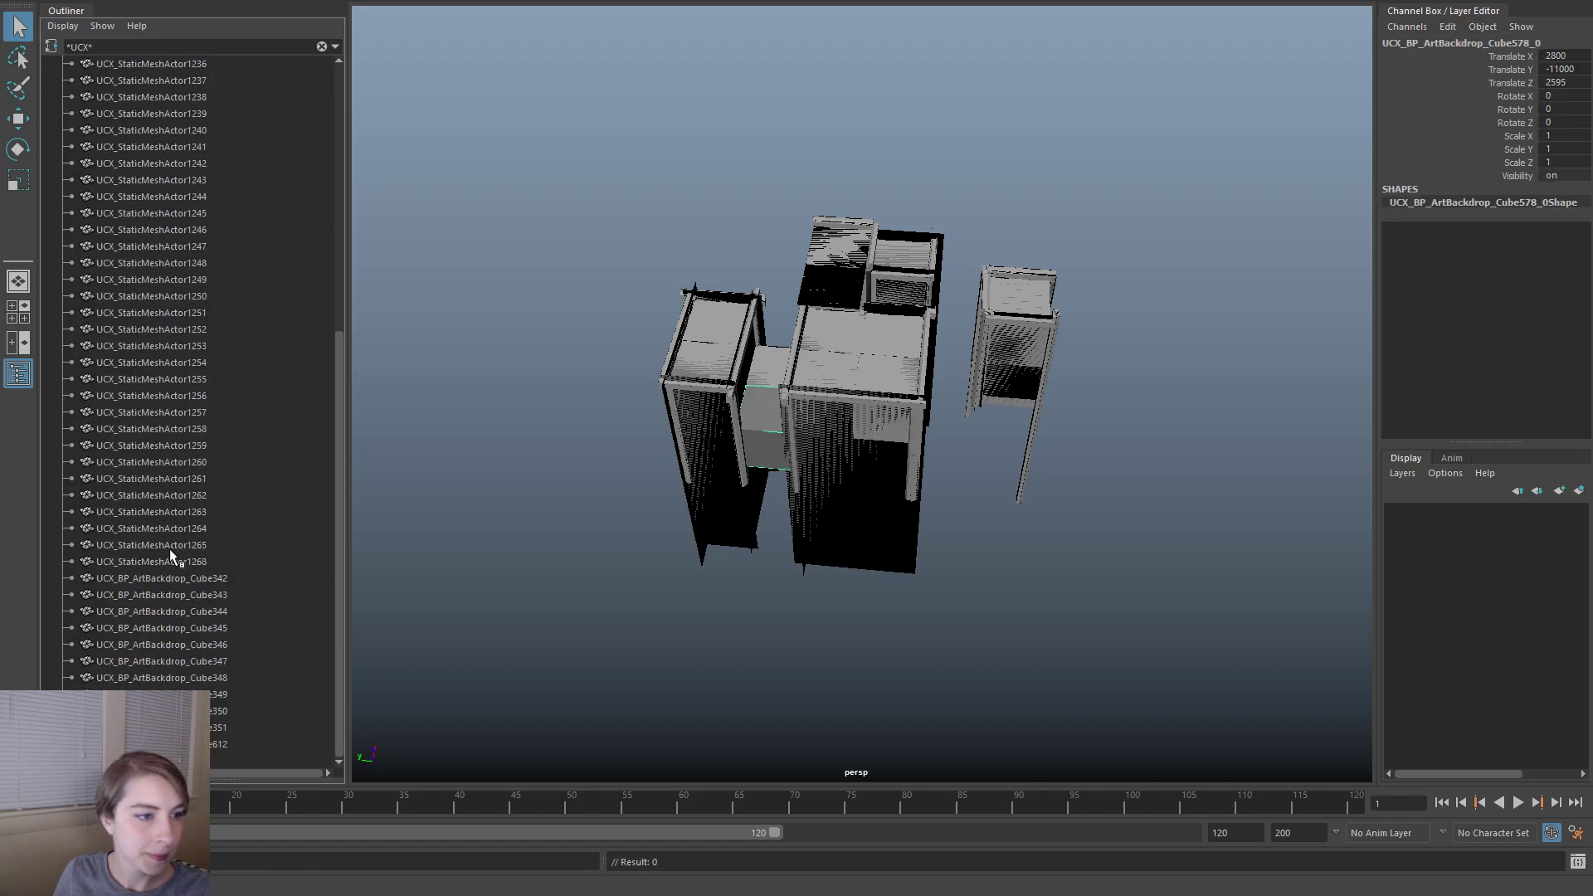
pyautogui.keyDown('shift'); pyautogui.click(214, 730); pyautogui.keyUp('shift')
pyautogui.press('Delete')
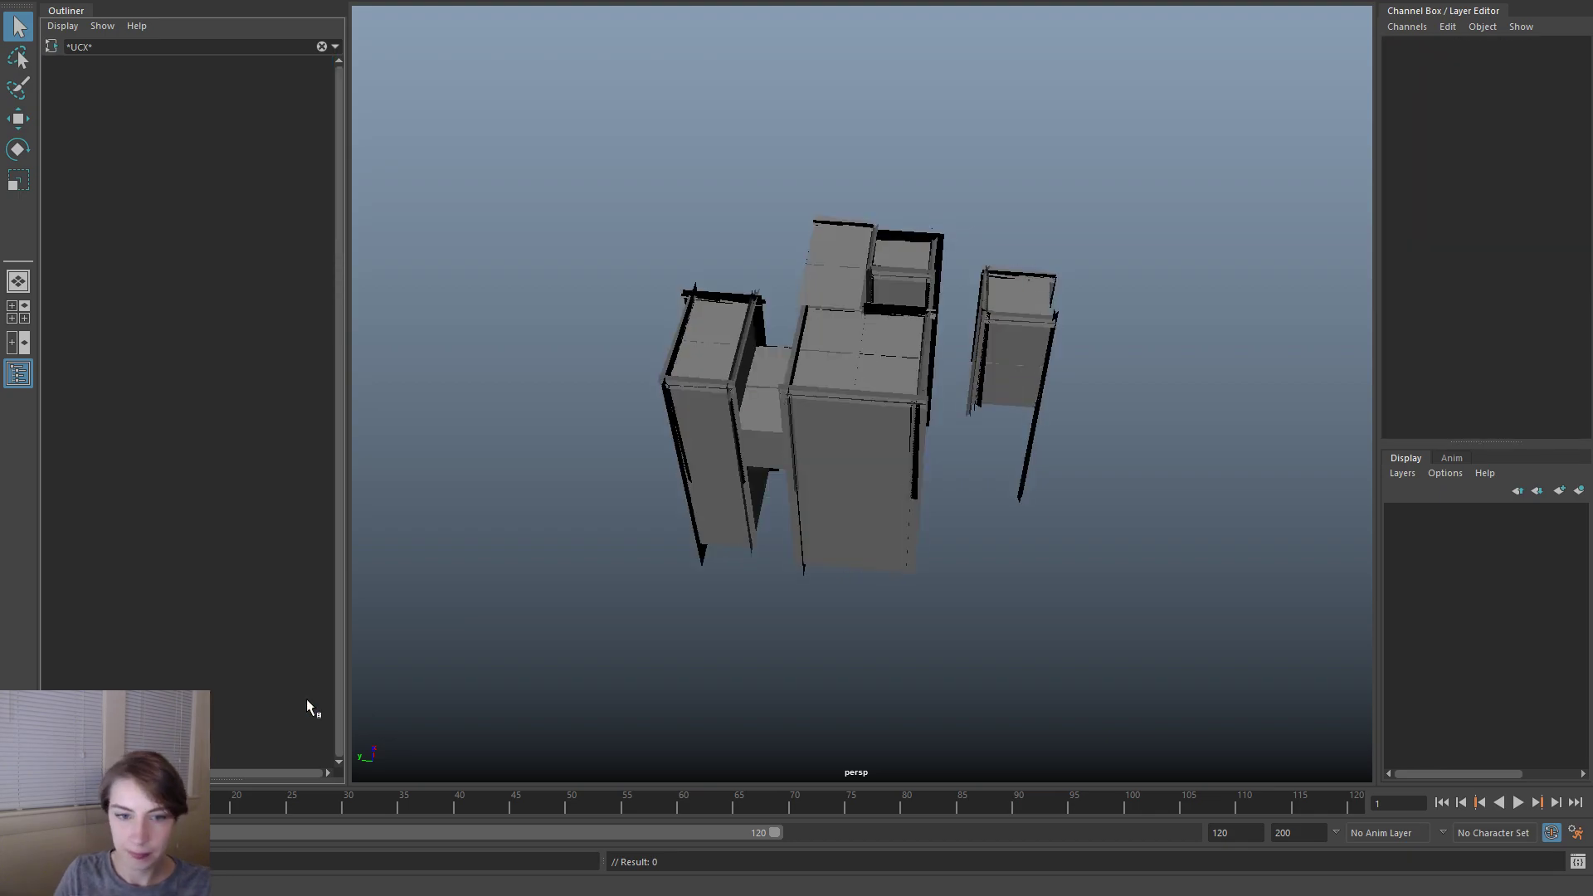
pyautogui.keyDown('alt'); pyautogui.moveTo(990, 672); pyautogui.dragTo(1068, 605); pyautogui.keyUp('alt')
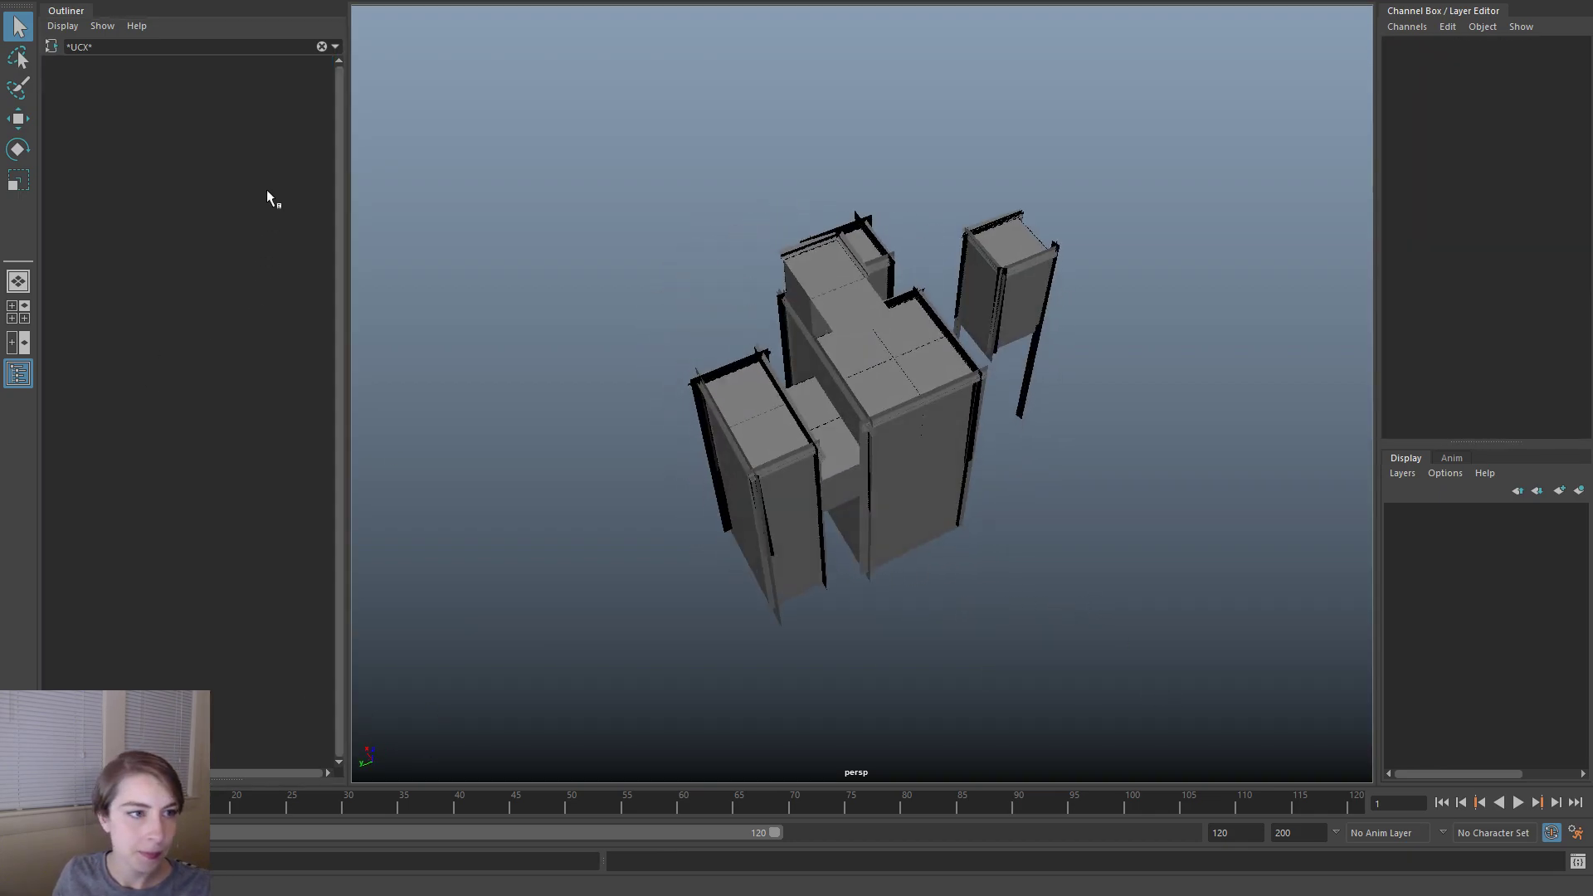
pyautogui.click(321, 46)
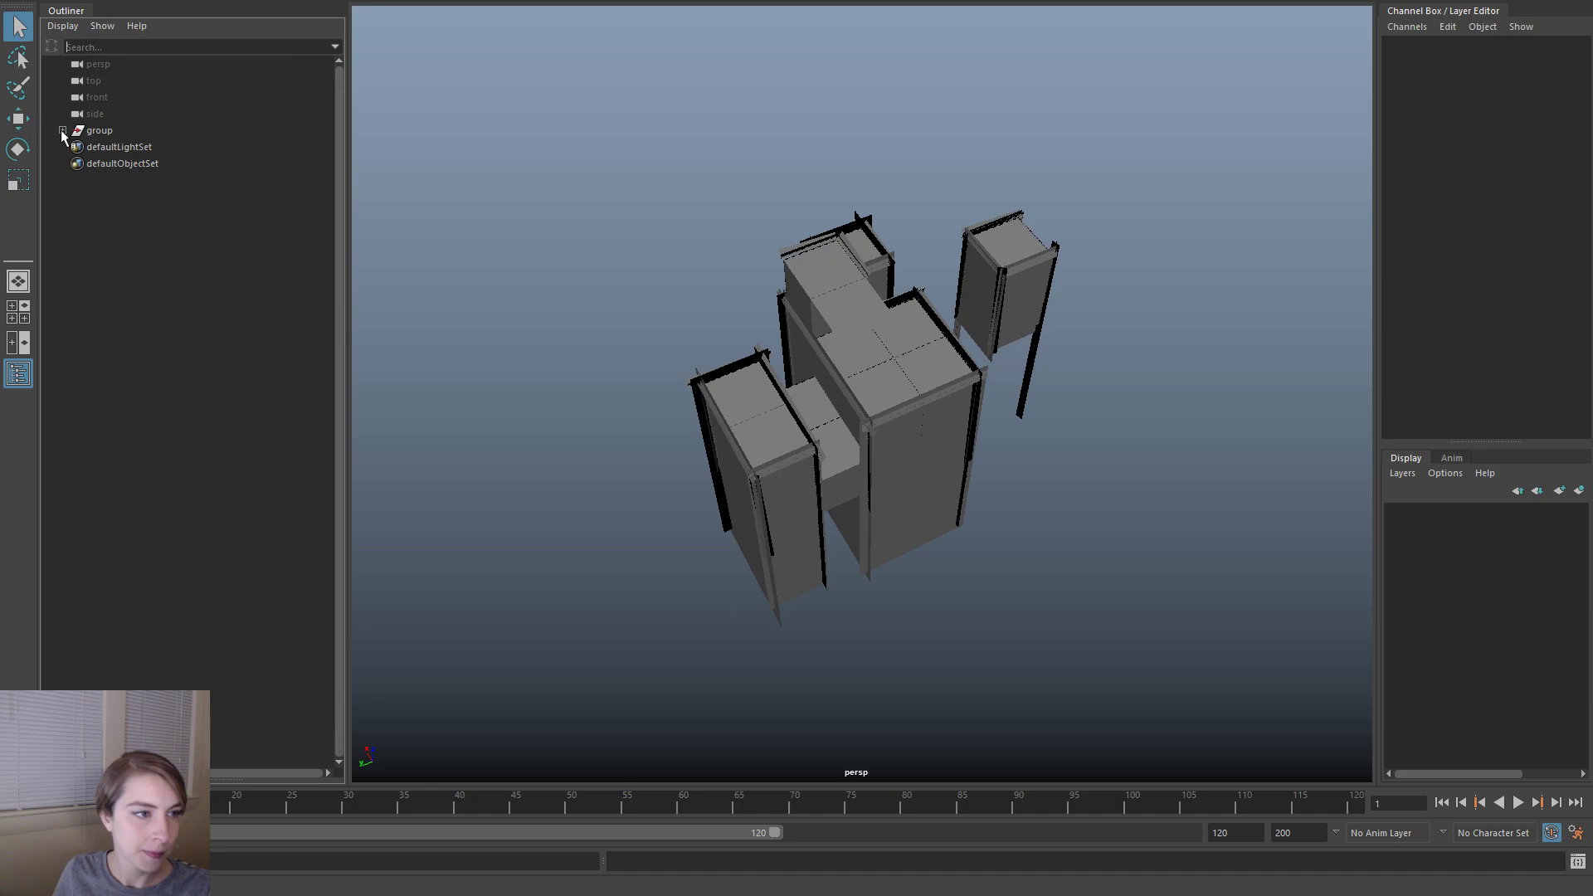
# - Delete the LevelCompleteActor24 node from the imported group
pyautogui.click(62, 130)
pyautogui.click(227, 196)
pyautogui.click(221, 180)
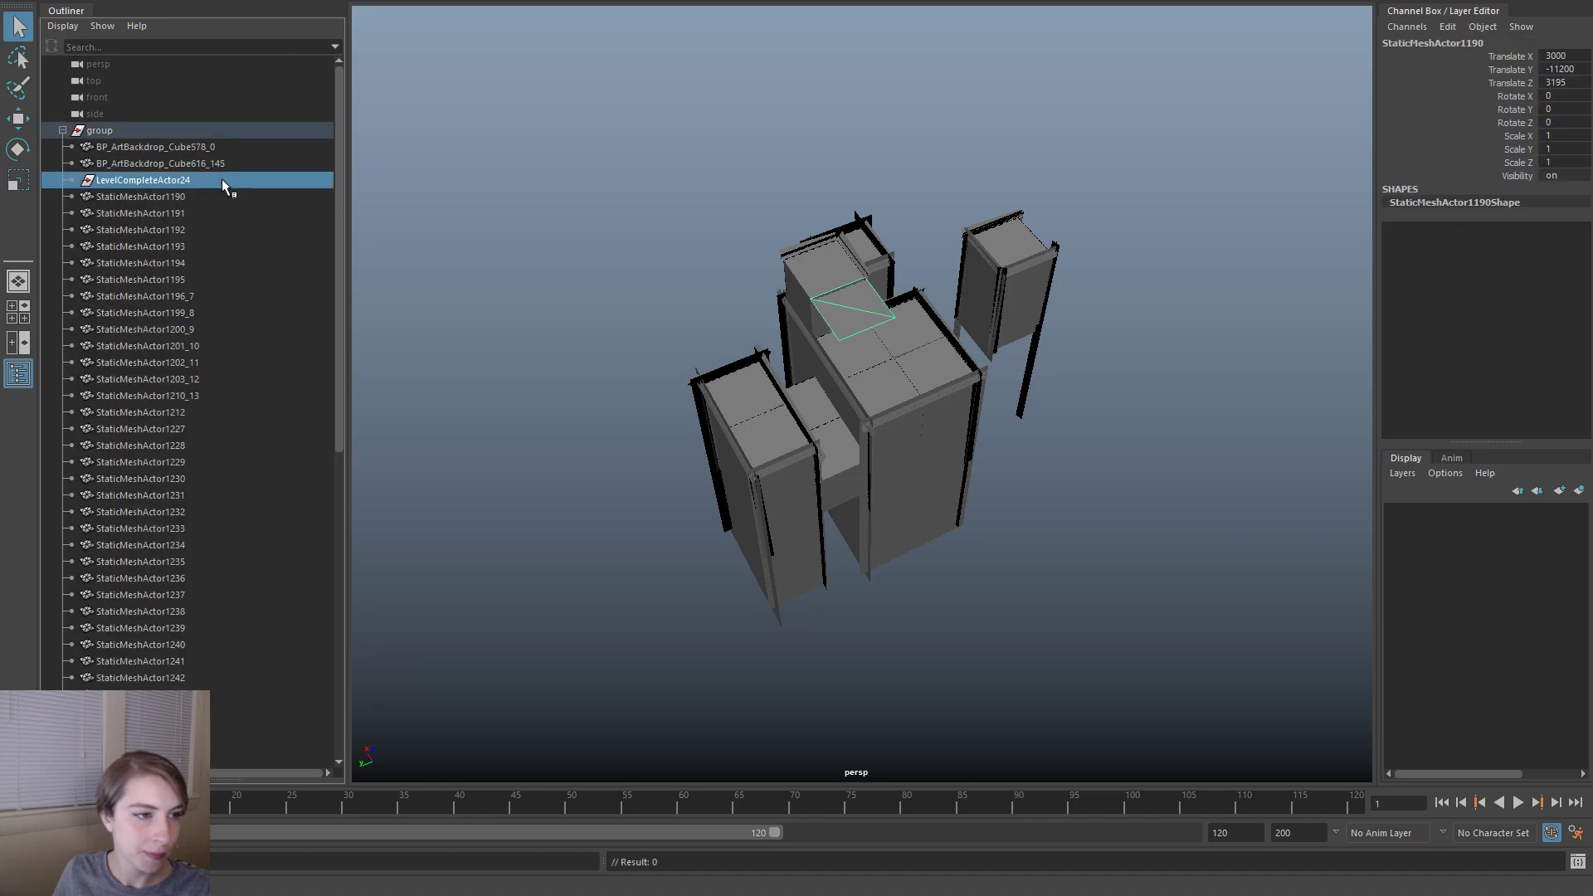
pyautogui.scroll(-2, 660, 366)
pyautogui.press('Delete')
pyautogui.keyDown('alt'); pyautogui.moveTo(649, 365); pyautogui.dragTo(1068, 403); pyautogui.keyUp('alt')
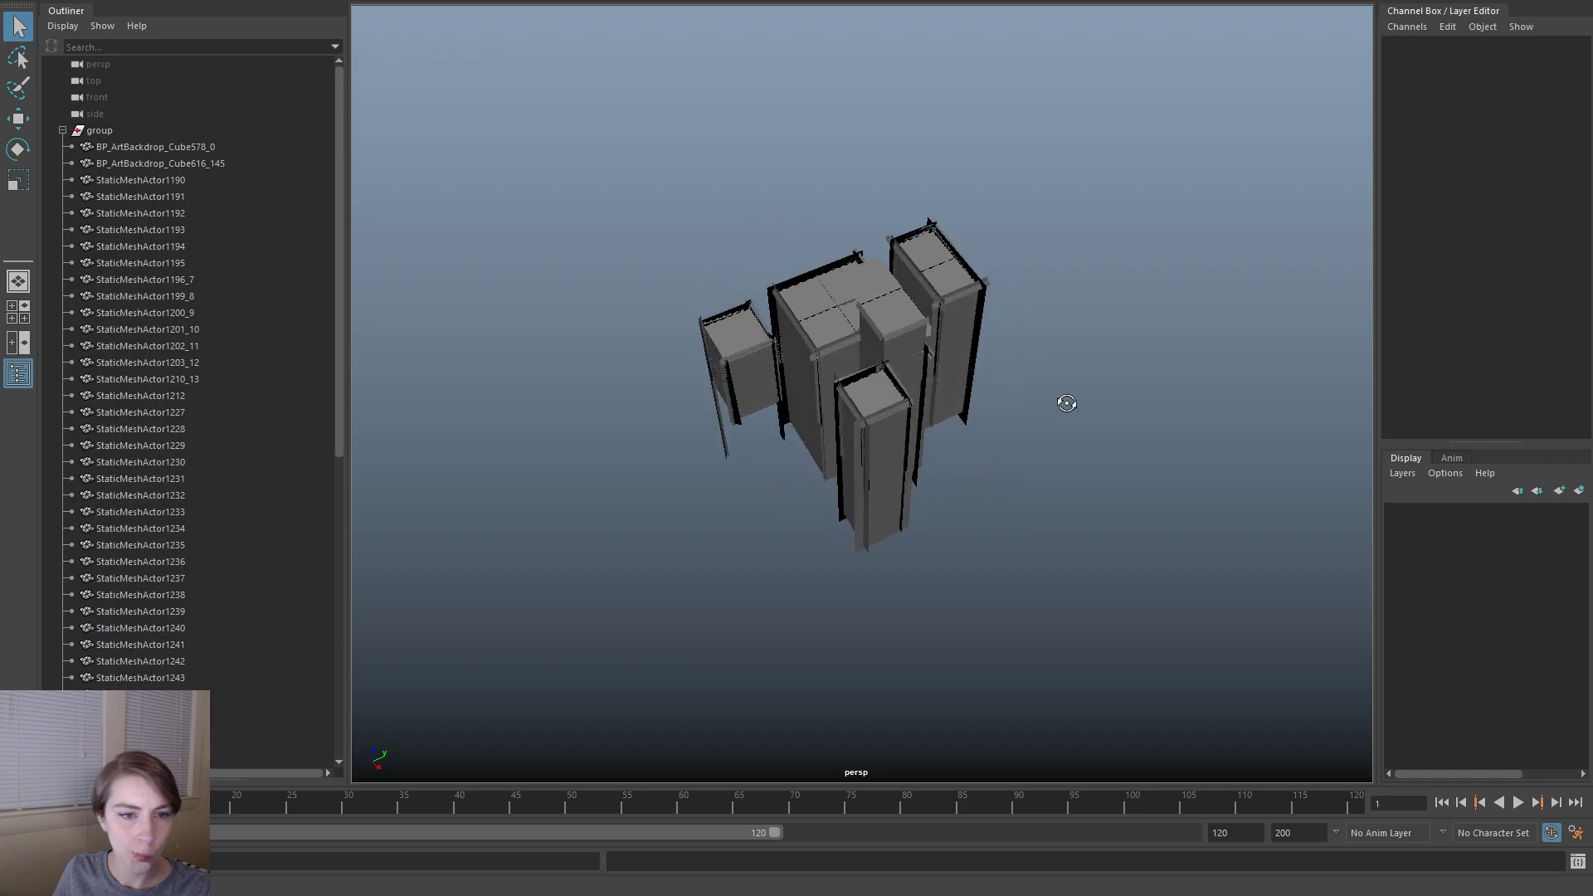
# - Select the first two BP_ArtBackdrop cubes and examine the group's remaining objects in the Outliner and the scene
pyautogui.click(222, 150)
pyautogui.keyDown('shift'); pyautogui.click(158, 163); pyautogui.keyUp('shift')
pyautogui.keyDown('alt'); pyautogui.moveTo(434, 271); pyautogui.dragTo(637, 444); pyautogui.keyUp('alt')
pyautogui.scroll(-8, 289, 467)
pyautogui.scroll(-3, 289, 466)
pyautogui.moveTo(170, 545); pyautogui.dragTo(195, 678)
pyautogui.keyDown('alt'); pyautogui.moveTo(504, 628); pyautogui.dragTo(946, 522); pyautogui.keyUp('alt')
# - Switch to Unreal and inspect the world skirt mesh StaticMeshActor1259 and its surrounding blocks
pyautogui.click(688, 634)
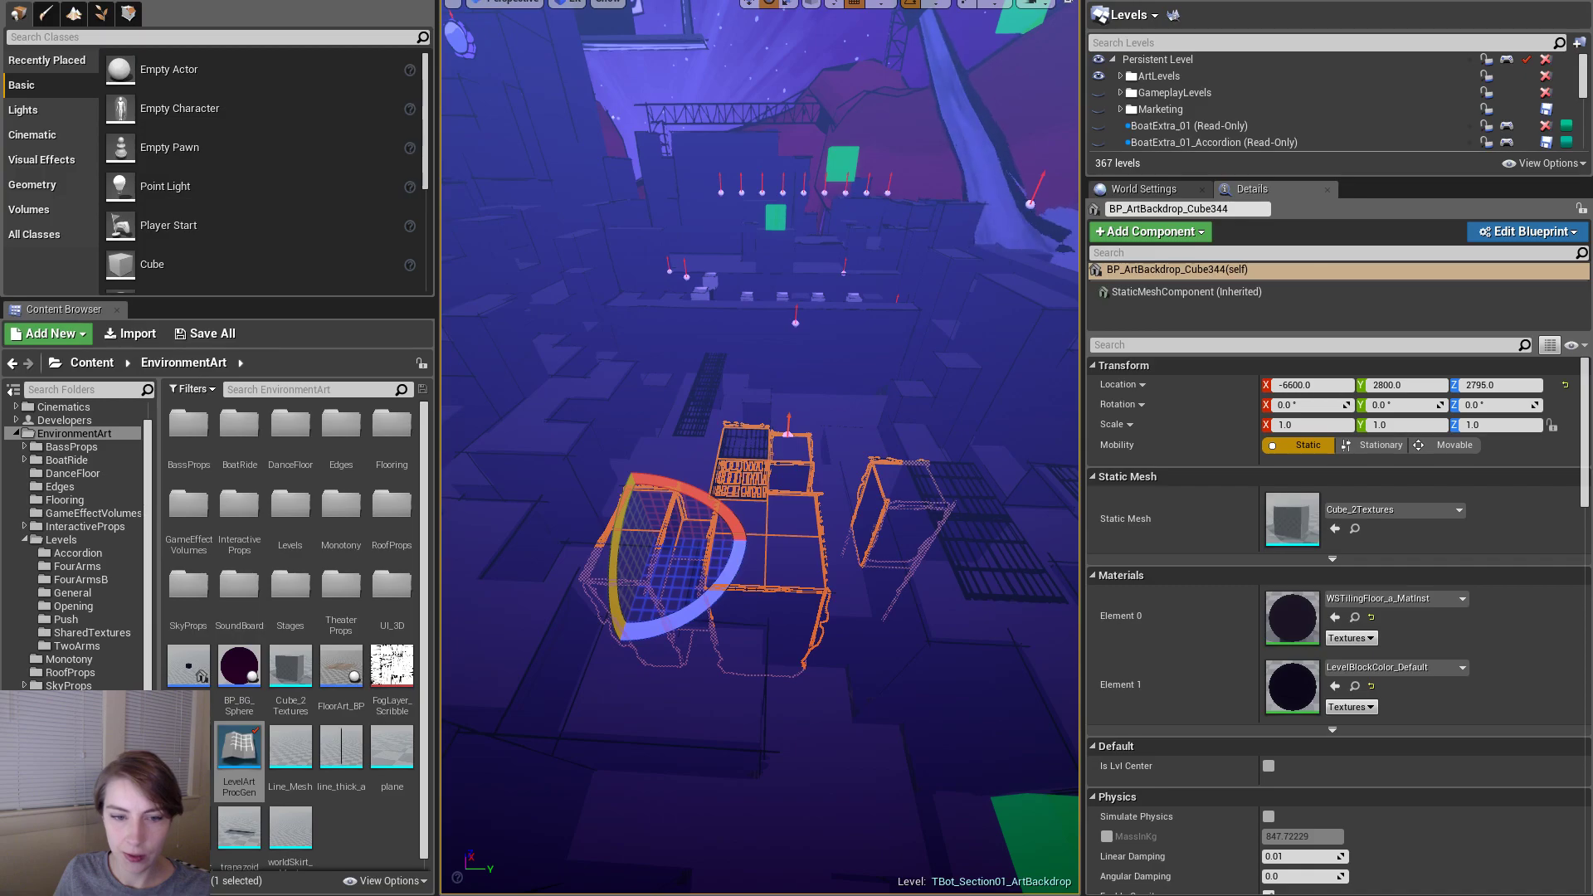
pyautogui.click(772, 639)
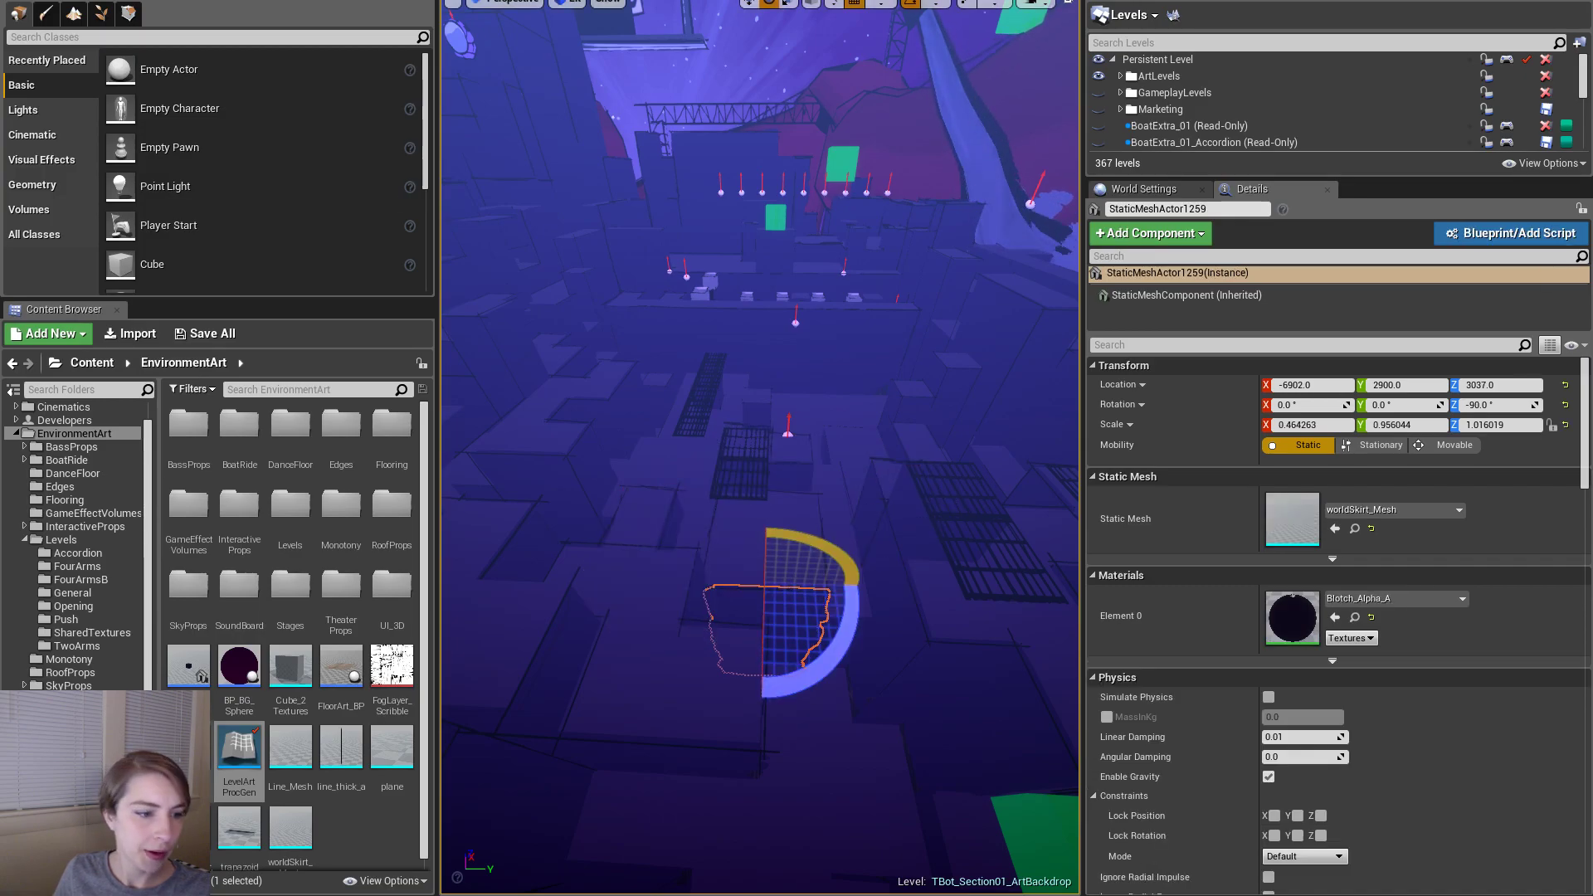
pyautogui.doubleClick(239, 759)
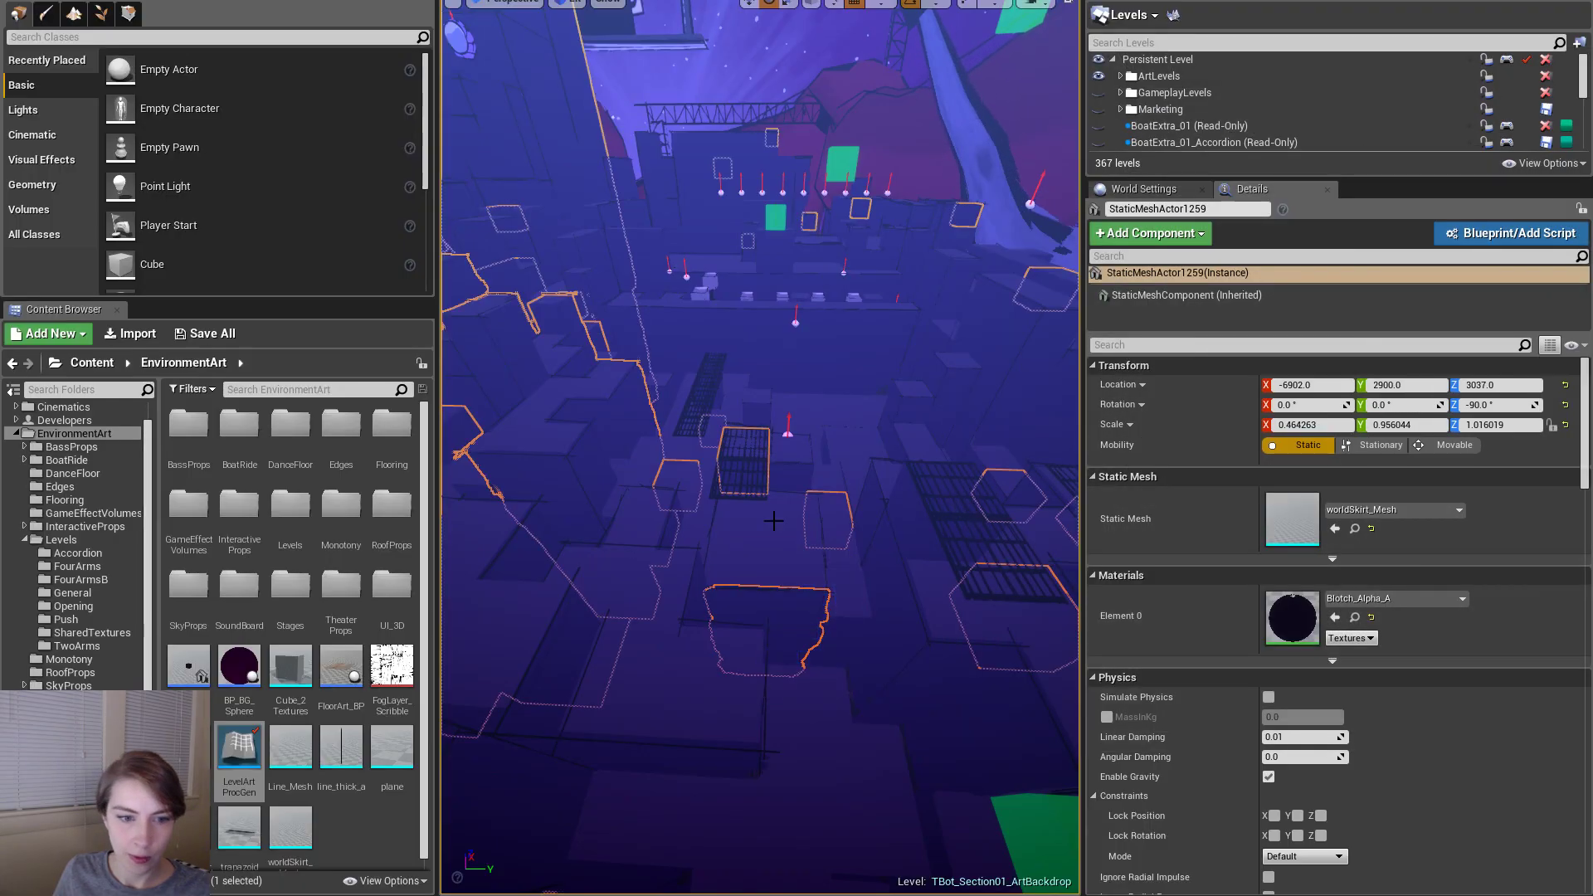
pyautogui.moveTo(772, 520); pyautogui.dragTo(751, 573, button='right')
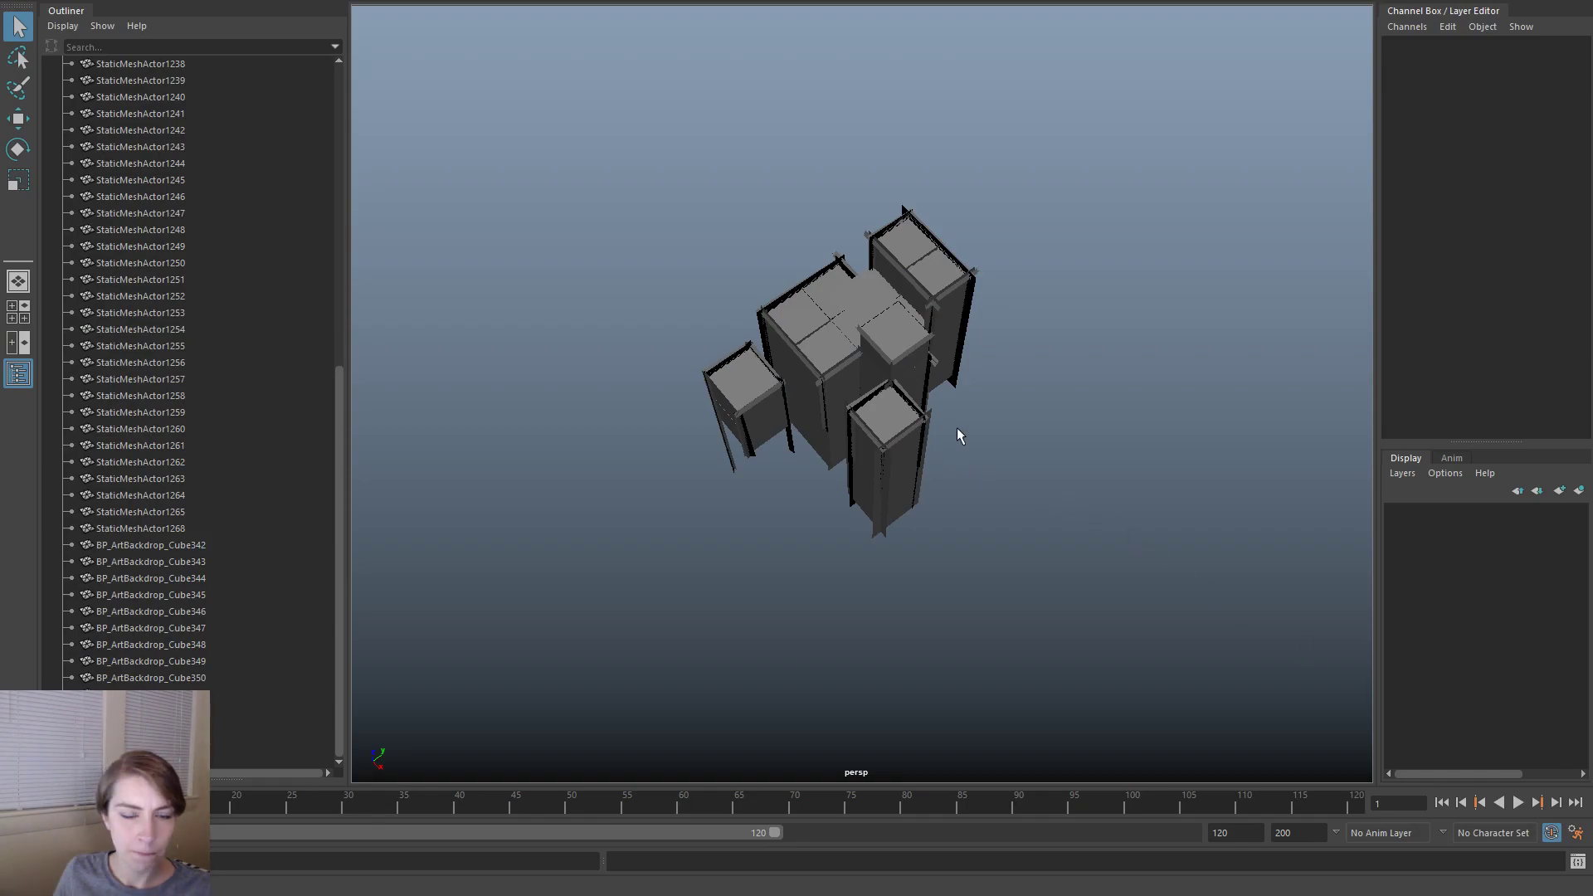
# - Back in Maya, set the imported group's Translate X to -3200 to offset the X position of BP_ArtBackdrop_Cube350
pyautogui.keyDown('alt'); pyautogui.moveTo(952, 434); pyautogui.dragTo(910, 309); pyautogui.keyUp('alt')
pyautogui.click(910, 309)
pyautogui.keyDown('alt'); pyautogui.moveTo(961, 377); pyautogui.dragTo(1063, 490); pyautogui.keyUp('alt')
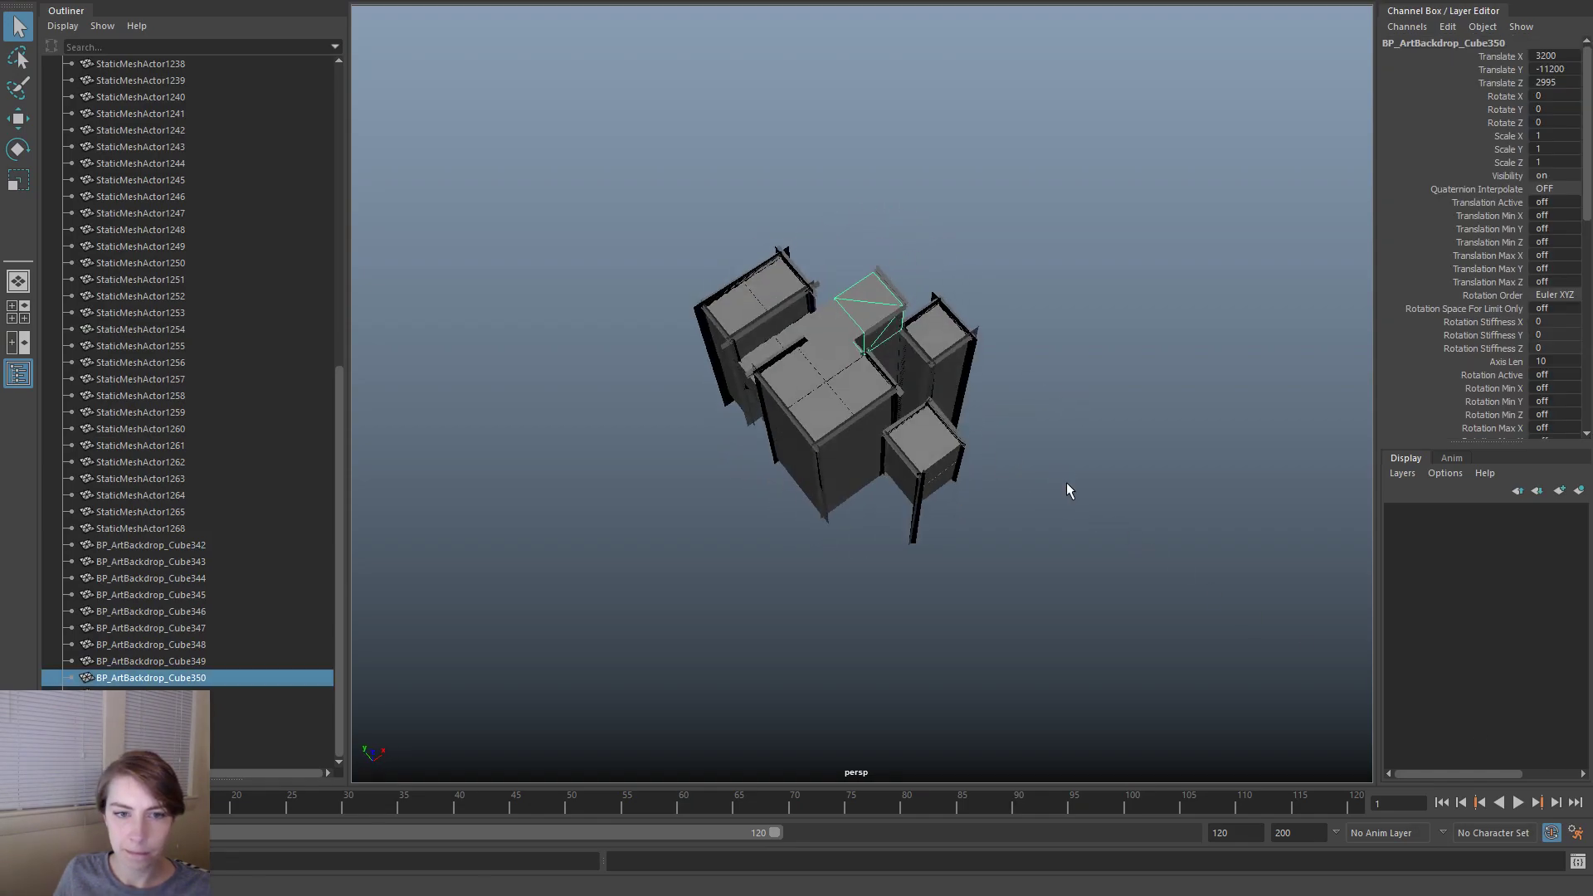
pyautogui.click(1571, 55)
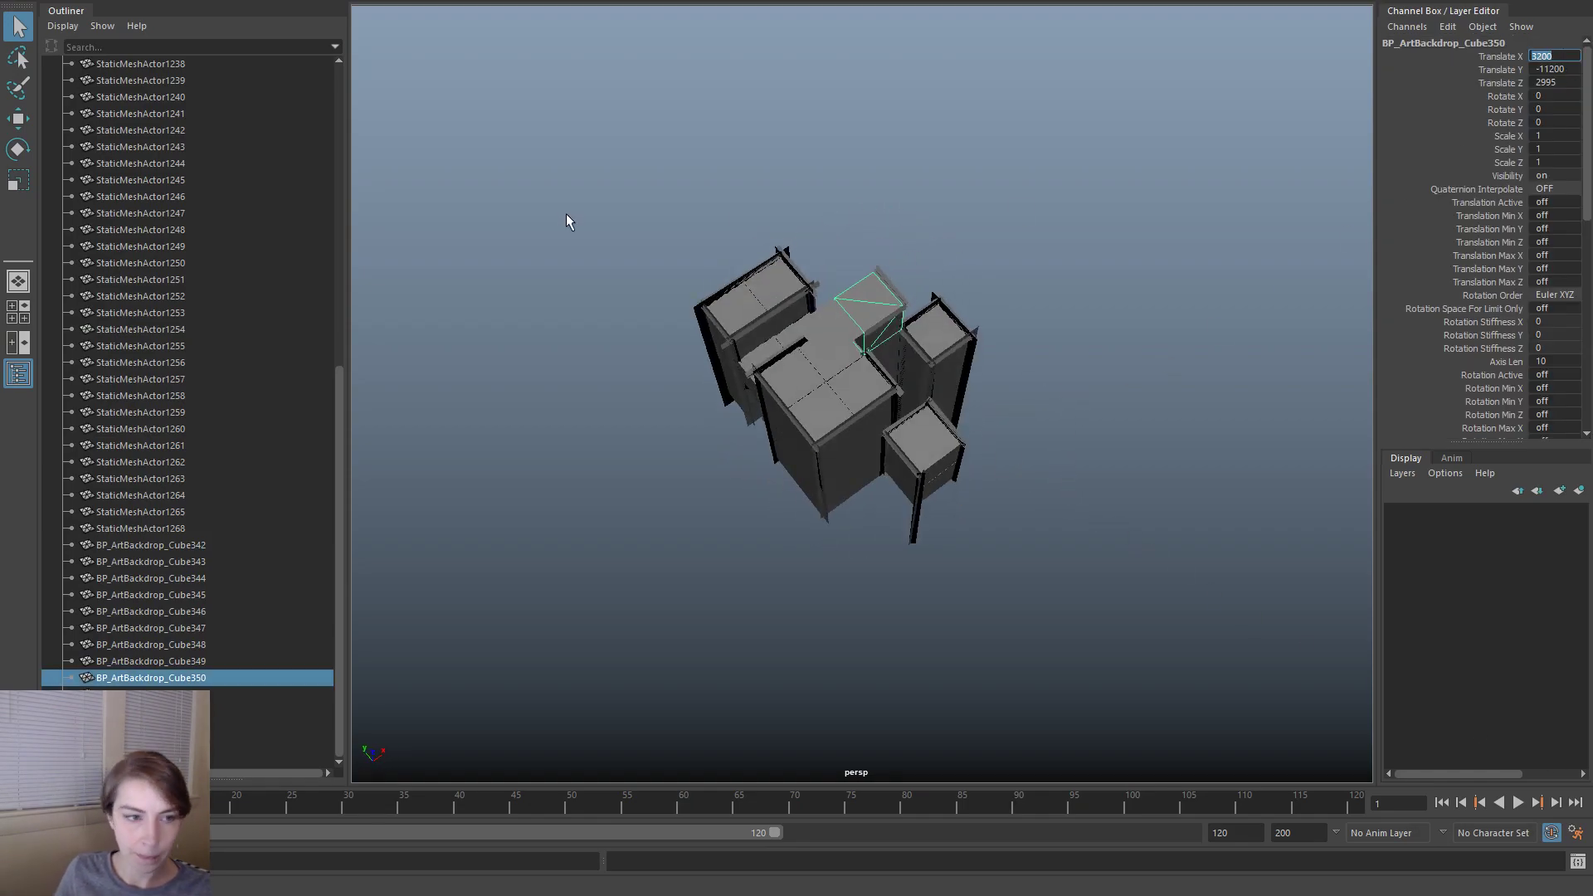
pyautogui.scroll(10, 311, 283)
pyautogui.click(231, 128)
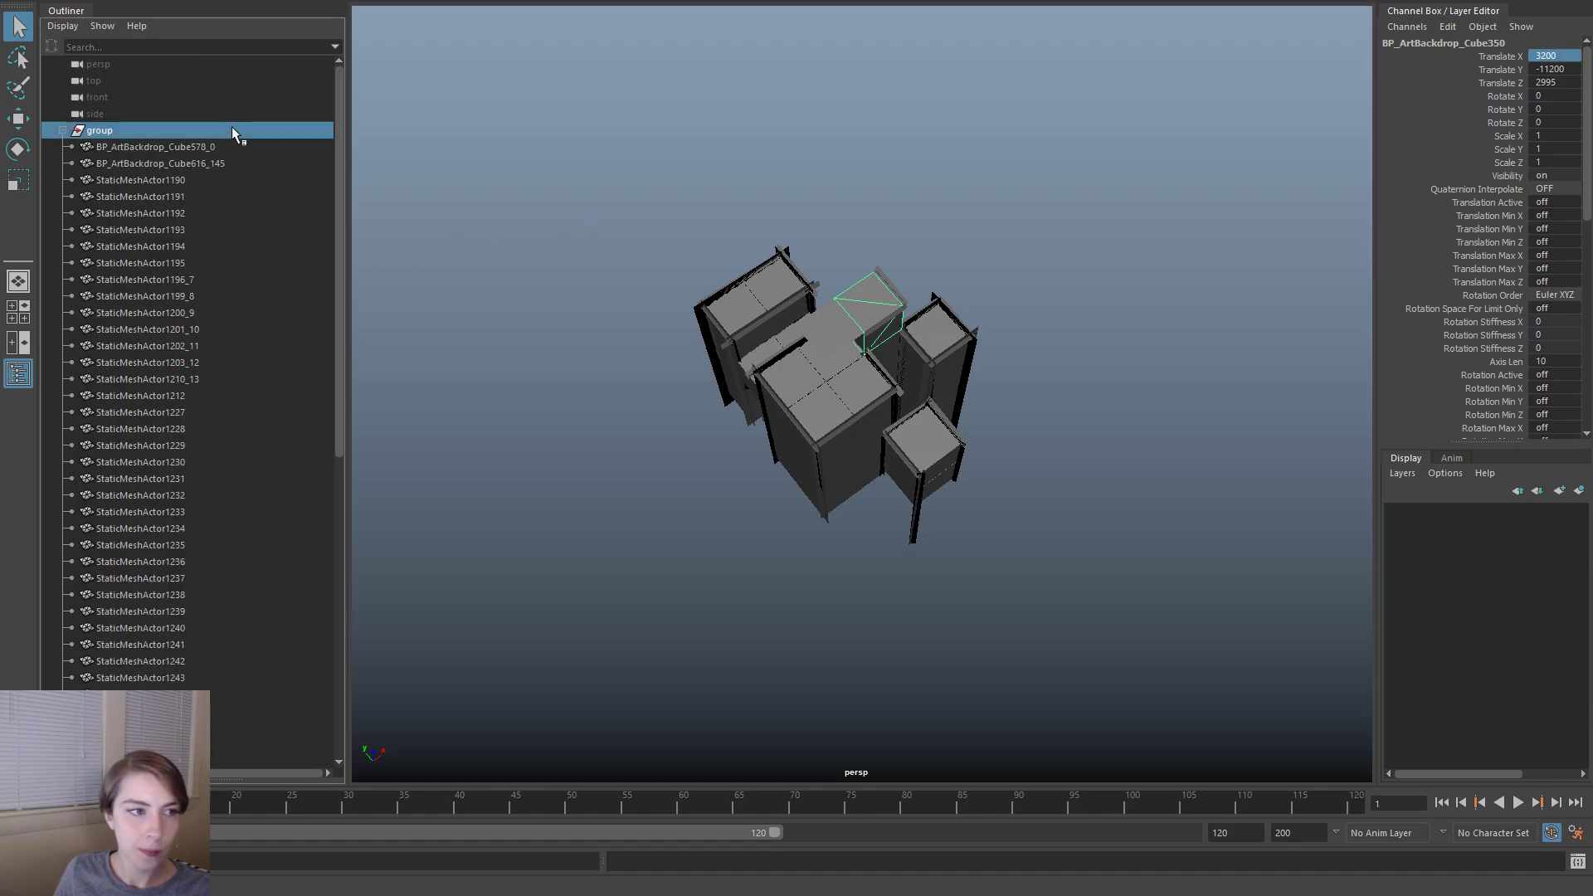
pyautogui.click(1571, 56)
pyautogui.write('-3200')
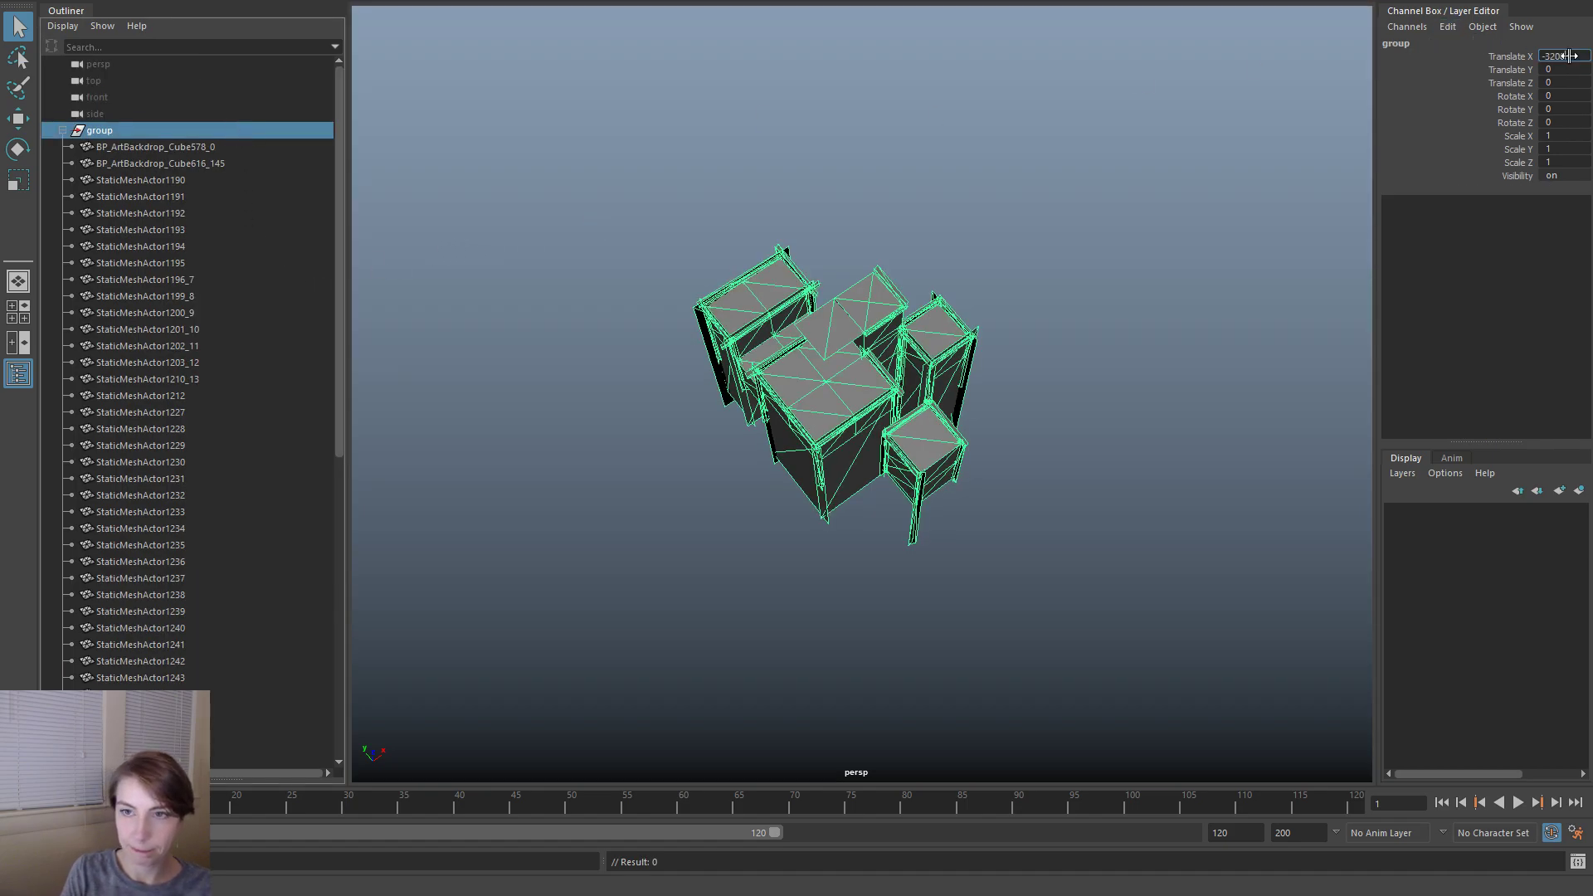
pyautogui.press('Return')
pyautogui.press('f')
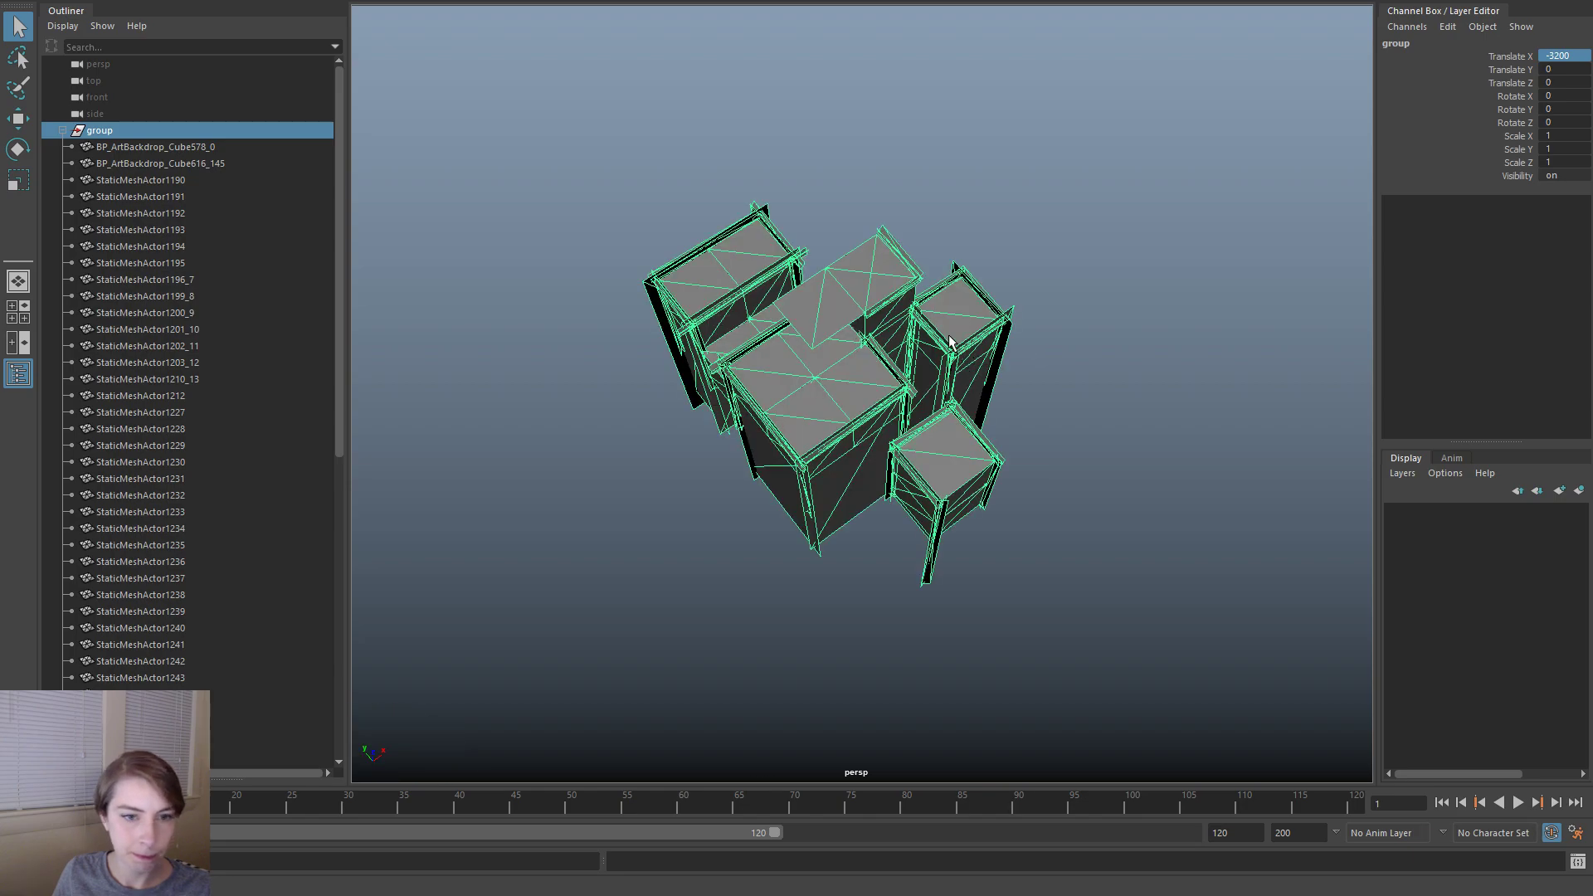
# - Set the imported group's Translate Z to -2995 to offset the height of BP_ArtBackdrop_Cube350
pyautogui.click(892, 315)
pyautogui.click(1575, 69)
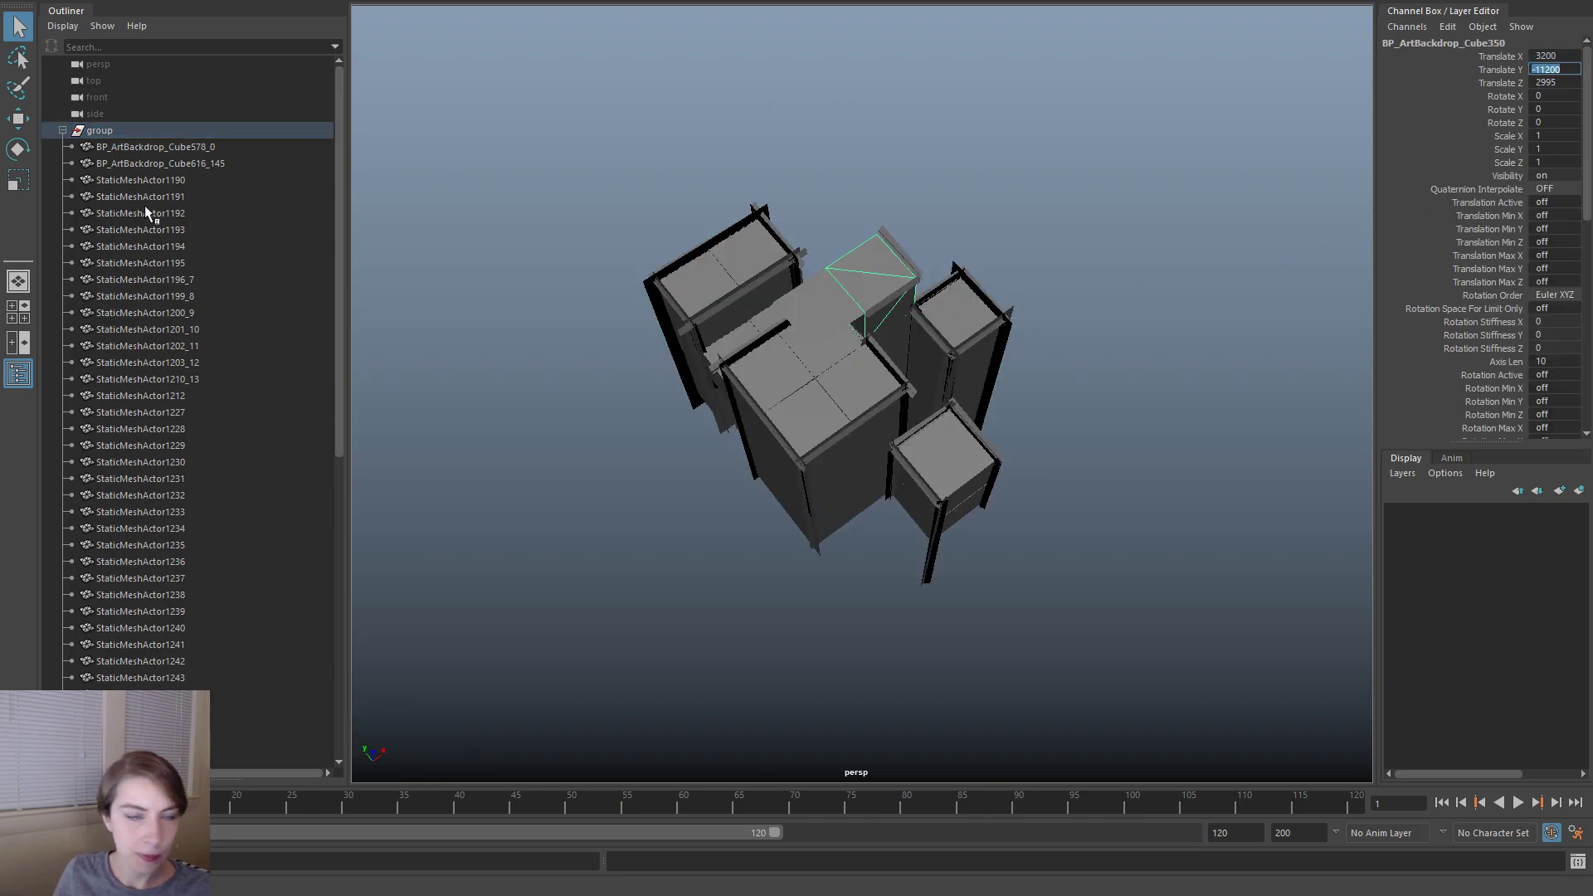
pyautogui.click(177, 132)
pyautogui.click(1576, 82)
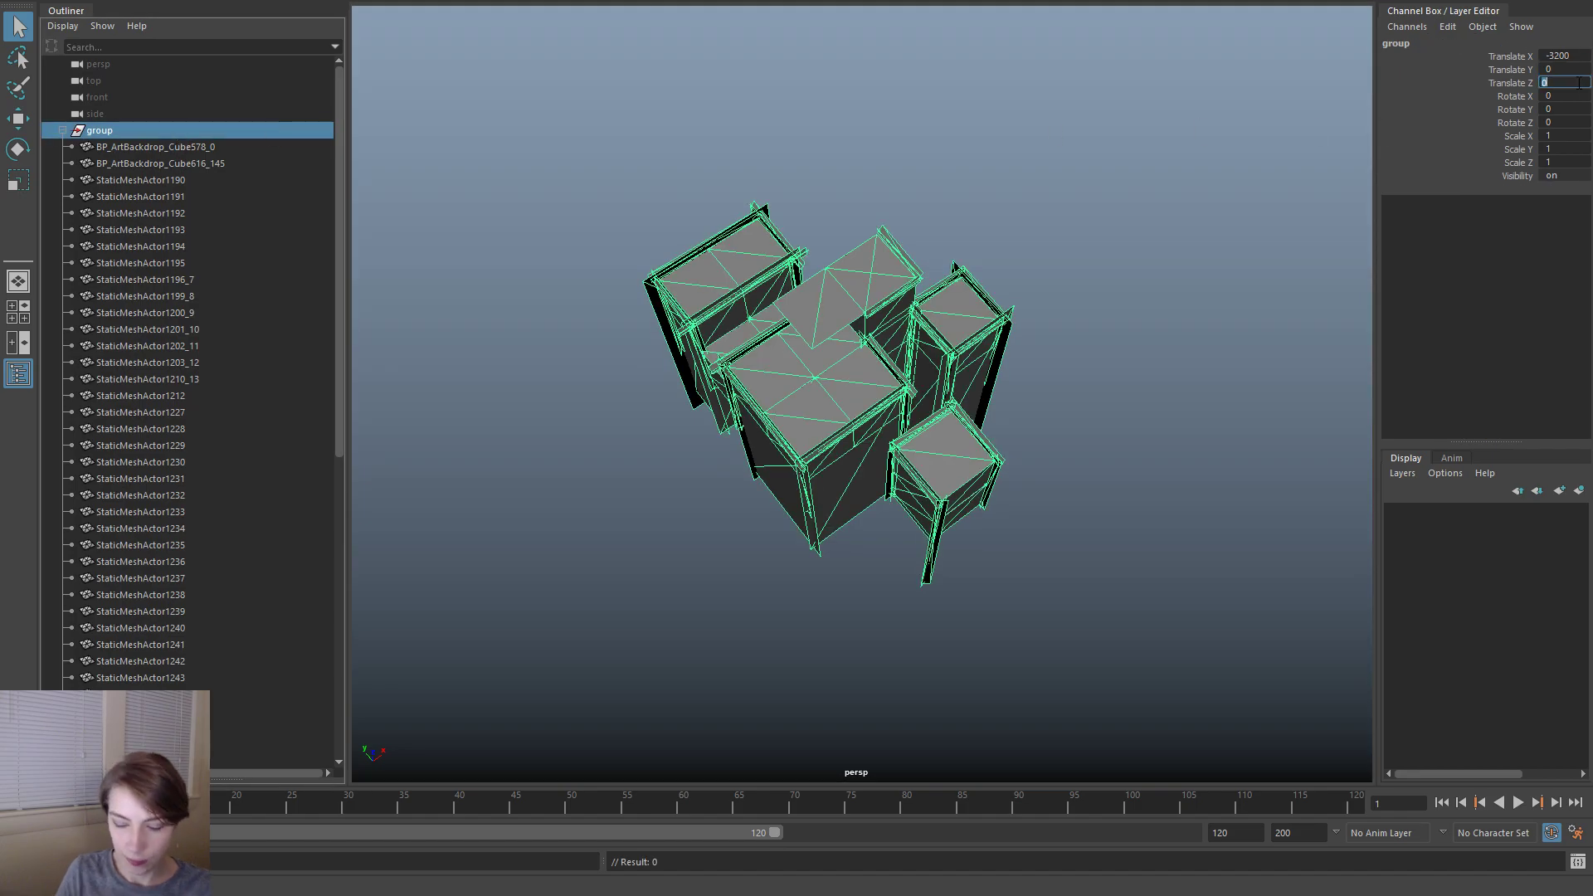
pyautogui.write('-2995')
pyautogui.press('Return')
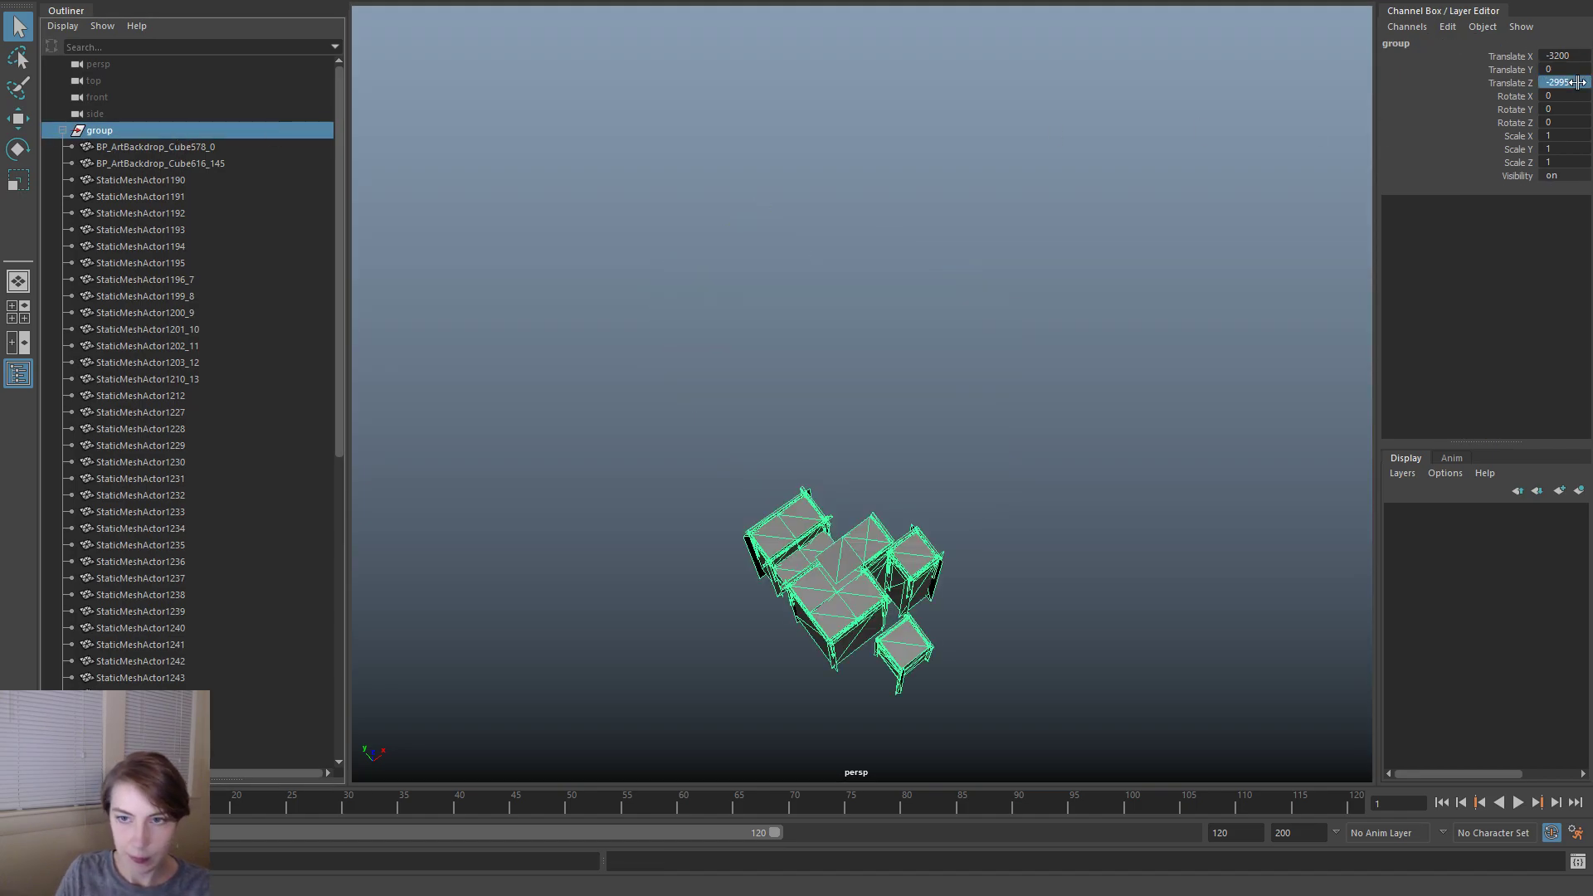
# - Set the imported group's Translate Y to 11200 and frame the repositioned buildings
pyautogui.click(1545, 70)
pyautogui.write('-11200')
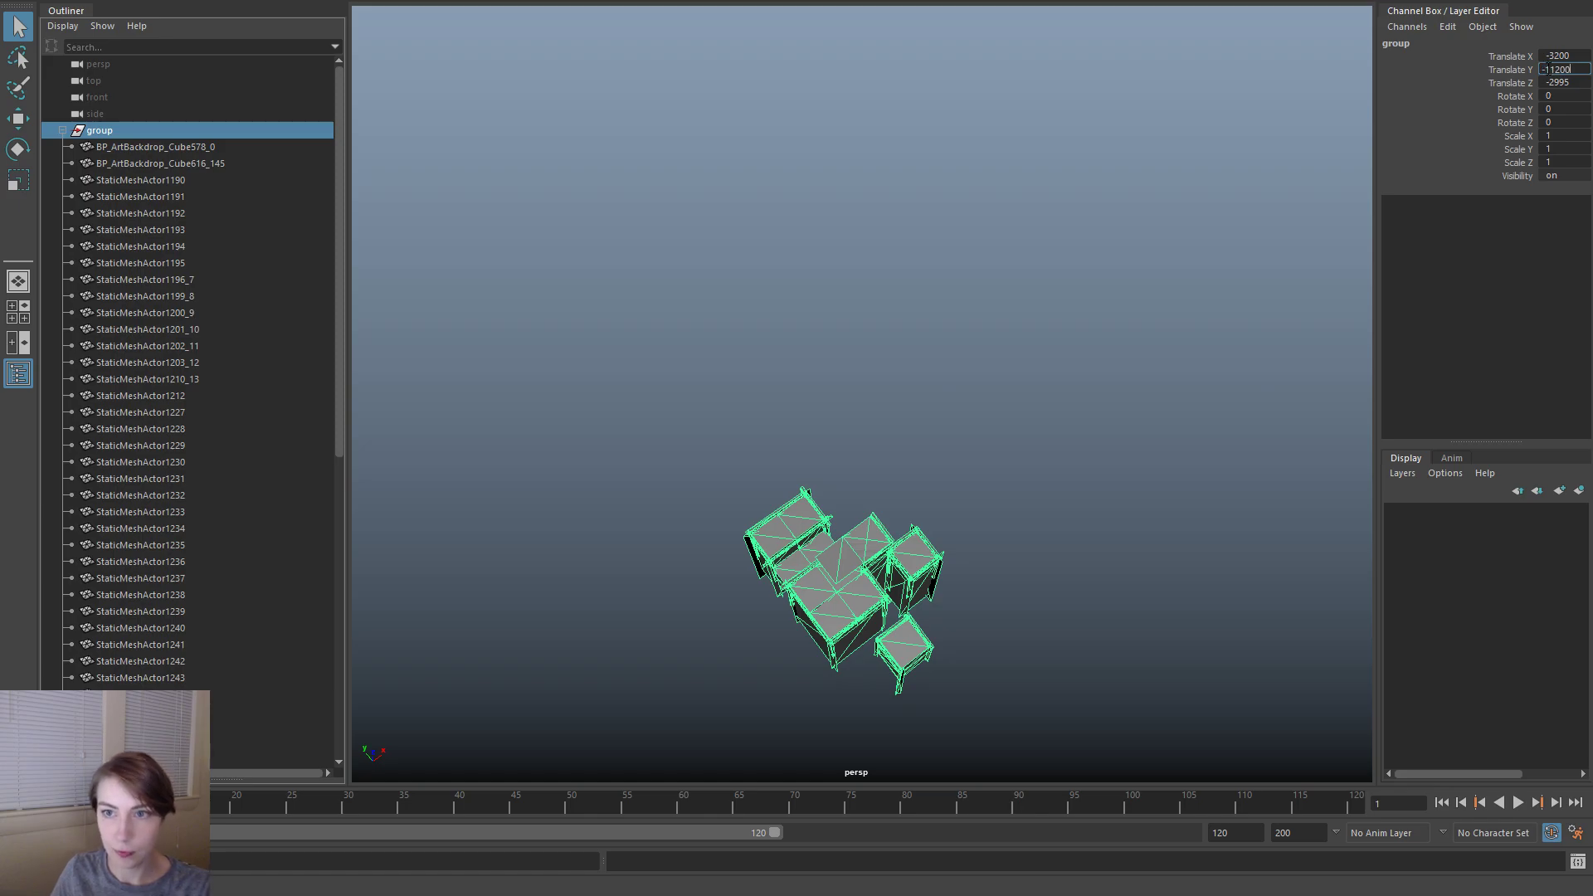
pyautogui.press('Return')
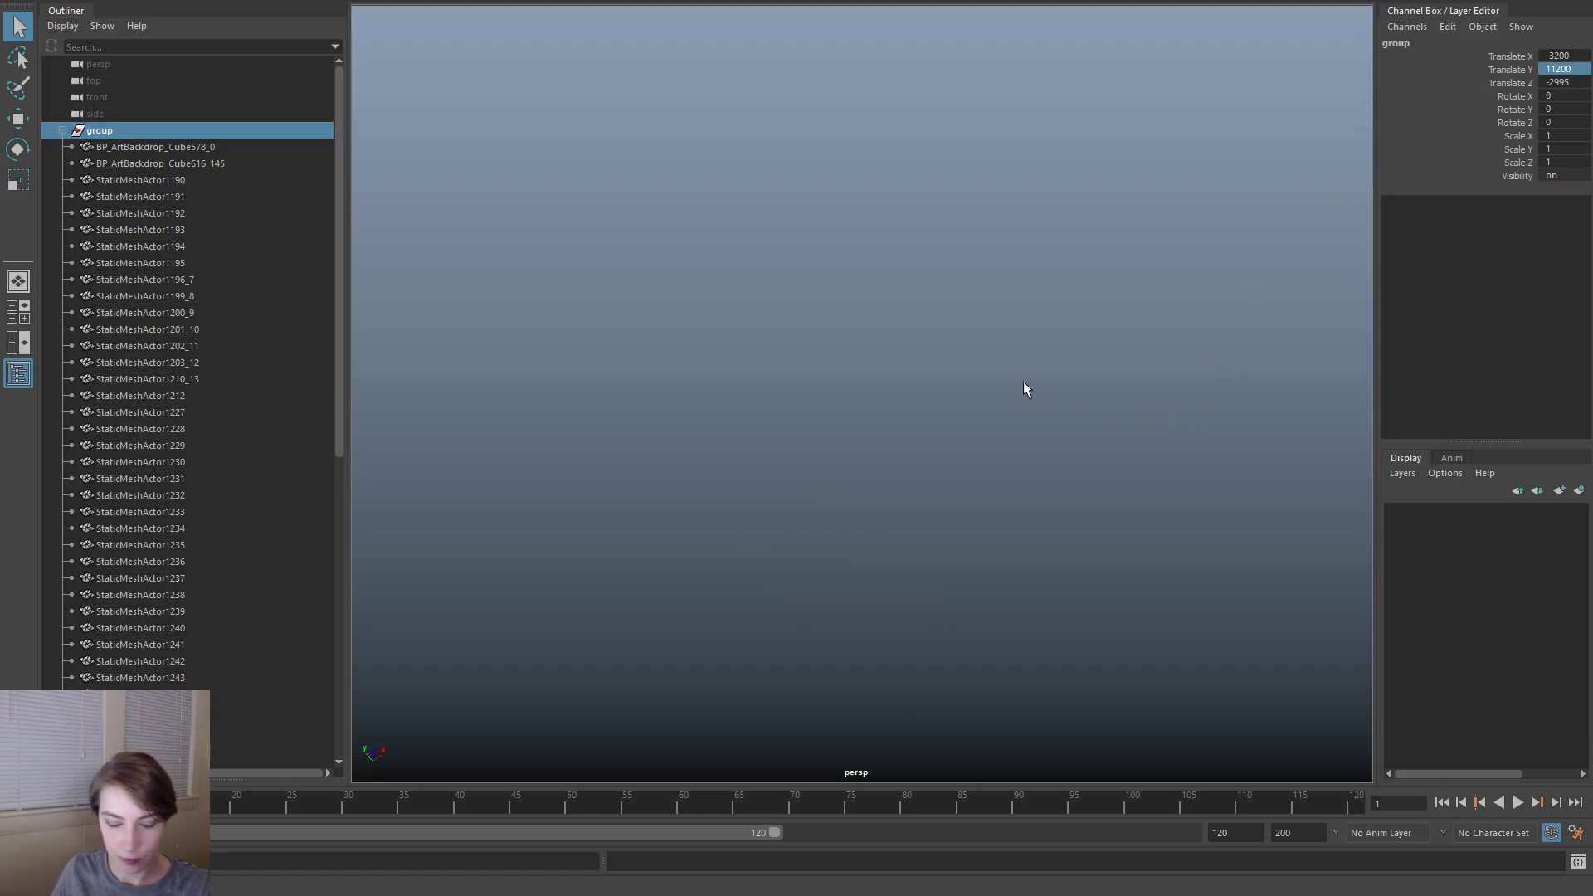
pyautogui.press('f')
pyautogui.click(1088, 451)
pyautogui.keyDown('alt'); pyautogui.moveTo(1088, 452); pyautogui.dragTo(747, 506); pyautogui.keyUp('alt')
# - Select all the BP_ArtBackdrop cubes in the group and combine them into a single mesh
pyautogui.scroll(-10, 133, 641)
pyautogui.click(207, 678)
pyautogui.keyDown('shift'); pyautogui.click(207, 545); pyautogui.keyUp('shift')
pyautogui.scroll(10, 184, 329)
pyautogui.moveTo(217, 163); pyautogui.dragTo(253, 142)
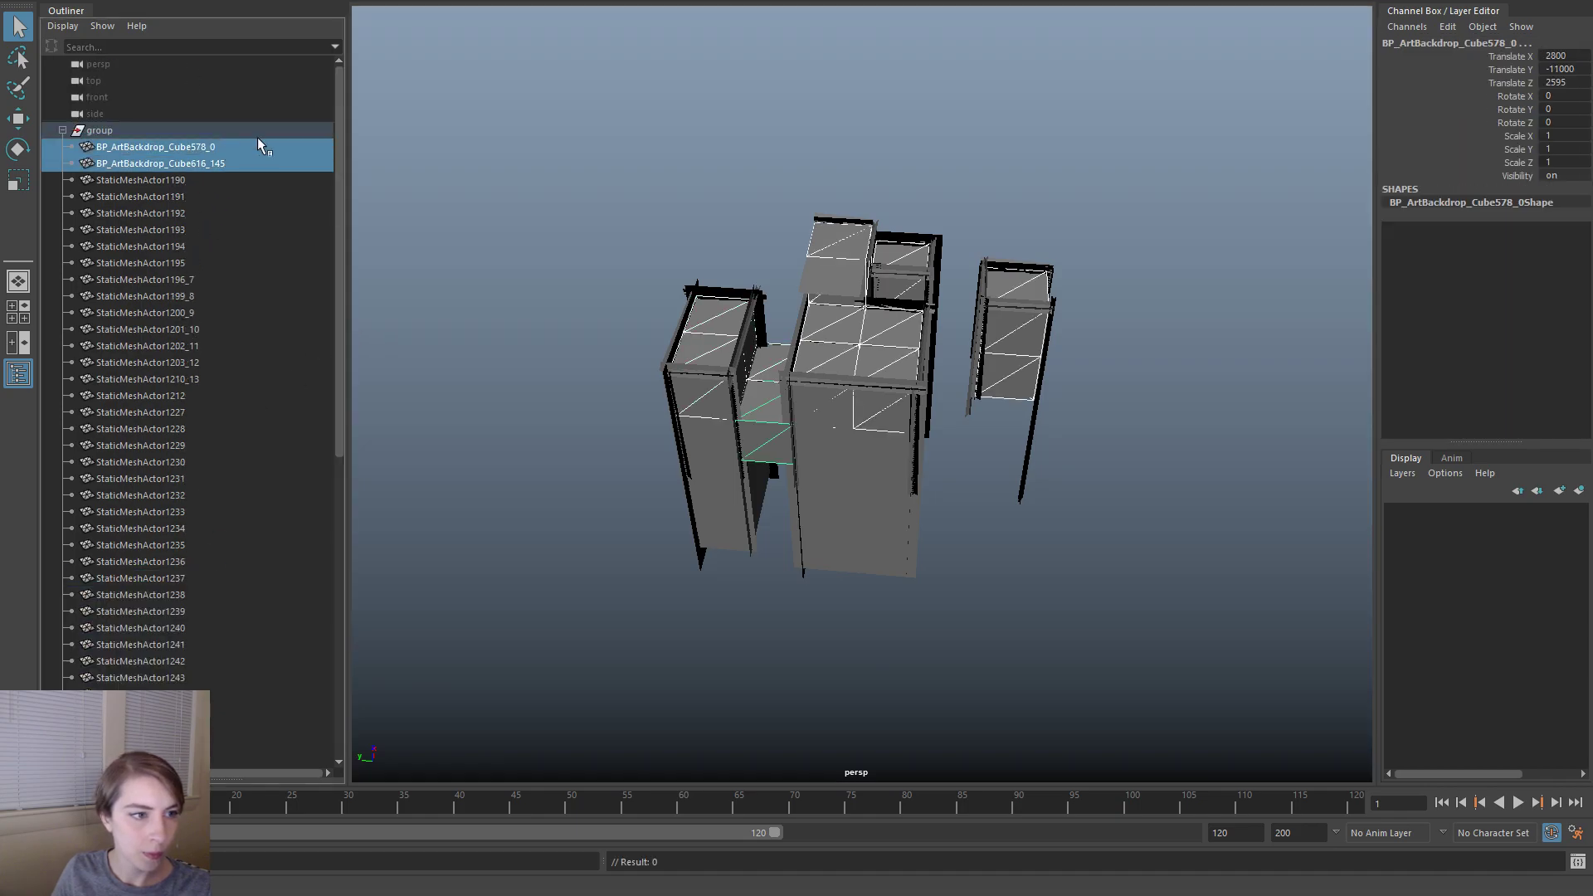
pyautogui.press('space')
pyautogui.click(643, 185)
pyautogui.click(711, 245)
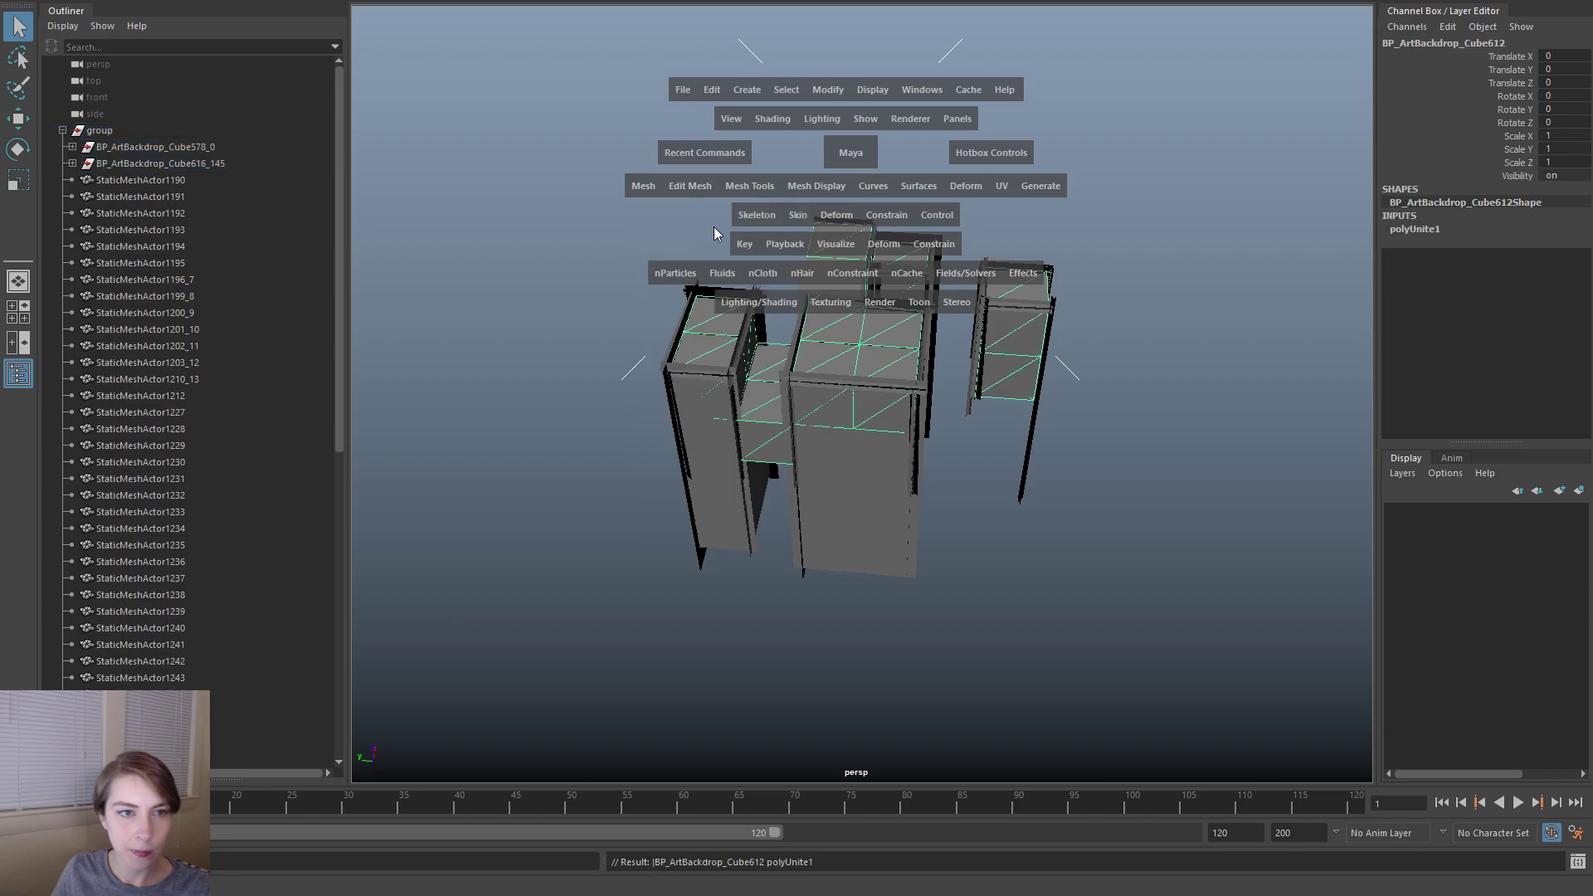
# - Delete the construction history of the combined backdrop mesh
pyautogui.click(714, 89)
pyautogui.moveTo(860, 310)
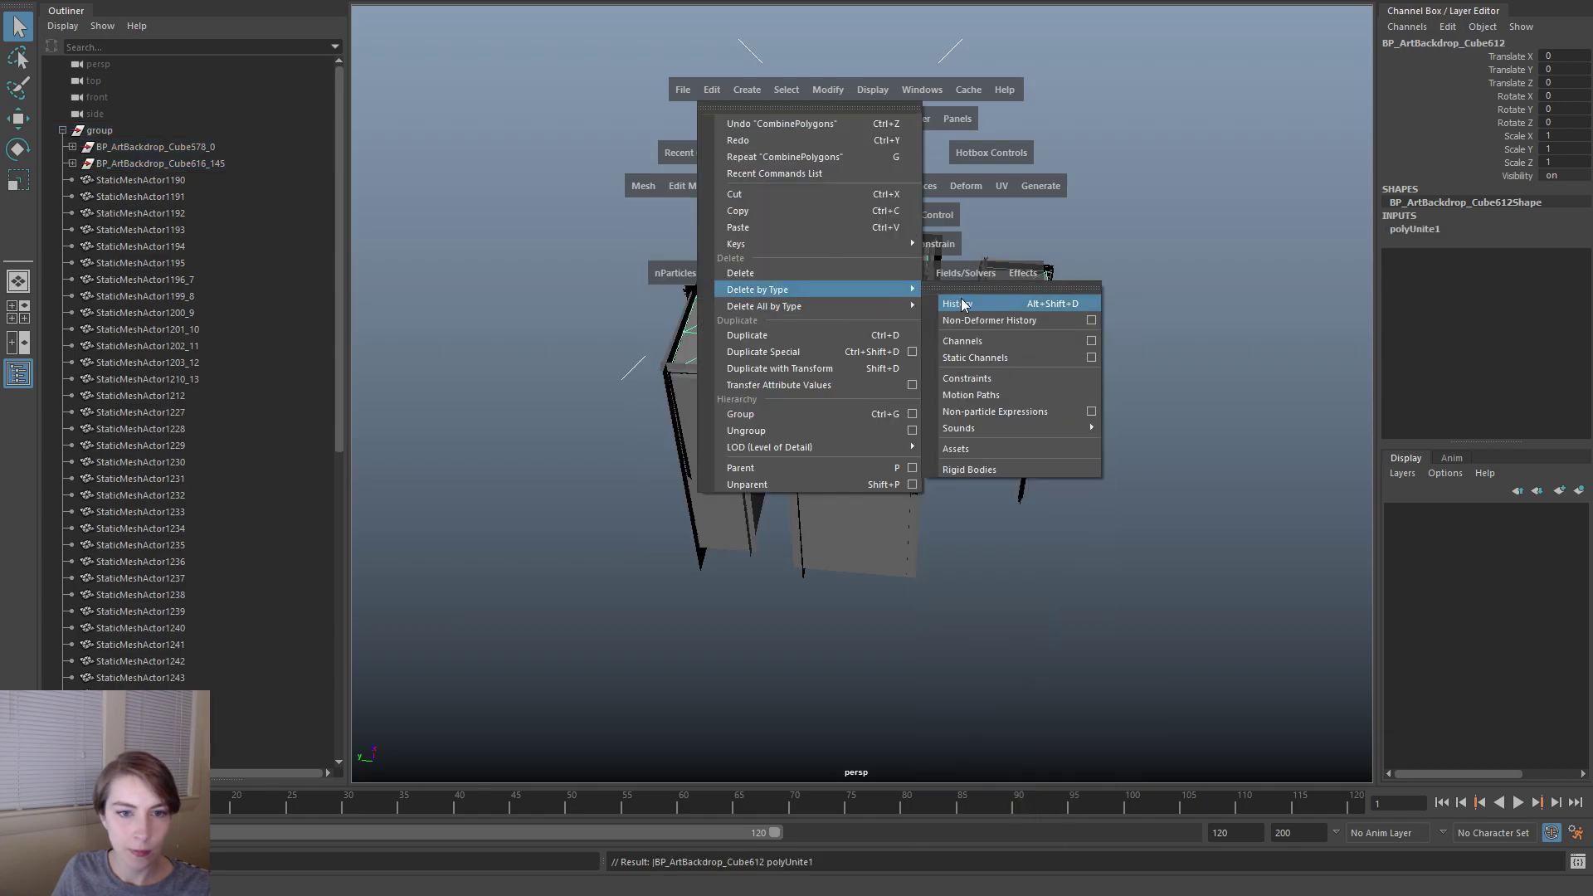
pyautogui.click(958, 320)
pyautogui.click(903, 327)
pyautogui.keyDown('alt'); pyautogui.moveTo(903, 327); pyautogui.dragTo(1138, 363); pyautogui.keyUp('alt')
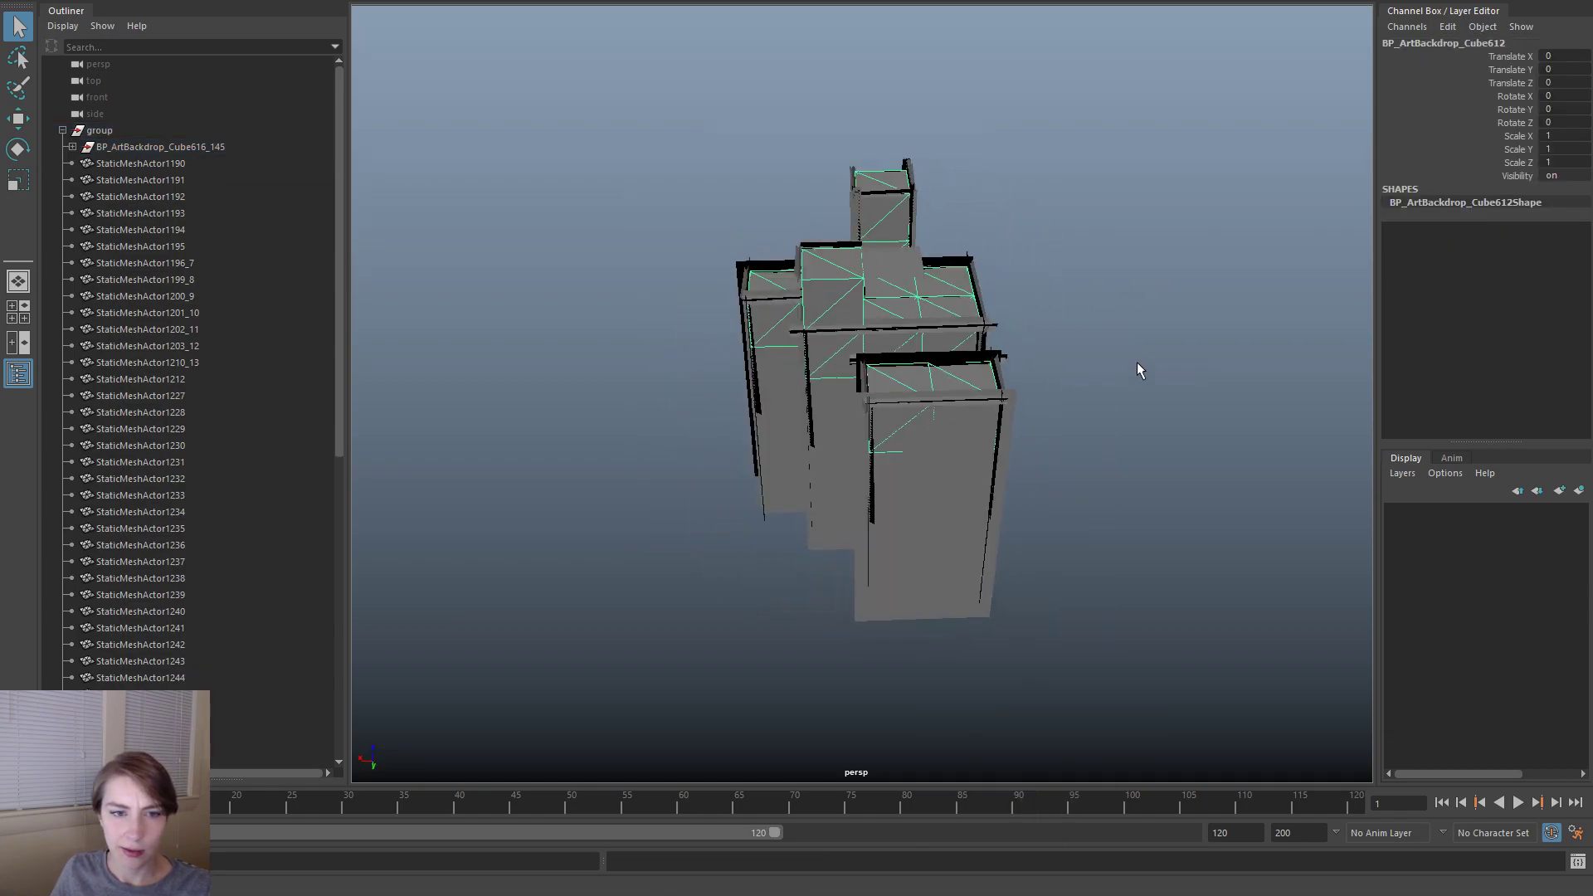
pyautogui.scroll(4, 1143, 365)
pyautogui.keyDown('alt'); pyautogui.moveTo(1150, 368); pyautogui.dragTo(1143, 369, button='middle'); pyautogui.keyUp('alt')
pyautogui.scroll(-2, 1142, 368)
# - Isolate the combined mesh and select the vertices around the bases of its blocks for moving
pyautogui.press('space')
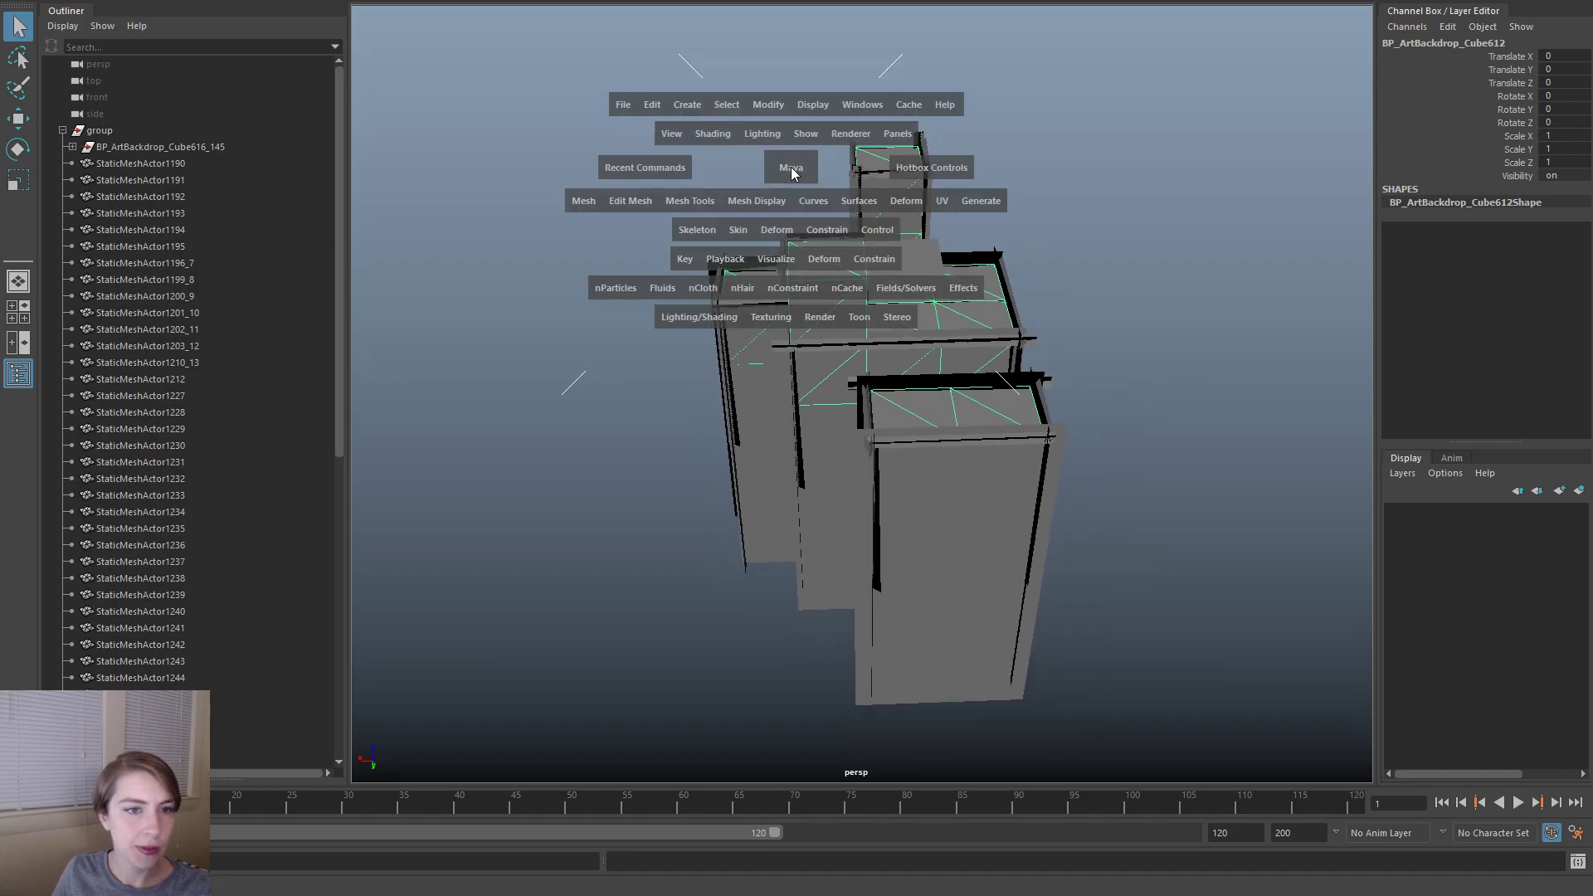
pyautogui.click(805, 134)
pyautogui.moveTo(941, 171)
pyautogui.click(1054, 180)
pyautogui.moveTo(1027, 321)
pyautogui.keyDown('alt'); pyautogui.mouseDown()
pyautogui.moveTo(1028, 277)
pyautogui.moveTo(1195, 277)
pyautogui.moveTo(1026, 313)
pyautogui.mouseUp(); pyautogui.keyUp('alt')
pyautogui.moveTo(1024, 307); pyautogui.dragTo(1025, 352, button='right')
pyautogui.moveTo(1110, 321); pyautogui.dragTo(1026, 262)
pyautogui.click(1145, 316)
pyautogui.keyDown('alt'); pyautogui.moveTo(1242, 342); pyautogui.dragTo(1167, 313); pyautogui.keyUp('alt')
pyautogui.keyDown('ctrl'); pyautogui.moveTo(1167, 307); pyautogui.dragTo(1103, 309, button='right'); pyautogui.keyUp('ctrl')
pyautogui.keyDown('alt'); pyautogui.moveTo(1103, 309); pyautogui.dragTo(1131, 381); pyautogui.keyUp('alt')
pyautogui.press('w')
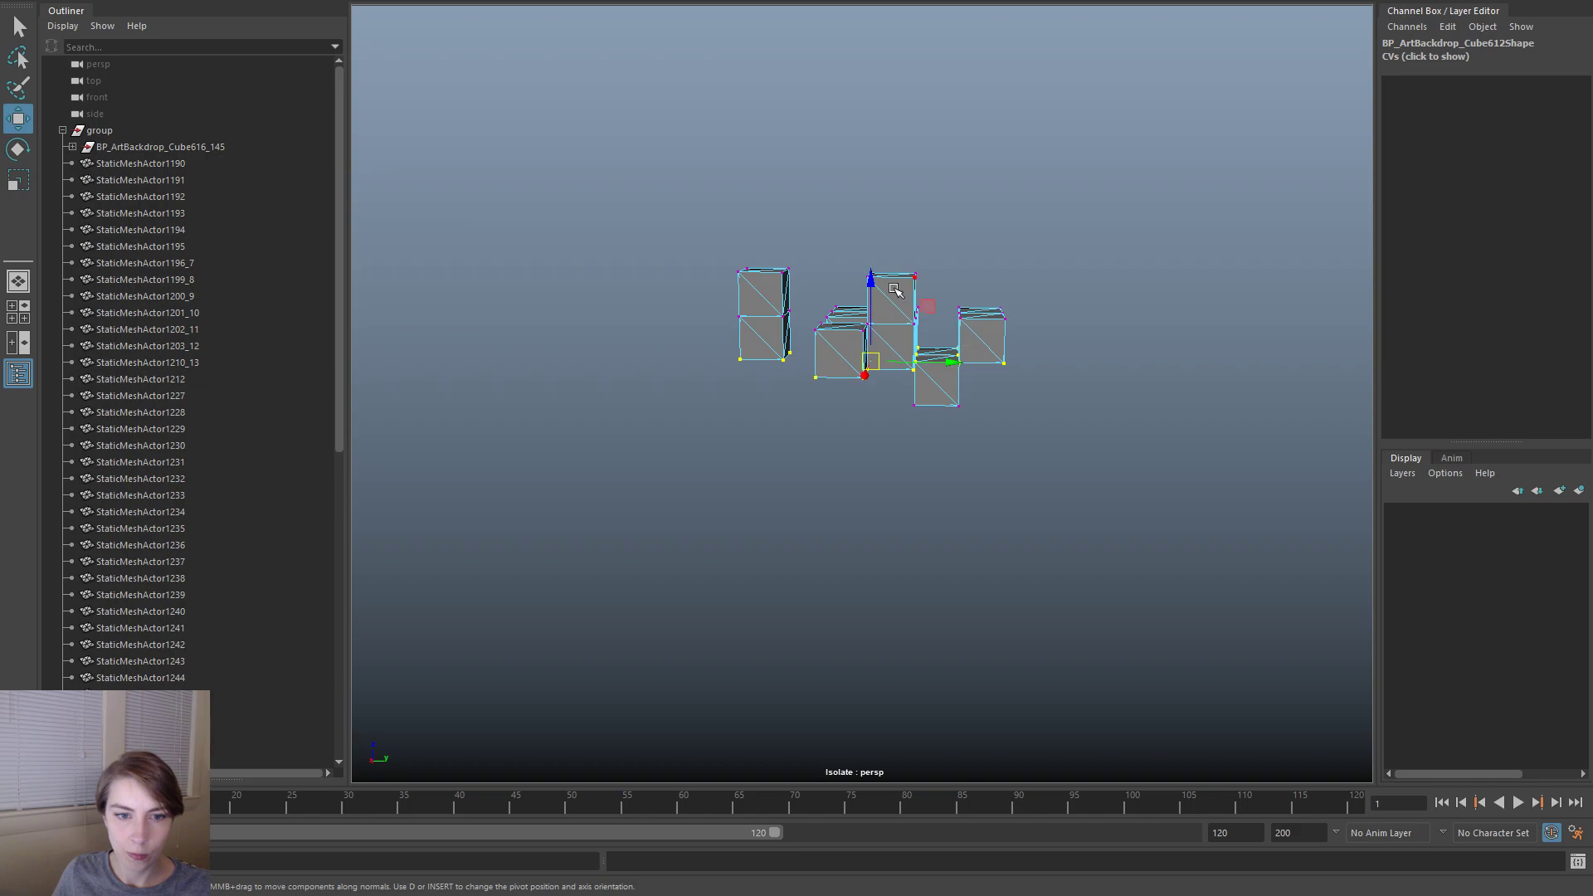
# - Flatten the selected base vertices down to the level of the lowest block's base
pyautogui.moveTo(868, 289); pyautogui.dragTo(869, 320)
pyautogui.hotkey('ctrl', 'z')
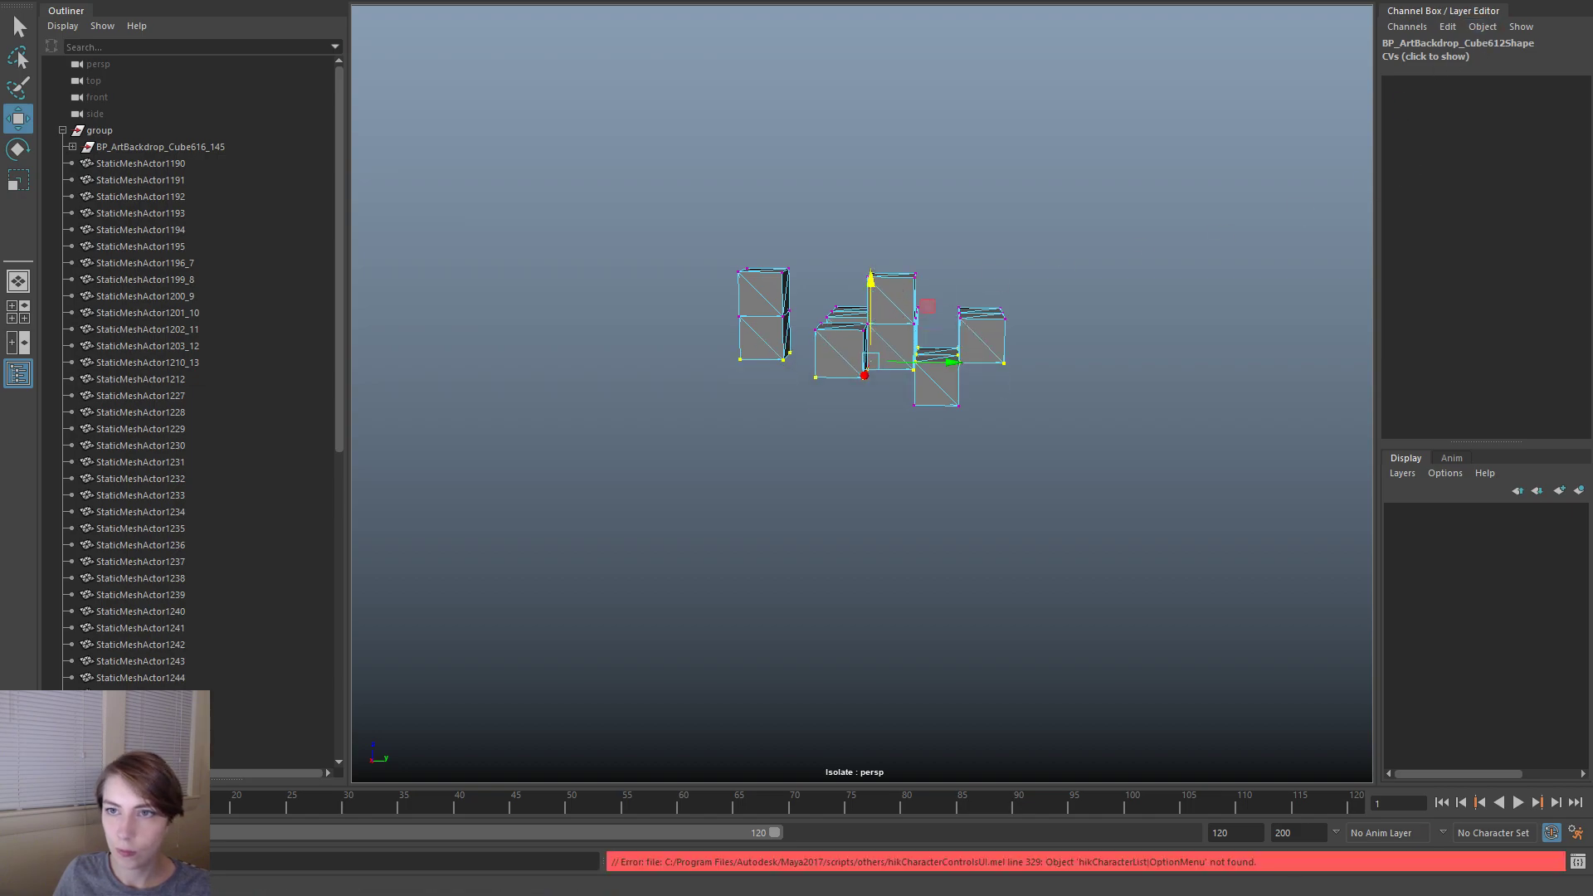
pyautogui.hotkey('ctrl', 'shift', 't')
pyautogui.click(1191, 298)
pyautogui.click(1220, 322)
pyautogui.click(1425, 53)
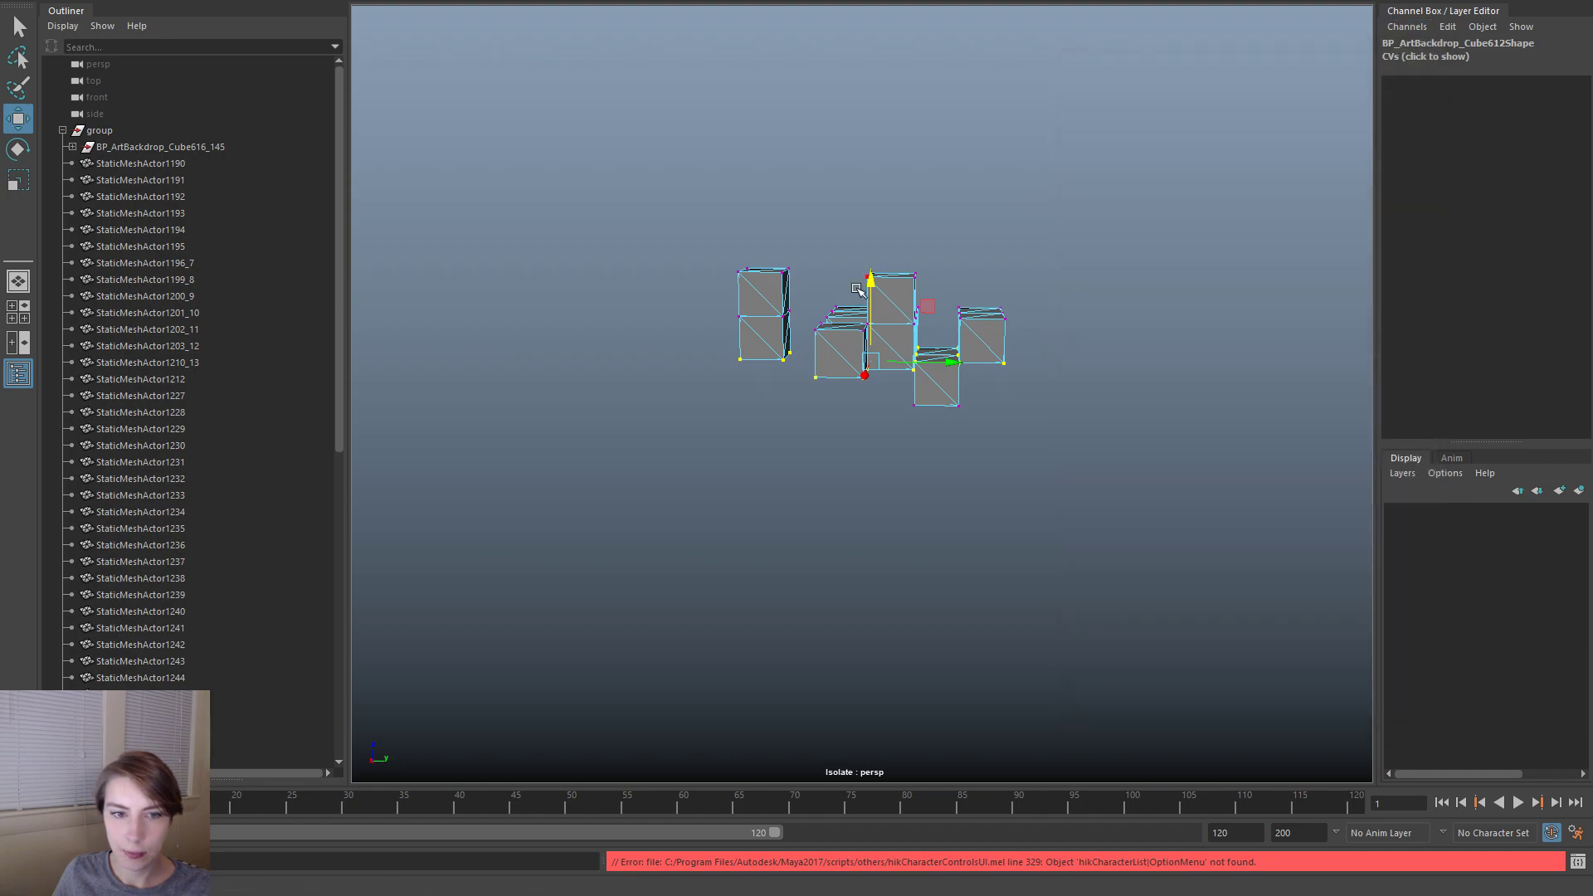
pyautogui.moveTo(870, 287); pyautogui.dragTo(869, 322)
# - Select all the base vertices of the blocks and move them down to make the buildings taller
pyautogui.keyDown('alt'); pyautogui.moveTo(996, 355); pyautogui.dragTo(647, 381); pyautogui.keyUp('alt')
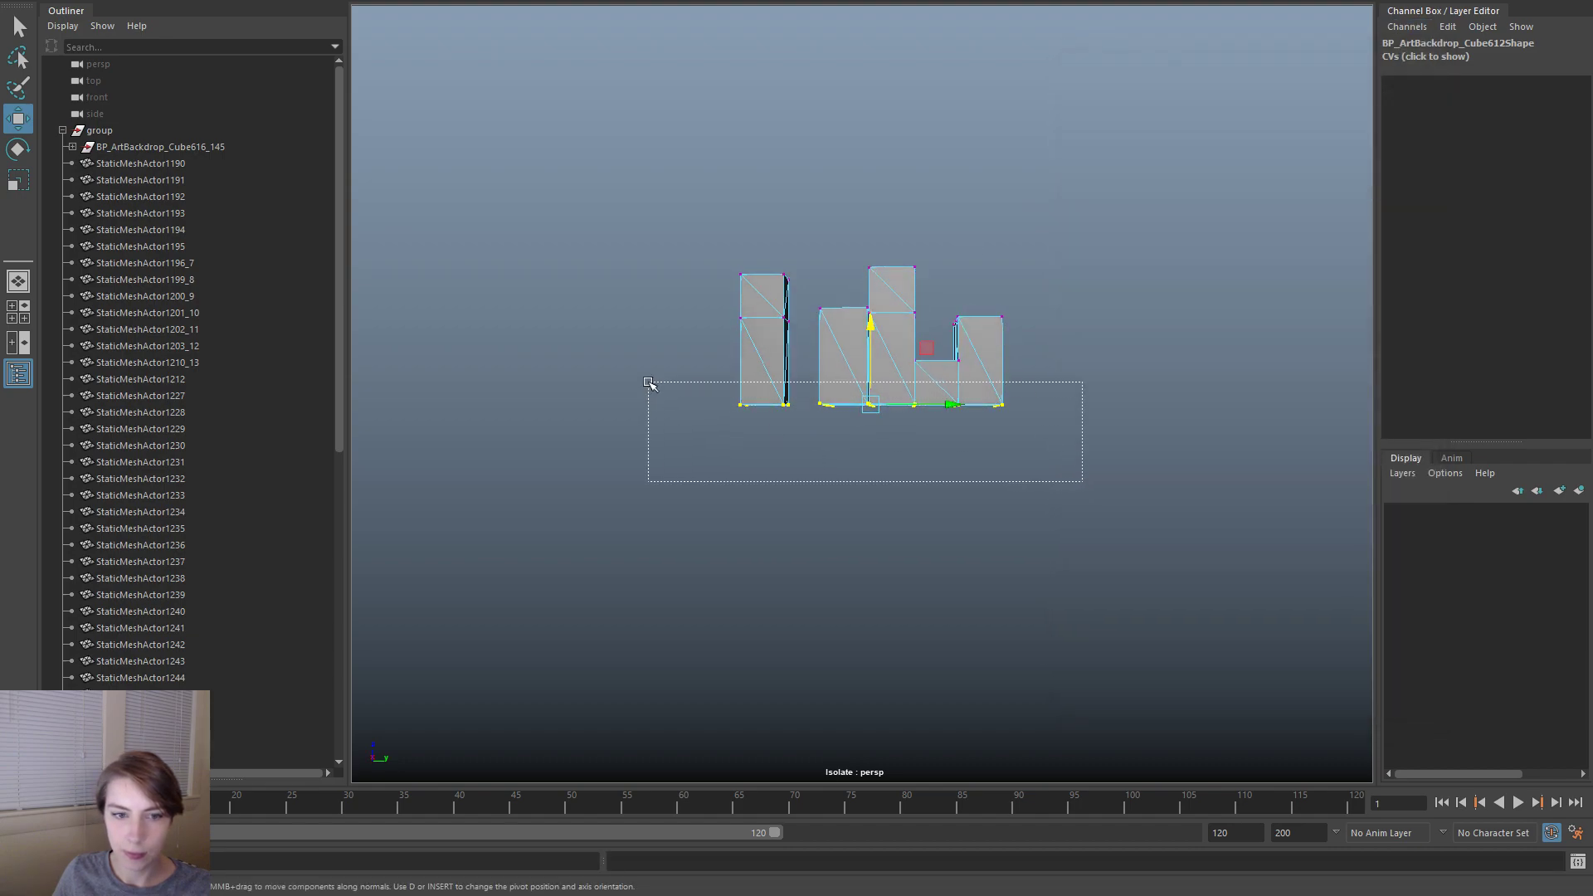
pyautogui.scroll(-2, 1027, 470)
pyautogui.moveTo(870, 320); pyautogui.dragTo(869, 455)
pyautogui.rightClick(969, 412)
pyautogui.moveTo(969, 412); pyautogui.dragTo(1013, 379, button='right')
pyautogui.click(1049, 382)
# - Select faces of the combined mesh and assign a new Lambert material to them
pyautogui.keyDown('alt'); pyautogui.moveTo(1050, 383); pyautogui.dragTo(871, 377); pyautogui.keyUp('alt')
pyautogui.click(890, 357)
pyautogui.moveTo(890, 357); pyautogui.dragTo(801, 345, button='right')
pyautogui.moveTo(971, 395); pyautogui.dragTo(711, 214)
pyautogui.moveTo(1112, 675); pyautogui.dragTo(694, 458)
pyautogui.keyDown('alt'); pyautogui.moveTo(694, 459); pyautogui.dragTo(962, 482); pyautogui.keyUp('alt')
pyautogui.scroll(5, 984, 384)
pyautogui.keyDown('alt'); pyautogui.moveTo(985, 384); pyautogui.dragTo(911, 332); pyautogui.keyUp('alt')
pyautogui.moveTo(908, 345); pyautogui.dragTo(910, 752, button='right')
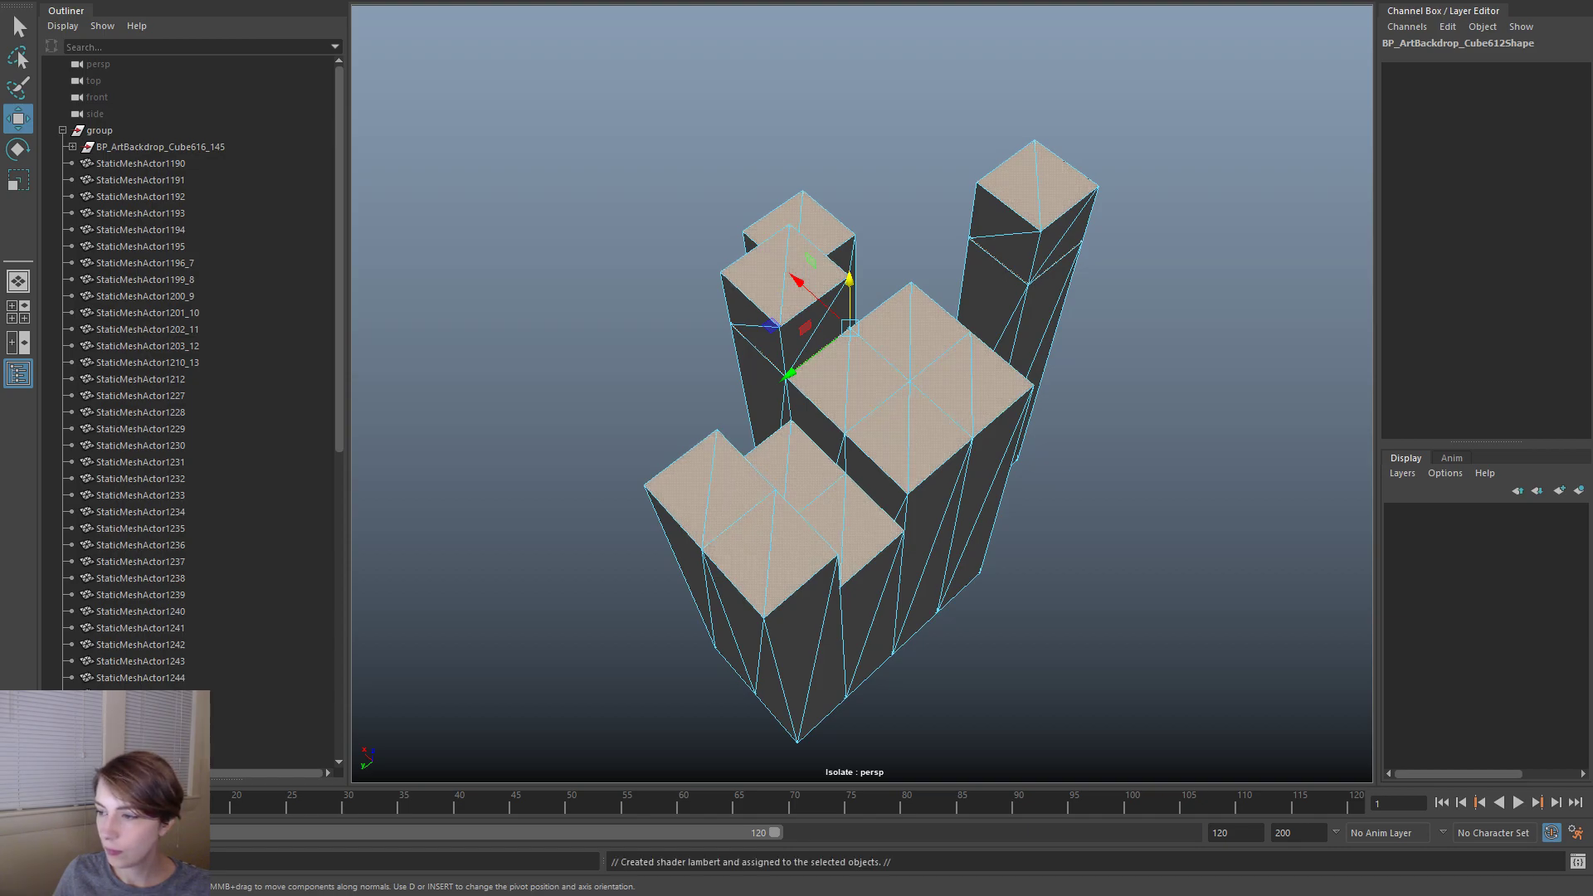
pyautogui.click(1029, 208)
pyautogui.click(1237, 167)
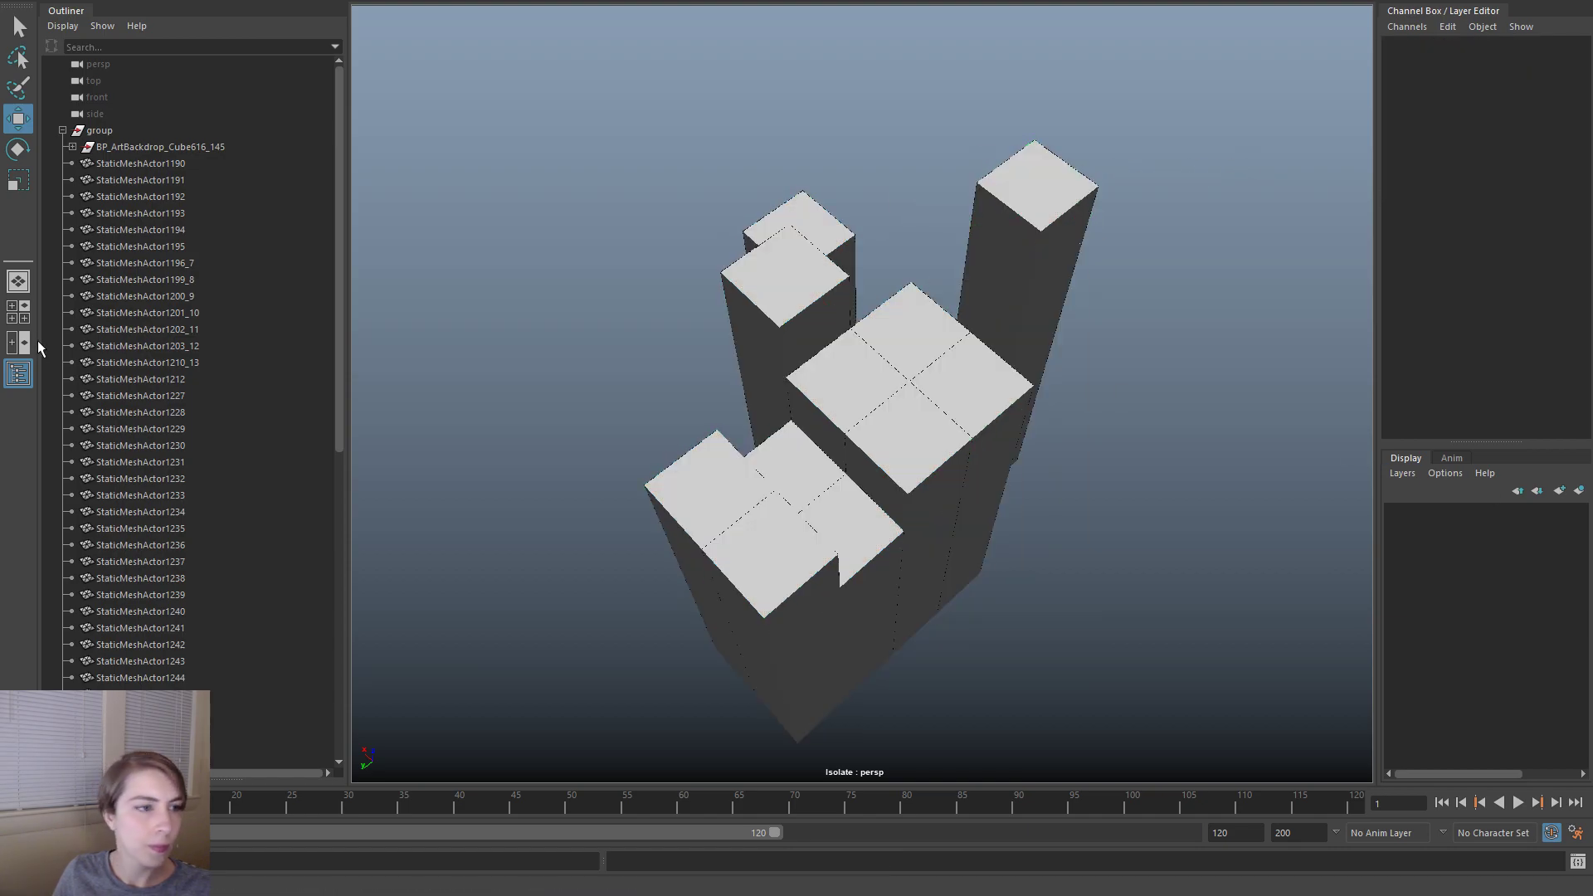
# - Parent the combined BP_ArtBackdrop mesh under the imported group
pyautogui.click(62, 130)
pyautogui.keyDown('alt'); pyautogui.moveTo(397, 297); pyautogui.dragTo(437, 297, button='right'); pyautogui.keyUp('alt')
pyautogui.click(185, 132)
pyautogui.click(142, 149)
pyautogui.keyDown('ctrl'); pyautogui.click(134, 129); pyautogui.keyUp('ctrl')
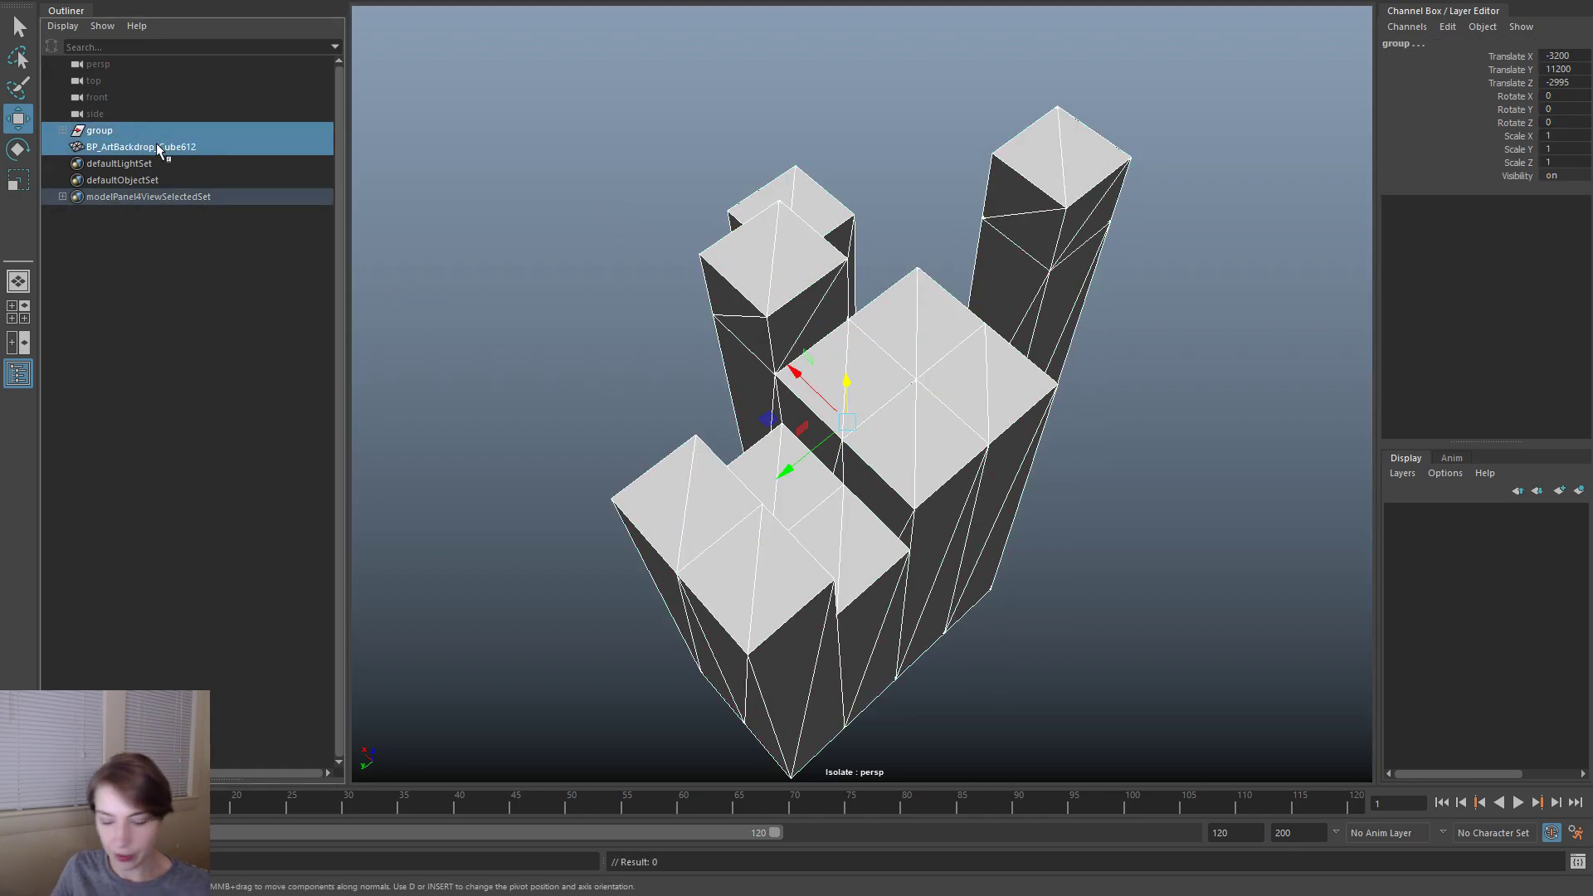
pyautogui.press('p')
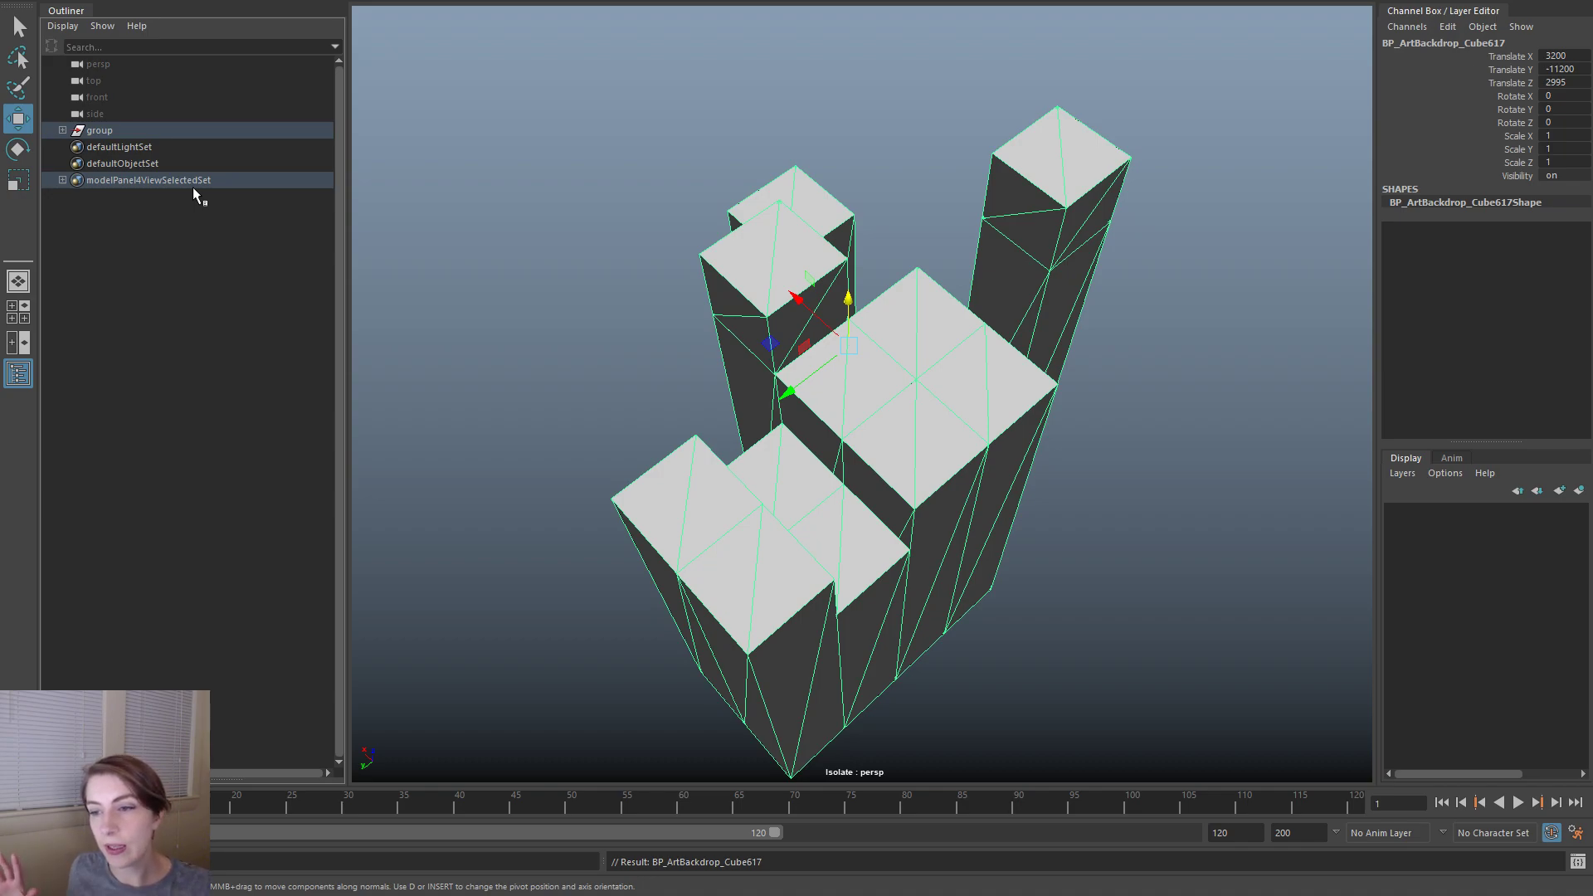
# - Examine the isolated building mesh from several angles, checking its rooftops and sides
pyautogui.click(1048, 574)
pyautogui.keyDown('alt'); pyautogui.moveTo(1014, 590); pyautogui.dragTo(1457, 562); pyautogui.keyUp('alt')
pyautogui.keyDown('alt'); pyautogui.moveTo(955, 548); pyautogui.dragTo(1042, 593); pyautogui.keyUp('alt')
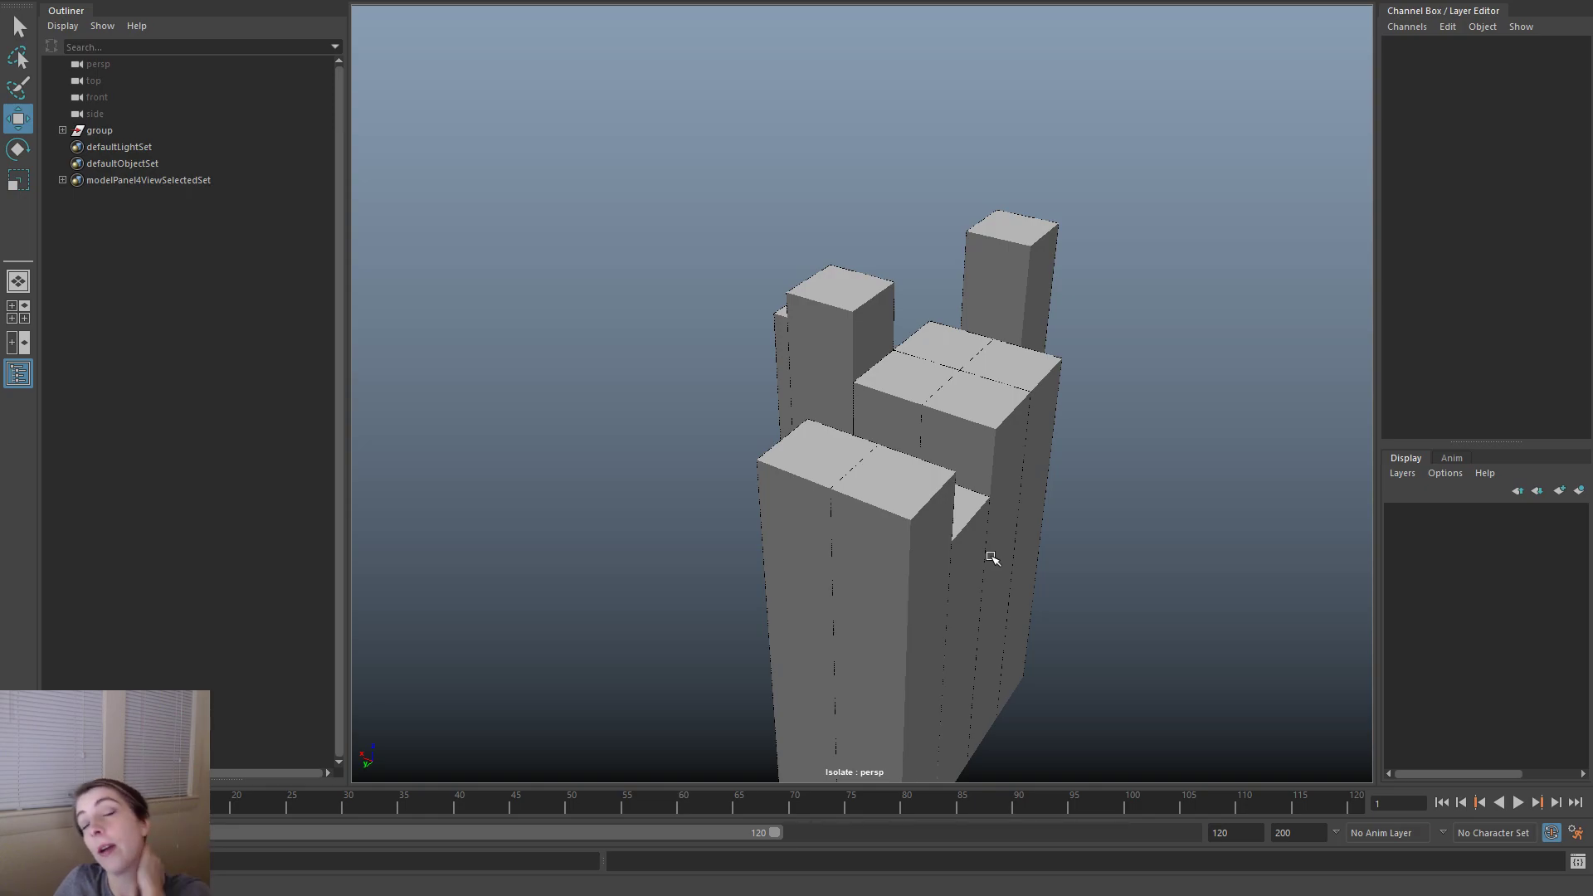
pyautogui.keyDown('alt'); pyautogui.moveTo(930, 494); pyautogui.dragTo(1202, 465); pyautogui.keyUp('alt')
pyautogui.click(954, 620)
pyautogui.keyDown('alt'); pyautogui.moveTo(954, 621); pyautogui.dragTo(847, 575); pyautogui.keyUp('alt')
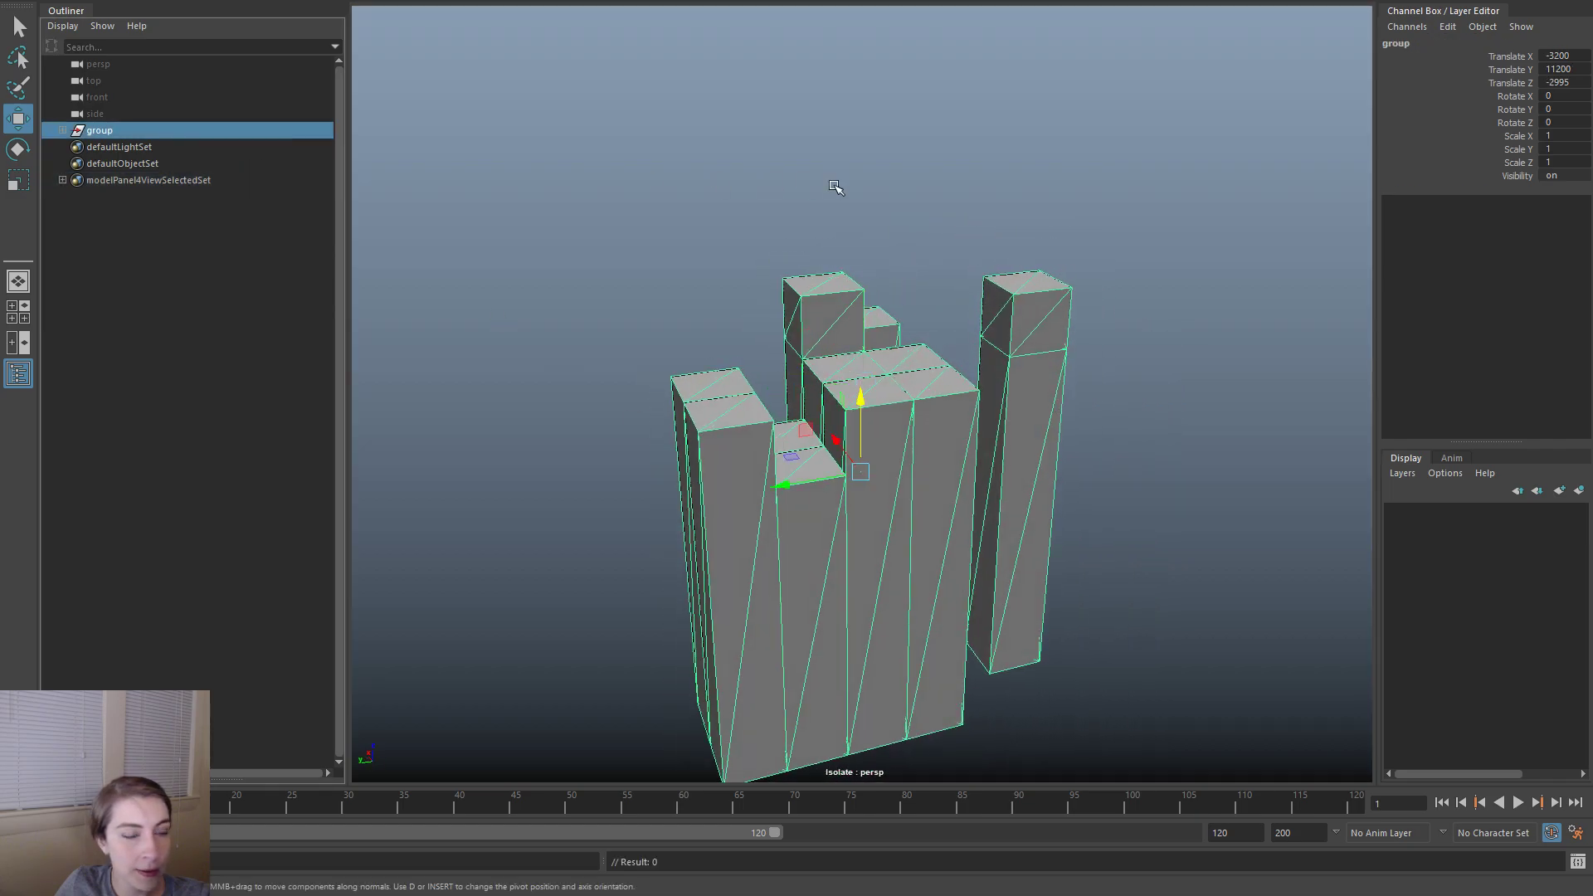
pyautogui.click(829, 191)
pyautogui.keyDown('alt'); pyautogui.moveTo(933, 306); pyautogui.dragTo(783, 316); pyautogui.keyUp('alt')
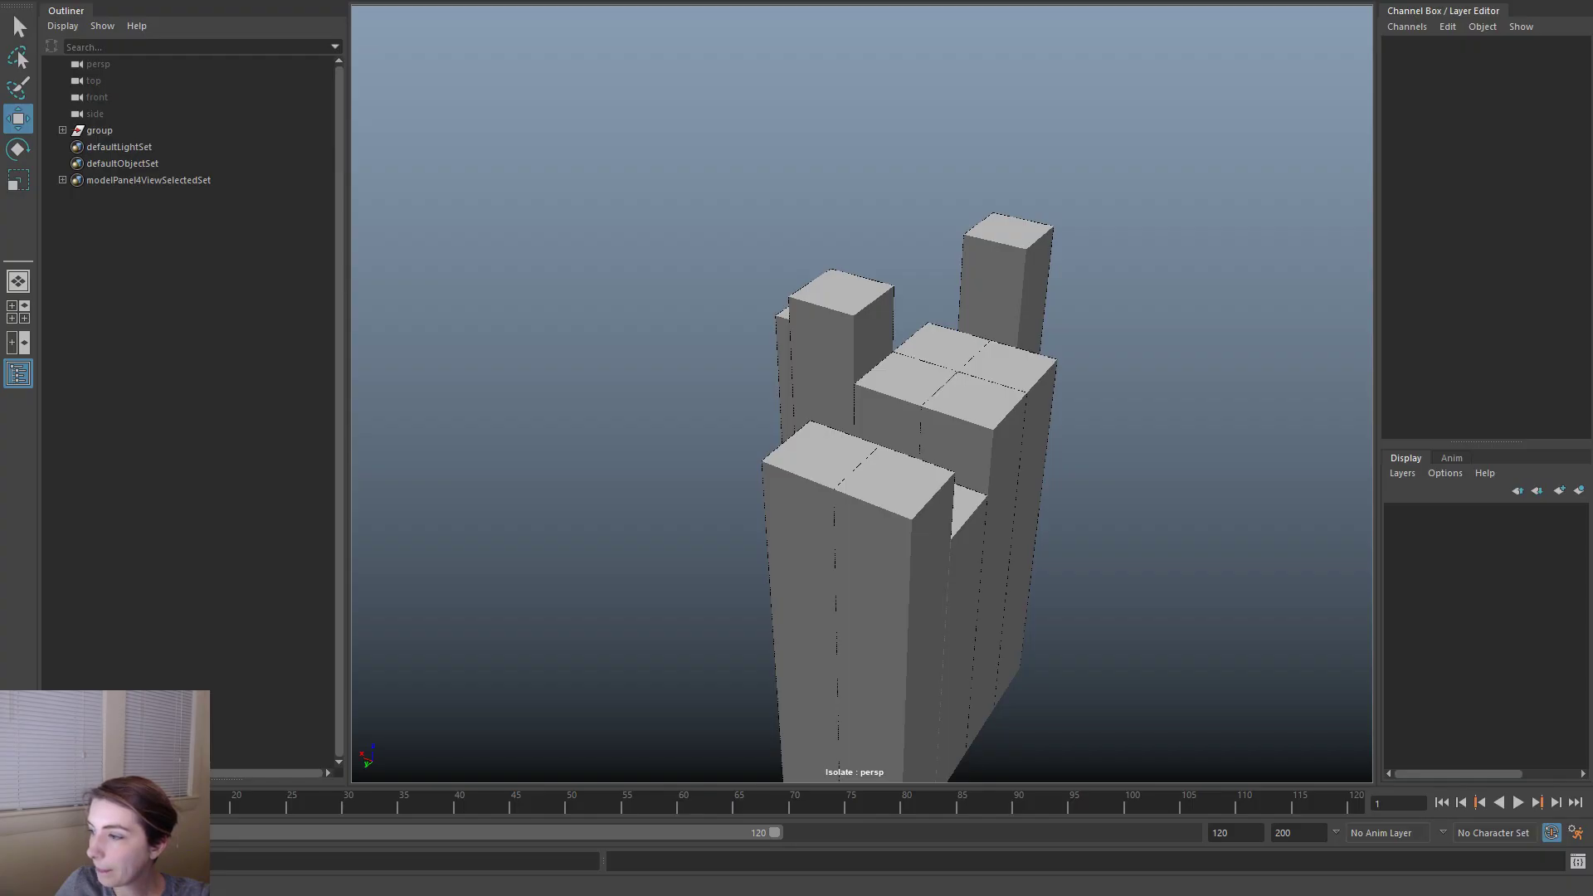
pyautogui.moveTo(966, 496)
pyautogui.keyDown('alt'); pyautogui.mouseDown()
pyautogui.moveTo(1038, 497)
pyautogui.moveTo(971, 491)
pyautogui.mouseUp(); pyautogui.keyUp('alt')
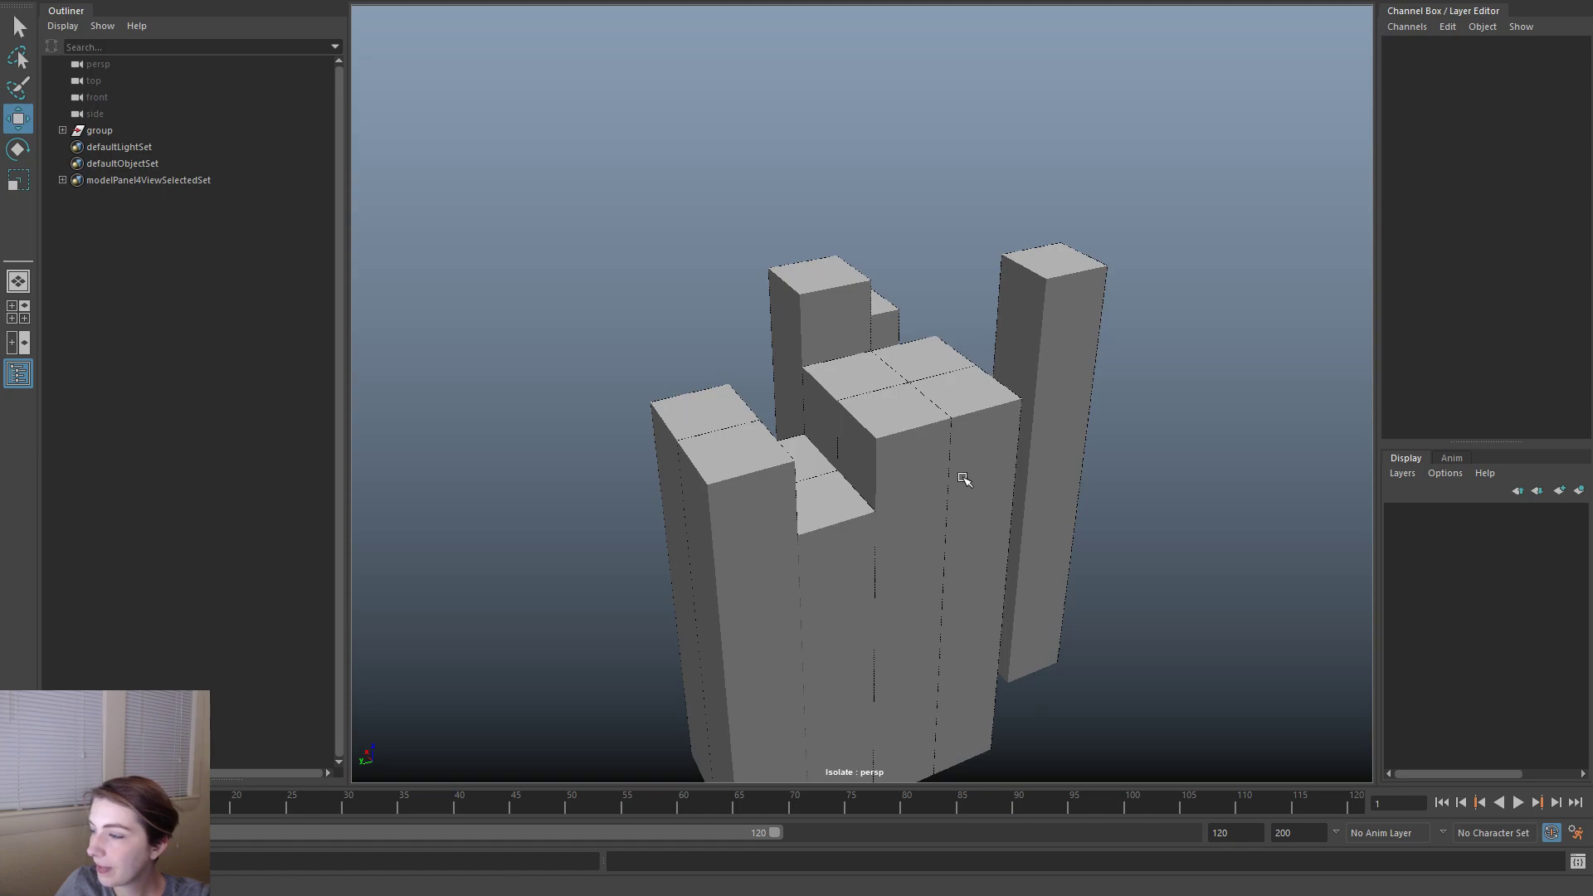
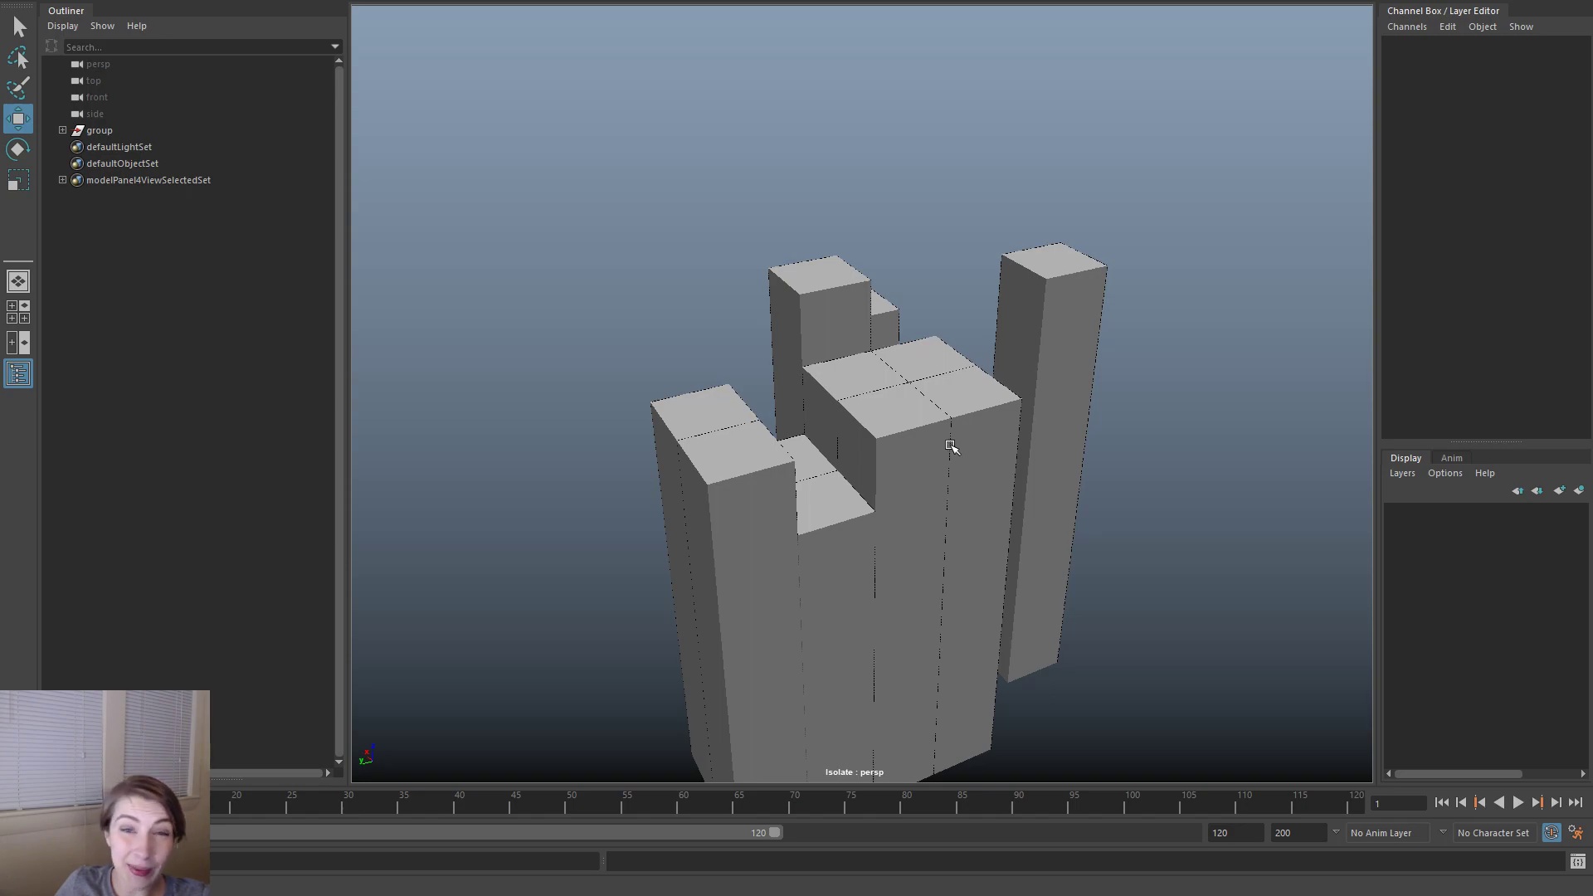
pyautogui.keyDown('alt'); pyautogui.moveTo(952, 445); pyautogui.dragTo(1010, 470); pyautogui.keyUp('alt')
pyautogui.keyDown('alt'); pyautogui.moveTo(1178, 508); pyautogui.dragTo(1122, 514); pyautogui.keyUp('alt')
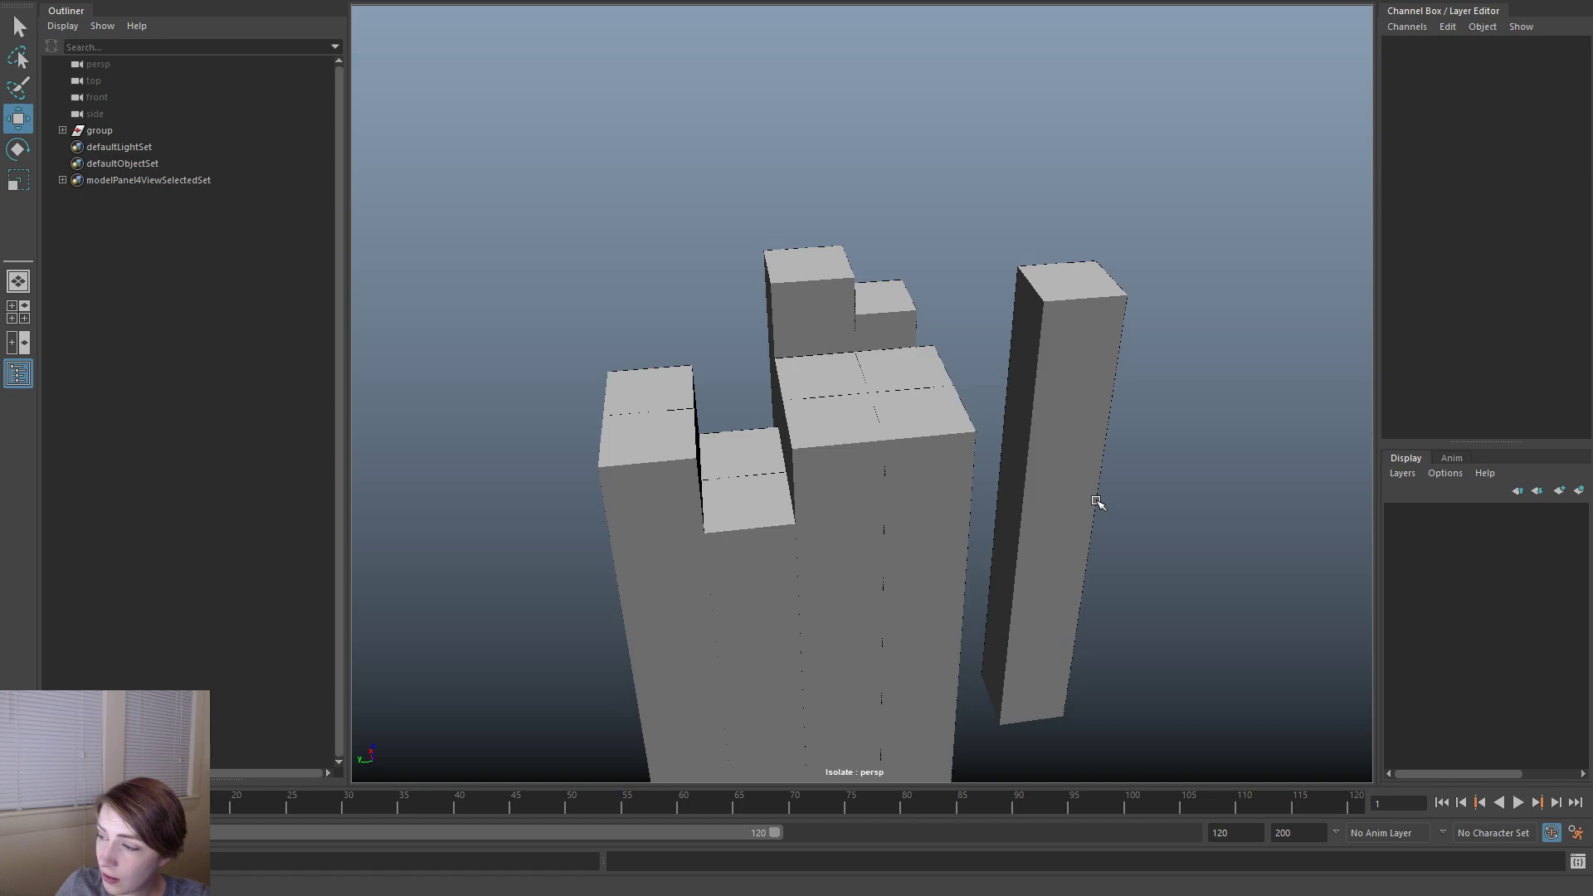
pyautogui.keyDown('alt'); pyautogui.moveTo(1096, 501); pyautogui.dragTo(1265, 526); pyautogui.keyUp('alt')
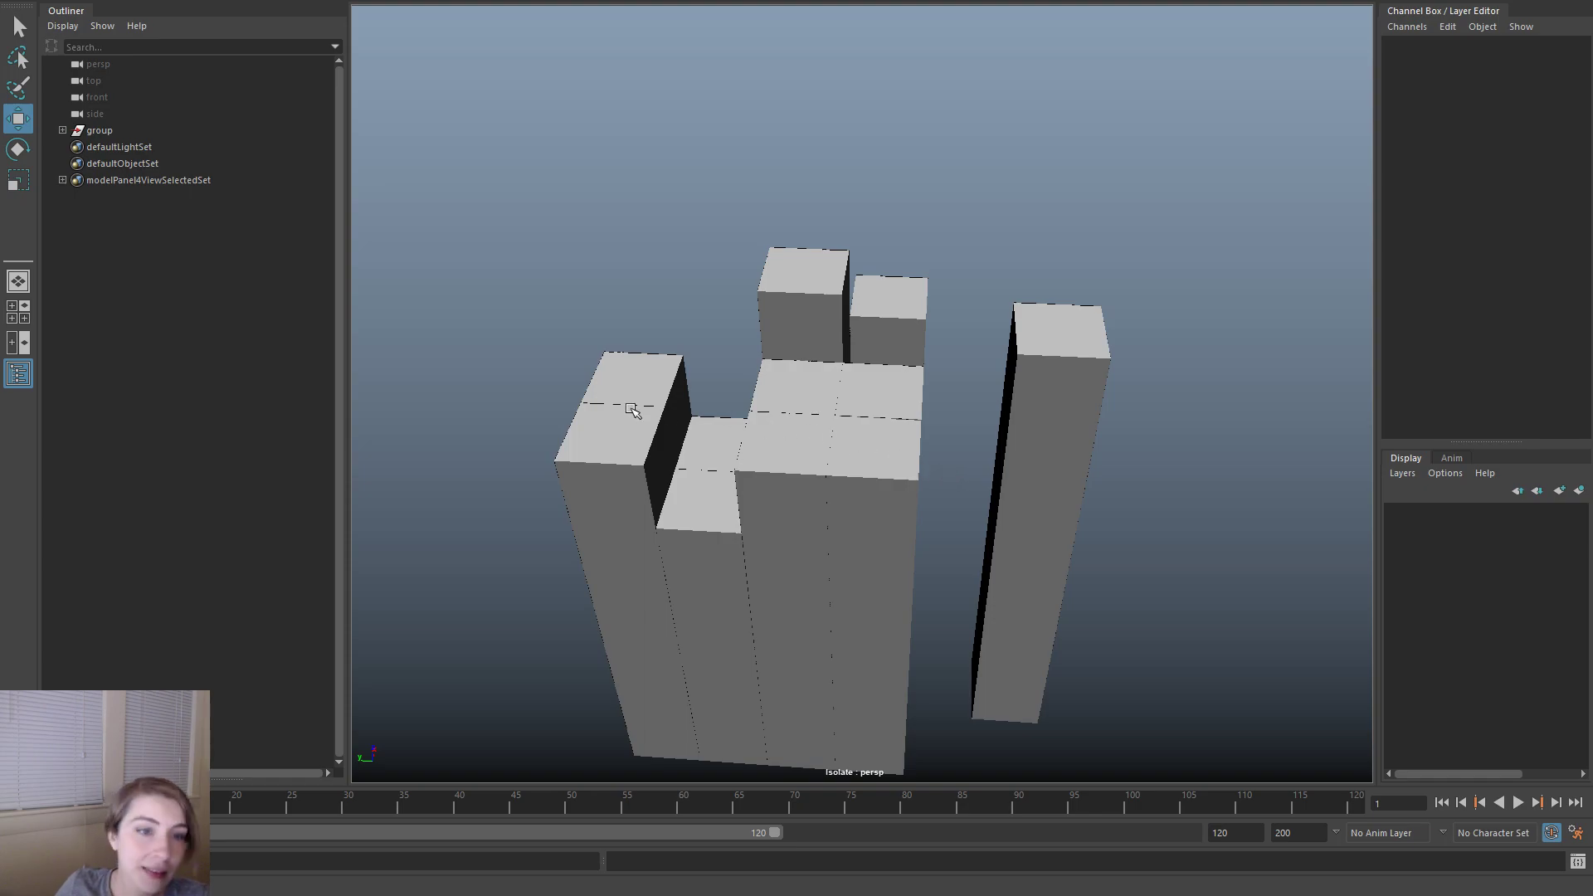
pyautogui.press('space')
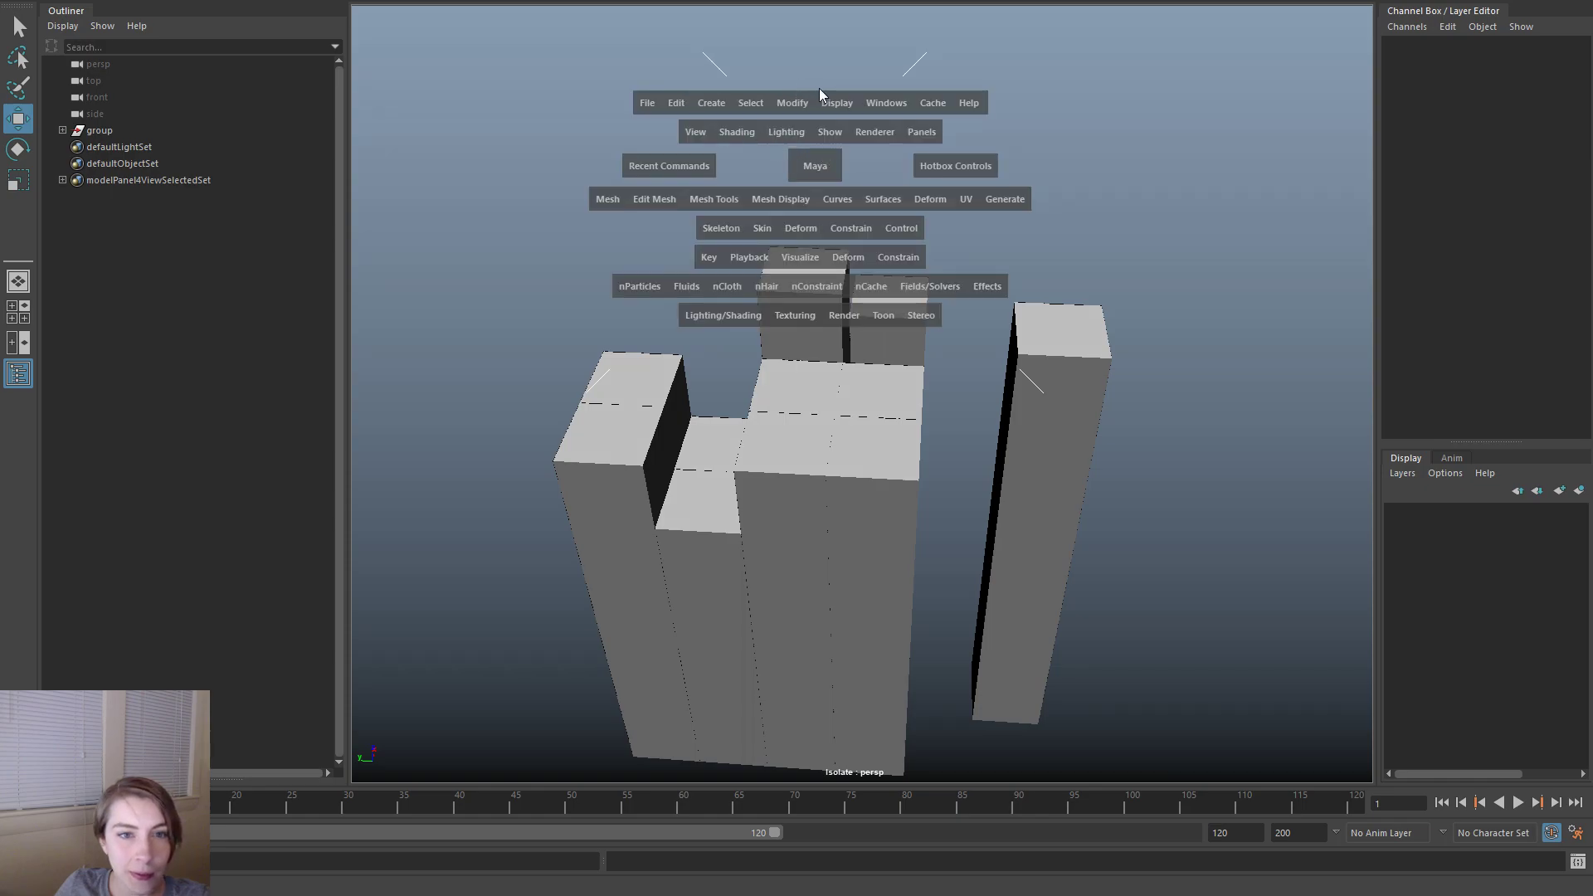
pyautogui.click(880, 101)
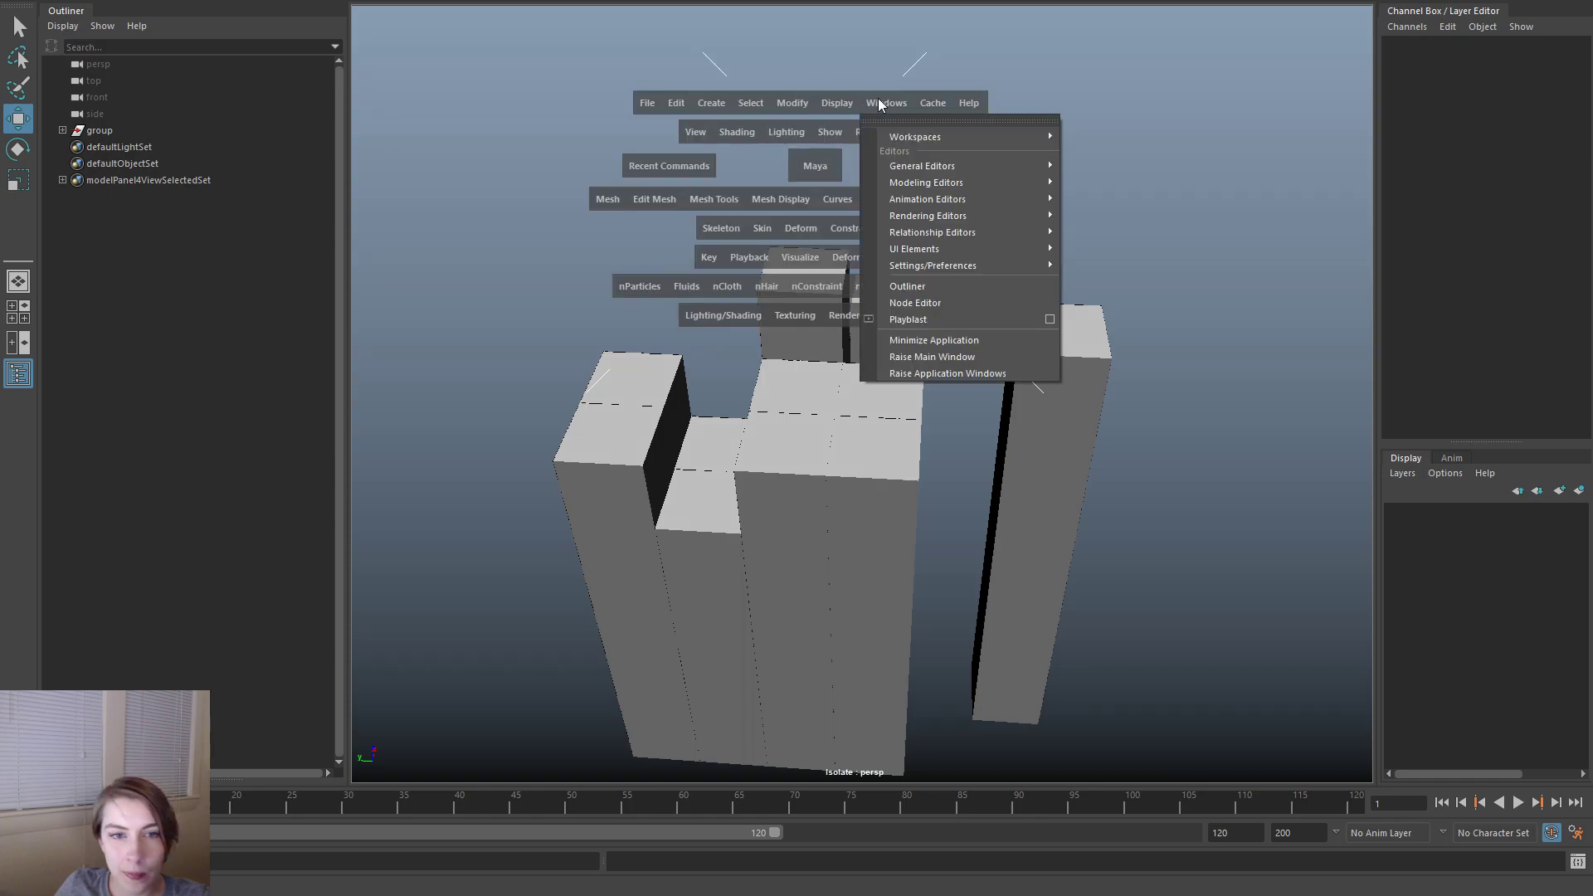
pyautogui.click(862, 61)
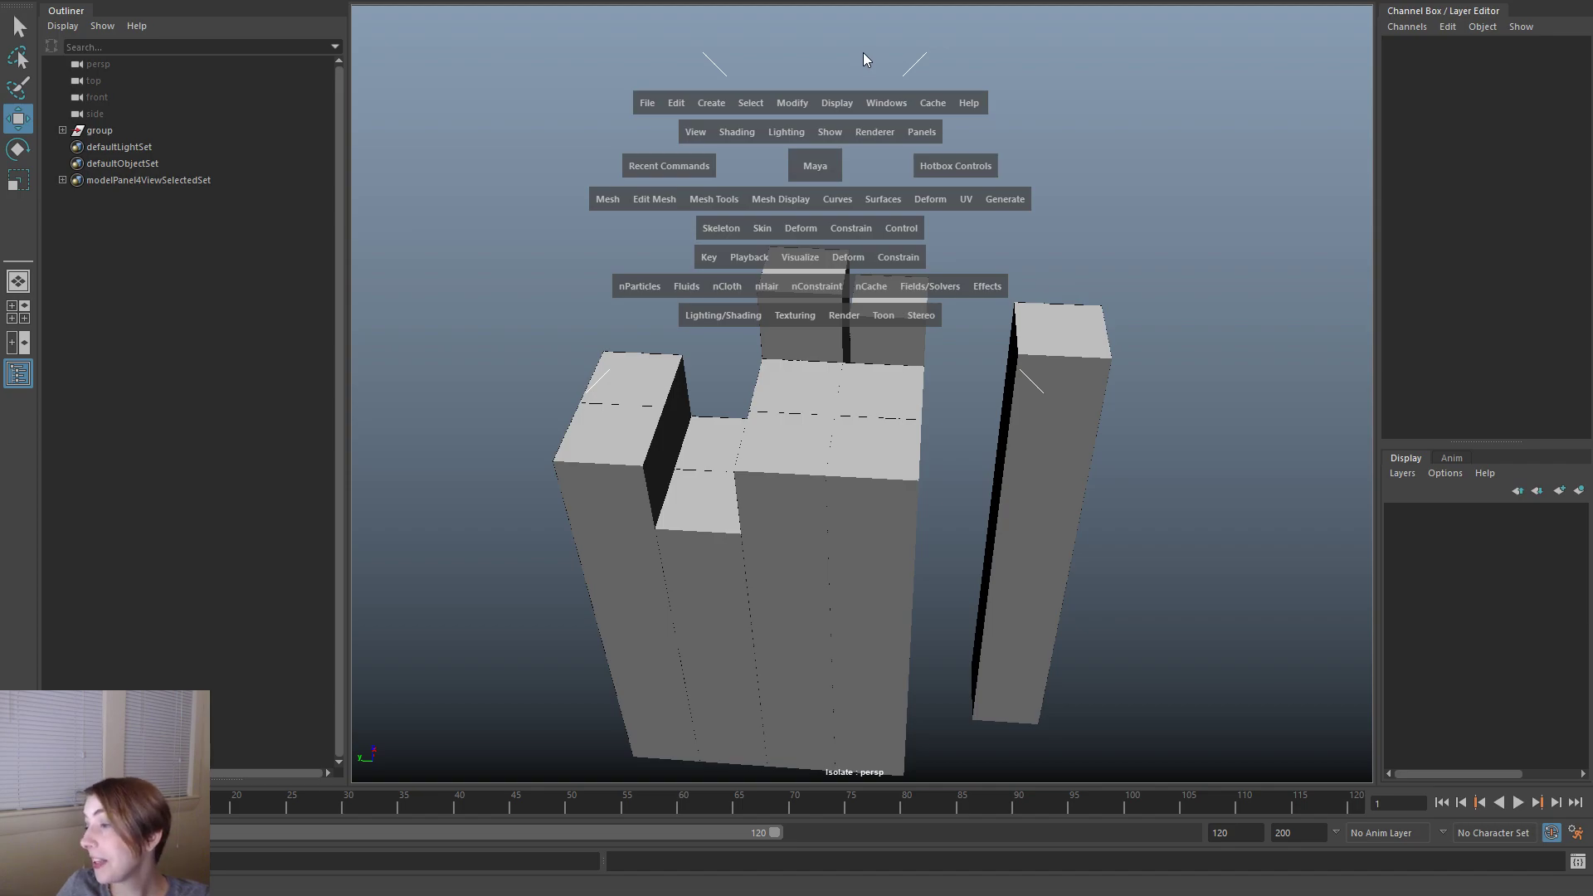
pyautogui.keyDown('alt'); pyautogui.moveTo(900, 380); pyautogui.dragTo(1084, 473); pyautogui.keyUp('alt')
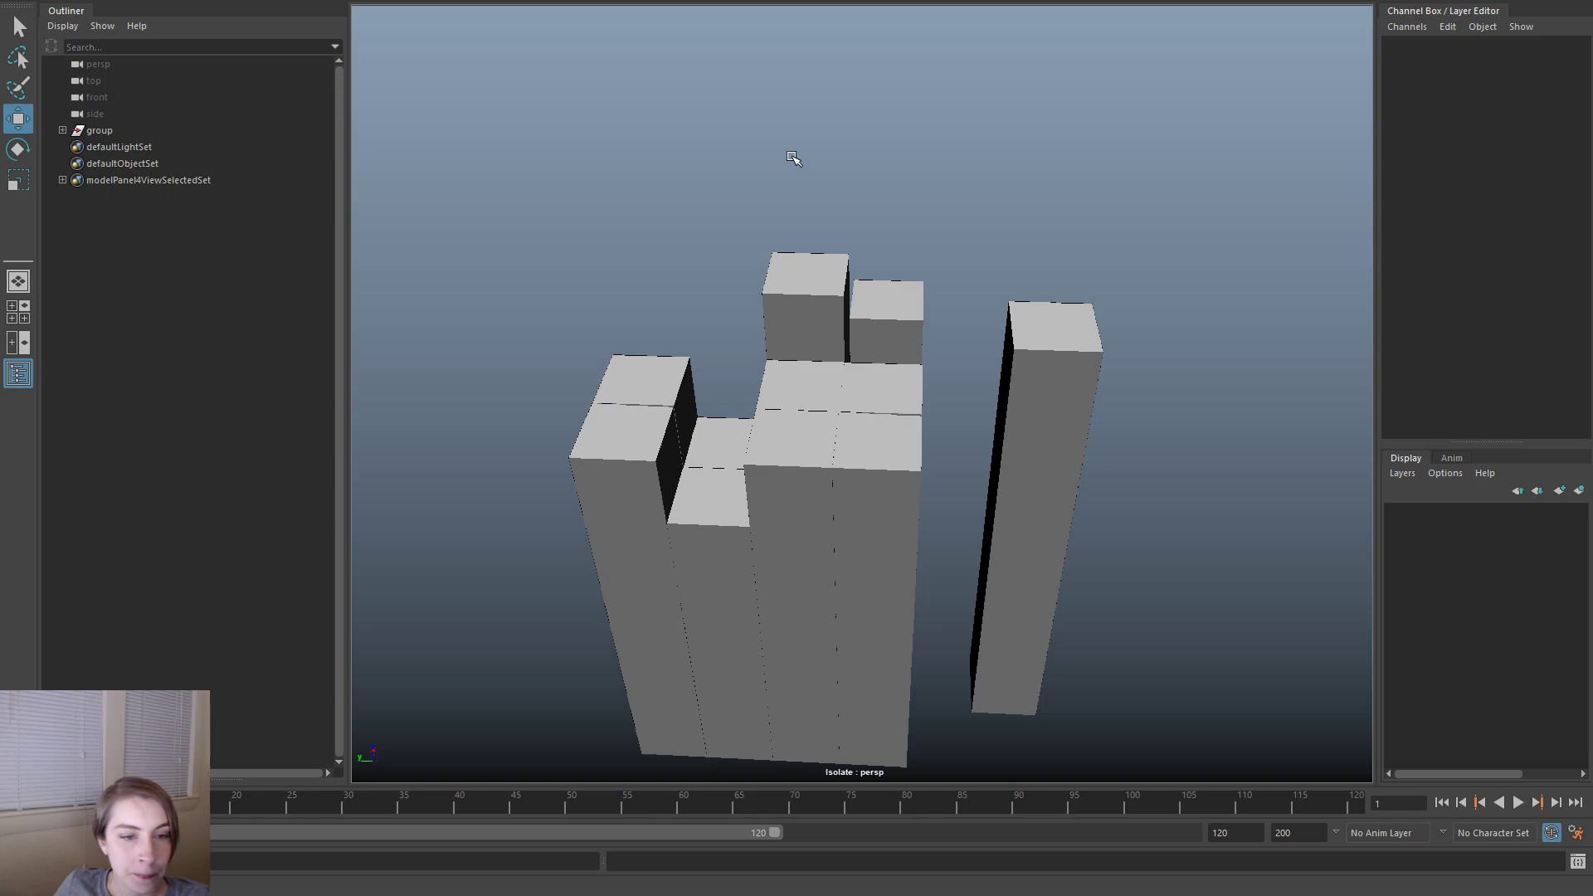
pyautogui.press('space')
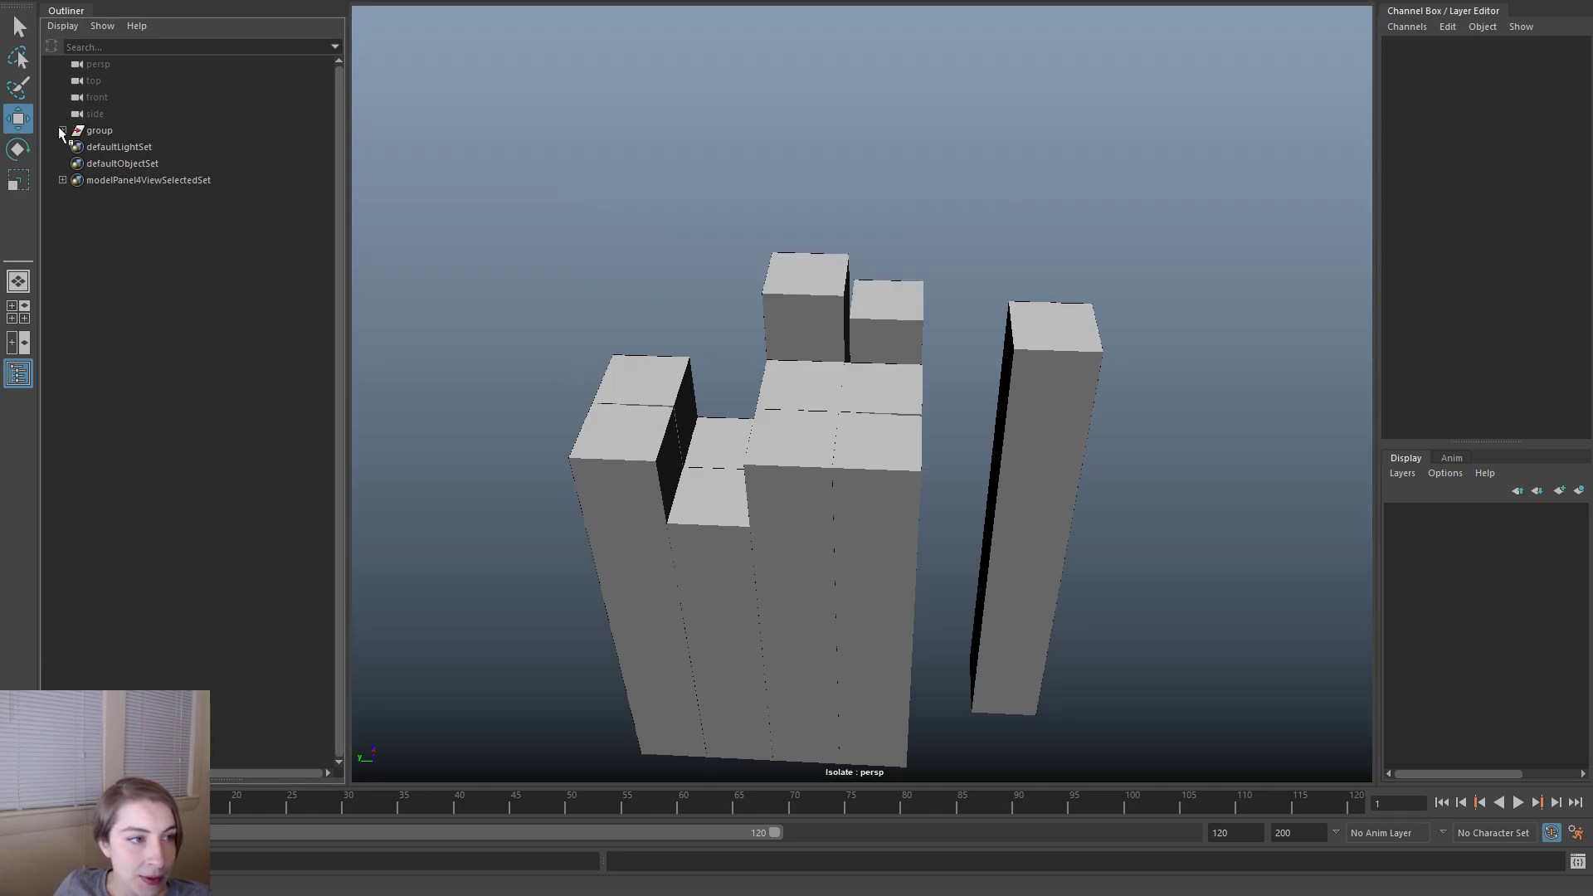
# - Check the leftover BP_ArtBackdrop_Cube616_145 entry in the group and end isolation to show all objects
pyautogui.click(61, 130)
pyautogui.click(198, 147)
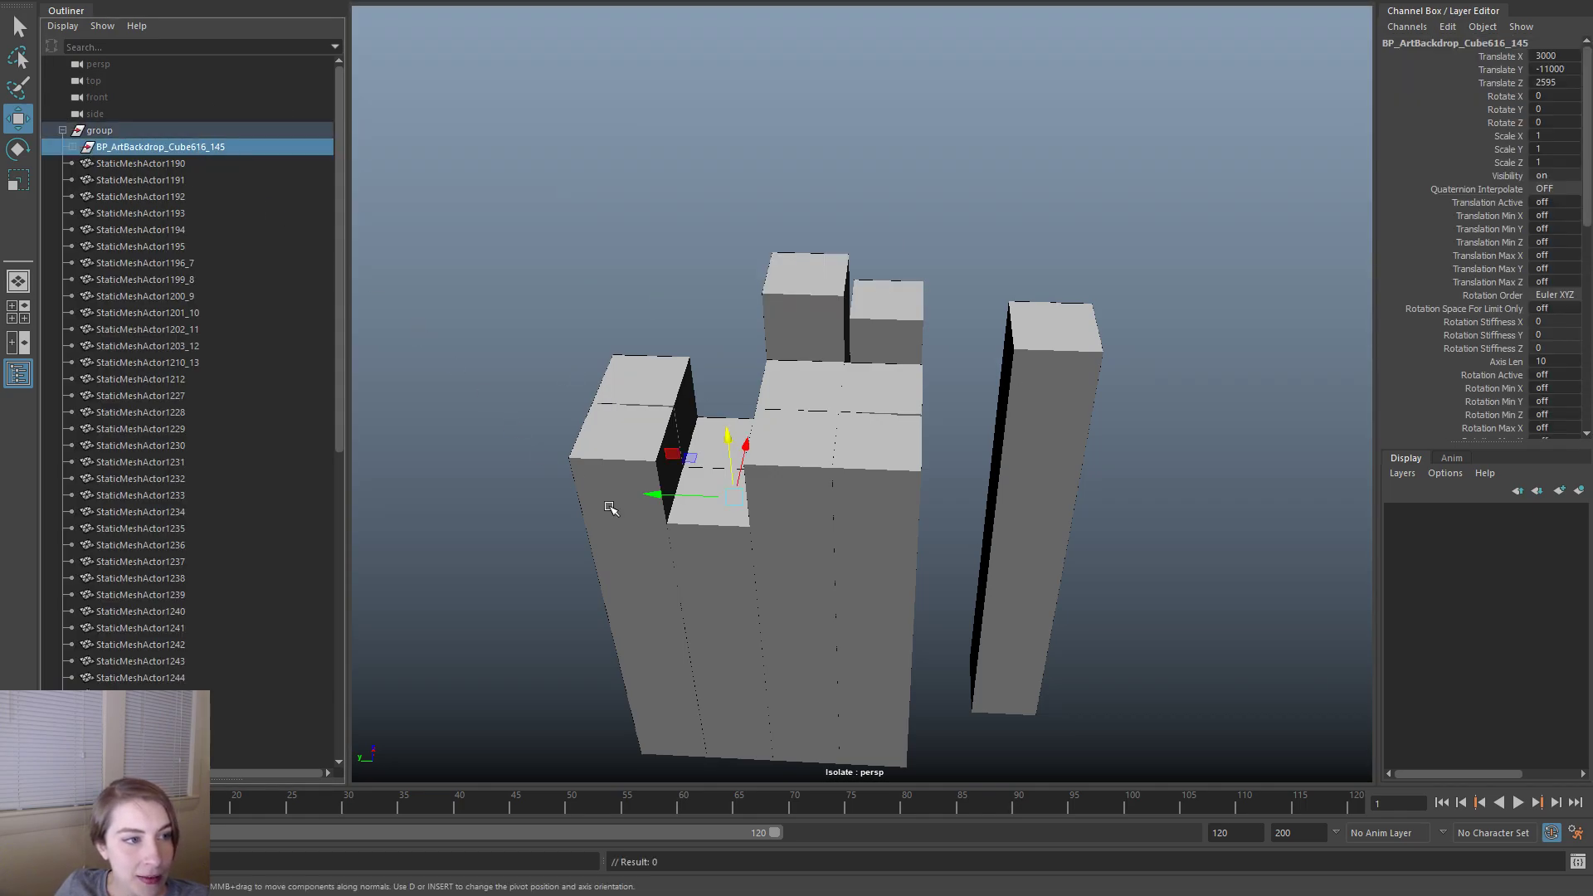
pyautogui.click(789, 163)
pyautogui.press('space')
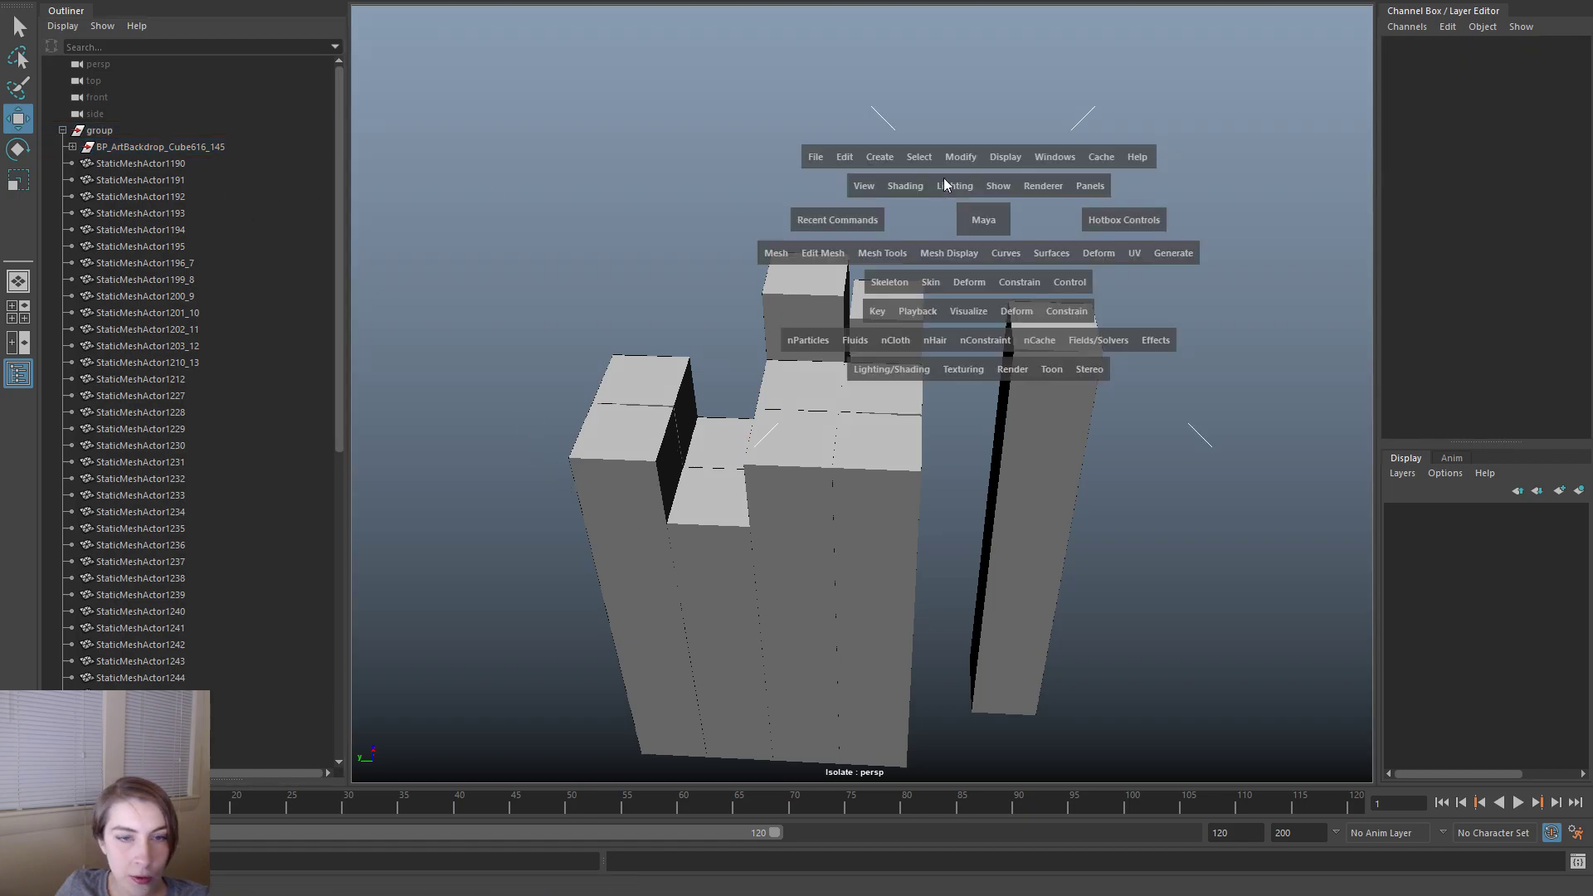
pyautogui.click(997, 186)
pyautogui.click(1233, 217)
pyautogui.keyDown('alt'); pyautogui.moveTo(1225, 390); pyautogui.dragTo(1087, 523); pyautogui.keyUp('alt')
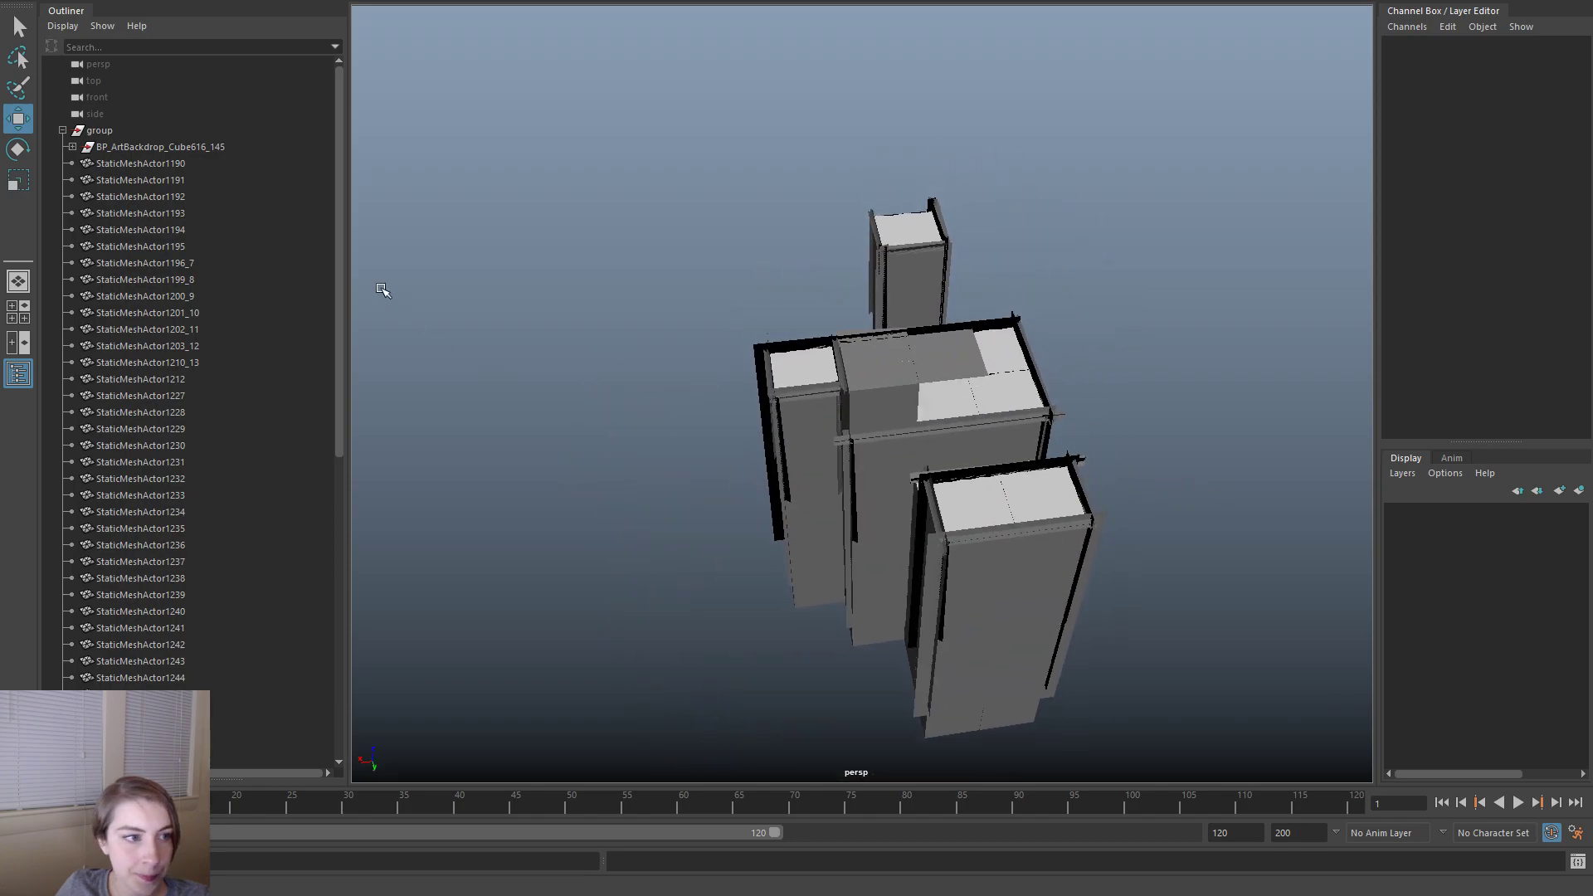
pyautogui.click(63, 131)
pyautogui.keyDown('alt'); pyautogui.moveTo(789, 249); pyautogui.dragTo(719, 177); pyautogui.keyUp('alt')
# - Start saving the Maya scene under a new file name
pyautogui.press('space')
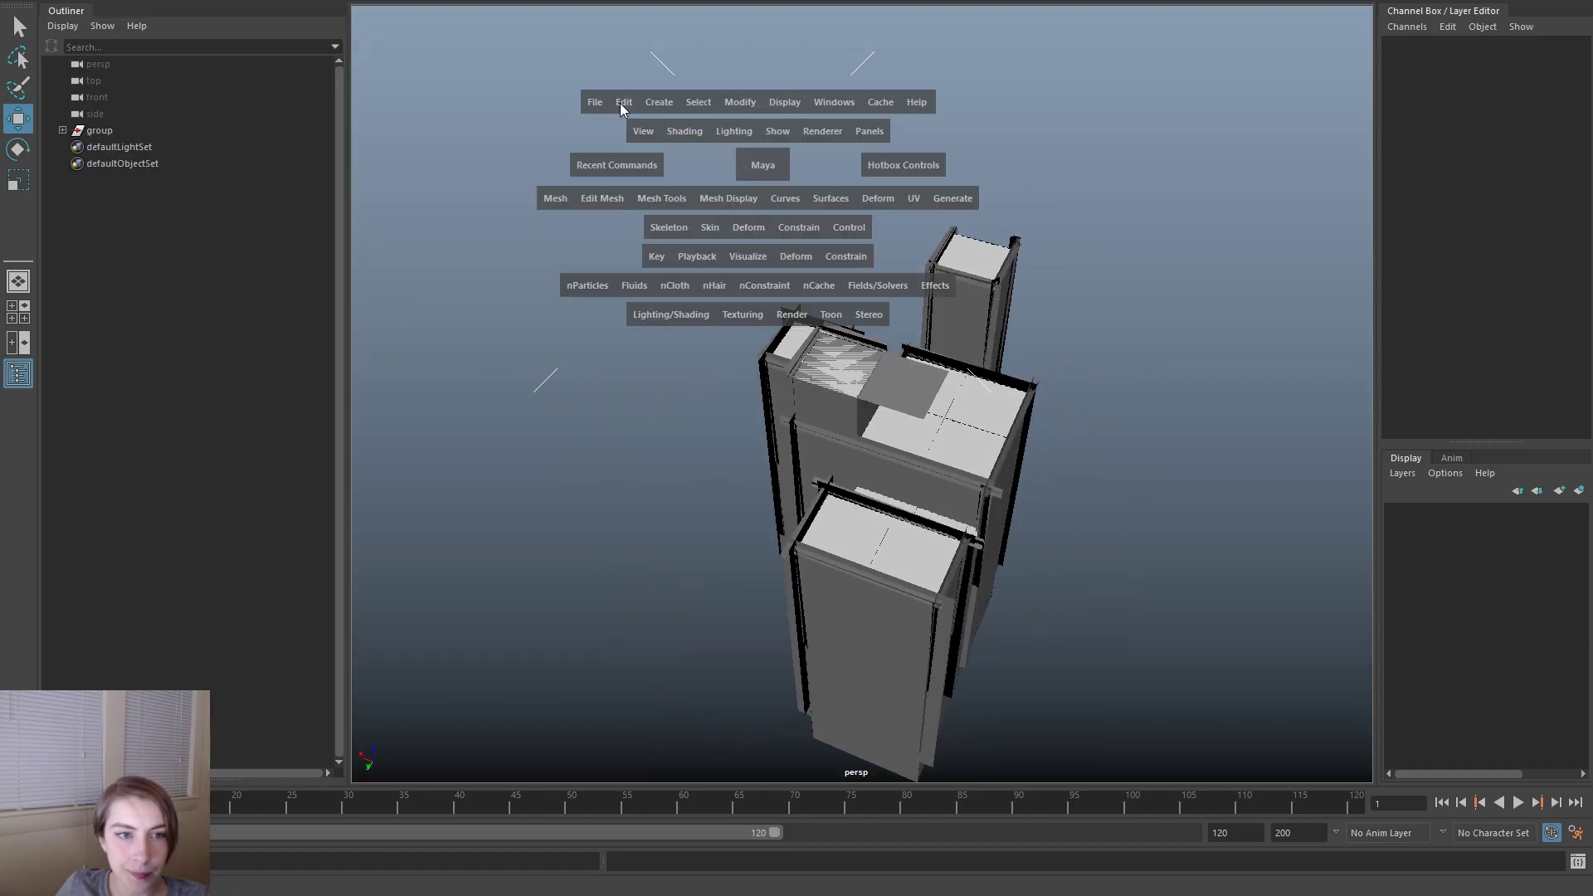
pyautogui.click(629, 106)
pyautogui.click(678, 212)
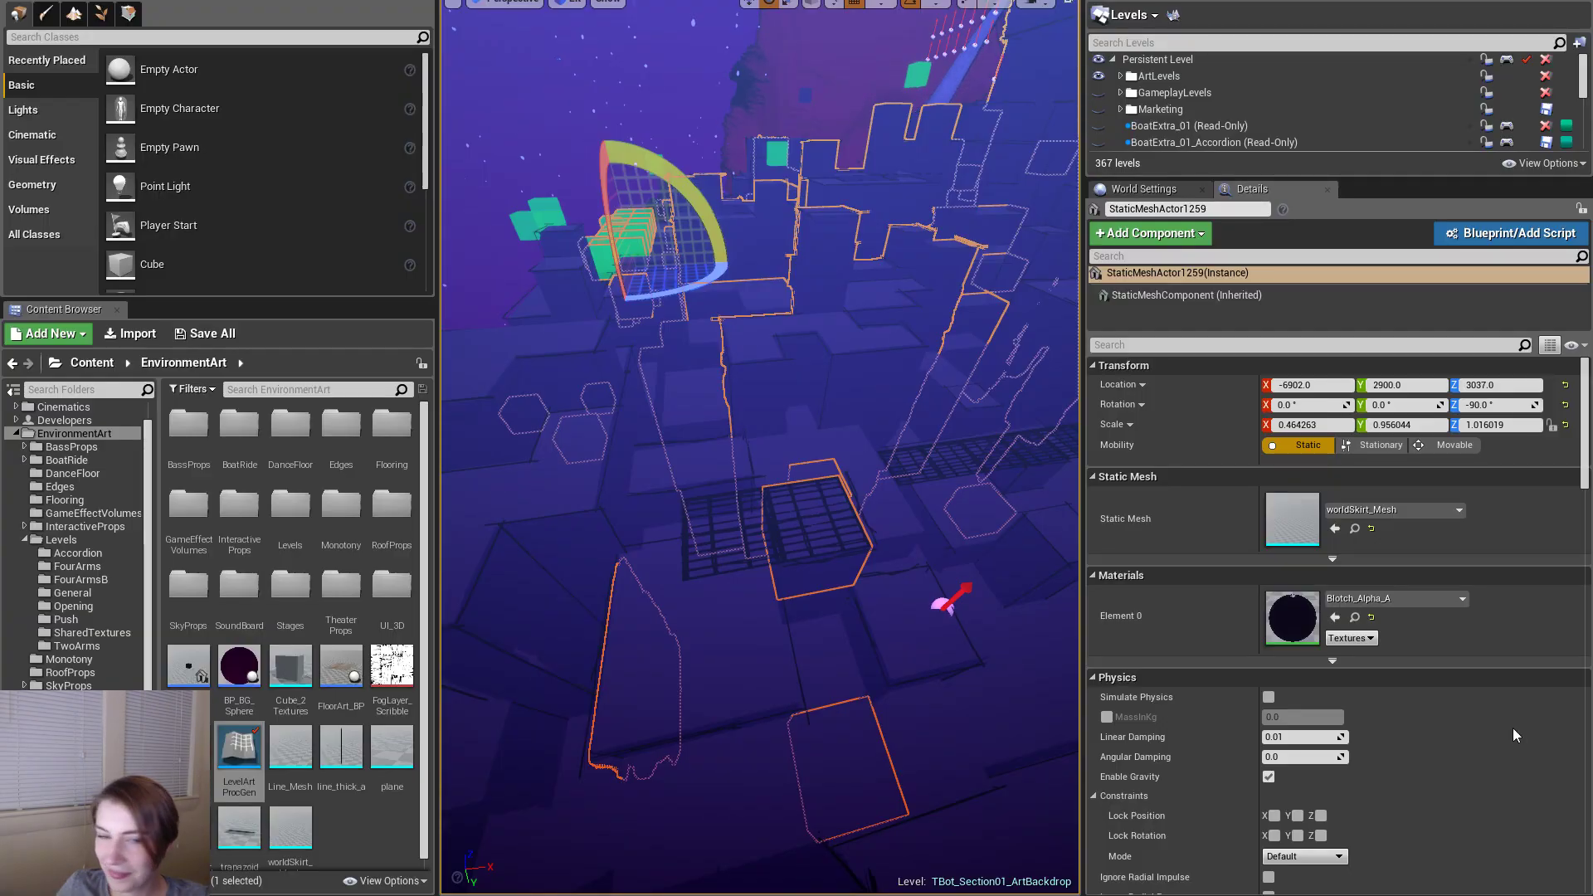
# - Switch to Unreal, select BP_ArtBackdrop_Cube350 and search its details for "tags"
pyautogui.moveTo(937, 564); pyautogui.dragTo(829, 565, button='right')
pyautogui.click(710, 595)
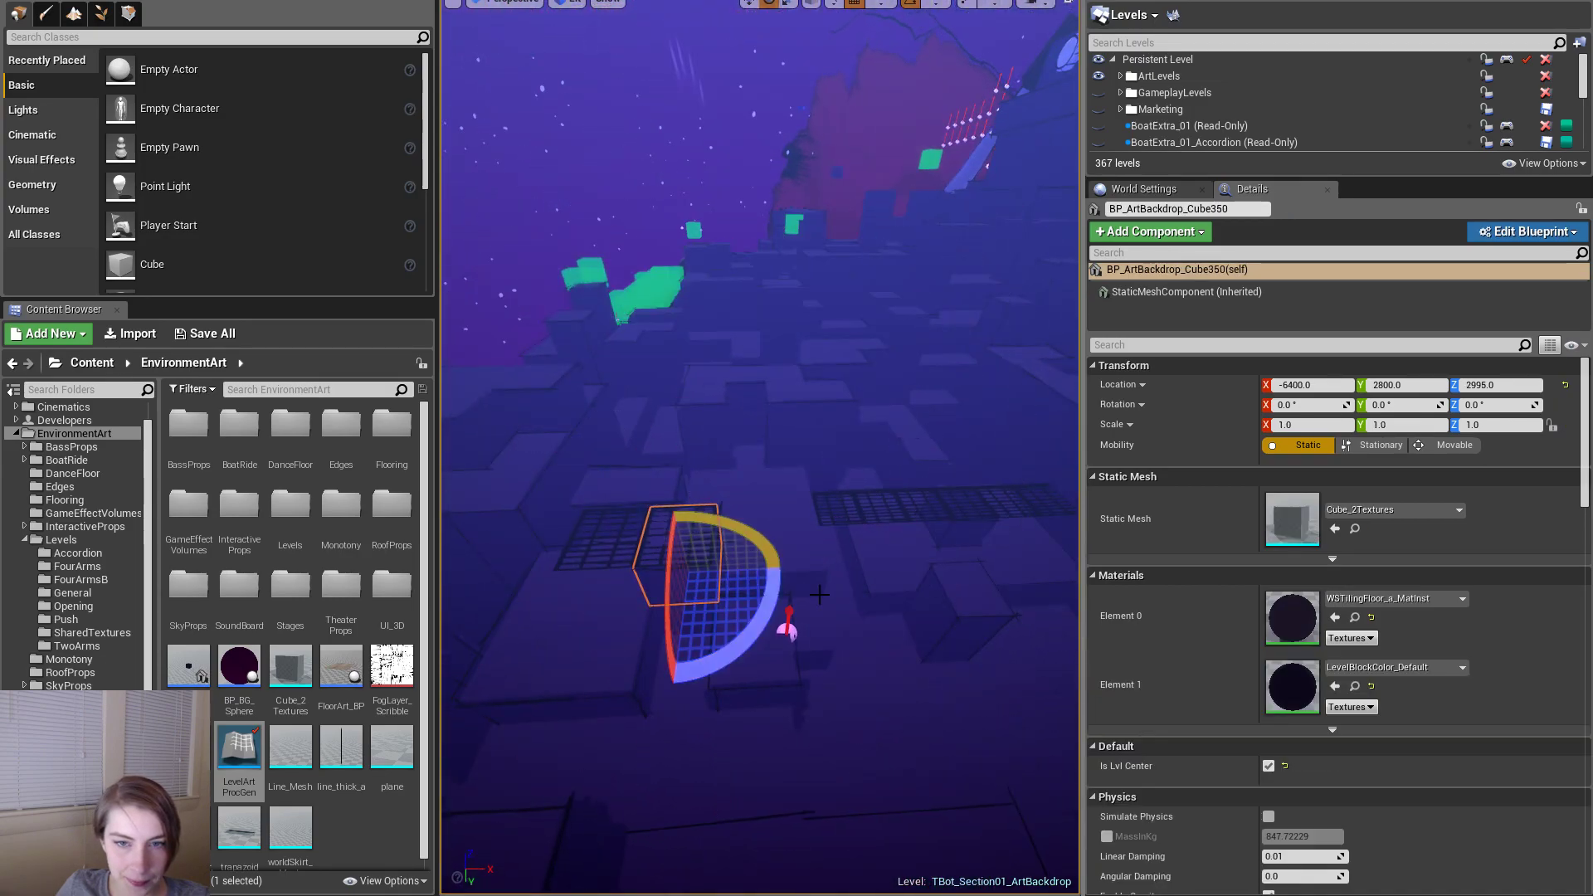
pyautogui.press('w')
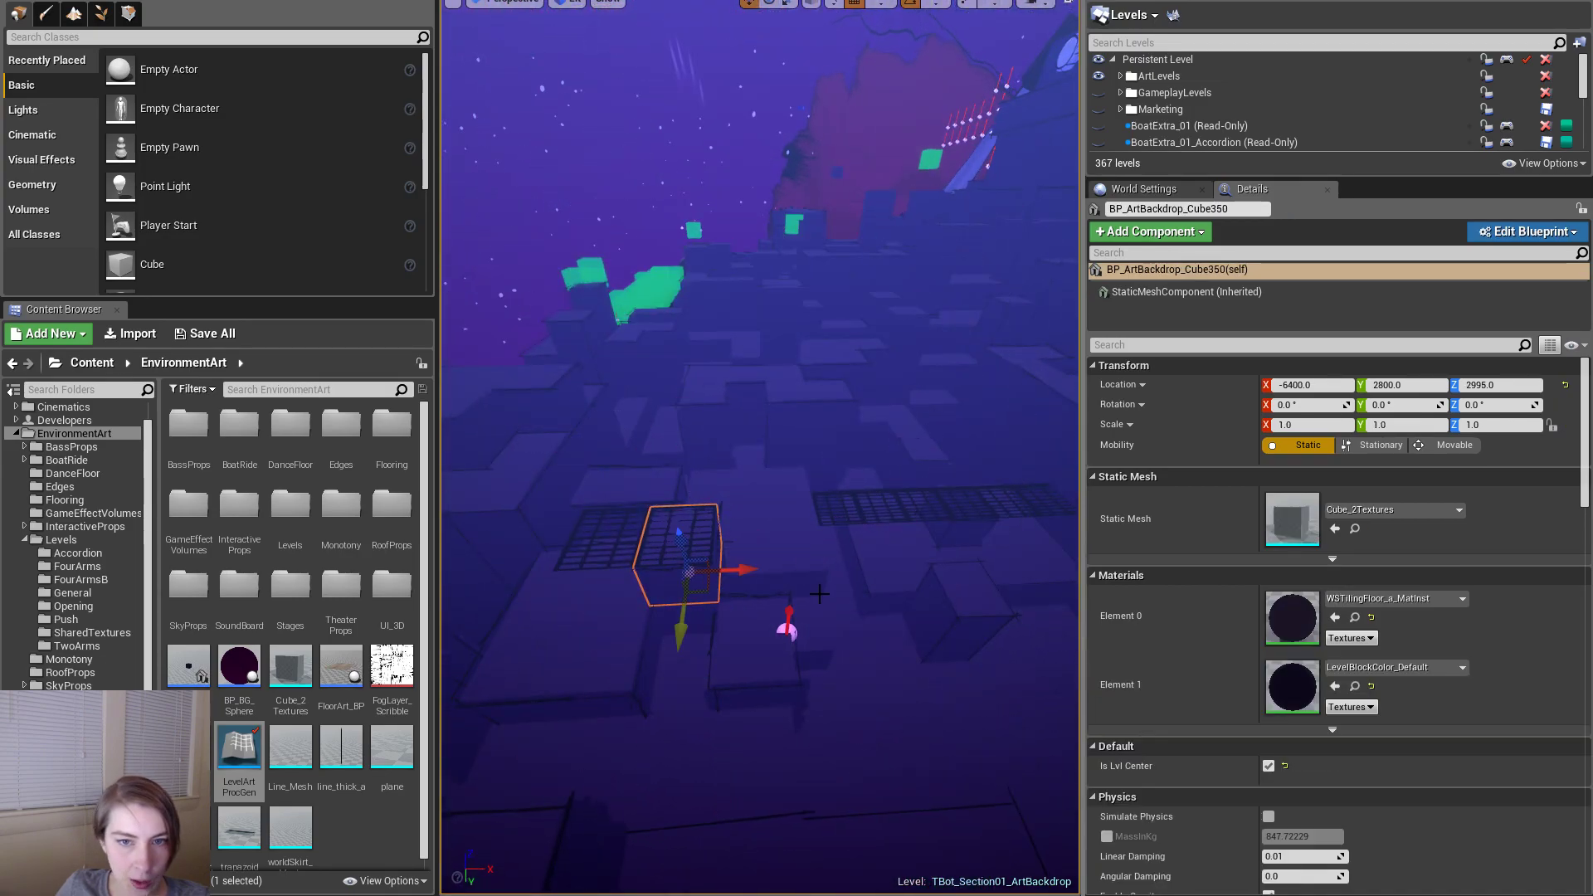
pyautogui.click(1194, 346)
pyautogui.write('tags')
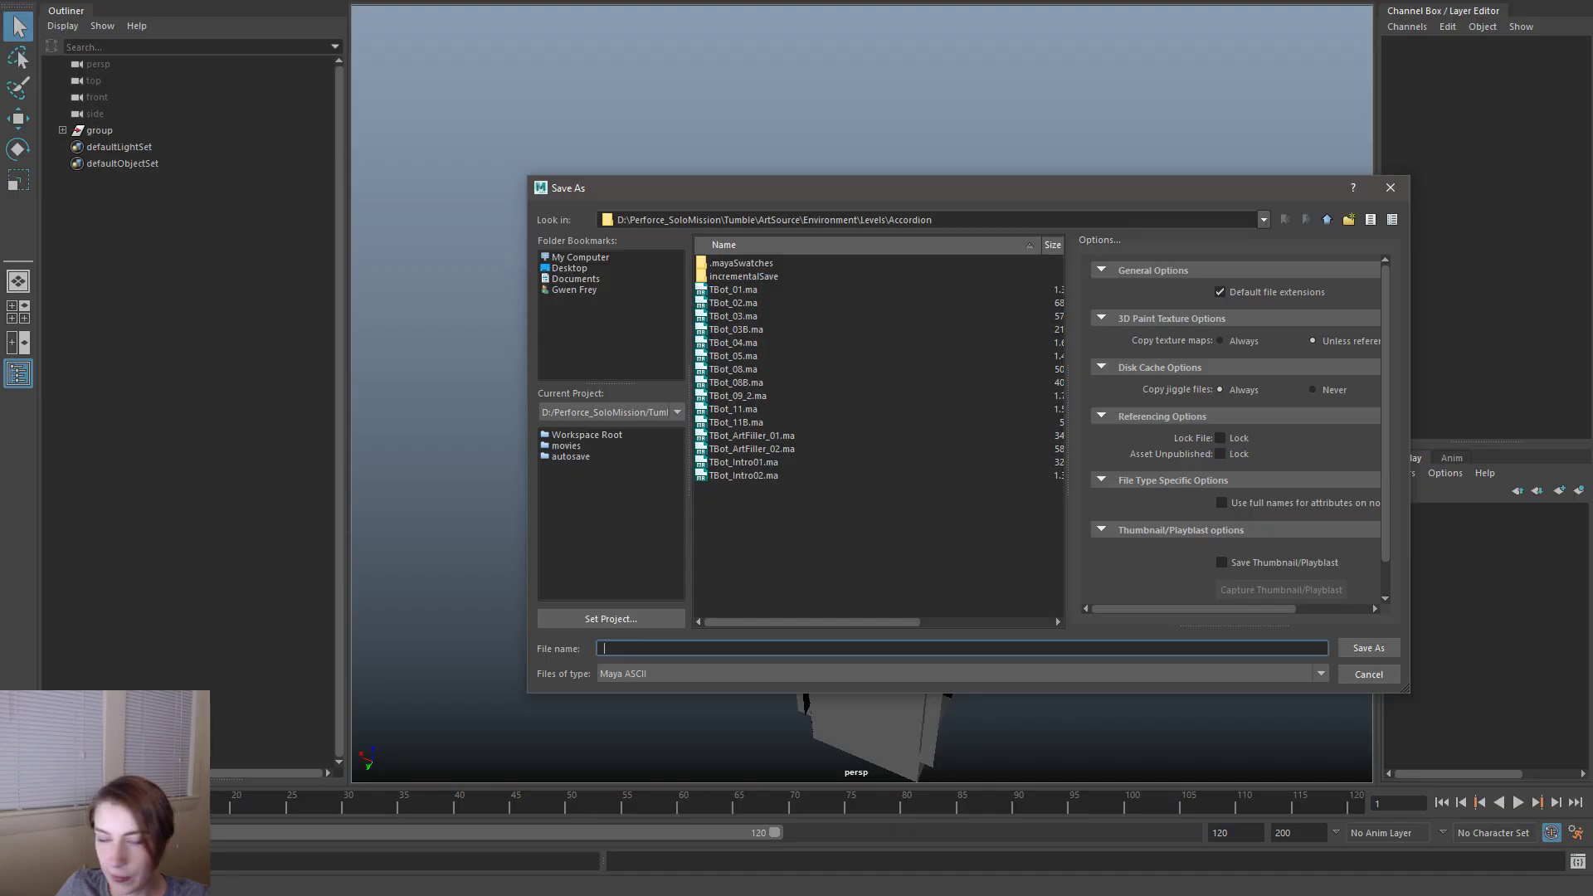
# - Save the Maya scene as TBot_08_2.ma in the Accordion folder, basing the name on the existing TBot_08.ma
pyautogui.click(745, 385)
pyautogui.click(754, 371)
pyautogui.click(650, 648)
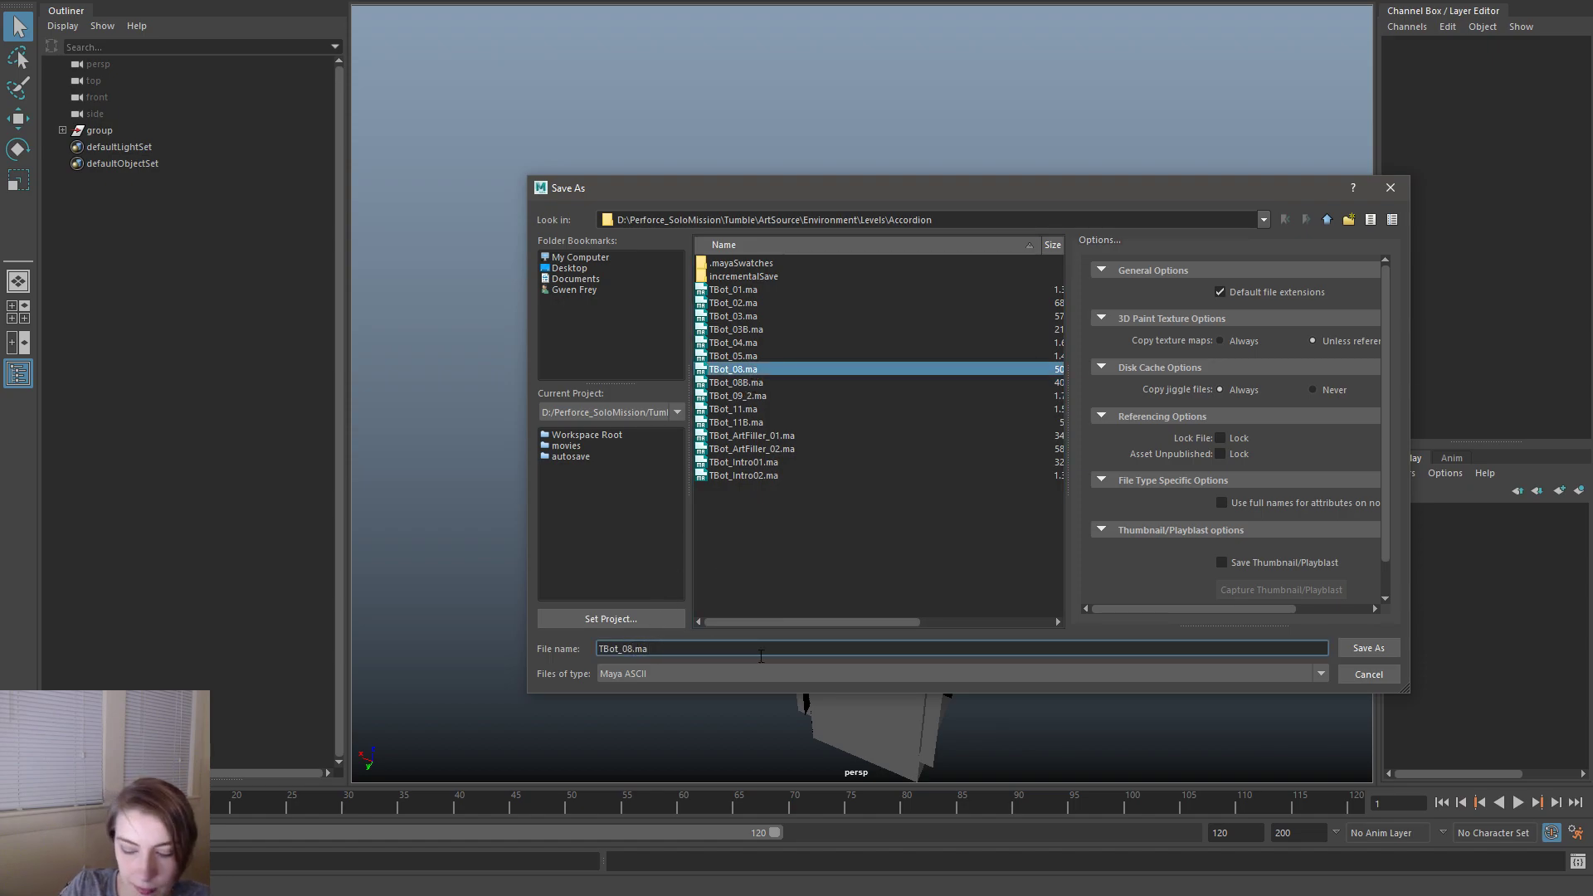
pyautogui.press('Return')
# - Export the whole scene as FBX to TBot_08_2.fbx in the Accordion folder, replacing the existing file
pyautogui.press('w')
pyautogui.keyDown('alt'); pyautogui.moveTo(925, 280); pyautogui.dragTo(971, 147); pyautogui.keyUp('alt')
pyautogui.press('space')
pyautogui.click(801, 81)
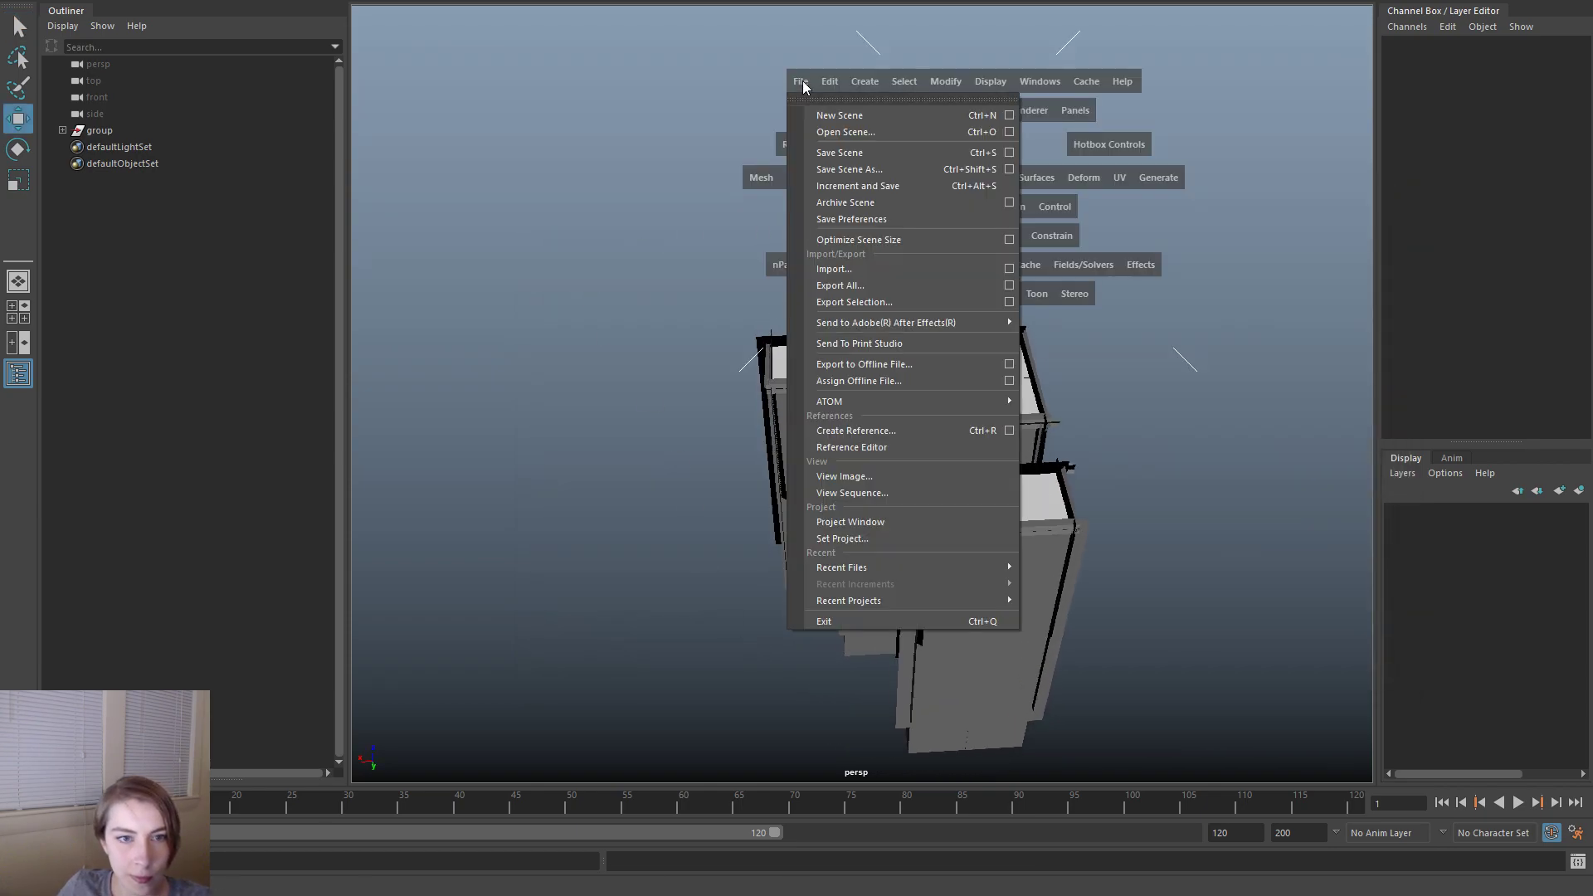
pyautogui.click(858, 289)
pyautogui.moveTo(998, 157); pyautogui.dragTo(808, 143)
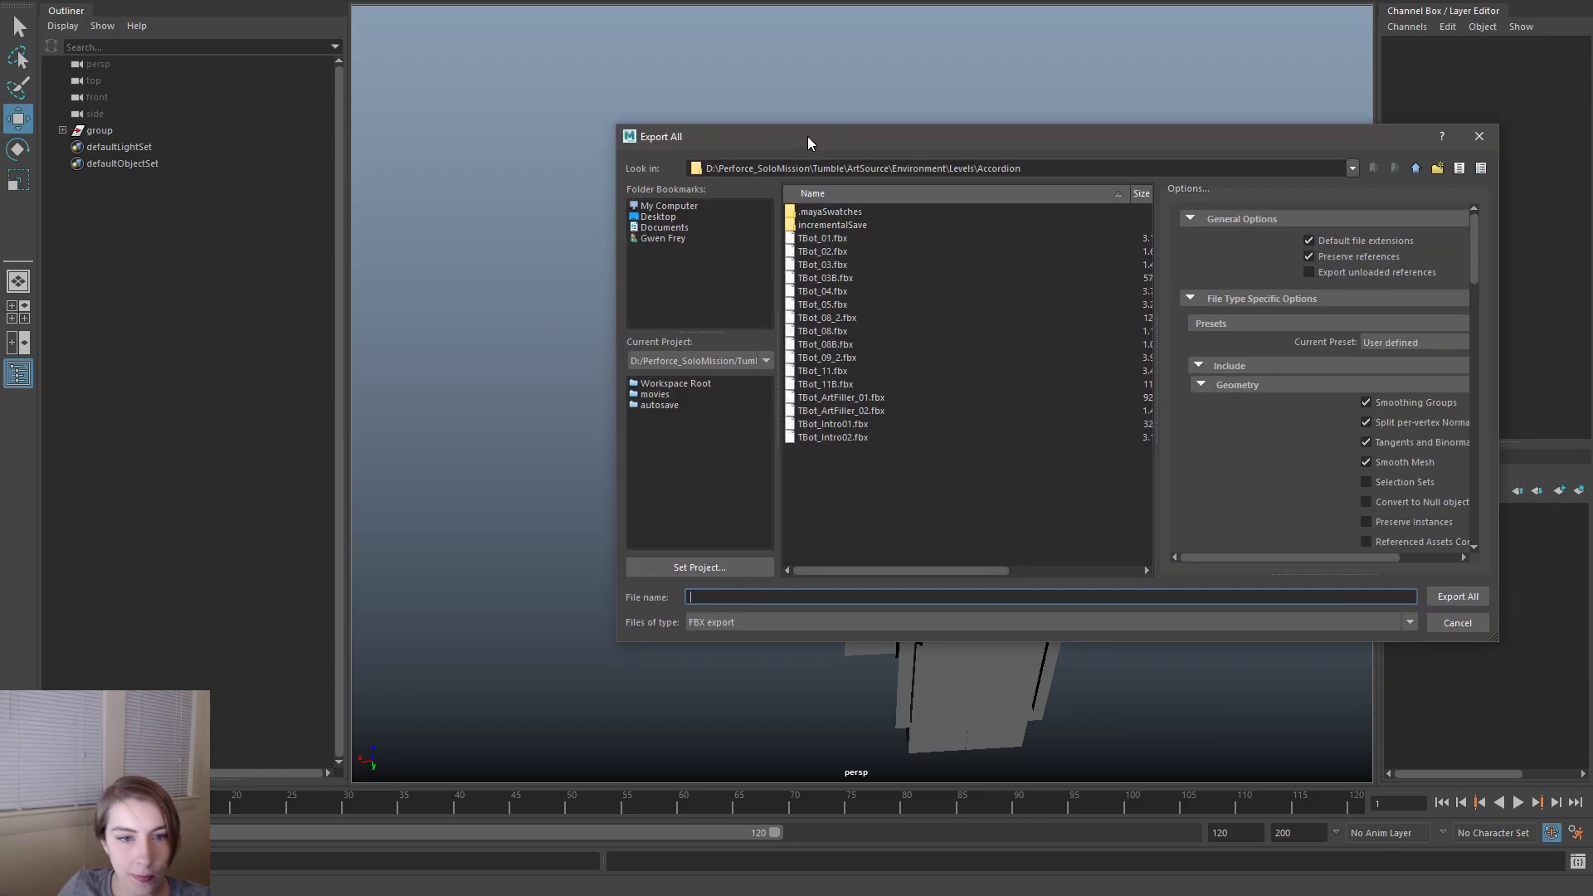
pyautogui.doubleClick(843, 318)
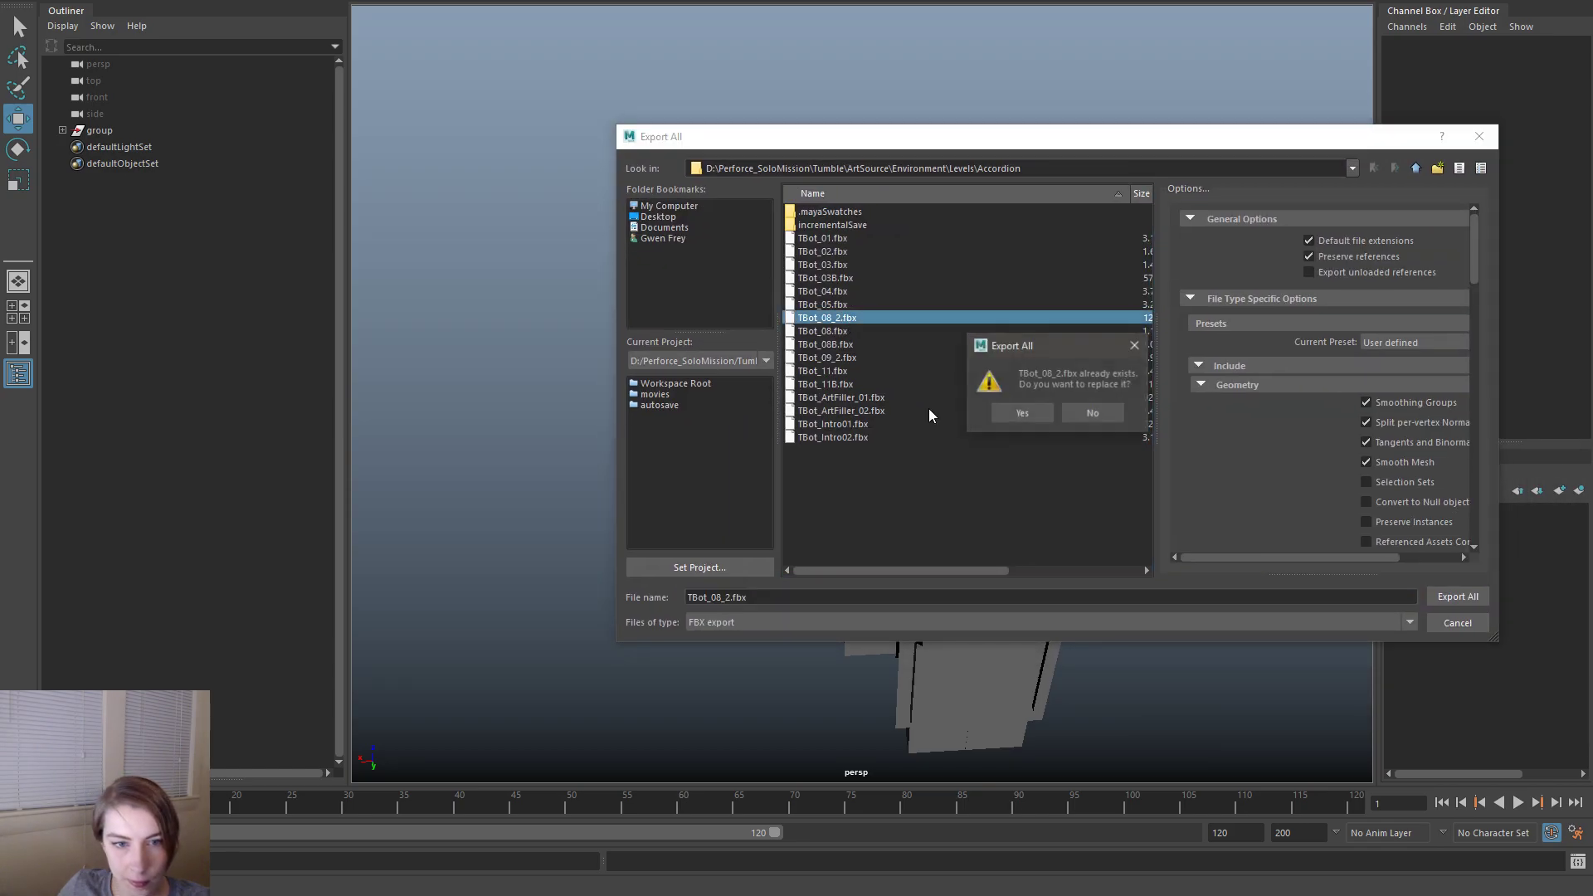
pyautogui.click(1026, 414)
# - Reopen the recent Overworld.ma scene, saving the changes to TBot_08_2.ma
pyautogui.press('w')
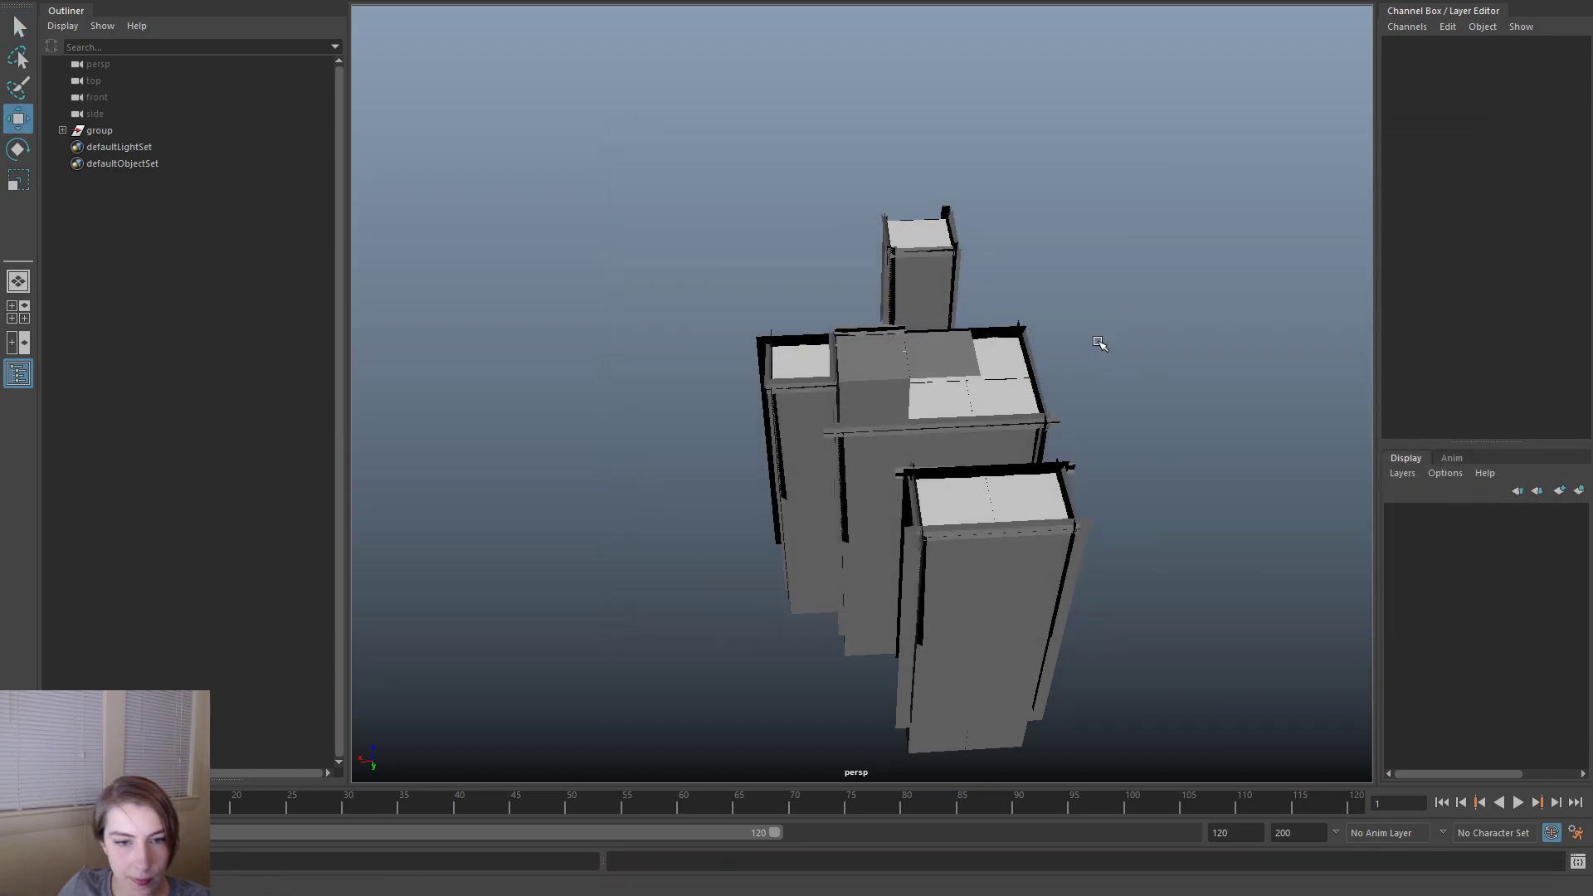
pyautogui.keyDown('alt'); pyautogui.moveTo(1050, 440); pyautogui.dragTo(1002, 184, button='right'); pyautogui.keyUp('alt')
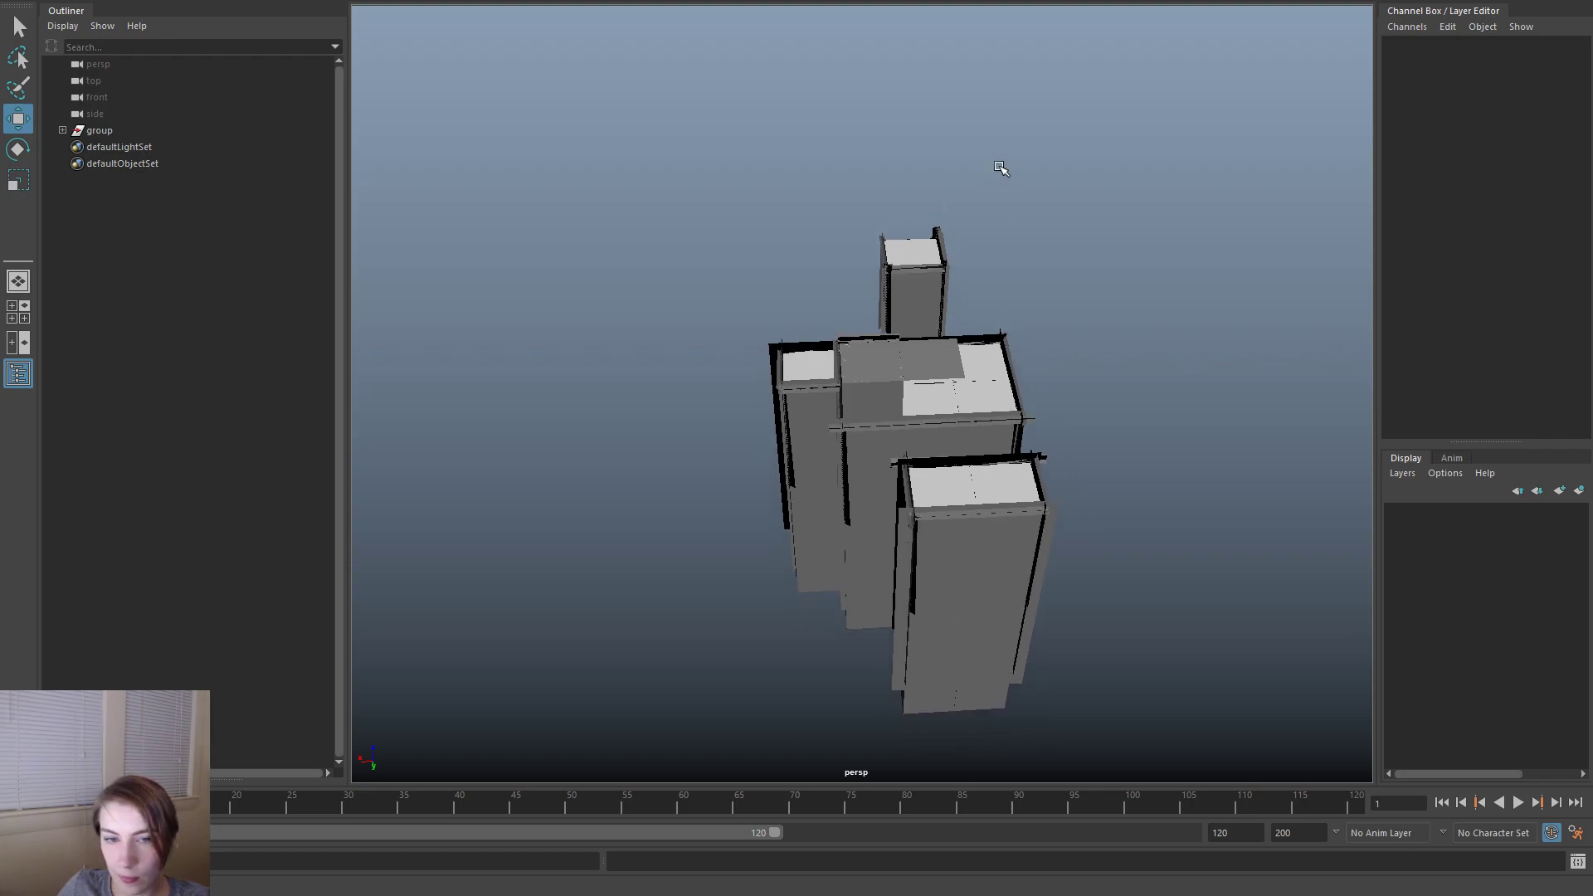
pyautogui.press('space')
pyautogui.click(619, 103)
pyautogui.moveTo(749, 589)
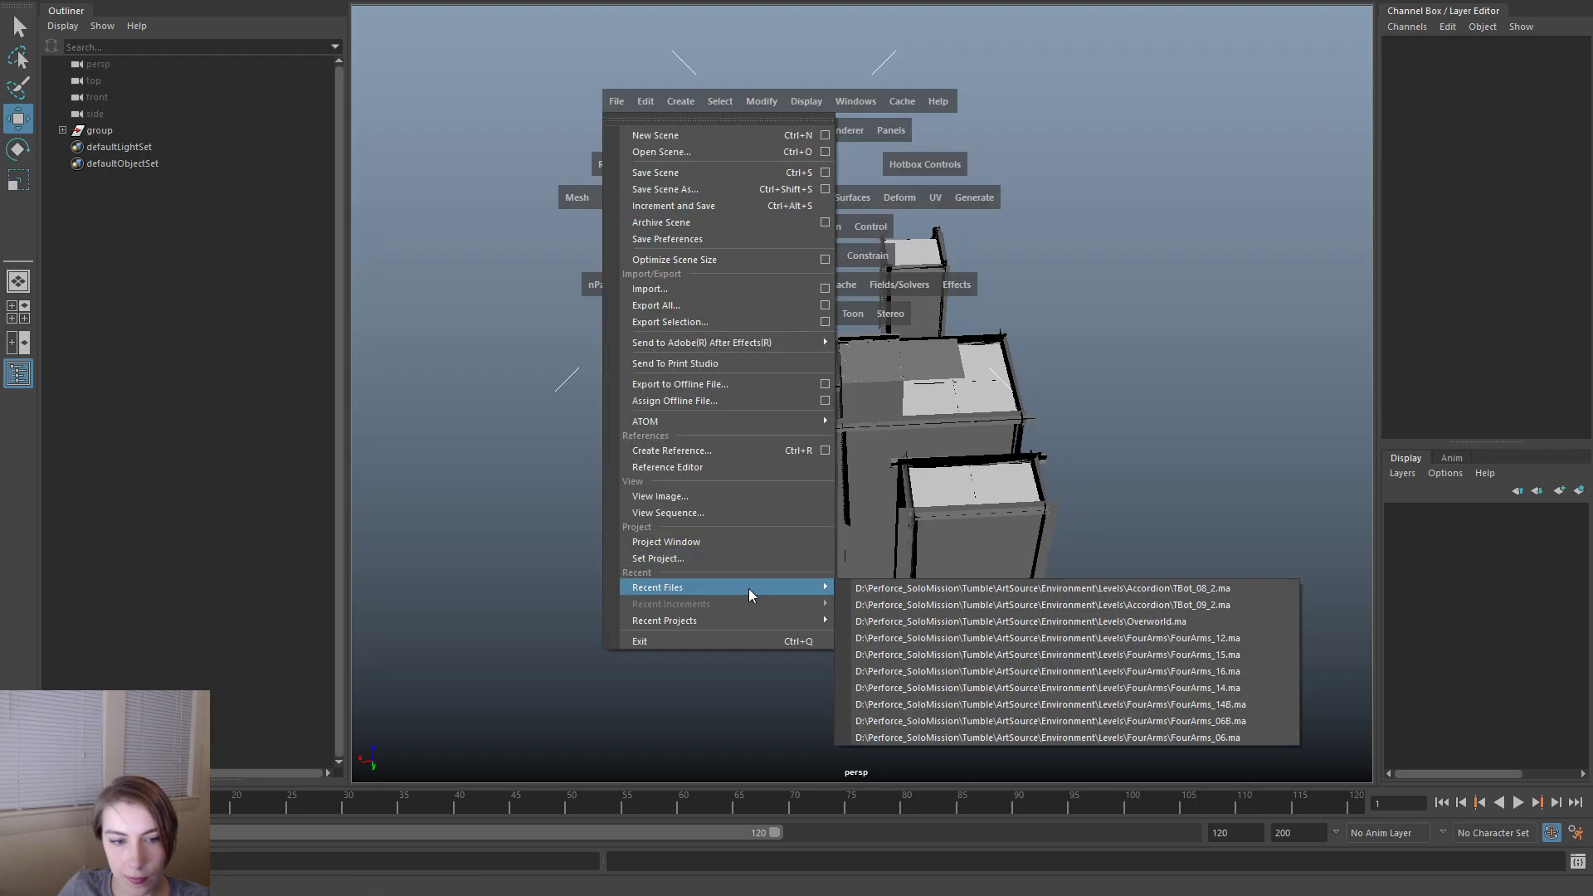
pyautogui.click(895, 617)
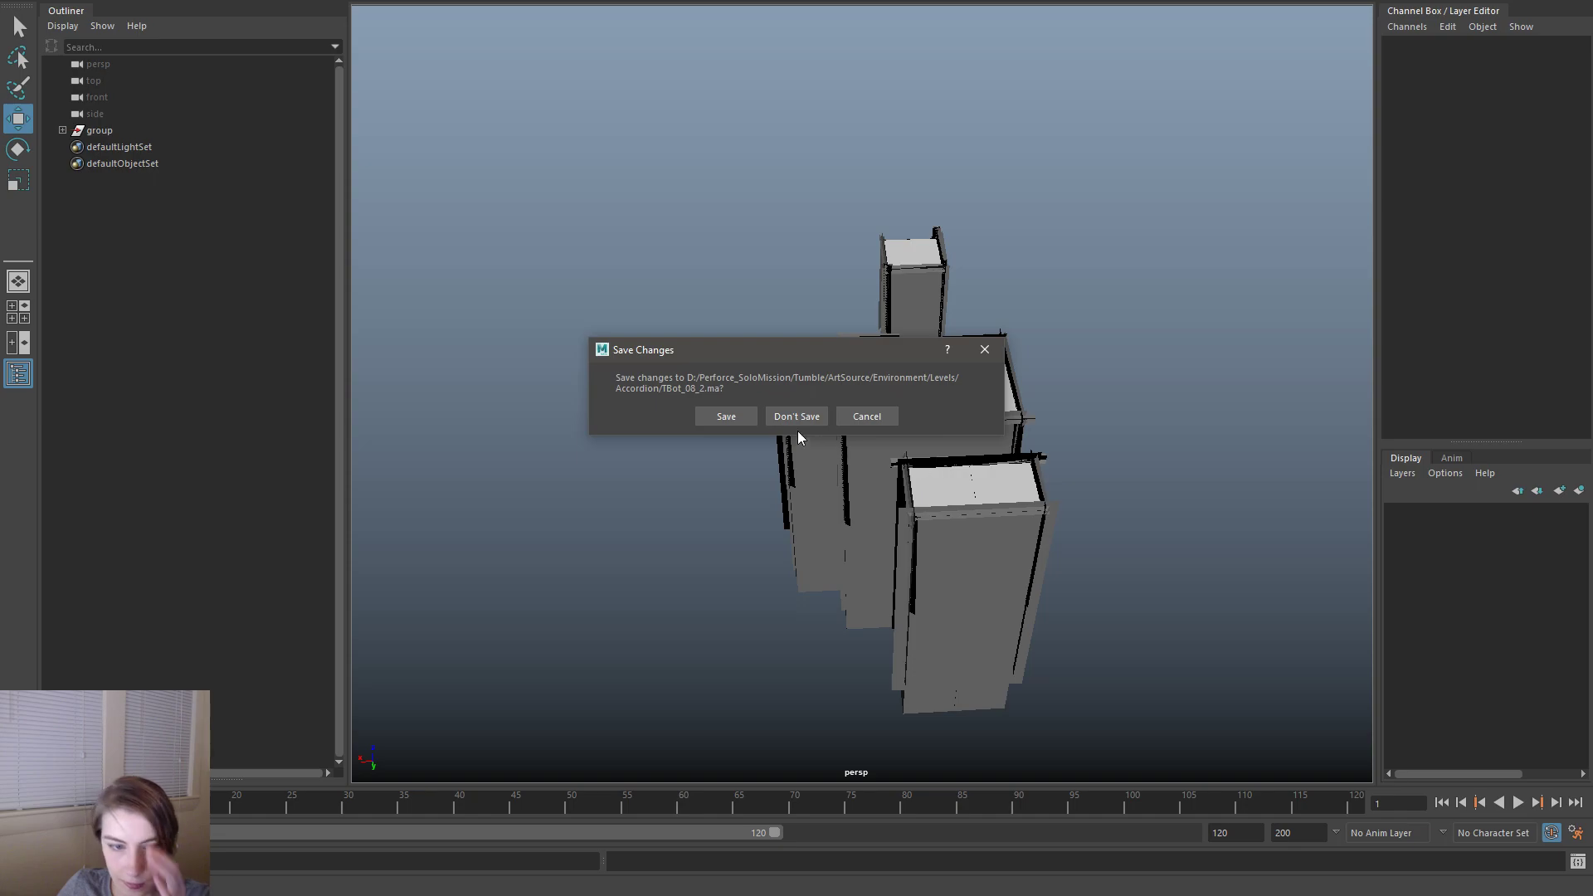
pyautogui.click(721, 417)
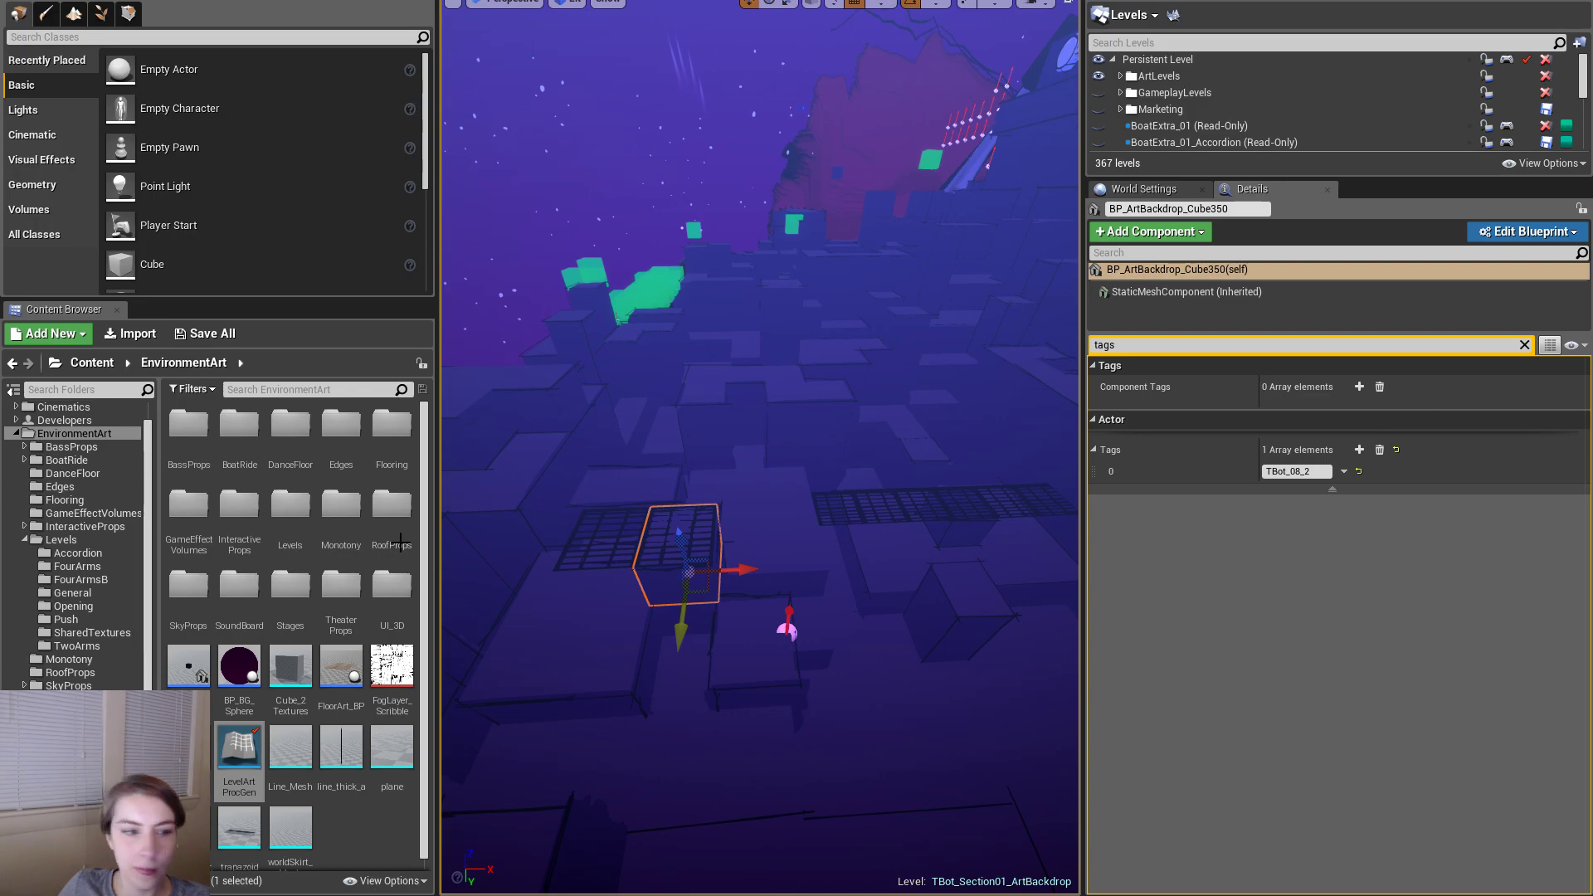
# - Switch to Unreal and import TBot_08_2.fbx as a static mesh into the EnvironmentArt/Levels/Accordion folder
pyautogui.click(92, 513)
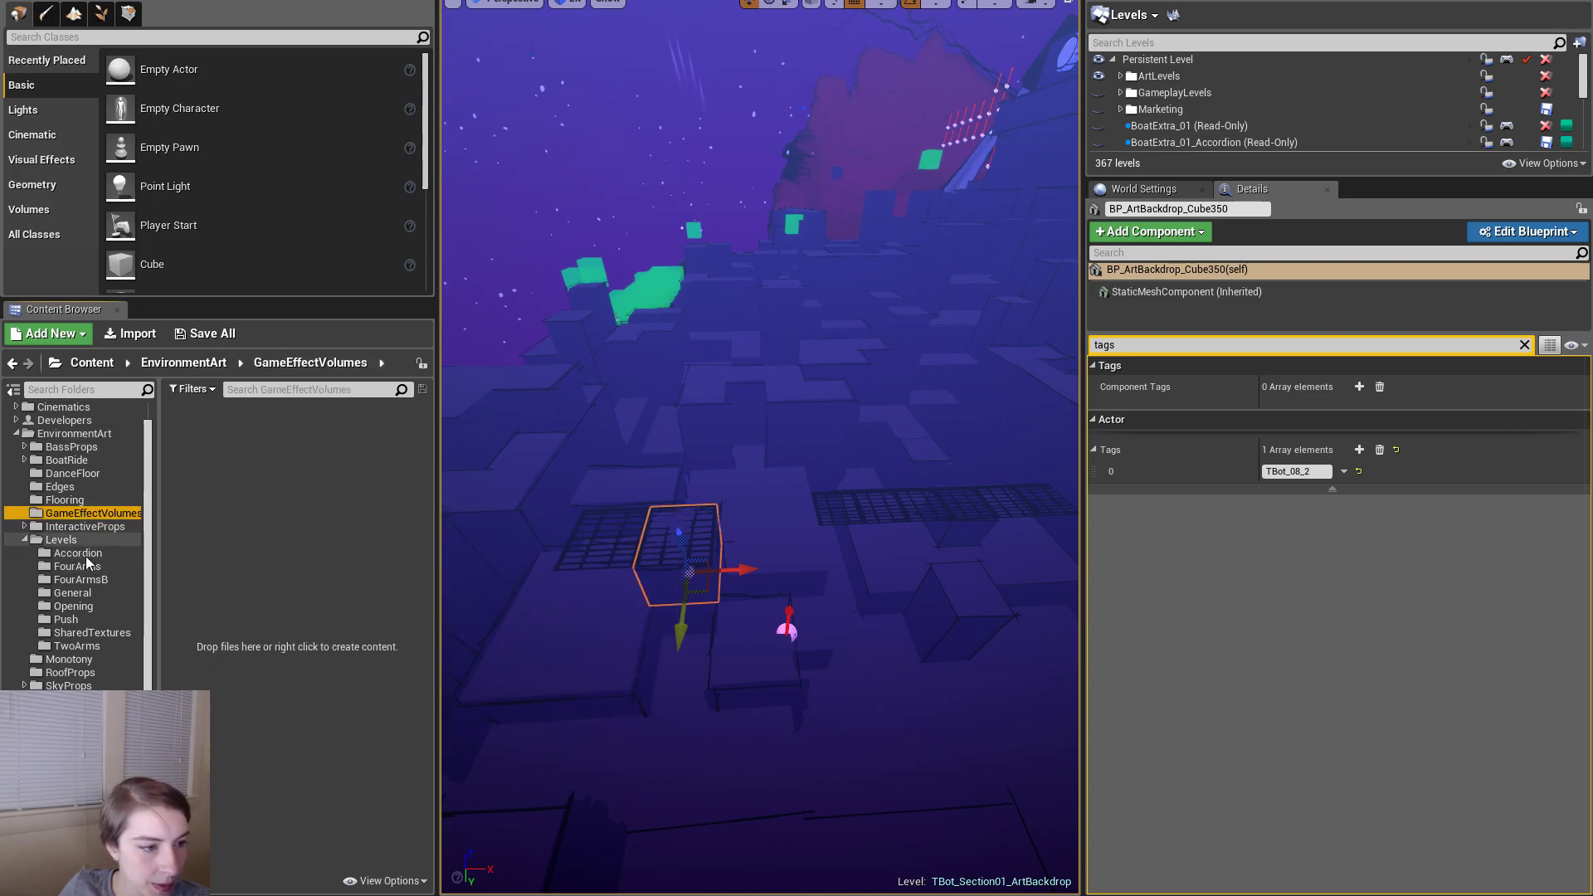
pyautogui.click(111, 634)
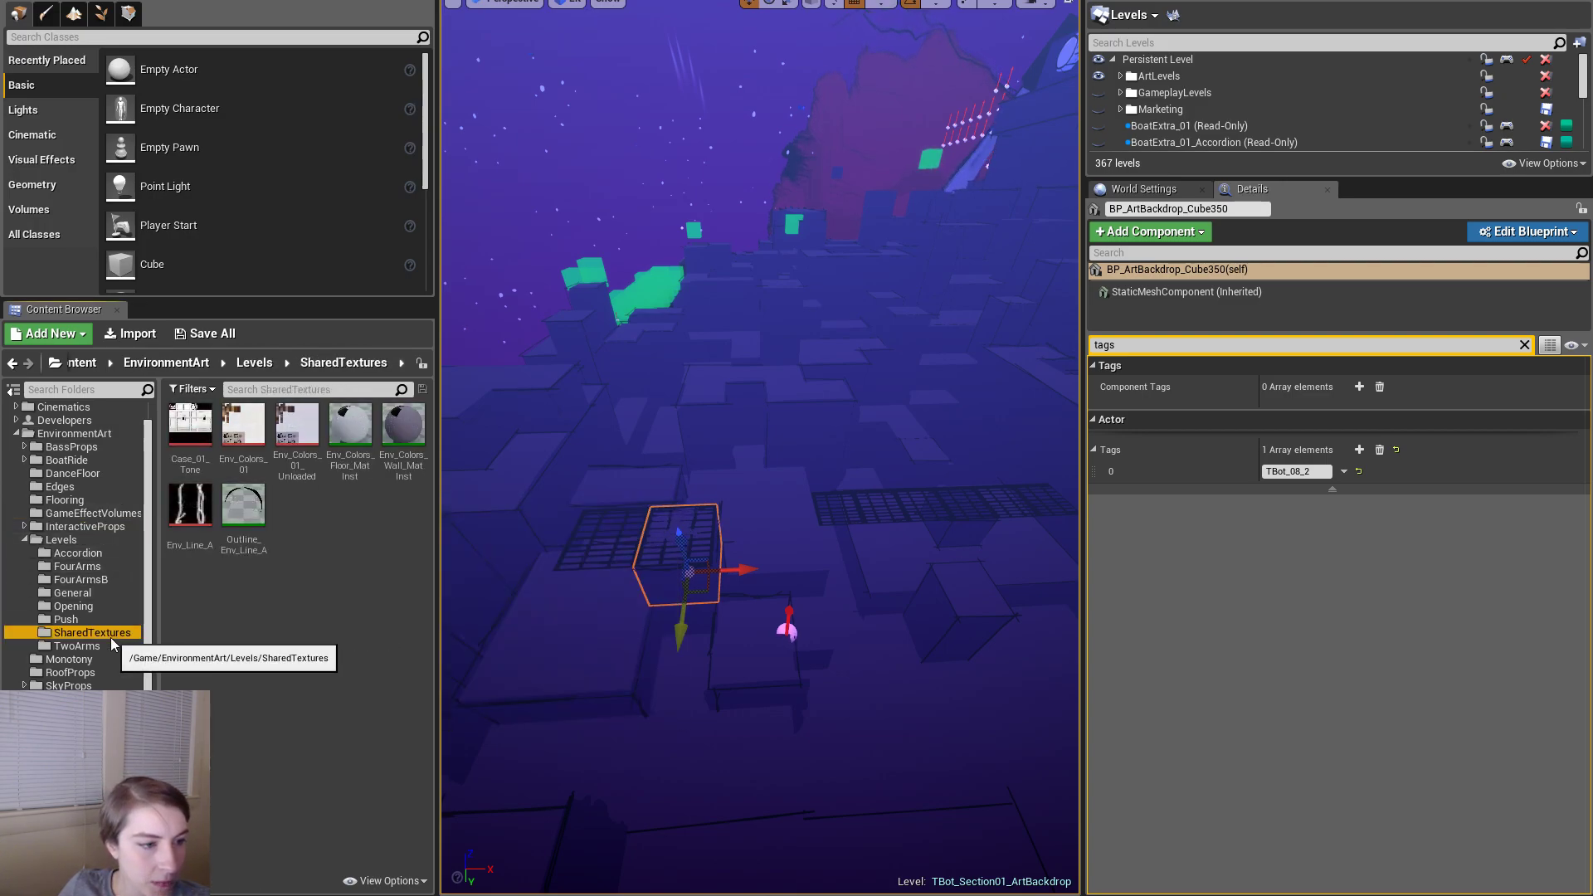
pyautogui.click(93, 566)
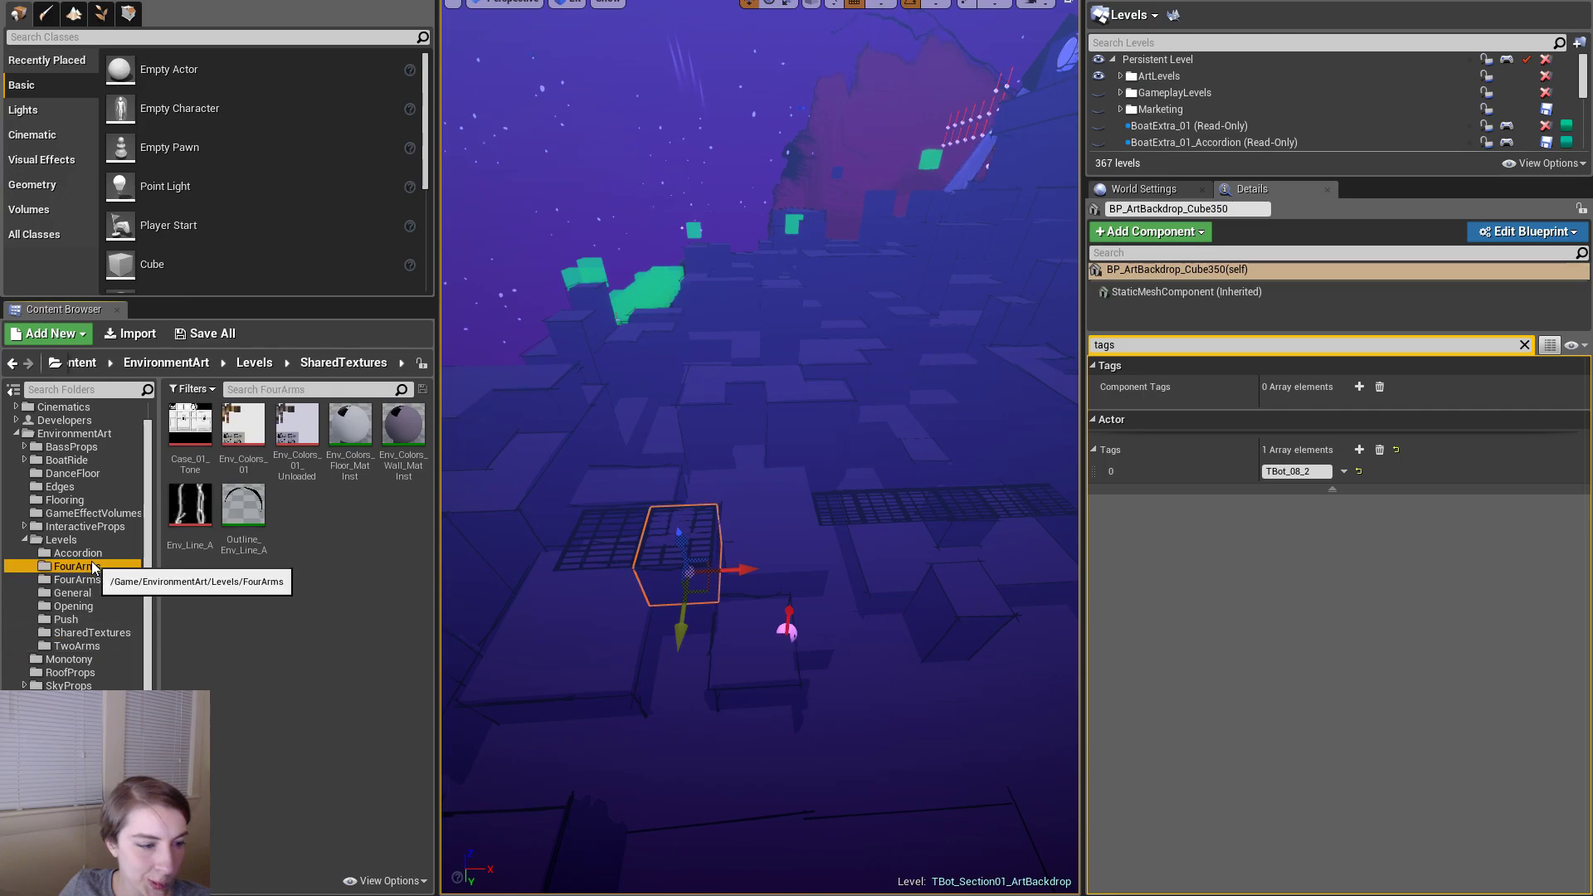
pyautogui.click(78, 553)
pyautogui.click(132, 333)
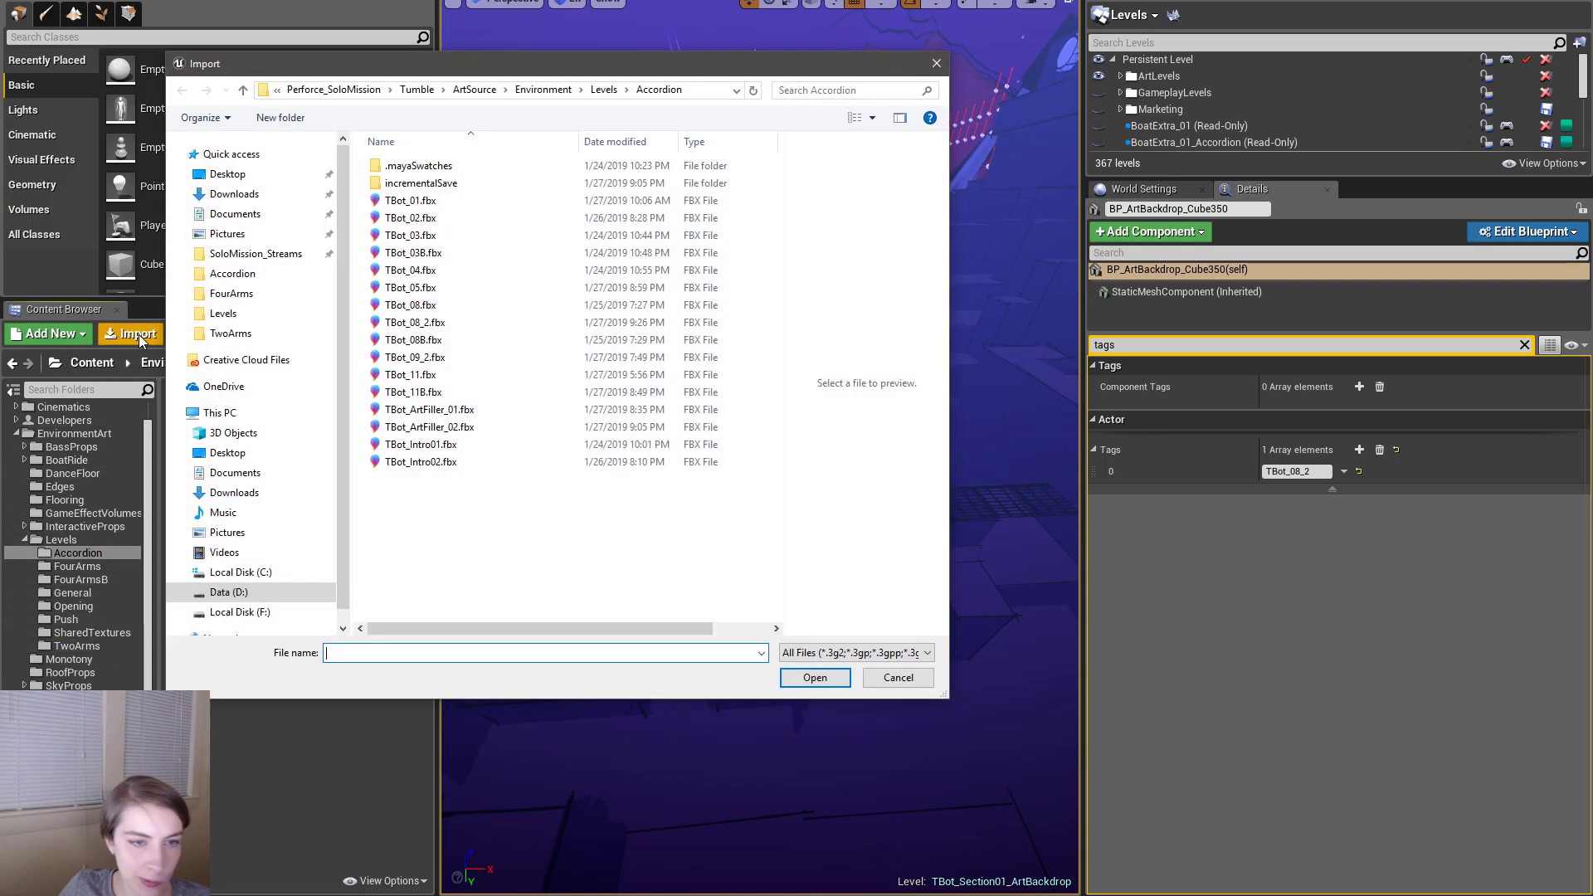
pyautogui.doubleClick(456, 322)
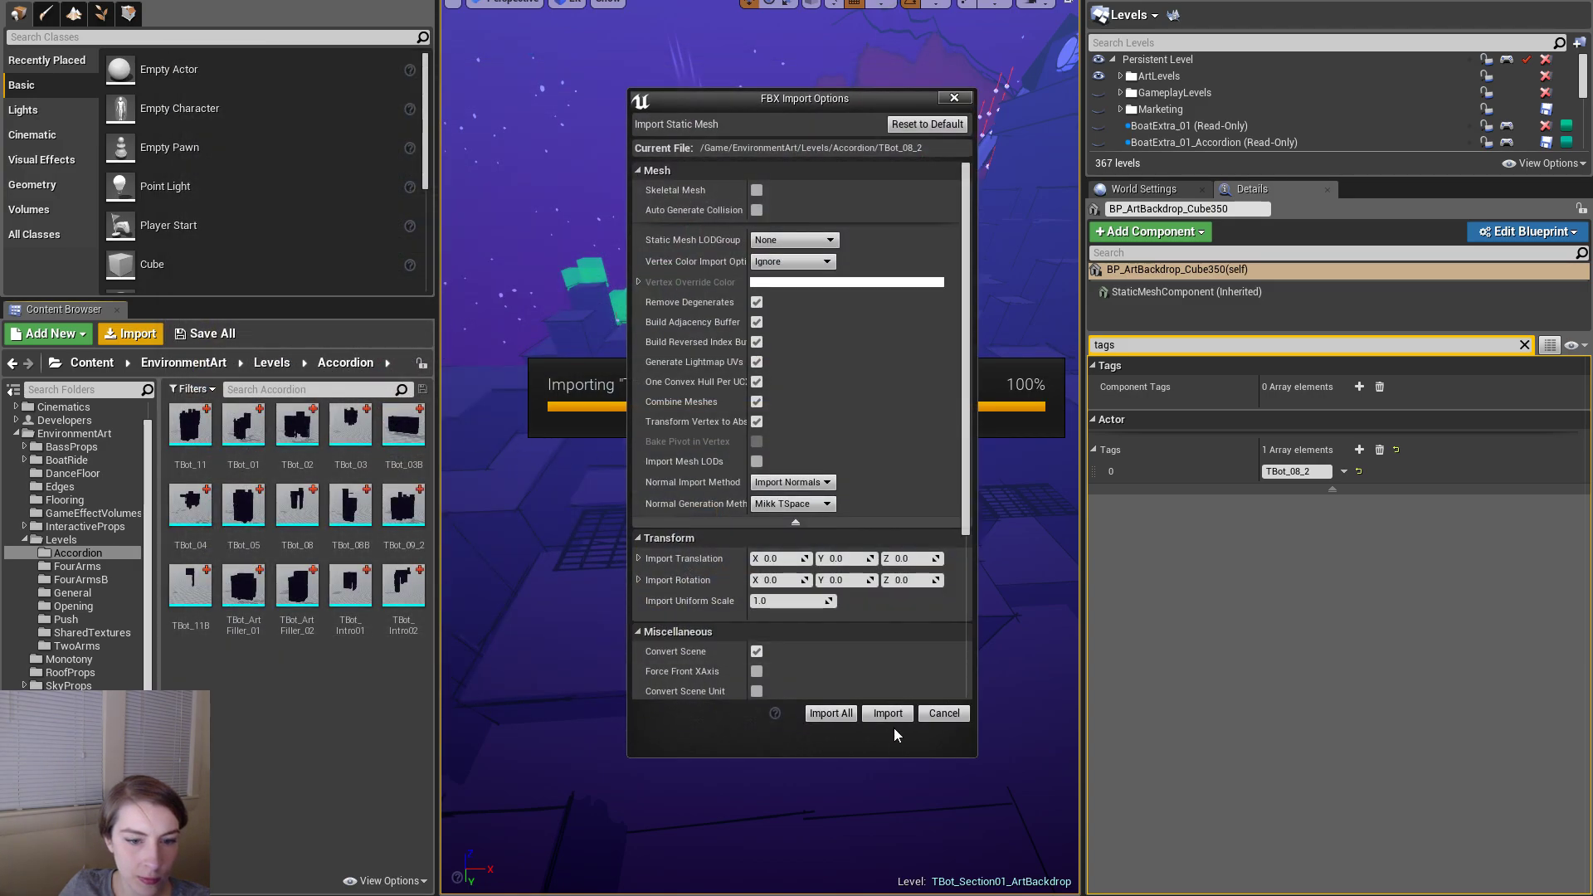
pyautogui.click(889, 715)
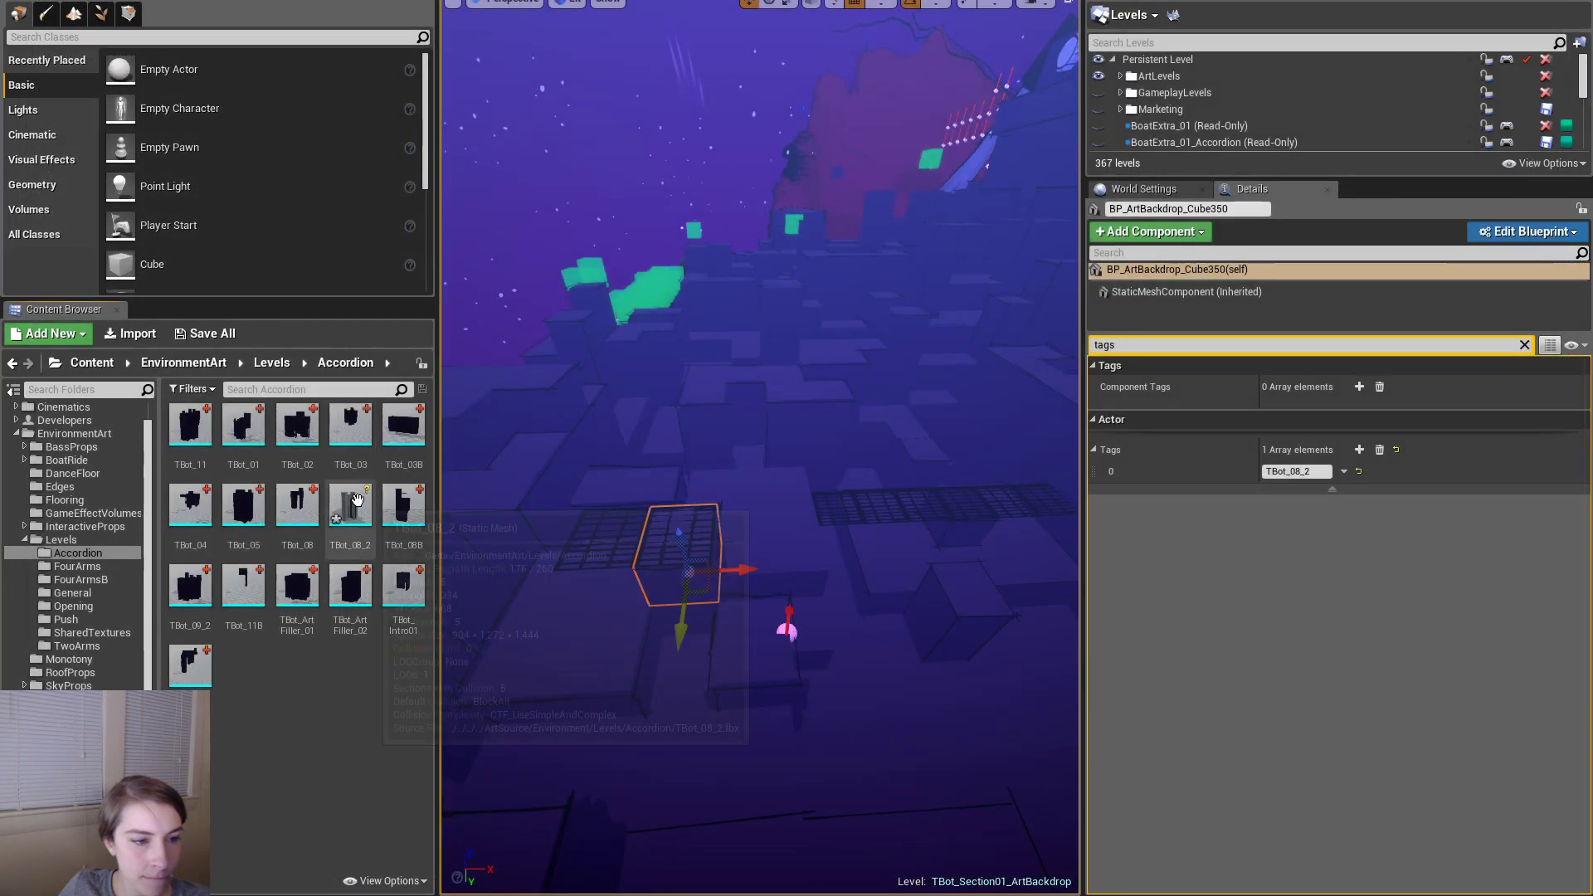
# - Assign TBot_08_2 as the static mesh of BP_ArtBackdrop_Cube350 and reset its Element 1 material override to the mesh default
pyautogui.doubleClick(357, 510)
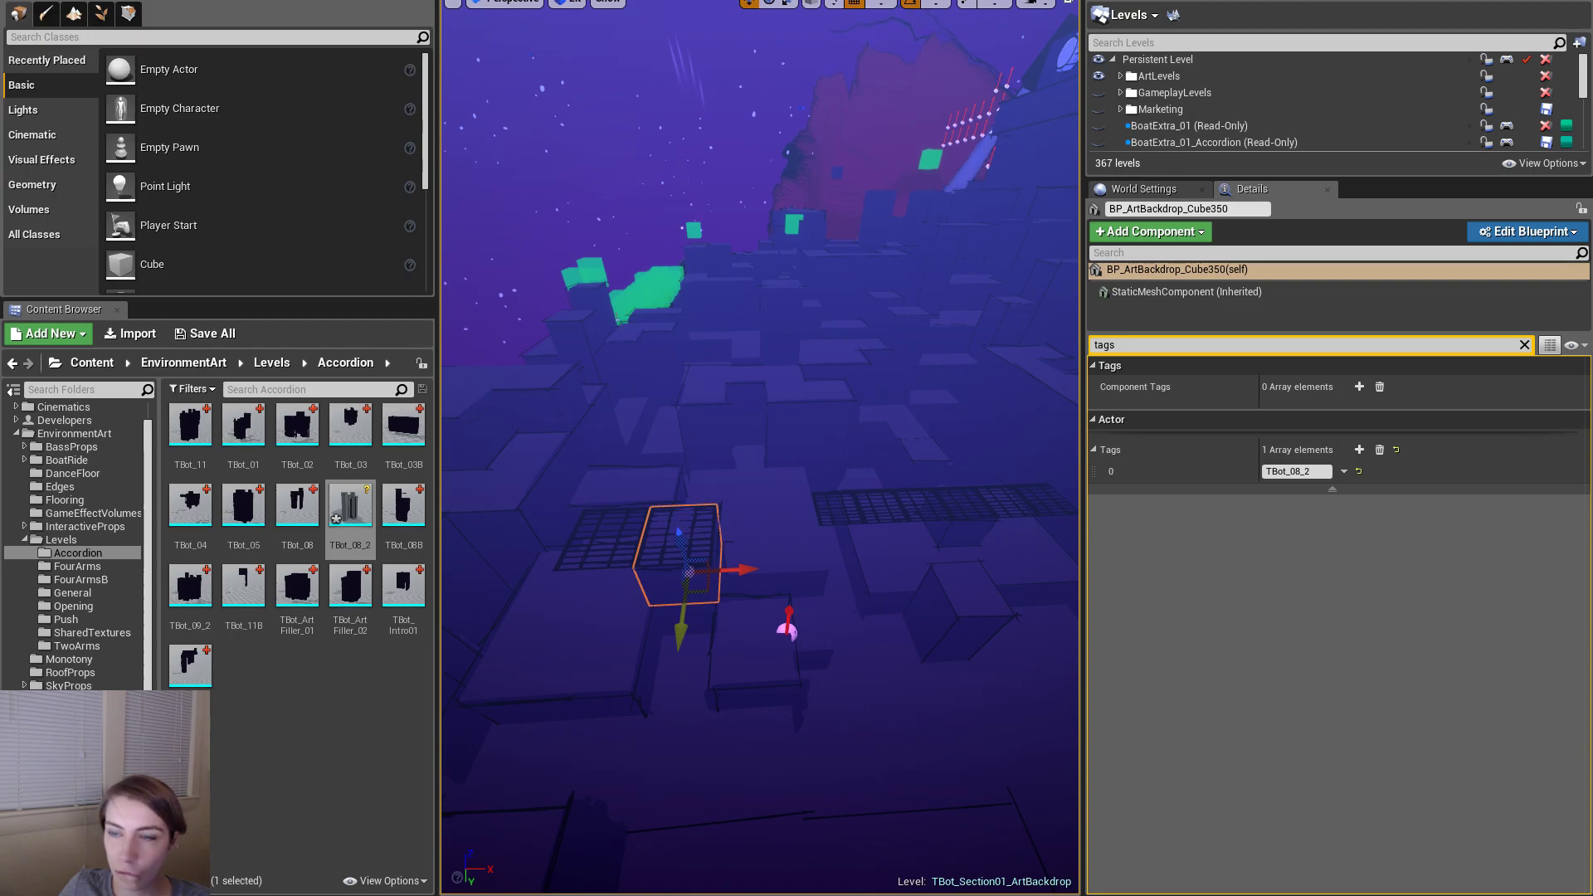
pyautogui.click(73, 433)
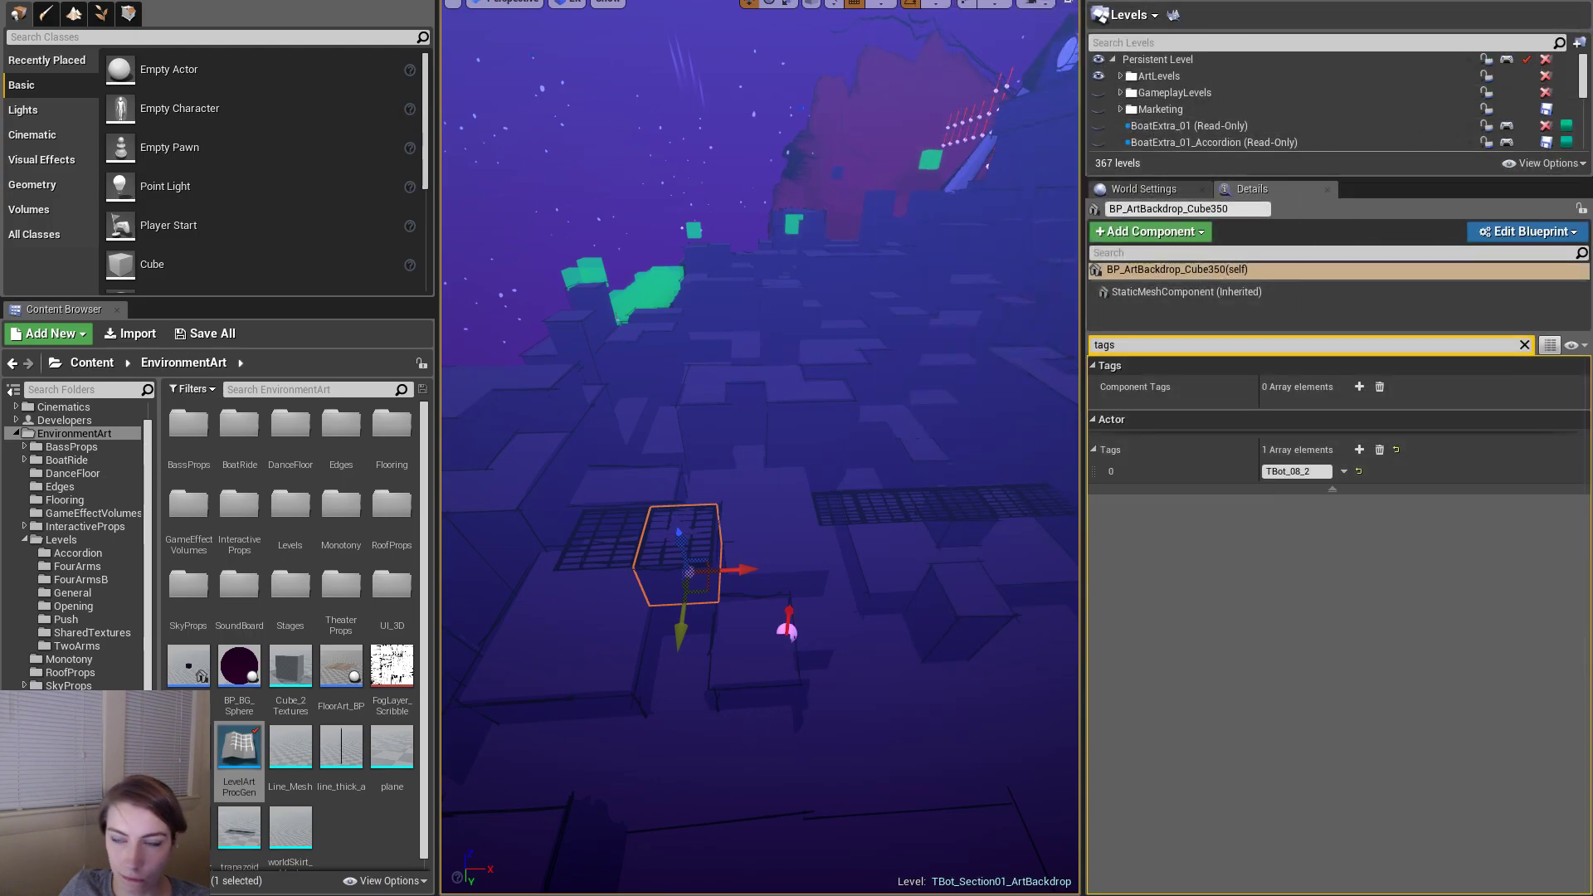
pyautogui.moveTo(764, 618); pyautogui.dragTo(765, 617, button='right')
pyautogui.press('Escape')
pyautogui.click(761, 508)
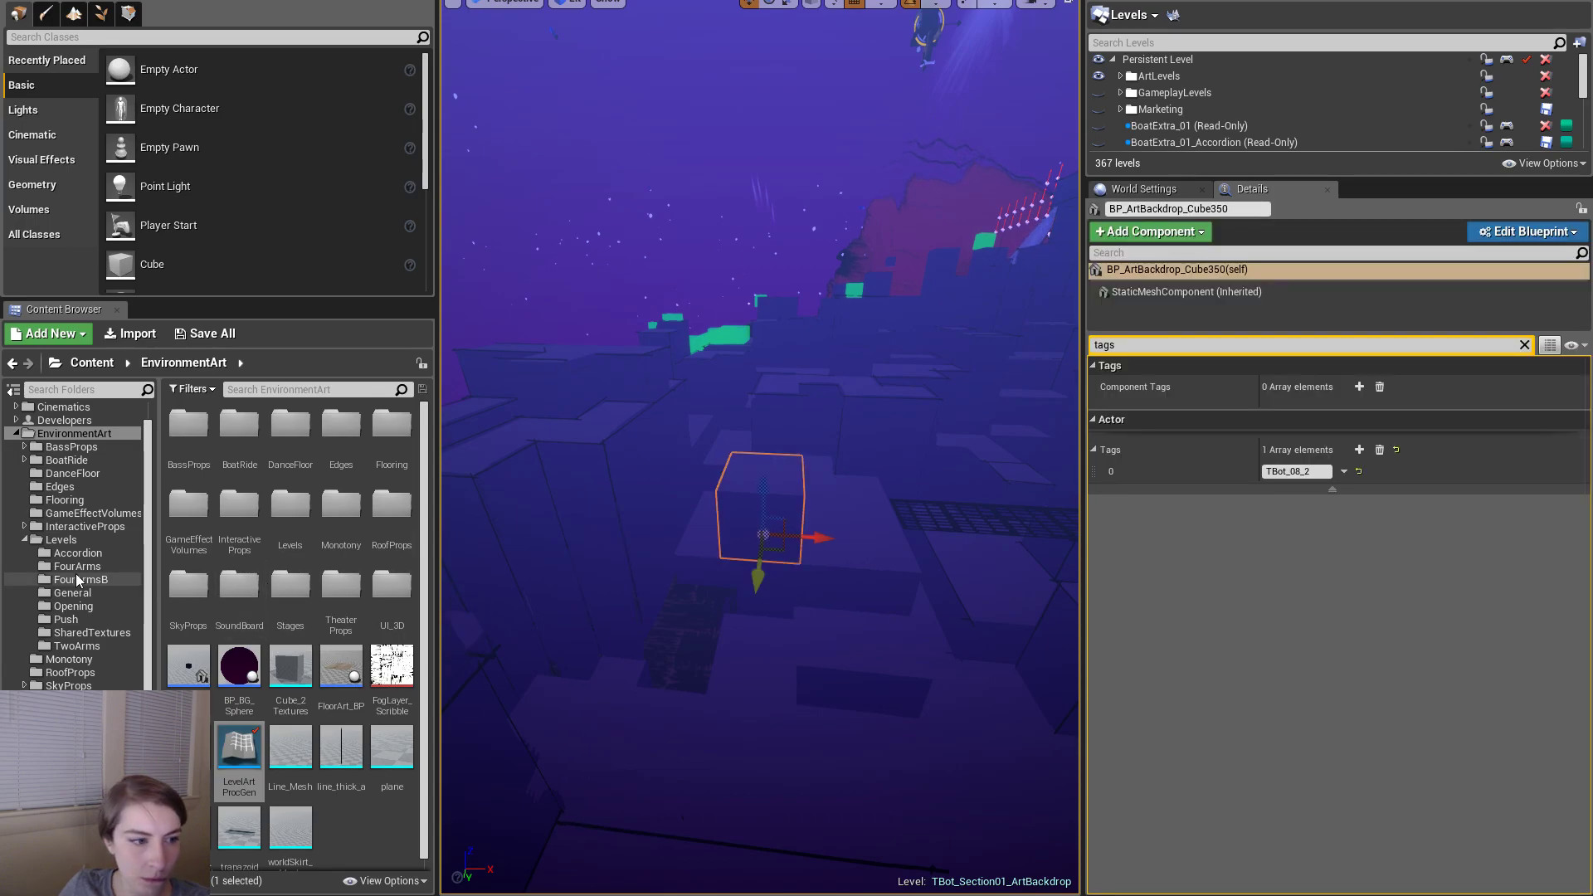
pyautogui.click(97, 553)
pyautogui.click(350, 507)
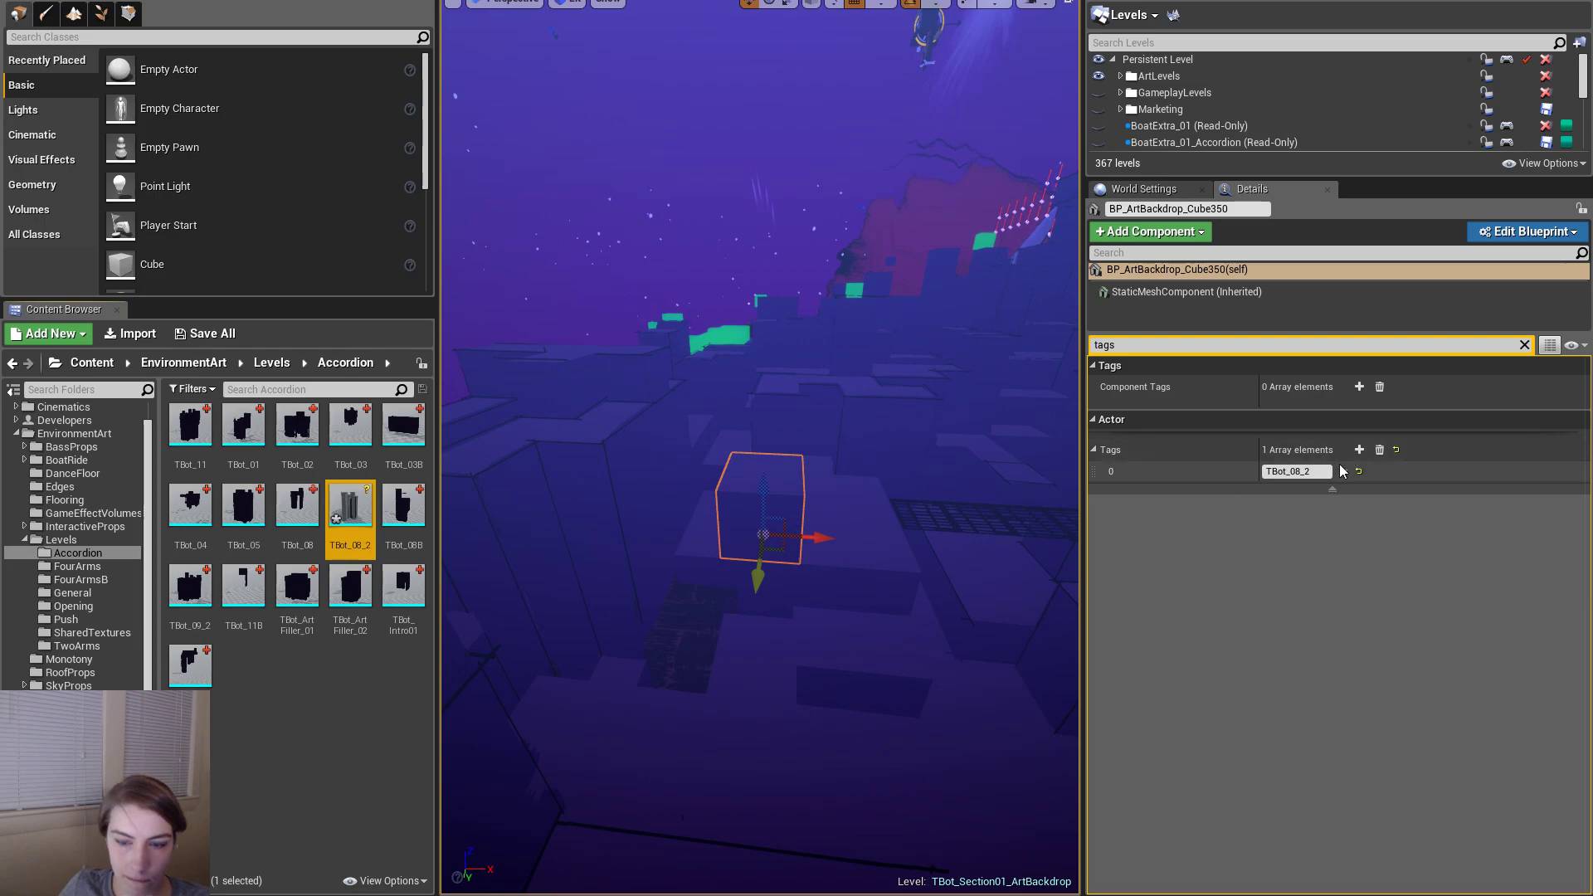
pyautogui.click(1525, 345)
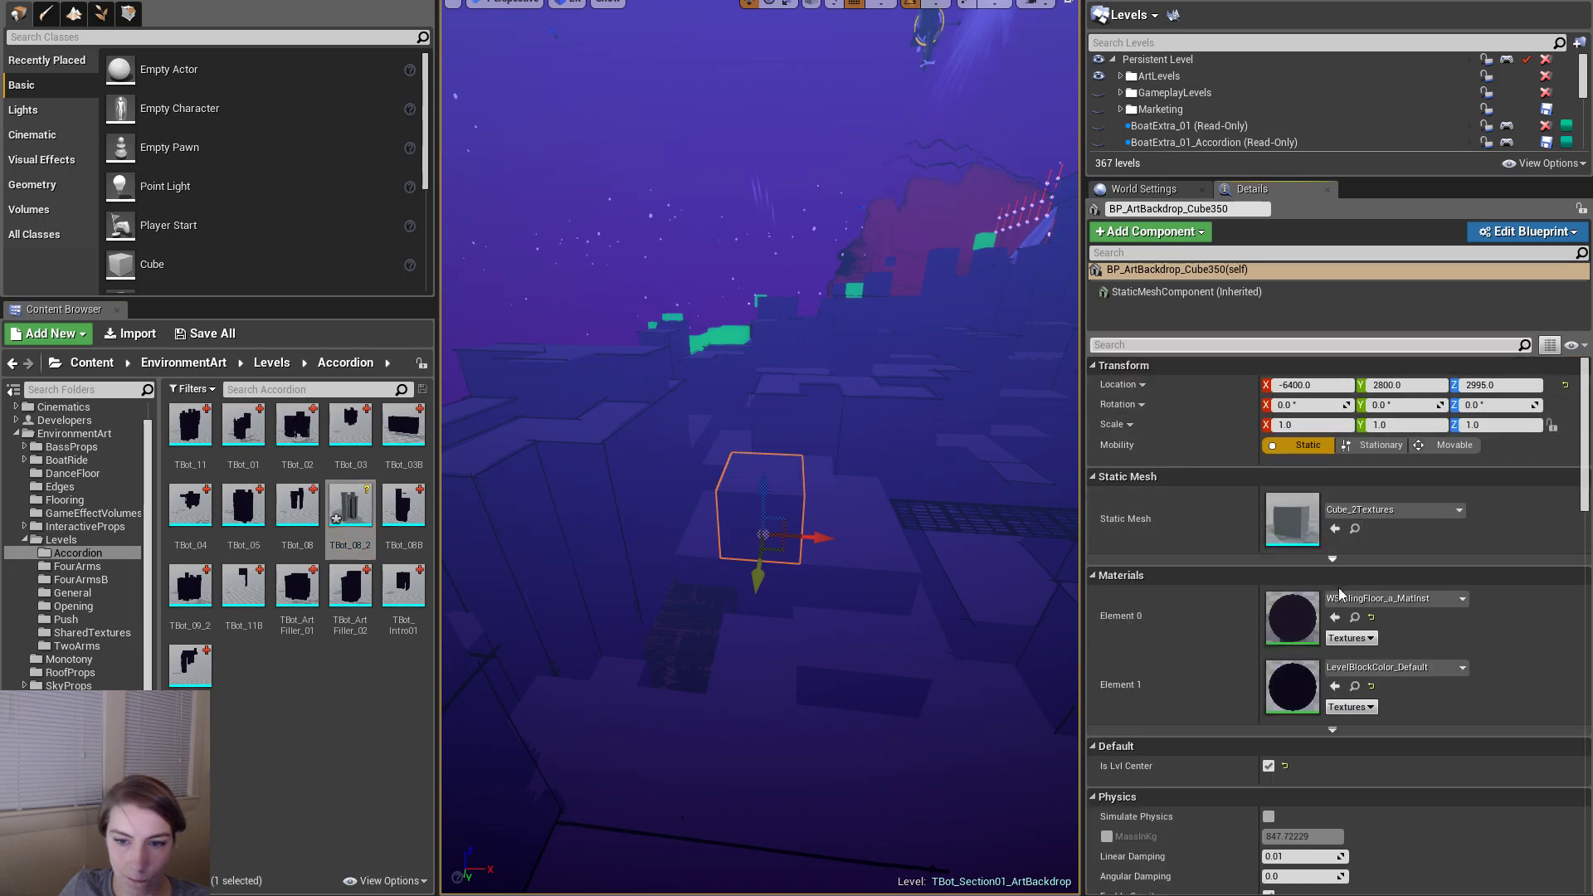
pyautogui.click(1335, 529)
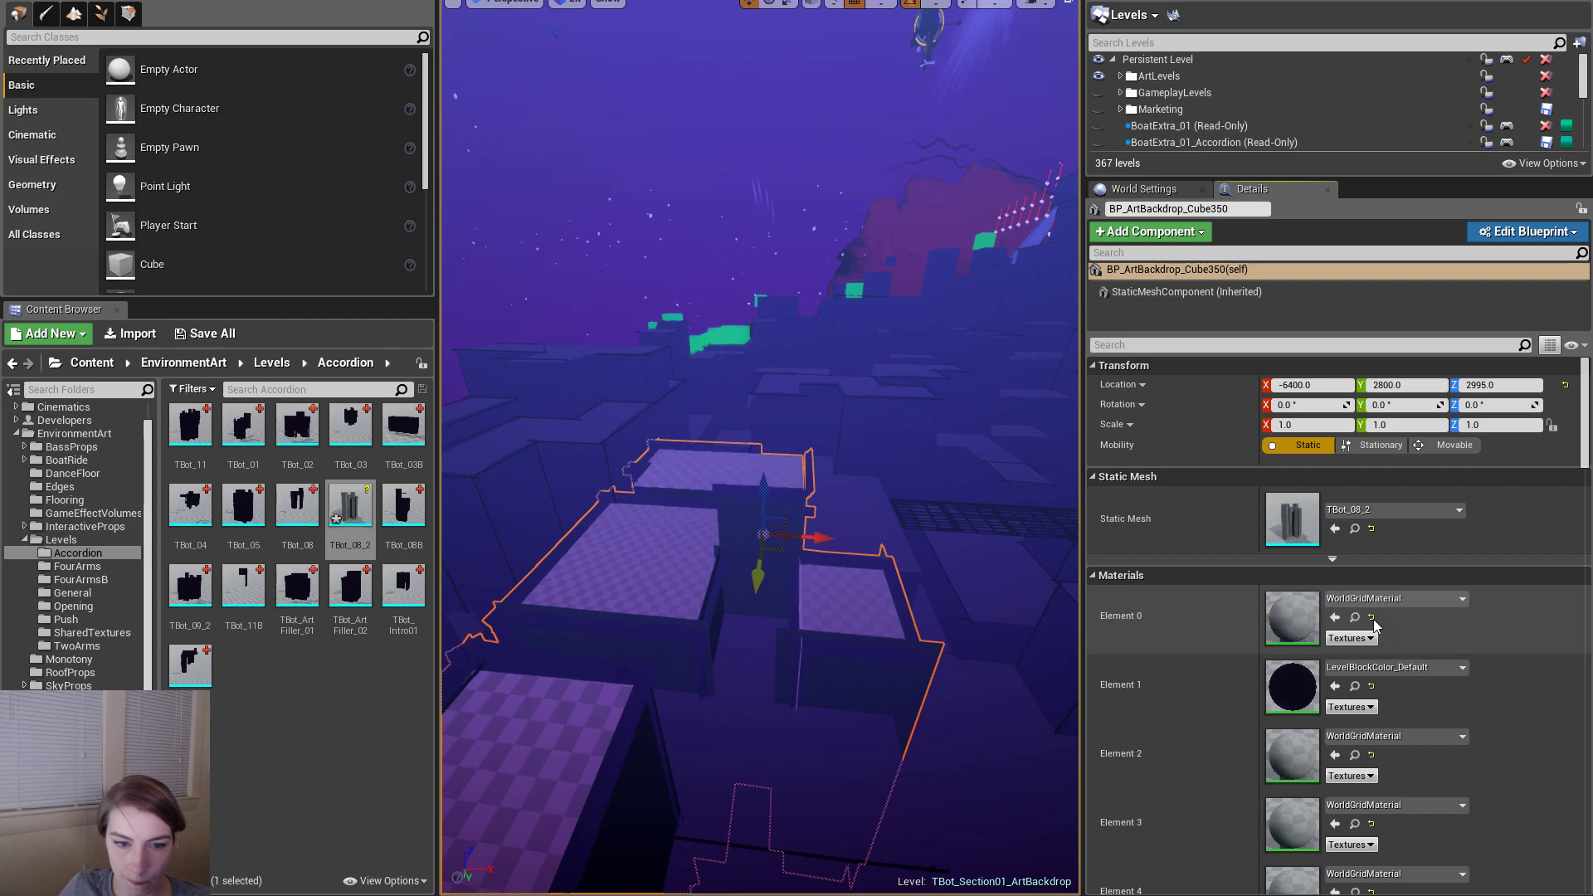
pyautogui.click(1372, 686)
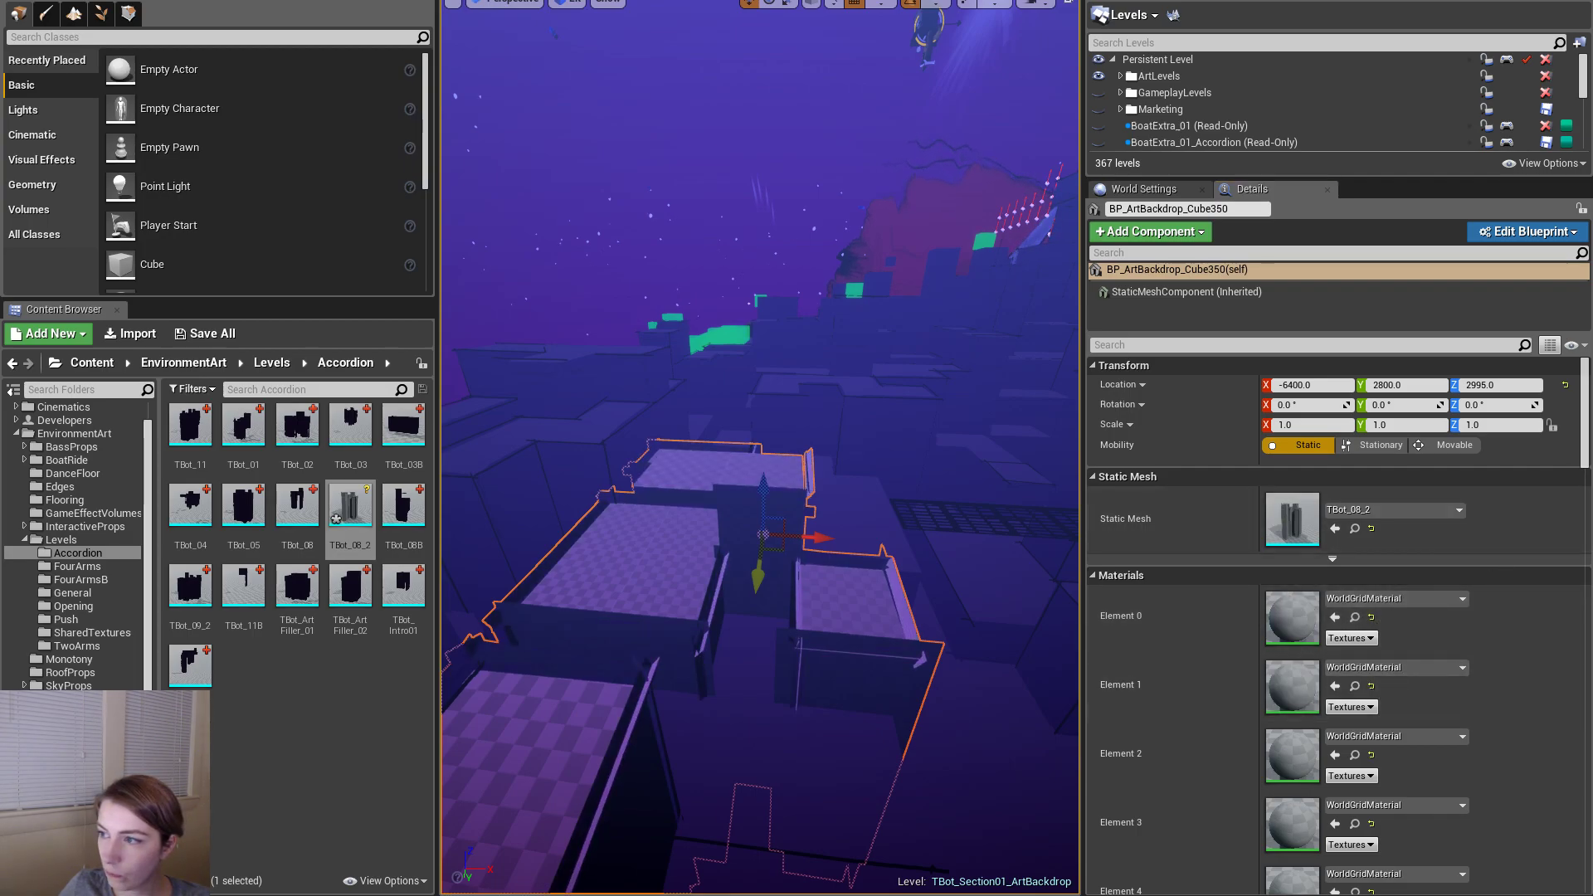
# - Open the TBot_08_2 mesh for editing and assign Outline_Line_B to its first two material slots
pyautogui.hotkey('ctrl', 'e')
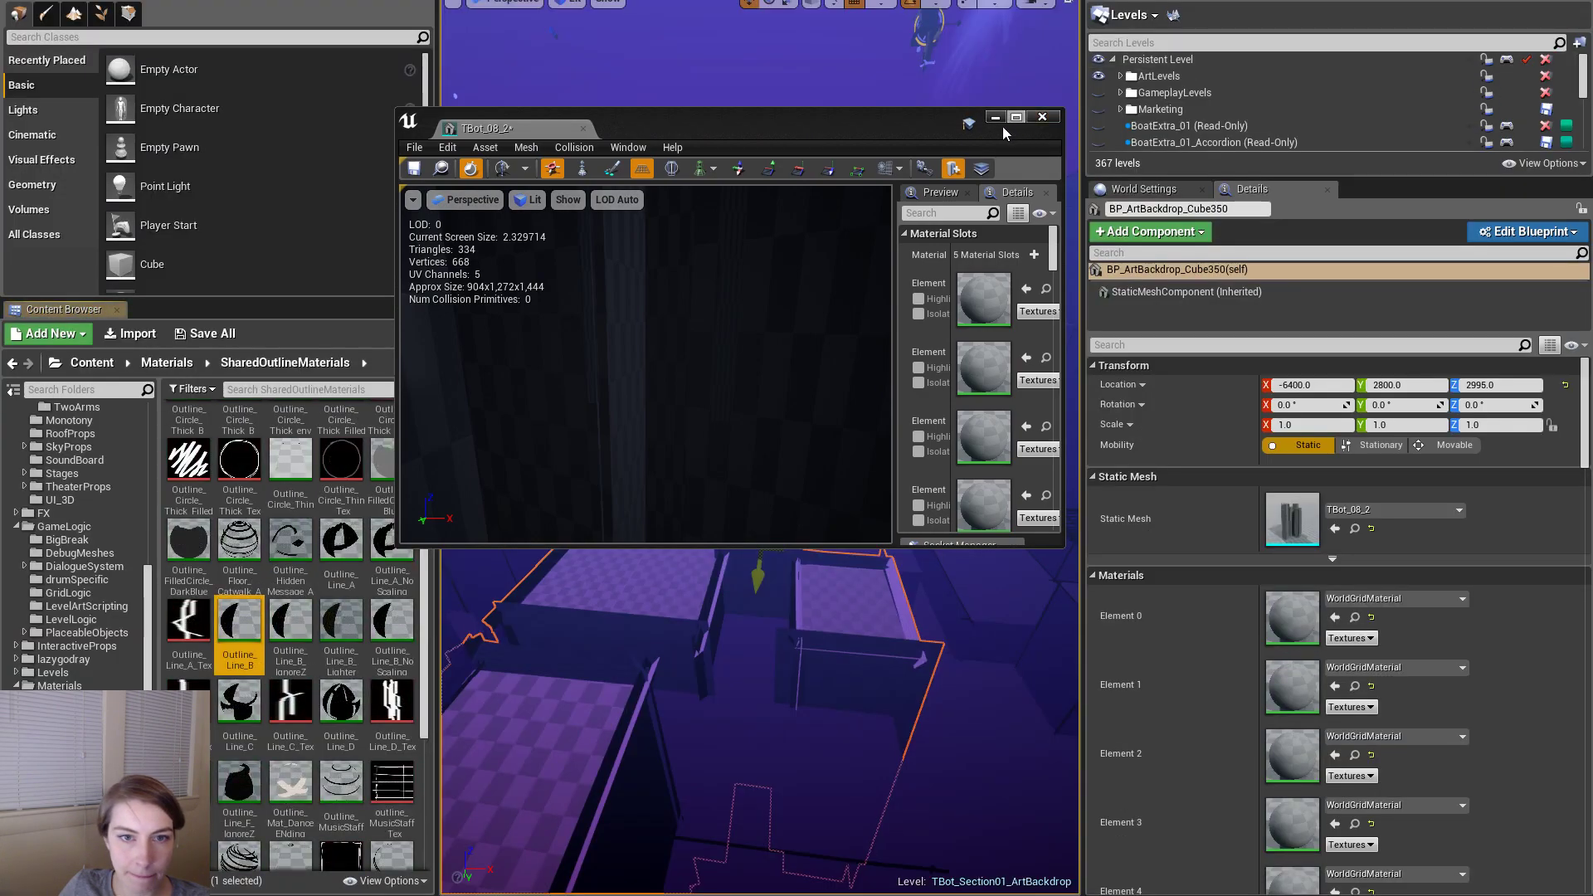
pyautogui.moveTo(857, 128); pyautogui.dragTo(1250, 95)
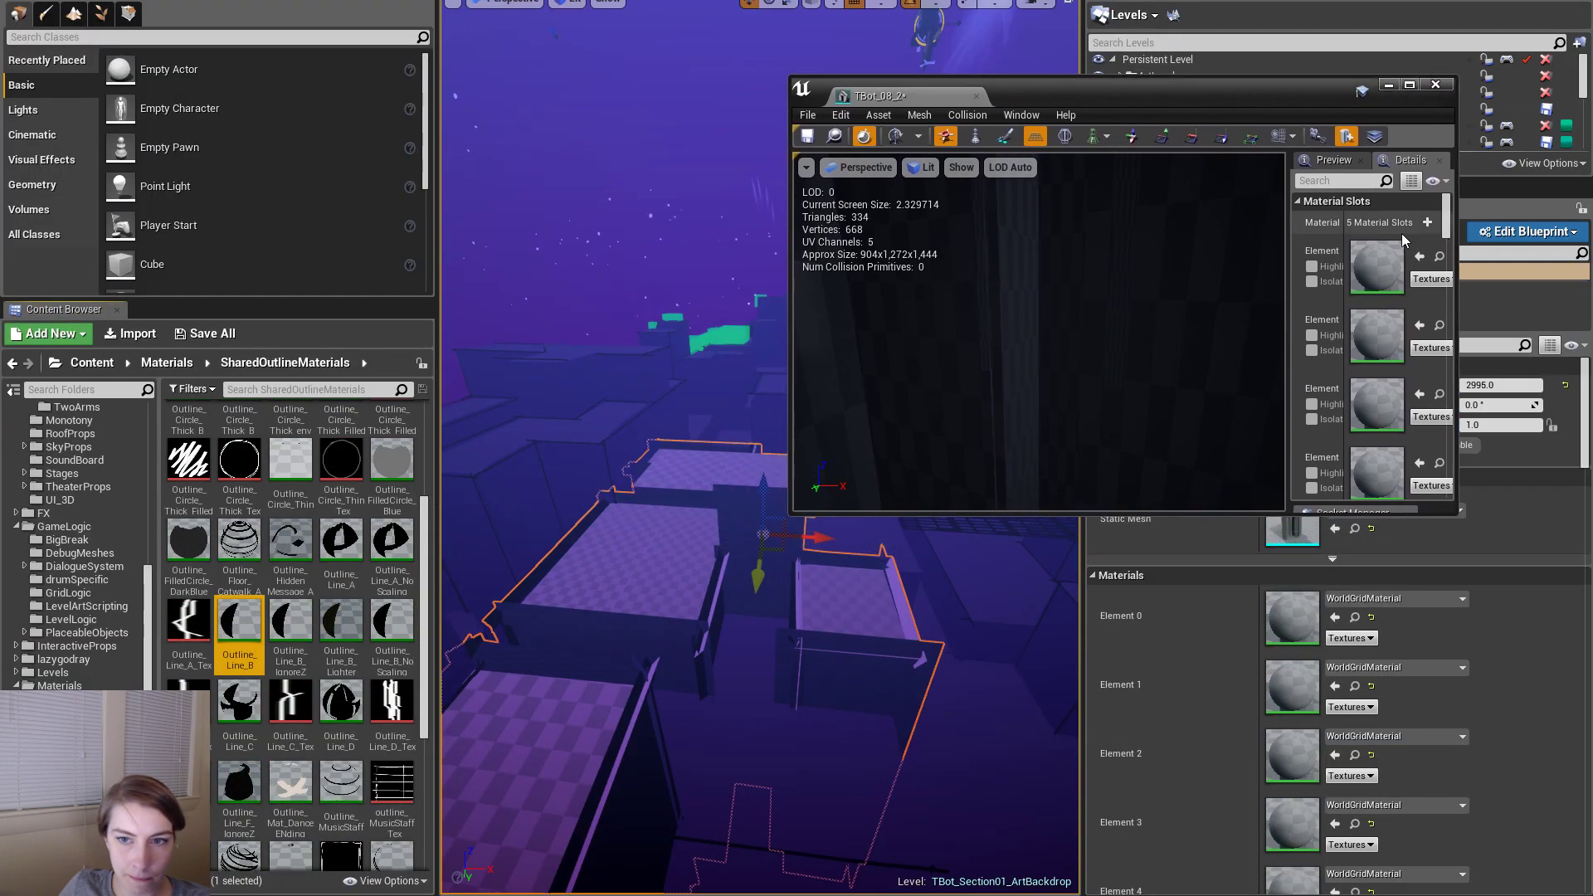
pyautogui.click(1421, 257)
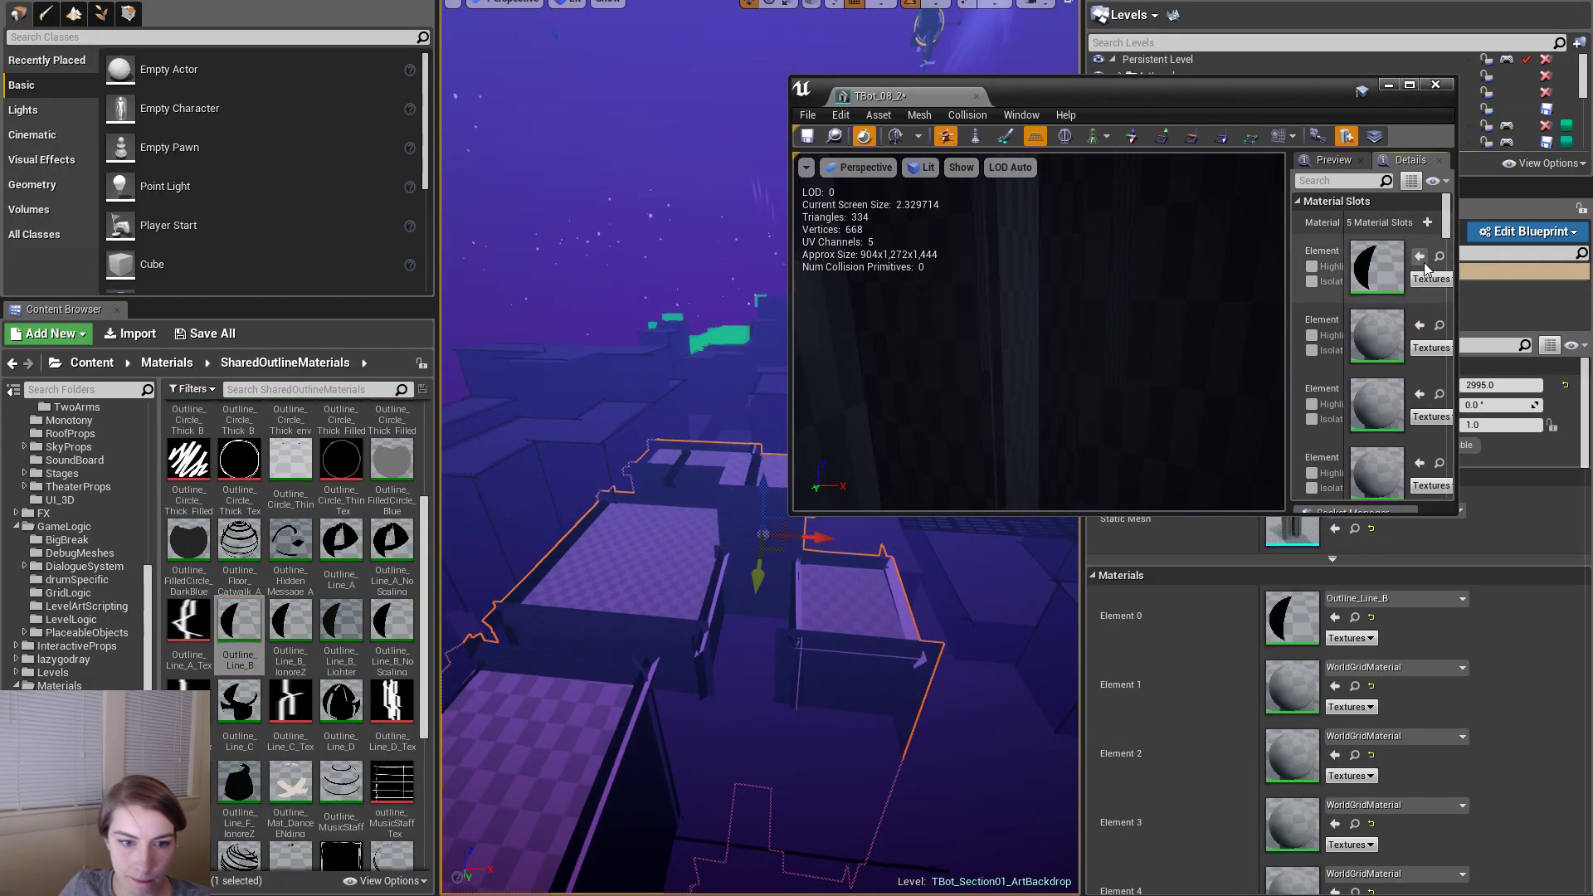
pyautogui.click(1419, 326)
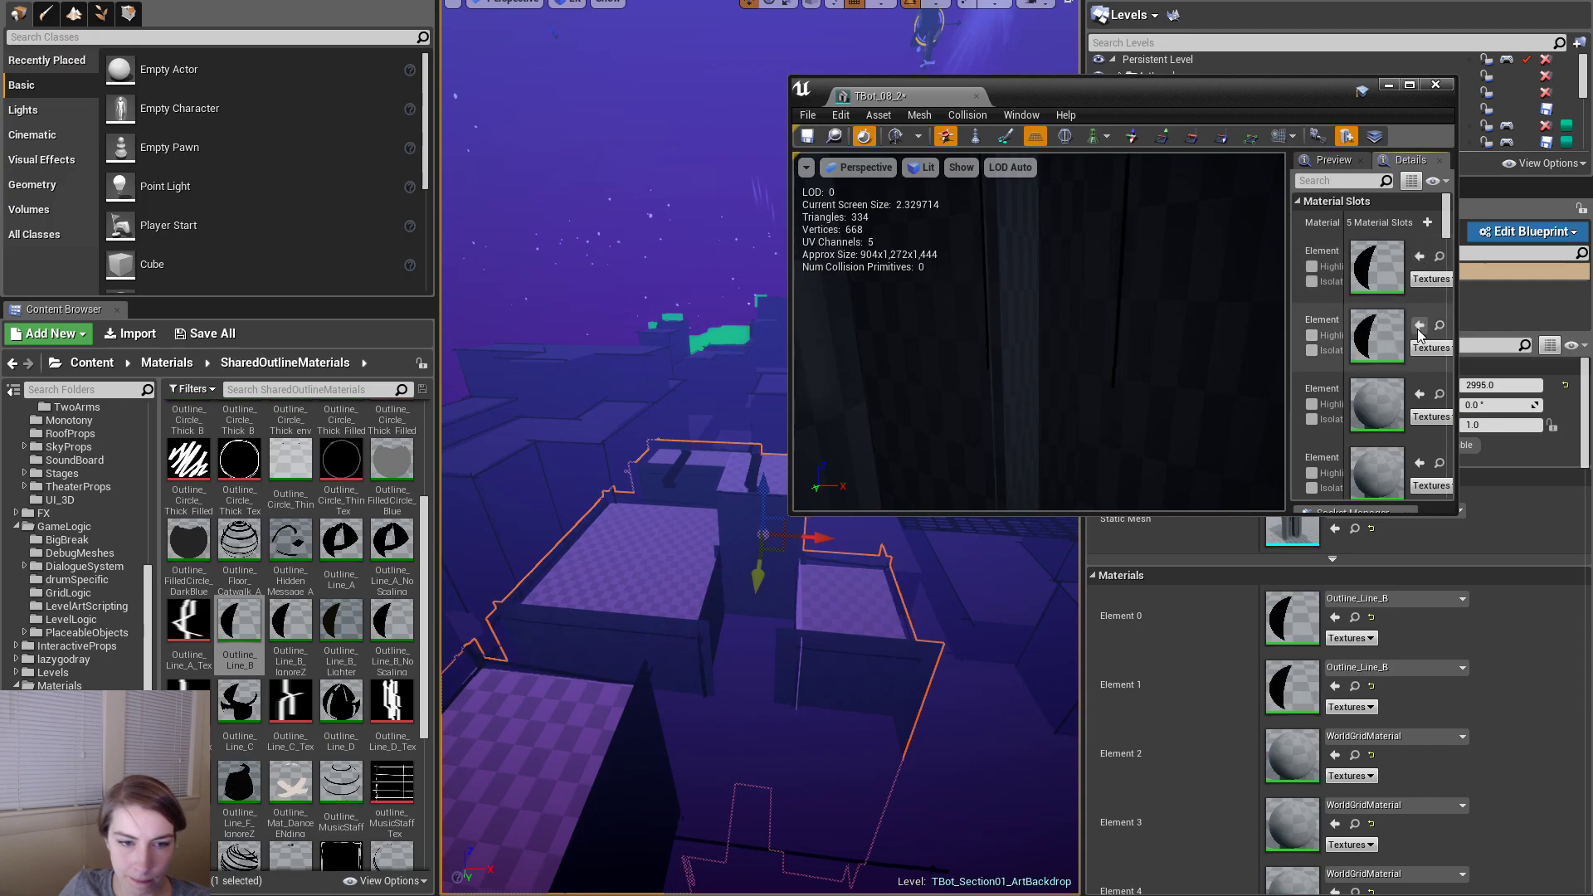
# - Assign Blotch_Alpha_A, LevelBlockColor_Default and WSTilingFloor_a_MatInst to the third, fourth and fifth material slots of TBot_08_2
pyautogui.keyDown('alt'); pyautogui.moveTo(846, 631); pyautogui.dragTo(1078, 618); pyautogui.keyUp('alt')
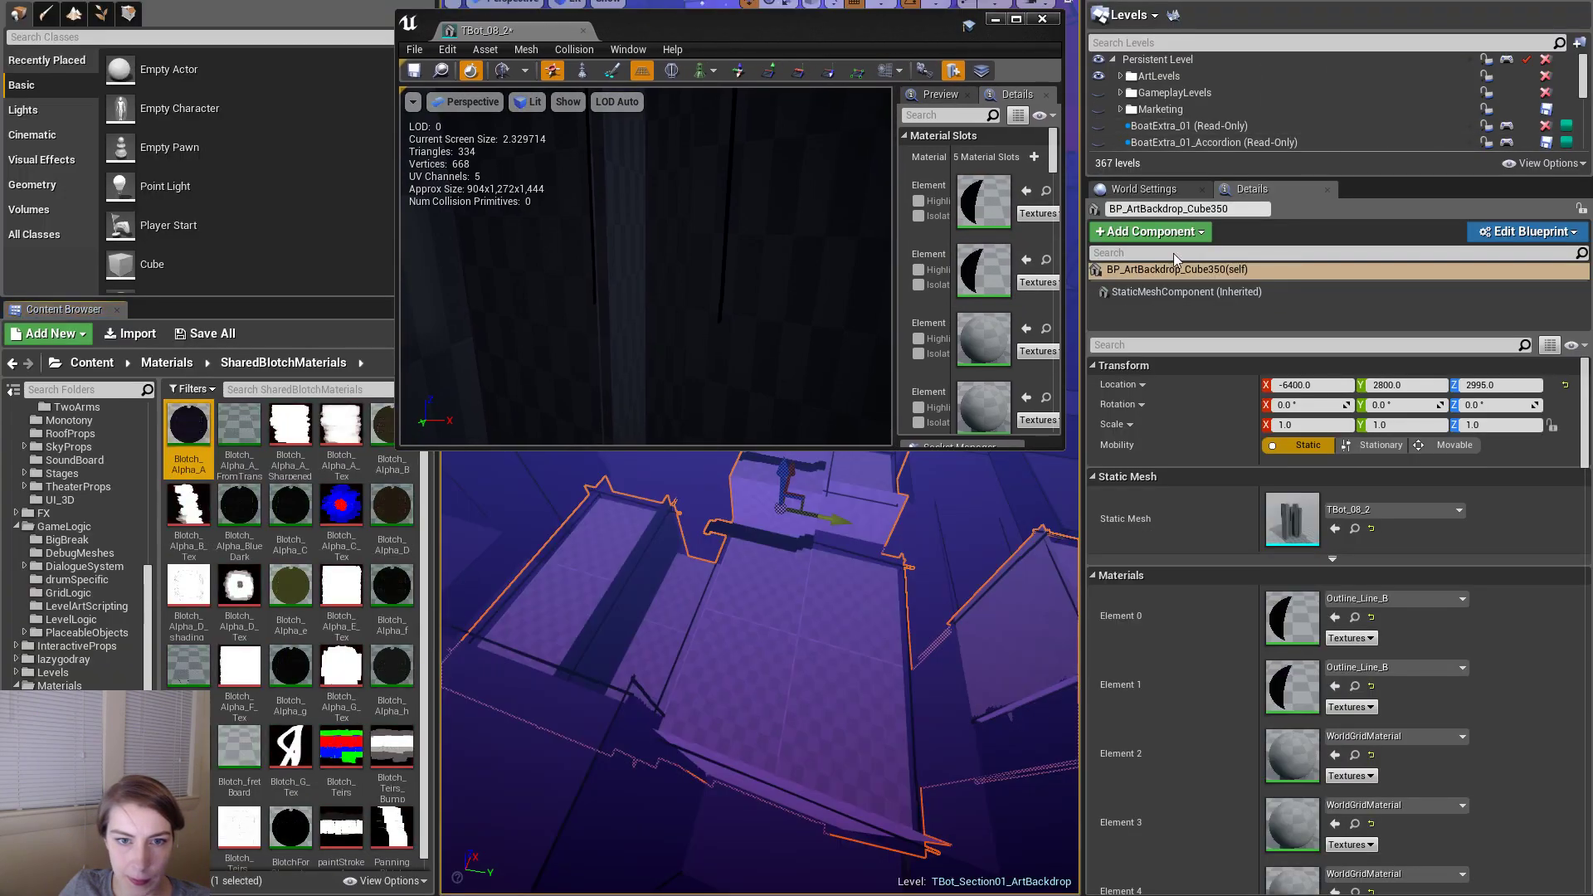
pyautogui.click(1027, 329)
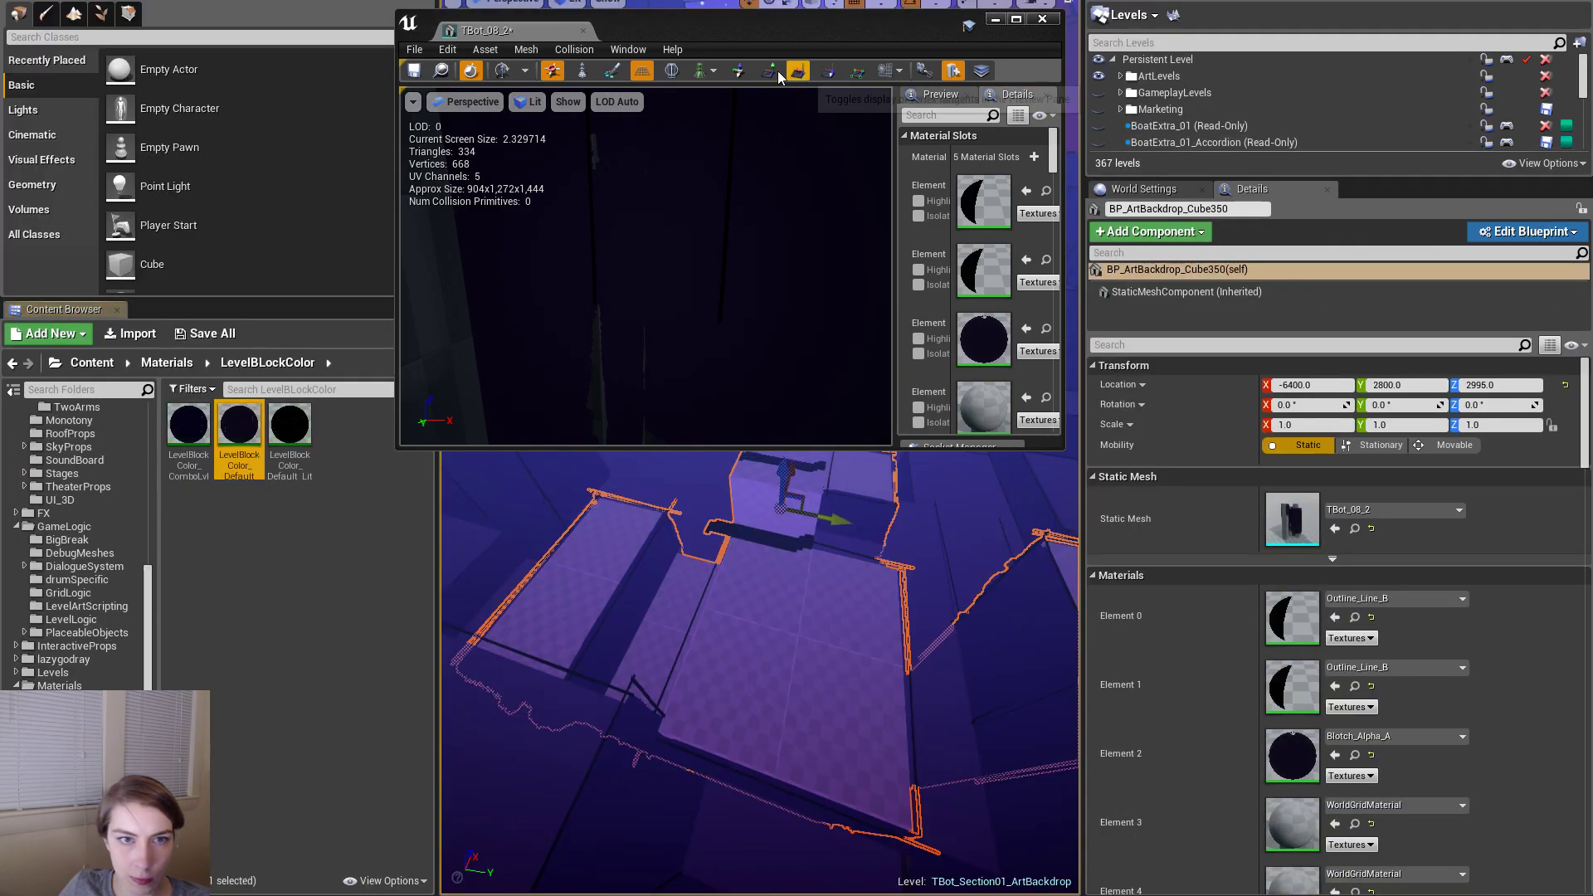
pyautogui.moveTo(767, 36); pyautogui.dragTo(918, 33)
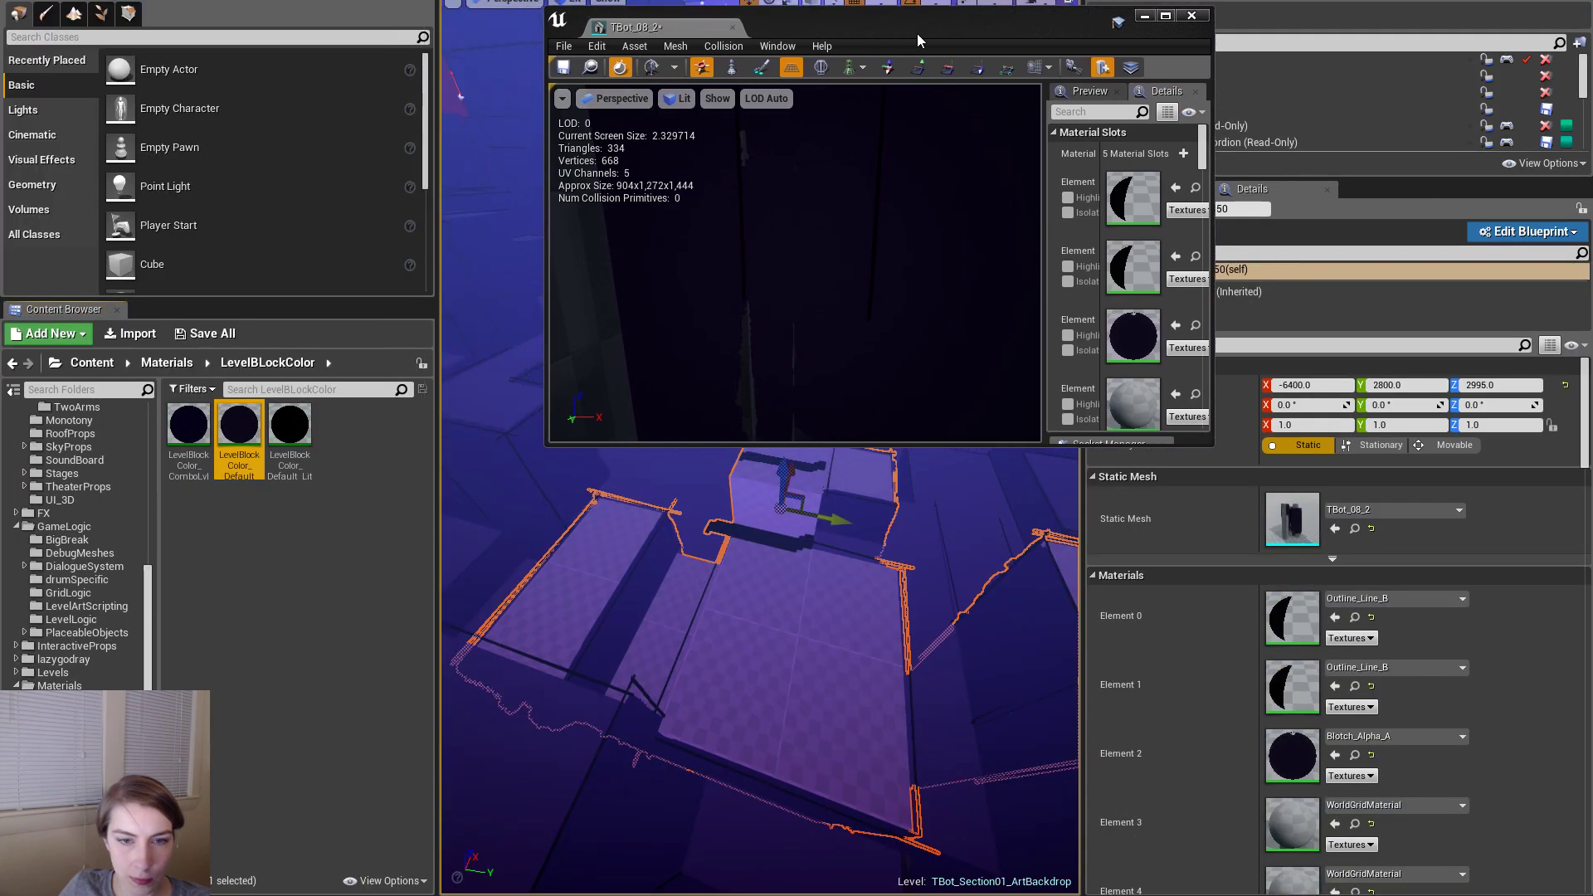
pyautogui.scroll(-1, 1128, 331)
pyautogui.click(1176, 315)
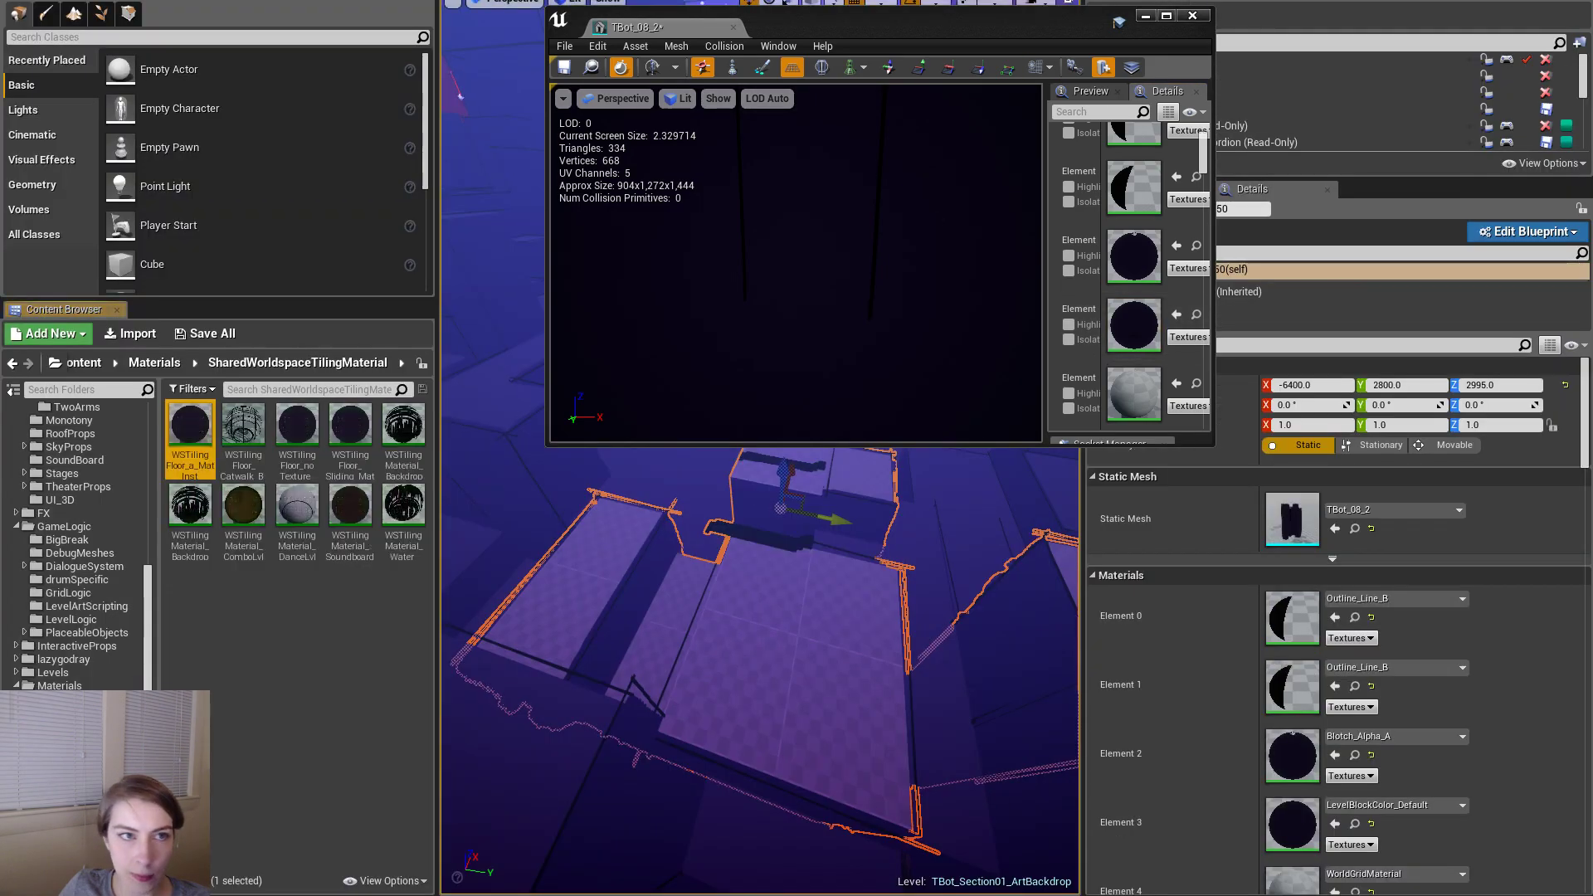
pyautogui.click(1177, 384)
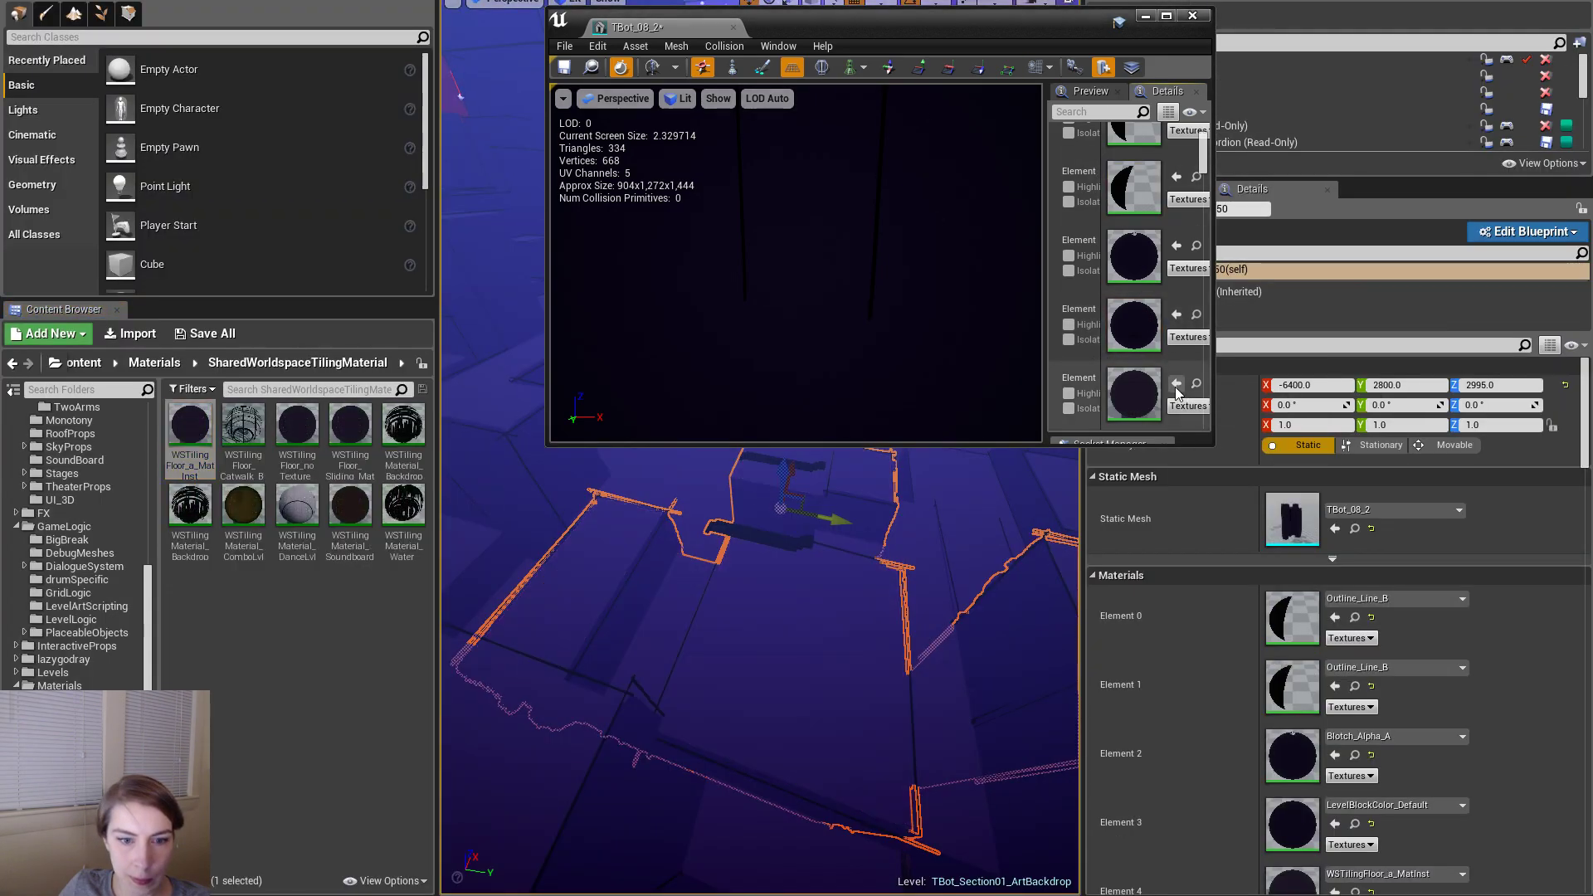
# - Assign the Outline_Floor_Catwalk_A material used by FourArms_16 to the first material slot of TBot_08_2 and close the mesh editor
pyautogui.moveTo(858, 30); pyautogui.dragTo(859, 0)
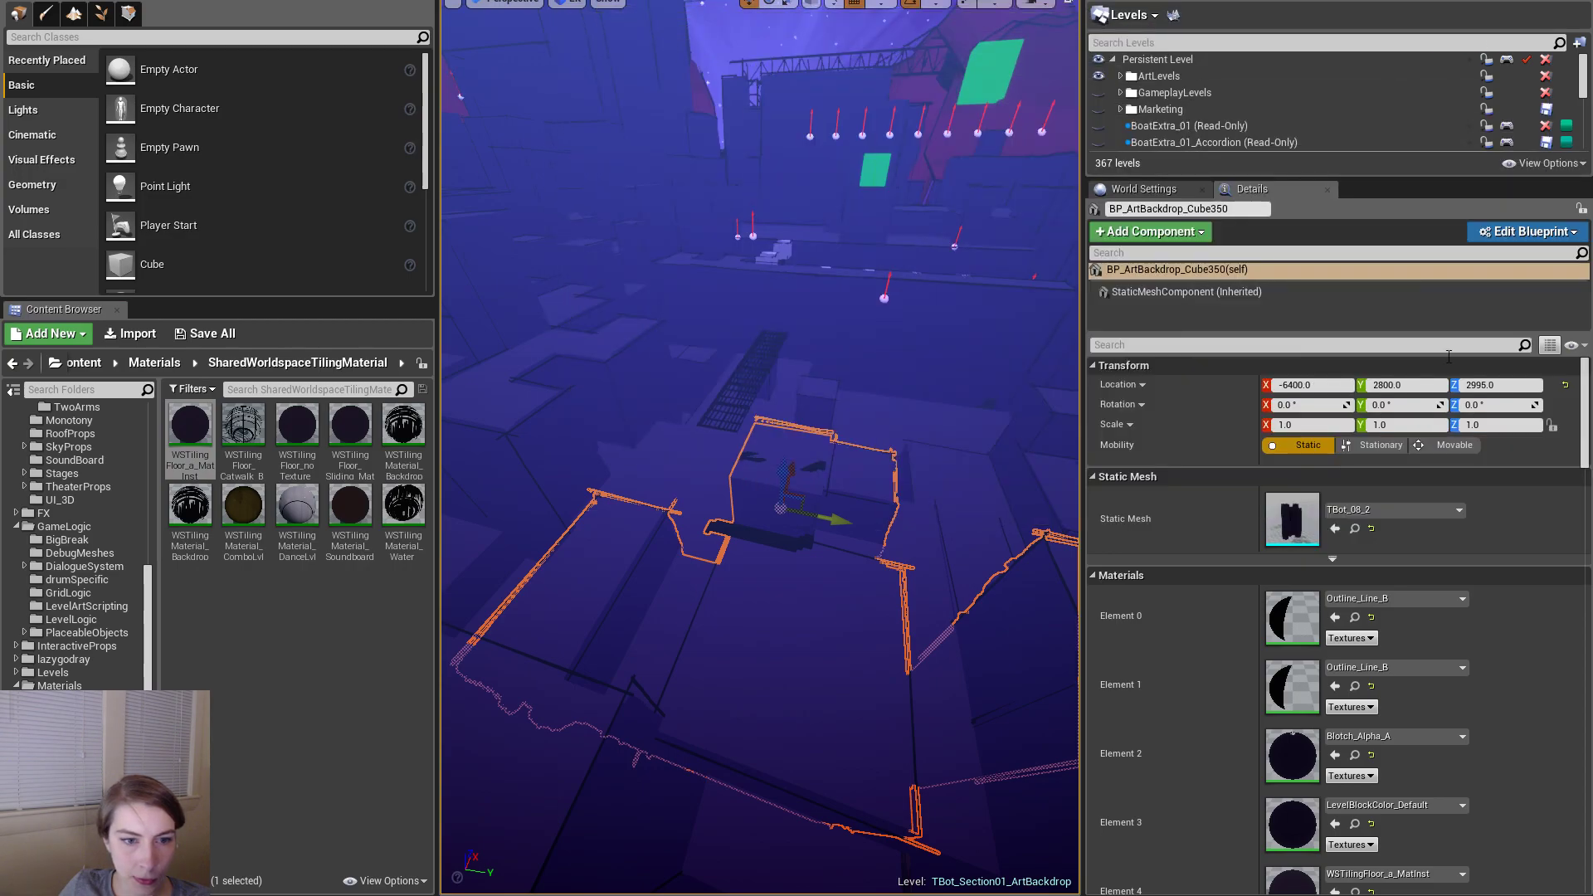
pyautogui.click(770, 388)
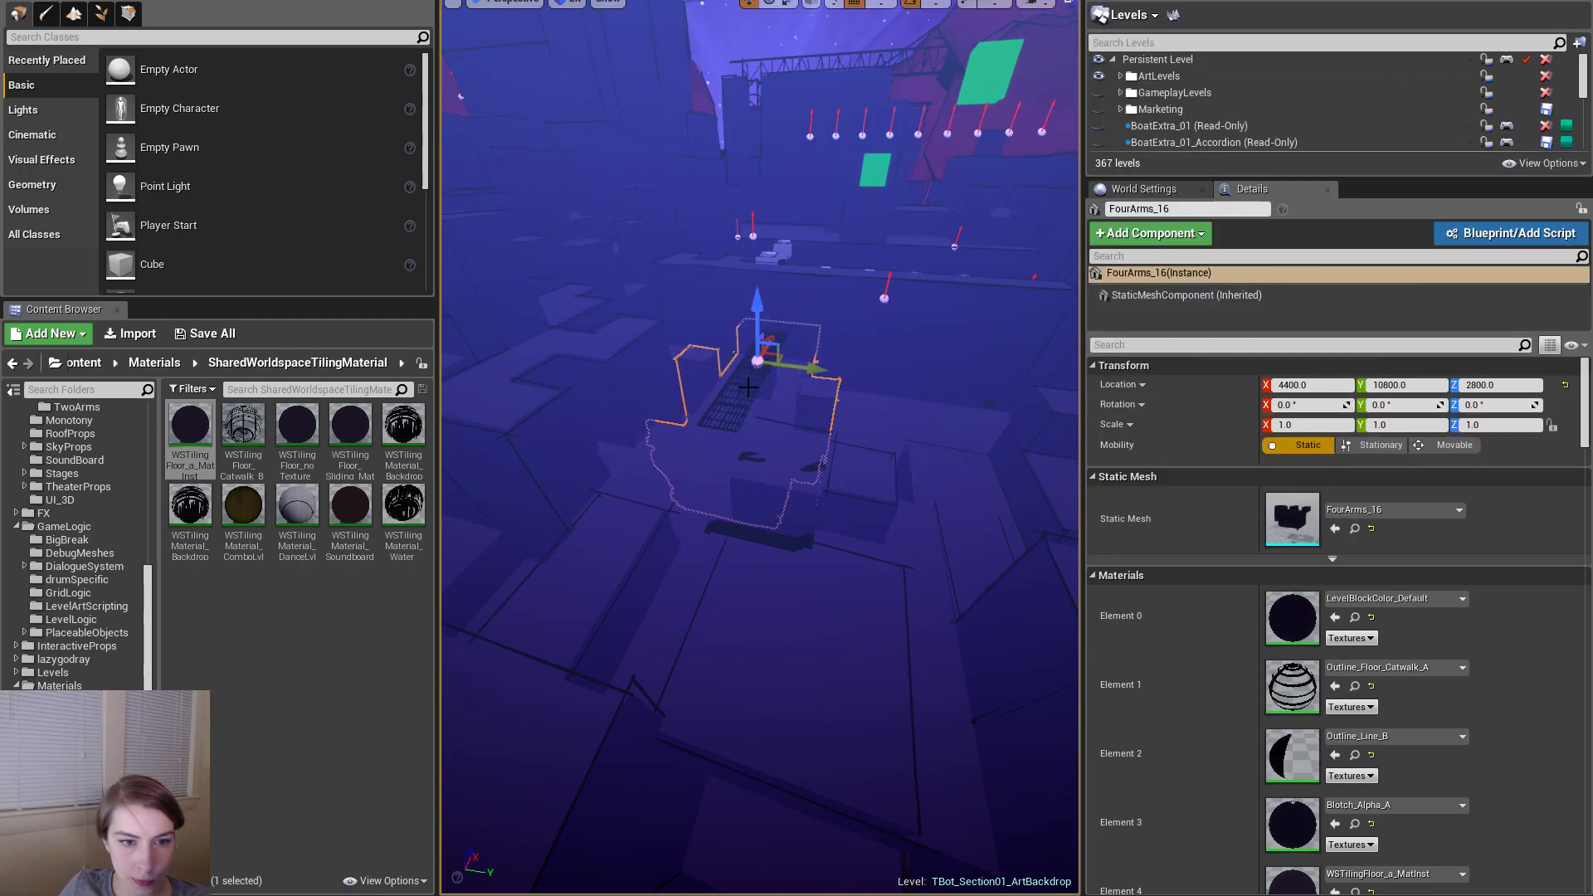
pyautogui.click(1355, 686)
pyautogui.moveTo(1057, 0); pyautogui.dragTo(1192, 65)
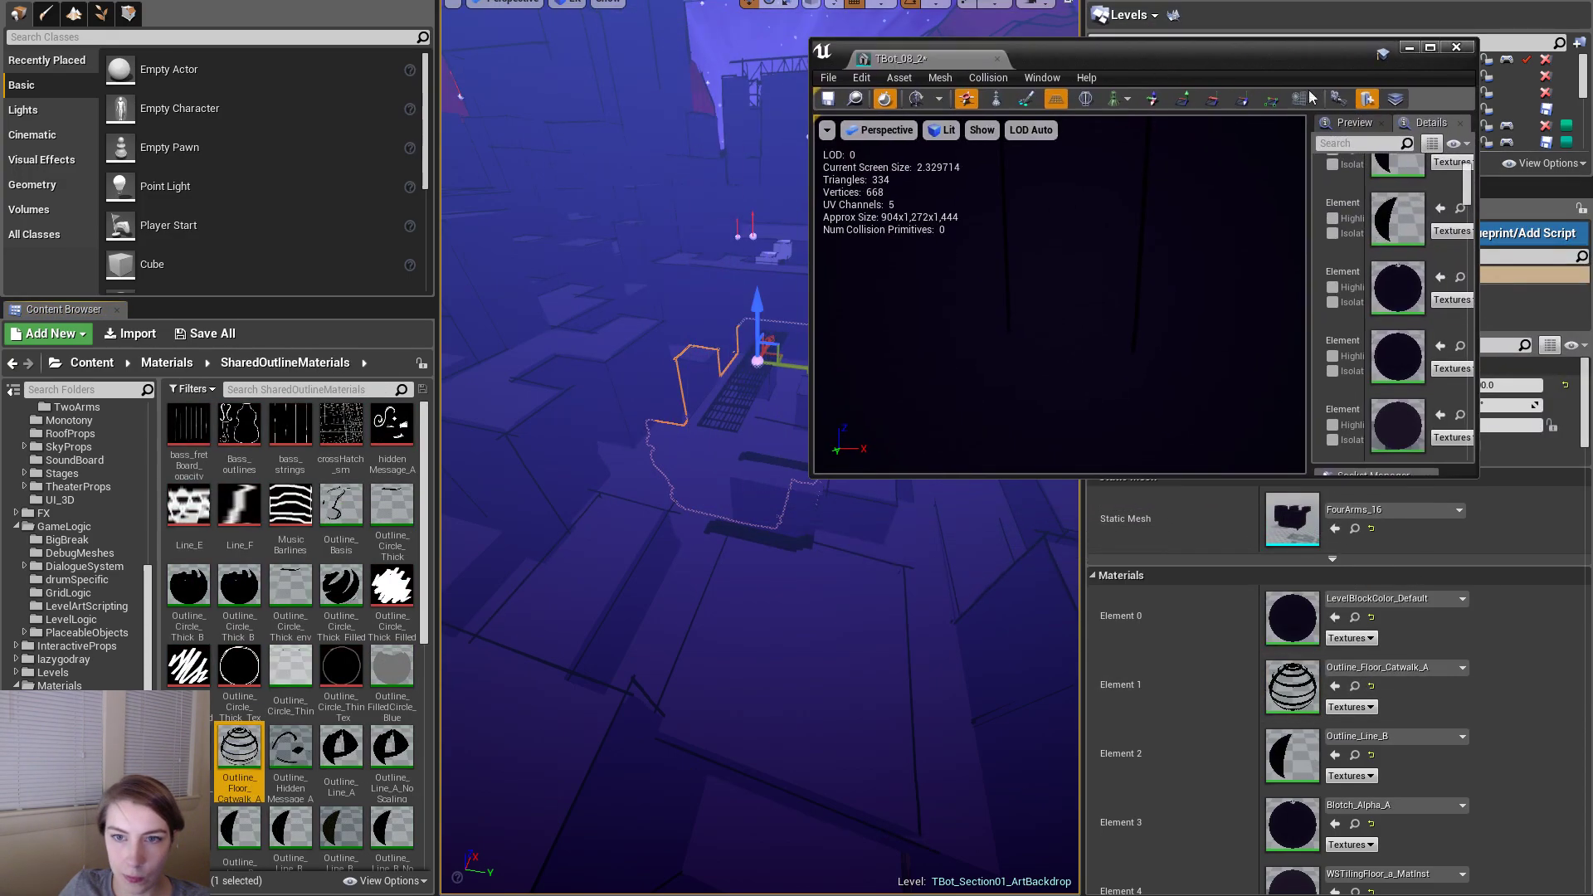
pyautogui.scroll(2, 1408, 212)
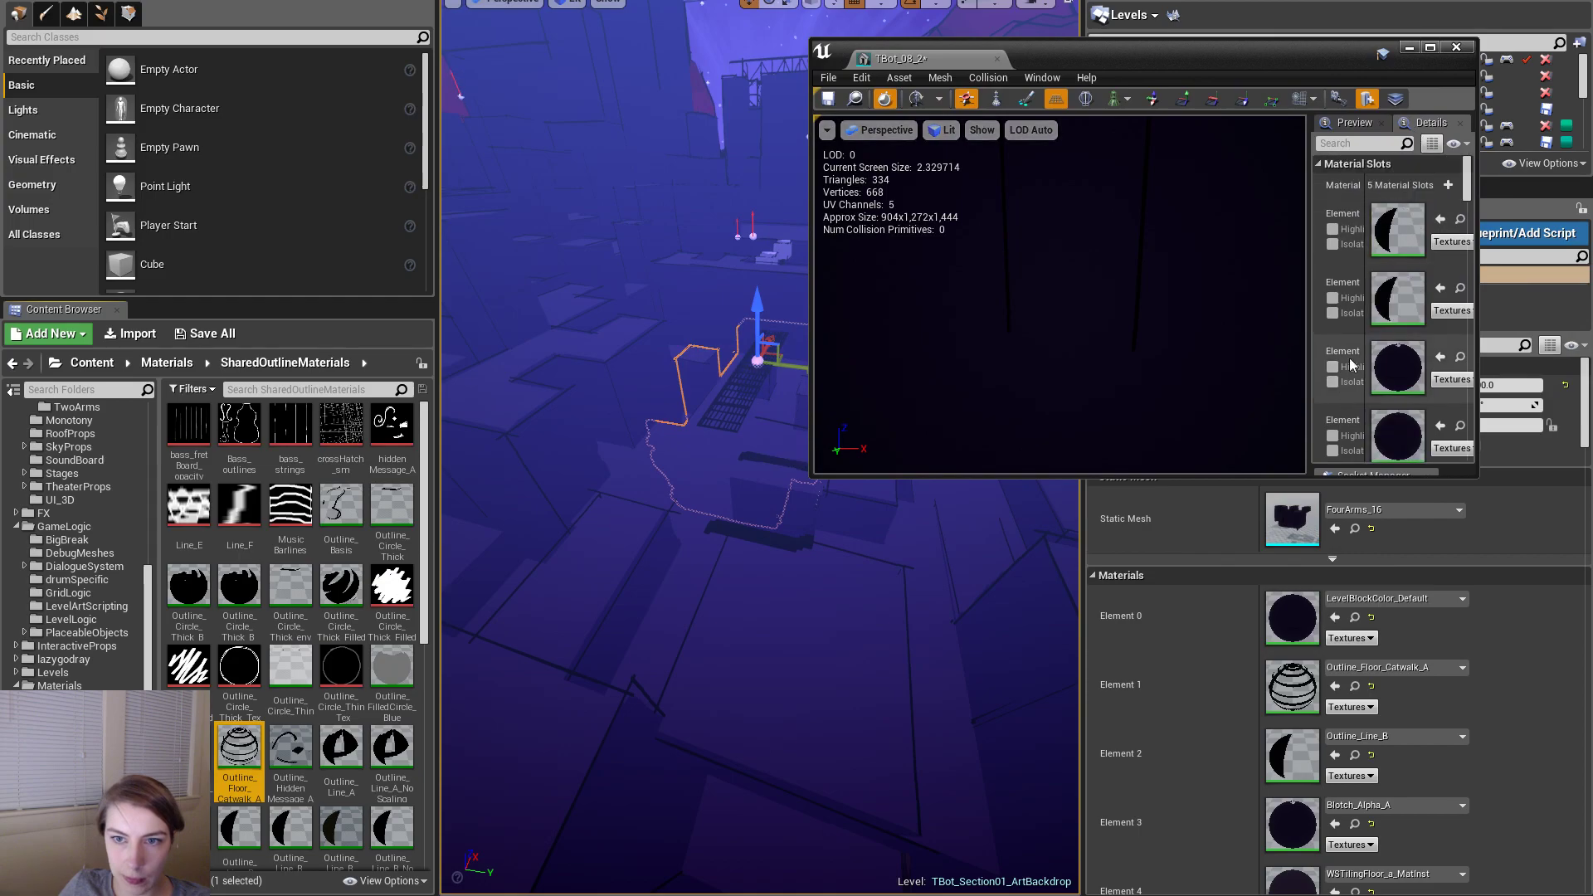
pyautogui.click(1440, 219)
pyautogui.click(1457, 47)
# - Examine the shadow settings of BP_ArtBackdrop_Cube350 by filtering its details for "shadow", and clear the filter
pyautogui.click(809, 515)
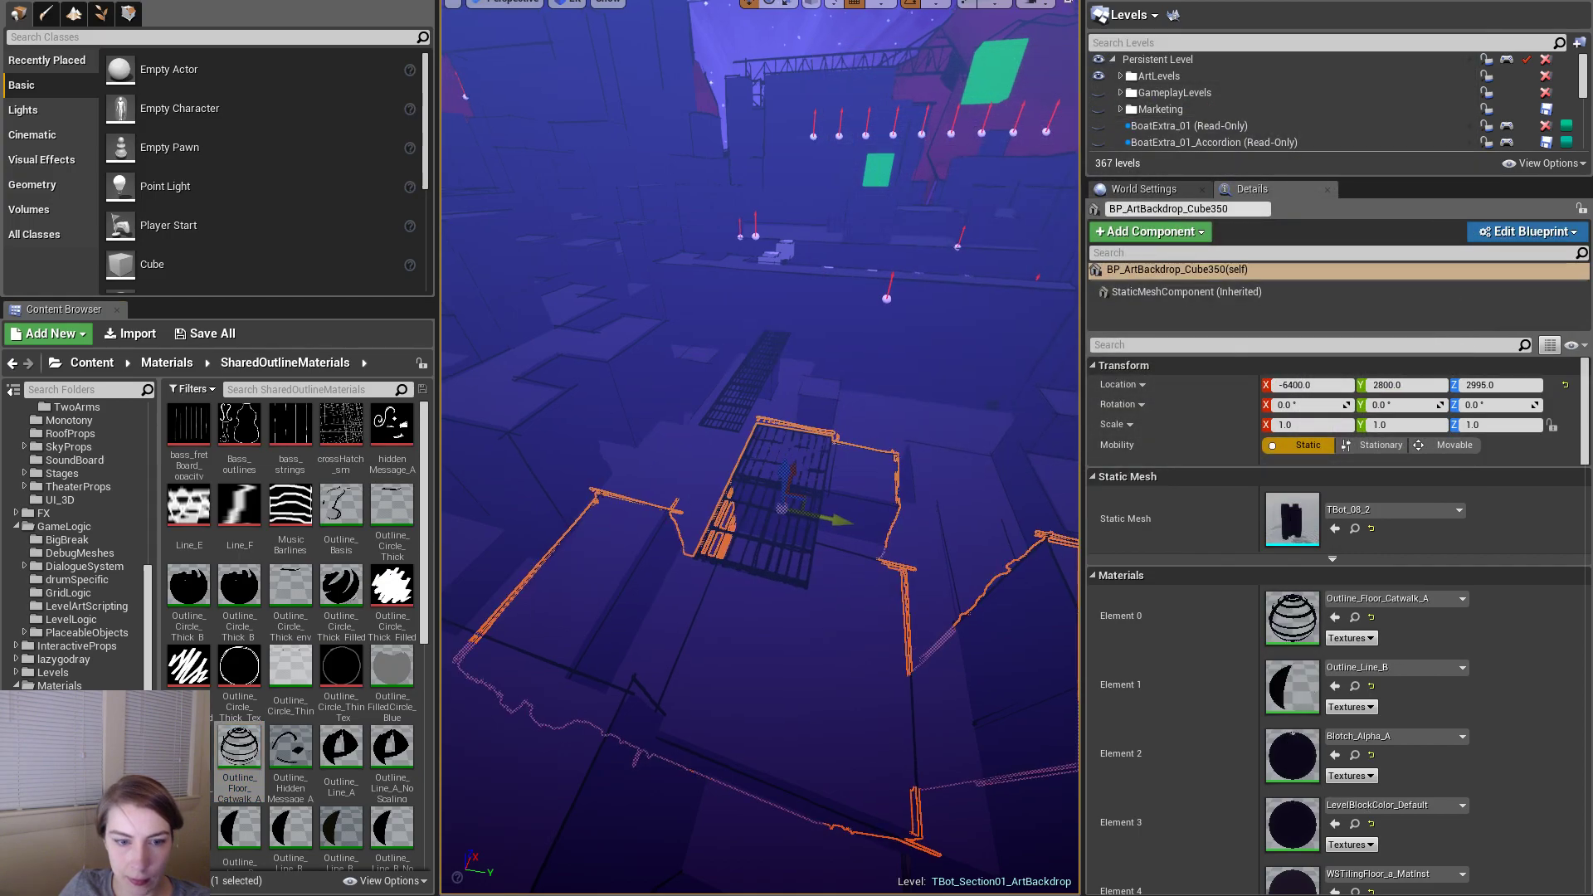
pyautogui.press('f')
pyautogui.keyDown('alt'); pyautogui.moveTo(951, 520); pyautogui.dragTo(951, 520); pyautogui.keyUp('alt')
pyautogui.click(1358, 345)
pyautogui.write('shadow')
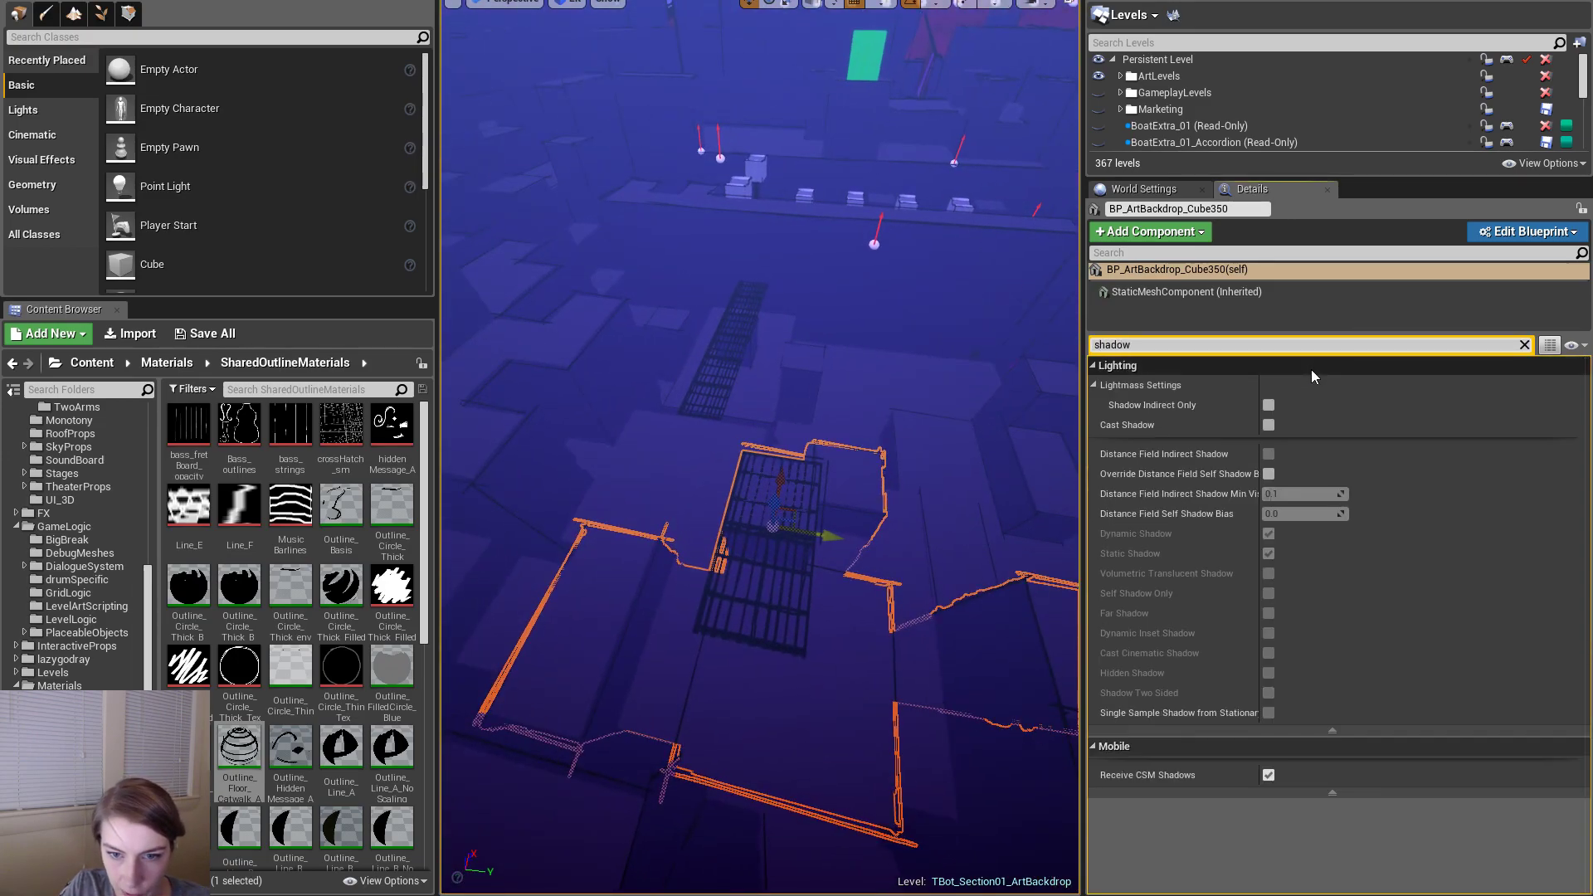
pyautogui.hotkey('ctrl', 'a')
pyautogui.press('BackSpace')
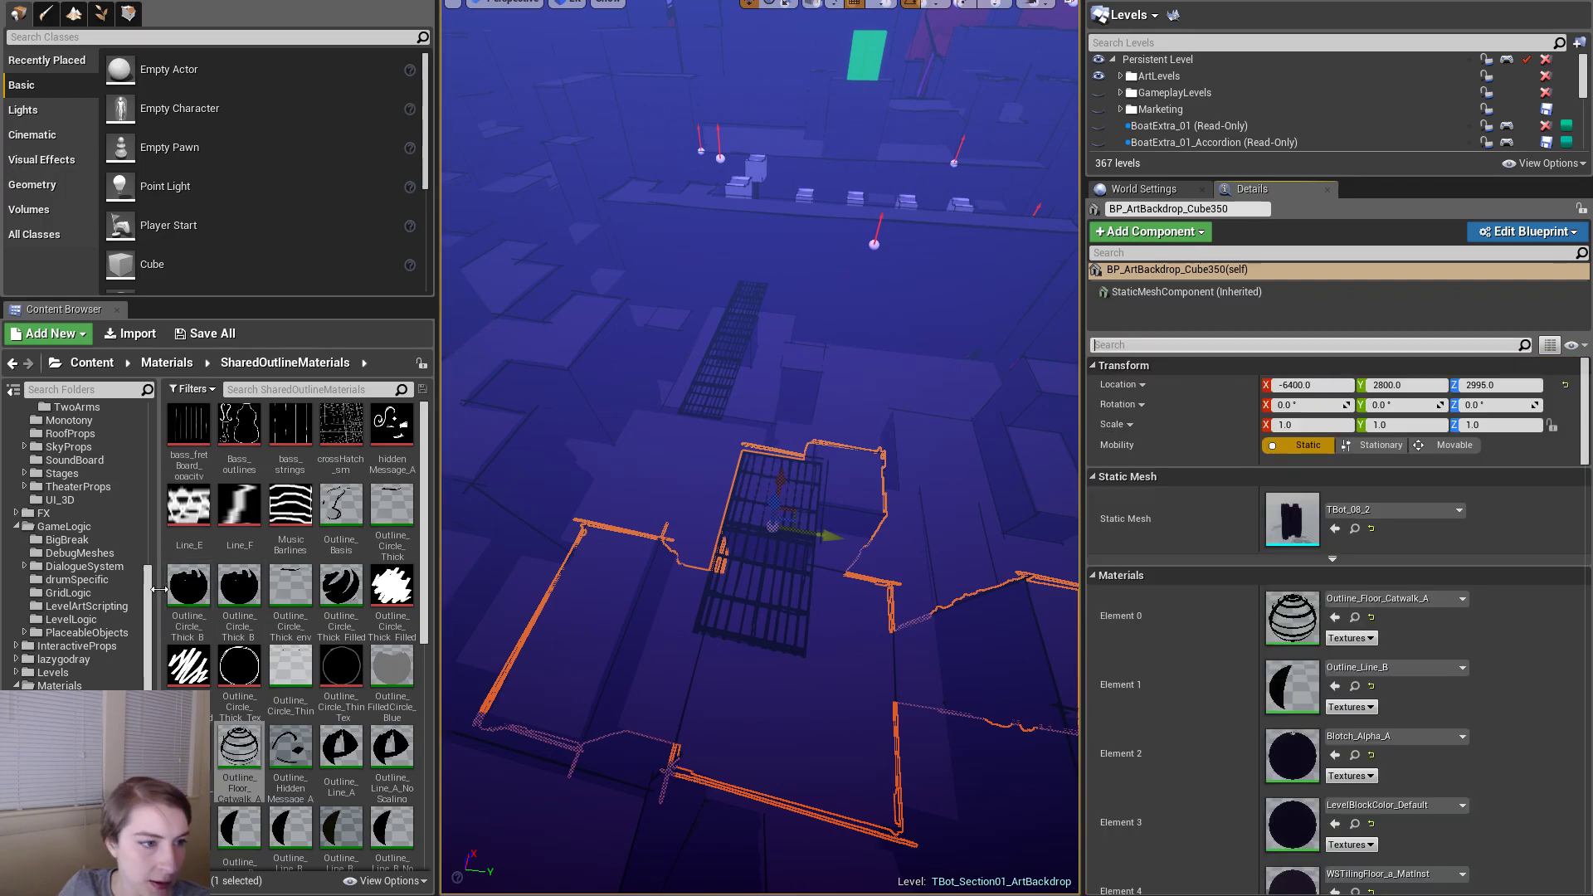
# - Open TBot_08_2 from the Accordion folder and set its collision preset to NoCollision
pyautogui.scroll(6, 7, 567)
pyautogui.click(83, 552)
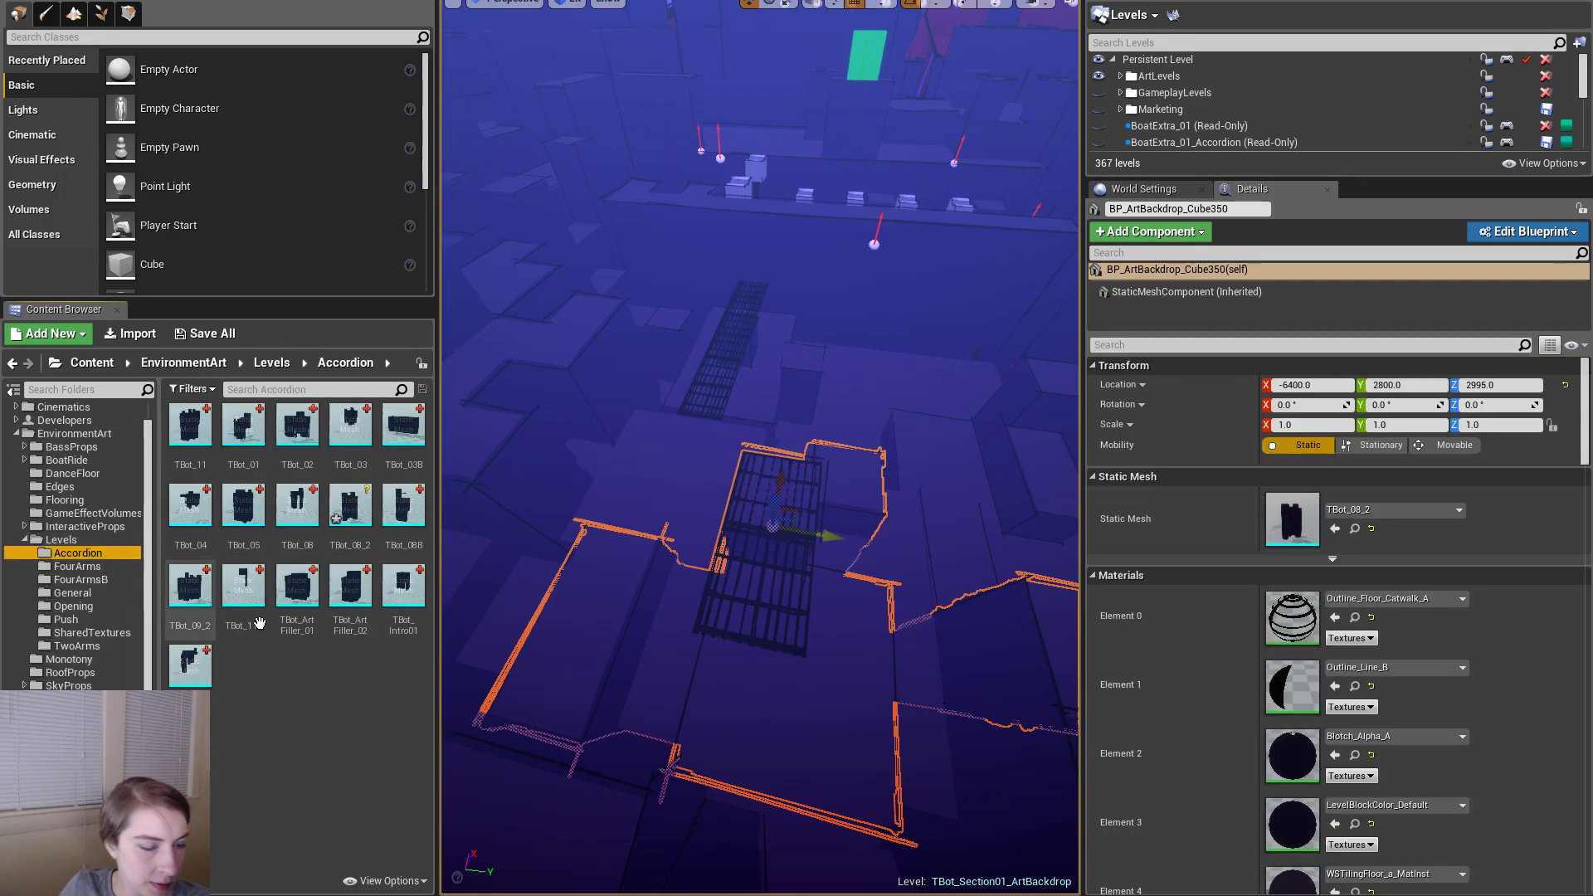
pyautogui.doubleClick(350, 507)
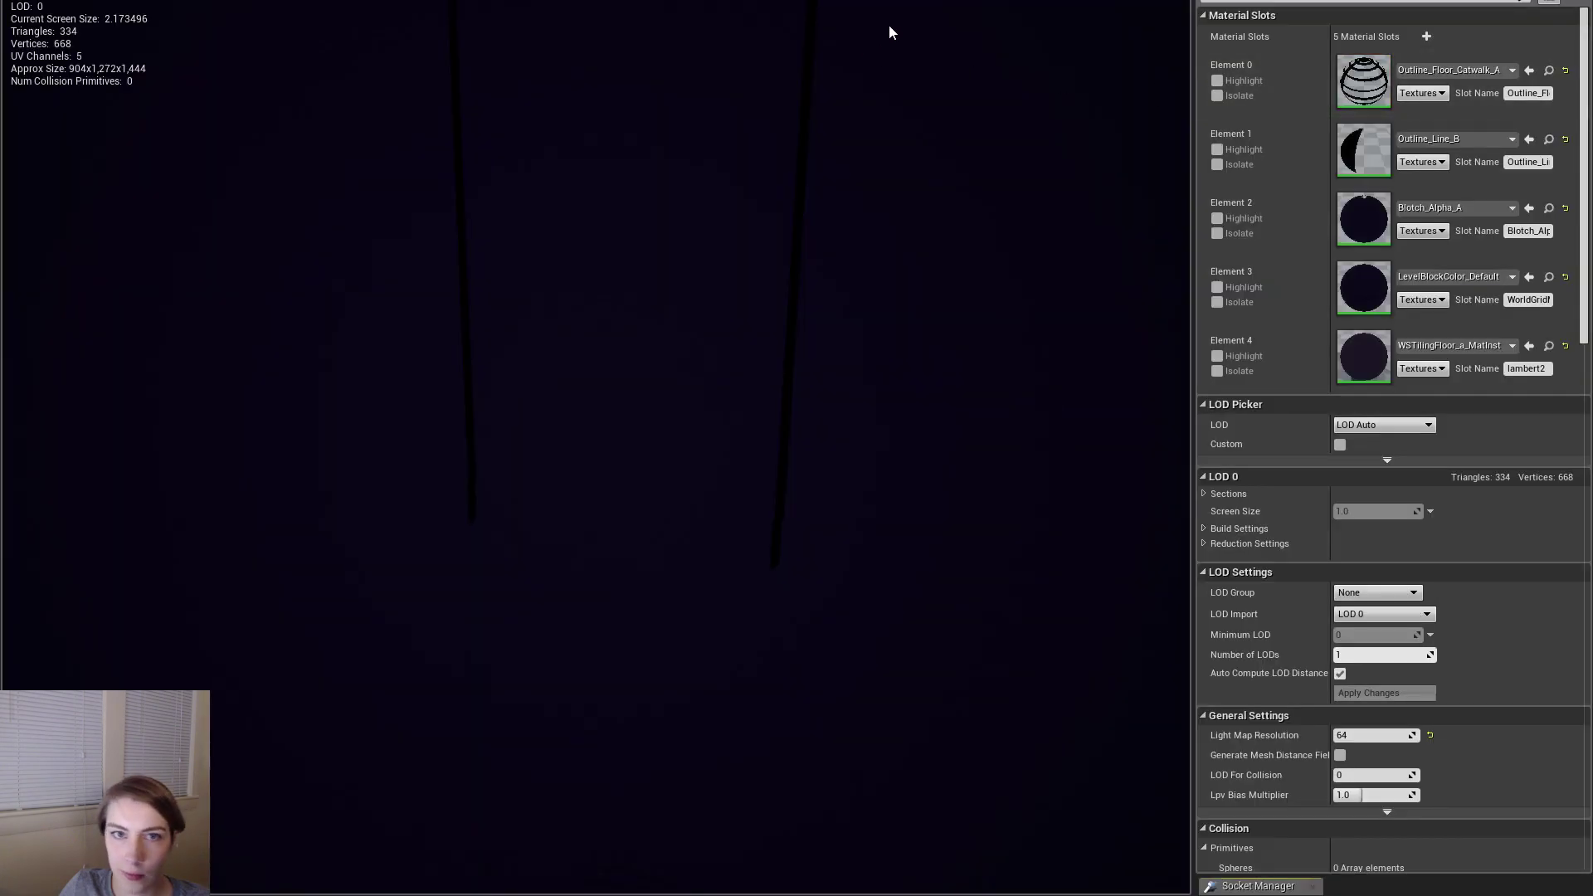
pyautogui.write('collision')
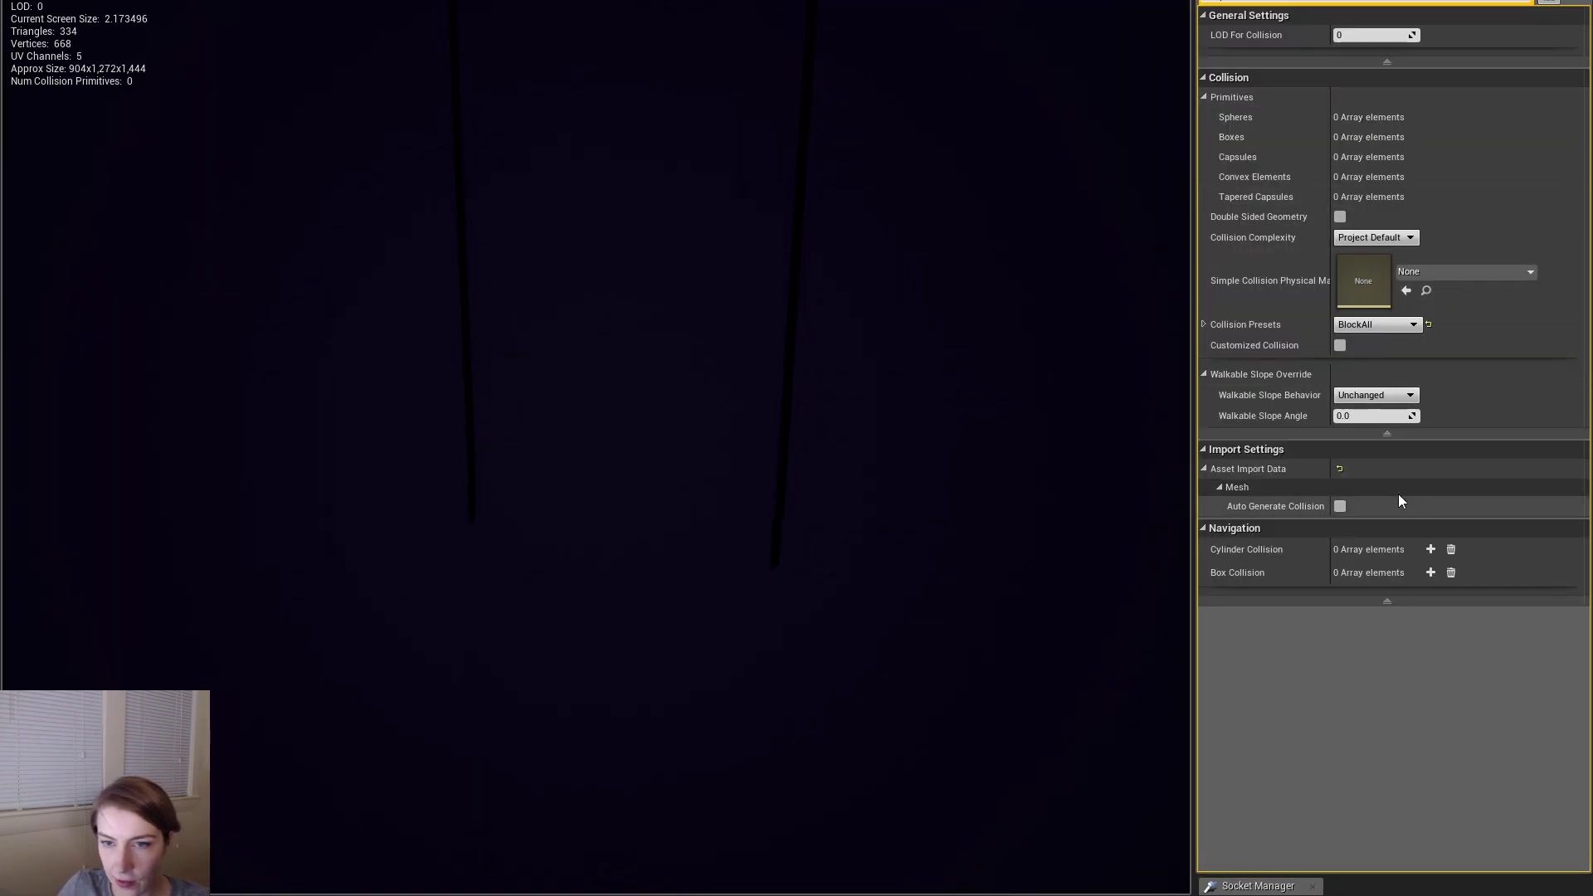
pyautogui.click(1377, 324)
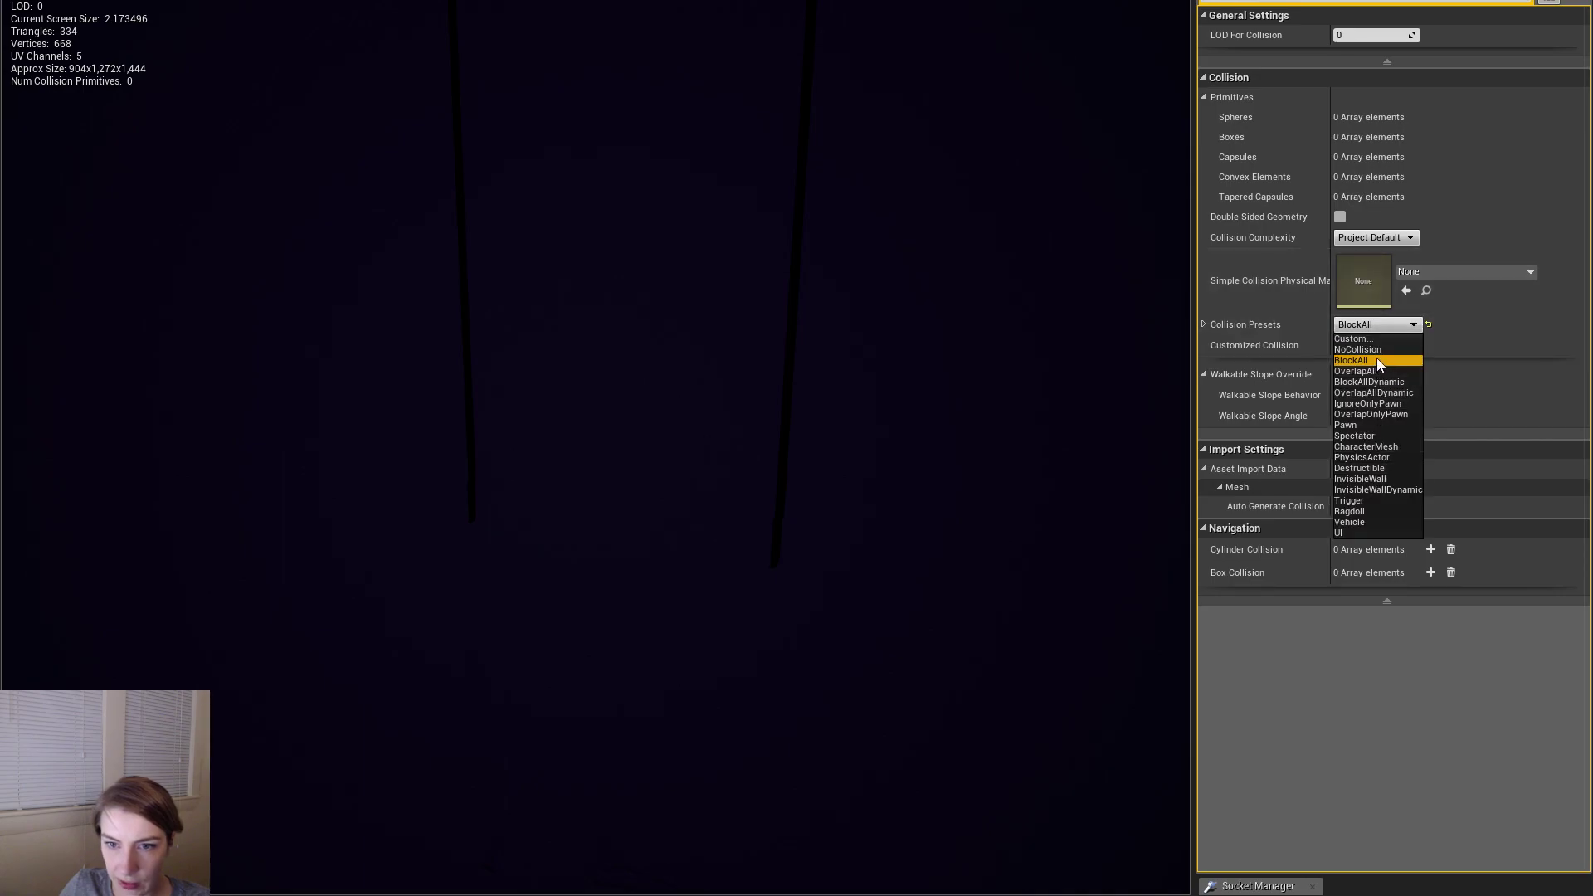
pyautogui.click(1358, 349)
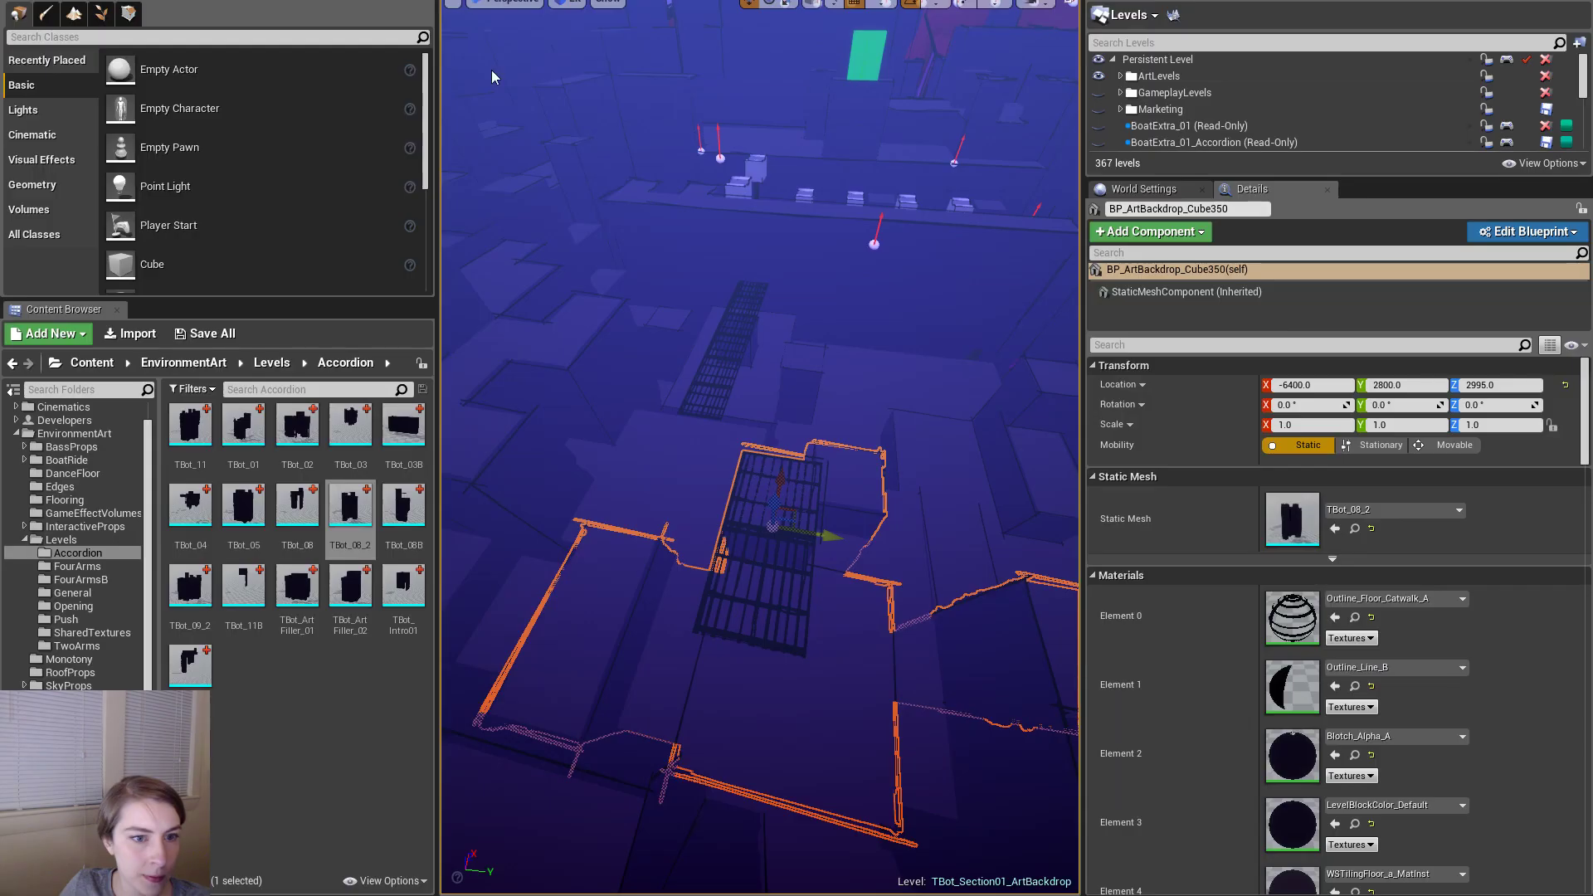
# - Inspect the placed TBot_08_2 building from several angles in the level and select the neighbouring backdrop cube
pyautogui.press('f')
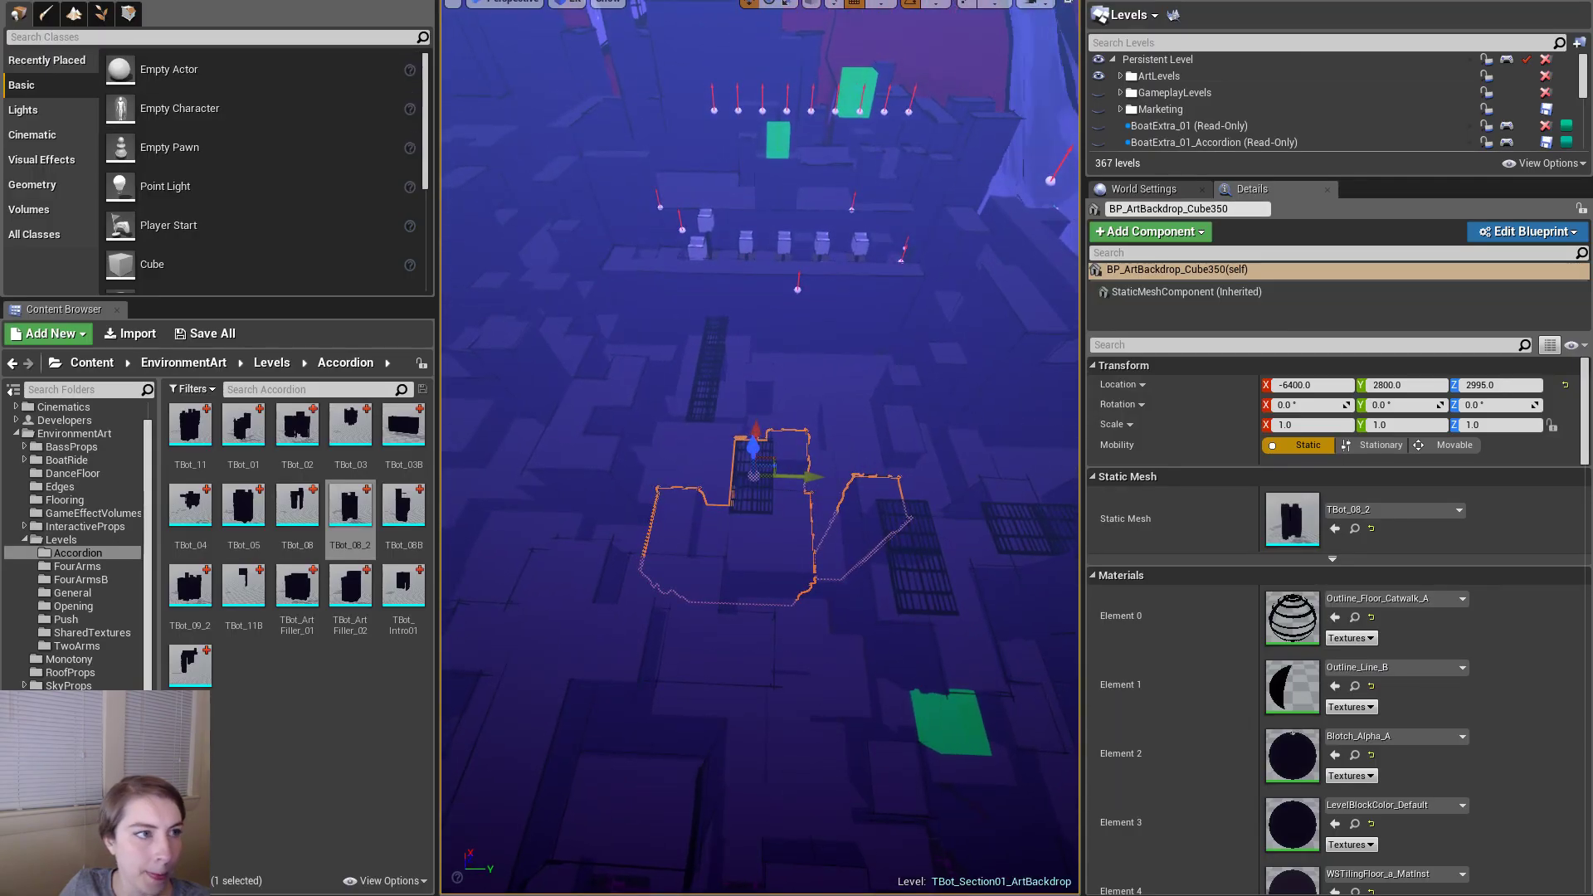
pyautogui.click(37, 57)
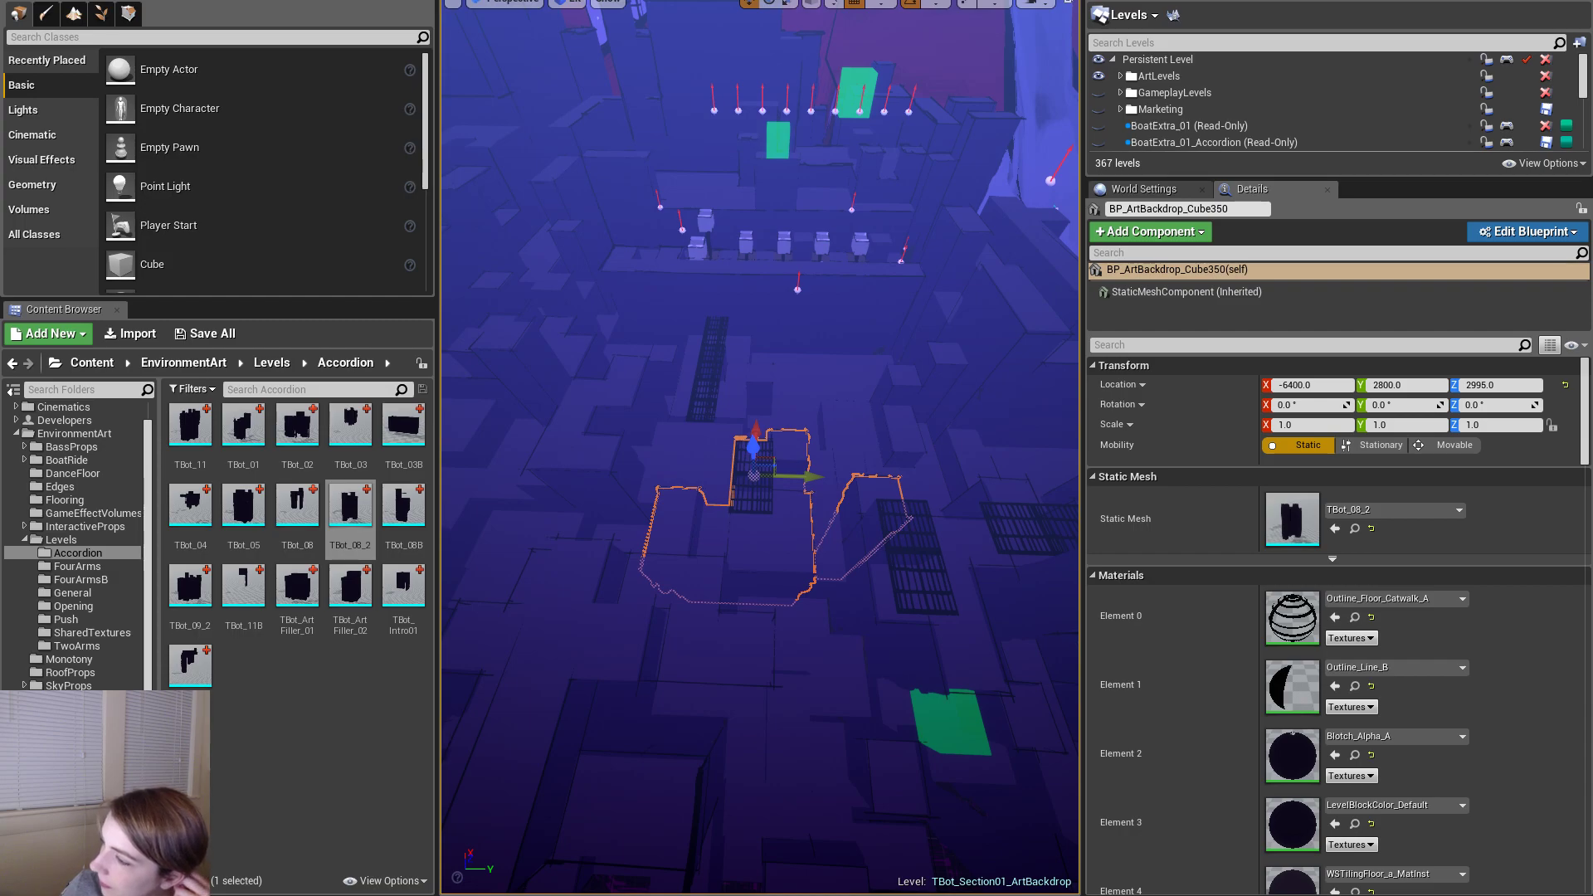
pyautogui.moveTo(880, 565); pyautogui.dragTo(939, 566, button='right')
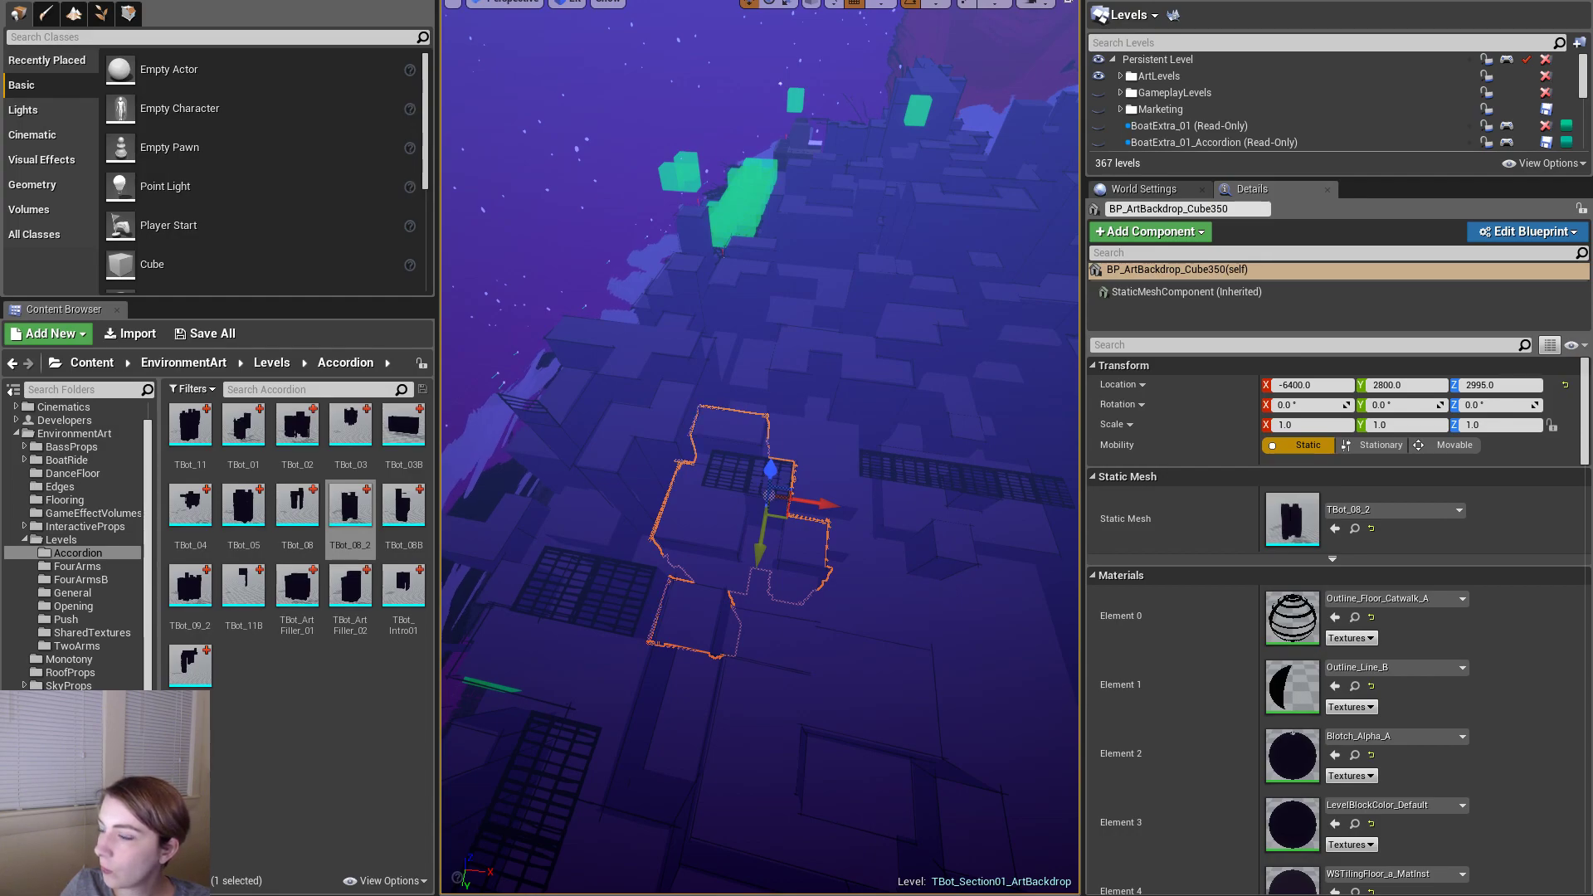
pyautogui.moveTo(888, 654); pyautogui.dragTo(950, 647, button='right')
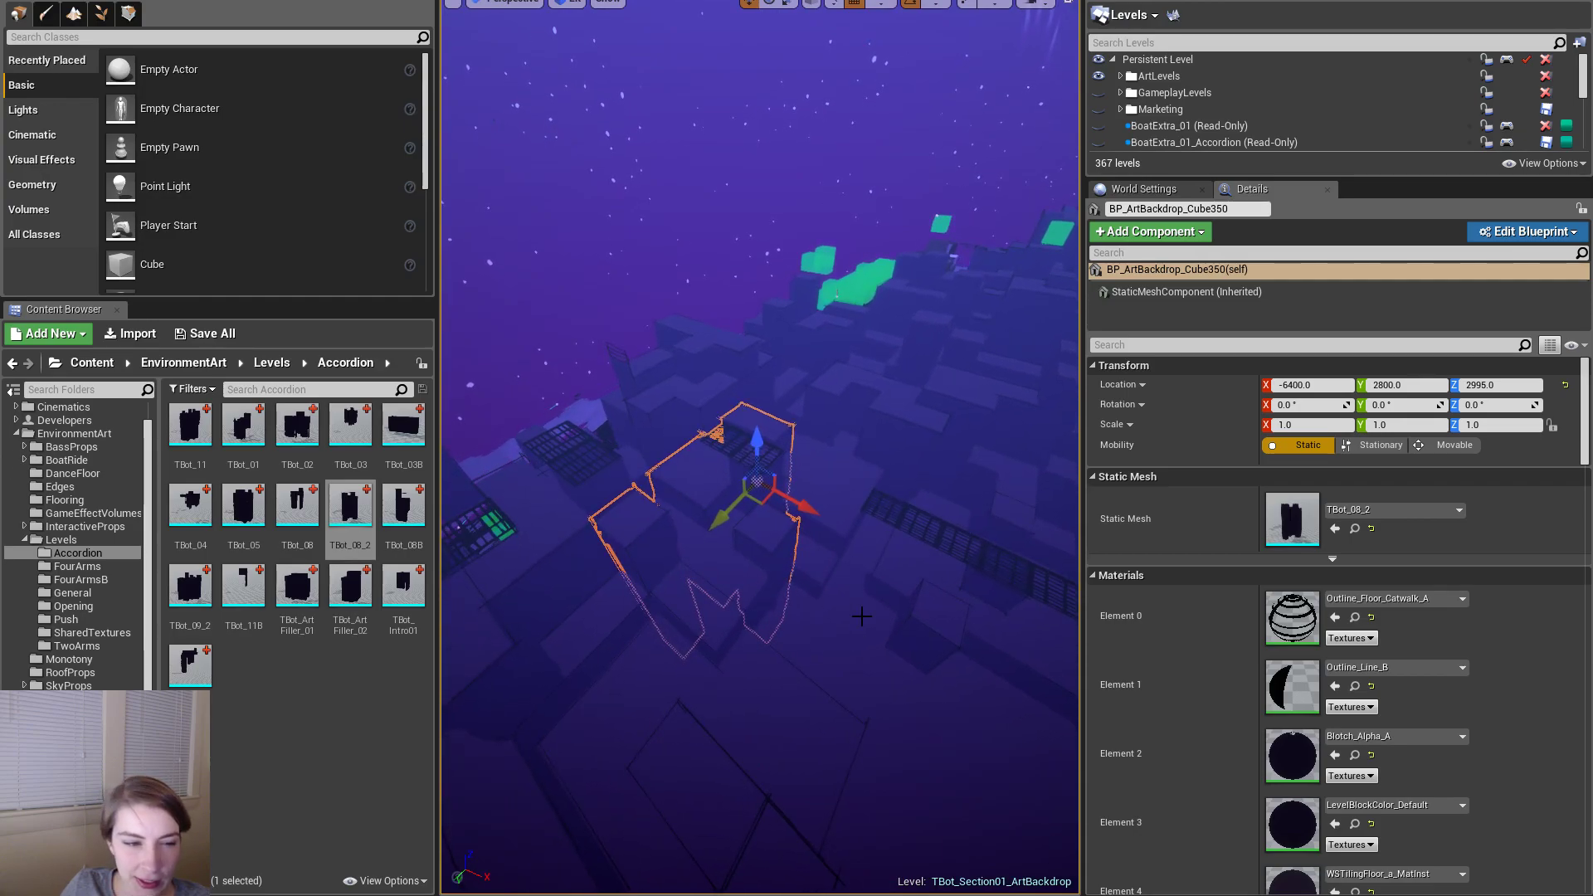
pyautogui.click(718, 560)
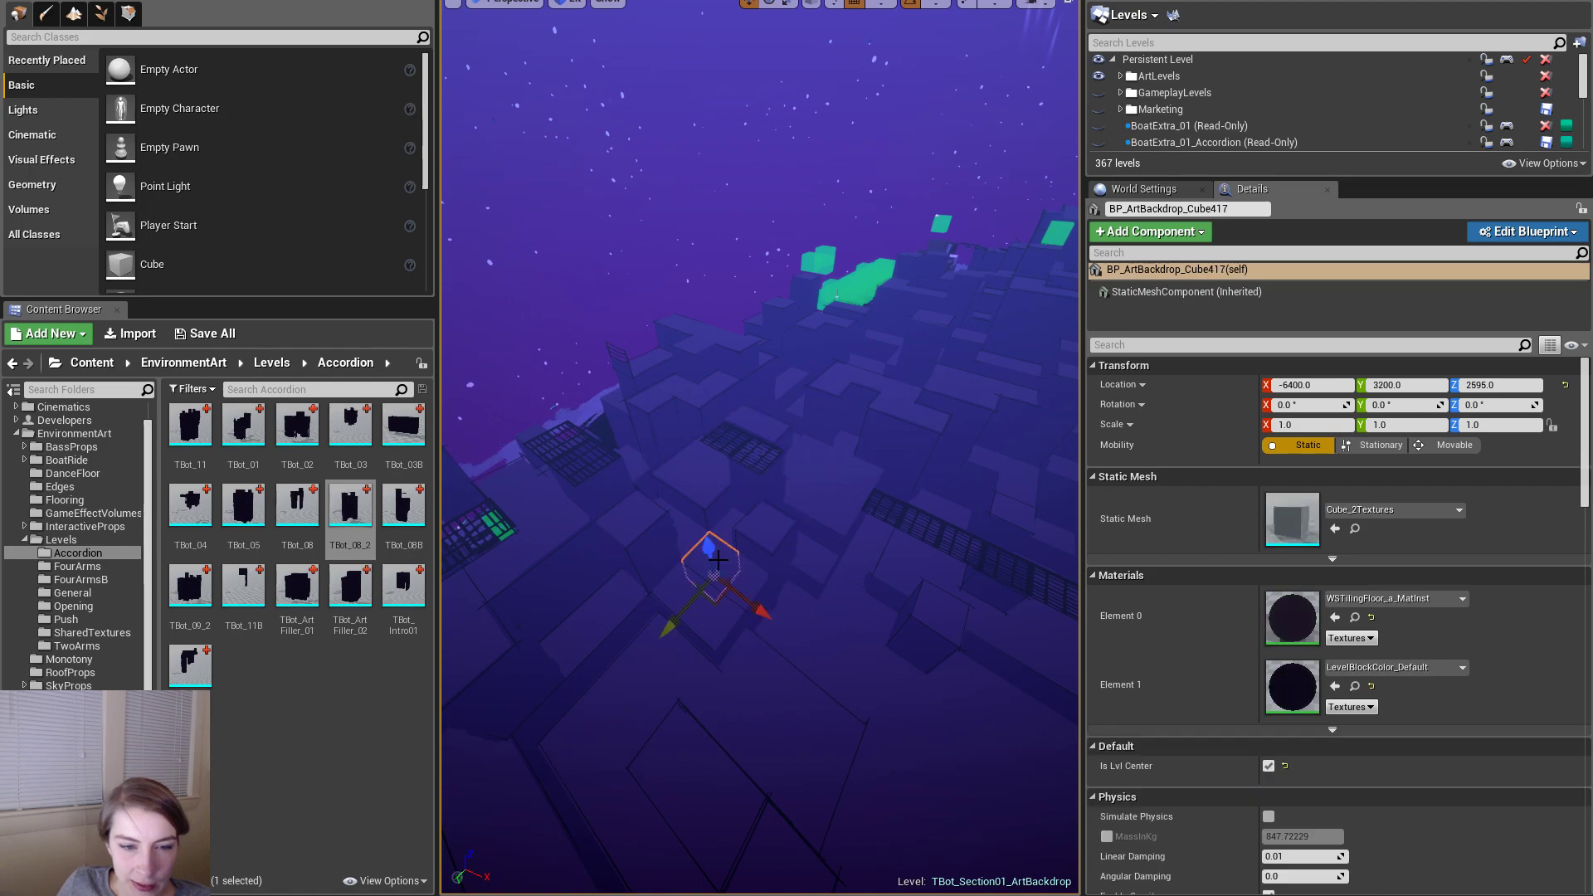
pyautogui.keyDown('alt'); pyautogui.moveTo(951, 805); pyautogui.dragTo(1071, 813); pyautogui.keyUp('alt')
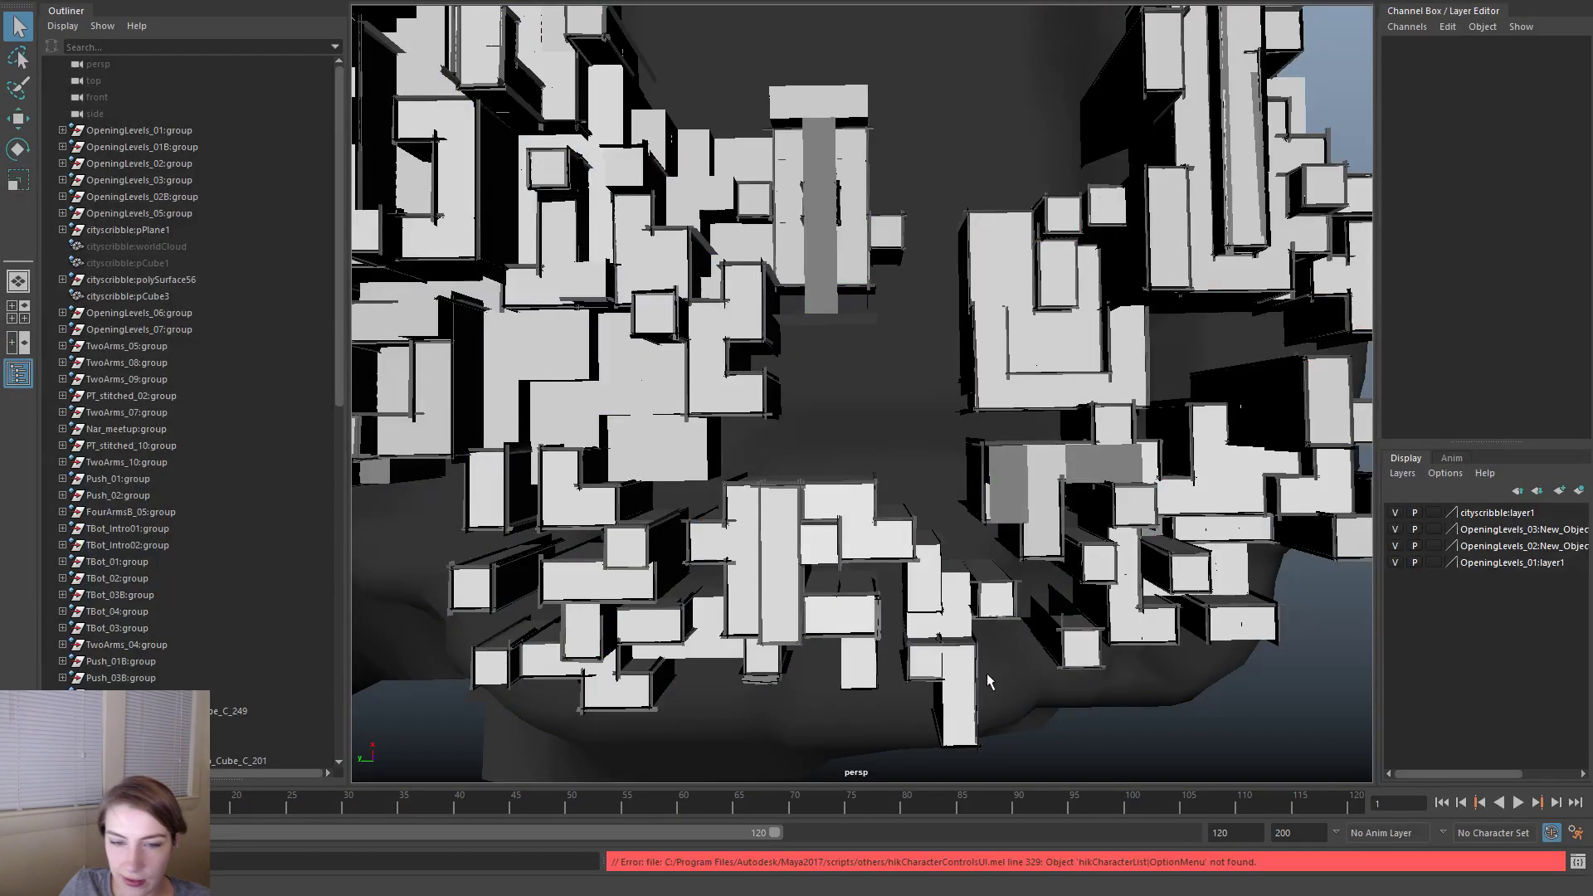
# - Switch to Maya and reference TBot_08_2.ma from the Accordion folder into the city scene
pyautogui.scroll(-5, 996, 676)
pyautogui.keyDown('alt'); pyautogui.moveTo(430, 523); pyautogui.dragTo(631, 515); pyautogui.keyUp('alt')
pyautogui.scroll(3, 834, 507)
pyautogui.keyDown('alt'); pyautogui.moveTo(834, 507); pyautogui.dragTo(868, 598); pyautogui.keyUp('alt')
pyautogui.press('space')
pyautogui.click(645, 74)
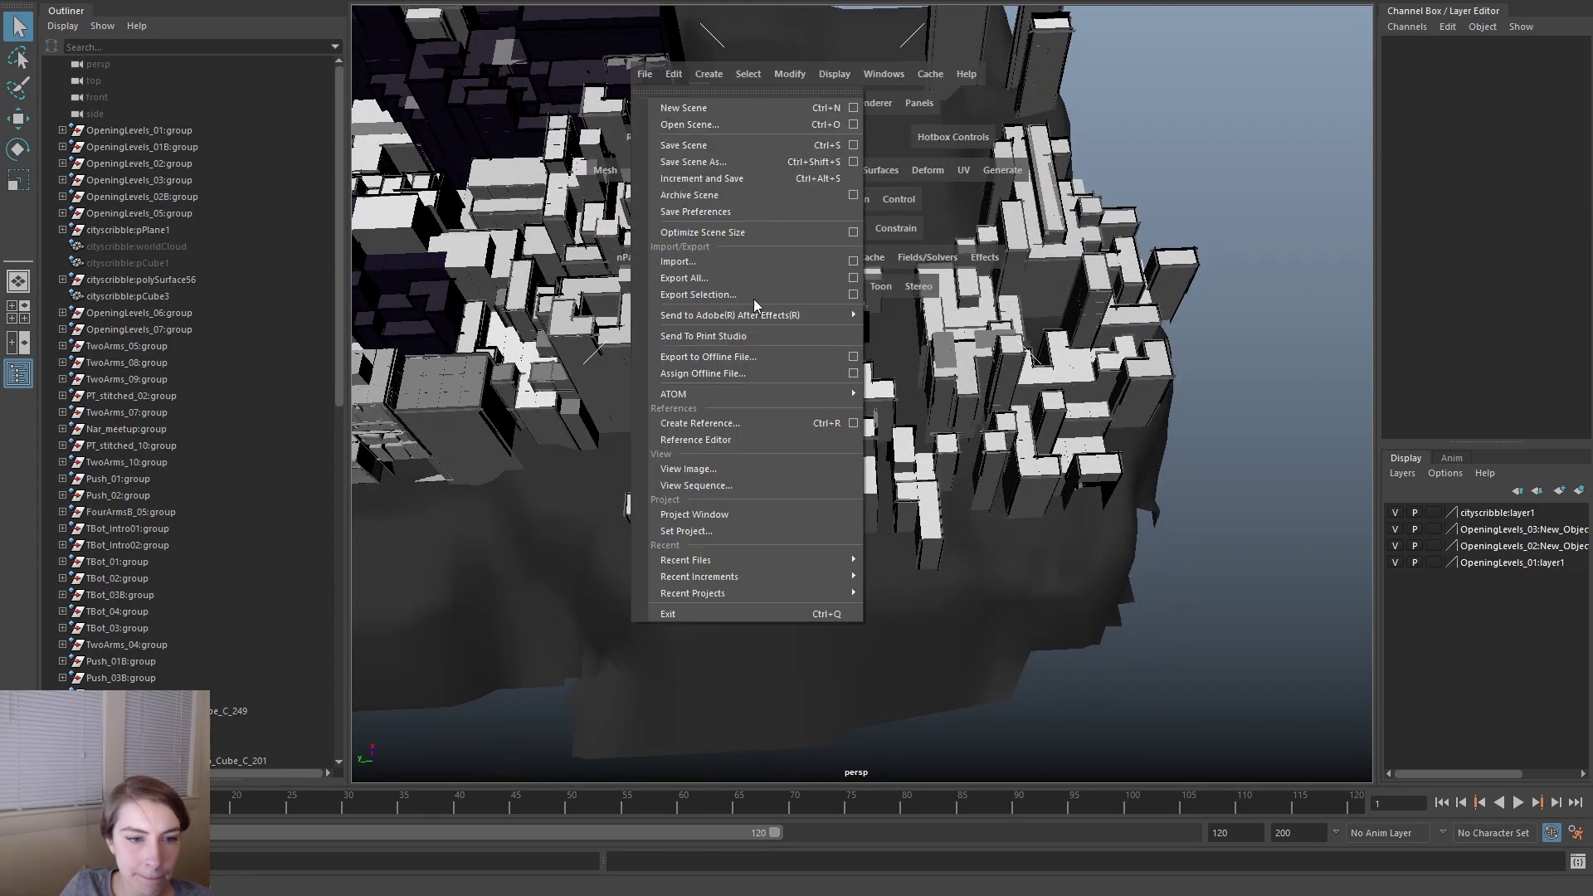
pyautogui.click(761, 426)
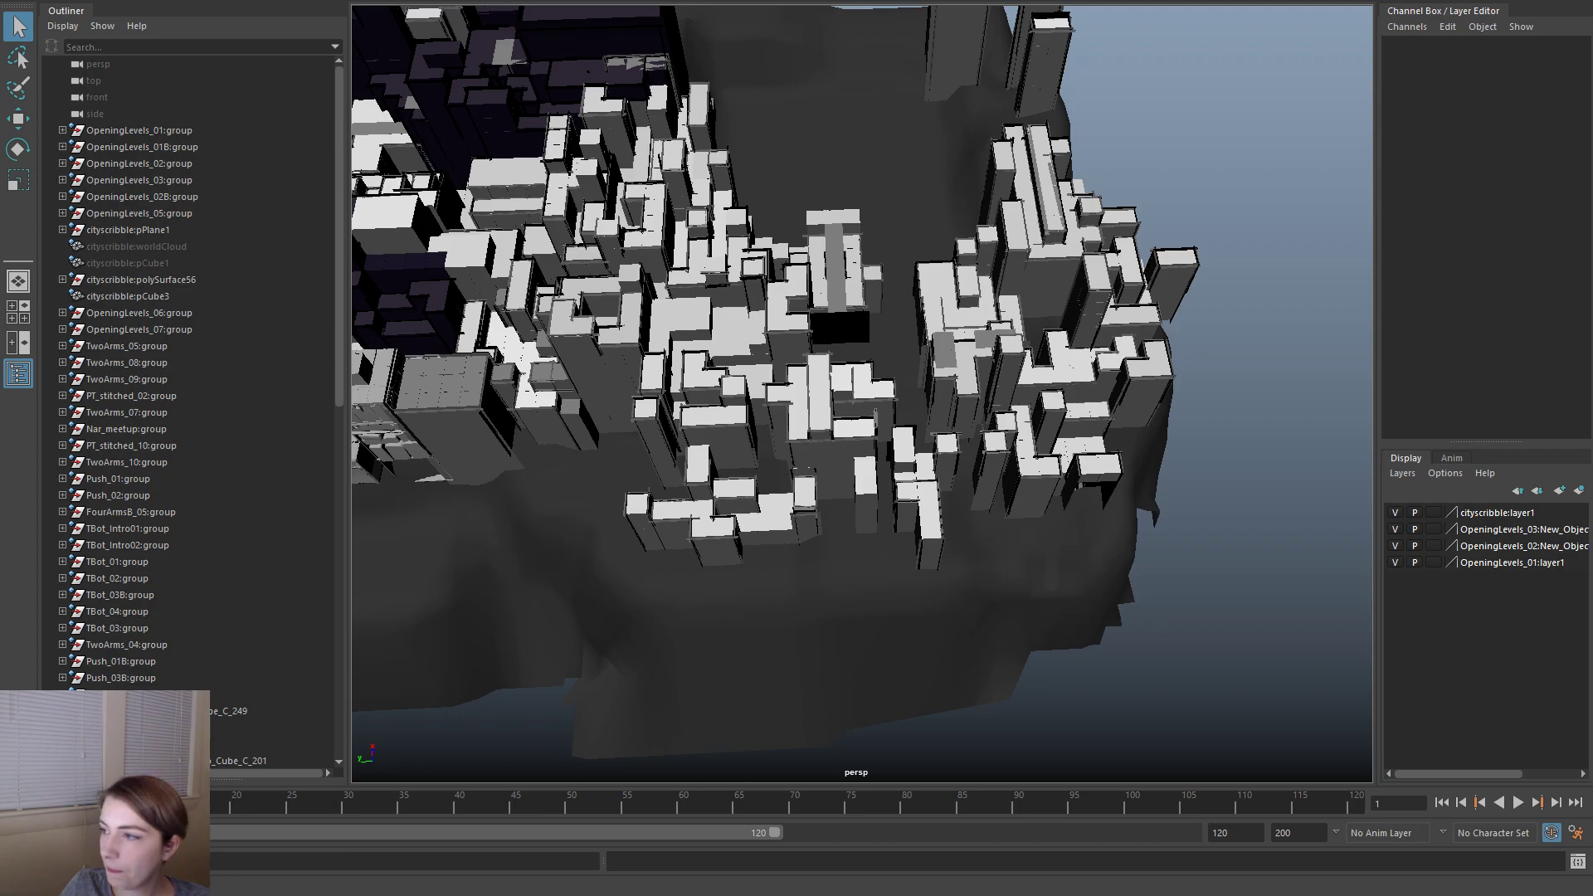
pyautogui.scroll(-3, 719, 340)
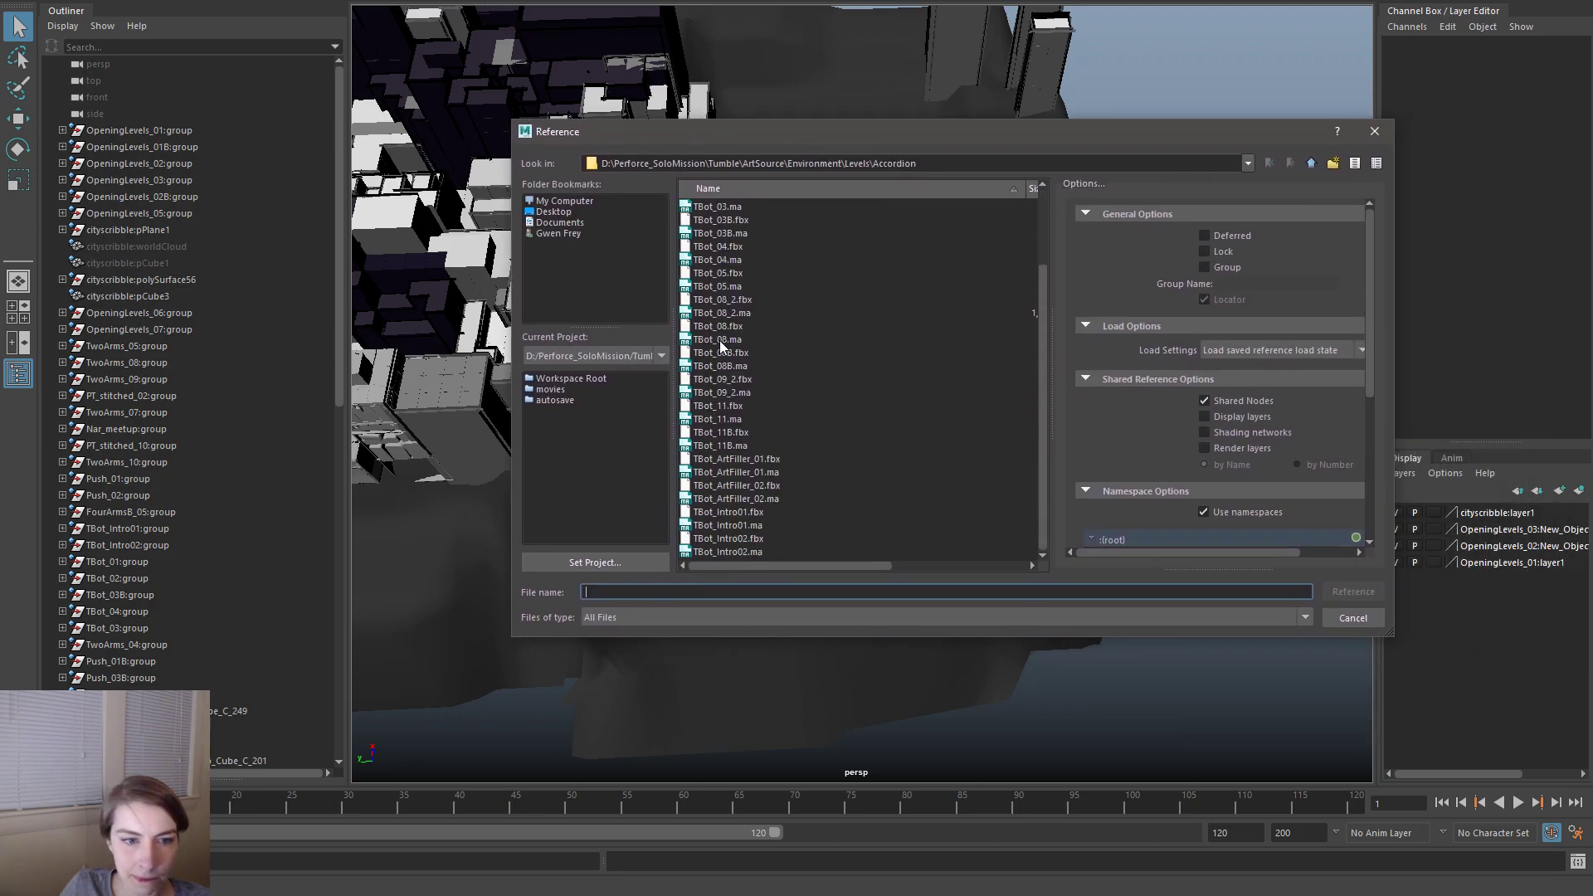
pyautogui.click(772, 487)
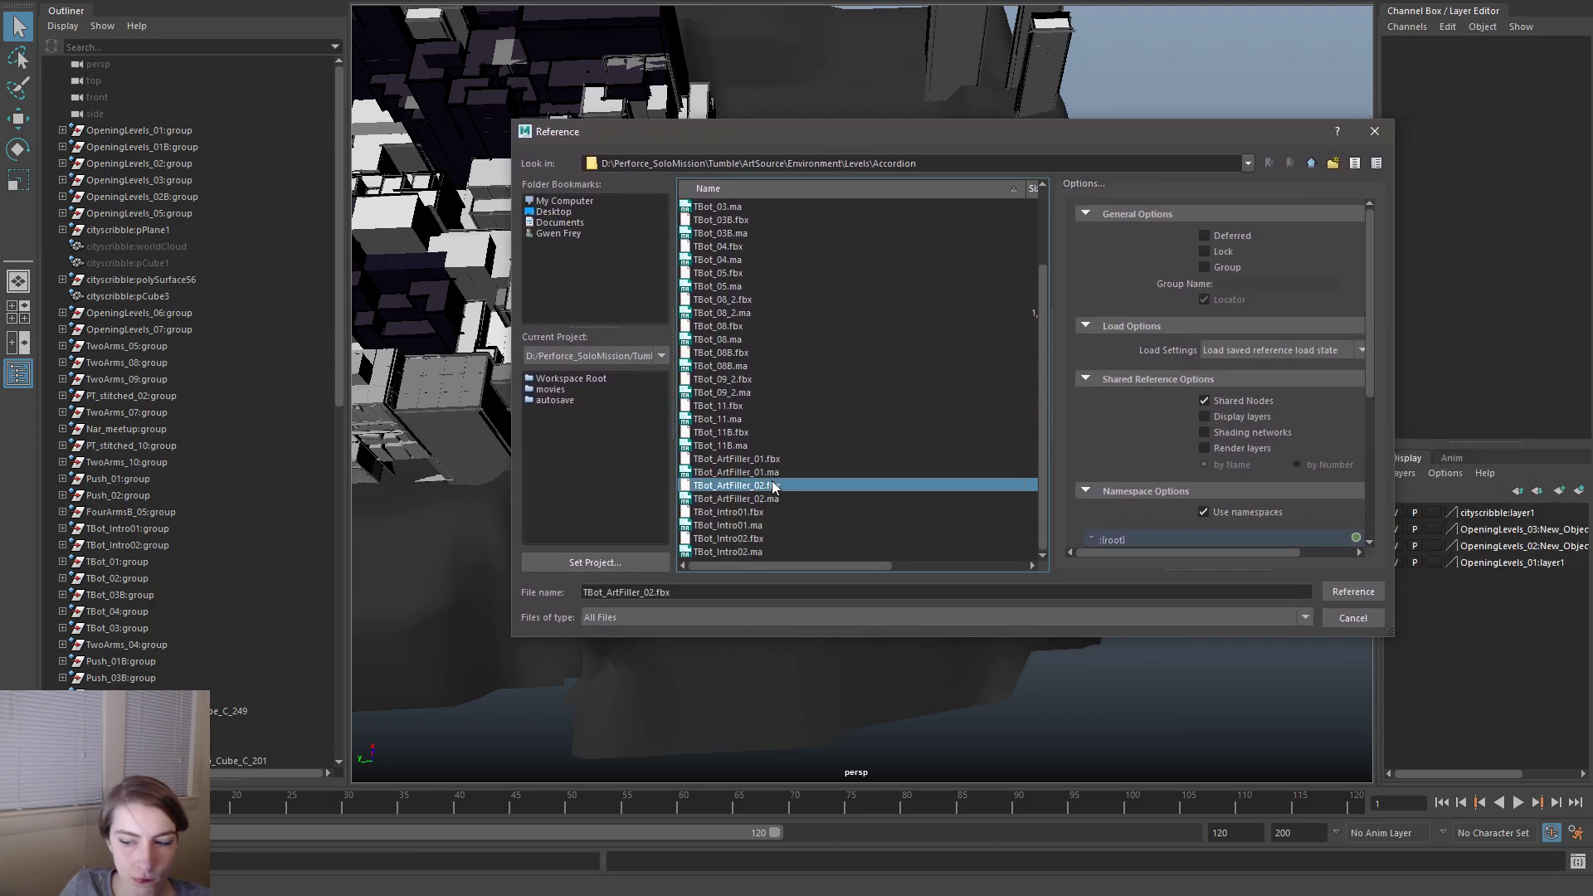
pyautogui.doubleClick(769, 312)
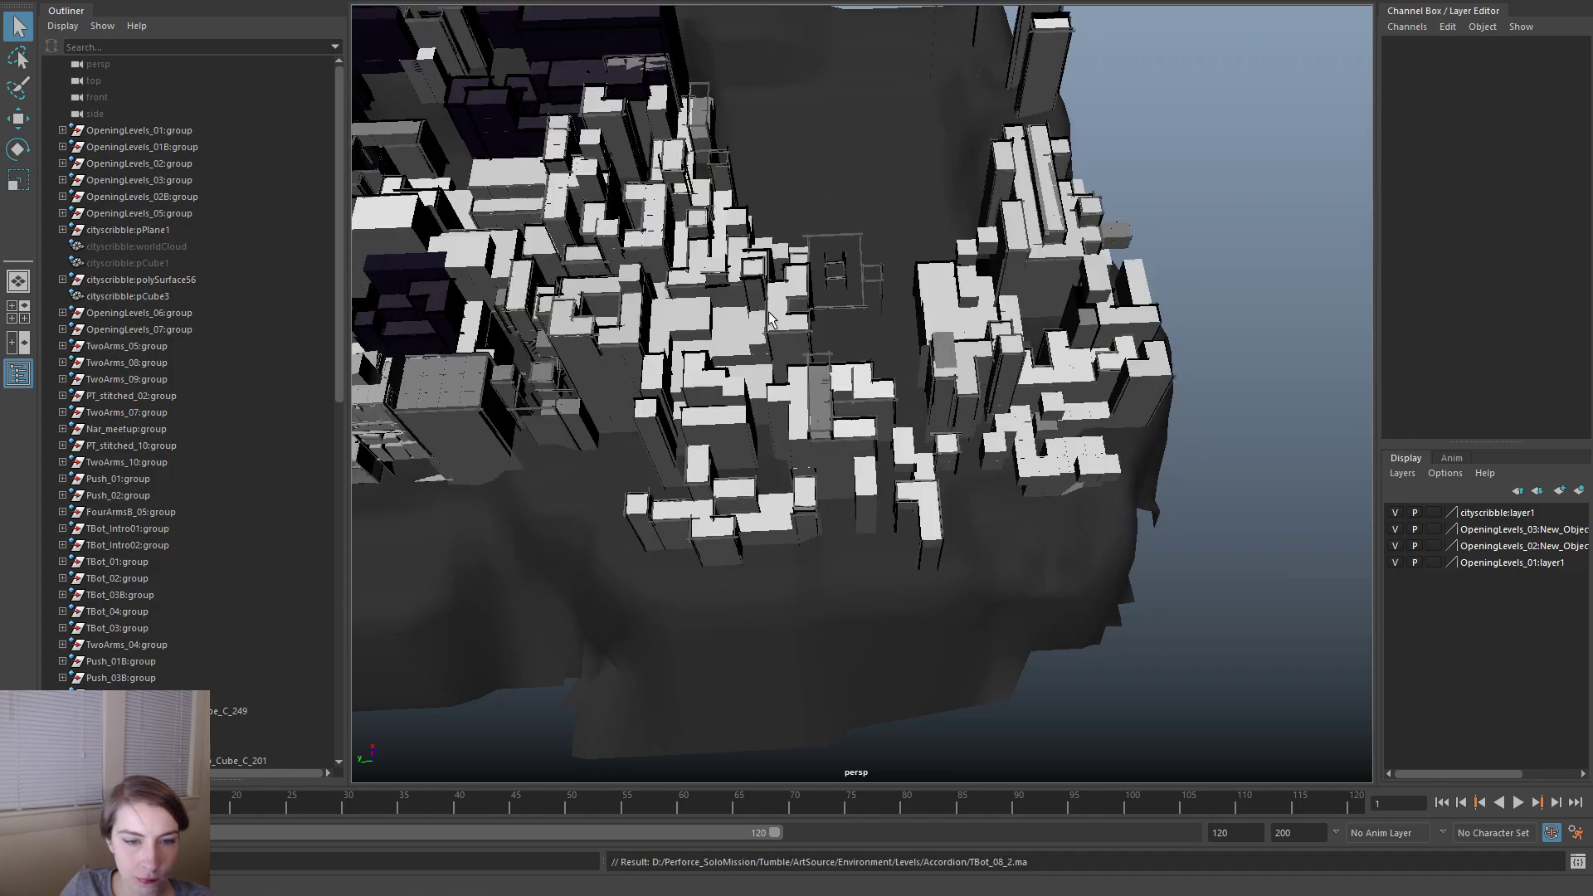
# - Set Translate X, Y and Z of the referenced TBot_08_2 group to 0 and check its placement within the city
pyautogui.scroll(-15, 124, 679)
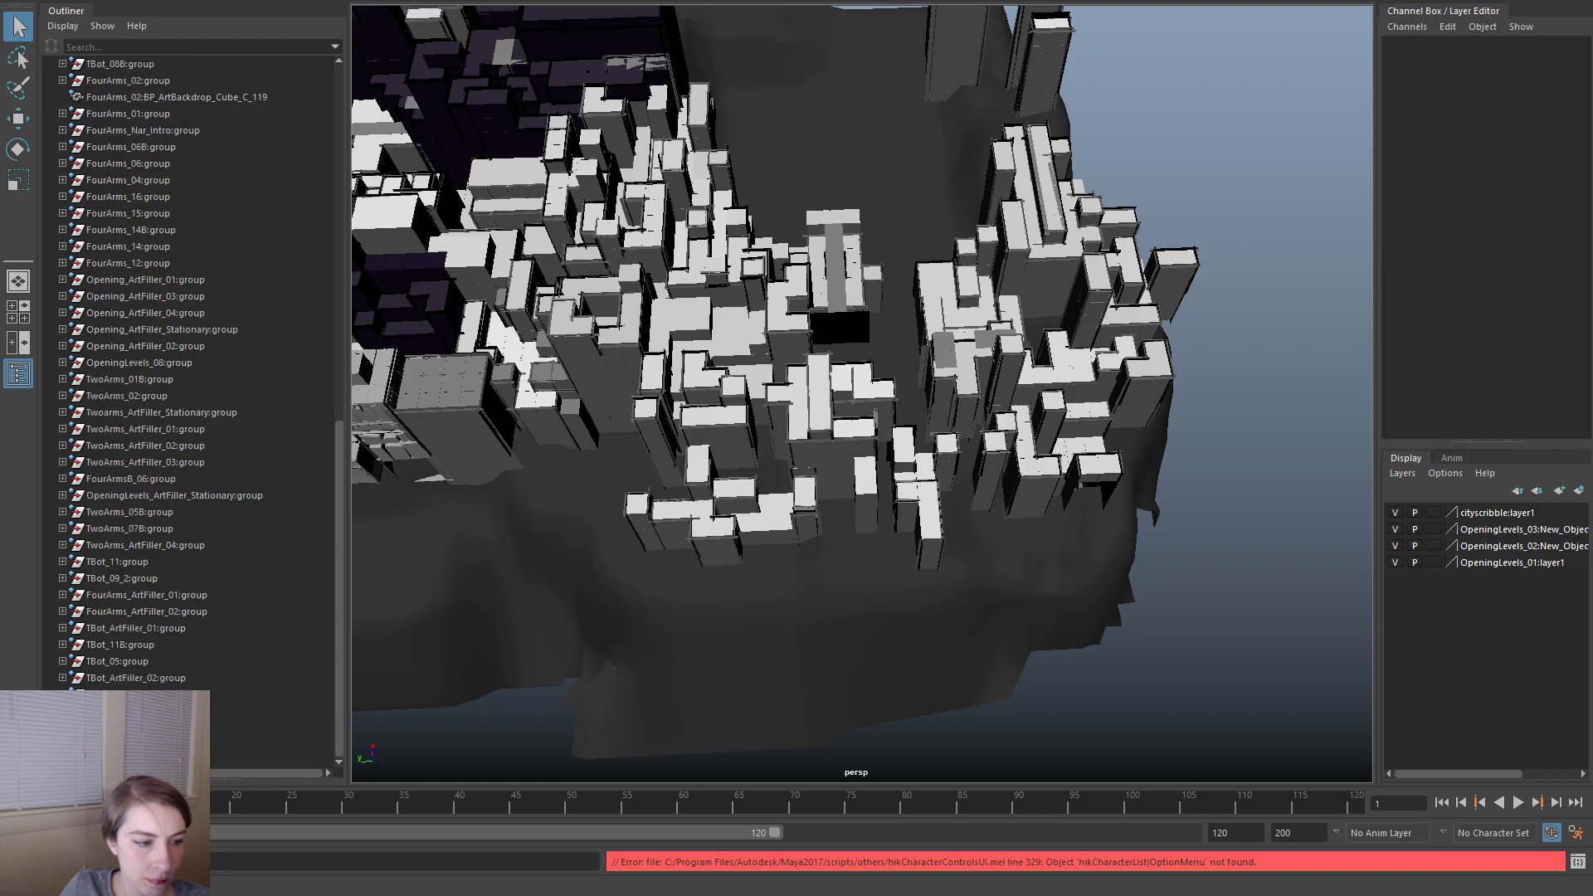
pyautogui.click(156, 695)
pyautogui.moveTo(1510, 55); pyautogui.dragTo(1510, 82)
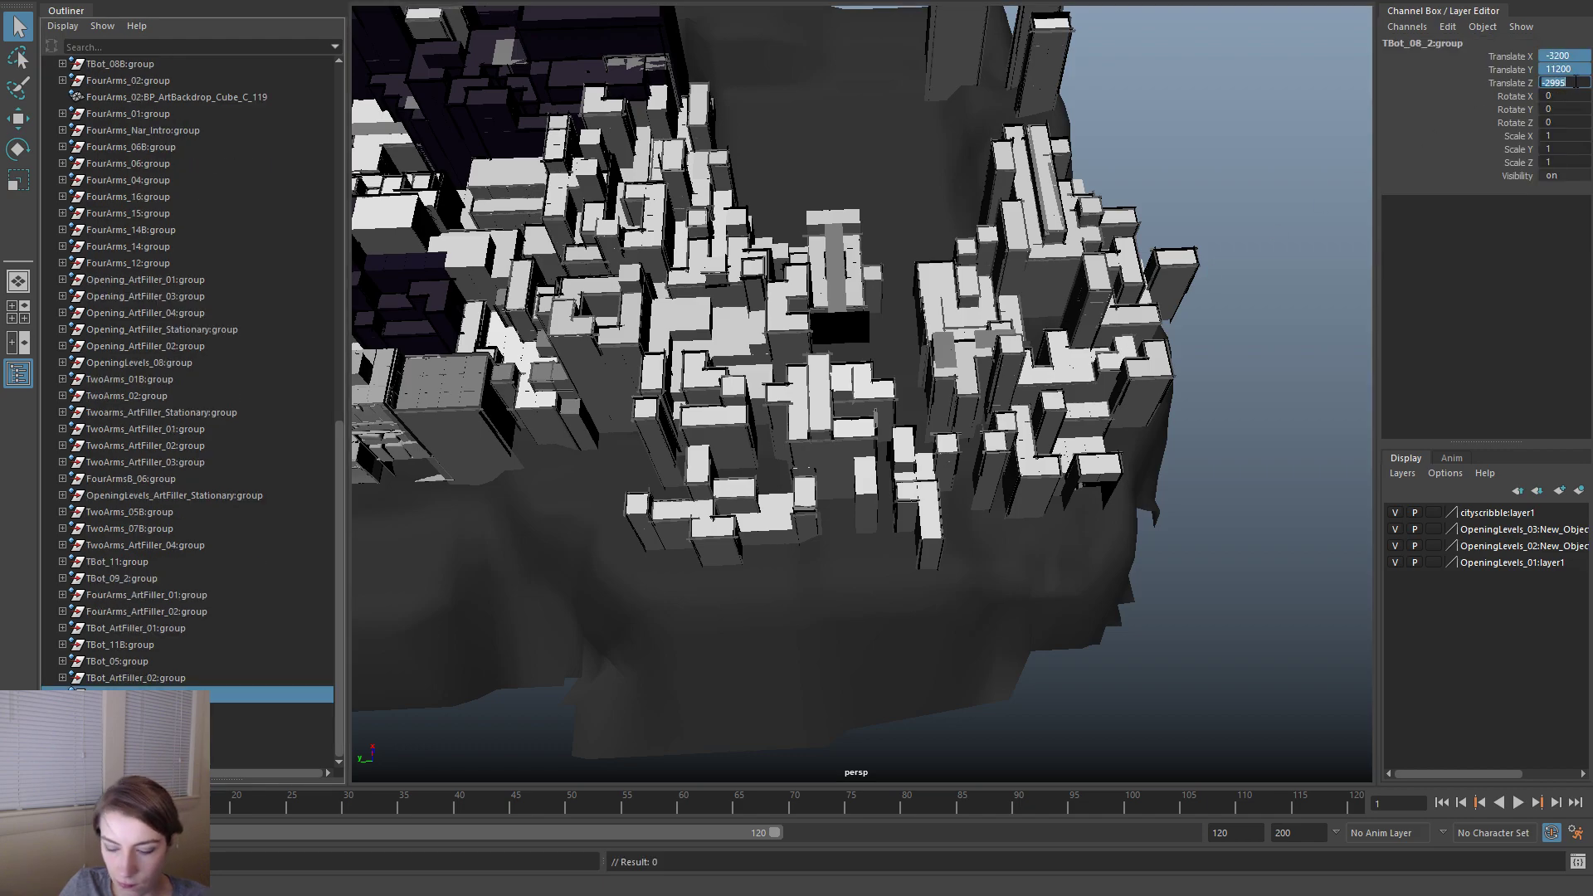
pyautogui.write('0')
pyautogui.press('Return')
pyautogui.click(1263, 615)
pyautogui.keyDown('alt'); pyautogui.moveTo(1008, 506); pyautogui.dragTo(900, 537); pyautogui.keyUp('alt')
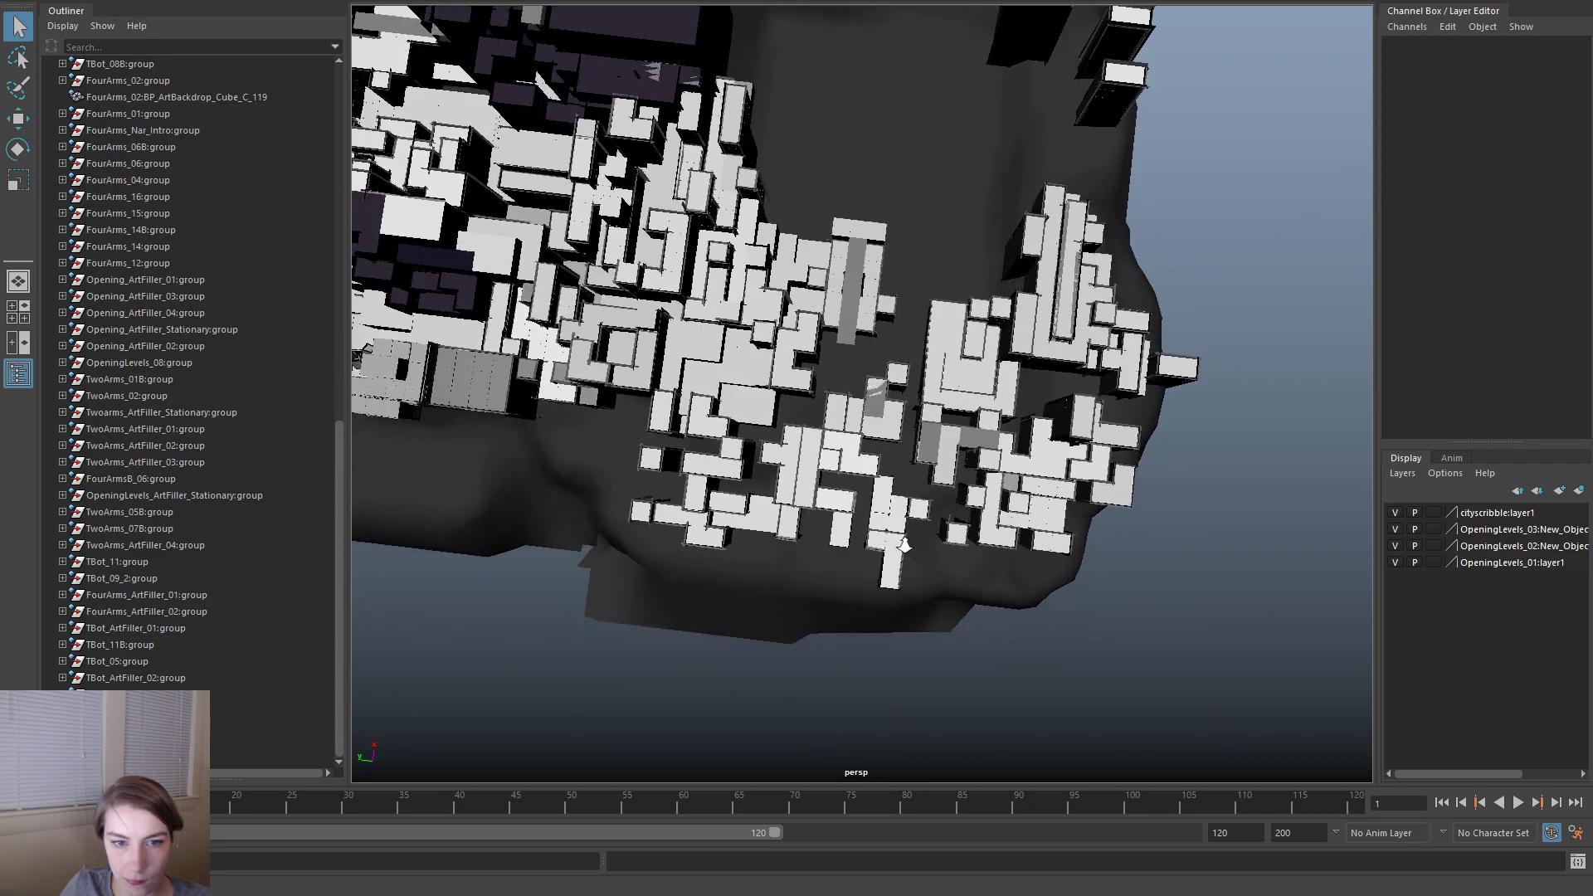
pyautogui.keyDown('alt'); pyautogui.moveTo(899, 537); pyautogui.dragTo(759, 503, button='right'); pyautogui.keyUp('alt')
pyautogui.keyDown('alt'); pyautogui.moveTo(759, 503); pyautogui.dragTo(805, 559, button='middle'); pyautogui.keyUp('alt')
pyautogui.keyDown('alt'); pyautogui.moveTo(805, 561); pyautogui.dragTo(930, 408); pyautogui.keyUp('alt')
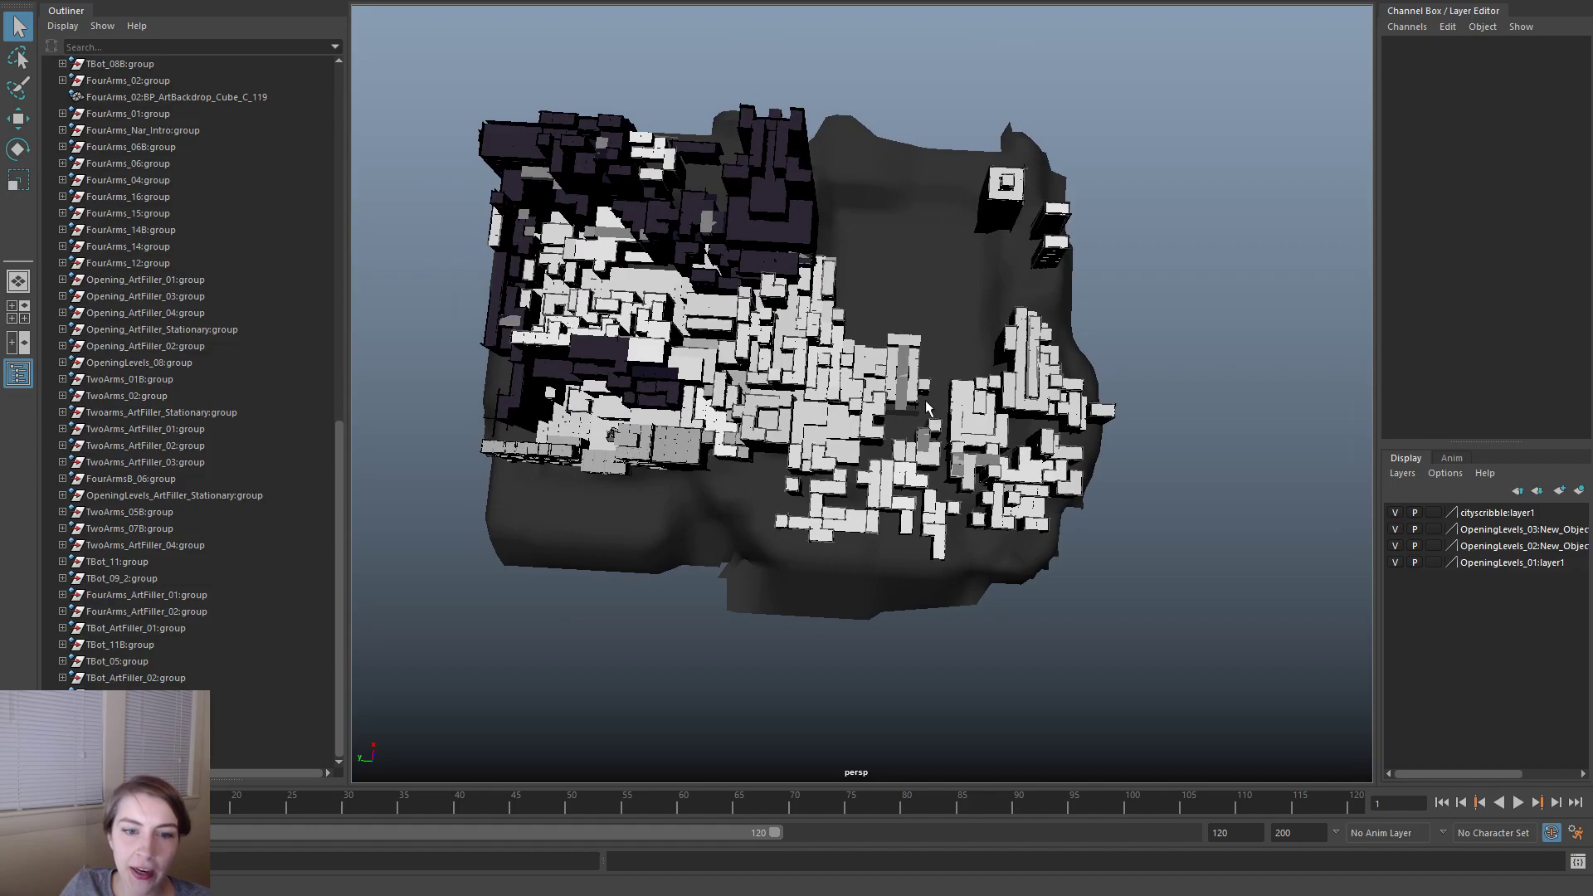